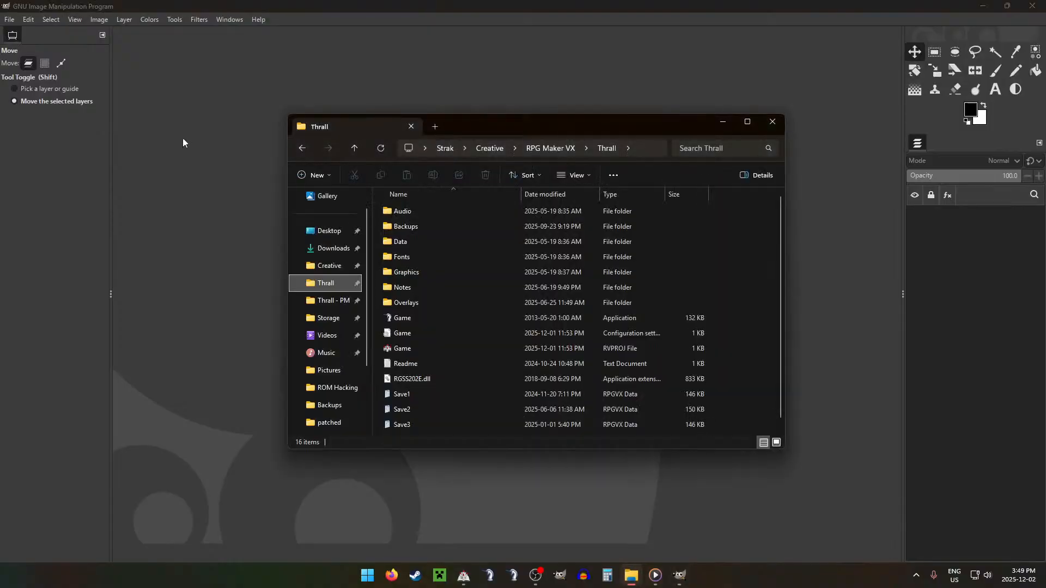
left_click(327, 265)
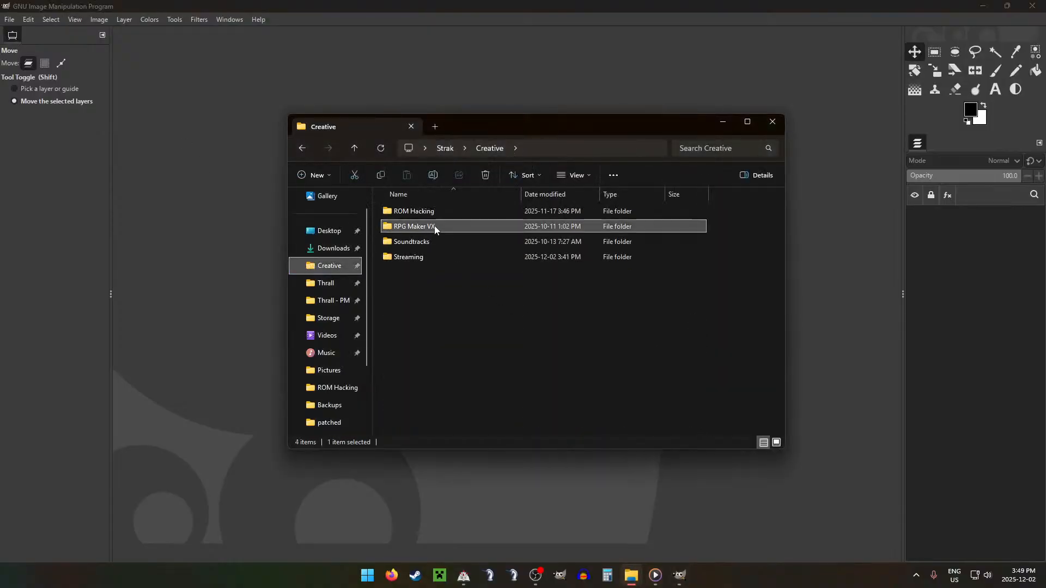
double_click(426, 255)
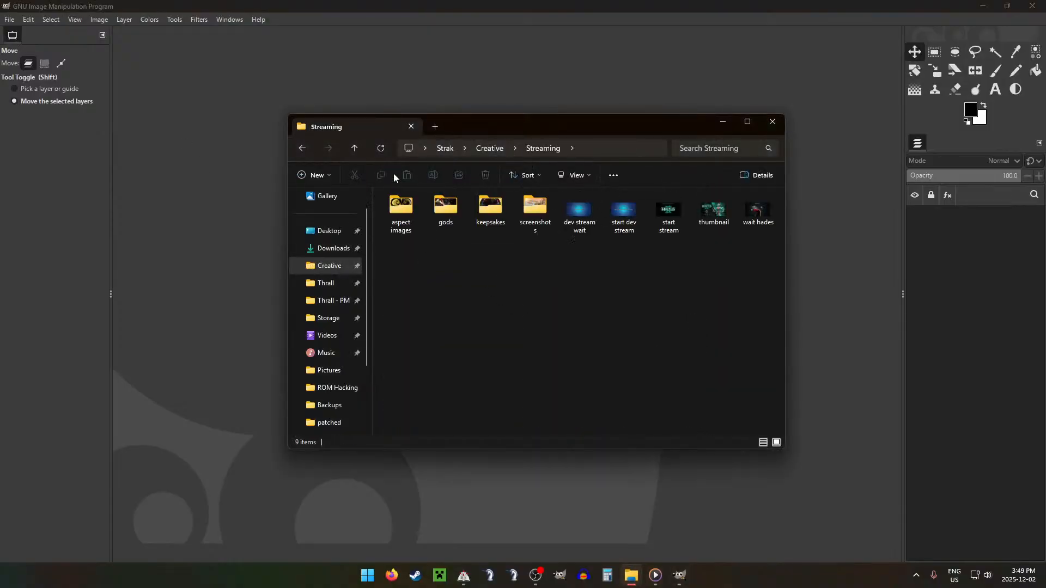
left_click(302, 149)
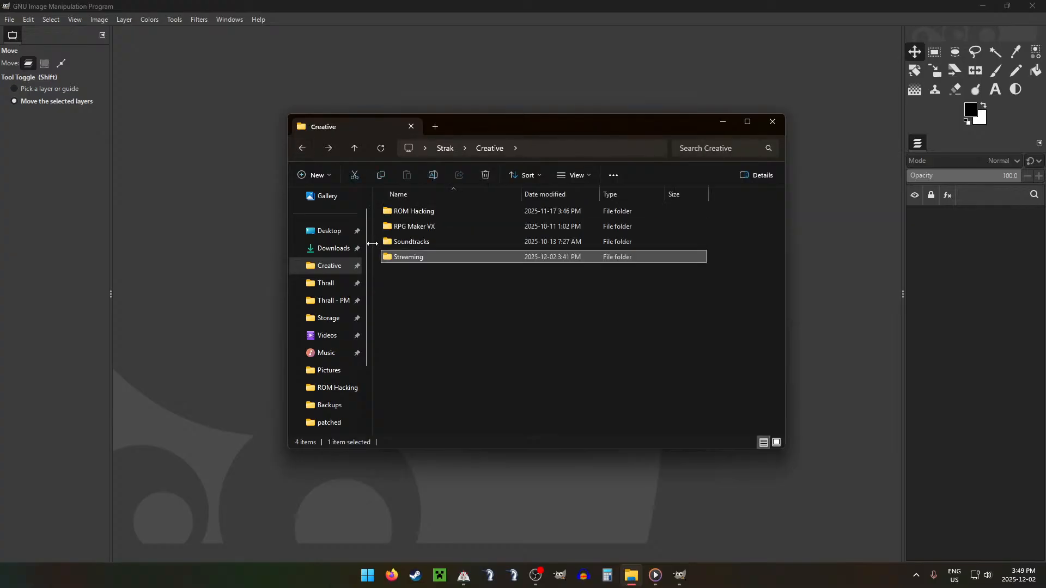
Step: Open the Estate image from the ESTATE folder of Thrall - PM and bring GIMP to the front
left_click(326, 301)
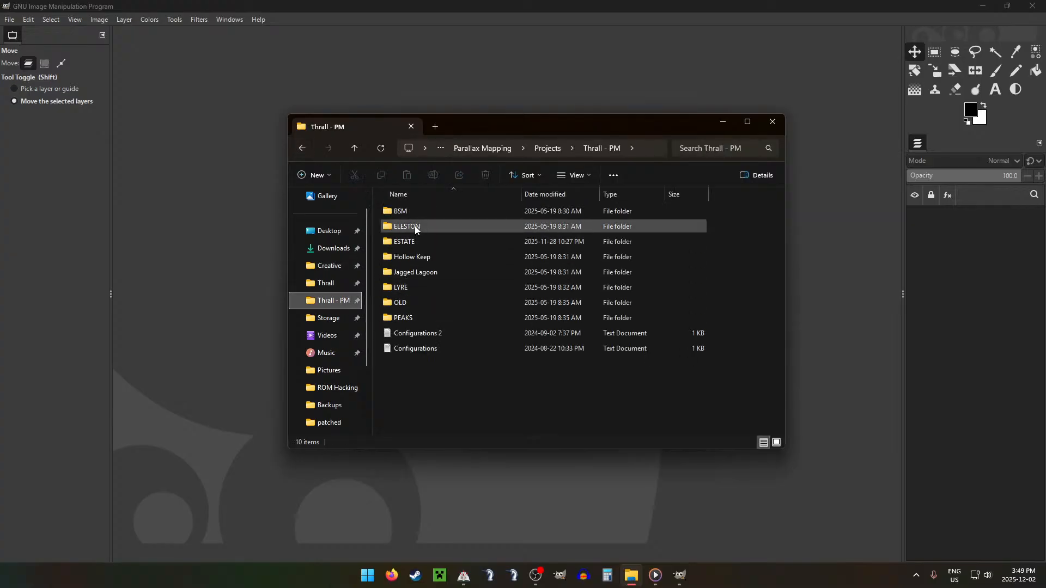
double_click(414, 241)
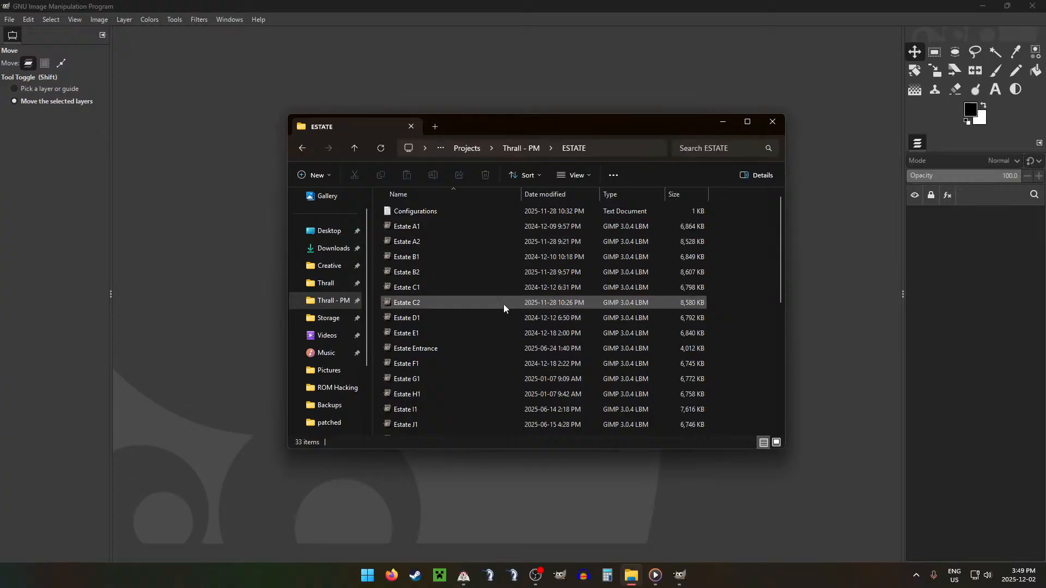
scroll(504, 304, "down", 1)
scroll(504, 304, "up", 1)
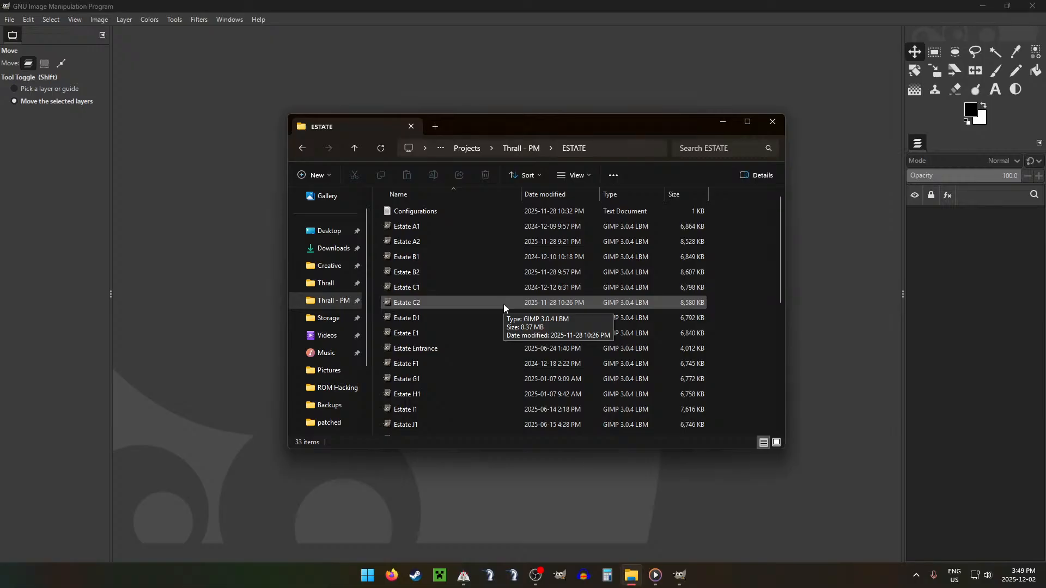
scroll(440, 322, "down", 3)
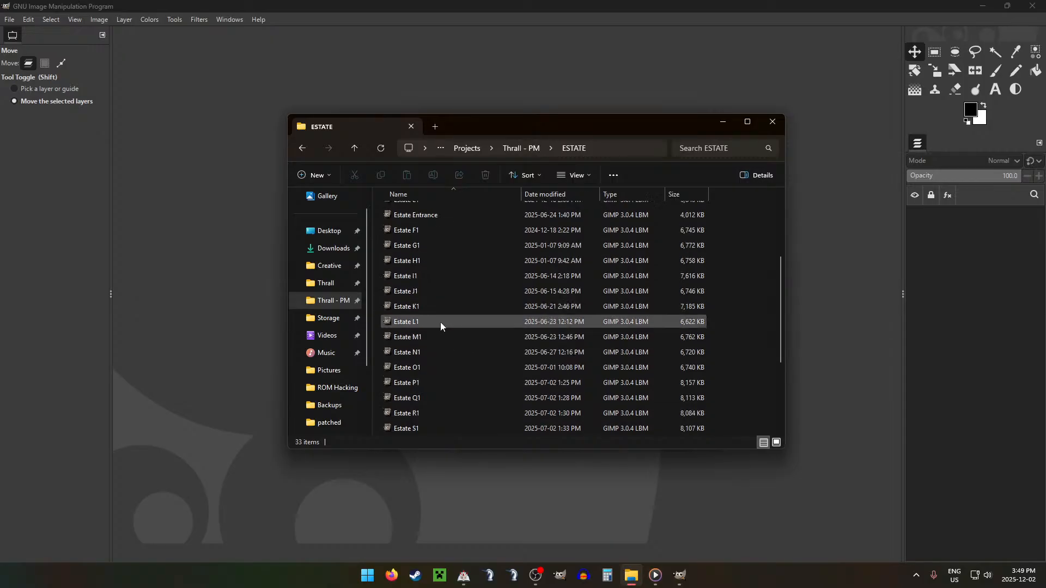
scroll(440, 322, "down", 3)
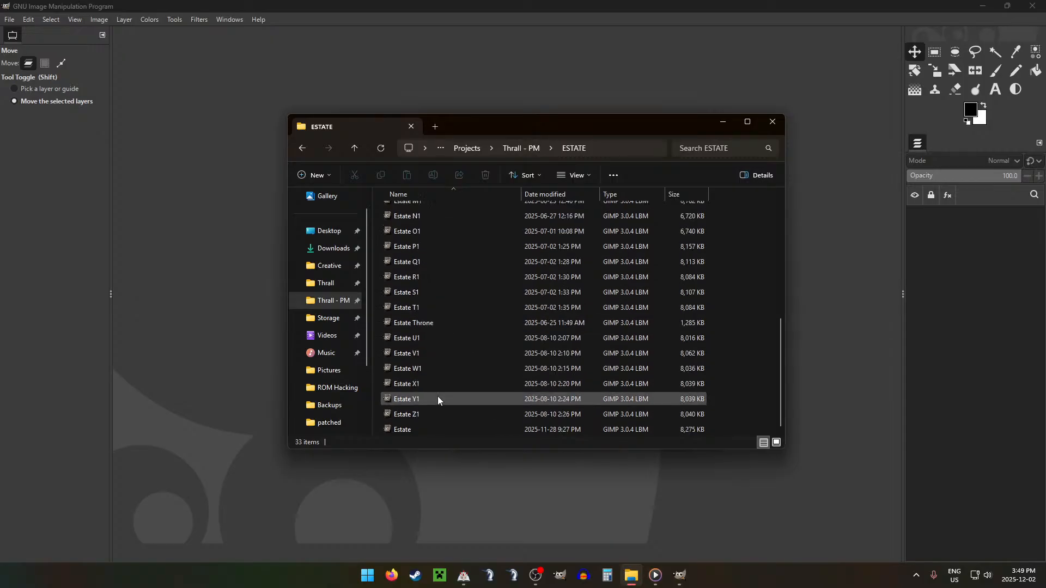
double_click(420, 429)
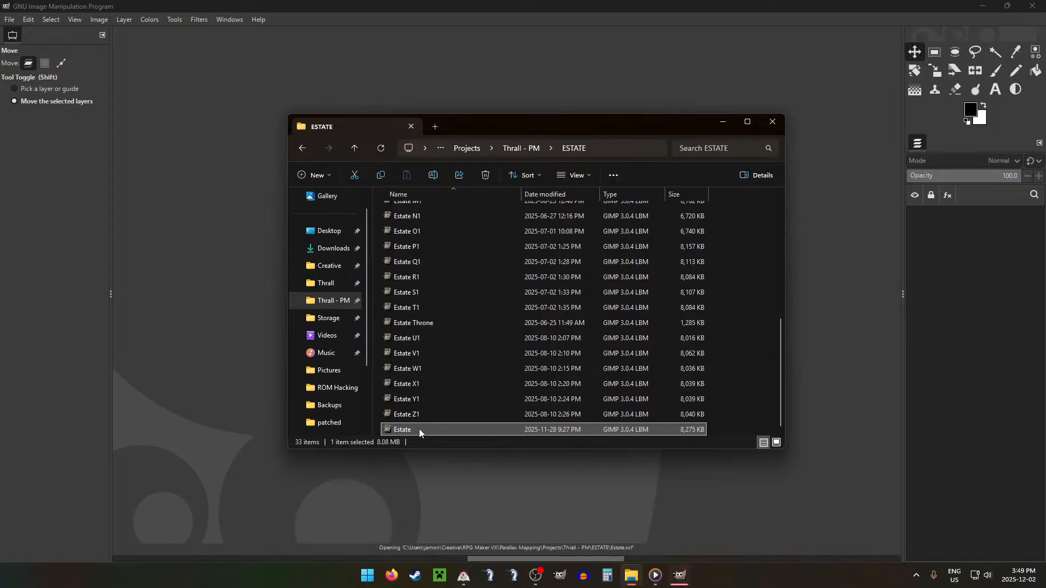
left_click(604, 6)
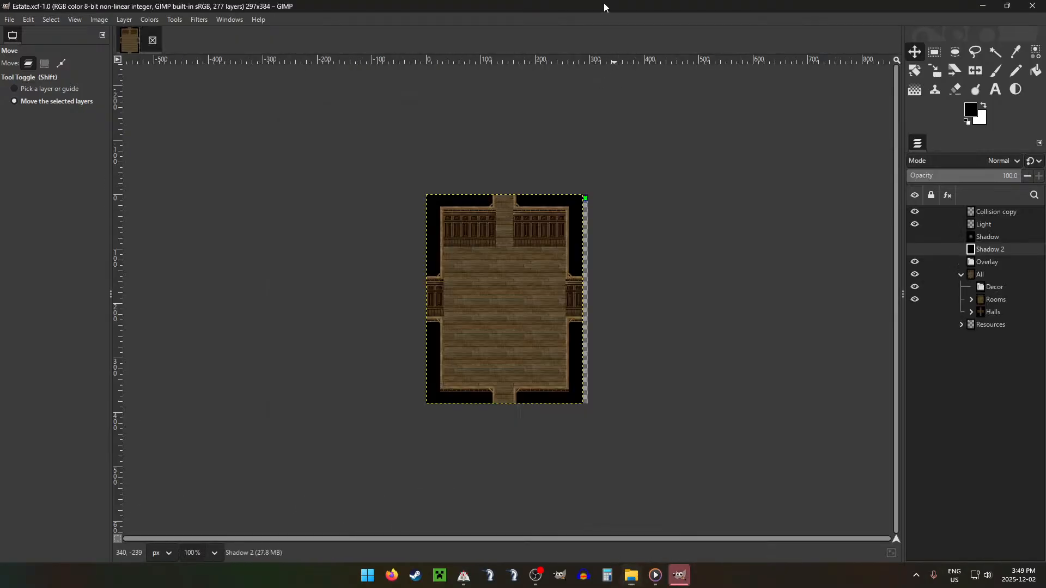
Step: Return to File Explorer, open the ESTATE folder's Configurations text file and review the rooms list, highlighting the D,E entry
left_click(631, 575)
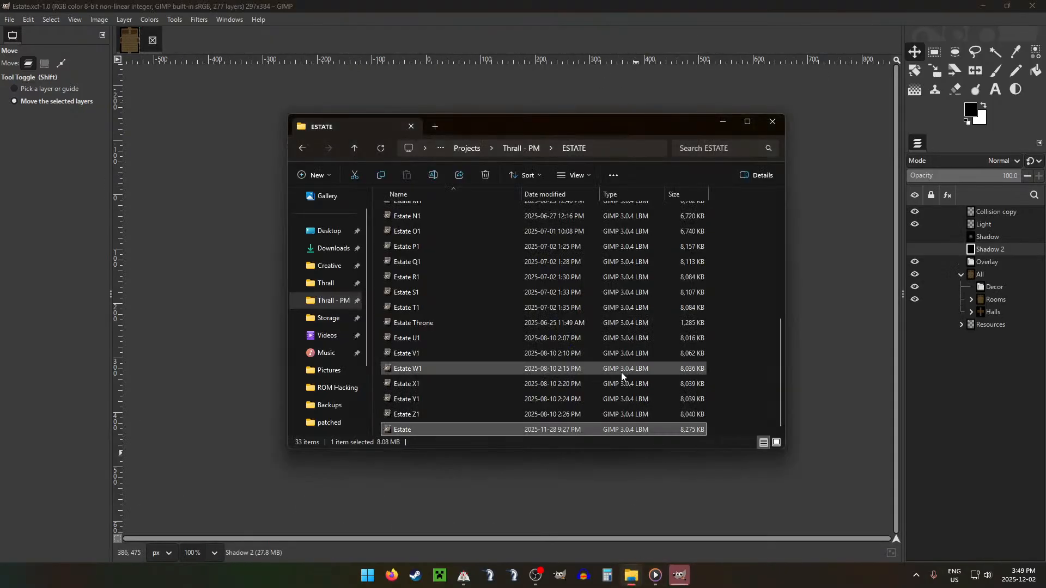
scroll(622, 376, "up", 6)
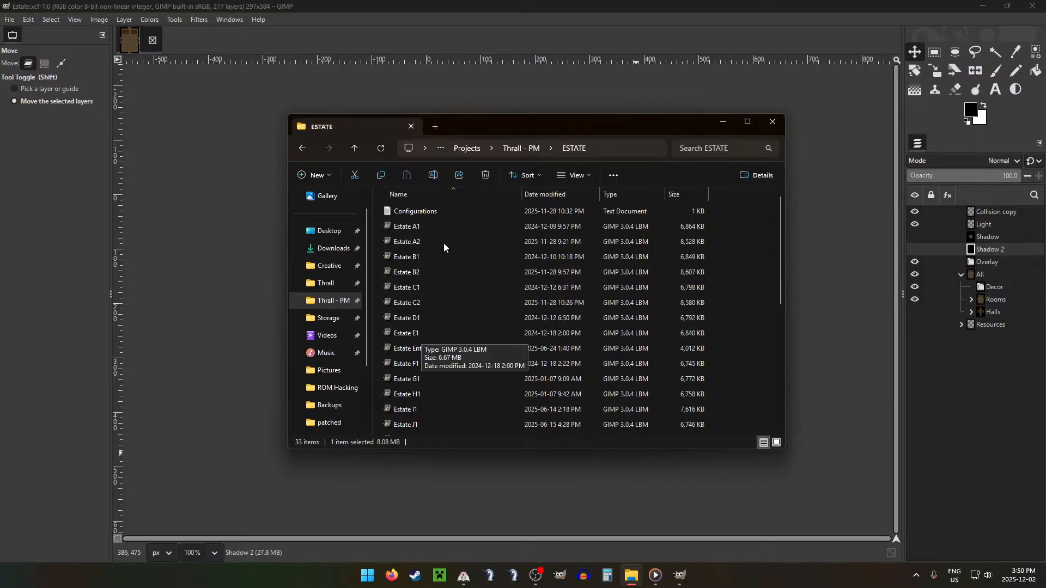
left_click(435, 212)
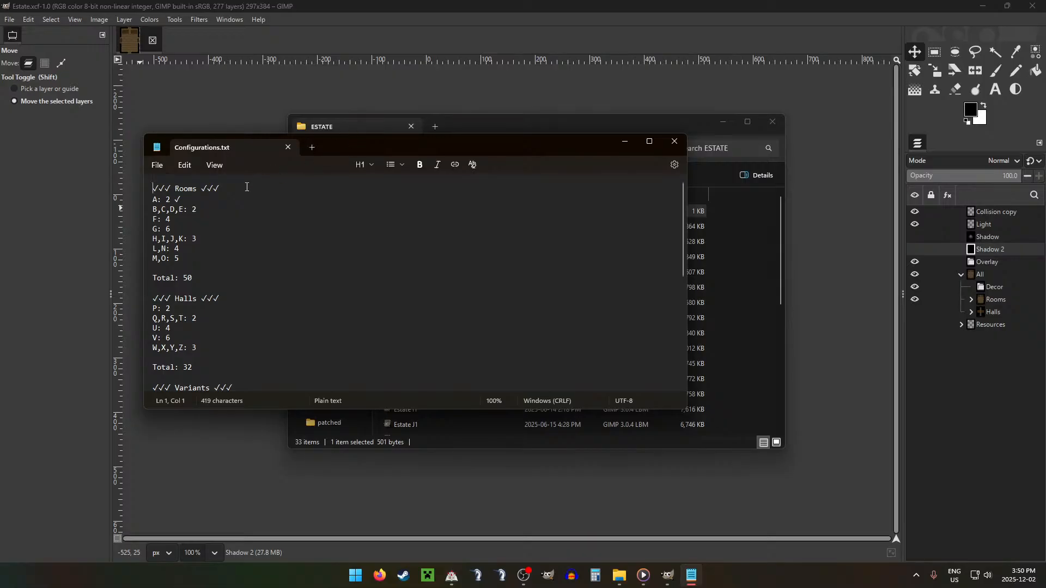
left_click_drag(200, 209, 170, 210)
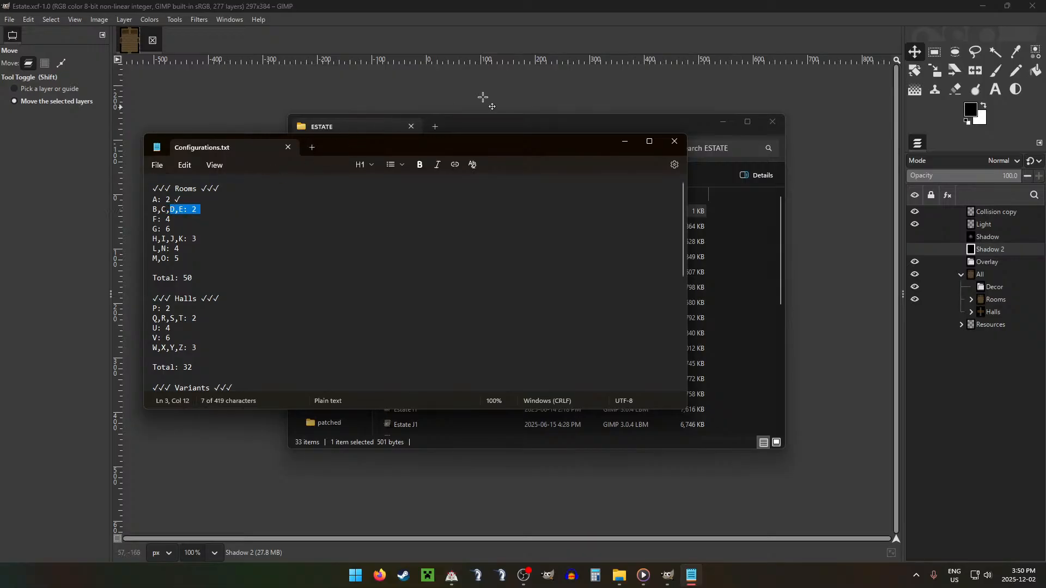
left_click(493, 129)
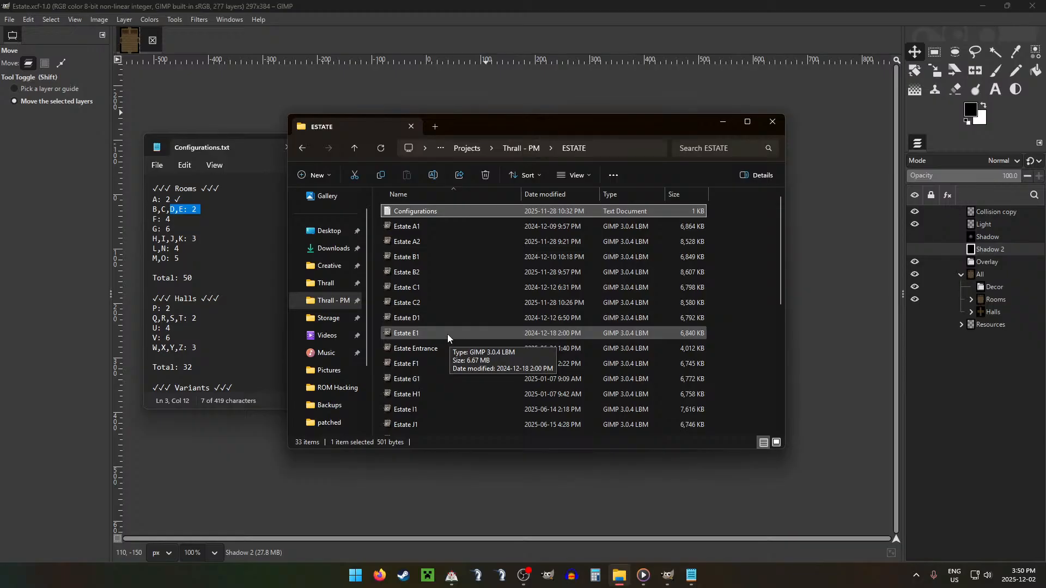
Step: Close the Estate image in GIMP and open Bloodstone A1 from the BSM folder of Thrall - PM instead
left_click(354, 149)
left_click(147, 34)
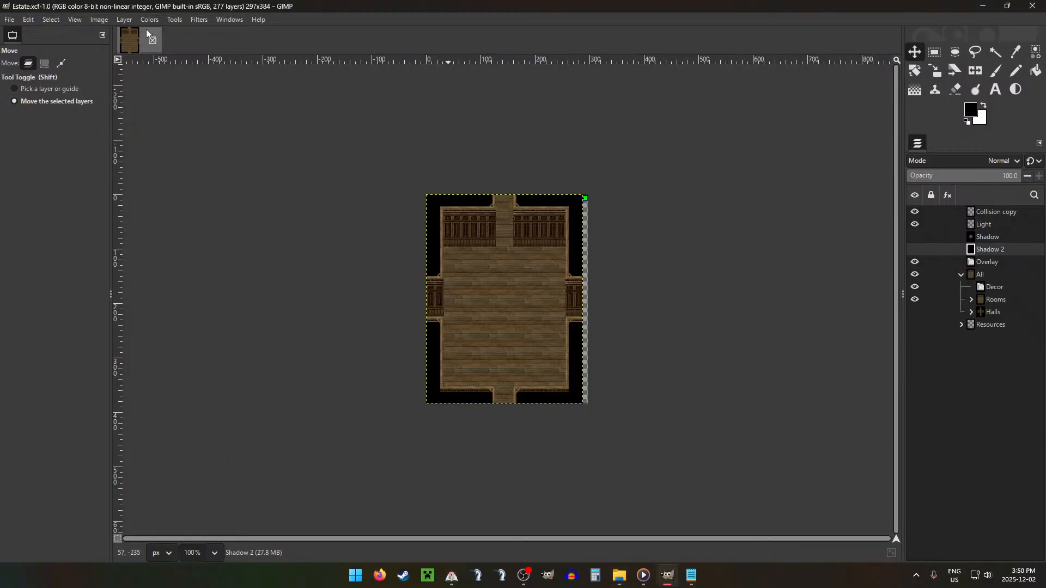
left_click(152, 40)
left_click(620, 572)
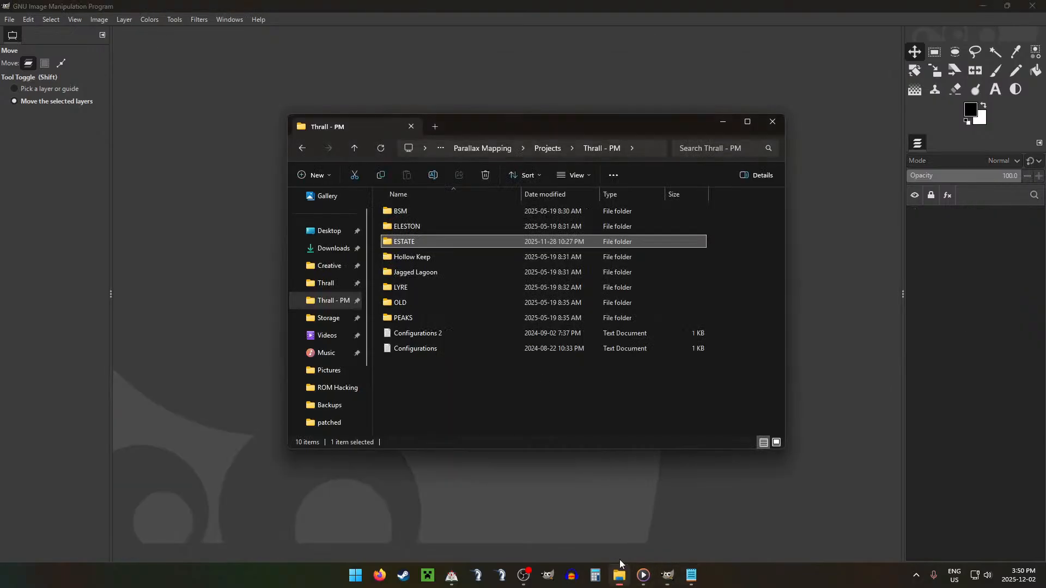
double_click(397, 213)
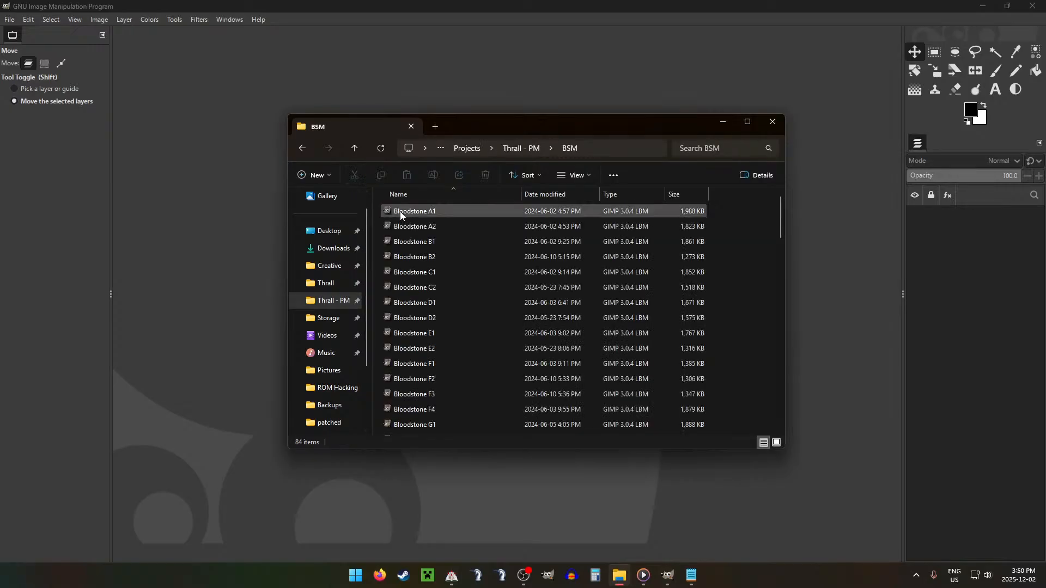
double_click(440, 214)
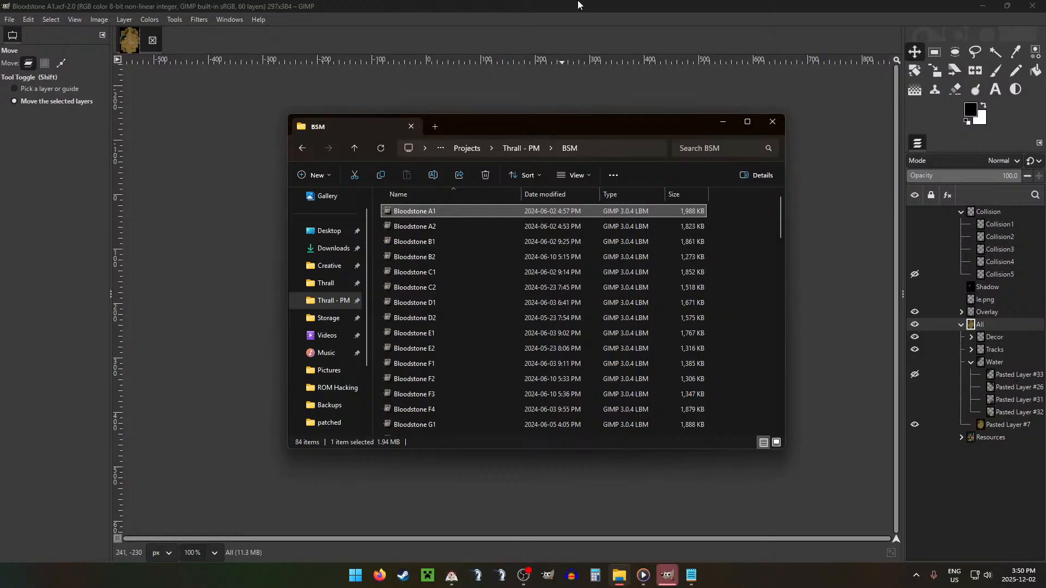
left_click(578, 5)
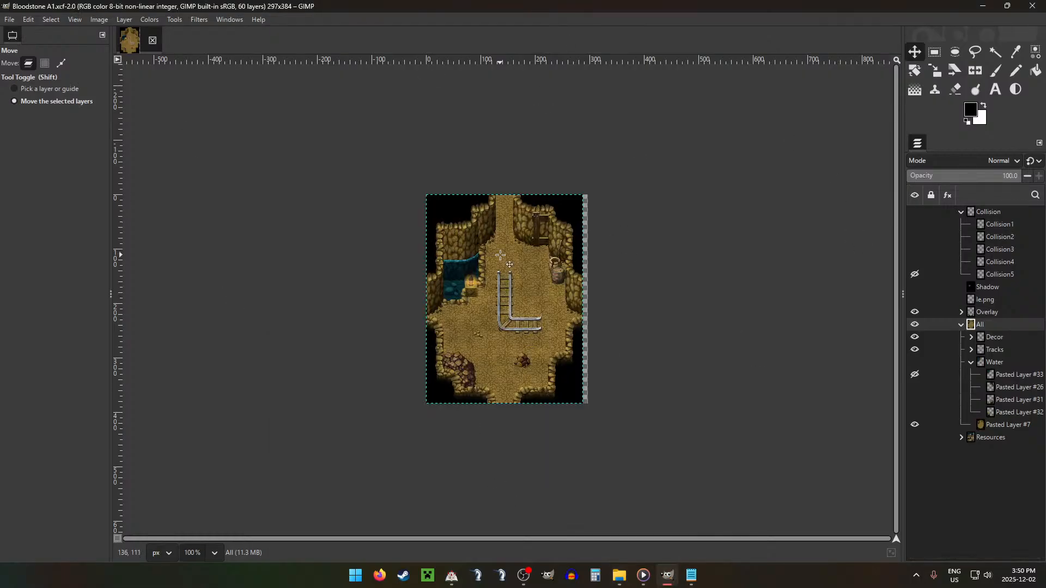
Step: Compare the Bloodstone A1 room with and without its Water layer group, leaving the group shown
scroll(500, 255, "up", 6, "ctrl")
scroll(599, 245, "down", 1)
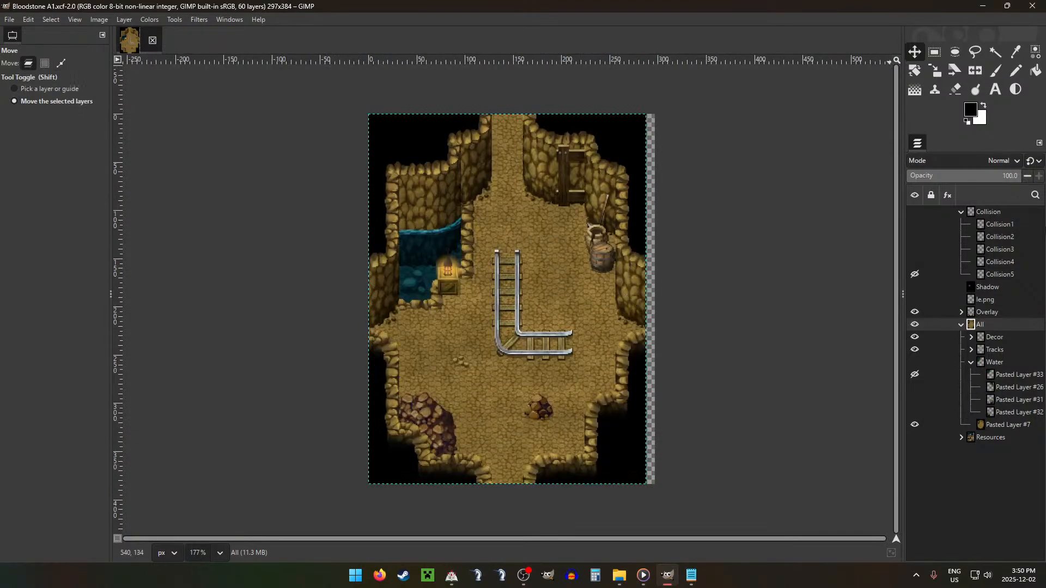
left_click(915, 362)
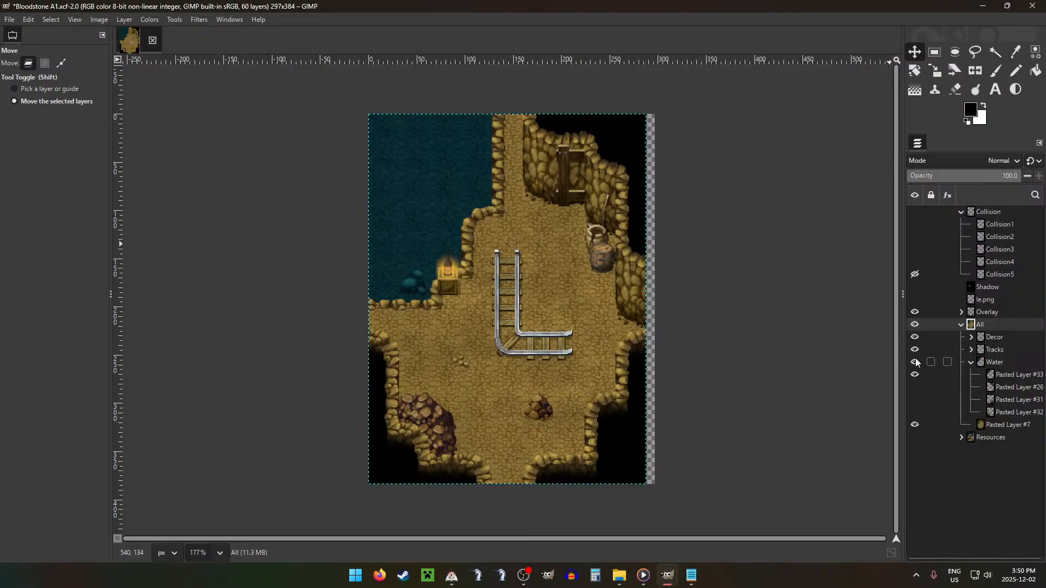
left_click(915, 363)
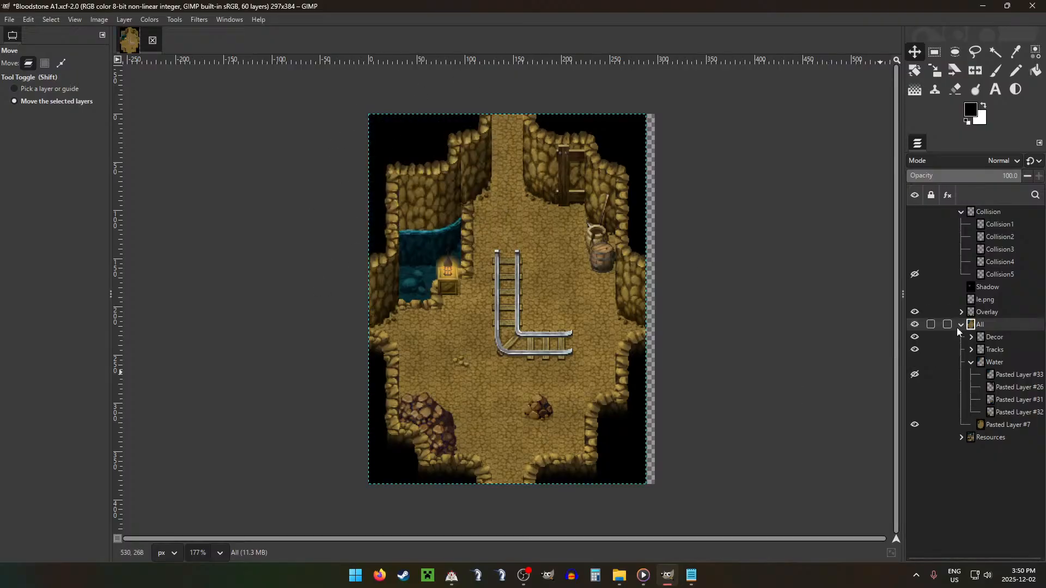
left_click(915, 363)
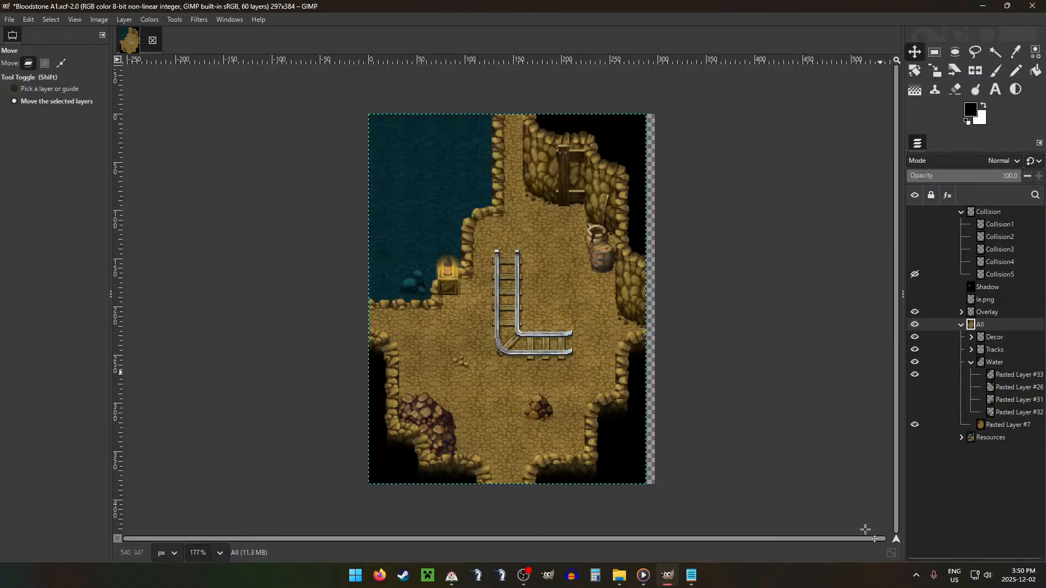
Step: Hide Pasted Layer #33 in the Water group and preview Pasted Layers #26, #31 and #32 one at a time
left_click(915, 374)
left_click(915, 386)
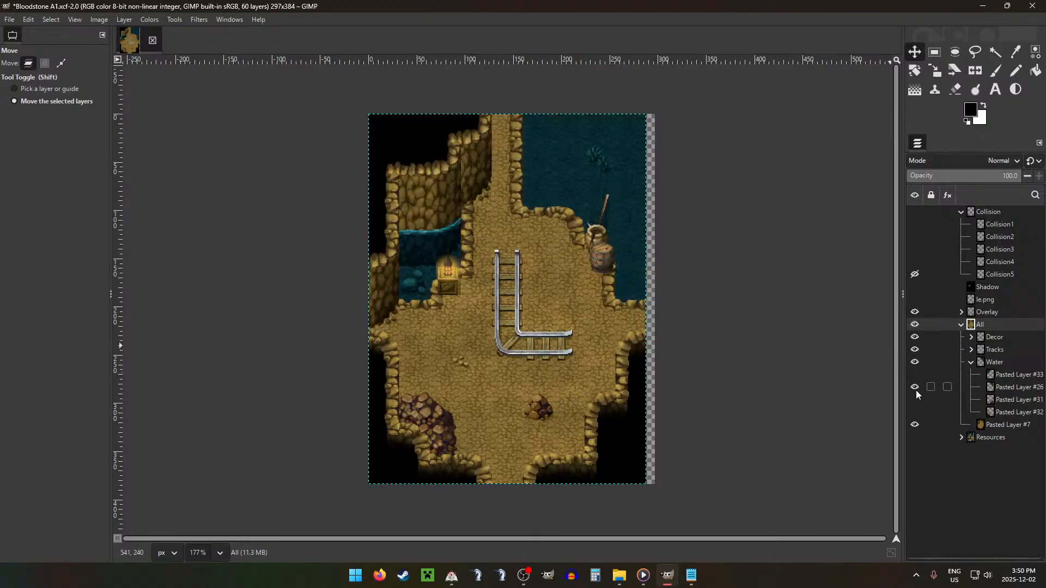
left_click(915, 388)
left_click(915, 400)
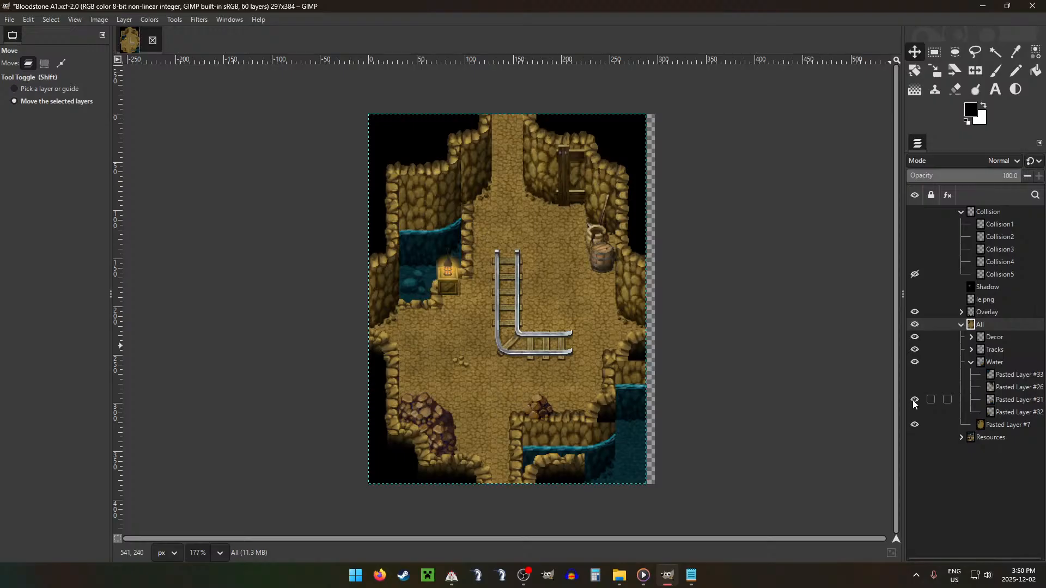
left_click(915, 400)
left_click(915, 412)
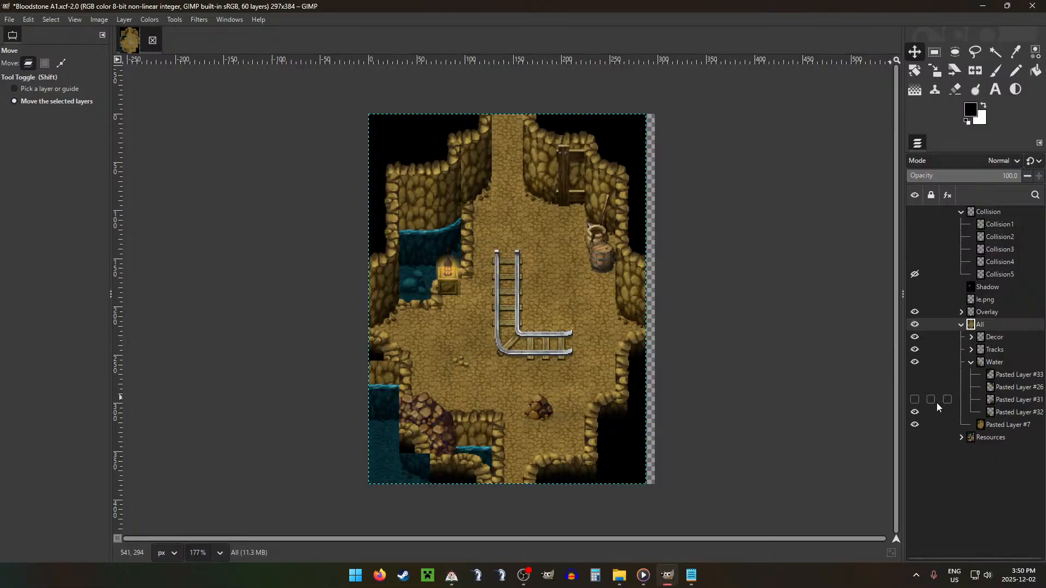
left_click(912, 414)
Step: Preview the Water group's Pasted Layers #31, #26 and #33 in turn, hiding each one again
left_click(915, 400)
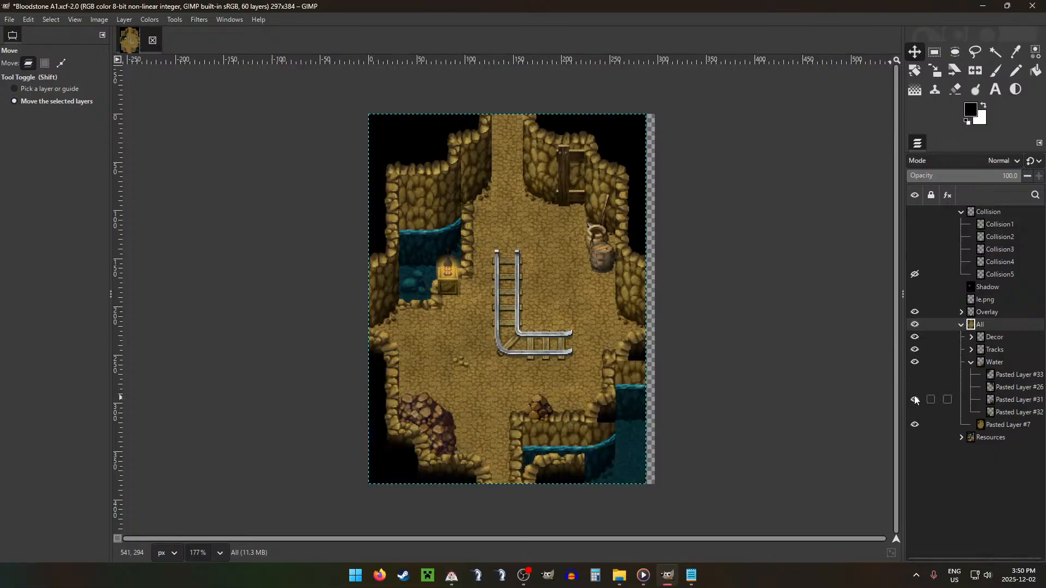
left_click(914, 400)
left_click(915, 387)
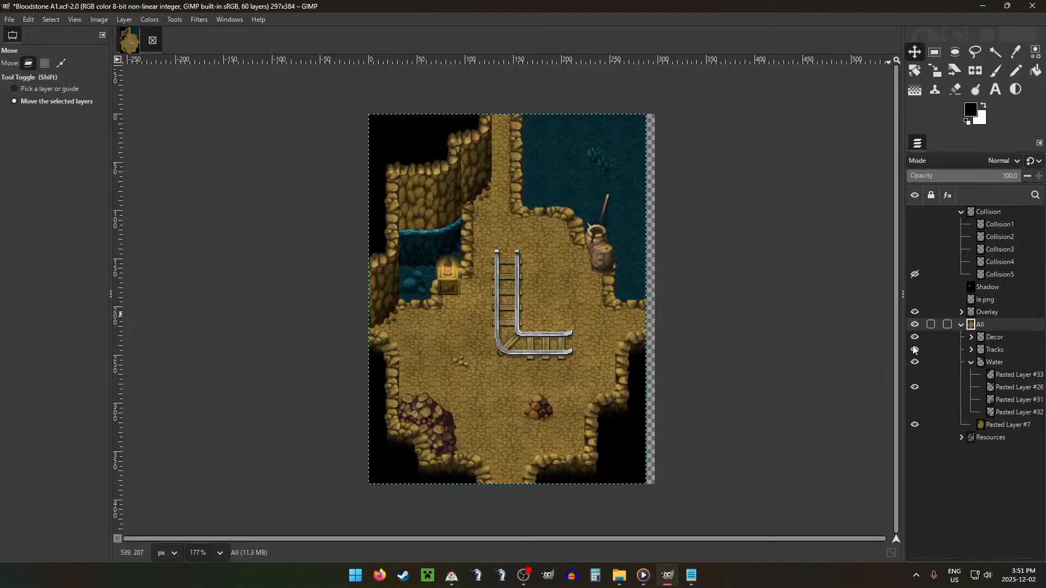
left_click(915, 388)
left_click(917, 374)
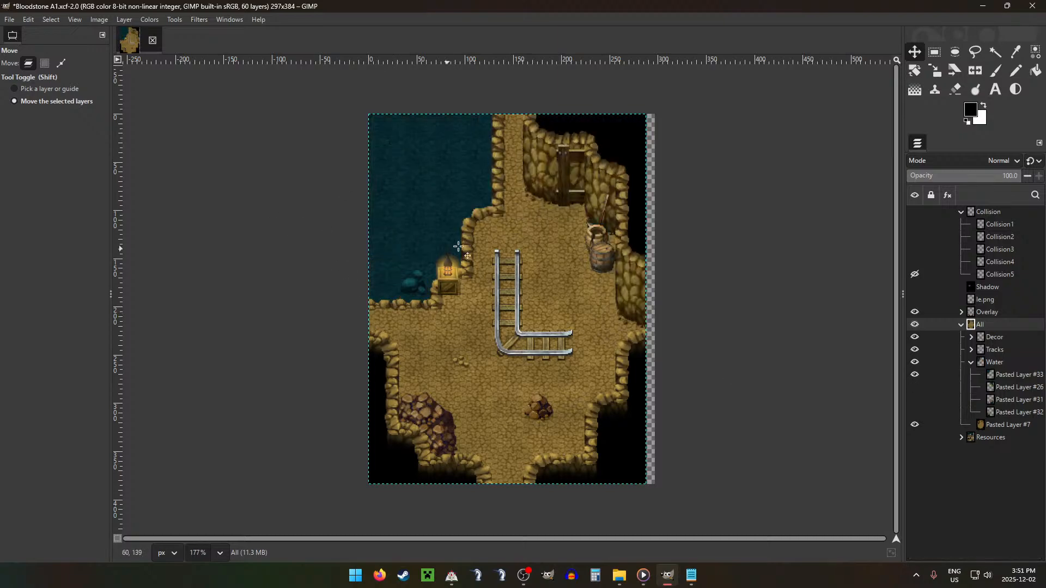
left_click(915, 374)
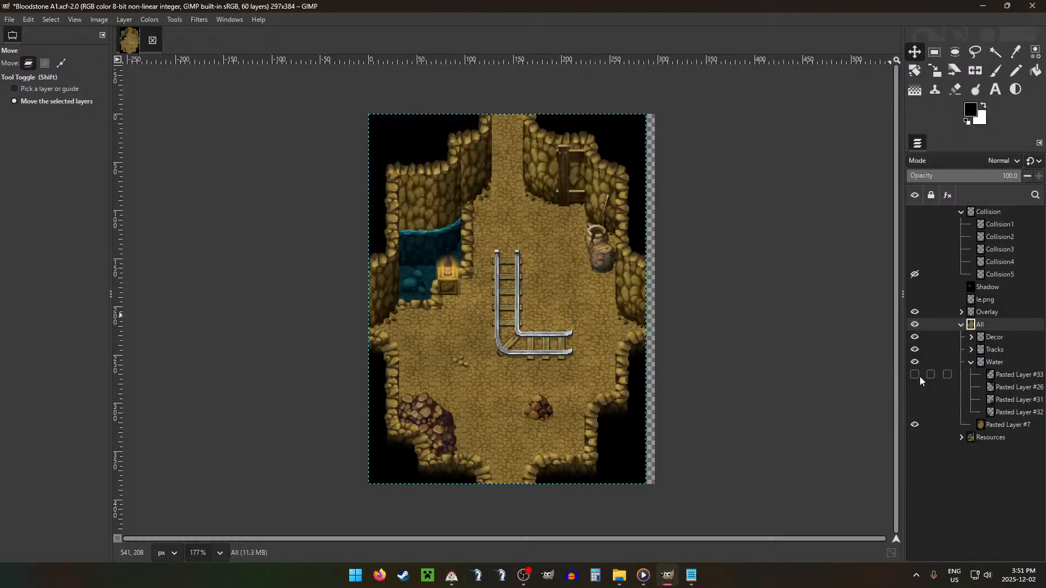
Step: Close the Bloodstone A1 image, discarding its changes
left_click(152, 49)
left_click(552, 332)
Step: Open the Estate image from the ESTATE folder inside the Thrall - PM project folder
key("alt+Tab")
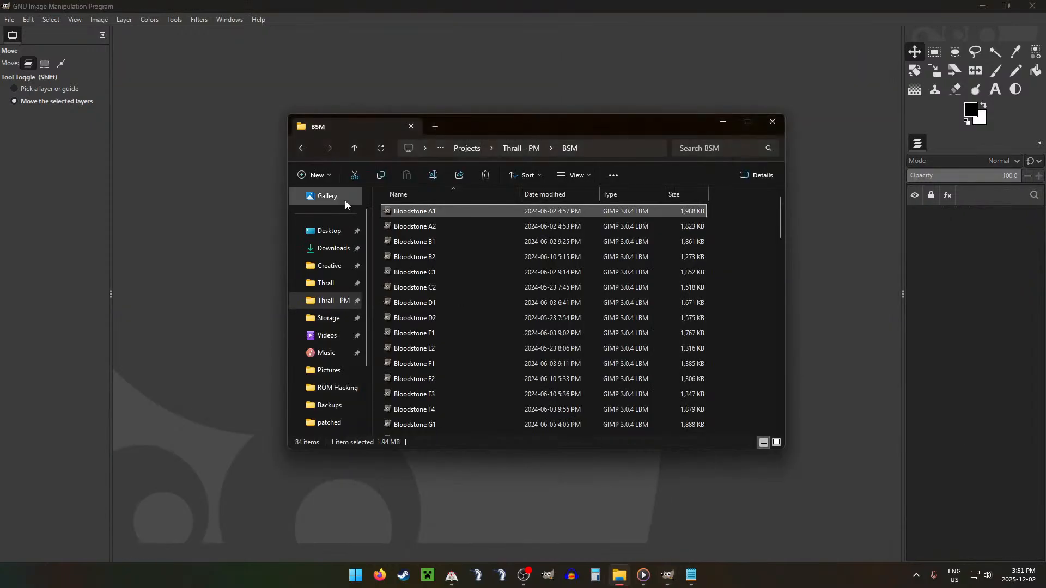
left_click(354, 148)
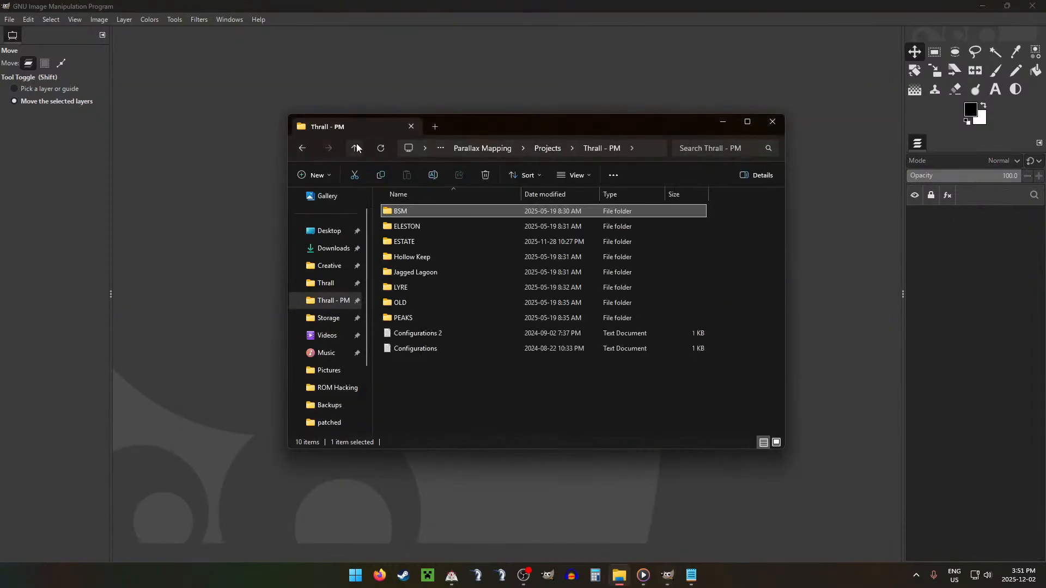
double_click(423, 243)
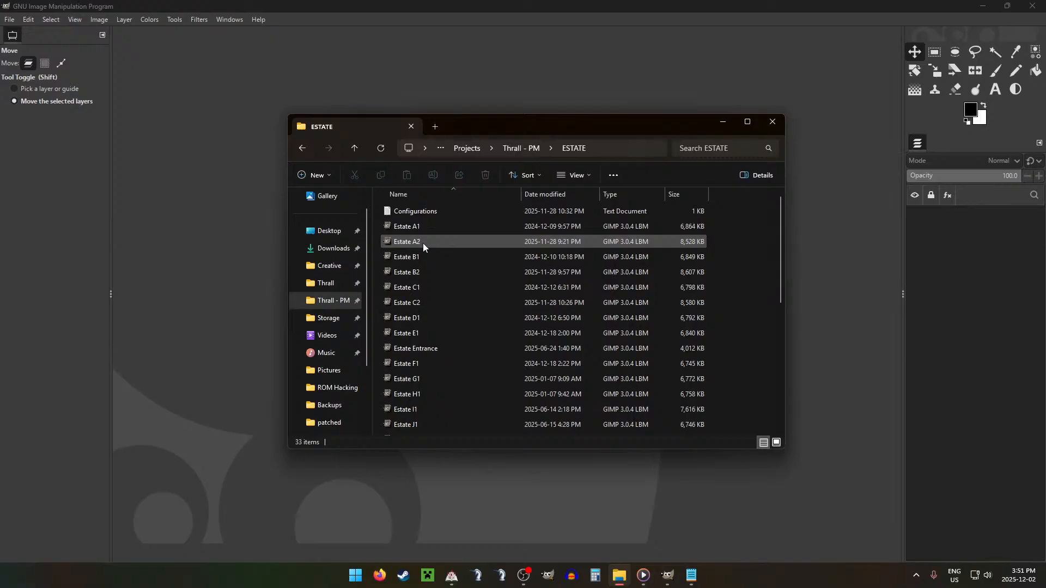
scroll(435, 327, "down", 2)
scroll(448, 382, "down", 4)
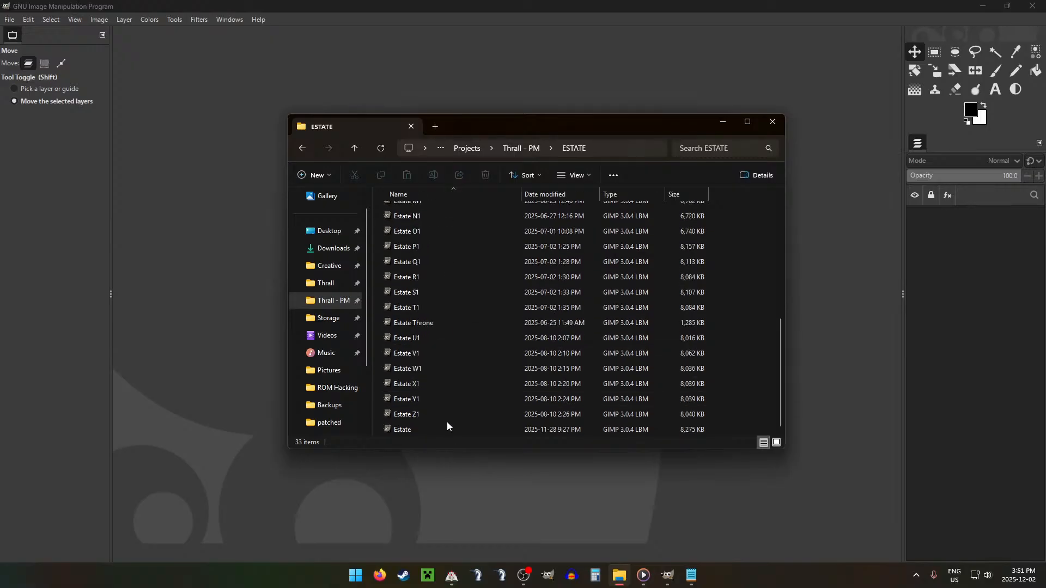
double_click(436, 429)
Step: Check the Rooms list in the Configurations.txt notes, then return to the Estate image in GIMP
left_click(689, 576)
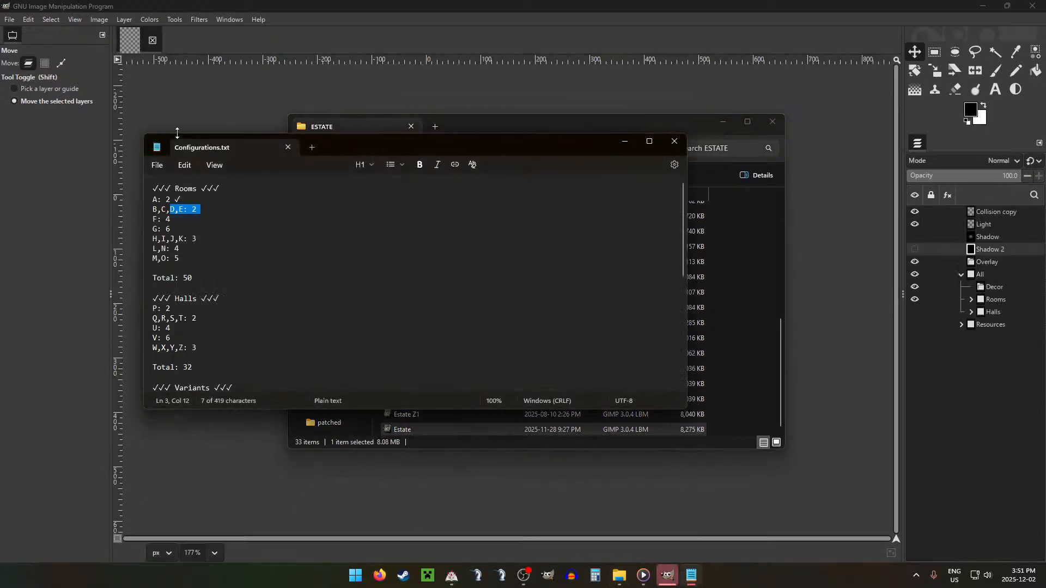
left_click(535, 120)
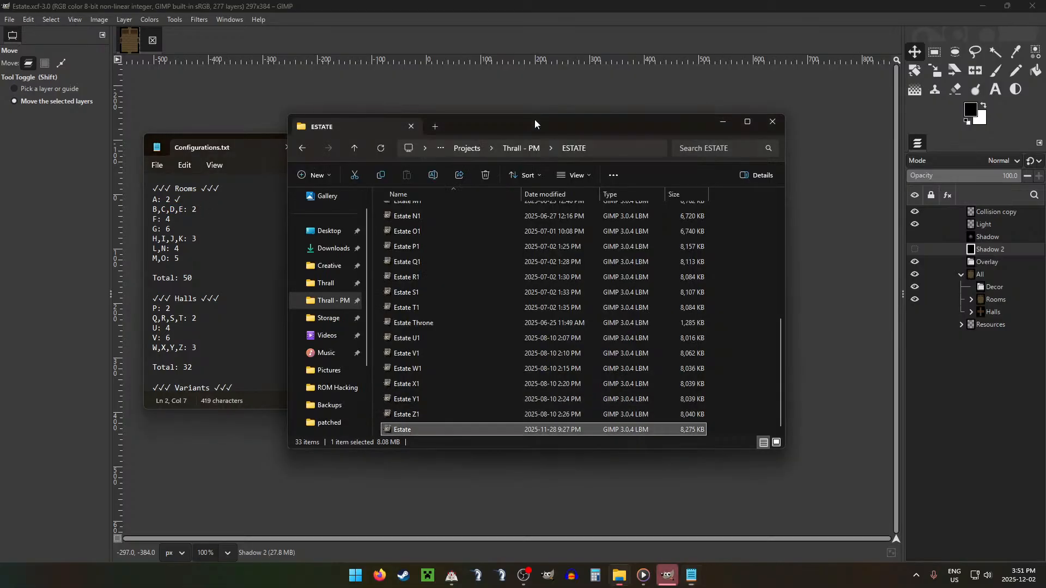
left_click(421, 3)
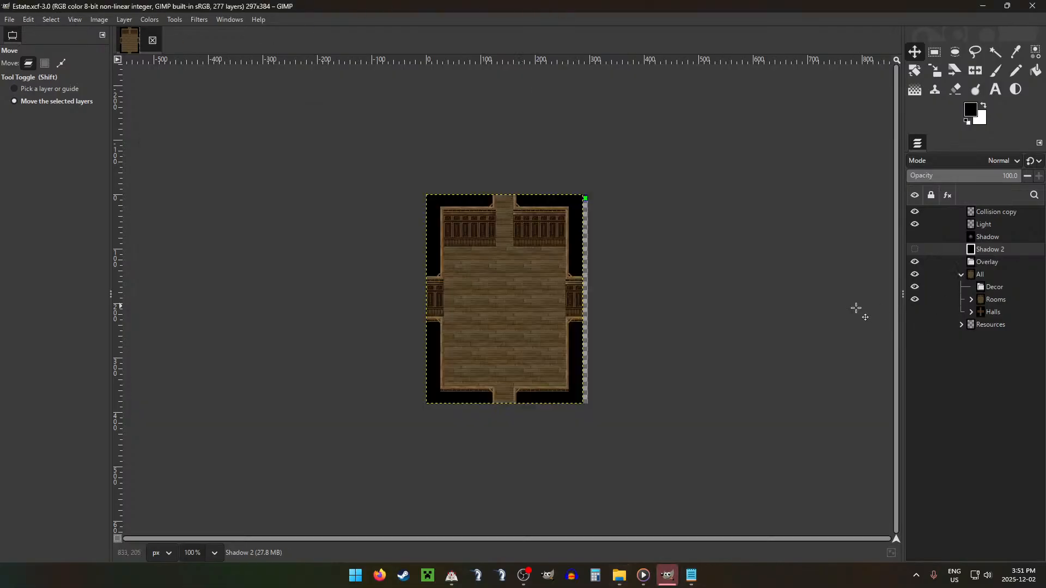
Step: Expand the Rooms group and show room layer D as its only visible room
left_click(971, 299)
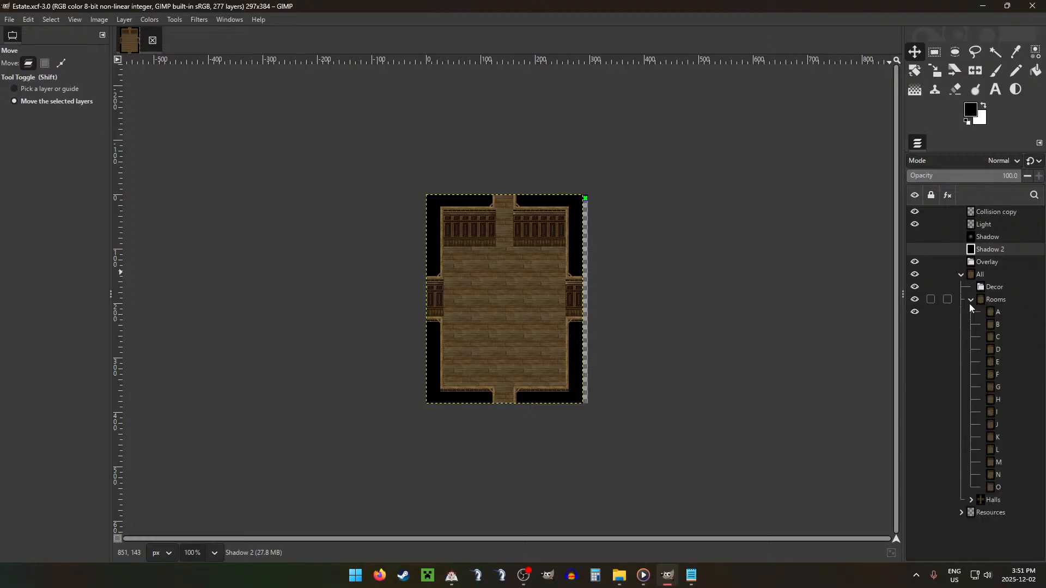
left_click(915, 350)
left_click(915, 350)
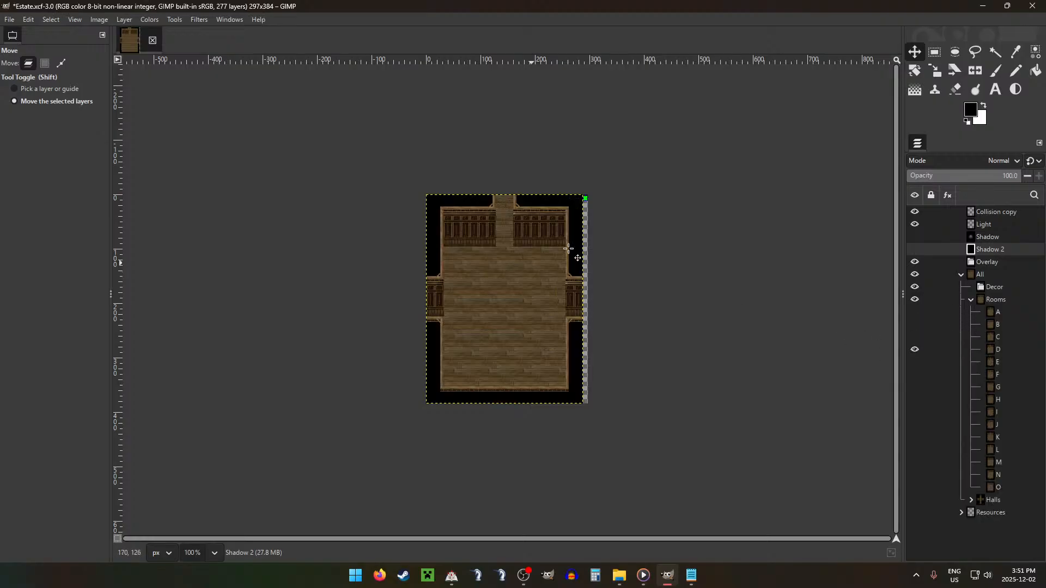
Step: Save the image as Estate D2.xcf in the ESTATE folder
left_click(28, 19)
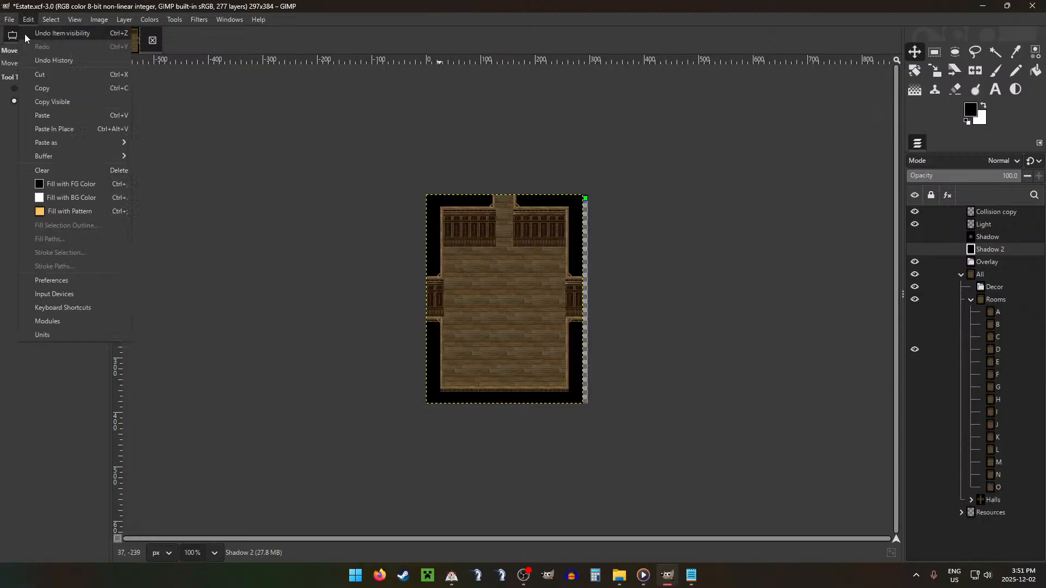
mouse_move(9, 19)
left_click(36, 136)
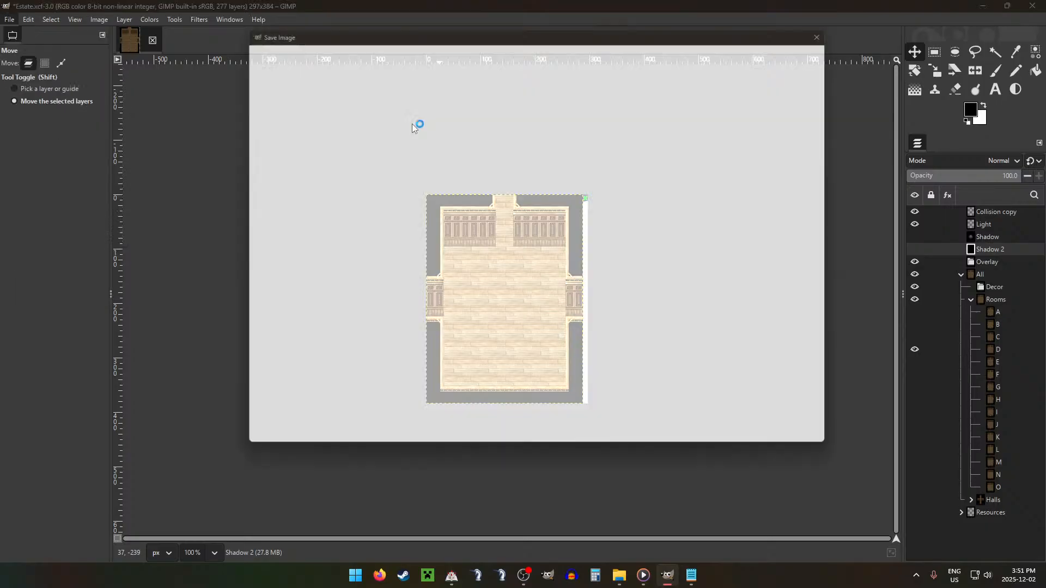
key("Right")
type("D2")
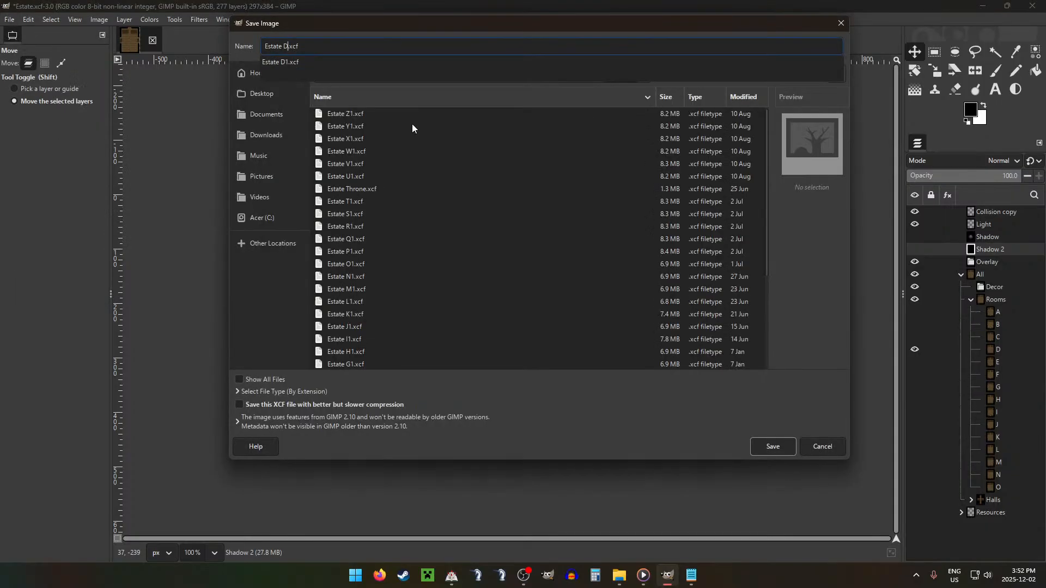
key("Return")
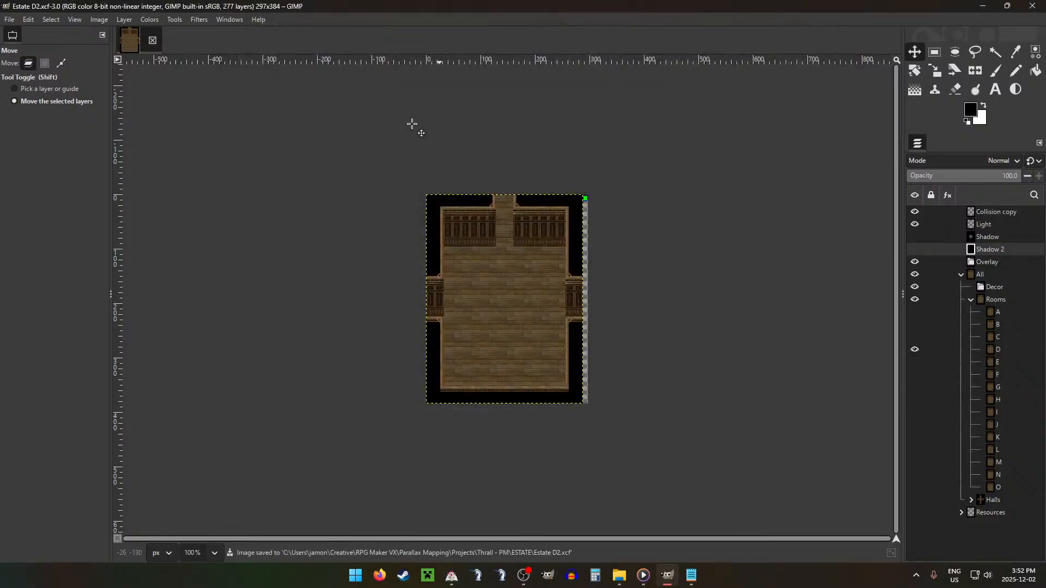
Step: Select the entire area of room layer D and shrink the selection inward from the edges
key("r")
scroll(483, 168, "up", 5)
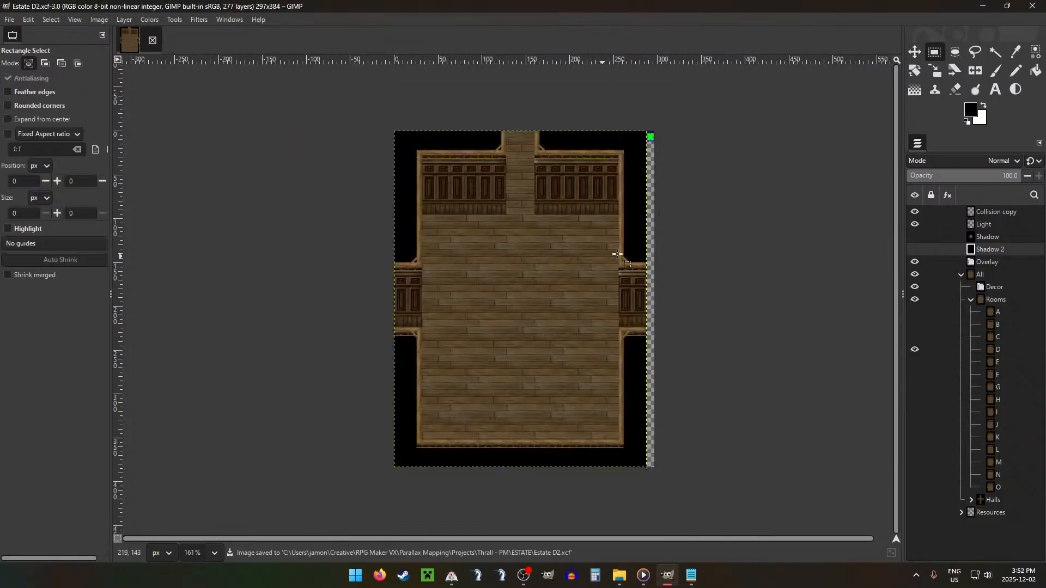
left_click(947, 350)
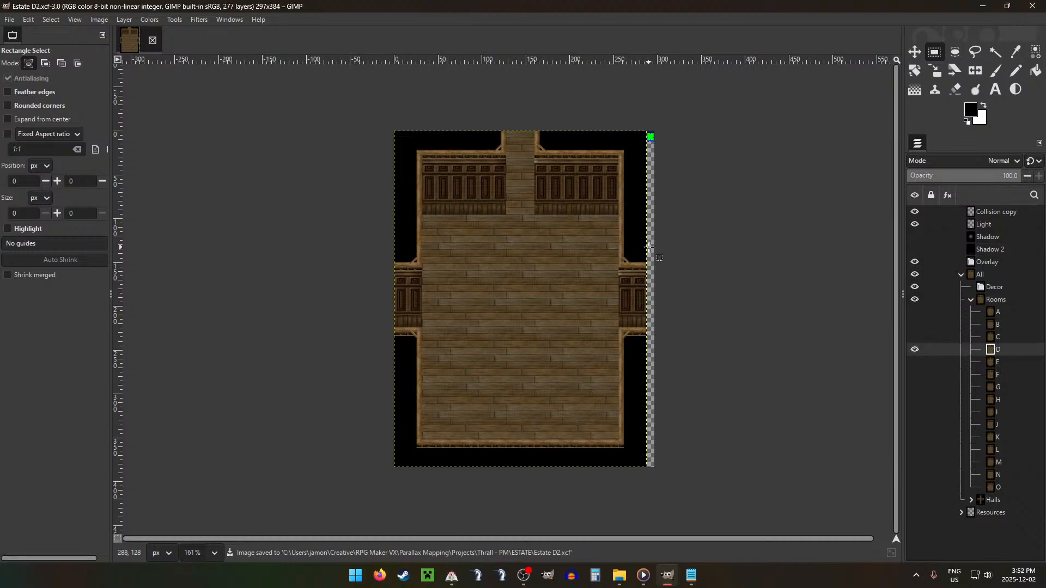
key("ctrl+a")
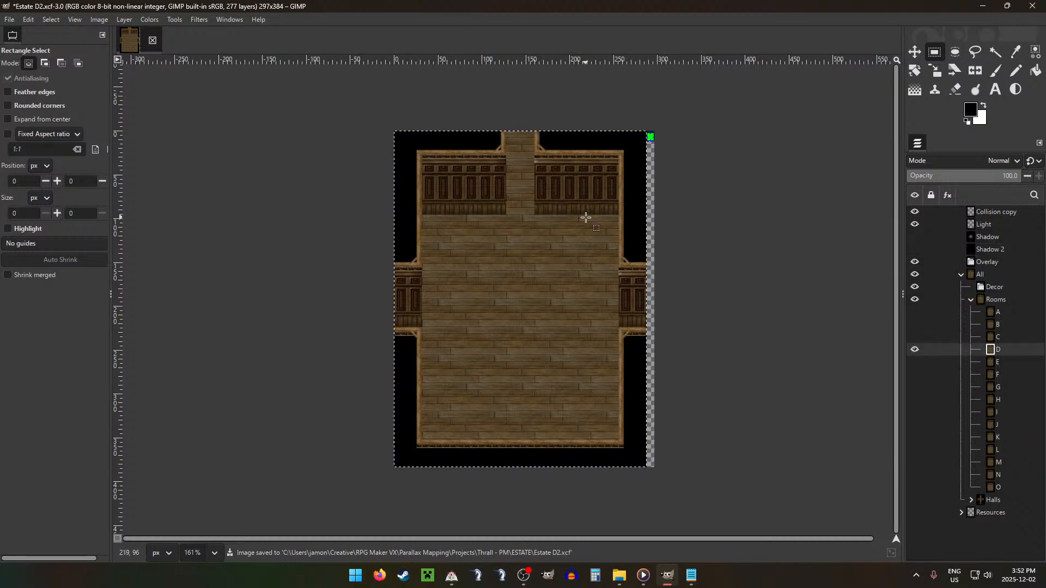
key("ctrl+shift+s")
key("Return")
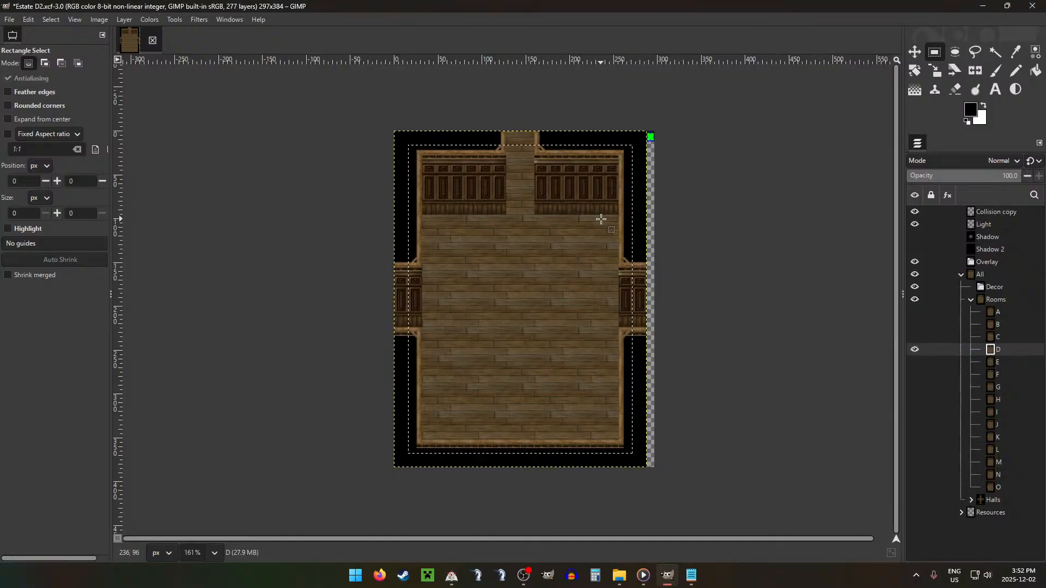
key("ctrl+shift+s")
key("Escape")
key("shift+s")
left_click(578, 238)
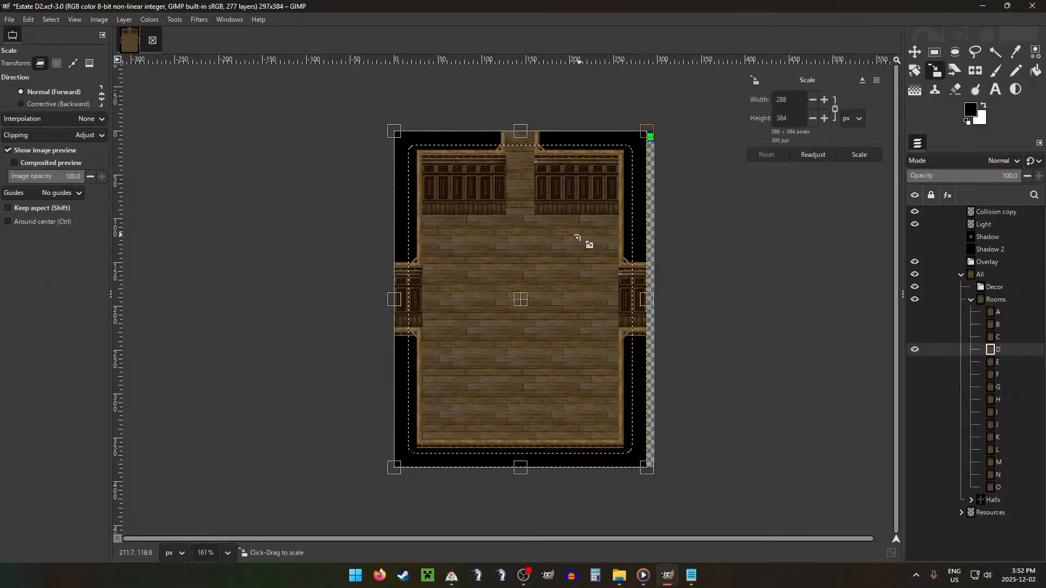
key("shift")
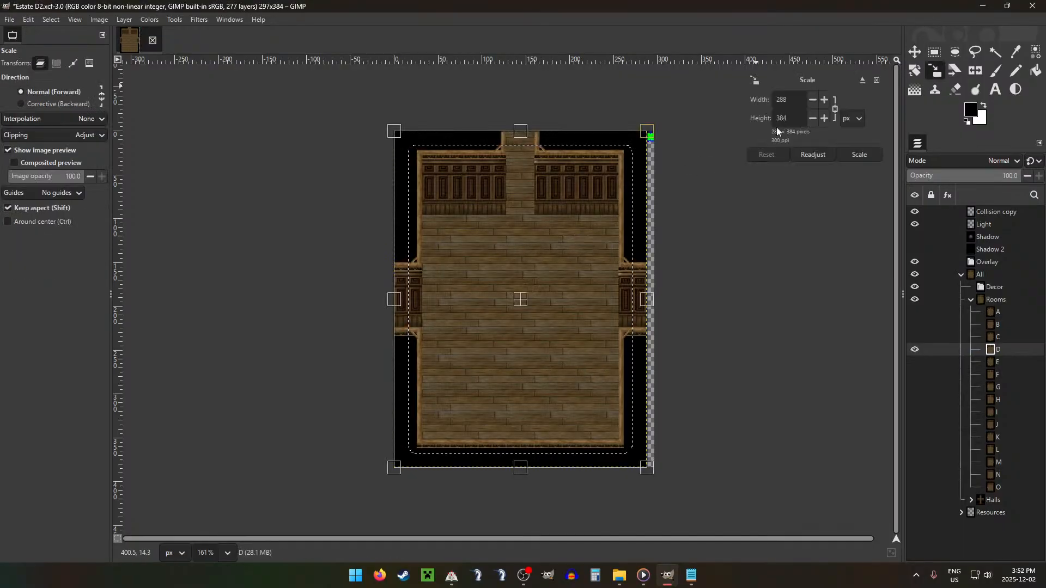
left_click(877, 80)
Step: Dodge and burn room layer D's walls and floor within the selection, using the size 64 Acrylic 05 #2 brush on highlights
key("shift+d")
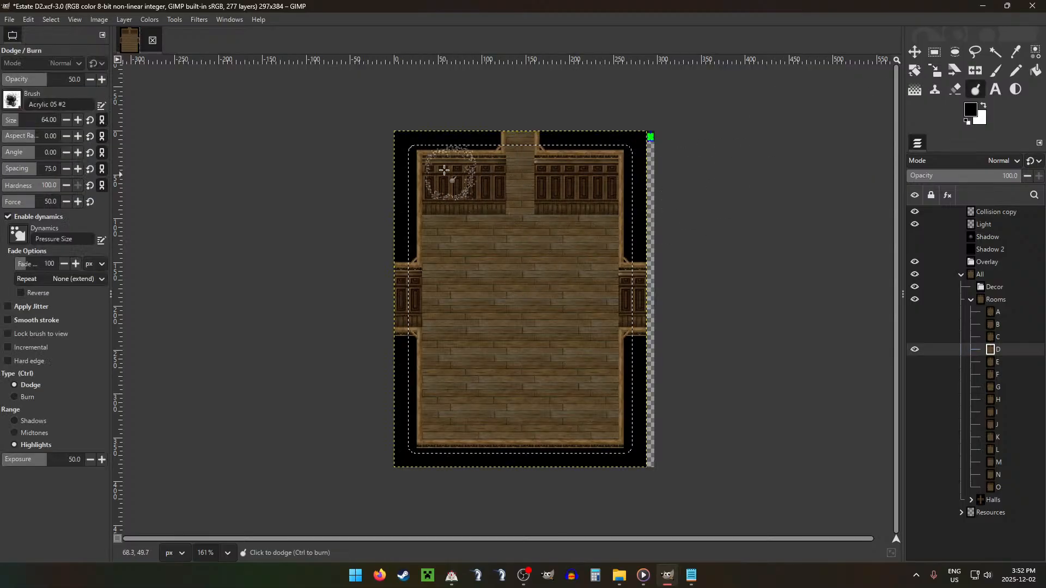
key("ctrl")
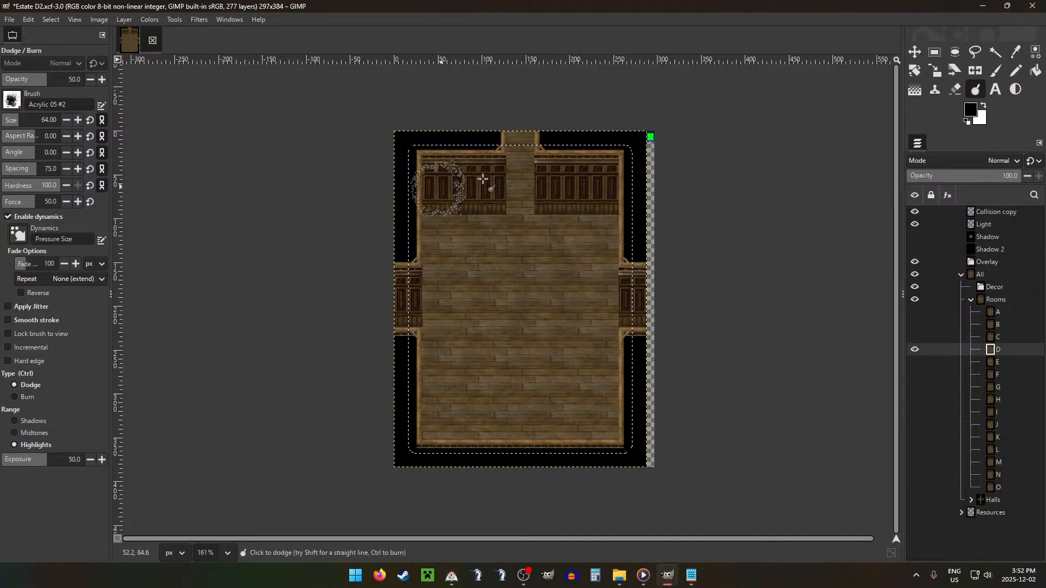
key("ctrl")
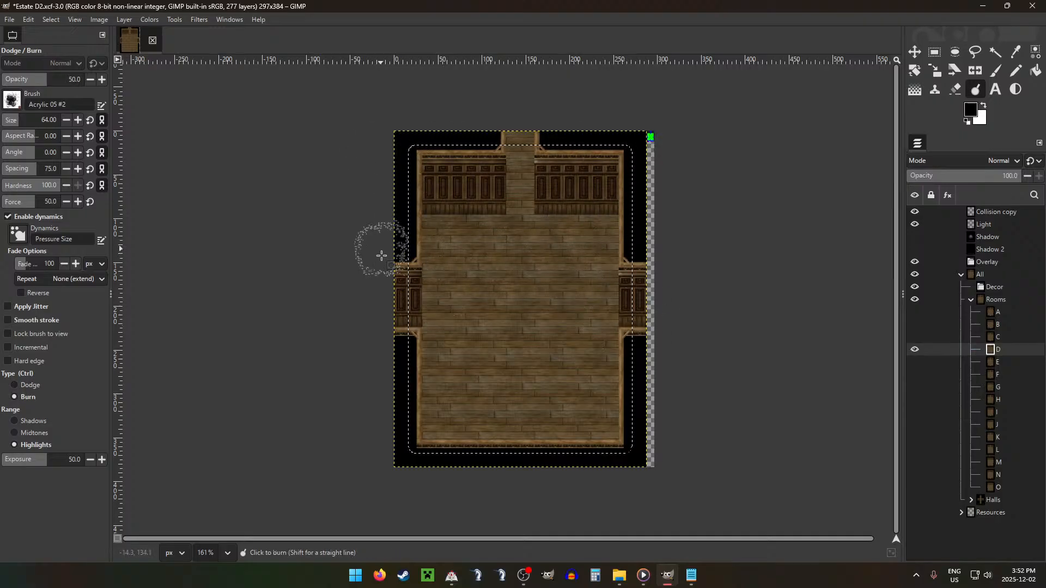
mouse_move(399, 429)
left_mouse_down()
mouse_move(637, 438)
mouse_move(402, 432)
mouse_move(584, 420)
mouse_move(412, 388)
mouse_move(642, 359)
mouse_move(437, 335)
mouse_move(613, 310)
left_mouse_up()
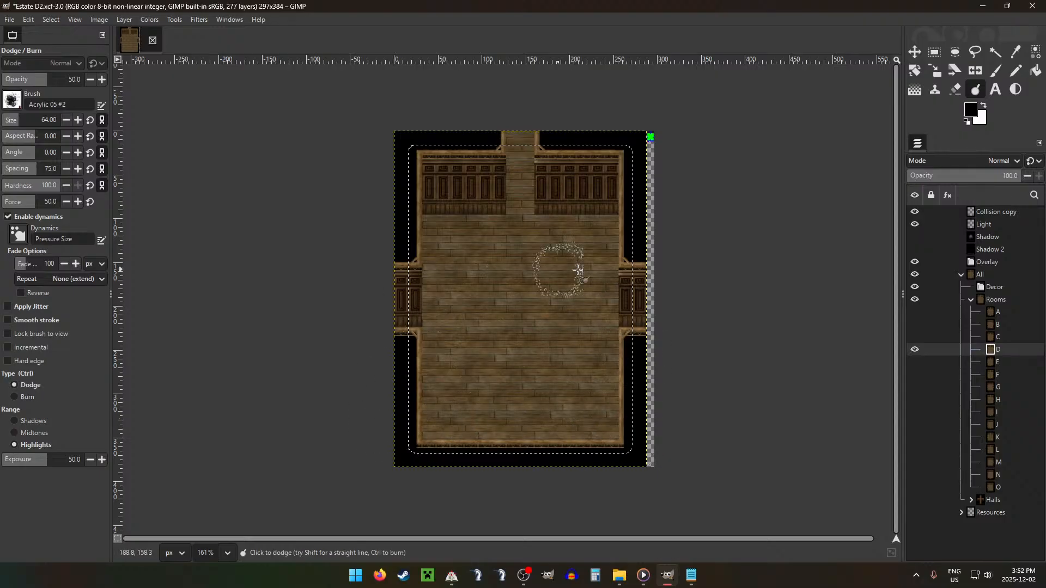
Step: Show the tile grid over the room and clear the selection
key("r")
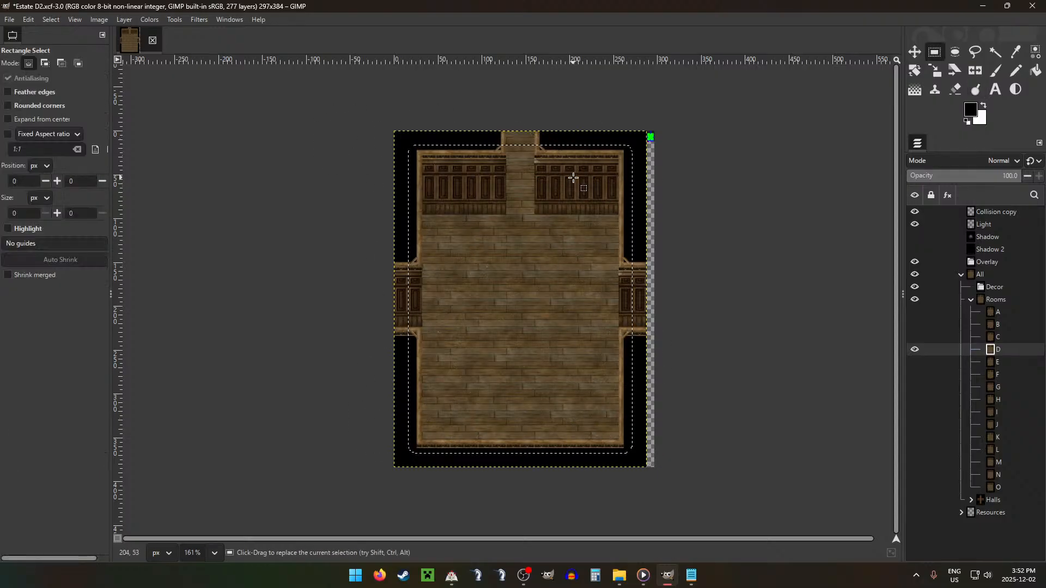
key("ctrl+shift+a")
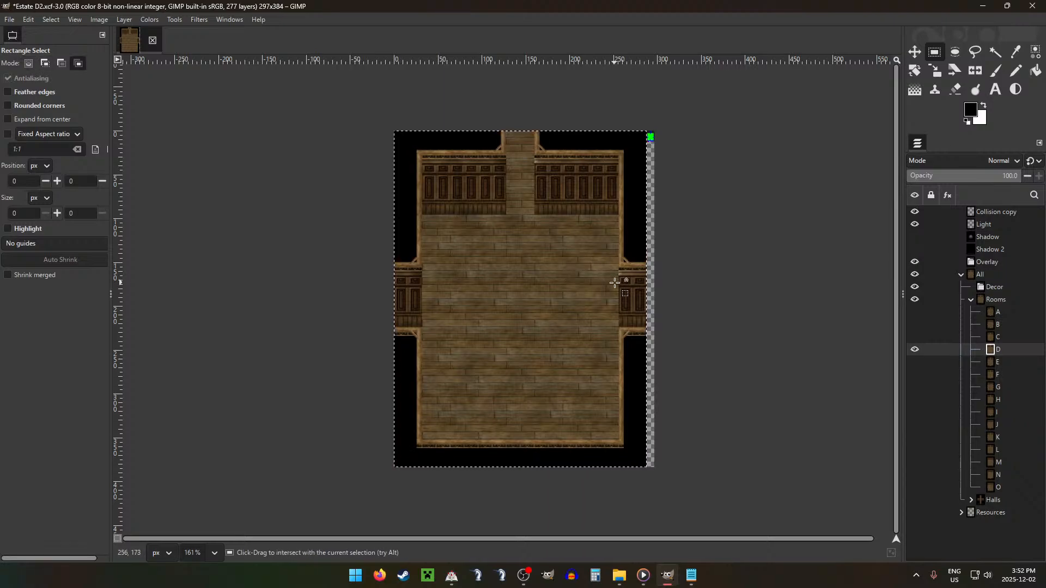
key("ctrl+shift+g")
left_click(541, 268)
scroll(541, 269, "down", 1)
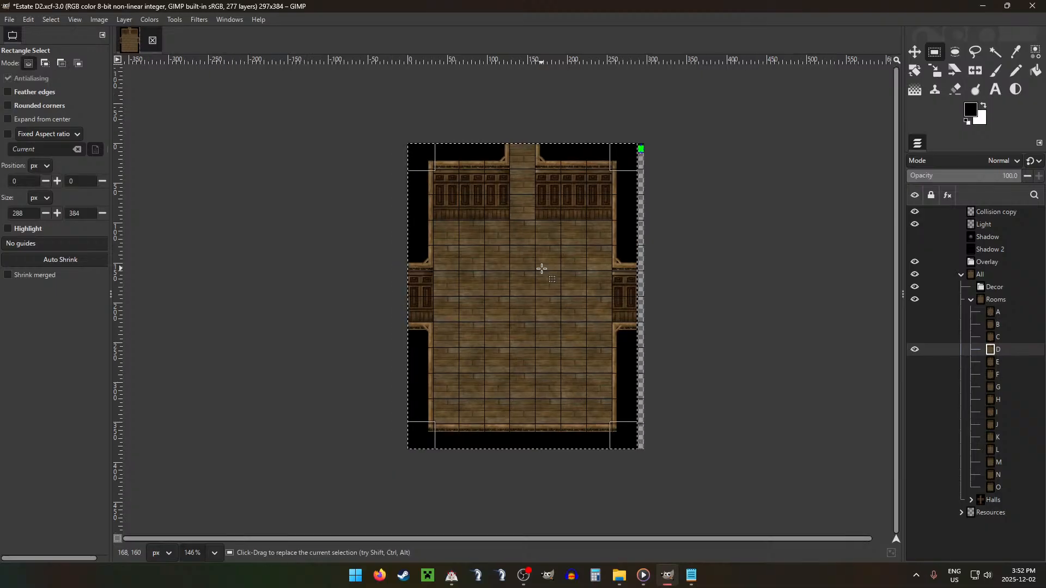
key("ctrl+shift+a")
left_click_drag(515, 248, 537, 329)
left_click(556, 361)
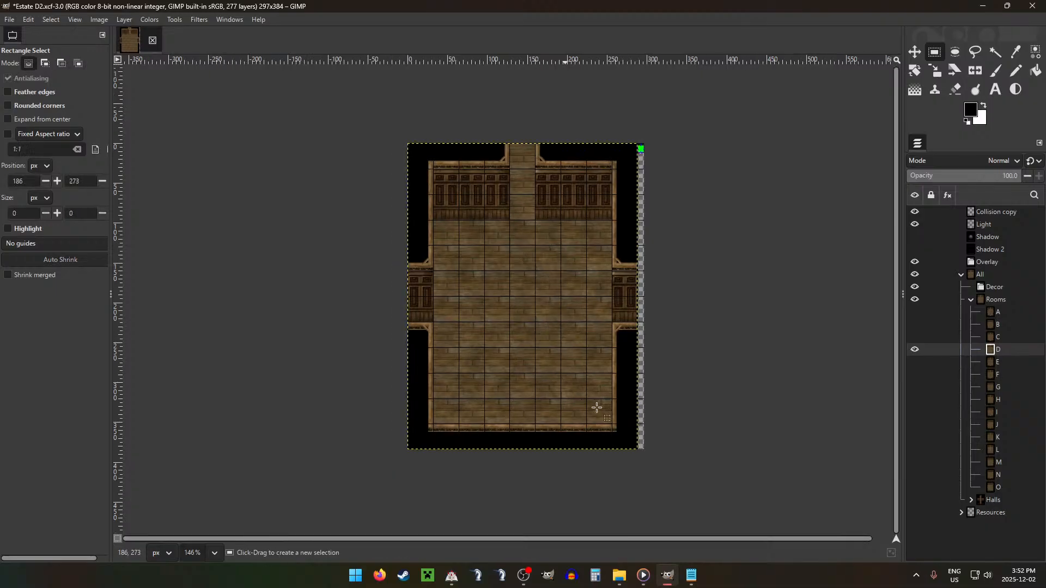
Step: Read the room types and remaining counts in Configurations.txt, then return to the Estate D2 image
left_click(692, 575)
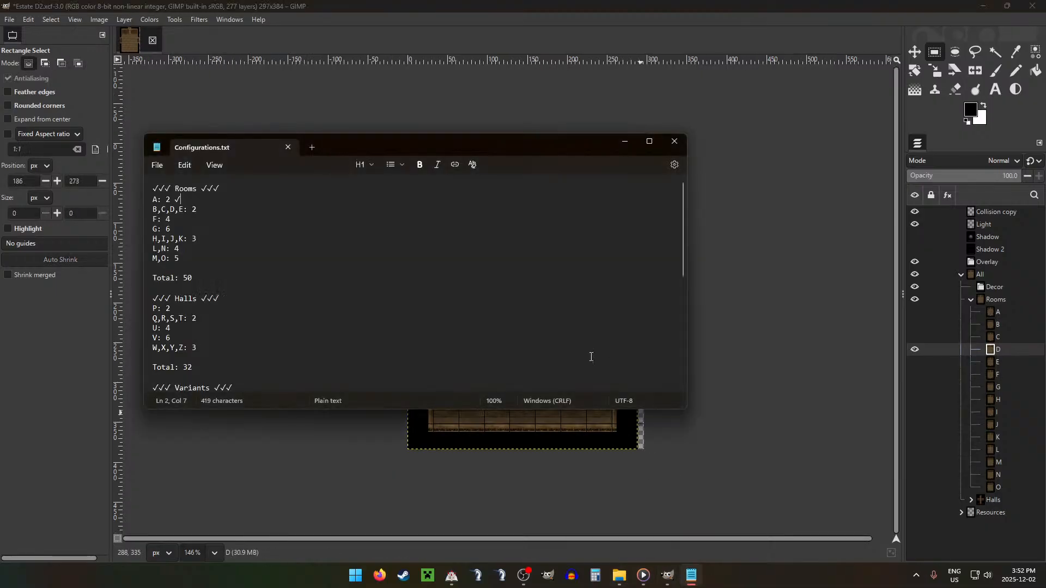
scroll(416, 267, "down", 8)
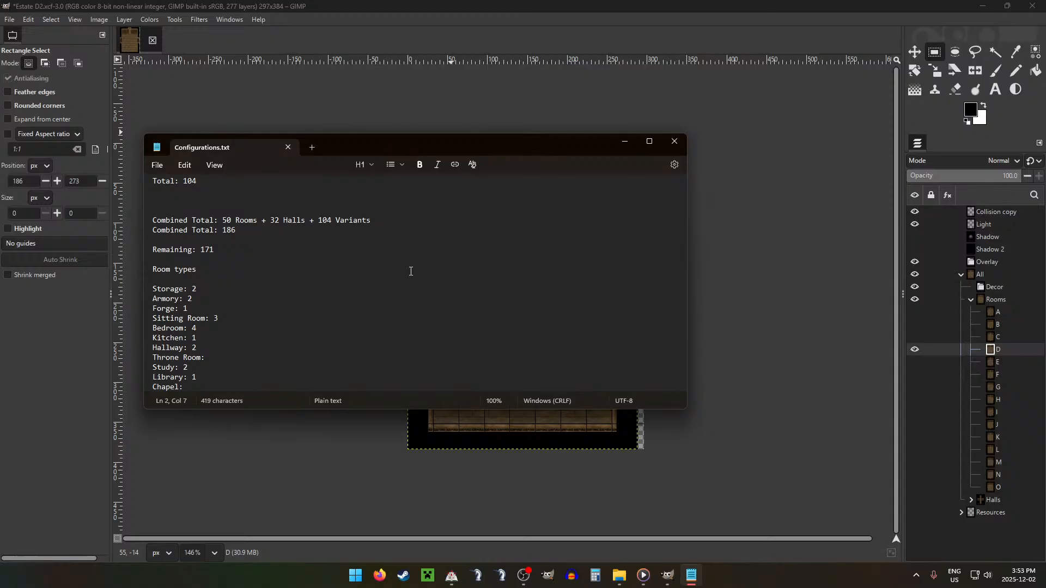
left_click(722, 93)
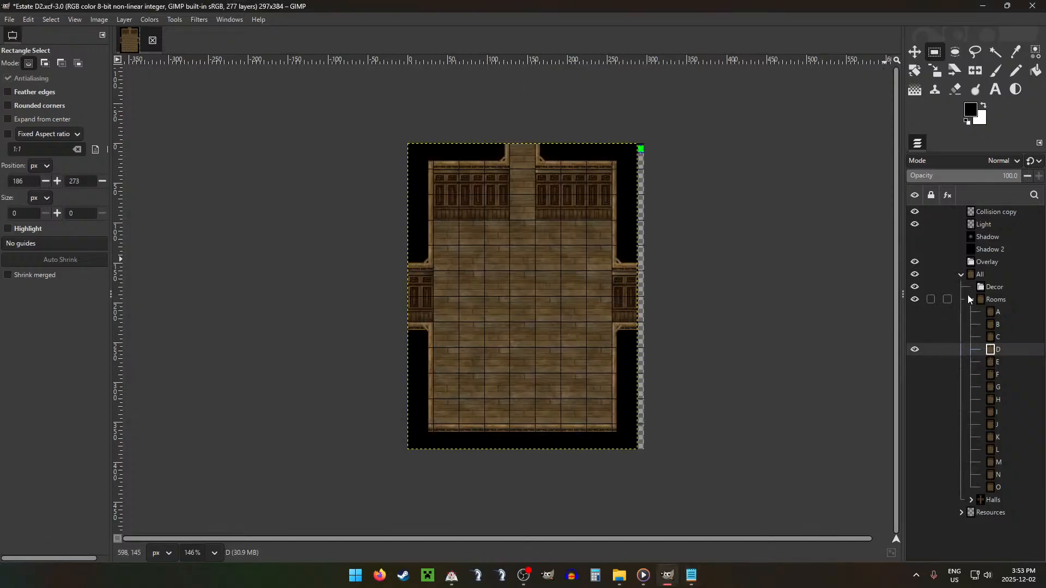
Step: Collapse the Rooms group, move the Kitchen group directly below Statue in Resources, and expand Kitchen
left_click(970, 298)
left_click(960, 326)
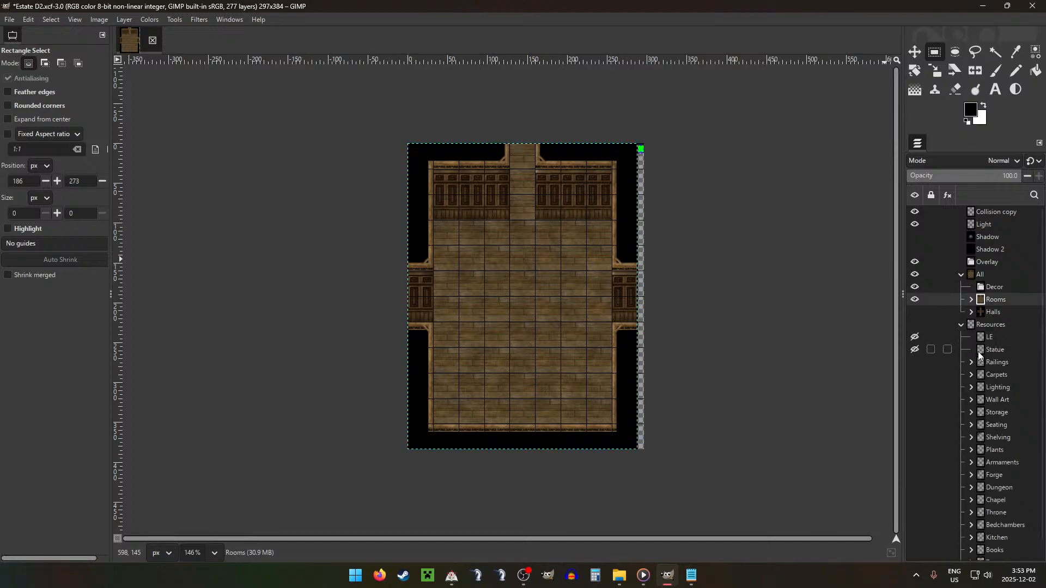
scroll(979, 351, "down", 1)
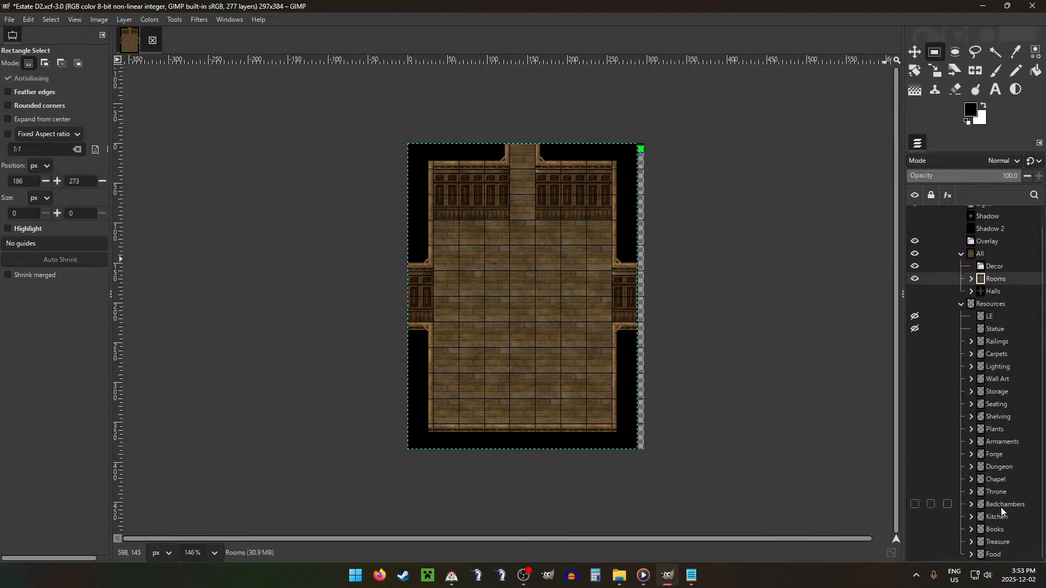
left_click_drag(1001, 515, 995, 430)
left_click(971, 342)
Step: Move Pasted Layer #88, the stone sink counter, from the Kitchen group into the Decor group
left_click(1014, 369)
left_click(999, 404)
left_click_drag(1005, 441, 1004, 407)
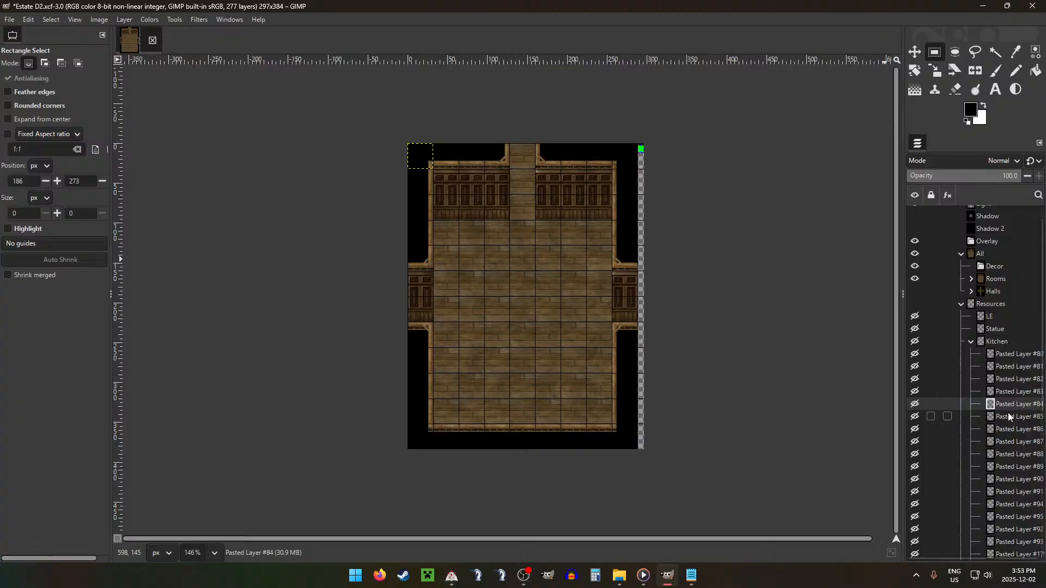
left_click_drag(1009, 409, 1005, 426)
mouse_move(1004, 418)
left_mouse_down()
mouse_move(999, 404)
mouse_move(1002, 435)
left_mouse_up()
left_click_drag(1005, 442, 1002, 442)
left_click_drag(1004, 454, 995, 271)
left_click(1004, 456)
Step: Place the sink counter on the room's lower floor, in the tile column aligned with the upper doorway
key("m")
left_click_drag(477, 248, 554, 457)
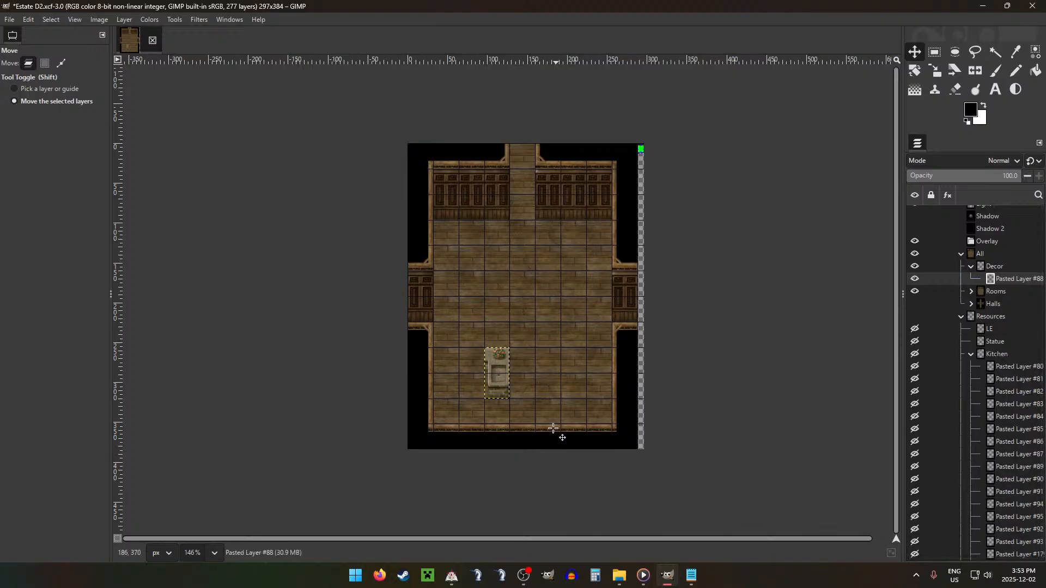
left_click_drag(540, 414, 563, 423)
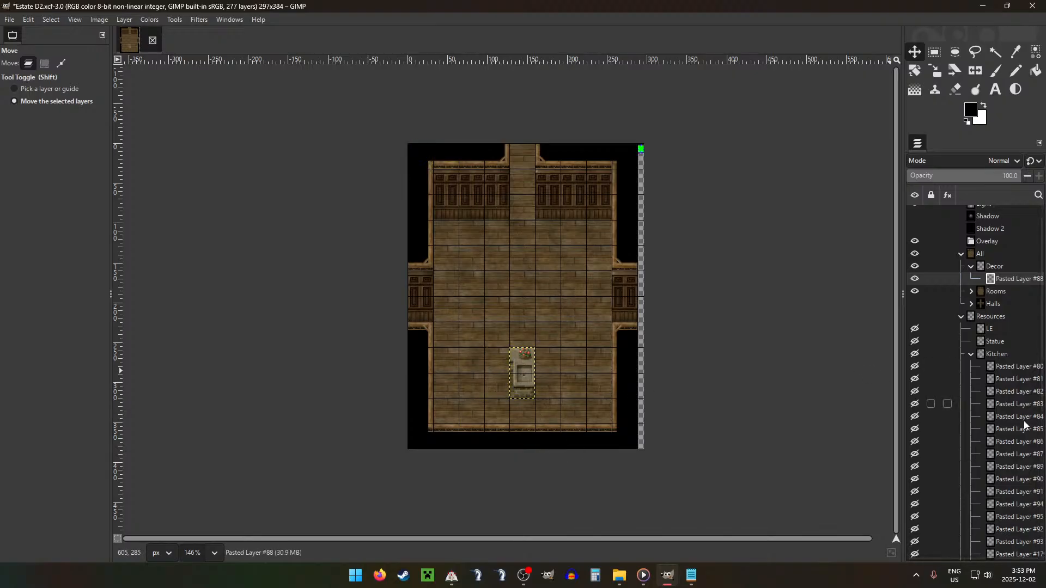
Step: Move Pasted Layers #83 to #87 and #89 to #91 from the Kitchen group into the Decor group
left_click(1023, 441)
left_click_drag(1012, 430, 1006, 295)
left_click_drag(1008, 462, 1008, 306)
left_click_drag(1005, 484, 1005, 325)
left_click(1002, 499)
mouse_move(1003, 514)
left_mouse_down()
mouse_move(992, 505)
mouse_move(1001, 516)
left_mouse_up()
scroll(992, 505, "down", 1)
left_click(1010, 502)
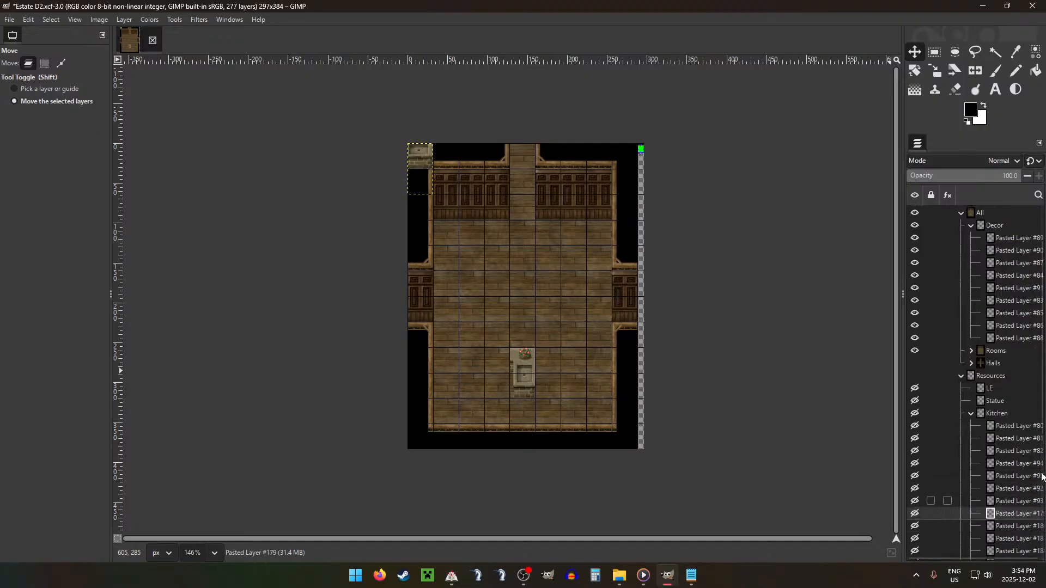
Step: Try Pasted Layer #89, the small sink counter, directly left of the existing sink counter, then delete that layer
left_click(1005, 240)
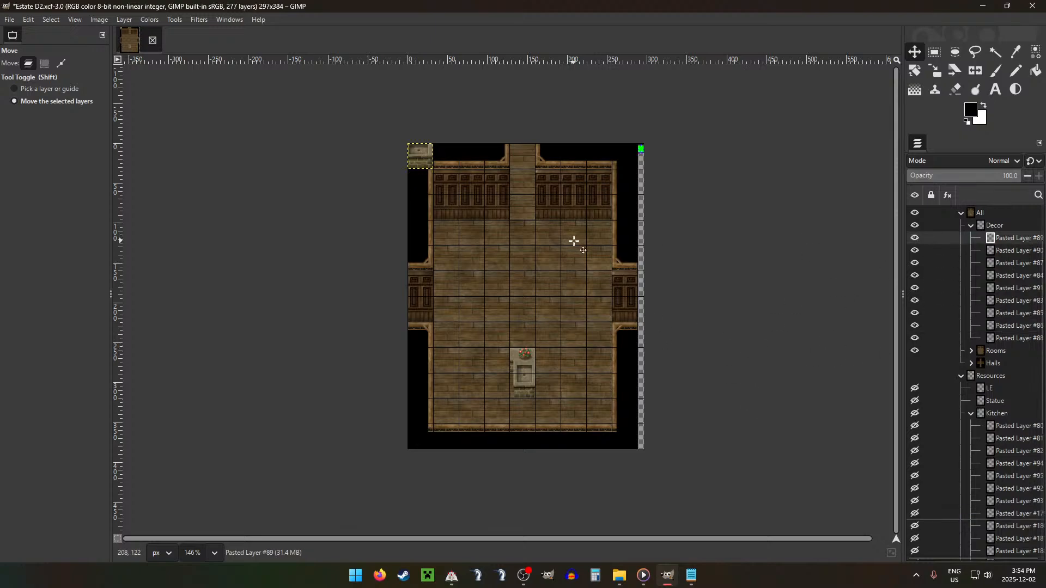
left_click_drag(574, 241, 549, 409)
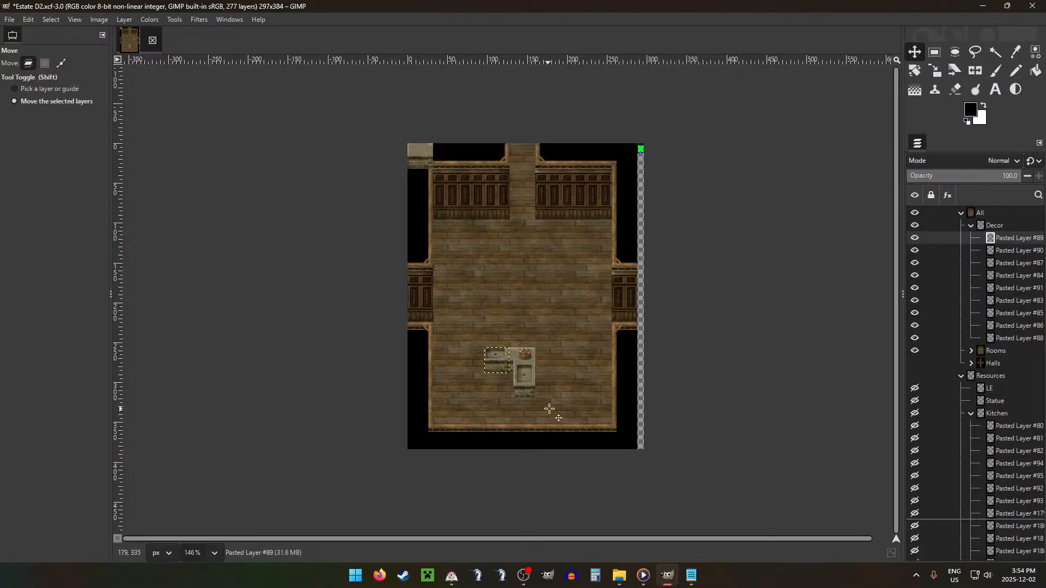
left_click(1019, 250)
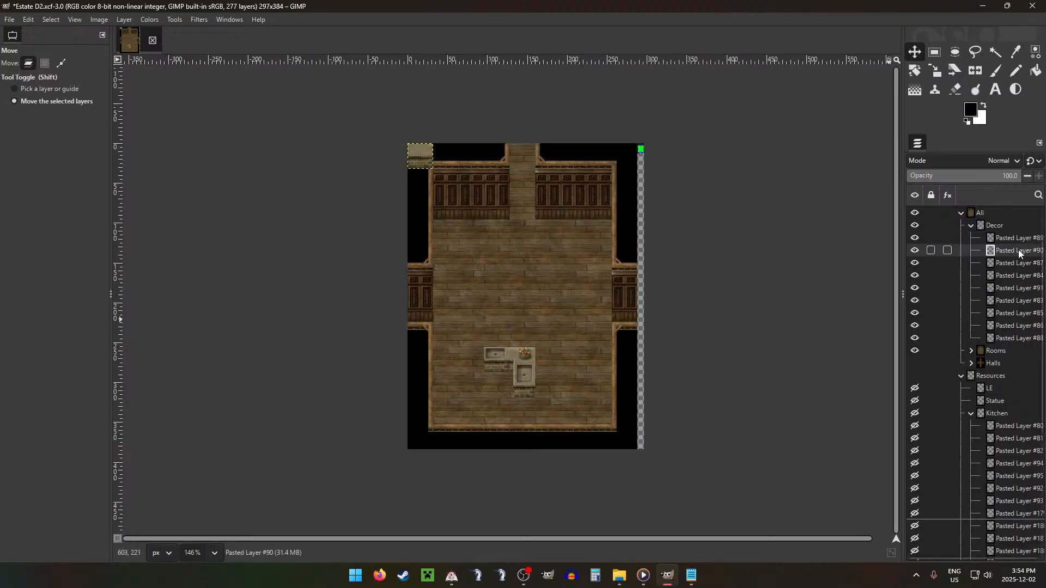
left_click(1020, 238)
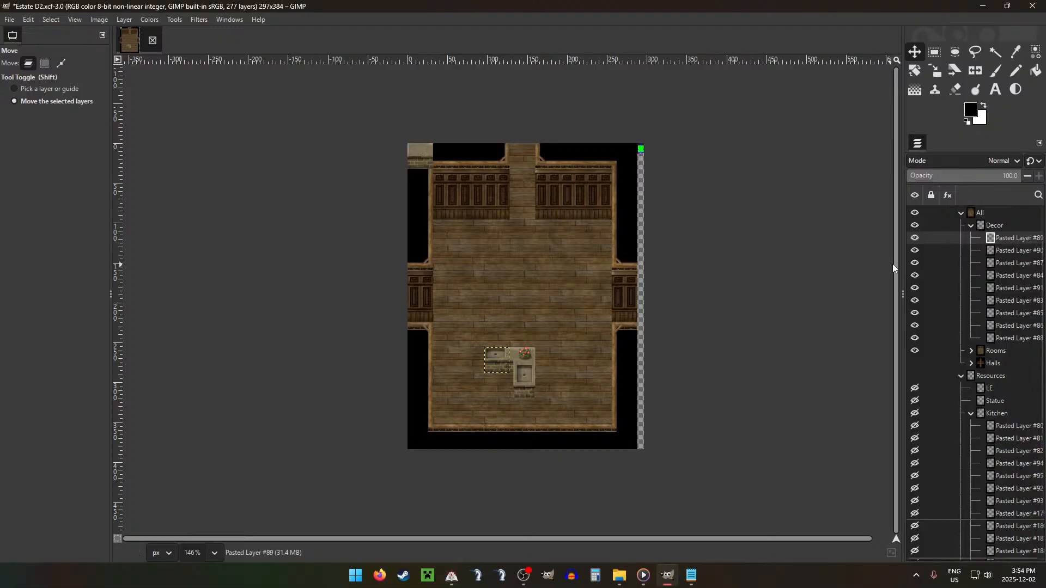
key("Delete")
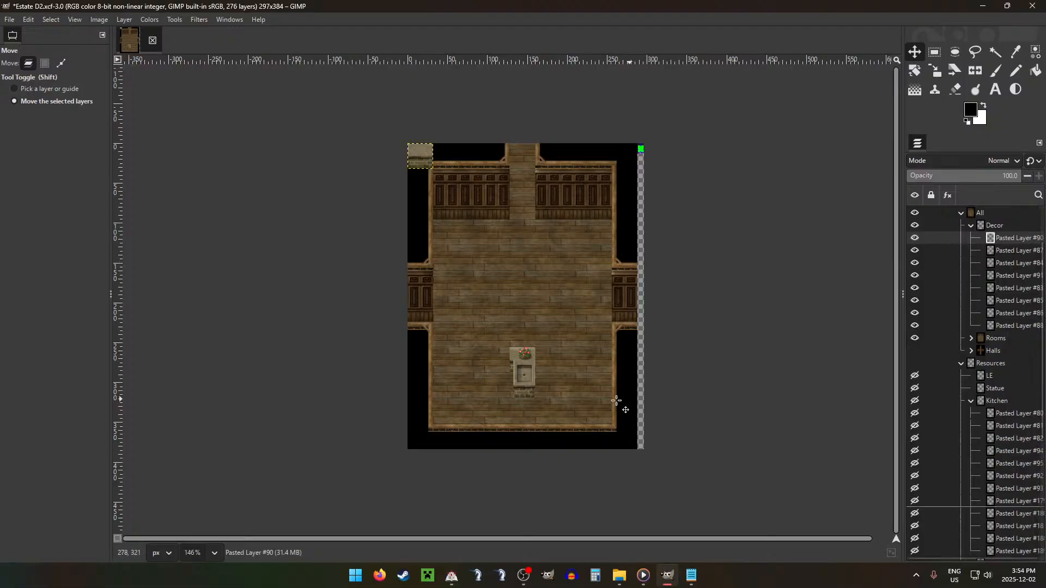
Step: Try Pasted Layer #90, the plain counter, directly left of the sink counter and check their joint with temporary rectangular selections
left_click_drag(582, 240, 656, 445)
left_click(1010, 250)
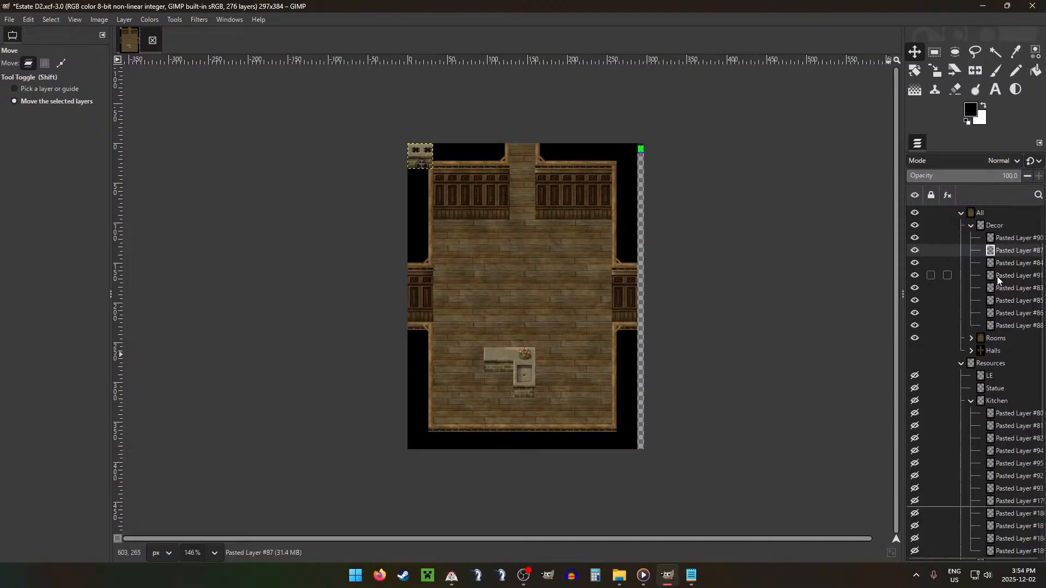
scroll(416, 362, "up", 5)
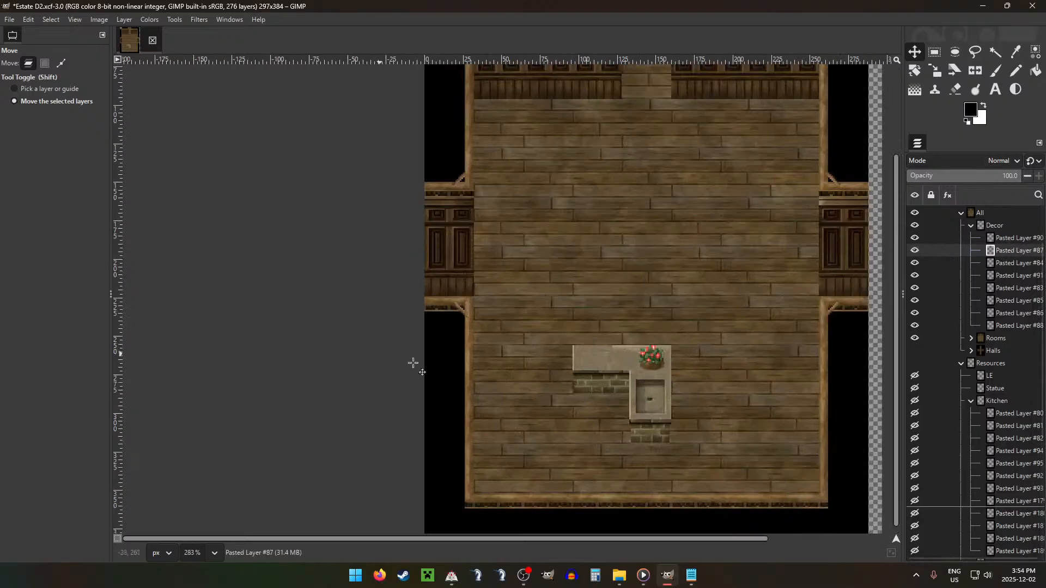
scroll(648, 356, "up", 1)
key("r")
left_click_drag(664, 315, 720, 332)
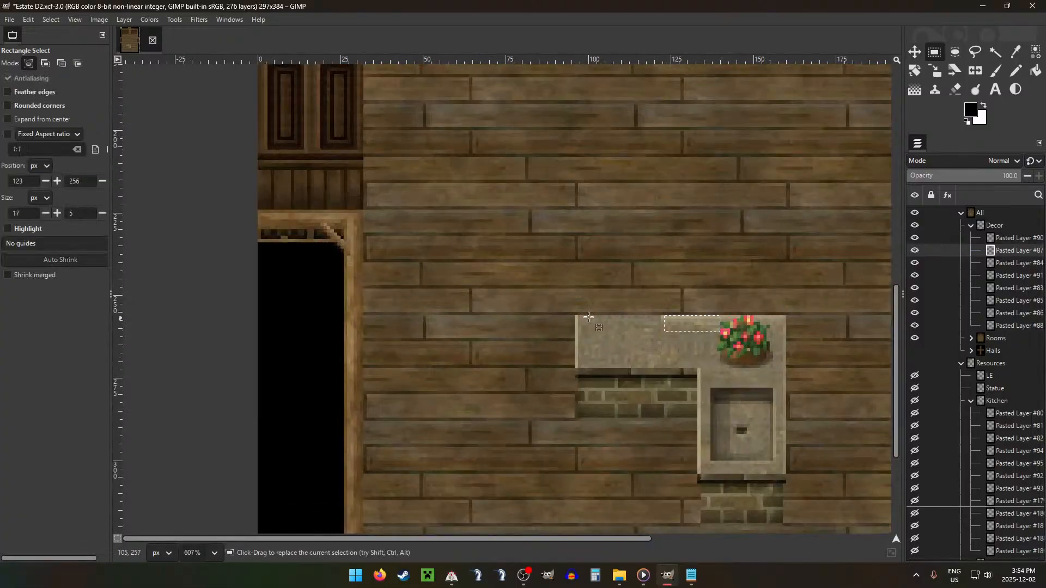
left_click_drag(575, 316, 653, 361)
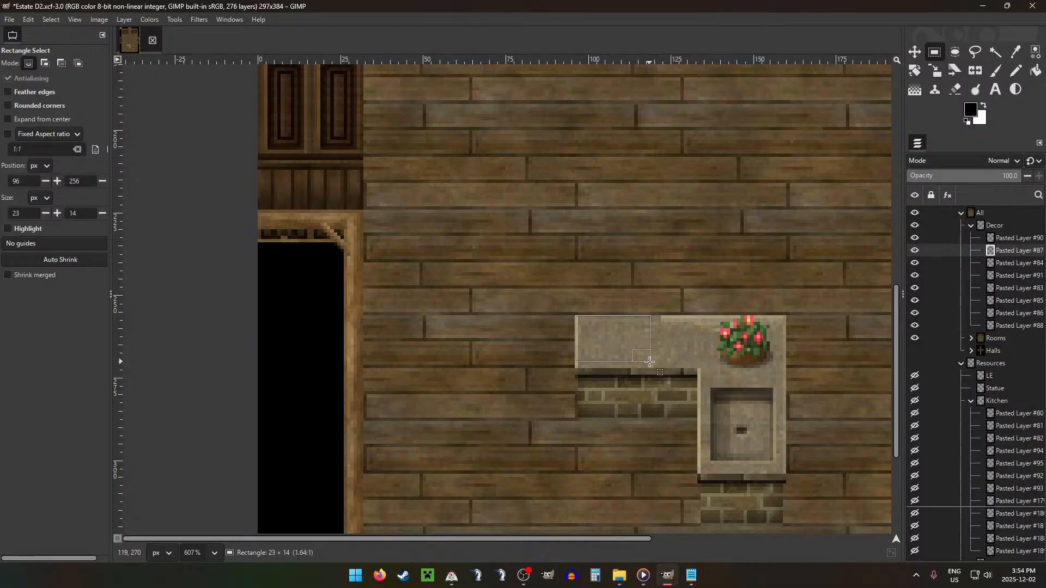
left_click(607, 397)
left_click_drag(575, 379, 601, 424)
left_click(640, 372)
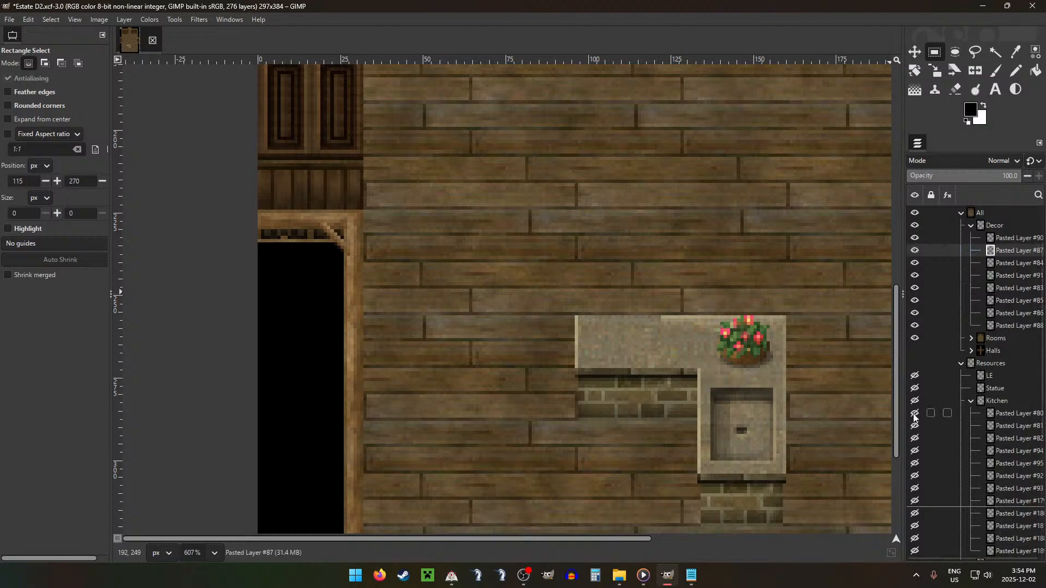
Step: Identify Pasted Layer #90 by toggling its visibility, and move it to the room's right edge just above the side doorway
left_click(914, 238)
left_click(914, 239)
left_click(914, 238)
left_click(914, 239)
left_click(914, 238)
left_click(915, 238)
left_click(991, 240)
scroll(716, 301, "down", 12)
key("m")
left_click_drag(718, 333, 886, 199)
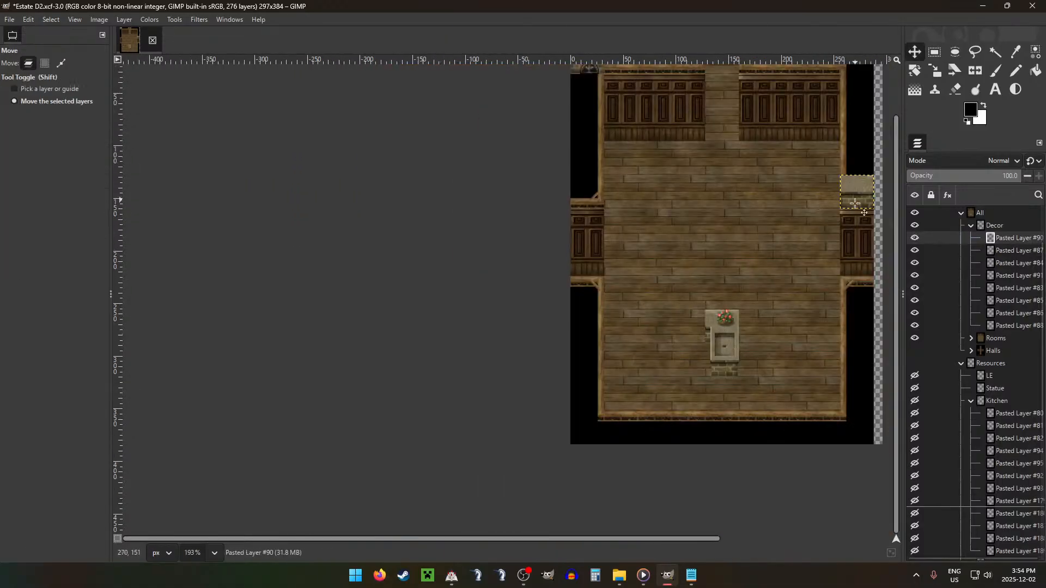
Step: Try Pasted Layer #87, the two-burner stove, directly left of the sink counter and view the result without layer outlines
scroll(771, 284, "down", 2)
left_click(1013, 254)
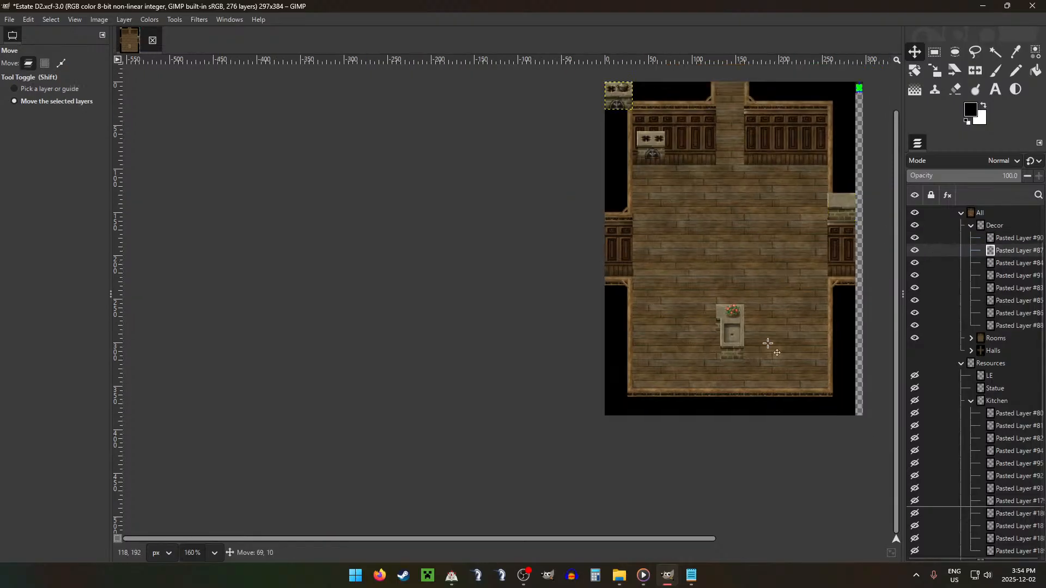
left_click_drag(651, 146, 730, 371)
scroll(789, 331, "up", 6)
scroll(789, 331, "up", 4)
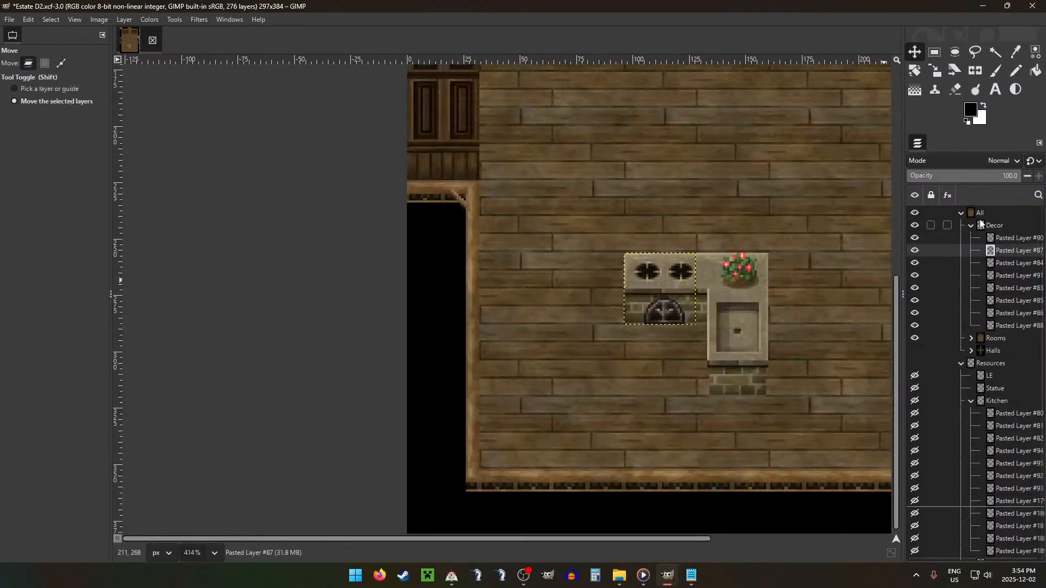
left_click(997, 226)
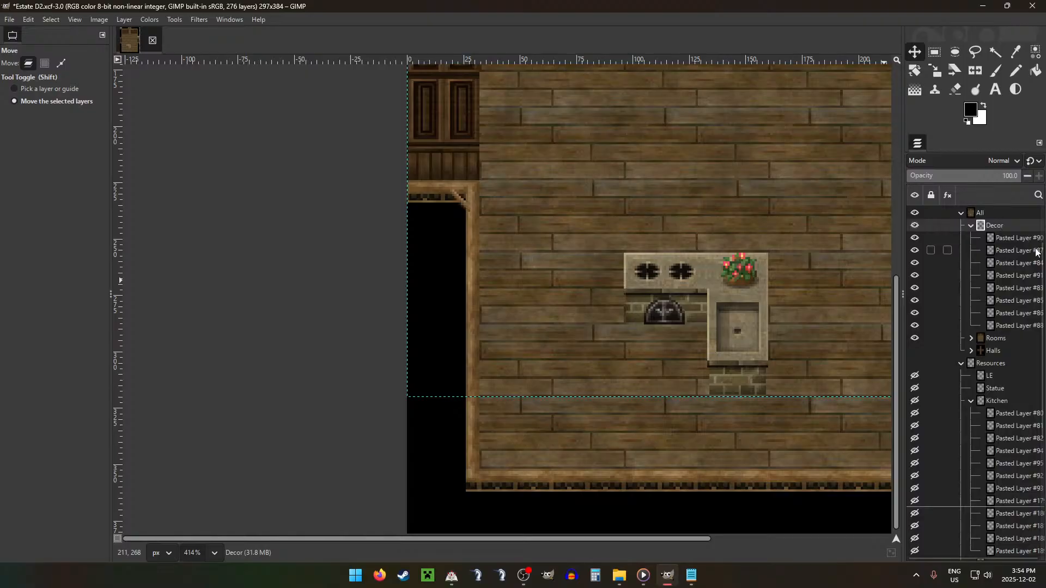
Step: Move the two-burner stove against the room's left wall in the sink counter's row and check its alignment with a temporary selection
left_click(1013, 250)
left_click_drag(746, 280, 603, 283)
scroll(485, 291, "up", 5)
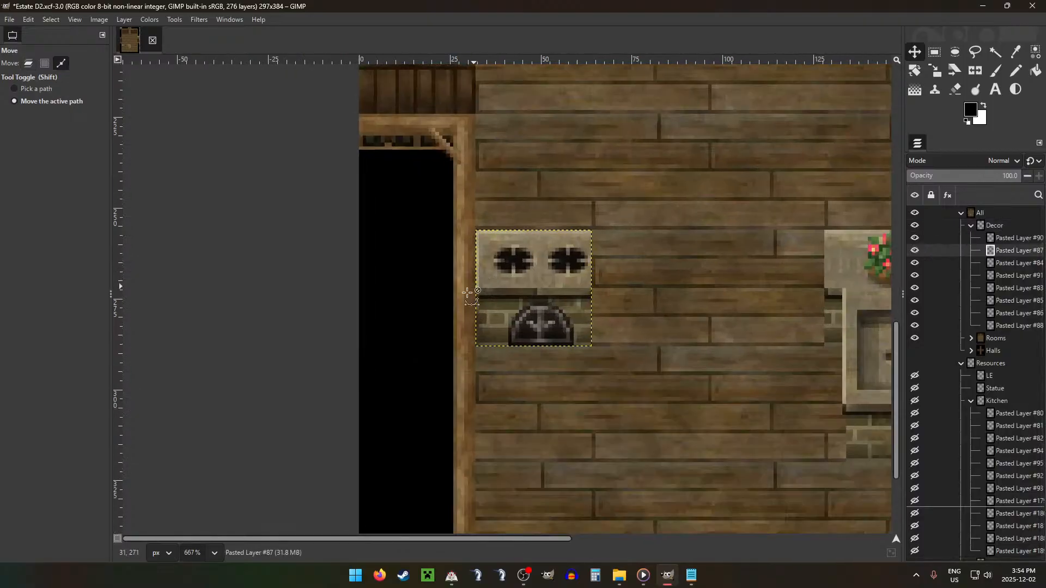
key("r")
left_click_drag(486, 280, 513, 453)
scroll(513, 453, "down", 5)
scroll(632, 354, "down", 2)
left_click(644, 336)
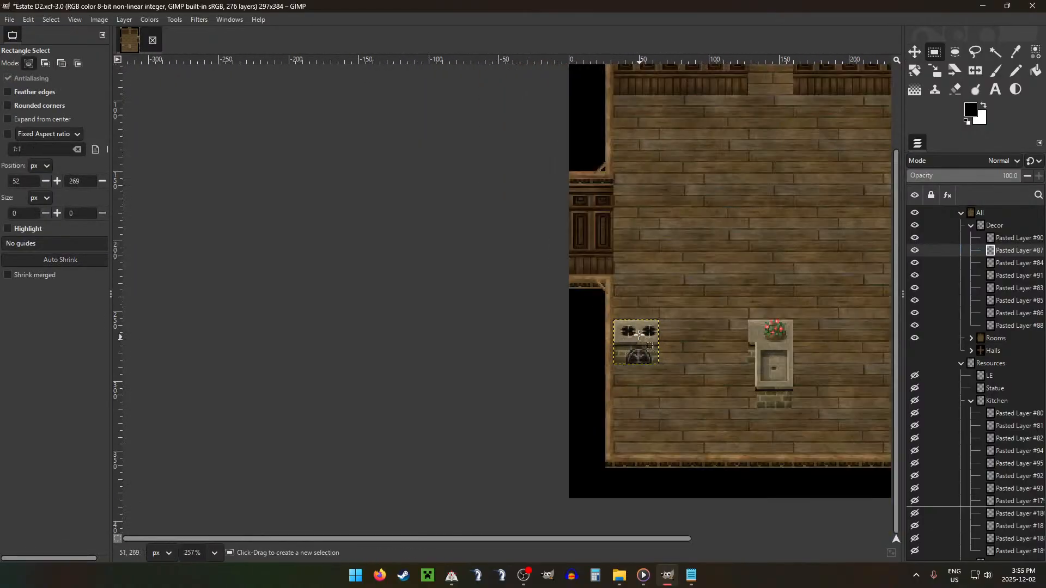
scroll(1006, 270, "up", 3)
scroll(664, 280, "down", 2)
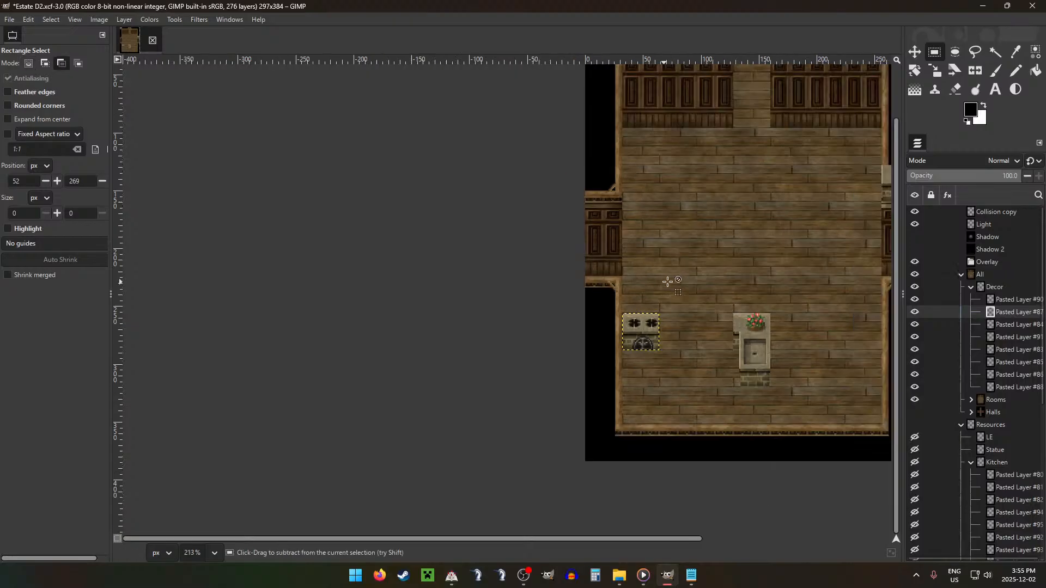
Step: Place Pasted Layer #84, the stove with the cooking pot, directly right of the two-burner stove
left_click(1016, 326)
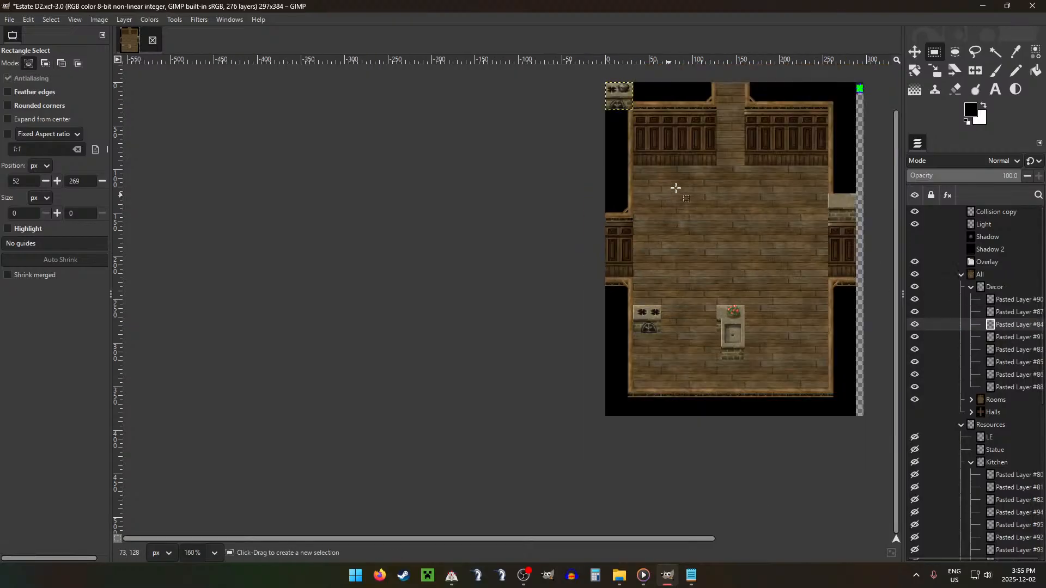
key("m")
left_click_drag(653, 175, 741, 360)
left_click_drag(753, 259, 722, 288)
scroll(687, 329, "up", 4)
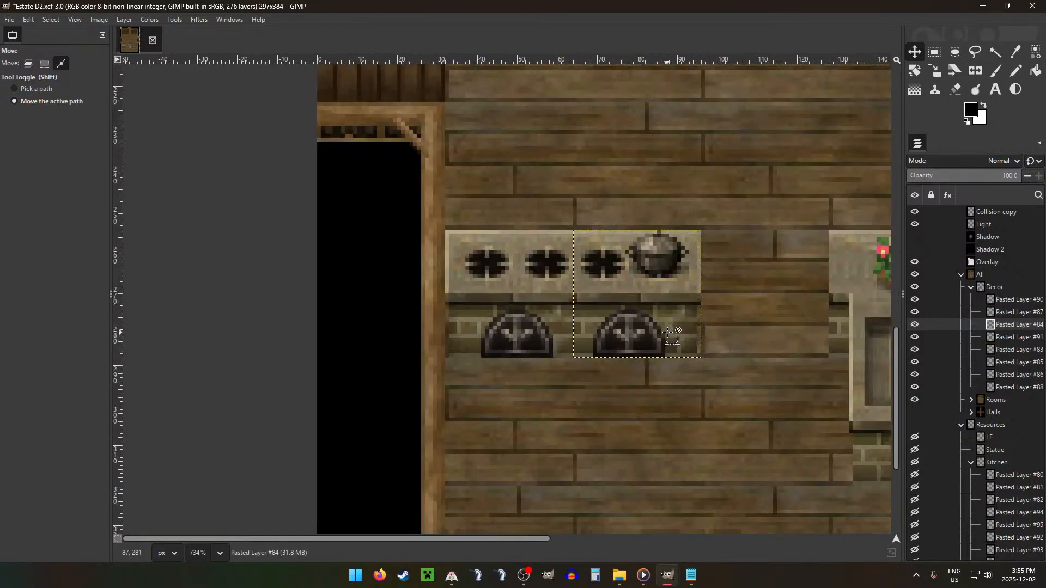
scroll(675, 340, "down", 2)
left_click(936, 290)
scroll(828, 280, "down", 3)
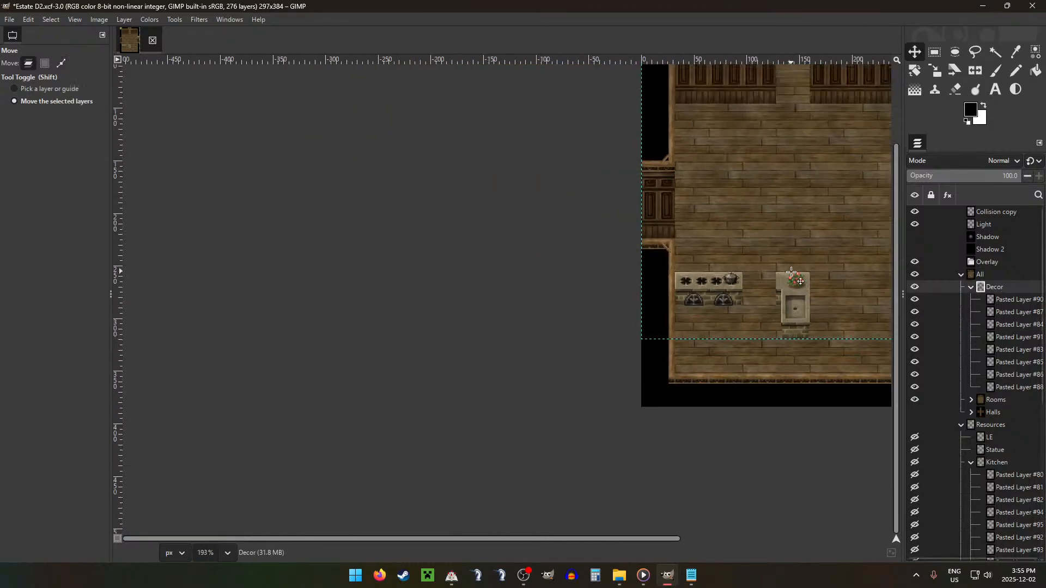
Step: Move Pasted Layer #91, the cutting board with the green vegetable, to the middle of the floor above the sink counter
left_click(1014, 299)
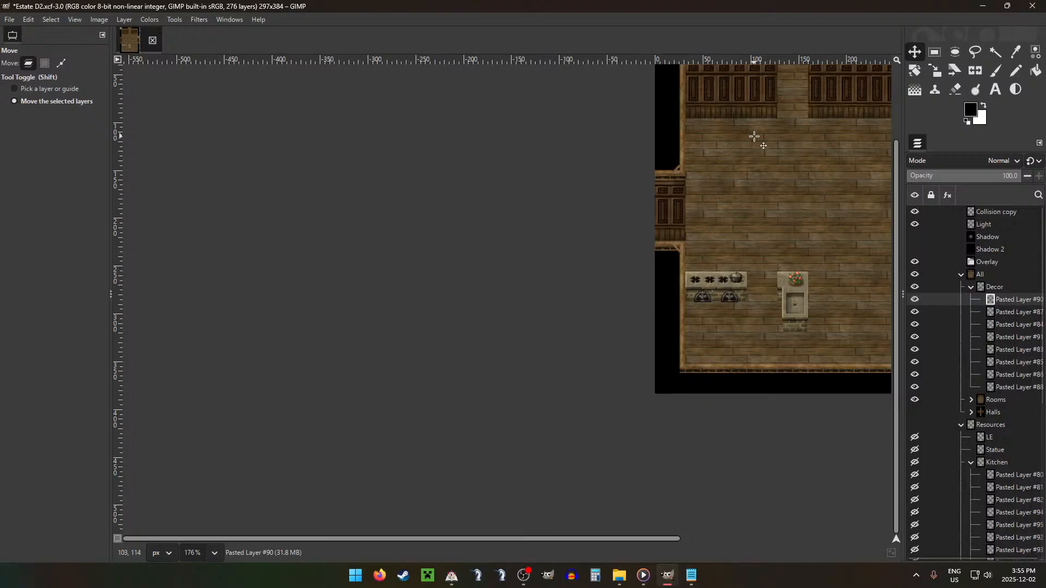
scroll(757, 179, "up", 3)
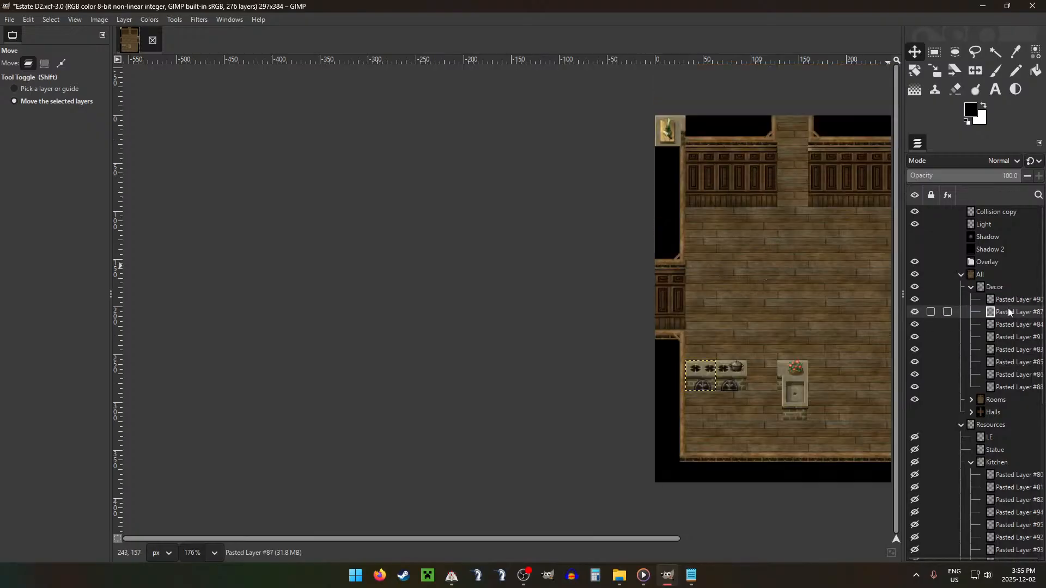
left_click(1011, 325)
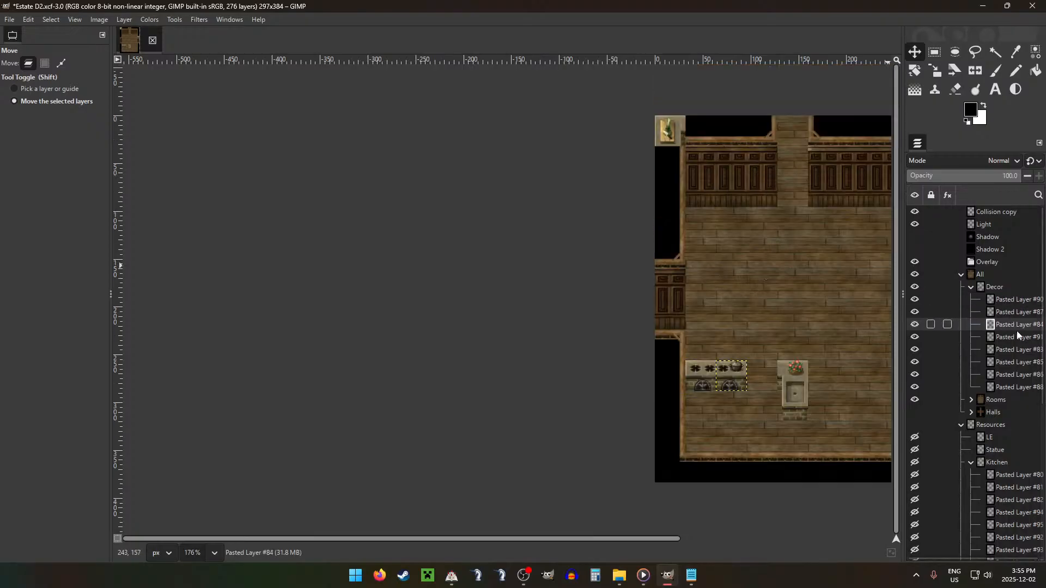
left_click(1007, 338)
left_click_drag(757, 228, 889, 398)
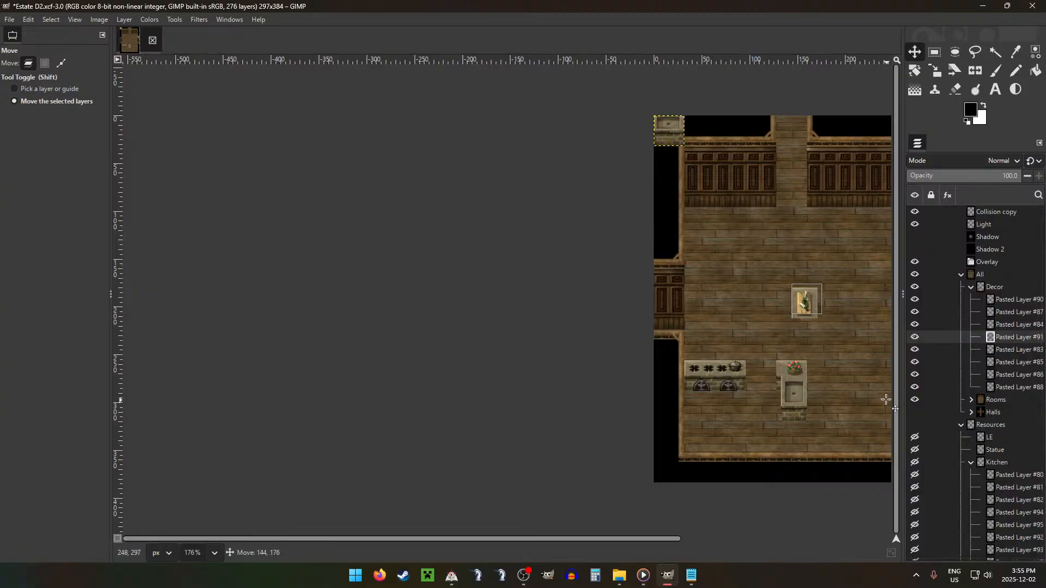
Step: Remove Pasted Layer #83, the small sink counter, from the Decor group
left_click(946, 349)
left_click_drag(845, 237, 900, 484)
key("ctrl+x")
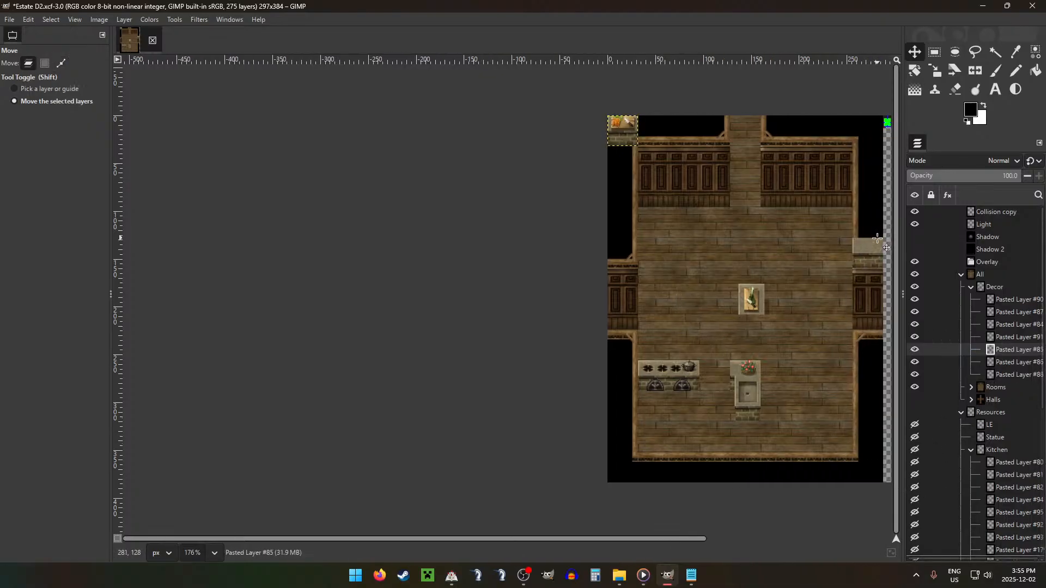
Step: Try Pasted Layer #85, the carrot cutting board counter, between the stoves and the sink counter and inspect the joints
left_click_drag(720, 198, 783, 432)
left_click(800, 355)
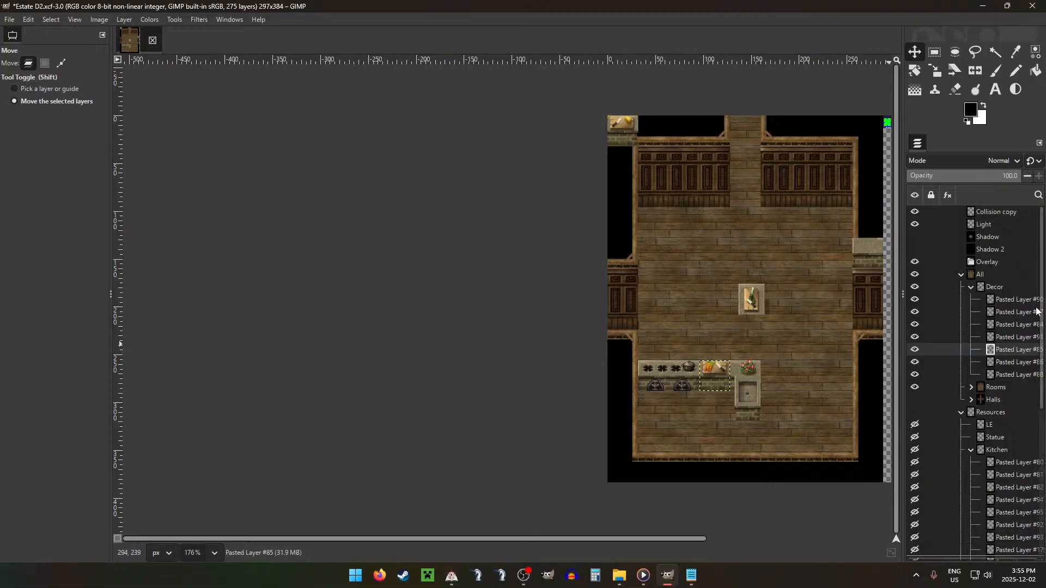
left_click(995, 287)
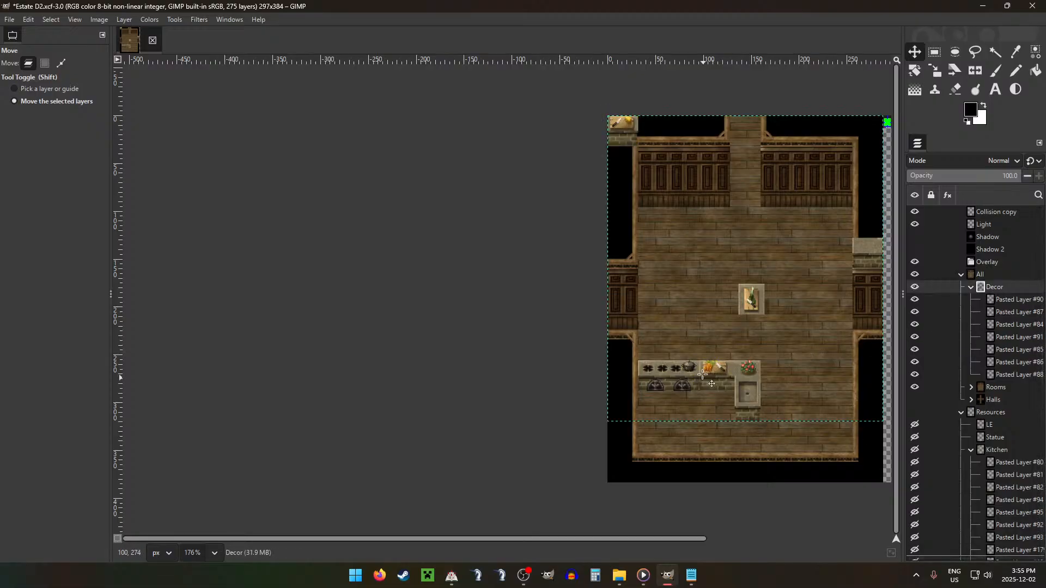
scroll(703, 375, "up", 6)
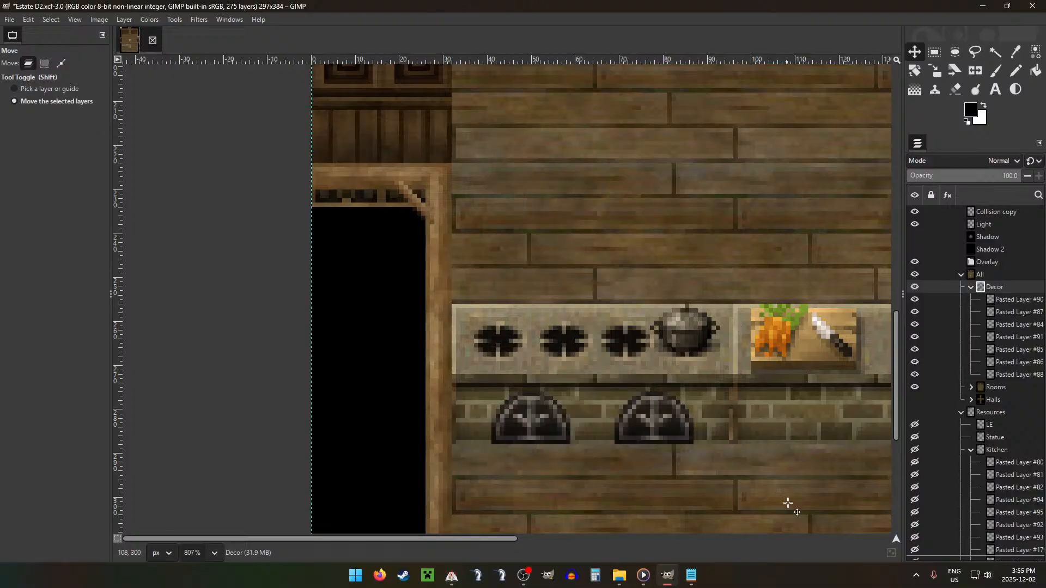
scroll(799, 309, "down", 5)
Step: Move Pasted Layer #85, the carrot cutting board counter, to the right of the cutting board in the middle of the floor
left_click(1013, 324)
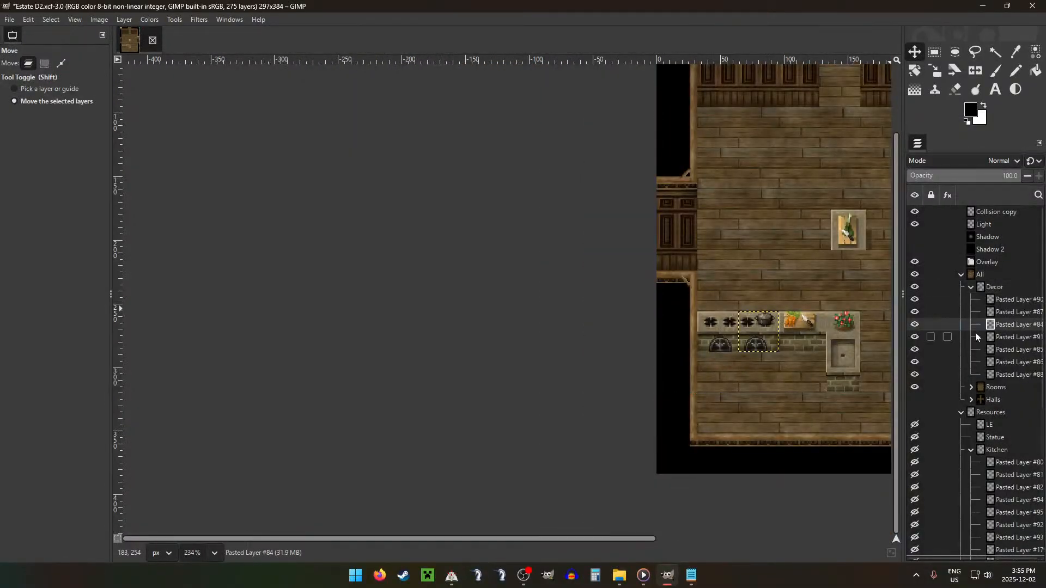
left_click(1024, 337)
left_click(1019, 350)
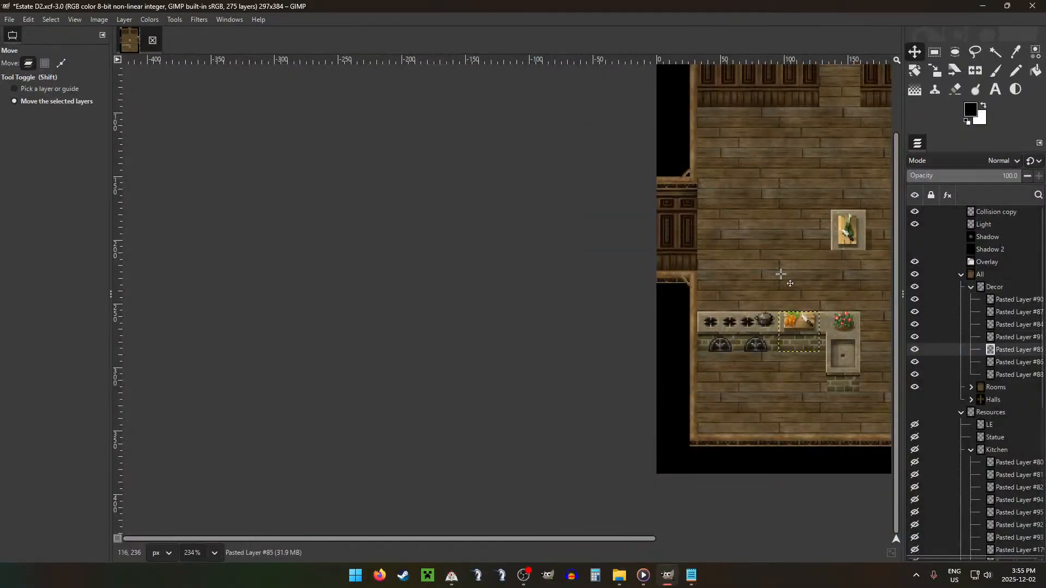
left_click_drag(782, 274, 892, 188)
Step: Try Pasted Layer #86, the other knife and cutting board counter, between the stoves and the sink counter, then delete that layer
left_click(1004, 362)
scroll(687, 180, "up", 3)
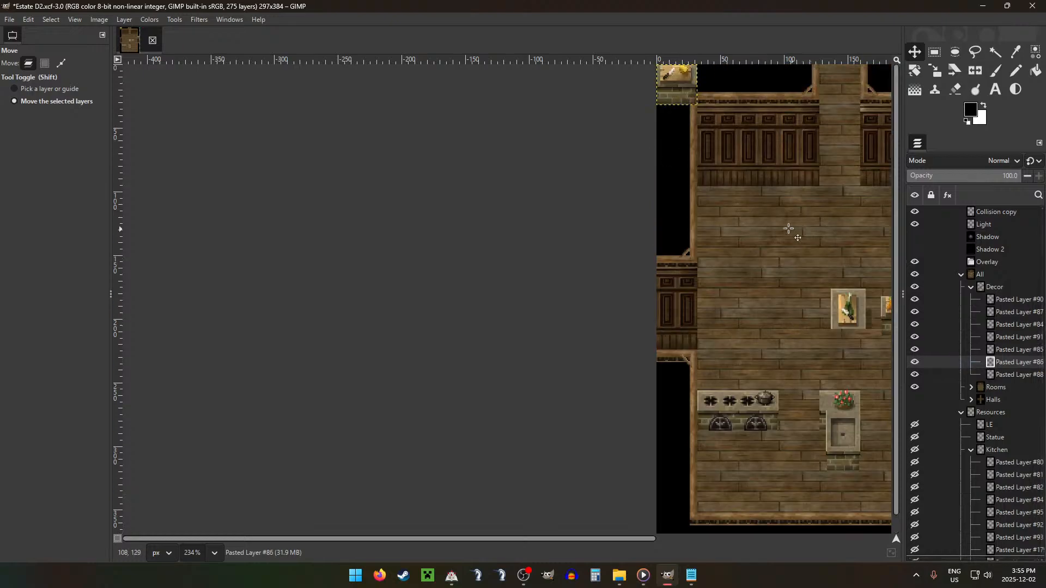
left_click_drag(713, 200, 839, 522)
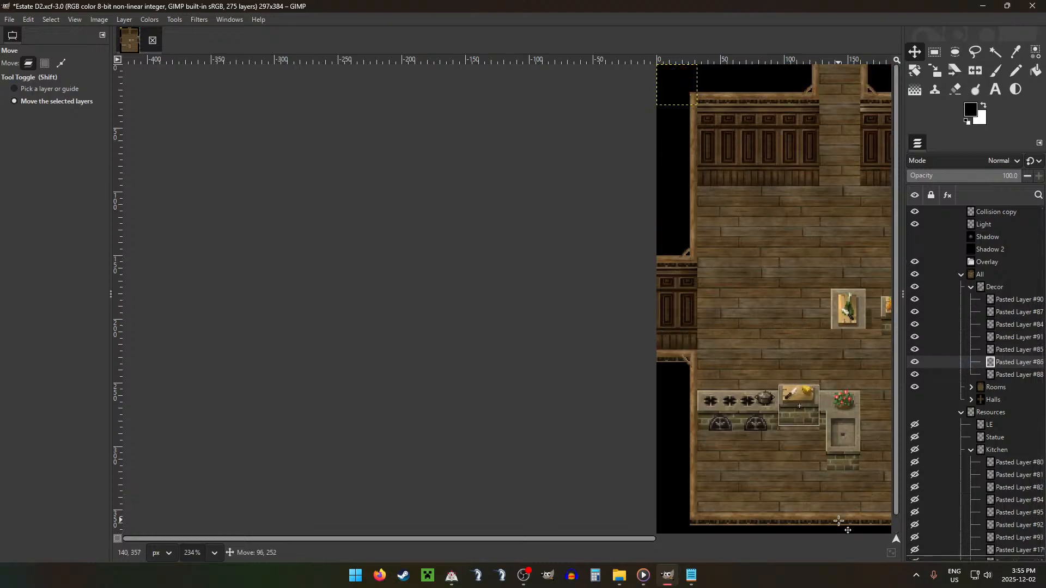
left_click(1011, 287)
left_click(1019, 363)
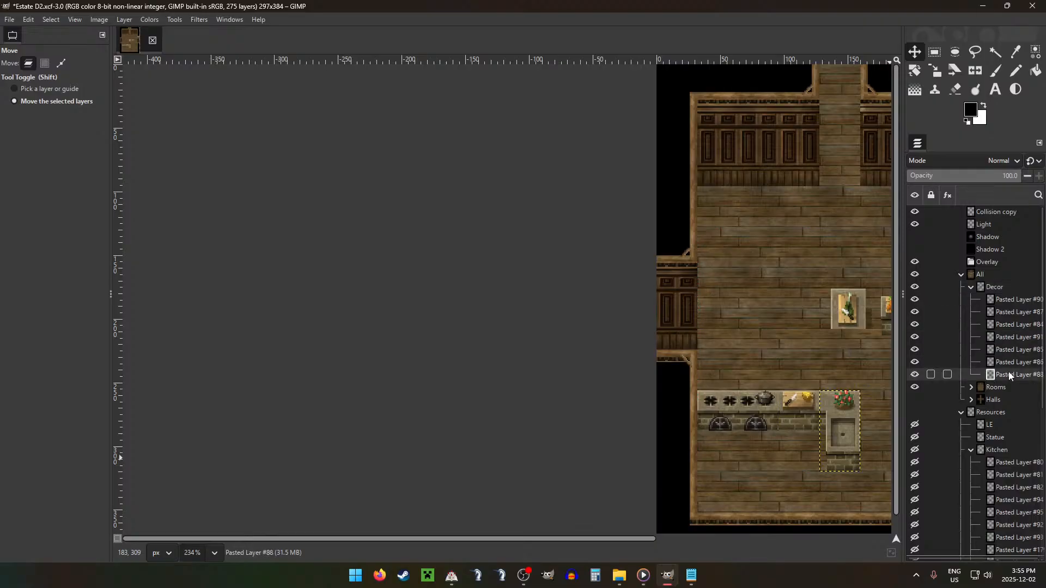
key("Delete")
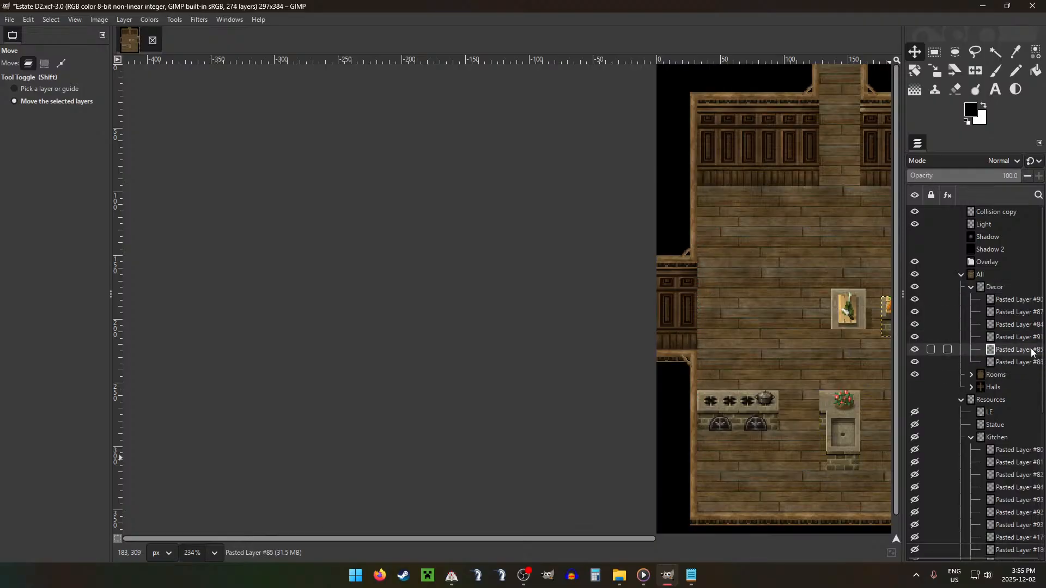
Step: Move Pasted Layer #85, the carrot cutting board counter, between the stoves and the sink counter, and delete Pasted Layer #91, the freestanding cutting board
left_click_drag(807, 312, 704, 406)
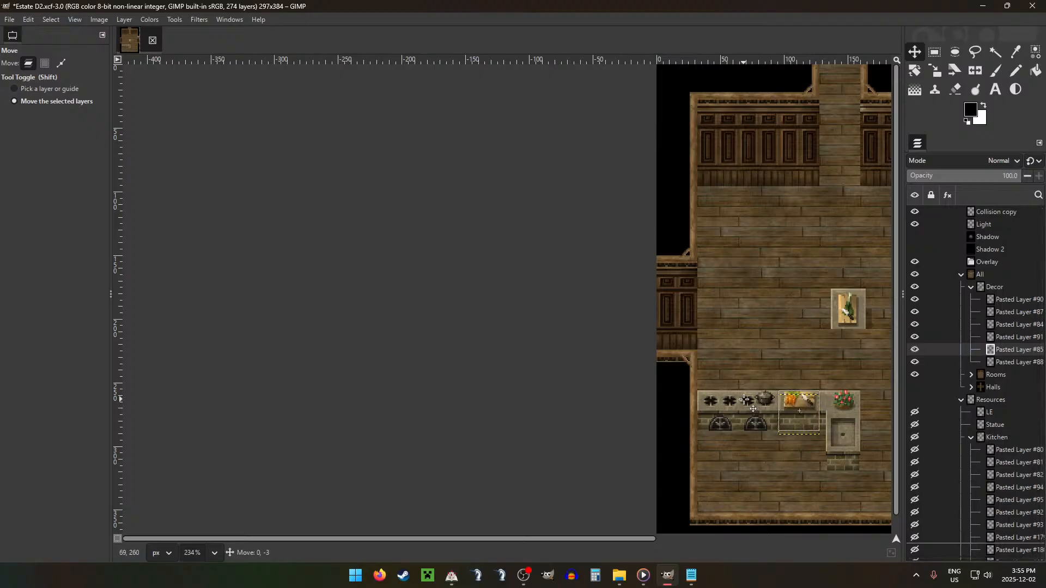
left_click(1013, 337)
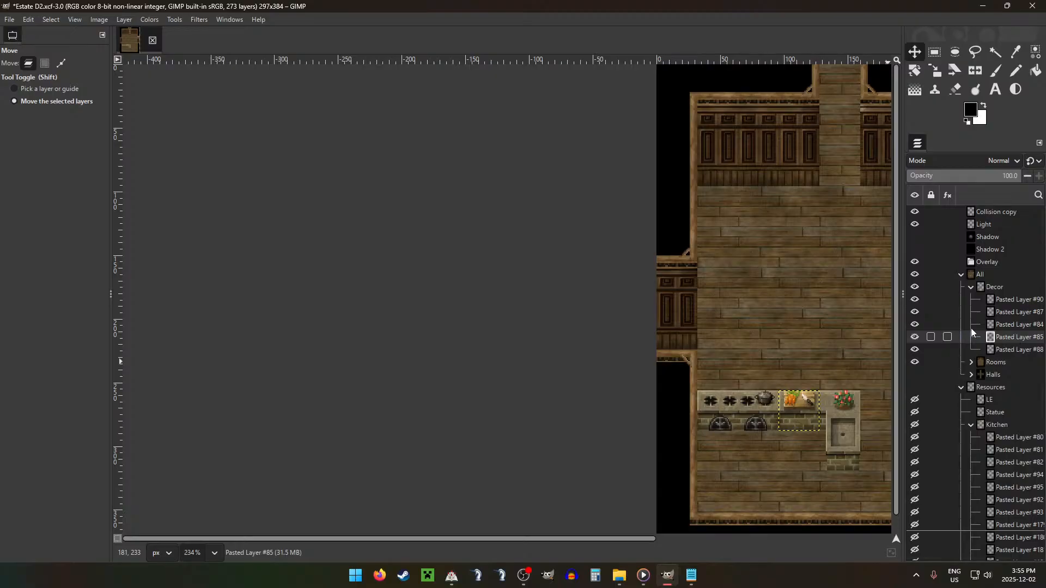
Step: Show the grid and select a 2 × 32 px strip at position 64, 256, where the two stove counters meet
left_click(978, 288)
scroll(801, 410, "up", 5)
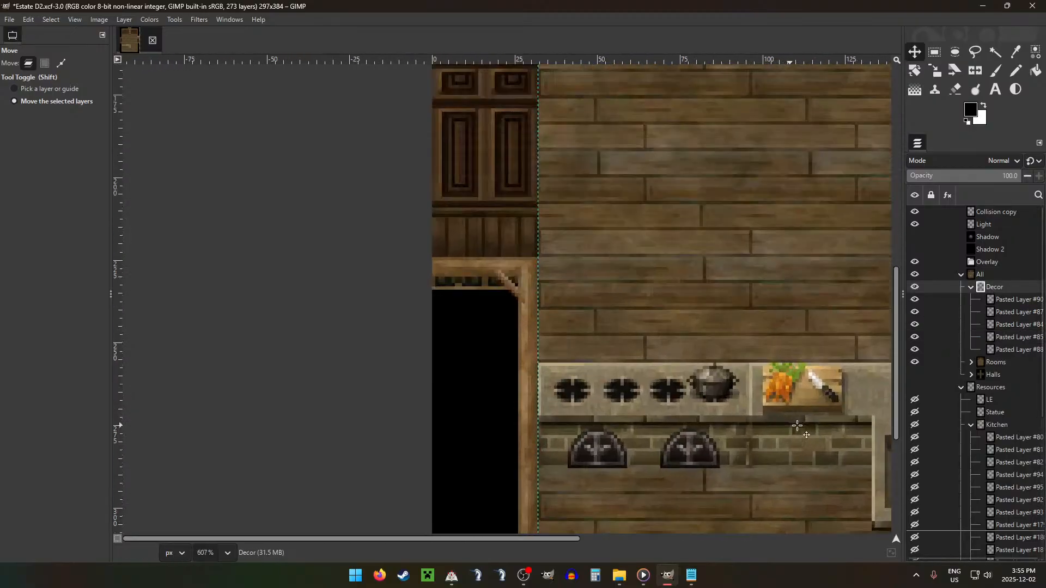
key("ctrl+g")
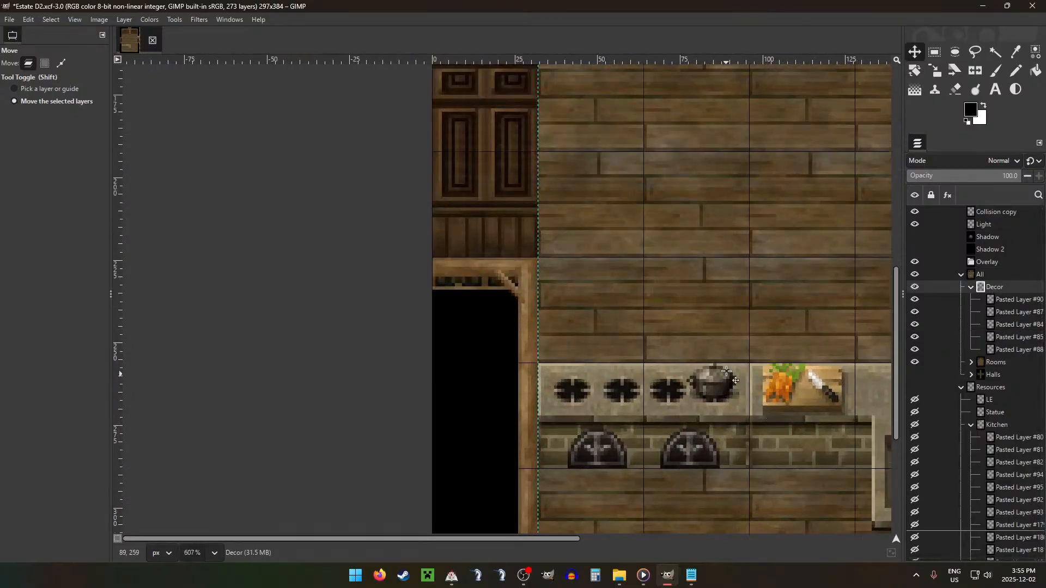
key("r")
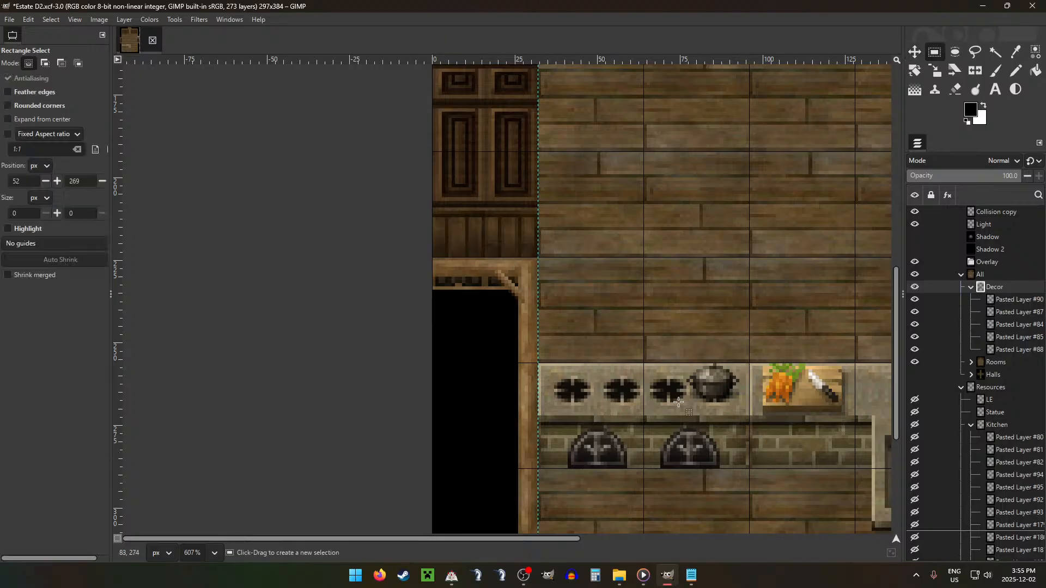
scroll(675, 431, "up", 3)
left_click_drag(620, 322, 635, 510)
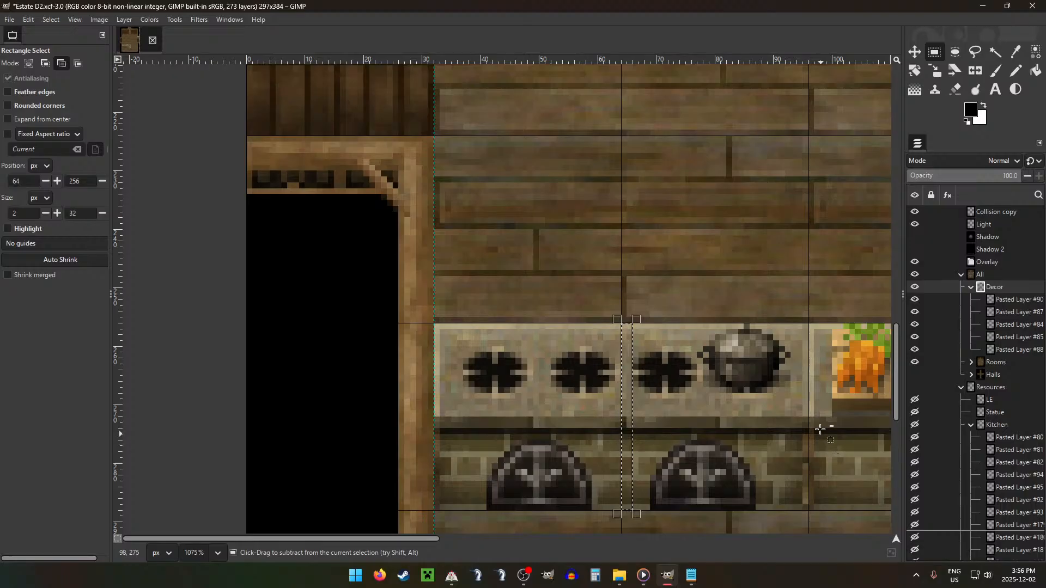
Step: Try to copy the strip from the Decor group onto the carrot counter's left edge, then undo the paste
key("ctrl+c")
key("ctrl+v")
key("m")
left_click_drag(778, 389, 847, 393)
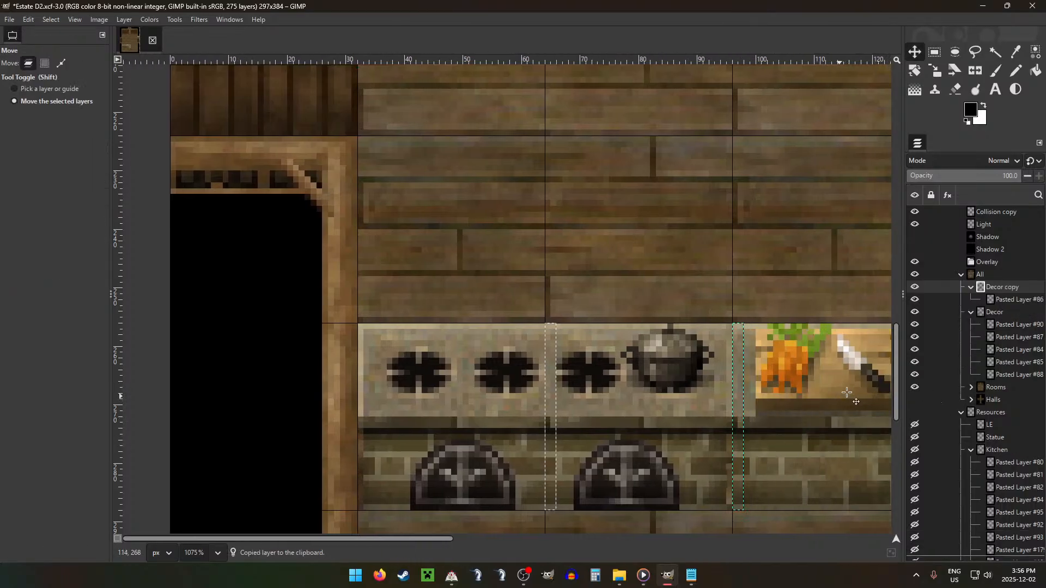
left_click(1014, 297)
key("ctrl+z")
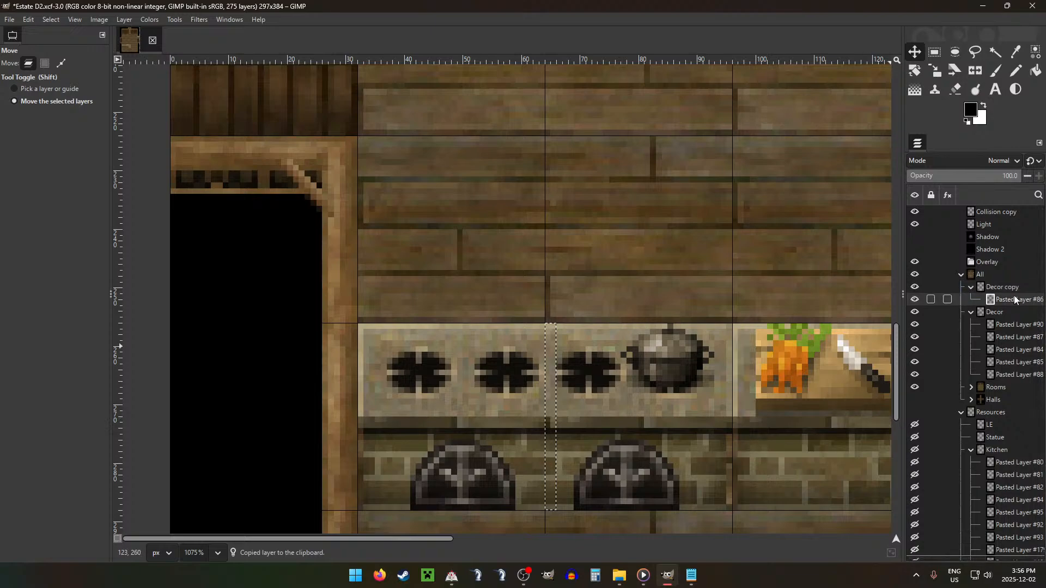
key("ctrl+z")
Step: Copy the selected strip from Pasted Layer #84, the pot stove, and place the copy over the carrot counter's left edge
left_click(1014, 303)
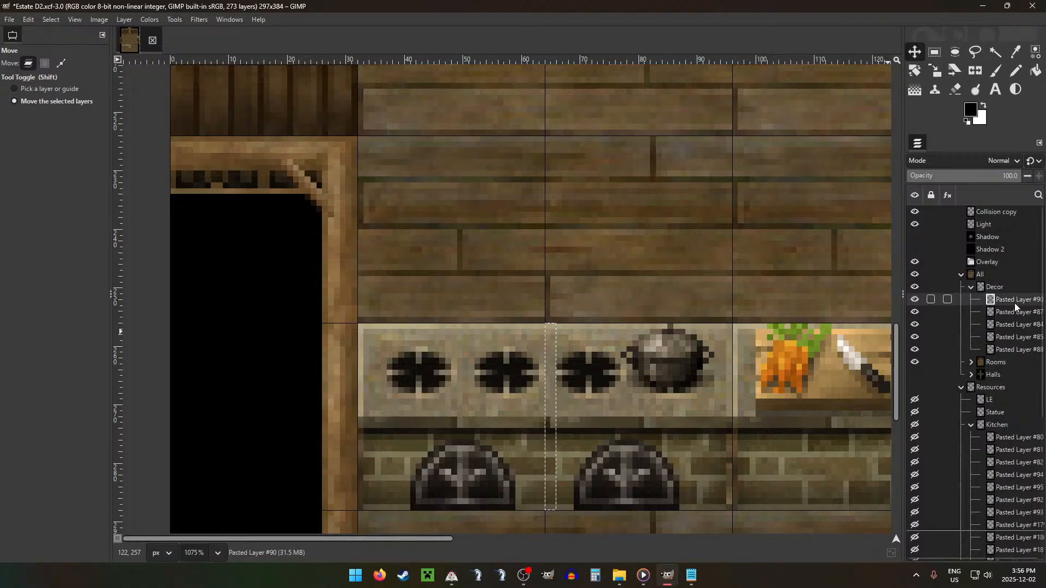
key("Down")
key("Down")
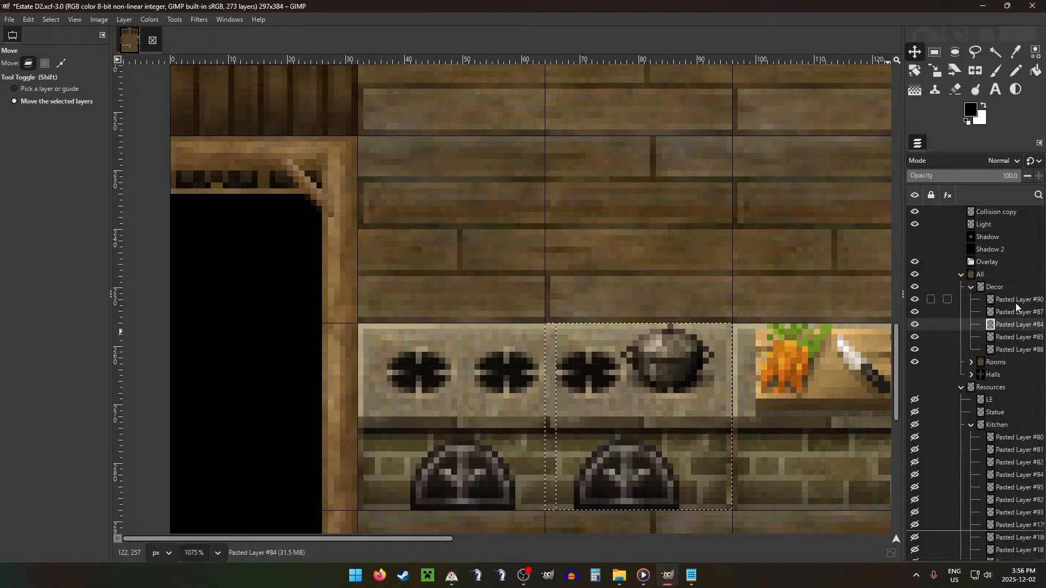
key("ctrl+c")
key("ctrl+v")
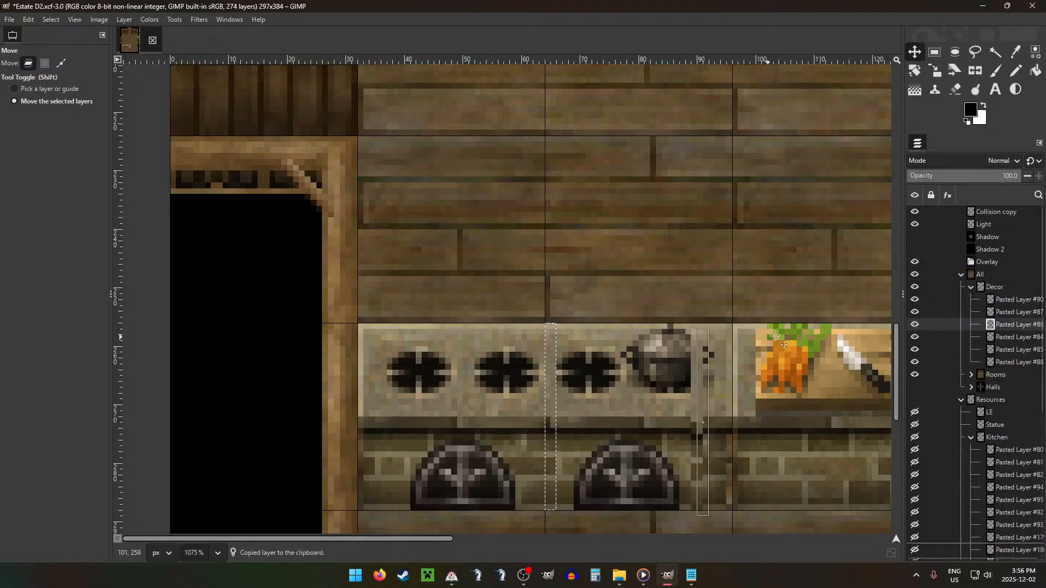
left_click_drag(775, 336, 807, 333)
Step: Reorder the pasted strip to sit directly above Pasted Layer #85 and merge it down into that carrot counter layer
left_click(1007, 338)
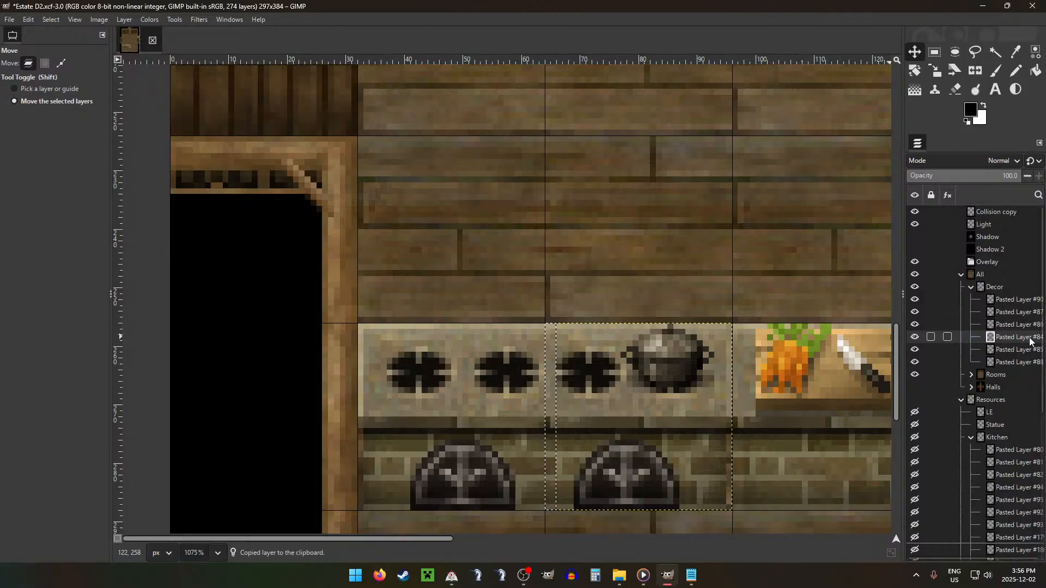
key("Down")
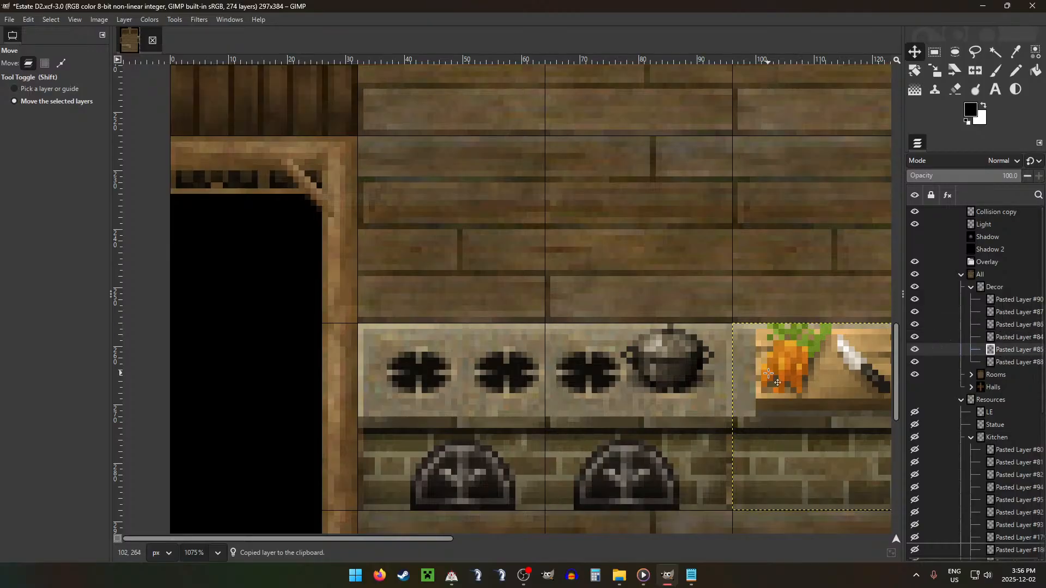
key("minus")
key("minus")
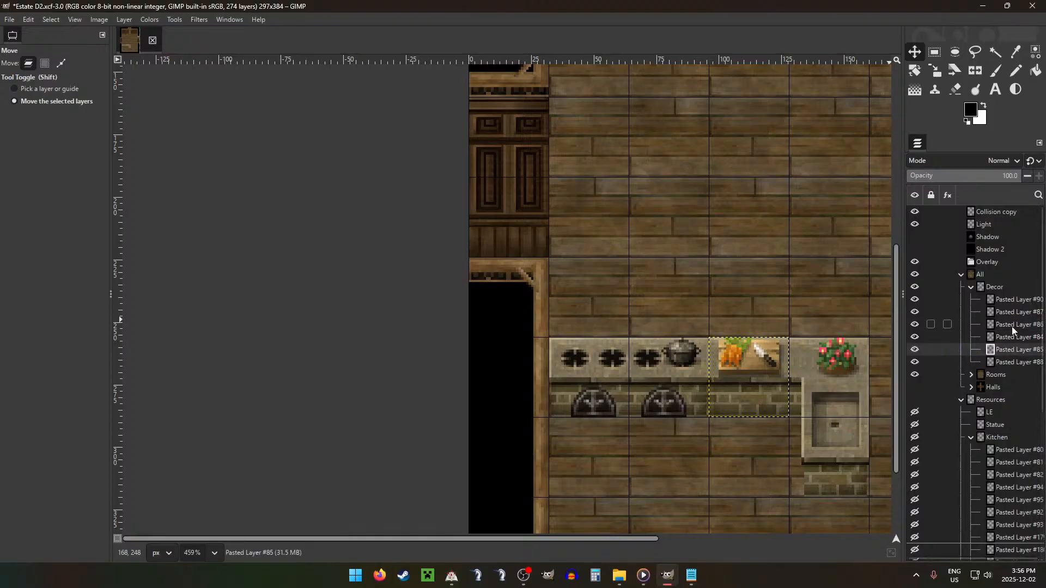
left_click_drag(1012, 326, 1013, 338)
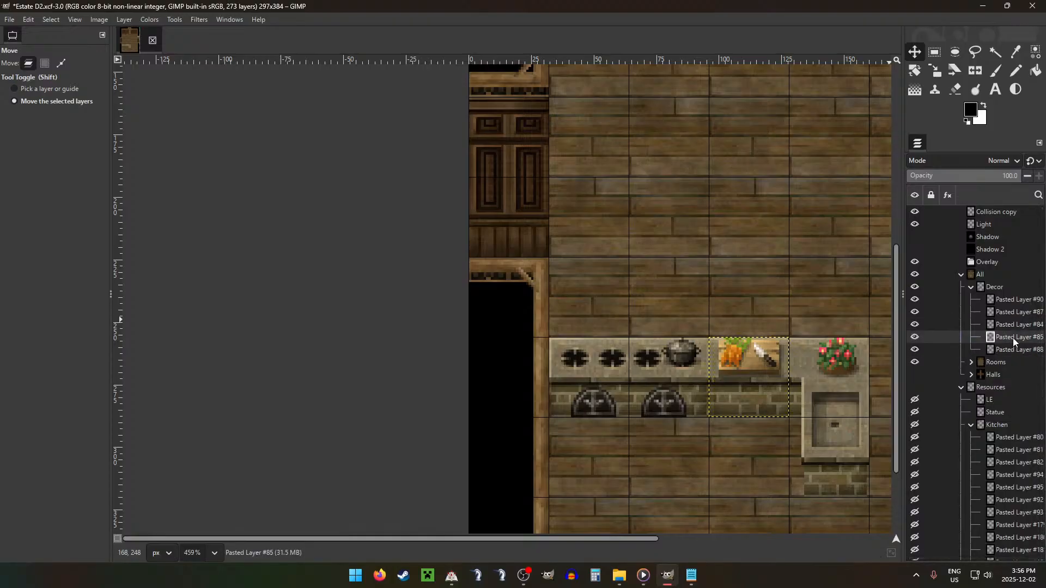
Step: Copy the 2 × 32 px strip at 126, 256 from Pasted Layer #85 and place it over the pot stove's right edge
left_click(1008, 289)
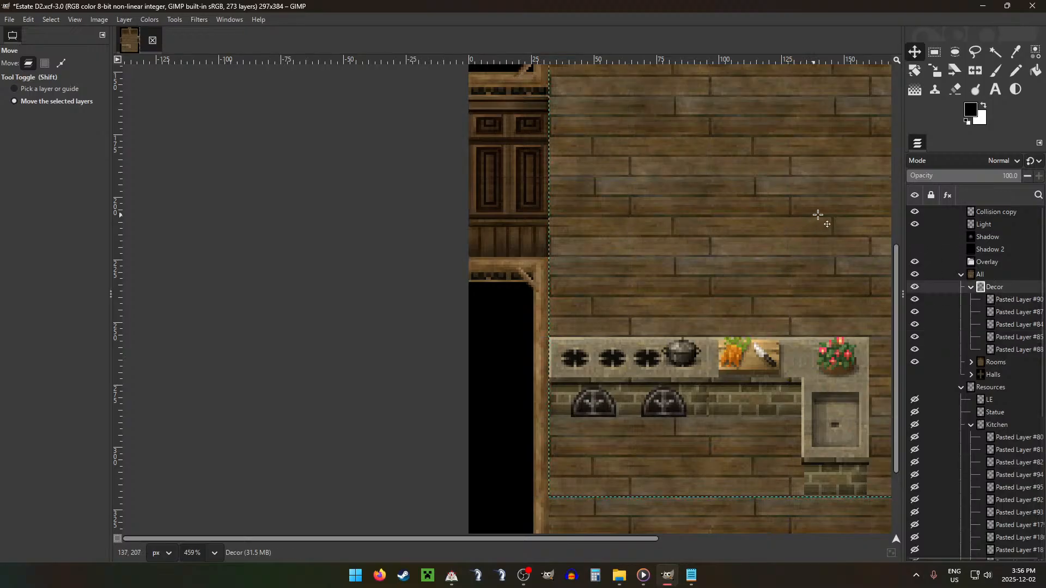
scroll(790, 250, "down", 3)
scroll(774, 297, "up", 6)
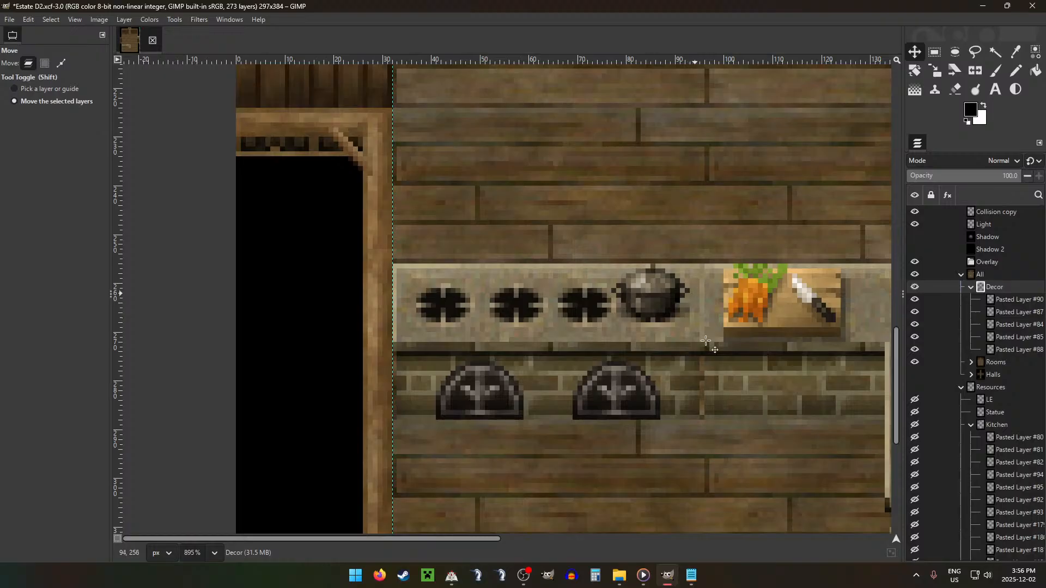
key("r")
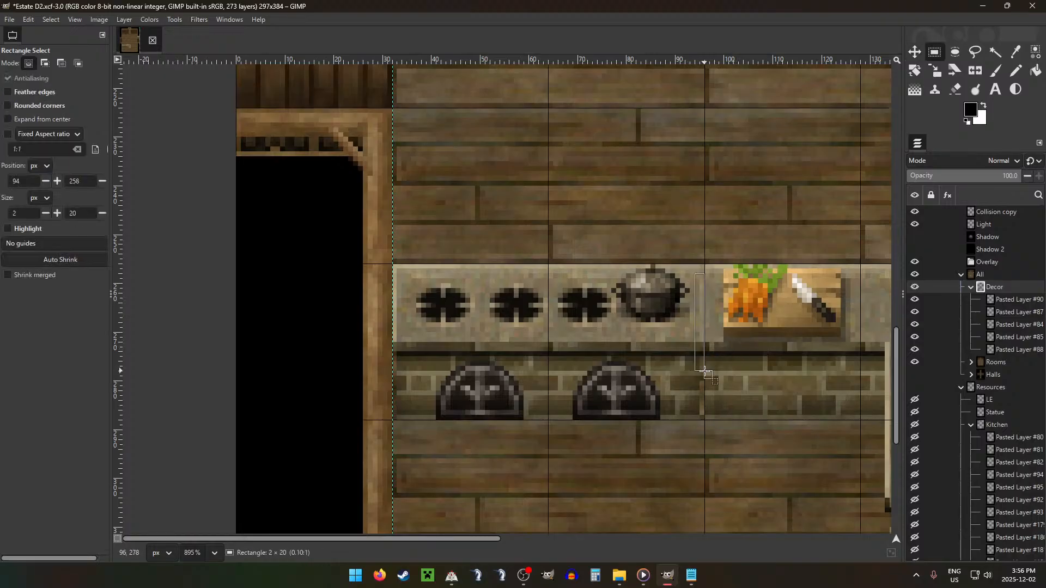
left_click(1008, 316)
left_click(1010, 325)
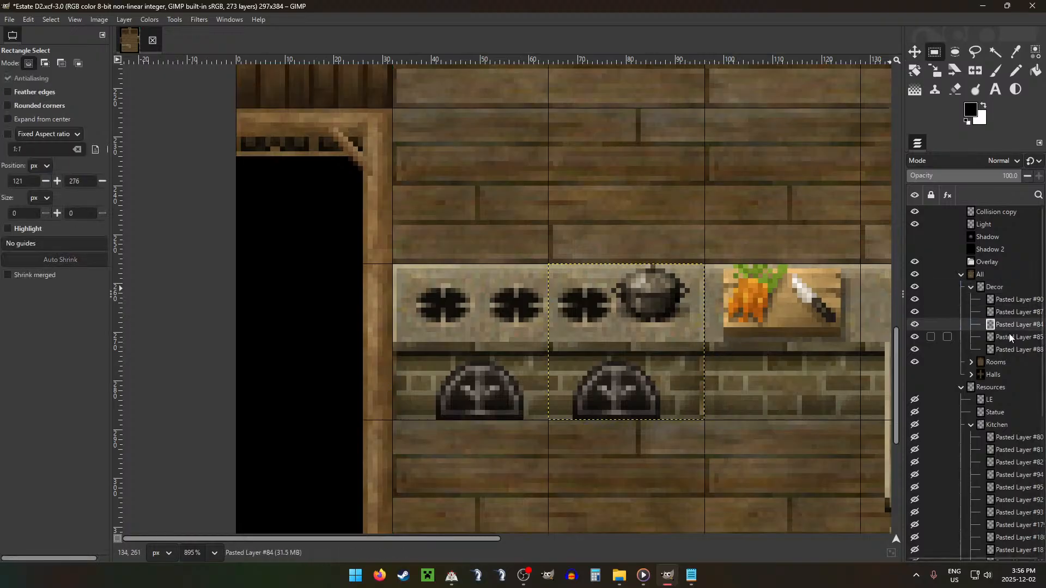
left_click(1009, 335)
left_click_drag(853, 266, 860, 421)
key("ctrl+c")
key("ctrl+v")
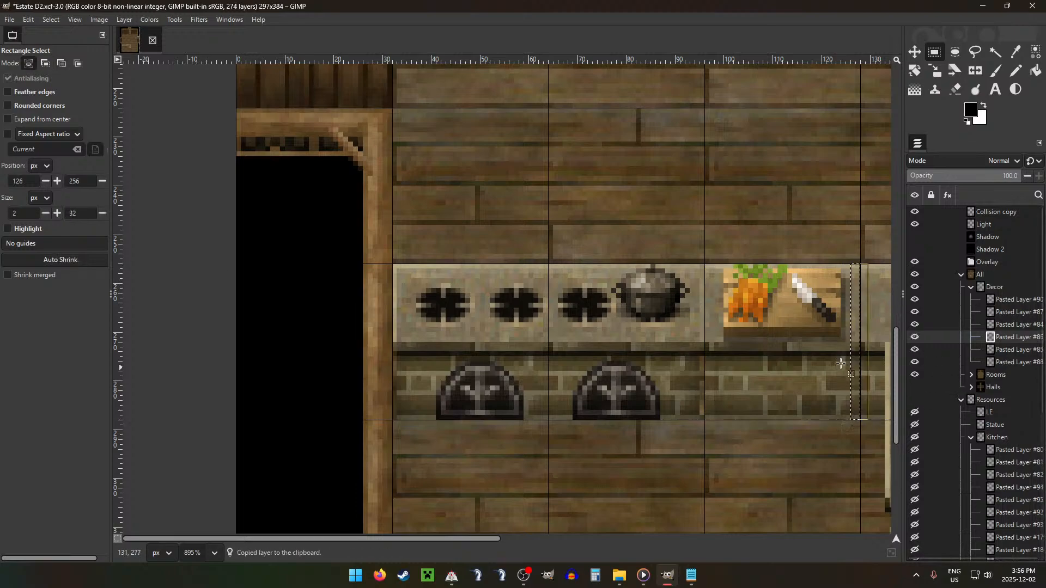
key("m")
left_click_drag(720, 355, 608, 356)
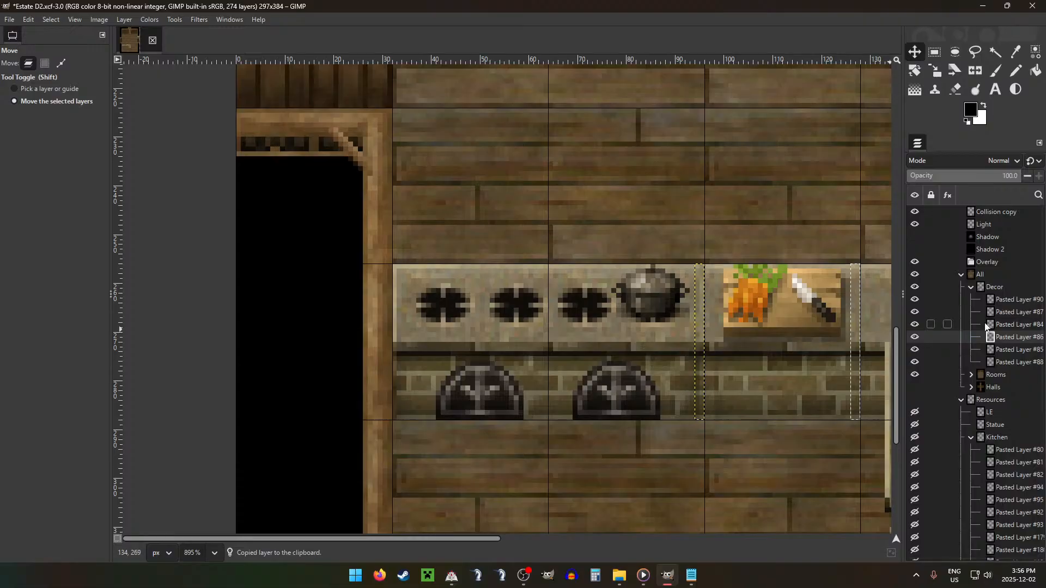
Step: Move the pasted strip above Pasted Layer #84 and merge it down, then clear the selection and hide the grid
left_click_drag(1014, 320, 1011, 332)
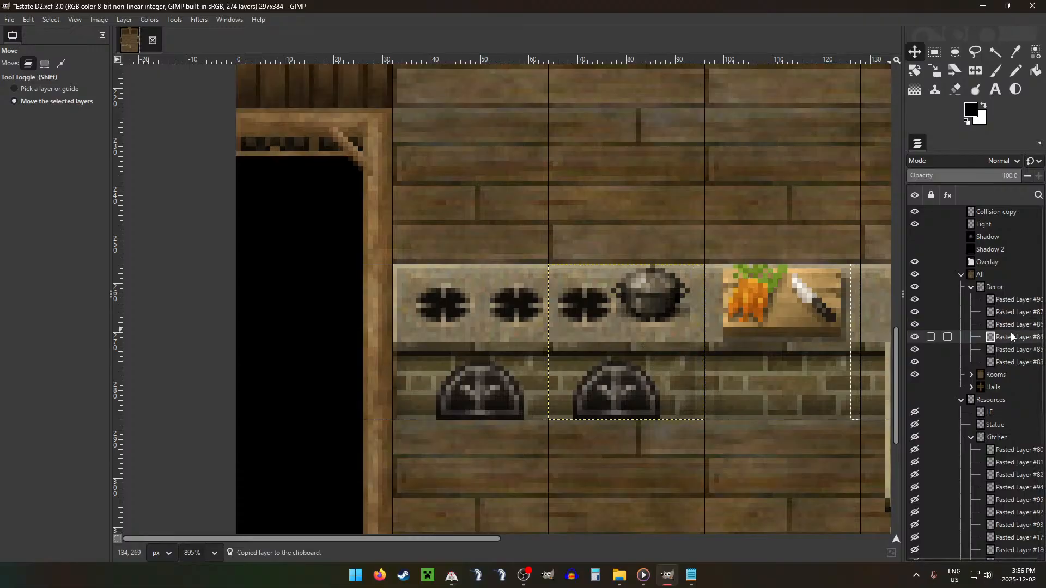
left_click(1015, 325)
key("ctrl+e")
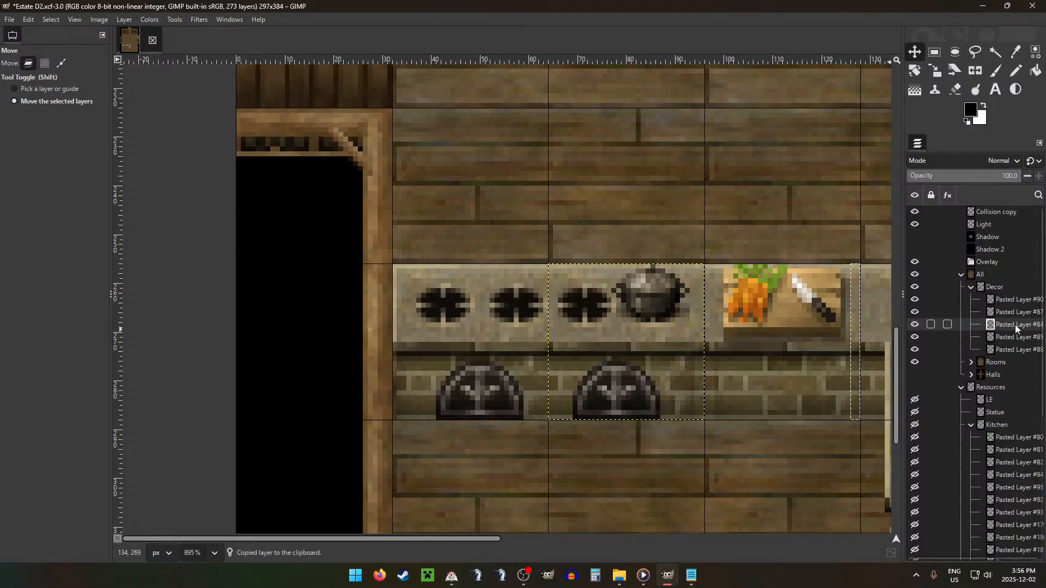
key("ctrl+shift+a")
key("ctrl+apostrophe")
scroll(795, 303, "down", 6)
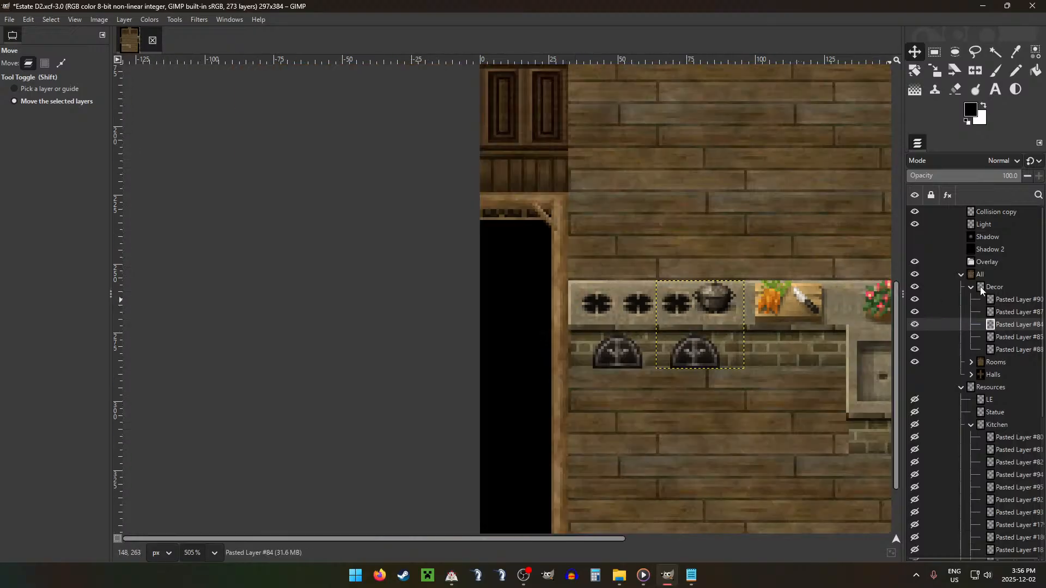
left_click(980, 286)
scroll(731, 386, "down", 4)
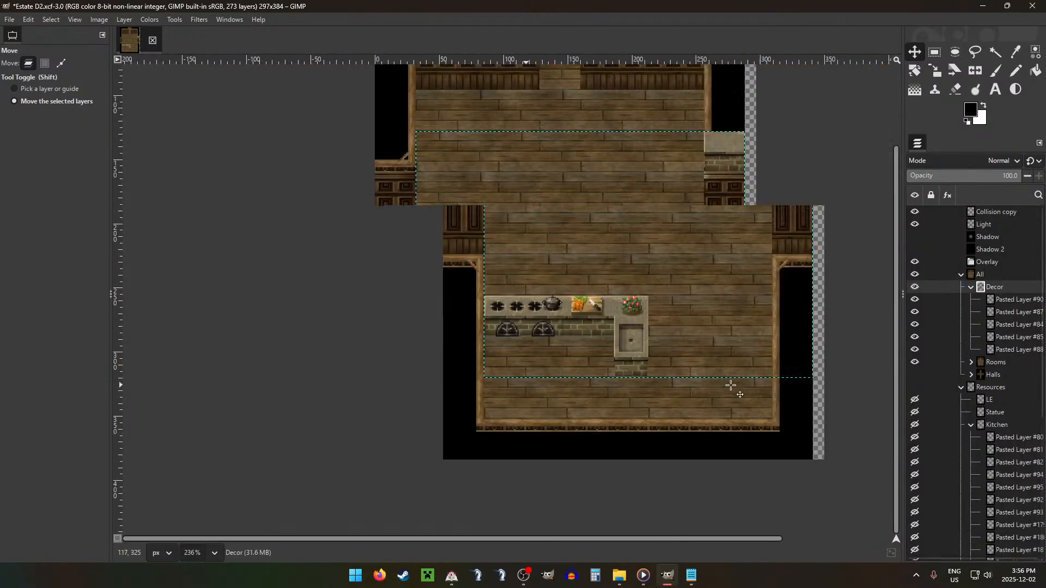
scroll(685, 332, "down", 1)
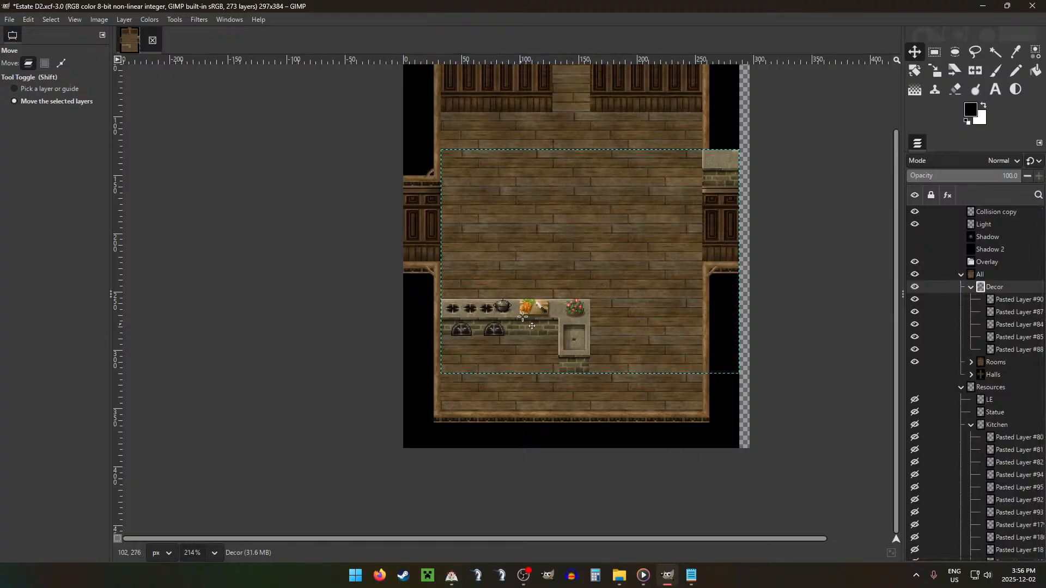
scroll(490, 339, "up", 15)
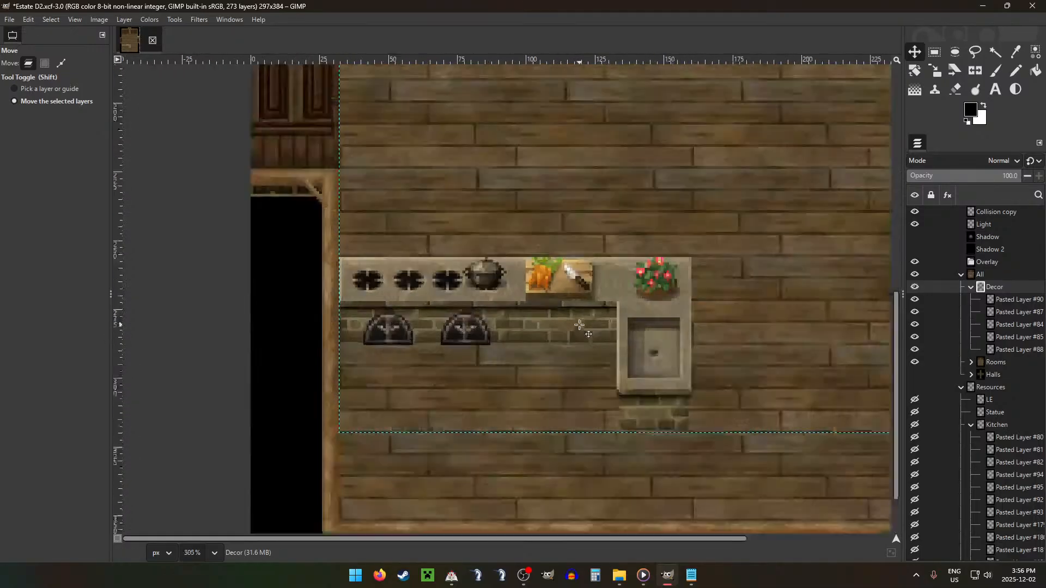
scroll(481, 344, "down", 12)
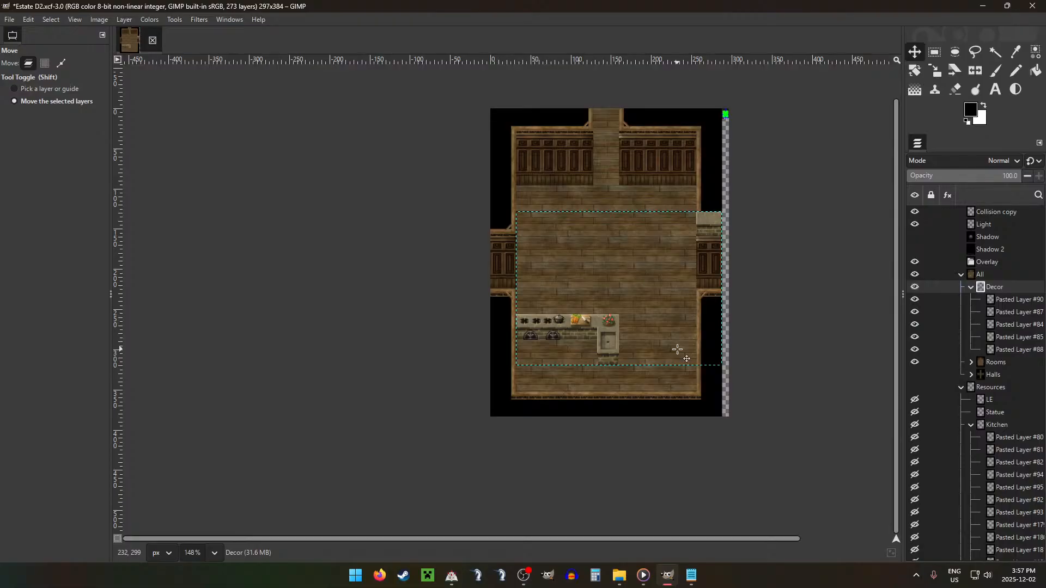
Step: Move Pasted Layers #80, #81 and #82 from Kitchen into Decor and place the vegetable and meat shelf along the room's upper left wall
key("r")
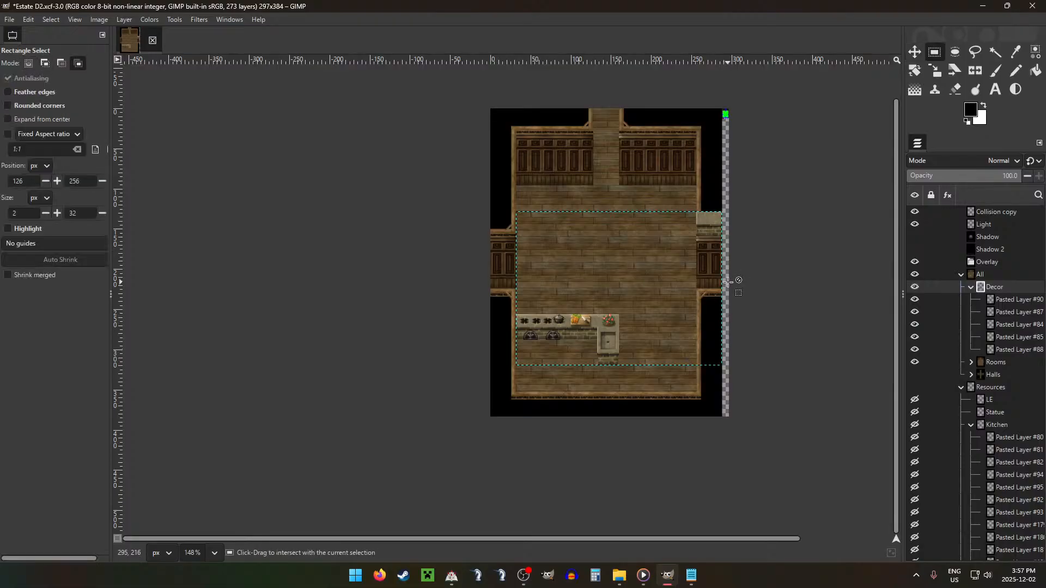
key("ctrl+shift+g")
left_click(971, 288)
left_click_drag(1005, 373, 1003, 286)
key("m")
mouse_move(773, 259)
left_mouse_down()
mouse_move(792, 236)
mouse_move(778, 224)
mouse_move(765, 241)
left_mouse_up()
left_click_drag(1011, 453, 1013, 294)
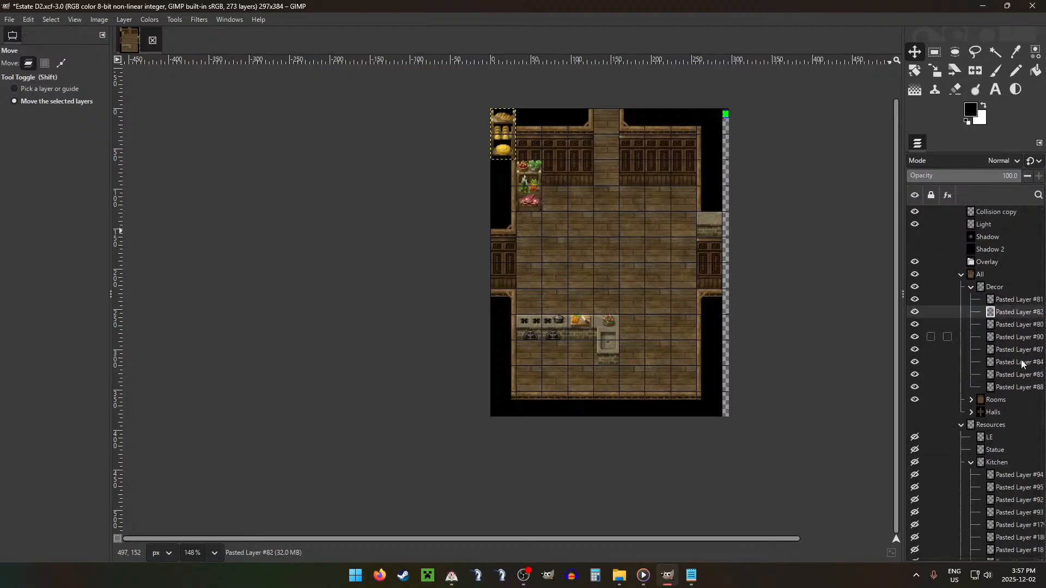
Step: Move Pasted Layers #92 and #93, the food shelves, from the Kitchen group into the Decor group
left_click(1005, 474)
left_click(1006, 489)
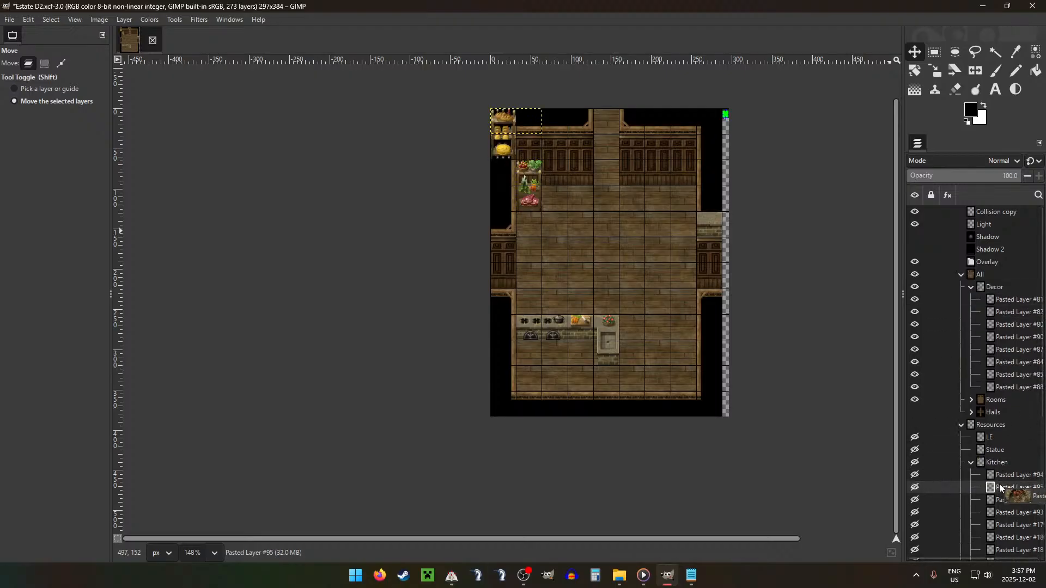
left_click(1004, 502)
scroll(1005, 504, "down", 1)
left_click_drag(1012, 463, 1013, 257)
left_click(1012, 473)
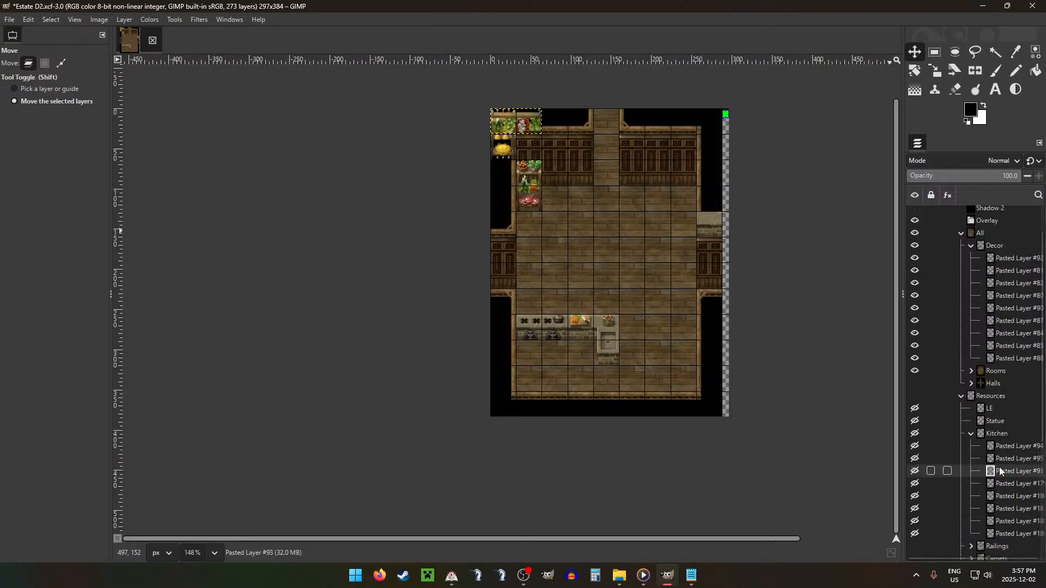
left_click_drag(1012, 473, 1015, 270)
Step: Look through the remaining Kitchen layers from Pasted Layer #179 to #189 for further decor
left_click(1006, 485)
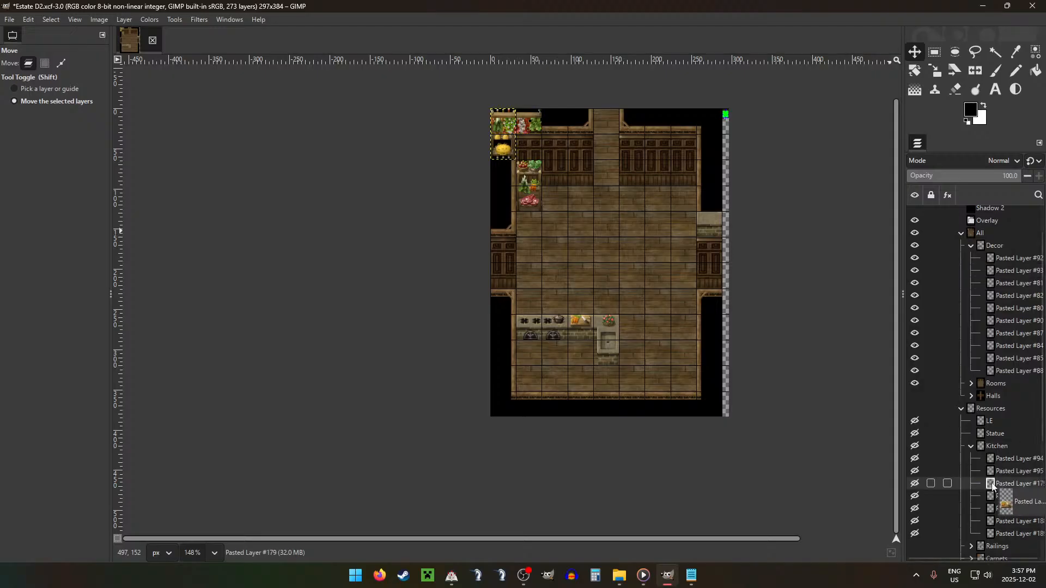
left_click_drag(995, 484, 1004, 510)
left_click(1002, 521)
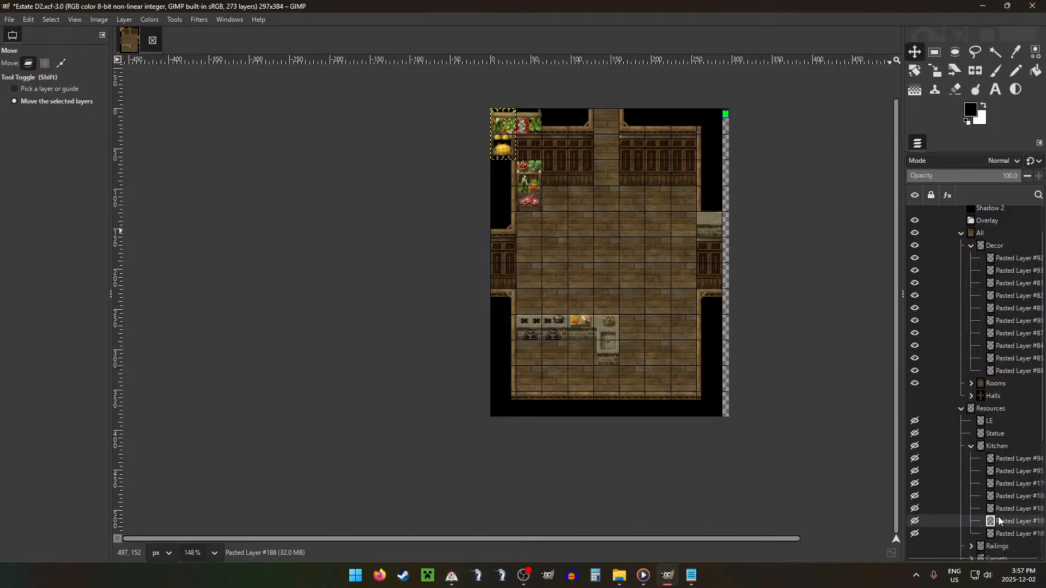
left_click(1001, 532)
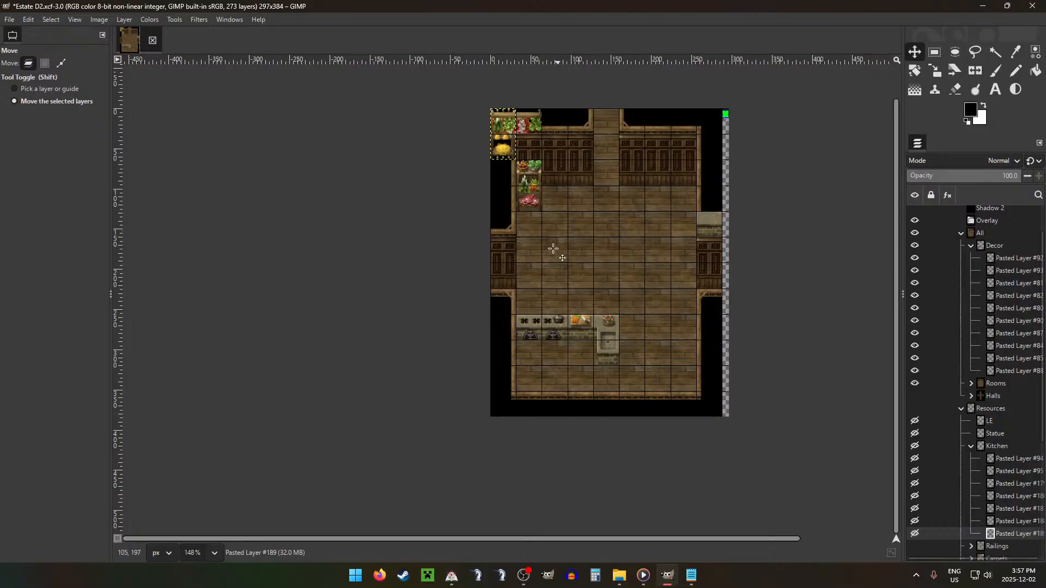
Step: Select Pasted Layer #80, the vegetable and meat shelf, and set the image grid spacing to 16 px in both directions
left_click(995, 244)
left_click(1017, 325)
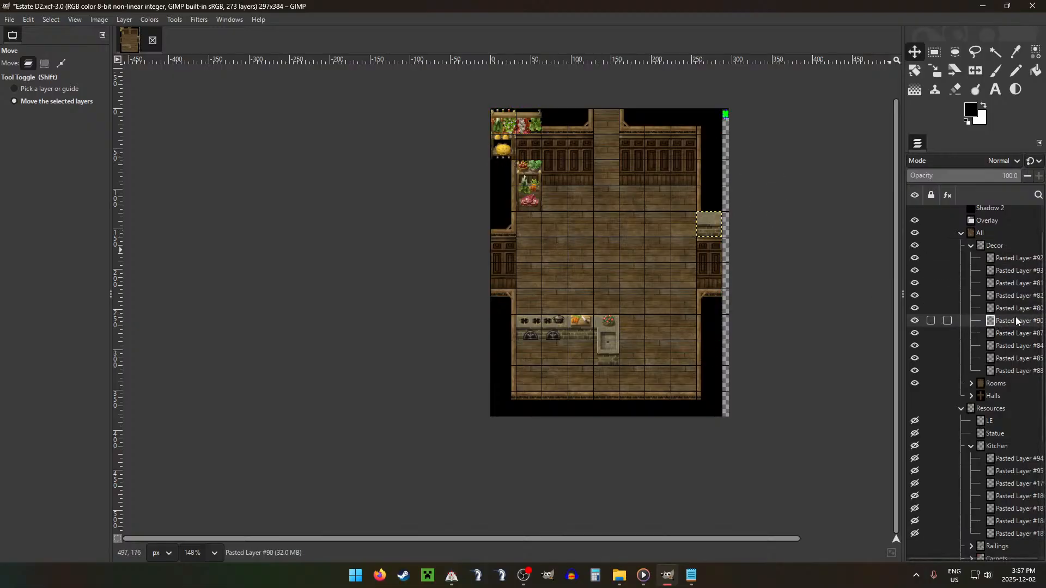
left_click(1016, 308)
scroll(493, 235, "up", 4)
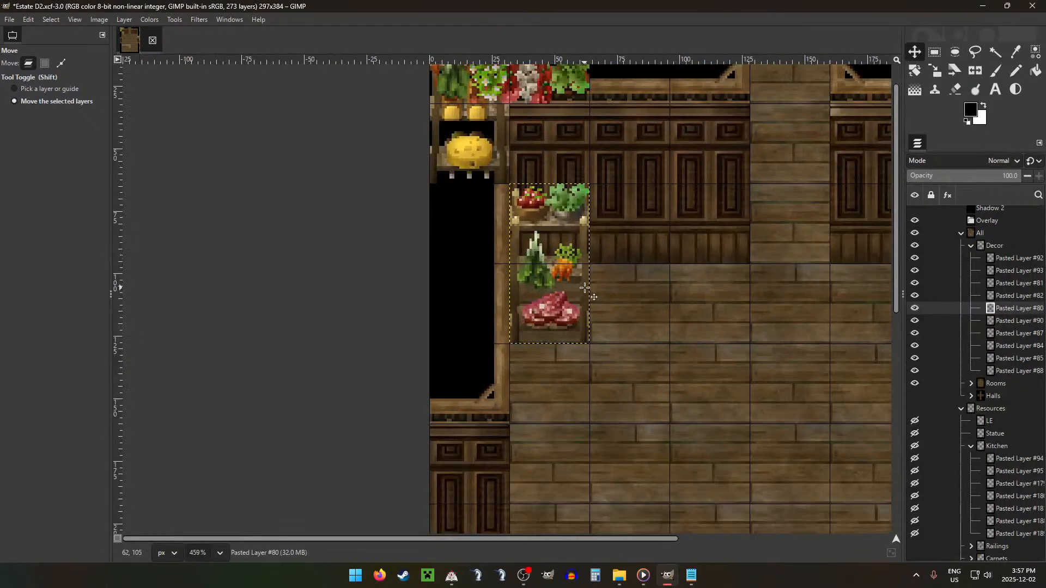
left_click(597, 287)
key("ctrl+s")
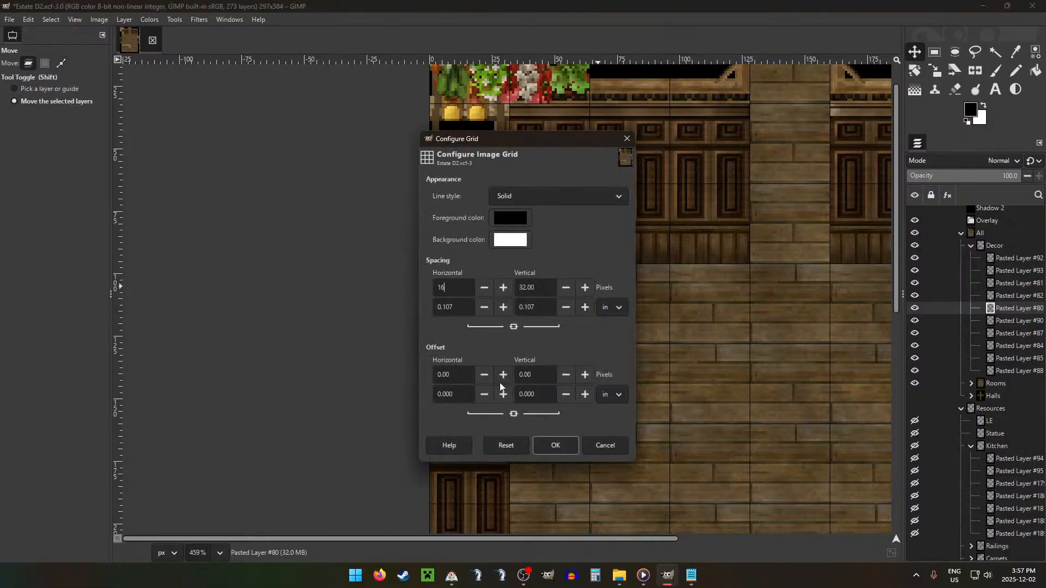
left_click(555, 445)
Step: Line up the shelves on Pasted Layers #80, #81 and #82 side by side against the upper left wall, with the bread and cheese shelf in the middle
left_click_drag(673, 290, 669, 266)
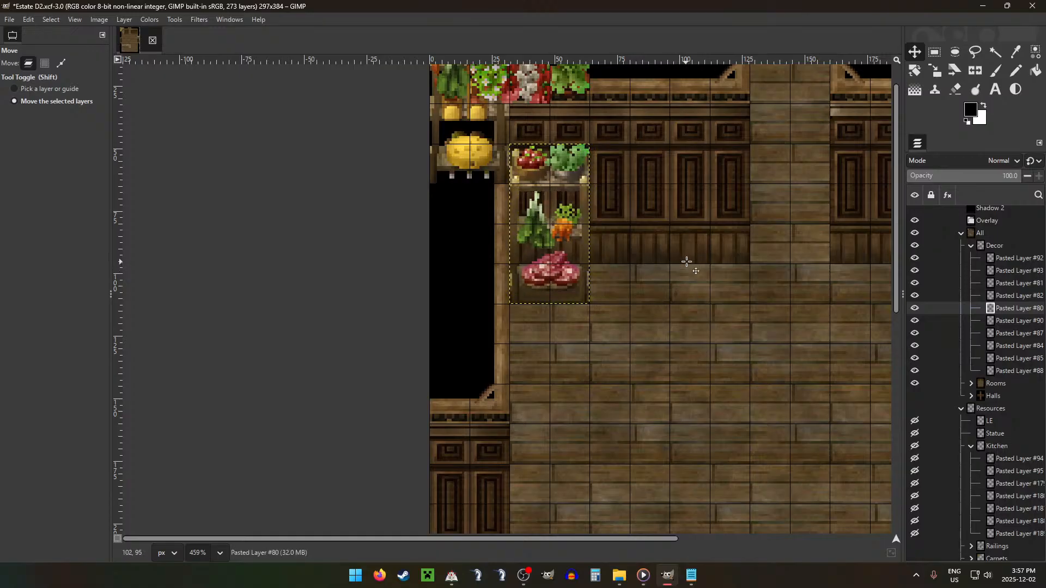
left_click(1018, 296)
left_click_drag(785, 255, 879, 372)
left_click_drag(744, 327, 820, 329)
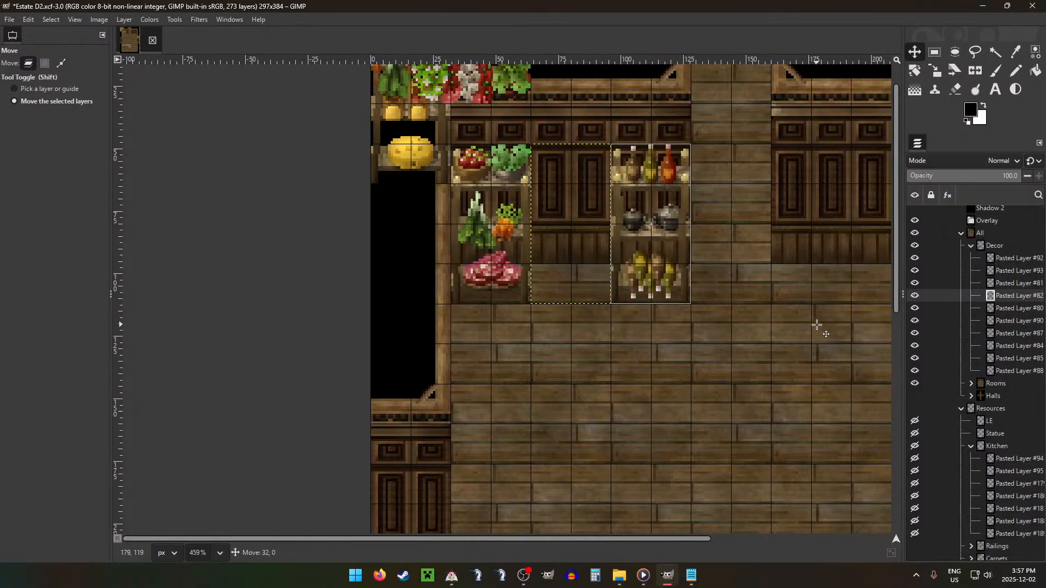
left_click_drag(675, 216, 839, 331)
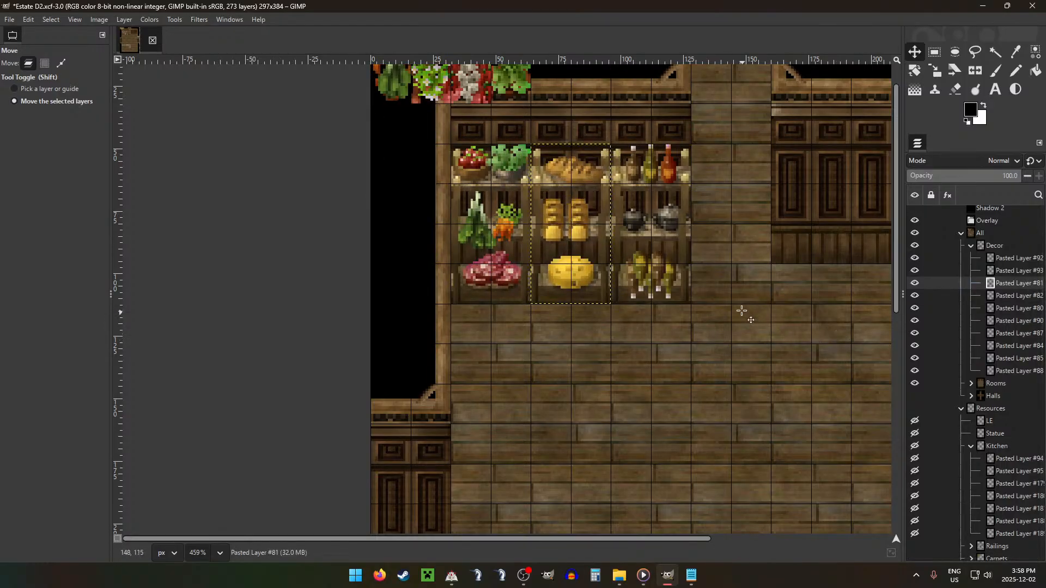
Step: Restore the image grid spacing to 32 px and hide the grid
scroll(744, 295, "down", 11)
key("ctrl+g")
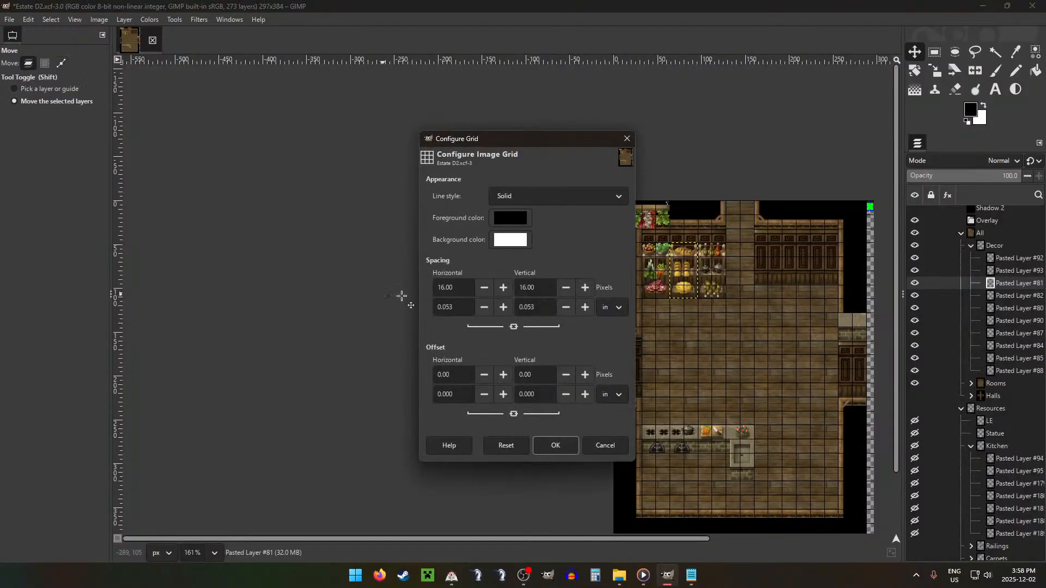
left_click(555, 445)
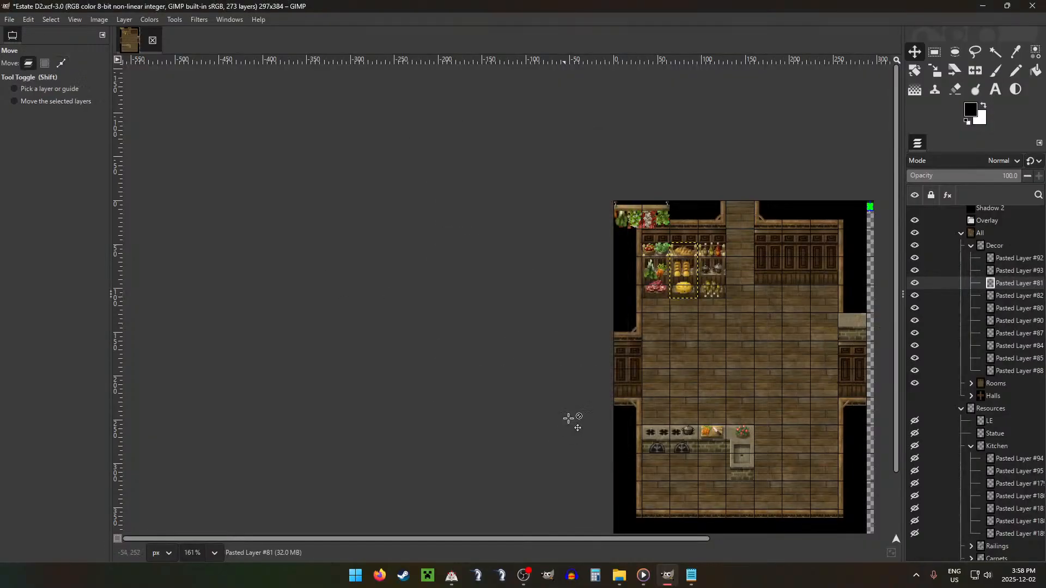
scroll(720, 299, "down", 3)
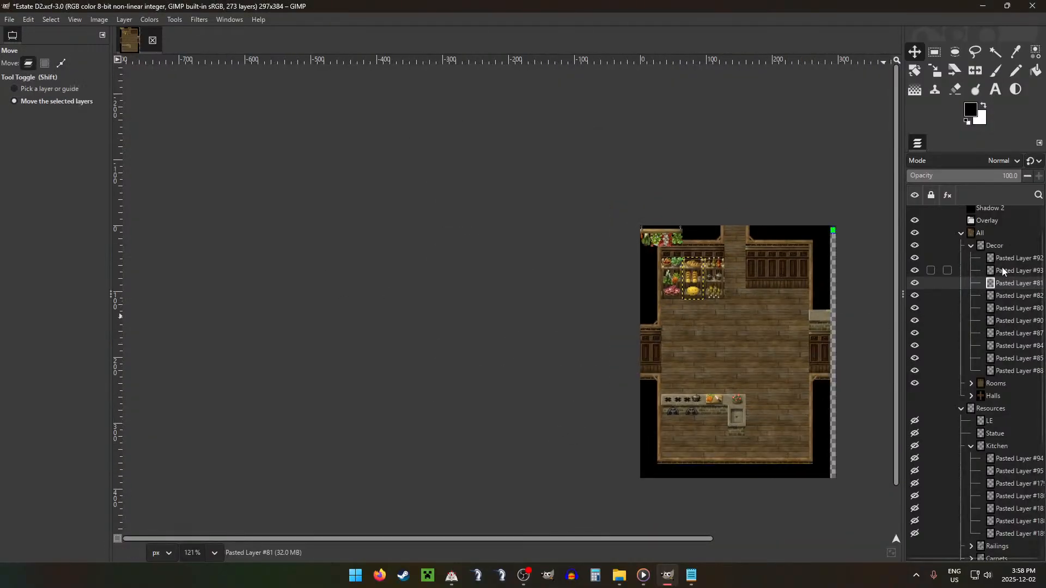
Step: Hide Pasted Layers #92 and #93 briefly to examine the room without the hanging food racks, and show them again
left_click(945, 259)
left_click(915, 258)
left_click(915, 273)
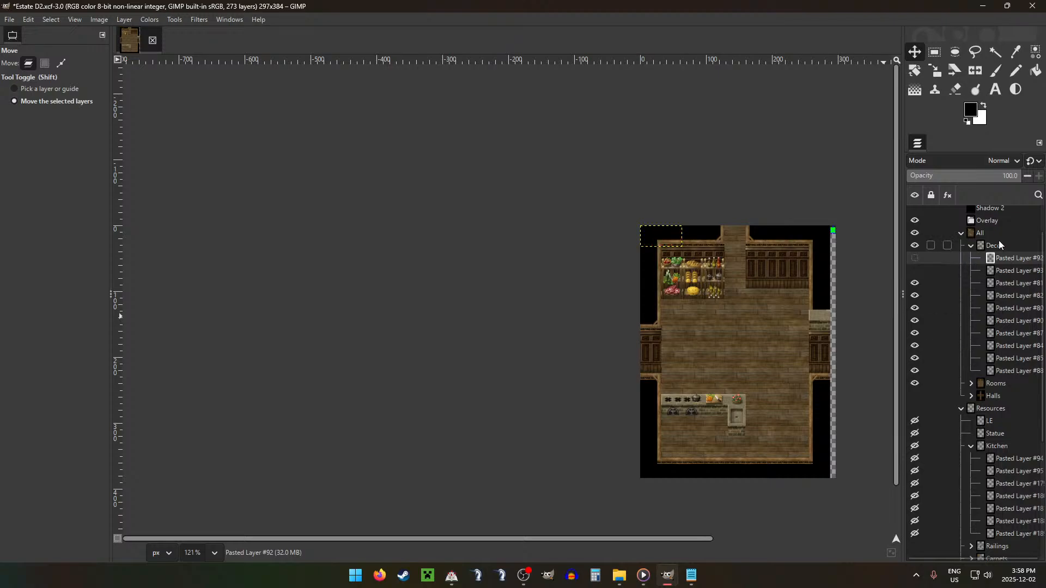
scroll(856, 308, "right", 5)
scroll(698, 311, "up", 1)
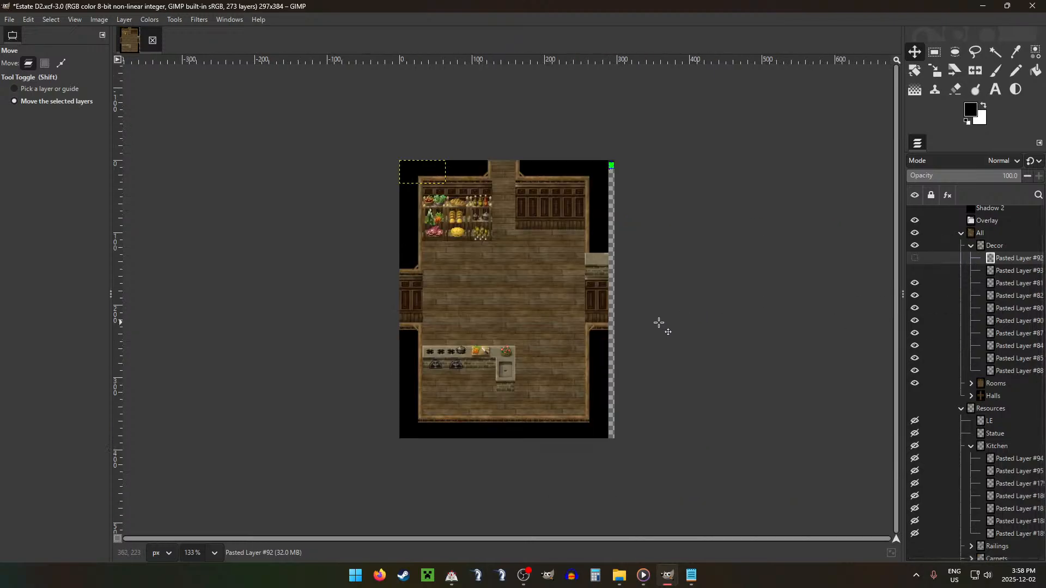
left_click(1014, 282)
left_click(914, 259)
left_click(915, 271)
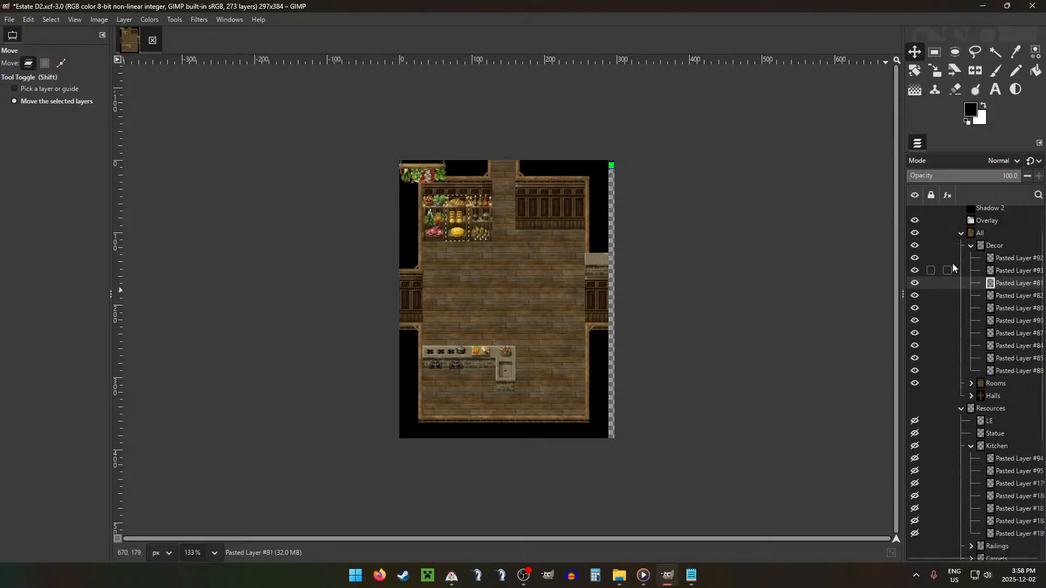
Step: Place the hanging meat rack, Pasted Layer #93, and the hanging vegetable rack, #92, side by side in the middle of the room
left_click(1016, 271)
left_click_drag(523, 269, 599, 374)
left_click_drag(570, 342, 541, 352)
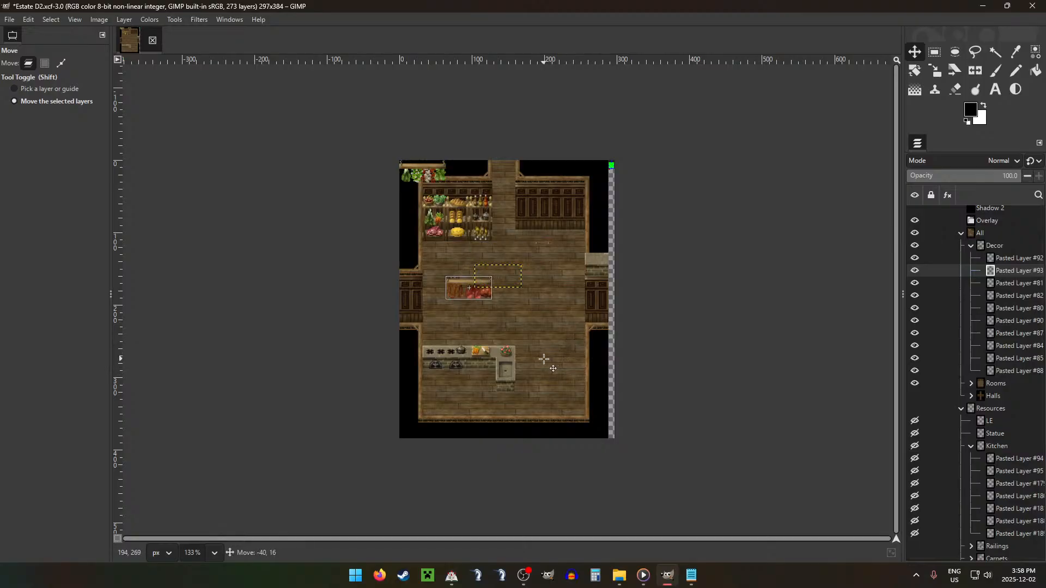
scroll(446, 301, "up", 5)
scroll(446, 300, "down", 3)
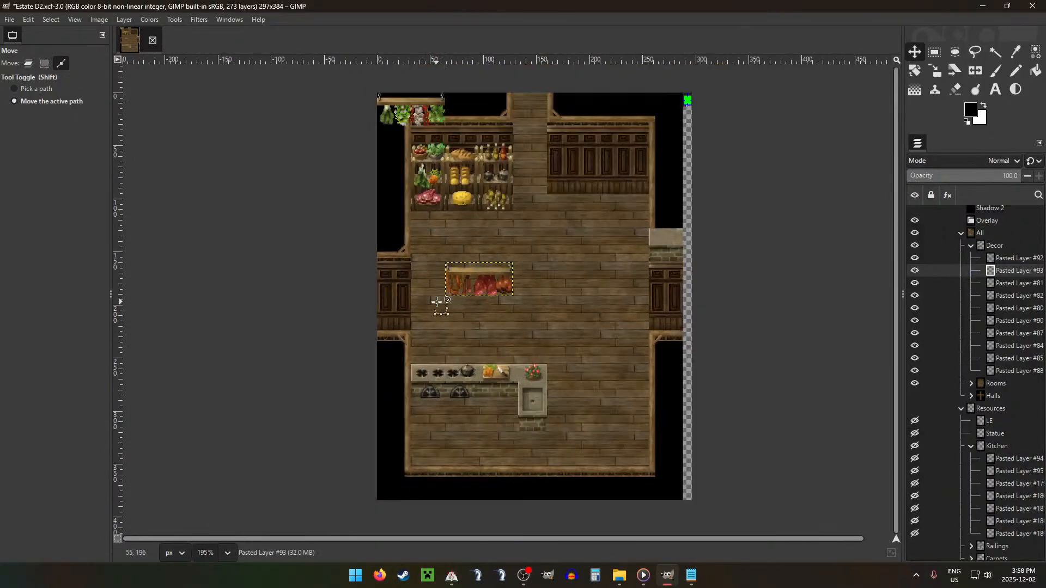
scroll(437, 301, "up", 1)
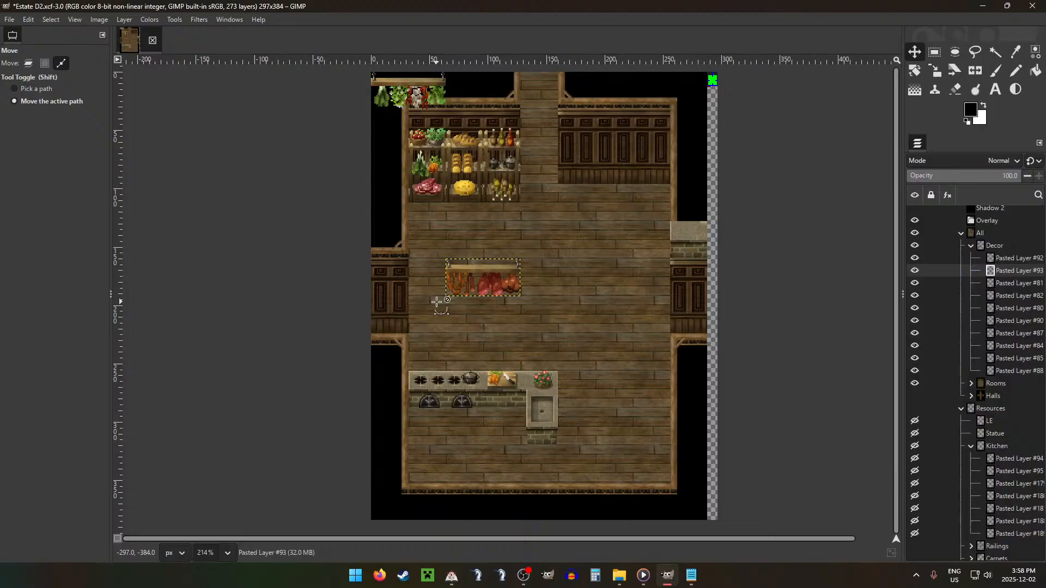
scroll(438, 302, "down", 1)
left_click(1007, 259)
left_click_drag(577, 228, 711, 393)
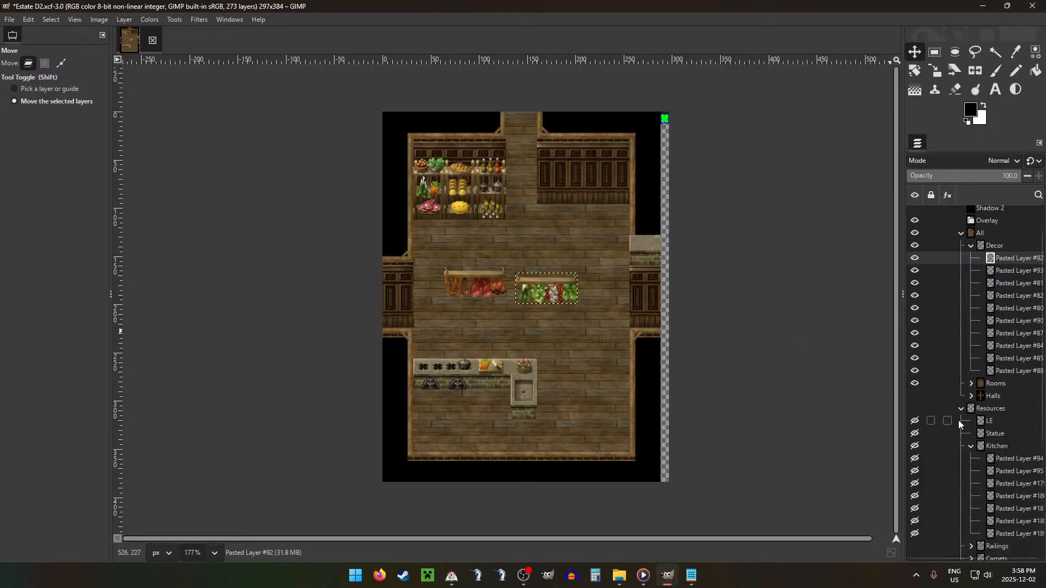
Step: Move Pasted Layers #188 and #189 out of Kitchen to above the Decor group, hide both, and collapse the Kitchen group
left_click(979, 446)
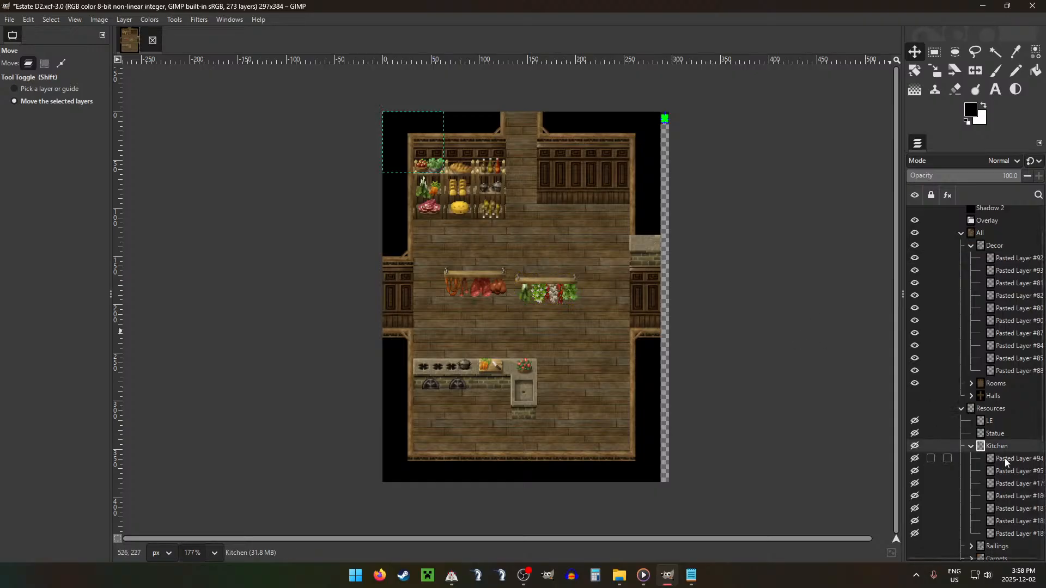
left_click_drag(1003, 522, 1006, 242)
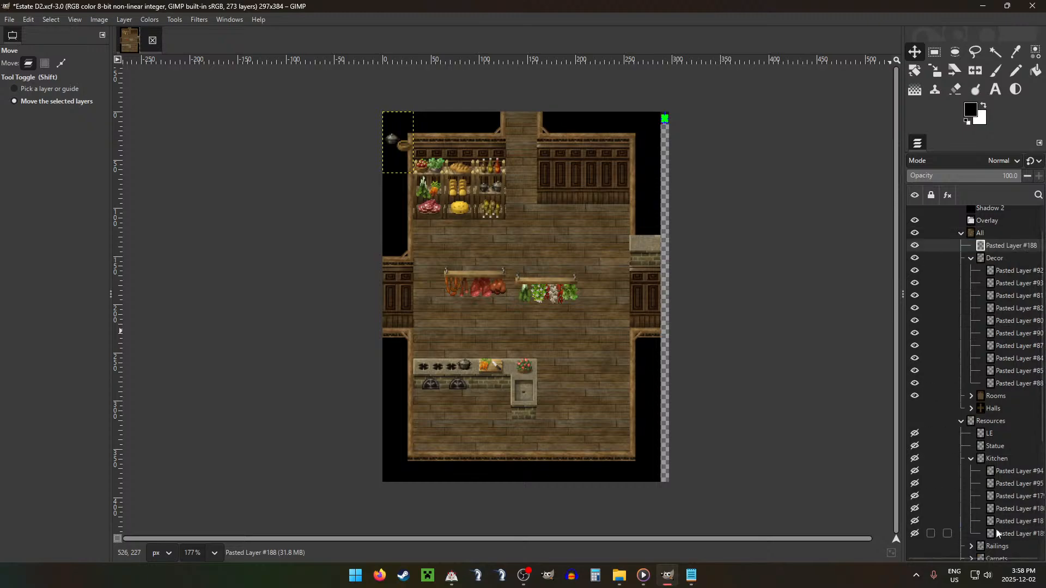
left_click_drag(997, 534, 926, 254)
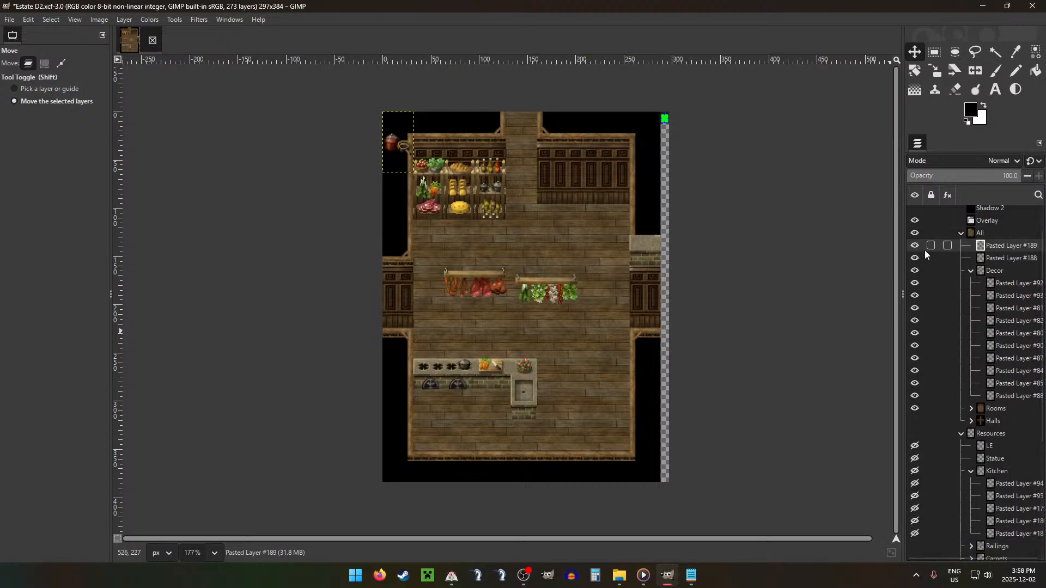
left_click(915, 245)
left_click(915, 258)
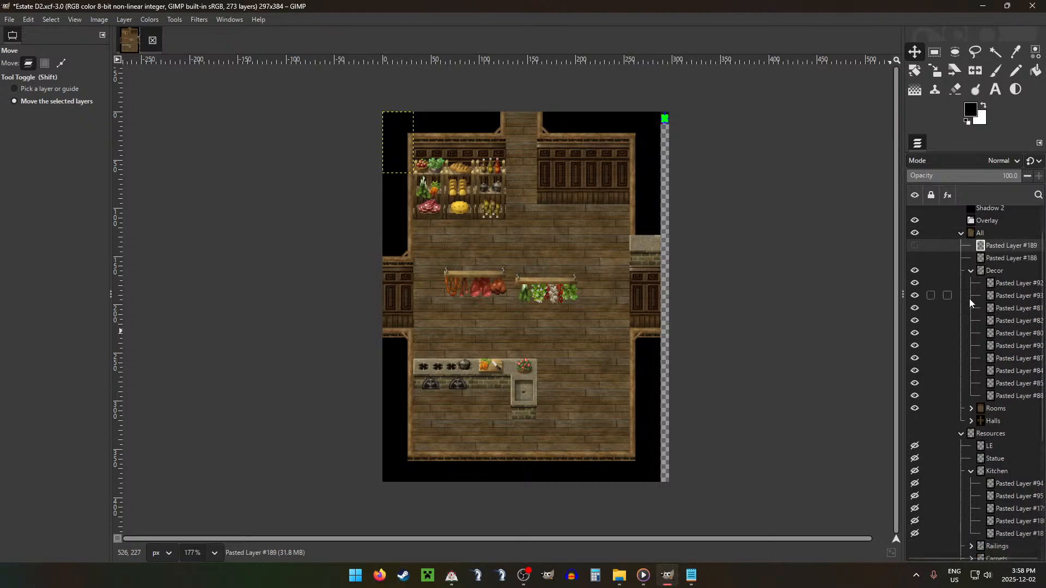
left_click(971, 471)
scroll(1008, 426, "down", 5)
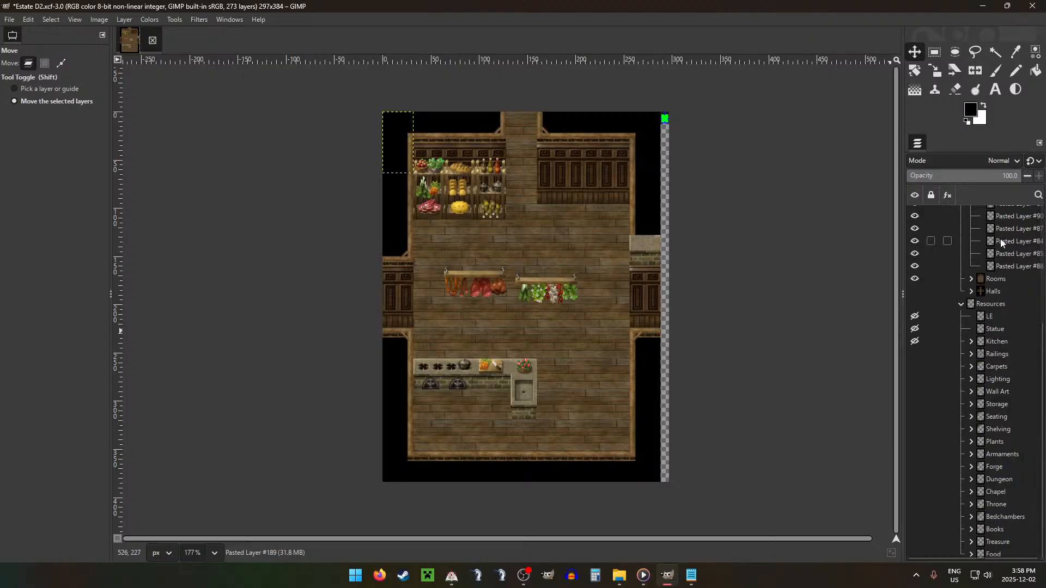
scroll(1044, 239, "up", 5)
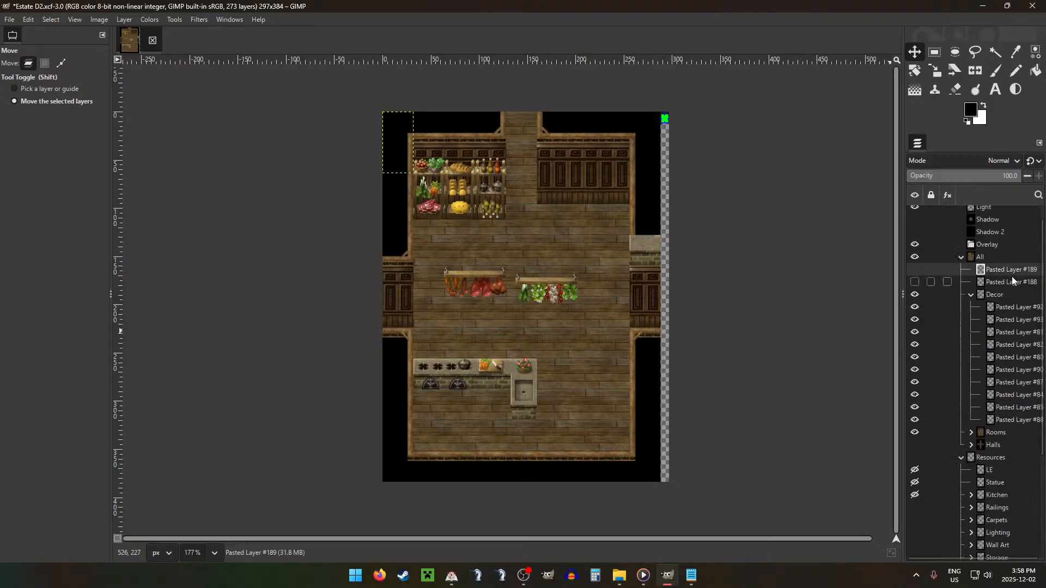
Step: Place the vegetable rack directly above the counter's sink end and the meat rack beside it above the stoves
left_click(1013, 307)
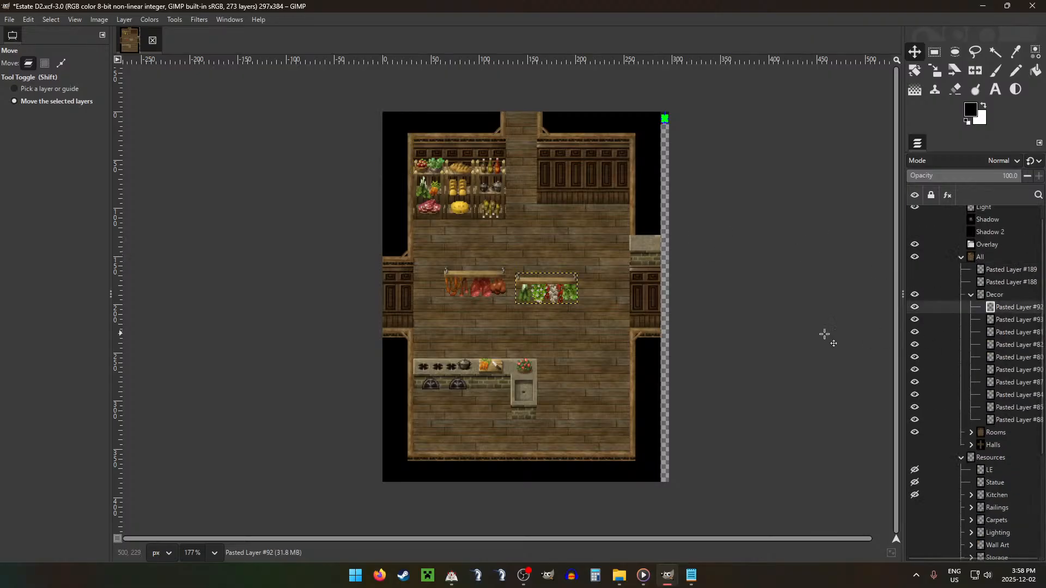
left_click_drag(603, 279, 512, 333)
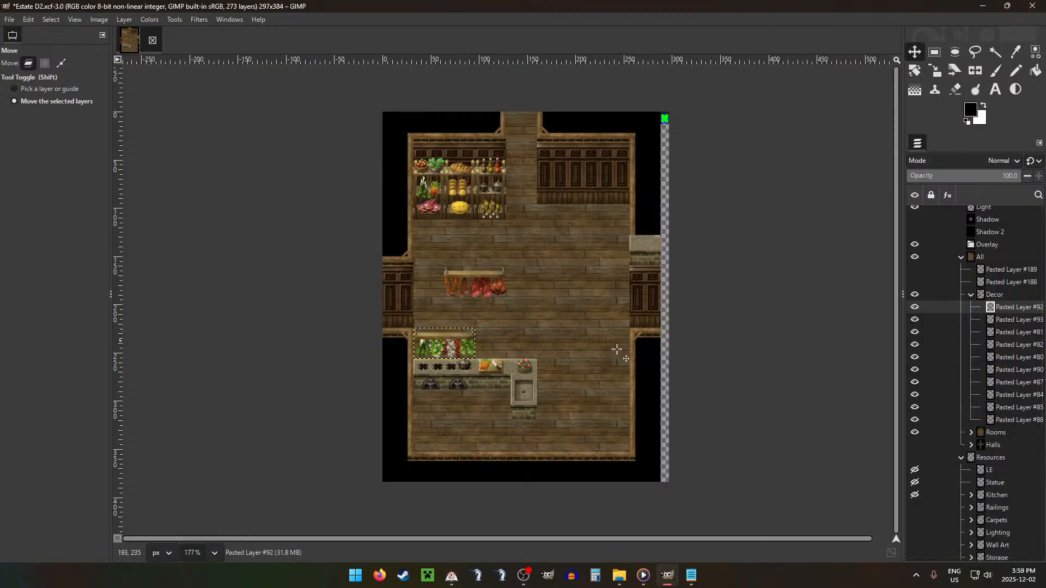
left_click_drag(520, 375, 579, 373)
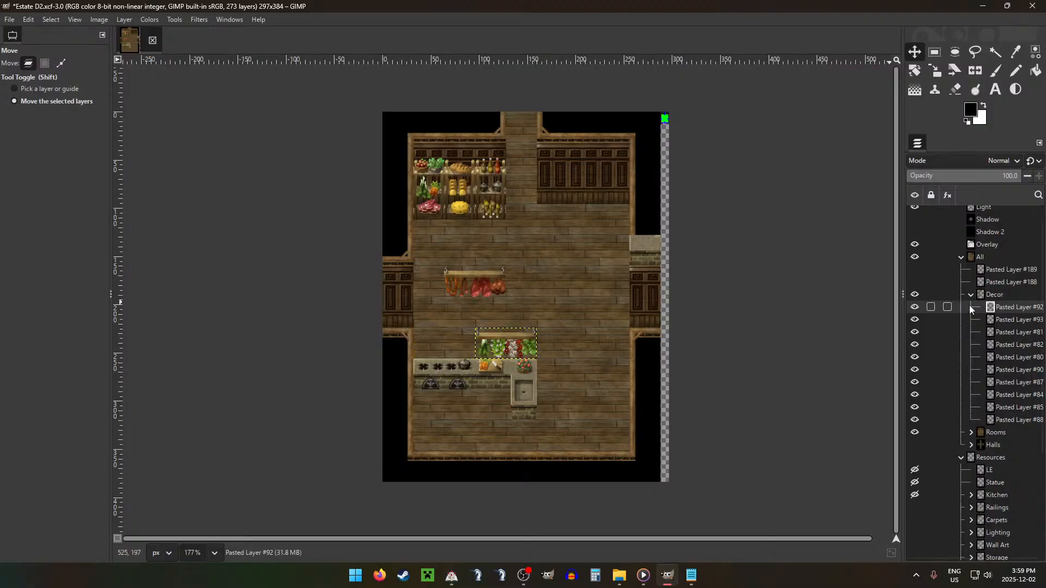
left_click(1015, 319)
left_click_drag(755, 302, 726, 368)
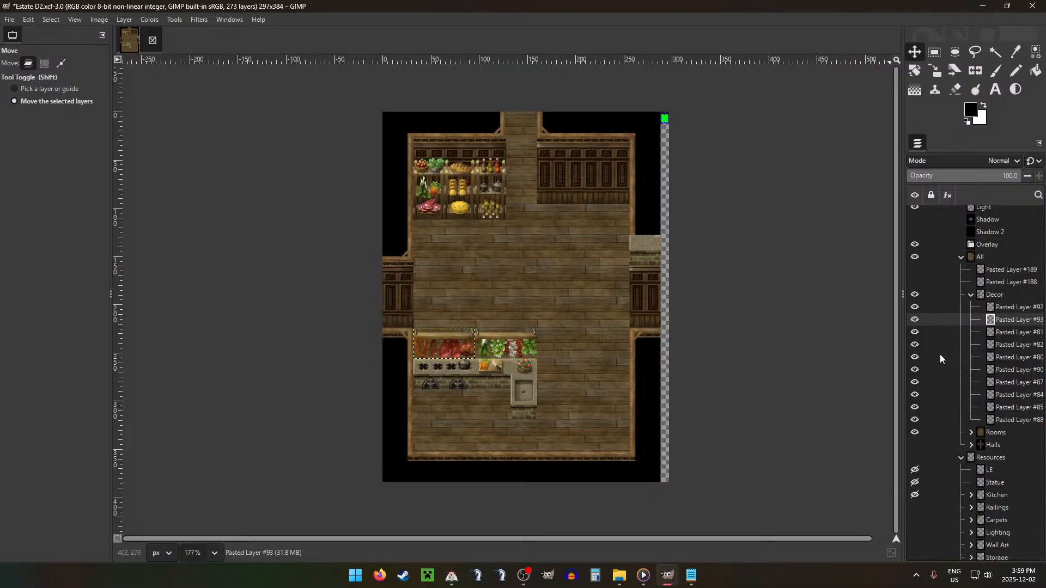
Step: Delete the spare counter piece, Pasted Layer #90, and merge the counter, stove and sink layers down into Pasted Layer #88
left_click(1012, 370)
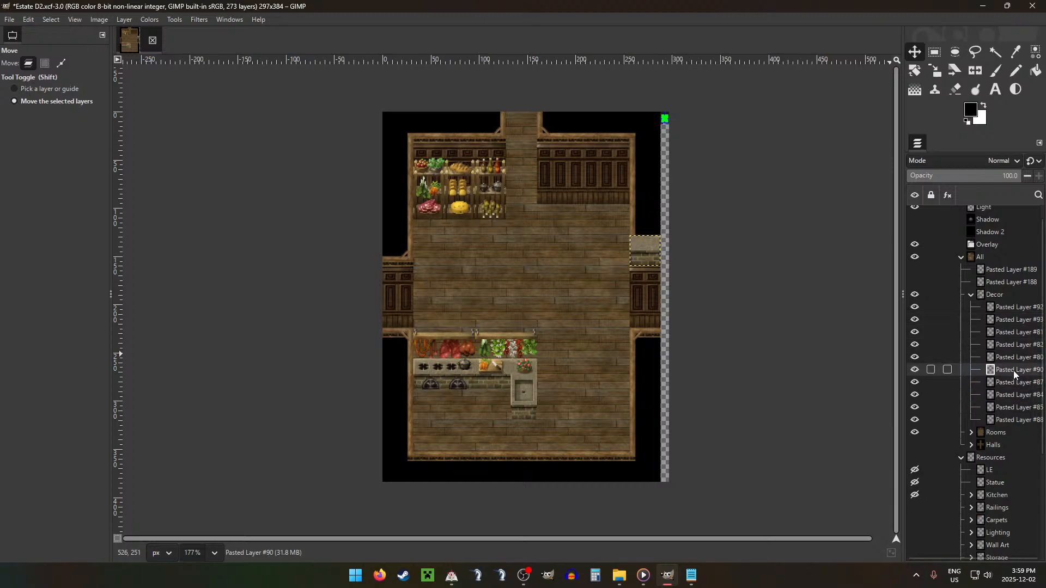
key("Delete")
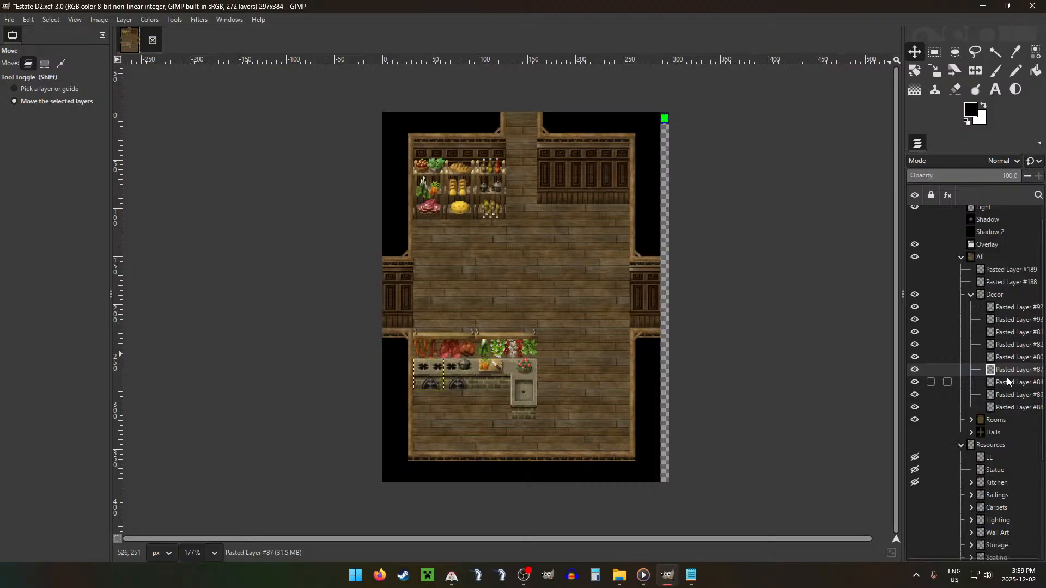
key("ctrl+m")
key("ctrl+m")
key("ctrl+m")
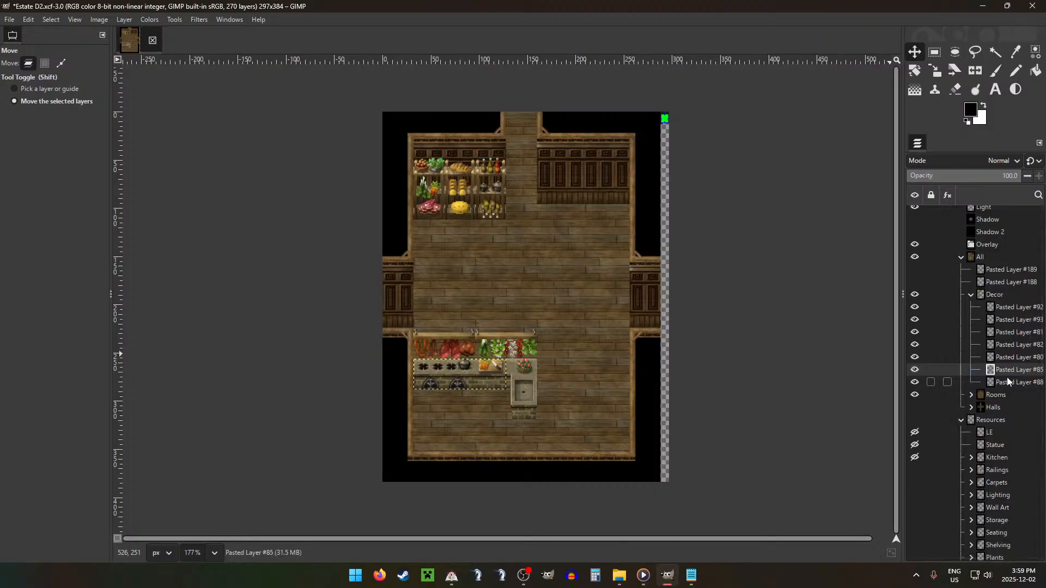
Step: Show the grid and hide the hanging racks on Pasted Layers #92 and #93
key("g")
mouse_move(600, 382)
left_mouse_down()
mouse_move(599, 412)
mouse_move(598, 378)
left_mouse_up()
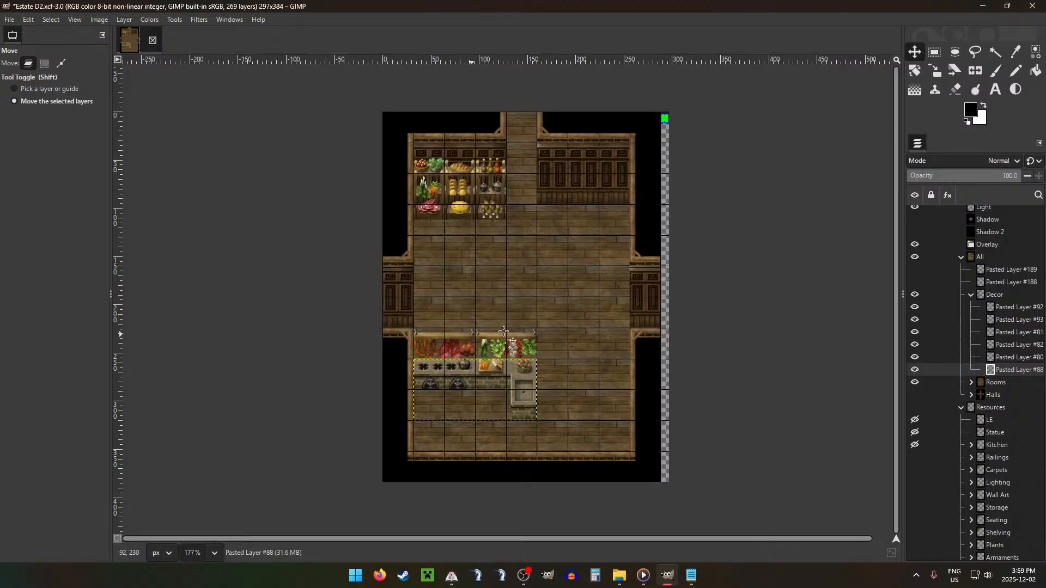
left_click(1012, 311)
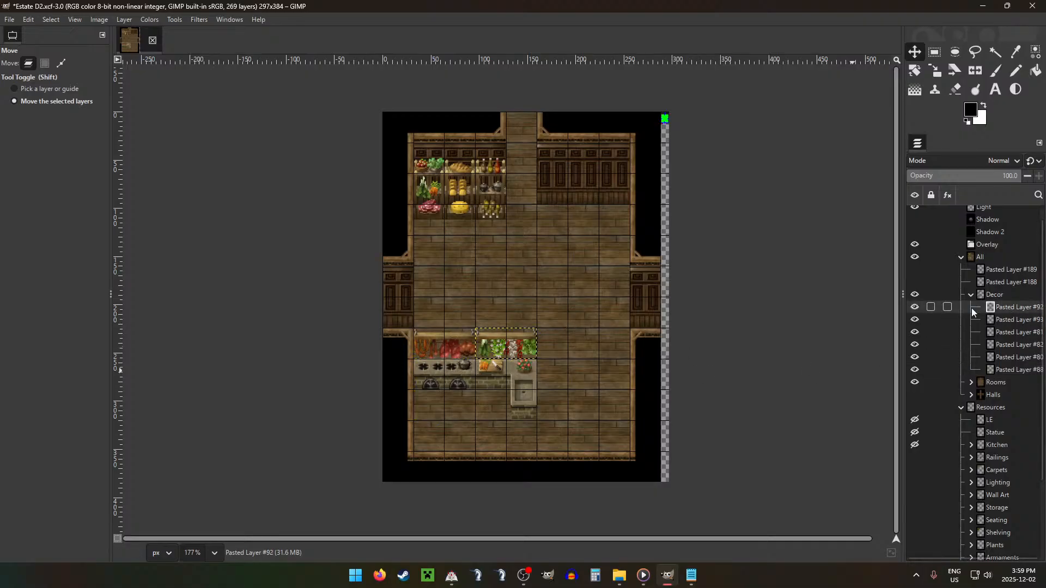
mouse_move(493, 379)
left_mouse_down()
mouse_move(579, 427)
mouse_move(570, 427)
mouse_move(567, 402)
mouse_move(571, 412)
mouse_move(539, 406)
mouse_move(502, 221)
mouse_move(540, 186)
mouse_move(448, 373)
mouse_move(478, 371)
left_mouse_up()
left_click_drag(915, 310, 915, 322)
Step: Look through the layers in the Railings and Storage resource groups for props that suit the kitchen
left_click(986, 445)
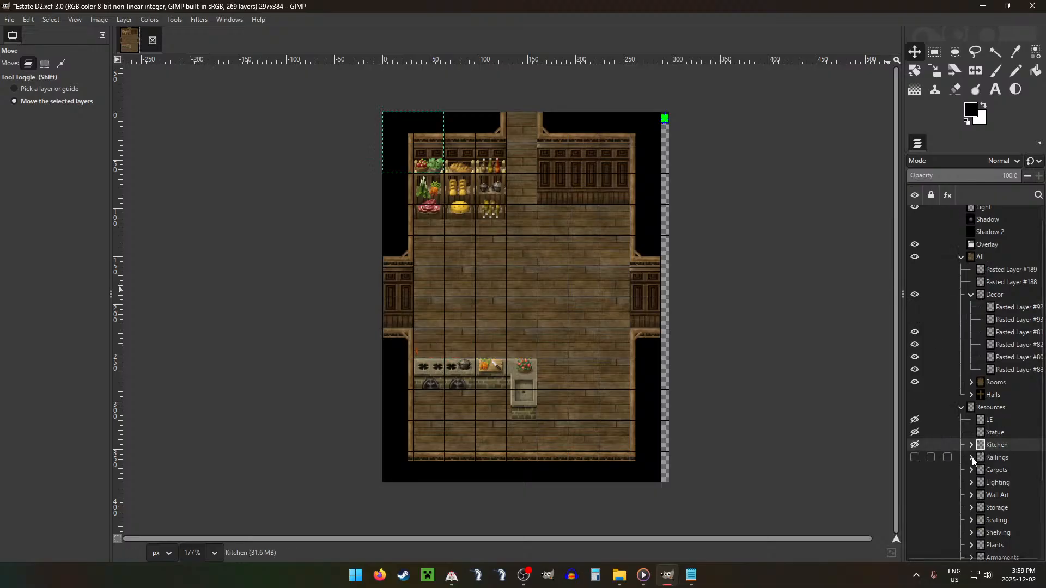
left_click(972, 458)
left_click(1005, 471)
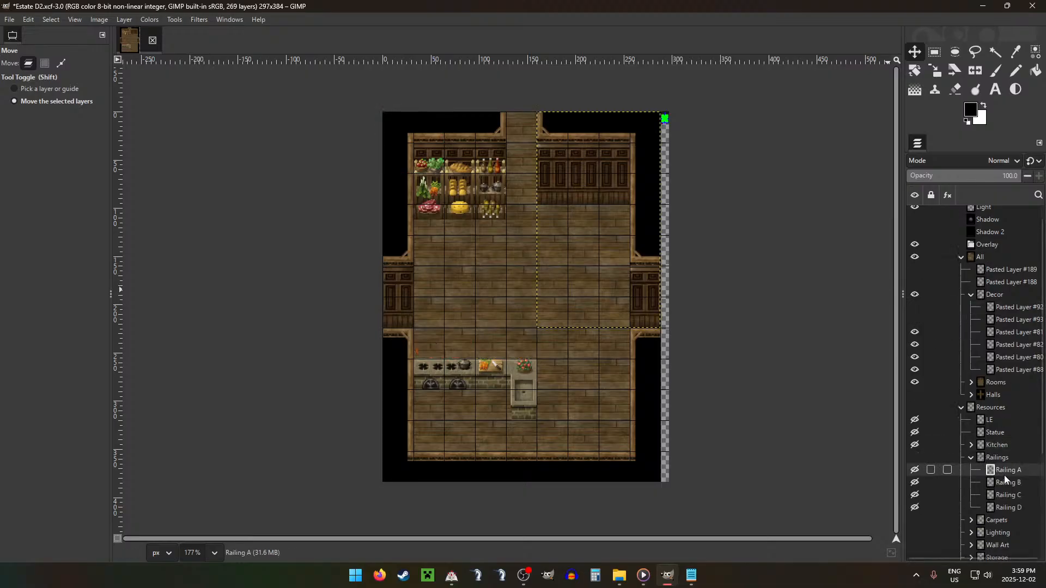
left_click(971, 459)
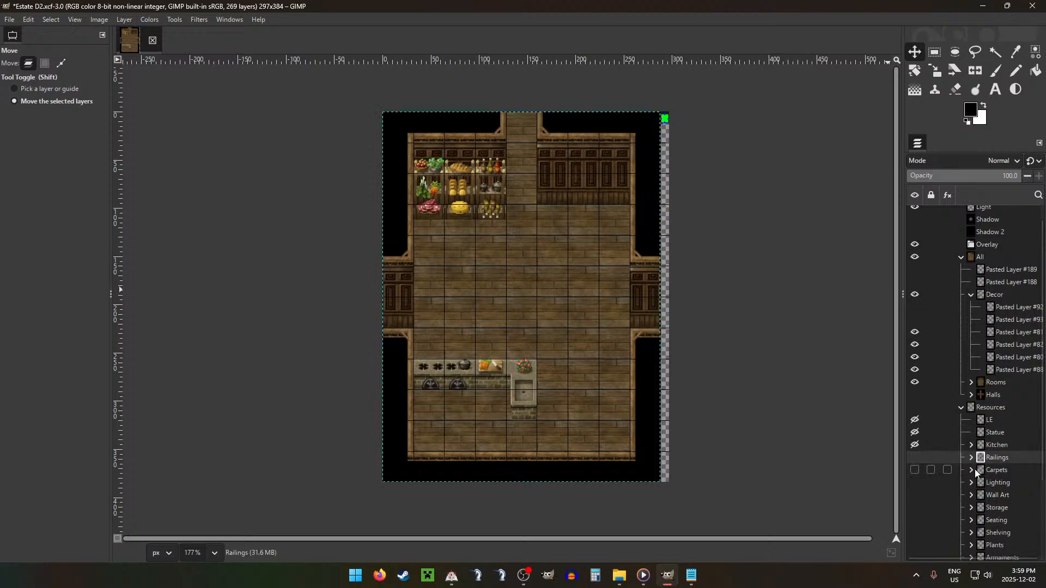
scroll(975, 469, "down", 3)
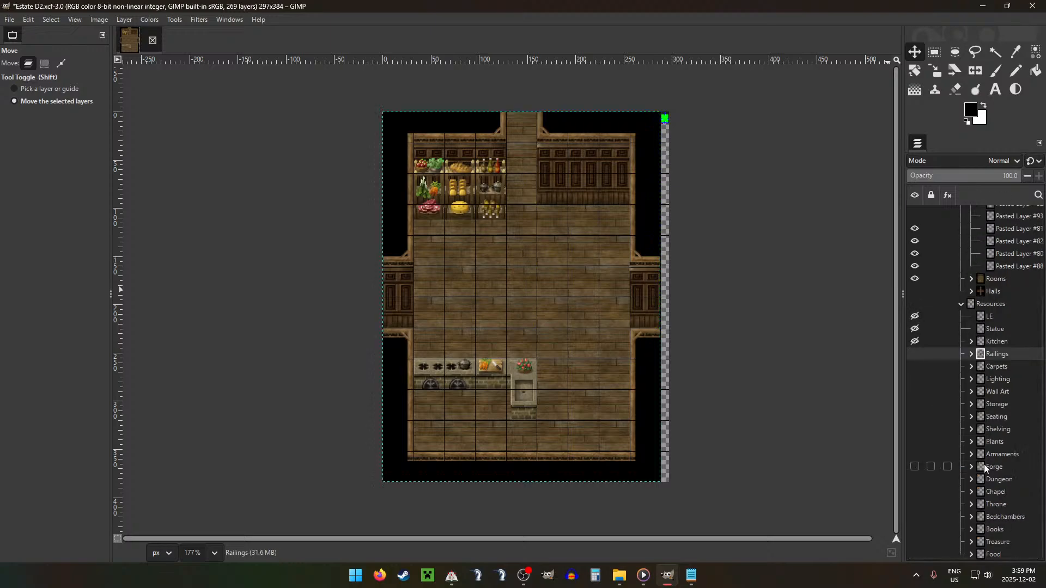
left_click(973, 406)
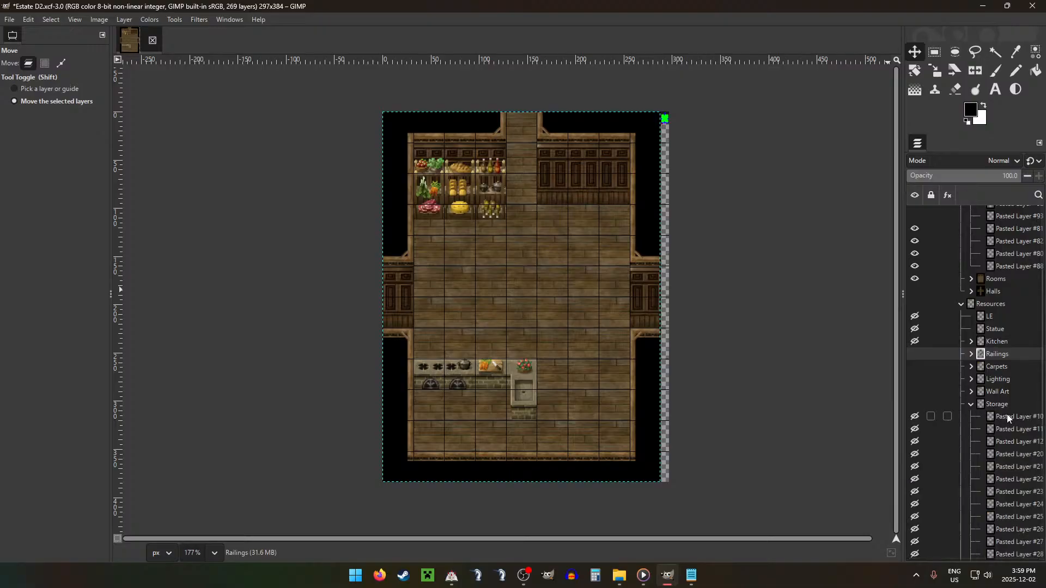
left_click(1007, 415)
scroll(1019, 444, "down", 6)
left_click_drag(1007, 393, 1005, 406)
left_click_drag(1008, 378, 1005, 360)
left_click_drag(1008, 365, 1002, 342)
left_click(1006, 344)
left_click_drag(1005, 329, 1002, 328)
left_click_drag(1005, 316, 997, 302)
left_click_drag(1002, 291, 997, 289)
left_click_drag(1005, 278, 1001, 267)
left_click_drag(1004, 253, 1002, 254)
left_click(1005, 241)
left_click(1005, 229)
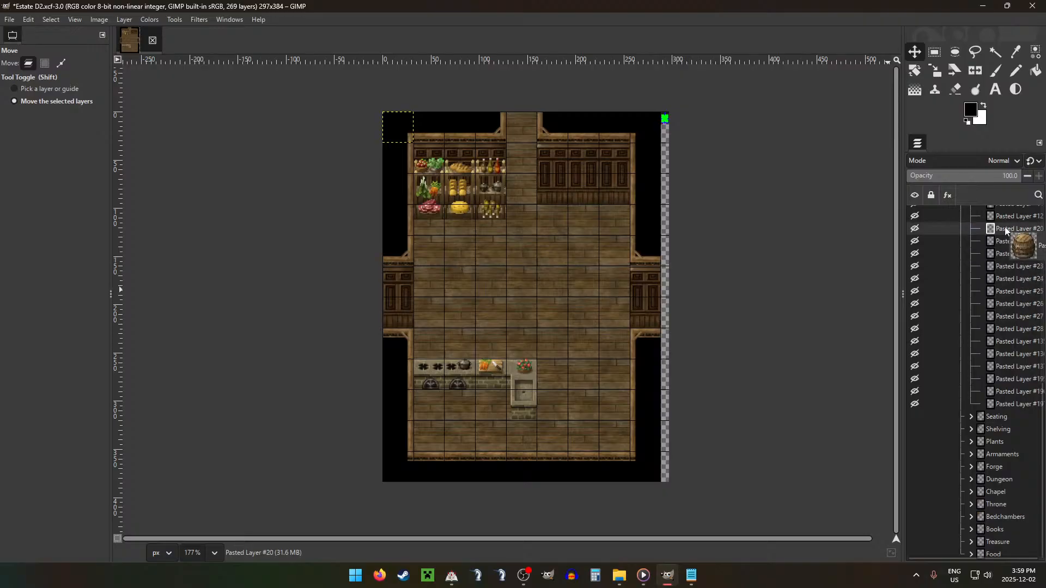
scroll(991, 305, "up", 5)
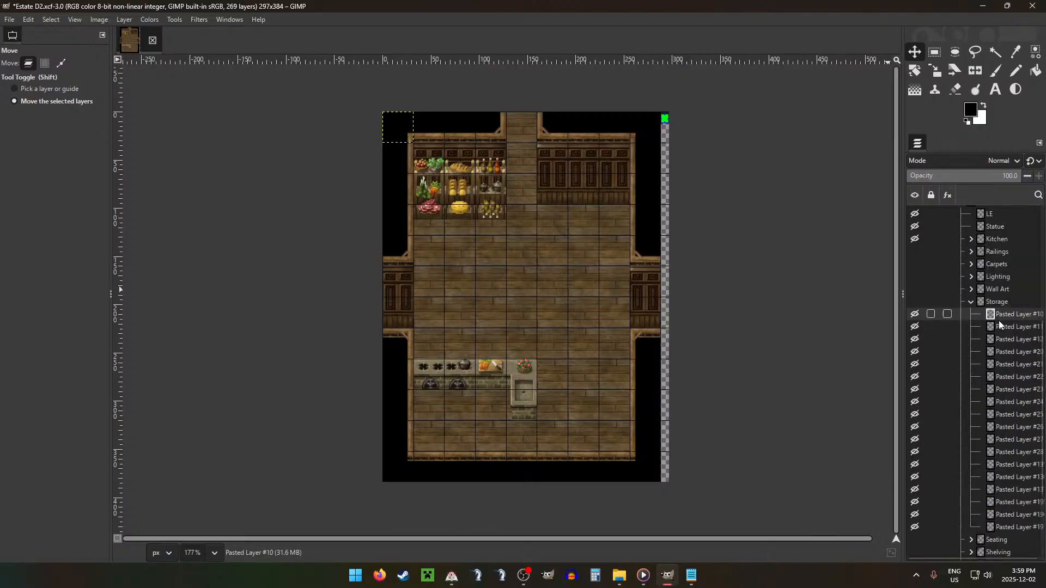
Step: Move the sack pile, Pasted Layer #11, from Storage into Decor and place it in the room's upper-right corner against the back wall
left_click_drag(999, 322, 1000, 259)
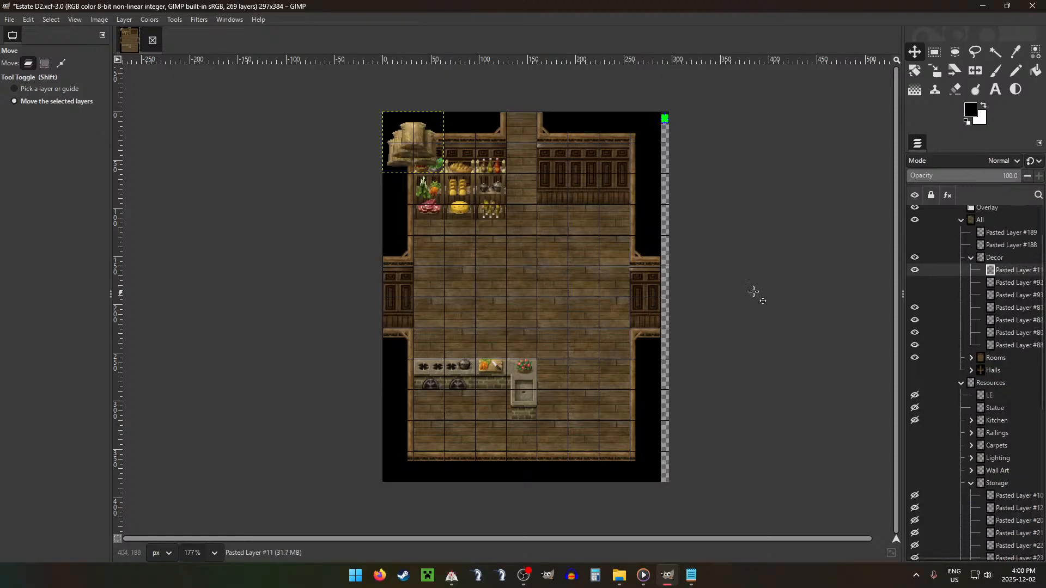
left_click_drag(532, 197, 719, 258)
key("Down")
key("Down")
key("Down")
key("Down")
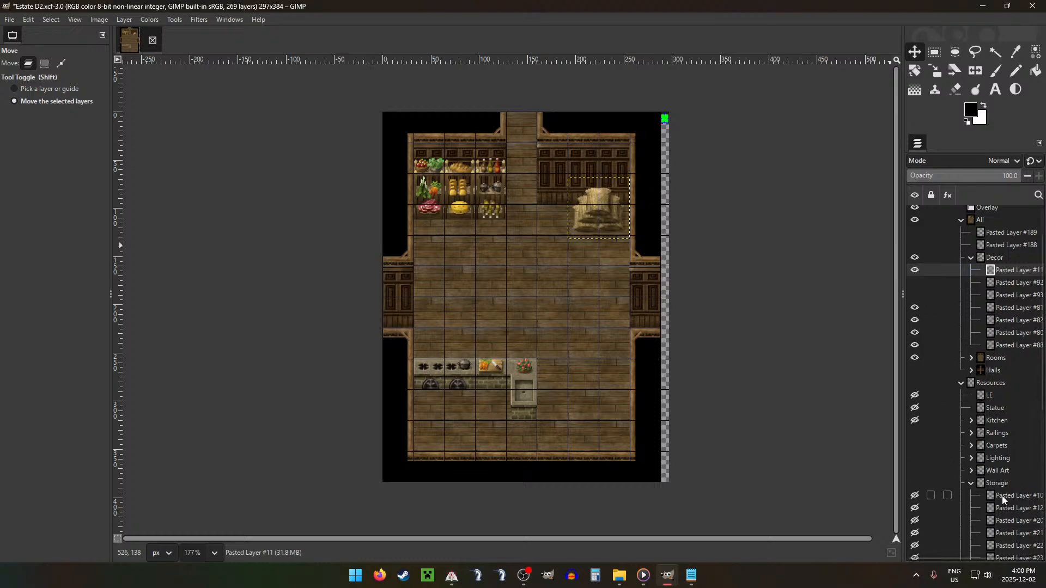
Step: Move the single sack, Pasted Layer #10, from Storage into Decor and place it on the floor directly right of the sink
left_click_drag(1002, 496, 1001, 272)
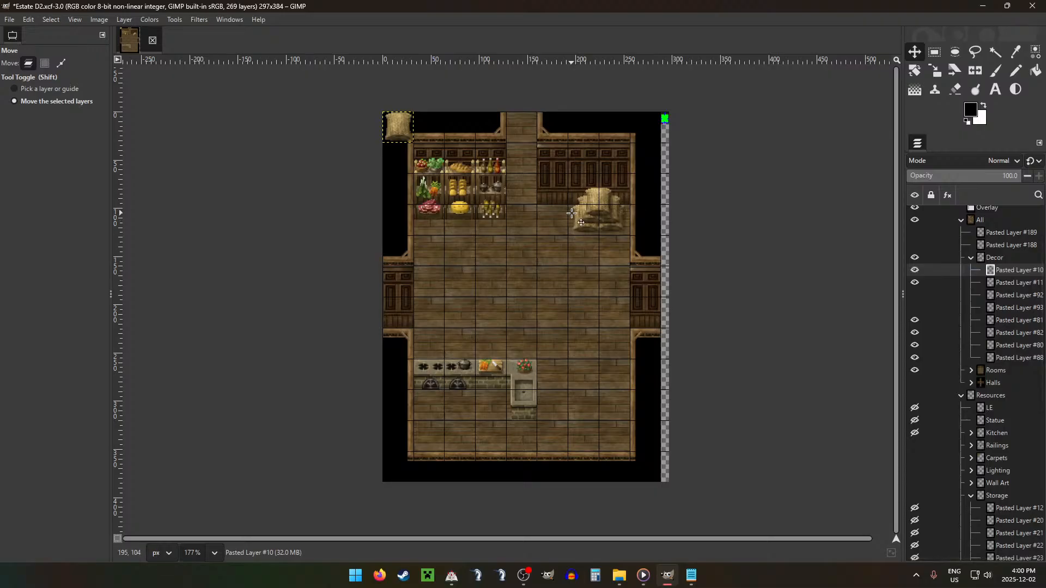
left_click_drag(578, 210, 772, 350)
left_click_drag(633, 324, 571, 448)
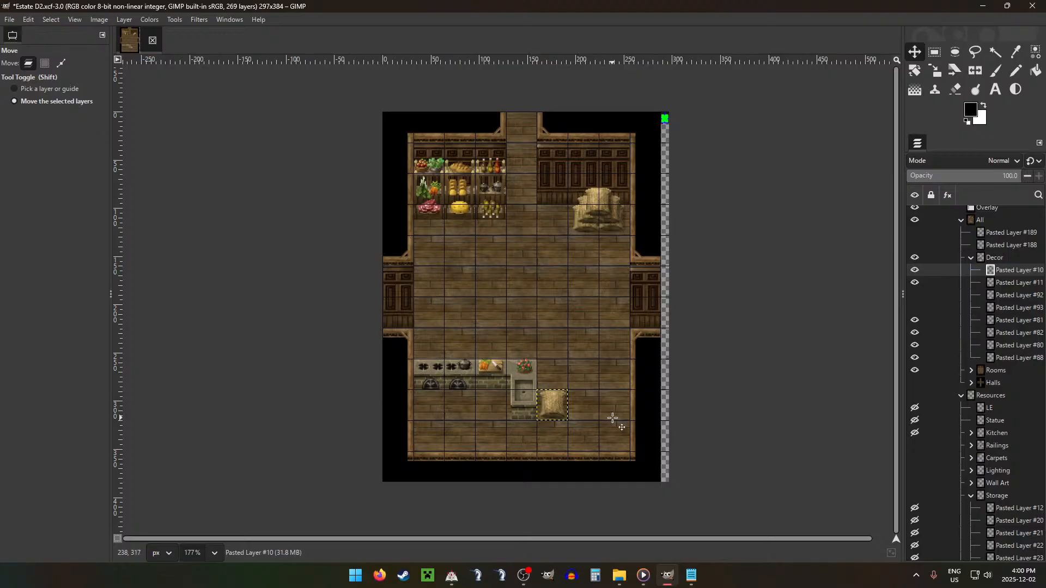
scroll(599, 414, "up", 3, "ctrl")
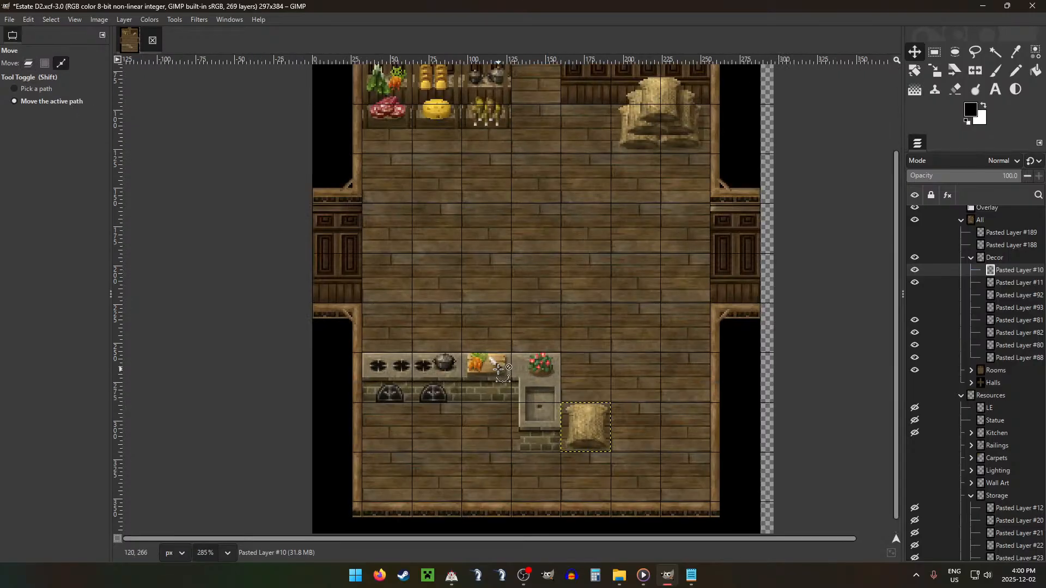
scroll(593, 353, "down", 5, "ctrl")
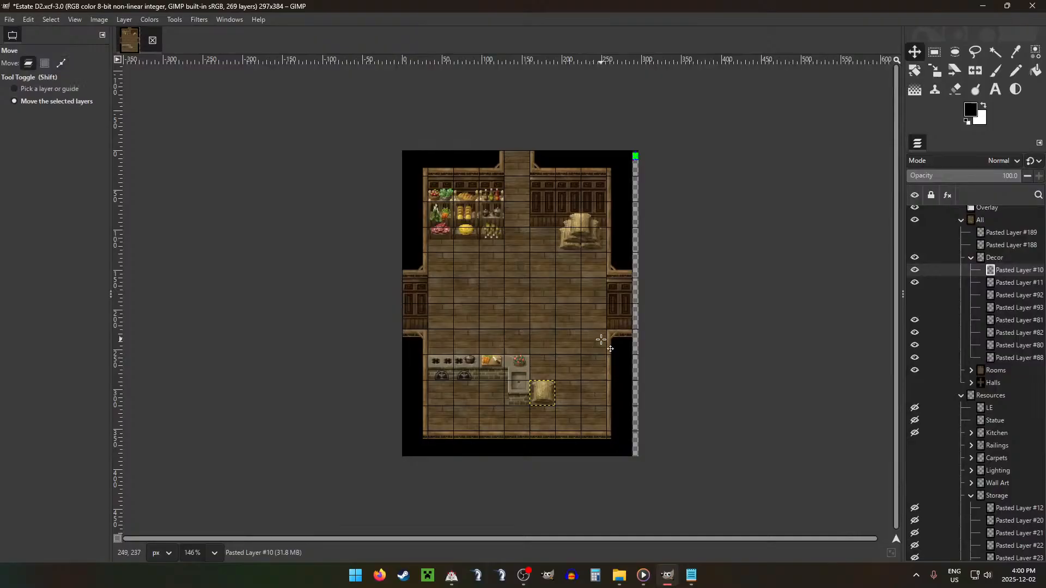
Step: Move the barrel, Pasted Layer #20, from Storage into Decor and place it in the room's lower-right corner
left_click(973, 256)
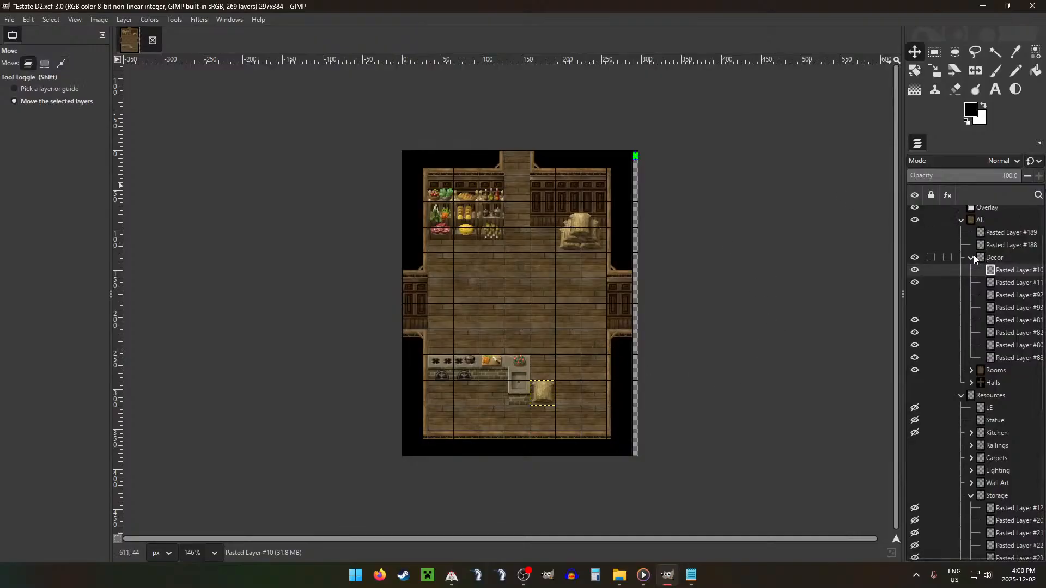
left_click(972, 257)
left_click(973, 446)
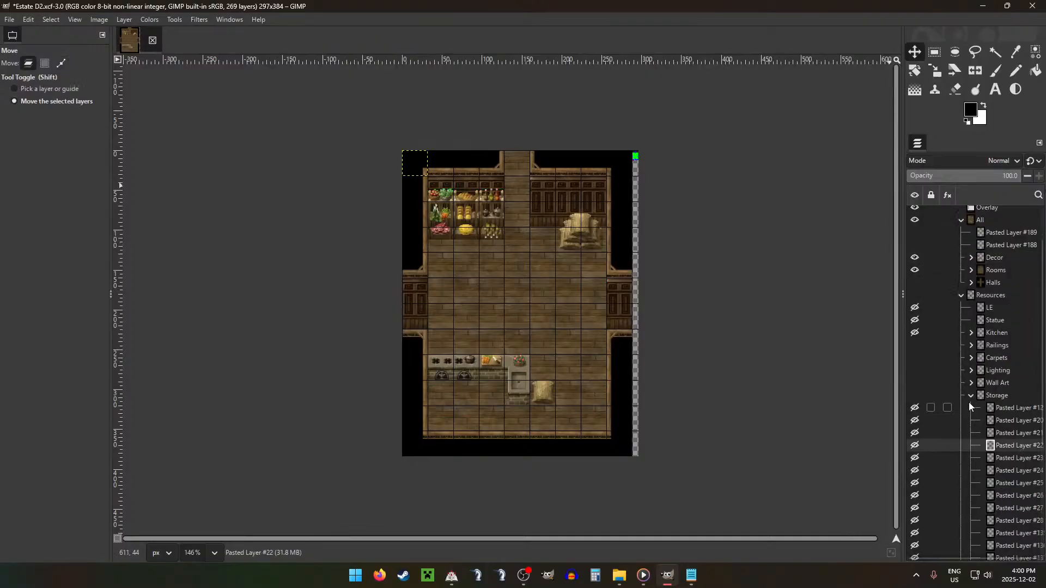
left_click_drag(1011, 479, 997, 464)
left_click_drag(1008, 421, 991, 257)
left_click_drag(463, 199, 612, 447)
Step: Paste a second barrel into Decor and nudge it down so it stands just in front of the first one
key("ctrl+v")
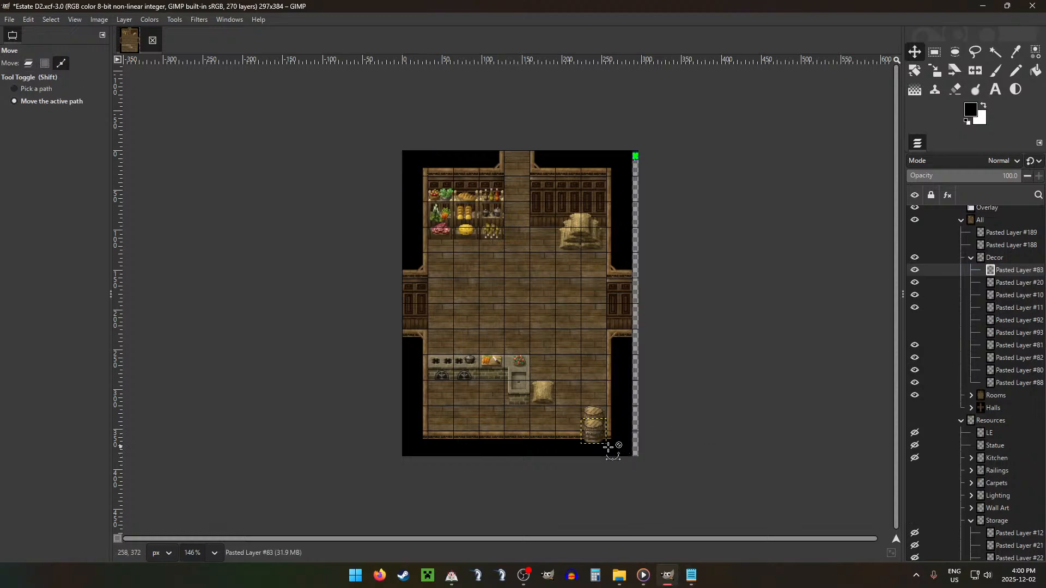
scroll(612, 444, "up", 2)
key("Down")
key("Down")
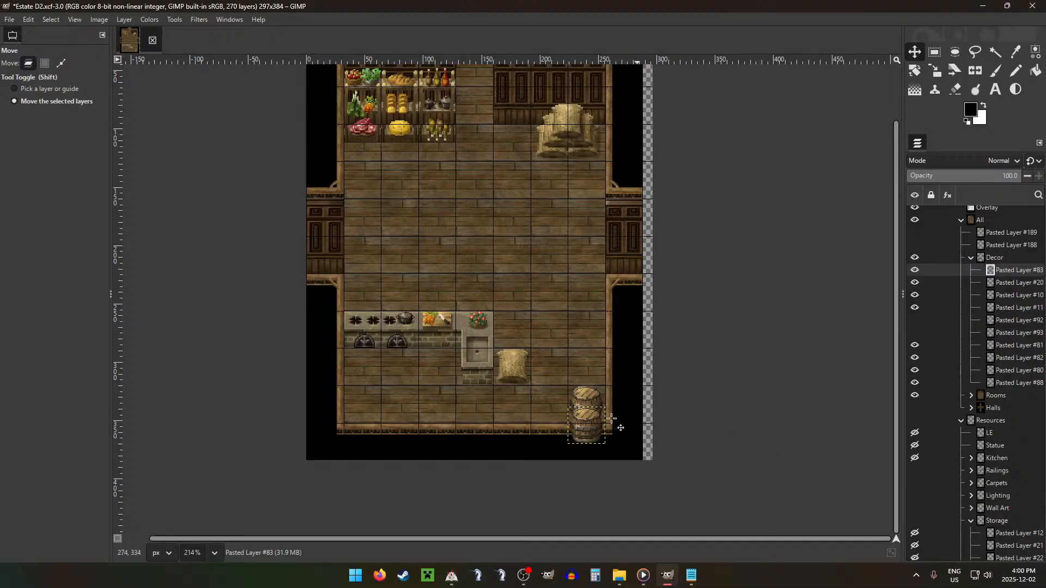
Step: Erase the part of the front barrel that overlaps the bottom wall, clear the selection, and check the room without the grid
key("r")
left_click_drag(557, 424, 671, 460)
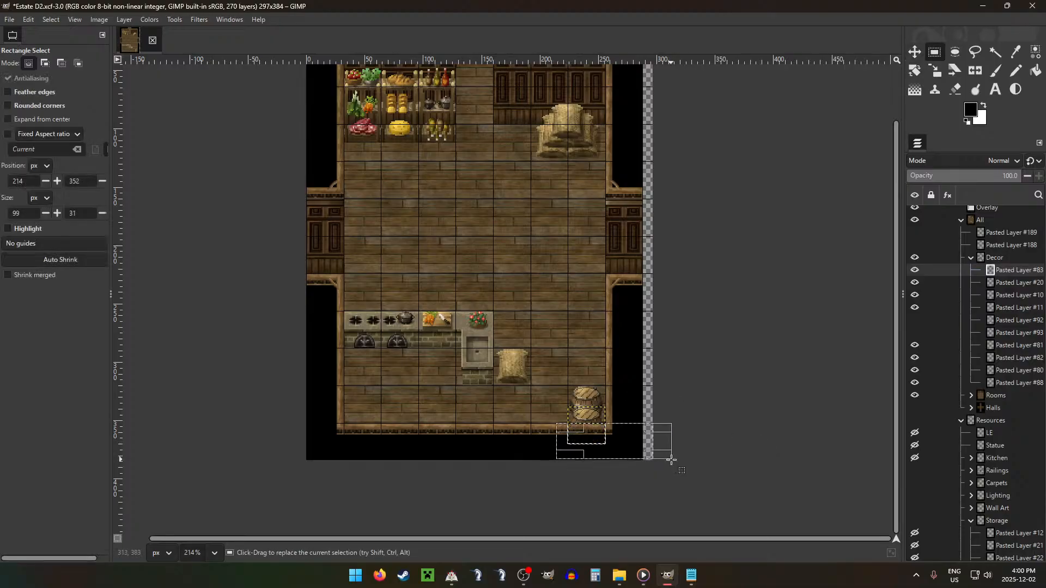
left_click(584, 314)
scroll(682, 349, "down", 3)
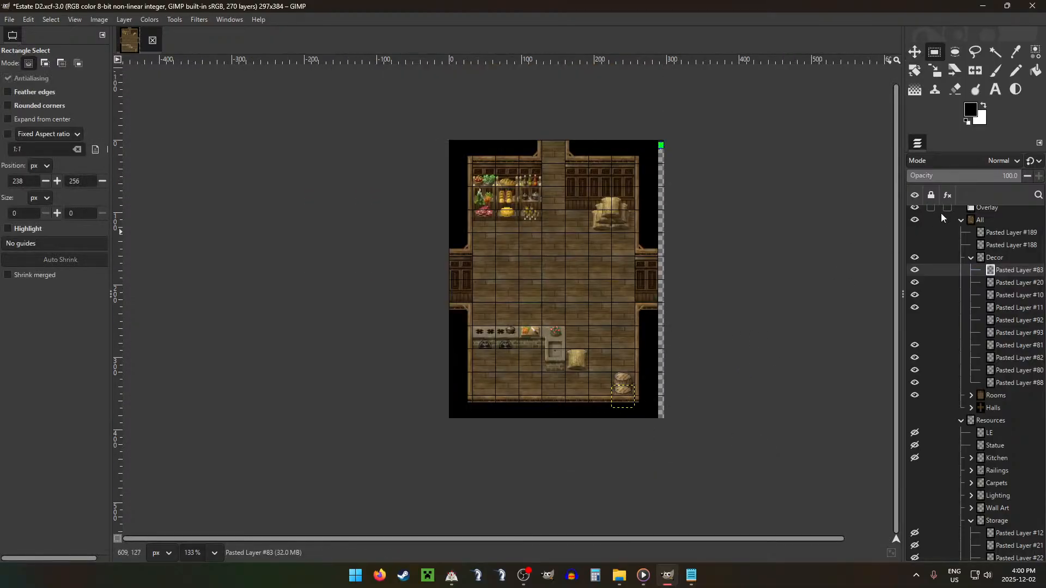
left_click(1010, 221)
key("g")
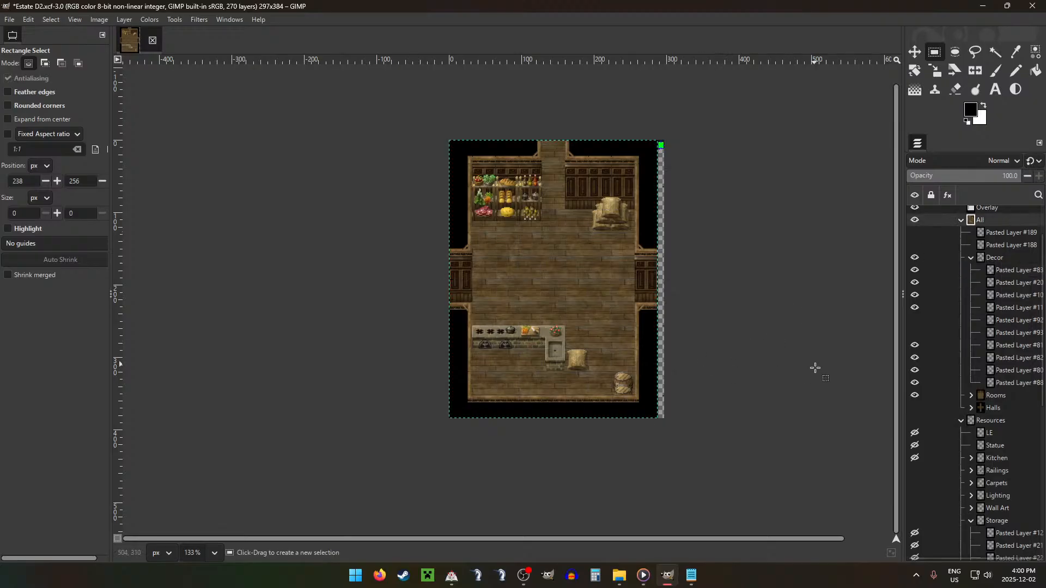
key("g")
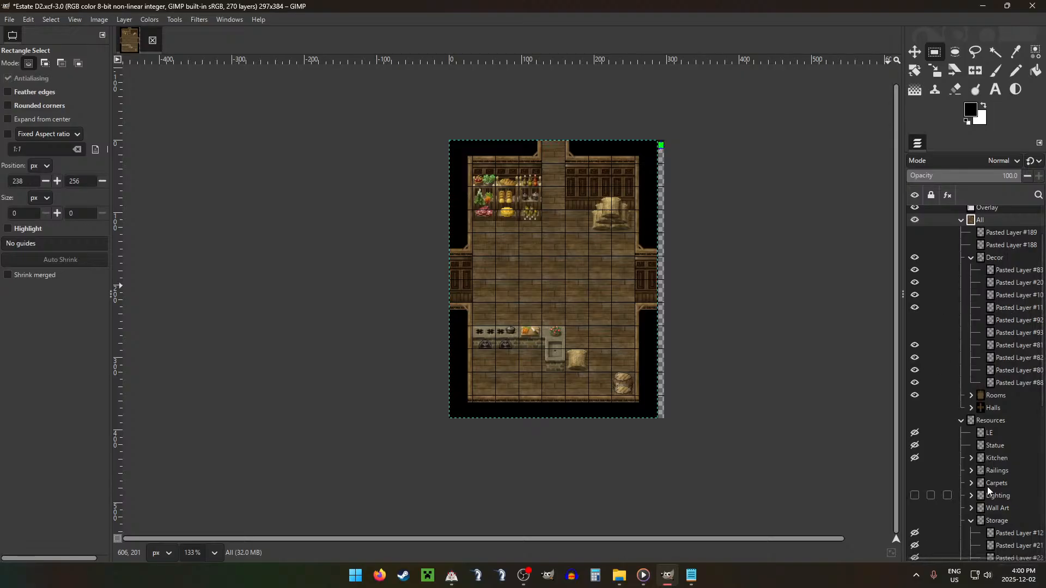
Step: Move the wooden table, Pasted Layer #102, from Shelving into Decor and place it against the left wall between the food shelves and stoves
left_click(972, 521)
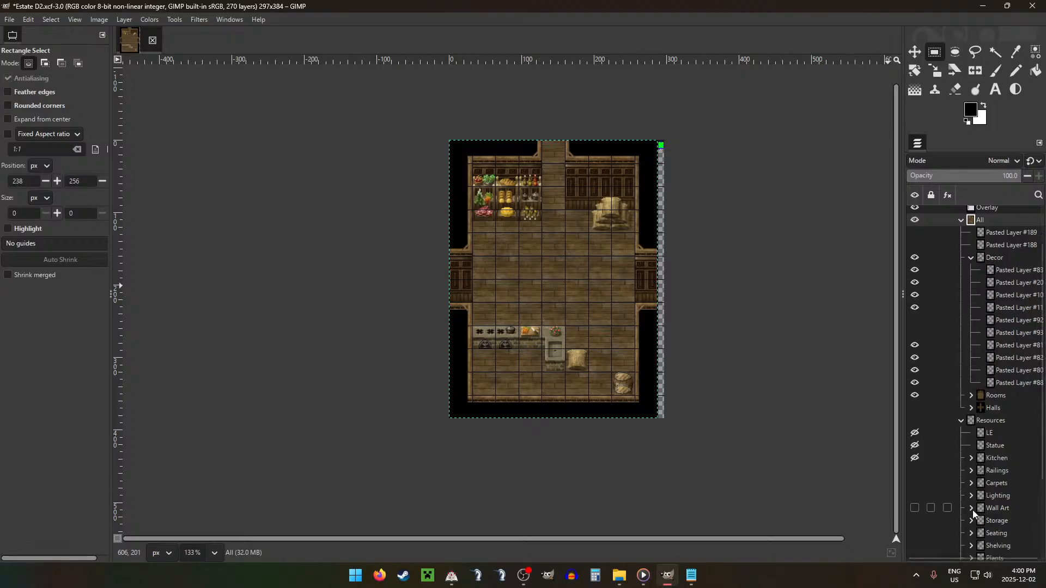
left_click(998, 545)
scroll(1012, 491, "down", 3)
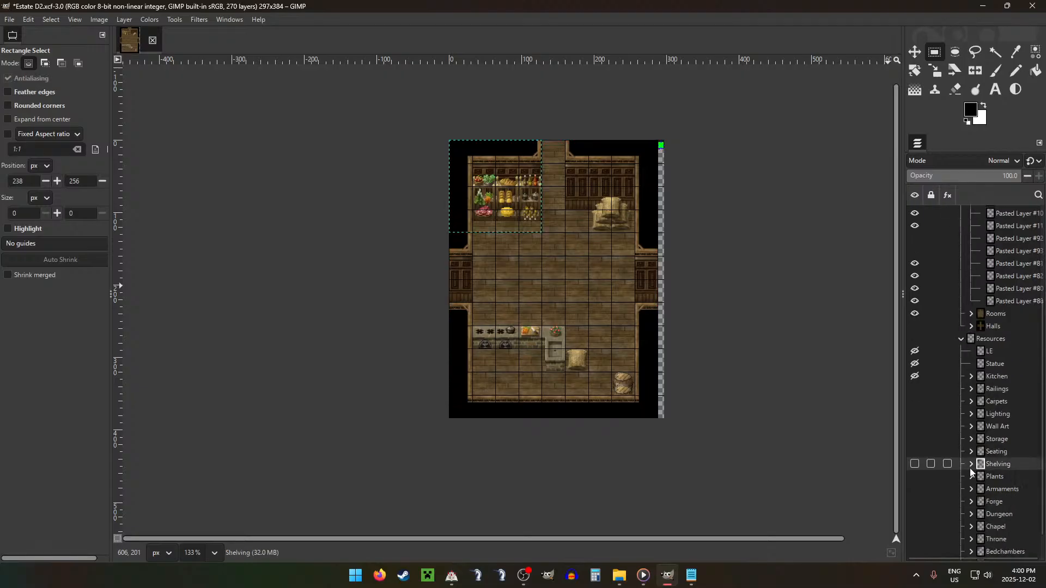
left_click(972, 464)
left_click(999, 497)
left_click_drag(998, 497, 1004, 265)
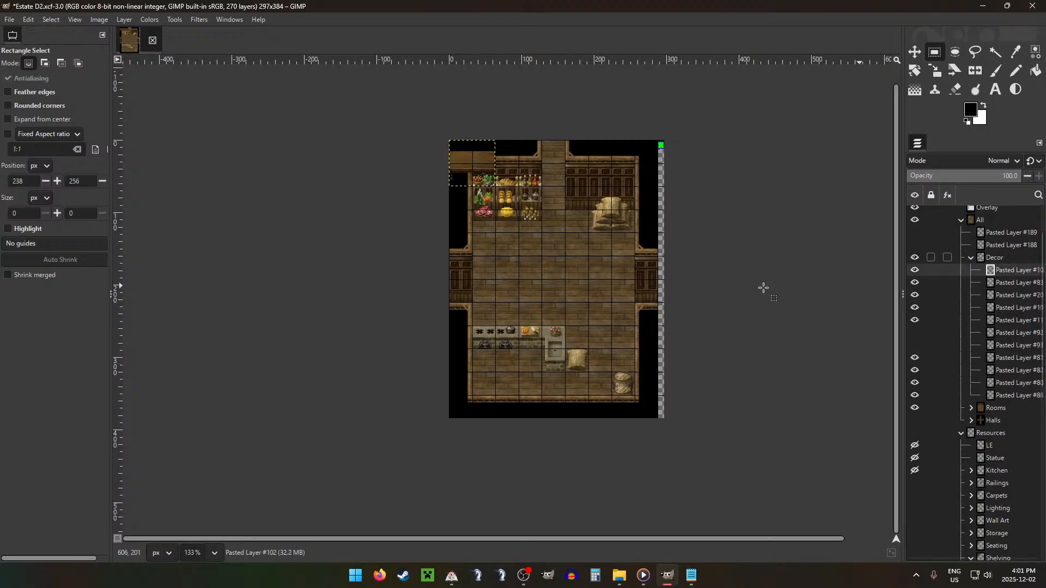
key("m")
left_click_drag(542, 242, 573, 318)
scroll(529, 271, "up", 9)
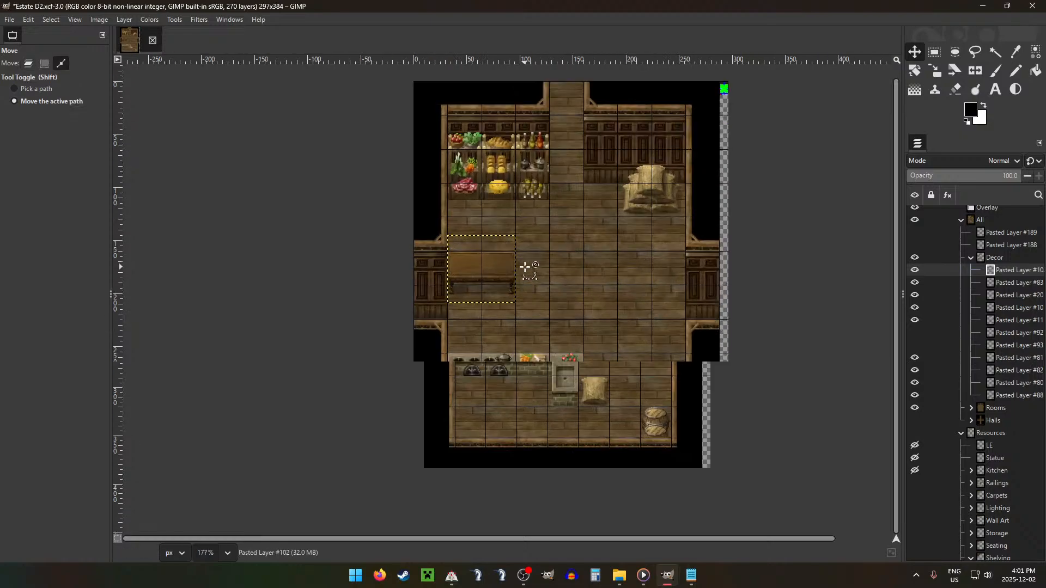
left_click_drag(494, 283, 495, 282)
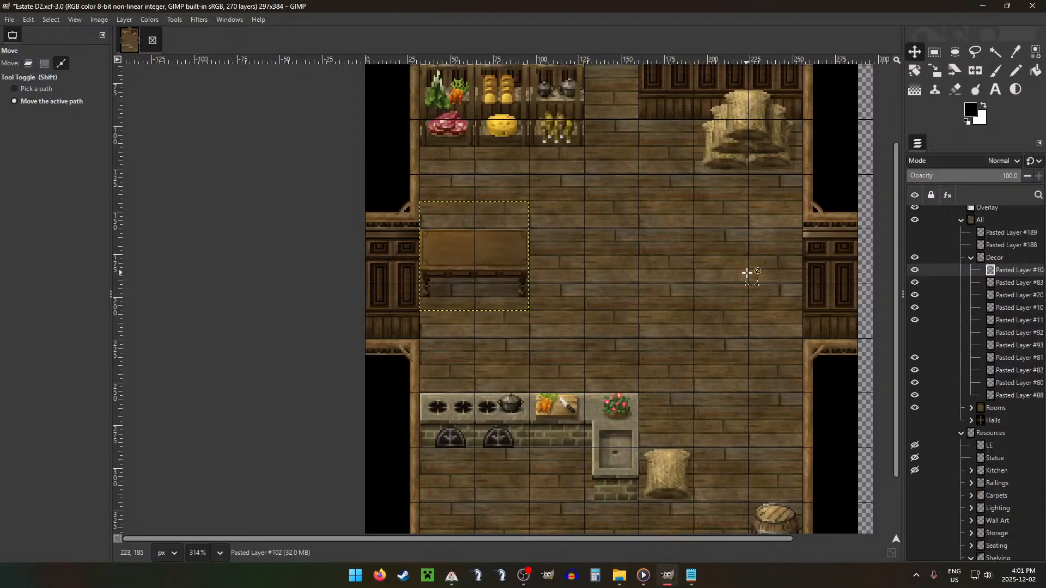
Step: Paste a copy of the wooden table and place it directly right of the first one to form a longer table
scroll(583, 233, "up", 3)
scroll(416, 224, "down", 4)
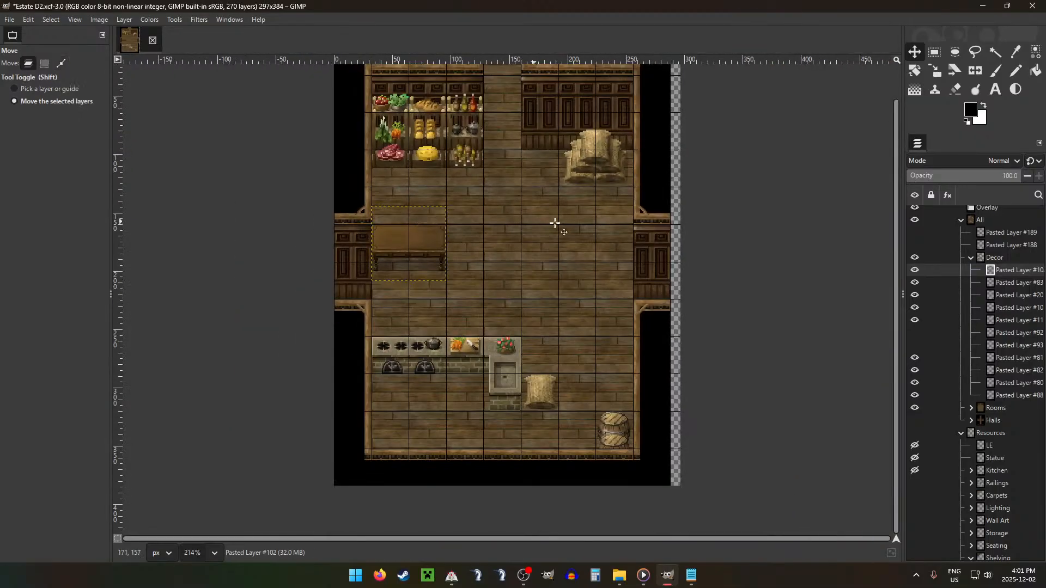
key("ctrl+v")
left_click_drag(459, 233, 519, 231)
Step: Move Pasted Layers #189 and #188 into Decor, show them, and set their cookware side by side on the left table
mouse_move(984, 245)
left_mouse_down()
mouse_move(996, 246)
mouse_move(989, 261)
mouse_move(992, 252)
left_mouse_up()
left_click(915, 245)
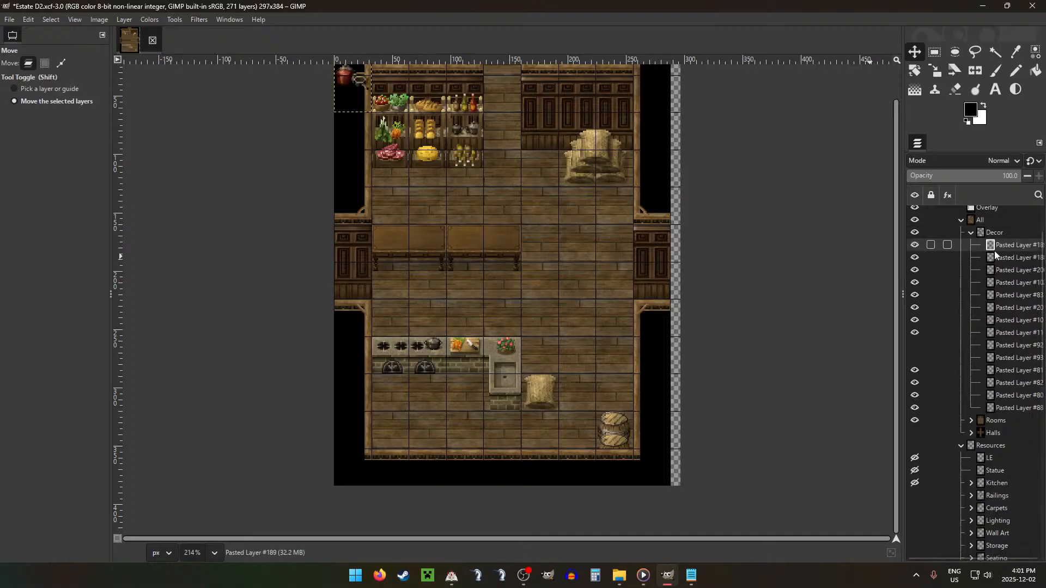
left_click_drag(585, 233, 567, 389)
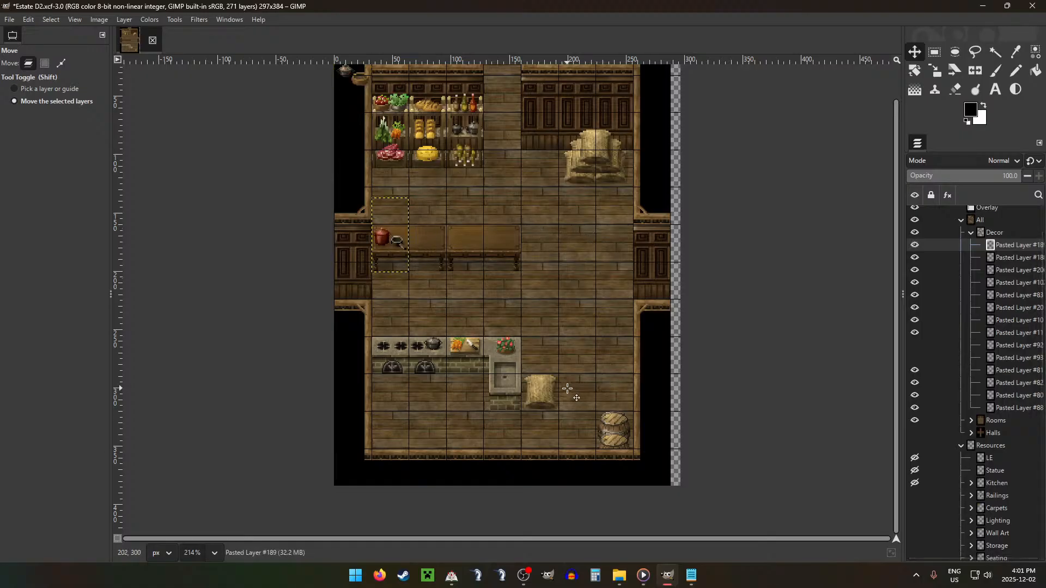
left_click(987, 260)
left_click_drag(504, 193, 563, 345)
scroll(410, 250, "up", 3)
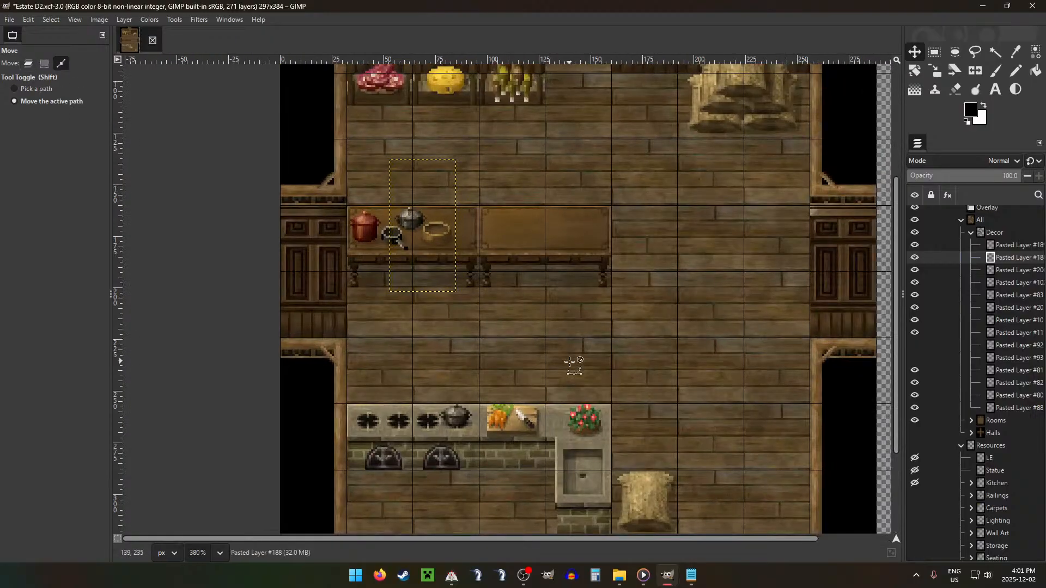
scroll(573, 362, "down", 5)
Step: Try a layer from the Food group as decor near the tables, and cut it from the Decor group
left_click(972, 233)
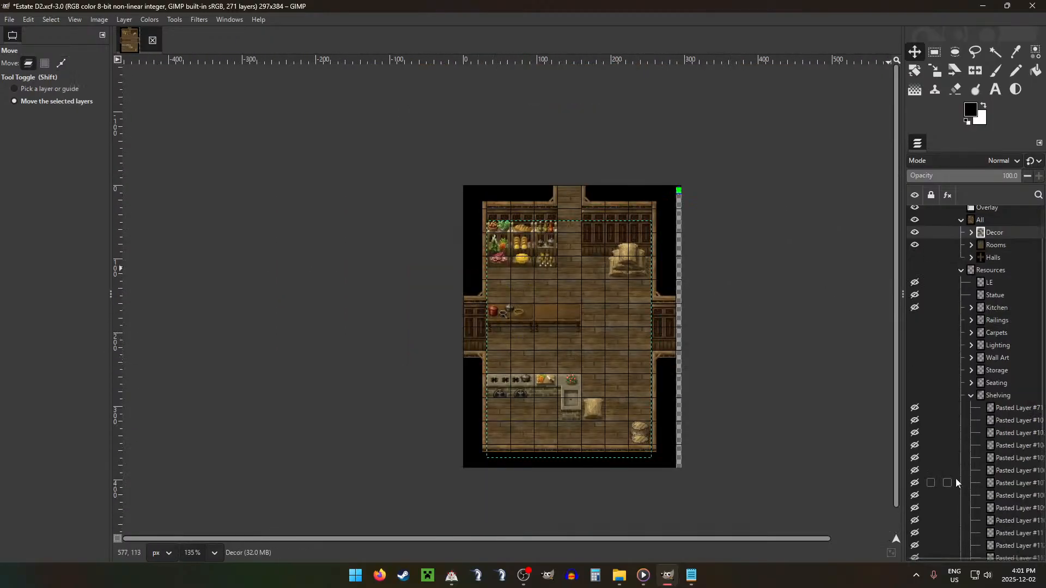
left_click(972, 396)
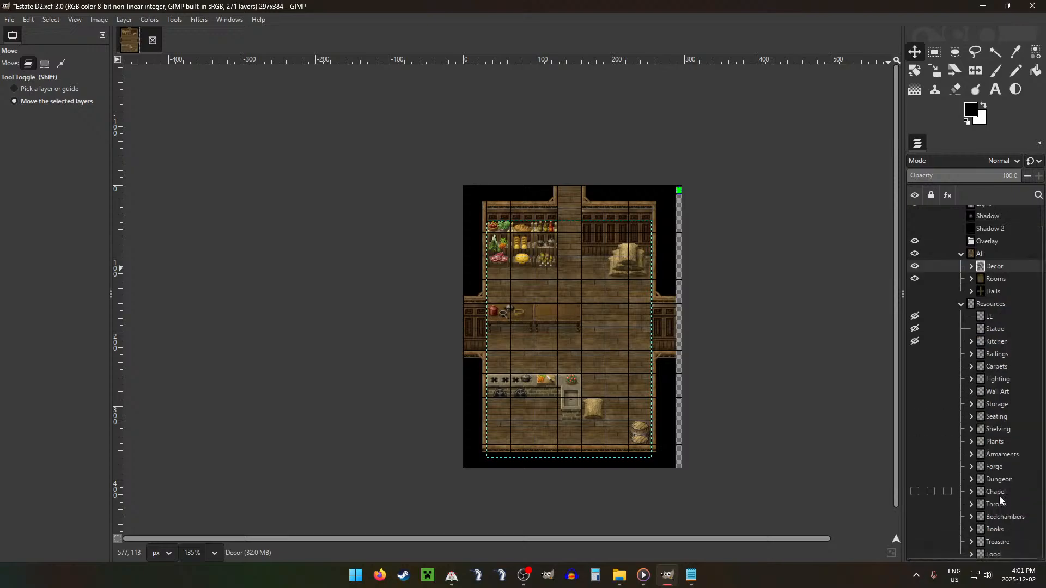
left_click(979, 544)
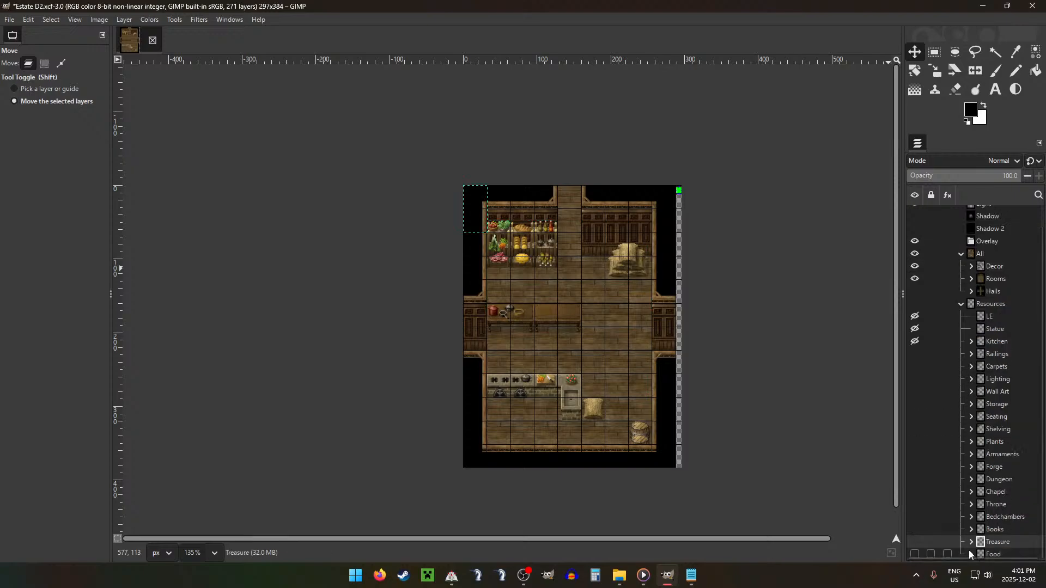
left_click(971, 555)
scroll(981, 491, "down", 4)
left_click(999, 415)
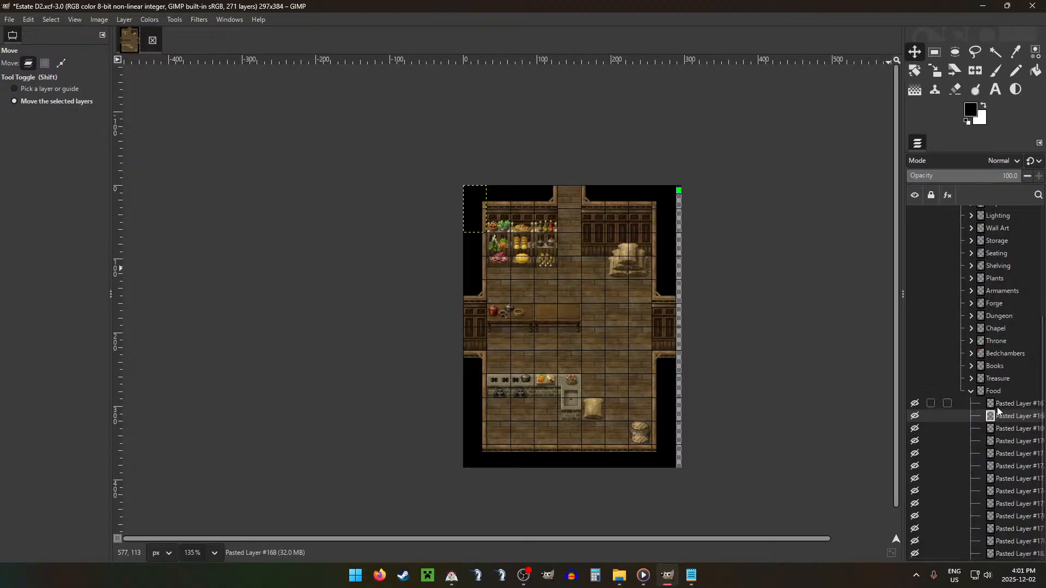
left_click_drag(997, 408, 999, 250)
left_click_drag(578, 232, 649, 336)
key("ctrl+x")
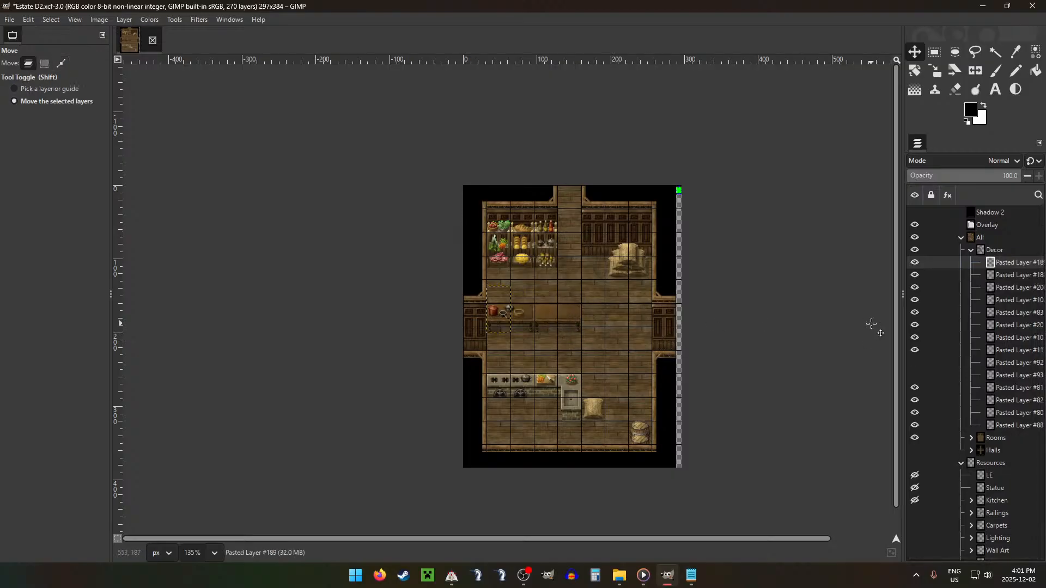
Step: Move the cheese pile, Pasted Layer #175, from Food into Decor and set it on the left half of the right table
scroll(1008, 388, "down", 10)
left_click_drag(1003, 419, 999, 266)
left_click(1009, 442)
left_click_drag(603, 338, 558, 340)
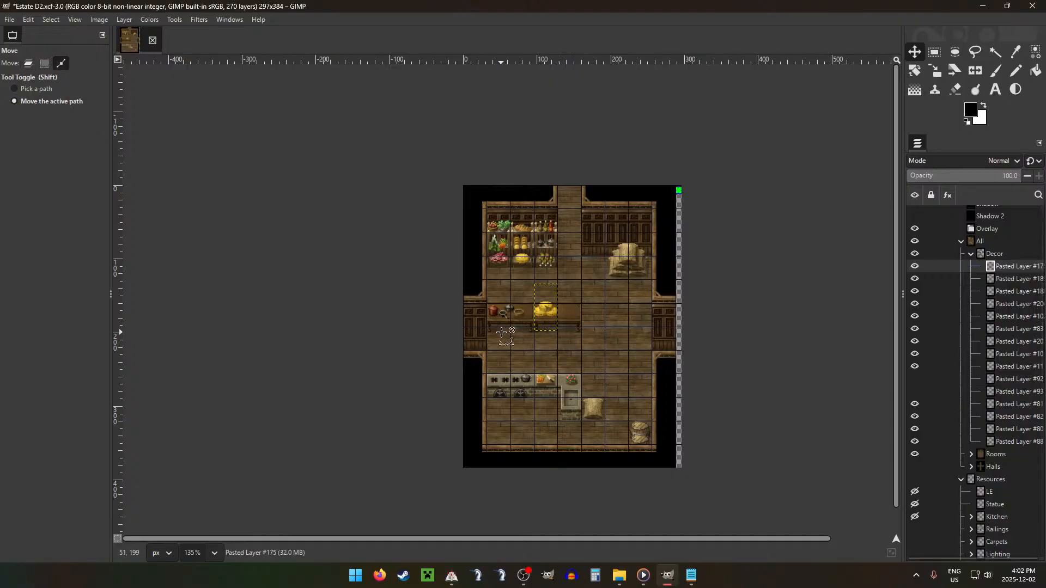
scroll(557, 339, "up", 5)
key("Down")
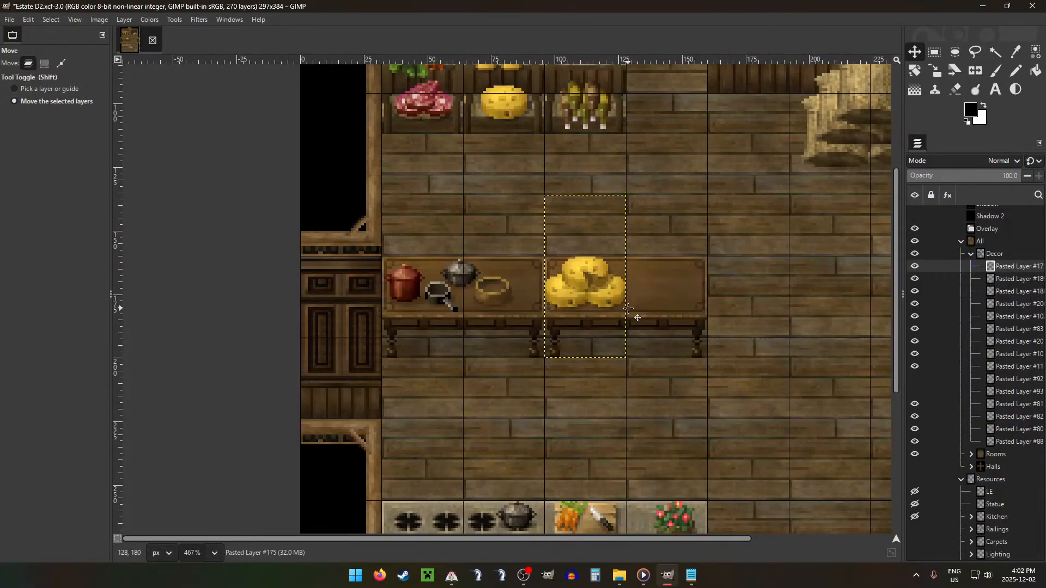
scroll(628, 309, "down", 4)
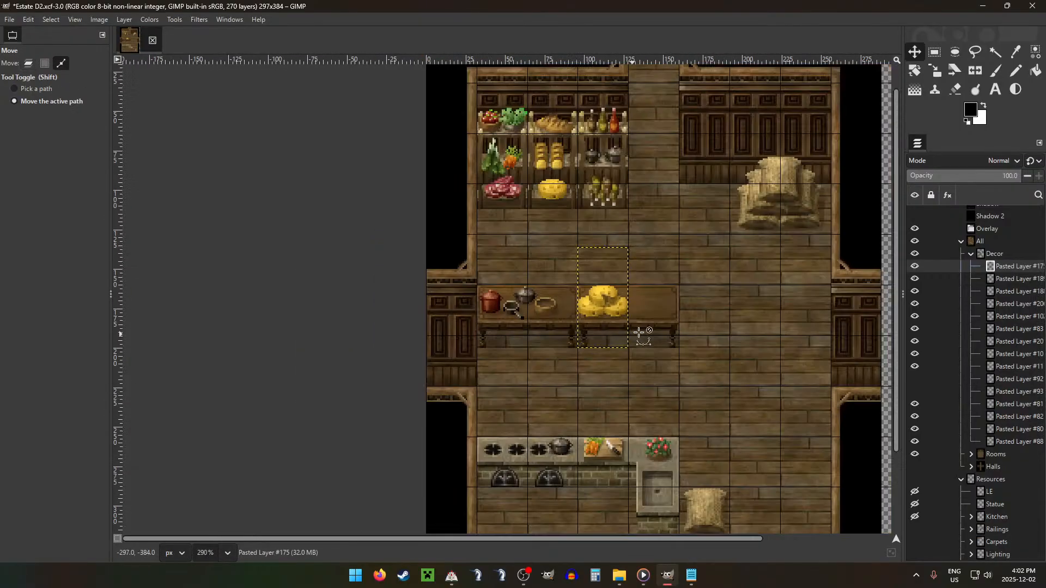
Step: Move the food basket, Pasted Layer #184, from Food into Decor and place it on the right table beside the cheese
scroll(981, 375, "down", 5)
scroll(980, 375, "down", 5)
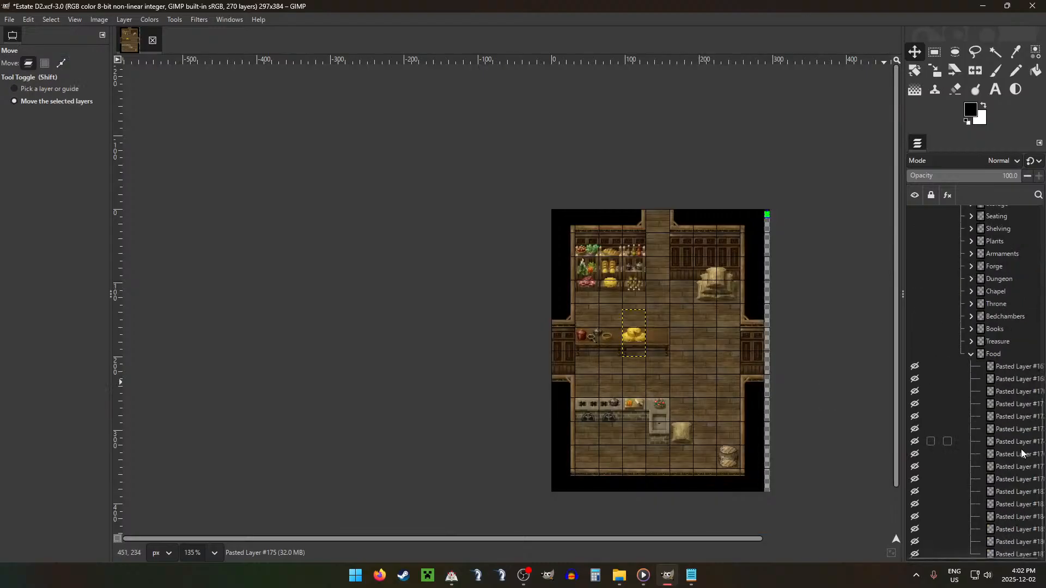
left_click(1014, 466)
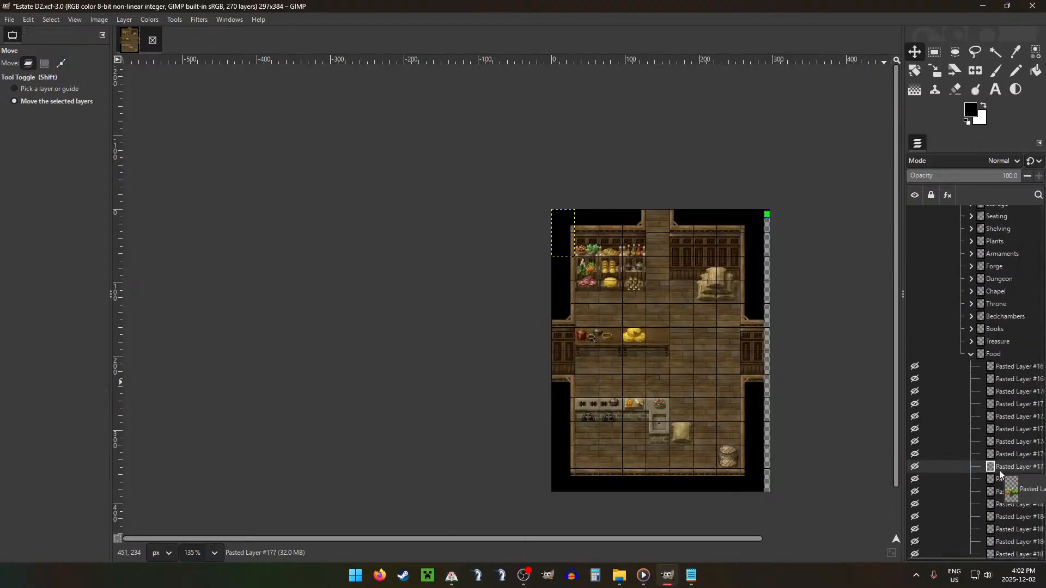
left_click_drag(997, 468, 999, 519)
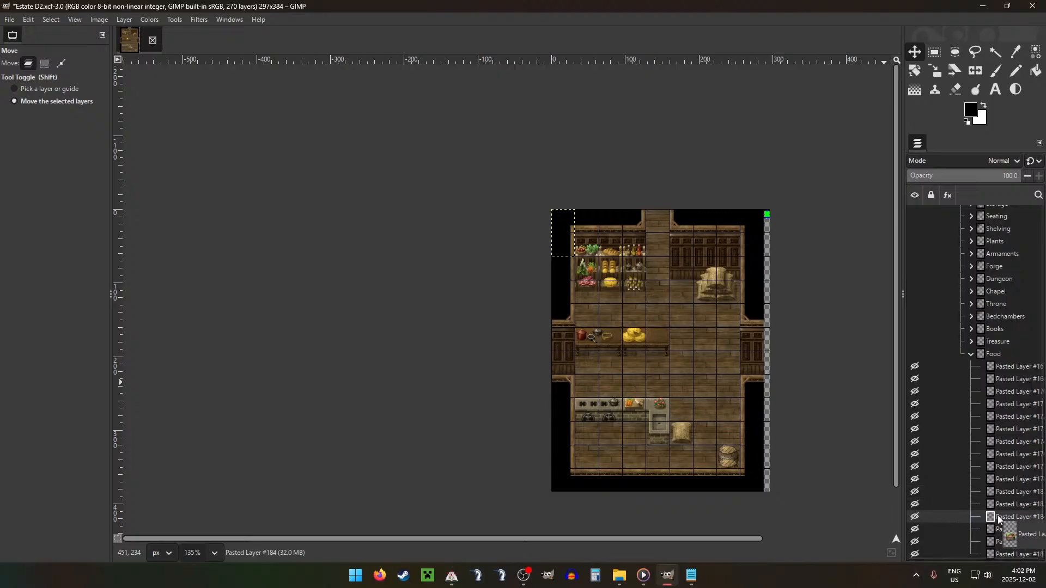
left_click_drag(1000, 520, 979, 182)
left_click_drag(1018, 194, 999, 254)
left_click_drag(633, 266, 728, 365)
Step: Fine-tune the food basket's position so it sits neatly on the right end of the table
scroll(728, 365, "up", 10)
left_click_drag(742, 294, 742, 304)
left_click_drag(754, 296, 753, 294)
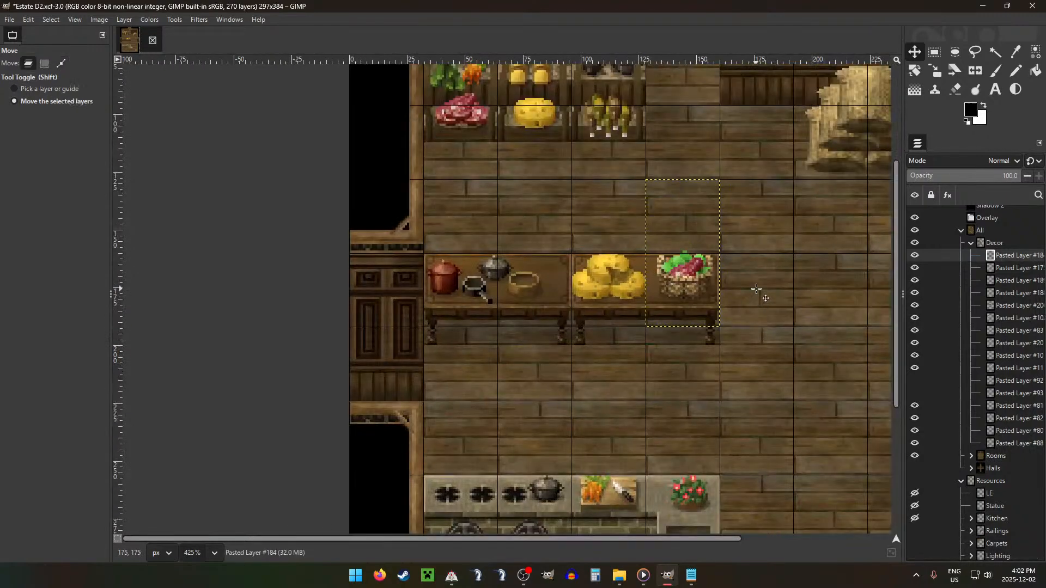
key("Down")
key("Down")
key("Up")
key("Up")
key("Down")
key("Up")
key("Down")
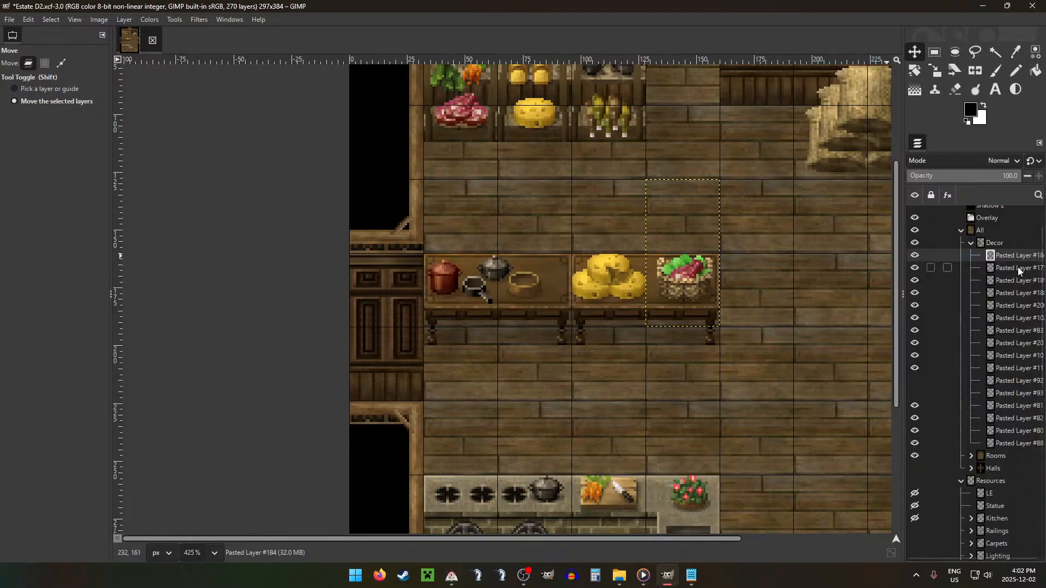
Step: Nudge the cookware in Pasted Layer #188 slightly left and up, and reorder it below Pasted Layer #206 in Decor
left_click(1012, 292)
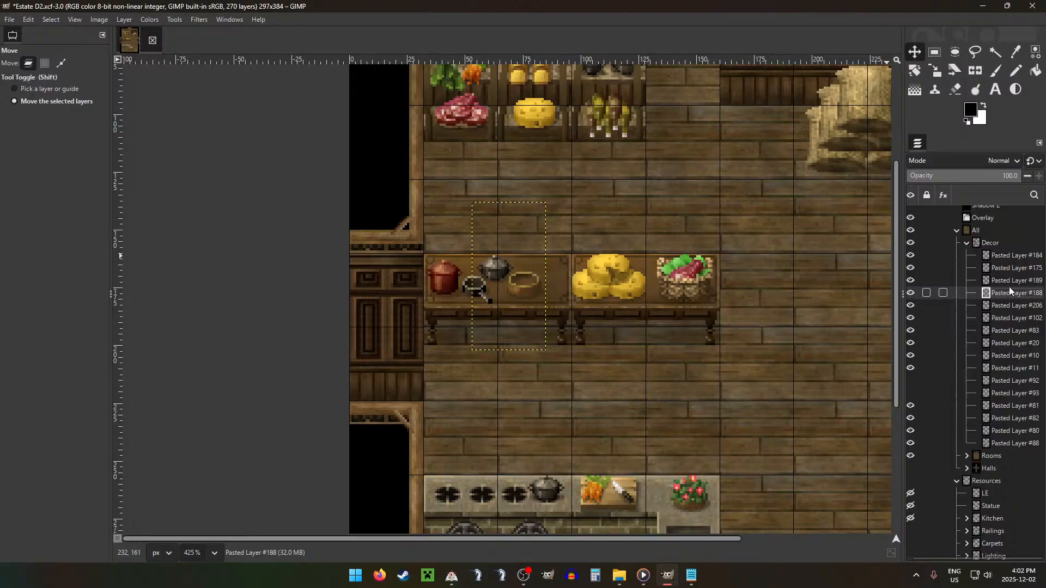
key("Left")
key("Left")
key("Up")
key("Up")
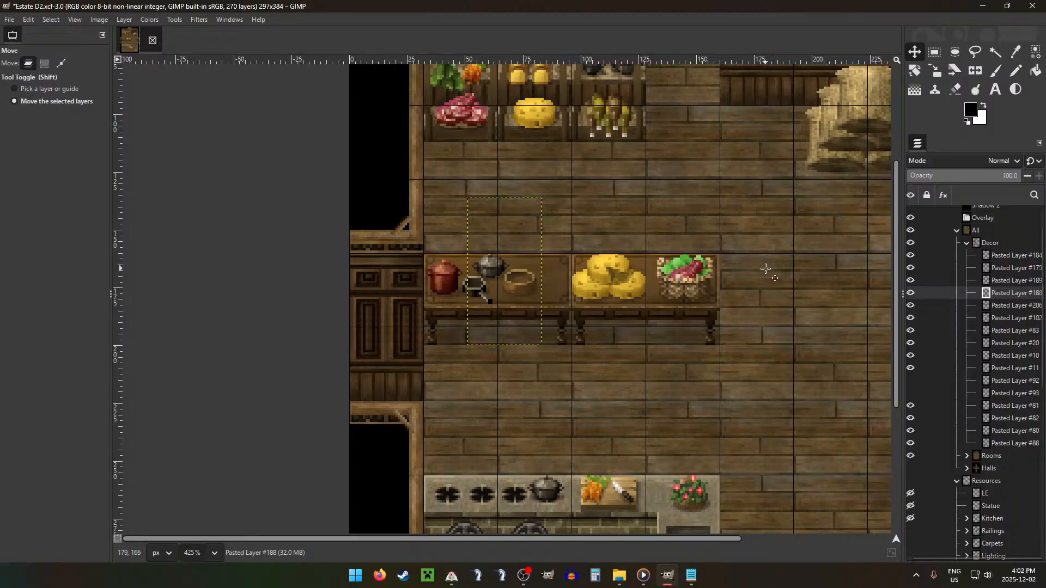
key("Down")
left_click_drag(1015, 292, 1010, 308)
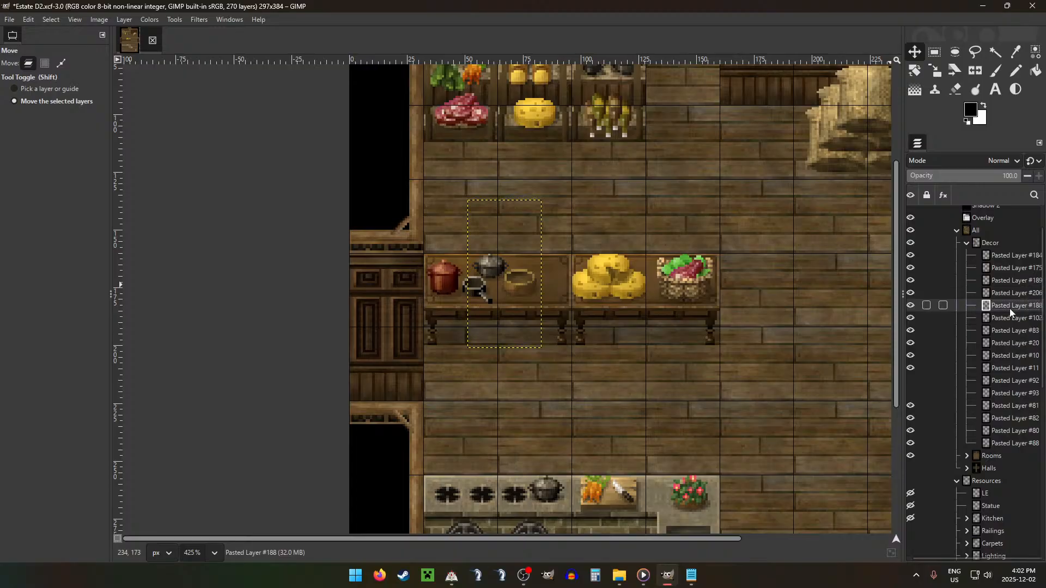
Step: Move the candles, Pasted Layer #205, from Lighting into Decor and place them between the bowl and the cheese pile
left_click(967, 244)
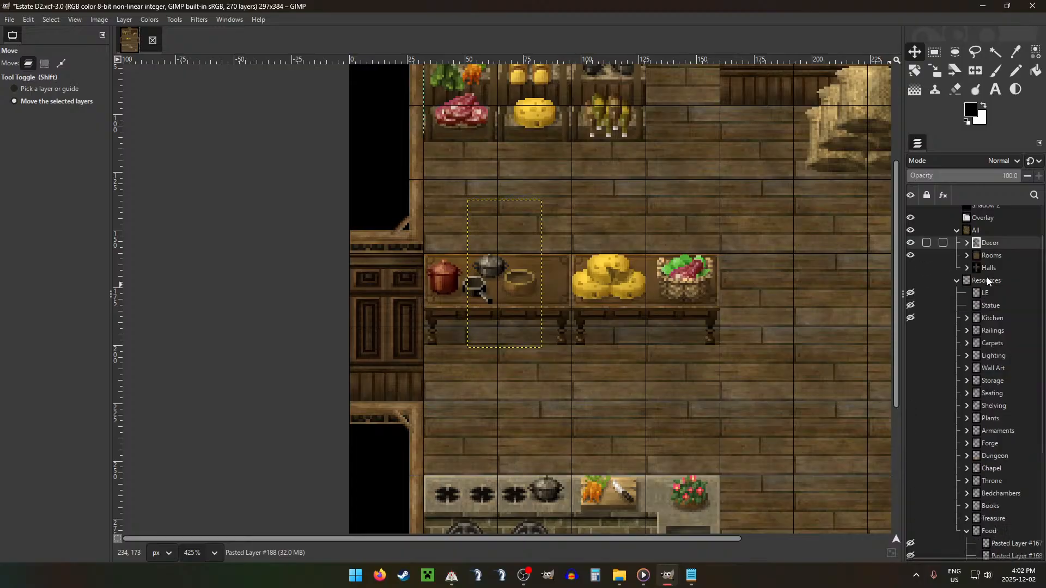
left_click(967, 531)
left_click(968, 378)
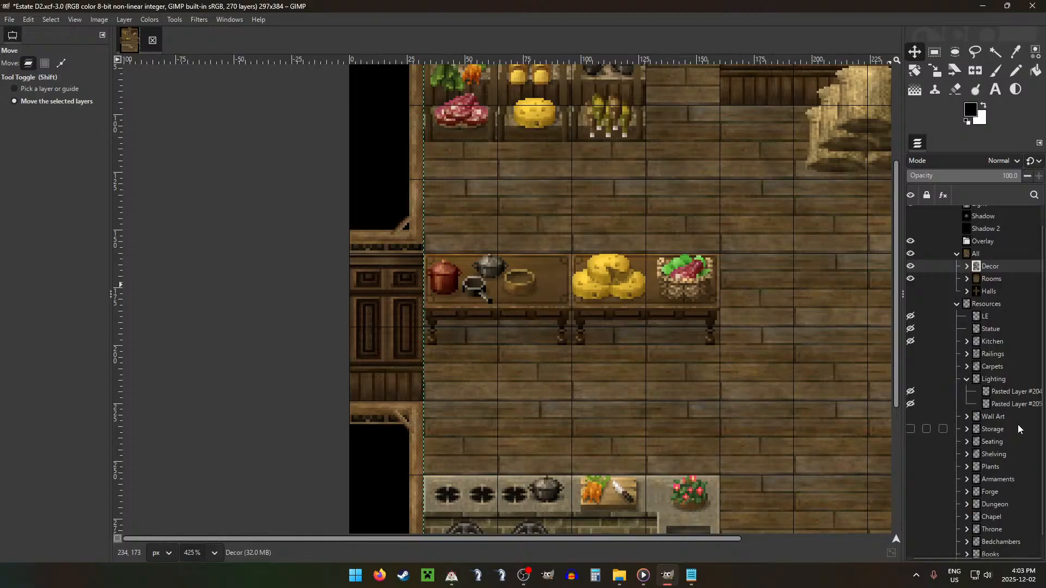
left_click_drag(1014, 404, 986, 288)
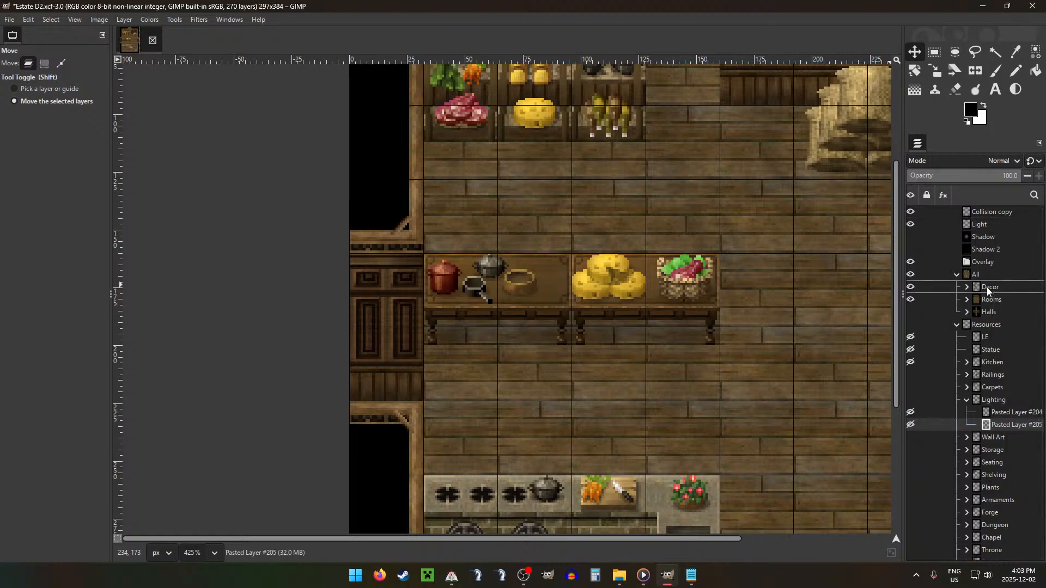
left_click_drag(637, 216, 796, 515)
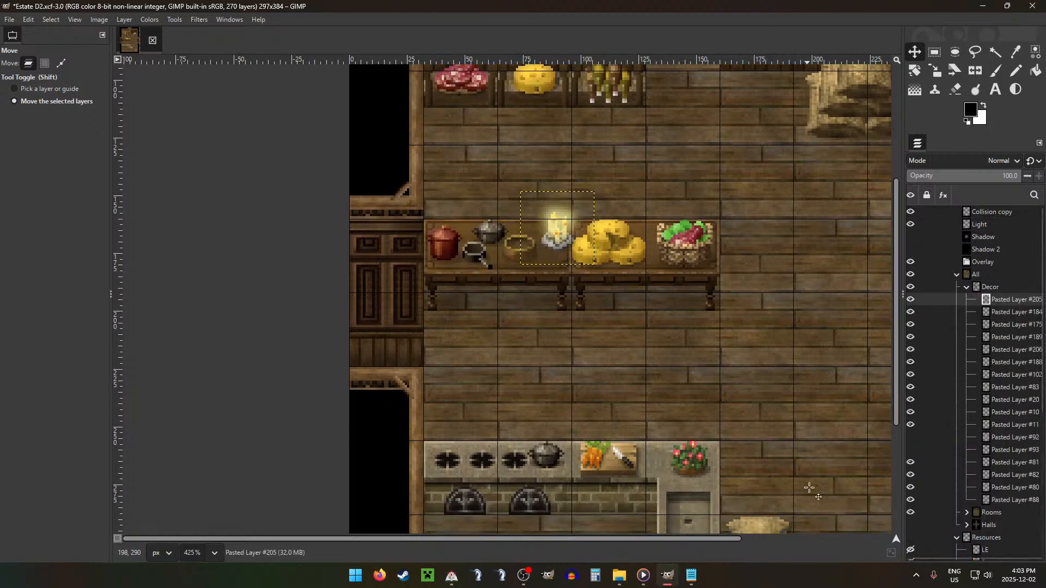
Step: Nudge the cheese pile, Pasted Layer #175, 4 pixels right and 1 pixel down, away from the candles
left_click(994, 337)
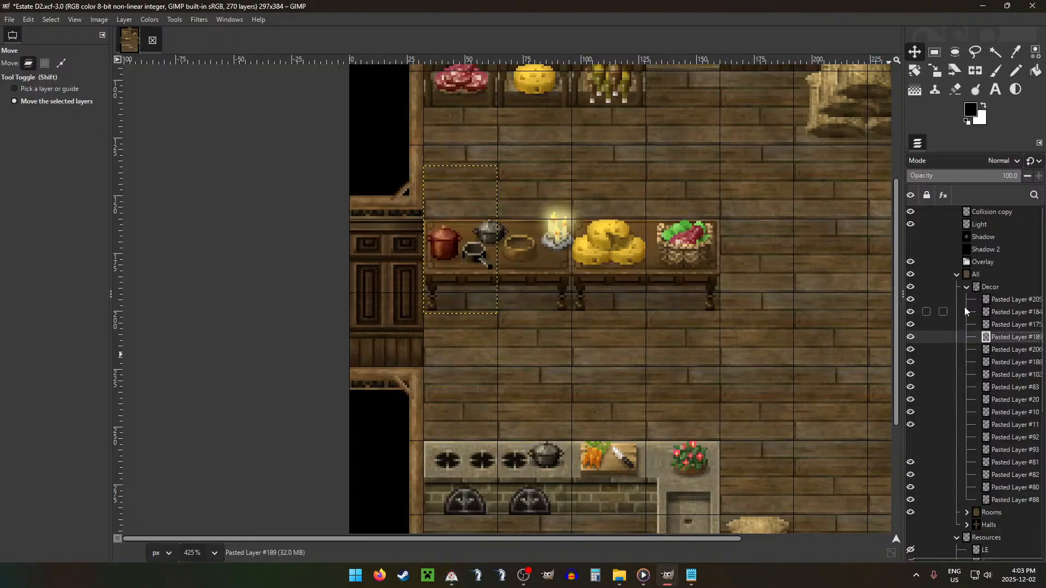
left_click(1008, 325)
key("Right")
key("Right")
key("Right")
key("Right")
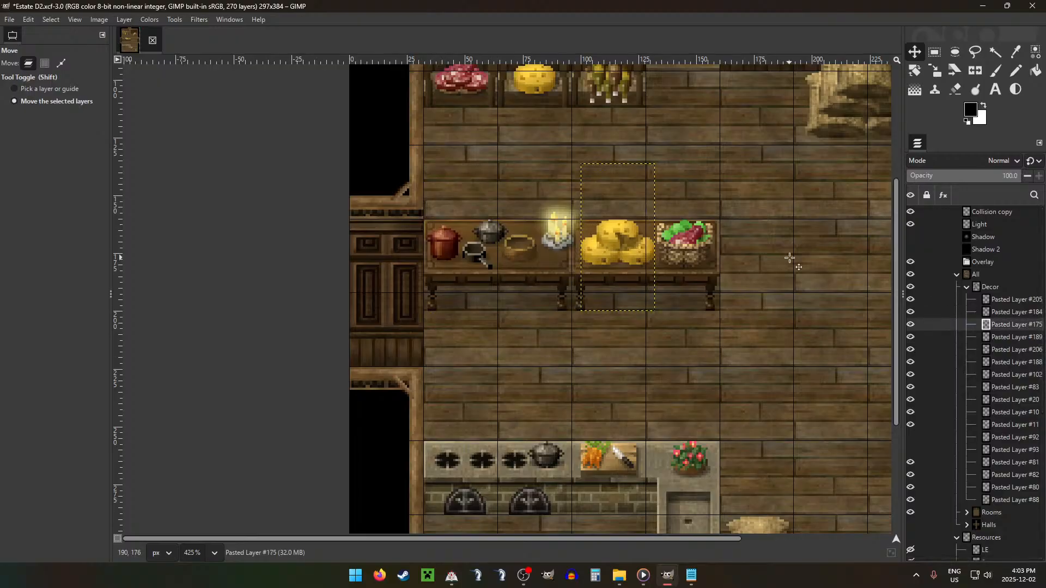
key("Down")
Step: Nudge the candles, Pasted Layer #205, 3 pixels down on the table
left_click(1015, 299)
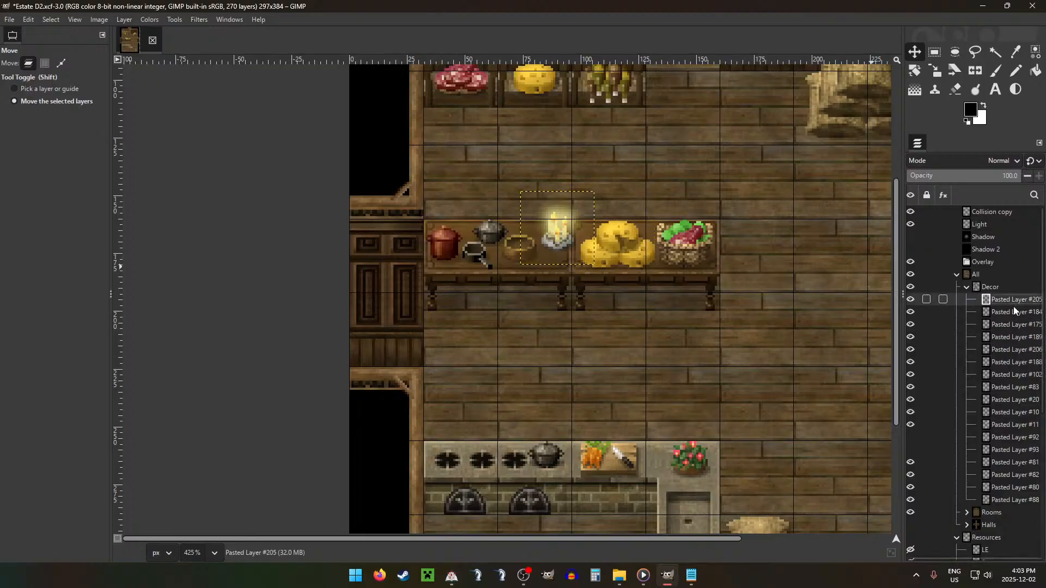
key("Right")
key("Down")
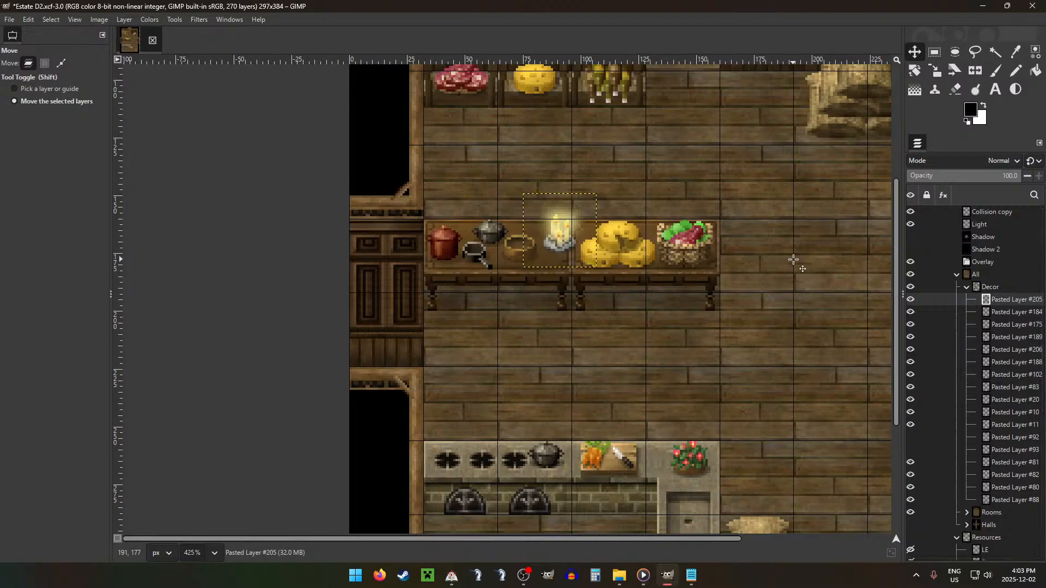
key("Down")
key("Left")
key("Down")
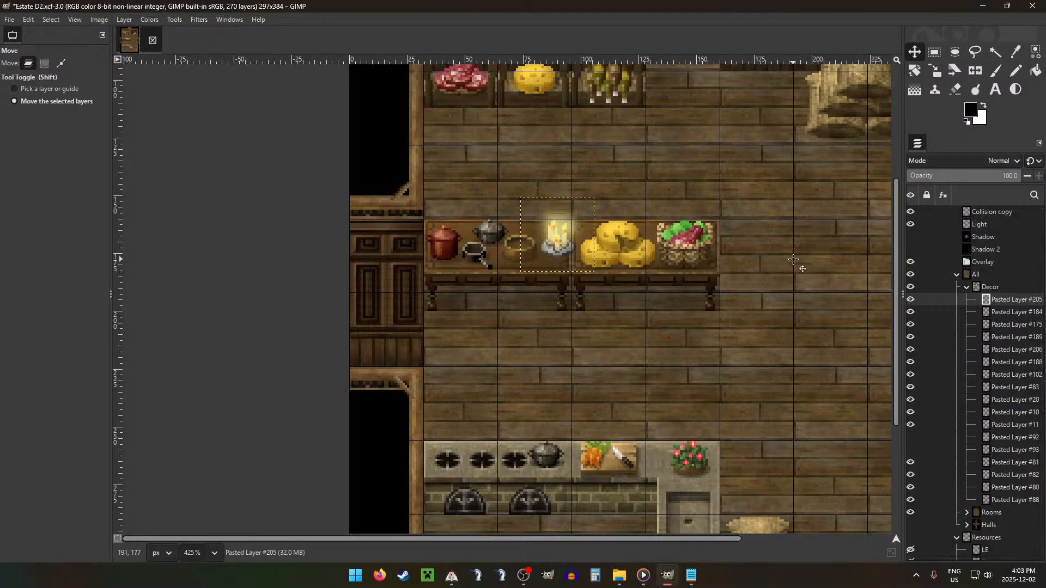
Step: Select the Decor group and toggle the grid off and on to review the whole kitchen layout
scroll(794, 261, "down", 6)
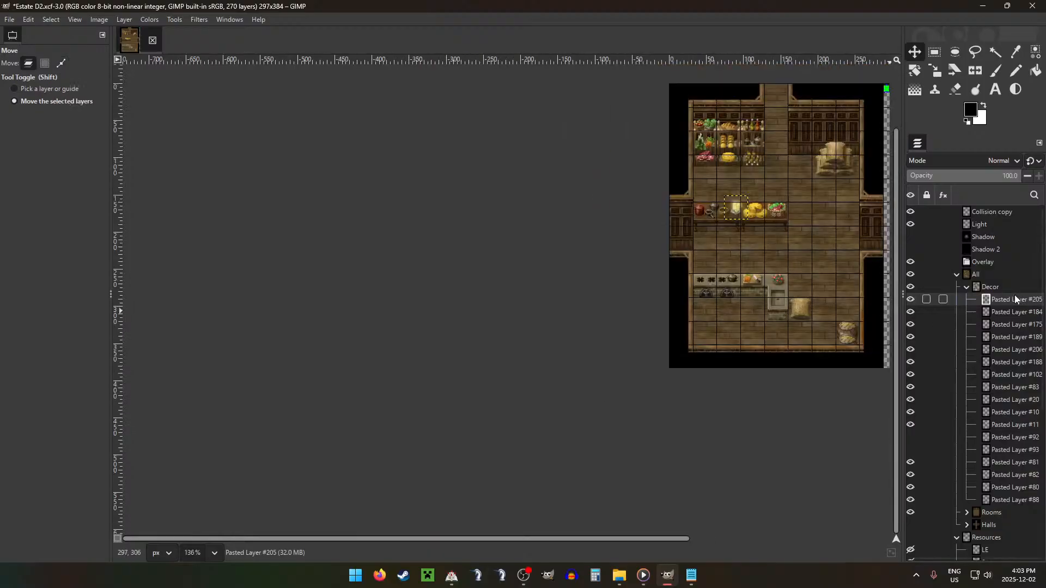
left_click(989, 287)
scroll(820, 230, "down", 1)
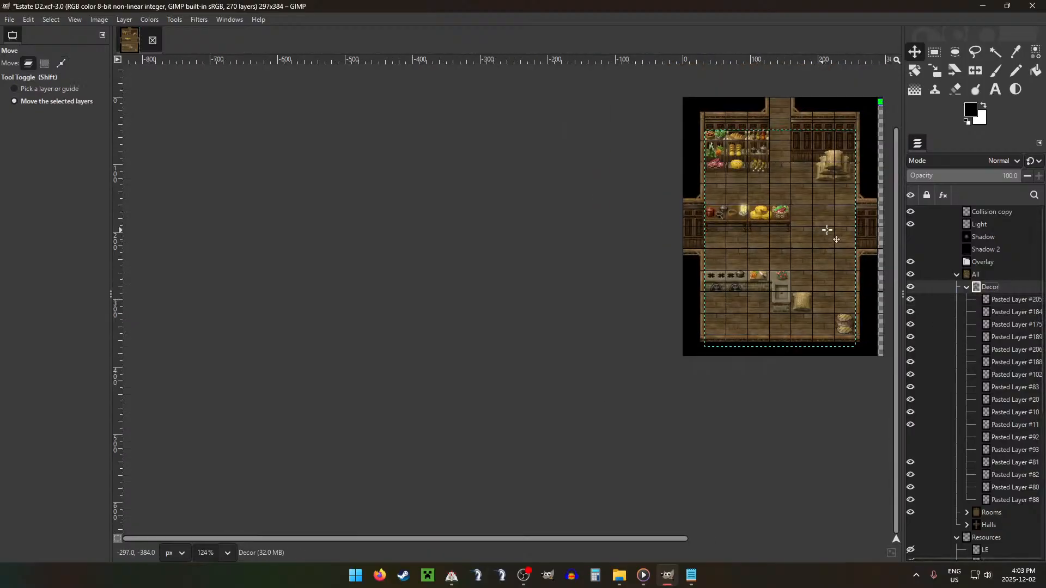
key("g")
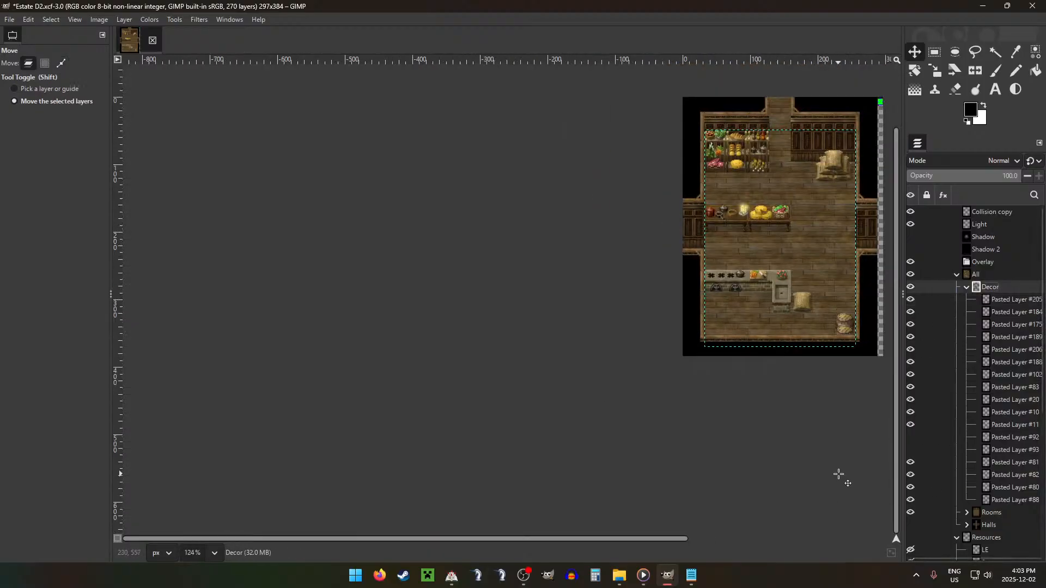
key("g")
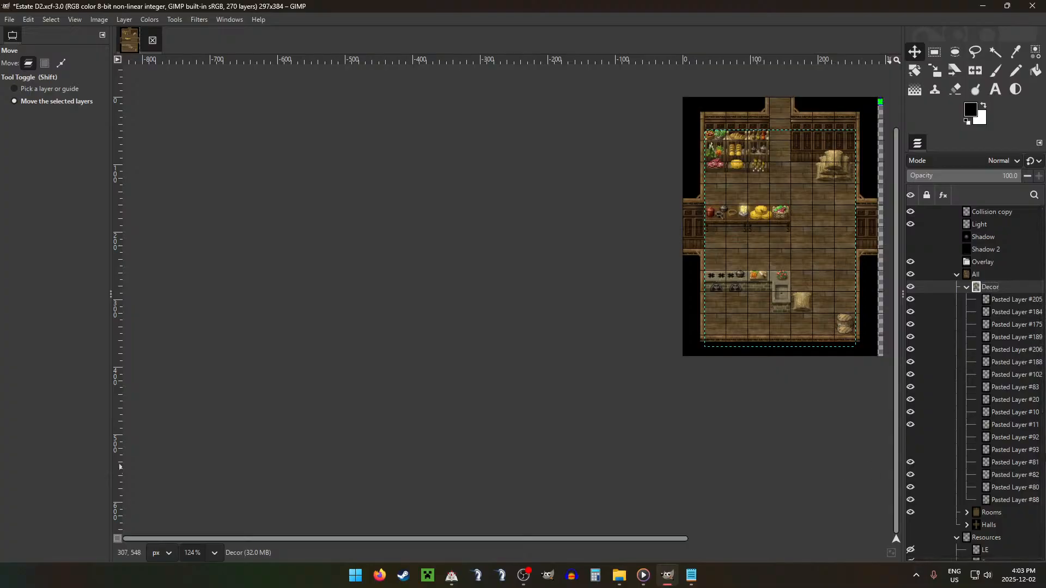
Step: Delete the hidden layers Pasted Layer #92 and #93 from the Decor group
left_click(1014, 436)
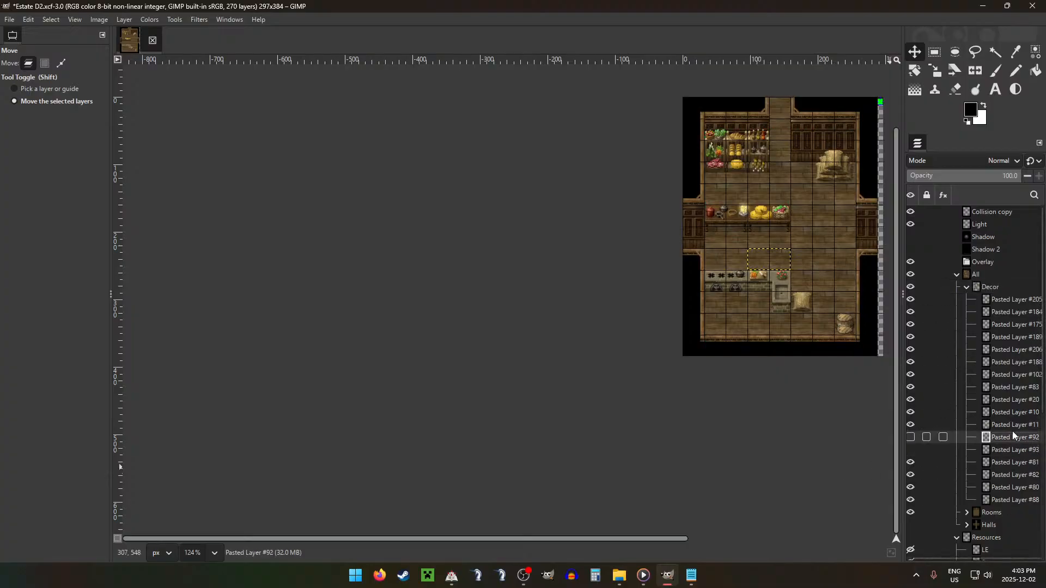
key("Delete")
key("Delete")
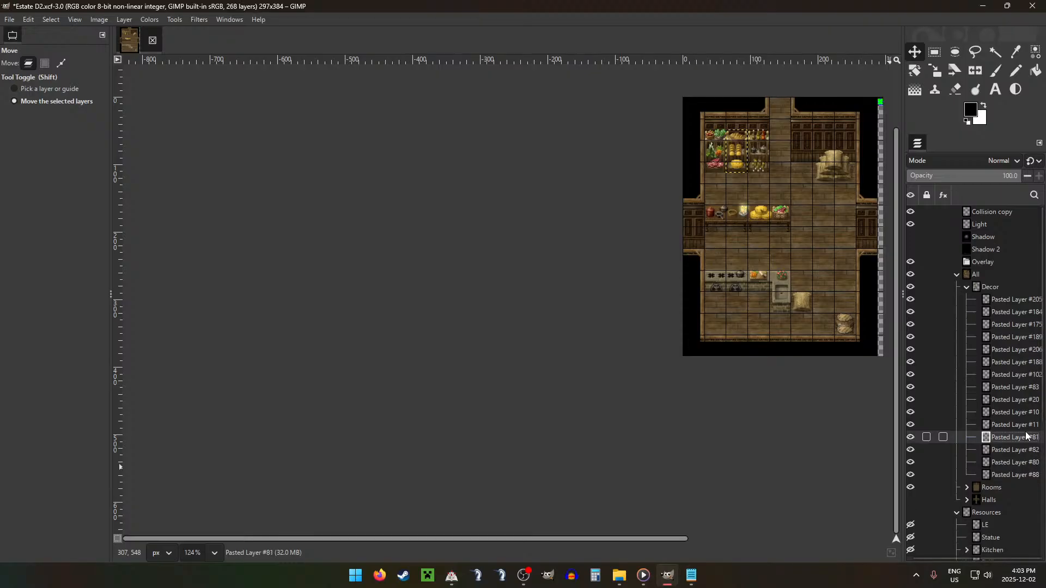
Step: Move the standing candle lamp, Pasted Layer #204, from Lighting into Decor and place it beside the room's right doorway
scroll(1002, 458, "down", 5)
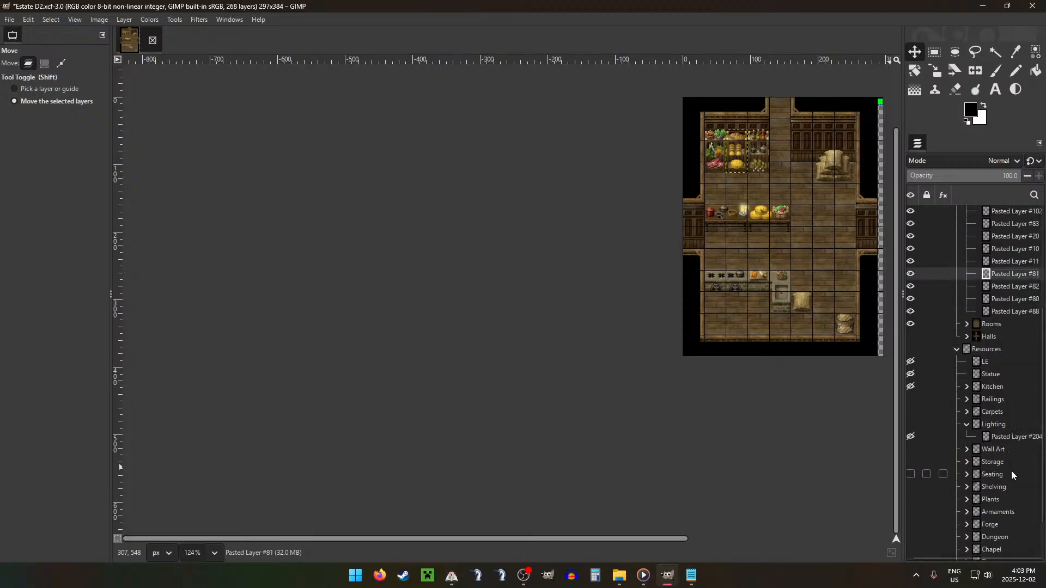
left_click_drag(1010, 436, 1010, 275)
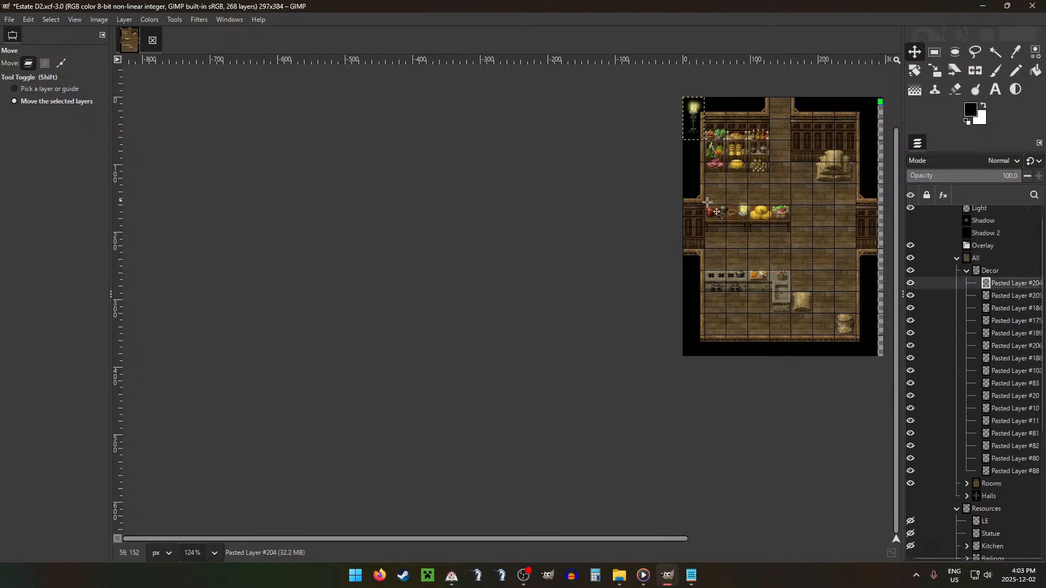
left_click_drag(695, 200, 844, 306)
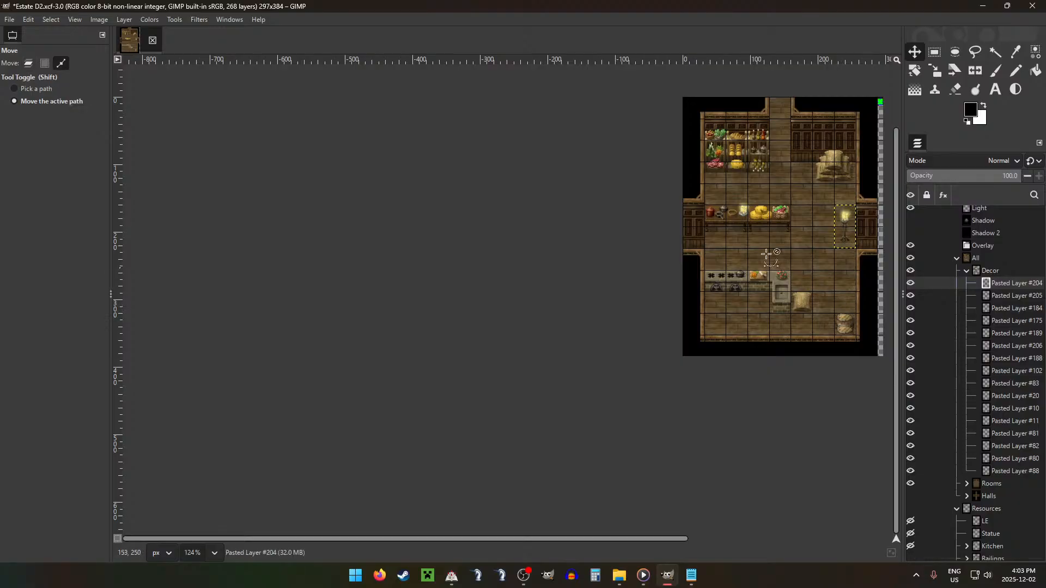
scroll(763, 240, "right", 6)
scroll(535, 232, "up", 1)
scroll(535, 235, "down", 1)
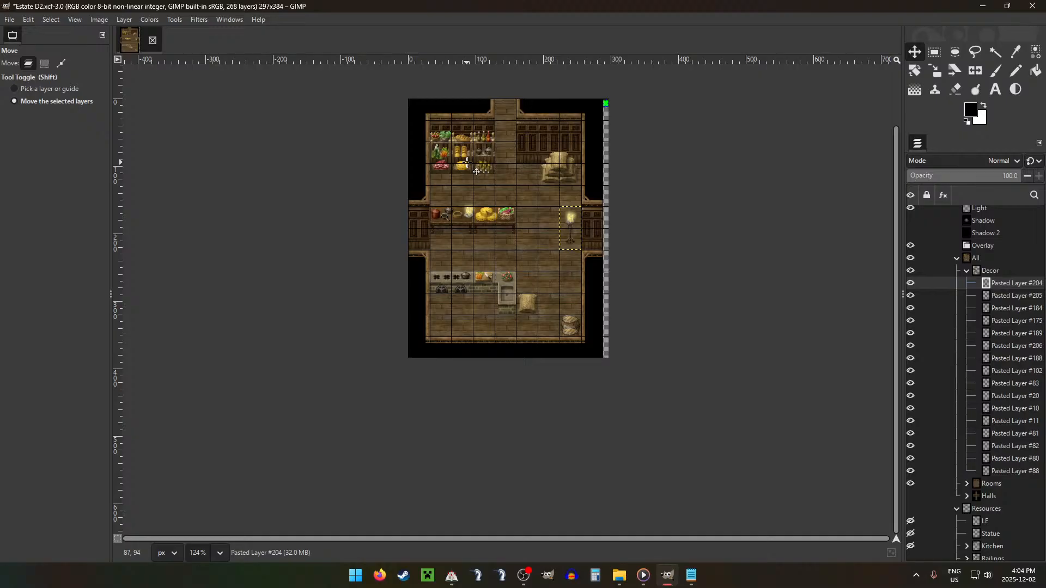
Step: Nudge the three food shelves, Pasted Layers #80, #82 and #81, 3 pixels down
left_click(1005, 471)
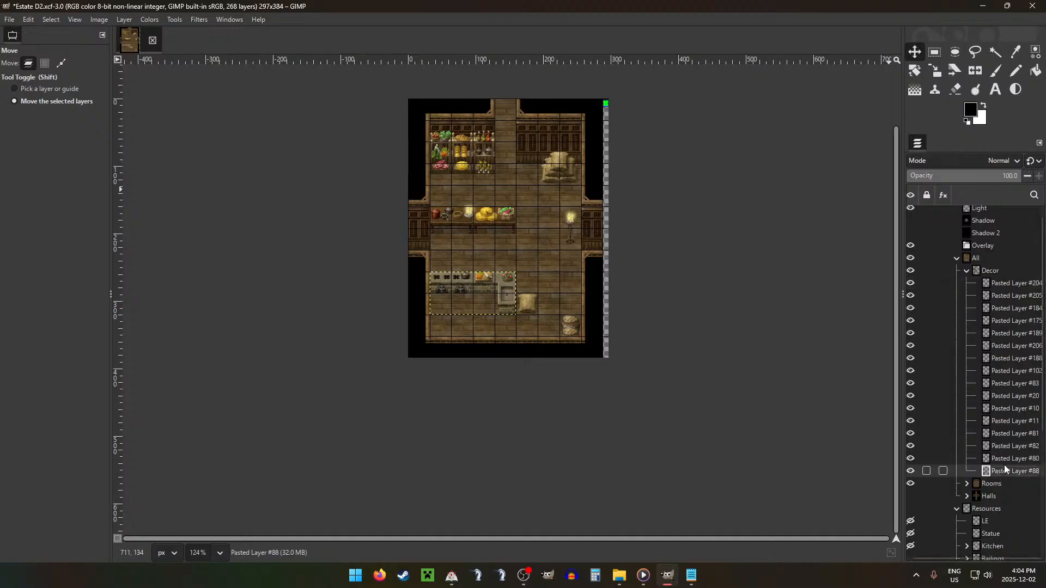
left_click(1006, 458)
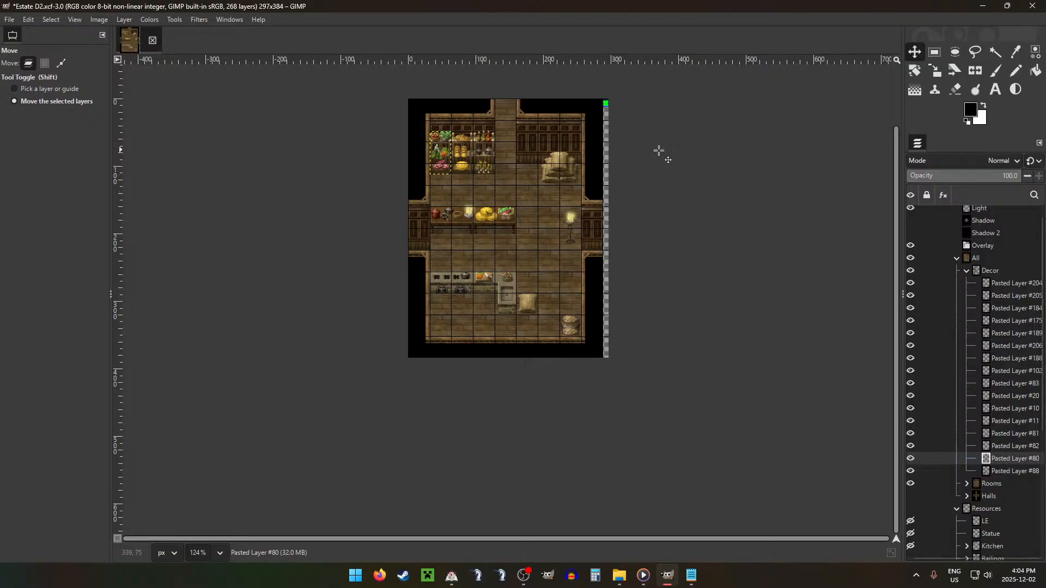
key("Down")
key("Down")
key("Down")
key("Down")
key("Down")
key("Down")
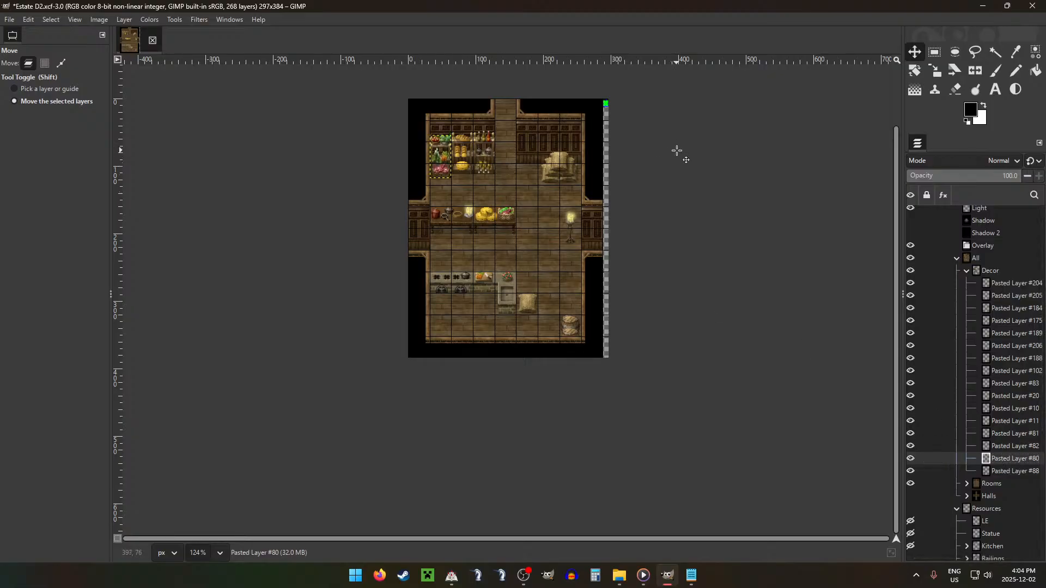
left_click(1008, 446)
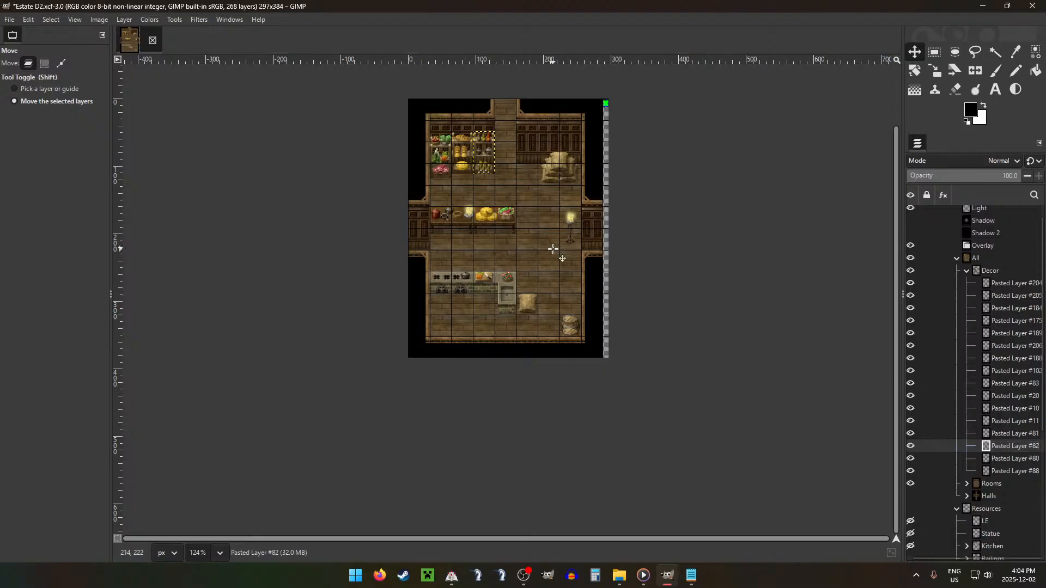
left_click(1006, 439)
key("Down")
key("Down")
key("Down")
key("Down")
key("Down")
key("Down")
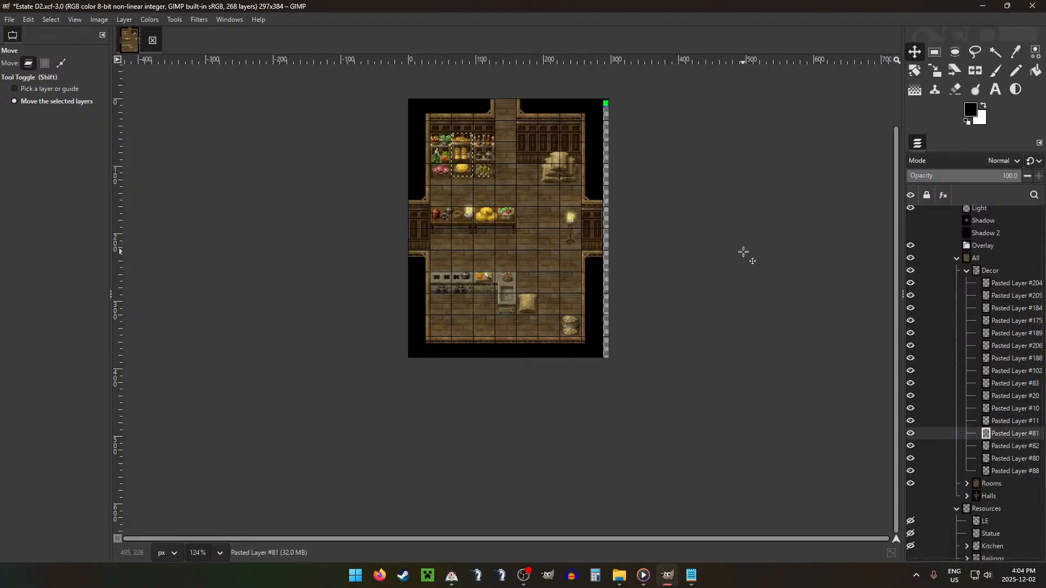
Step: Move the LE layer out of Resources to just above Light, hide it, and collapse the Resources group
left_click(976, 258)
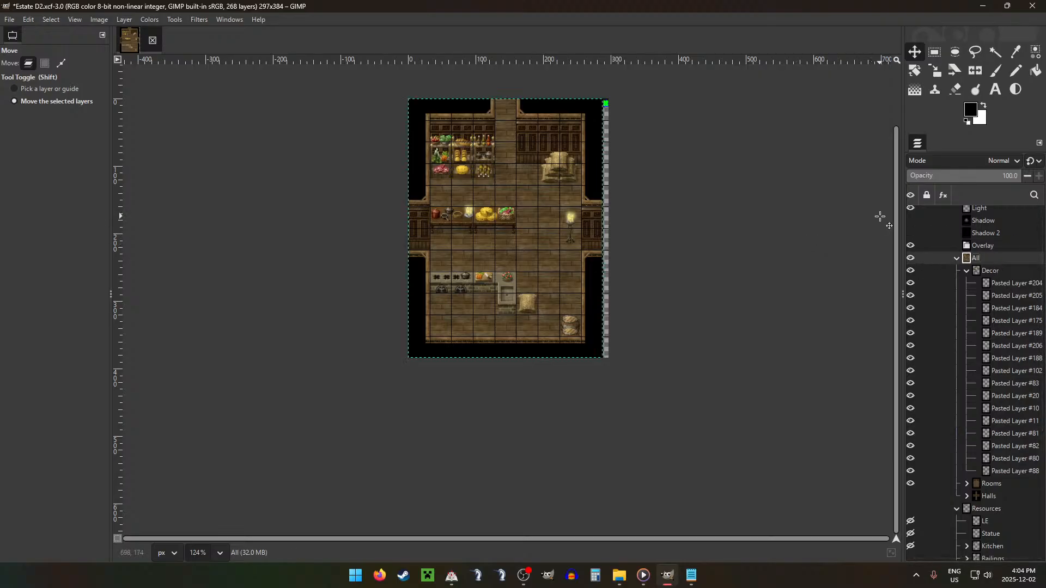
scroll(480, 167, "up", 8)
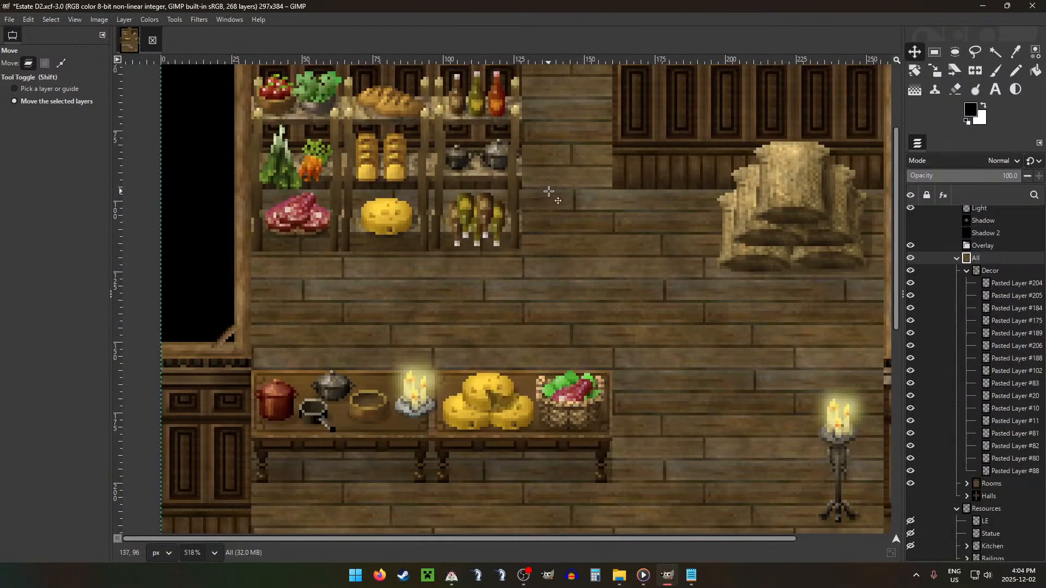
scroll(549, 191, "down", 7)
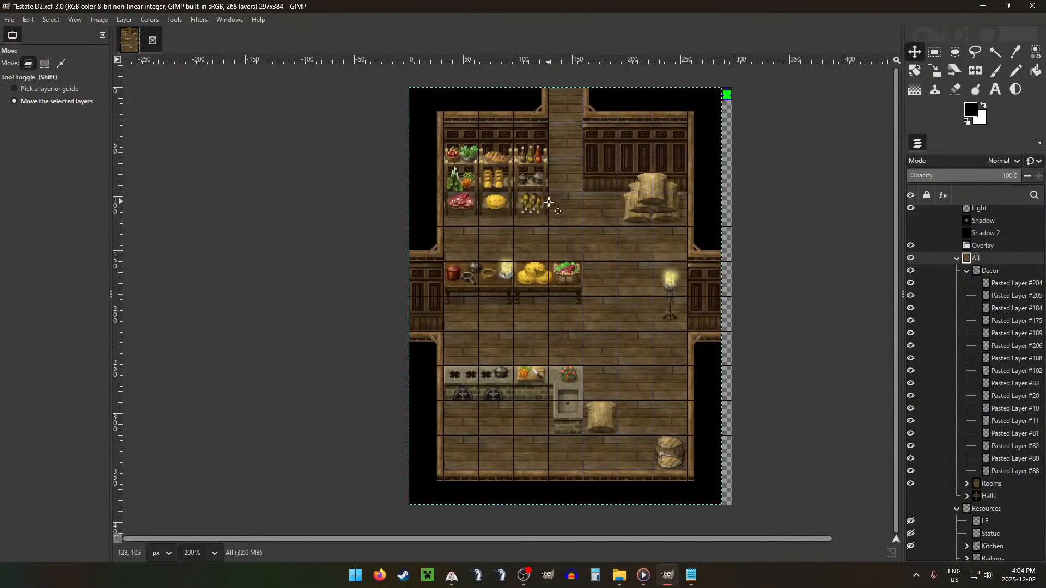
scroll(538, 223, "up", 1)
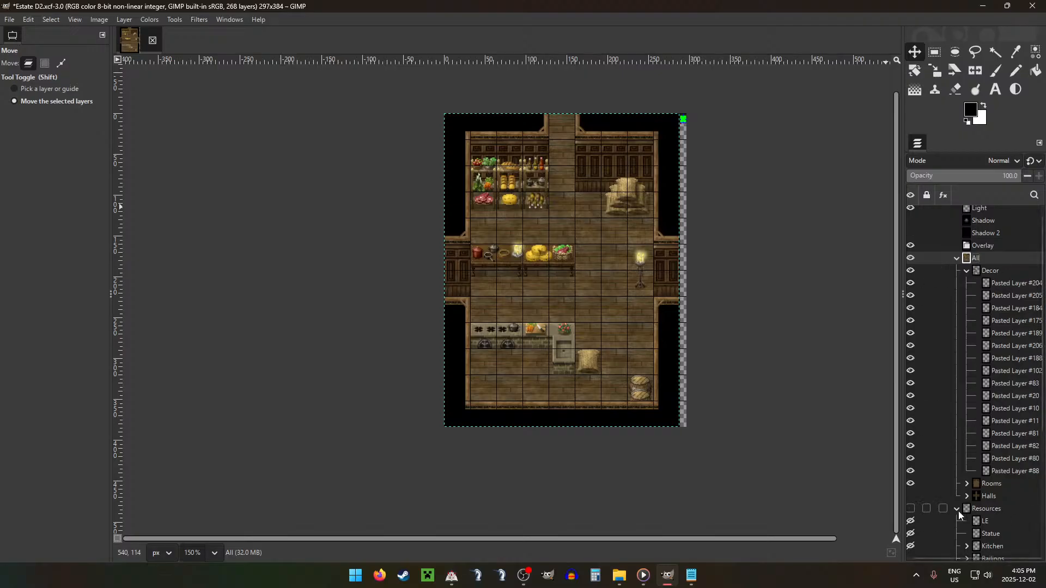
scroll(959, 511, "up", 1)
left_click_drag(985, 537, 1012, 224)
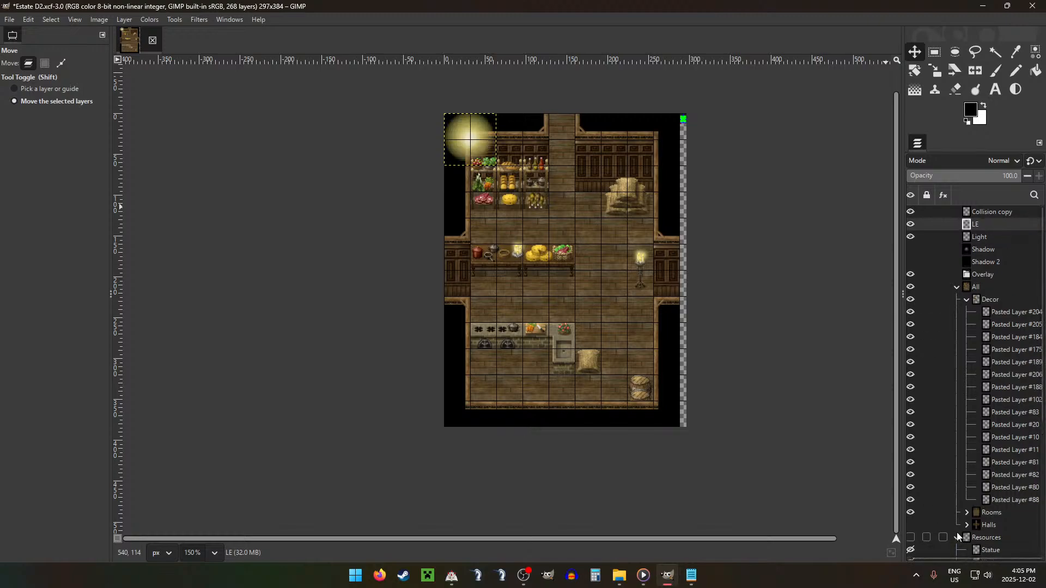
left_click(957, 536)
left_click(911, 224)
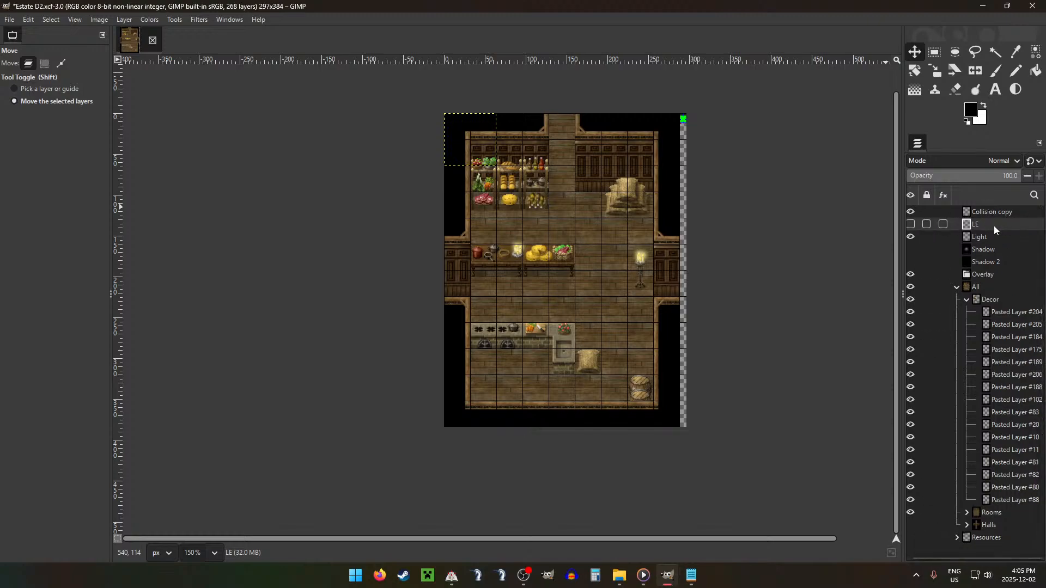
Step: On room layer D, select the two 32 × 32 px wall corners below the side doorways and the 224 × 32 px lower wall strip
left_click(986, 302)
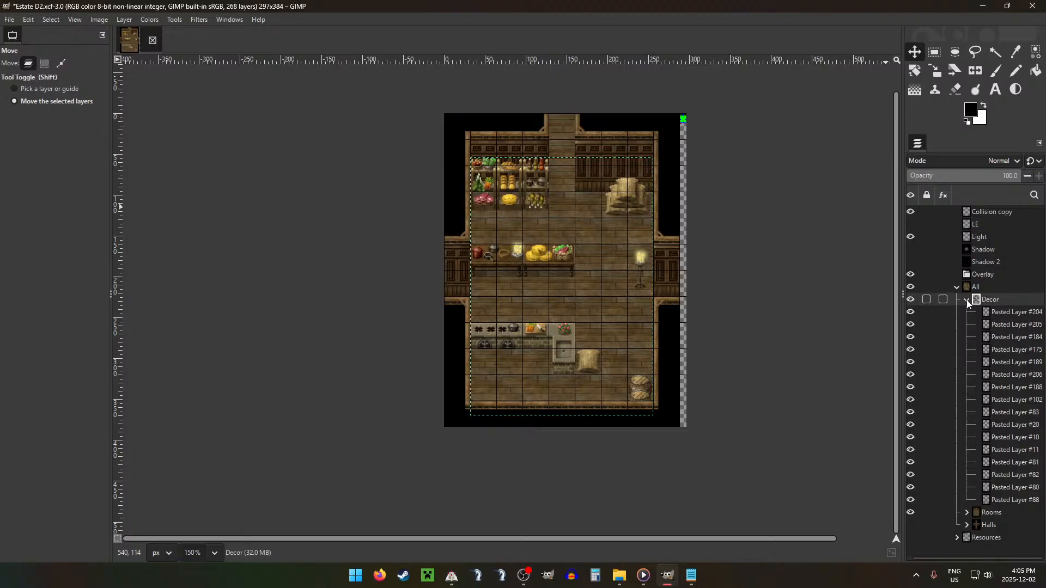
left_click(966, 300)
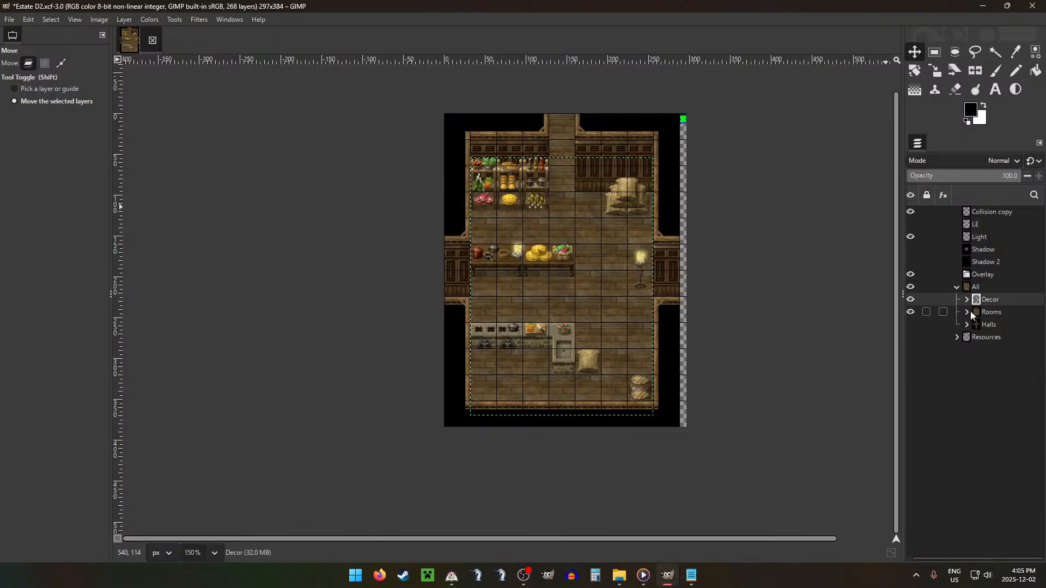
left_click(967, 312)
left_click(999, 362)
key("r")
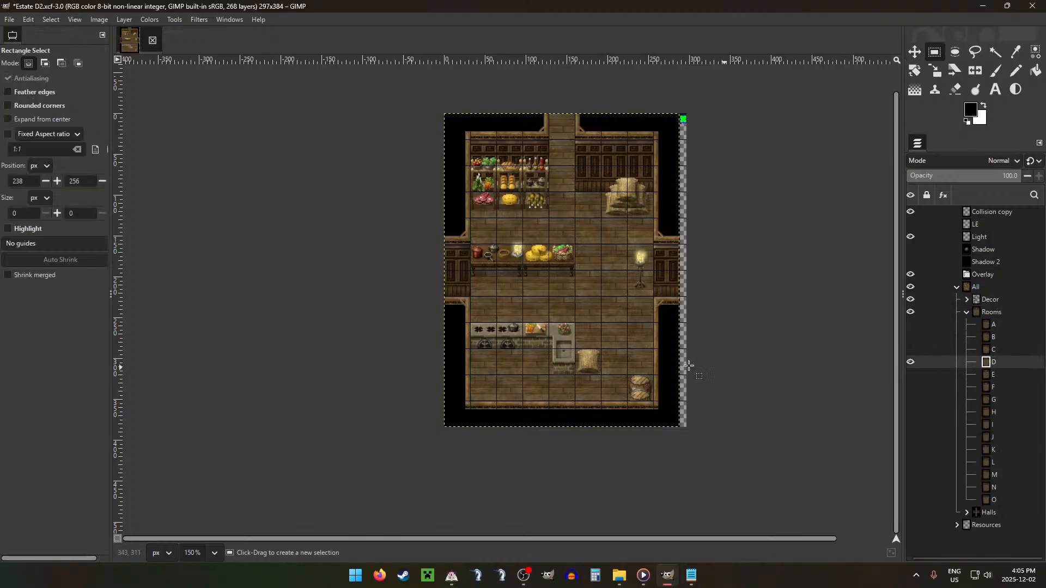
left_click_drag(654, 301, 680, 322)
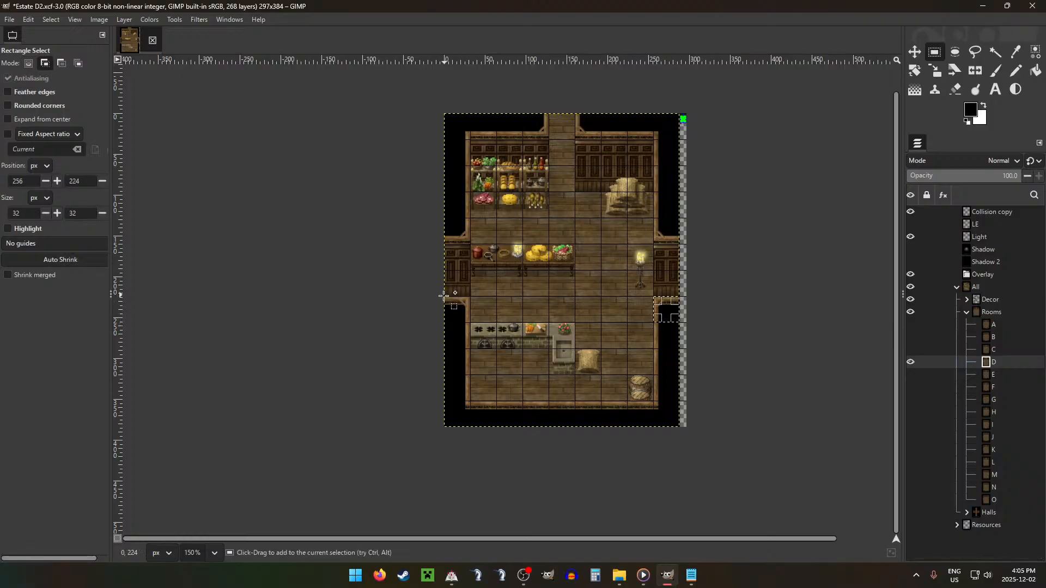
left_click_drag(444, 298, 471, 324)
left_click_drag(470, 402, 653, 426)
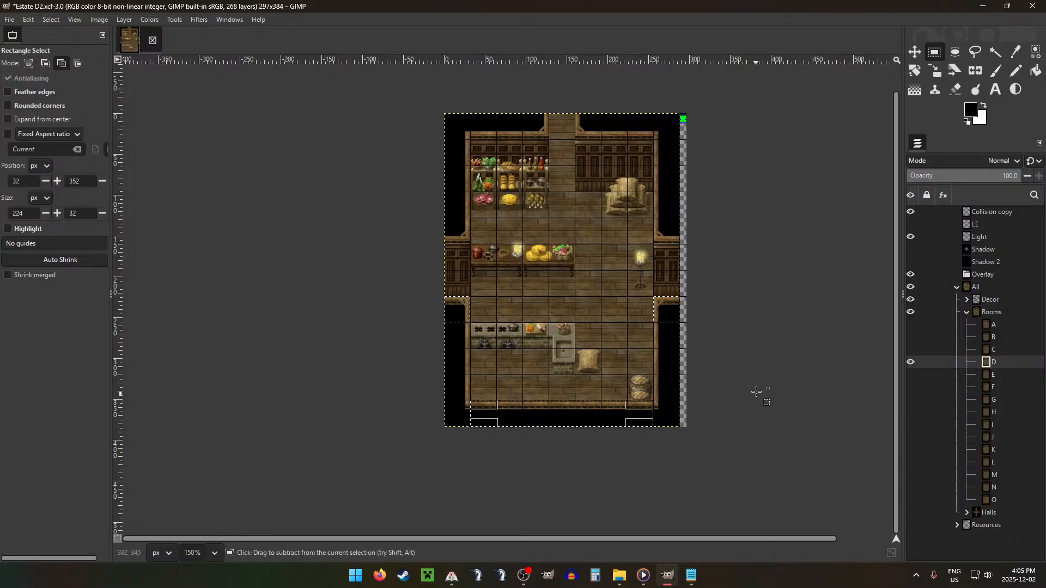
Step: Copy the selected wall pieces of room D to a new layer and move it into the Overlay group
key("ctrl+c")
key("ctrl+v")
left_click_drag(1023, 362, 999, 275)
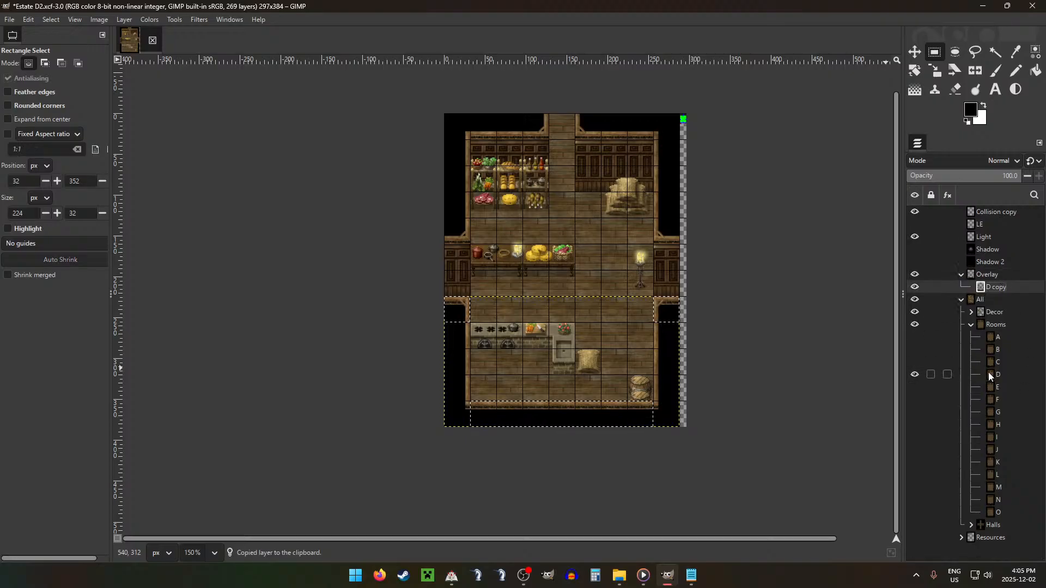
Step: Cut the upper 32 × 32 px of the standing candle lamp, Pasted Layer #204, to a new layer and move it into Overlay
left_click(971, 325)
left_click(971, 311)
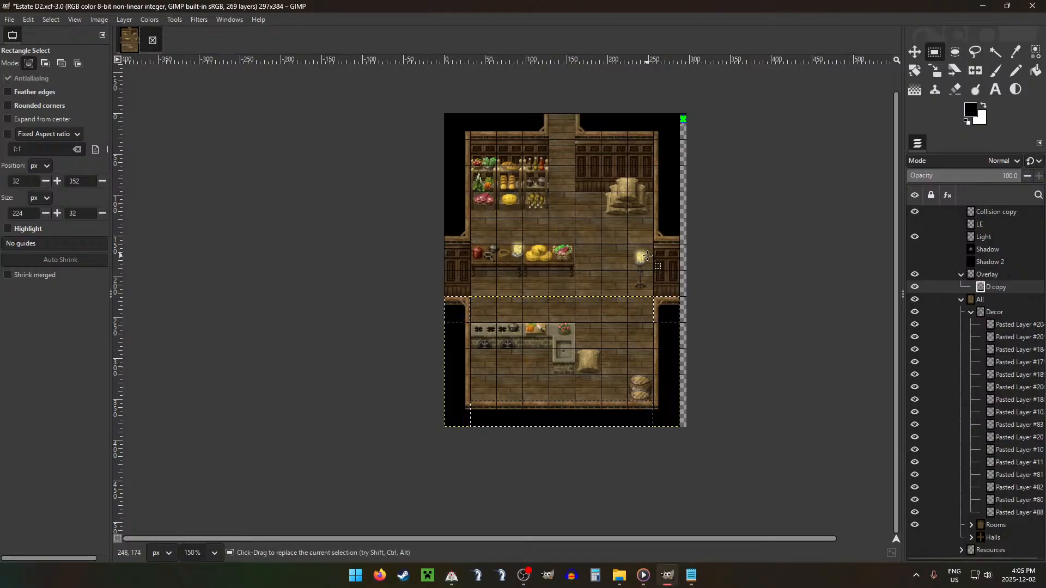
left_click(1024, 335)
left_click(1027, 324)
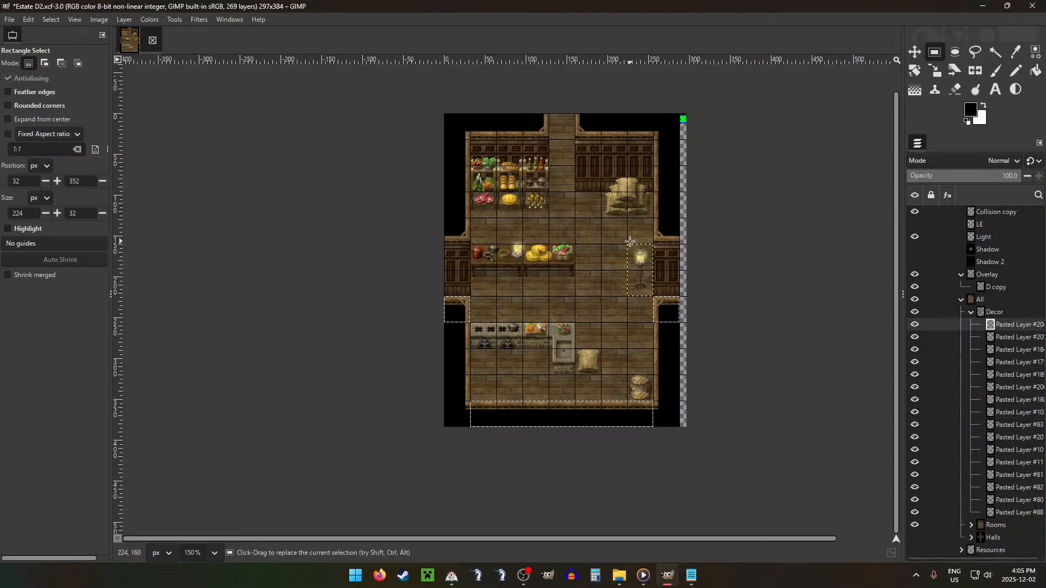
left_click_drag(628, 244, 651, 268)
key("ctrl+x")
key("ctrl+v")
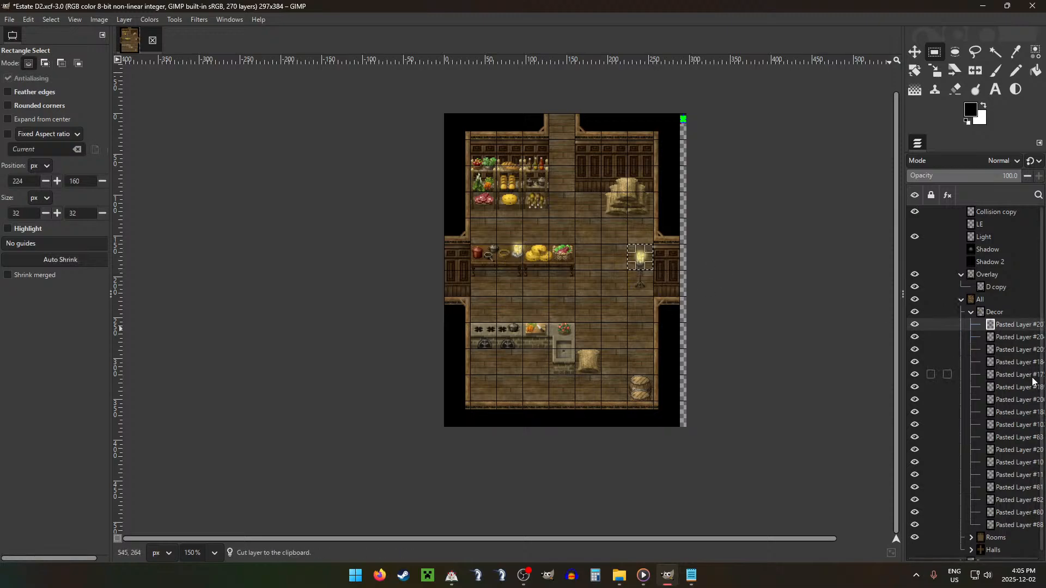
left_click_drag(1009, 327, 1019, 287)
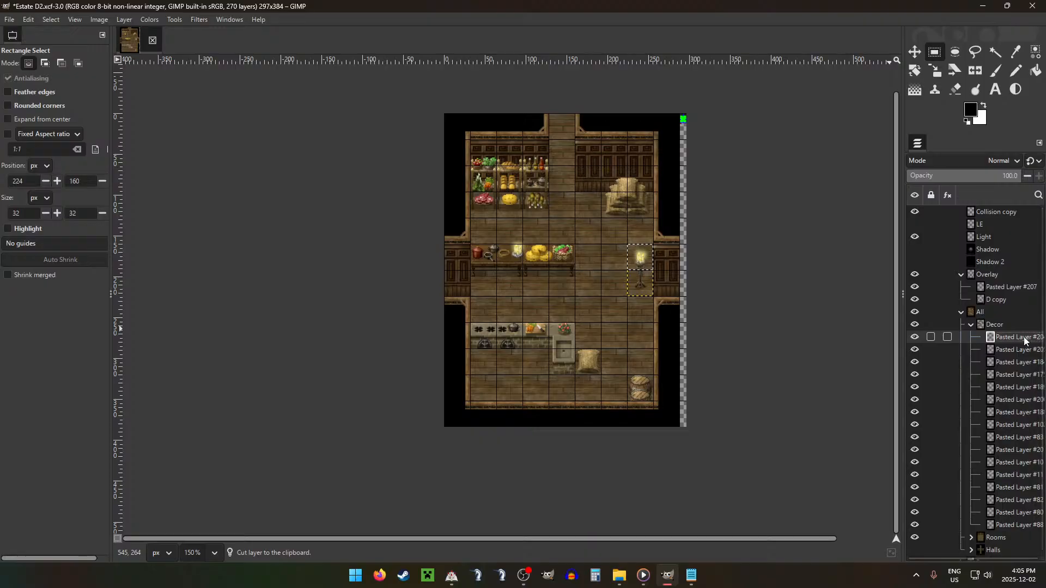
Step: Nudge the meat and greens basket, Pasted Layer #184, about 6 pixels up on the table
key("m")
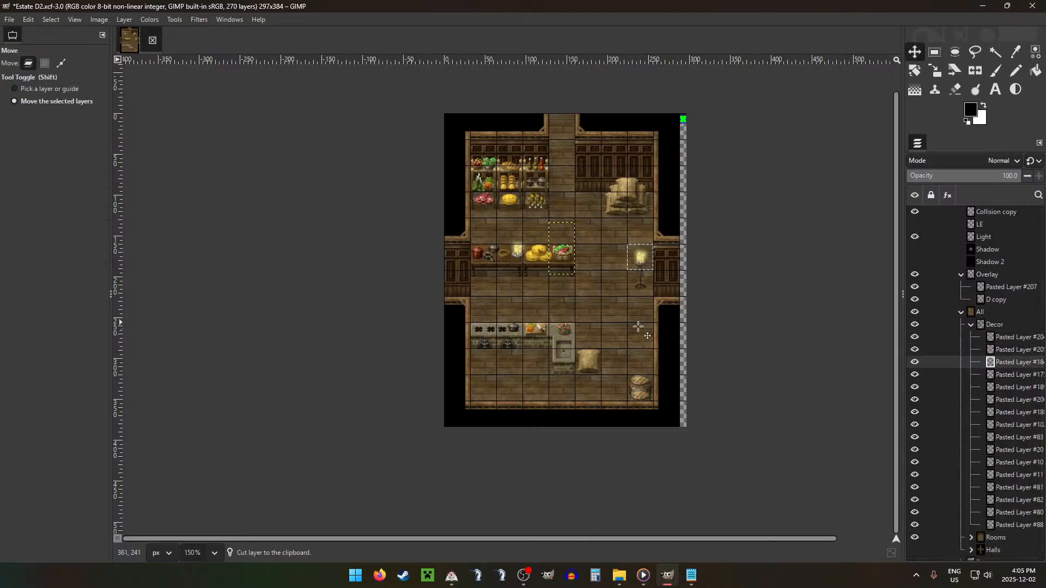
key("Up")
key("Up")
key("Up")
key("Up")
key("Up")
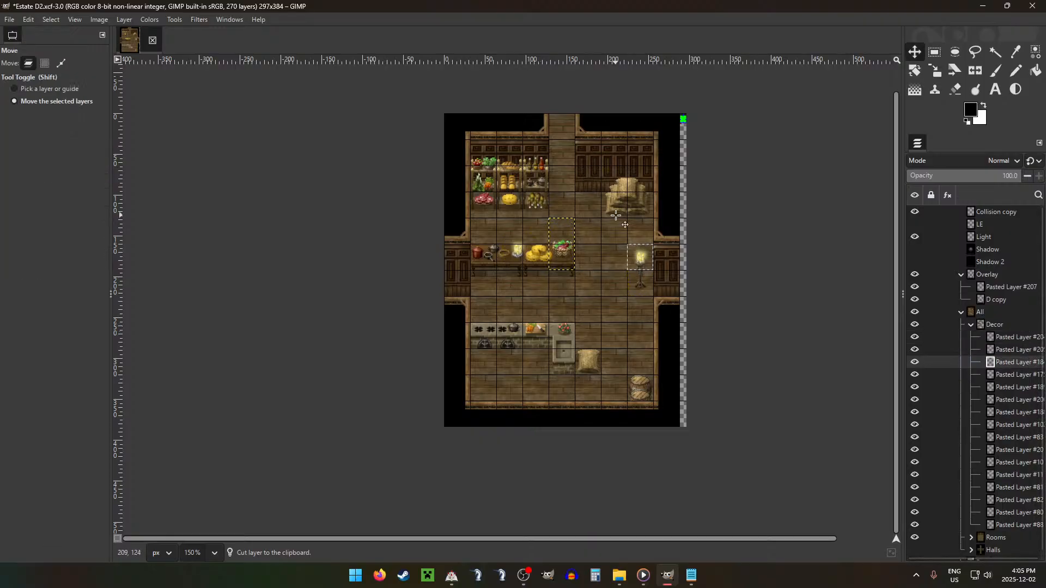
key("Up")
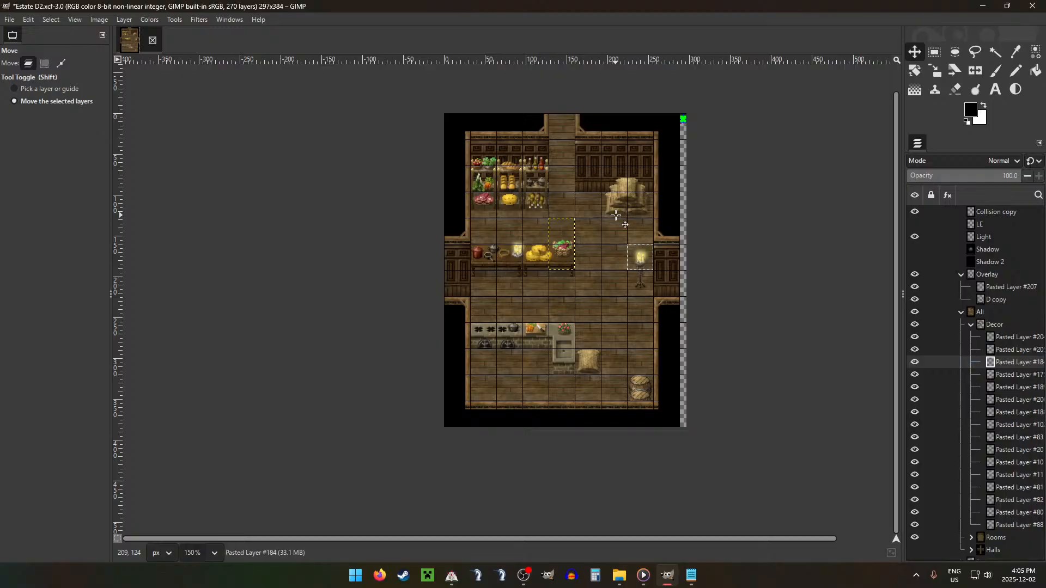
Step: Nudge the table candles, Pasted Layer #205, about 5 pixels up
left_click(1011, 387)
left_click(1010, 401)
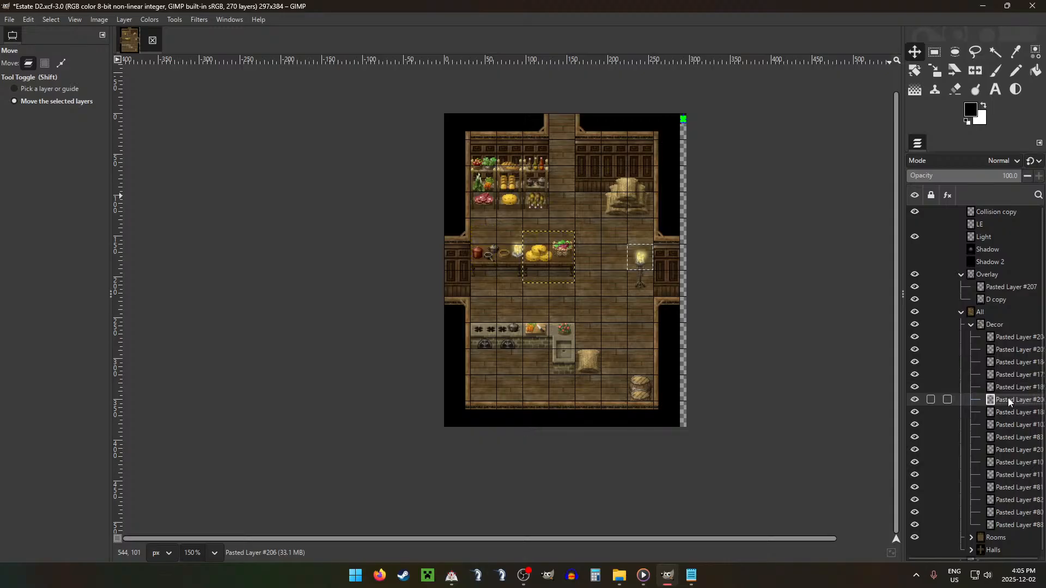
left_click(1007, 338)
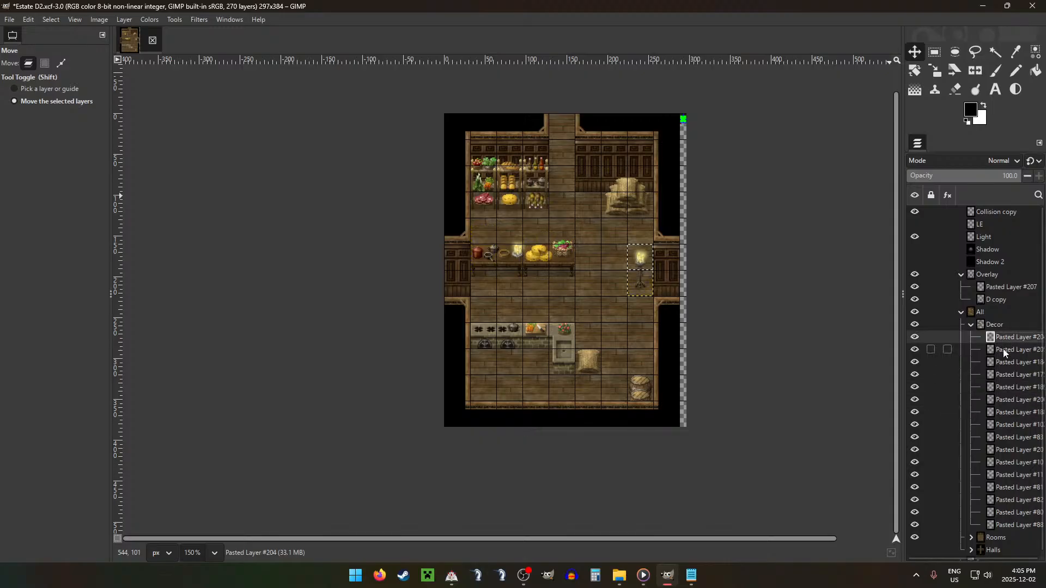
left_click(1008, 351)
left_click(547, 254)
key("Up")
key("Up")
key("Up")
key("Up")
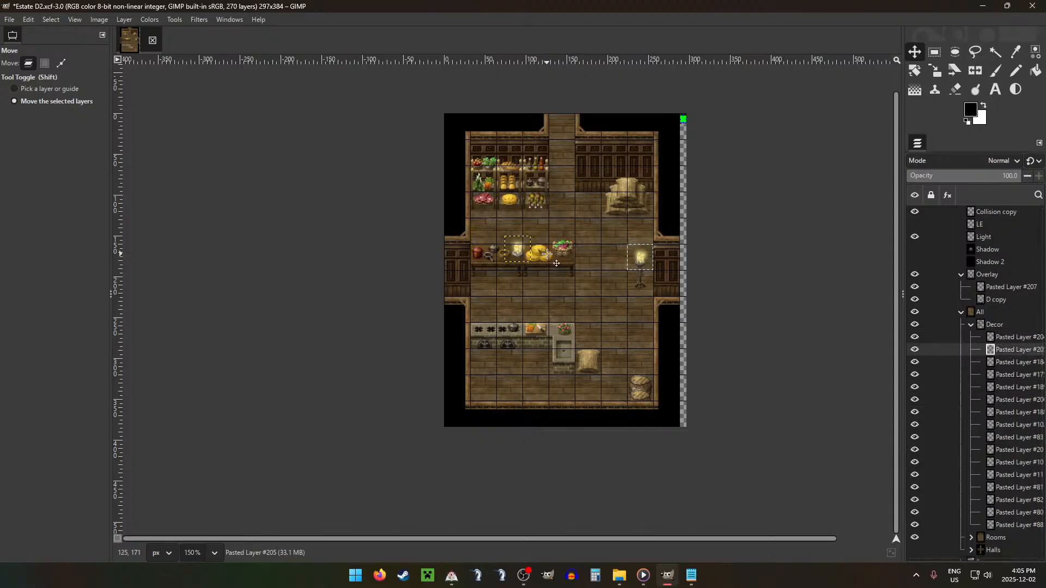
key("Up")
key("Up")
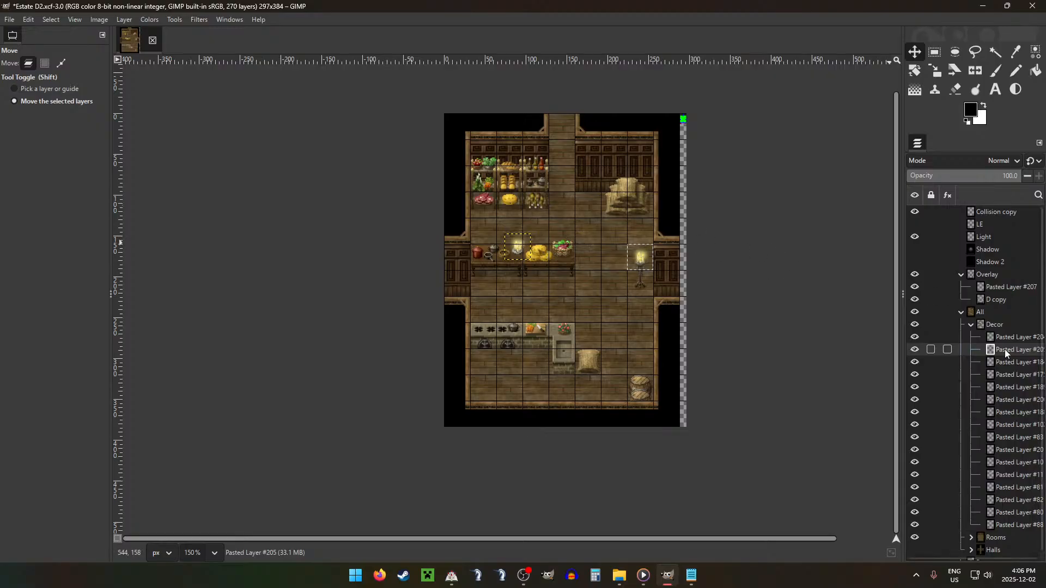
key("r")
left_click_drag(497, 223, 575, 245)
scroll(540, 261, "up", 5)
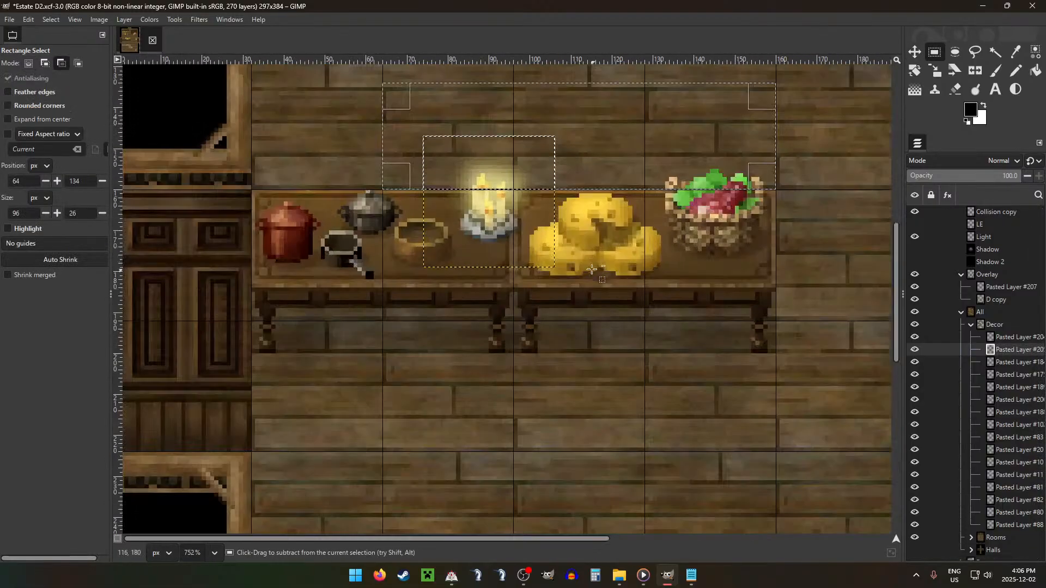
left_click(432, 146)
left_click(338, 130)
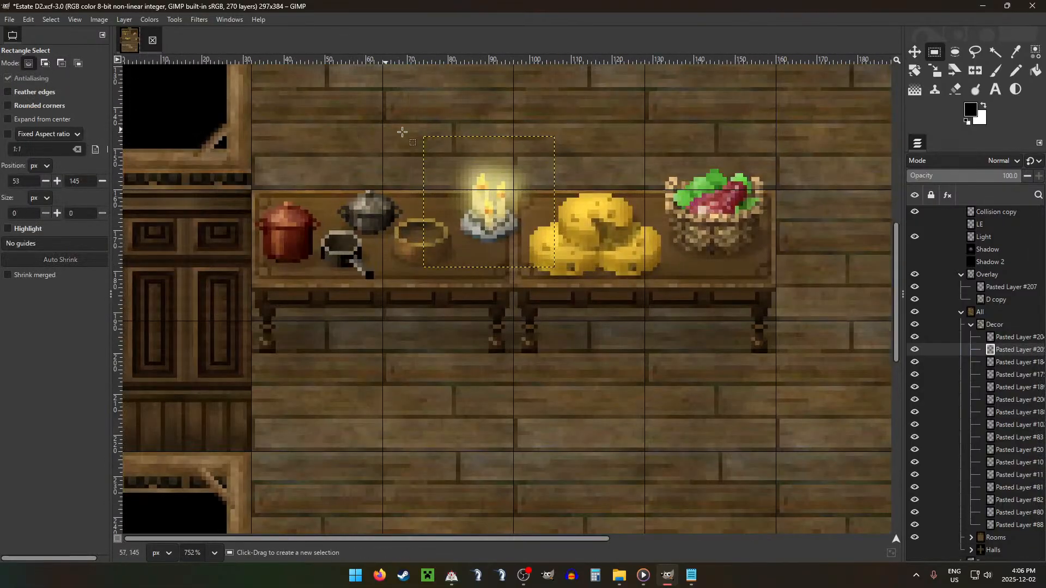
Step: Cut the candles' top 32 × 13 px above the table's back edge to a new layer and move it into Overlay
left_click_drag(425, 136, 558, 191)
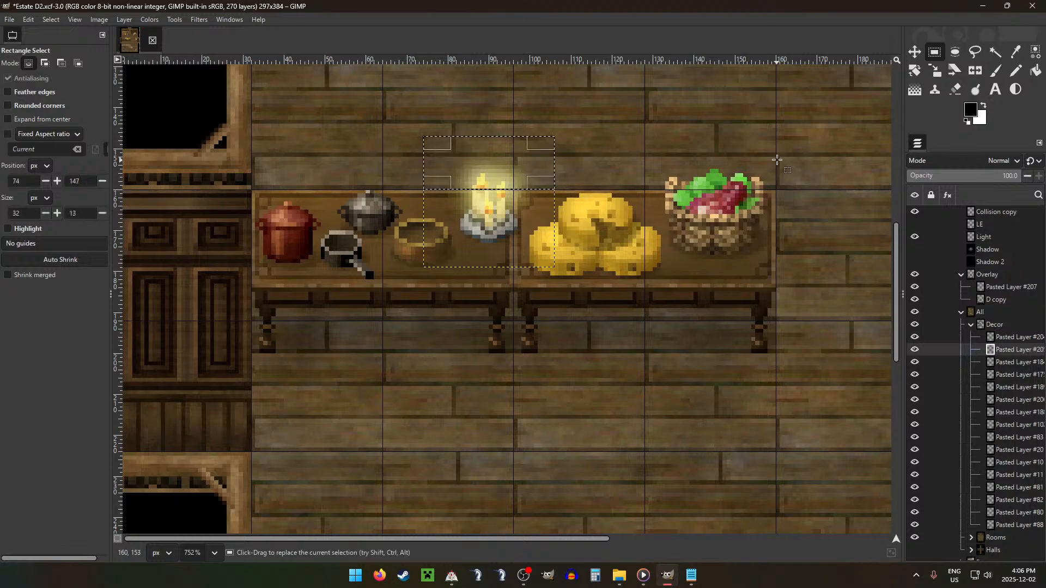
key("ctrl+x")
key("ctrl+v")
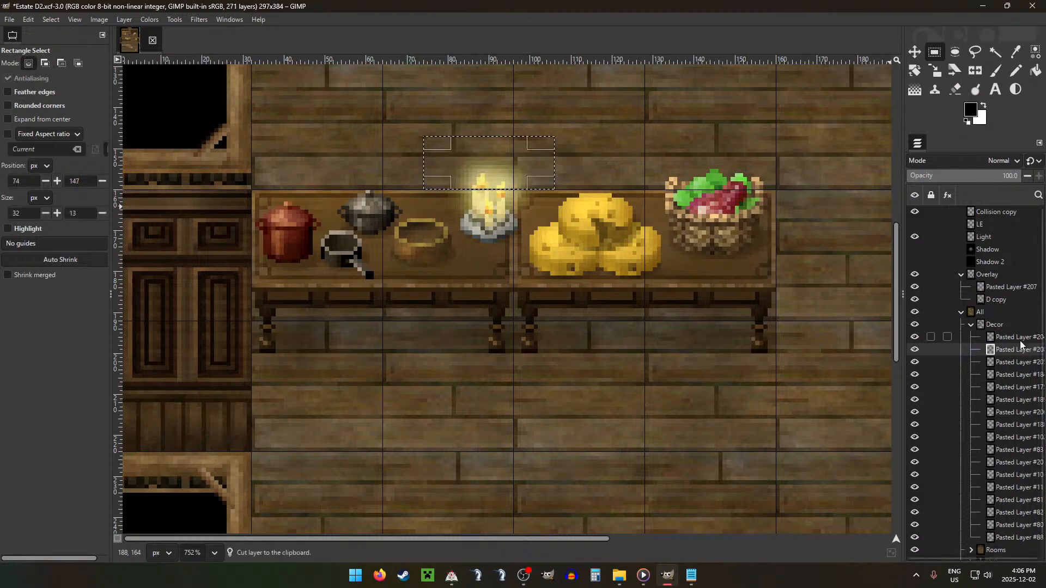
left_click_drag(1023, 349, 1009, 282)
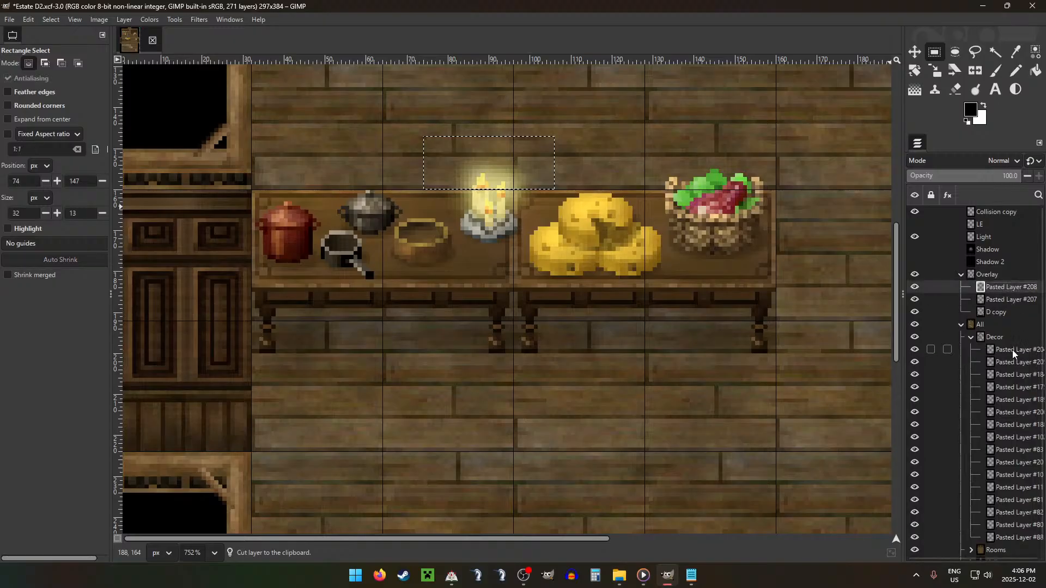
Step: Cut the top 30 × 11 px of the meat and greens basket above the table's back edge to a new layer and move it into Overlay
left_click(1012, 350)
key("Down")
key("Down")
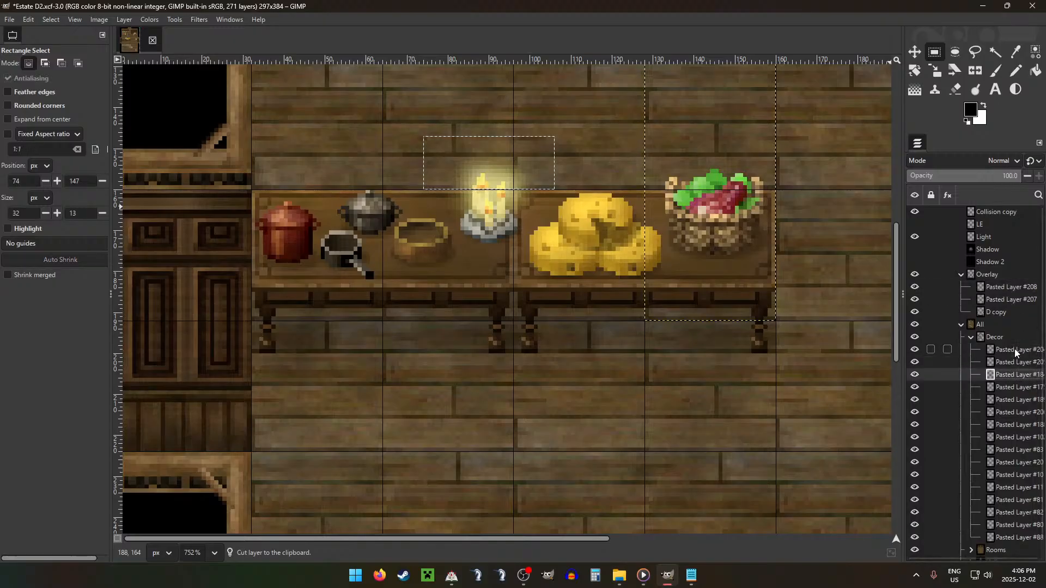
scroll(661, 252, "up", 3)
left_click_drag(653, 243, 776, 287)
key("ctrl+x")
key("ctrl+v")
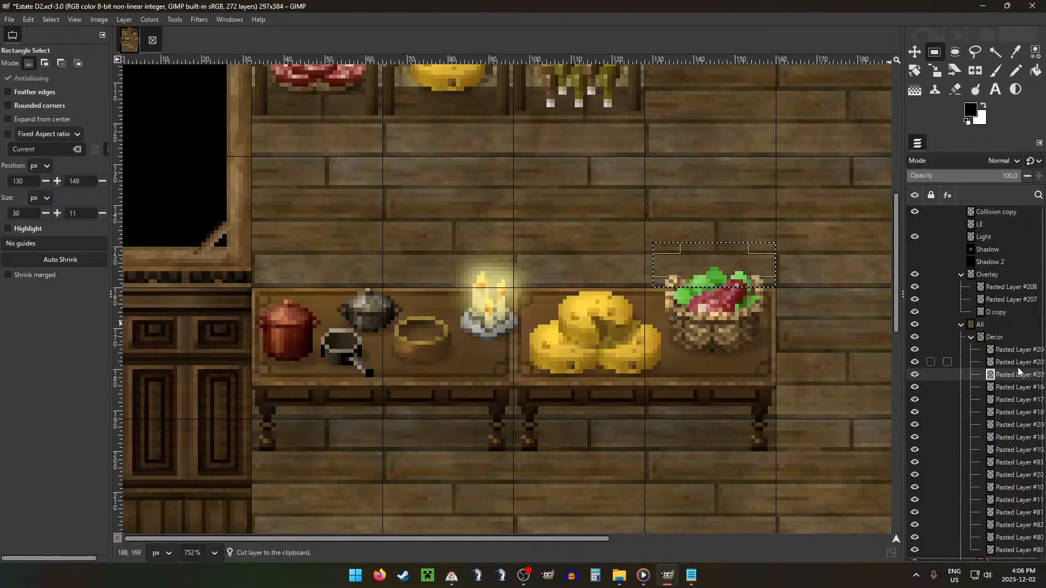
left_click_drag(1019, 368, 954, 277)
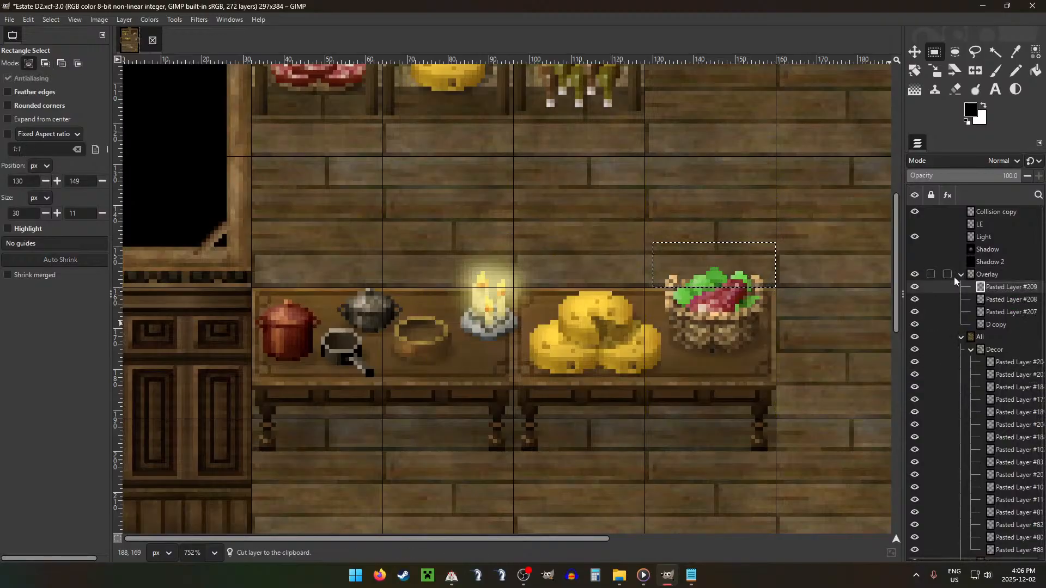
Step: Toggle the visibility of the Overlay and All groups to check the split, and collapse the Decor and Overlay groups
left_click(915, 274)
left_click(915, 274)
scroll(720, 281, "down", 4)
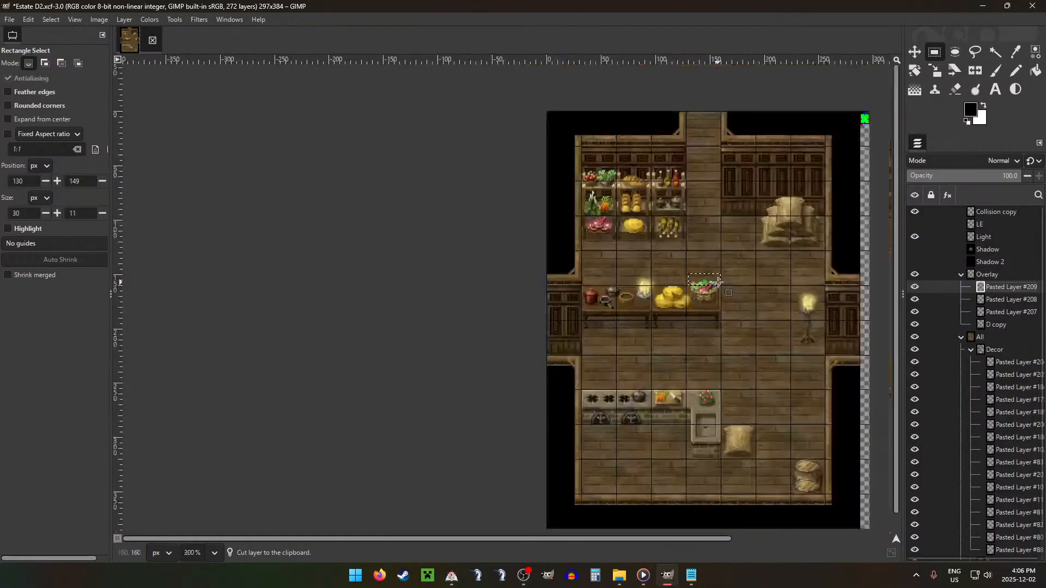
scroll(719, 282, "down", 2)
left_click(971, 349)
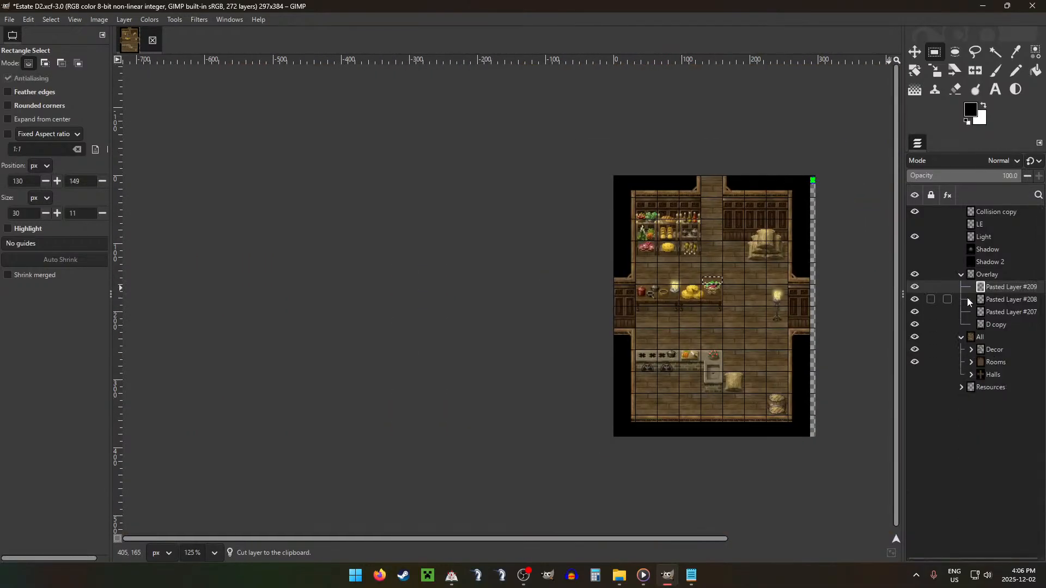
left_click(962, 275)
left_click(915, 274)
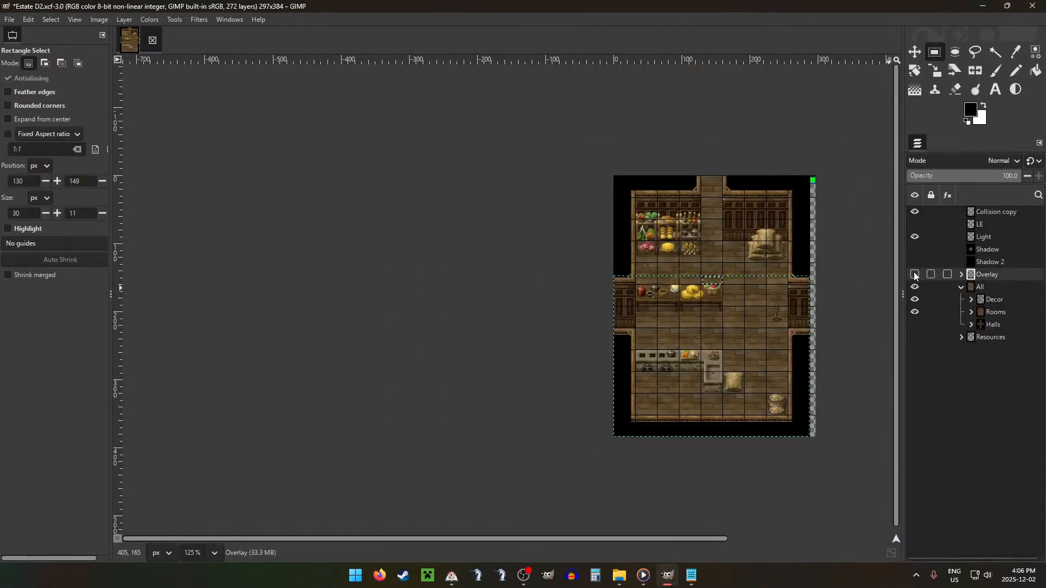
left_click(915, 275)
left_click(915, 287)
left_click(915, 286)
Step: Select the Collision copy layer for the Pencil and pick the small collision map's green as the foreground colour
left_click(986, 213)
key("n")
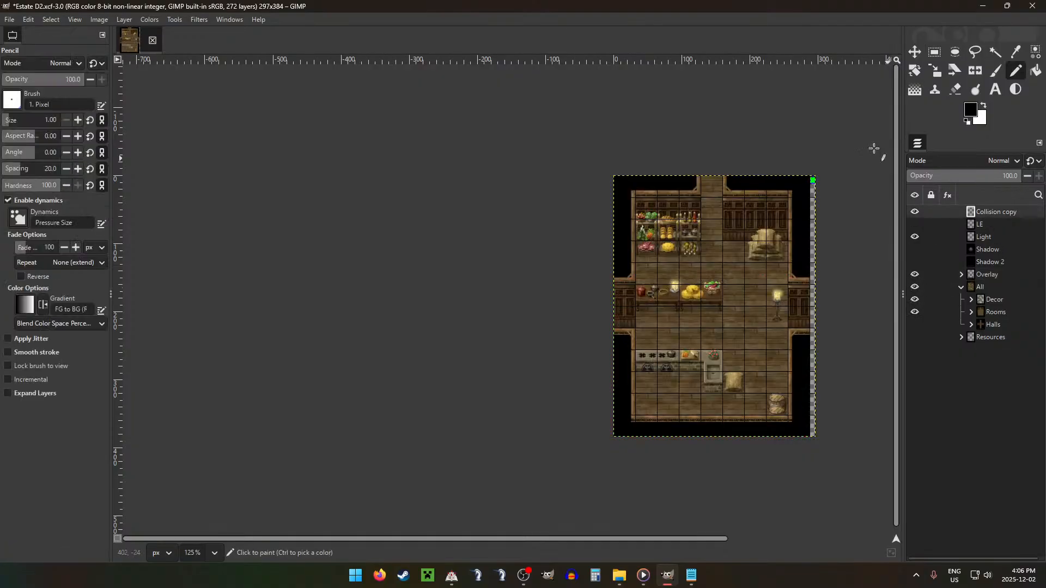
scroll(812, 117, "up", 11)
scroll(788, 201, "down", 10)
scroll(686, 453, "down", 2)
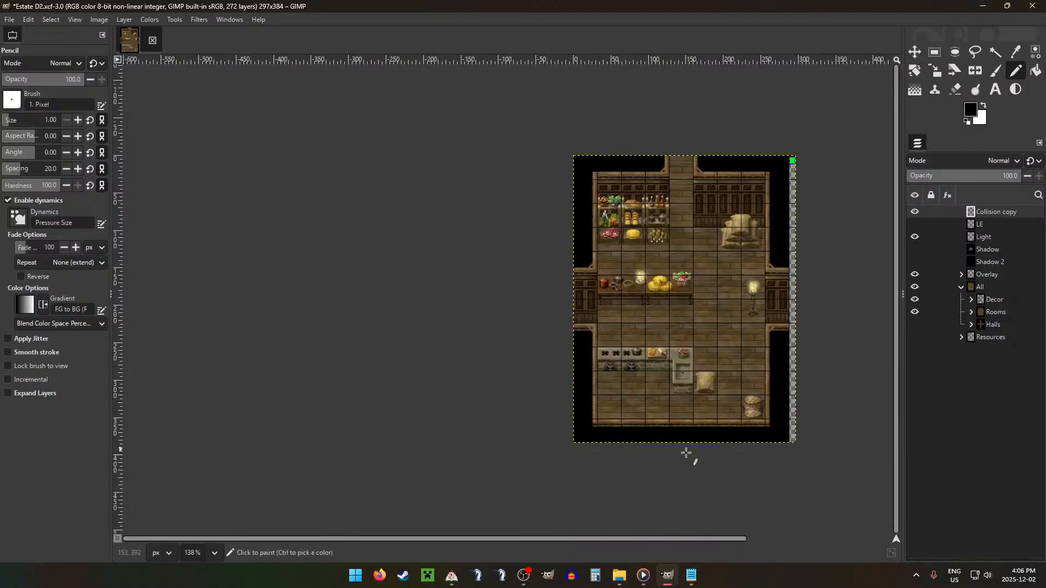
scroll(773, 158, "up", 14)
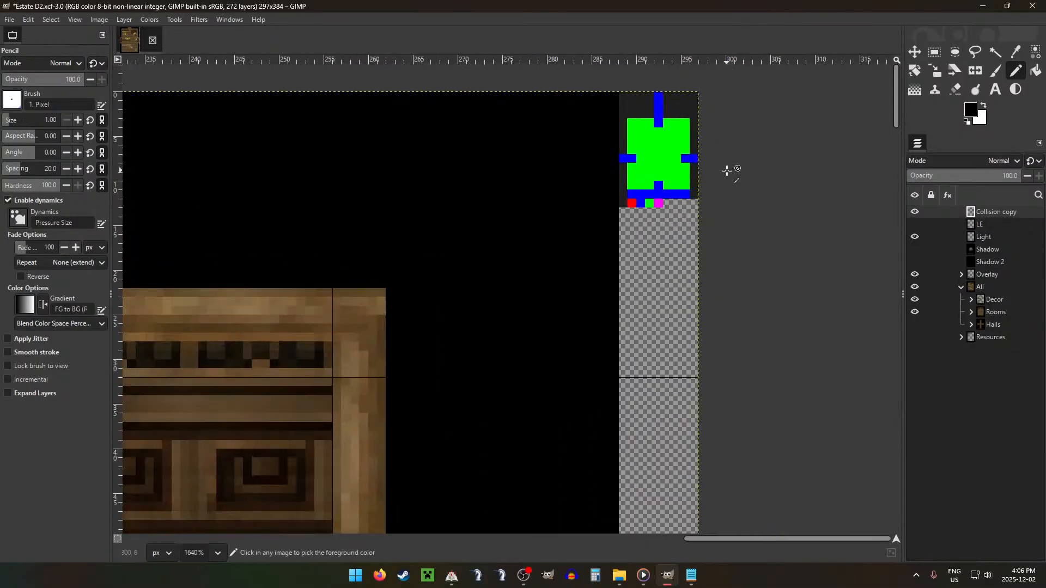
scroll(728, 170, "up", 2)
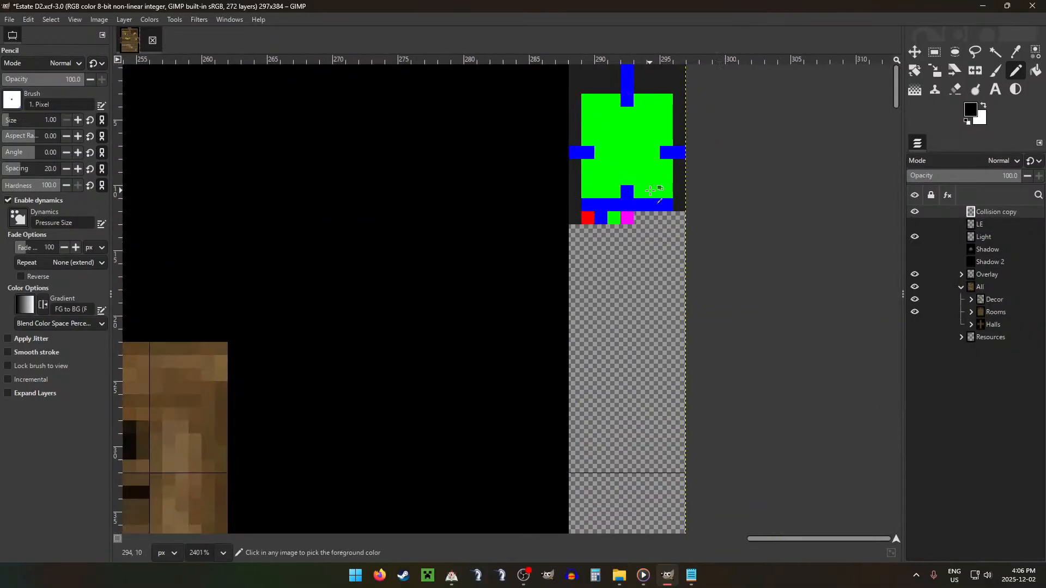
left_click(651, 191, "ctrl")
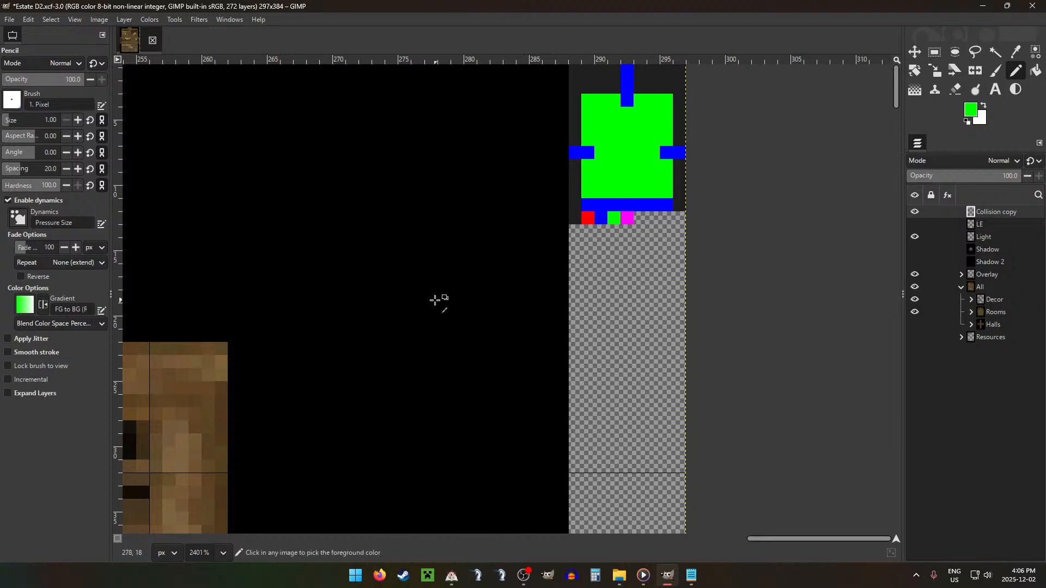
Step: Pencil the collision map's top green row in the map's dark grey, leaving only the pixel just right of the blue column green
scroll(514, 304, "down", 8)
scroll(516, 303, "down", 3)
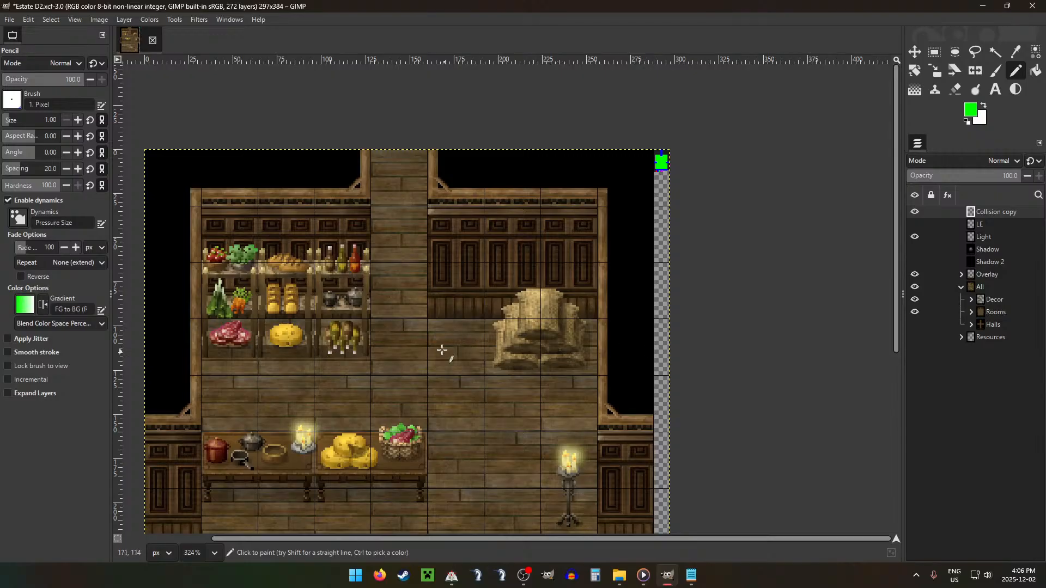
scroll(714, 146, "up", 14)
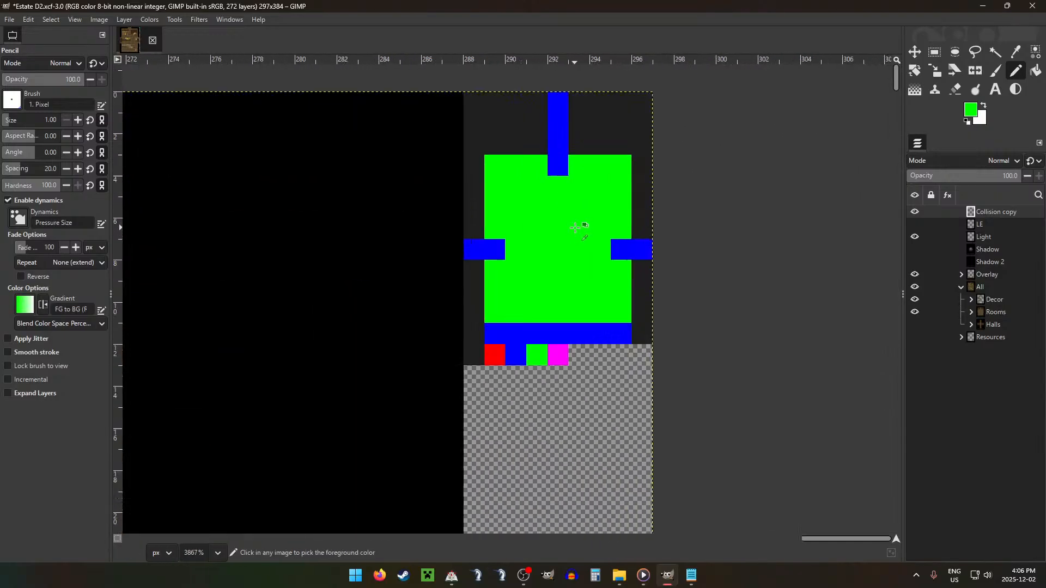
left_click(648, 143, "ctrl")
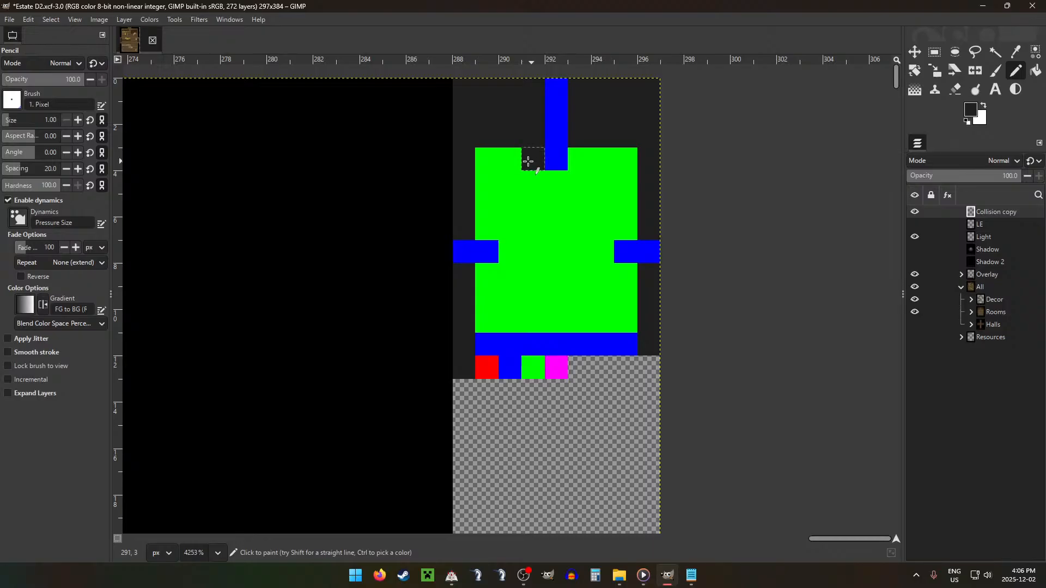
left_click(501, 163)
left_click(487, 159)
left_click(602, 159)
left_click(625, 159)
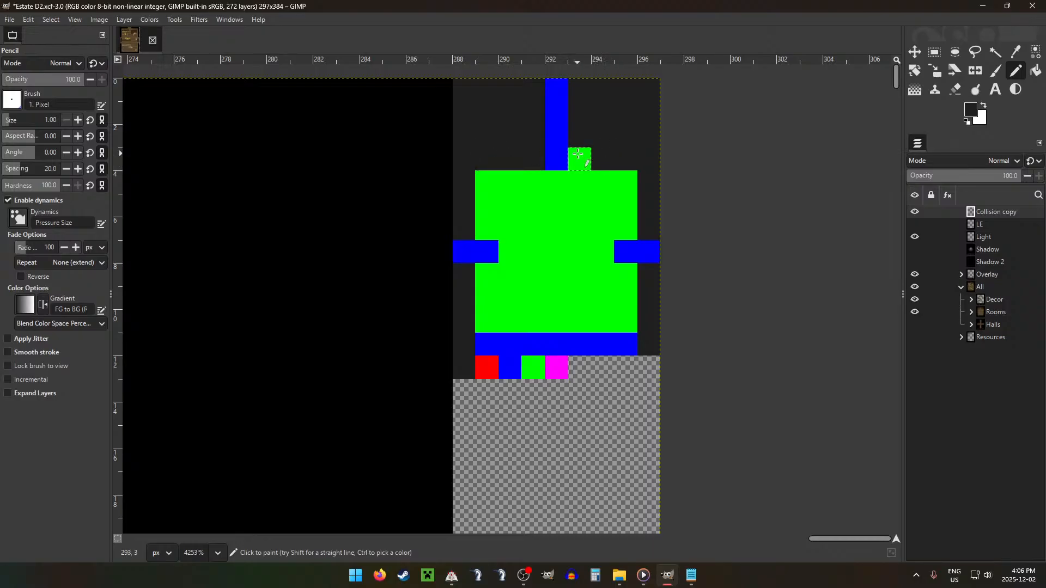
Step: Pencil the two leftmost pixels of the collision map's uppermost full-width green row blue, and pick the green again
scroll(536, 312, "down", 1)
scroll(536, 311, "down", 13)
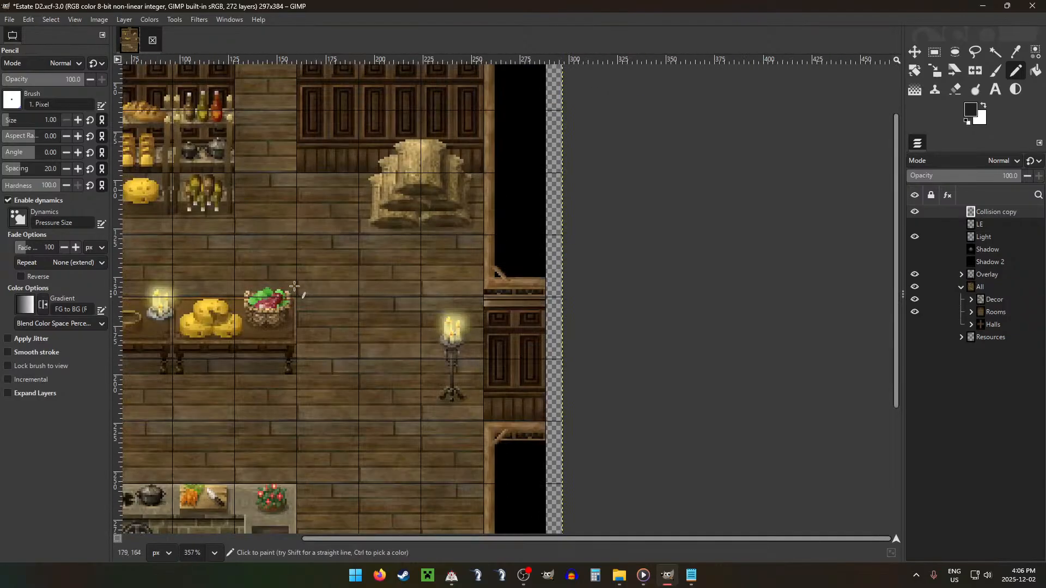
scroll(310, 216, "down", 1)
scroll(319, 236, "left", 3)
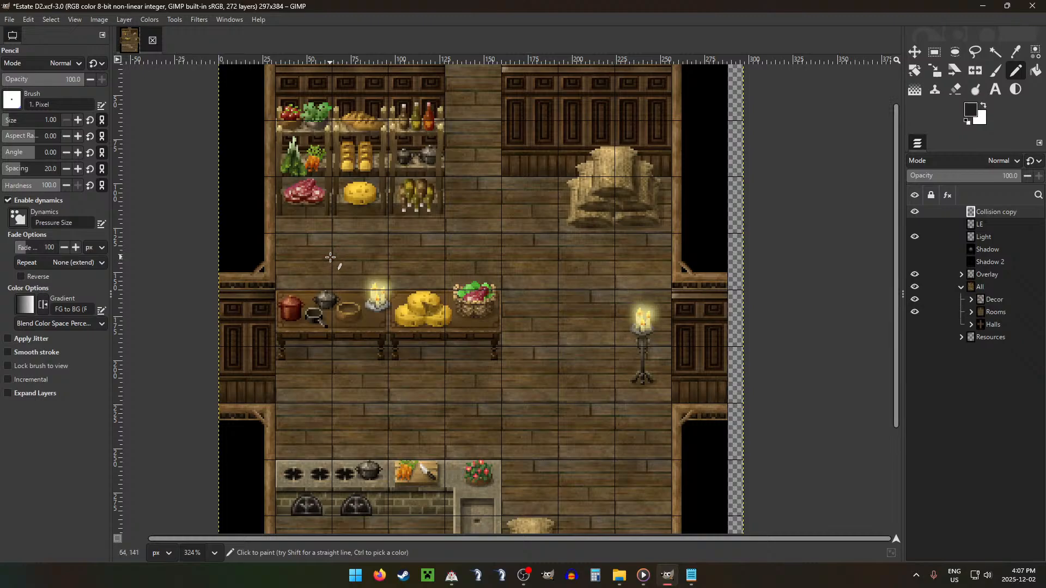
scroll(534, 110, "up", 6)
scroll(735, 135, "up", 3)
scroll(783, 131, "down", 11)
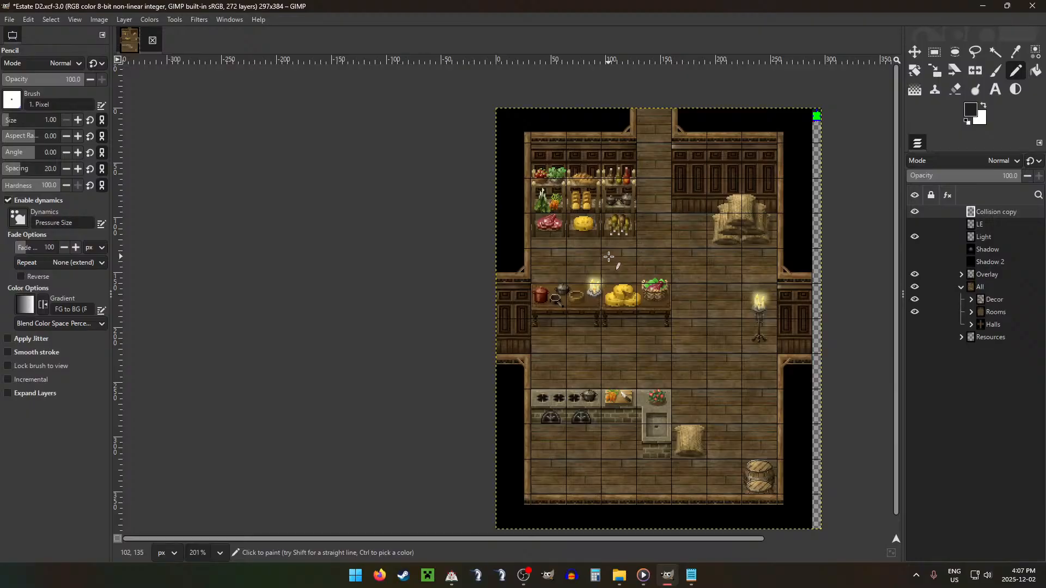
scroll(816, 116, "up", 8)
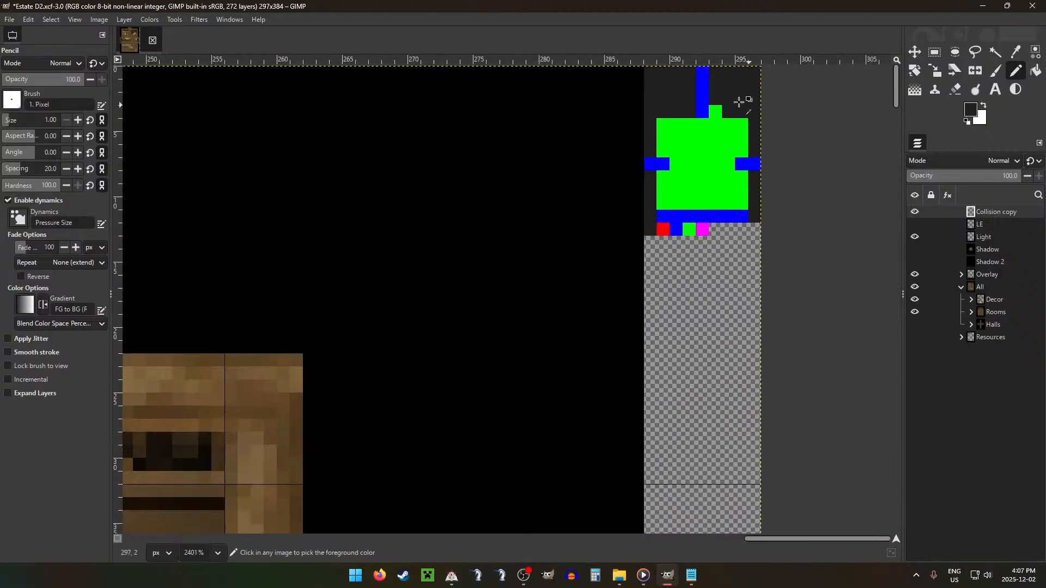
left_click(702, 109, "ctrl")
left_click_drag(676, 125, 663, 125)
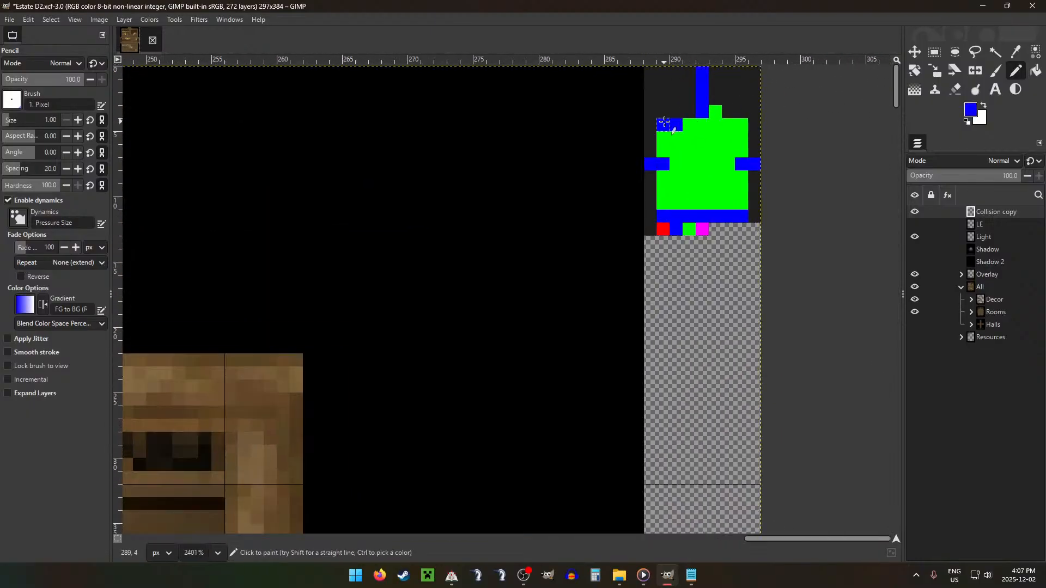
key("x")
left_click(710, 141, "ctrl")
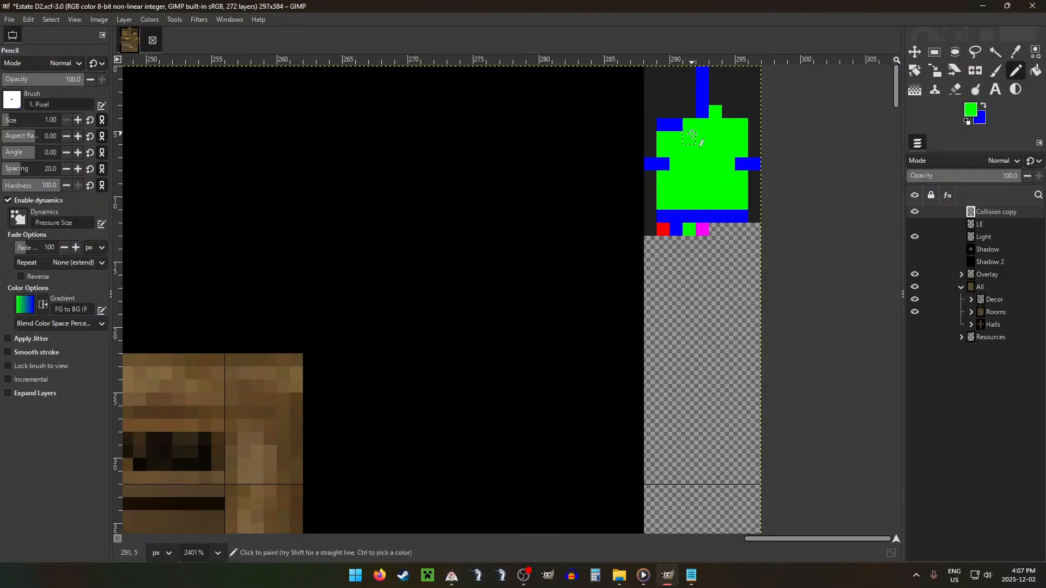
Step: Pencil the rightmost pixel of that same collision row red and the pixel directly below it blue
scroll(690, 141, "down", 2)
scroll(690, 143, "down", 4)
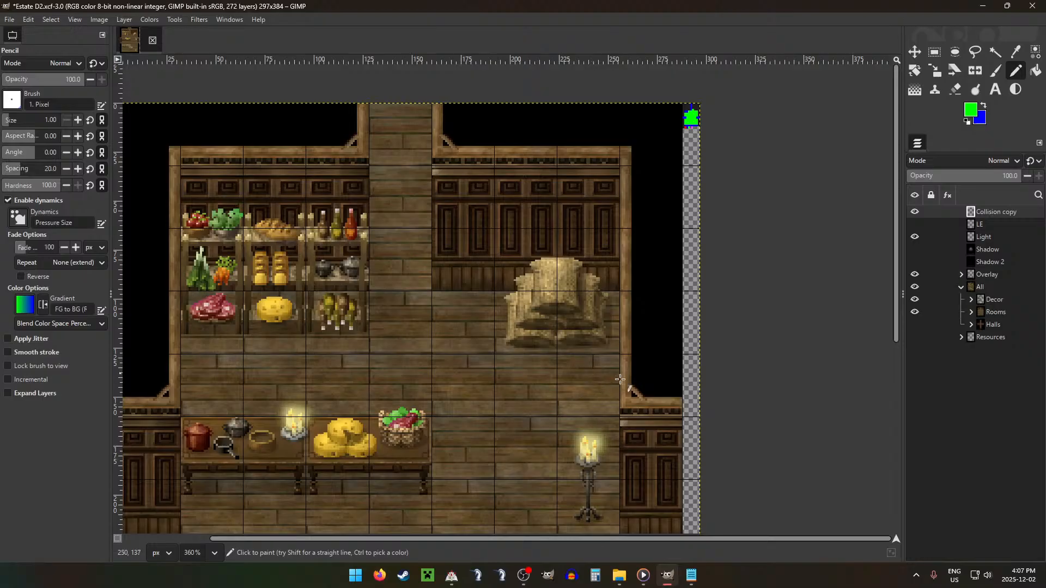
scroll(708, 117, "up", 8)
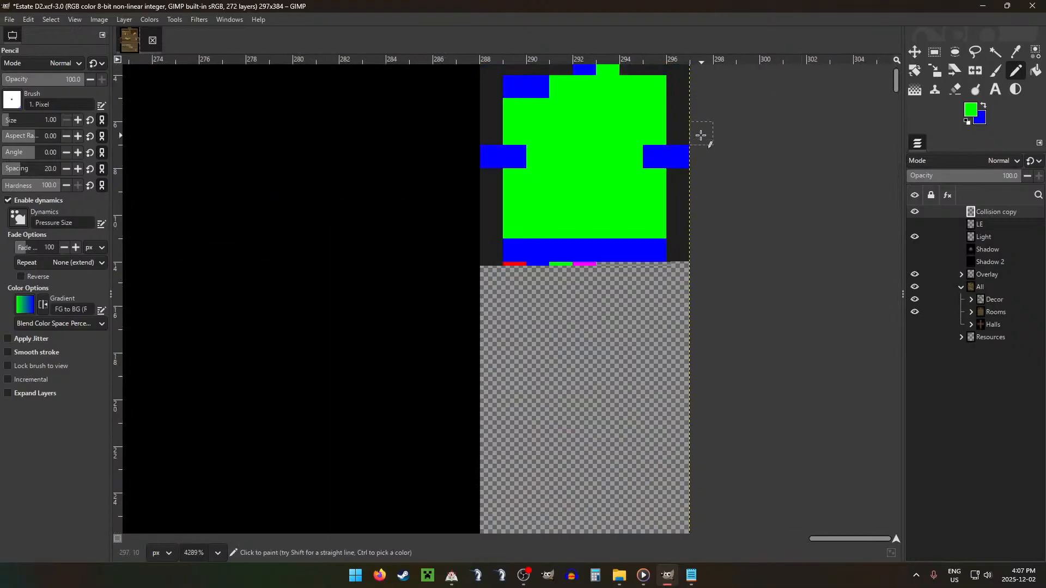
left_click(515, 357, "ctrl")
left_click(655, 170)
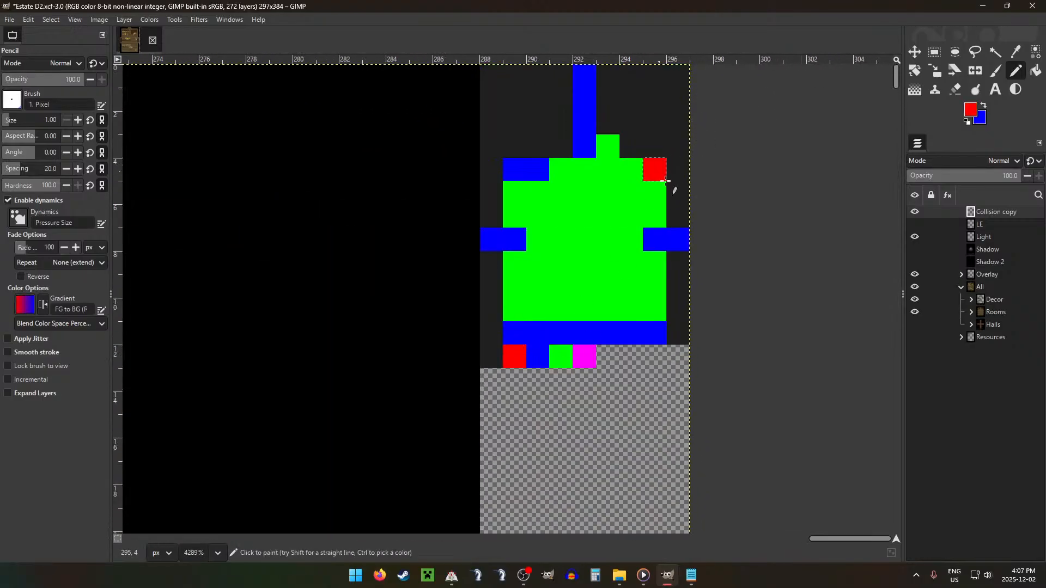
left_click(661, 233, "ctrl")
left_click(655, 193)
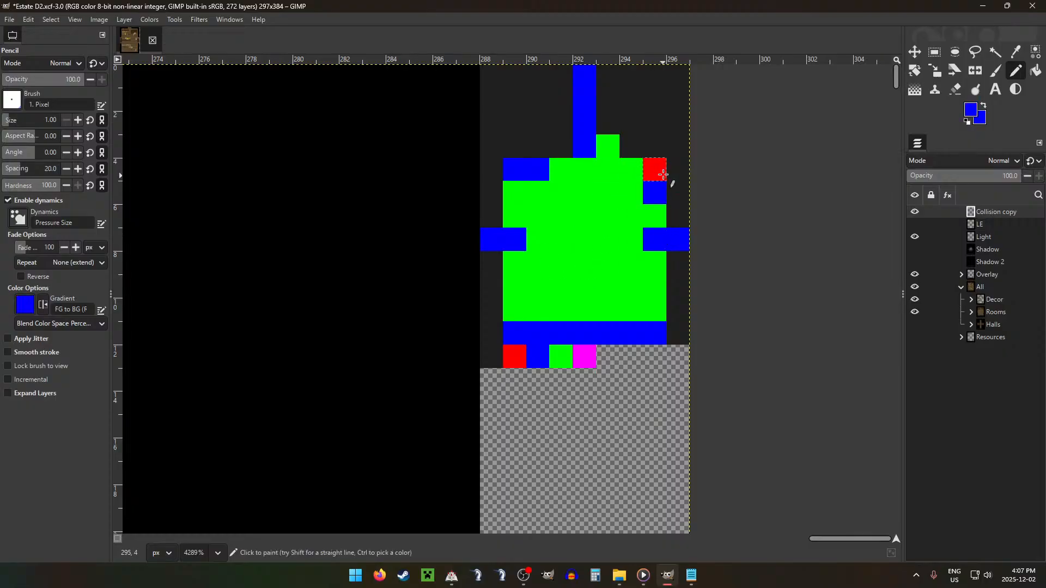
Step: Extend the collision map's upper blue column one pixel down into the green area
scroll(601, 176, "down", 8, "ctrl")
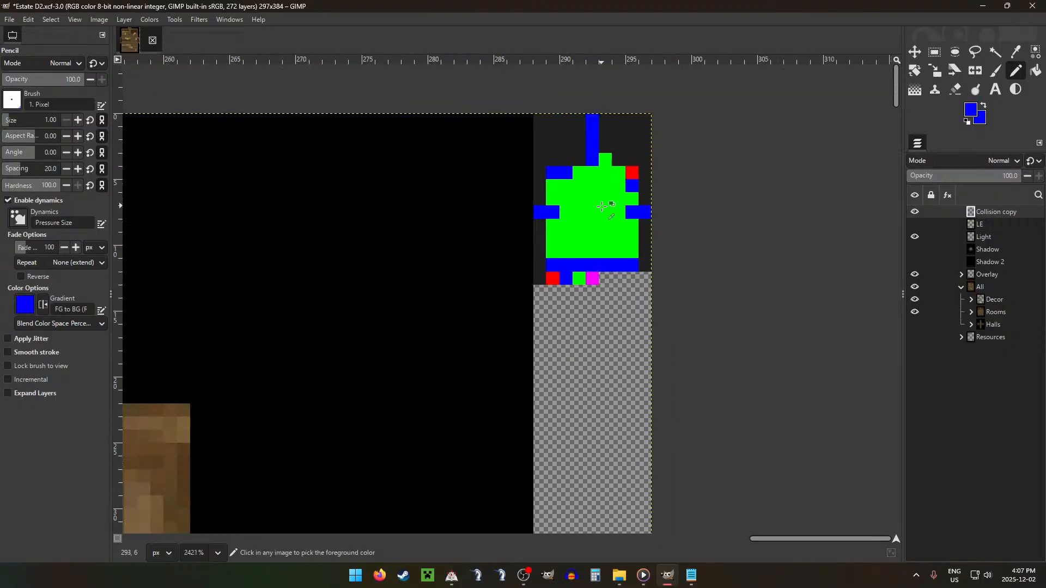
scroll(506, 297, "down", 2, "ctrl")
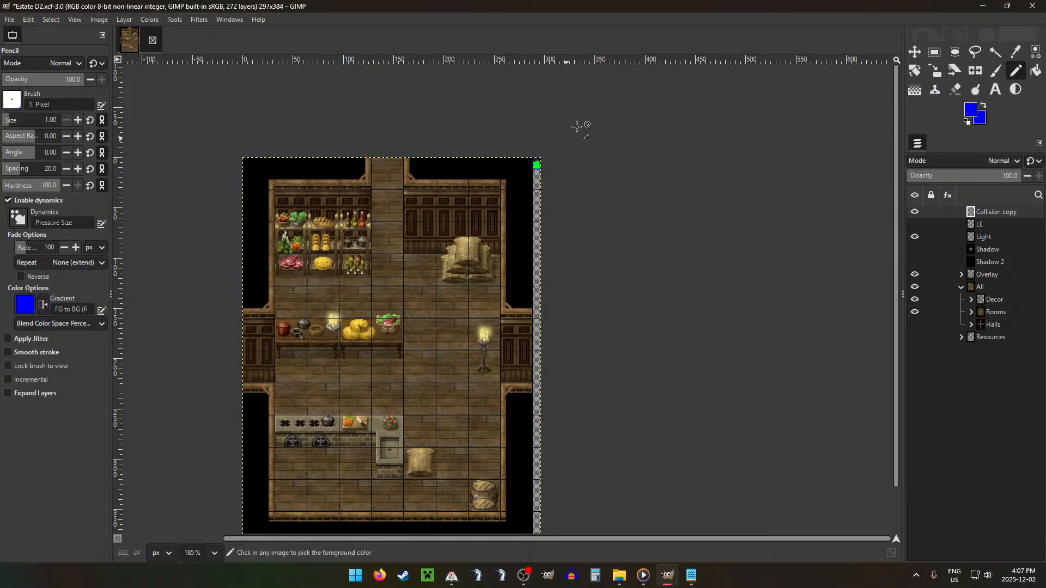
scroll(533, 166, "up", 8, "ctrl")
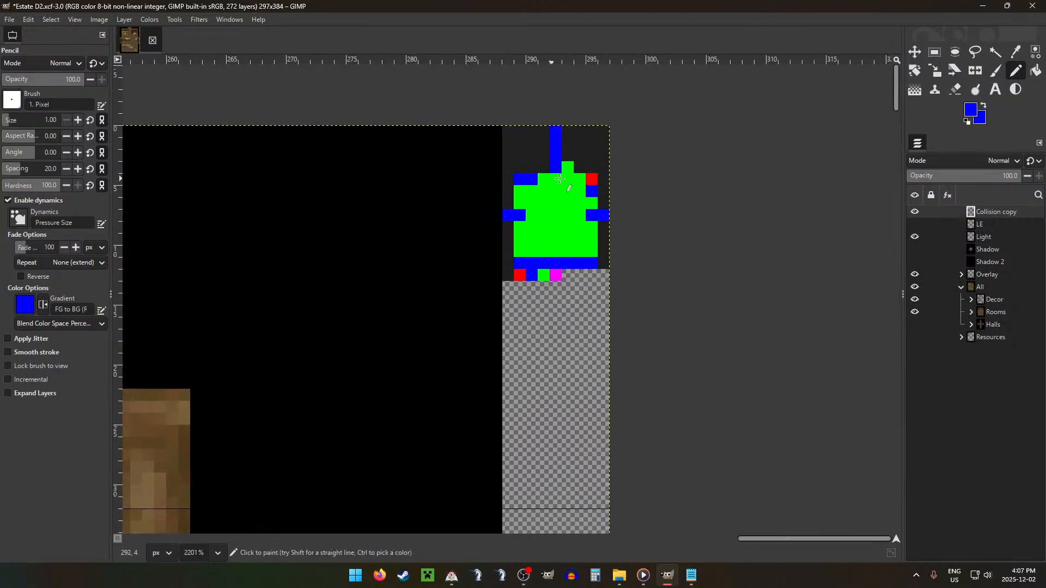
left_click(556, 179)
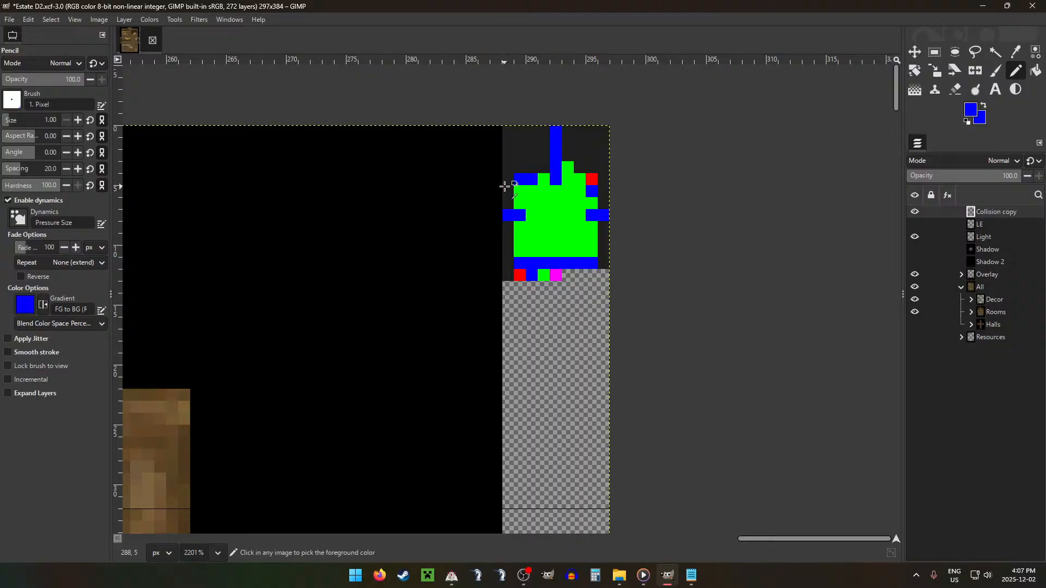
Step: Pencil four dark grey pixels in the row below the two blue wall pixels, from the green area's left edge to beneath the blue column
left_click(505, 187, "ctrl")
scroll(517, 283, "down", 7, "ctrl")
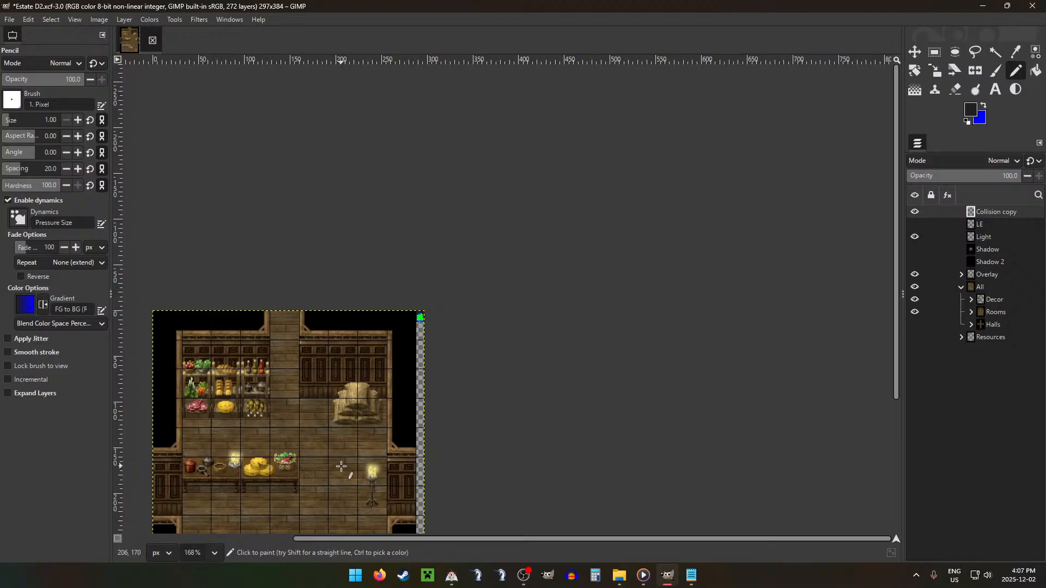
scroll(599, 112, "up", 8, "ctrl")
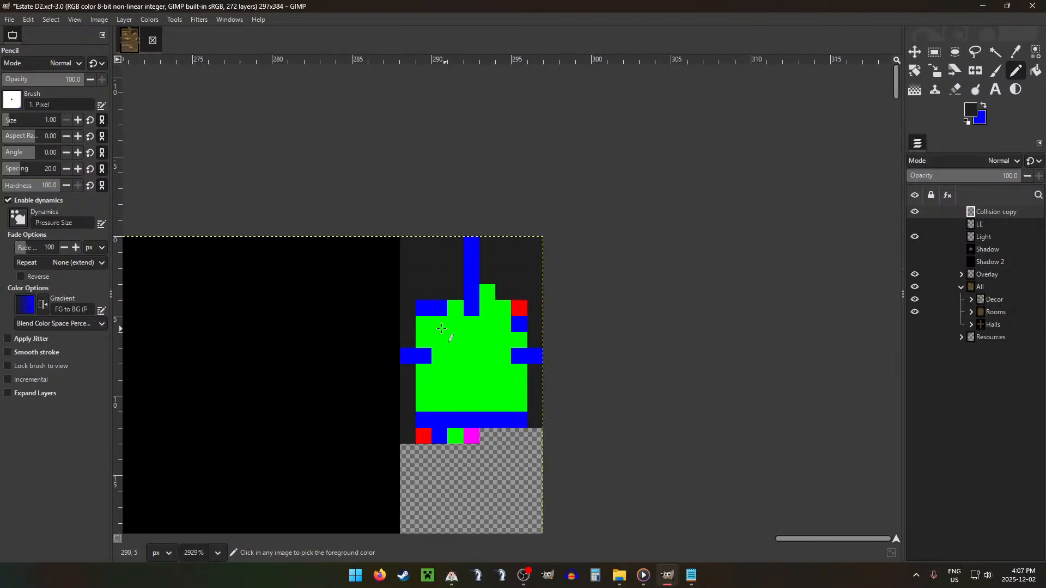
left_click_drag(423, 325, 477, 325)
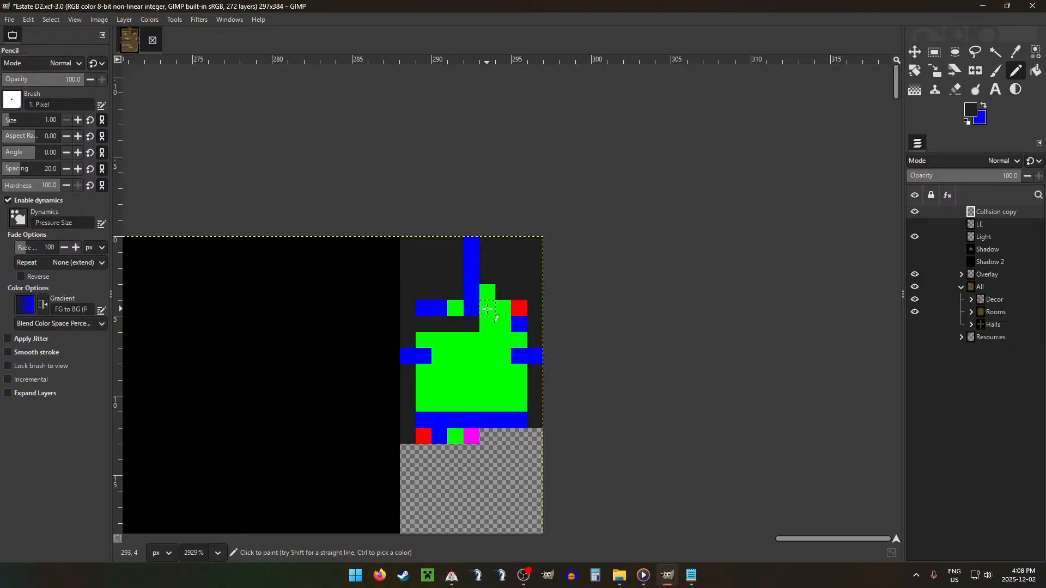
Step: Pencil the pixel immediately right of the blue column's lower end blue
key("z")
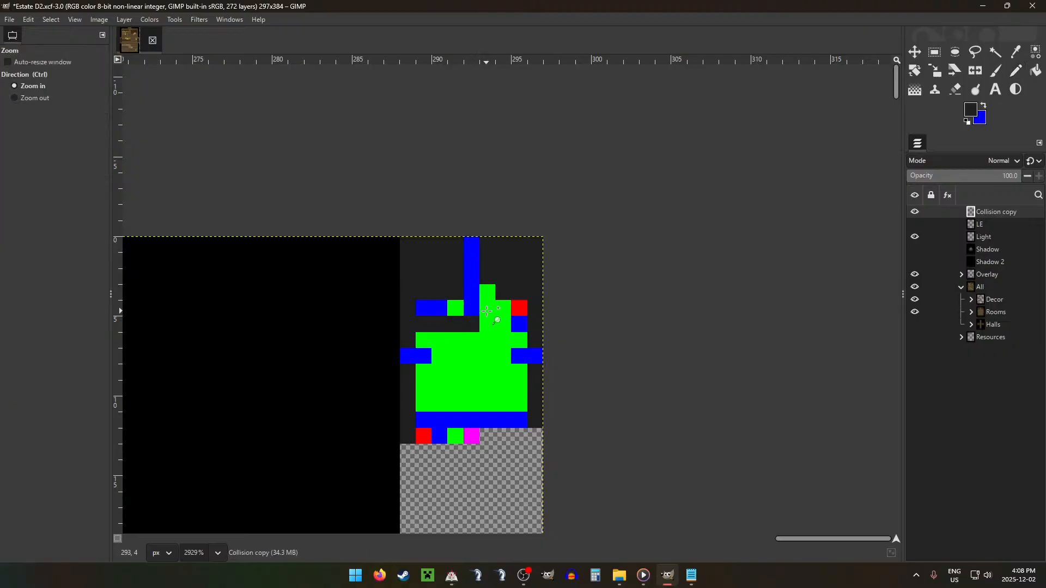
key("n")
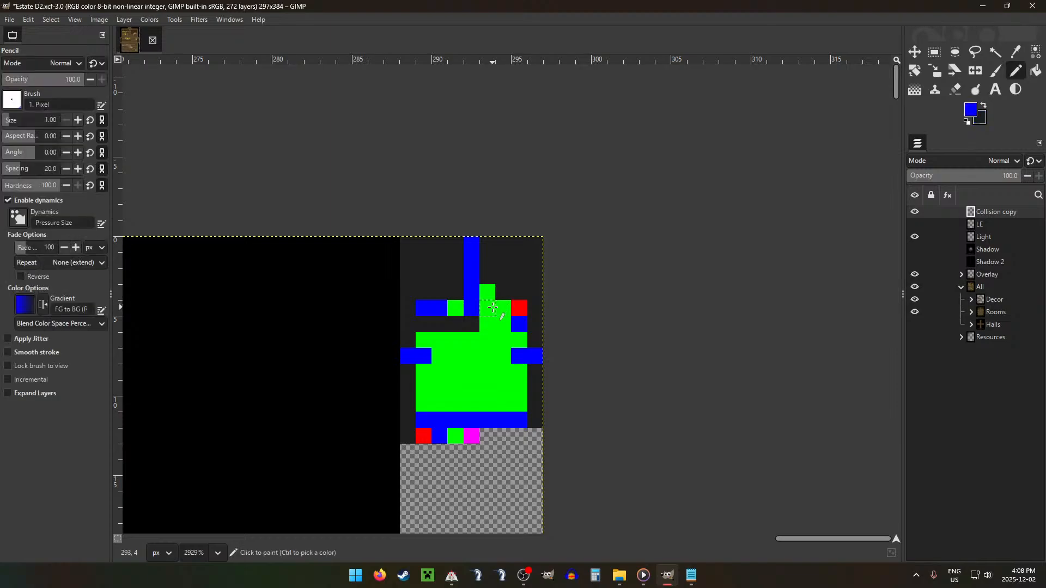
left_click(488, 309)
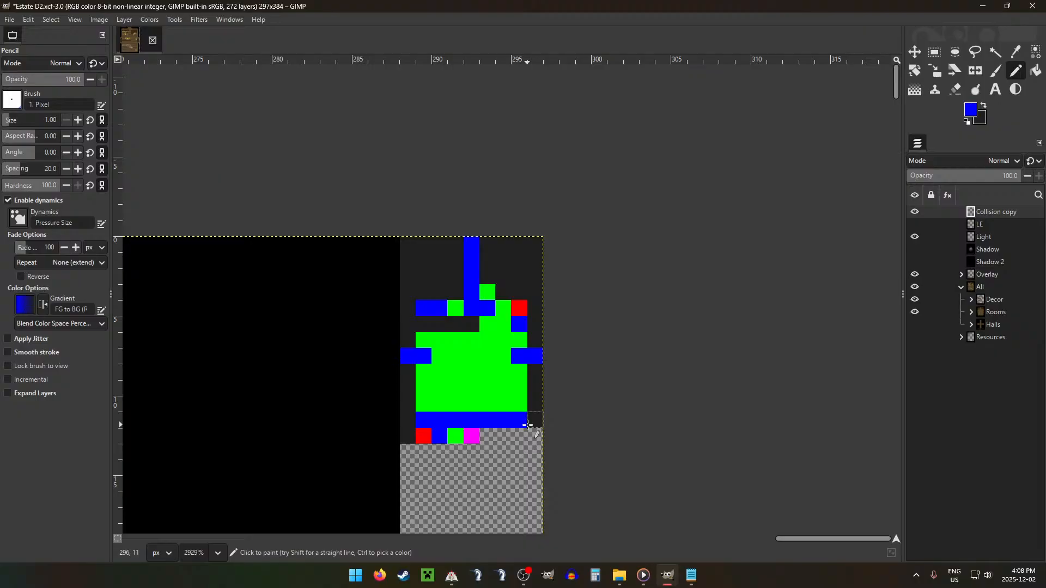
Step: Pencil a four-pixel blue strip along the green area's top row, from its left edge to beneath the upper blue column
scroll(329, 329, "down", 9)
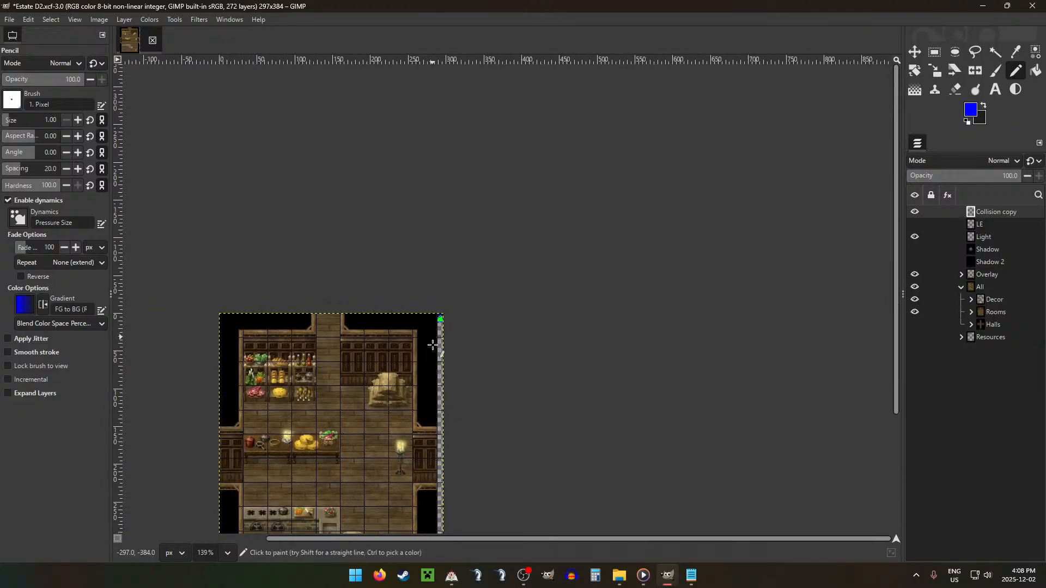
scroll(414, 360, "down", 3)
scroll(360, 390, "up", 1)
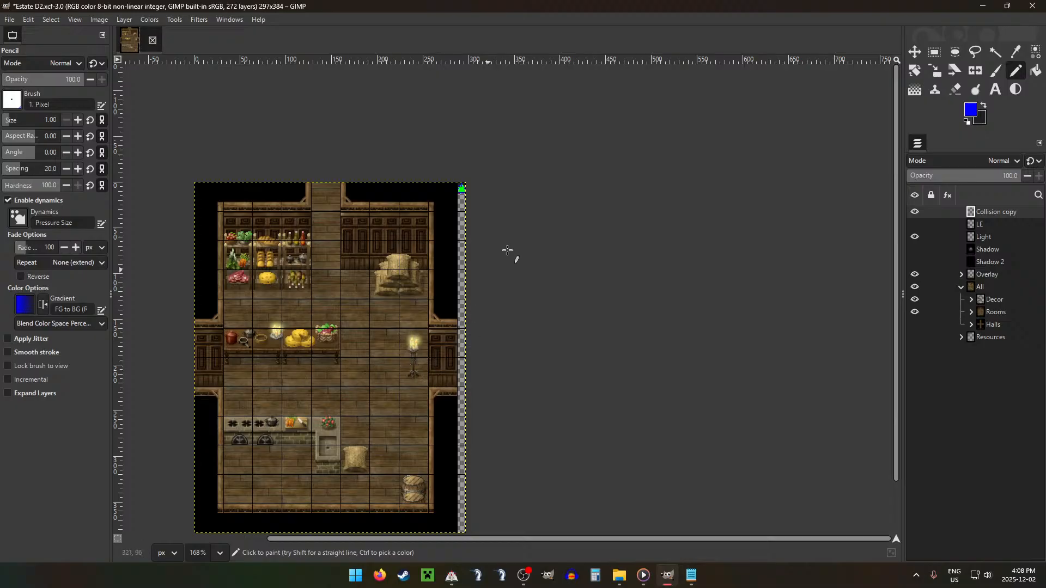
scroll(462, 279, "up", 8)
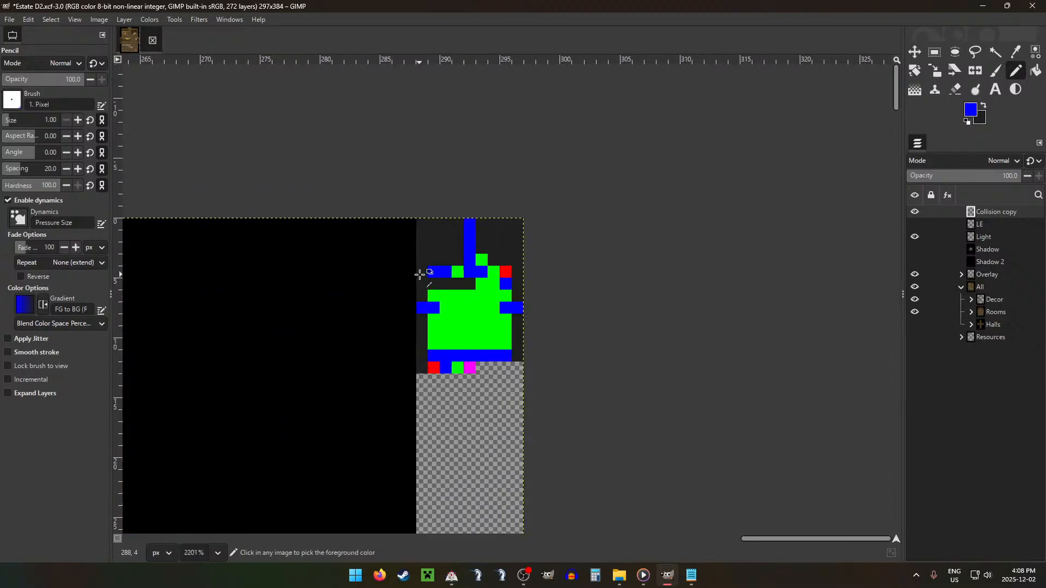
scroll(446, 296, "up", 1)
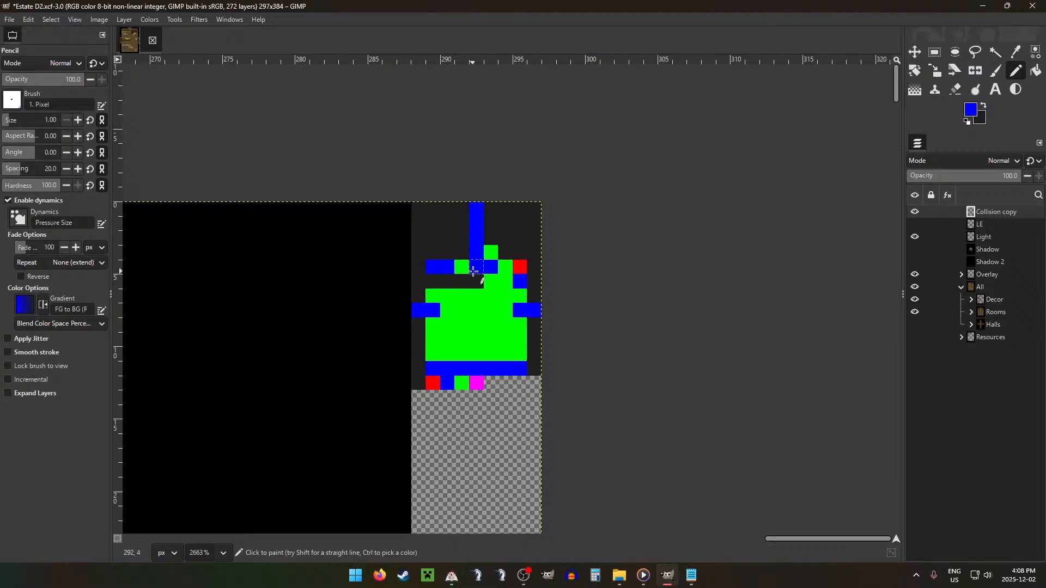
left_click_drag(433, 295, 482, 297)
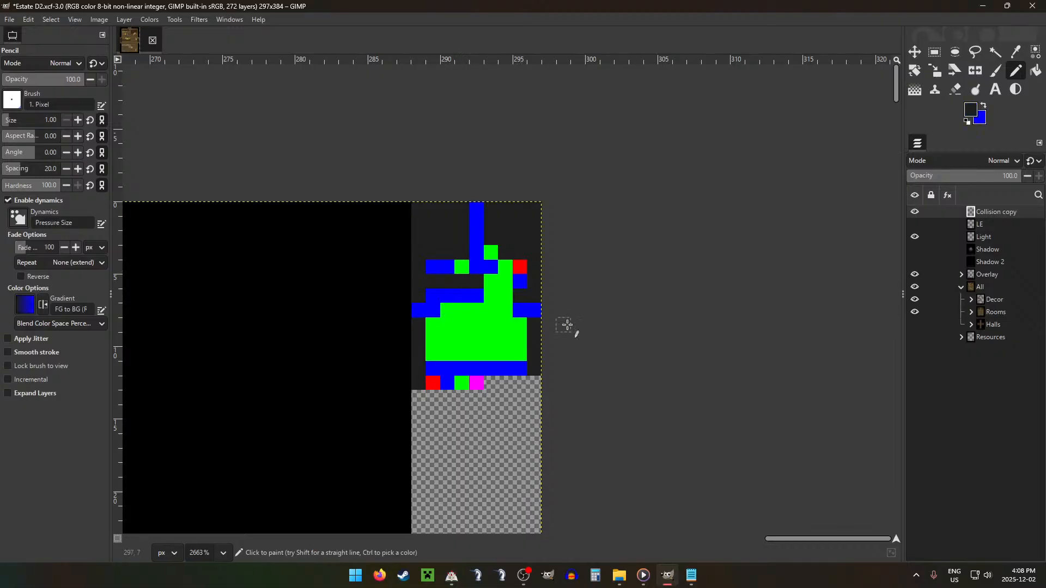
Step: Pencil a four-pixel dark grey strip from the green area's left edge, two rows above the bottom blue row, keeping the pixel beyond it green
scroll(539, 419, "down", 10)
scroll(465, 375, "down", 5)
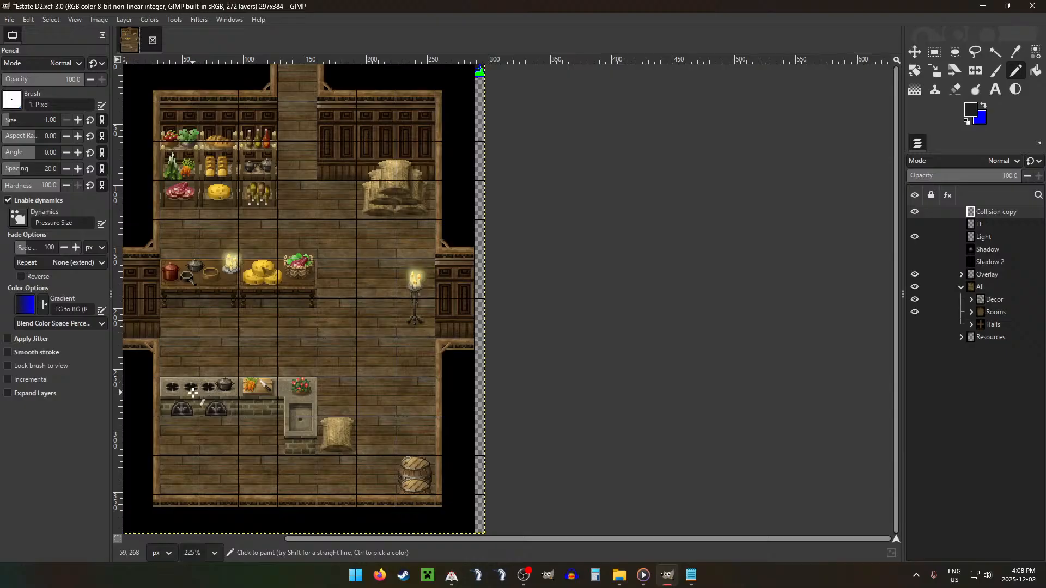
scroll(553, 114, "up", 10)
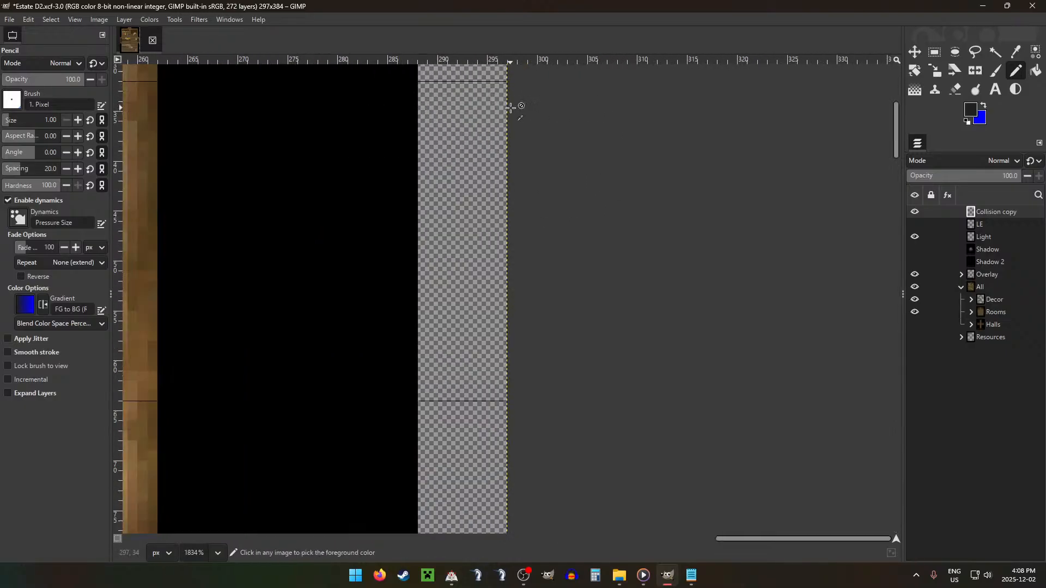
key("x")
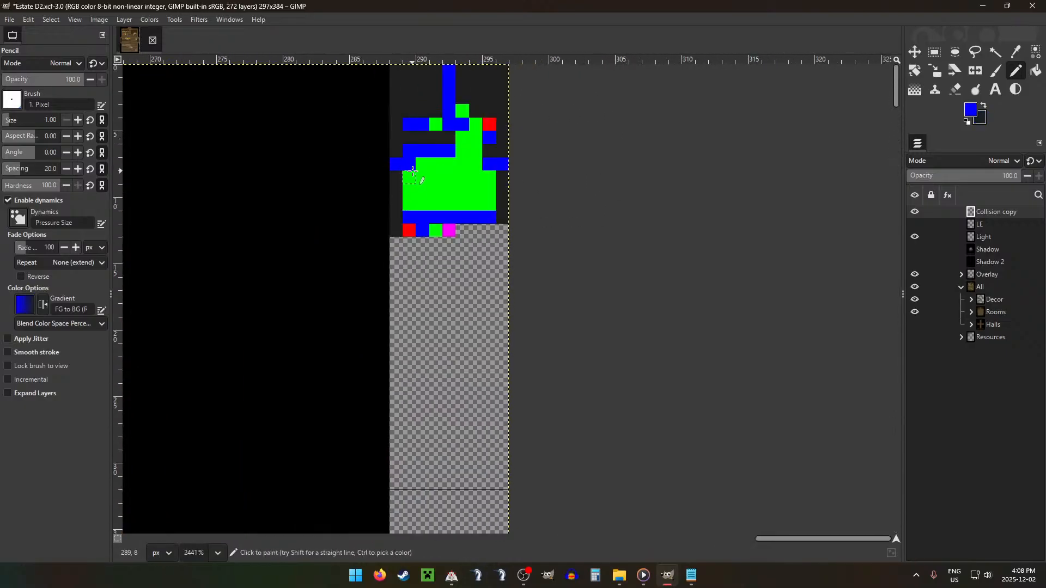
left_click(409, 190)
left_click(422, 189)
left_click(437, 188)
left_click(462, 189)
left_click(451, 189)
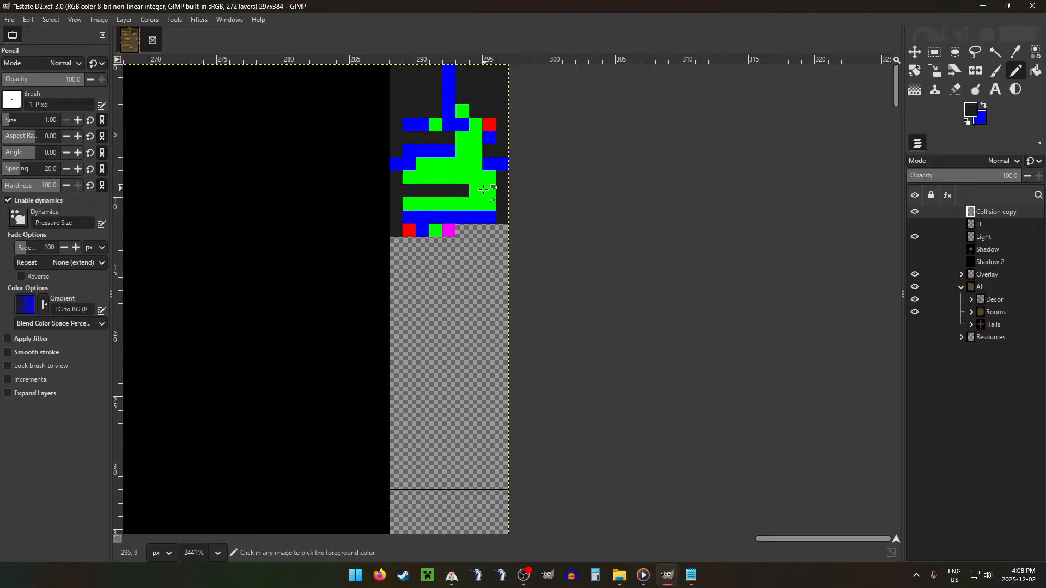
left_click(474, 189, "ctrl")
left_click(462, 189)
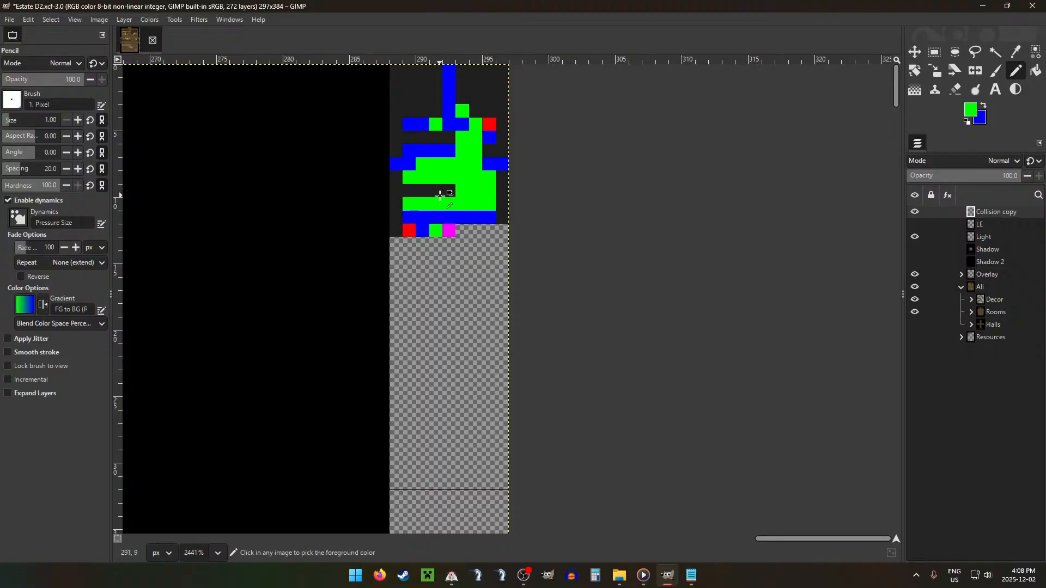
Step: Pencil two dark grey pixels directly above the bottom blue row, starting beneath the right end of the dark grey strip
left_click(440, 195, "ctrl")
scroll(437, 268, "down", 5)
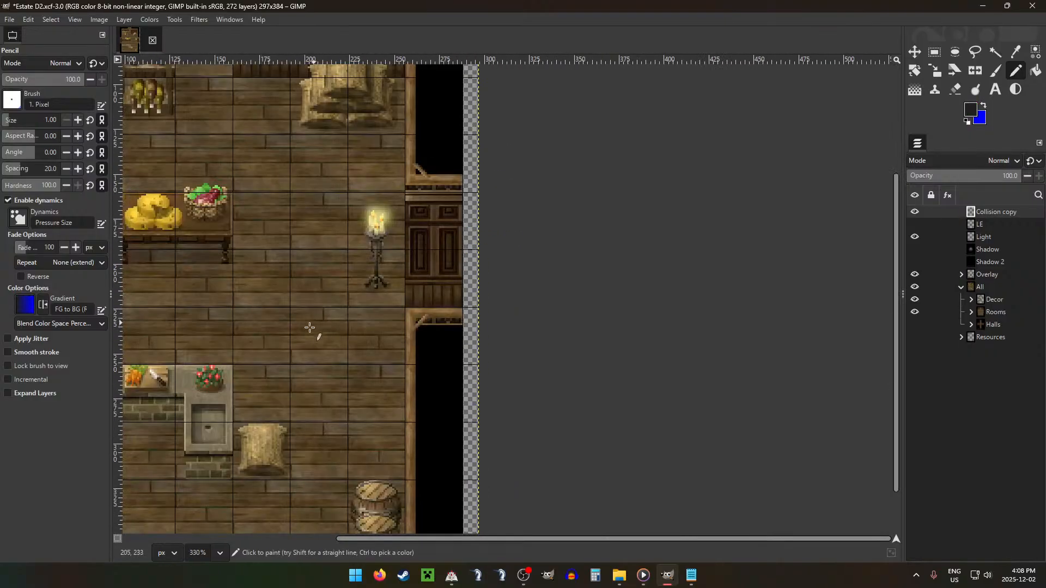
scroll(305, 337, "down", 3)
scroll(286, 360, "left", 5)
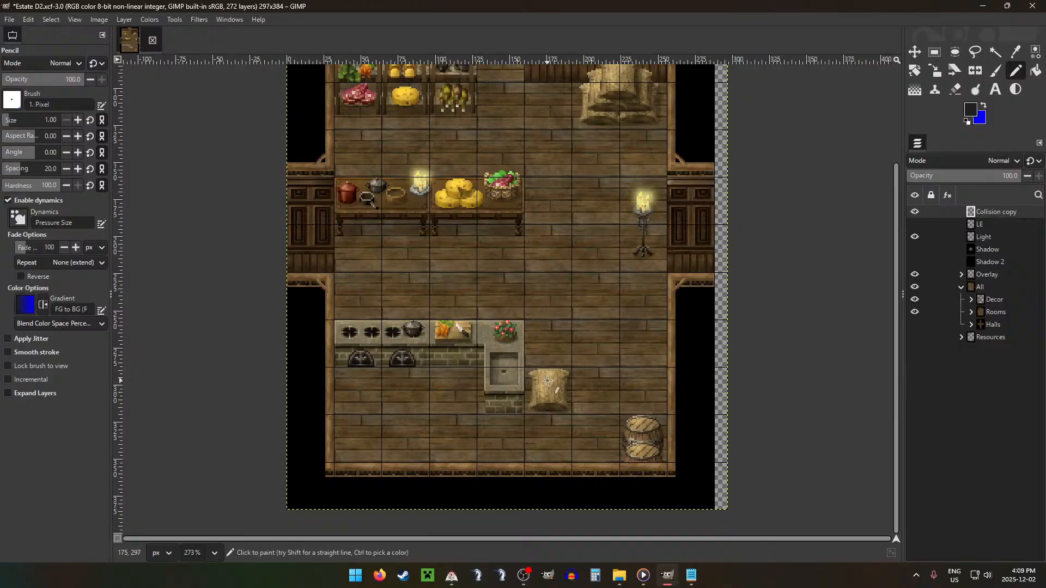
scroll(773, 98, "up", 5)
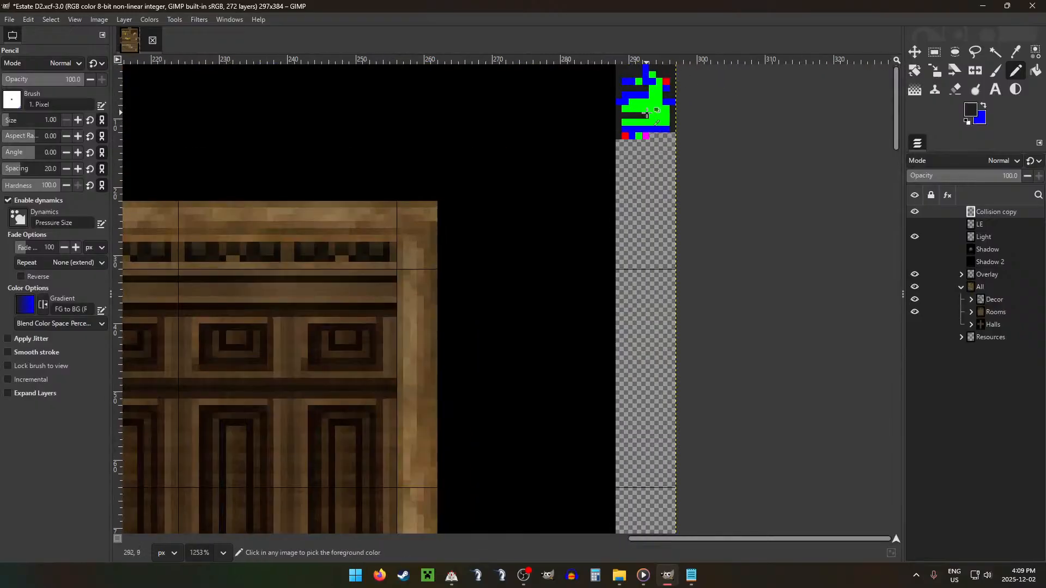
scroll(647, 113, "up", 3)
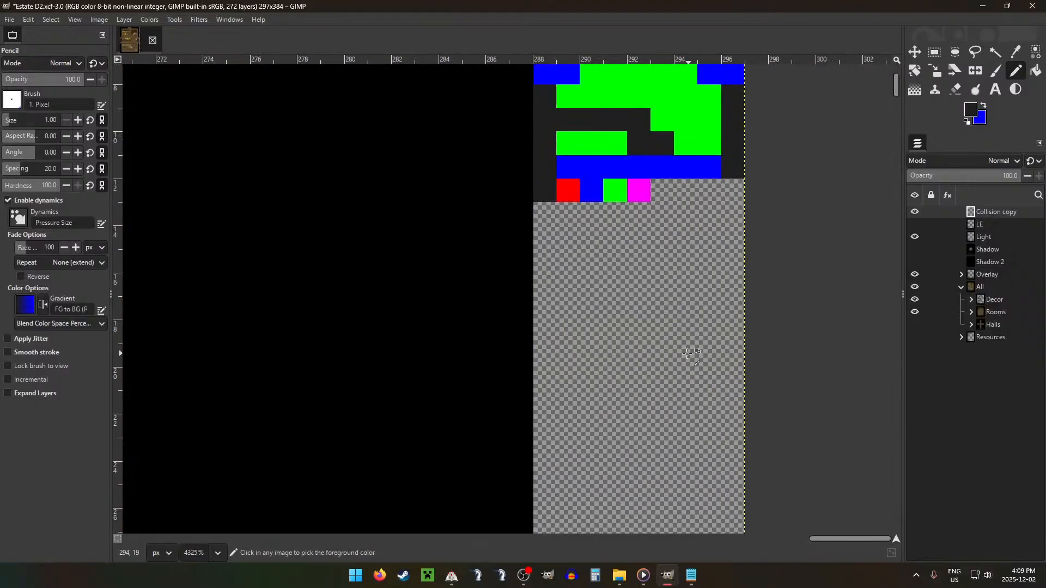
Step: Pencil the rightmost green pixel directly above the bottom blue row dark grey to match the barrel
scroll(595, 316, "down", 7)
scroll(352, 405, "down", 5)
scroll(355, 400, "down", 3)
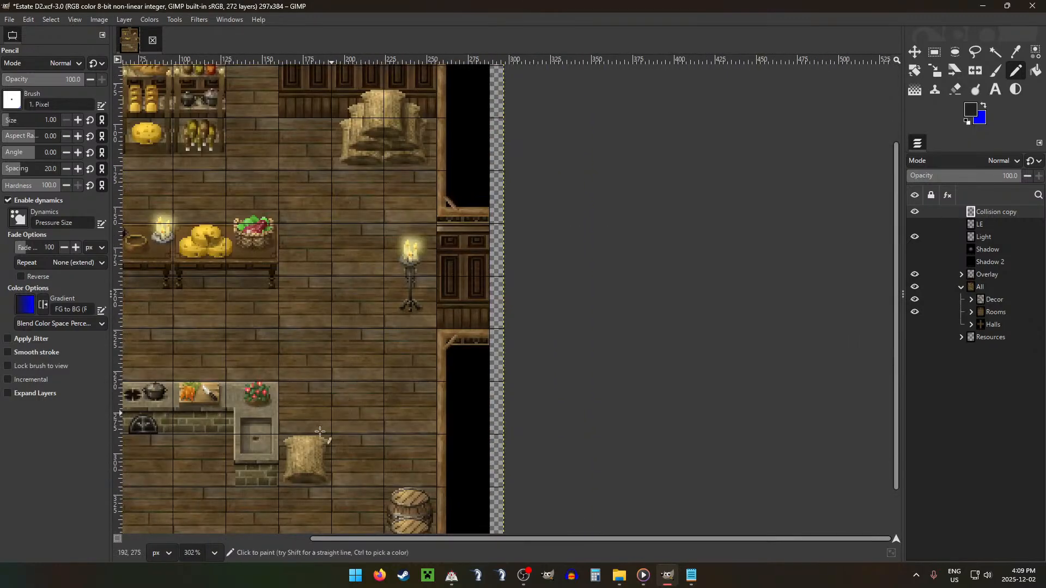
scroll(469, 354, "down", 2)
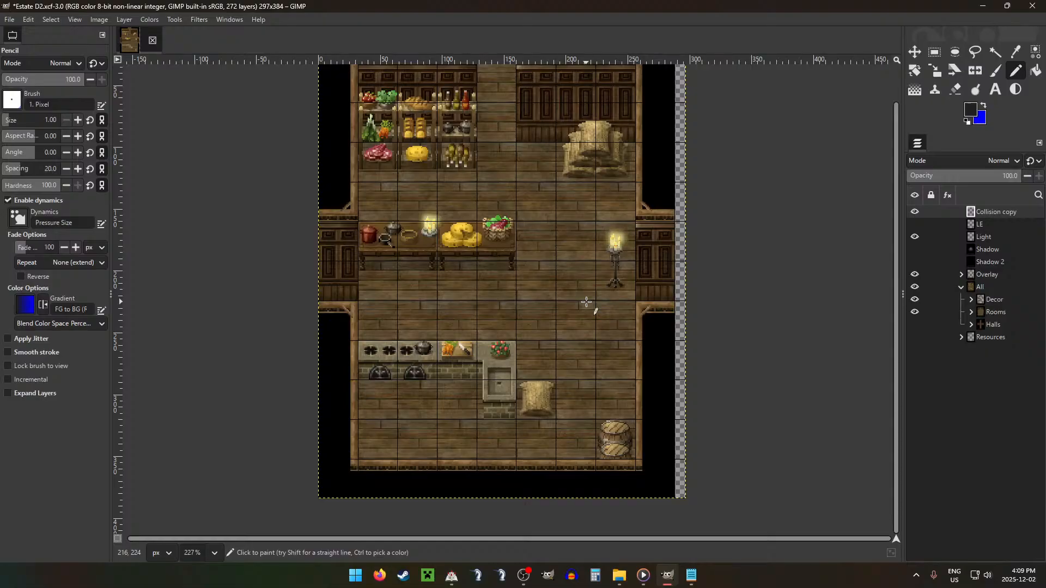
scroll(676, 95, "up", 6, "ctrl")
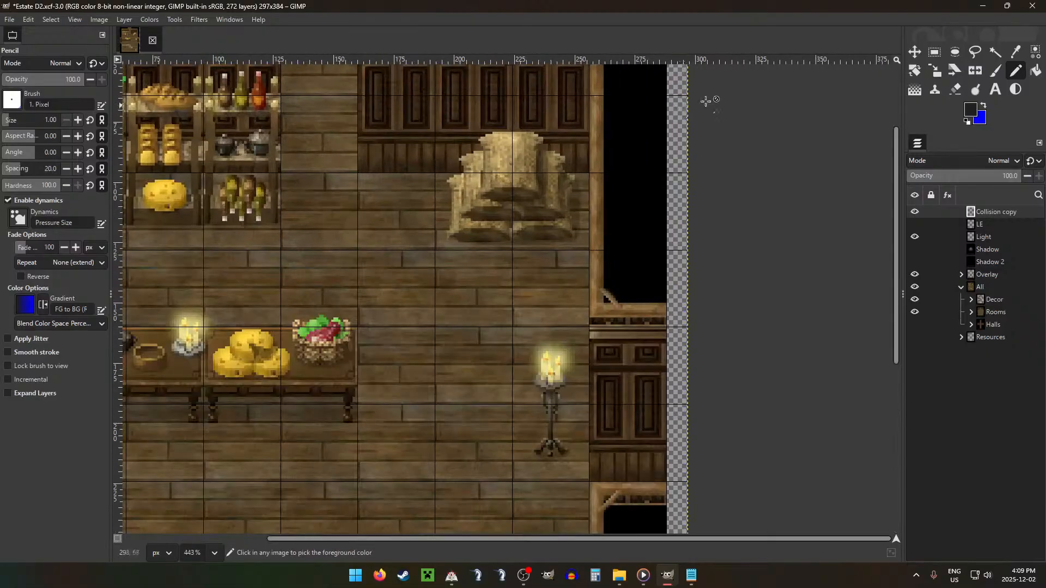
scroll(670, 109, "up", 4, "ctrl")
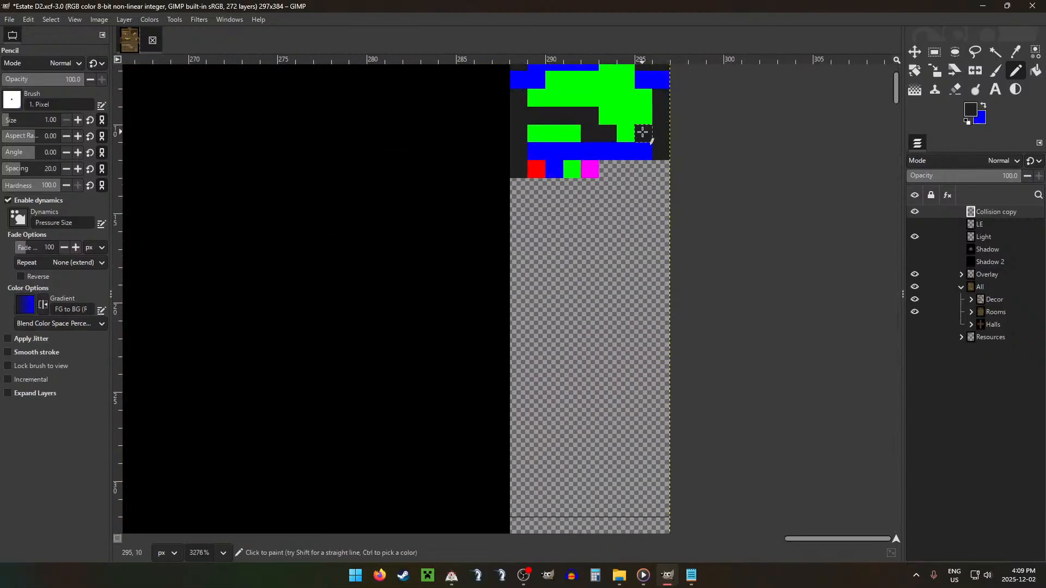
Step: Redraw the dark grey strip and its two lower pixels one row higher, filling the vacated pixels with green
scroll(648, 174, "up", 2)
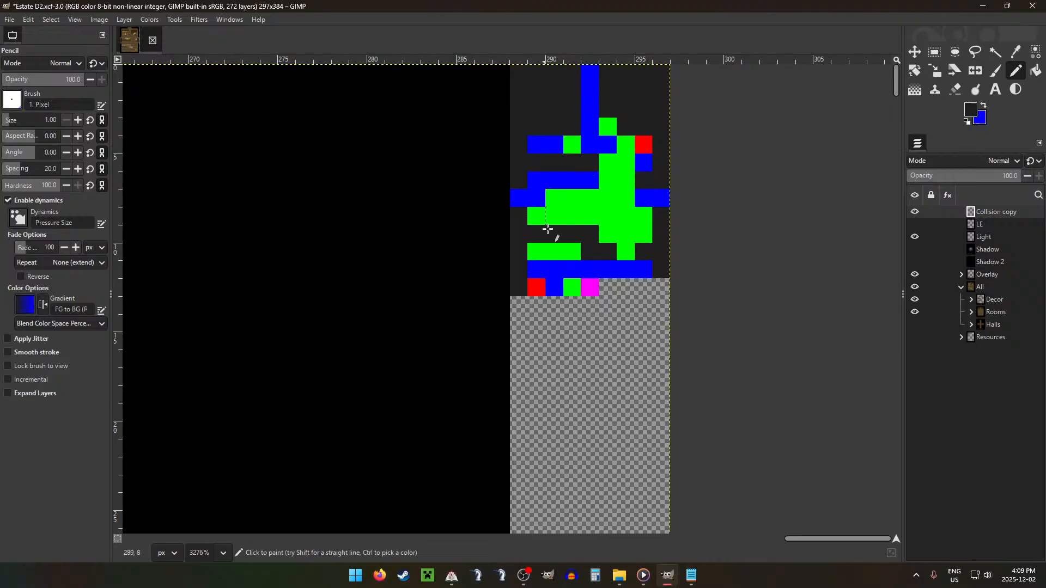
mouse_move(535, 219)
left_mouse_down()
mouse_move(586, 217)
mouse_move(609, 228)
mouse_move(605, 251)
mouse_move(567, 233)
mouse_move(534, 236)
left_mouse_up()
left_click(628, 225, "ctrl")
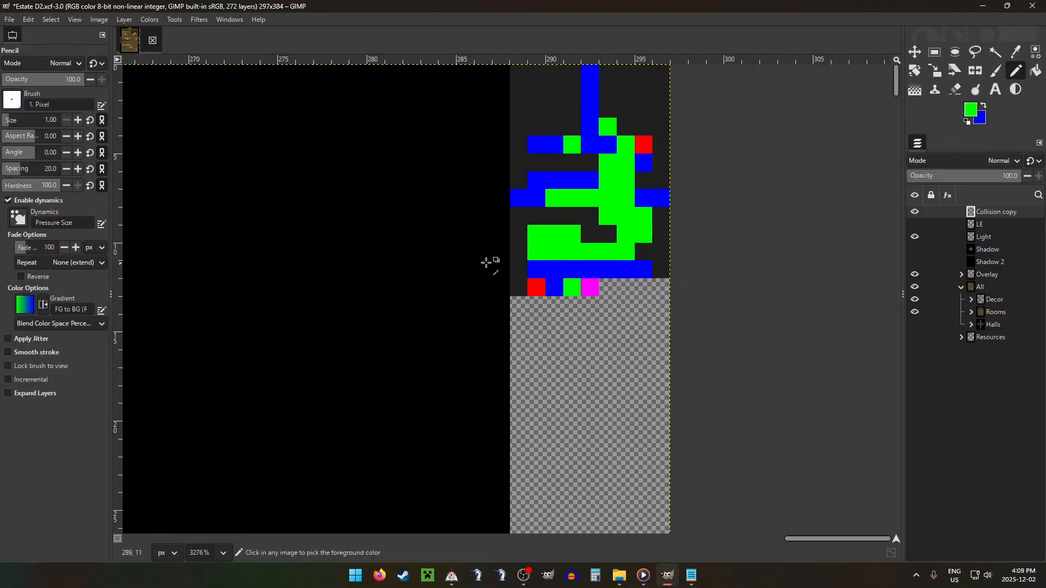
Step: Pencil the rightmost pixel of the collision map's bottom blue row dark grey, beneath the barrel's dark pixel
scroll(491, 262, "down", 8)
scroll(364, 401, "down", 2)
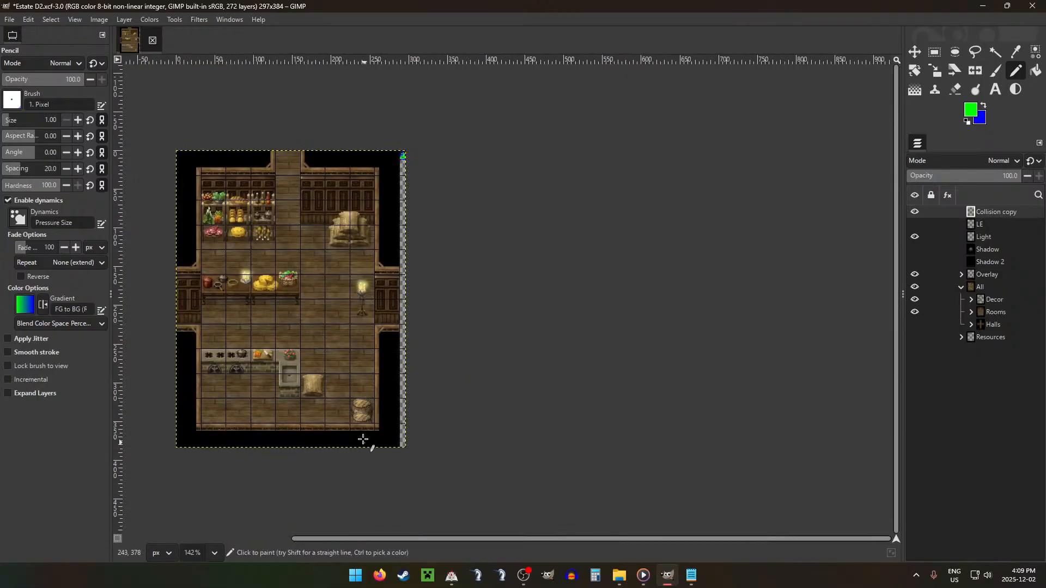
scroll(609, 169, "up", 2)
scroll(517, 197, "up", 7)
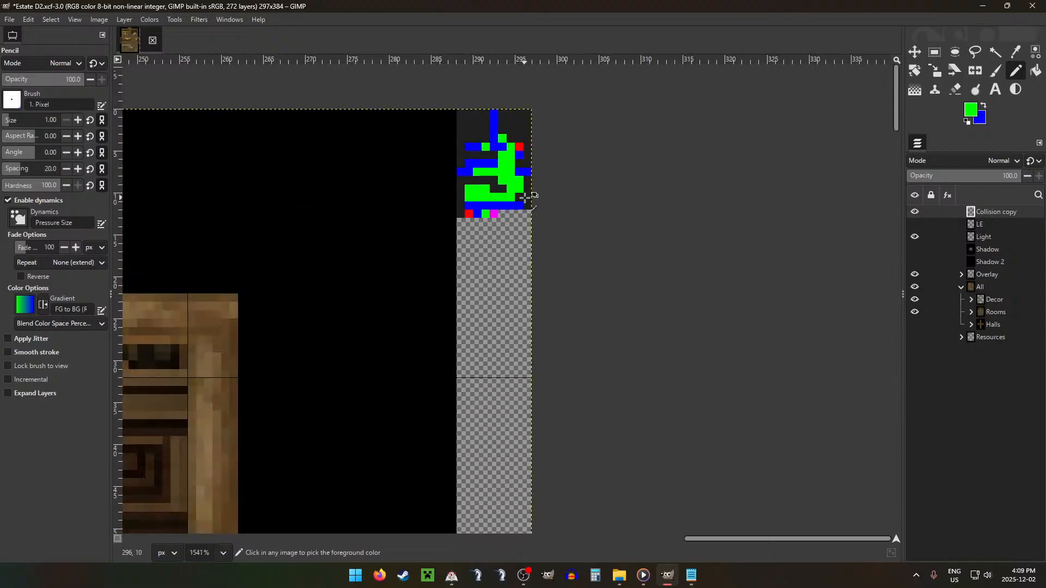
left_click(513, 197, "ctrl")
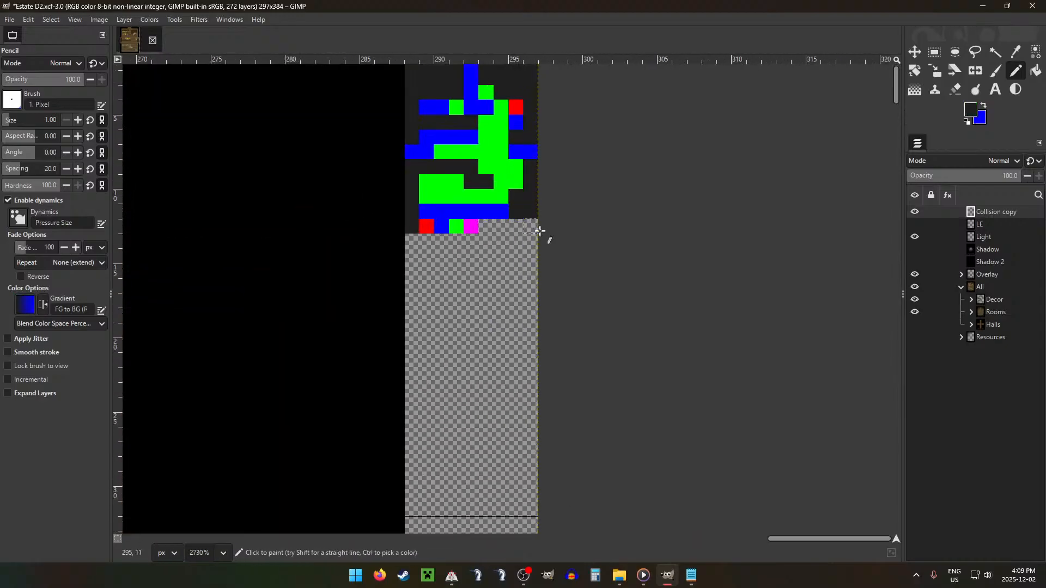
Step: Pencil four blue pixels directly above the right part of the bottom blue row, plus one blue pixel above their right end
scroll(444, 258, "down", 2)
scroll(444, 258, "down", 1)
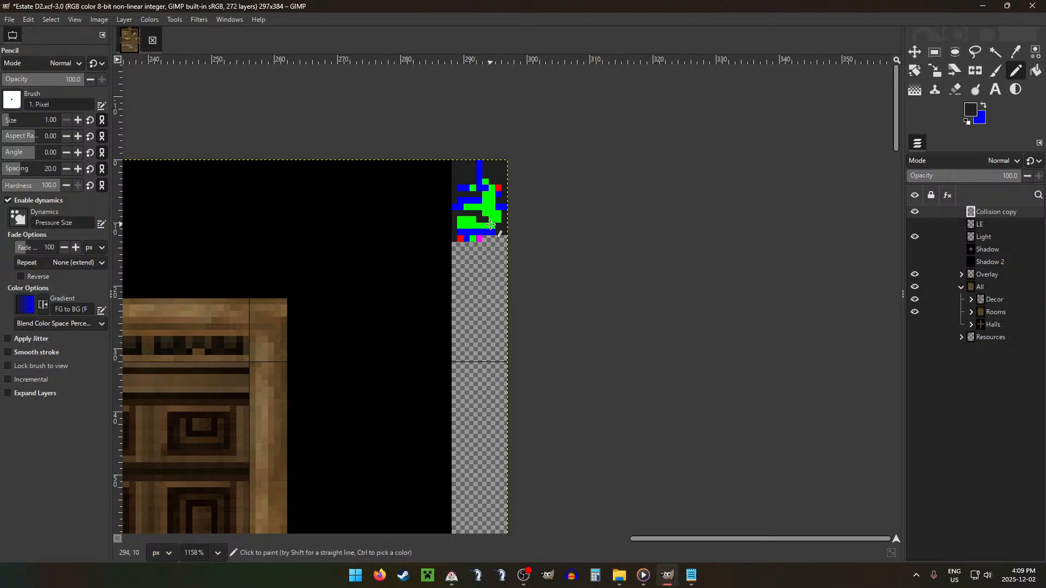
scroll(490, 225, "up", 5)
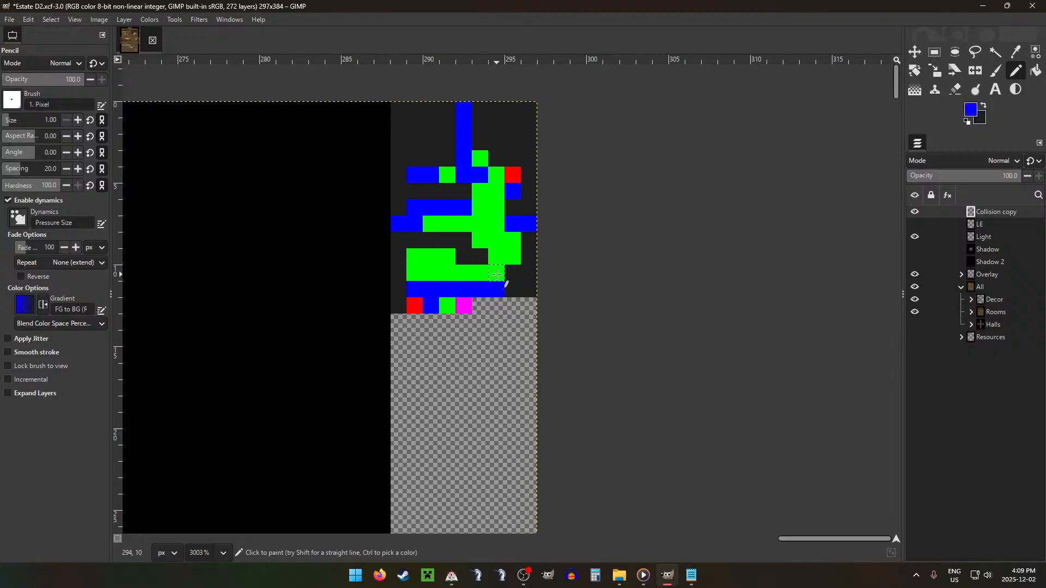
left_click_drag(493, 285, 498, 262)
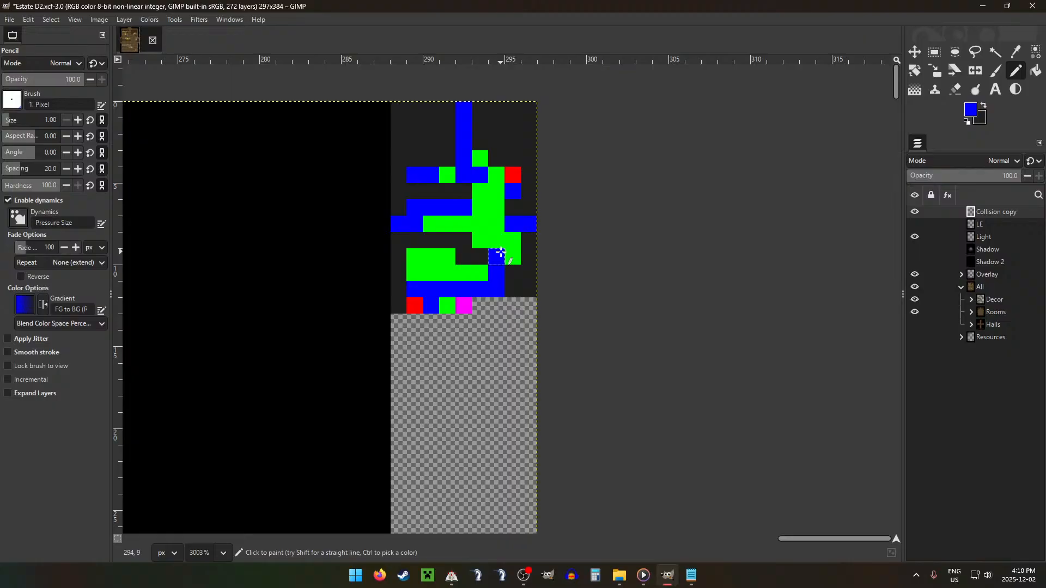
left_click_drag(495, 273, 446, 273)
Step: Recolour the lone green pixel in the upper blue wall row blue and pencil that row's leftmost pixel green
left_click(439, 172)
key("x")
left_click(497, 201, "ctrl")
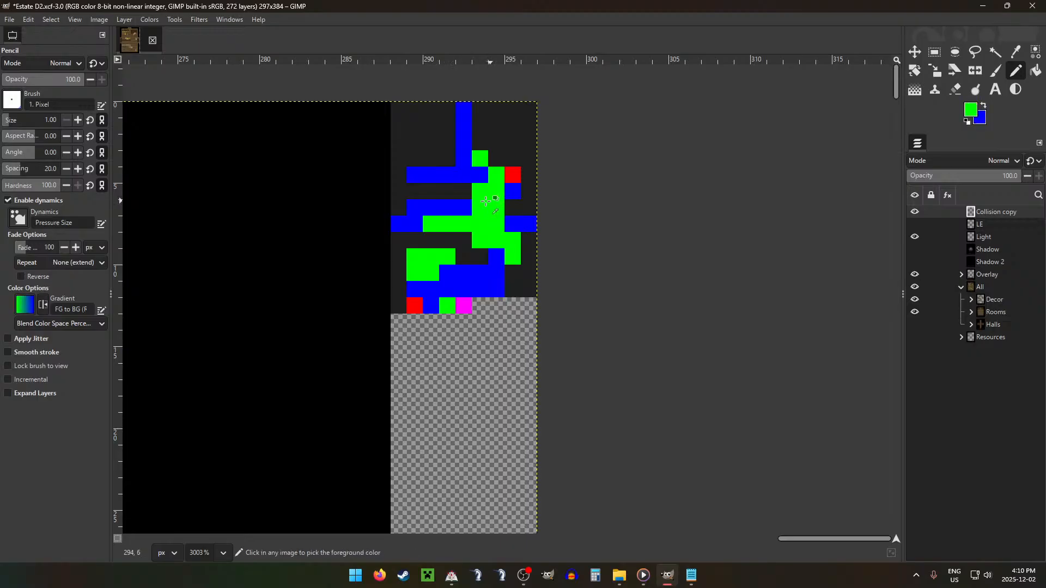
left_click(414, 174)
Step: Sample the legend's magenta and pencil it over the rightmost pixel of the collision map's middle blue row
scroll(385, 270, "down", 2)
scroll(385, 271, "down", 5)
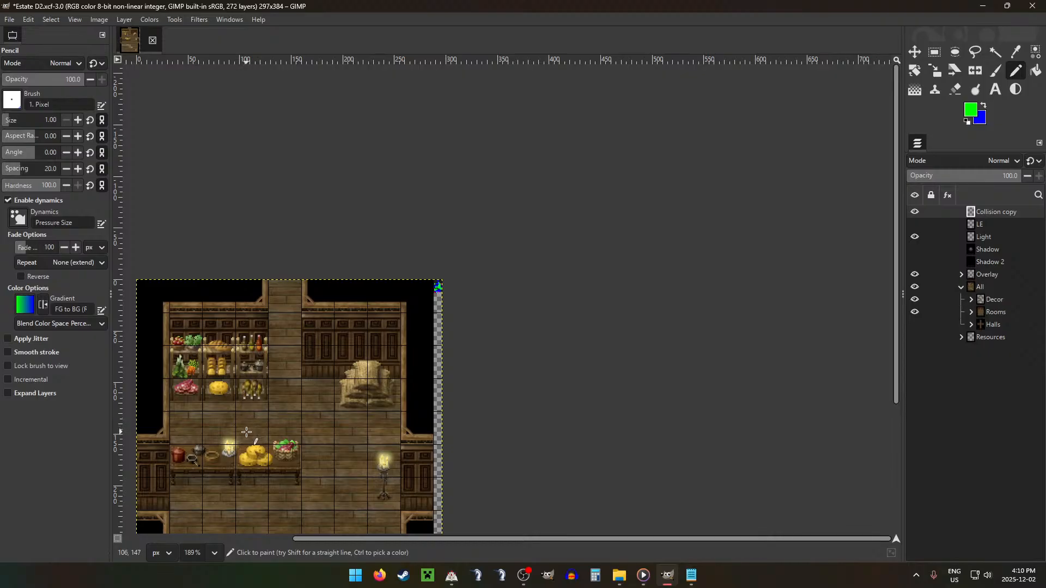
scroll(539, 250, "up", 2)
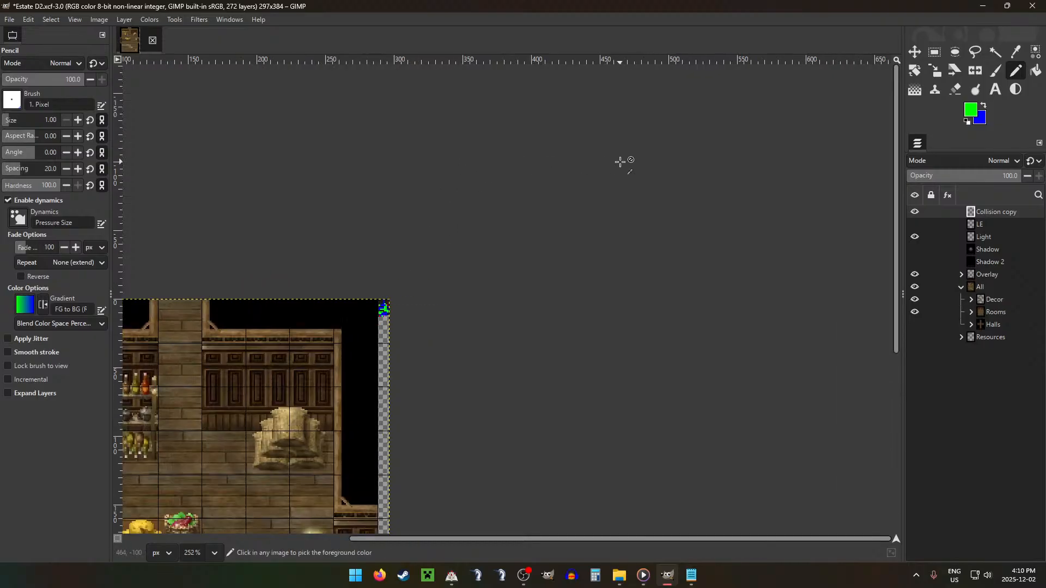
scroll(357, 323, "down", 3)
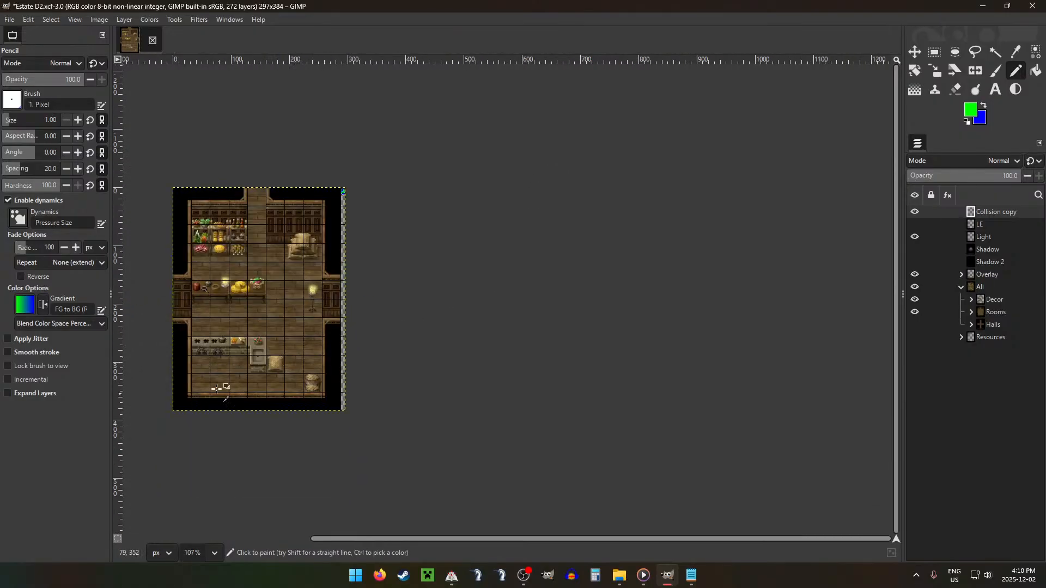
scroll(258, 380, "up", 2)
scroll(350, 310, "left", 5)
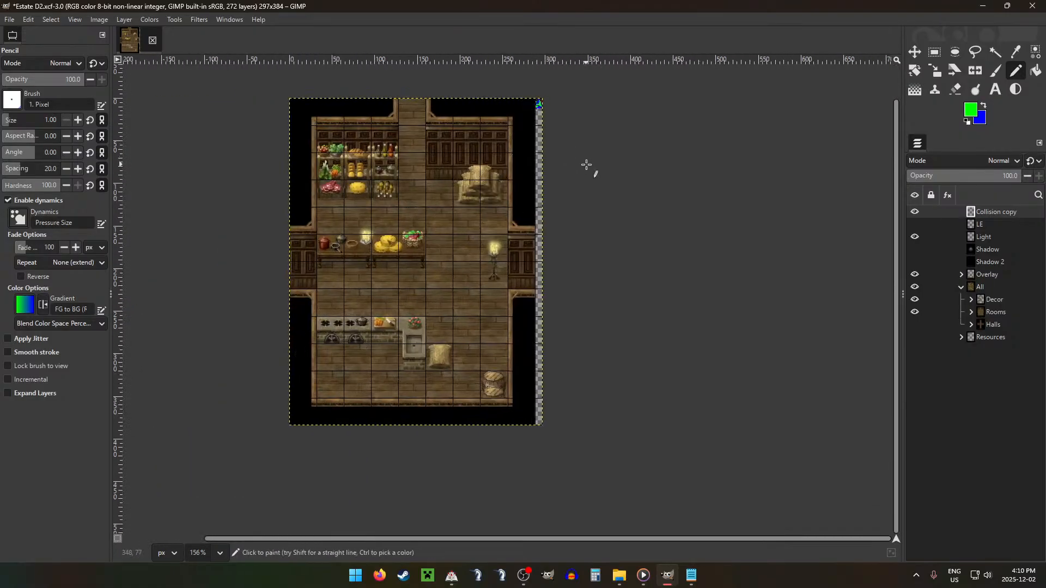
scroll(587, 164, "up", 4)
scroll(532, 89, "up", 1)
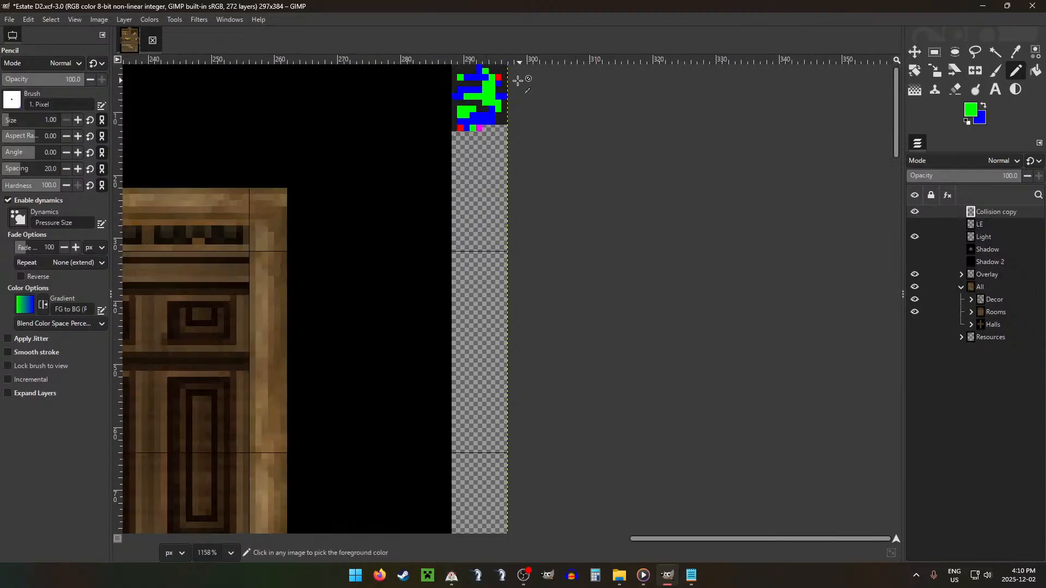
scroll(487, 112, "up", 1)
scroll(478, 118, "up", 9)
left_click(476, 205, "ctrl")
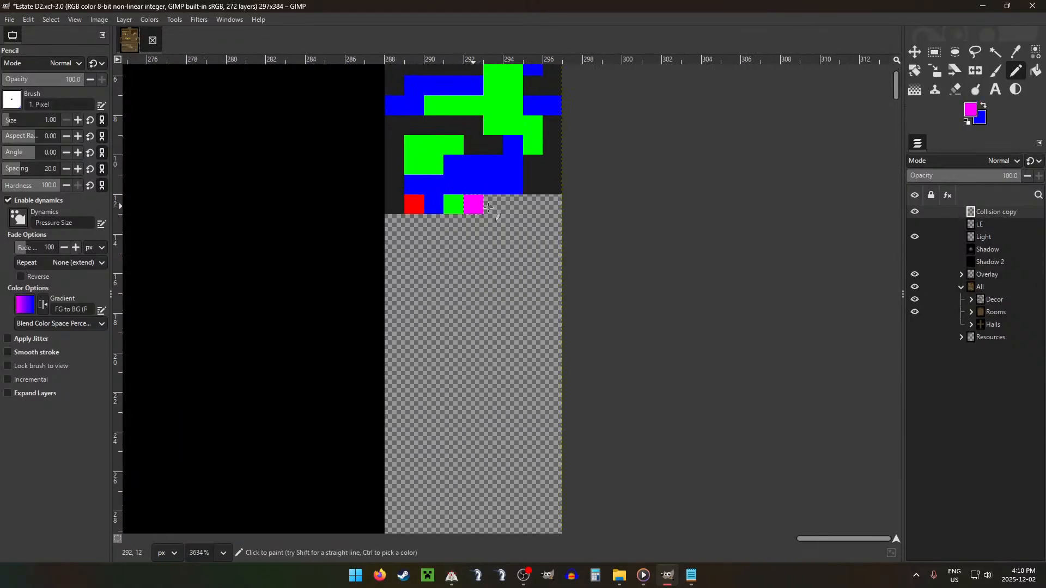
scroll(477, 202, "down", 5)
scroll(502, 196, "down", 3)
scroll(502, 196, "down", 7)
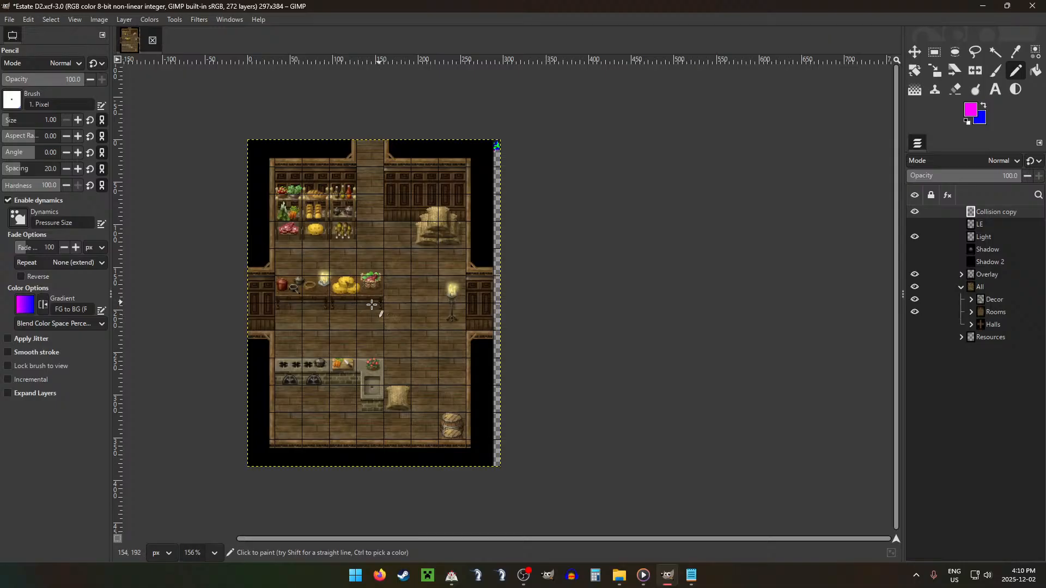
scroll(491, 153, "up", 10)
scroll(533, 198, "up", 2)
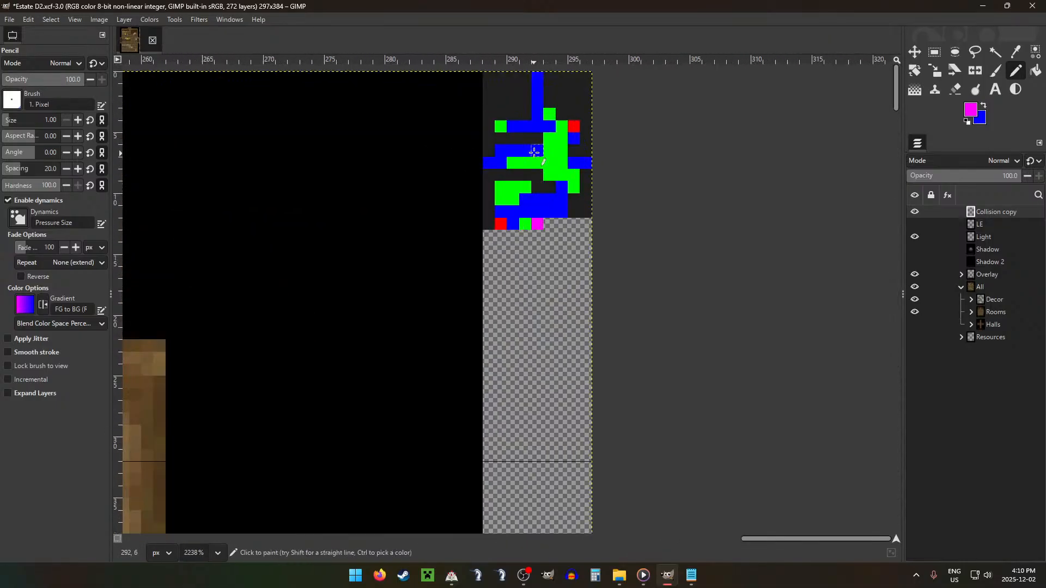
left_click(536, 151)
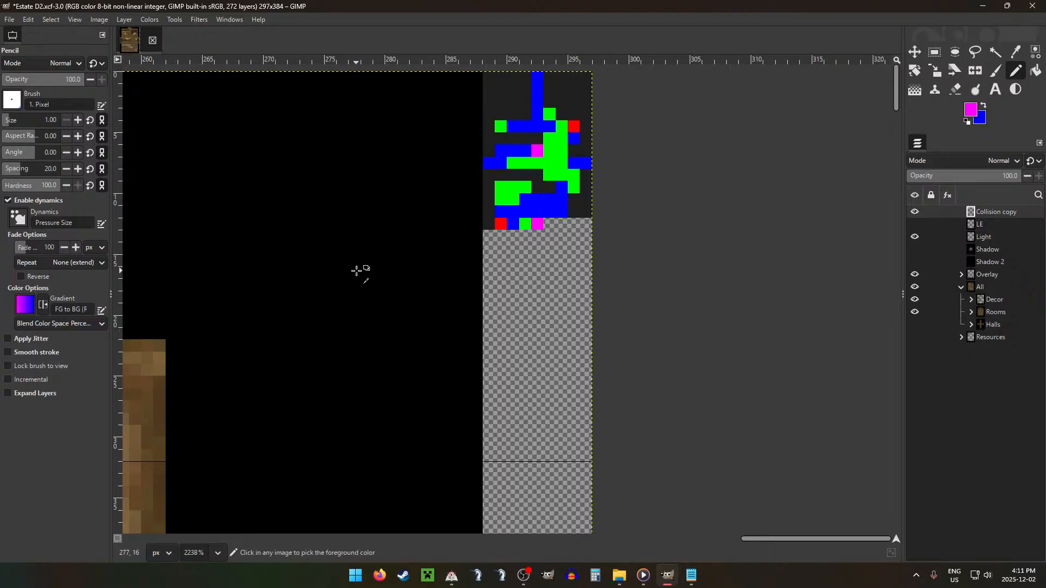
Step: Show the LE glow layer and move it over the candle on the kitchen table
scroll(376, 273, "down", 10)
scroll(442, 371, "left", 5)
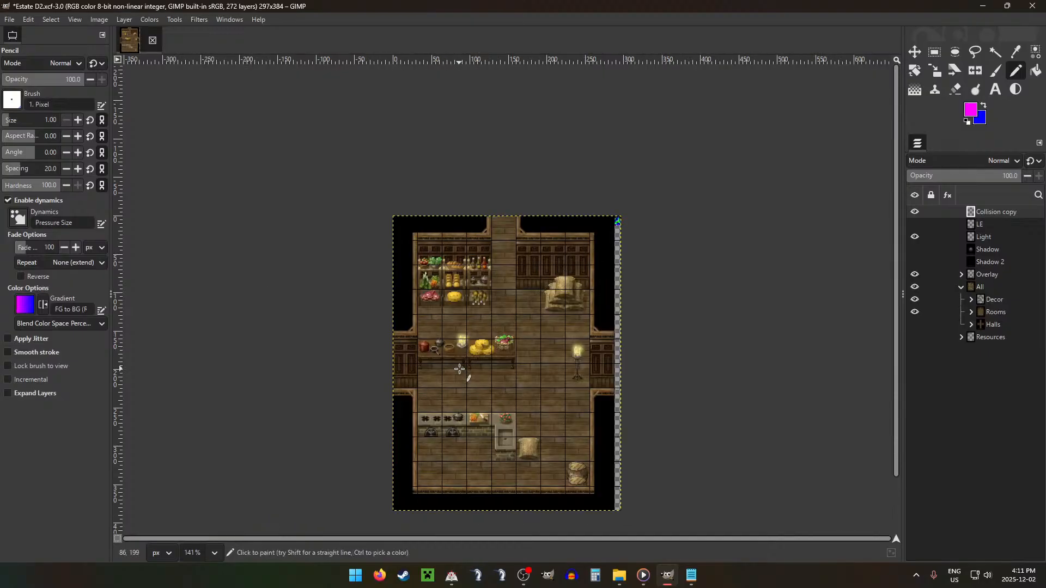
scroll(459, 368, "down", 2)
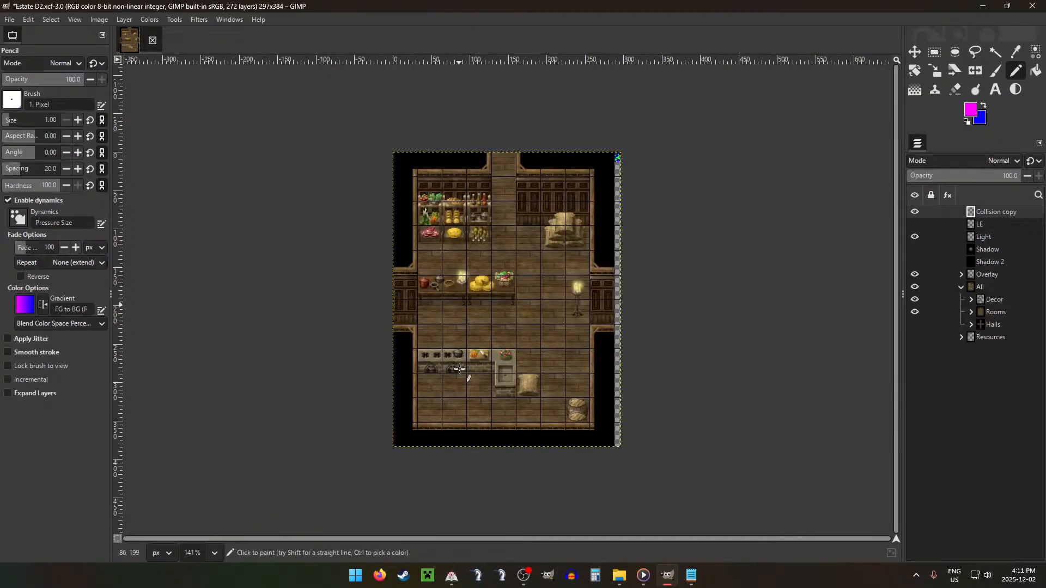
left_click(966, 225)
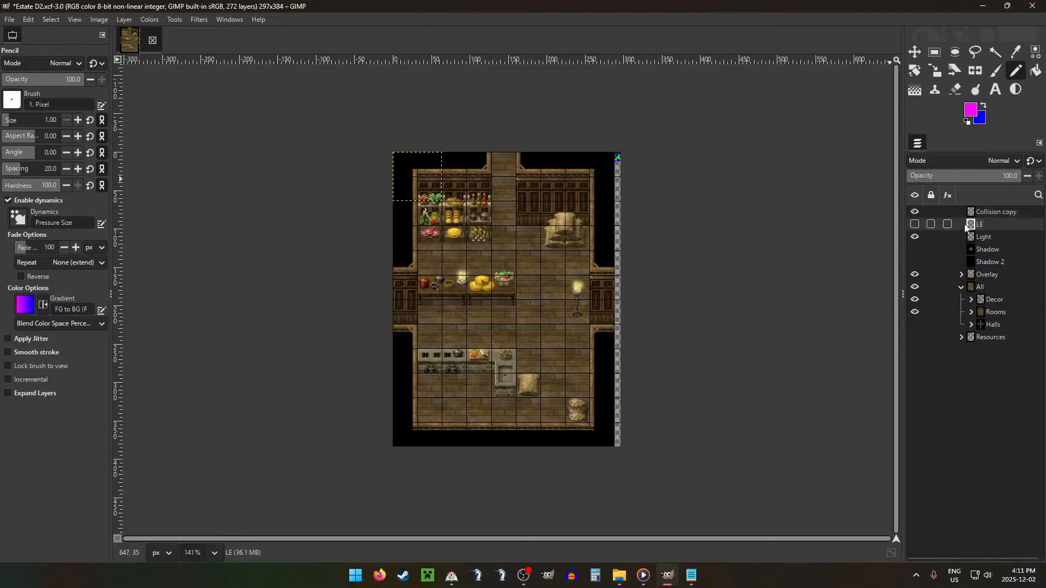
key("m")
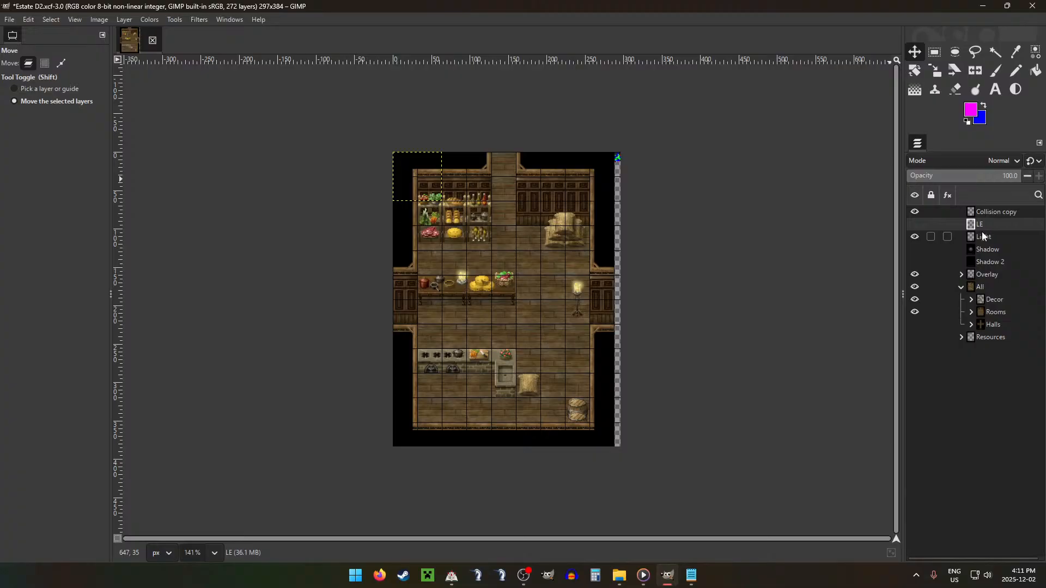
left_click(915, 224)
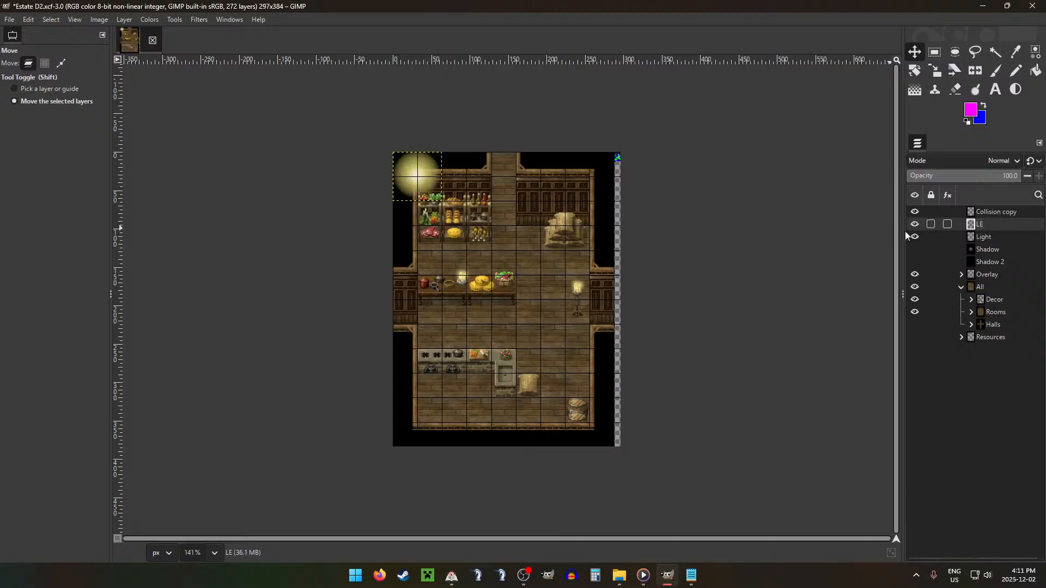
left_click_drag(445, 176, 869, 321)
Step: Duplicate the LE glow, place the copy over the standing candelabra and merge both glows down into the Light layer
scroll(491, 270, "up", 5)
key("shift+ctrl+d")
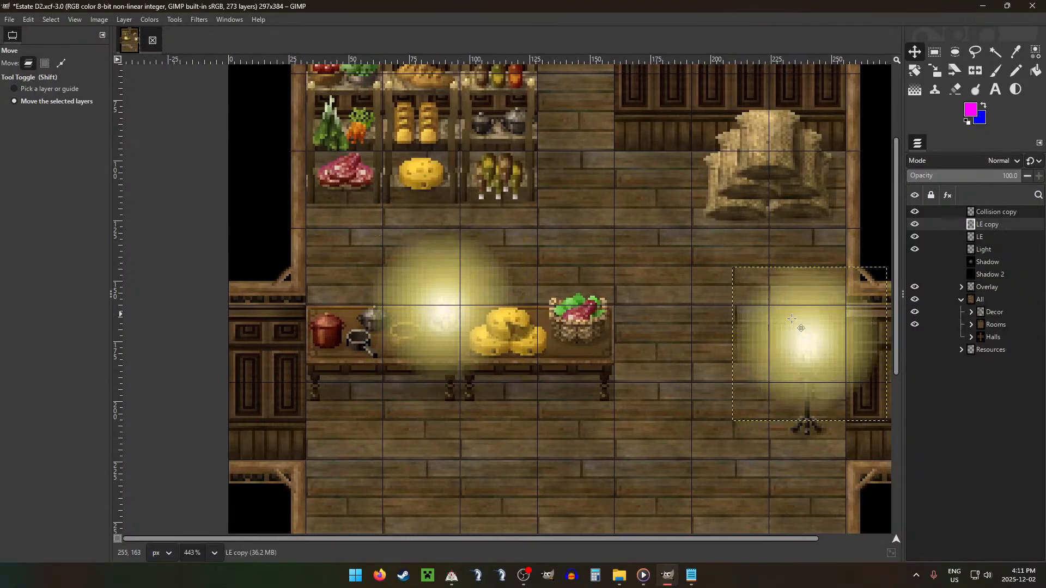
scroll(786, 318, "down", 3)
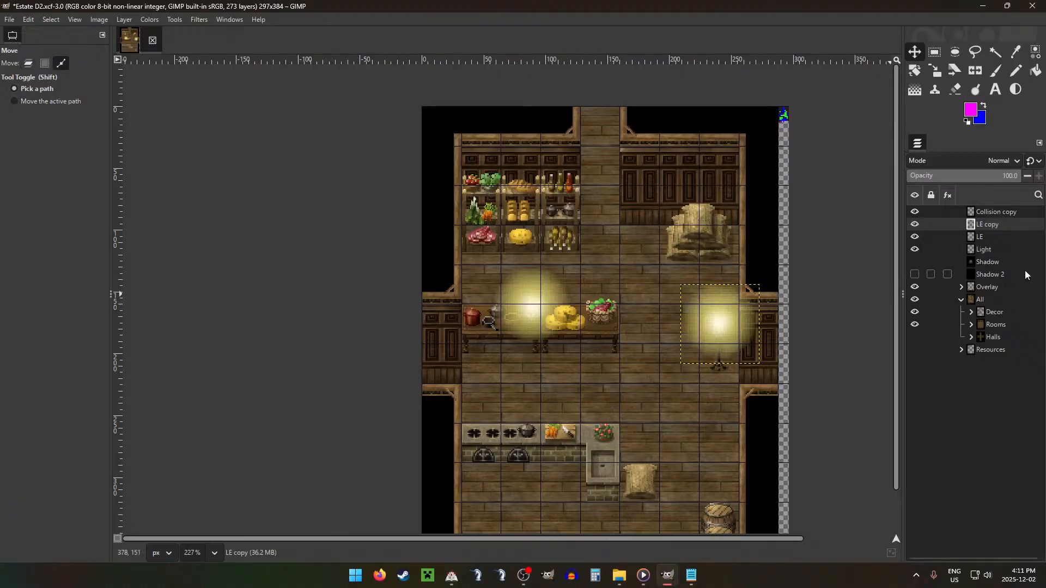
key("ctrl+m")
key("ctrl+m")
Step: Show the Shadow layer and erase its darkness around both candle glows with a soft 96 px eraser
left_click(915, 236)
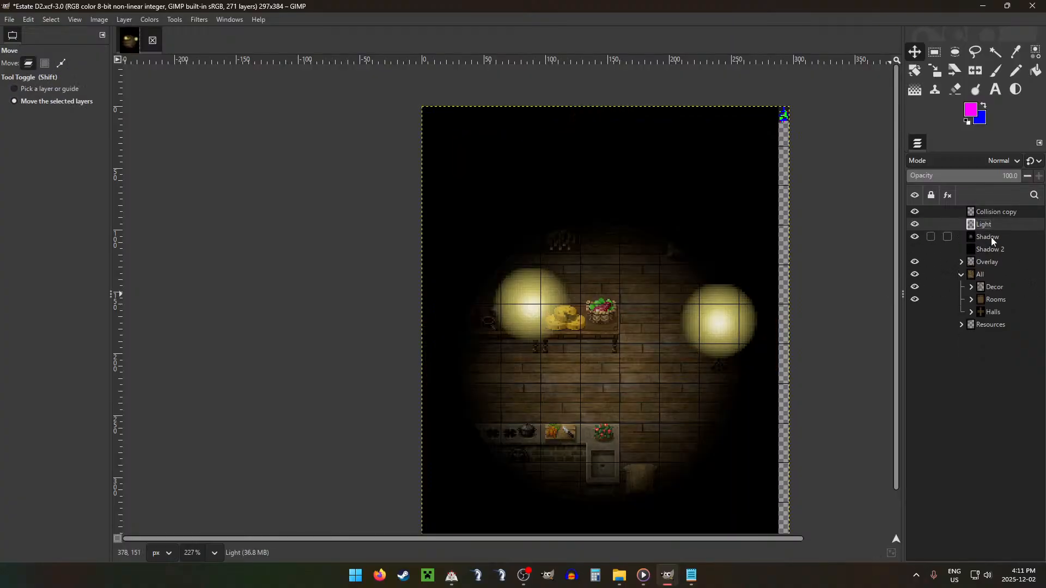
left_click(988, 237)
key("shift+e")
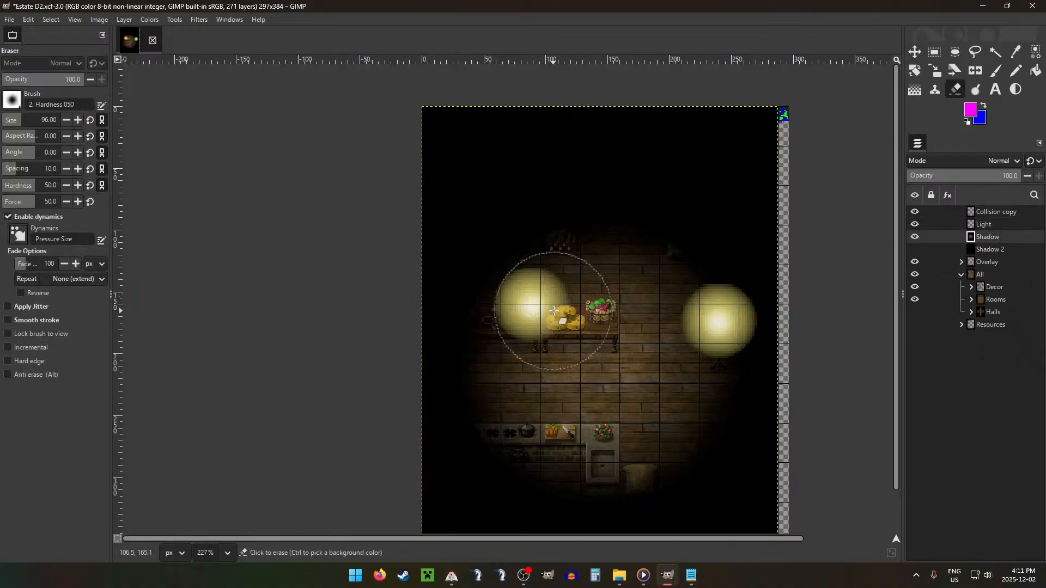
left_click(532, 304)
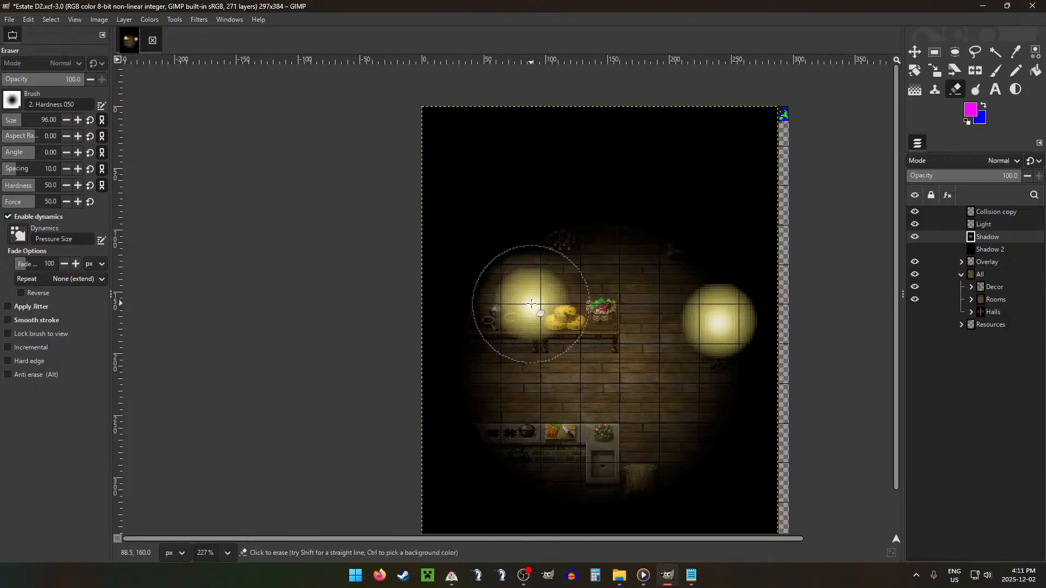
left_click(718, 321)
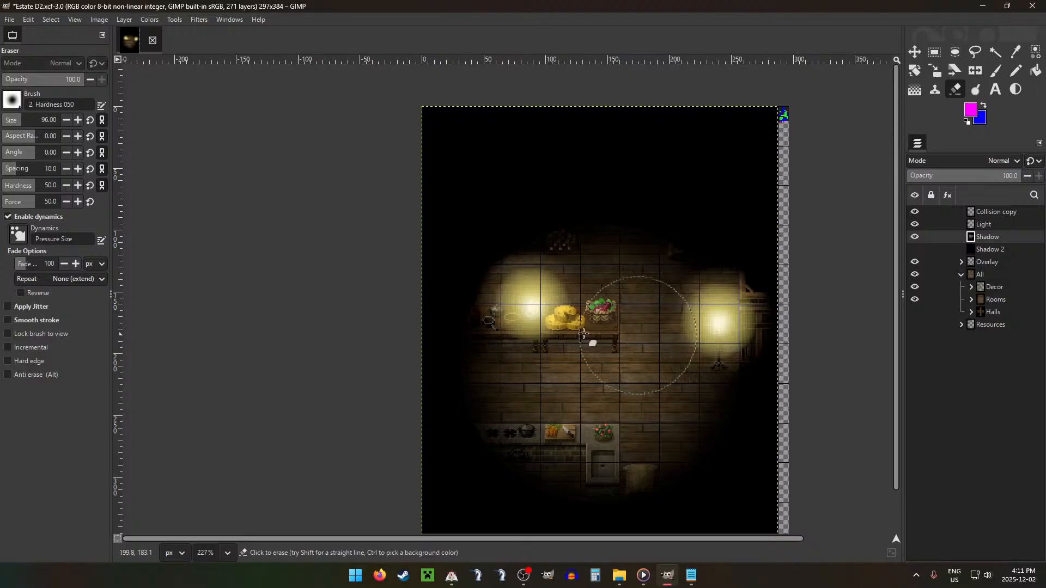
Step: Hide the Shadow and Light layers, leaving the Collision copy layer shown above the room
scroll(613, 286, "down", 7)
key("r")
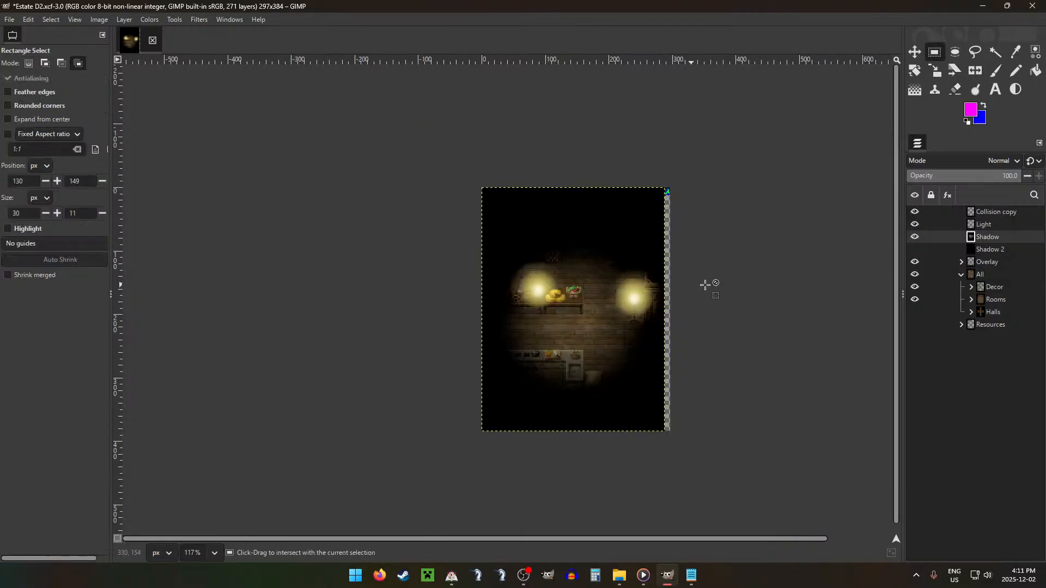
left_click(915, 237)
left_click(915, 224)
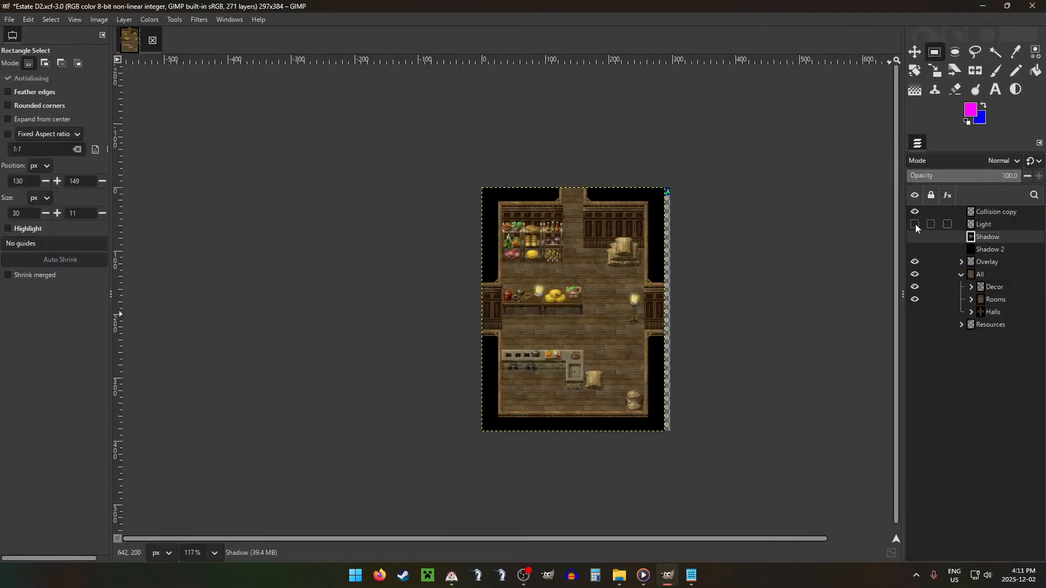
scroll(609, 256, "up", 1)
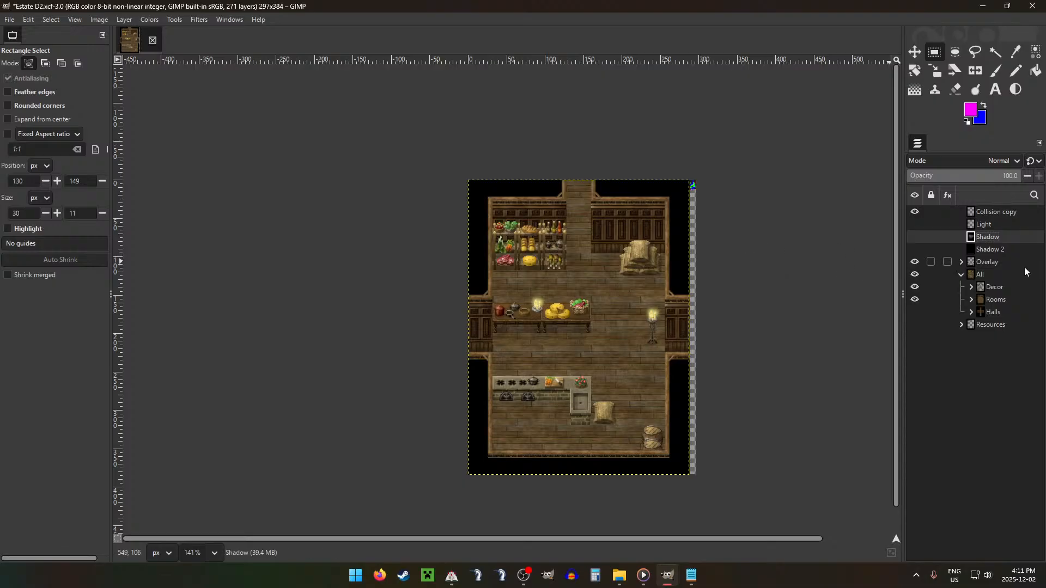
Step: Start exporting the image and enter AD2.png as its file name
key("ctrl+shift+e")
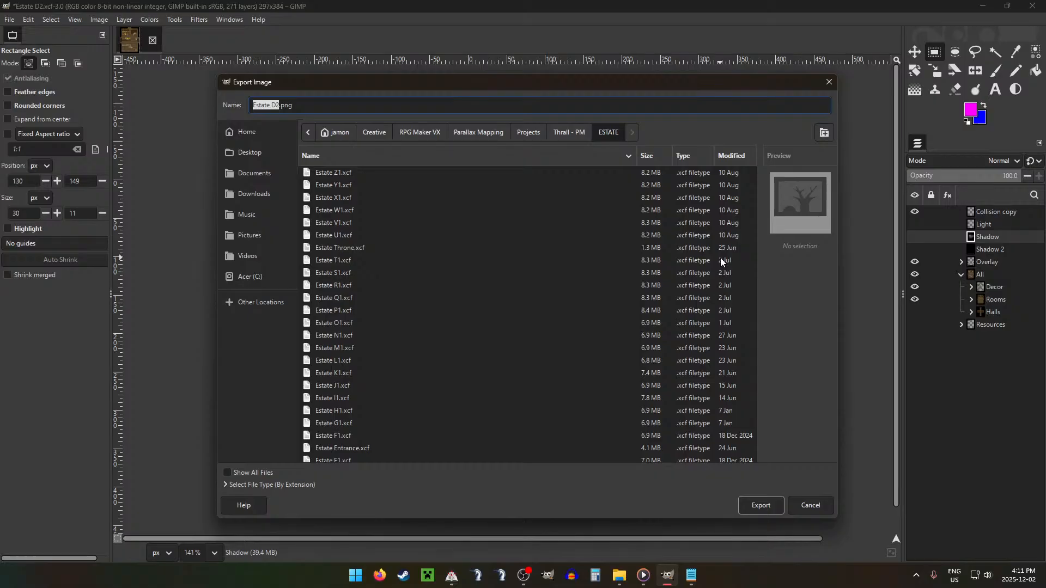
type("AD2")
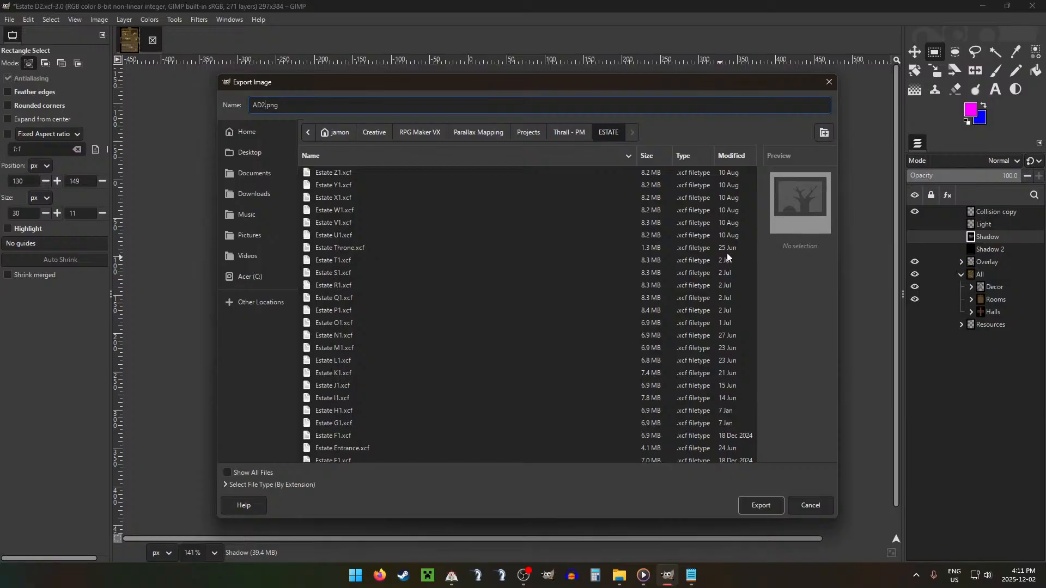
Step: Switch to File Explorer and open the Ground folder under Thrall, Graphics, Rooms, ESTATE
left_click(619, 576)
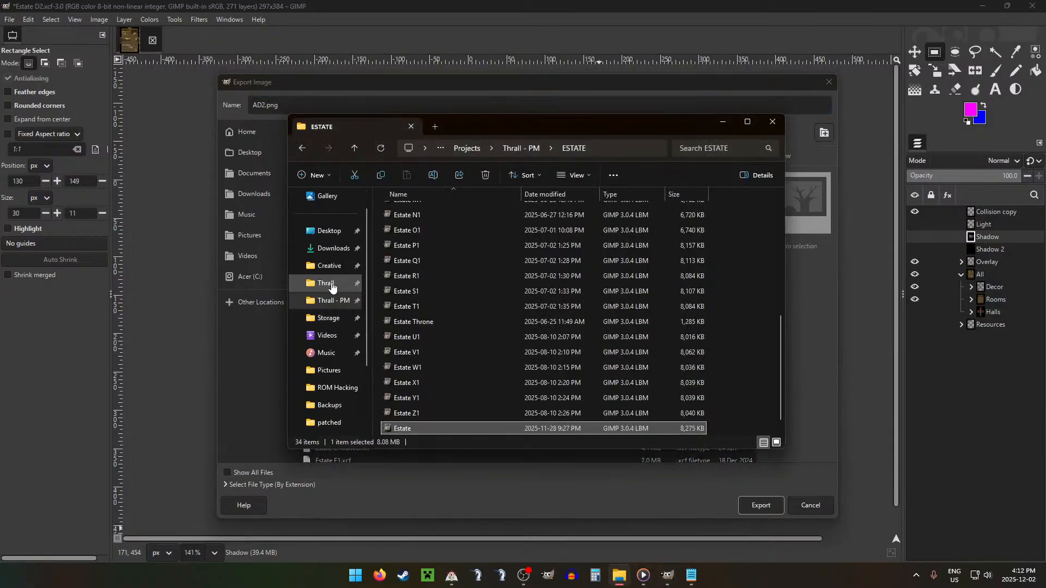
left_click(326, 283)
double_click(406, 272)
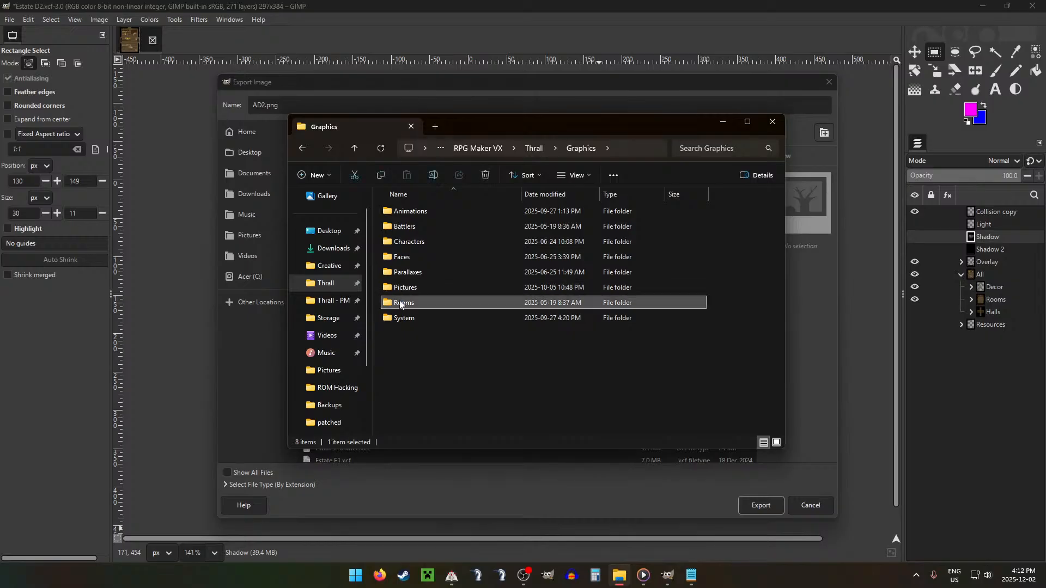
double_click(406, 302)
double_click(406, 226)
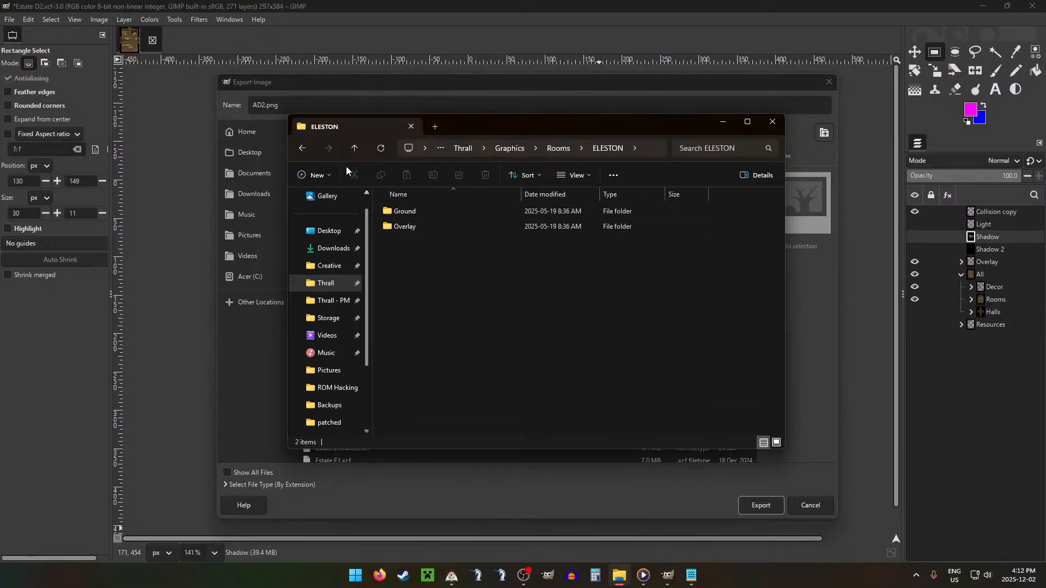
left_click(354, 148)
double_click(411, 241)
double_click(406, 211)
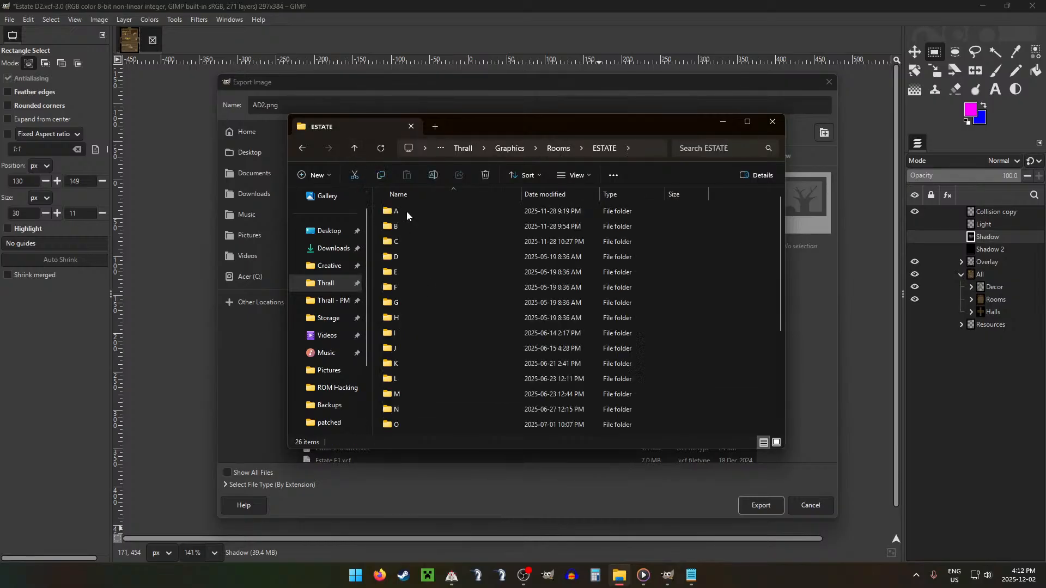
Step: Examine the contents of the A and B subfolders in the ESTATE Ground folder
left_click(406, 211)
double_click(407, 212)
left_click(354, 148)
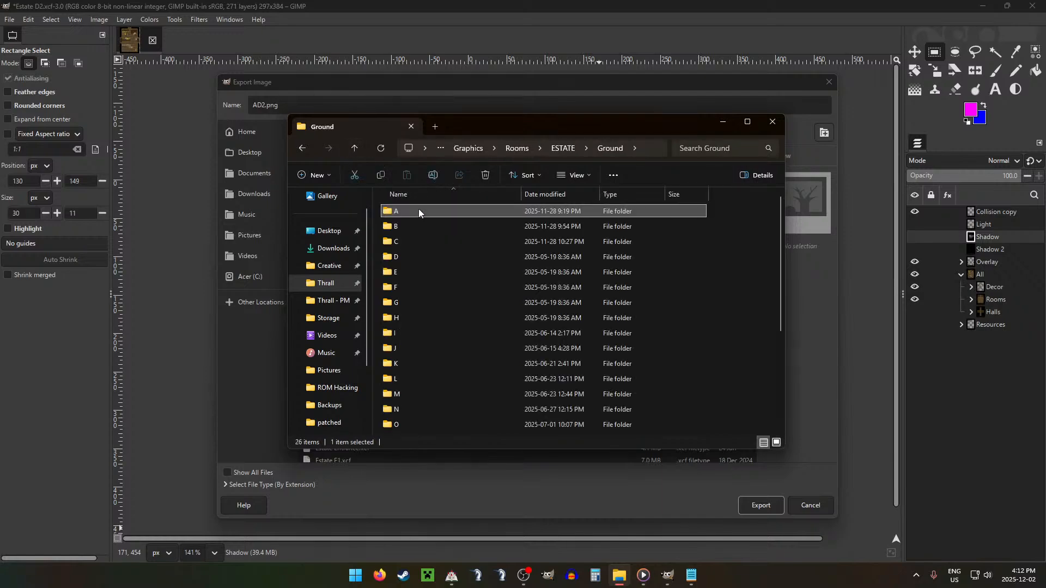
double_click(413, 220)
left_click(355, 148)
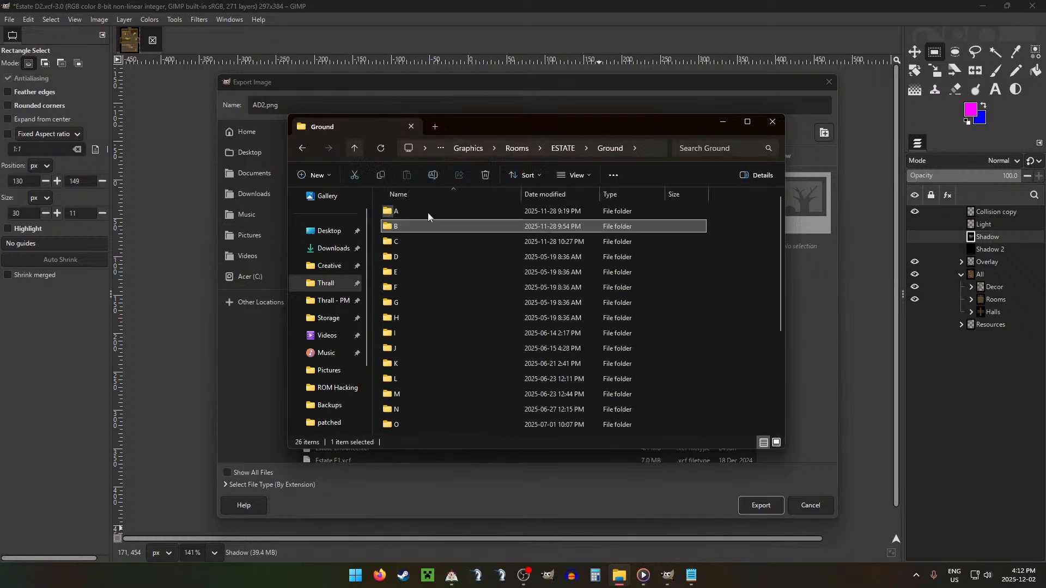
Step: Open the Thrall - PM project's ESTATE folder in a second File Explorer tab placed before the Ground tab
left_click(436, 129)
left_click(324, 300)
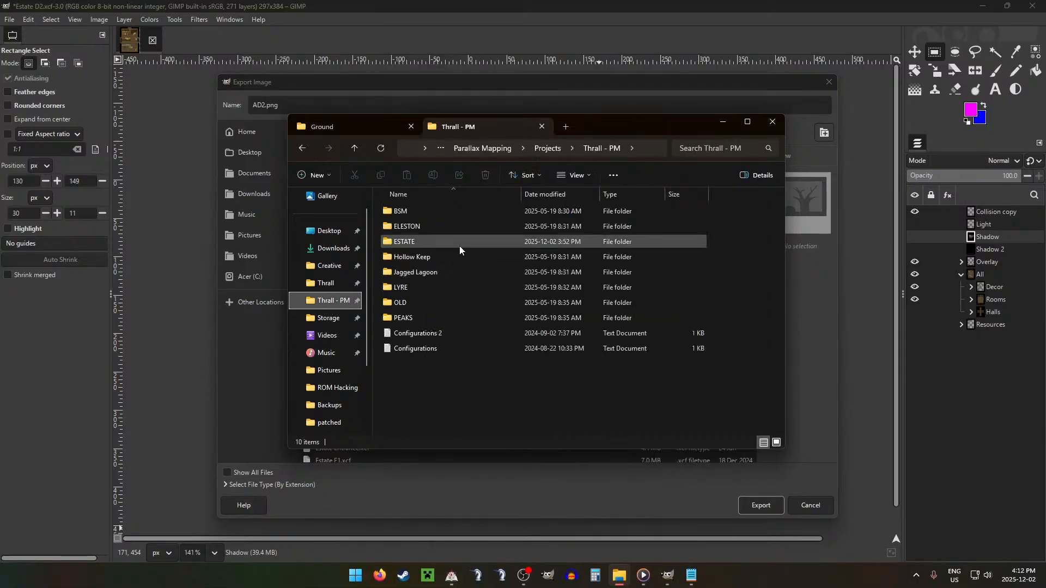
double_click(413, 240)
middle_click(493, 129)
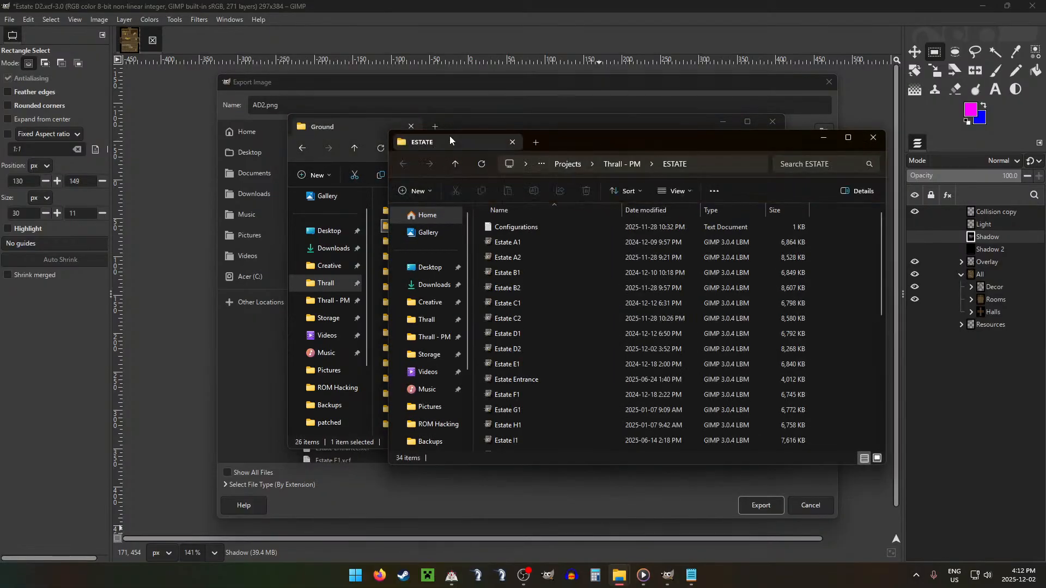
left_click_drag(449, 138, 503, 122)
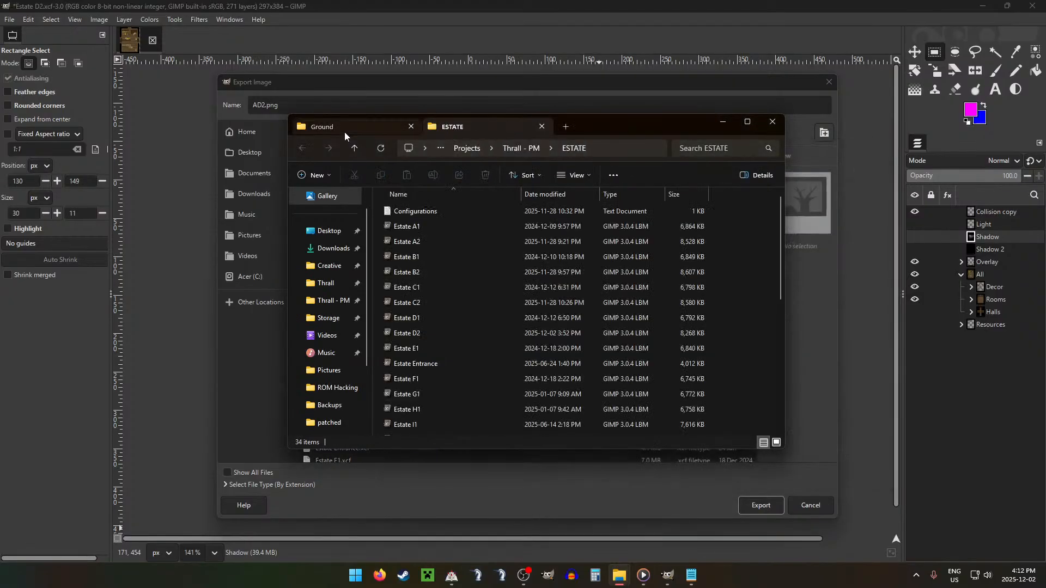
left_click_drag(330, 130, 510, 126)
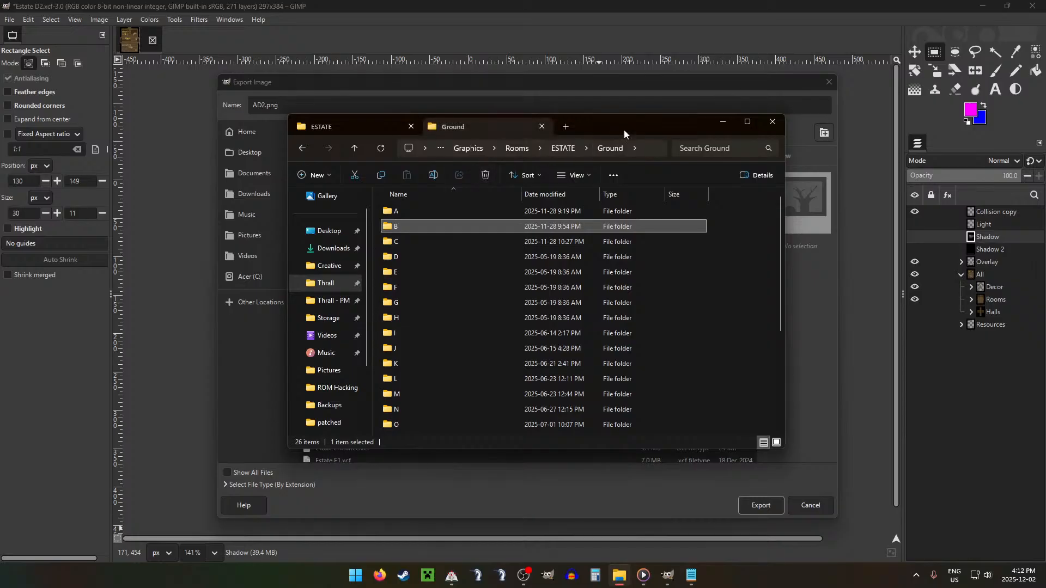
Step: Return to GIMP, finish exporting the ground image as AD2.png, and hide the All group's contents and Collision copy to leave only Overlay visible
left_click(394, 5)
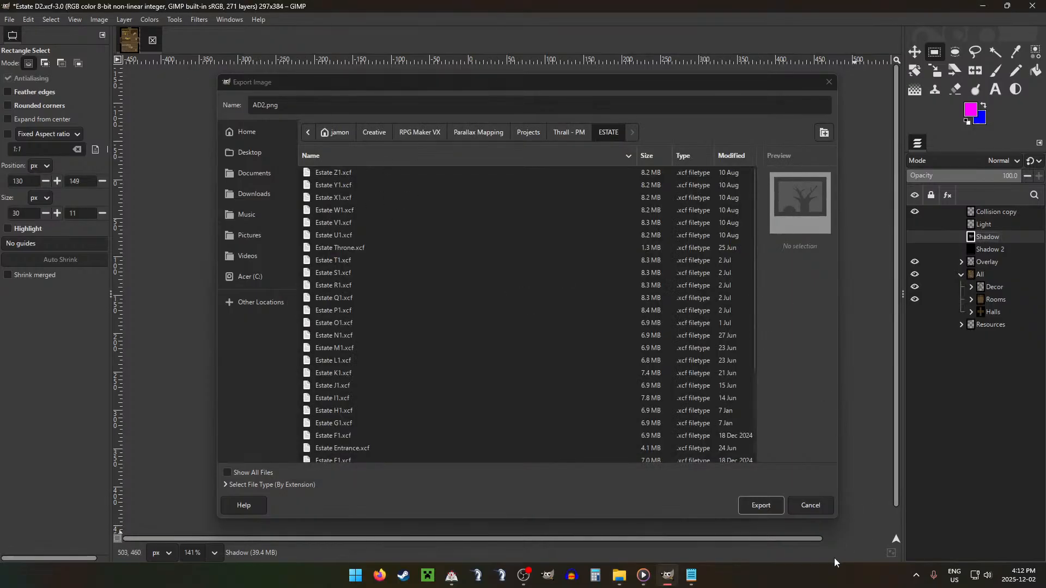
left_click(750, 512)
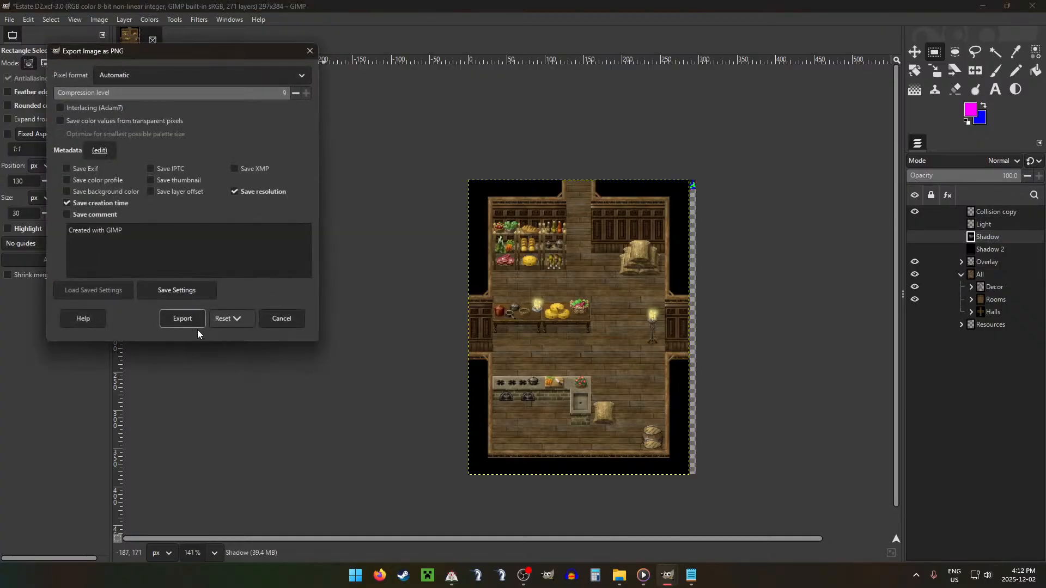
left_click(188, 320)
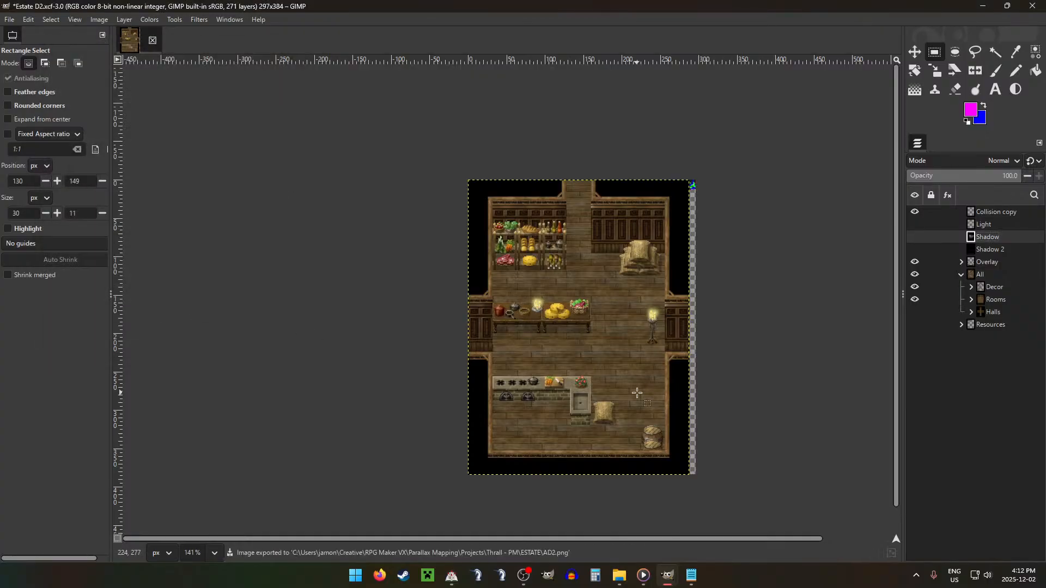
left_click(915, 274)
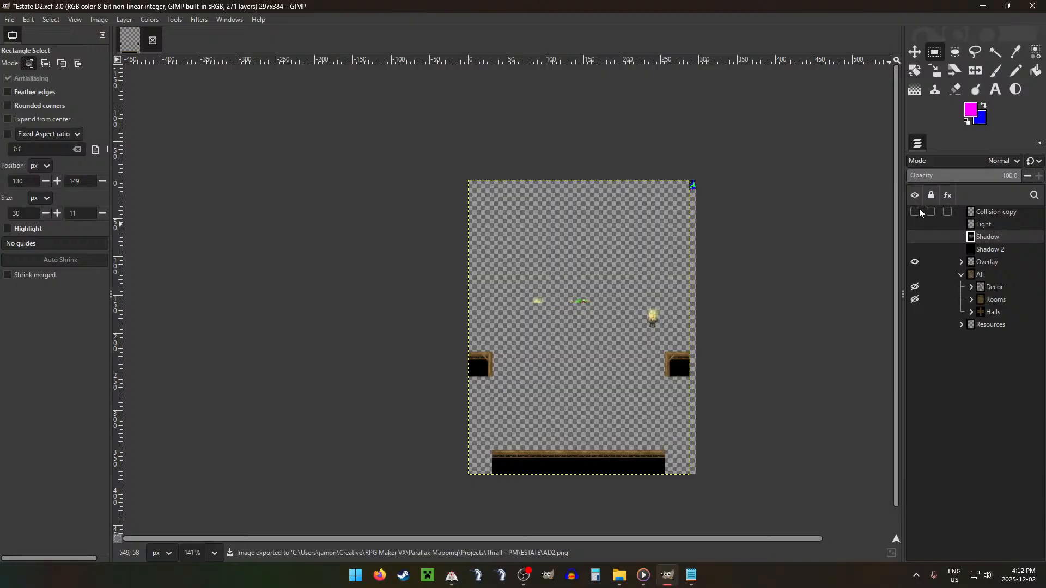
Step: Move the exported AD2 file into the D subfolder of Ground, replacing the existing file, and open the ESTATE Overlay folder
left_click(620, 576)
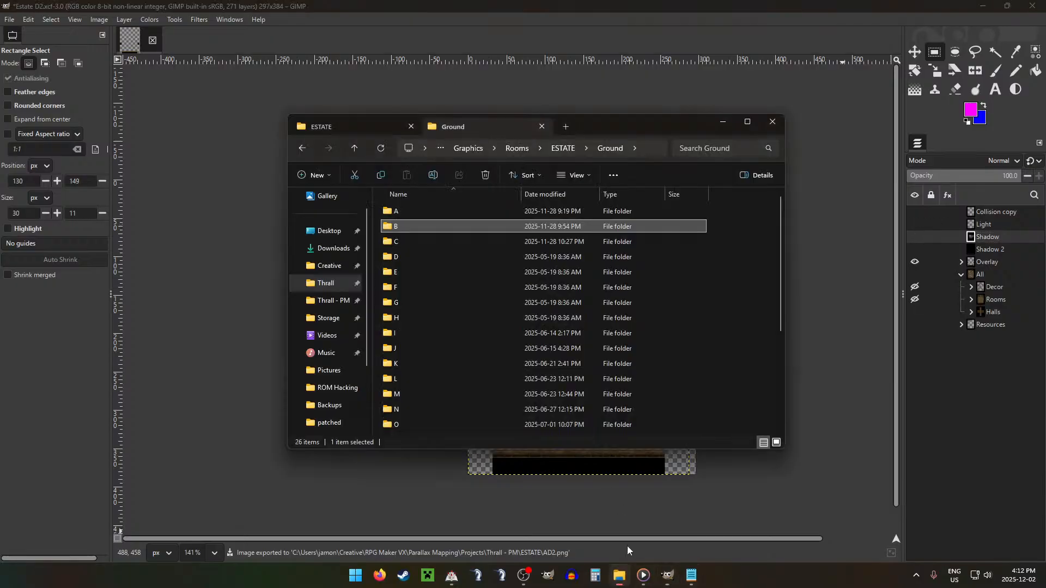
left_click(327, 135)
left_click_drag(400, 211, 406, 259)
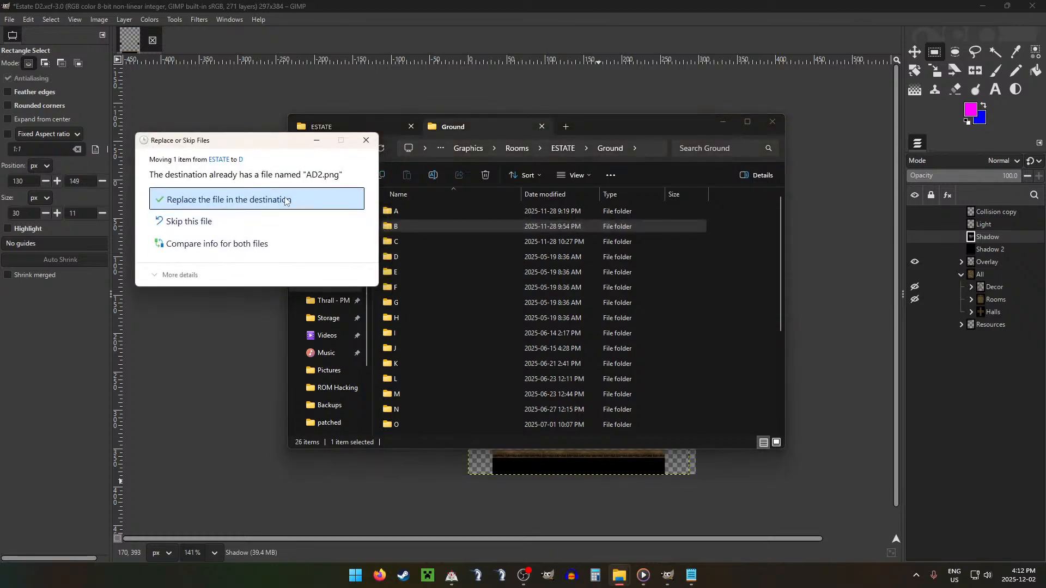
left_click(286, 200)
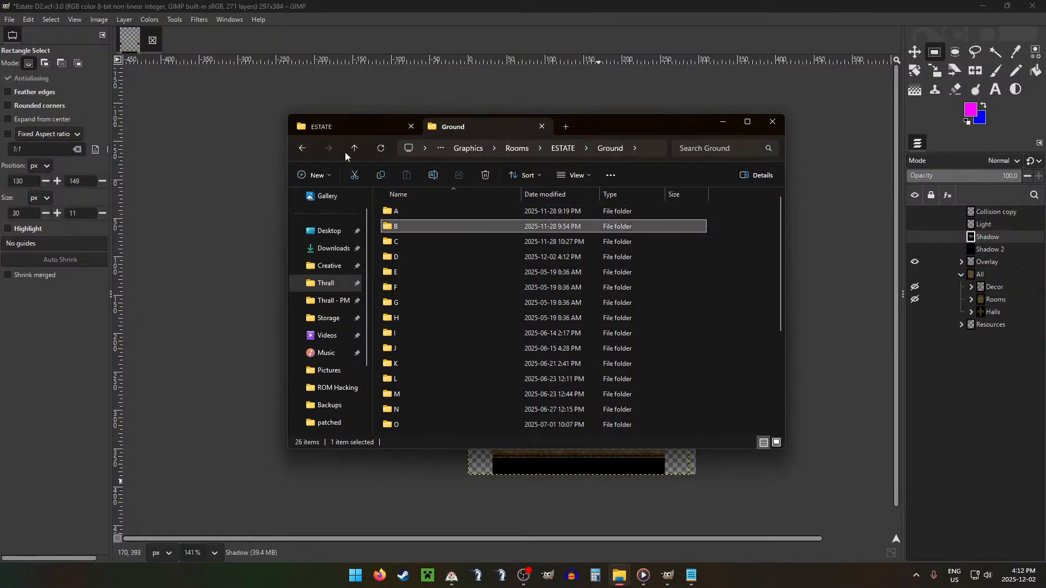
left_click(353, 150)
double_click(422, 241)
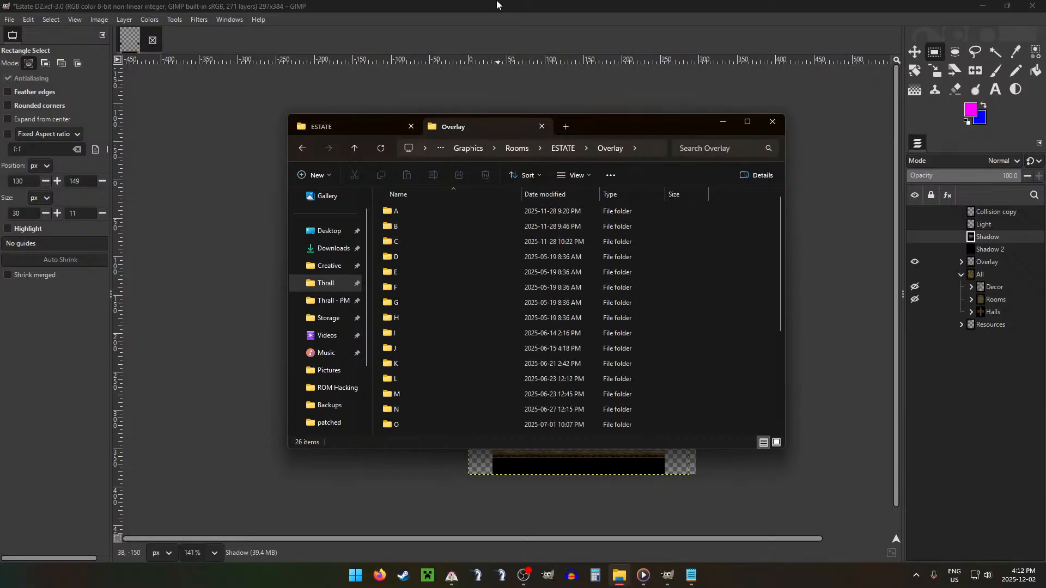
Step: Switch to GIMP and export the visible Overlay group as AD2.png in the project's ESTATE folder
left_click(497, 5)
key("ctrl+shift+e")
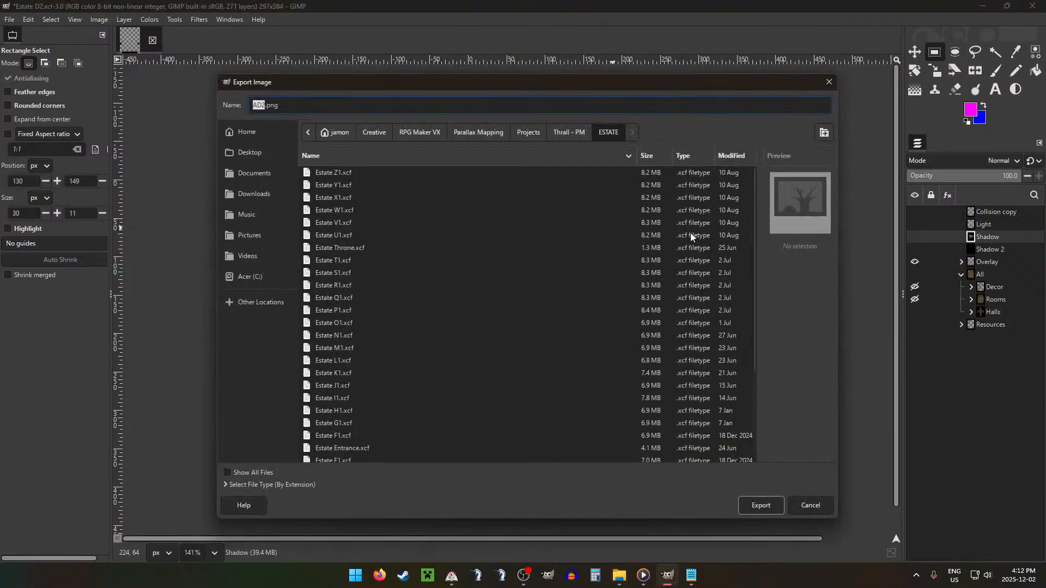
key("Escape")
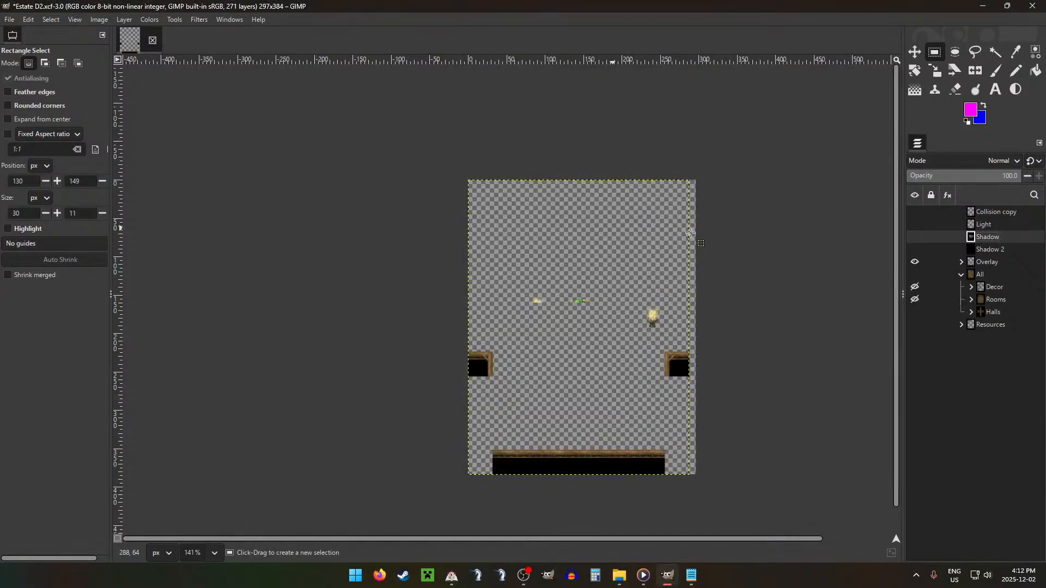
key("Return")
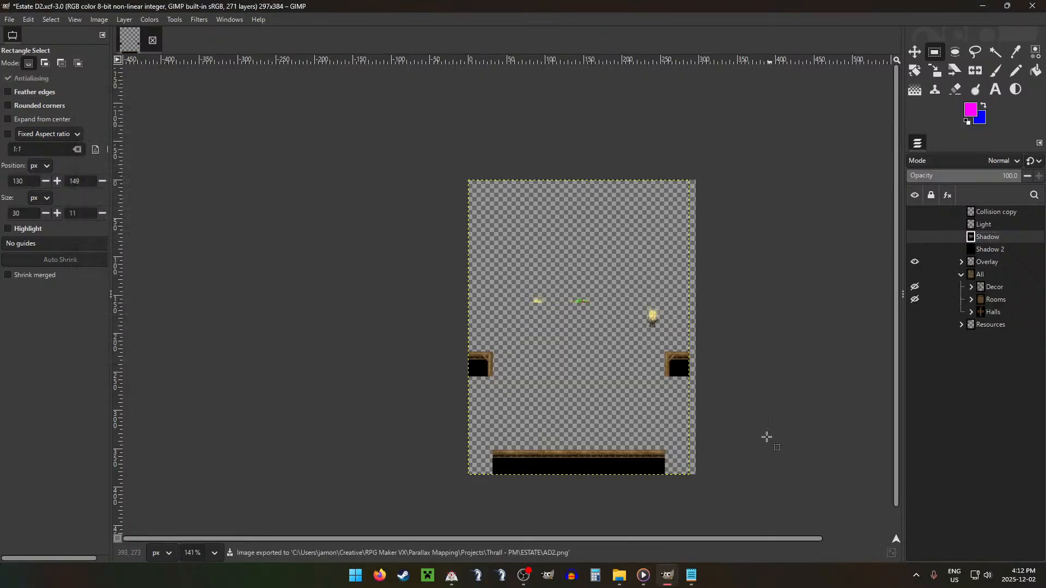
Step: Move the exported AD2 file into the D subfolder of Overlay, replacing the existing file, and open the ESTATE Light folder
left_click(622, 580)
left_click(349, 129)
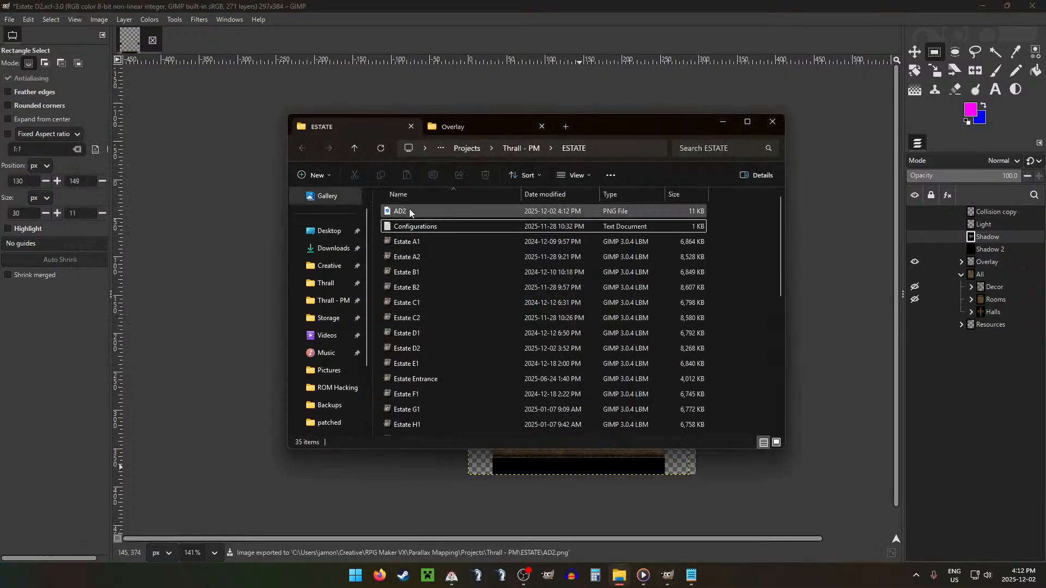
left_click_drag(511, 216, 411, 260)
left_click(493, 199)
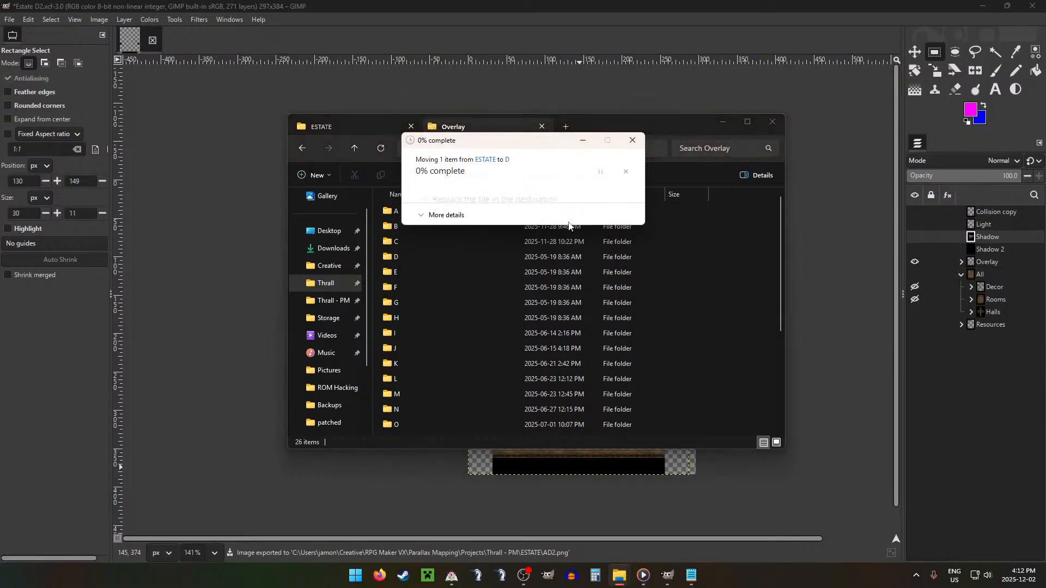
left_click(354, 148)
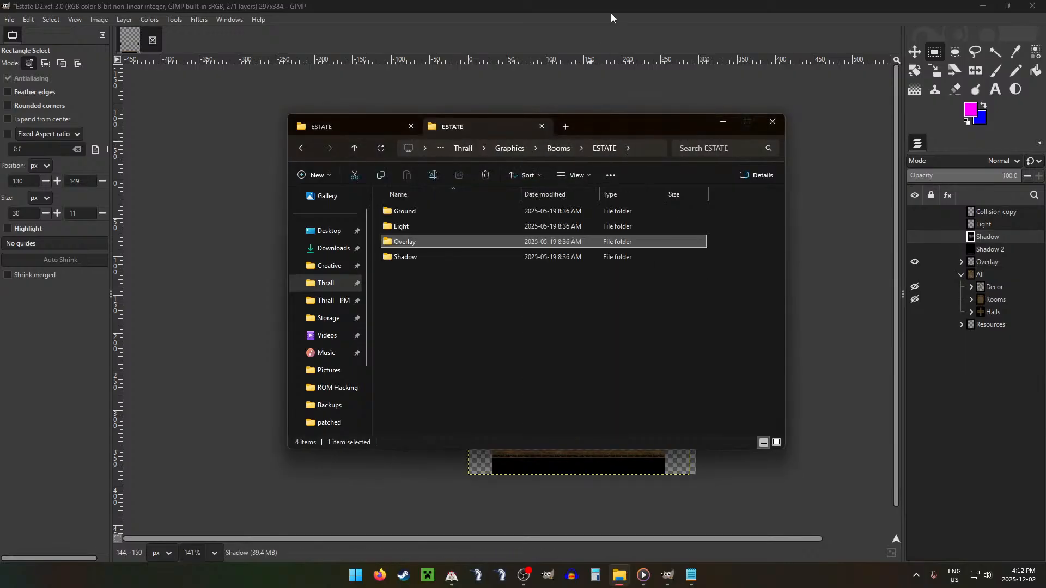
double_click(412, 228)
Step: In GIMP, hide the Overlay group, show the Light layer, and export it as AD2.png
key("alt+Tab")
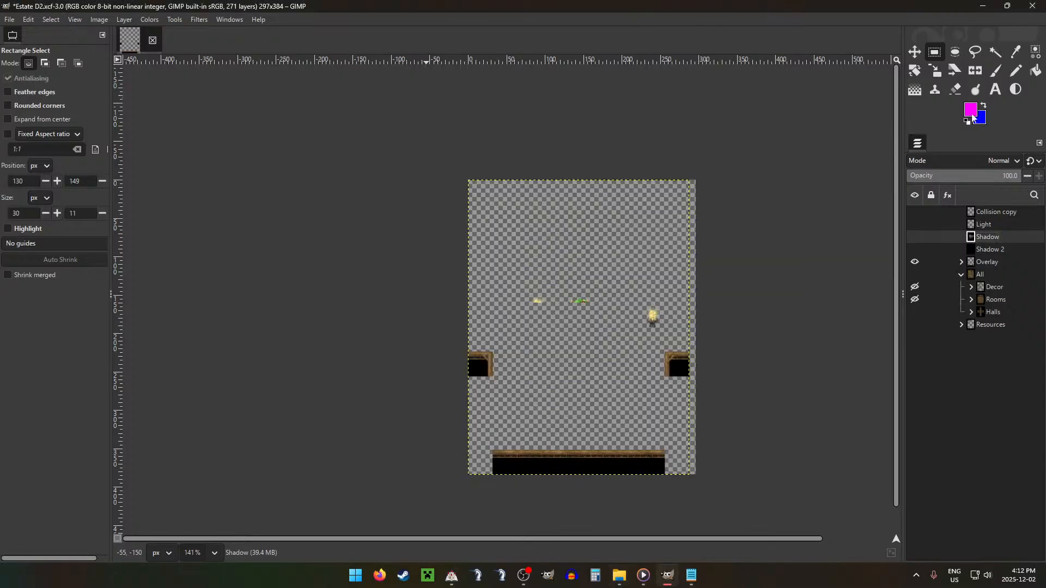
left_click(917, 263)
left_click(915, 224)
key("ctrl+shift+e")
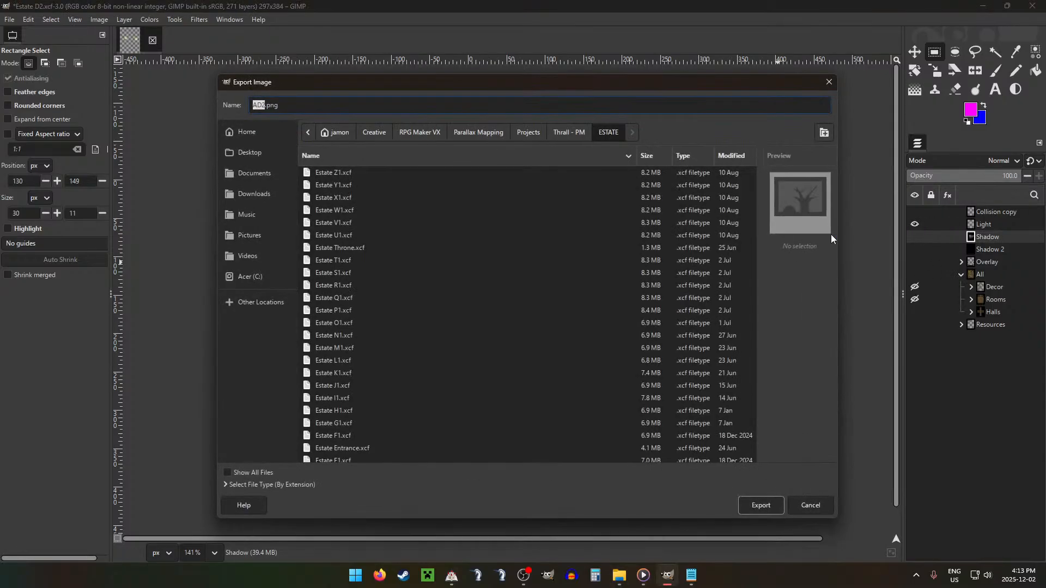
key("Return")
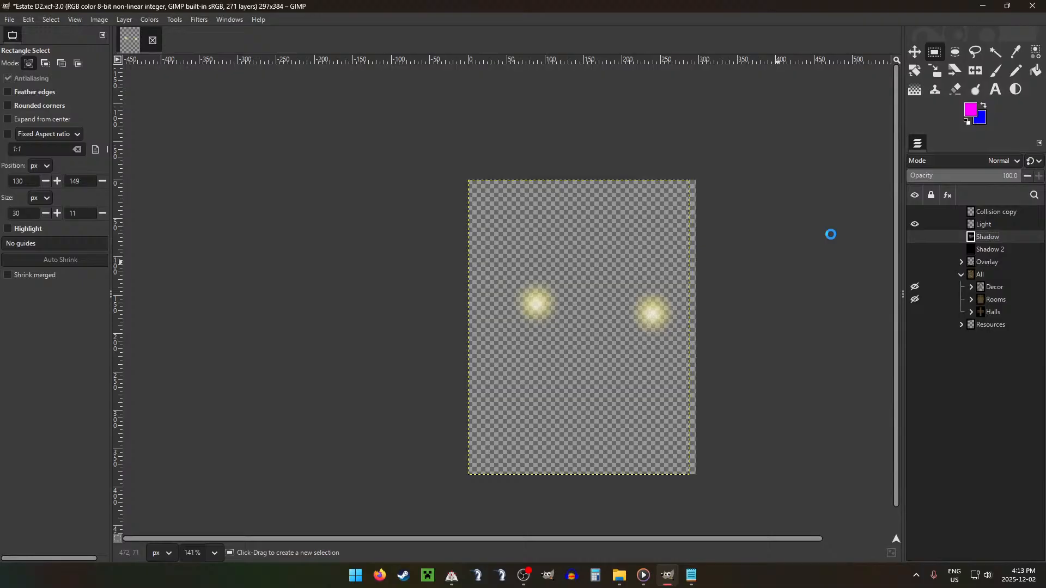
key("Return")
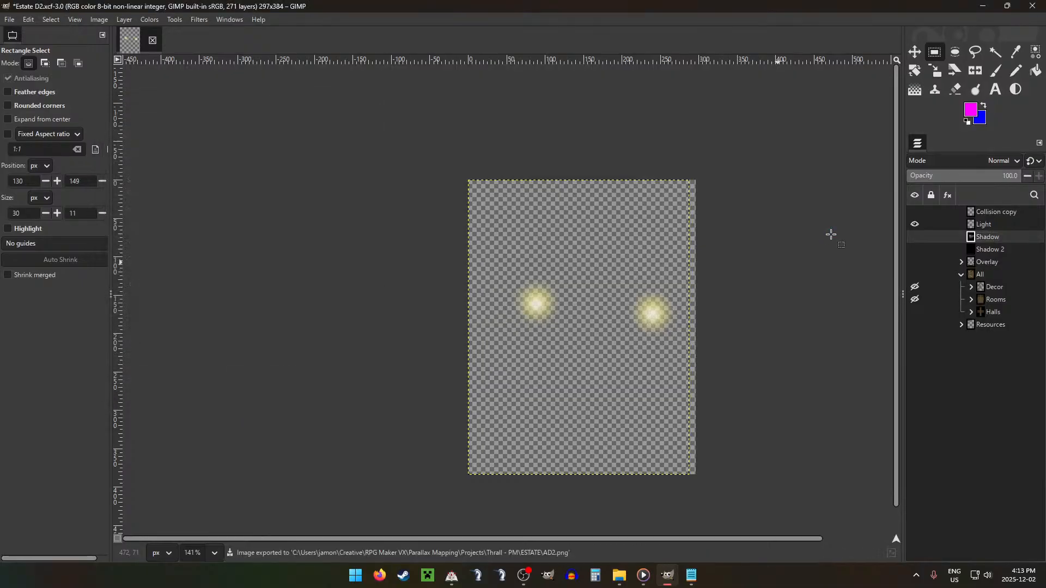
Step: In File Explorer, move the exported AD2 file into the D subfolder of Light, replacing the existing file
left_click(616, 582)
left_click(327, 127)
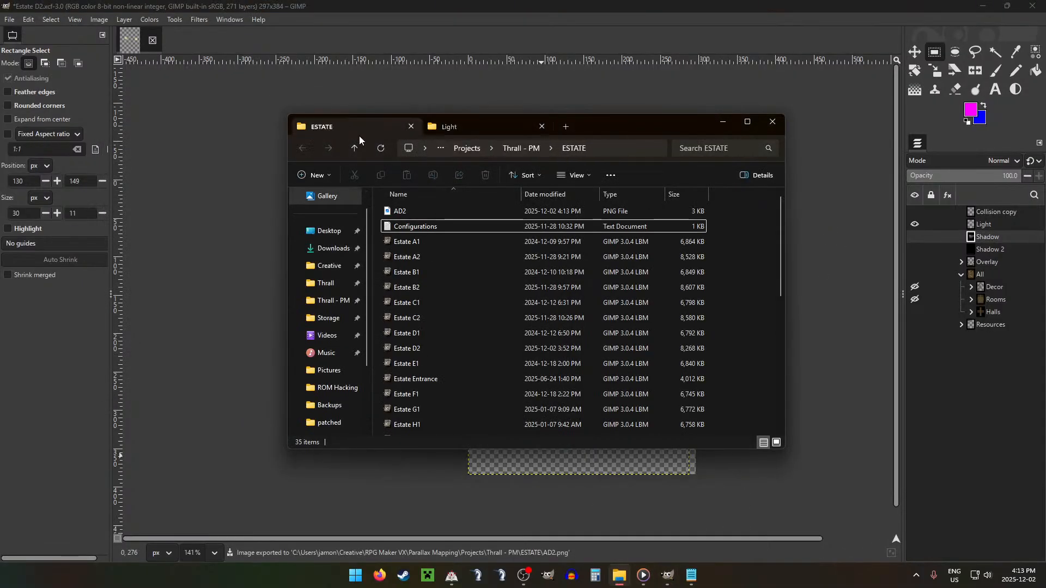
left_click_drag(427, 210, 414, 256)
left_click(511, 203)
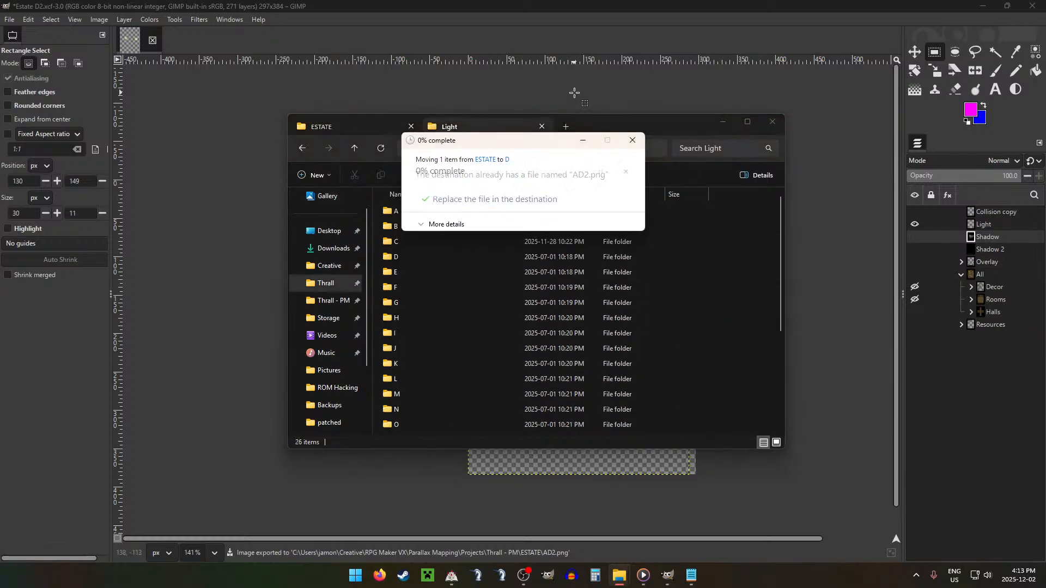
Step: In GIMP, show only the Shadow layer and export it as AD2.png
left_click(663, 4)
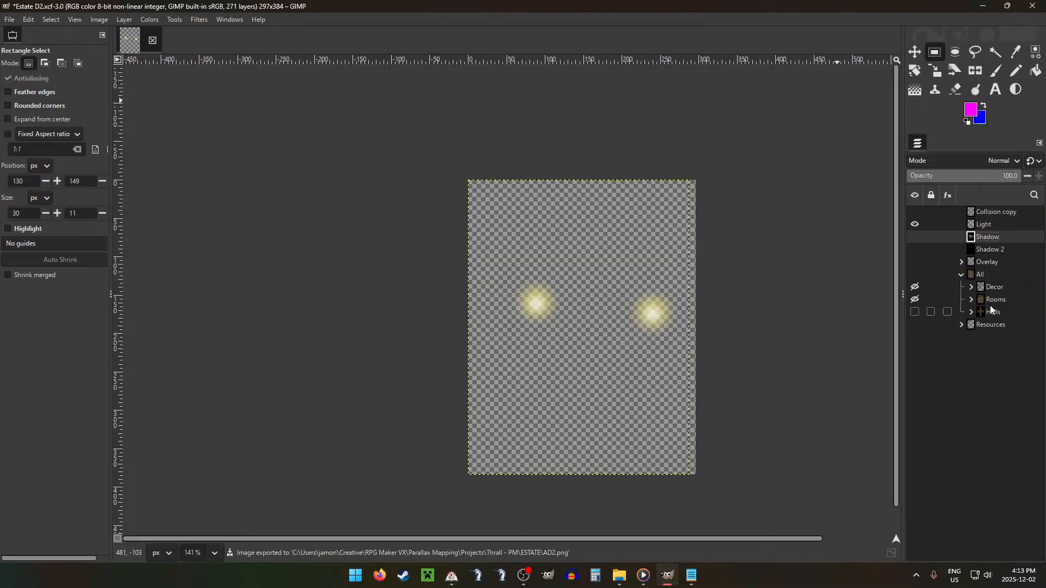
left_click(915, 236, "shift")
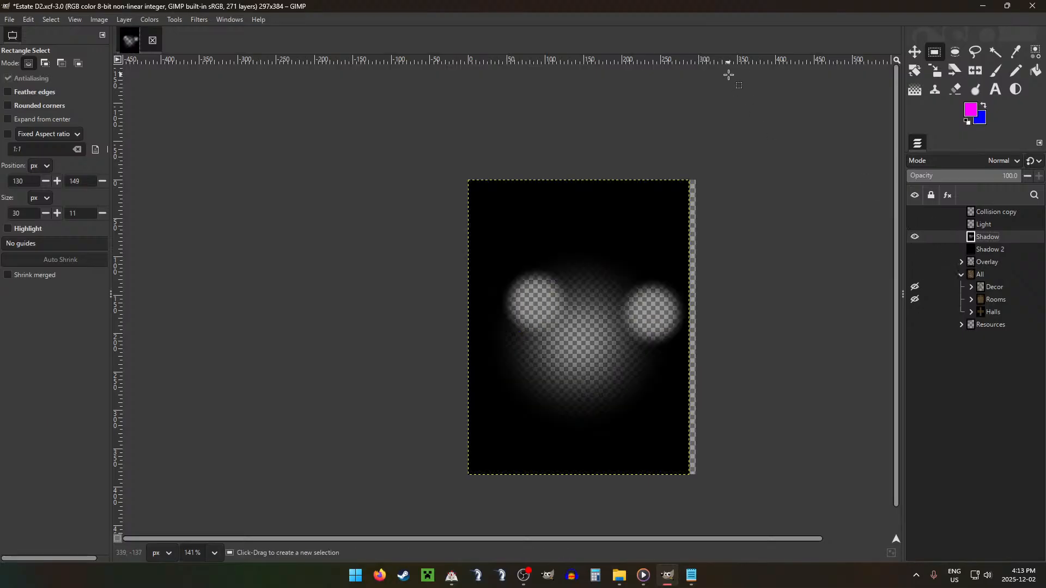
key("ctrl+shift+e")
key("Escape")
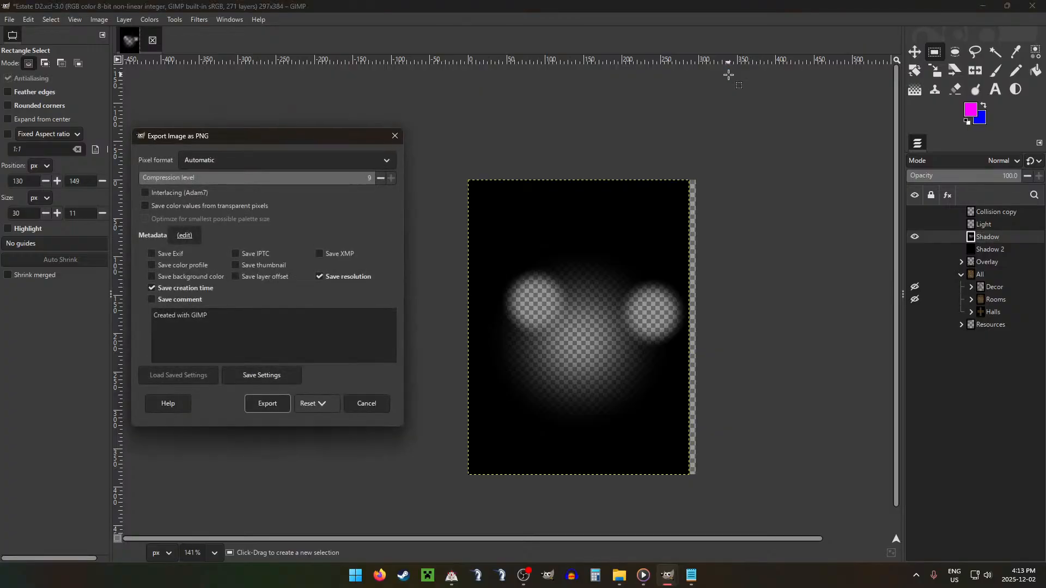
key("Return")
Step: In File Explorer, open the ESTATE Shadow folder and move the exported AD2 file into its D subfolder, replacing the existing file
left_click(617, 580)
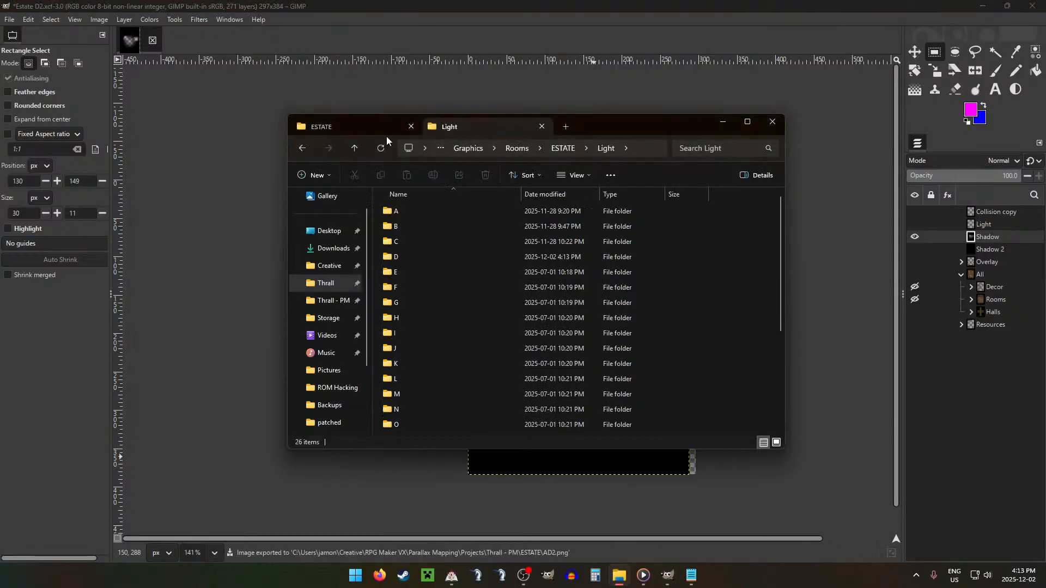
left_click(354, 148)
double_click(406, 256)
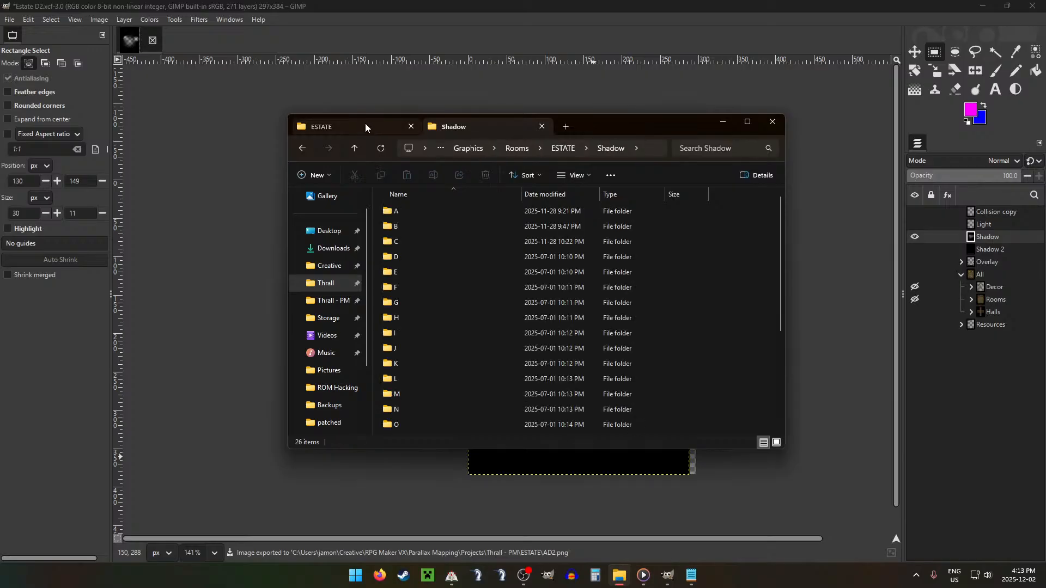
left_click(327, 126)
left_click_drag(439, 215, 409, 257)
left_click(605, 205)
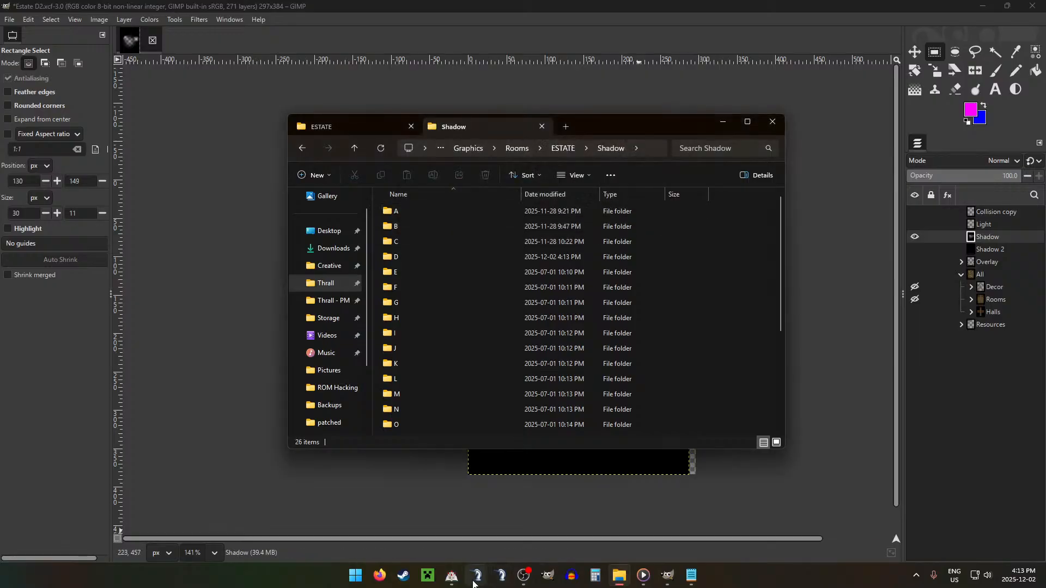
Step: Switch to RPG Maker VX, start a playtest of Thrall, and load the Account 2 save
left_click(452, 576)
left_click(374, 36)
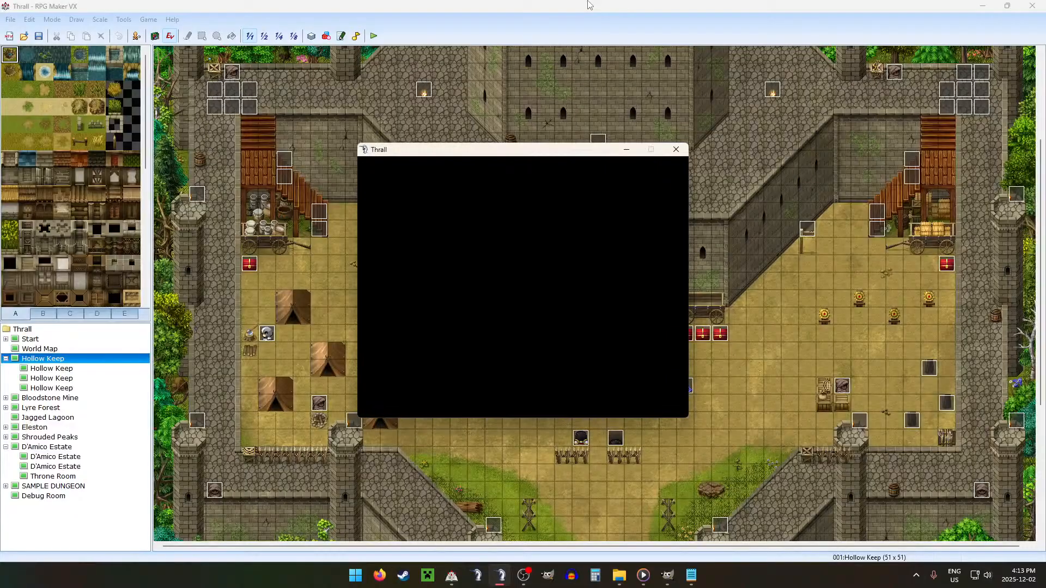
key("Return")
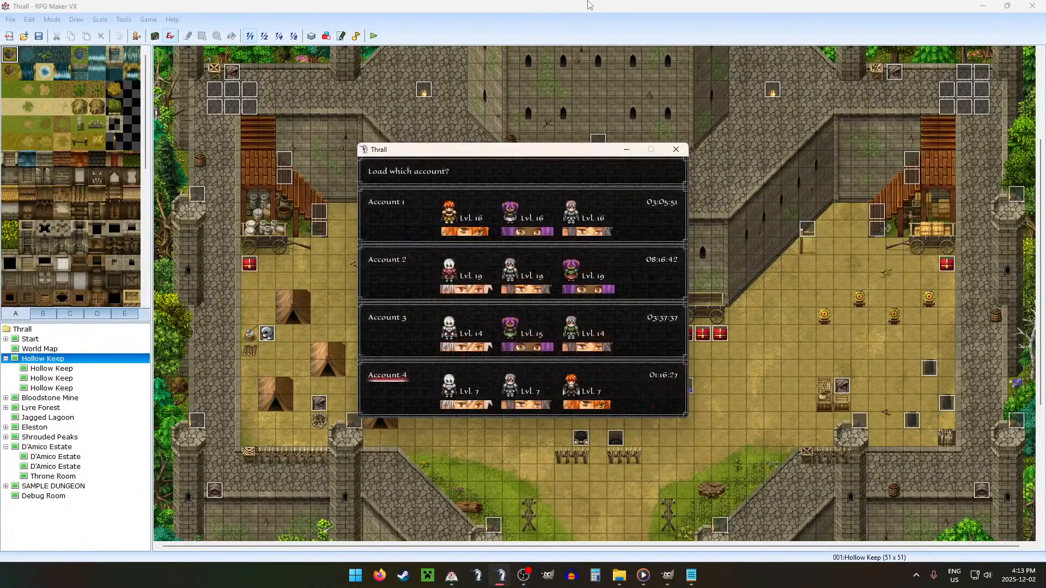
key("Up")
key("Up")
key("Return")
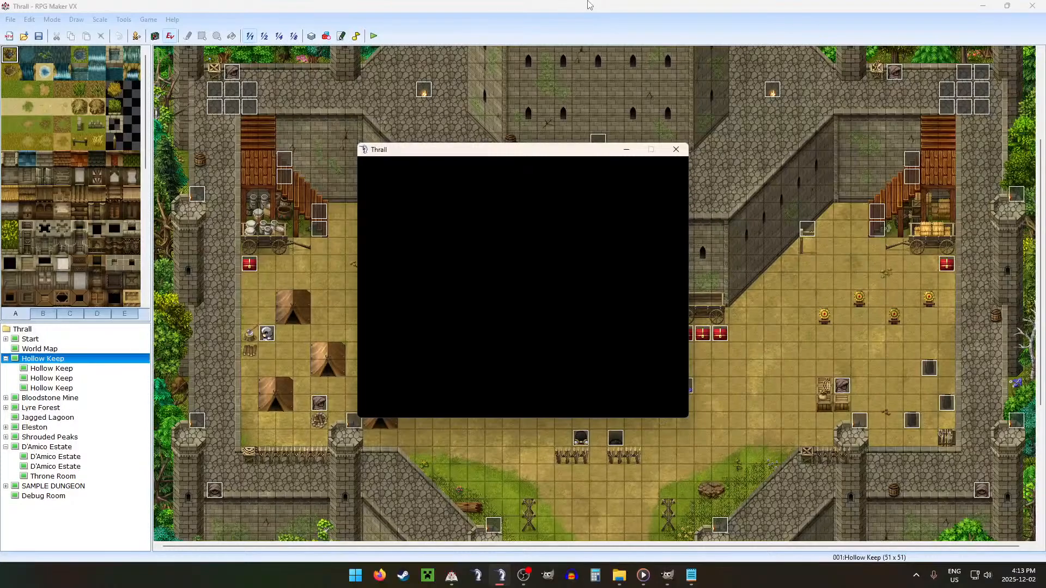
Step: Set the game's Window Size to x1.5 in its Settings and return to the map
key("F9")
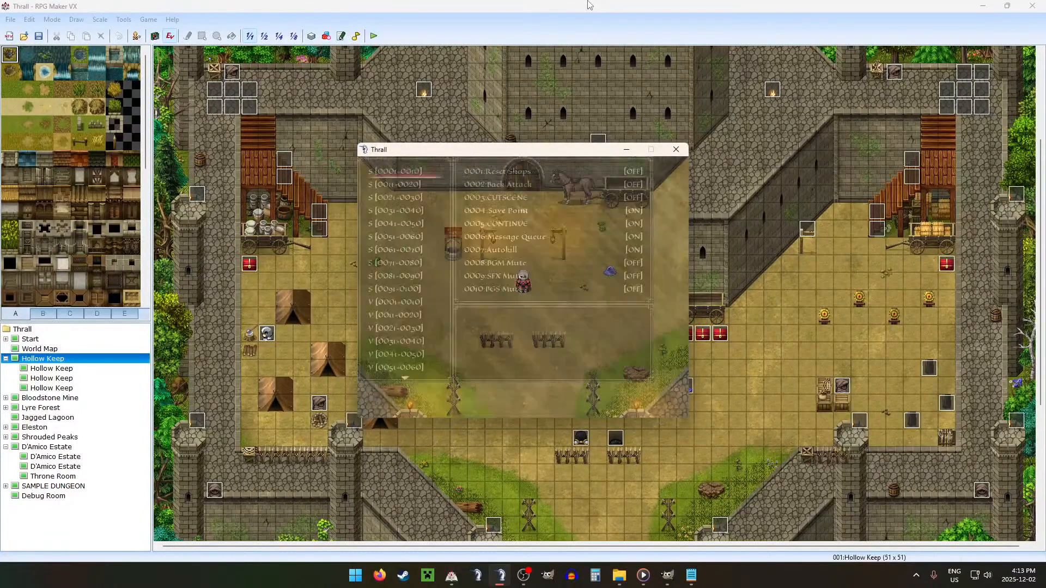
key("Escape")
key("Escape")
key("Left")
key("Return")
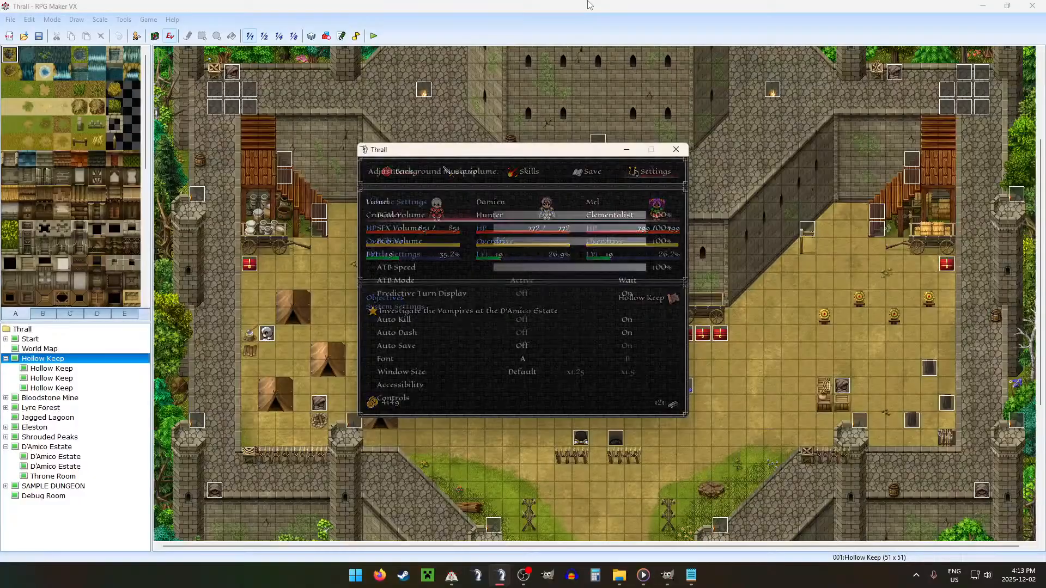
key("Up")
key("Up")
key("Up")
key("Right")
key("Escape")
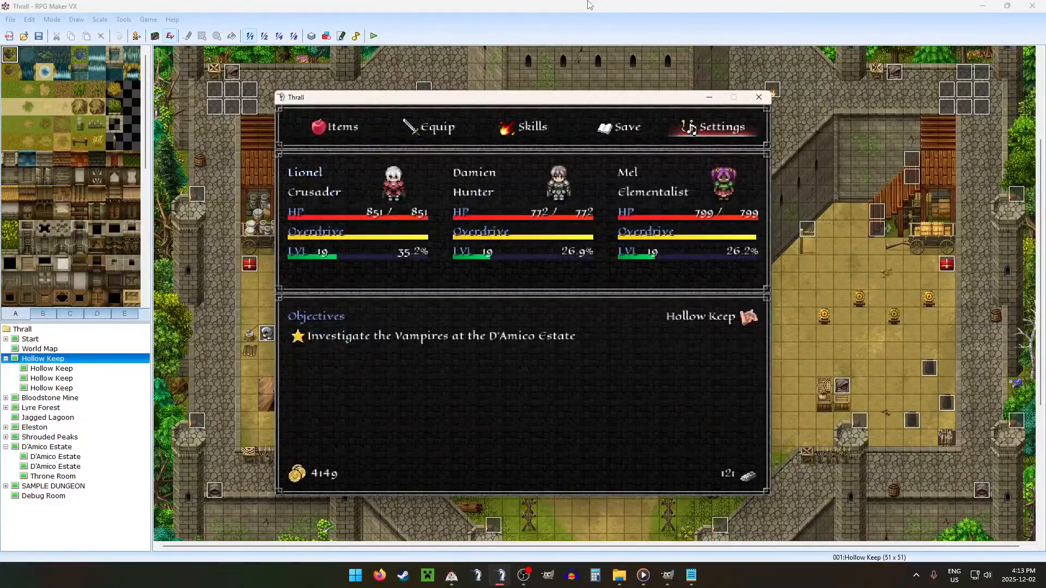
key("Escape")
Step: Turn on switch 0030:DEBUG in the playtest's debug list
key("F9")
key("Down")
key("Down")
key("Return")
key("Up")
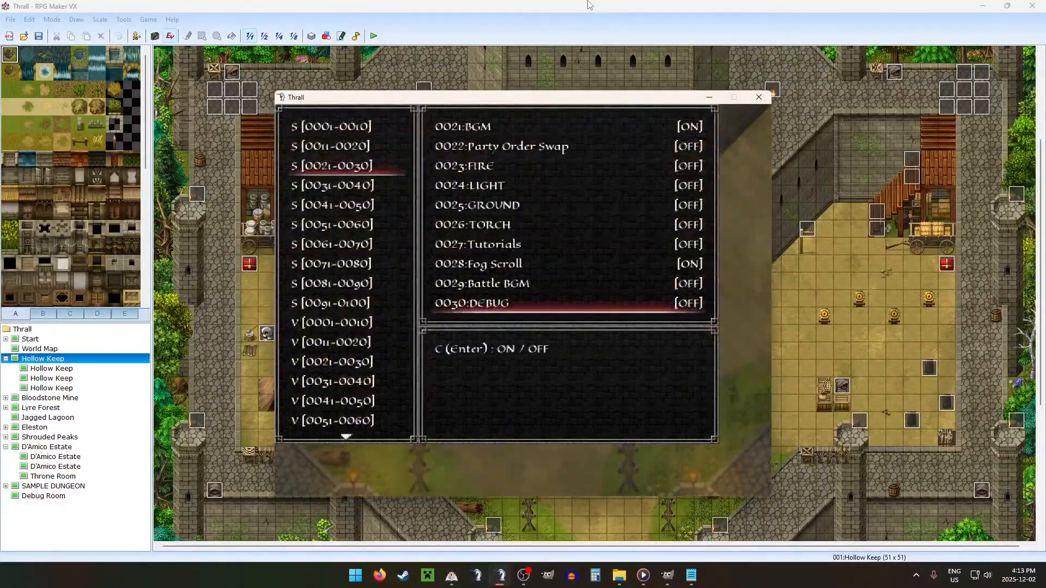
key("Return")
key("Escape")
Step: Set variable 0160:DEBUG ROOM to 4 in the playtest's debug list
key("Up")
key("Up")
key("Up")
key("Up")
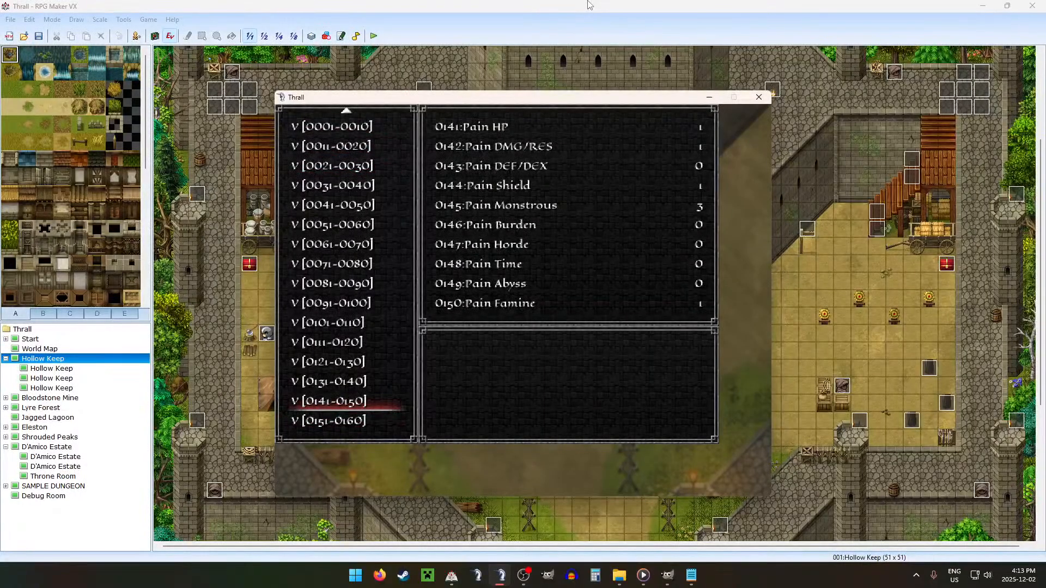
key("Down")
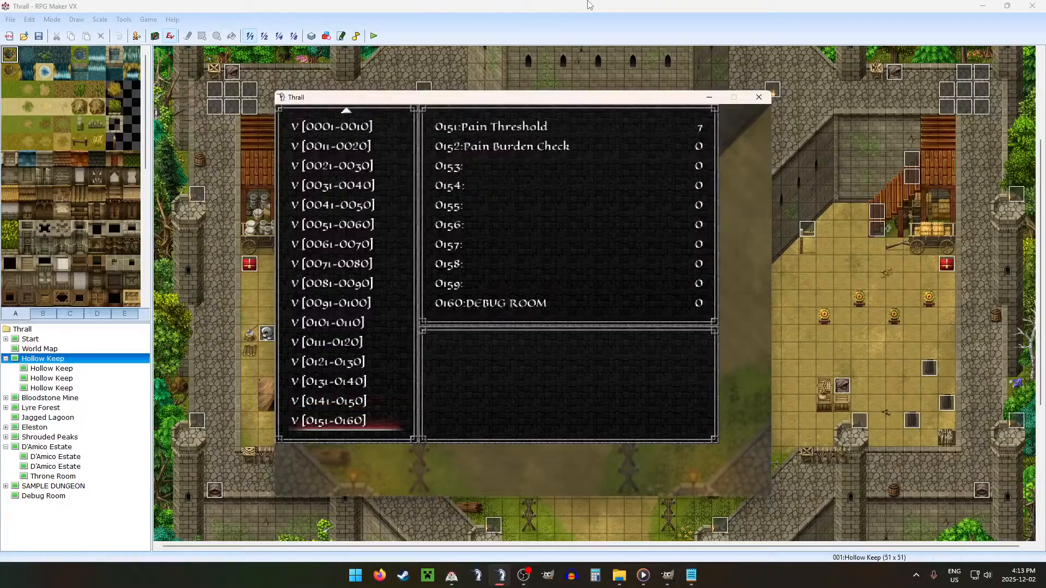
key("Return")
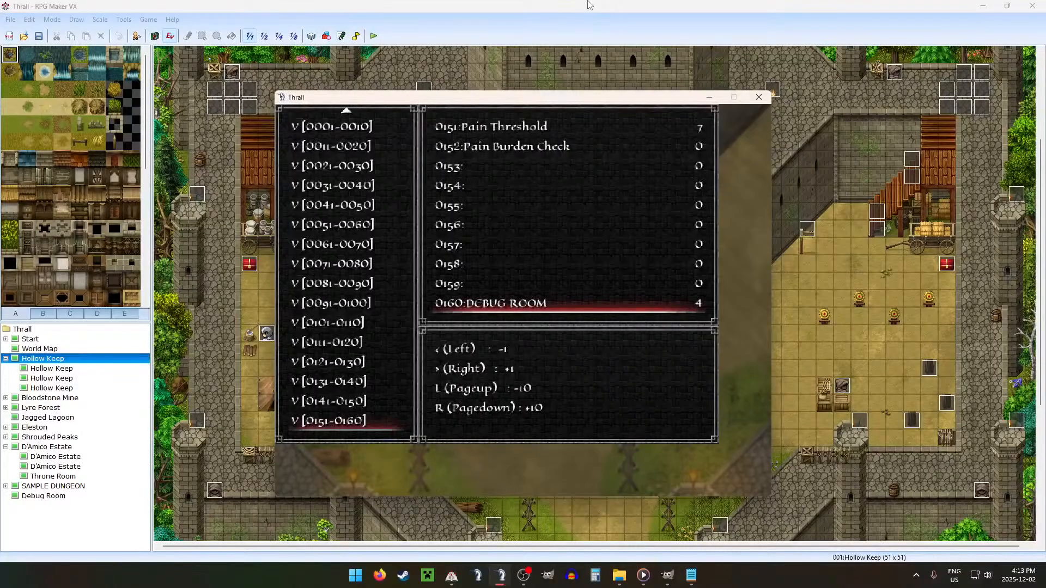
key("Escape")
Step: Set variable 0114:Estate/Hold to 2 and return to the Hollow Keep map
key("Up")
Step: Open the nearest red chest by the horse cart, then close its loot window
key("Up")
key("Up")
key("Up")
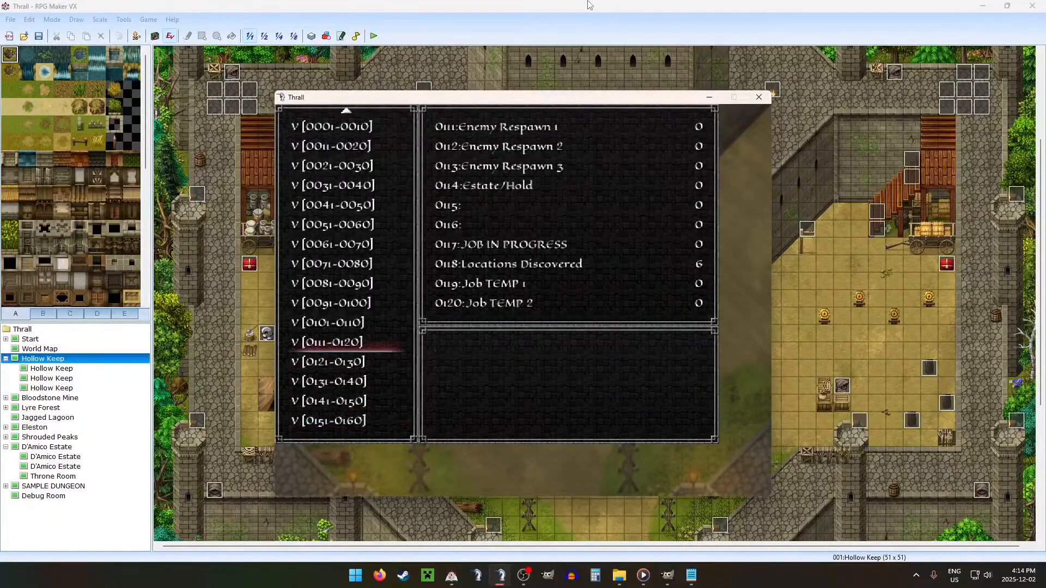
key("Return")
key("Down")
key("Down")
key("Down")
key("Escape")
key("Escape")
key("Up")
key("Right")
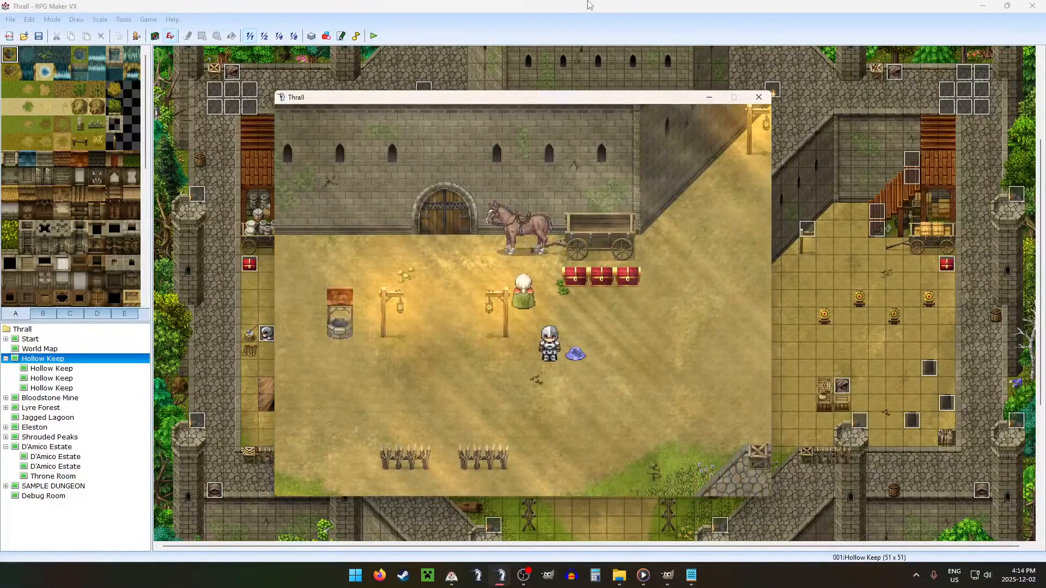
key("Return")
key("Escape")
key("Escape")
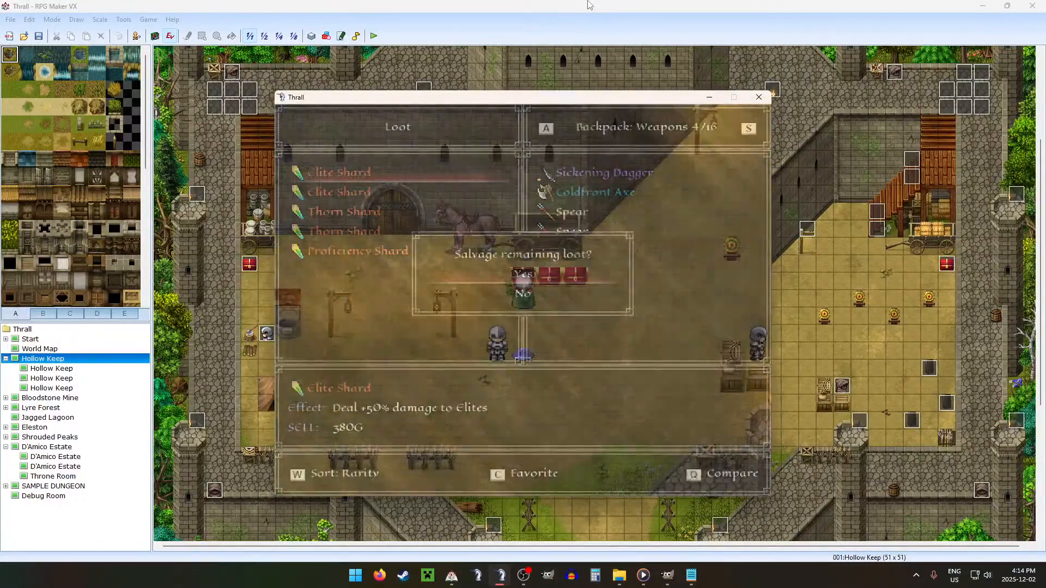
key("Left")
key("Escape")
key("Escape")
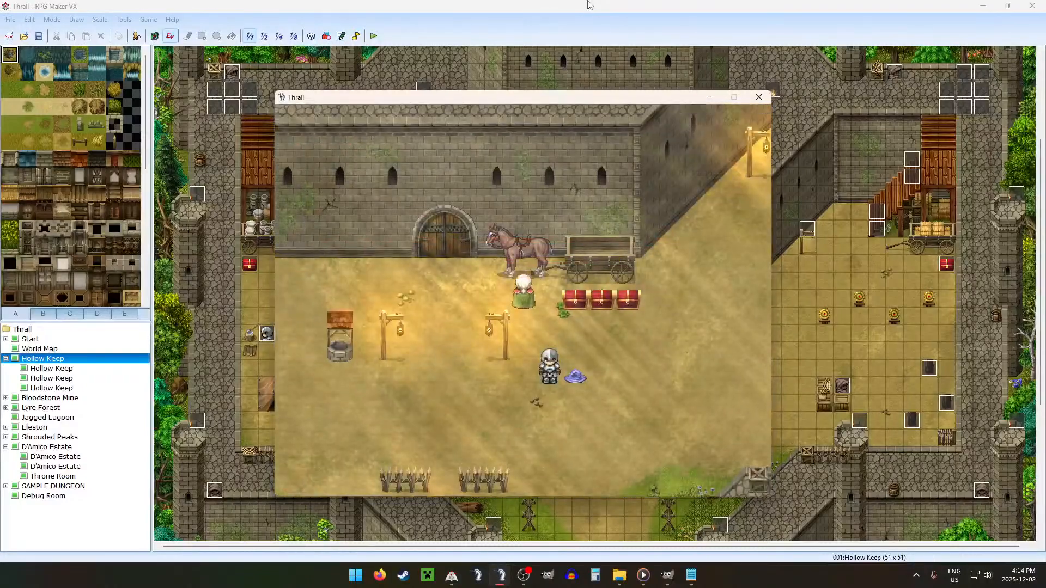
Step: Leave the Hollow Keep and travel across the world map to Floor 1 of the D'Amico Estate
key("Down")
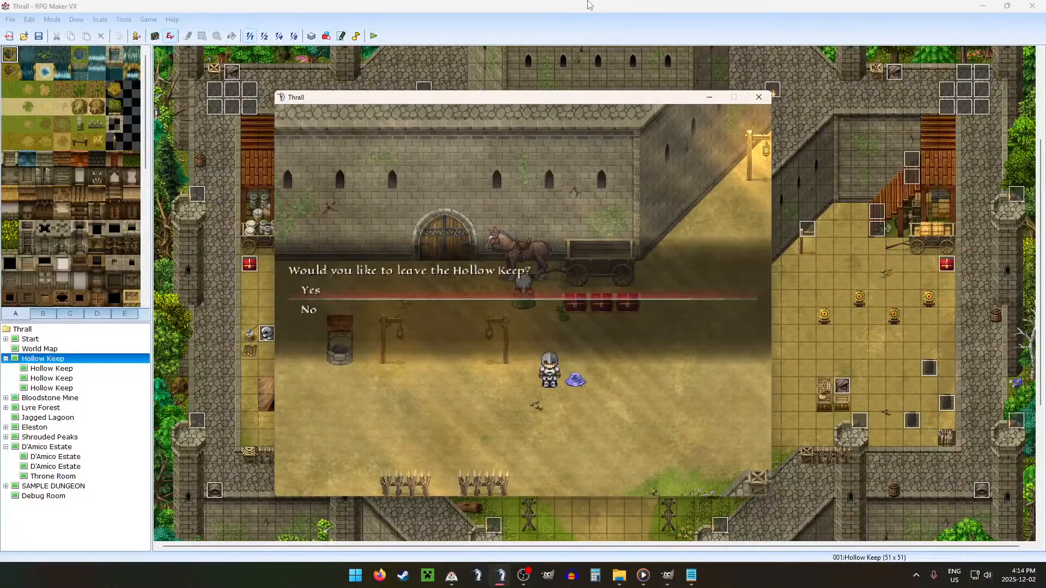
key("Return")
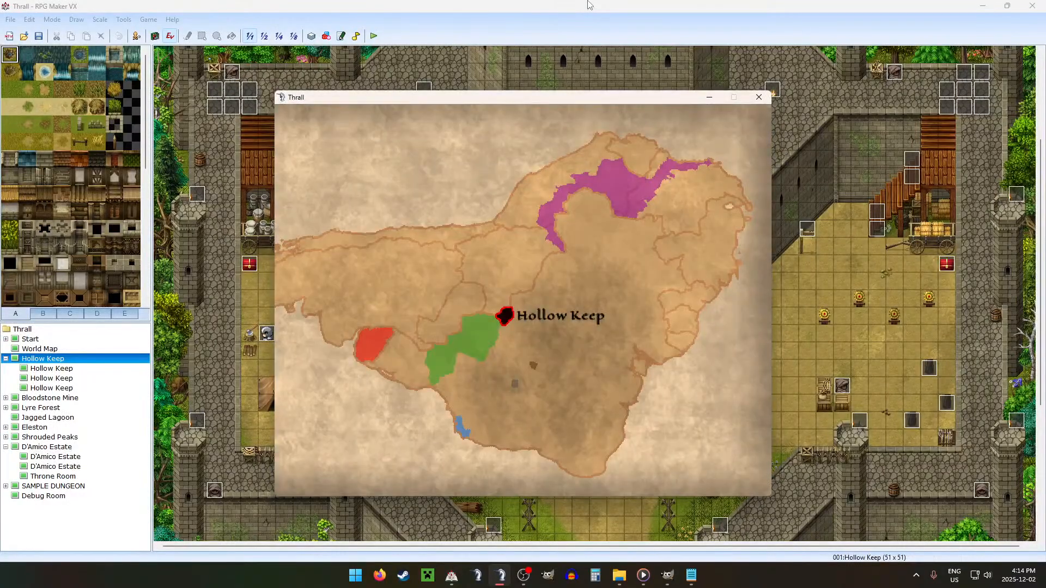
key("Left")
key("Return")
key("Return")
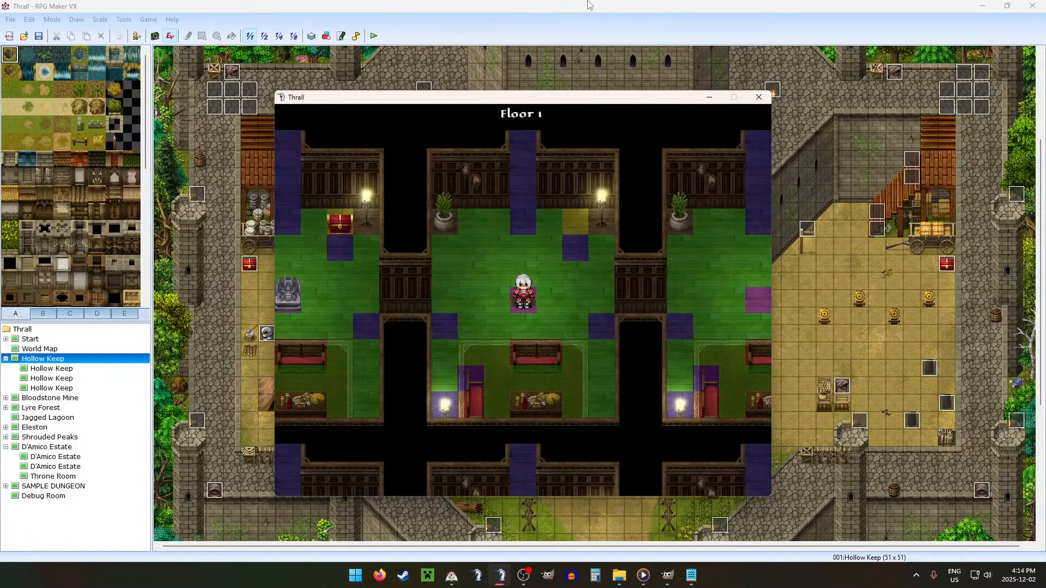
Step: Walk through Floor 1 and inspect the kitchen rooms' art, lighting and walkable tiles with the debug overlay on
key("Down")
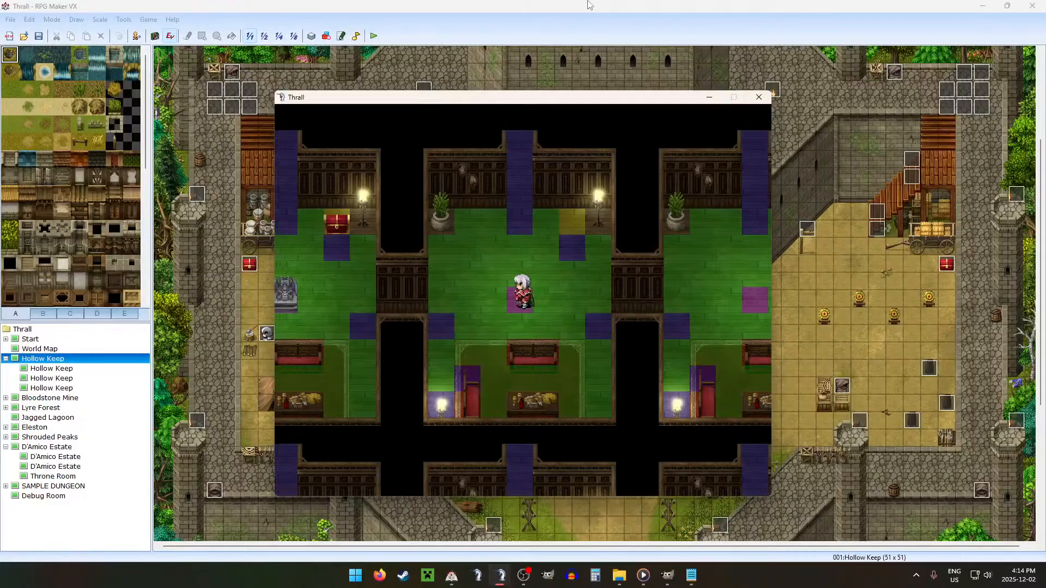
key("Down")
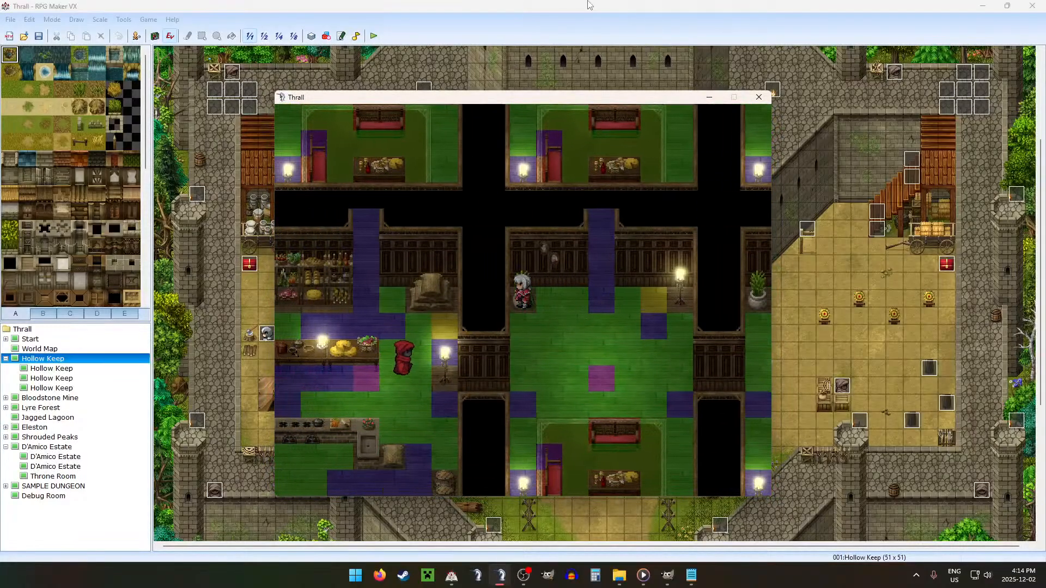
key("Up")
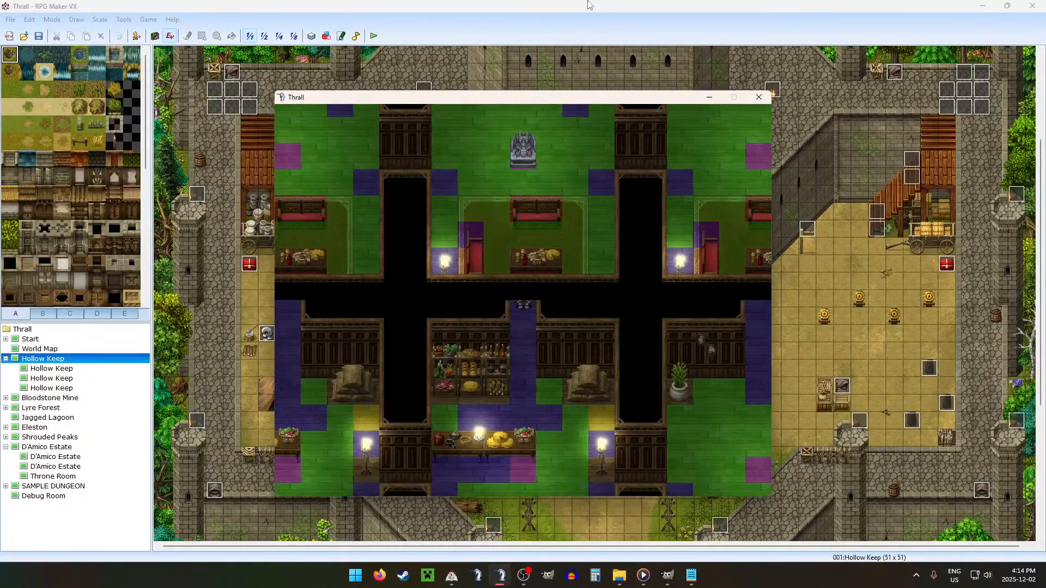
key("Down")
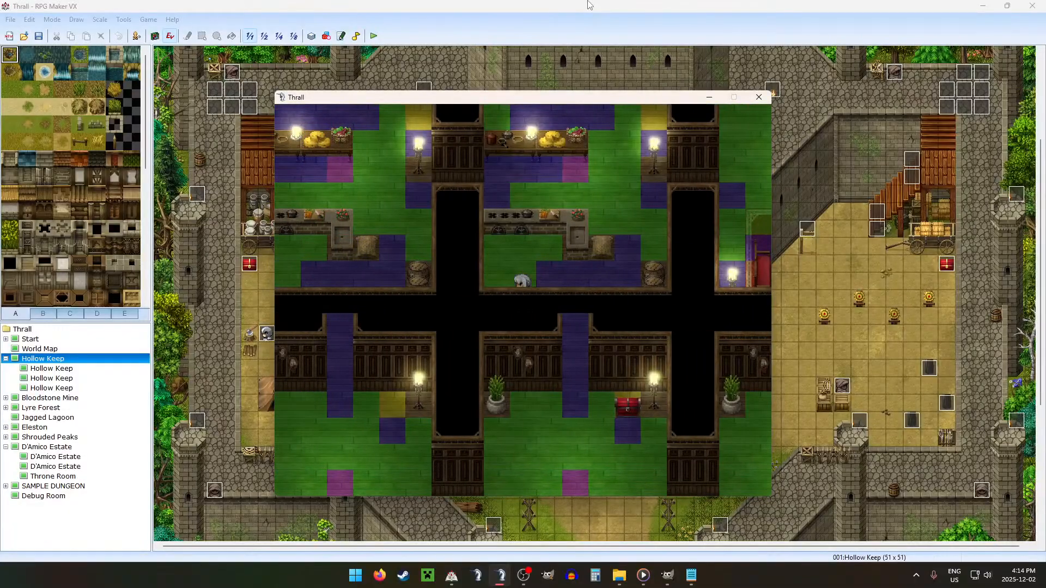
key("Down")
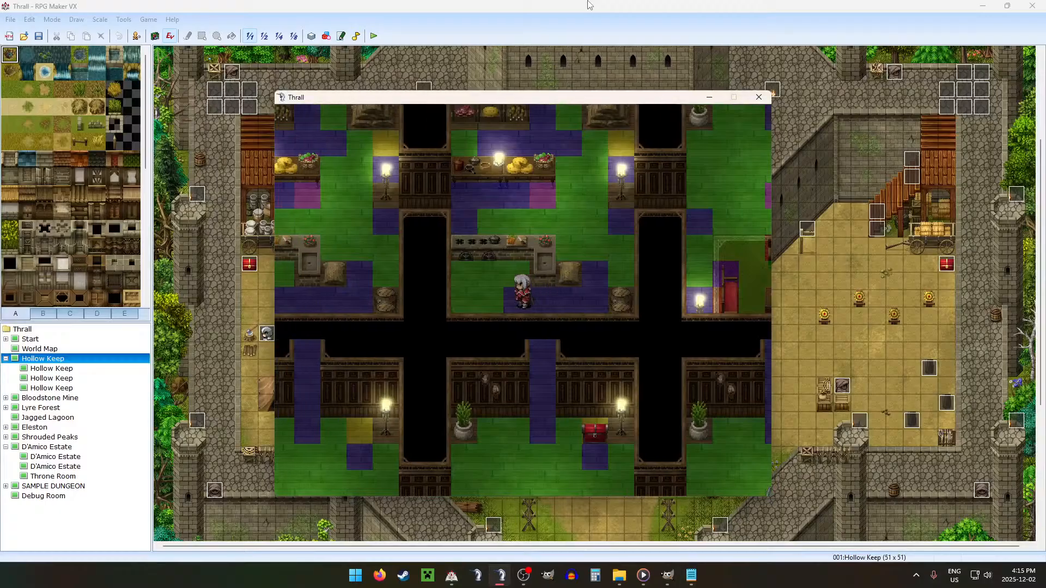
key("Right")
key("Right")
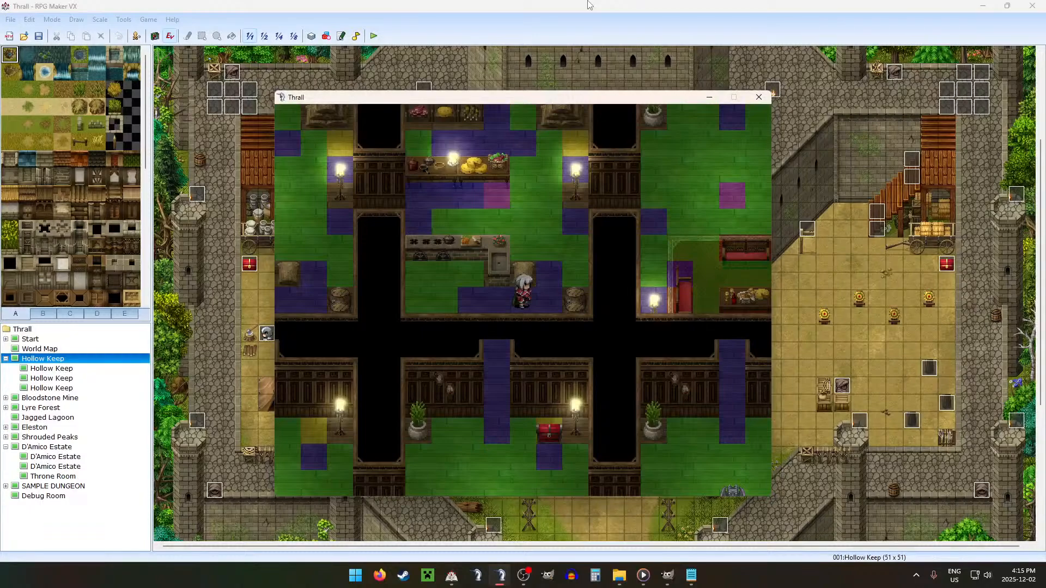
key("Down")
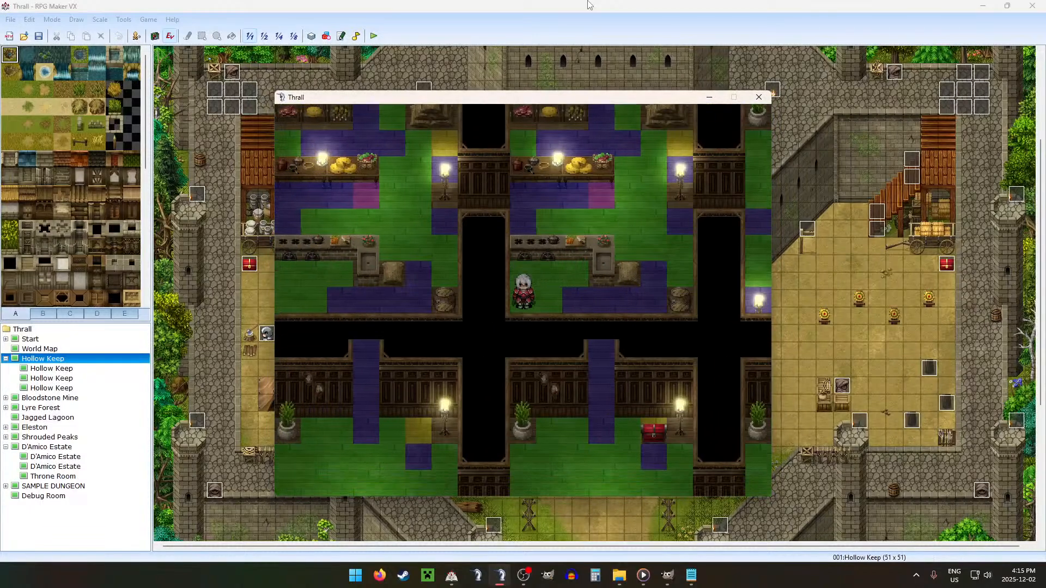
key("Up")
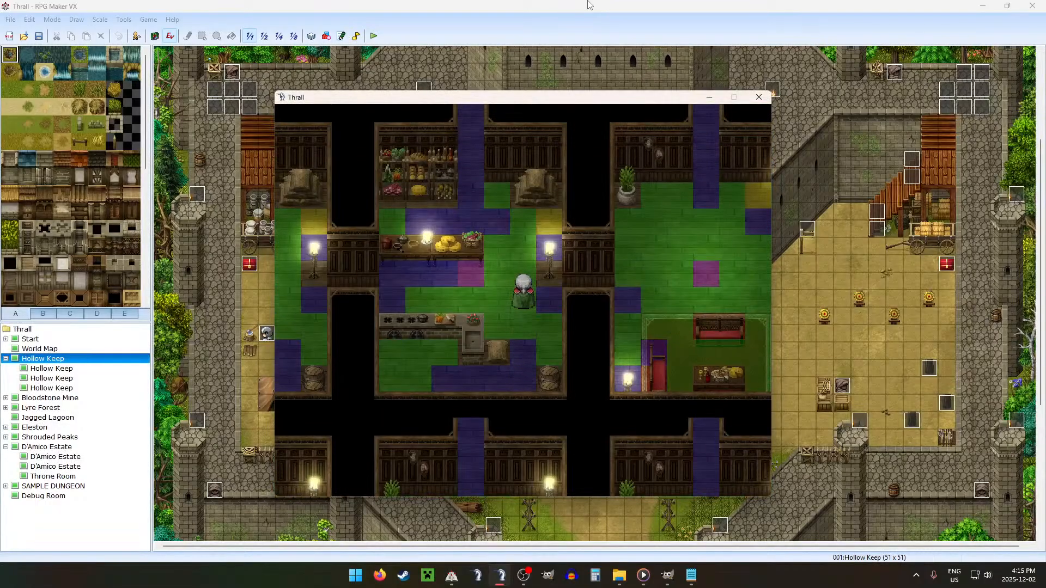
key("Down")
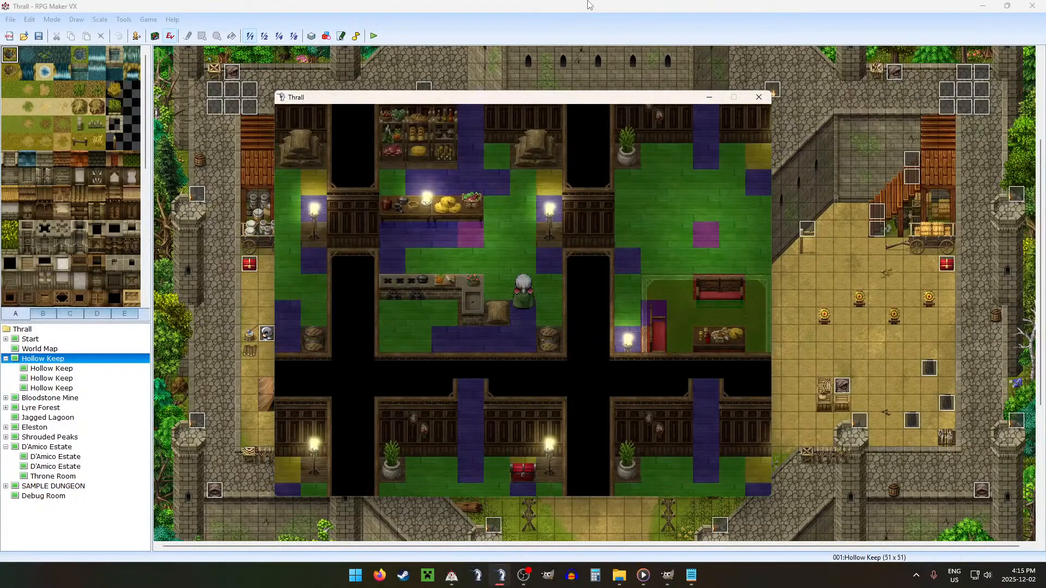
Step: Turn off switch 0030:DEBUG in the debug list and return to the estate map
key("F9")
key("Up")
key("Up")
key("Up")
key("Up")
key("Up")
key("Up")
key("Up")
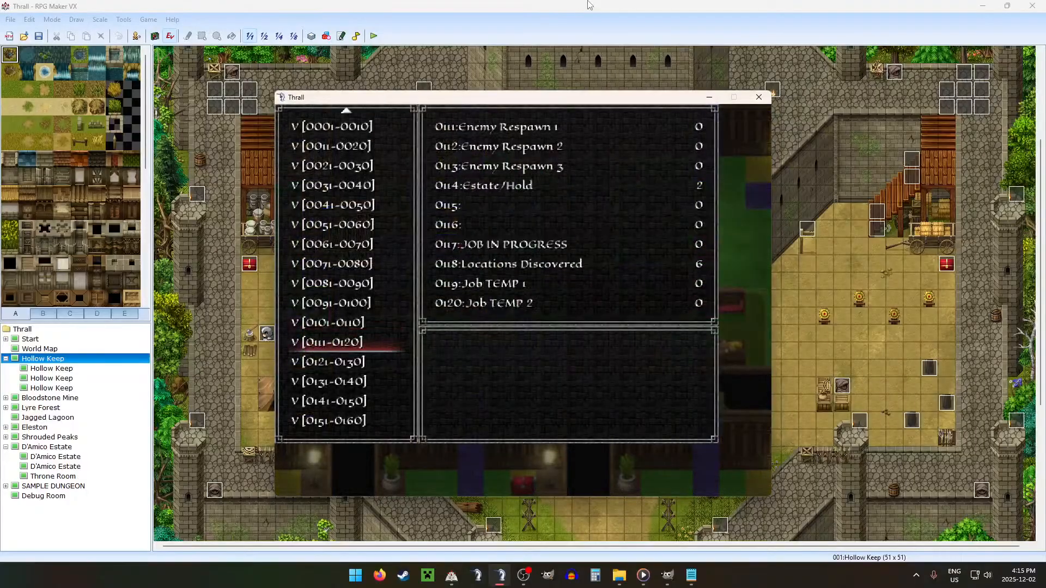
key("Up")
key("Up")
key("Up")
key("Up")
key("Up")
key("Up")
key("Up")
key("Up")
key("Up")
key("Up")
key("Up")
key("Up")
key("Up")
key("Up")
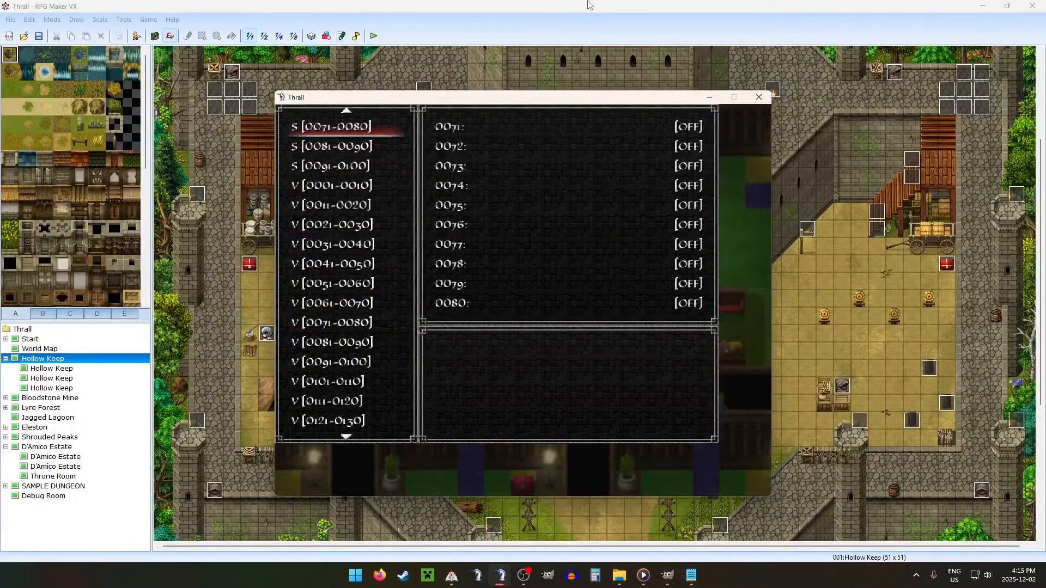
key("Down")
key("Down")
key("Return")
key("Up")
key("Return")
key("Escape")
key("Escape")
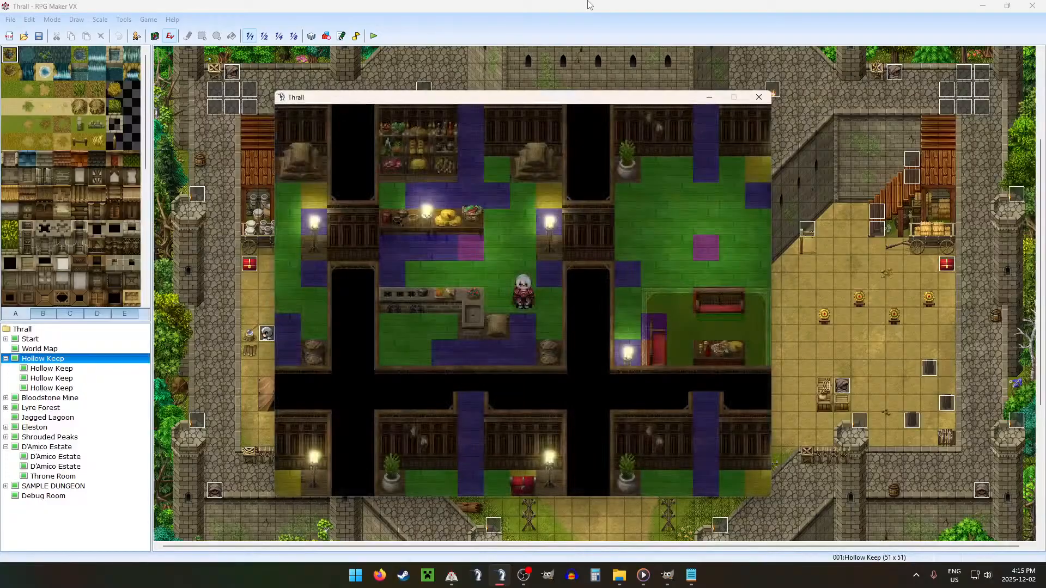
Step: Walk through the remaining rooms to the dark floor exit near the statue and continue to the next floor
key("Up")
key("Left")
key("Up")
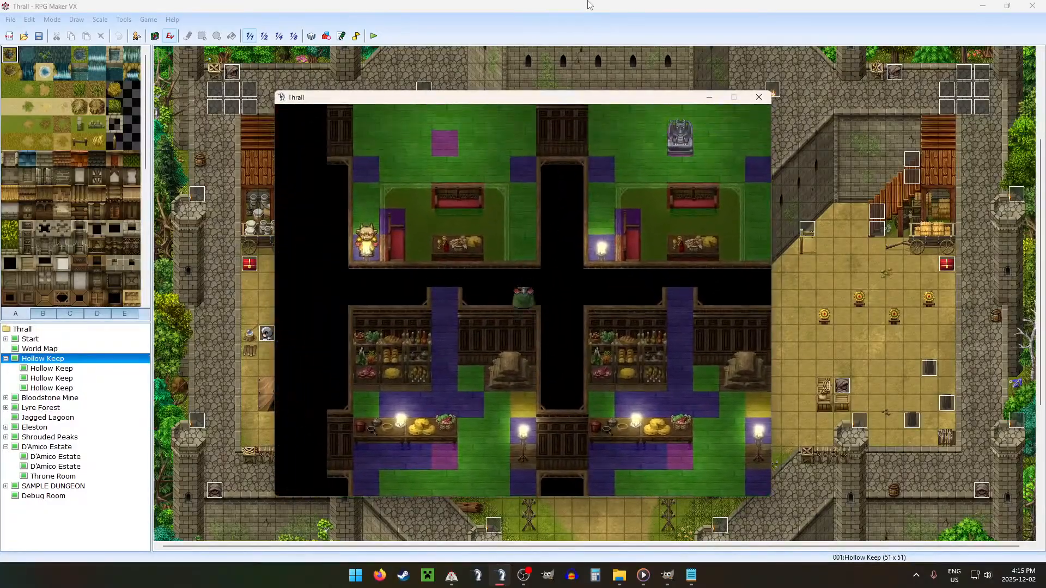
key("Down")
key("Down")
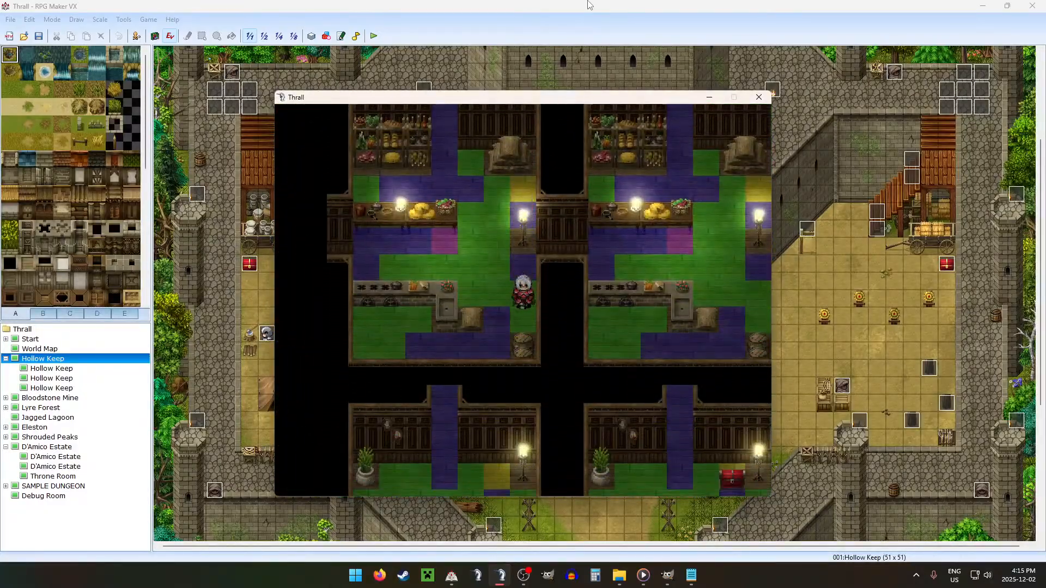
key("Right")
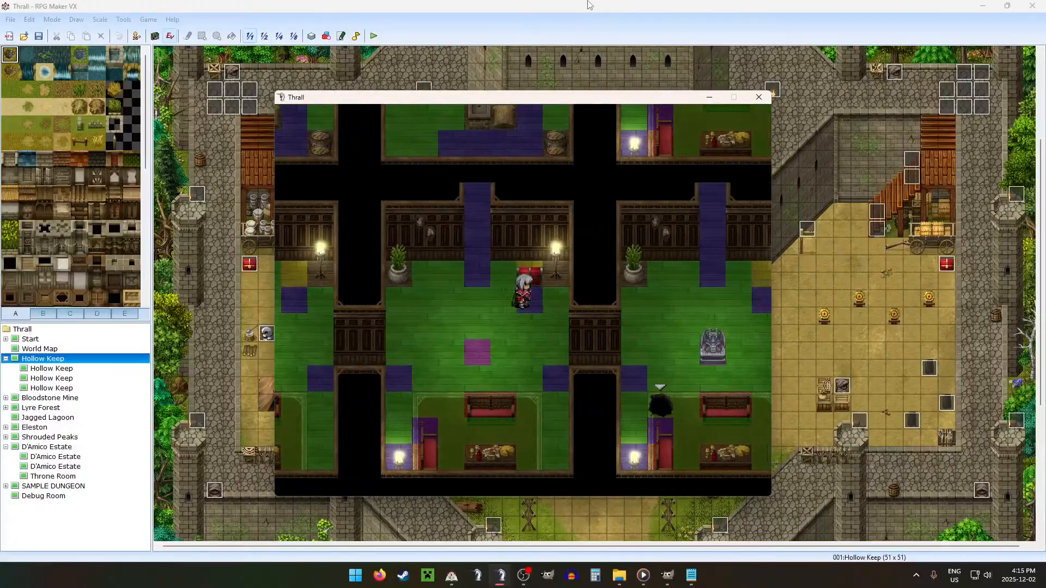
key("Down")
key("Return")
key("Return")
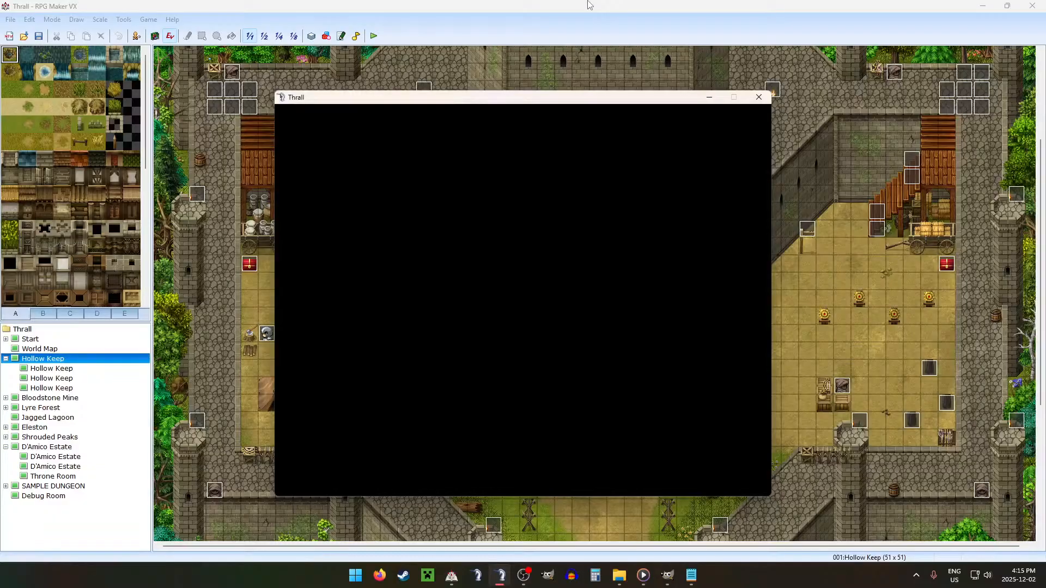
Step: Walk around the first kitchen room to check its counters, shelves, lamp and shadows without the debug overlay
key("Up")
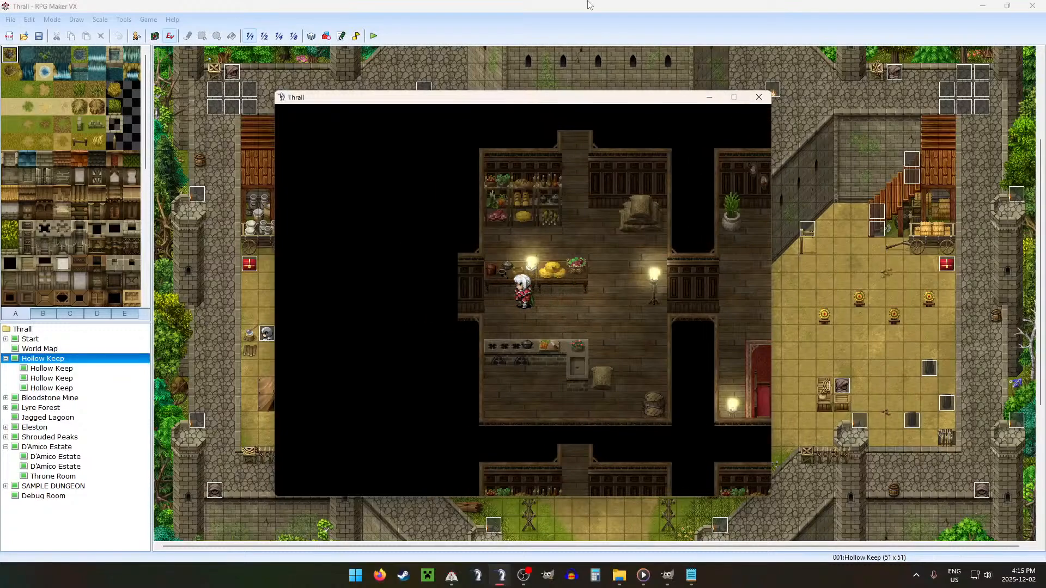
key("Down")
key("Right")
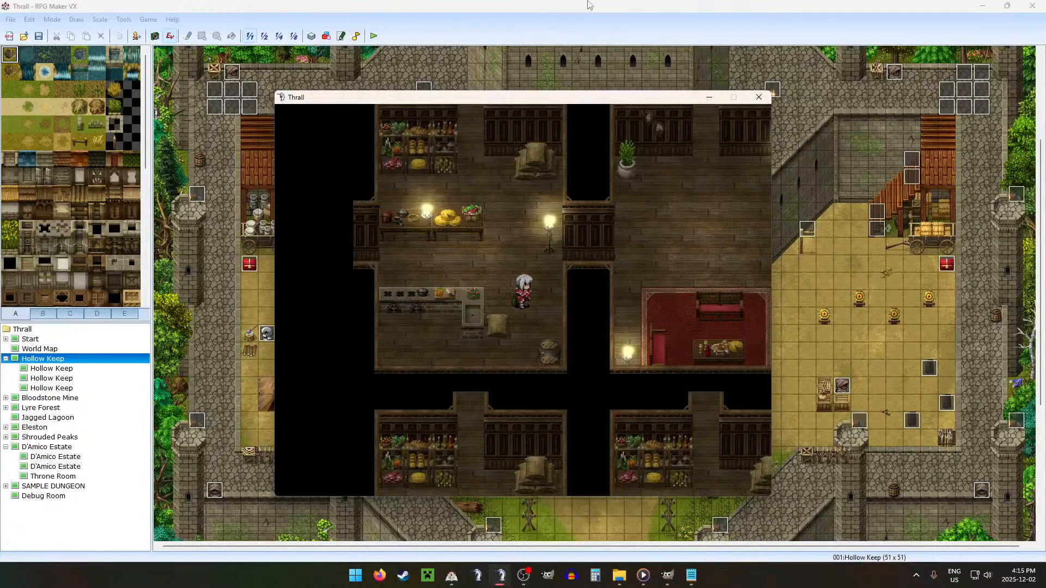
key("Down")
key("Left")
key("Up")
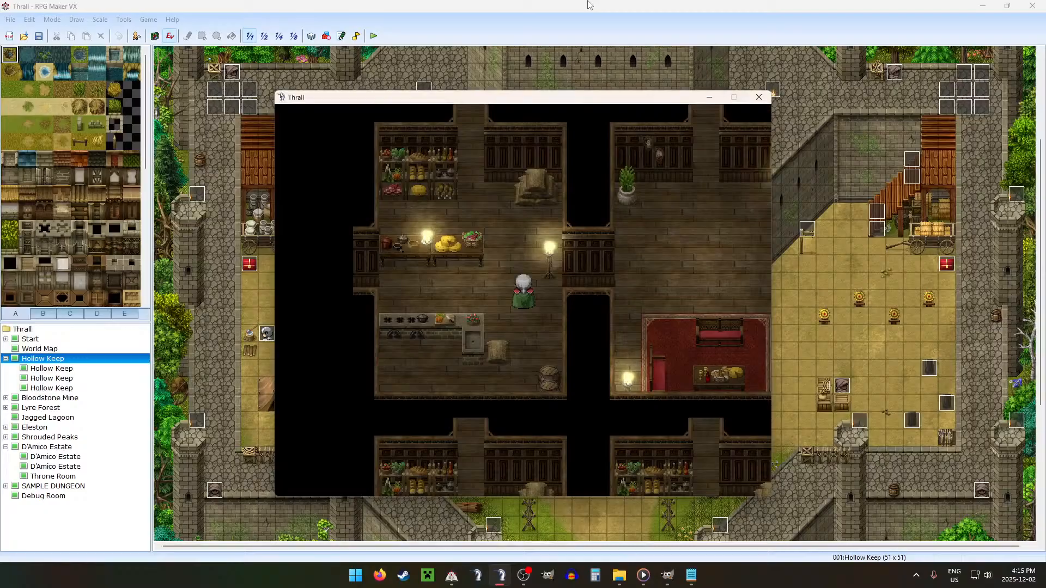
key("Up")
key("Right")
key("Up")
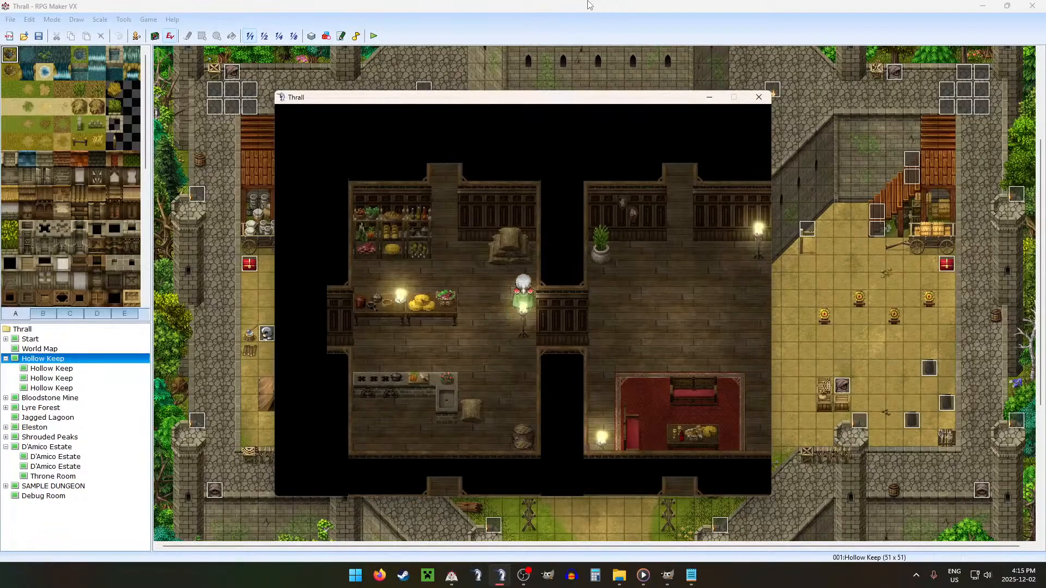
key("Left")
key("Right")
key("Down")
key("Up")
key("Left")
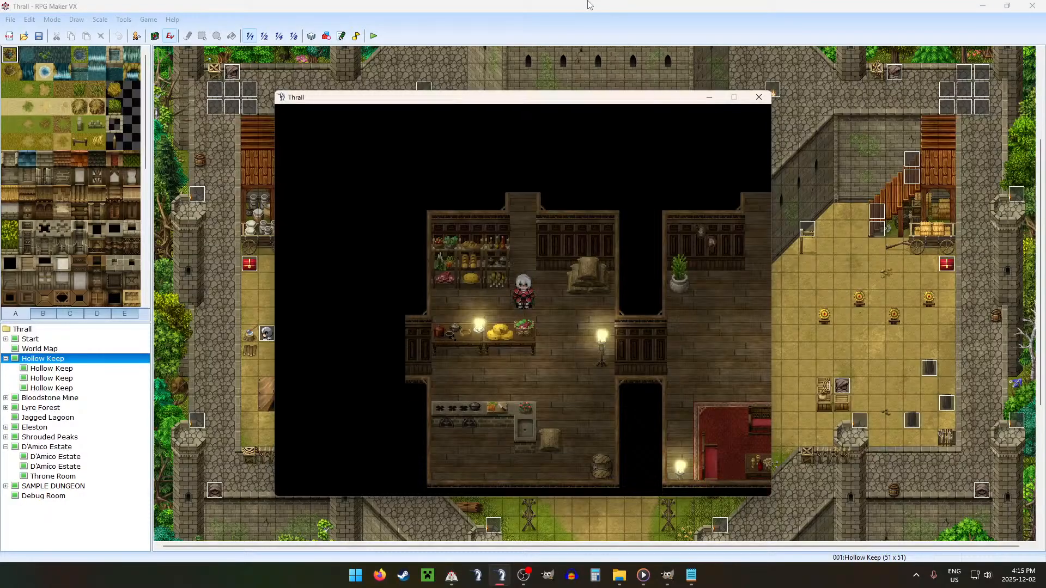
key("Right")
key("Down")
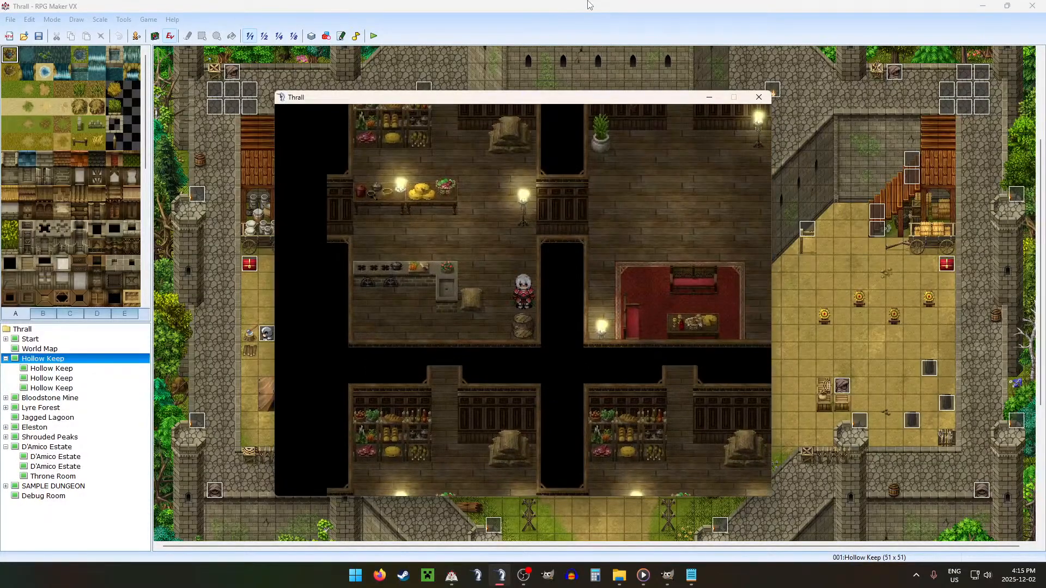
Step: Walk to the kitchen room with the red chest and collect the red pouch beside the stacked sacks
key("Up")
key("Right")
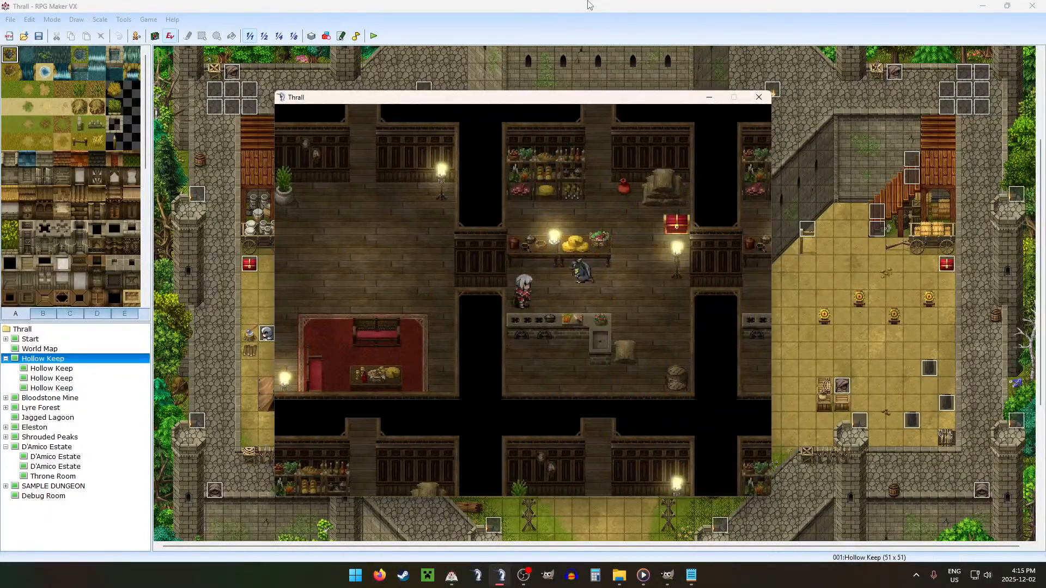
key("Right")
key("Up")
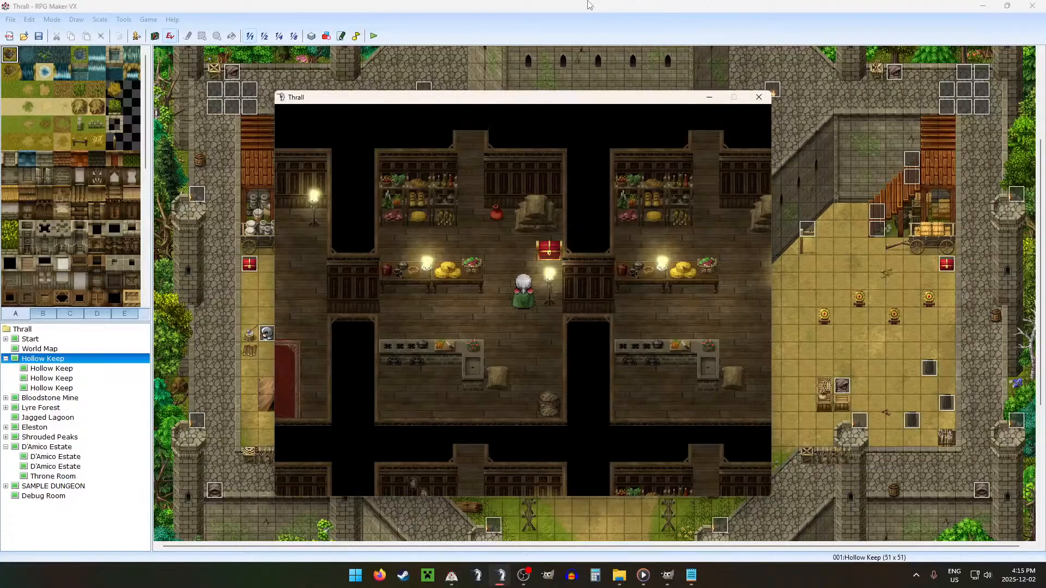
key("Left")
key("Up")
key("Return")
key("Escape")
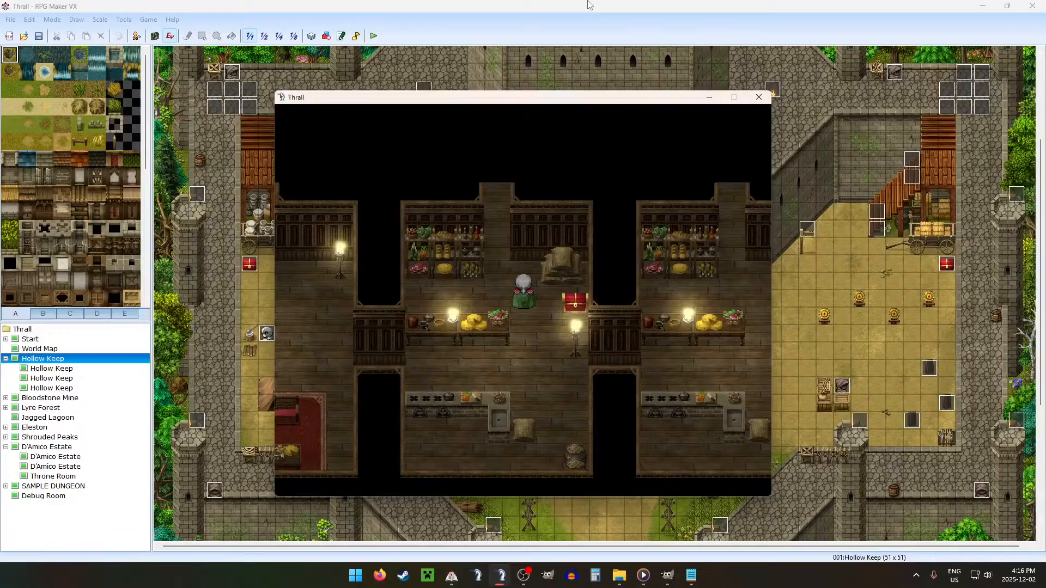
Step: Open the red chest beside the stacked sacks, dismiss its loot and close the playtest after walking down to the stove counter
key("Right")
key("Return")
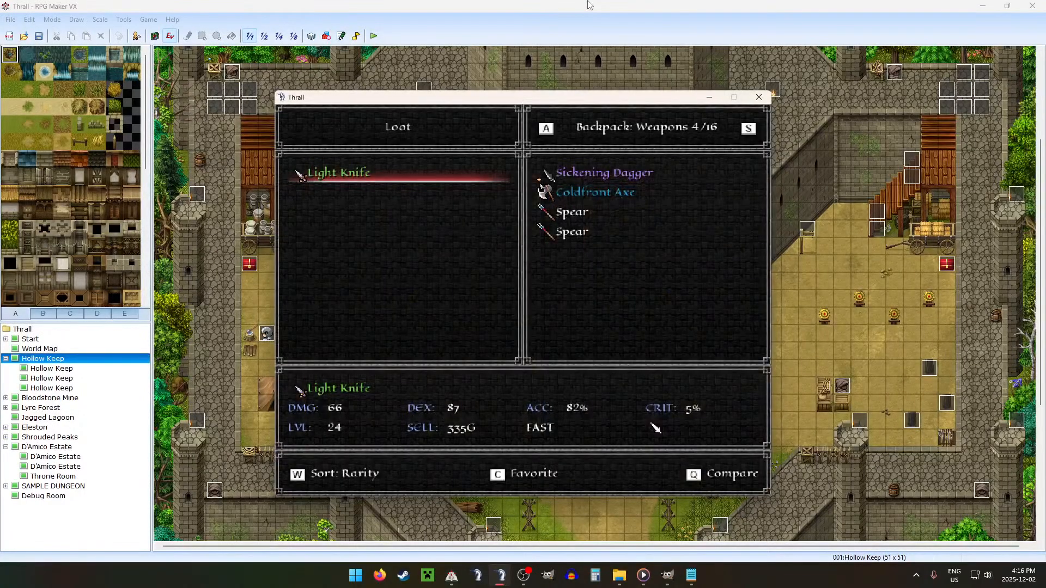
key("Escape")
key("Return")
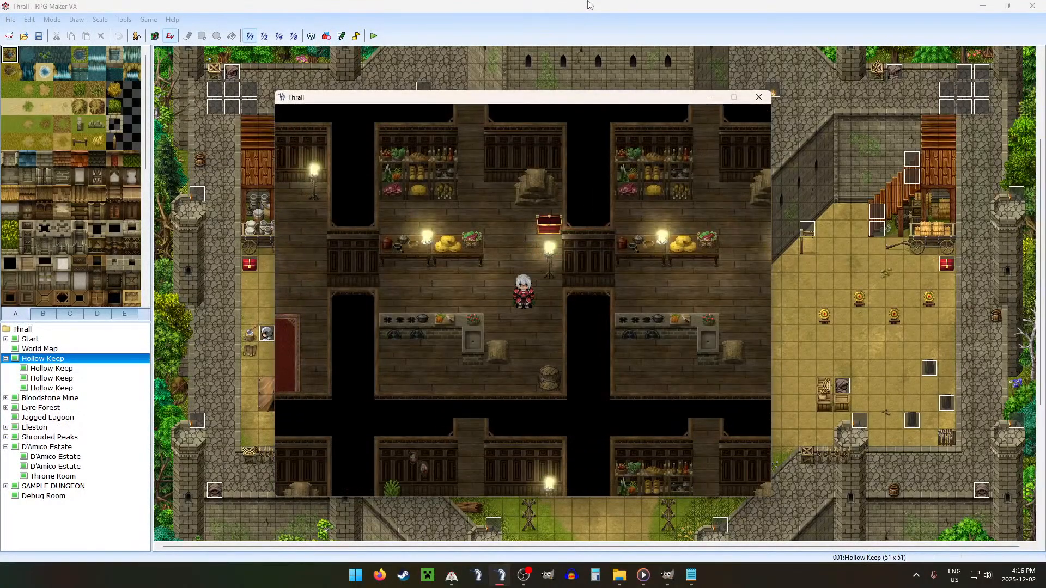
key("Left")
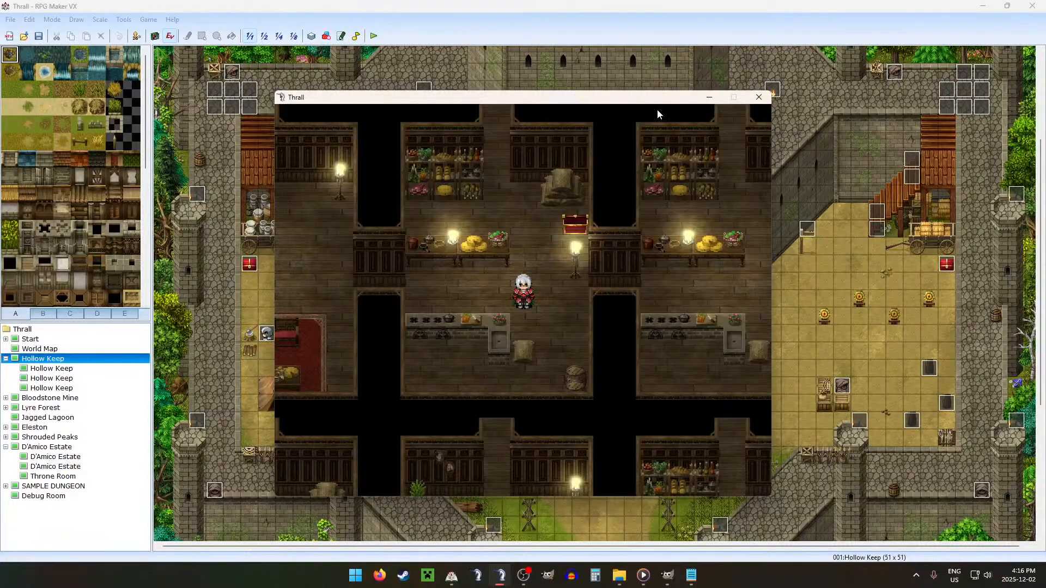
left_click(758, 97)
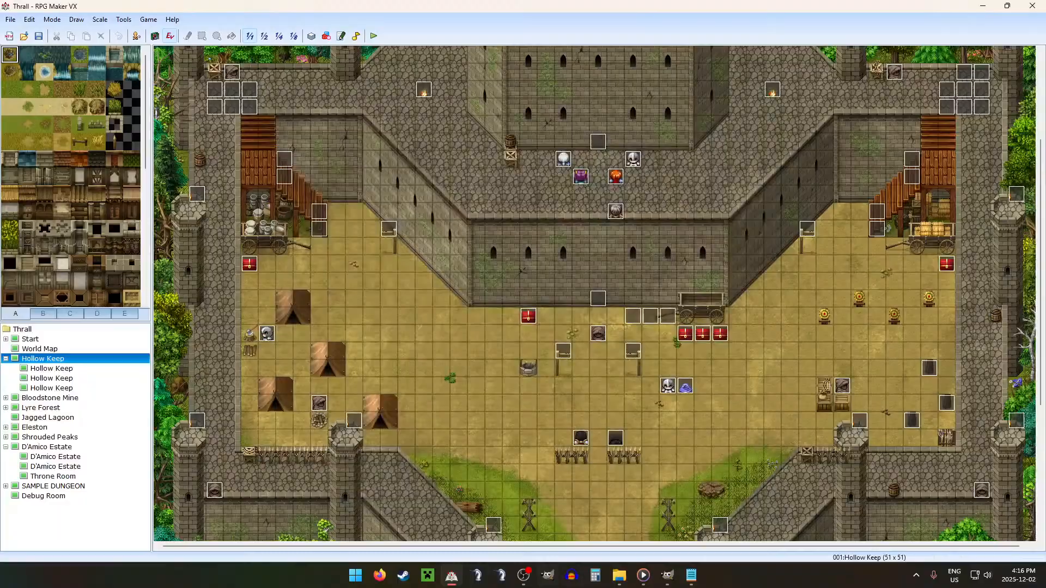
Step: Switch to GIMP, hide the Shadow layer, show Collision copy, All and Overlay, and make Collision copy the active layer
left_click(667, 575)
left_click(914, 236)
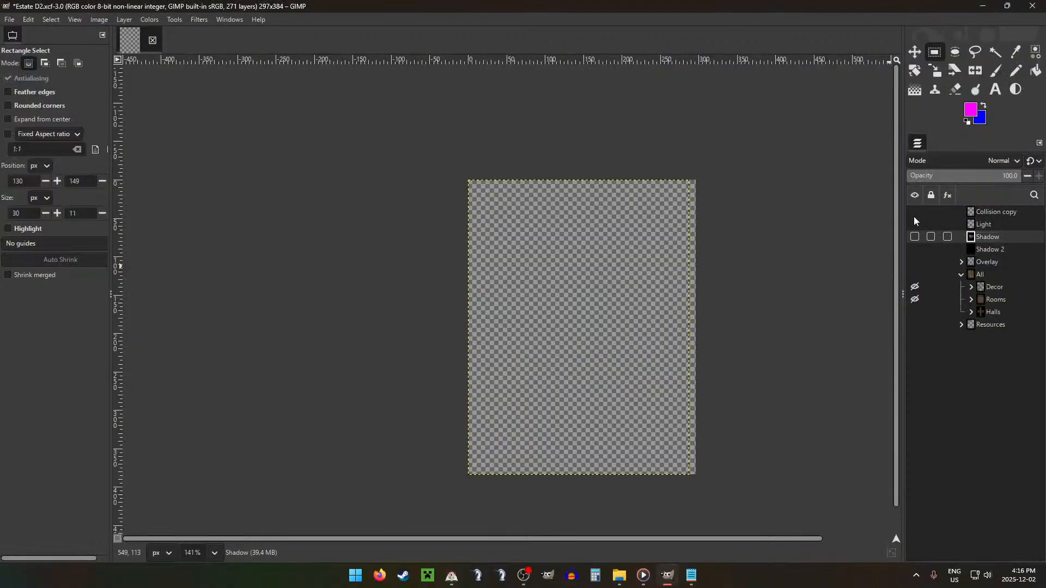
left_click(914, 211)
left_click(914, 274)
left_click(915, 262)
left_click(996, 212)
scroll(675, 222, "up", 5)
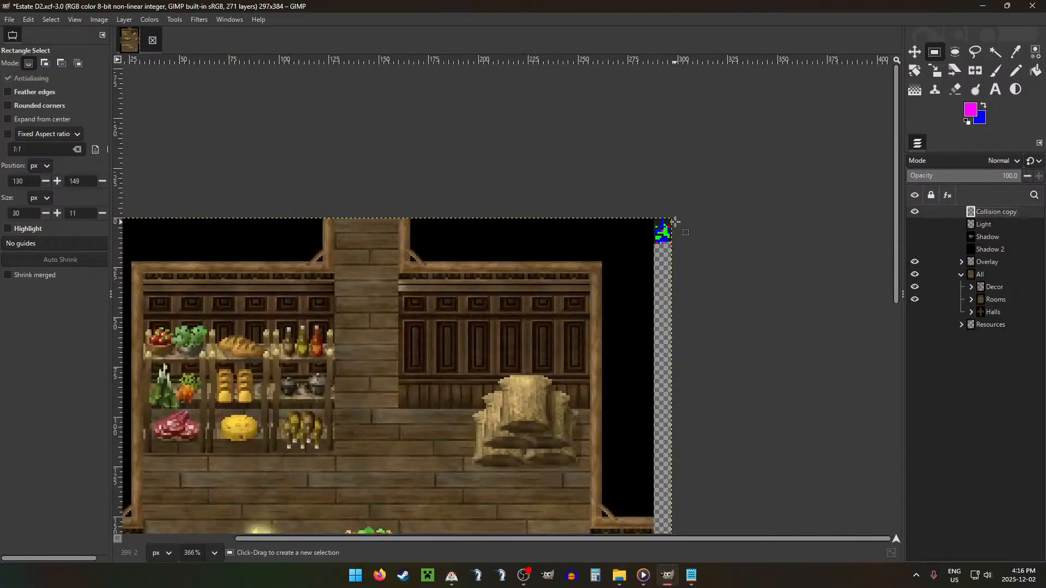
Step: Recolour the three blue collision pixels at x 291 to 293, y 10 with the map's green using the 1-pixel Pencil
scroll(675, 222, "up", 8)
key("n")
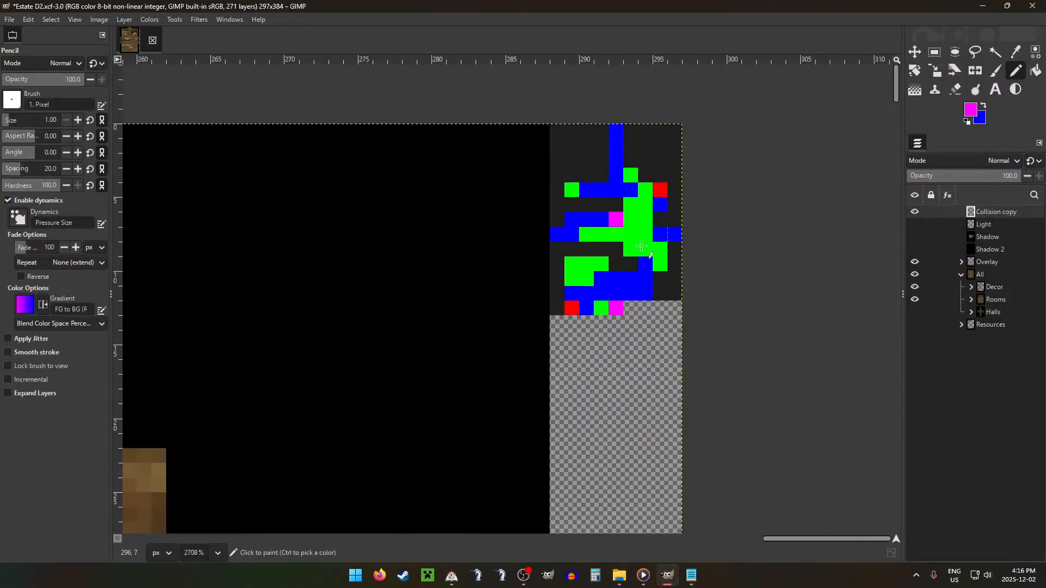
left_click(599, 264, "ctrl")
left_click(598, 280)
left_click(613, 276)
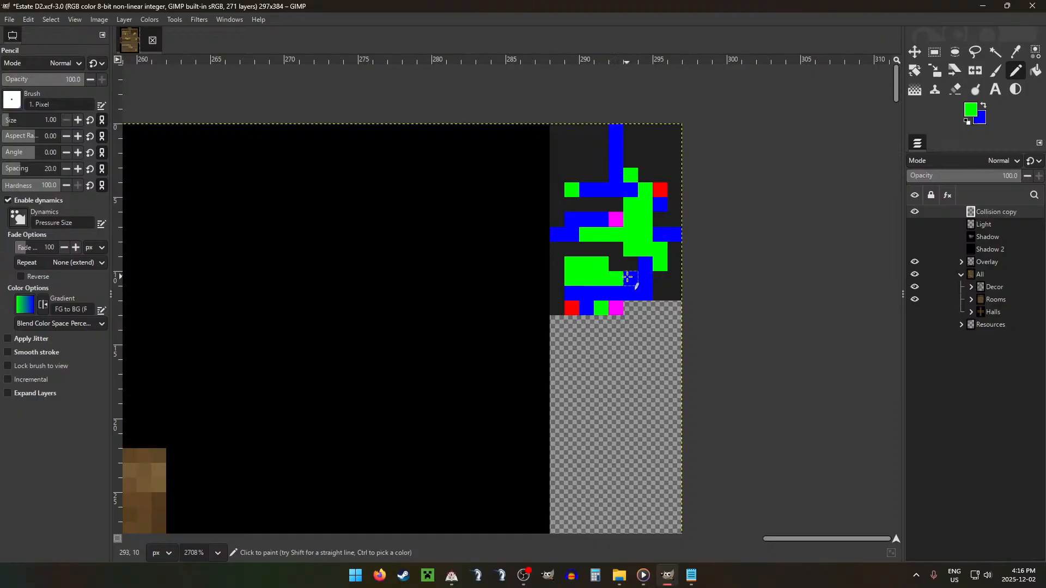
left_click(628, 277)
scroll(682, 292, "down", 9)
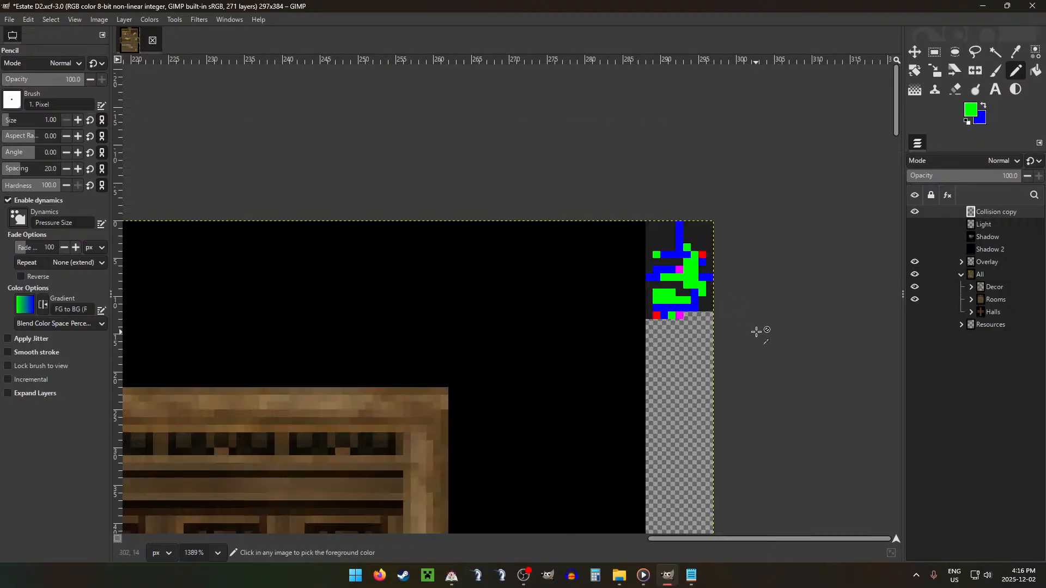
scroll(575, 356, "down", 4)
Step: Export the image as AD2.png with the existing PNG settings and return to RPG Maker VX
key("ctrl+shift+e")
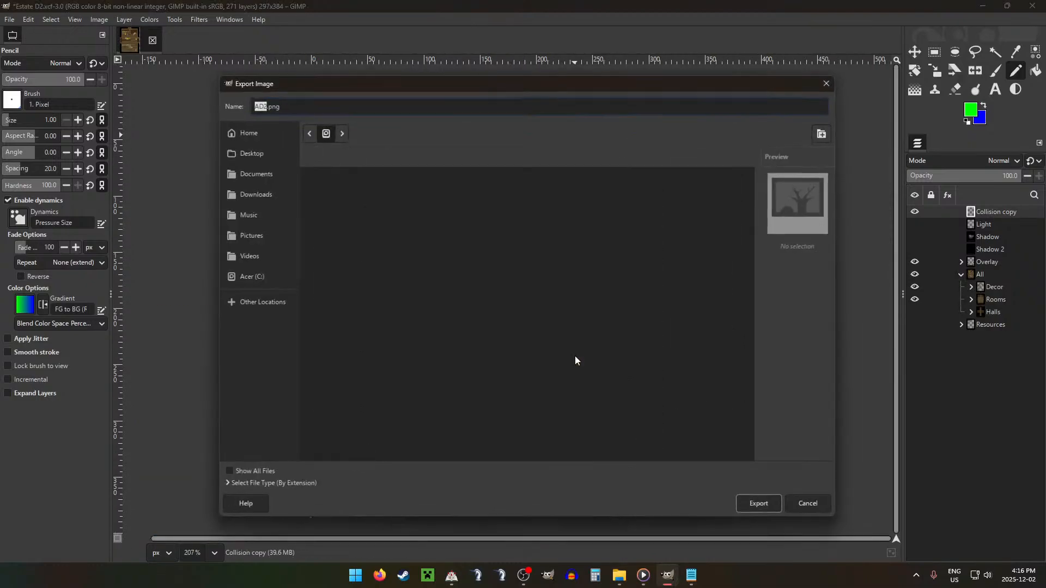
key("Escape")
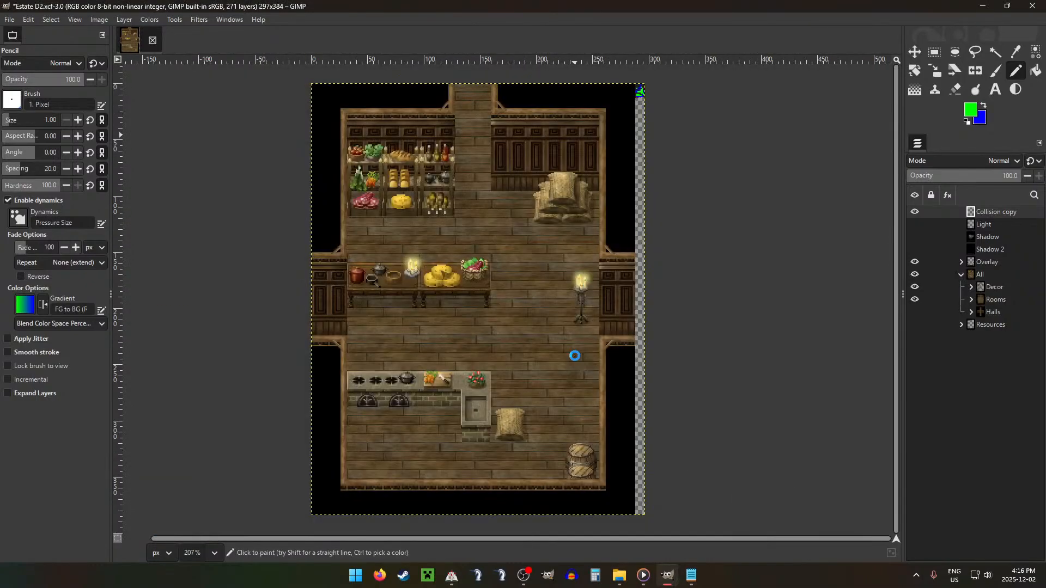
key("ctrl+e")
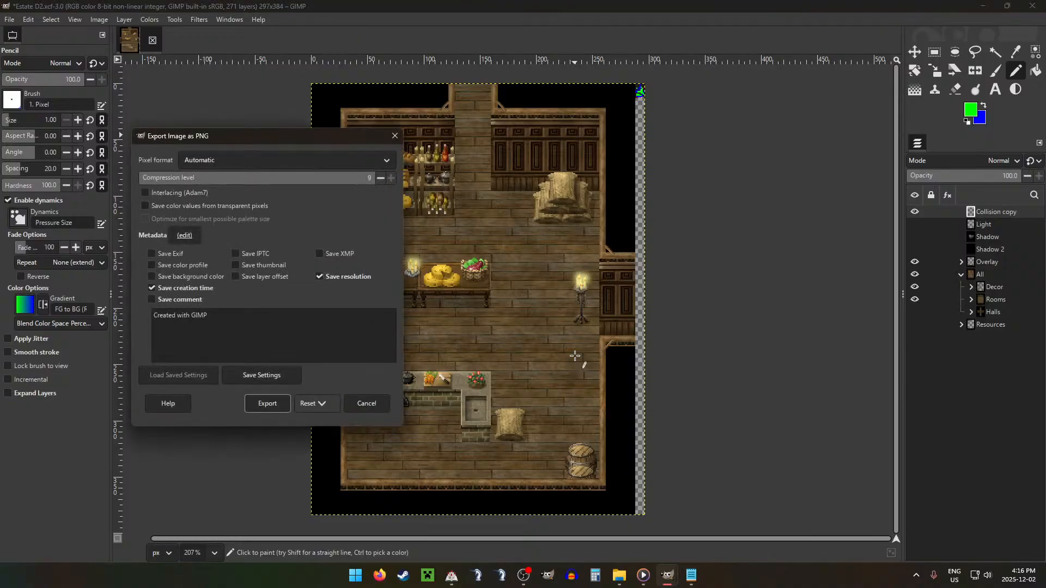
key("Return")
left_click(668, 575)
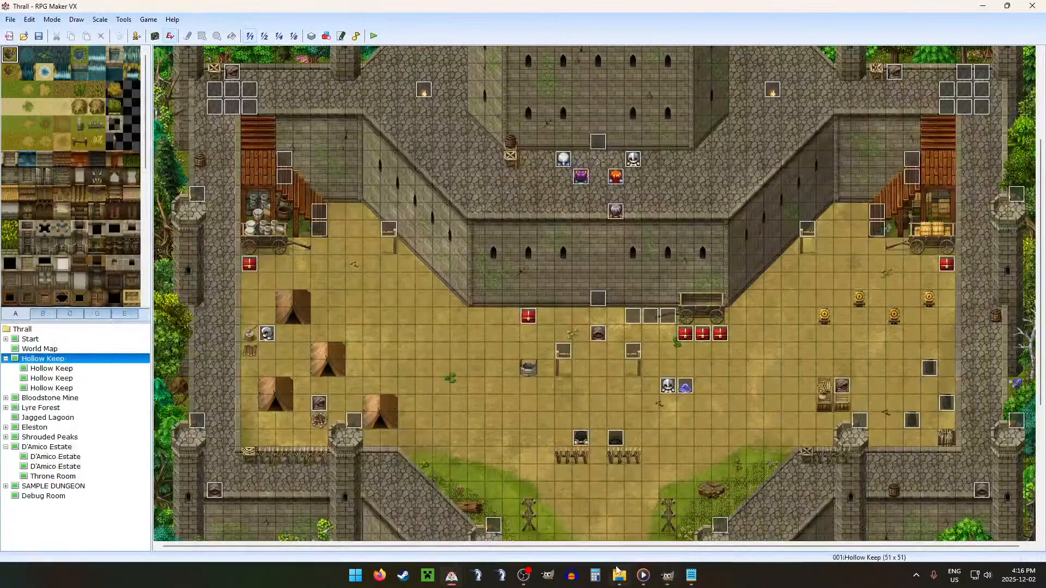
Step: In File Explorer, move AD2.png from the ESTATE project folder into the Ground folder's D subfolder, replacing the existing file
left_click(620, 576)
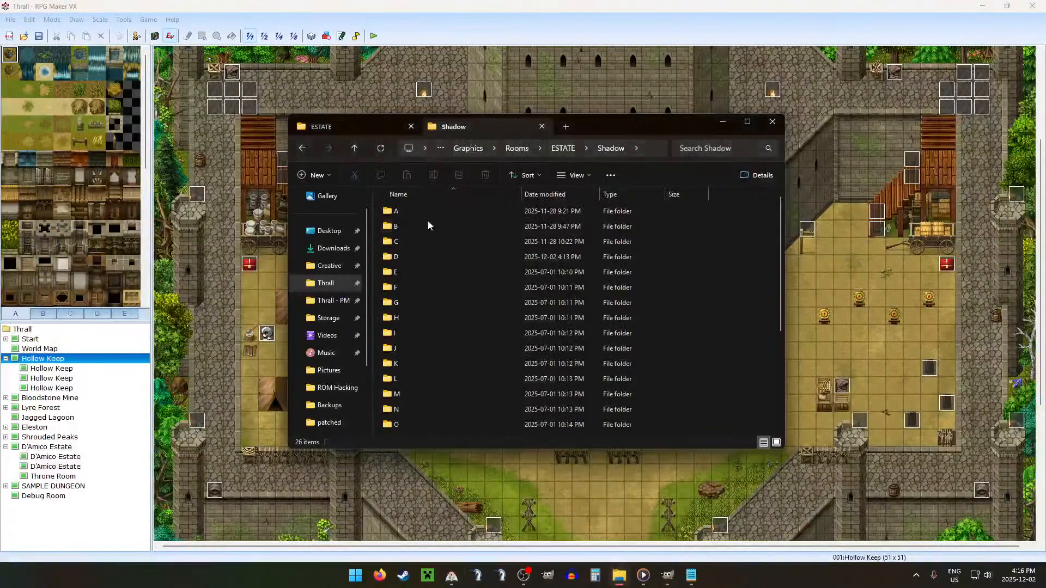
left_click(355, 148)
double_click(453, 210)
left_click(327, 126)
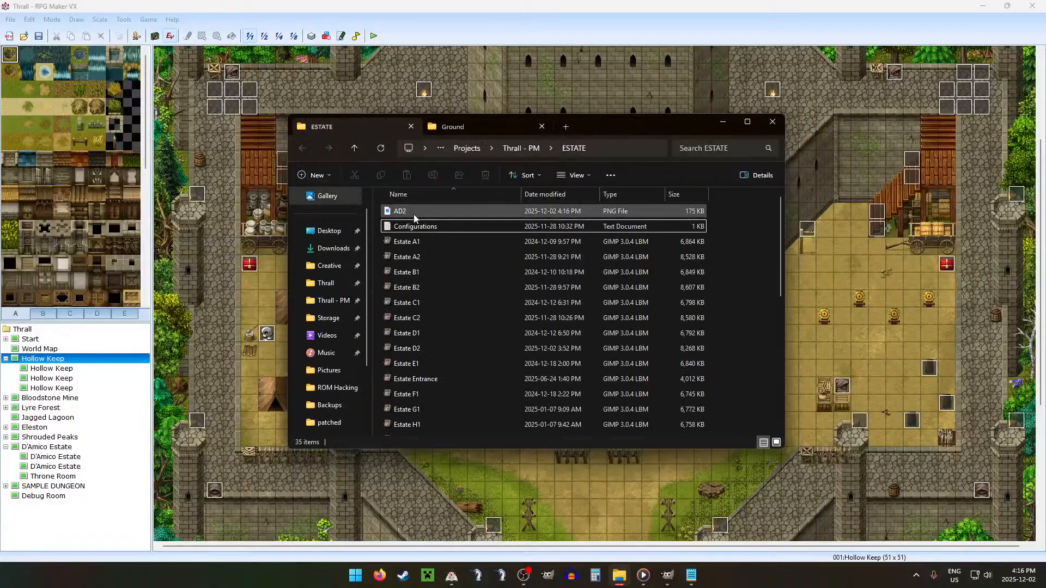
left_click_drag(427, 212, 406, 256)
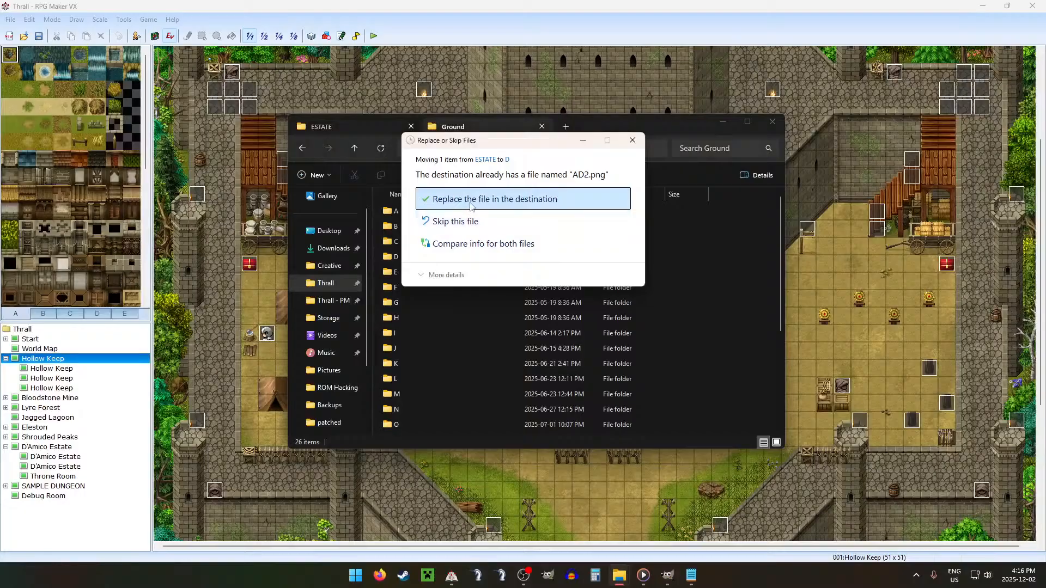
left_click(472, 205)
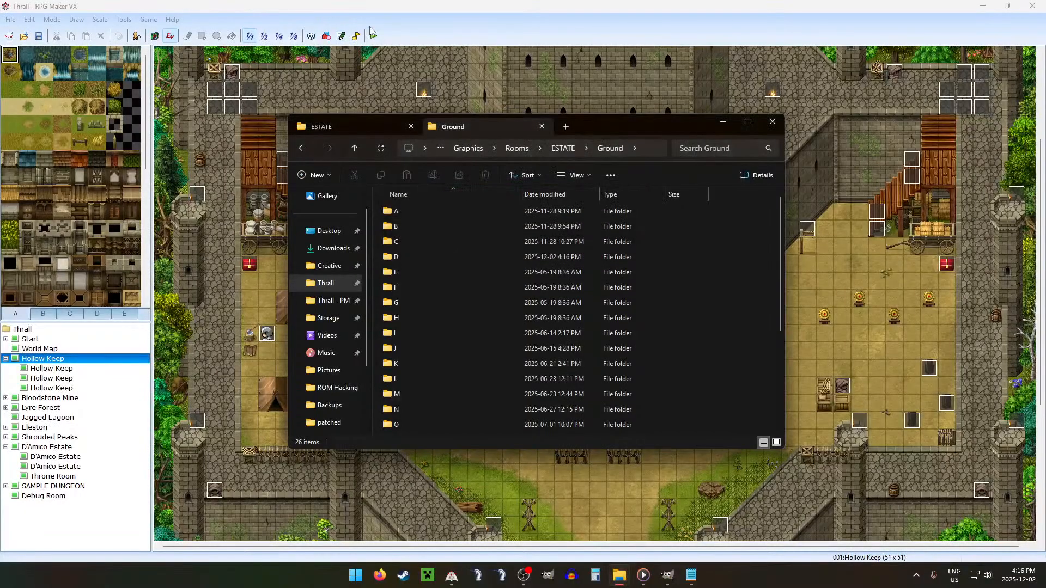
Step: Start a playtest of Thrall from RPG Maker VX and load the Account 2 save
left_click(373, 35)
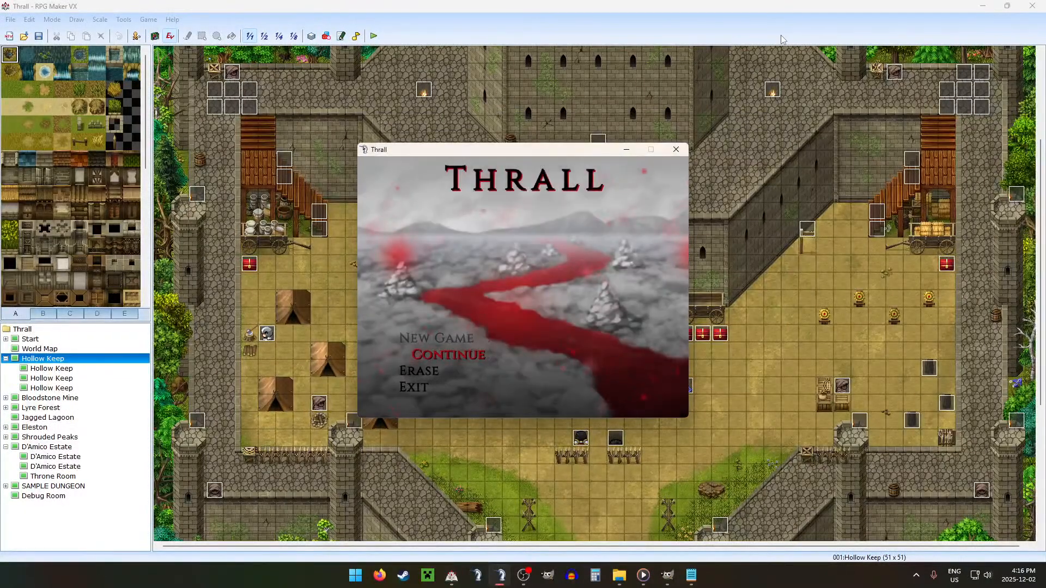
key("Return")
key("Up")
key("Up")
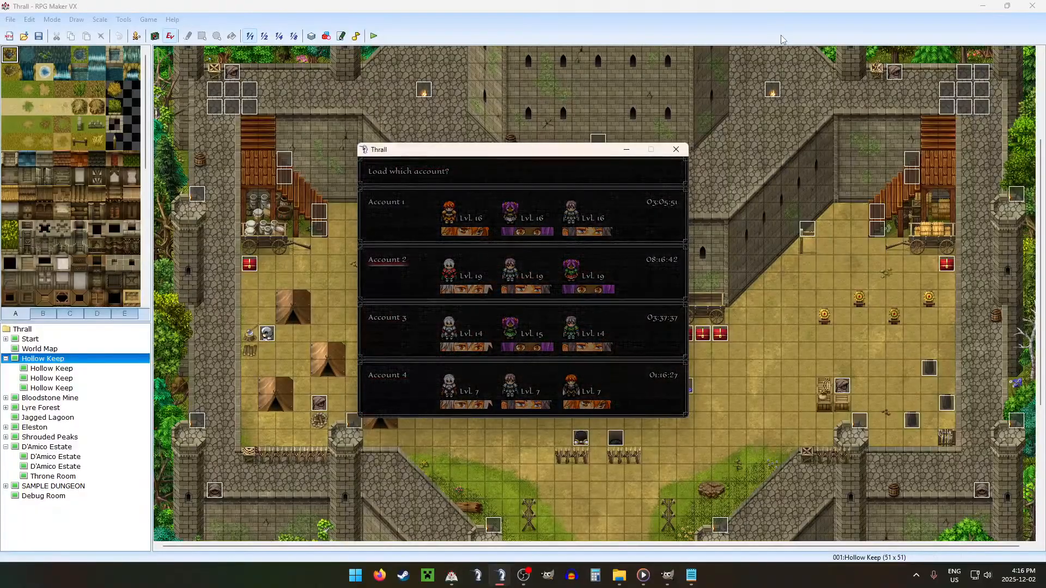
key("Return")
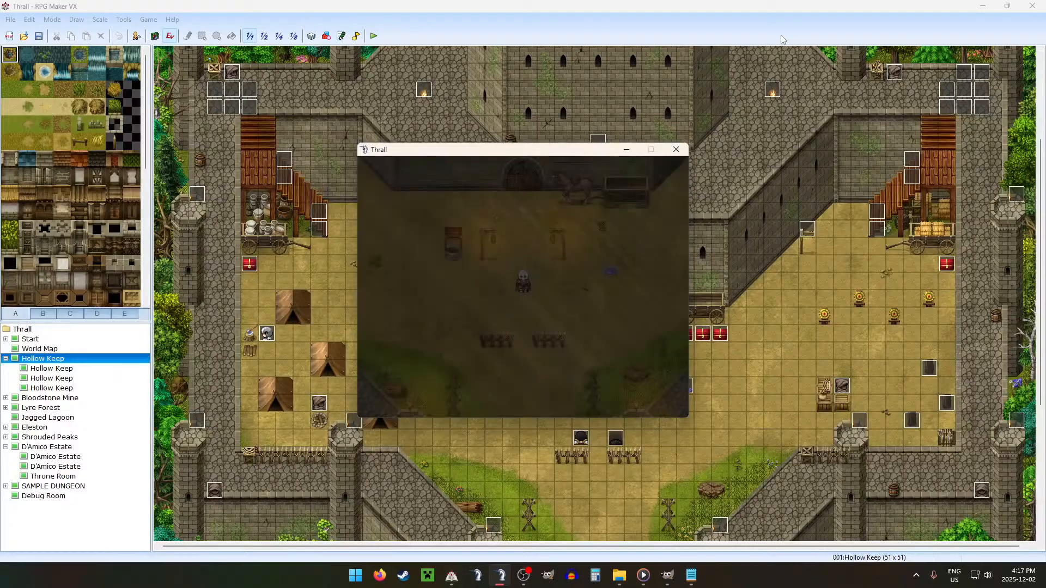
Step: Set the game's Window Size to x1.5 in the settings and return to the map
key("Escape")
key("Up")
key("Up")
key("Up")
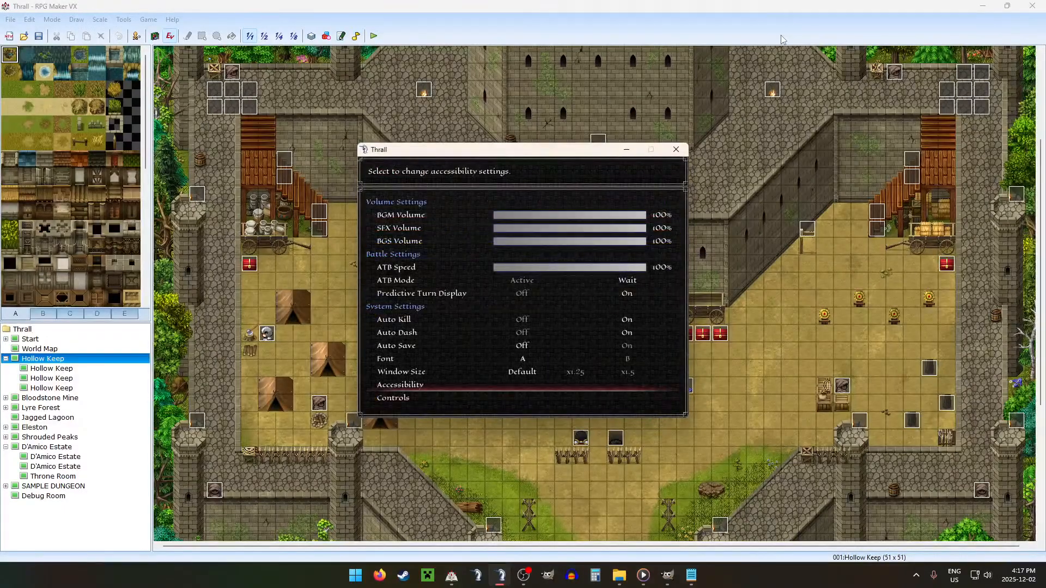
key("Down")
key("Right")
key("Right")
key("Escape")
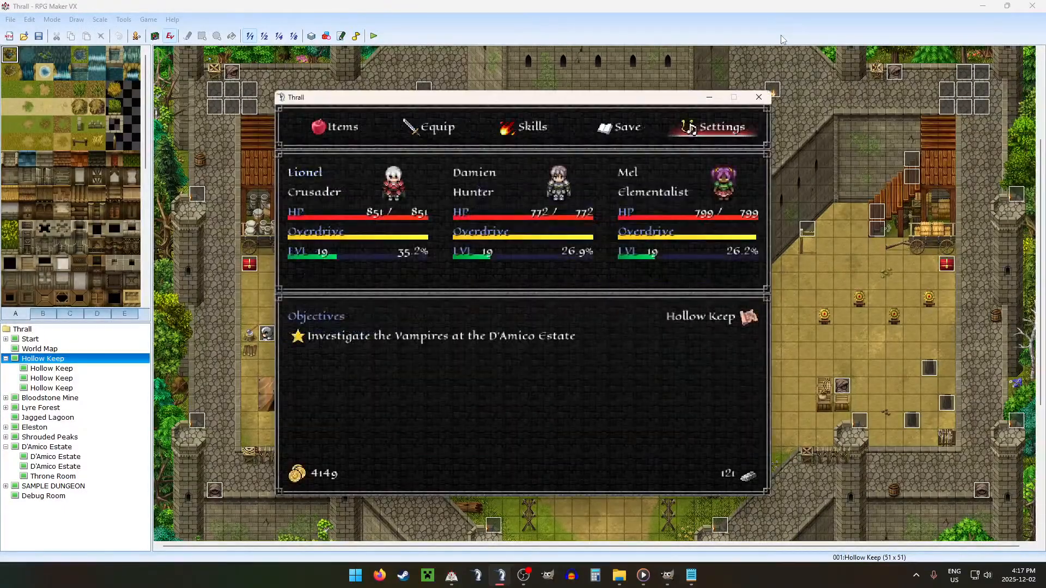
key("Escape")
Step: Raise variable 0160:DEBUG ROOM in the debug list
key("F9")
key("Up")
key("Return")
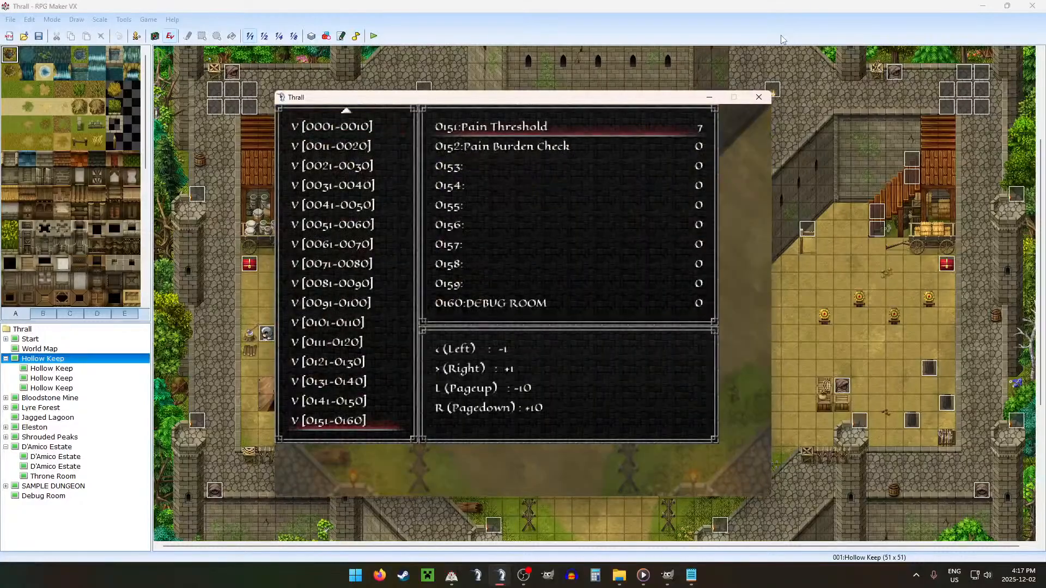
key("Up")
key("Right")
key("Right")
key("Right")
key("Right")
Step: Look through the debug variables in the groups 0111-0120 and 0131-0140
key("Up")
key("Up")
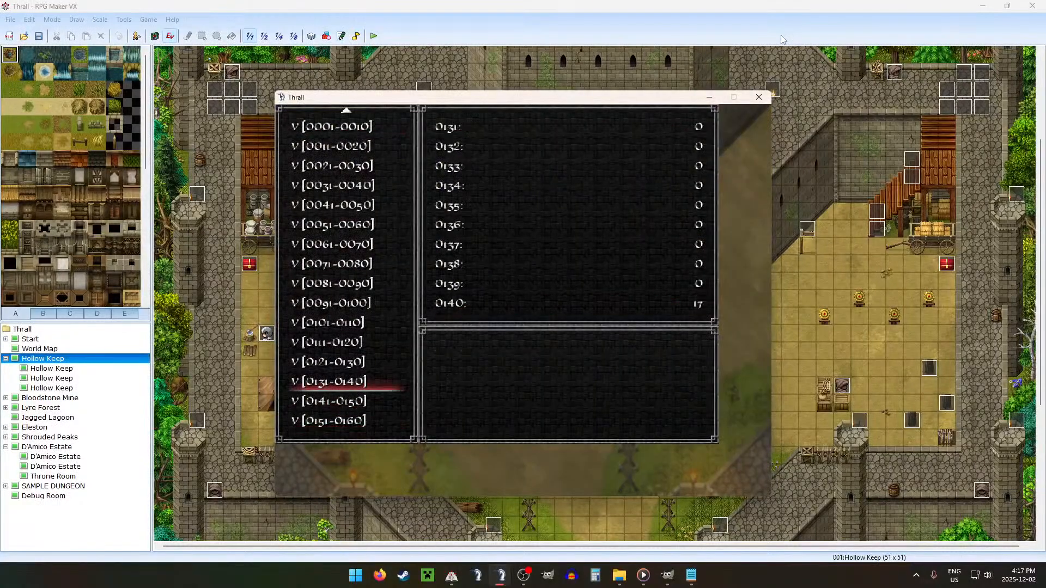
key("Up")
key("Down")
key("Return")
key("Escape")
key("Up")
key("Up")
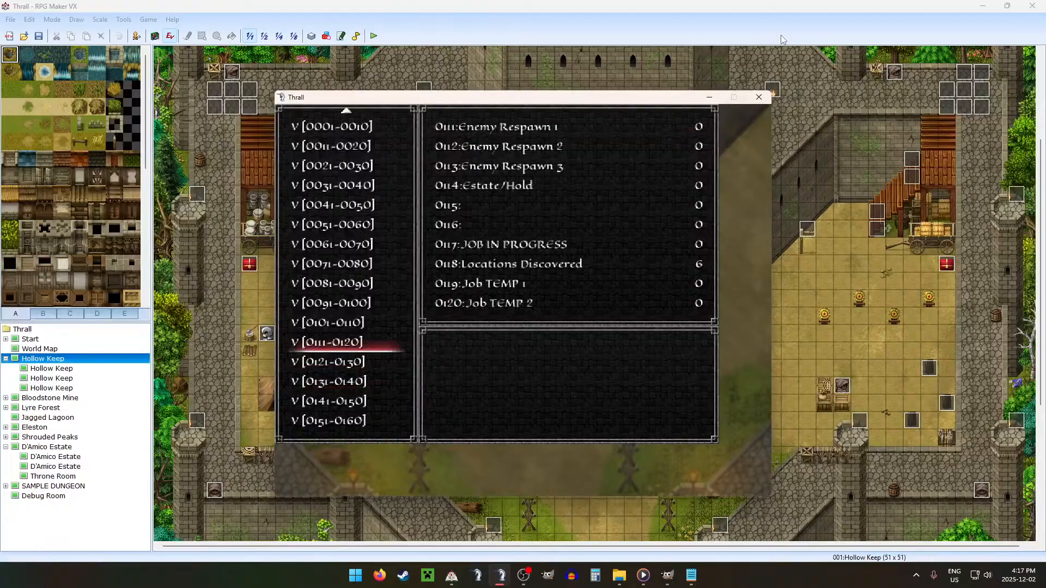
key("Return")
key("Down")
key("Down")
key("Down")
key("Escape")
key("Down")
key("Down")
key("Down")
key("Down")
key("Down")
key("Down")
key("Down")
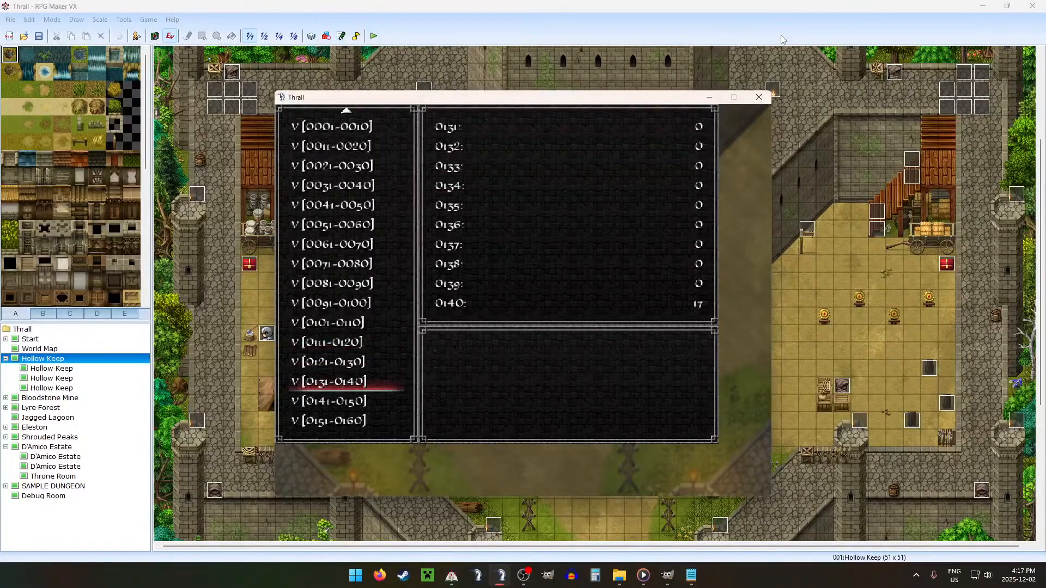
Step: Turn on switch 0030:DEBUG in the debug list and return to the map
key("Return")
key("Up")
key("Escape")
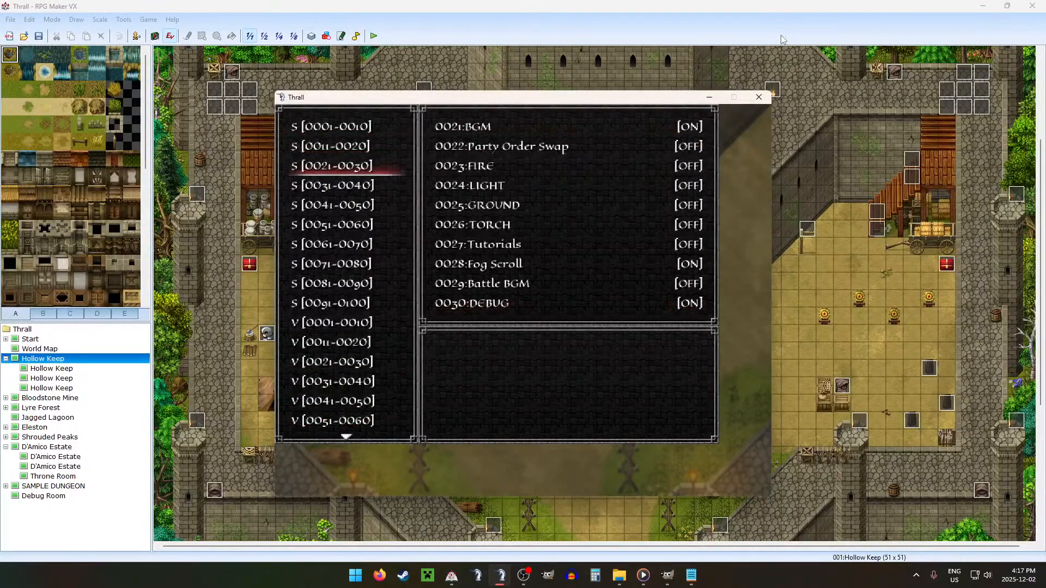
key("Escape")
Step: Walk to the row of red chests below the cart and interact with the middle one
key("Right")
key("Right")
key("Right")
key("Up")
key("Up")
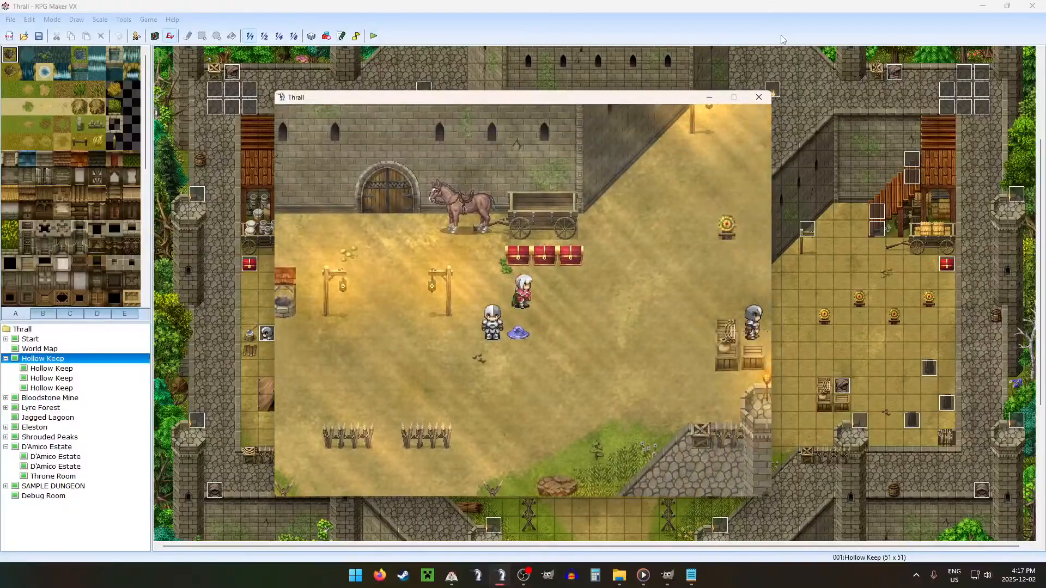
key("Up")
key("Return")
key("Escape")
key("Return")
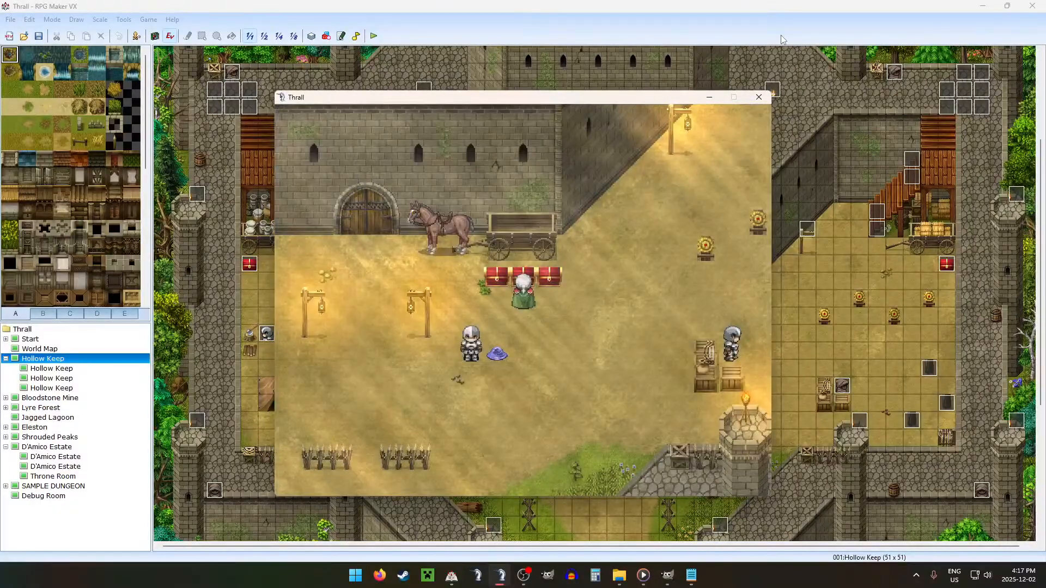
Step: Walk to the horse cart, open the world map and travel to the D'Amico Estate's first floor
key("Left")
key("Left")
key("Left")
key("Up")
key("Return")
key("Return")
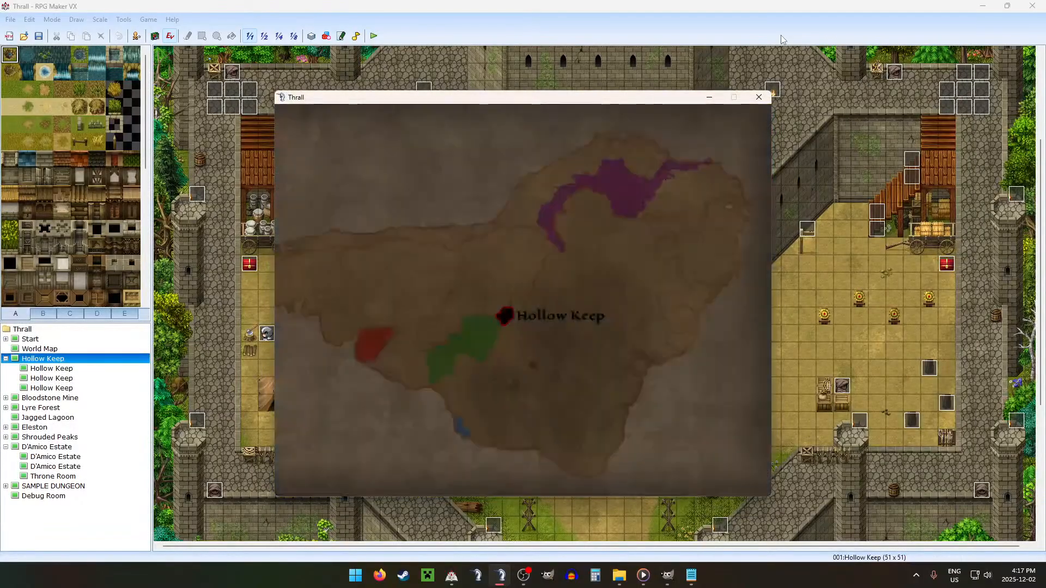
key("Left")
key("Return")
key("Return")
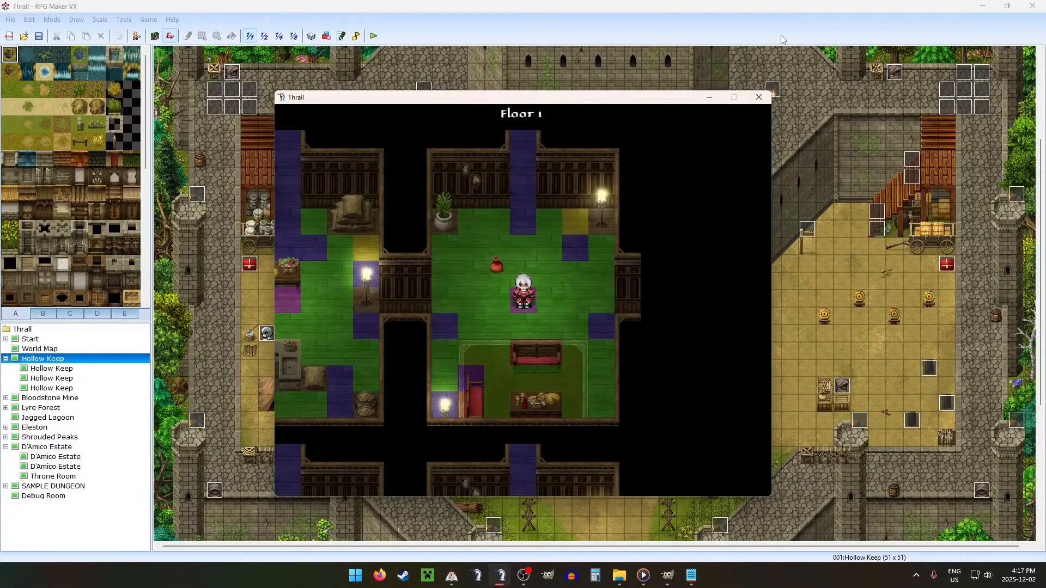
Step: Walk from the lounge into the neighbouring kitchen and down to the floor beside the barrels and sack
key("Left")
key("Down")
key("Left")
key("Down")
key("Right")
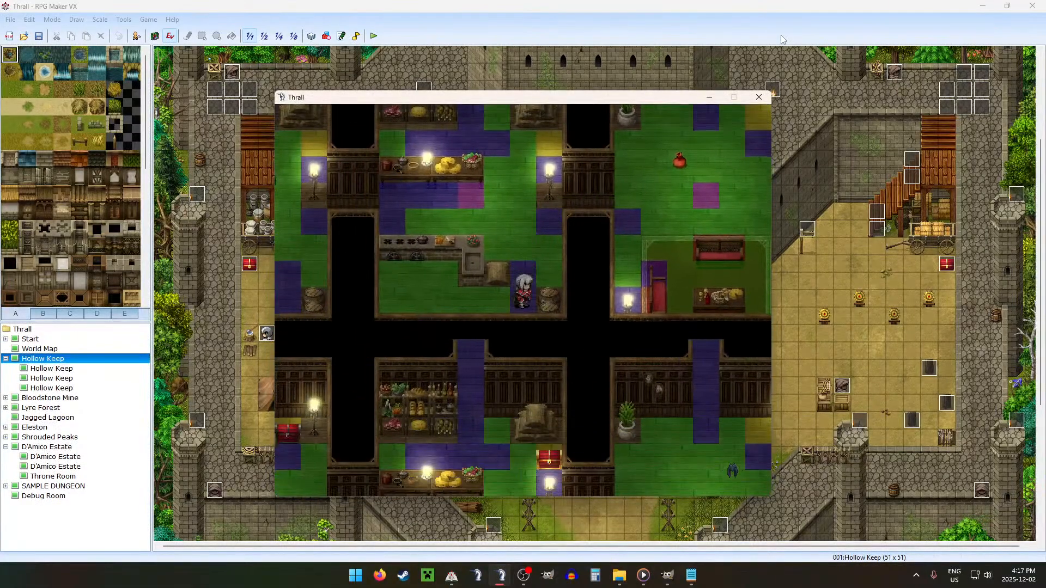
key("Left")
key("Down")
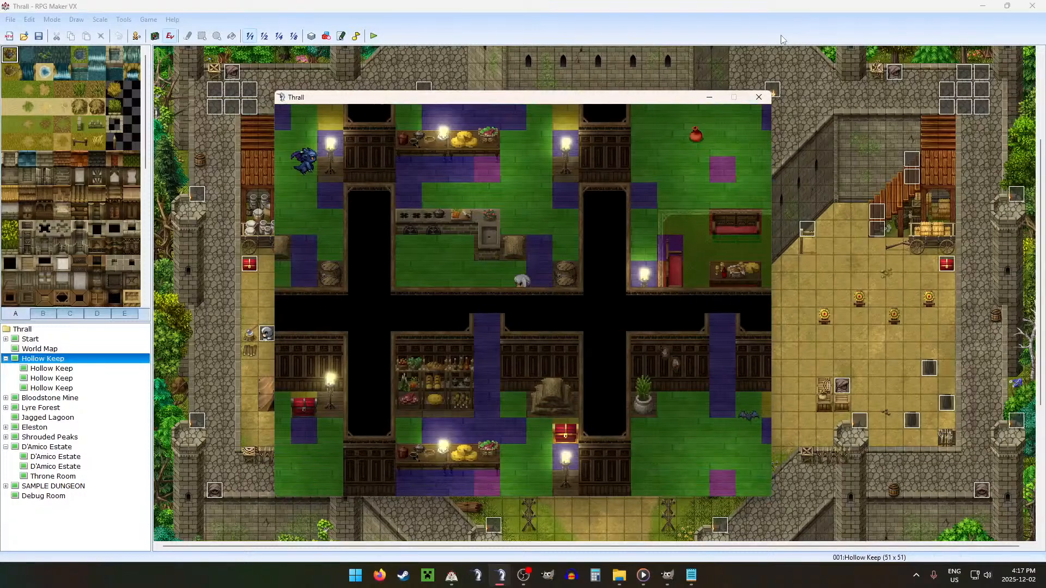
Step: Walk back and forth along the floor below the stove counter to check the passability of the corrected tiles
key("Up")
key("Down")
key("Left")
key("Up")
key("Down")
key("Up")
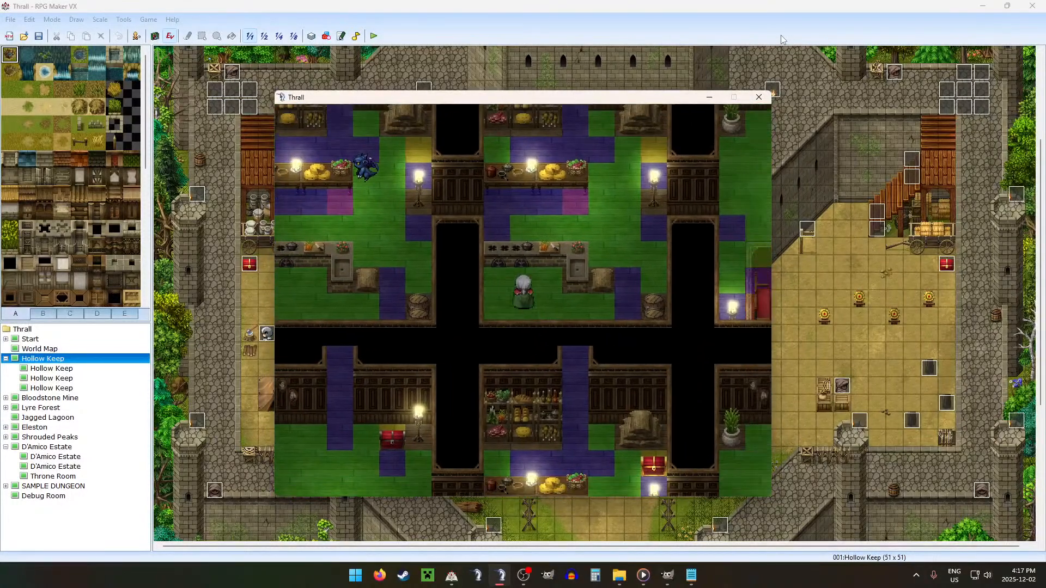
key("Up")
key("Right")
key("Right")
key("Right")
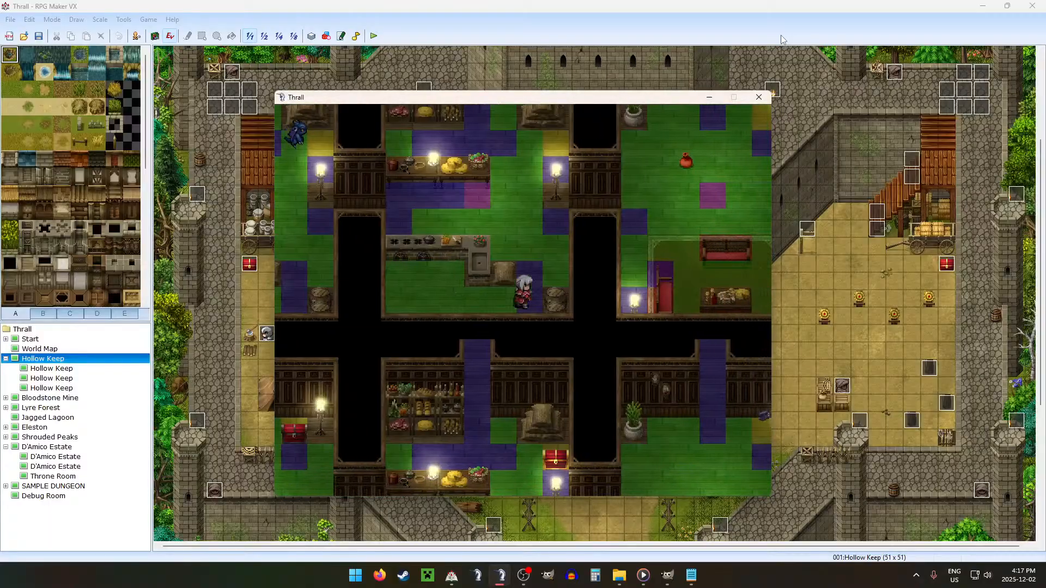
Step: Walk around to the gap between the food table and the stove counter to check its tiles, and close the playtest
key("Up")
key("Up")
key("Up")
key("Up")
key("Left")
key("Left")
key("Down")
key("Left")
key("Left")
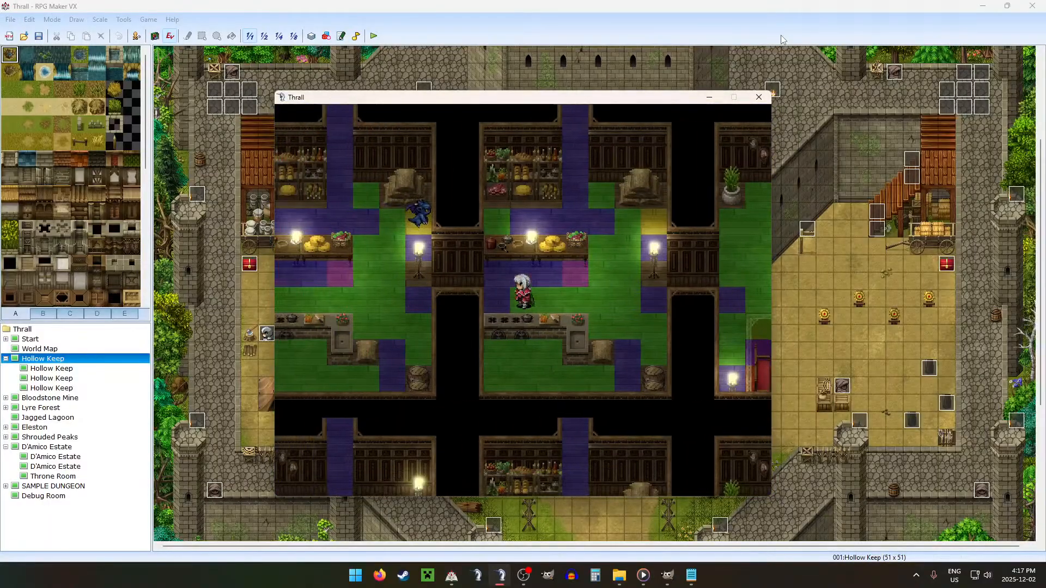
left_click(758, 97)
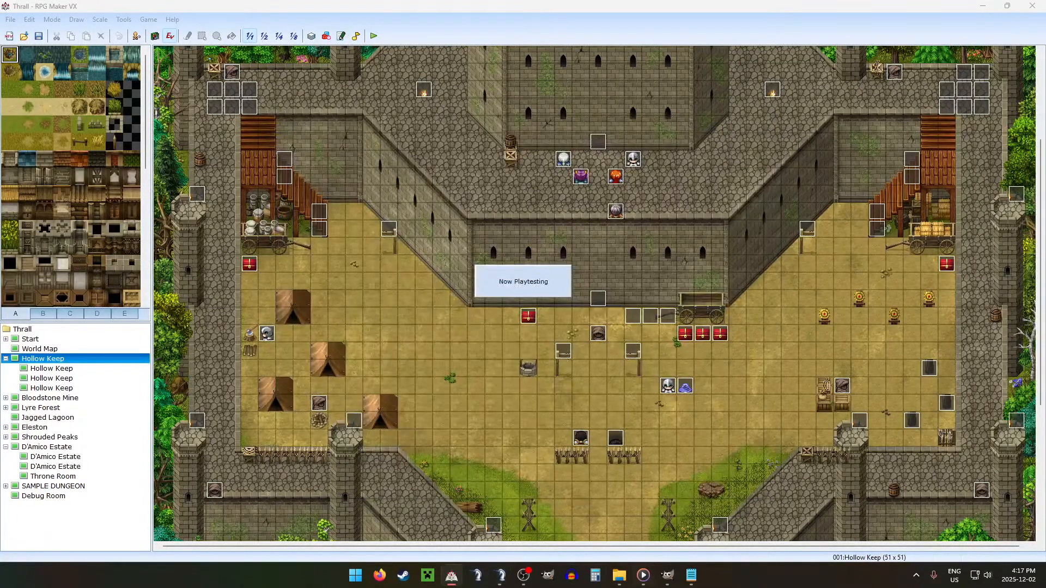
left_click(500, 576)
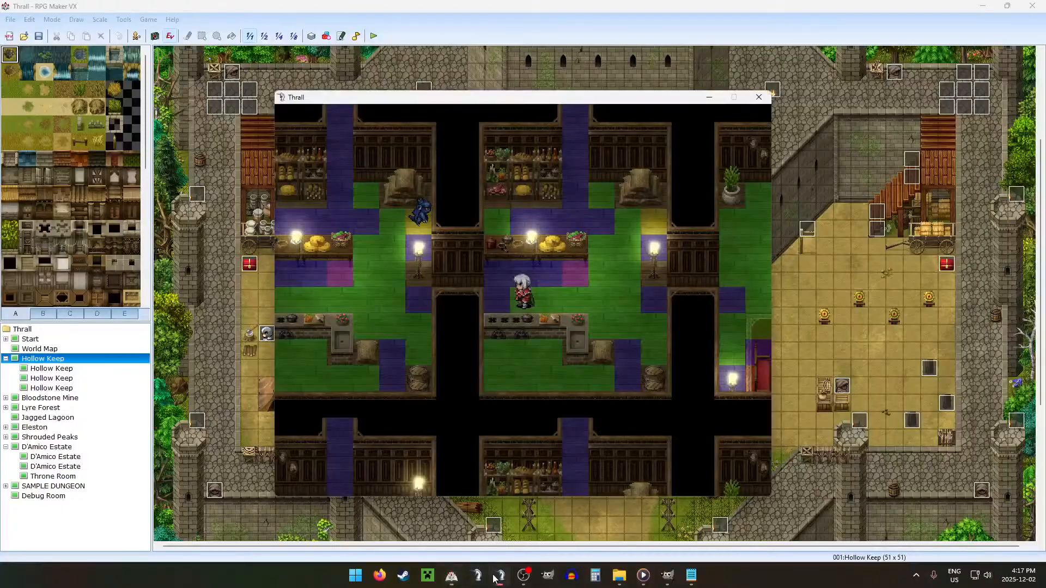
left_click(759, 98)
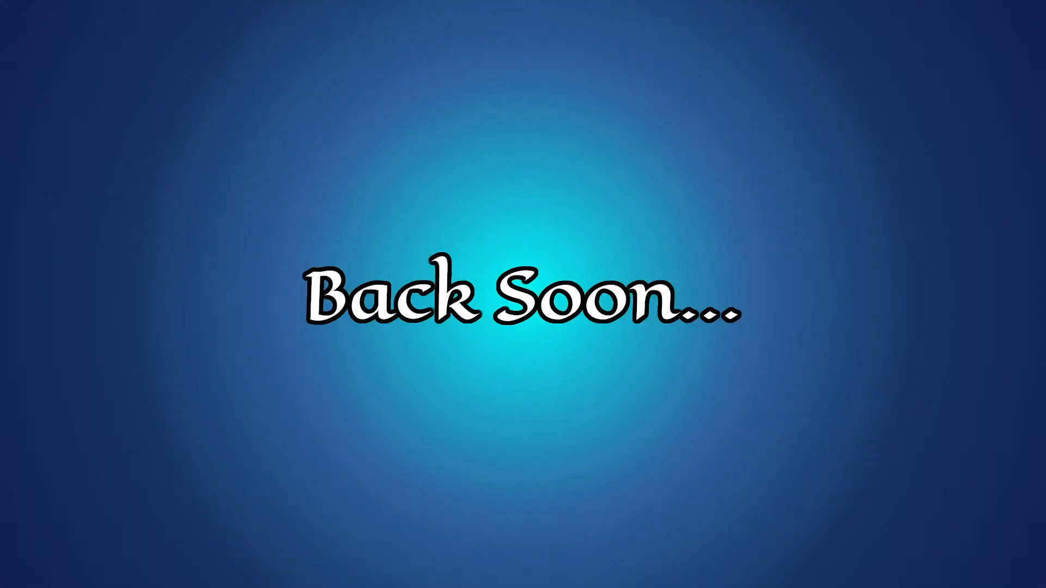
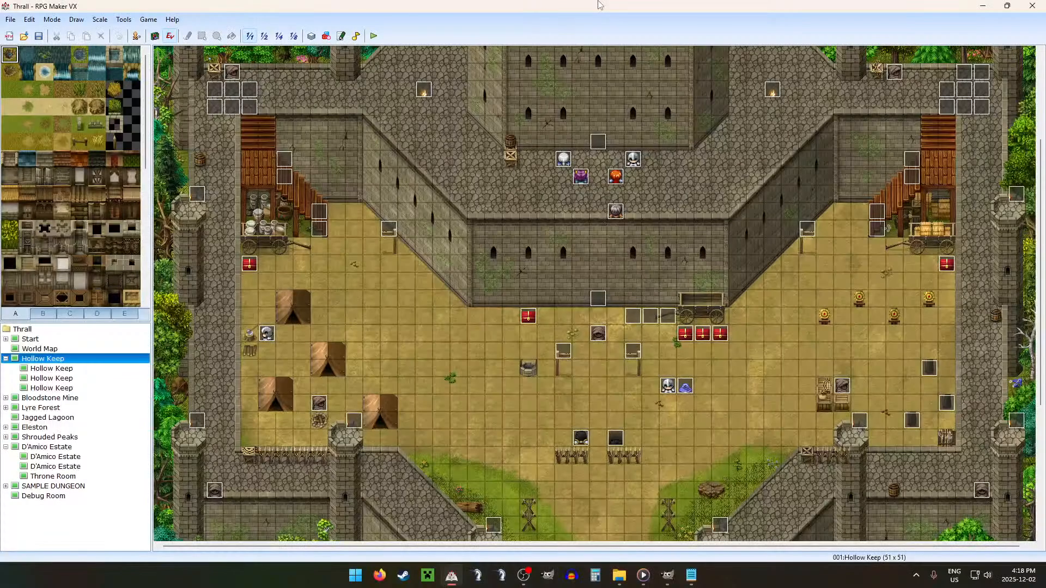
Step: Switch to GIMP, save the Estate D2 image and close it
left_click(668, 576)
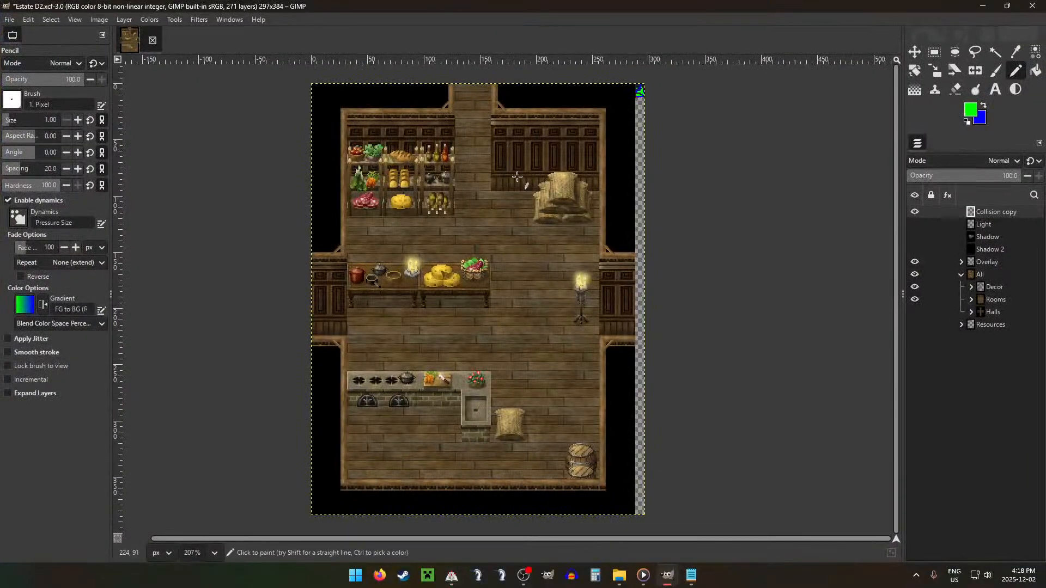
scroll(514, 176, "down", 3)
key("ctrl+s")
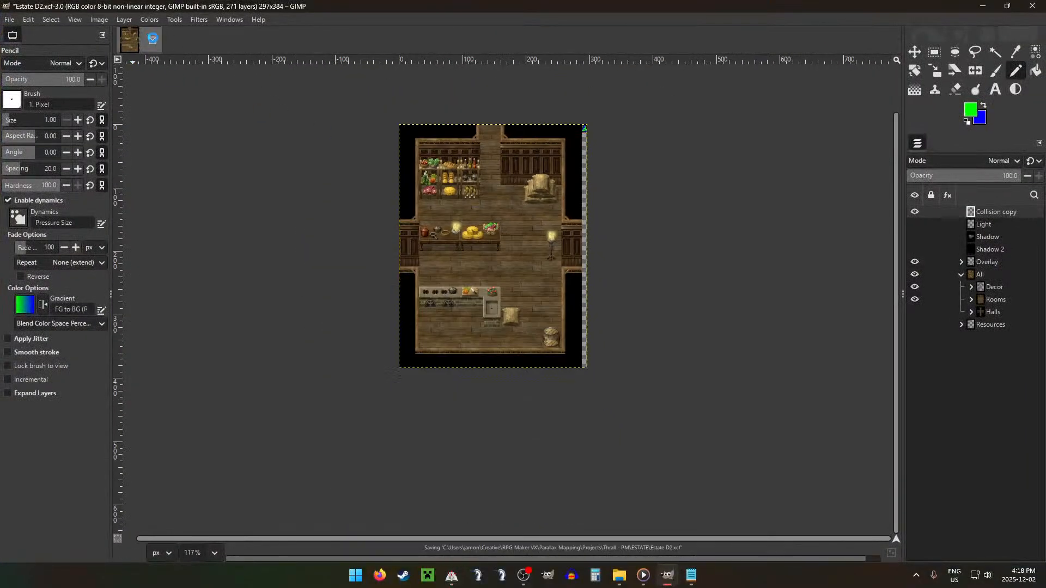
left_click(155, 42)
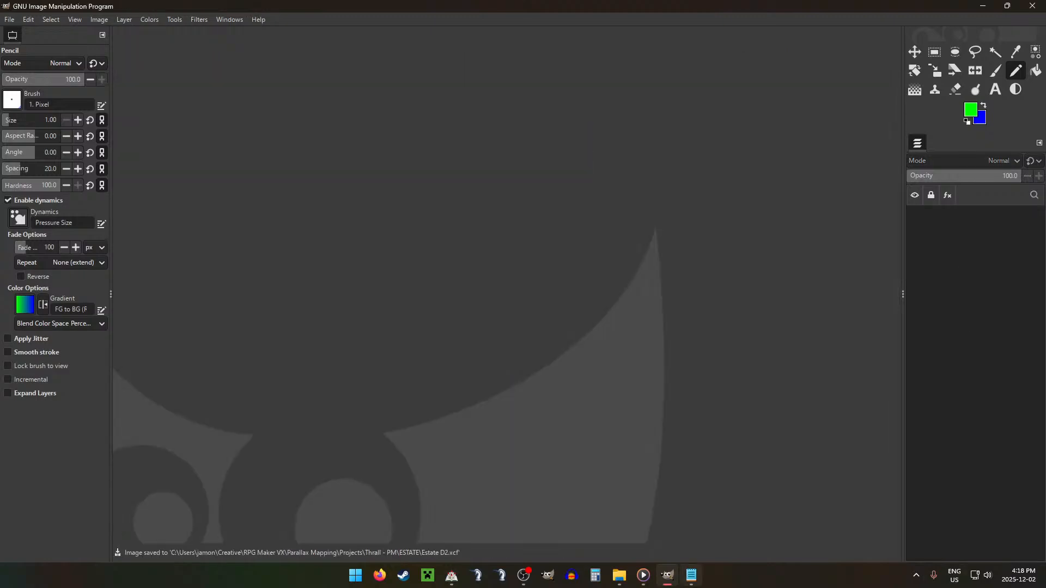
Step: Review the Rooms list in the Configurations.txt notes to see which room letter is next
left_click(691, 575)
key("ctrl+Home")
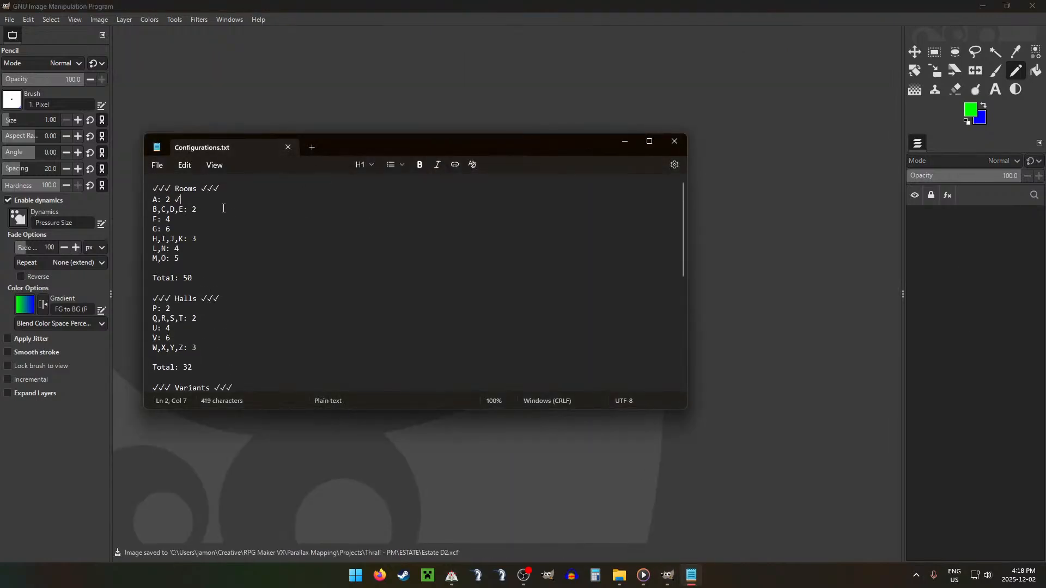
key("shift+Down")
key("shift+Down")
key("shift+End")
left_click(280, 191)
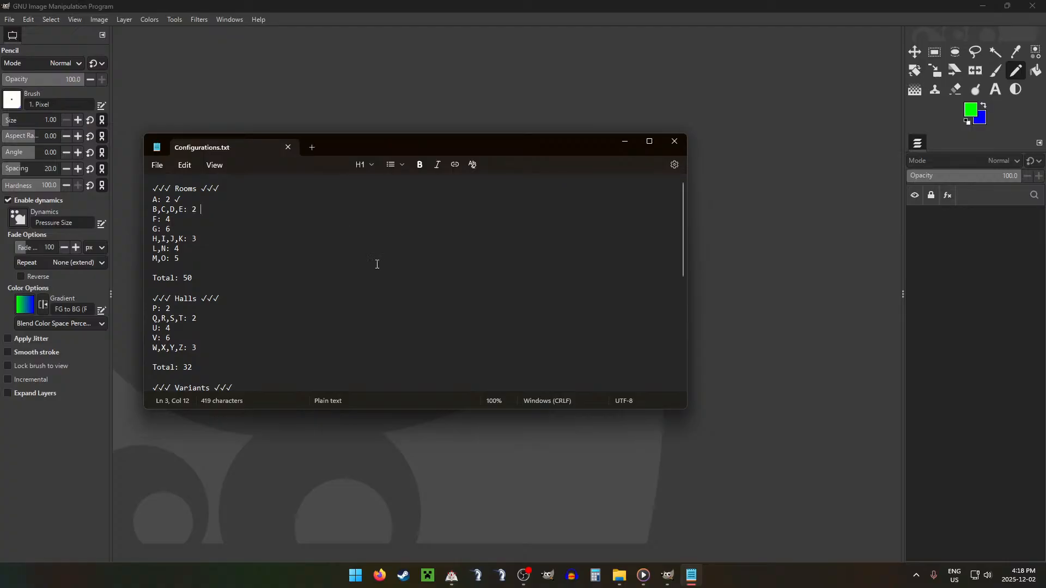
left_click_drag(177, 219, 150, 220)
left_click(362, 229)
left_click(487, 27)
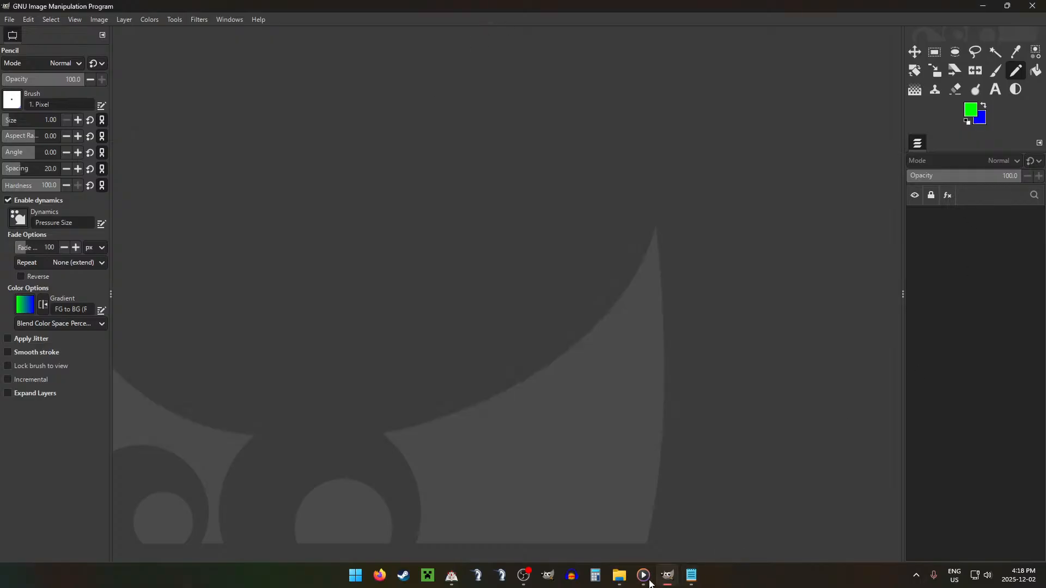
Step: Open the base Estate file from the Thrall - PM ESTATE project folder in GIMP
left_click(619, 576)
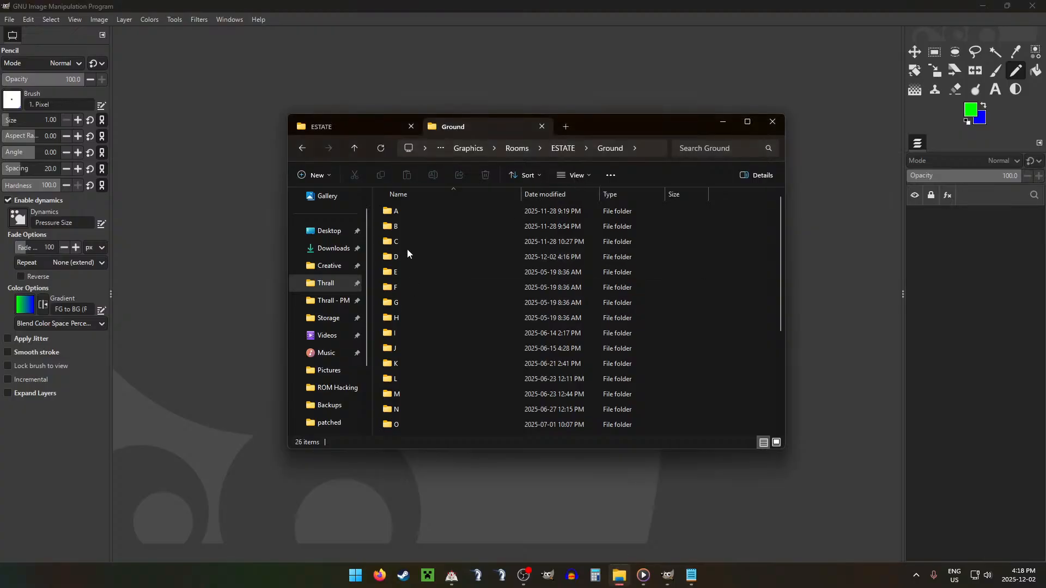
left_click(355, 108)
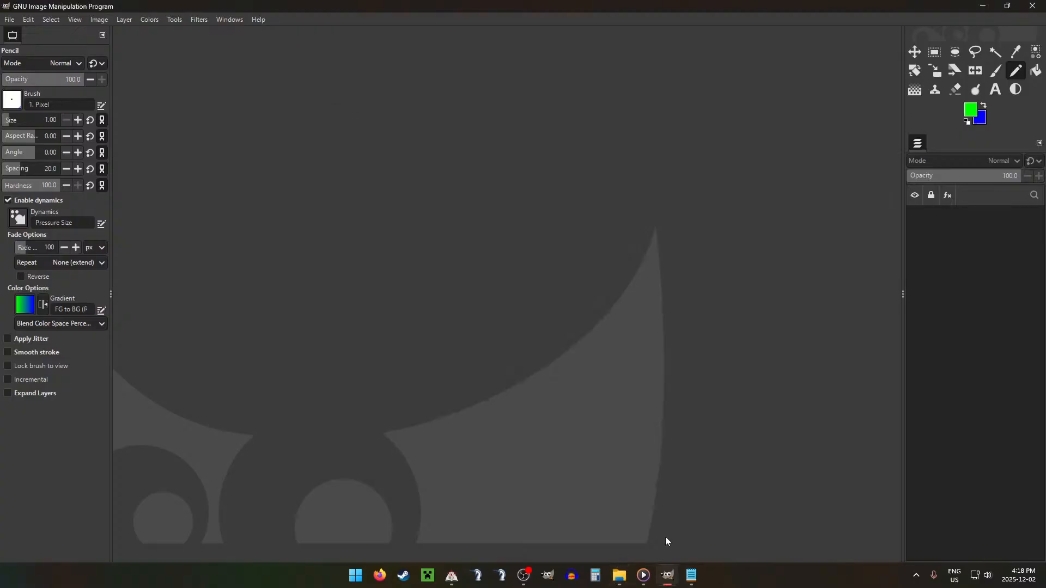
left_click(620, 576)
left_click(355, 125)
scroll(456, 319, "down", 2)
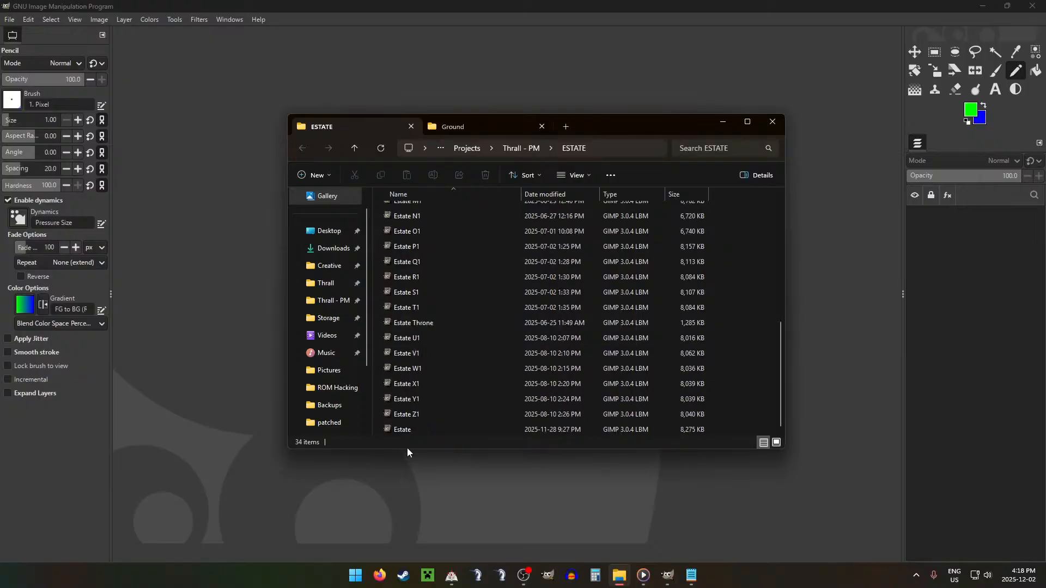
double_click(409, 429)
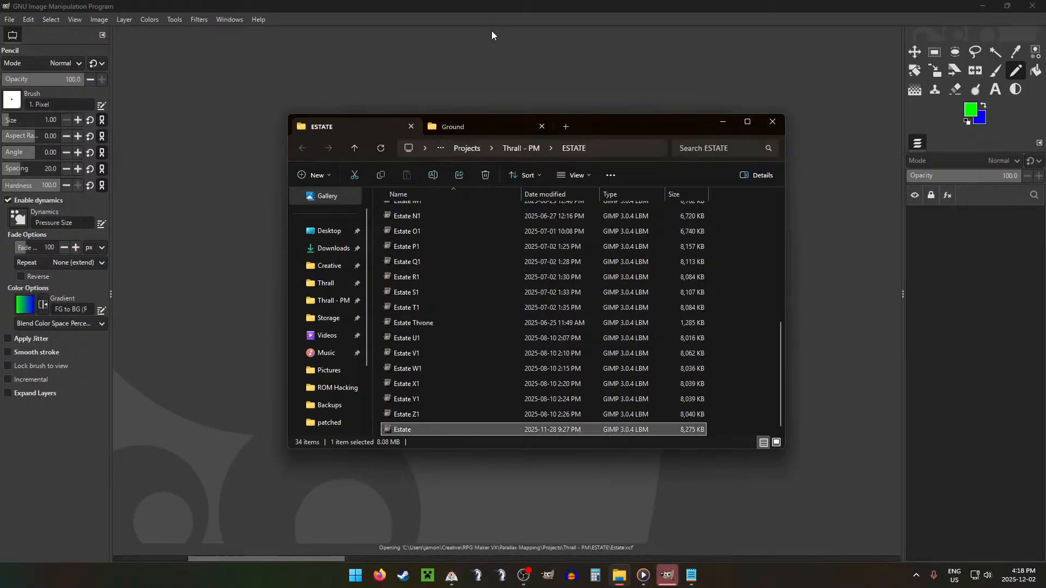
scroll(463, 248, "up", 1)
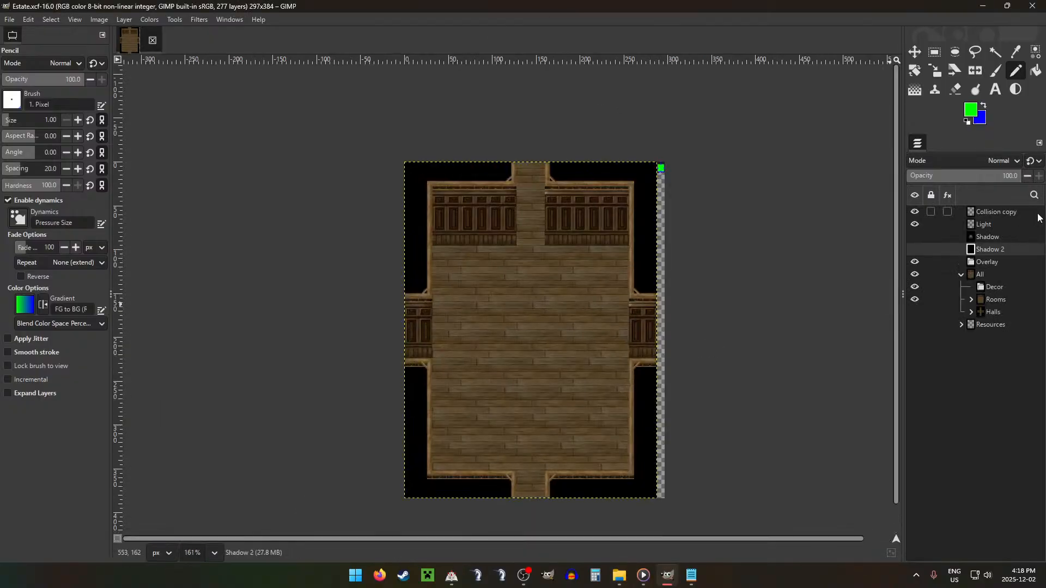
Step: Hide room layer A in the Rooms group, then show and select room layer E
left_click(971, 299)
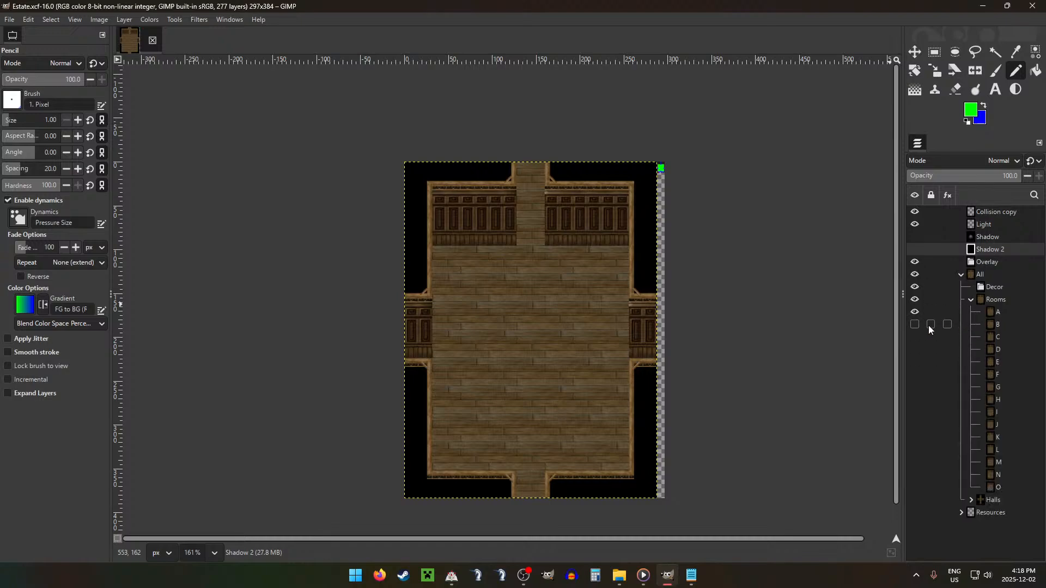
left_click(915, 312)
left_click(915, 362)
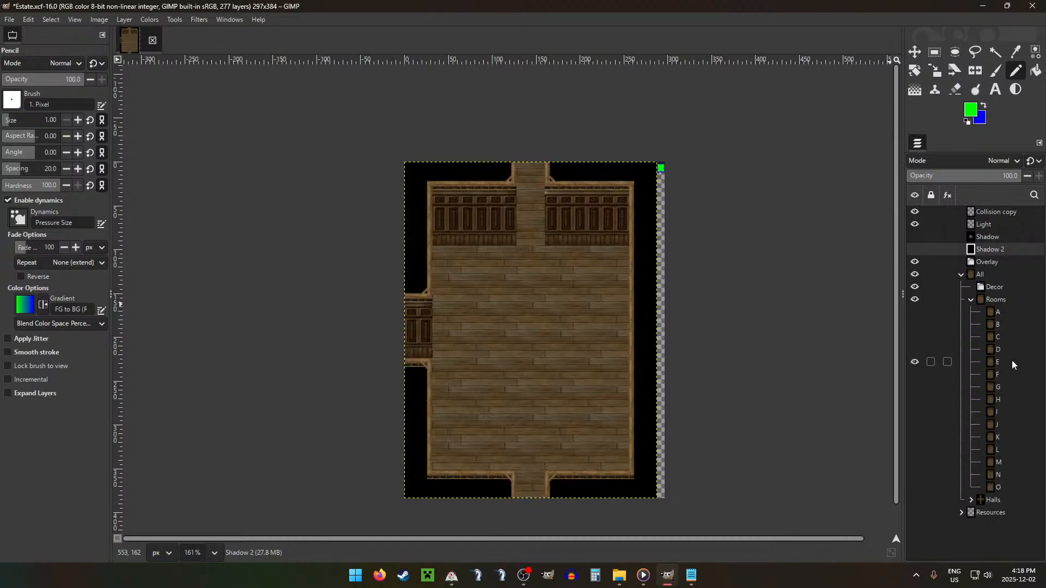
left_click(1012, 362)
Step: Save the image under the new name Estate E2.xcf in the ESTATE folder
left_click(9, 20)
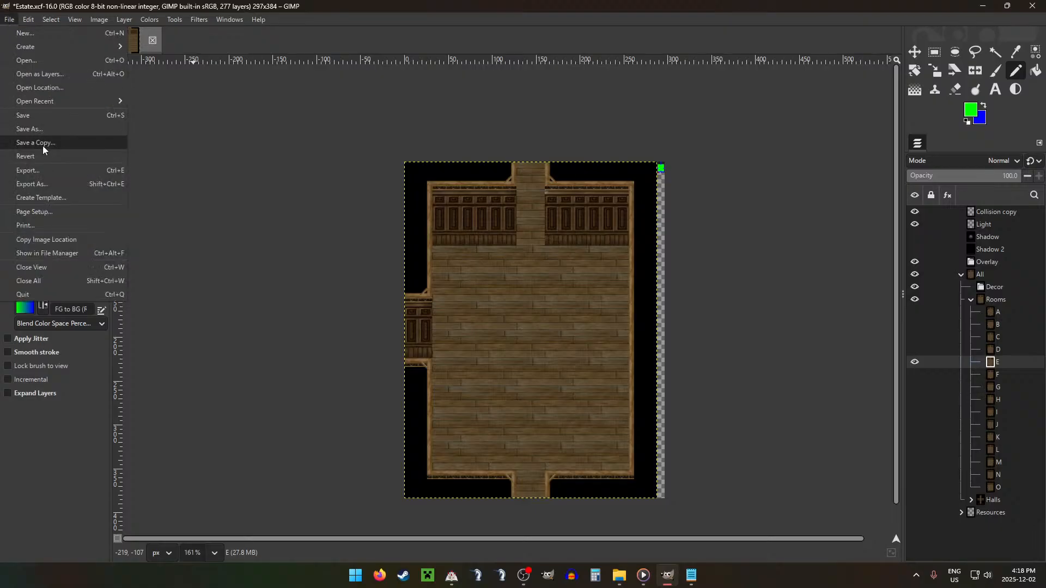
left_click(28, 129)
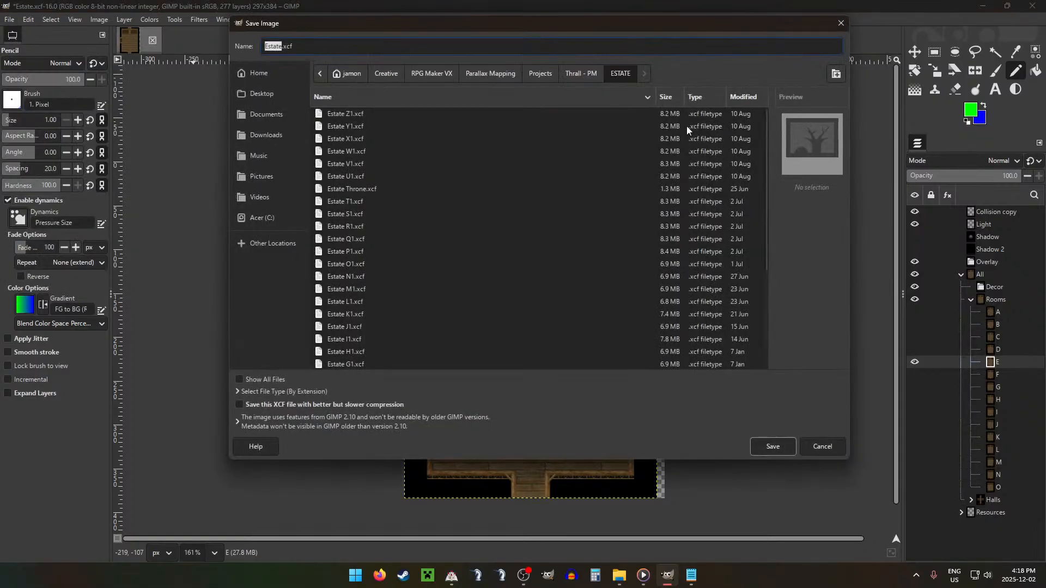
type("E2")
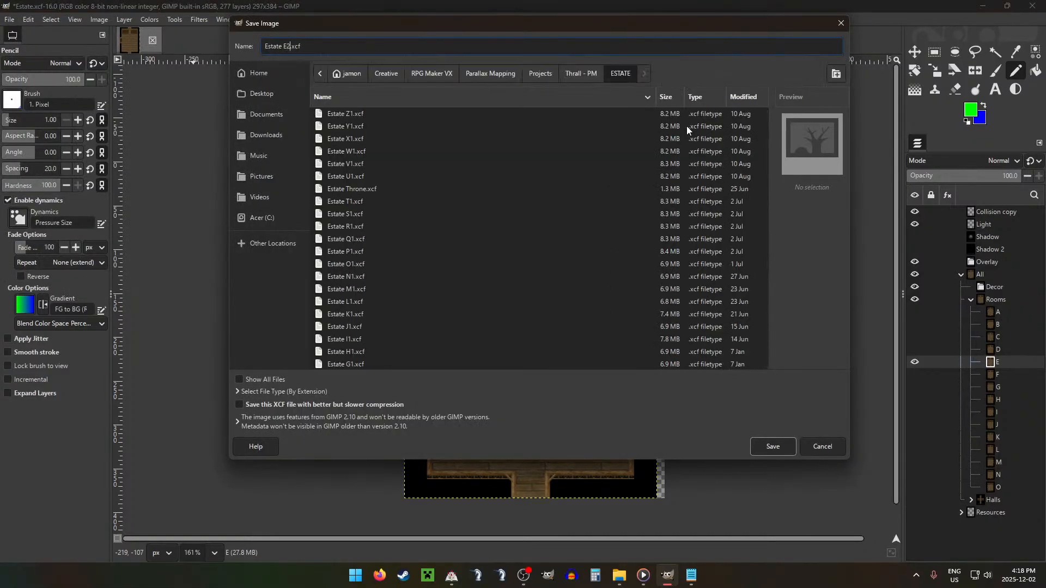
key("Return")
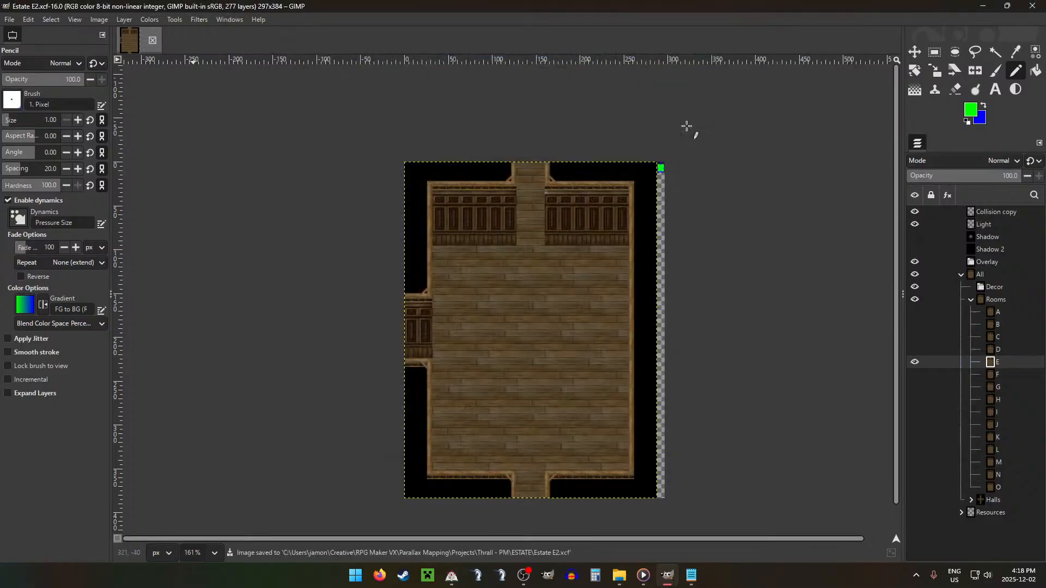
Step: Set the Kitchen count to 2 in the room types list of Configurations.txt
left_click(692, 575)
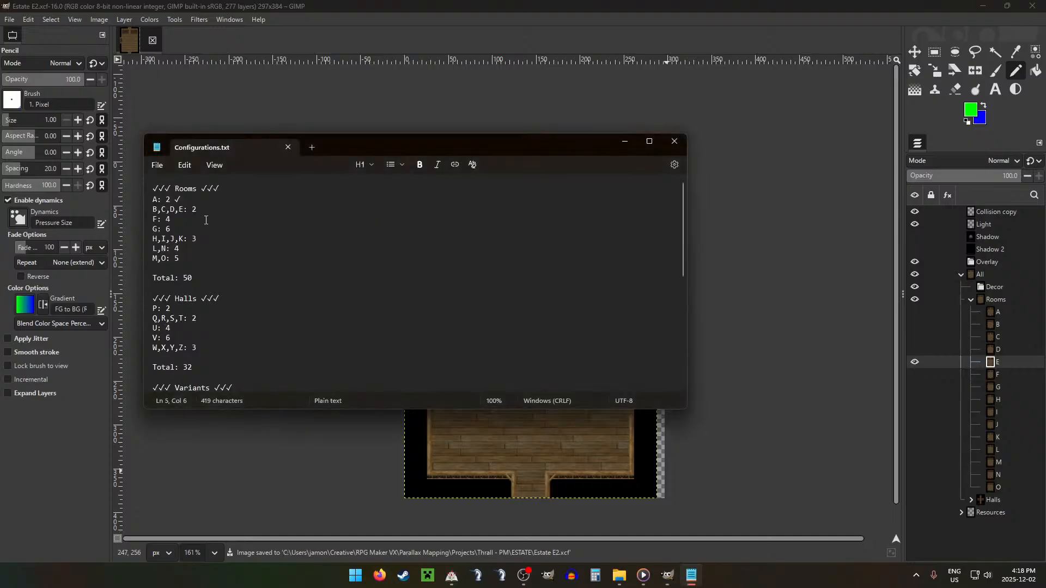
scroll(218, 245, "down", 10)
left_click(224, 338)
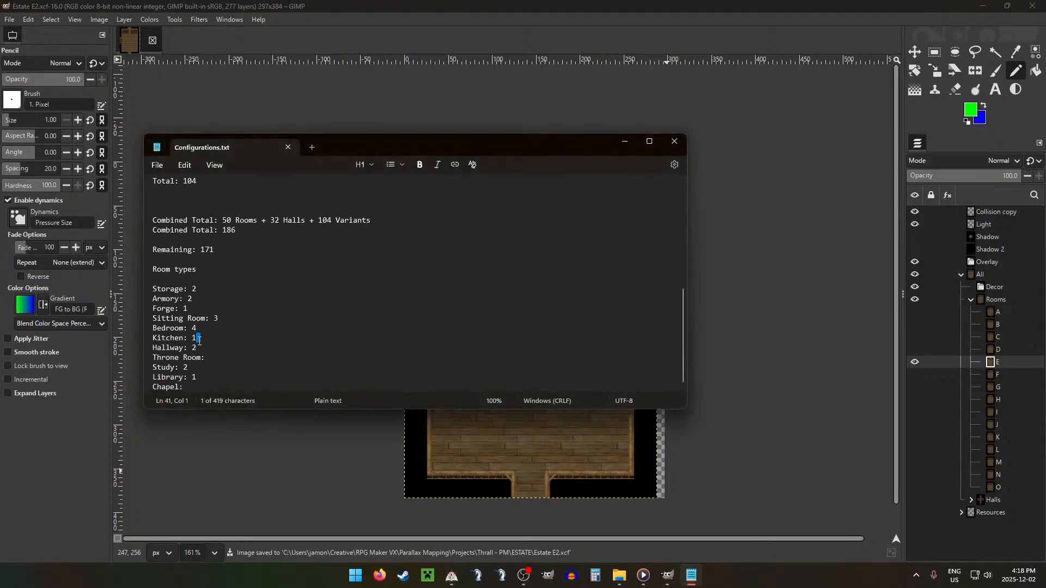
key("BackSpace")
type("2")
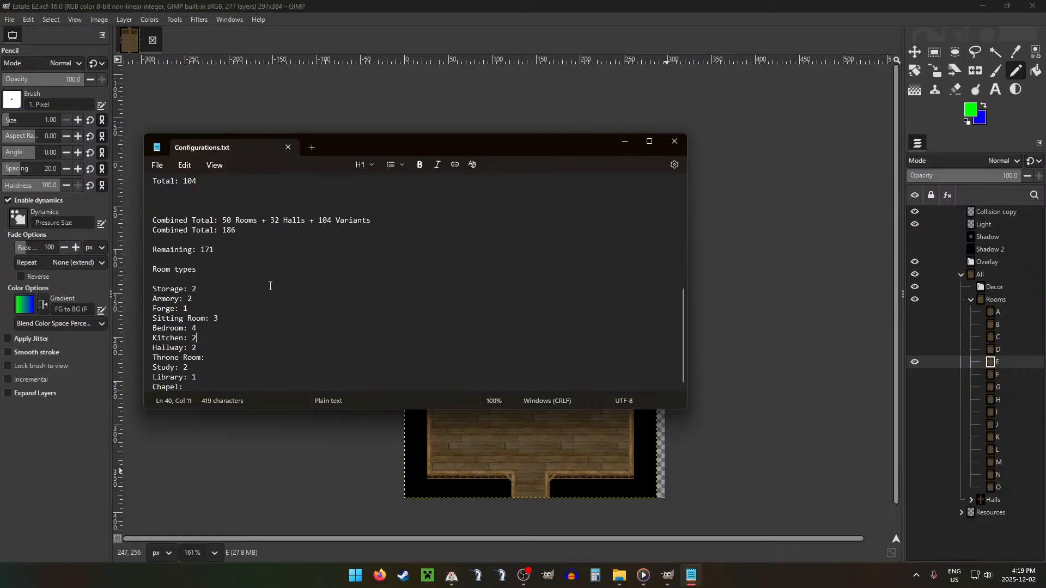
Step: Examine the remaining count and the room type tallies in the notes, including the Forge entry
left_click_drag(216, 251, 167, 256)
left_click(379, 265)
left_click(322, 318)
left_click_drag(201, 250, 311, 248)
left_click(307, 299)
left_click(462, 43)
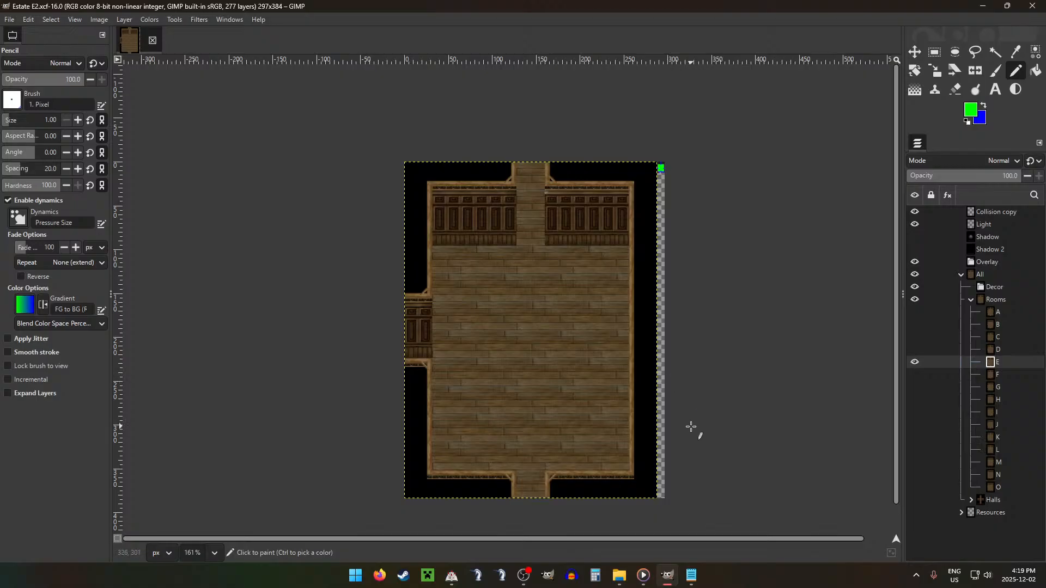
left_click(691, 576)
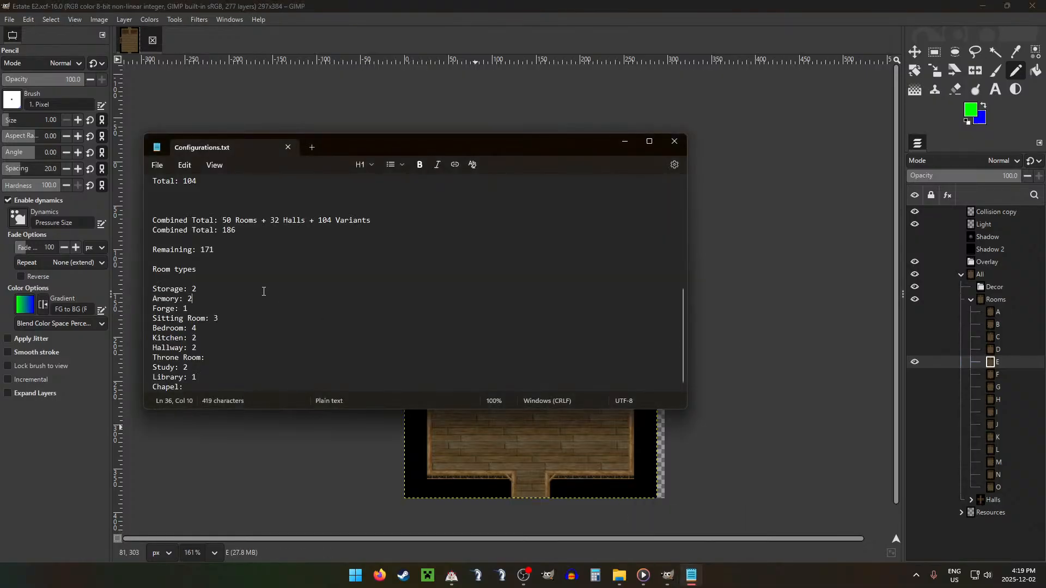
triple_click(196, 310)
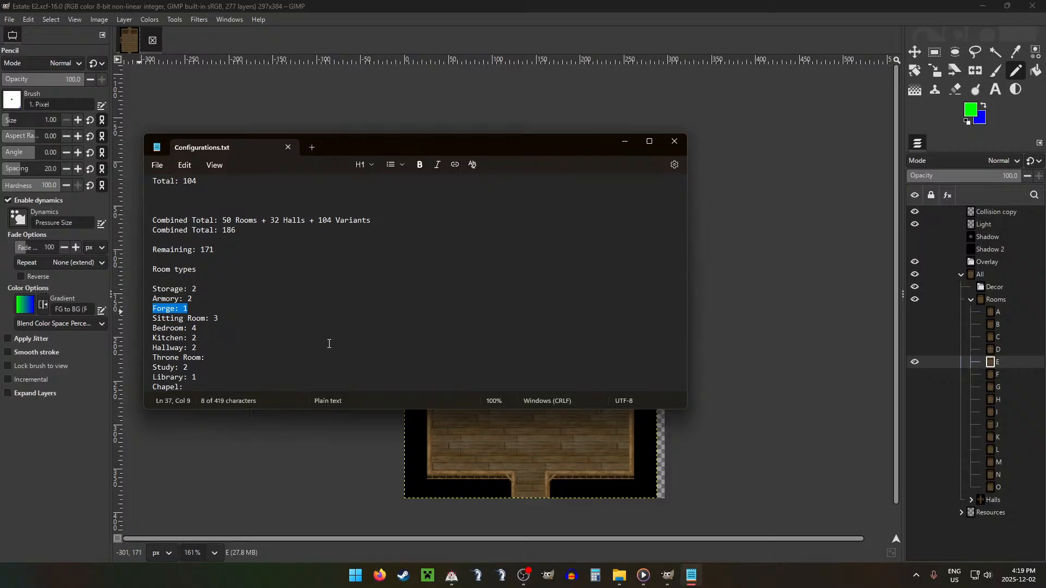
left_click(698, 146)
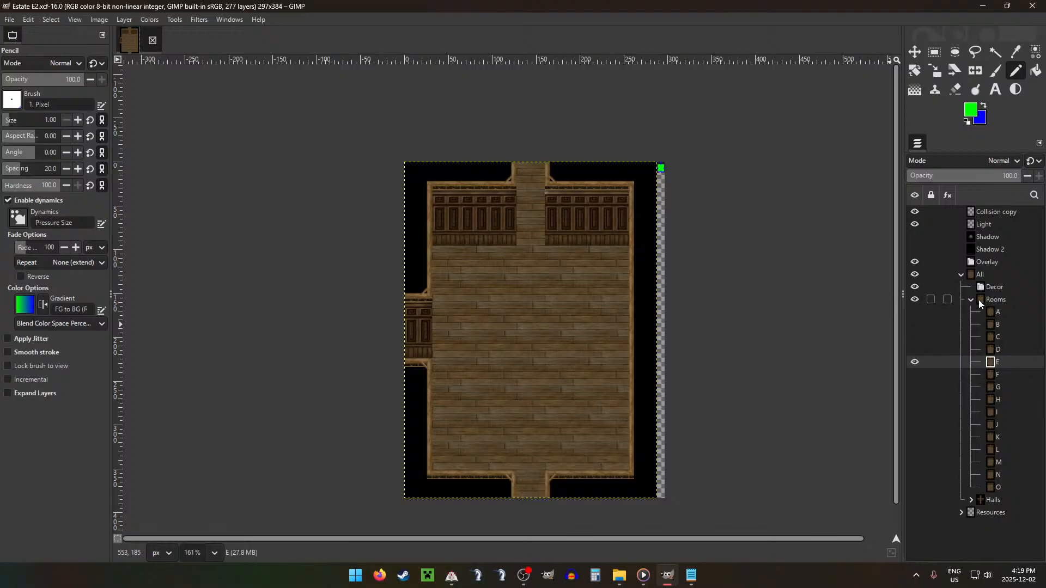
Step: Make a selection of the whole room shrunk by 16 px with rounded corners
left_click(657, 296)
key("alt+s")
key("h")
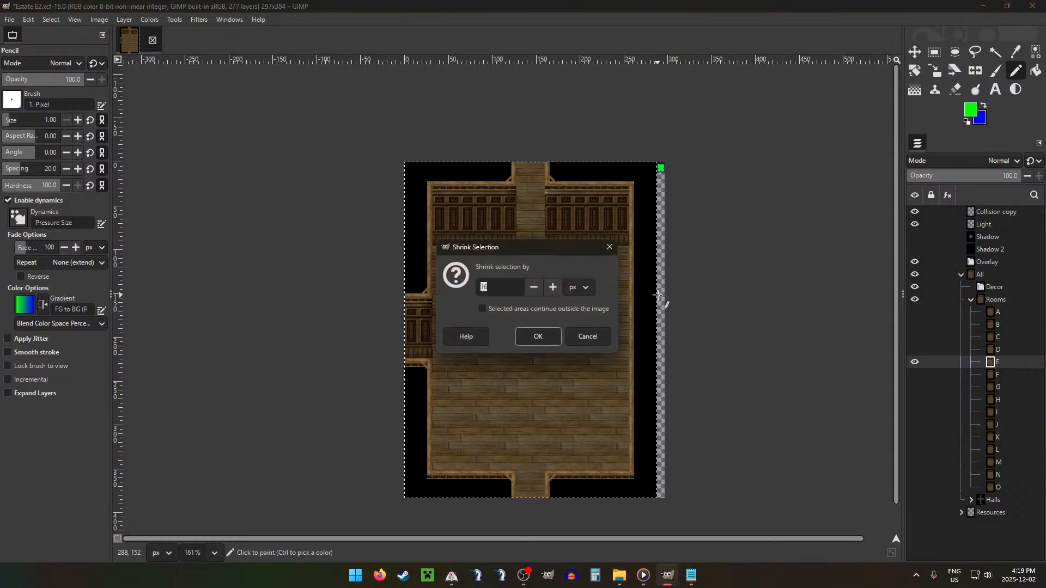
key("Return")
key("alt+s")
key("e")
key("Return")
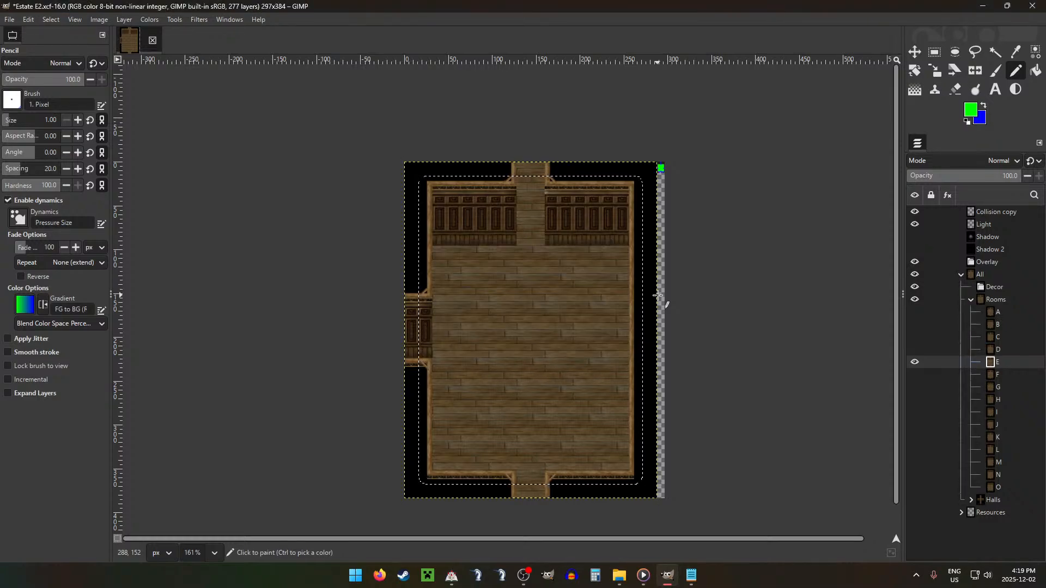
Step: Burn the surfaces of room layer E with the 64 px Acrylic 05 #2 brush, and clear the selection
key("r")
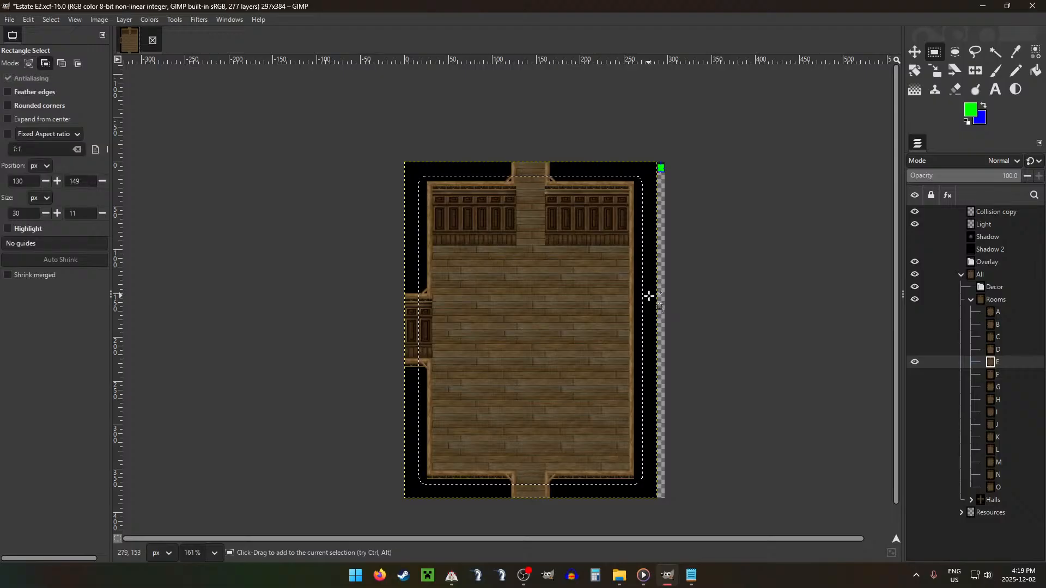
key("shift+d")
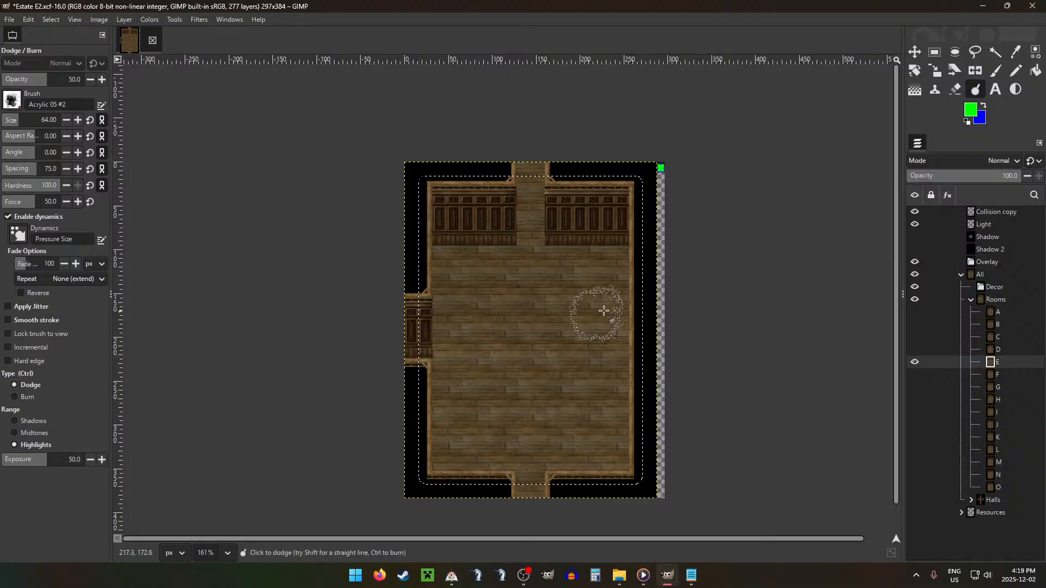
key("ctrl")
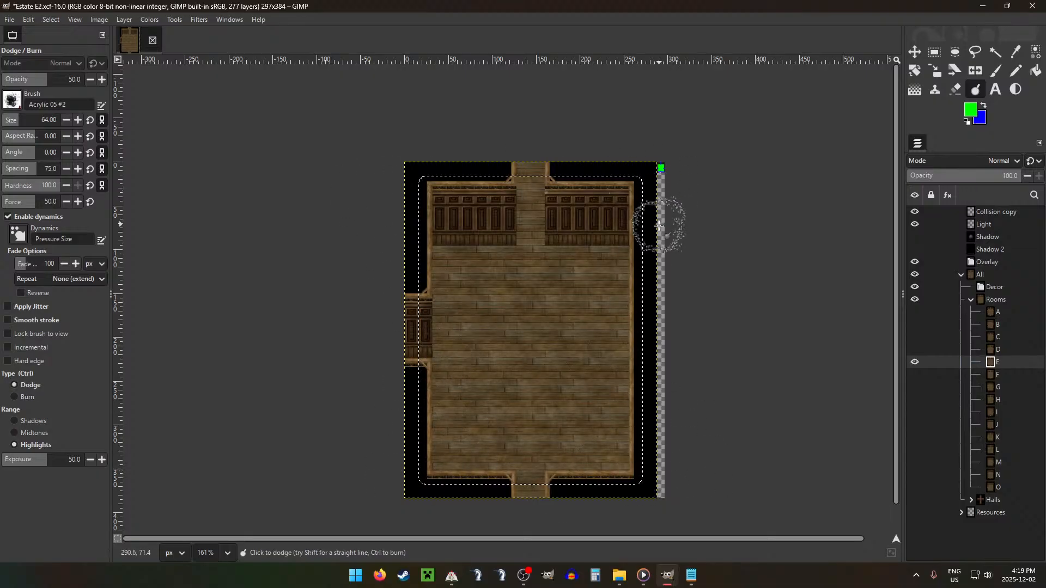
key("r")
key("ctrl+shift+a")
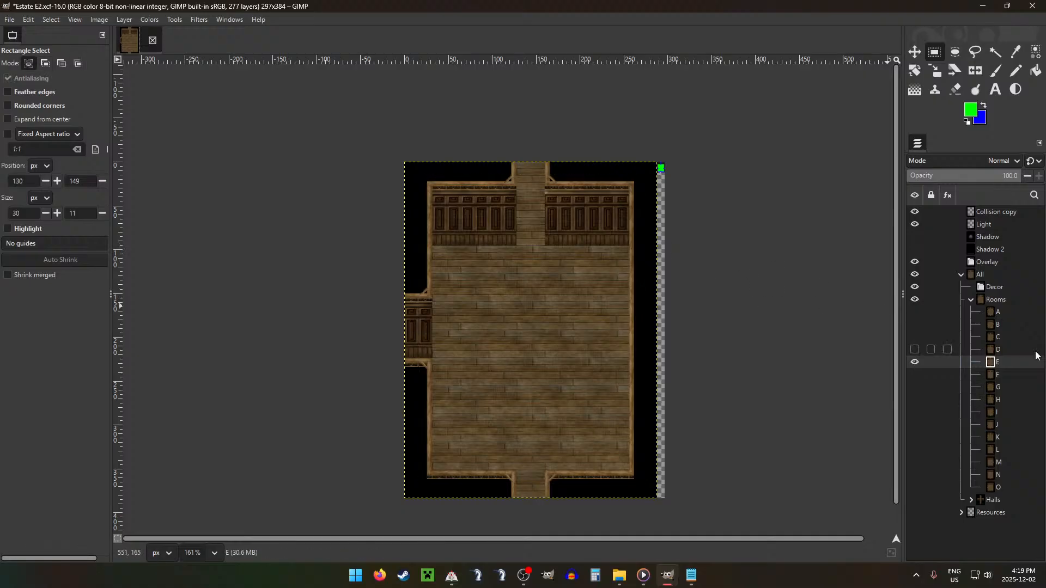
Step: Collapse the Rooms group, expand the Resources group and move its Books group to the top of it
left_click(971, 299)
left_click(962, 324)
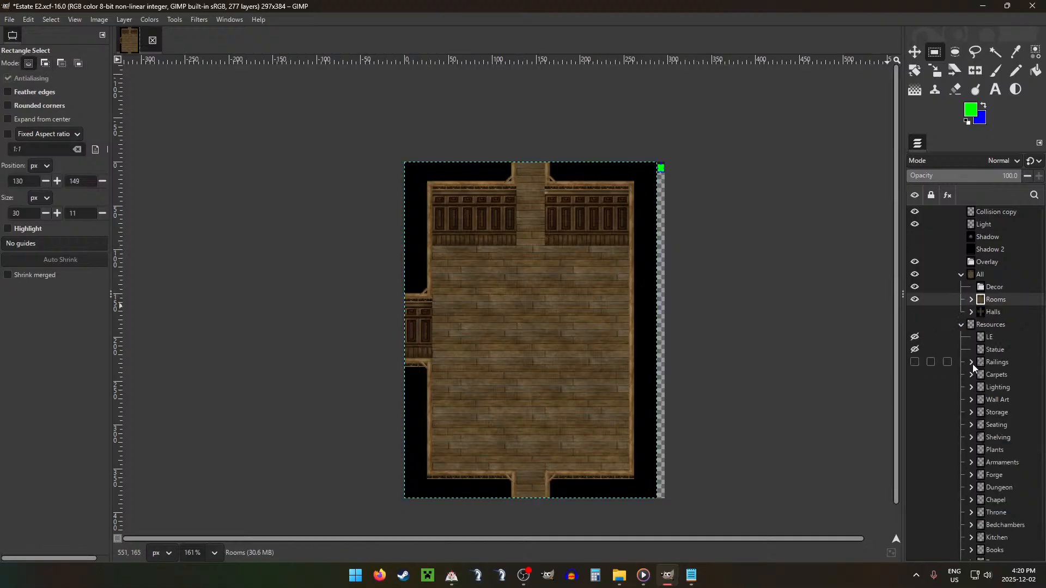
scroll(1005, 387, "down", 1)
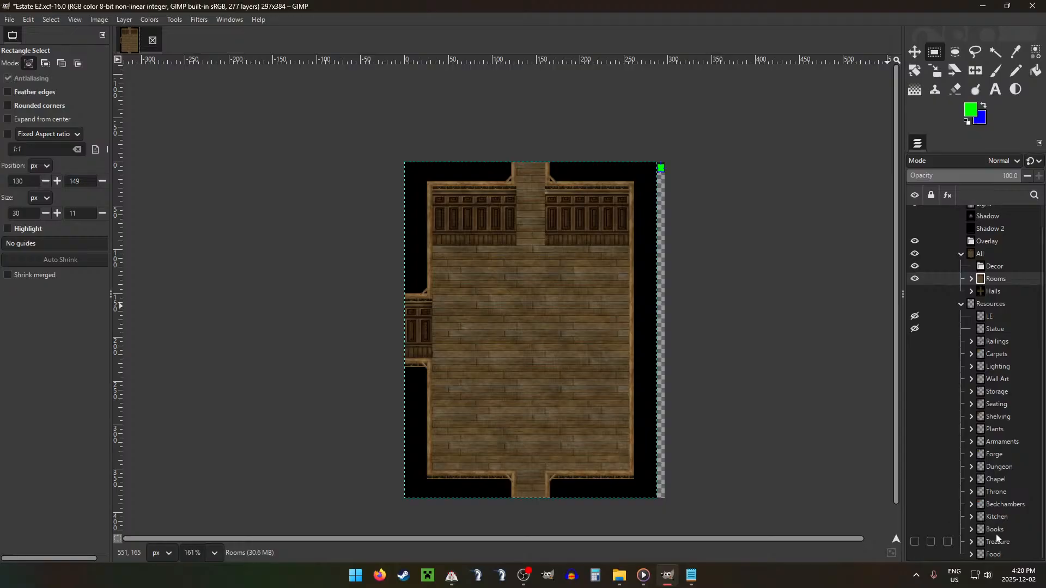
scroll(991, 403, "up", 1)
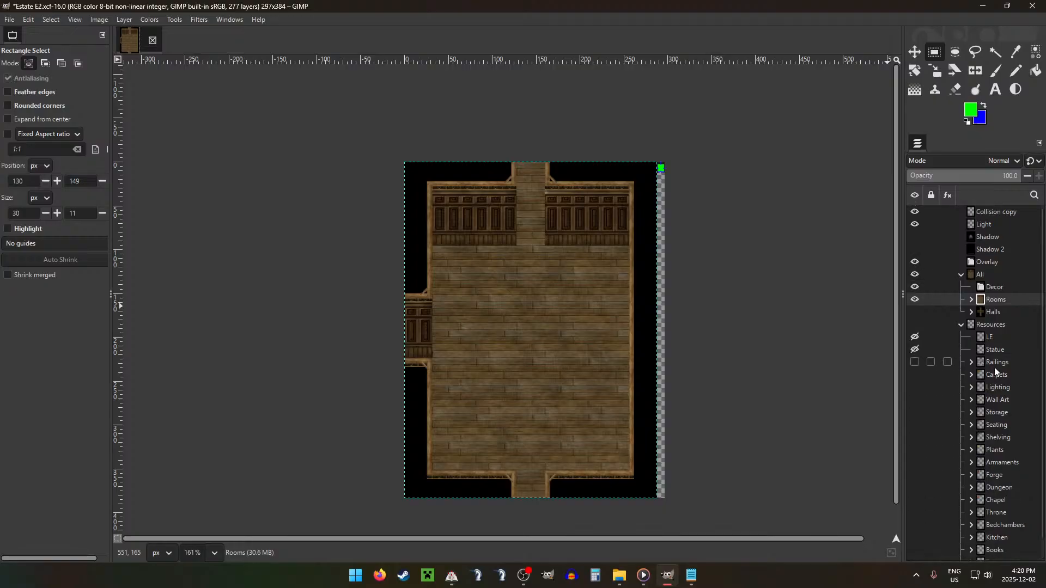
scroll(995, 367, "down", 1)
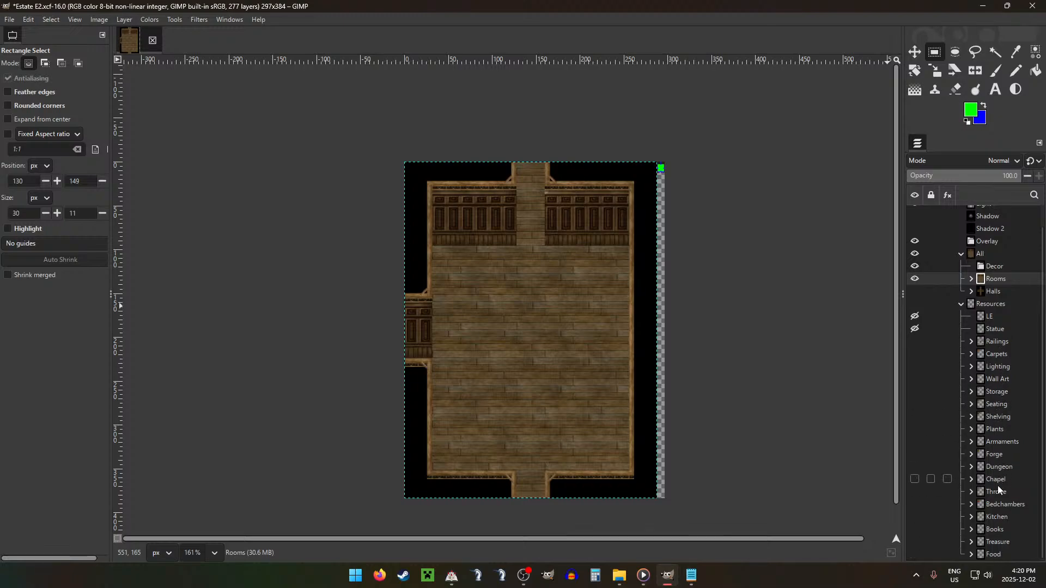
left_click_drag(995, 529, 1002, 313)
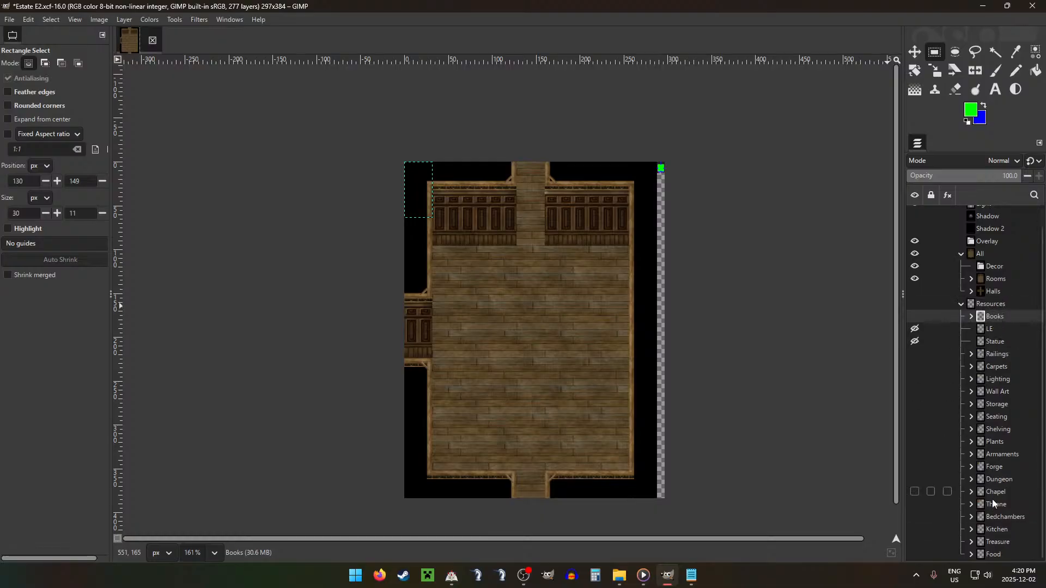
Step: Move Pasted Layer #71 from the Shelving group into Decor and place its tall bookcase against the upper wall in the room's left corner
left_click(971, 430)
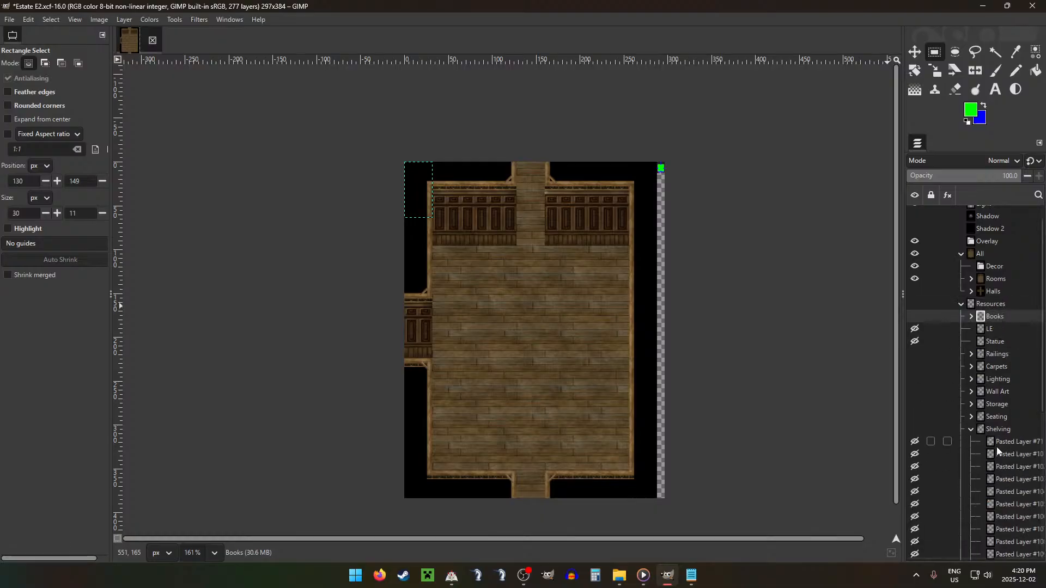
left_click(1009, 443)
left_click_drag(999, 442, 988, 267)
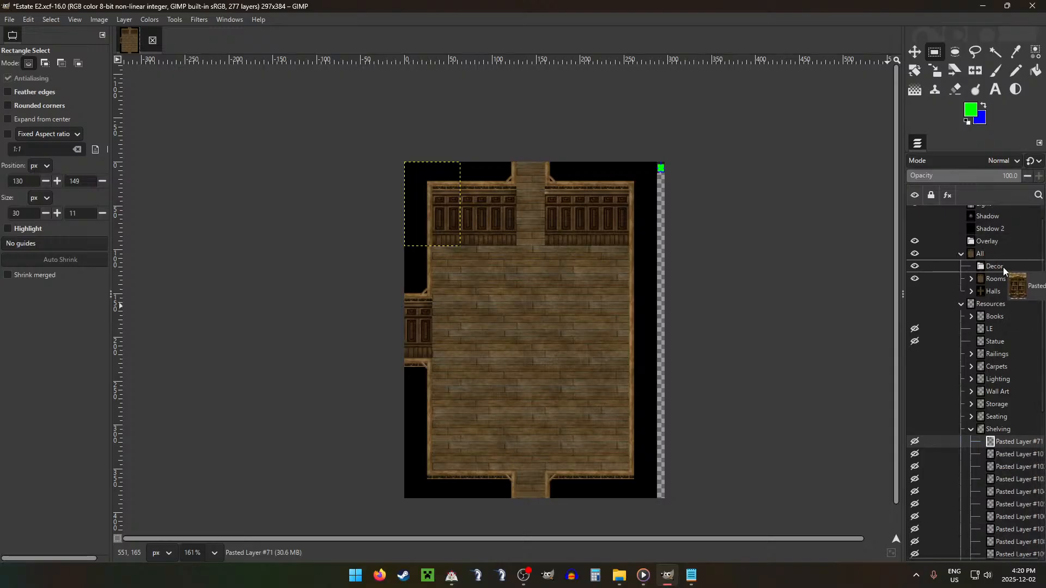
key("m")
left_click_drag(353, 357, 385, 381)
left_click_drag(529, 350, 571, 344)
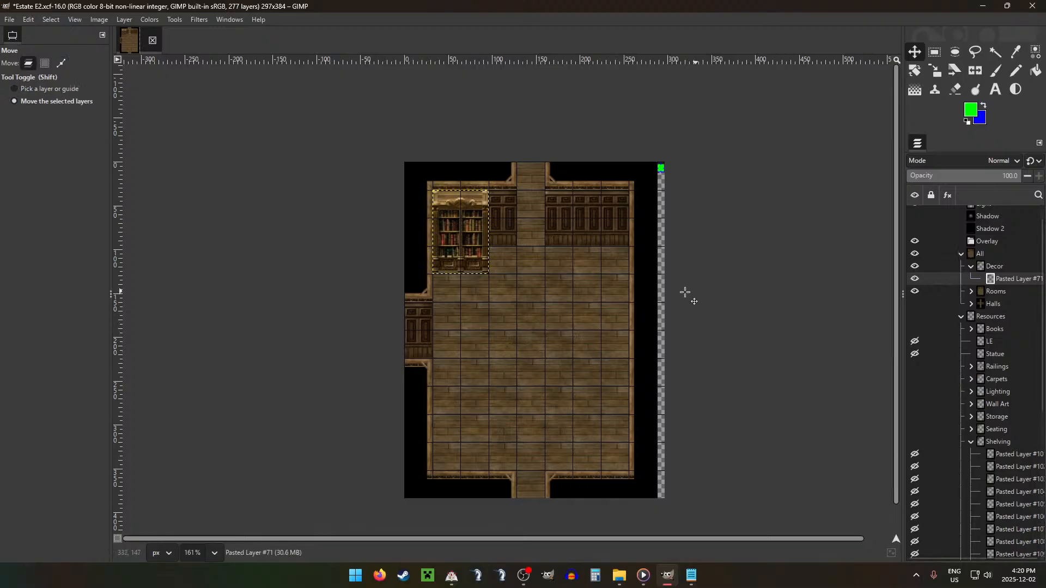
Step: Duplicate the tall bookcase and place the copy against the upper wall in the room's right corner
key("ctrl+v")
left_click_drag(516, 274, 652, 271)
key("ctrl+shift+a")
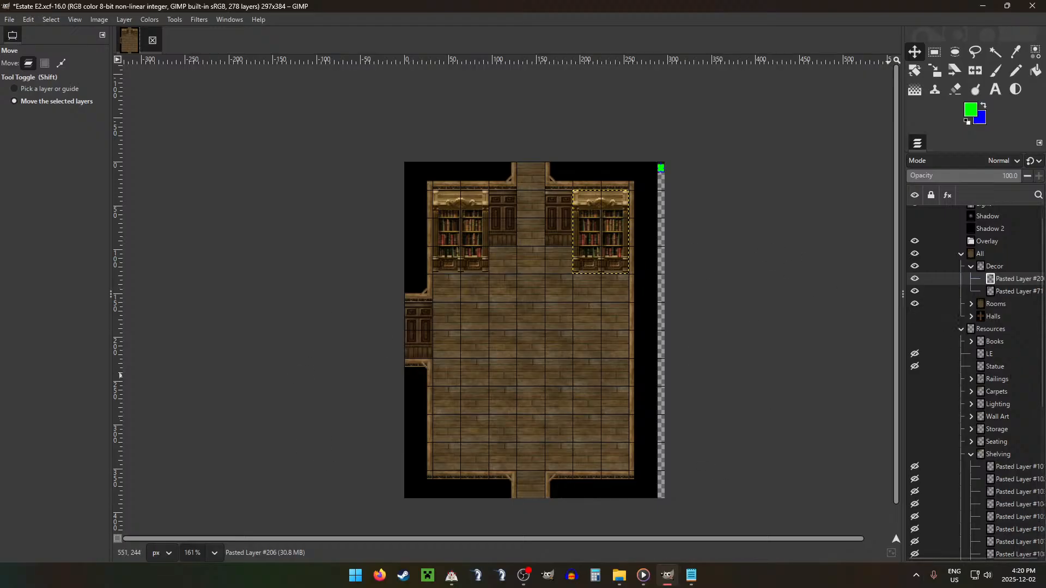
Step: Examine the previews of the remaining Shelving layers for smaller bookshelves that suit the room
left_click(1012, 479)
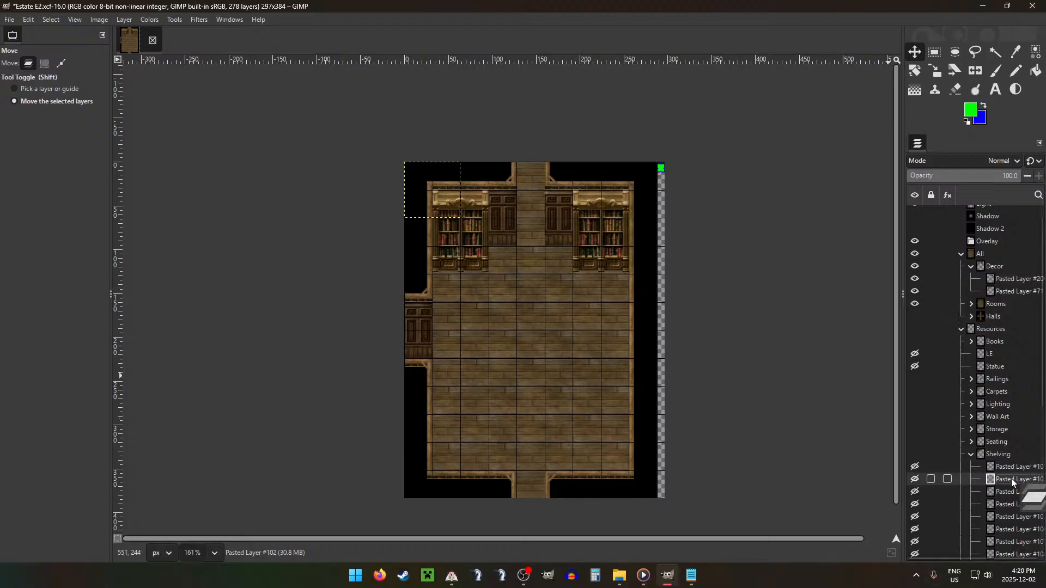
scroll(1002, 391, "down", 5)
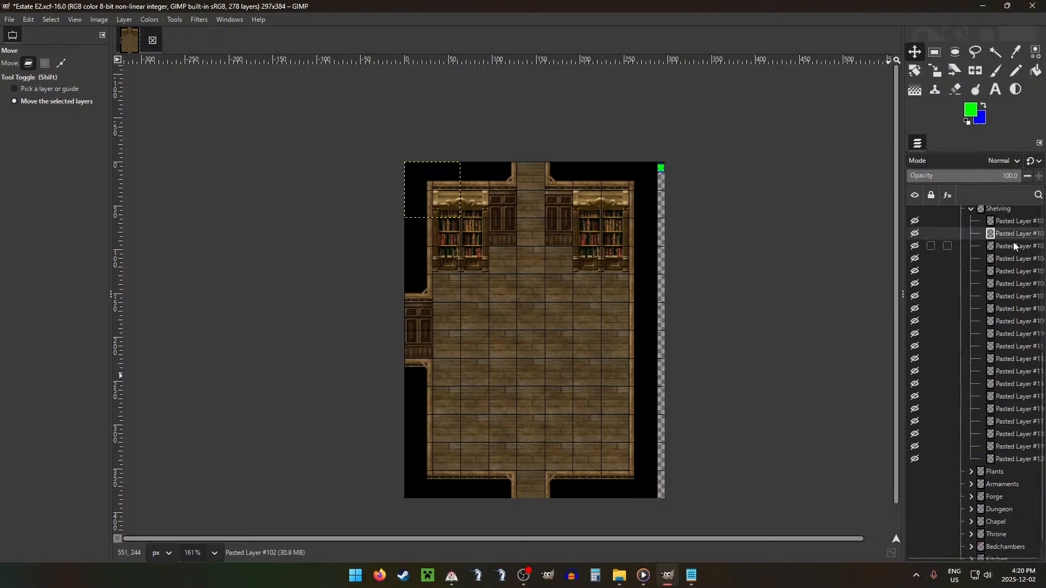
left_click_drag(1013, 241, 1016, 282)
left_click(1012, 295)
left_click(1012, 308)
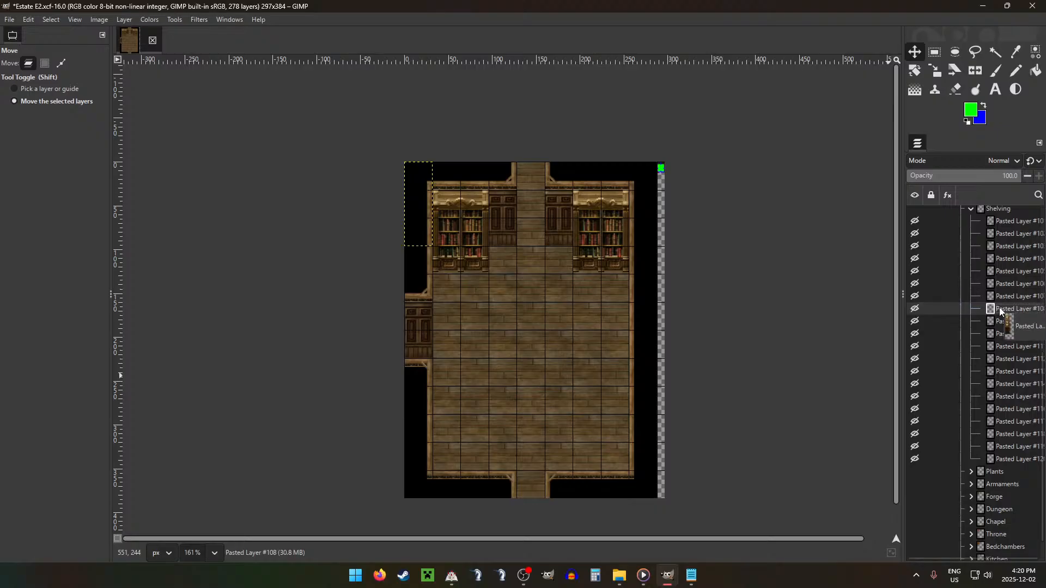
left_click(1012, 321)
left_click(1014, 335)
left_click(1005, 345)
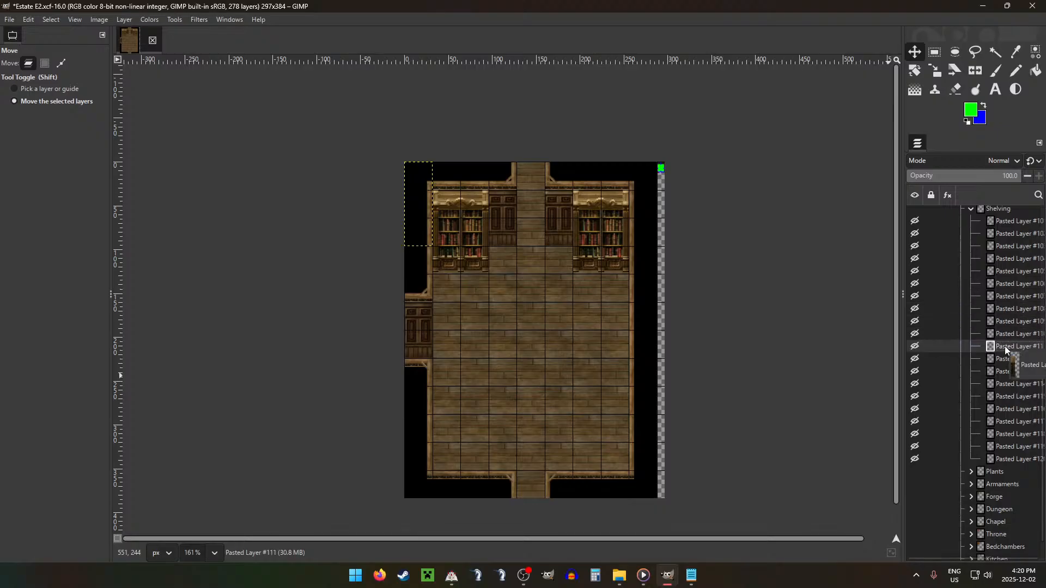
left_click_drag(1012, 337, 1001, 357)
left_click(1008, 371)
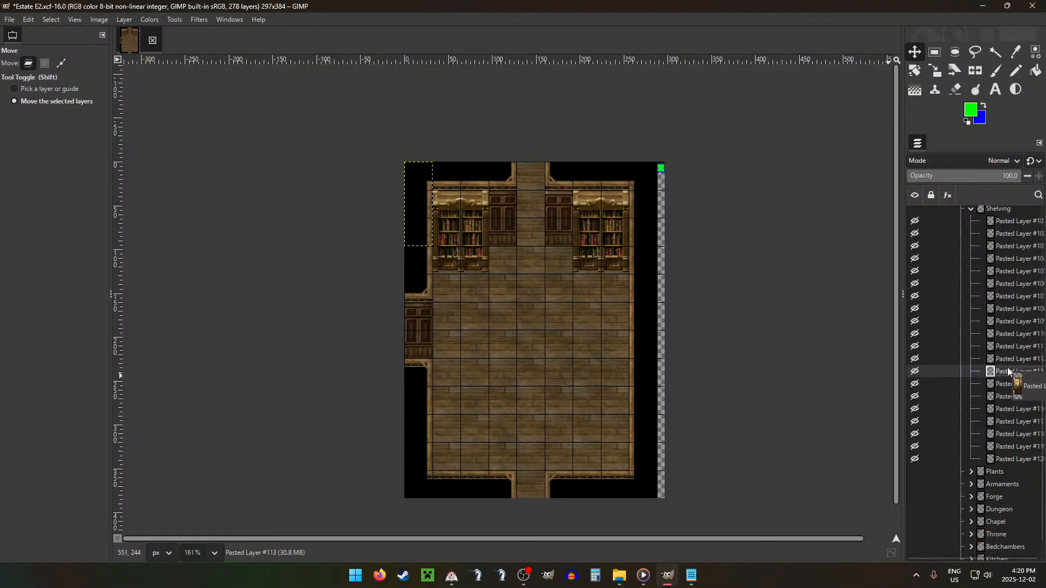
left_click(1001, 383)
left_click(992, 397)
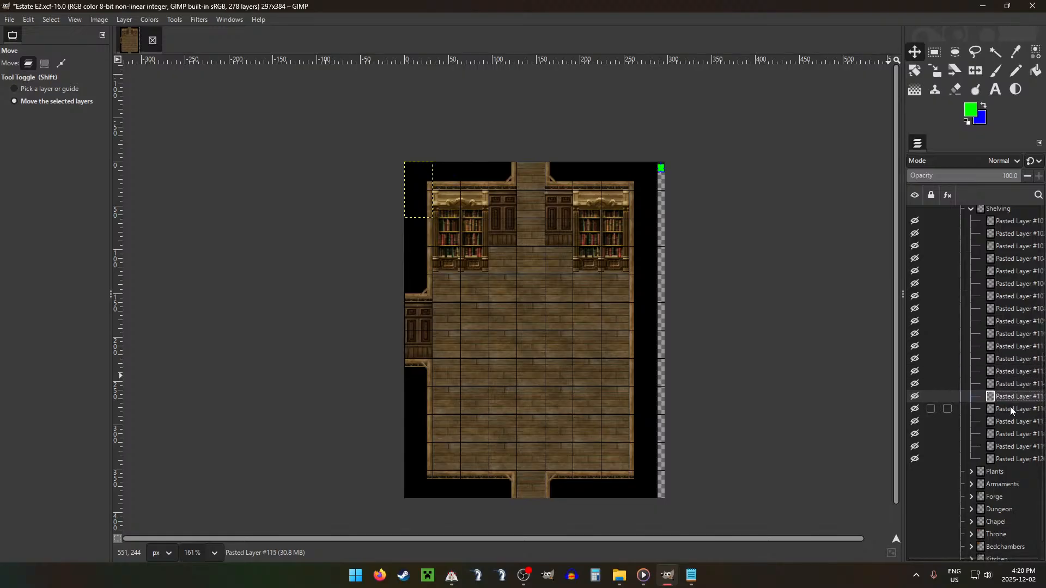
left_click_drag(1010, 408, 1004, 409)
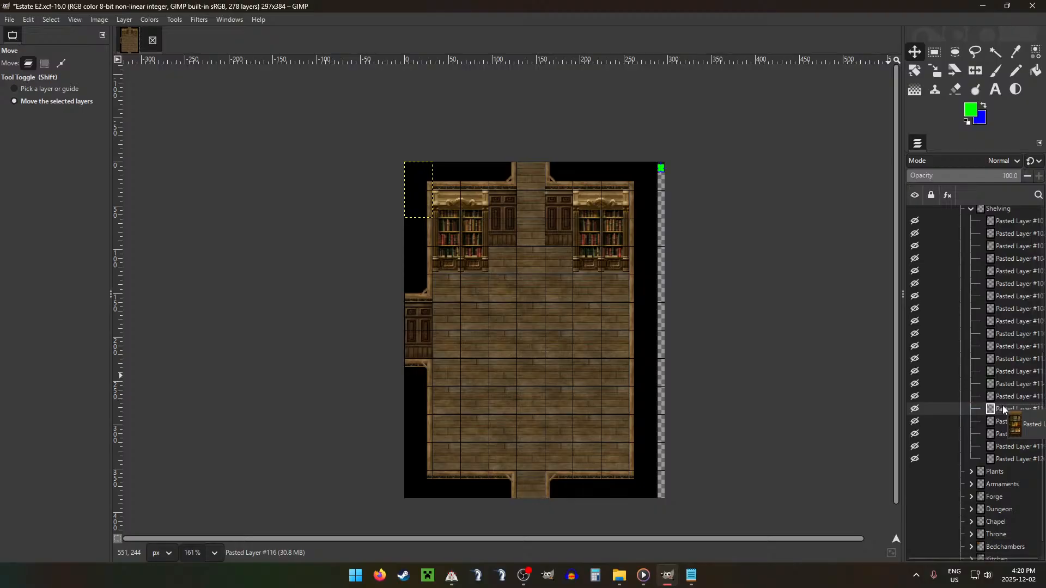
left_click_drag(1004, 402, 1002, 397)
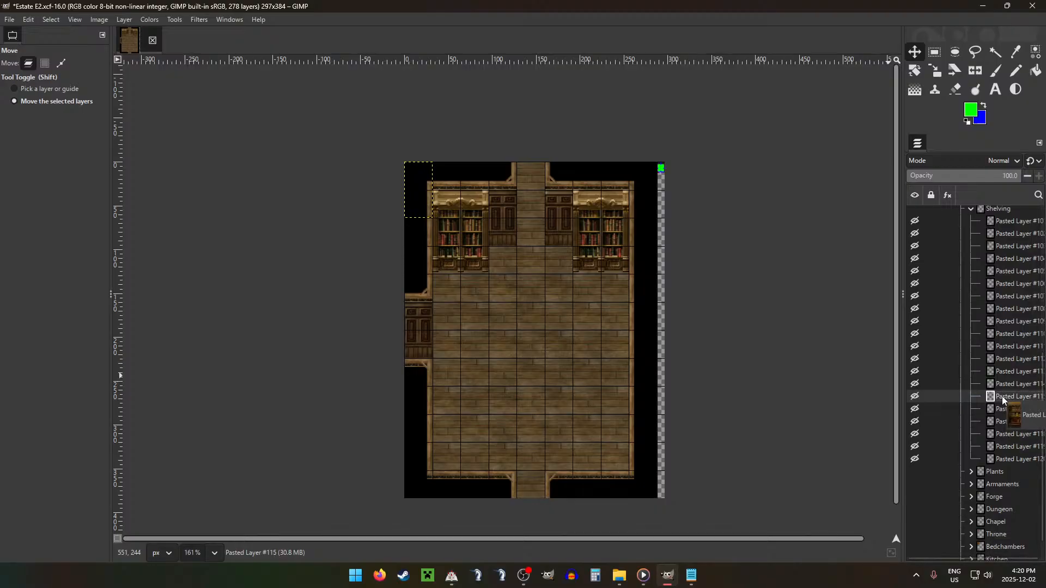
left_click(1002, 408)
left_click(1005, 419)
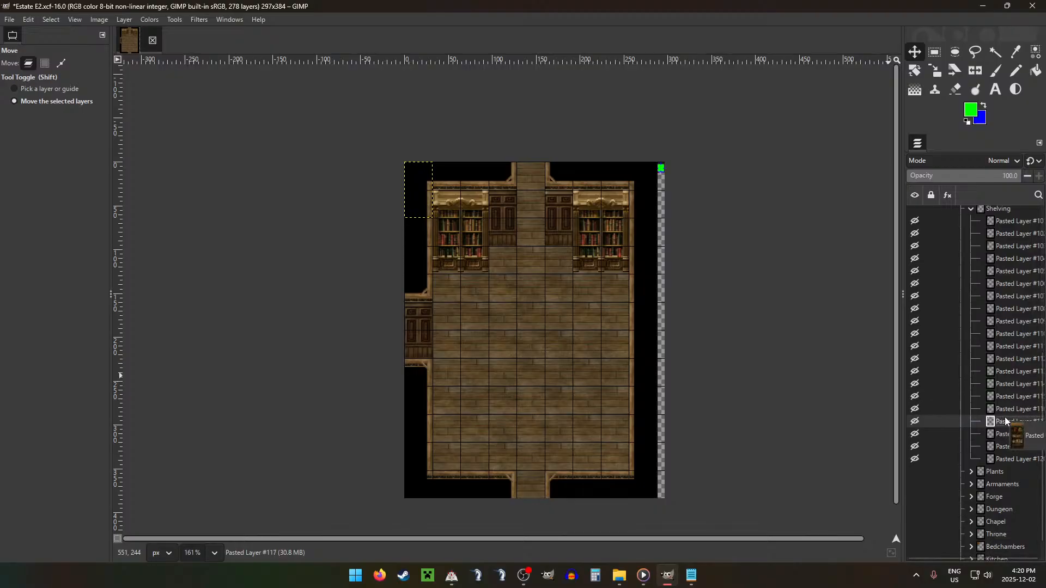
left_click(1004, 433)
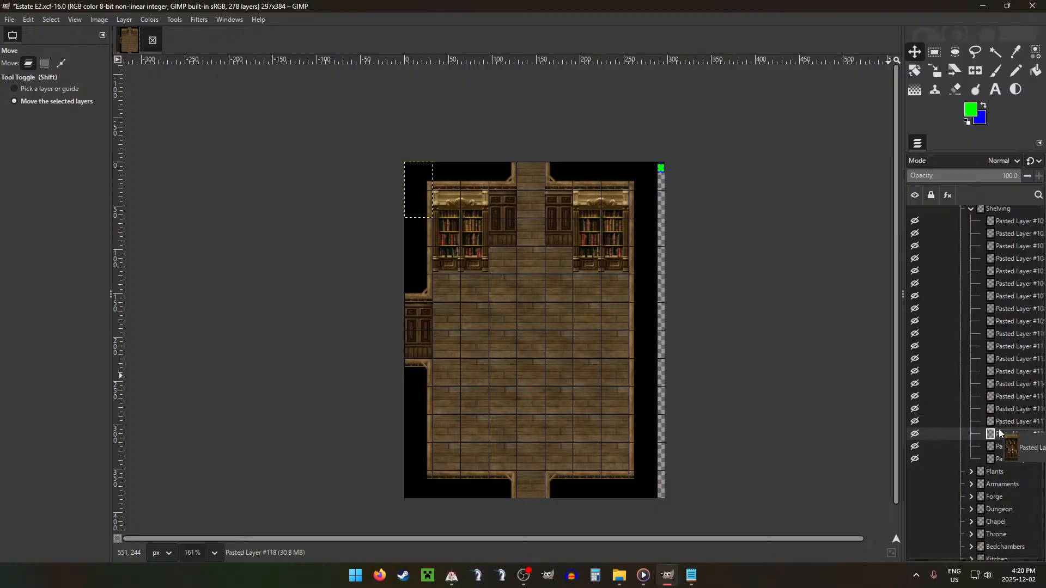
left_click(1003, 441)
left_click(1004, 456)
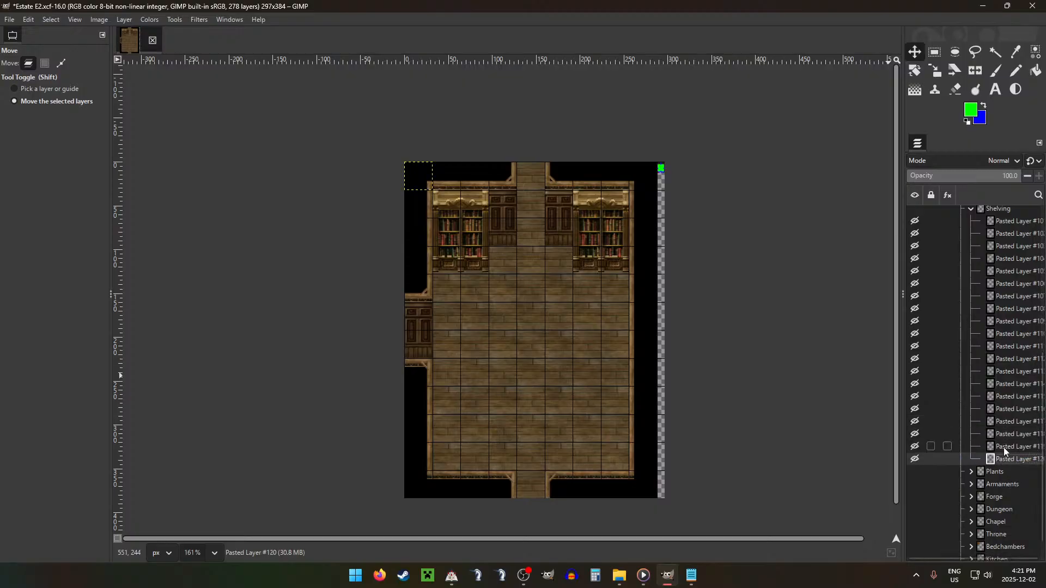
Step: Move the small bookshelf layers #116 and #115 out of Shelving into the Decor group and collapse Shelving
left_click(1004, 414)
left_click_drag(1004, 415, 999, 465)
left_click(1013, 408)
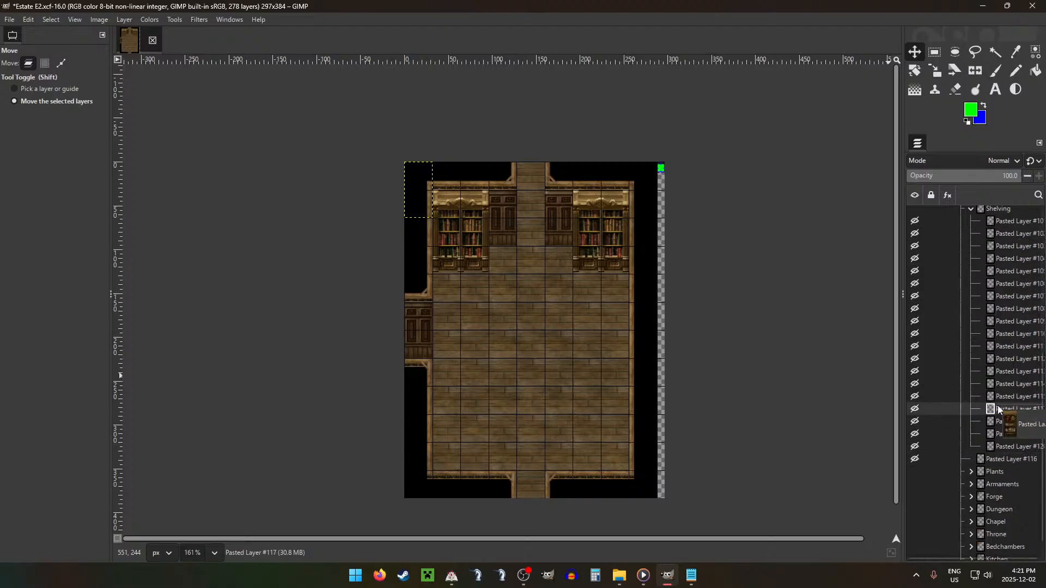
left_click(1004, 395)
left_click_drag(1004, 393, 1002, 297)
left_click(971, 211)
scroll(997, 461, "up", 2)
left_click_drag(992, 504, 992, 295)
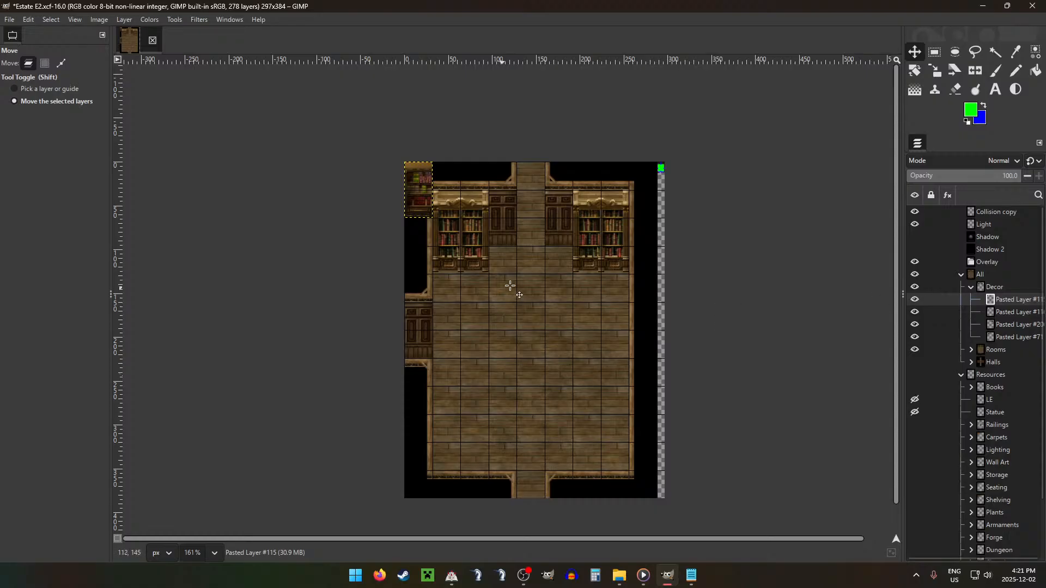
Step: Place the two small bookshelves side by side in the middle of the room, #115 left of #116
left_click_drag(510, 248, 615, 374)
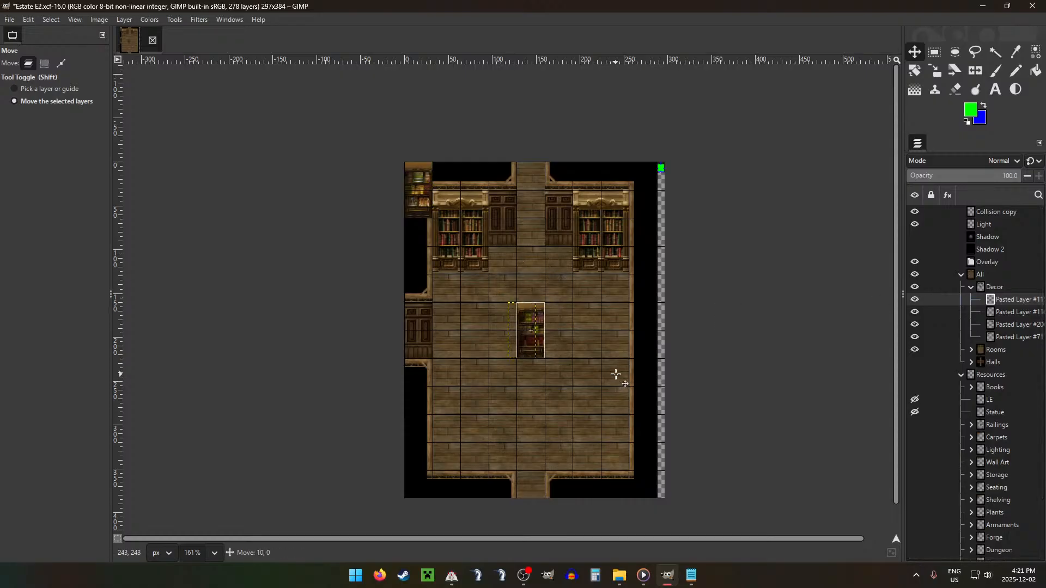
left_click(1014, 312)
left_click_drag(542, 244, 682, 383)
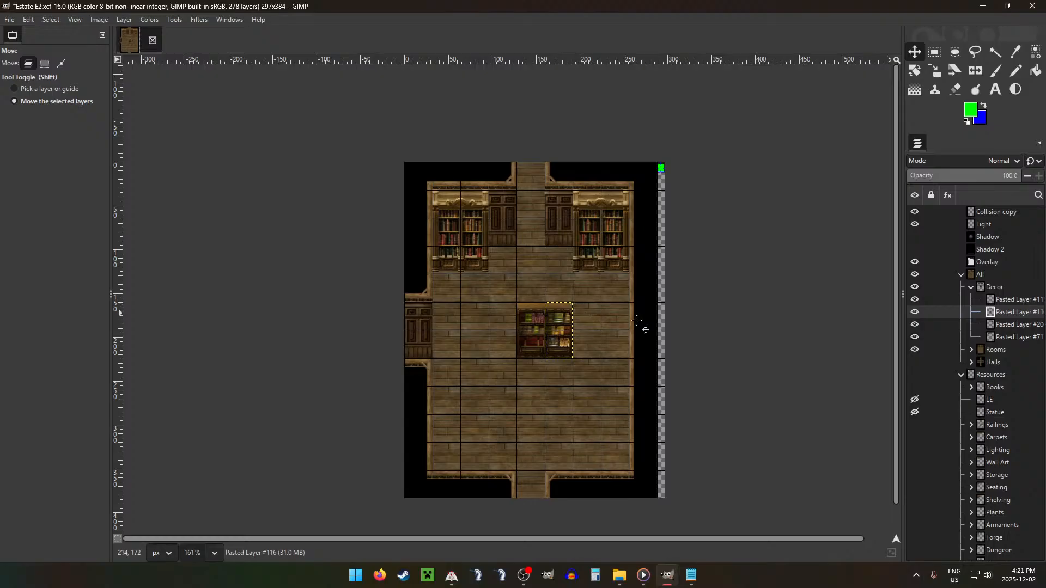
Step: Nudge both small bookshelves 8 px down from the grid line so they stay level
key("Down")
key("Down")
key("Down")
key("Down")
key("Down")
key("Down")
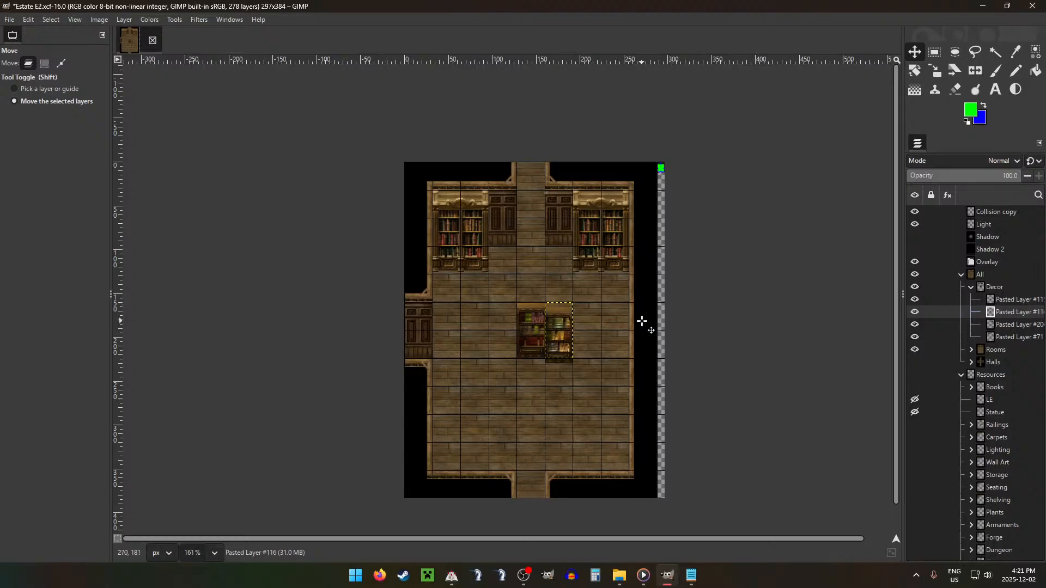
key("Down")
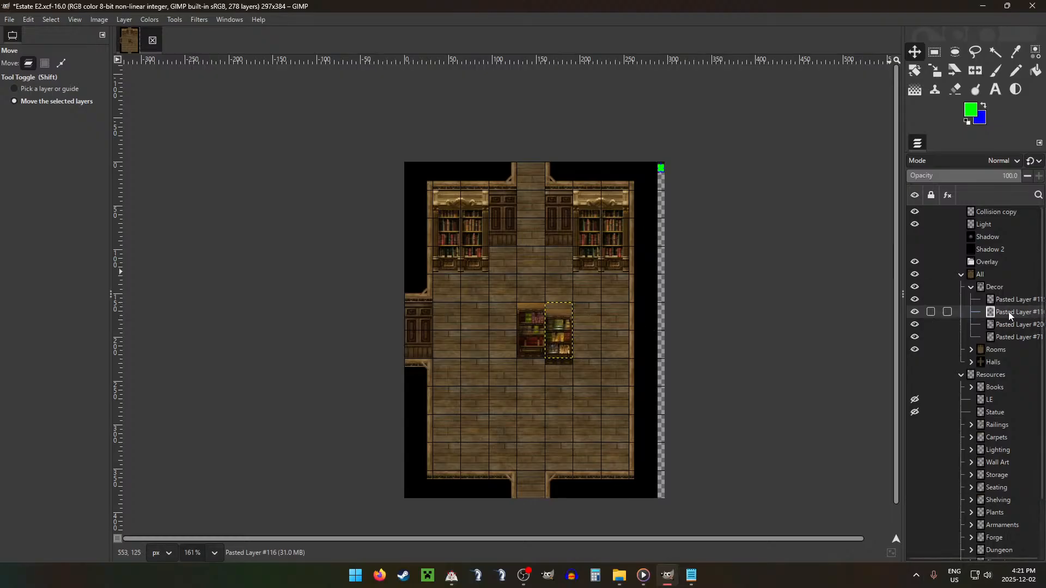
key("Page_Up")
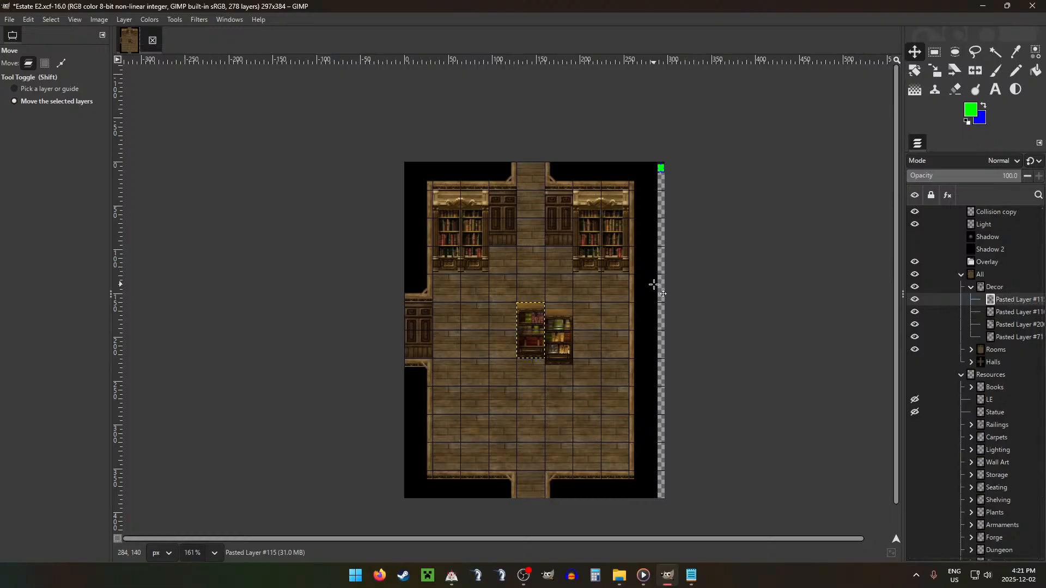
key("Down")
key("Down")
key("Down")
key("Down")
key("Down")
key("Down")
key("Down")
key("Down")
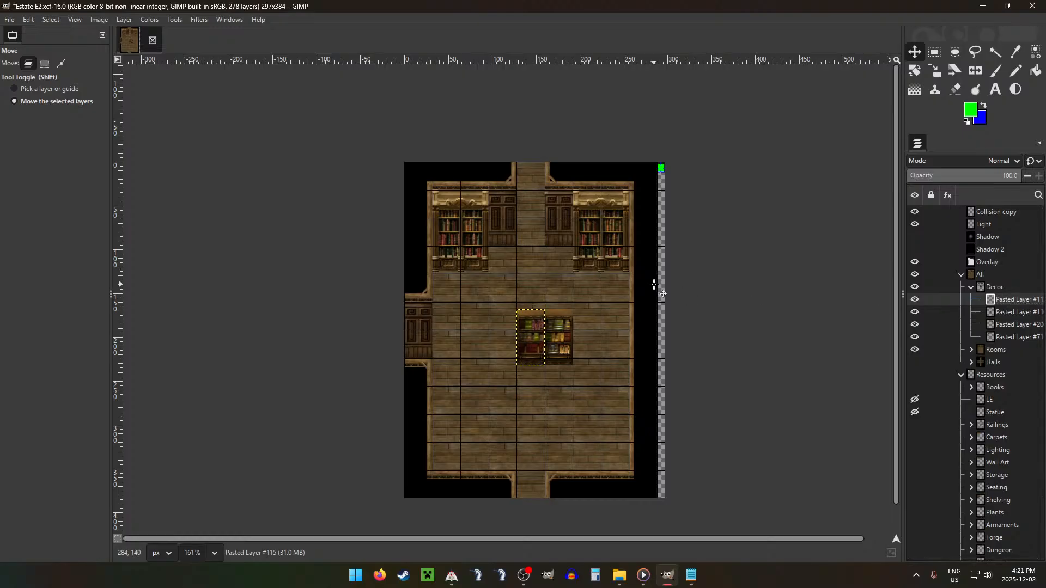
Step: Copy the 32 × 8 px wooden top of the left small bookshelf, paste it directly above, and merge it into that shelf's layer
key("r")
scroll(561, 276, "up", 8, "ctrl")
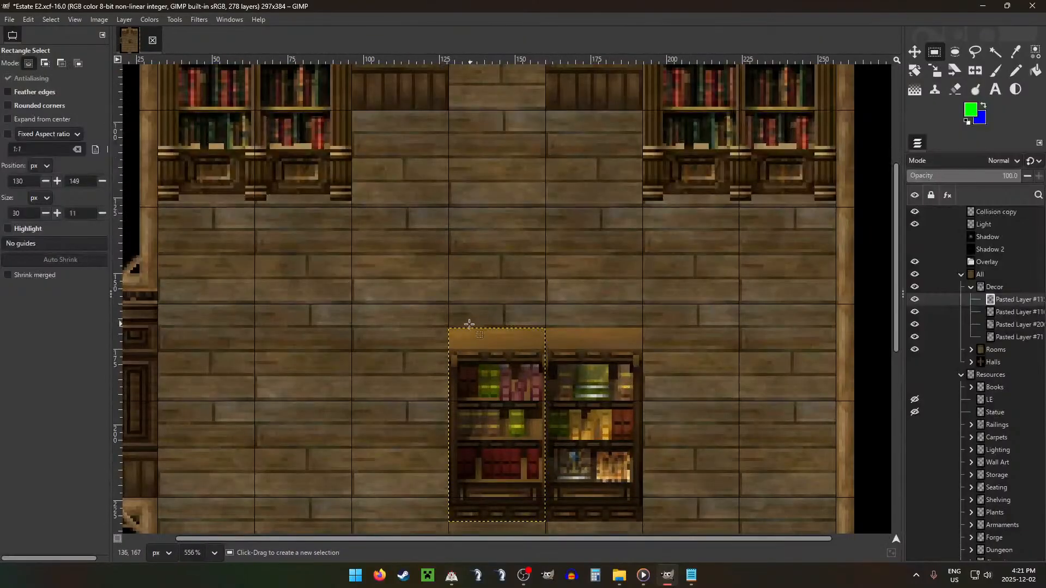
left_click_drag(449, 330, 546, 354)
left_click(572, 322)
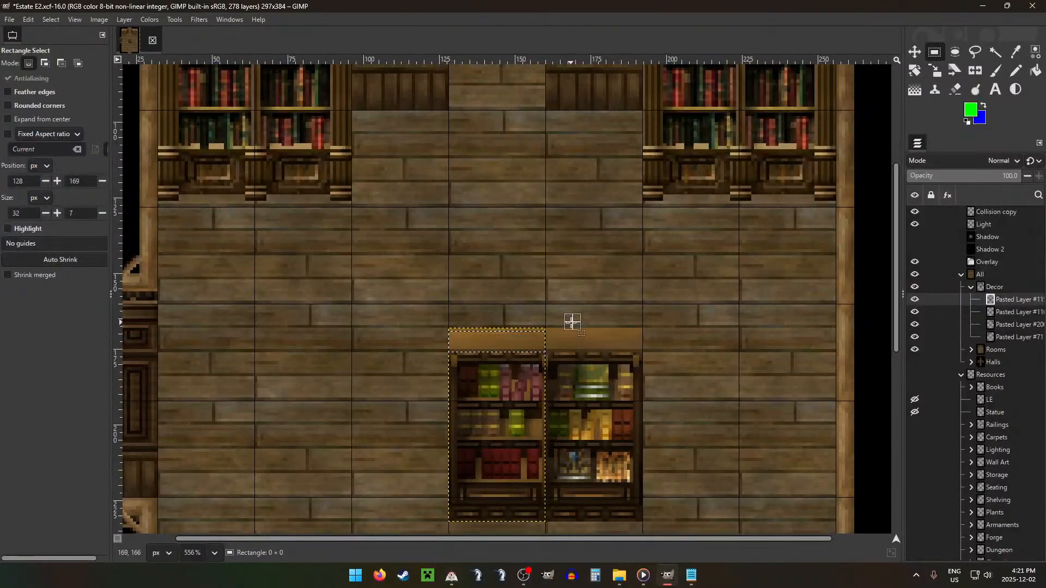
scroll(454, 338, "up", 2, "ctrl")
left_click_drag(444, 327, 591, 301)
key("ctrl+c")
key("ctrl+v")
key("m")
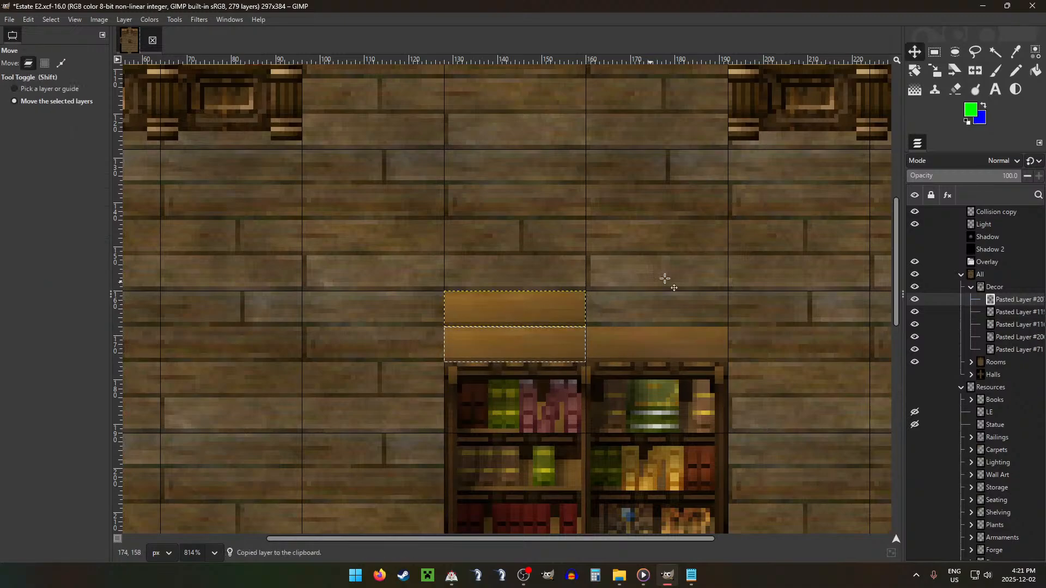
scroll(750, 276, "down", 6, "ctrl")
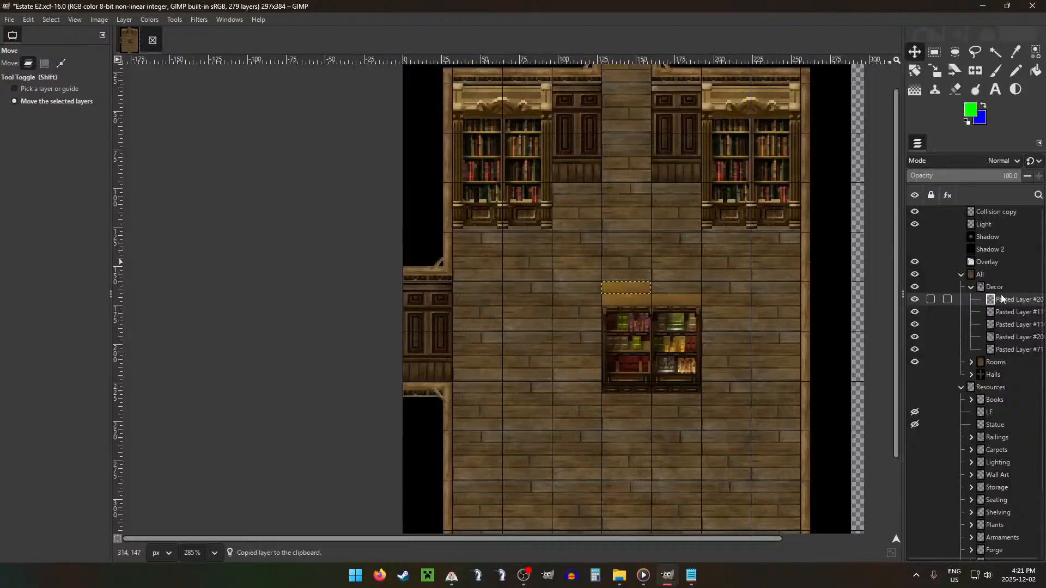
key("ctrl+e")
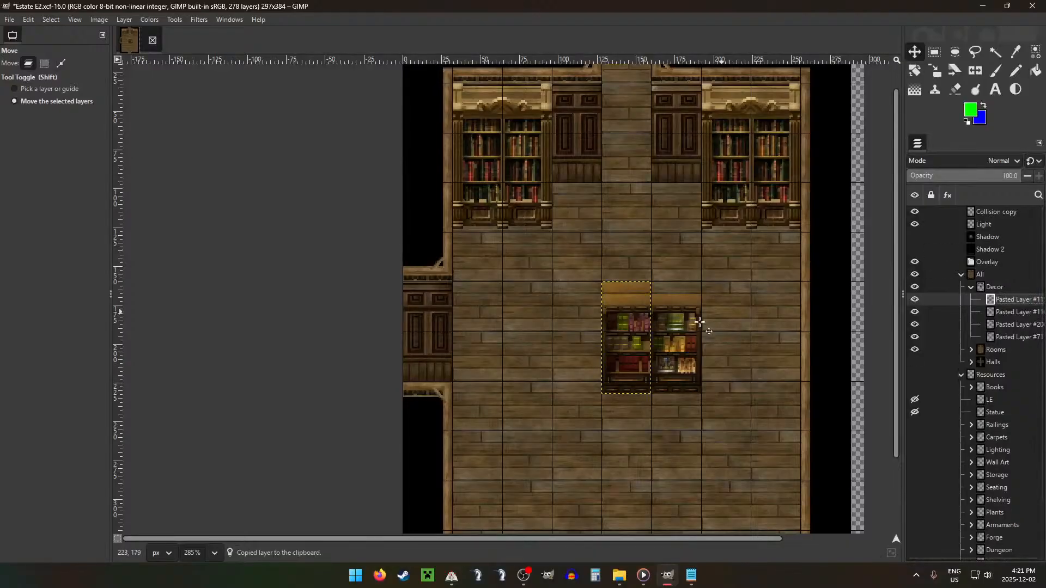
Step: Hide the grid over the room and select the All group
key("g")
left_click(996, 277)
scroll(766, 298, "down", 4, "ctrl")
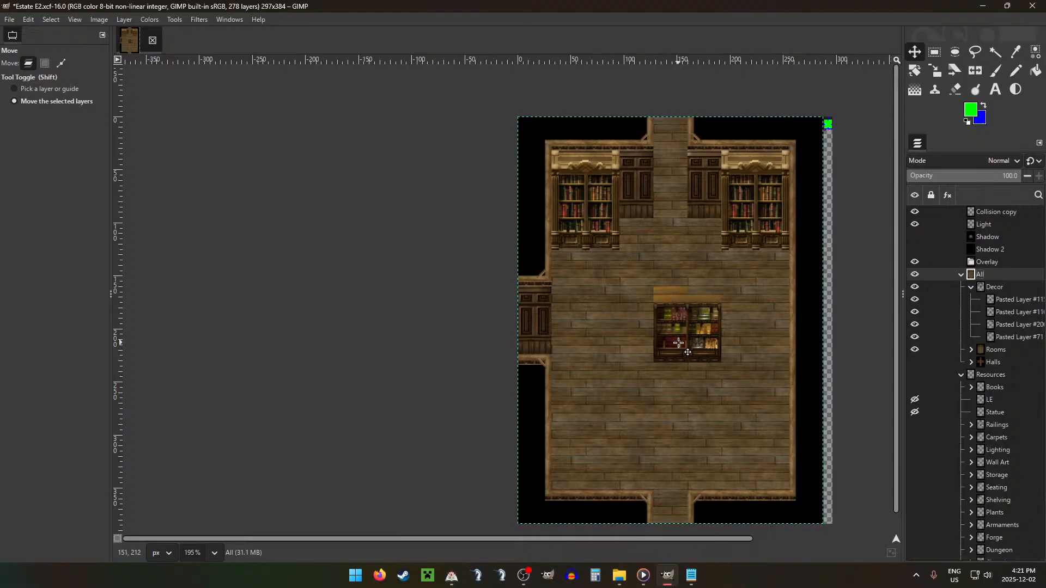
Step: Copy the added 8 px top strip from the left small bookshelf and paste it above the right one
left_click(1010, 311)
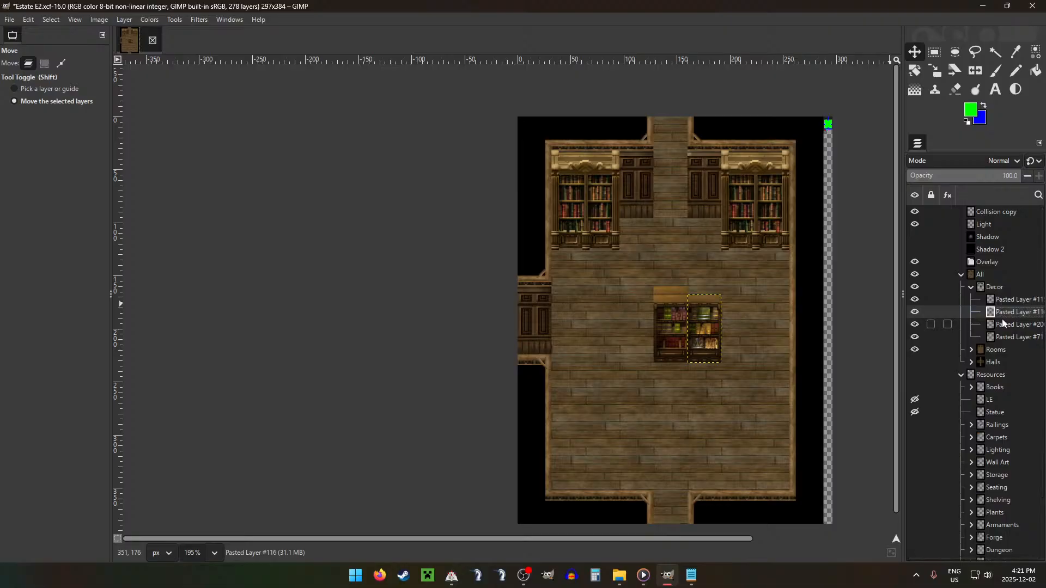
left_click(1011, 299)
key("r")
scroll(681, 283, "up", 5)
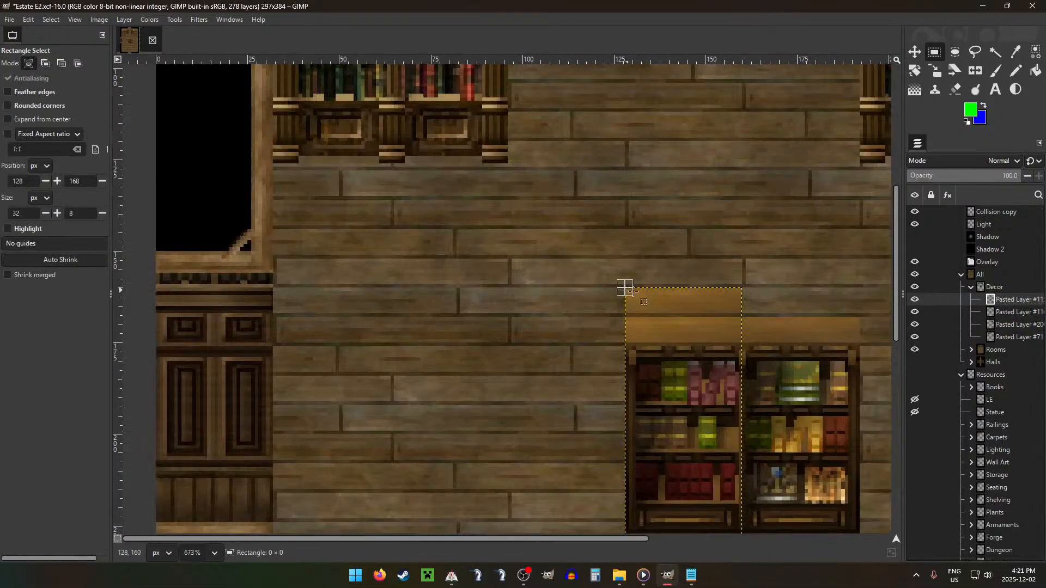
left_click_drag(625, 287, 841, 300)
key("ctrl+c")
key("ctrl+v")
key("m")
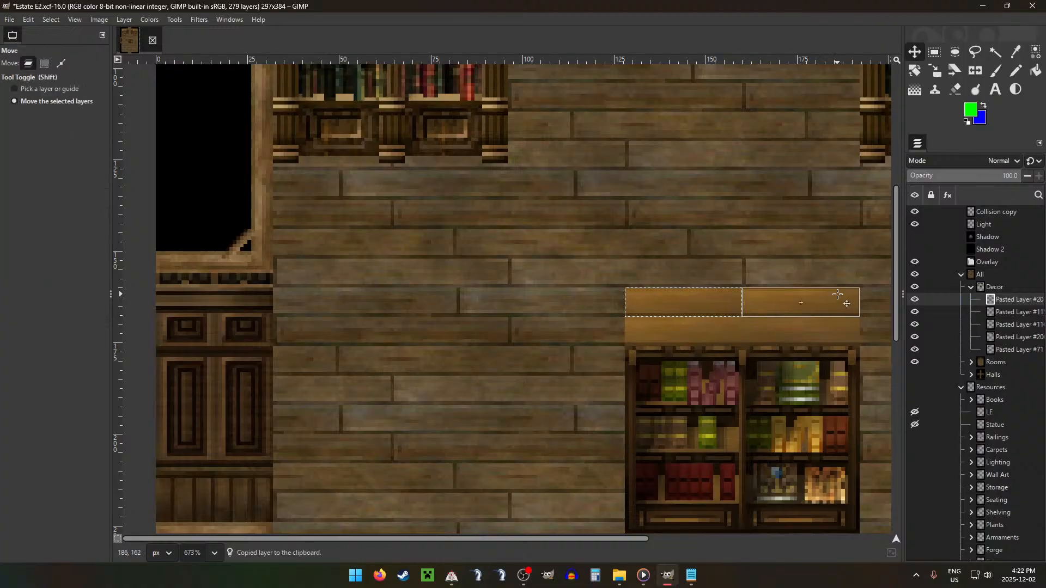
Step: Reorder the pasted strip beneath the left bookshelf's layer and merge it into the right bookshelf's layer #116
left_click(1001, 322)
left_click(1006, 312)
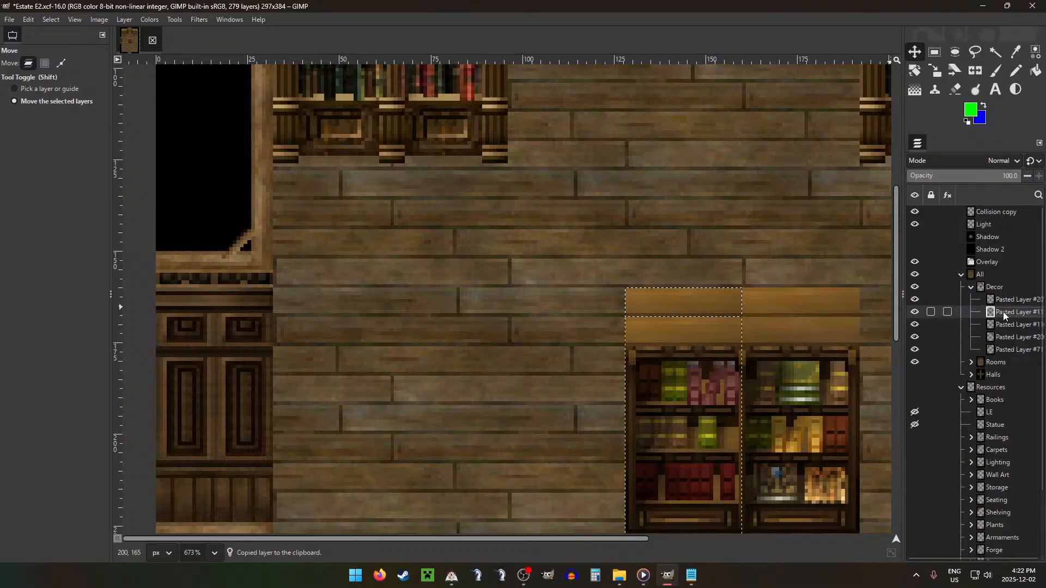
left_click_drag(1005, 300, 1005, 318)
left_click(1010, 326)
left_click(1010, 313)
key("Delete")
scroll(763, 363, "down", 5)
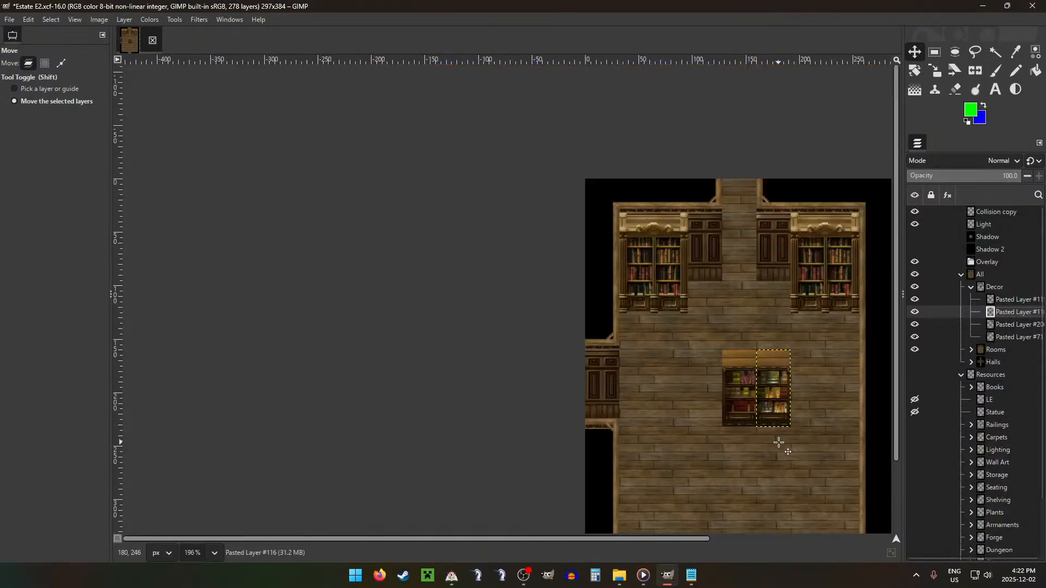
scroll(780, 442, "down", 1)
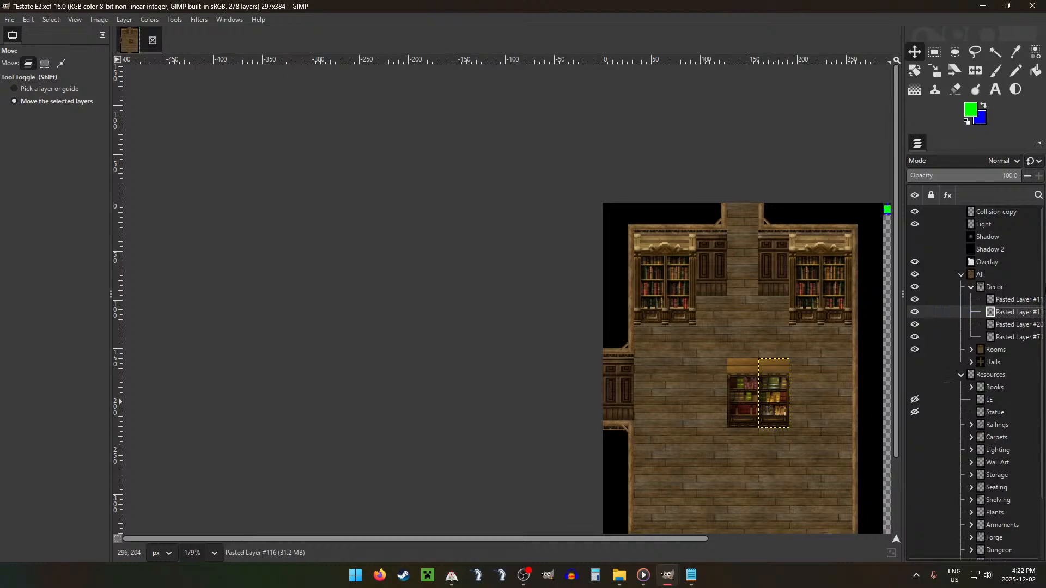
Step: Move both small bookshelves side by side directly beneath the left bookcase and show the grid over the room
left_click(1012, 300)
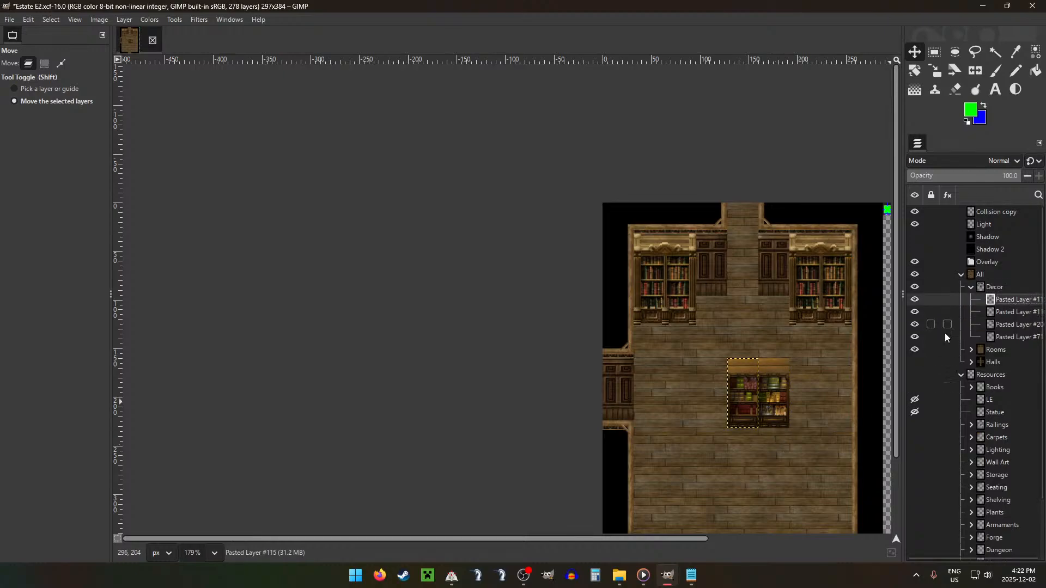
left_click_drag(817, 388, 697, 332)
key("ctrl+g")
left_click(948, 312)
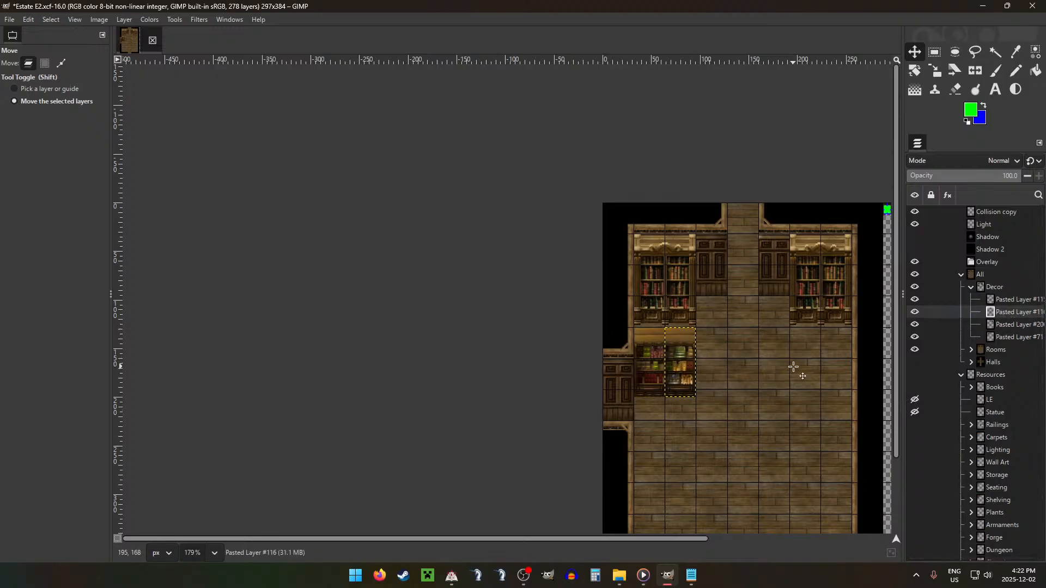
scroll(770, 386, "down", 3)
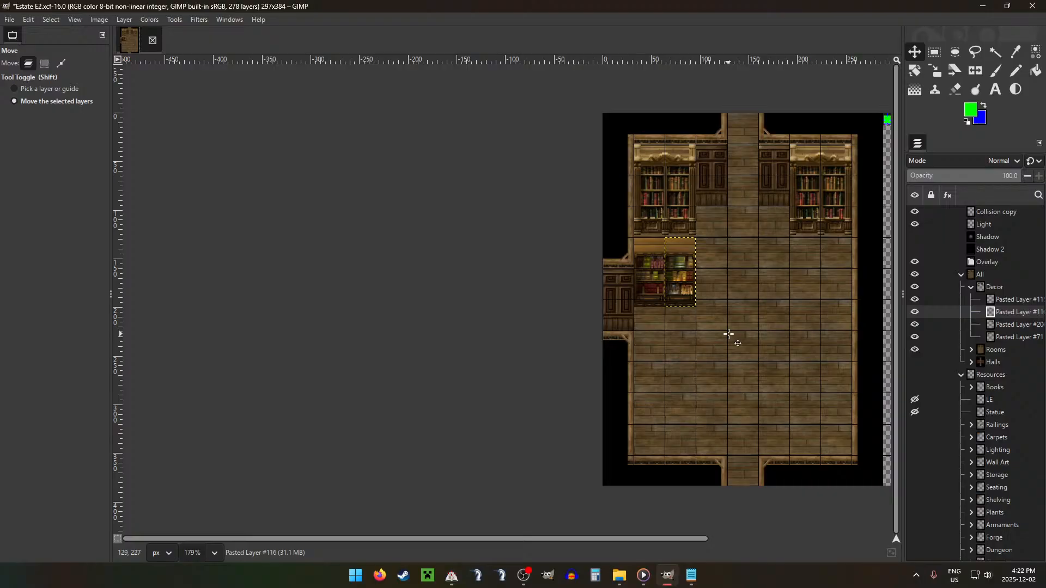
left_click(926, 273)
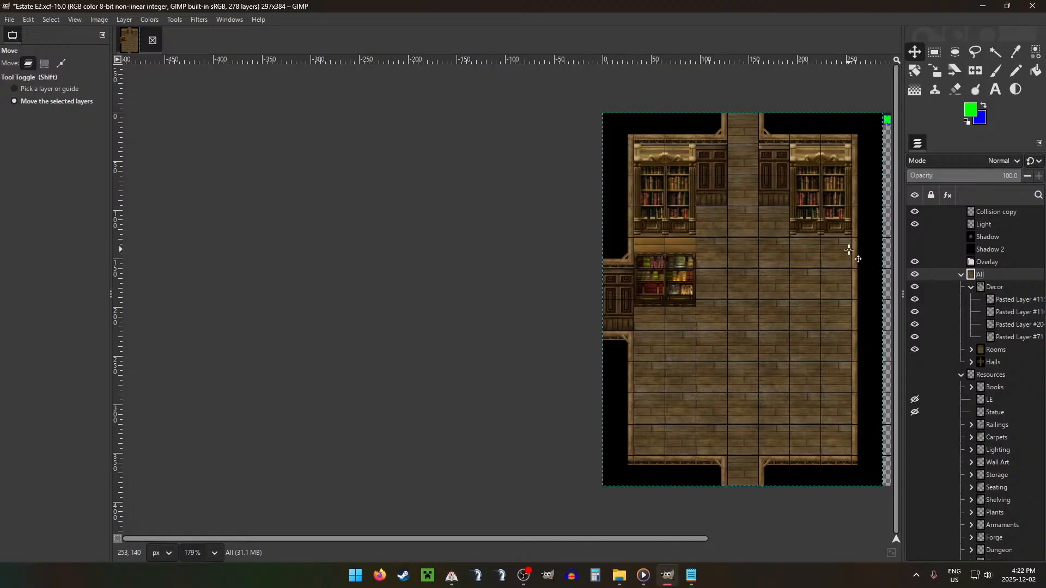
Step: Hide both small bookshelves and try a copy of the right bookcase further down along the right wall
left_click(915, 300)
left_click(914, 312)
left_click(1007, 300)
left_click(1011, 325)
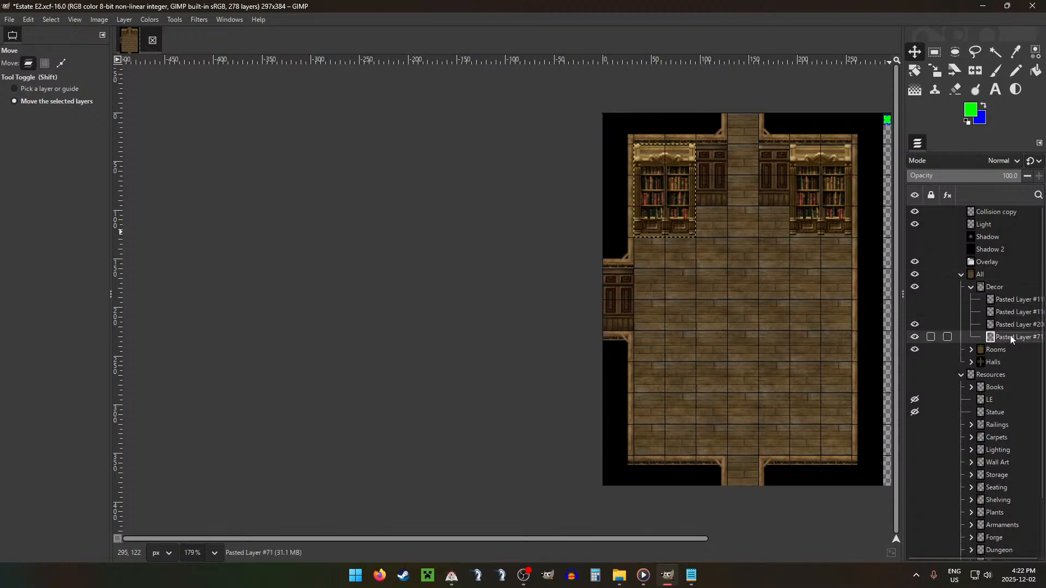
key("ctrl+v")
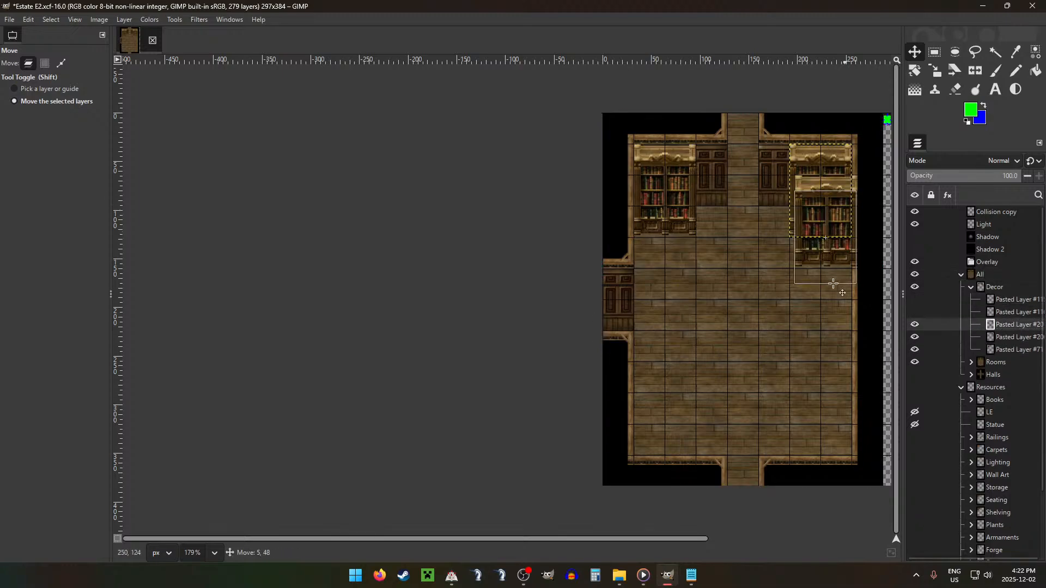
left_click_drag(838, 204, 840, 358)
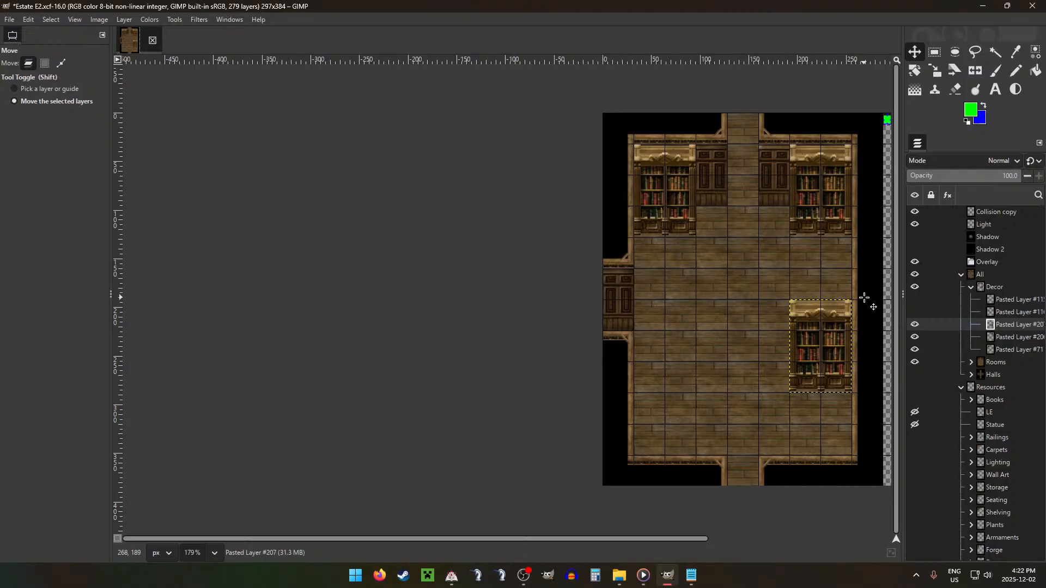
left_click_drag(863, 298, 863, 299)
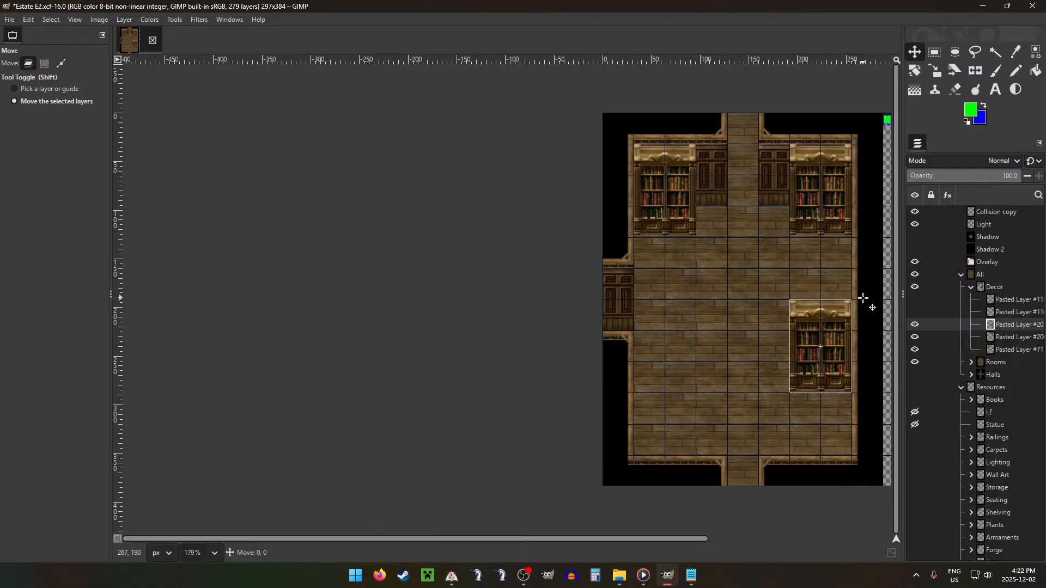
left_click_drag(864, 299, 863, 299)
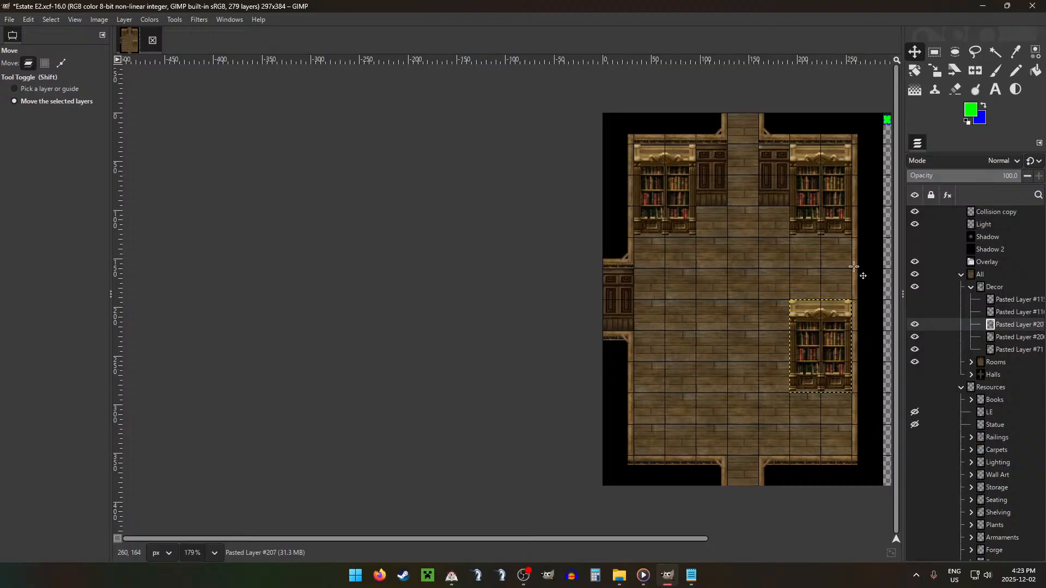
key("ctrl+x")
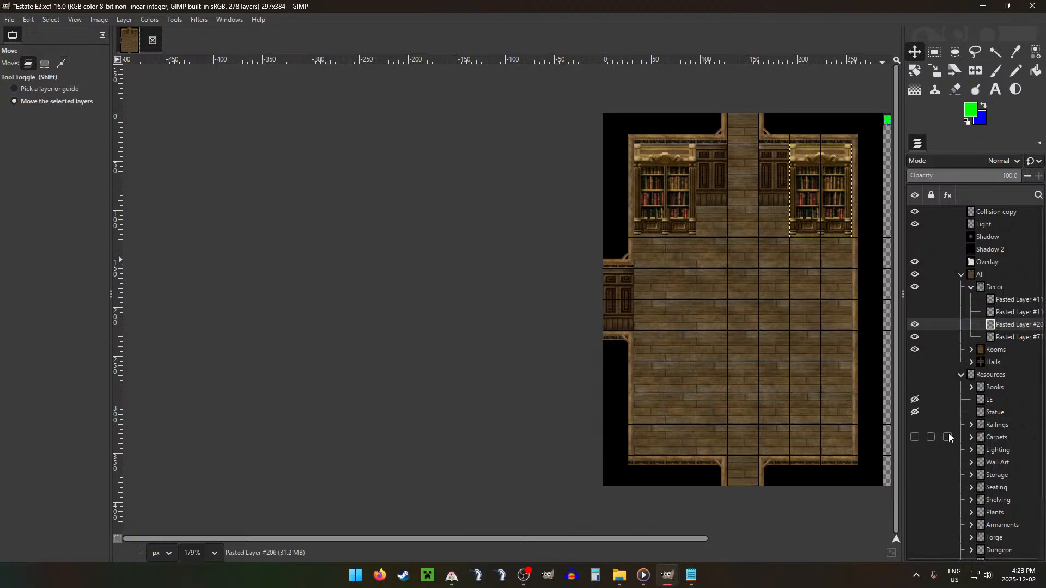
Step: Bring the vertical table with side chairs, Pasted Layer #103, from the Shelving group into Decor and place it mid-room
left_click(974, 477)
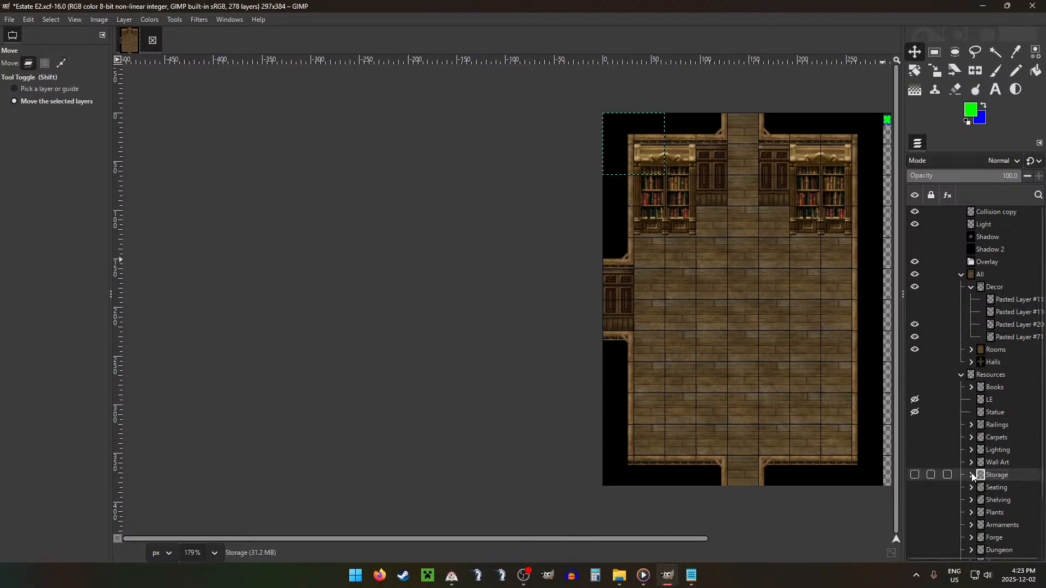
left_click(979, 501)
left_click(972, 500)
left_click(1015, 513)
left_click_drag(1012, 525, 1015, 288)
left_click_drag(653, 223, 763, 347)
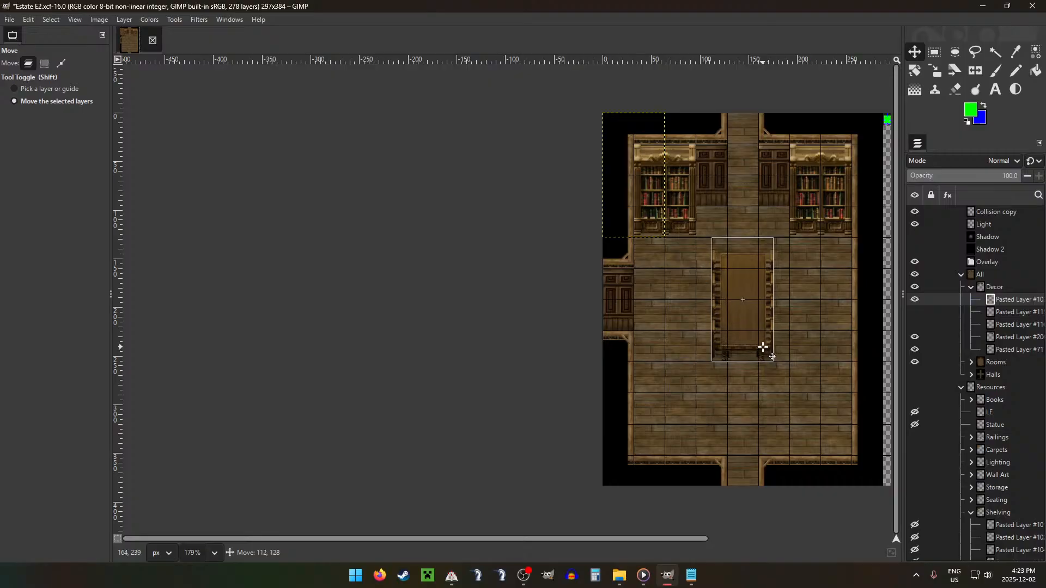
left_click_drag(763, 347, 763, 347)
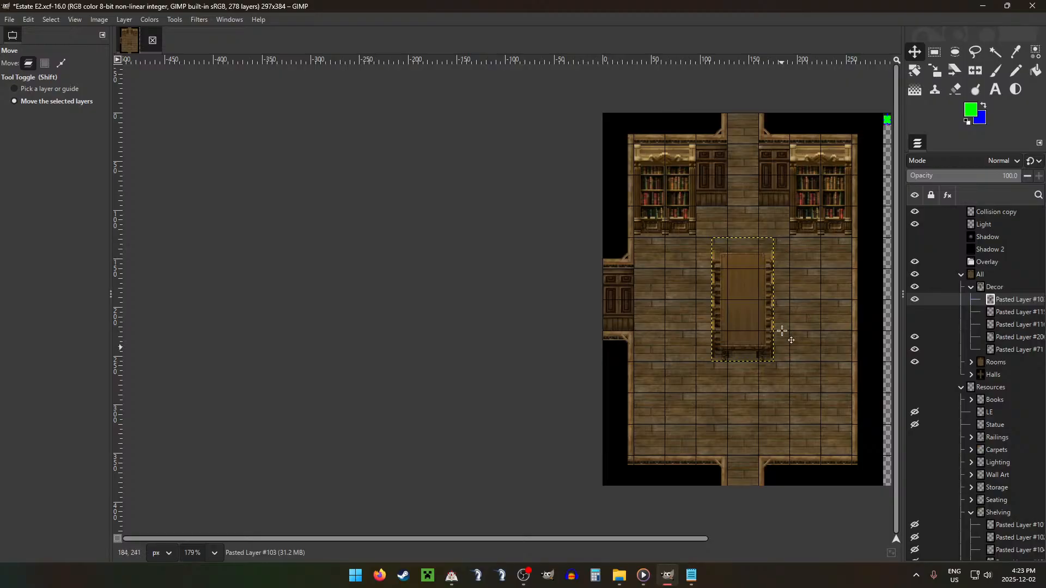
left_click_drag(766, 308, 782, 338)
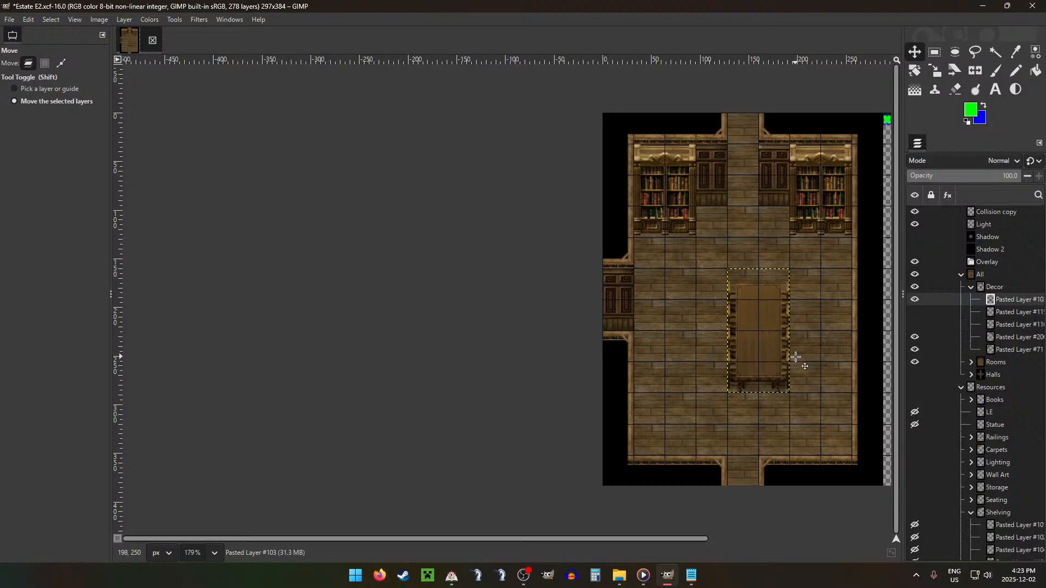
Step: Try a pair of vertical tables side by side in the lower half of the room
left_click_drag(764, 349, 707, 371)
key("ctrl+shift+d")
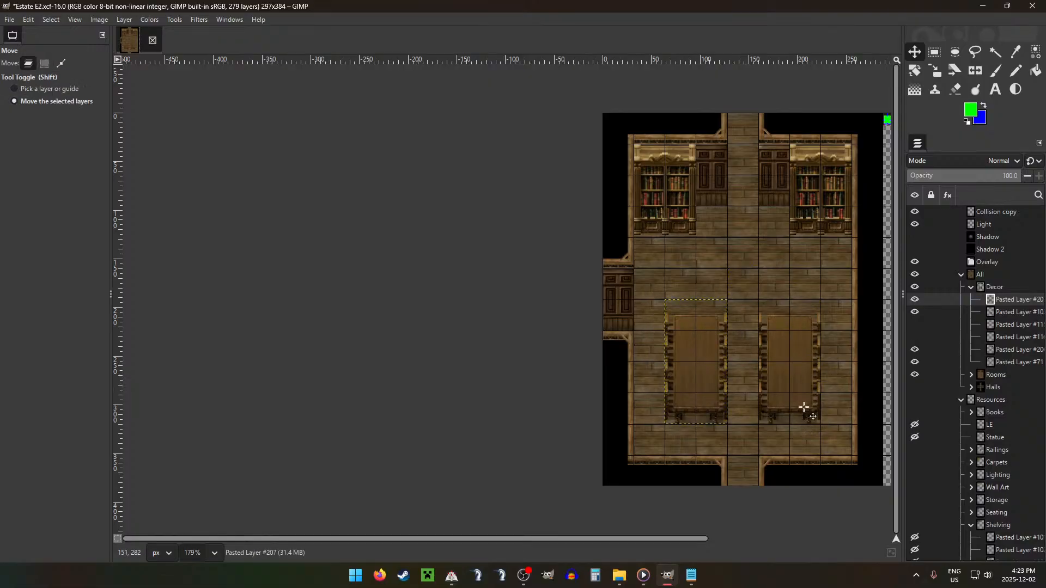
key("ctrl+z")
key("ctrl+z")
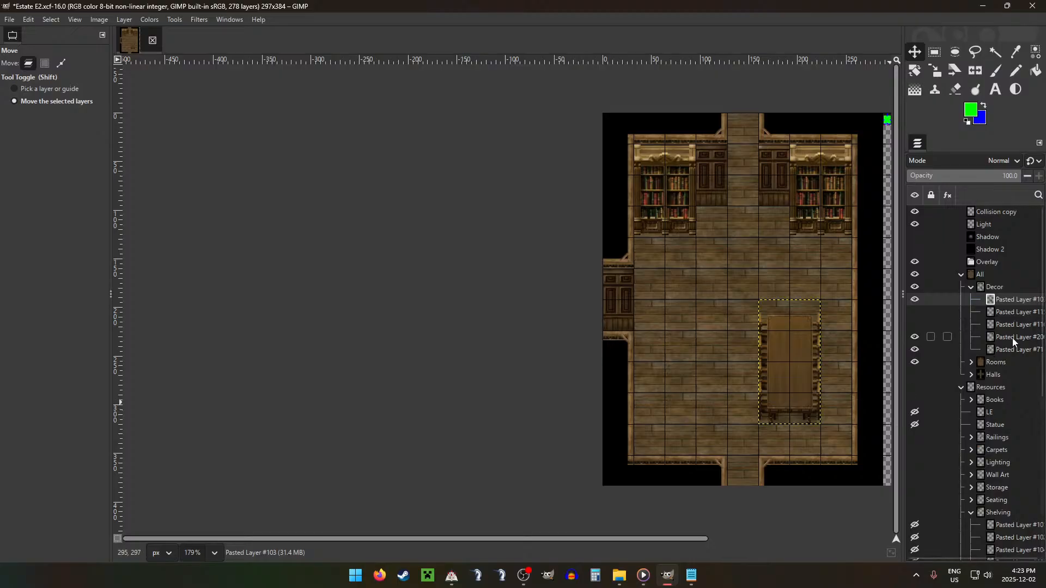
Step: Undo the vertical table's last move and hide its layer
key("ctrl+x")
left_click_drag(1005, 550, 1004, 542)
key("ctrl+z")
key("ctrl+z")
left_click(915, 299)
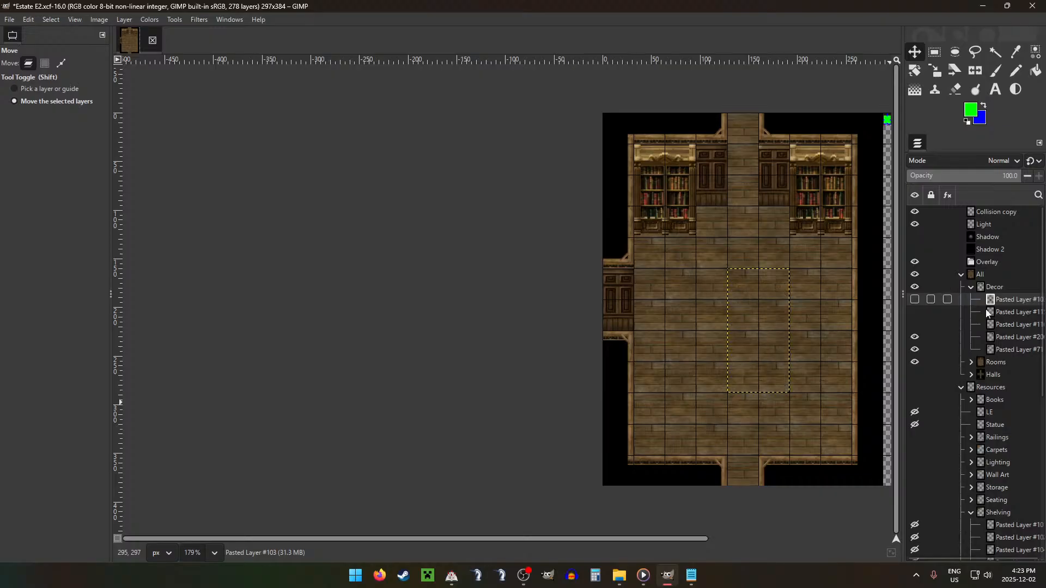
Step: Bring the horizontal table with eight chairs, Pasted Layer #104, from Shelving into Decor and place it against the right wall below the bookcase
scroll(1018, 477, "down", 5)
left_click_drag(1002, 305, 1001, 268)
left_click_drag(588, 267, 689, 408)
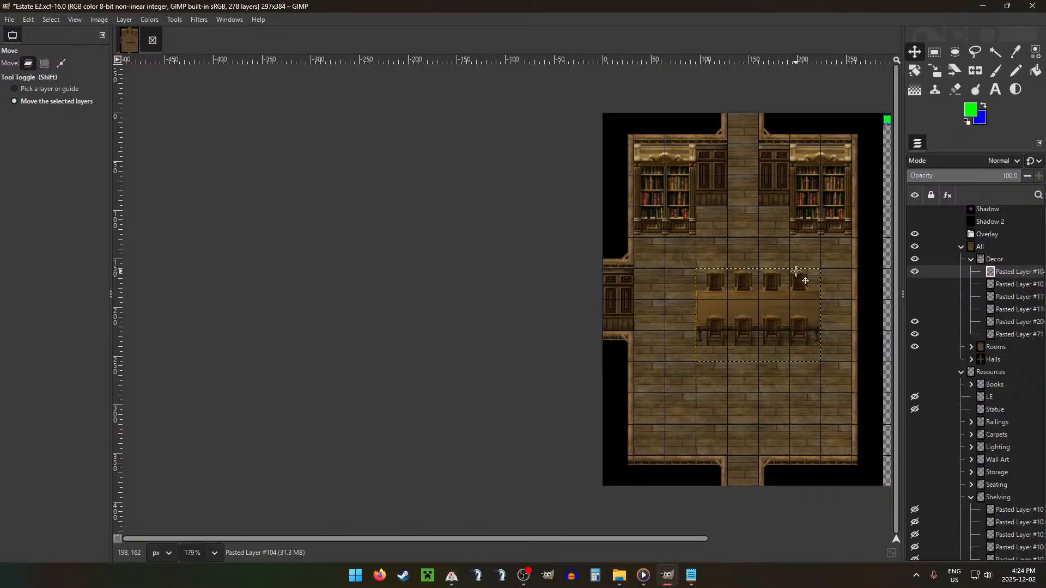
scroll(799, 272, "up", 5)
scroll(729, 366, "down", 1)
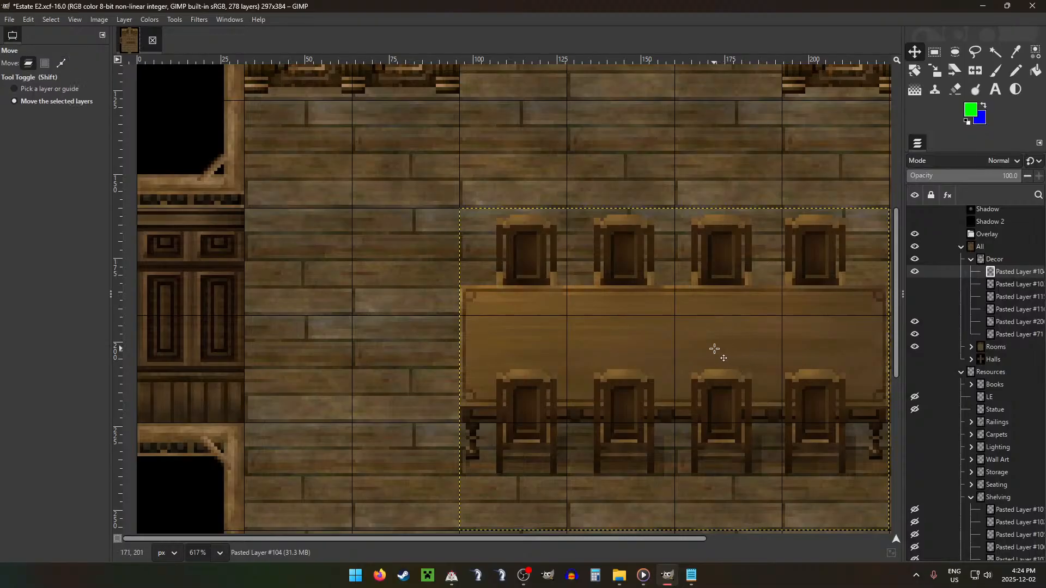
scroll(714, 349, "down", 5)
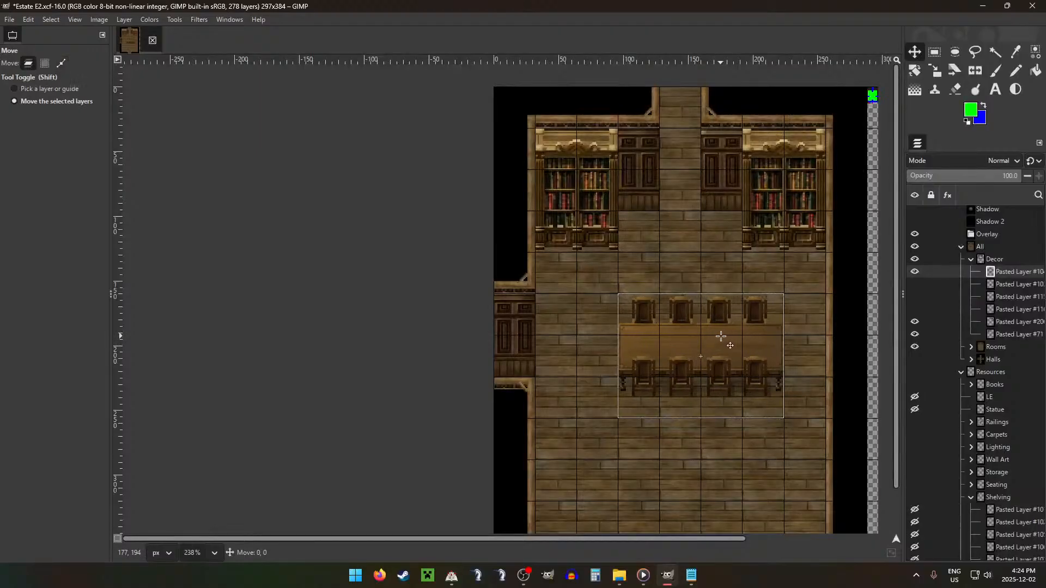
left_click_drag(723, 339, 760, 376)
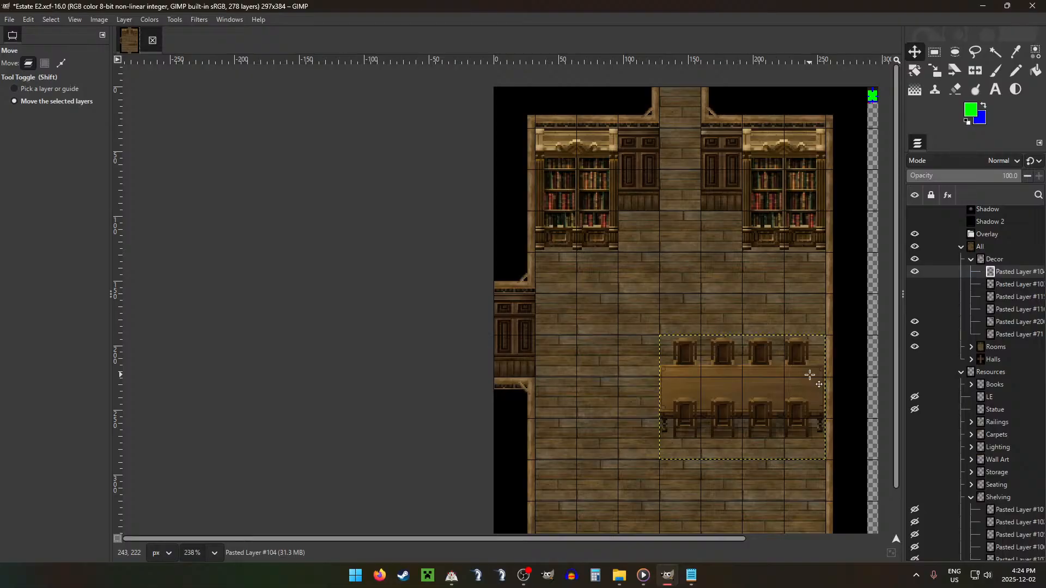
left_click_drag(811, 376, 808, 358)
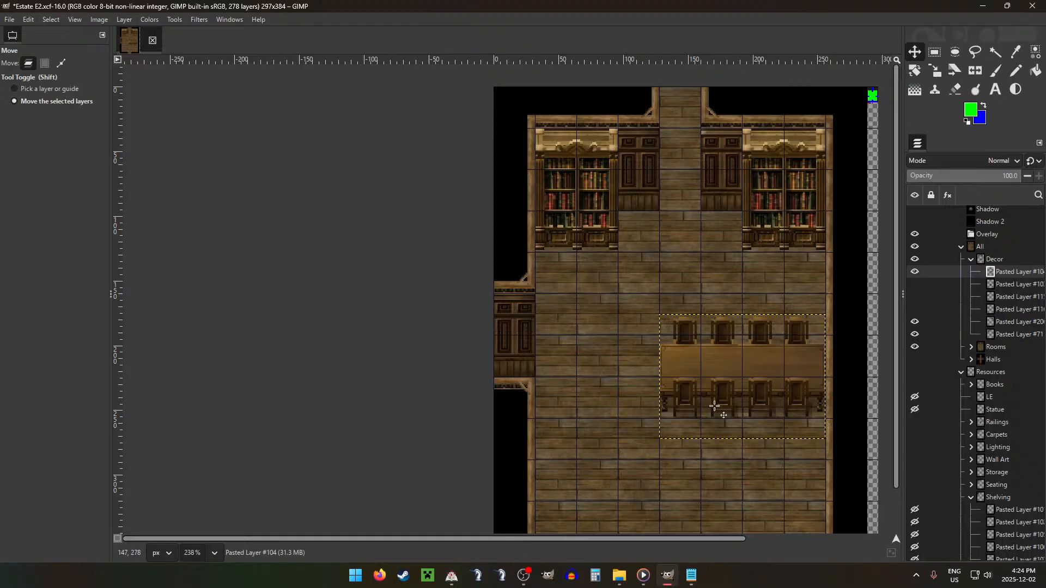
Step: Delete the hidden vertical table layer from the Decor group
scroll(719, 416, "down", 2)
left_click(1010, 283)
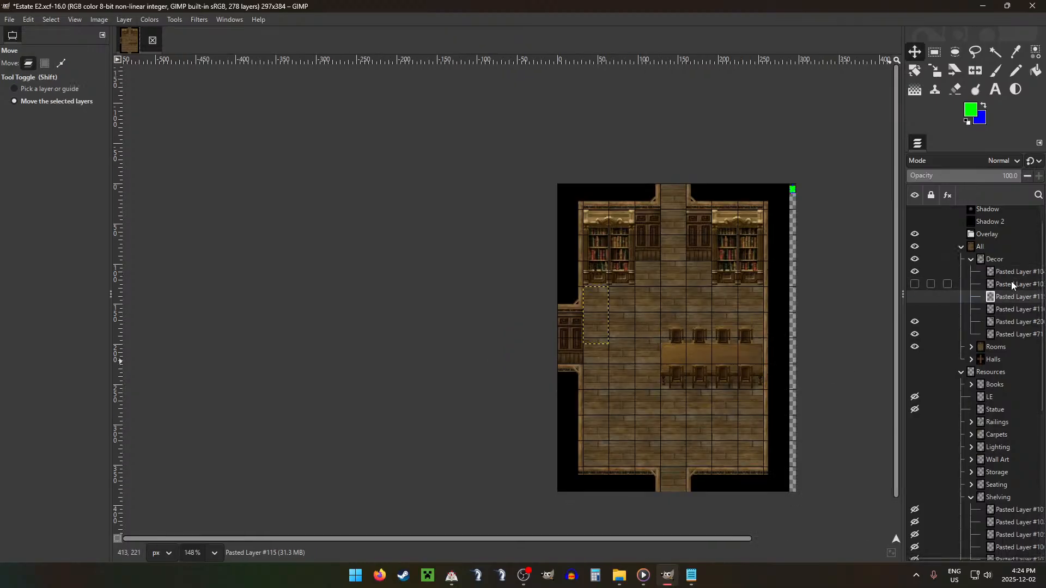
left_click(1019, 310)
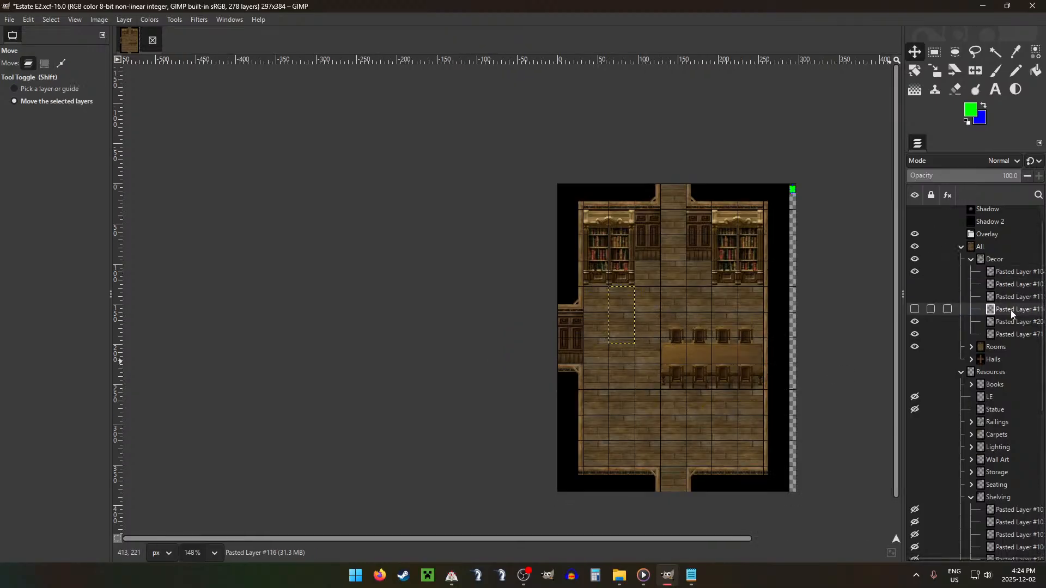
left_click(915, 285)
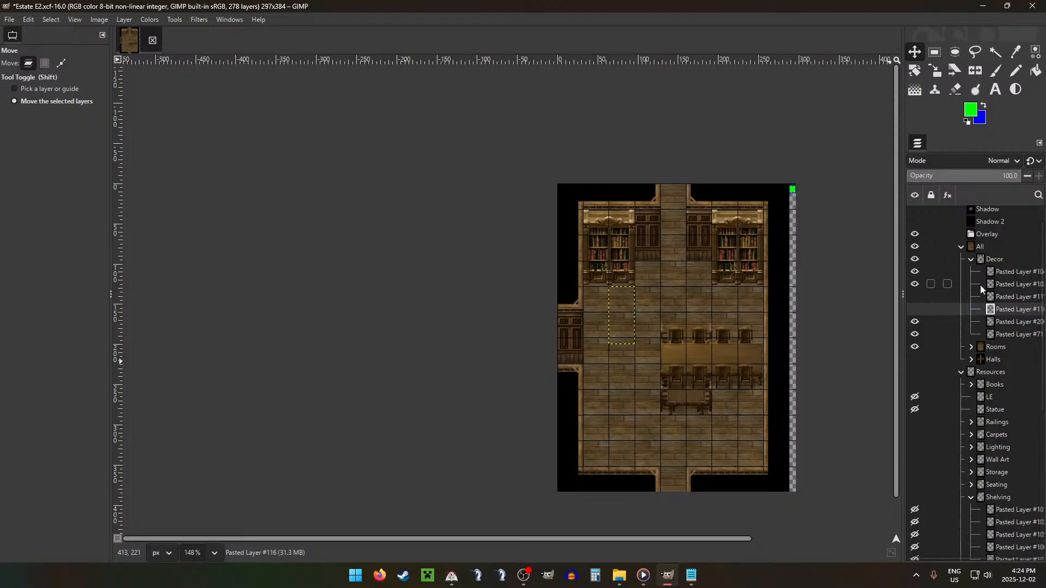
left_click(1038, 286)
key("Delete")
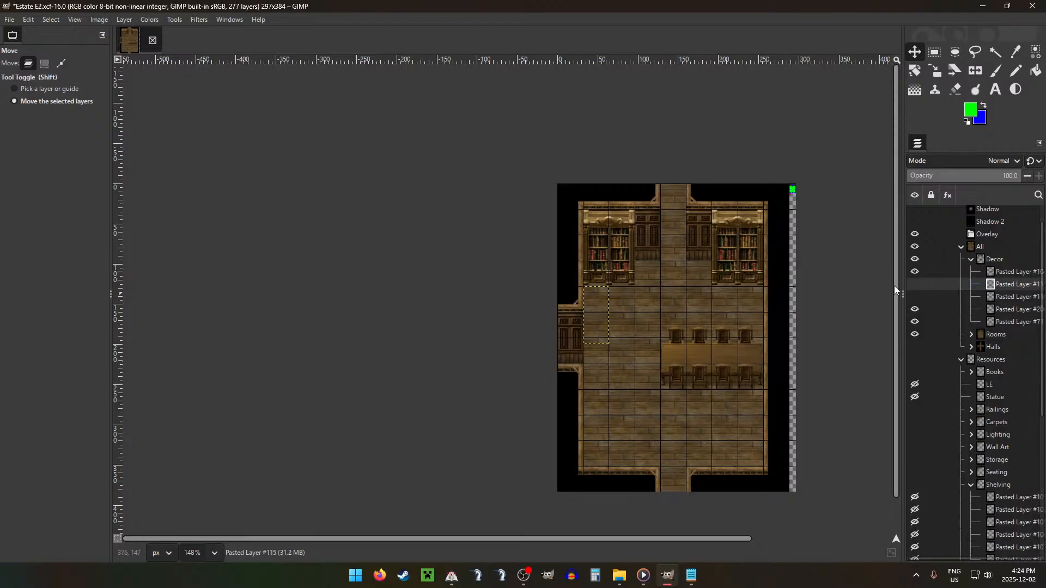
Step: Show the two small bookshelves beneath the left bookcase again and delete both of their layers
left_click(915, 288)
left_click(915, 297)
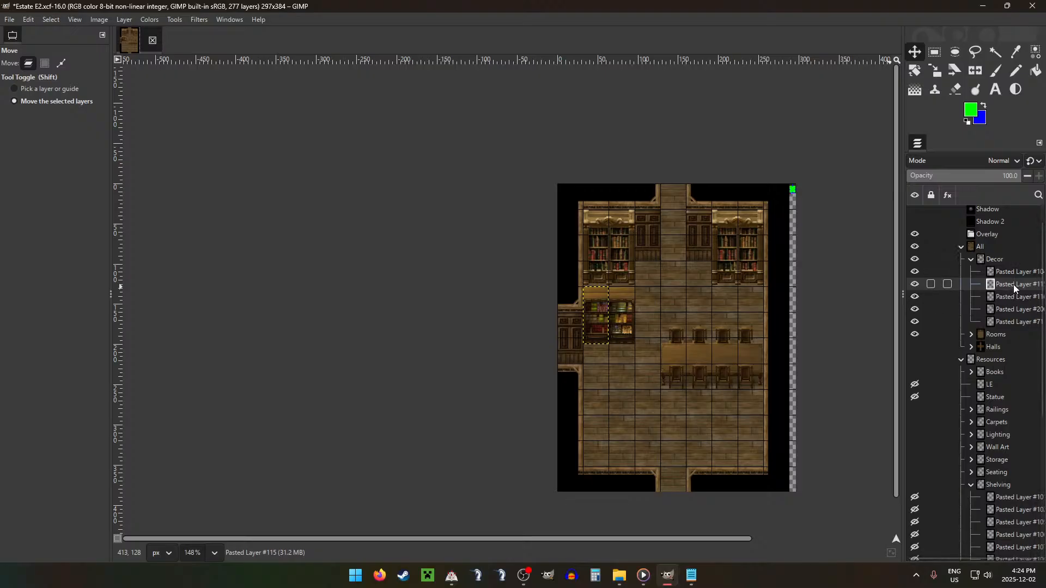
key("Delete")
key("Delete")
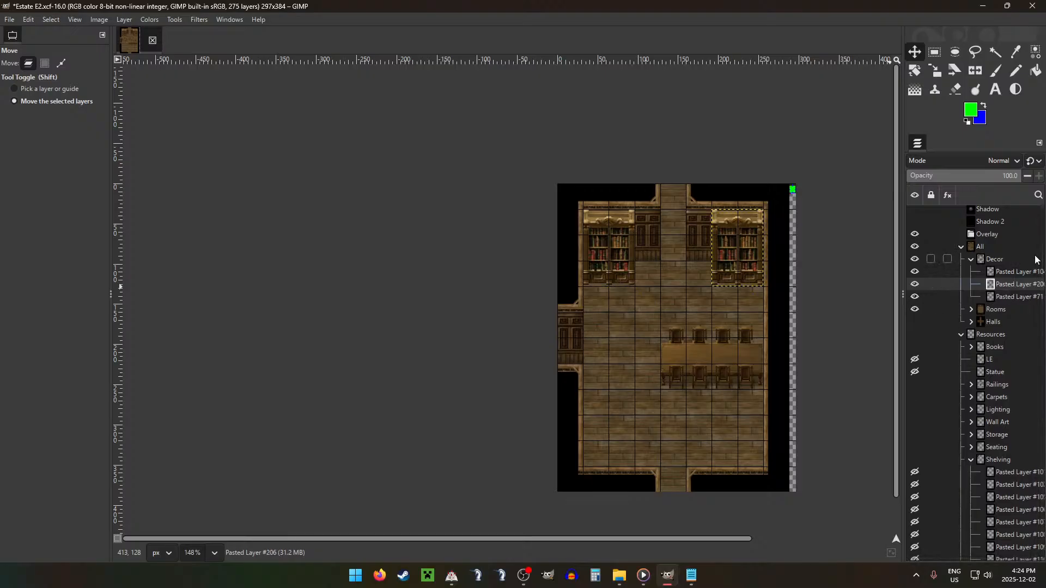
Step: Duplicate the right bookcase and place the copy in the room's lower-right corner with its top just above the bottom wall
key("ctrl+v")
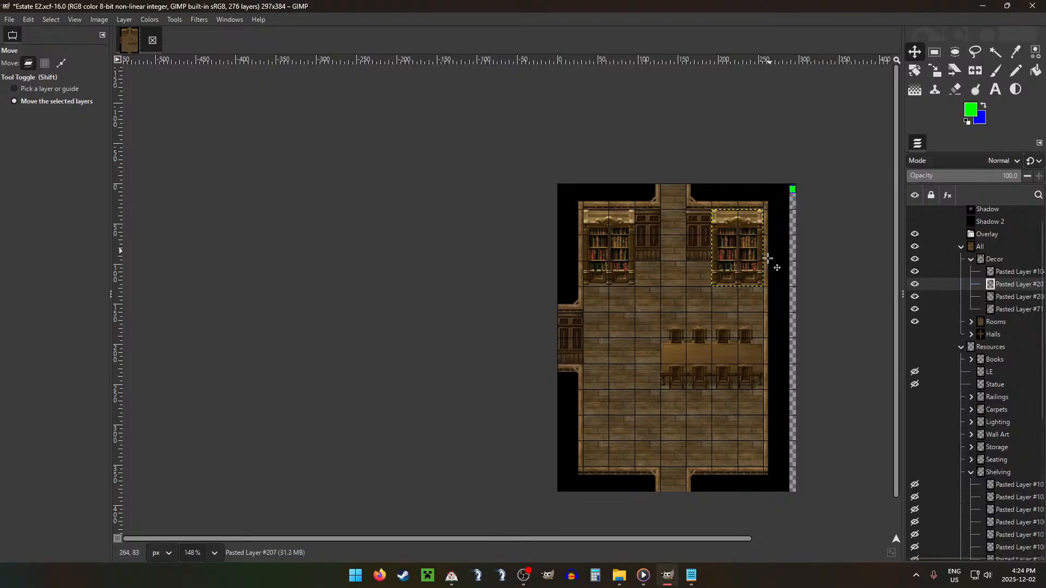
left_click_drag(774, 245, 771, 484)
scroll(708, 457, "up", 5)
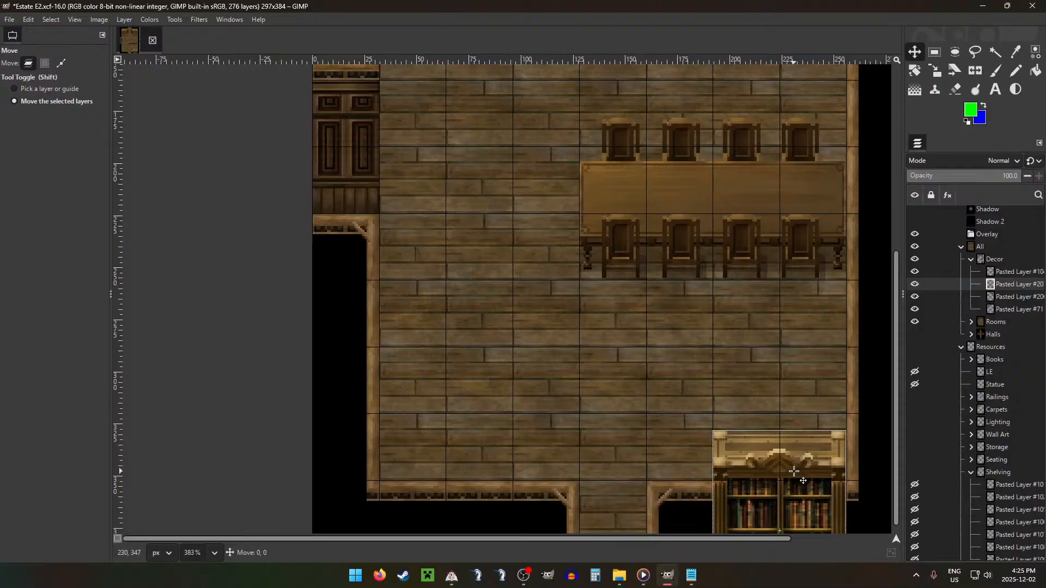
left_click(794, 471)
key("Down")
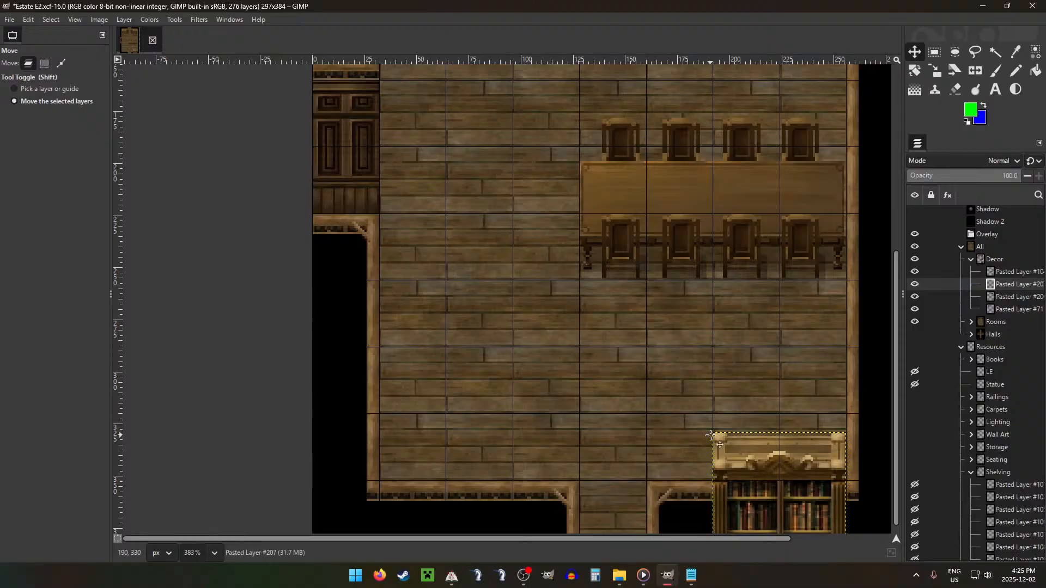
Step: Copy the top 64 × 23 px of the lower-right bookcase and paste it in place as a separate layer
key("r")
left_click_drag(714, 433, 846, 480)
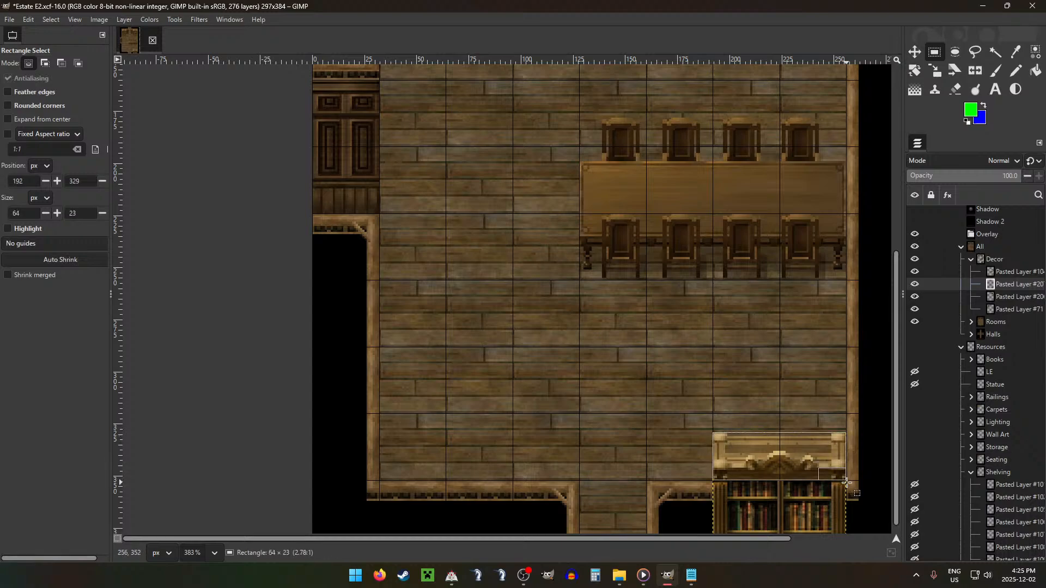
key("ctrl+c")
key("ctrl+v")
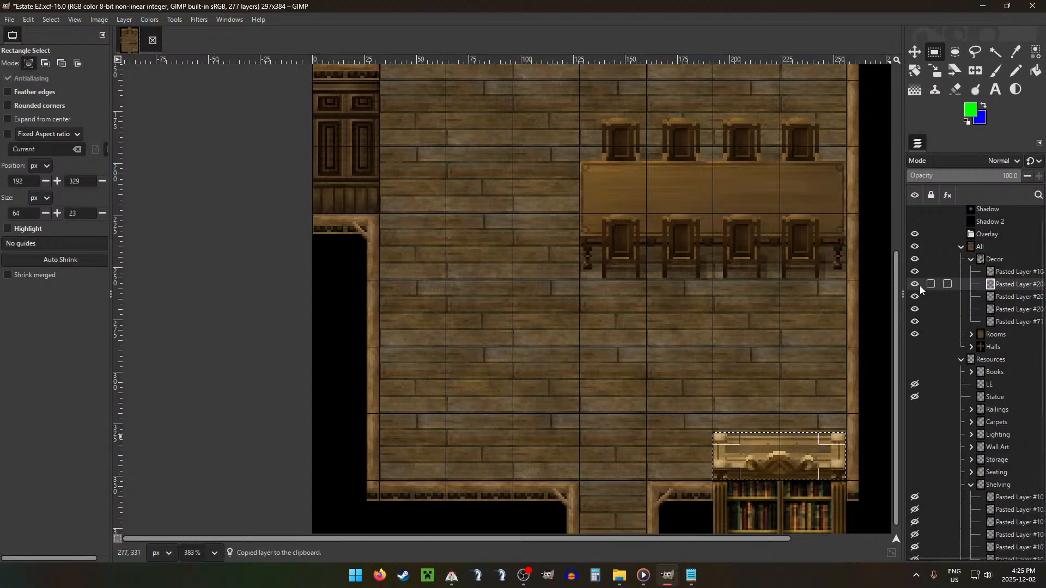
key("ctrl+shift+a")
Step: Delete the full lower-right bookcase layer beneath the pasted top piece
left_click(1012, 272)
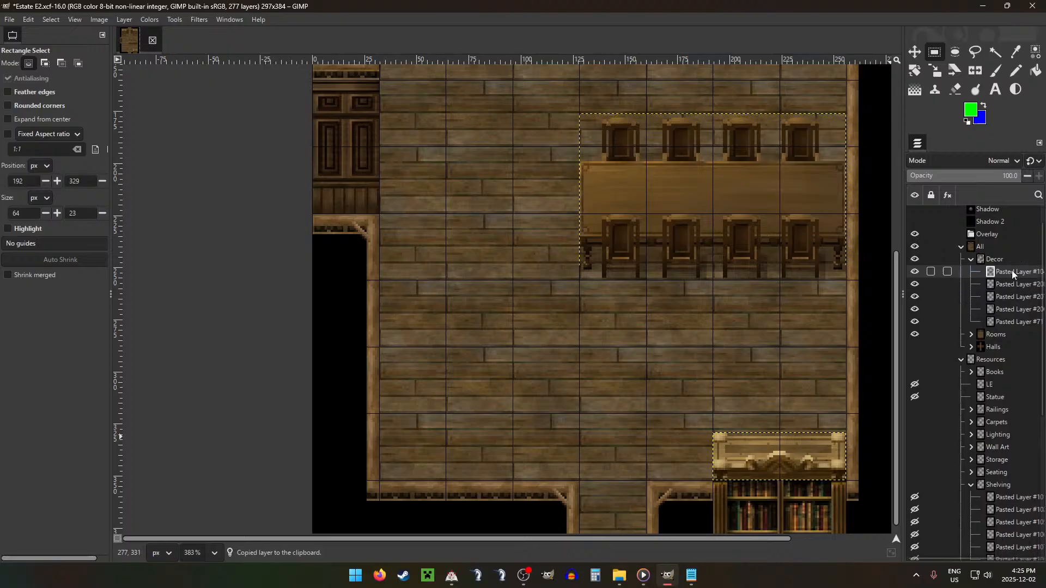
left_click(1009, 295)
key("Delete")
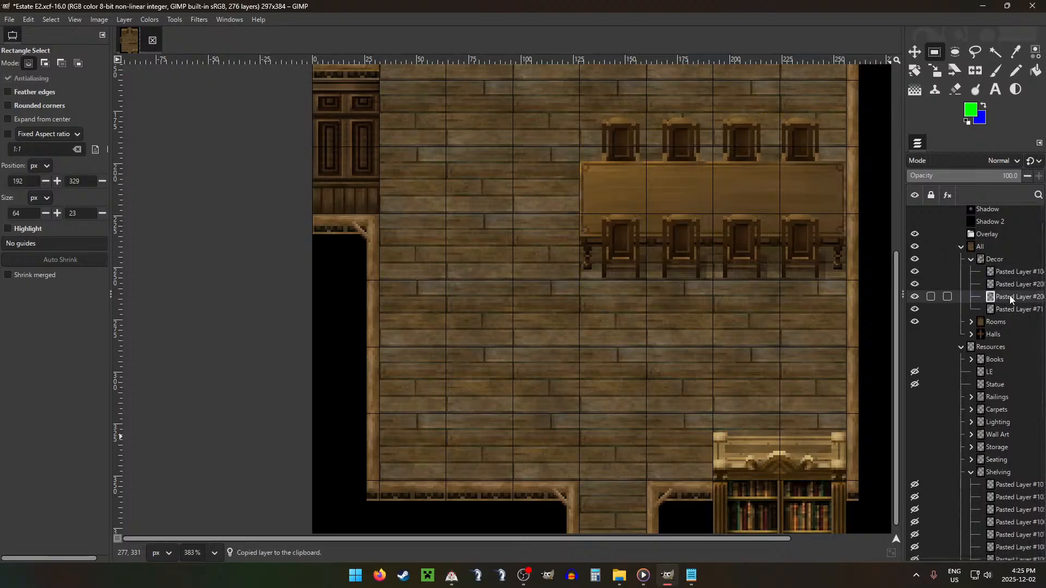
Step: Paste another copy of the bookcase top piece and place it in the room's lower-left corner, mirroring the right one
scroll(723, 327, "down", 3)
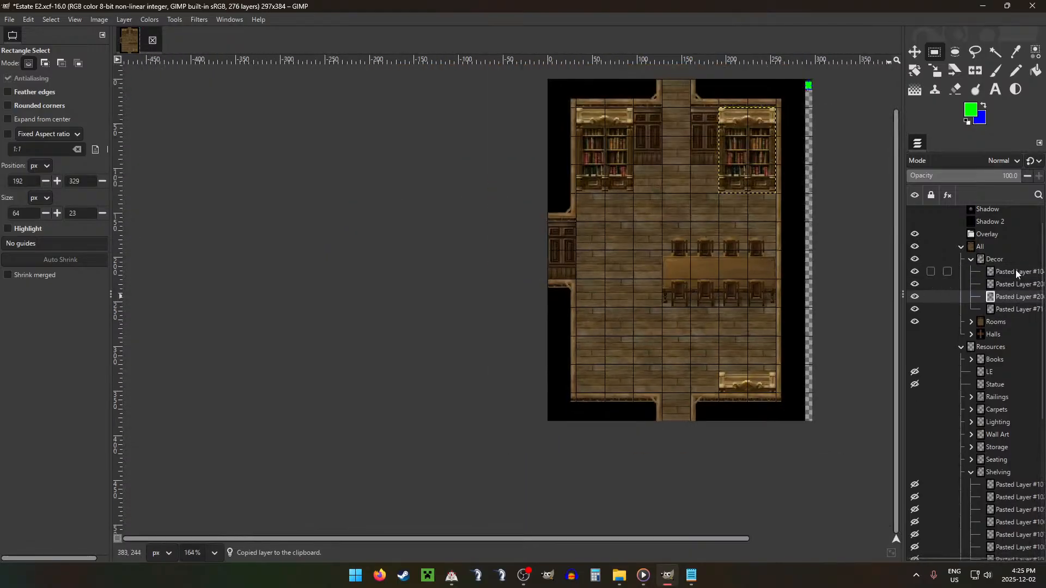
left_click(1015, 271)
left_click(1016, 281)
key("ctrl+v")
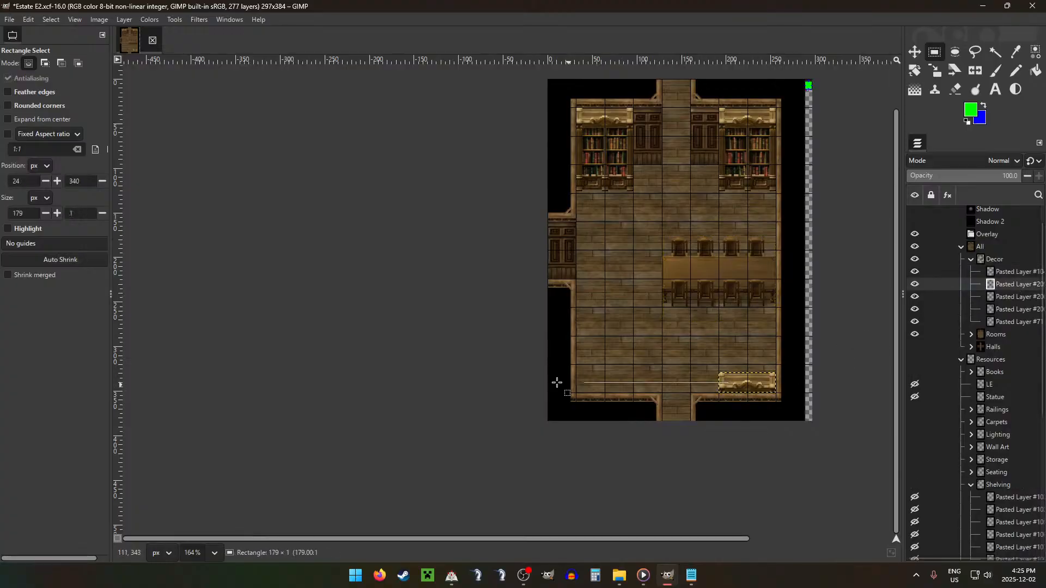
mouse_move(571, 383)
left_mouse_down()
mouse_move(729, 384)
mouse_move(572, 368)
left_mouse_up()
left_click(720, 352)
key("m")
left_click(976, 248)
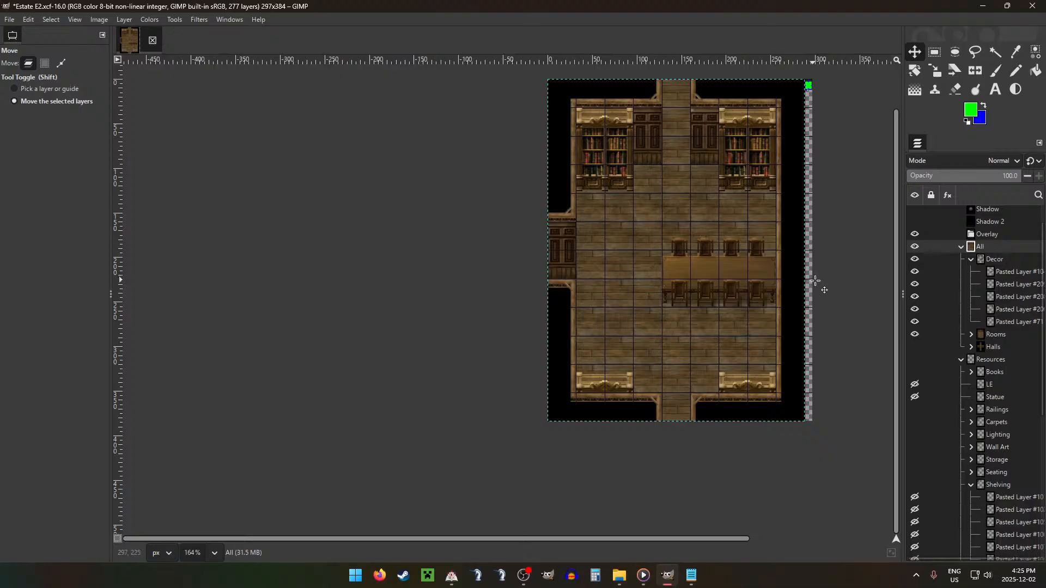
Step: Hide the grid and collapse the Decor and Shelving layer groups
key("g")
scroll(816, 313, "down", 2)
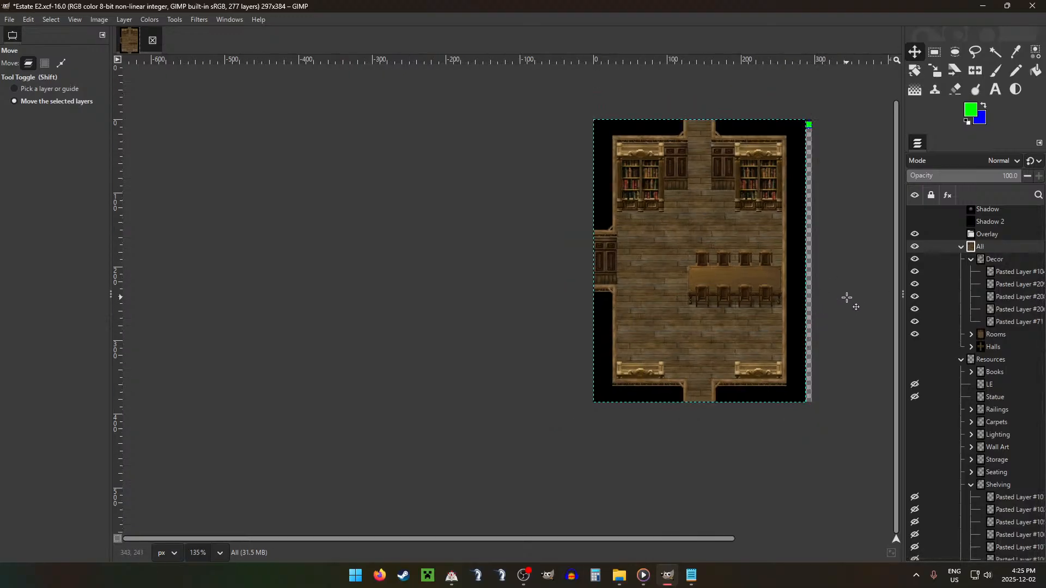
scroll(847, 298, "up", 1)
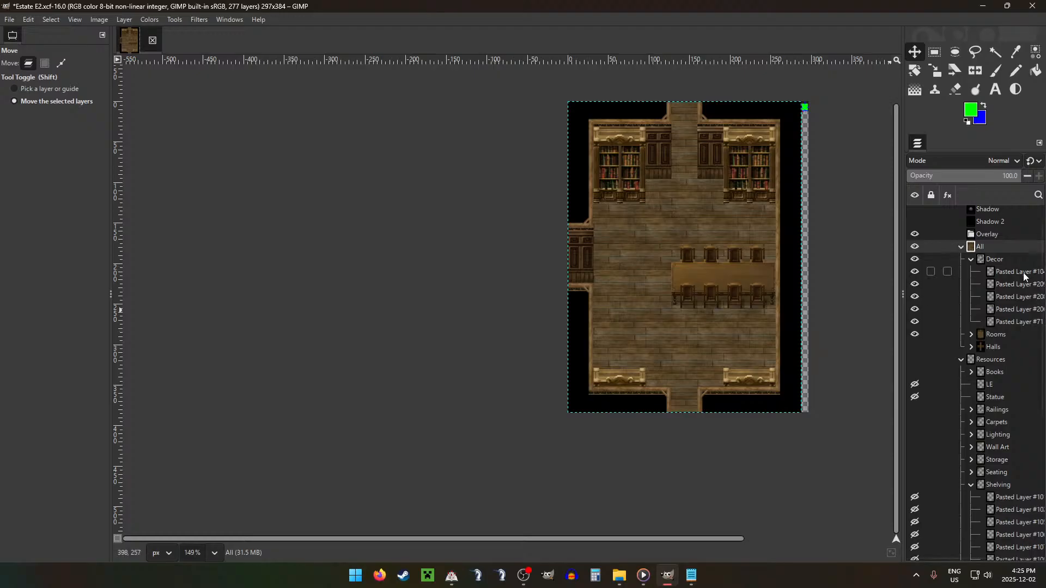
left_click(971, 260)
left_click(979, 423)
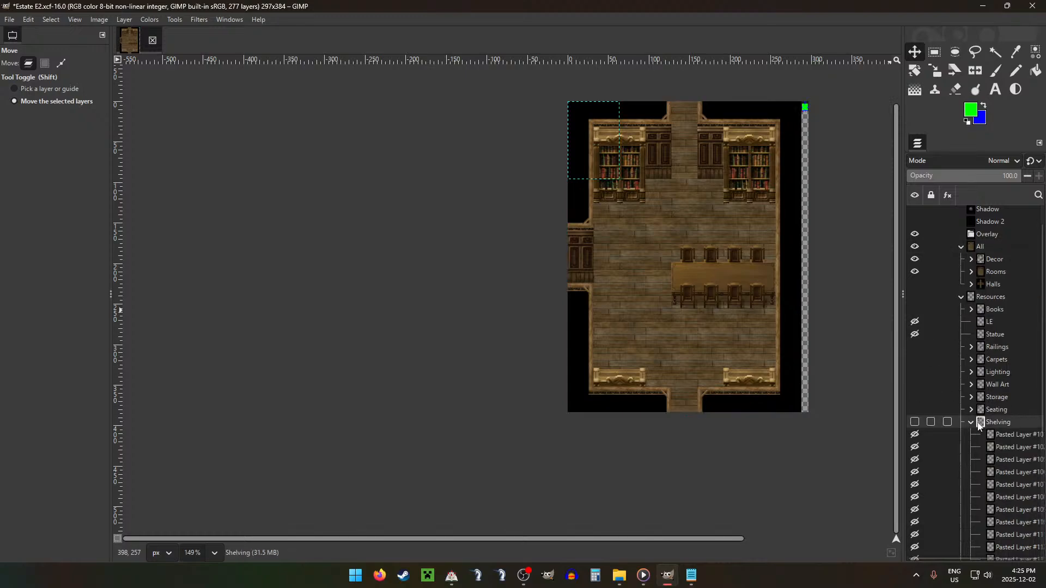
left_click(972, 423)
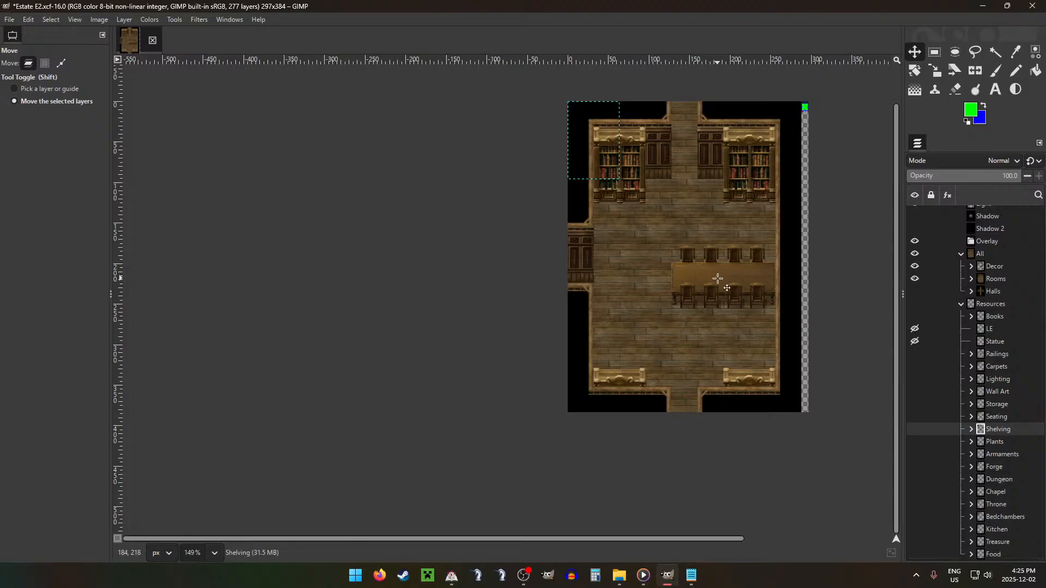
Step: Move the Pasted Layer #4 red carpet from Carpets to just beneath the Decor group, place it under the table and show the grid
left_click(971, 366)
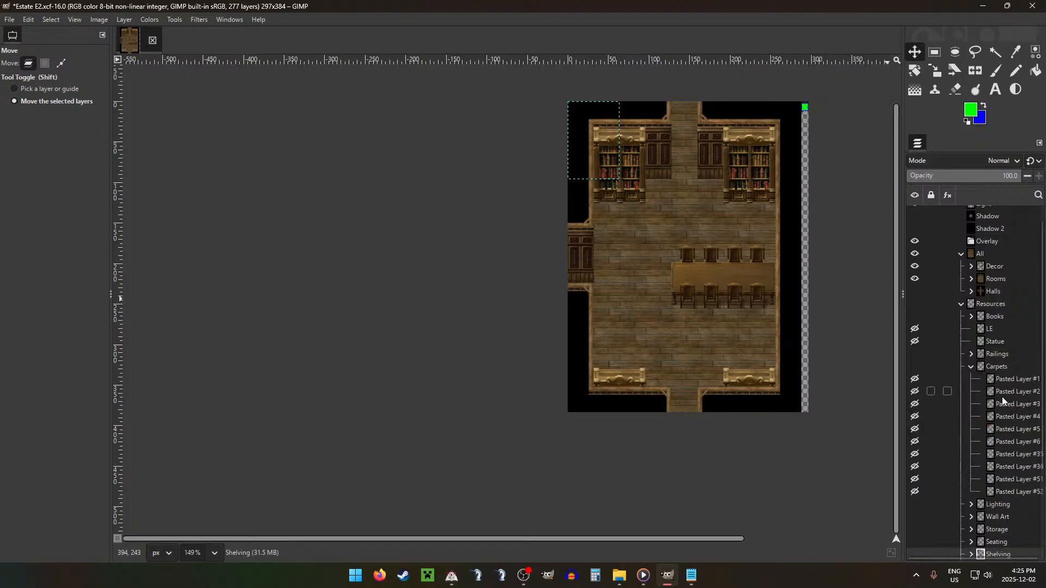
left_click(1002, 404)
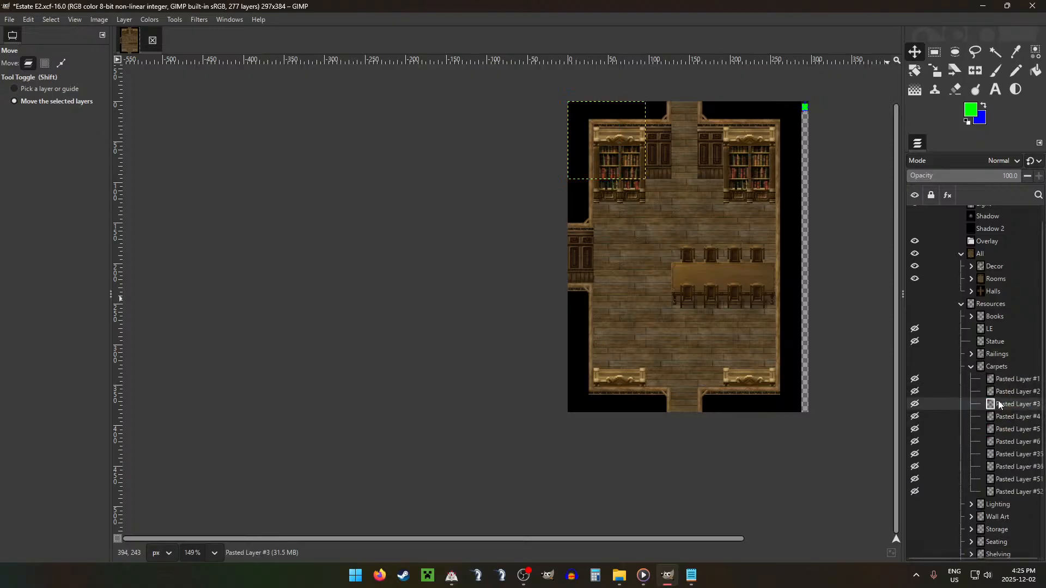
left_click(1014, 430)
left_click_drag(1007, 422, 999, 270)
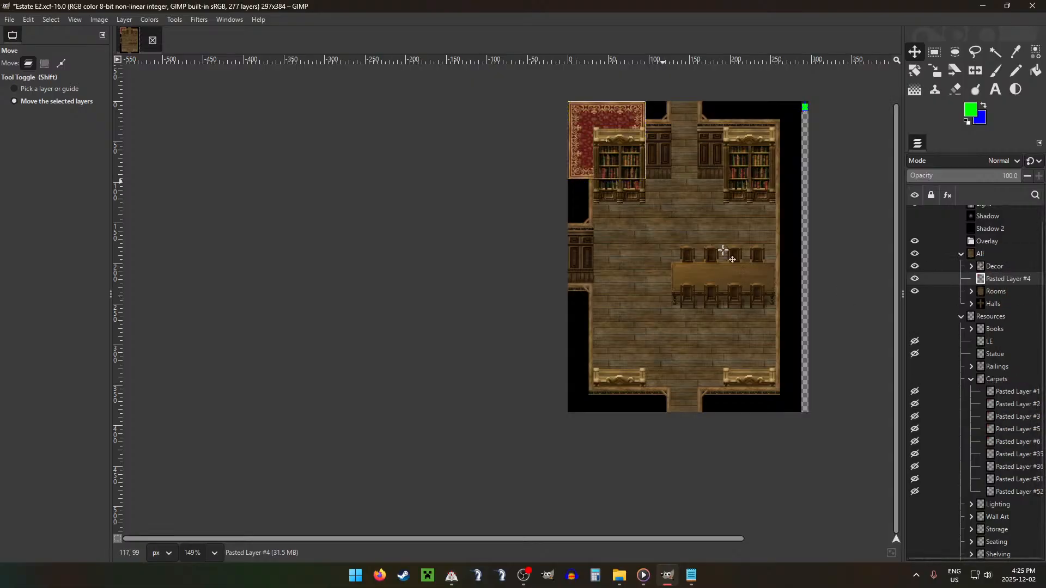
left_click_drag(669, 190, 776, 305)
key("ctrl+shift+g")
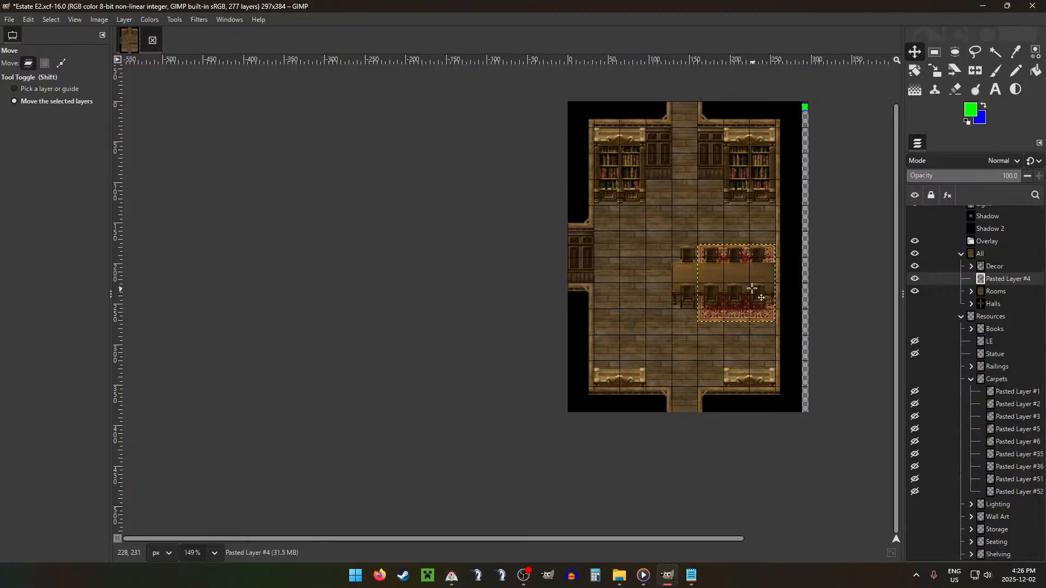
Step: Move the carpet against the room's left wall and raise it half a tile so its top sits at 160 px
left_click_drag(748, 287, 651, 286)
key("r")
left_click_drag(647, 249, 671, 321)
left_click(718, 283)
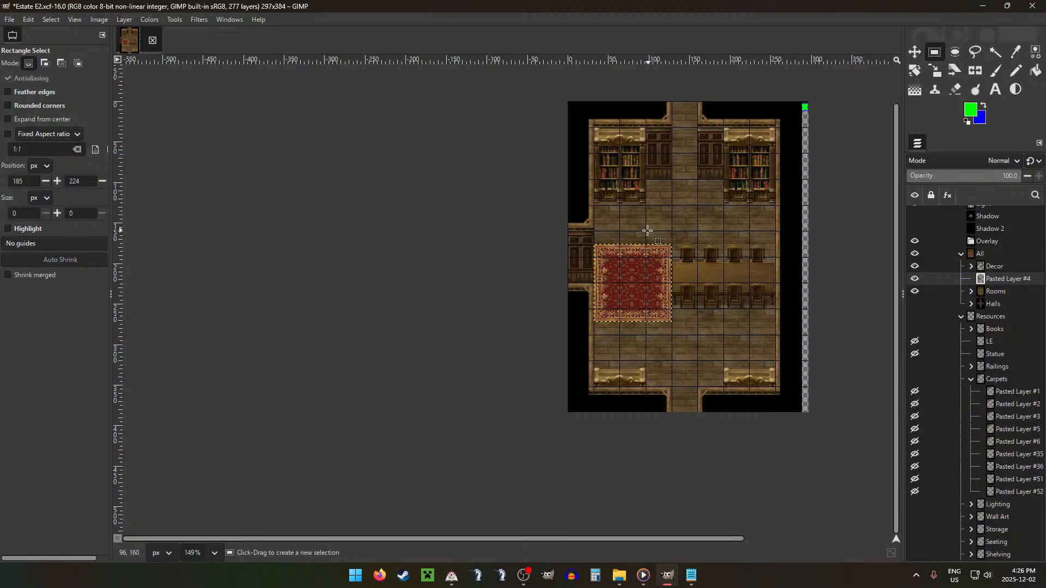
scroll(648, 230, "up", 4)
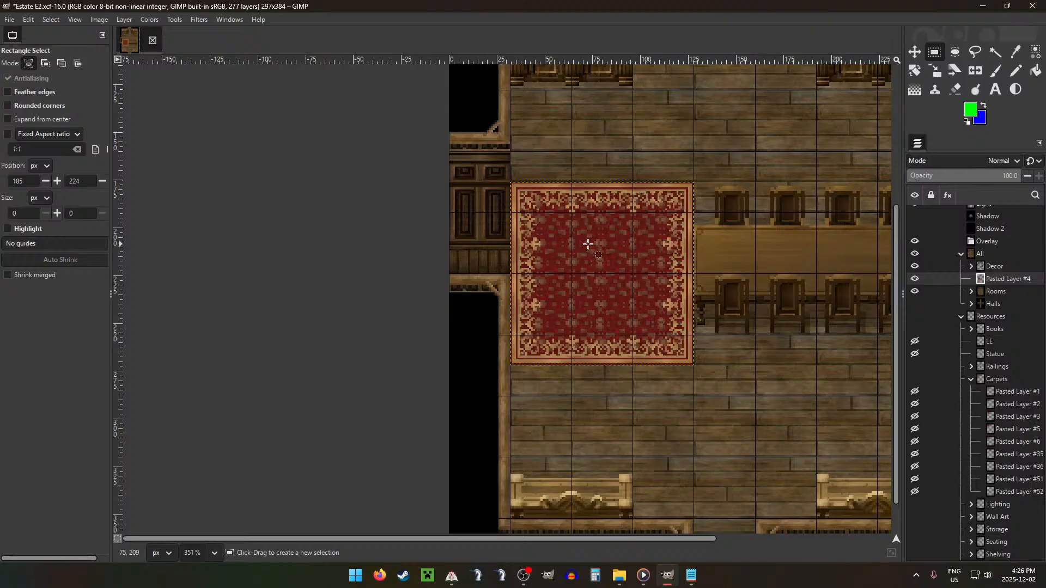
key("m")
left_click_drag(588, 245, 588, 214)
Step: Cut the carpet's rightmost 32 × 96 px strip, paste it against the right wall and merge it back into the carpet layer
key("r")
left_click_drag(632, 152, 699, 340)
key("ctrl+x")
key("ctrl+v")
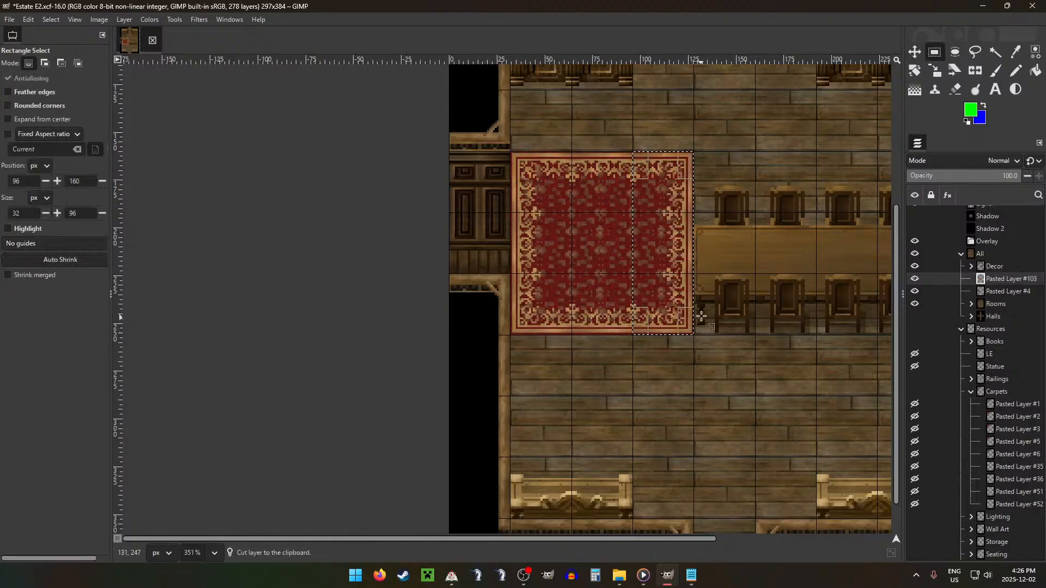
key("m")
left_click_drag(698, 300, 812, 275)
scroll(797, 286, "down", 4)
scroll(769, 274, "right", 5)
key("ctrl+shift+a")
key("ctrl+e")
Step: Copy the 32 × 96 px carpet strip at position 64, 160 and fill the gap in the carpet with pasted duplicates
key("r")
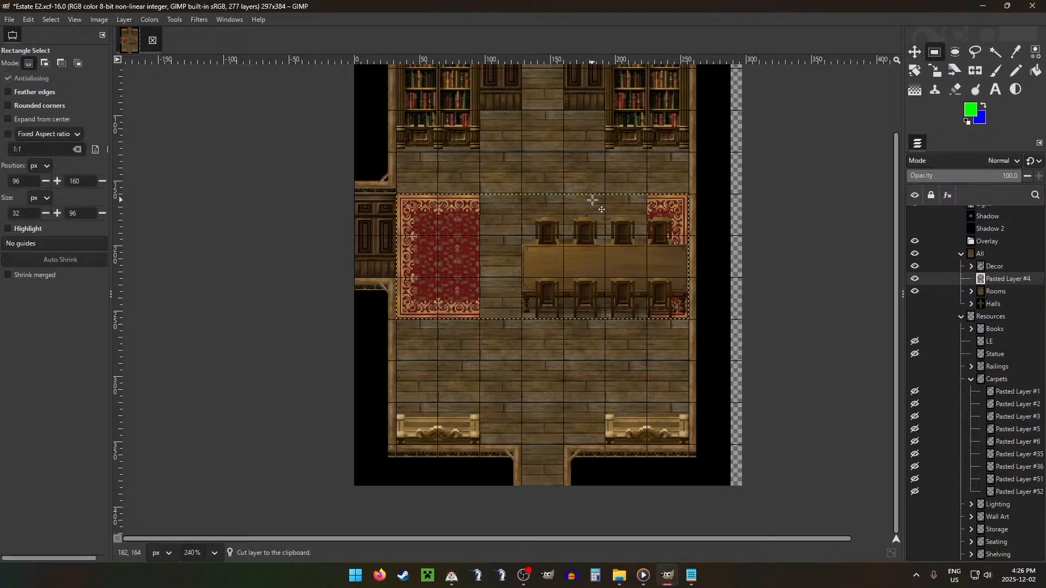
left_click_drag(436, 192, 499, 315)
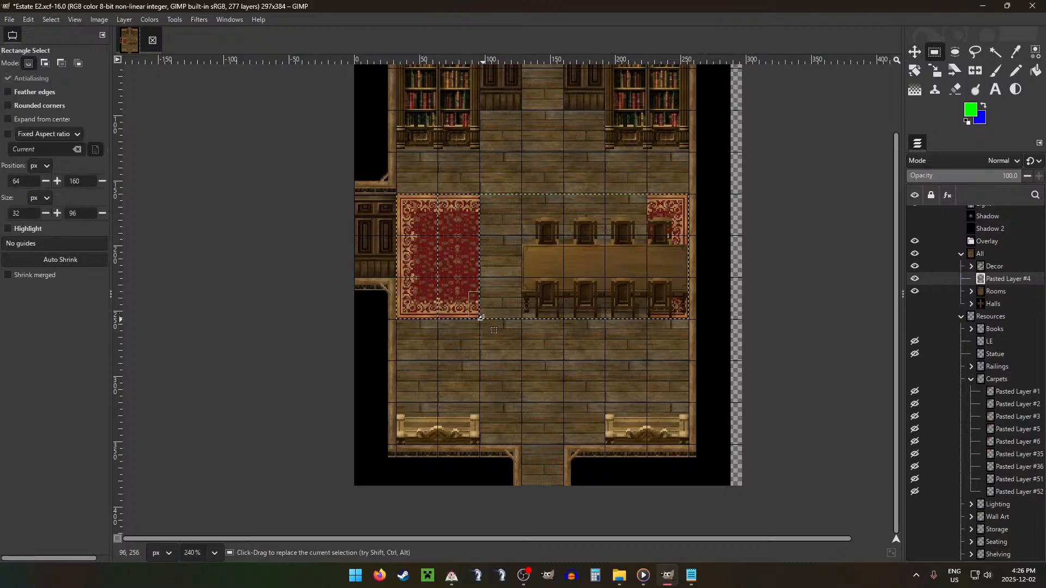
key("ctrl+c")
key("ctrl+v")
key("m")
left_click_drag(476, 273, 607, 283)
key("ctrl+shift+a")
key("ctrl+shift+d")
key("ctrl+shift+d")
key("ctrl+shift+d")
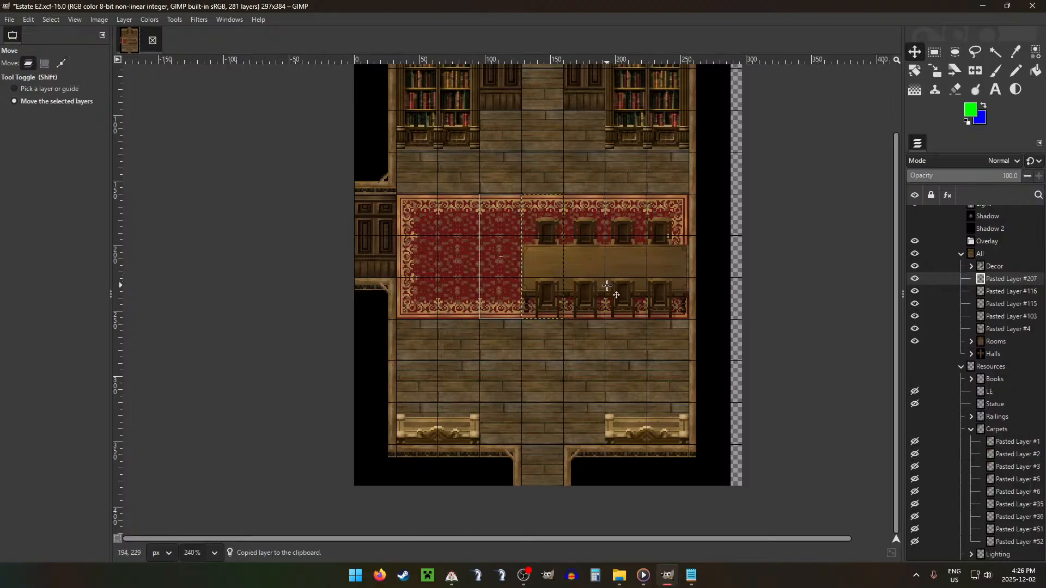
Step: Merge the filler strips into the main carpet layer and move the whole carpet down half a tile
key("ctrl+shift+m")
key("ctrl+shift+m")
key("ctrl+shift+m")
key("ctrl+shift+m")
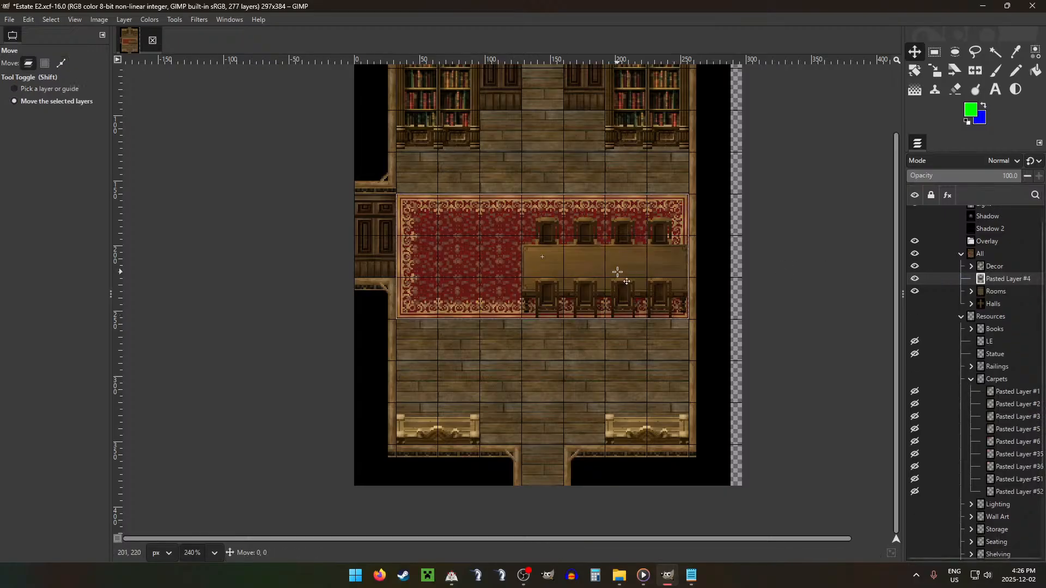
left_click_drag(619, 276, 627, 302)
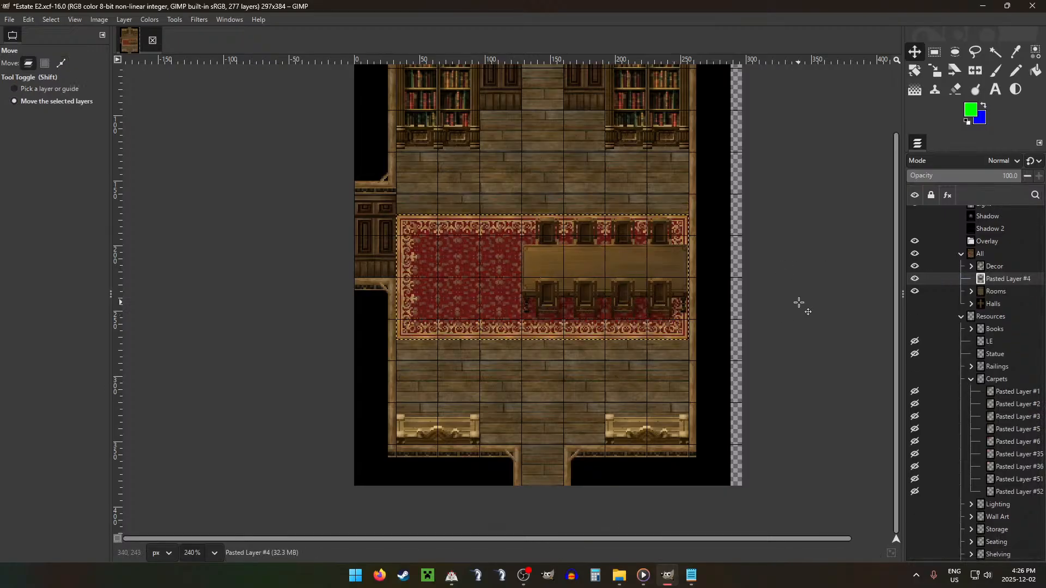
scroll(765, 289, "down", 3)
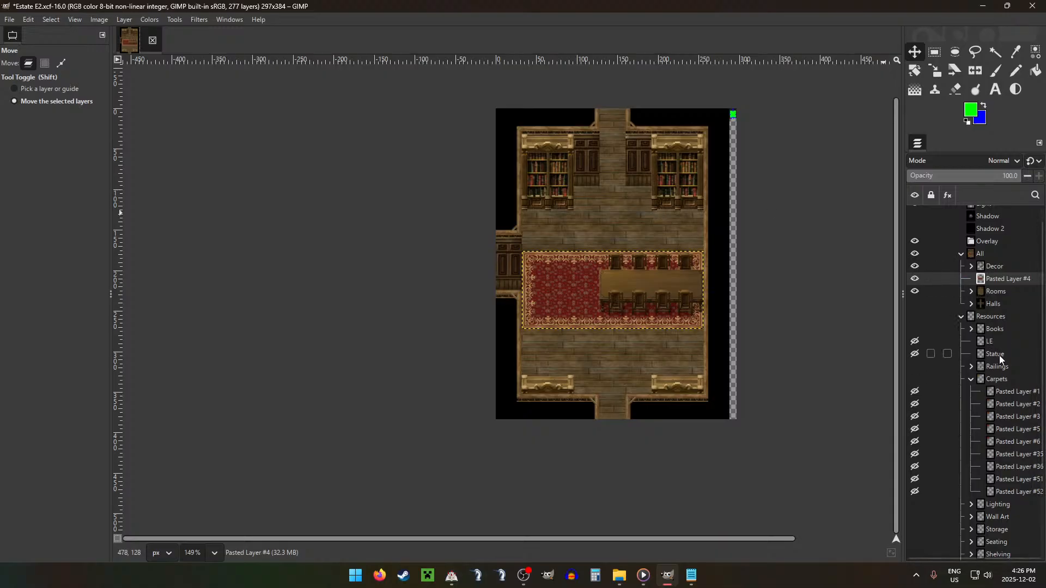
Step: Move the Statue layer into the Decor group and place the statue beside the right bookcase, in front of the right cabinet
left_click_drag(995, 354, 1001, 274)
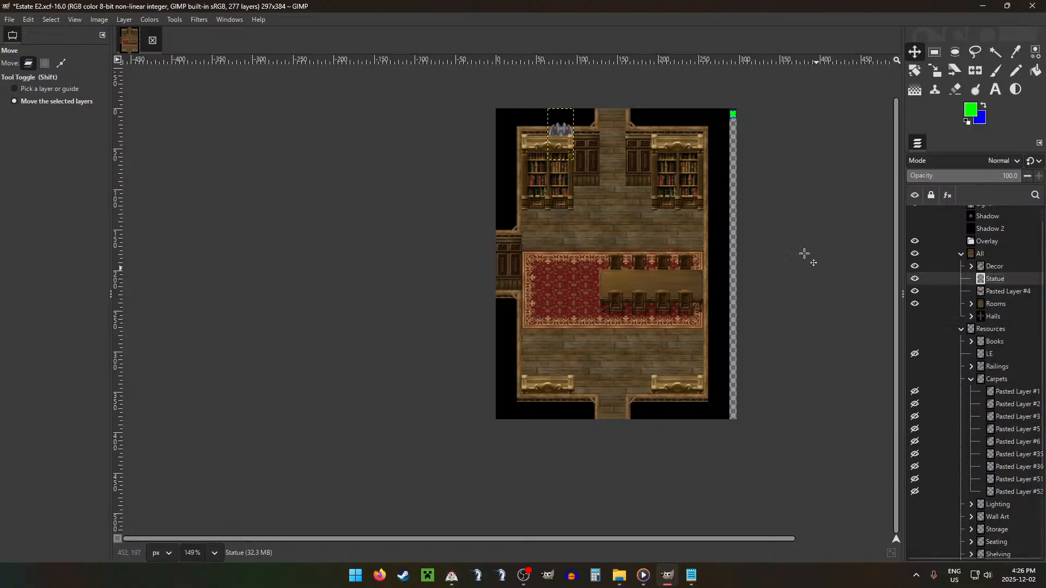
left_click_drag(669, 233, 696, 285)
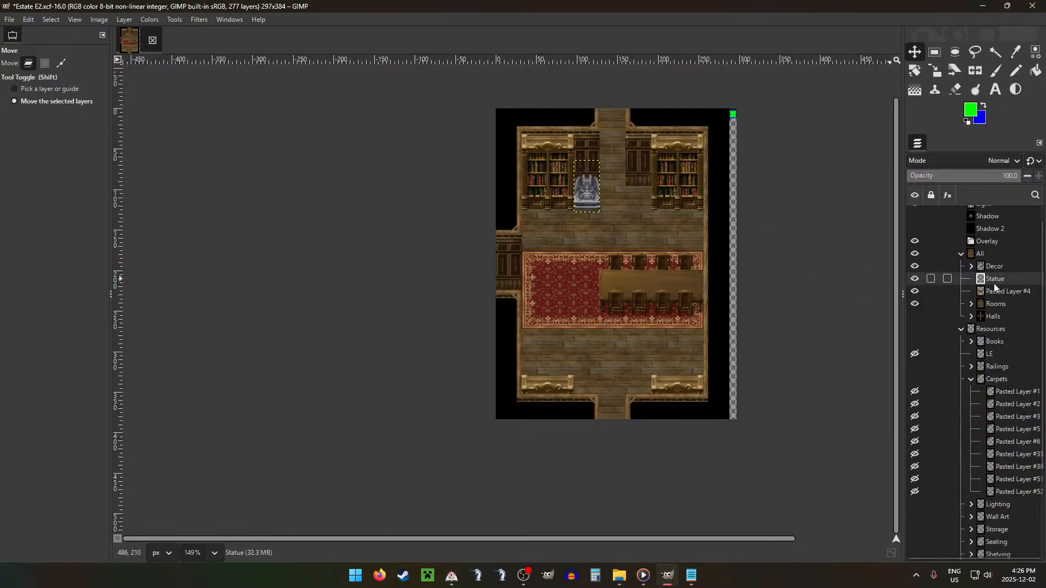
left_click_drag(994, 284, 995, 267)
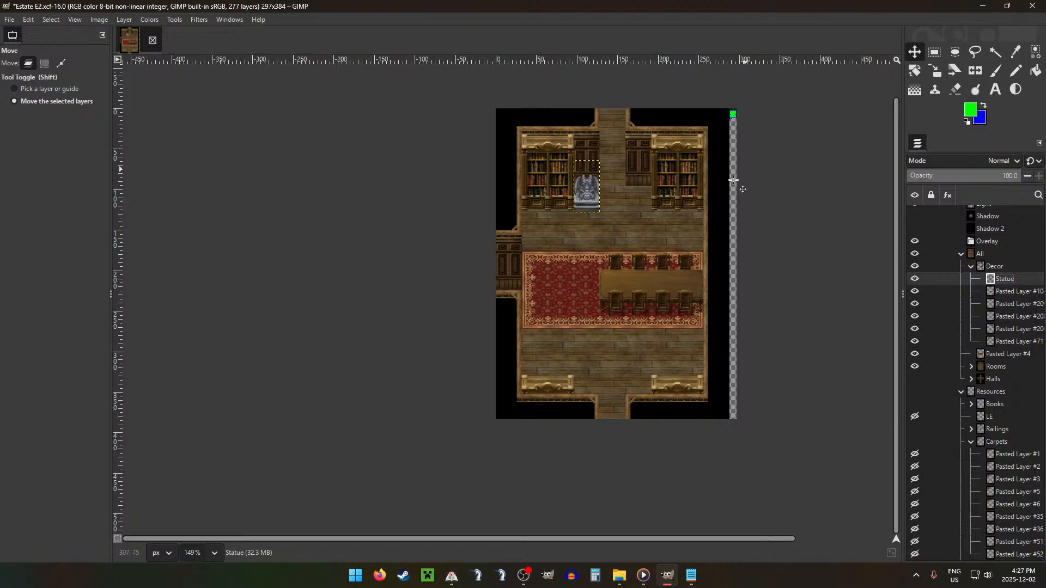
left_click(656, 211)
left_click_drag(621, 218, 651, 188)
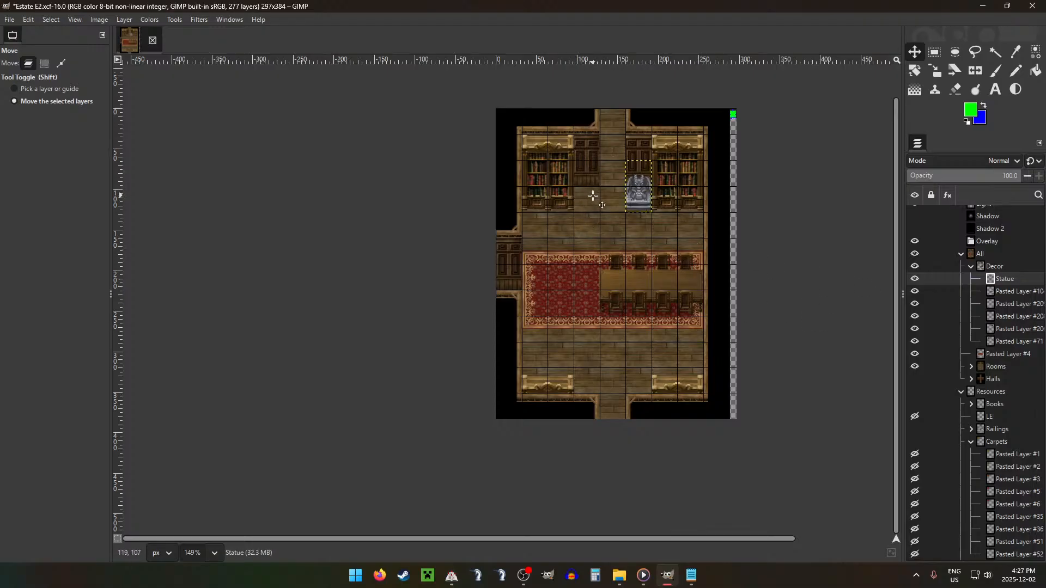
Step: Move the candle layer from the Lighting group into Decor and place the candles at the left end of the table
left_click(971, 266)
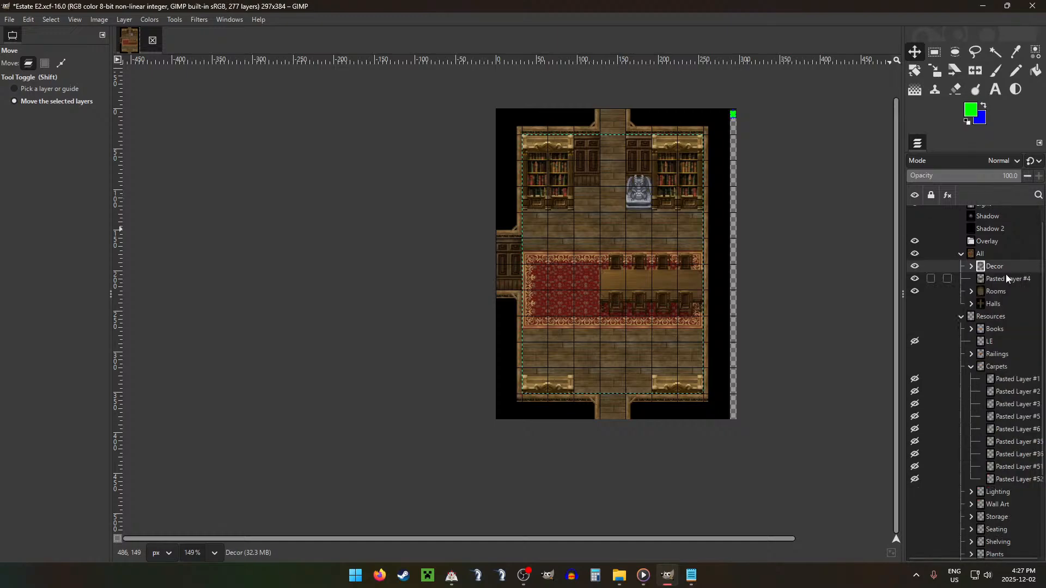
left_click(973, 368)
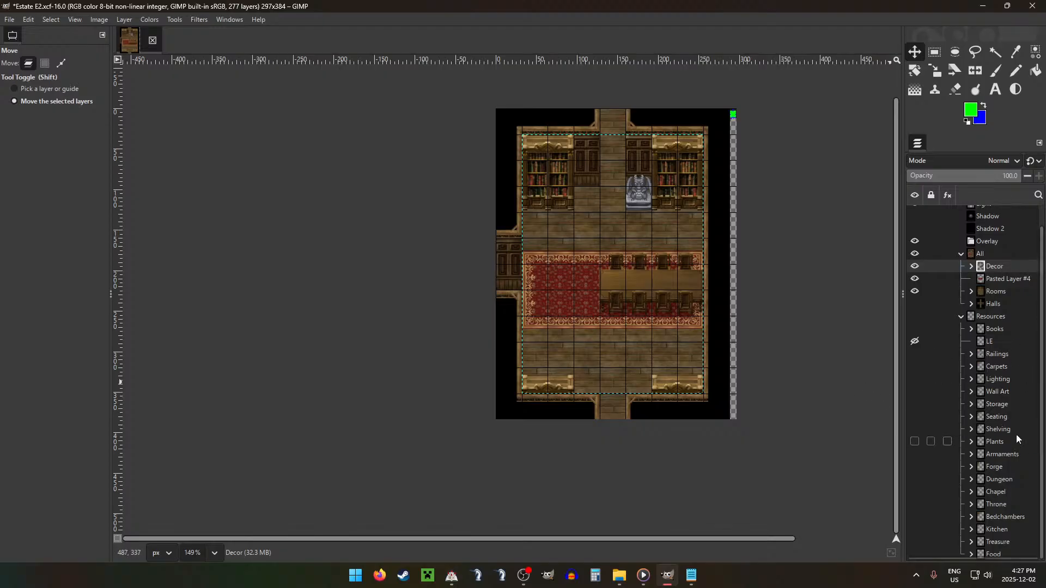
left_click(971, 379)
left_click_drag(1025, 407, 1002, 267)
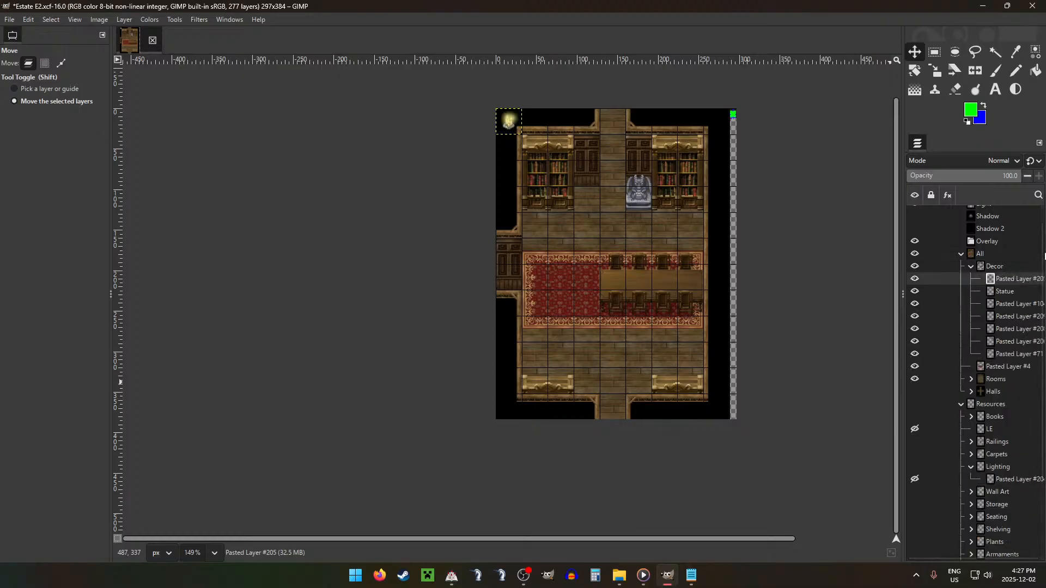
left_click_drag(553, 188, 660, 342)
scroll(632, 267, "up", 4)
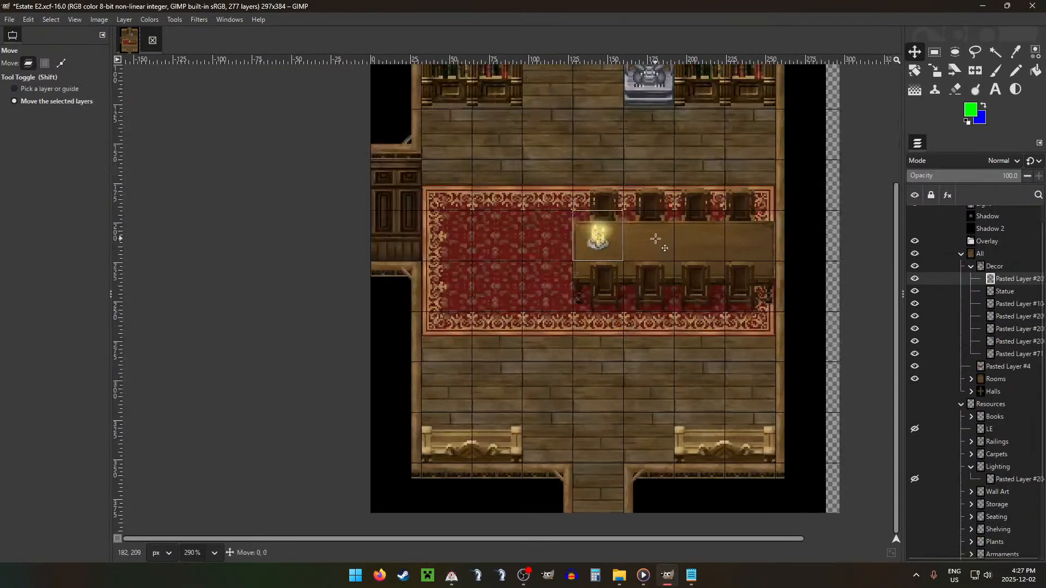
left_click_drag(661, 235, 650, 236)
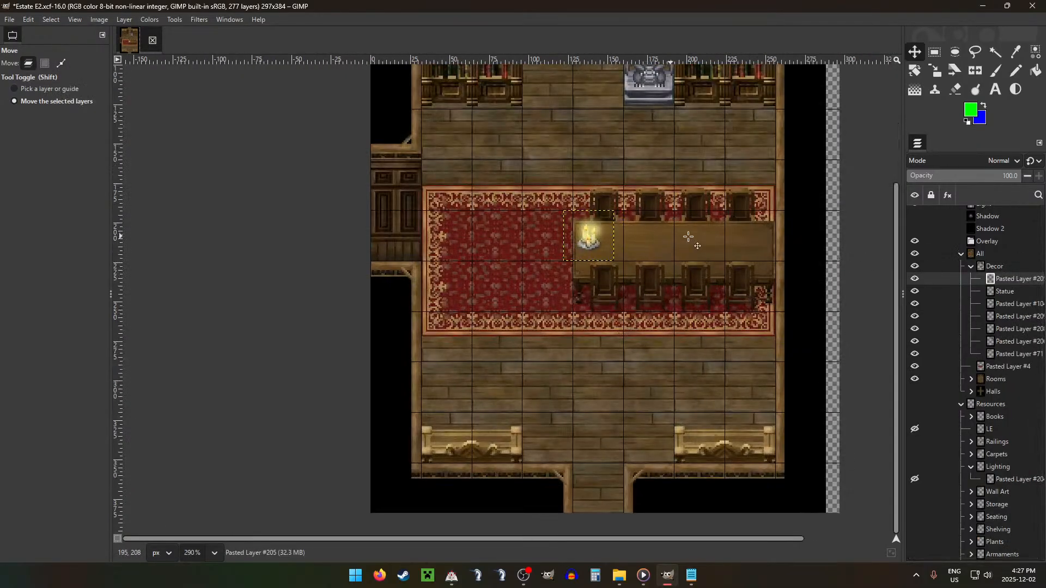
Step: Move the open book layer from the Books group into Decor and place it near the right end of the table
left_click(971, 267)
scroll(993, 453, "down", 1)
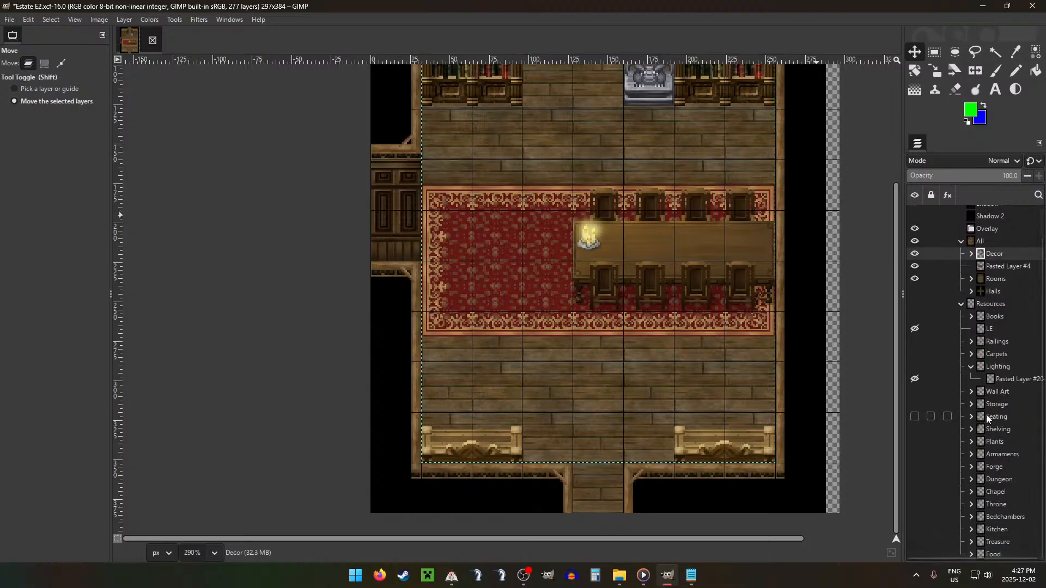
scroll(991, 452, "up", 3)
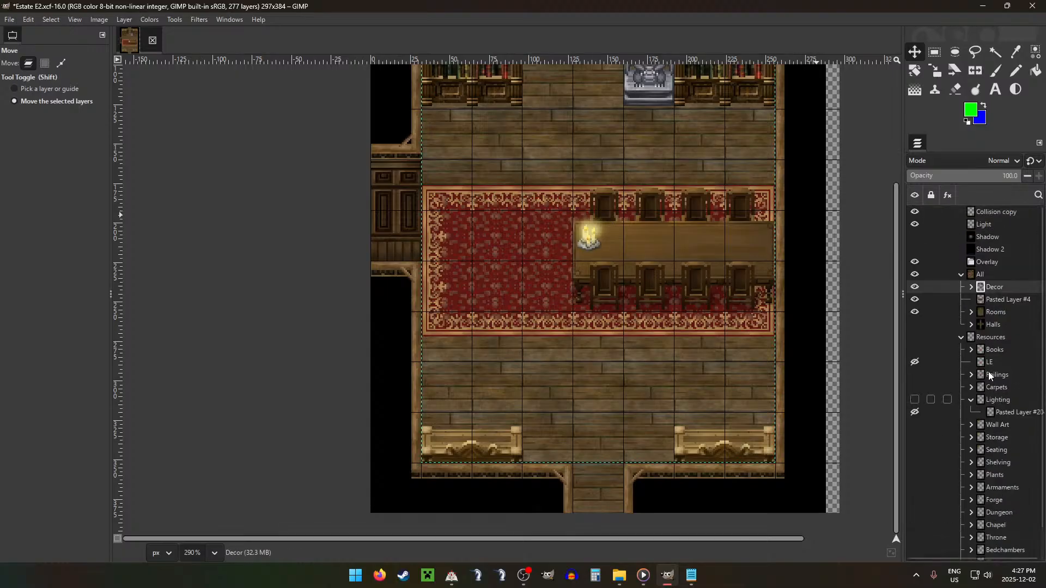
left_click(982, 350)
left_click(971, 350)
left_click_drag(1002, 376, 994, 288)
left_click_drag(624, 204, 892, 476)
scroll(768, 291, "up", 2)
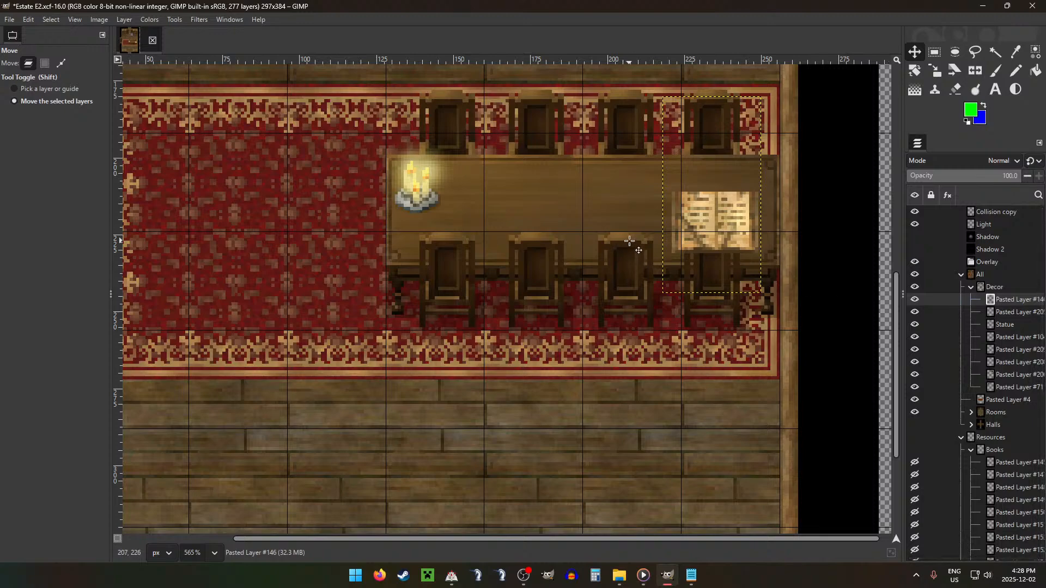
left_click_drag(770, 250, 770, 218)
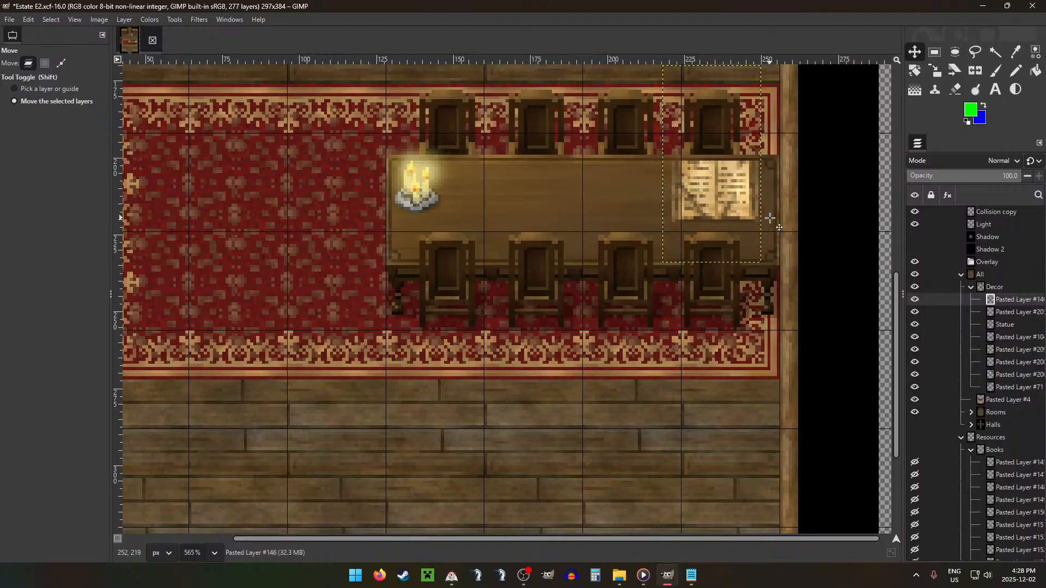
Step: Copy the upper part of the rightmost back-row chair, about 25 × 16 px, into a new layer and place it on the floor below the carpet
left_click(1014, 340)
key("r")
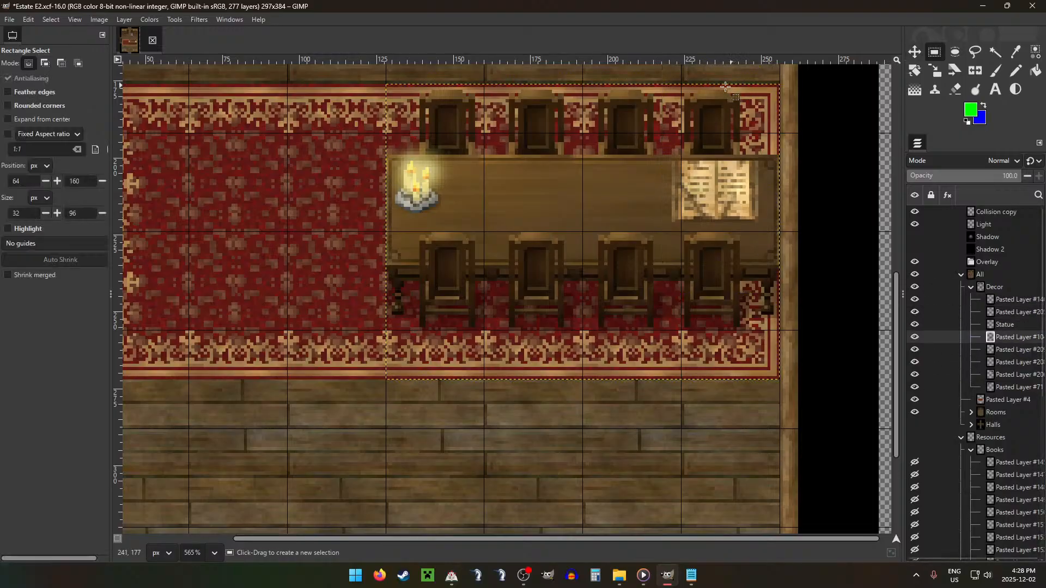
left_click_drag(681, 84, 757, 133)
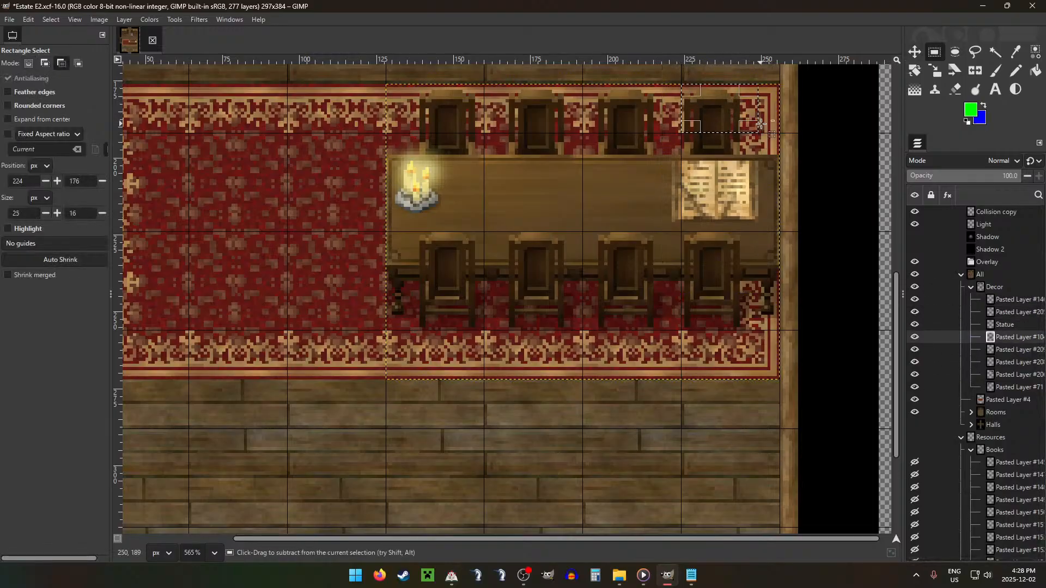
key("ctrl+c")
key("ctrl+v")
key("ctrl+shift")
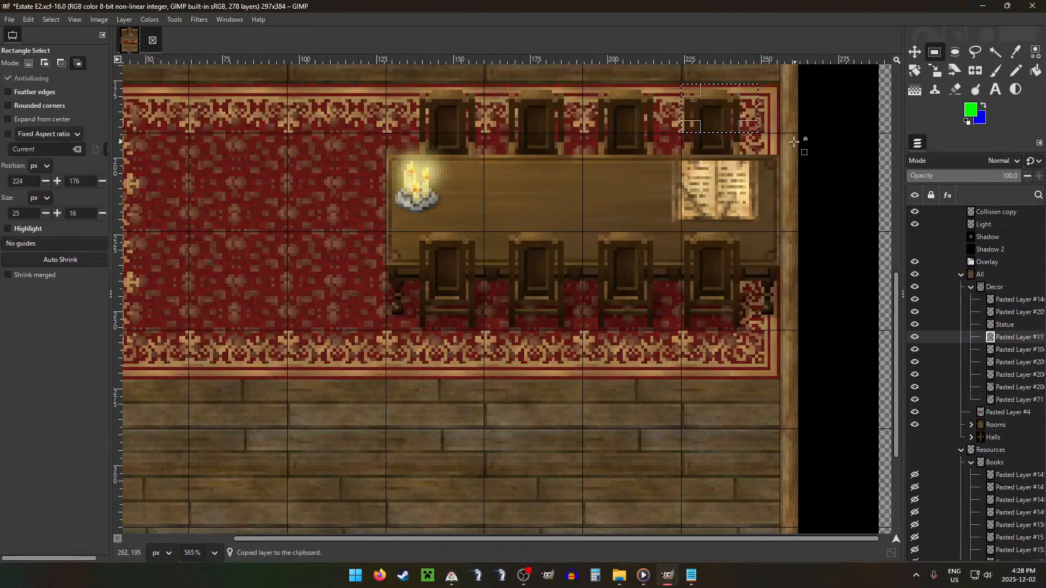
key("m")
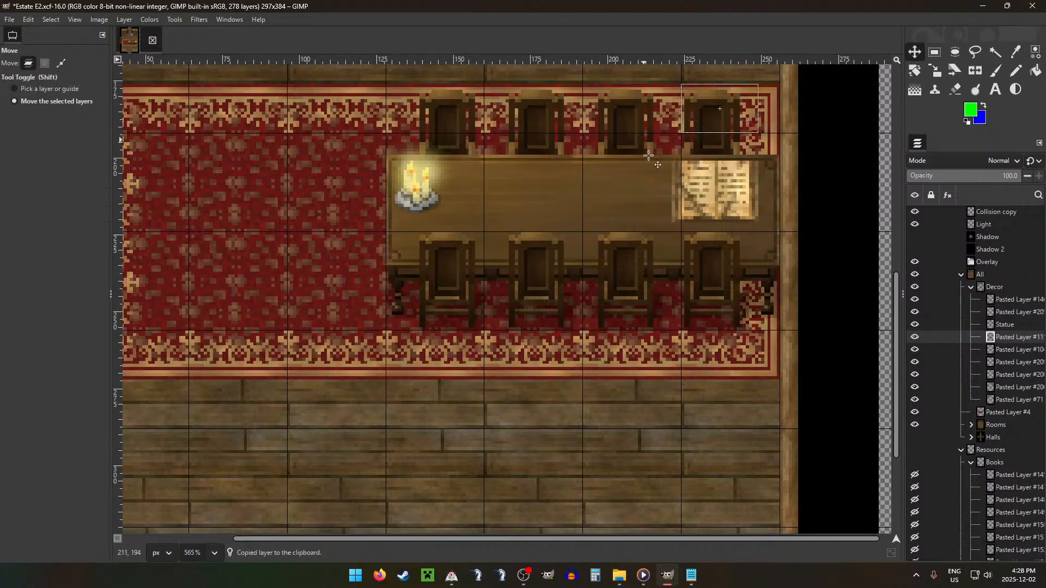
left_click_drag(645, 141, 551, 436)
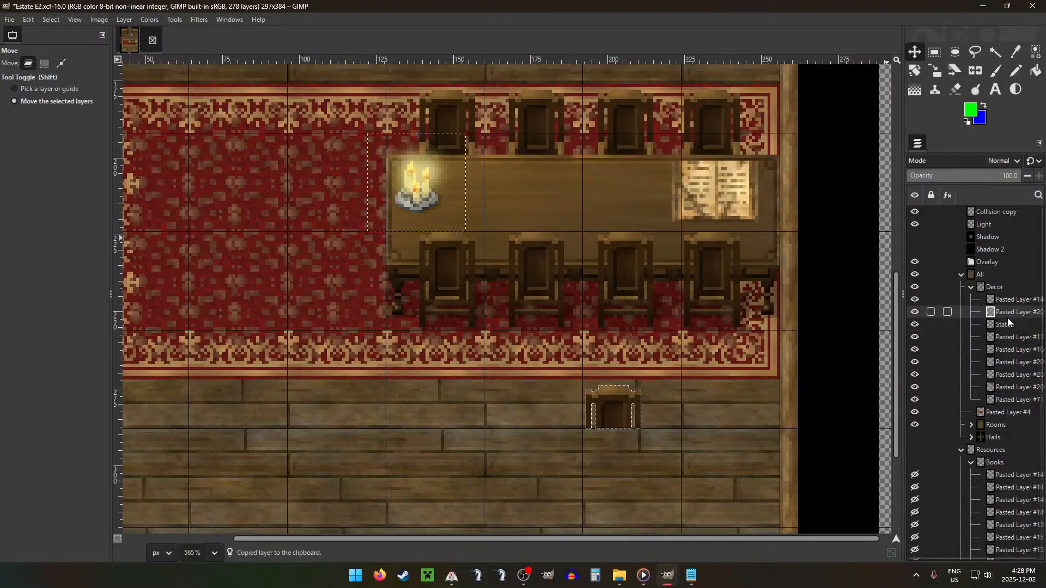
Step: Move the parchment open book down onto the rightmost front chair and erase the part covered by the chair-back selection
left_click(1014, 300)
left_click_drag(761, 213, 761, 241)
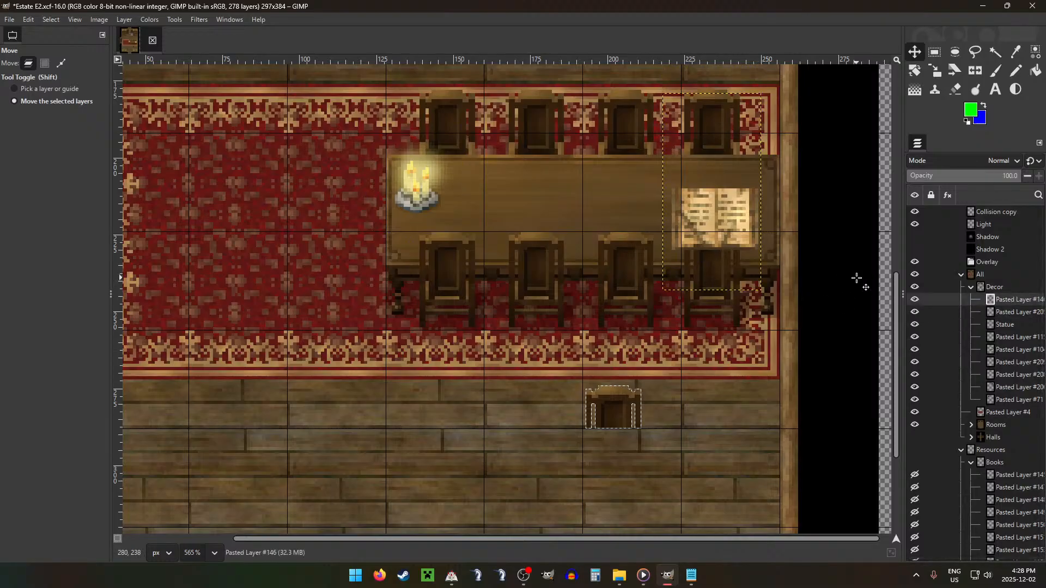
key("r")
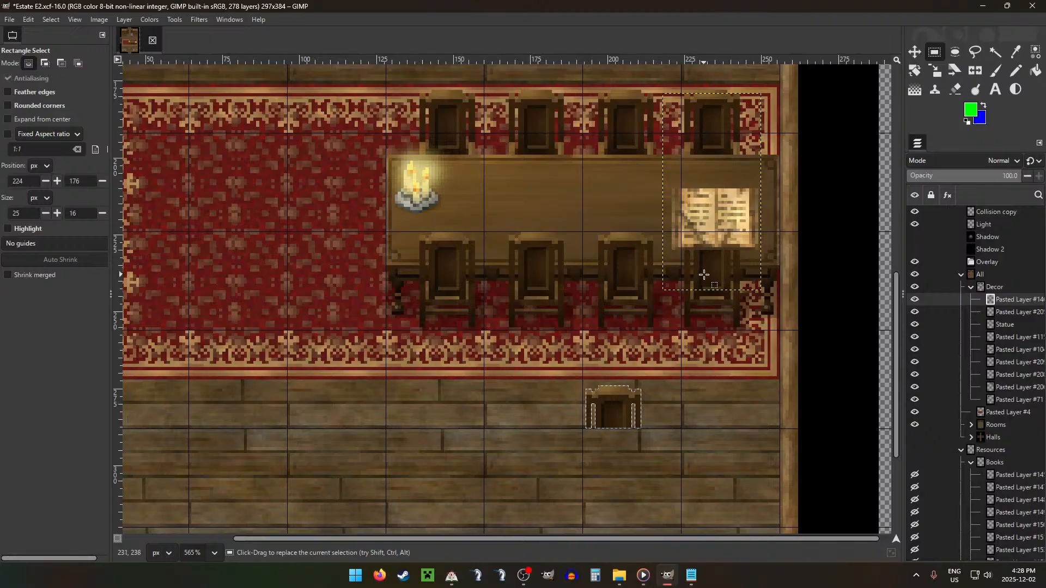
left_click_drag(614, 309, 711, 151)
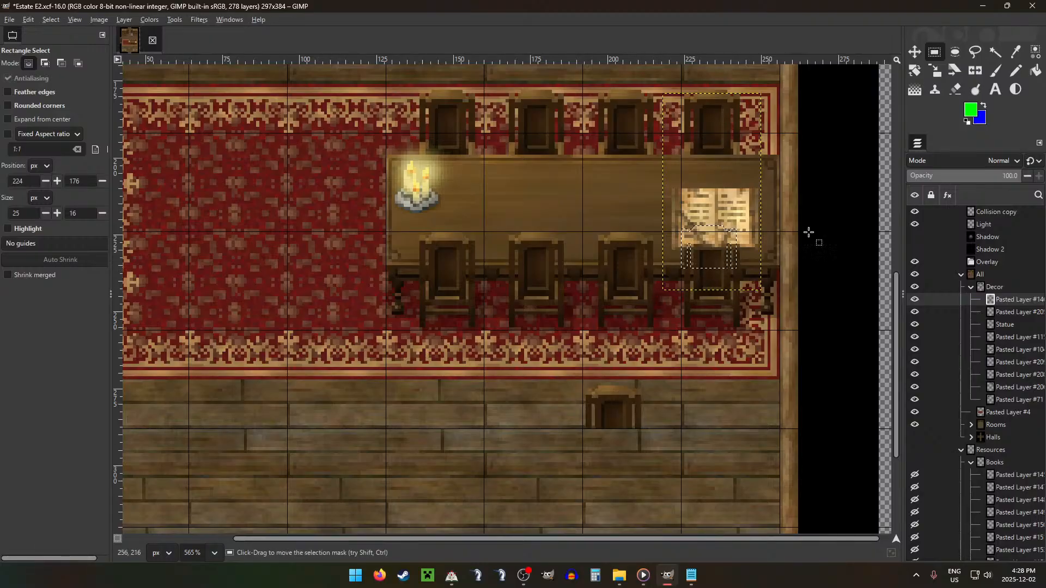
left_click(915, 299)
mouse_move(769, 222)
left_mouse_down()
mouse_move(777, 228)
mouse_move(788, 207)
mouse_move(775, 221)
left_mouse_up()
scroll(734, 237, "up", 5)
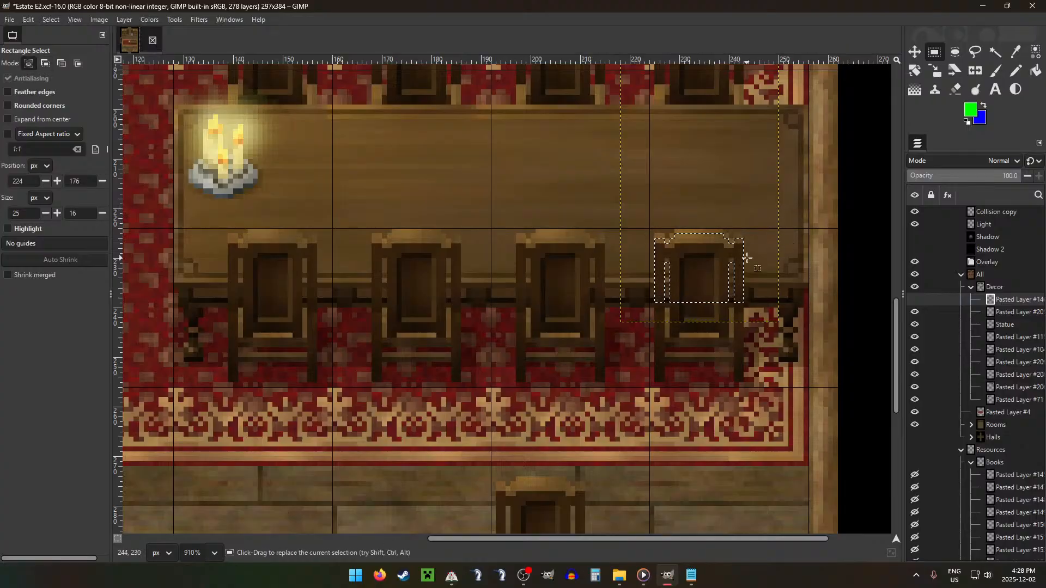
left_click_drag(755, 261, 756, 255)
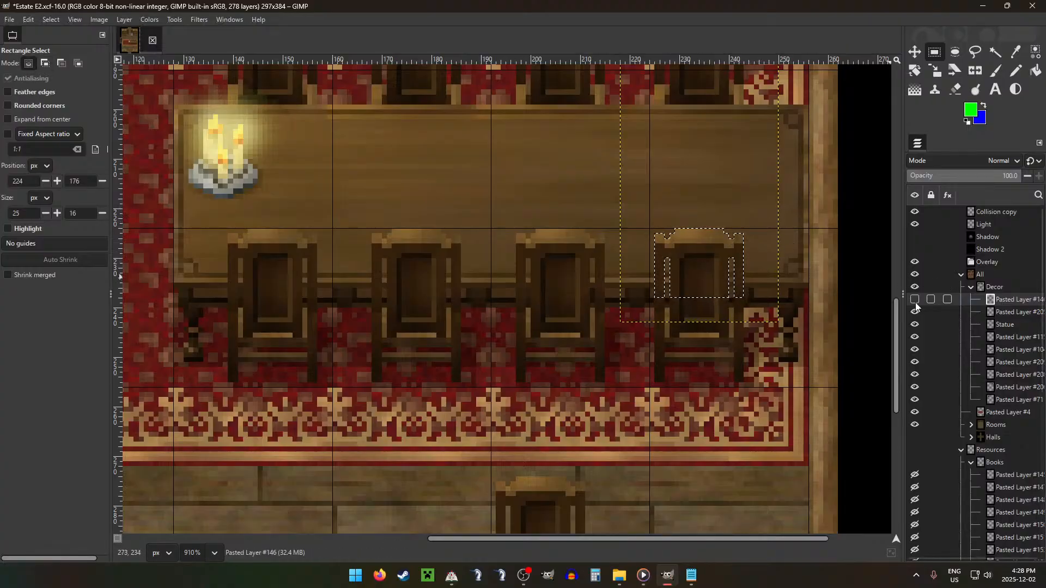
left_click(915, 299)
left_click(884, 231)
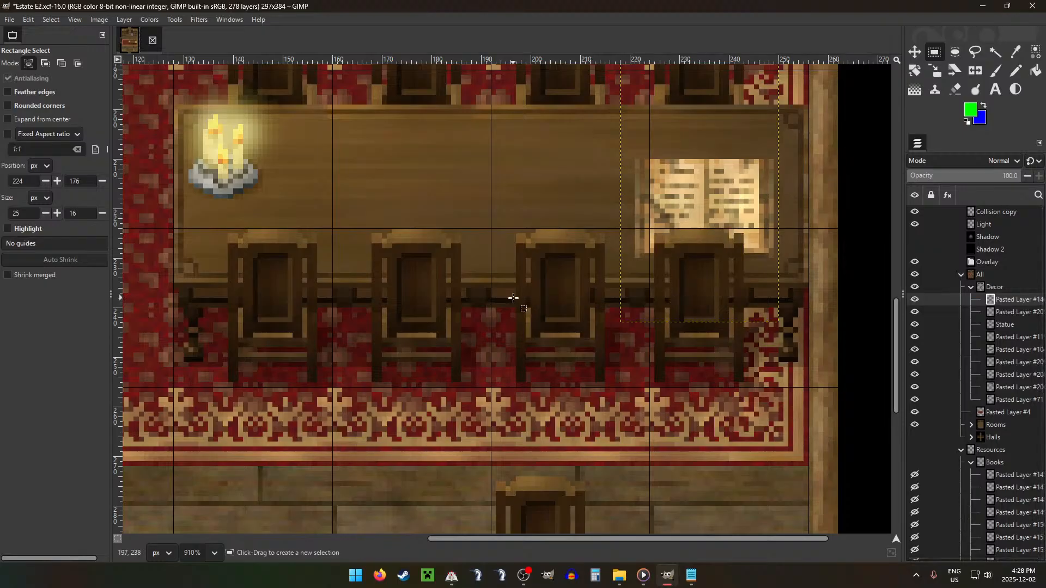
Step: Move the copied chair-back layer out of the Decor group and place it directly above that group inside All
scroll(545, 306, "down", 6)
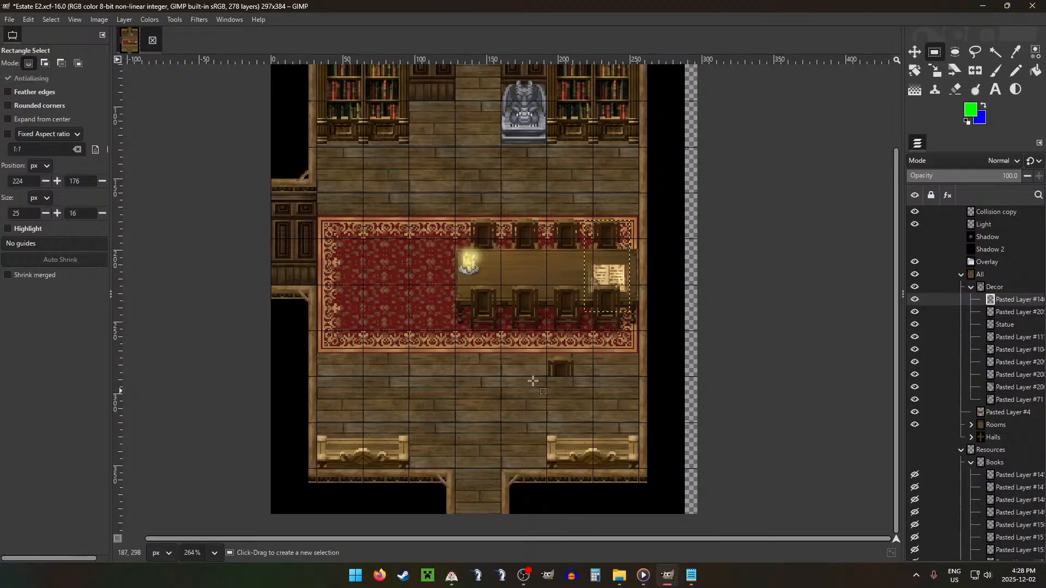
scroll(533, 379, "up", 2)
left_click(1008, 308)
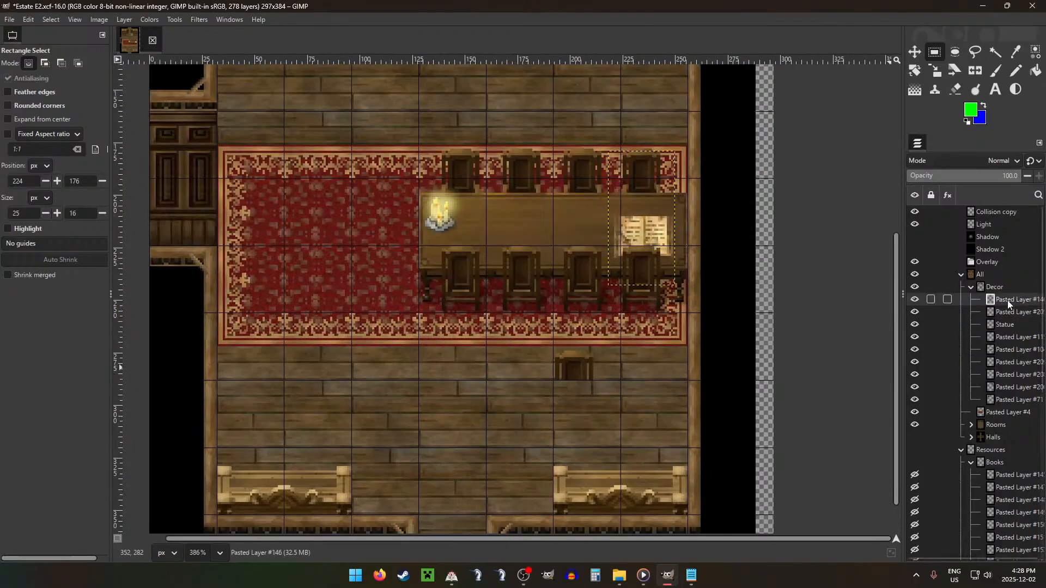
left_click(1010, 347)
left_click(1002, 337)
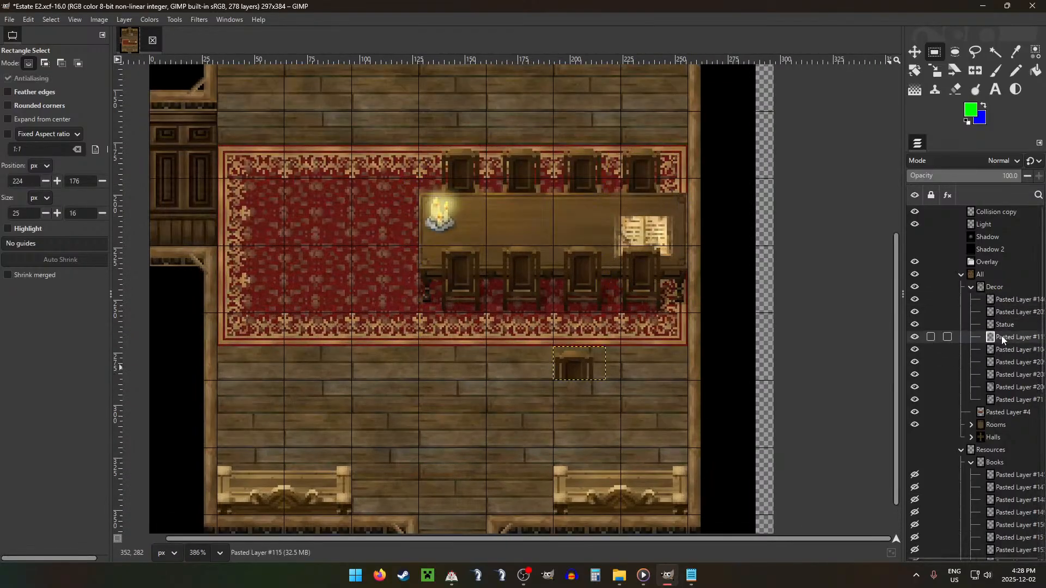
left_click_drag(988, 282, 988, 283)
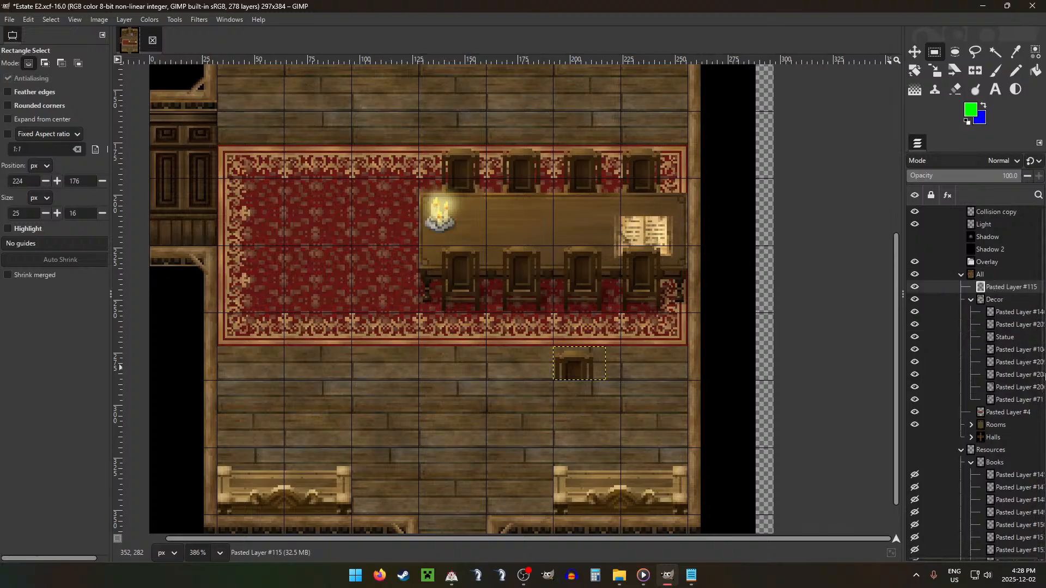
Step: Move the white open book layer from the Books group into Decor and place it on the table at the second front chair
left_click_drag(1024, 475, 992, 501)
left_click_drag(993, 513, 1001, 303)
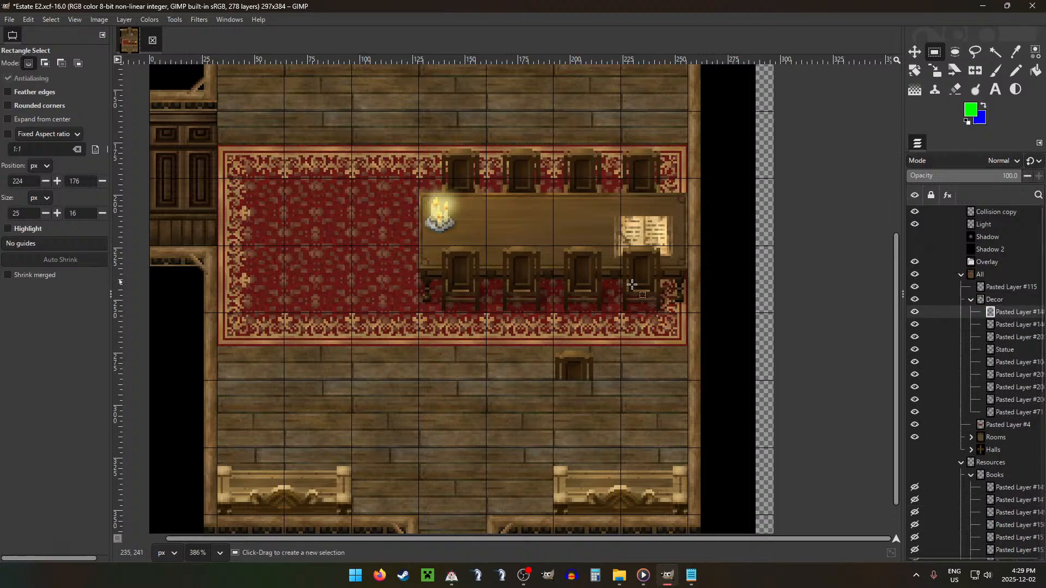
key("m")
scroll(769, 360, "down", 1)
left_click_drag(658, 336, 706, 418)
left_click_drag(706, 419, 707, 419)
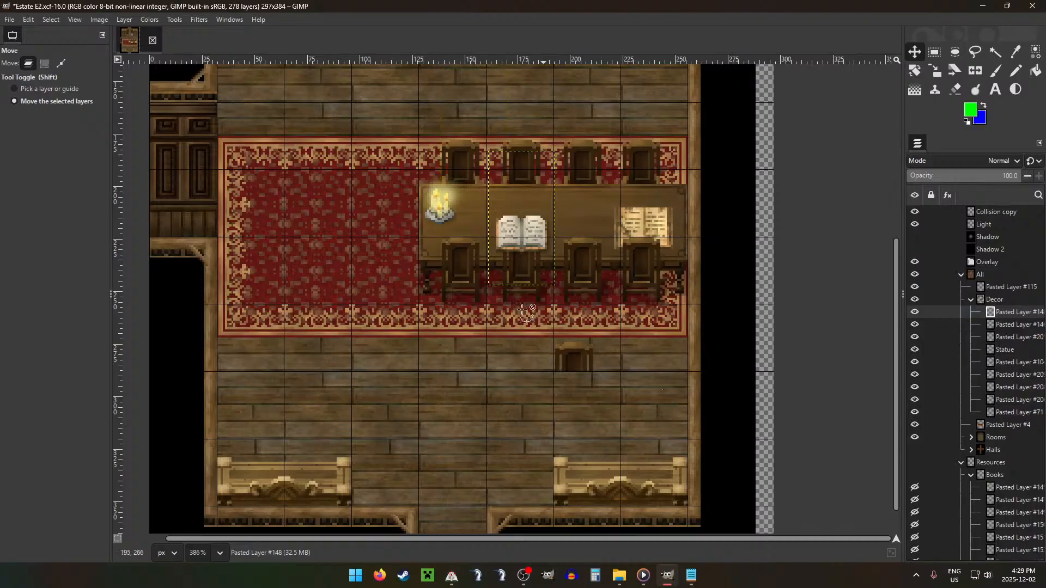
scroll(467, 281, "up", 6)
left_click(647, 200)
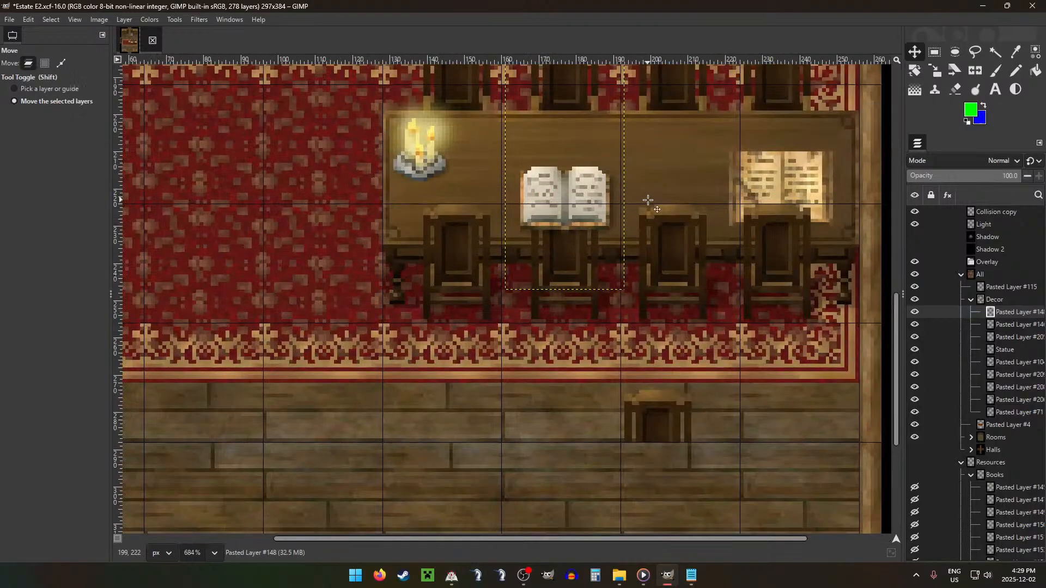
key("Down")
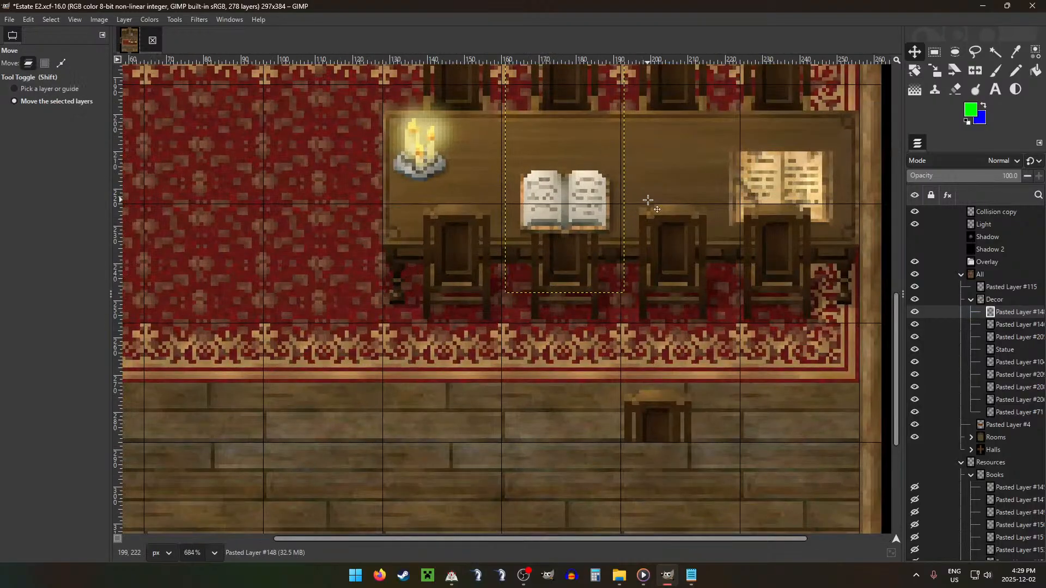
Step: Fit a selection of the copied chair back over the second front chair and erase that area from the white book
left_click(995, 289)
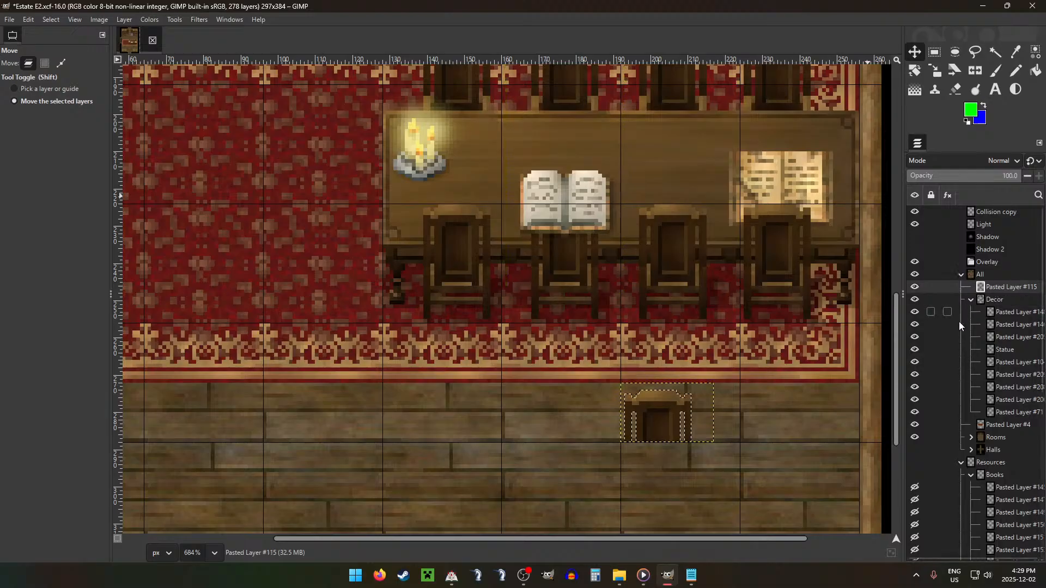
scroll(497, 256, "up", 6)
left_click(915, 311)
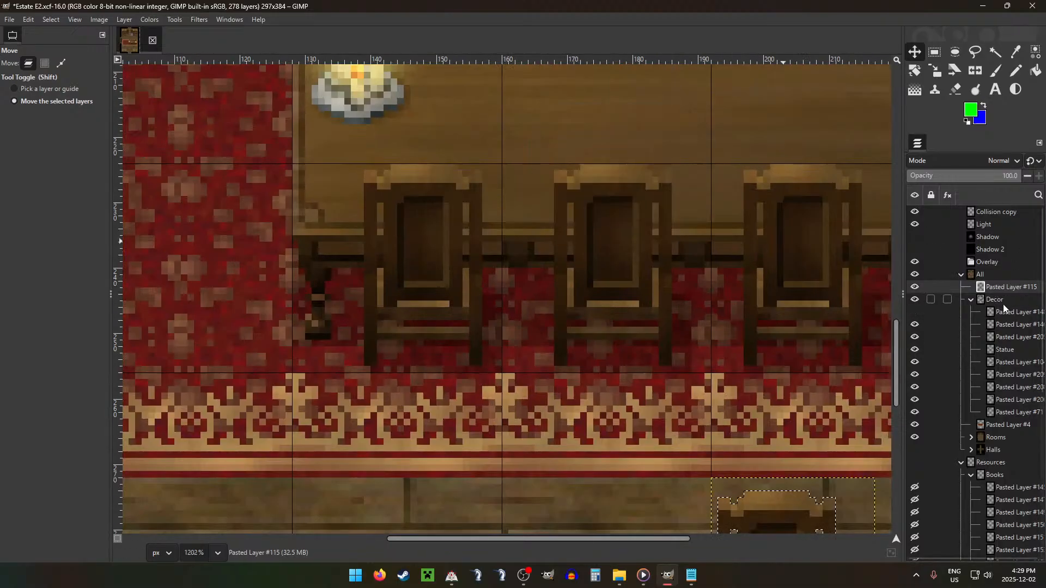
left_click(1003, 314)
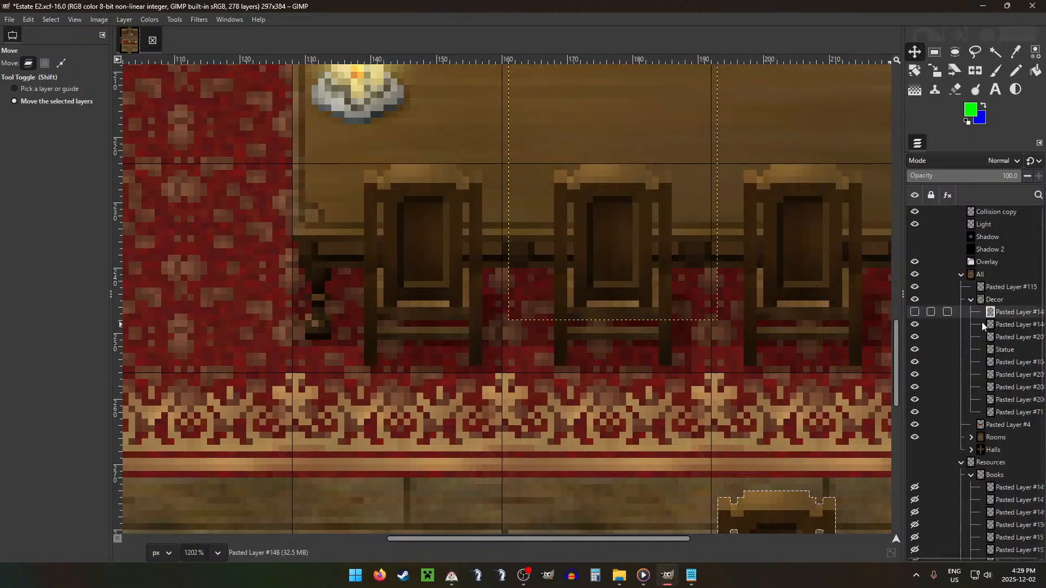
left_click_drag(777, 405, 635, 100)
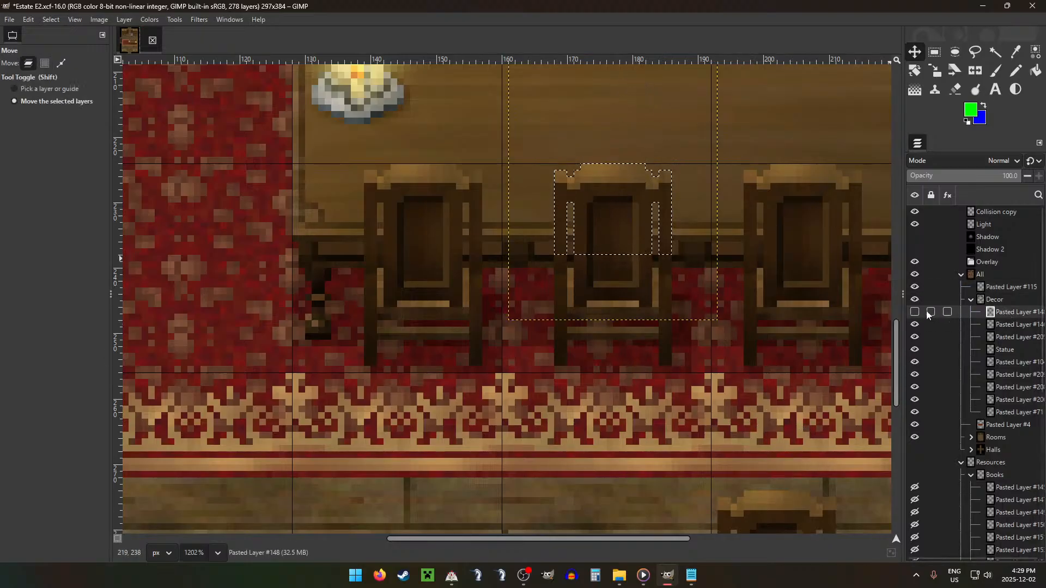
left_click(915, 312)
key("Delete")
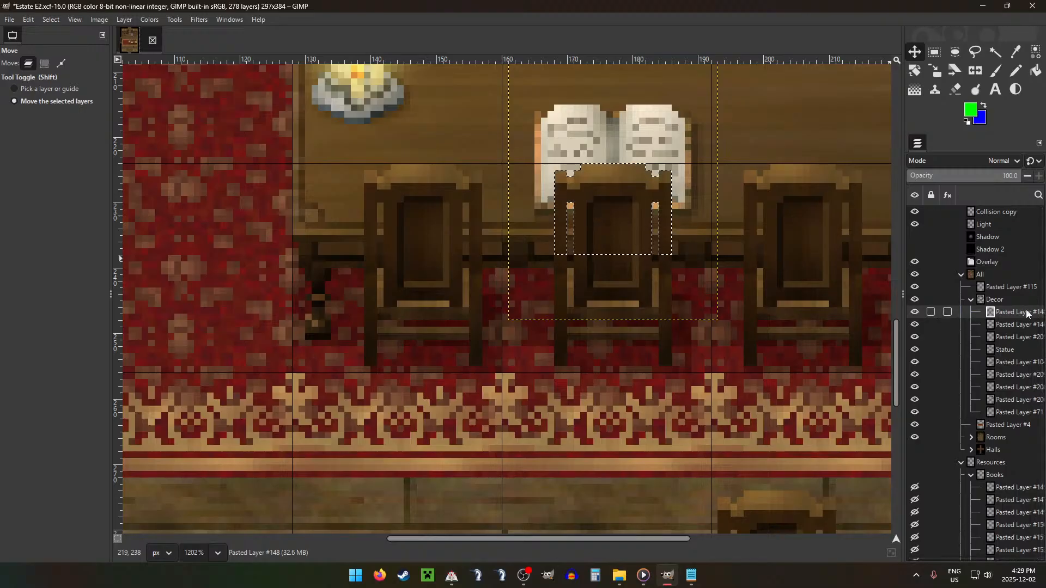
Step: Move the tied scrolls layer from the Books group into Decor and place it on the table between the two open books
scroll(649, 245, "down", 5)
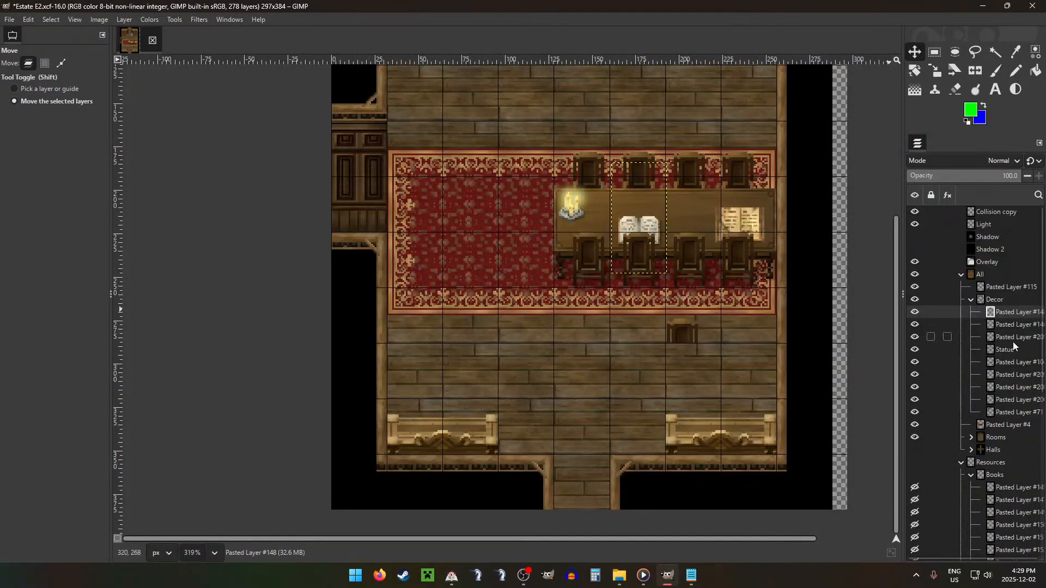
scroll(1013, 517, "down", 3)
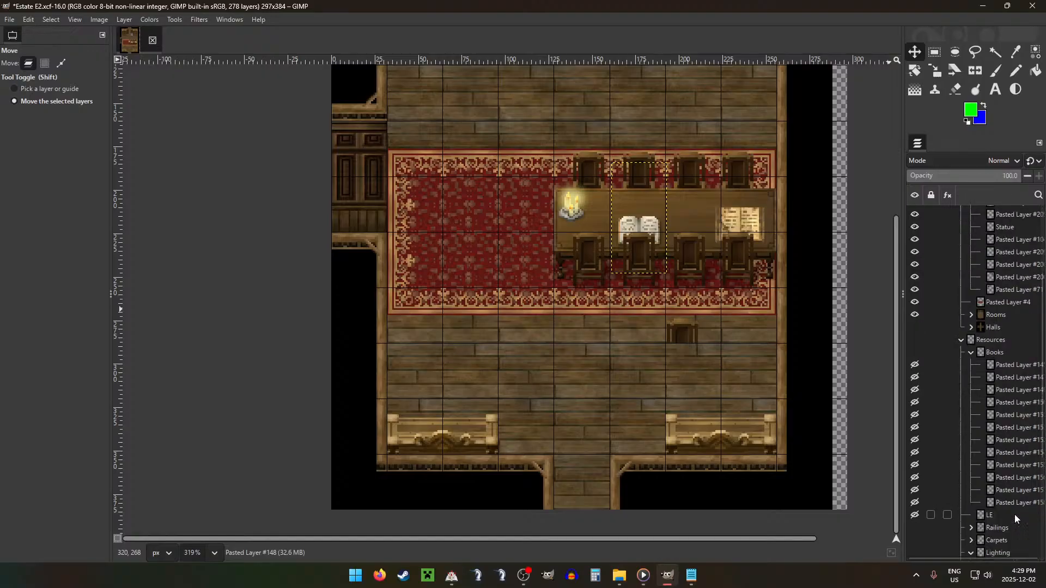
left_click_drag(1010, 417, 1009, 412)
left_click_drag(1001, 464, 1003, 230)
left_click_drag(520, 206, 843, 493)
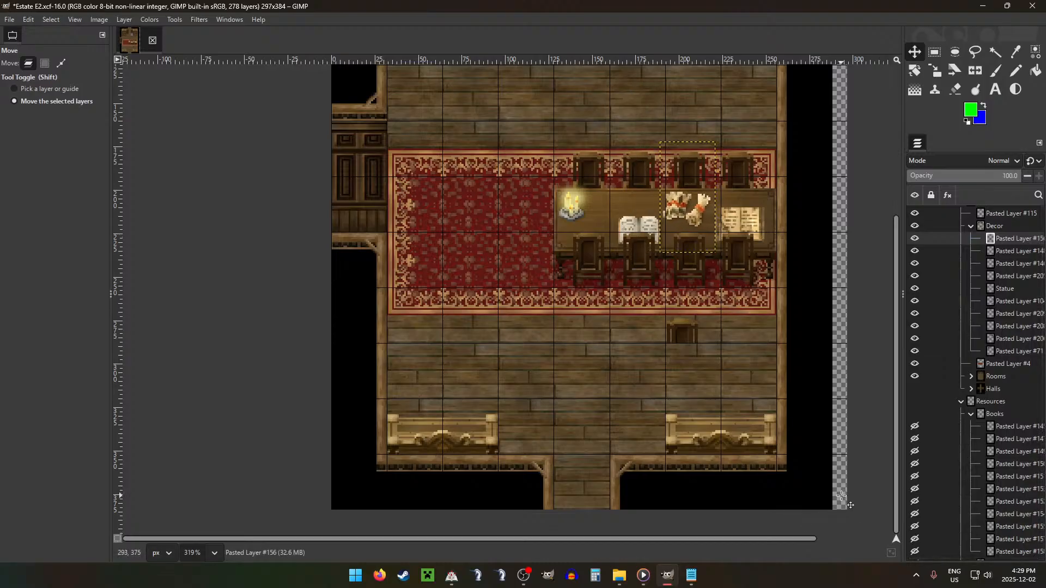
Step: Move the closed ornate book layer, Pasted Layer #150, from the Books group into Decor and place it beside the candles
left_click(1019, 490)
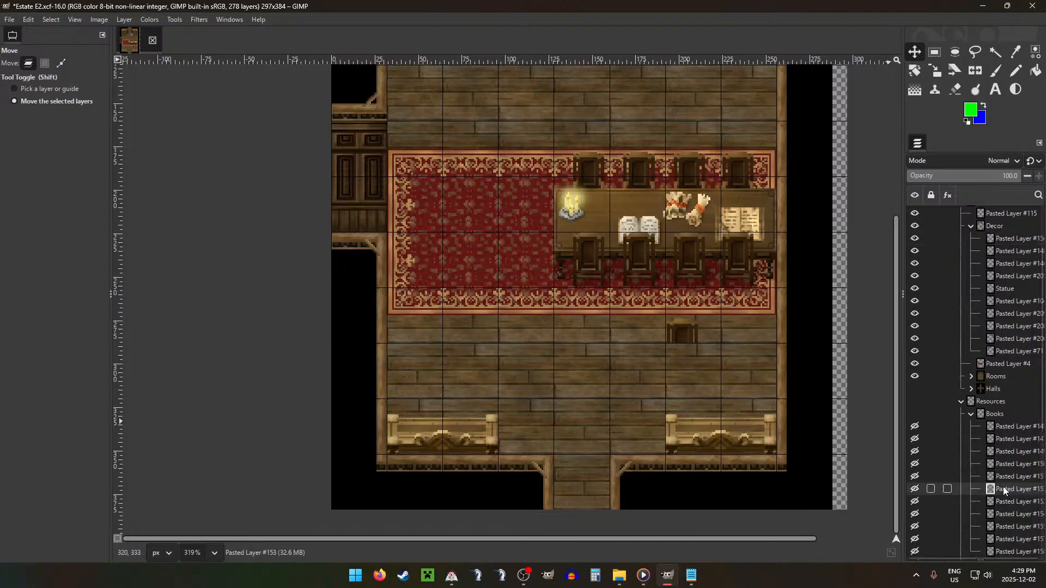
scroll(996, 484, "down", 5)
left_click_drag(1011, 364, 1000, 384)
mouse_move(1005, 340)
left_mouse_down()
mouse_move(996, 351)
mouse_move(997, 335)
left_mouse_up()
left_click(1002, 314)
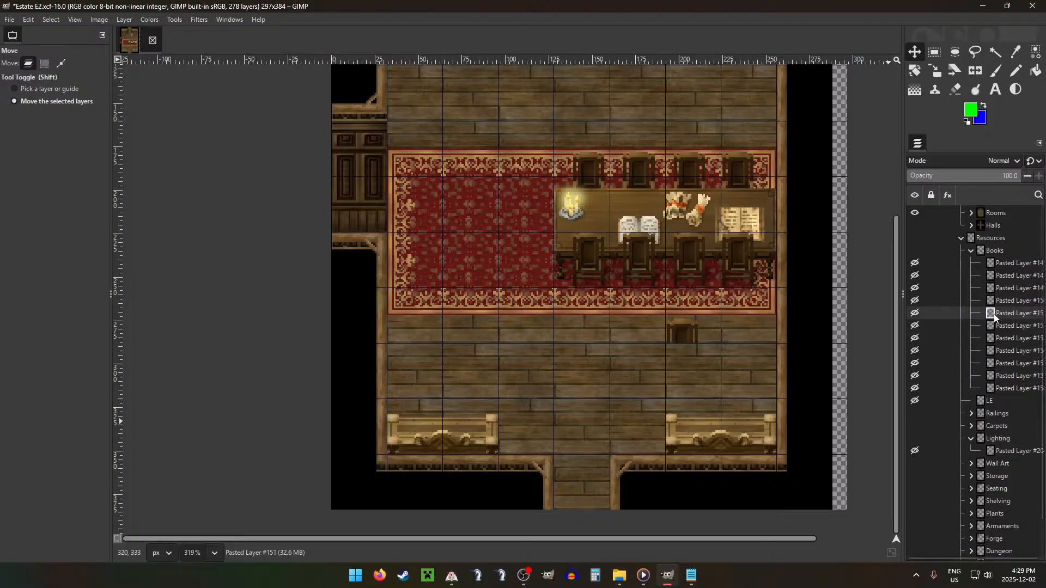
left_click(1004, 301)
left_click_drag(1027, 189, 1003, 267)
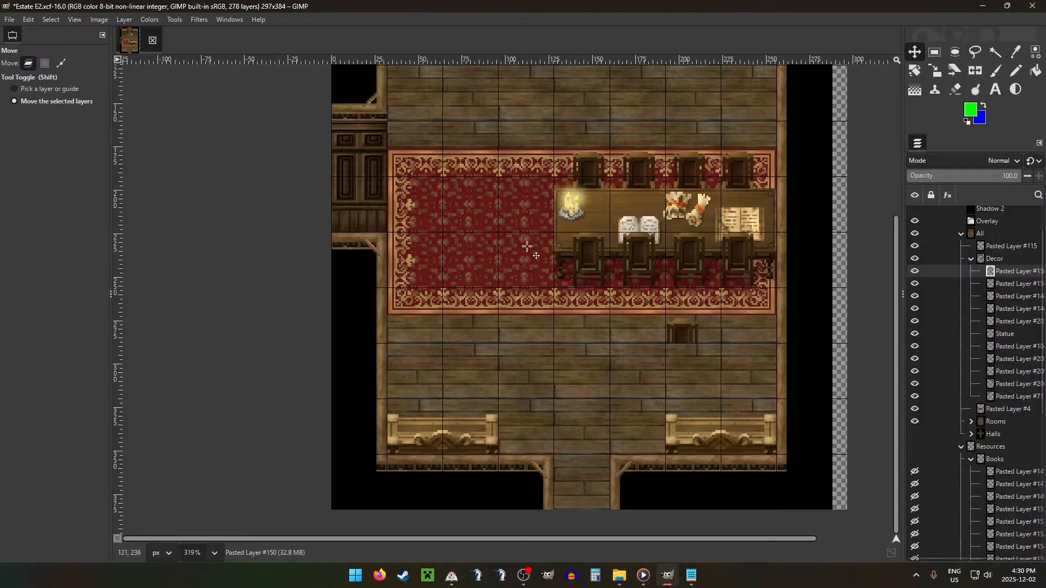
left_click_drag(528, 246, 717, 436)
left_click_drag(714, 247, 682, 314)
Step: Recolour the closed book blue with Hue-Saturation, shifting the yellow hue to blue and setting the red hue to -180
key("ctrl")
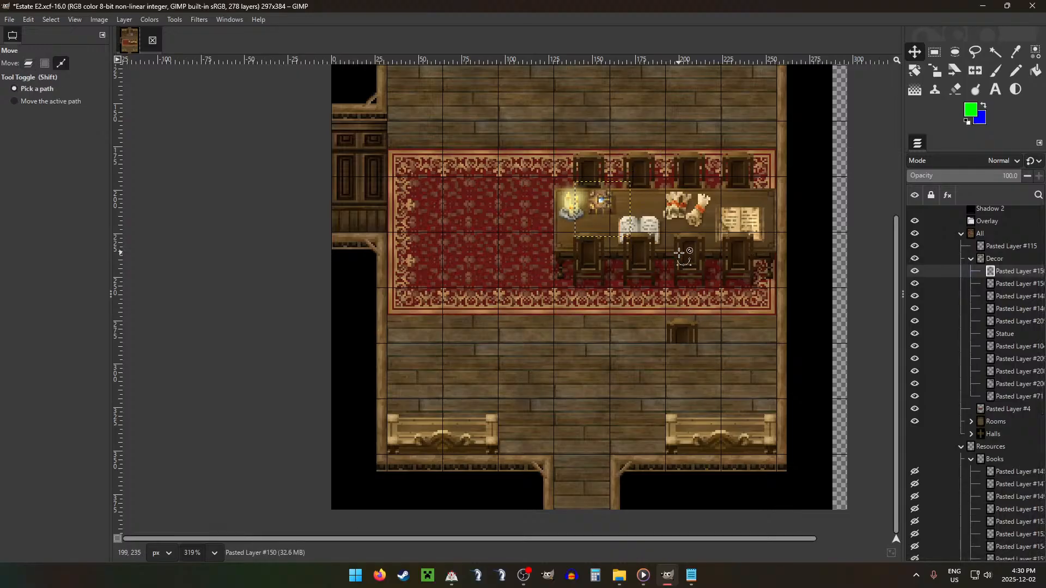
key("ctrl+u")
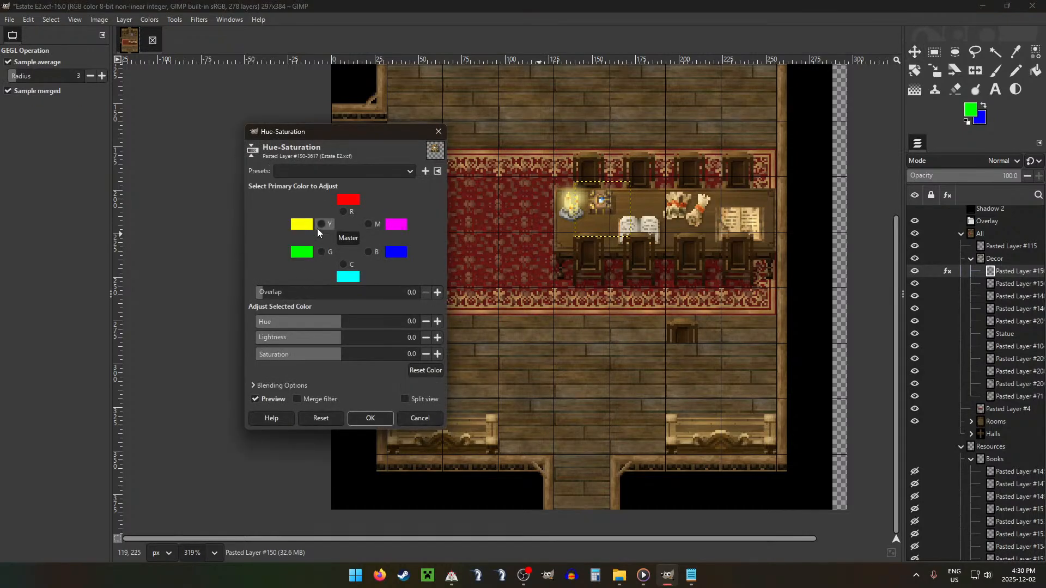
left_click(322, 225)
left_click_drag(339, 324, 267, 326)
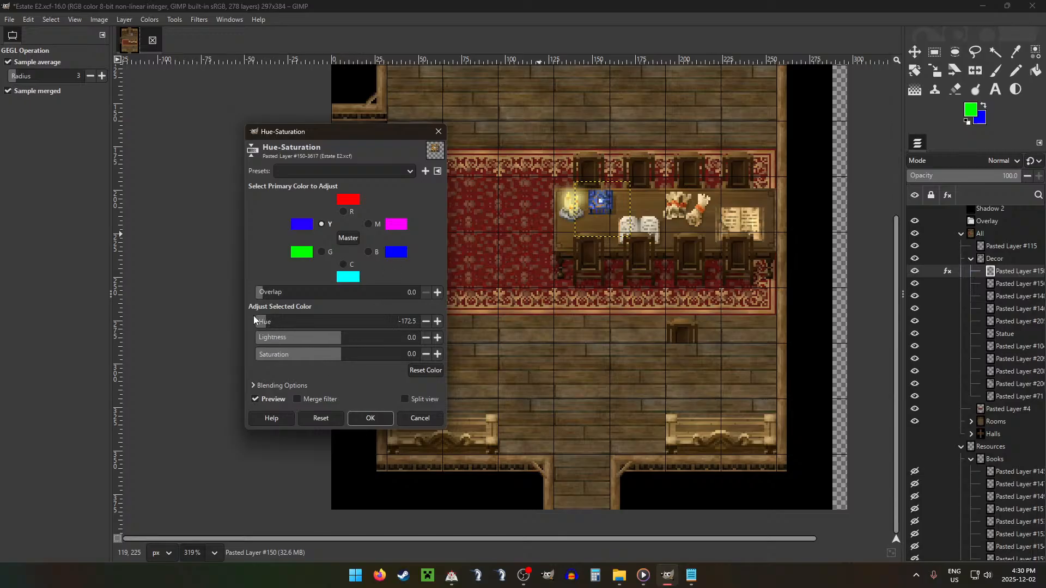
left_click_drag(271, 324, 232, 326)
left_click(345, 213)
left_click_drag(341, 324, 120, 332)
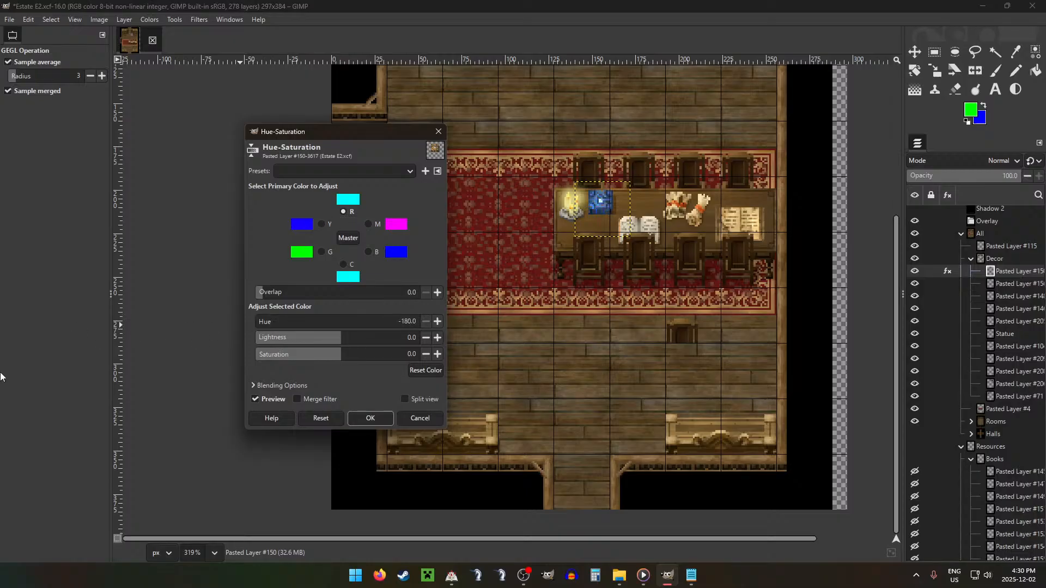
left_click(371, 418)
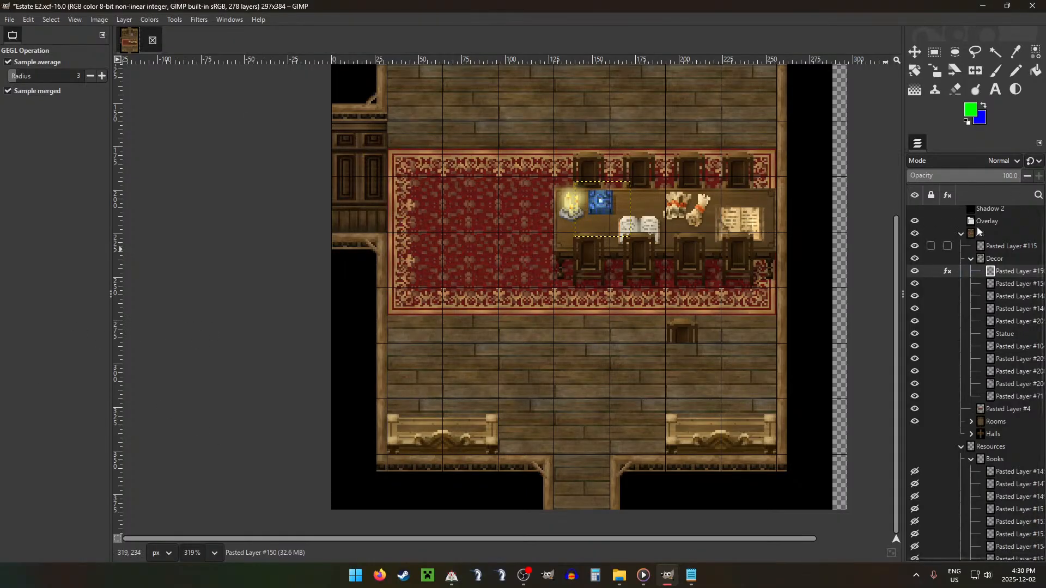
Step: Delete the leftover chair-back layer, Pasted Layer #115, from the All group
left_click(935, 52)
scroll(683, 278, "down", 6, "ctrl")
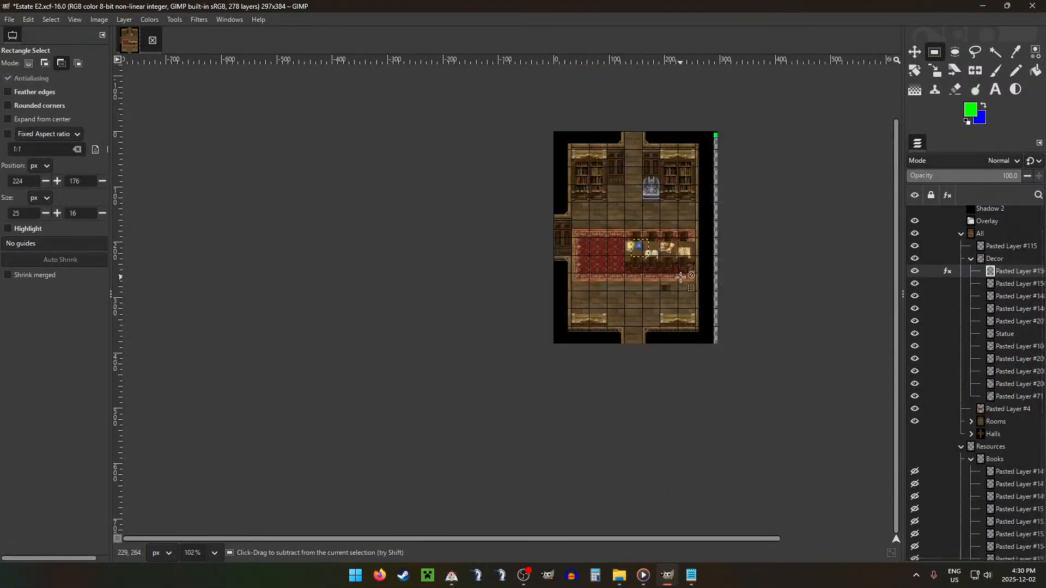
scroll(683, 278, "up", 1, "ctrl")
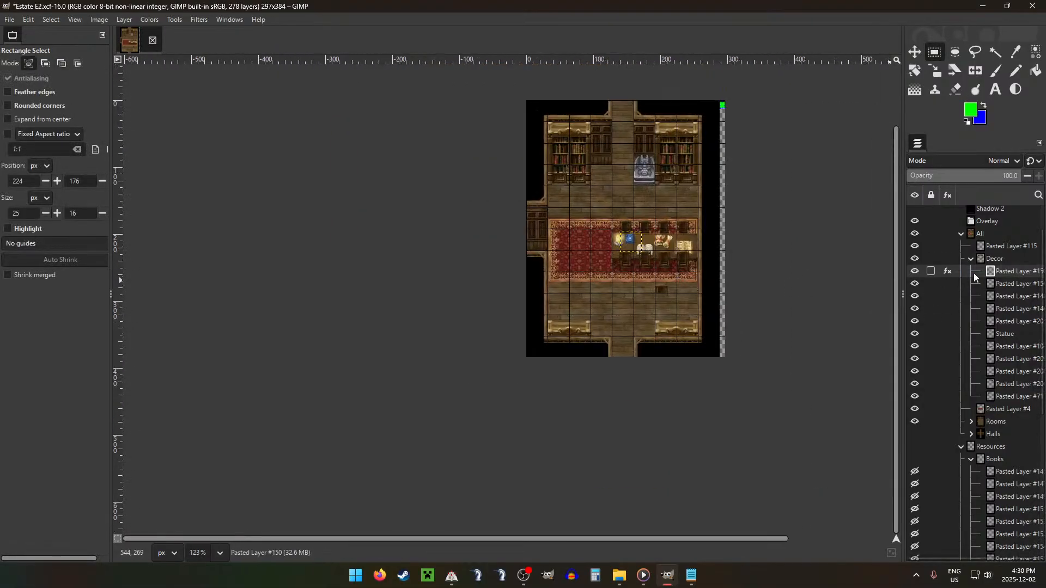
left_click(995, 259)
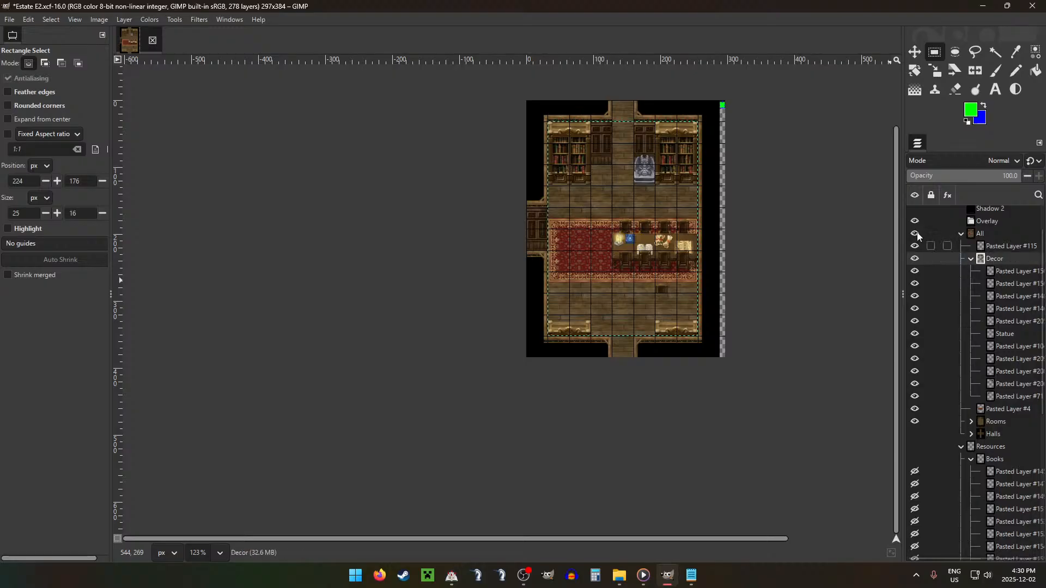
key("g")
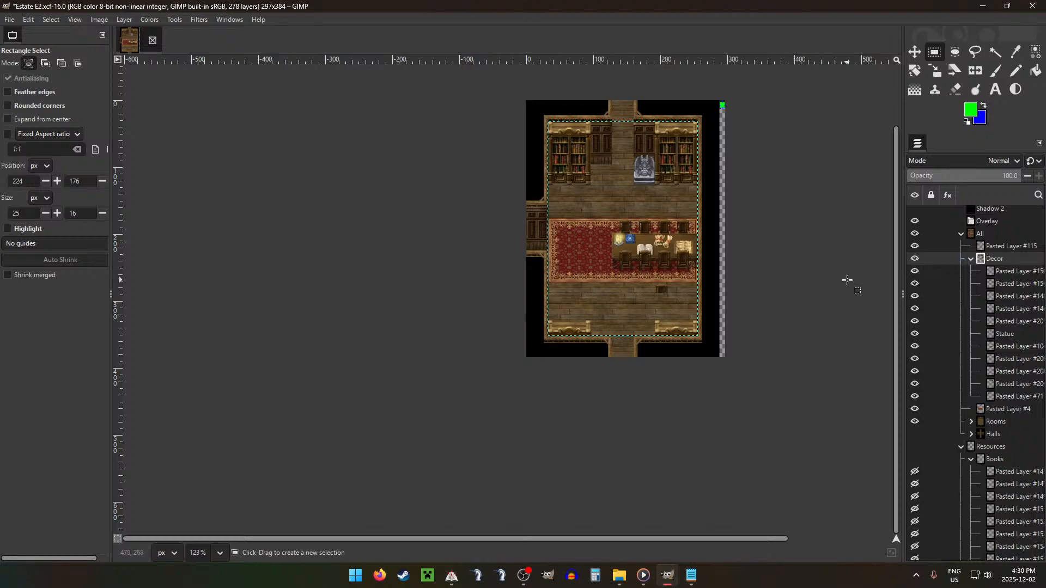
left_click(1007, 248)
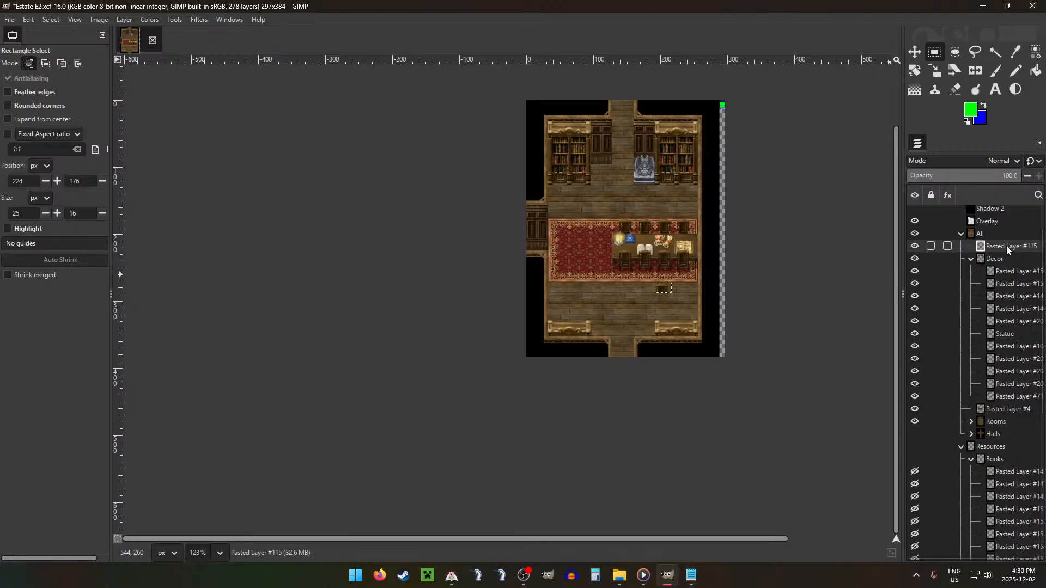
key("Delete")
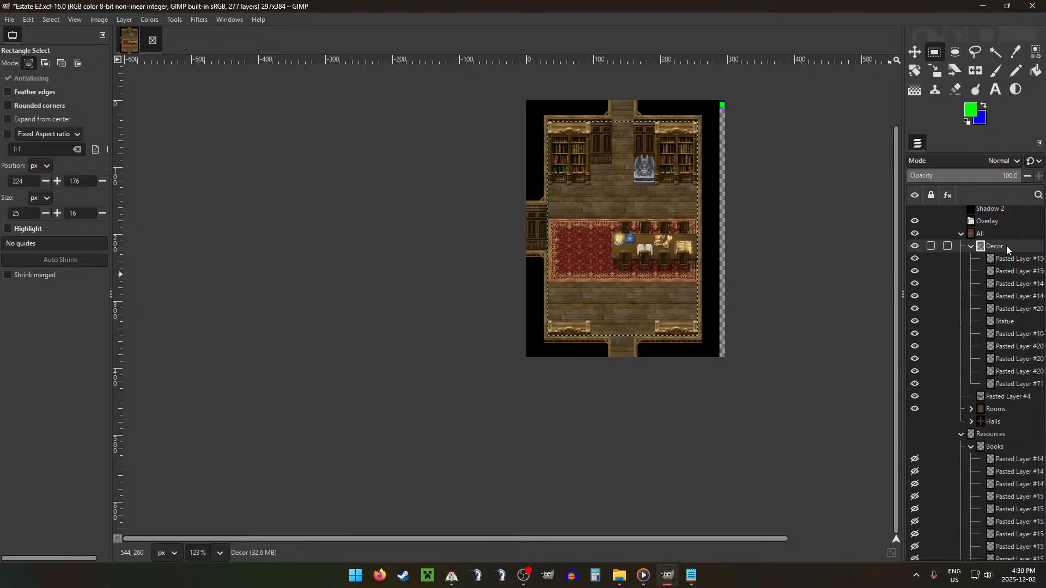
Step: Move the standing lamp layer, Pasted Layer #204, from the Lighting group into Decor and place it at the carpet's lower-left corner
left_click(971, 447)
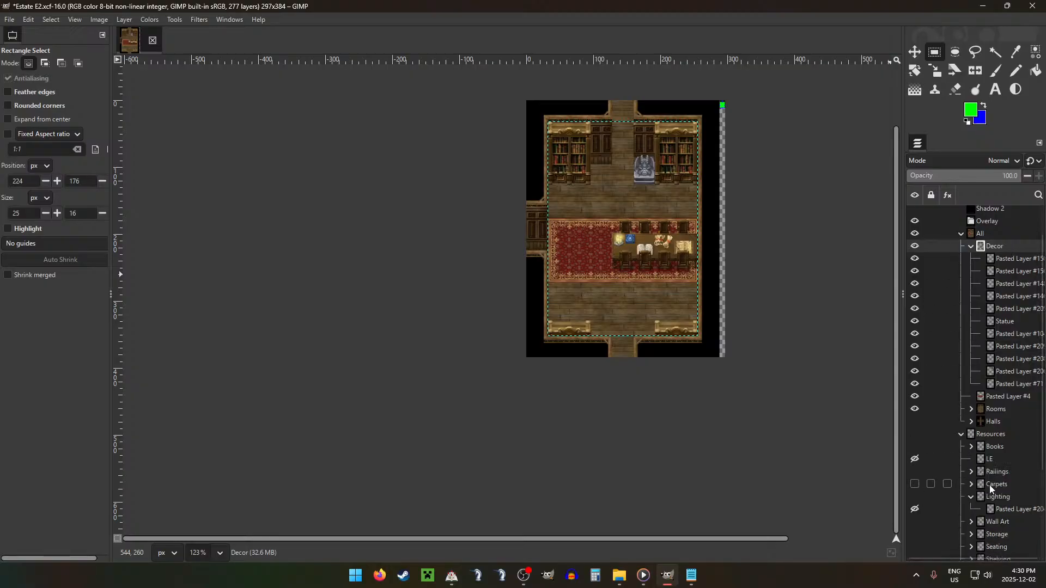
left_click_drag(1008, 509, 1006, 253)
key("m")
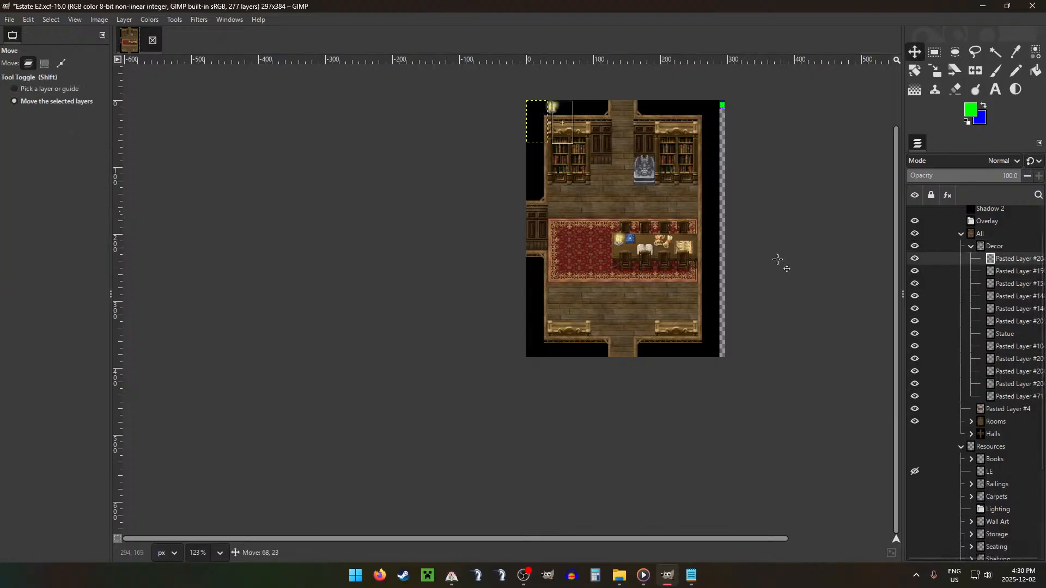
left_click_drag(777, 259, 681, 348)
key("ctrl+g")
key("shift+g")
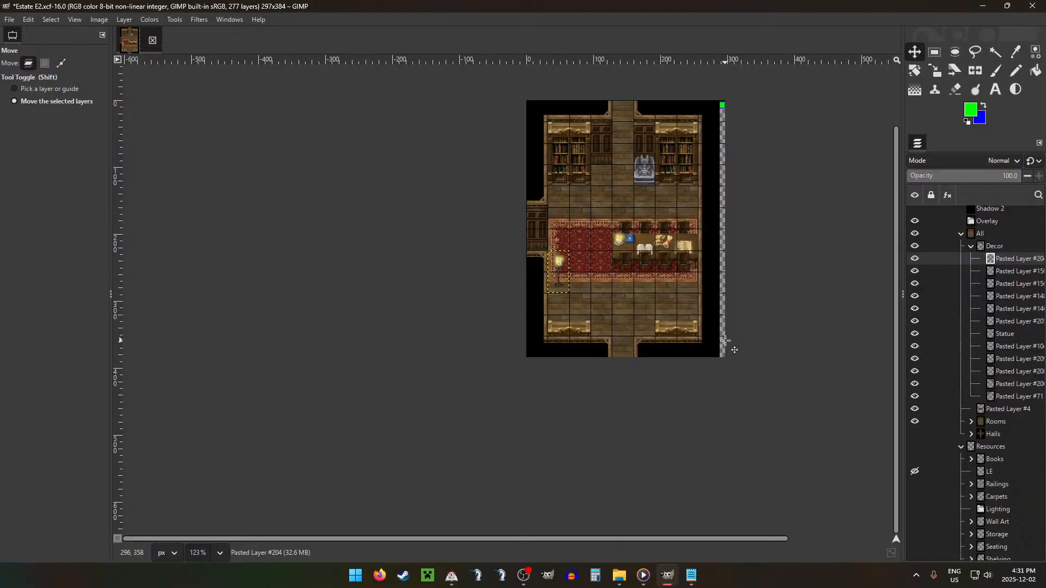
Step: Move the LE glow layer out of Resources to just above the Light layer and hide it
left_click(971, 246)
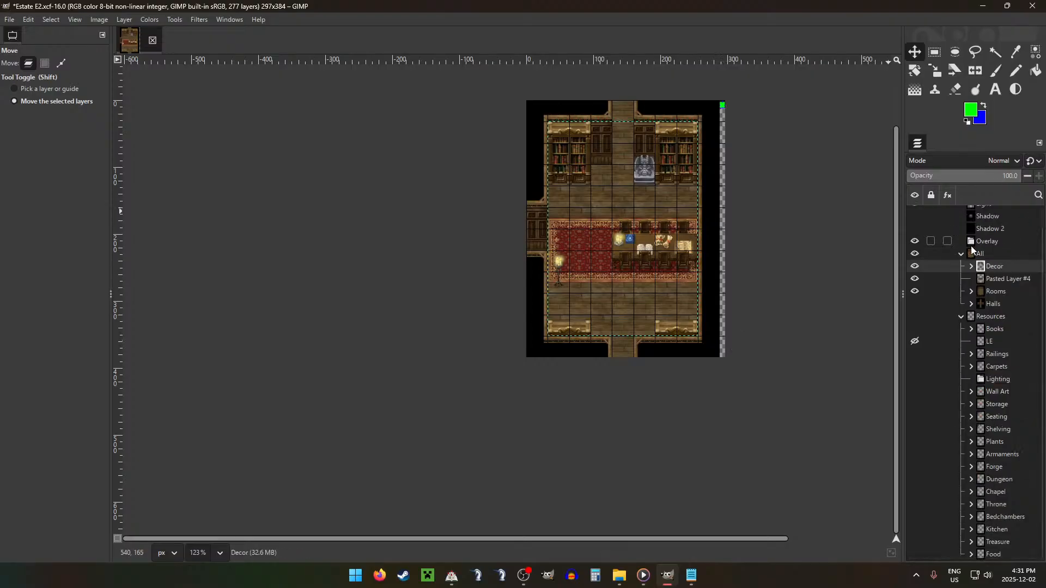
left_click(991, 342)
scroll(996, 342, "up", 1)
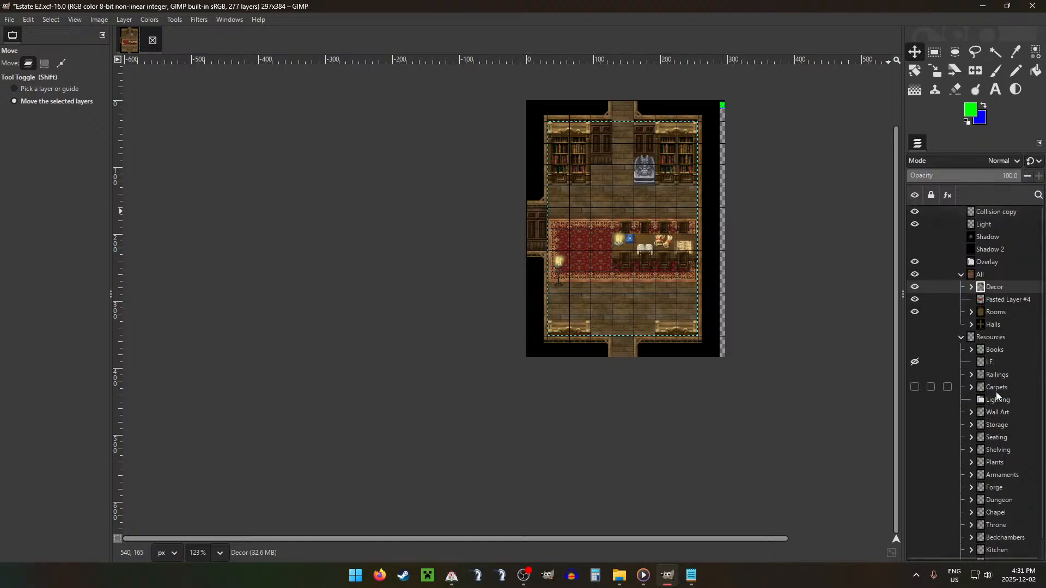
left_click_drag(994, 231, 993, 230)
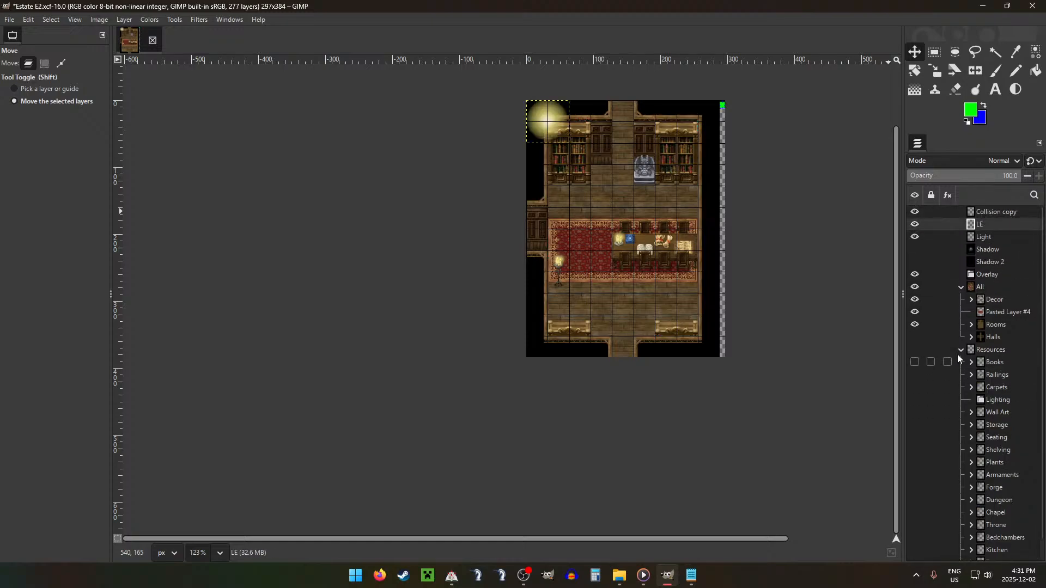
left_click(961, 350)
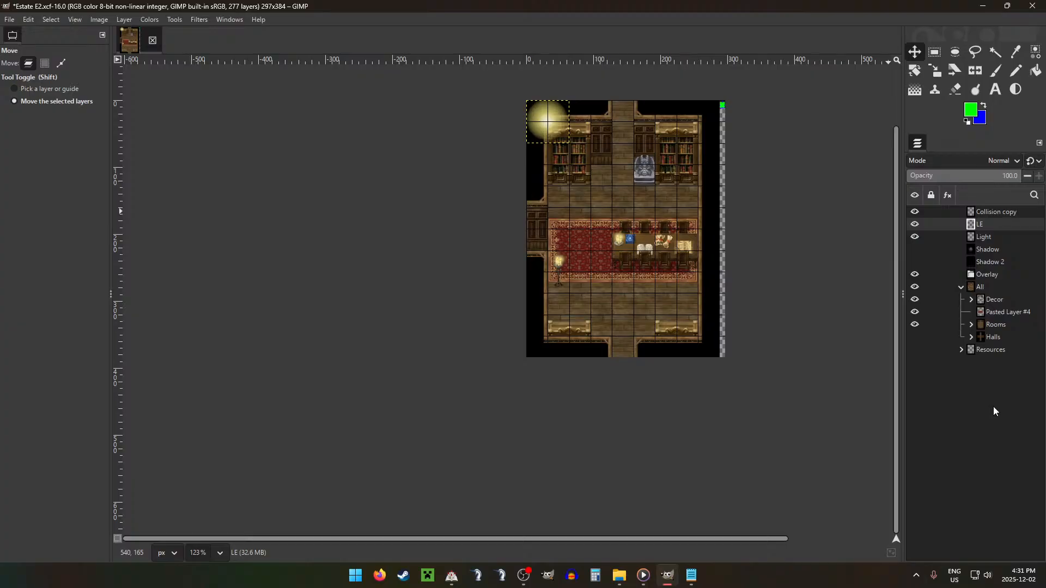
left_click(915, 224)
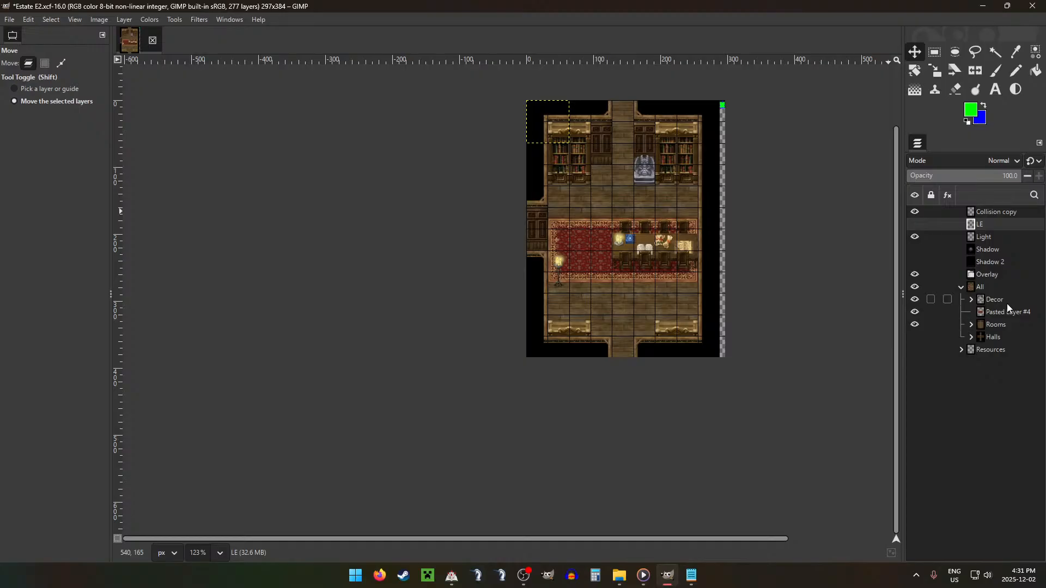
Step: Copy room layer E's lower wall sections, excluding the 32 × 32 px doorway, and paste them as a new layer in the Overlay group
key("r")
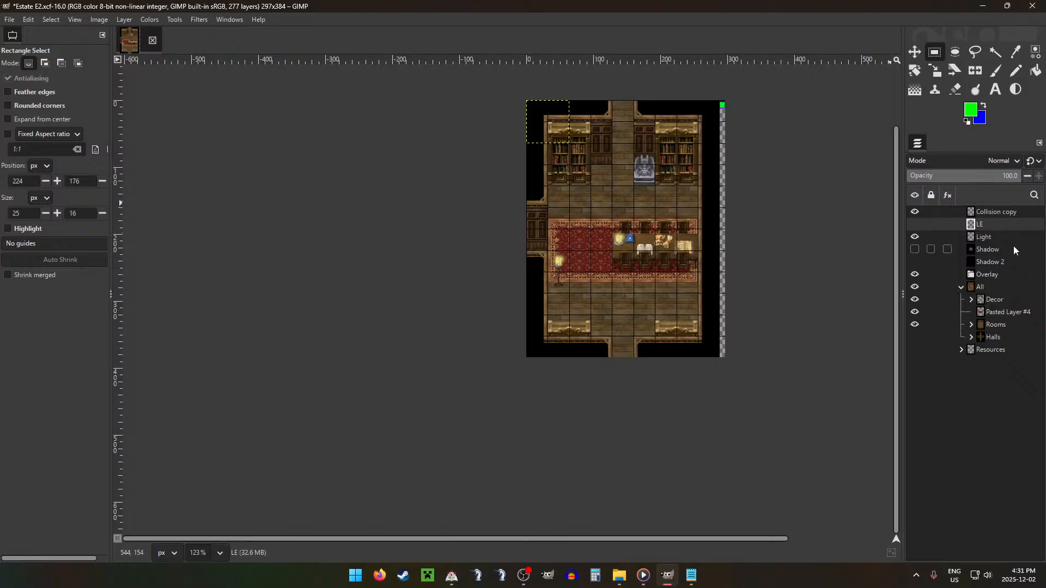
left_click(972, 324)
left_click(1002, 376)
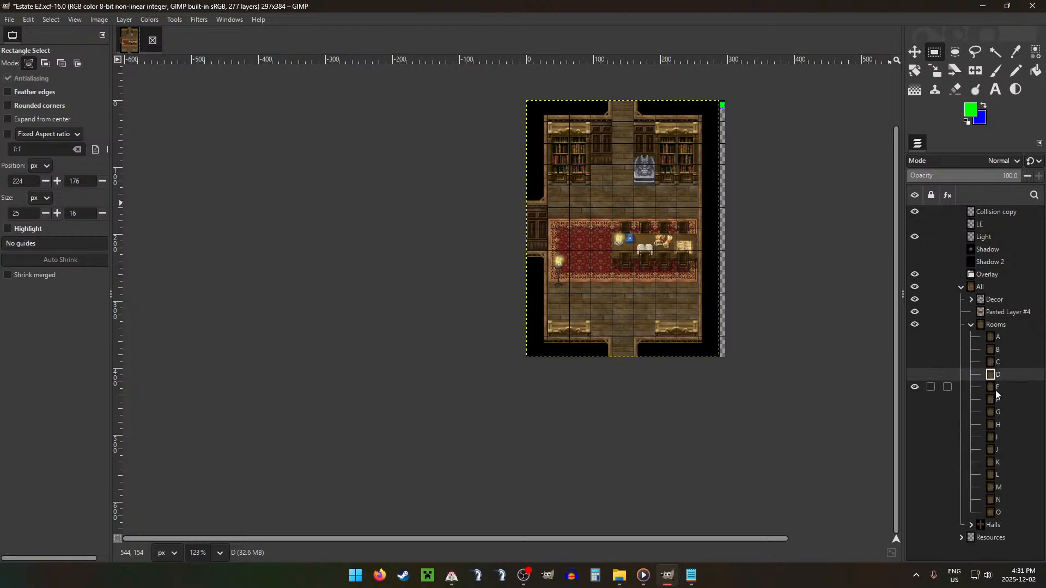
left_click(996, 388)
left_click_drag(525, 251, 549, 272)
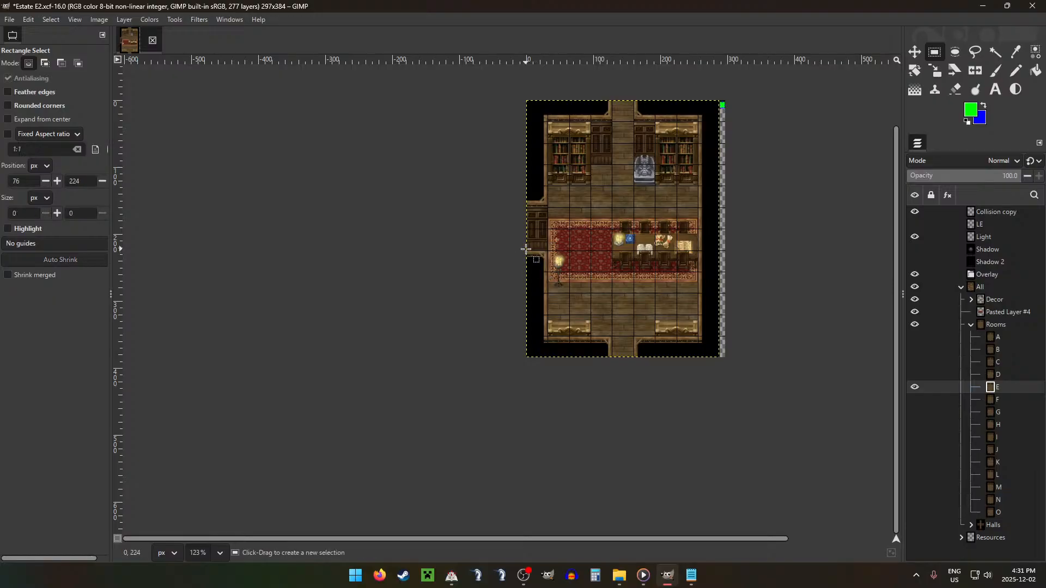
left_click_drag(548, 337, 700, 358)
left_click_drag(602, 334, 631, 351)
key("ctrl+c")
key("ctrl+v")
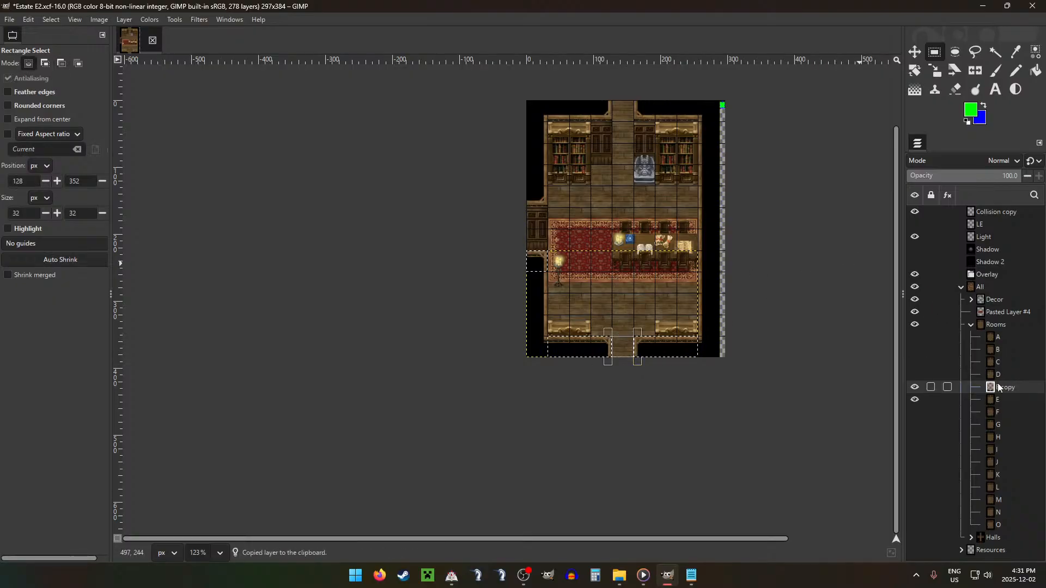
left_click_drag(1004, 382, 1001, 274)
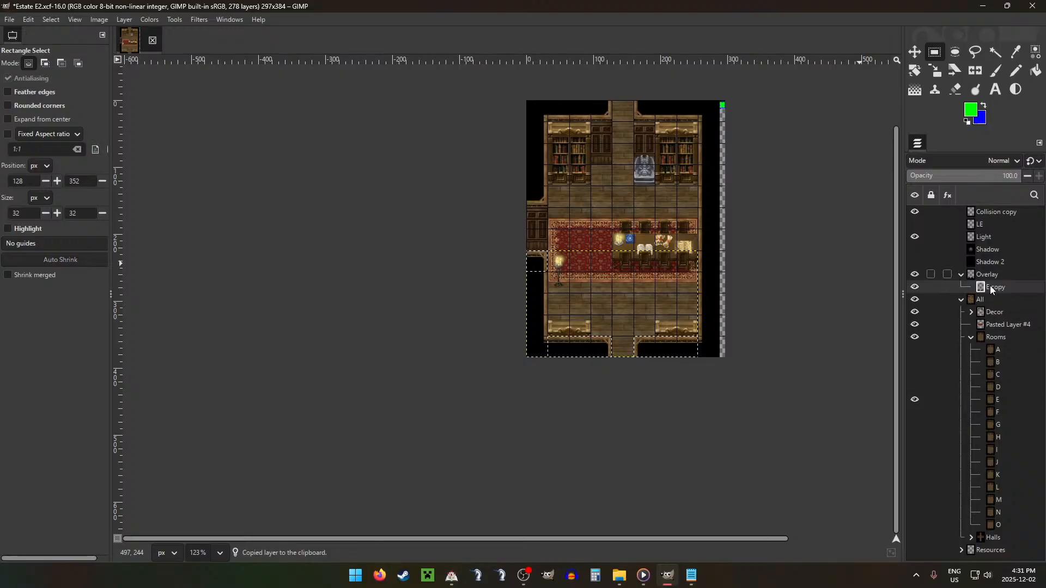
left_click(915, 300)
left_click(915, 299)
Step: Cut the 32 × 32 px top half of the standing lamp into its own layer and move it into the Overlay group
left_click(971, 337)
left_click(971, 312)
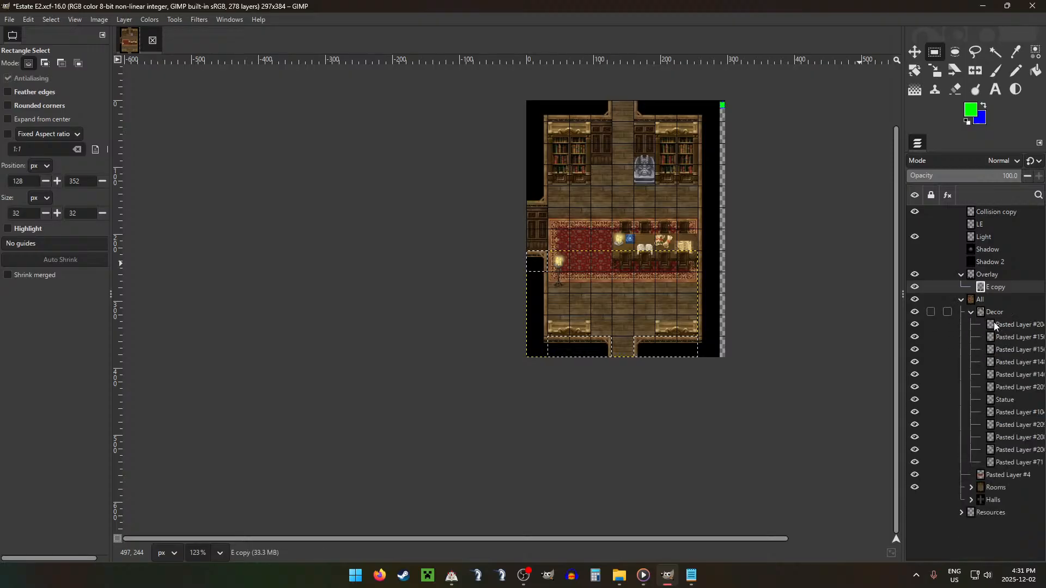
left_click(1003, 327)
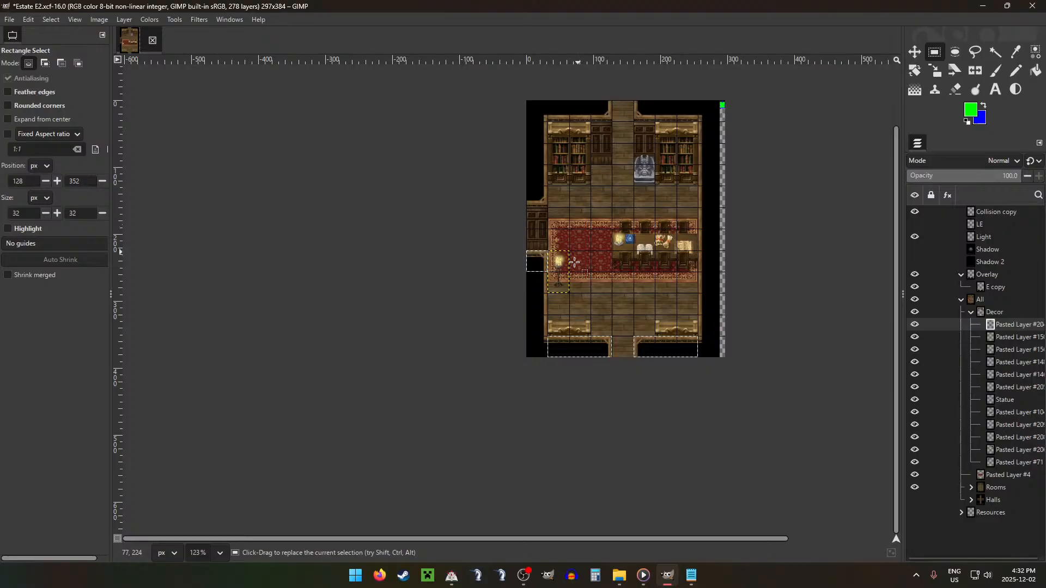
left_click_drag(549, 251, 567, 272)
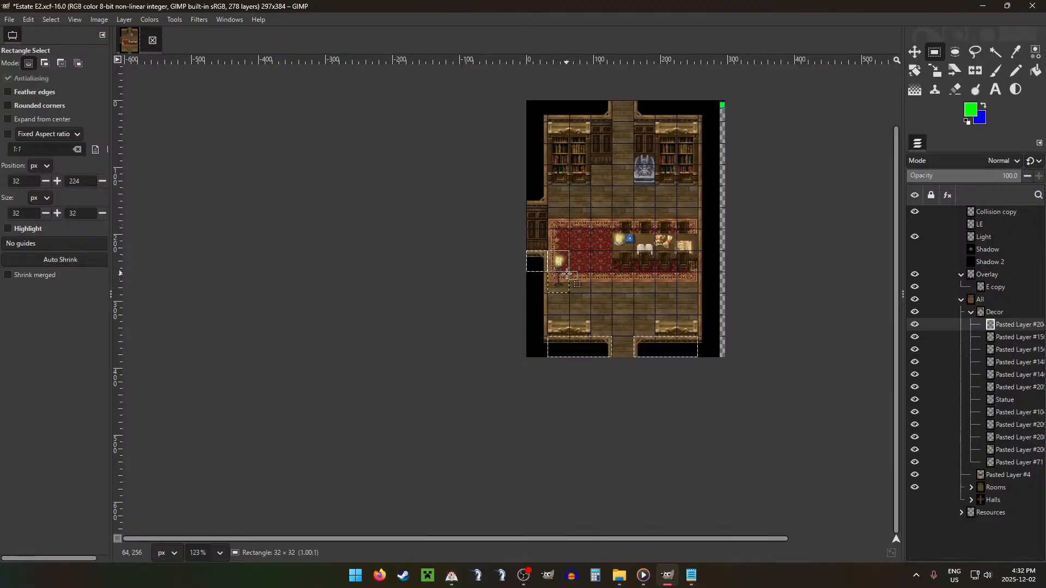
key("ctrl+x")
key("ctrl+v")
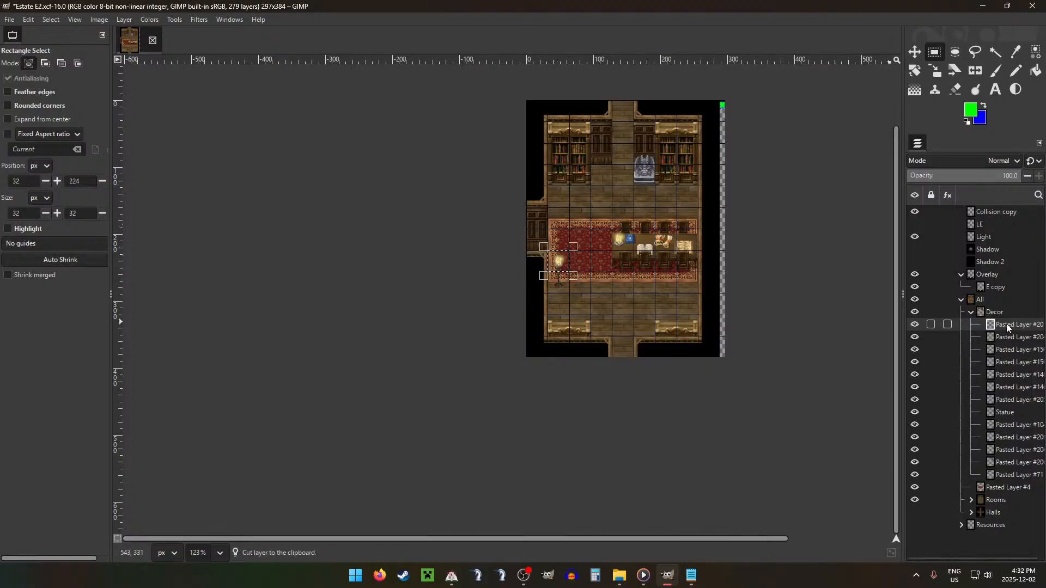
left_click_drag(1008, 327, 1008, 283)
Step: Cut the 128 × 32 px strip with the rear chairs' tops from the table layer and move it as a new layer into Overlay
left_click(1017, 337)
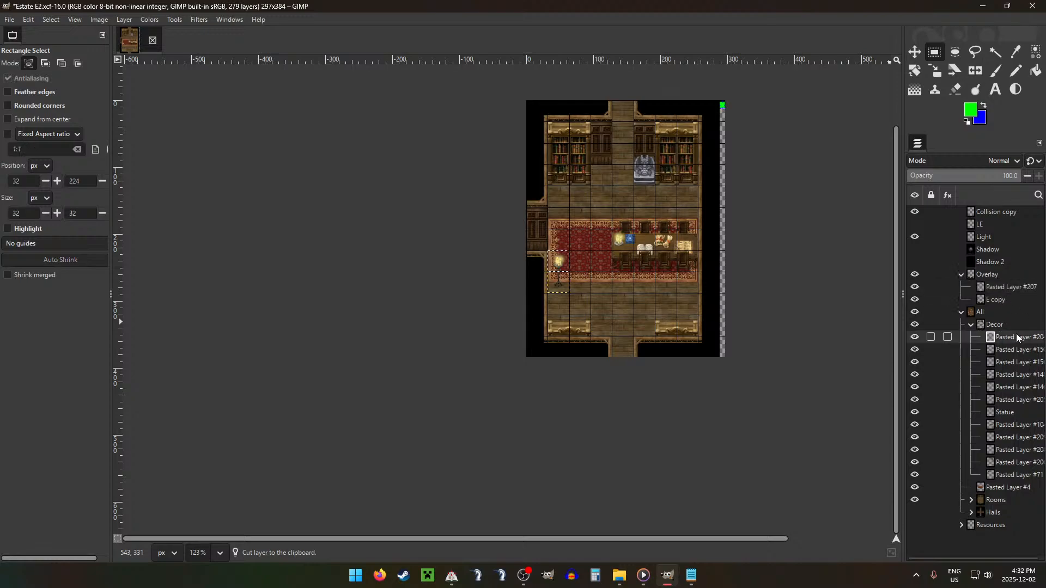
key("Down")
key("Down")
key("Down")
key("Down")
key("Down")
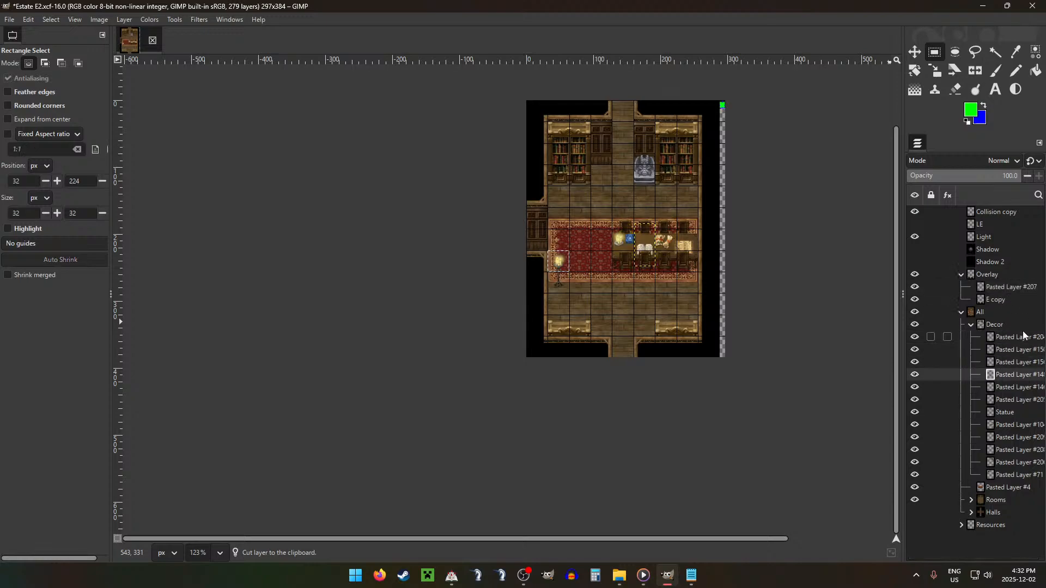
key("Down")
key("Down")
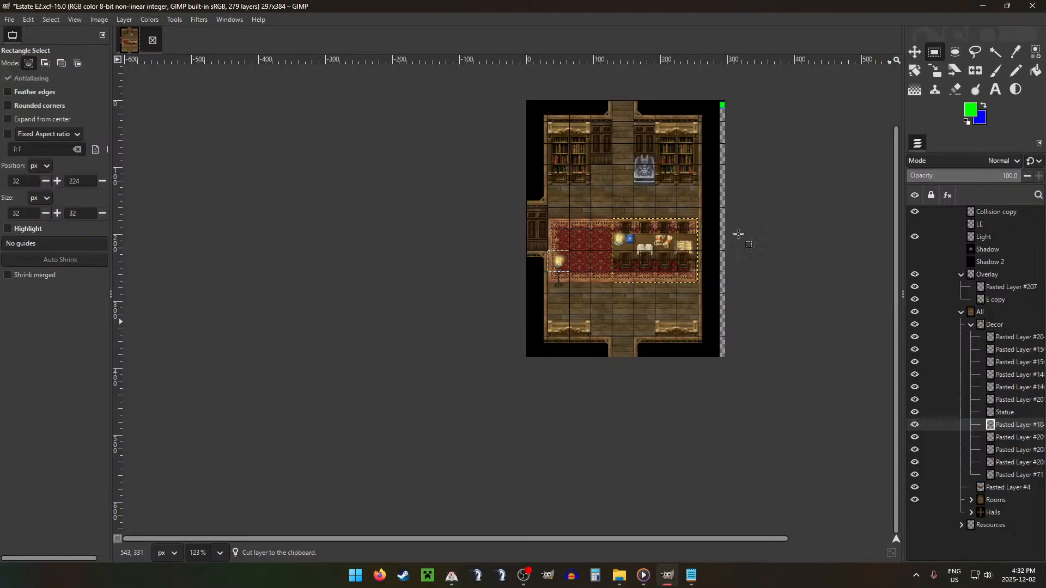
left_click_drag(612, 208, 700, 234)
key("ctrl+x")
key("ctrl+v")
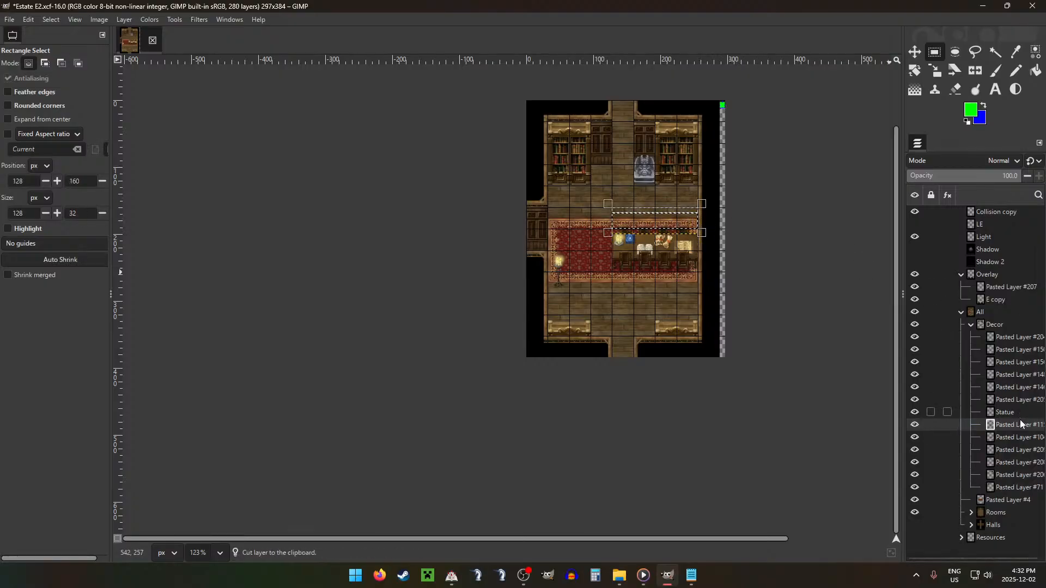
left_click_drag(1015, 428, 997, 288)
Step: Move the two bookcase-top layers along the room's lower wall, Pasted Layers #208 and #209, from Decor into Overlay and check the groups' visibility
left_click(1001, 462)
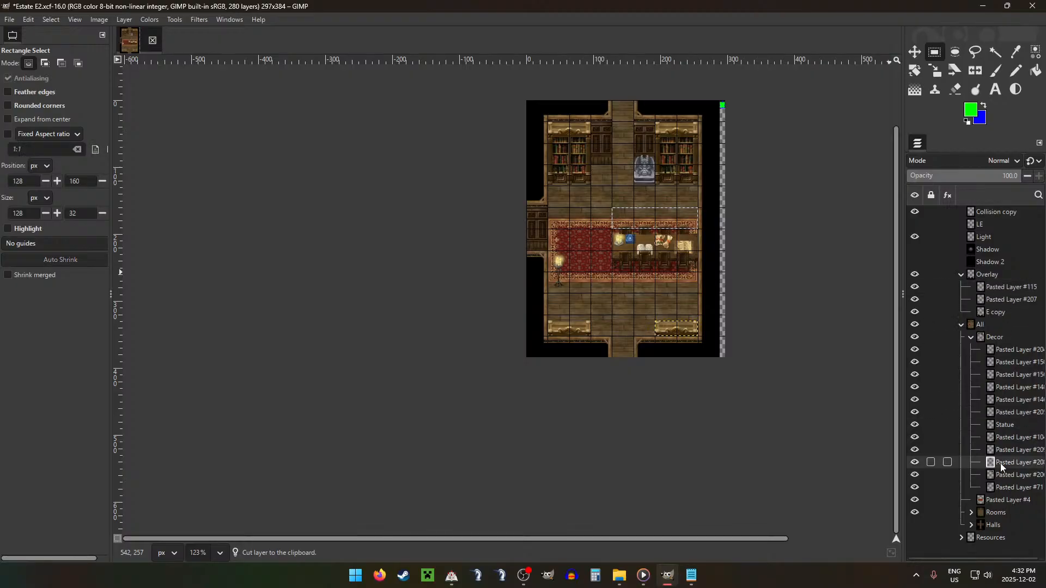
left_click(1014, 453)
left_click_drag(1010, 462, 1013, 286)
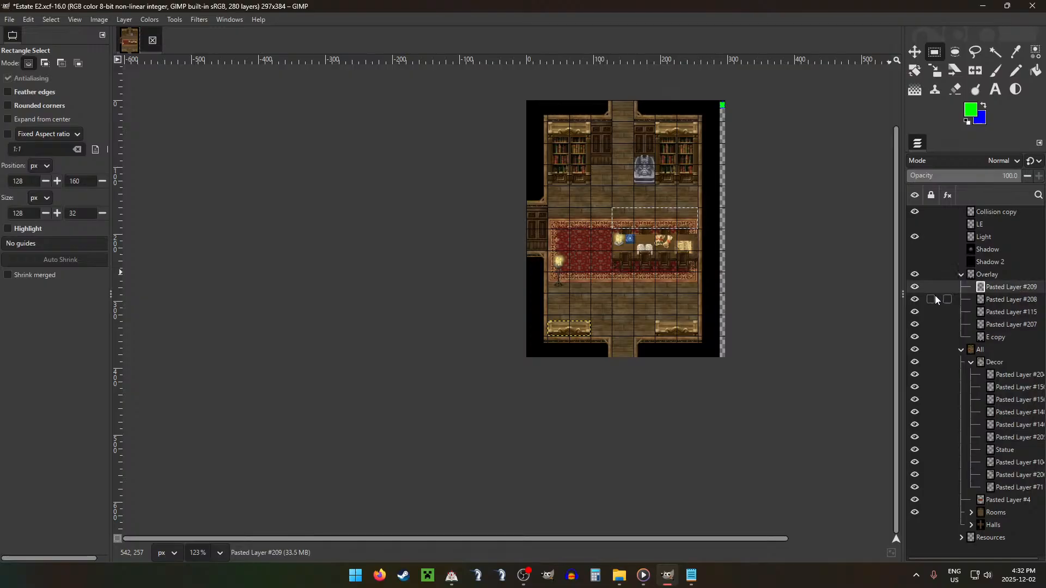
left_click(916, 275)
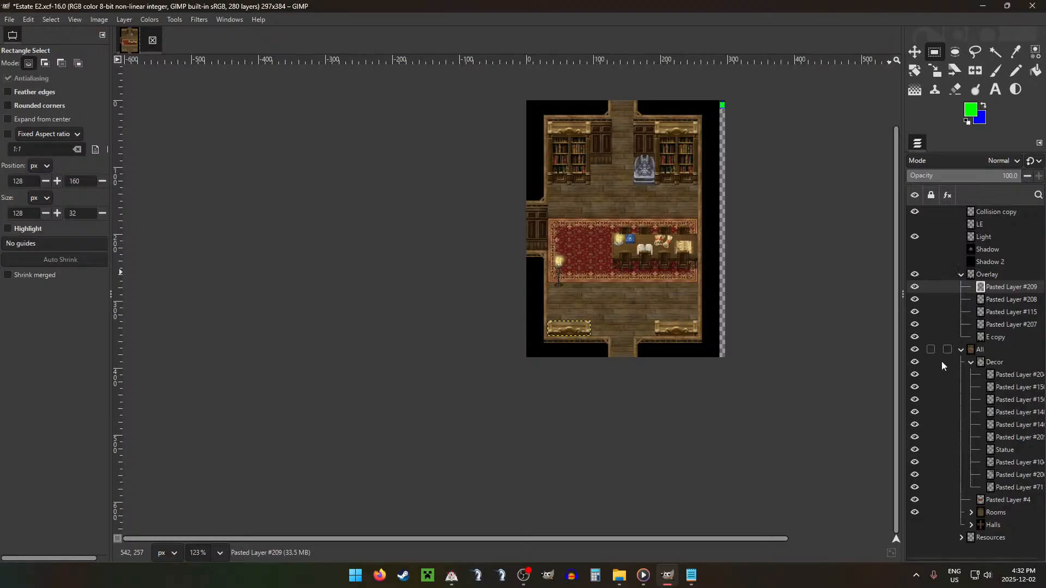
left_click(916, 351)
left_click(916, 350)
Step: Paint out the blue exit marker on the east side of the green room map on the Collision copy layer with the Pencil
left_click(948, 211)
key("n")
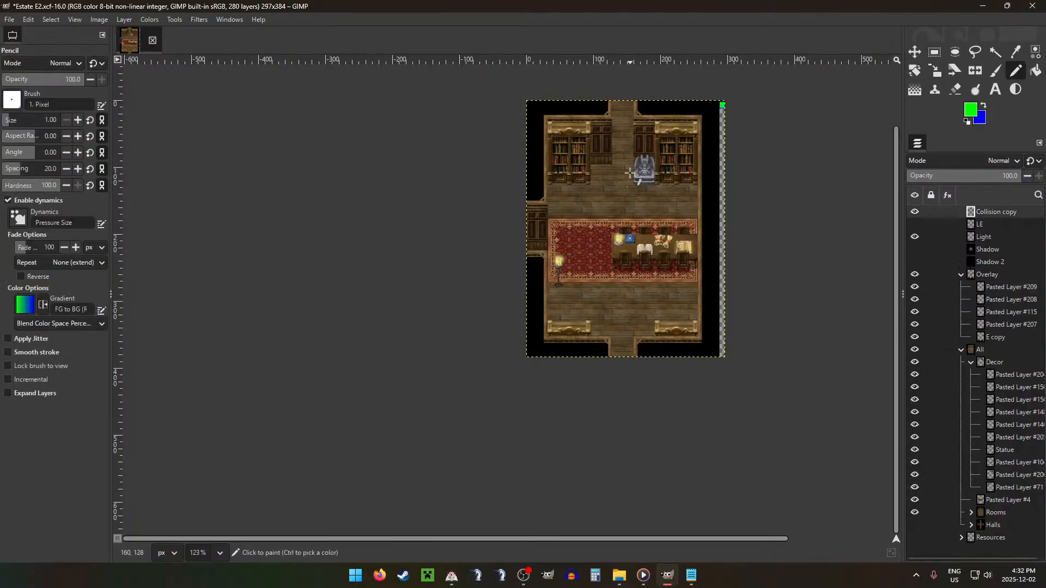
scroll(669, 137, "up", 10)
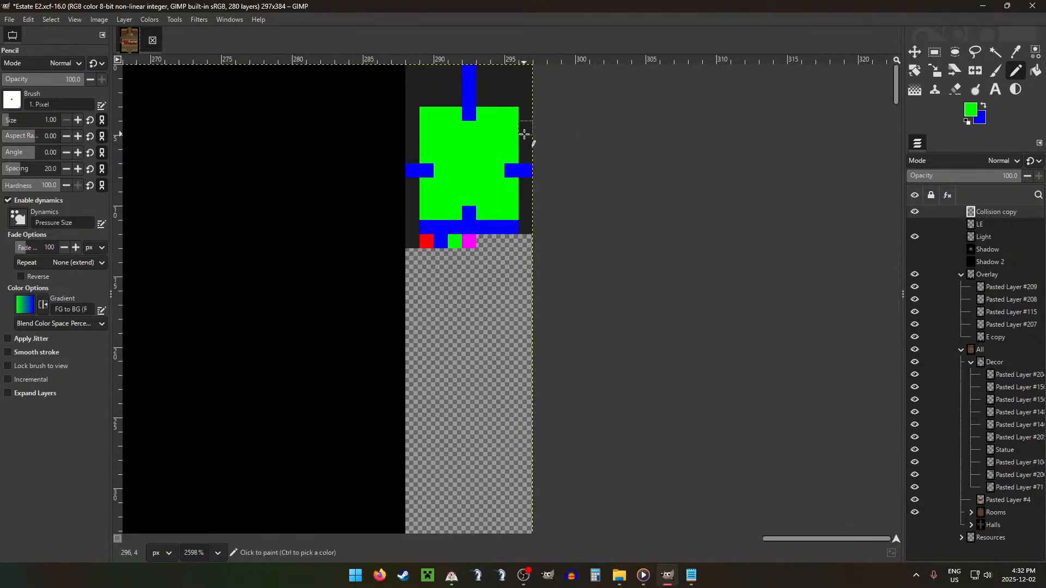
left_click(524, 134, "ctrl")
left_click(515, 156, "ctrl")
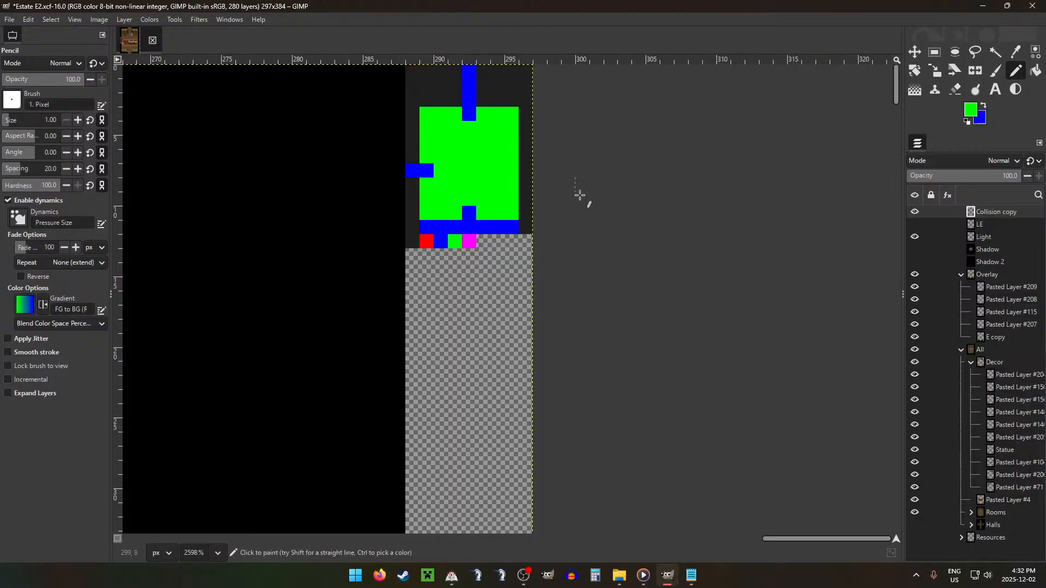
scroll(439, 269, "down", 5)
scroll(431, 267, "down", 3)
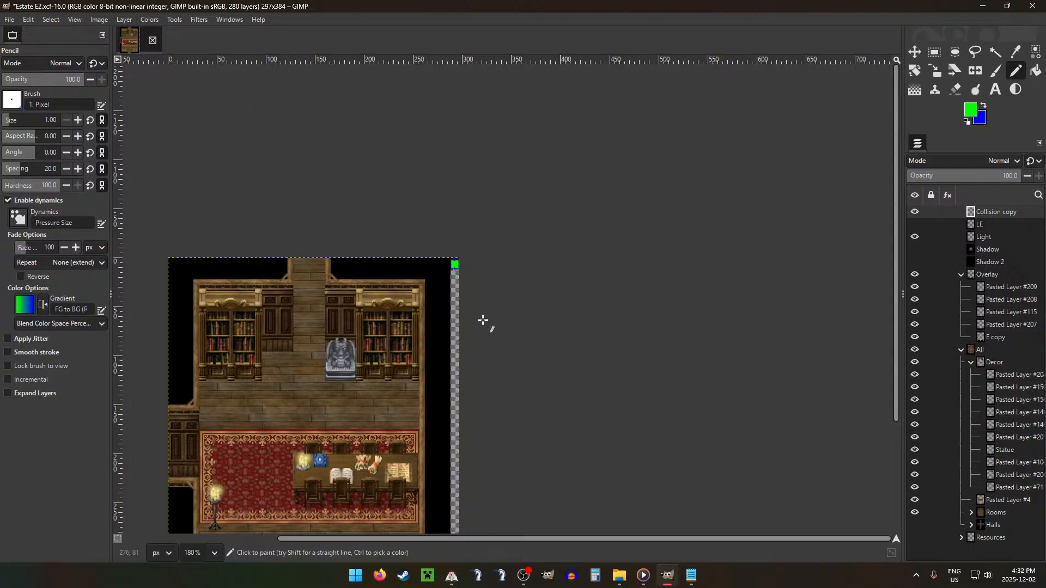
scroll(485, 287, "up", 6)
scroll(516, 293, "up", 1)
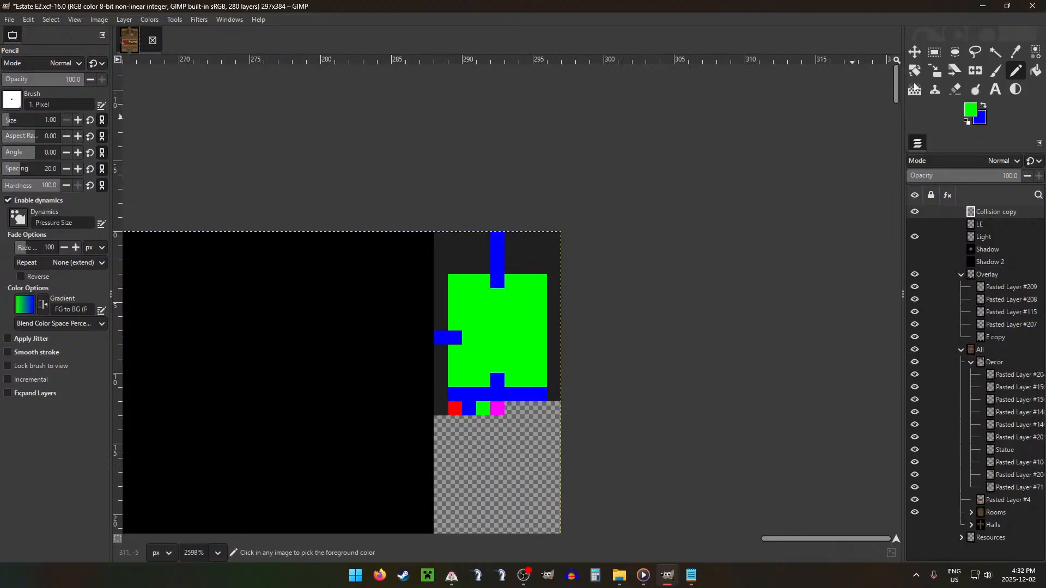
Step: Paint the two westernmost pixels of the green map's top row dark grey and the pixel west of the blue north passage red
left_click(472, 254, "ctrl")
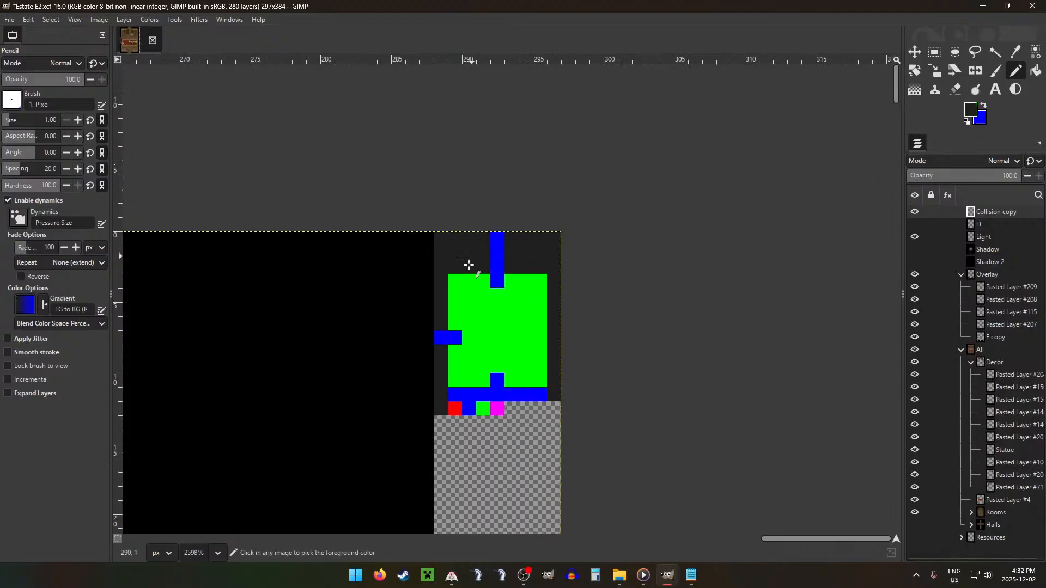
left_click_drag(455, 281, 469, 280)
left_click(458, 409, "ctrl")
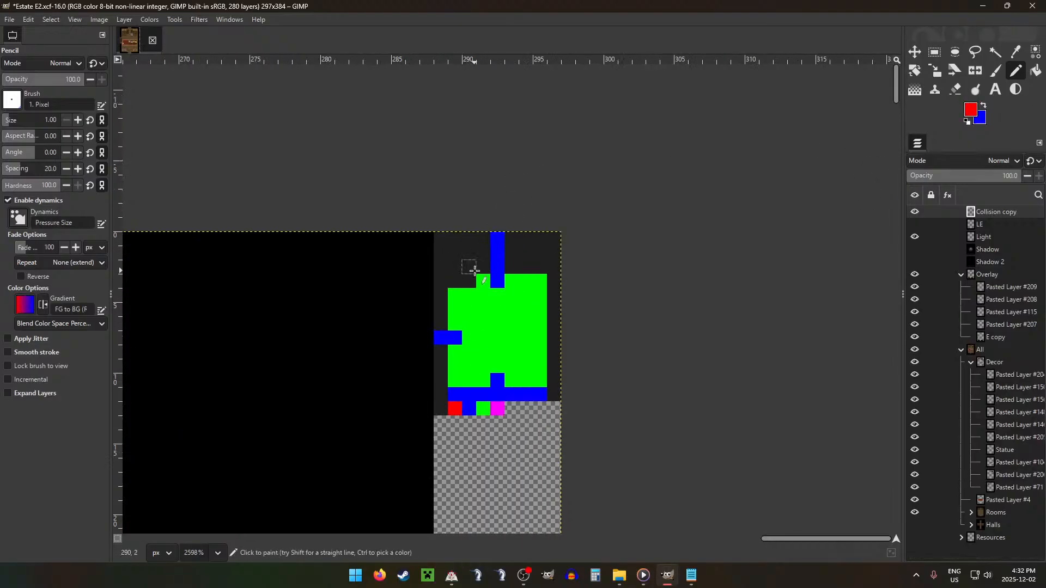
left_click(484, 281)
Step: Paint the pixels below the red marker and the north passage blue, and the three top-row pixels east of the passage dark grey
left_click(494, 284, "ctrl")
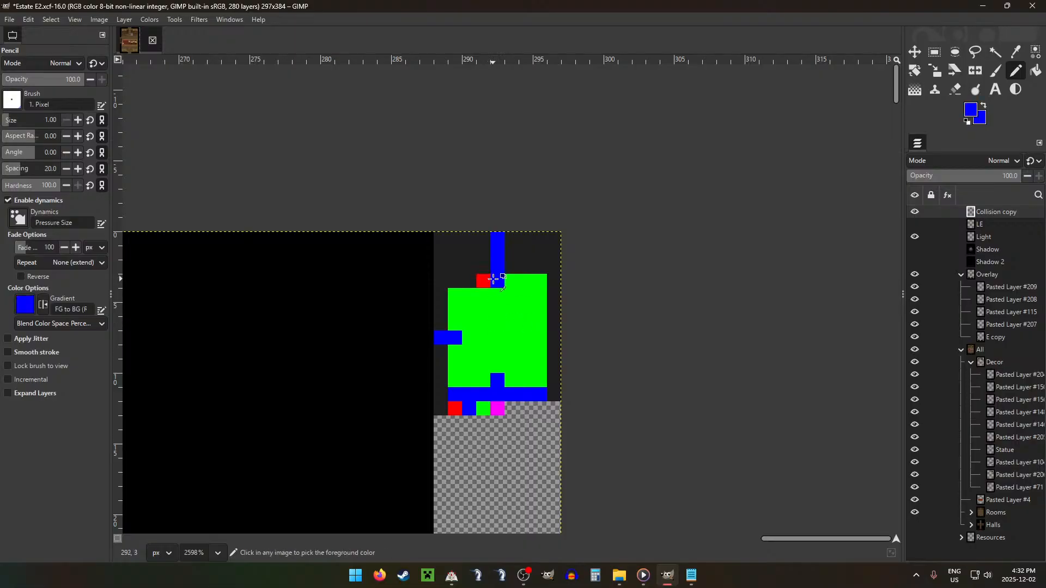
left_click(483, 295)
left_click(517, 266, "ctrl")
left_click_drag(512, 284, 543, 282)
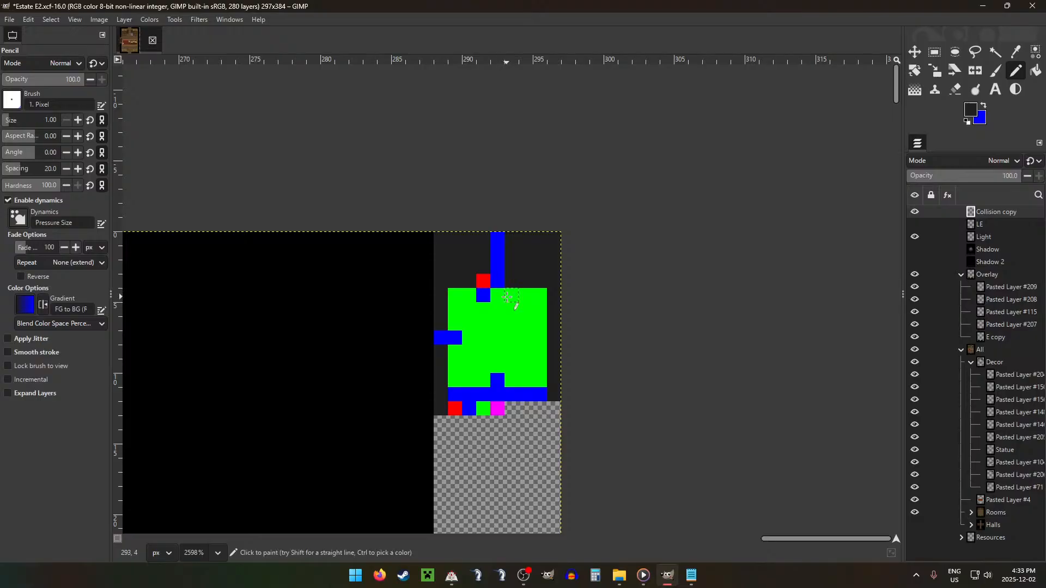
key("x")
left_click(501, 295)
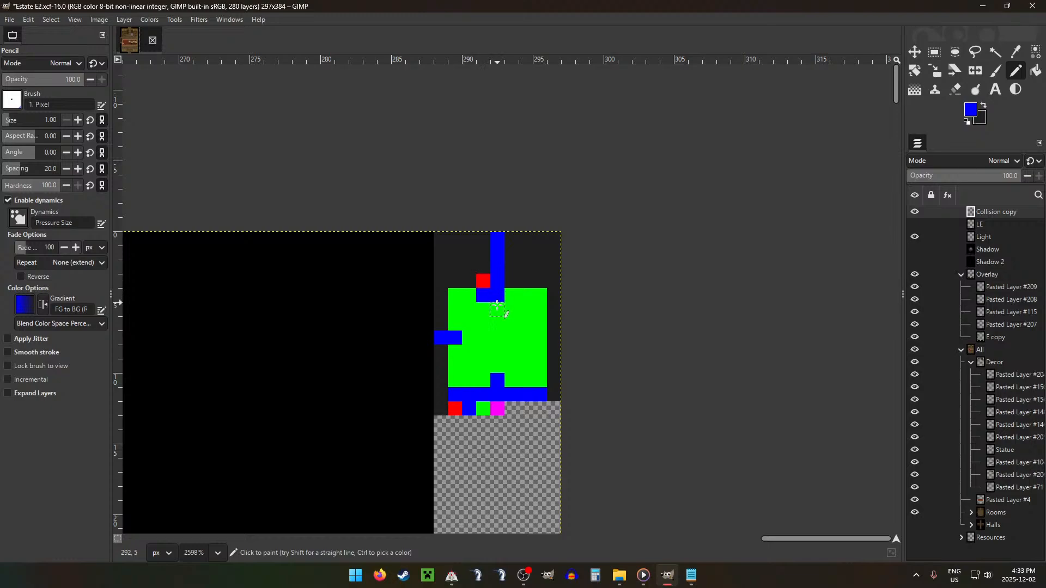
Step: Show the grid and paint a four-pixel blue strip across the map's east half at row 6, for the space behind the table
scroll(549, 304, "down", 8)
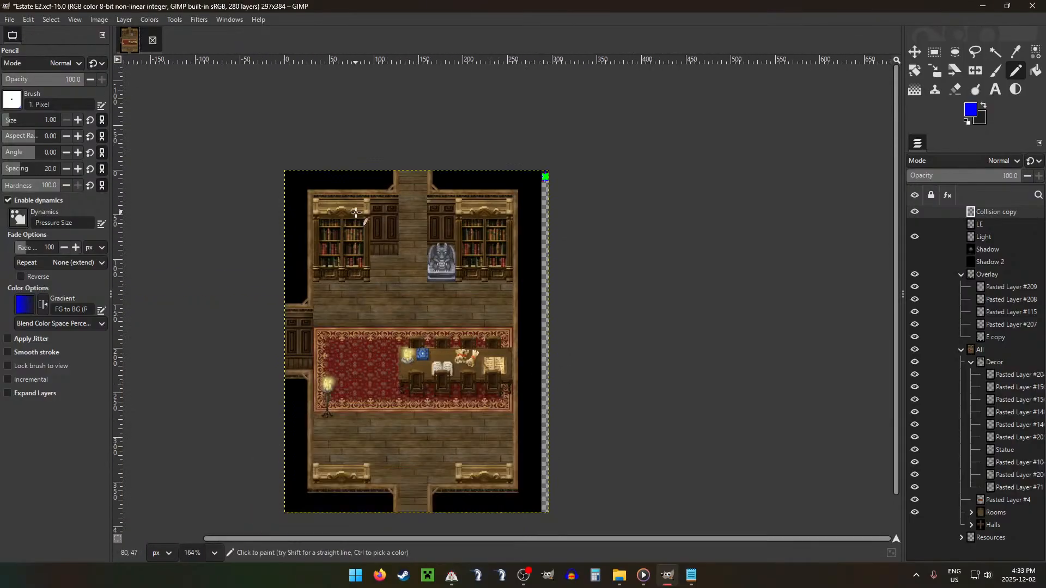
key("ctrl+shift+g")
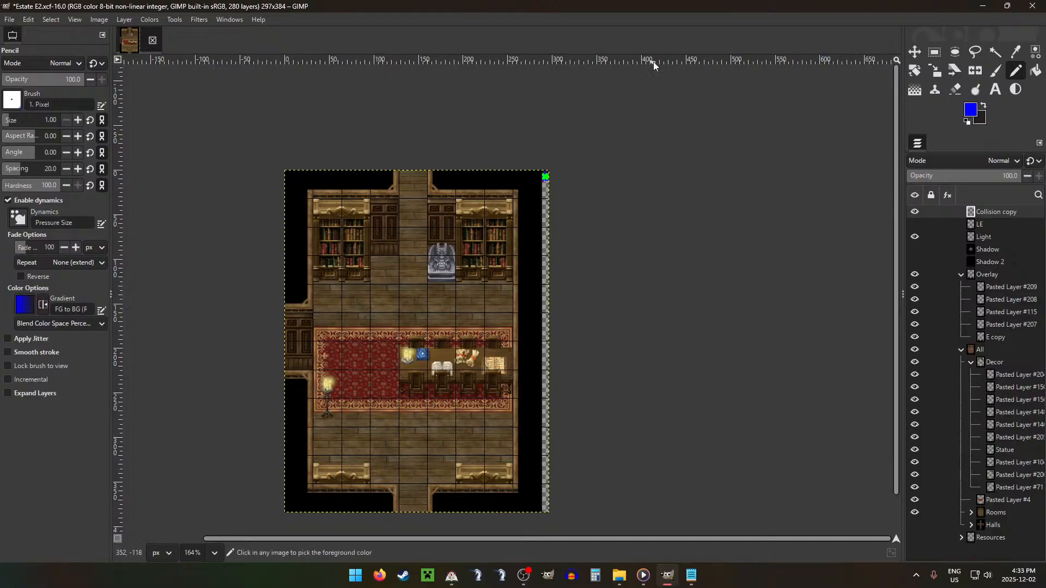
scroll(572, 105, "up", 10)
scroll(537, 327, "up", 1)
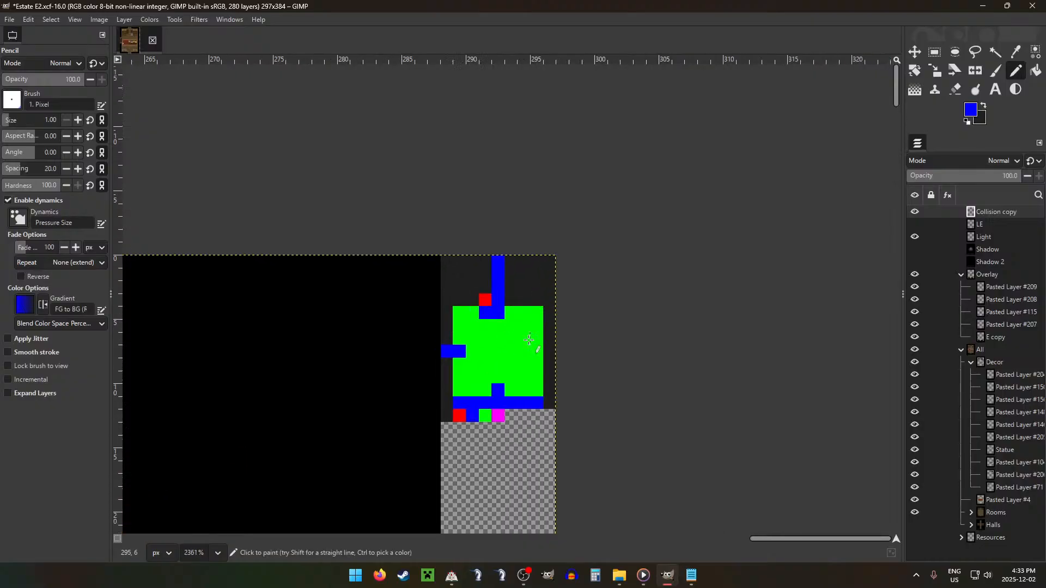
left_click_drag(537, 338, 497, 339)
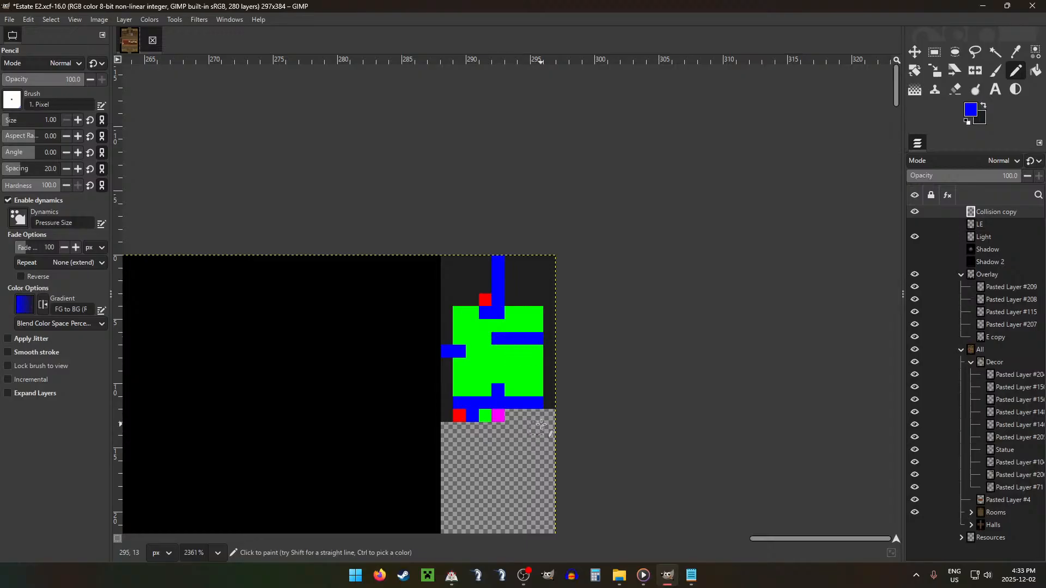
Step: Paint the two four-pixel rows directly below the blue strip dark grey to block out the table
scroll(517, 381, "down", 8, "ctrl")
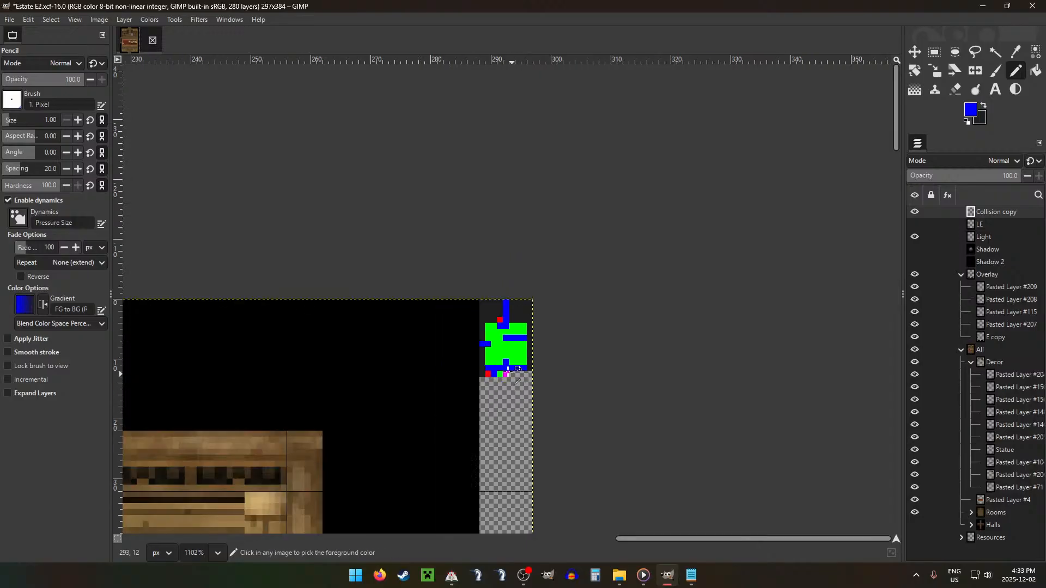
scroll(298, 406, "down", 3)
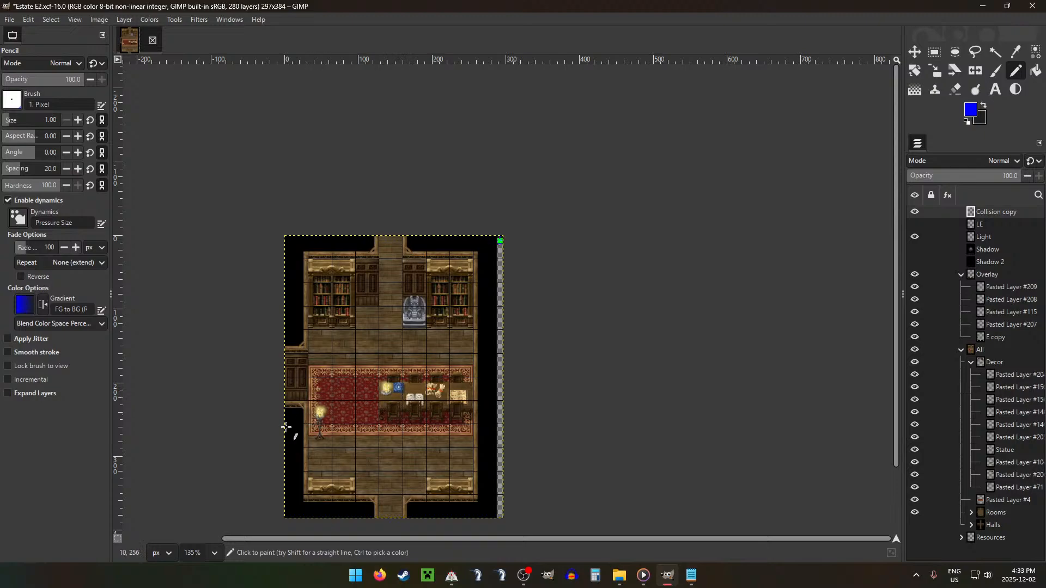
scroll(525, 185, "up", 3)
scroll(479, 300, "up", 6)
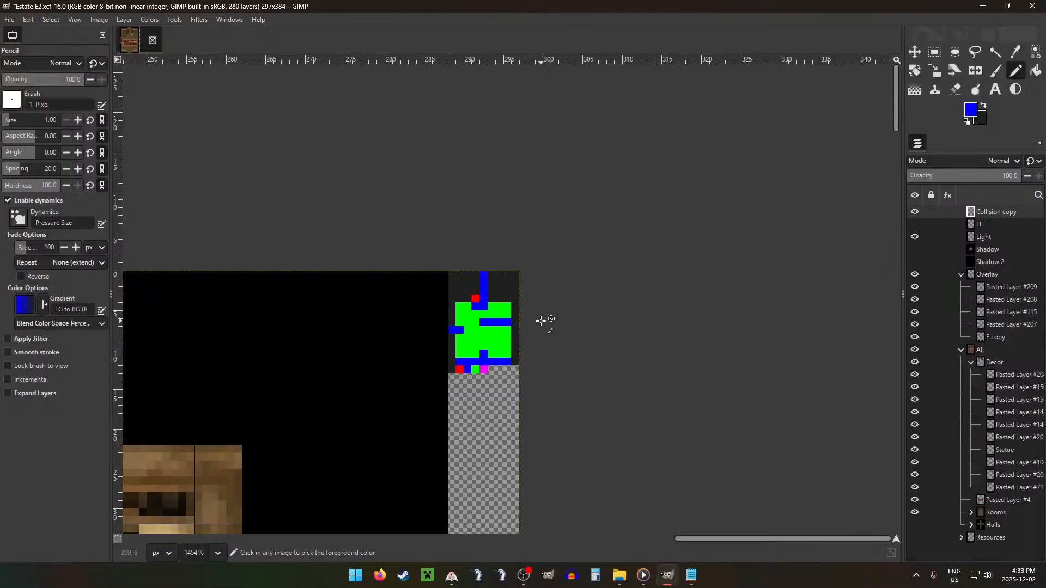
key("x")
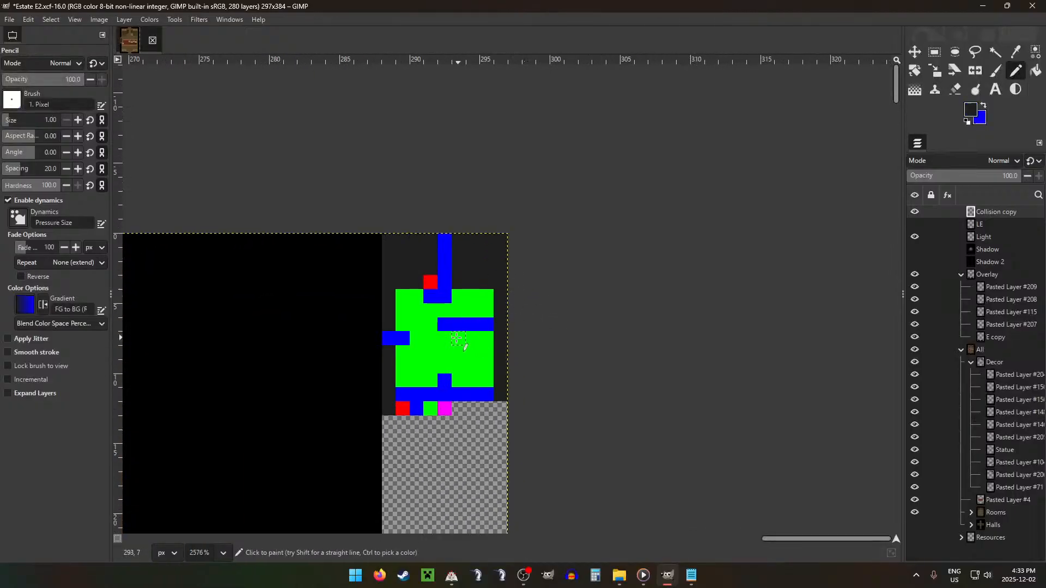
mouse_move(461, 339)
left_mouse_down()
mouse_move(444, 349)
mouse_move(485, 350)
left_mouse_up()
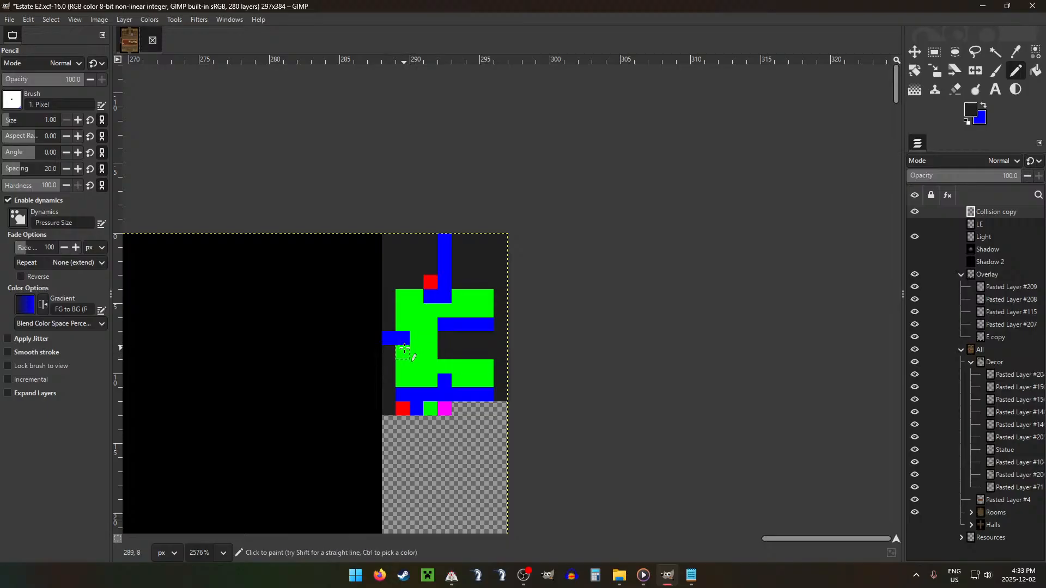
Step: Compare the painted collision map with the room's grid tiles around the table, statue and bookcases
scroll(406, 351, "down", 5)
scroll(406, 354, "down", 4)
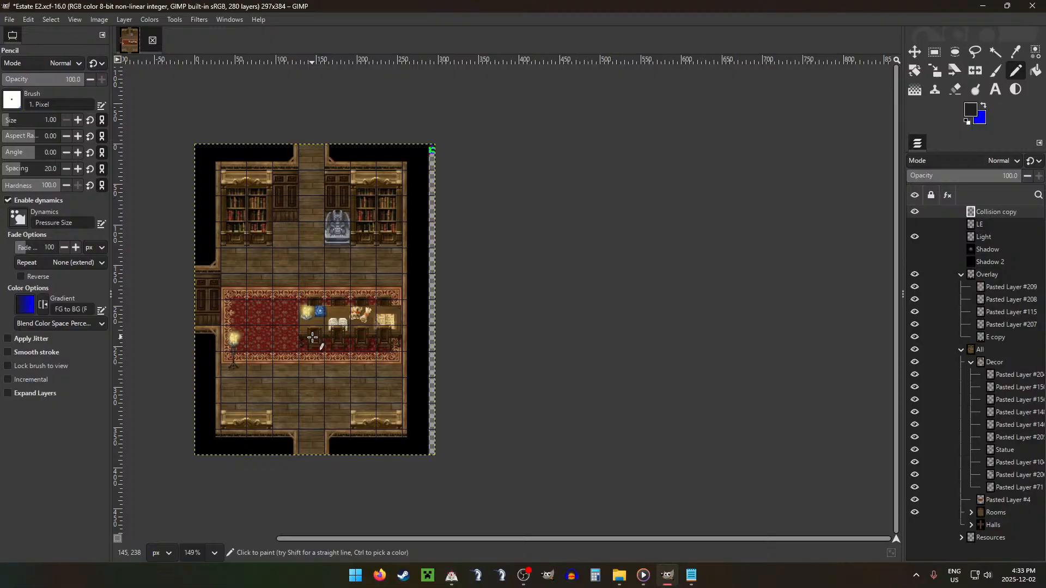
scroll(483, 126, "up", 5)
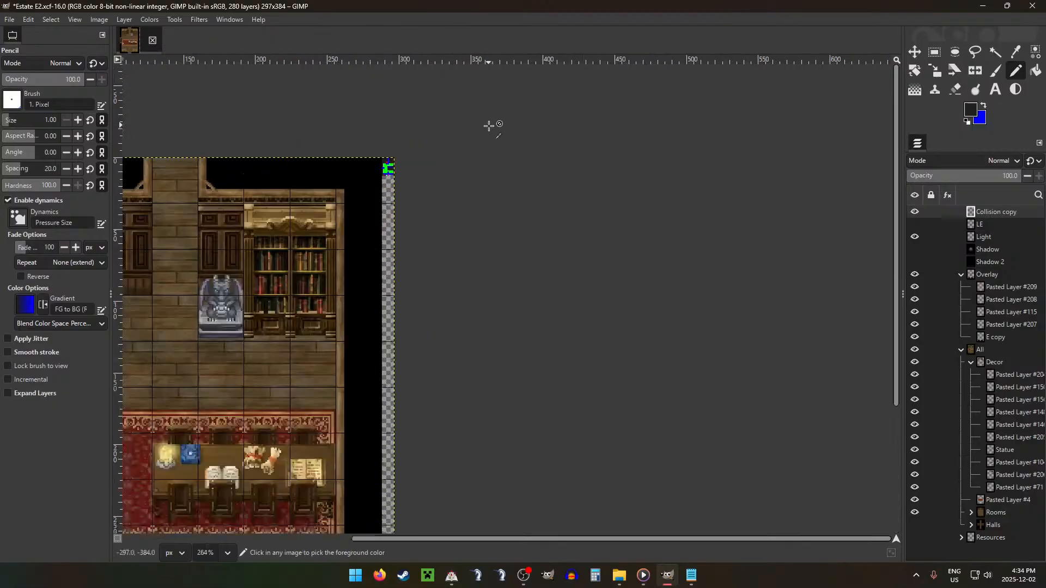
scroll(523, 243, "up", 3)
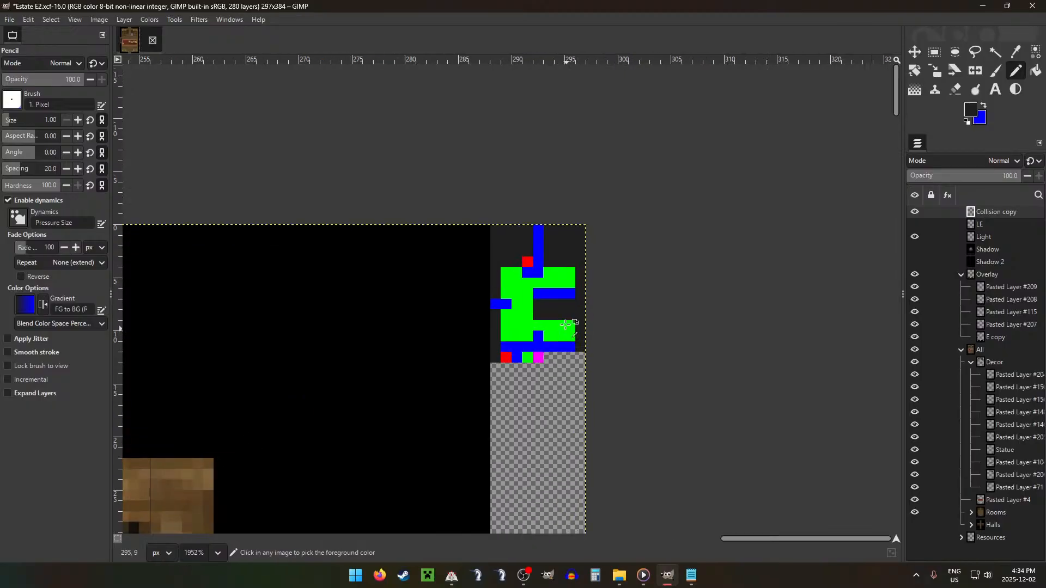
scroll(558, 297, "down", 8)
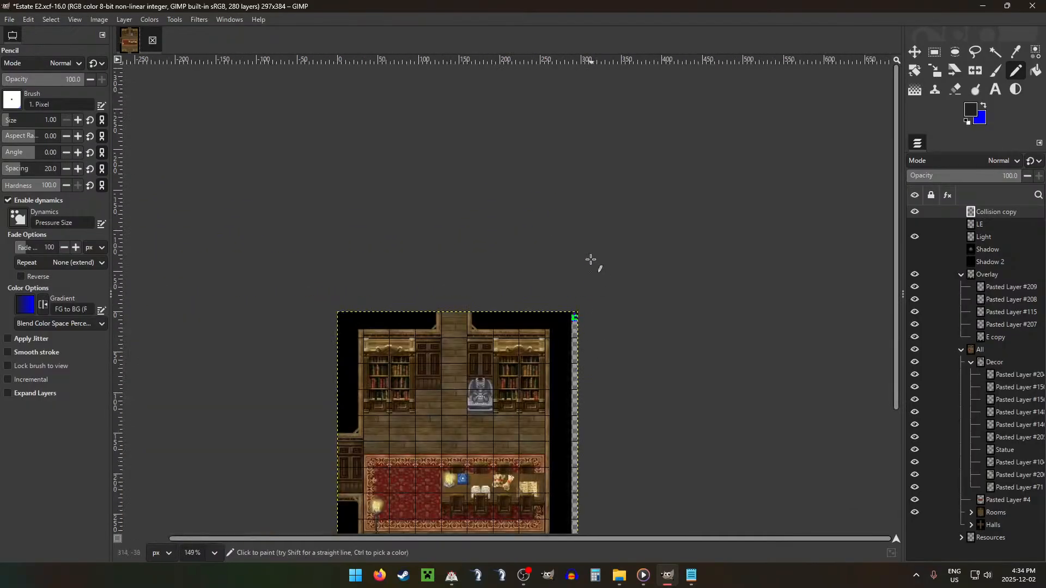
scroll(591, 240, "up", 5)
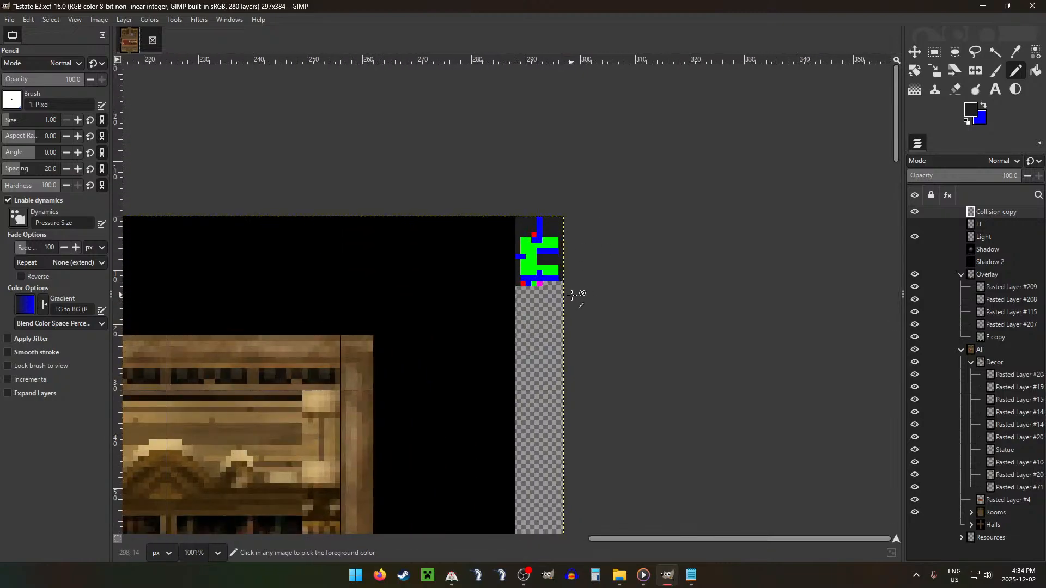
scroll(561, 250, "down", 4)
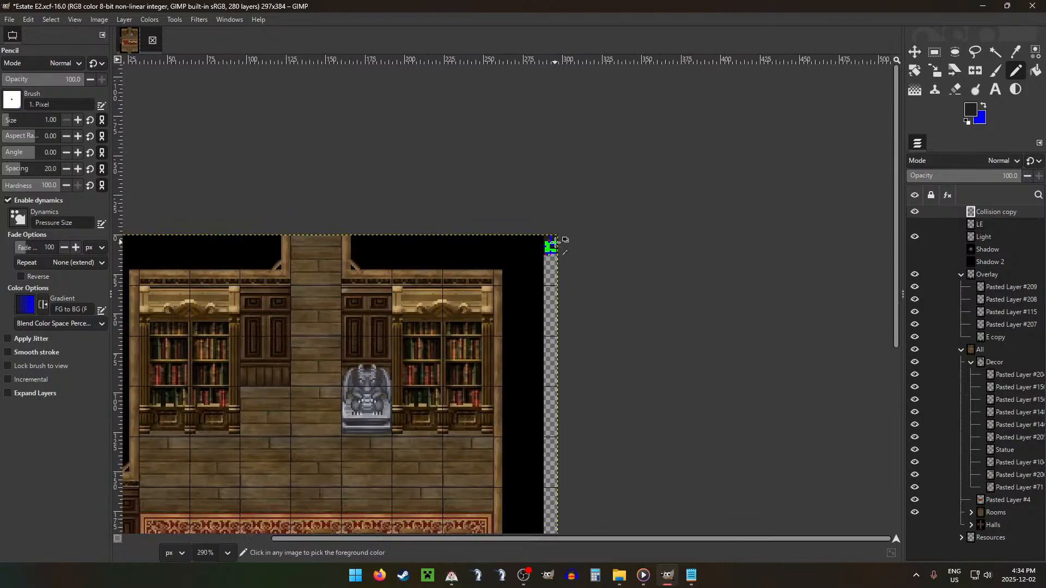
scroll(555, 241, "down", 1)
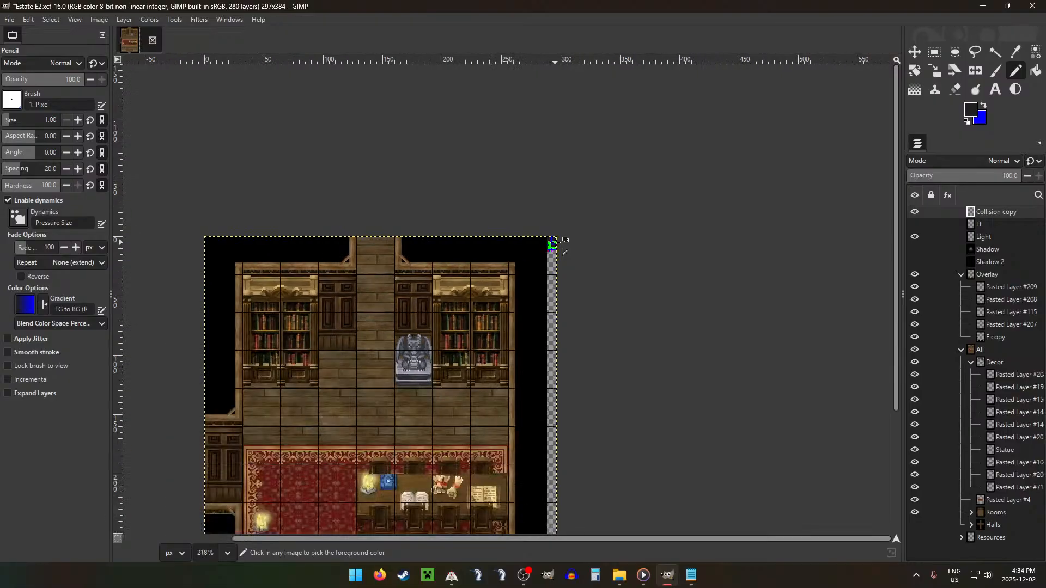
scroll(552, 243, "up", 5)
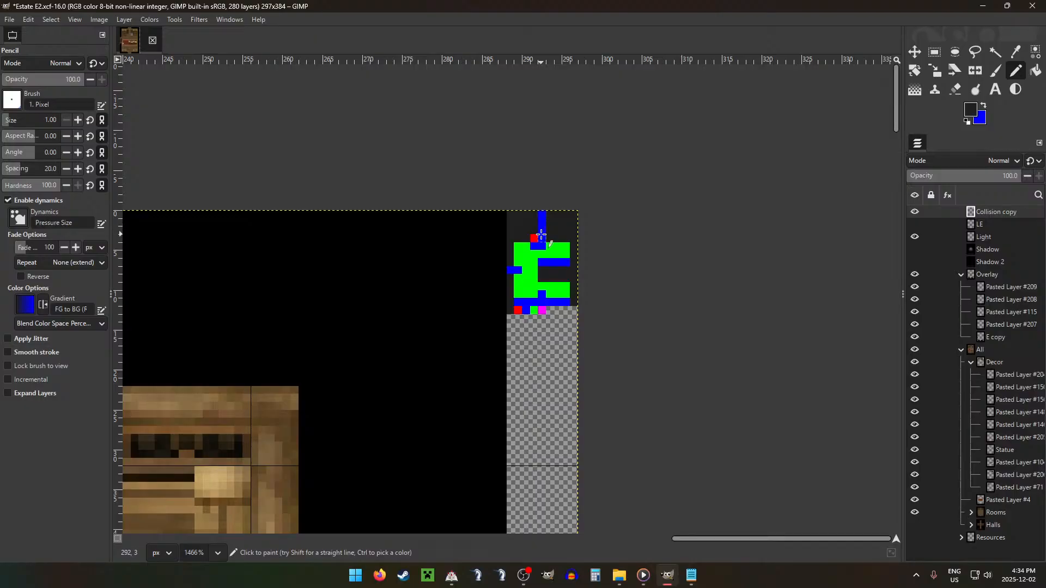
scroll(315, 262, "down", 5)
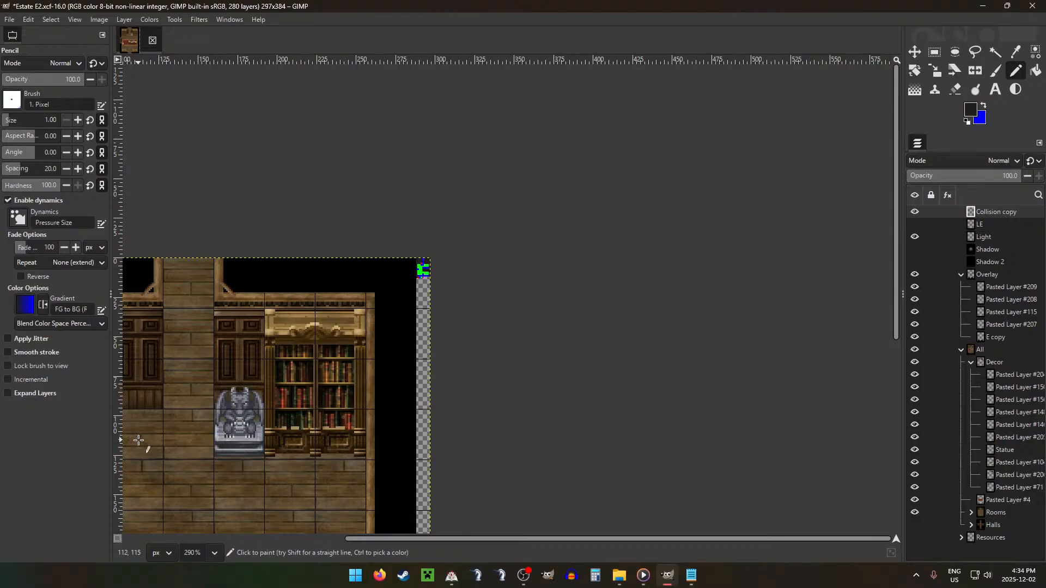
scroll(158, 435, "left", 3)
scroll(327, 421, "down", 2)
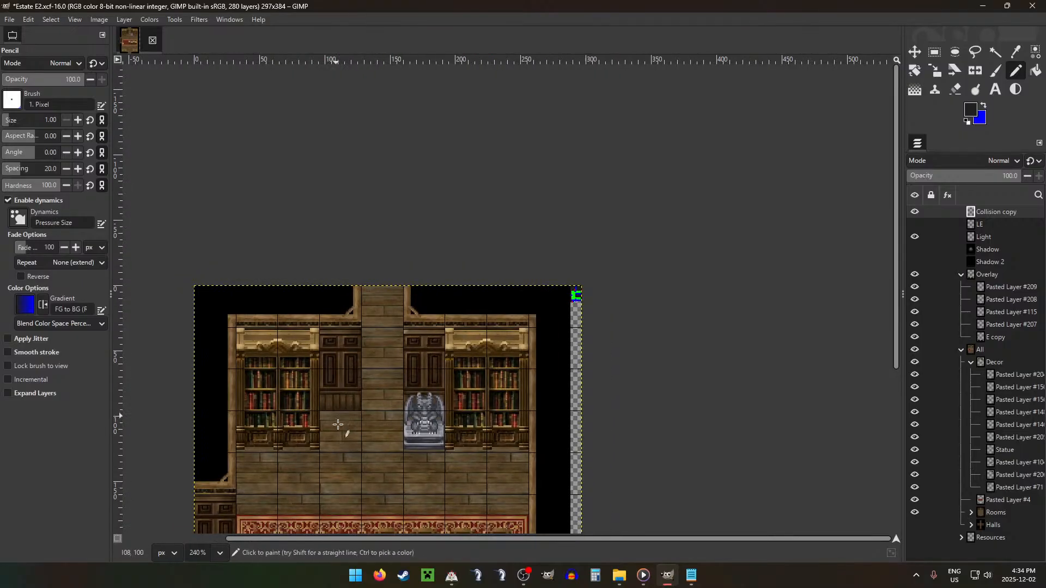
scroll(337, 424, "down", 3)
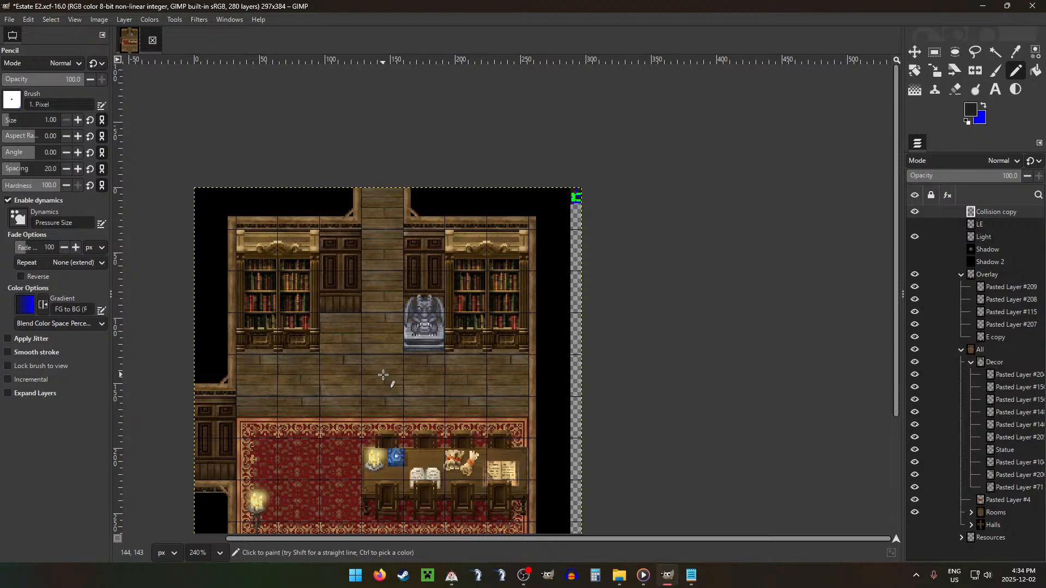
Step: Shift the table's collision block up one pixel: blue strip on row 5, dark grey on rows 6 and 7, green on row 8
scroll(578, 193, "up", 8)
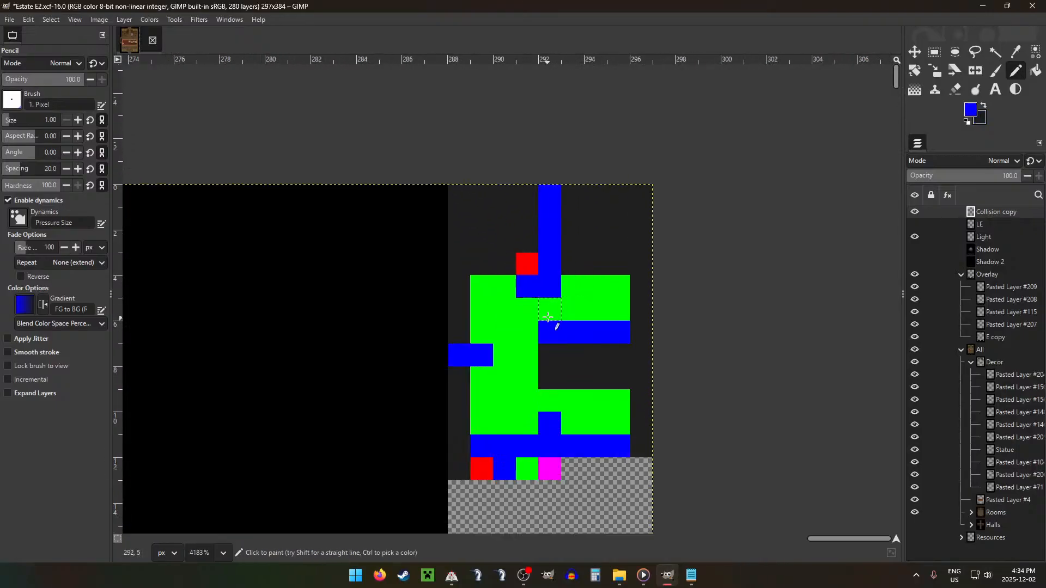
mouse_move(547, 317)
left_mouse_down()
mouse_move(620, 307)
mouse_move(608, 366)
mouse_move(615, 335)
mouse_move(552, 334)
left_mouse_up()
key("x")
left_click(578, 402, "ctrl")
left_click_drag(545, 378, 621, 376)
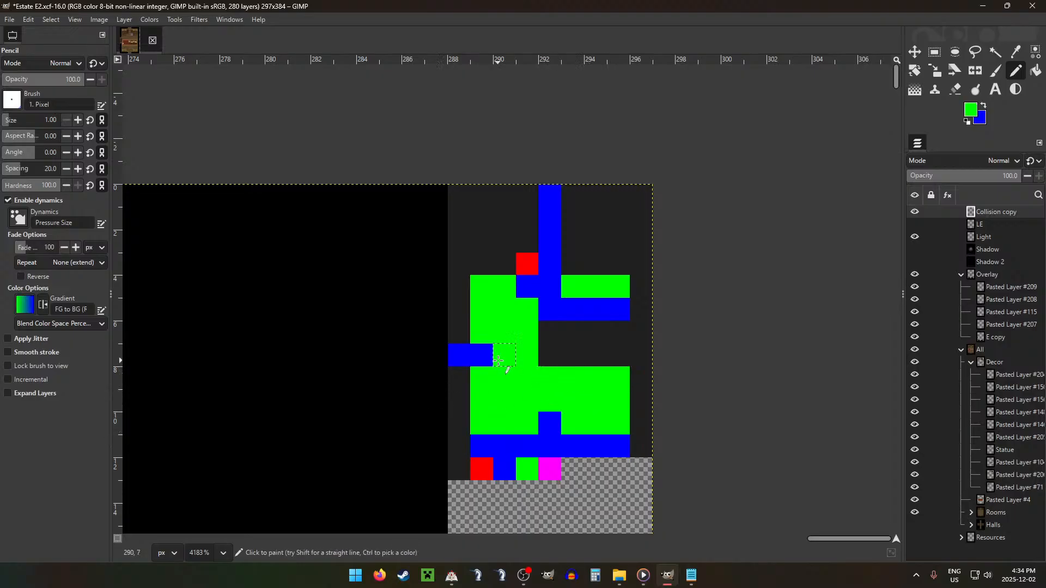
Step: Mark the standing lamp by painting the pixel at 289, 8 dark grey, undoing the misplaced pixel beside it
left_click(572, 357, "ctrl")
left_click(498, 376)
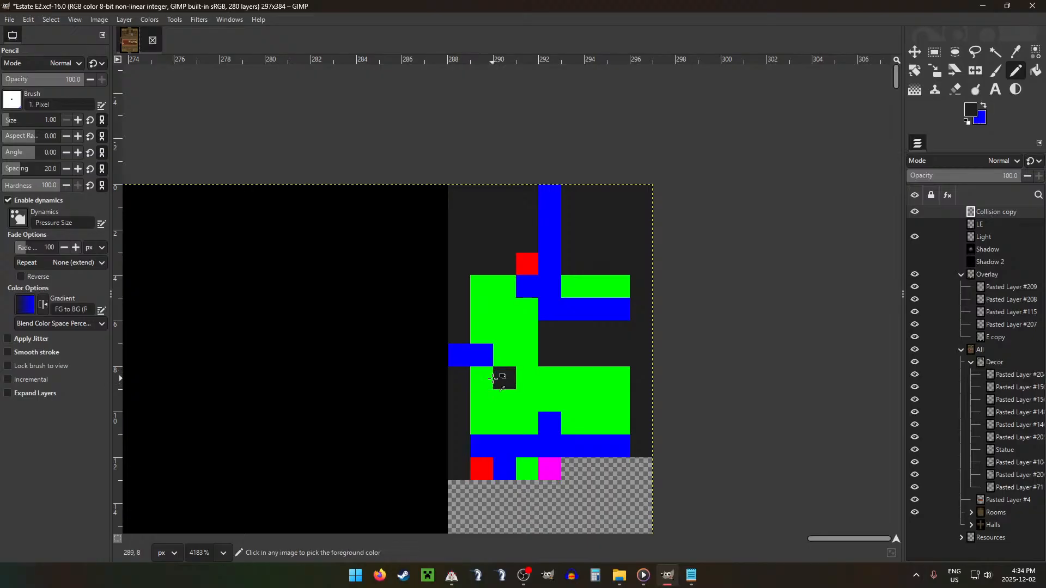
key("ctrl+z")
left_click(486, 378)
Step: For the lower bookcases, paint two blue pixels at each end of row 10 and two dark grey pixels at each end of row 11
scroll(512, 349, "down", 14)
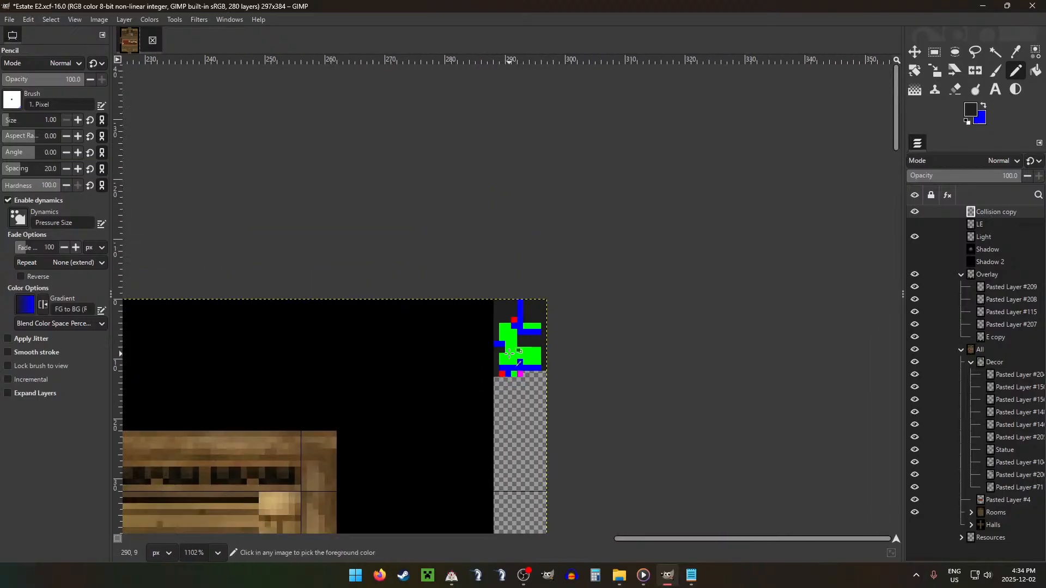
scroll(510, 353, "down", 15)
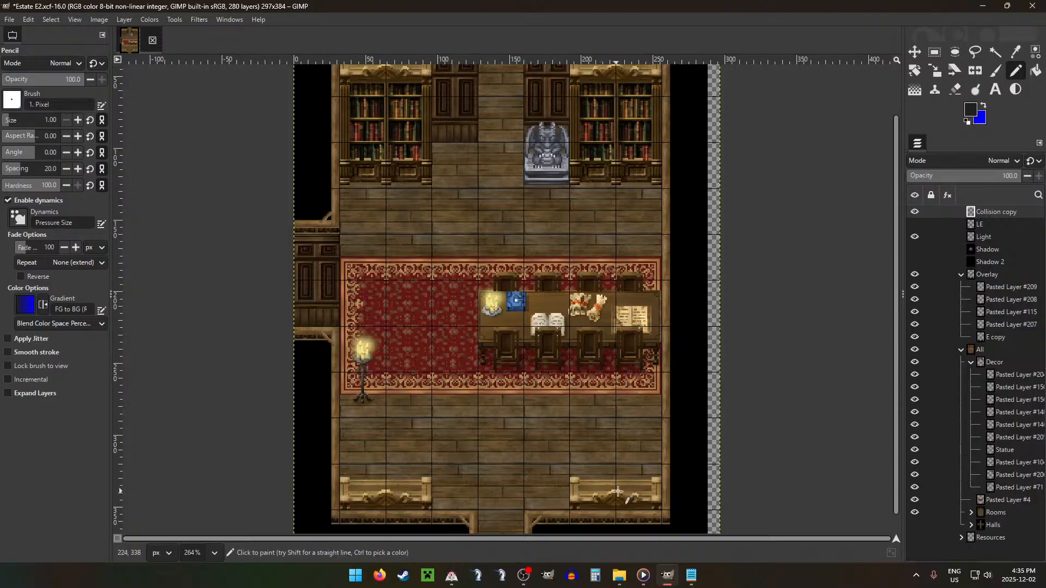
scroll(708, 122, "up", 10)
scroll(720, 125, "up", 10)
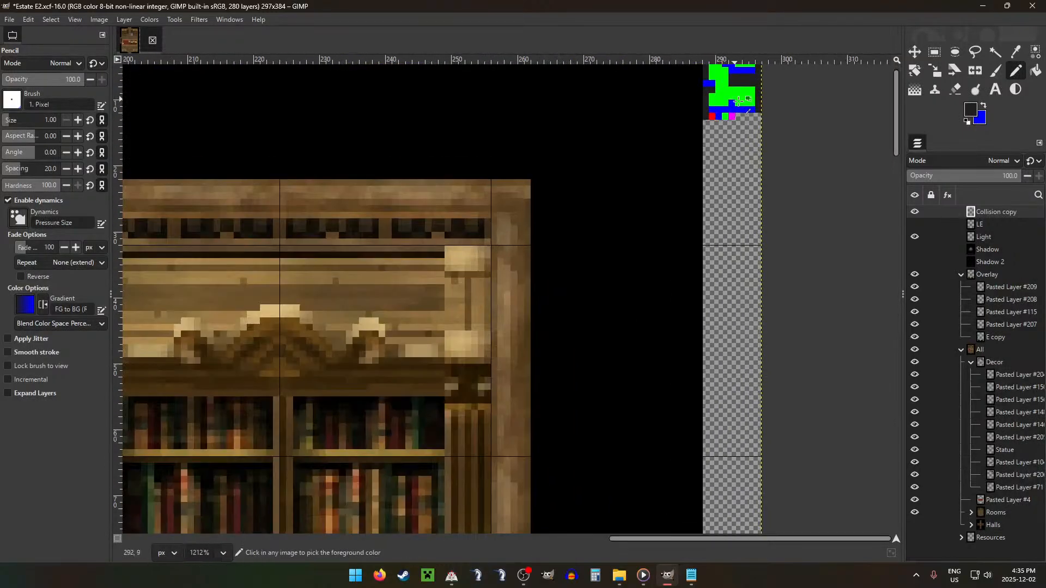
key("x")
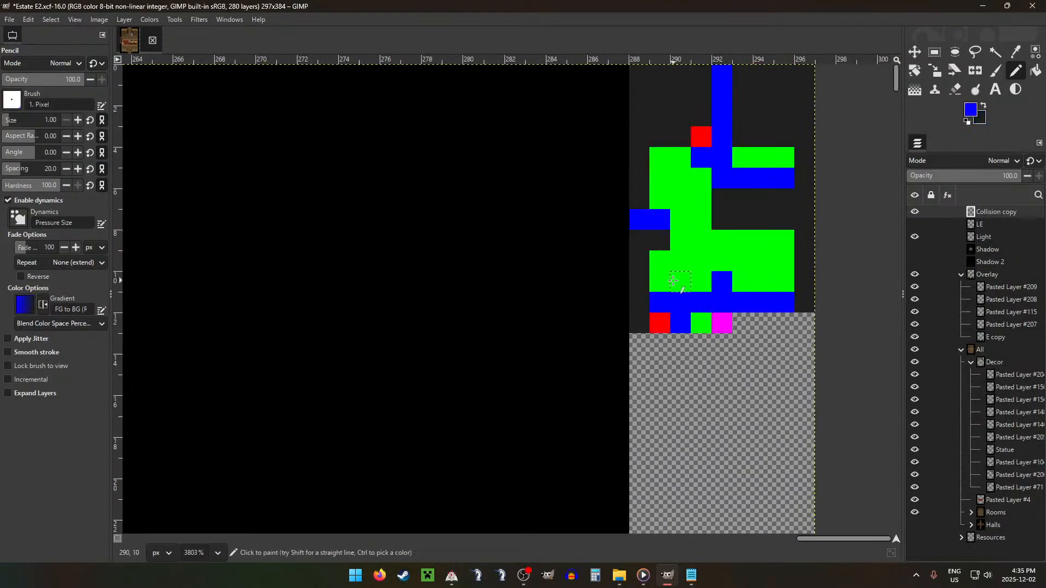
left_click_drag(673, 280, 658, 280)
mouse_move(784, 281)
left_mouse_down()
mouse_move(786, 257)
mouse_move(763, 302)
left_mouse_up()
key("x")
left_click_drag(681, 303, 654, 302)
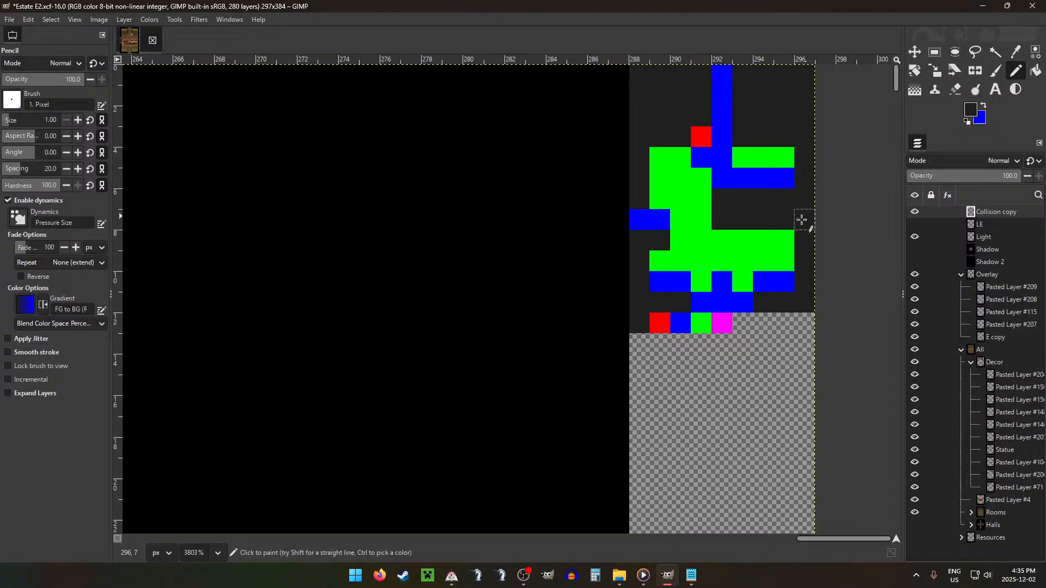
Step: Pick the magenta swatch below the collision map as the foreground colour and check the map against the room
left_click(722, 327, "ctrl")
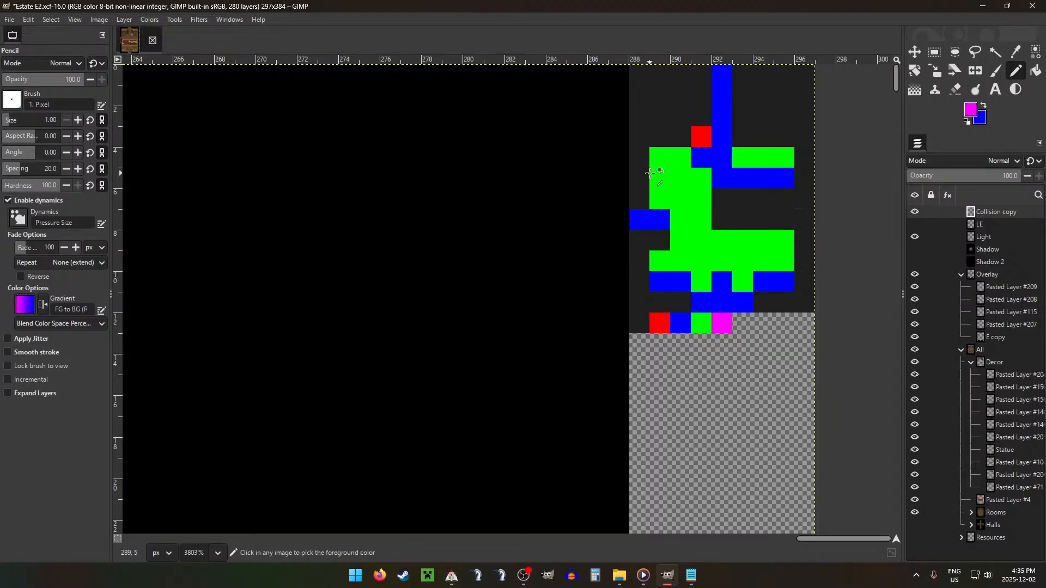
scroll(650, 174, "down", 12)
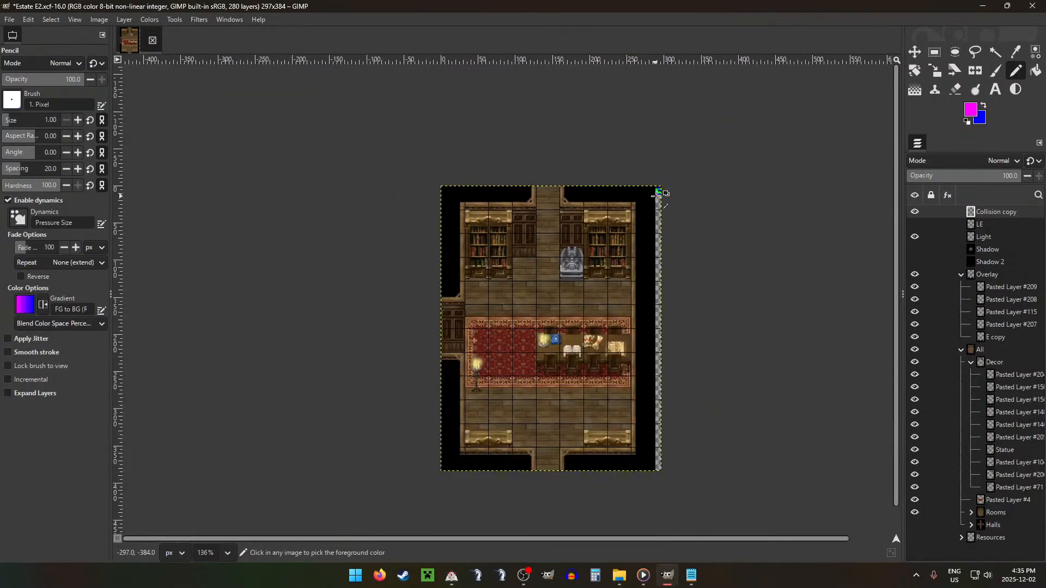
scroll(658, 195, "down", 1)
scroll(658, 195, "up", 2)
scroll(659, 195, "down", 1)
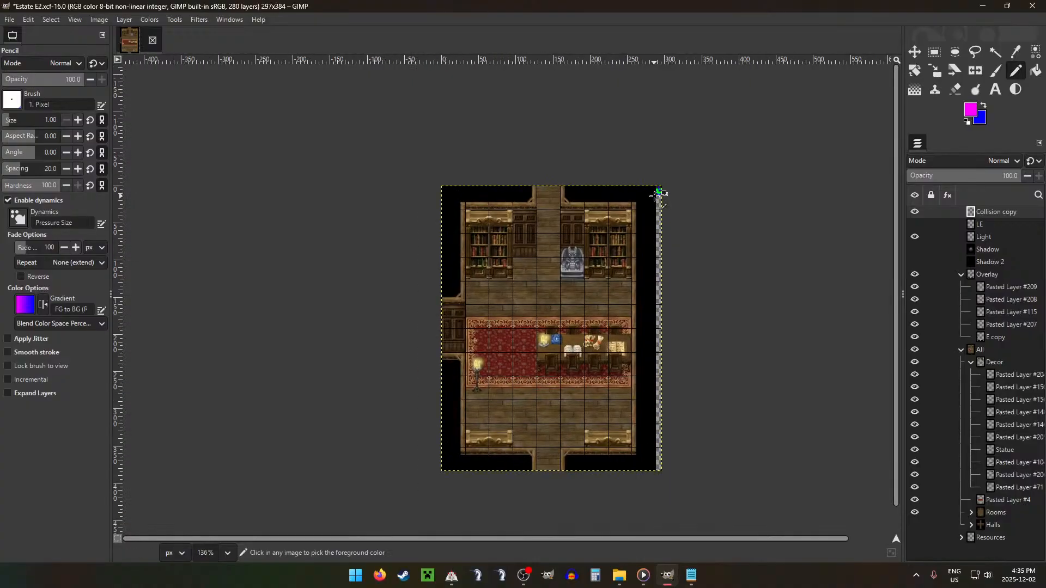
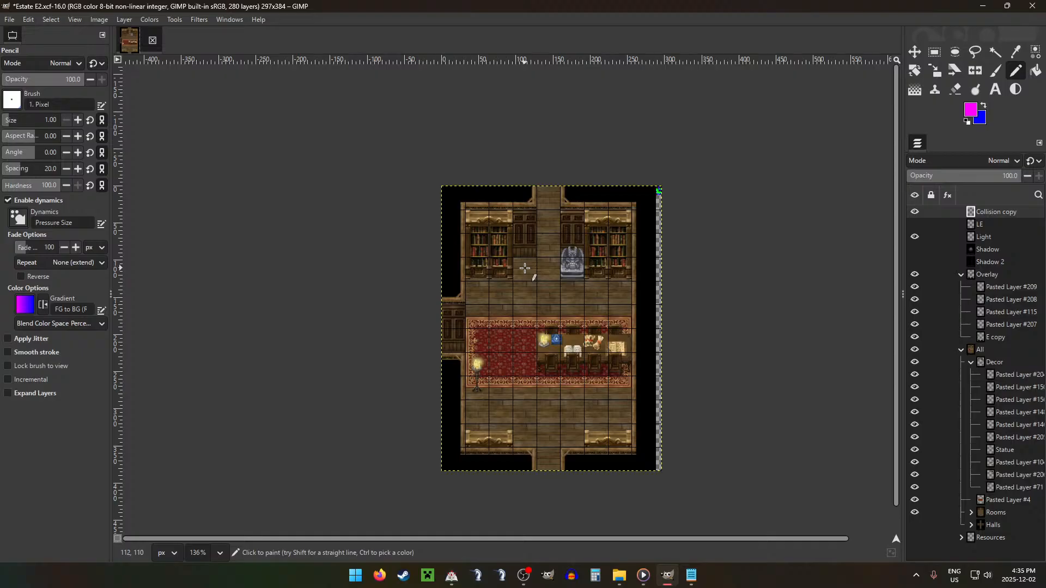
Step: On the collision map, repaint the pixel at 291, 3 magenta and the pixel directly below it green
scroll(665, 182, "up", 10, "ctrl")
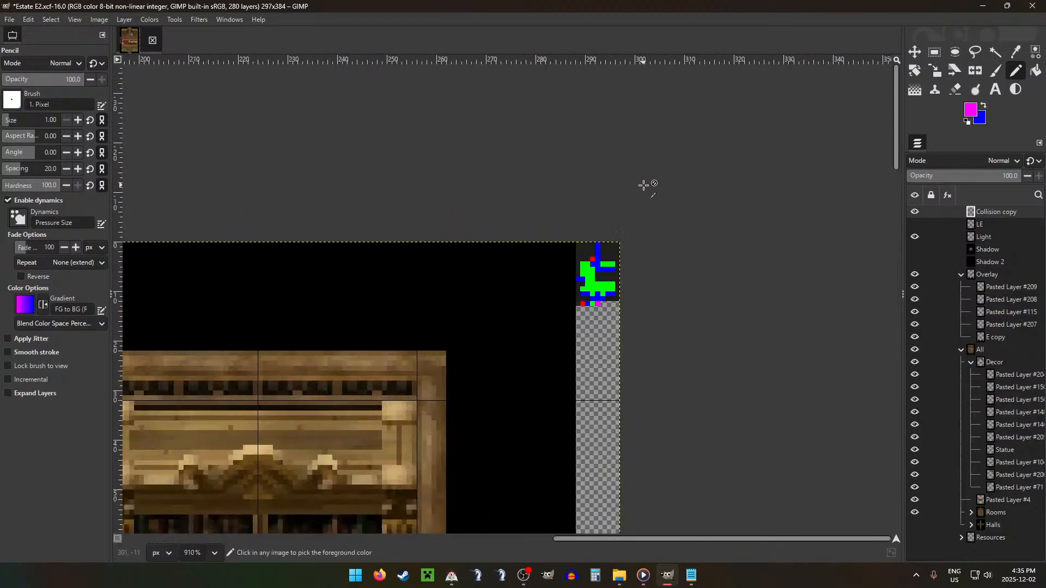
scroll(595, 272, "up", 7, "ctrl")
scroll(542, 363, "down", 6)
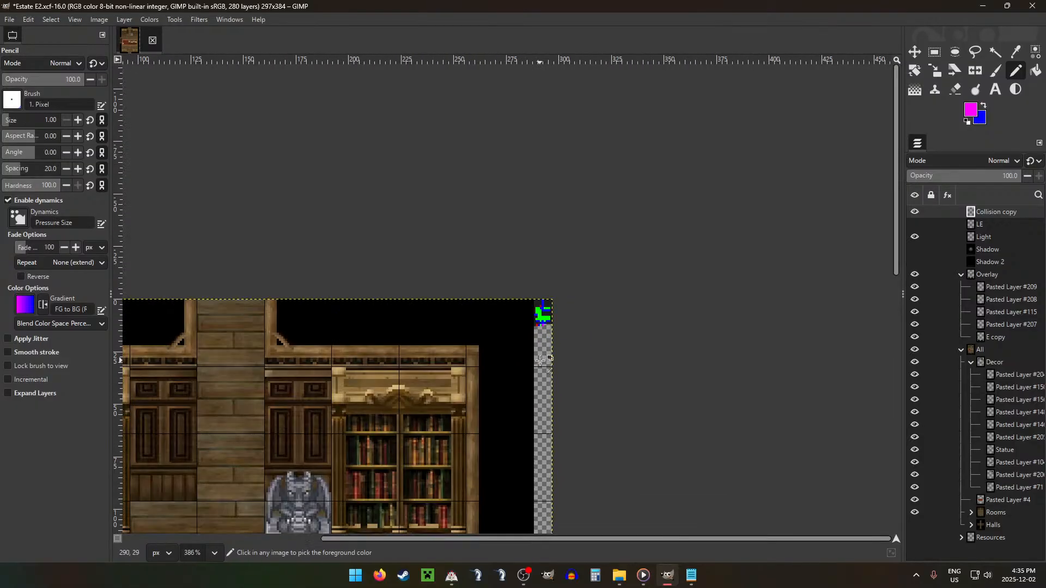
scroll(540, 293, "up", 3)
scroll(540, 293, "up", 6)
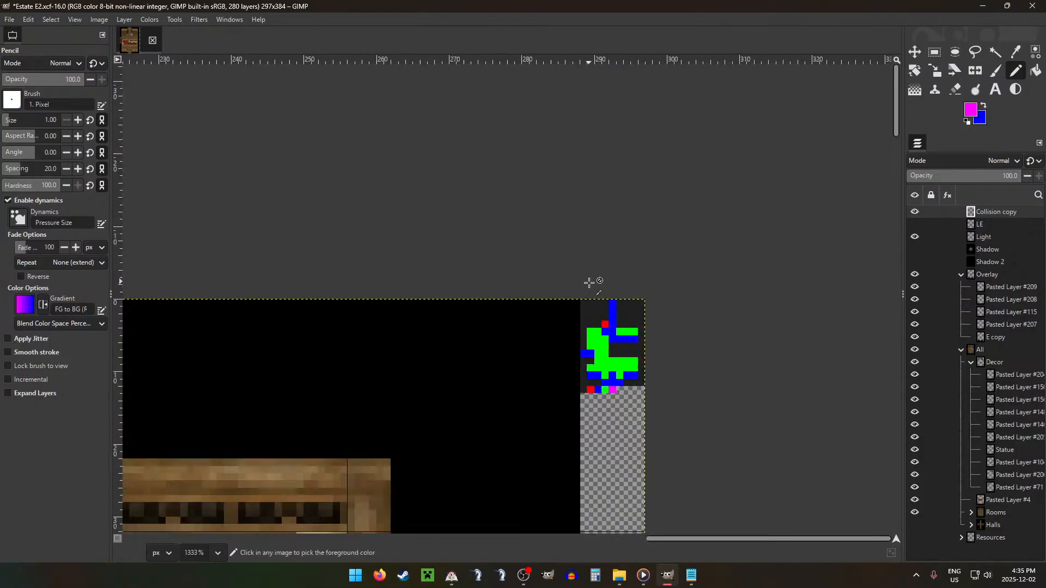
scroll(613, 381, "down", 1)
scroll(613, 381, "down", 3)
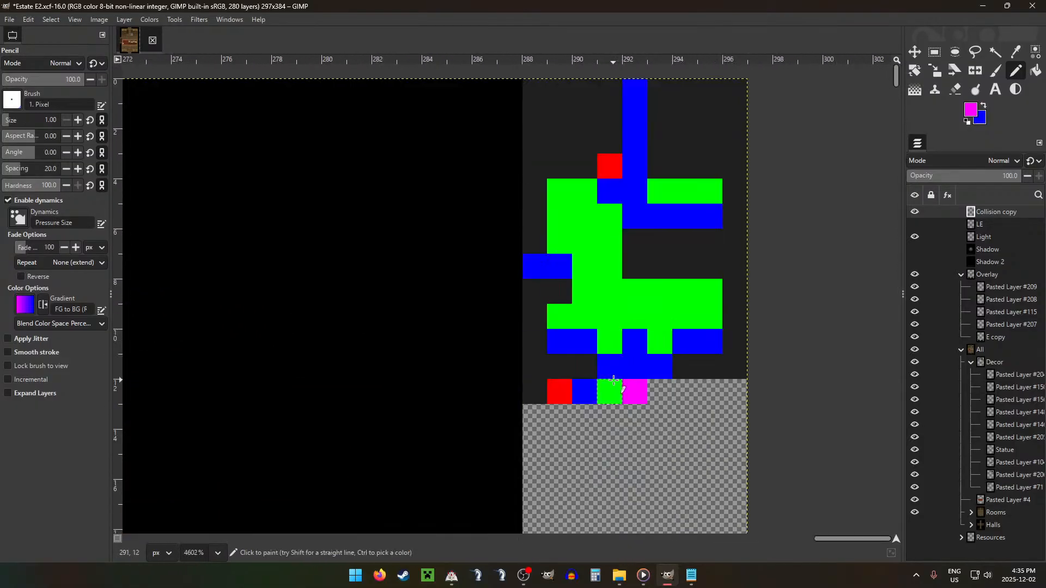
left_click(615, 166)
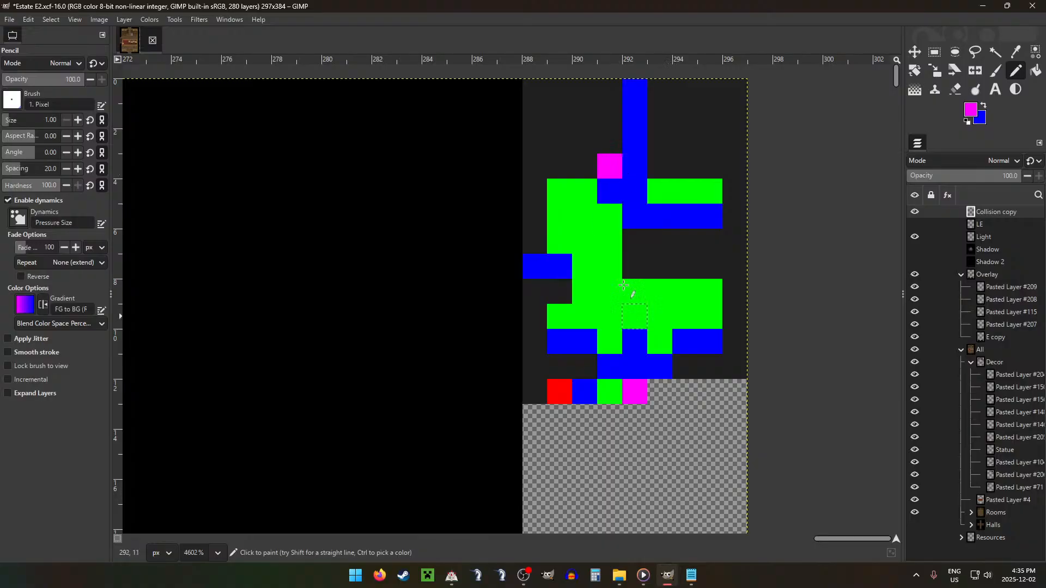
left_click(596, 185, "ctrl")
left_click(608, 188)
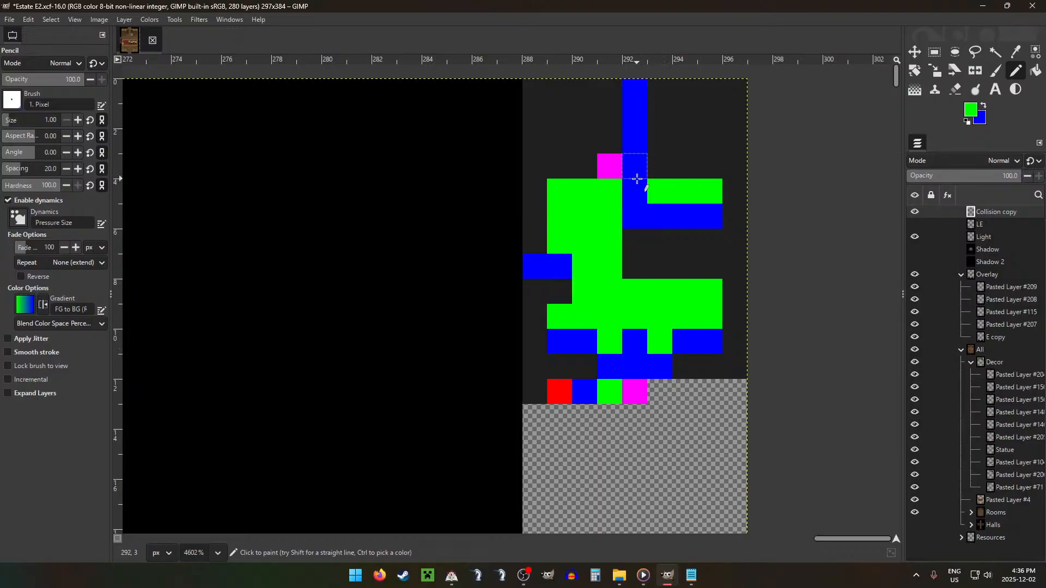
Step: Pick the red swatch and paint the collision pixel at 295, 8 red, then paint the pixel directly below it blue
left_click(562, 390, "ctrl")
scroll(684, 223, "down", 8)
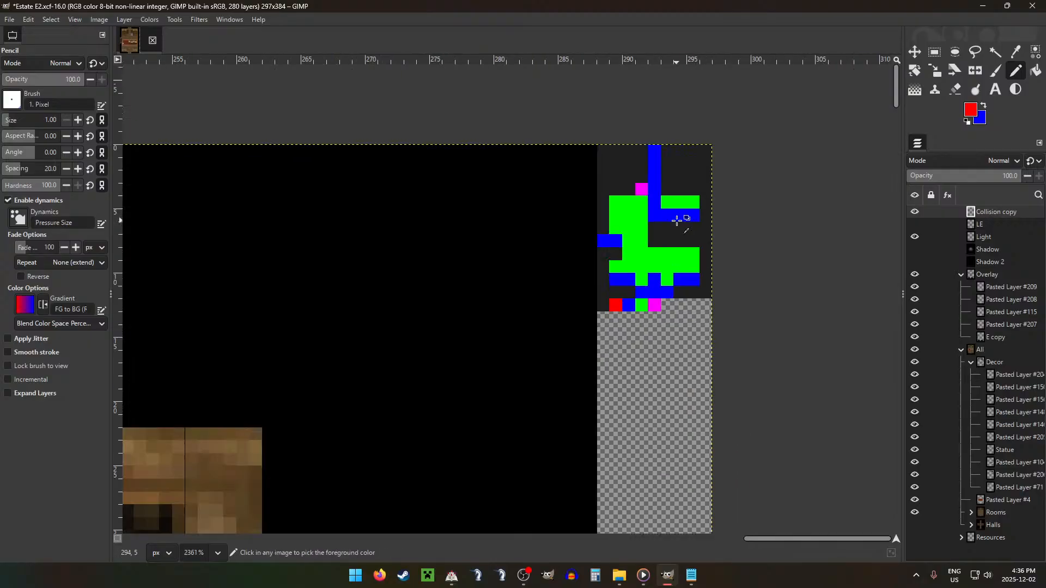
scroll(638, 319, "down", 7)
scroll(587, 339, "up", 1)
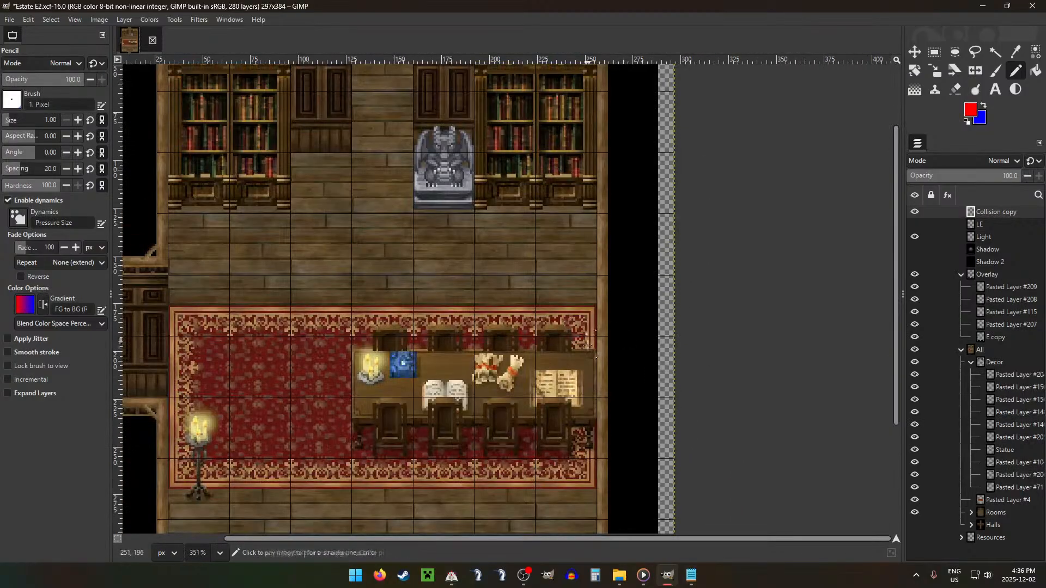
scroll(585, 329, "down", 4)
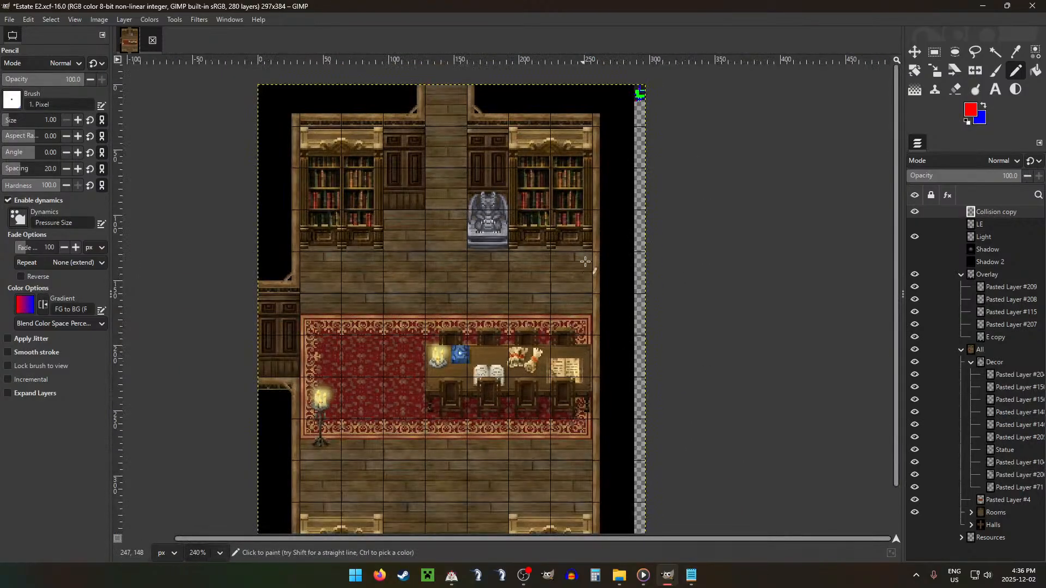
scroll(582, 234, "down", 2)
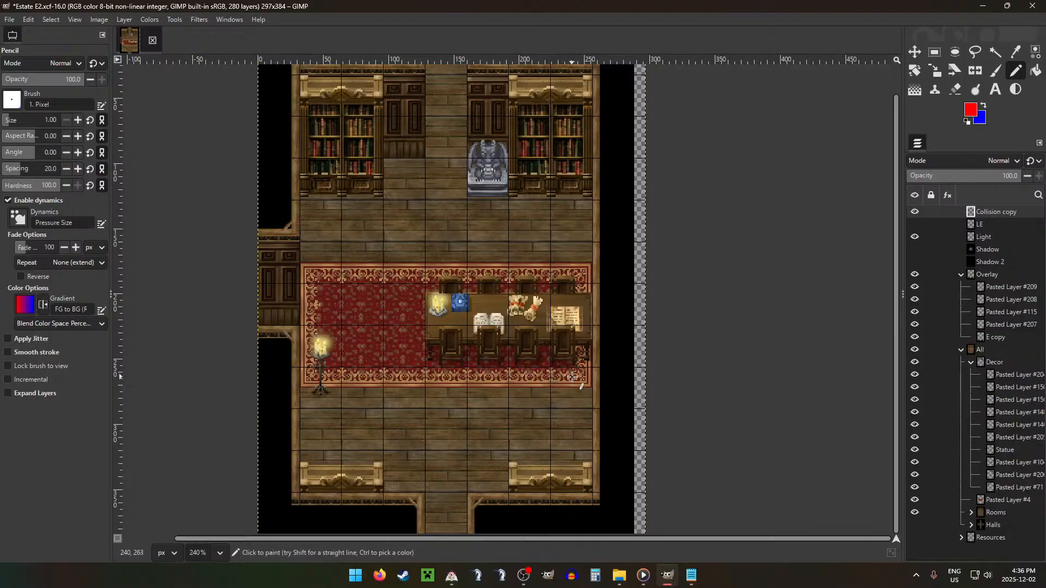
scroll(607, 212, "up", 10)
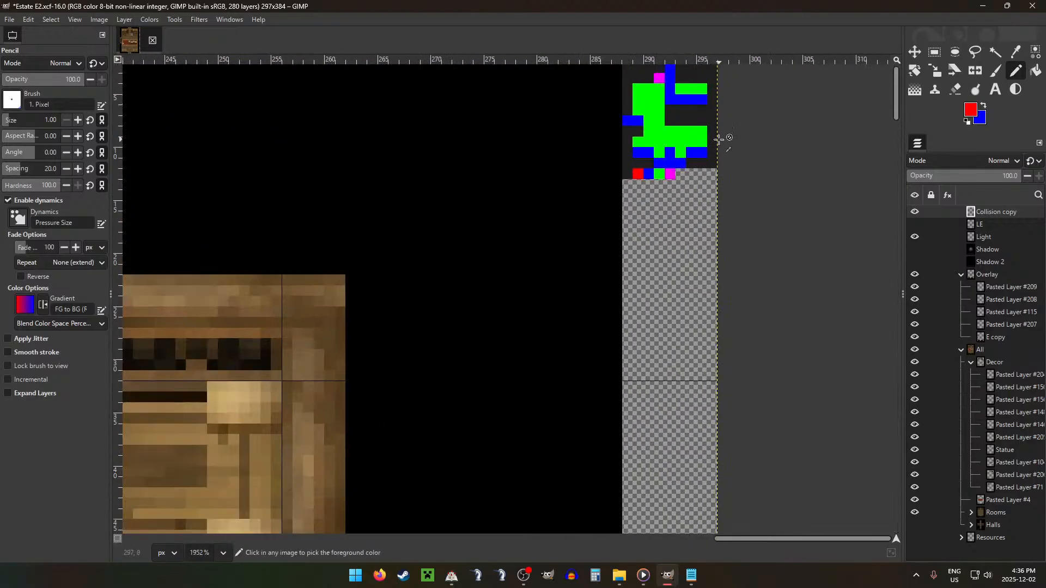
scroll(719, 140, "up", 2)
left_click(696, 129)
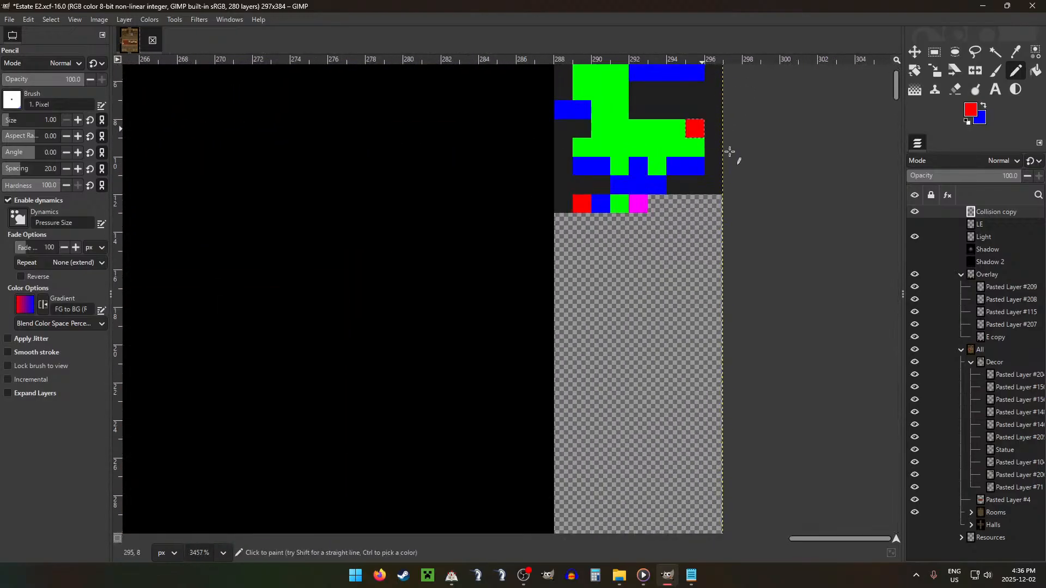
left_click(676, 166, "ctrl")
Step: Collapse the Decor and Overlay layer groups
scroll(711, 148, "down", 5)
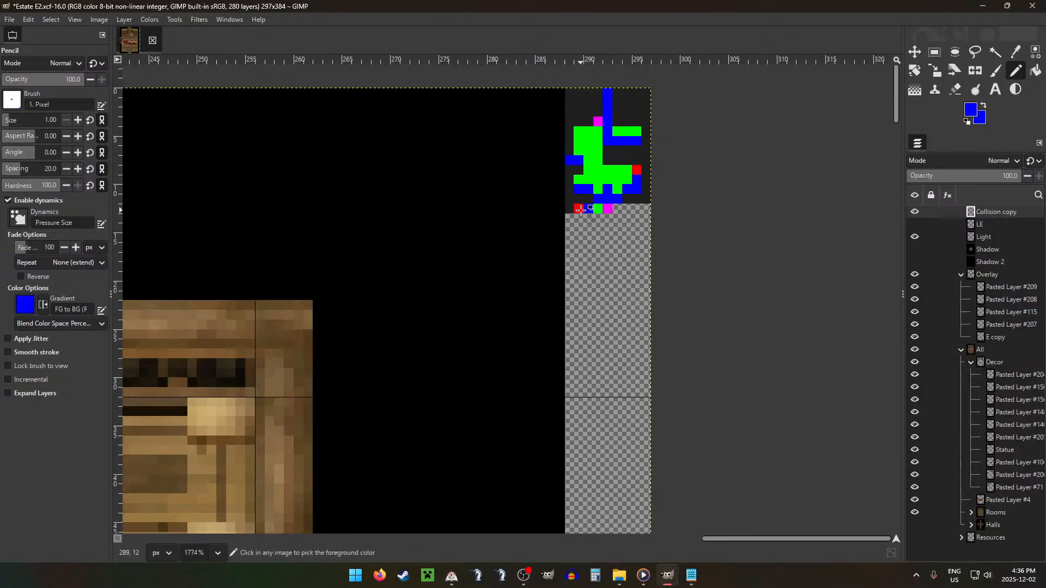
scroll(610, 207, "down", 7)
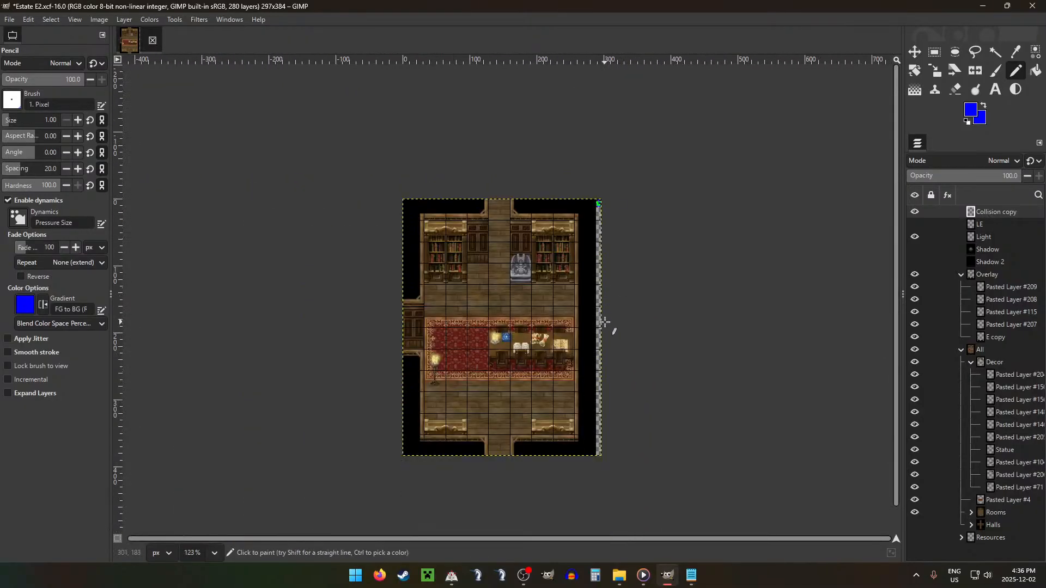
left_click(970, 362)
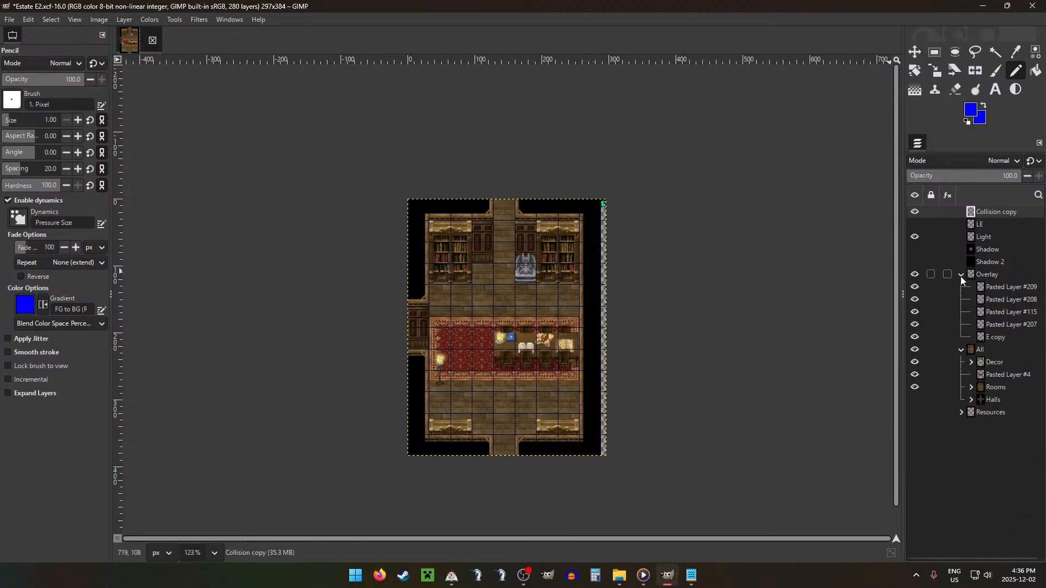
left_click(916, 351)
left_click(917, 351)
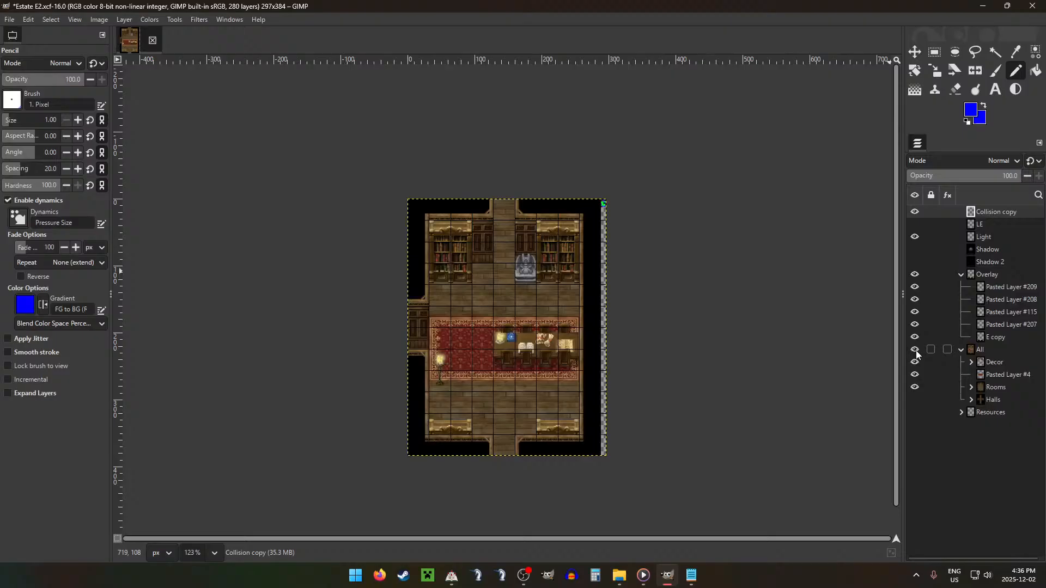
left_click(963, 274)
Step: Show the LE glow layer and move it over the standing lamp at the carpet's left end
left_click(987, 225)
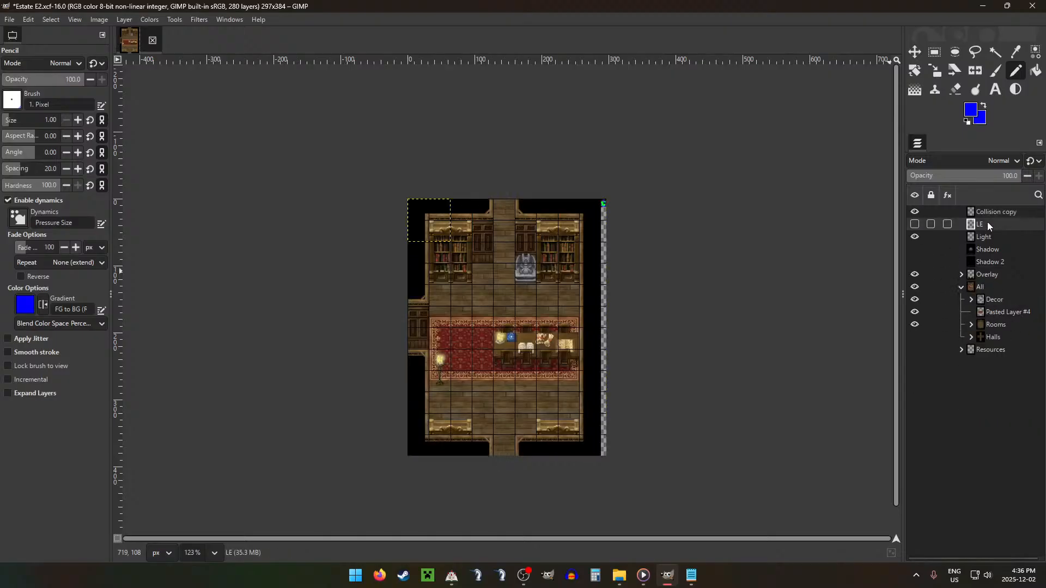
left_click(915, 225)
key("m")
left_click_drag(555, 320, 548, 385)
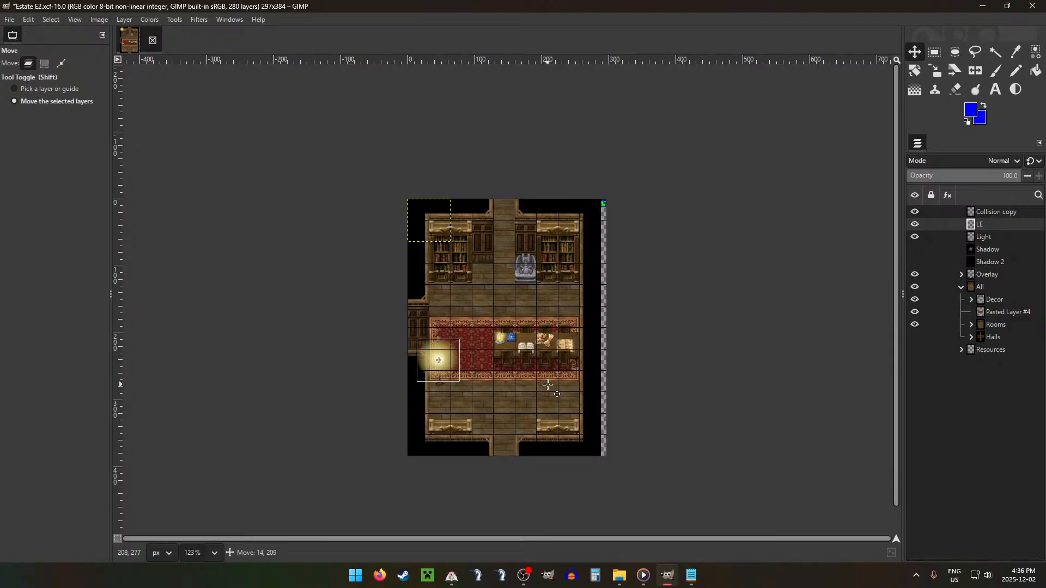
Step: Duplicate the LE glow and place the second glow over the candle on the table
scroll(548, 385, "up", 4)
left_click_drag(412, 357, 644, 320)
key("shift+ctrl+d")
Step: Merge LE copy and LE down into the Light layer
left_click(984, 240)
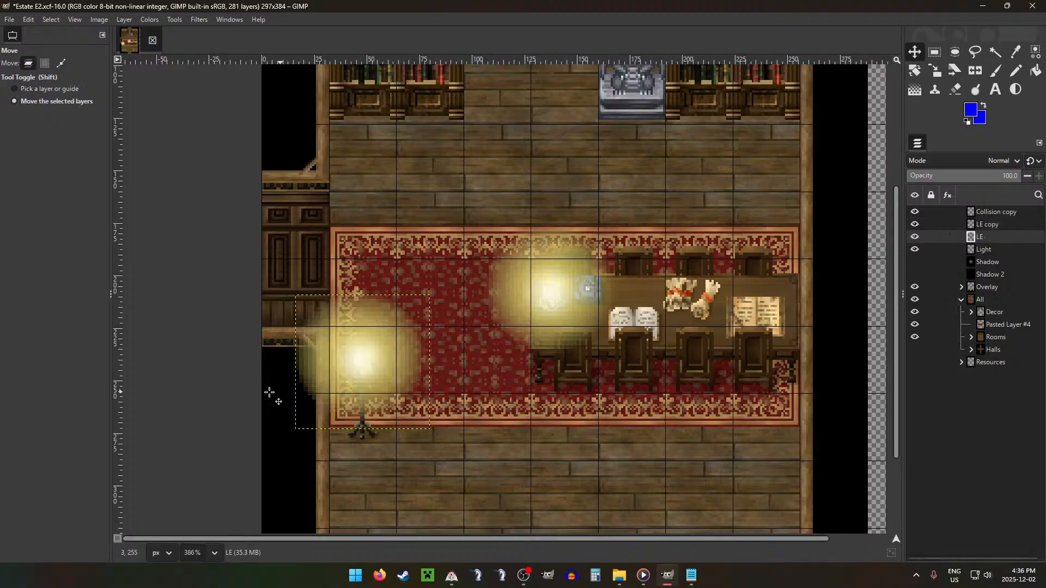
key("r")
left_click(1001, 221)
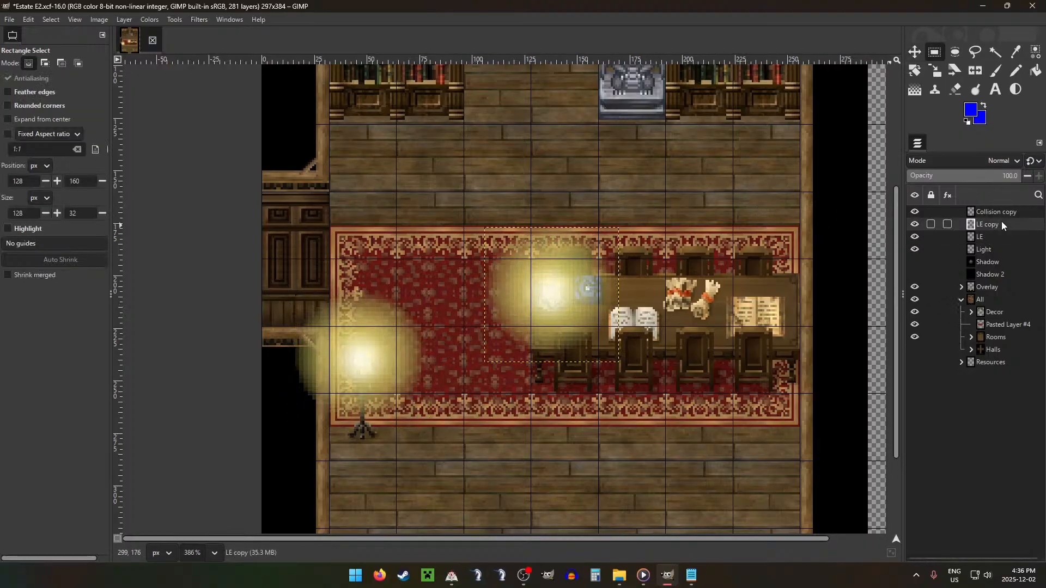
key("ctrl+m")
key("ctrl+m")
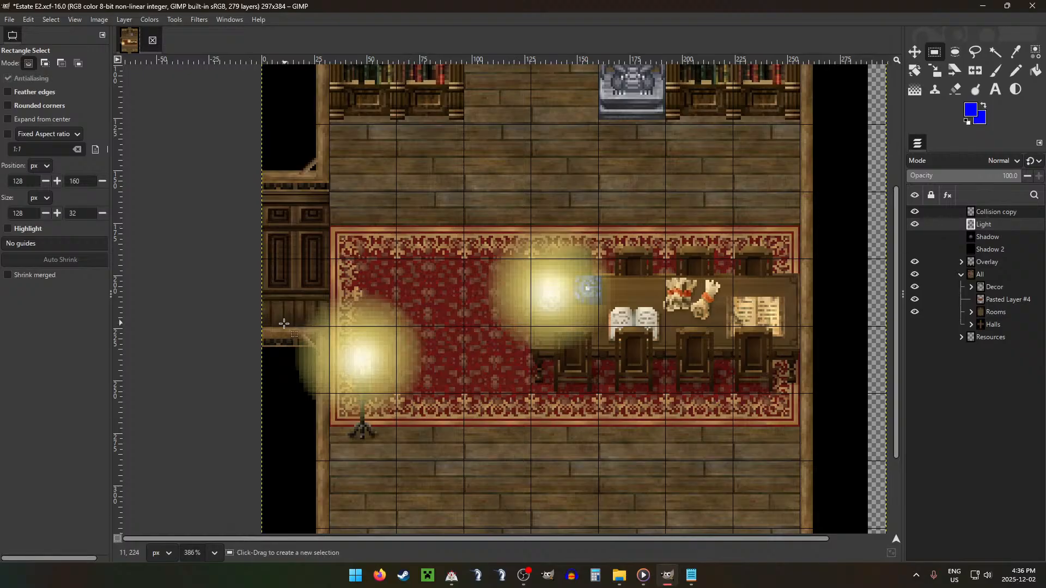
Step: Select a 49 × 53 px area at -17, 224 and clear the lamp glow spilling past the left wall from the Light layer
left_click_drag(270, 332, 330, 416)
left_click(355, 396)
scroll(367, 386, "down", 7)
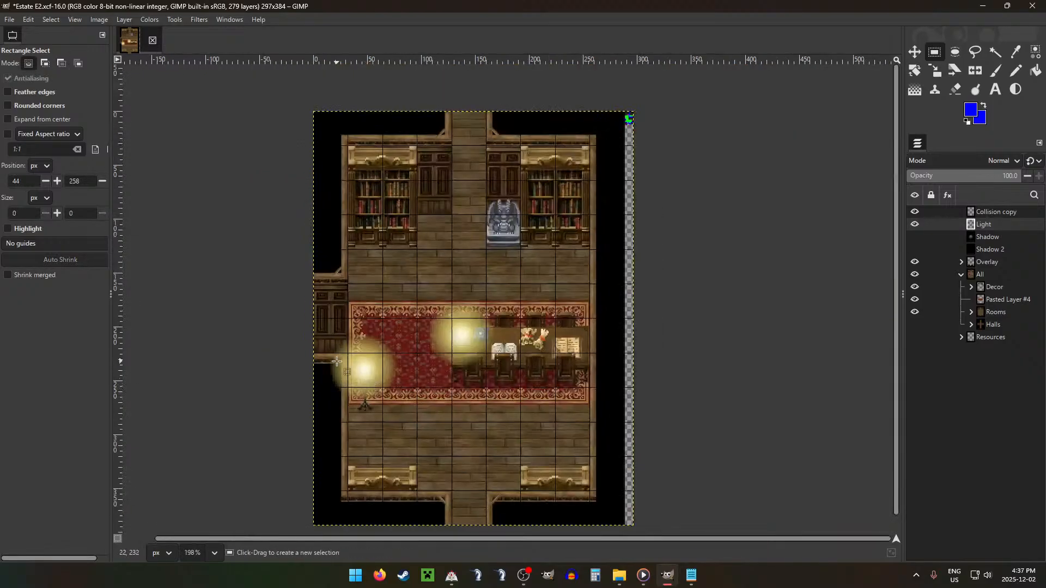
left_click_drag(348, 354, 296, 411)
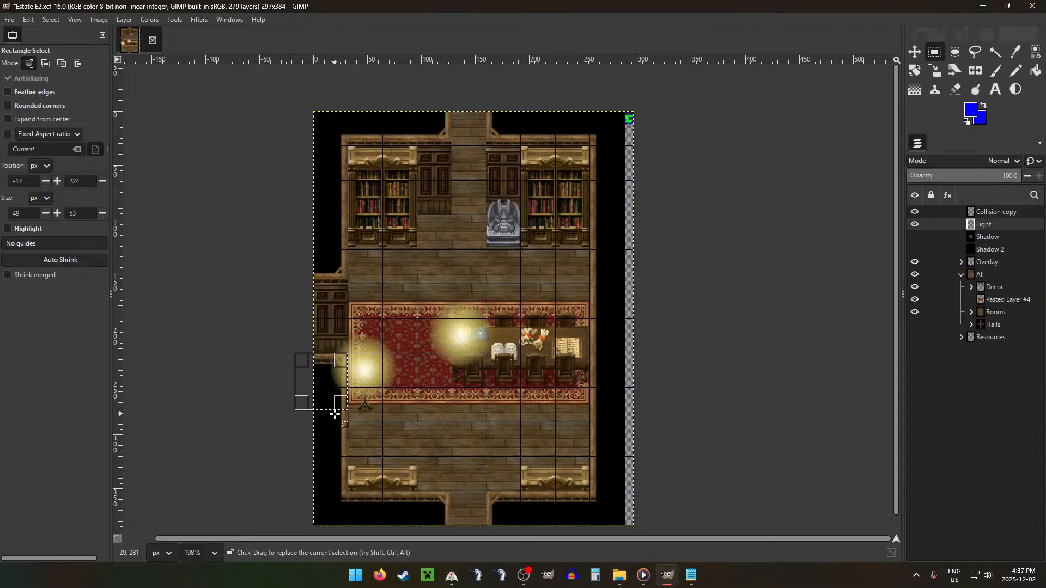
left_click(334, 412)
scroll(436, 360, "down", 6)
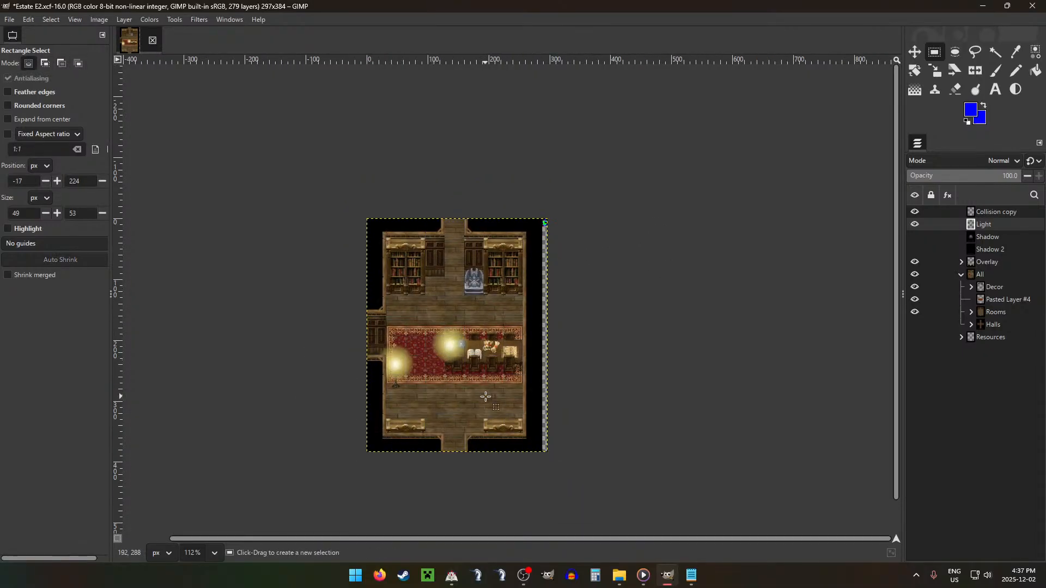
Step: Show the Shadow layer and erase its darkness around the standing lamp with the 96 px Hardness 050 eraser
key("ctrl+shift+g")
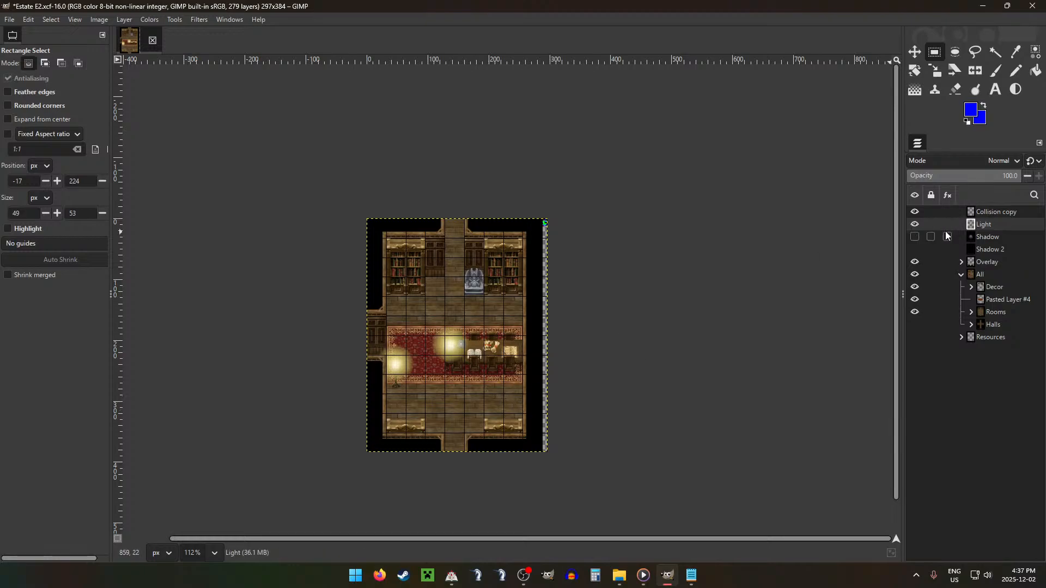
left_click(915, 236)
left_click(947, 236)
key("shift+e")
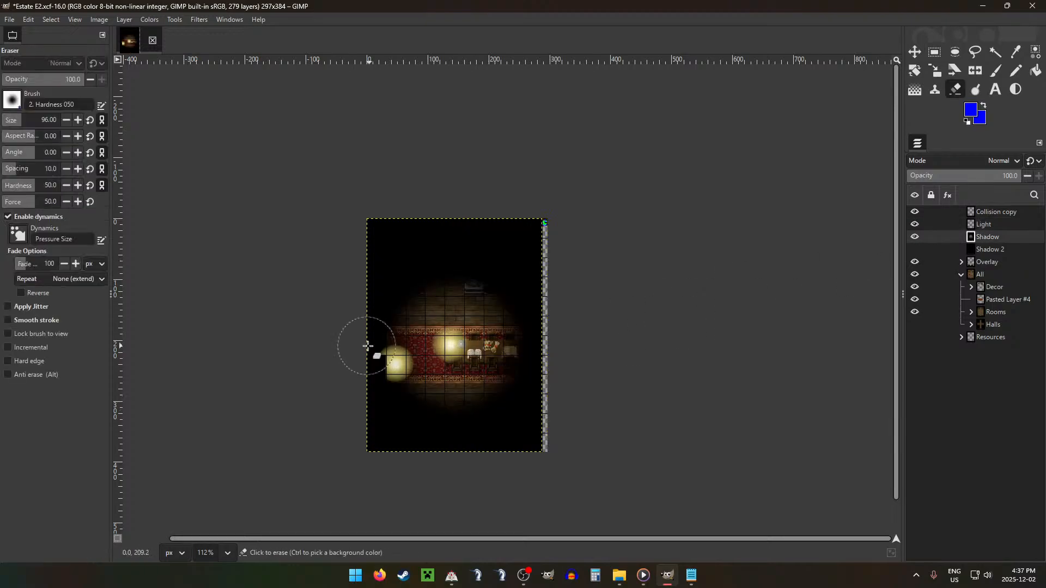
scroll(385, 354, "up", 5)
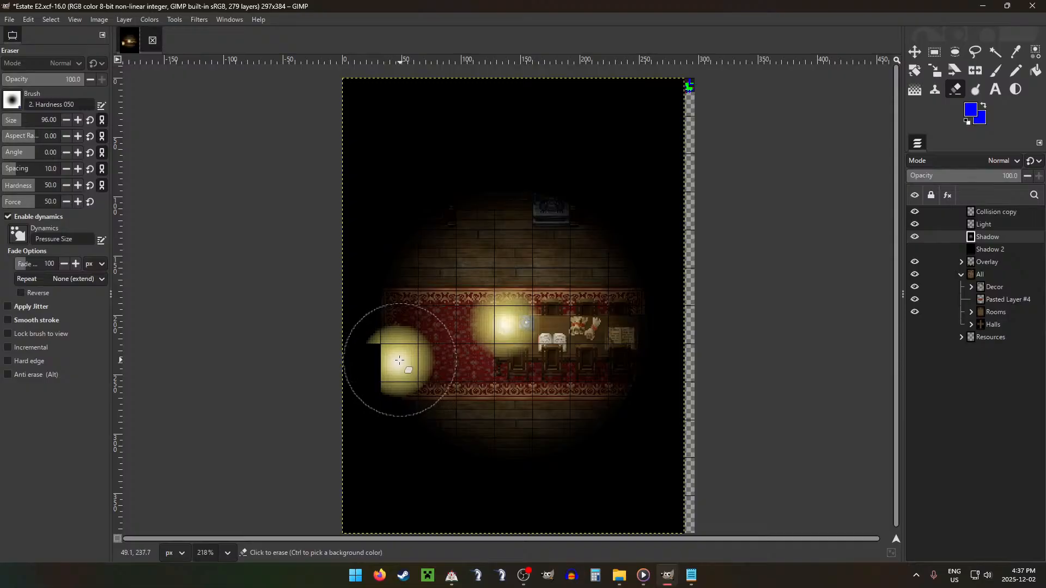
left_click(400, 361)
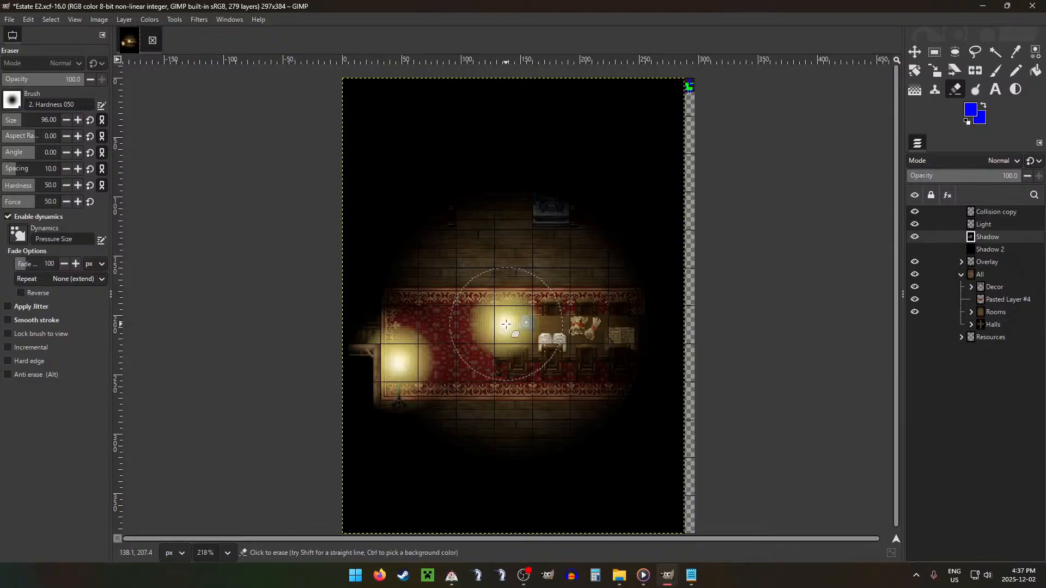
Step: Hide the Shadow and Light layers so only the room and collision map show
key("r")
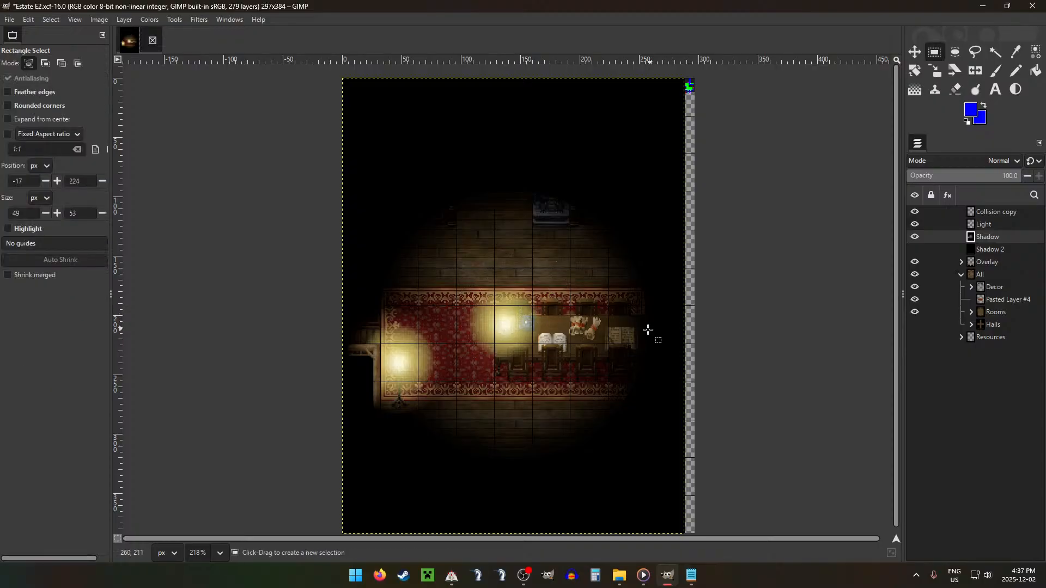
scroll(645, 331, "down", 5)
scroll(645, 331, "down", 2)
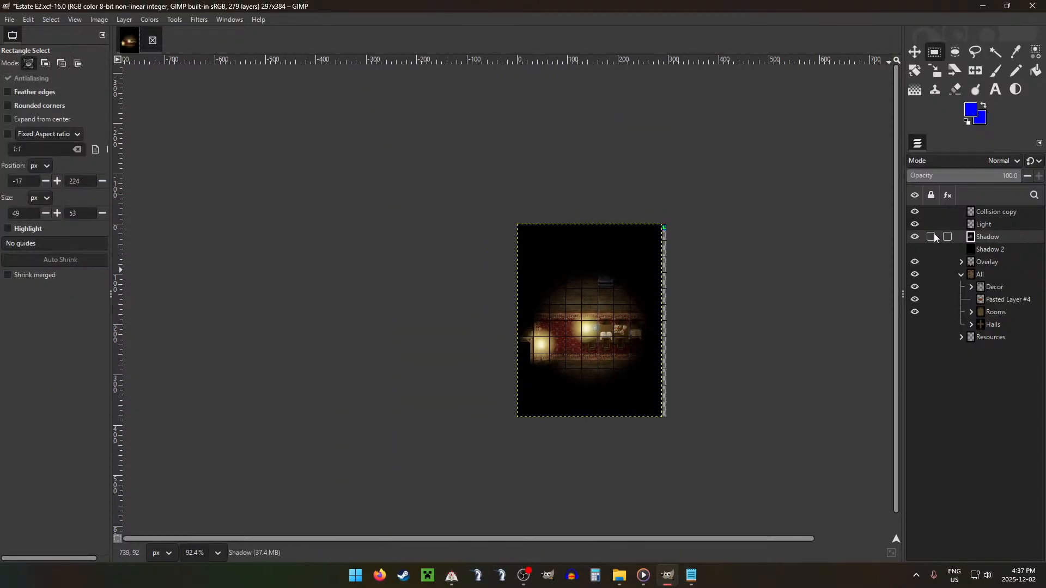
left_click(915, 237)
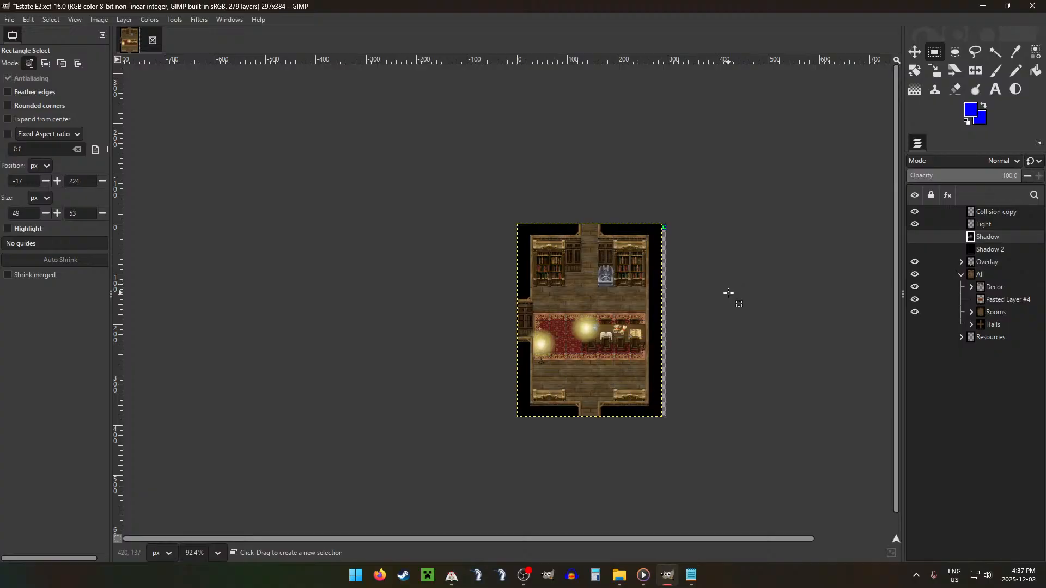
scroll(679, 268, "up", 6)
scroll(680, 269, "down", 3)
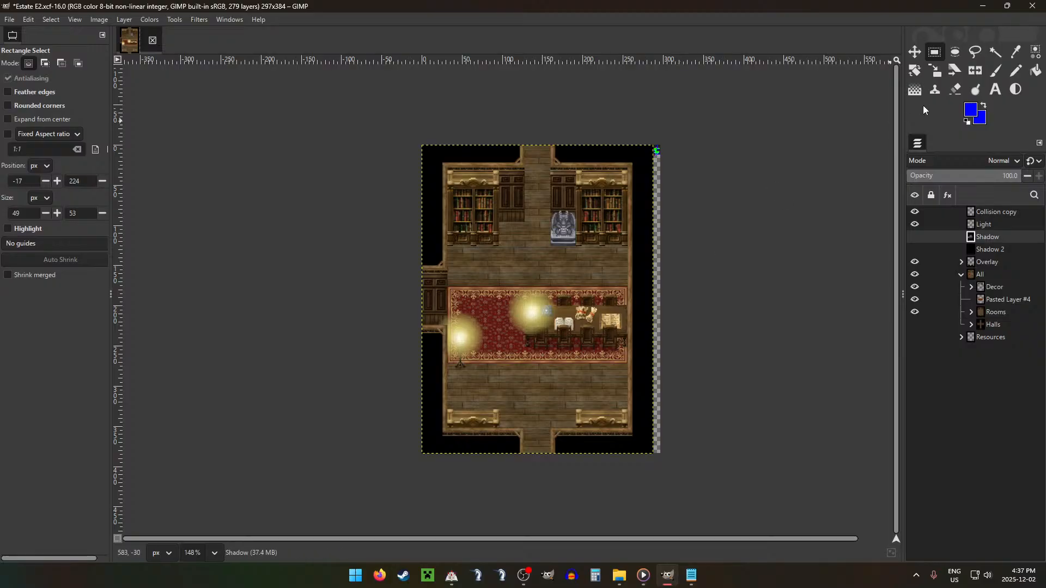
left_click(913, 225)
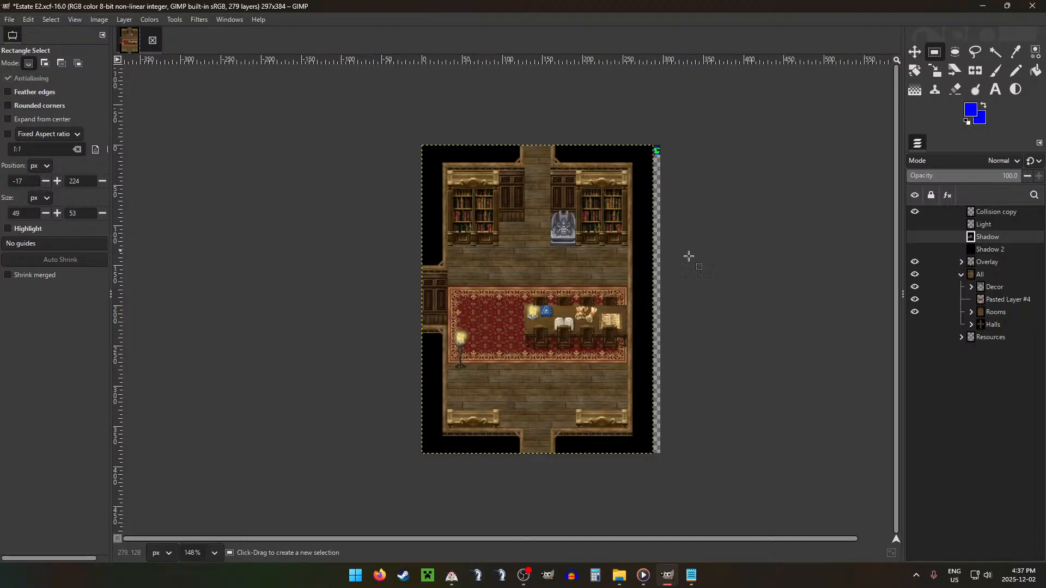
Step: Export the image as AE2.png in the ESTATE folder with the default PNG options
key("ctrl+shift+e")
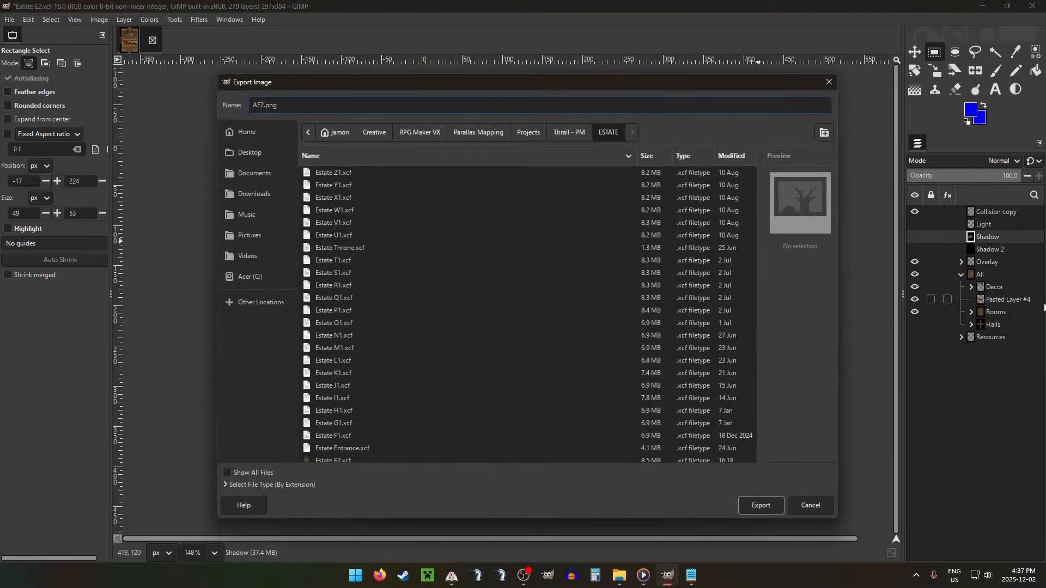
key("Return")
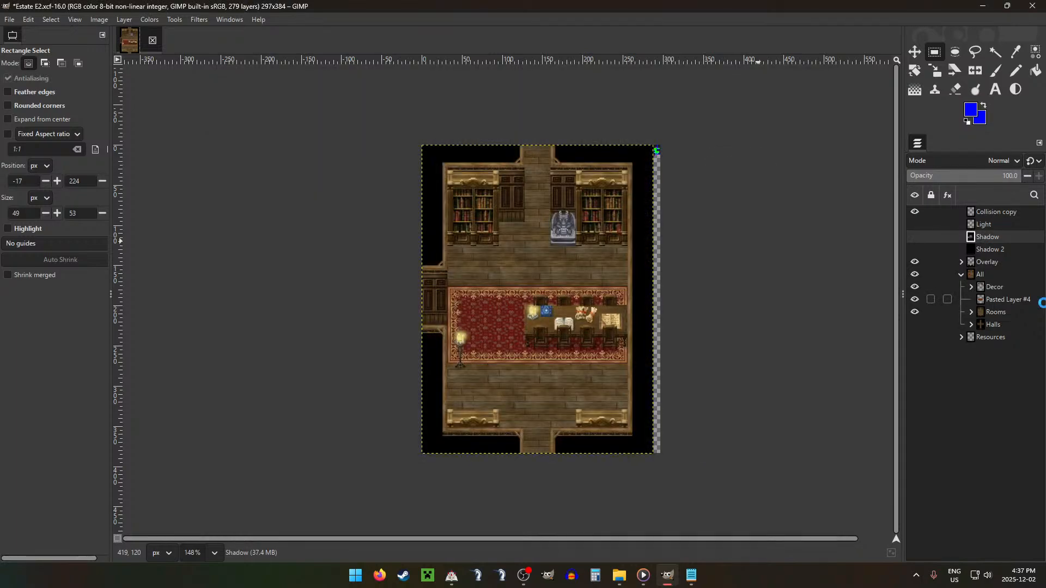
key("Return")
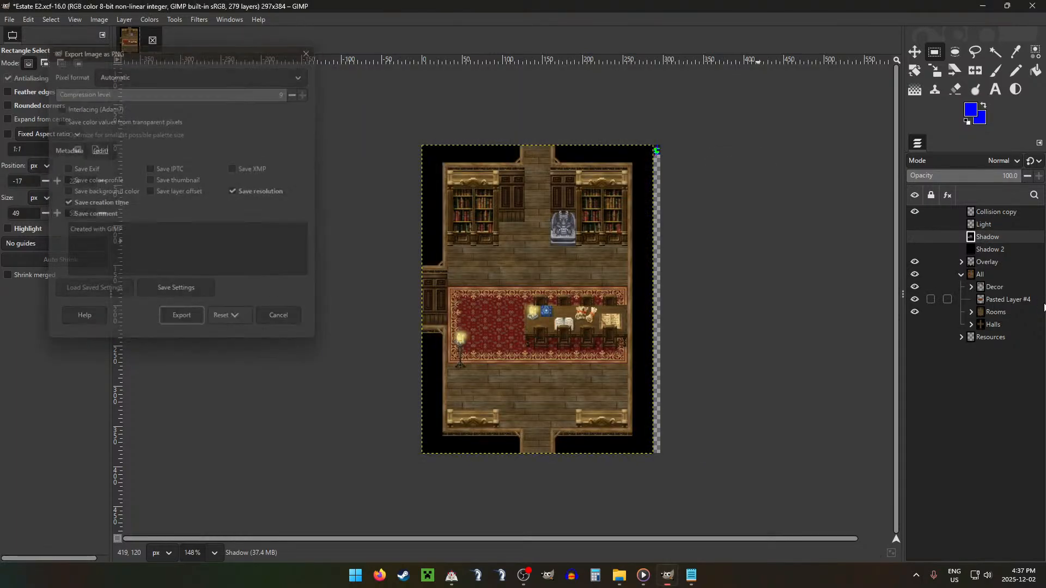
Step: In File Explorer, move AE2.png into the Ground folder's E subfolder, replacing the existing file, and open the neighbouring Overlay folder
left_click(622, 575)
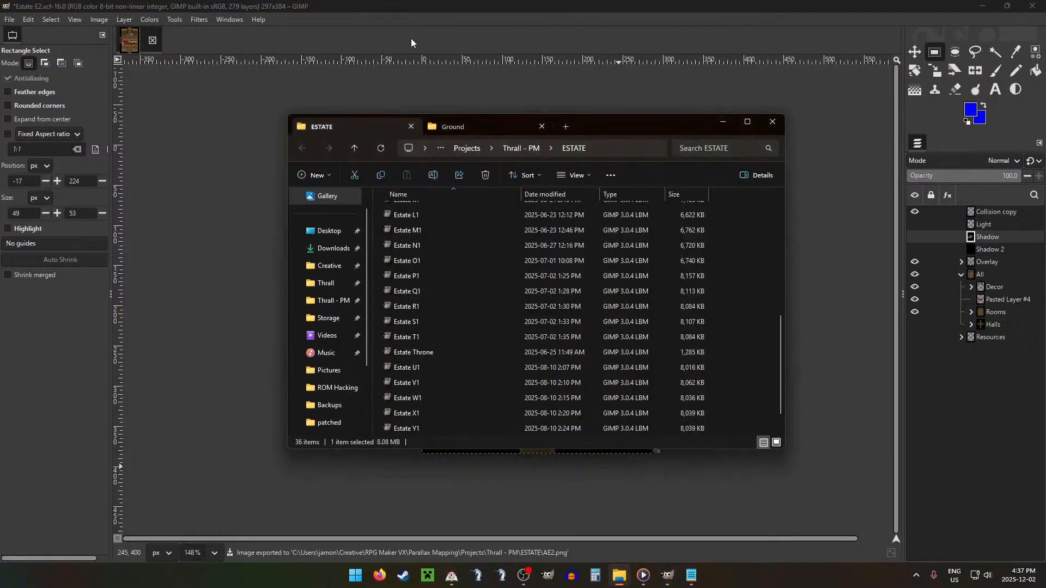
left_click(449, 123)
left_click(342, 130)
scroll(446, 253, "up", 6)
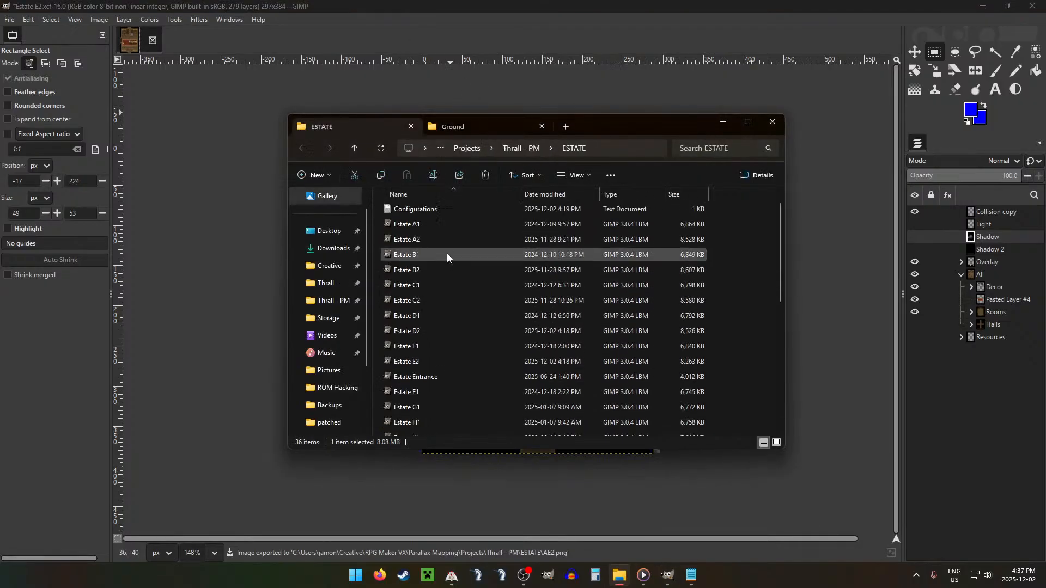
left_click(404, 211)
left_click_drag(405, 210, 468, 271)
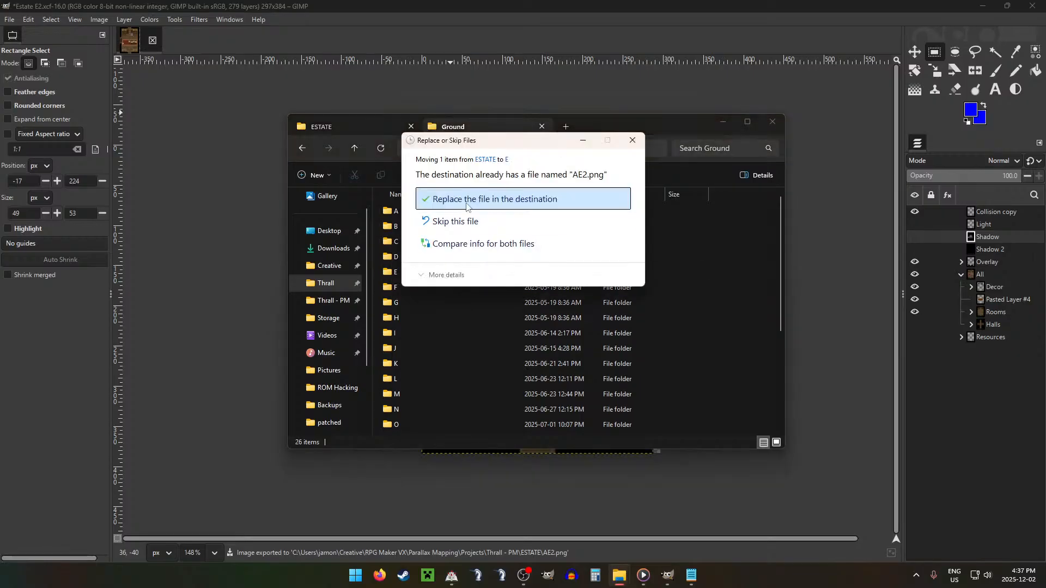
left_click(491, 198)
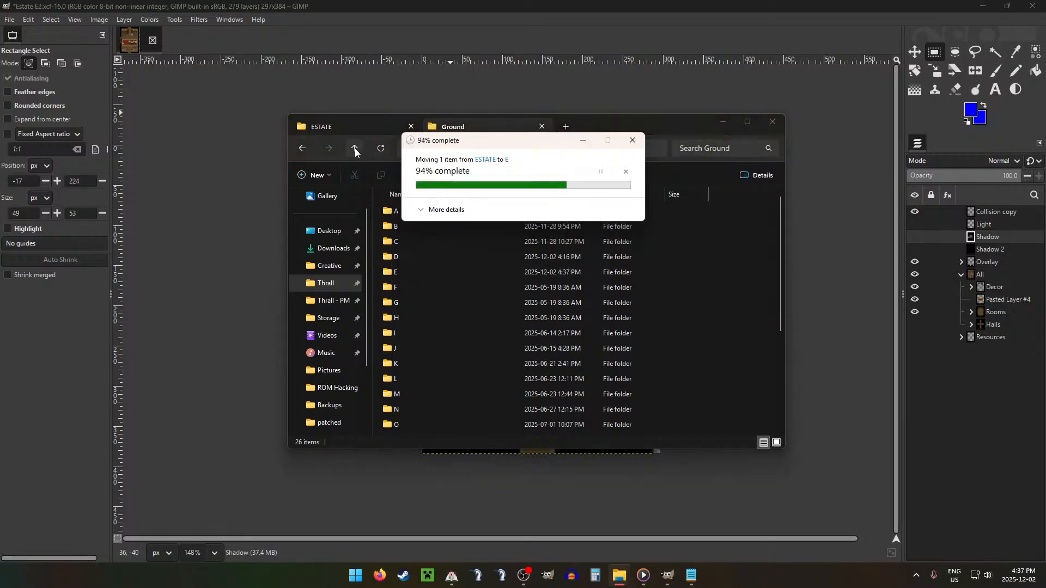
left_click(354, 148)
double_click(416, 239)
Step: Switch to GIMP, leave only the Overlay group visible, and export it as AE2.png in the ESTATE project folder with the default PNG options
left_click(834, 87)
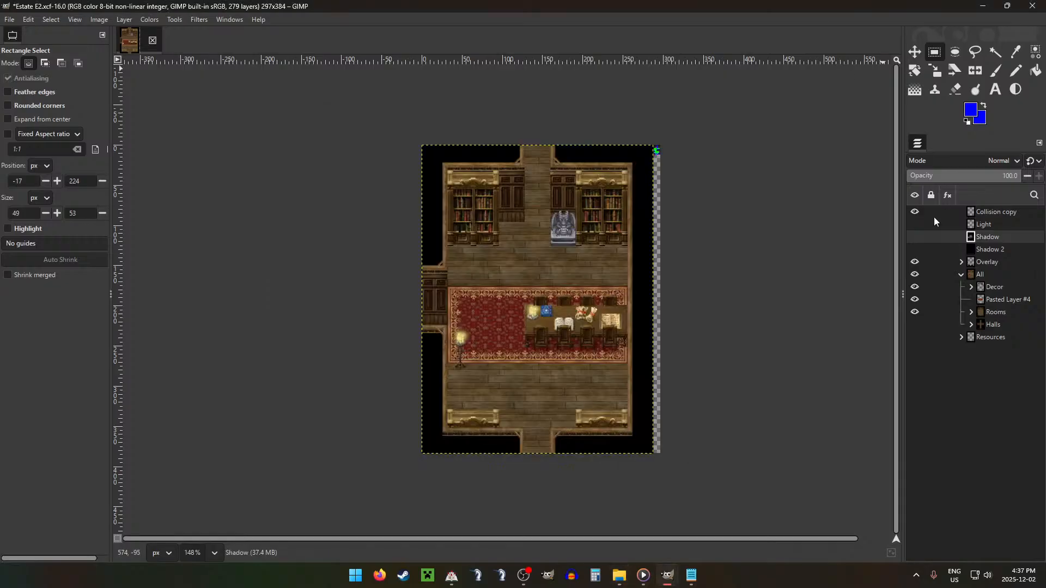
left_click(915, 274)
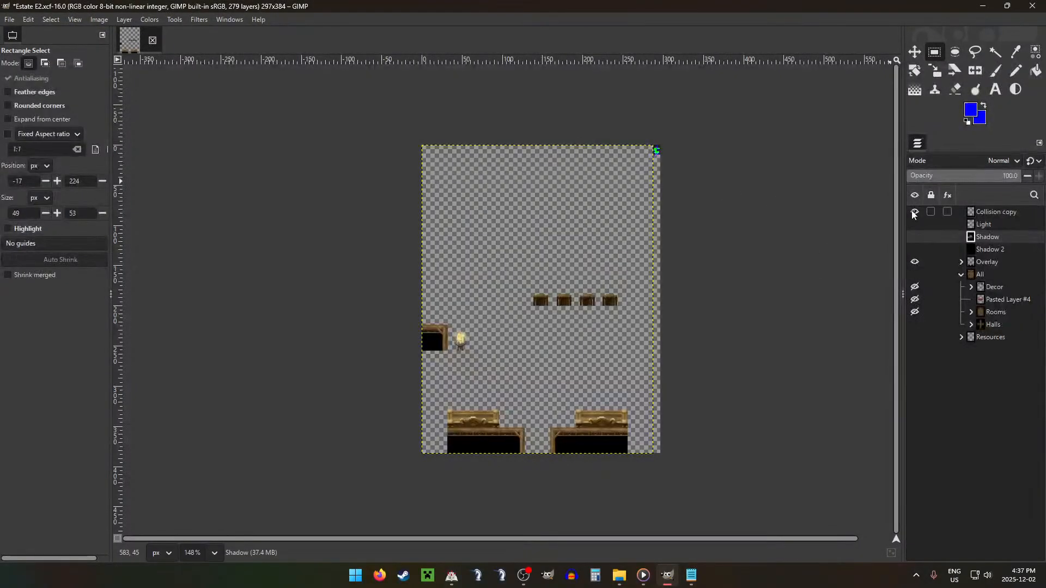
key("ctrl+shift+e")
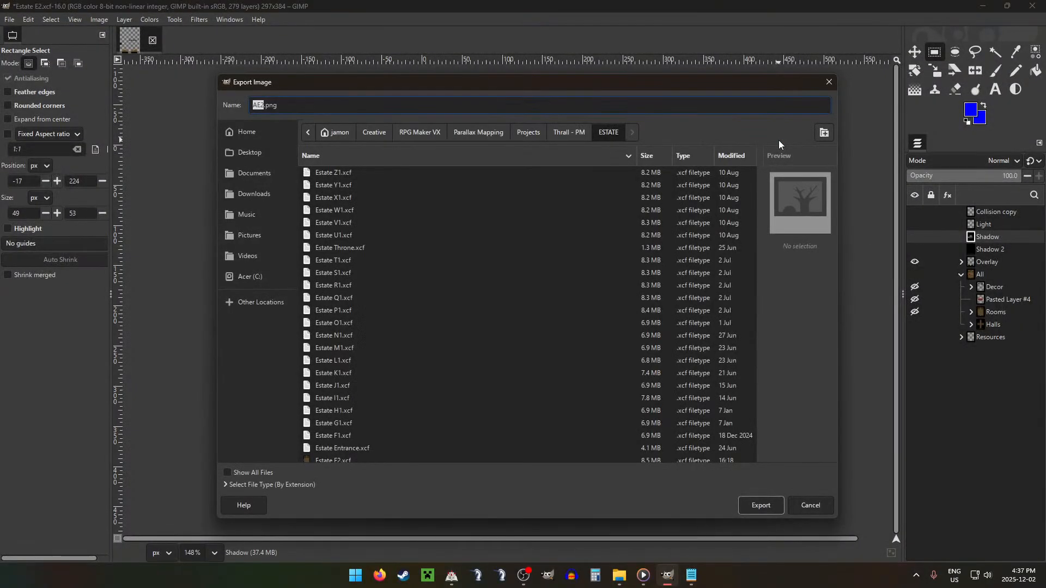
key("Return")
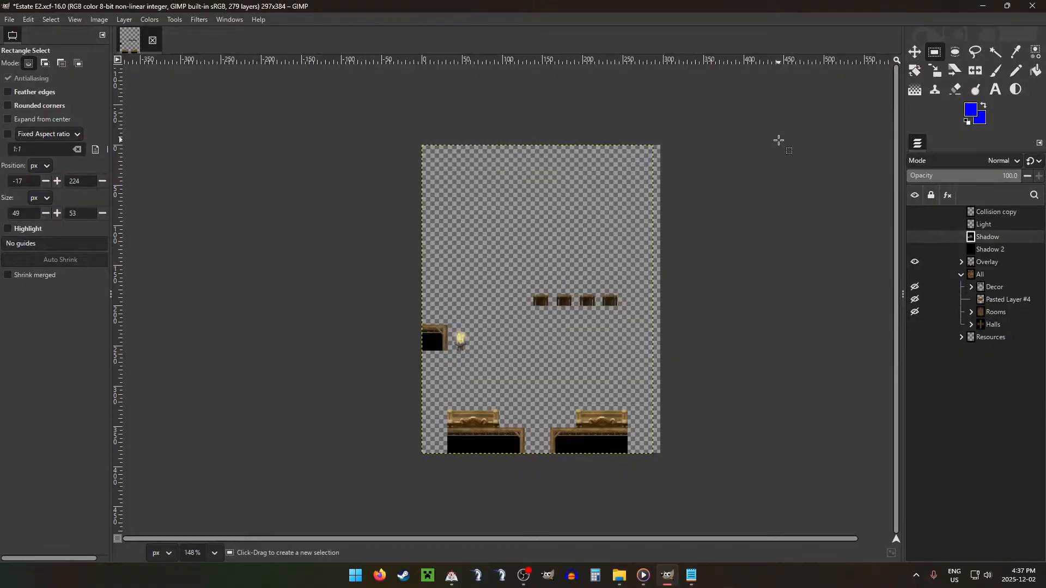
key("Return")
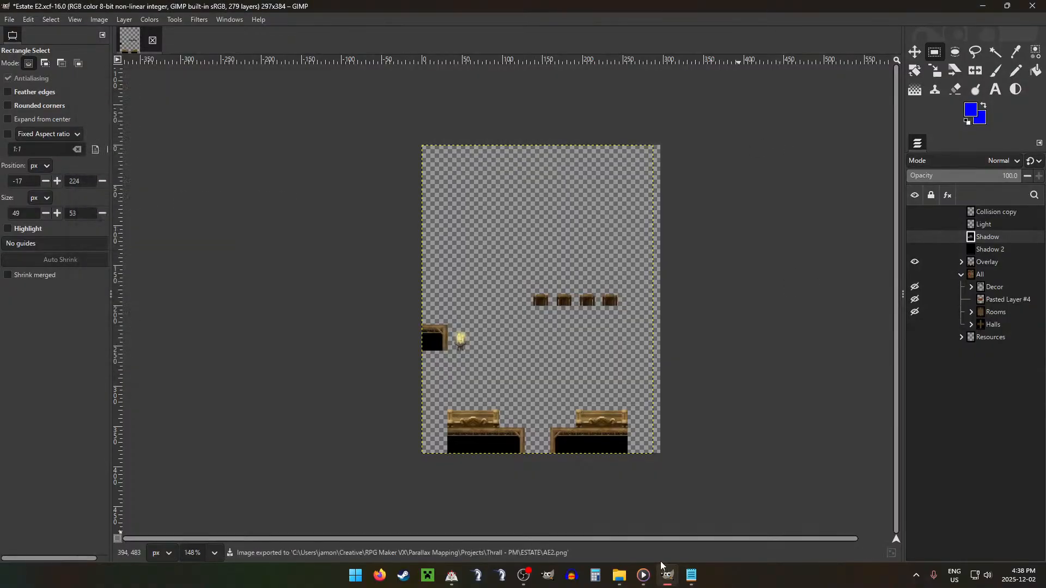
Step: In File Explorer, move AE2.png into the Overlay folder's E subfolder, replacing the existing file, and open the neighbouring Light folder
left_click(662, 571)
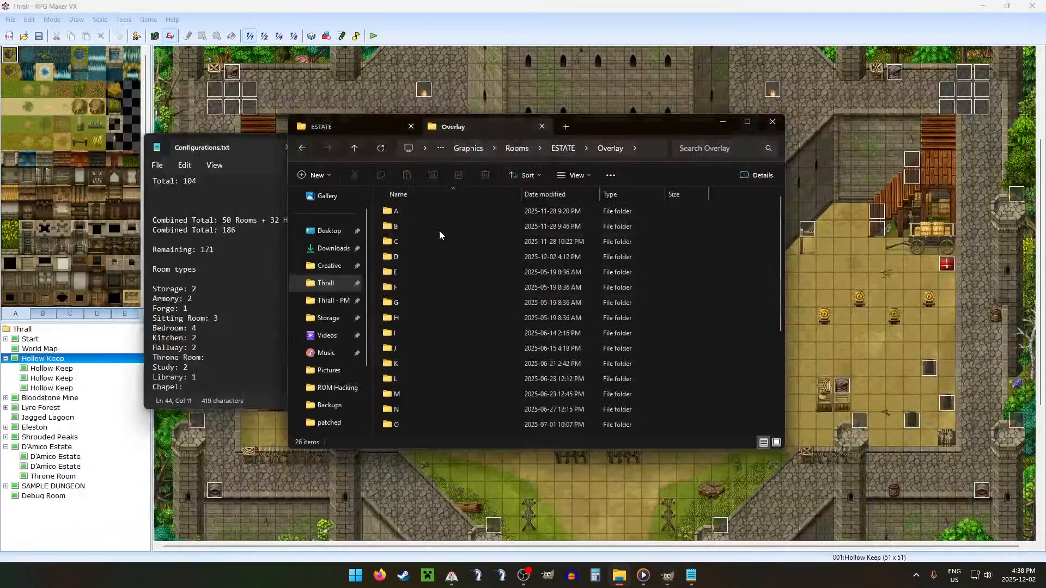
left_click(373, 129)
left_click_drag(416, 215, 410, 272)
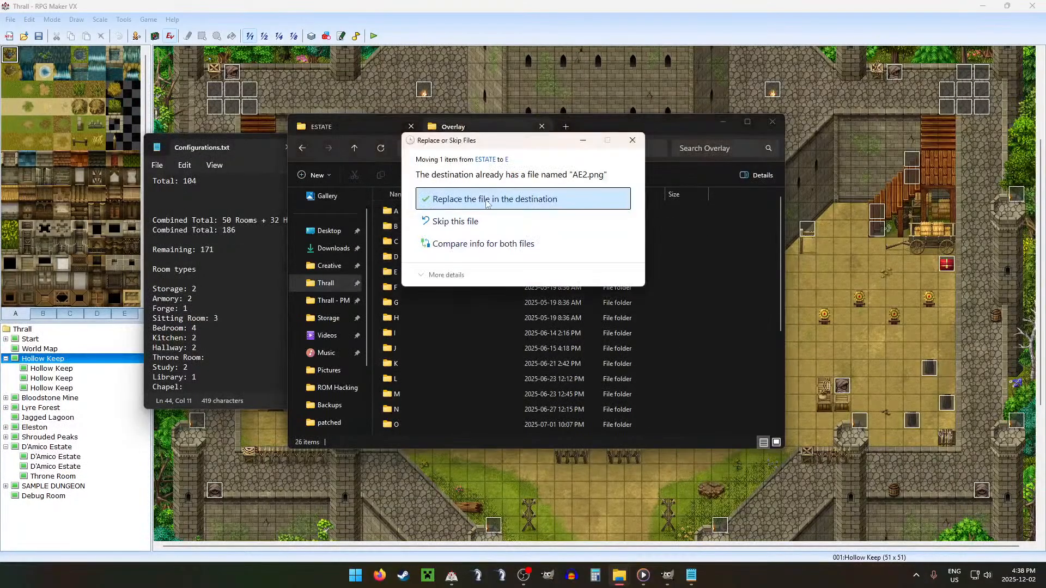
left_click(487, 200)
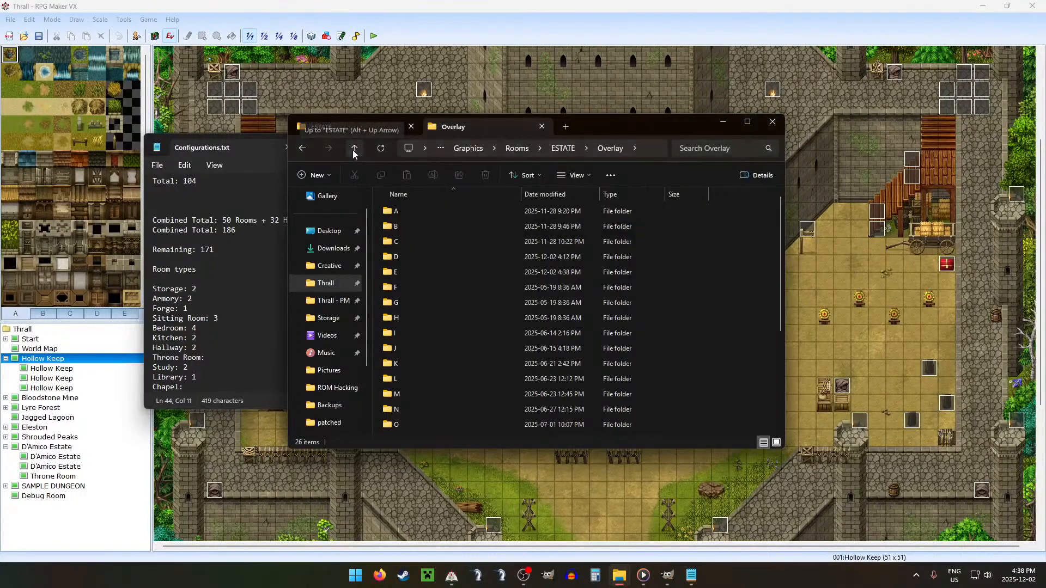
left_click(354, 148)
double_click(419, 226)
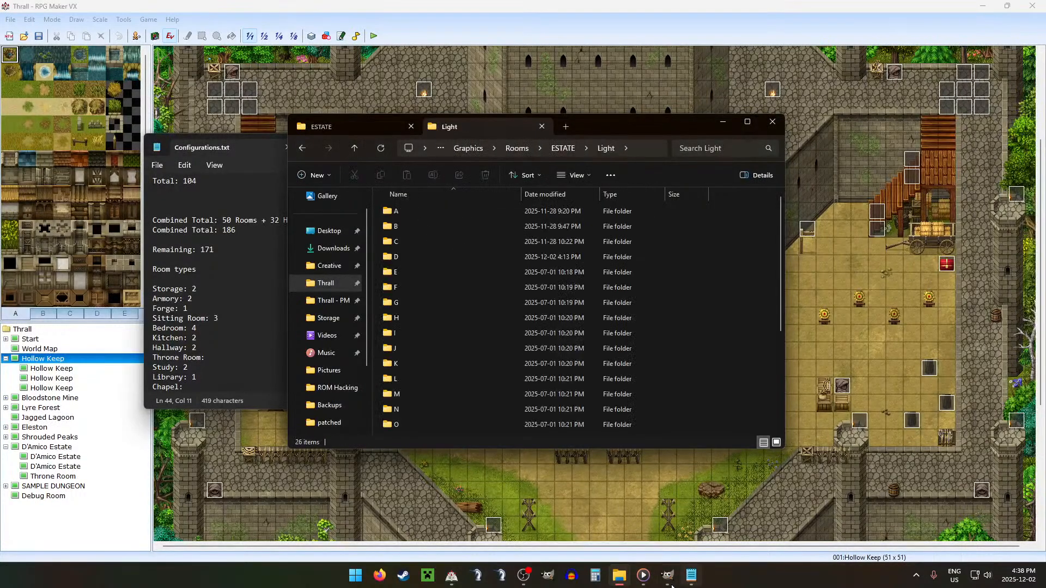
Step: Switch to GIMP, leave only the Light layer visible, and export it as AE2.png in the ESTATE project folder with the default PNG options
left_click(670, 582)
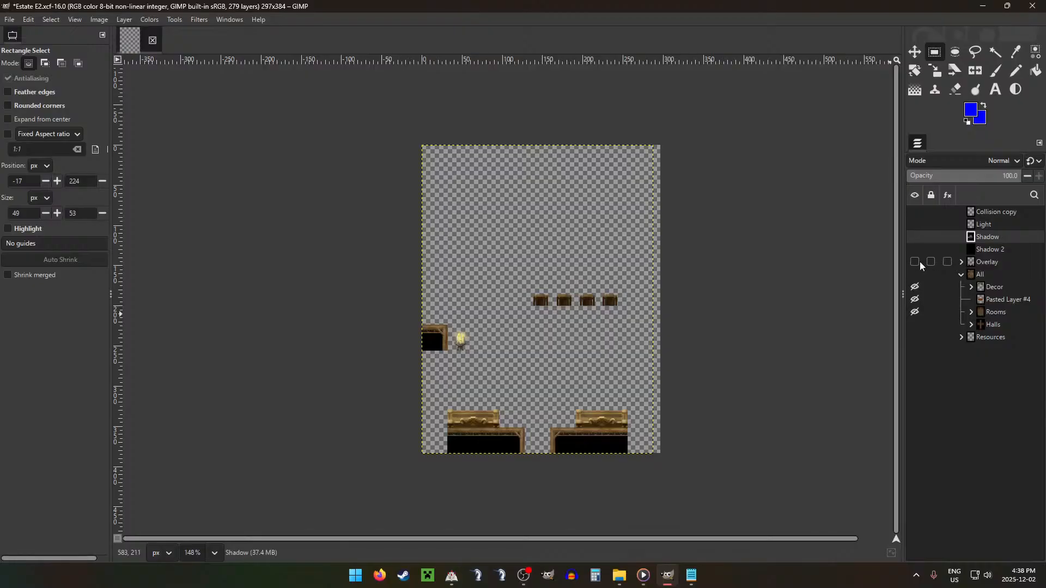
left_click(915, 224)
key("ctrl+shift+e")
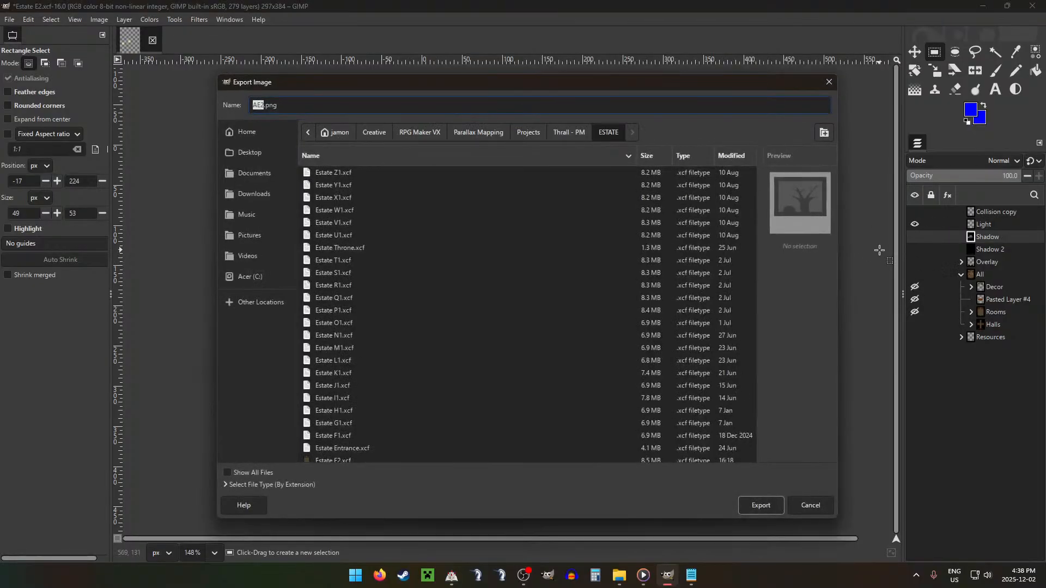
key("Return")
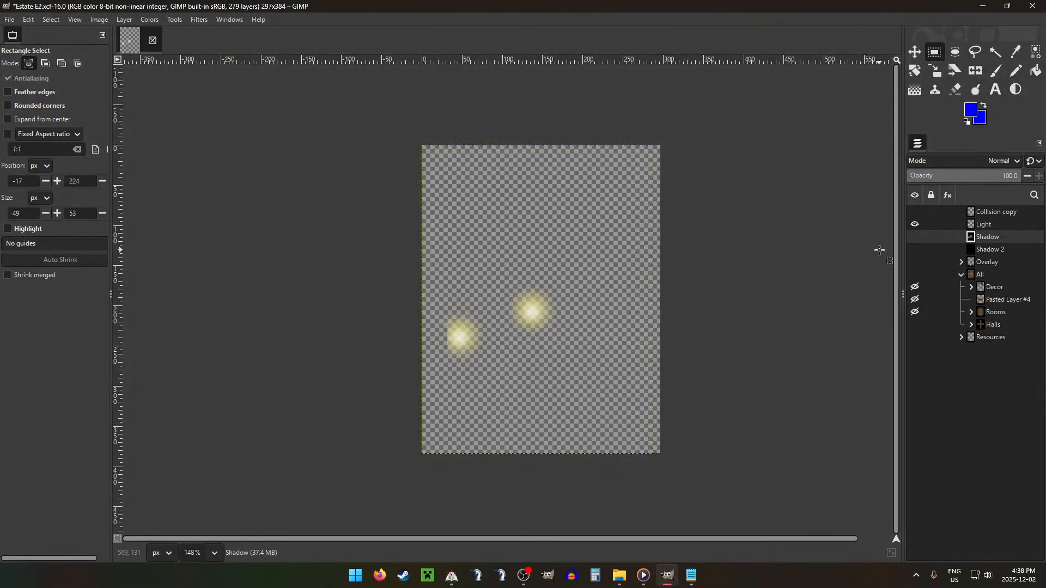
key("Return")
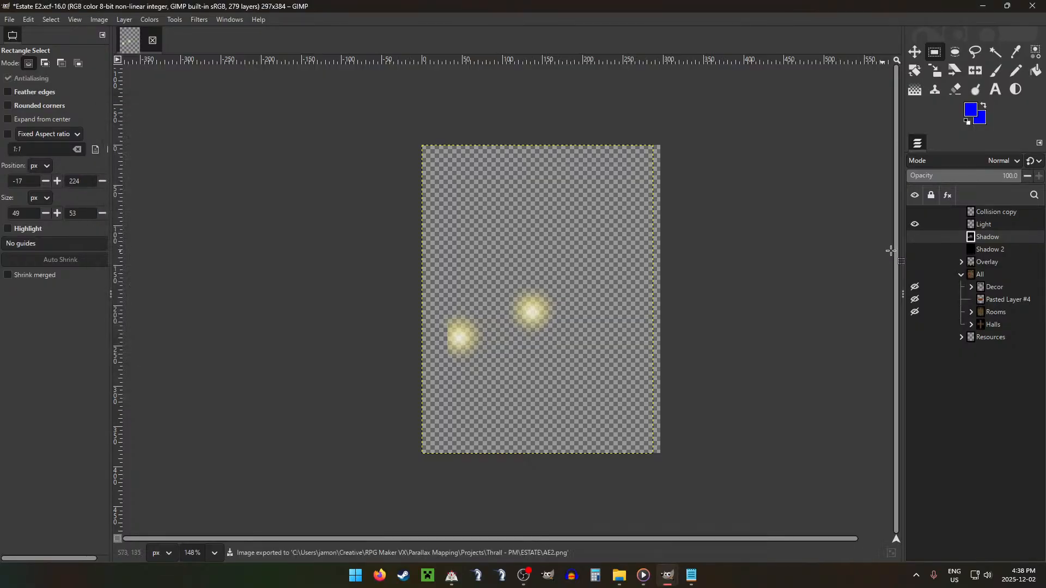
Step: In File Explorer, move AE2.png into the Light folder's E subfolder, replacing the existing file, and open the neighbouring Shadow folder
left_click(615, 579)
left_click(324, 126)
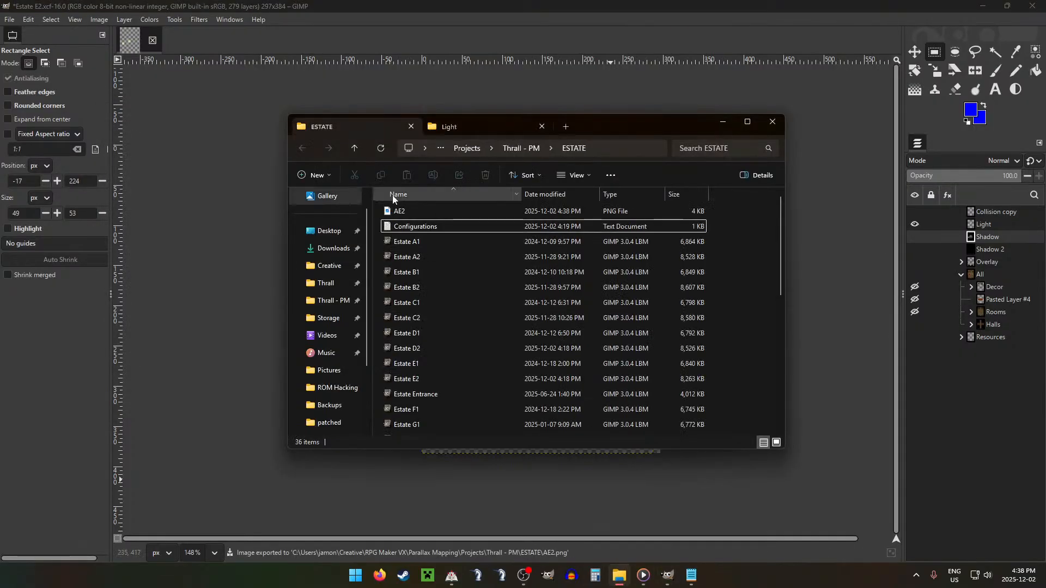
left_click_drag(436, 214, 420, 272)
left_click(480, 198)
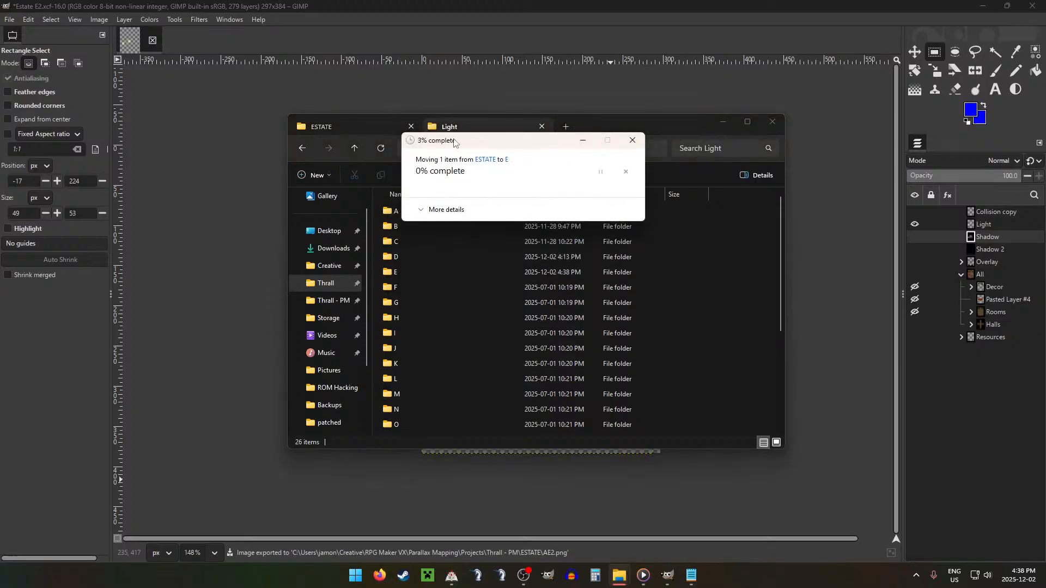
left_click(355, 148)
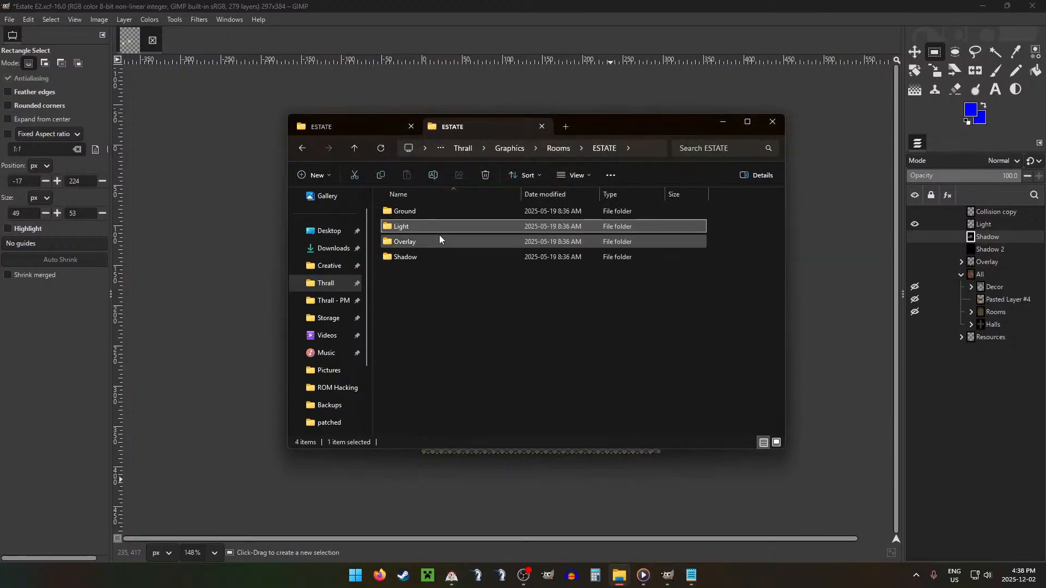
double_click(415, 253)
left_click(362, 124)
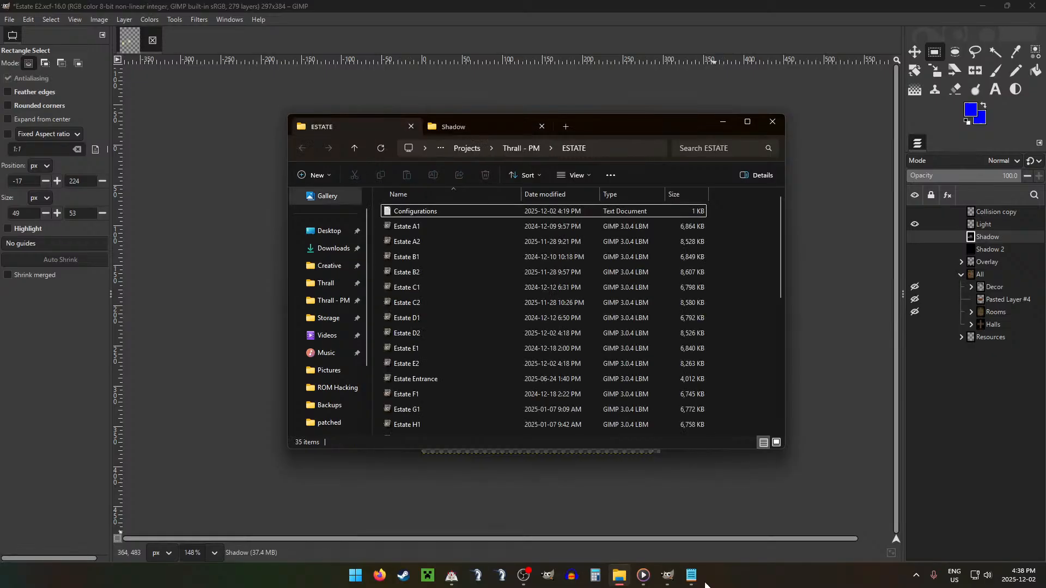
Step: Switch to GIMP, leave only the Shadow layer visible, and export it as AE2.png in the ESTATE project folder with the default PNG options
left_click(667, 576)
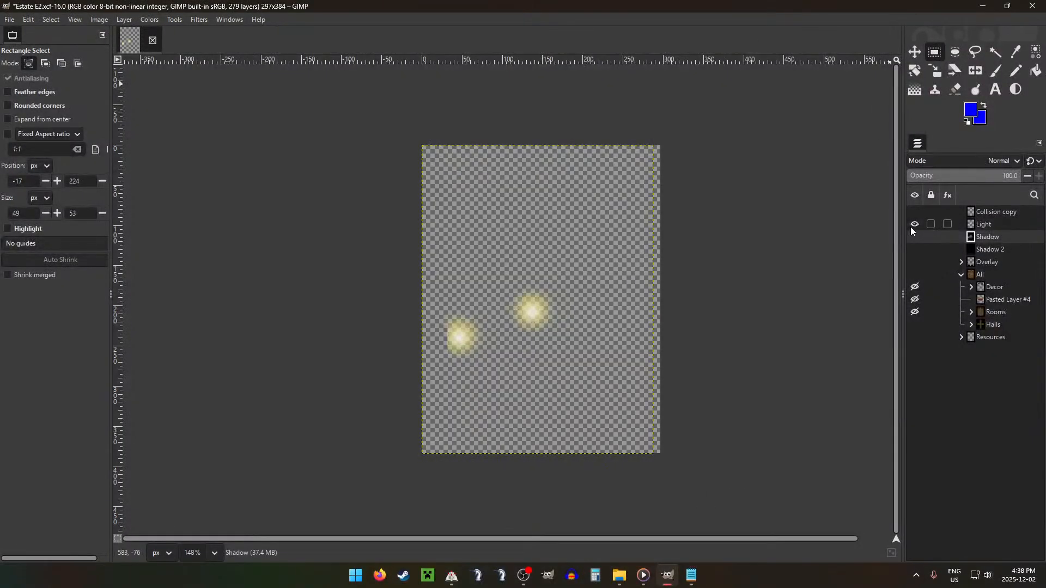
left_click_drag(913, 225, 920, 240)
key("ctrl+shift+e")
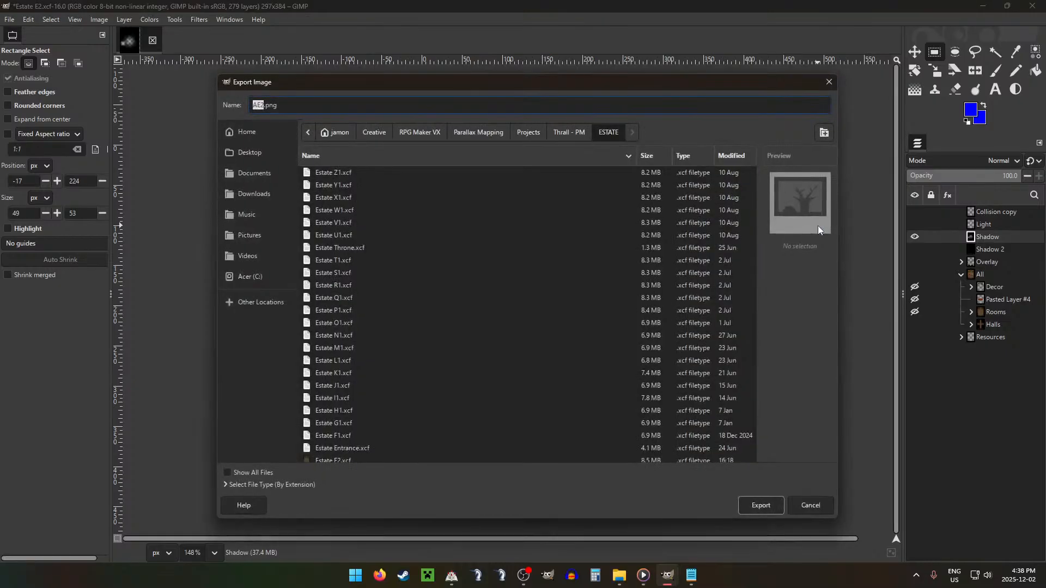
key("Escape")
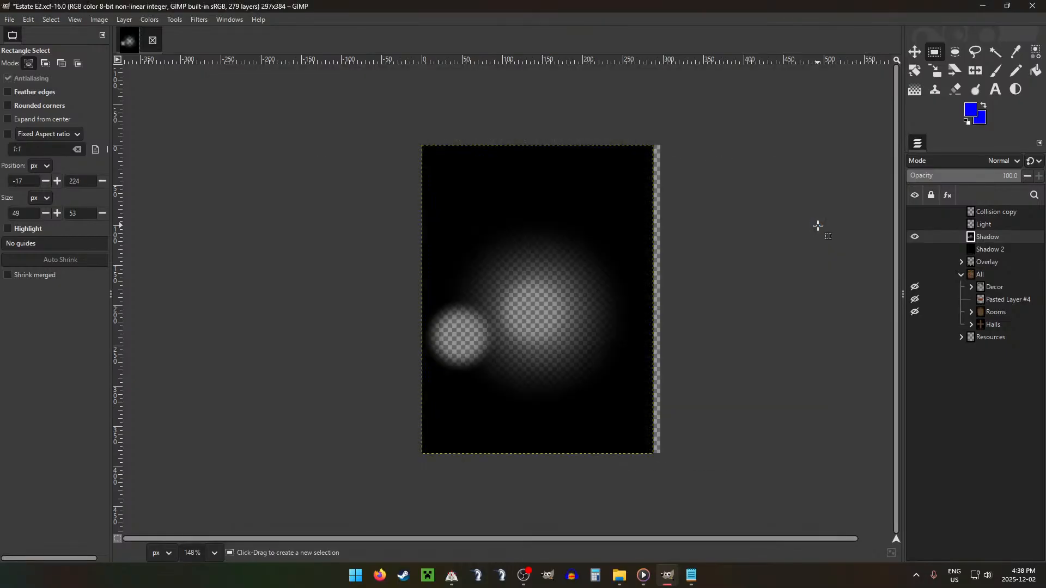
key("Return")
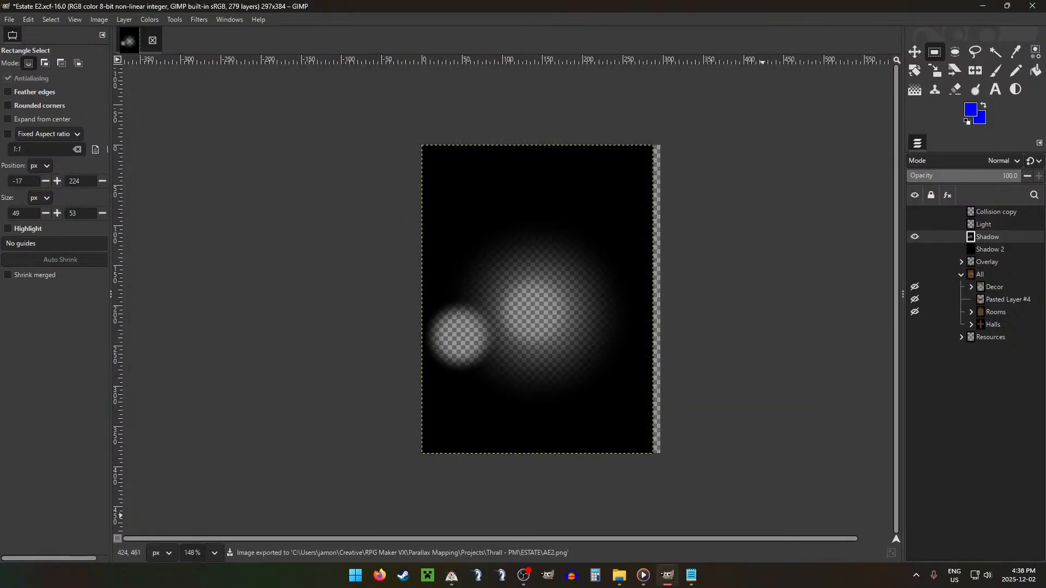
Step: In File Explorer, move AE2.png into the Shadow folder's E subfolder, replacing the existing file
left_click(677, 582)
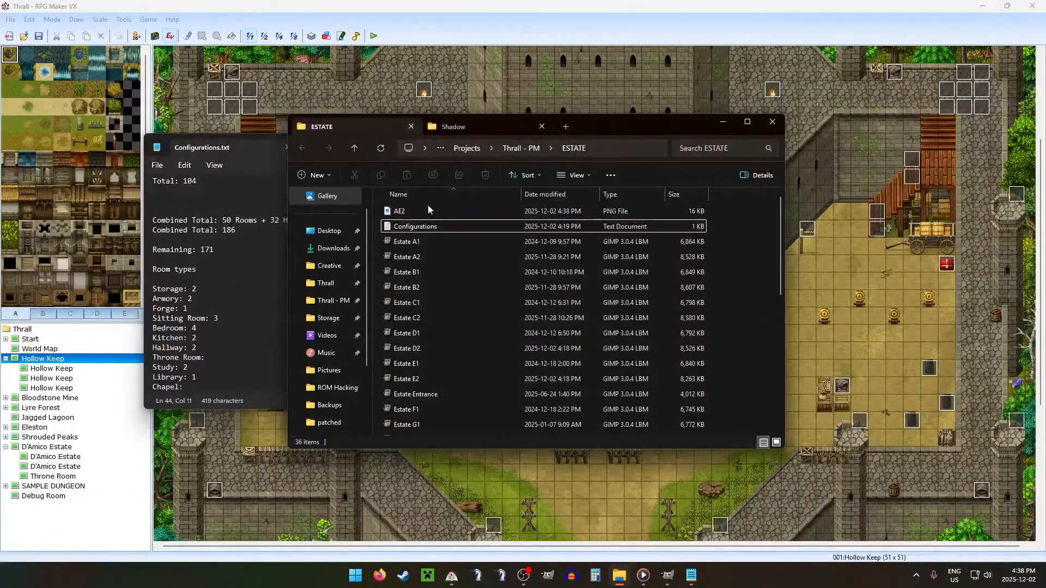
left_click_drag(428, 209, 421, 272)
left_click(509, 204)
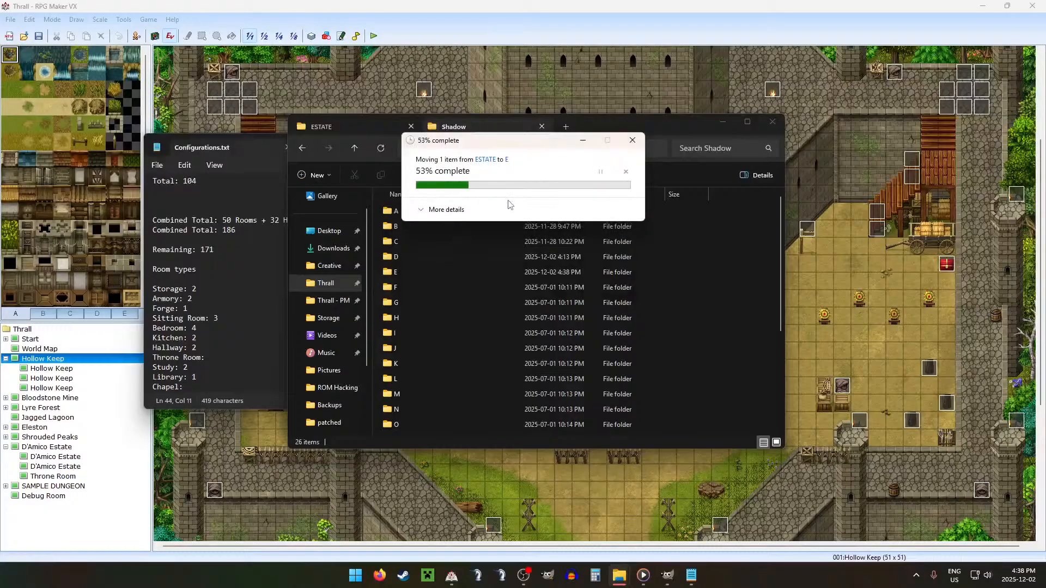
Step: Switch to RPG Maker VX, start a playtest of Thrall, and continue with the Account 2 save
left_click(566, 2)
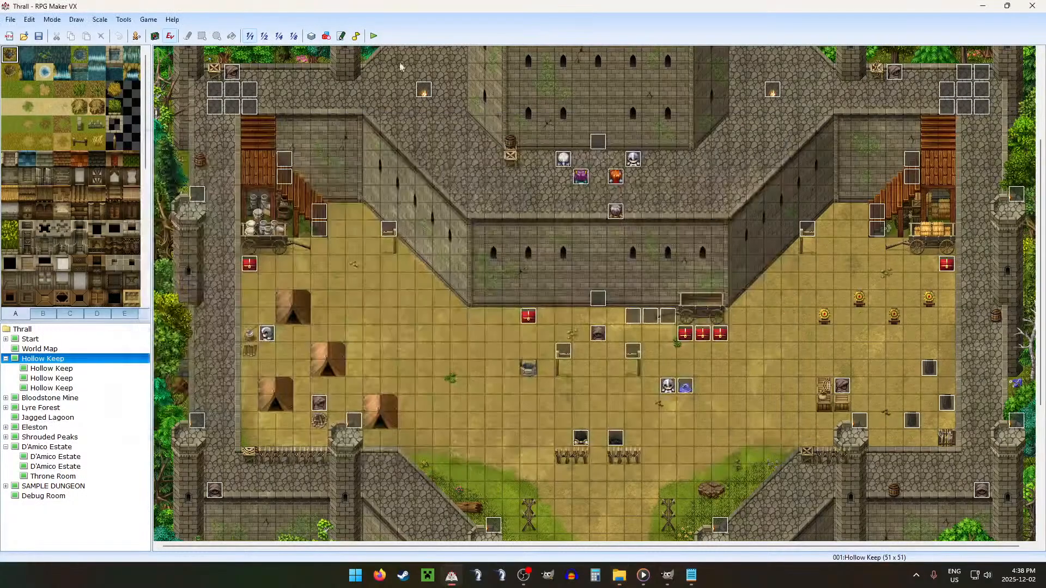
left_click(376, 37)
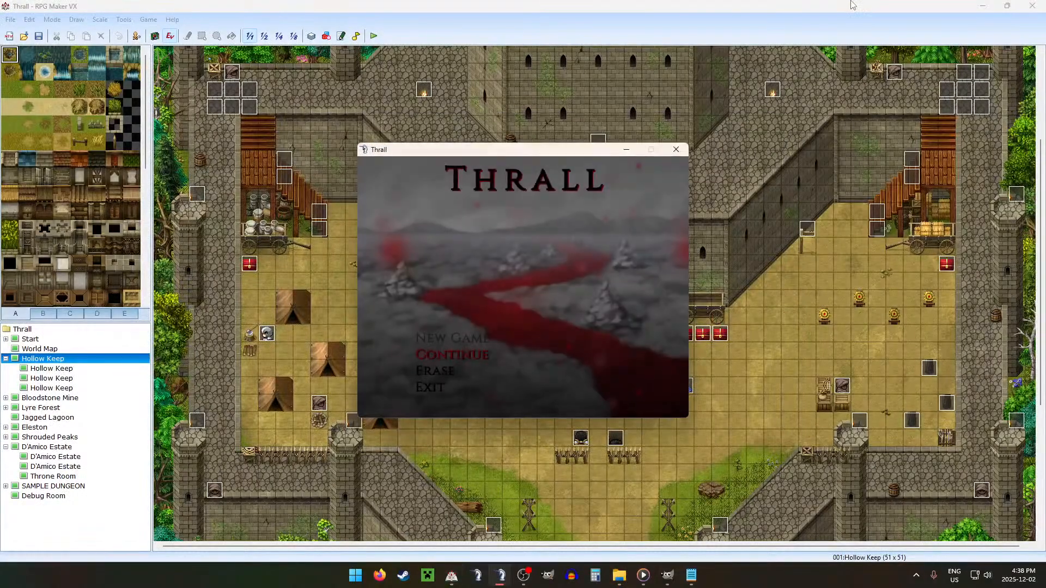
key("Return")
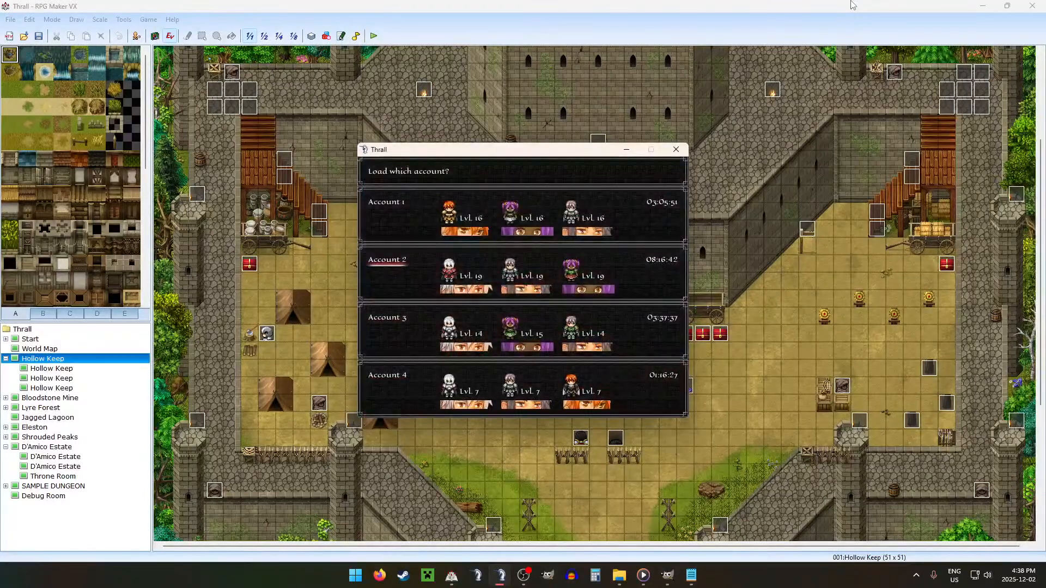
key("Return")
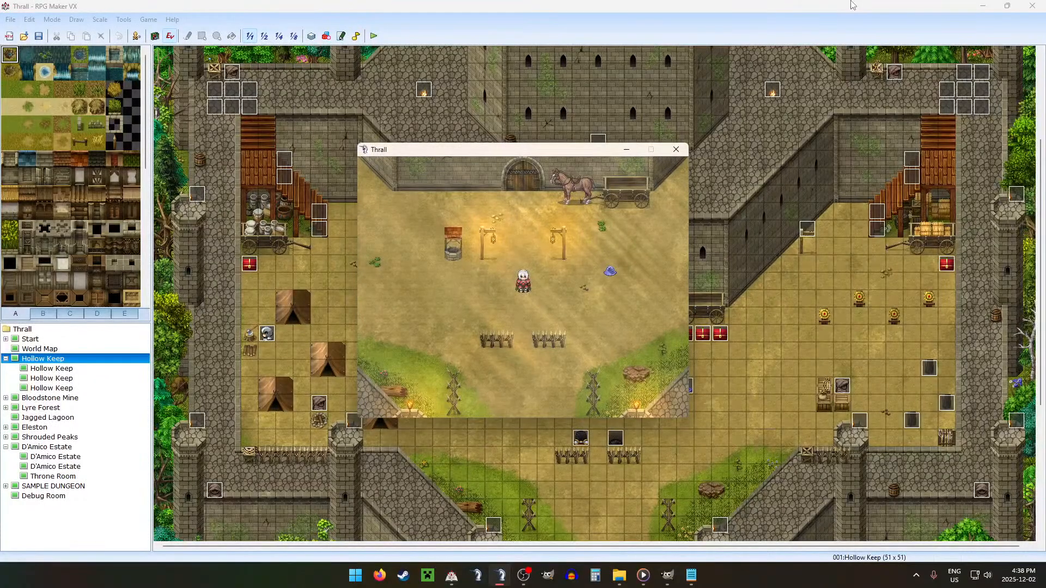
Step: Set the game's Window Size to x1.5 in the system settings and return to the map
key("Escape")
key("Left")
key("Return")
key("Up")
key("Up")
key("Up")
key("Right")
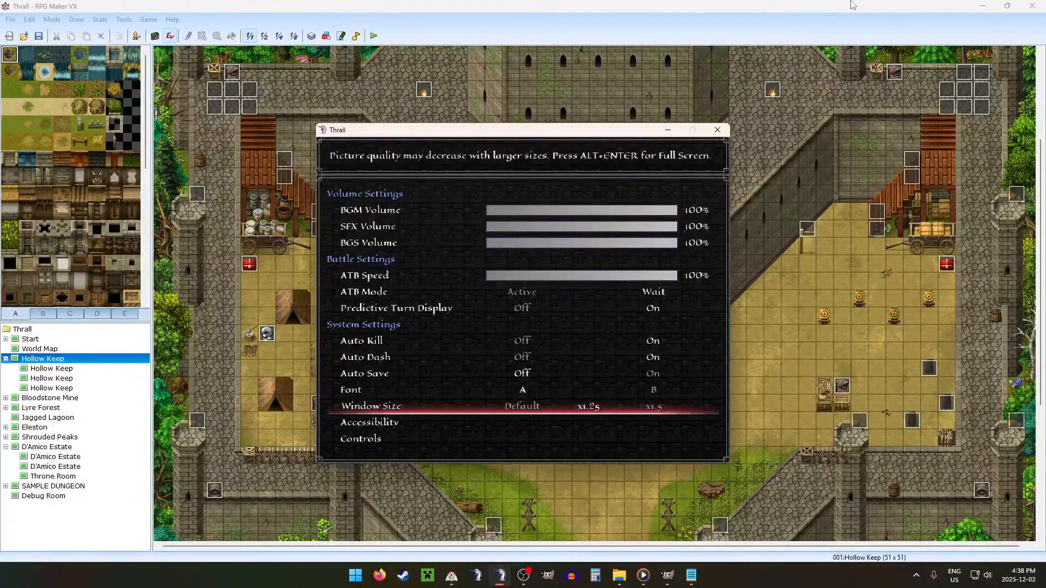
key("Escape")
key("Escape")
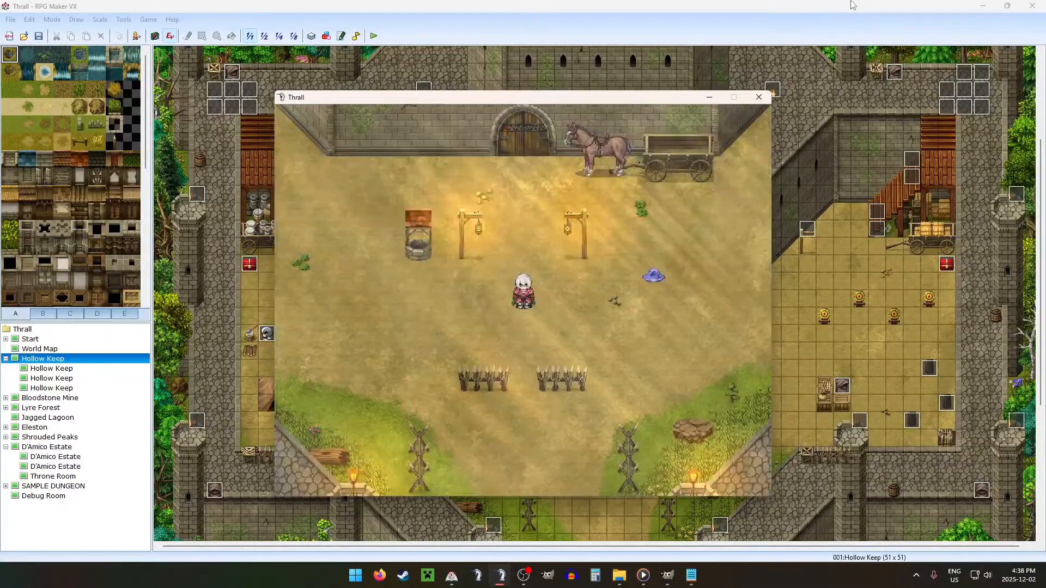
Step: In the playtest's debug screen, raise variable 0160 DEBUG ROOM and return to the variable group list
key("F9")
key("Up")
key("Return")
key("Up")
key("Right")
key("Right")
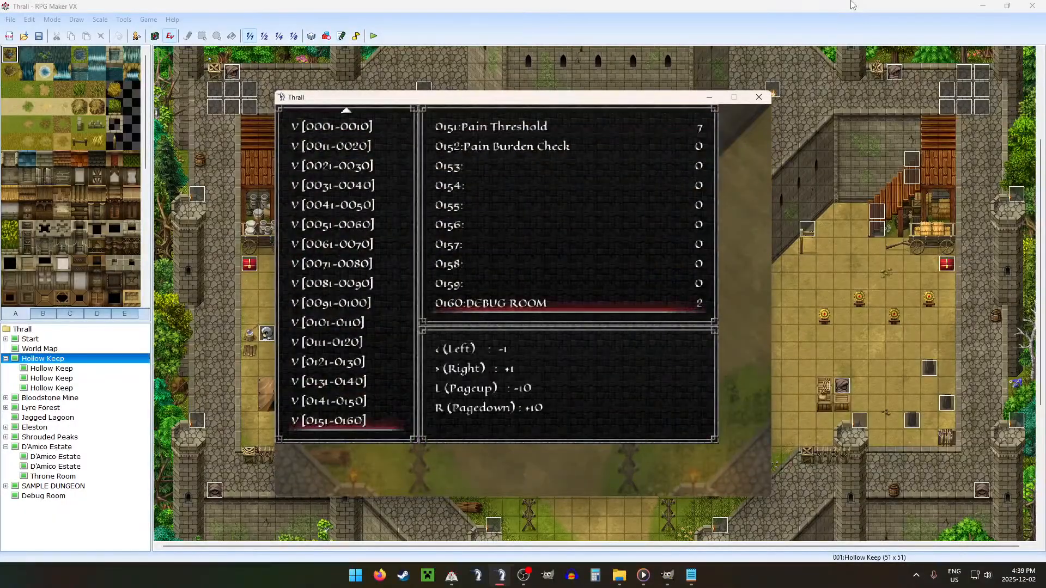
key("Right")
key("Right")
key("Right")
key("Escape")
Step: Set variable 0114 Estate/Hold to 2 in the debug screen and return to the map
key("Up")
key("Up")
key("Up")
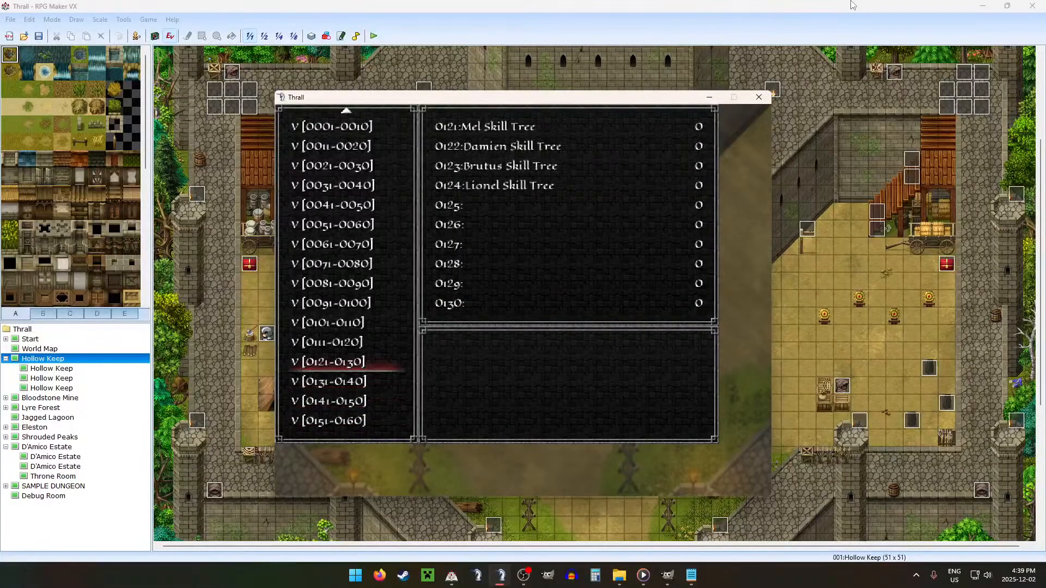
key("Up")
key("Return")
key("Down")
key("Down")
key("Down")
key("Escape")
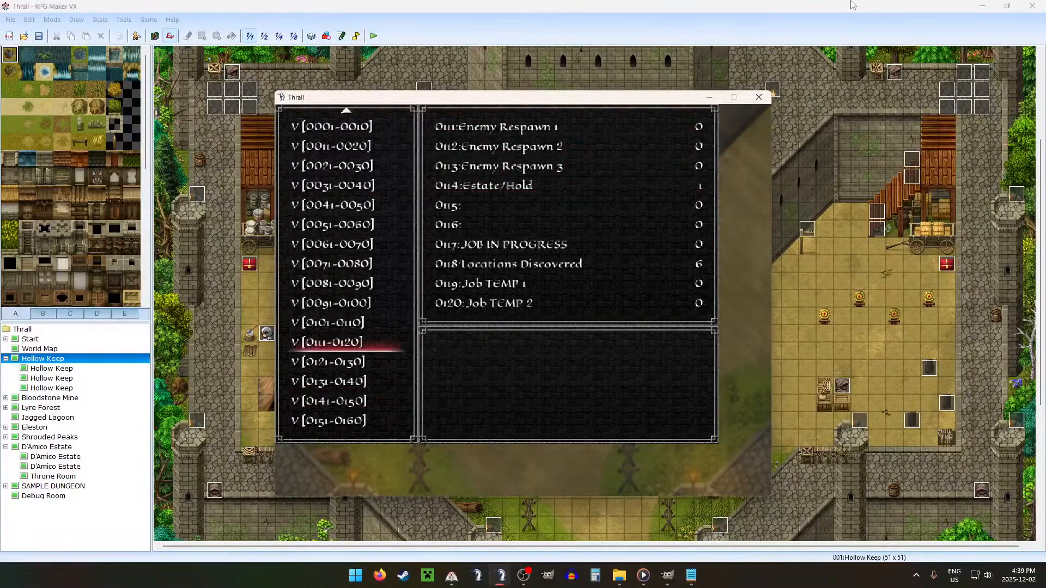
key("Return")
key("Down")
key("Down")
key("Down")
key("Right")
key("Escape")
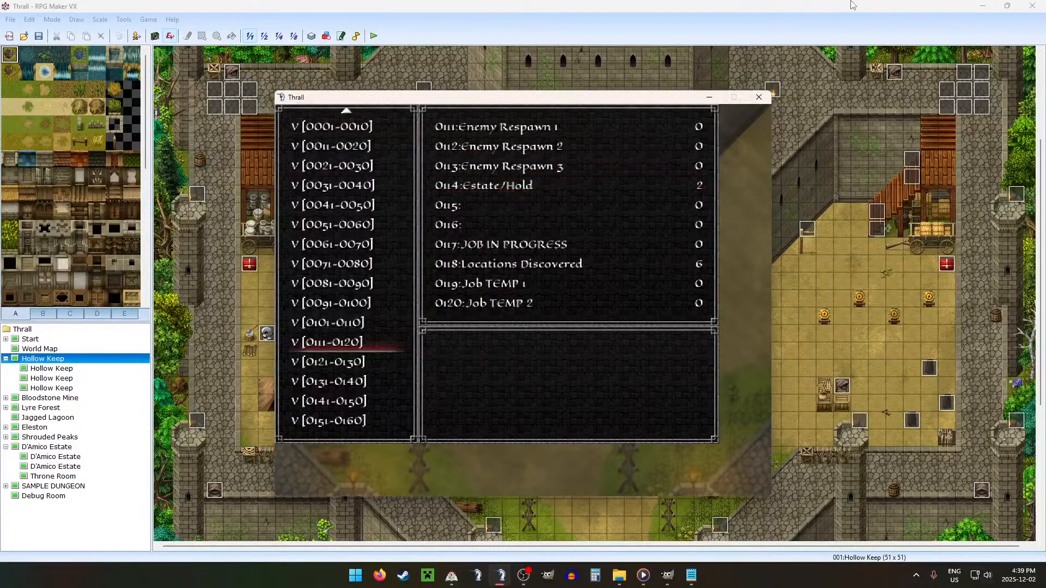
key("Escape")
key("Escape")
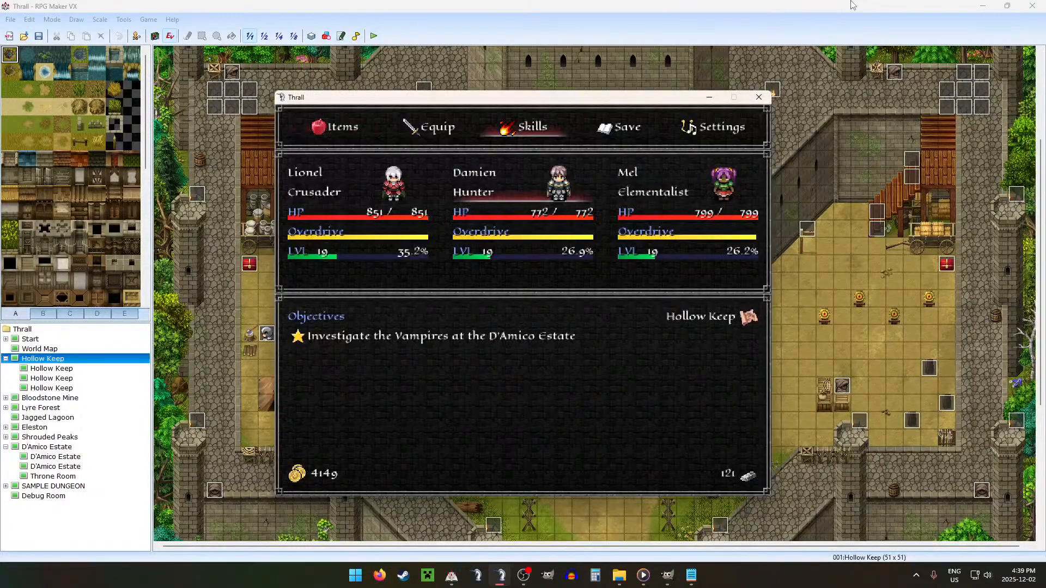
key("Escape")
Step: Reopen the debug screen, turn on switch 0030 DEBUG, and return to the map
key("F9")
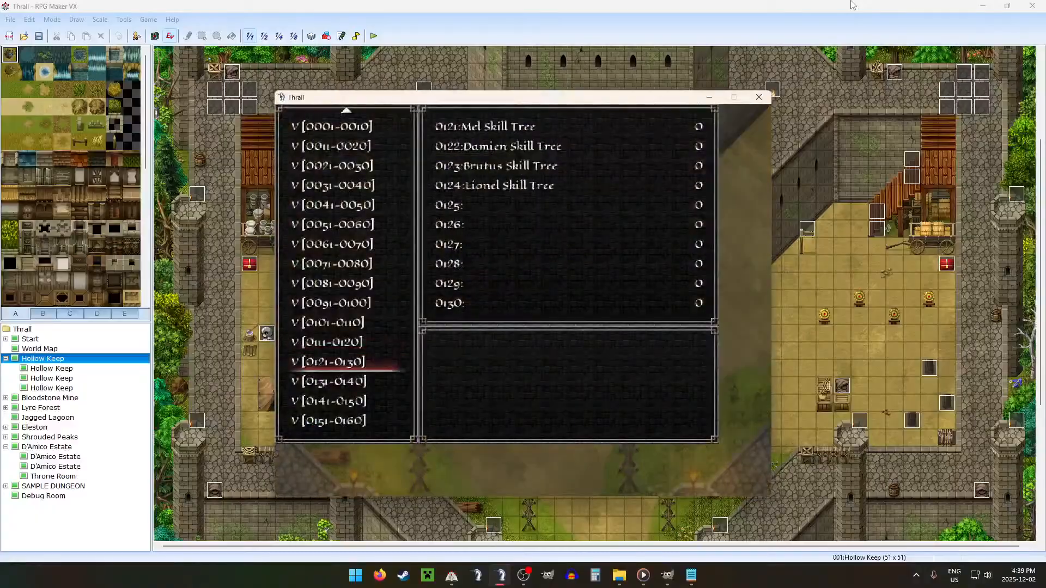
key("Down")
key("Down")
key("Down")
key("Down")
key("Down")
key("Up")
key("Return")
key("Escape")
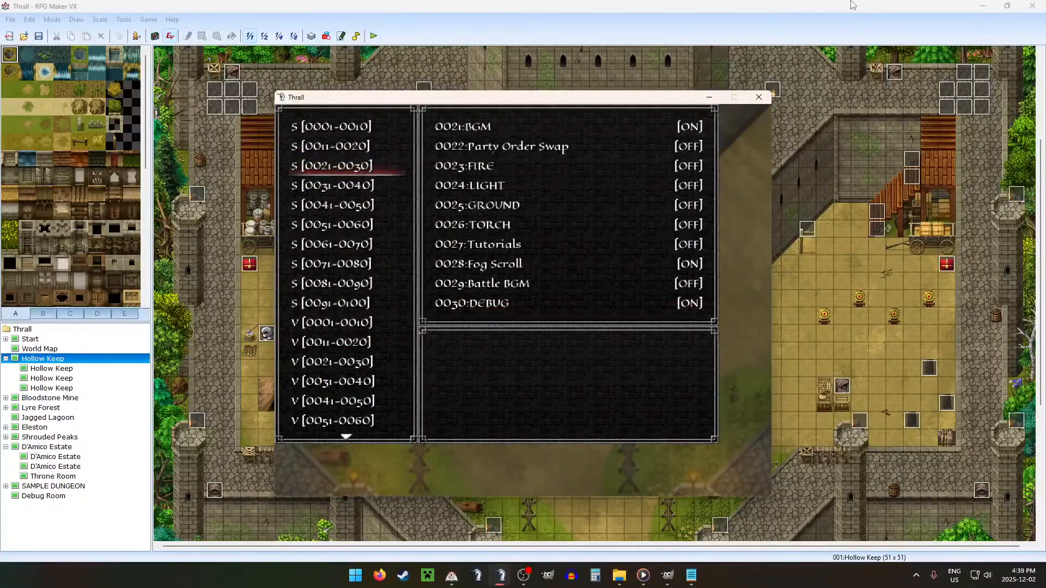
key("Escape")
Step: Walk to the chests by the wagon in Hollow Keep, view the weapons loot, and close it
key("Right")
key("Up")
key("Right")
key("Up")
key("Return")
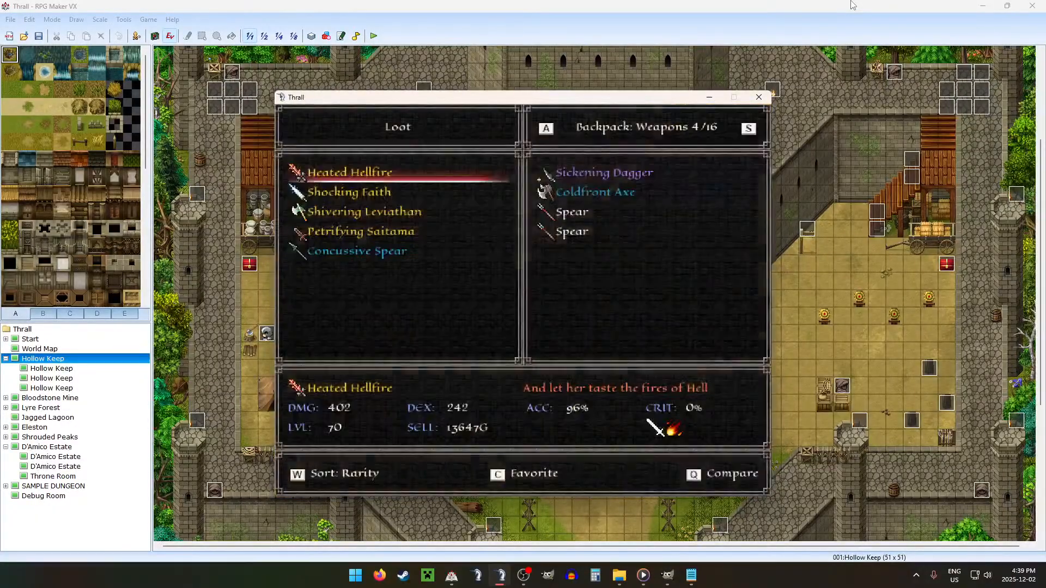
key("Escape")
Step: Leave the Hollow Keep and travel to the D'Amico Estate on the world map
key("Left")
key("Left")
key("Left")
key("Up")
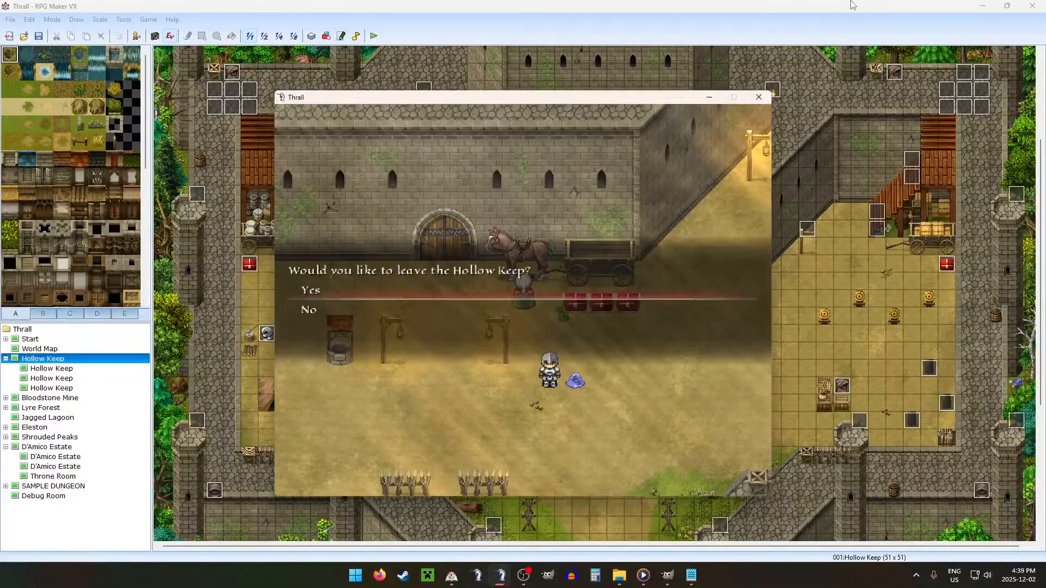
key("Return")
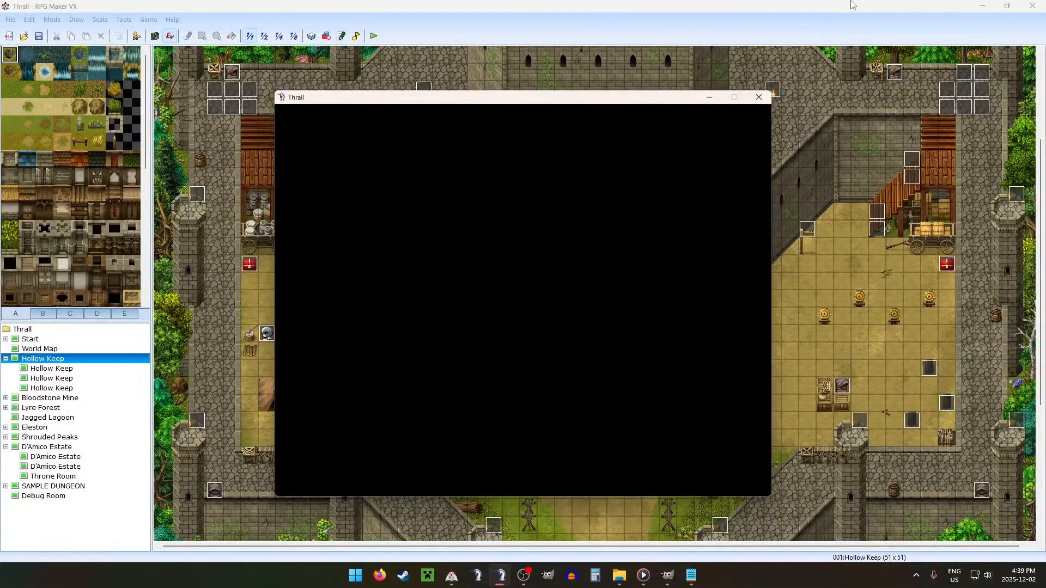
key("Left")
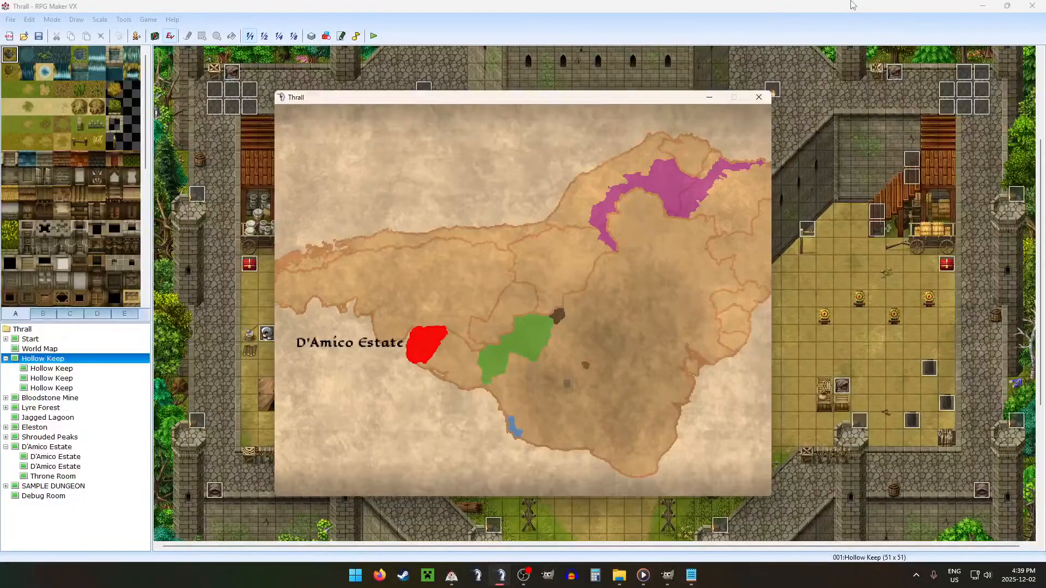
key("Return")
key("Return")
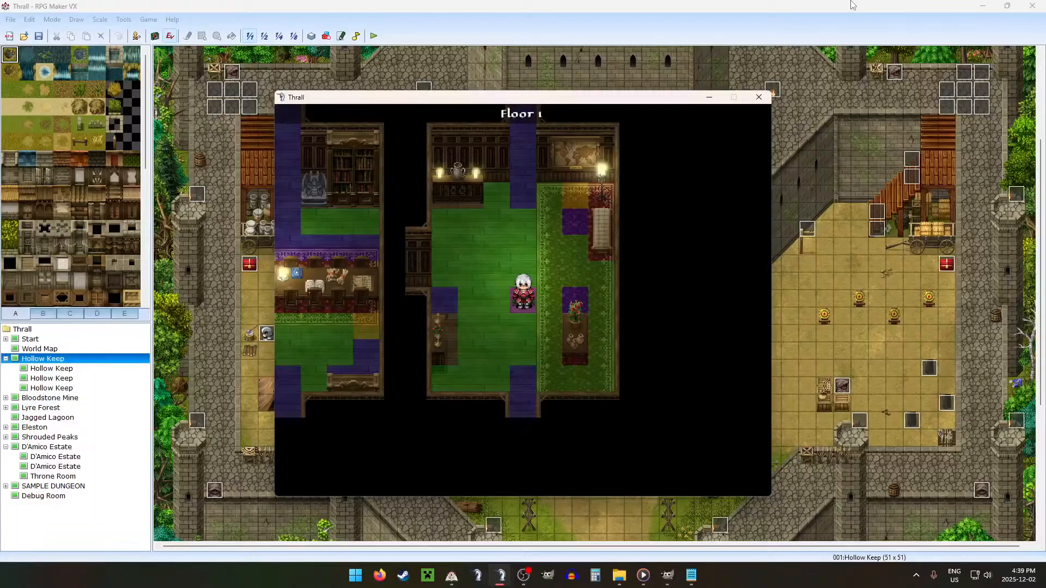
Step: Walk from the starting room on Floor 1 into the adjacent library room, up to its left bookcase
key("Up")
key("Left")
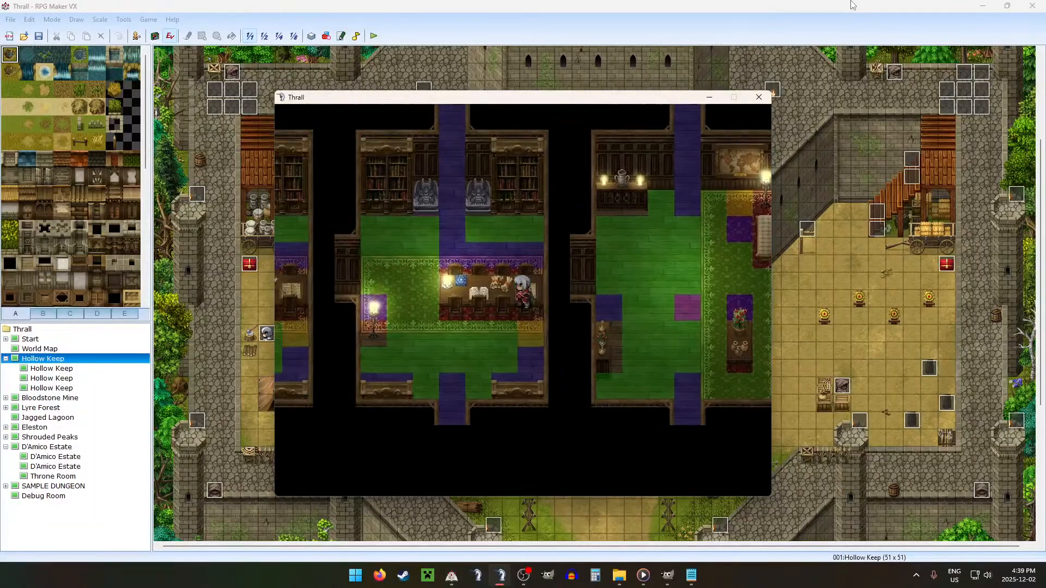
key("Up")
key("Left")
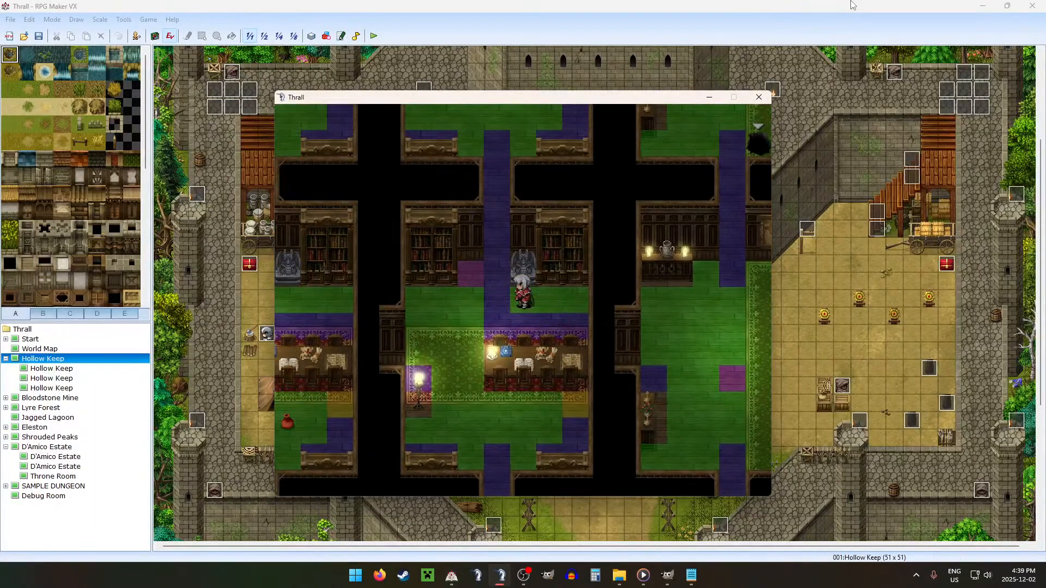
key("Left")
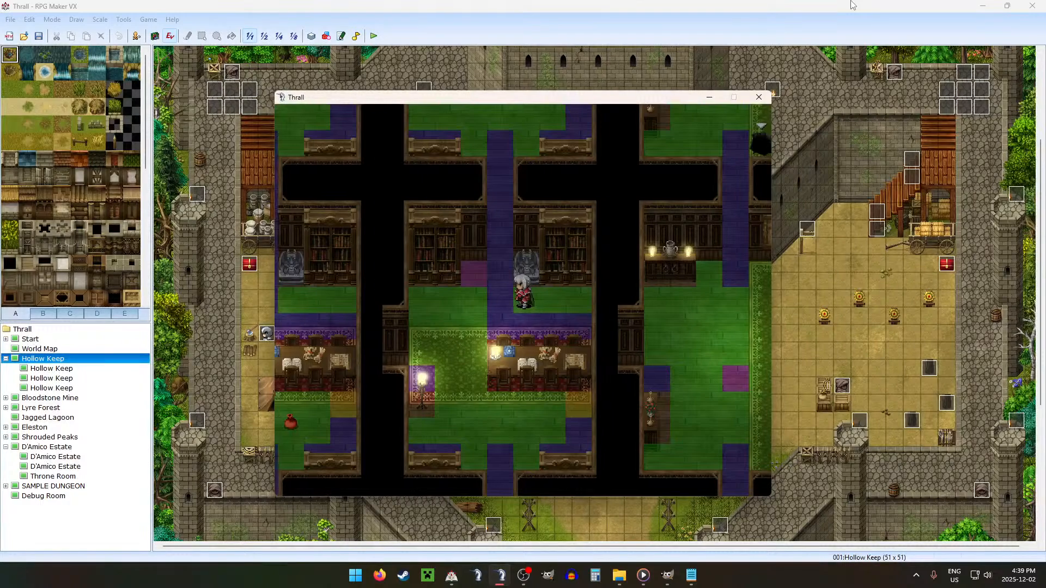
key("Left")
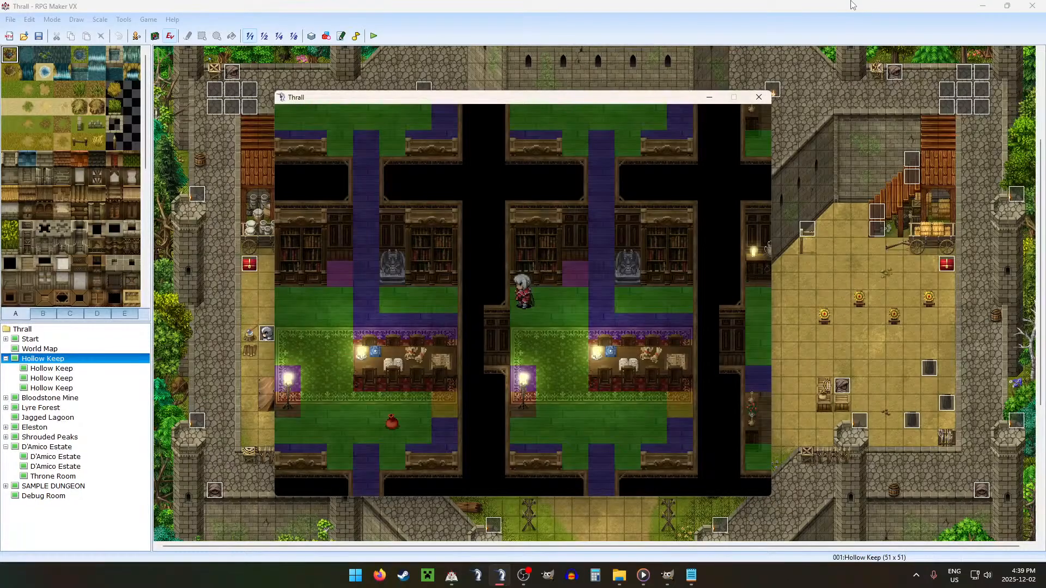
Step: Test passability from the left bookcase across to the upper edge of the library room's long table
key("Right")
key("Right")
key("Right")
key("Down")
key("Right")
key("Right")
key("Left")
key("Down")
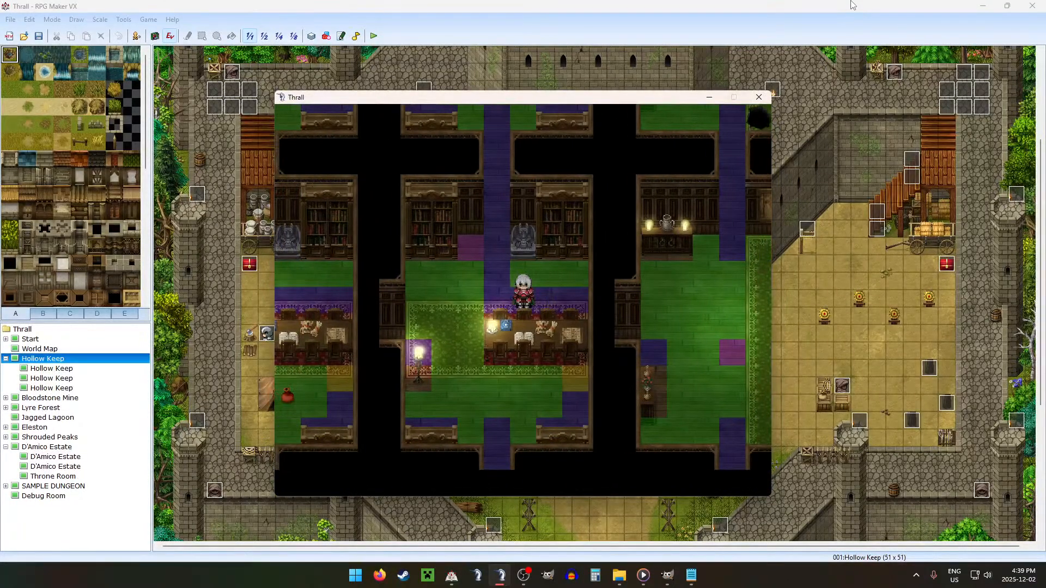
Step: Test passability along the table's upper edge and the floor below the statue and right bookcase
key("Left")
key("Right")
key("Right")
key("Right")
key("Up")
key("Left")
key("Left")
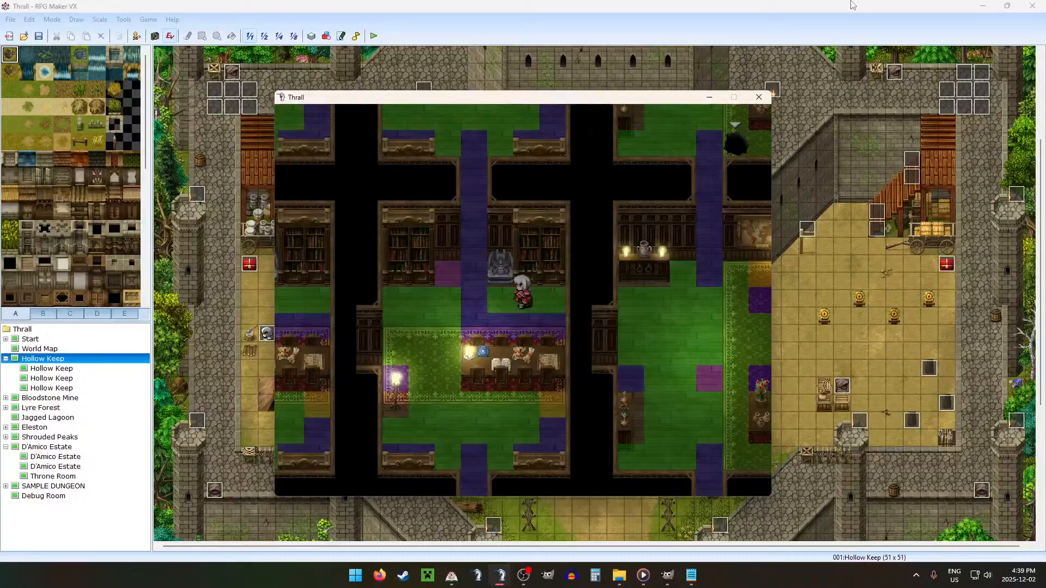
Step: Test passability from the statue to the room's left wall, past the door and around the floor lamp
key("Left")
key("Left")
key("Up")
key("Down")
key("Left")
key("Left")
key("Down")
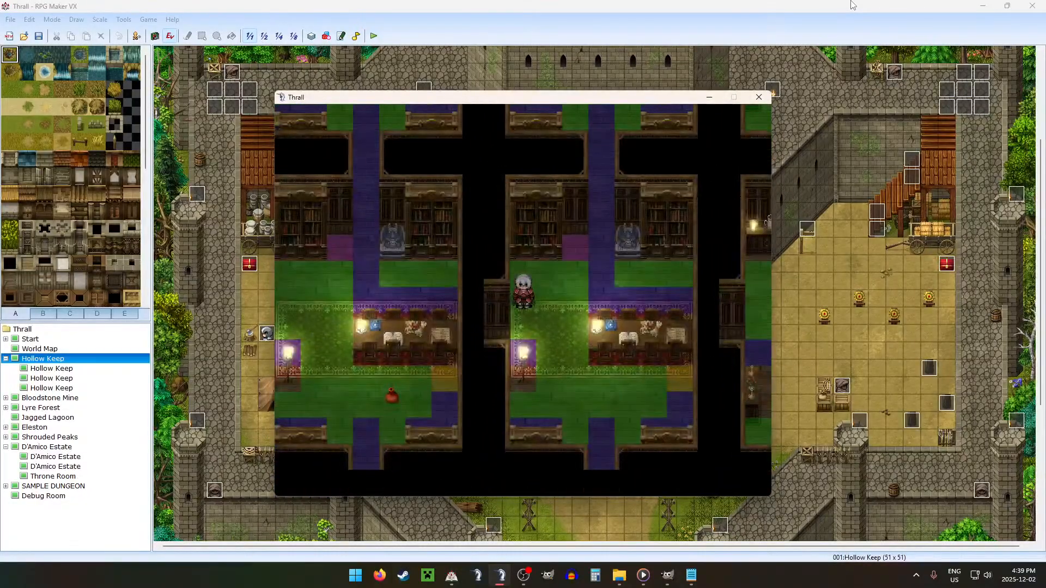
key("Down")
key("Down")
key("Down")
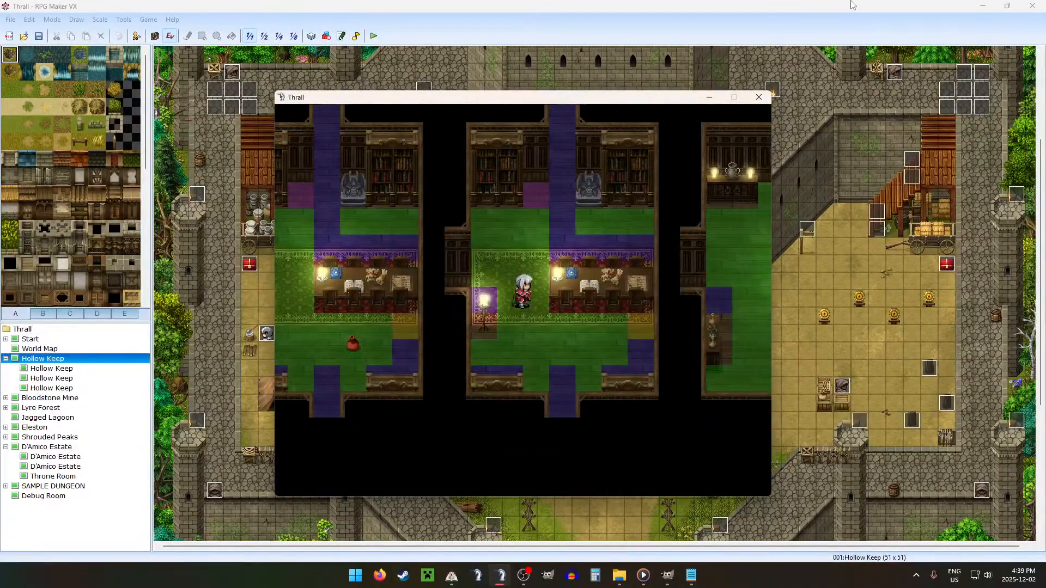
Step: Test passability along the table's lower edge, around its right end, and beside the room's lower exit
key("Right")
key("Right")
key("Right")
key("Right")
key("Right")
key("Left")
key("Right")
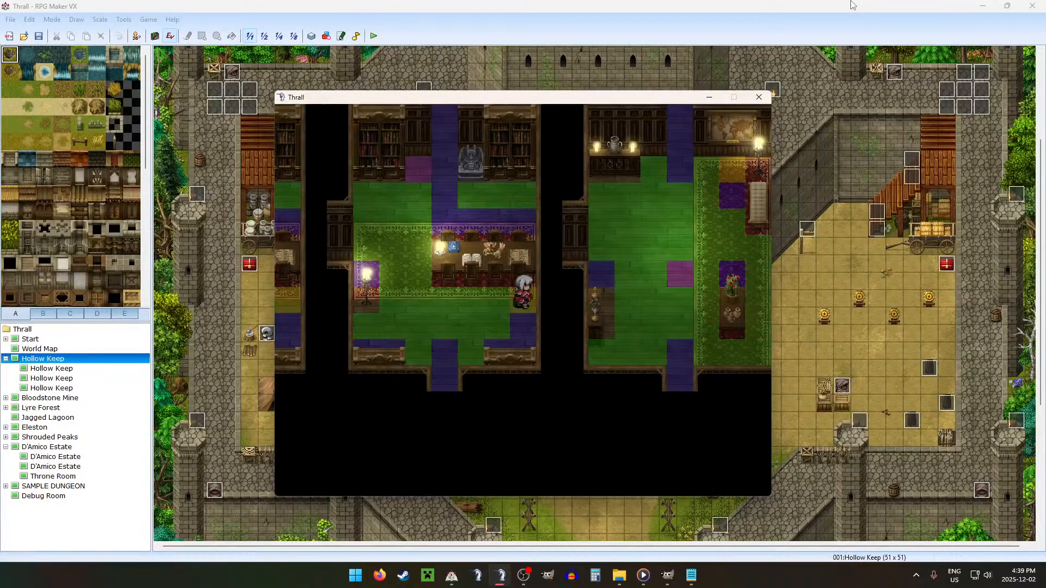
key("Down")
key("Down")
key("Left")
key("Left")
key("Down")
key("Up")
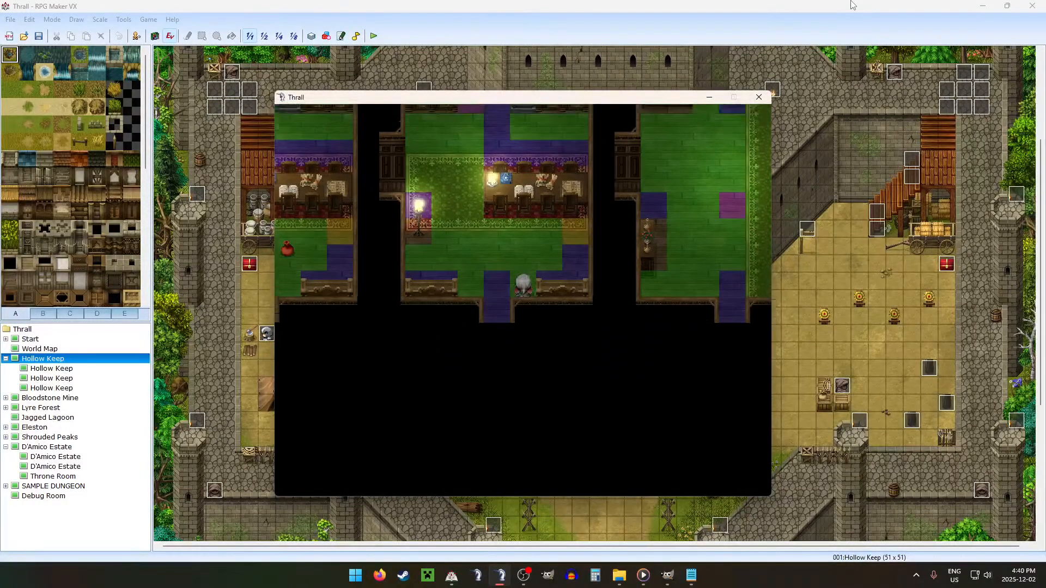
Step: Test collisions at the two low cabinets on either side of the room's lower exit
key("Right")
key("Right")
key("Left")
key("Left")
key("Down")
key("Left")
key("Left")
key("Up")
Step: Walk back up over the rug between the lamp and the table to the floor below the bookcases
key("Left")
key("Left")
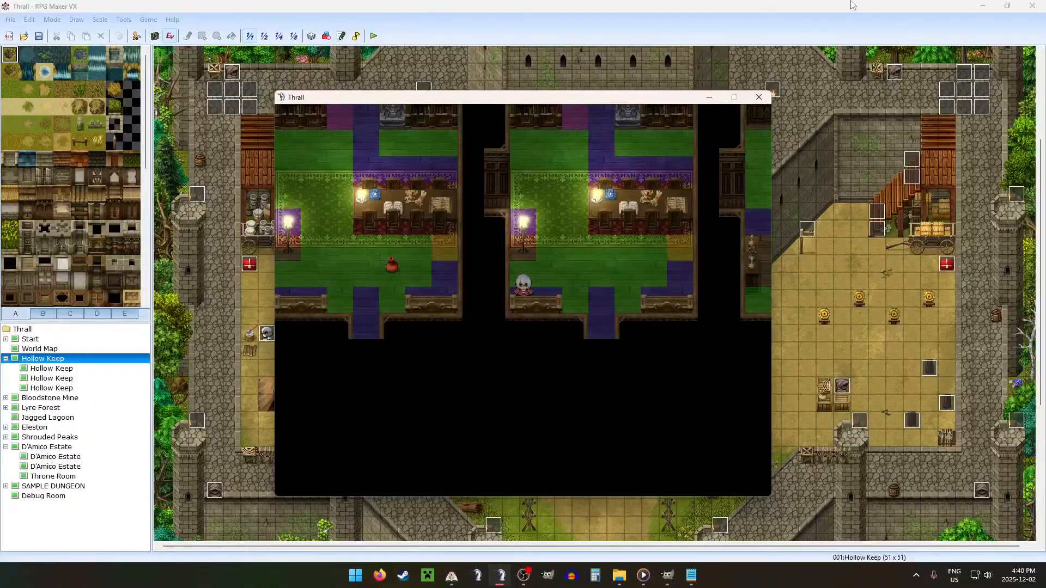
key("Right")
key("Right")
key("Up")
key("Up")
key("Right")
key("Left")
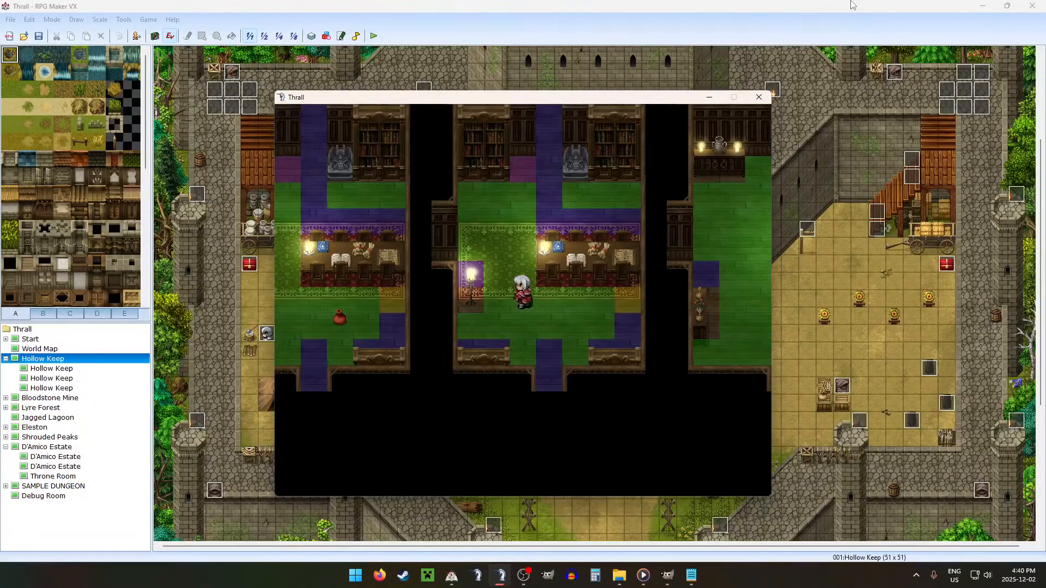
key("Up")
key("Up")
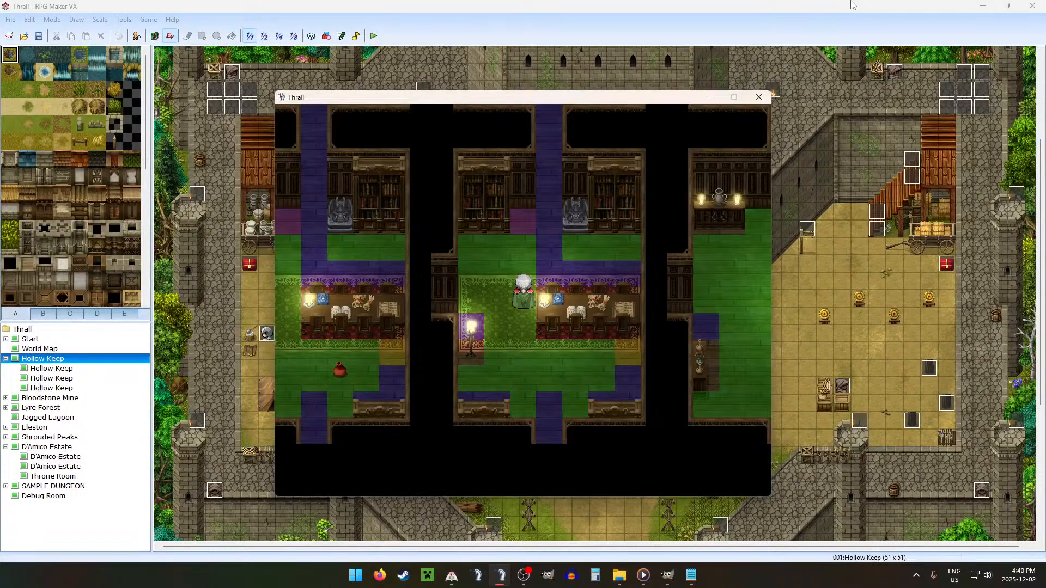
key("Up")
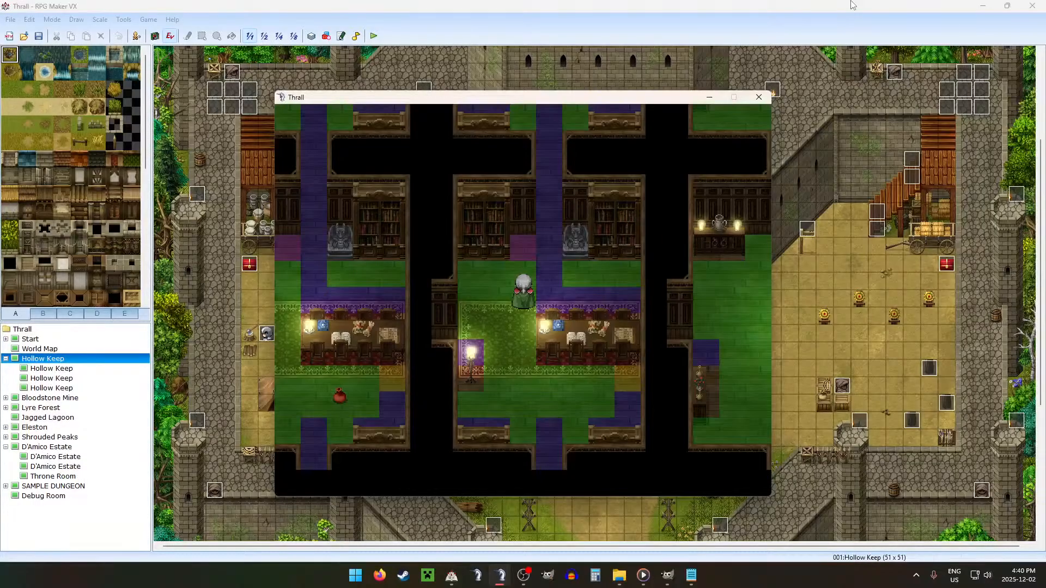
Step: Turn off switch 0030 DEBUG in the debug screen and return to the map
key("Down")
key("F9")
key("Return")
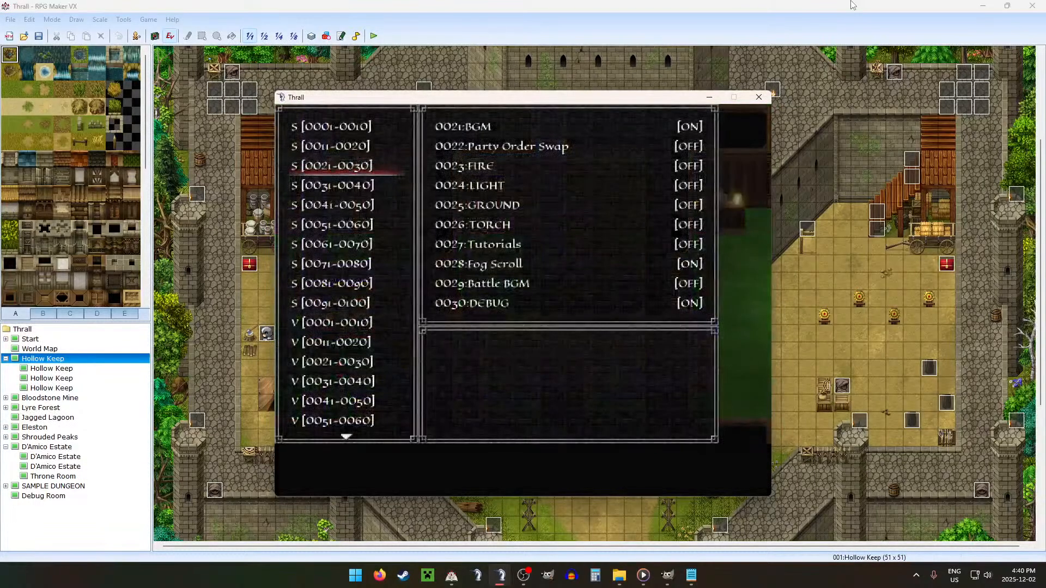
key("Up")
key("Return")
key("Escape")
key("Return")
key("Up")
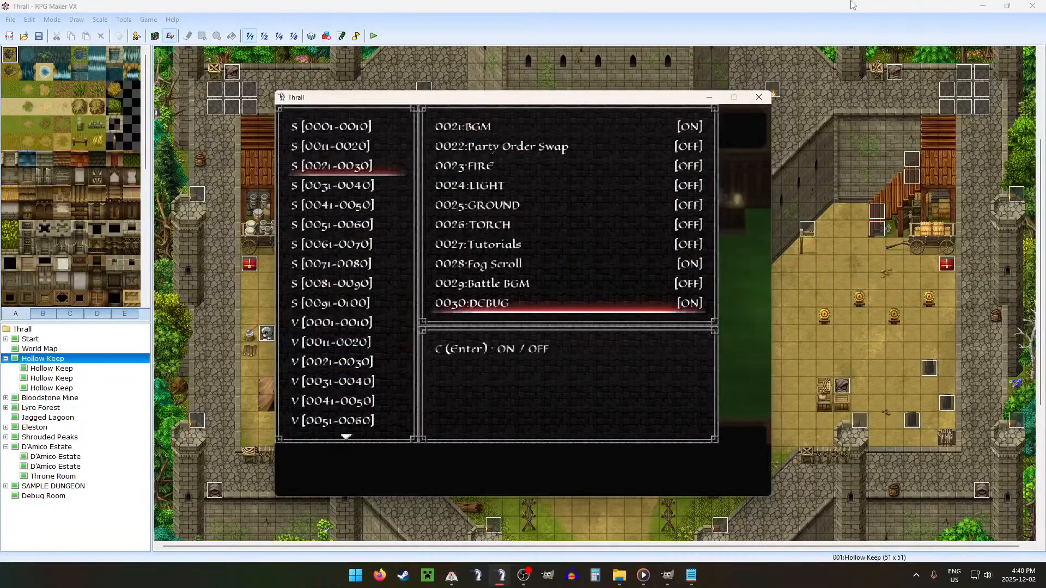
key("Return")
key("Escape")
key("Escape")
Step: Walk through the Floor 1 rooms to the dark floor hole and proceed to Floor 2
key("Up")
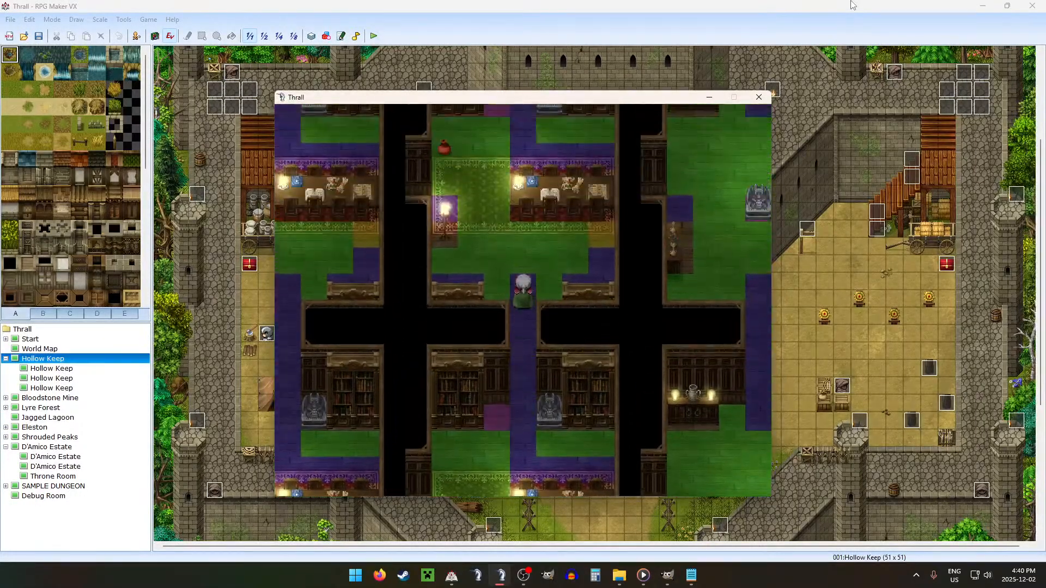
key("Up")
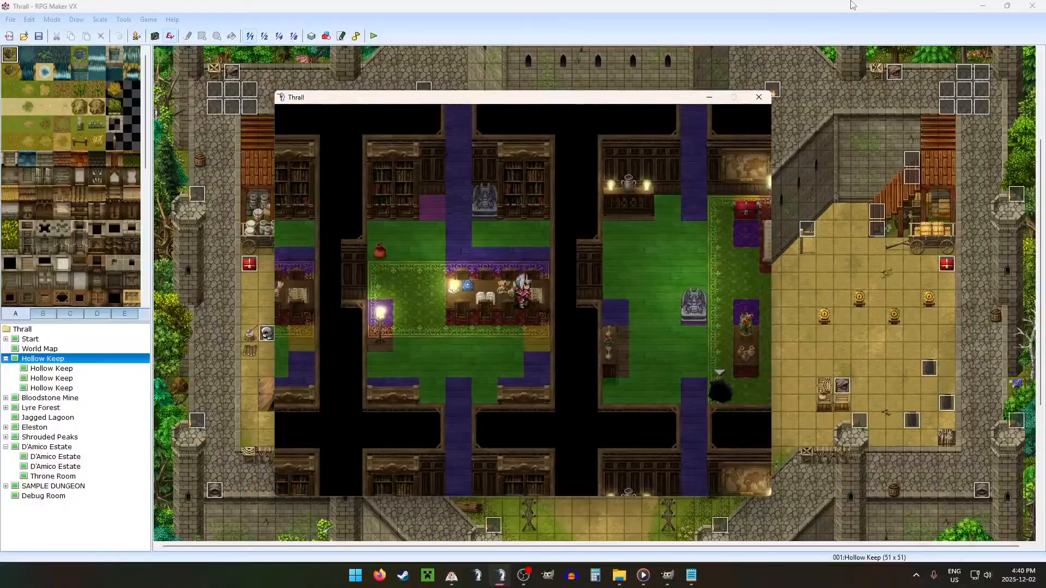
key("Down")
key("Right")
key("Down")
key("Return")
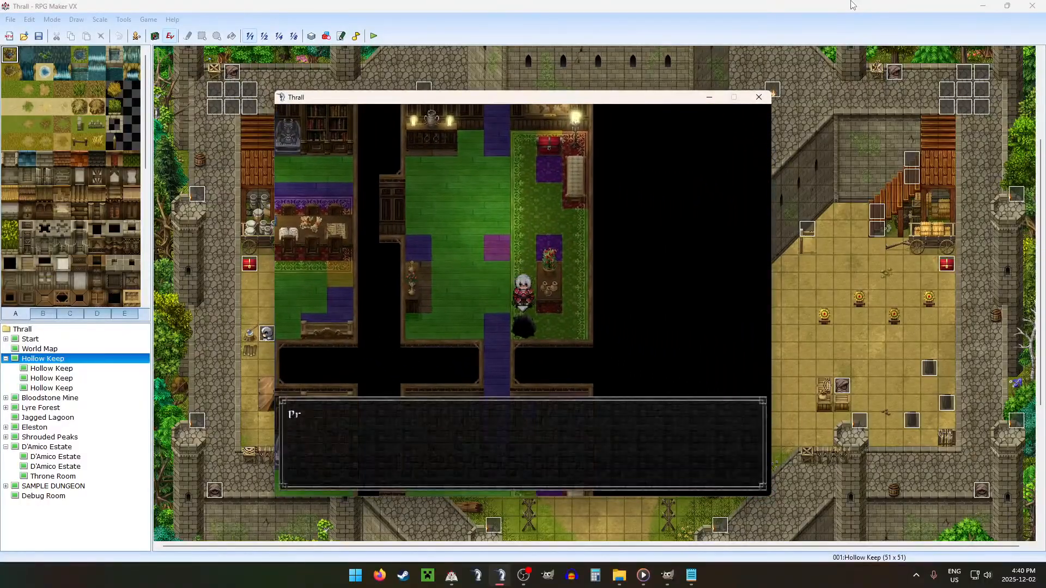
key("Return")
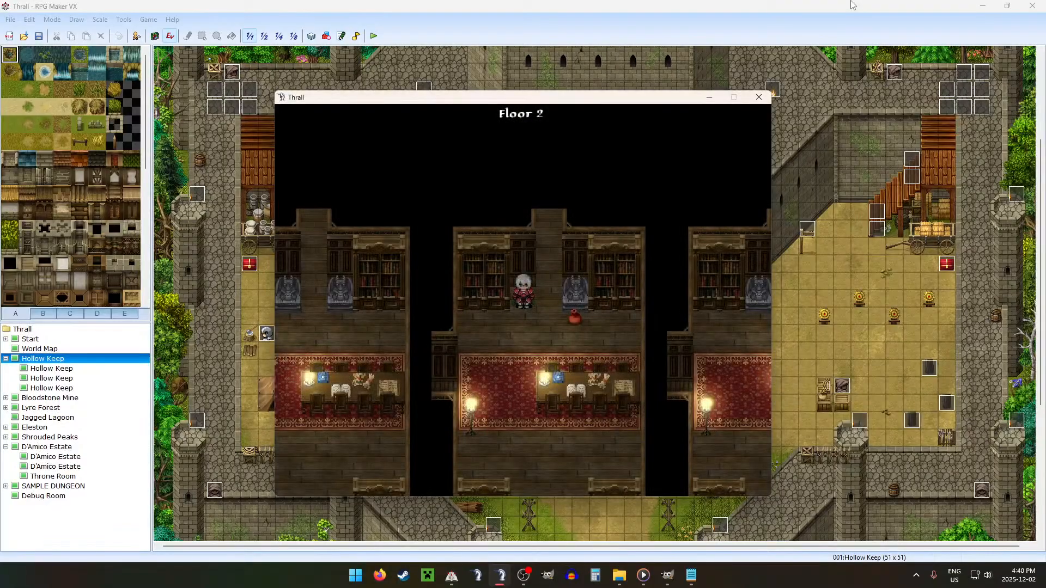
Step: On Floor 2, walk down across the rug past the table and lamp to the lower-left cabinet
key("Down")
key("Down")
key("Down")
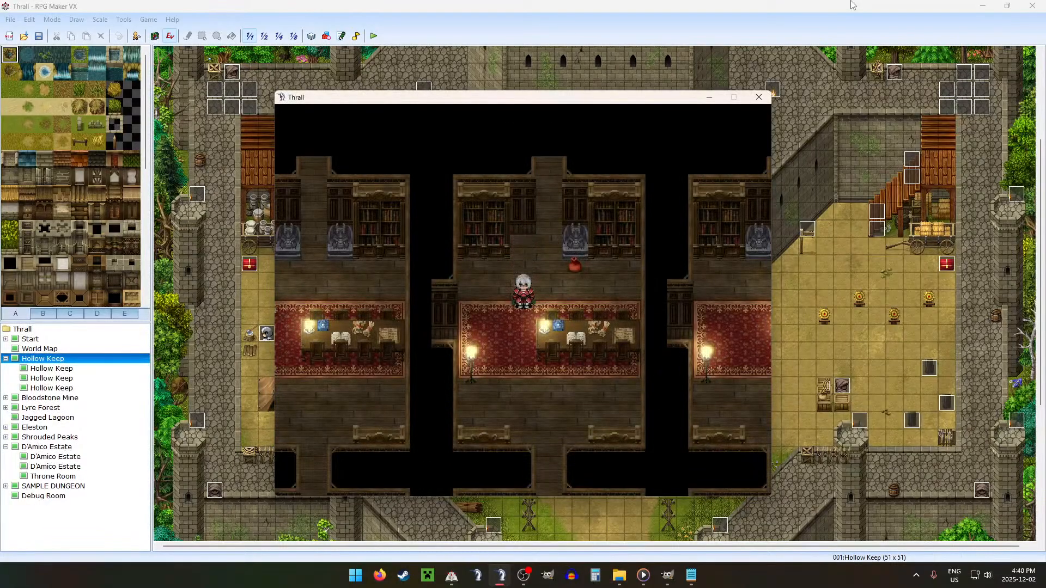
key("Down")
key("Down")
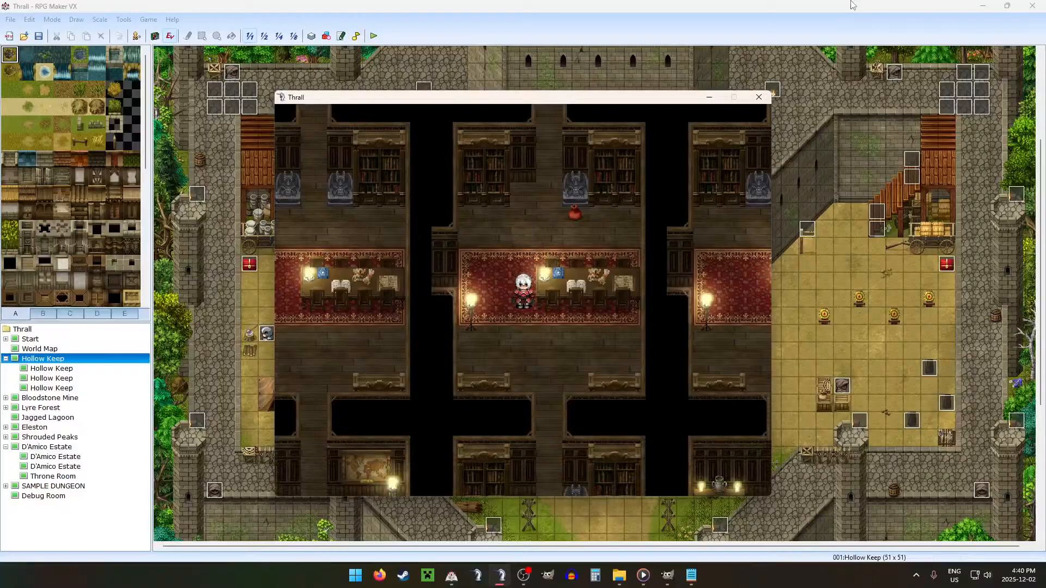
key("Left")
key("Left")
key("Down")
key("Down")
key("Down")
key("Down")
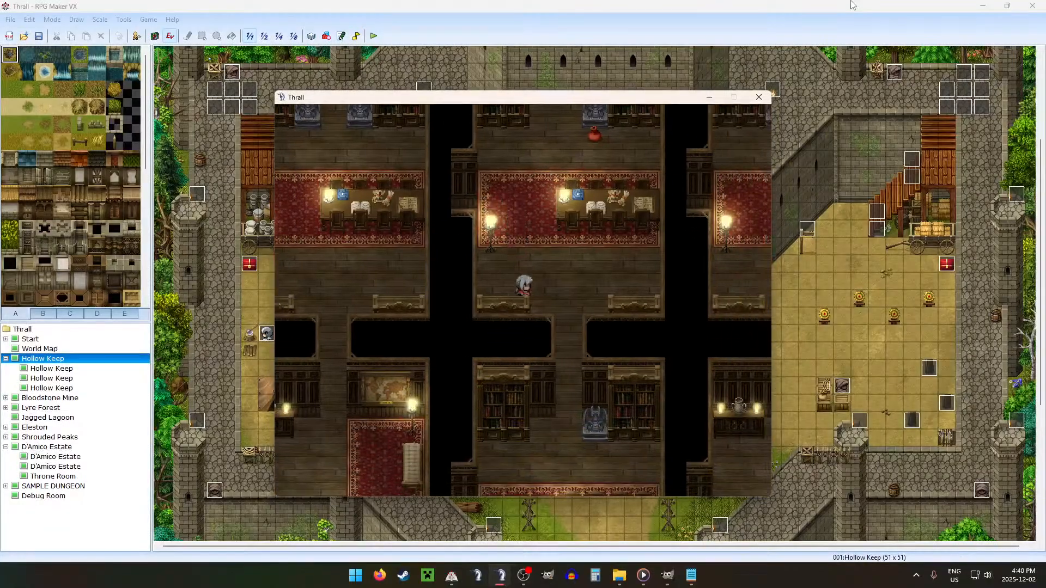
Step: Test passability from the lower-left cabinet to the lower right end of the Floor 2 table
key("Up")
key("Up")
key("Right")
key("Right")
key("Right")
key("Up")
key("Up")
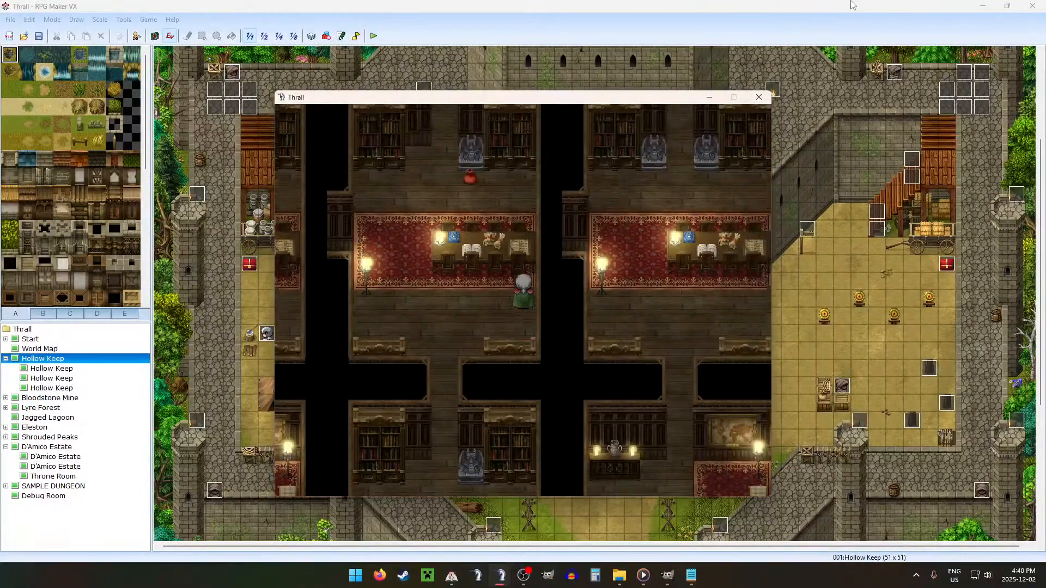
Step: Walk around the left end of the Floor 2 table to its upper side to test passability
key("Left")
key("Left")
key("Left")
key("Left")
key("Up")
key("Up")
key("Up")
key("Right")
key("Right")
key("Right")
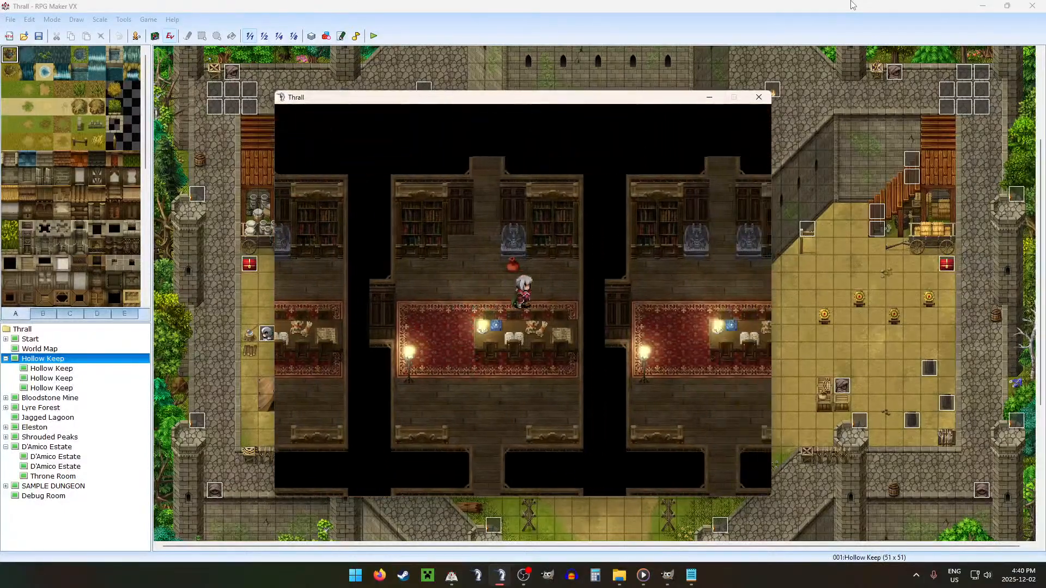
Step: Test passability along the table's upper side, from its left end across to the room's right wall
key("Up")
key("Down")
key("Left")
key("Left")
key("Left")
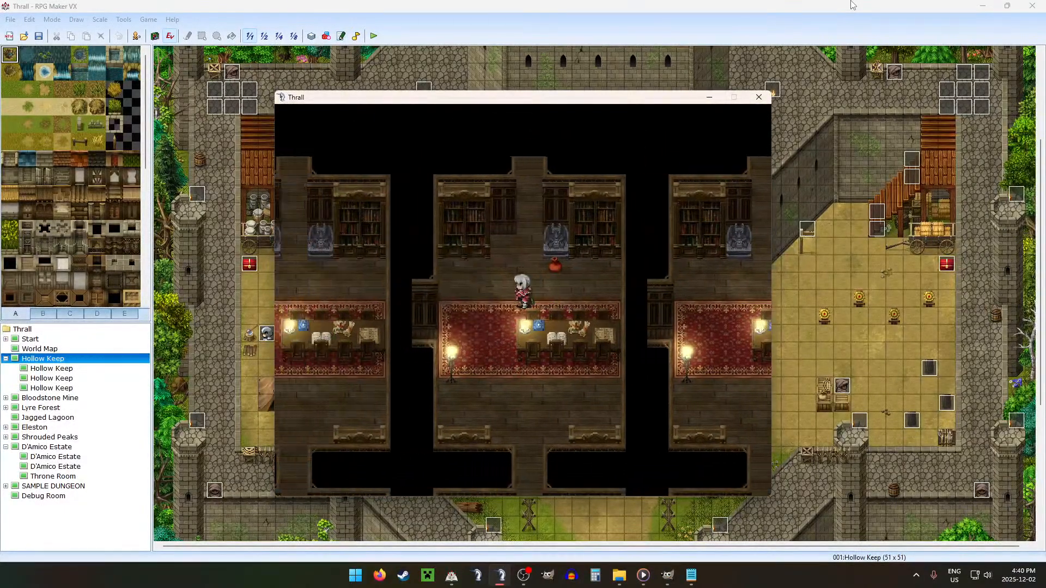
key("Right")
key("Right")
key("Right")
key("Right")
key("Right")
key("Right")
key("Right")
key("Right")
key("Right")
key("Right")
key("Right")
key("Right")
key("Right")
key("Right")
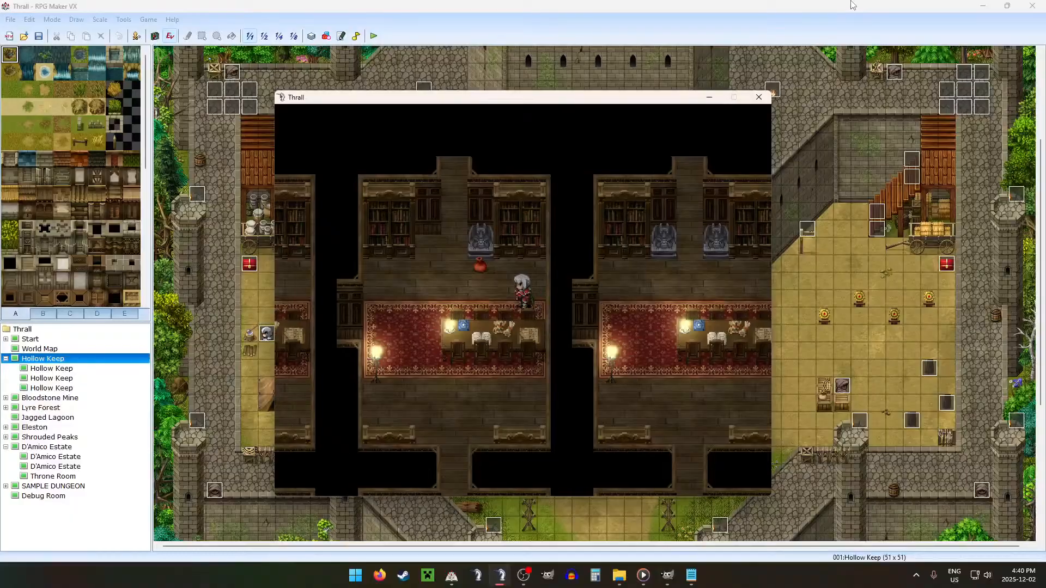
key("Right")
key("Right")
key("Right")
key("Right")
key("Right")
key("Right")
key("Right")
key("Right")
key("Right")
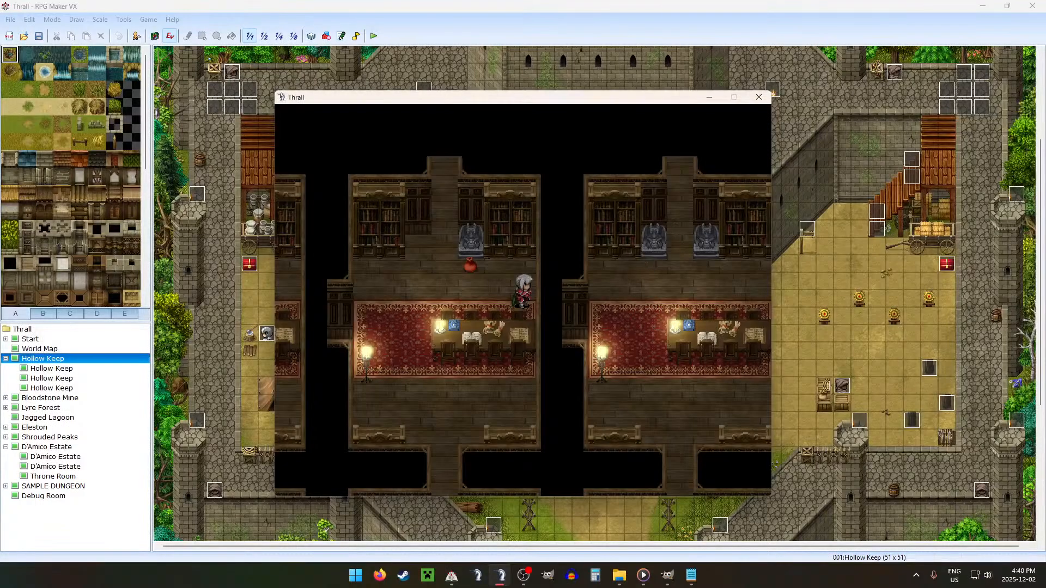
key("Right")
key("Right")
key("Right")
key("Right")
key("Right")
key("Right")
key("Right")
key("Right")
key("Right")
key("Right")
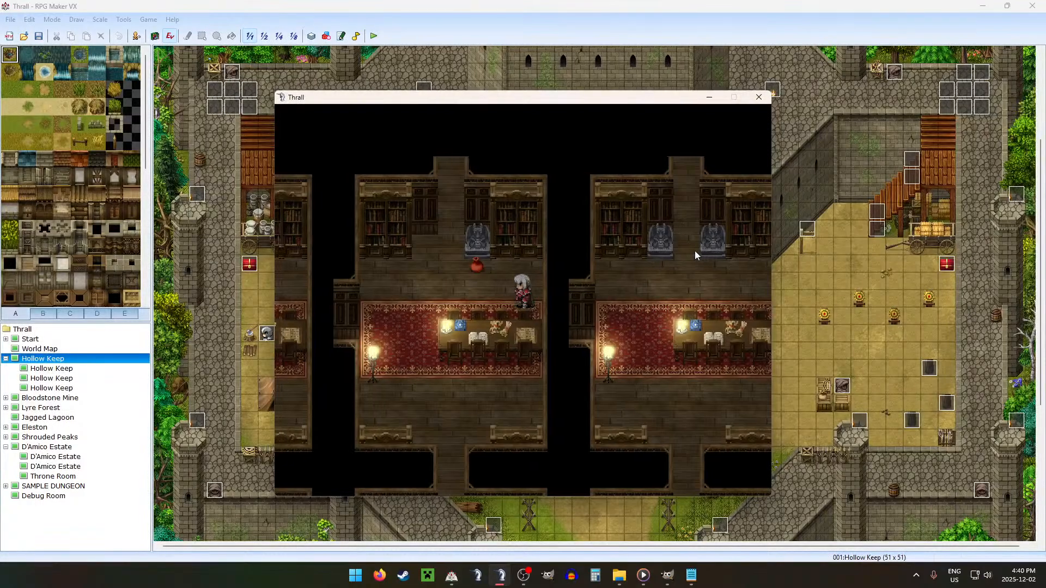
Step: Walk through the left doorway into the westernmost room and step onto the rug between the lamp and table
key("Down")
key("Down")
key("Left")
key("Left")
key("Left")
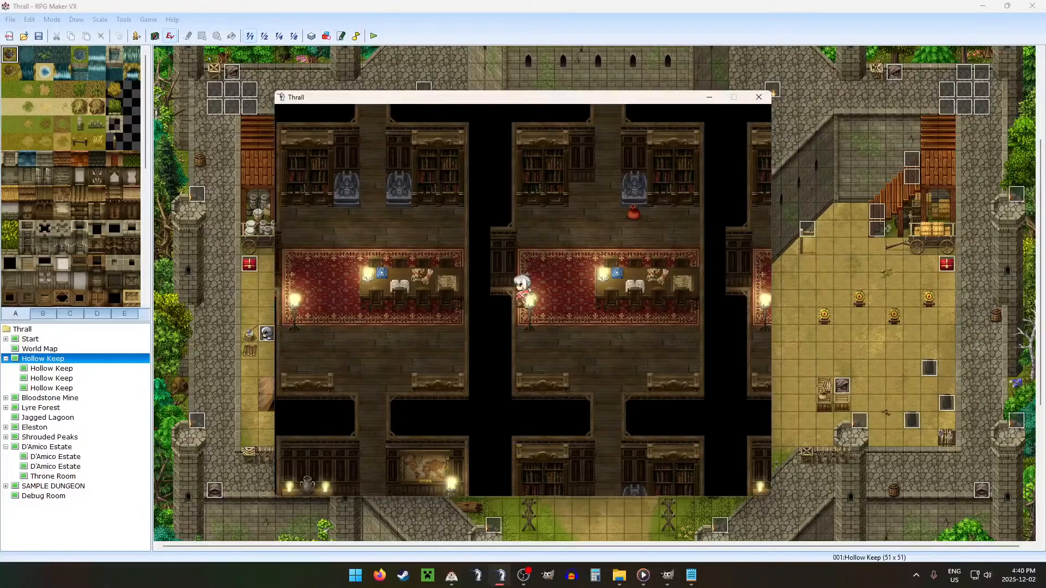
key("Down")
key("Left")
key("Left")
key("Left")
key("Left")
key("Up")
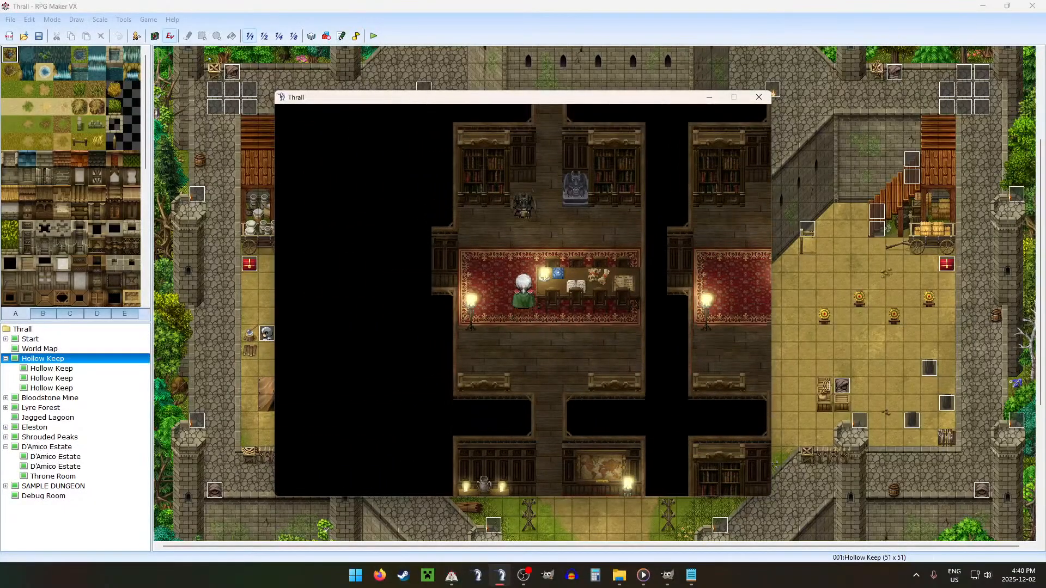
Step: Return east to the room with the red sack and test the edges of its left doorway
key("Down")
key("Right")
key("Right")
key("Right")
key("Right")
Step: Continue east into the next room and test the rug passage between the floor lamp and the table
key("Right")
key("Right")
key("Right")
key("Right")
key("Right")
key("Right")
key("Right")
key("Right")
key("Right")
key("Up")
key("Up")
key("Up")
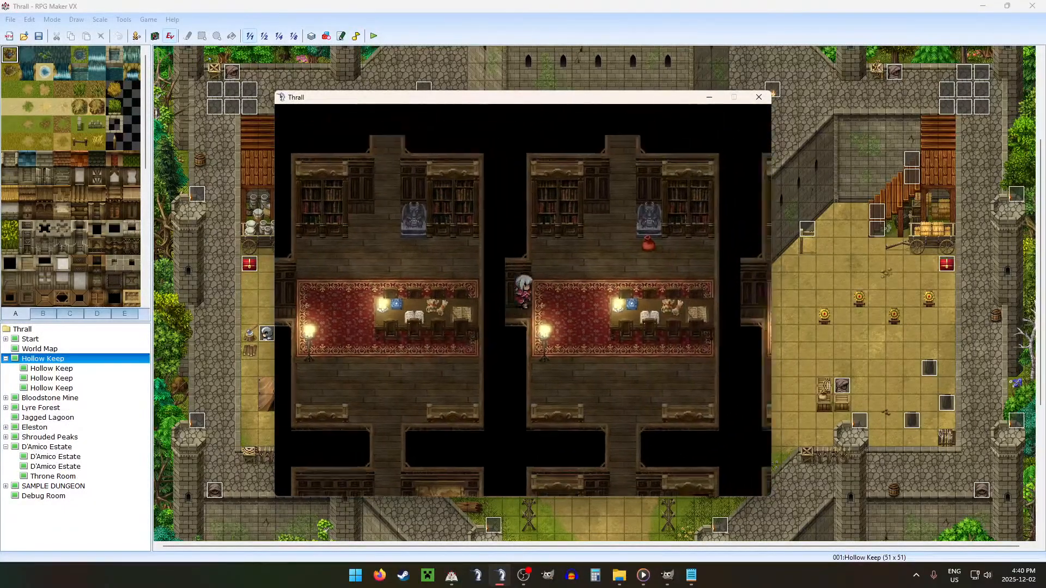
key("Down")
key("Down")
key("Down")
key("Right")
key("Right")
key("Right")
key("Down")
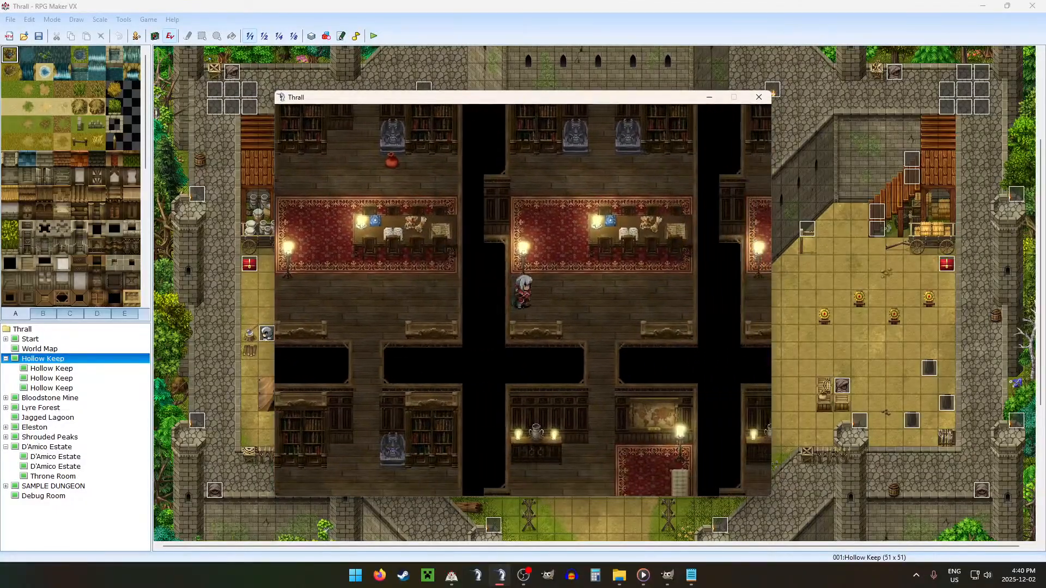
key("Right")
key("Up")
key("Up")
key("Up")
key("Down")
key("Down")
key("Down")
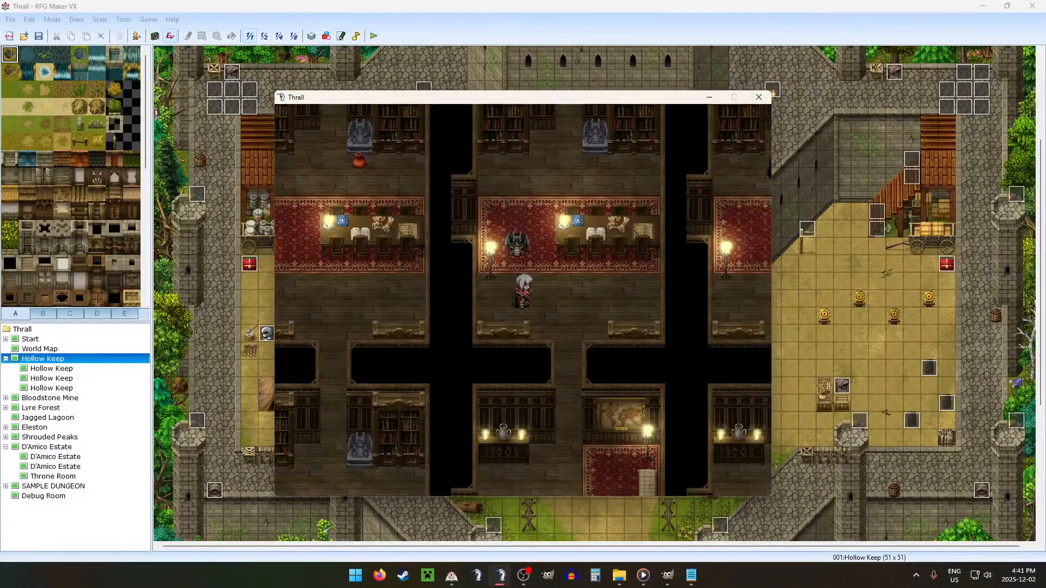
Step: Test the floor and cabinets below the table, and walk up to the gap beside the stone statue
key("Right")
key("Right")
key("Right")
key("Down")
key("Down")
key("Down")
key("Left")
key("Left")
key("Up")
key("Up")
key("Up")
key("Up")
key("Up")
key("Up")
key("Up")
key("Up")
key("Up")
key("Up")
key("Up")
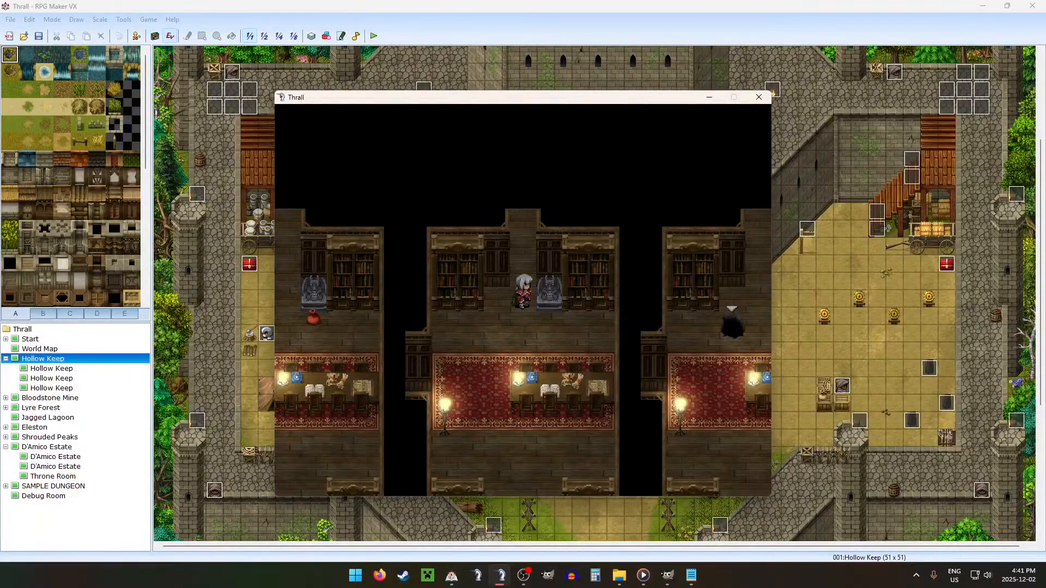
Step: Walk along the table's upper side and east into the room with the floor hole and red chest
key("Down")
key("Down")
key("Down")
key("Right")
key("Right")
key("Right")
key("Right")
key("Right")
key("Right")
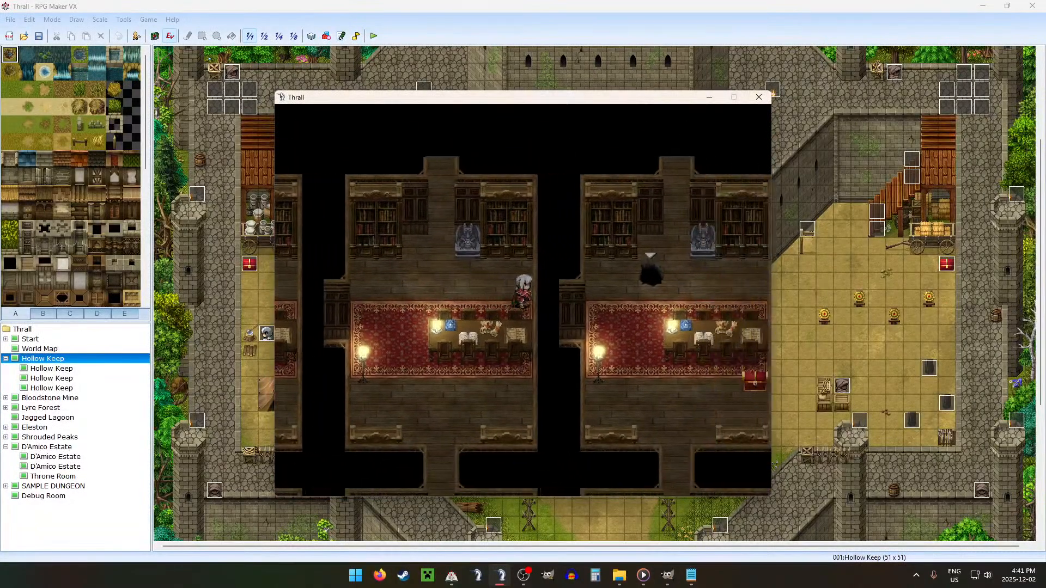
key("Right")
key("Right")
key("Right")
key("Right")
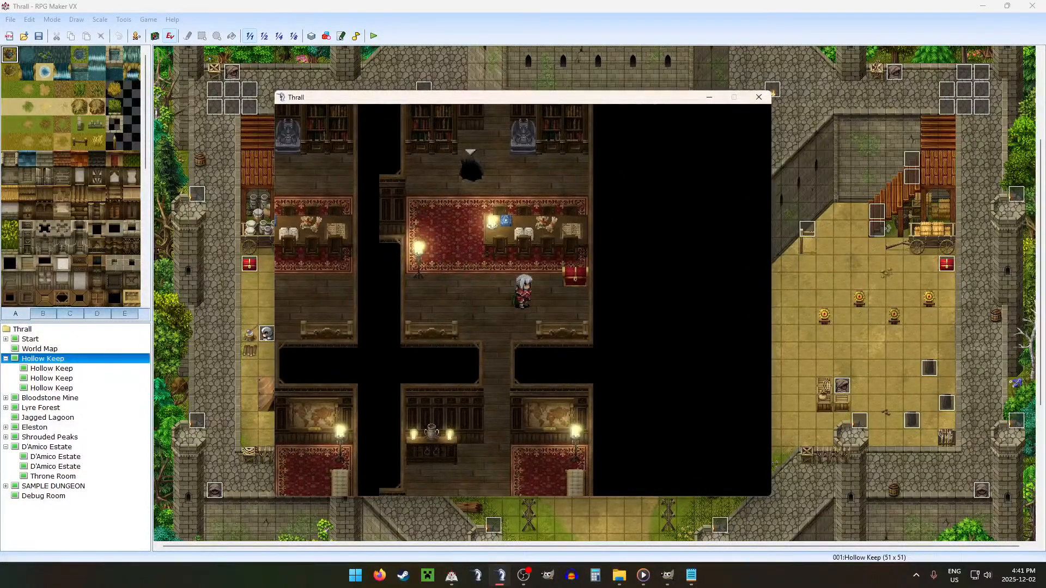
Step: Open the red chest below the table and loot the Healing Buckler
key("Down")
key("Down")
key("Down")
key("Right")
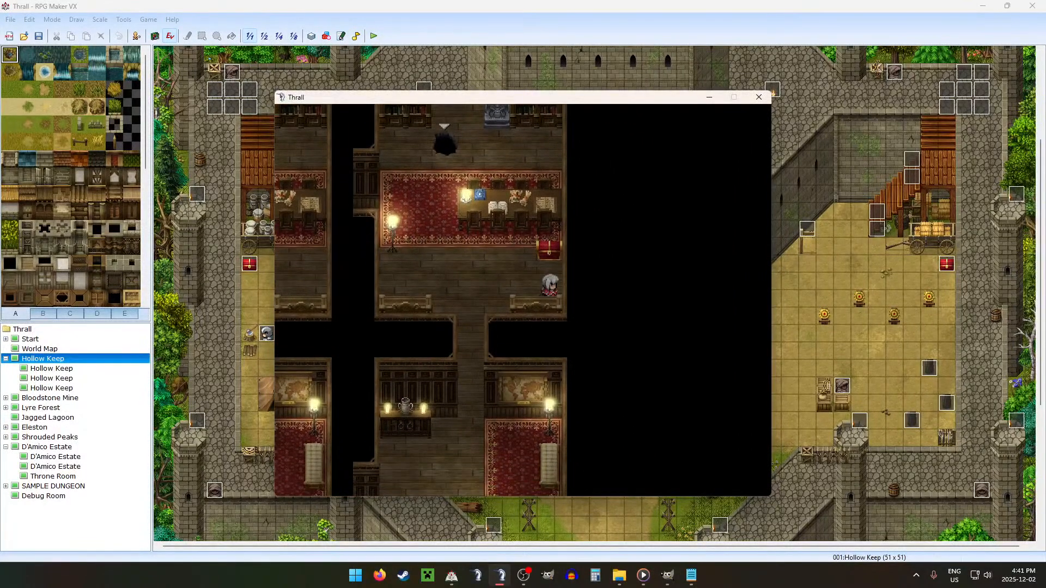
key("Up")
key("Return")
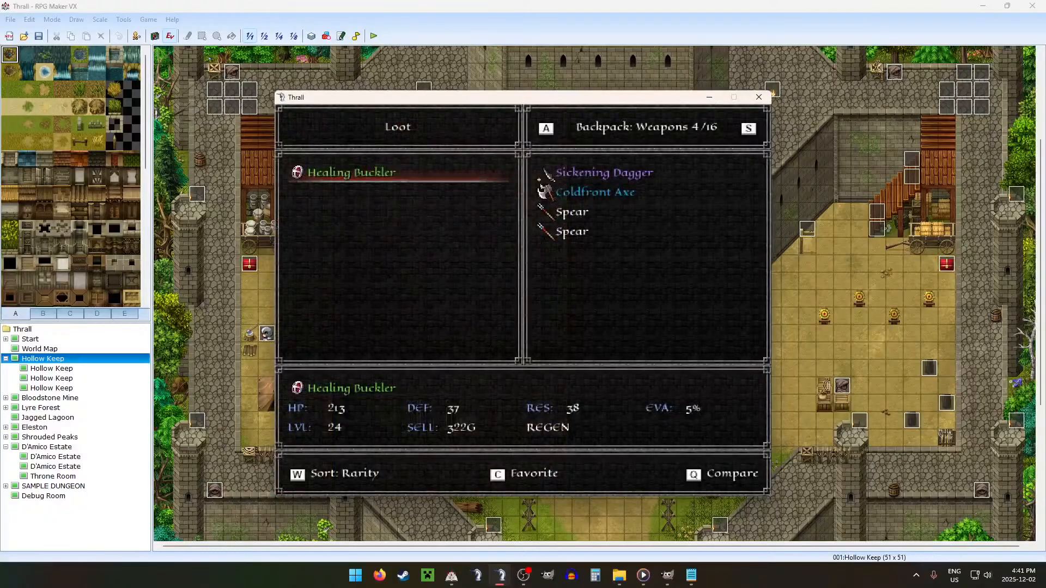
key("Return")
key("Return")
Step: Walk back around the table to the room's left doorway and close the playtest
key("Left")
key("Left")
key("Left")
key("Left")
key("Left")
key("Left")
key("Left")
key("Left")
key("Left")
key("Up")
key("Up")
key("Up")
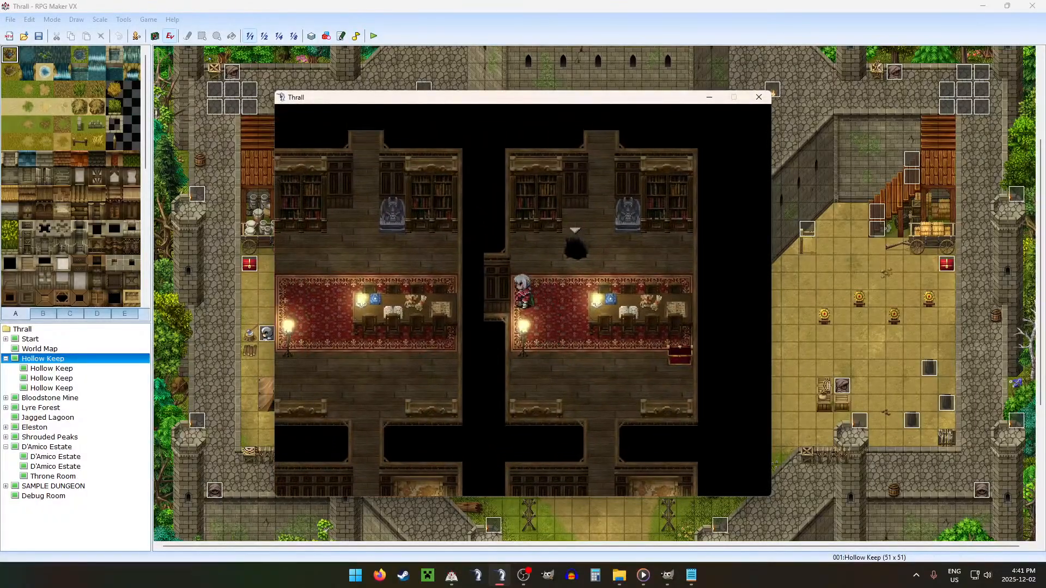
left_click(759, 97)
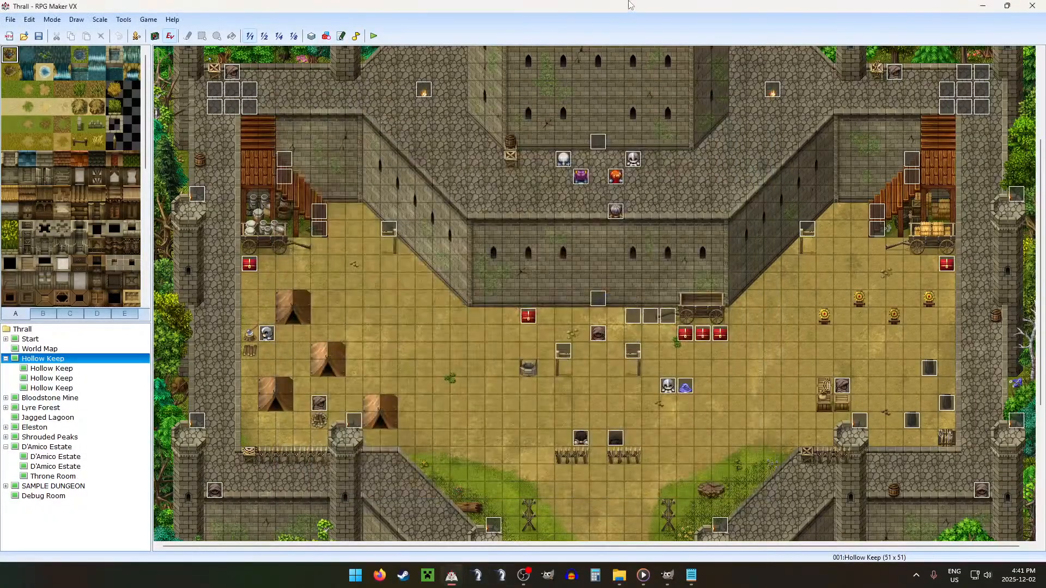
Step: In Configurations.txt in Notepad, copy the check mark from room A to the end of the "B,C,D,E: 2" line
left_click(691, 576)
scroll(276, 271, "up", 8)
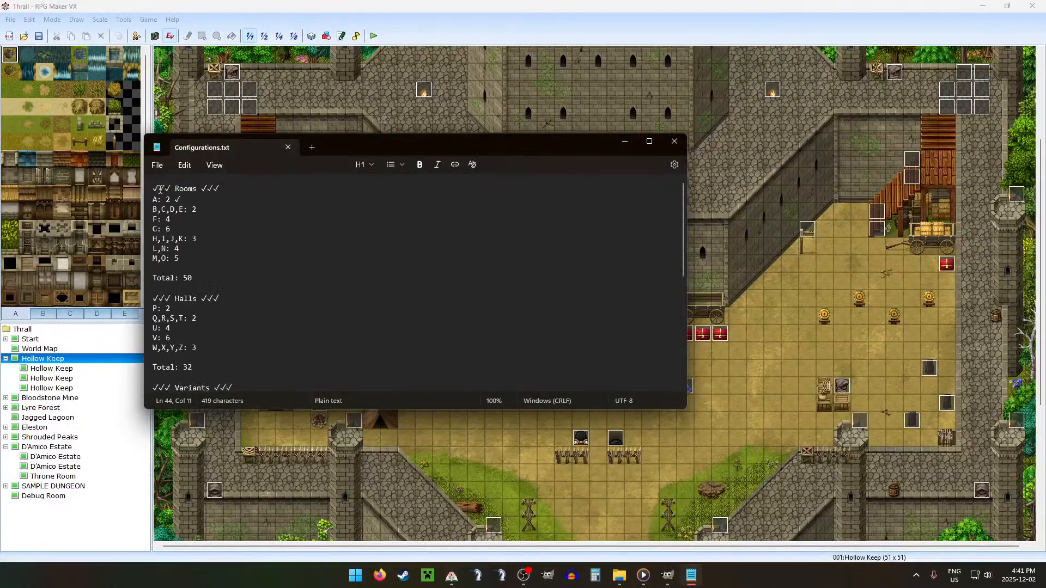
left_click_drag(188, 197, 173, 198)
key("ctrl+c")
left_click(248, 208)
key("ctrl+v")
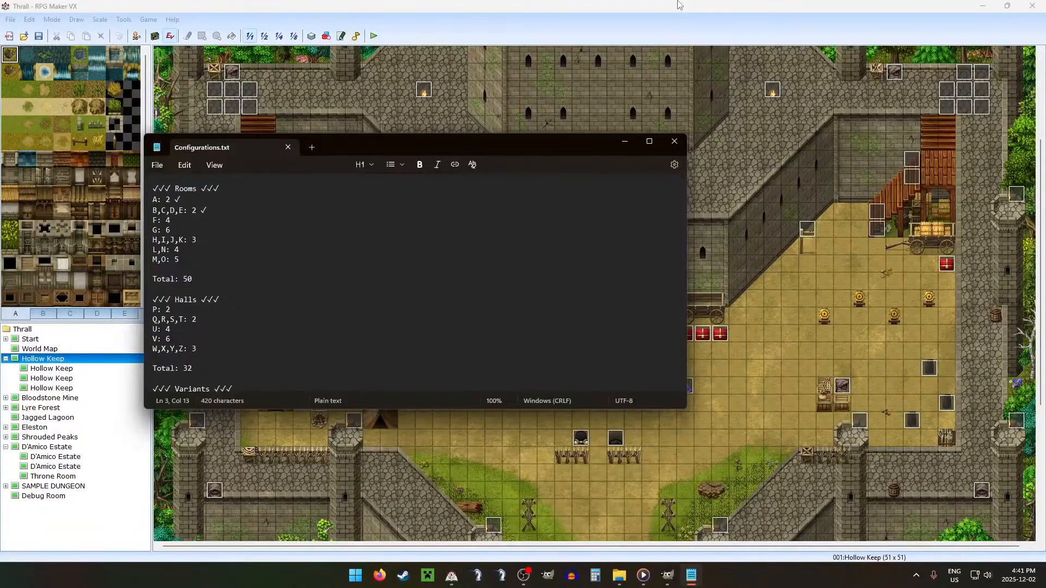
left_click(591, 5)
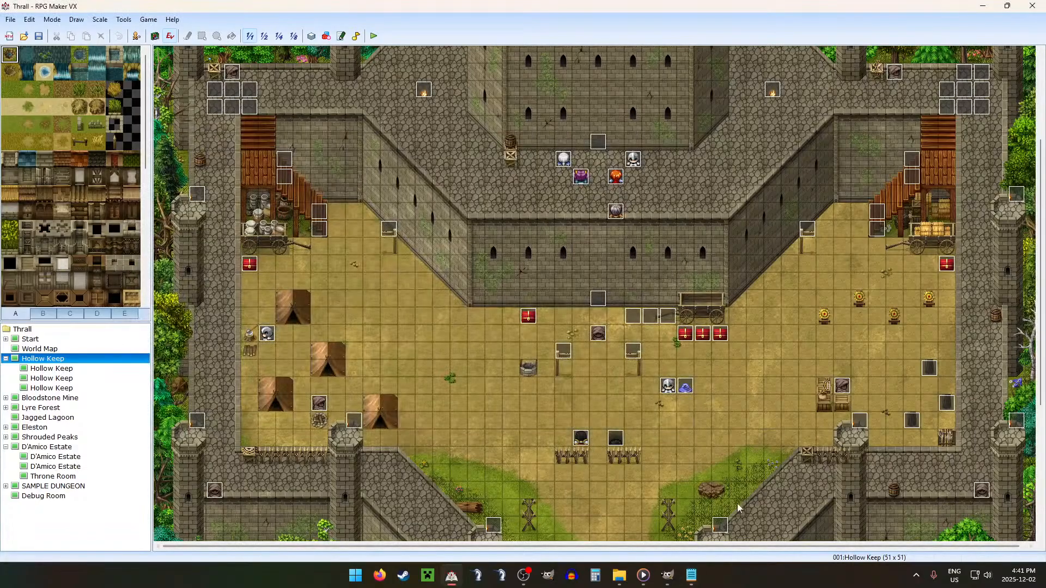
Step: In GIMP, hide the Shadow layer, show All, Overlay and Collision copy, and undo the last layer reordering
left_click(669, 576)
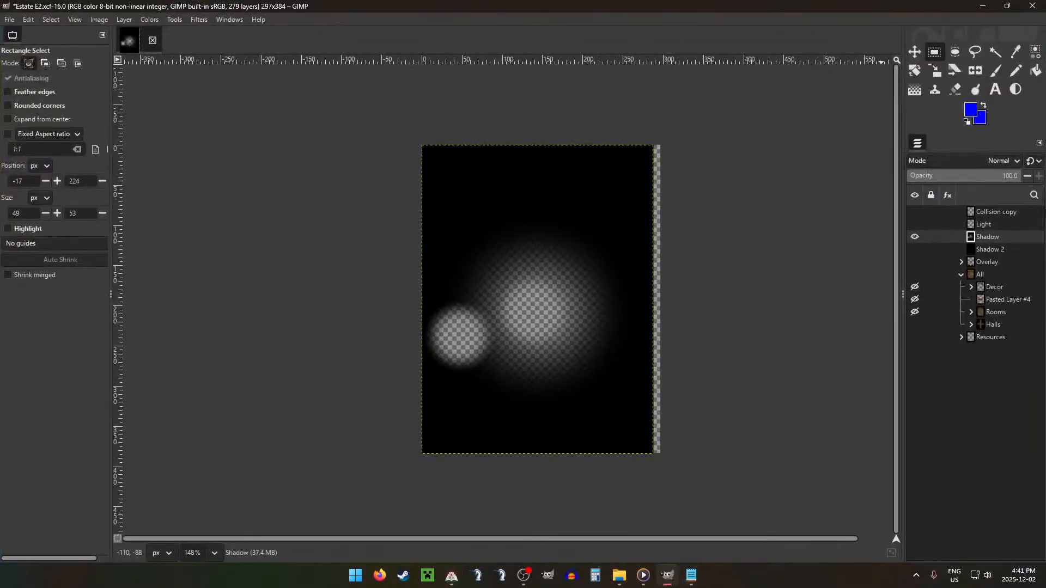
left_click(910, 238)
left_click(915, 276)
left_click(915, 263)
left_click(915, 213)
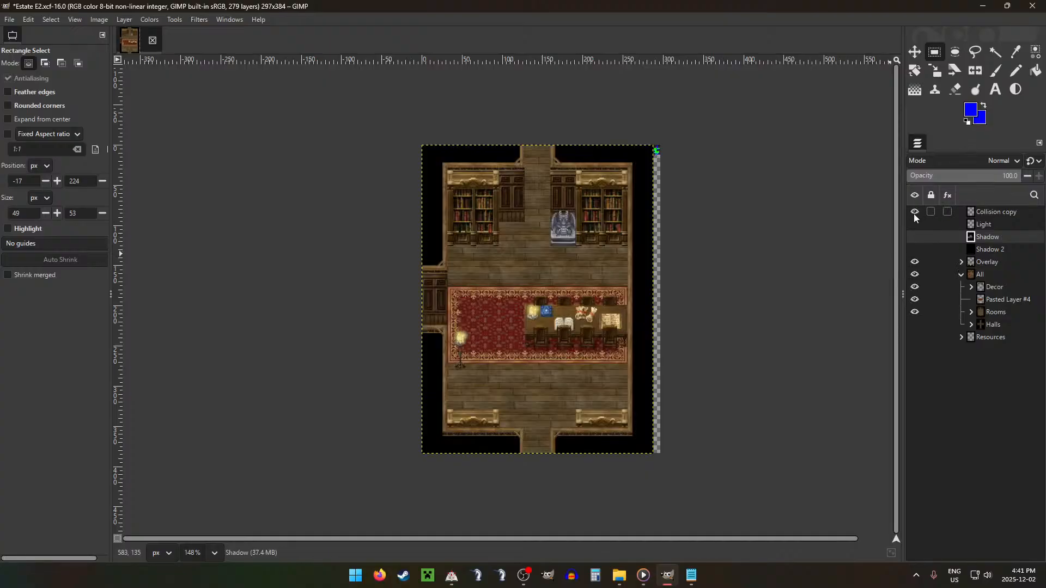
key("ctrl+z")
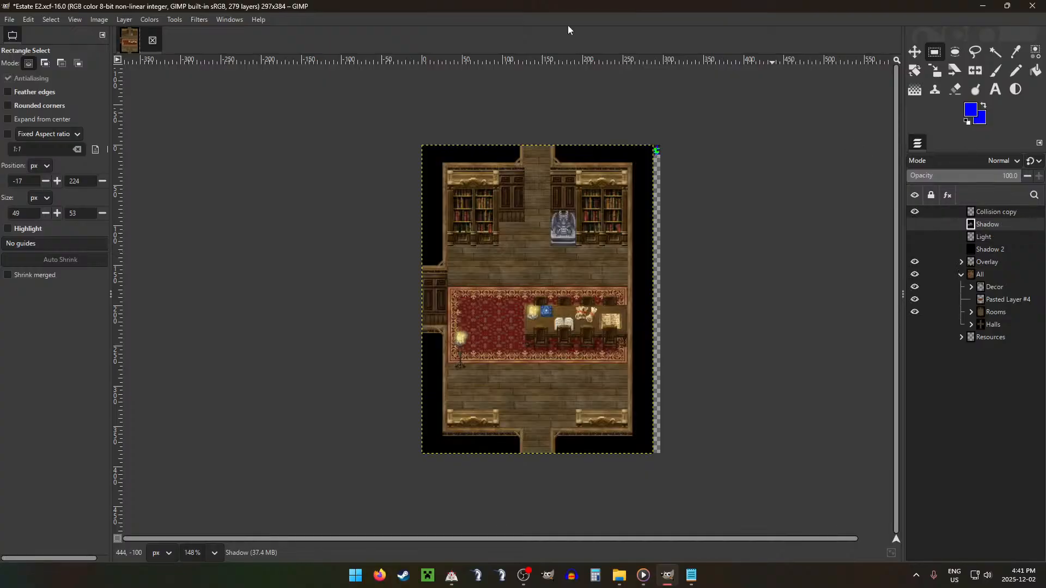
Step: Save Estate E2.xcf and close the image
key("ctrl+s")
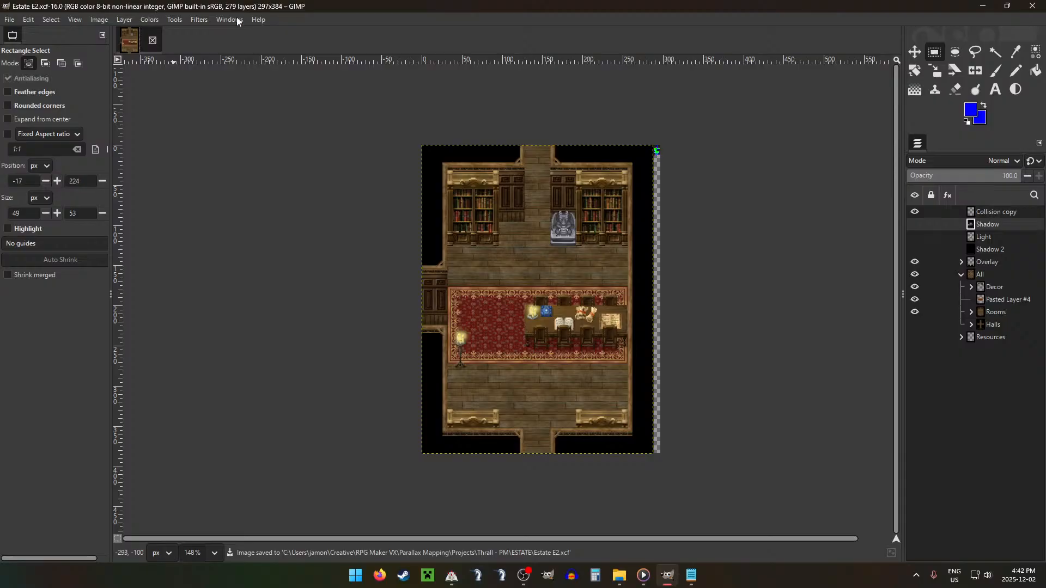
left_click(153, 41)
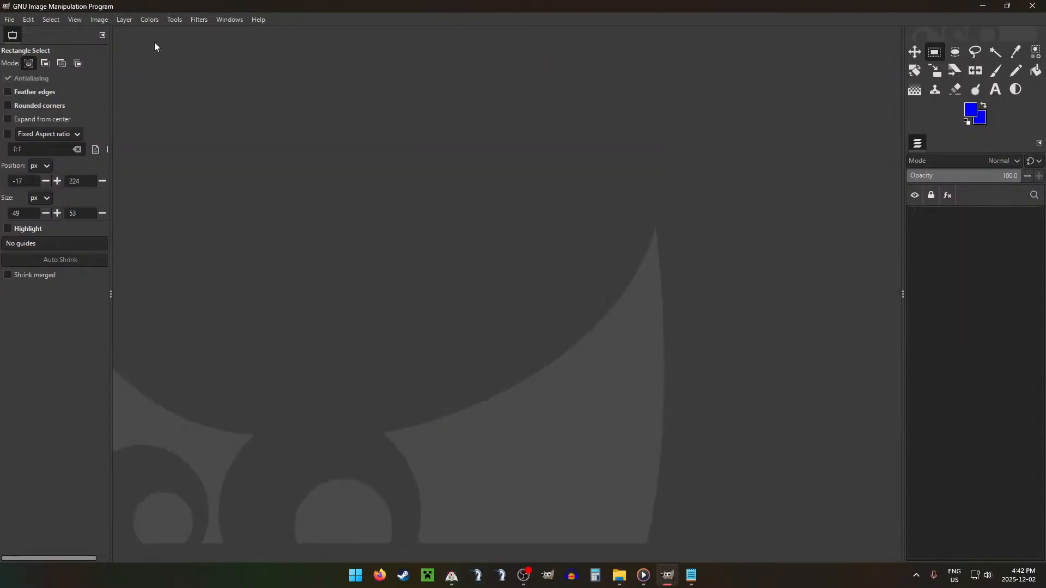
Step: Review the room and hall lists in Configurations.txt and check the stream status in OBS
left_click(690, 576)
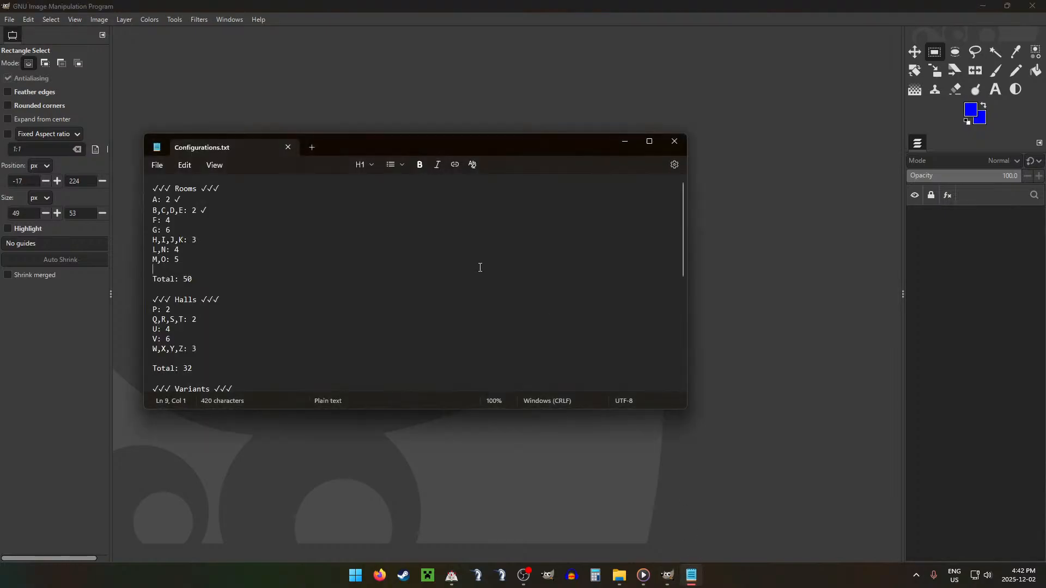
scroll(480, 267, "down", 5)
scroll(483, 259, "up", 5)
left_click(366, 3)
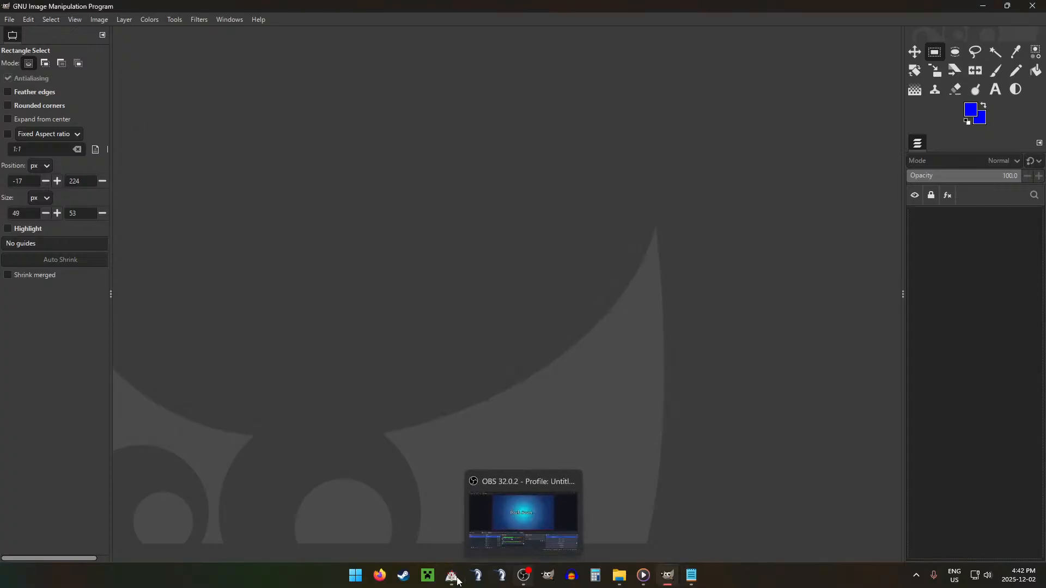
left_click(521, 578)
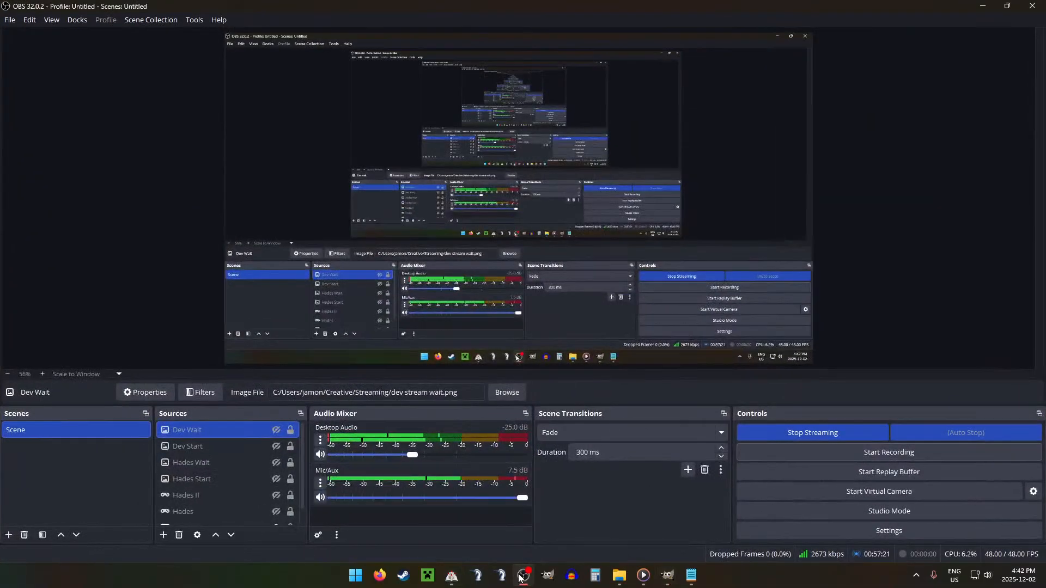
left_click(520, 577)
Step: In RPG Maker VX's database, inspect item 192 BLANK Shard and leave without changes
left_click(453, 576)
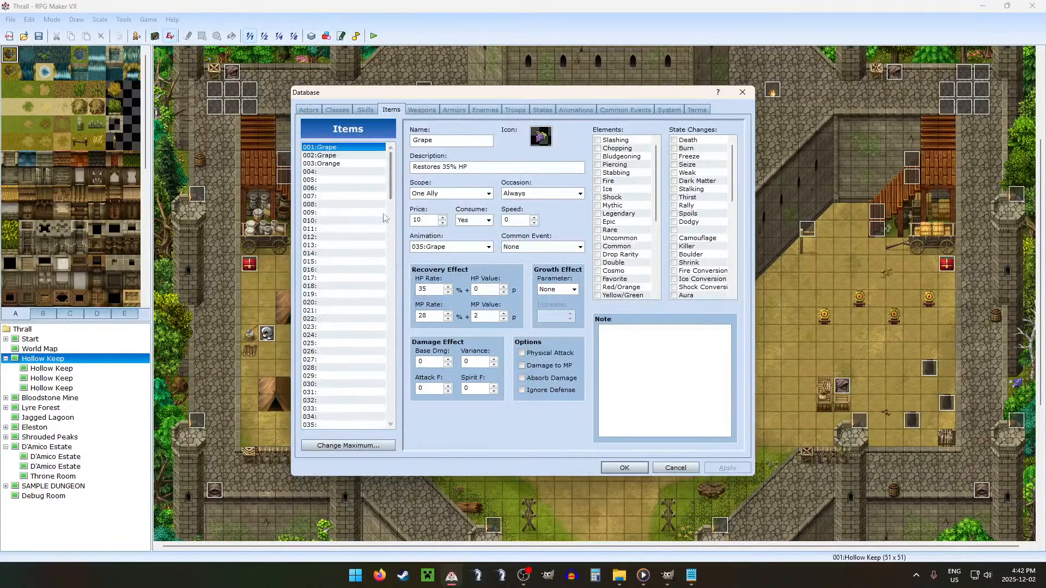
left_click_drag(391, 175, 399, 412)
left_click(374, 377)
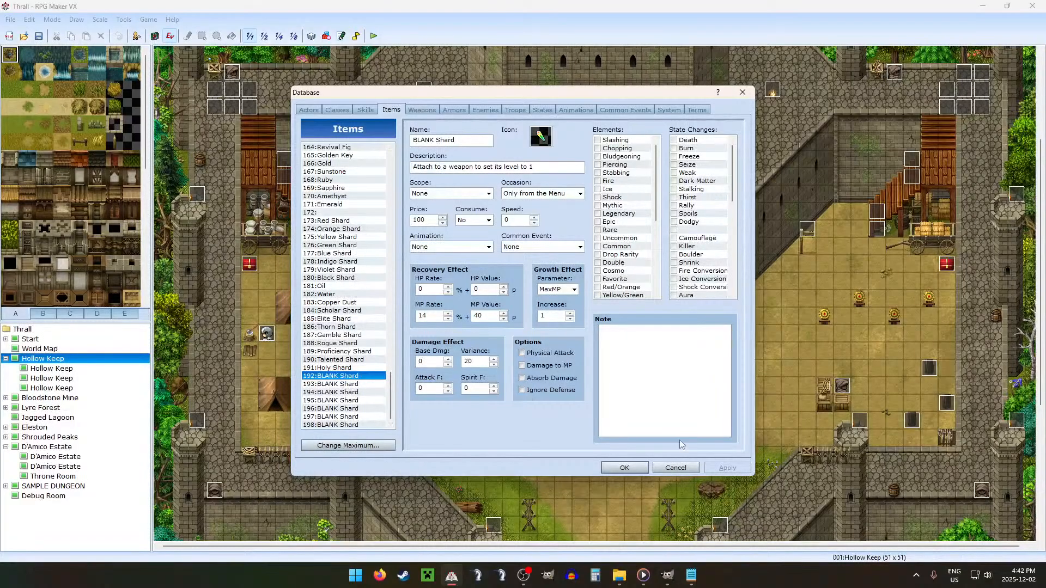
left_click(673, 467)
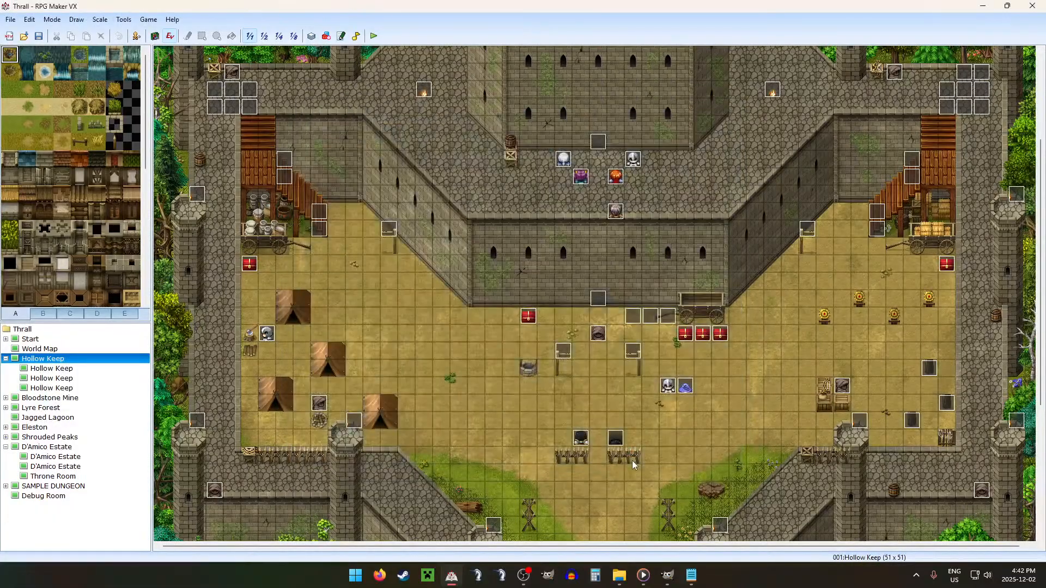
Step: Open the base Estate file from the Thrall - PM ESTATE folder in GIMP
key("alt+Tab")
left_click(620, 576)
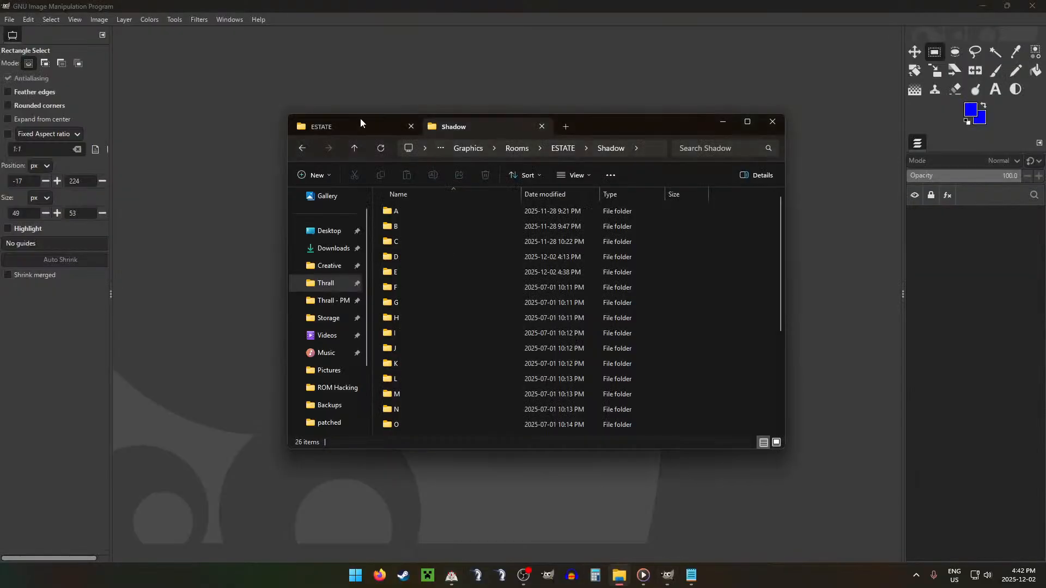
scroll(541, 373, "down", 7)
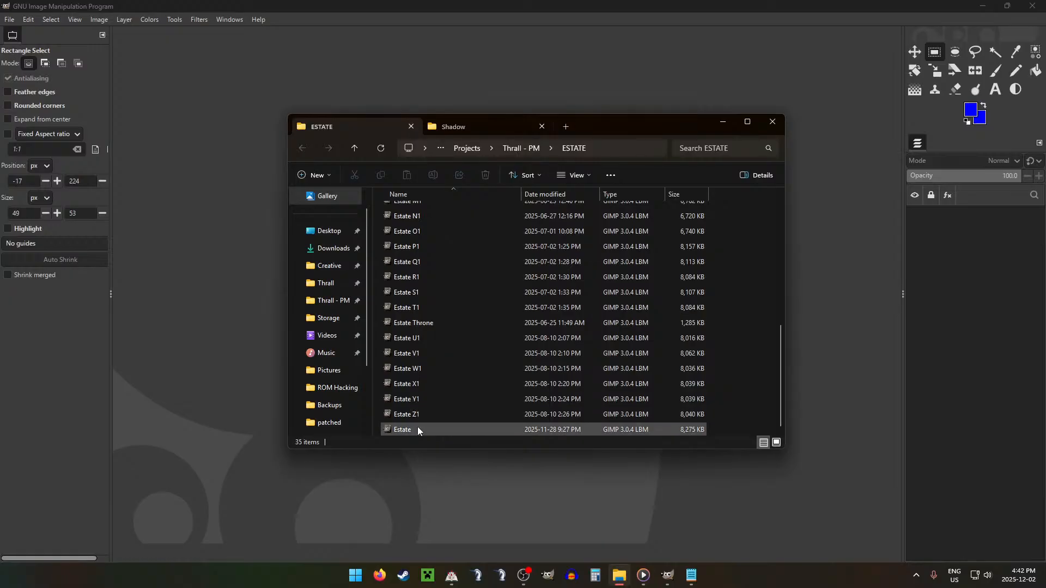
double_click(417, 428)
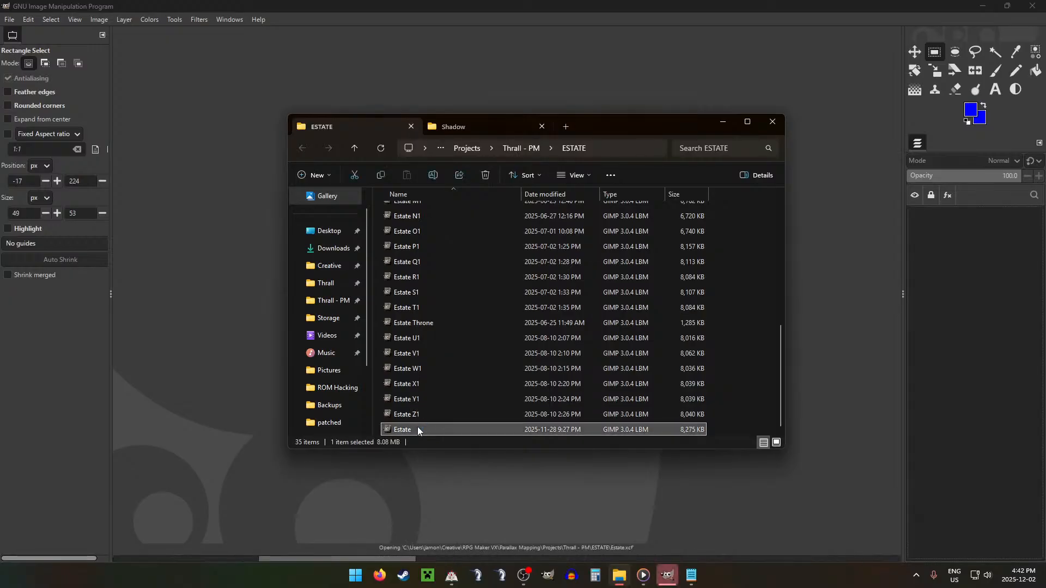
left_click(653, 15)
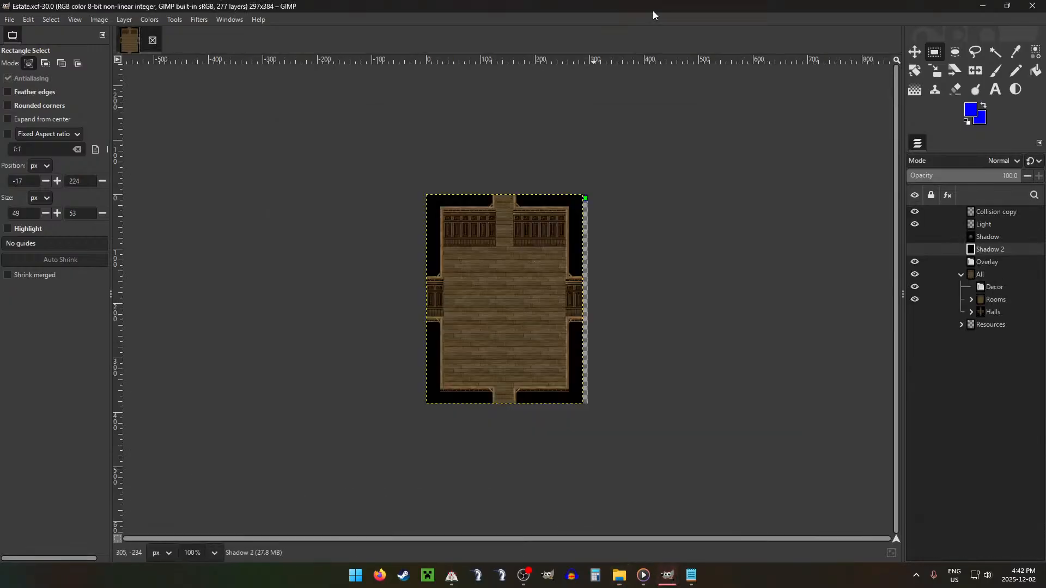
Step: Expand the Rooms group, hide room layer A, show room layer F and make it the active layer
left_click(971, 299)
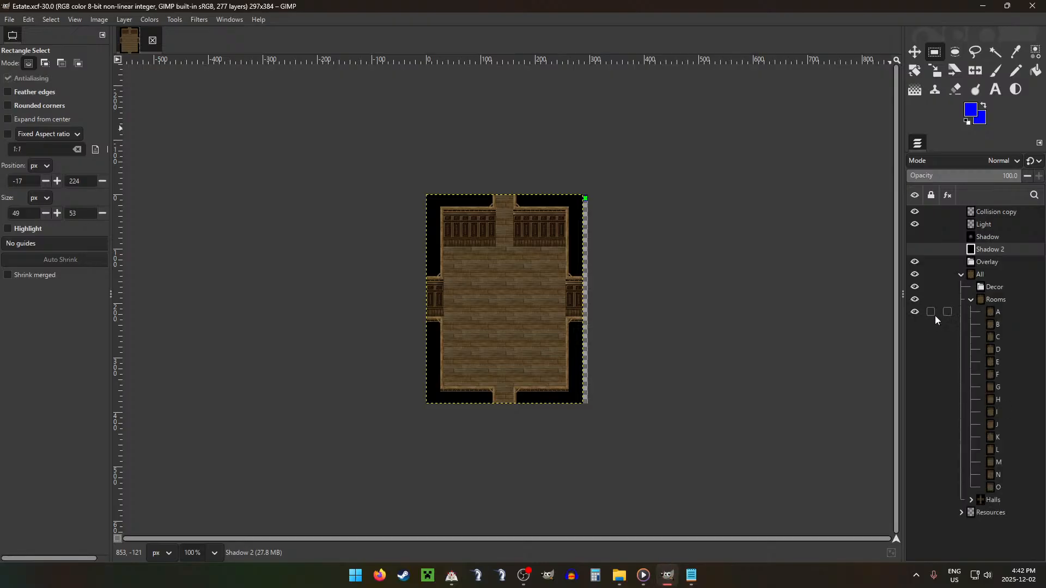
left_click(916, 313)
left_click(916, 374)
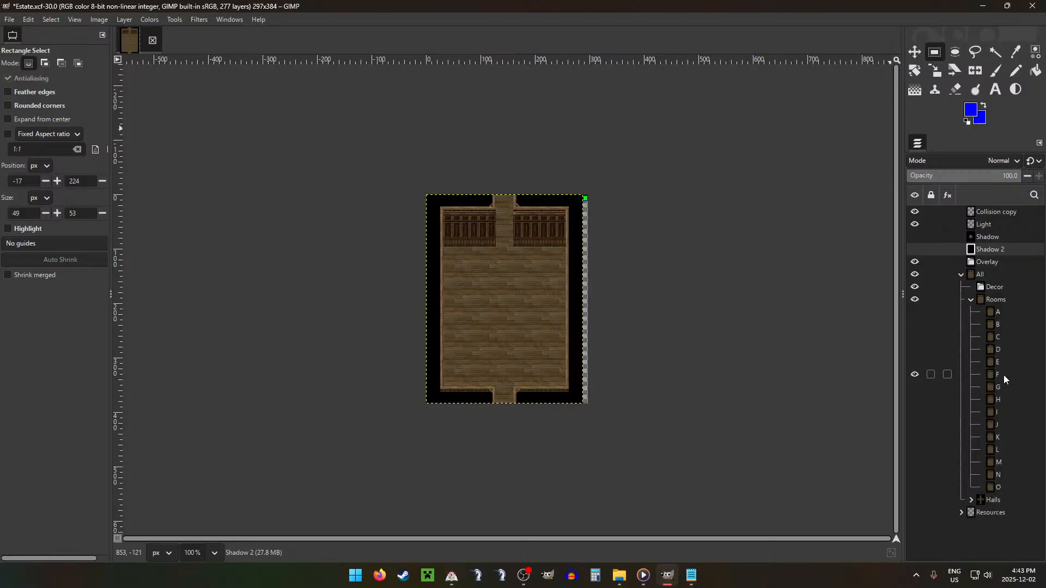
left_click(1006, 376)
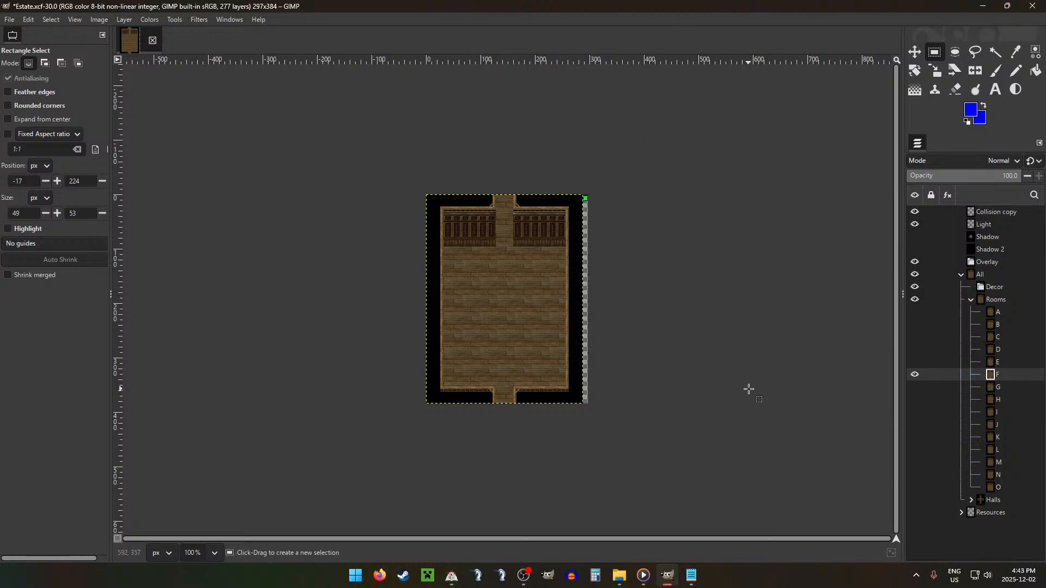
Step: Review the room counts from F onward in Configurations.txt, then return to GIMP
left_click(692, 576)
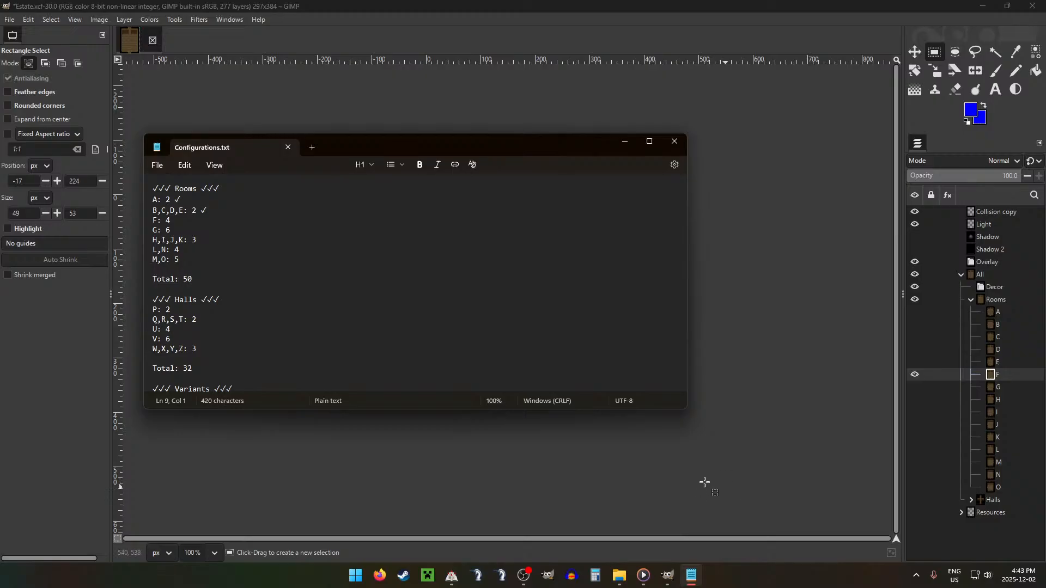
left_click_drag(178, 220, 232, 257)
left_click(178, 224)
left_click(202, 219)
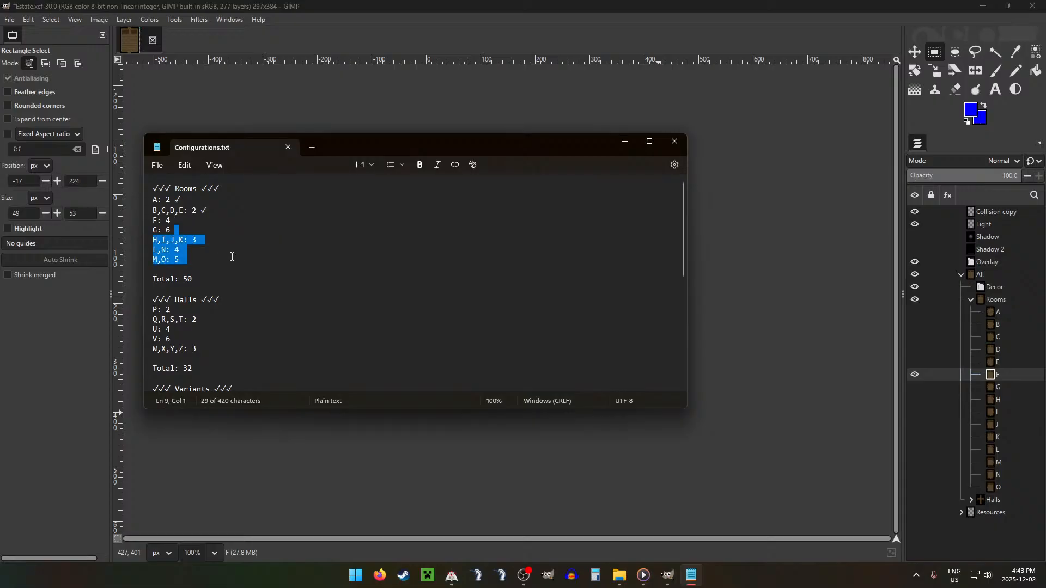
key("Left")
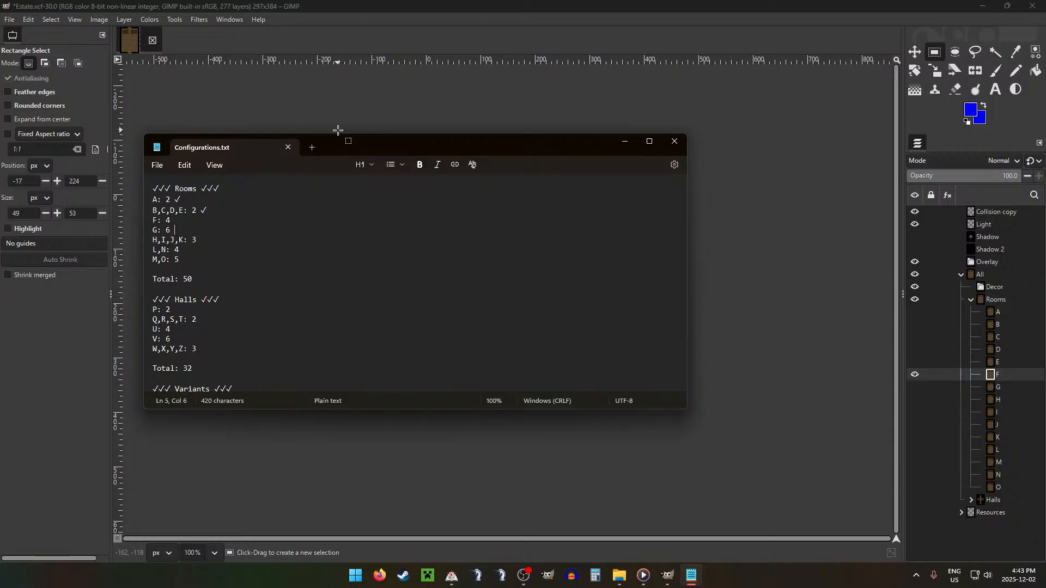
left_click(452, 5)
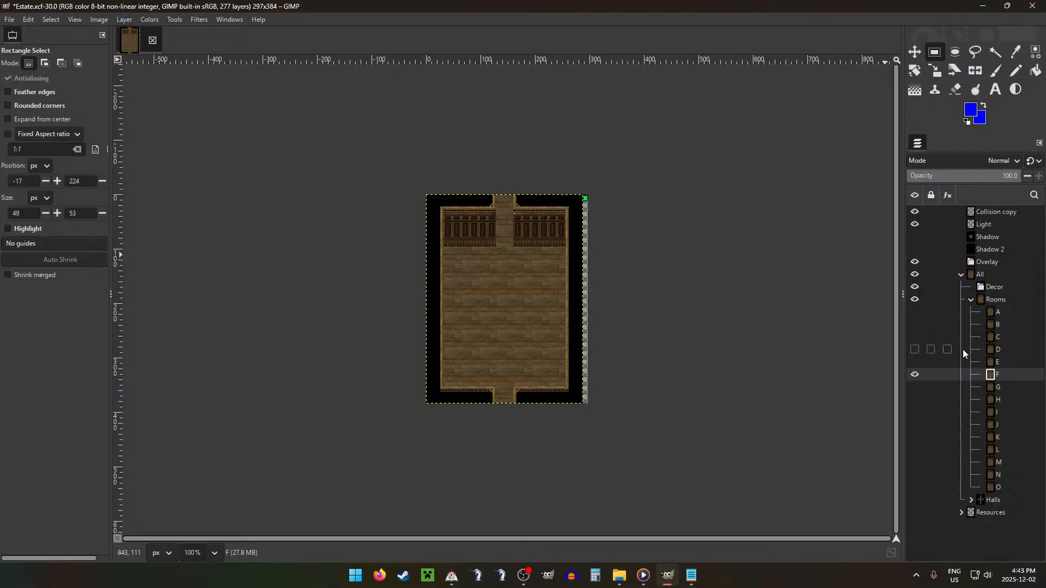
Step: Set the Library count to 2 in the room types list of Configurations.txt, then return to GIMP
mouse_move(693, 578)
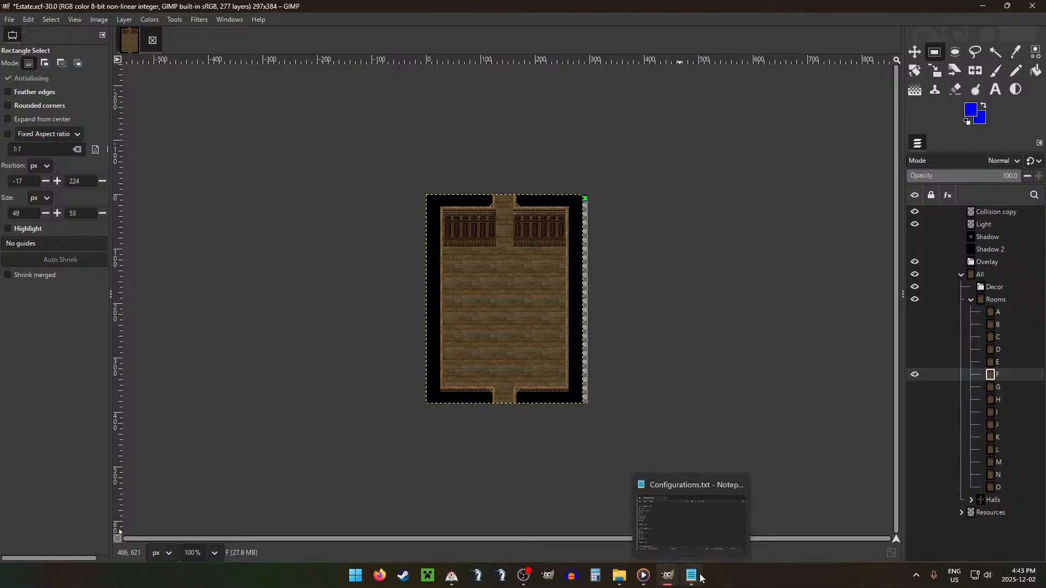
left_click(700, 576)
scroll(273, 338, "down", 10)
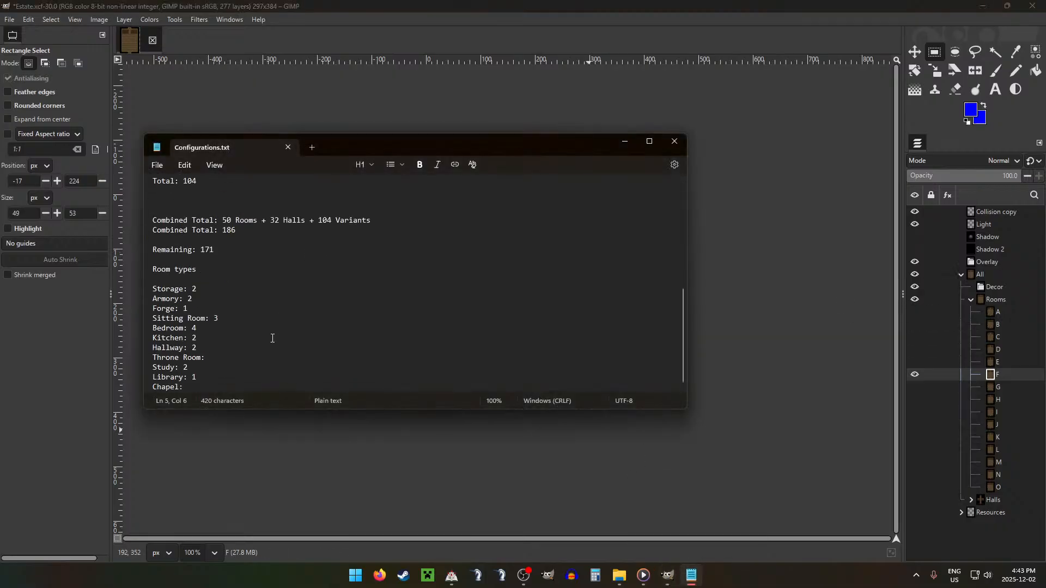
double_click(194, 378)
type("2")
left_click(332, 302)
left_click(269, 306)
left_click(358, 1)
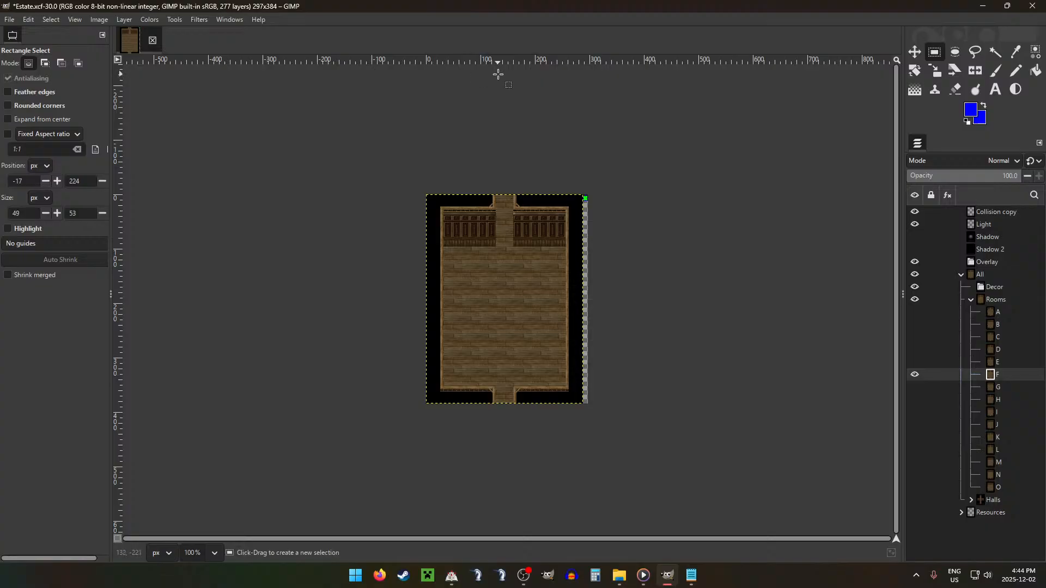
Step: Show the image grid and save the image under the new name Estate F2.xcf
key("ctrl+g")
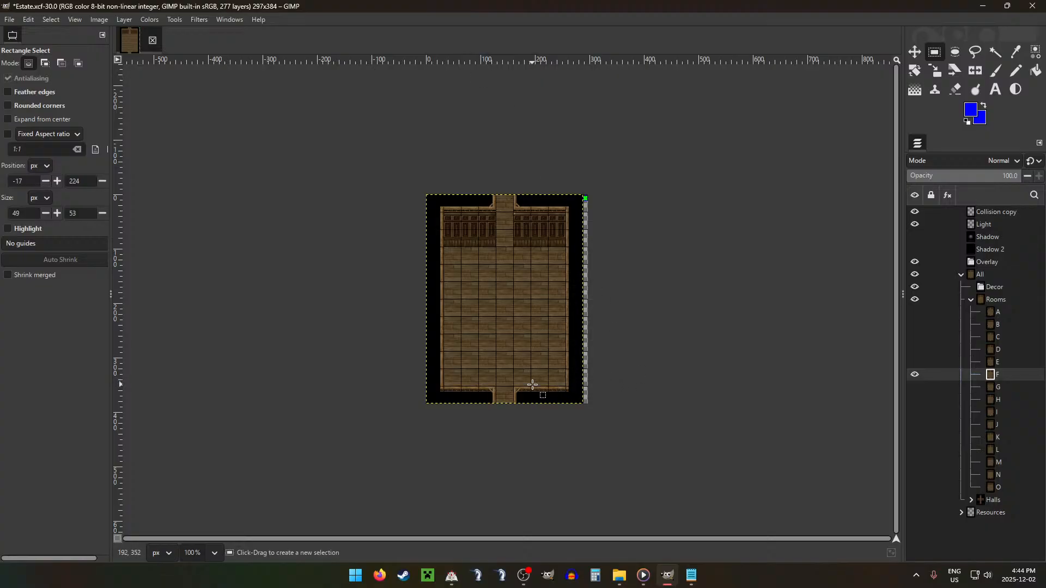
left_click_drag(513, 194, 579, 240)
left_click(777, 309)
left_click(10, 19)
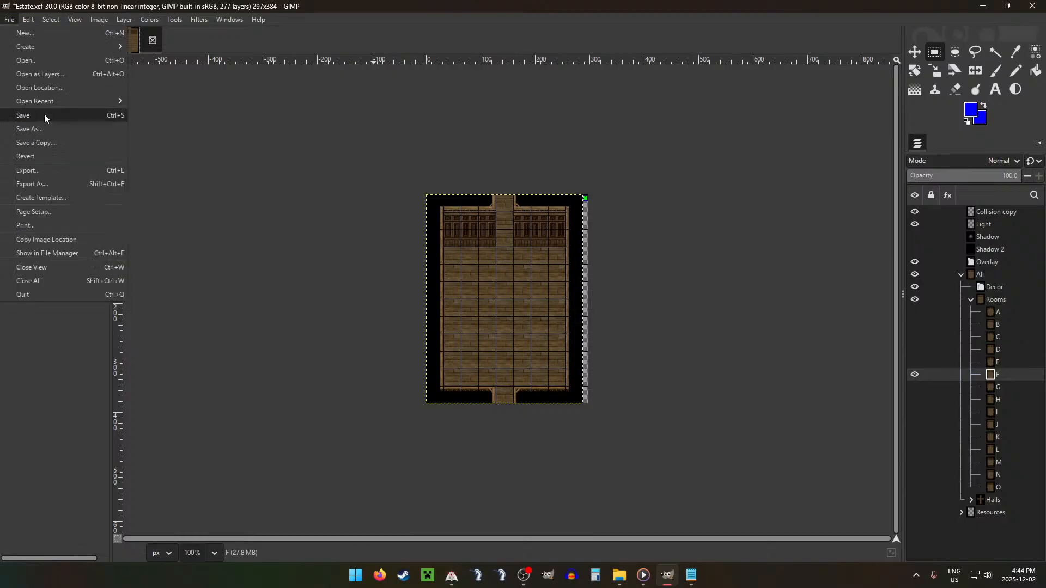
left_click(41, 128)
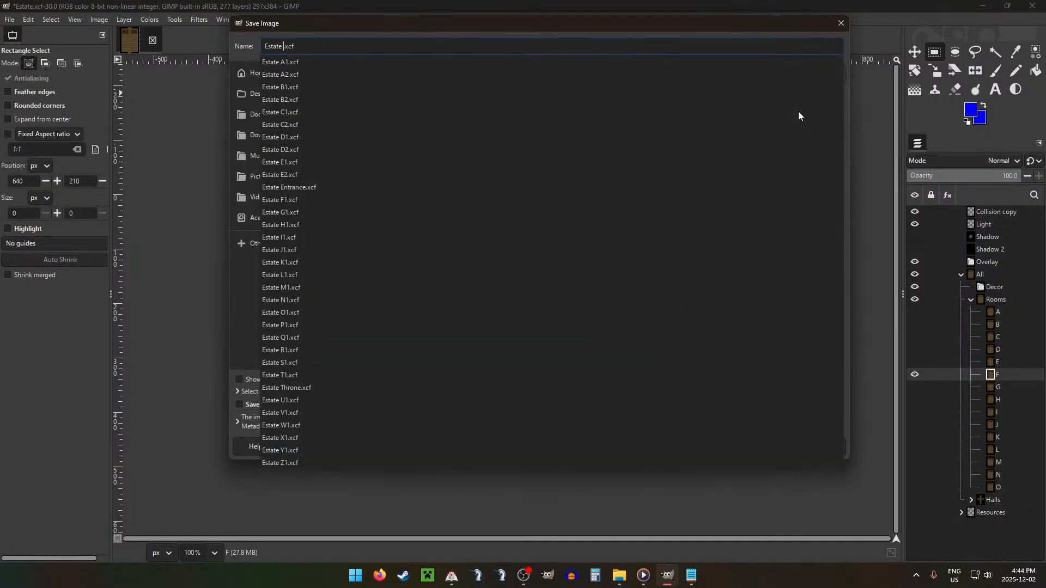
type("F2")
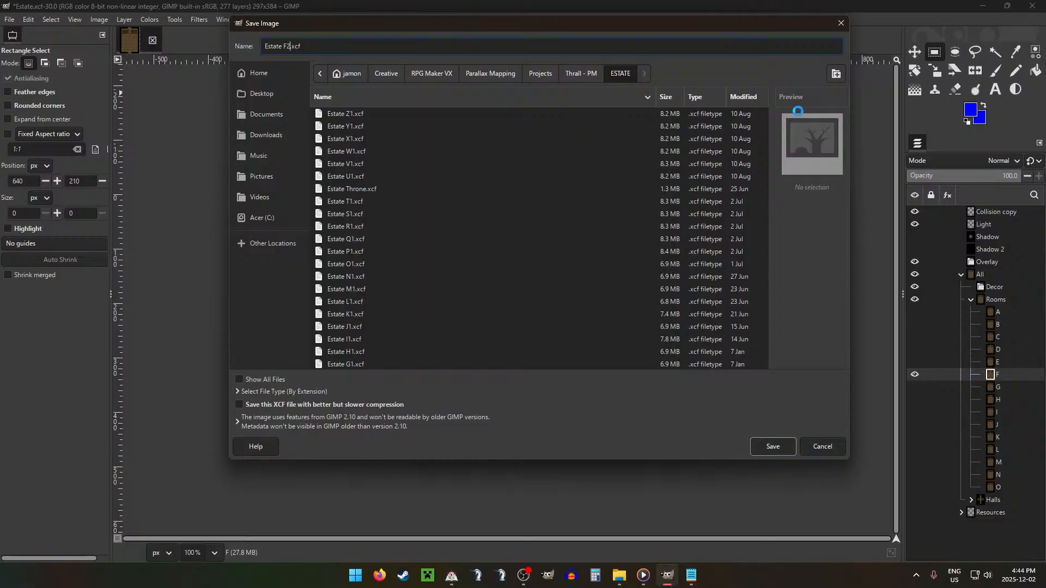
key("Return")
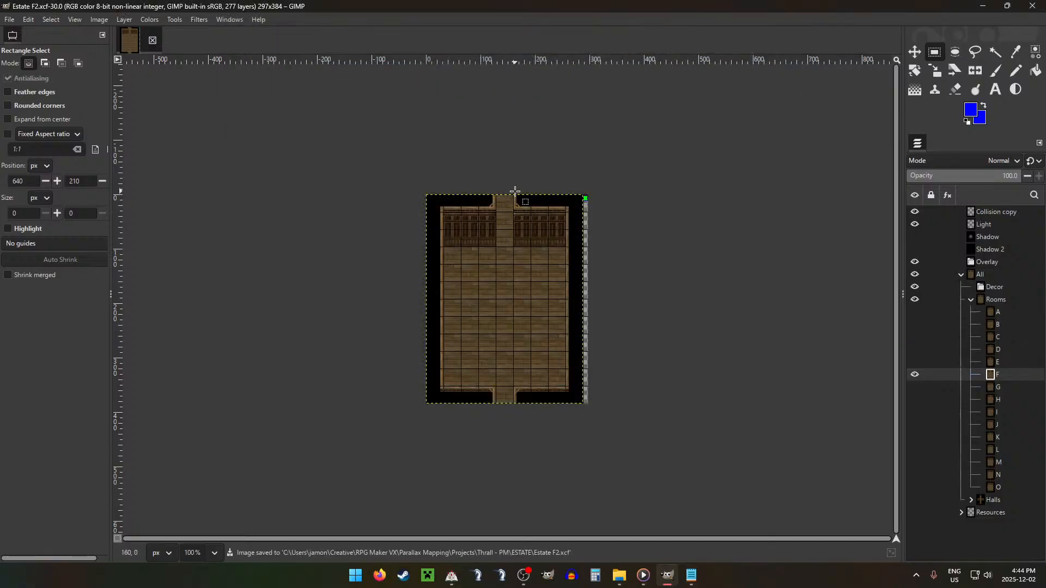
Step: Copy the 96 × 96 px wall section right of the upper doorway into a new layer and move it onto the middle of the floor
left_click_drag(514, 194, 567, 248)
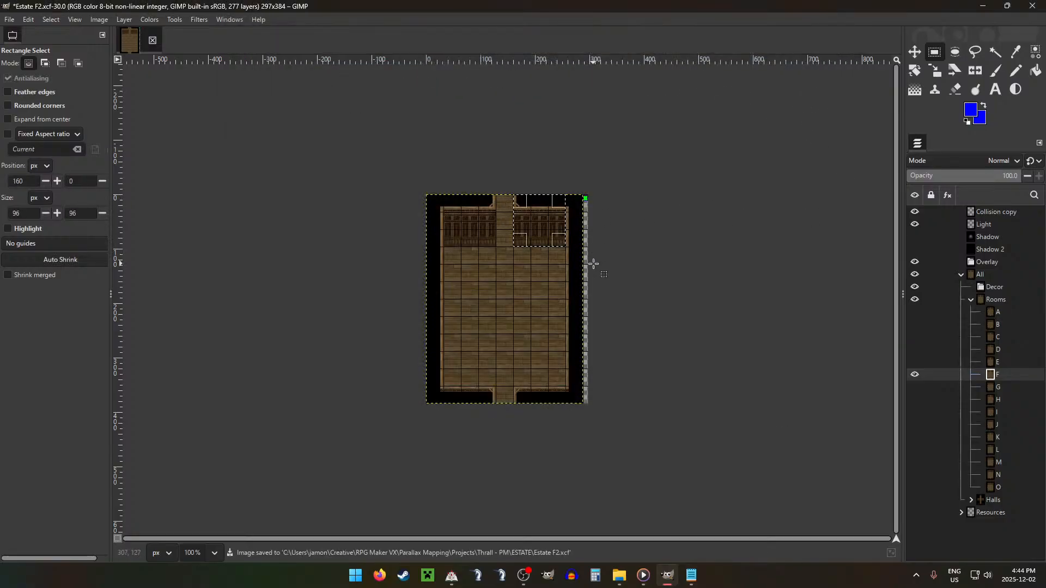
scroll(577, 227, "up", 3, "ctrl")
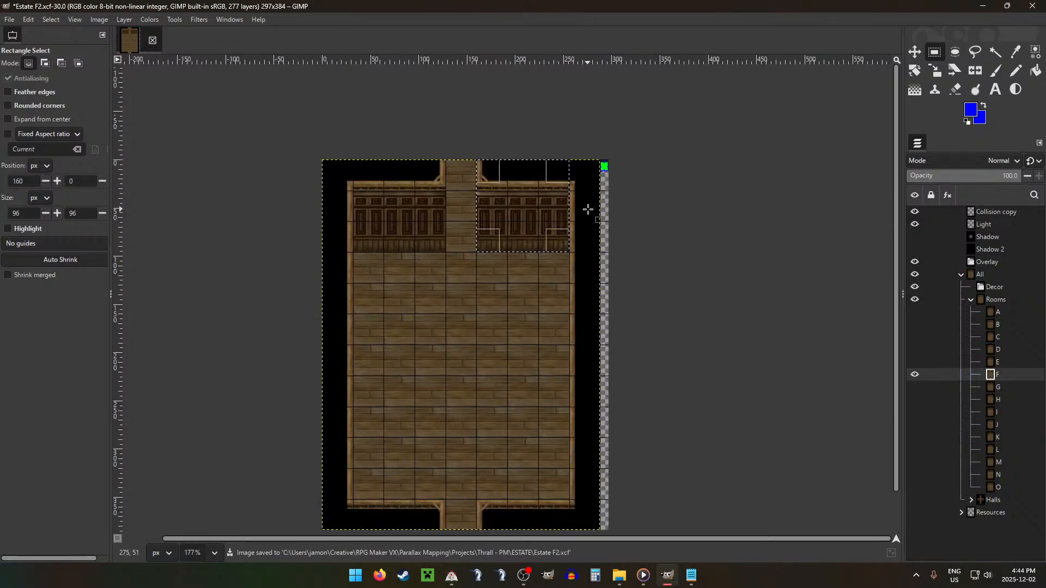
key("ctrl+c")
key("ctrl+v")
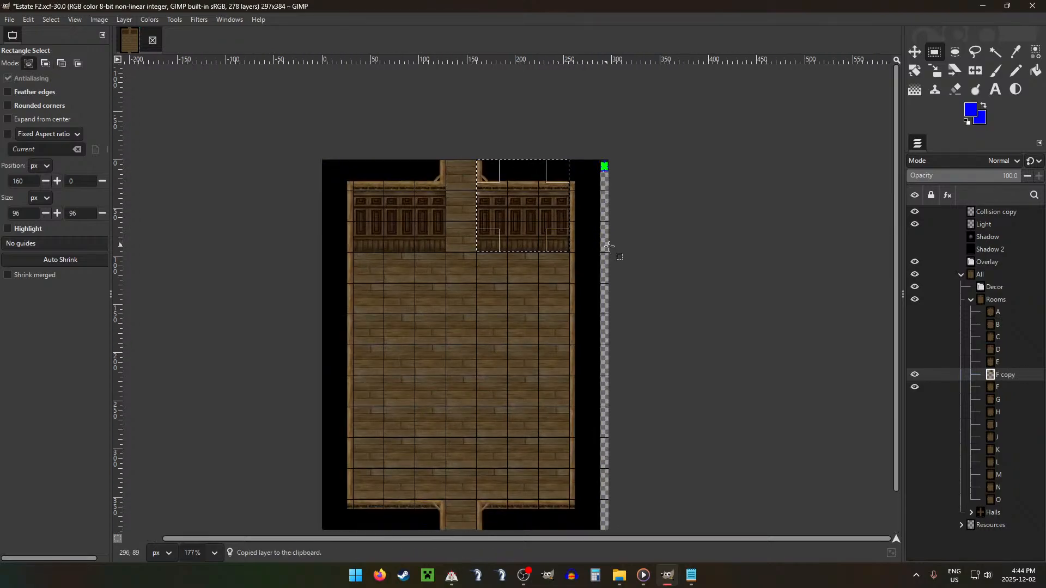
key("m")
left_click_drag(591, 209, 557, 400)
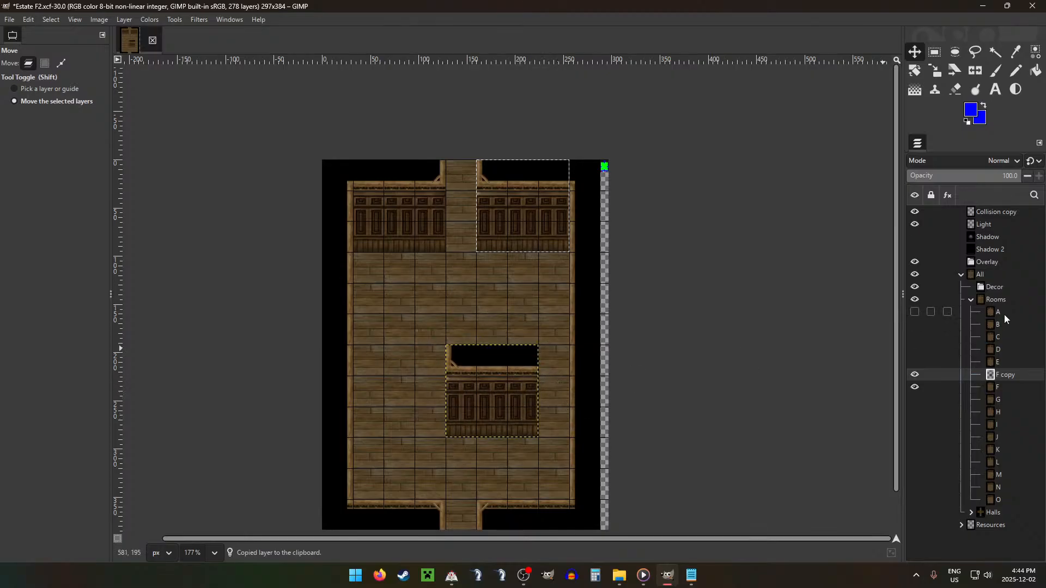
Step: Copy the 96 × 32 px lower wall edge from layer F into a new layer and align it with the top of the copied wall section
left_click(1019, 387)
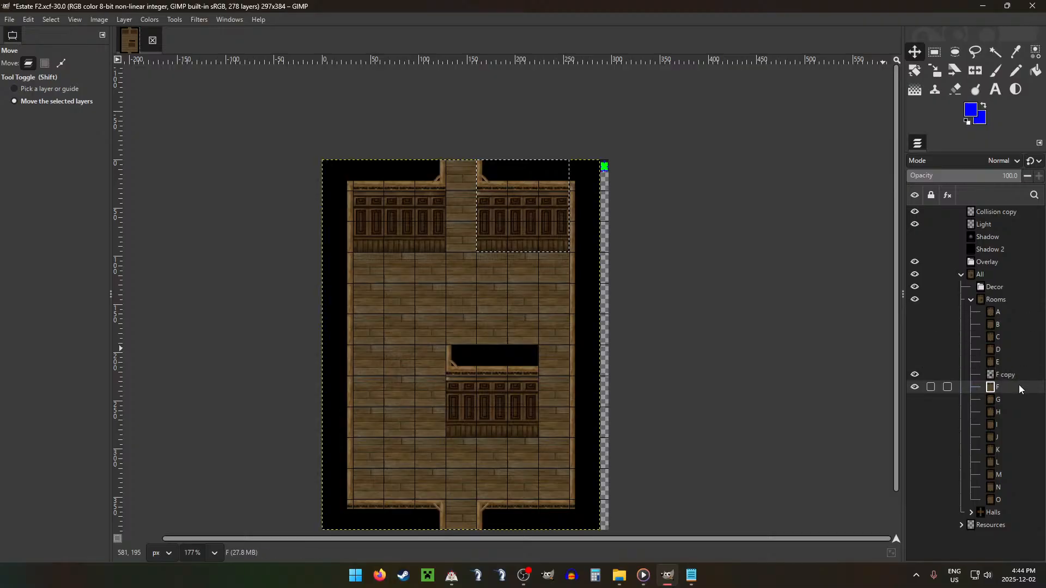
key("r")
left_click_drag(477, 500, 572, 531)
key("ctrl+c")
key("ctrl+v")
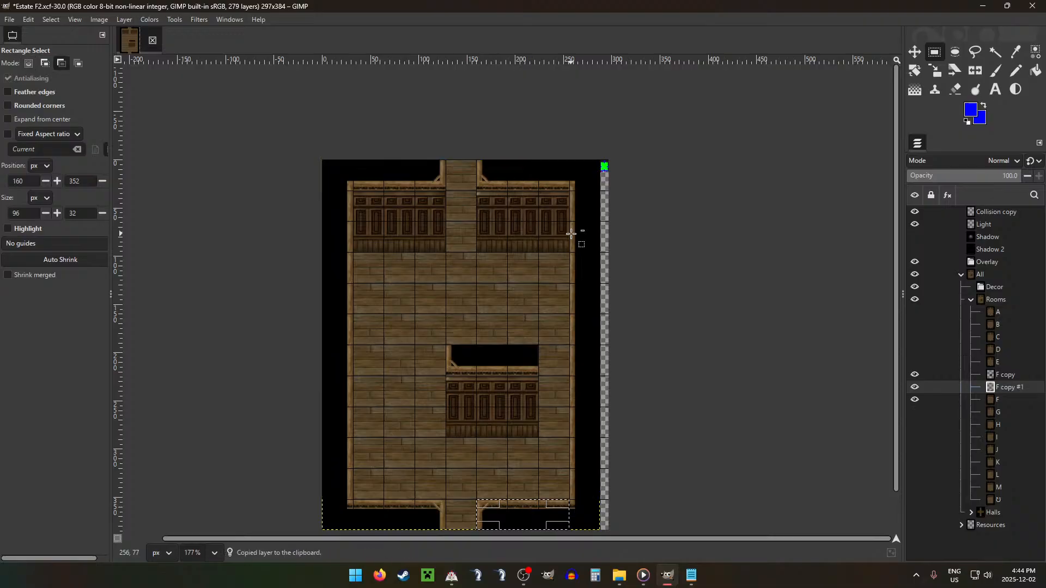
key("m")
left_click_drag(518, 411, 488, 260)
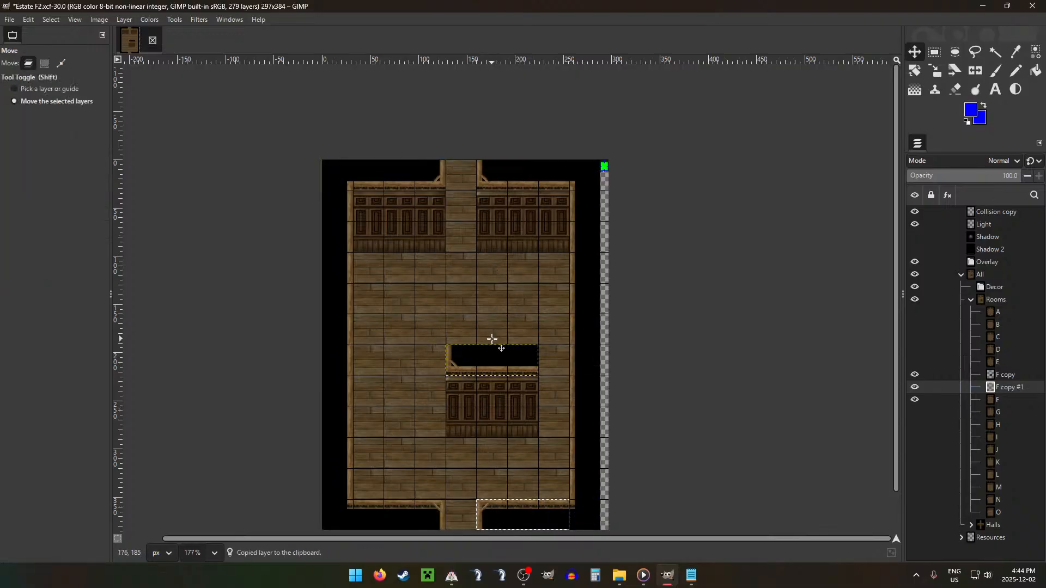
Step: Set the image grid spacing to 16 pixels
key("ctrl+g")
double_click(465, 287)
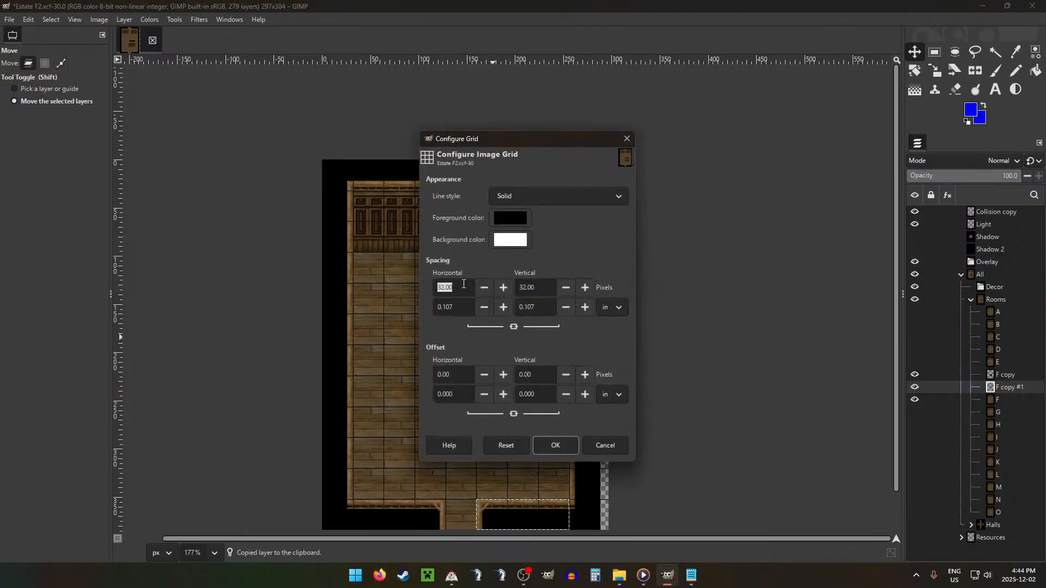
type("16")
left_click(555, 445)
Step: Trim the overlap between the two wall pieces, deleting the upper 16 px strip of the F copy layer
key("r")
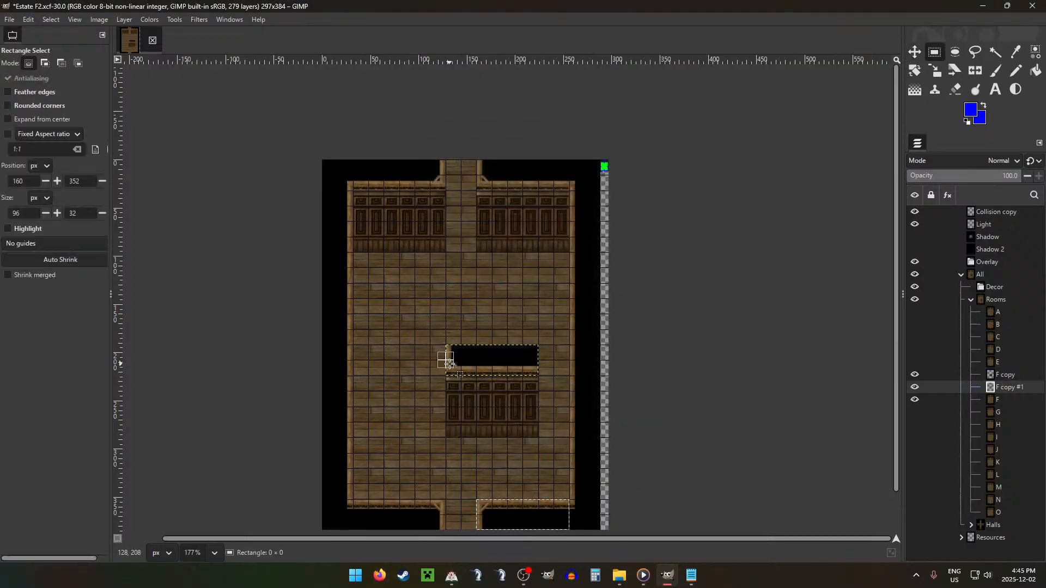
left_click_drag(440, 359, 554, 391)
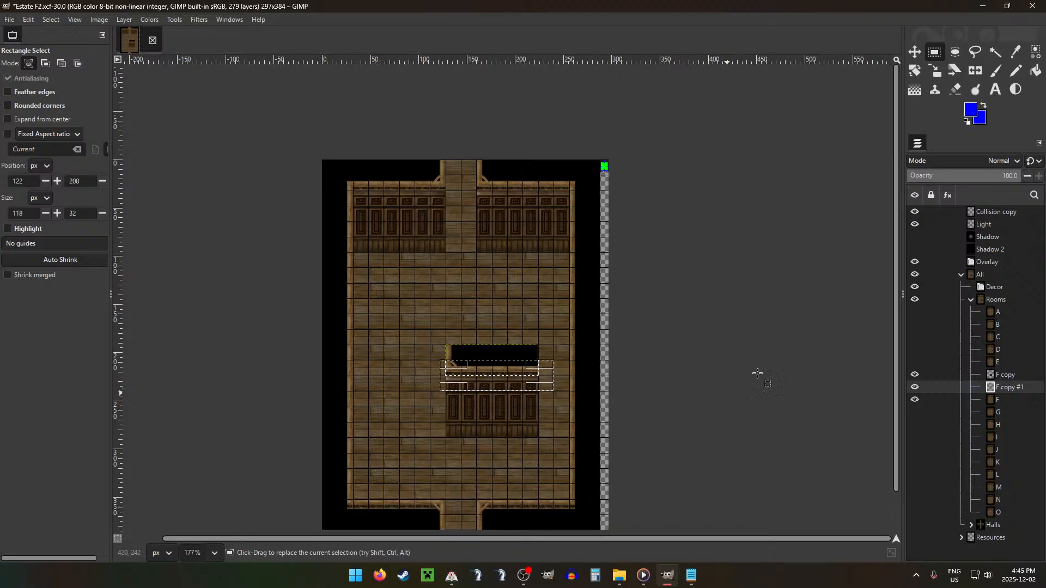
left_click(994, 376)
left_click_drag(430, 335, 571, 360)
key("Delete")
left_click(668, 456)
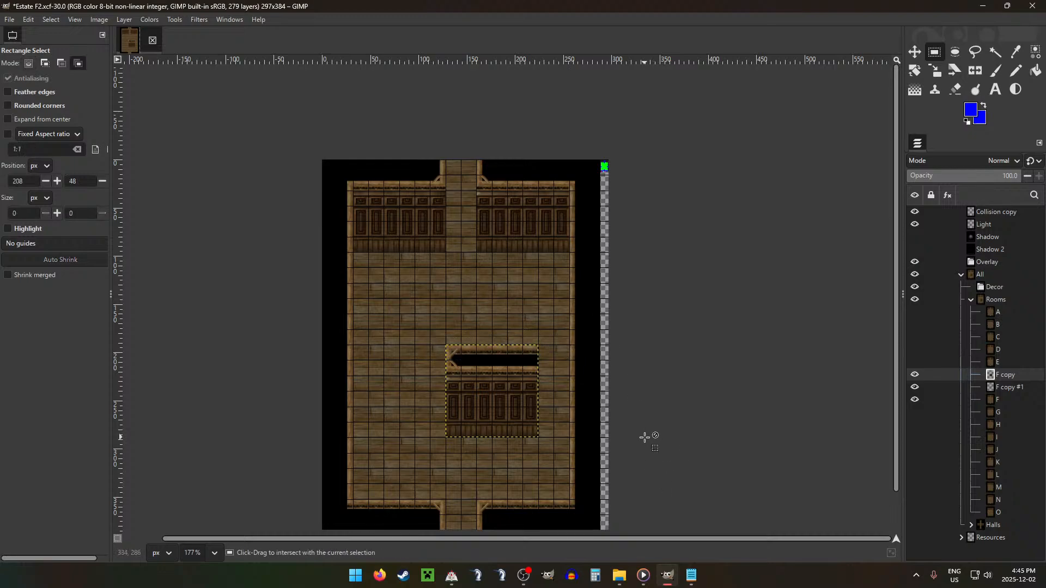
Step: Try shifting the F copy layer, undo that move, and merge the layer down into F copy #1
key("ctrl+shift+g")
key("ctrl+shift+g")
key("m")
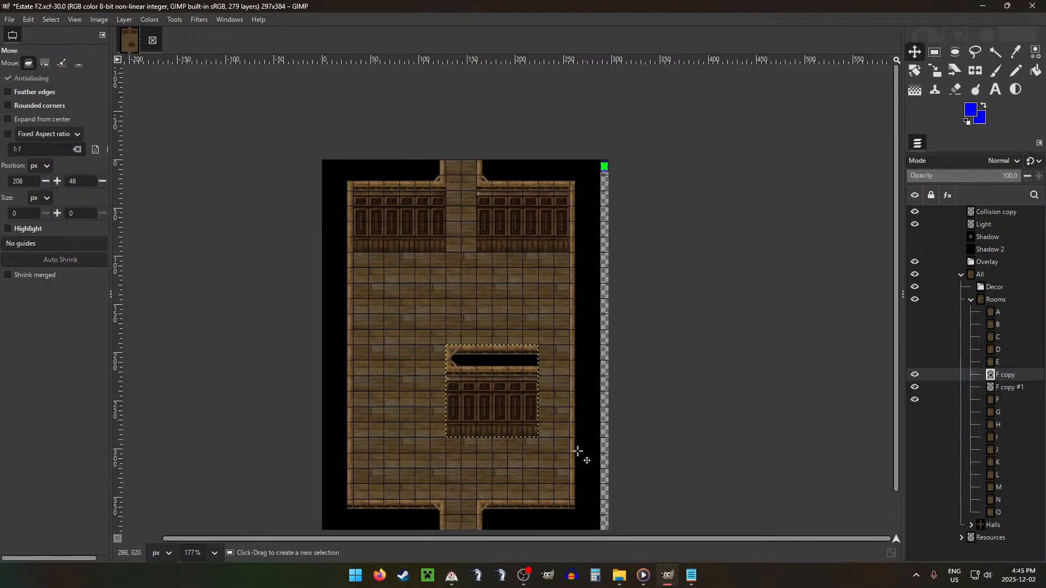
left_click_drag(558, 417, 580, 396)
key("ctrl+z")
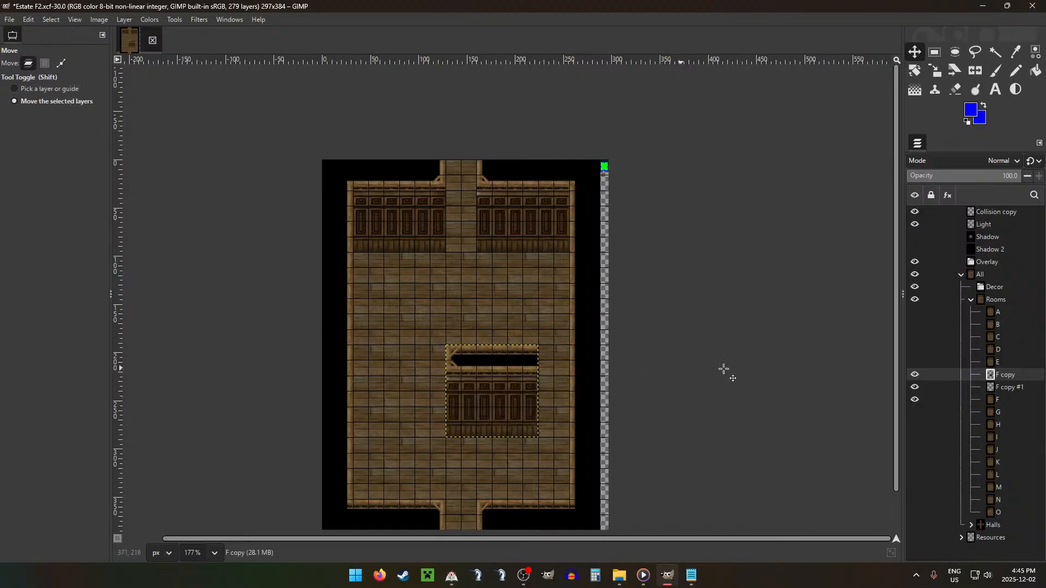
key("ctrl+m")
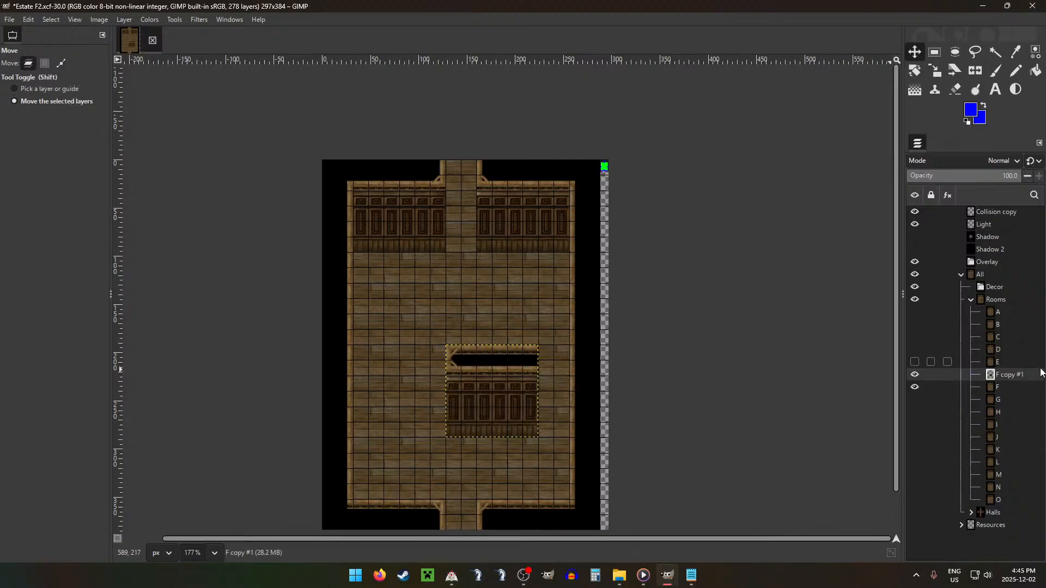
Step: Set the grid spacing to 32 pixels and move the merged wall piece one tile right and one tile up
key("ctrl+g")
double_click(459, 289)
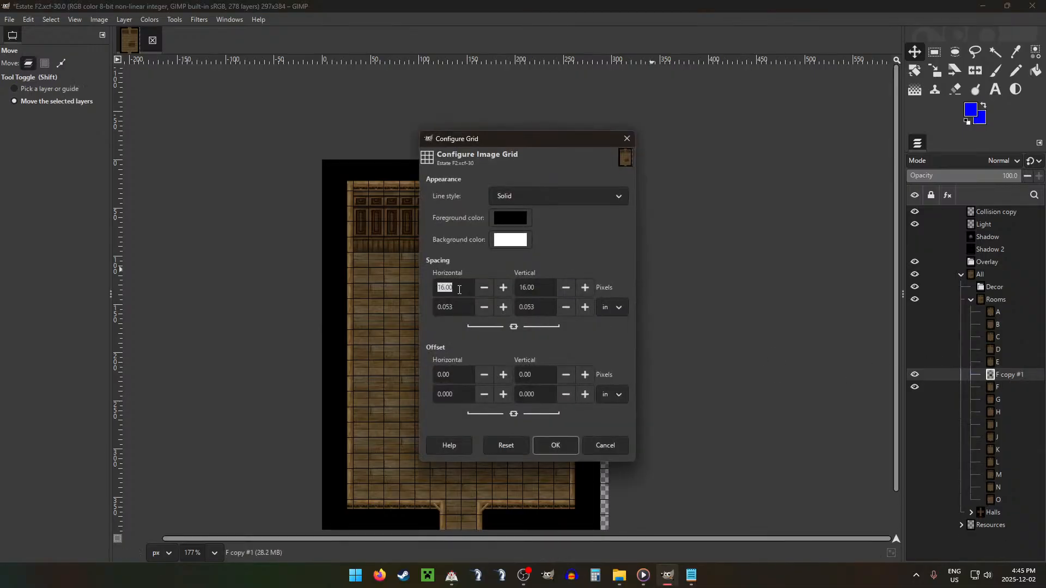
type("32")
left_click(555, 445)
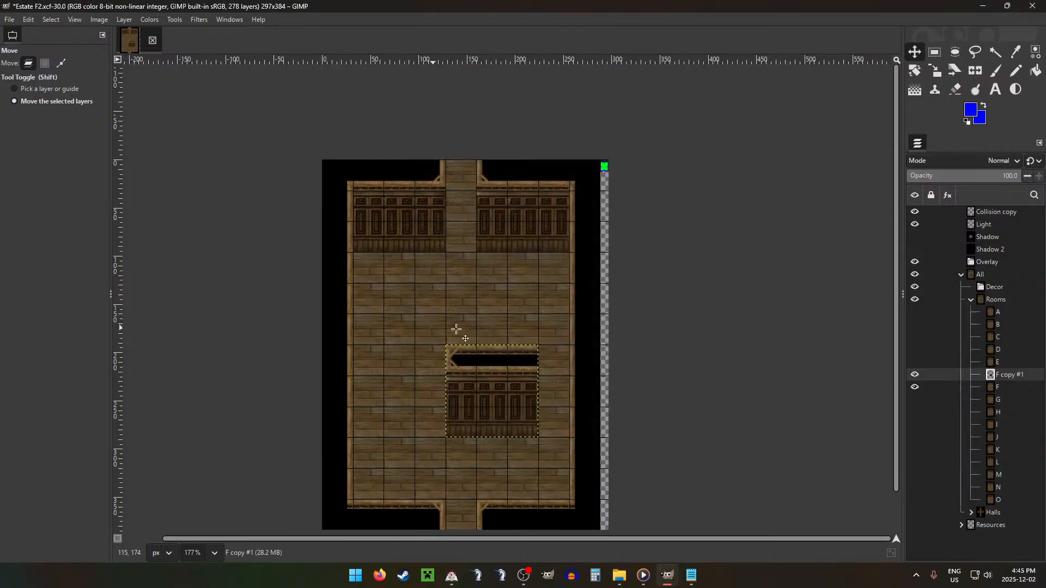
left_click_drag(458, 331, 560, 310)
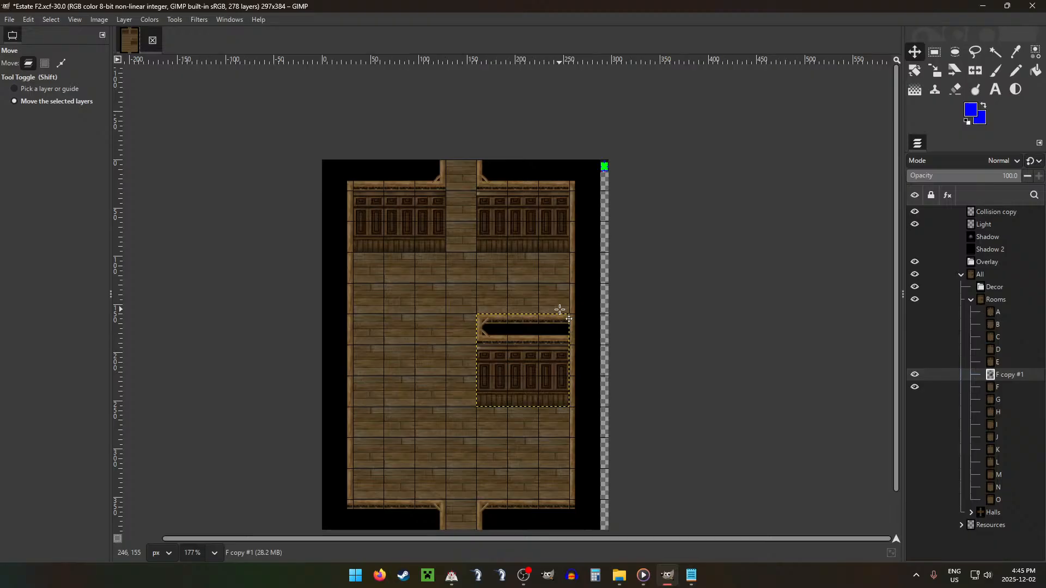
Step: Undo the wall piece's move, the 32-pixel grid change, the layer merge and the trimming of the F copy layer
key("ctrl+z")
key("ctrl+z")
key("ctrl+z")
key("ctrl+z")
key("ctrl+z")
key("ctrl+z")
key("ctrl+z")
key("ctrl+z")
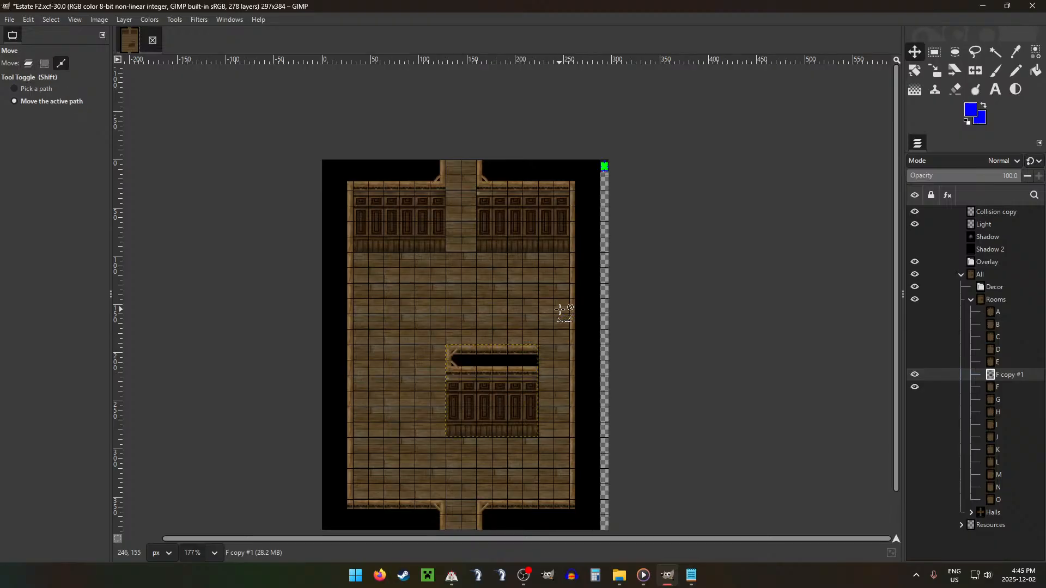
key("ctrl+z")
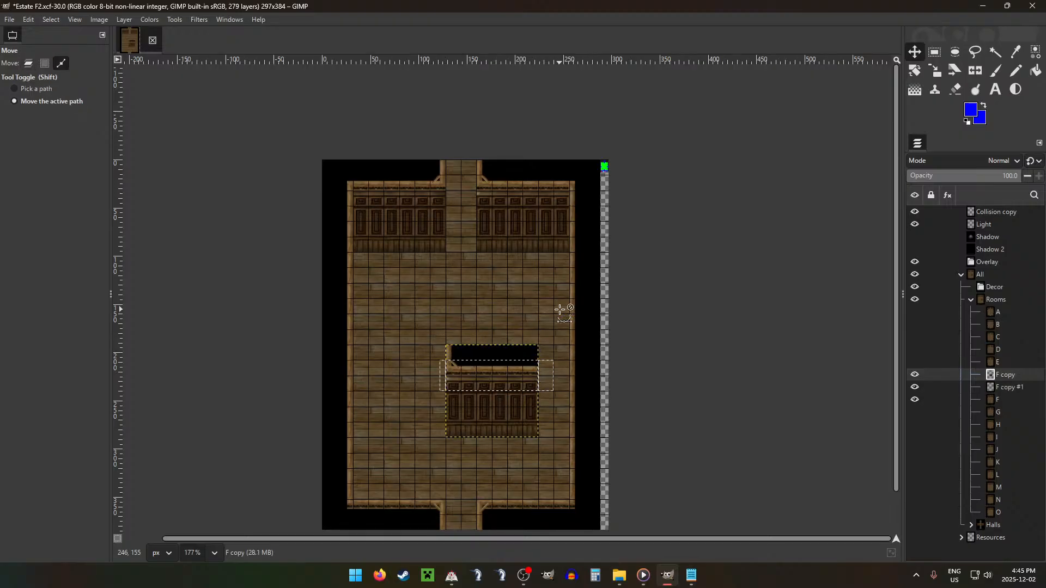
key("ctrl+z")
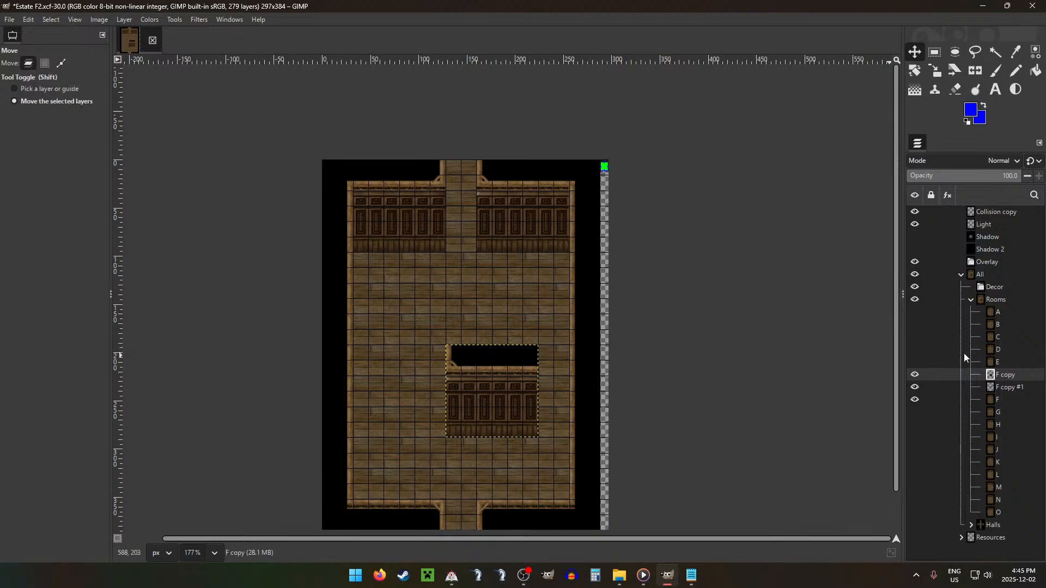
Step: Move the F copy #1 wall piece directly on top of the F copy piece so both enclose the black opening
left_click(1009, 386)
left_click_drag(713, 400, 660, 381)
key("ctrl+shift+m")
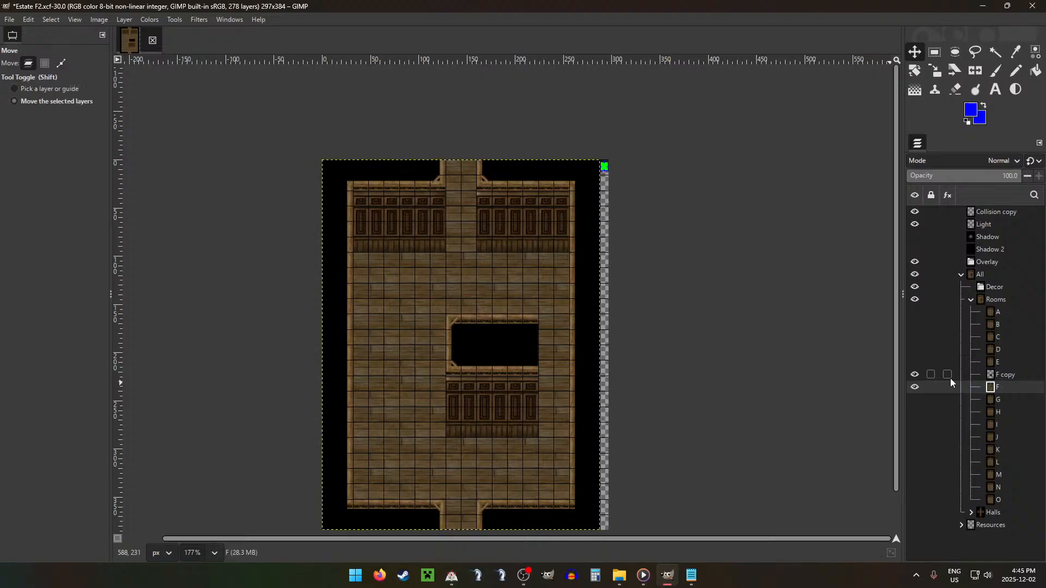
key("ctrl+g")
double_click(462, 287)
type("32")
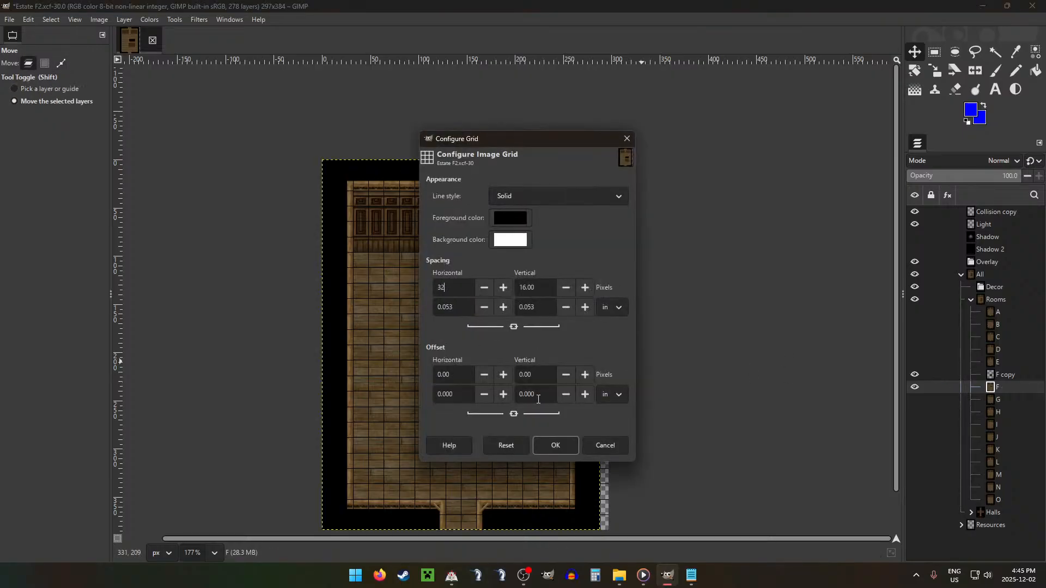
left_click(556, 445)
left_click(1017, 375)
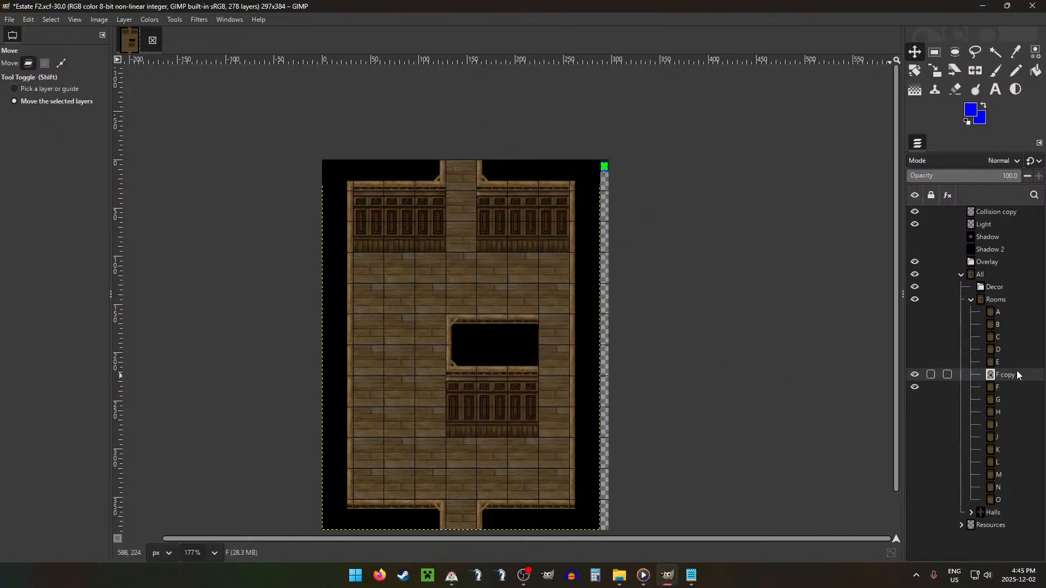
mouse_move(604, 372)
left_mouse_down()
mouse_move(628, 378)
mouse_move(612, 372)
left_mouse_up()
key("ctrl+z")
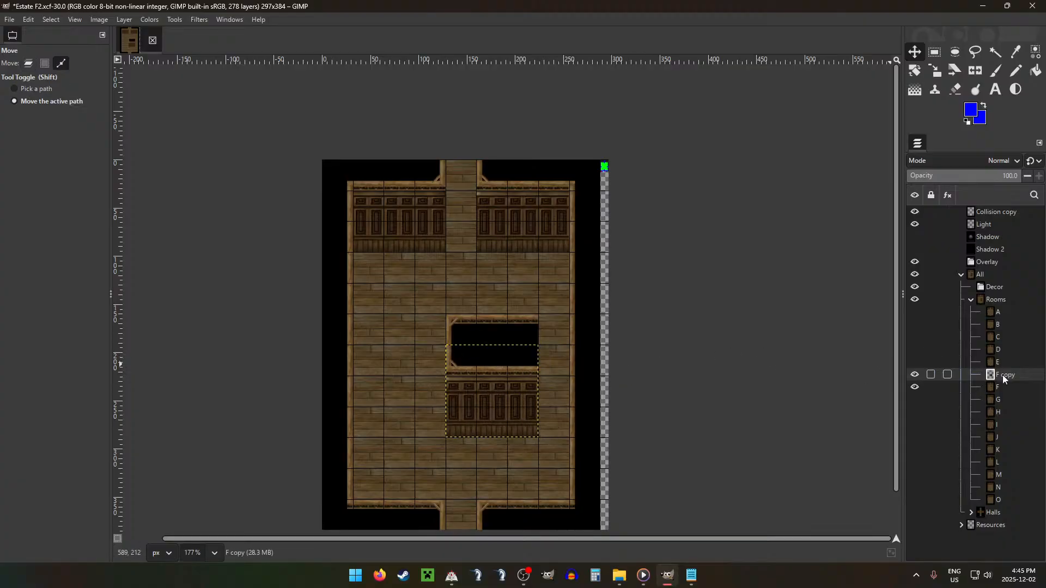
left_click(1013, 387)
key("ctrl+z")
key("ctrl+z")
key("ctrl+z")
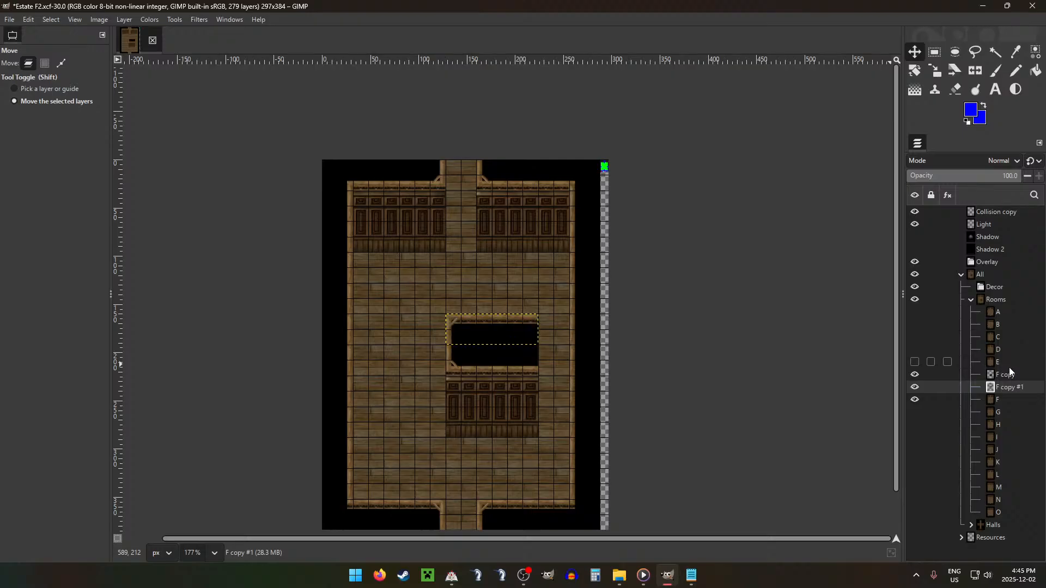
Step: Merge F copy down into F copy #1 and, with 32-pixel grid spacing, move the wall piece one tile right against the east wall
left_click(995, 372)
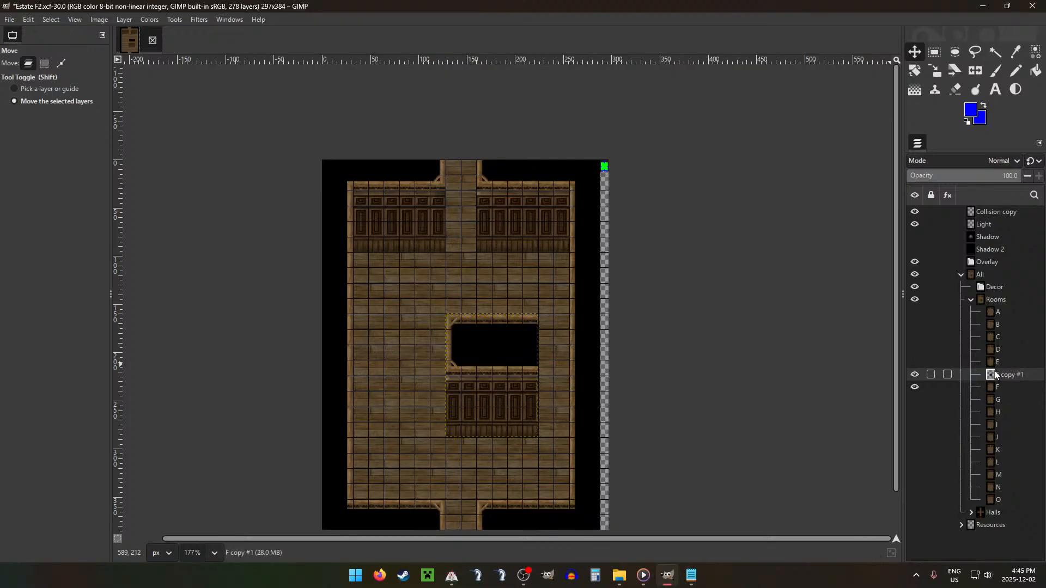
key("g")
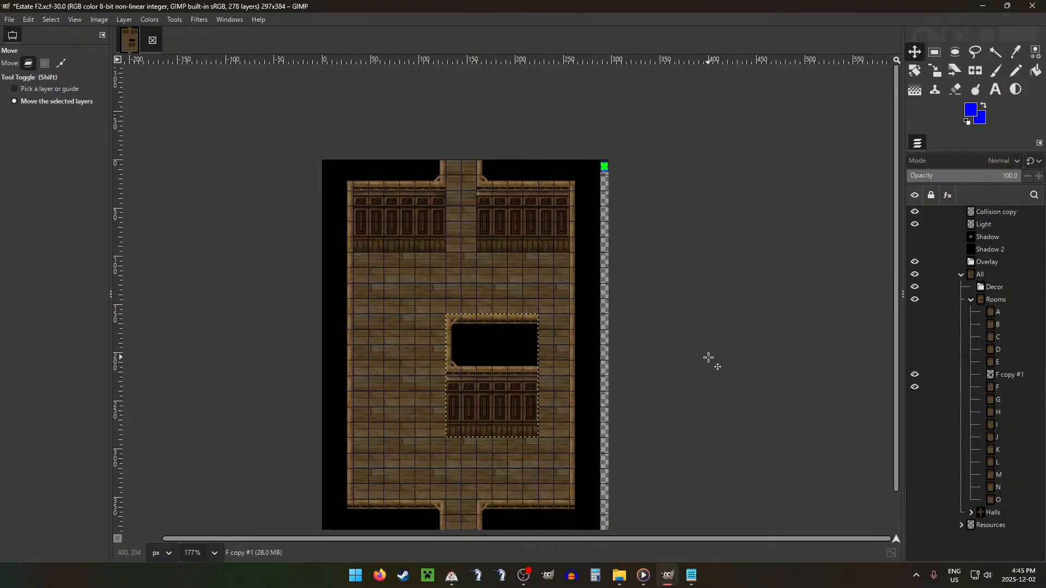
key("shift+g")
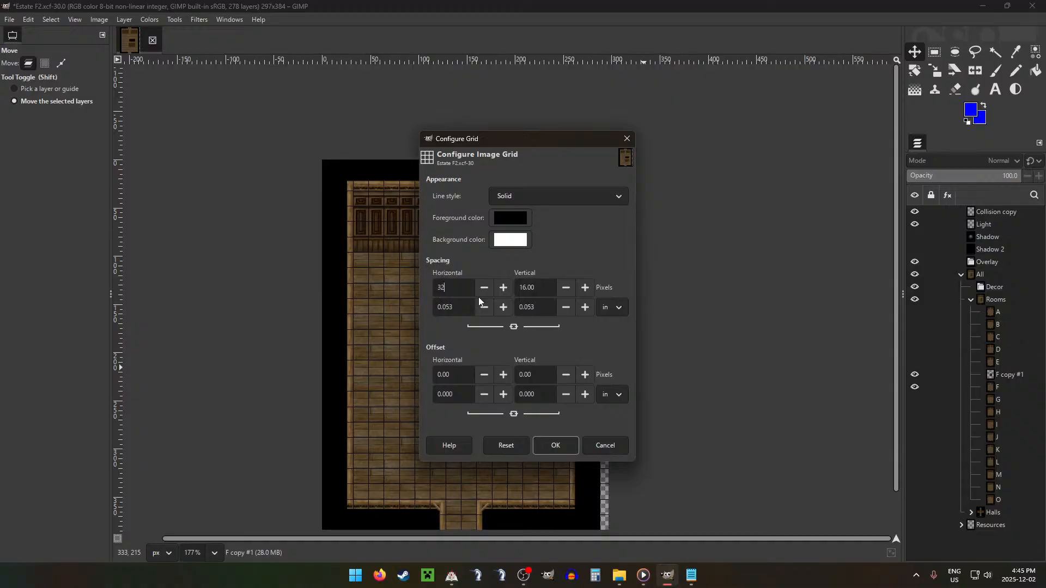
type("32")
left_click(556, 445)
left_click_drag(451, 369, 479, 368)
Step: Copy the 32×32 px upper-right corner tile of room F to a new layer
left_click(995, 387)
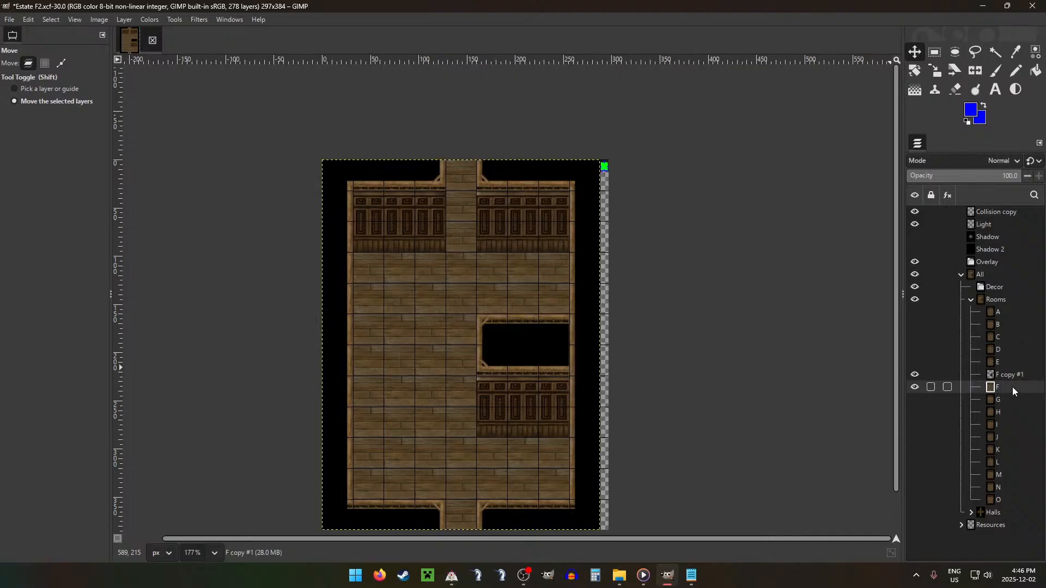
key("r")
left_click_drag(569, 160, 597, 191)
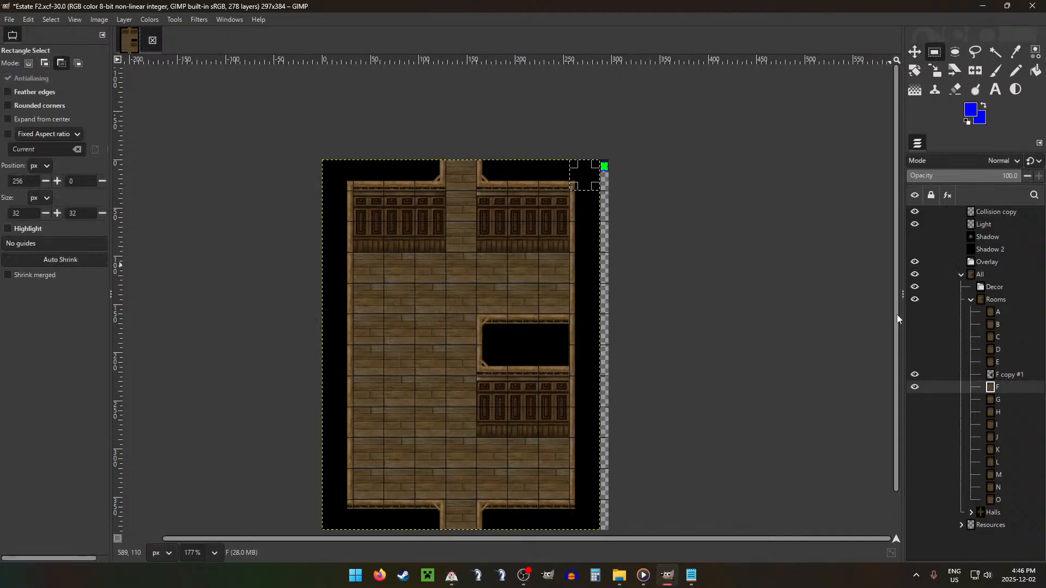
key("ctrl+c")
key("ctrl+v")
Step: Copy room F's 32×32 px lower-right corner tile to a new layer and place both corner copies on the east wall beside the black opening
left_click(1011, 402)
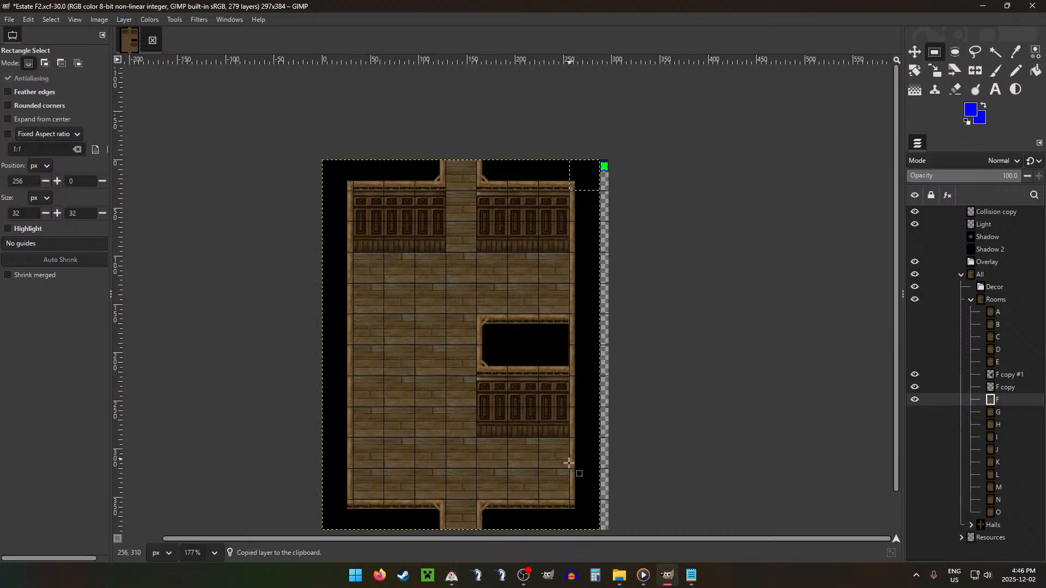
left_click_drag(570, 499, 599, 528)
key("ctrl+c")
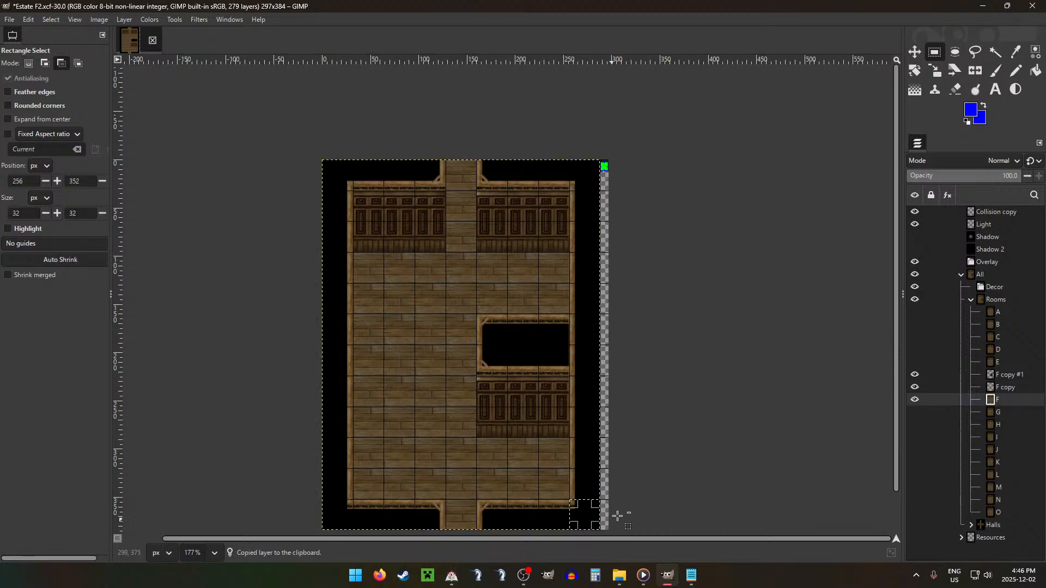
key("ctrl+v")
key("n")
key("m")
mouse_move(598, 480)
left_mouse_down()
mouse_move(604, 256)
mouse_move(596, 295)
left_mouse_up()
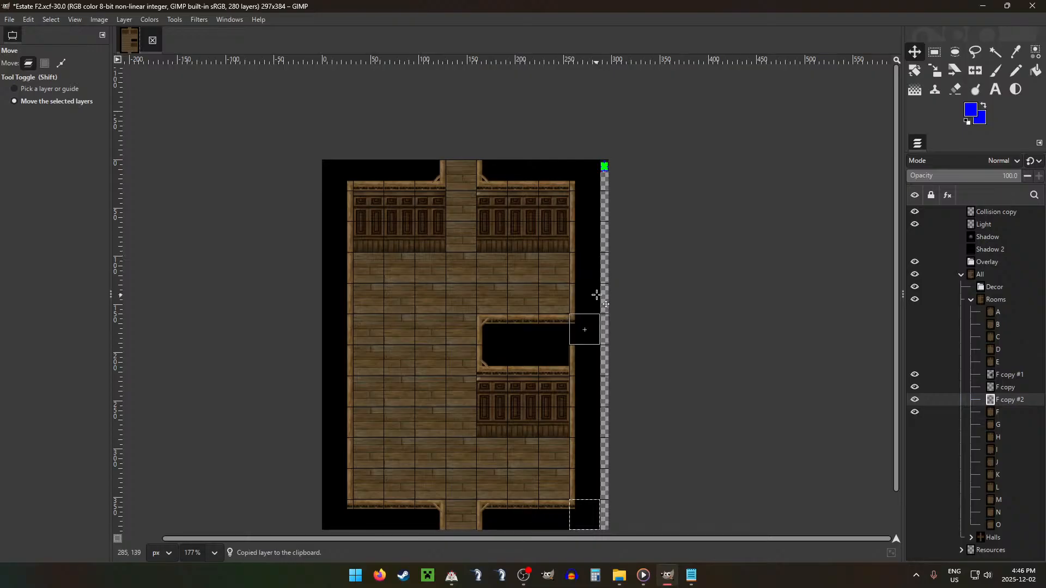
left_click(1011, 388)
left_click_drag(656, 238, 655, 420)
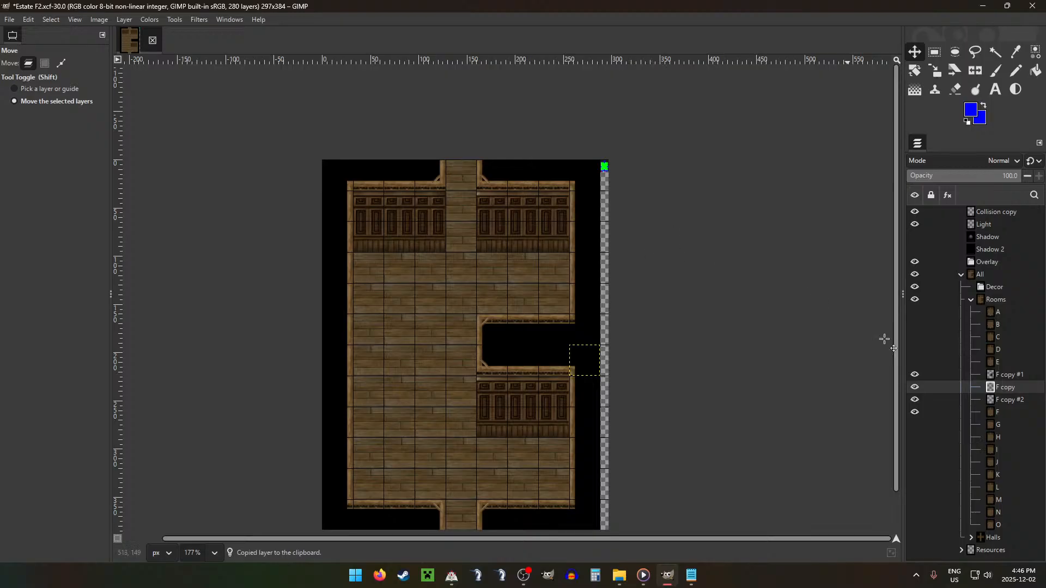
Step: Delete the rightmost 32×128 px strip of the F copy #1 wall piece and move the piece one tile right
left_click(1012, 377)
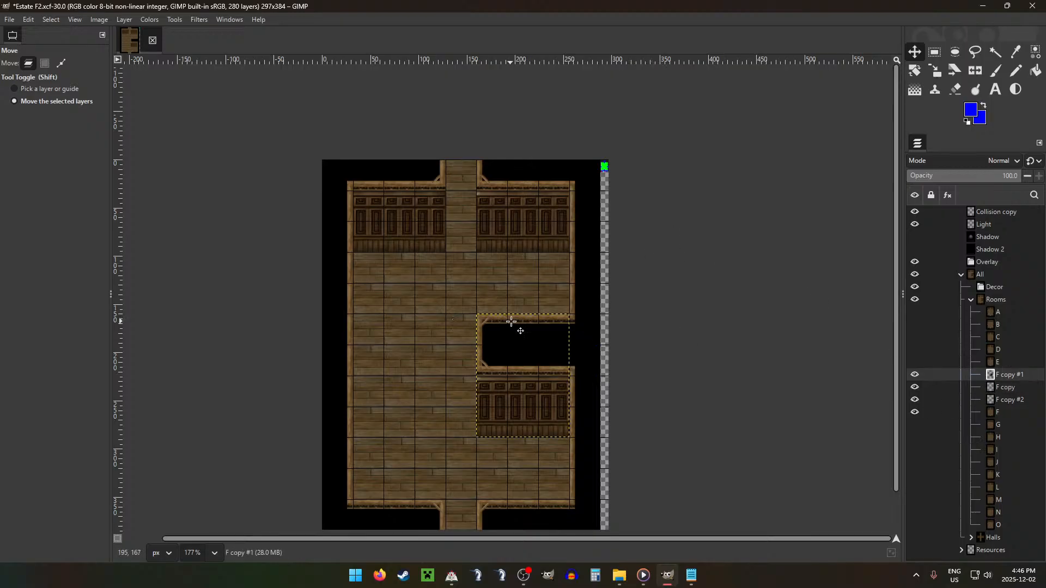
key("r")
left_click_drag(538, 314, 568, 438)
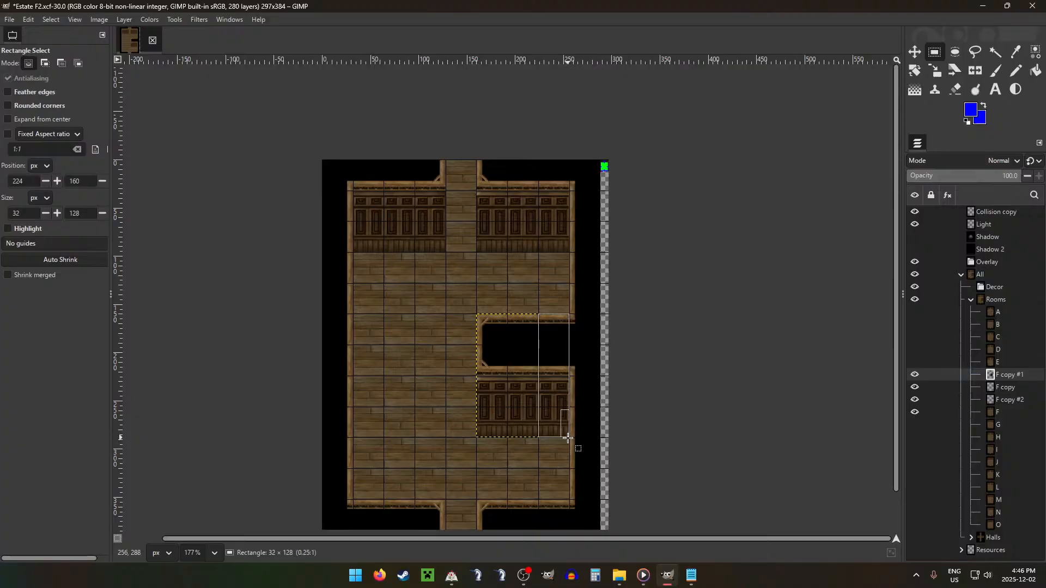
key("Delete")
key("m")
mouse_move(513, 329)
left_mouse_down()
mouse_move(539, 329)
mouse_move(528, 319)
left_mouse_up()
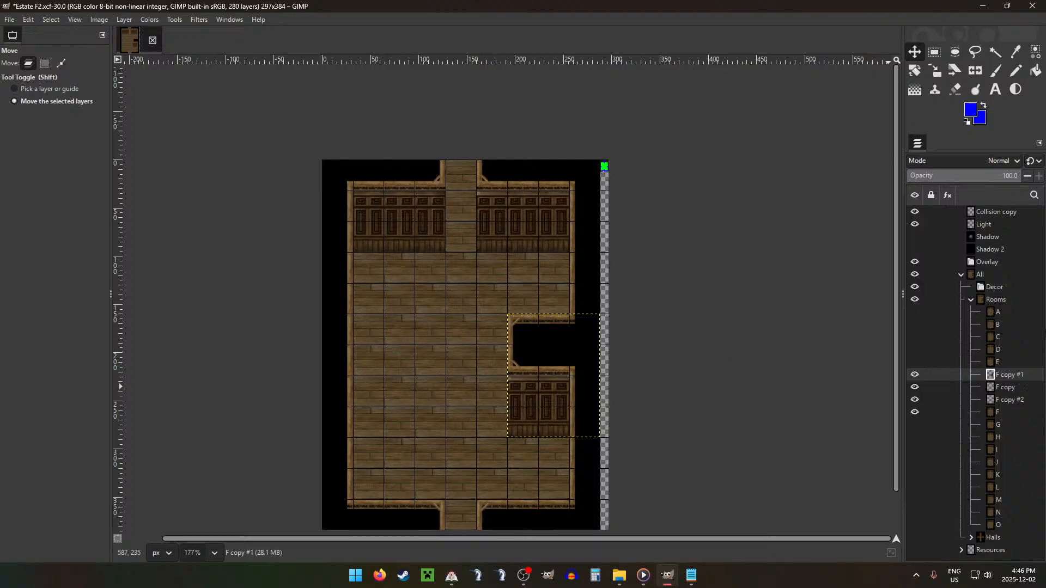
Step: Merge the east wall piece and its two corner layers down into room layer F
key("ctrl+m")
key("ctrl+m")
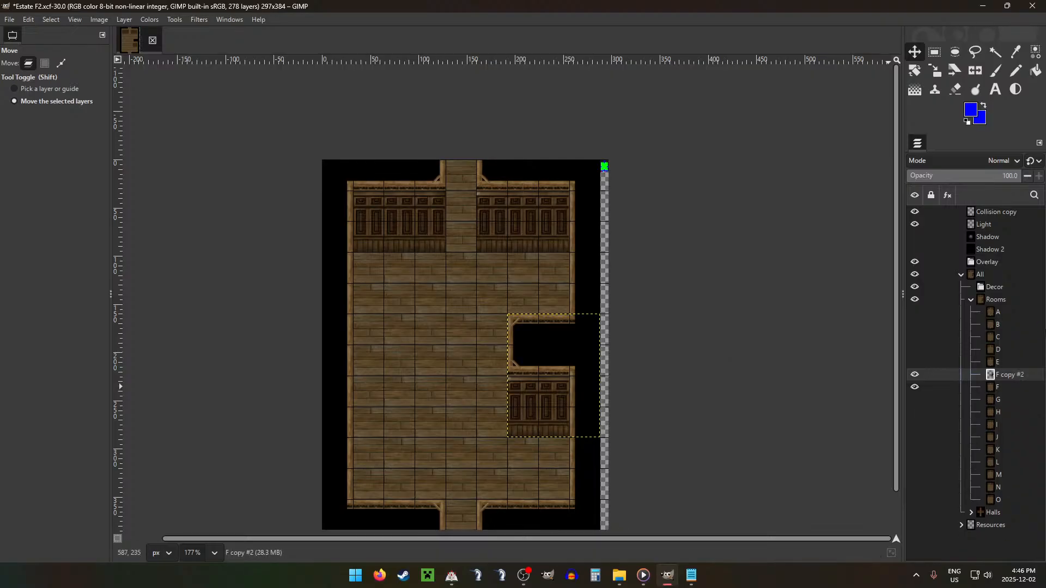
key("g")
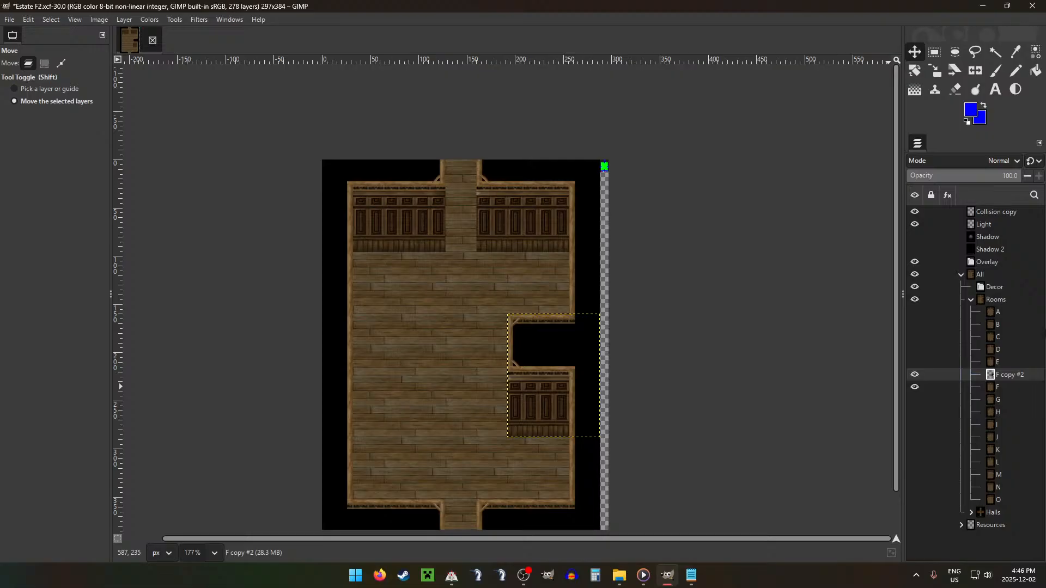
left_click(996, 300)
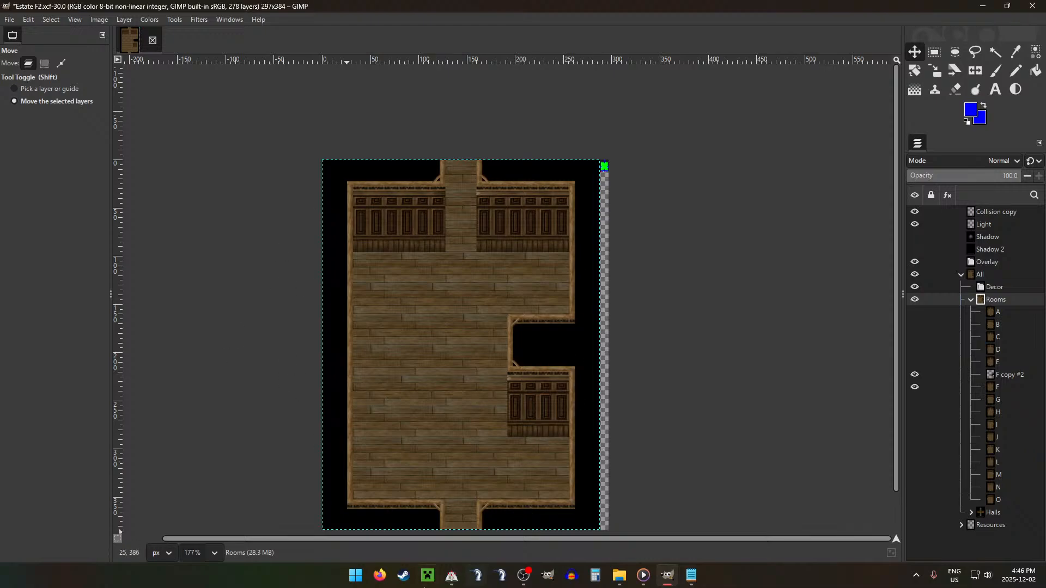
key("g")
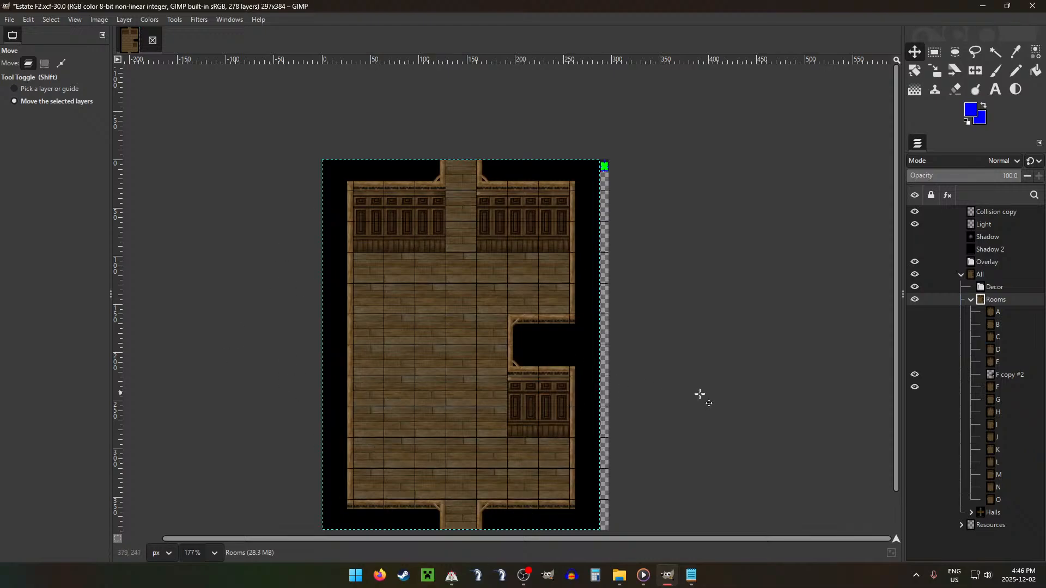
left_click(1012, 377)
key("ctrl+m")
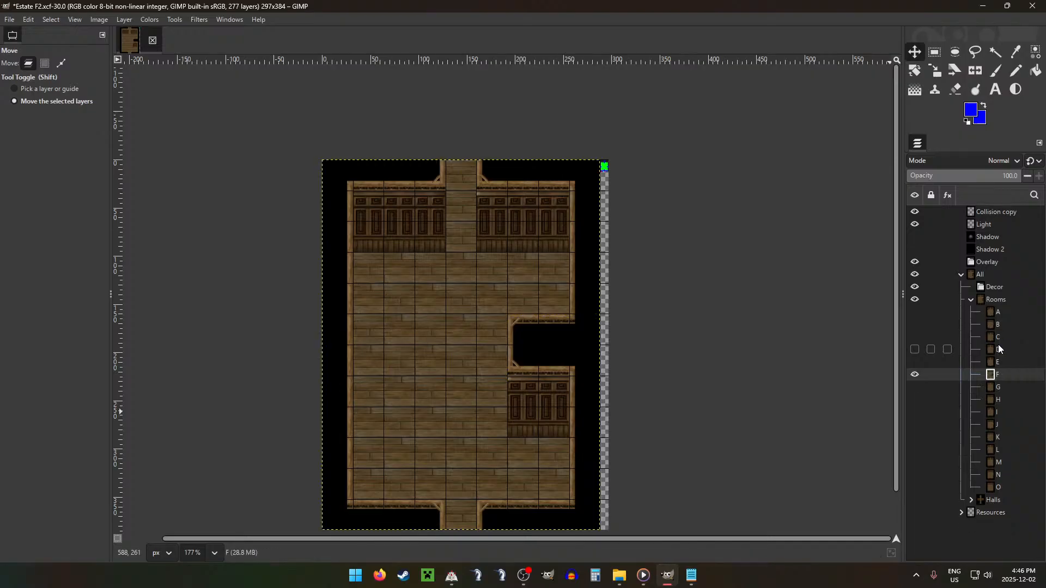
Step: Copy the 64×96 px wall section left of the north doorway to a new layer and move it to the west wall opposite the east piece
key("r")
left_click_drag(388, 161, 443, 253)
key("ctrl+c")
key("ctrl+v")
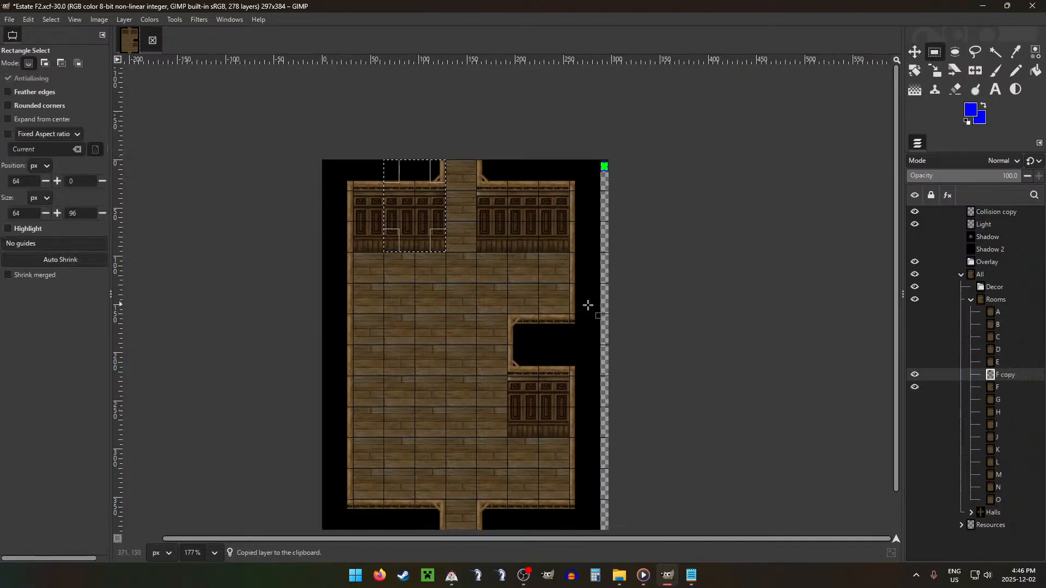
key("m")
left_click_drag(516, 252, 472, 423)
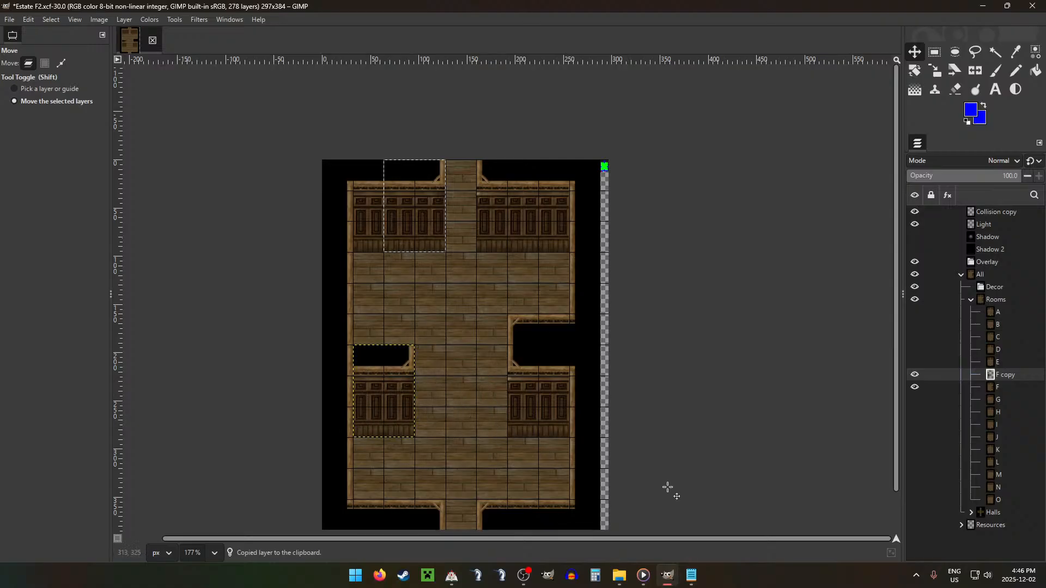
Step: Copy the 64×32 px wall edge left of the south doorway to a new layer and place it directly above the west wall piece
left_click(1032, 387)
key("r")
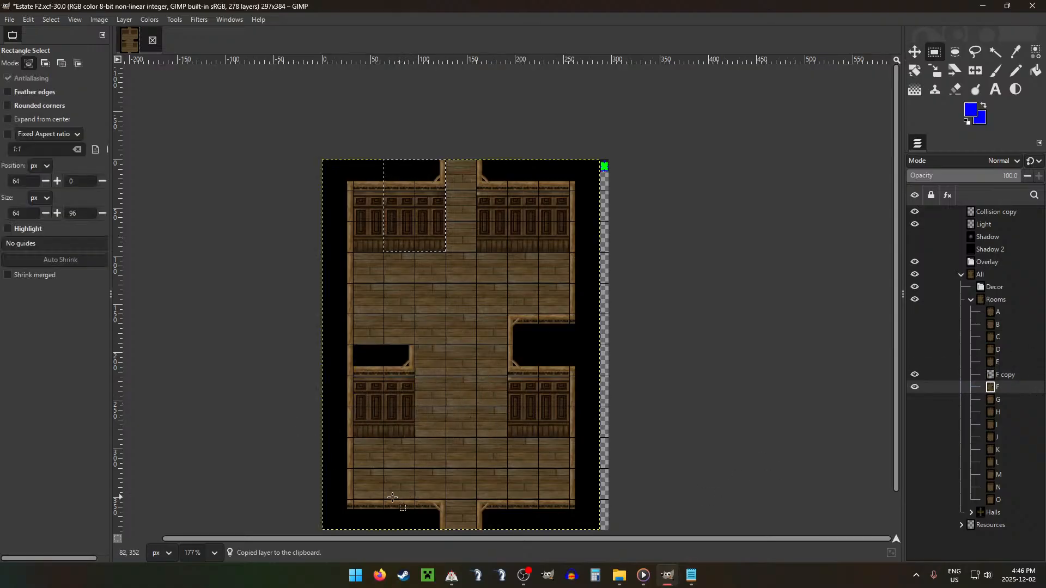
left_click_drag(398, 502, 445, 530)
key("ctrl+c")
key("ctrl+v")
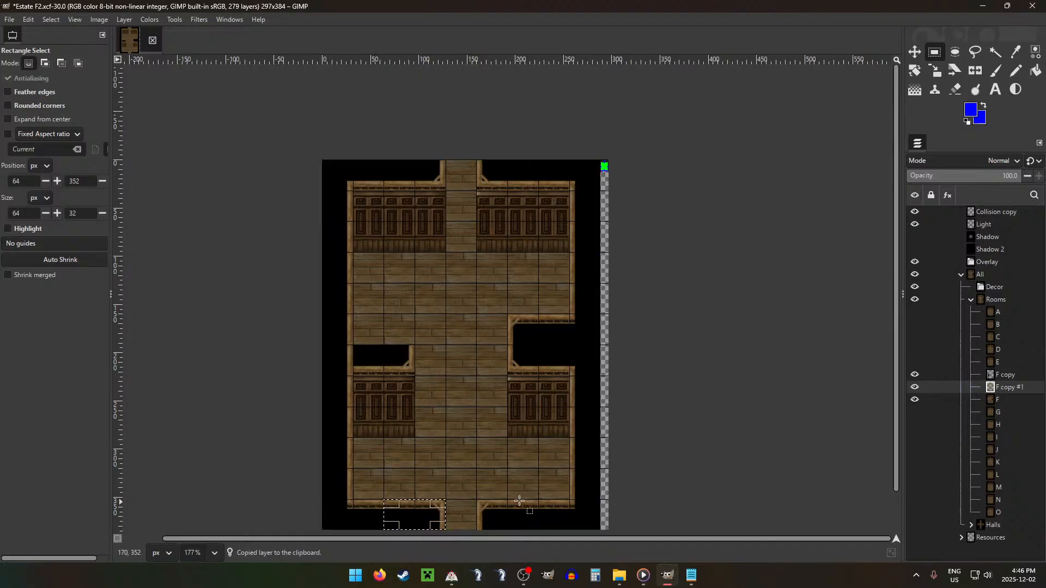
key("m")
left_click_drag(475, 480, 429, 291)
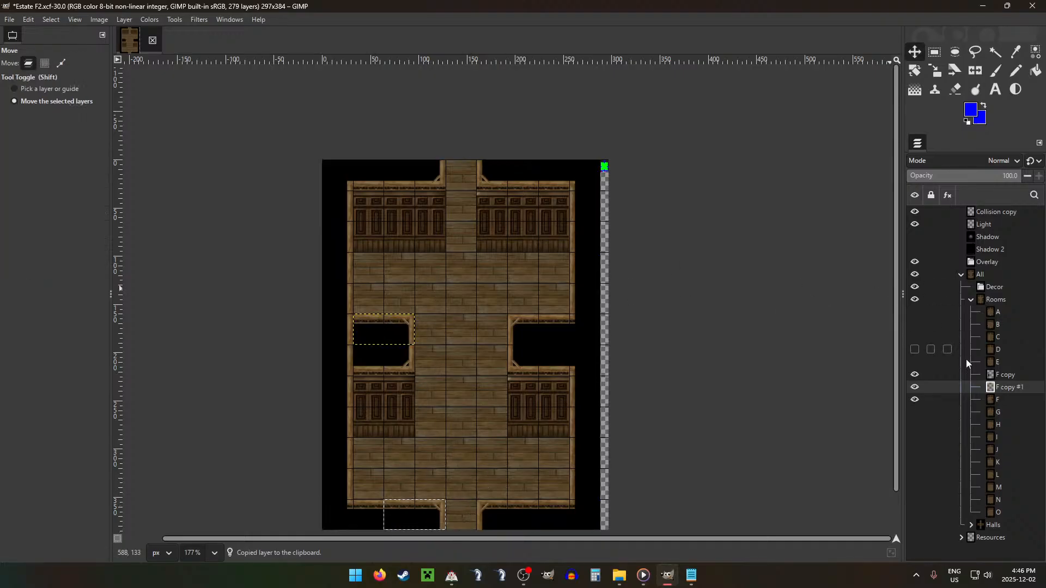
Step: Merge both west wall piece layers down into room layer F
left_click(1009, 375)
key("ctrl+e")
key("ctrl+e")
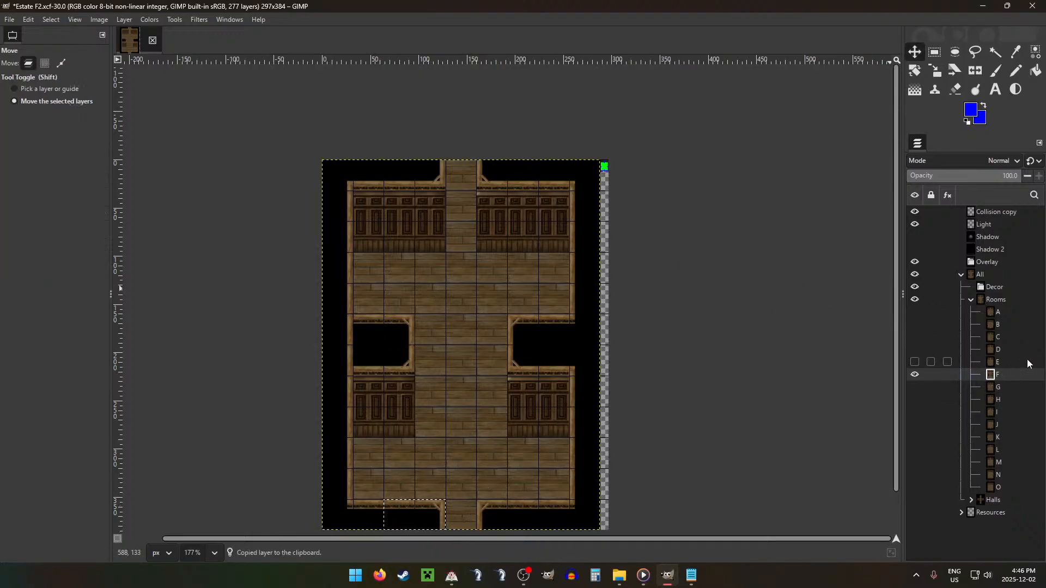
Step: Copy room F's 32×32 px upper-left corner tile to a new layer and move it down beside the lower half of the west opening
key("r")
left_click_drag(322, 161, 353, 191)
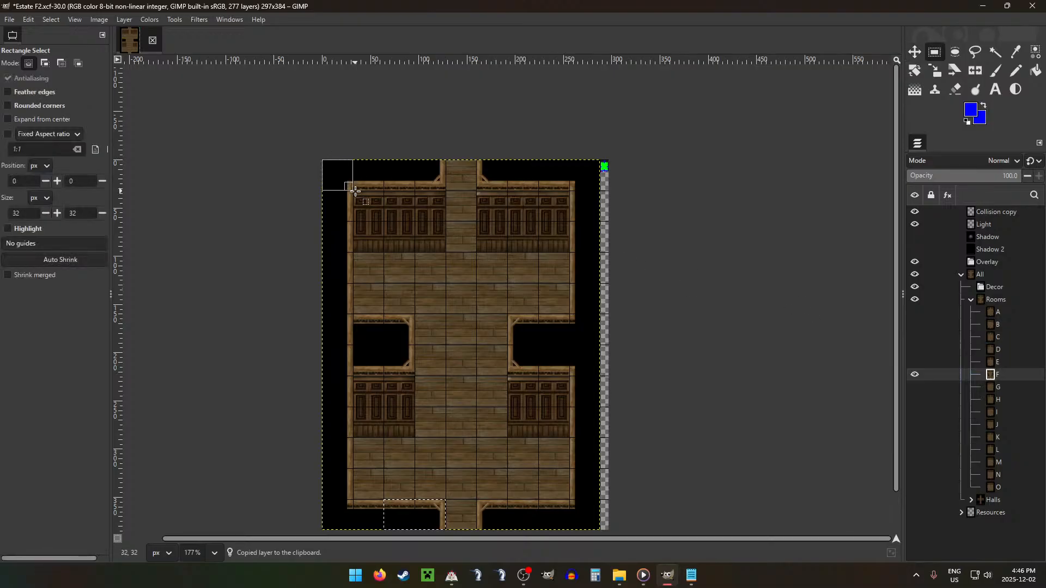
key("ctrl+v")
key("m")
left_click_drag(410, 164, 412, 344)
Step: Copy room F's 32×32 px lower-left corner tile to a new layer and move it up beside the upper half of the west opening
left_click(1005, 387)
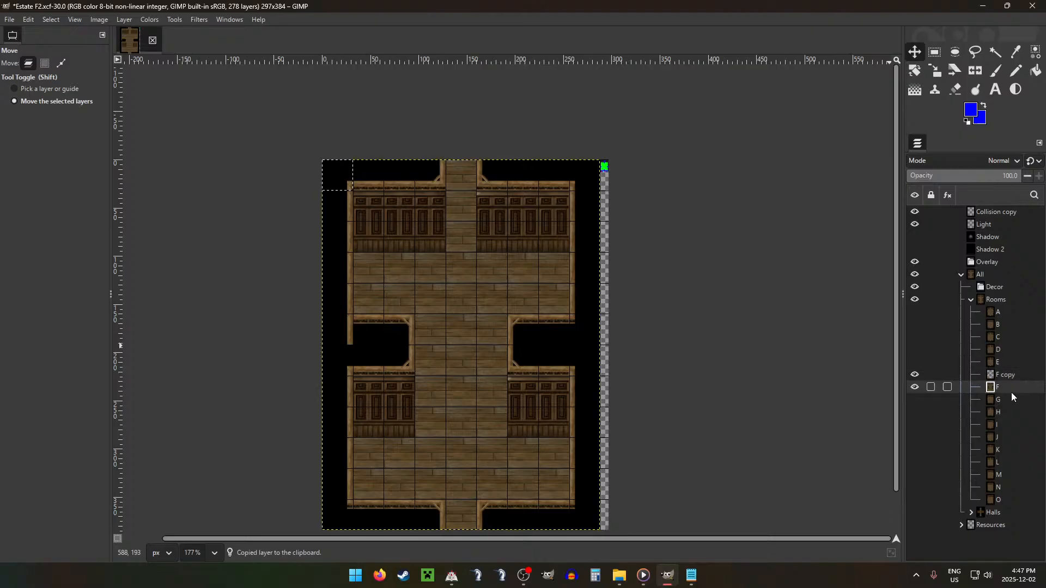
key("r")
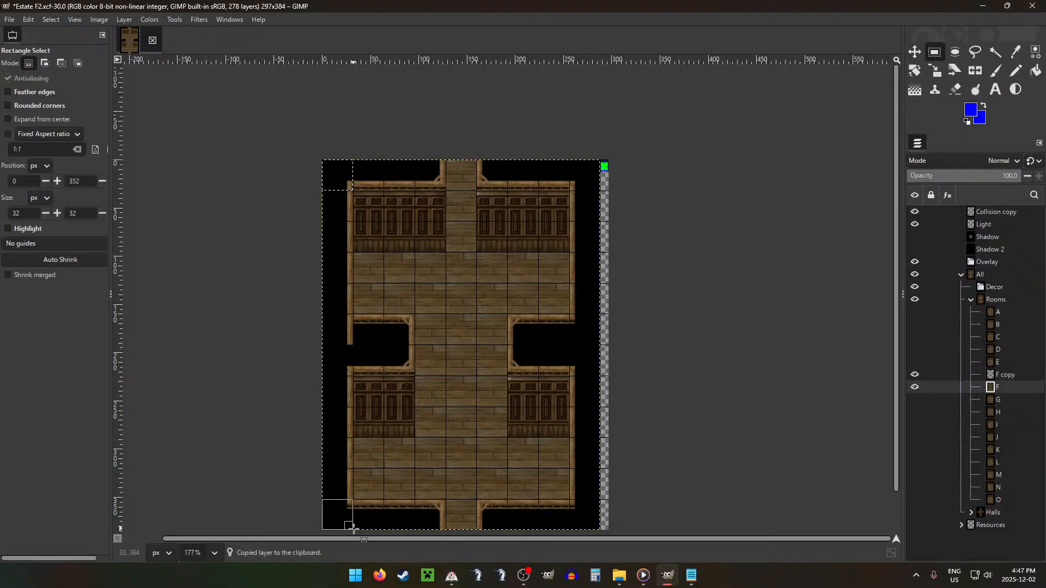
key("ctrl+c")
key("ctrl+v")
key("m")
left_click_drag(427, 491, 434, 295)
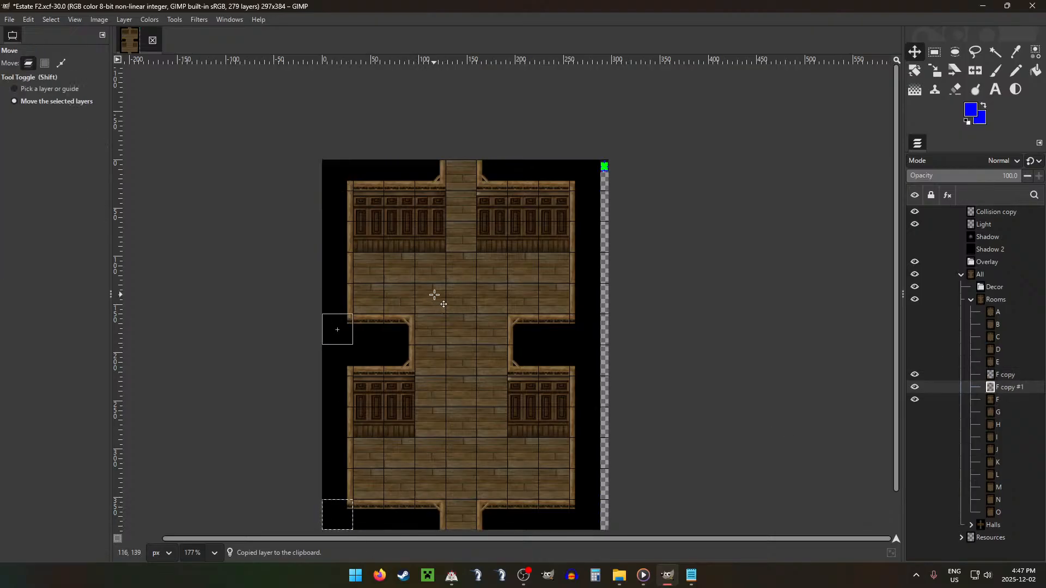
Step: Merge the two left corner tile layers down into room layer F and clear the selection
left_click(974, 371)
key("ctrl+shift+m")
key("ctrl+shift+m")
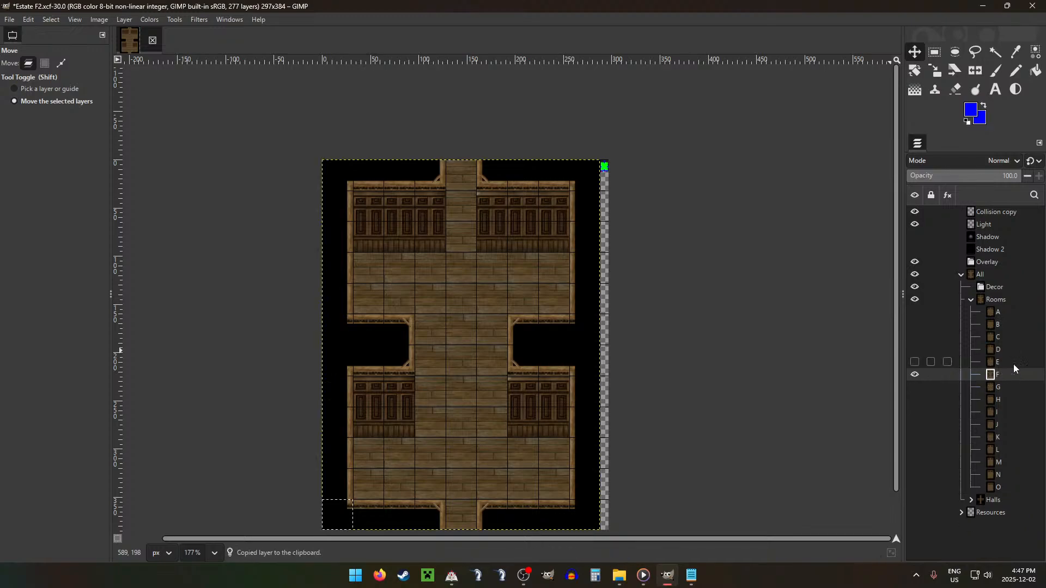
key("ctrl+shift+a")
Step: Shrink the selection around room F by 16 px and feather it
scroll(562, 281, "down", 4)
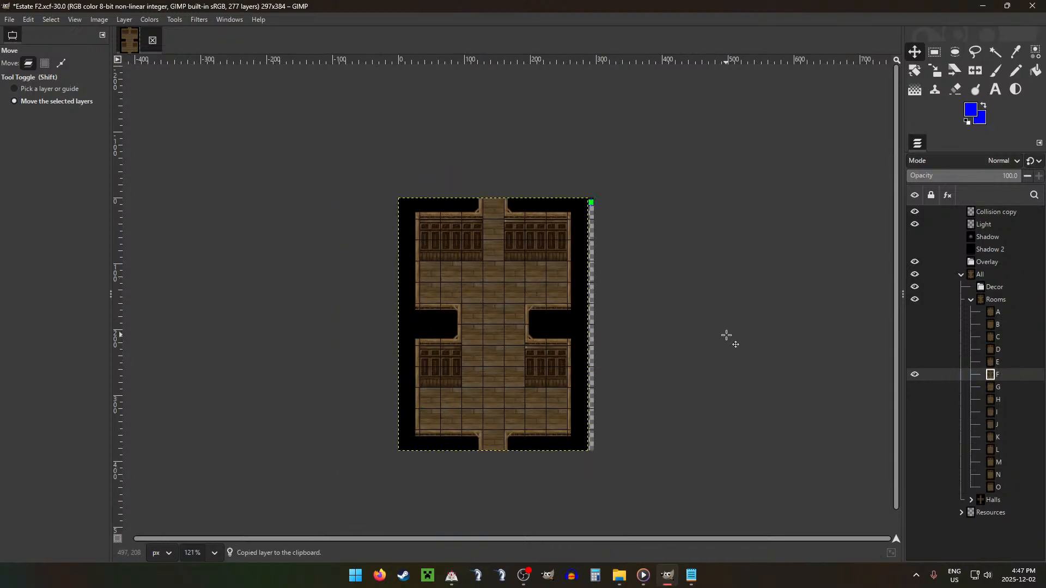
key("alt+s")
key("h")
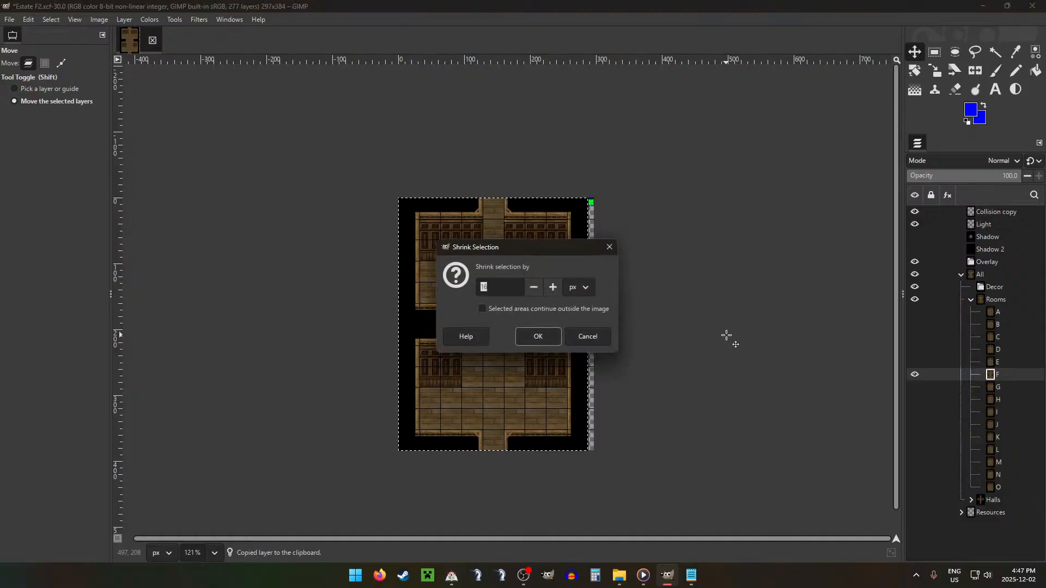
key("Return")
key("alt+s")
key("t")
key("Return")
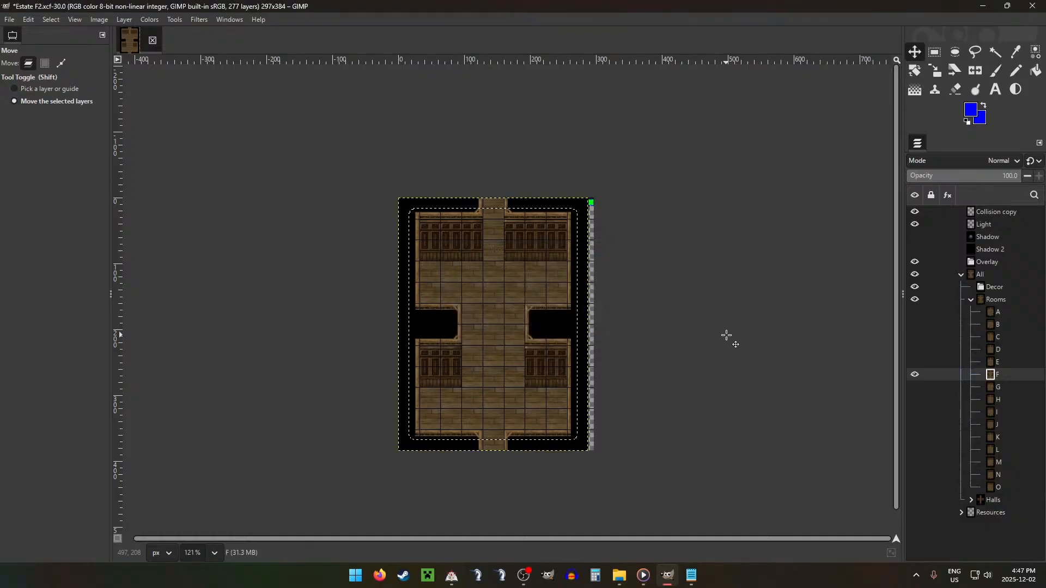
Step: Burn the highlights across room F's walls and floor with the 64 px Acrylic 05 #2 brush, and clear the selection
key("shift+d")
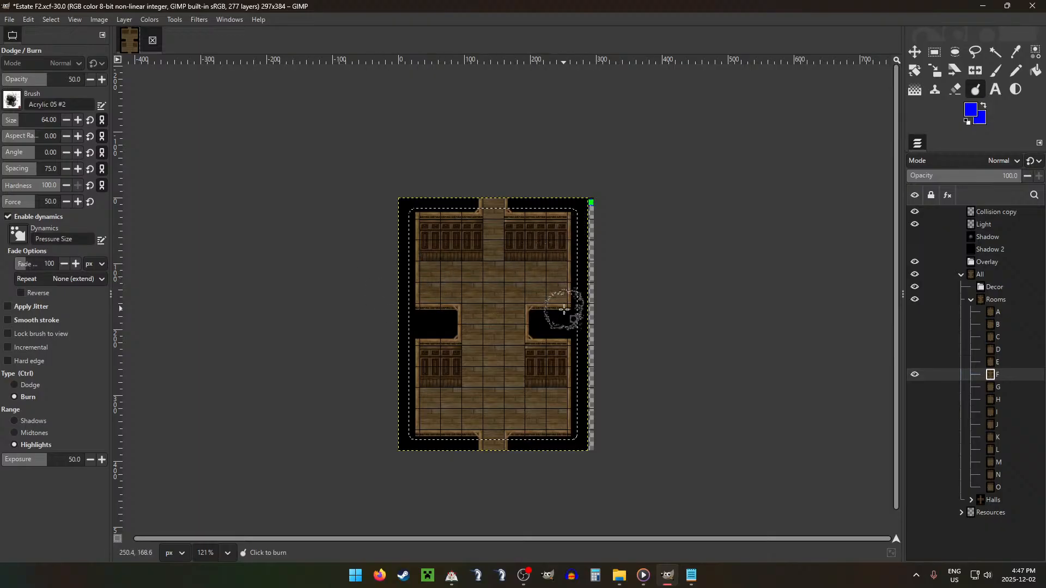
mouse_move(567, 347)
left_mouse_down()
mouse_move(568, 427)
mouse_move(535, 438)
left_mouse_up()
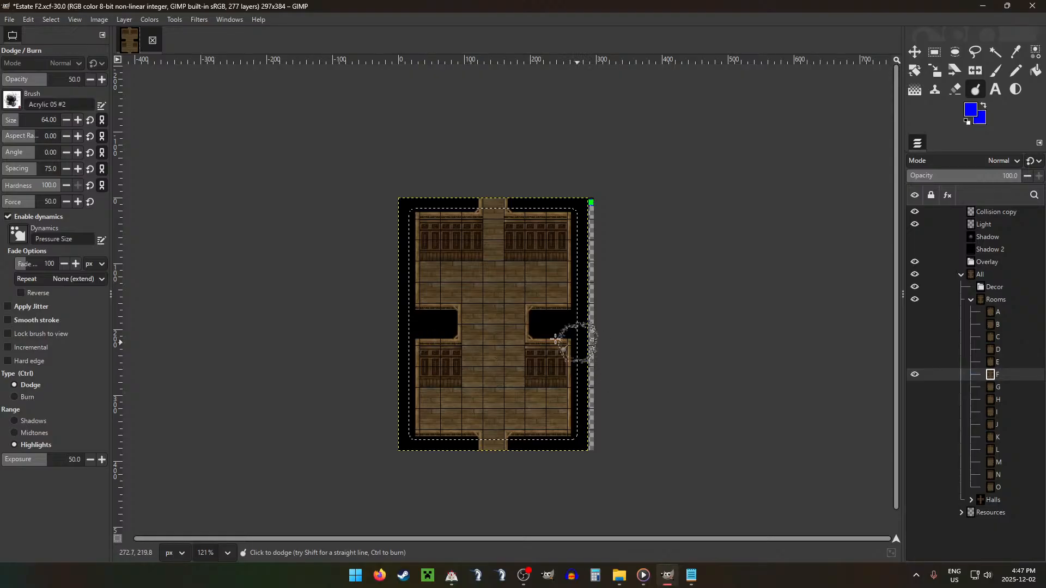
key("ctrl")
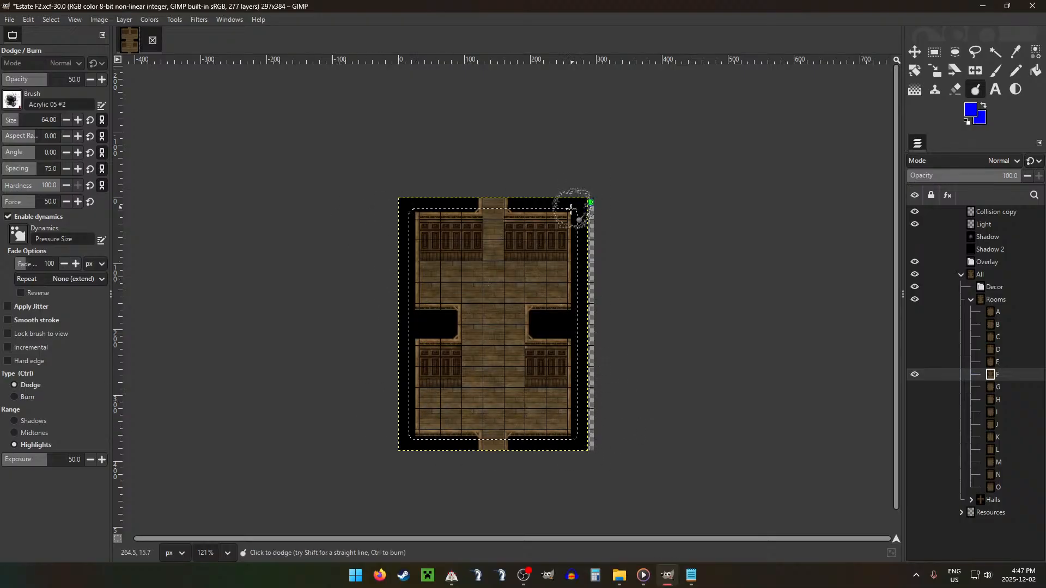
key("r")
key("ctrl+shift+g")
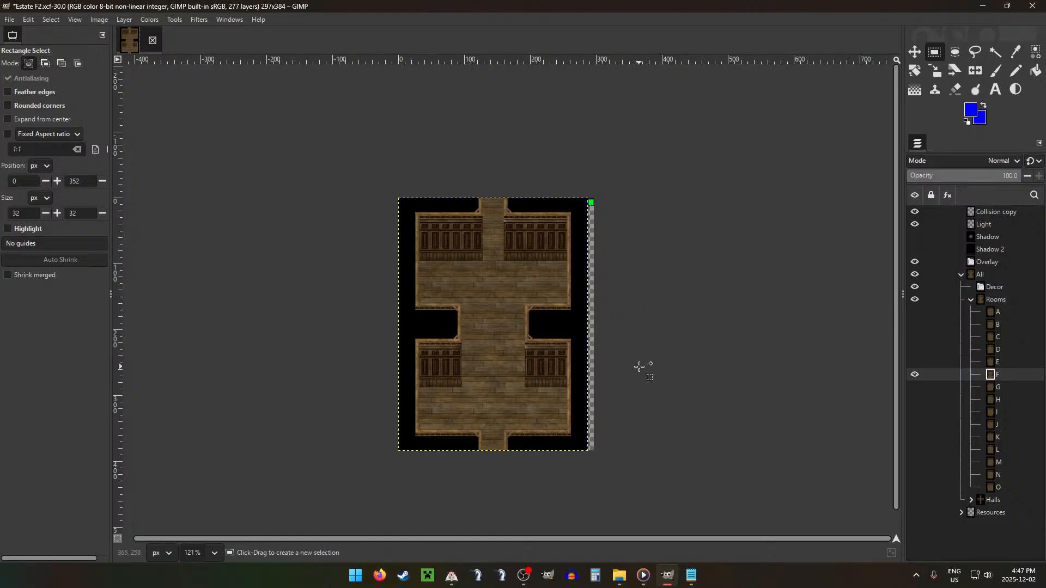
key("ctrl+shift+g")
Step: Collapse the Rooms group and check the room types list in Configurations.txt
scroll(474, 266, "up", 2)
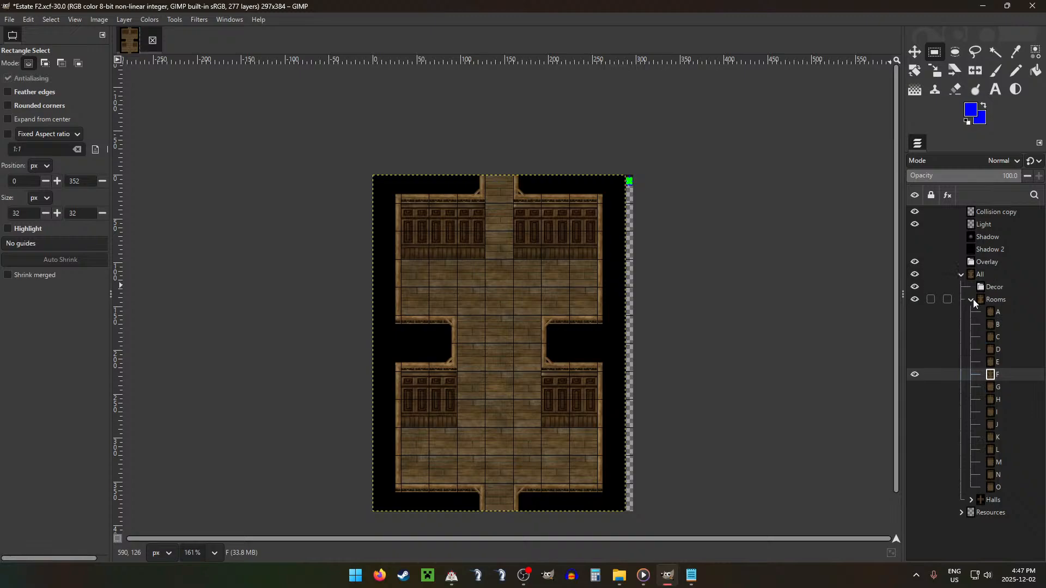
left_click(972, 300)
key("alt+Tab")
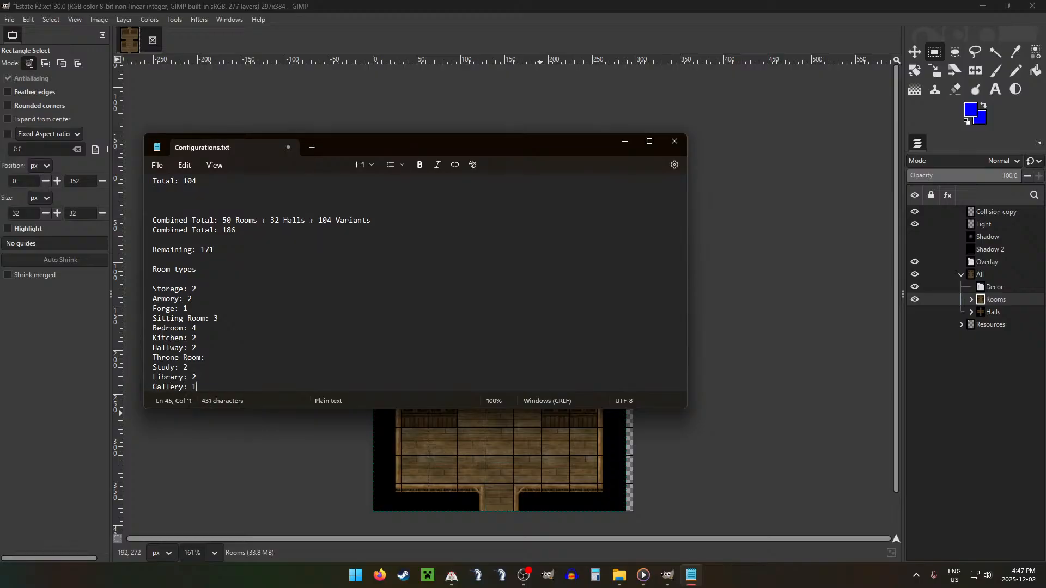
left_click(357, 4)
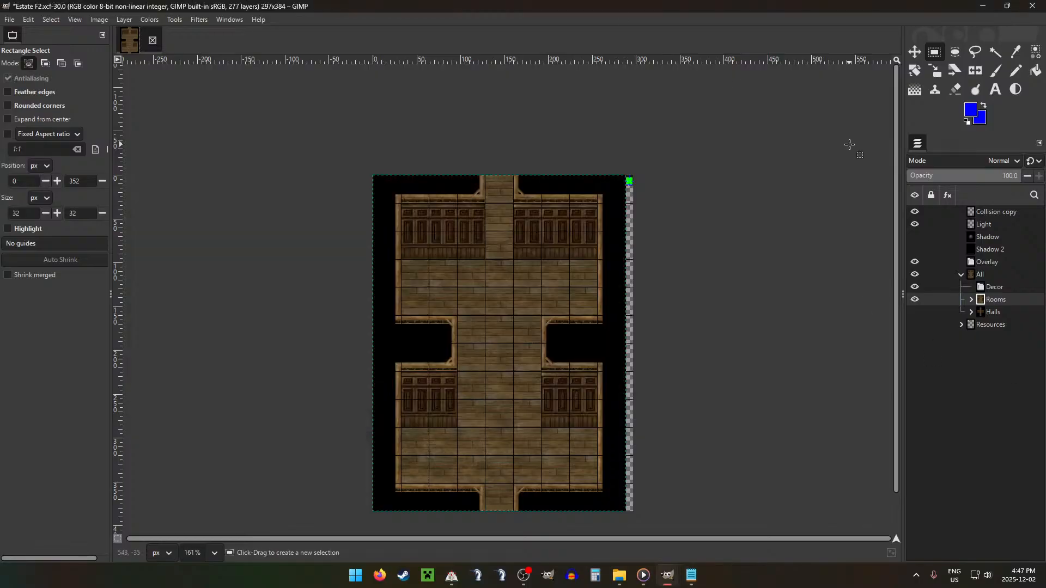
left_click(971, 300)
left_click(971, 301)
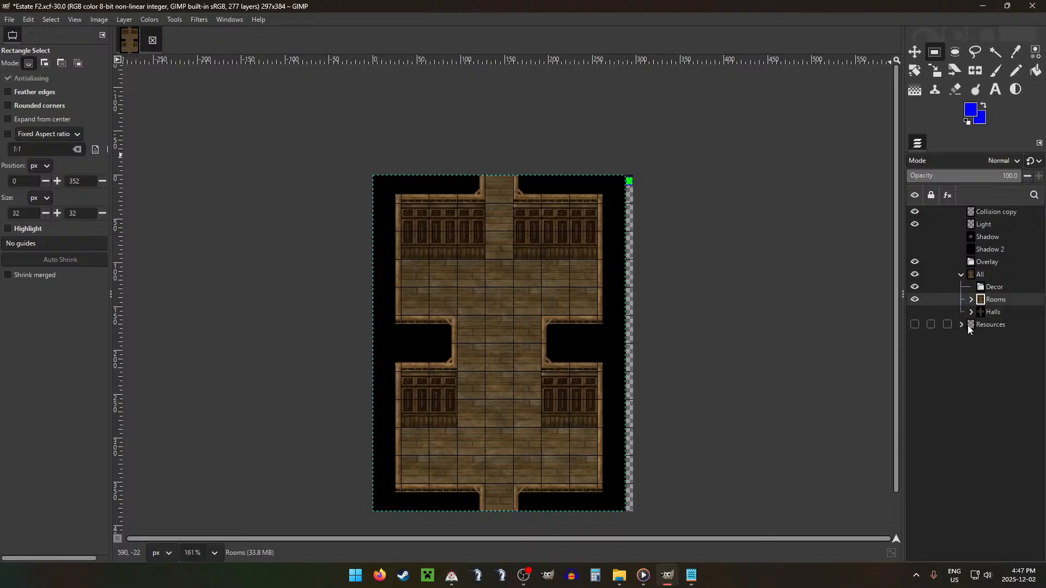
Step: Move carpet Pasted Layer #1 from Resources into the All group above Rooms, and place it in the room's centre below the north opening
left_click(962, 325)
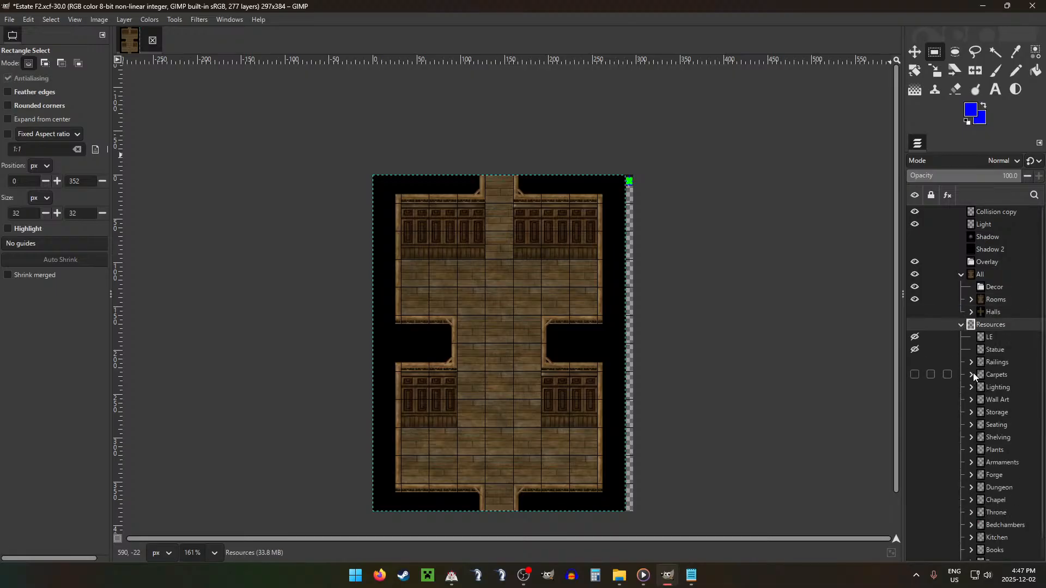
left_click(972, 374)
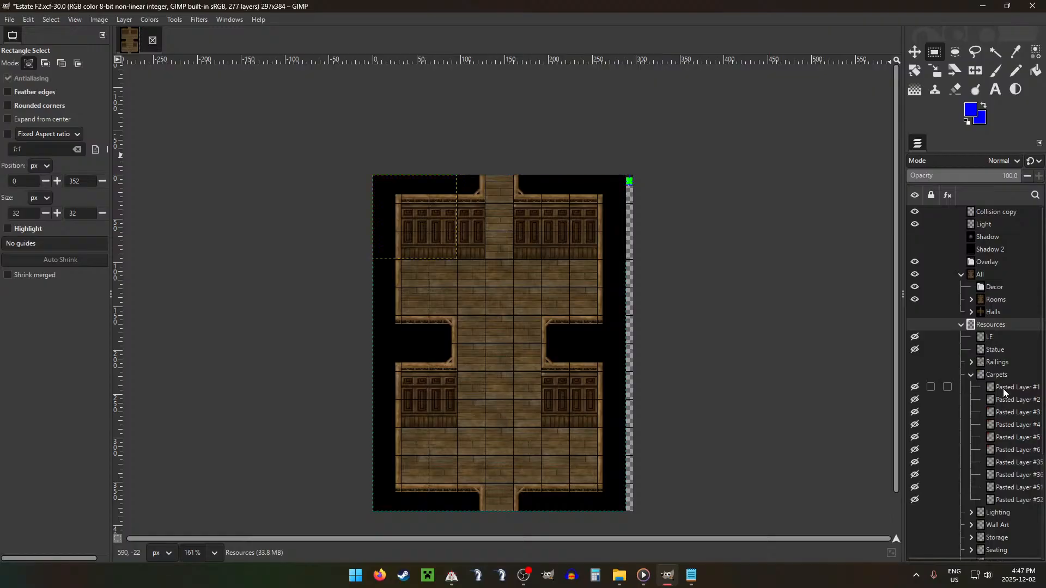
left_click(1002, 384)
left_click_drag(1007, 385, 1003, 294)
key("m")
mouse_move(411, 256)
left_mouse_down()
mouse_move(514, 326)
mouse_move(495, 341)
mouse_move(542, 343)
mouse_move(532, 423)
mouse_move(508, 433)
mouse_move(511, 455)
left_mouse_up()
Step: Cut the carpet's 96×32 px bottom row to a new layer and move it down to the south opening
key("r")
key("ctrl+x")
key("ctrl+v")
key("m")
key("r")
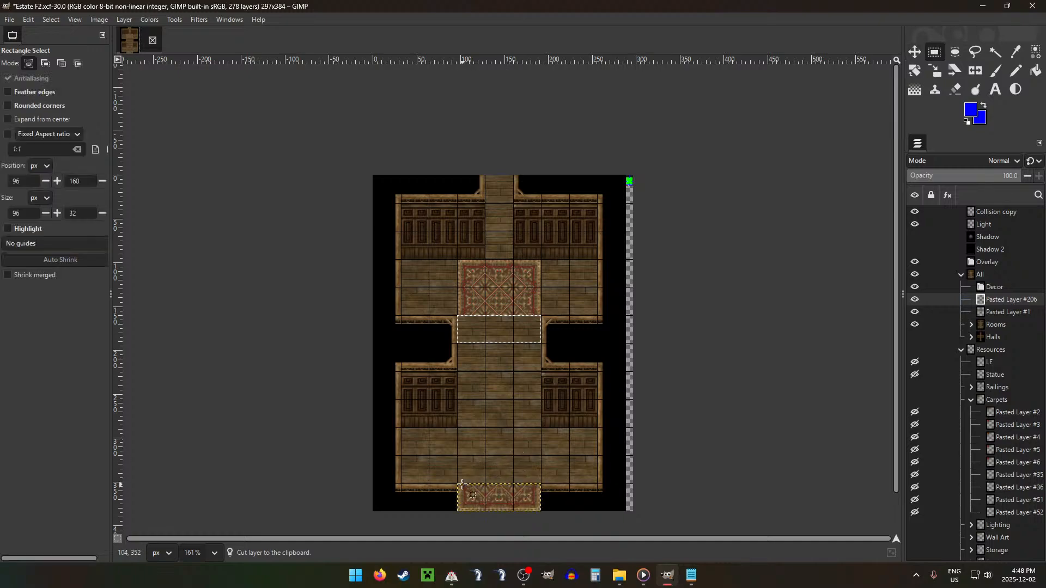
Step: Delete the left and right 32×32 px tiles of the carpet end piece, keeping only the tile in the south opening
left_click_drag(462, 484, 541, 511)
key("Delete")
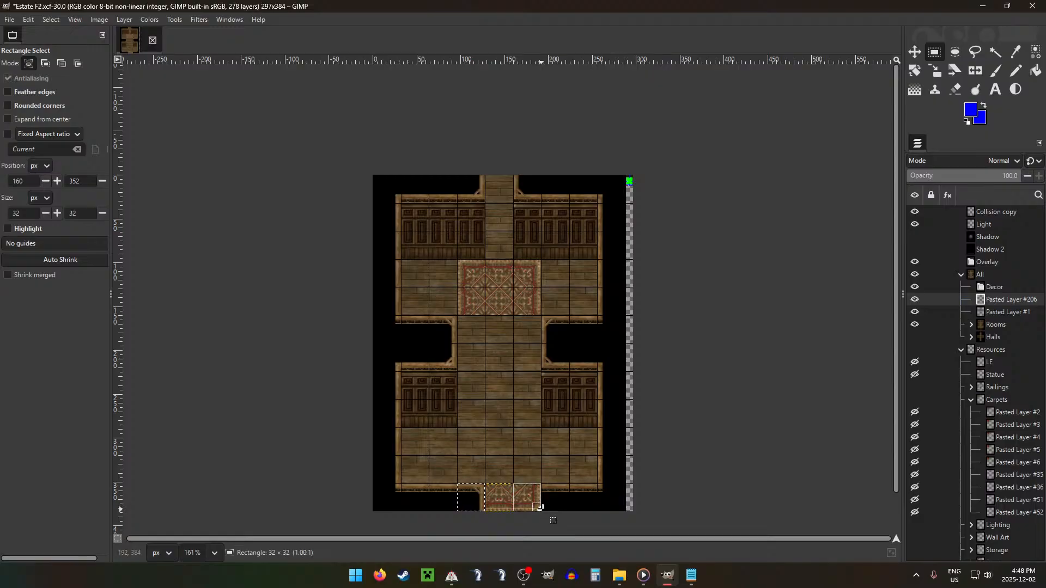
key("Delete")
left_click(583, 439)
Step: Copy the carpet's 96×32 px middle row and paste six copies down the room to reach the end piece
left_click(1013, 314)
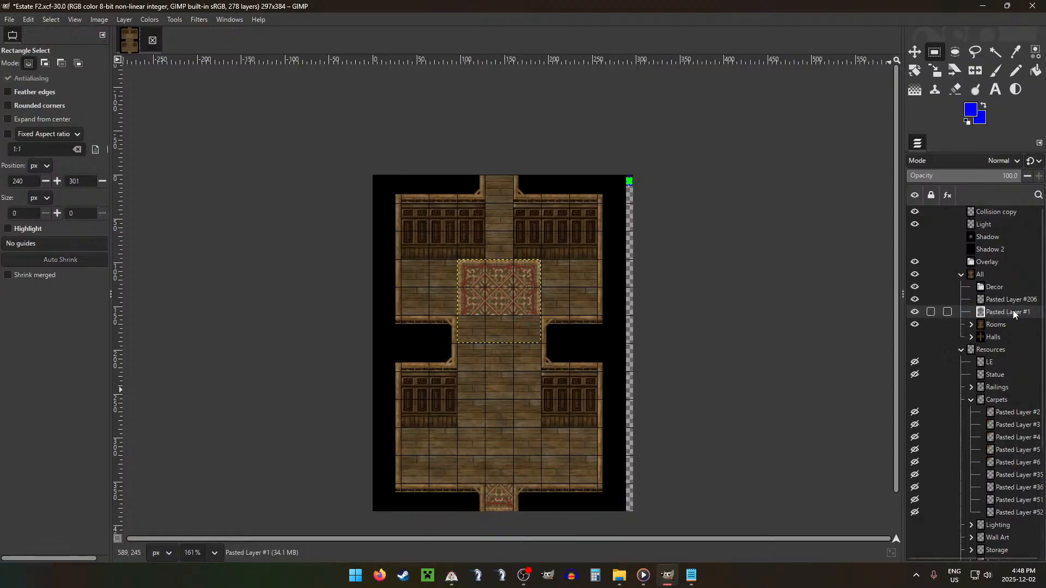
left_click_drag(457, 288, 553, 451)
key("ctrl+c")
key("ctrl+v")
key("m")
key("ctrl+v")
key("ctrl+v")
key("ctrl+v")
key("ctrl+v")
key("ctrl+v")
Step: Merge the carpet end piece and all pasted carpet rows down into Pasted Layer #1
left_click(997, 300)
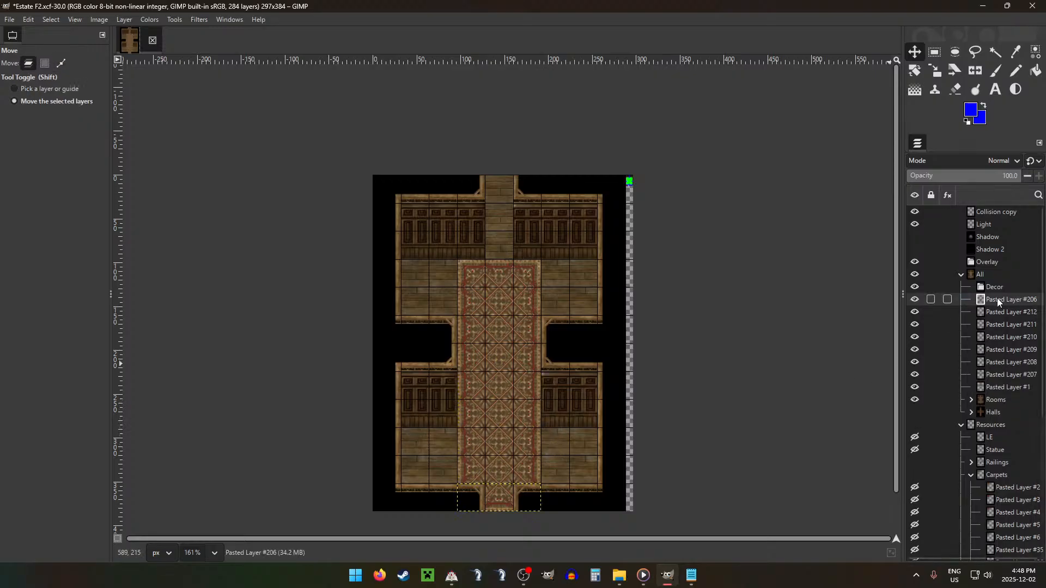
key("ctrl+m")
key("ctrl+m")
key("ctrl+m")
key("ctrl+m")
key("ctrl+m")
key("ctrl+m")
key("ctrl+m")
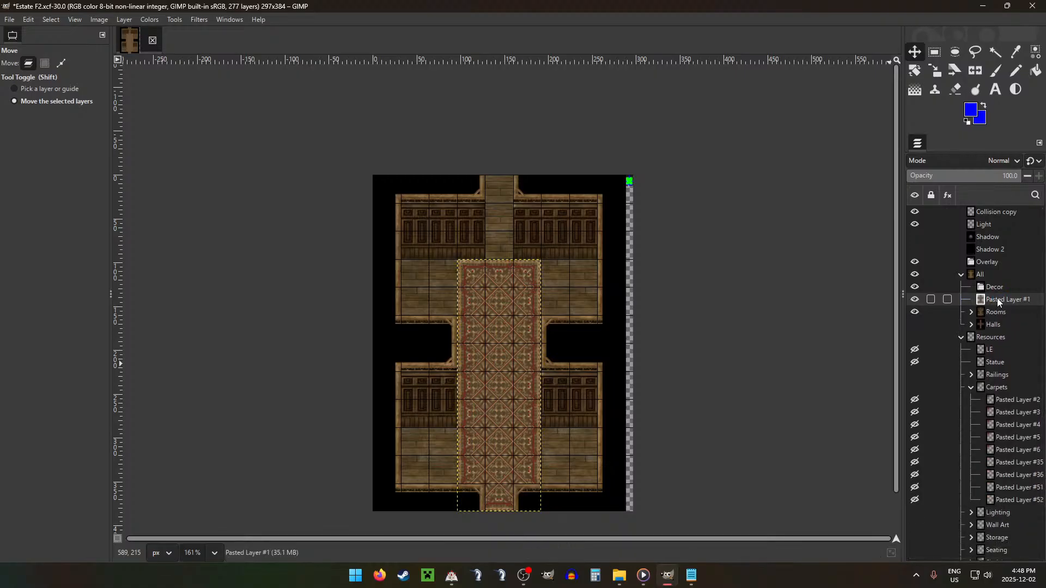
Step: Select the merged carpet's outline, burn its highlights with the 64 px brush, and clear the selection
left_click(983, 278)
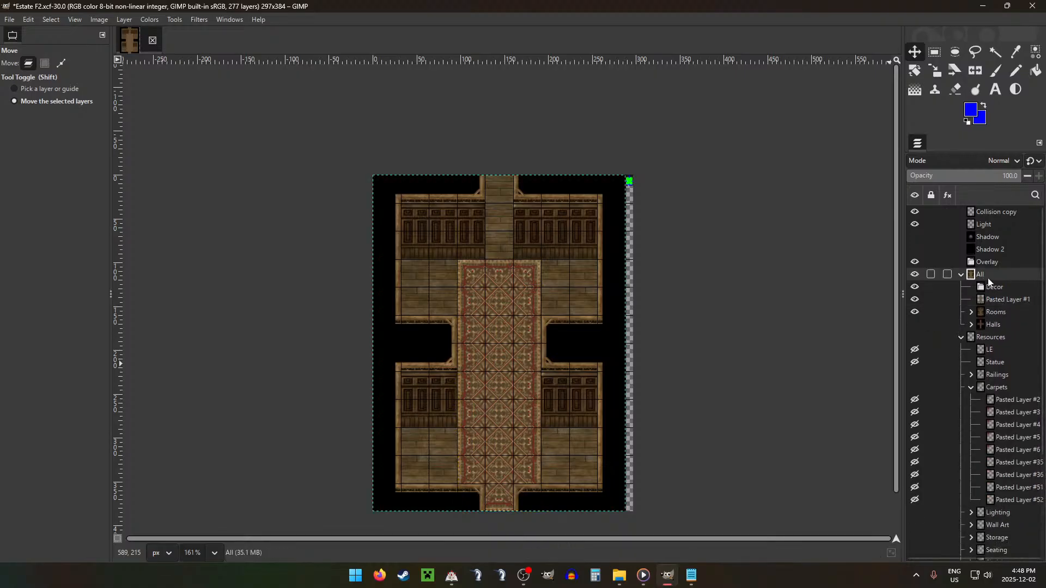
scroll(754, 283, "down", 3)
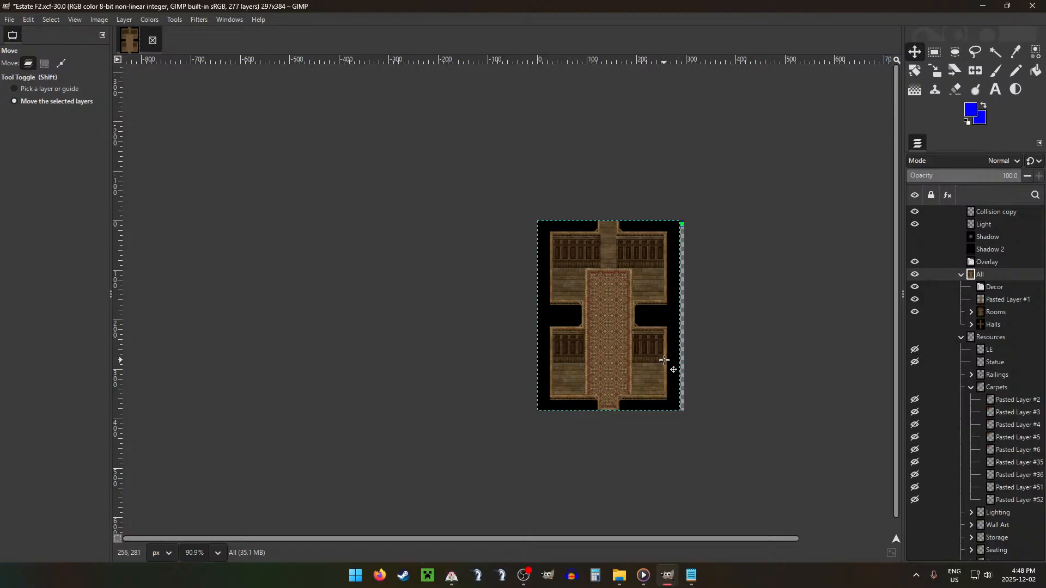
scroll(665, 360, "up", 3)
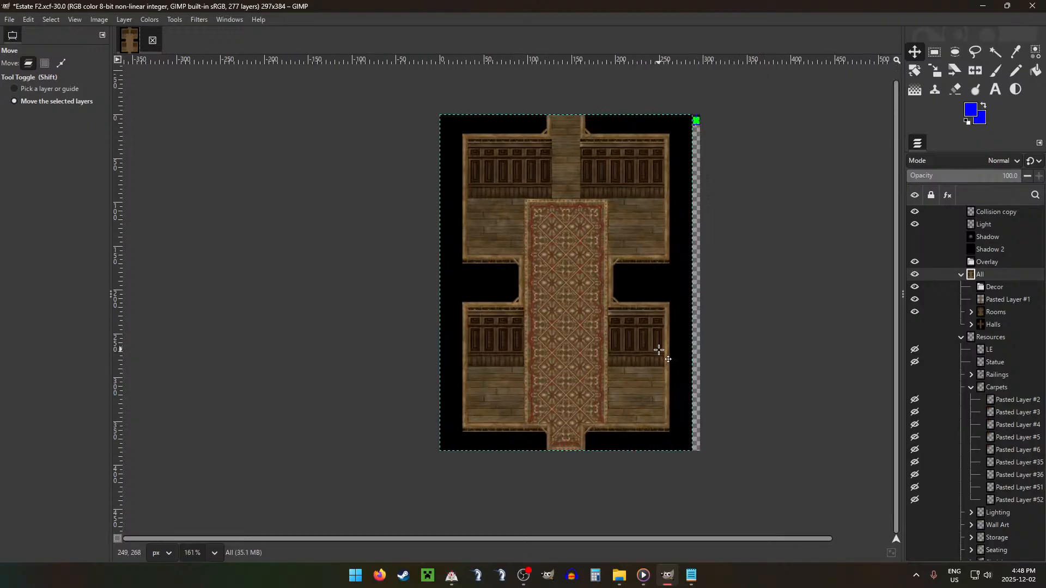
left_click(948, 299)
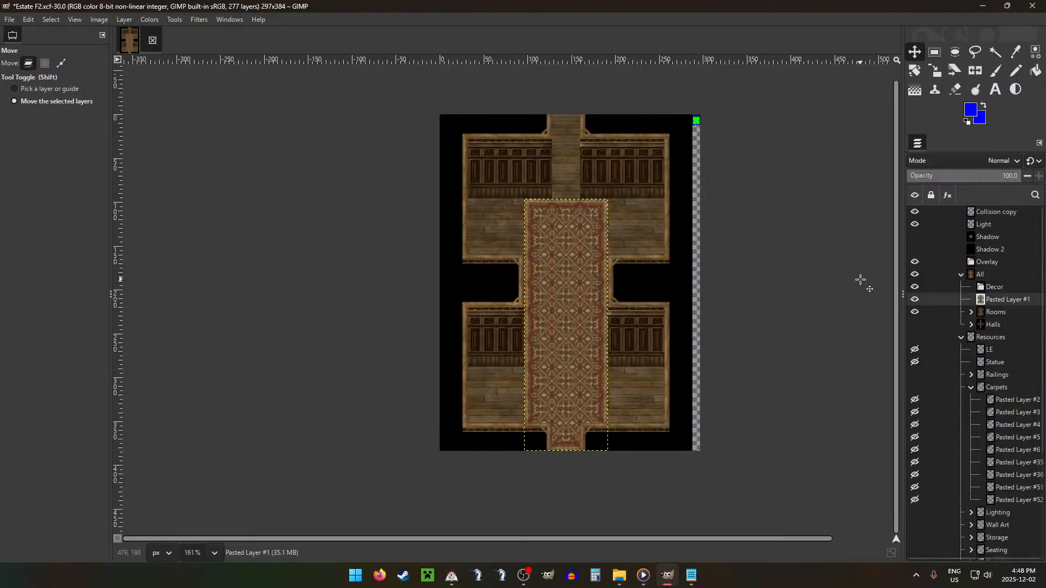
key("ctrl+z")
key("shift+d")
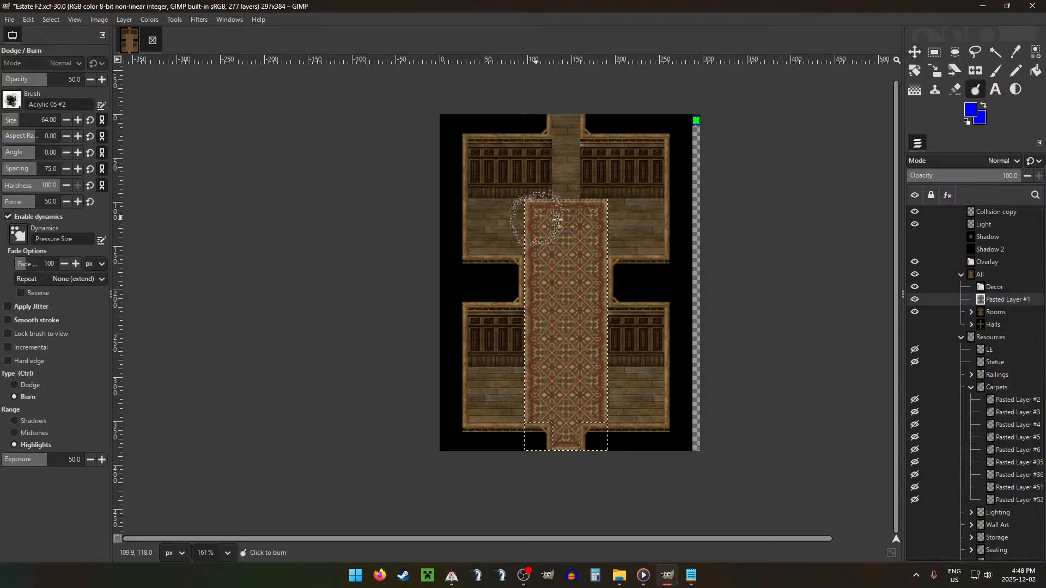
mouse_move(585, 431)
left_mouse_down()
mouse_move(609, 218)
mouse_move(575, 215)
mouse_move(612, 218)
mouse_move(518, 352)
mouse_move(599, 423)
left_mouse_up()
key("ctrl+z")
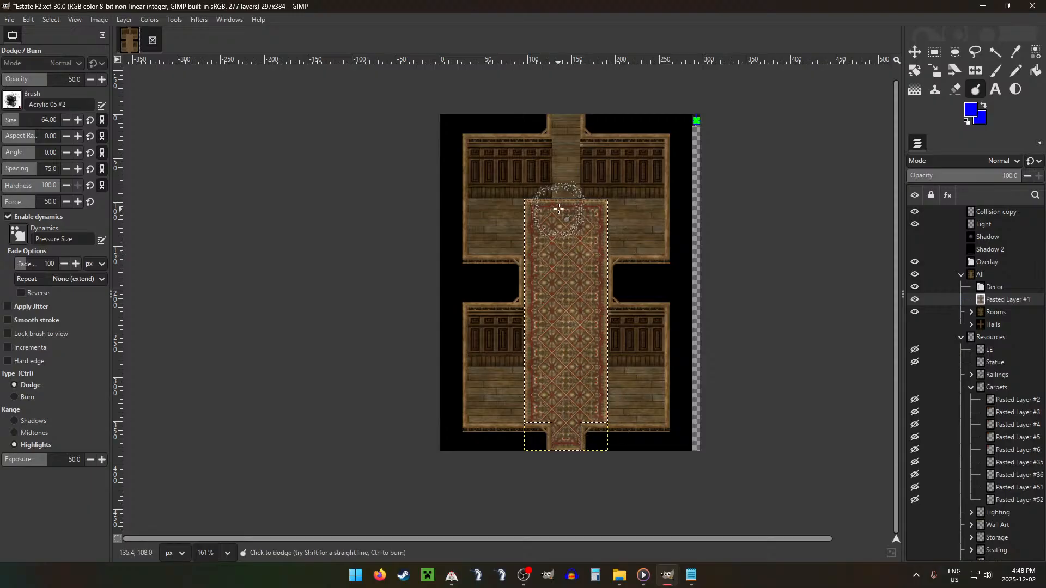
left_click_drag(566, 440, 574, 186)
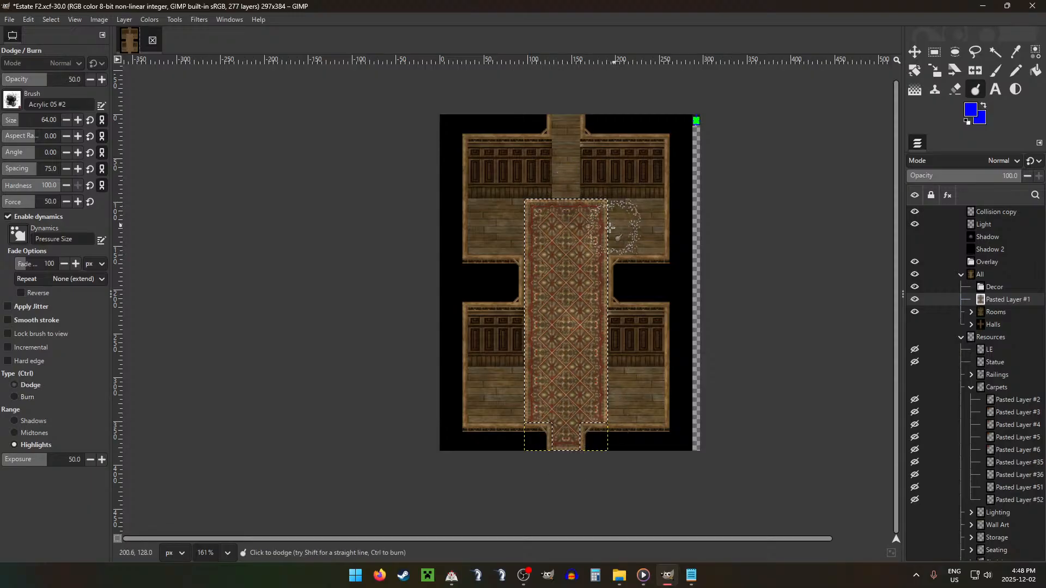
mouse_move(550, 222)
left_mouse_down()
mouse_move(574, 270)
mouse_move(578, 496)
left_mouse_up()
key("ctrl+shift+a")
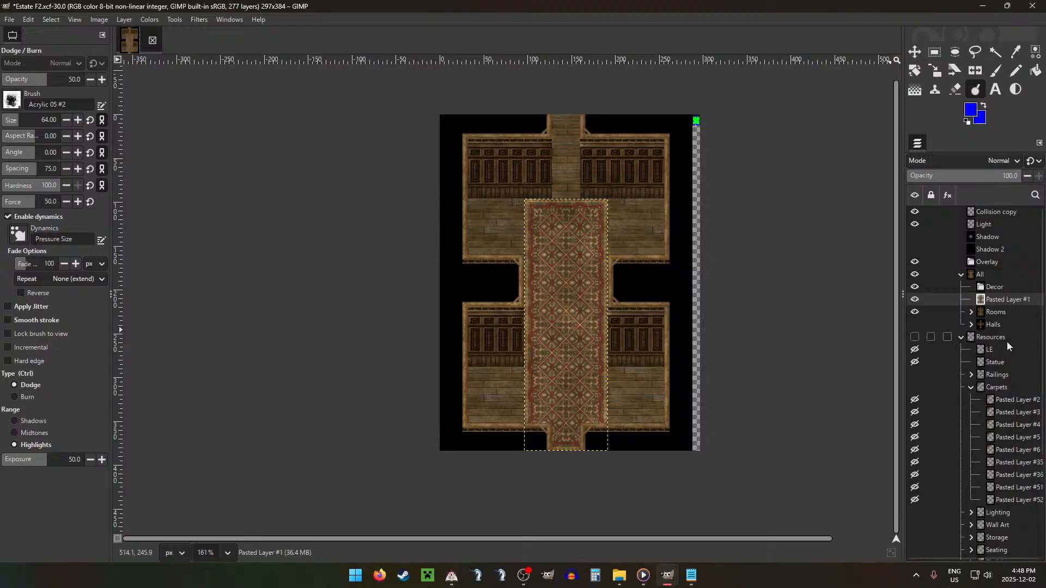
Step: Collapse the Carpets group and move the Wall Art group above Railings in Resources
key("r")
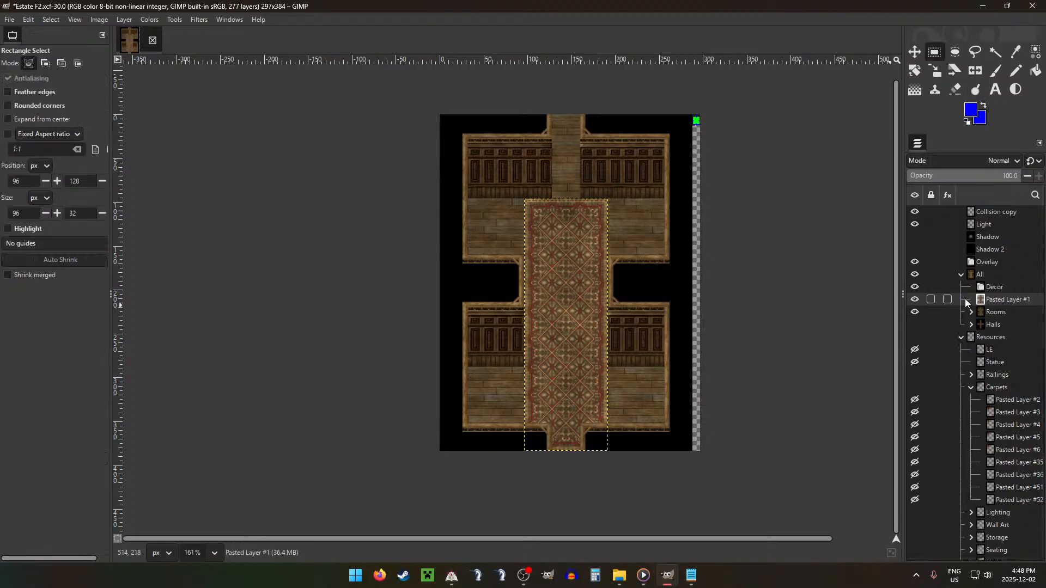
left_click(972, 387)
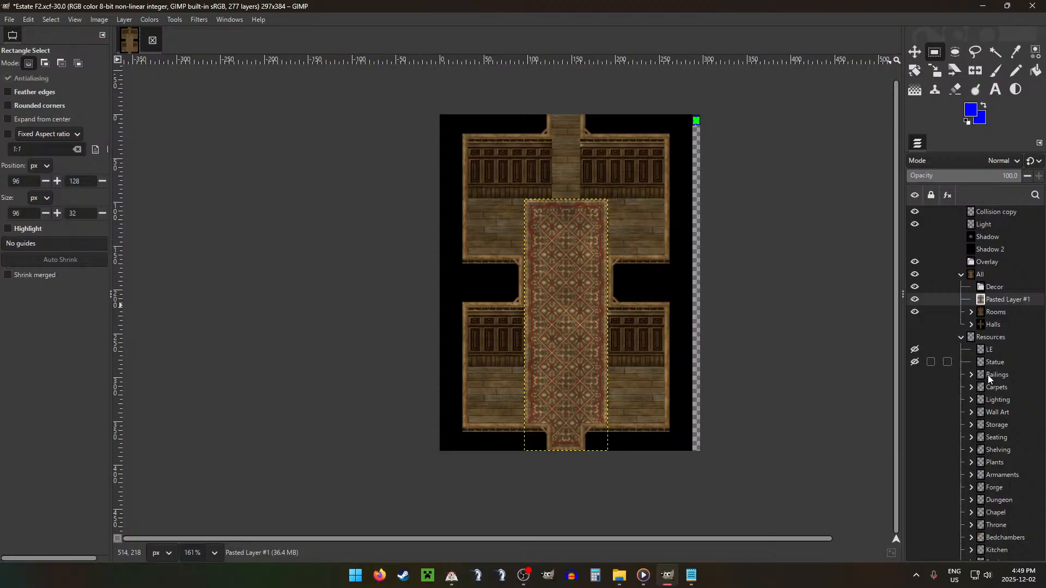
left_click_drag(1007, 411, 1002, 384)
Step: Move the gold-framed painting, Pasted Layer #44, from the Wall Art group into the Decor group
left_click(971, 375)
left_click_drag(1015, 486, 1005, 473)
scroll(1006, 463, "down", 5)
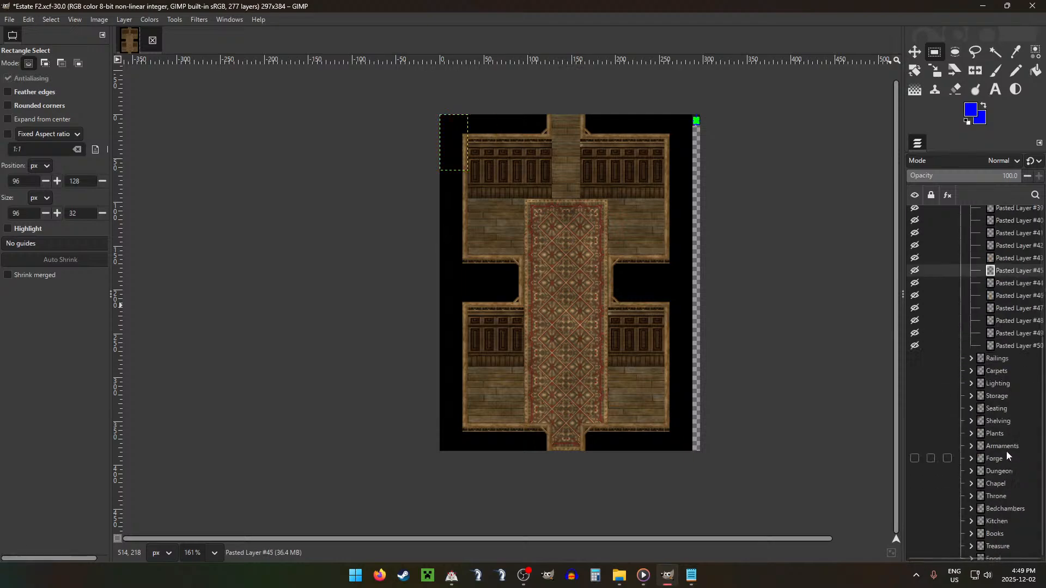
left_click(1005, 336)
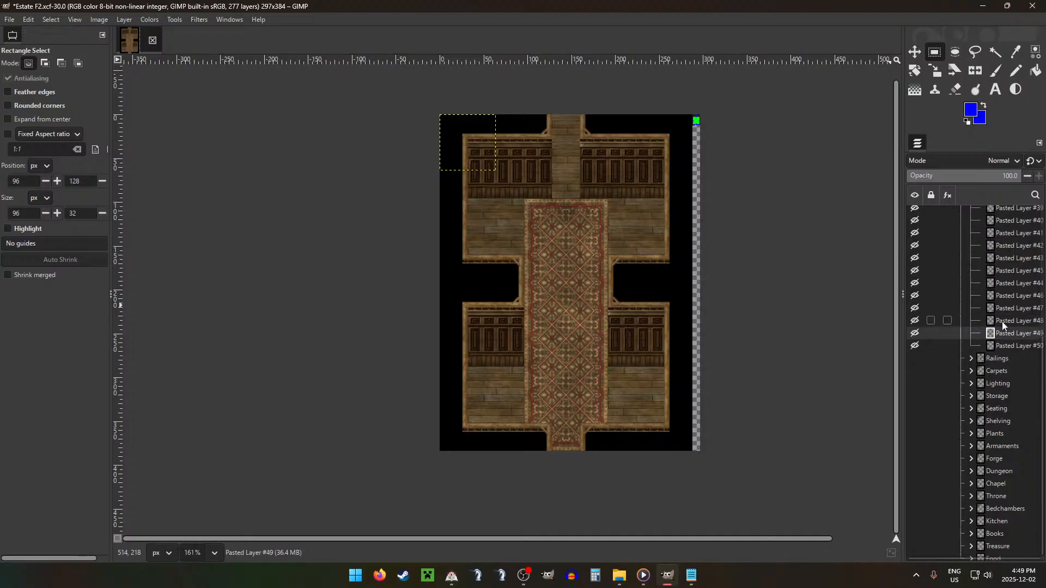
left_click(1000, 282)
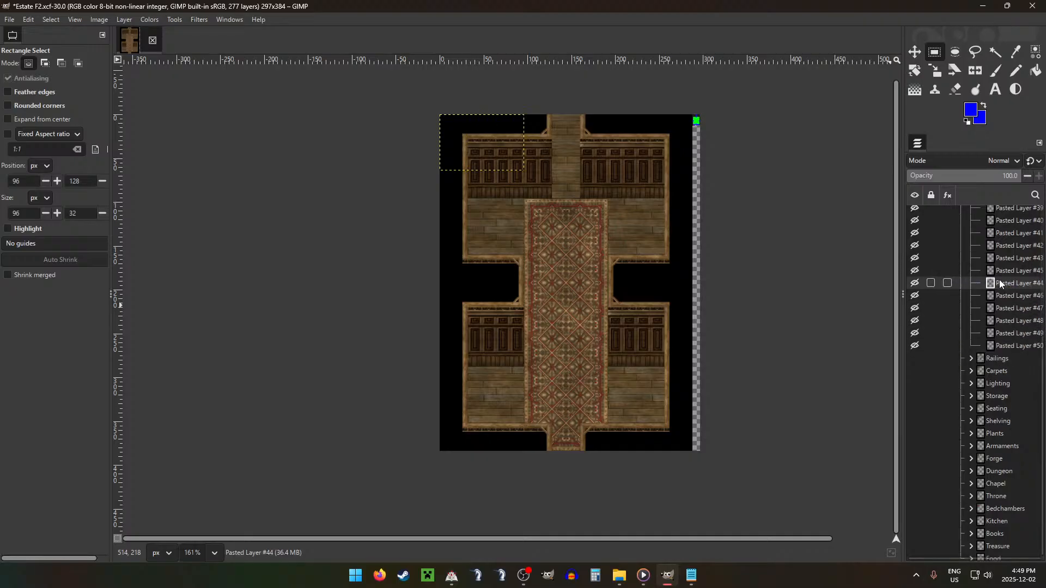
mouse_move(1000, 283)
left_mouse_down()
mouse_move(993, 192)
mouse_move(1006, 181)
mouse_move(999, 192)
mouse_move(993, 182)
mouse_move(1006, 204)
mouse_move(999, 224)
left_mouse_up()
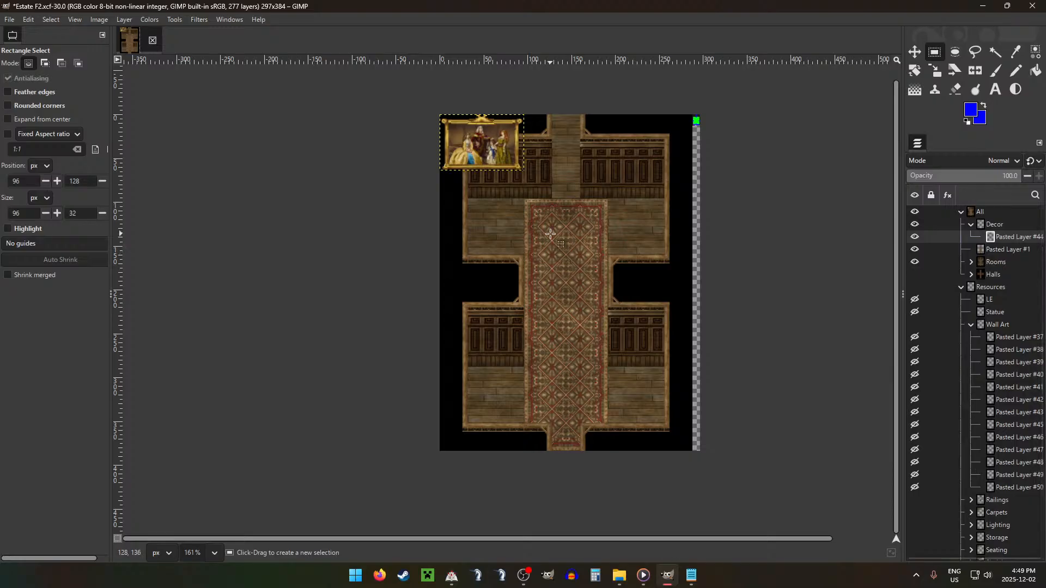
Step: Place the gold-framed painting on the room's north-east wall panelling
key("m")
scroll(518, 162, "down", 1)
mouse_move(517, 162)
left_mouse_down()
mouse_move(603, 188)
mouse_move(652, 183)
left_mouse_up()
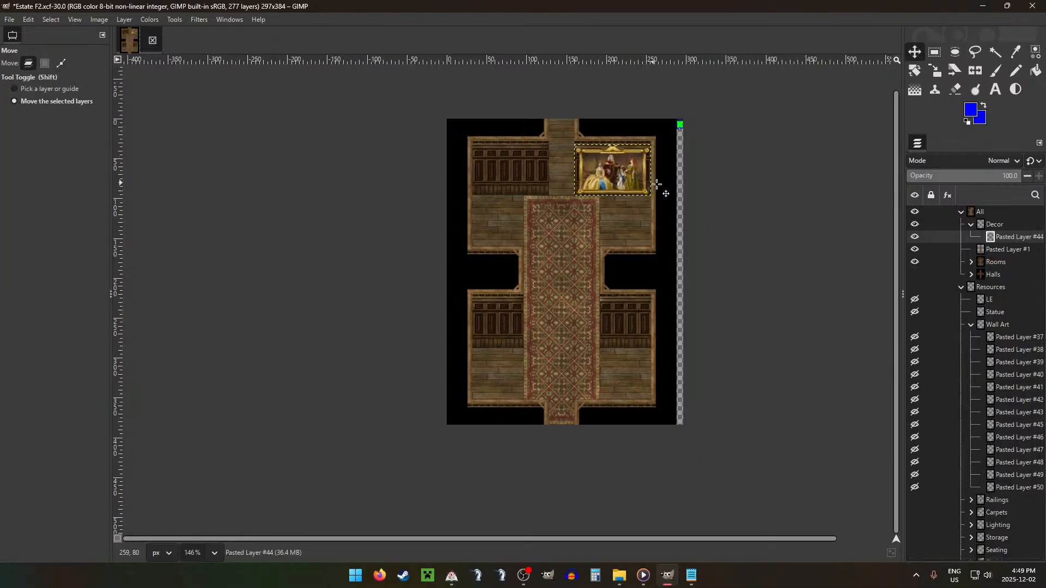
scroll(630, 243, "down", 5)
scroll(591, 203, "up", 2)
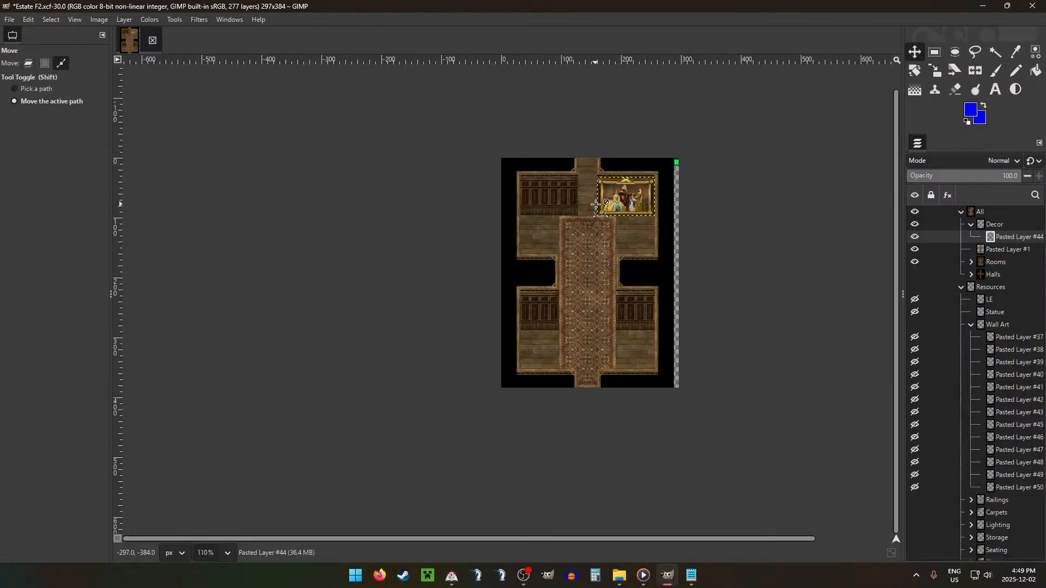
Step: Move painting Pasted Layer #41 from Wall Art into Decor and place it on the room's north-west wall panelling
left_click_drag(1008, 451, 1016, 447)
left_click_drag(1006, 423, 997, 399)
left_click_drag(998, 388, 1011, 241)
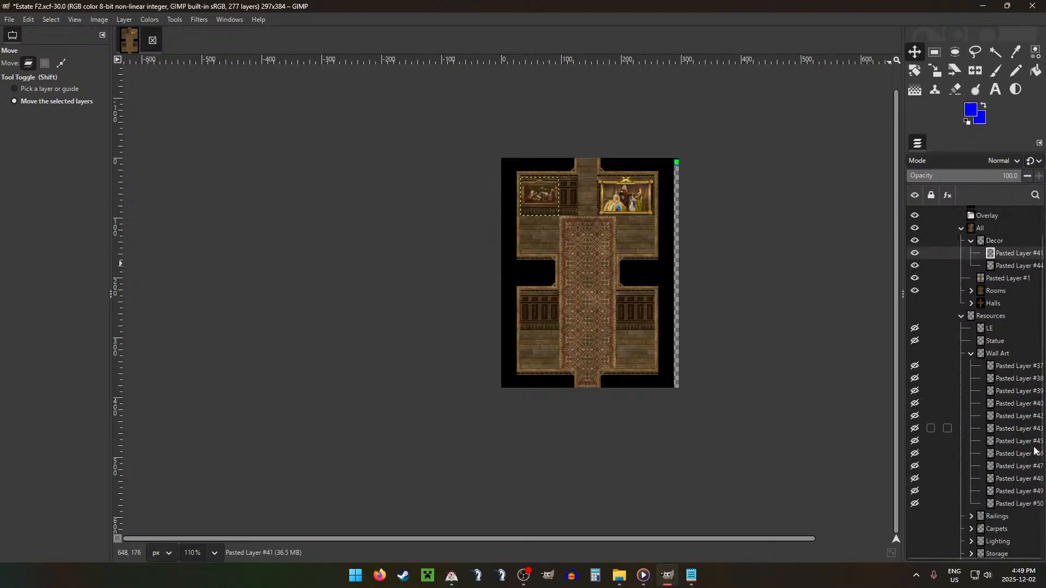
Step: Move the small oval portrait, Pasted Layer #47, from Wall Art into Decor and fit it beside the north-west painting on the panelling
left_click_drag(1012, 489, 1002, 253)
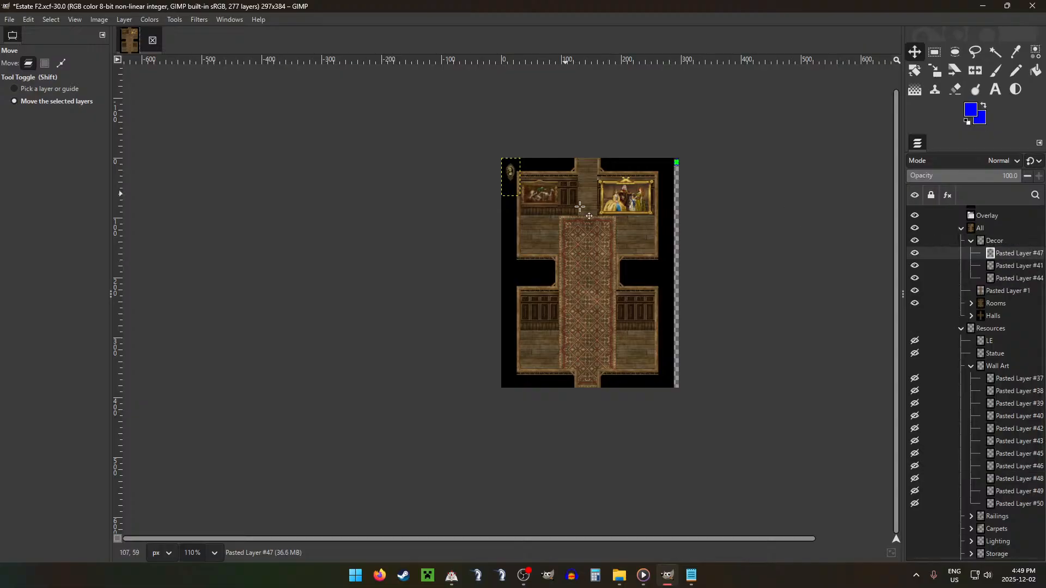
left_click_drag(565, 193, 623, 212)
scroll(565, 196, "up", 4)
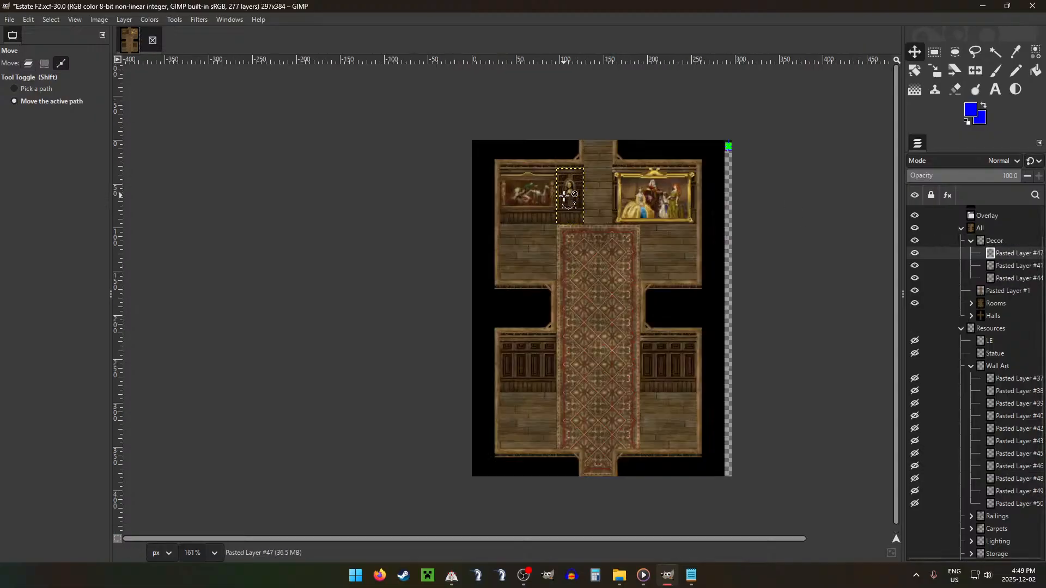
scroll(564, 196, "up", 9)
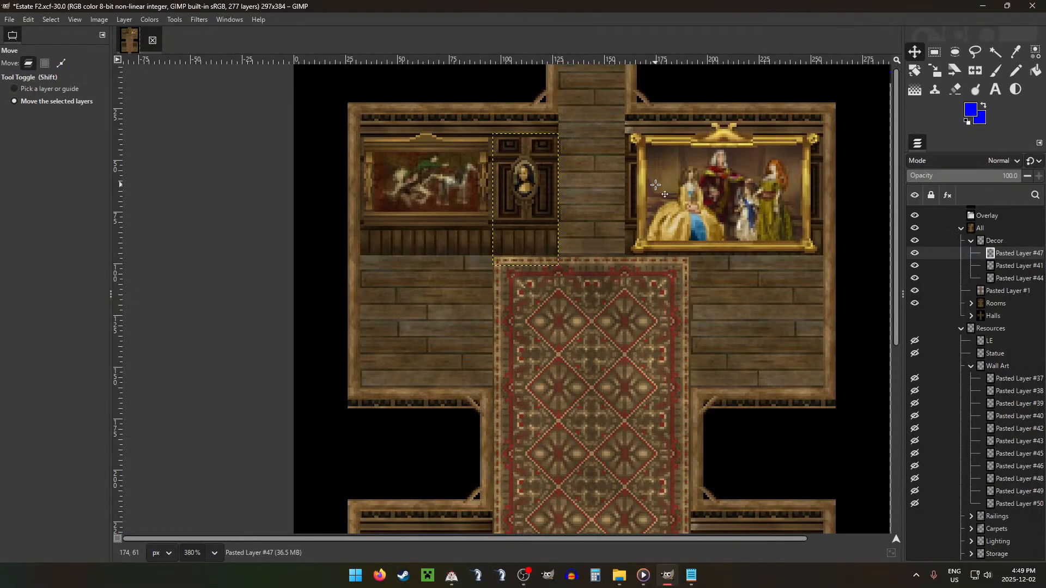
key("Down")
key("Down")
key("Down")
key("Down")
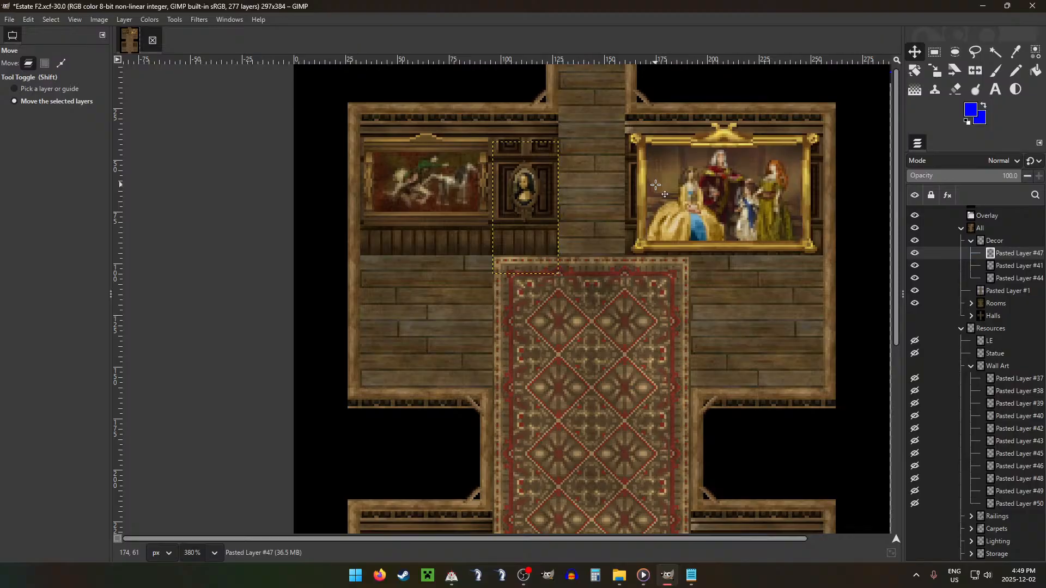
scroll(630, 183, "down", 12)
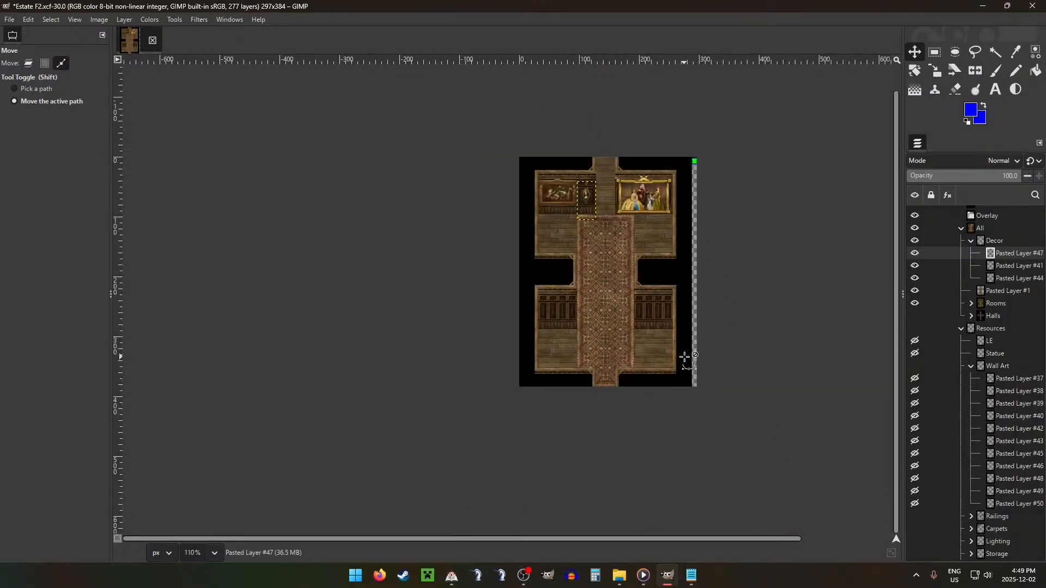
Step: Move portraits Pasted Layer #43 and #42 from Wall Art into Decor, placing them at the outer ends of the south-east and south-west panelling
left_click_drag(1007, 441, 1000, 249)
left_click_drag(634, 214, 768, 347)
left_click_drag(1008, 440, 1008, 246)
left_click_drag(629, 257, 649, 392)
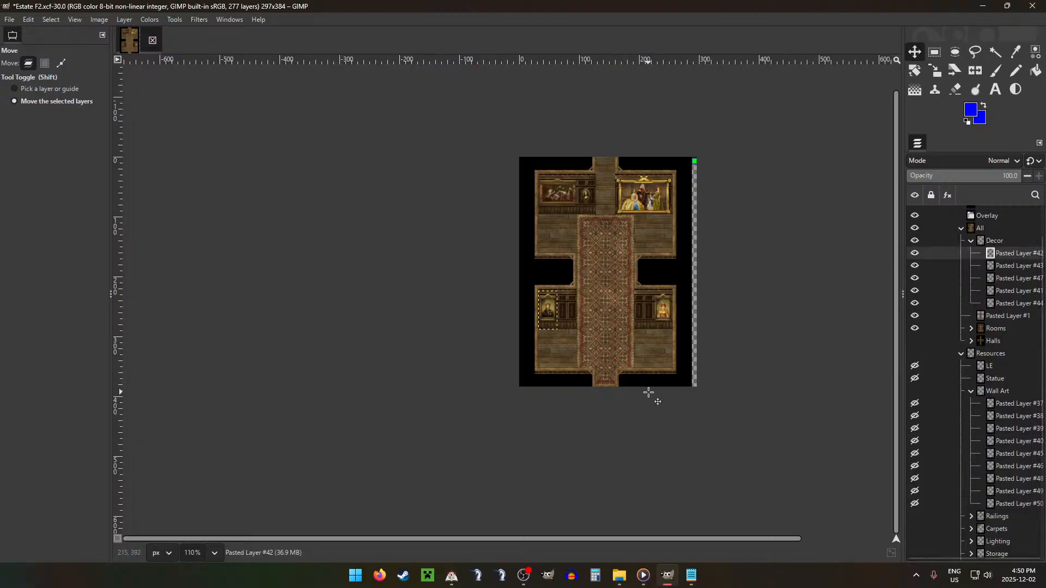
Step: Examine the remaining Wall Art layers to choose another small painting for the southern panelling
left_click_drag(1026, 468, 1007, 463)
left_click_drag(1004, 454, 1002, 454)
left_click_drag(1003, 442, 1000, 440)
left_click_drag(1003, 416, 1002, 415)
left_click_drag(1004, 403, 1003, 404)
left_click_drag(1011, 428, 1006, 427)
left_click_drag(1007, 464, 1001, 476)
left_click_drag(1011, 491, 1001, 501)
left_click_drag(1006, 478, 1004, 478)
left_click_drag(1008, 467, 998, 455)
Step: Move the fruit painting, Pasted Layer #46, into Decor and align it beside the queen portrait on the south-east panelling
left_click_drag(1001, 492, 995, 246)
left_click(1005, 464)
left_click_drag(609, 225, 722, 355)
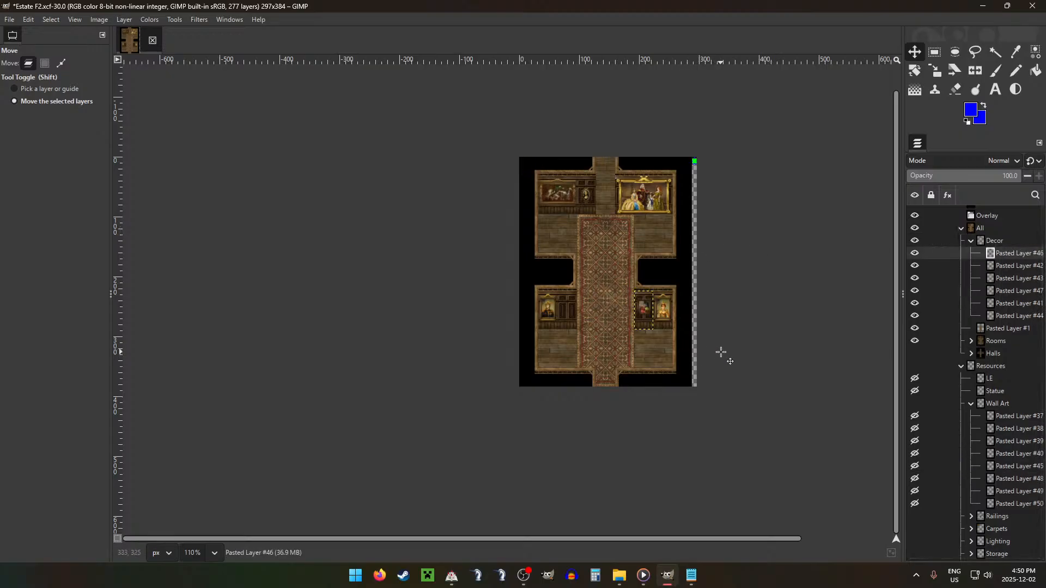
scroll(671, 330, "up", 3)
scroll(670, 329, "up", 2)
key("Down")
key("Down")
key("Down")
key("Down")
key("Down")
key("Down")
key("Down")
key("Down")
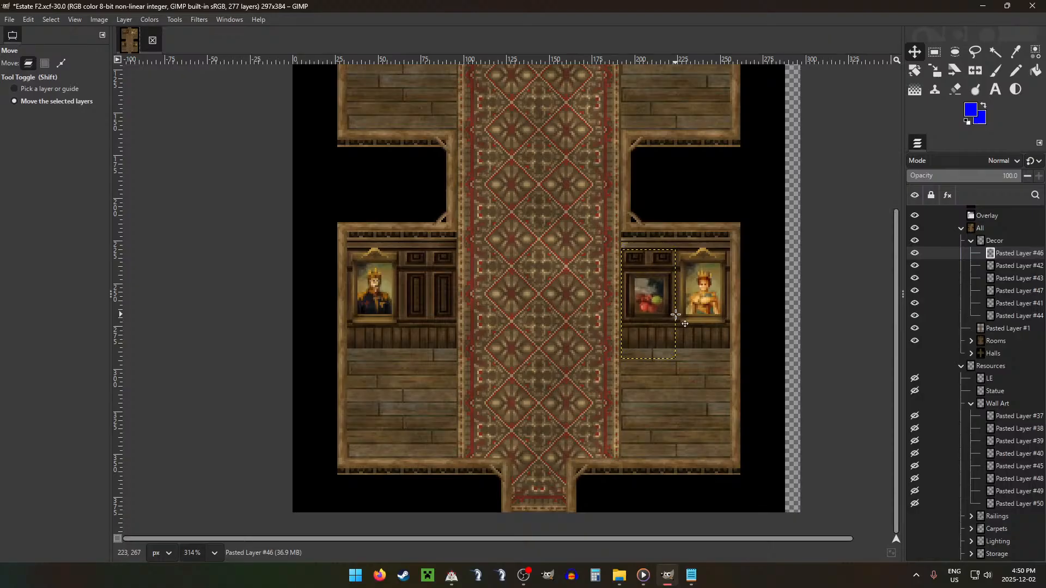
key("Down")
scroll(675, 315, "down", 3)
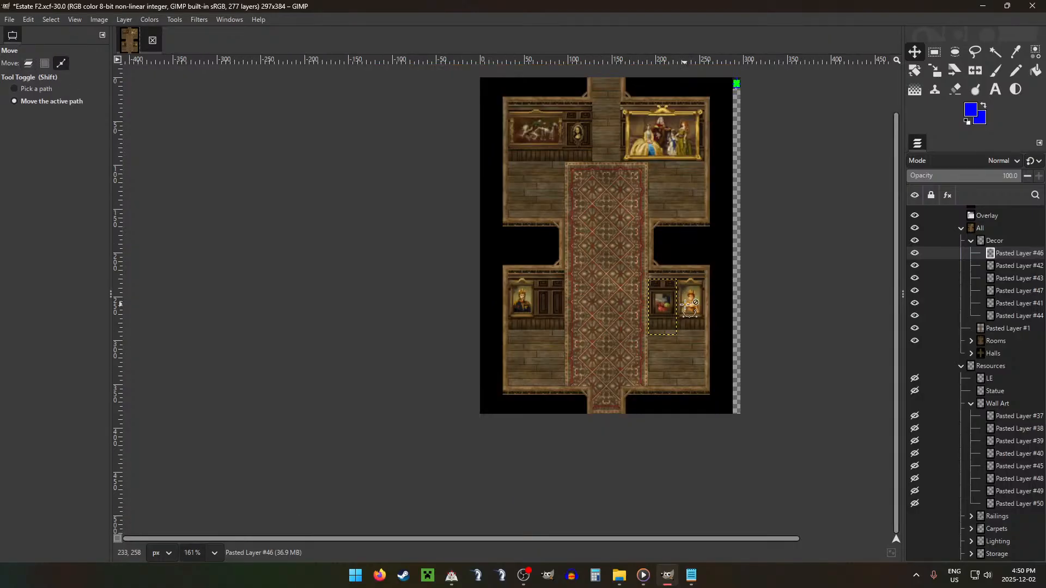
Step: Move painting Pasted Layer #45 from Wall Art into the All group above Decor and align it beside the king portrait on the south-west panelling
left_click_drag(999, 480, 1001, 240)
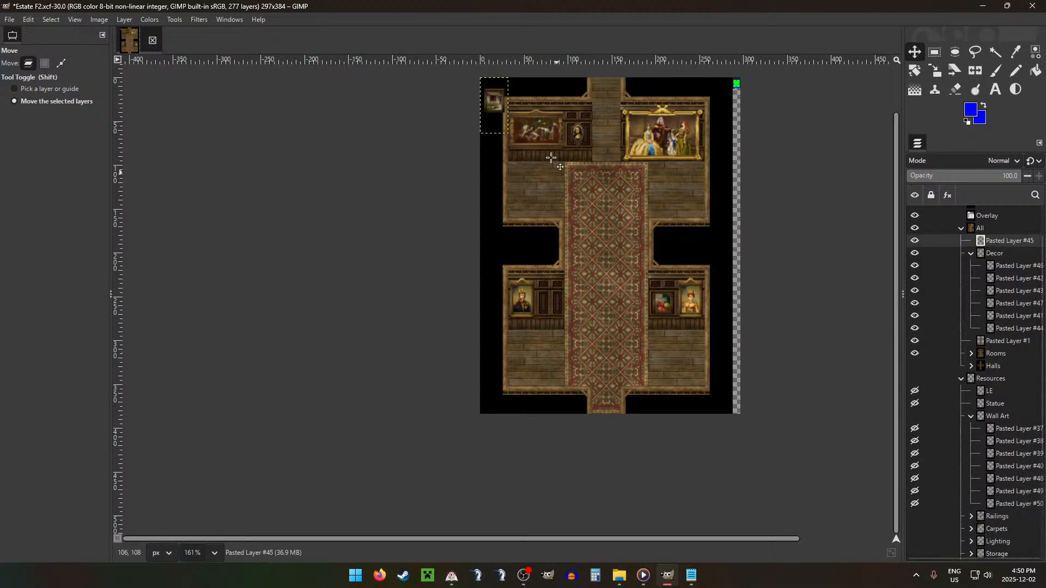
left_click_drag(540, 154, 598, 352)
scroll(567, 335, "up", 3)
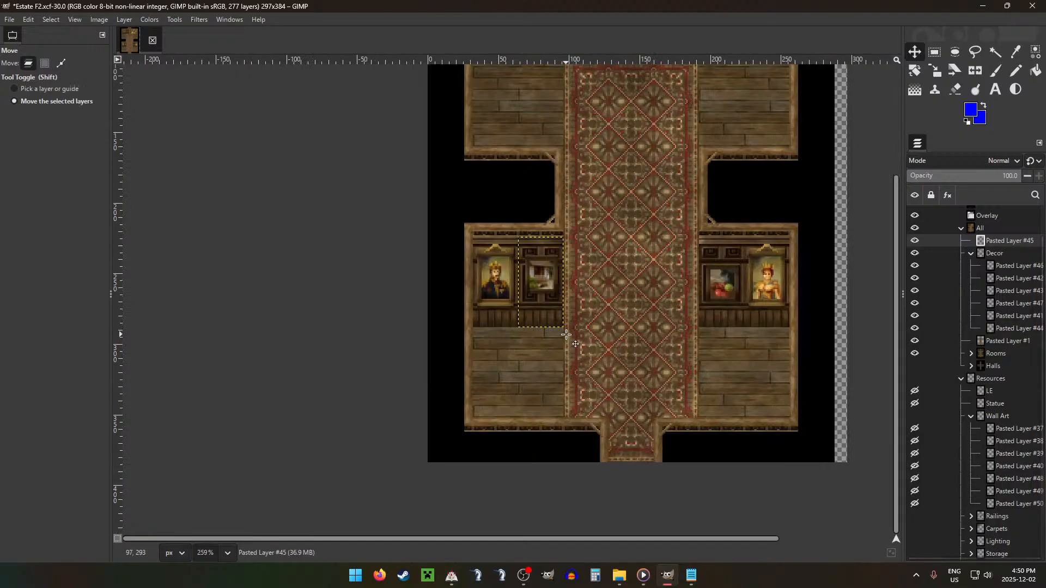
key("Down")
key("Down")
key("Down")
key("Down")
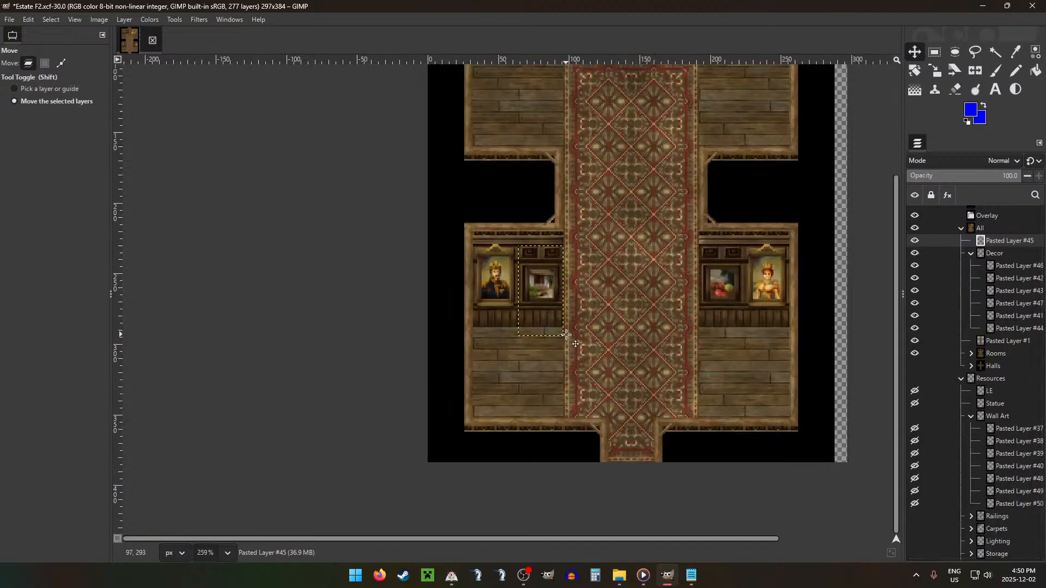
scroll(566, 334, "down", 5)
scroll(608, 322, "up", 1)
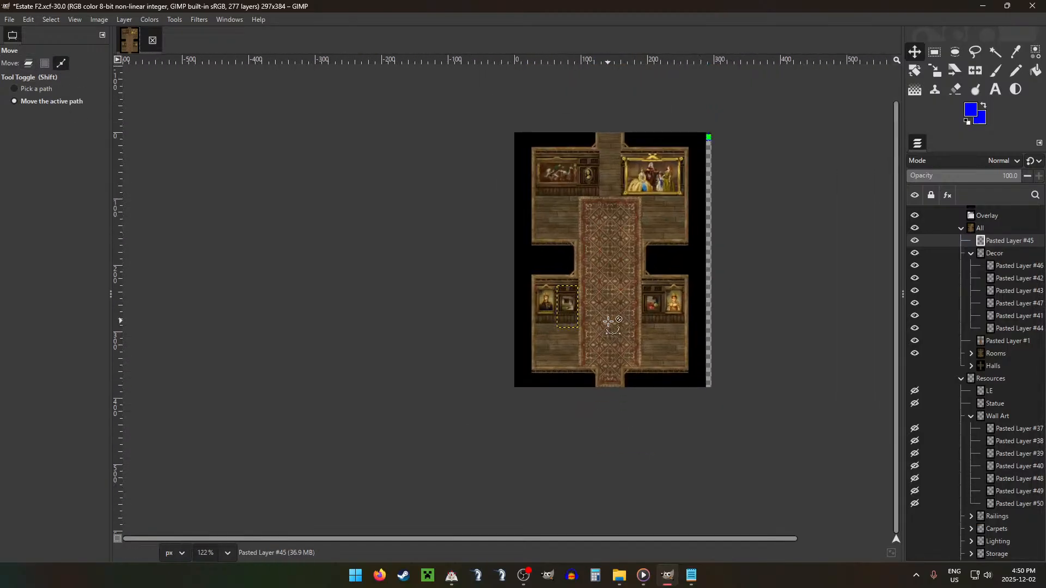
Step: Select the All group, show the grid over the room and collapse the Wall Art group
left_click(995, 227)
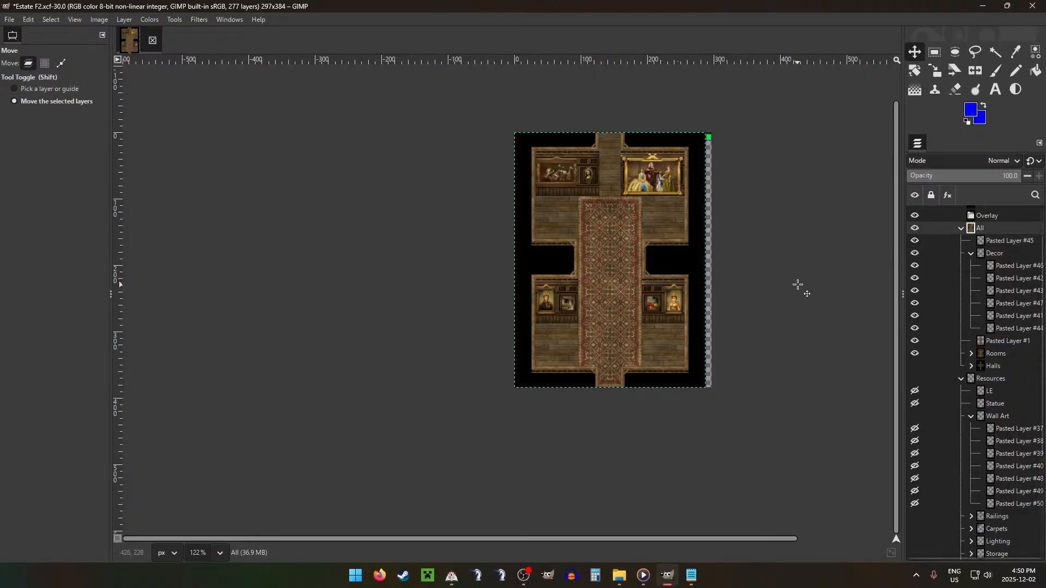
scroll(794, 275, "down", 1)
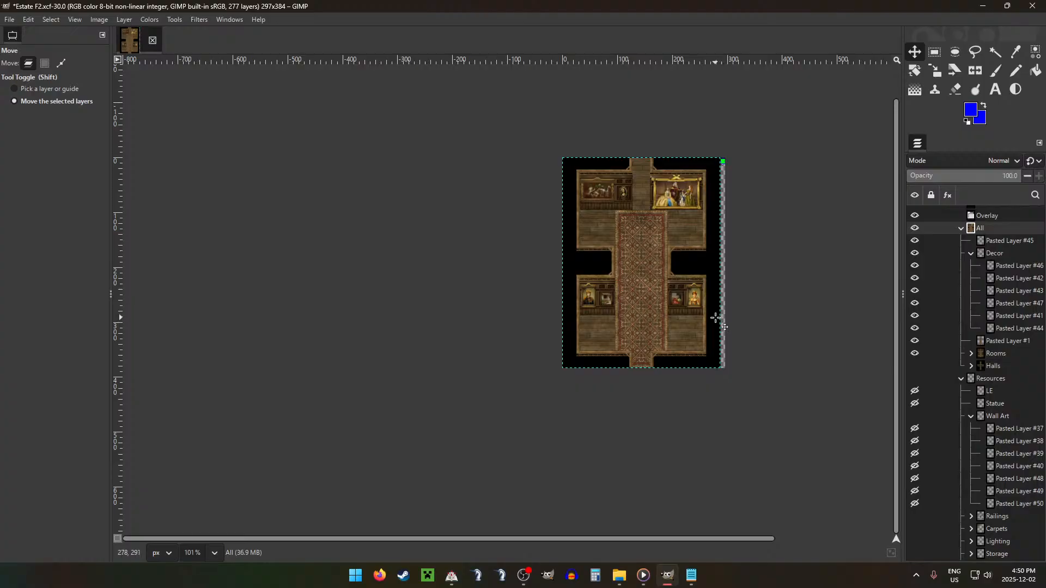
scroll(716, 317, "up", 3)
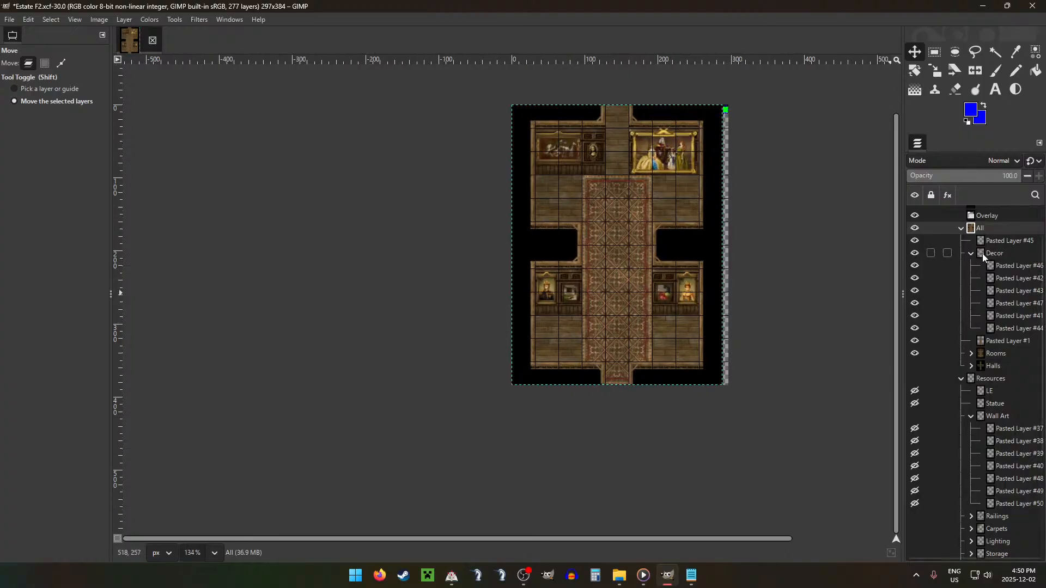
left_click(971, 416)
Step: Move the suit of armour, Pasted Layer #54, from the Armaments group into Decor and stand it on the carpet's west edge at the narrow middle
left_click(1003, 405)
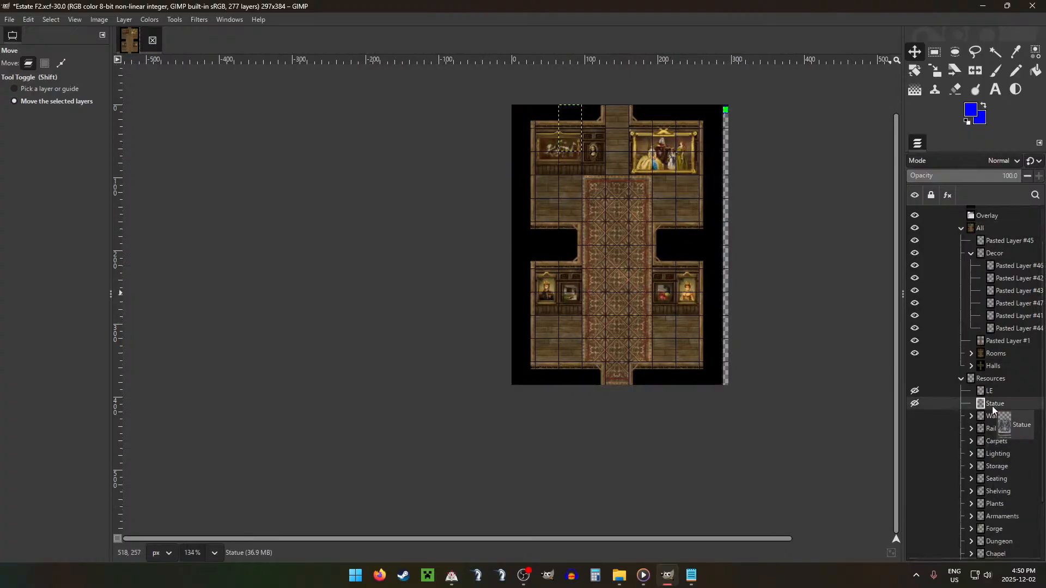
scroll(985, 456, "down", 1)
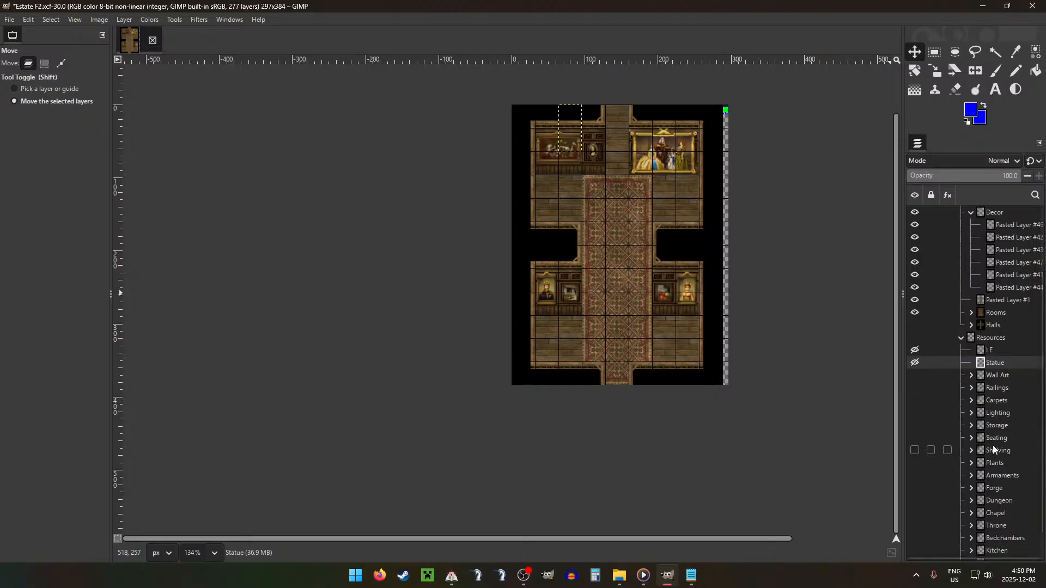
left_click(972, 476)
left_click(994, 502)
scroll(999, 489, "down", 3)
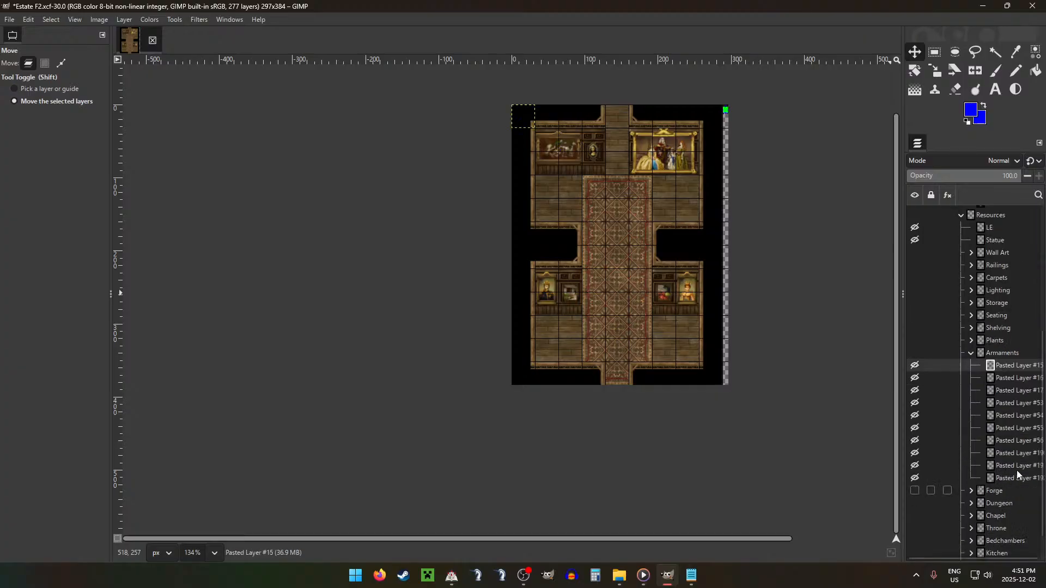
left_click(1007, 441)
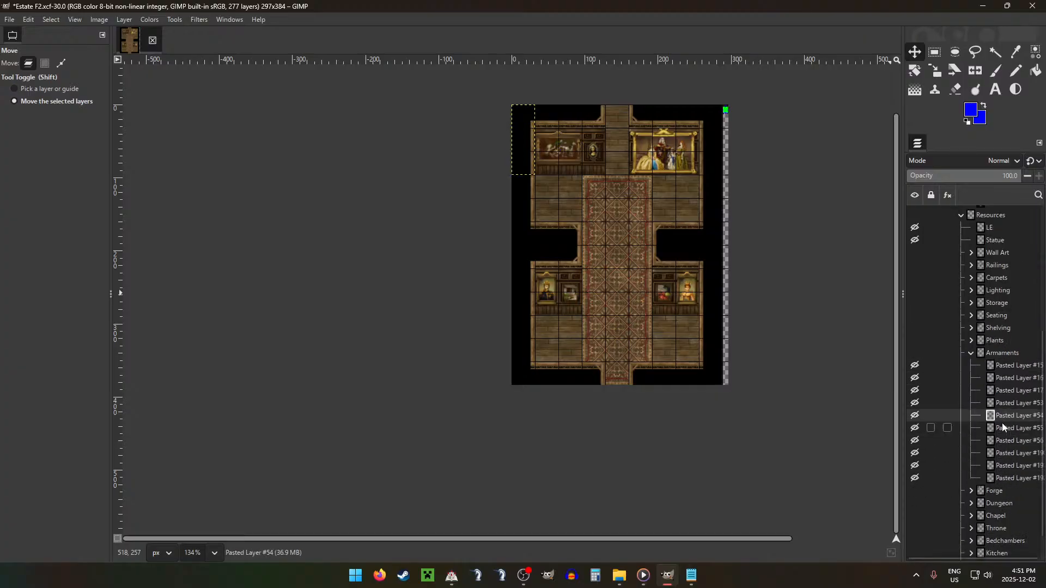
left_click(1002, 416)
left_click_drag(1002, 417, 993, 279)
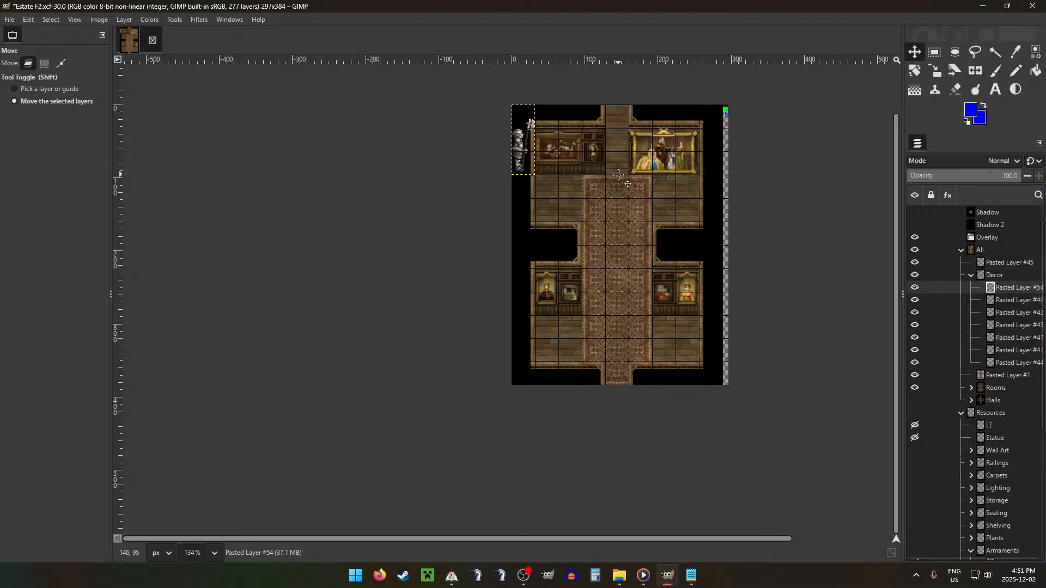
left_click_drag(579, 184, 650, 301)
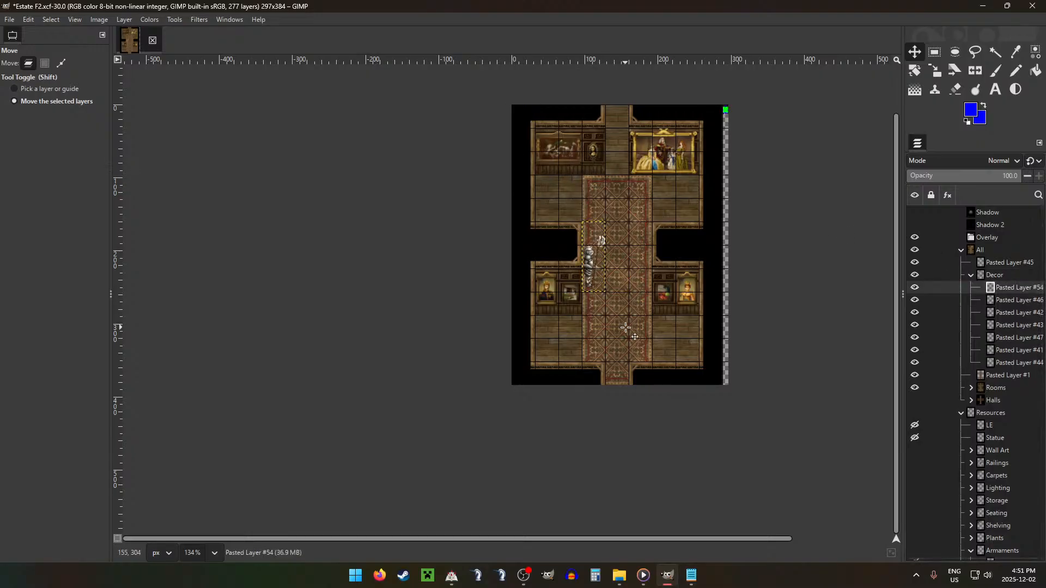
Step: Move the mirrored armour, Pasted Layer #53, from Armaments into Decor and stand it on the carpet's east edge opposite the first
scroll(1002, 381, "down", 6)
left_click_drag(1007, 417, 1006, 267)
left_click_drag(613, 199, 733, 316)
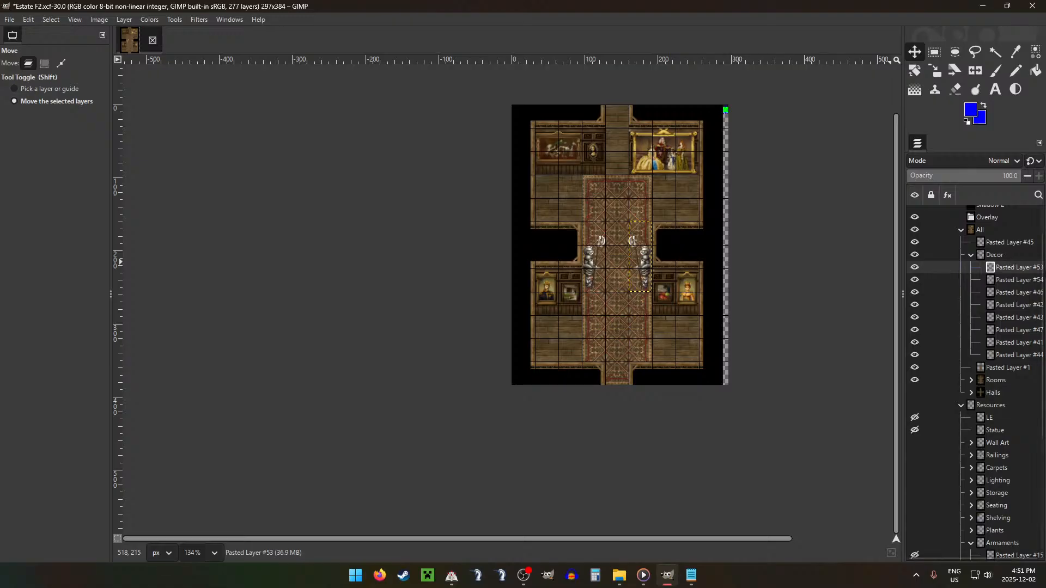
Step: Move the standing lamp, Pasted Layer #204, from the Lighting group into Decor and place it at the south edge of the north-west floor area
left_click(971, 255)
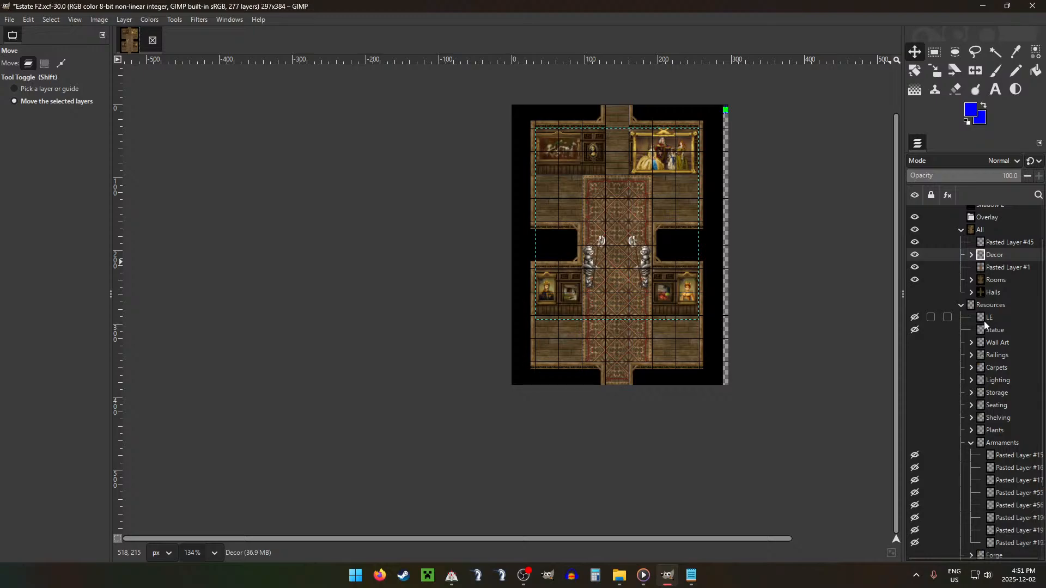
left_click(971, 380)
left_click_drag(1008, 392, 1000, 261)
left_click_drag(515, 201, 562, 294)
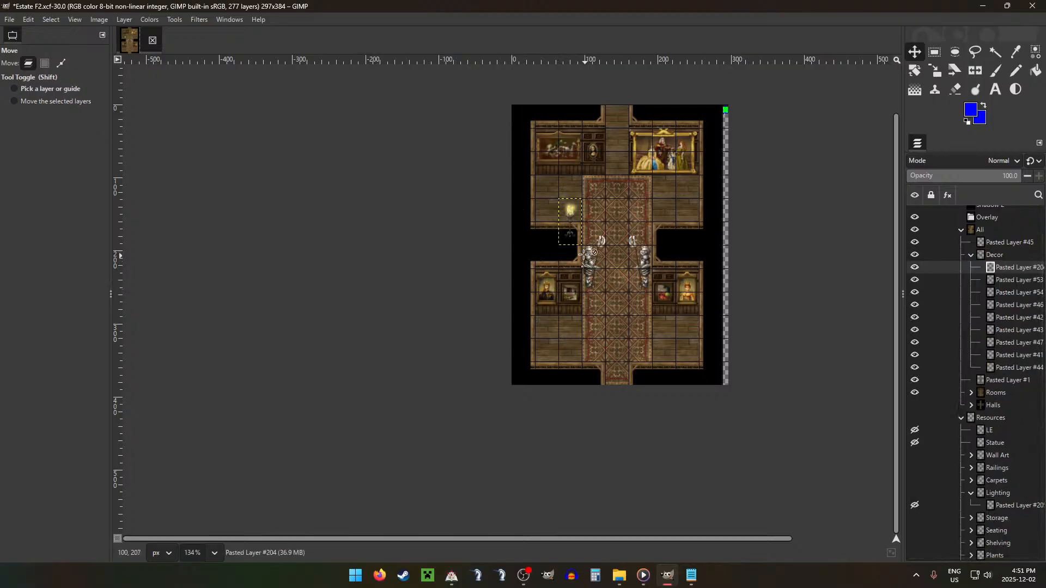
Step: Duplicate the lamp three times and place the copies at the matching spots in the north-east, south-east and south-west floor areas
key("ctrl+shift+d")
left_click_drag(598, 214, 626, 347)
key("ctrl+shift+d")
key("ctrl+shift+d")
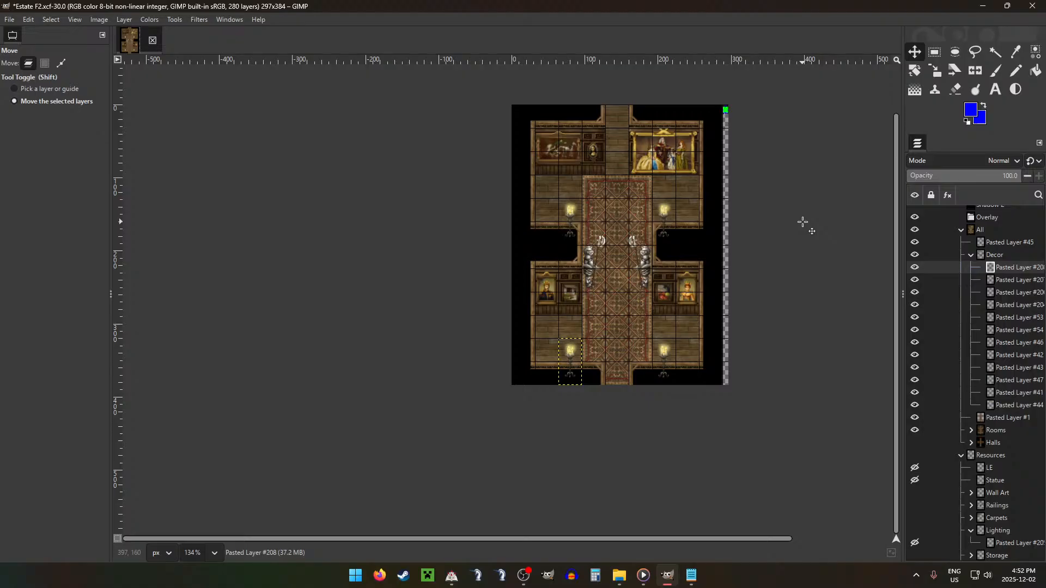
Step: Delete the lower parts of the four lamp layers in Decor where they overlap the dark walls, then clear the selection
key("r")
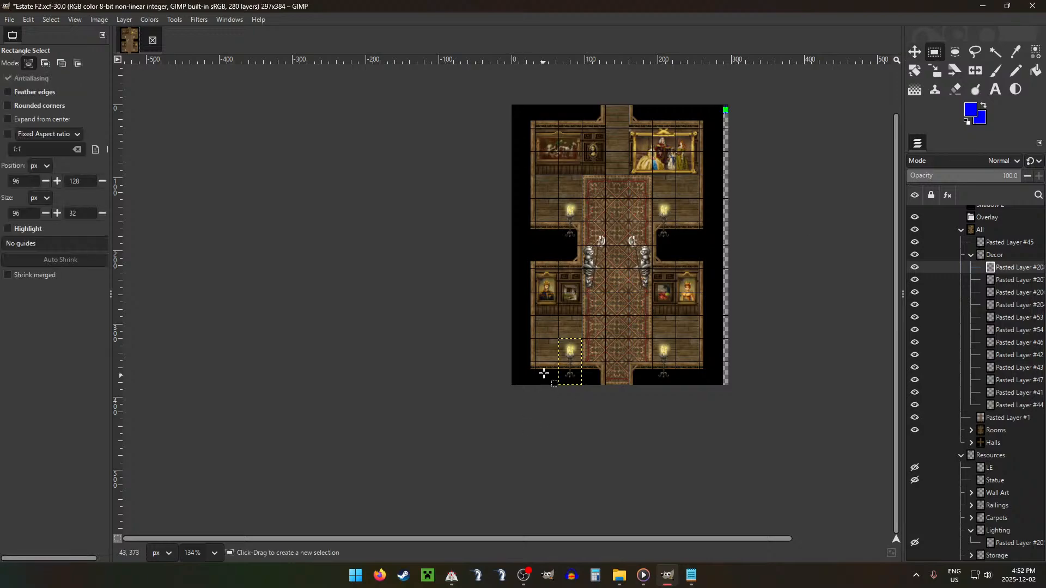
left_click_drag(542, 357, 697, 382)
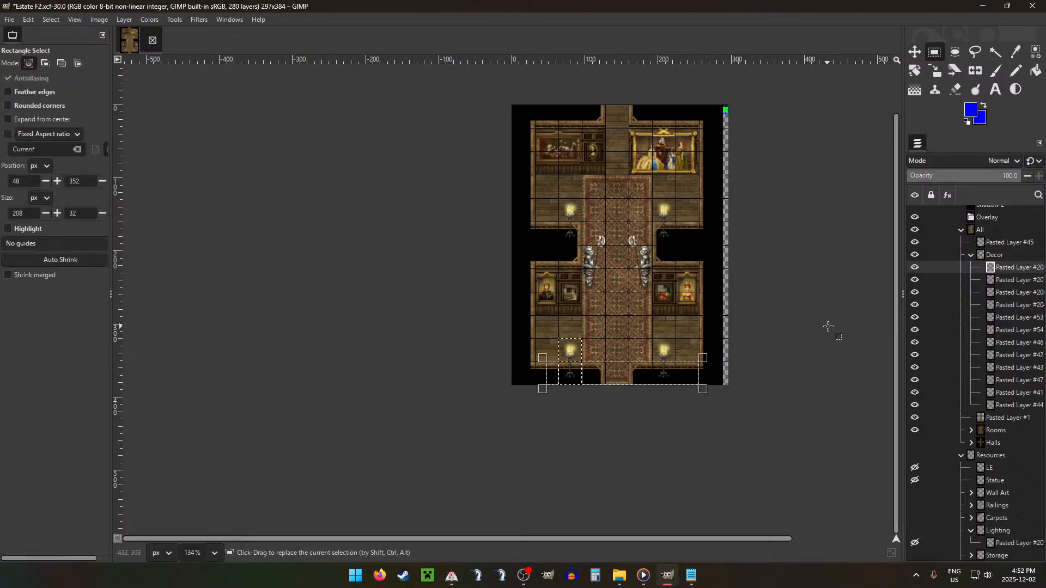
left_click(1008, 285)
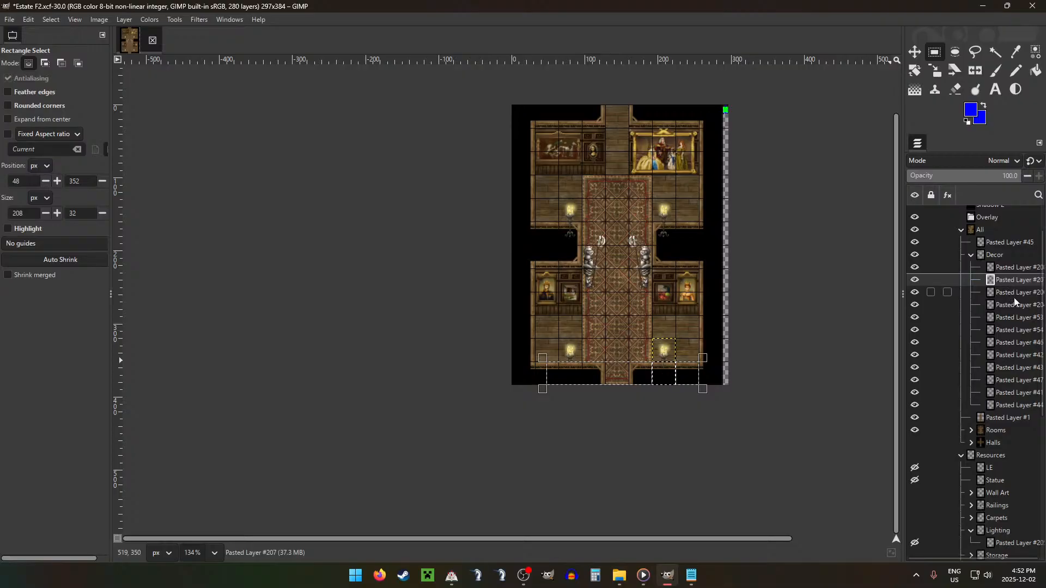
left_click(1015, 296)
left_click_drag(699, 222, 507, 259)
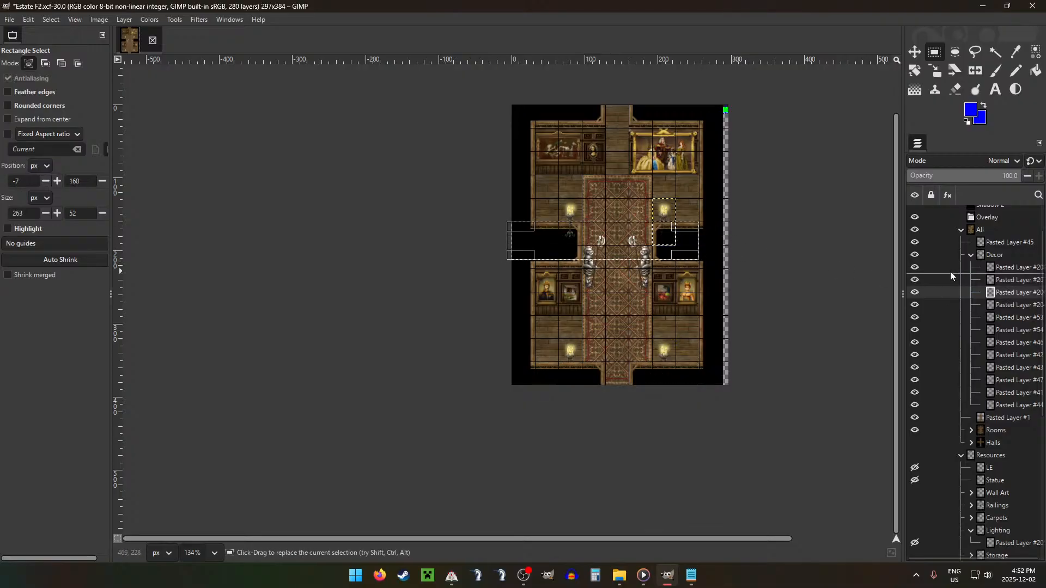
left_click(1001, 307)
key("Delete")
left_click(789, 263)
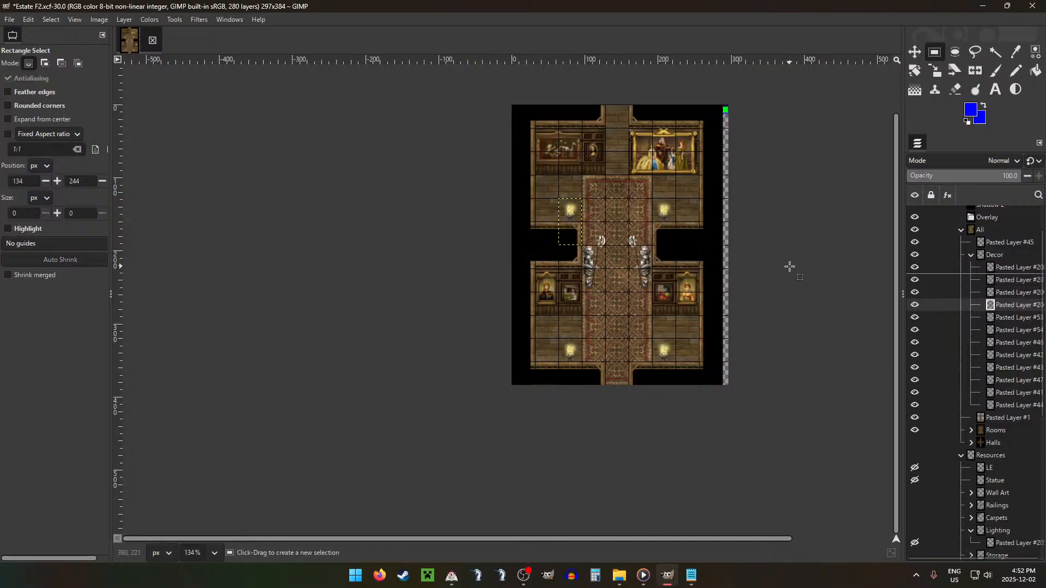
Step: Collapse the open groups, move the LE layer out of Resources to just above Light, and hide it
left_click(971, 256)
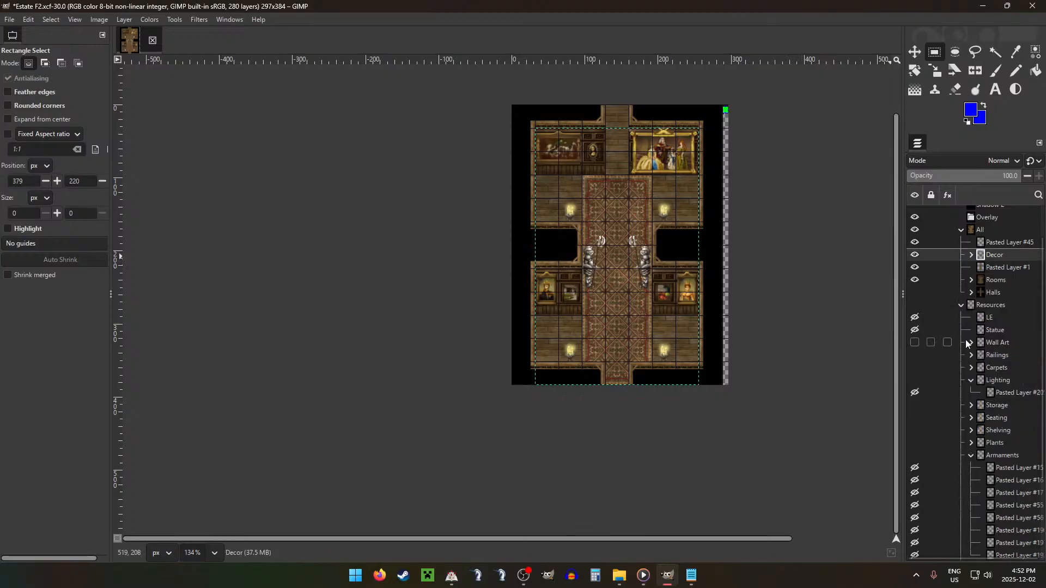
left_click(971, 380)
left_click(971, 443)
left_click(961, 306)
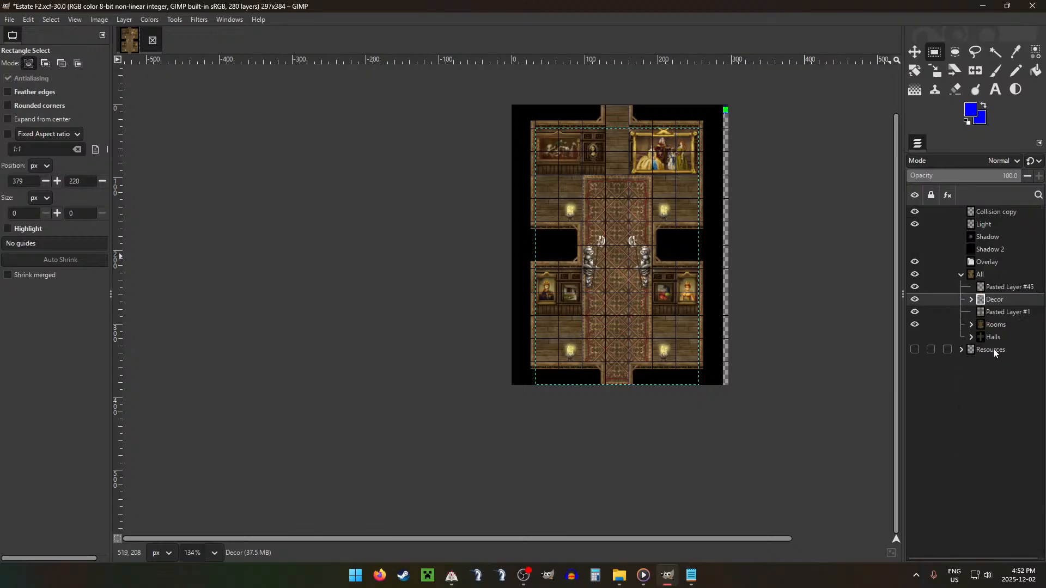
left_click(959, 350)
left_click_drag(988, 365, 995, 219)
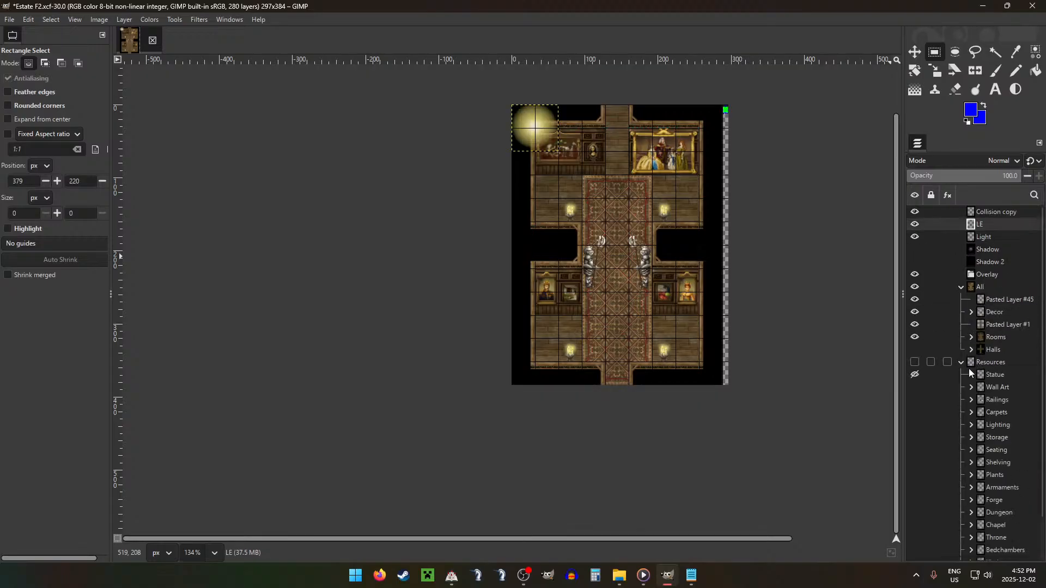
left_click(962, 362)
left_click(914, 224)
Step: Copy the wall strips below the four room areas from room layer F into a new layer and place it in the Overlay group
left_click(998, 299)
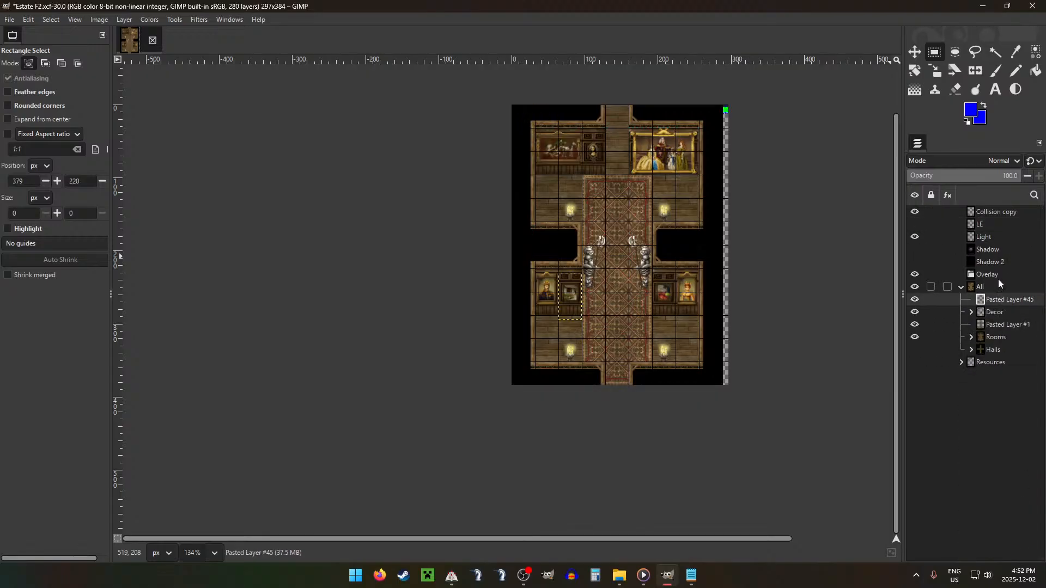
left_click(992, 276)
left_click(971, 337)
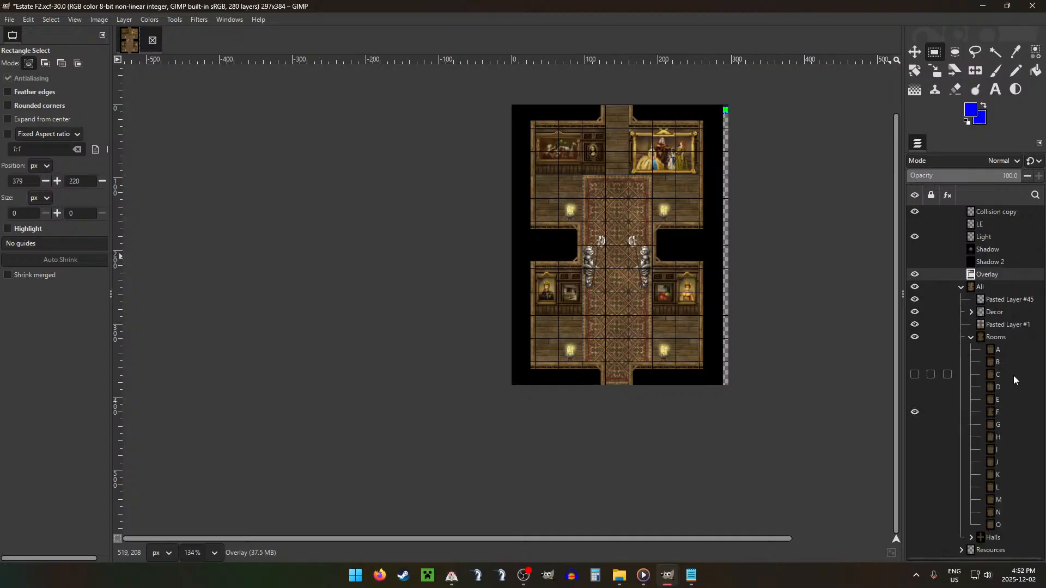
left_click(999, 404)
left_click(923, 413)
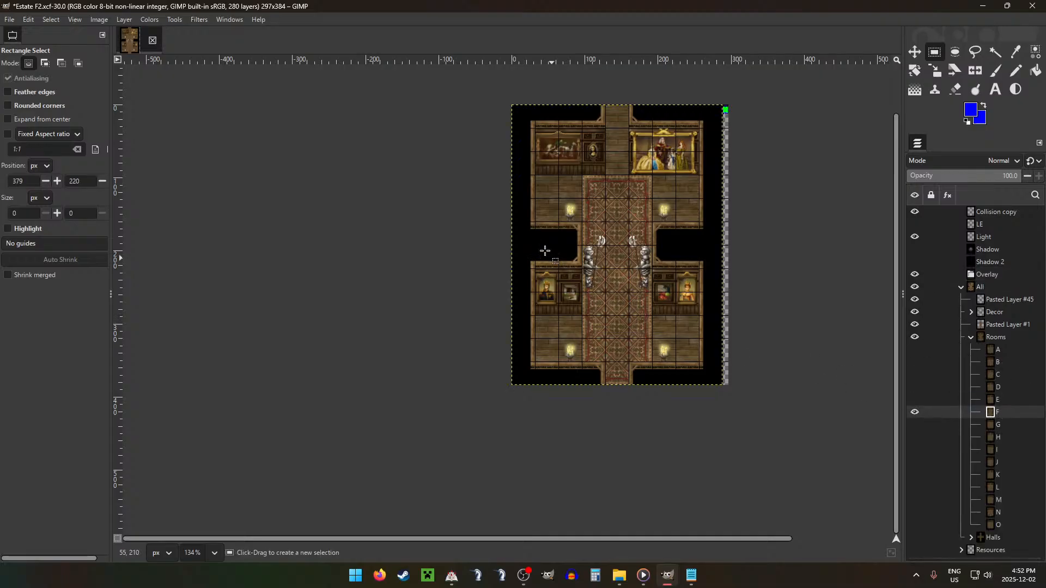
left_click_drag(537, 220, 564, 241)
key("shift")
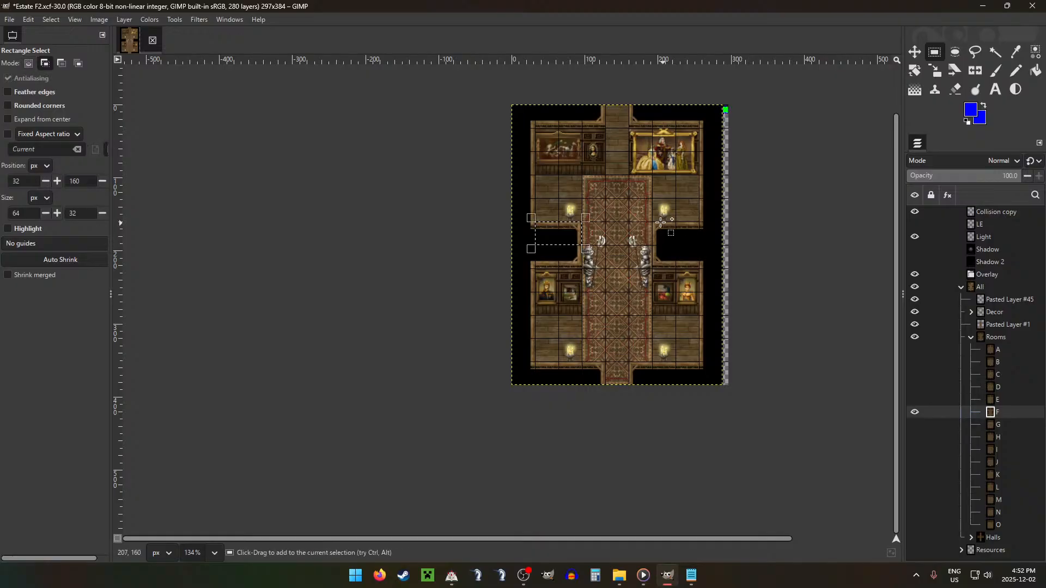
left_click_drag(652, 221, 699, 245)
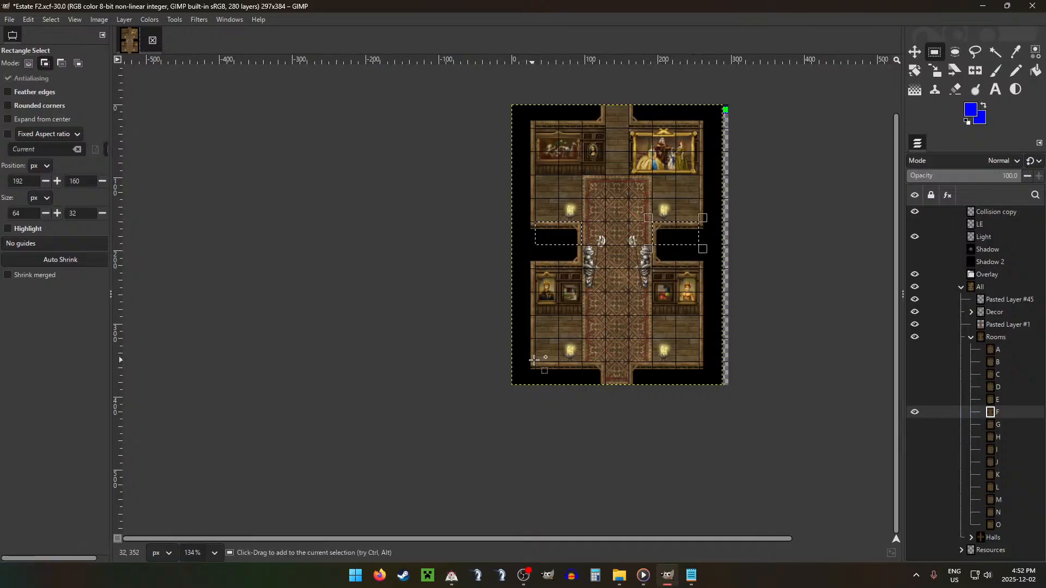
left_click_drag(536, 362, 699, 386)
key("ctrl")
key("shift+ctrl+d")
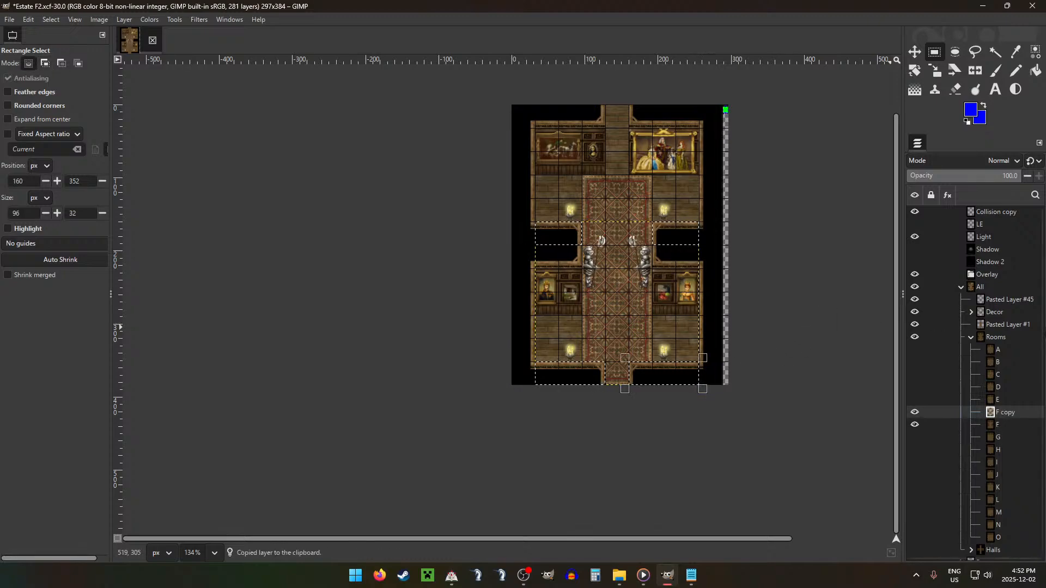
left_click_drag(1008, 413, 1003, 274)
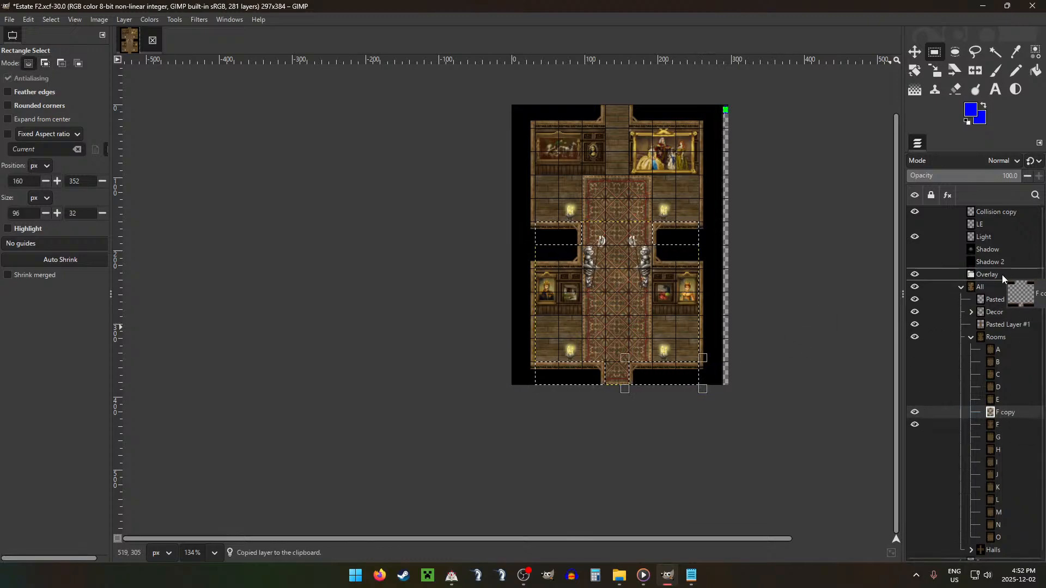
Step: Clear the selection and move the four lamp layers from the Decor group into the Overlay group
left_click(972, 350)
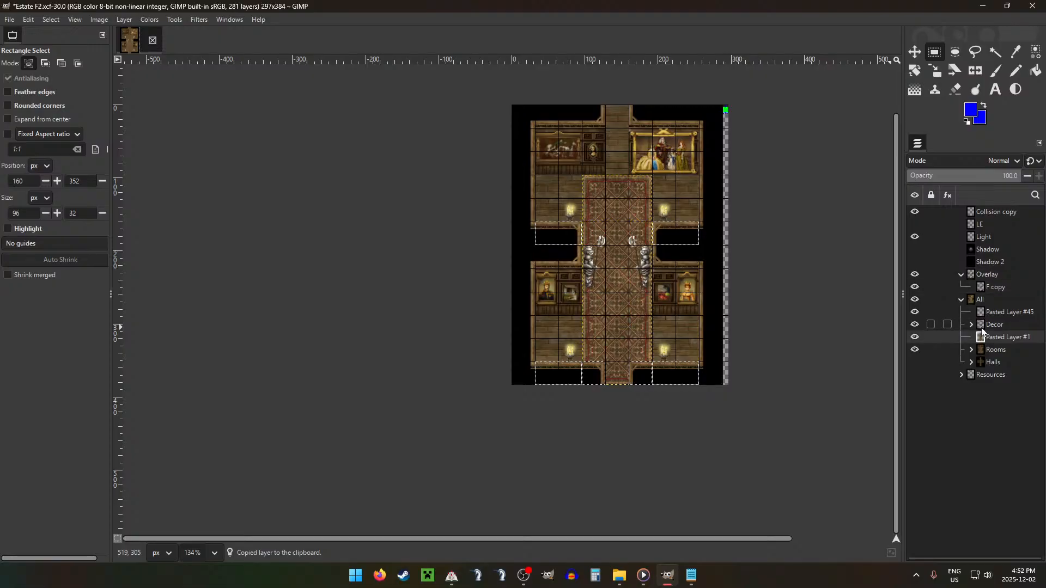
left_click(971, 325)
left_click(1017, 341)
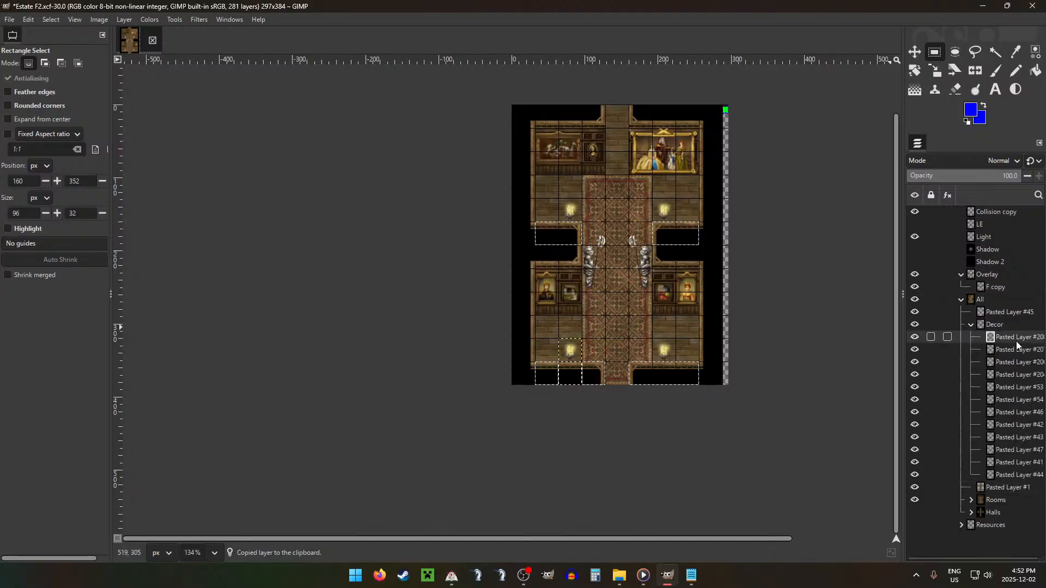
key("ctrl+shift+a")
left_click_drag(1016, 341, 1009, 276)
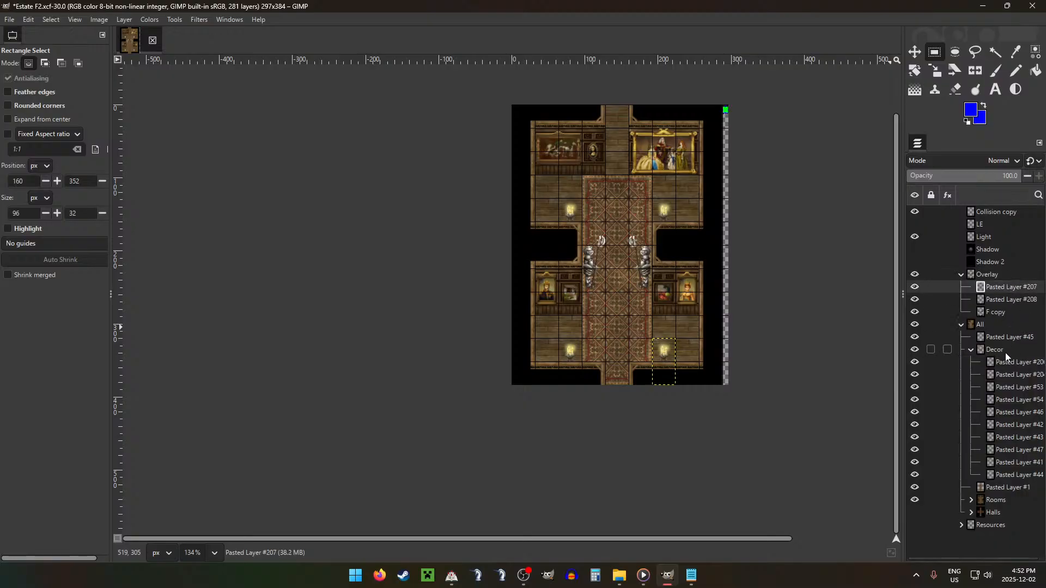
left_click_drag(1006, 362, 1005, 281)
Step: Cut the upper 32 × 64 px of the statue on the carpet's right side into a new layer and move it into Overlay
left_click(1003, 388)
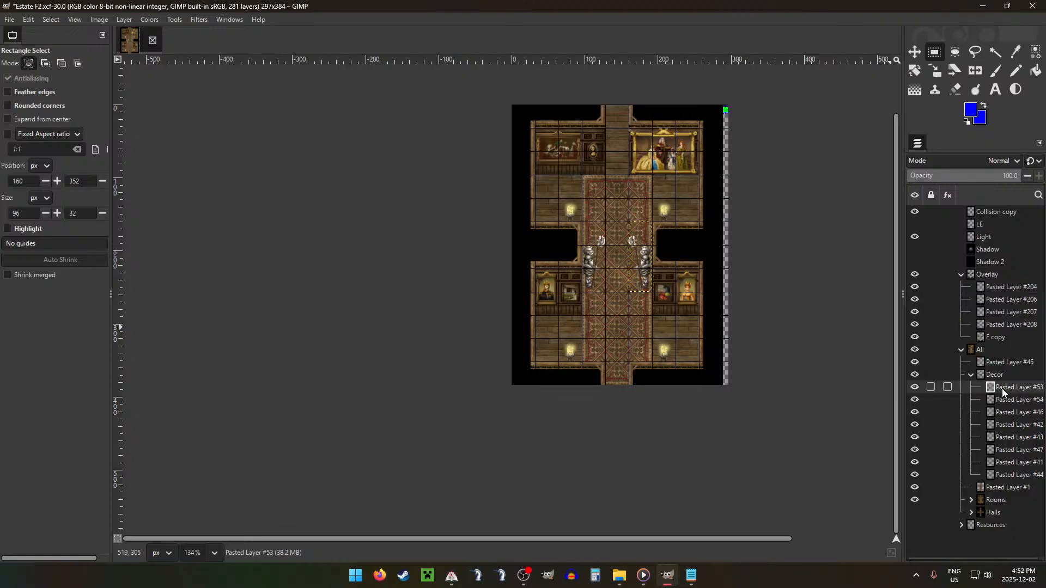
left_click_drag(629, 222, 652, 268)
key("ctrl+x")
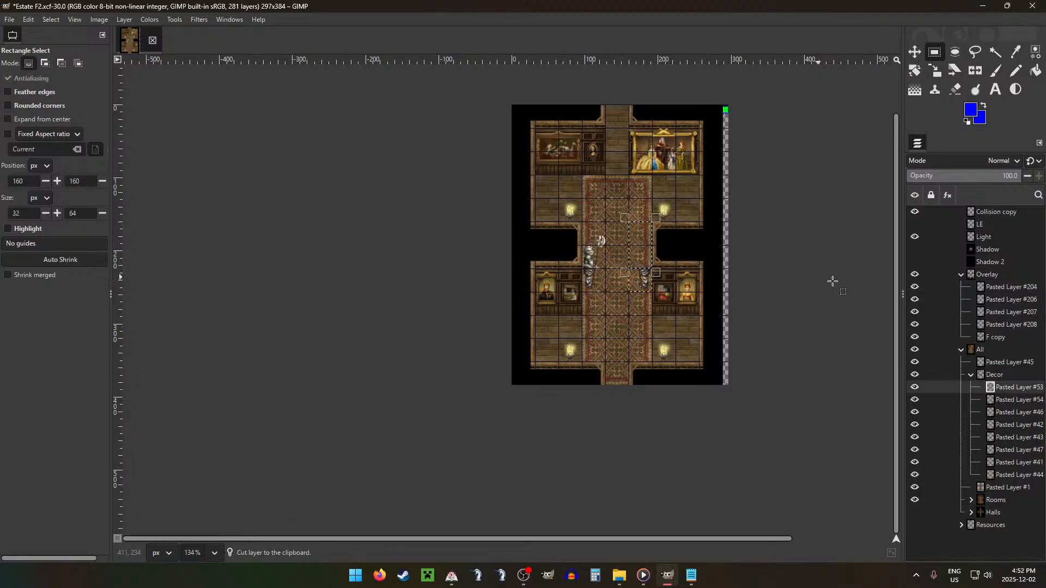
key("ctrl+v")
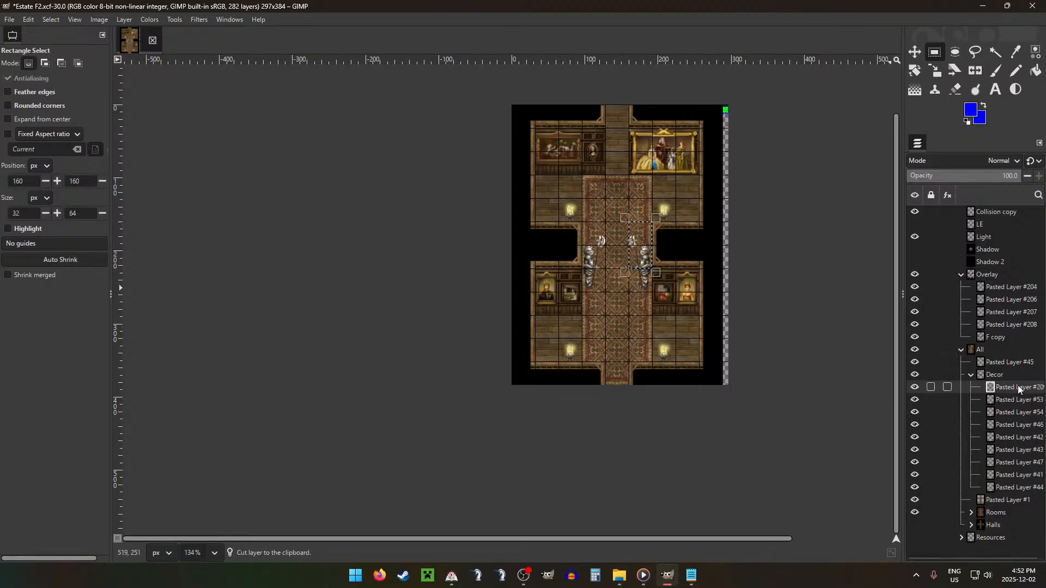
left_click_drag(1018, 388, 1002, 286)
Step: Cut the upper 32 × 64 px of the statue on the carpet's left side into a new layer and move it into Overlay
left_click(992, 413)
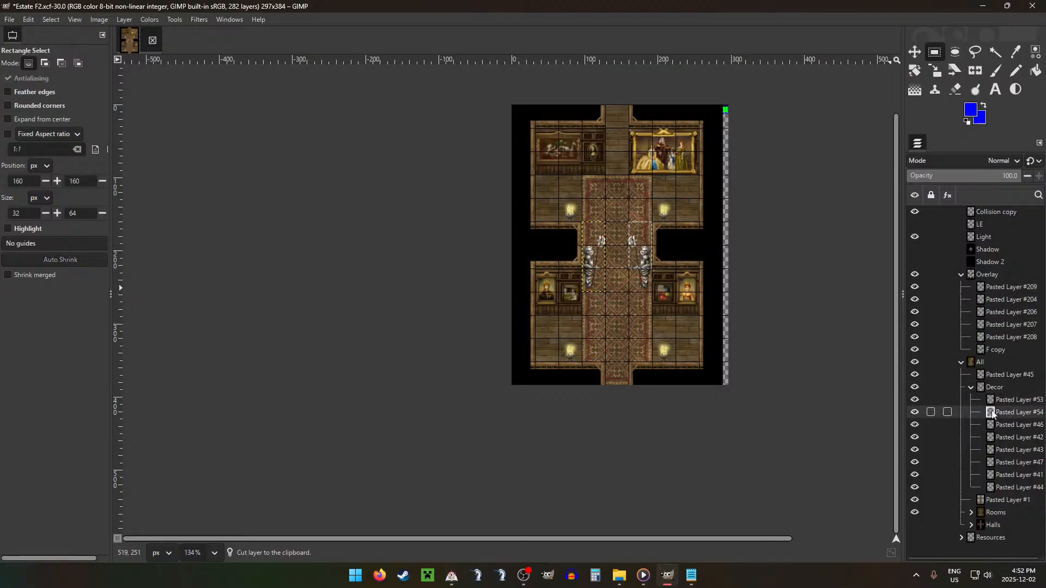
left_click_drag(582, 222, 607, 267)
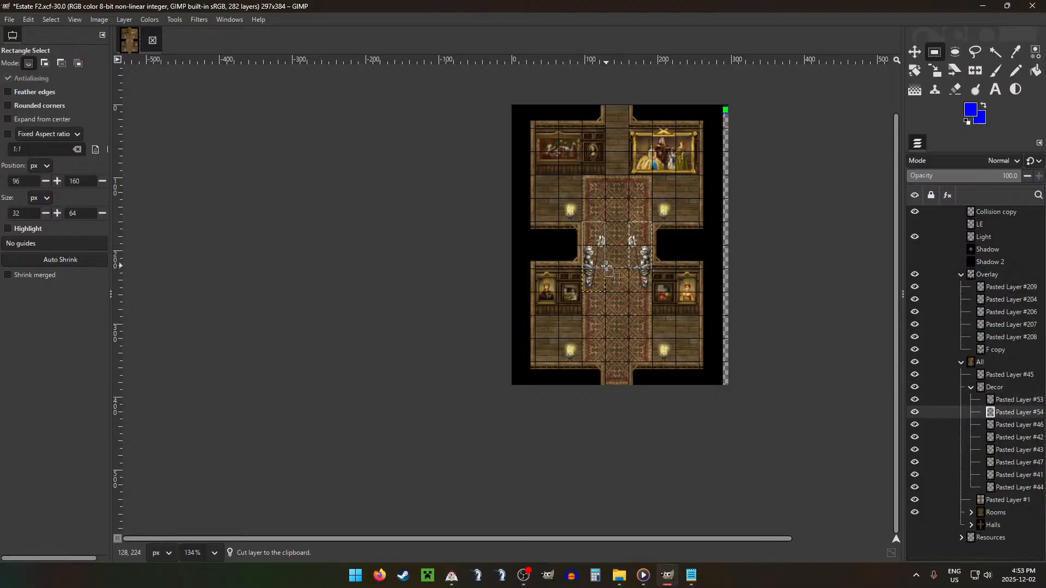
key("ctrl+x")
key("ctrl+v")
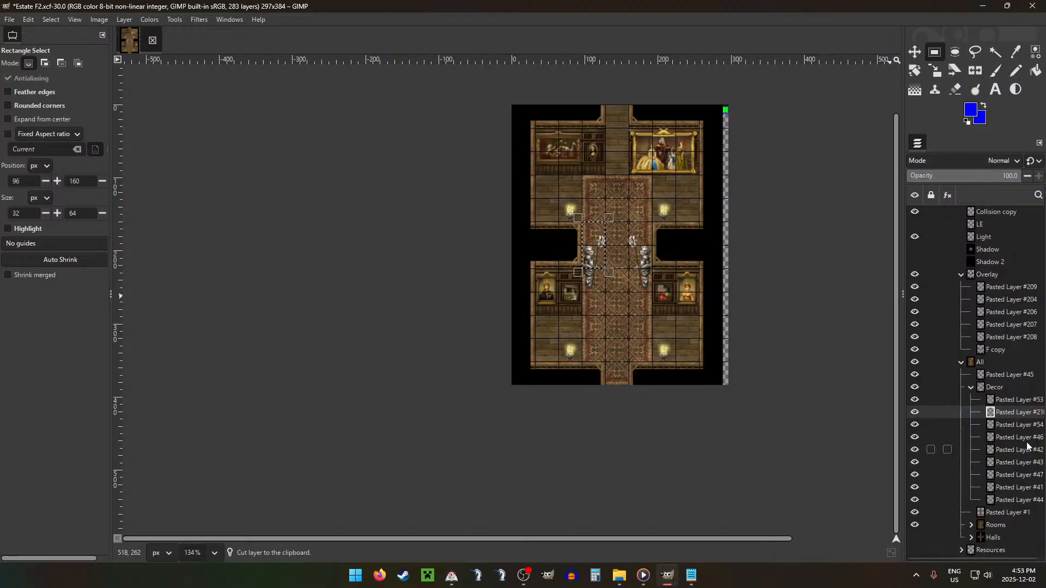
left_click_drag(1007, 407, 993, 291)
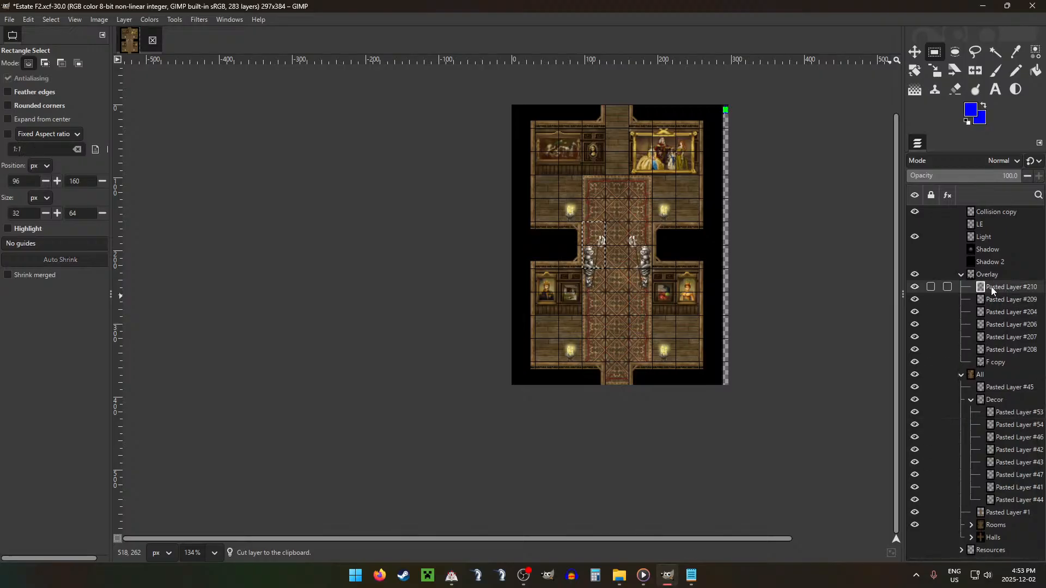
Step: Check the remaining Decor and carpet layers, and briefly hide the All group to examine the Overlay contents alone
left_click(1011, 418)
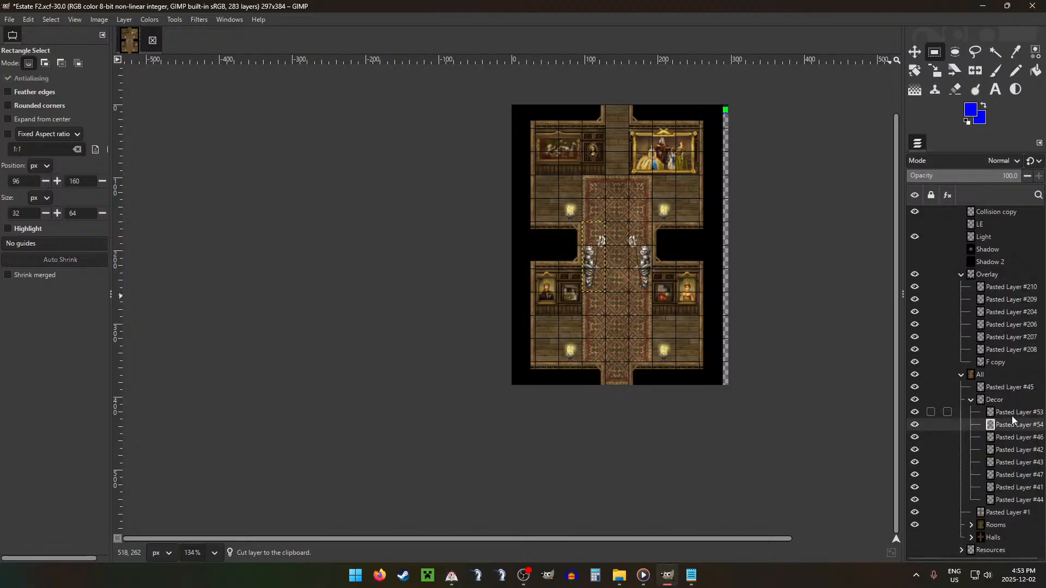
key("Down")
key("Down")
key("Down")
key("Down")
key("Down")
key("Down")
key("Down")
key("Down")
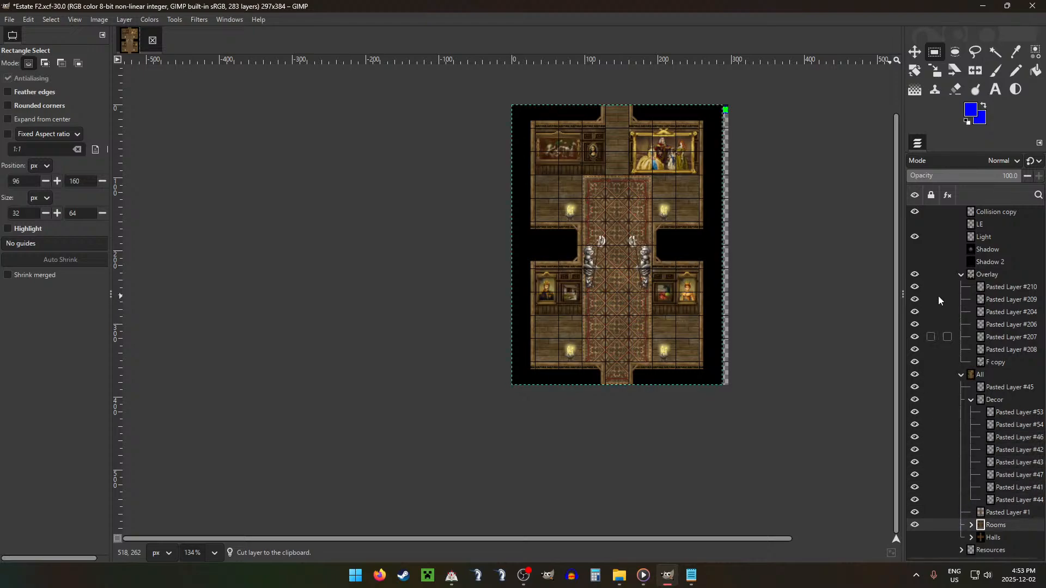
key("Up")
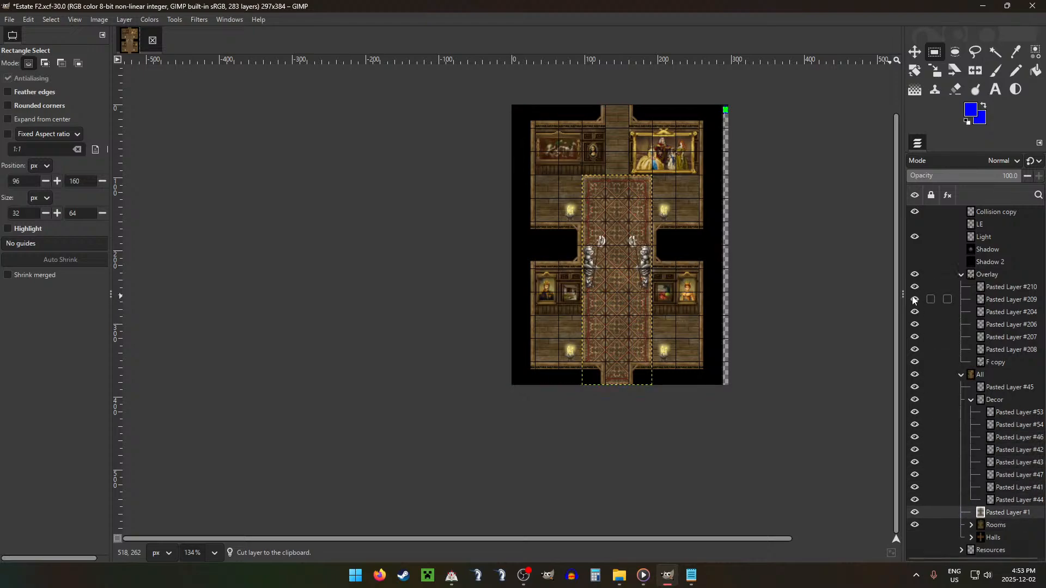
left_click(971, 400)
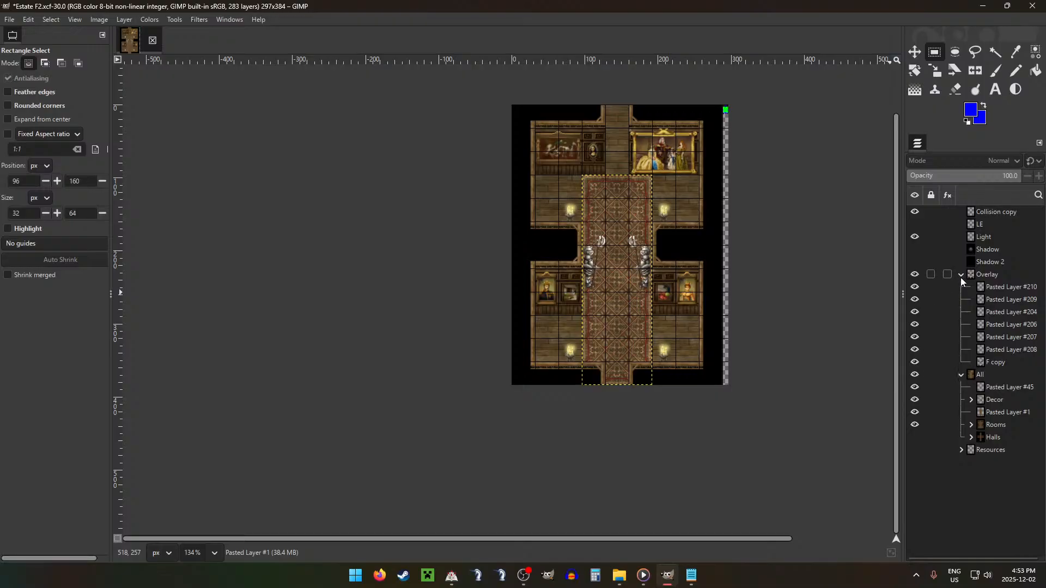
left_click(915, 374)
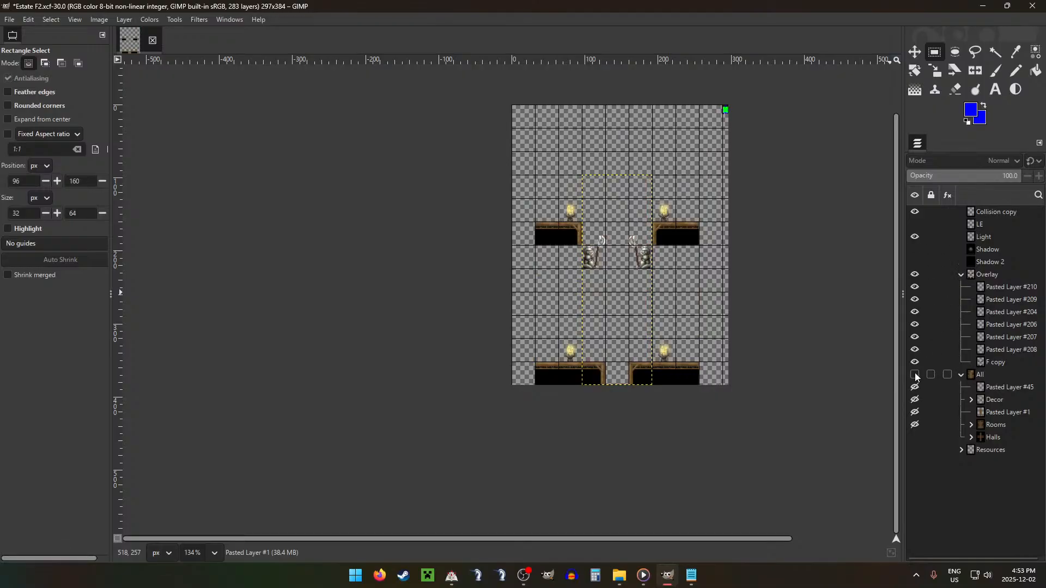
left_click(915, 374)
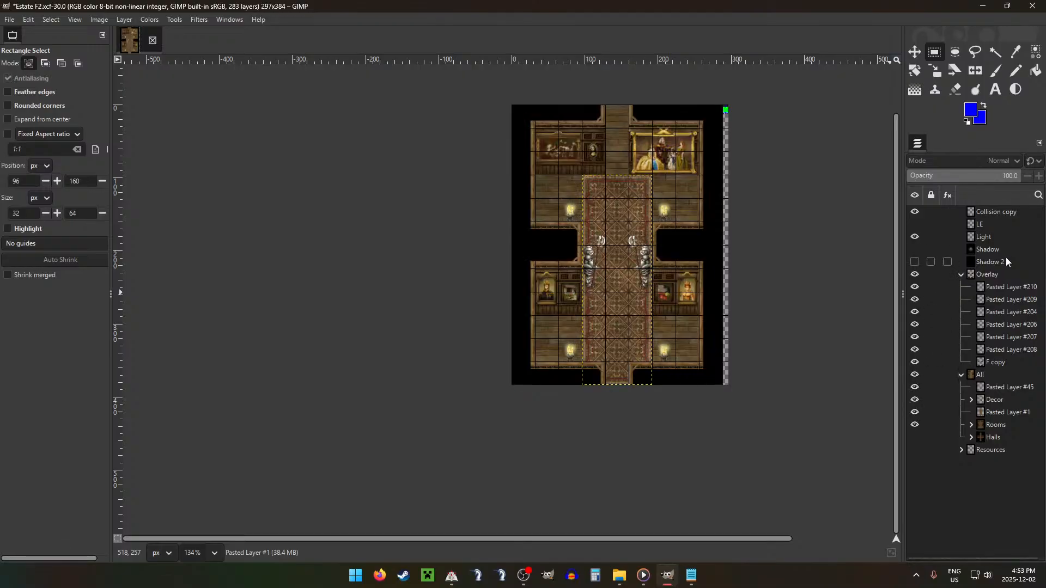
Step: On the Collision copy layer, pencil over the miniature map's blue side openings with dark grey outside and green inside
left_click(991, 212)
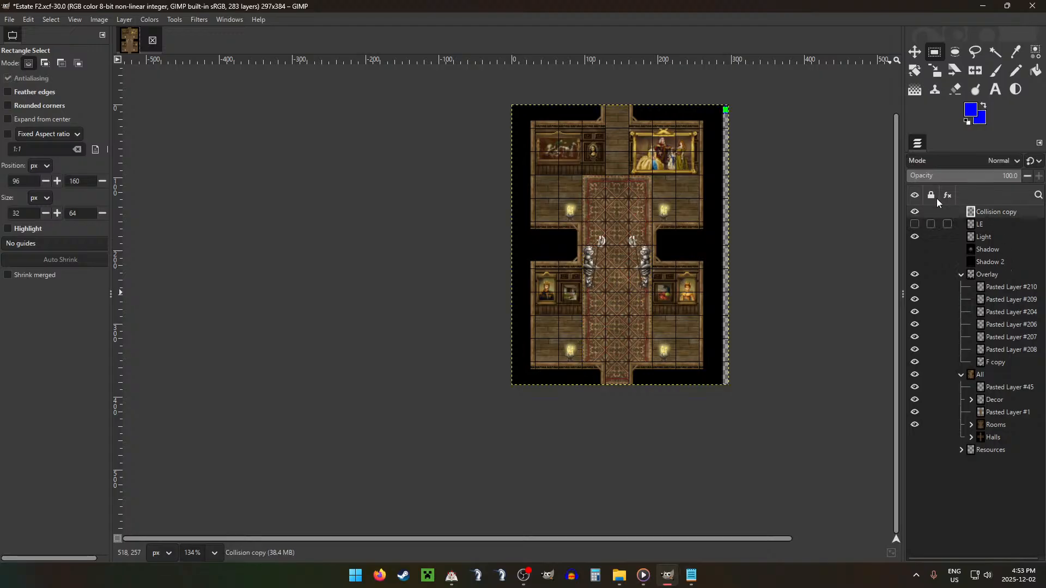
key("n")
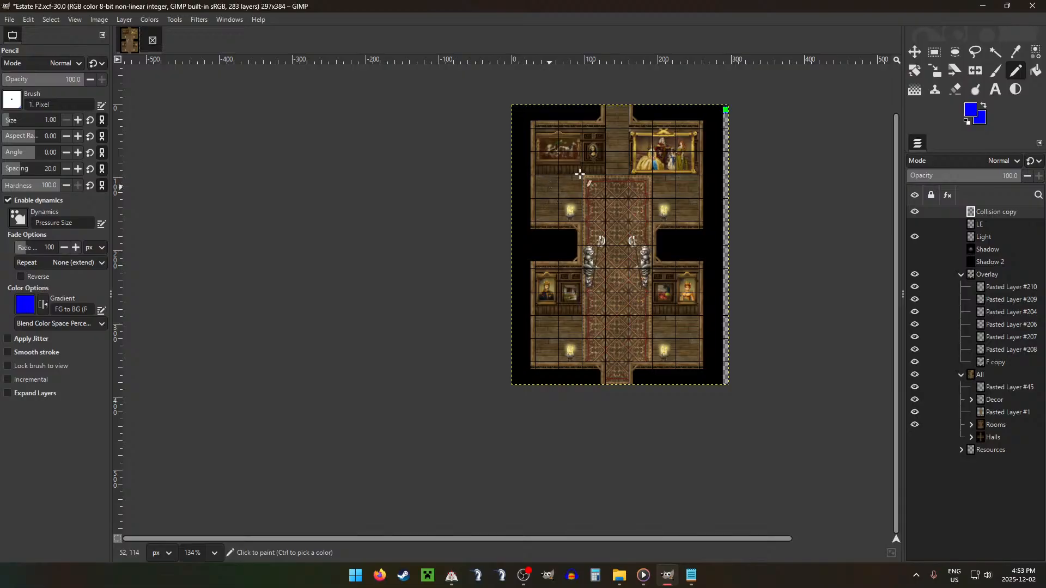
scroll(724, 110, "up", 7, "ctrl")
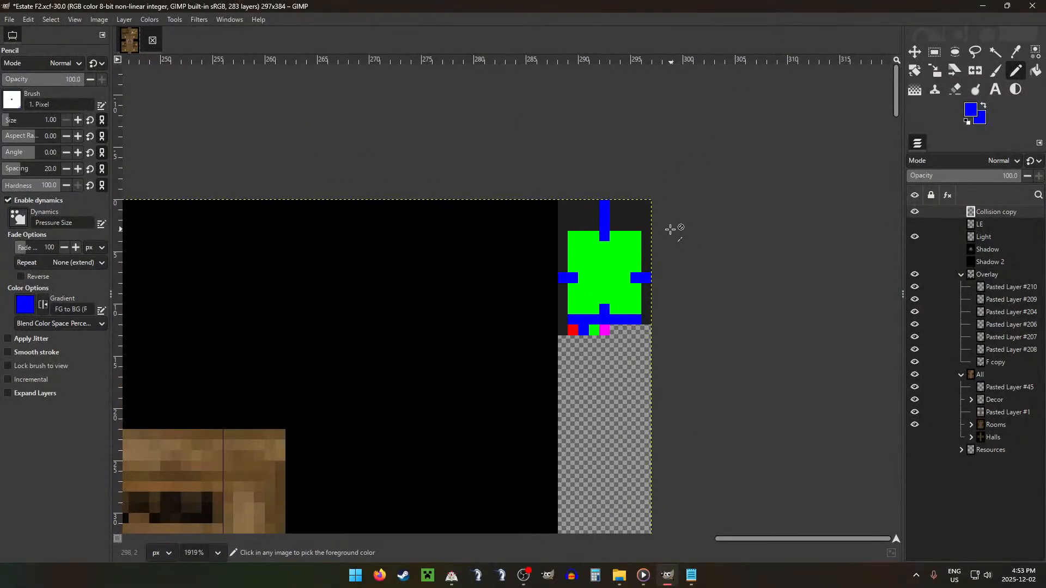
left_click(646, 240, "ctrl")
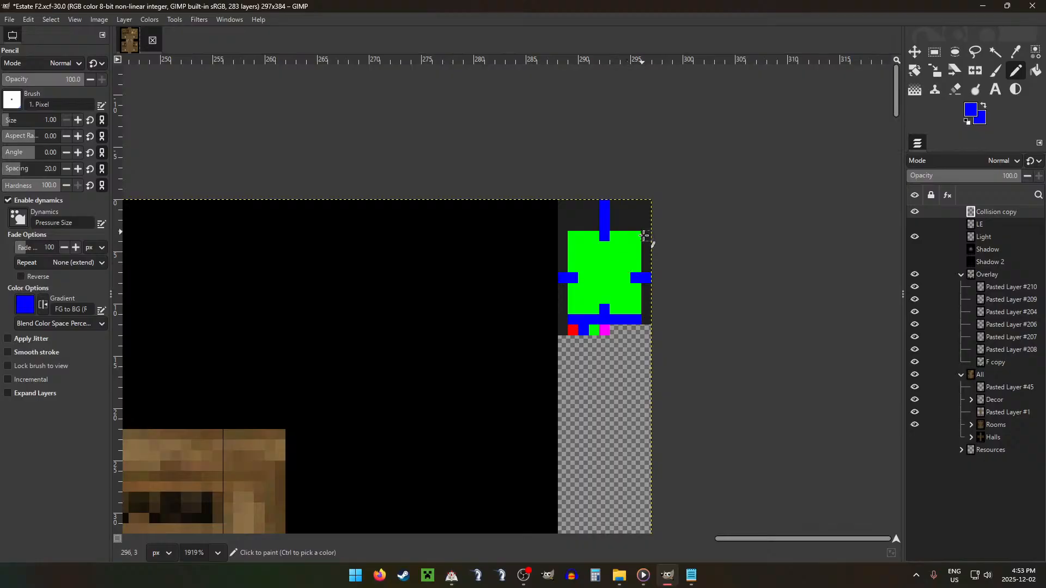
left_click(645, 277)
left_click(564, 278)
left_click(576, 269, "ctrl")
left_click(573, 278)
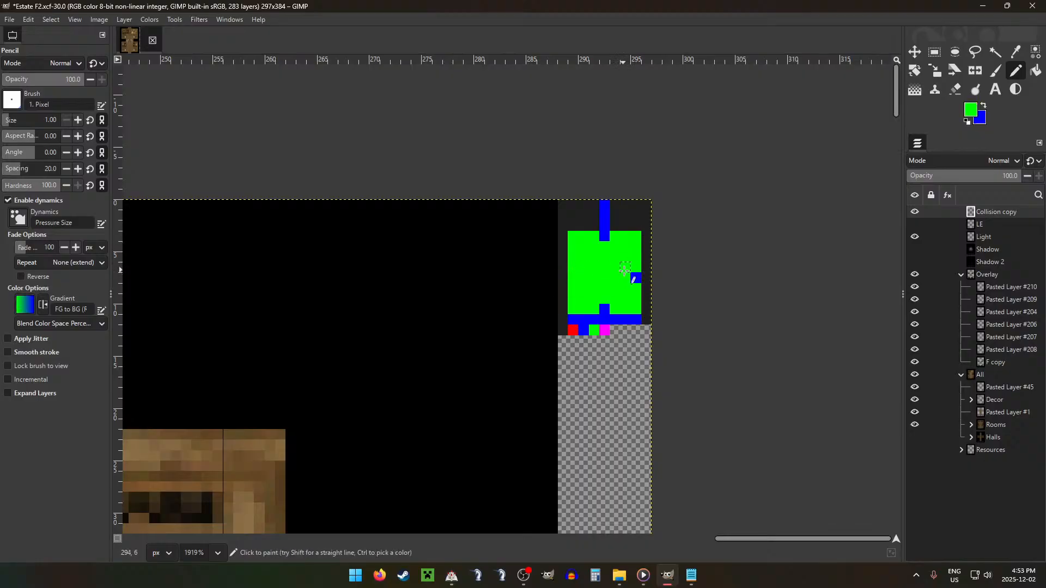
left_click(636, 278)
Step: Mark the two upper lamps on the miniature map with single blue pixels placed symmetrically in the second green row
scroll(570, 275, "down", 5, "ctrl")
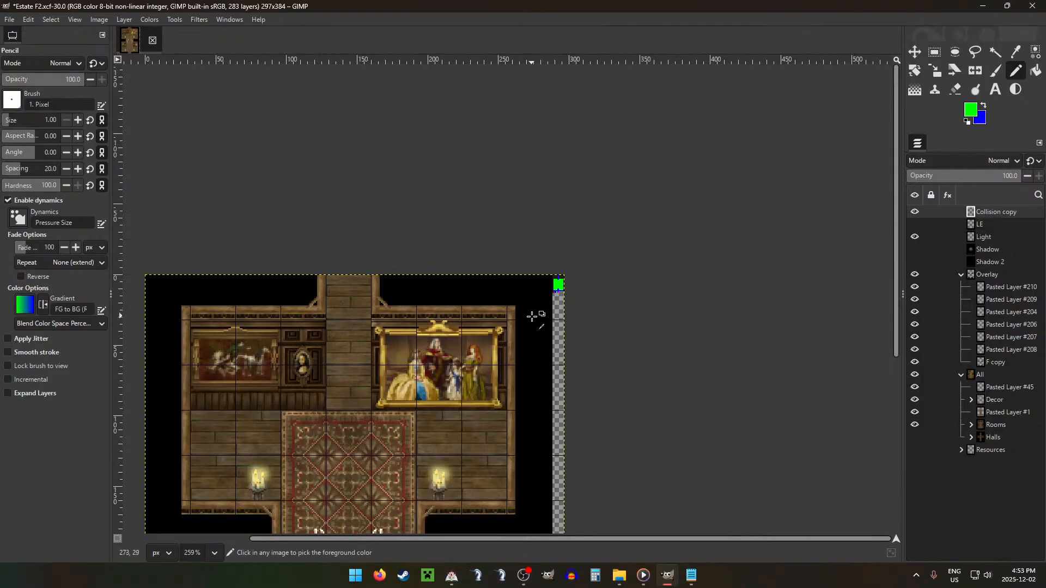
scroll(532, 316, "down", 1, "ctrl")
scroll(523, 310, "down", 5)
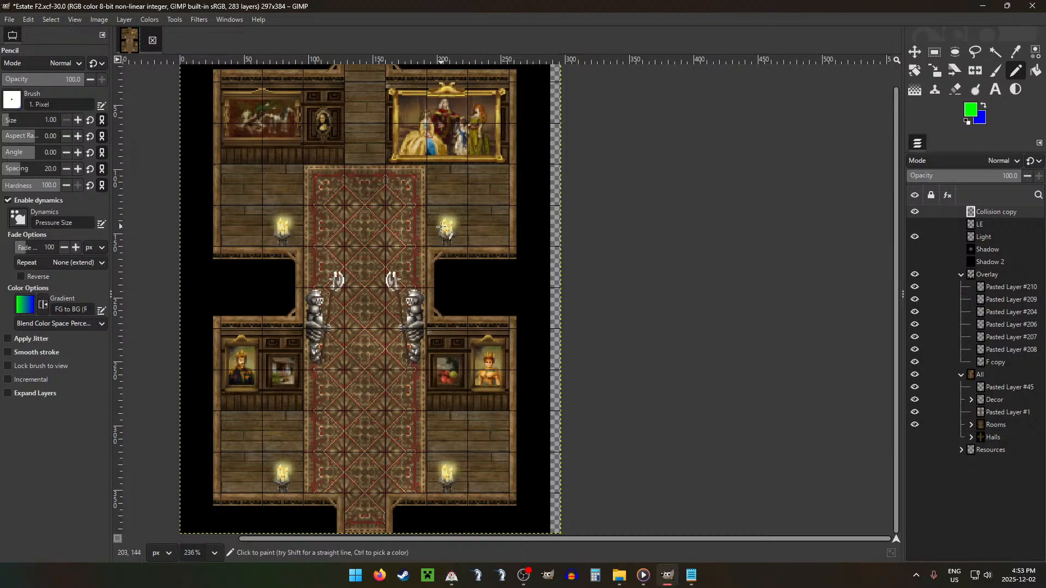
scroll(533, 126, "up", 7, "ctrl")
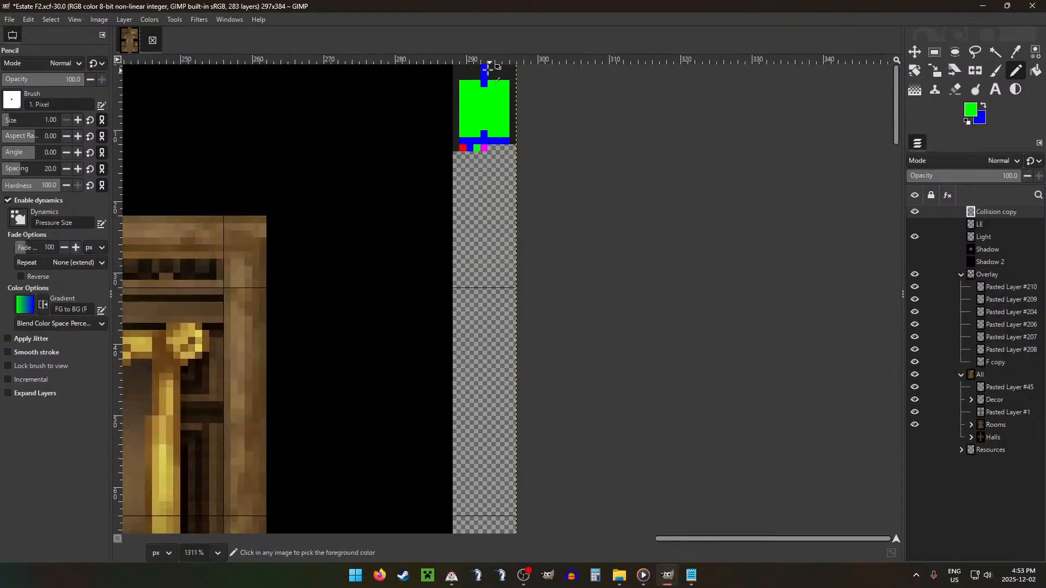
scroll(488, 68, "up", 3, "ctrl")
left_click(481, 89, "ctrl")
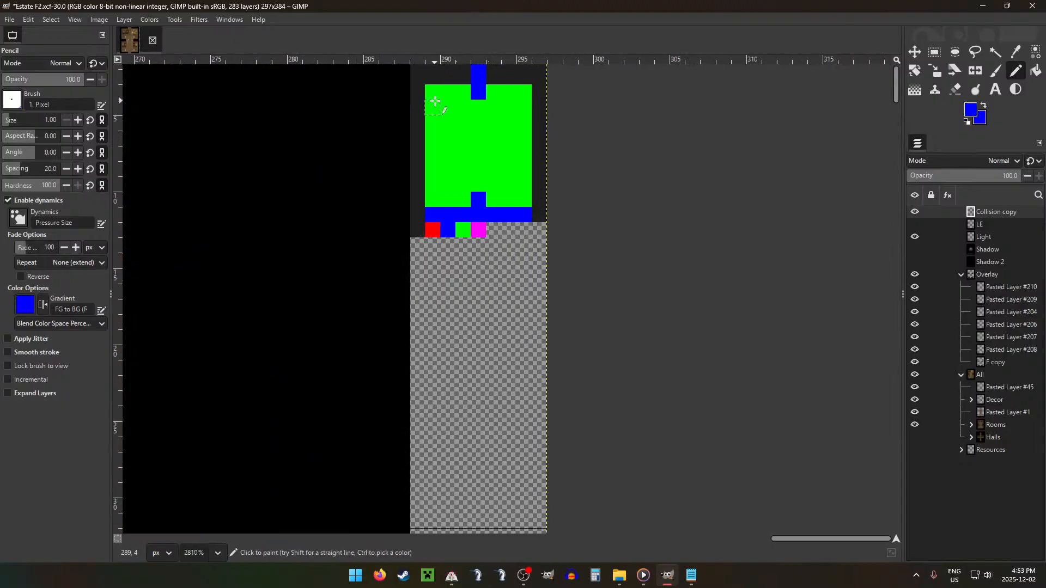
left_click(448, 107)
left_click(524, 107)
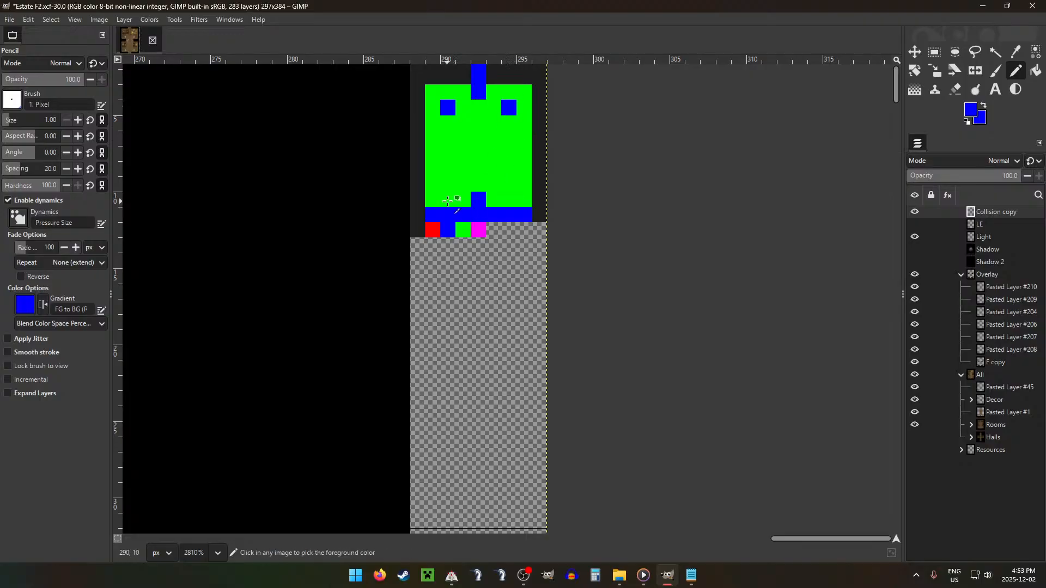
Step: Carve dark grey notches two pixels wide and four pixels high into both sides of the green area, below the lamp pixels
scroll(456, 211, "down", 8, "ctrl")
scroll(456, 227, "down", 2, "ctrl")
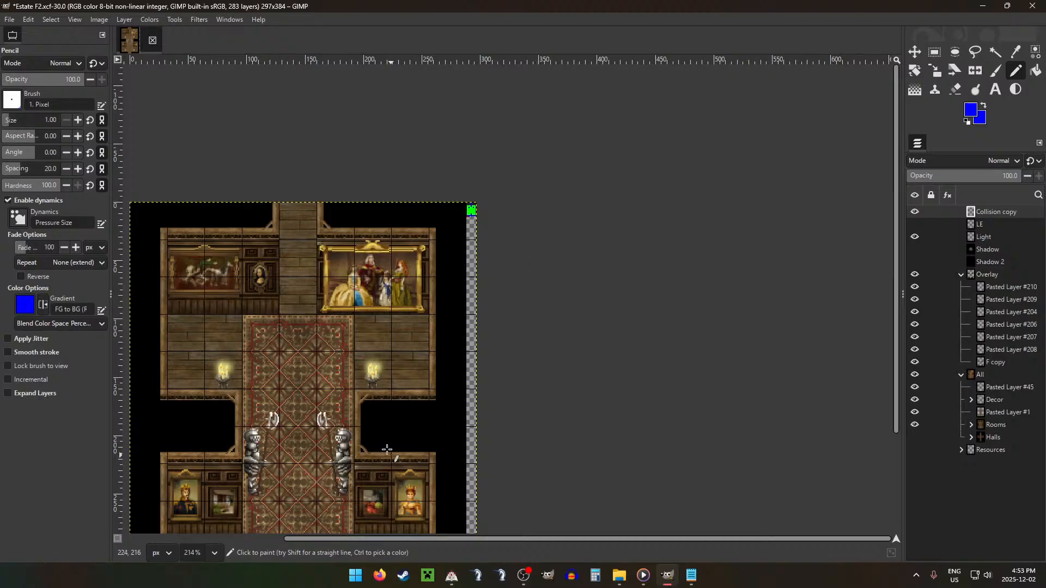
scroll(265, 315, "down", 3)
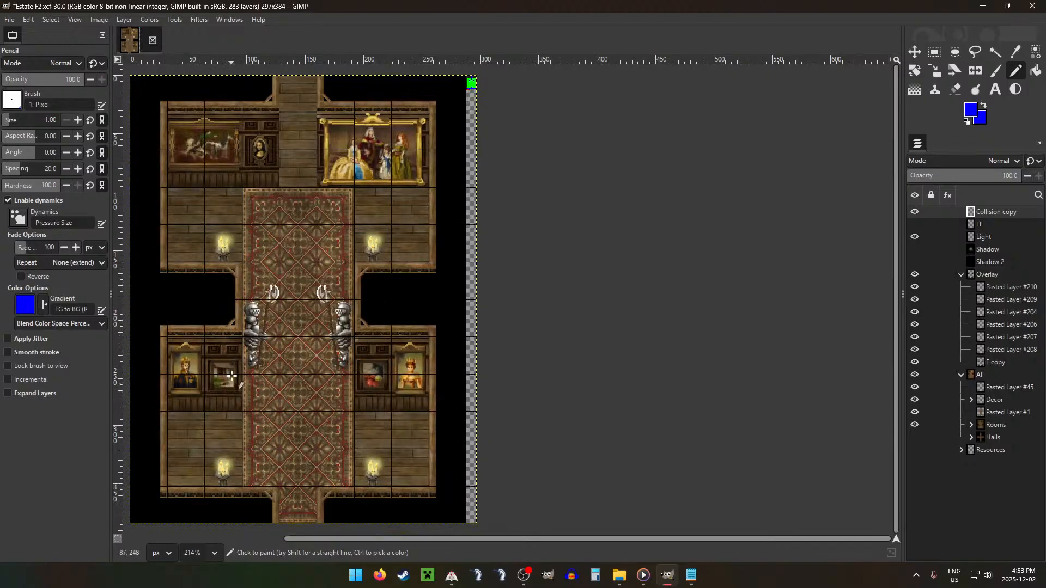
scroll(457, 100, "up", 6, "ctrl")
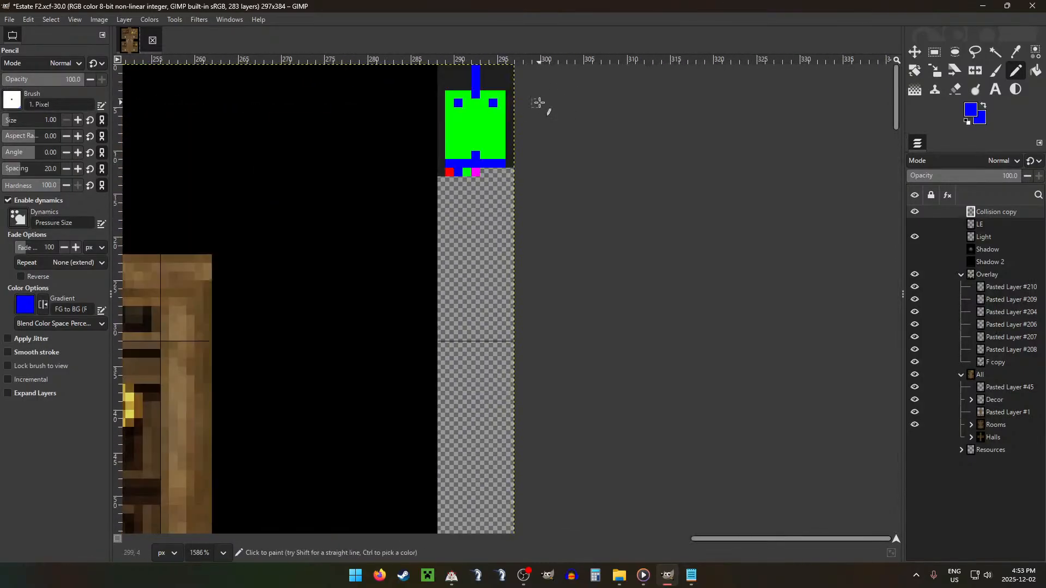
scroll(487, 107, "up", 2, "ctrl")
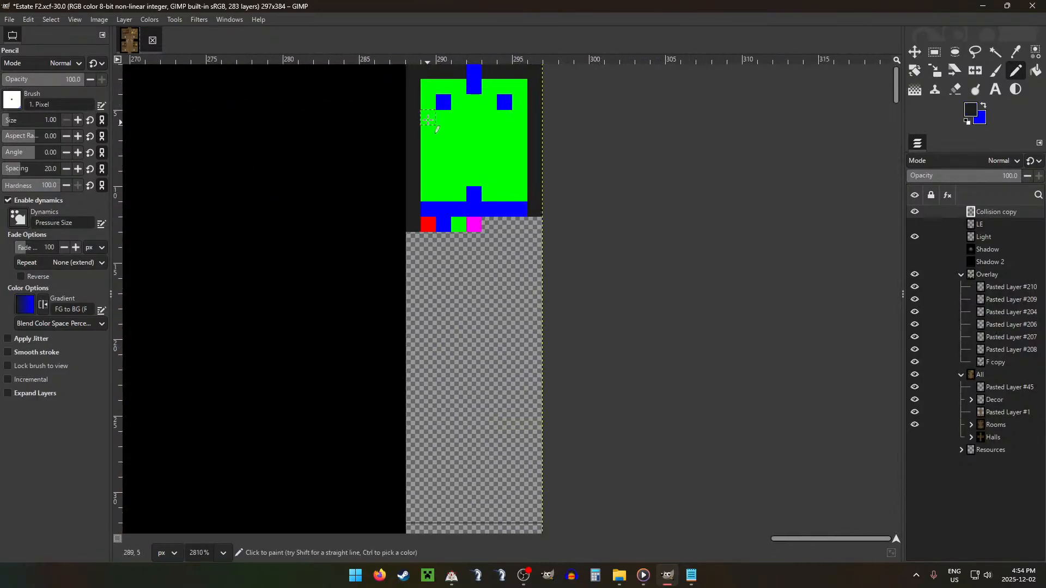
mouse_move(429, 119)
left_mouse_down()
mouse_move(440, 116)
mouse_move(441, 161)
mouse_move(429, 152)
mouse_move(431, 128)
left_mouse_up()
mouse_move(505, 117)
left_mouse_down()
mouse_move(519, 131)
mouse_move(517, 159)
left_mouse_up()
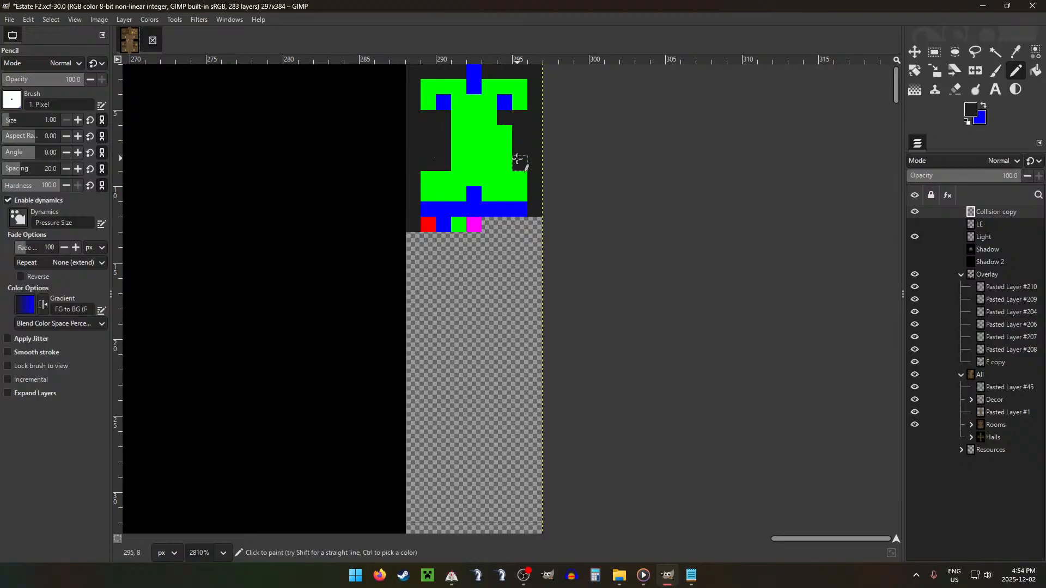
Step: Paint a two-pixel-high blue strip along each side of the green corridor, starting at the top of the dark notches
scroll(502, 229, "down", 5, "ctrl")
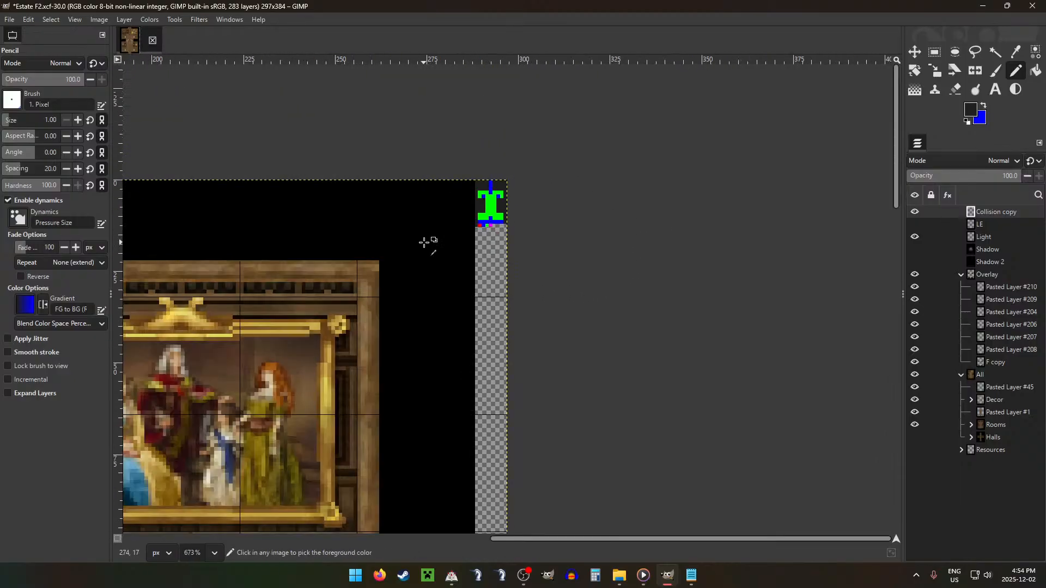
scroll(424, 242, "down", 4, "ctrl")
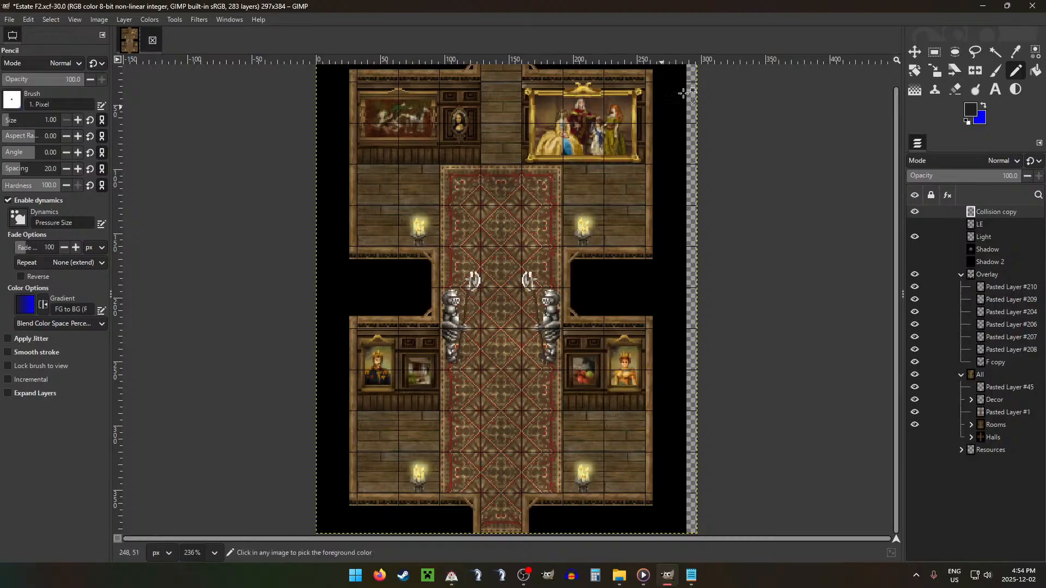
scroll(703, 106, "up", 12)
scroll(676, 115, "up", 3)
scroll(603, 96, "down", 4)
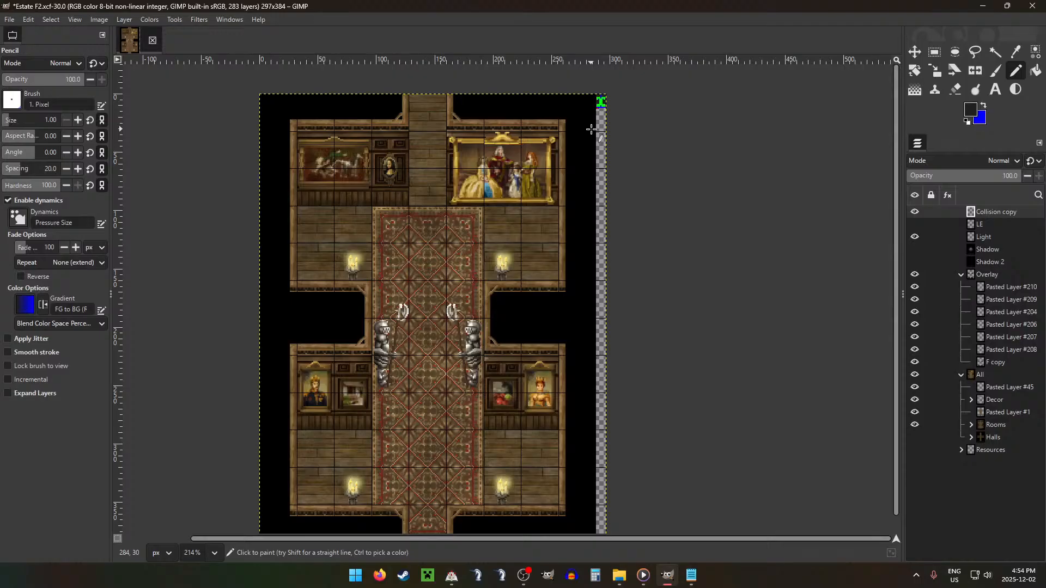
scroll(591, 129, "up", 6)
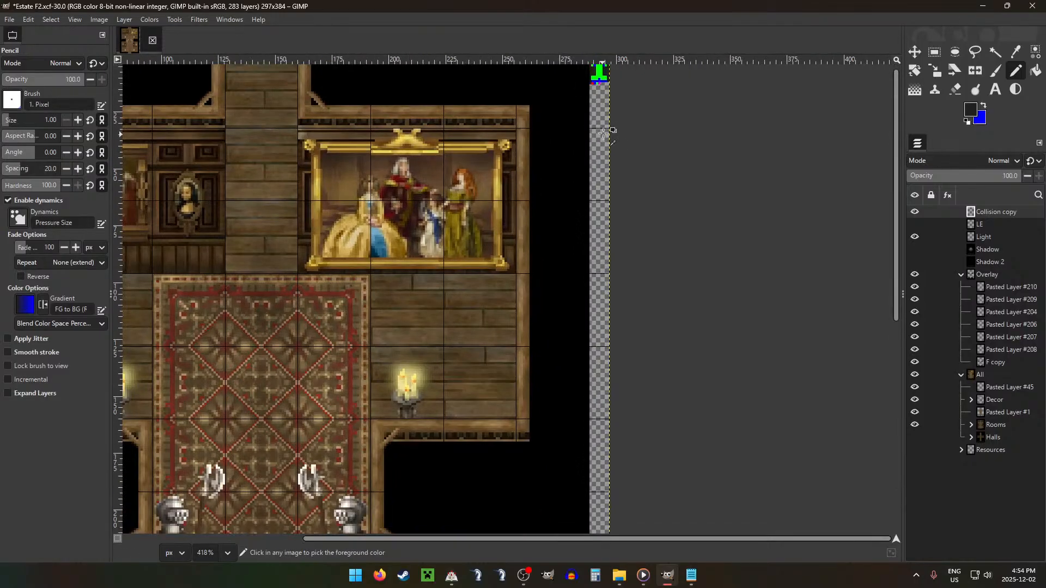
scroll(570, 99, "up", 1)
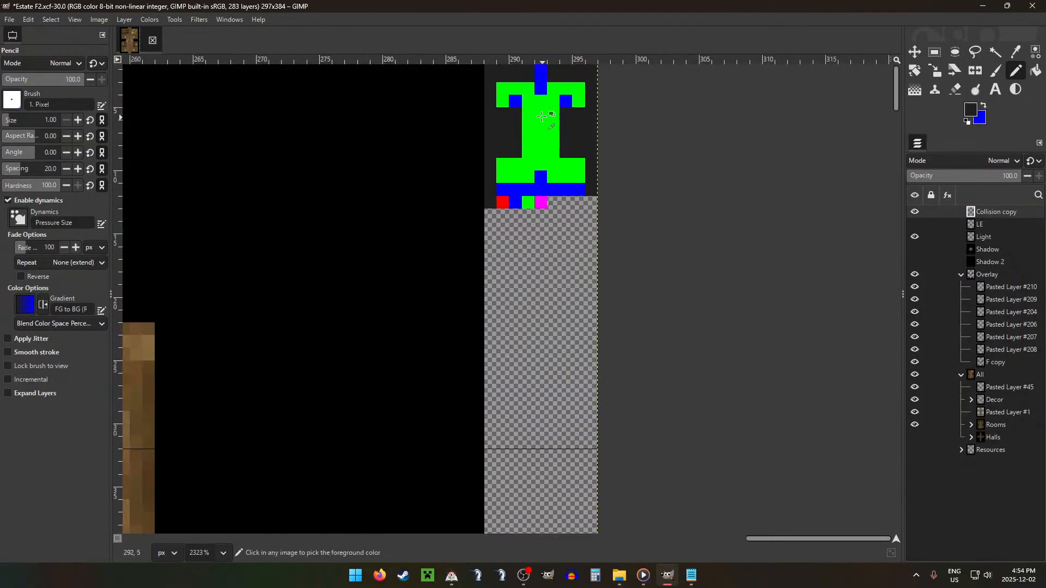
key("x")
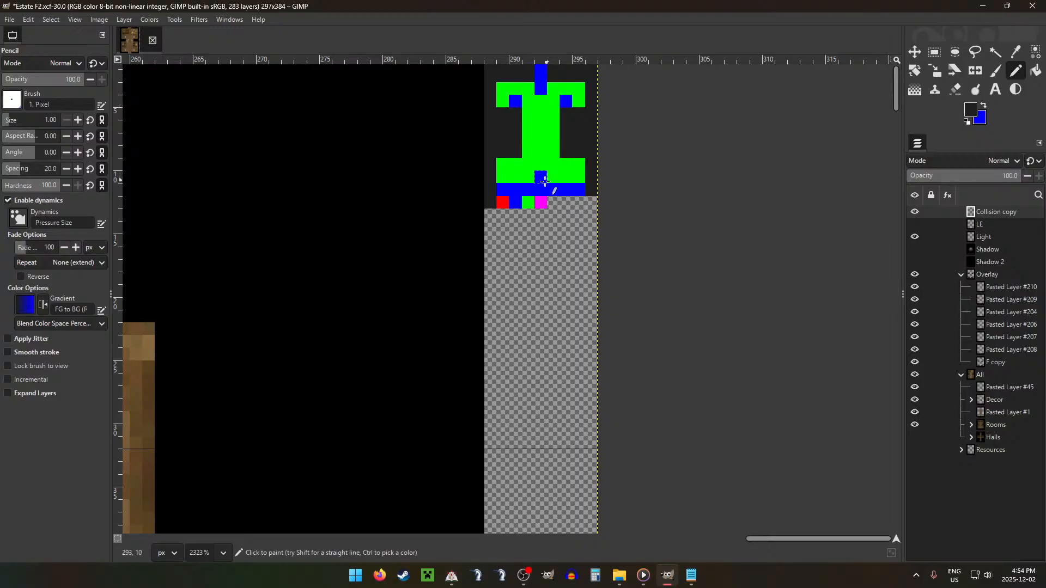
mouse_move(528, 114)
left_mouse_down()
mouse_move(529, 124)
mouse_move(554, 126)
left_mouse_up()
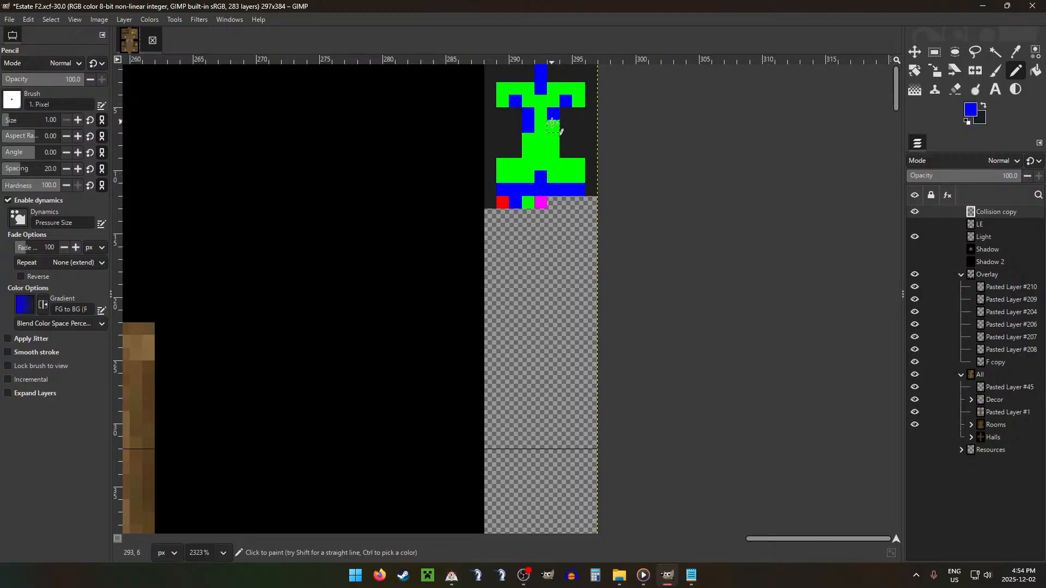
Step: Darken the green pixel beneath each blue corridor strip and add a blue pixel under each outer end of the upper room
key("x")
left_click(554, 141)
left_click(529, 140)
key("x")
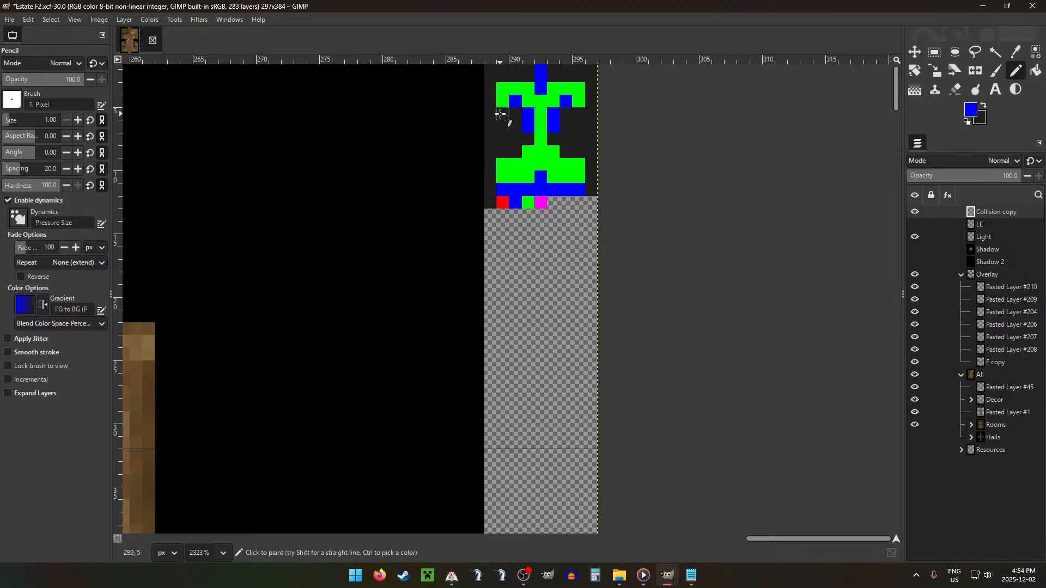
left_click(502, 114)
left_click(579, 113)
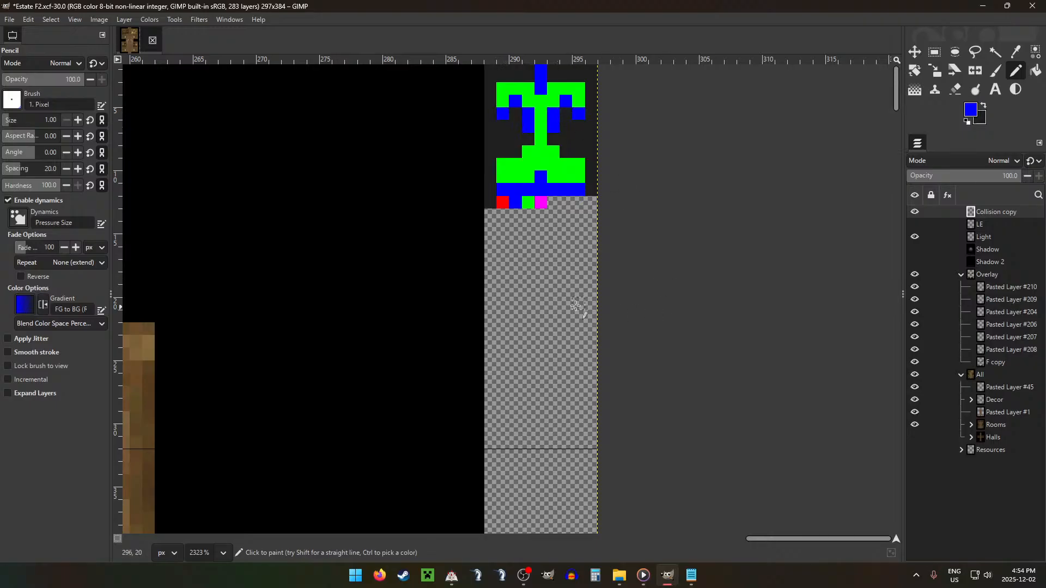
Step: Paint a blue pixel in the lower room's top row, just right of the central column, with a red pixel directly above it
scroll(502, 284, "down", 8)
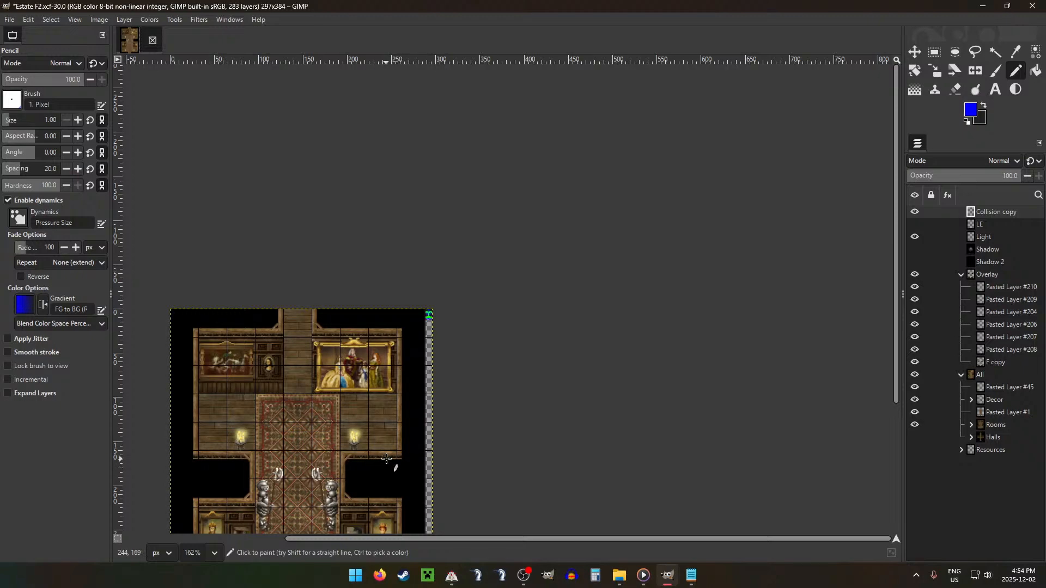
scroll(386, 459, "down", 5)
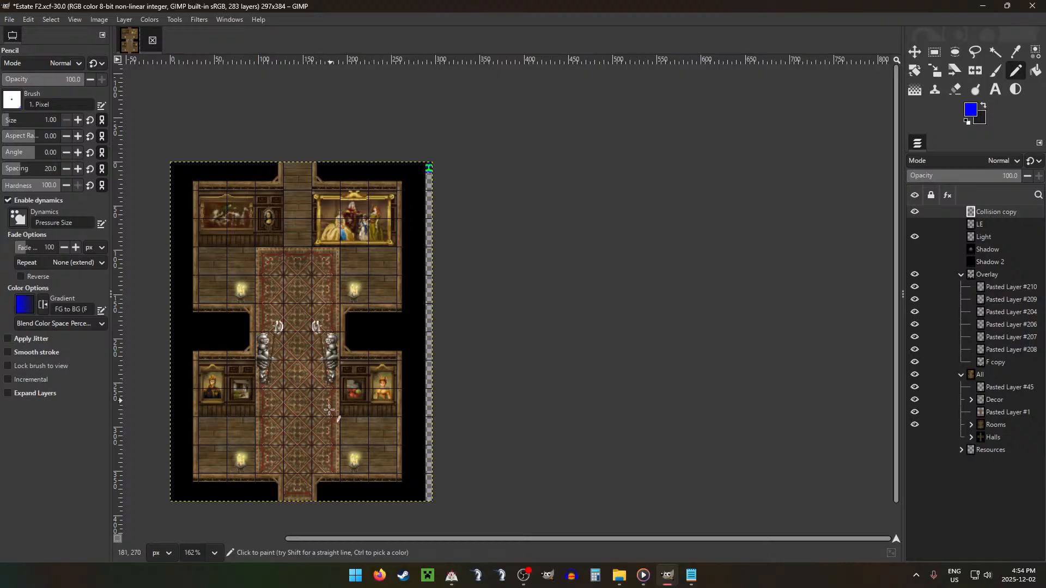
scroll(433, 139, "up", 9)
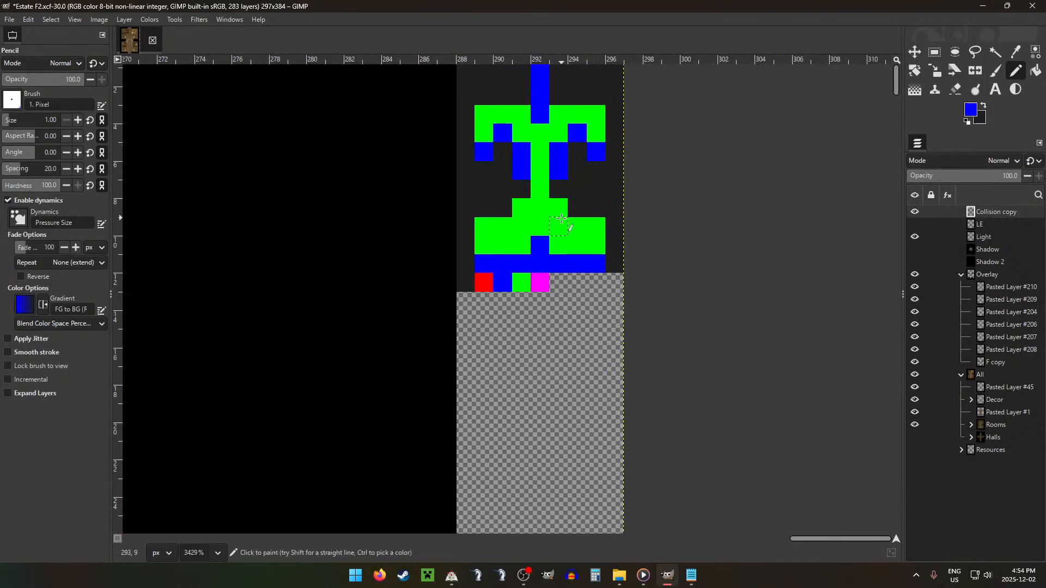
left_click(561, 219)
left_click(483, 283, "ctrl")
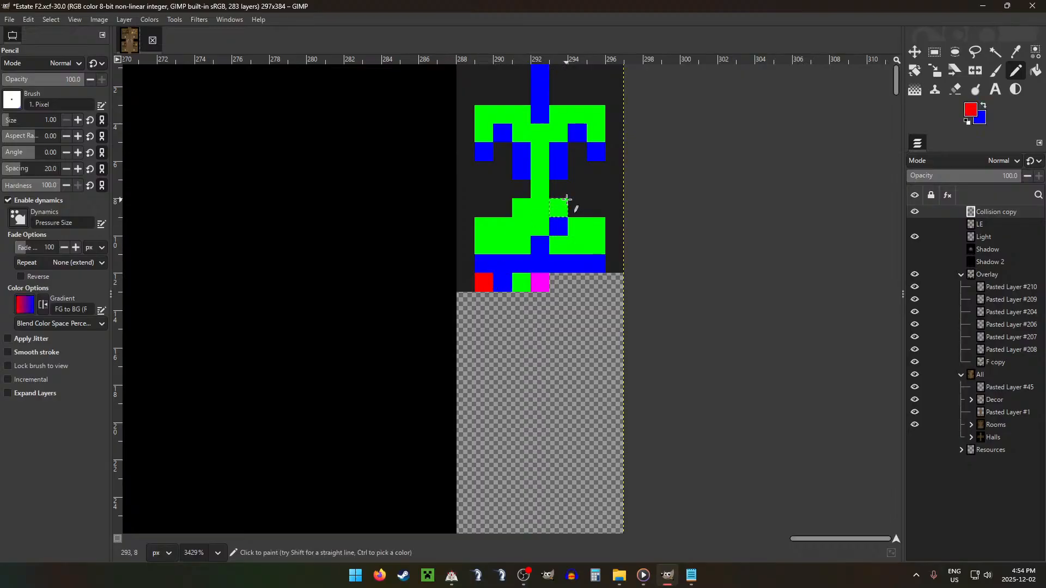
left_click(567, 200)
Step: Mark the two lower lamps with single blue pixels in the last green row, one on each side of the central blue pixel
scroll(525, 380, "down", 9)
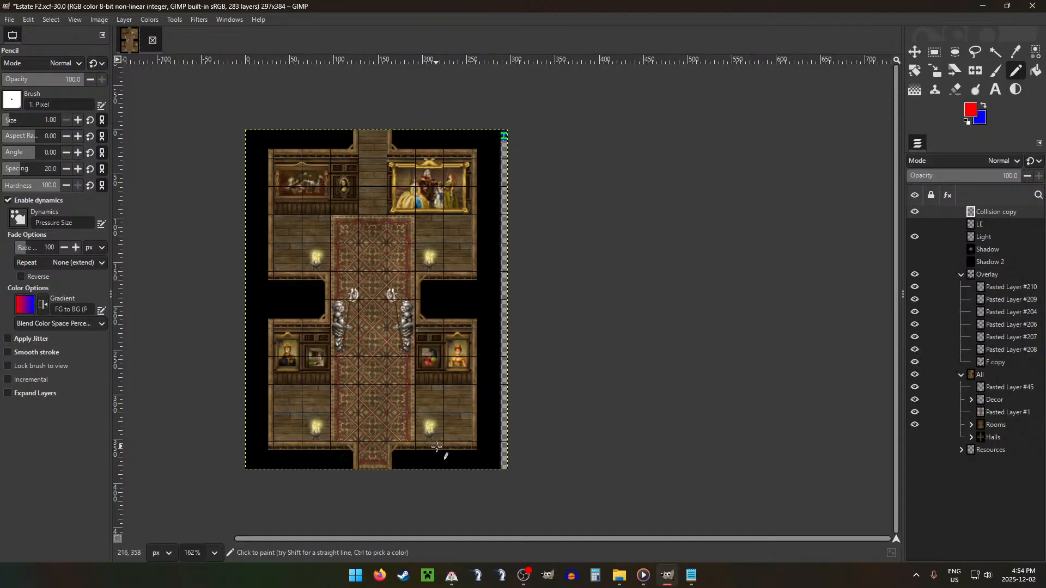
scroll(507, 112, "up", 7)
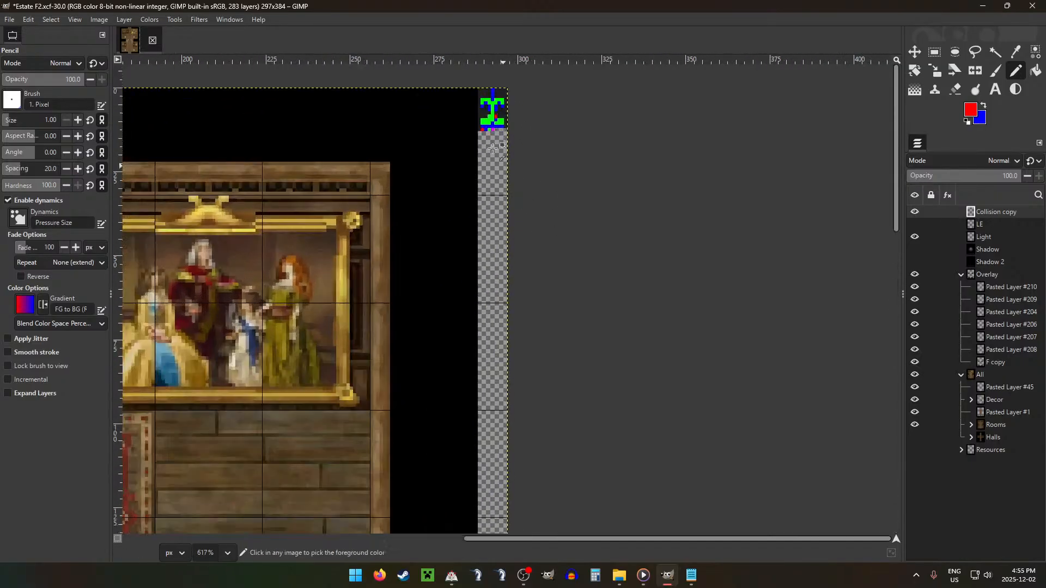
scroll(487, 116, "down", 7)
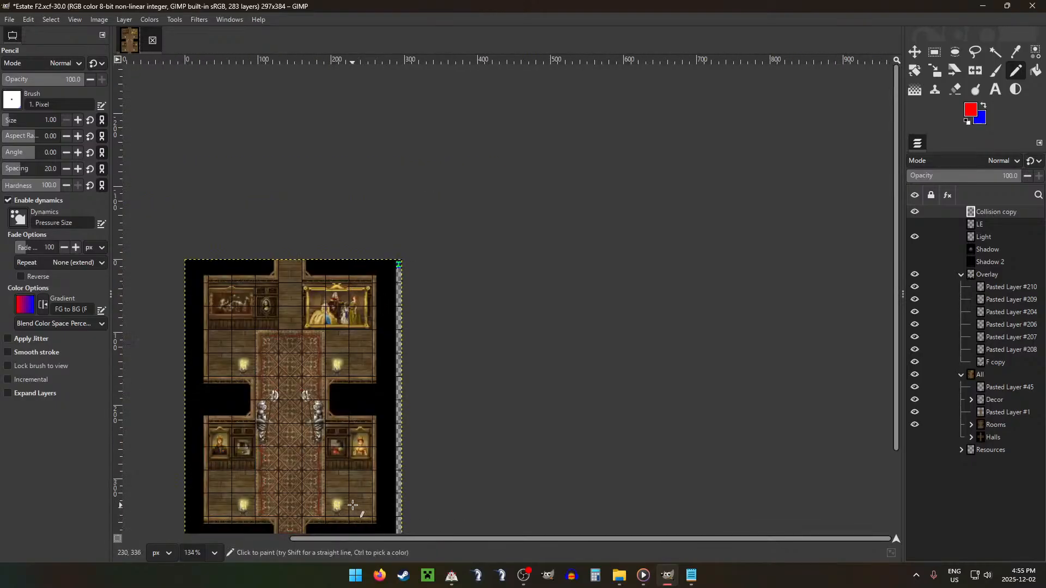
scroll(532, 128, "up", 10)
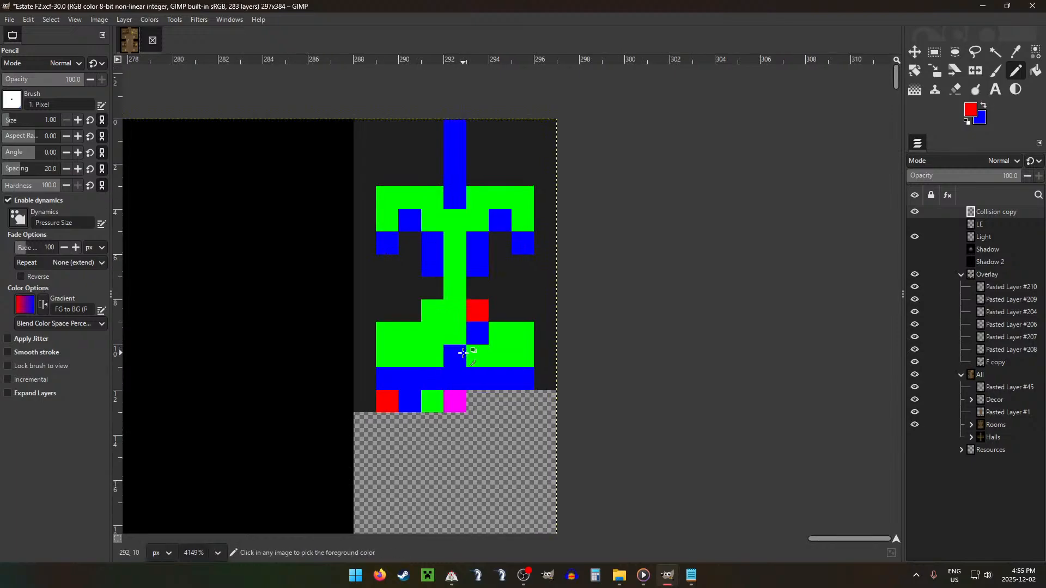
key("x")
left_click(501, 356)
left_click(410, 356)
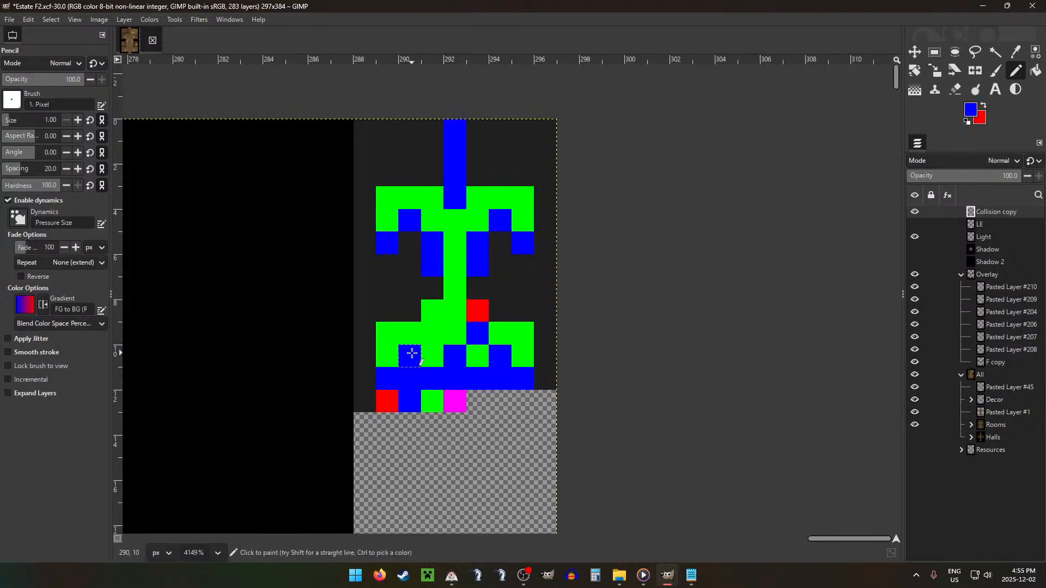
Step: Paint dark grey over the blue bottom-row pixel directly beneath each lower lamp pixel
key("x")
left_click(366, 346, "ctrl")
left_click(409, 376)
left_click(499, 378)
Step: Paint a magenta pixel in the collision map's central green column, level with the lowest pixels of the two blue corridor strips
left_click(457, 403, "ctrl")
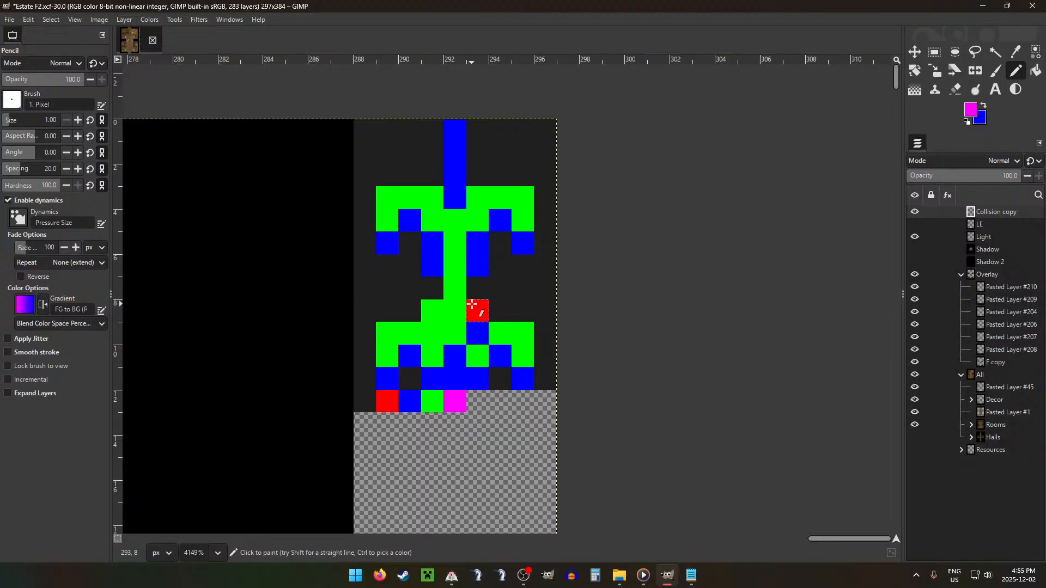
scroll(472, 304, "down", 20)
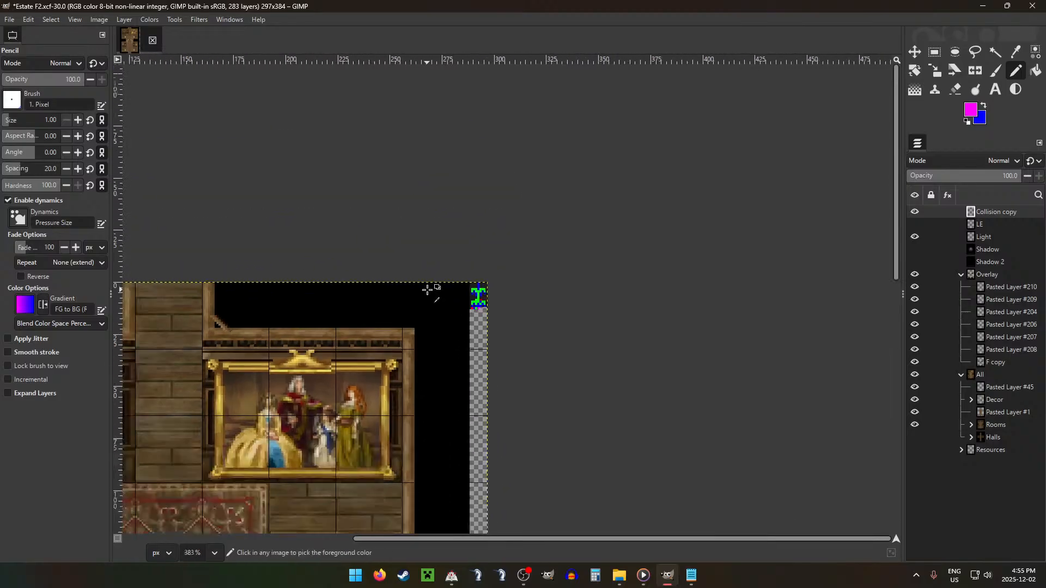
scroll(385, 318, "down", 3)
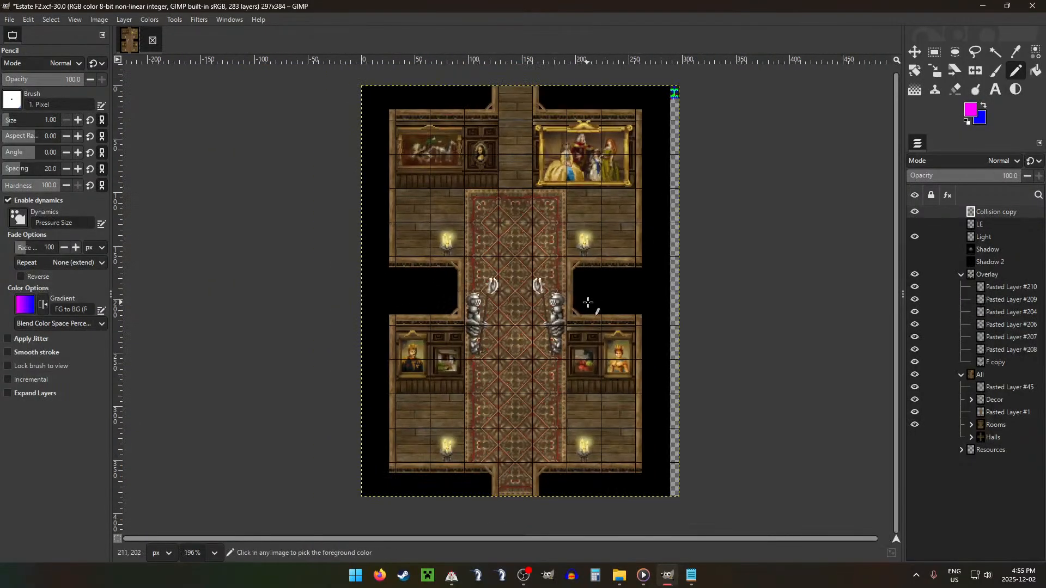
left_click_drag(554, 331, 535, 346)
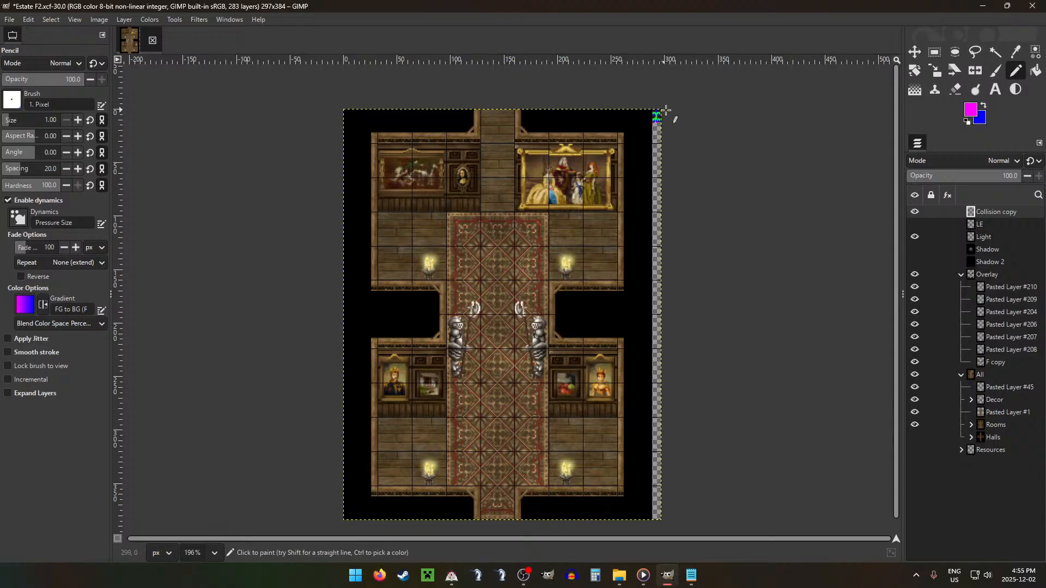
scroll(665, 109, "up", 4)
scroll(622, 76, "up", 4)
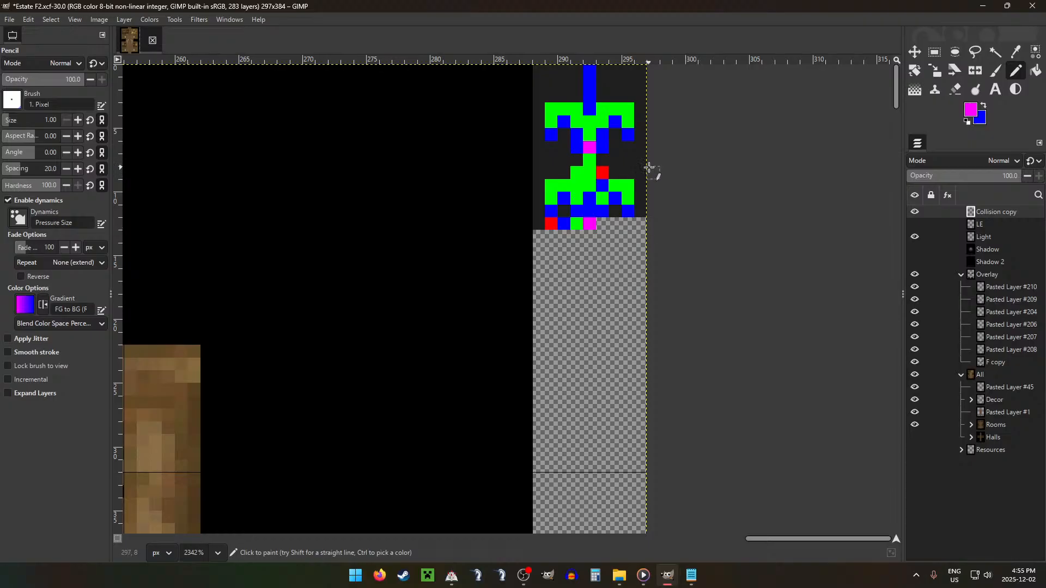
Step: Show the LE glow layer and move it over the upper room's right lamp
scroll(649, 167, "down", 10)
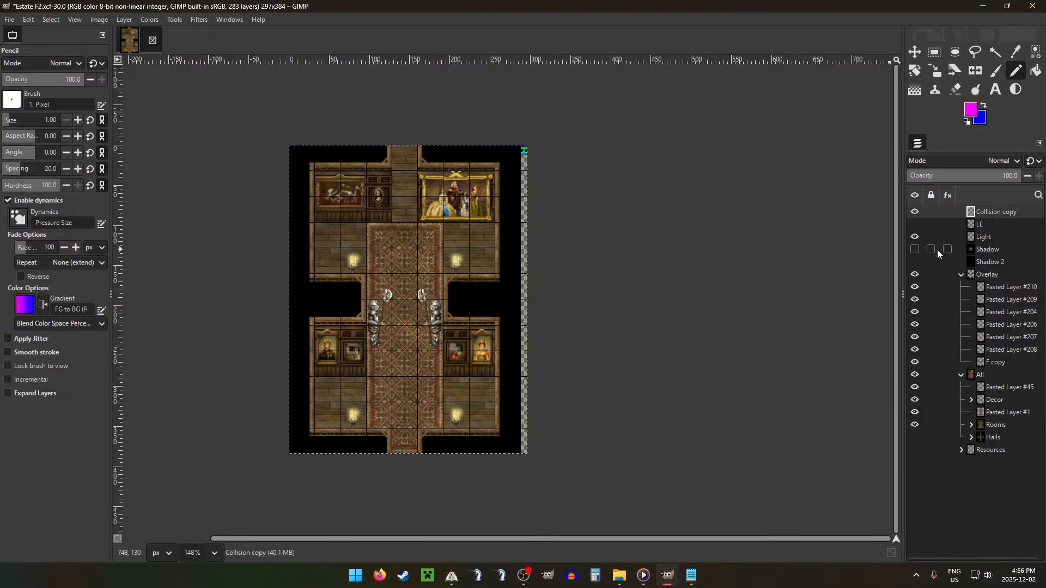
left_click(972, 226)
left_click(915, 224)
key("m")
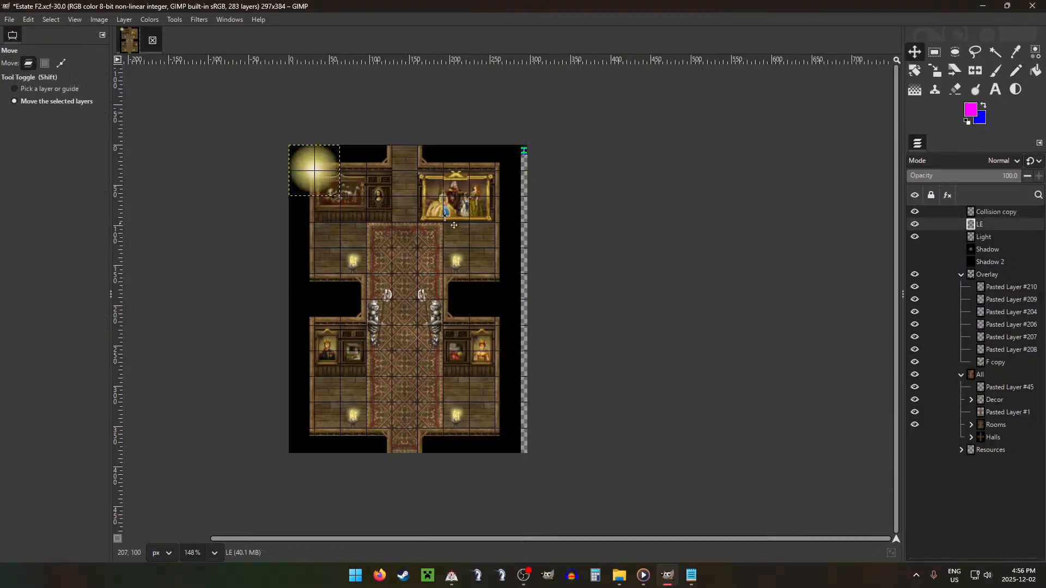
left_click_drag(385, 183, 424, 274)
scroll(359, 257, "up", 3)
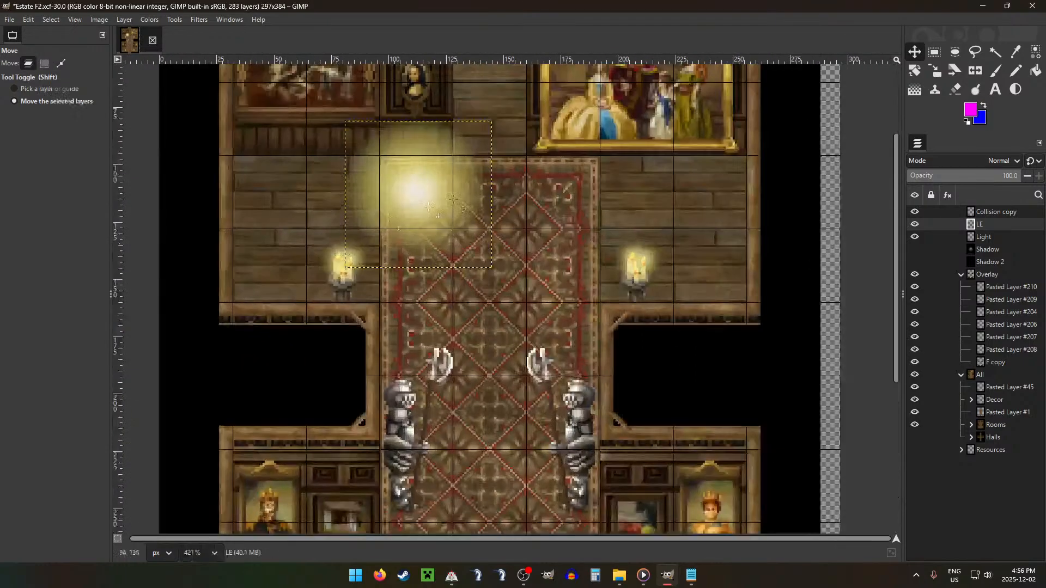
left_click_drag(470, 190, 687, 278)
Step: Duplicate the LE glow layer and place copies over the other three lamps
key("ctrl+shift+d")
key("ctrl+shift+d")
scroll(687, 278, "down", 6)
left_click_drag(647, 205, 651, 587)
left_click_drag(679, 321, 412, 408)
key("ctrl+shift+d")
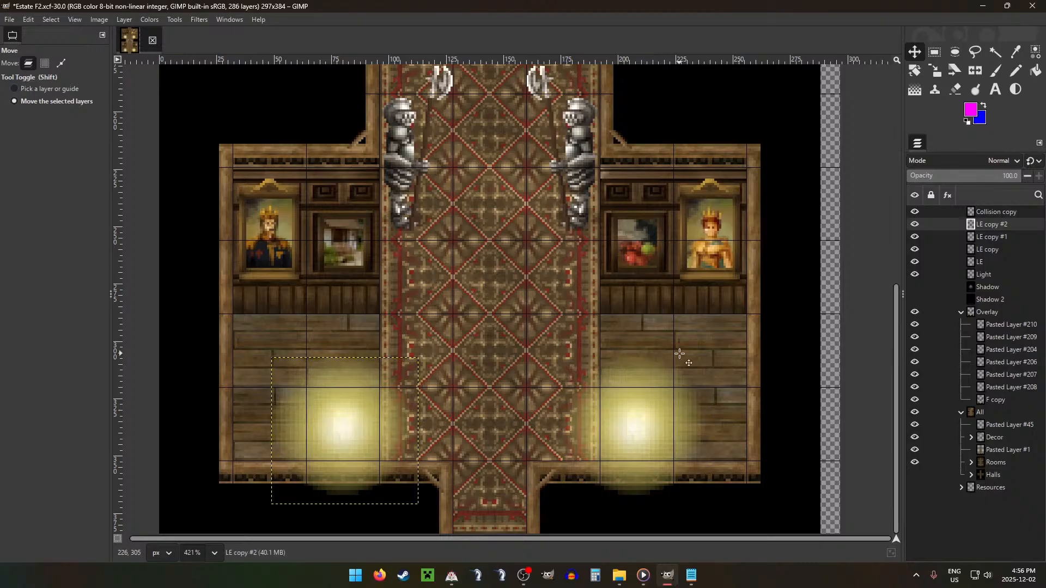
Step: Merge all four LE glow layers down into the Light layer
key("ctrl+shift+m")
key("ctrl+shift+m")
key("ctrl+shift+m")
key("ctrl+shift+m")
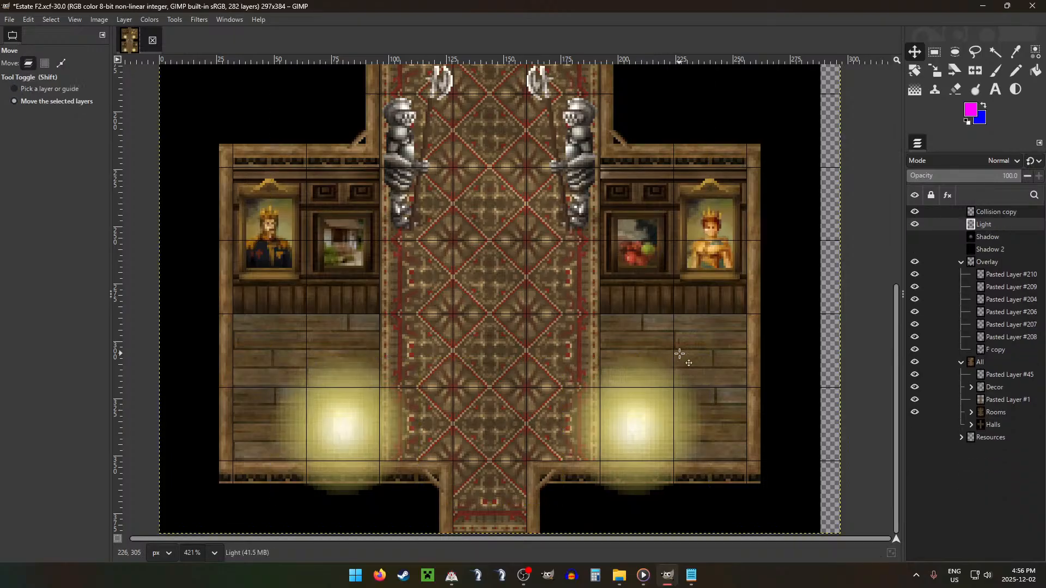
Step: Delete the parts of the two lower lamp glows that spill over the lower room's bottom wall on the Light layer
key("r")
scroll(342, 405, "down", 1)
left_click_drag(265, 446, 614, 502)
key("Delete")
left_click(615, 322)
Step: Delete the parts of both upper lamp glows that spill over the wall below the upper room on the Light layer
scroll(469, 257, "up", 4)
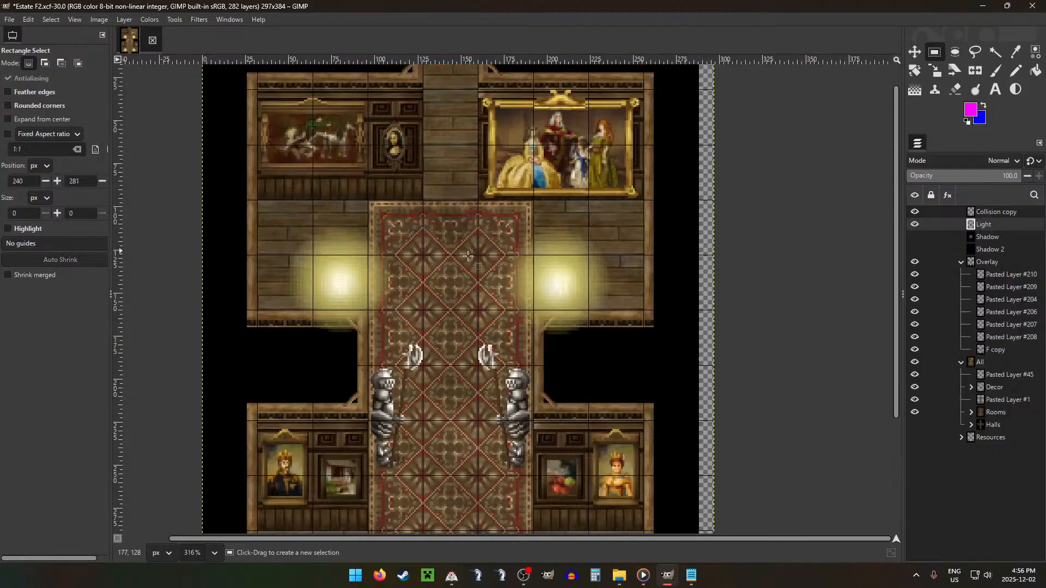
left_click_drag(271, 311, 368, 379)
key("Delete")
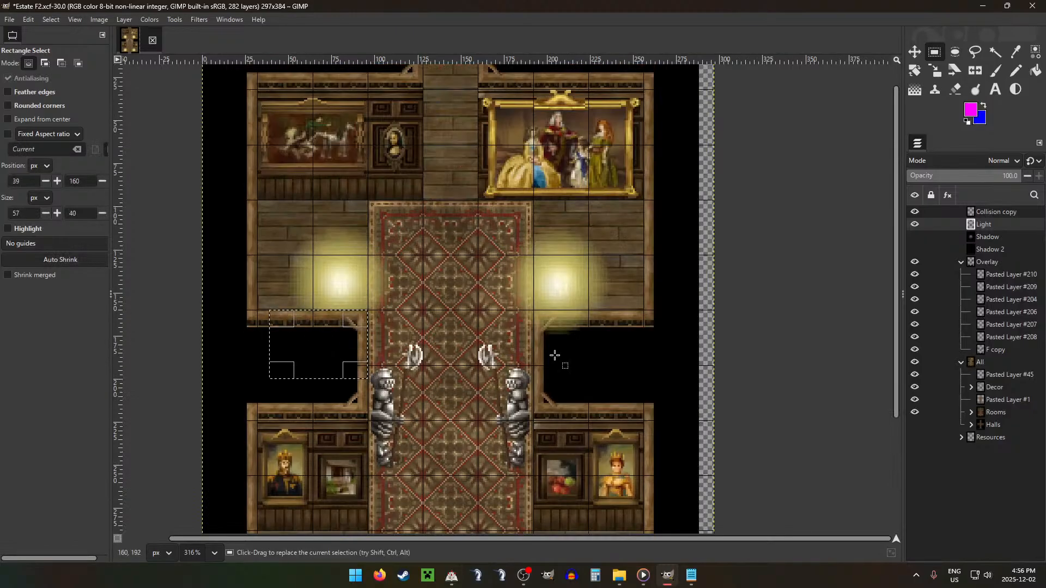
left_click_drag(534, 310, 636, 399)
key("Delete")
left_click(704, 323)
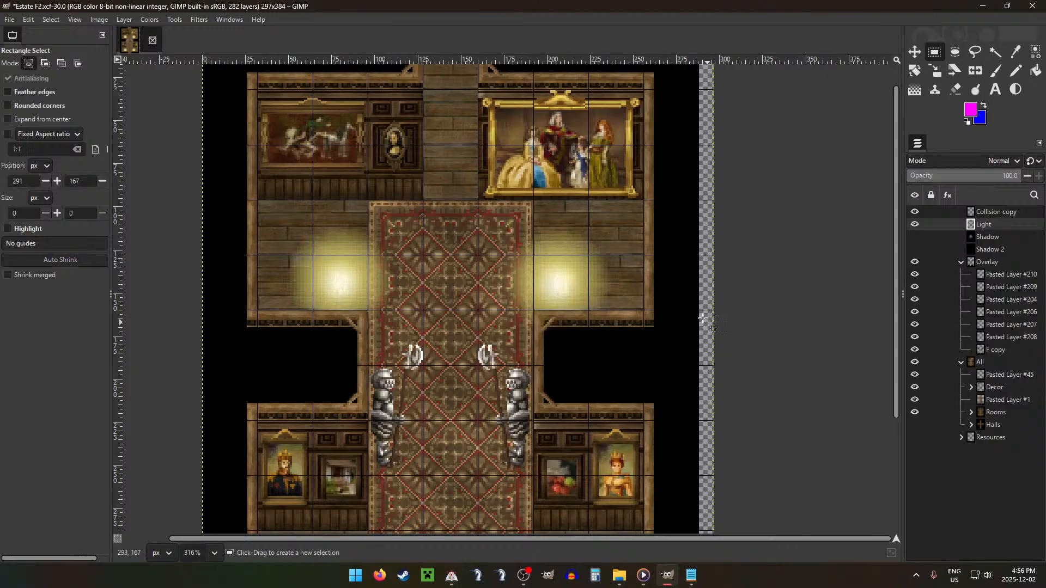
Step: Show the Shadow layer and erase a soft spot from it around each upper lamp with the size 96 Hardness 050 Eraser
scroll(650, 304, "down", 7)
scroll(651, 304, "down", 6)
left_click(915, 237)
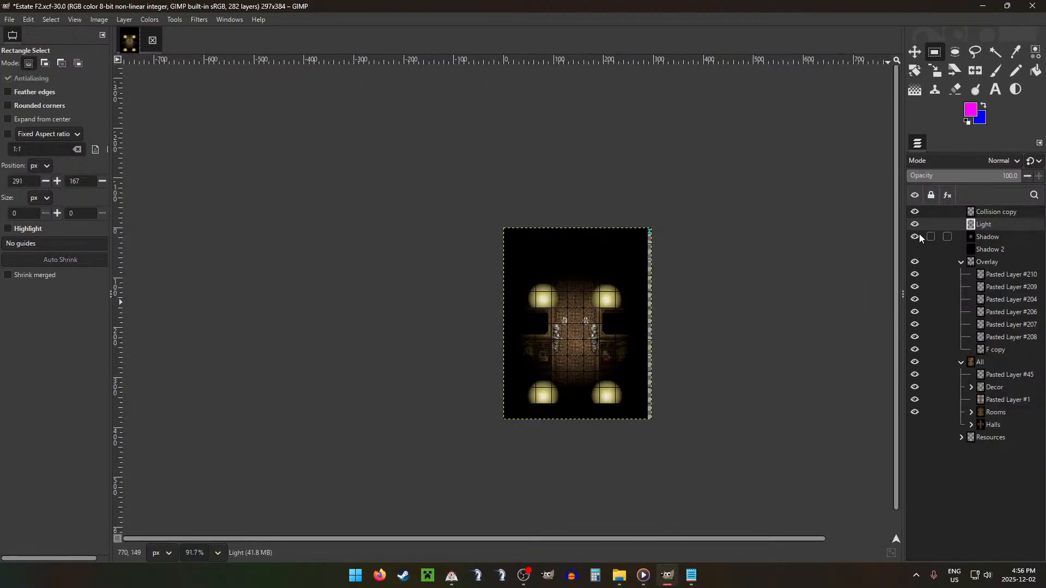
key("shift+e")
scroll(612, 276, "up", 10)
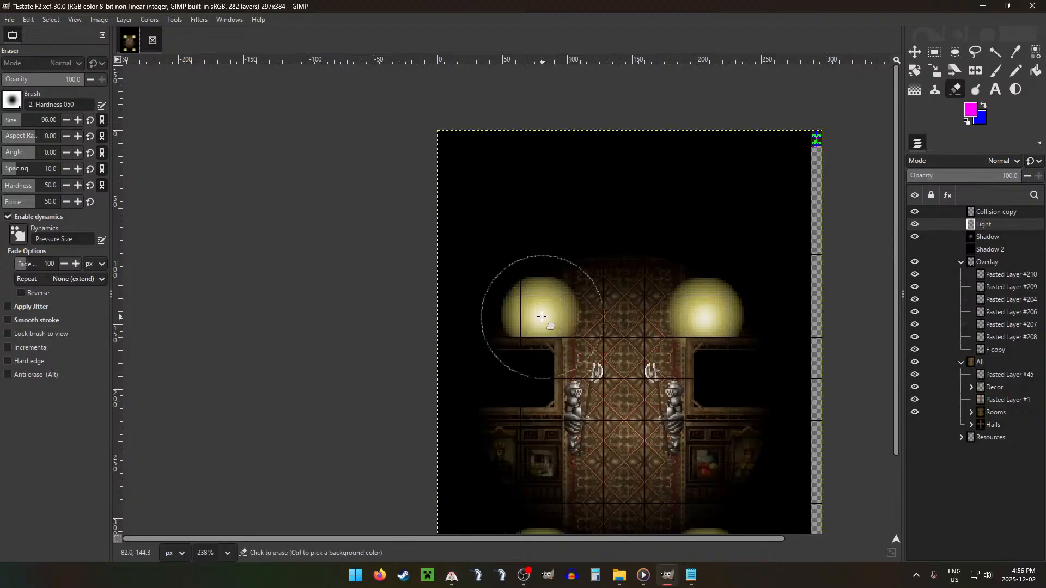
left_click(541, 316)
key("ctrl+z")
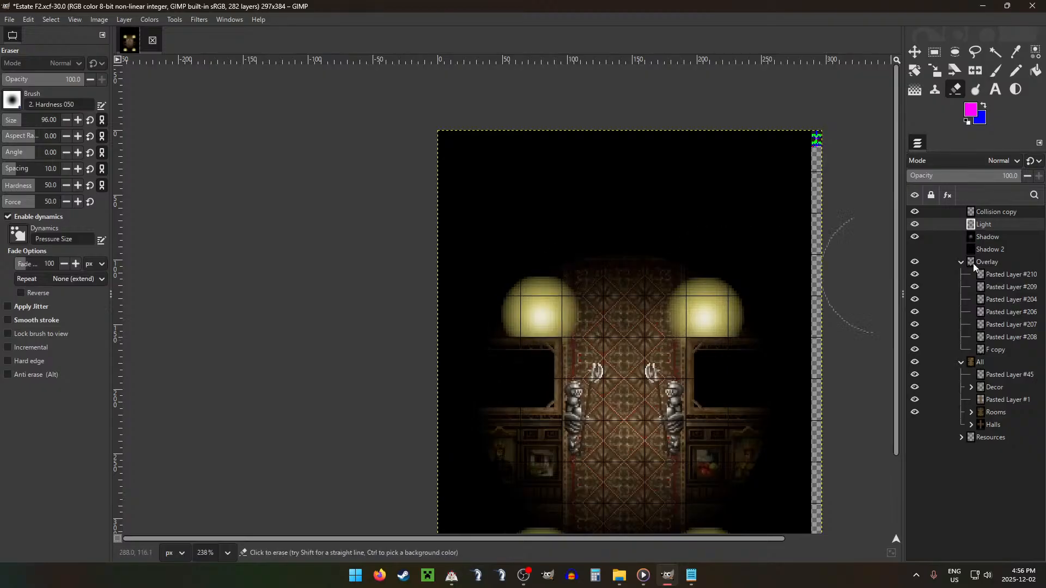
left_click(1003, 239)
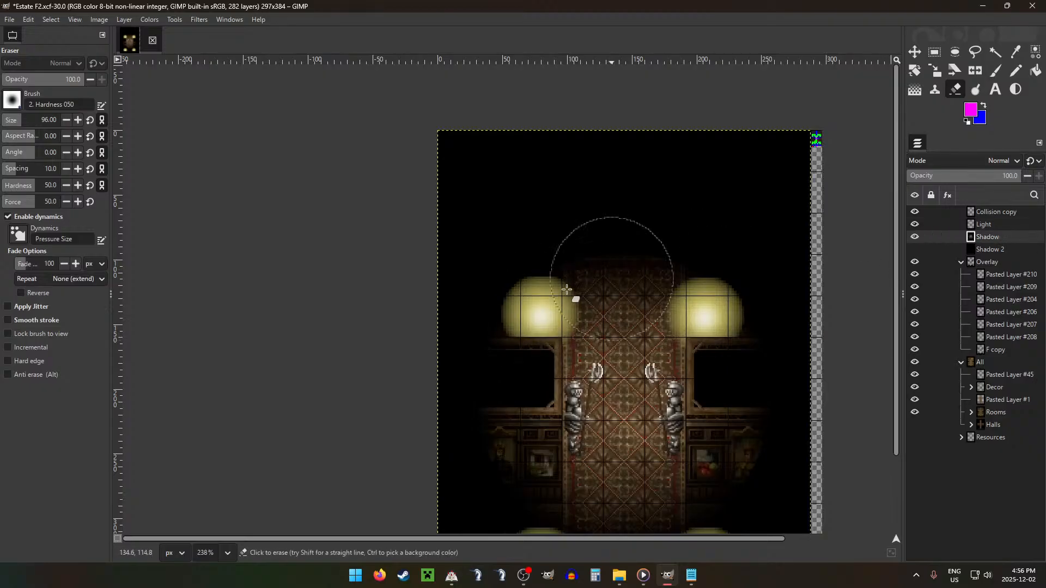
left_click(540, 317)
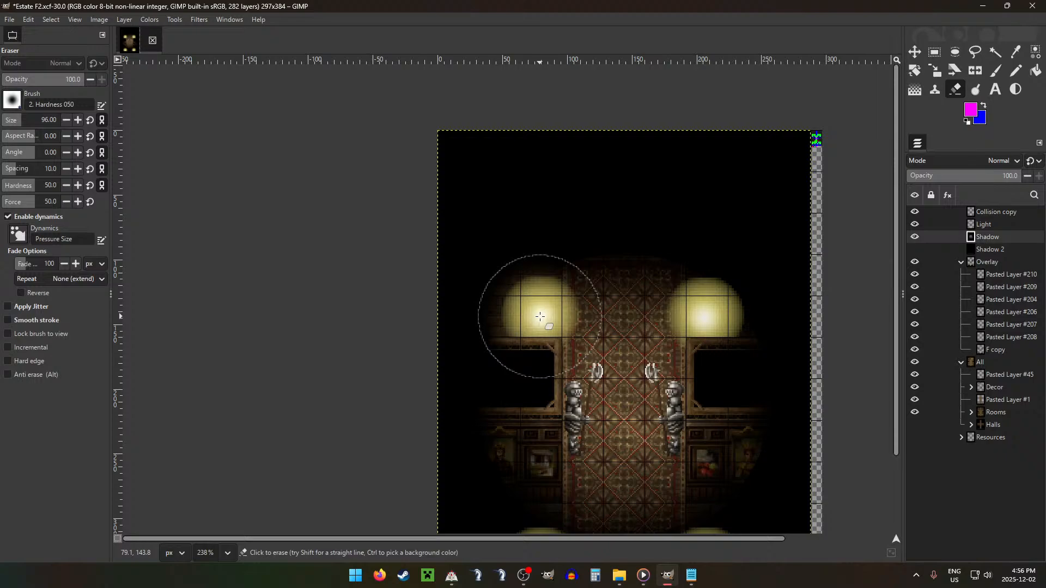
left_click(704, 317)
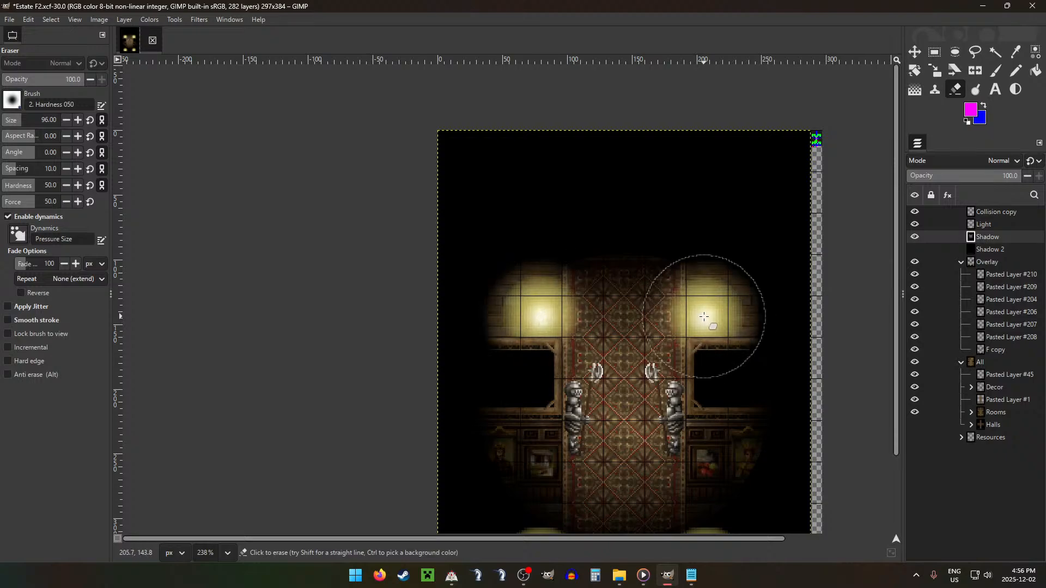
Step: Erase a soft spot from the Shadow layer around each of the two lower lamps
scroll(704, 316, "down", 3)
left_click(705, 473)
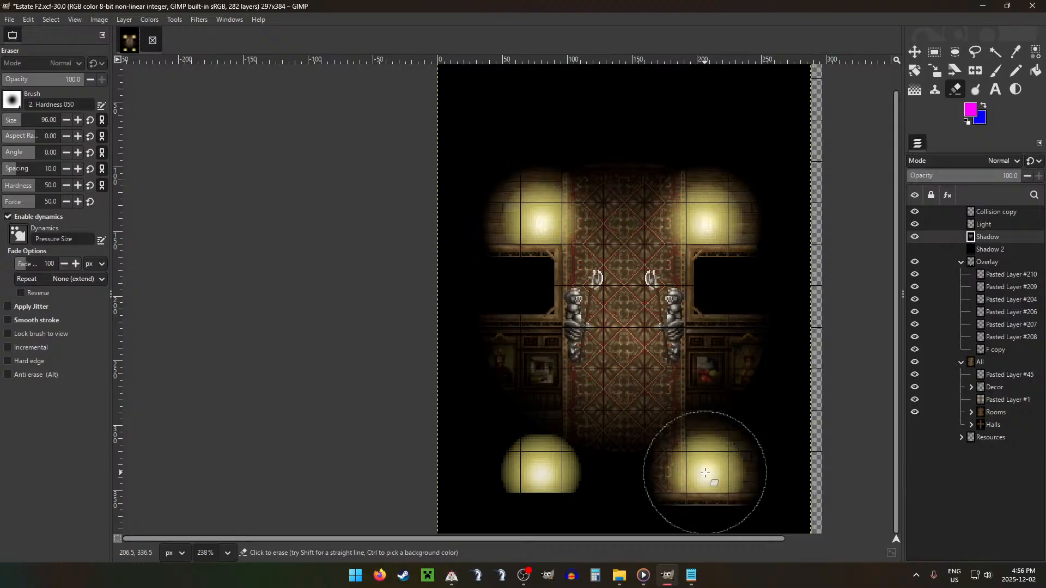
left_click(542, 473)
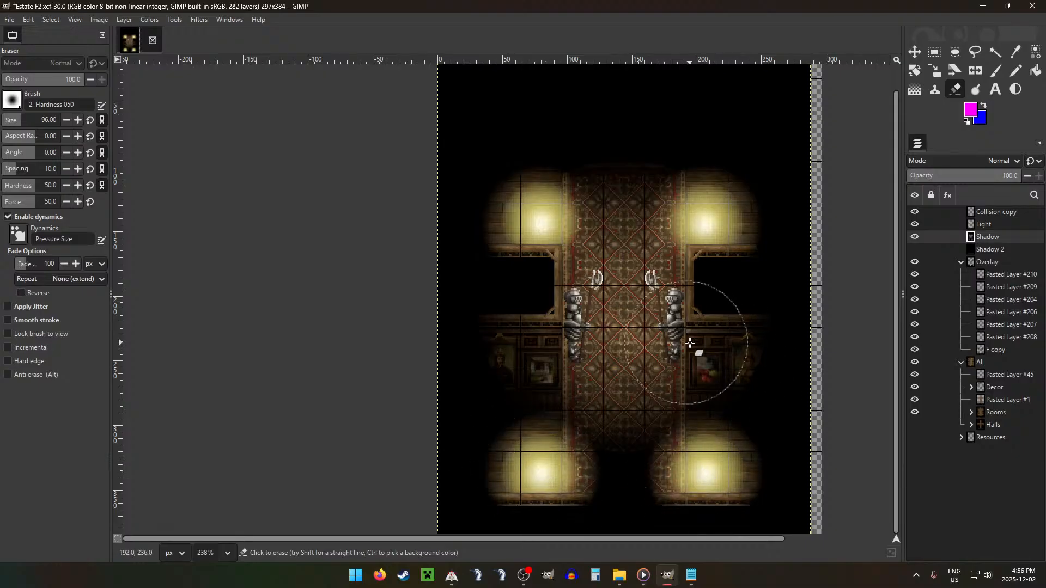
Step: Hide the Shadow and Light layers so the plain ground map and its collision map are shown
key("r")
left_click(917, 241)
left_click(914, 223)
scroll(717, 277, "down", 3)
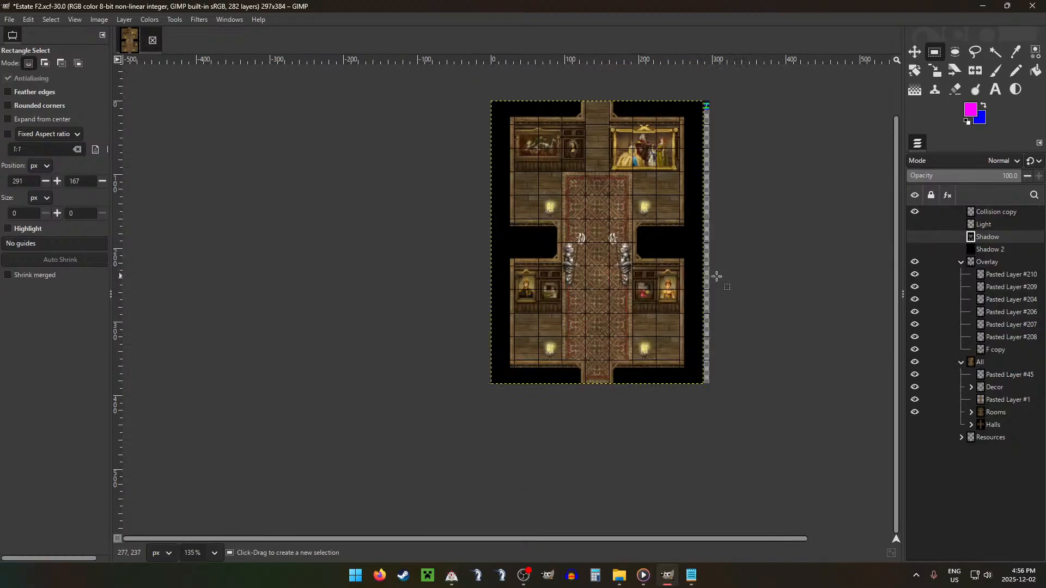
scroll(652, 211, "up", 3)
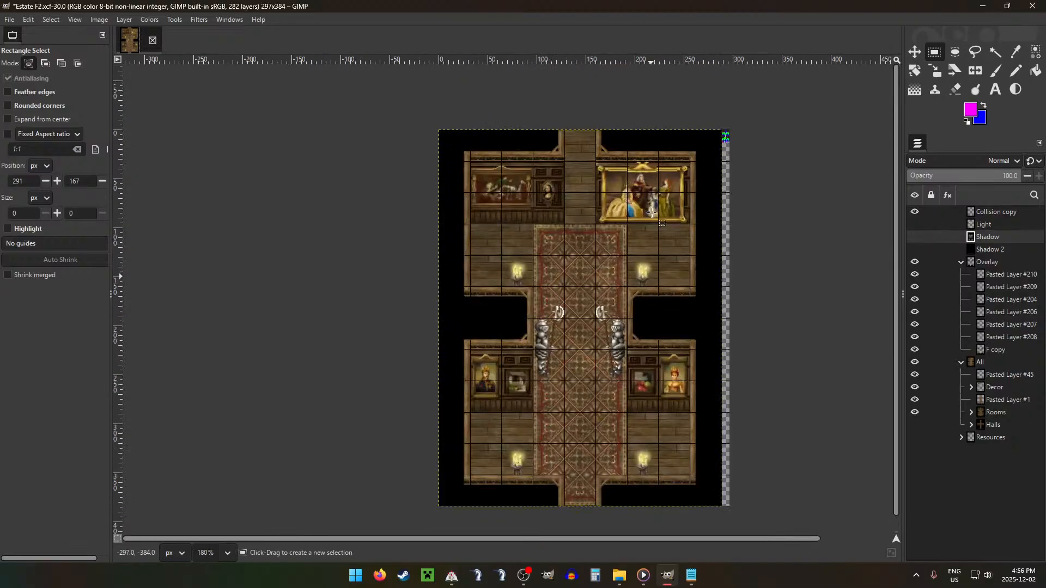
scroll(652, 211, "down", 1)
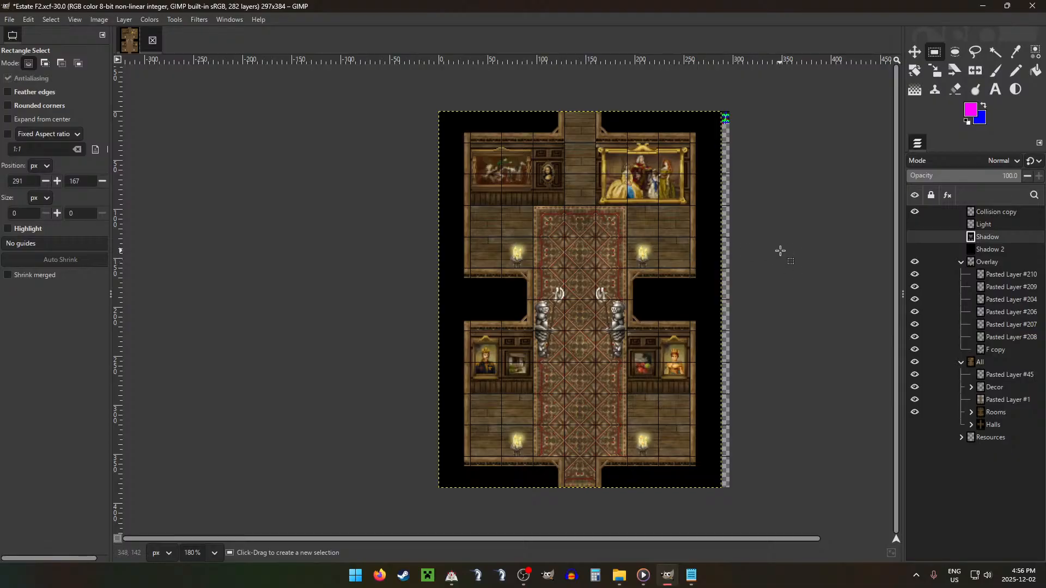
Step: Export the ground image as AF2.png into the project's ESTATE folder
key("ctrl+shift+e")
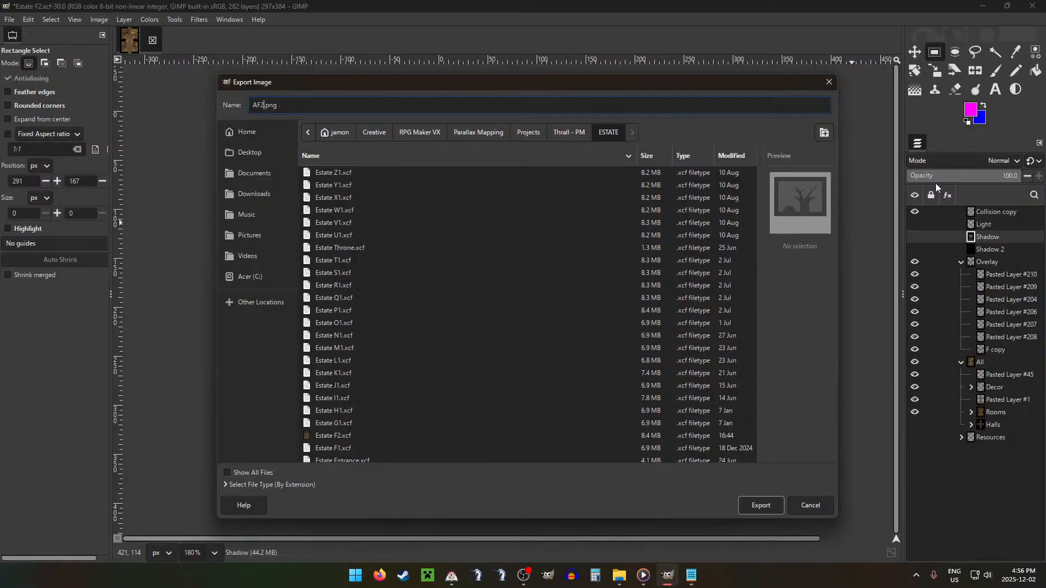
left_click(765, 502)
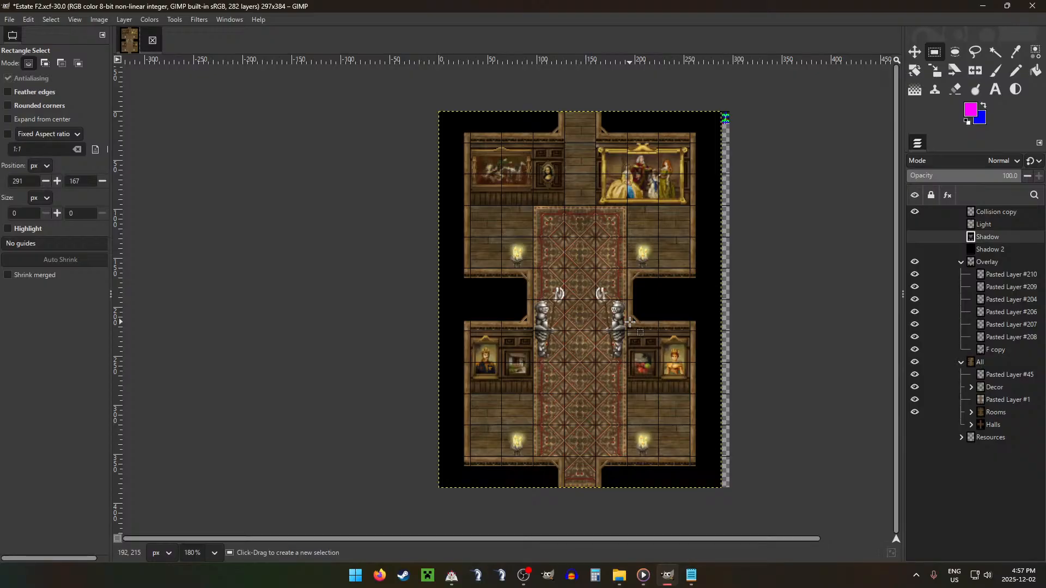
key("Return")
Step: In File Explorer, move AF2.png into folder F of the game's Rooms > ESTATE > Ground directory, replacing the existing file
left_click(619, 575)
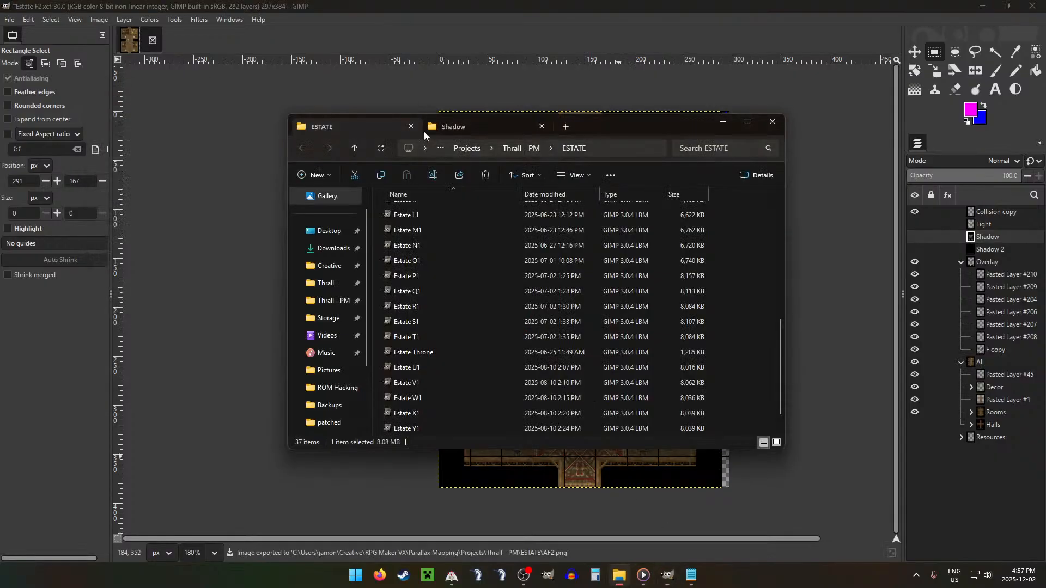
scroll(467, 275, "up", 7)
left_click(461, 126)
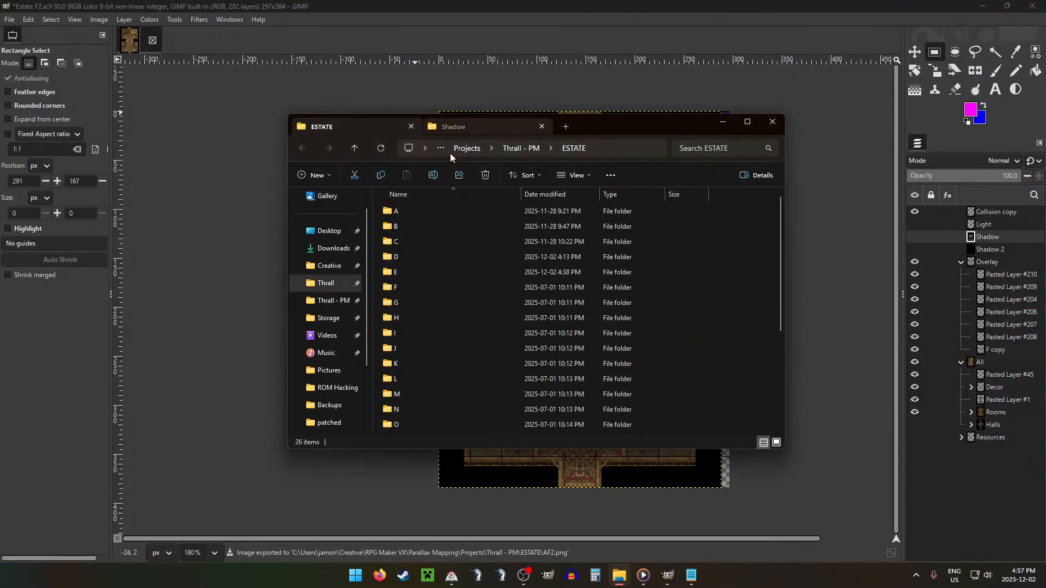
left_click(354, 150)
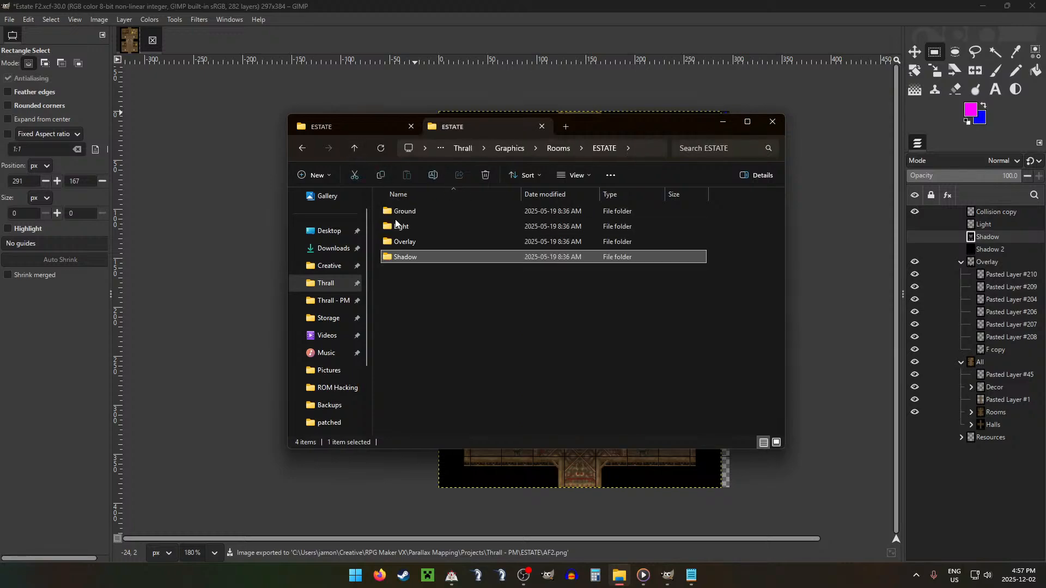
double_click(403, 211)
key("ctrl+Tab")
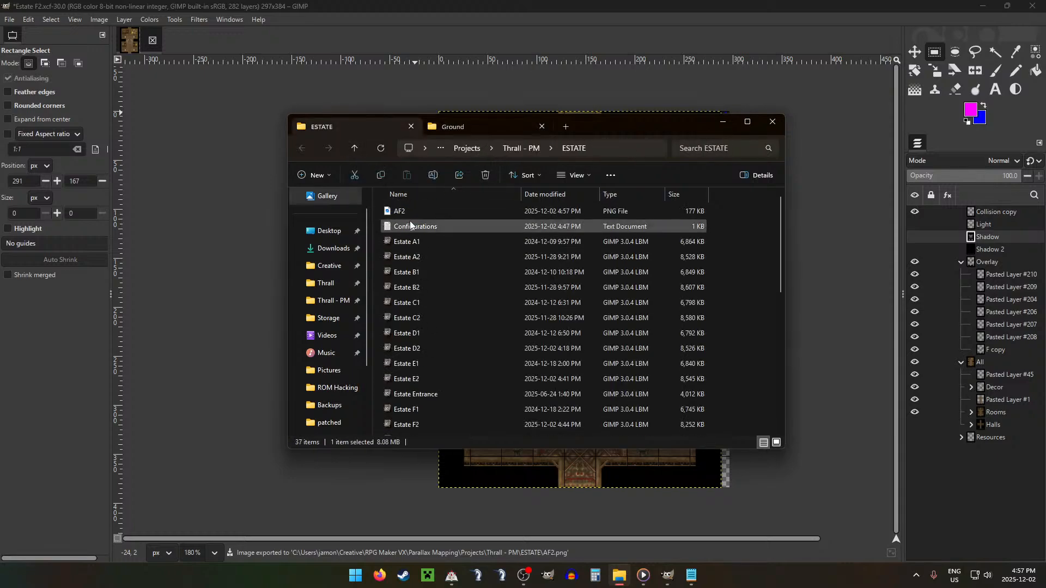
left_click_drag(408, 211, 406, 287)
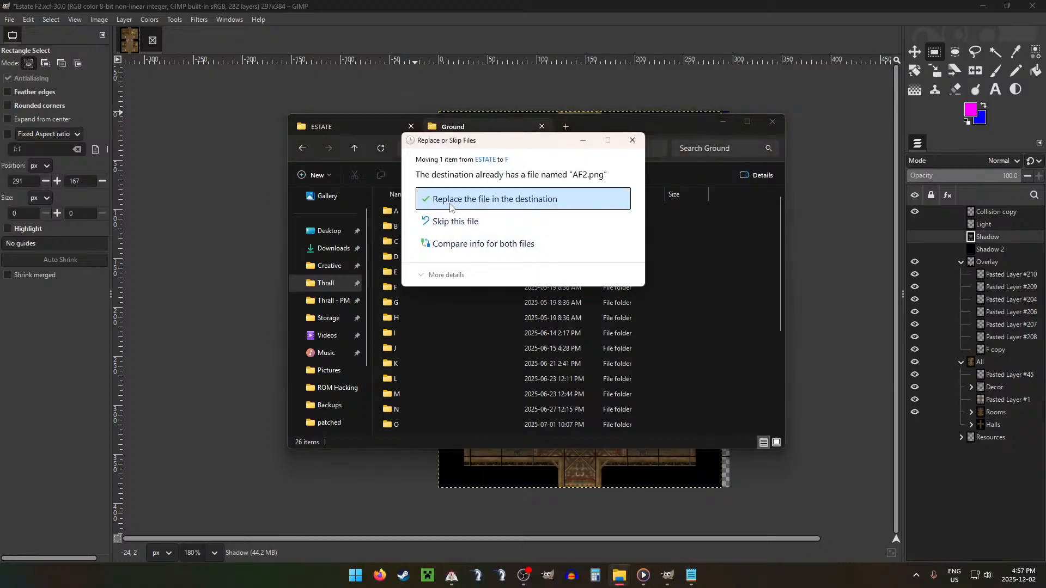
left_click(444, 199)
Step: Back in GIMP, hide the All group and Collision copy layer and export the overlay as AF2.png into the ESTATE folder
left_click(535, 5)
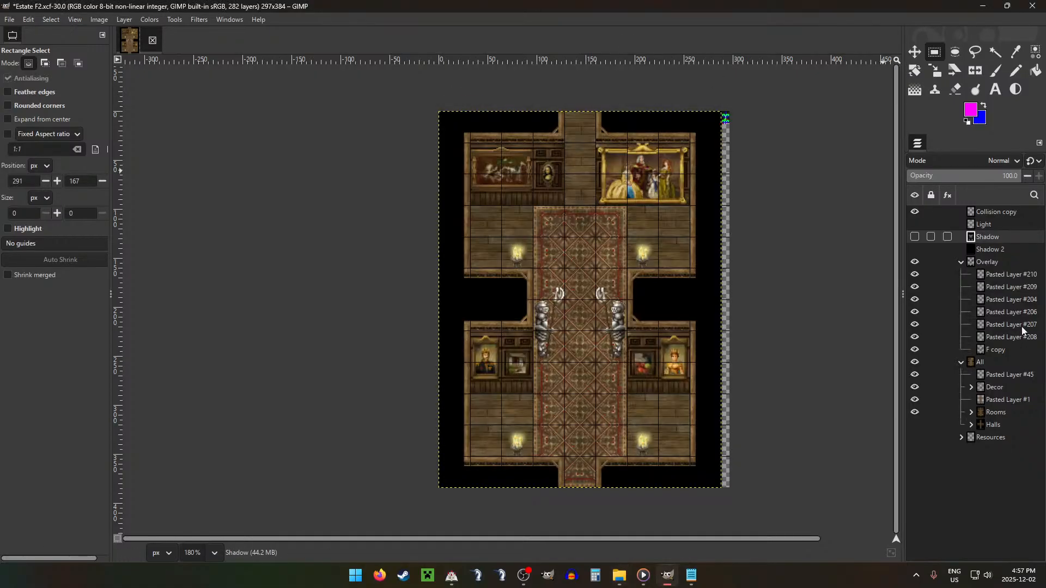
left_click(913, 362)
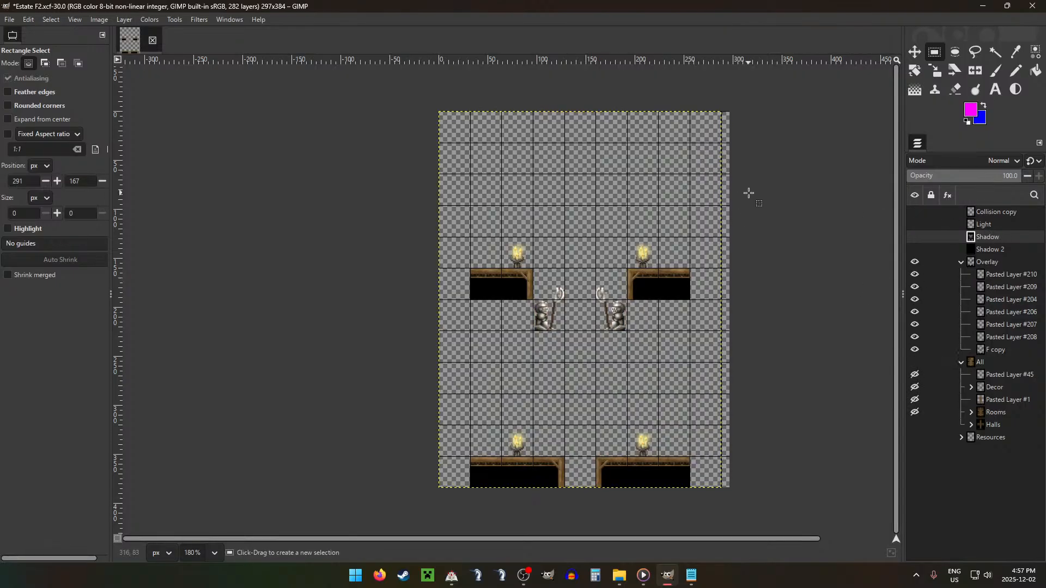
key("ctrl+shift+e")
key("Return")
key("Return")
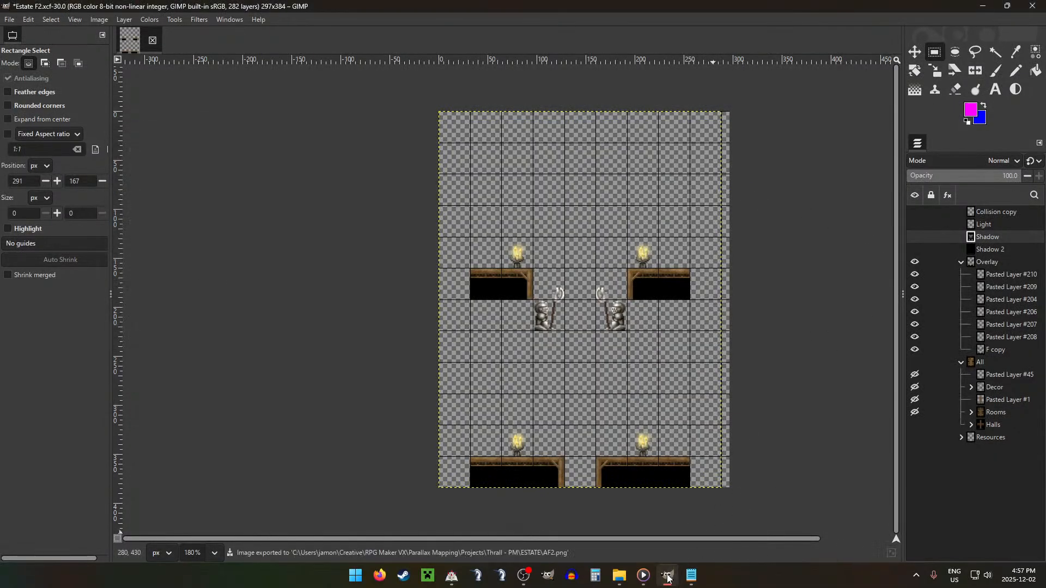
Step: In File Explorer, move AF2.png into folder F of Rooms > ESTATE > Overlay, replacing the existing file, and open the neighbouring Light directory
left_click(620, 576)
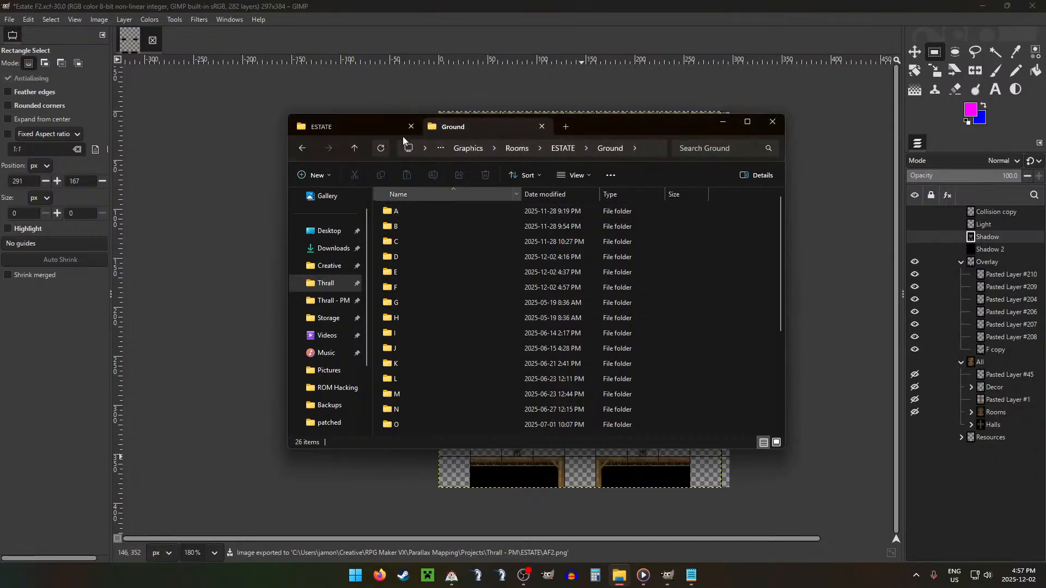
left_click(355, 148)
double_click(409, 240)
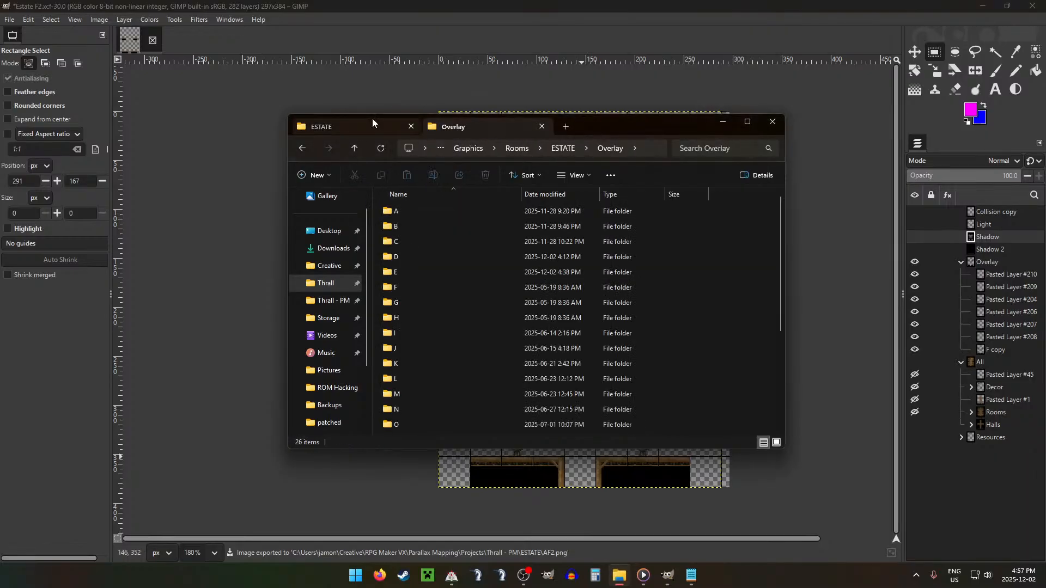
left_click(373, 127)
left_click_drag(390, 211, 411, 294)
left_click(474, 200)
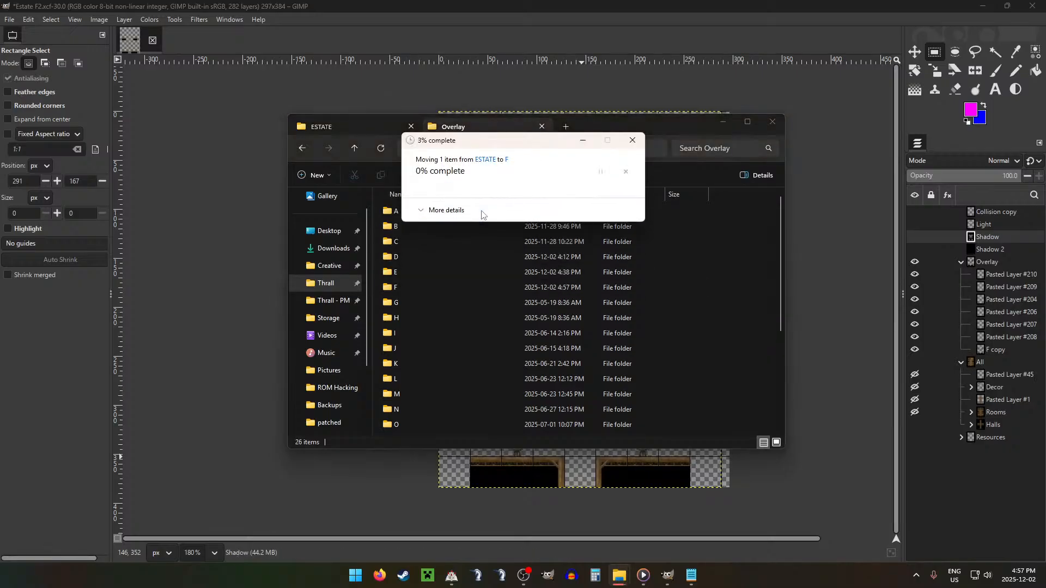
left_click(355, 149)
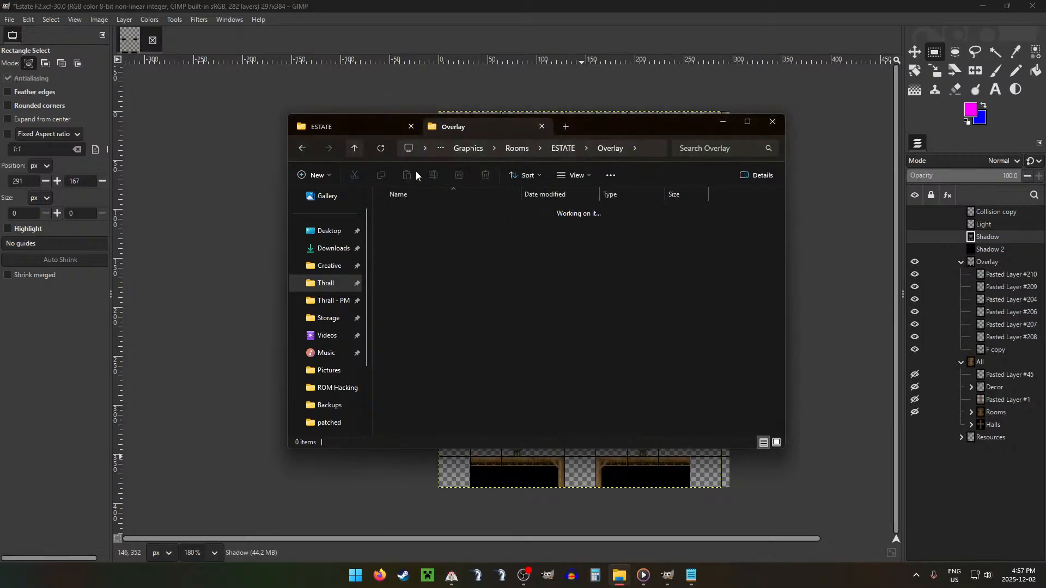
double_click(430, 228)
Step: Back in GIMP, hide the Overlay group, show only the Light layer and export it as AF2.png into the ESTATE folder
left_click(723, 122)
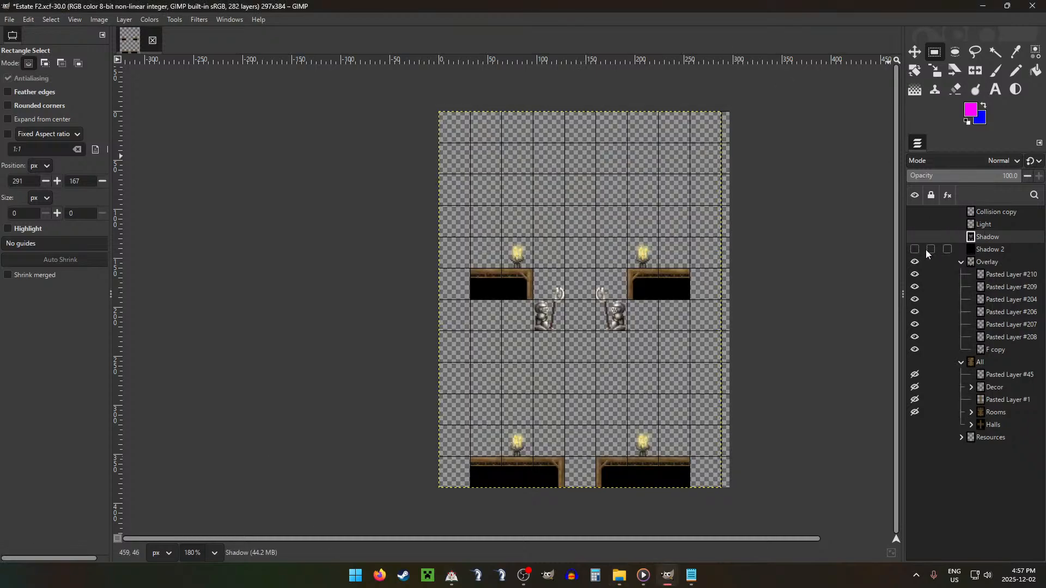
left_click(915, 262)
left_click(915, 224)
key("ctrl+shift+e")
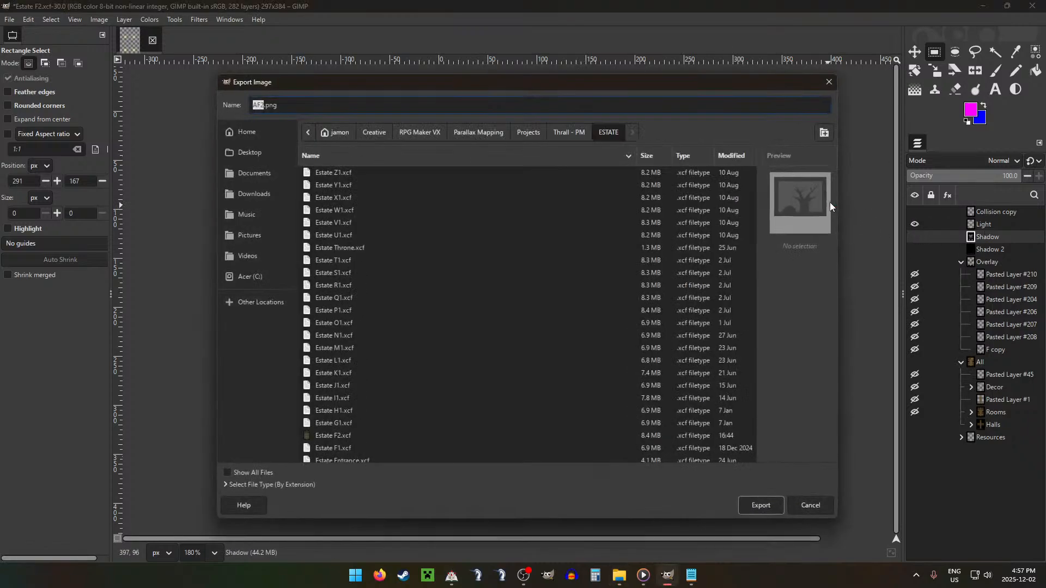
key("Return")
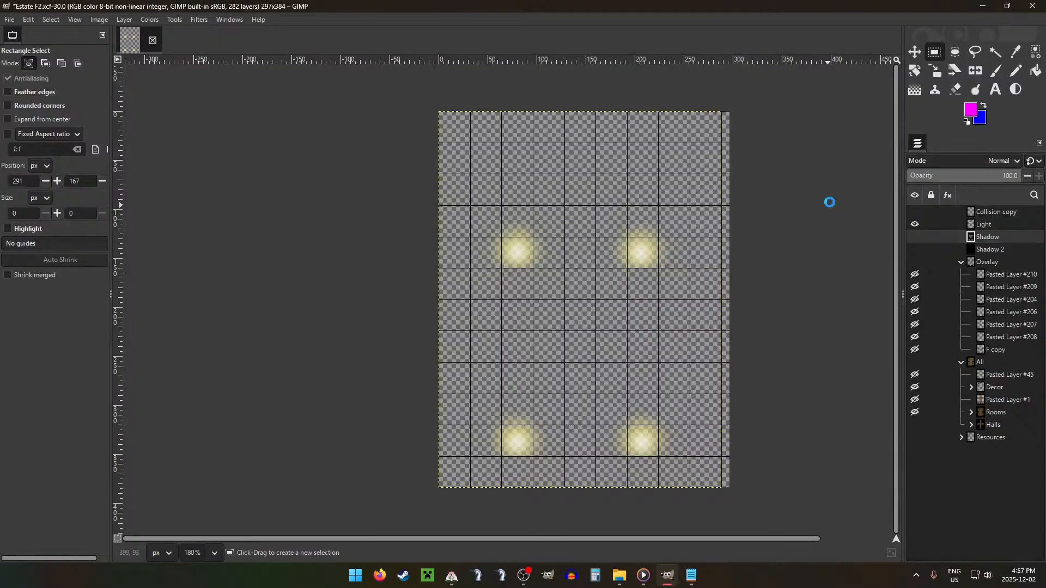
key("Return")
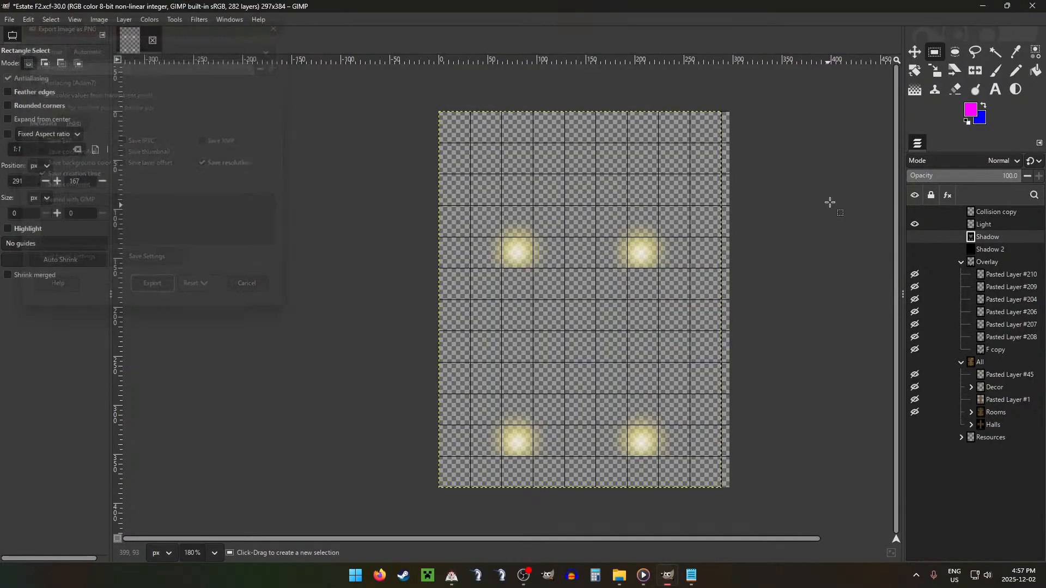
Step: In File Explorer, move AF2.png into folder F of Rooms > ESTATE > Light, replacing the existing file, and open the Shadow directory
left_click(620, 576)
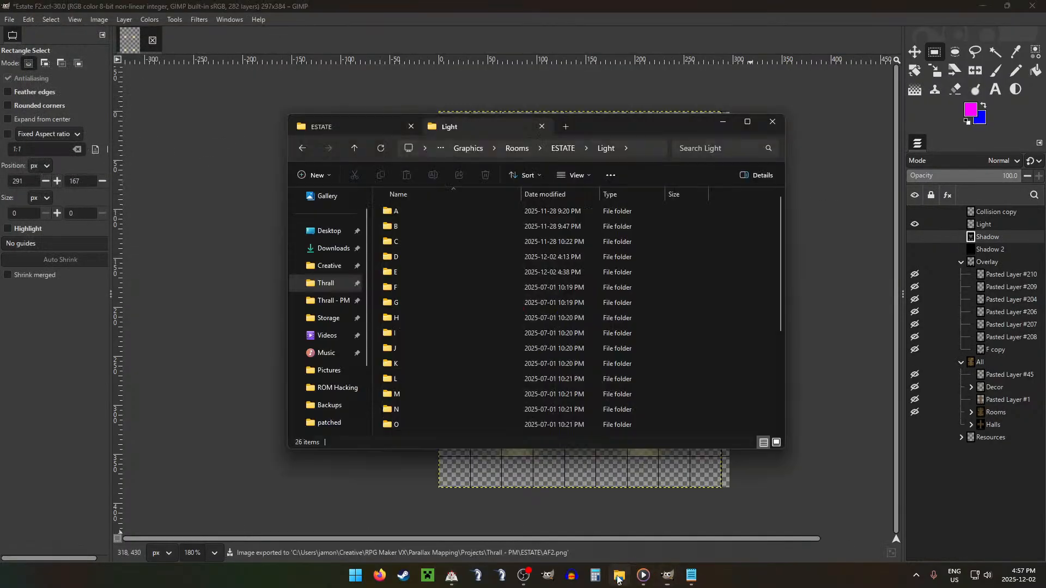
left_click(362, 121)
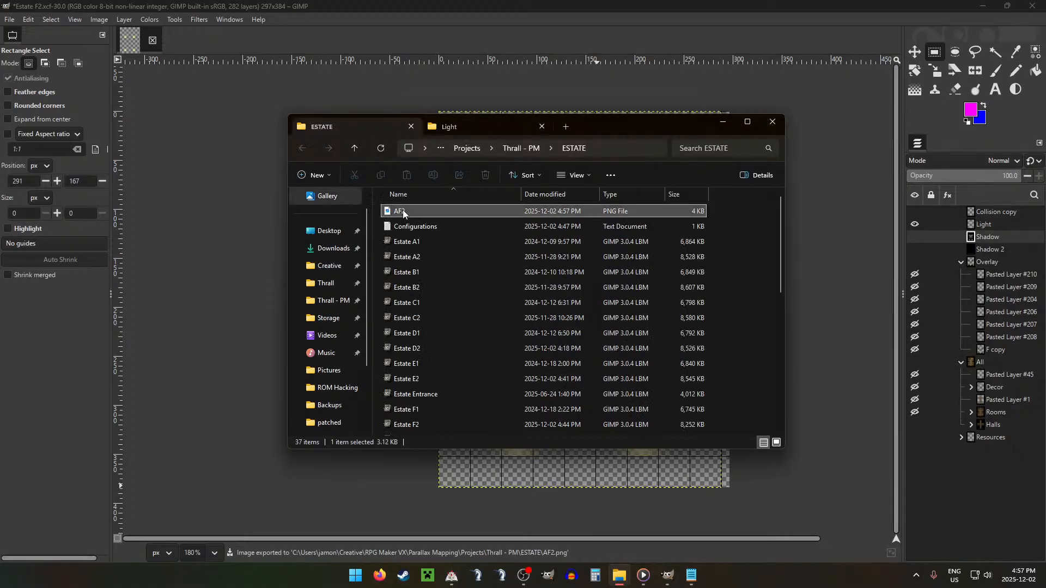
left_click(452, 126)
left_click_drag(446, 246, 439, 287)
left_click(544, 202)
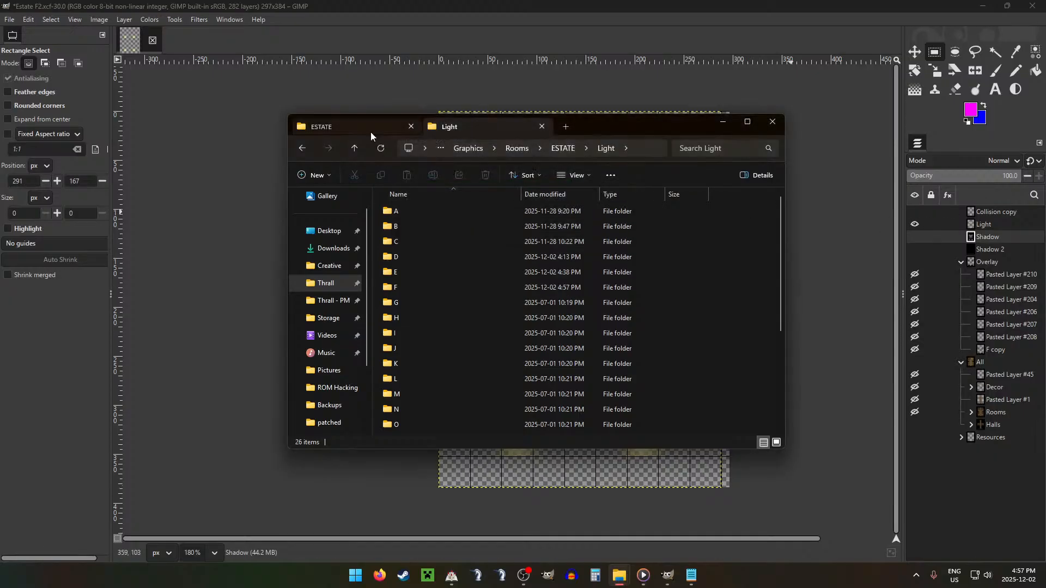
left_click(354, 148)
double_click(418, 257)
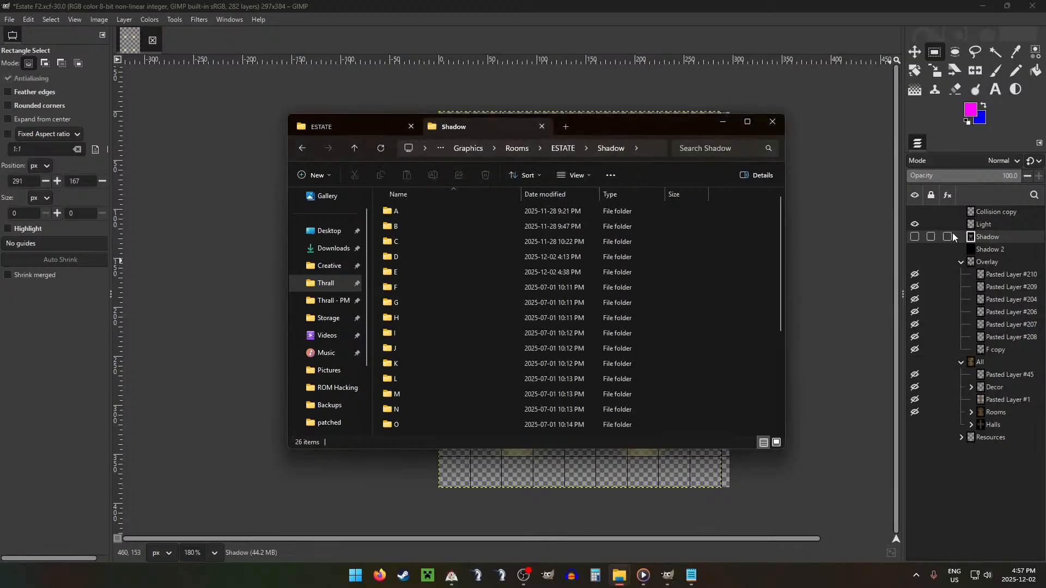
Step: In GIMP, hide the Light layer, show only the Shadow layer and export it as AF2.png into the ESTATE folder
left_click(919, 239)
left_click(916, 225)
left_click(916, 236)
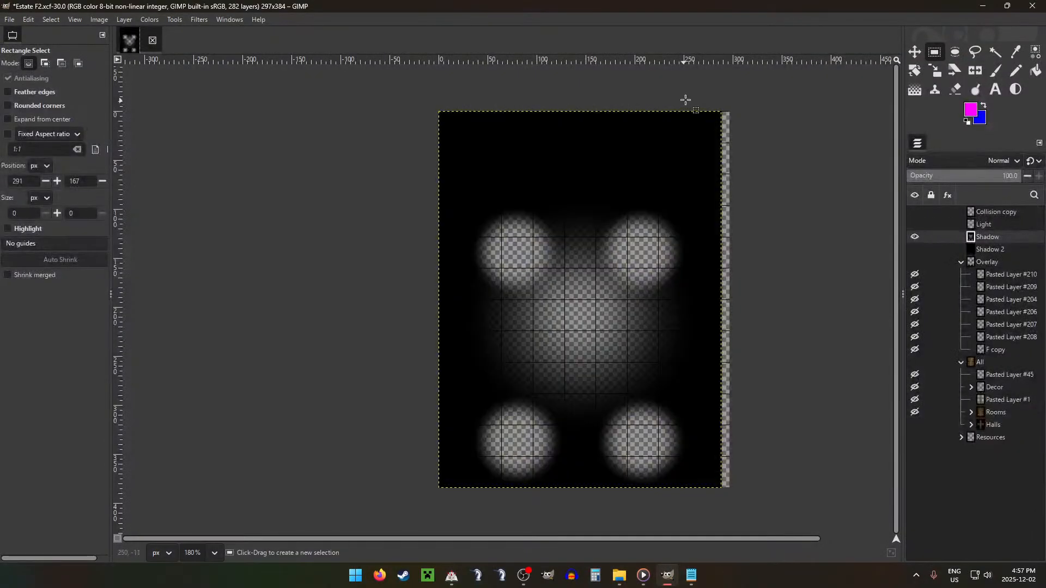
key("ctrl+shift+e")
key("Return")
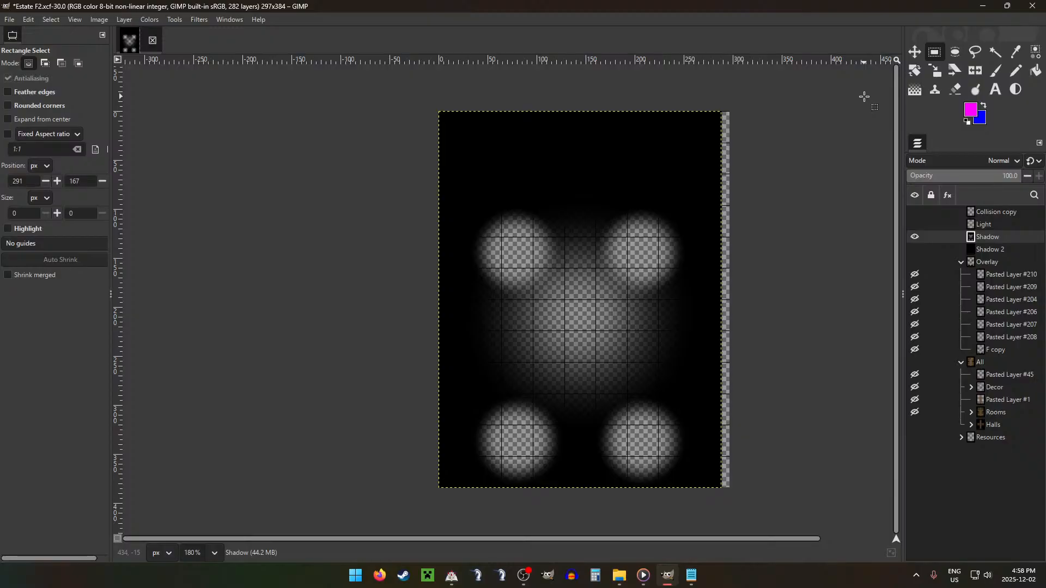
key("Return")
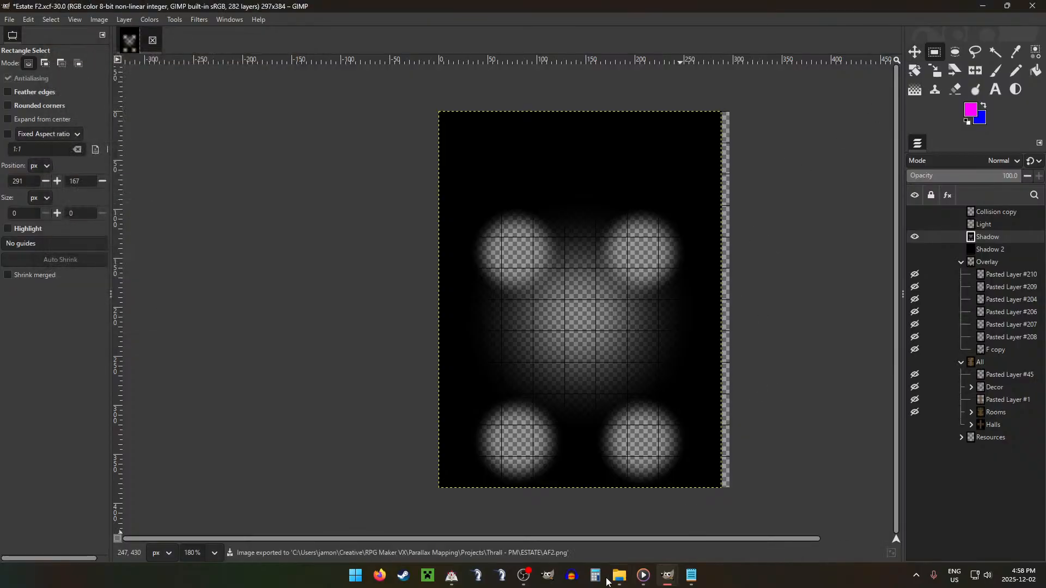
Step: In File Explorer, move the shadow AF2.png from the project's ESTATE folder into folder F of Rooms > ESTATE > Shadow
left_click(619, 576)
left_click(371, 128)
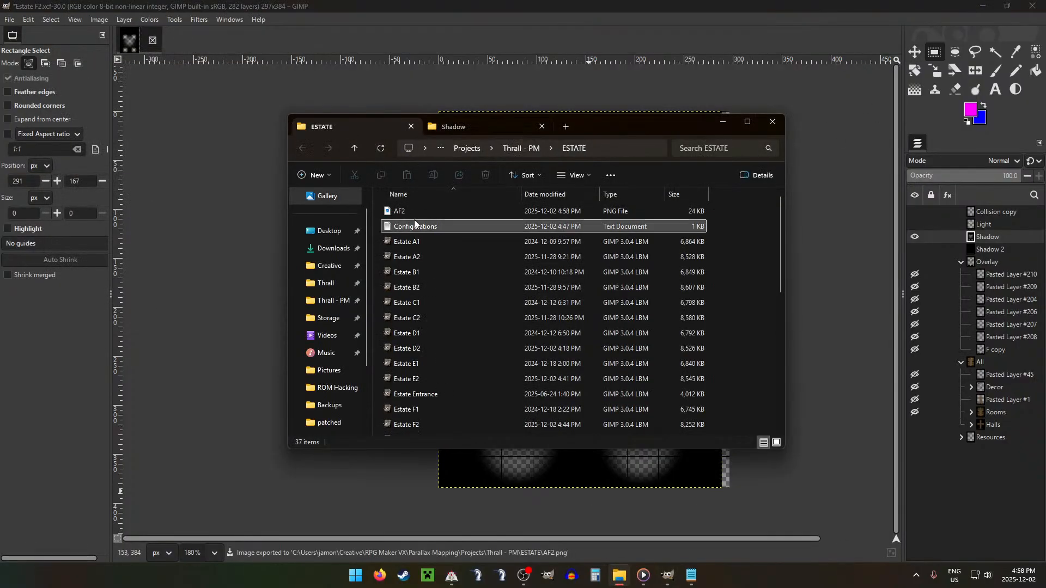
left_click_drag(403, 211, 435, 287)
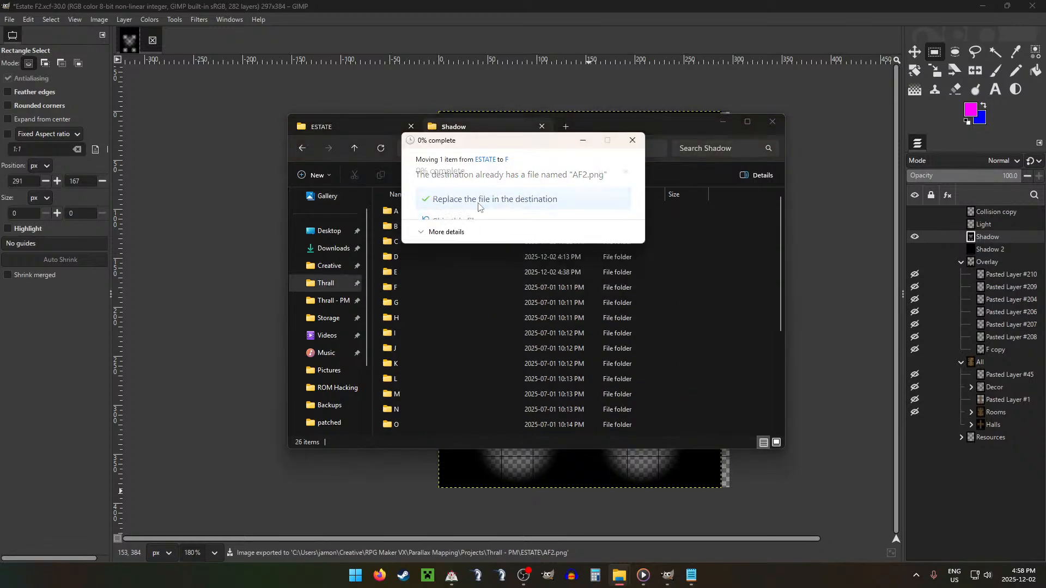
Step: Return to GIMP, hide the Shadow layer and show the Overlay and All groups again
left_click(488, 5)
left_click(915, 237)
left_click(916, 262)
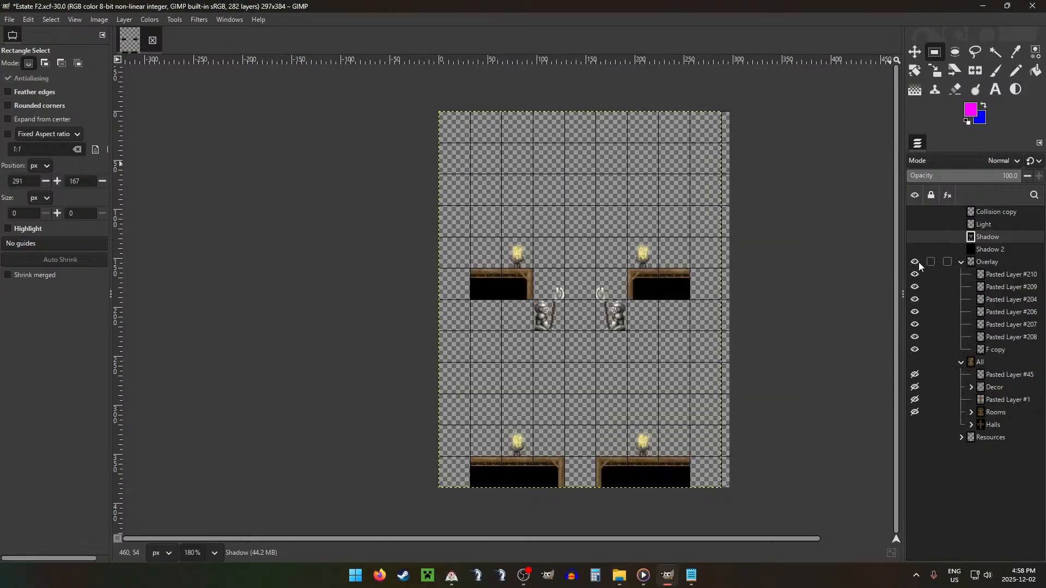
left_click(915, 362)
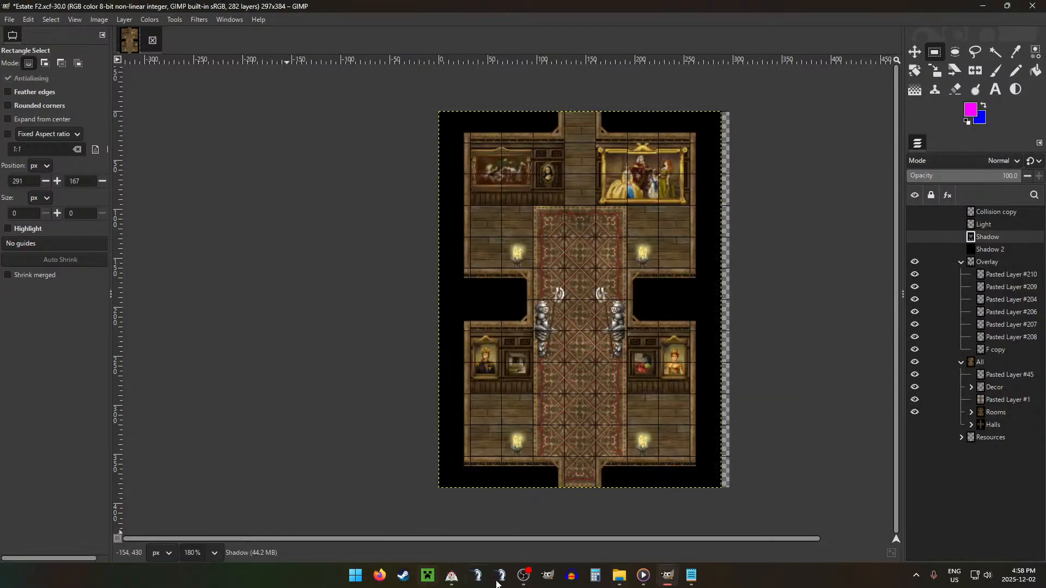
Step: Switch to RPG Maker VX, start a playtest of Thrall and load the Account 2 save
left_click(453, 580)
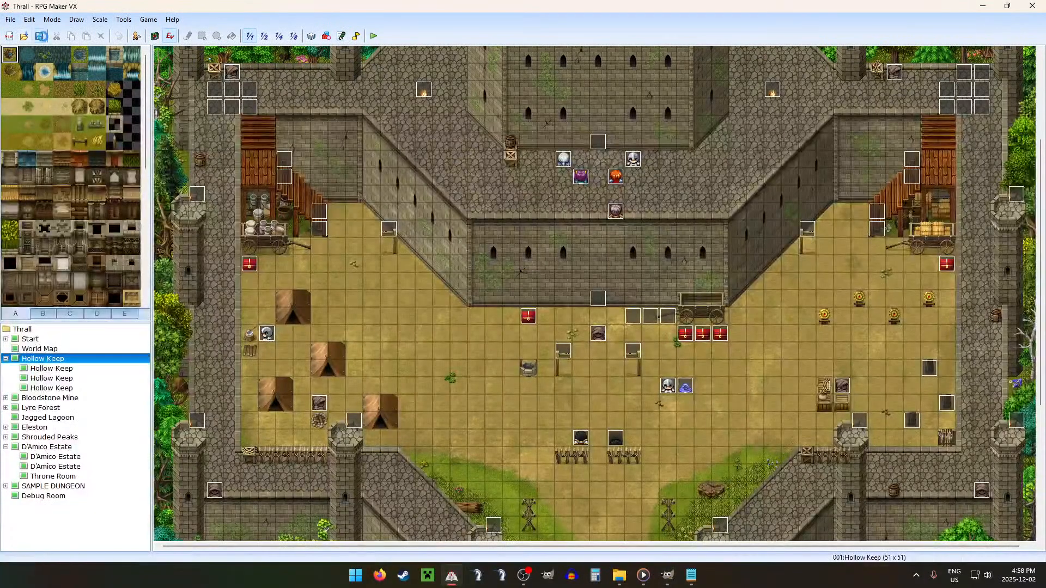
left_click(374, 36)
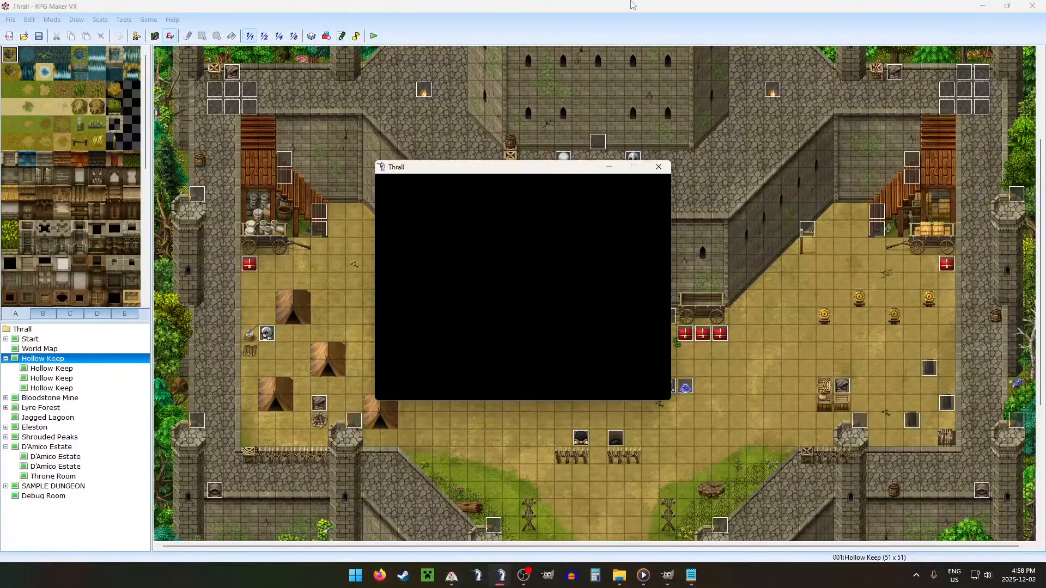
key("Return")
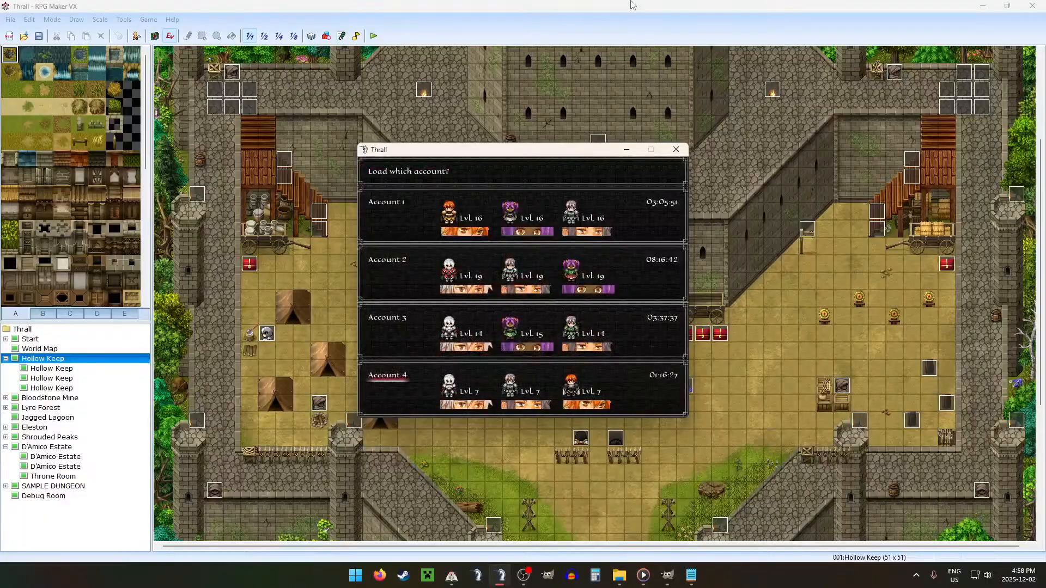
key("Return")
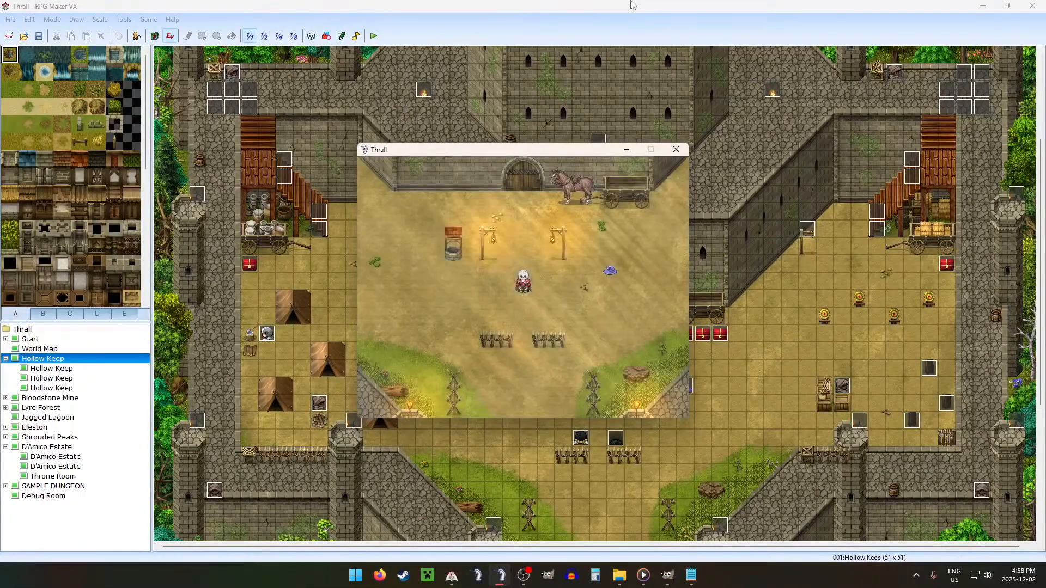
Step: In the game's settings, set Window Size to x1.5 and return to the map
key("Escape")
key("Left")
key("Return")
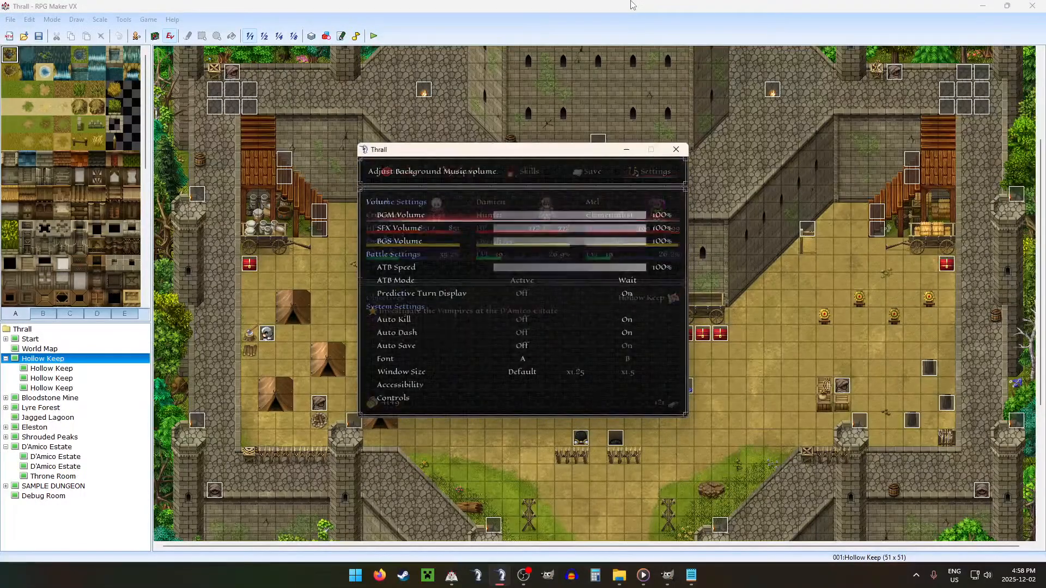
key("Up")
key("Up")
key("Up")
key("Up")
key("Down")
key("Escape")
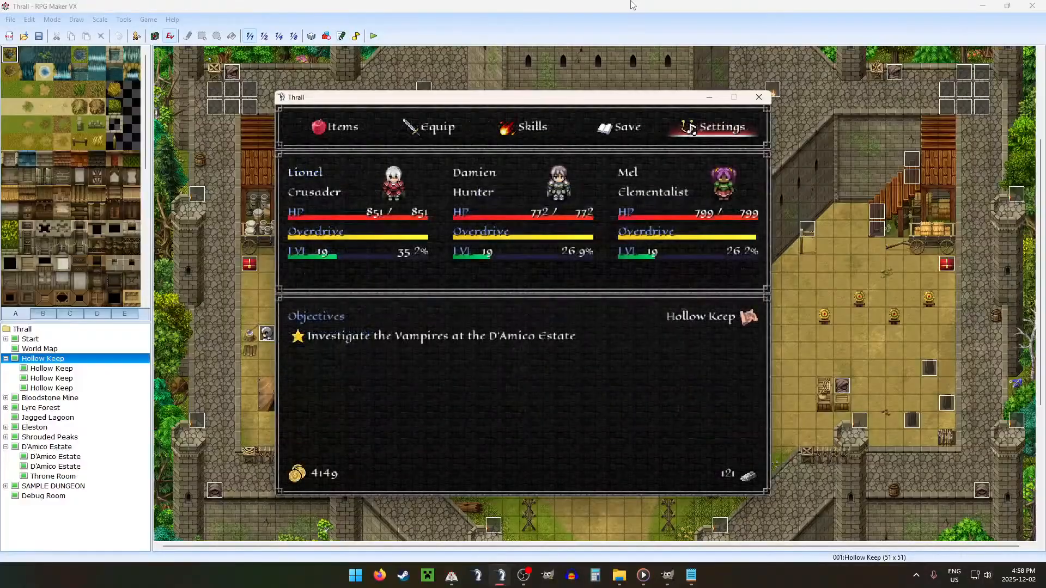
key("Escape")
Step: Open the playtest debug screen and set variable 0160 DEBUG ROOM to 6
key("F9")
key("Up")
key("Return")
key("Up")
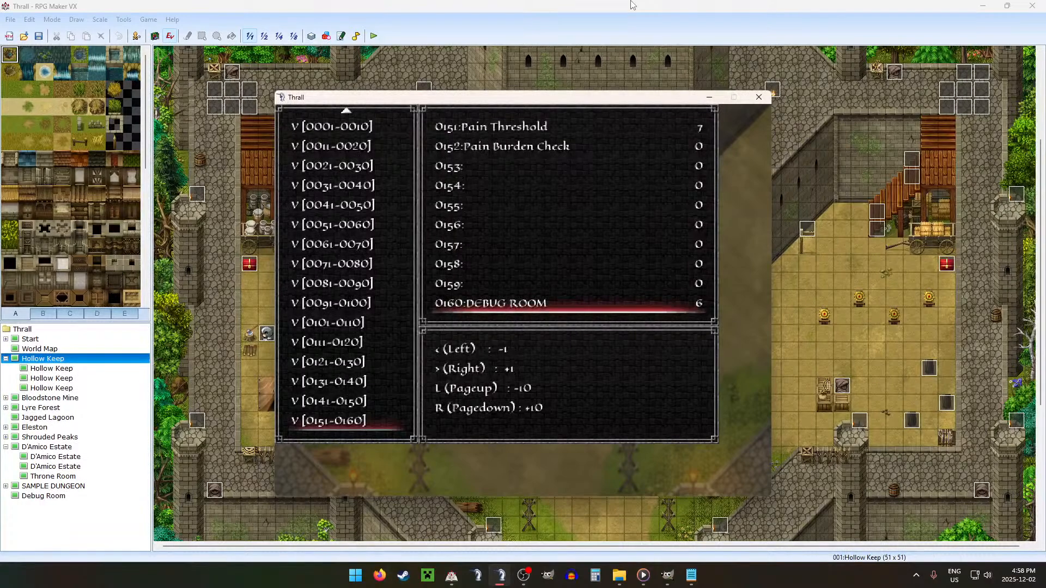
Step: Set debug variable 0114 Estate/Hold to 2
key("Escape")
key("Up")
key("Up")
key("Up")
key("Up")
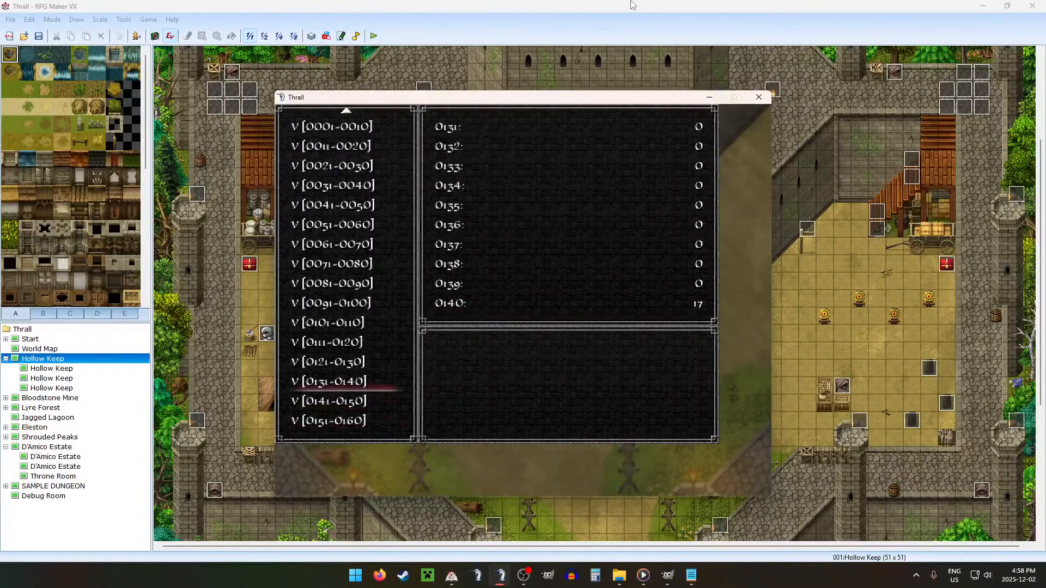
key("Return")
key("Down")
Step: Turn on switch 0030 DEBUG in the S [0021-0030] group and close the debug screen
key("Down")
key("Down")
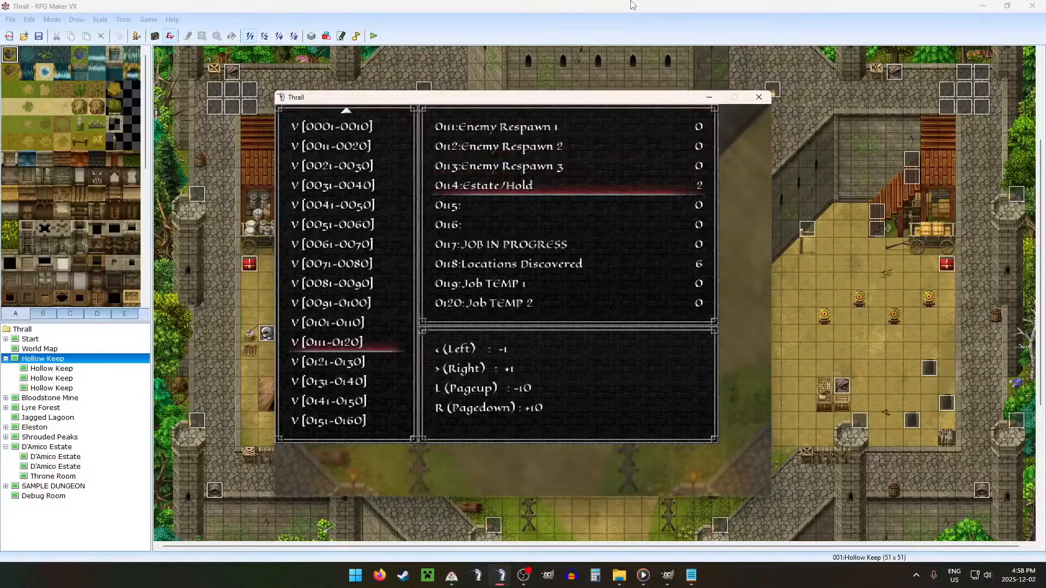
key("Escape")
key("Down")
key("Down")
key("Down")
key("Down")
key("Down")
key("Down")
key("Down")
key("Return")
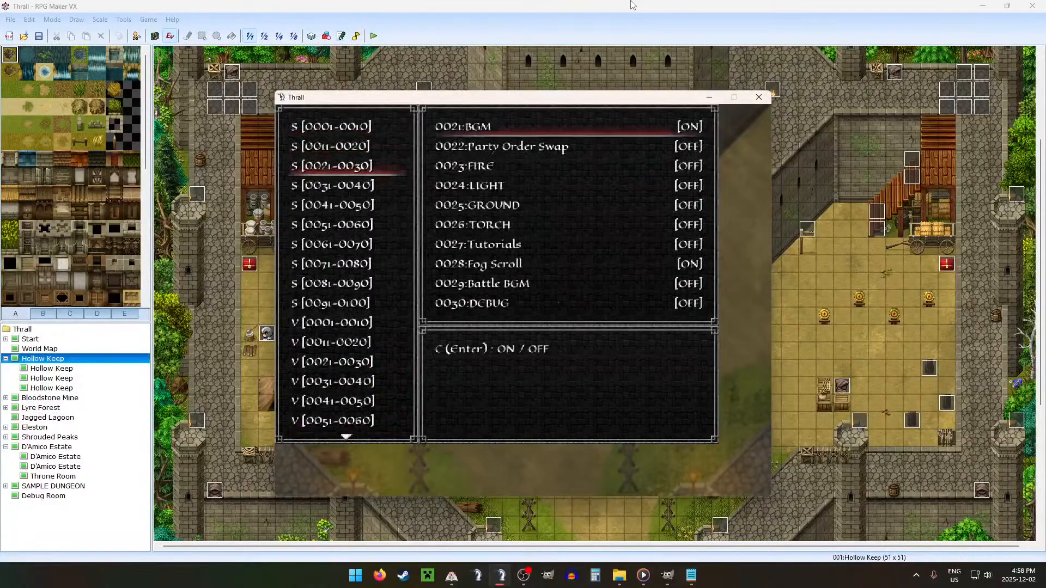
key("Up")
key("Escape")
key("Down")
key("Down")
key("Up")
key("Up")
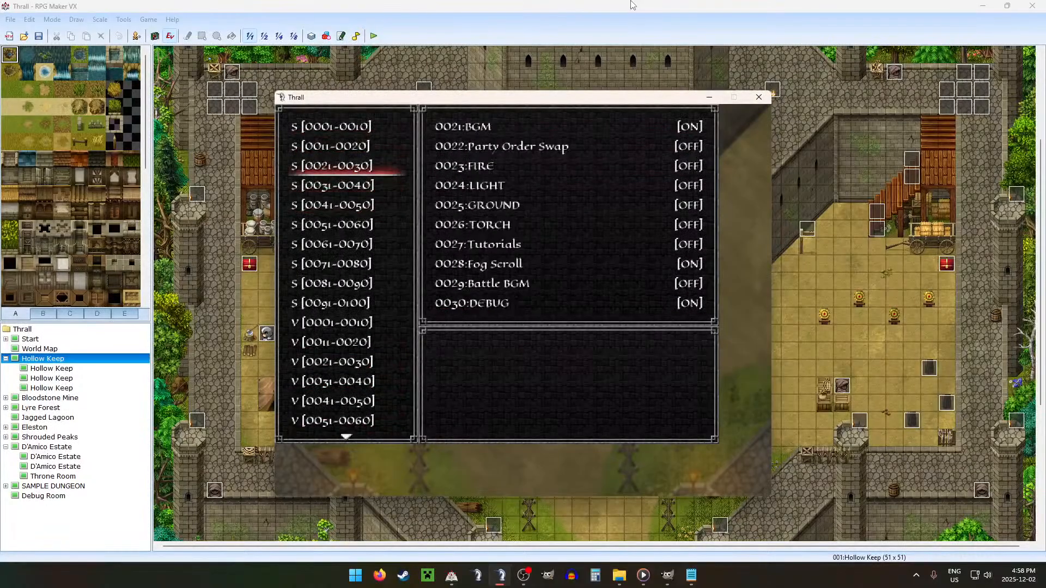
key("Escape")
Step: Walk the character over to the red chests beside the horse cart in Hollow Keep and bring up the world map
key("Right")
key("Right")
key("Right")
key("Right")
key("Right")
key("Right")
key("Up")
key("Up")
key("Up")
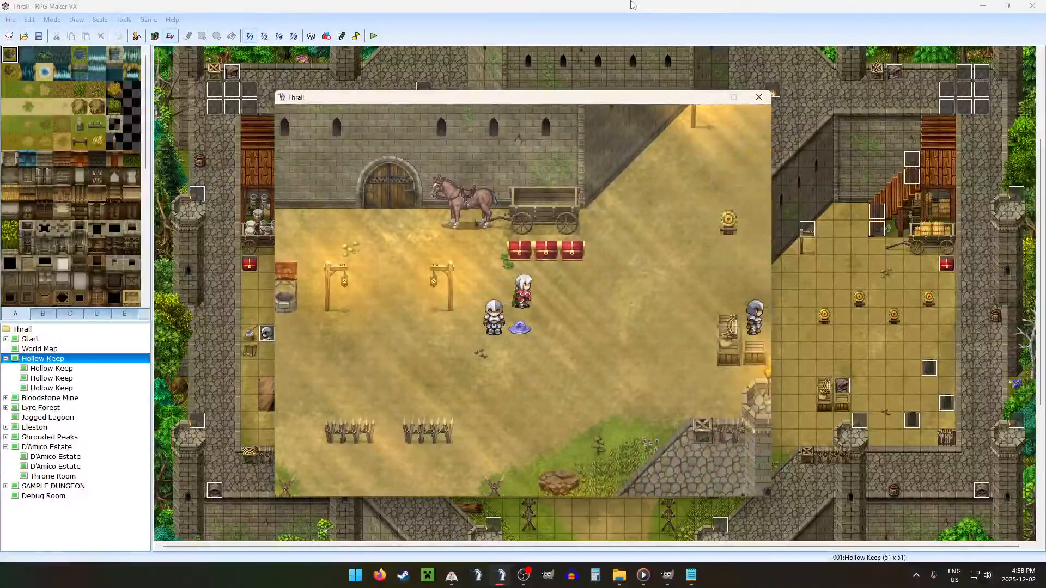
key("Return")
key("Escape")
key("Return")
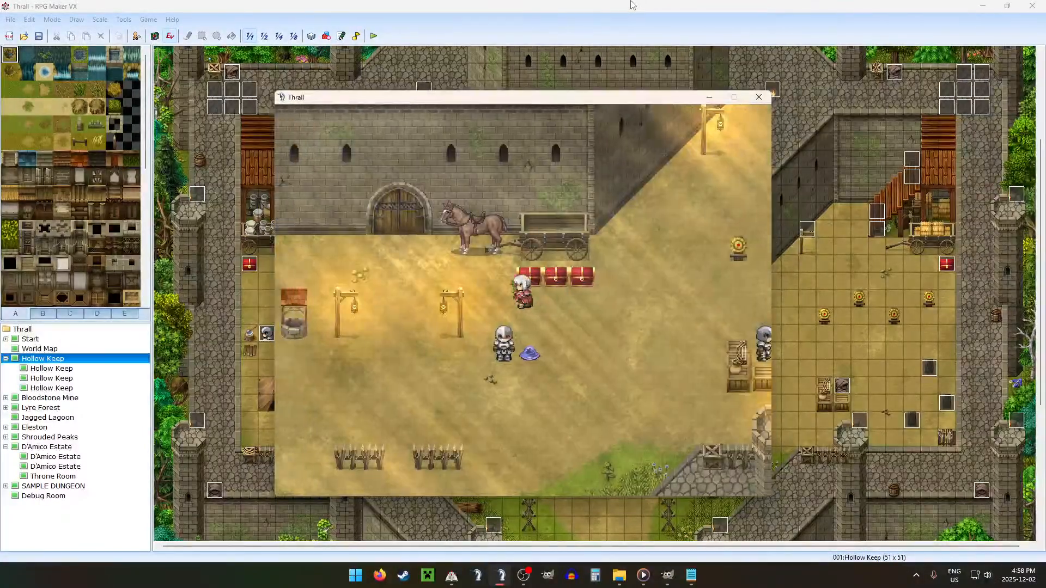
key("Return")
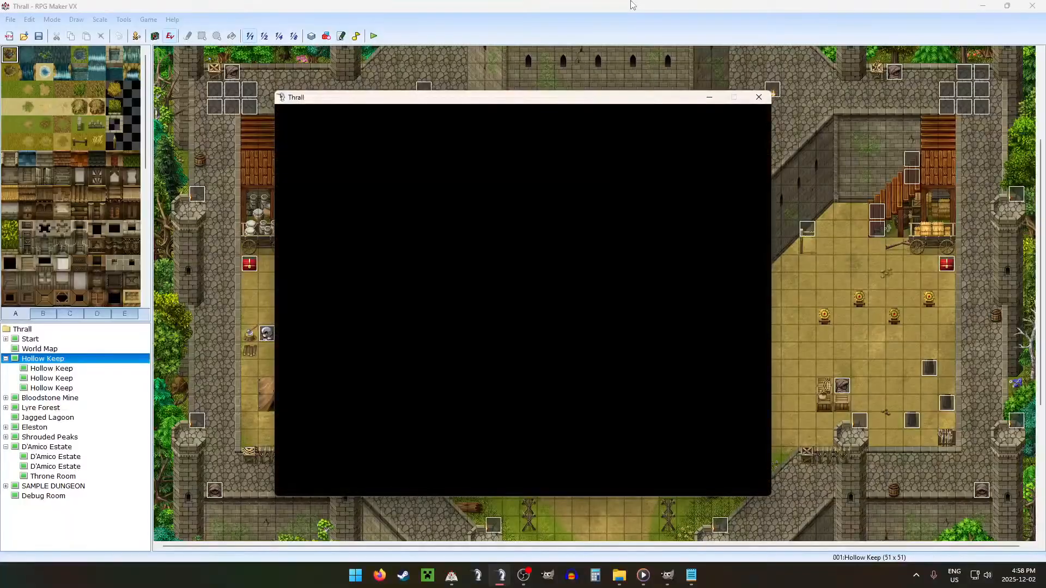
Step: Choose D'Amico Estate on the world map and travel there to check the new room in the game
key("Left")
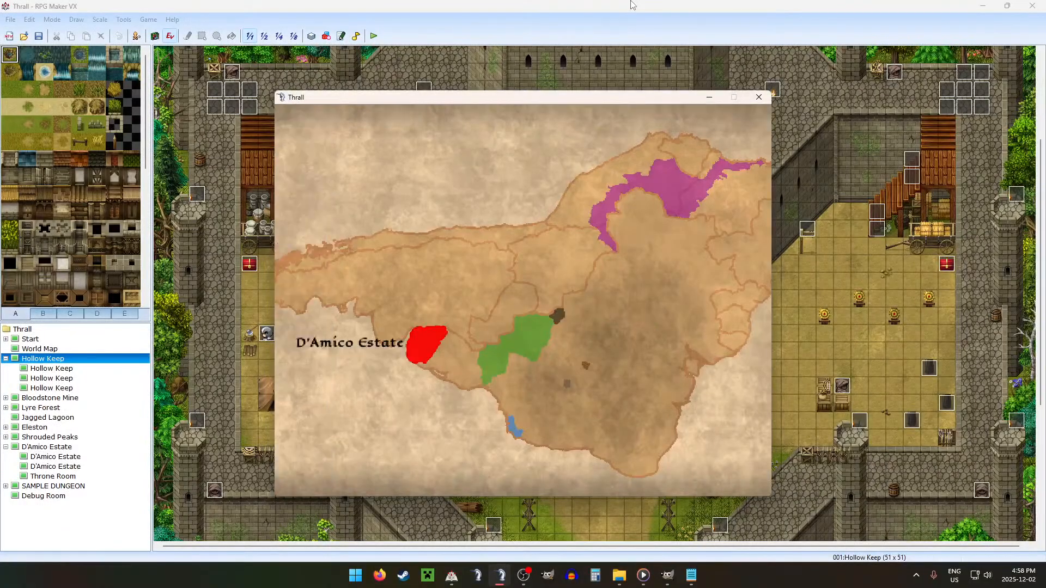
key("Return")
key("Return")
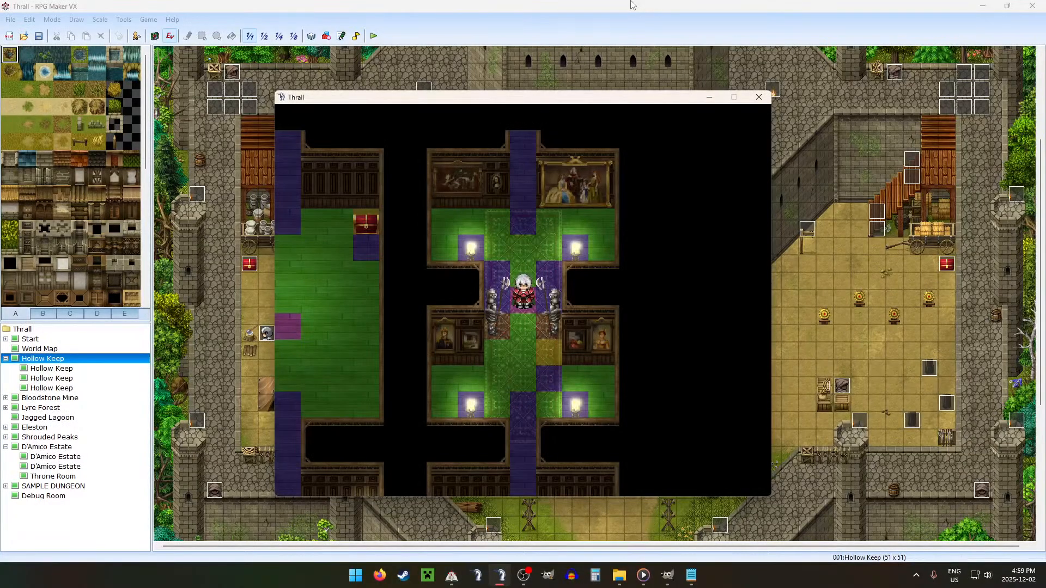
Step: Walk the character around the room's upper candle alcoves and past its paintings to check the collisions and overlays
key("Up")
key("Right")
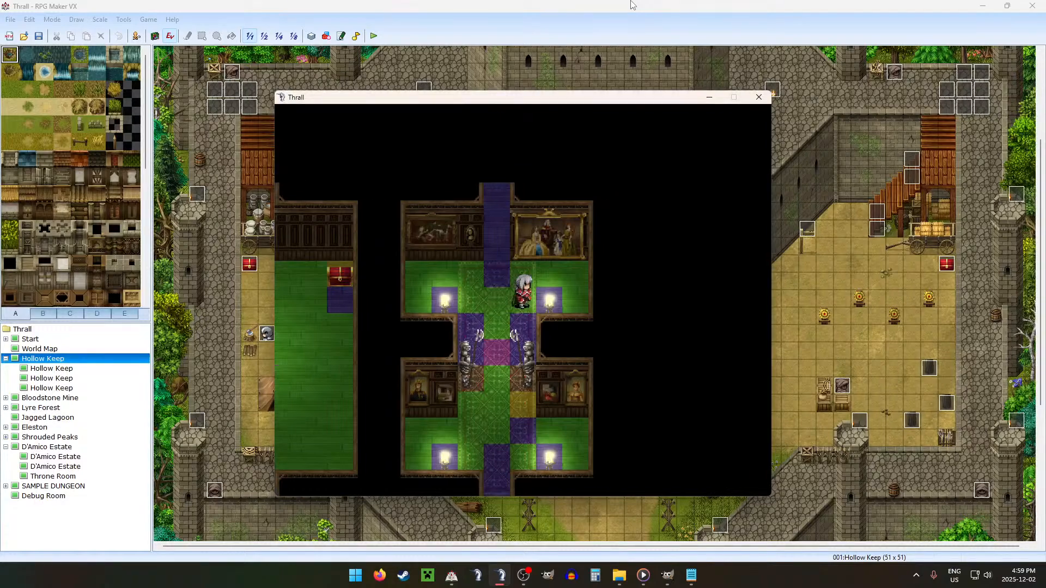
key("Left")
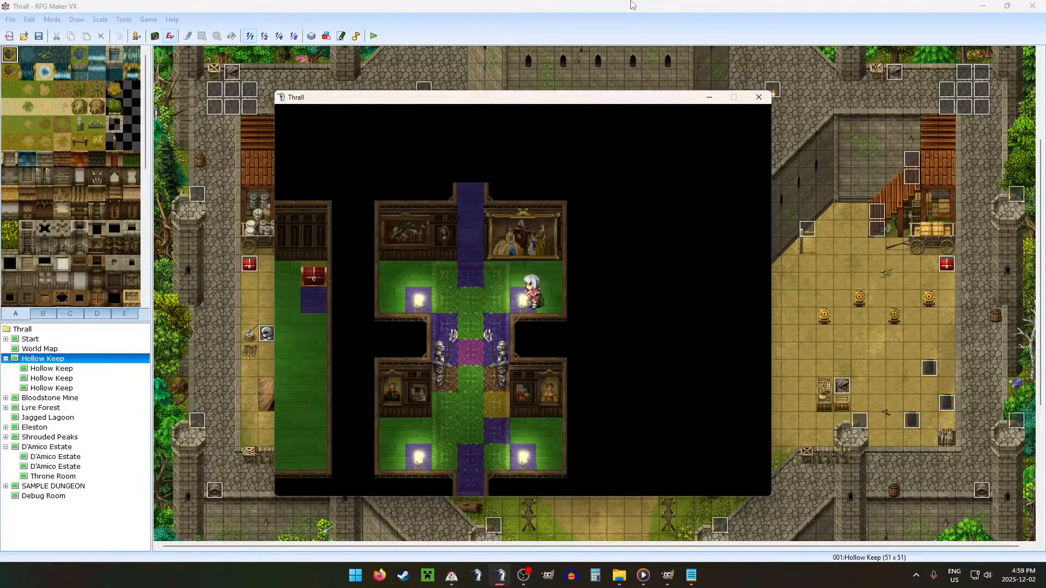
key("Down")
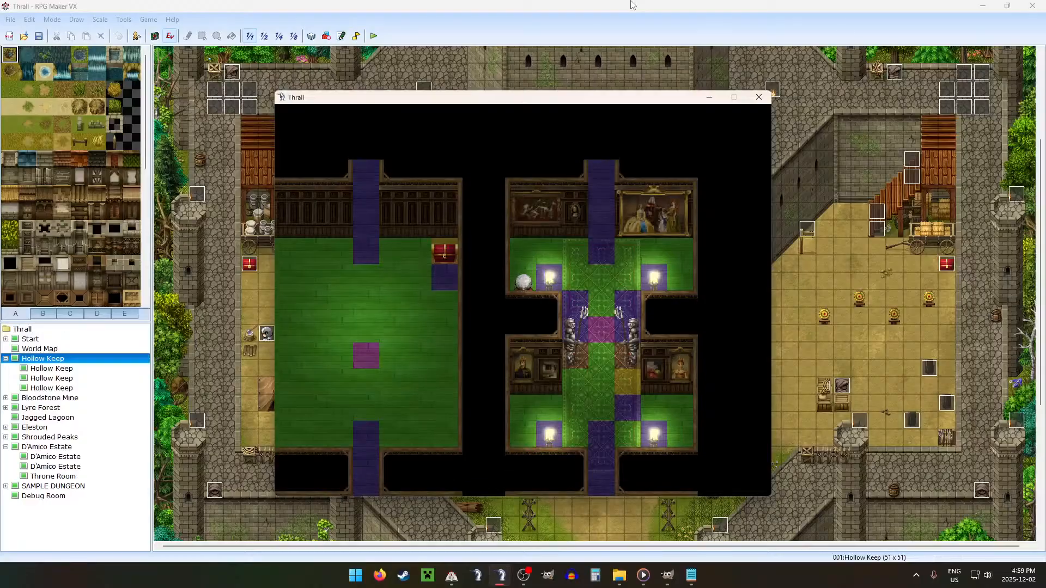
key("Up")
key("Up")
key("Right")
key("Right")
key("Down")
key("Right")
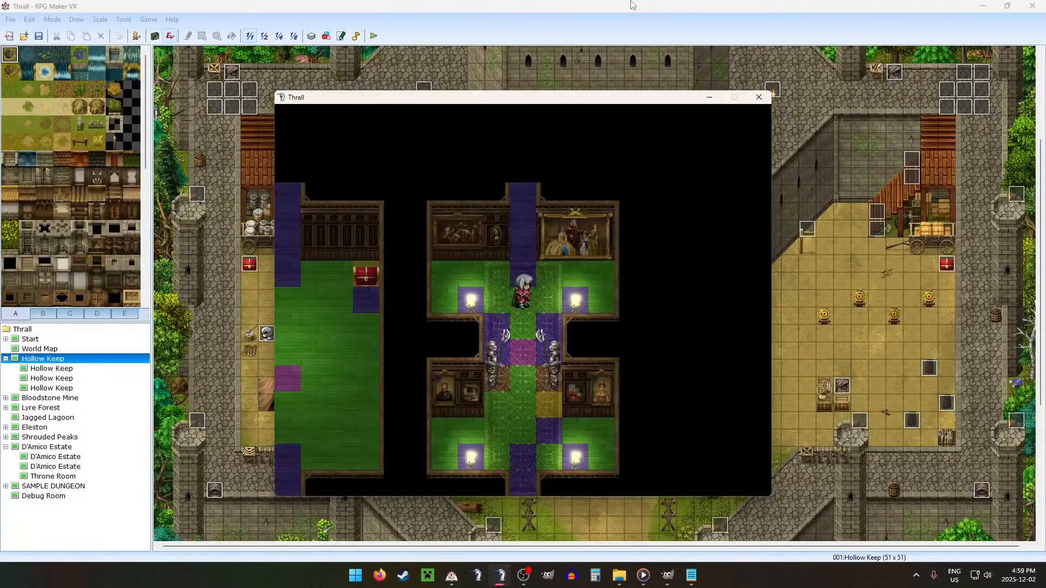
key("Left")
key("Right")
key("Up")
key("Left")
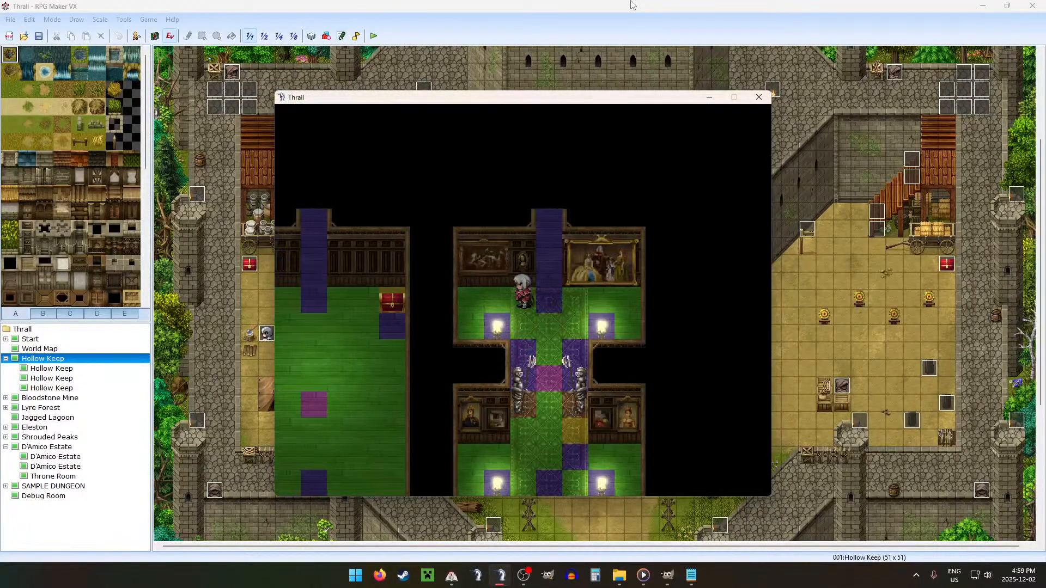
key("Down")
key("Left")
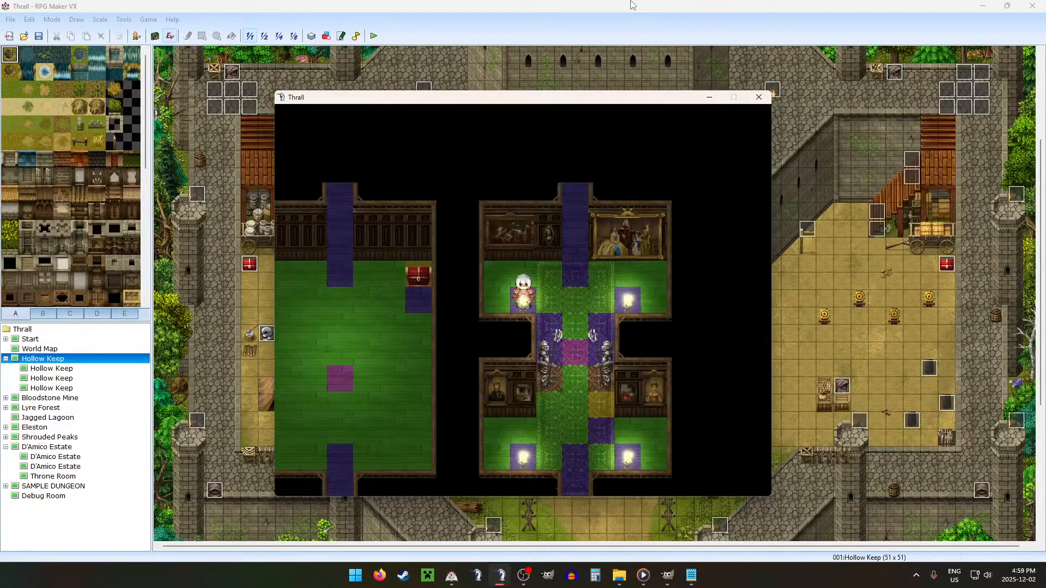
key("Right")
key("Down")
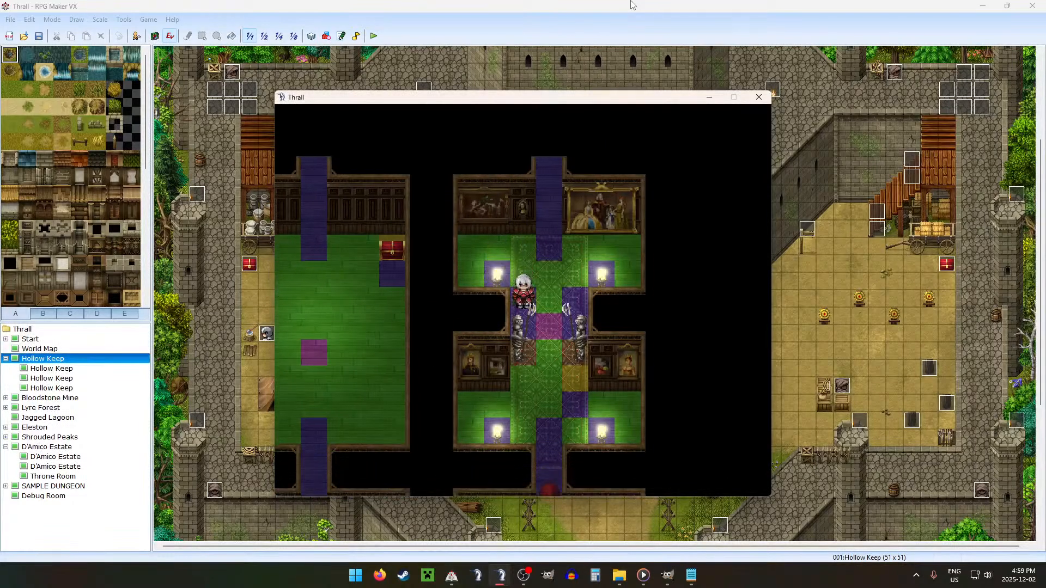
Step: Walk the character back and forth between the two suits of armour to check passability in the narrow middle passage
key("Down")
key("Right")
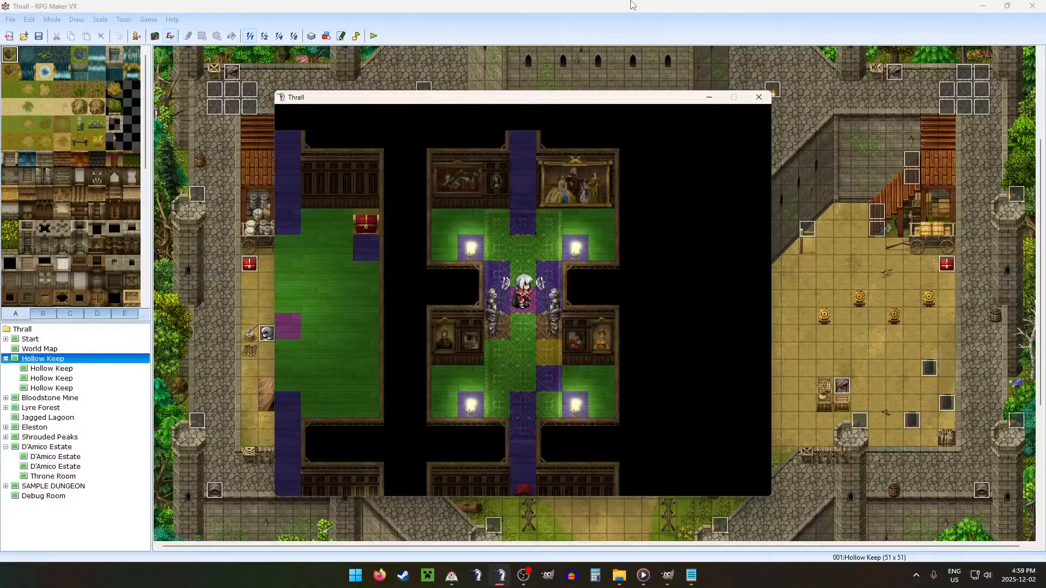
key("Down")
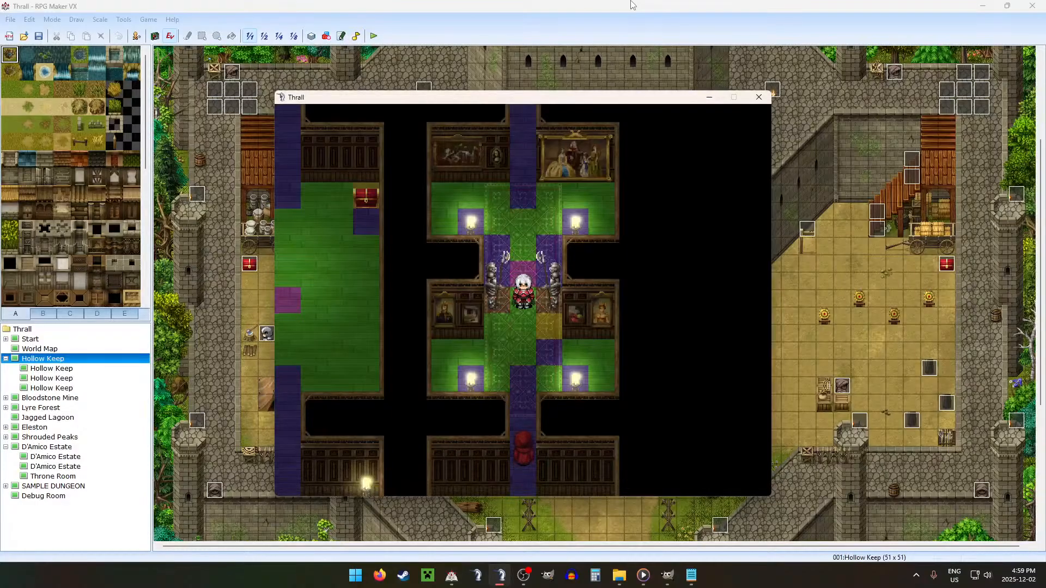
key("Down")
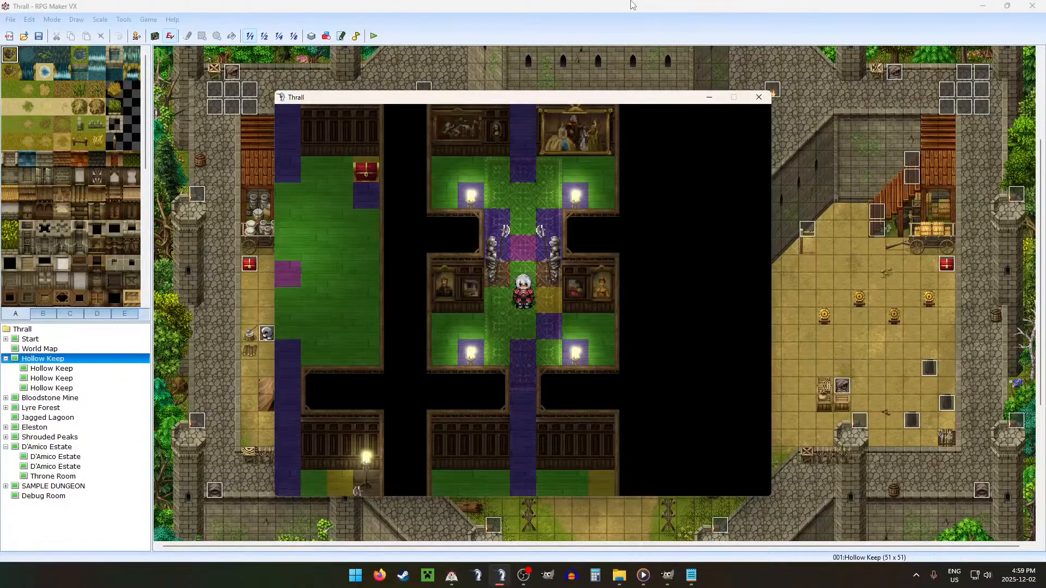
key("Up")
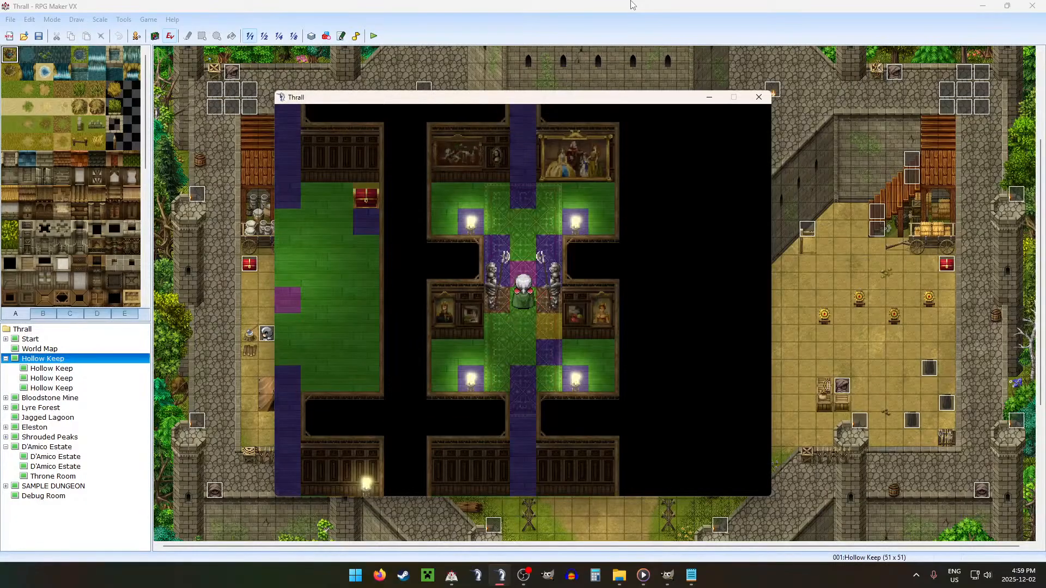
key("Down")
key("Up")
key("Down")
key("Down")
key("Up")
key("Up")
key("Up")
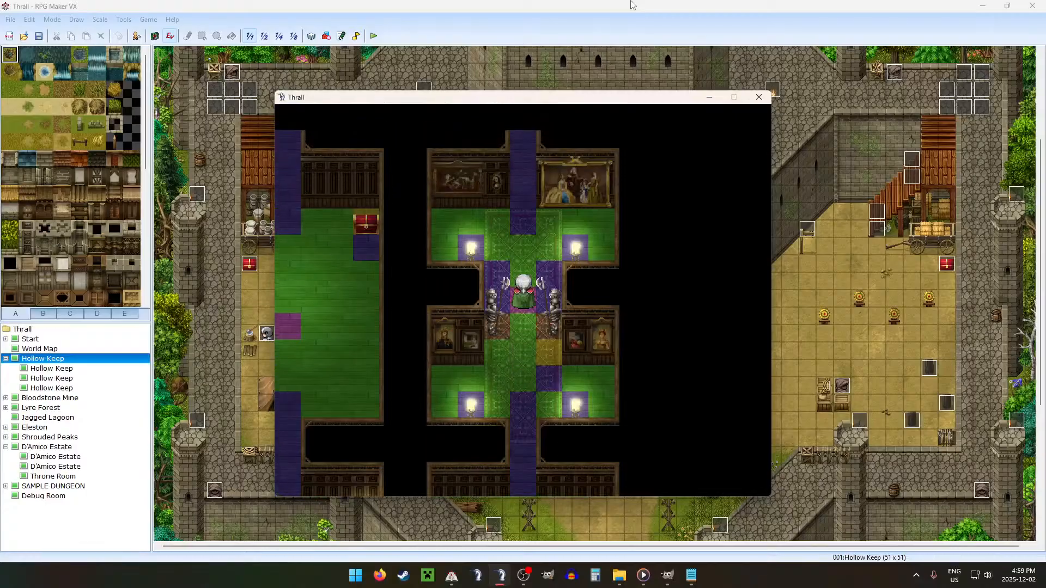
key("Down")
key("Down")
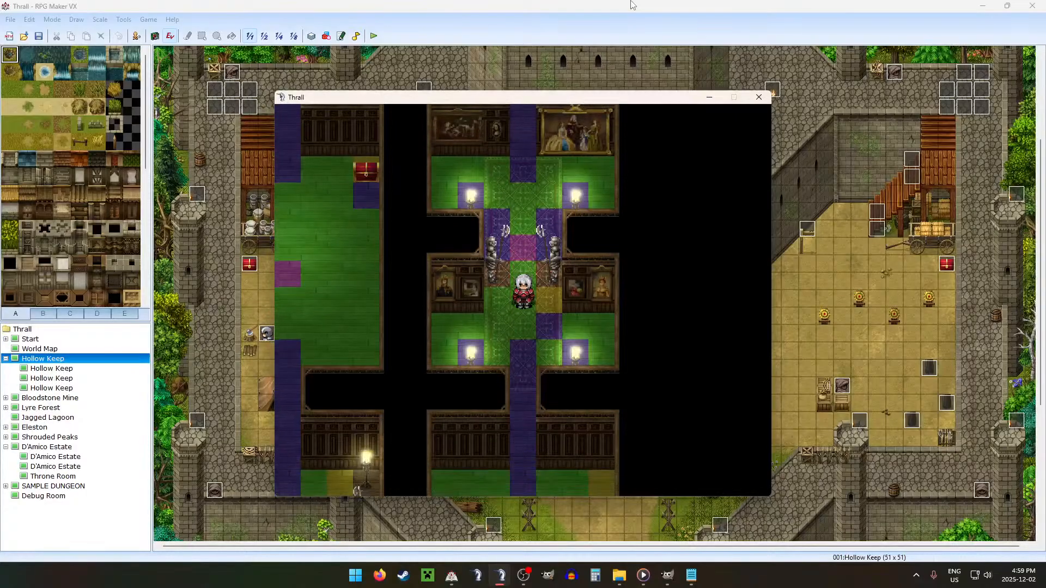
key("Up")
key("Up")
key("Down")
key("Left")
key("Left")
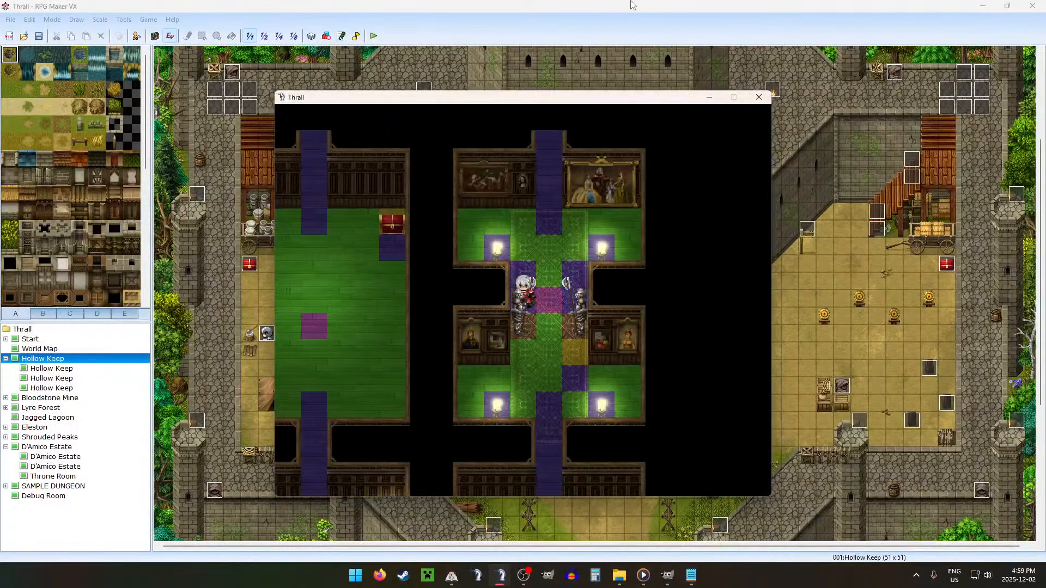
key("Right")
key("Down")
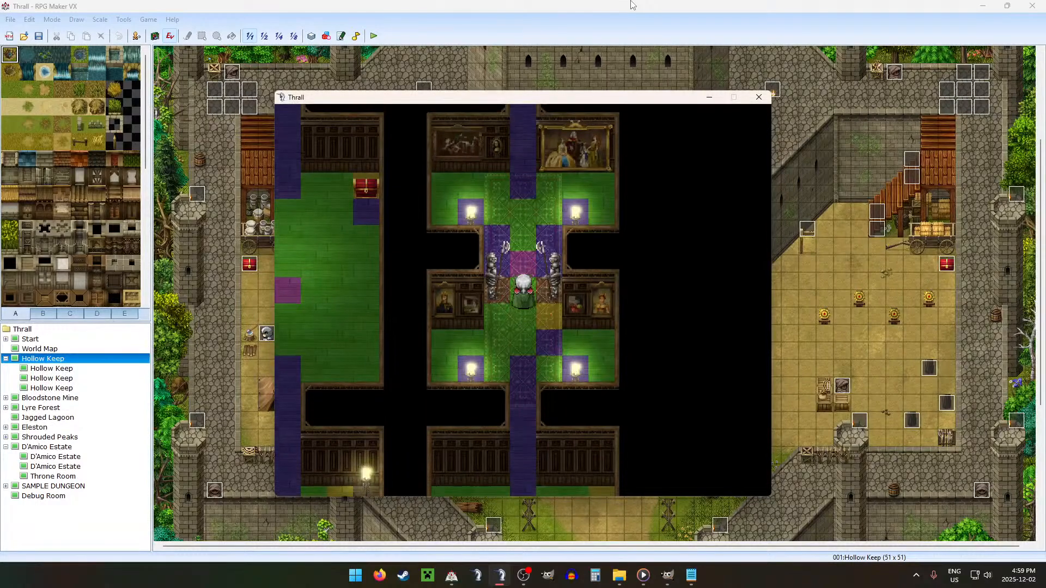
key("Up")
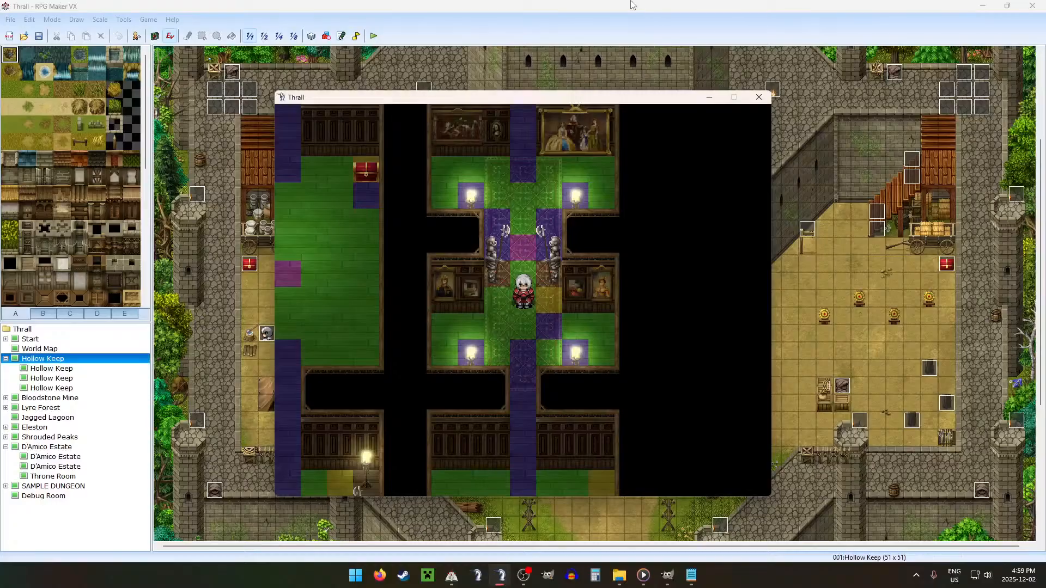
Step: Walk the character through the room's lower half, around both candle alcoves and the lower exit, to check collisions
key("ctrl+Down")
key("ctrl+Right")
key("ctrl+Right")
key("ctrl+Down")
key("ctrl+Right")
key("ctrl+Down")
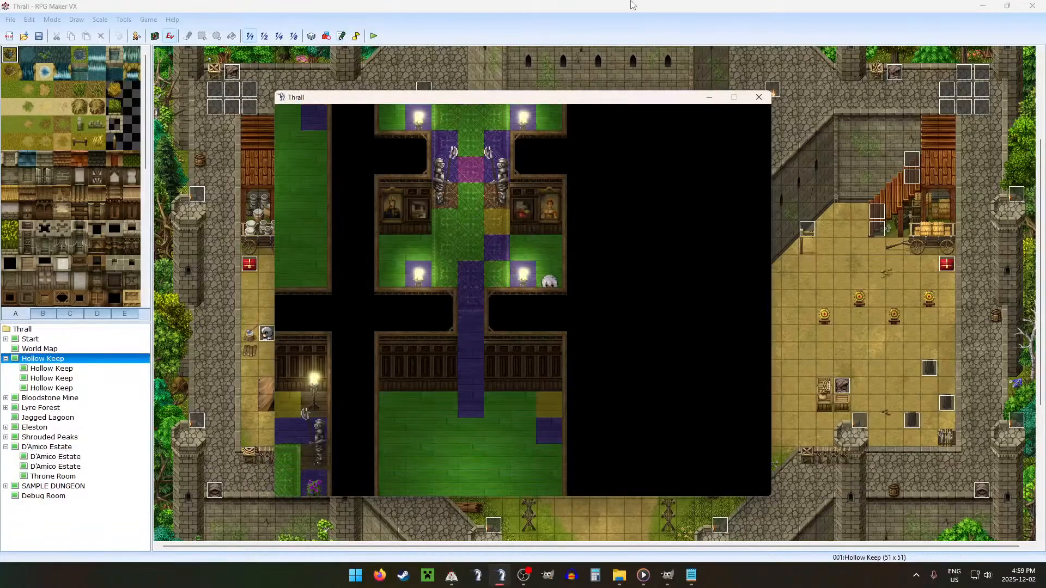
key("ctrl+Up")
key("ctrl+Left")
key("ctrl+Left")
key("ctrl+Down")
key("ctrl+Left")
key("ctrl+Up")
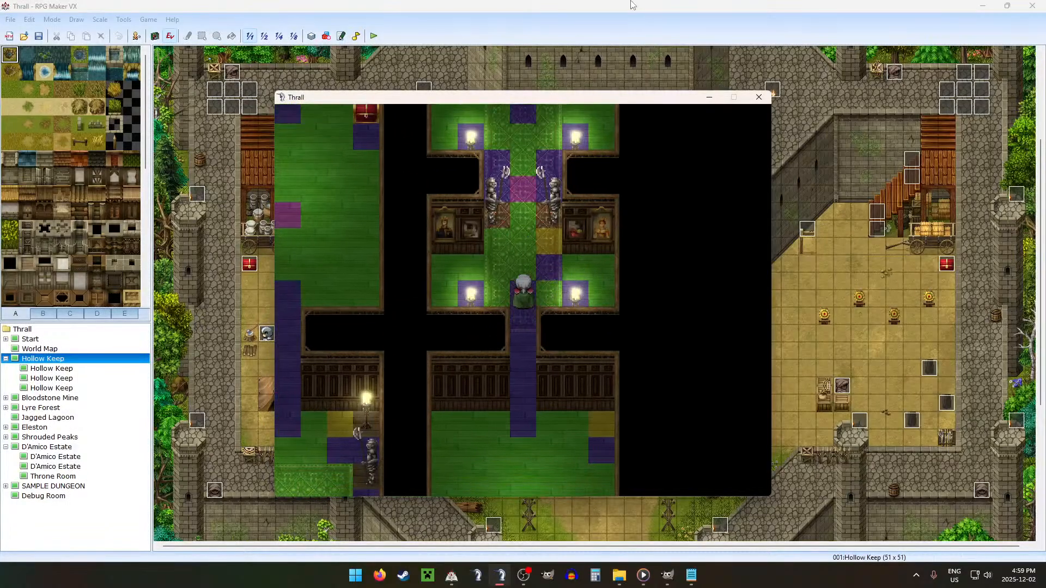
key("ctrl+Left")
key("ctrl+Down")
key("ctrl+Up")
key("ctrl+Left")
key("ctrl+Left")
key("ctrl+Down")
key("ctrl+Up")
key("ctrl+Up")
key("ctrl+Right")
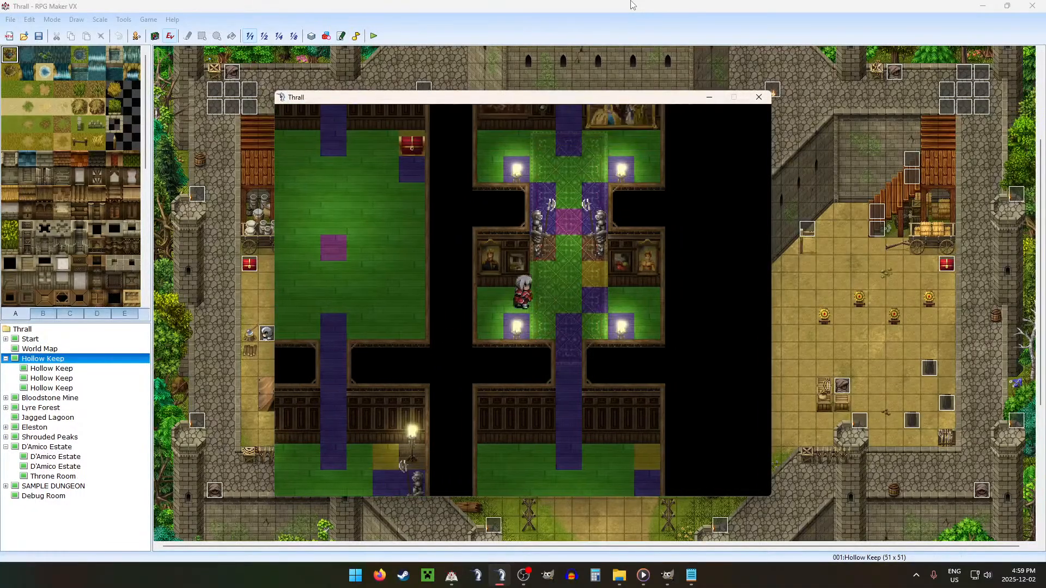
key("ctrl+Down")
key("ctrl+Right")
key("ctrl+Up")
key("ctrl+Up")
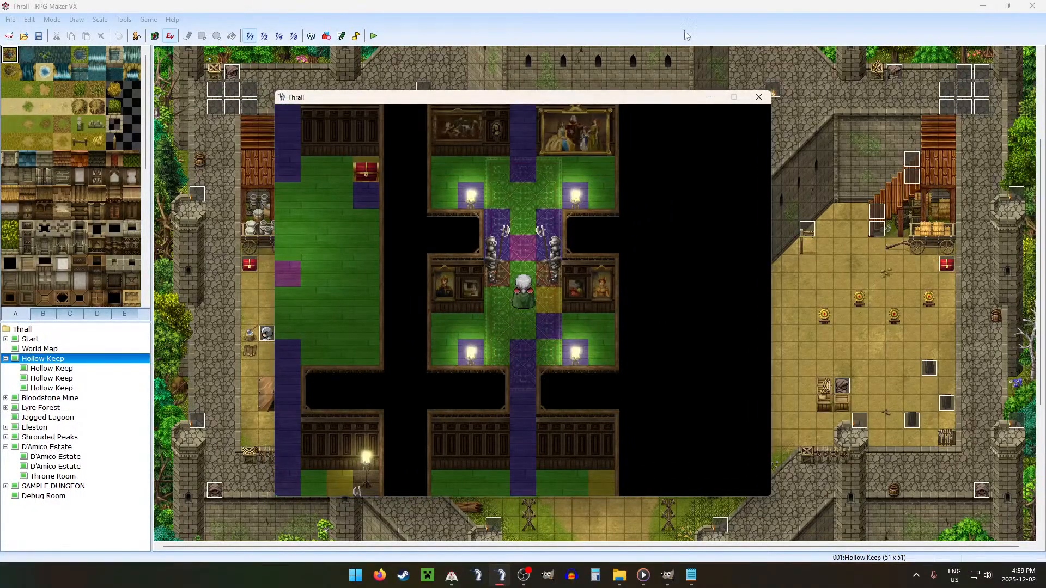
Step: Close the playtest, switch to GIMP and show the Collision copy layer of Estate F2
left_click(759, 97)
left_click(668, 575)
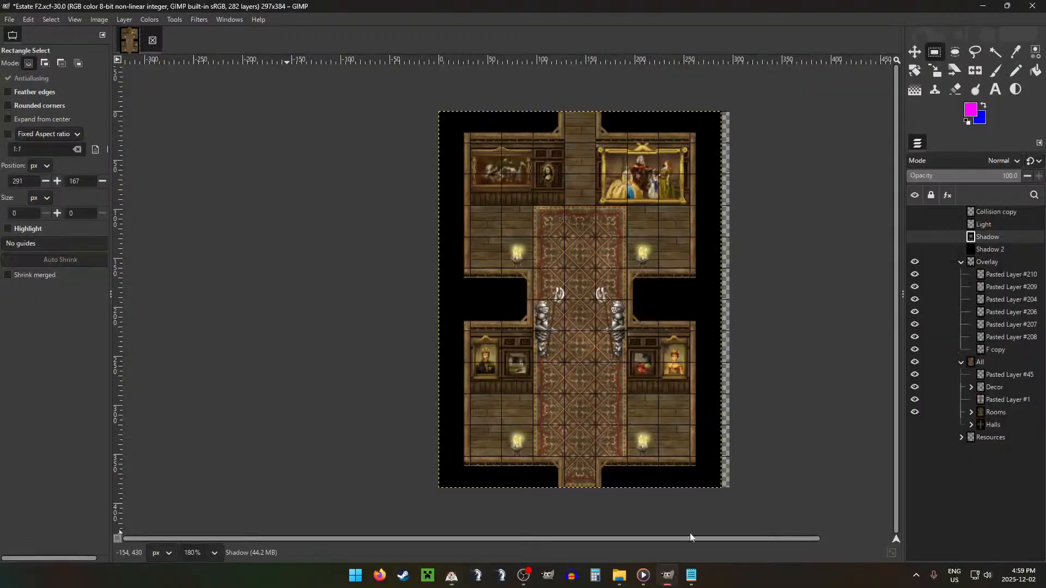
left_click(988, 212)
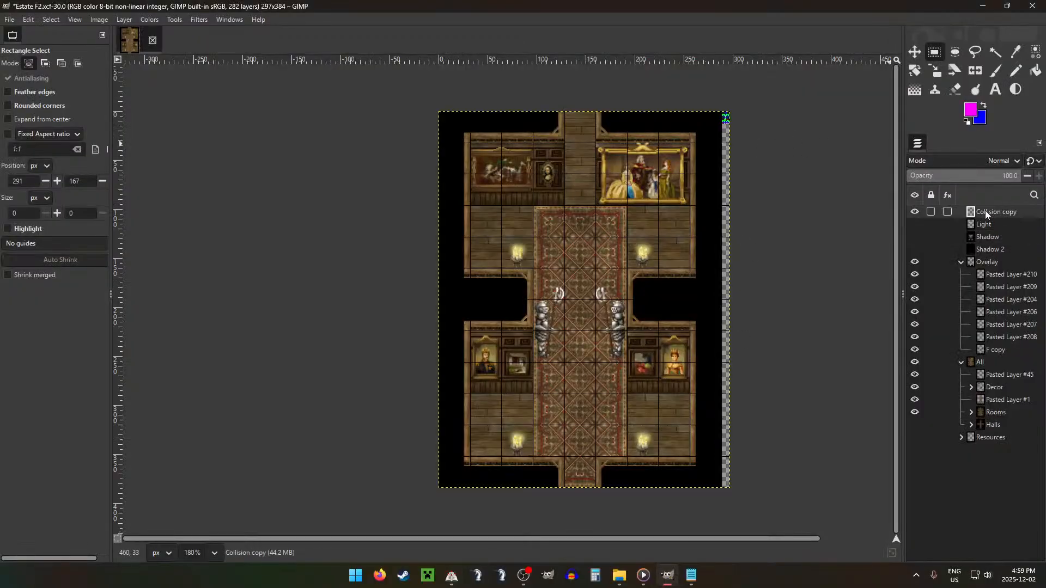
Step: With the Pencil, paint blue the two pixels directly below the upper magenta pixel in the collision map
key("n")
scroll(725, 117, "up", 6)
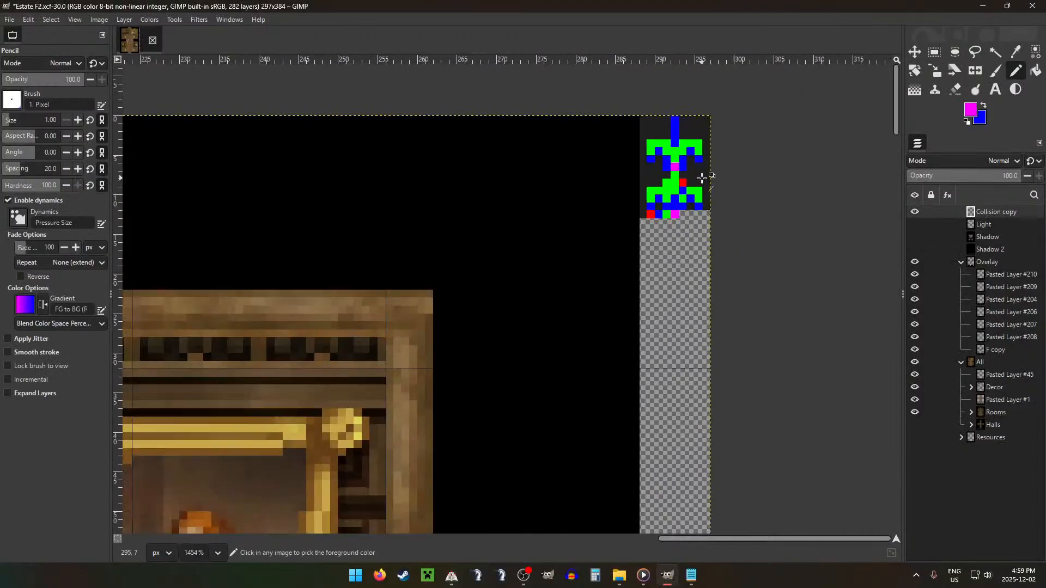
scroll(703, 177, "up", 1)
key("x")
left_click(674, 173)
left_click(673, 186)
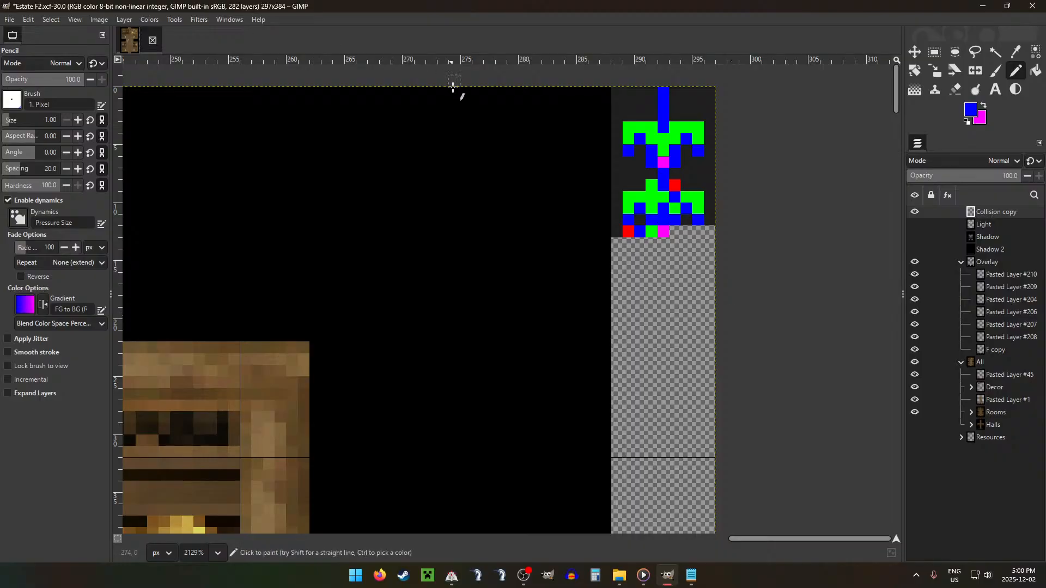
Step: Export the image with the corrected collision map as AF2.png in the ESTATE project folder
key("ctrl+shift+e")
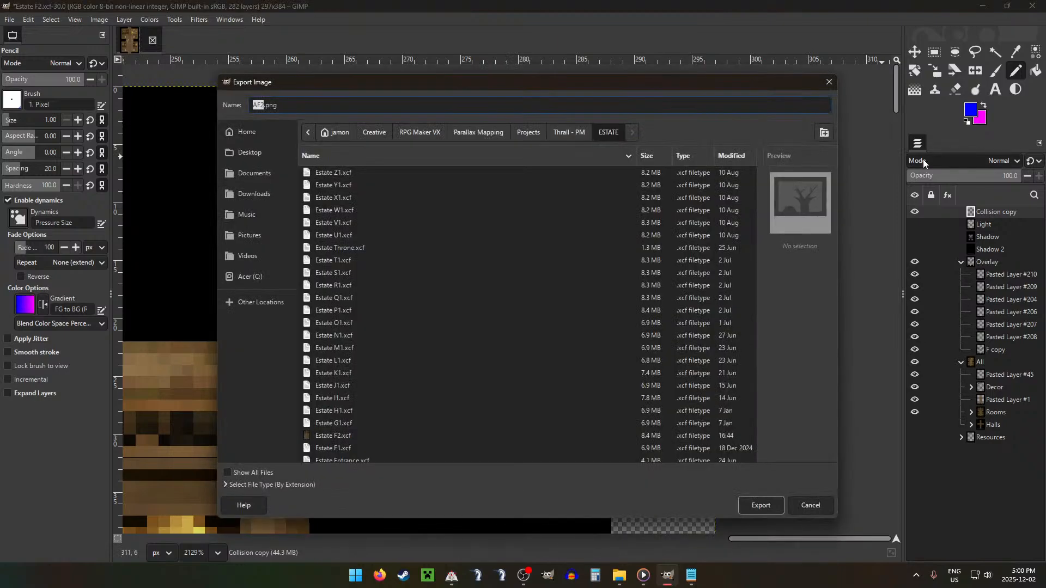
key("Return")
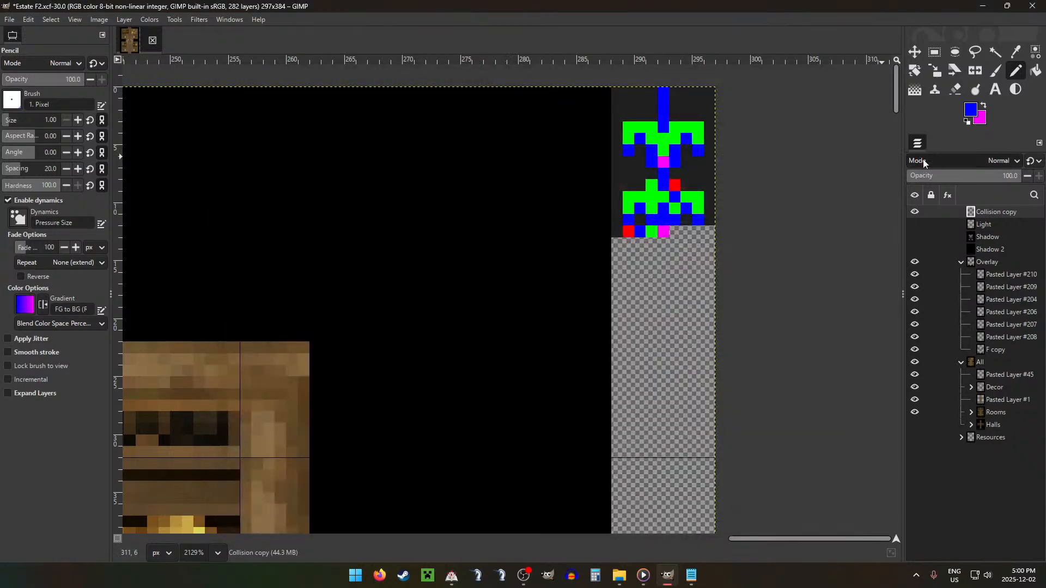
key("Return")
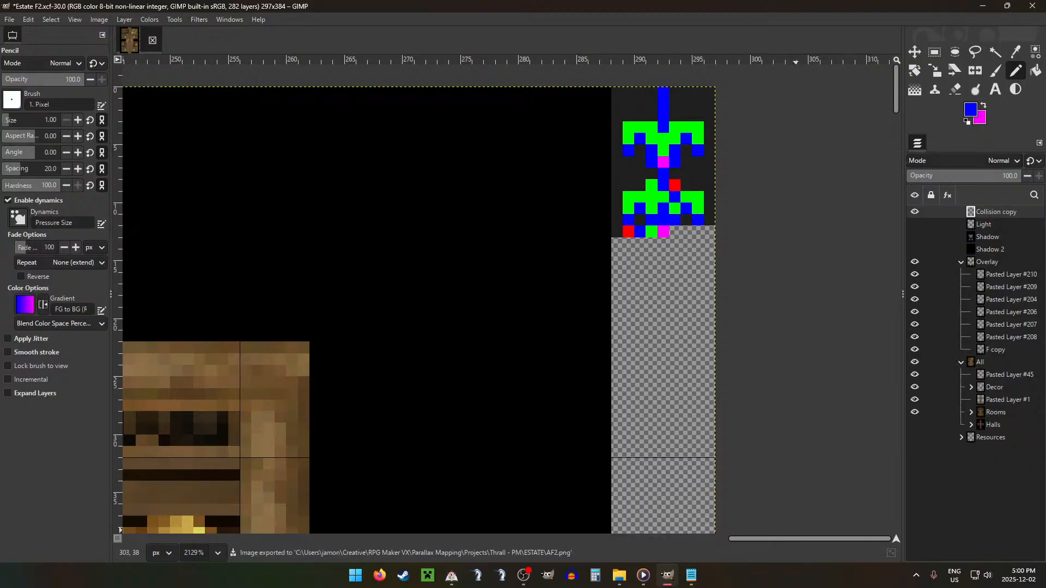
Step: In File Explorer, move AF2.png into the F folder of the game's ESTATE Ground rooms, replacing the existing file
left_click(619, 576)
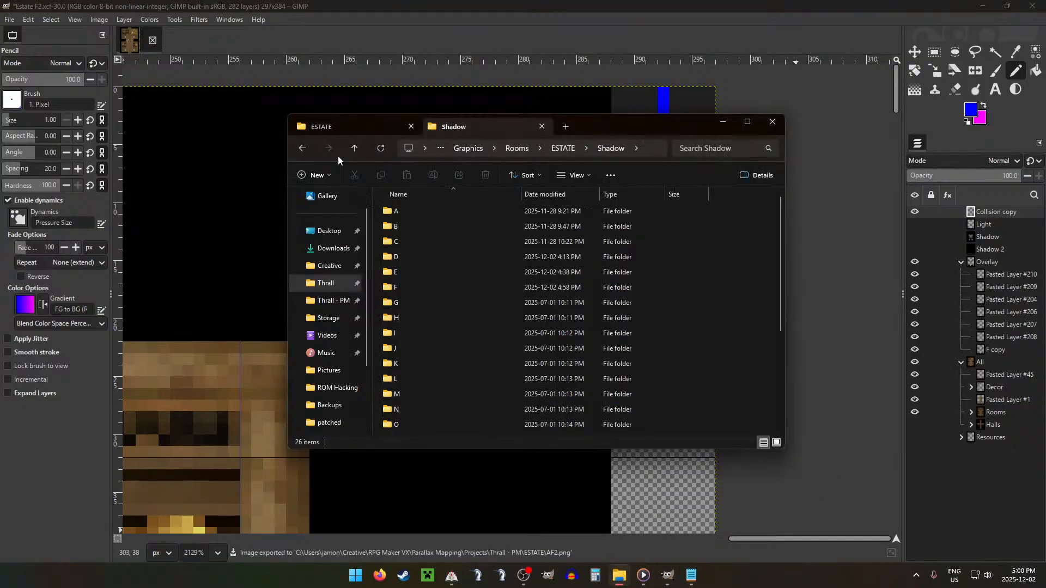
left_click(361, 151)
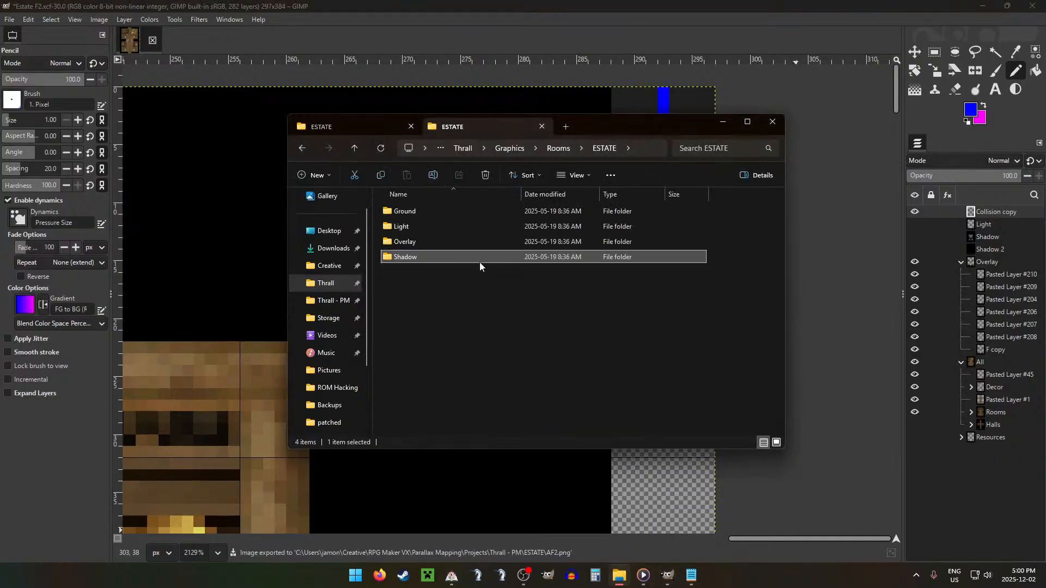
double_click(411, 213)
left_click(364, 128)
left_click(466, 213)
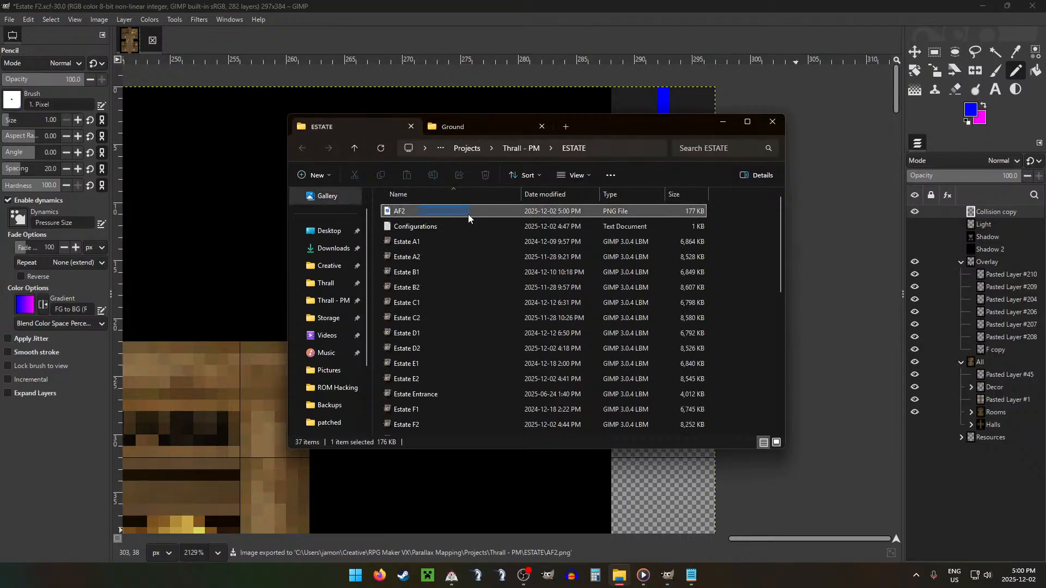
left_click_drag(496, 133, 425, 290)
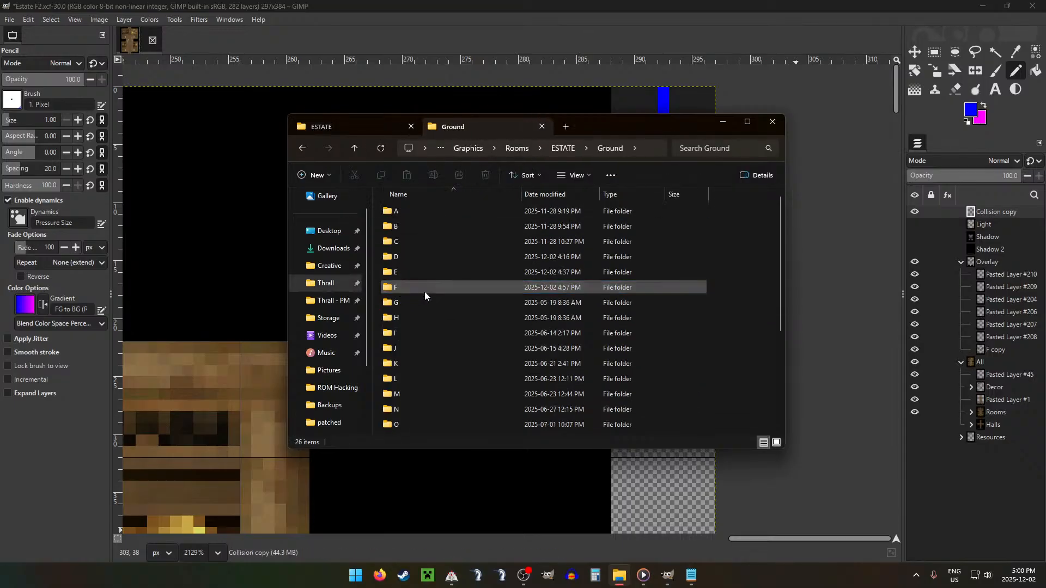
left_click(490, 199)
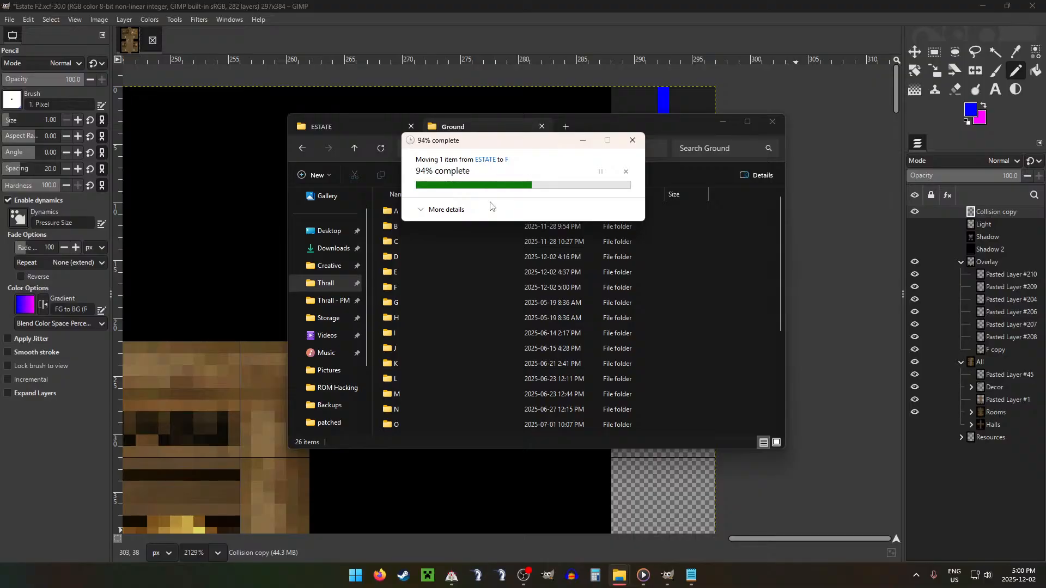
Step: Switch to RPG Maker VX, start a new playtest of Thrall and continue the saved game
left_click(452, 575)
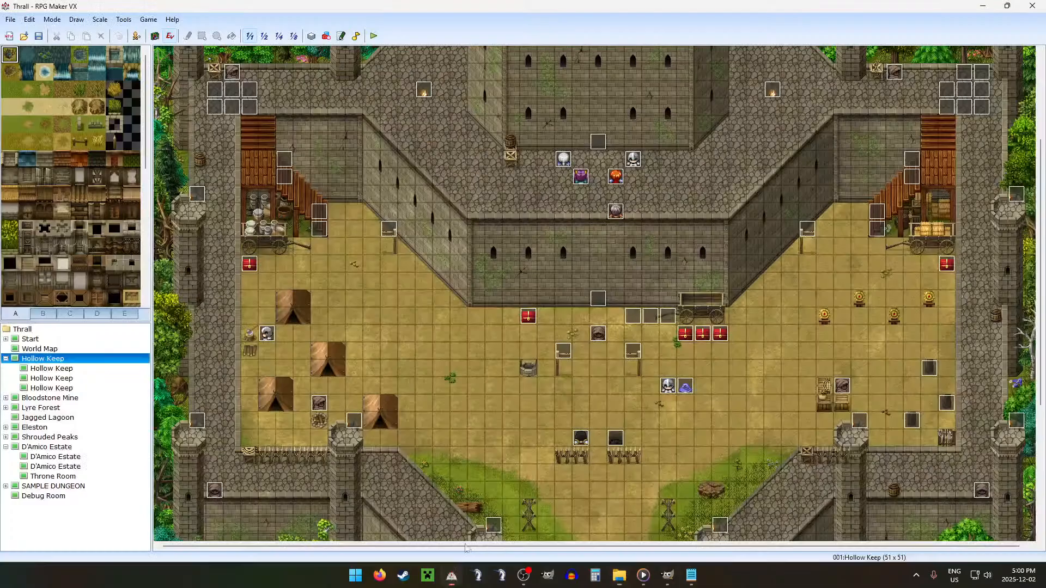
left_click(376, 36)
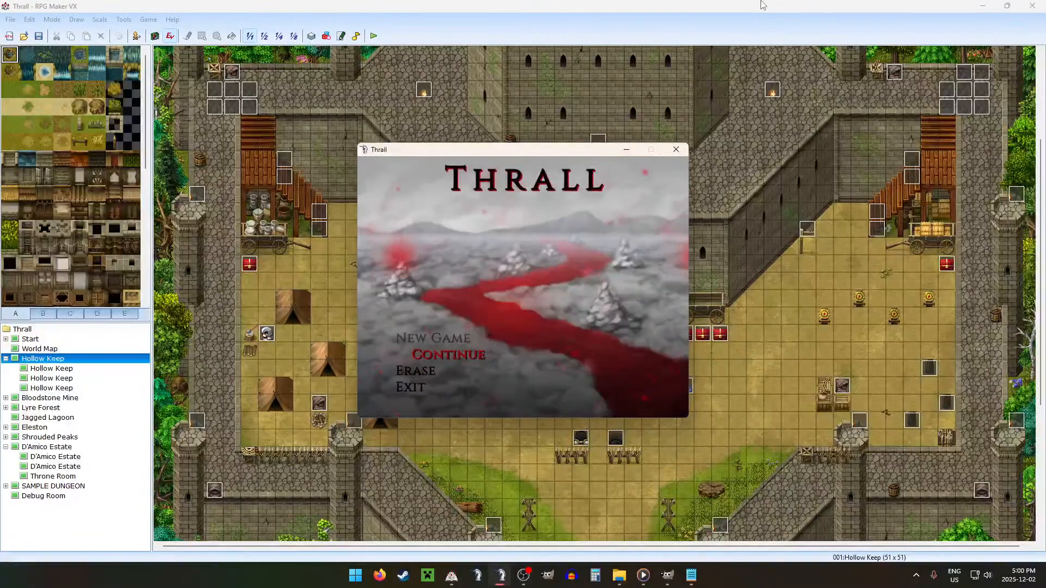
key("Return")
key("Up")
key("Up")
key("Return")
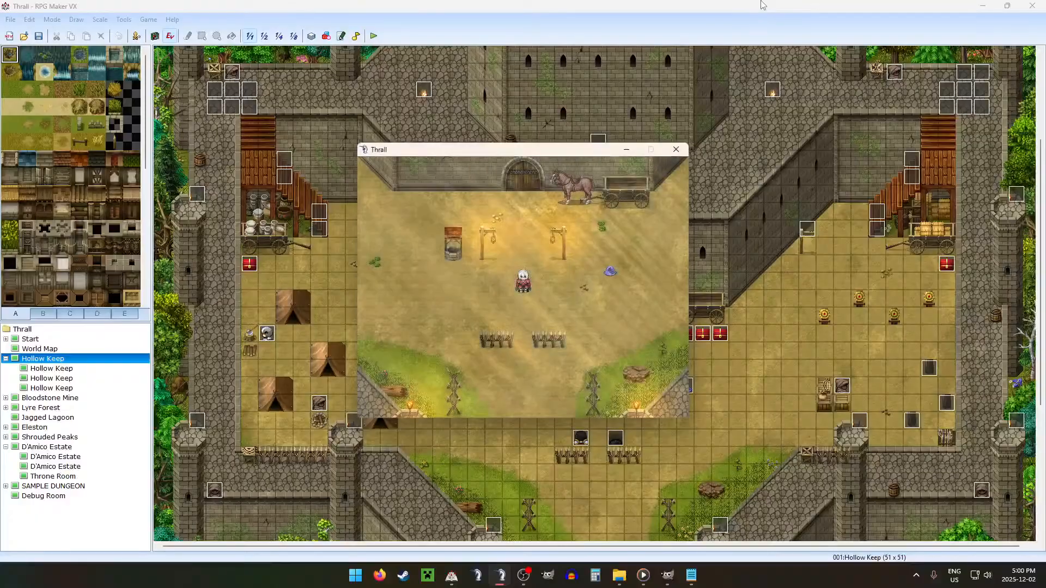
Step: Set the game's Window Size to x1.5 in the system settings and return to the map
key("Escape")
key("Return")
key("Up")
key("Up")
key("Up")
key("Up")
key("Down")
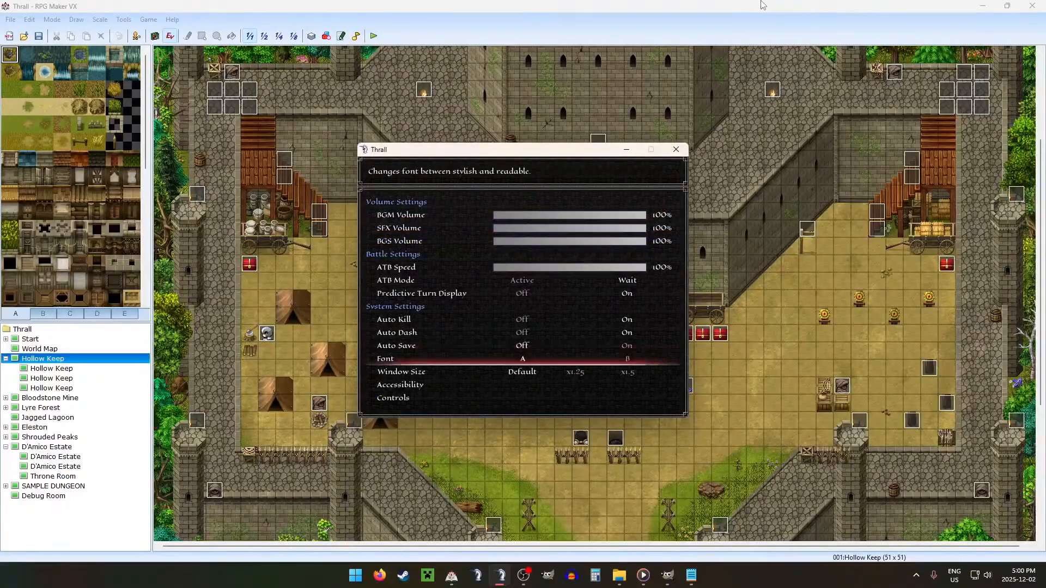
key("Down")
key("Right")
key("Right")
key("Escape")
key("Escape")
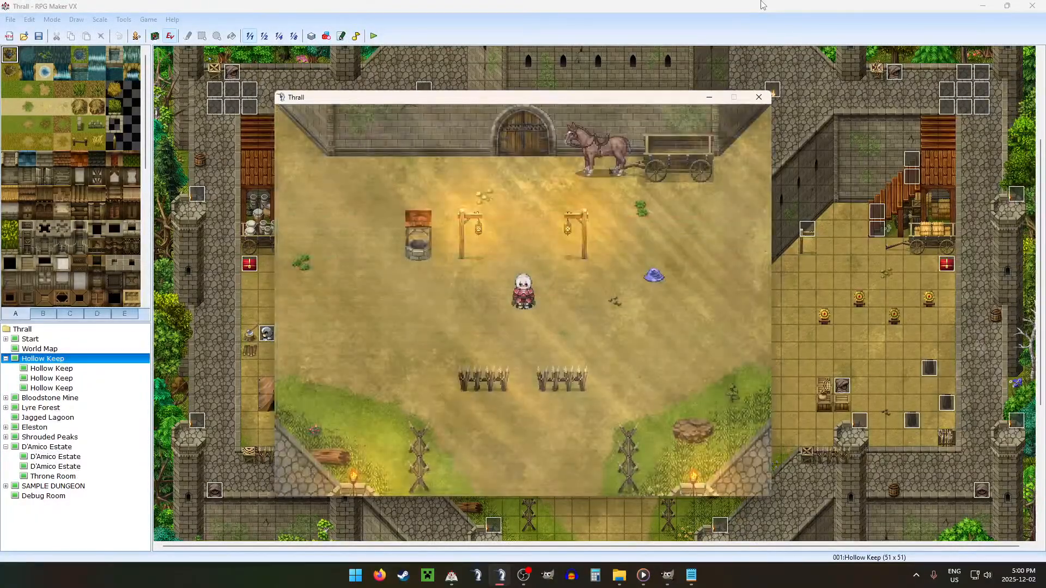
Step: In the game's debug menu, set variable 0160 DEBUG ROOM to 6
key("F9")
key("Up")
key("Return")
key("Up")
key("Right")
key("Right")
key("Right")
key("Right")
key("Right")
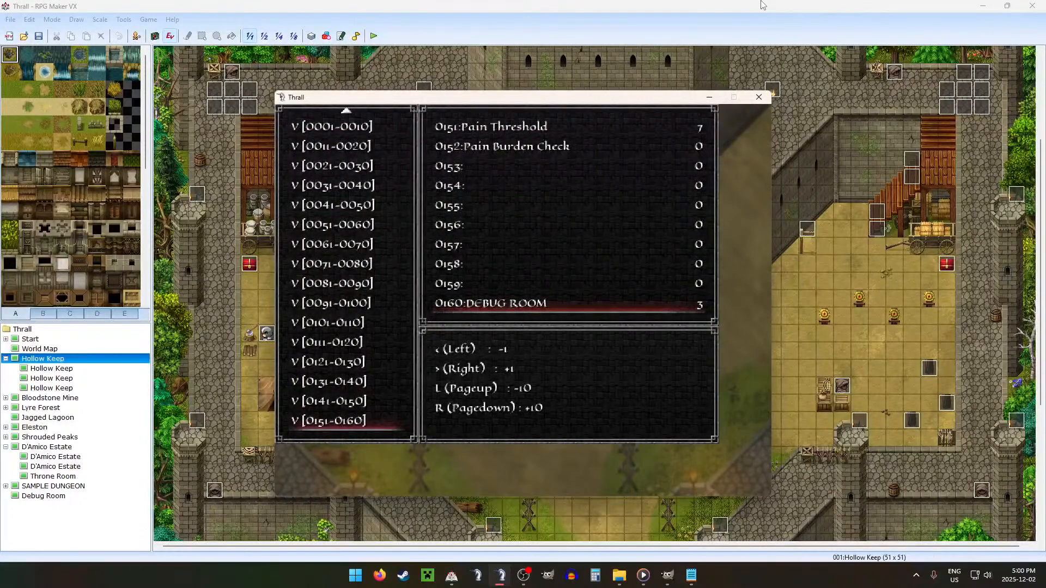
key("Escape")
Step: Look through the debug variables back to the 0111–0120 group, checking the entries around Estate/Hold
key("Up")
key("Up")
key("Up")
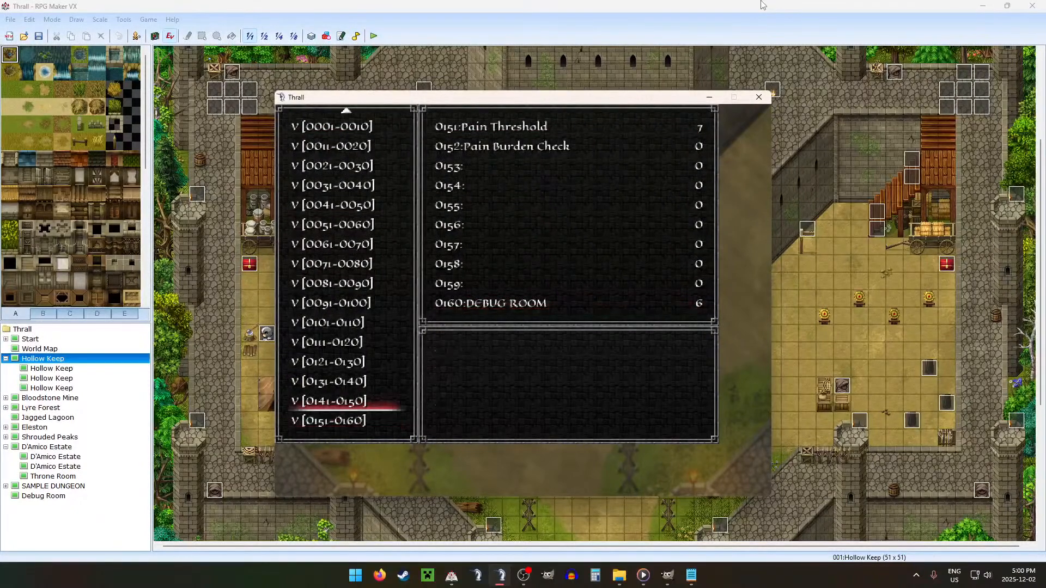
key("Return")
key("Escape")
key("Up")
key("Return")
key("Down")
key("Down")
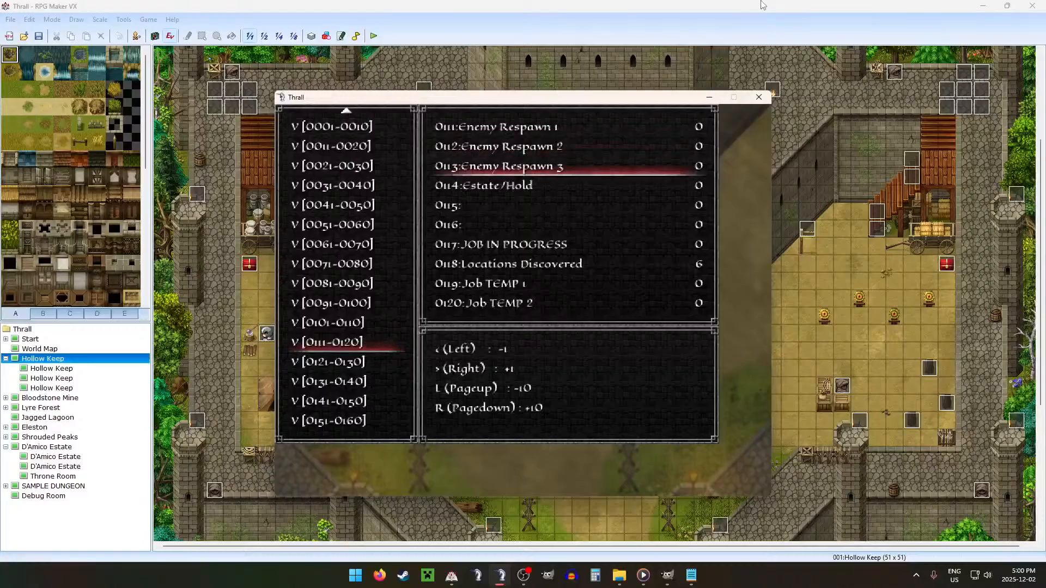
key("Down")
key("Escape")
Step: Turn on switch 0030 DEBUG in the 0021–0030 group and close the debug menu
key("Down")
key("Down")
key("Down")
key("Down")
key("Down")
key("Down")
key("Return")
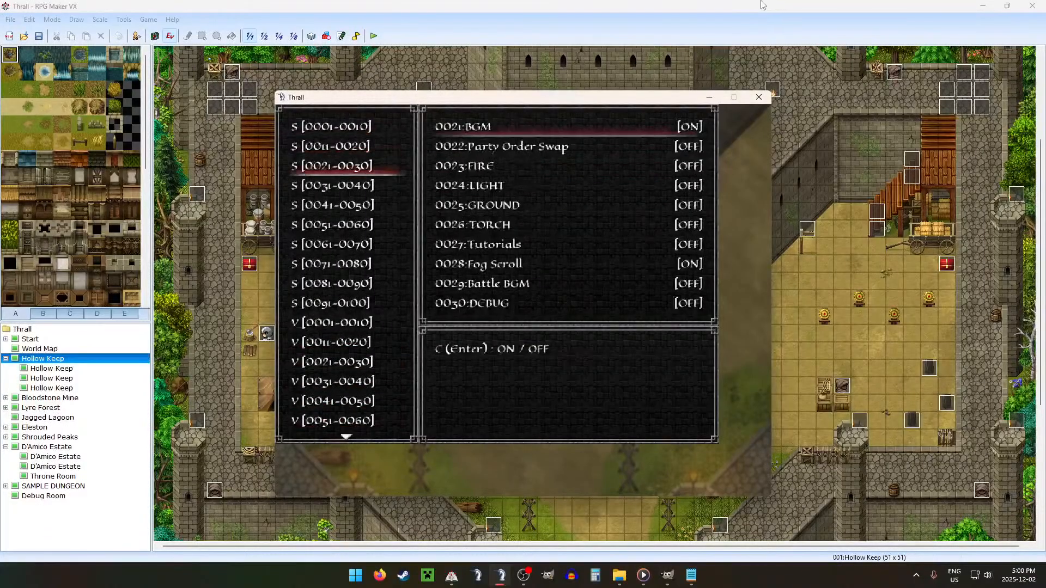
key("Escape")
key("Escape")
Step: From the Hollow Keep courtyard near the red chests, open the world map and travel to the Estate dungeon
key("Up")
key("Right")
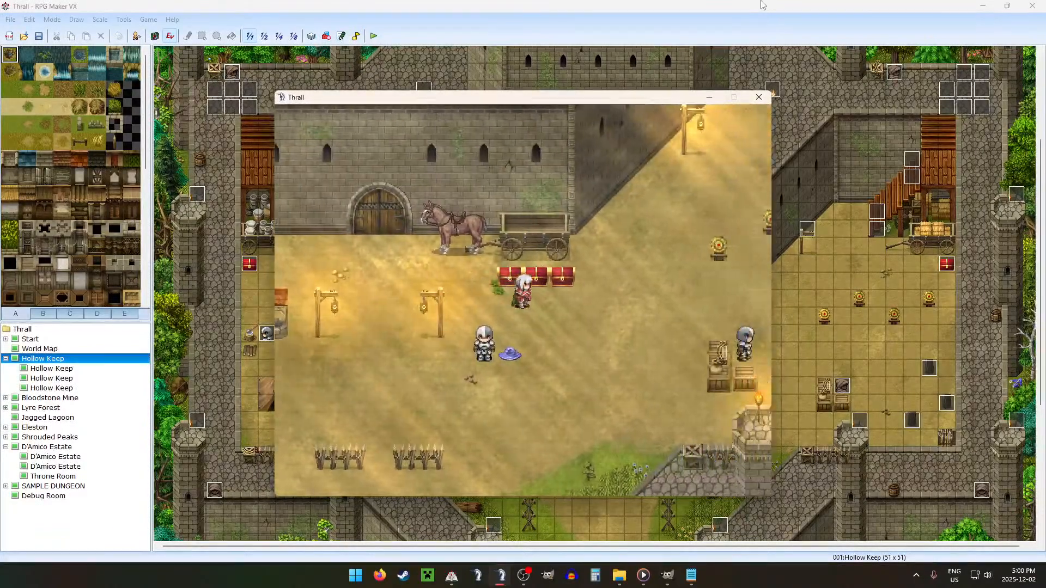
key("Up")
key("Return")
key("Escape")
key("Return")
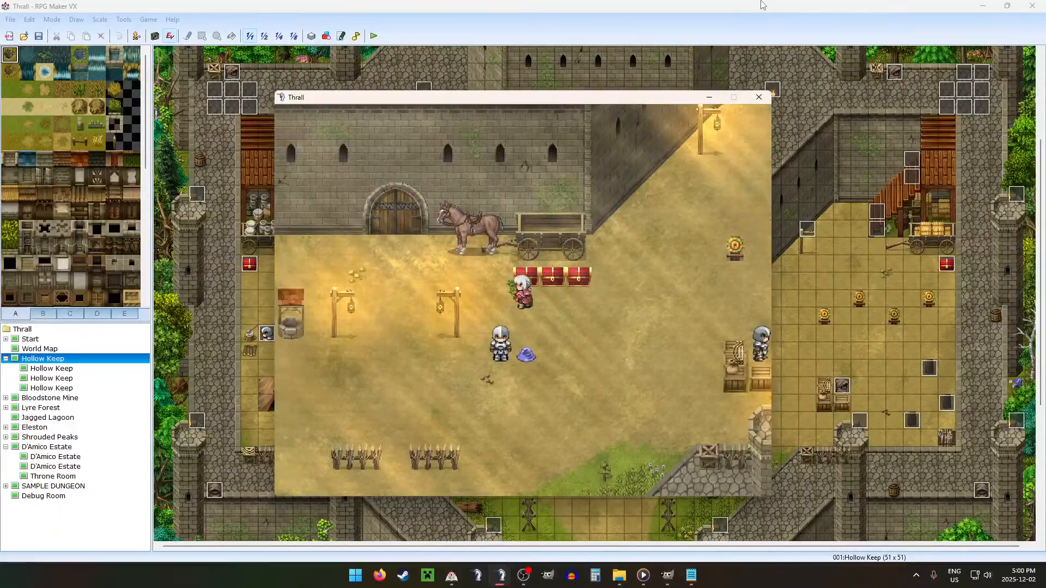
key("Return")
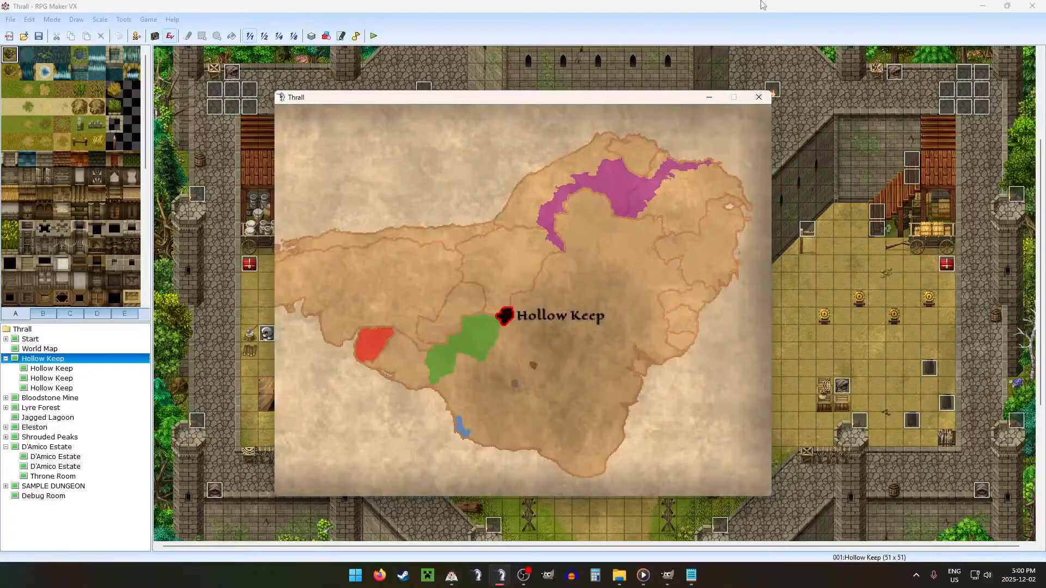
key("Left")
key("Return")
key("Return")
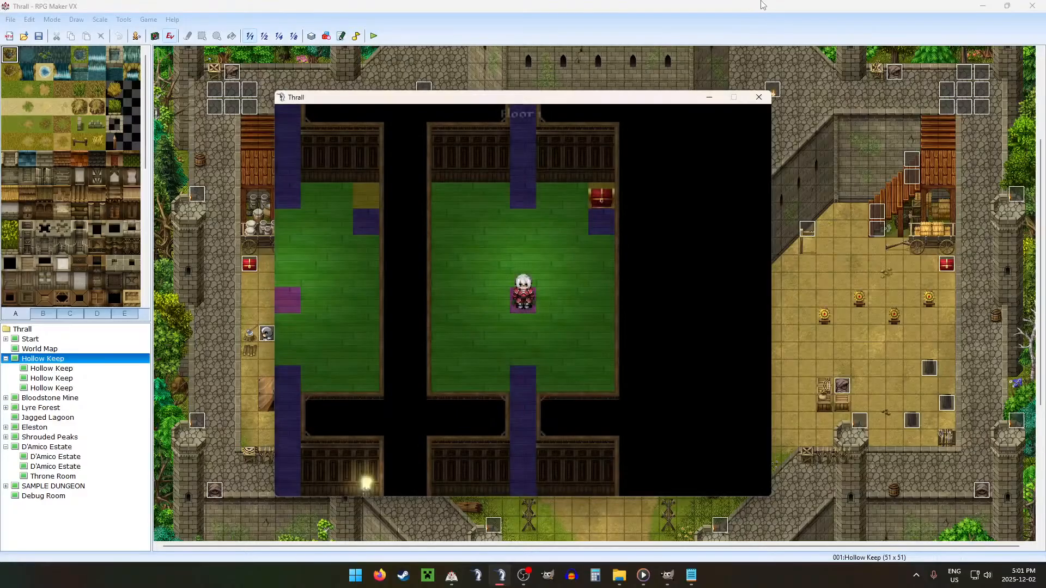
Step: Walk down and left across Floor 1 to the narrow passage between the statues in the painting room
key("Left")
key("Down")
key("Left")
key("Down")
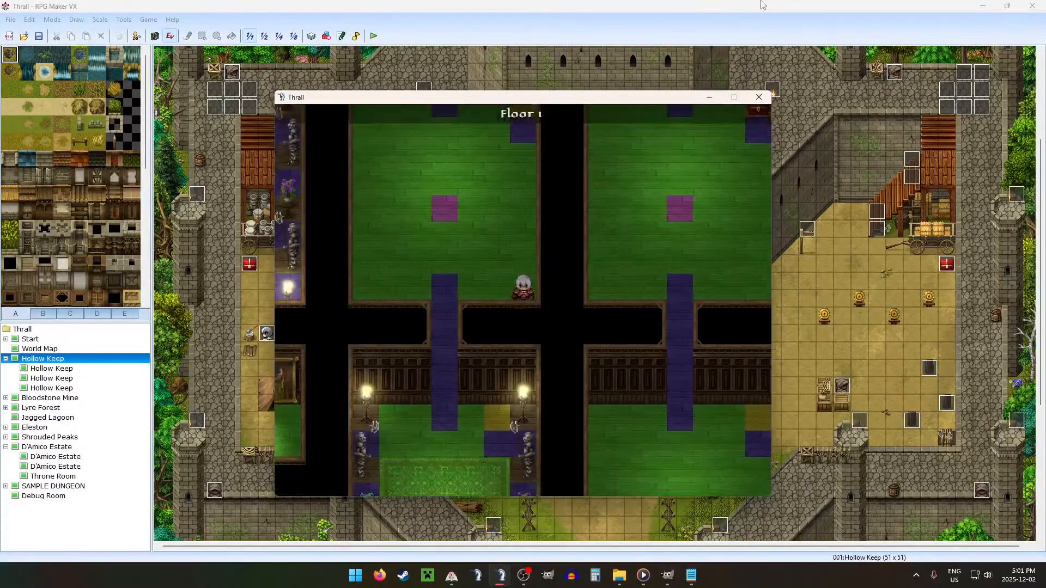
key("Left")
key("Down")
key("Left")
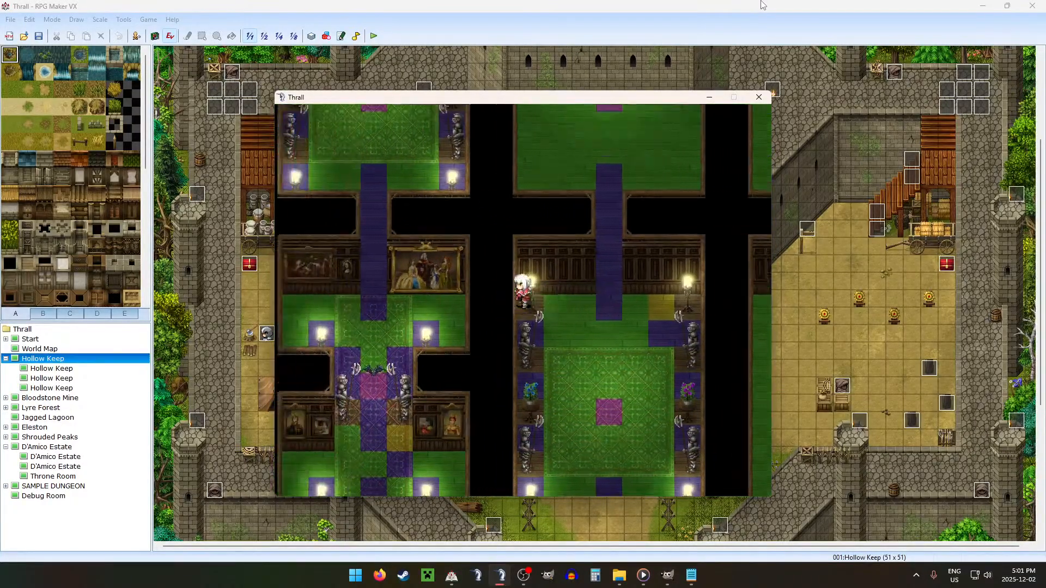
key("Down")
Step: Test the collision on both sides of the carpet below the statues by walking left, right and around
key("Down")
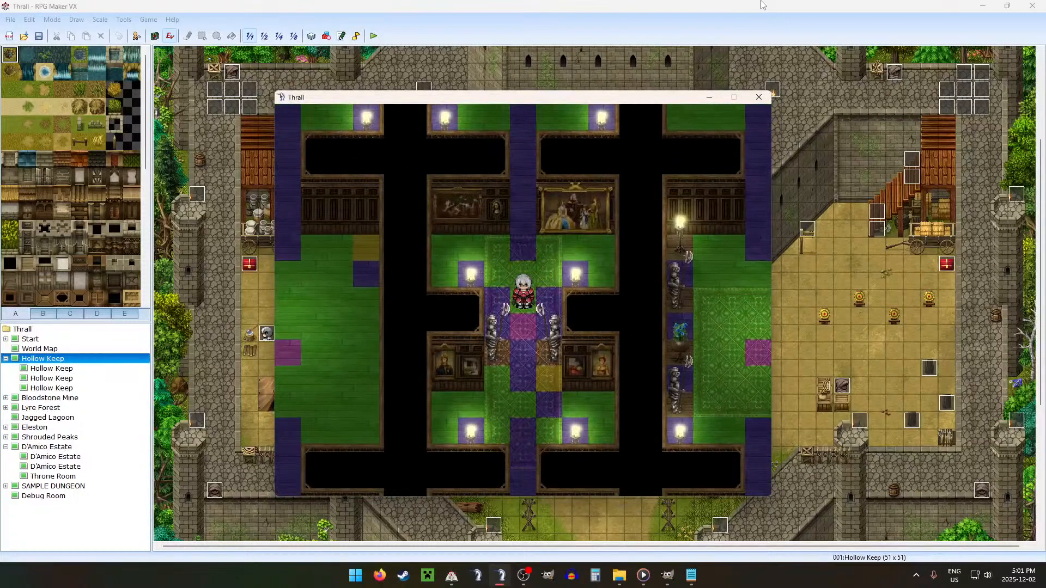
key("Down")
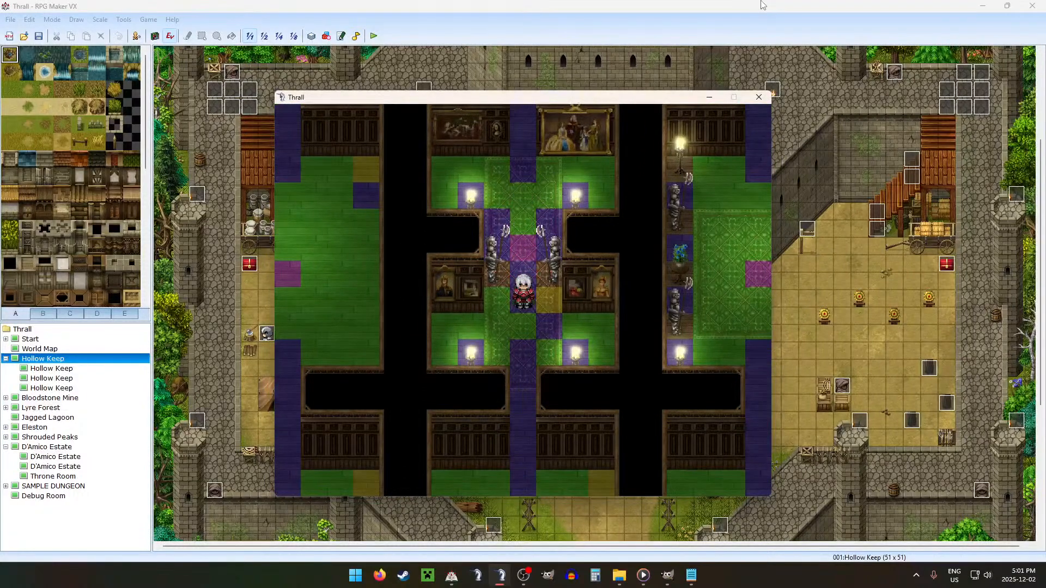
key("Left")
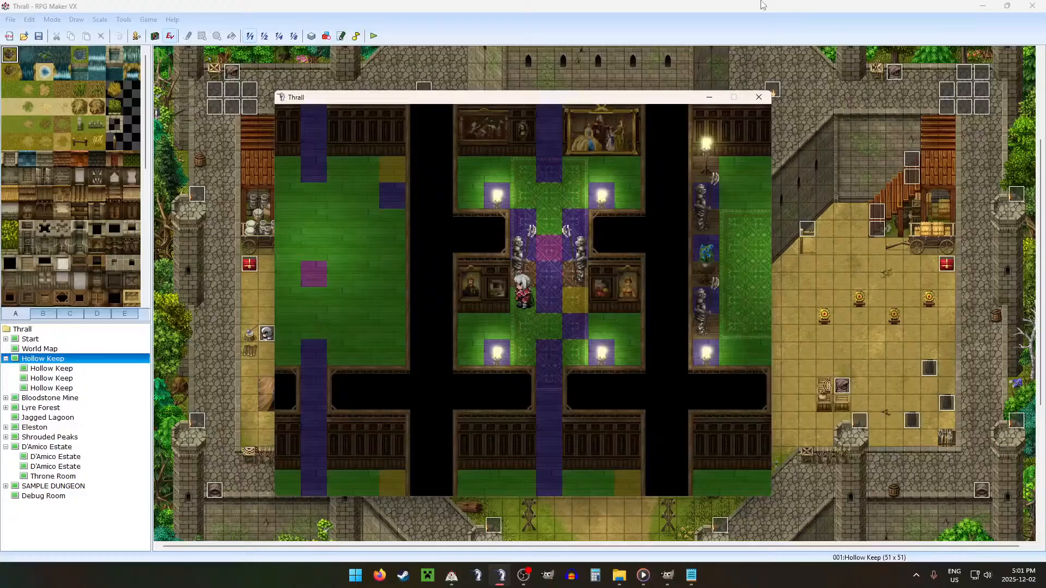
key("Right")
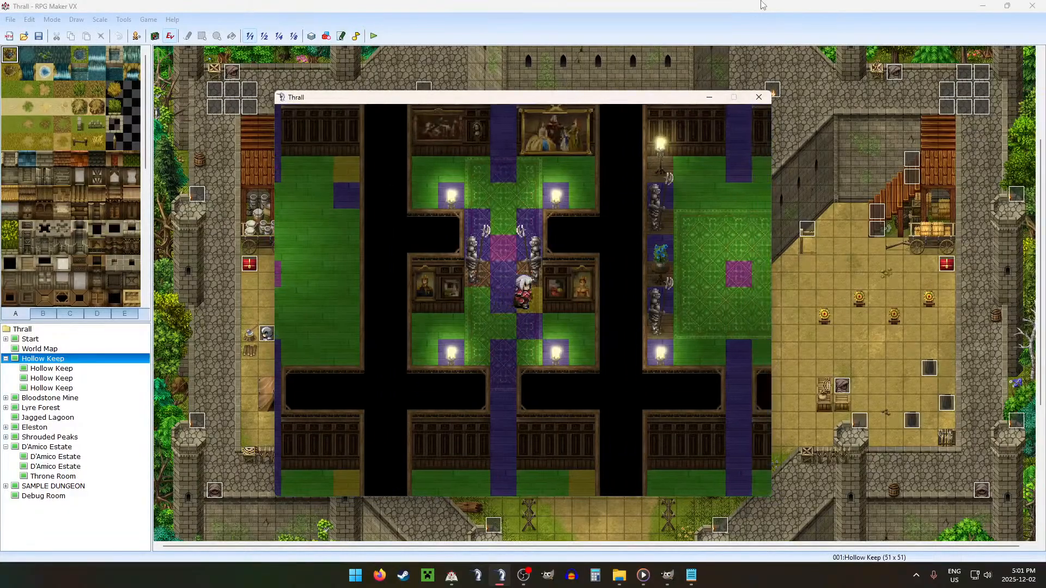
key("Left")
key("Down")
key("Right")
key("Up")
key("Left")
Step: Test walking up and down through the magenta tile in the narrow passage between the two statues
key("Up")
key("Down")
key("Up")
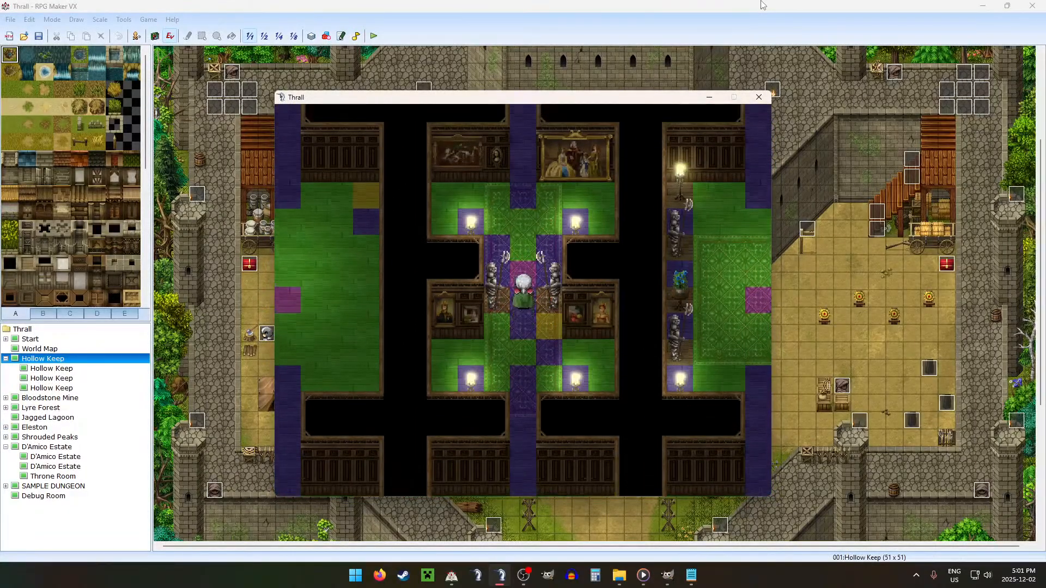
key("Down")
key("Up")
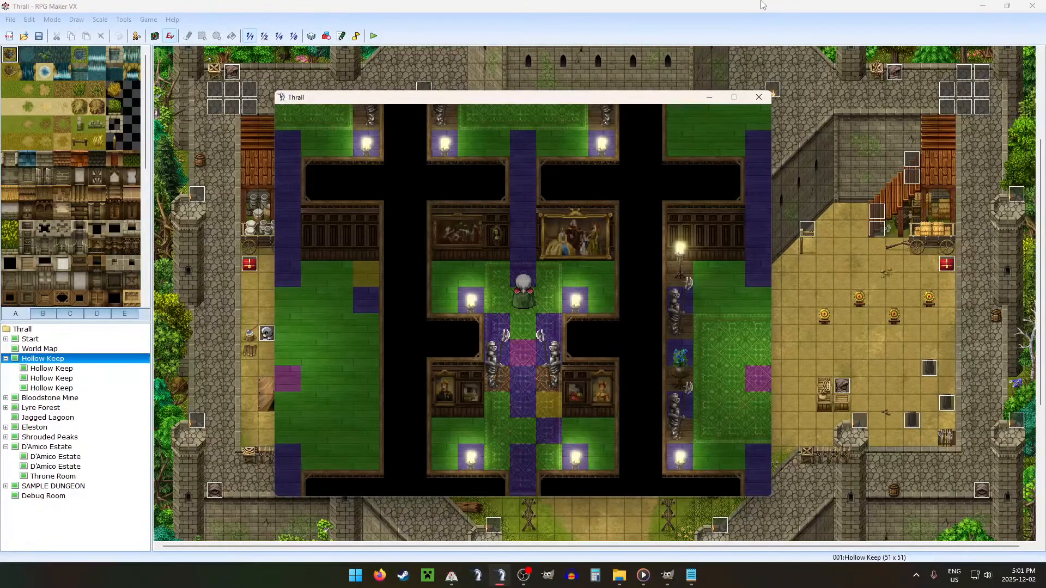
key("Down")
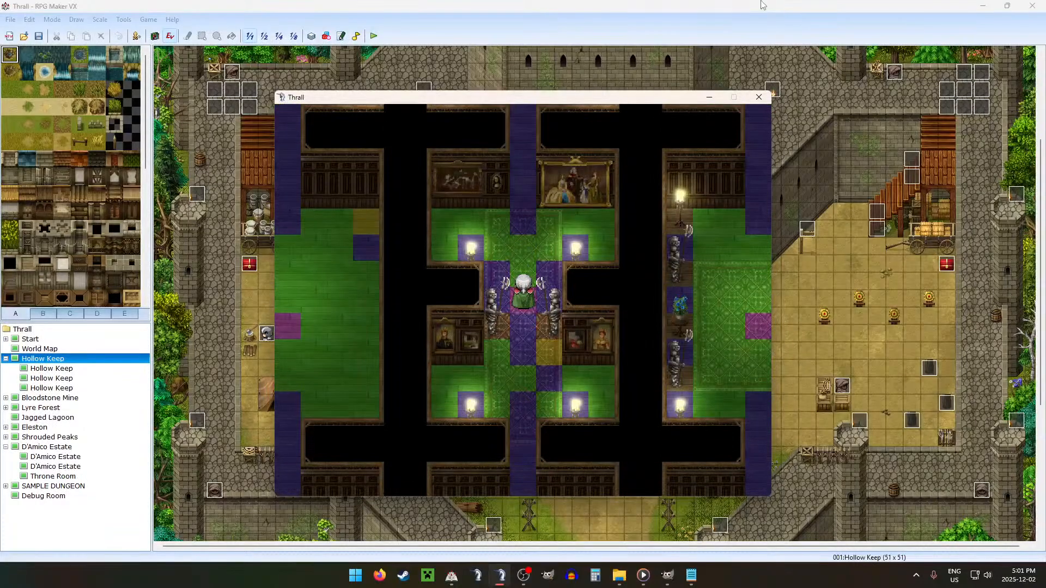
Step: Walk down below the statues and check switches 0021–0030 in the debug menu
key("Down")
key("F9")
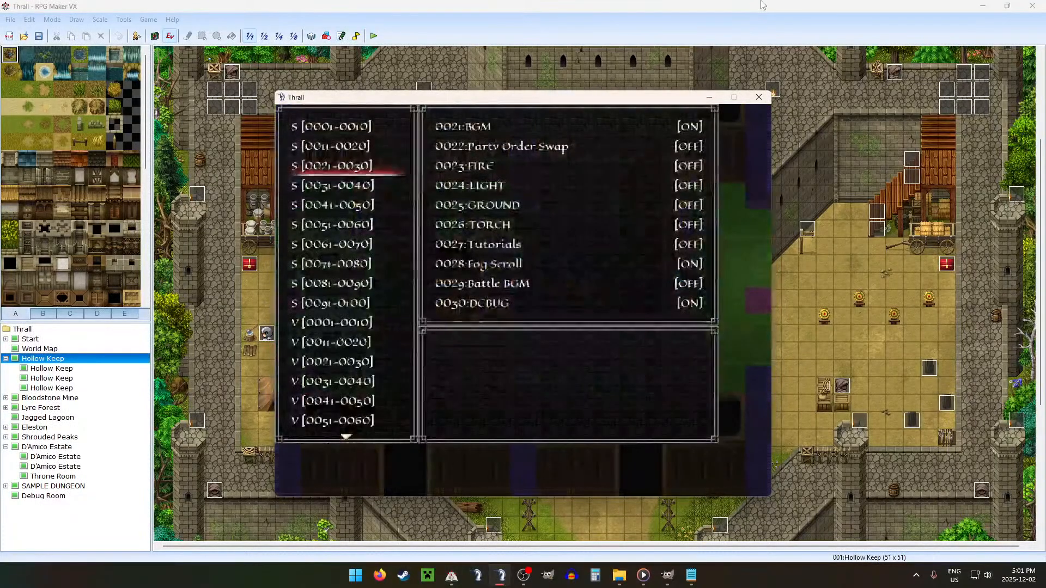
key("Escape")
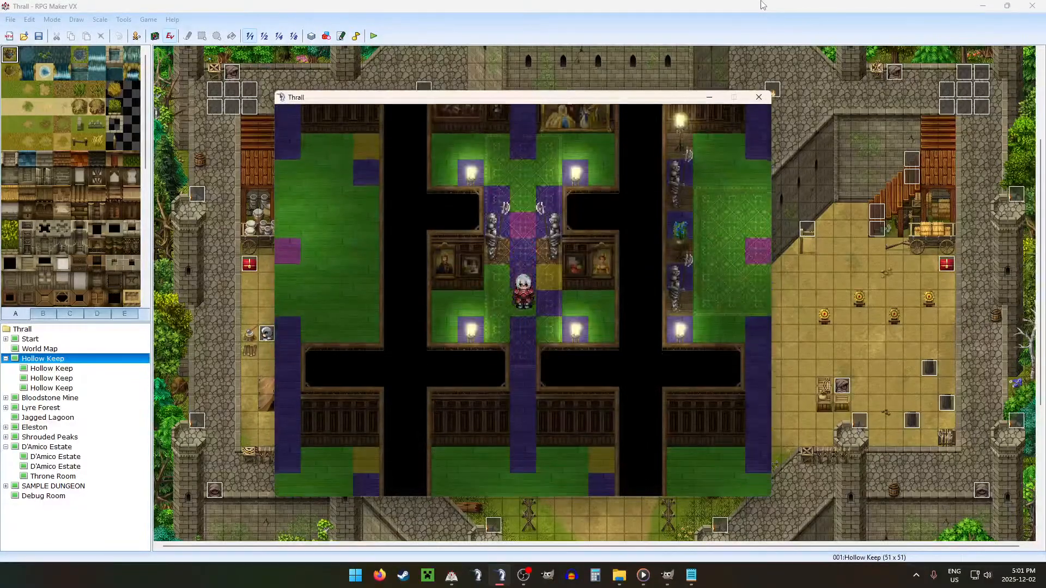
Step: Walk down and right through the lower rooms of Floor 1 and move on to Floor 2
key("Down")
key("Right")
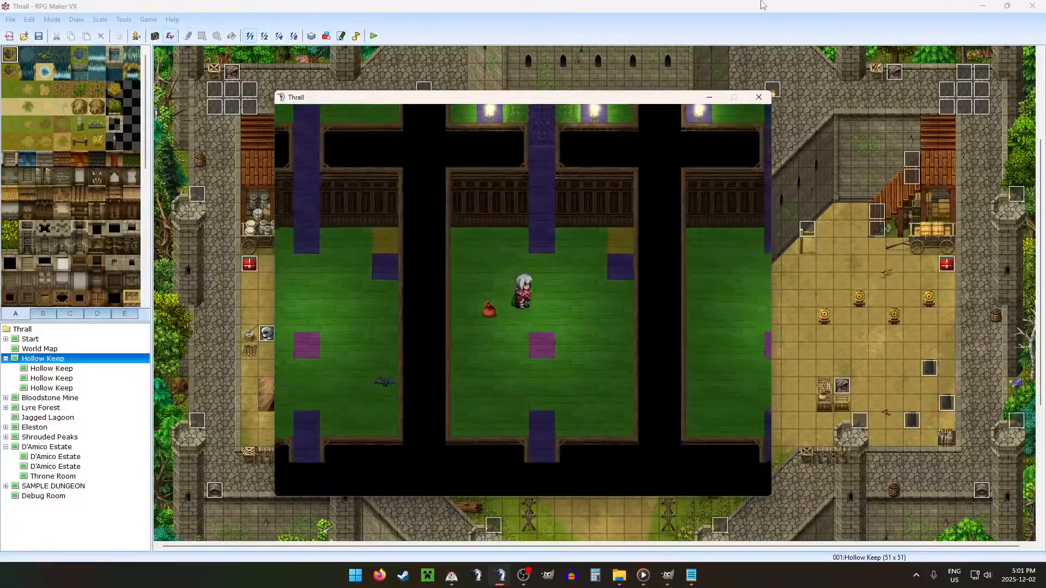
key("Right")
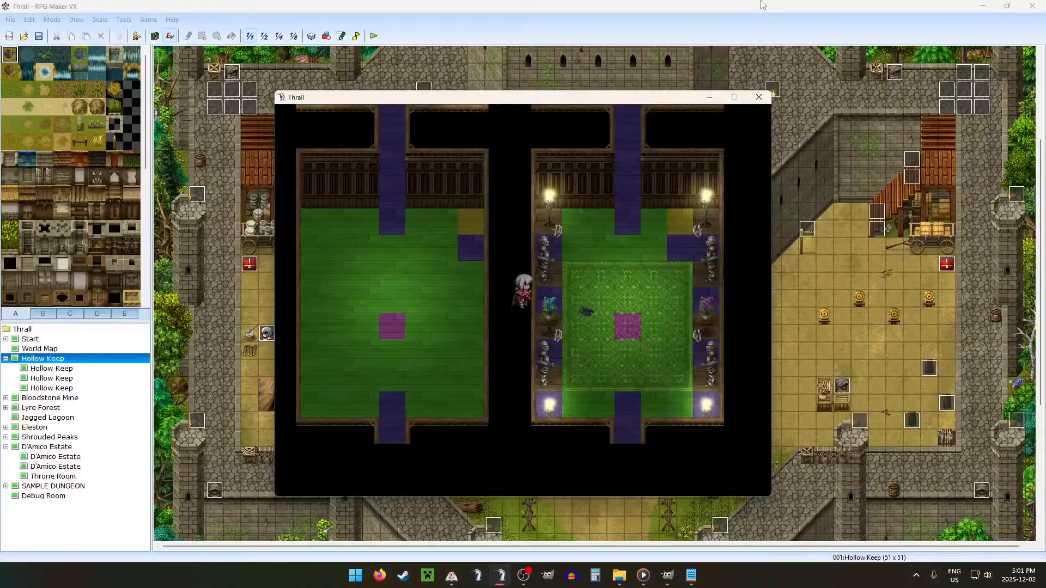
key("Return")
key("Return")
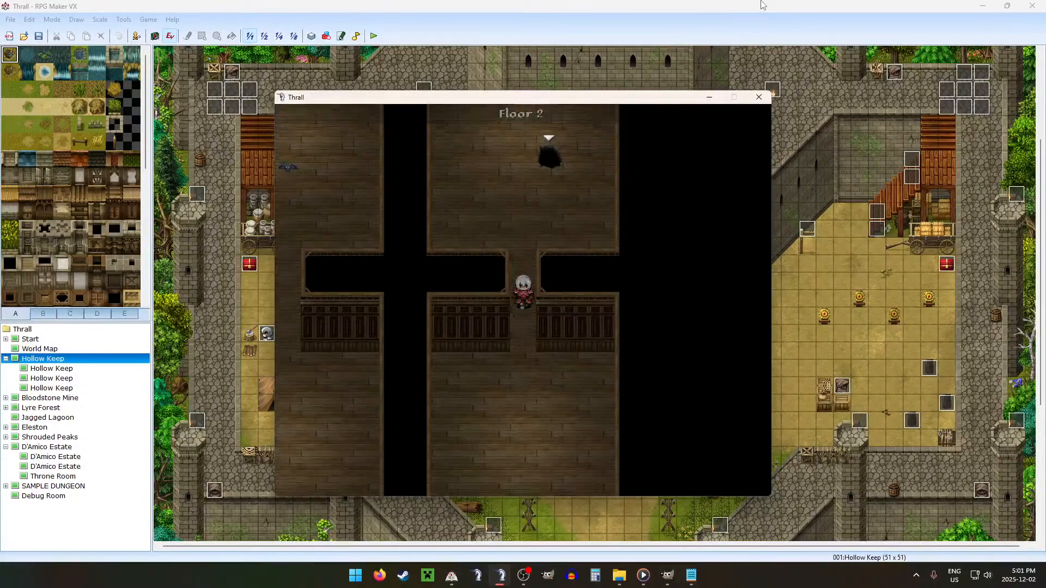
Step: Explore the rooms of Floor 2 without the collision overlay and move on to Floor 3
key("Up")
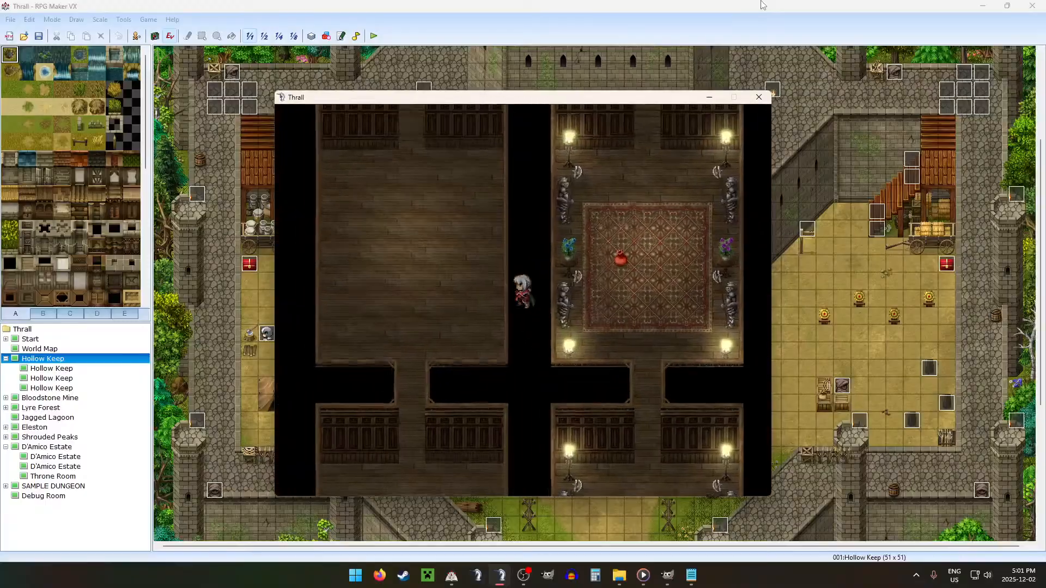
key("Right")
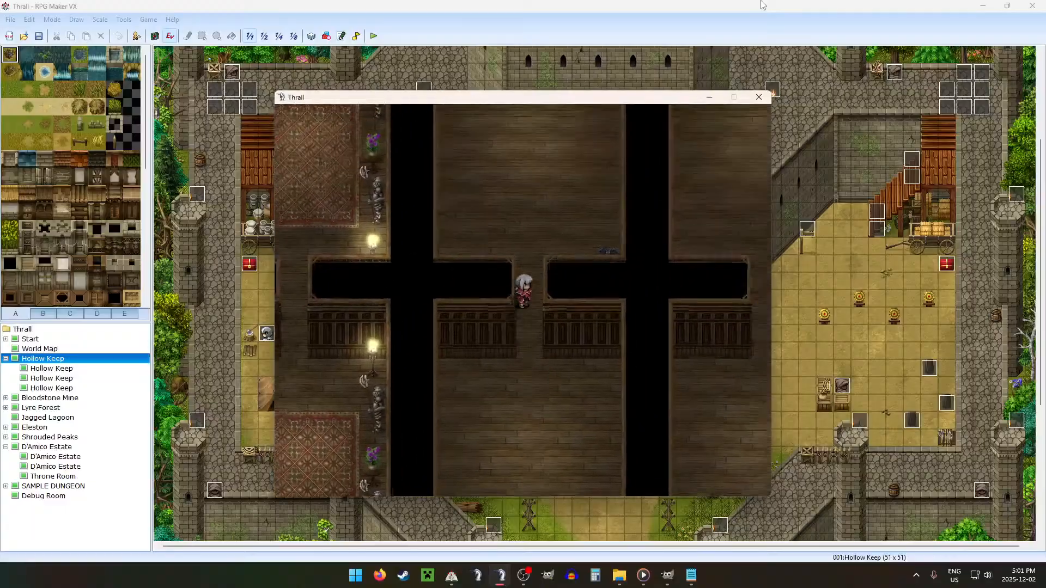
key("Up")
key("Right")
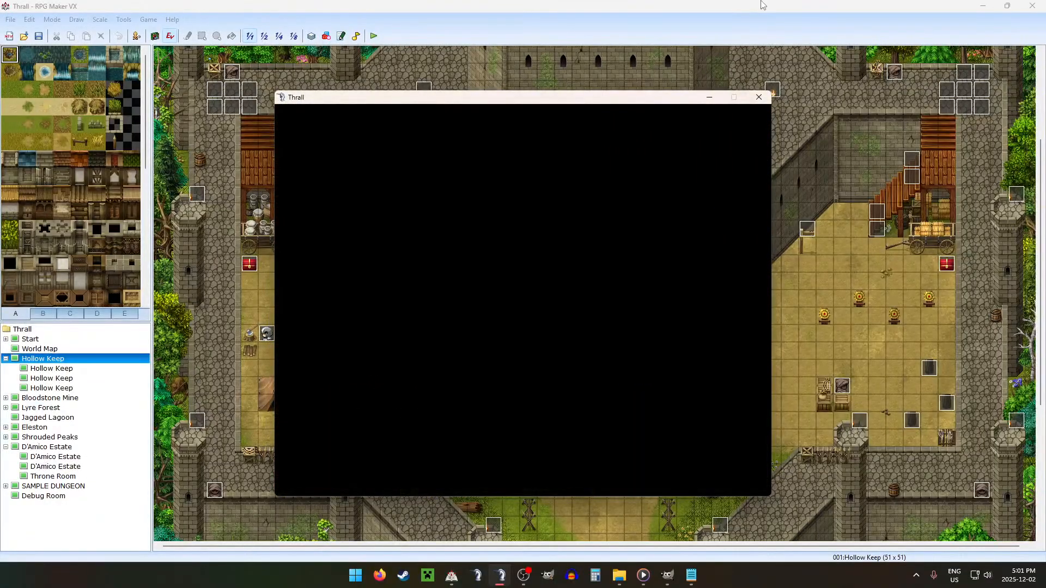
Step: Walk down through the painting room on Floor 3, testing its collision beside and below the statues
key("Down")
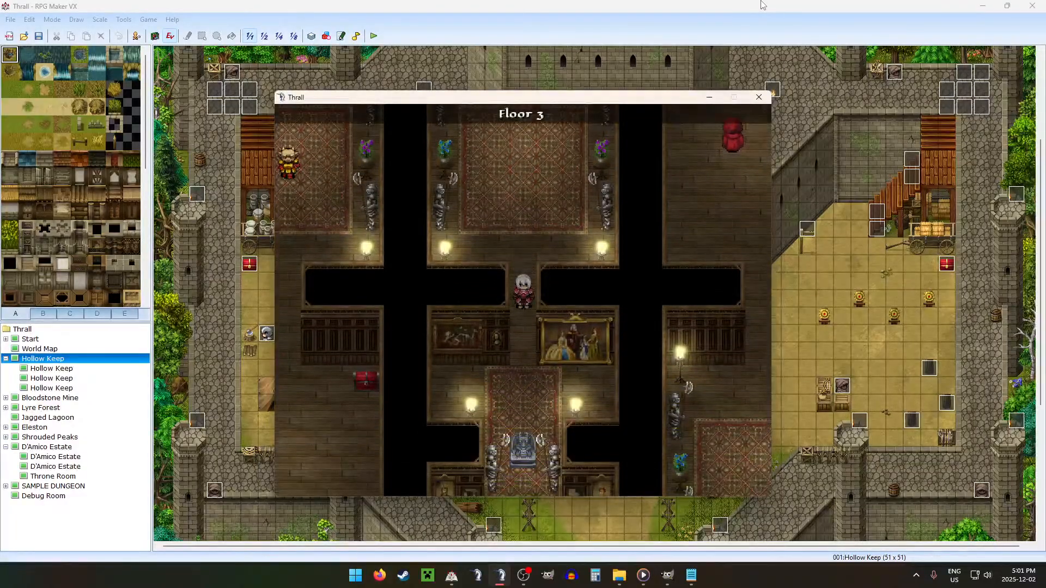
key("Down")
key("Down")
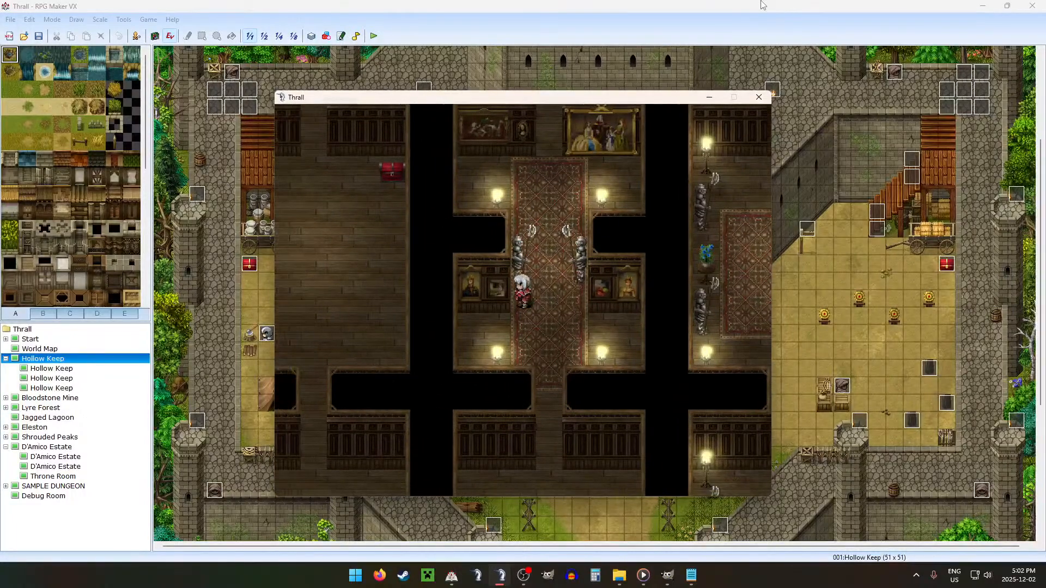
key("Left")
key("Up")
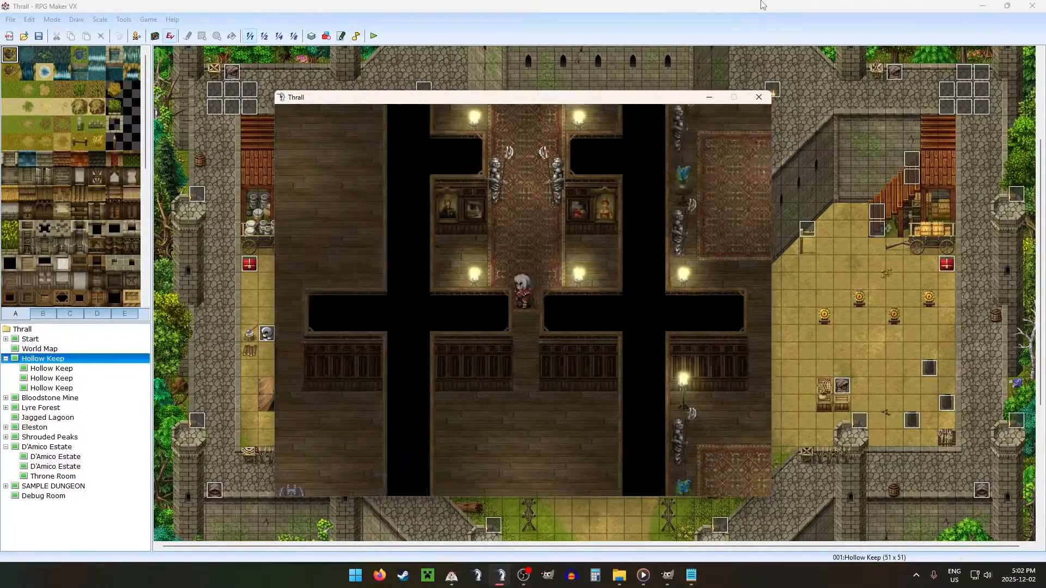
key("Up")
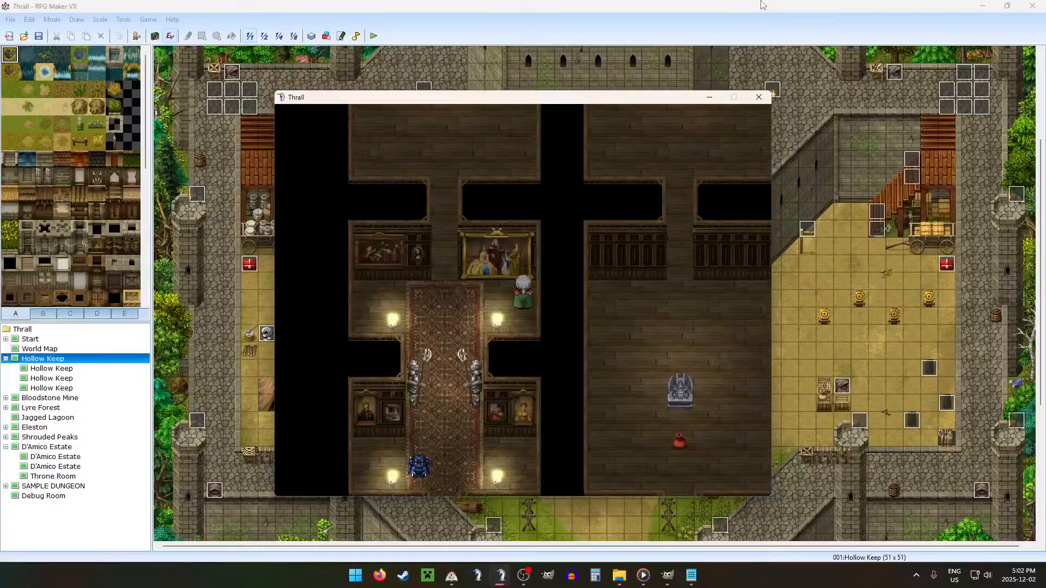
Step: Descend through the hole to Floor 5 and walk into the carpeted painting room with the statues
key("Up")
key("Left")
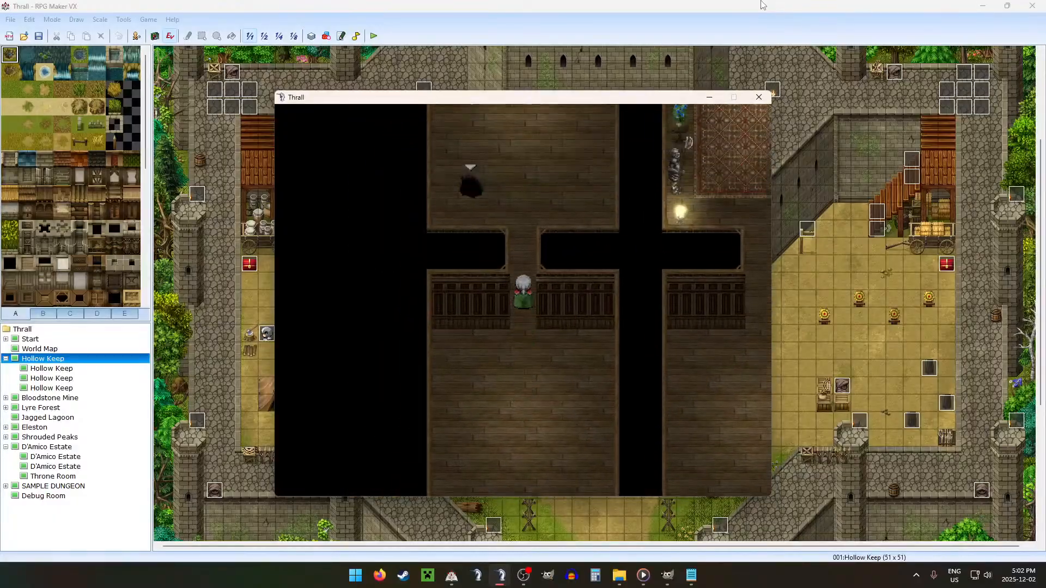
key("Return")
key("Return")
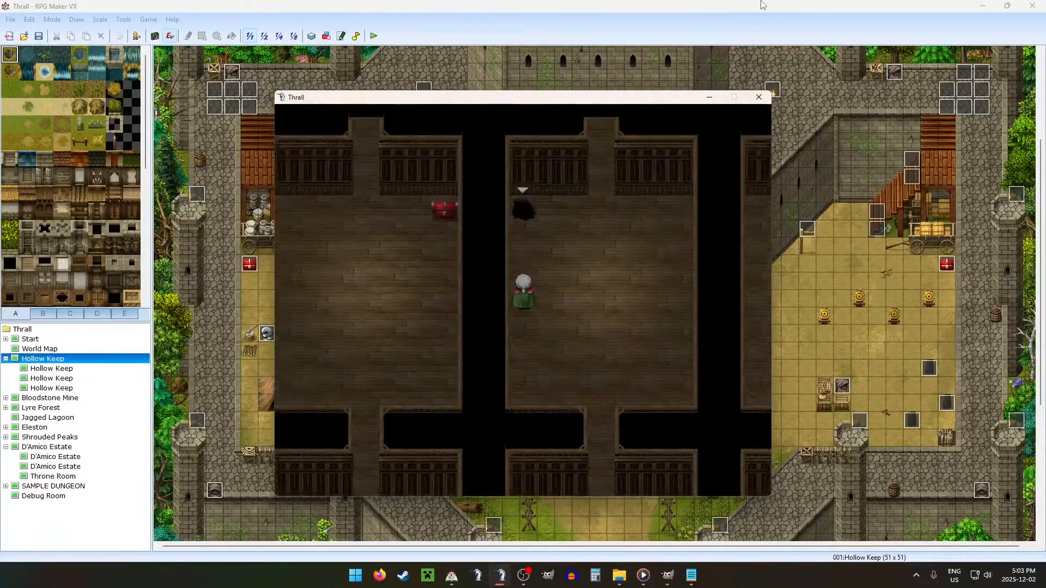
key("Return")
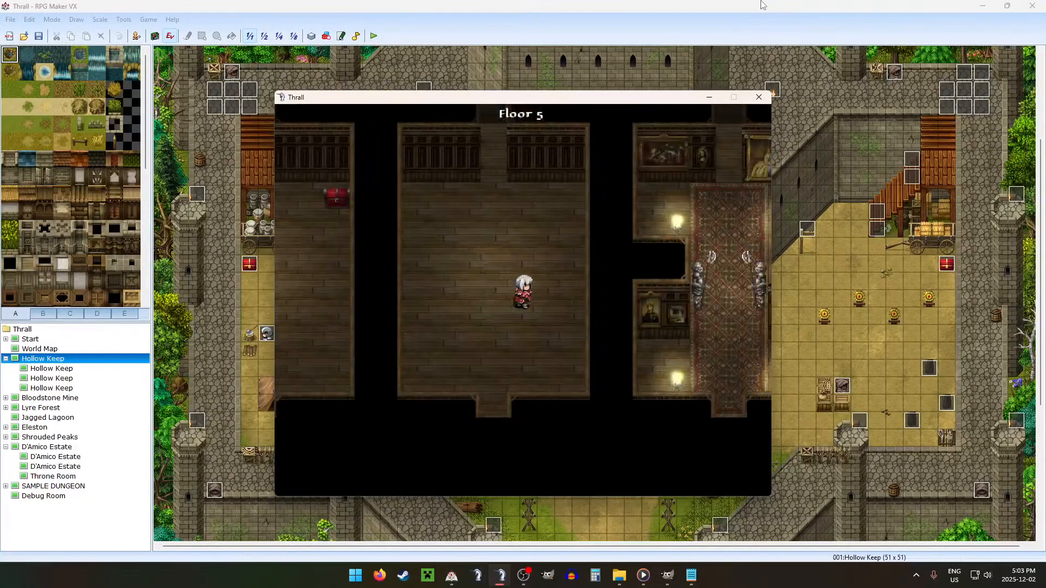
key("Down")
key("Right")
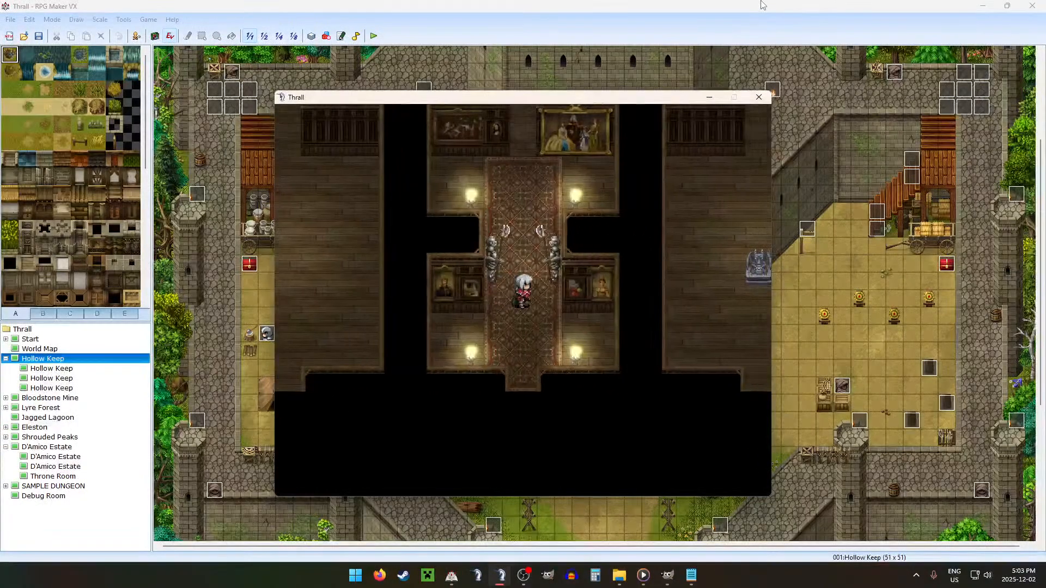
Step: Walk through the Floor 5 rooms and across the walls to look over the chests, enemies and painting rooms
key("Up")
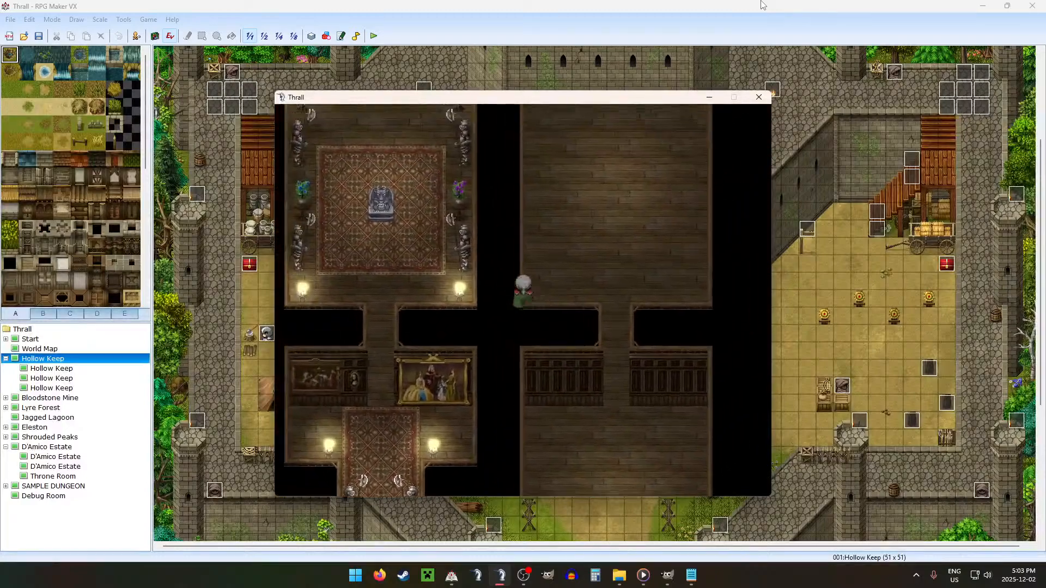
key("Up")
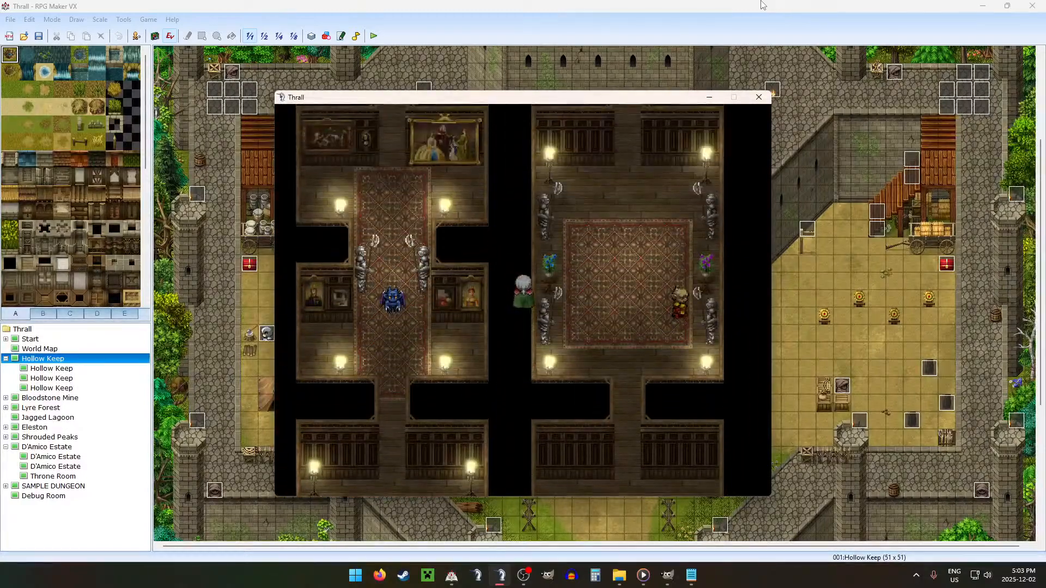
key("Left")
key("Left")
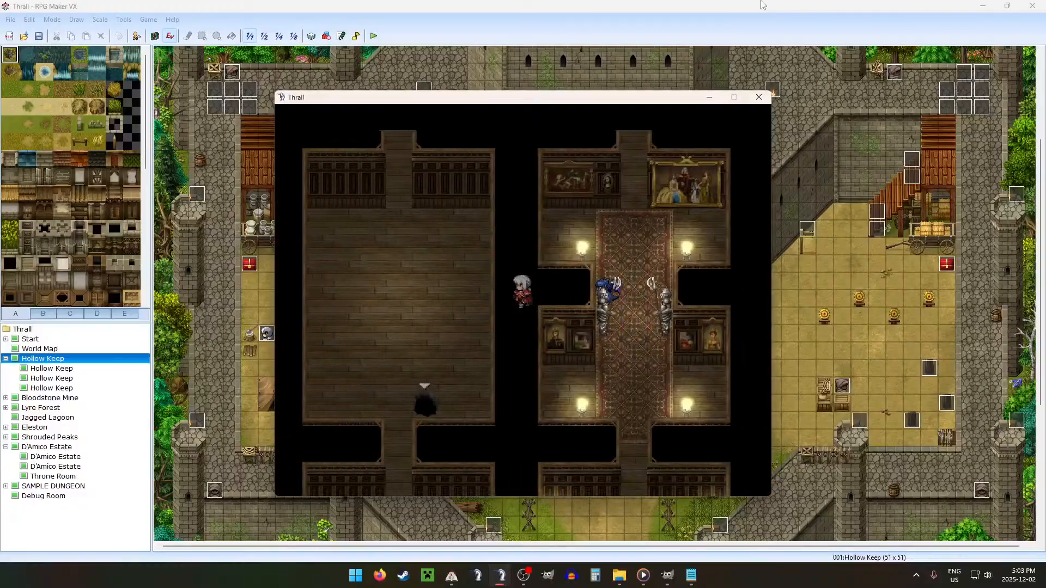
key("Left")
key("Down")
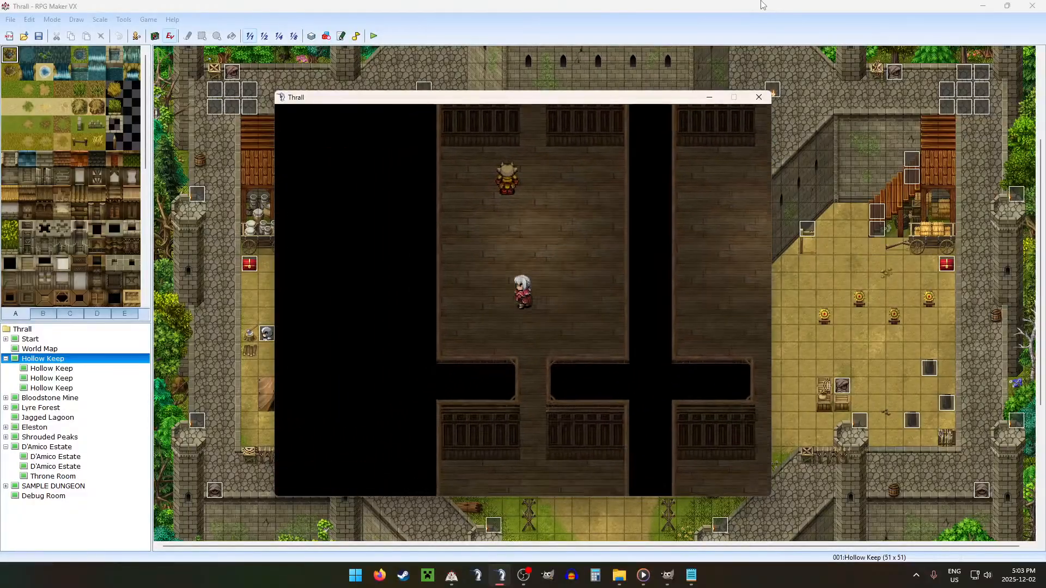
key("Down")
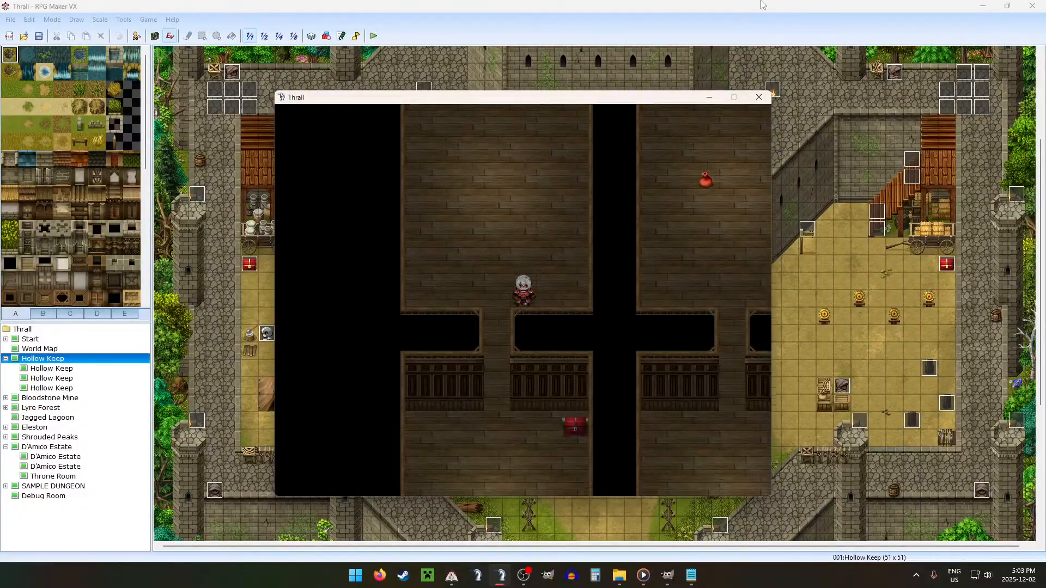
key("Right")
key("Right")
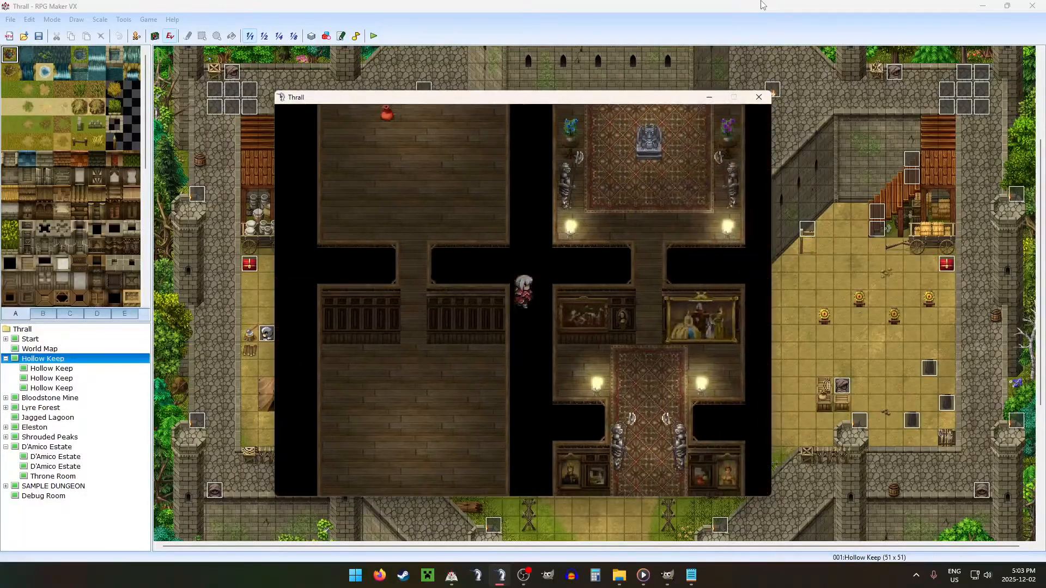
Step: Set the debug variables Chest 1 to 91, Chest 2 to 99 and Chest 3 to 95
key("F9")
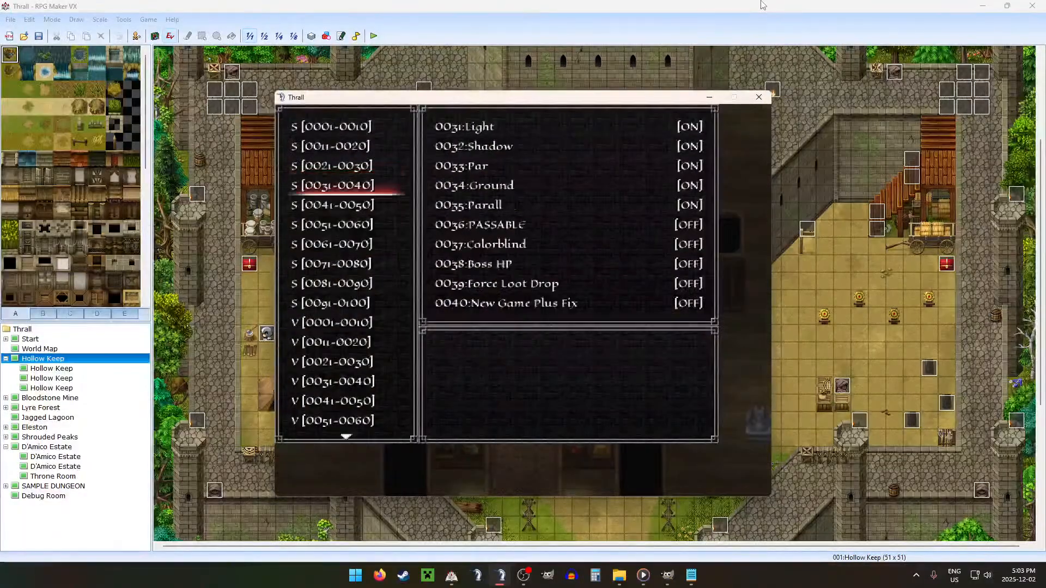
key("Down")
key("Down")
key("Down")
key("Down")
key("Down")
key("Up")
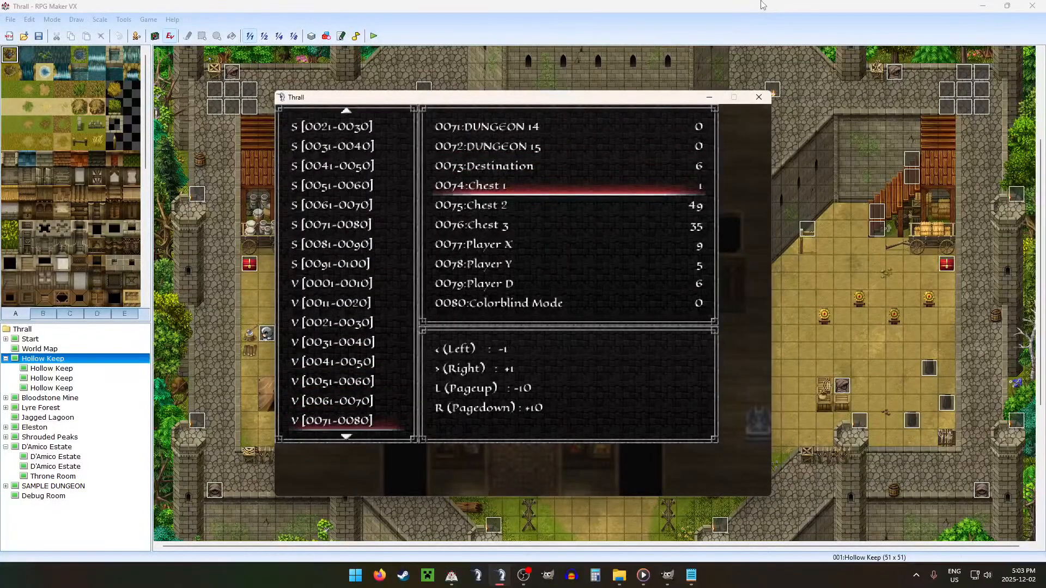
key("Page_Down")
key("Page_Down")
key("Page_Down")
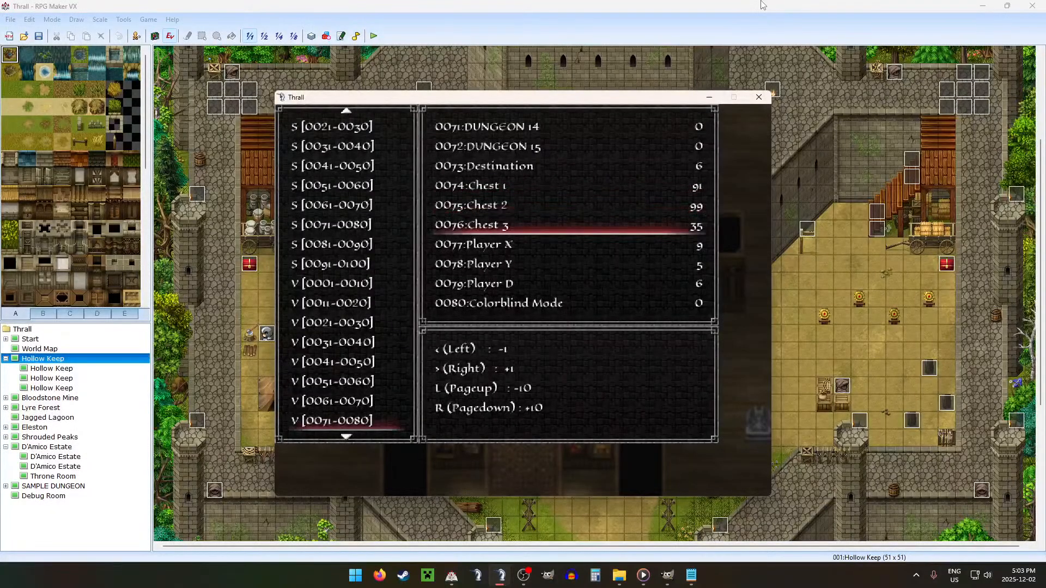
key("Escape")
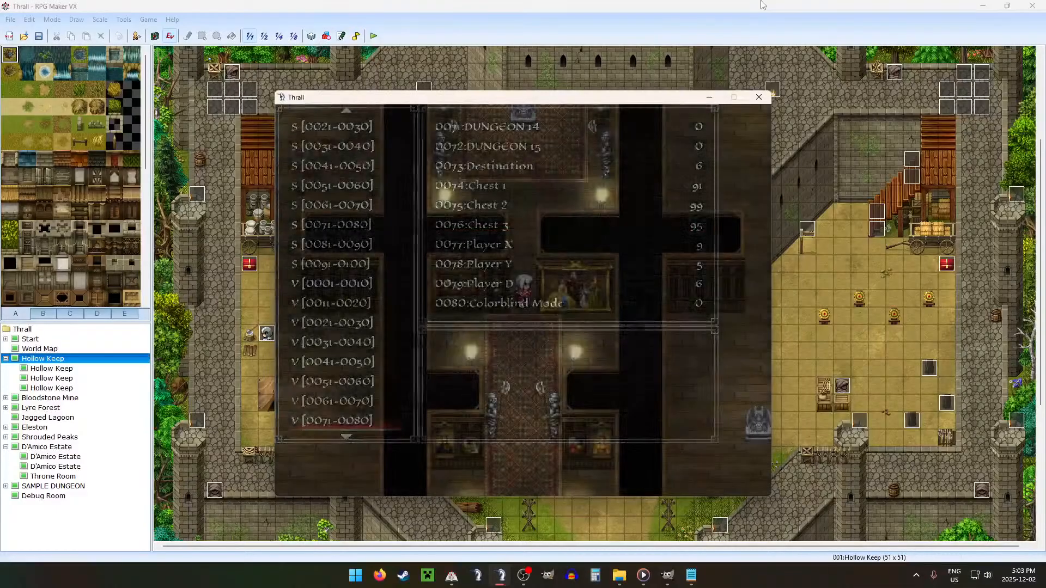
Step: Walk up past the statue room and through the upper painting room with the blue enemy, looking over the surrounding rooms
key("Up")
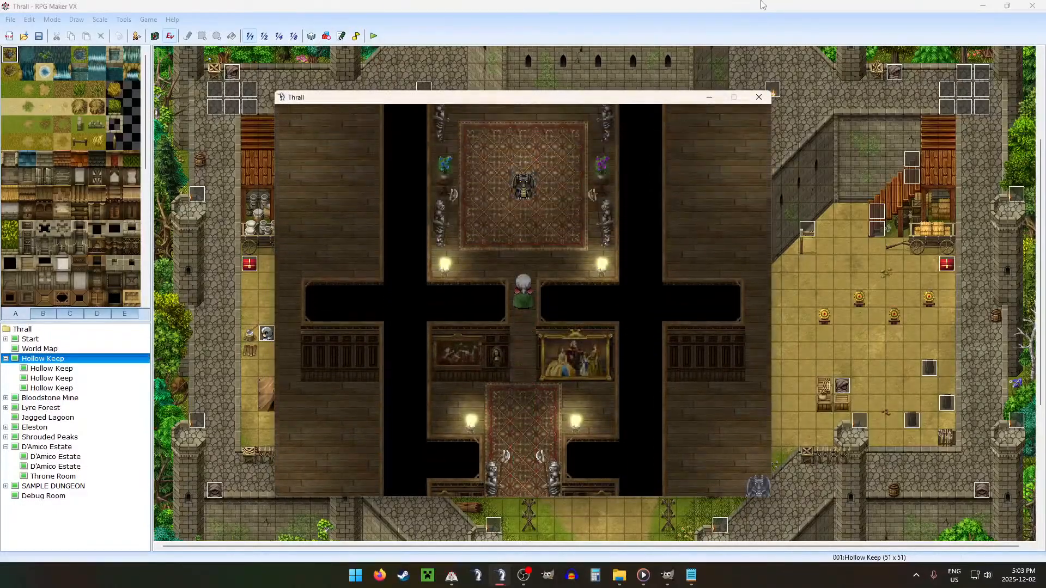
key("Right")
key("Right")
key("Up")
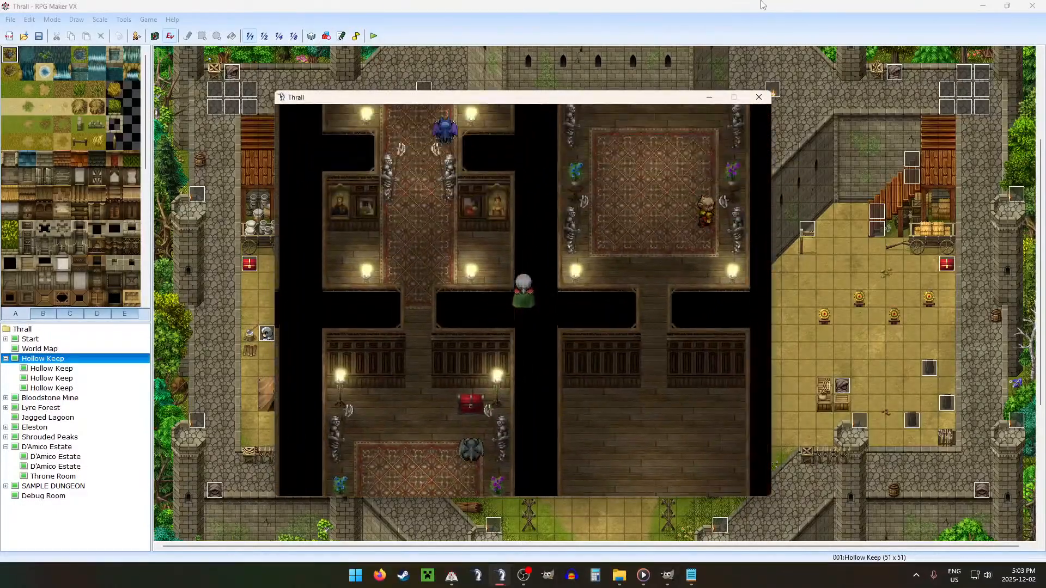
key("Left")
key("Down")
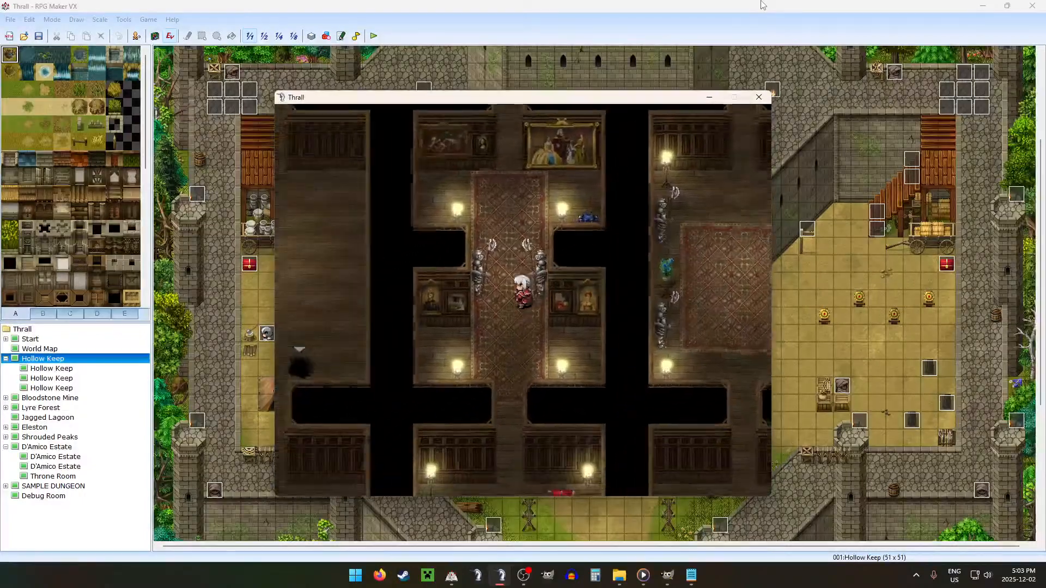
key("Down")
key("Up")
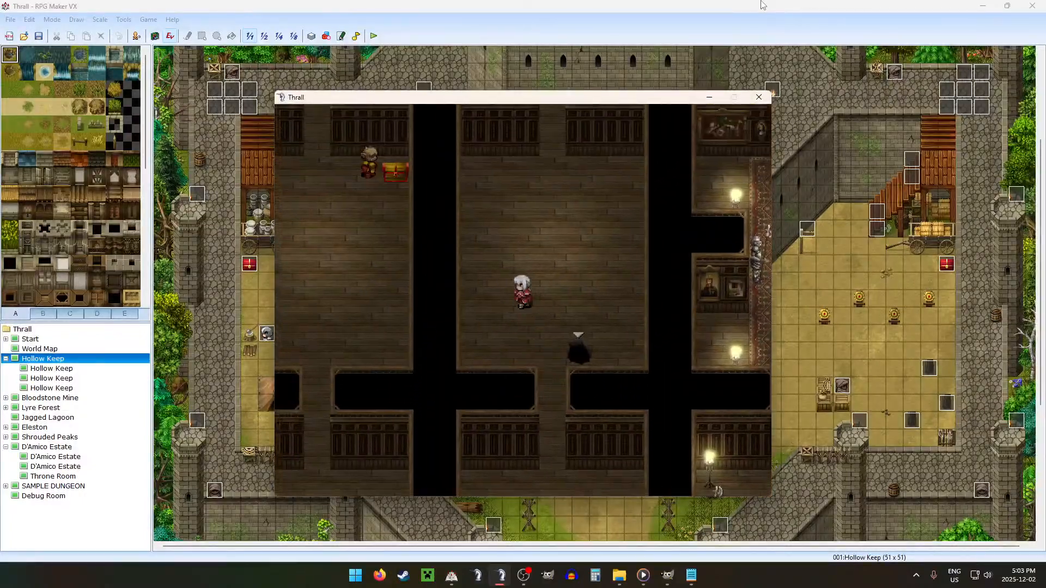
Step: Walk to the golden chest in the upper-left room, open it to inspect its loot, and end the playtest
key("Left")
key("Down")
key("Left")
key("Left")
key("Up")
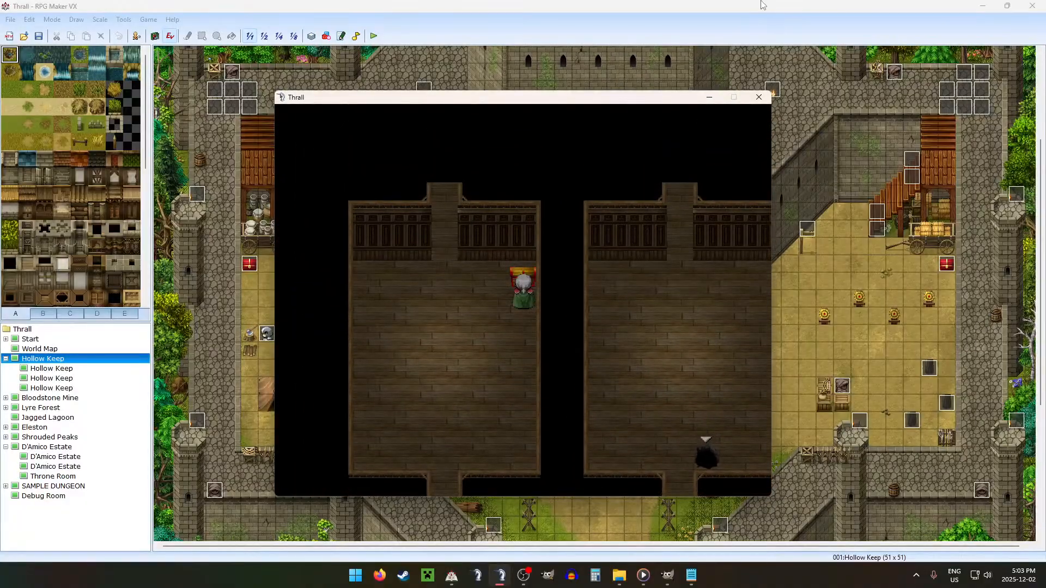
key("Return")
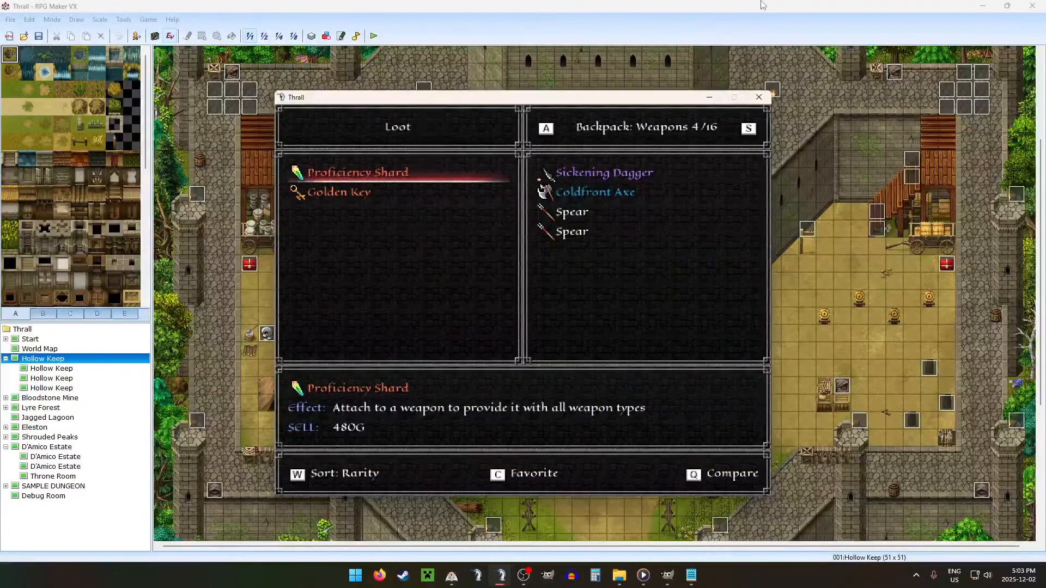
key("Escape")
key("Return")
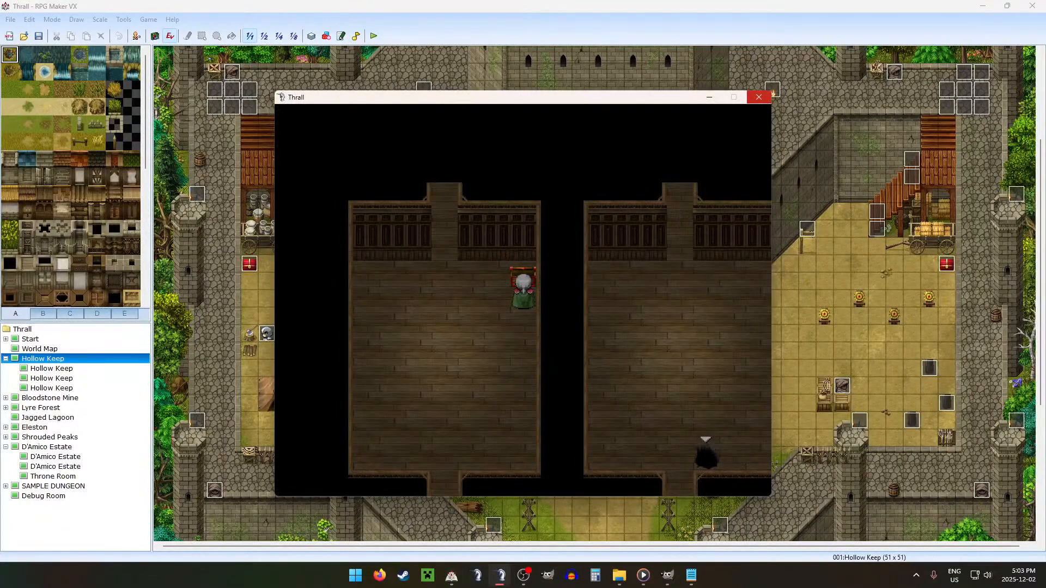
left_click(764, 101)
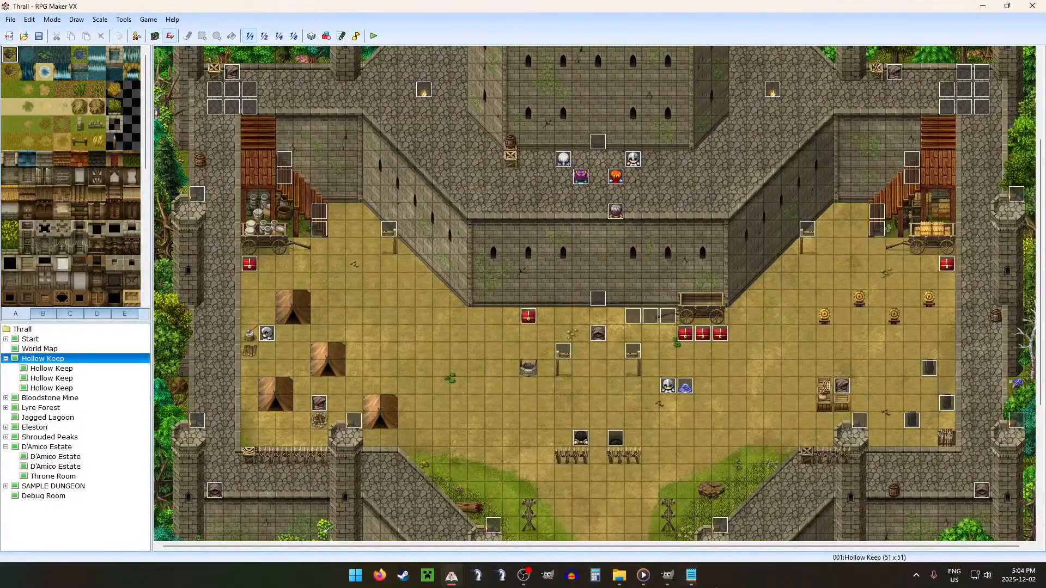
Step: Switch to Configurations.txt in Notepad and review its Rooms, Halls, Variants and Room types lists
left_click(675, 580)
left_click(690, 576)
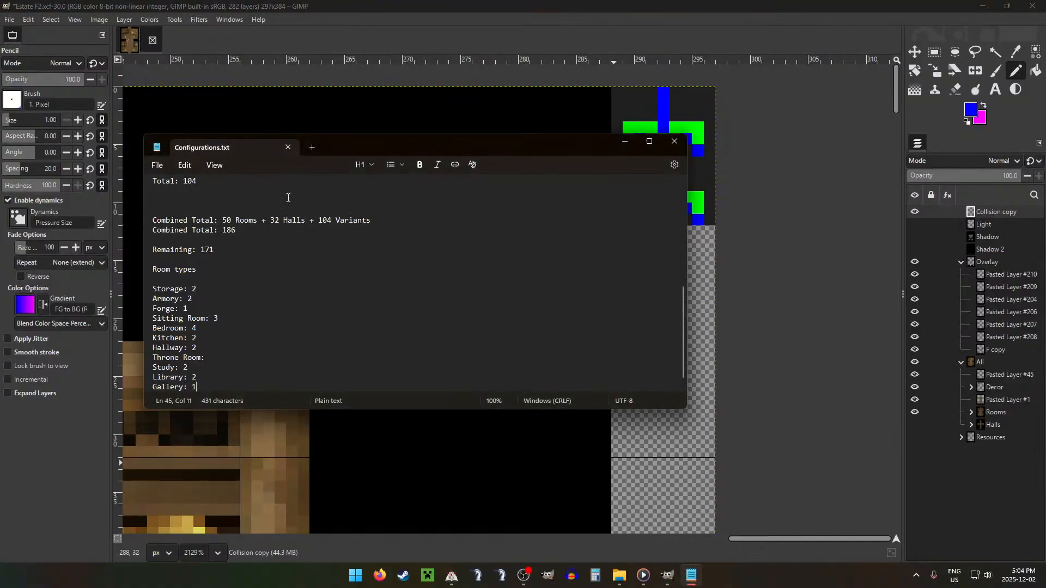
scroll(278, 240, "up", 5)
scroll(278, 240, "up", 3)
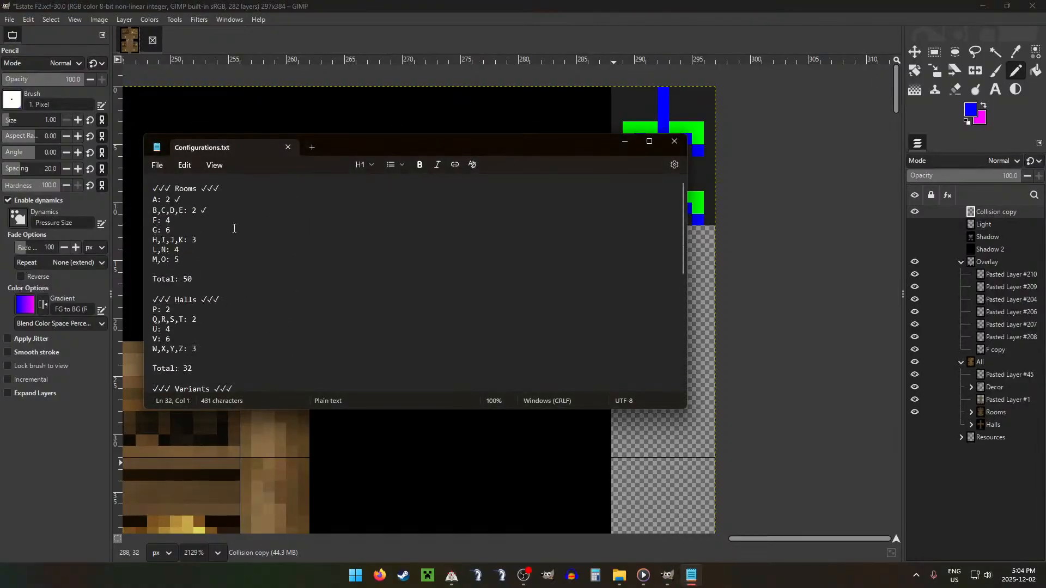
left_click(275, 215)
scroll(463, 221, "down", 5)
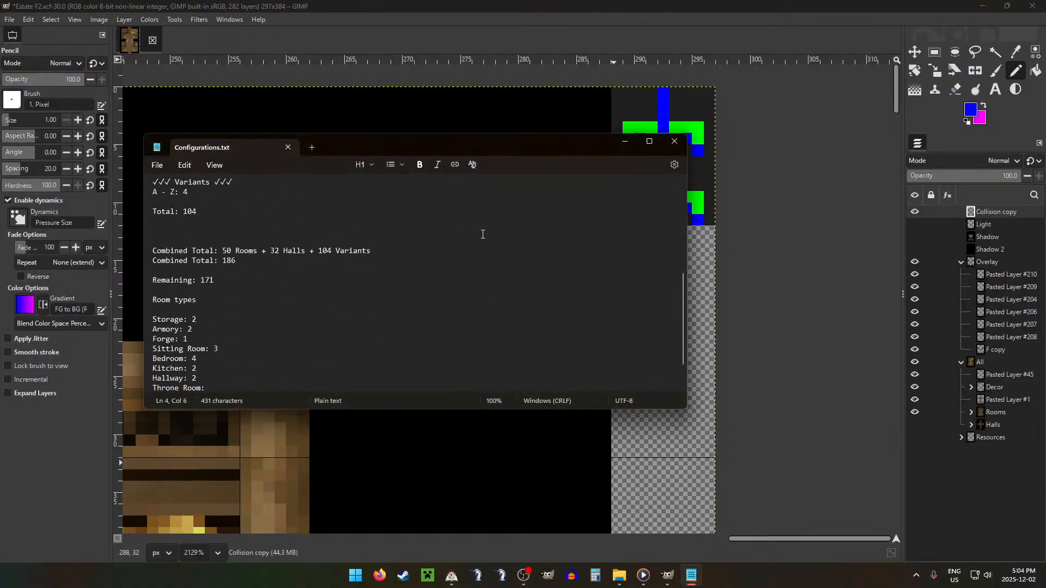
scroll(483, 234, "up", 4)
Step: Switch back to GIMP and save the Estate F2.xcf image with the whole room in view
key("alt+Tab")
scroll(507, 244, "down", 15)
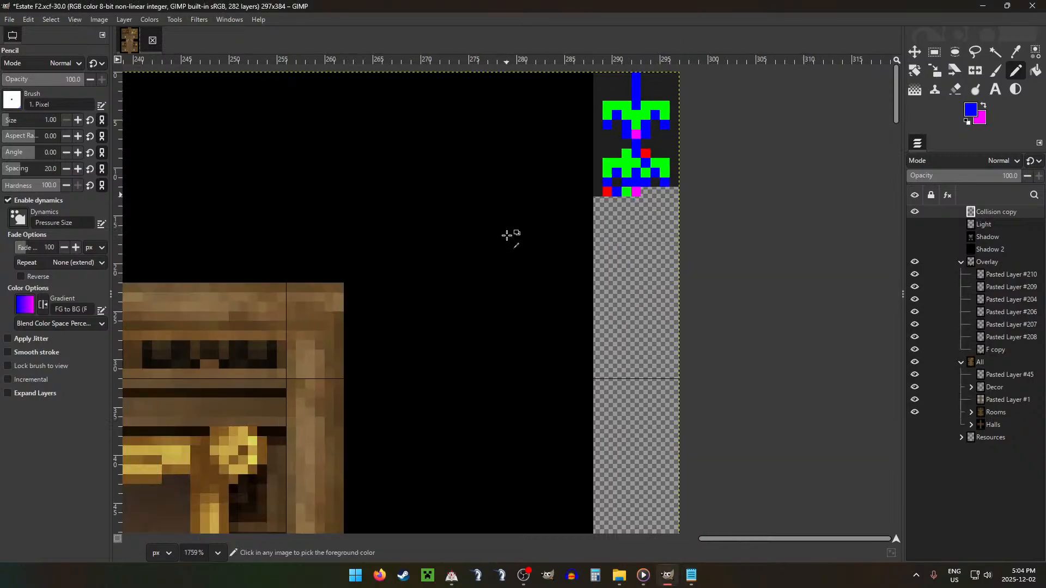
left_click_drag(578, 295, 648, 187)
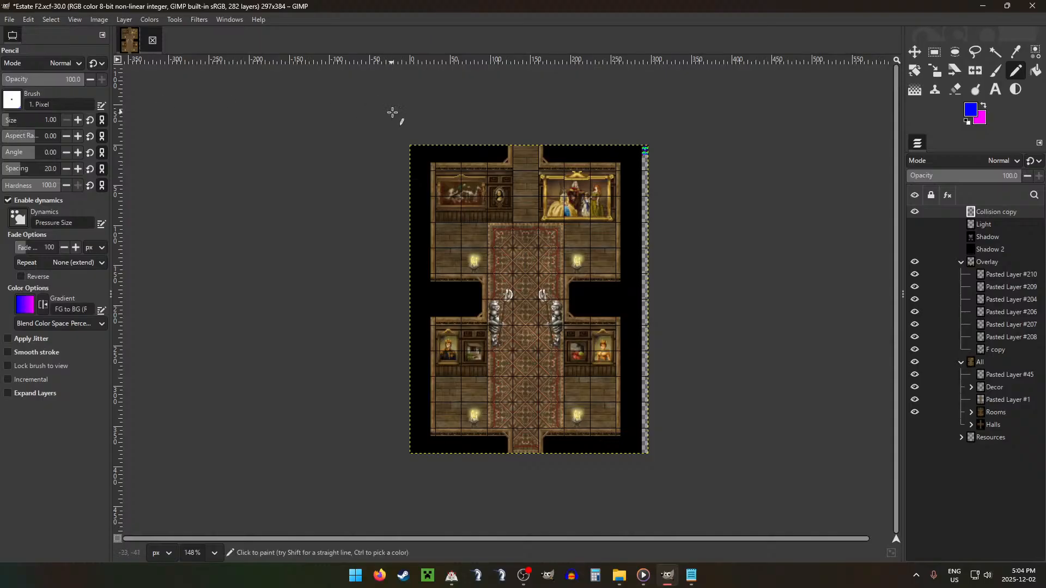
key("ctrl+s")
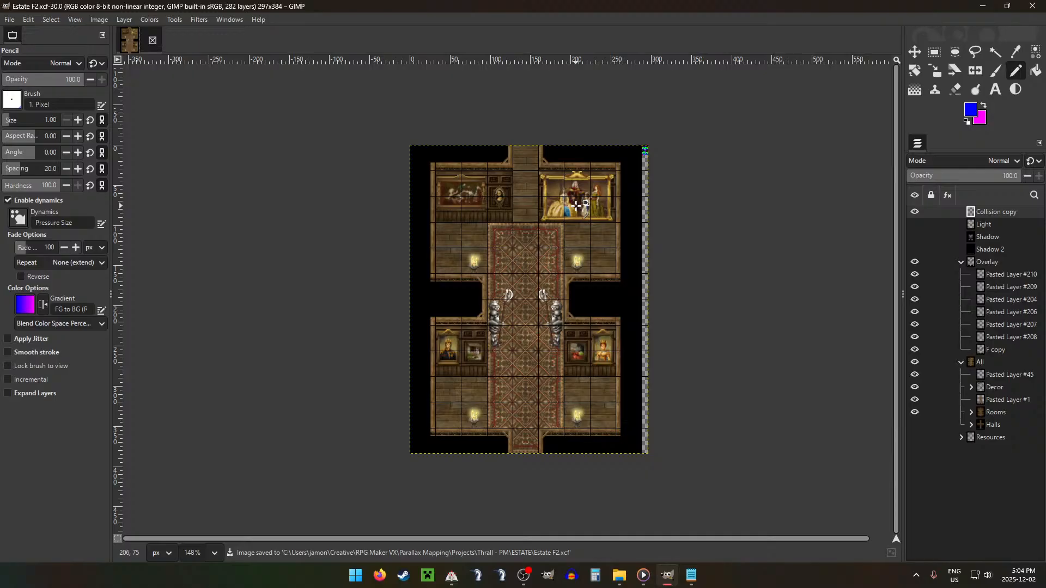
key("ctrl")
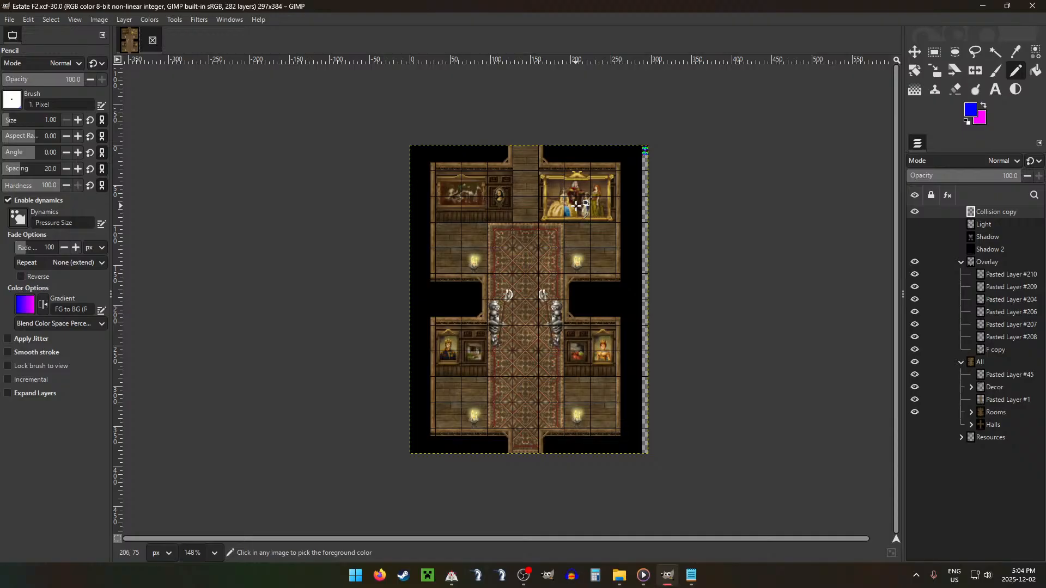
Step: Close the Estate F2 image, open the Estate base file from the ESTATE folder in File Explorer, and return to GIMP
left_click(152, 41)
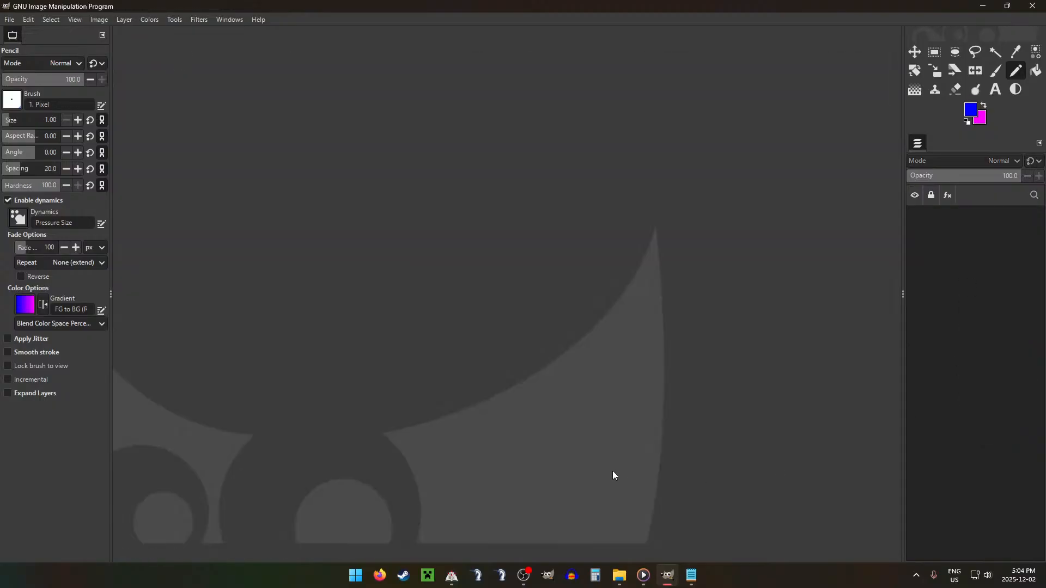
left_click(620, 575)
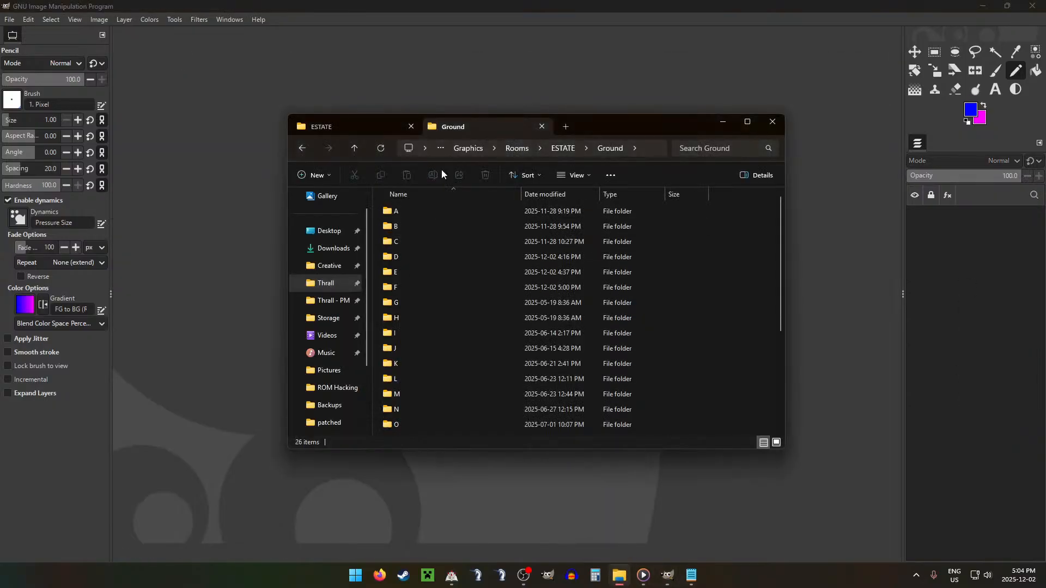
left_click(355, 127)
scroll(485, 272, "down", 7)
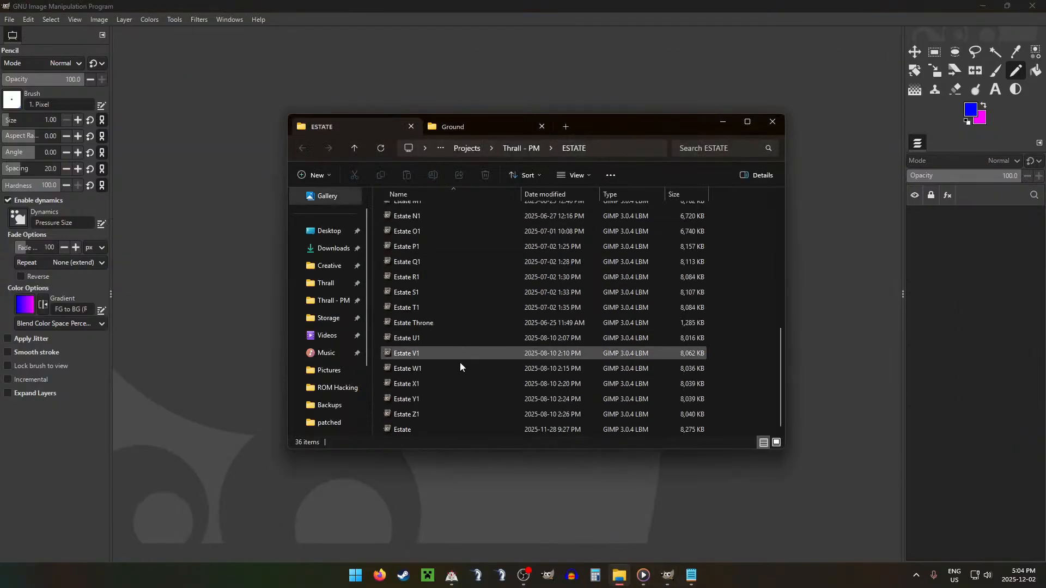
double_click(387, 429)
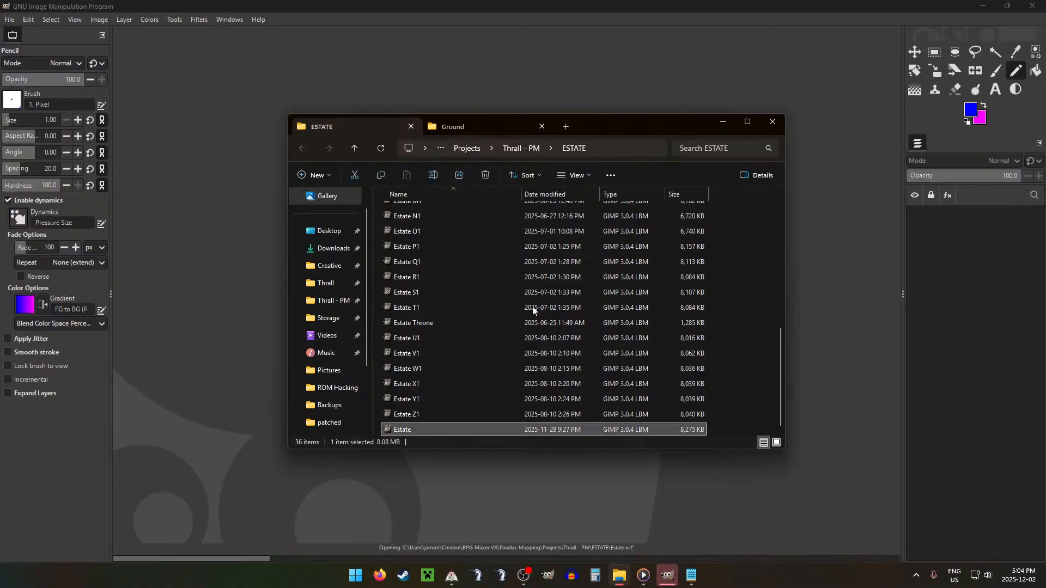
left_click(564, 6)
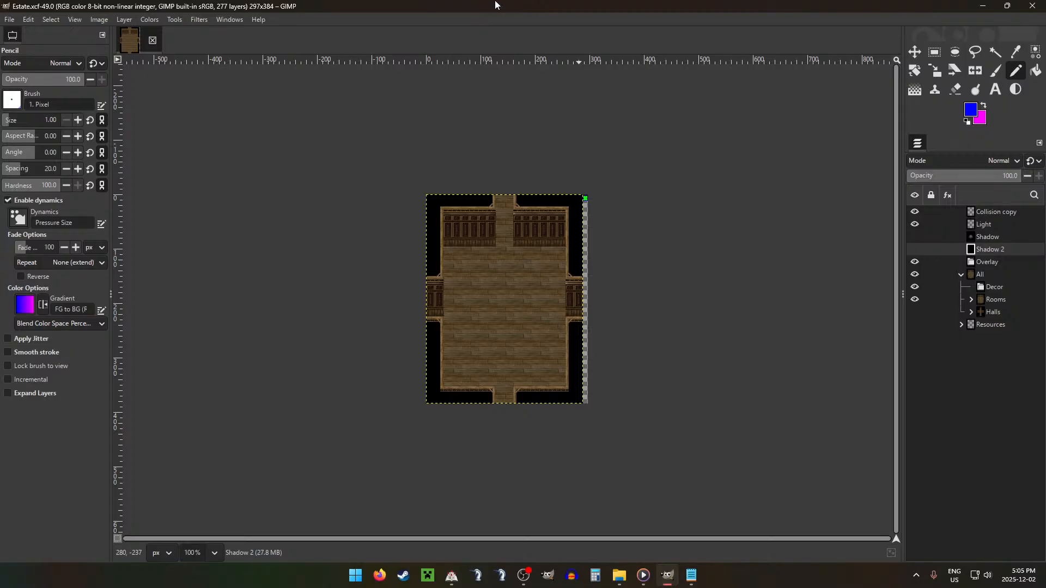
Step: Expand the Rooms group, hide room layer A and show room layer F instead
left_click(691, 575)
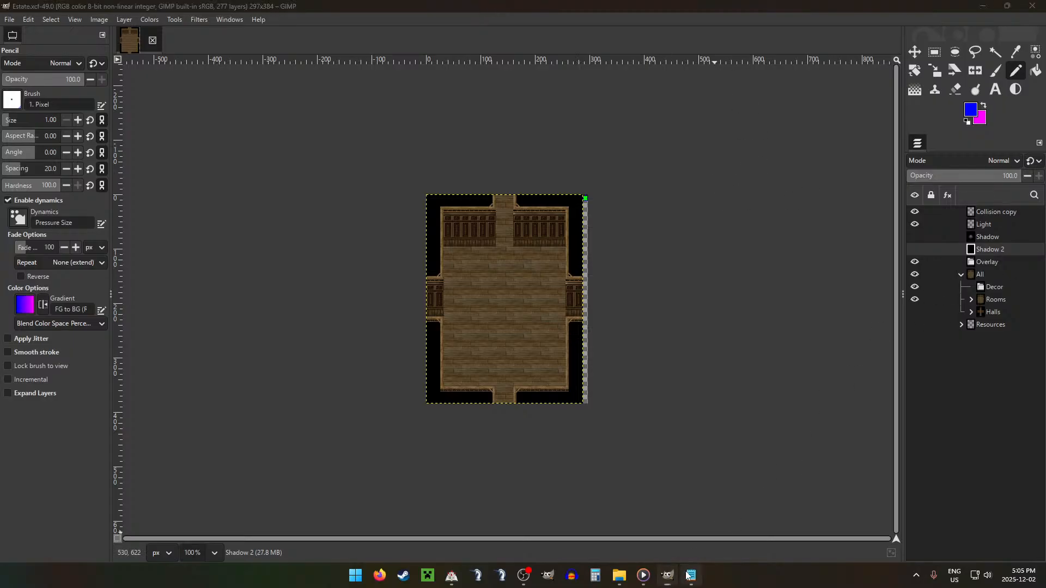
left_click(497, 4)
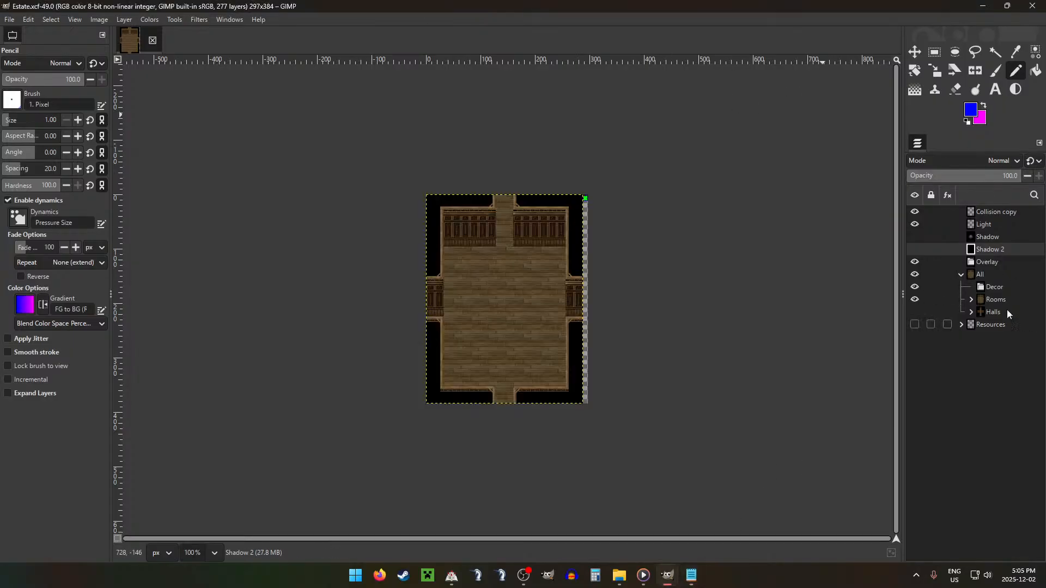
left_click(971, 299)
left_click(915, 312)
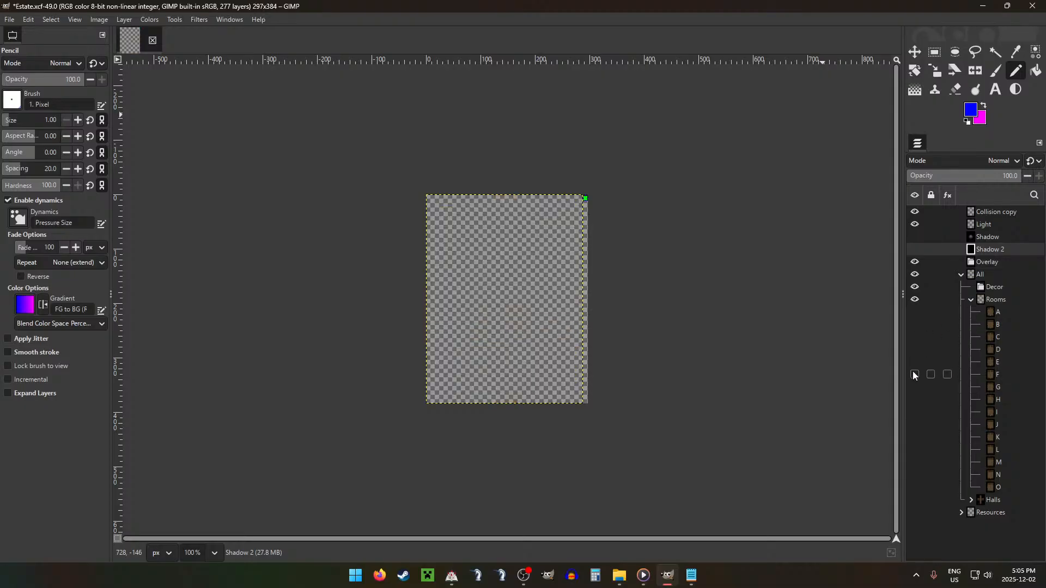
left_click(914, 374)
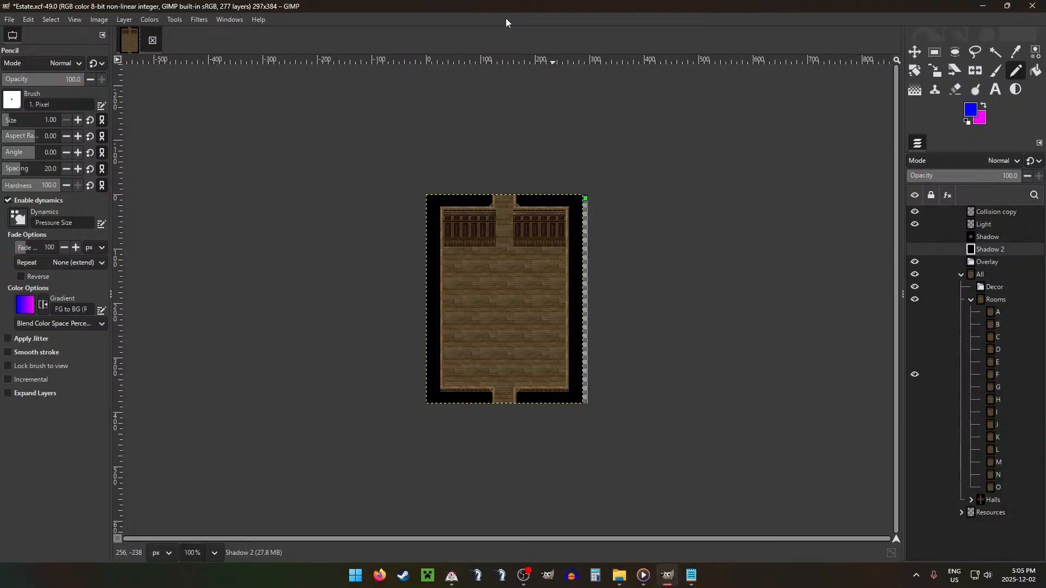
Step: Save the image as a new file named Estate F3.xcf
left_click(10, 19)
left_click(29, 128)
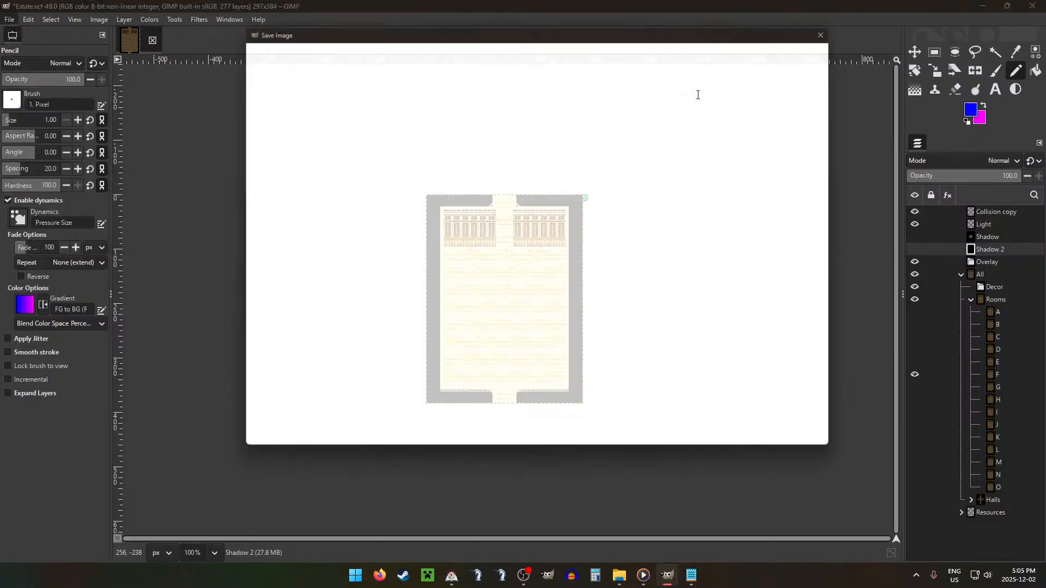
type("Estate F3.xcf")
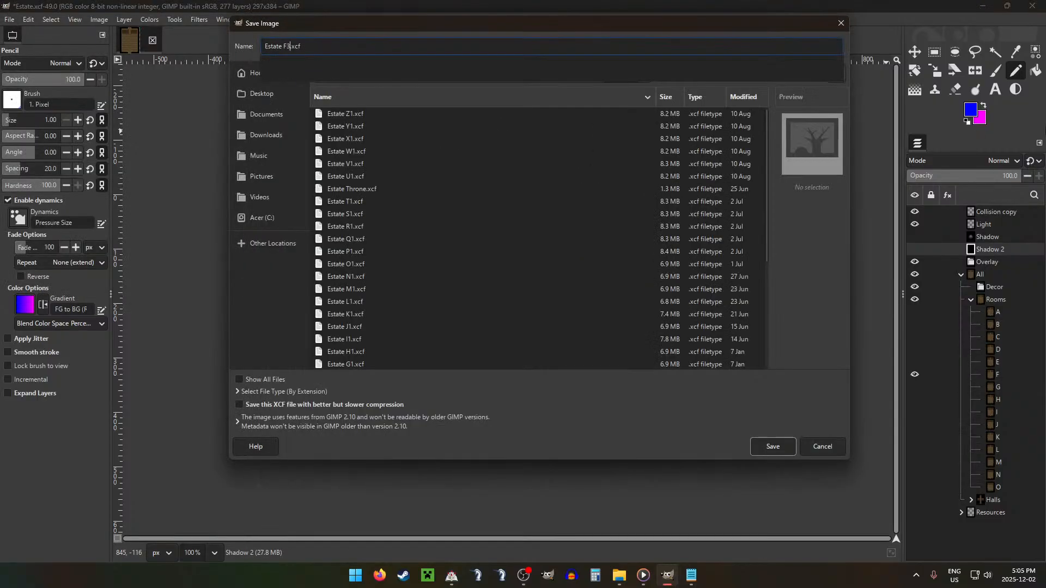
key("Return")
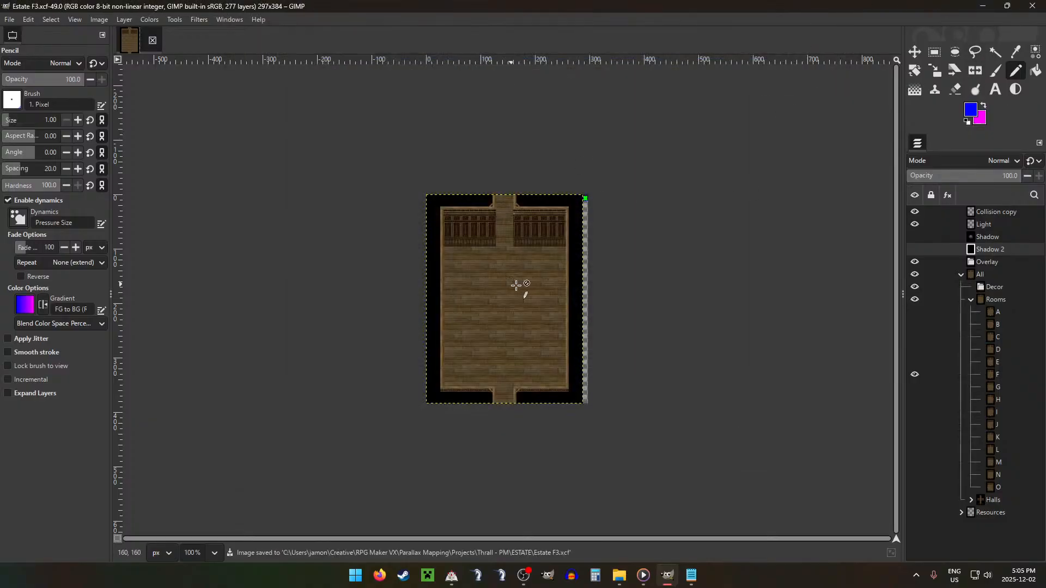
Step: Shrink the full-canvas selection inward from the room's outer edges and feather it by 16 px
left_click(518, 285)
scroll(511, 288, "up", 5)
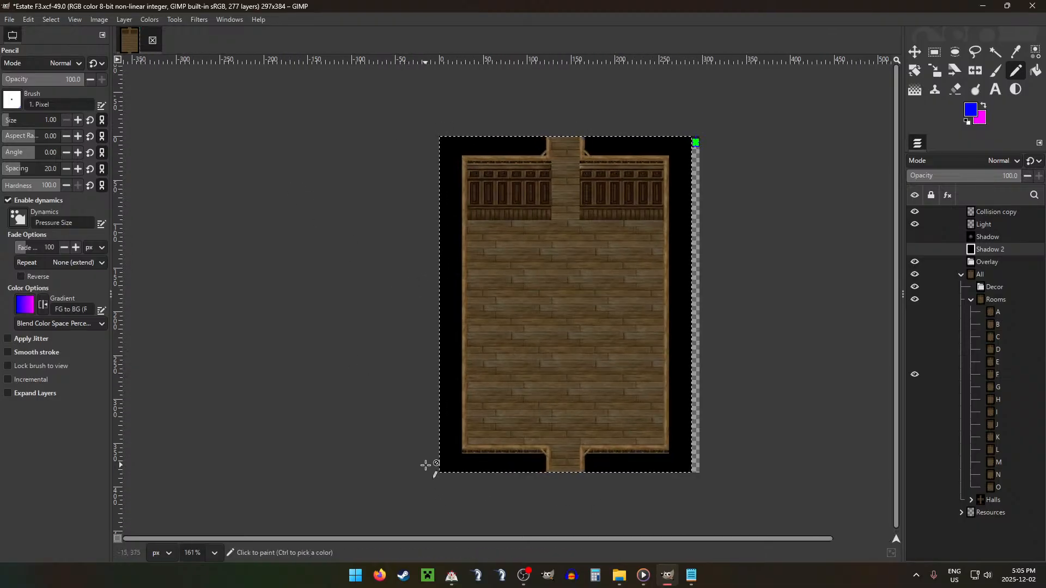
key("alt+s")
key("h")
key("Return")
key("alt+s")
key("t")
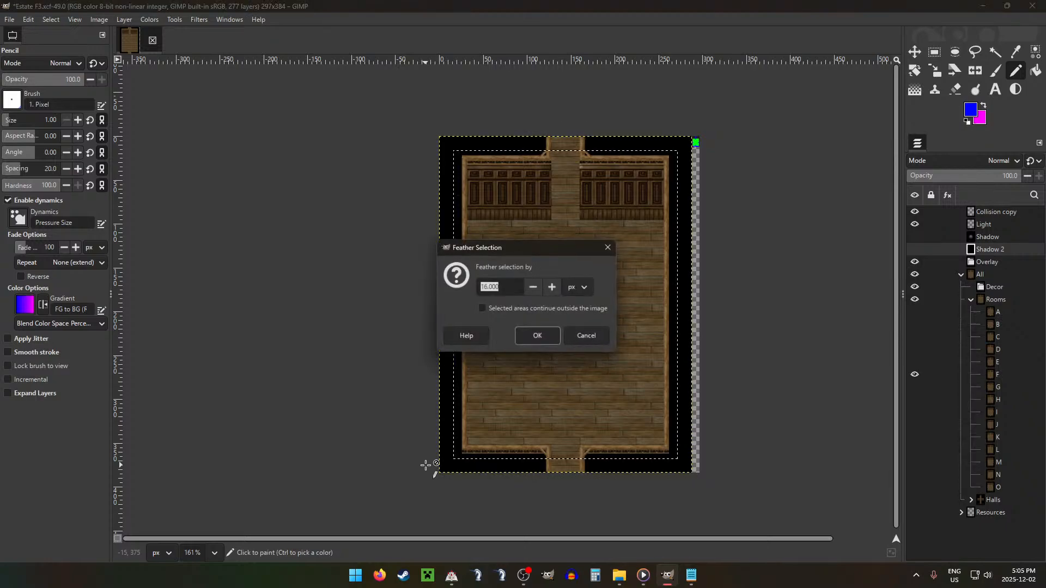
key("Return")
Step: Burn and dodge the highlights on room layer F with the size 64 Acrylic 05 #2 brush, and clear the selection
key("shift+d")
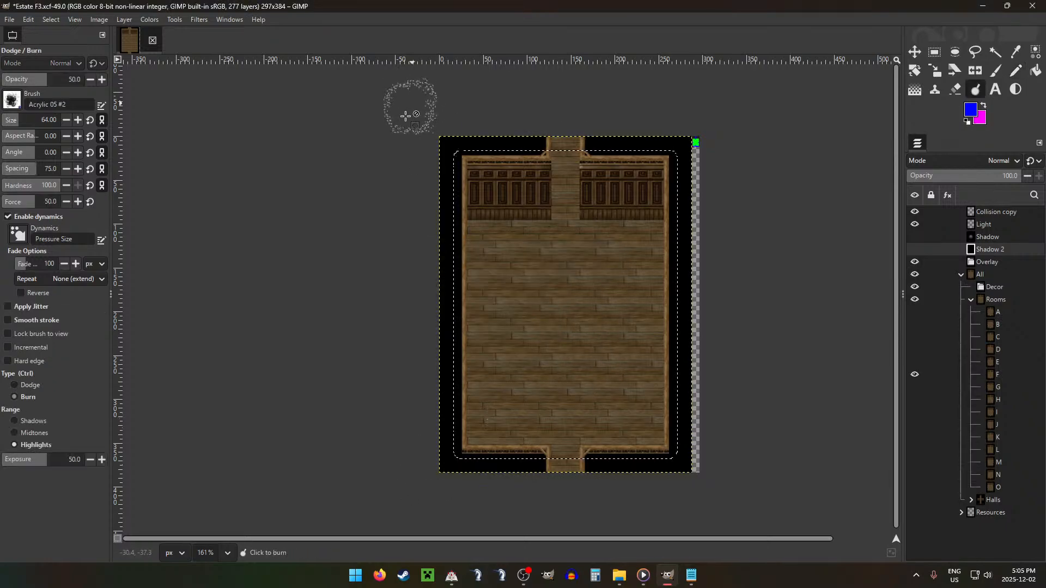
left_click(489, 158)
mouse_move(489, 159)
left_mouse_down()
mouse_move(658, 173)
mouse_move(567, 186)
left_mouse_up()
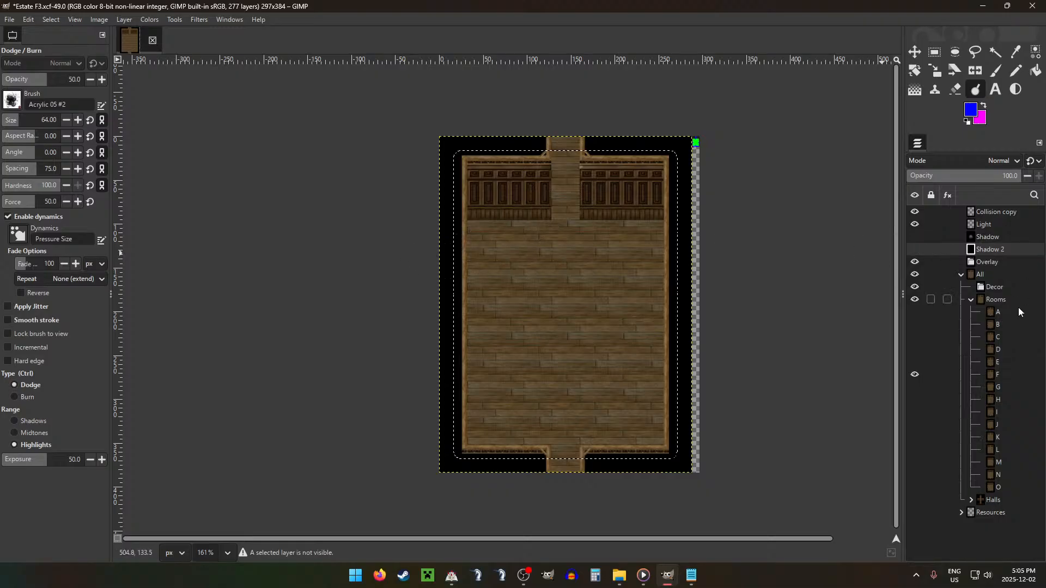
left_click(1001, 375)
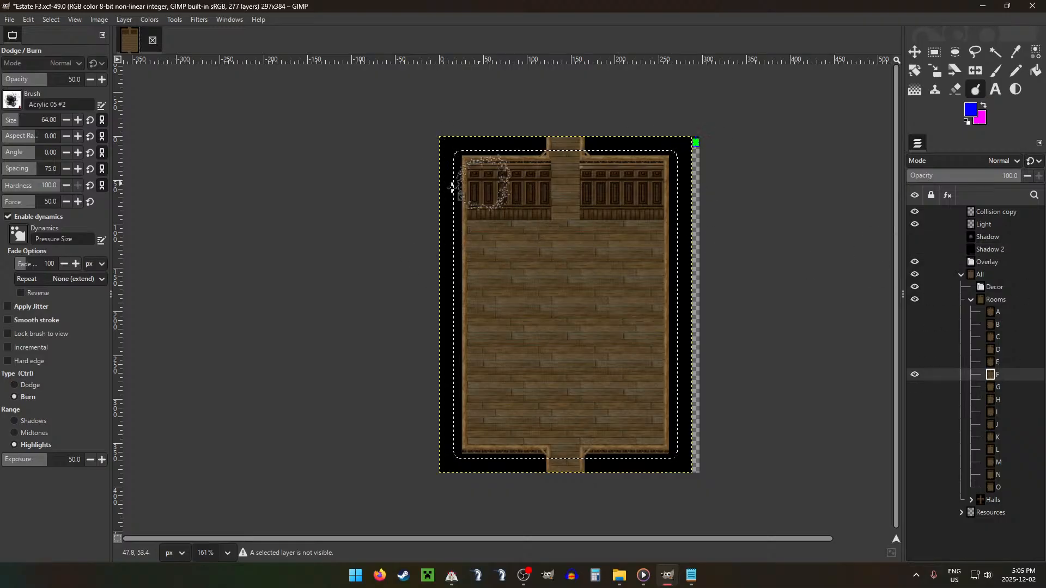
key("ctrl")
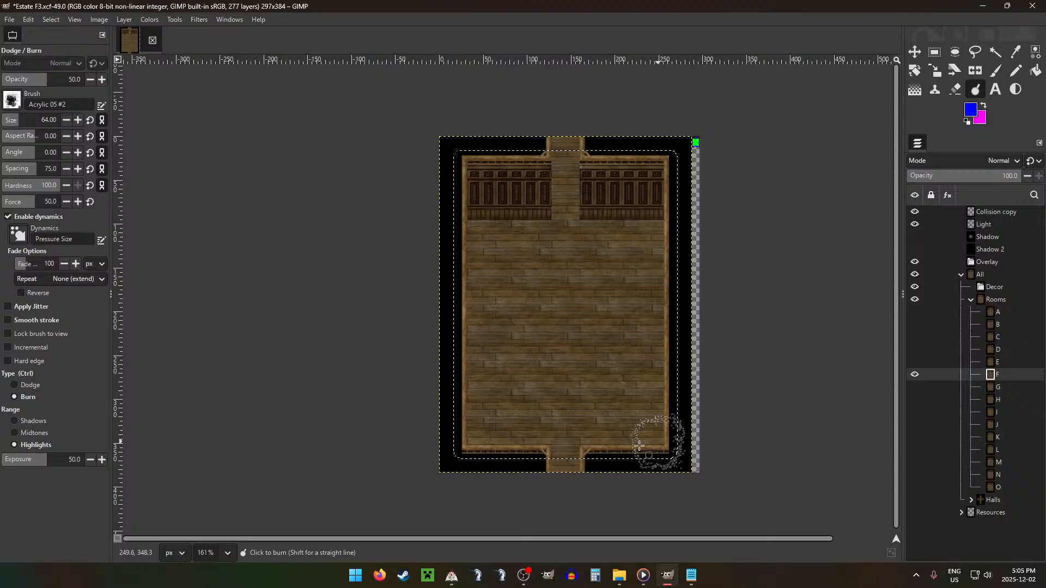
key("ctrl")
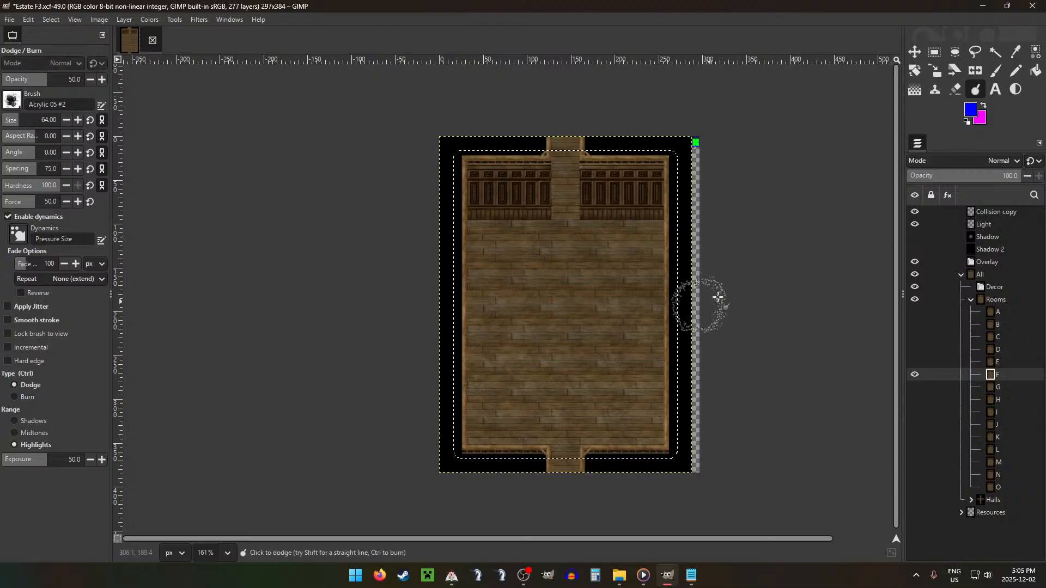
key("r")
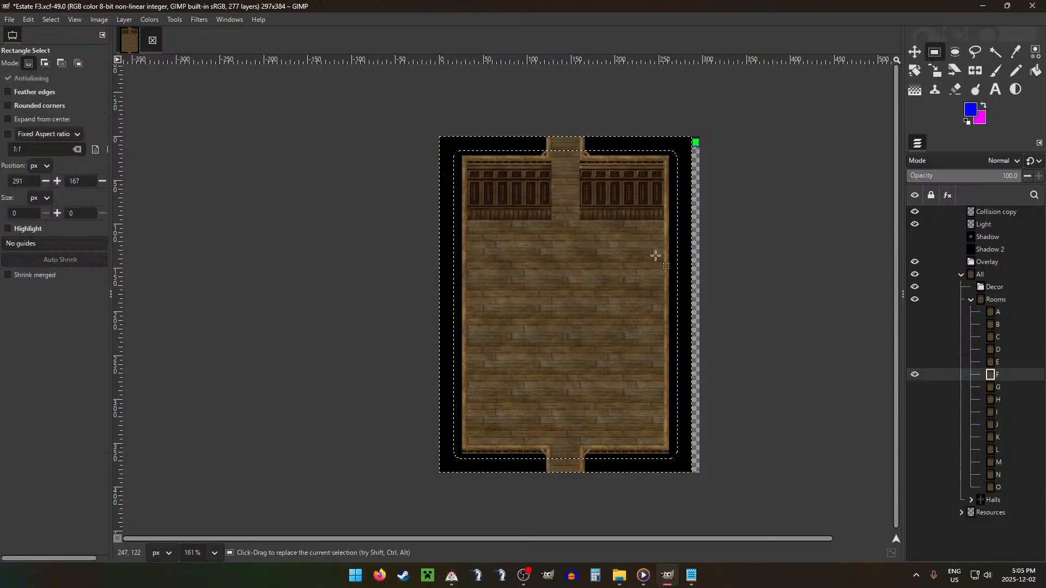
key("ctrl+shift+a")
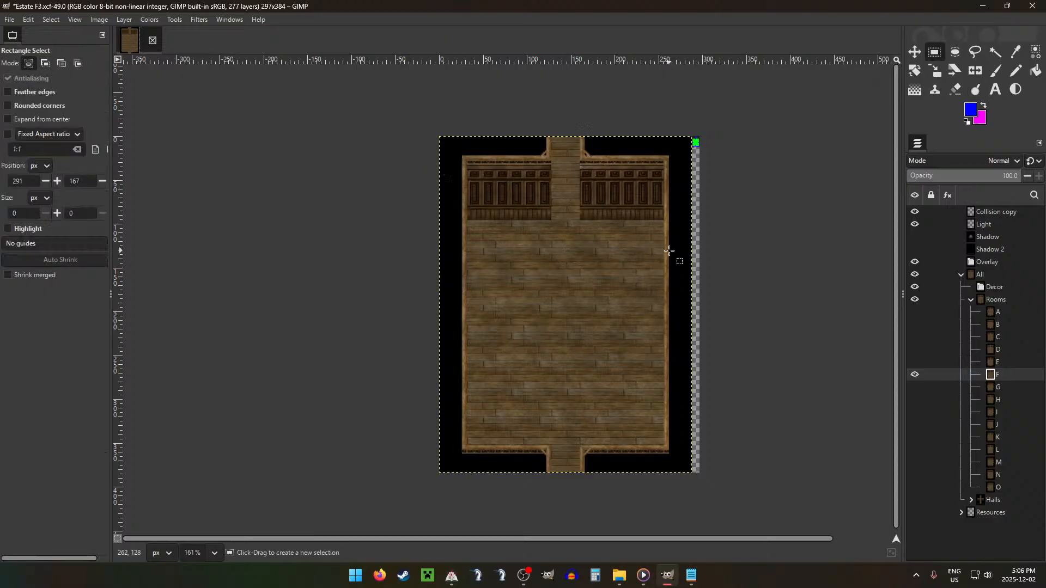
Step: Switch to Configurations.txt in Notepad, review the room counts and Room types list, and return to GIMP
left_click(694, 577)
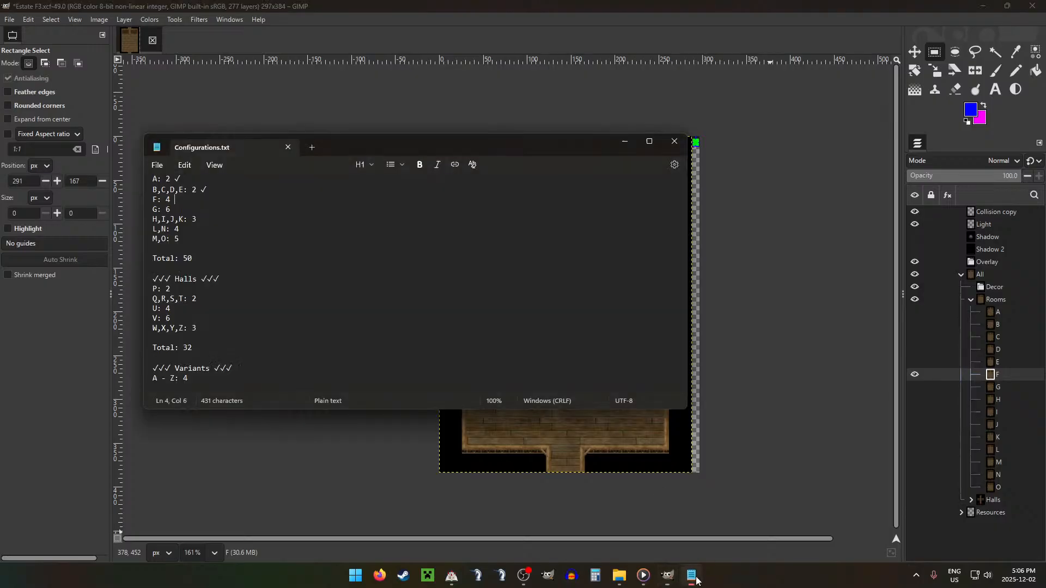
scroll(414, 276, "down", 8)
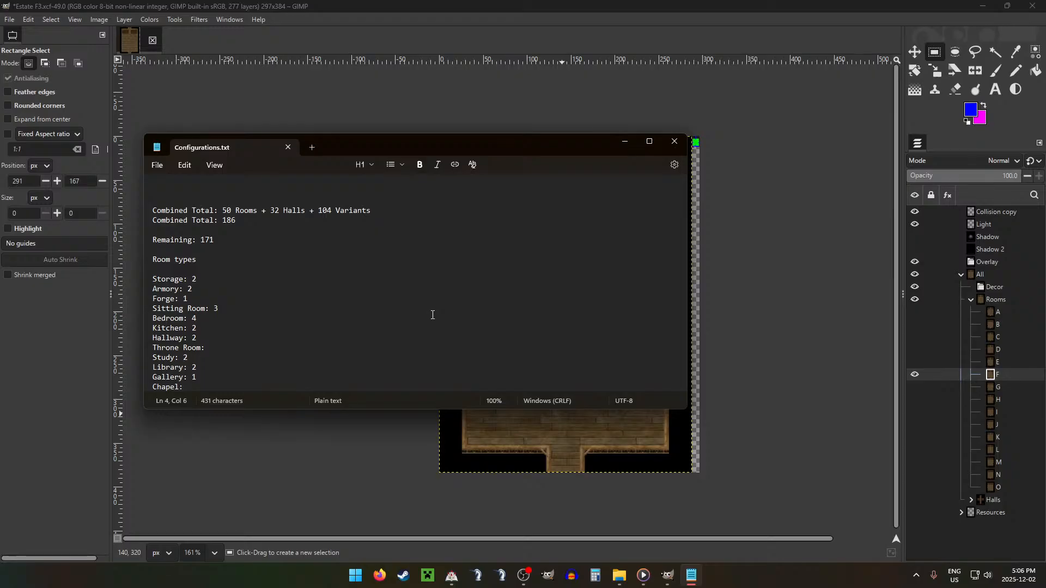
key("alt+Tab")
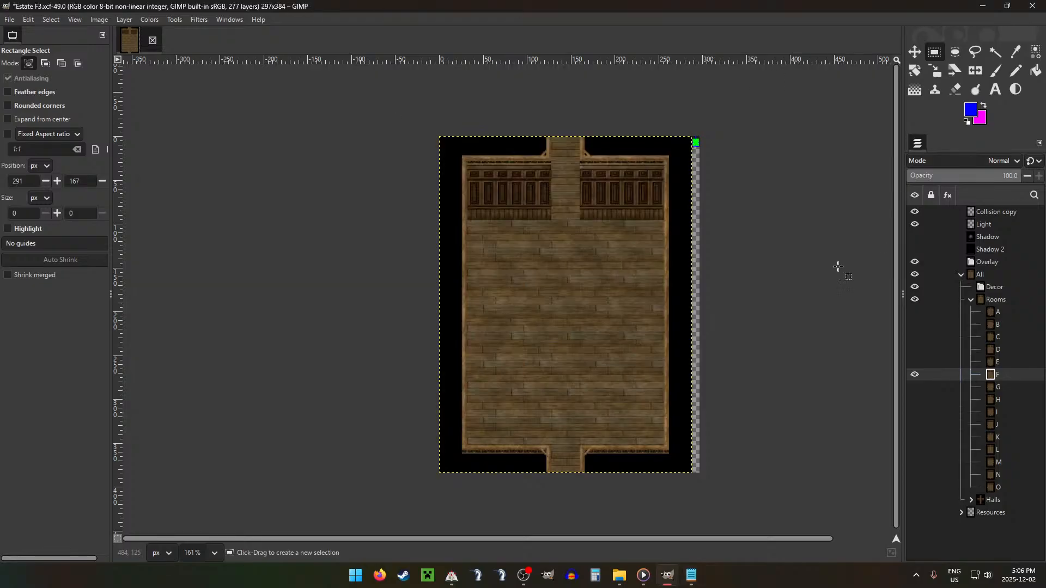
Step: Add the front-facing sofa from the Seating resources to the Decor group, show the grid, and place it against the upper-left wall
left_click(974, 289)
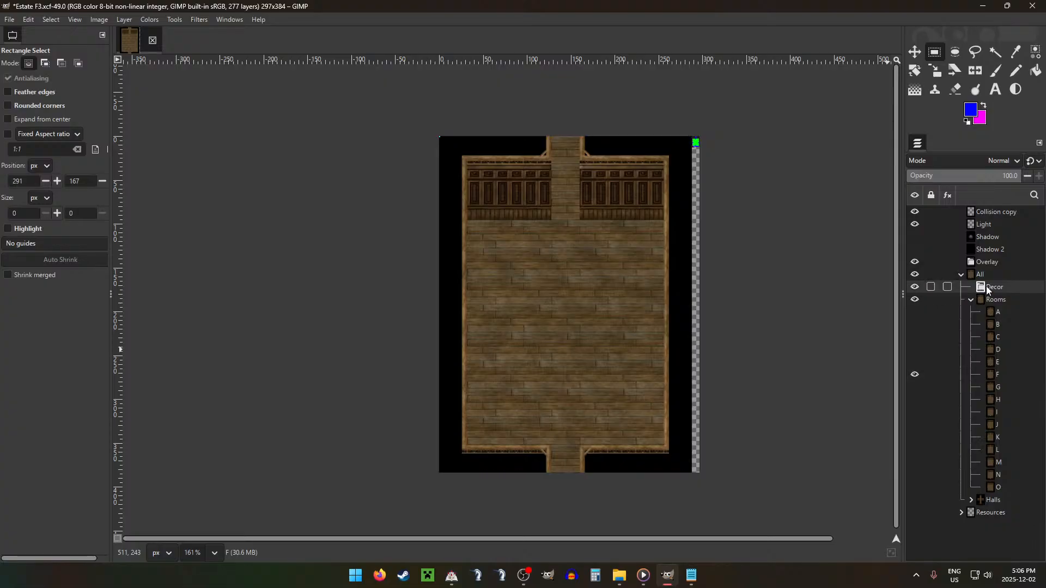
left_click(971, 299)
left_click(962, 325)
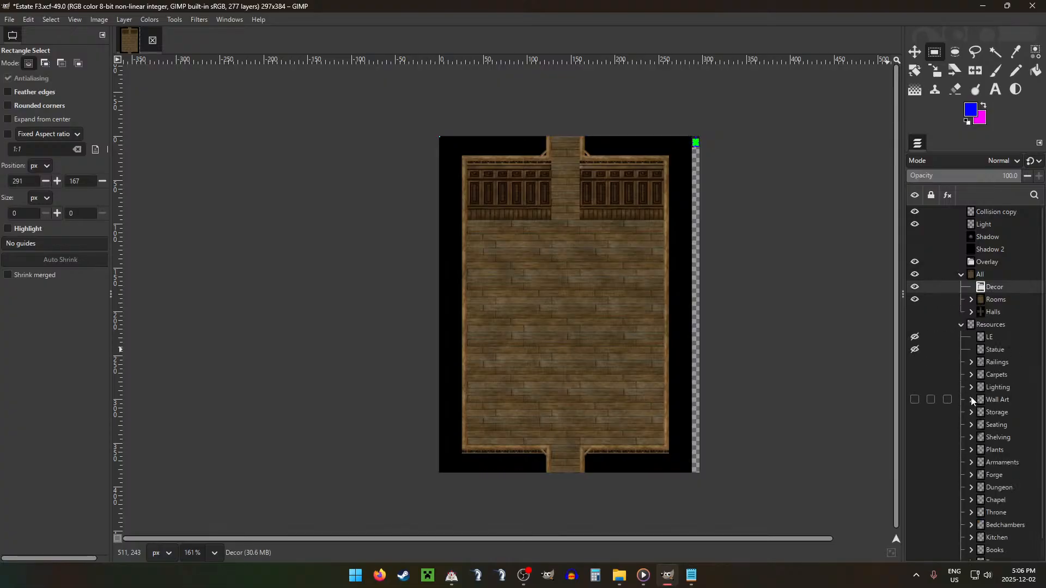
left_click(971, 425)
left_click_drag(997, 442, 1009, 286)
key("m")
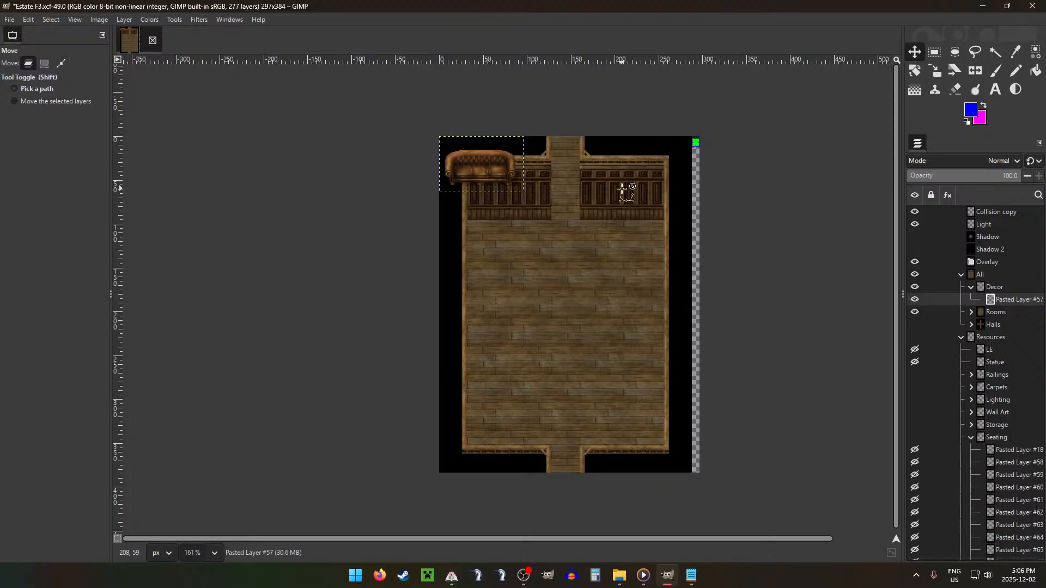
key("ctrl+g")
left_click_drag(567, 206, 594, 261)
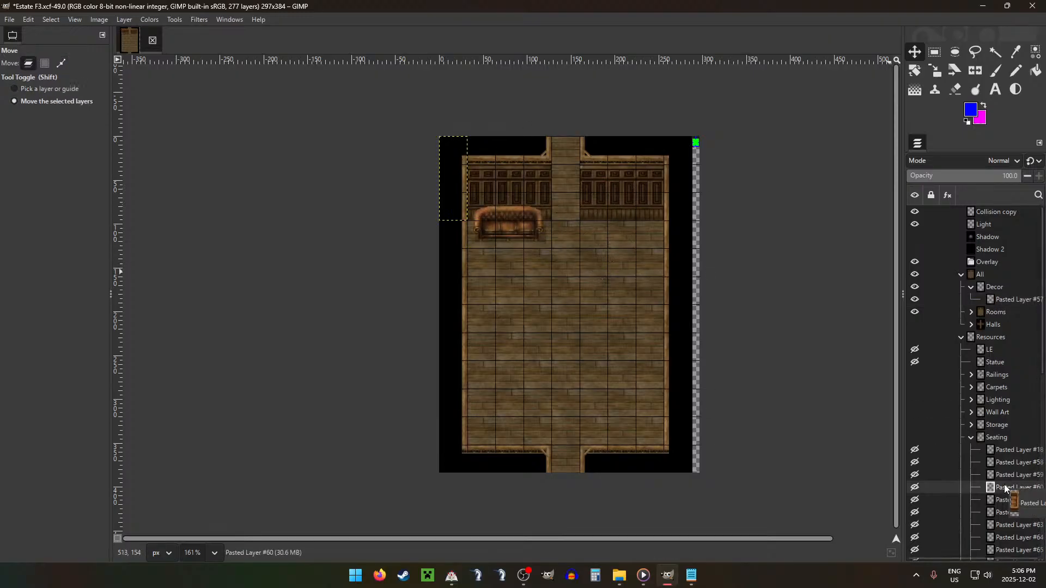
Step: Add the back-facing sofa, Pasted Layer #58, to the Decor group and place it below the first sofa, facing it
left_click_drag(1014, 475, 1002, 463)
left_click_drag(1002, 462, 1002, 294)
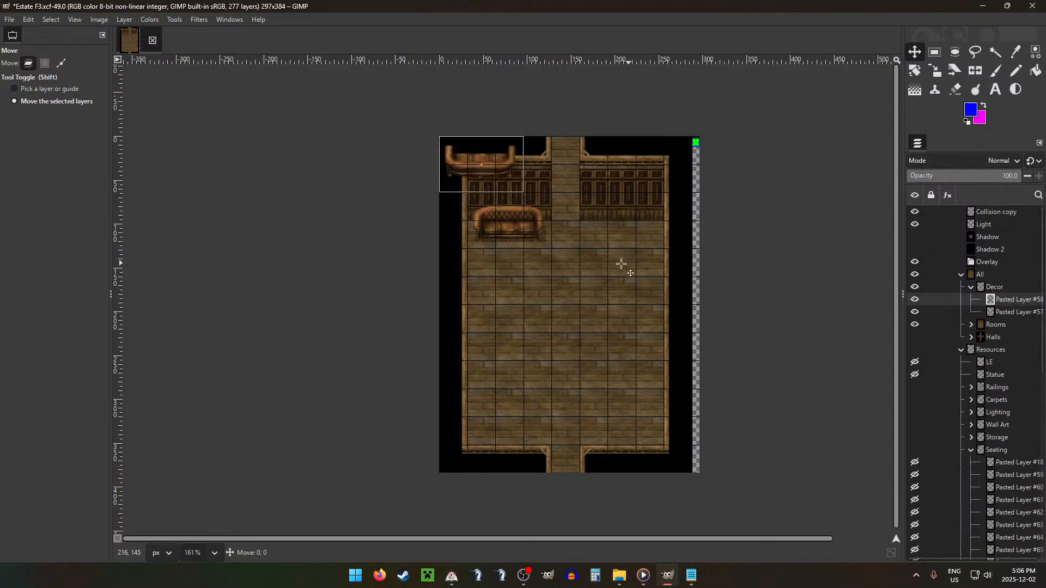
left_click_drag(619, 263, 648, 392)
scroll(311, 258, "up", 3)
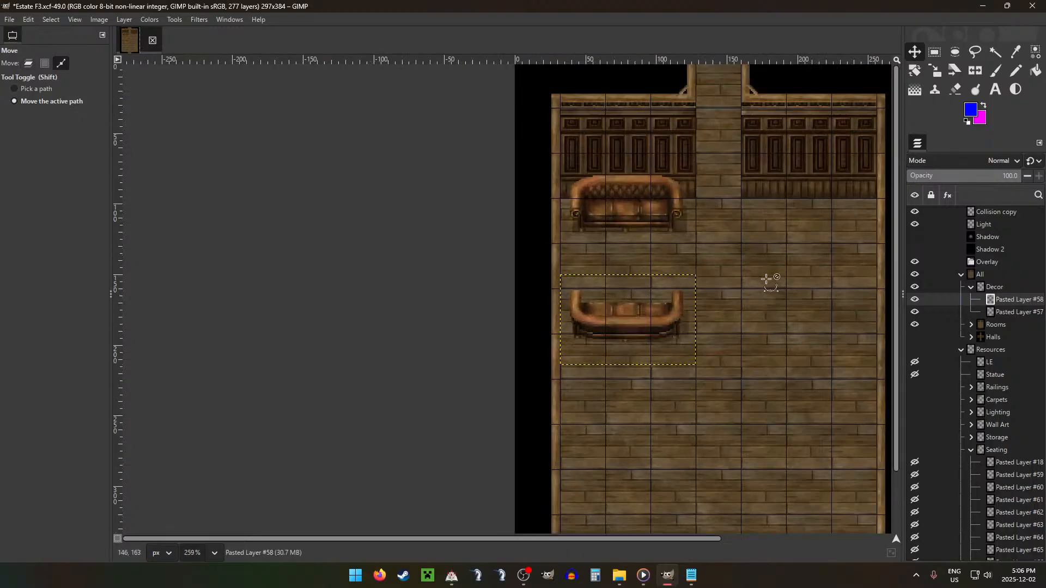
scroll(771, 281, "down", 1)
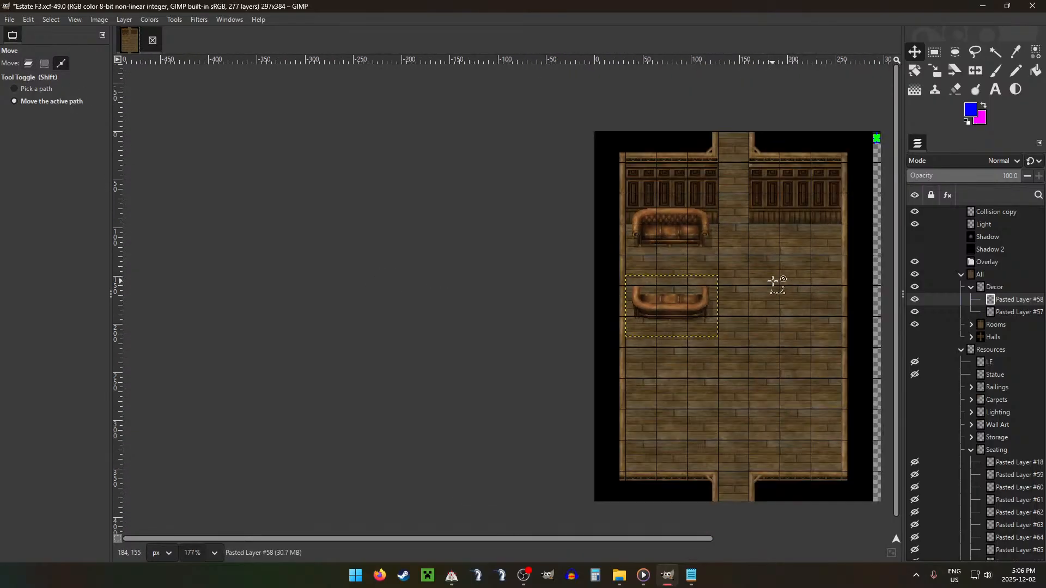
scroll(697, 299, "down", 1)
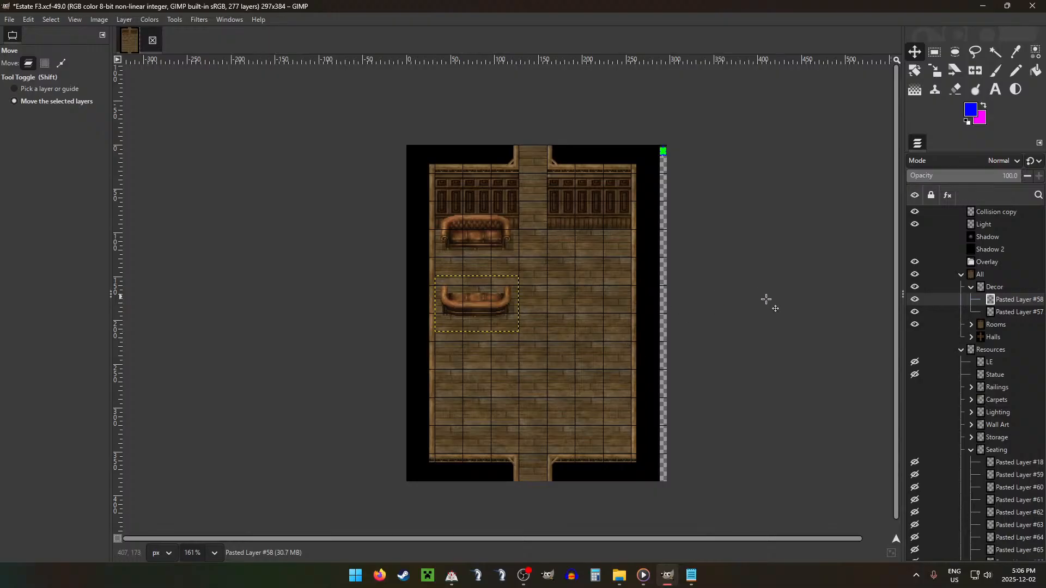
Step: Add the armchair Pasted Layer #63 to the Decor group and place it just right of the room's lower doorway
left_click_drag(1006, 492, 999, 530)
left_click(1008, 501)
left_click_drag(1003, 526, 1008, 519)
left_click_drag(1005, 512, 999, 289)
left_click_drag(515, 266, 661, 516)
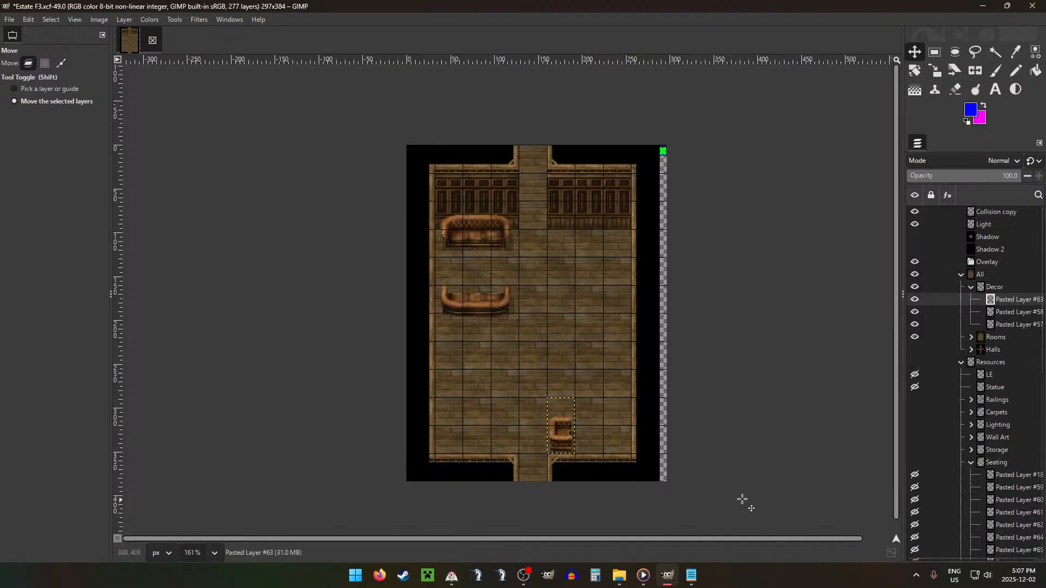
Step: Add the opposite-facing armchair Pasted Layer #64 to the Decor group and place it in the room's lower-right corner
mouse_move(629, 461)
left_mouse_down()
mouse_move(636, 456)
mouse_move(625, 462)
left_mouse_up()
left_click_drag(1014, 538, 1009, 290)
left_click_drag(690, 327, 877, 570)
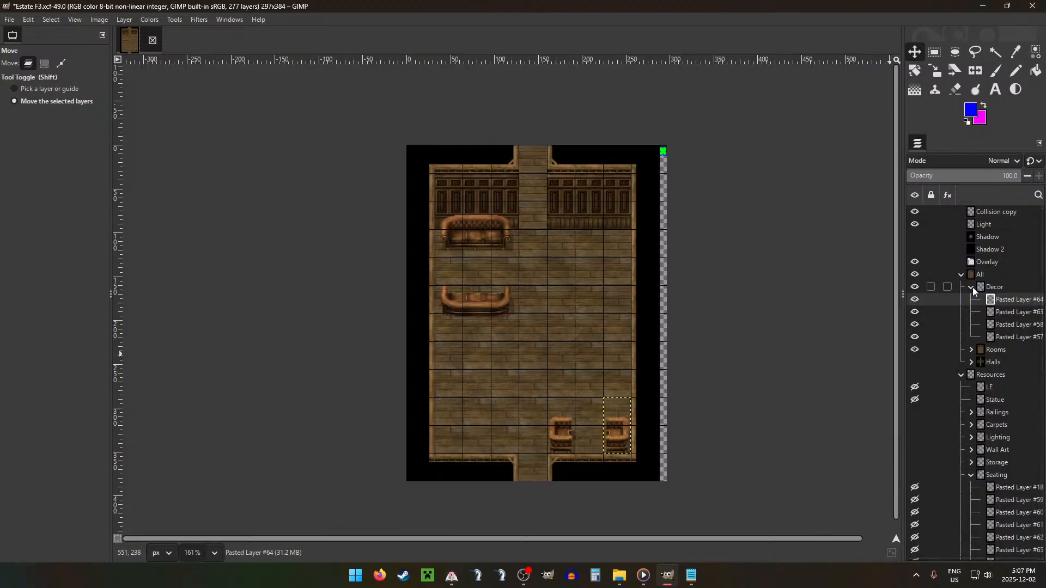
Step: Move the back-facing sofa one grid tile down, widening the gap to the front-facing sofa
left_click(1012, 324)
left_click_drag(565, 306, 568, 333)
scroll(536, 328, "up", 3)
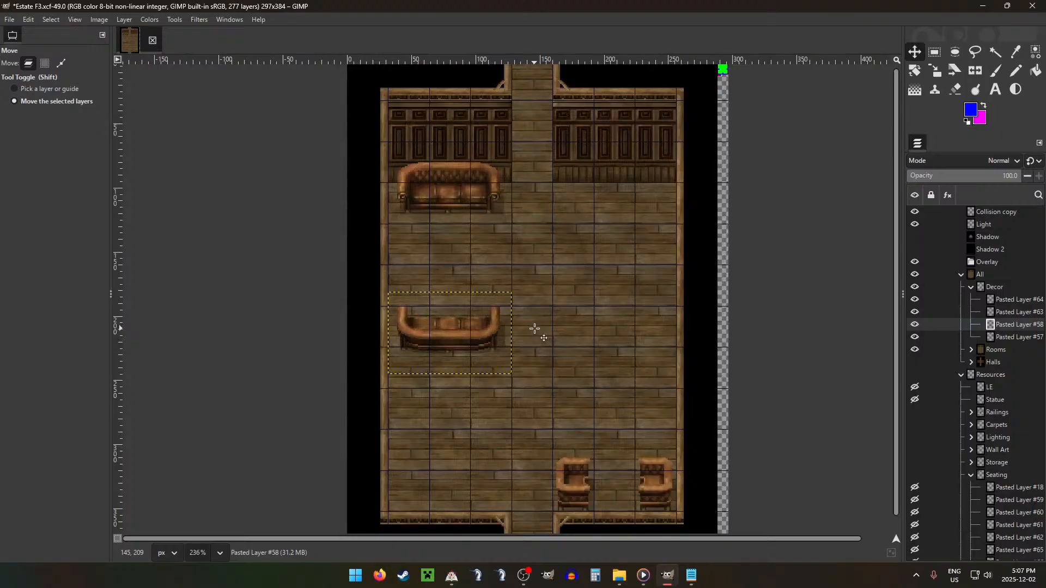
Step: Add the wooden table Pasted Layer #102 from Shelving to the Decor group and place it by the room's left wall, between the two sofas
left_click(971, 287)
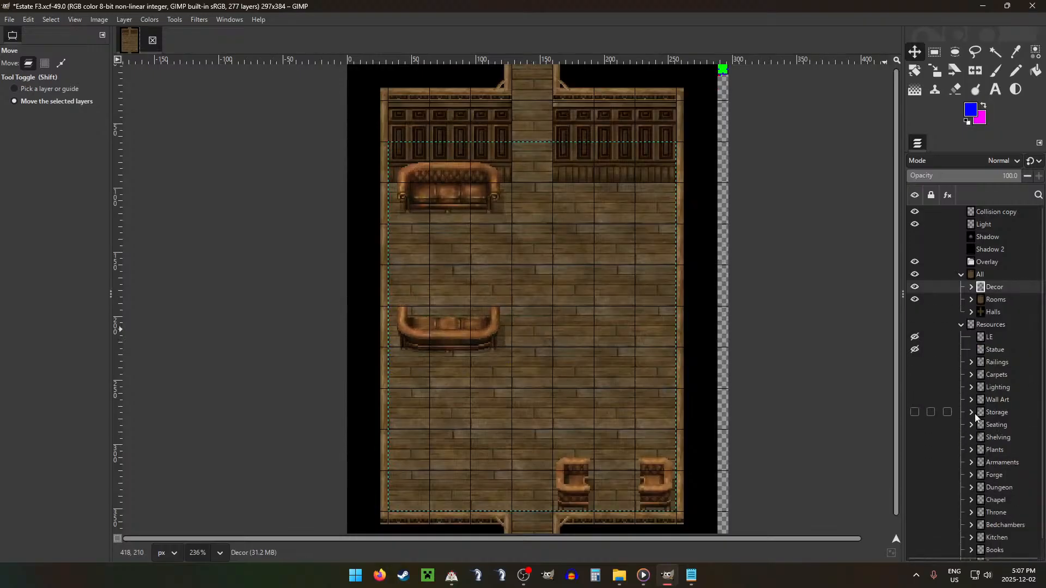
left_click(971, 425)
left_click(972, 437)
left_click_drag(1003, 462, 1000, 299)
left_click(1006, 488)
left_click_drag(566, 212, 606, 353)
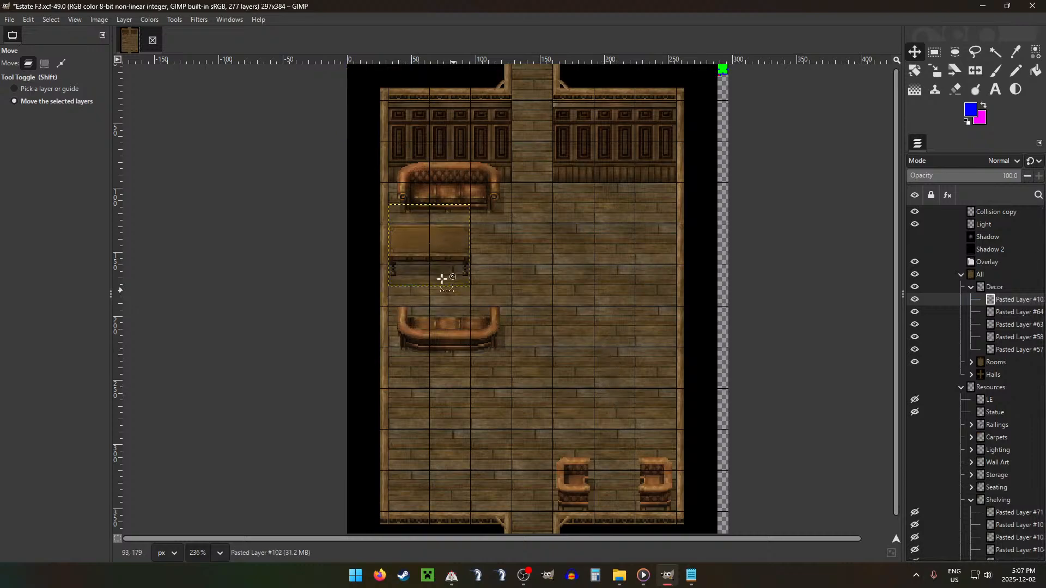
scroll(492, 264, "up", 5)
scroll(533, 256, "up", 2)
key("Up")
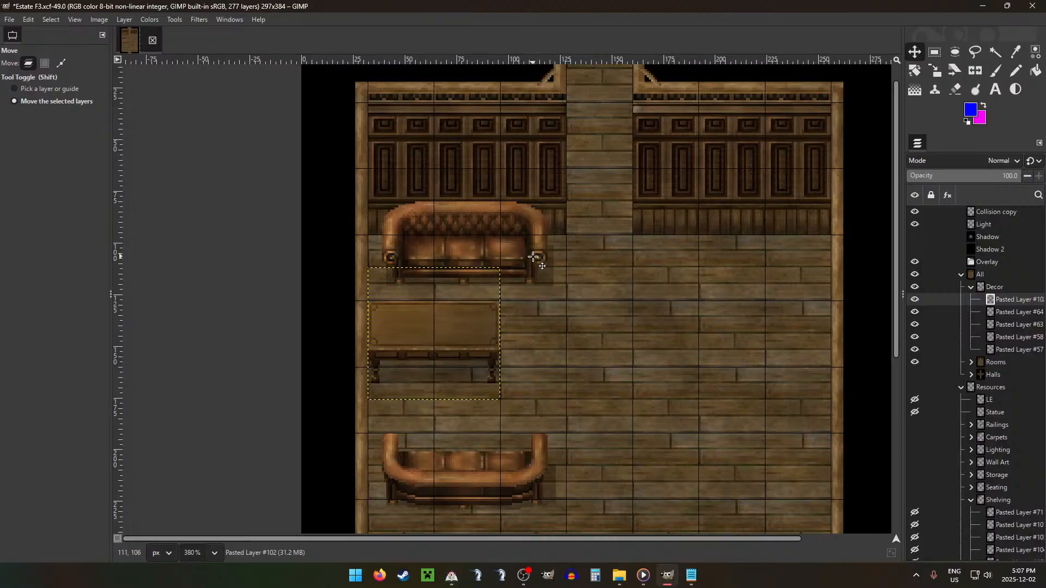
Step: Move the back-facing sofa, Pasted Layer #58, up so it sits close beneath the table
left_click(1000, 329)
left_click(1002, 337)
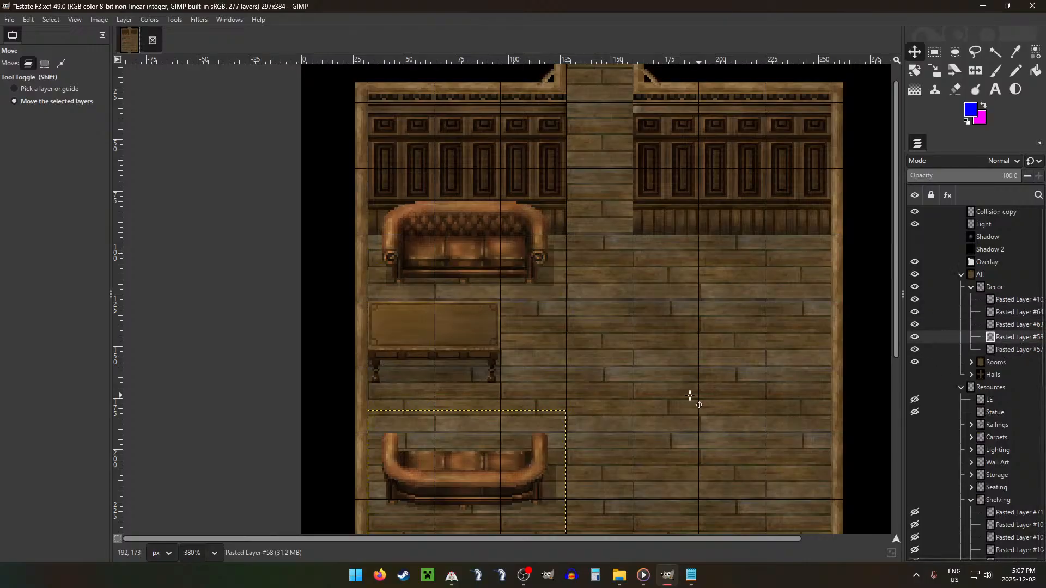
left_click_drag(691, 396, 687, 354)
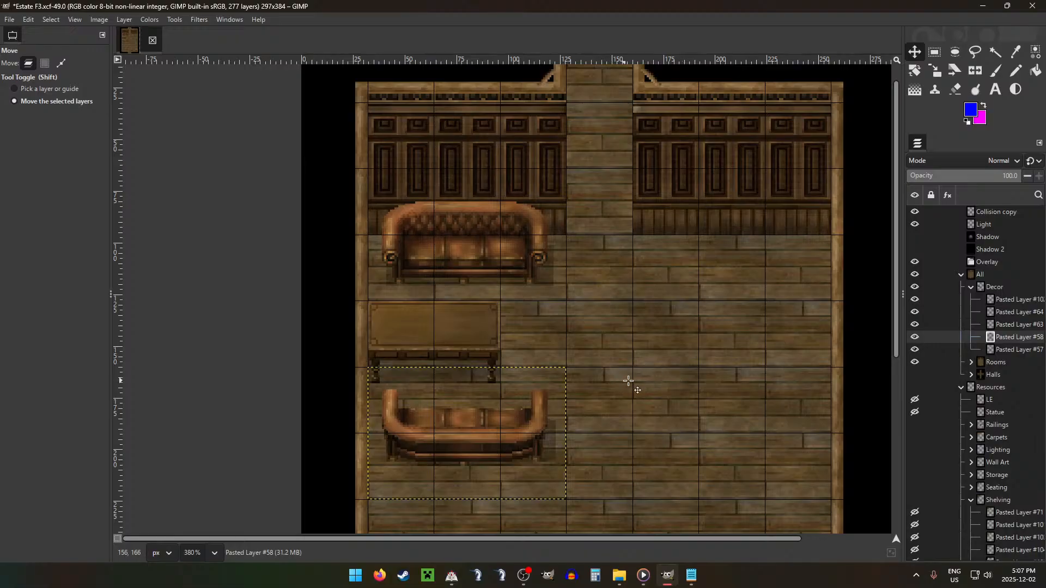
scroll(628, 381, "down", 1)
key("Up")
key("Up")
key("Up")
key("Up")
key("Up")
key("Up")
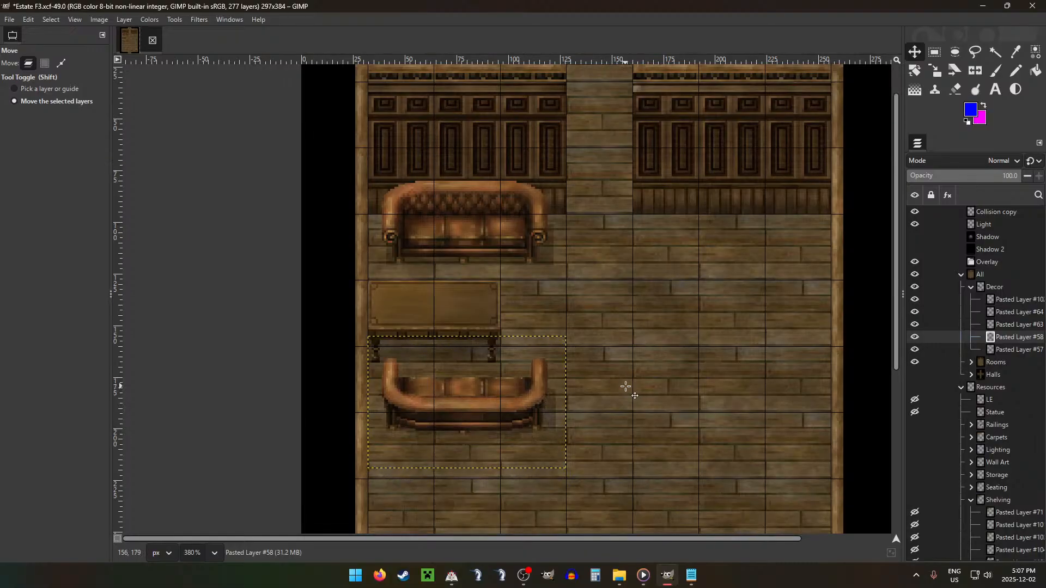
key("Down")
key("Down")
key("Down")
key("Down")
key("Down")
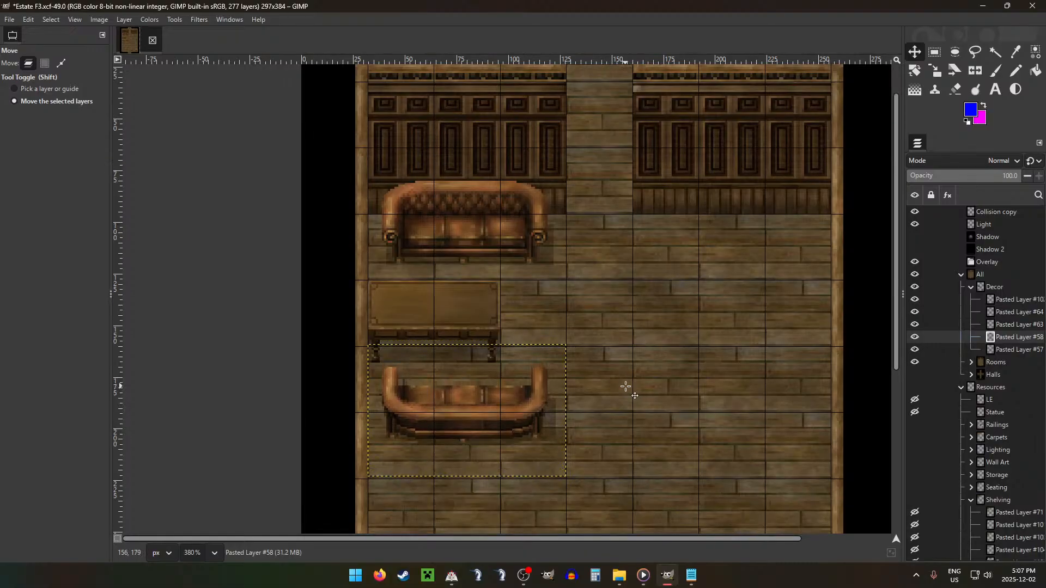
key("Down")
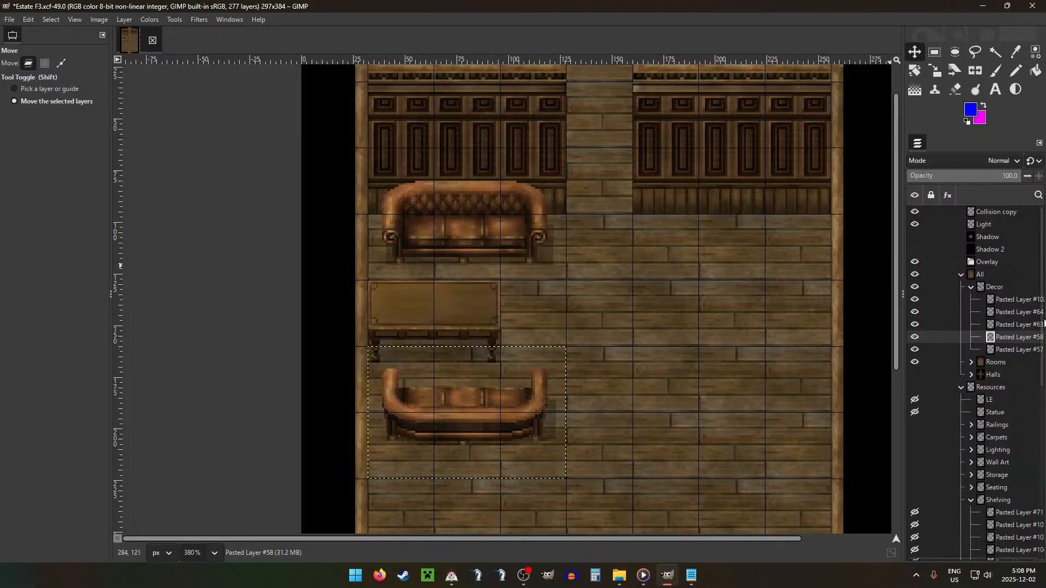
Step: Move the table about 16 px right to centre it between the two sofas
left_click(1019, 299)
left_click_drag(549, 261, 583, 260)
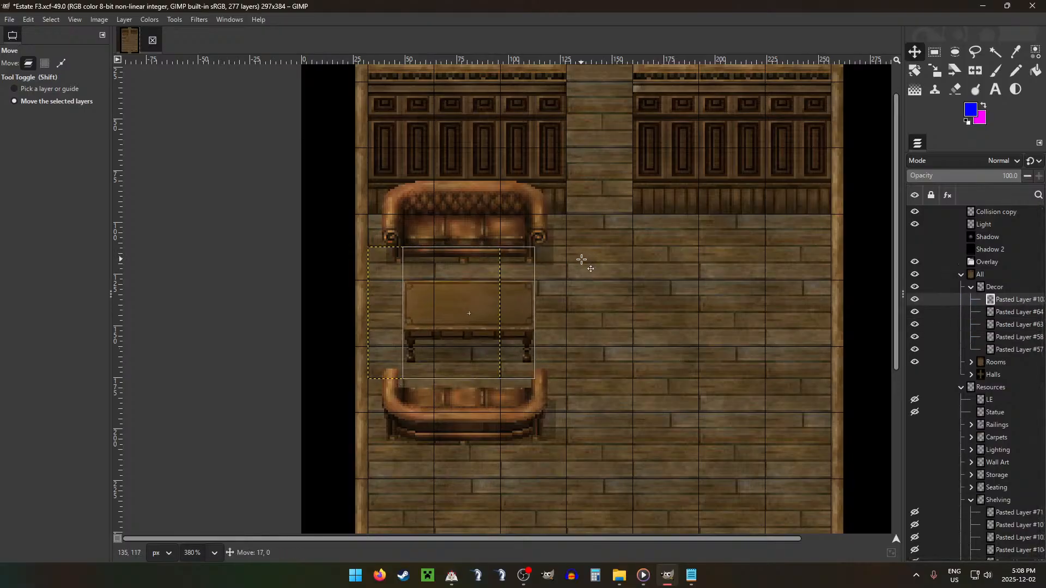
left_click_drag(582, 260, 582, 260)
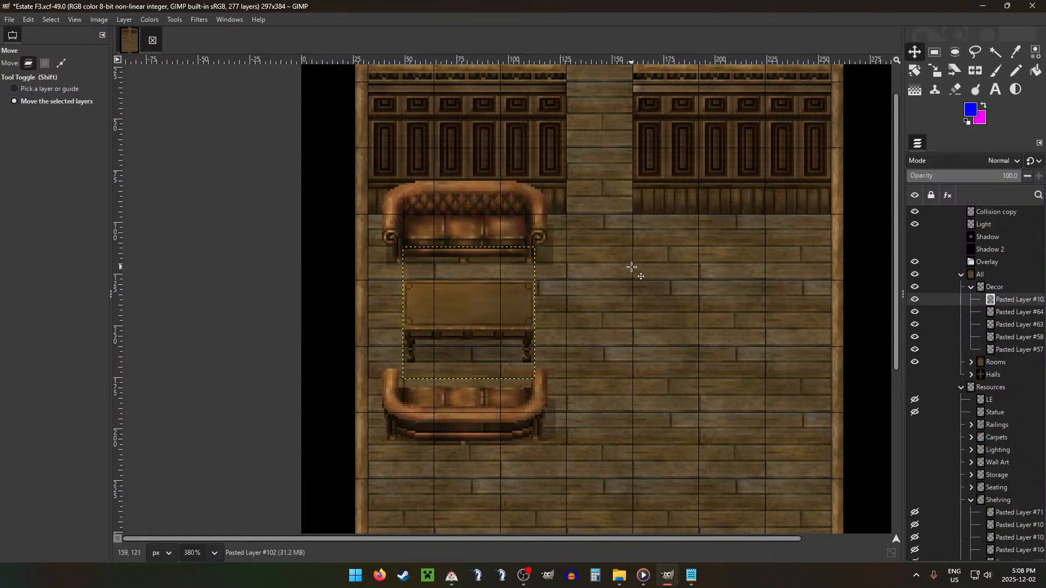
key("Left")
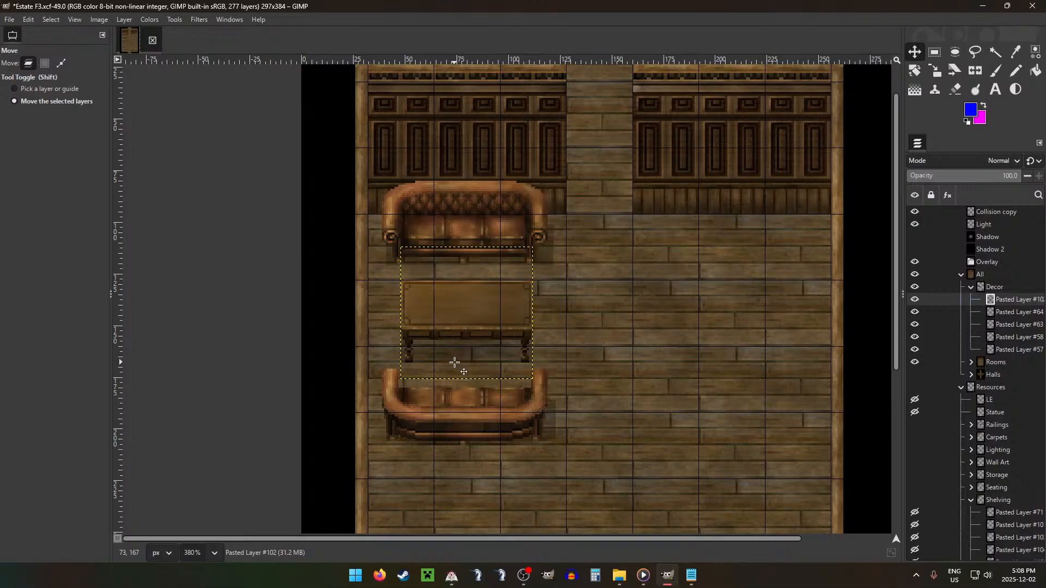
Step: Add the potted white-flower plant Pasted Layer #140 to the Decor group and place it at the middle of the table
scroll(654, 311, "down", 2)
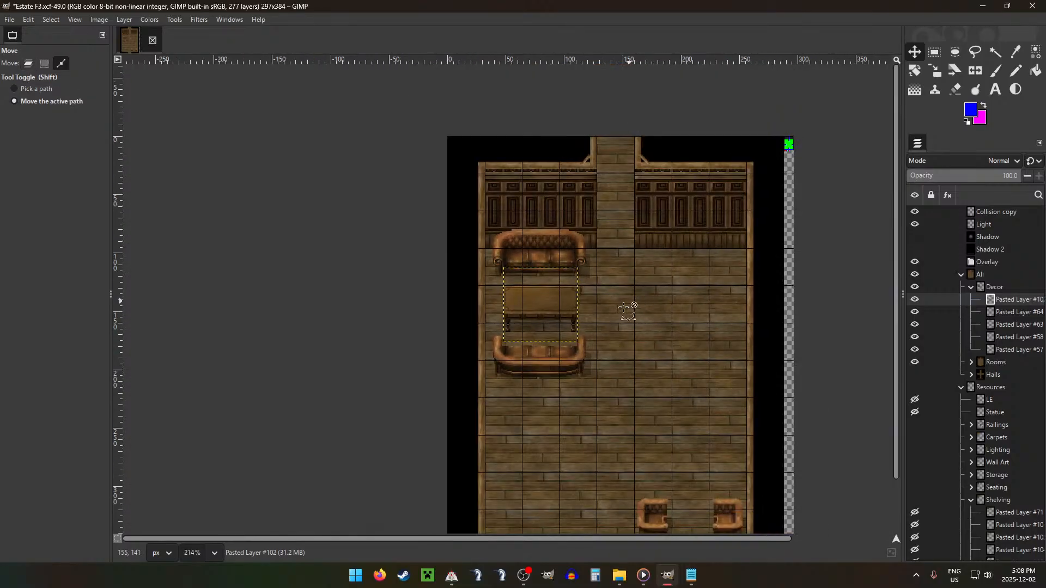
scroll(778, 338, "up", 1)
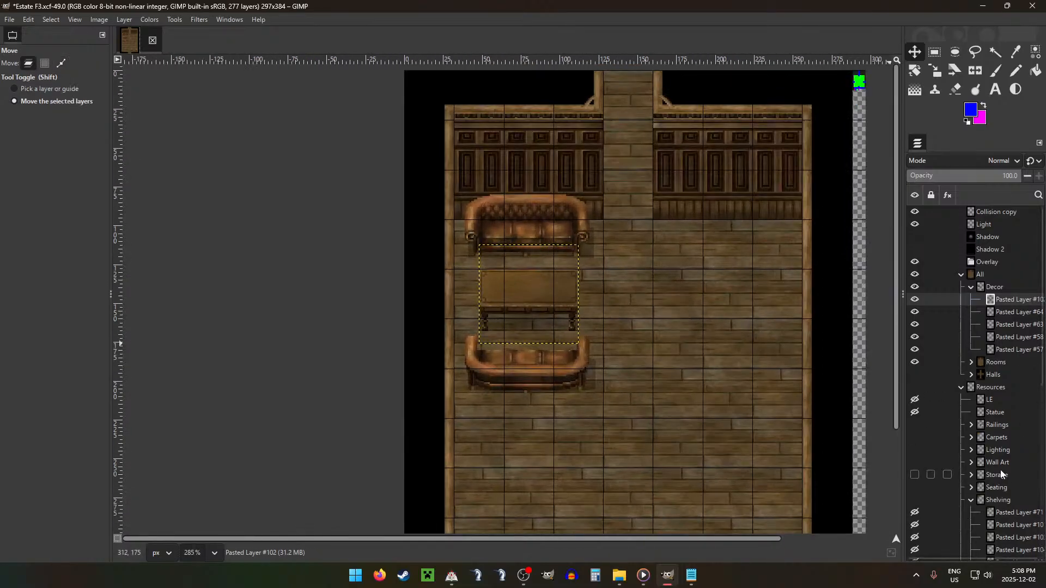
scroll(998, 470, "down", 5)
left_click(971, 213)
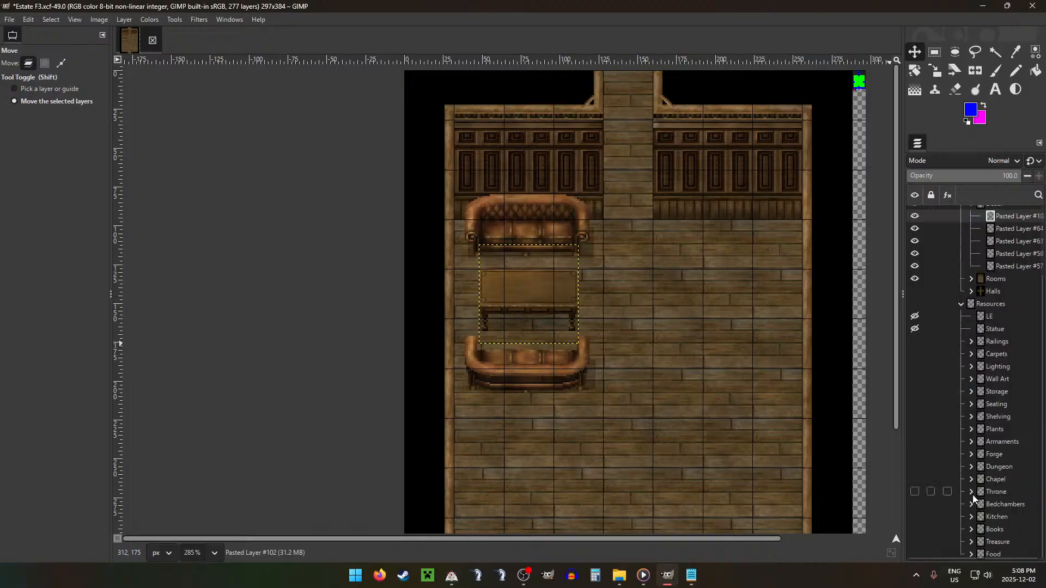
left_click(971, 429)
left_click_drag(1003, 430, 998, 241)
left_click_drag(503, 213, 603, 401)
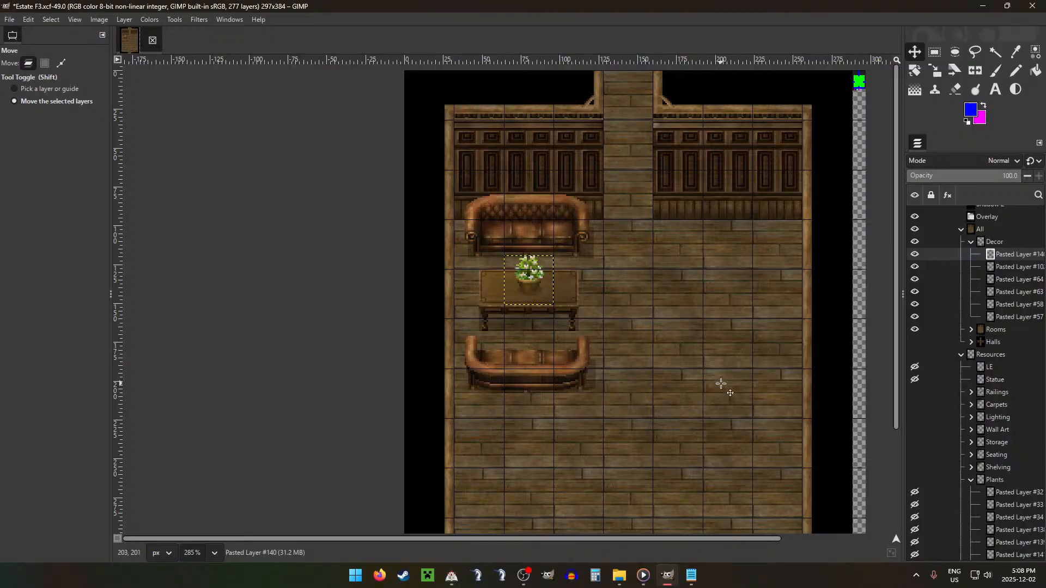
Step: Nudge the back-facing sofa, the table and the potted plant up a few pixels to tighten the seating group
scroll(728, 384, "down", 3)
scroll(728, 384, "down", 1)
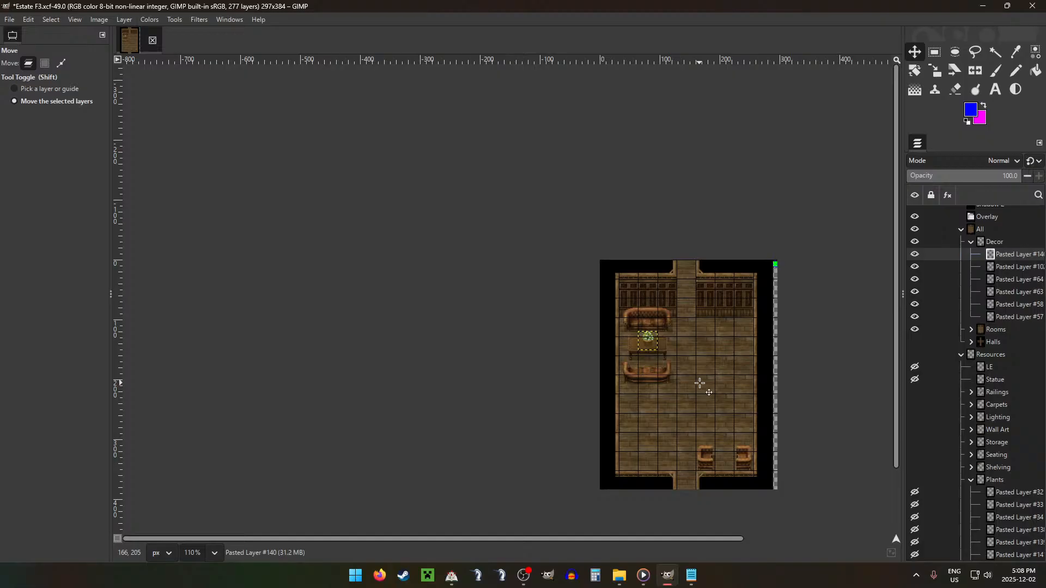
left_click(1009, 316)
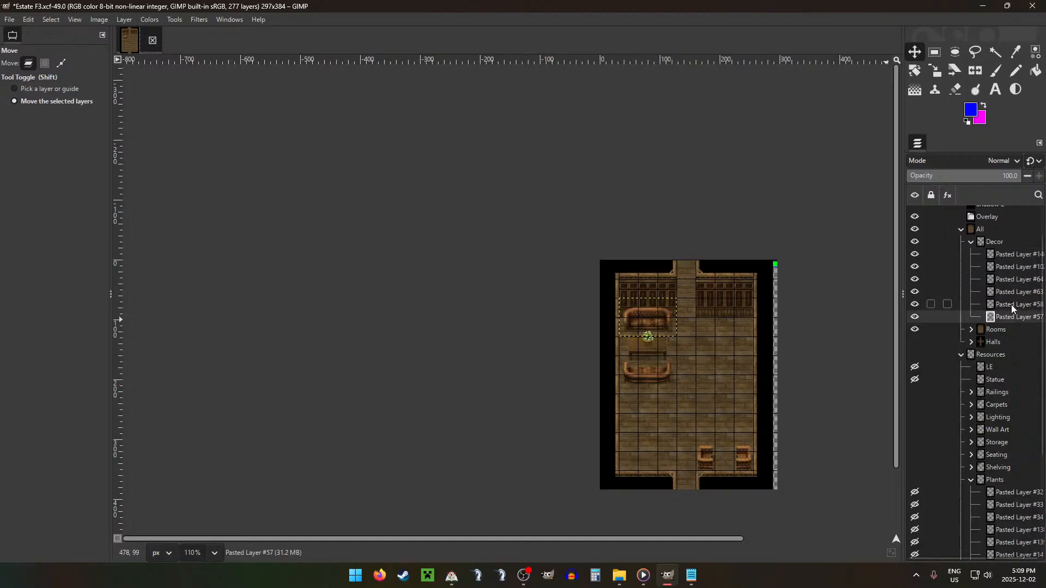
left_click(1011, 305)
key("Up")
key("Up")
key("Up")
key("Up")
key("Up")
key("Up")
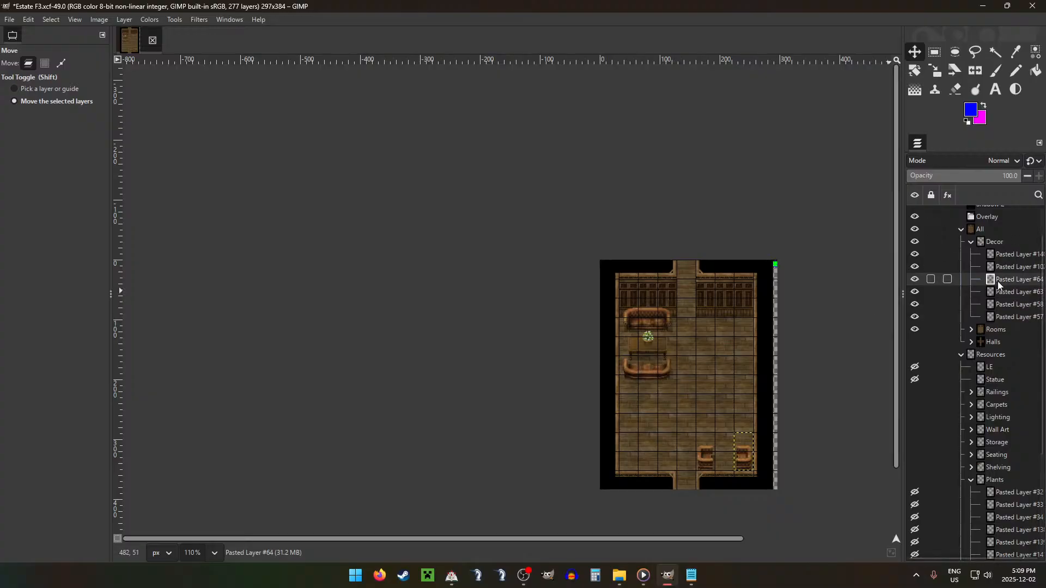
left_click(1006, 268)
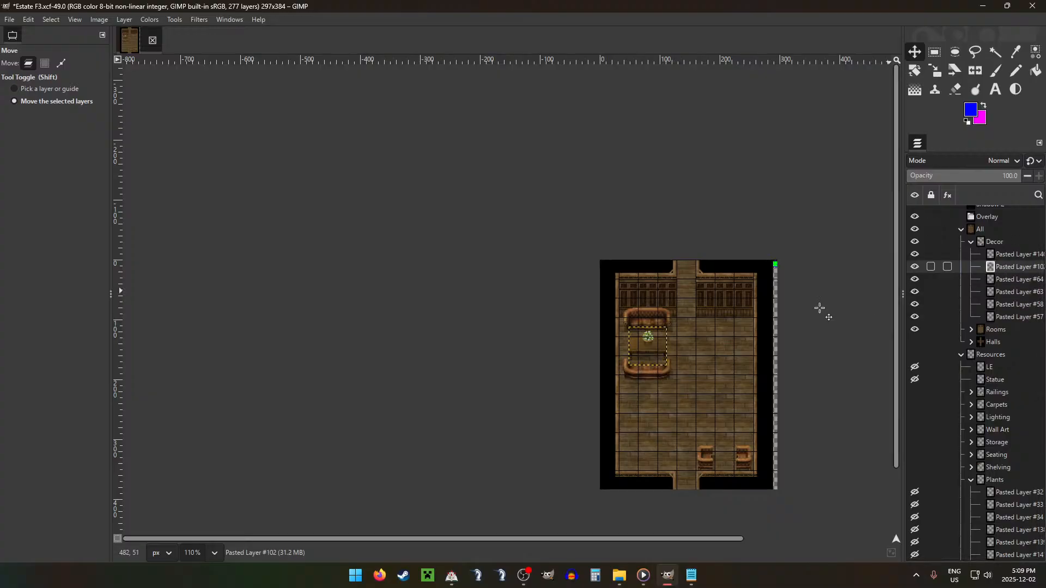
key("Up")
key("Up")
key("Up")
key("Up")
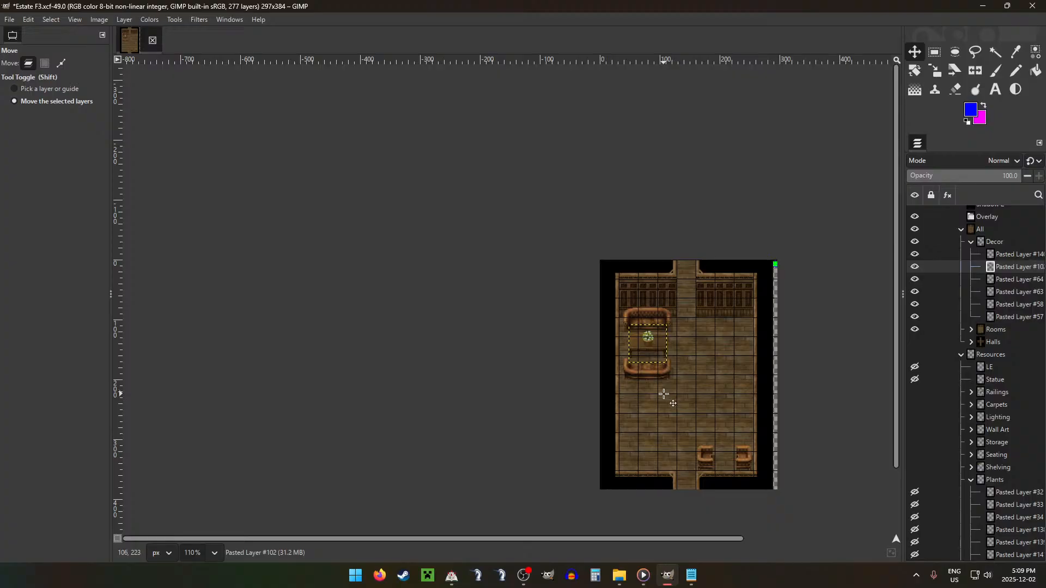
left_click(948, 254)
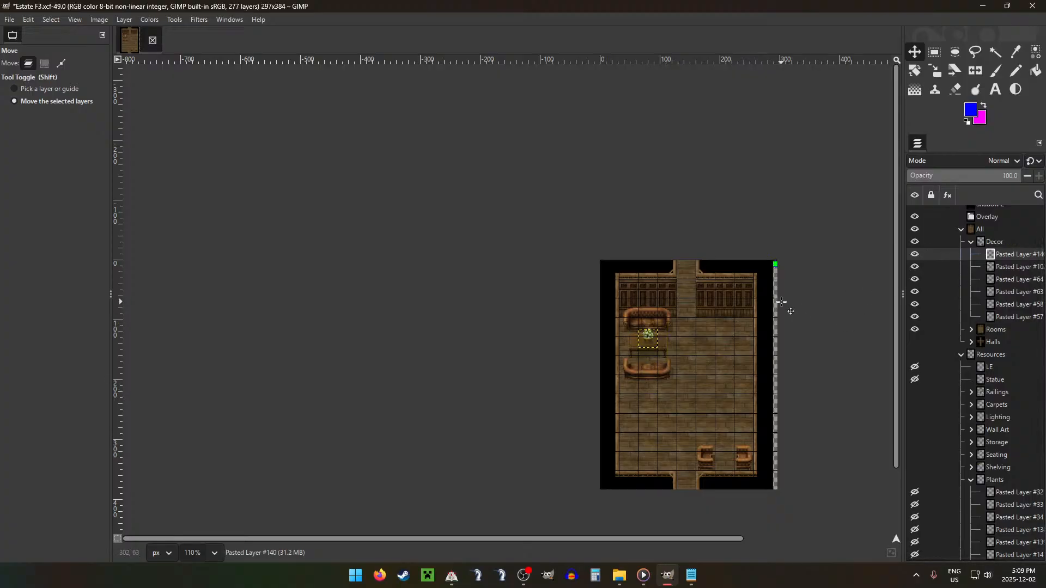
Step: Check the whole room with the grid hidden, and show the grid again
left_click(990, 228)
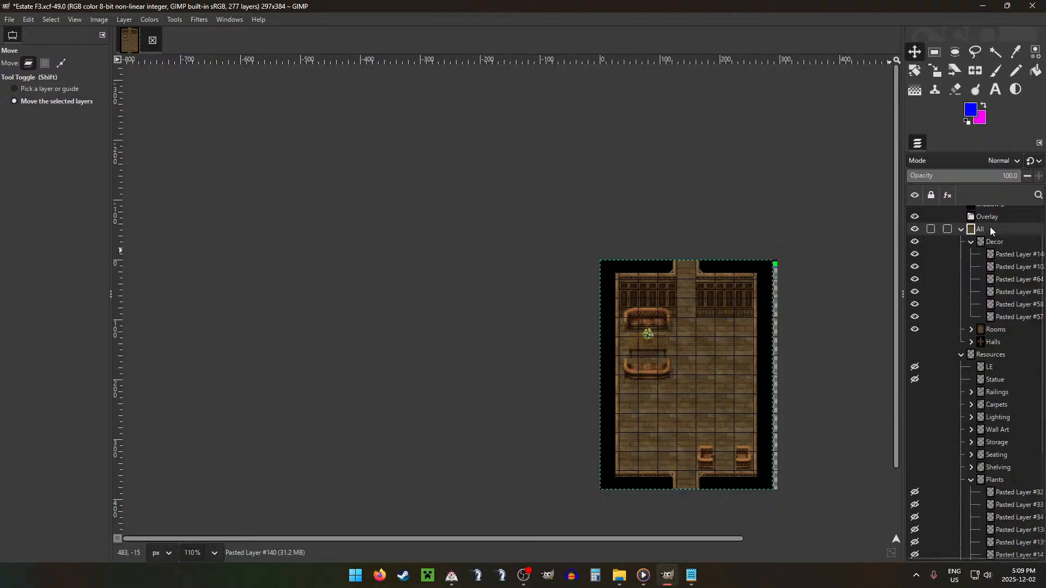
key("g")
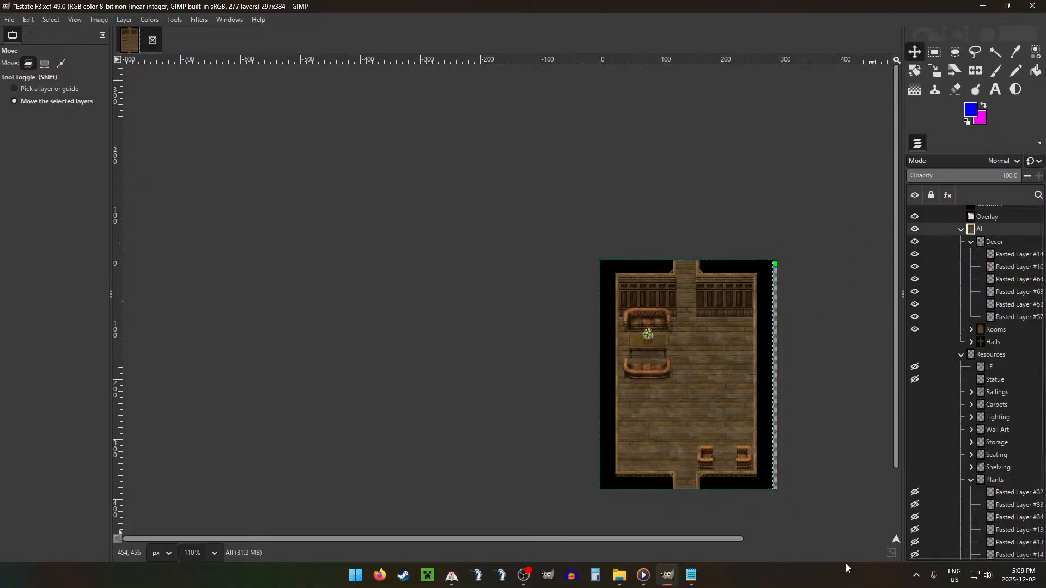
key("g")
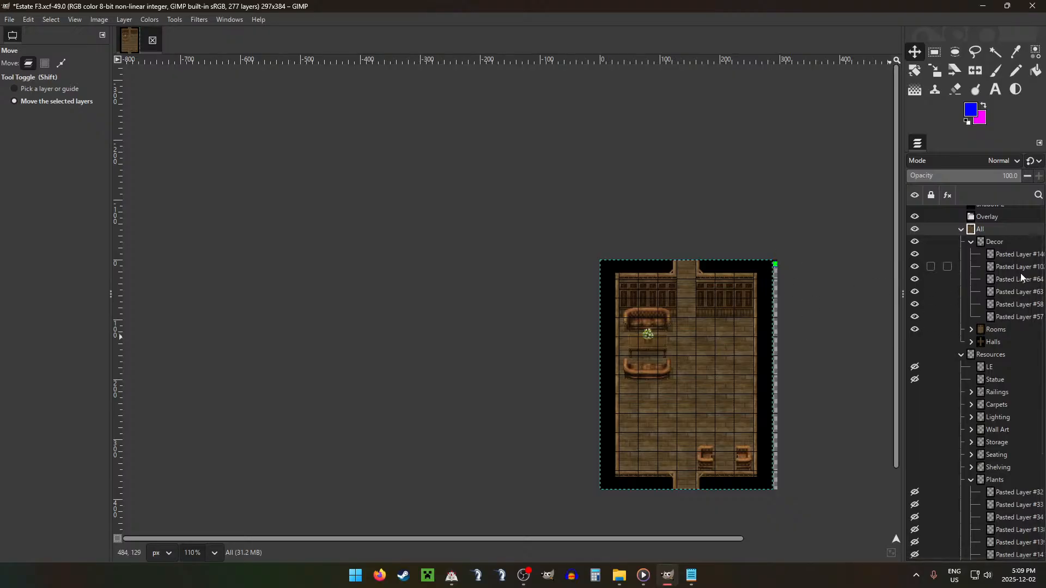
Step: Add the bookcase Pasted Layer #116 from Shelving to the Decor group and place it in the room's upper-right corner
scroll(997, 411, "down", 3)
left_click(1004, 349)
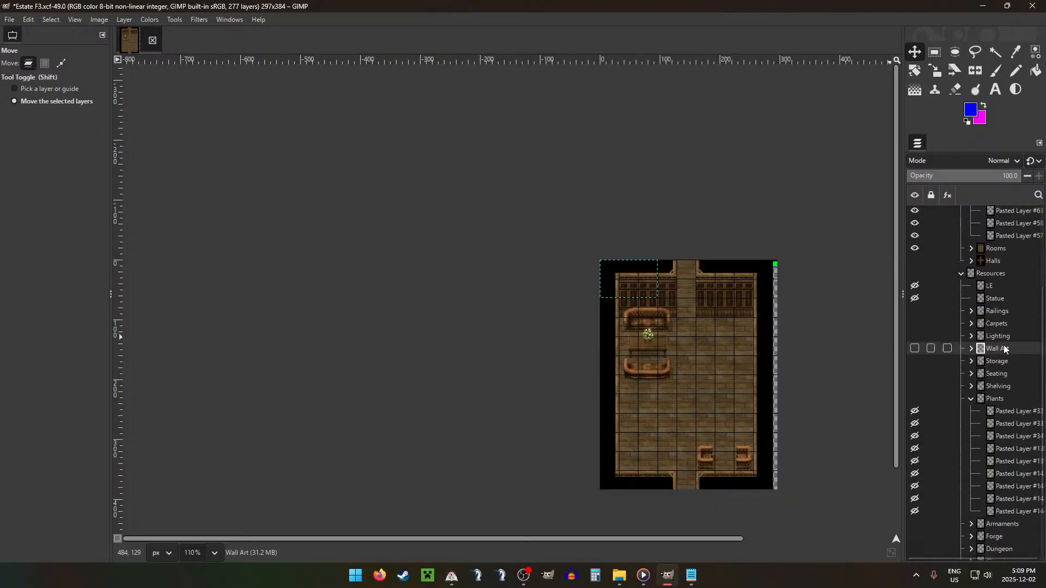
left_click(973, 387)
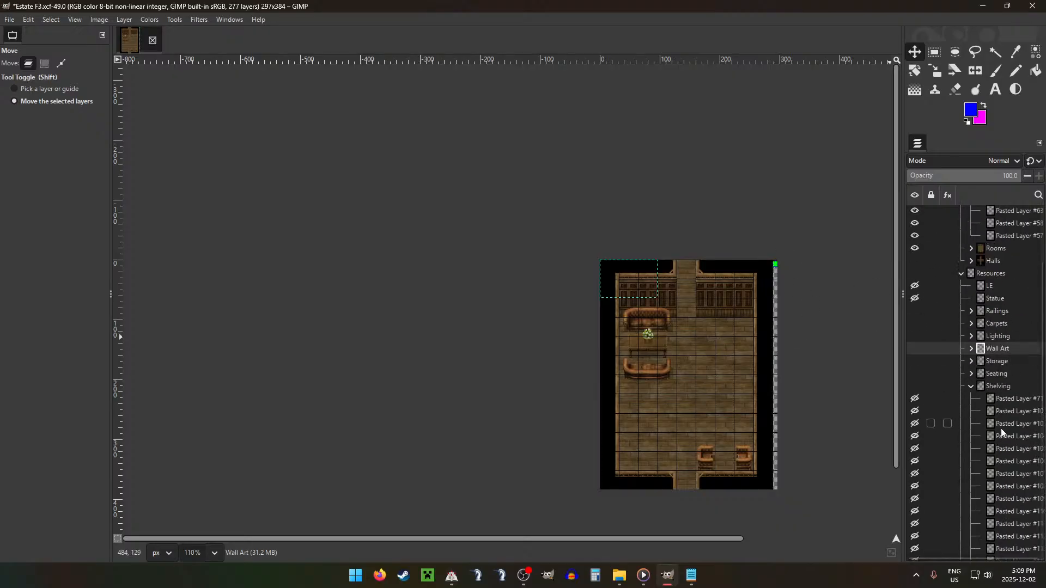
left_click(998, 426)
scroll(1013, 444, "down", 5)
left_click(1008, 410)
left_click(1009, 386)
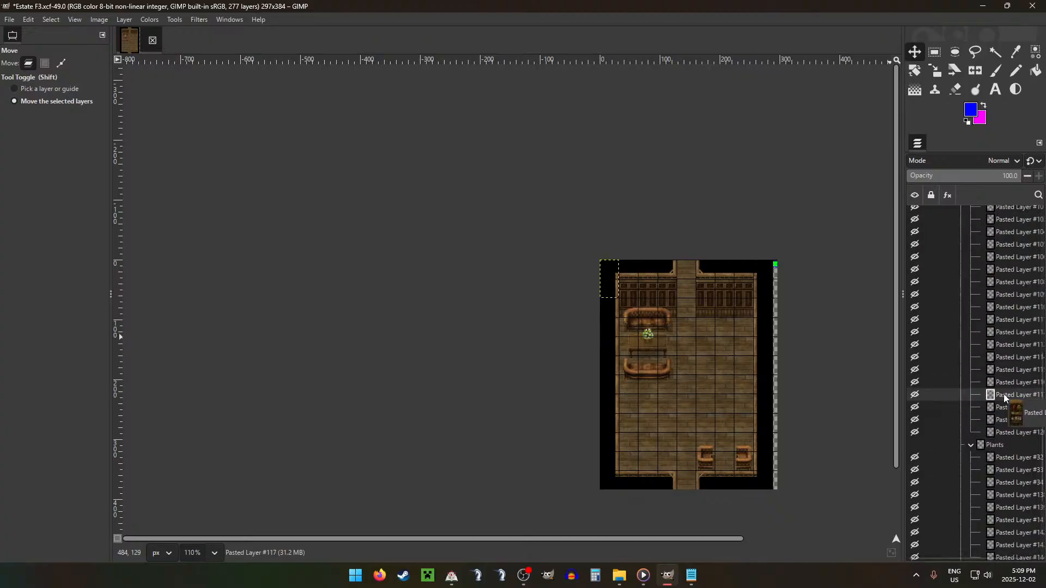
left_click_drag(1006, 382, 1004, 289)
left_click_drag(604, 293, 729, 333)
Step: Add the bookcase Pasted Layer #115 to the Decor group and place it immediately left of the corner bookcase
scroll(1013, 461, "down", 6)
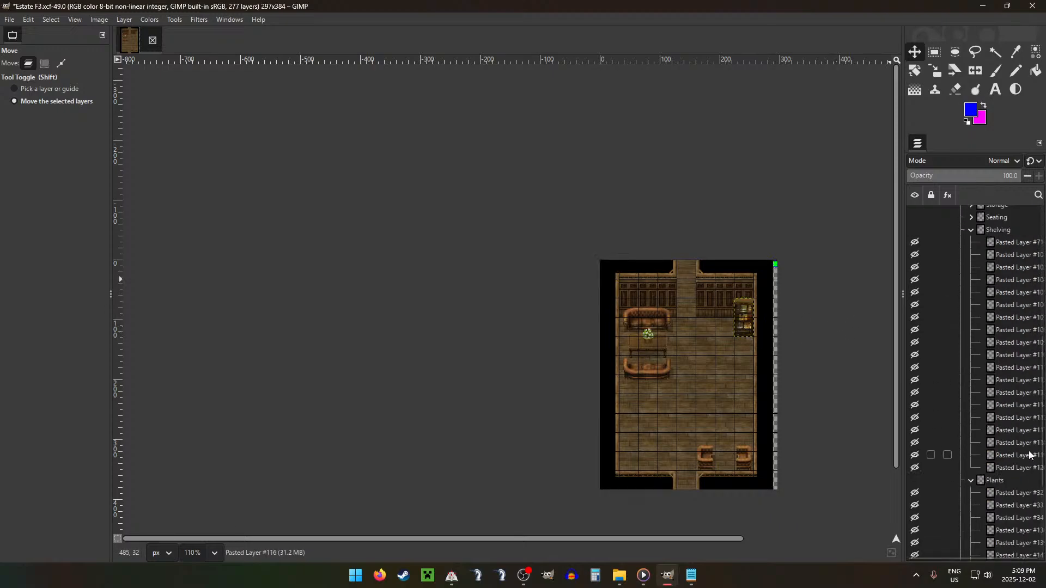
left_click(1009, 456)
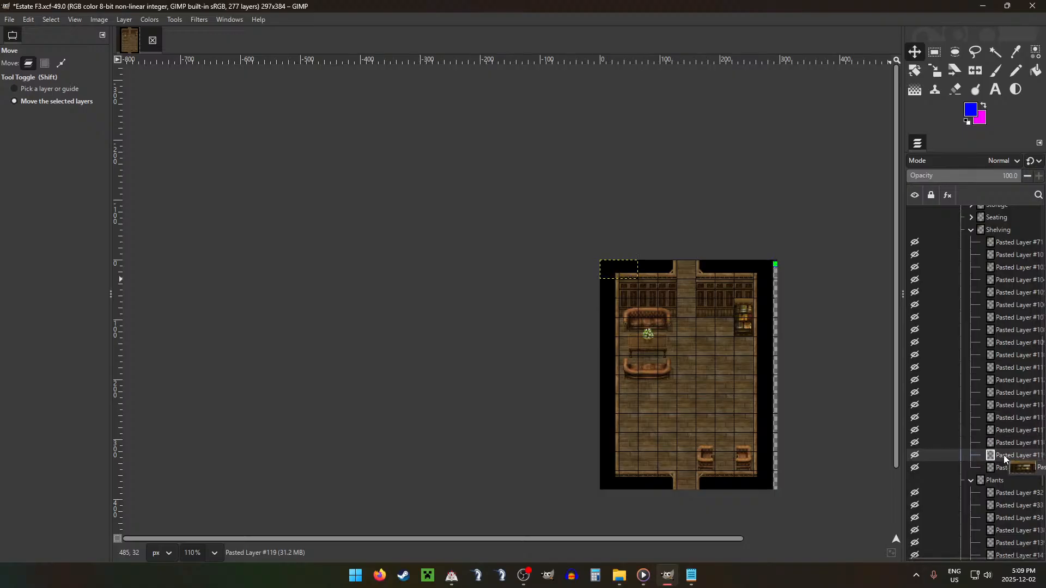
left_click_drag(1006, 423, 1001, 264)
scroll(686, 303, "up", 4, "ctrl")
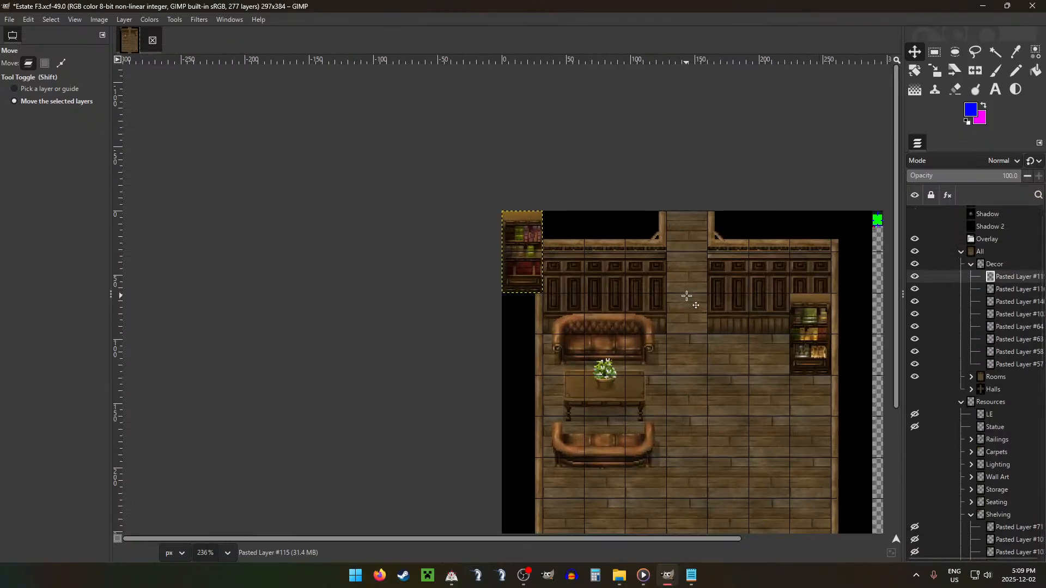
left_click_drag(843, 323, 890, 308)
Step: Halve the image grid's horizontal and vertical spacing for finer placement of objects
key("ctrl+g")
left_click(456, 289)
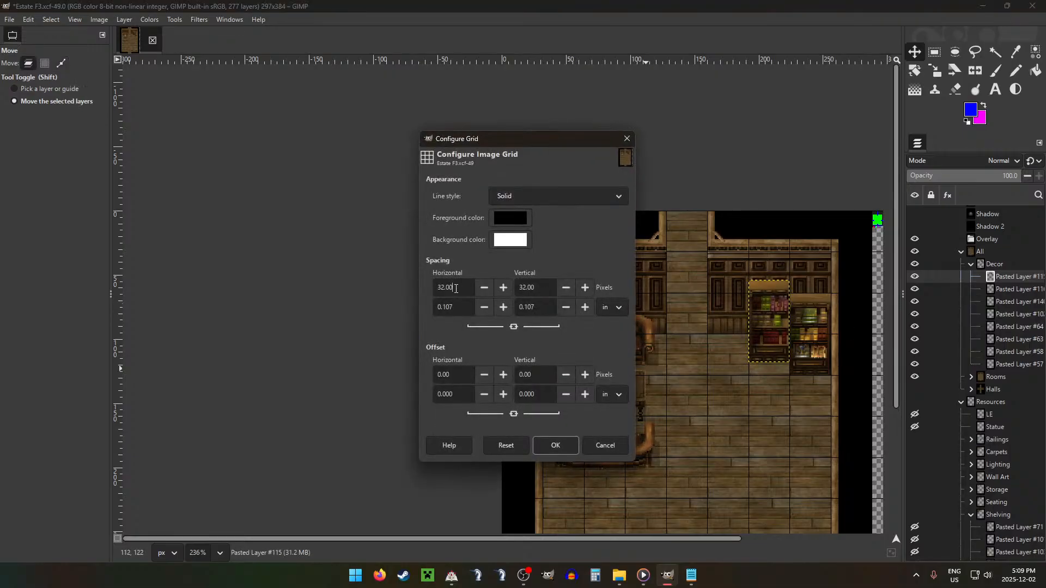
key("Return")
Step: Move both bookcases up against the back wall so they stand level with each other on the finer grid
left_click_drag(755, 355, 788, 339)
key("Page_Down")
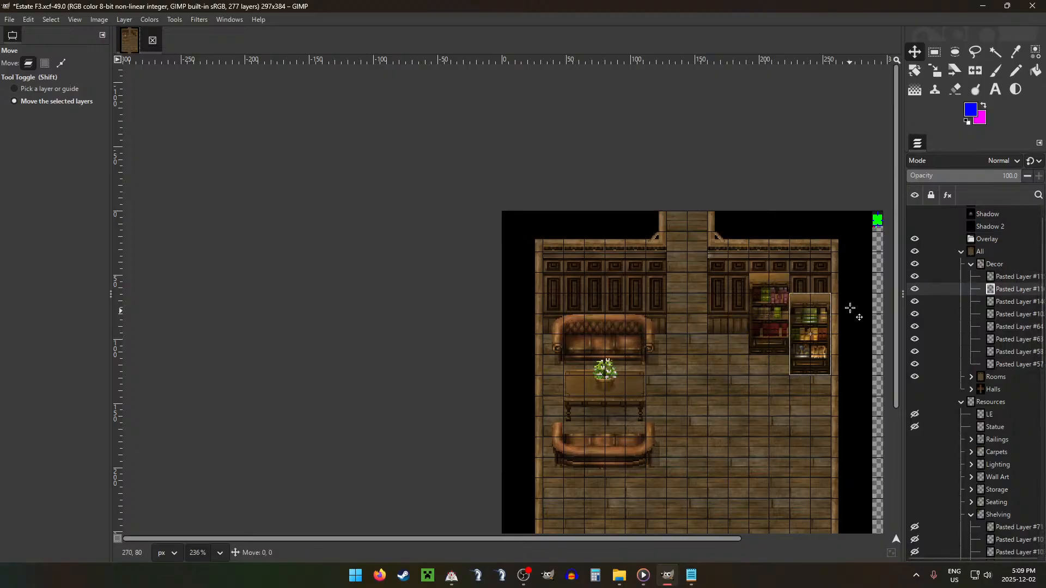
left_click_drag(852, 306, 848, 293)
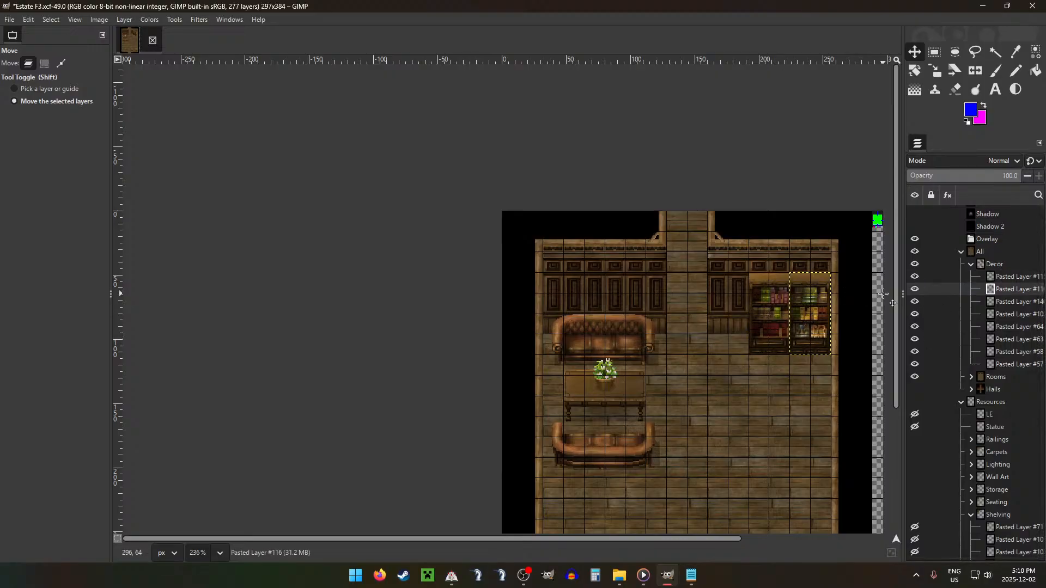
Step: Nudge both bookcases, Pasted Layer #116 and Pasted Layer #115, down three pixels each so they stay level
key("Down")
key("Down")
key("Down")
key("Down")
key("Down")
key("Down")
key("Down")
key("Down")
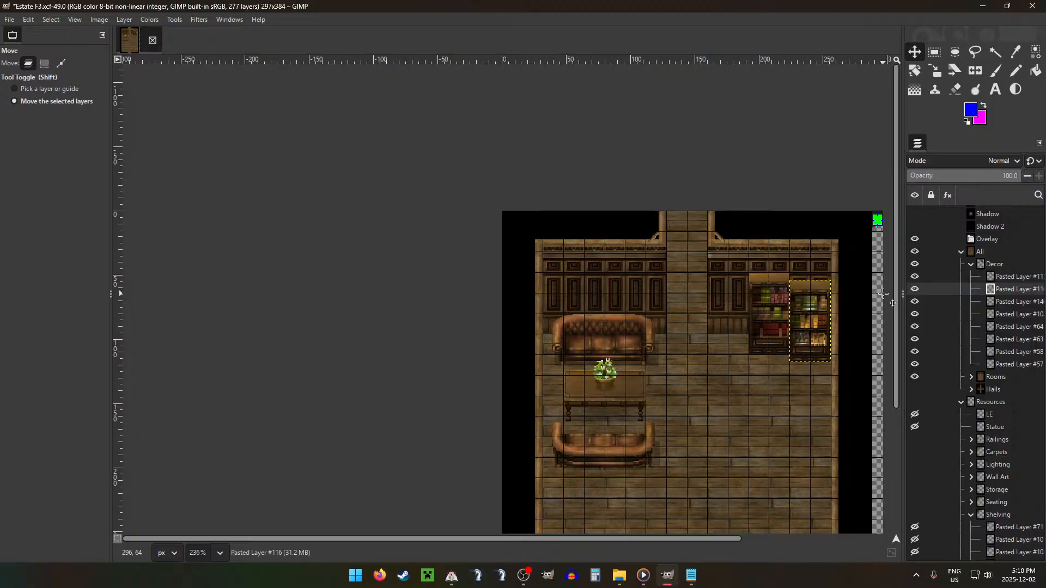
left_click(1017, 277)
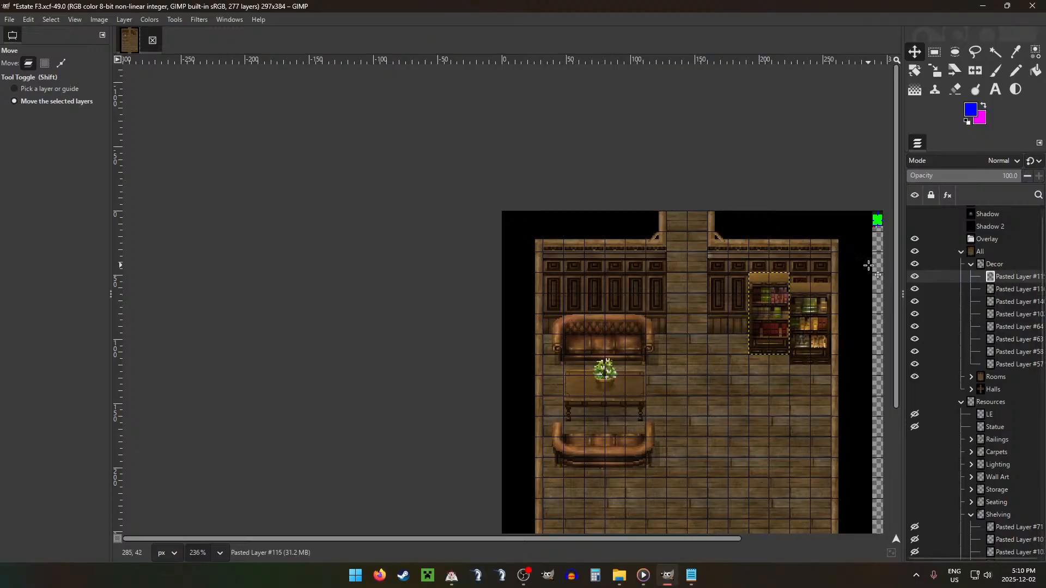
key("Down")
key("Down")
key("Down")
key("Down")
key("Down")
key("Down")
key("Down")
key("Down")
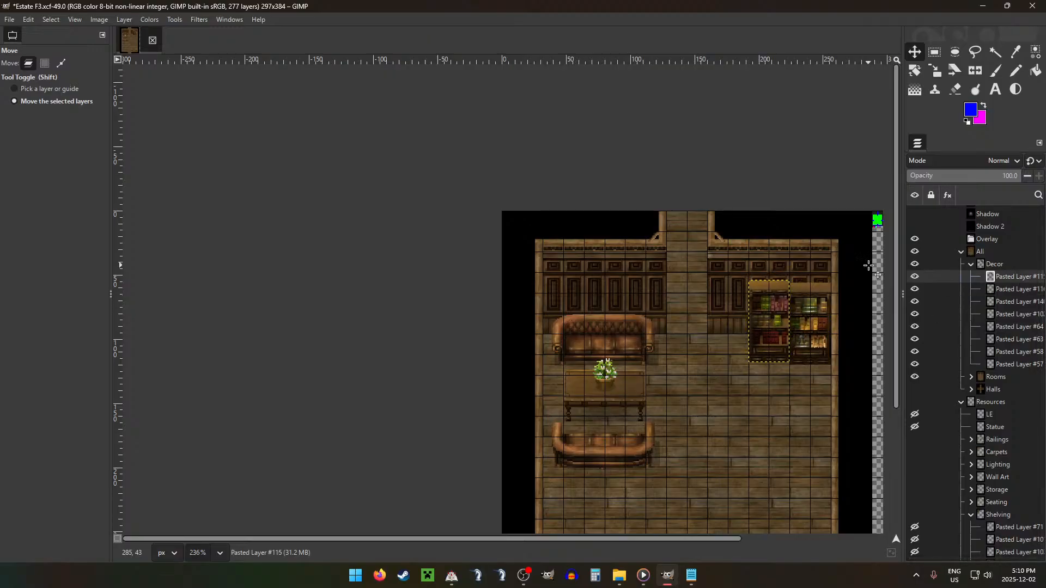
Step: Double the image grid's horizontal and vertical spacing and display the grid over the room
left_click(995, 265)
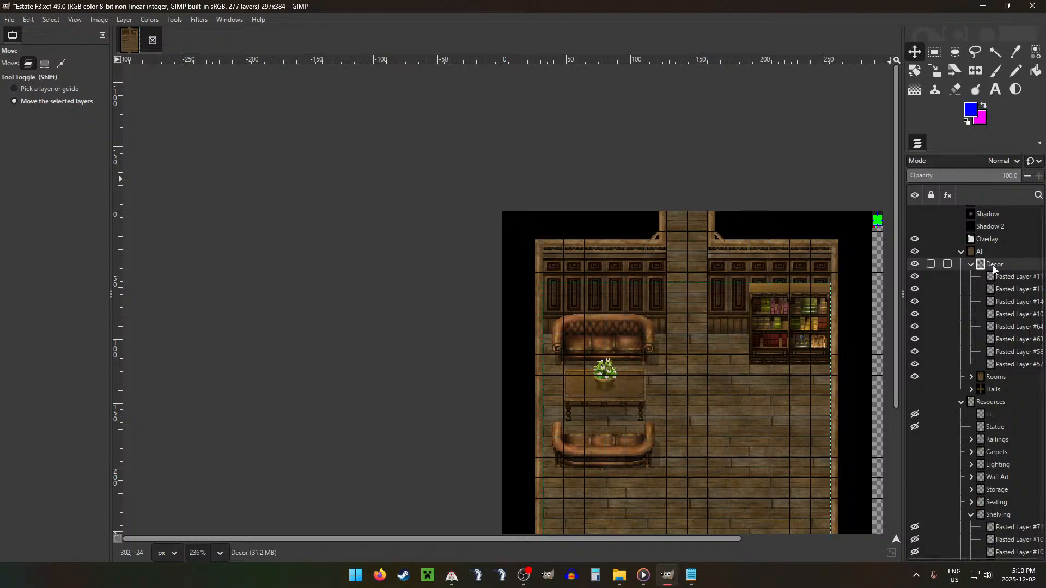
scroll(785, 372, "down", 6)
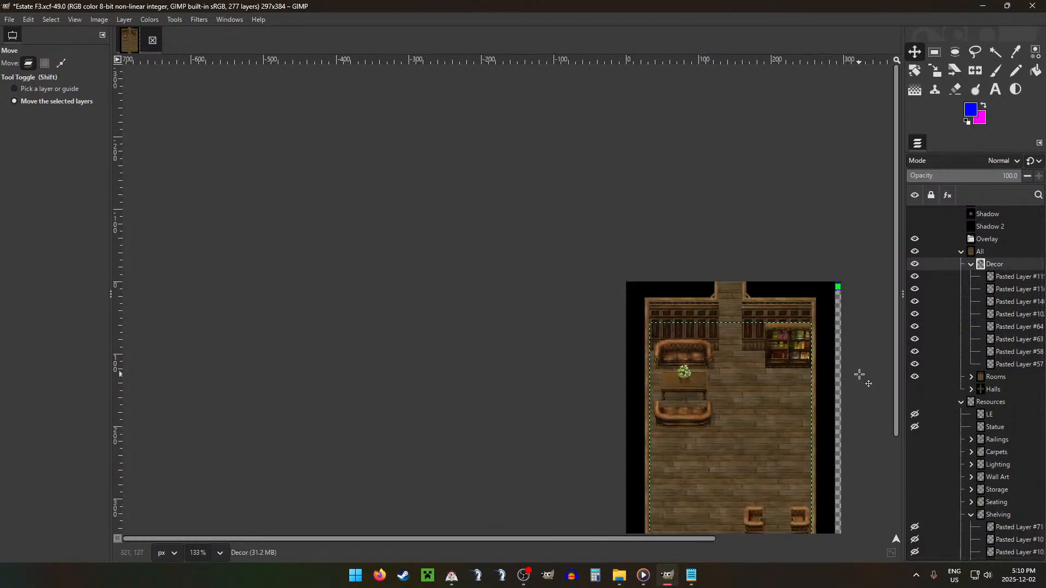
key("g")
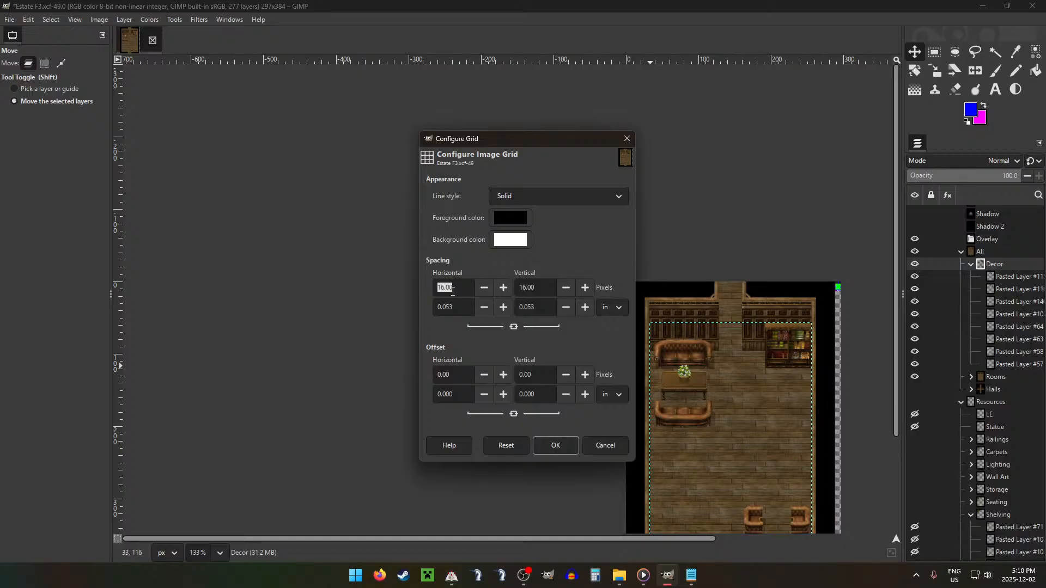
left_click(555, 445)
scroll(649, 379, "down", 2)
scroll(709, 376, "down", 3)
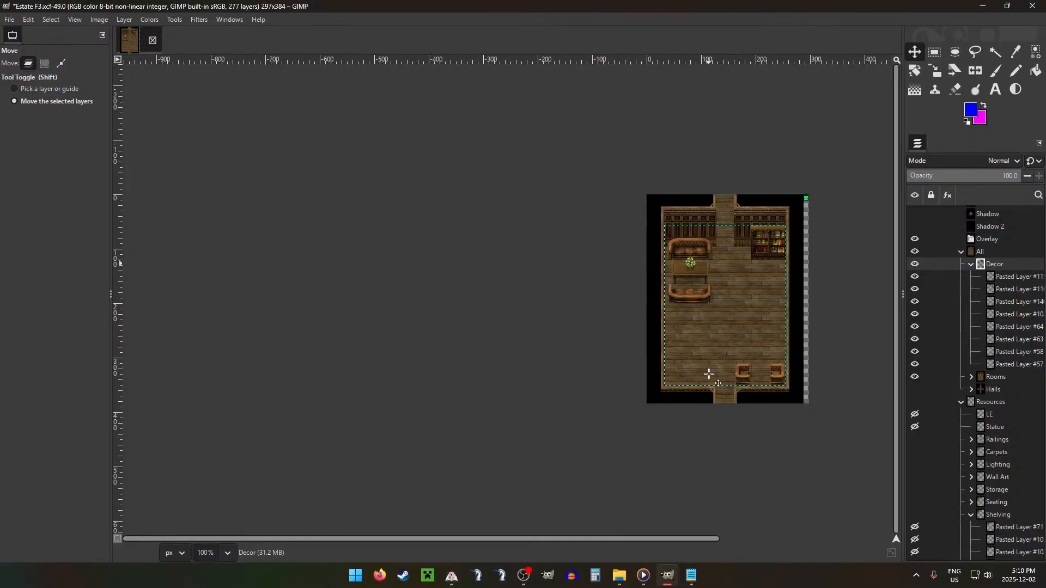
scroll(774, 273, "up", 2)
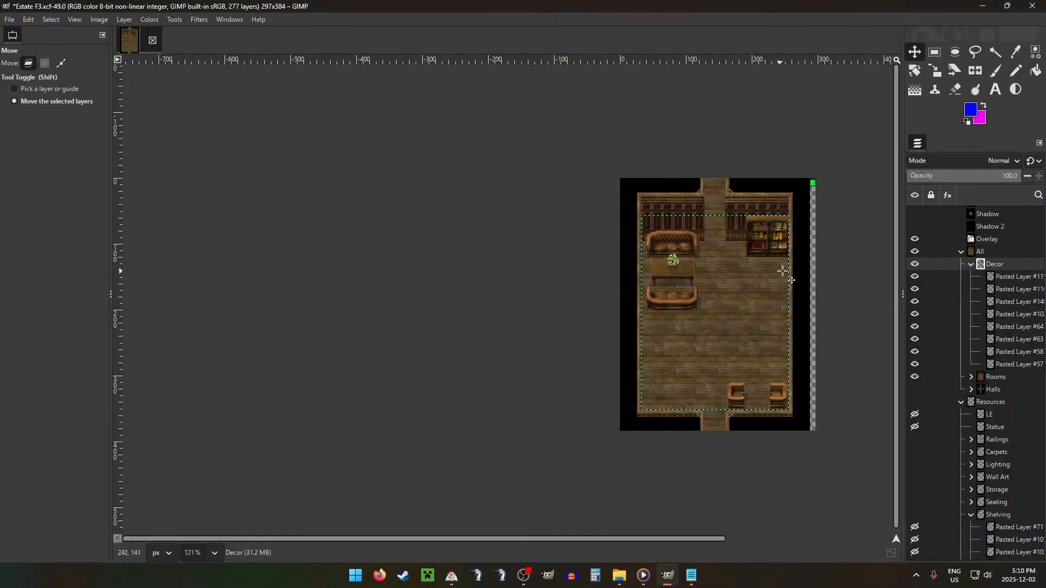
key("g")
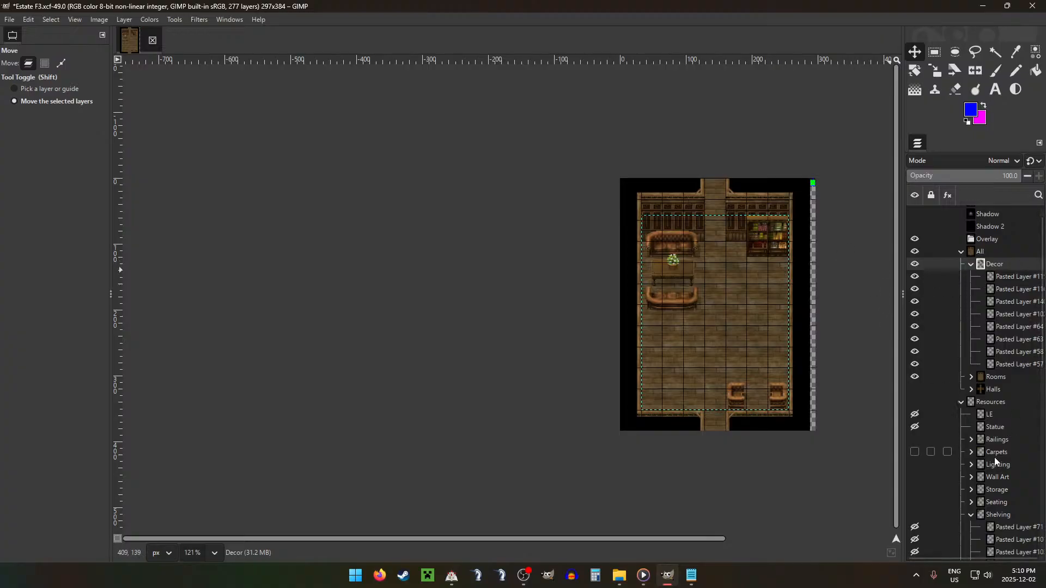
Step: Delete the armchair Pasted Layer #63 and move the remaining armchair, Pasted Layer #64, up along the right wall to below the bookcases
scroll(996, 456, "down", 5)
scroll(1008, 445, "down", 3)
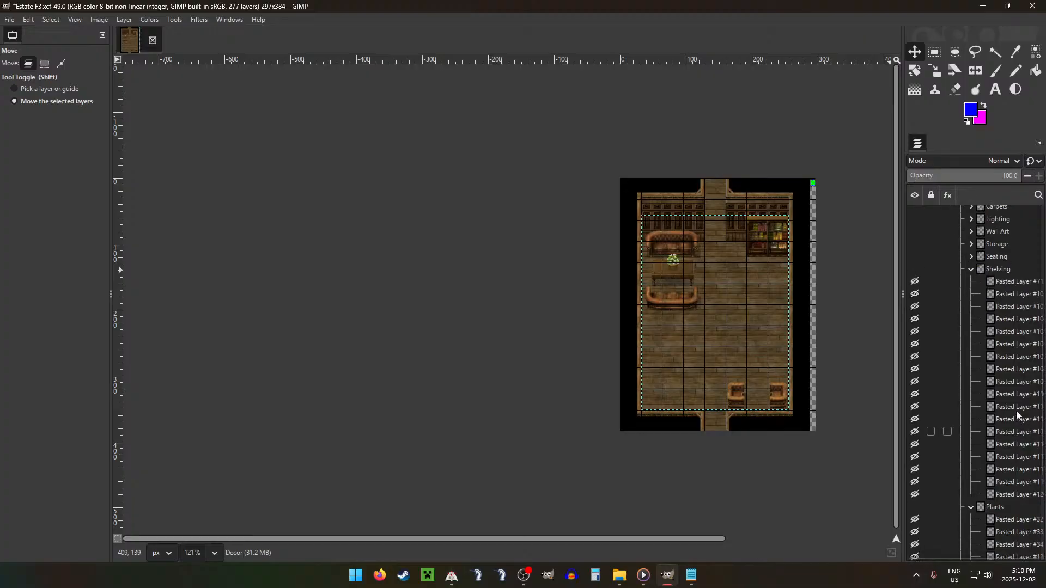
scroll(992, 305, "up", 8)
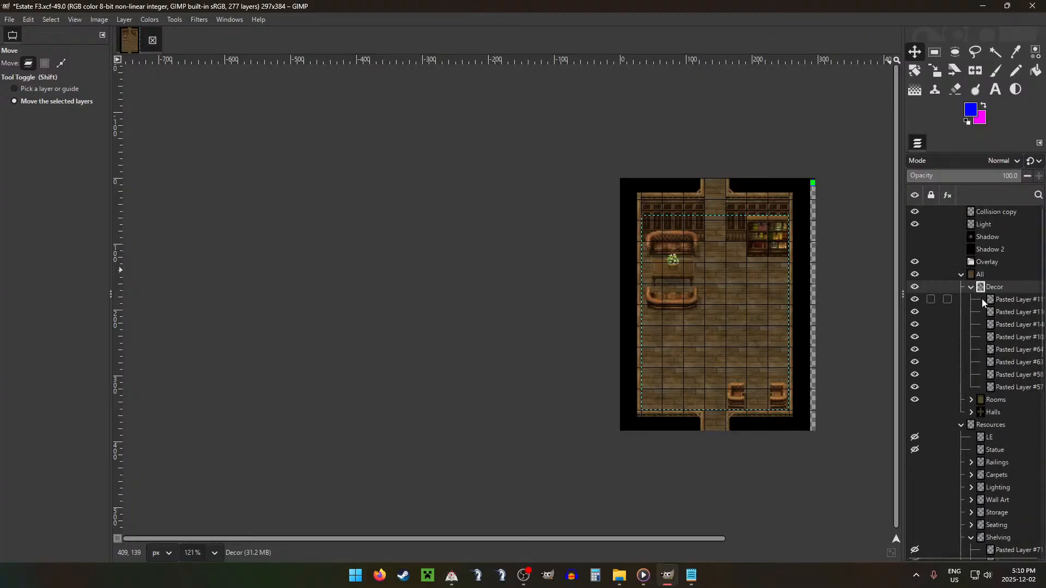
left_click(1018, 374)
left_click(1021, 387)
left_click(1021, 361)
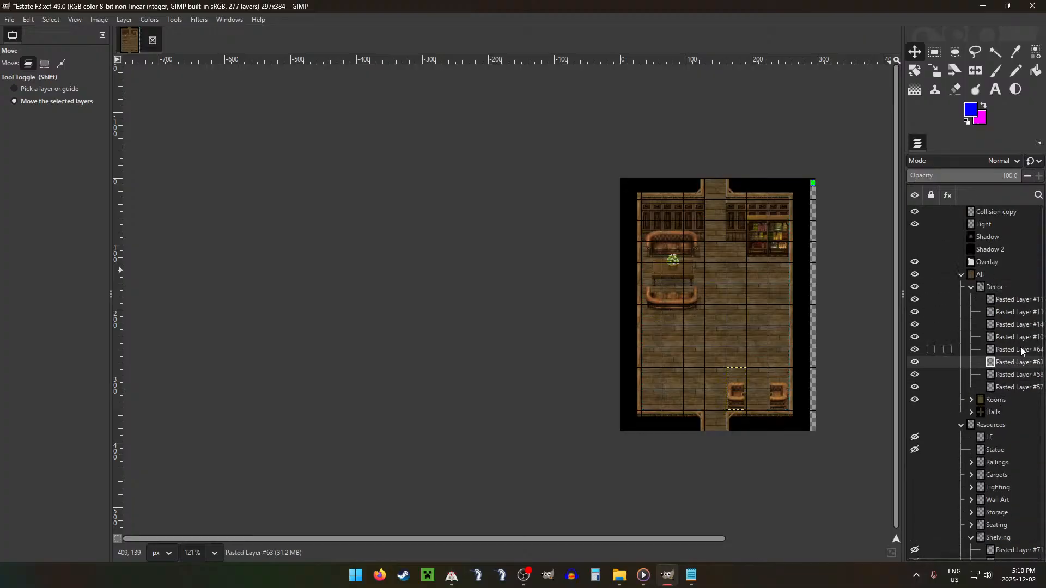
left_click(1021, 349)
left_click(1022, 363)
key("Delete")
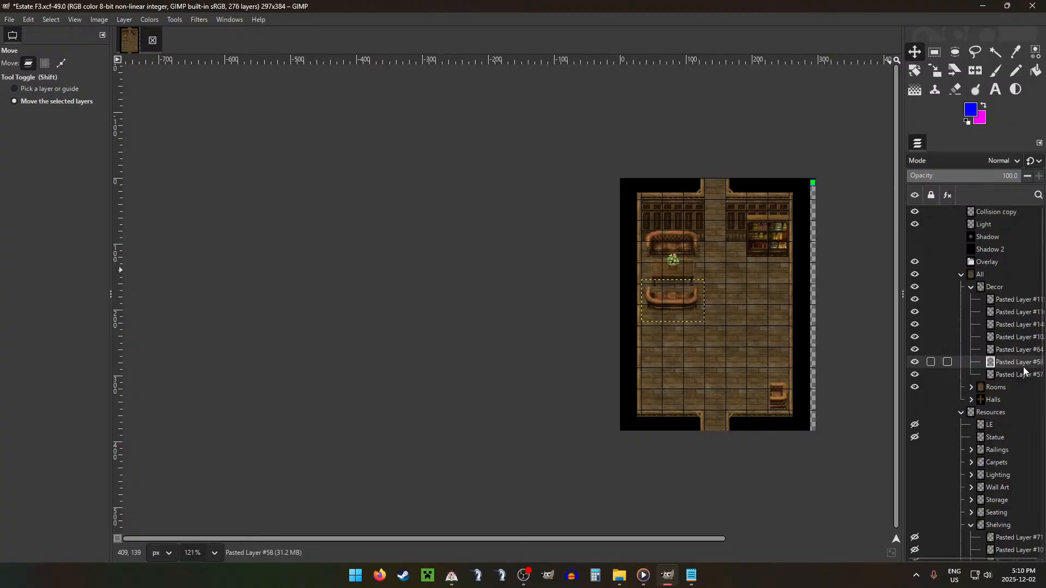
left_click(1039, 351)
left_click_drag(816, 376, 814, 271)
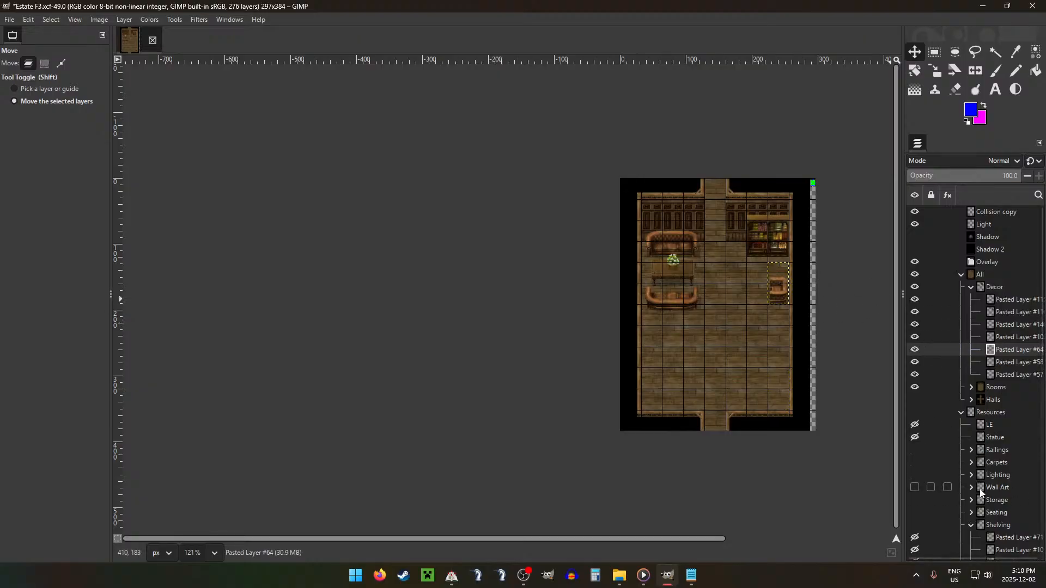
Step: Add the small round table Pasted Layer #107 from Shelving to the Decor group, place it below the armchair and nudge it up two pixels
scroll(975, 512, "down", 5)
left_click_drag(1001, 442, 1002, 443)
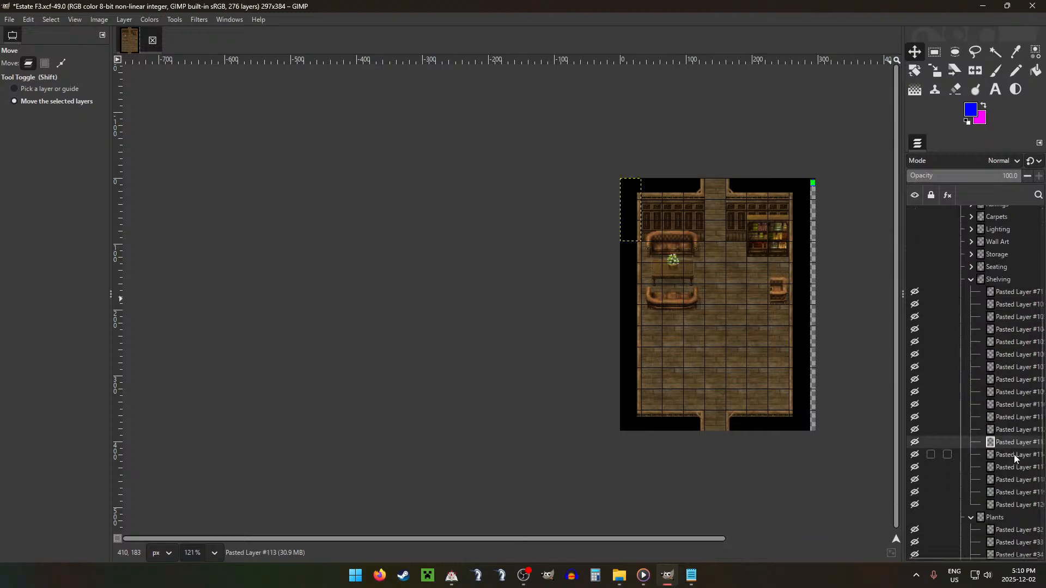
left_click(1003, 481)
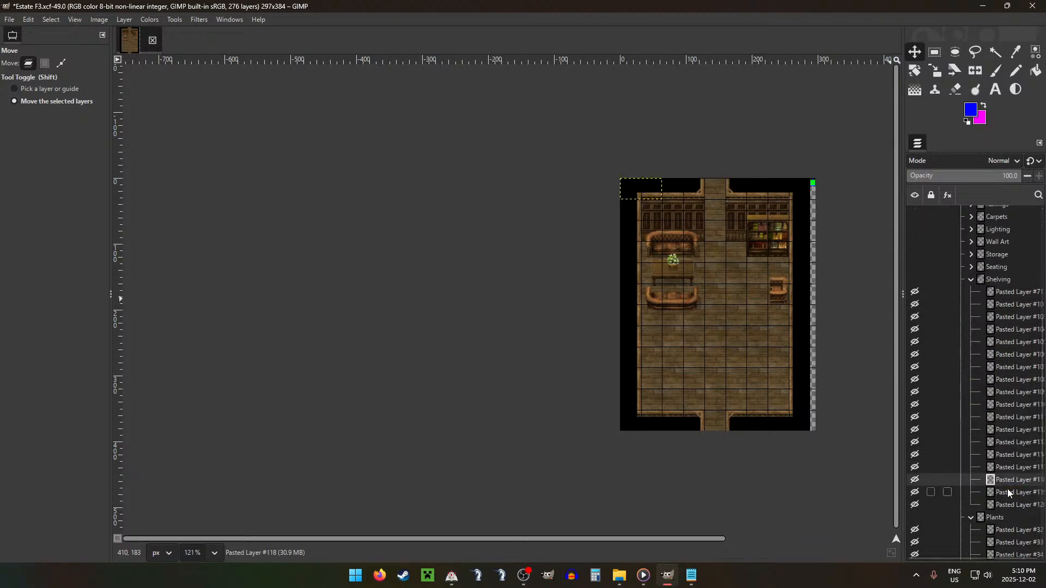
left_click_drag(1004, 489, 996, 488)
left_click_drag(990, 429, 1007, 411)
left_click(1009, 366)
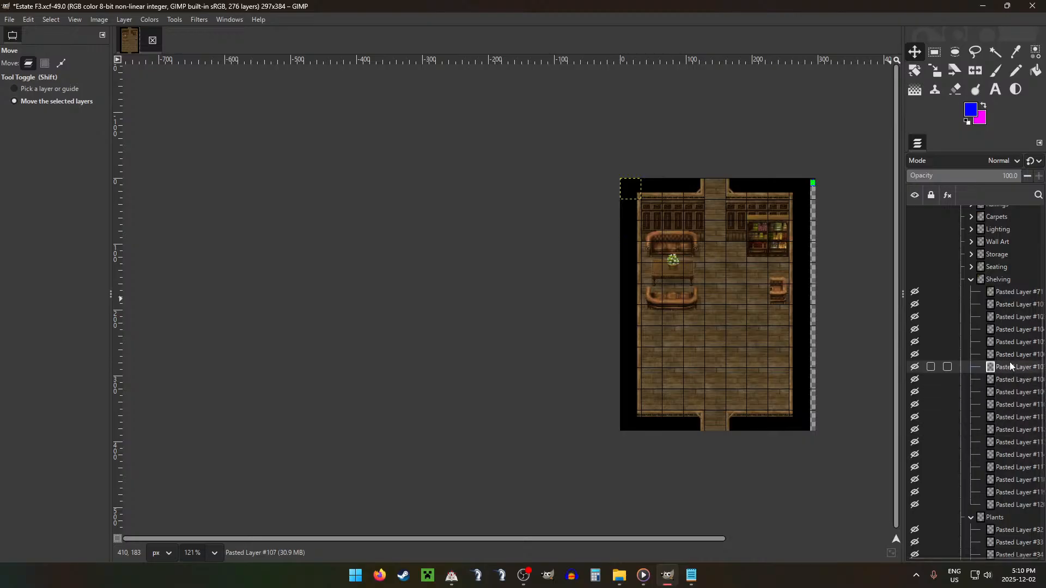
left_click_drag(1010, 363, 995, 260)
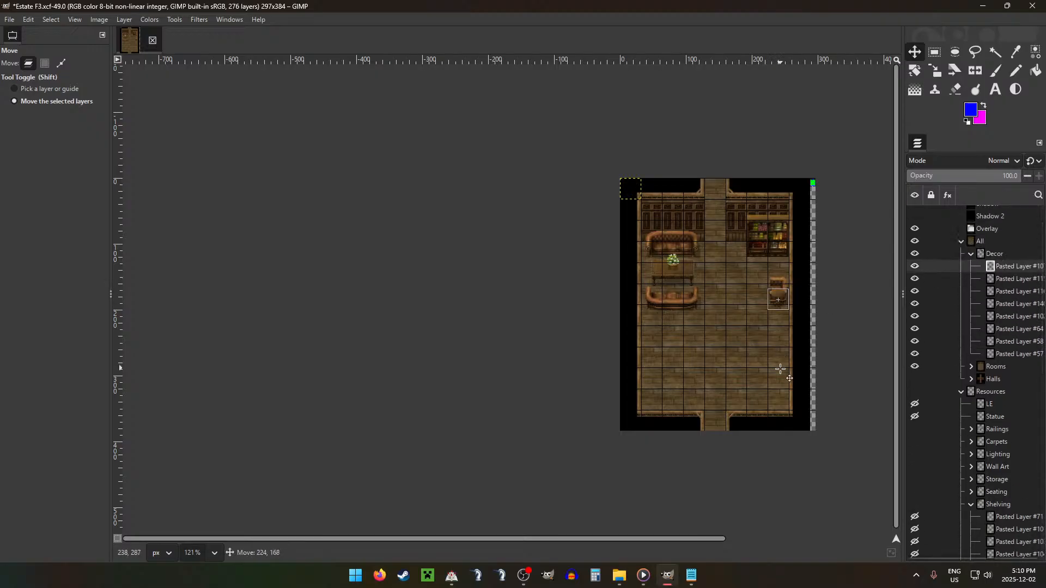
left_click_drag(780, 369, 776, 379)
scroll(789, 279, "up", 9)
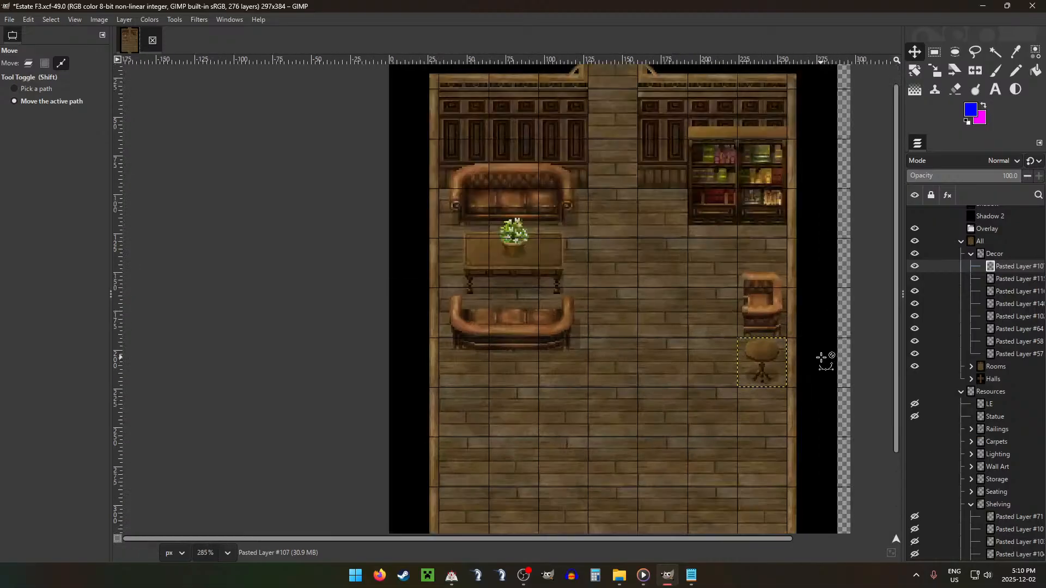
key("Up")
key("Up")
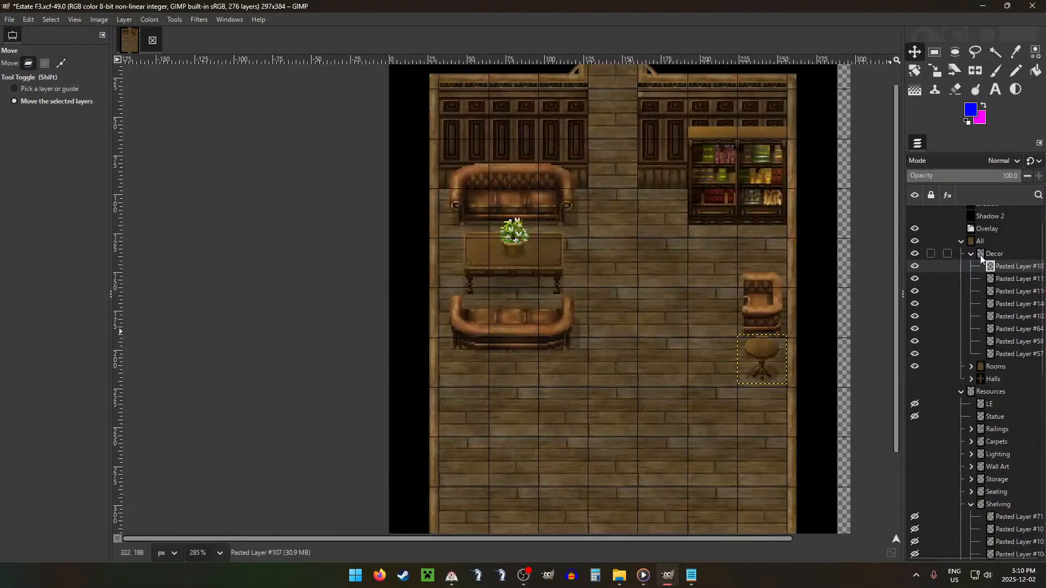
Step: Add the blue-flowered plant Pasted Layer #141 from Plants to the Decor group and set it on the round table, nudged down two pixels
left_click(995, 254)
scroll(1011, 425, "down", 5)
scroll(1005, 292, "up", 5)
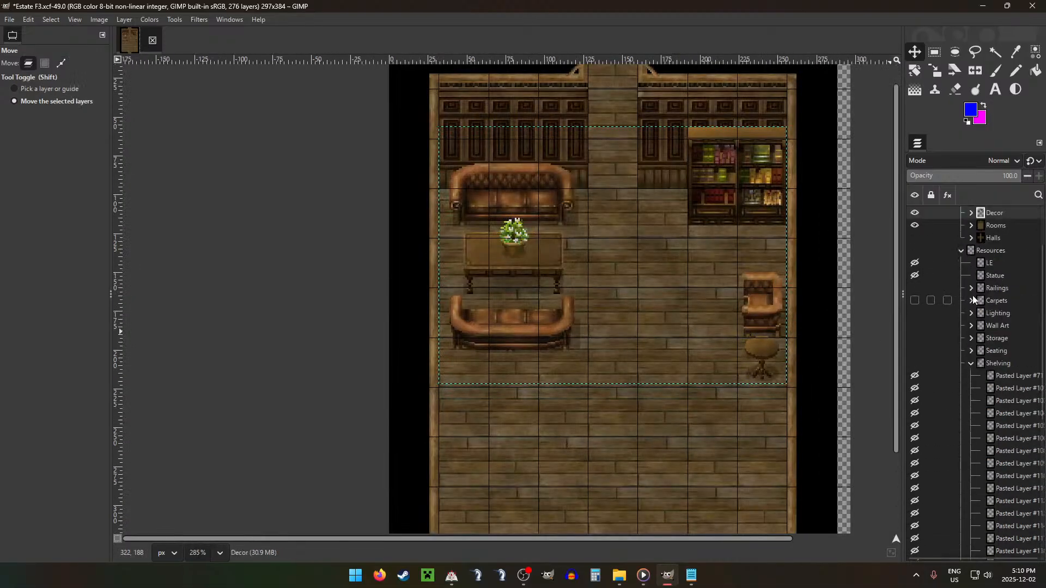
left_click(972, 363)
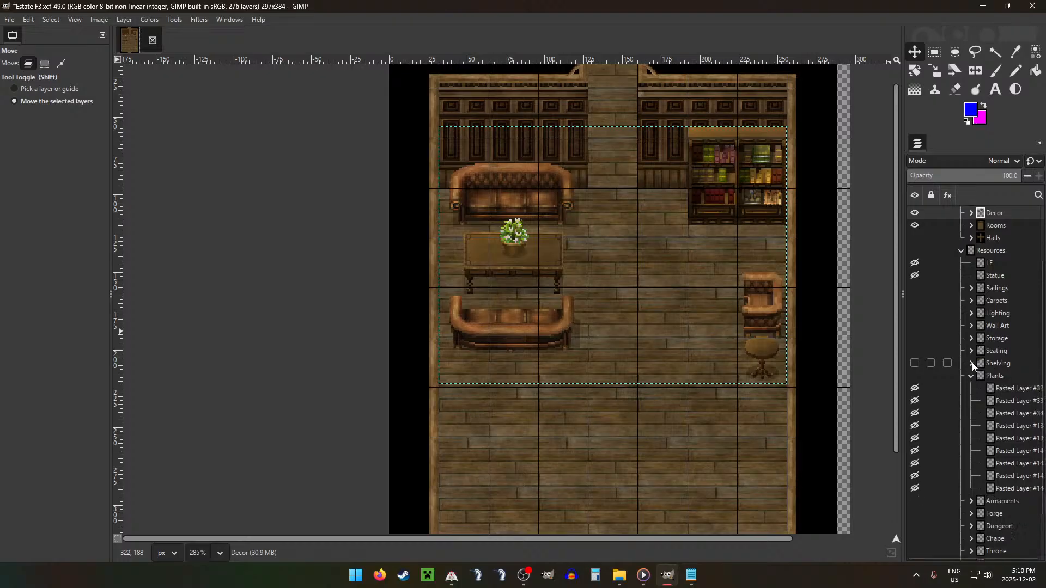
left_click(998, 466)
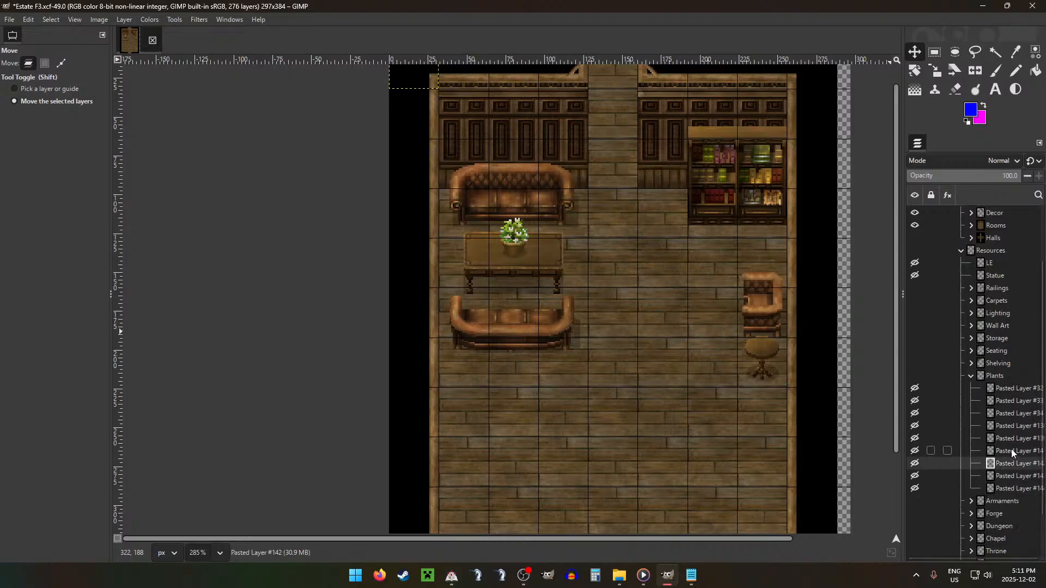
left_click_drag(1012, 451, 995, 287)
left_click_drag(823, 404, 951, 482)
left_click_drag(793, 390, 793, 390)
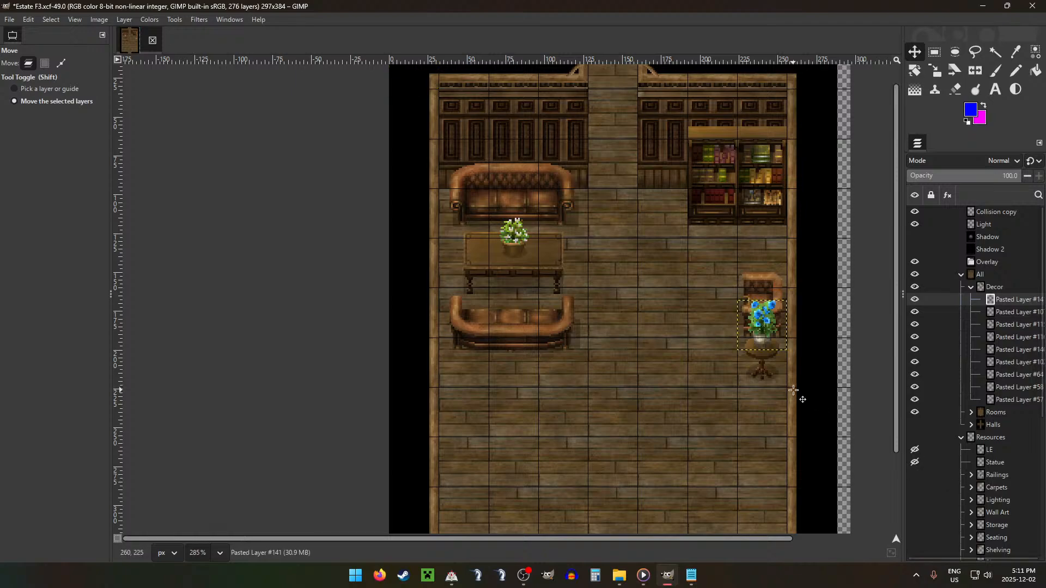
key("Down")
key("Down")
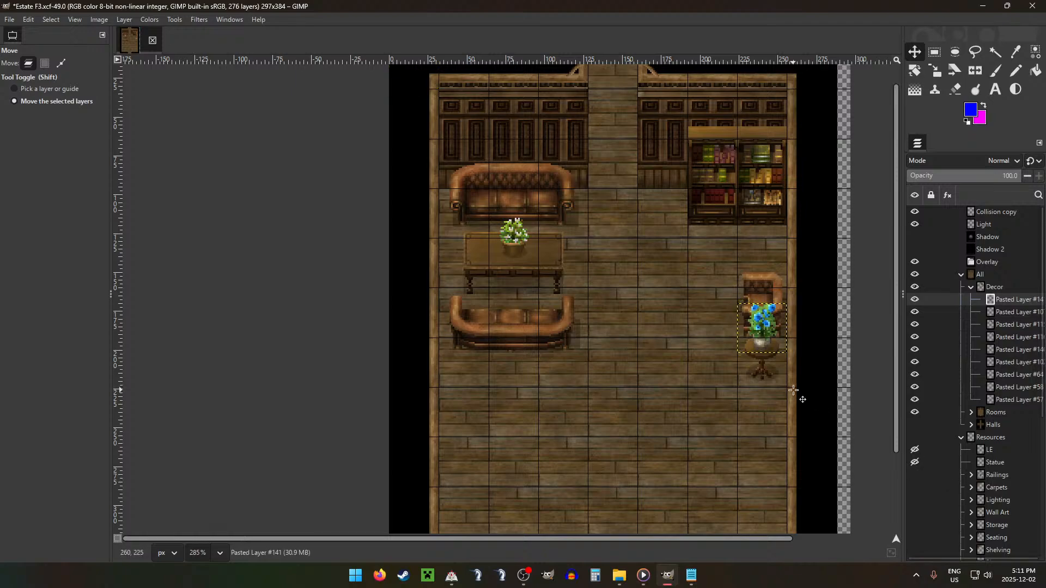
Step: Nudge the round table Pasted Layer #107 down two pixels so it lines up with the grid
left_click(1017, 312)
key("Down")
key("Down")
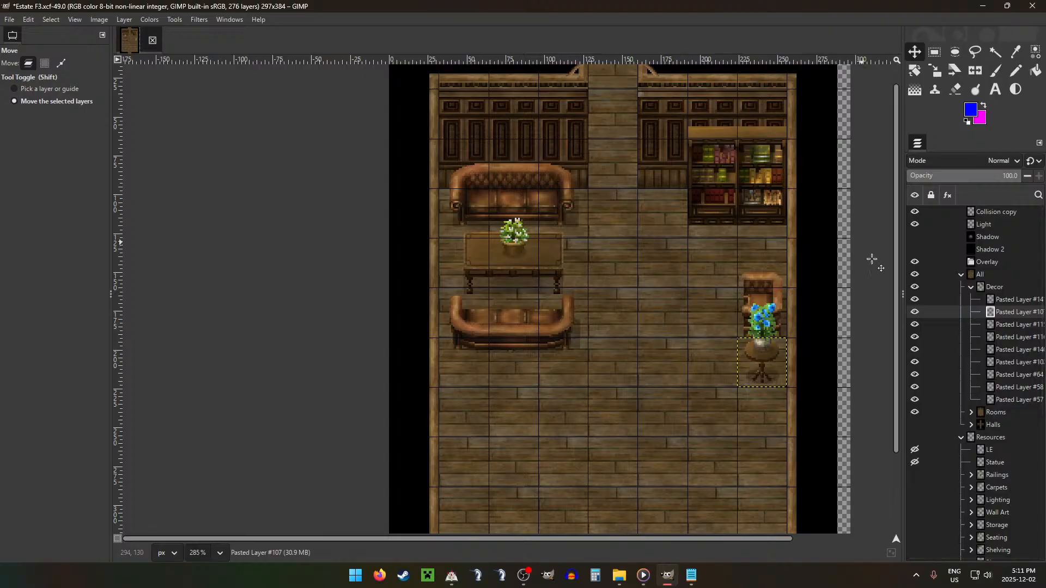
left_click(1003, 301)
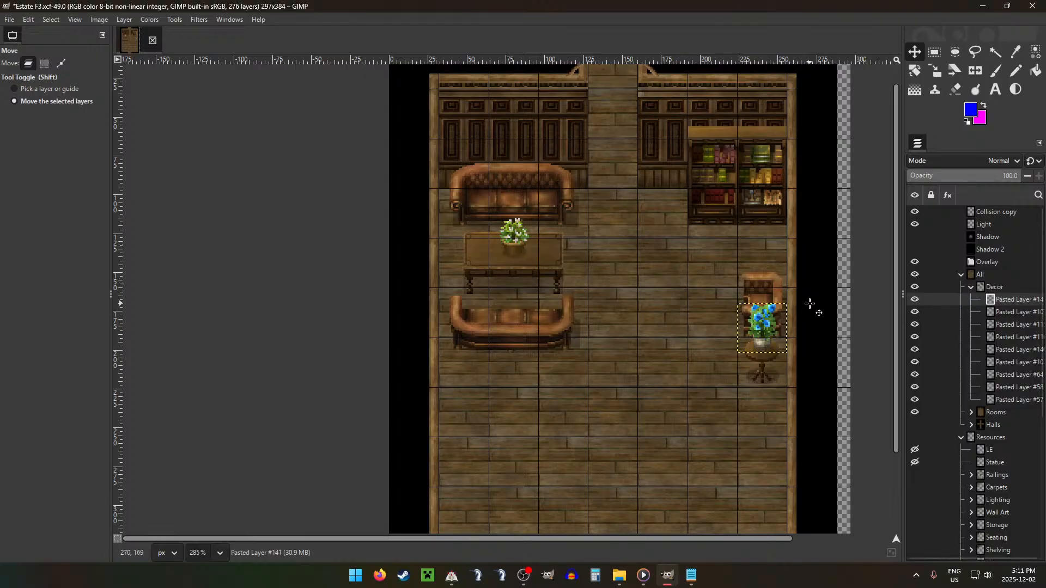
key("ctrl+u")
left_click(343, 265)
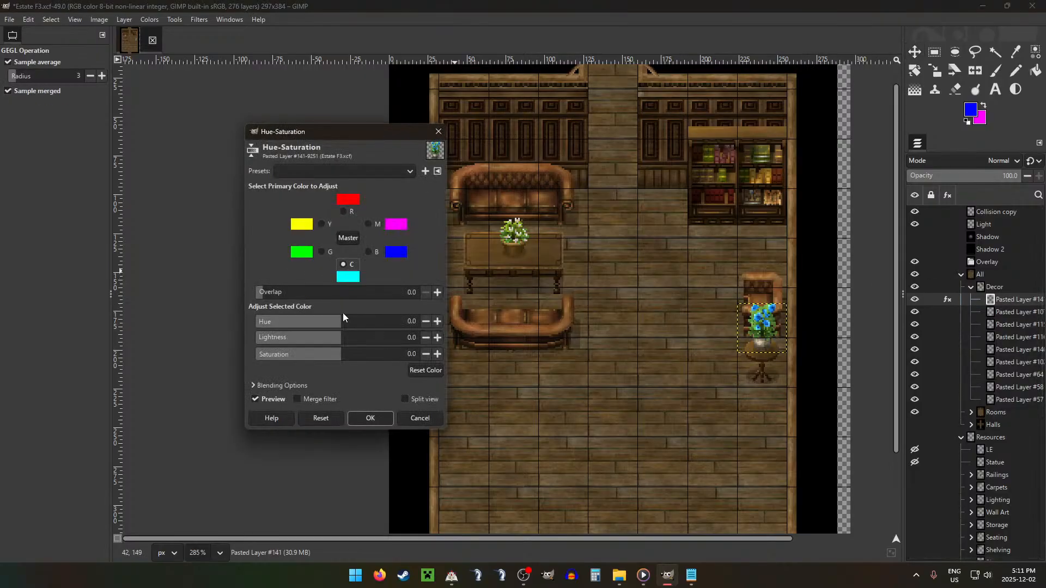
left_click_drag(341, 321, 320, 322)
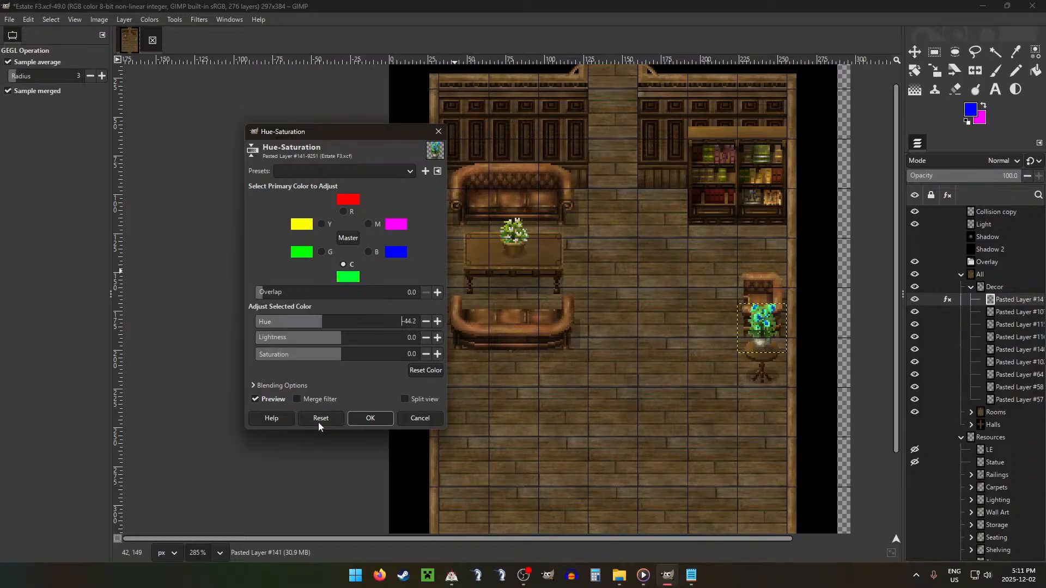
left_click(419, 418)
Step: Add the animal-hide rug Pasted Layer #36 from Carpets to the bottom of the Decor group and place it left of the armchair
scroll(725, 488, "down", 2)
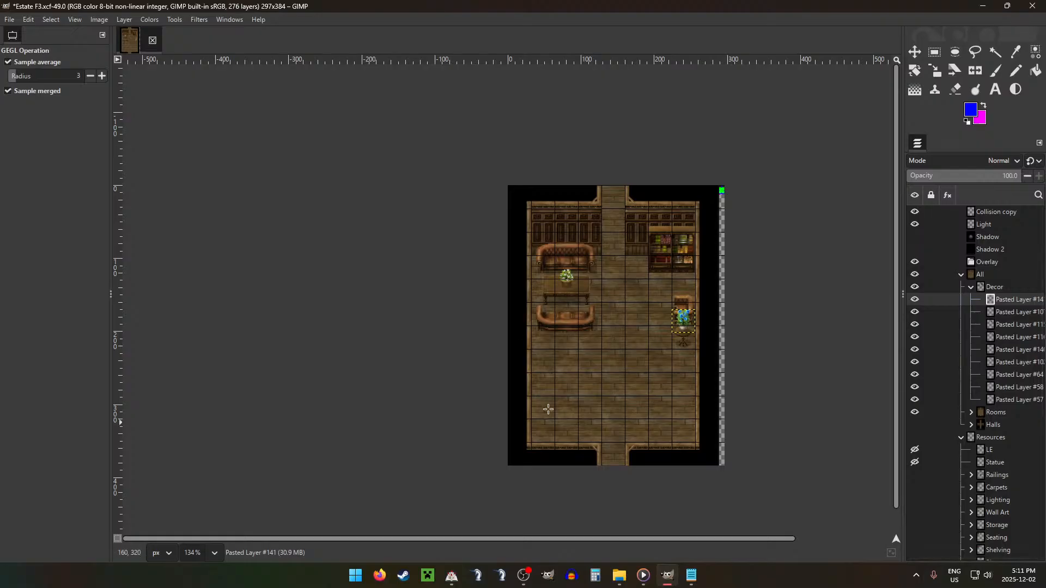
left_click(968, 489)
scroll(1001, 464, "down", 3)
left_click_drag(999, 476, 1000, 478)
left_click_drag(1012, 466, 1003, 382)
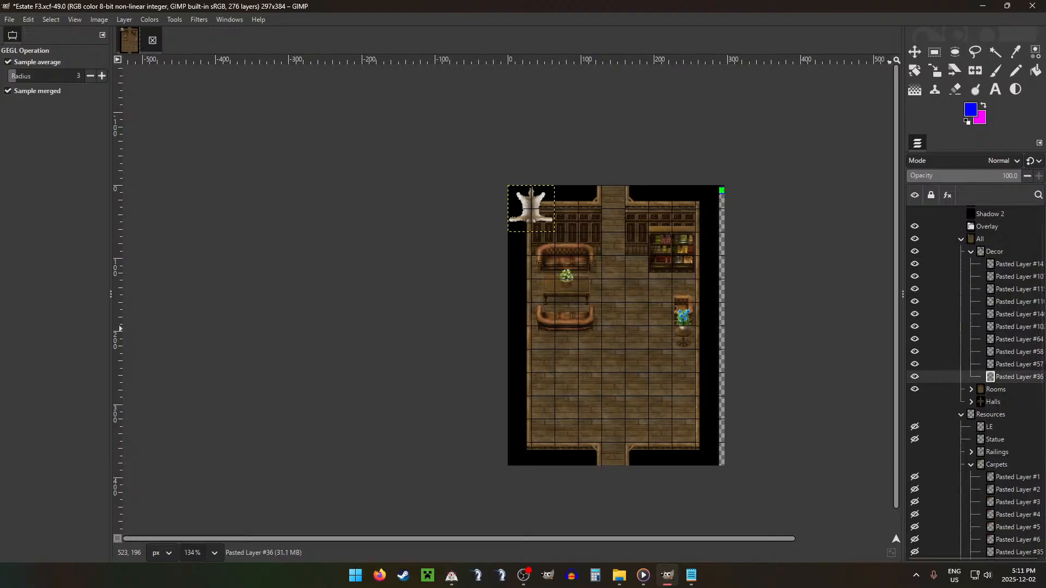
key("m")
left_click_drag(483, 267, 568, 438)
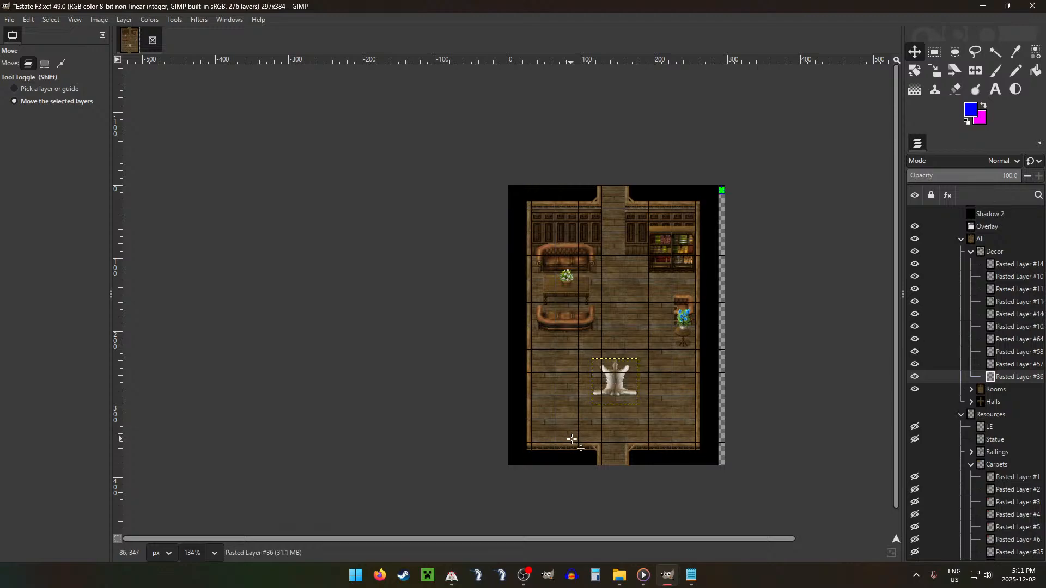
left_click_drag(661, 419, 695, 341)
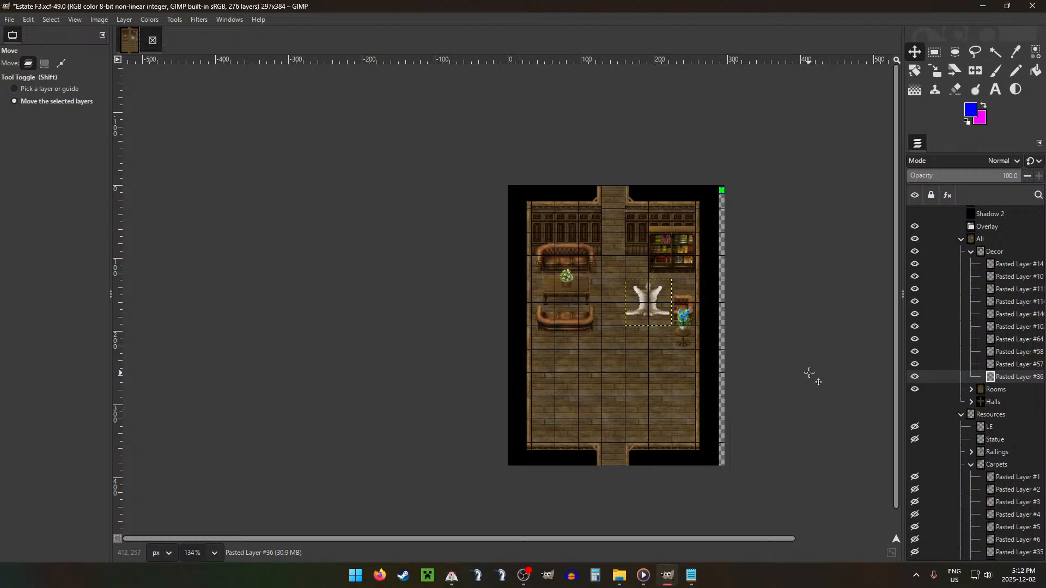
Step: Try adding the long table Pasted Layer #103 from Shelving to the Decor group, placed at the room's lower wall right of the doorway
left_click(969, 253)
left_click(971, 340)
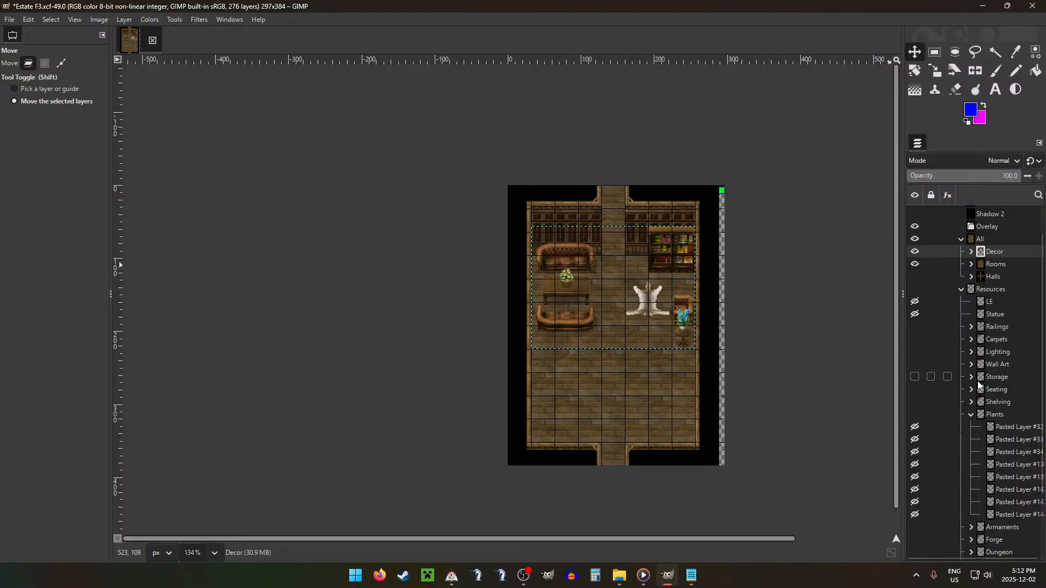
left_click(974, 402)
left_click_drag(1015, 452, 984, 260)
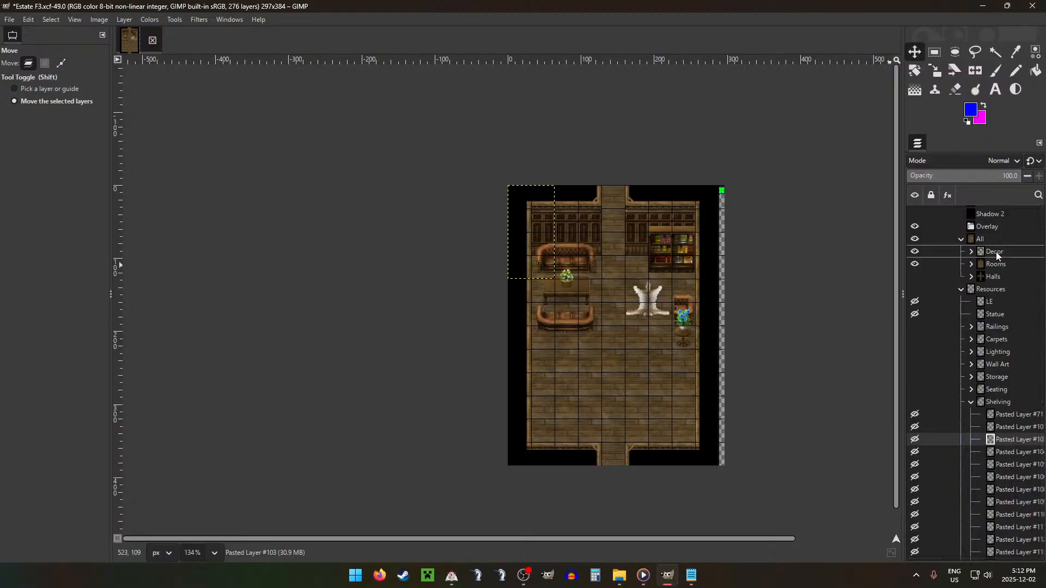
left_click_drag(537, 279, 576, 437)
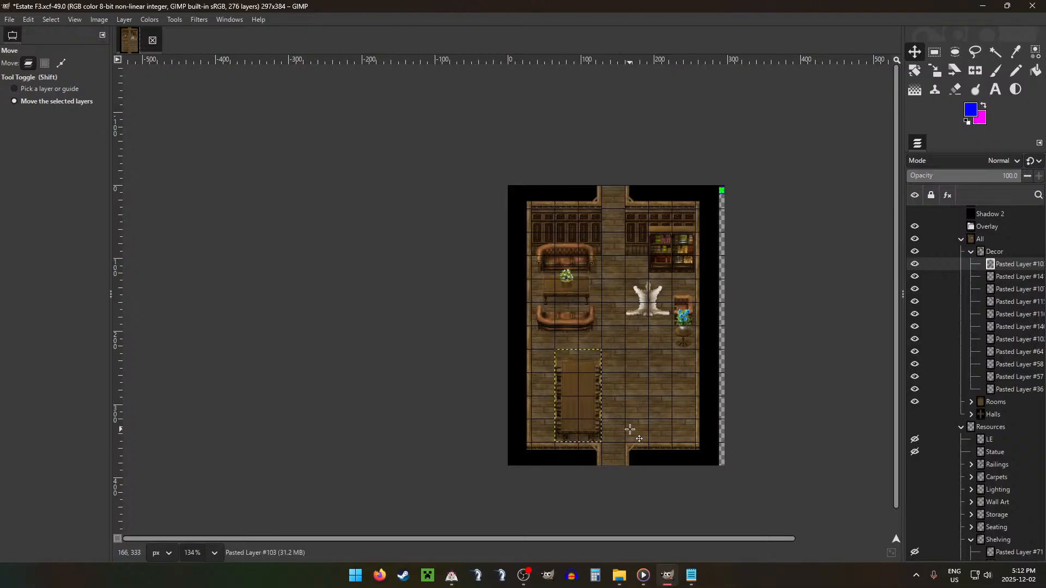
left_click_drag(595, 427, 661, 444)
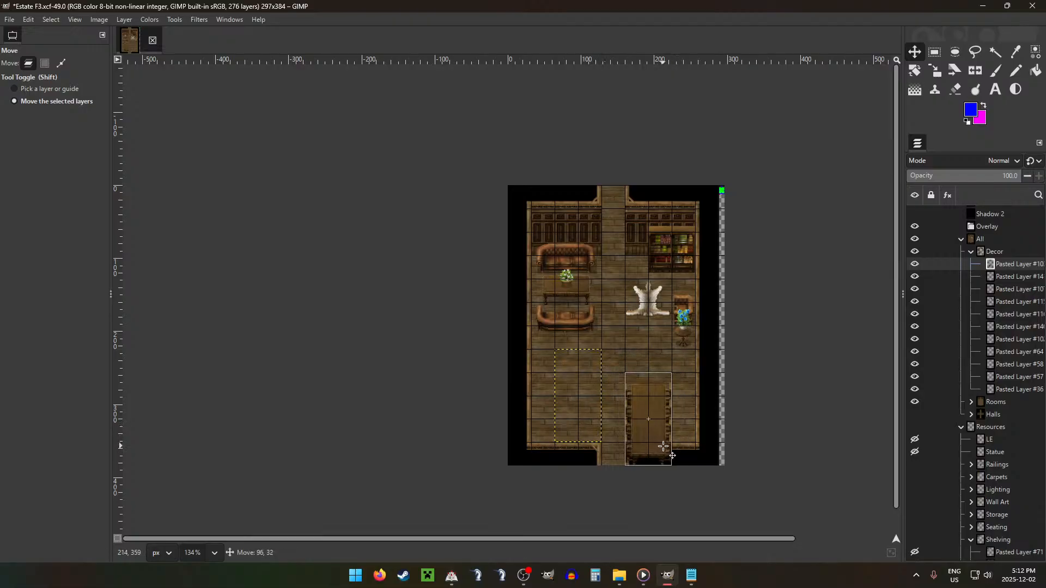
Step: Trim the long table where it overlaps the lower wall, and remove its layer from the Decor group
key("r")
left_click(635, 448)
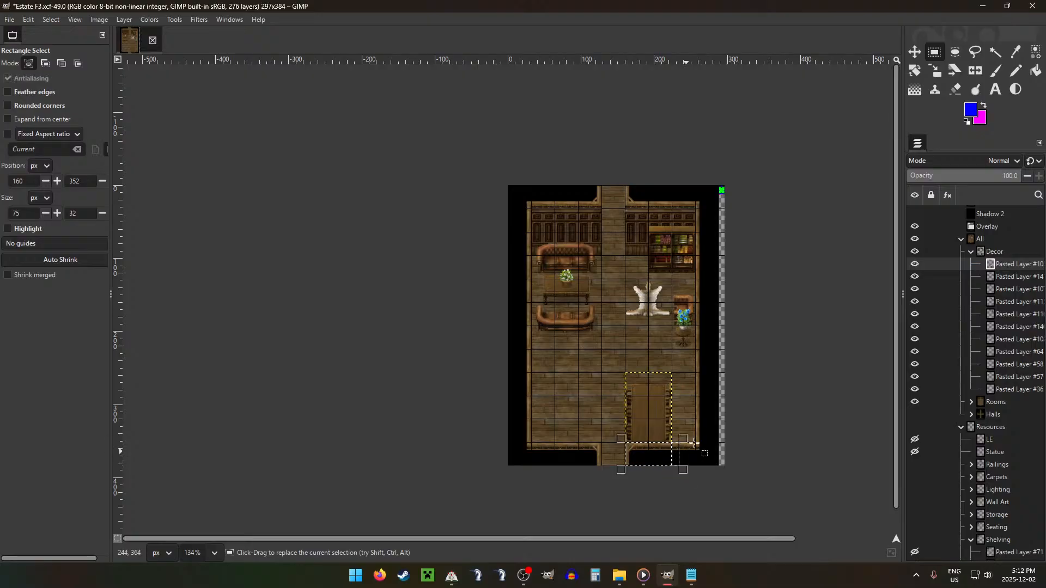
left_click(695, 437)
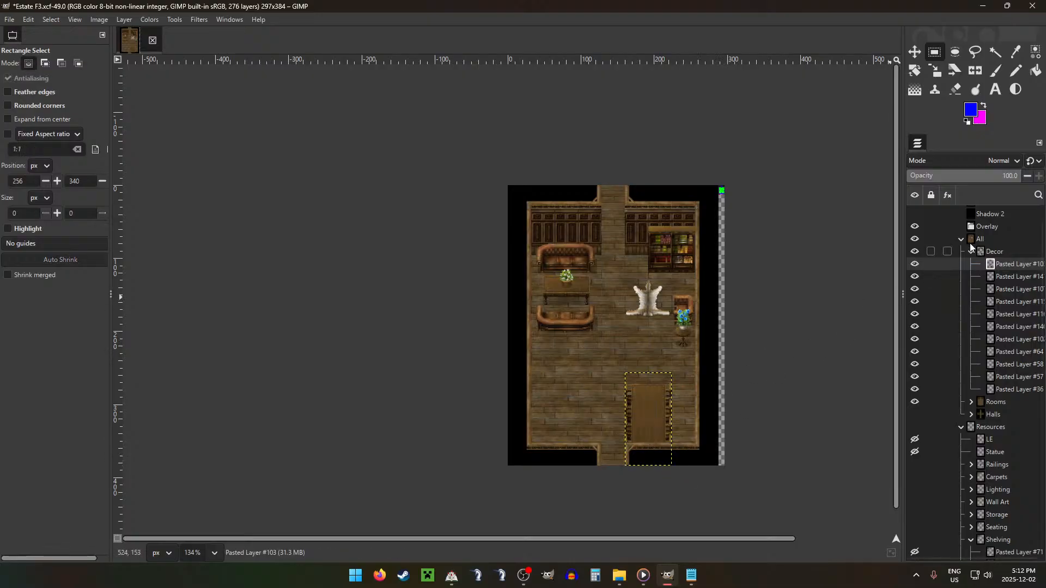
left_click(973, 241)
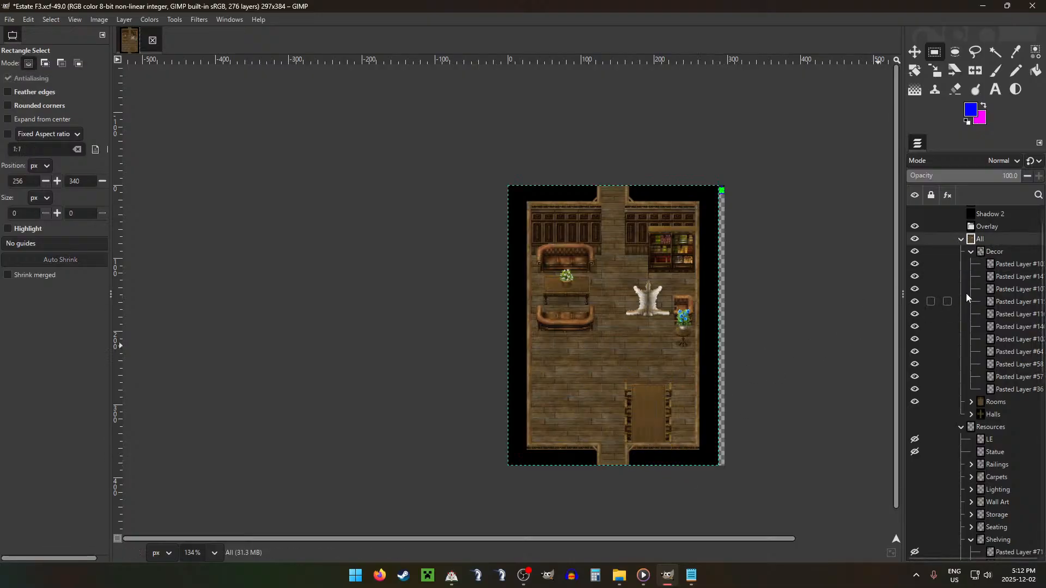
left_click(1015, 263)
key("Delete")
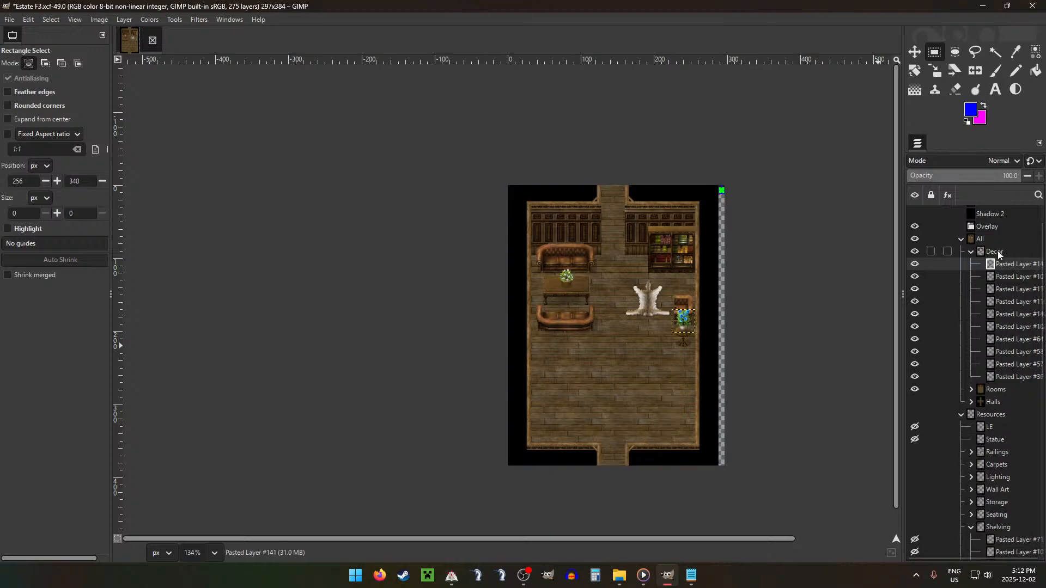
Step: Show the grid and add the narrow side table Pasted Layer #111 from Shelving to Decor, against the left wall beside and below the lower sofa
key("g")
scroll(1013, 406, "down", 5)
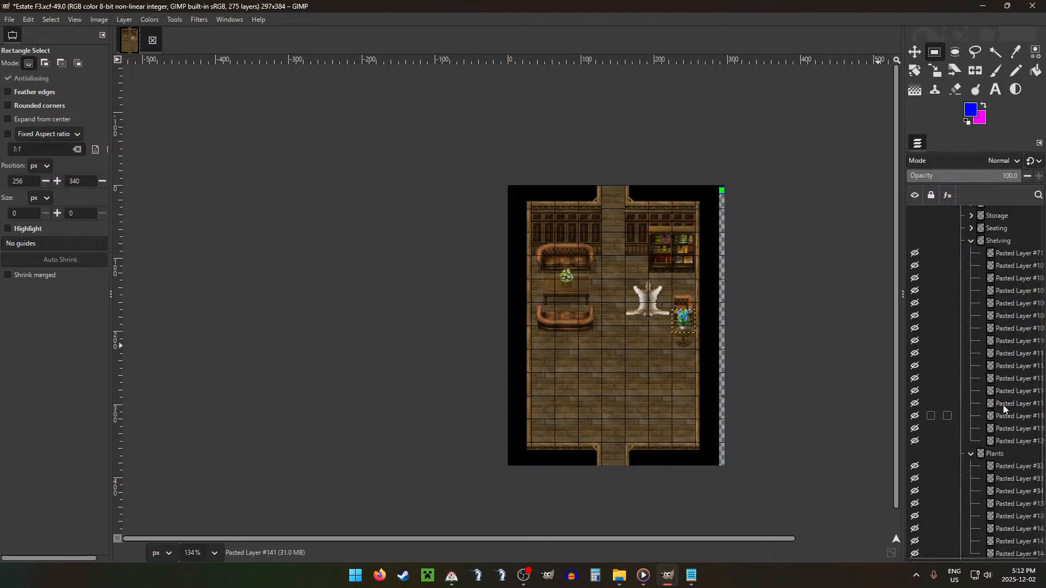
left_click_drag(1018, 391, 1008, 256)
left_click(1014, 367)
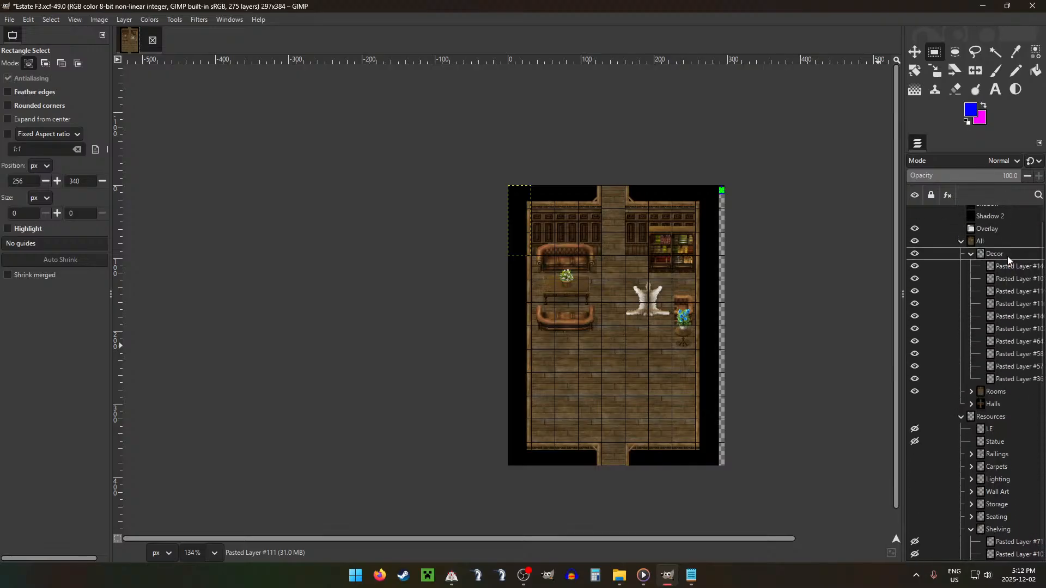
key("m")
left_click_drag(505, 270, 530, 434)
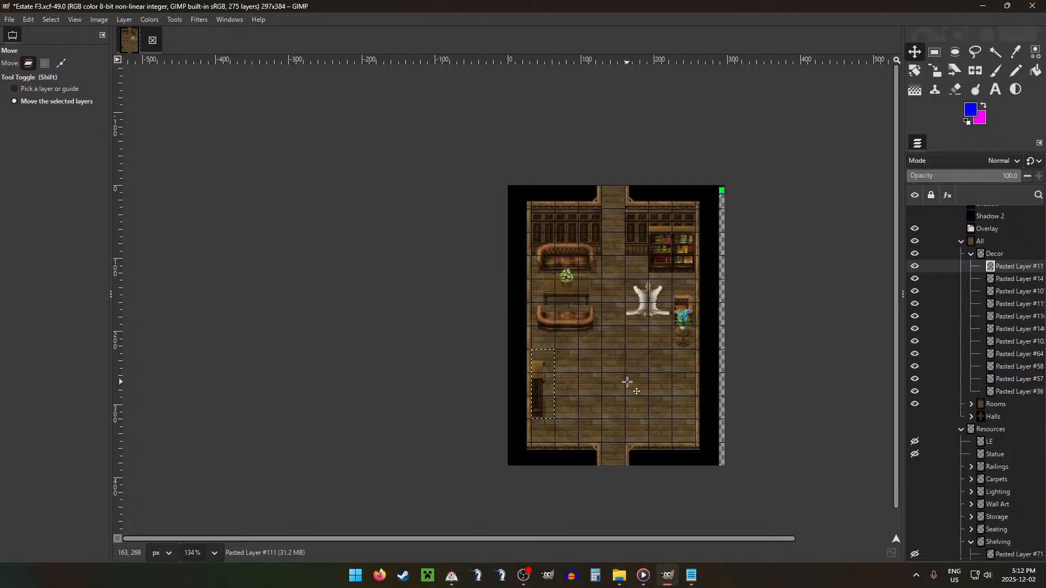
left_click_drag(605, 393, 602, 347)
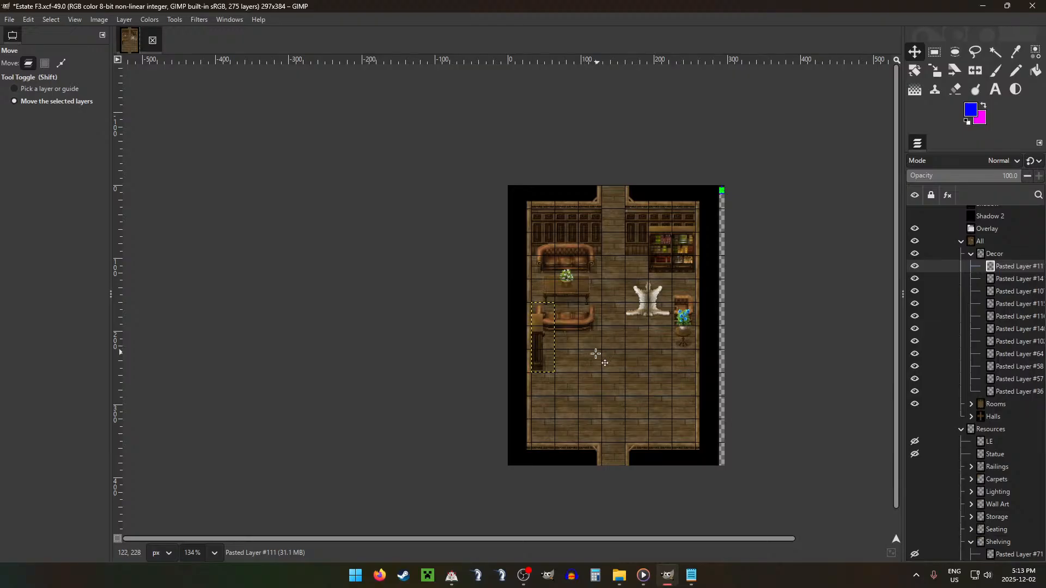
Step: Add the cream upholstered bench Pasted Layer #66 from Seating to the Decor group and place it against the left wall below the side table
left_click(976, 254)
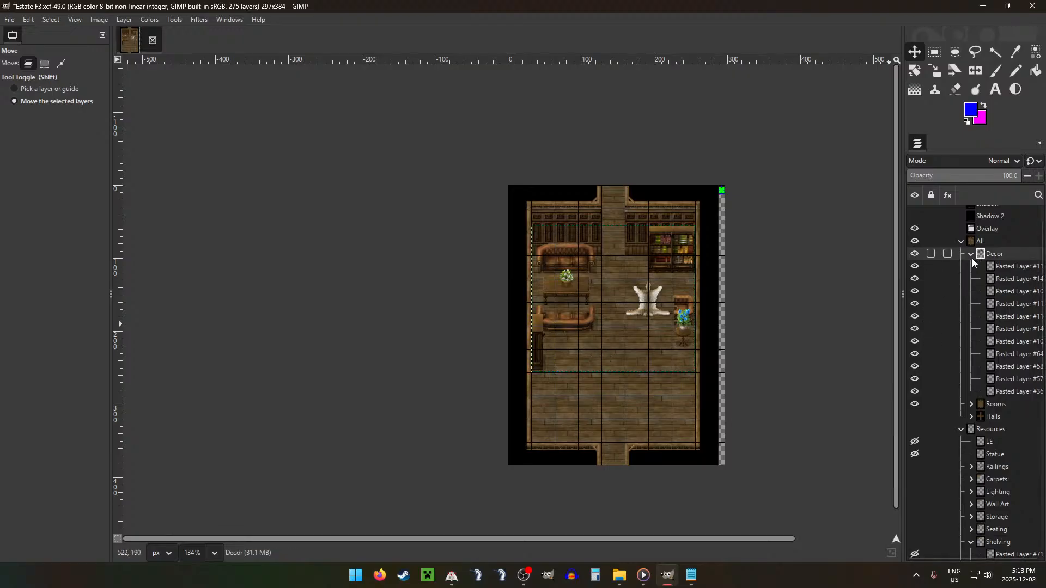
left_click(971, 255)
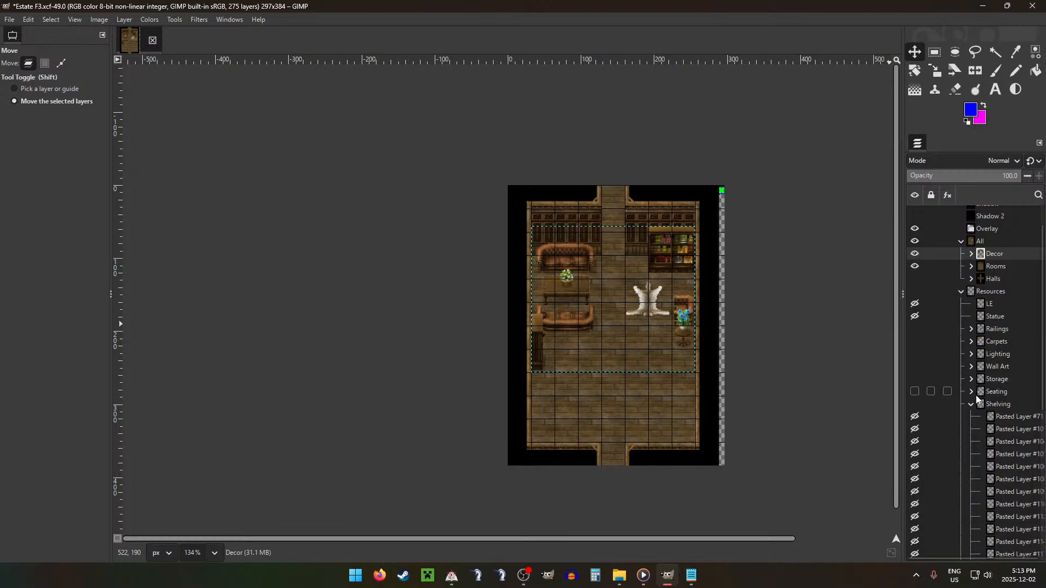
mouse_move(1002, 443)
left_mouse_down()
mouse_move(1015, 469)
mouse_move(1002, 457)
left_mouse_up()
left_click_drag(1001, 448, 1001, 451)
left_click_drag(1006, 421, 993, 227)
left_click_drag(567, 254, 591, 441)
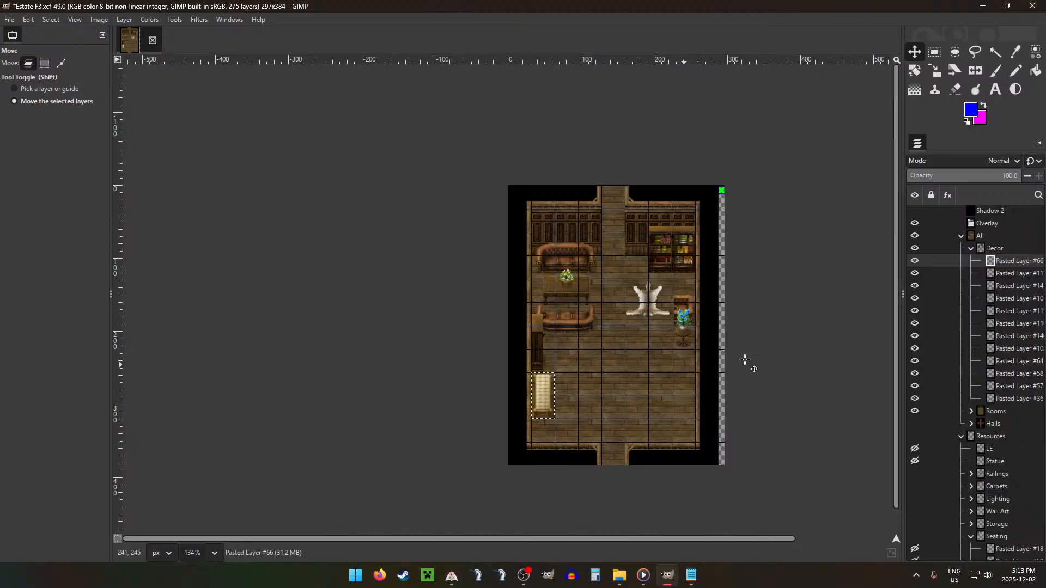
Step: Add the side table with book and armor Pasted Layer #109 from Shelving to Decor, against the right wall below the round table
left_click(972, 250)
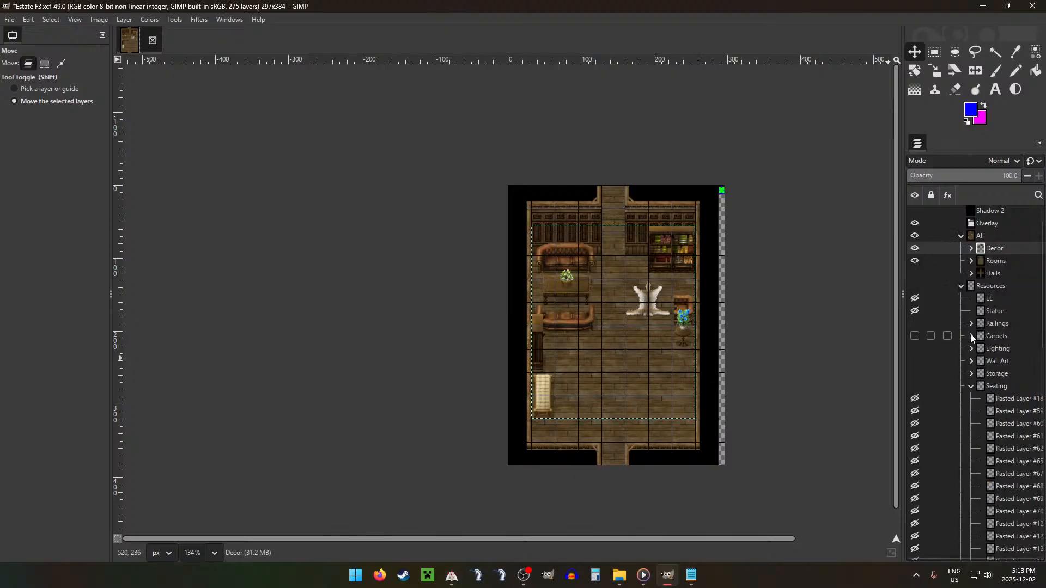
scroll(972, 338, "down", 5)
scroll(974, 332, "up", 3)
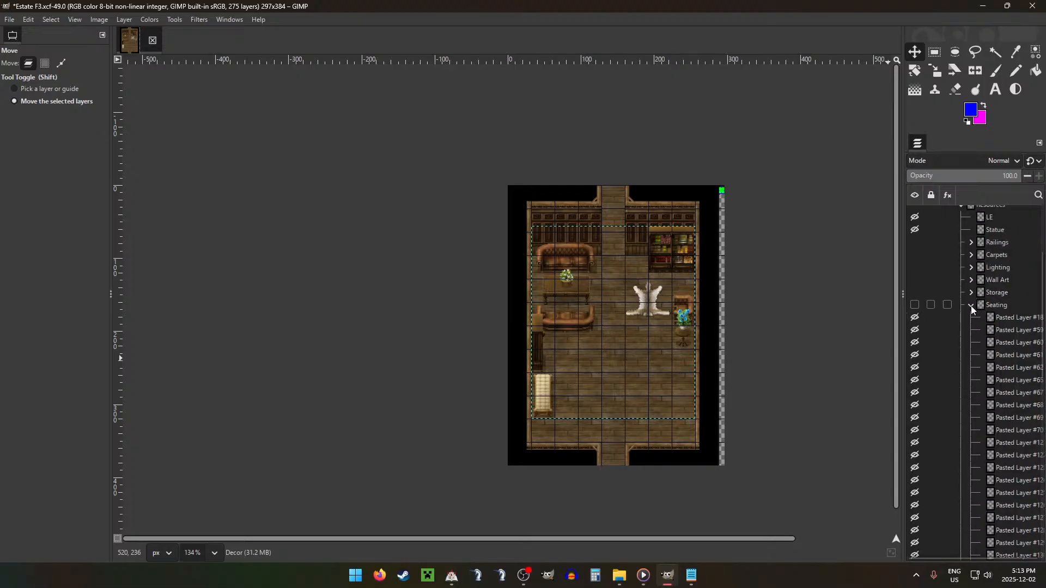
left_click(971, 306)
left_click_drag(1008, 422, 995, 354)
left_click(1003, 343)
left_click(1005, 331)
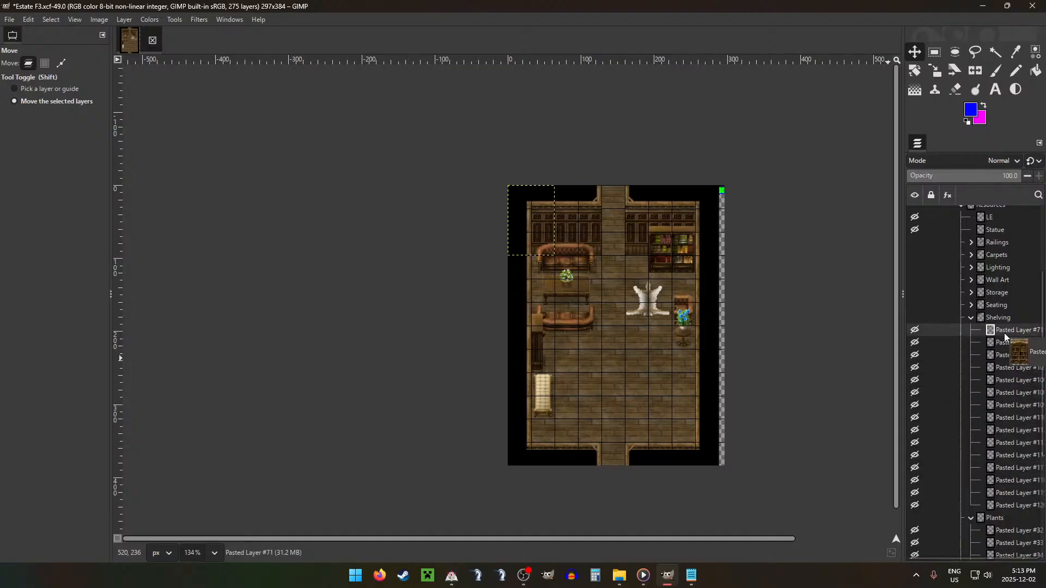
left_click(1011, 366)
left_click(1008, 380)
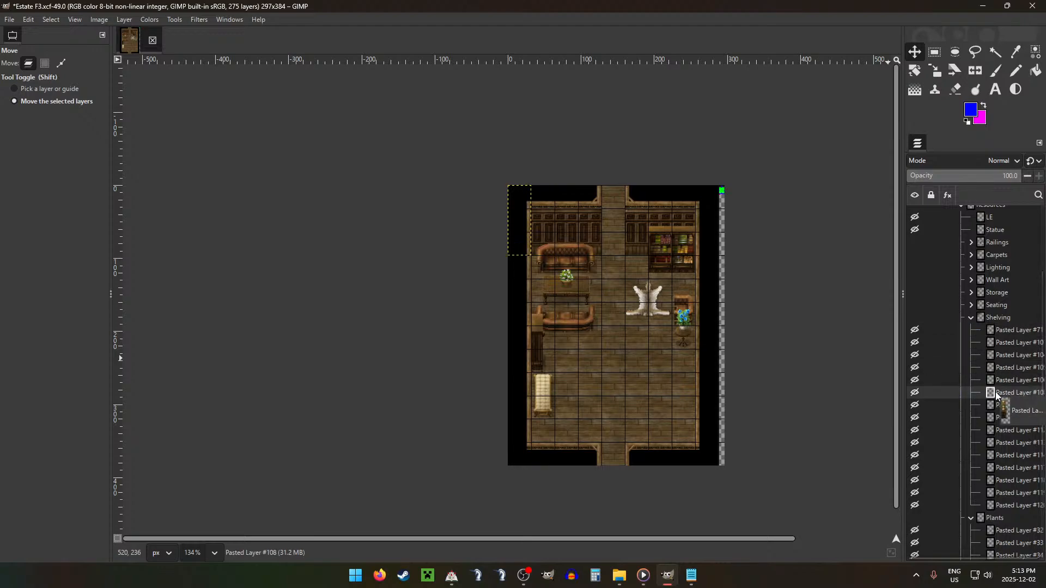
left_click(1006, 405)
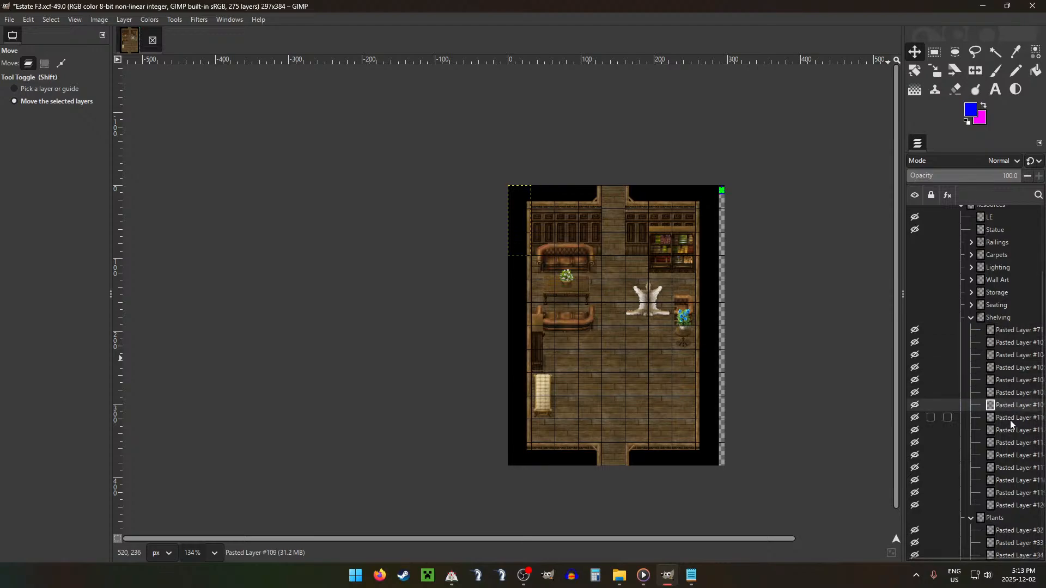
left_click_drag(1009, 419, 1001, 275)
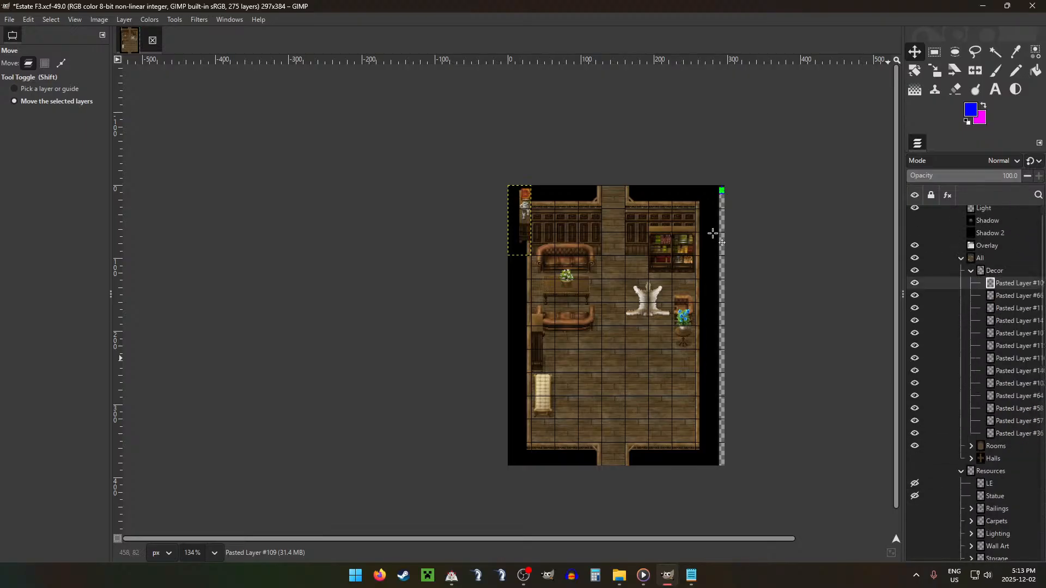
left_click_drag(522, 238, 683, 402)
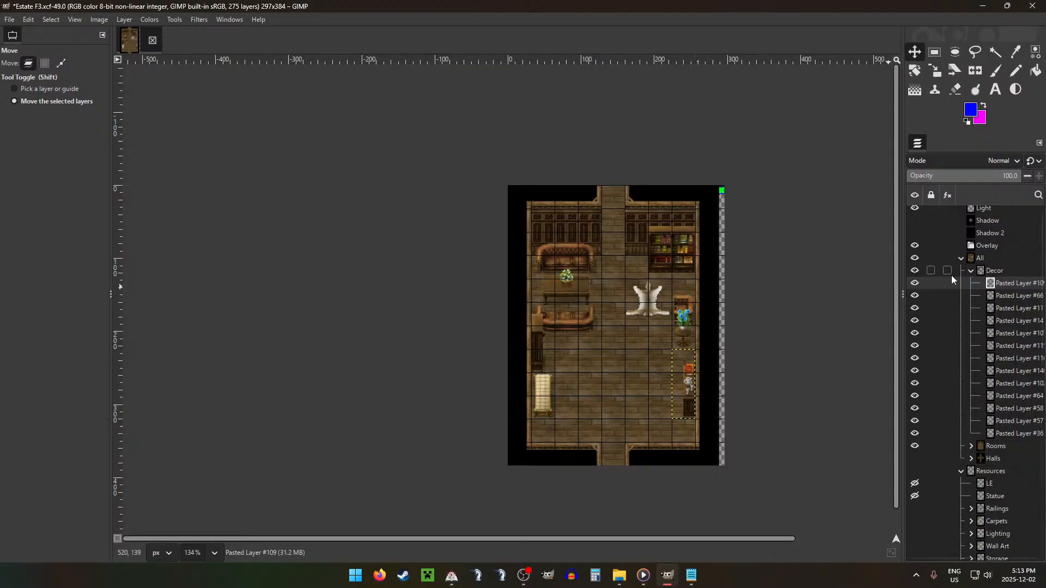
Step: Replace the white hide rug Pasted Layer #36 with the brown hide Pasted Layer #35 from Carpets, at the bottom of Decor and in the same spot
left_click(971, 271)
left_click(971, 421)
left_click(971, 422)
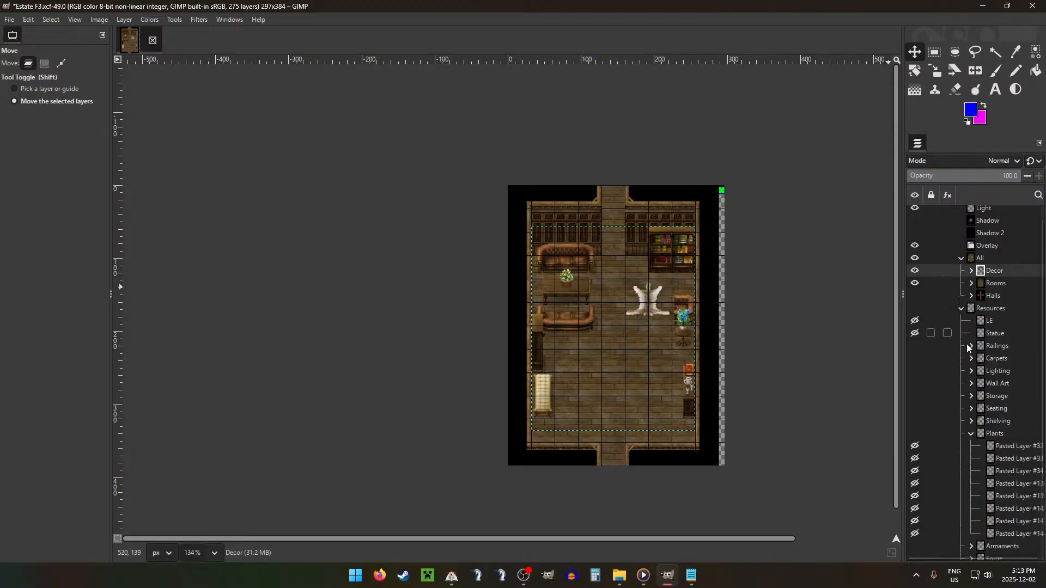
left_click(971, 358)
left_click(1012, 399)
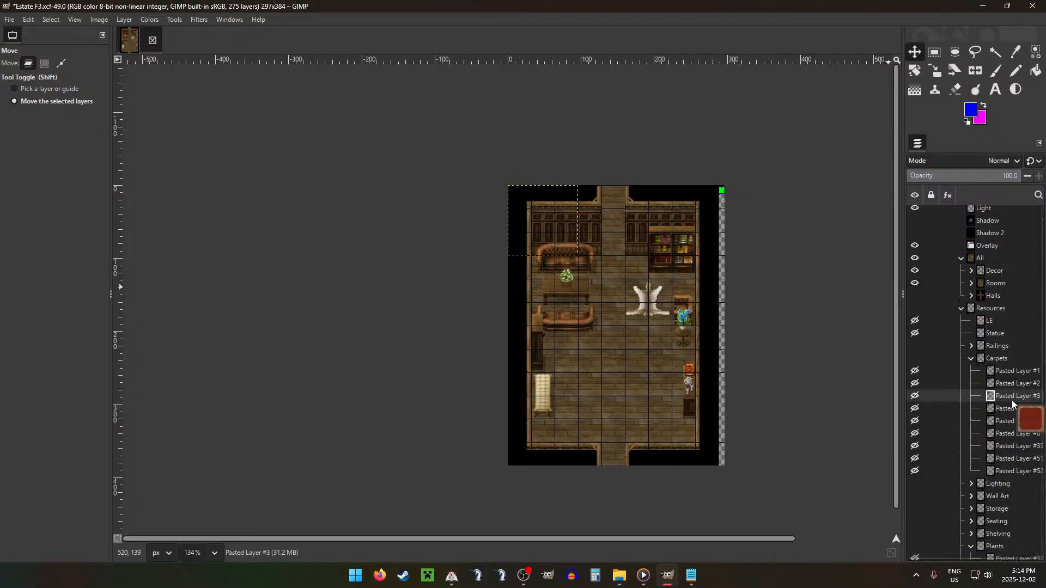
left_click(1006, 447)
left_click_drag(1005, 402, 1006, 450)
left_click(1008, 436)
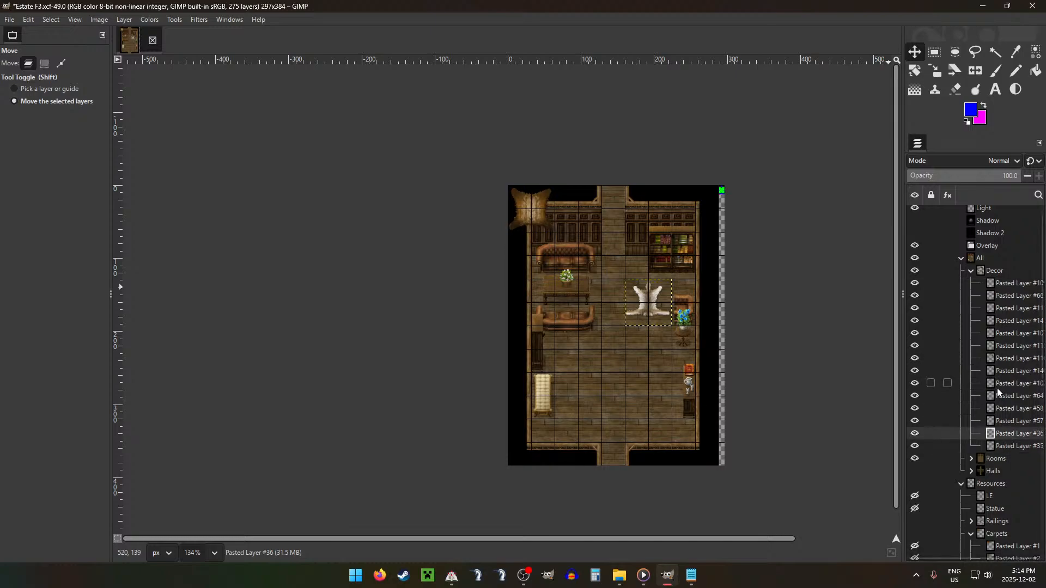
key("Delete")
left_click_drag(559, 246, 685, 345)
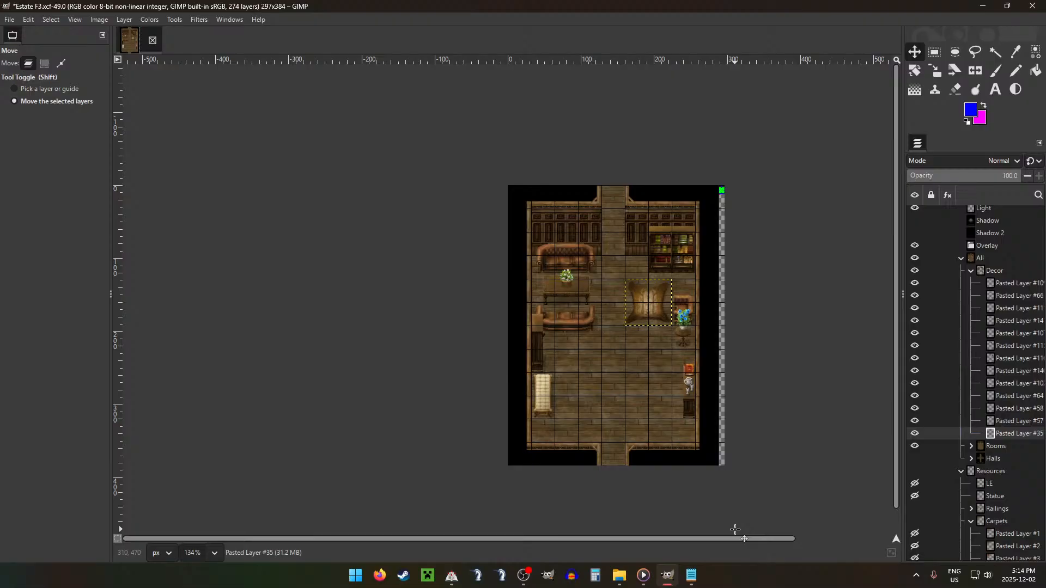
Step: Add the patterned rug Pasted Layer #51 from Carpets to the bottom of the Decor group and place it at the lower doorway
left_click(976, 270)
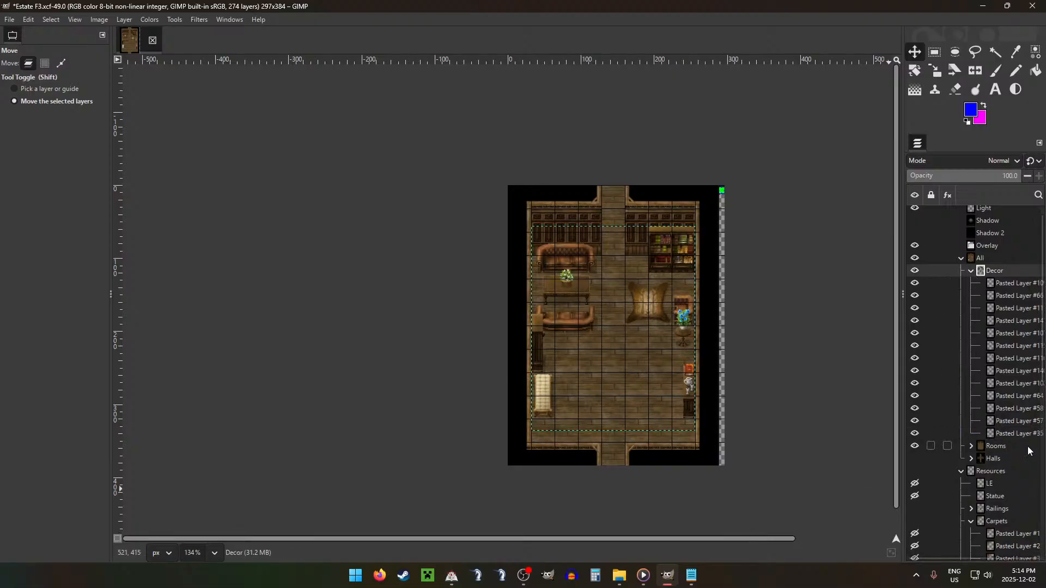
scroll(1018, 476, "down", 5)
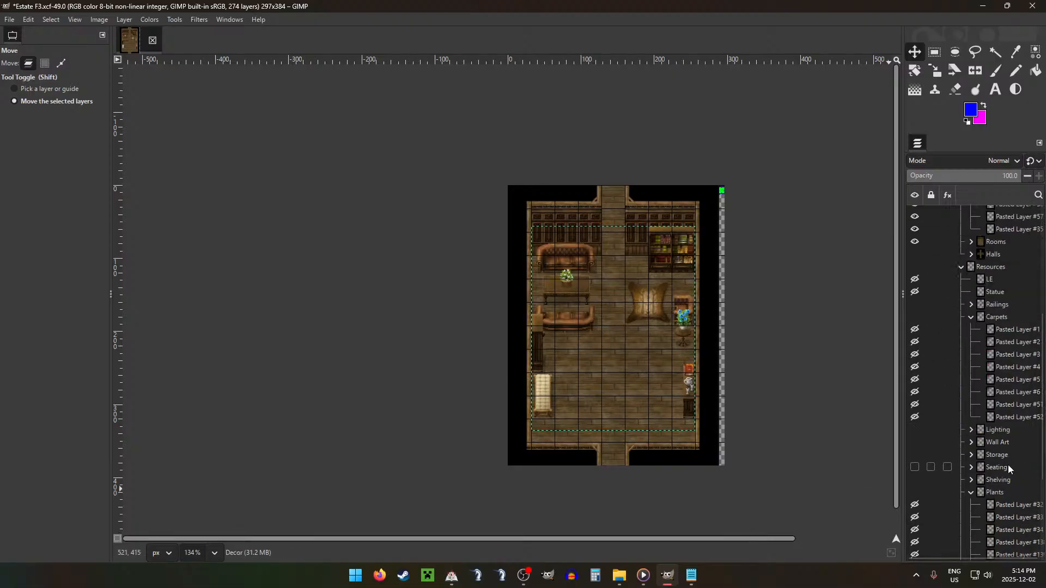
left_click_drag(1008, 404, 1007, 238)
left_click_drag(548, 277, 624, 468)
scroll(624, 461, "up", 5, "ctrl")
scroll(625, 461, "up", 1, "ctrl")
left_click_drag(652, 374, 640, 413)
Step: Set the image grid spacing to 16 pixels and center the patterned rug on the lower doorway
key("ctrl+g")
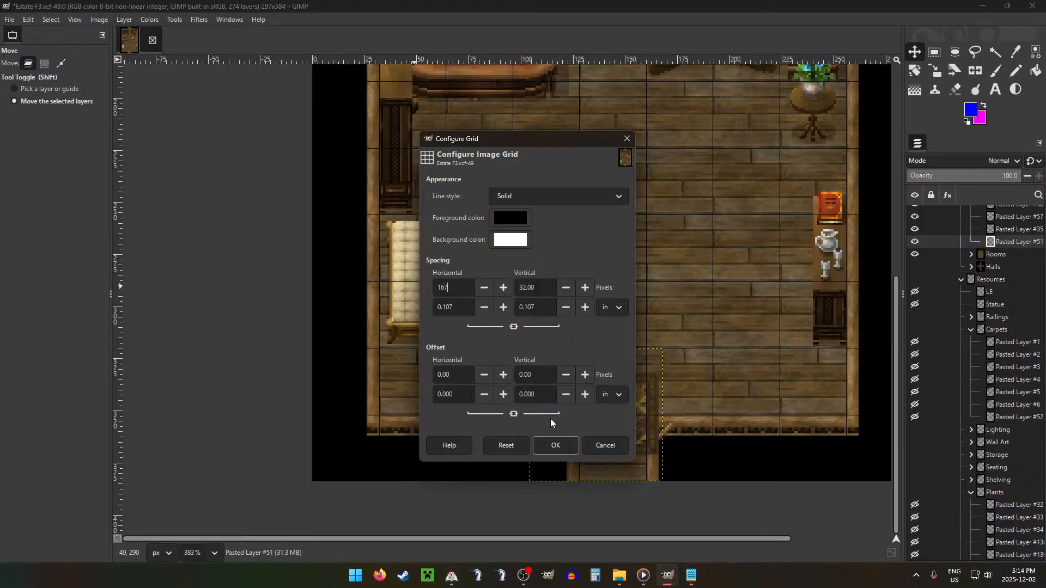
type("167")
key("BackSpace")
left_click(555, 446)
left_click_drag(624, 393, 640, 393)
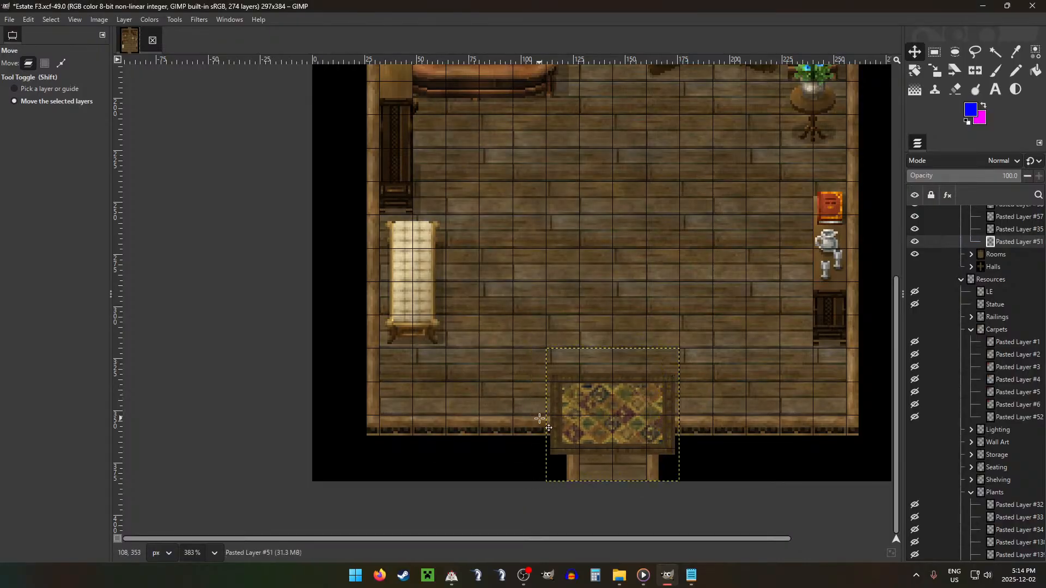
Step: Erase the parts of the patterned rug that overlap the walls on both sides of the lower doorway, and clear the selection
key("r")
left_click_drag(538, 416, 579, 476)
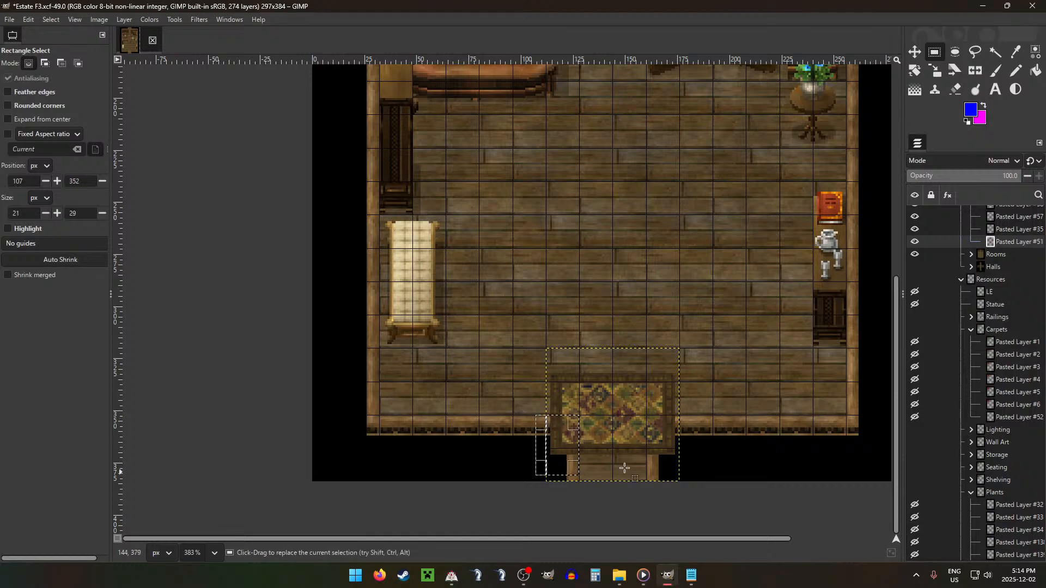
key("Delete")
left_click_drag(649, 417, 690, 461)
key("Delete")
left_click(715, 448)
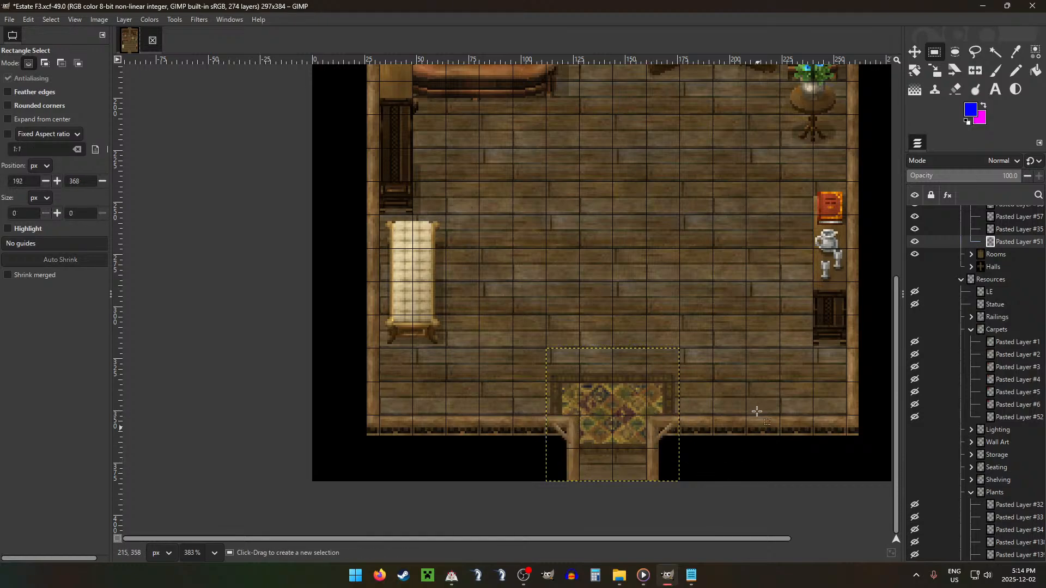
Step: Set the image grid spacing back to 32 pixels and hide the grid
key("shift+g")
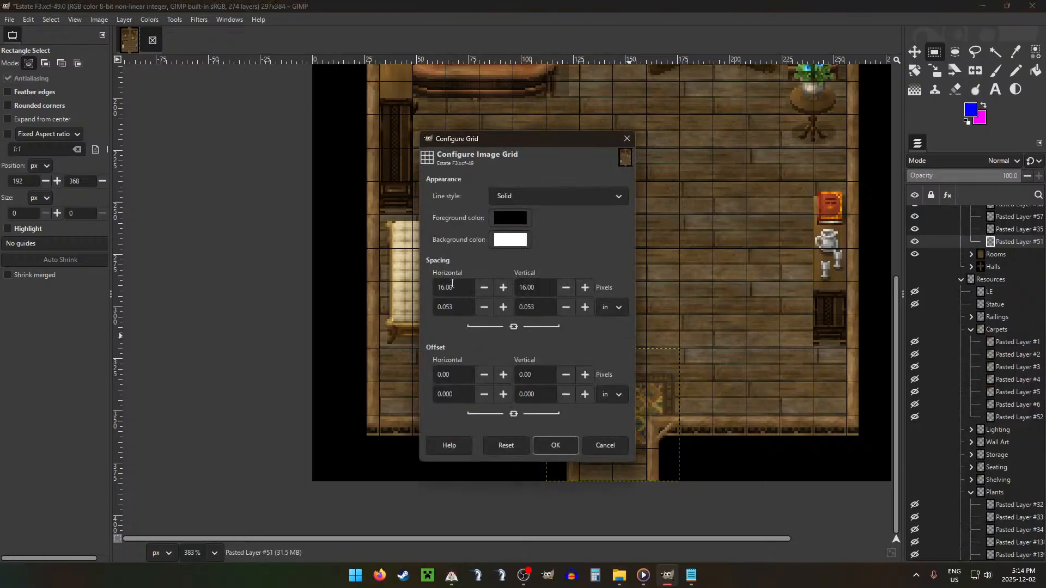
left_click(555, 445)
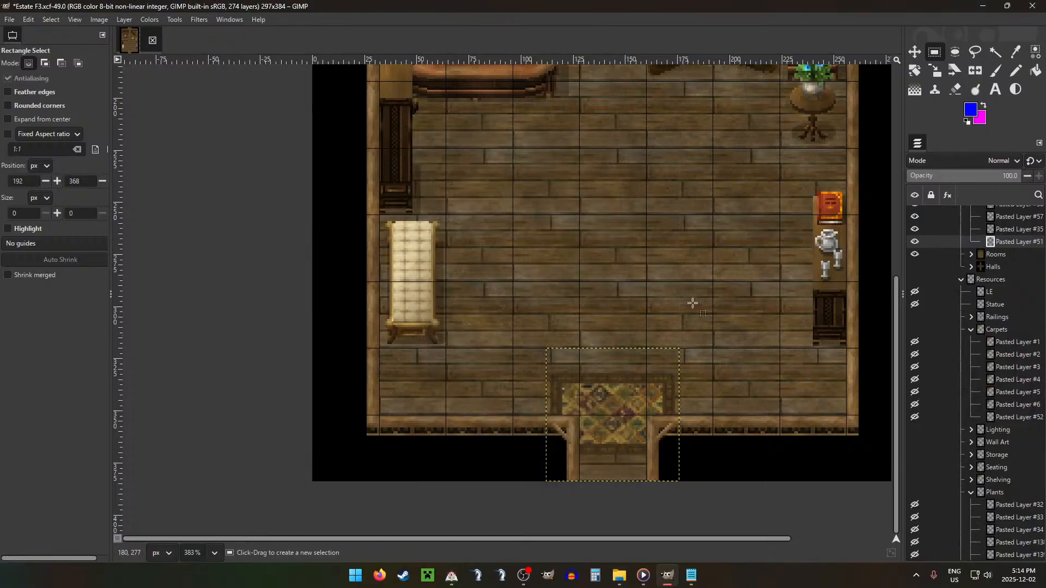
key("ctrl+shift+g")
scroll(740, 262, "down", 3)
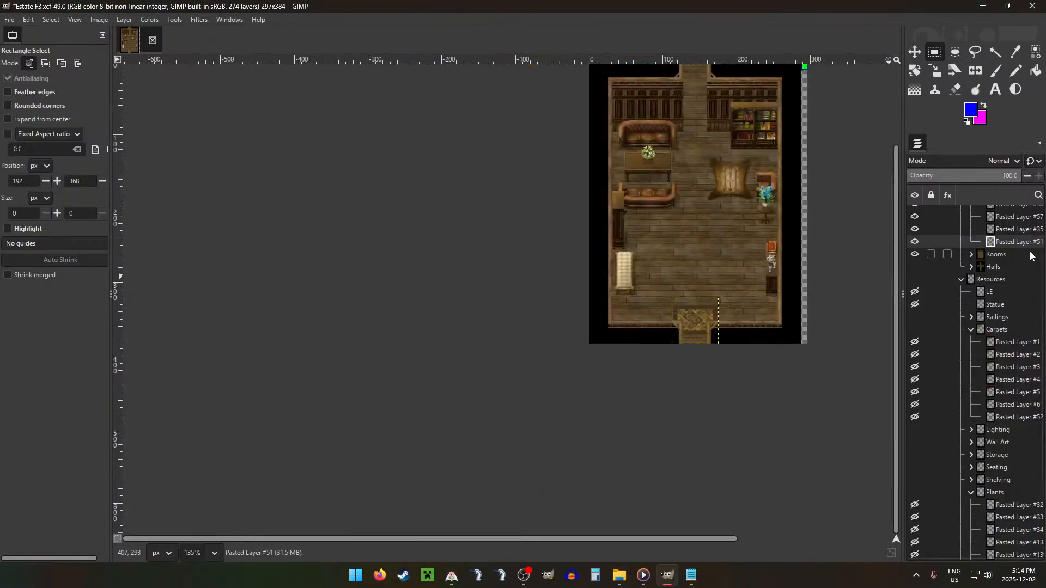
Step: Add the tall candle stand Pasted Layer #204 from Lighting to the top of the Decor group and place it in the room's lower-right corner
scroll(1004, 282, "up", 1)
scroll(1001, 284, "up", 4)
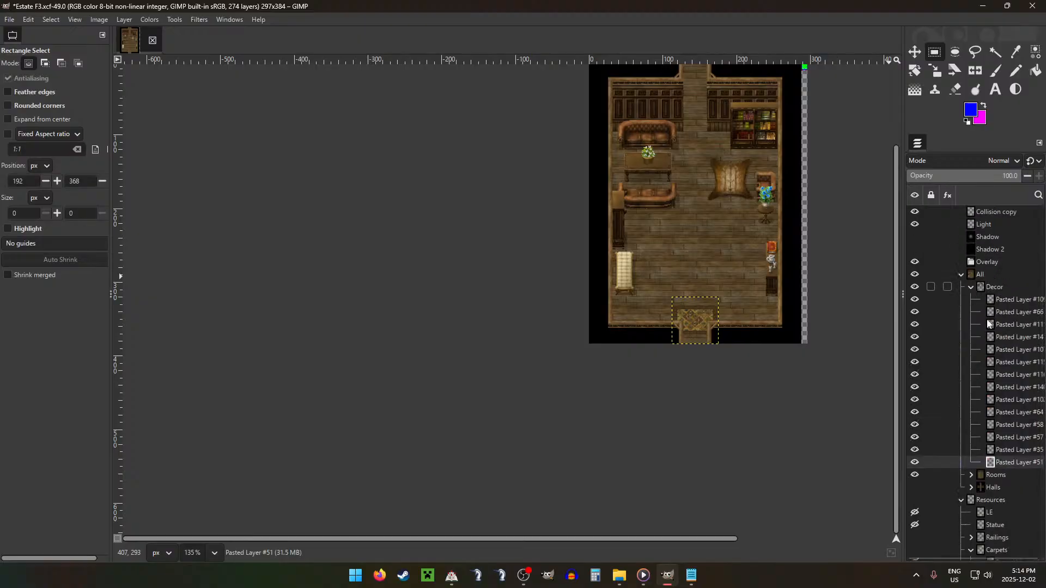
left_click(989, 512)
scroll(991, 490, "down", 2)
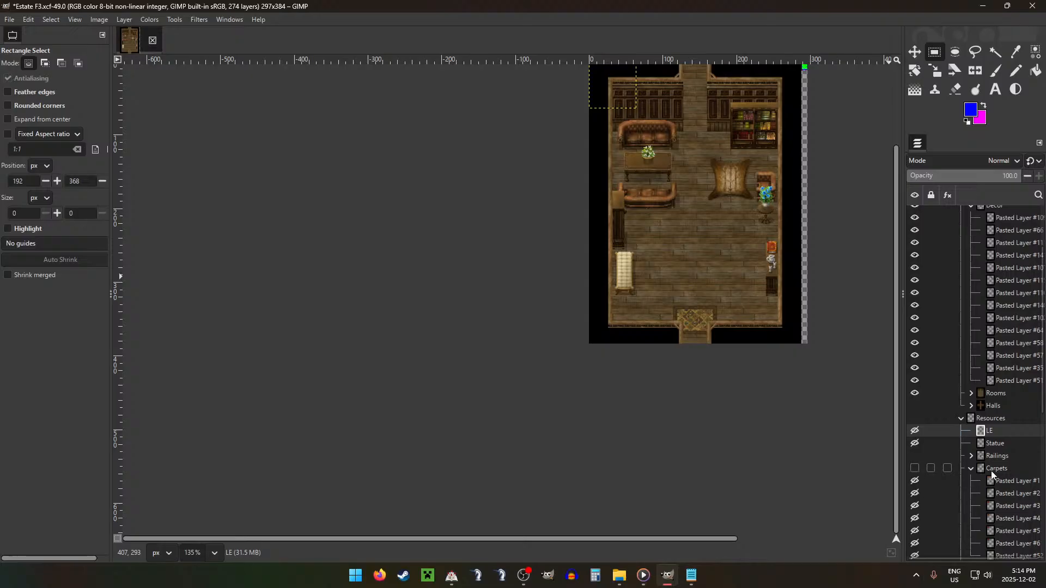
left_click(971, 468)
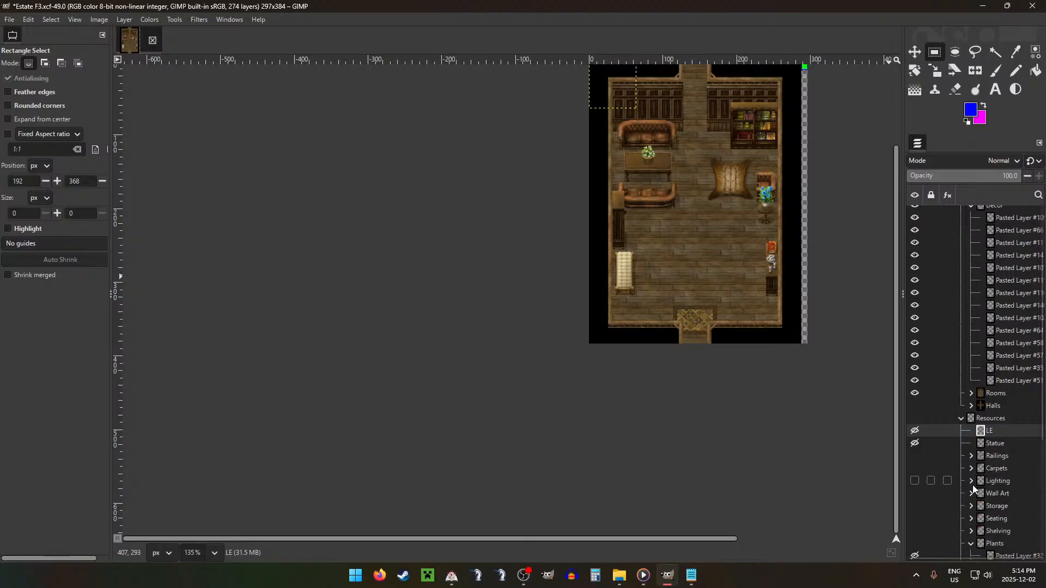
left_click(971, 481)
left_click_drag(993, 506, 995, 503)
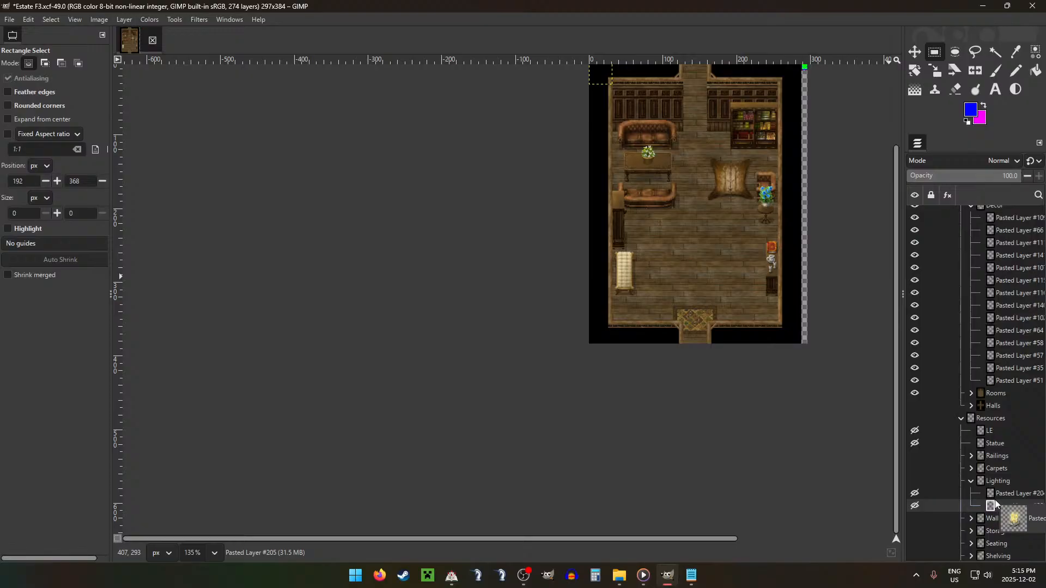
left_click_drag(995, 503, 1003, 224)
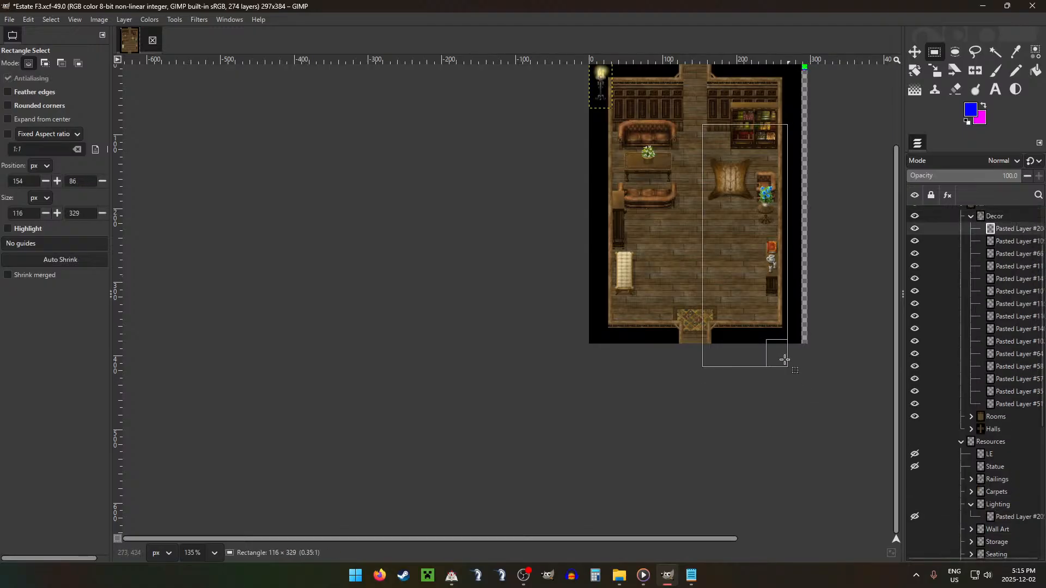
key("m")
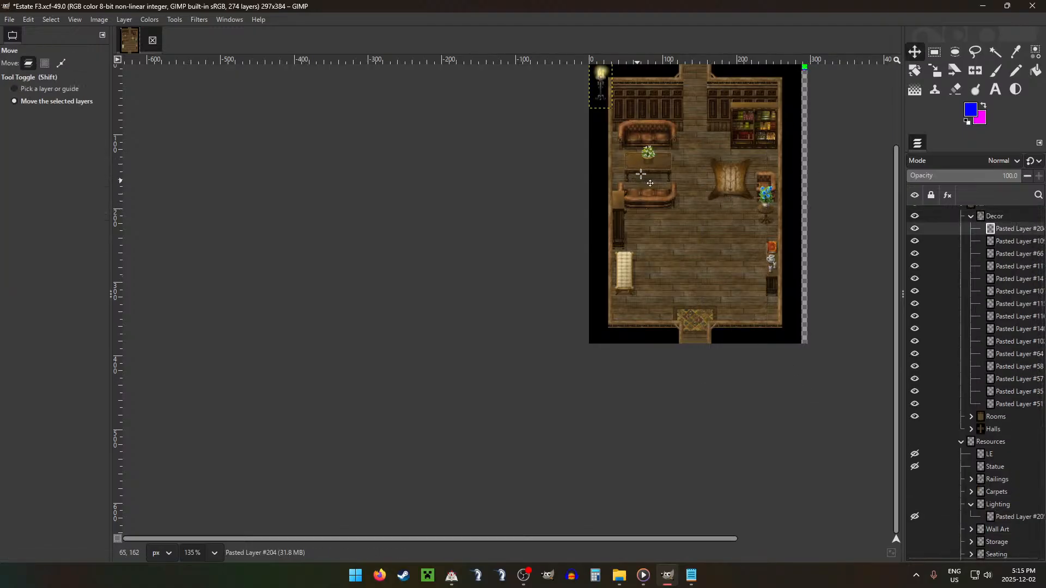
left_click_drag(662, 158, 828, 398)
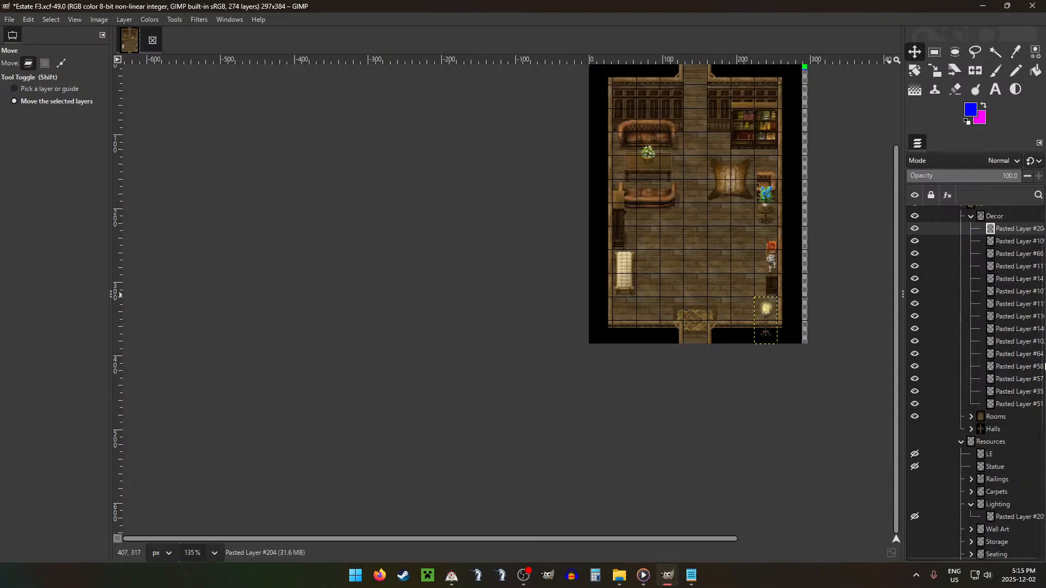
Step: Add the candle cluster Pasted Layer #205 from Lighting to the Decor group and place it on the table between the sofas, beside the plant
left_click_drag(1002, 518, 1002, 221)
left_click_drag(775, 151, 840, 237)
scroll(807, 229, "up", 5)
scroll(567, 203, "up", 3)
scroll(539, 187, "up", 5)
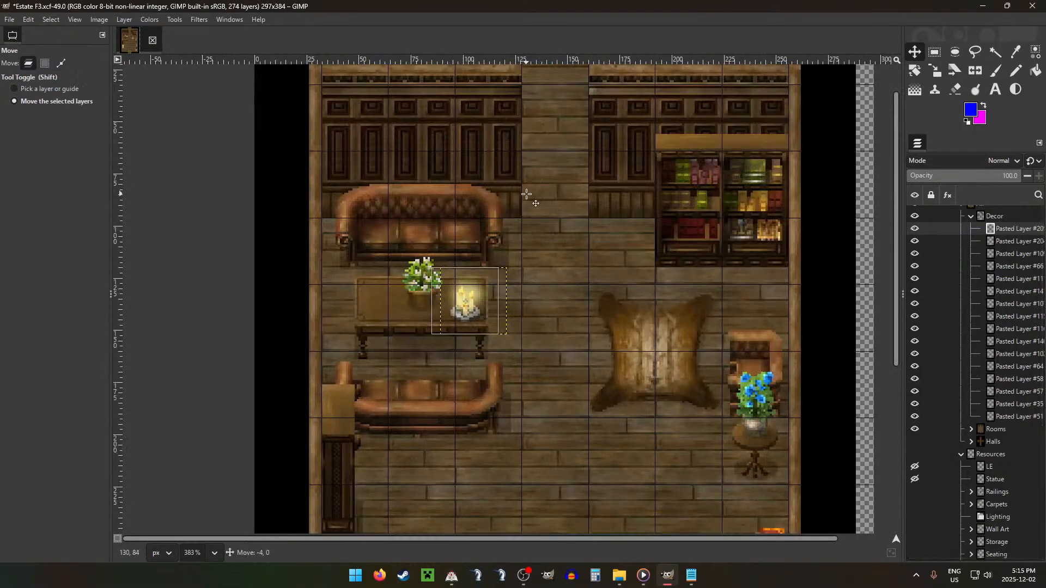
scroll(622, 186, "down", 3)
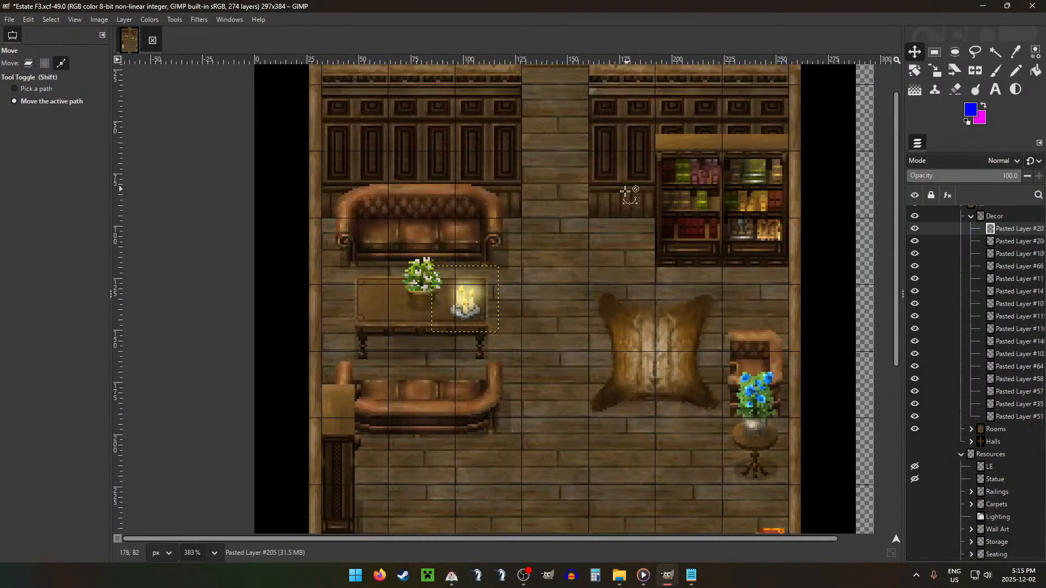
scroll(624, 187, "down", 5)
Step: Move the LE glow layer out of Resources to directly above the Light layer, and collapse the Decor and Resources groups
scroll(823, 295, "up", 3)
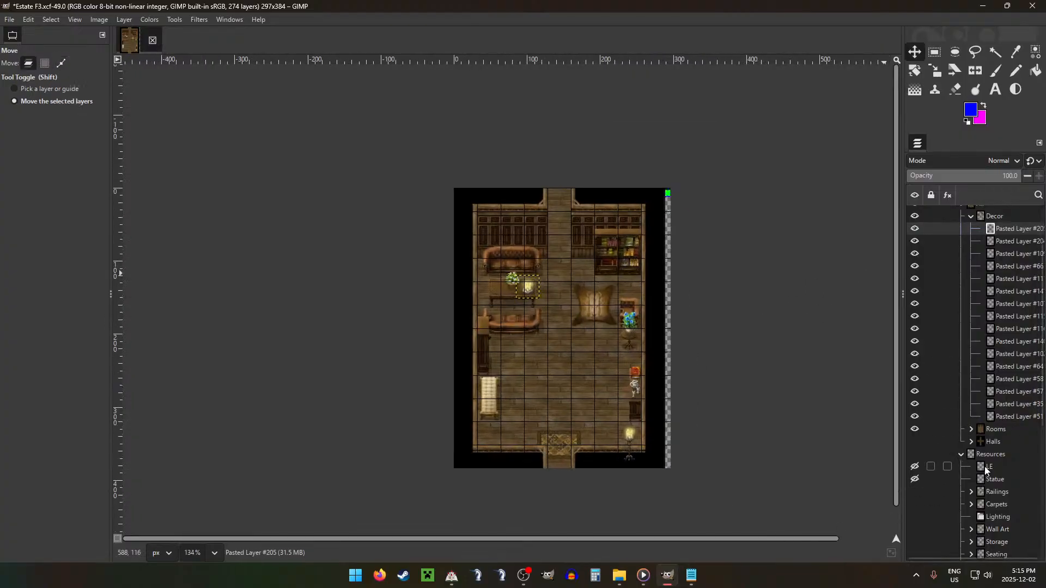
left_click_drag(986, 467, 988, 224)
left_click(971, 300)
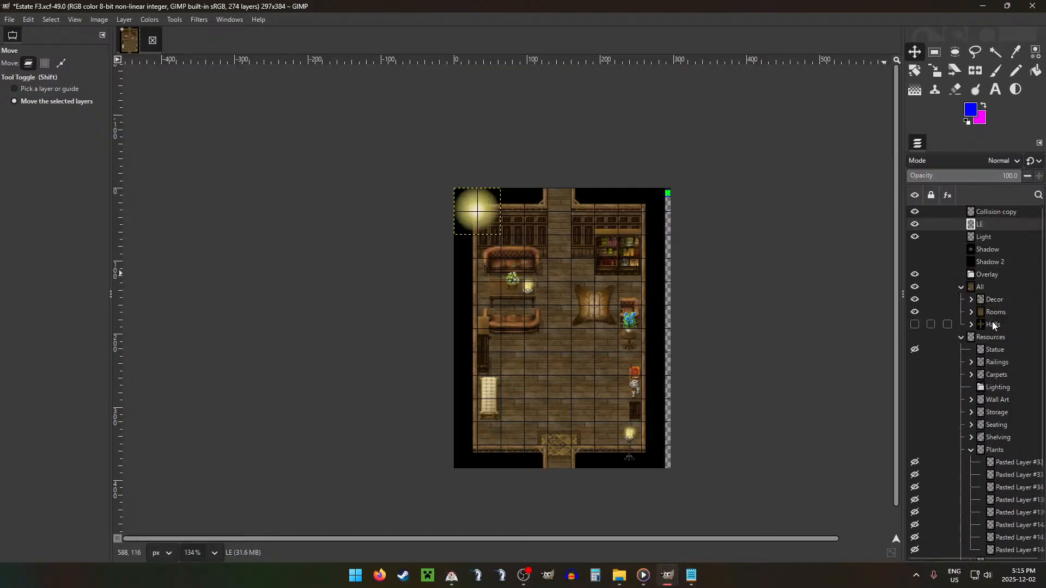
left_click(961, 338)
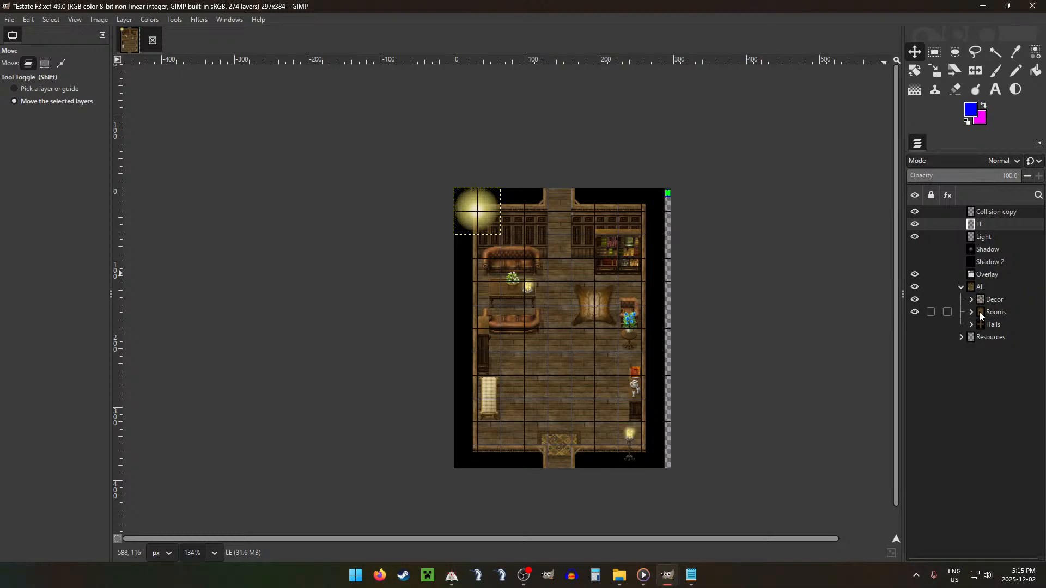
Step: Remove the lower part of the candle stand that overlaps the room's bottom wall, and hide the Light layer
left_click(971, 299)
left_click(999, 329)
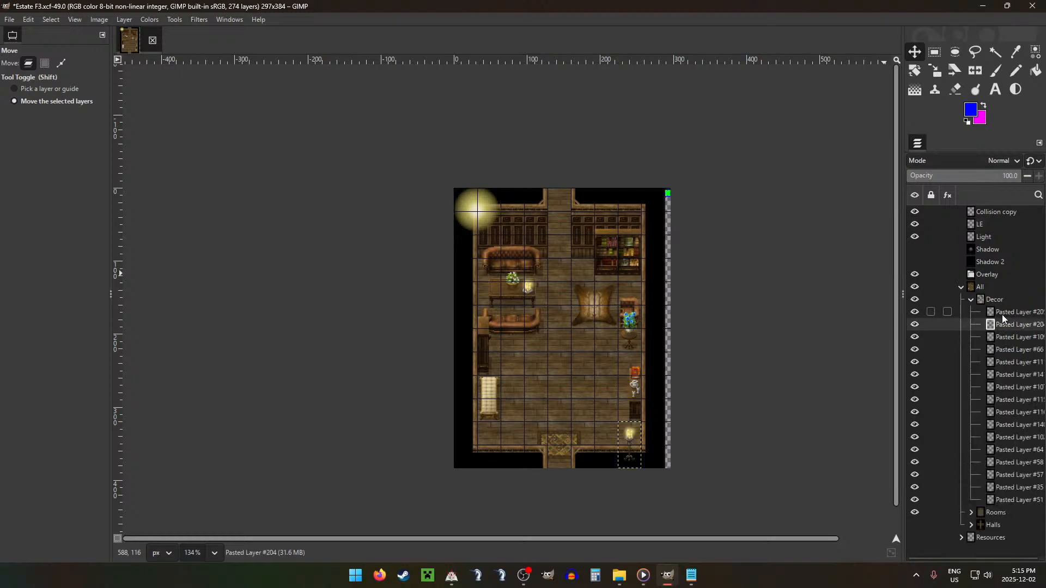
key("r")
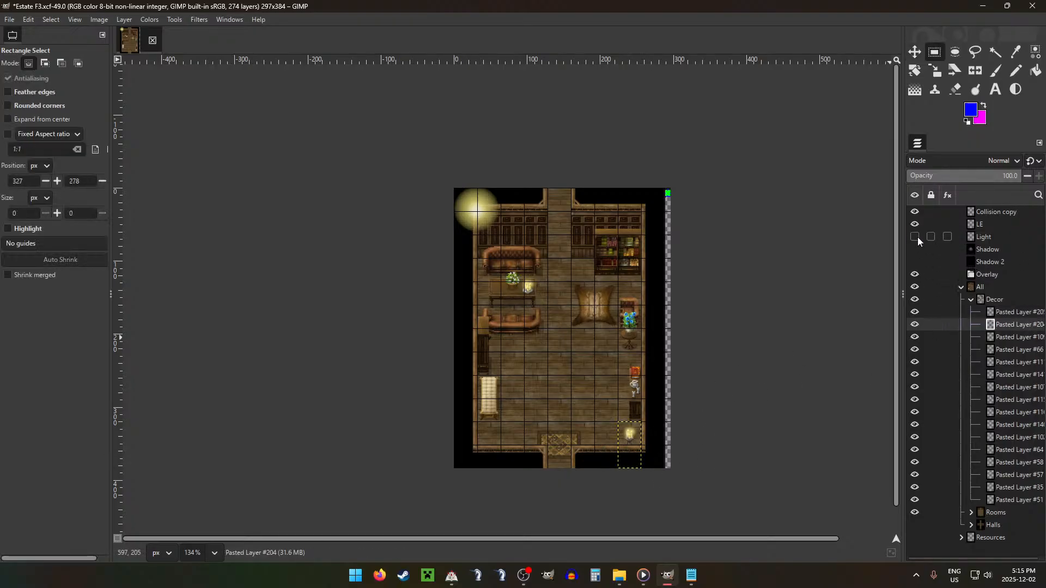
Step: Copy room F's bottom wall sections on both sides of the doorway to a separate layer and move it into the Overlay group
left_click(971, 512)
scroll(992, 468, "down", 4)
left_click(1004, 426)
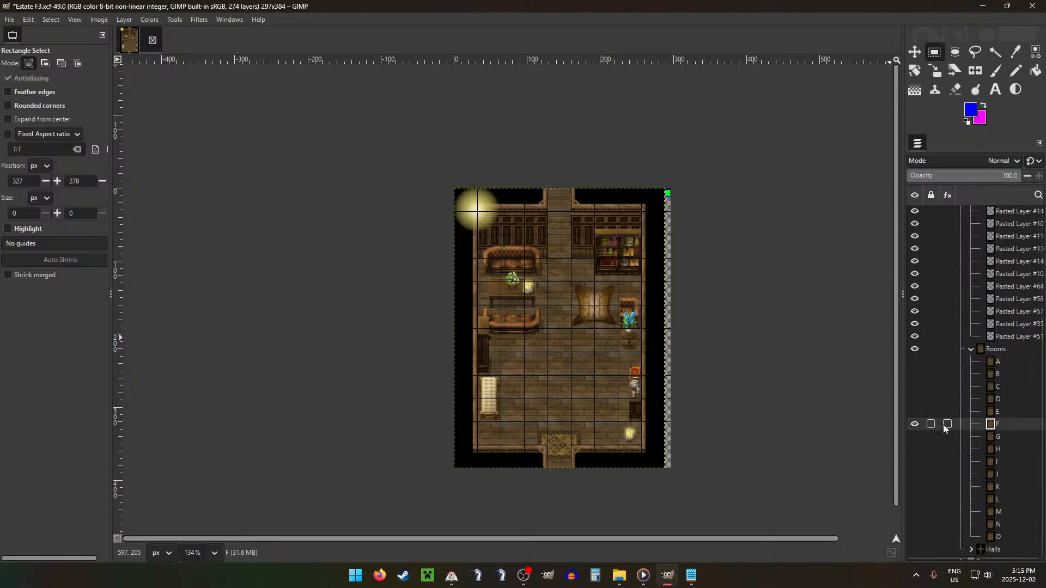
left_click_drag(474, 441, 638, 467)
key("ctrl")
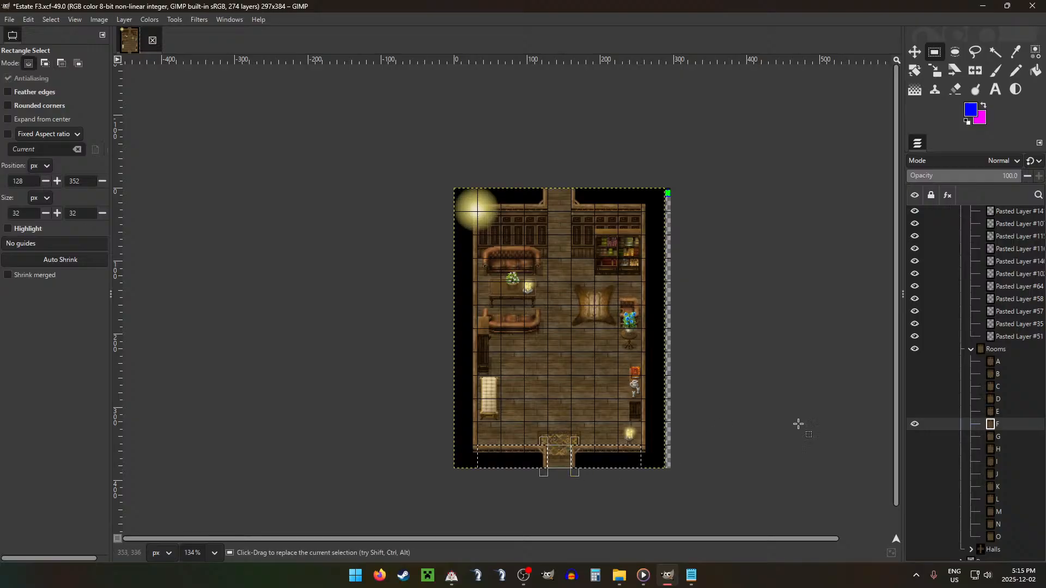
key("ctrl+c")
key("shift+ctrl+d")
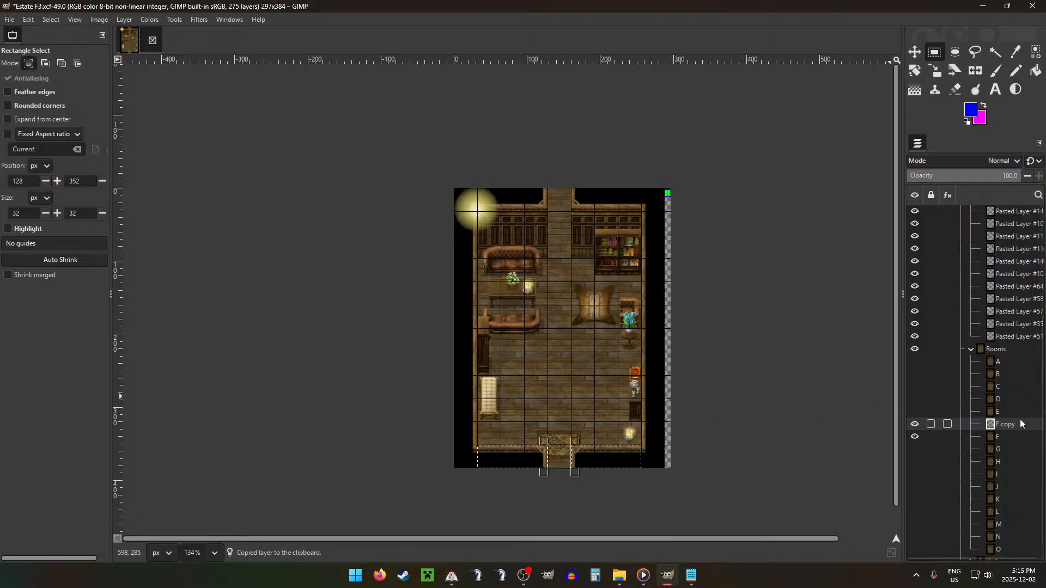
left_click_drag(1020, 423, 986, 237)
left_click(971, 488)
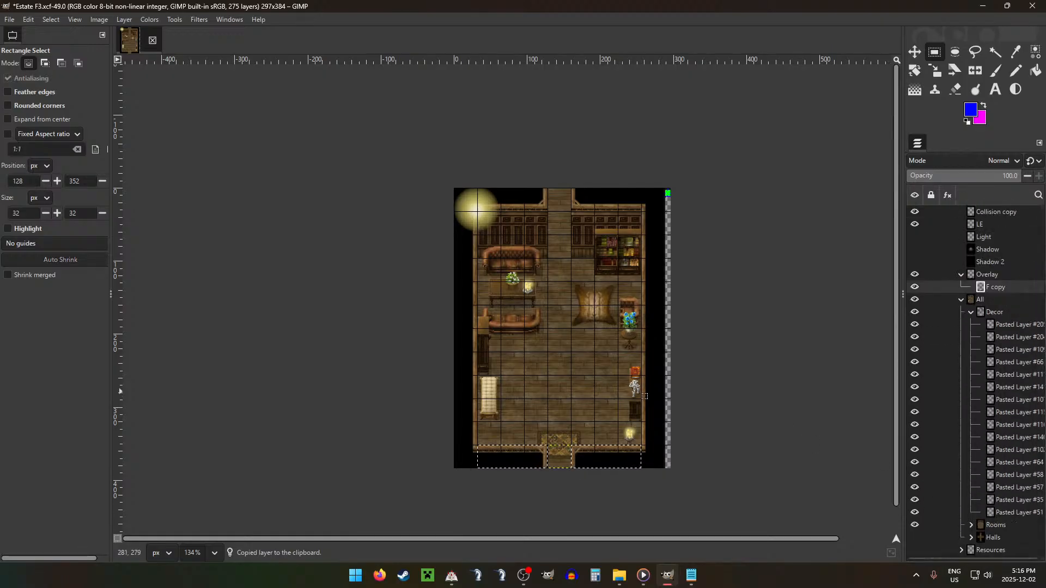
Step: Move the candle stand layer Pasted Layer #204 from the Decor group to the top of the Overlay group
scroll(634, 389, "up", 2)
left_click(1006, 327)
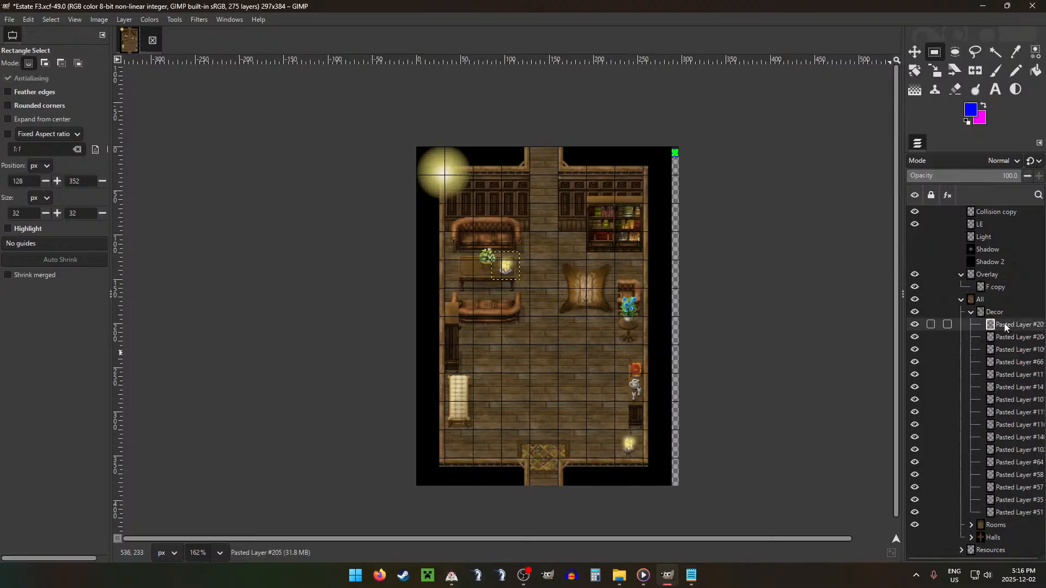
key("Page_Down")
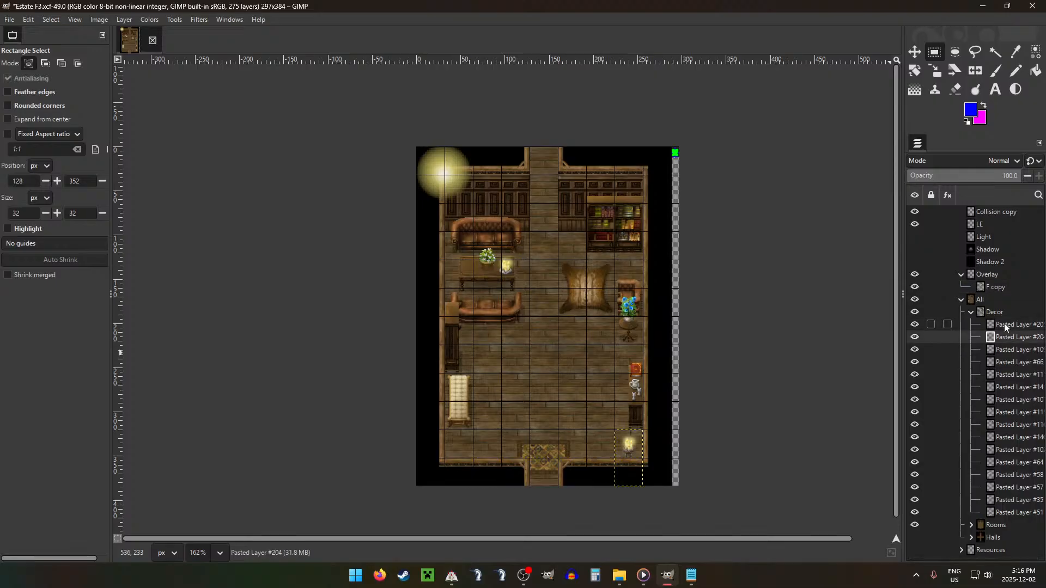
left_click(626, 441)
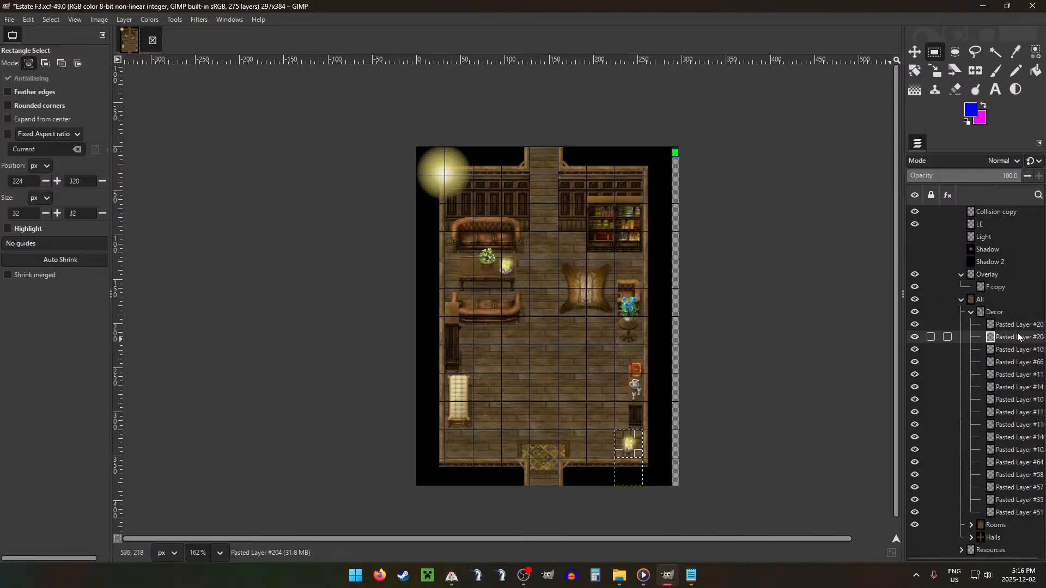
left_click_drag(1018, 337, 998, 274)
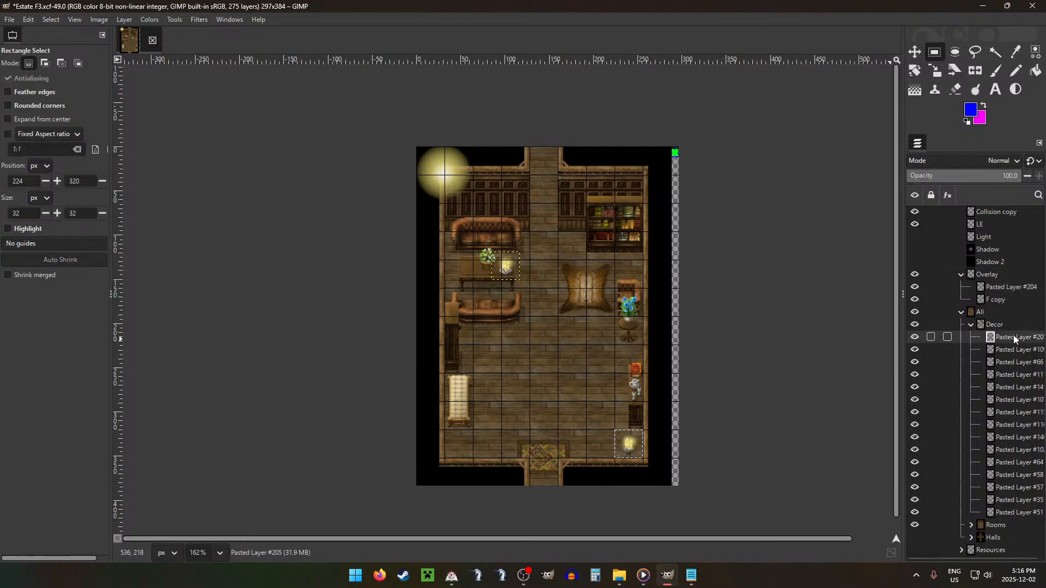
Step: Cut the top 32 × 15 px strip of the cabinet along the right wall into its own layer and move it into the Overlay group
left_click(1012, 349)
left_click_drag(617, 349, 643, 371)
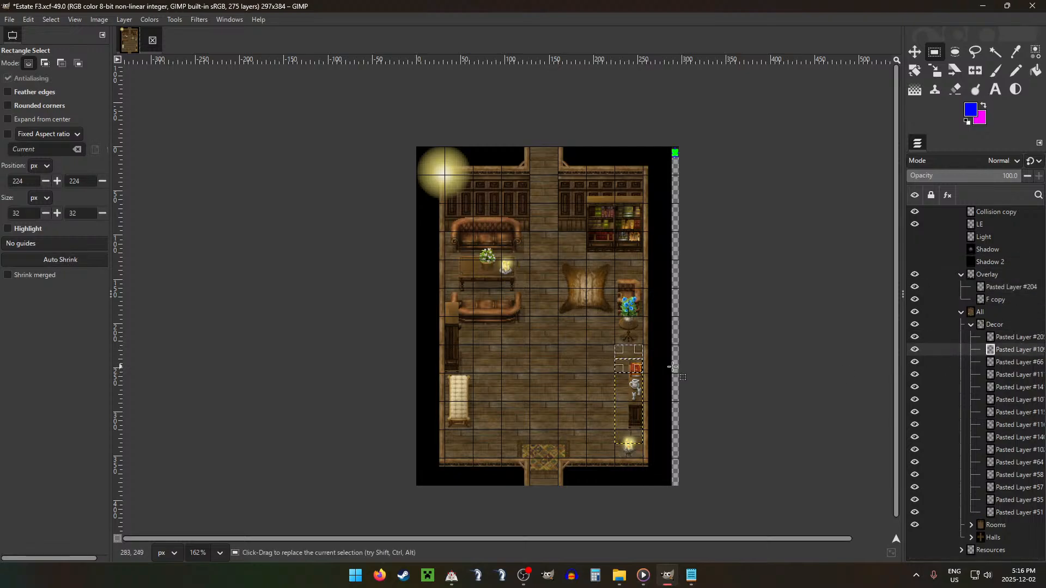
scroll(637, 364, "up", 5)
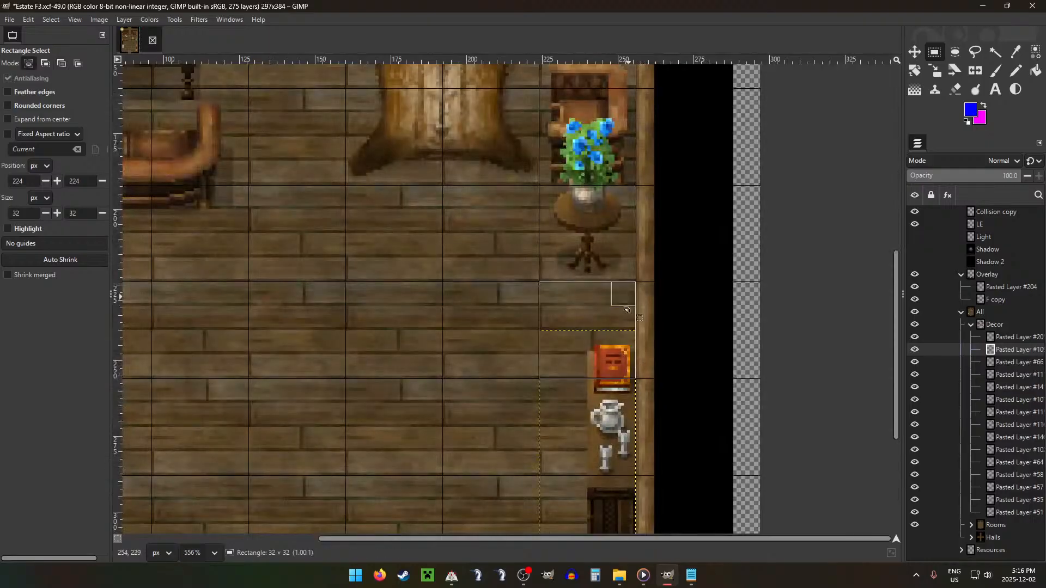
left_click_drag(626, 309, 628, 362)
key("ctrl+x")
key("ctrl+v")
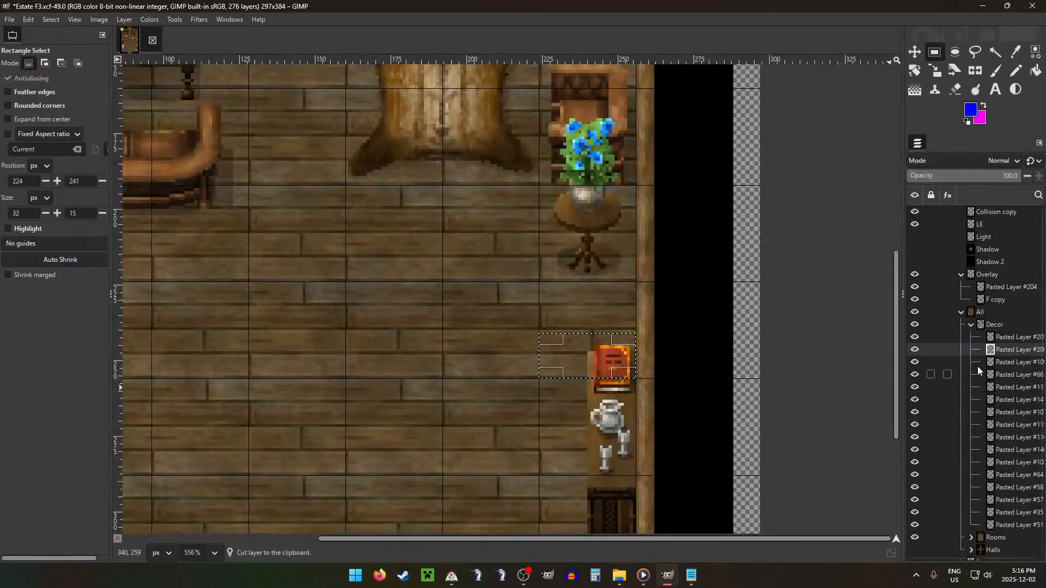
left_click_drag(1012, 349, 988, 276)
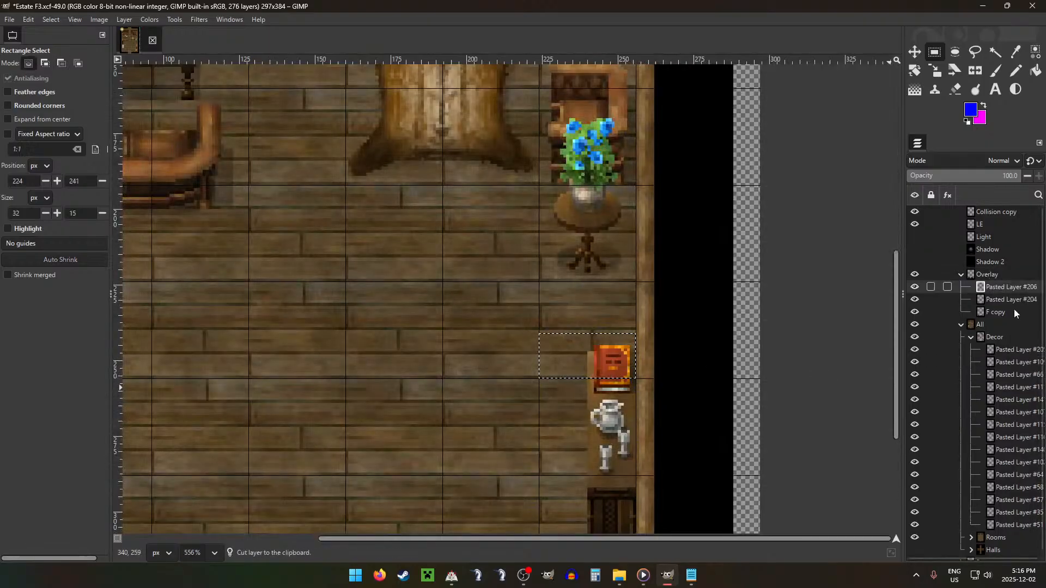
Step: Cut the upper 32 × 64 px of the cabinet along the left wall into its own layer and move it into the Overlay group
left_click(1028, 363)
scroll(582, 321, "down", 3)
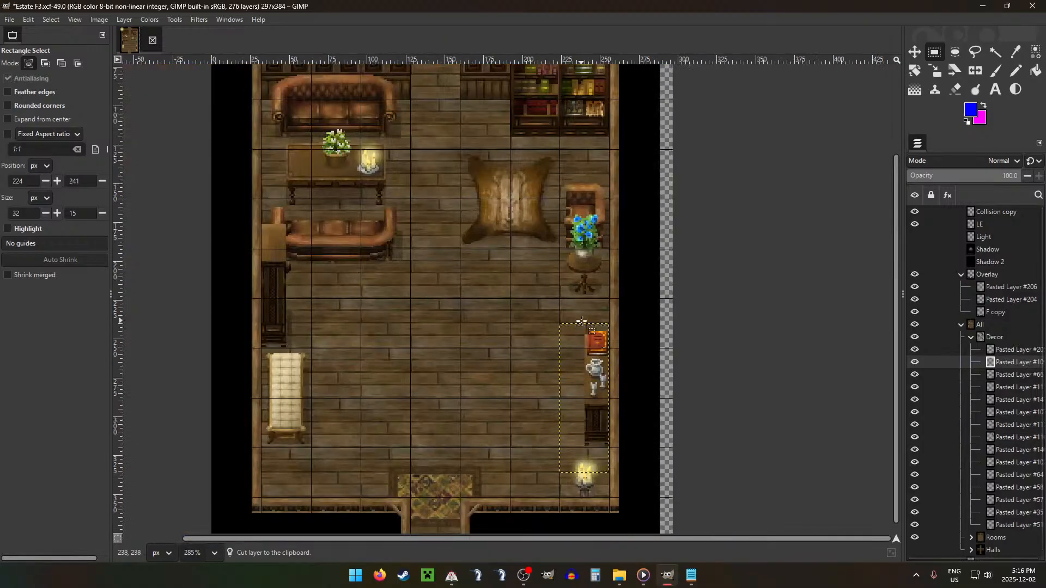
key("Page_Down")
key("Page_Down")
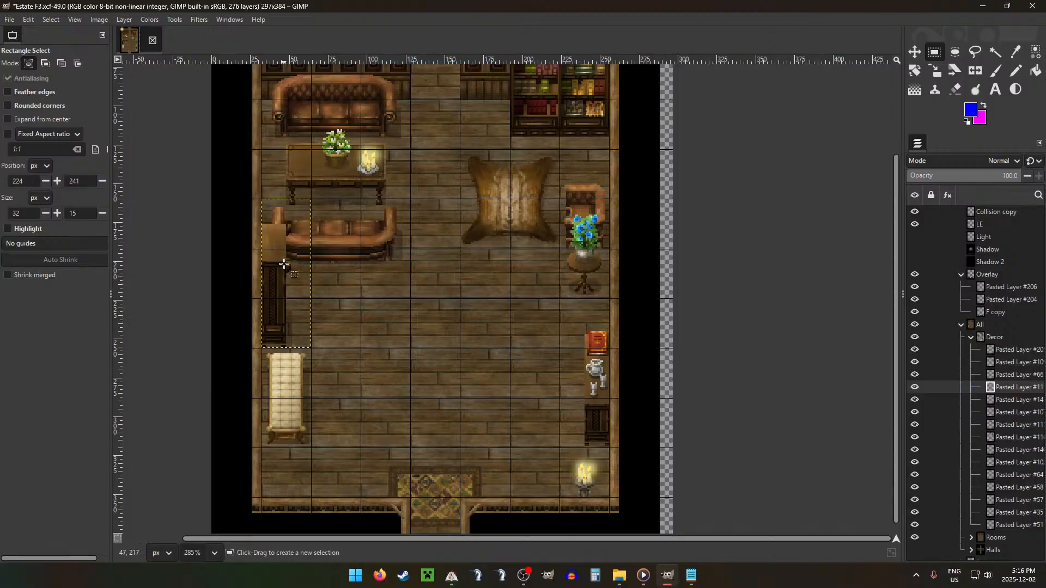
left_click_drag(262, 223, 288, 263)
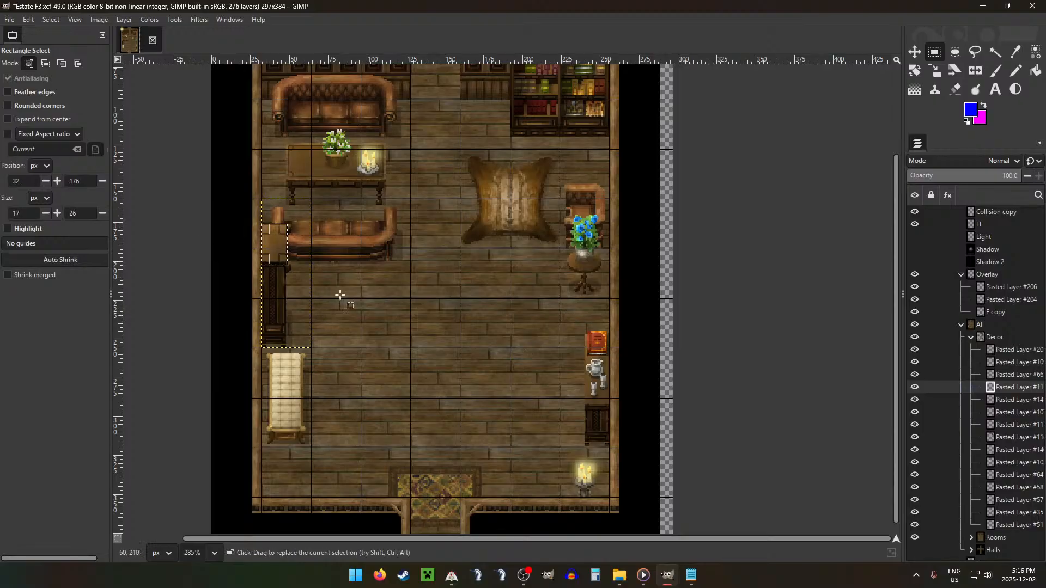
left_click_drag(362, 264, 351, 339)
left_click_drag(262, 200, 309, 302)
key("ctrl+x")
key("ctrl+v")
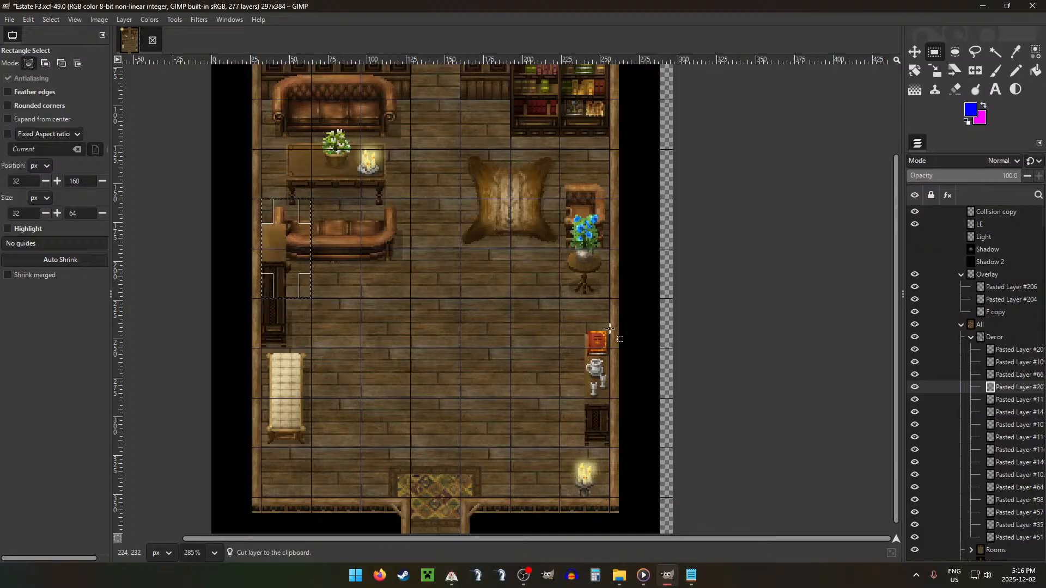
left_click_drag(1021, 391, 1006, 284)
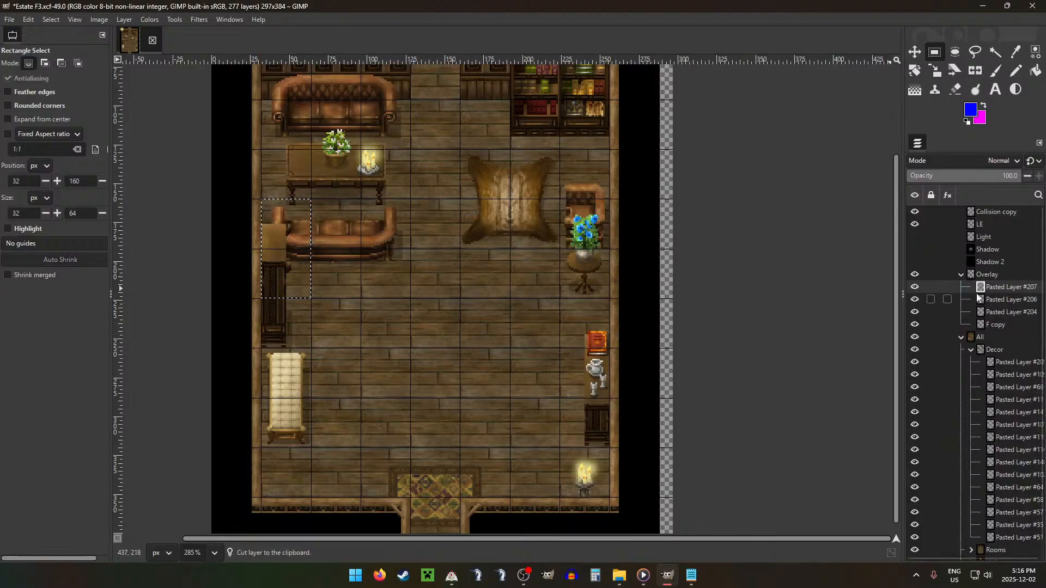
Step: Go through the remaining Decor layers to examine which furniture pieces each one holds and whether they need overlay parts
left_click(1022, 365)
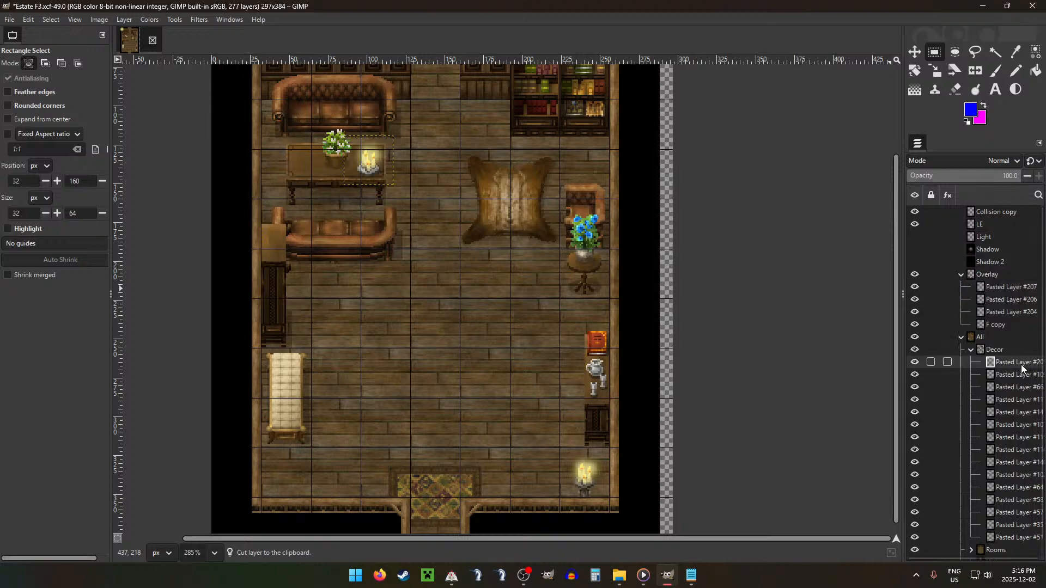
key("Down")
key("Down")
key("Down")
key("Down")
key("Down")
key("Down")
key("Down")
key("Down")
key("Down")
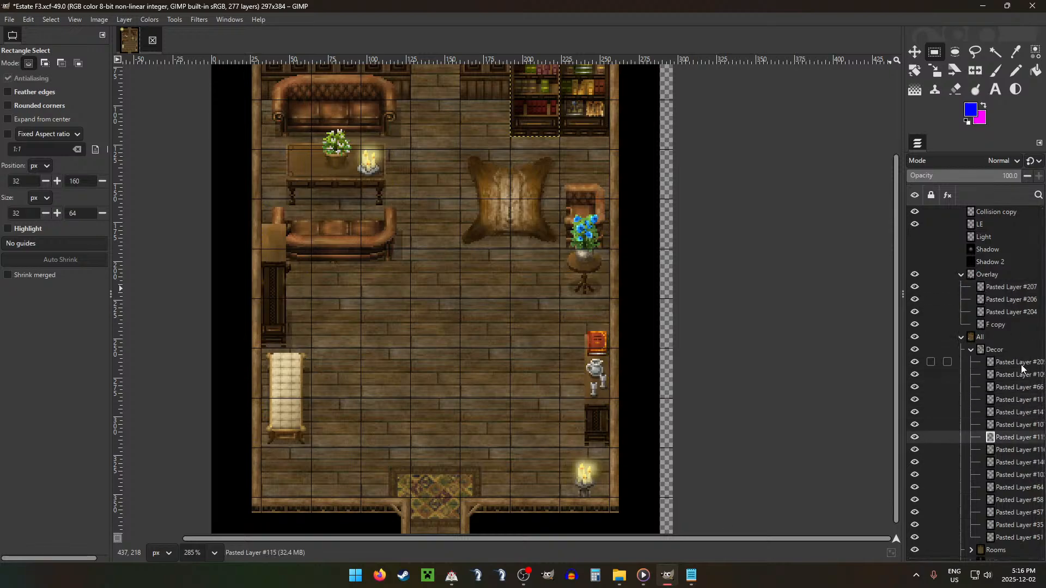
key("Down")
key("Down")
key("Down")
key("Down")
key("Down")
key("Down")
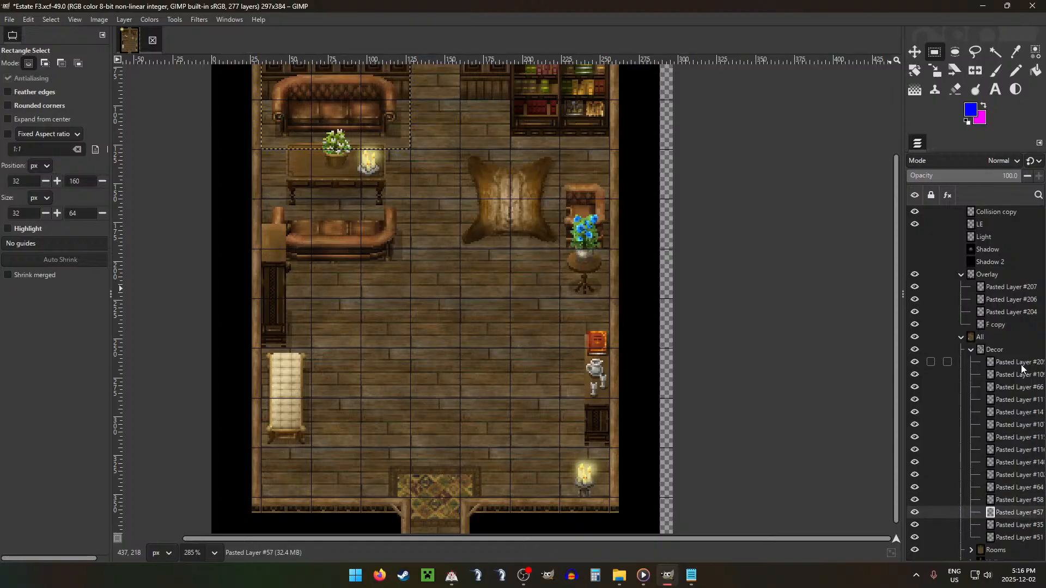
Step: Collapse the Decor group and hide the Decor and Rooms groups to isolate the Overlay pieces for inspection
left_click(971, 350)
left_click(915, 338)
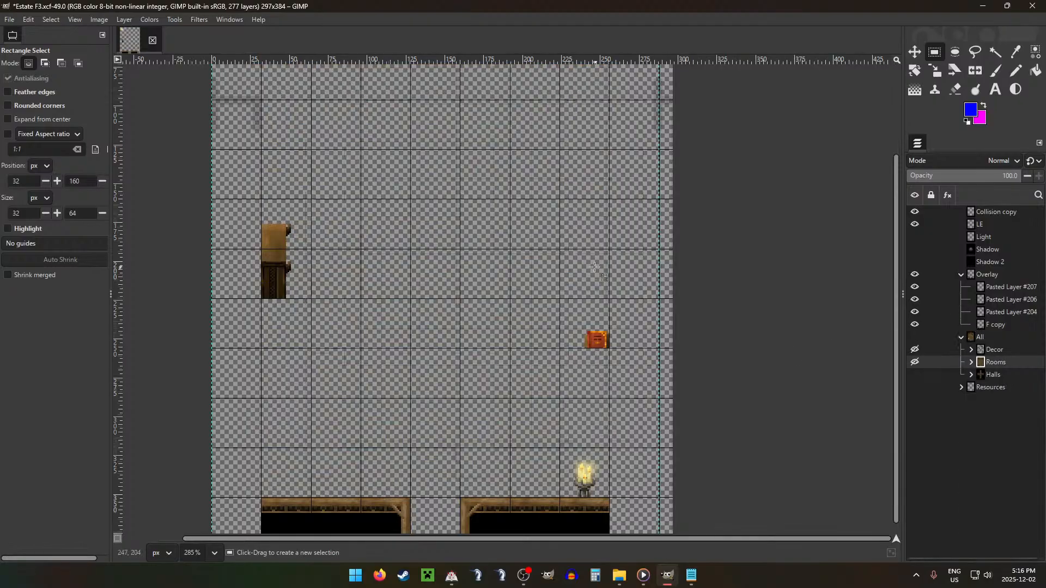
Step: Make the Decor and Rooms groups visible again beneath the Overlay pieces
scroll(595, 266, "down", 5)
scroll(637, 326, "up", 1)
left_click(915, 337)
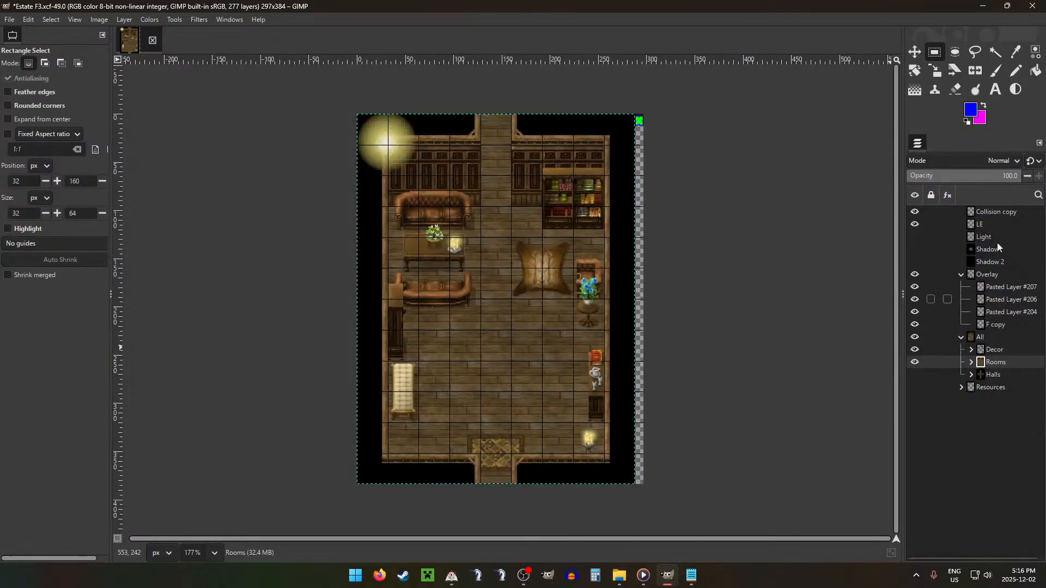
Step: Move the LE glow layer from the room's upper-left corner onto the candles on the table between the sofas
left_click(990, 239)
mouse_move(988, 237)
left_mouse_down()
mouse_move(989, 219)
mouse_move(997, 234)
mouse_move(989, 220)
left_mouse_up()
key("m")
left_click_drag(442, 175, 522, 258)
scroll(450, 250, "up", 4)
left_click_drag(622, 170, 555, 239)
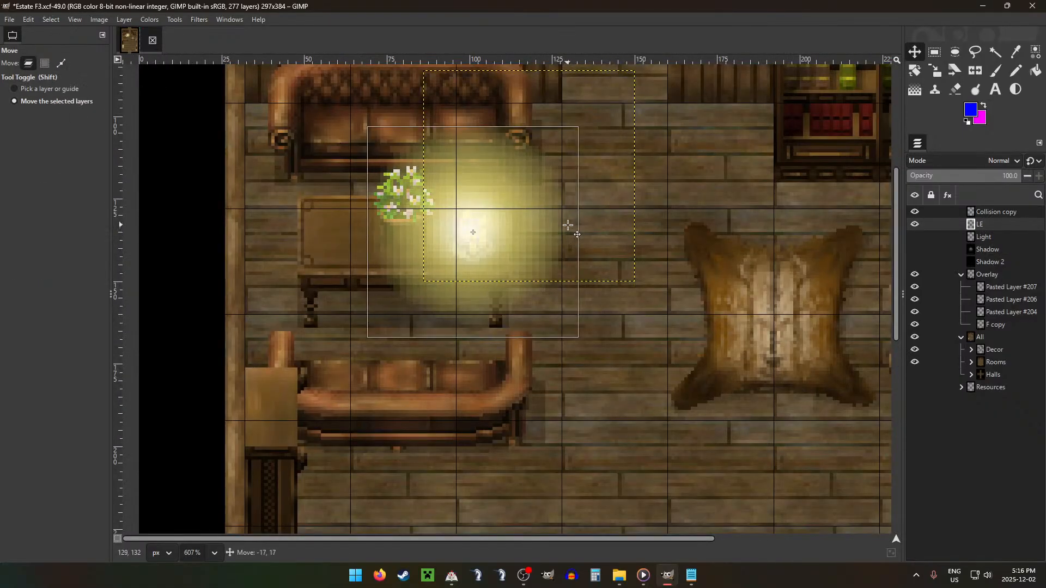
Step: Duplicate the glow, place the copy over the candle in the room's lower-right corner, and merge both glows into the Light layer
key("shift+ctrl+d")
scroll(643, 332, "down", 1)
scroll(643, 332, "down", 12)
left_click_drag(594, 283, 724, 495)
scroll(723, 494, "up", 7)
scroll(724, 495, "up", 4)
left_click_drag(791, 376, 778, 369)
key("ctrl+shift+m")
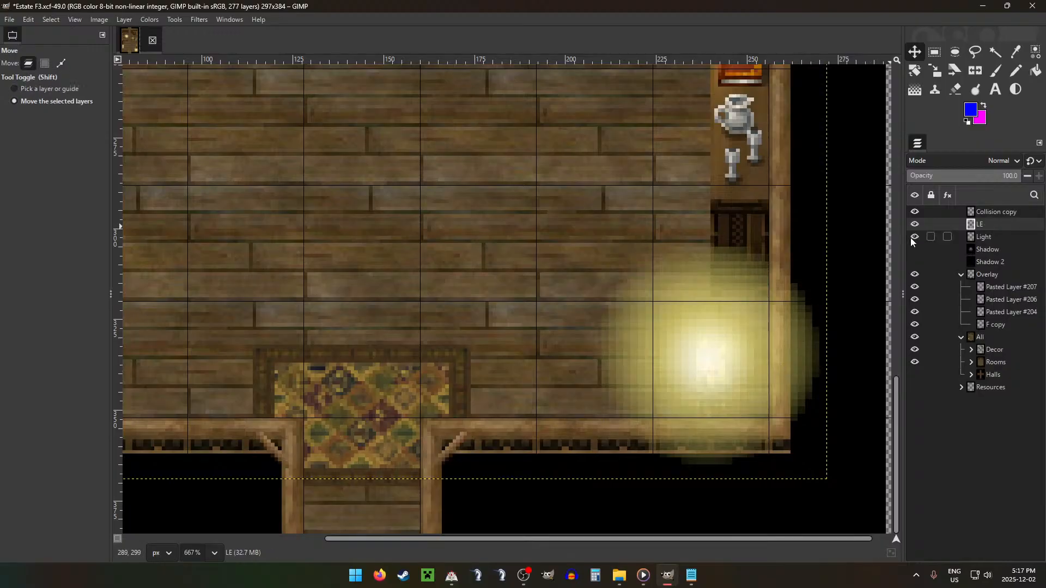
key("ctrl+shift+m")
Step: Delete the parts of the lower-right glow that spill over the room's right wall and bottom wall
key("r")
scroll(764, 254, "down", 3)
left_click_drag(766, 243, 838, 414)
left_click_drag(653, 351, 795, 407)
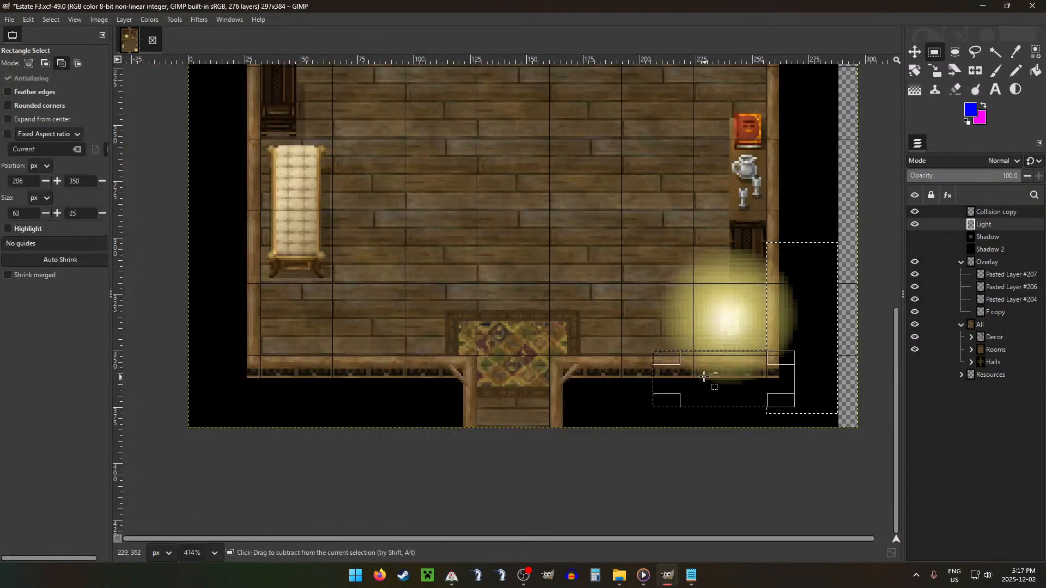
key("ctrl+z")
left_click_drag(658, 355, 826, 429)
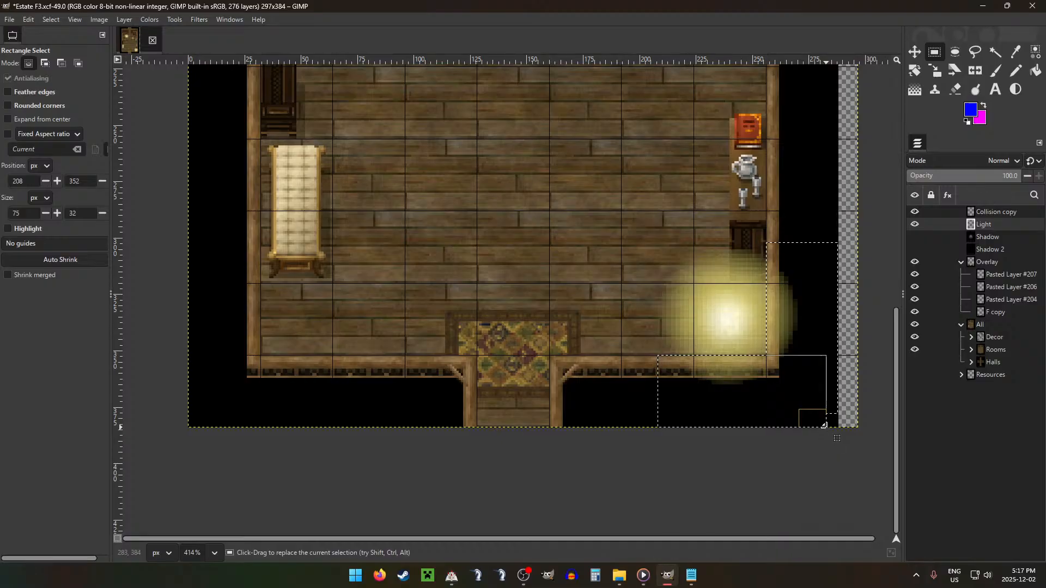
scroll(654, 167, "down", 8)
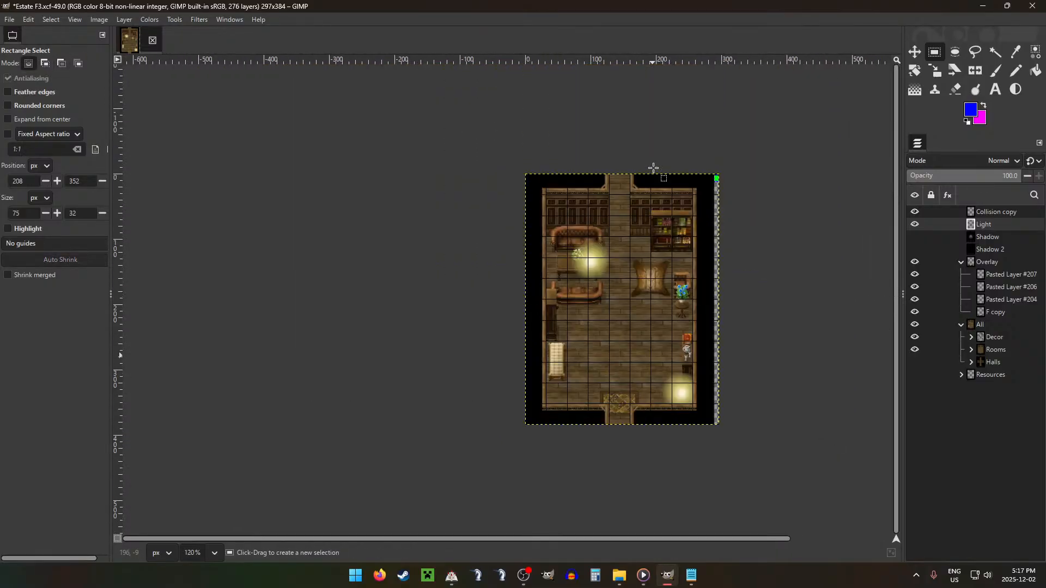
Step: Show the Shadow layer and erase its darkness around both candle glows with the 96 px Hardness 050 eraser
left_click(914, 237)
key("shift+e")
scroll(564, 272, "up", 3, "ctrl")
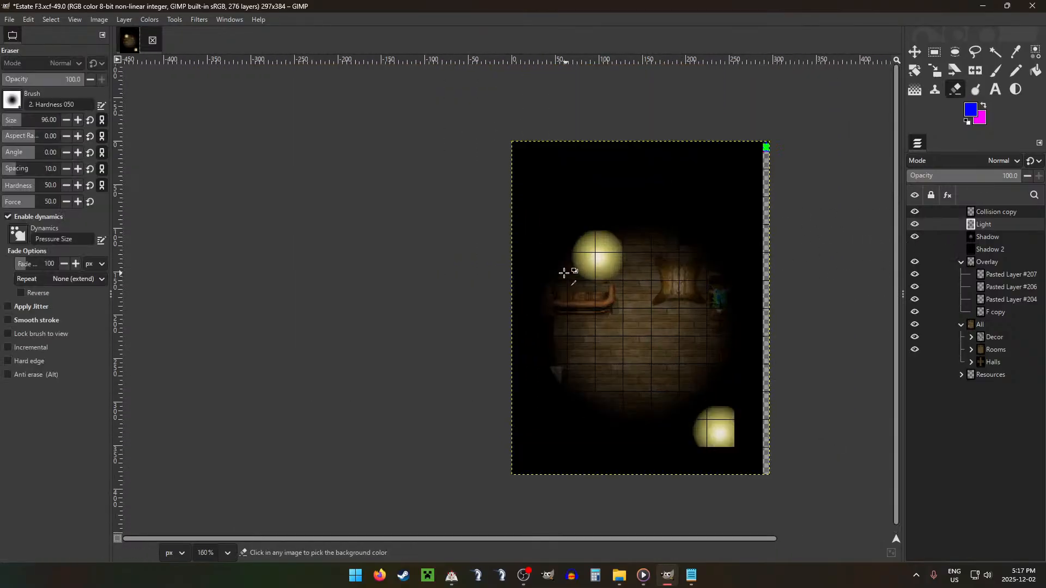
scroll(564, 272, "up", 1, "ctrl")
left_click(602, 254)
key("ctrl+z")
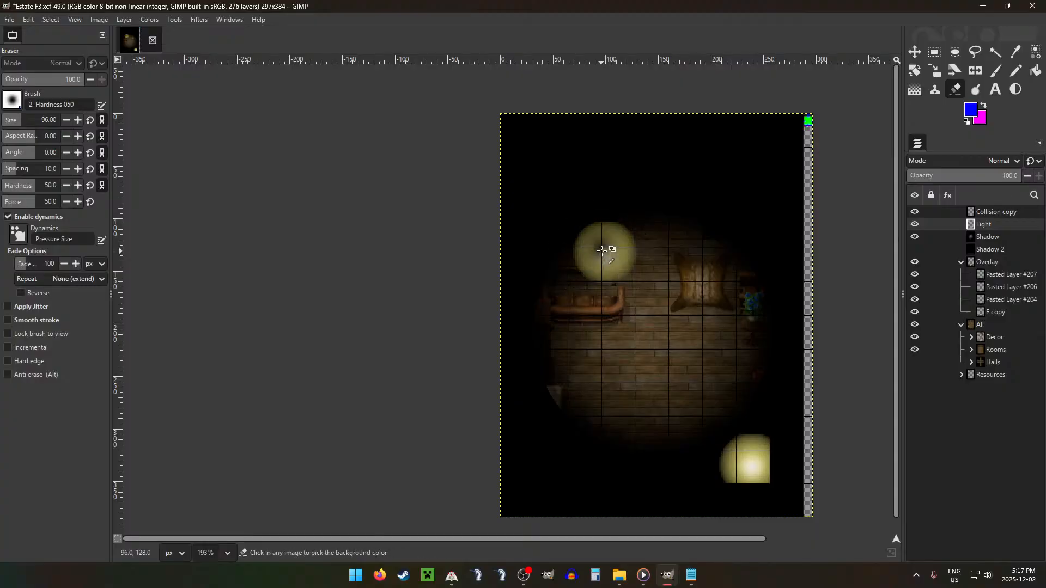
left_click(997, 240)
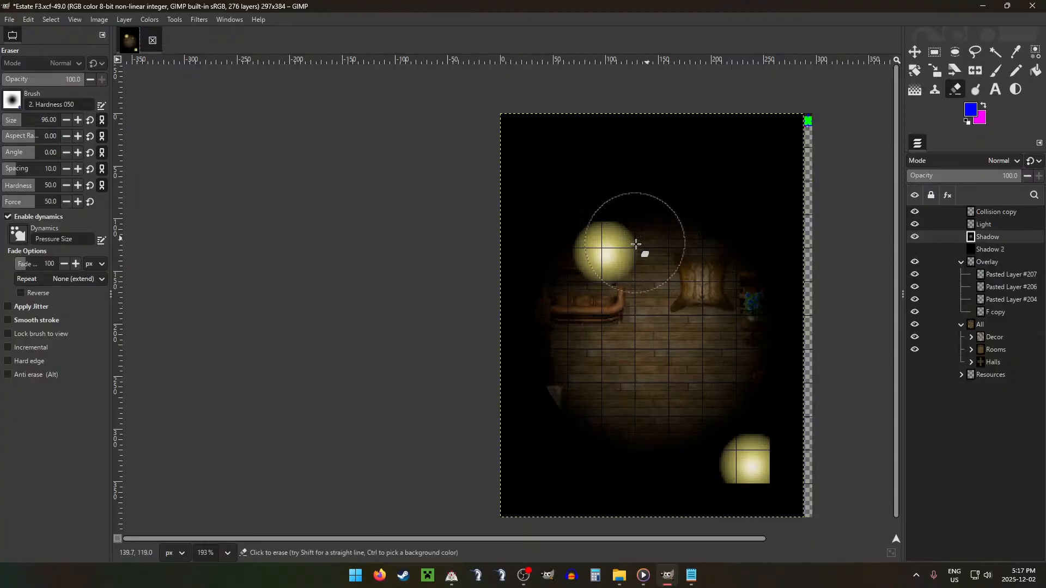
left_click(606, 253)
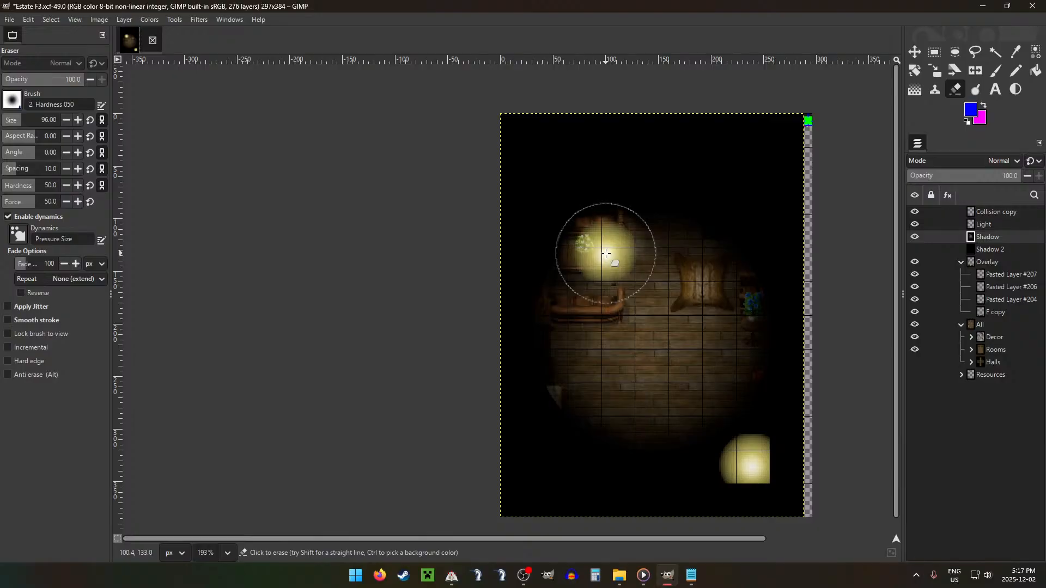
left_click(752, 463)
Step: Hide the Shadow and Light layers and make Collision copy the active layer
key("r")
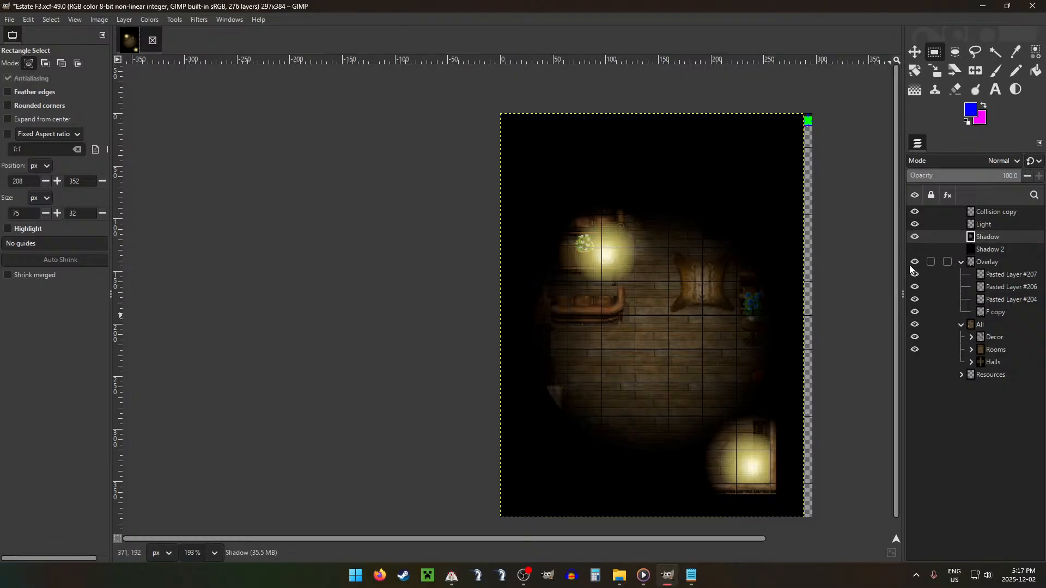
left_click(915, 237)
left_click(915, 224)
left_click(996, 212)
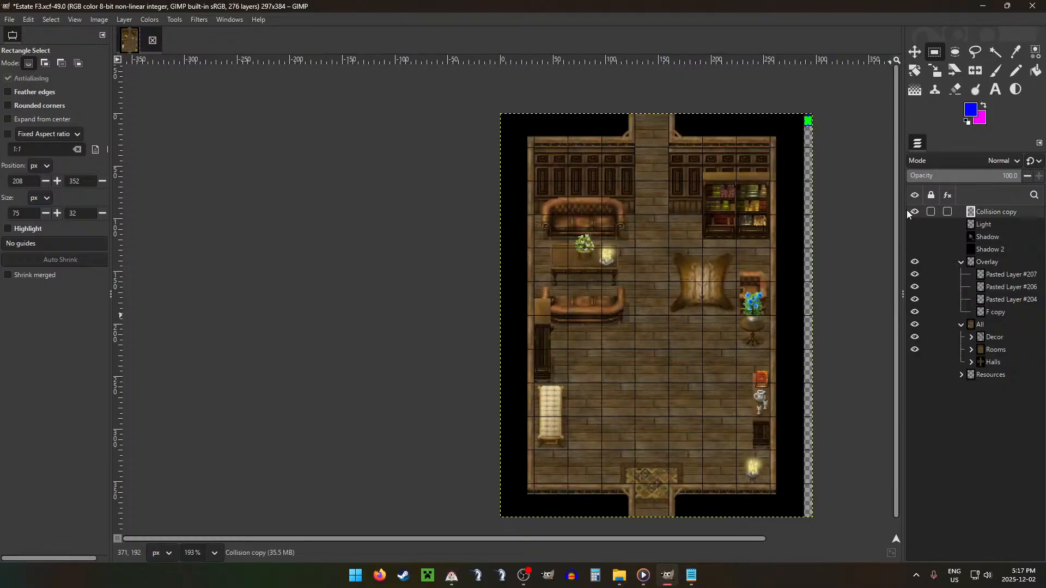
Step: Remove the two blue side-exit markers from the collision map, painting their inner pixels green and outer pixels dark grey
key("n")
scroll(799, 116, "up", 10)
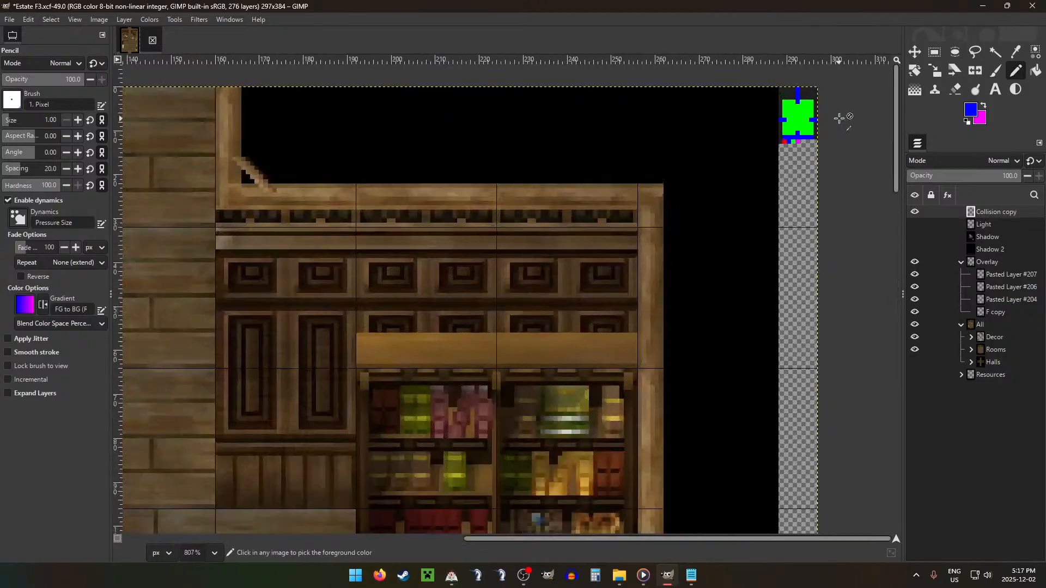
scroll(751, 150, "up", 3)
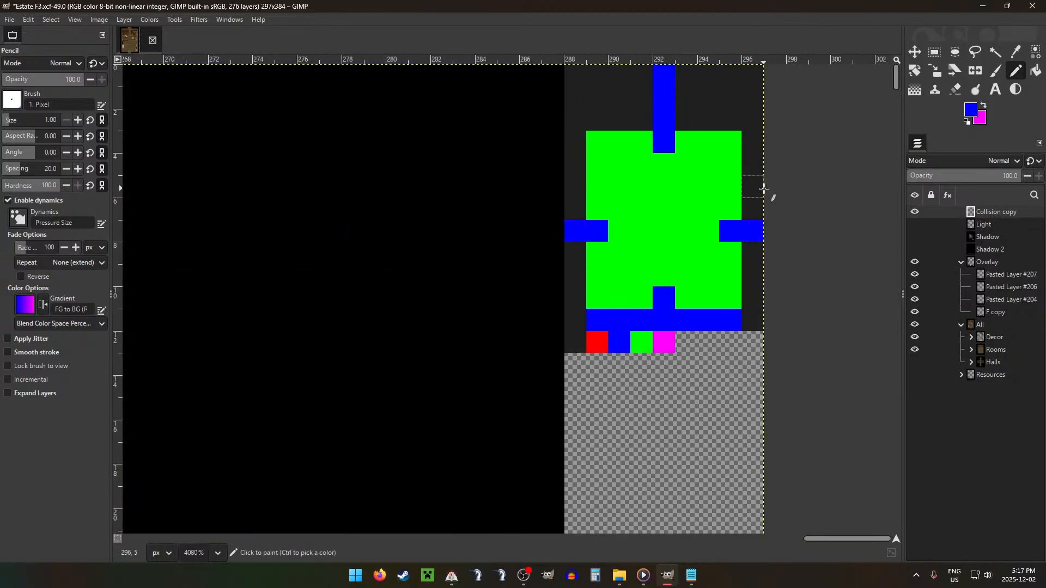
left_click(733, 210, "ctrl")
left_click(730, 231)
left_click(597, 231)
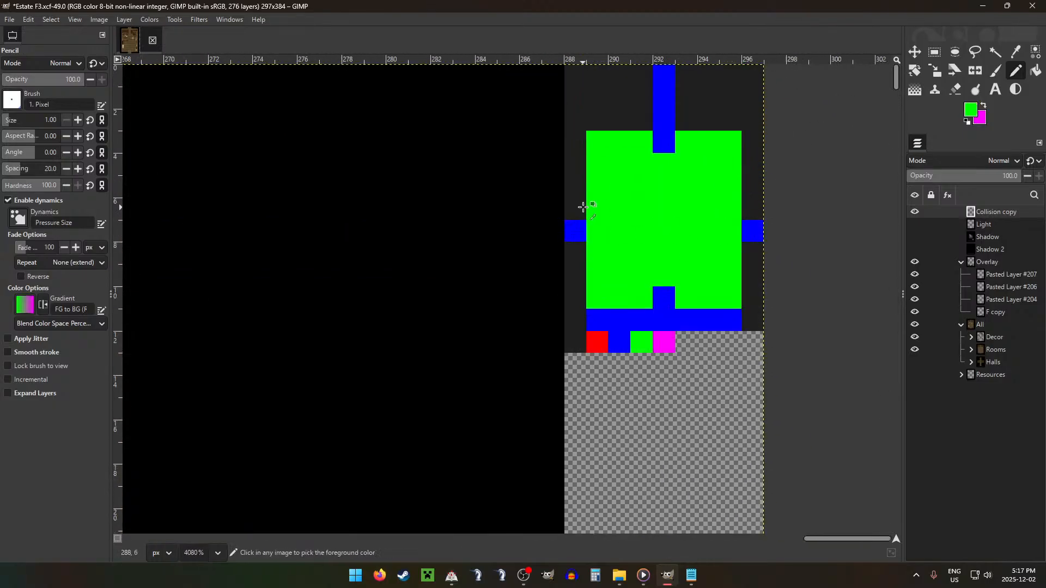
left_click(583, 207, "ctrl")
left_click(576, 231)
scroll(758, 224, "down", 8)
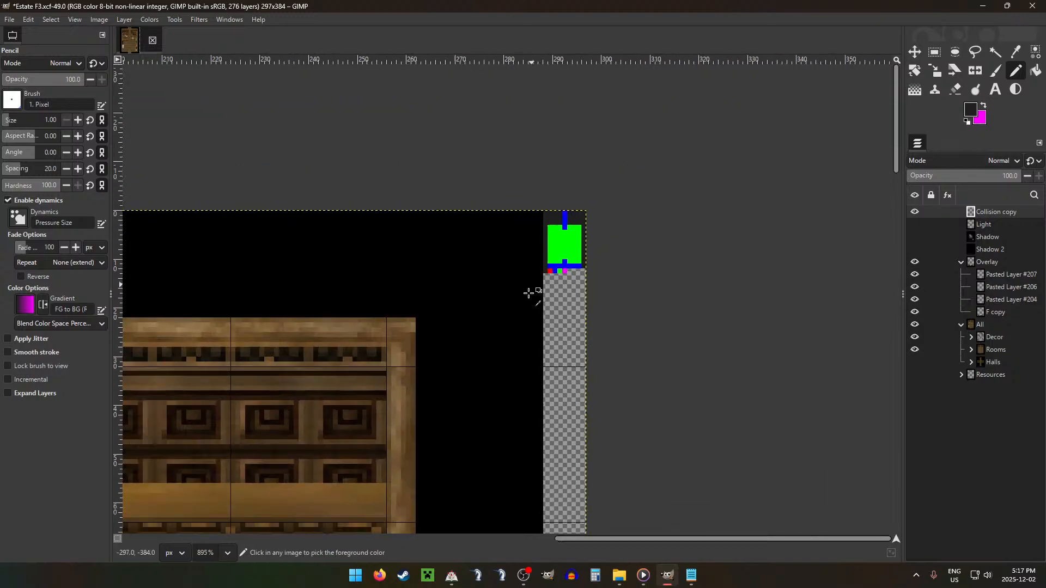
Step: Paint the top green row of the collision map dark grey on both sides of the upper blue exit, keeping one green pixel beside it
scroll(553, 383, "down", 1)
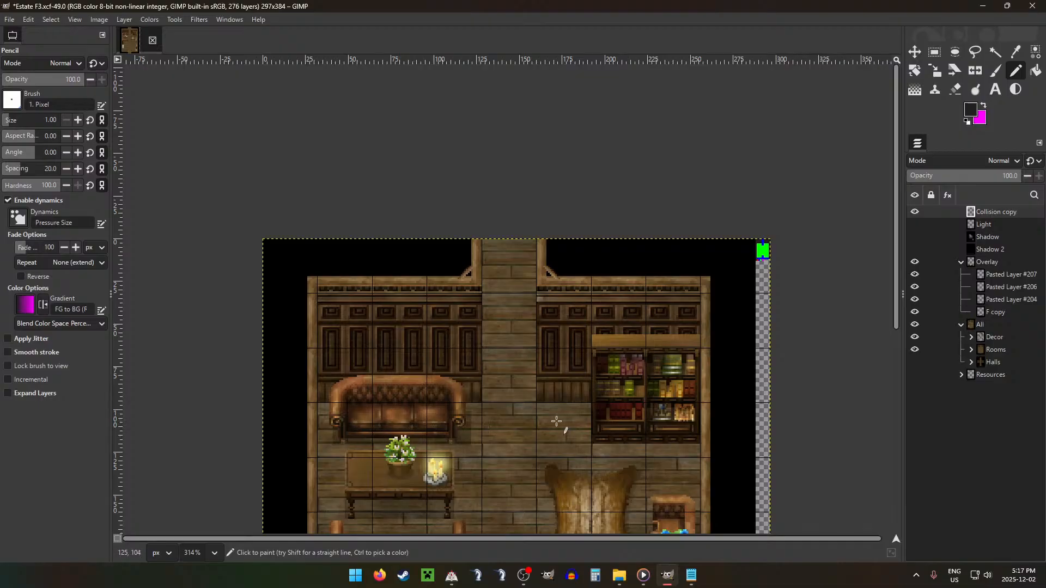
scroll(762, 251, "up", 8)
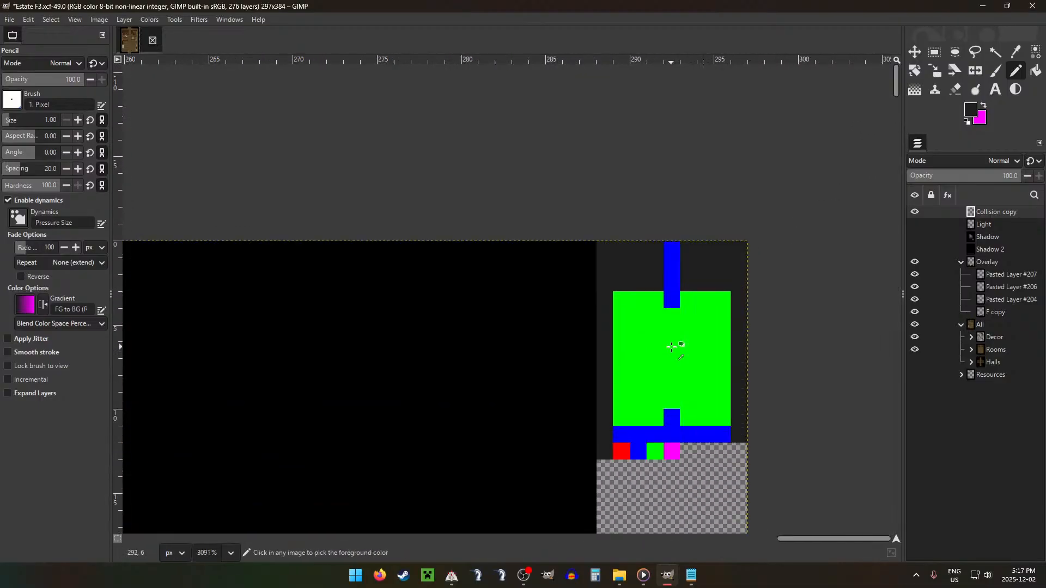
mouse_move(635, 303)
left_mouse_down()
mouse_move(622, 300)
mouse_move(650, 300)
left_mouse_up()
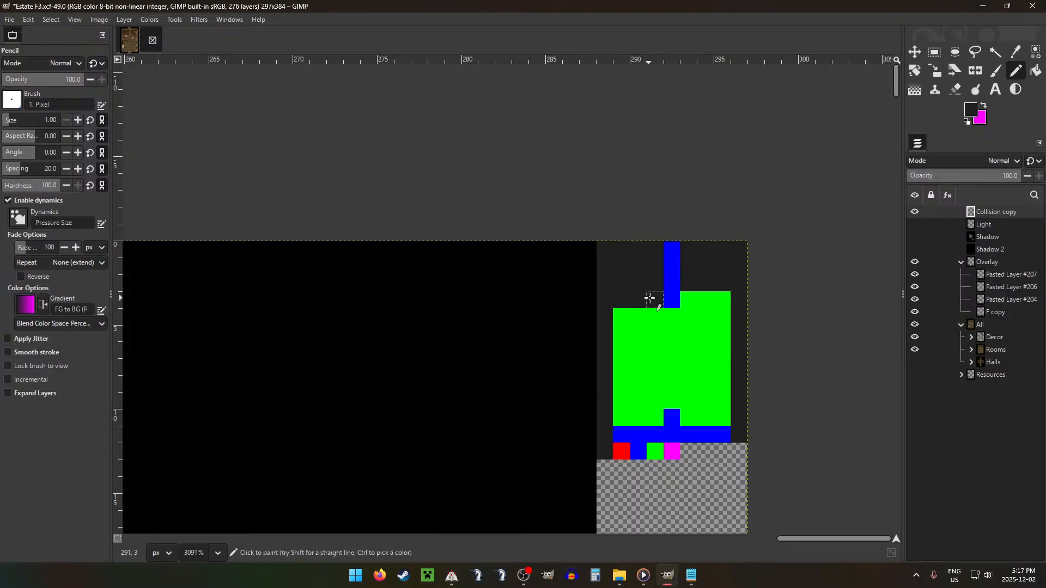
left_click(719, 299)
scroll(580, 421, "down", 8)
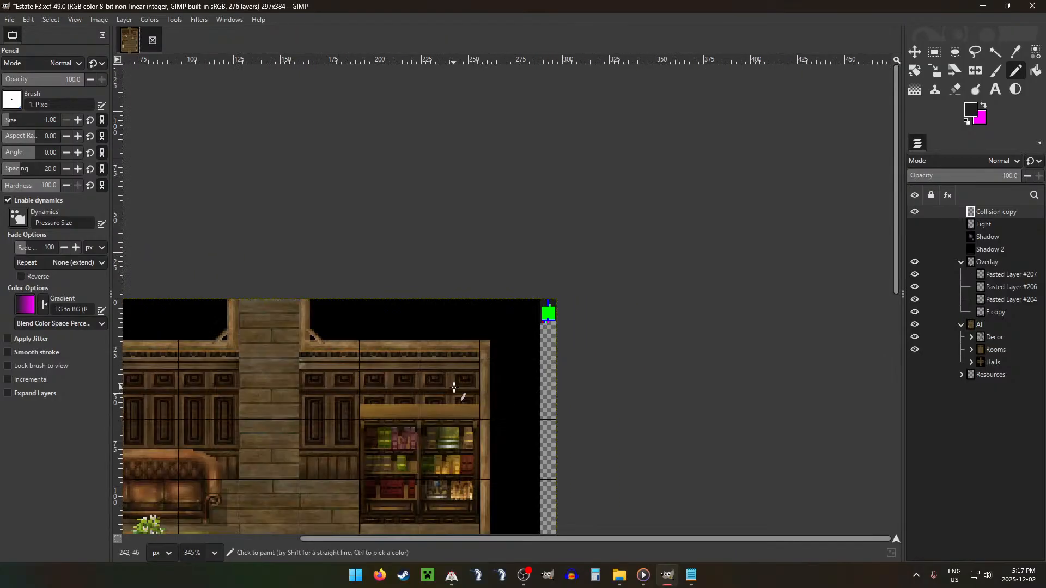
Step: Block the sofa and table area by painting a 3 × 2 px dark grey patch in the green area's upper-left corner
scroll(480, 327, "left", 3)
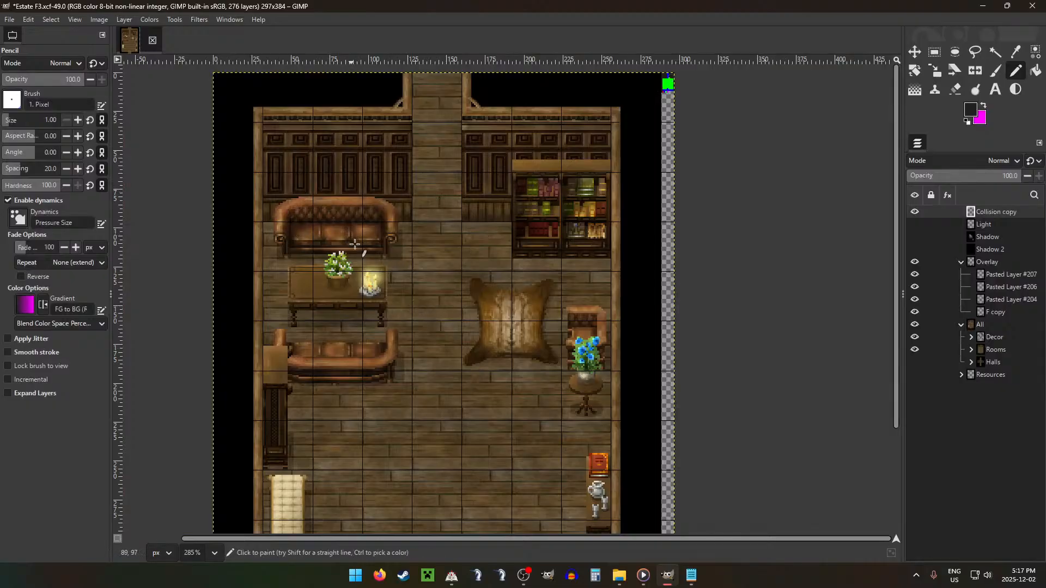
scroll(349, 226, "down", 3)
scroll(362, 304, "up", 3)
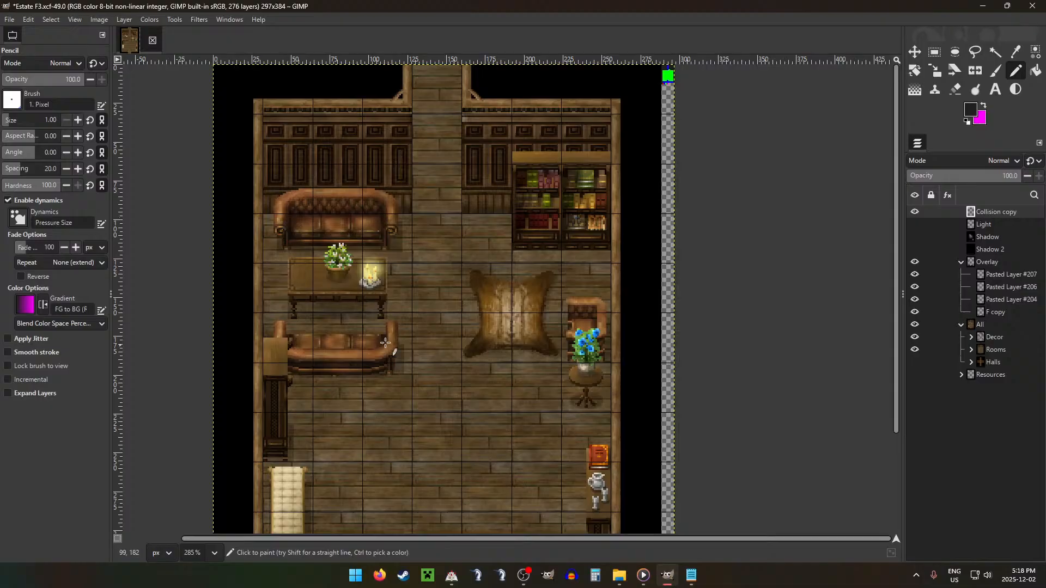
scroll(727, 150, "up", 8)
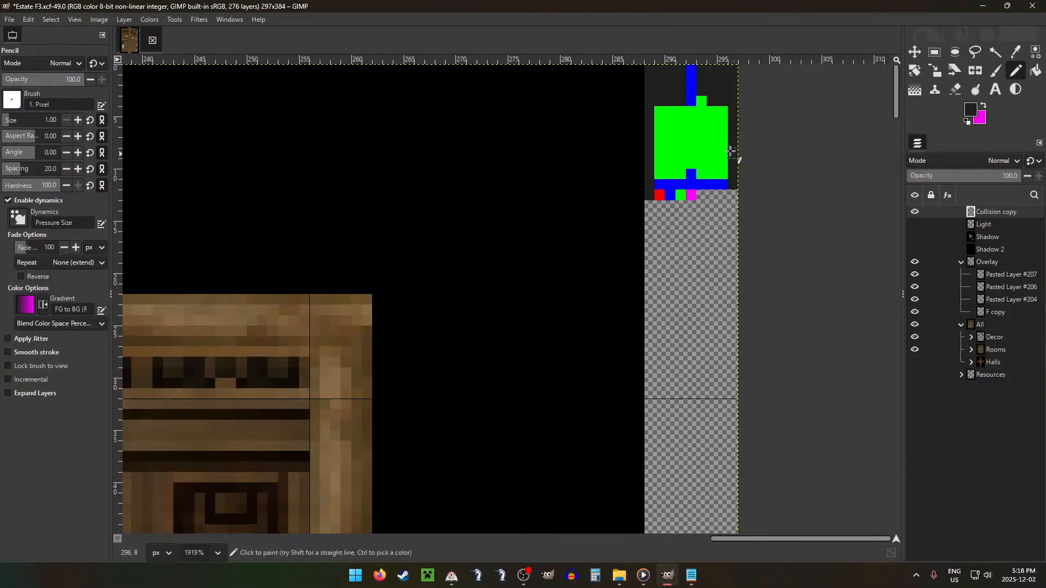
mouse_move(683, 108)
left_mouse_down()
mouse_move(659, 120)
mouse_move(676, 122)
left_mouse_up()
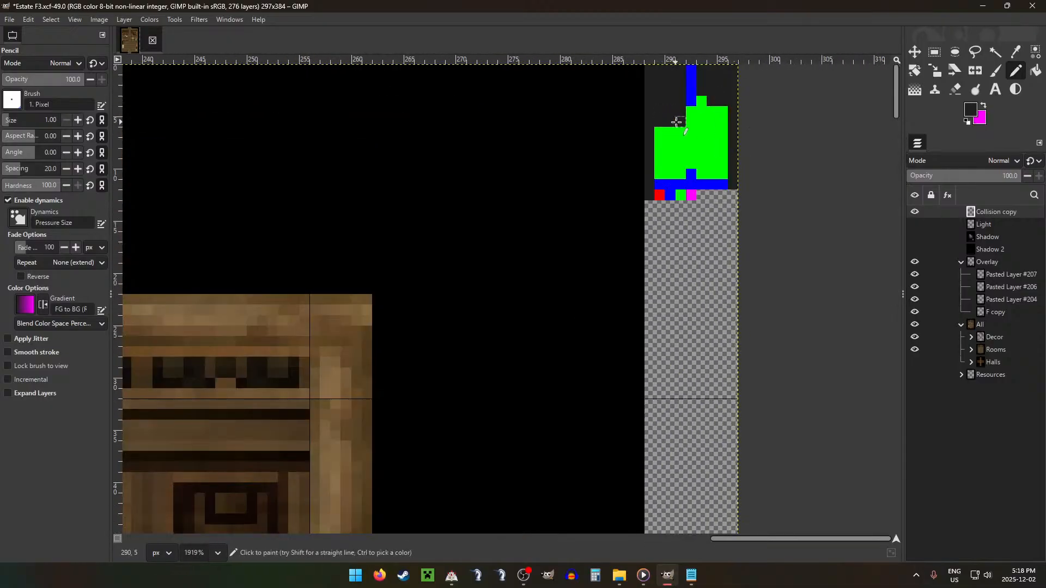
scroll(653, 242, "down", 6)
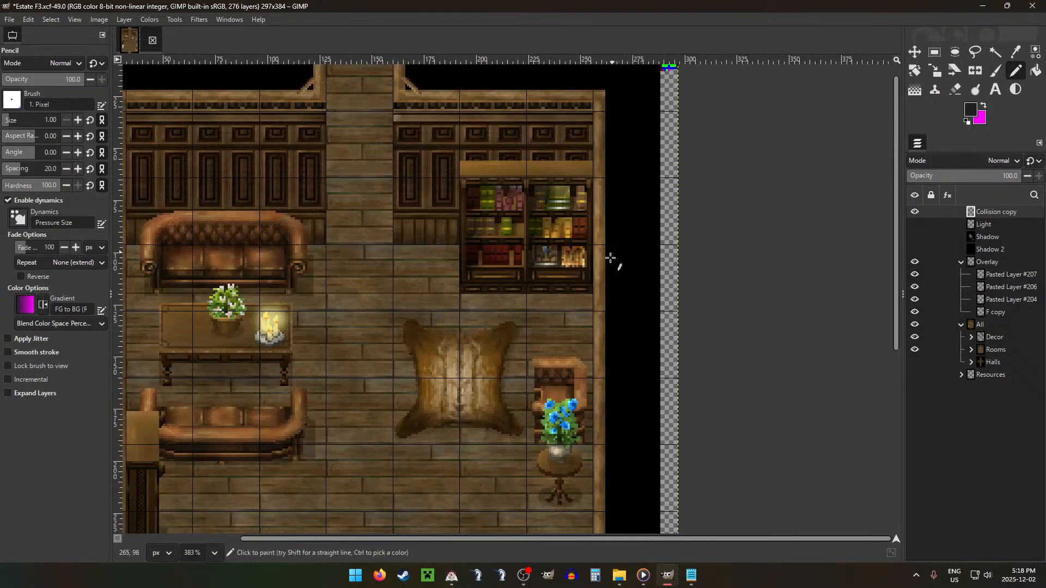
Step: Block the cabinet and daybed along the left wall by painting three dark grey pixels down the green area's leftmost column
scroll(611, 257, "left", 3)
scroll(412, 419, "down", 1)
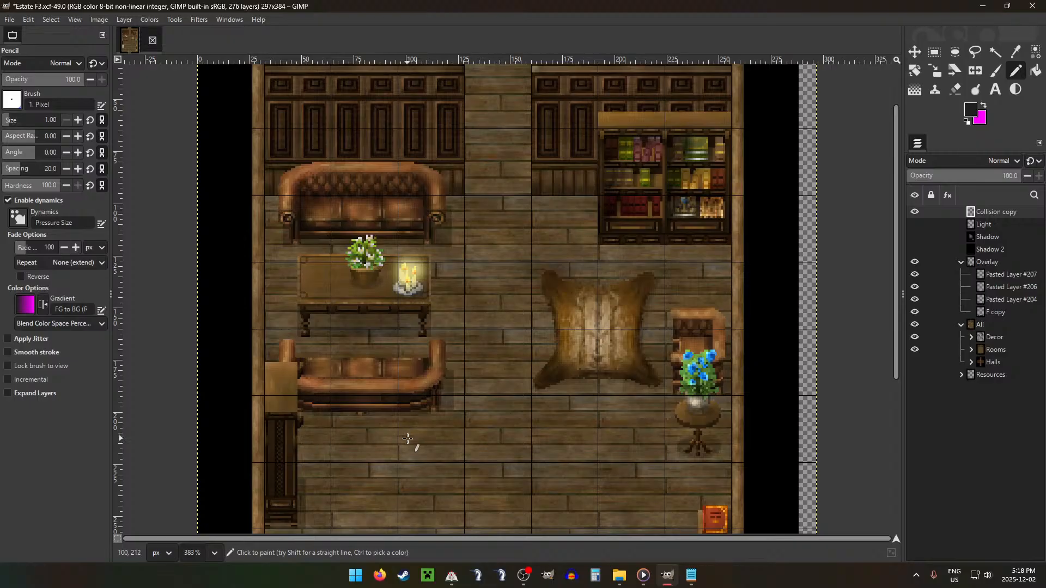
scroll(407, 438, "down", 2)
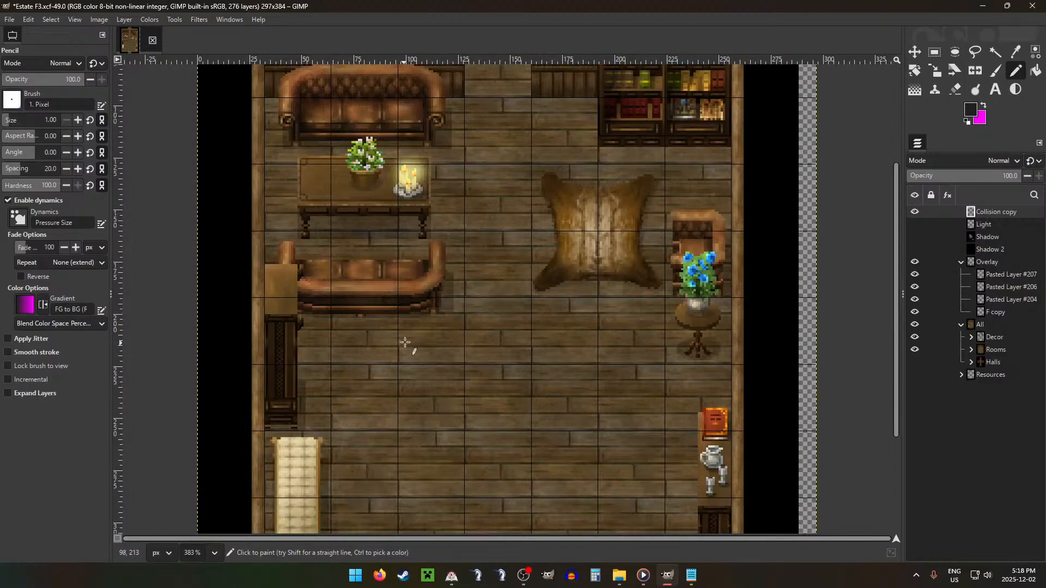
scroll(432, 343, "down", 2)
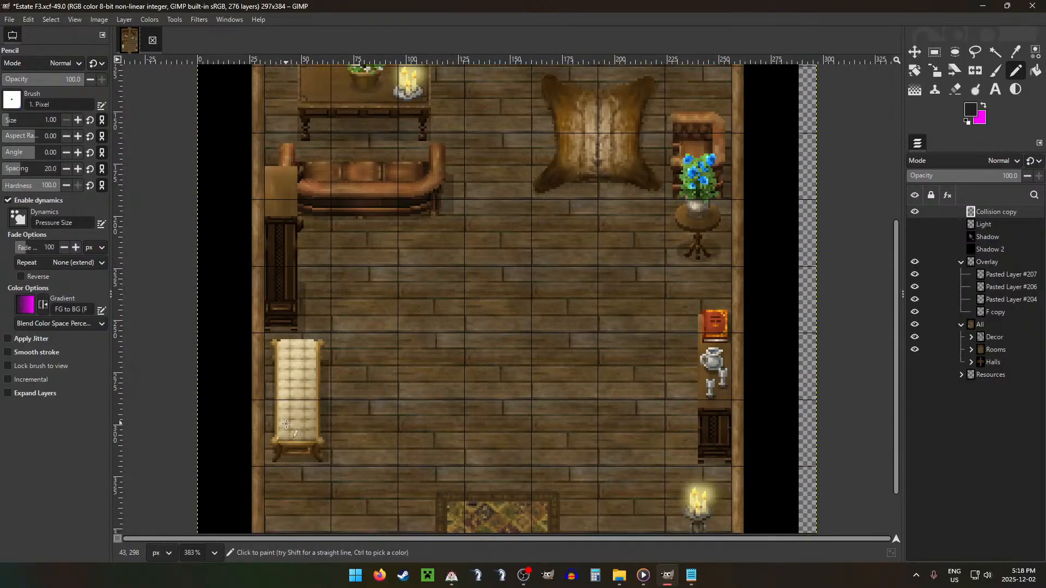
scroll(838, 120, "up", 6)
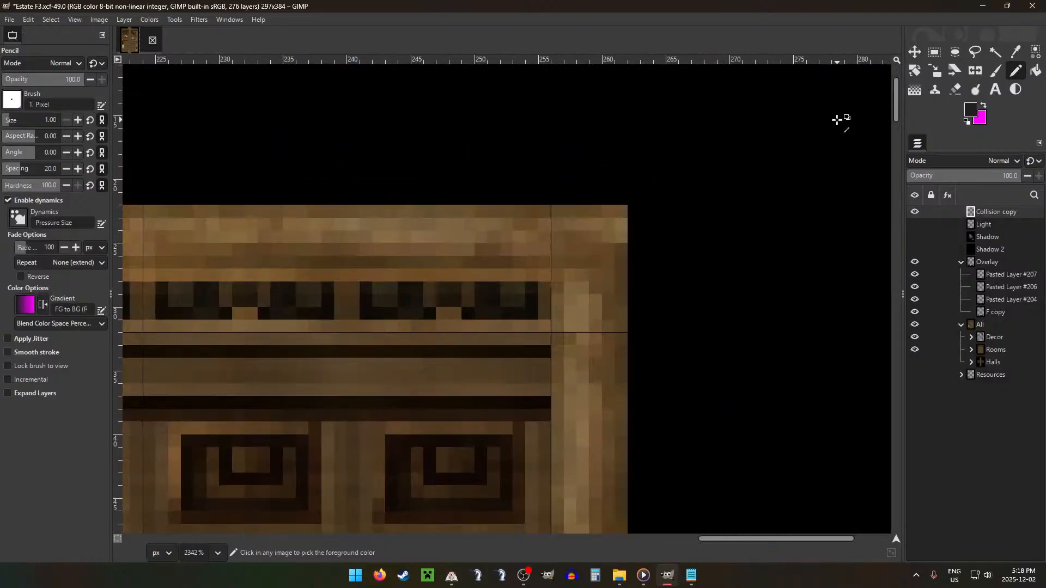
scroll(724, 111, "up", 3)
scroll(738, 116, "right", 4)
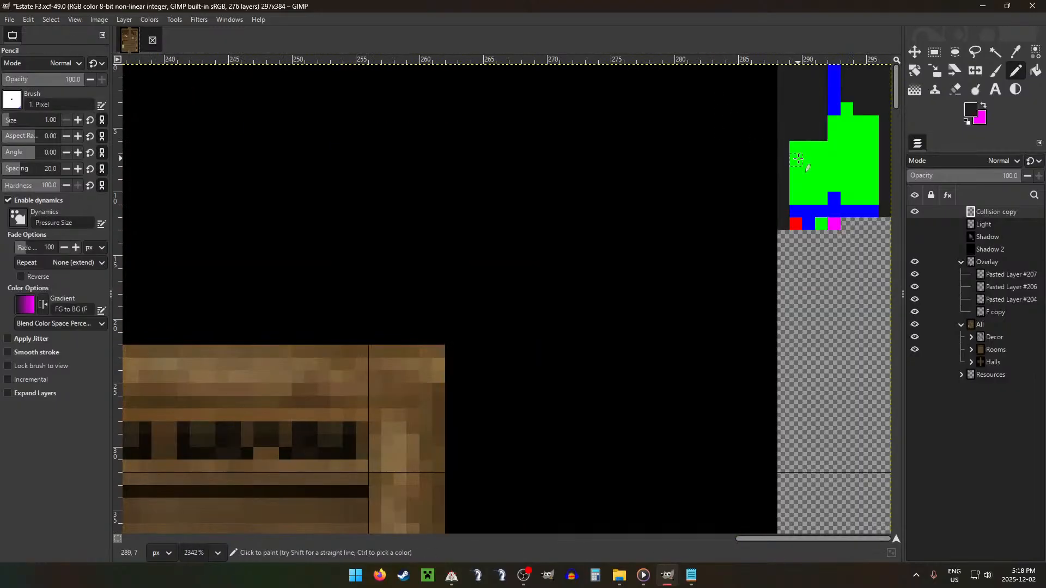
left_click_drag(796, 165, 796, 187)
Step: Pick the map's blue and paint a 3 px blue row directly under the dark upper-left block
left_click(833, 203, "ctrl")
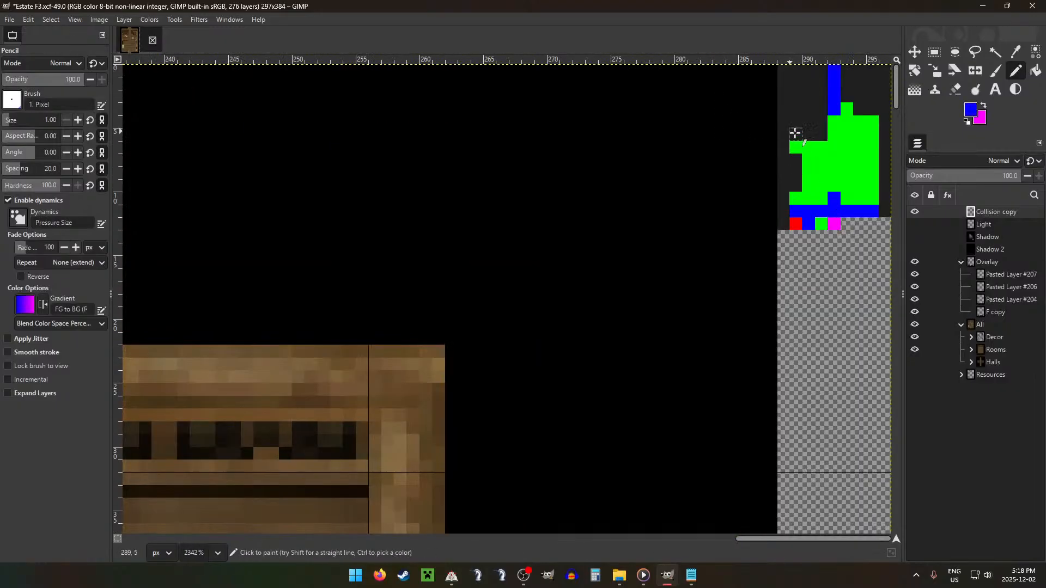
left_click(796, 148)
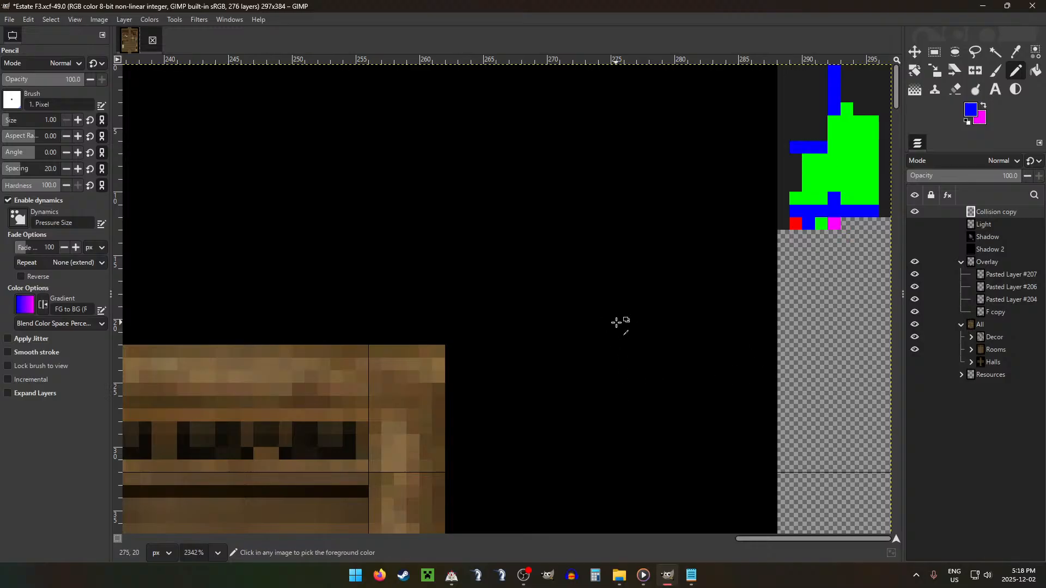
scroll(561, 315, "down", 5, "ctrl")
scroll(559, 314, "down", 5)
scroll(388, 385, "down", 4, "ctrl")
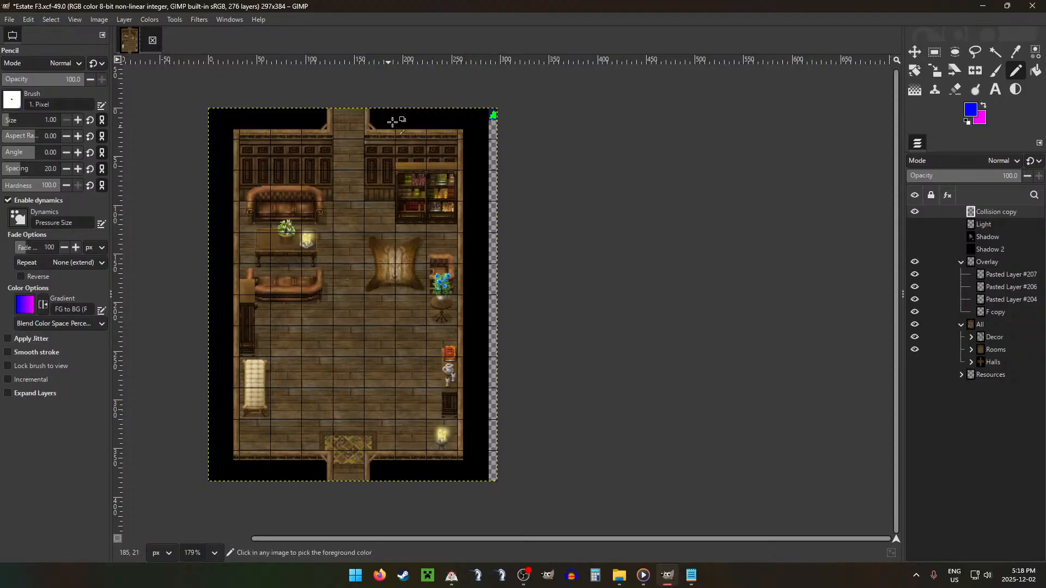
Step: Cut the top 32 × 32 px of the armchair layer in the Decor group and paste it as a separate layer
scroll(407, 267, "up", 3, "ctrl")
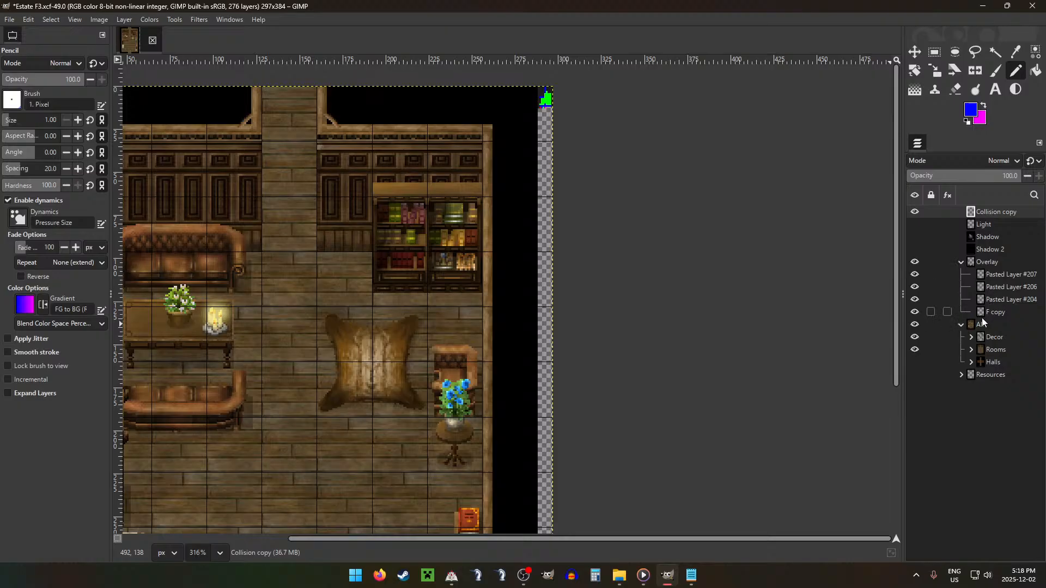
left_click(971, 337)
left_click(997, 352)
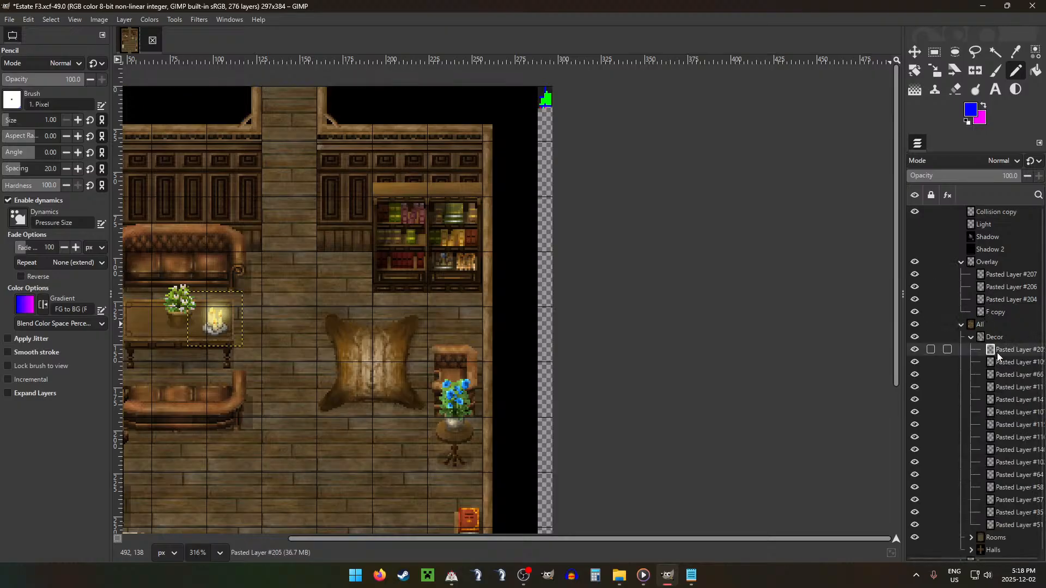
key("Down")
key("Down")
key("Down")
key("Down")
key("Down")
key("Down")
key("Down")
key("Down")
key("Down")
key("Down")
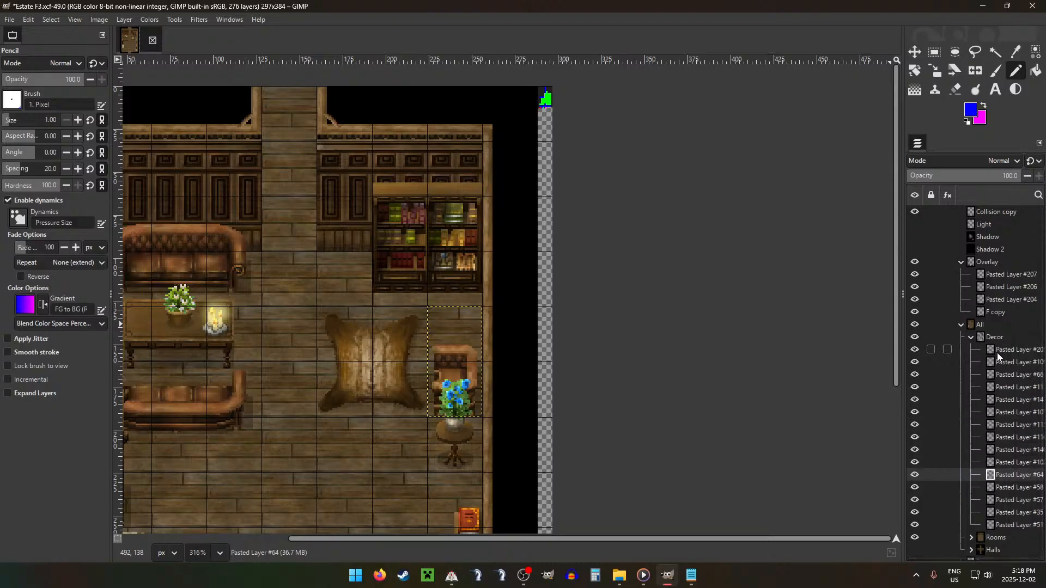
key("r")
left_click(432, 307)
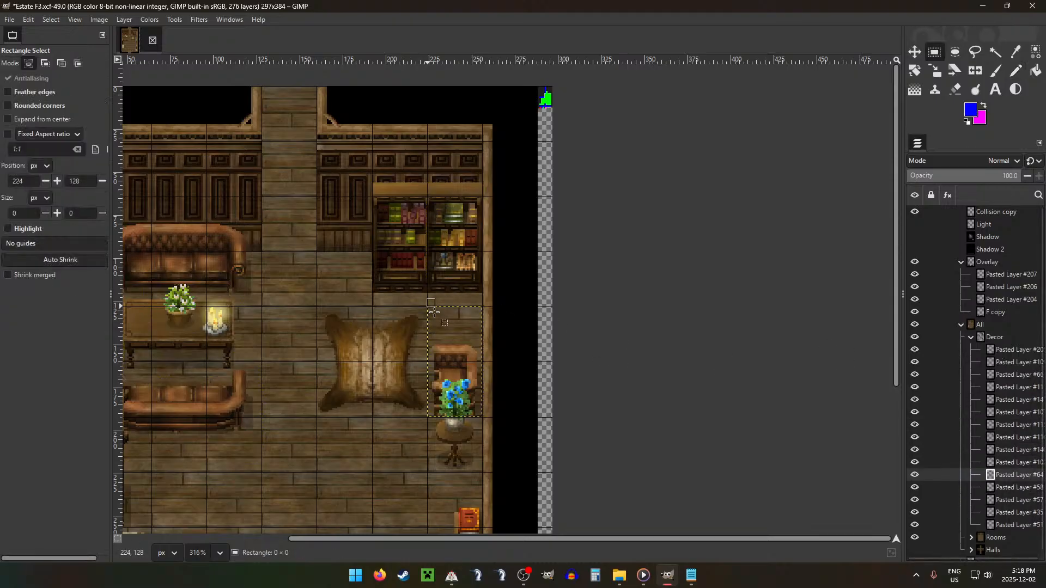
left_click_drag(435, 311, 483, 361)
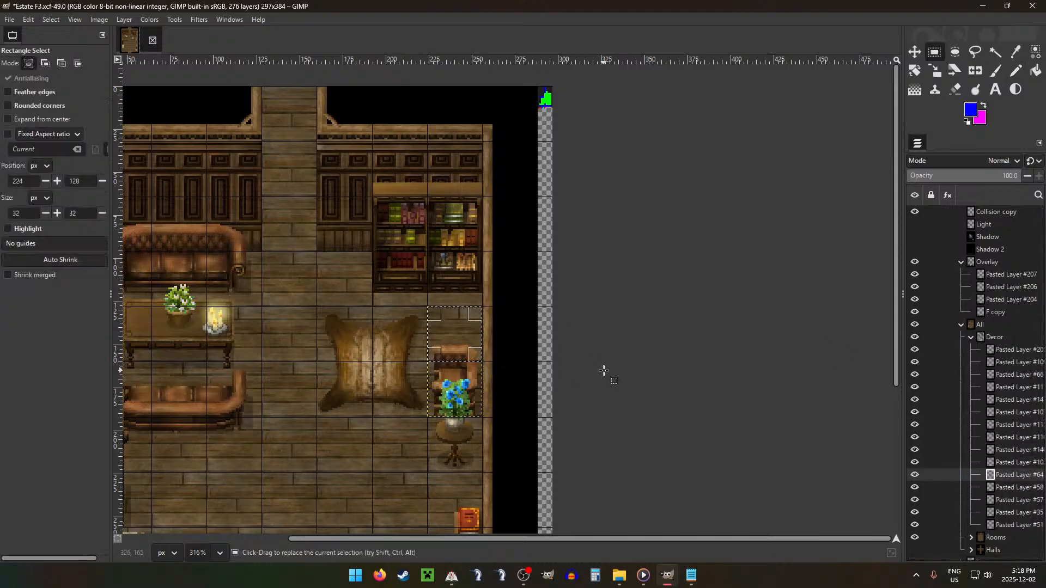
key("ctrl+x")
key("ctrl+v")
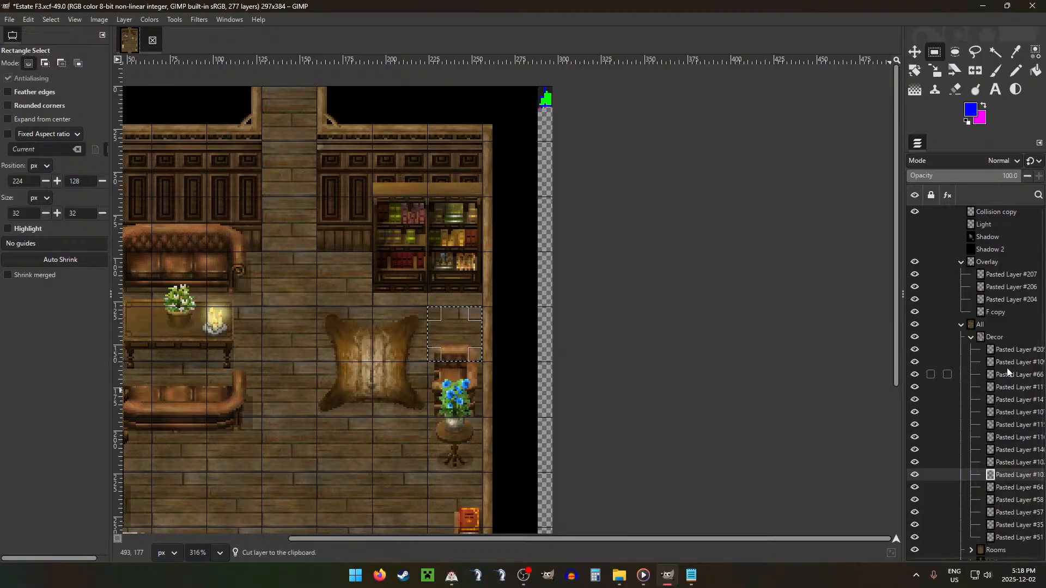
Step: Move the pasted armchair piece to the top of the Overlay group and collapse the Decor and Overlay groups
left_click_drag(1018, 476, 991, 271)
left_click(916, 338)
left_click(916, 338)
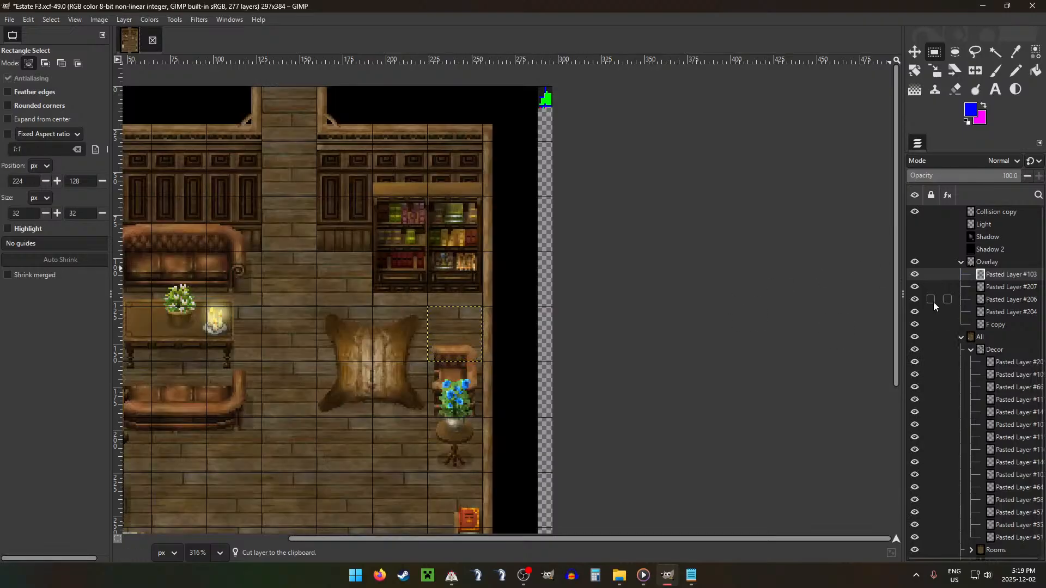
left_click(970, 353)
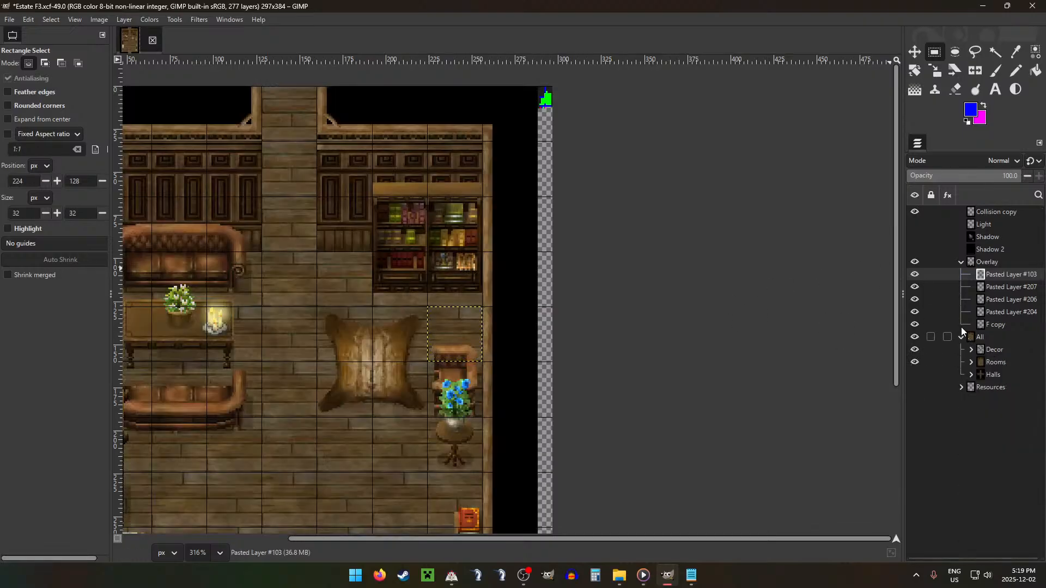
left_click(962, 263)
Step: On Collision copy, pencil a 3 px blue row below the bookshelf block and, beneath it, two blue pixels plus a dark grey one for the armchair
left_click(982, 216)
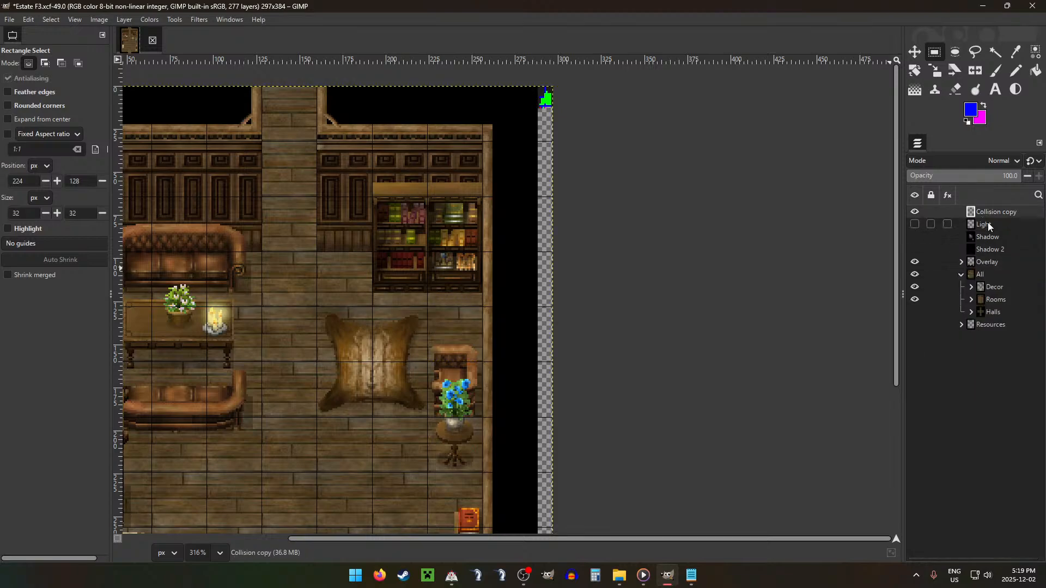
key("n")
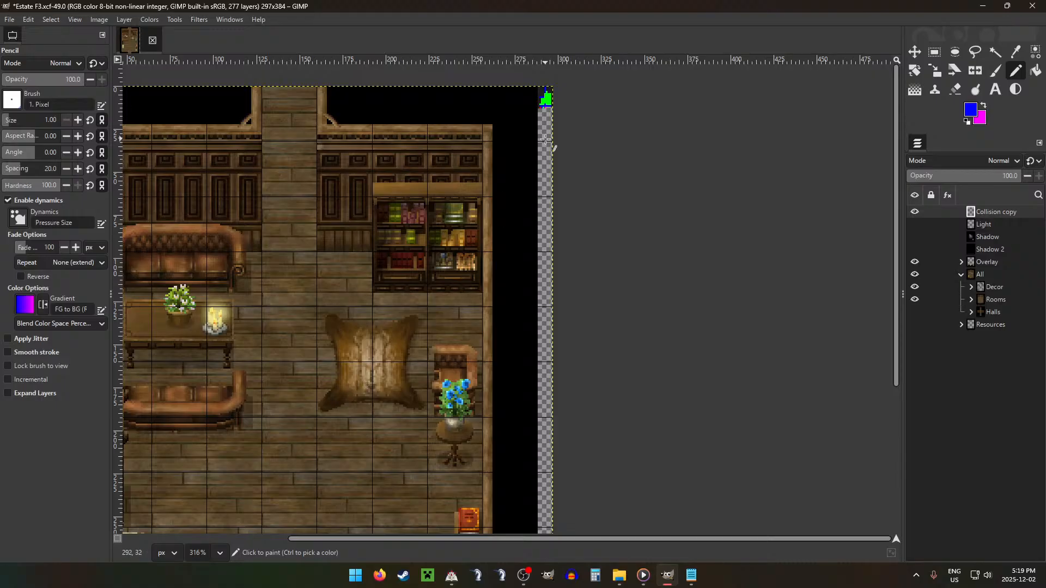
scroll(572, 109, "up", 5)
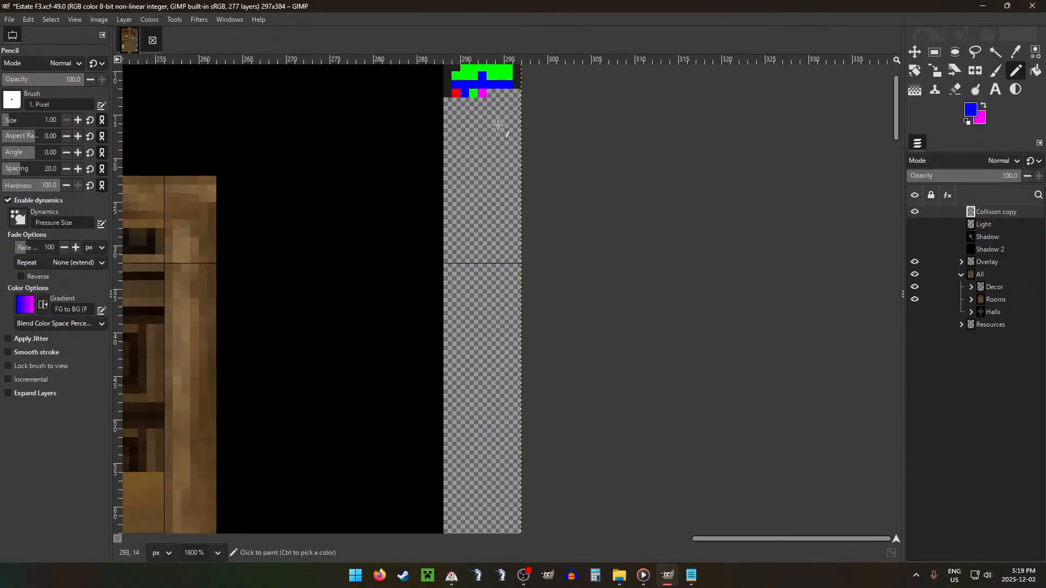
scroll(519, 100, "up", 3)
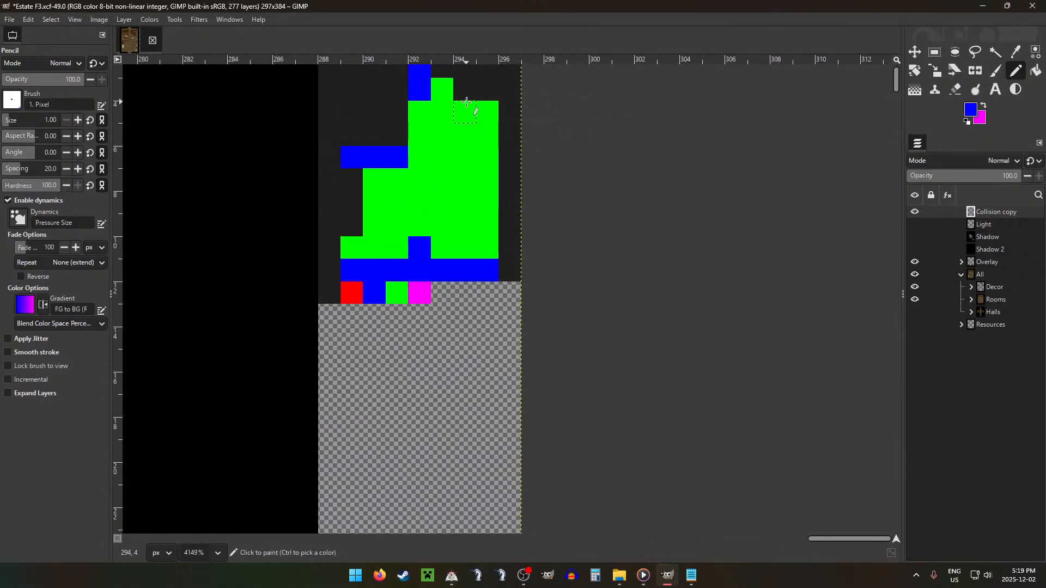
mouse_move(466, 101)
left_mouse_down()
mouse_move(482, 111)
mouse_move(444, 120)
mouse_move(460, 134)
left_mouse_up()
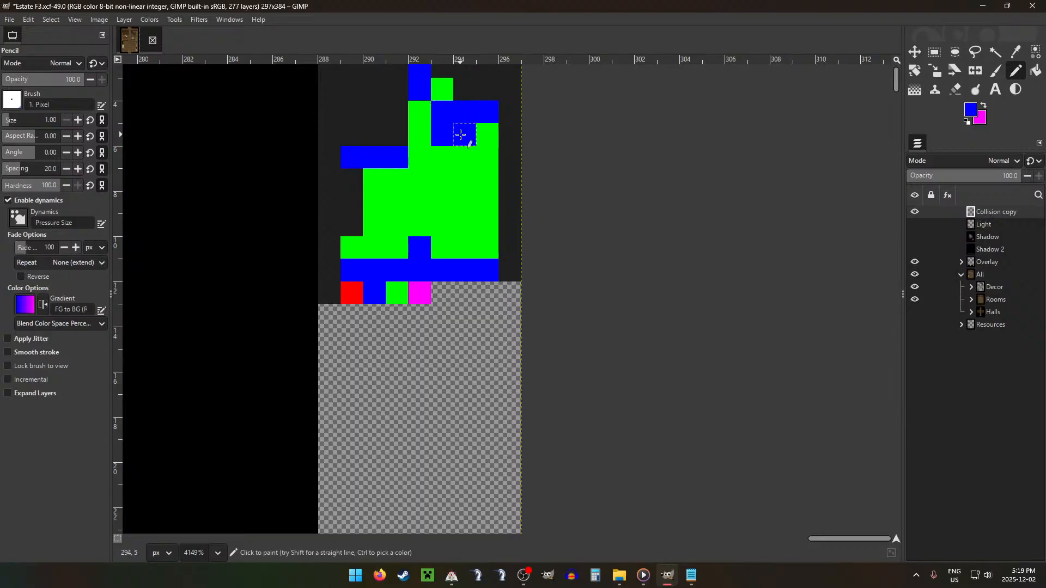
key("x")
left_click(505, 126, "ctrl")
left_click(489, 134)
Step: Paint the collision map's rightmost column below the armchair pixel: one dark grey, one blue, two dark grey, one blue and one dark grey pixel
scroll(453, 353, "down", 2)
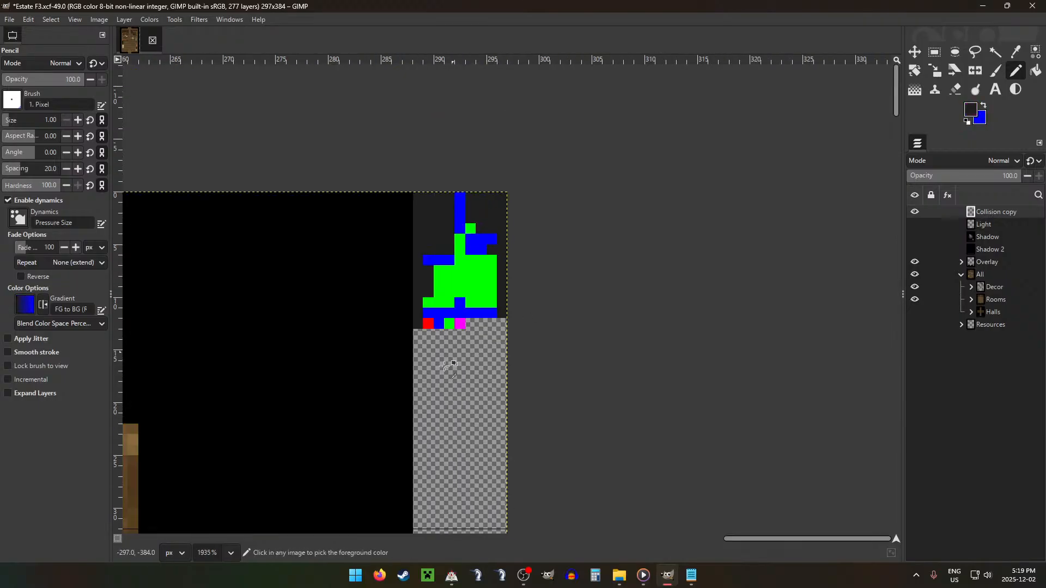
scroll(445, 366, "down", 5)
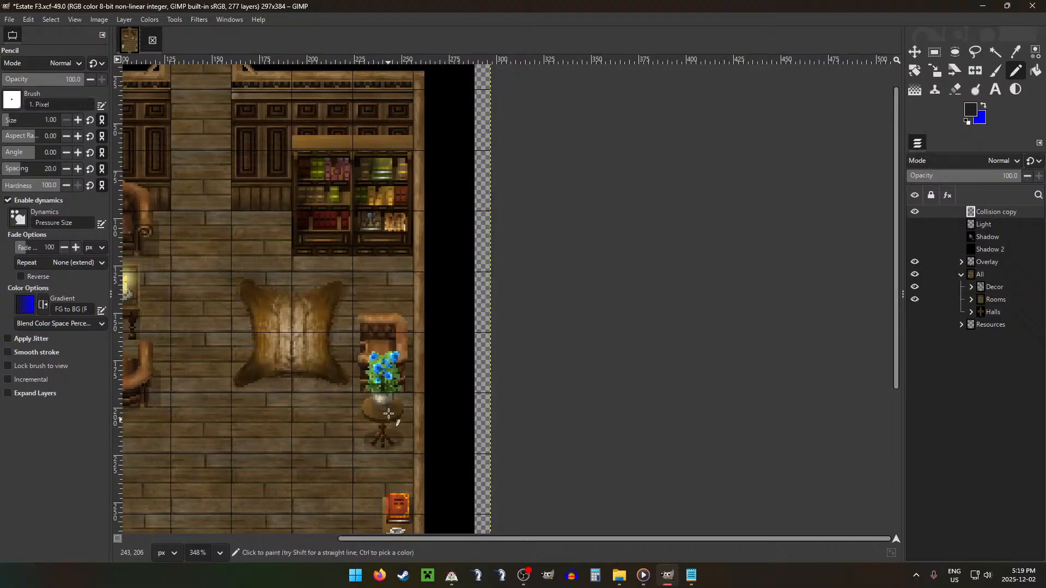
scroll(389, 414, "down", 5)
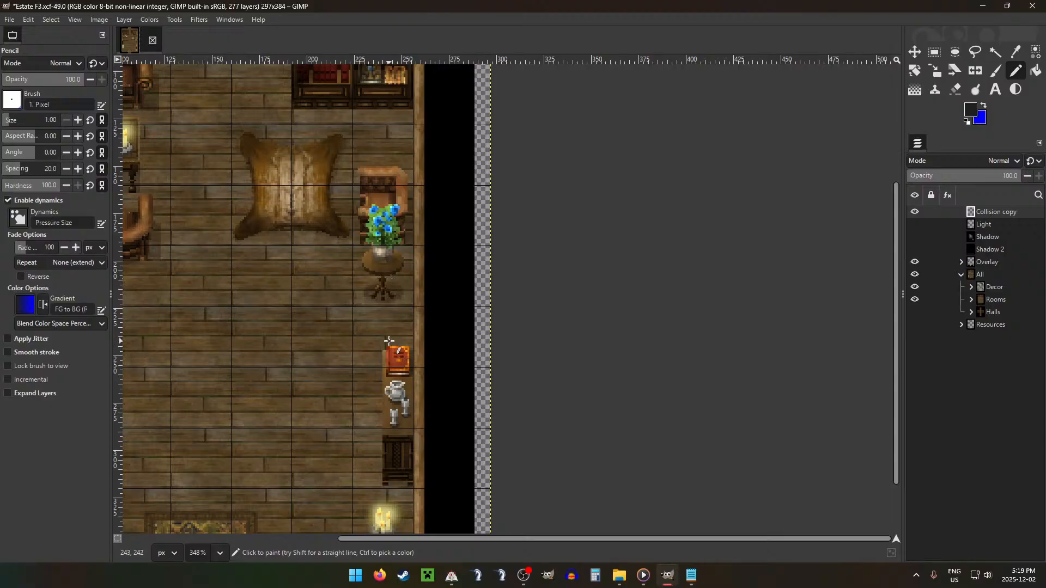
scroll(371, 276, "down", 3)
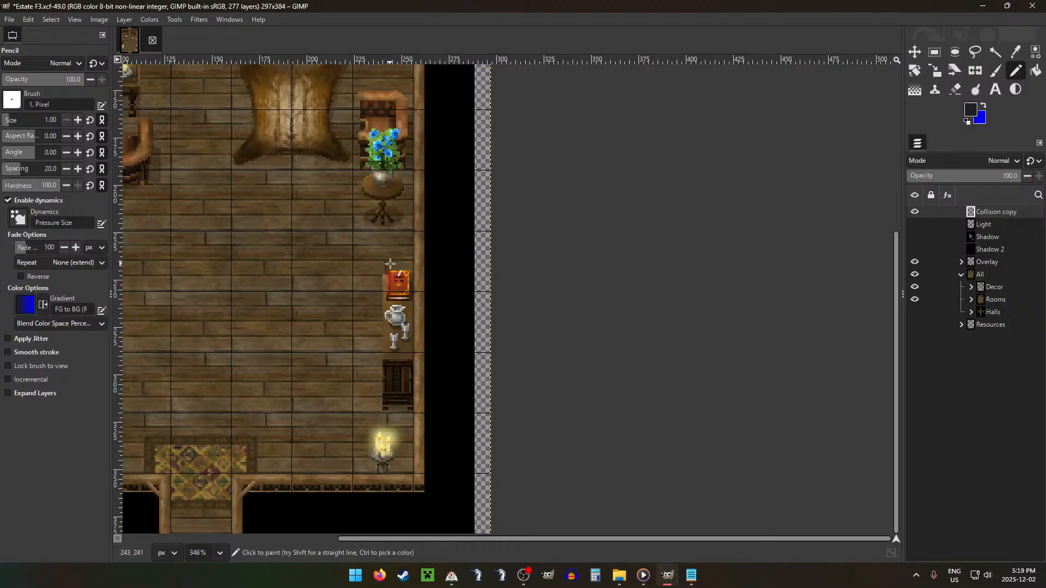
scroll(533, 105, "up", 5)
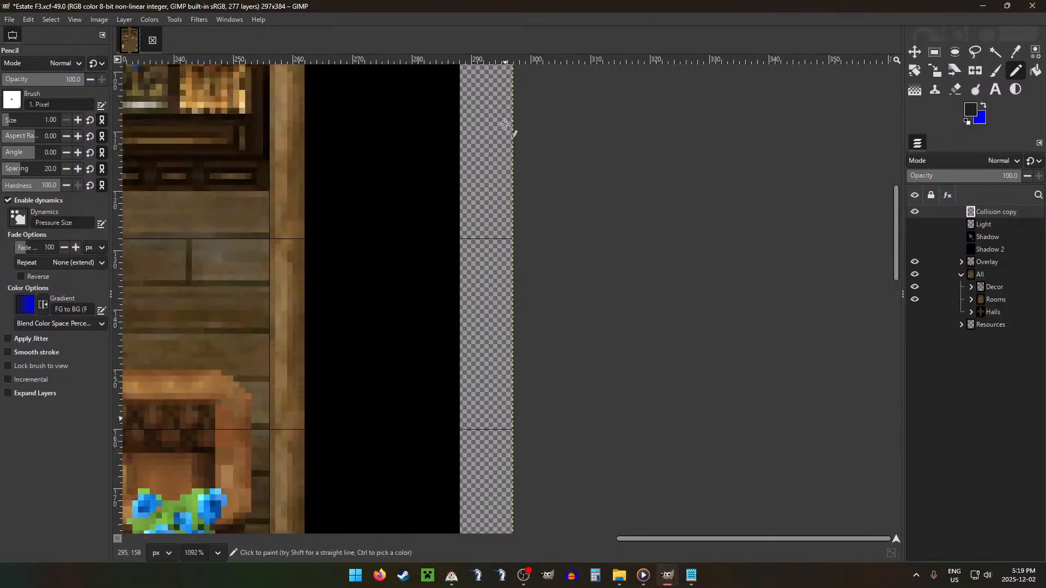
scroll(517, 103, "up", 4)
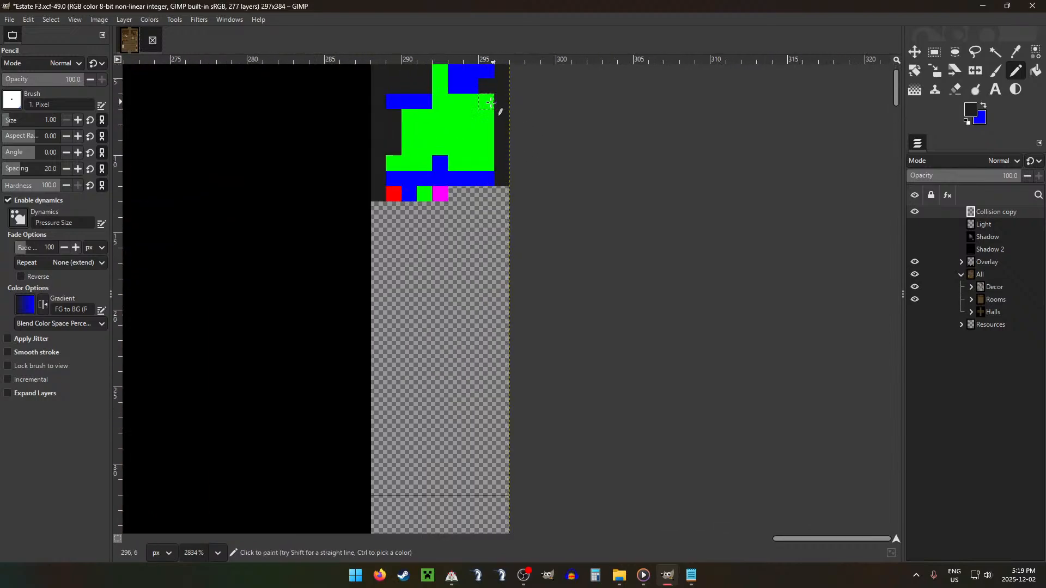
left_click(486, 103)
key("x")
left_click(486, 118)
key("x")
left_click(487, 133)
left_click(487, 148)
key("x")
left_click(488, 164)
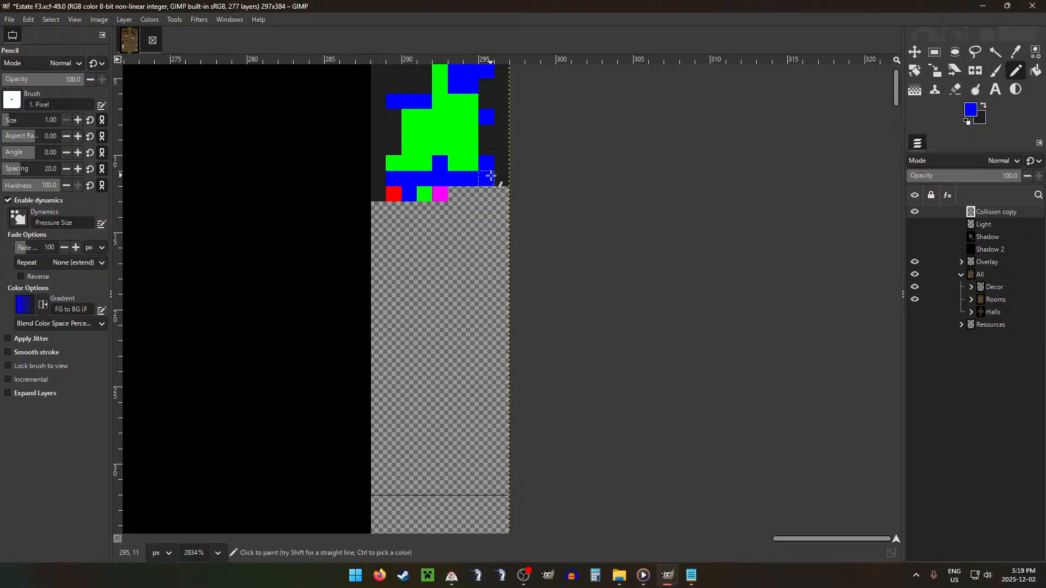
scroll(404, 297, "down", 4)
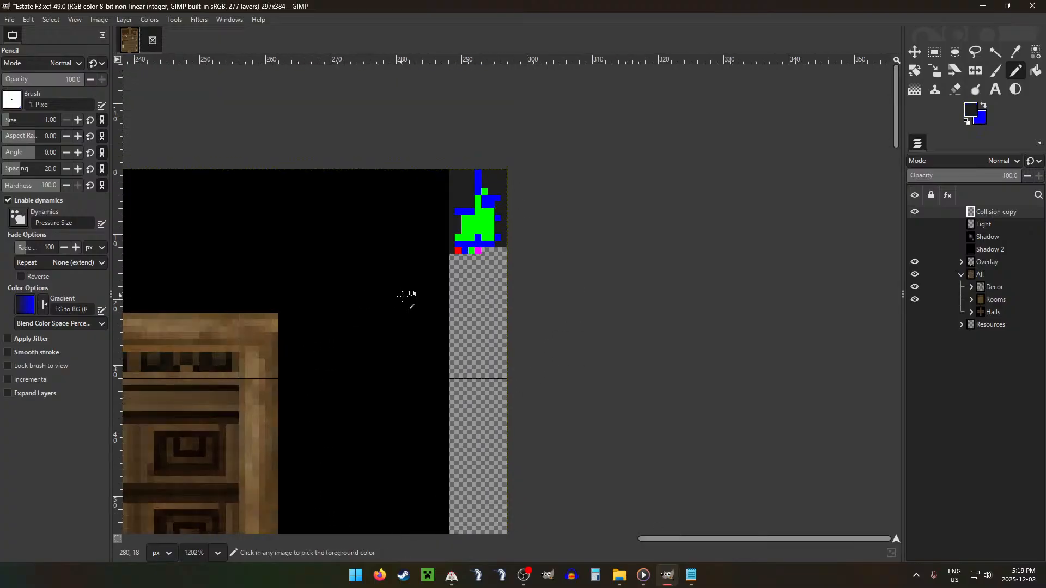
Step: Pick the map's red and repaint the single green pixel beside the upper blue exit red
scroll(420, 311, "down", 3)
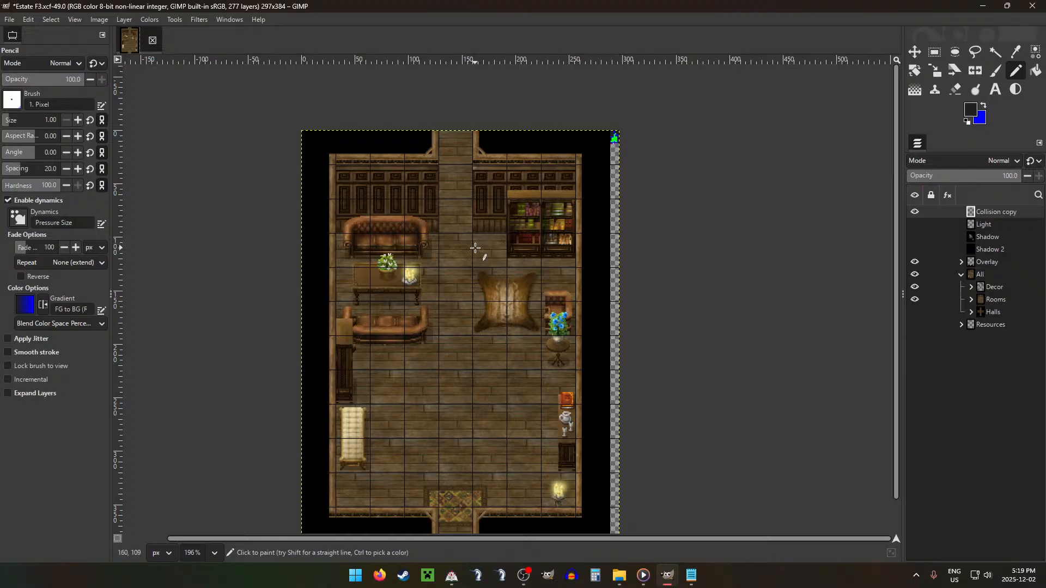
scroll(626, 134, "up", 6)
key("x")
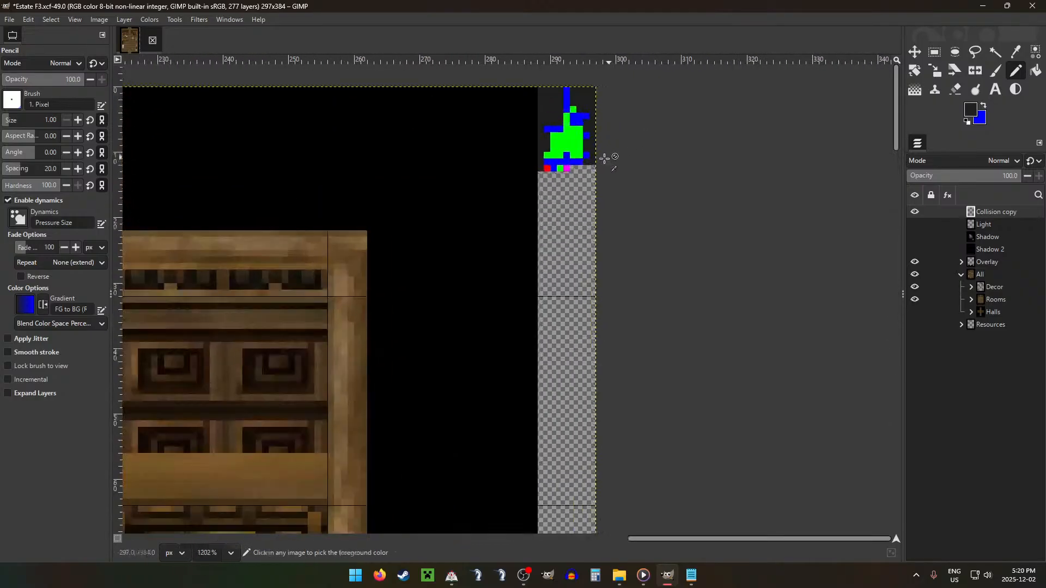
left_click(513, 196, "ctrl")
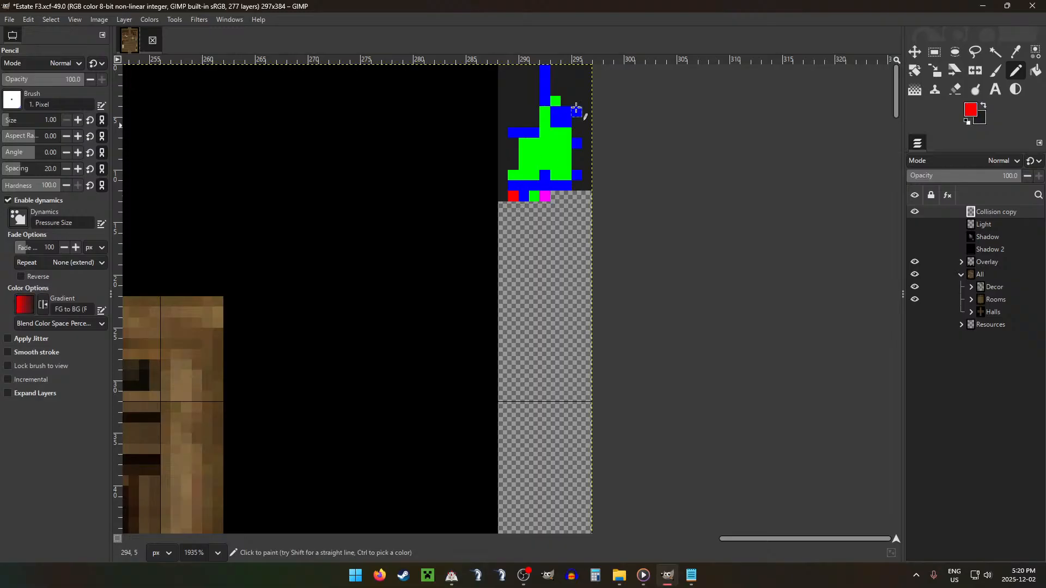
left_click(555, 100)
Step: Pick the map's magenta and paint one magenta pixel in the middle of the green area, above the lower blue exit
left_click(545, 196, "ctrl")
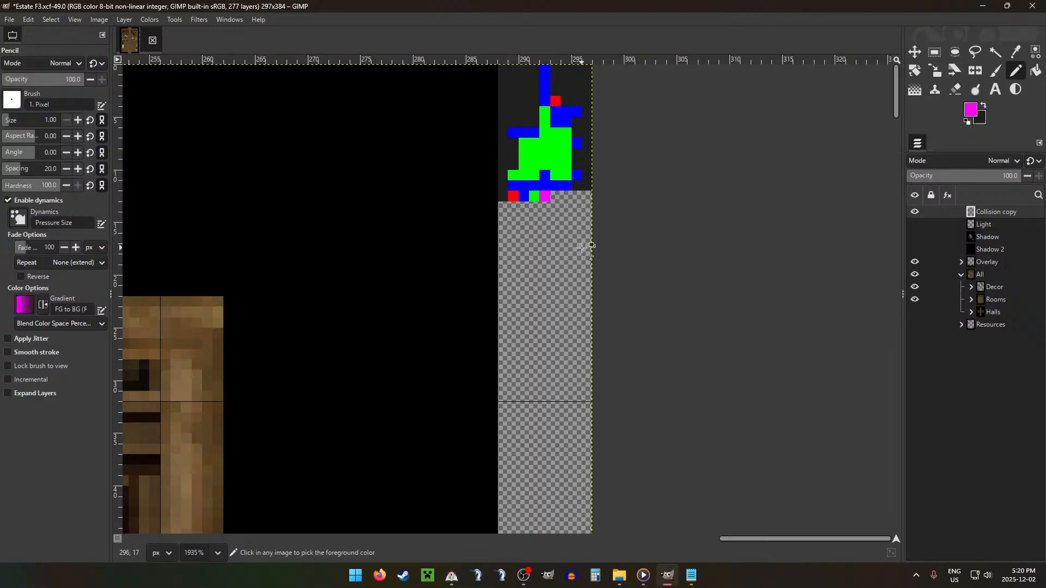
scroll(400, 274, "down", 7)
scroll(374, 319, "down", 5)
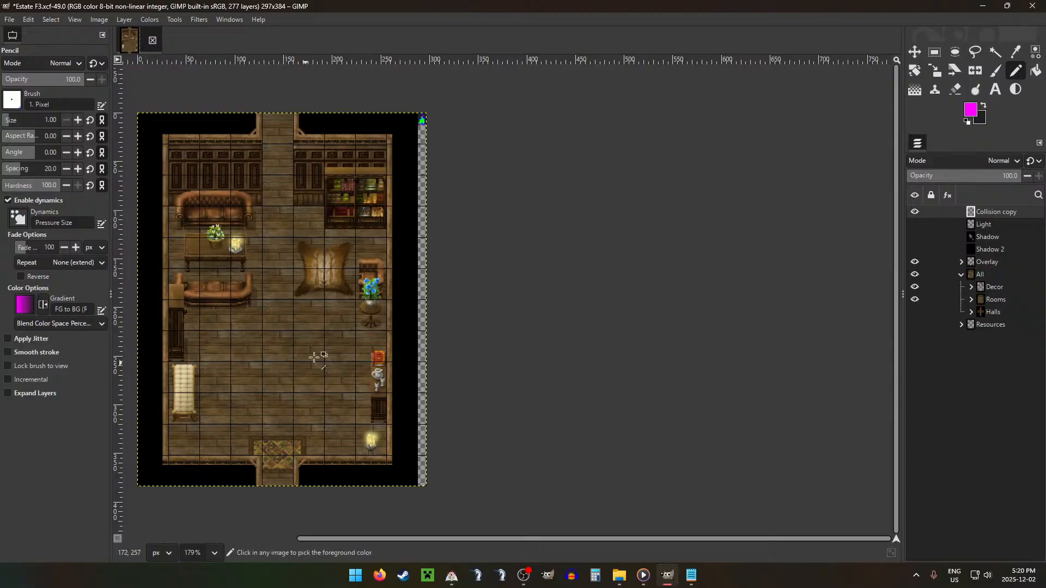
scroll(424, 116, "up", 8)
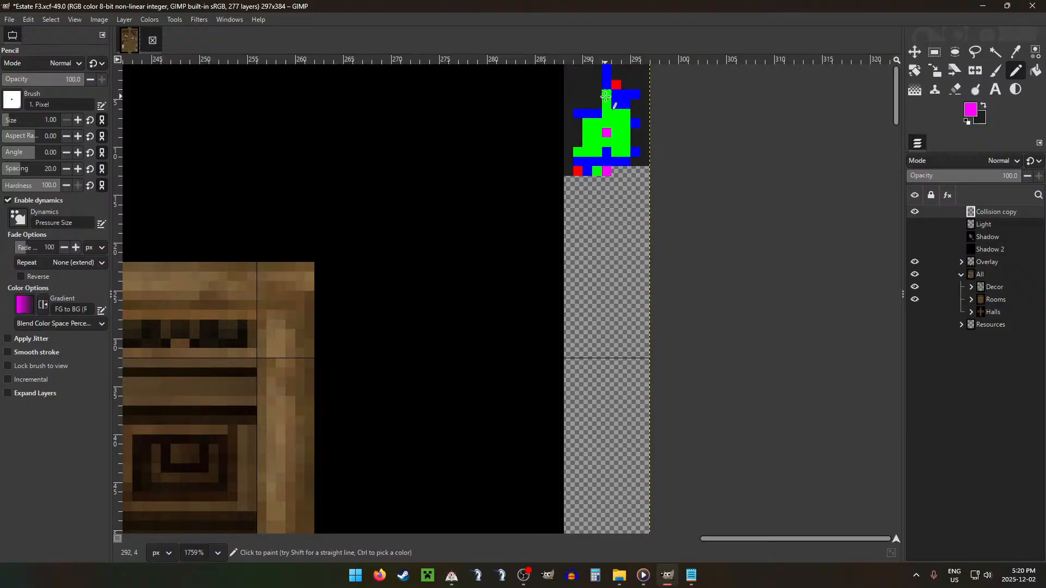
scroll(603, 96, "up", 5)
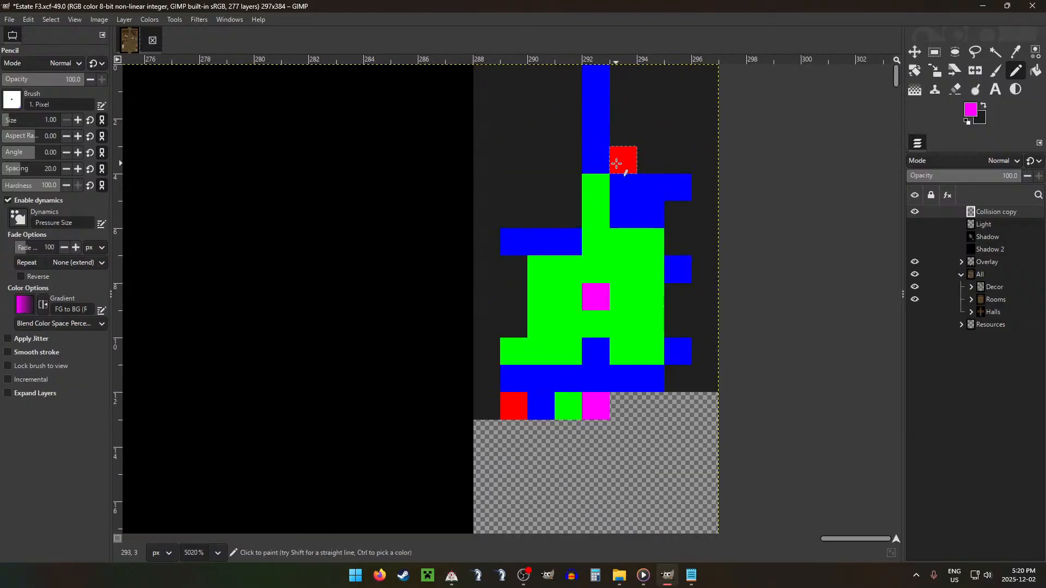
Step: Extend the upper blue exit column down by one blue pixel, and pick dark grey as the foreground colour
key("x")
left_click(596, 155, "ctrl")
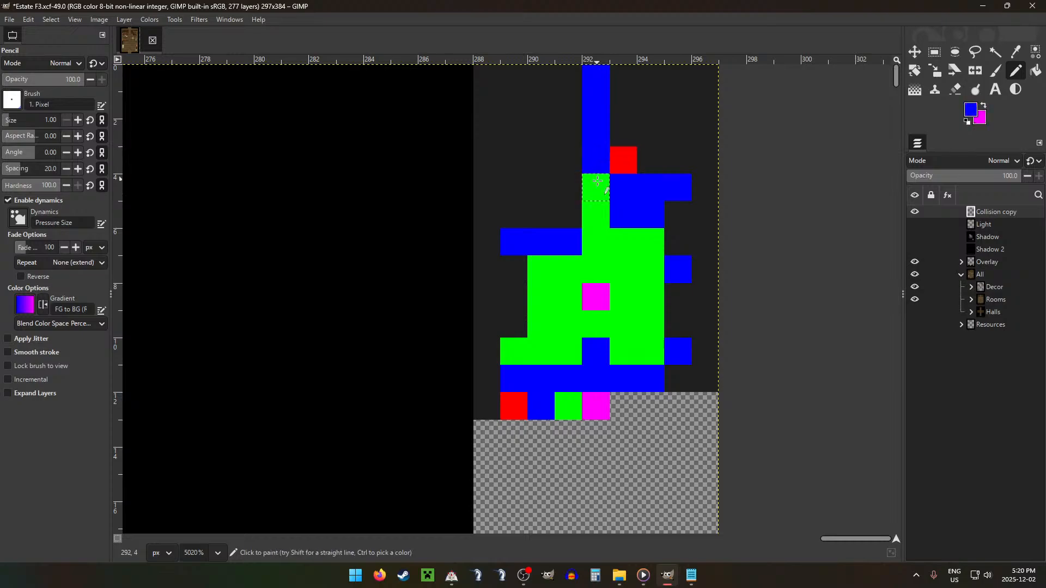
left_click(595, 187)
key("x")
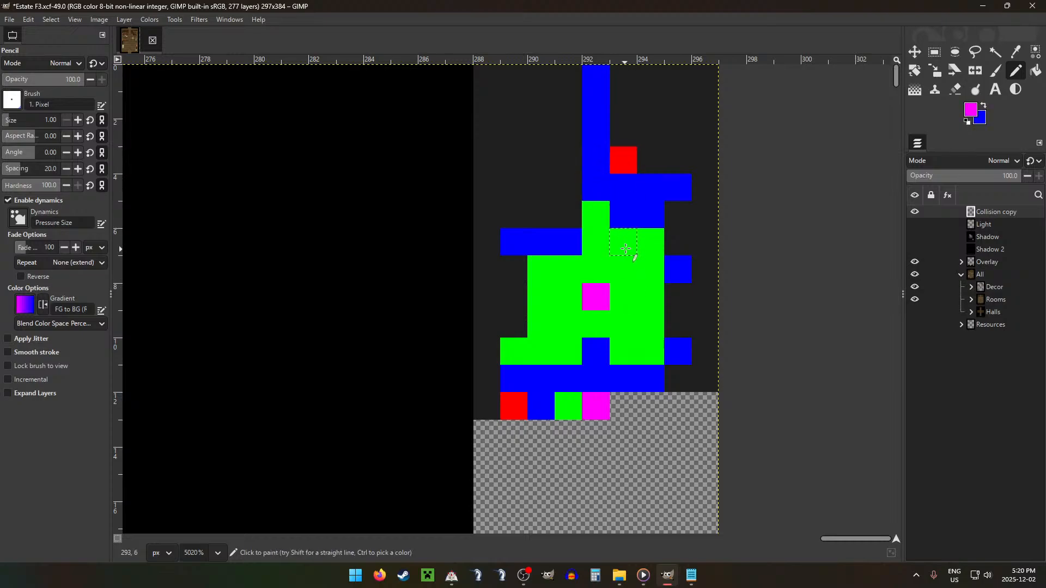
left_click(670, 163, "ctrl")
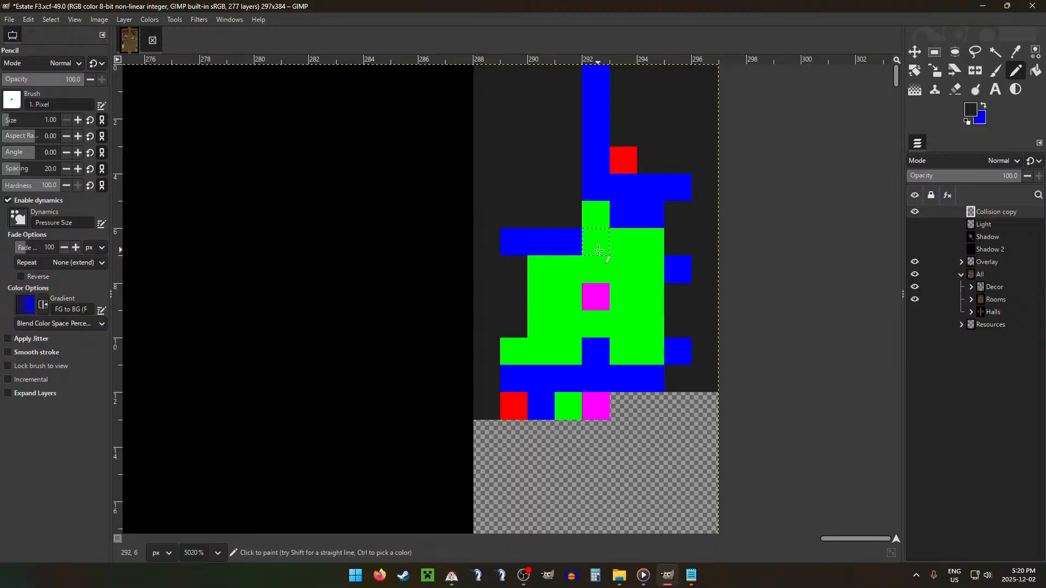
scroll(548, 300, "down", 20)
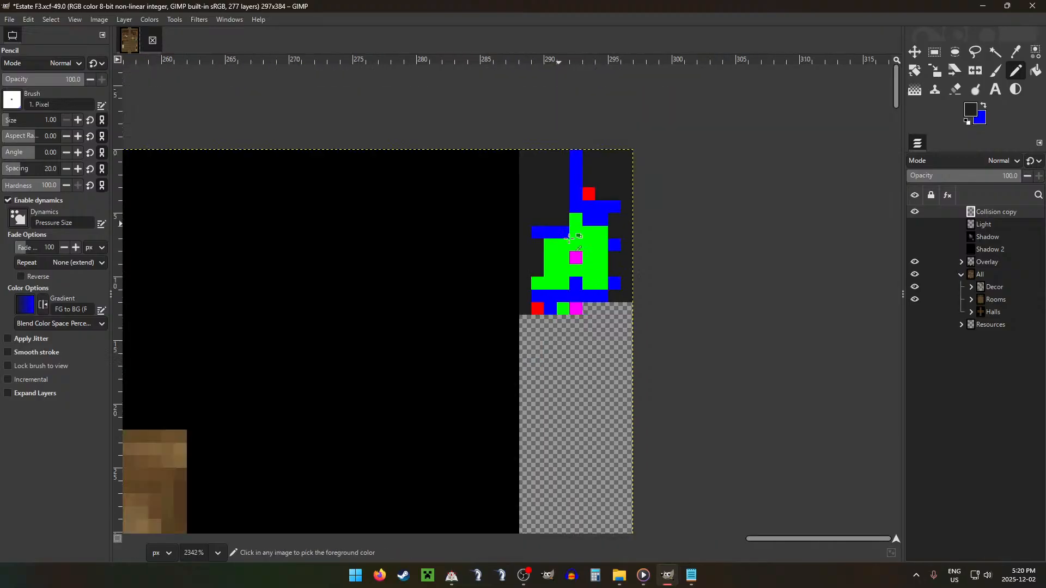
scroll(432, 289, "down", 5)
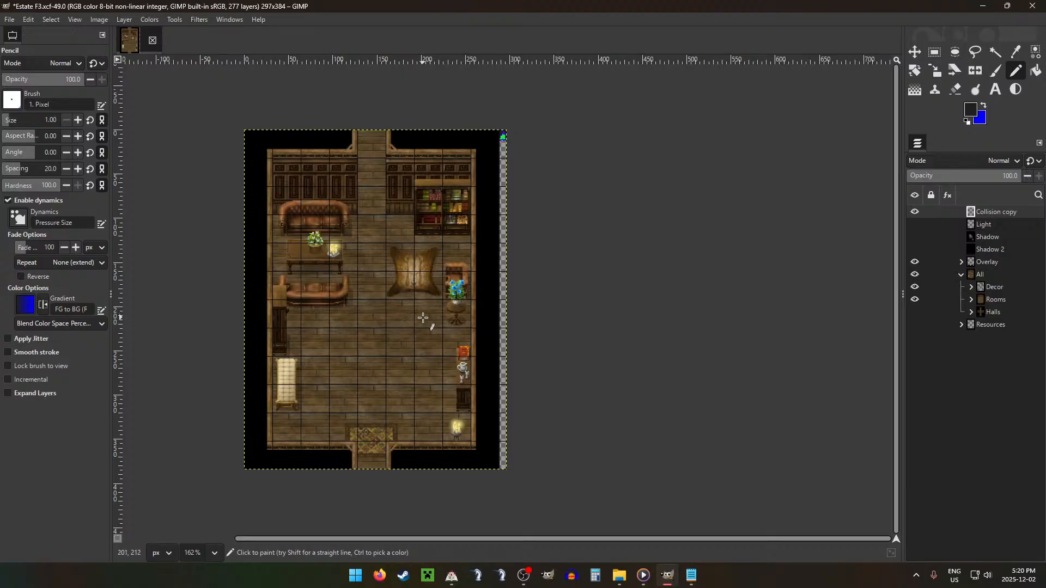
Step: Export the room image with the collision map included as AF3.png in the ESTATE project folder
key("ctrl+shift+e")
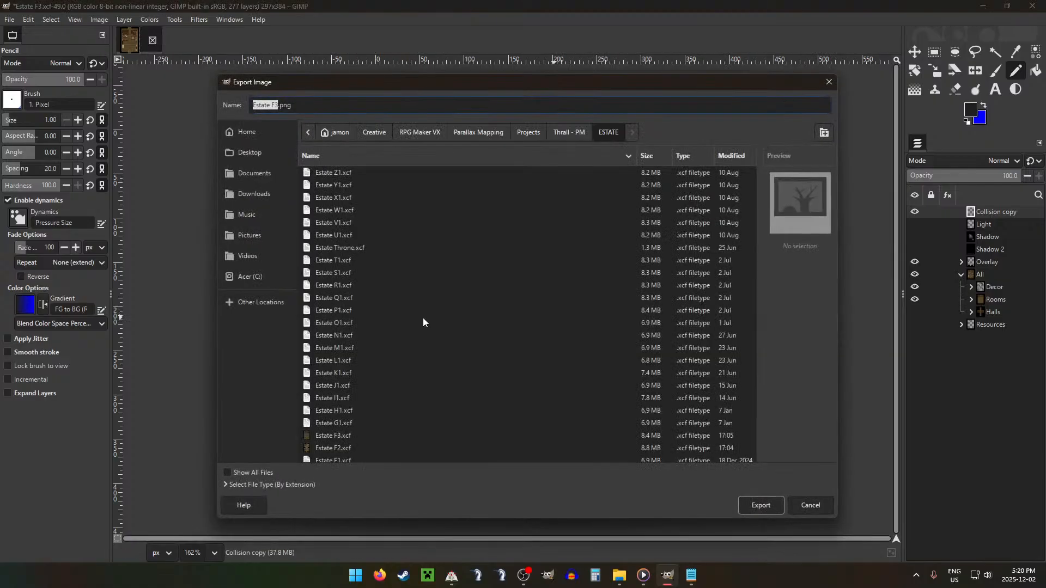
type("AF3\\")
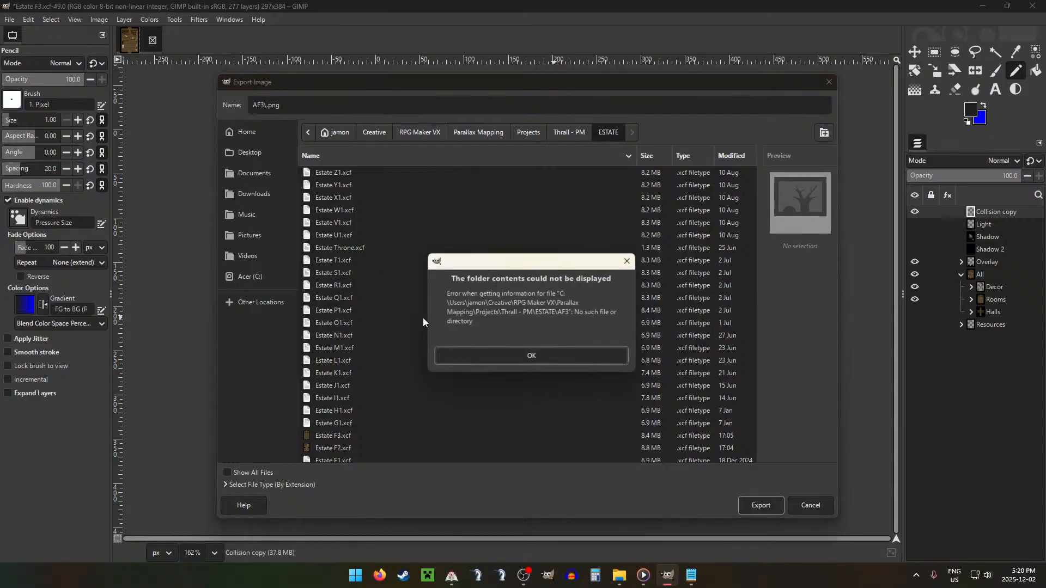
key("Return")
key("BackSpace")
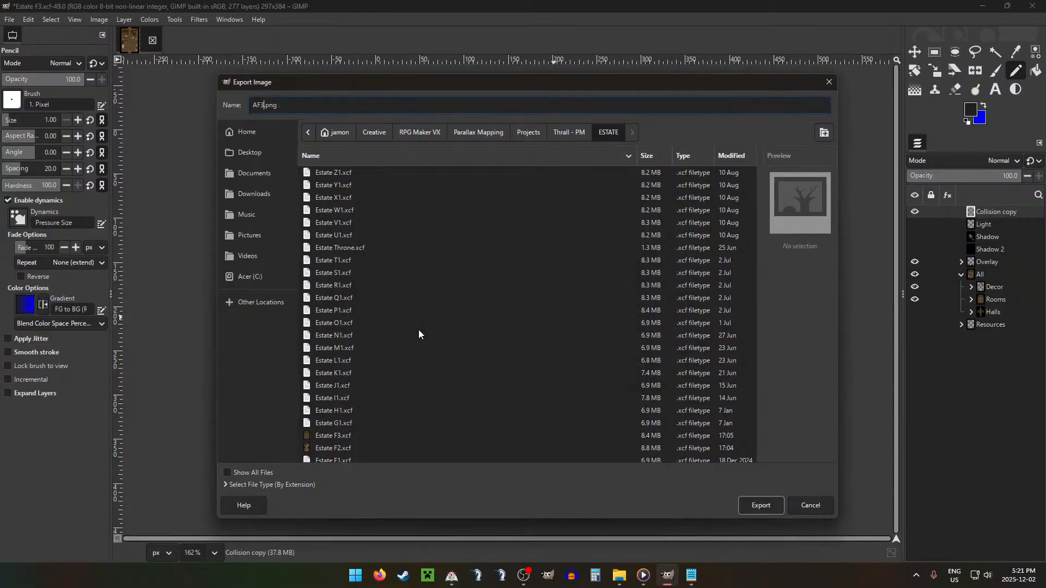
key("Return")
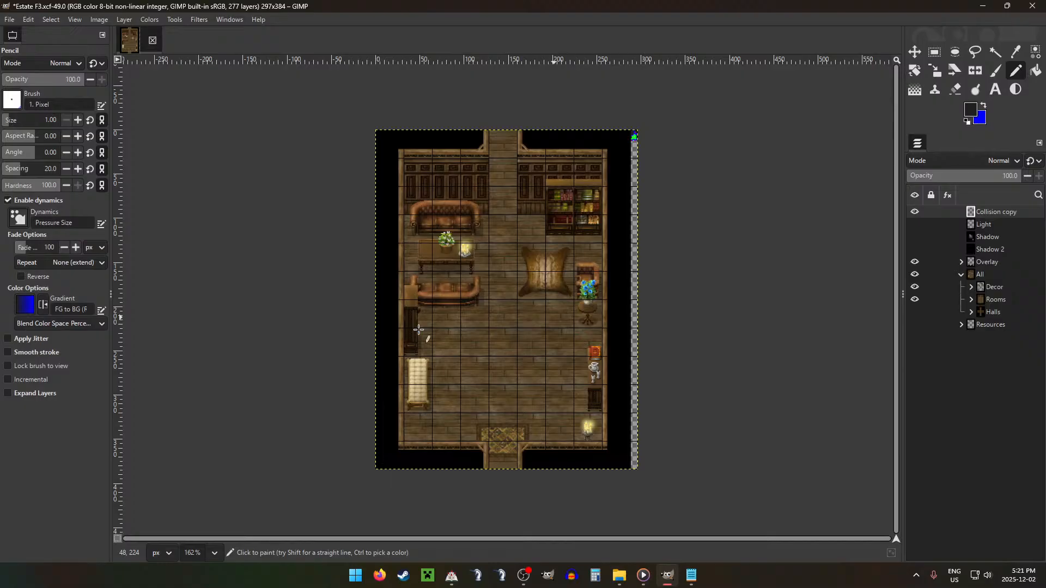
key("Return")
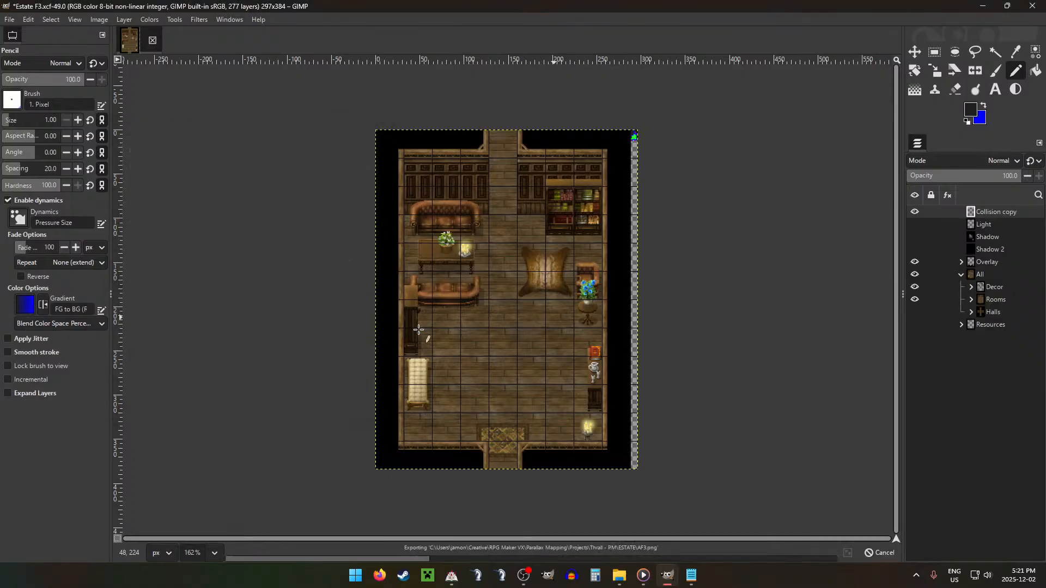
Step: In File Explorer, move AF3.png from the project's ESTATE folder into Ground's F folder, replacing the existing file
left_click(617, 573)
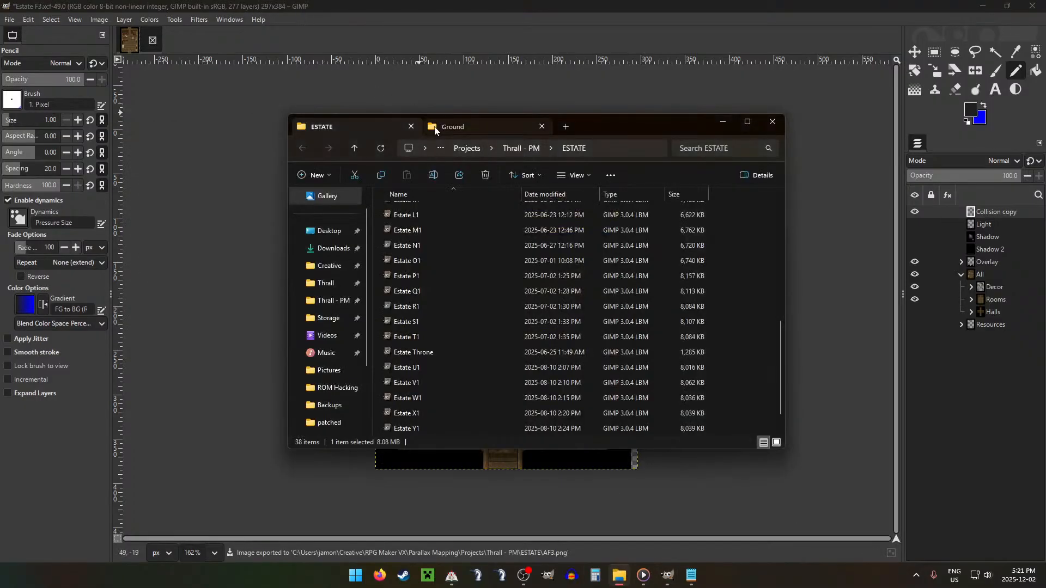
left_click(480, 127)
double_click(413, 288)
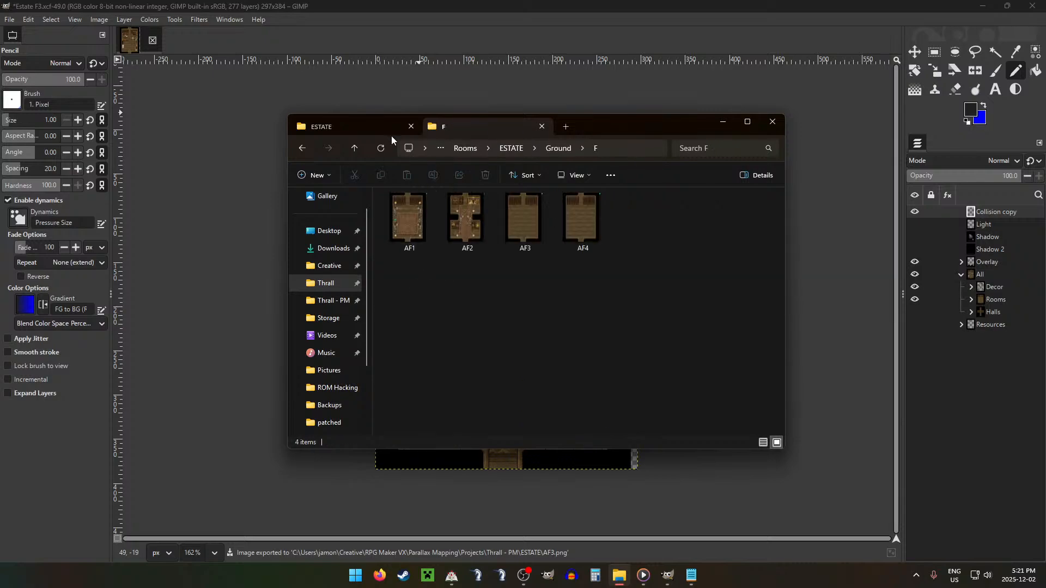
left_click(354, 148)
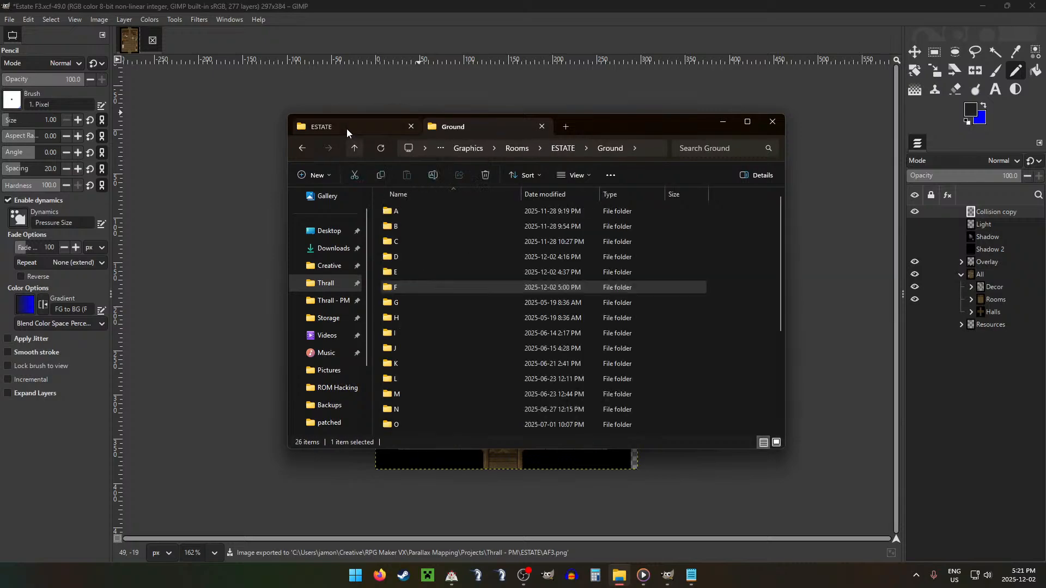
left_click(347, 129)
left_click_drag(430, 208, 464, 285)
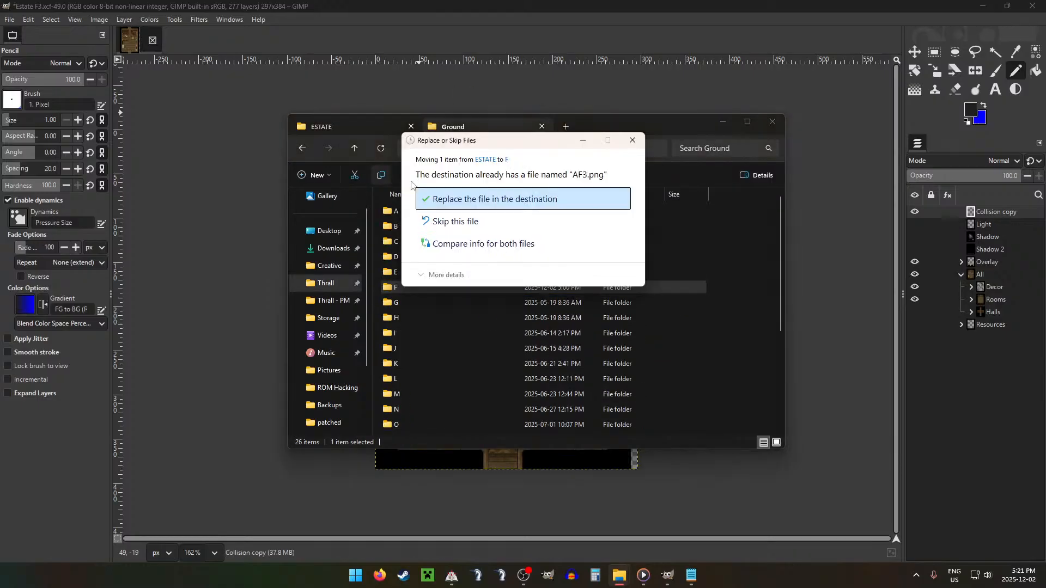
left_click(486, 204)
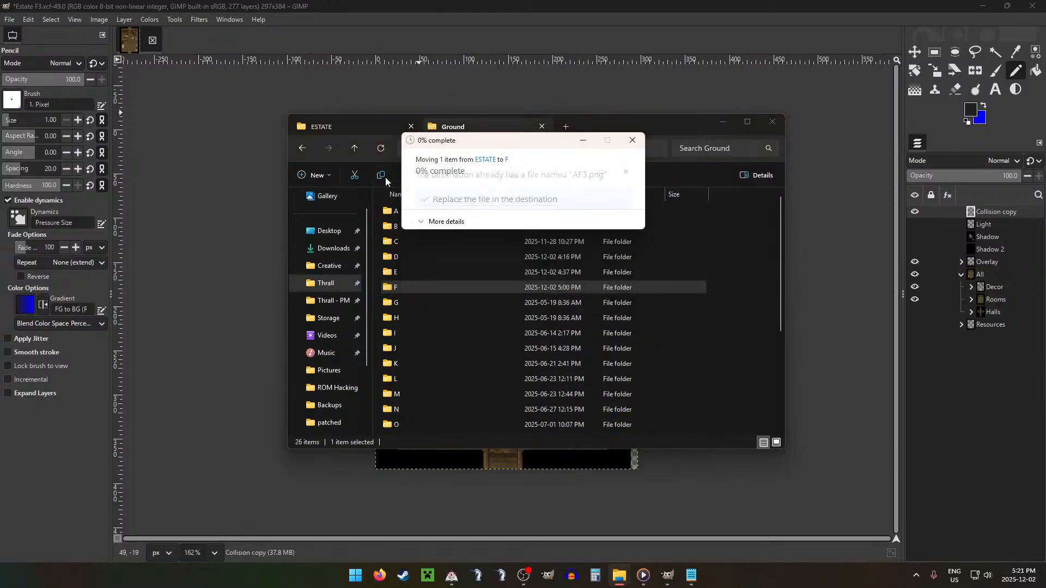
left_click(354, 149)
Step: Back in GIMP, hide the All group and the Collision copy layer, and export the Overlay image as AF3.png
left_click(754, 84)
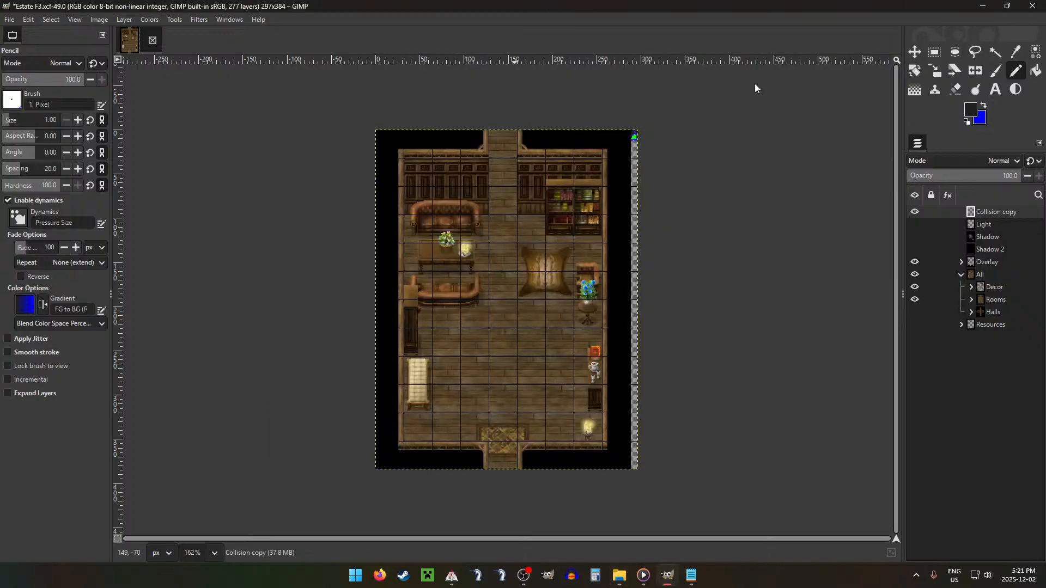
left_click(915, 274)
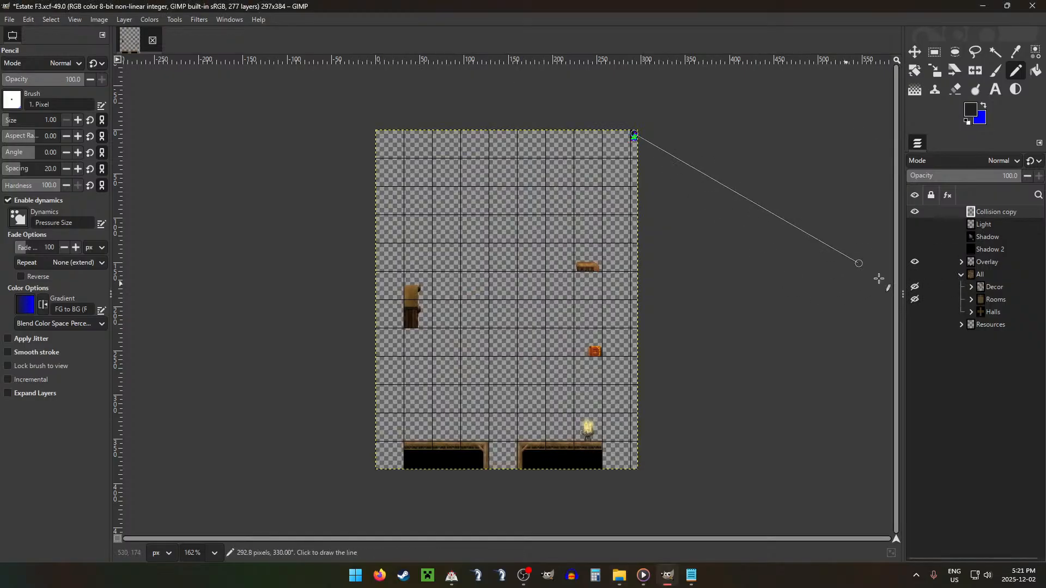
key("ctrl+shift+e")
left_click(811, 505)
left_click(915, 211)
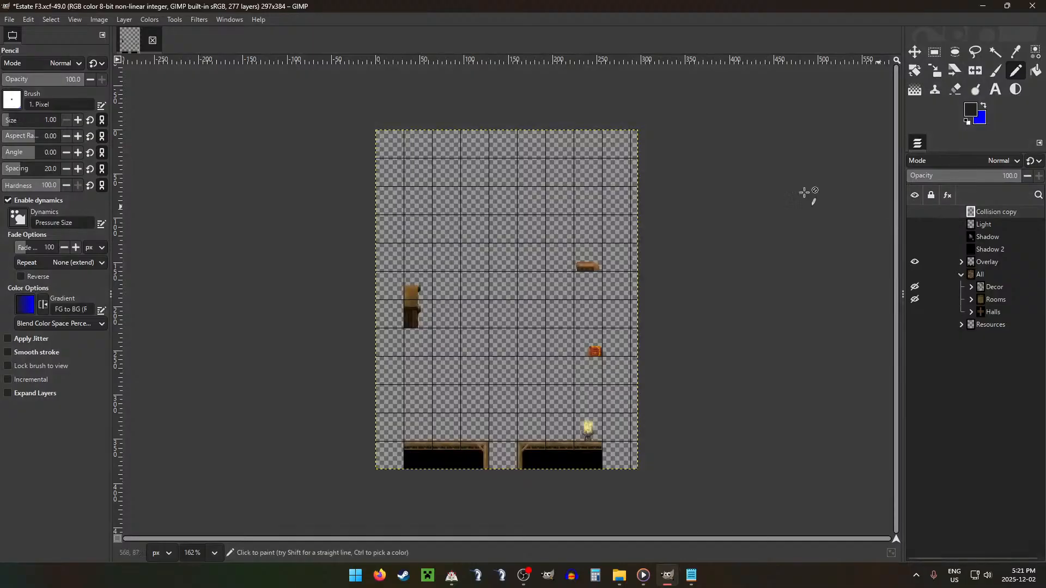
key("ctrl+shift+e")
key("Return")
key("Return")
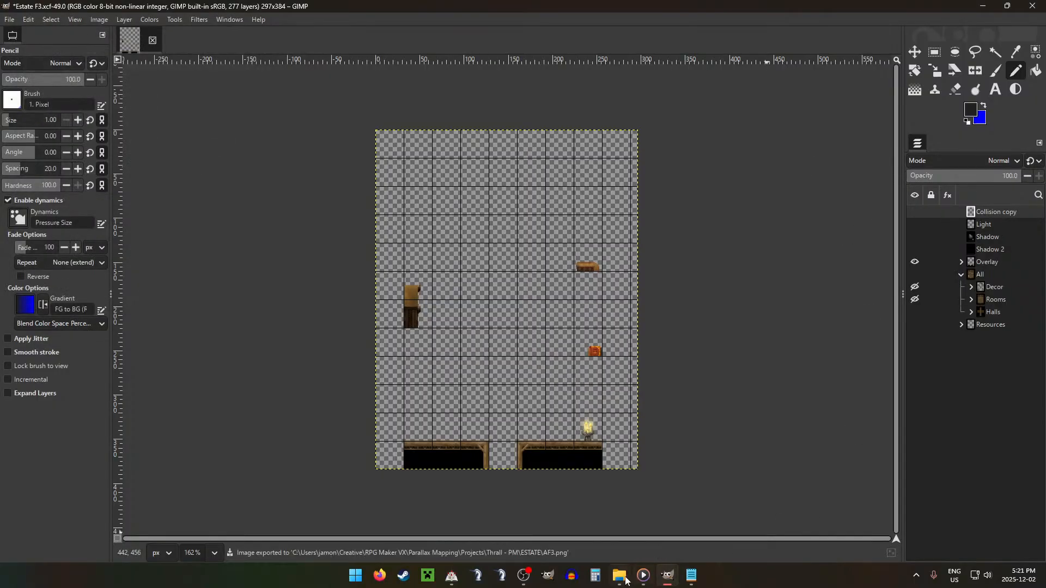
Step: In File Explorer, move AF3.png into Overlay's F folder, replacing the existing file, and open the game's Light folder
left_click(620, 576)
left_click(354, 127)
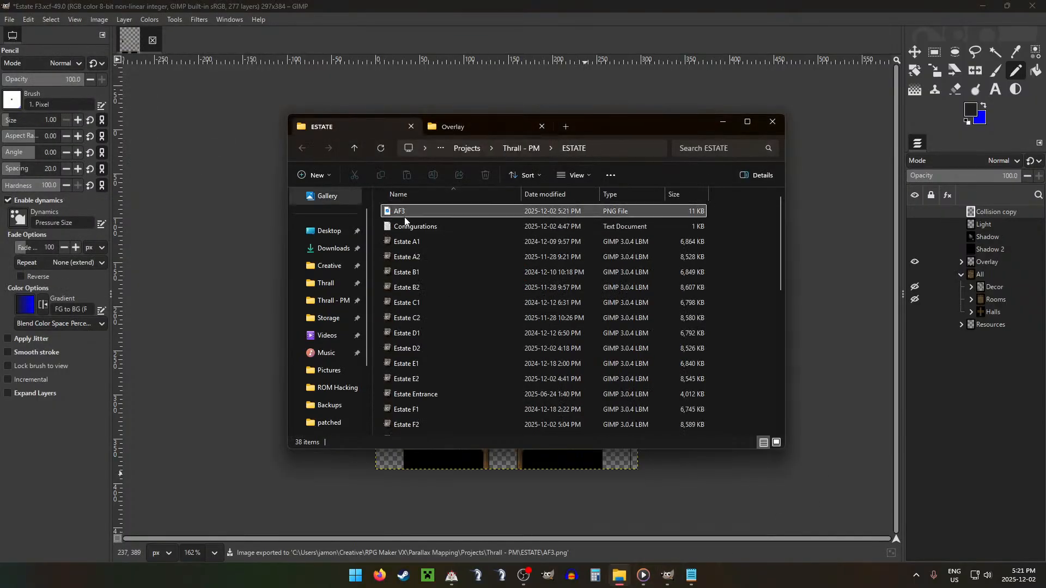
left_click_drag(430, 210, 416, 290)
left_click(501, 200)
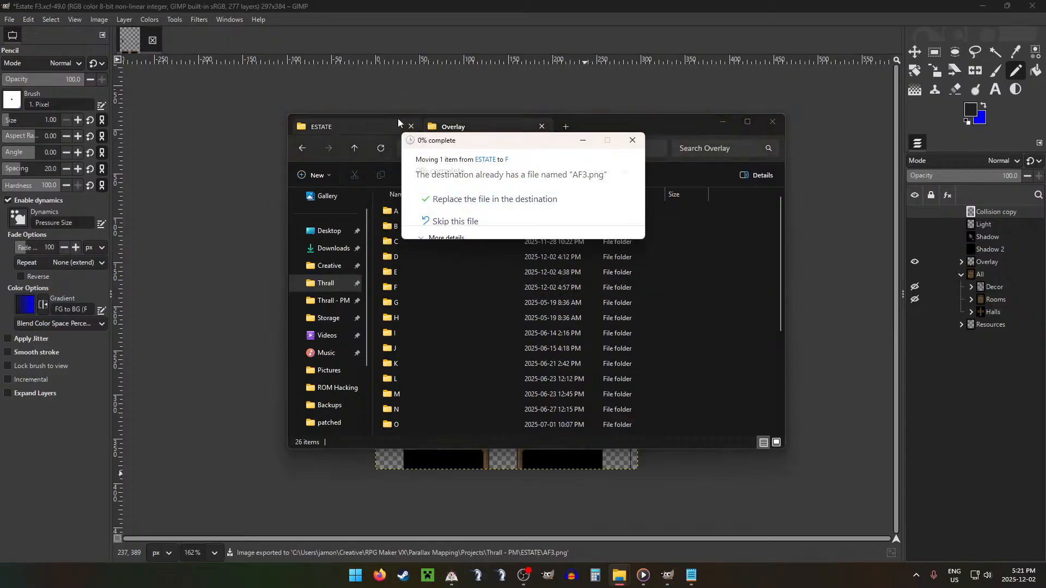
left_click(357, 148)
left_click(428, 227)
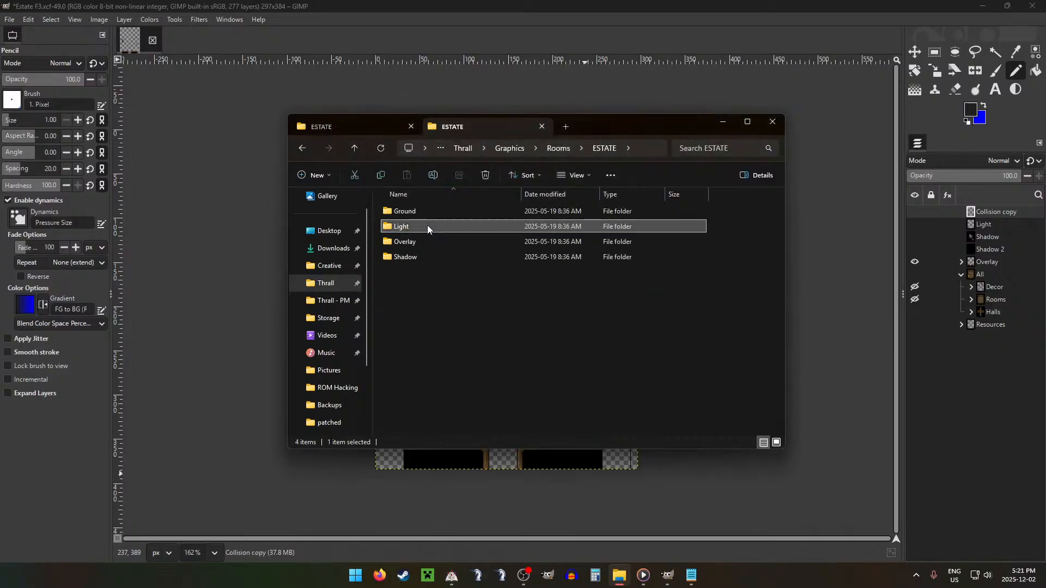
double_click(427, 228)
left_click(346, 130)
Step: Return to GIMP, show only the Light layer with Overlay hidden, and export it as AF3.png
left_click(847, 159)
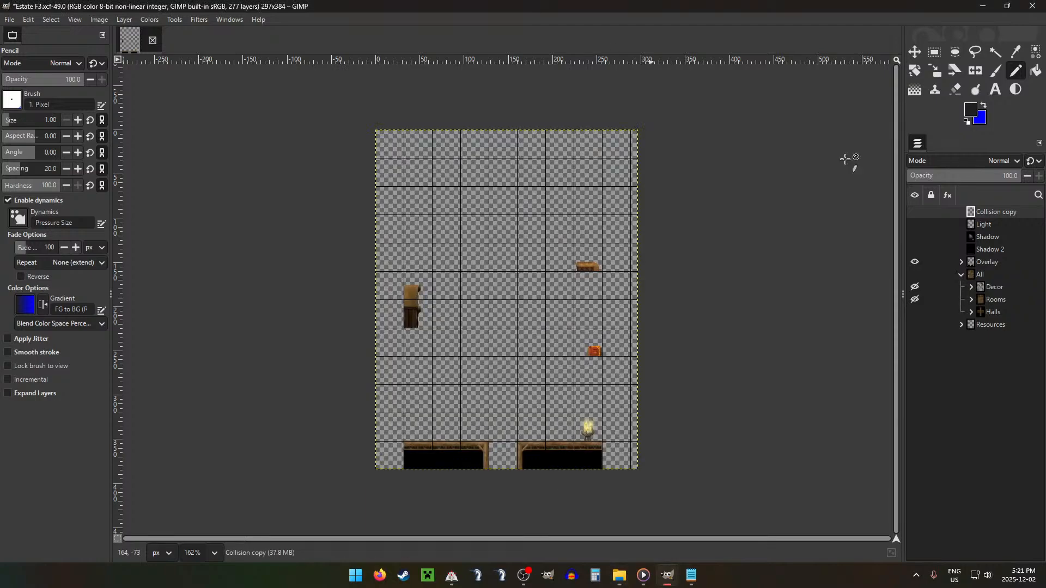
left_click(915, 225, "shift")
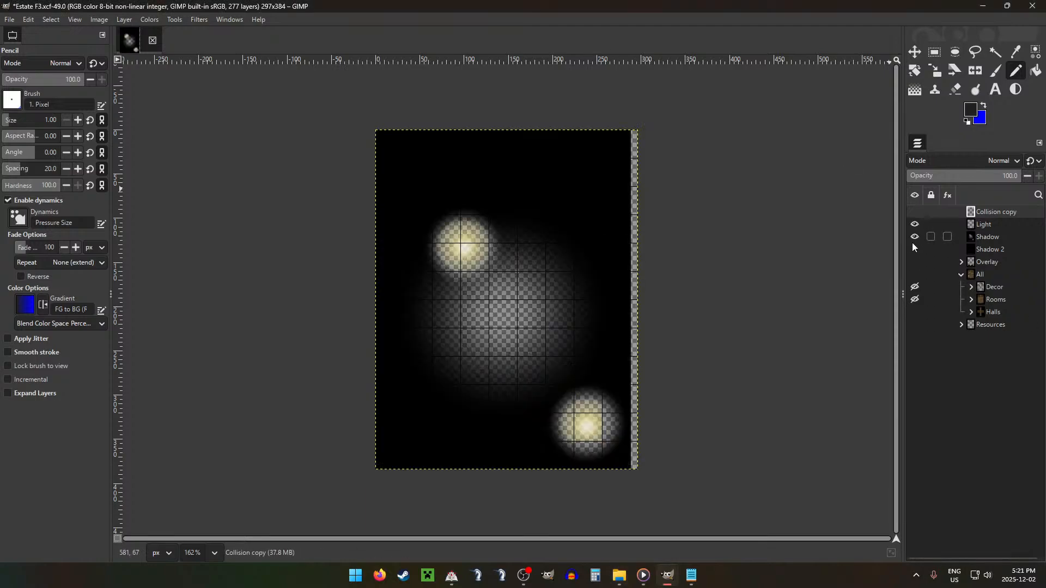
key("shift+ctrl+e")
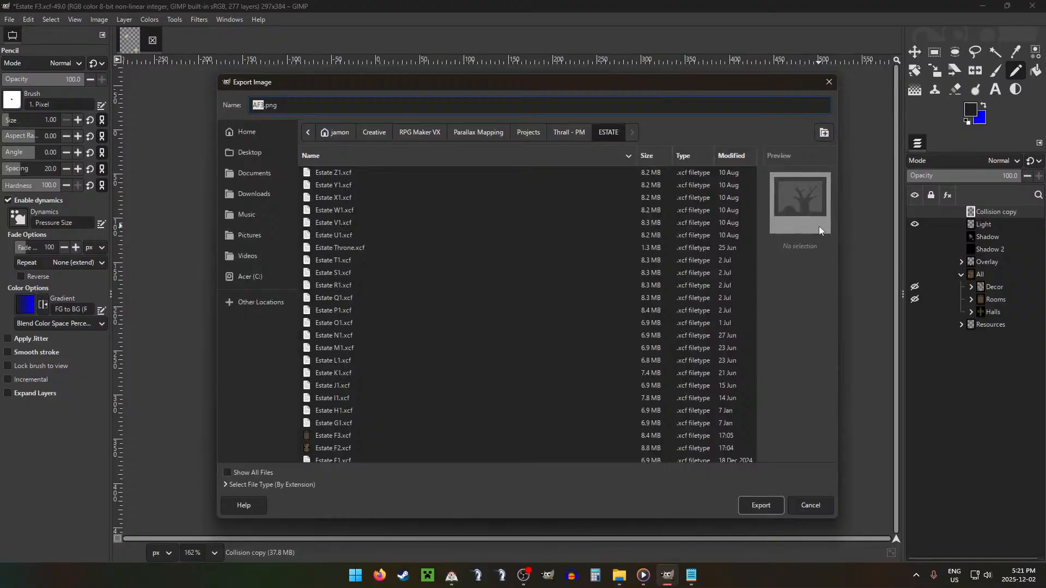
key("Escape")
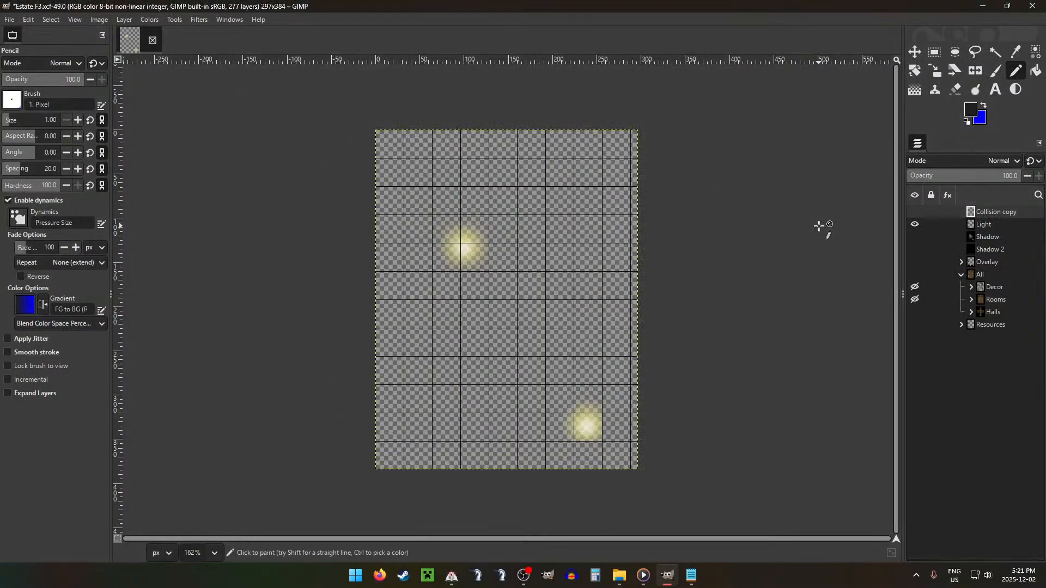
key("Return")
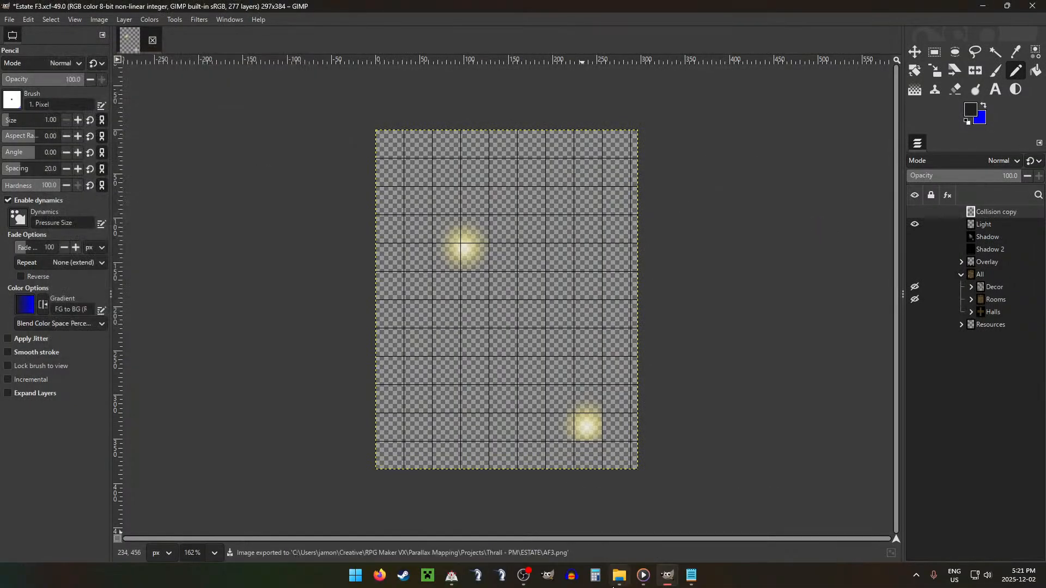
Step: In File Explorer, move AF3.png into Light's F folder, replacing the existing file, and open the game's Shadow folder
left_click(620, 576)
left_click_drag(422, 213, 421, 290)
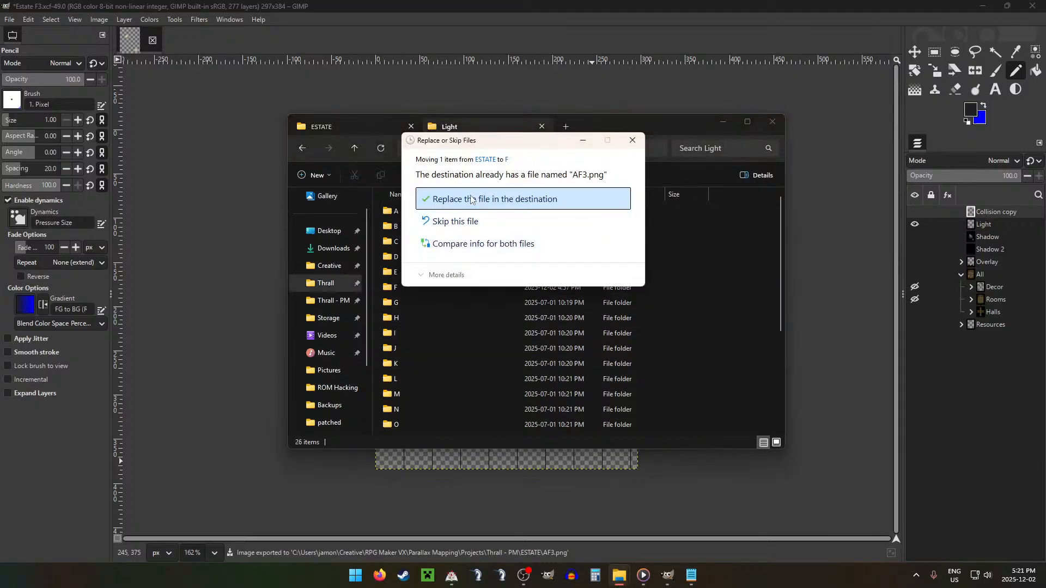
left_click(444, 199)
left_click(354, 149)
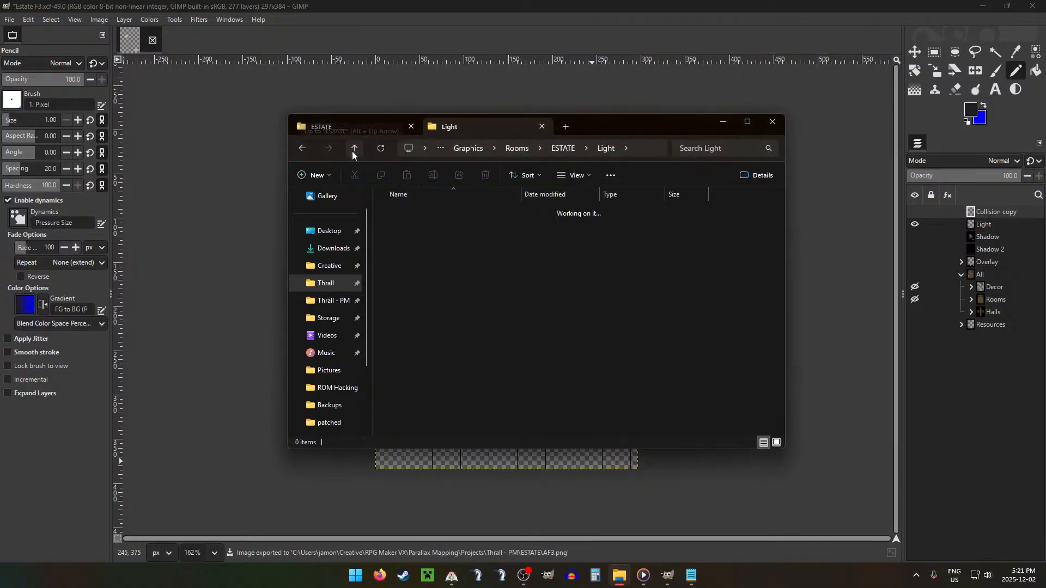
double_click(435, 257)
Step: Return to GIMP, hide the Light layer, show the Shadow layer, and export it as AF3.png
left_click(448, 5)
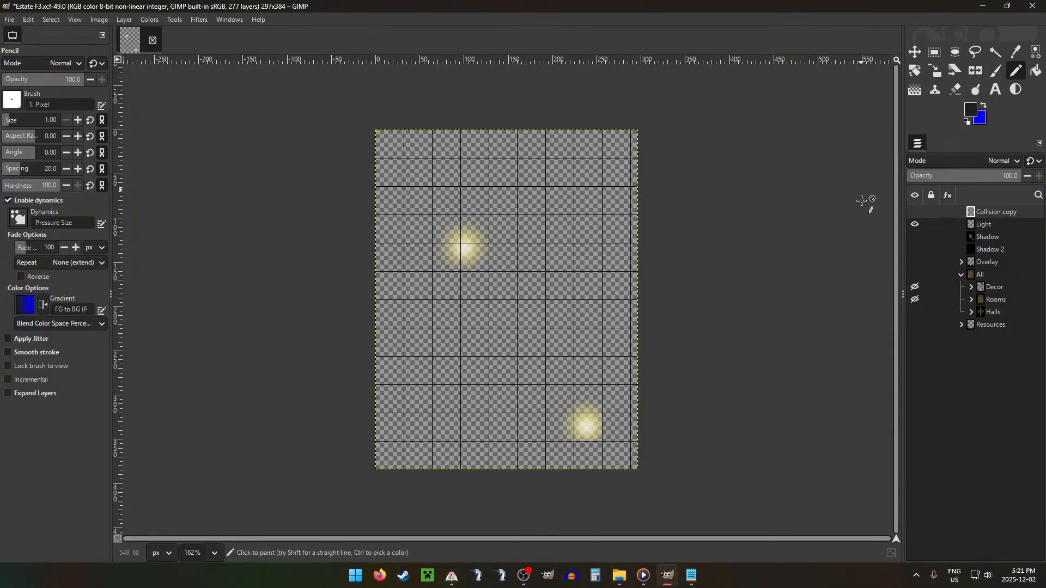
left_click(915, 224)
left_click(915, 237)
key("shift+ctrl+e")
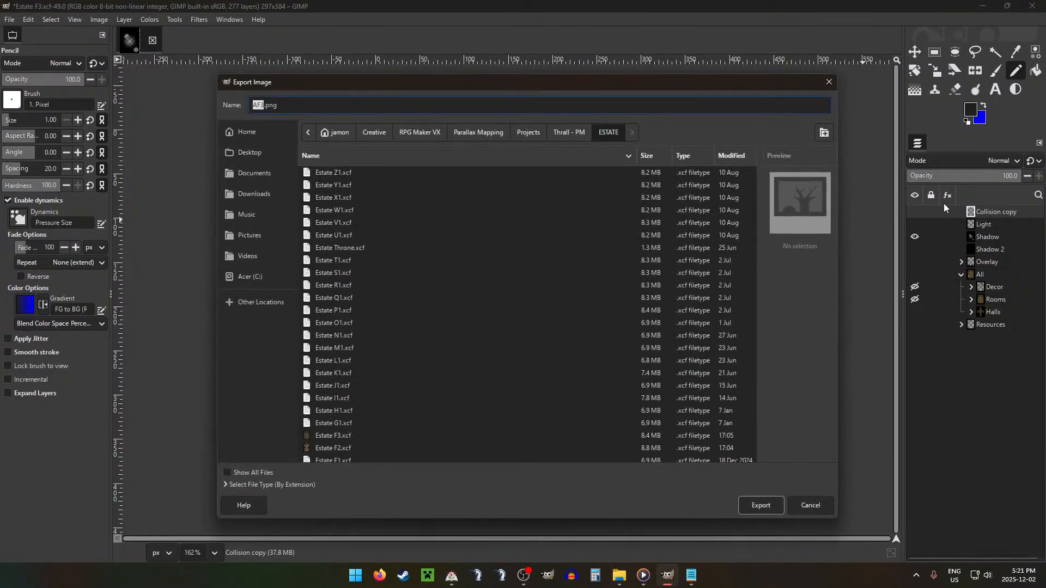
key("Return")
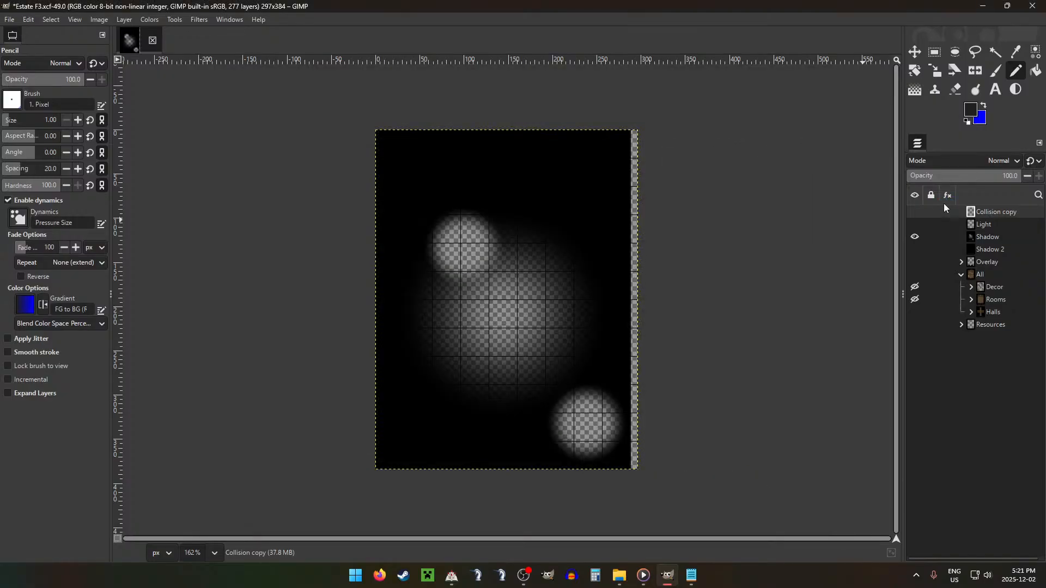
key("Return")
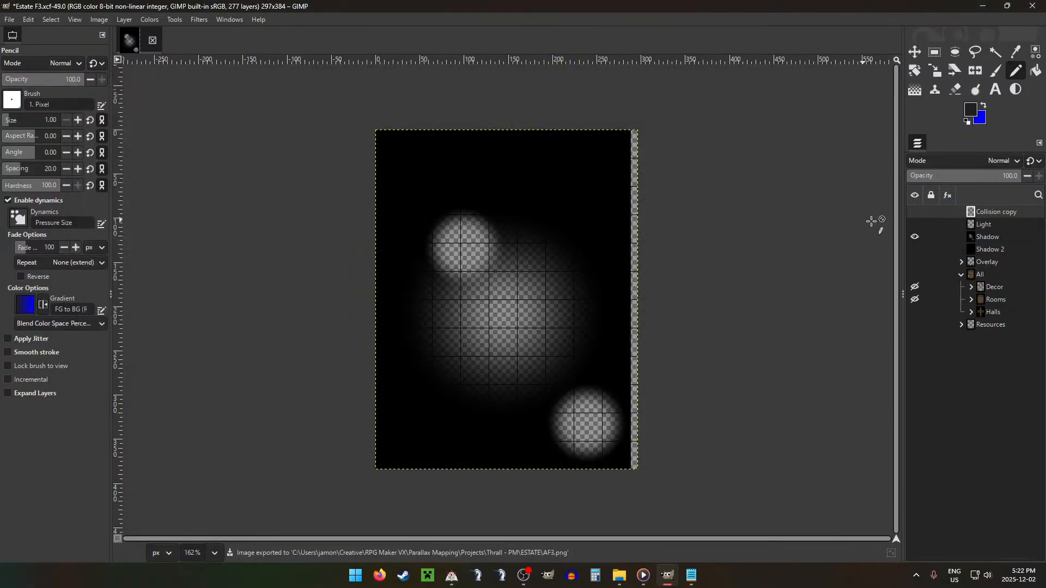
Step: In File Explorer, move AF3.png from the project's ESTATE folder into Shadow's F folder, replacing the existing file
left_click(619, 576)
left_click(359, 128)
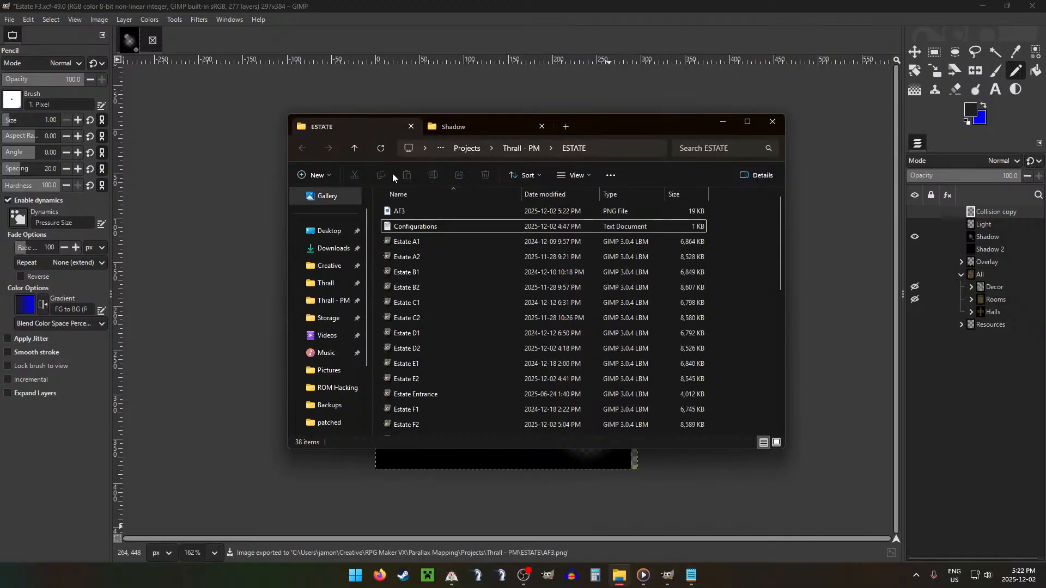
left_click_drag(414, 211, 401, 288)
left_click(466, 200)
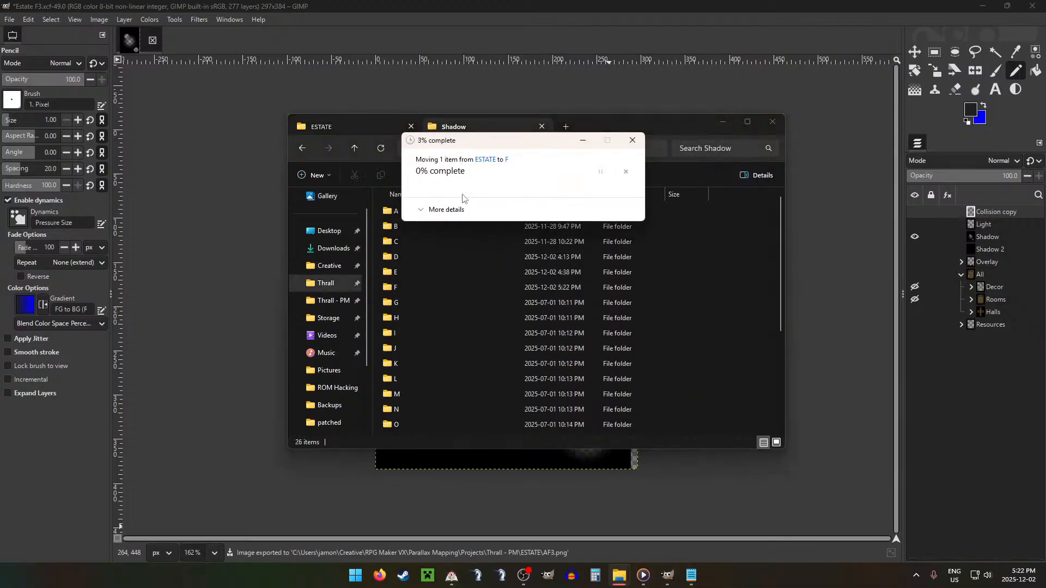
Step: Switch to RPG Maker VX, start a playtest of Thrall, and load the Account 2 save
left_click(452, 576)
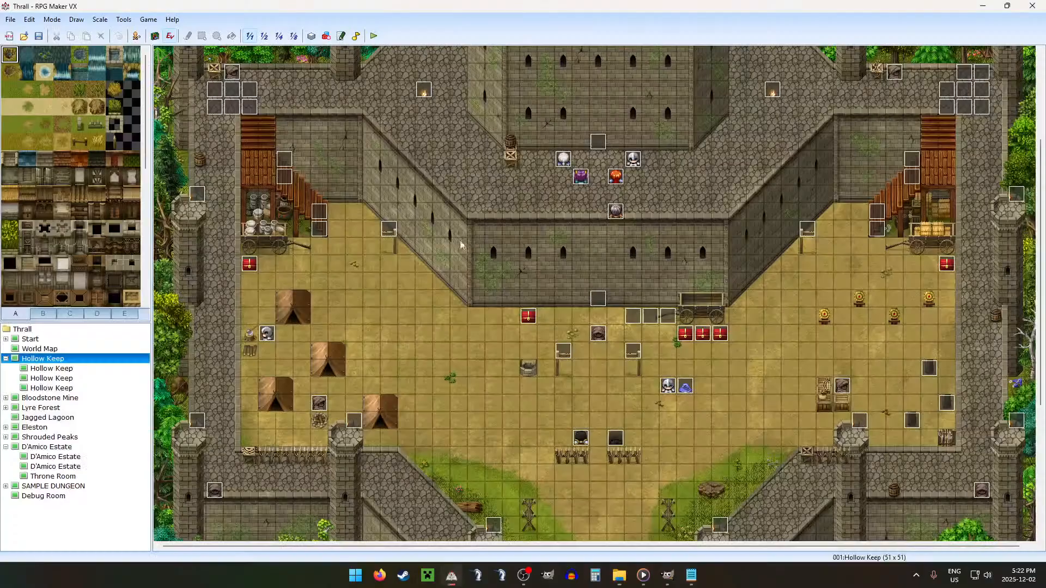
left_click(374, 37)
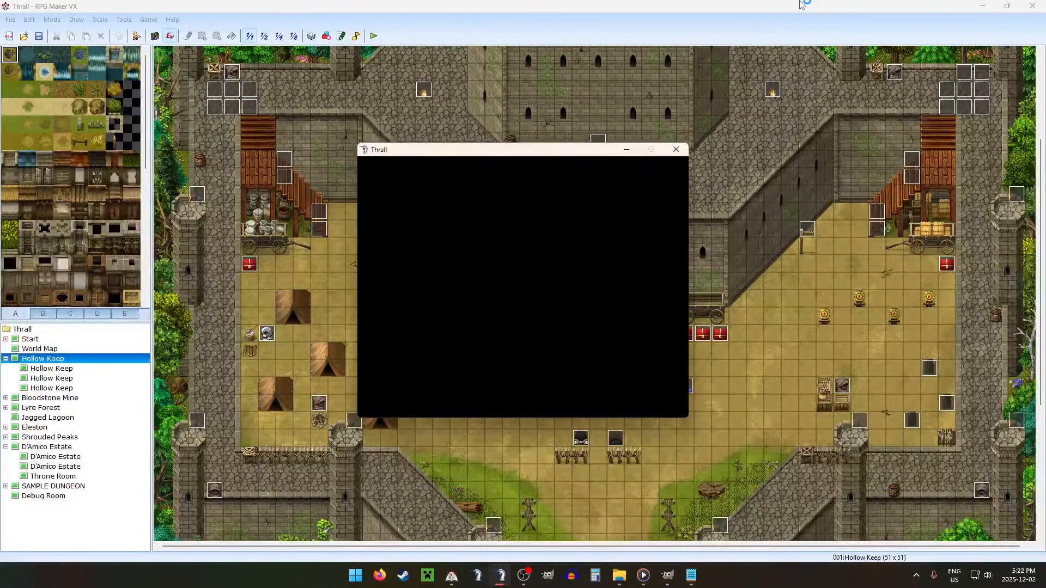
key("Return")
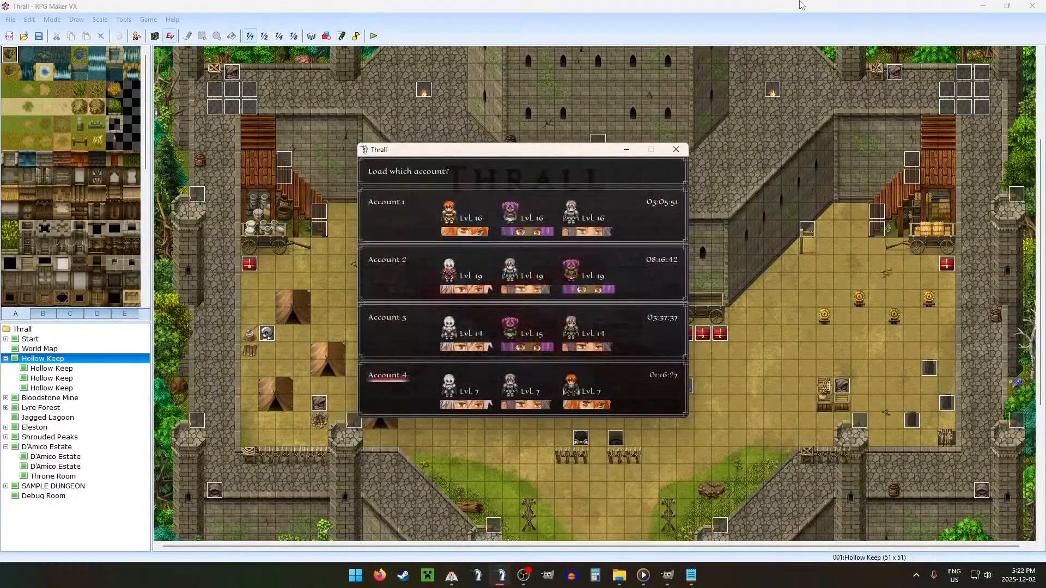
key("Up")
key("Up")
key("Return")
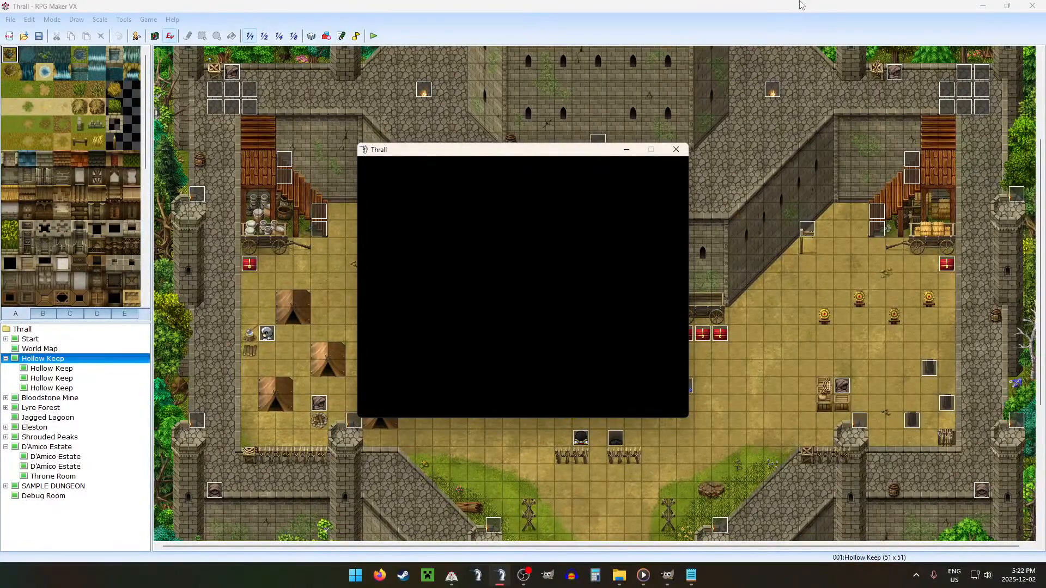
Step: Set the game's window size to x1.5 in its settings and return to the Hollow Keep map
key("Escape")
key("Left")
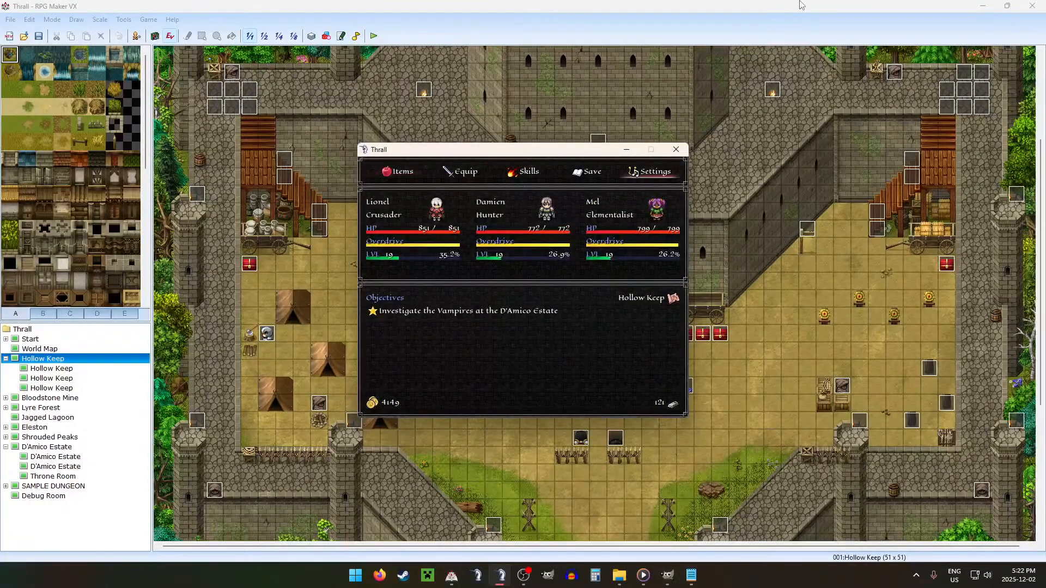
key("Return")
key("Up")
key("Up")
key("Up")
key("Right")
key("Right")
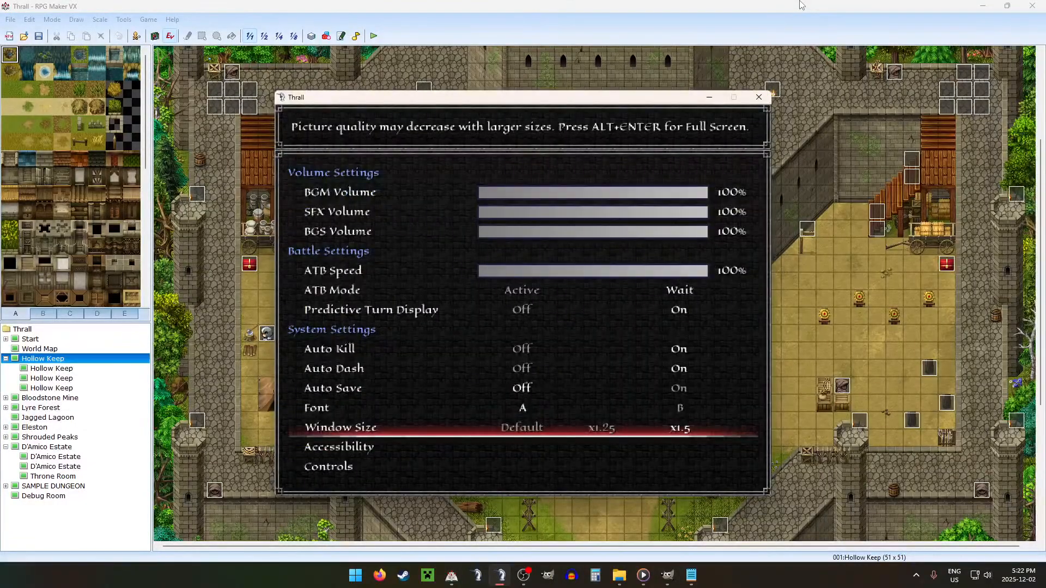
key("Escape")
key("Escape")
Step: Bring up the playtest's debug variables and set variable 0160 DEBUG ROOM to 6
key("F9")
key("Up")
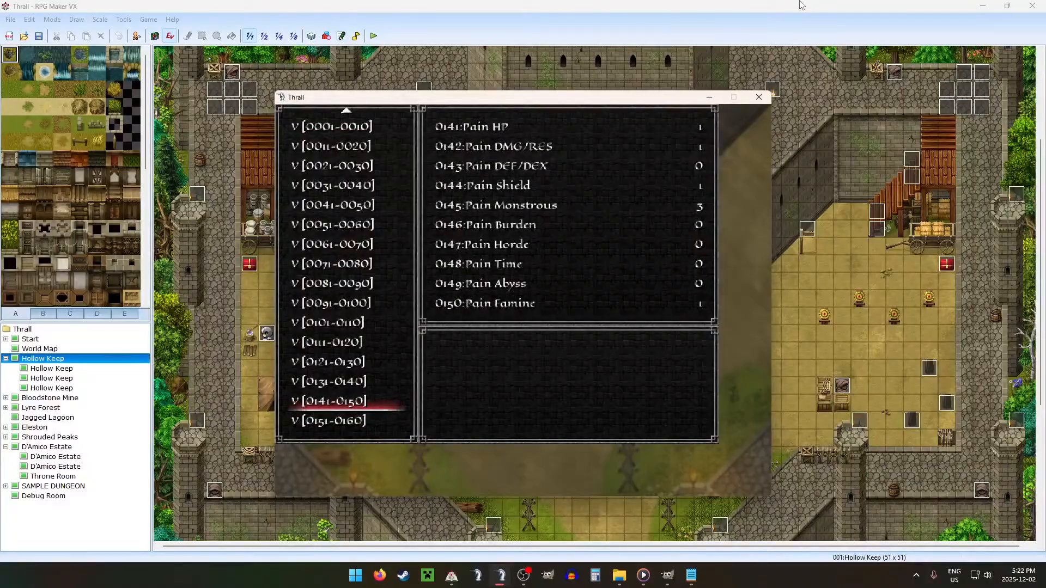
key("Down")
key("Return")
key("Up")
key("Right")
key("Right")
key("Right")
key("Right")
key("Right")
key("Right")
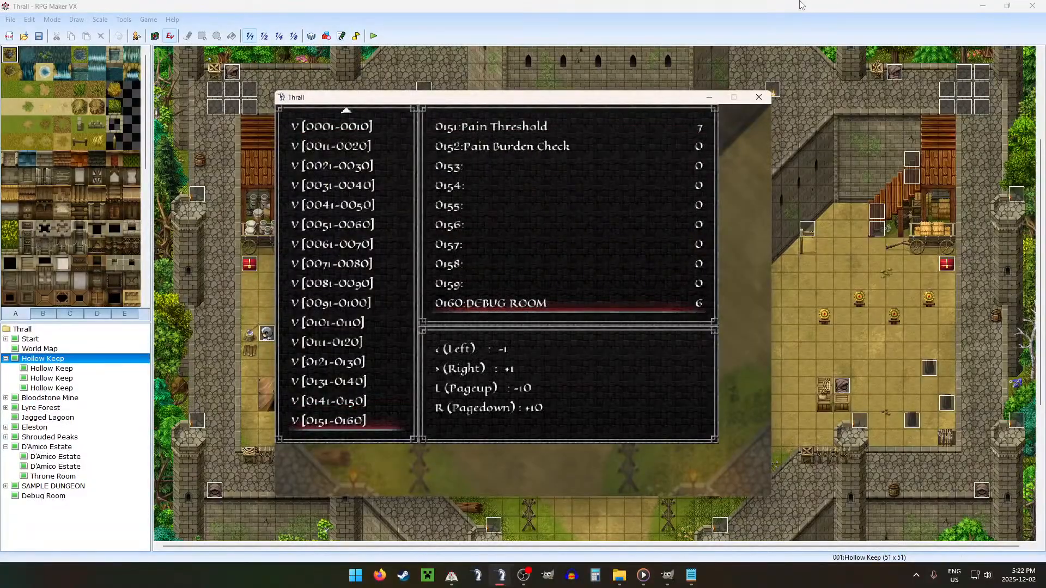
Step: Set debug variable 0114 Estate/Hold to 1
key("Escape")
key("Up")
key("Up")
key("Up")
key("Up")
key("Return")
key("Down")
key("Down")
key("Down")
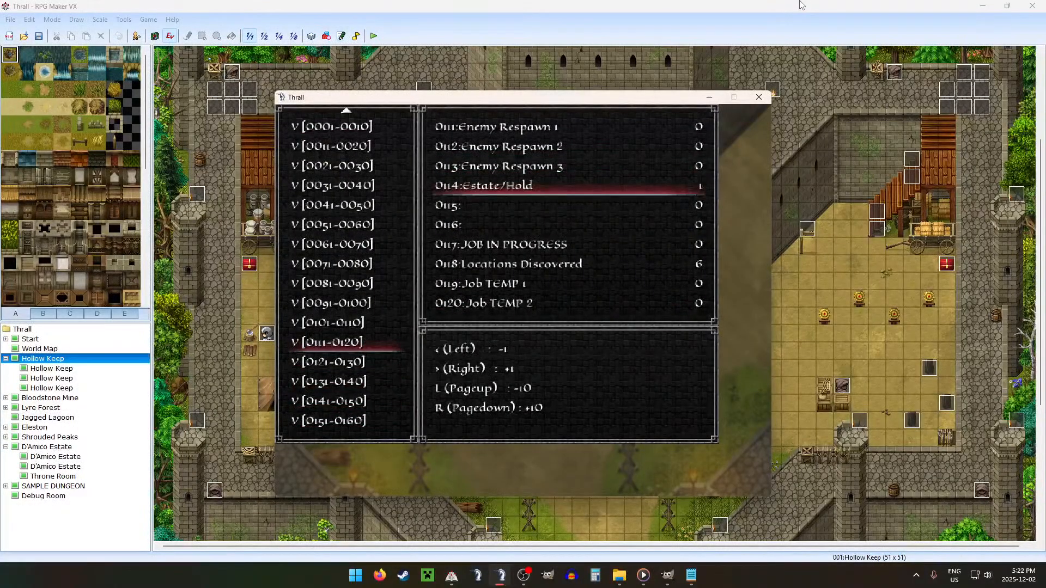
Step: Go to the debug switches 0031–0040 and return to the Hollow Keep map
key("Escape")
key("Down")
key("Down")
key("Down")
key("Down")
key("Down")
key("Down")
key("Down")
key("Down")
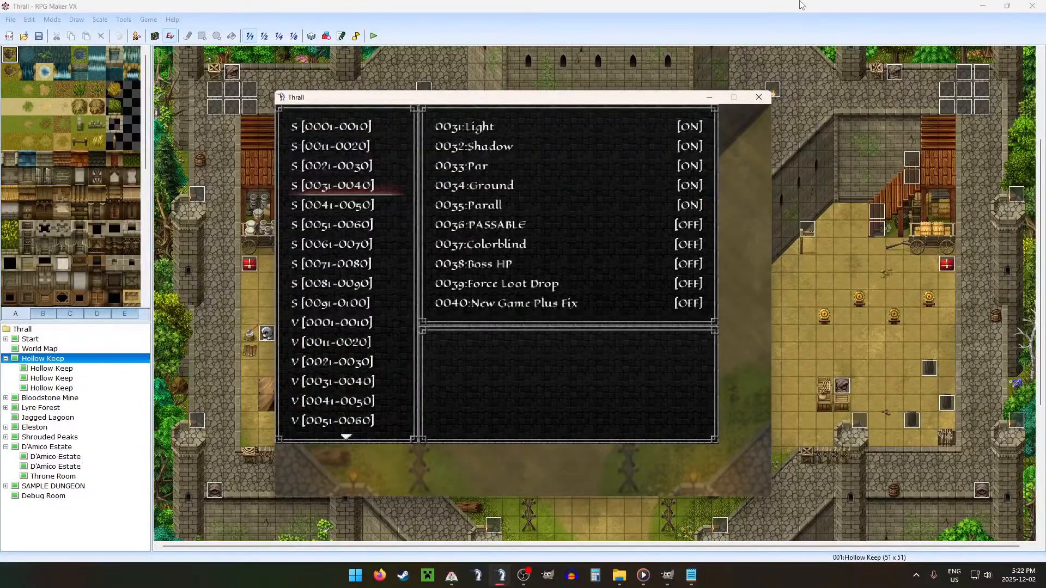
key("Up")
key("Return")
key("Up")
key("Escape")
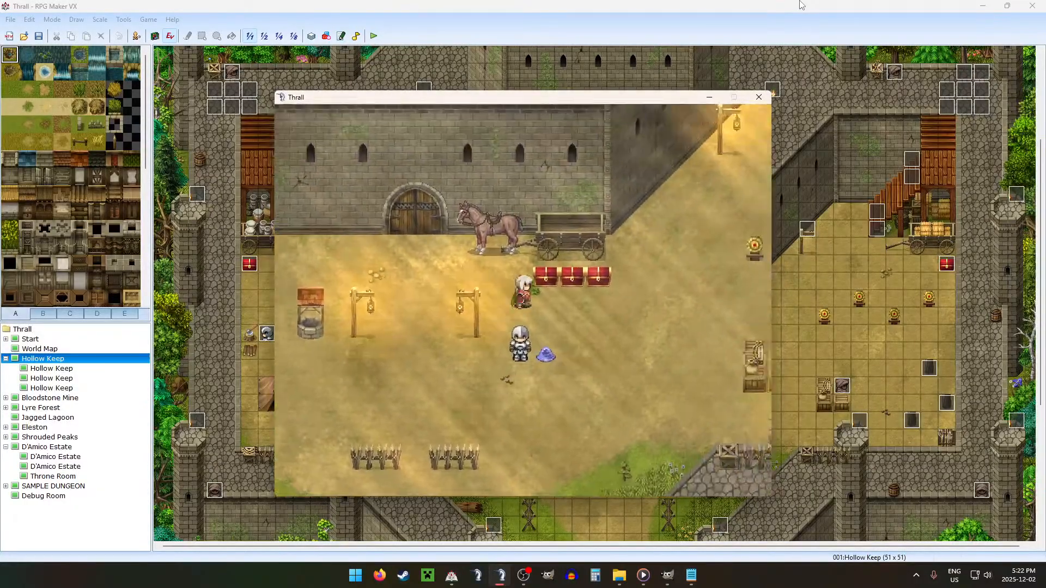
Step: Look through the loot chest and the backpack's weapons, and close the loot screen
key("Return")
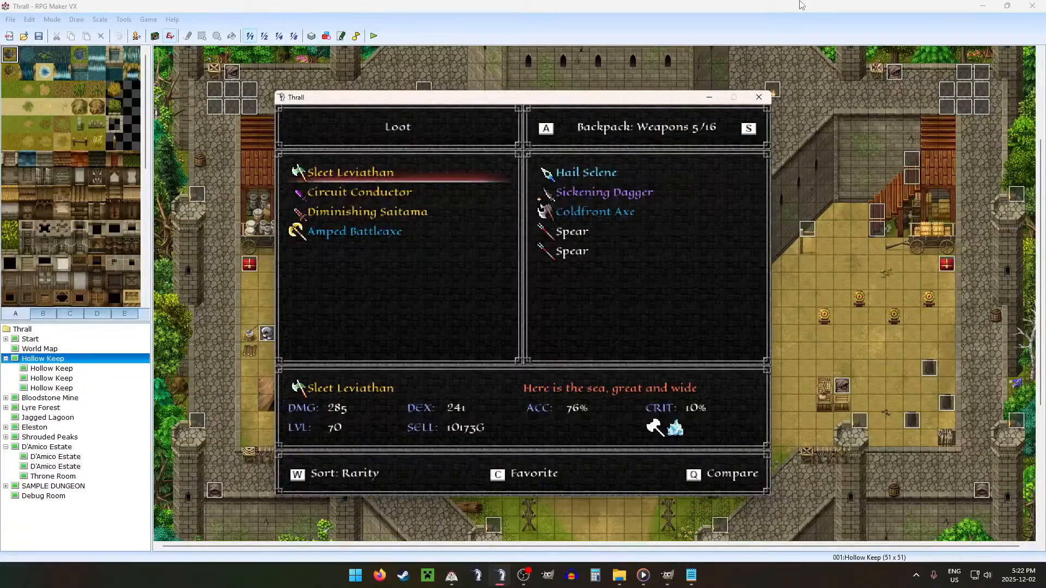
key("Right")
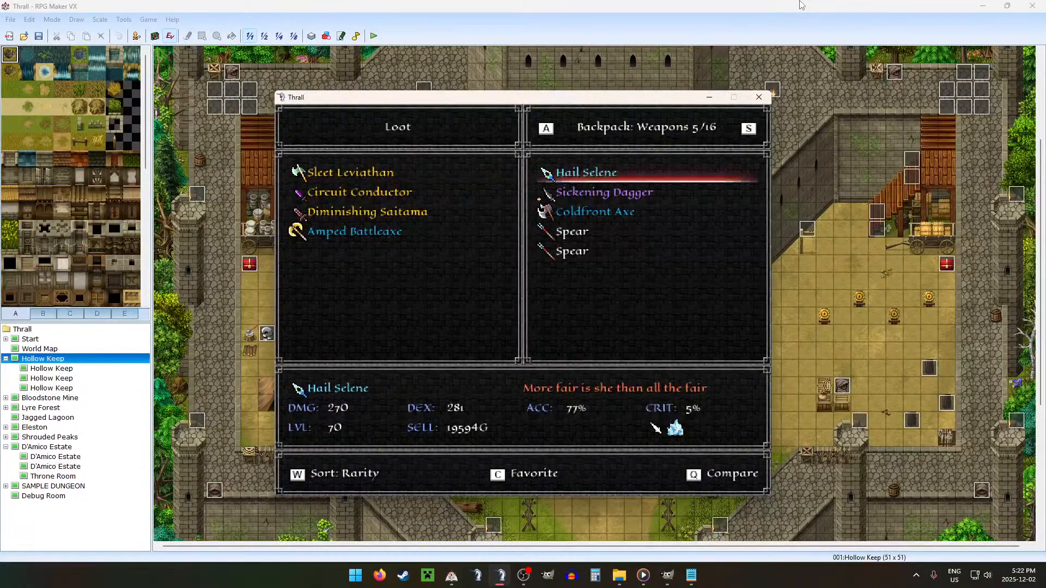
key("Escape")
Step: Use the horse cart in Hollow Keep to bring up the world map and travel to the D'Amico Estate
key("Return")
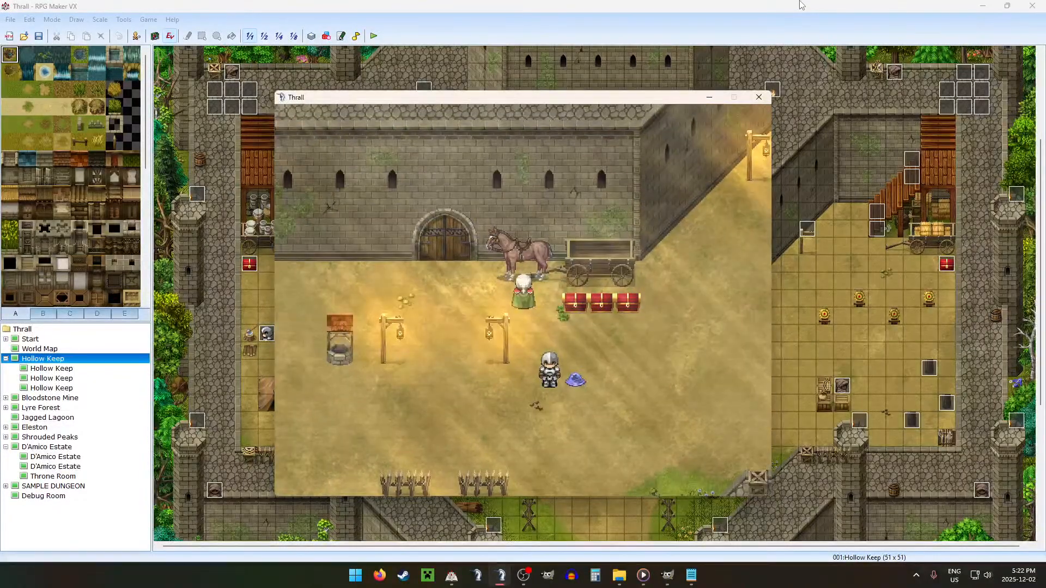
key("Return")
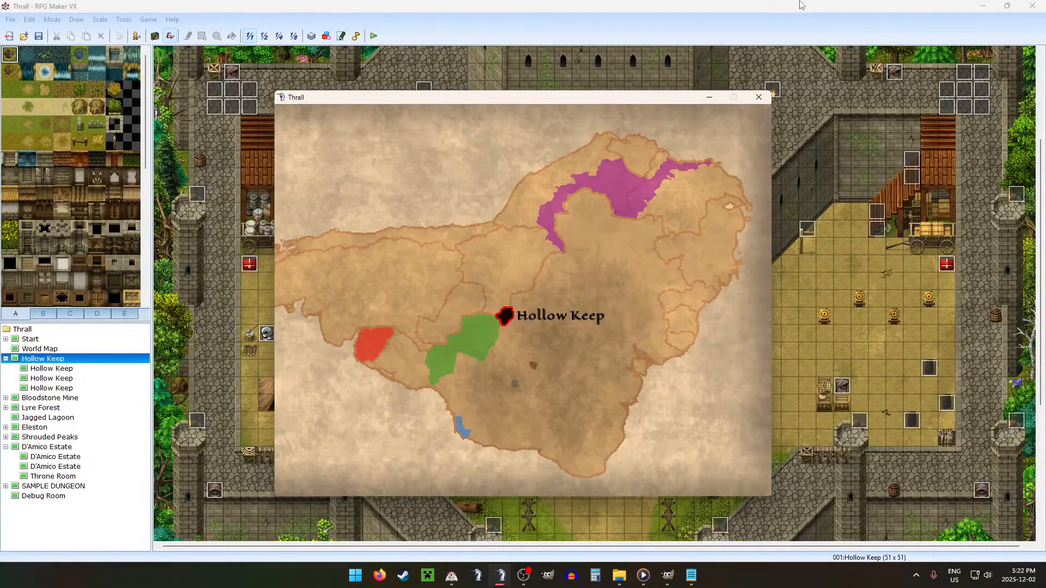
key("Left")
key("Return")
key("Return")
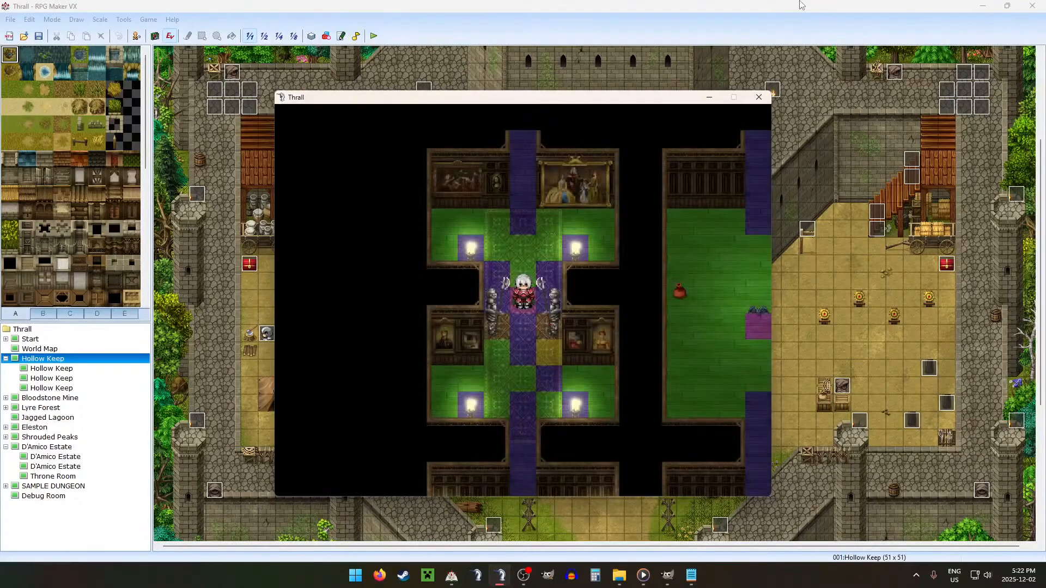
Step: Walk from the Floor 1 starting room down through the corridors to the new room with the sofas and bookcase
key("Up")
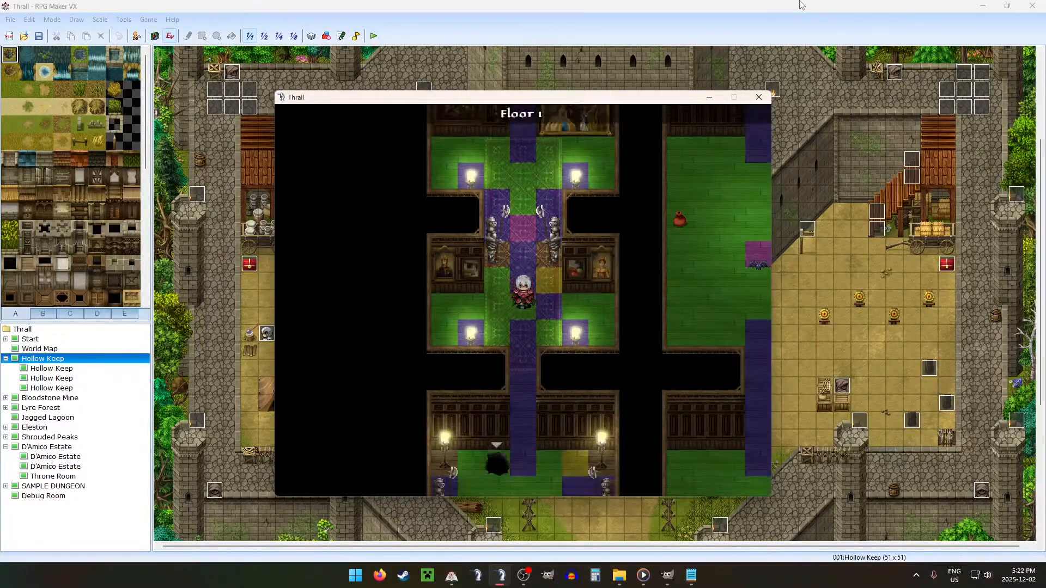
key("Down")
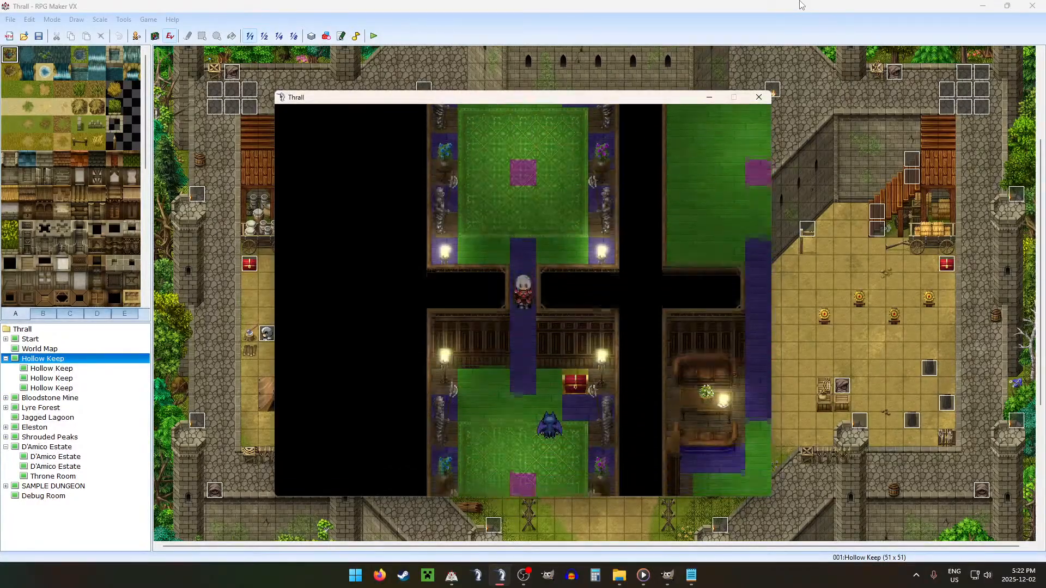
key("Down")
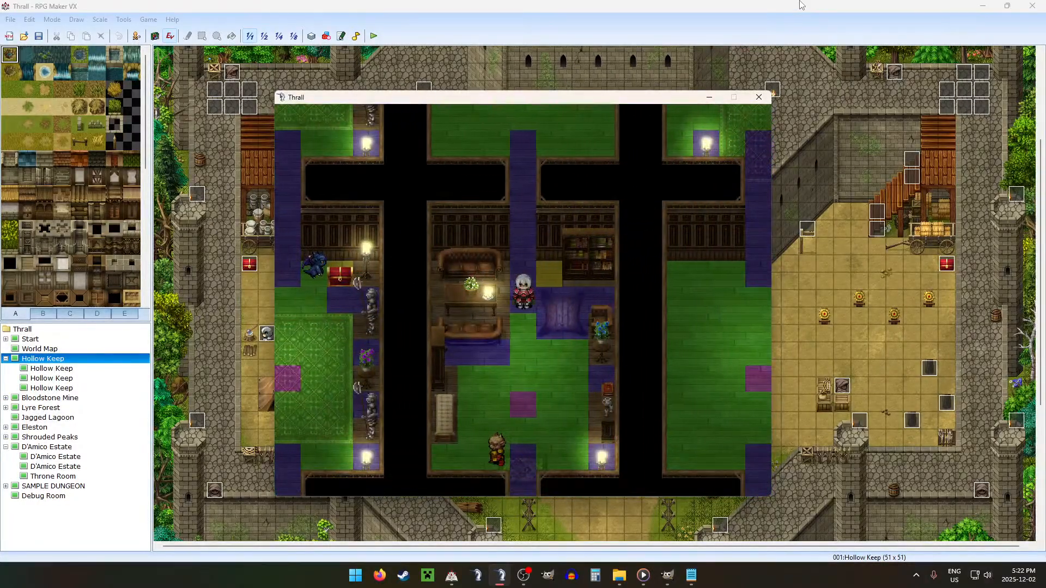
Step: Walk around the new room to examine its furniture, overlay, light and shadow images against the floor tiles
key("Up")
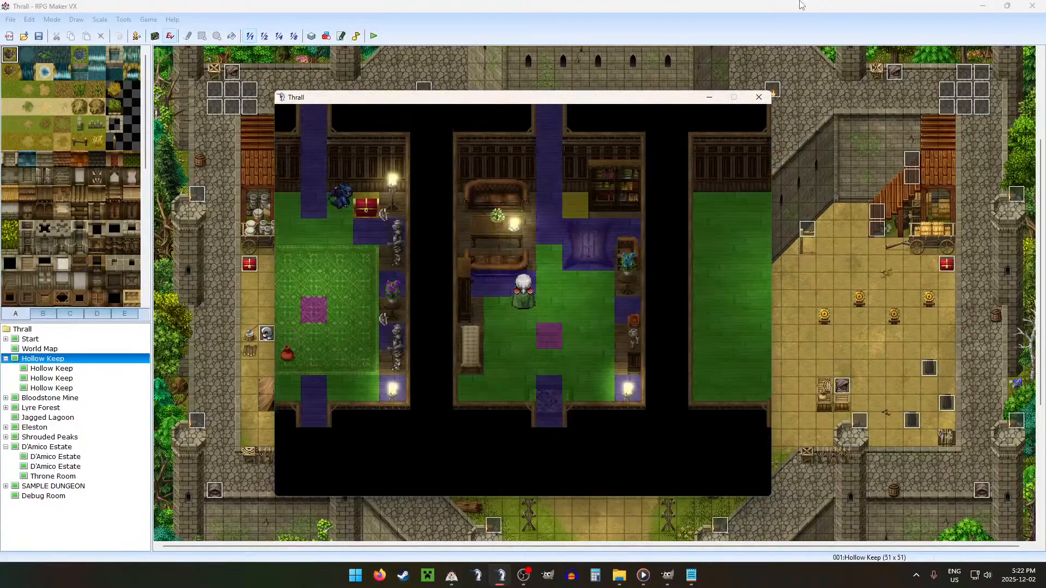
key("Right")
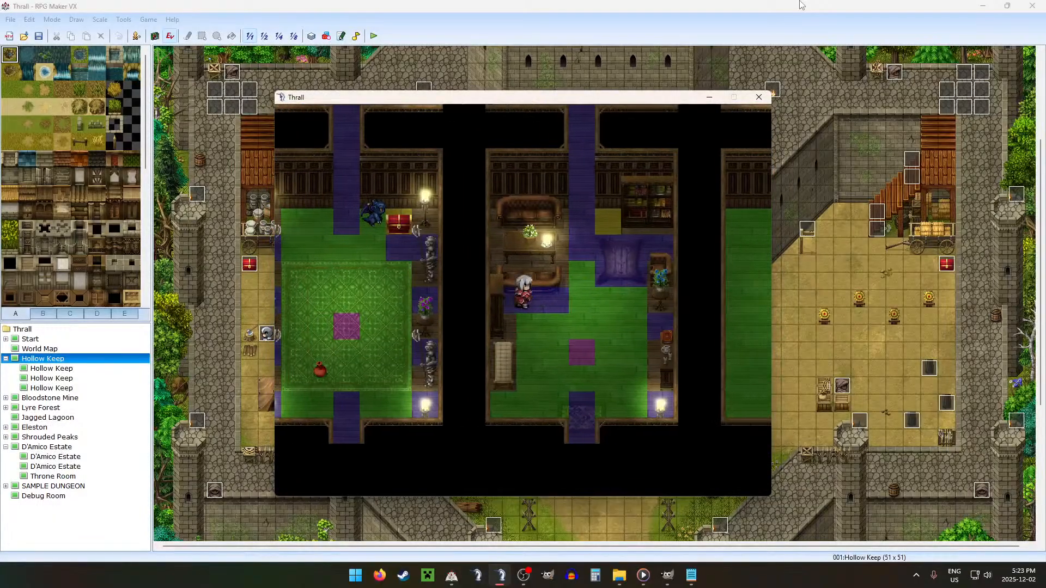
key("Left")
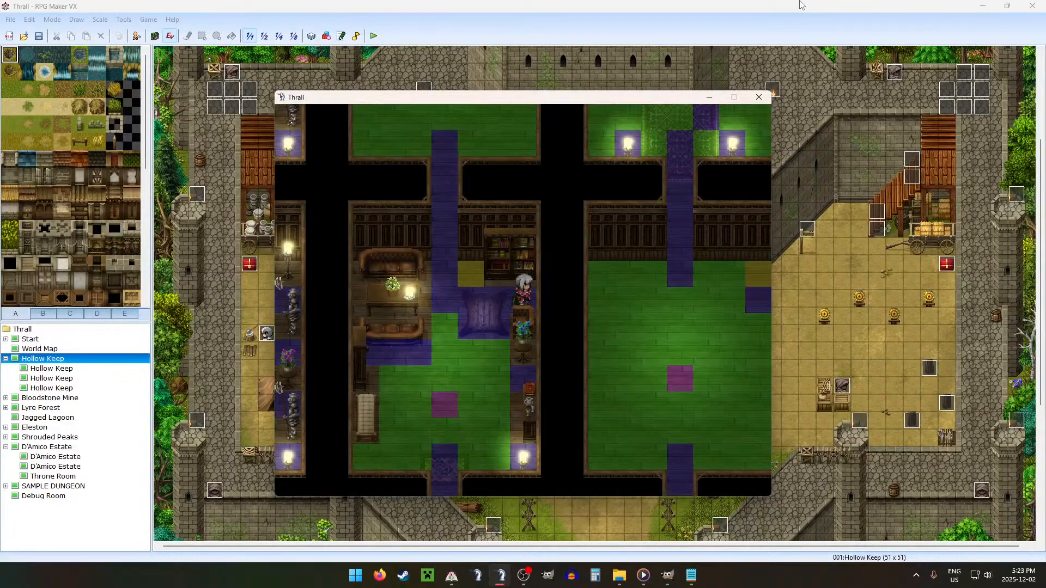
key("Down")
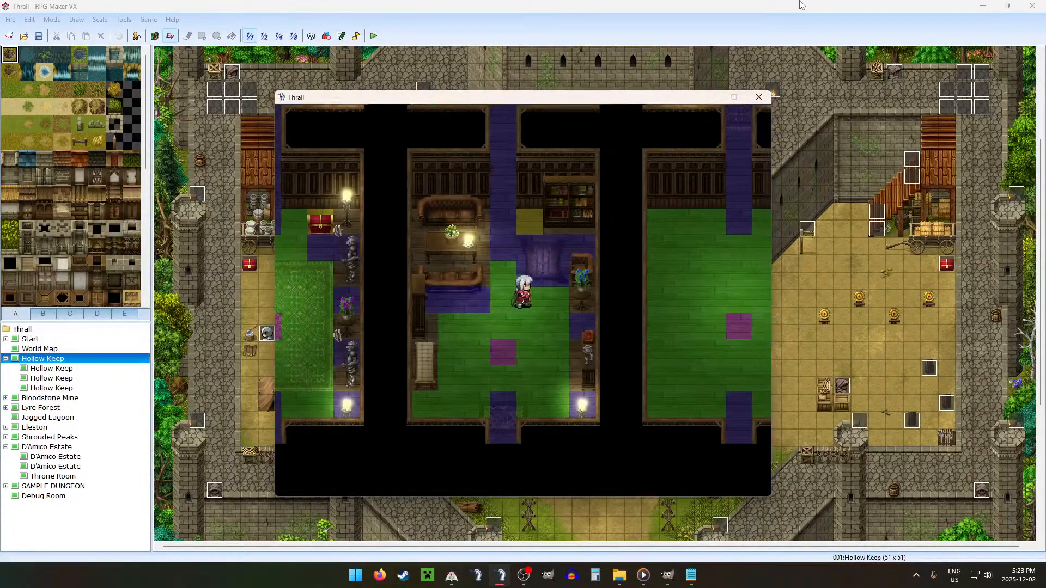
key("Right")
key("Down")
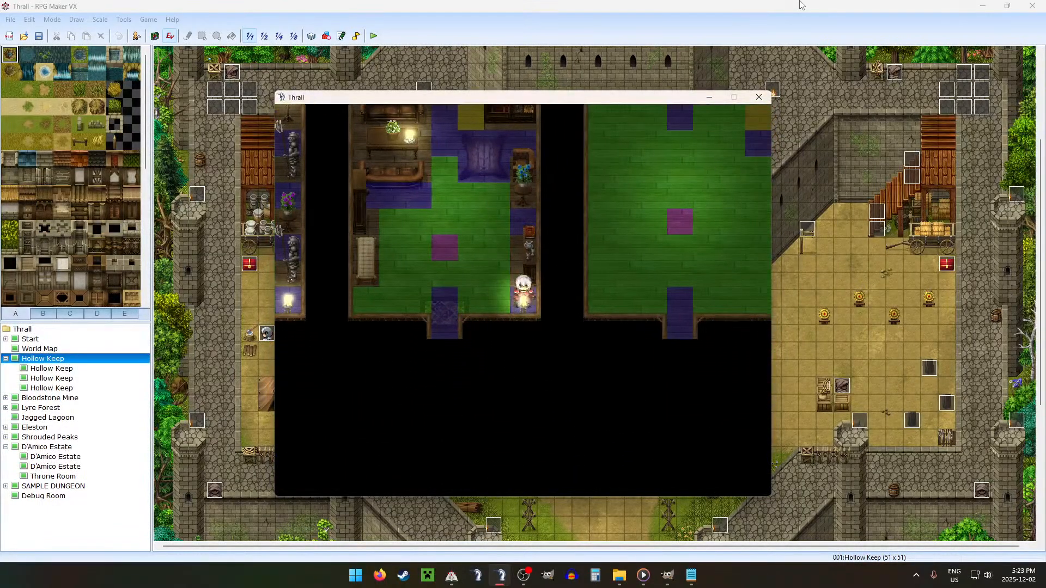
key("Left")
key("Right")
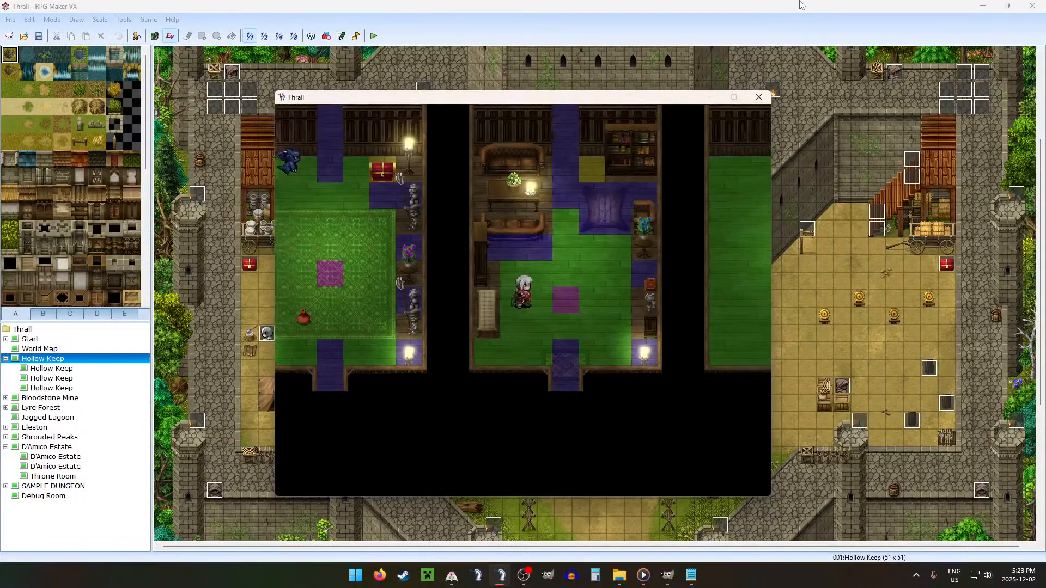
key("Up")
key("Down")
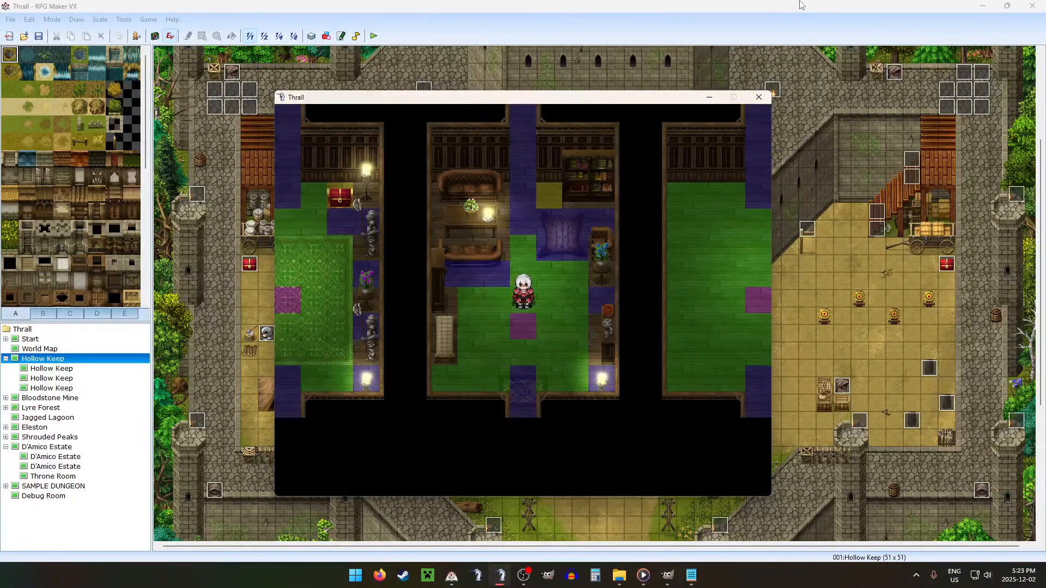
key("Up")
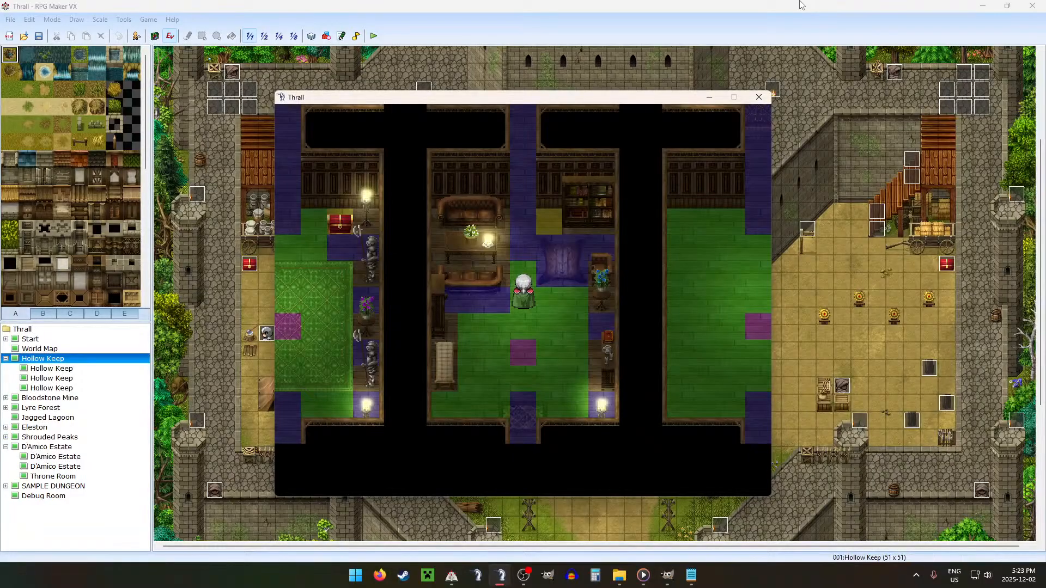
key("Up")
key("Down")
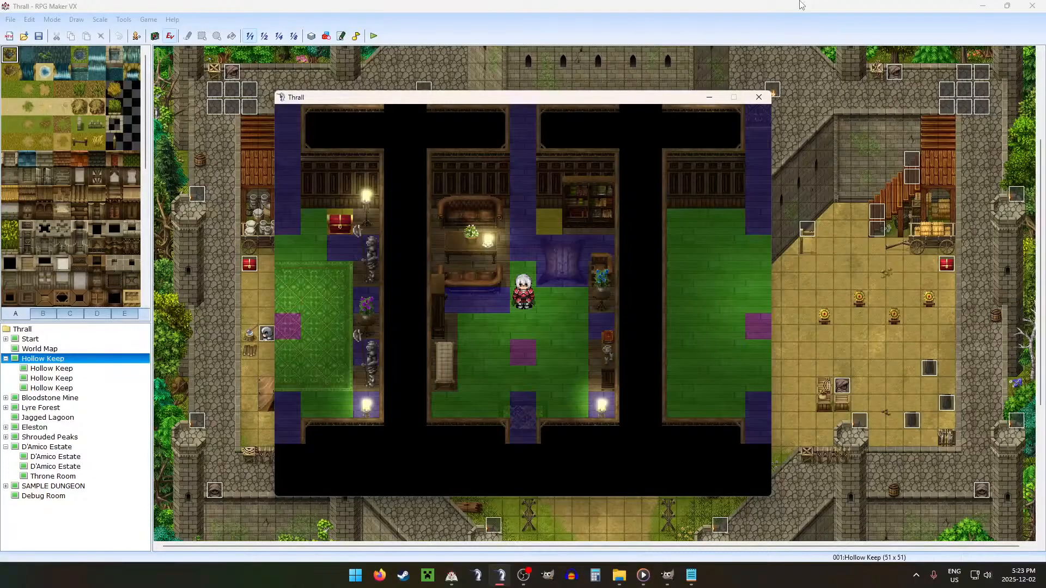
Step: Turn off the 0030:DEBUG switch in the game's debug screen and return to the map
key("F9")
key("Return")
key("Escape")
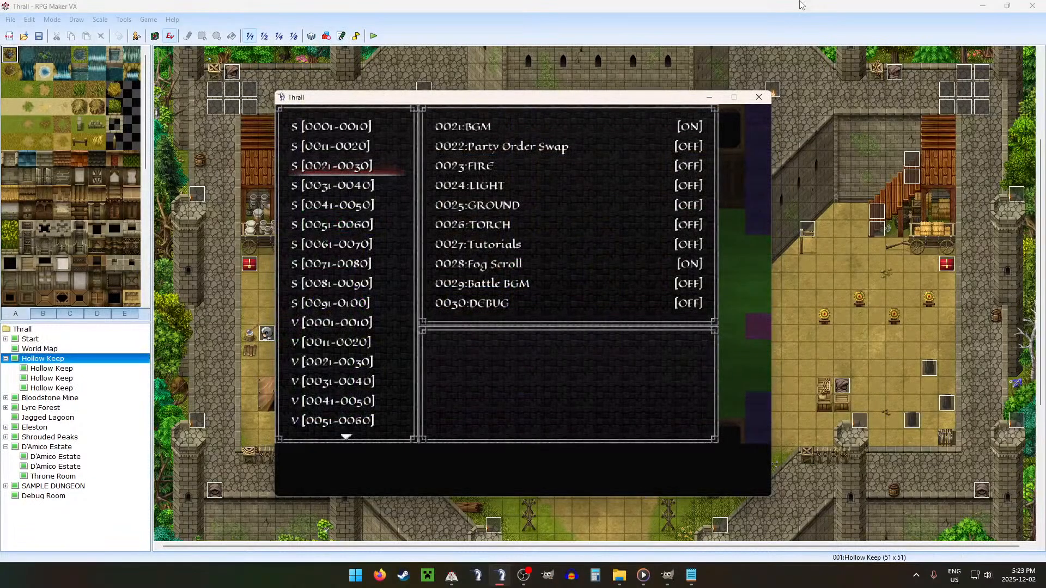
key("Escape")
Step: Walk up through the Floor 1 rooms to the floor exit and proceed to the next floor
key("Up")
key("Up")
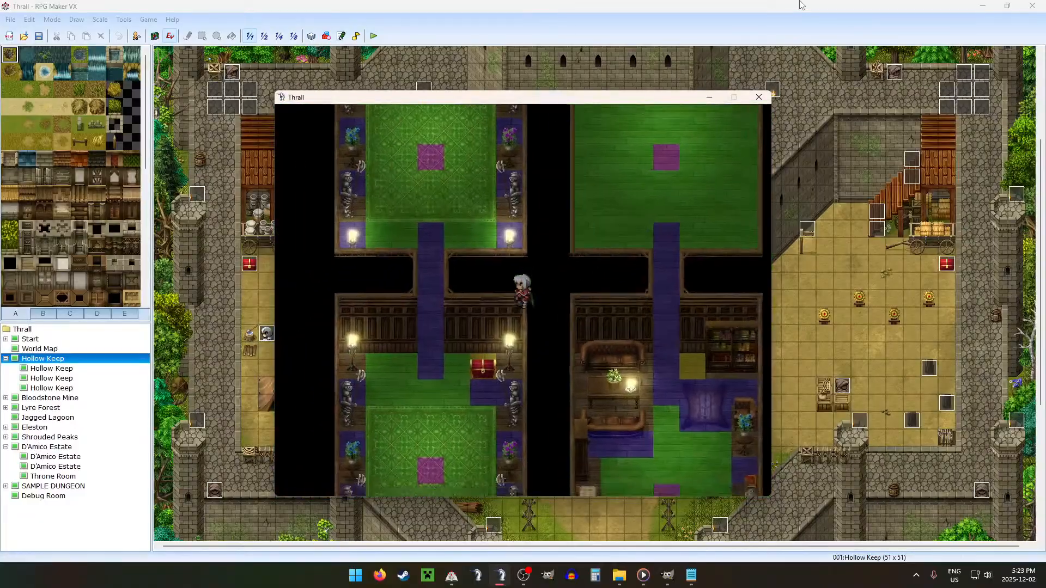
key("Up")
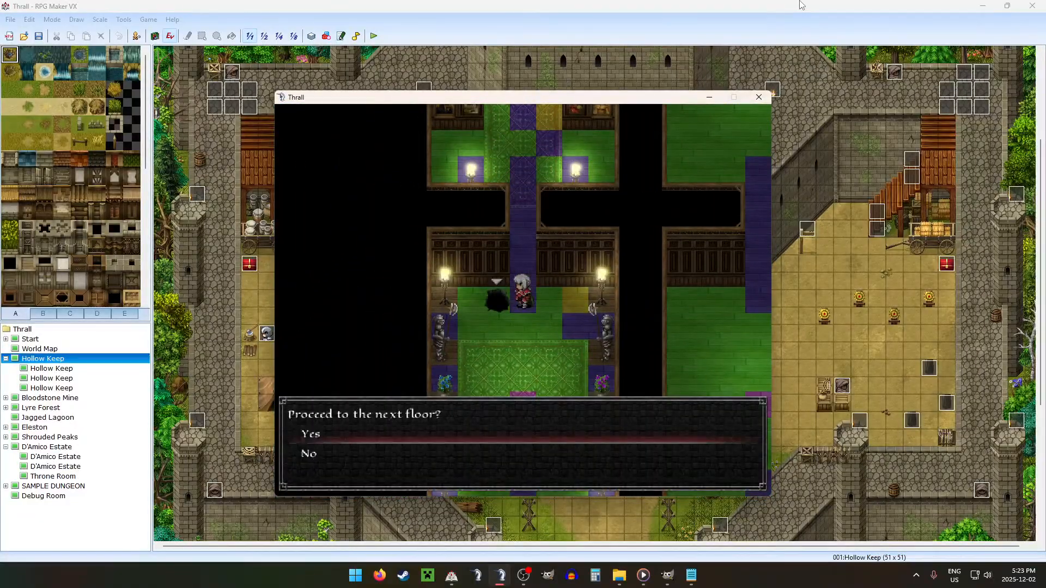
key("Return")
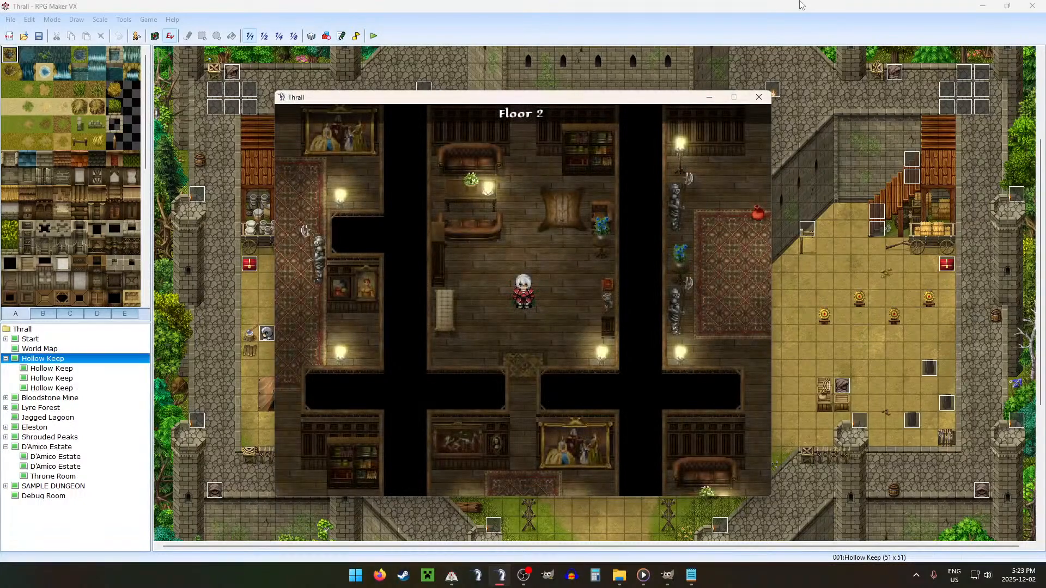
Step: Walk around the Floor 2 sofa room to examine the bookcase, hide rug, candle and plant stand without the debug tile colours
key("Up")
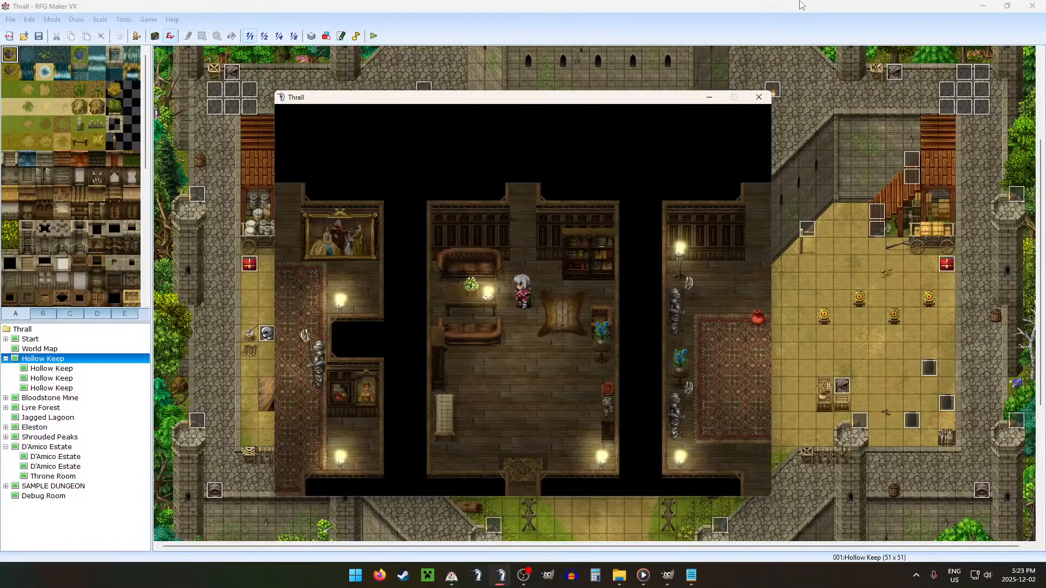
key("Up")
key("Down")
key("Right")
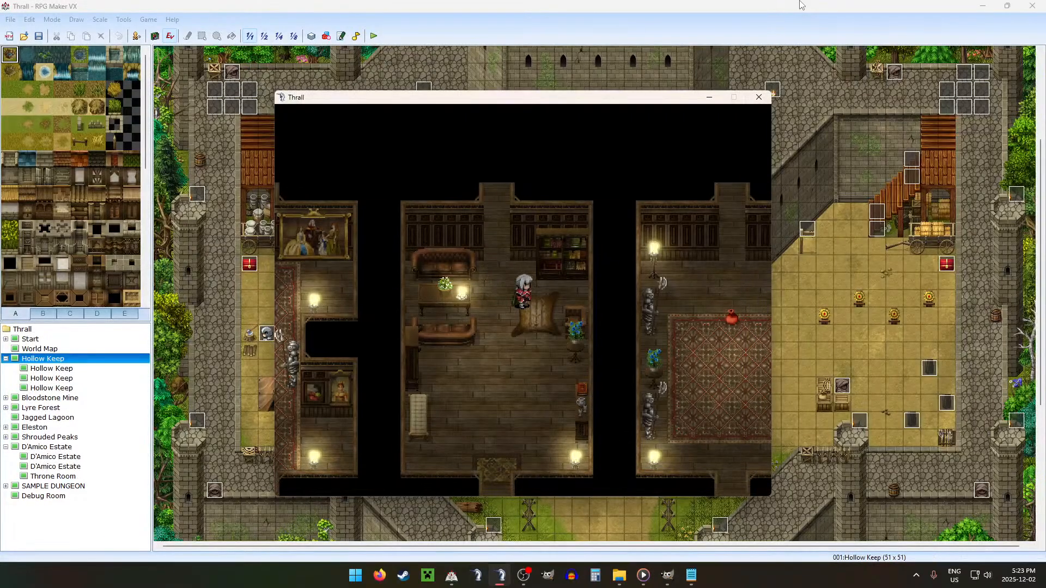
key("Down")
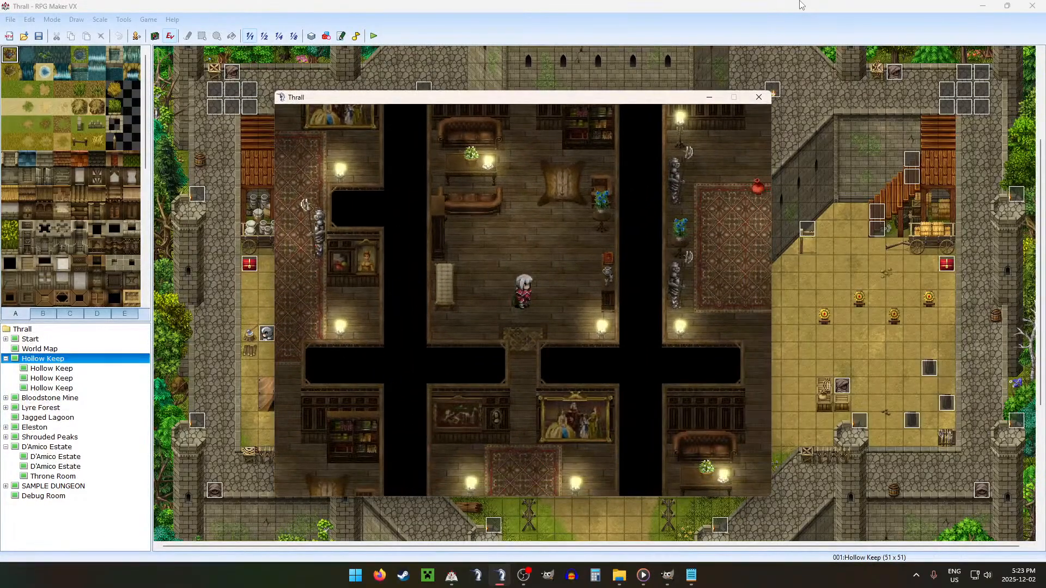
key("Up")
key("Right")
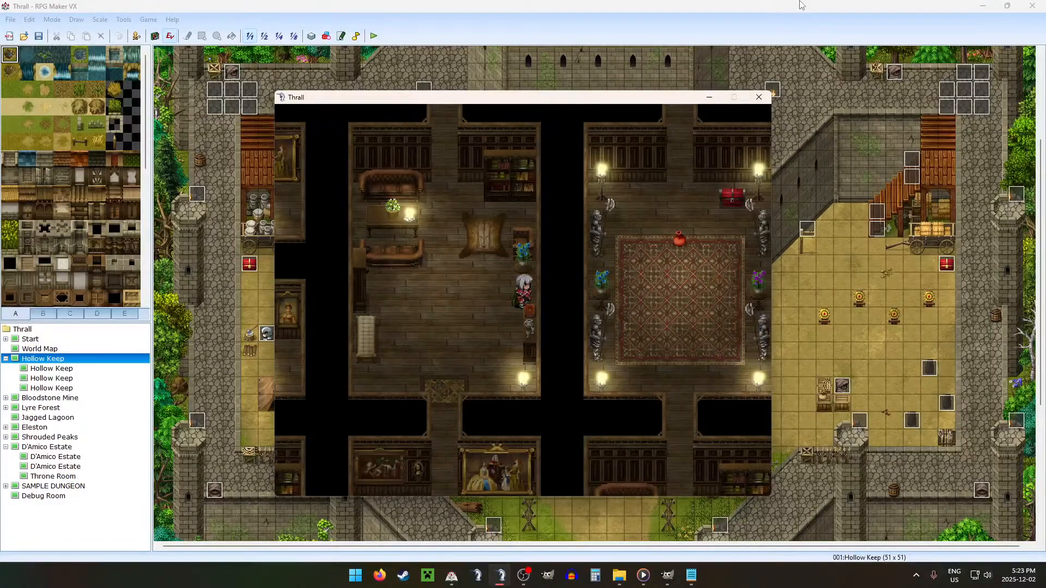
key("Up")
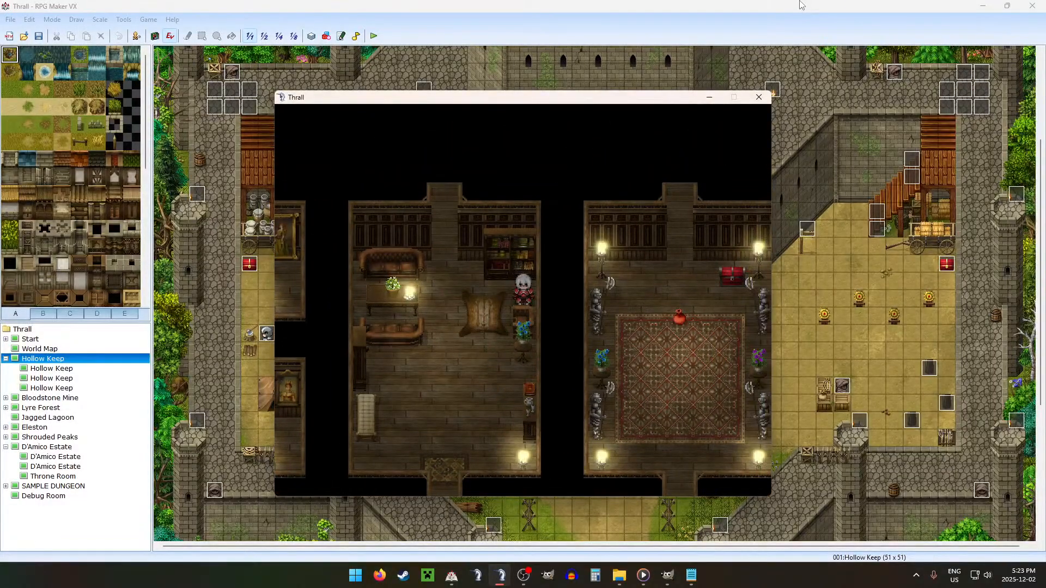
Step: Walk across to the cabinet and bench in the Floor 2 sofa room to examine how the overlay covers the character
key("Left")
key("Down")
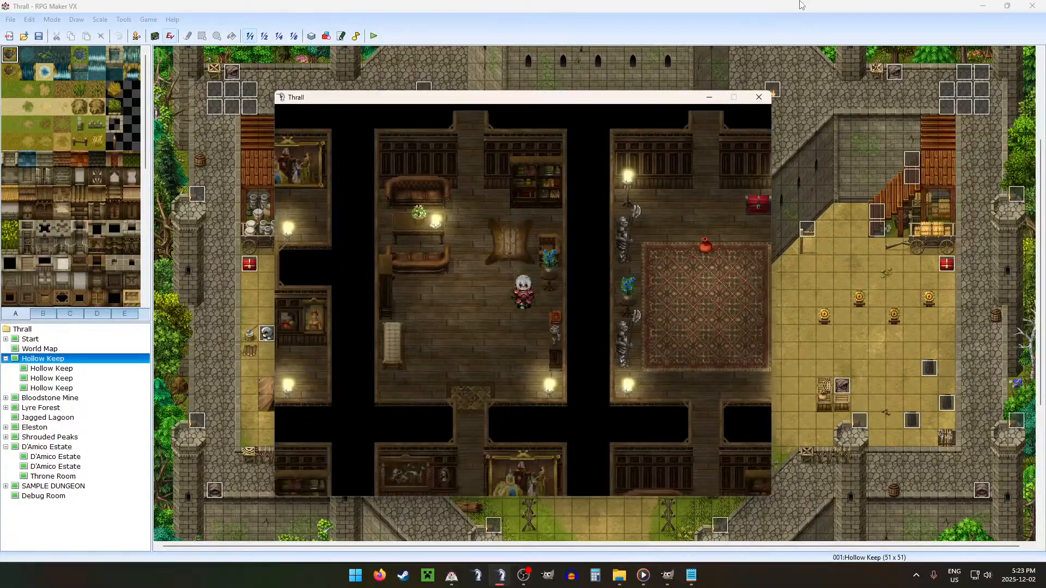
key("Left")
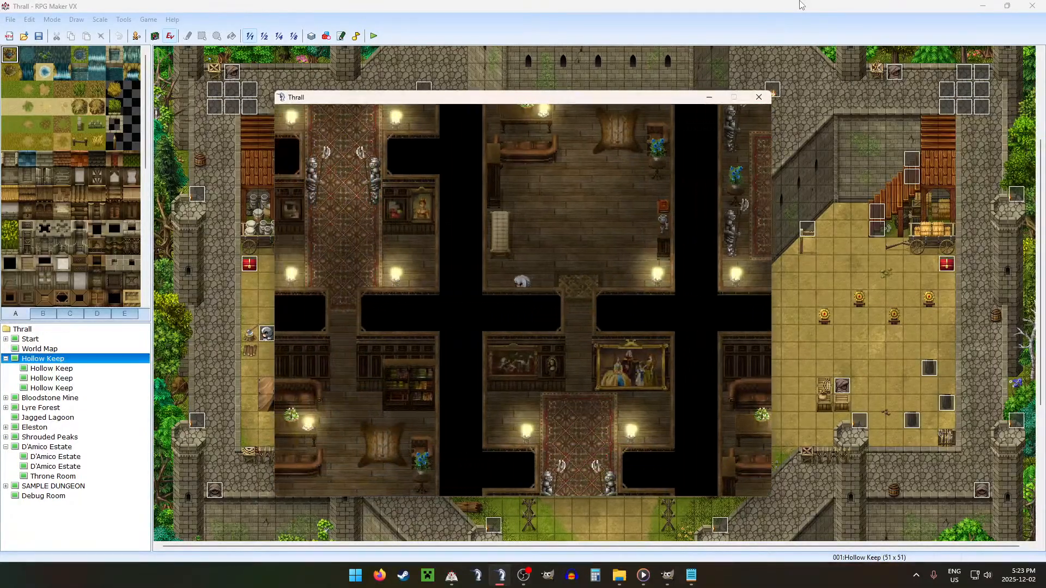
key("Up")
key("Left")
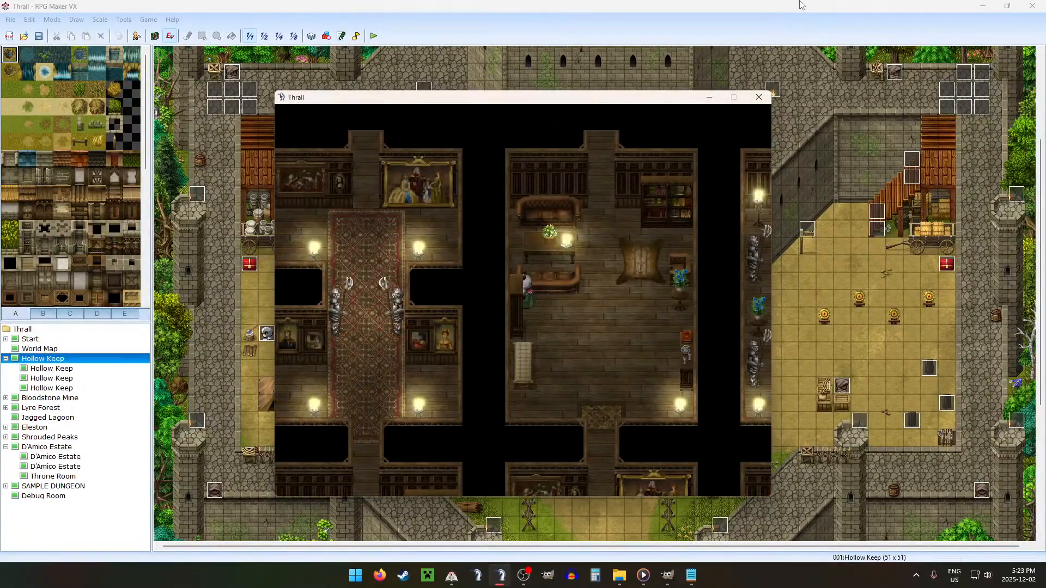
key("Right")
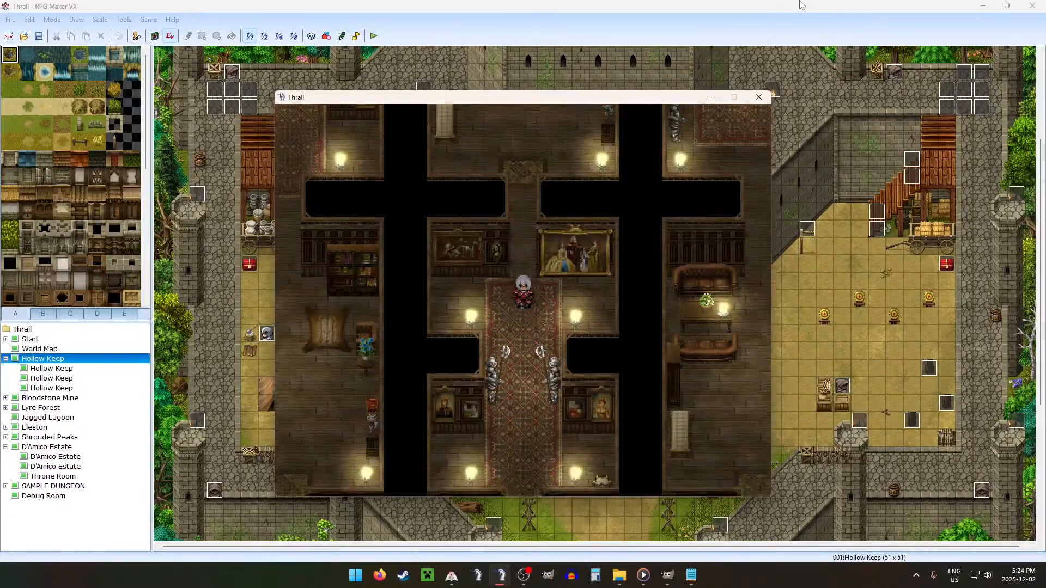
Step: Walk through the other Floor 2 rooms and portrait halls to inspect the layout, and continue to Floor 3
key("Down")
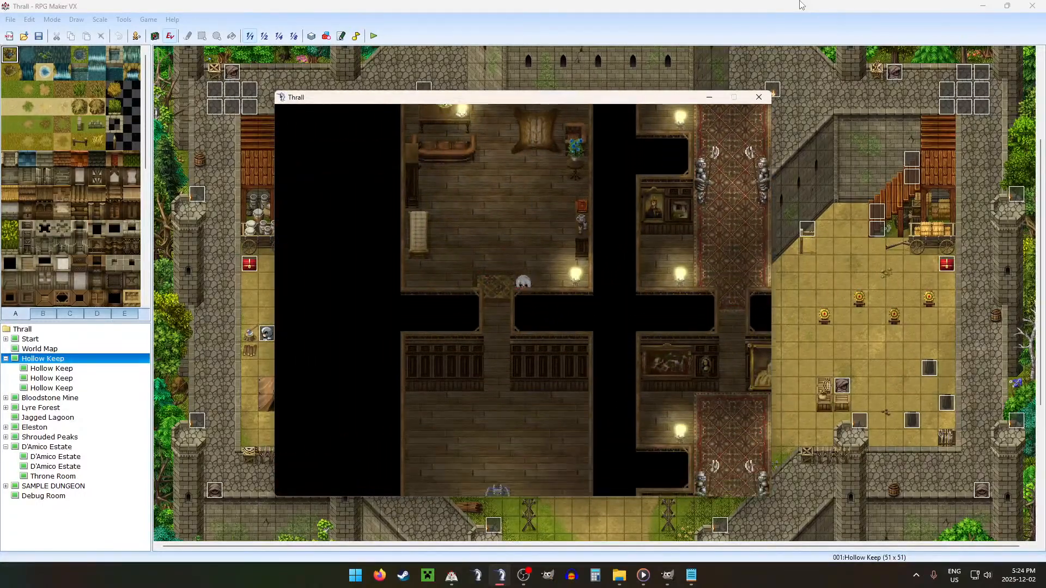
key("Down")
key("Right")
key("Right")
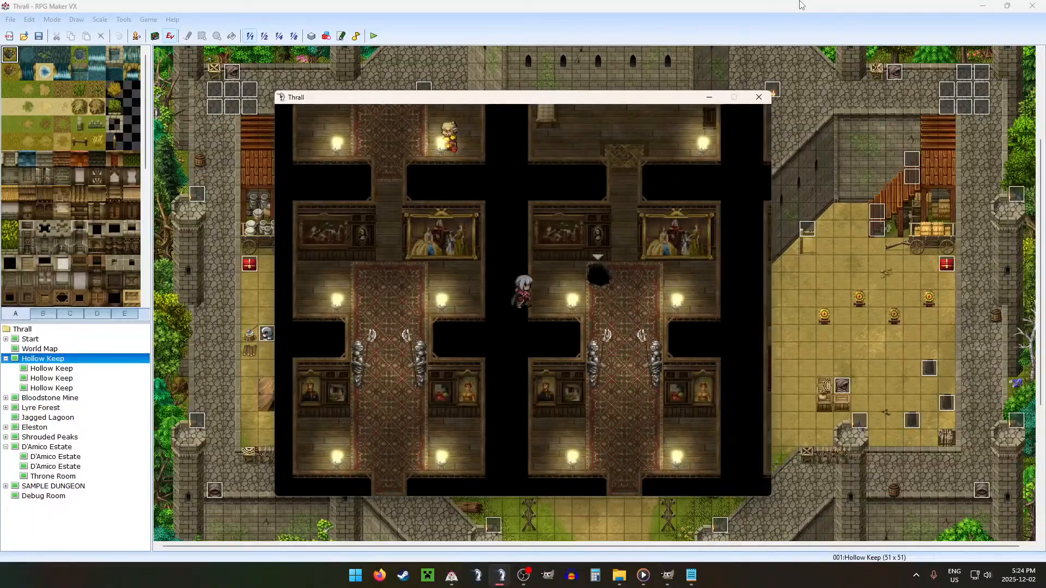
key("Right")
key("Down")
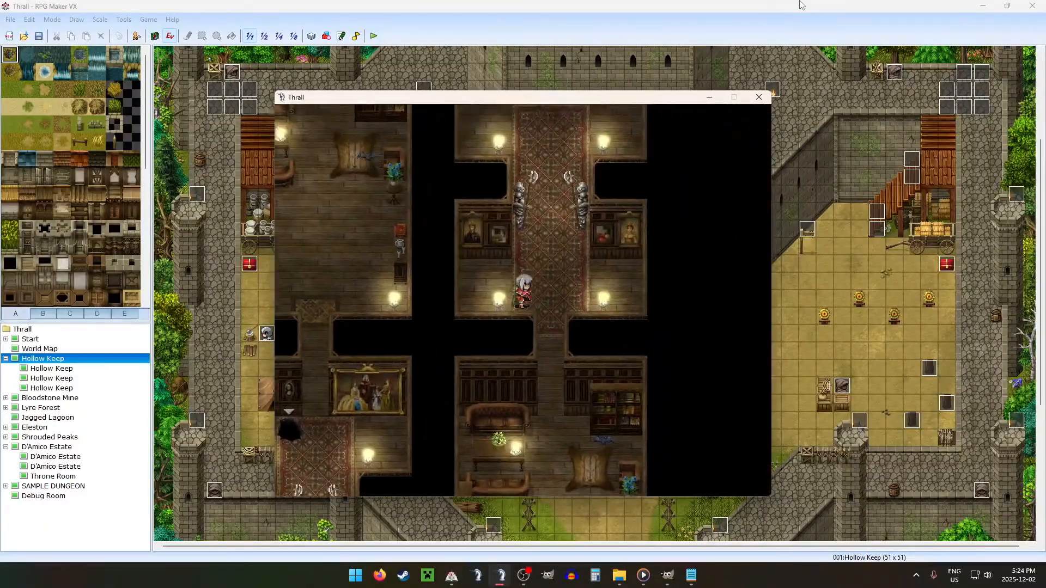
key("Left")
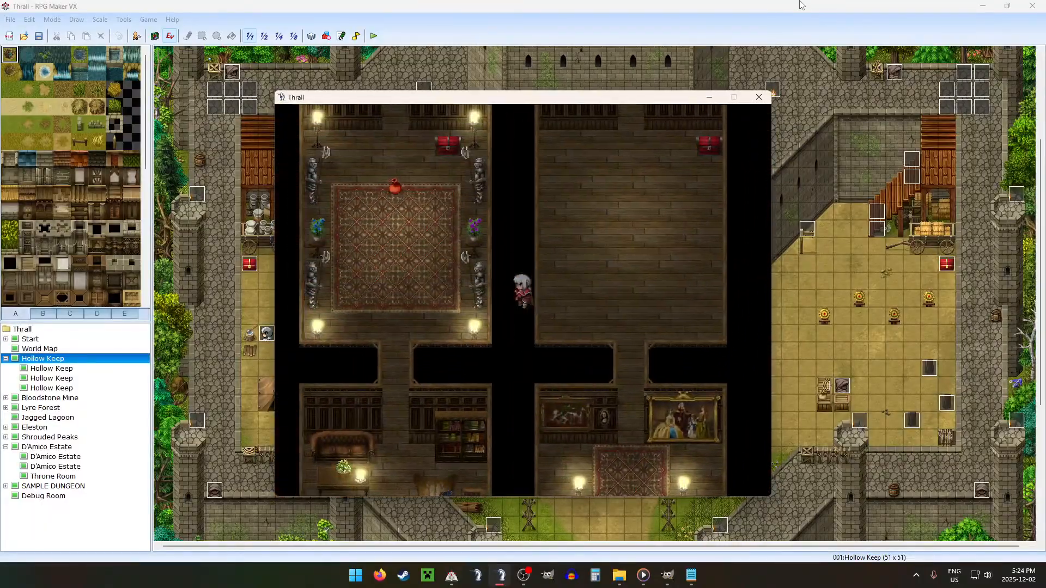
key("Down")
key("Down")
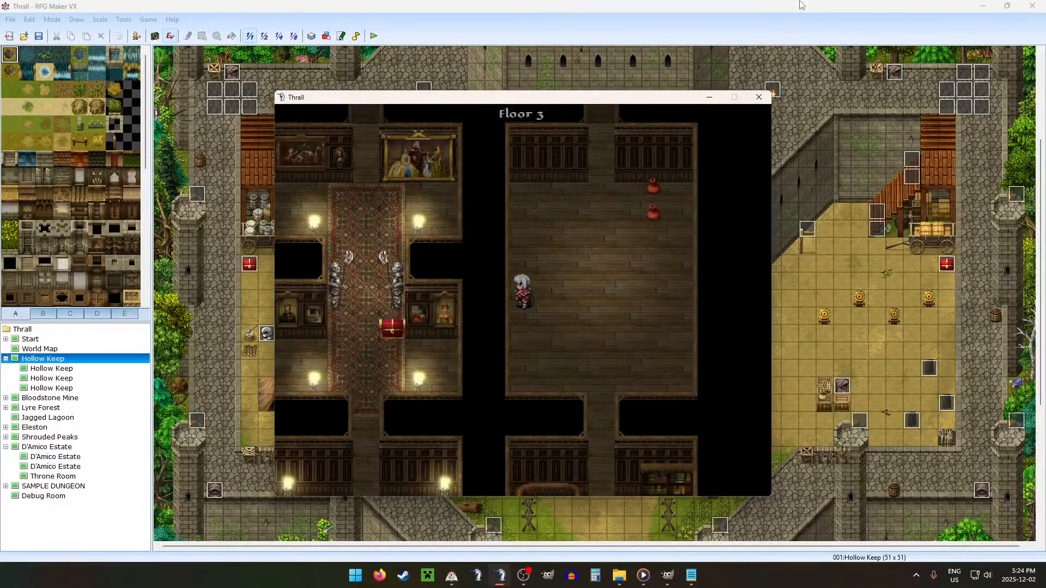
Step: Open the chest in the Floor 3 portrait hall and close its loot screen, salvaging the remaining loot
key("Down")
key("Left")
key("Up")
key("Left")
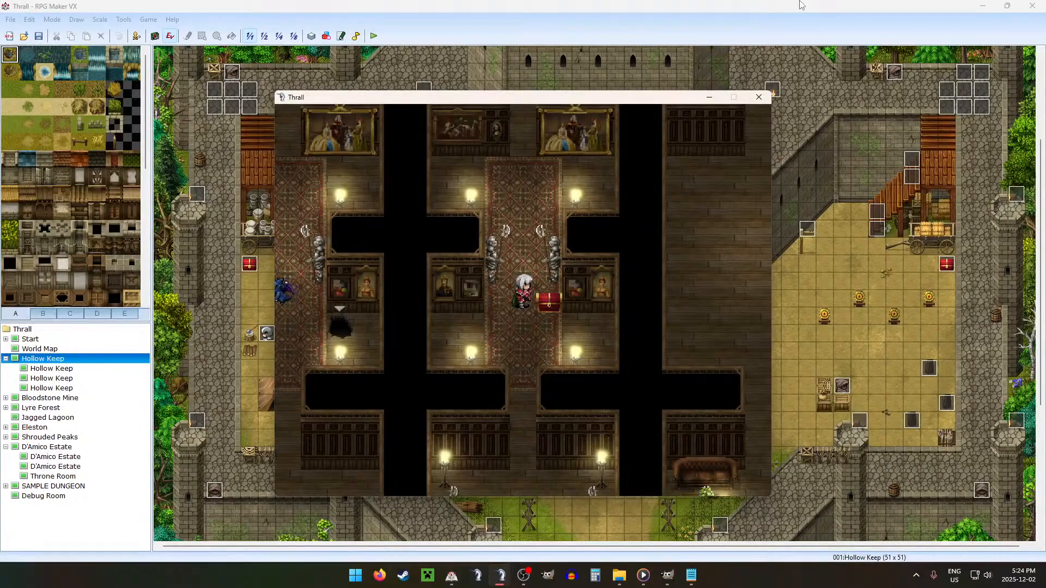
key("Down")
key("Right")
key("Up")
key("z")
key("Escape")
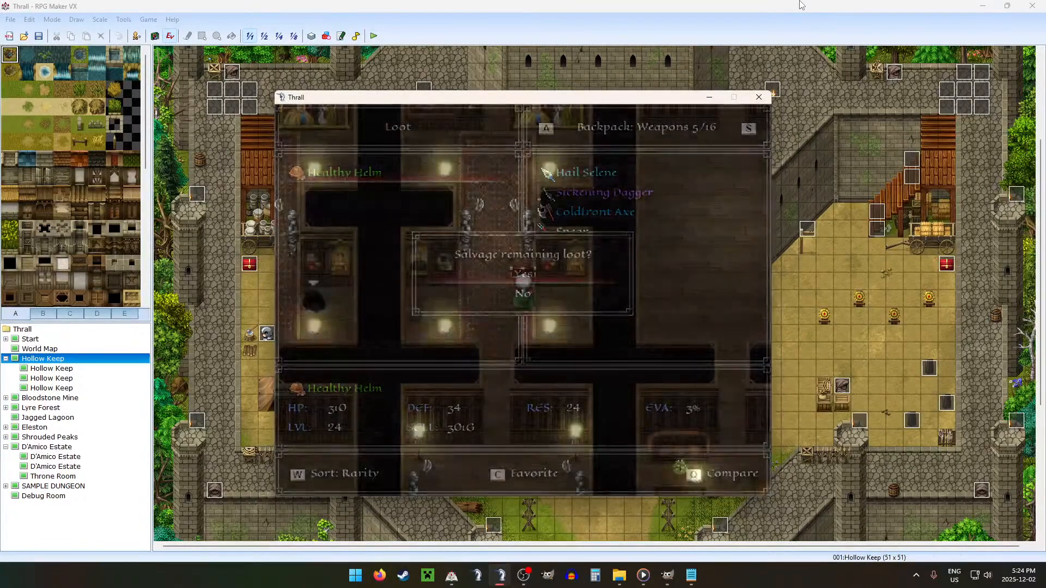
Step: Walk through the lower Floor 3 rooms to the far sofa room with the chest beside the bookcase
key("Down")
key("Right")
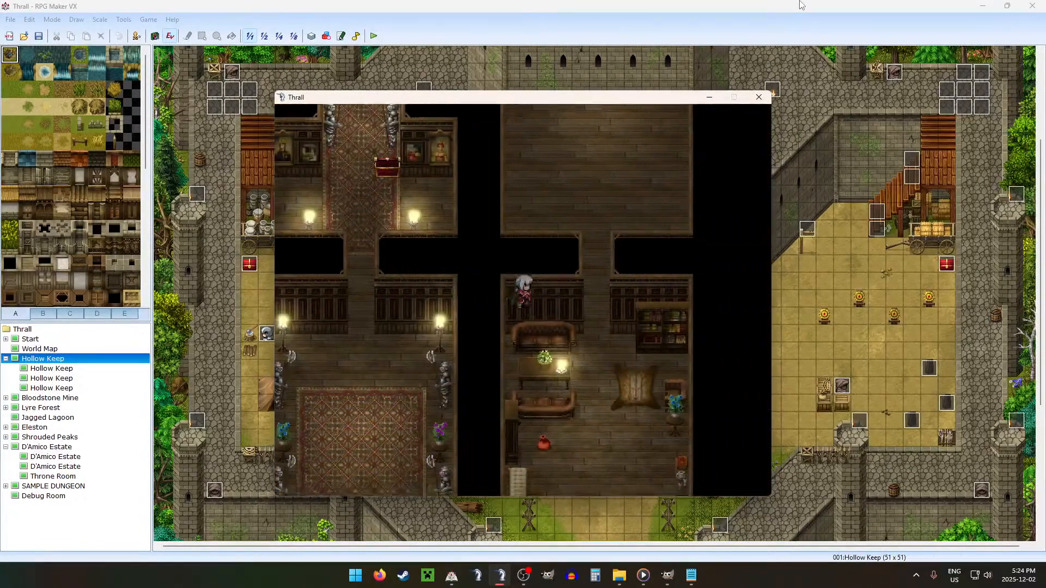
key("Down")
key("Left")
key("Left")
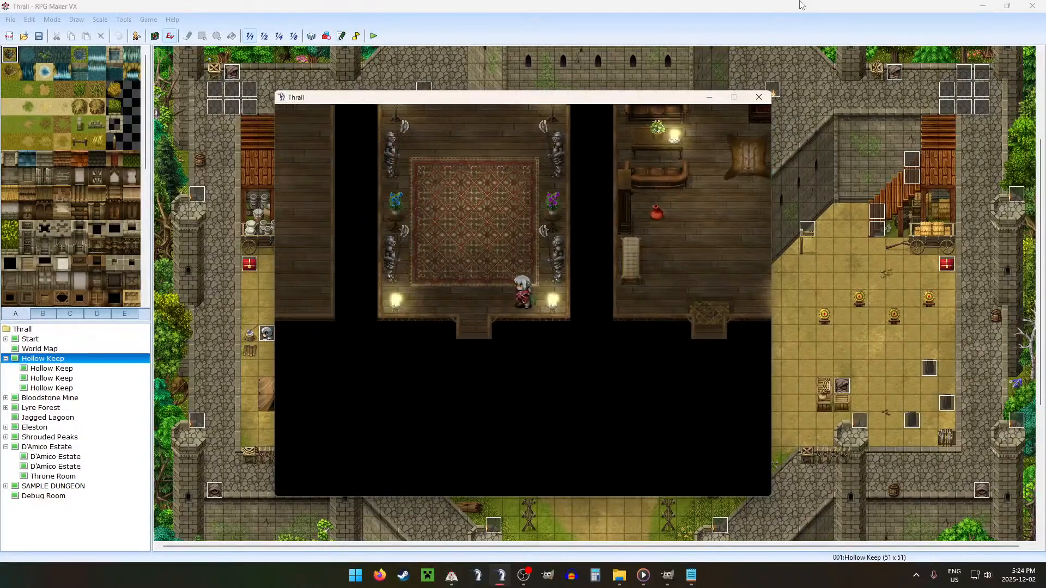
key("Up")
key("Left")
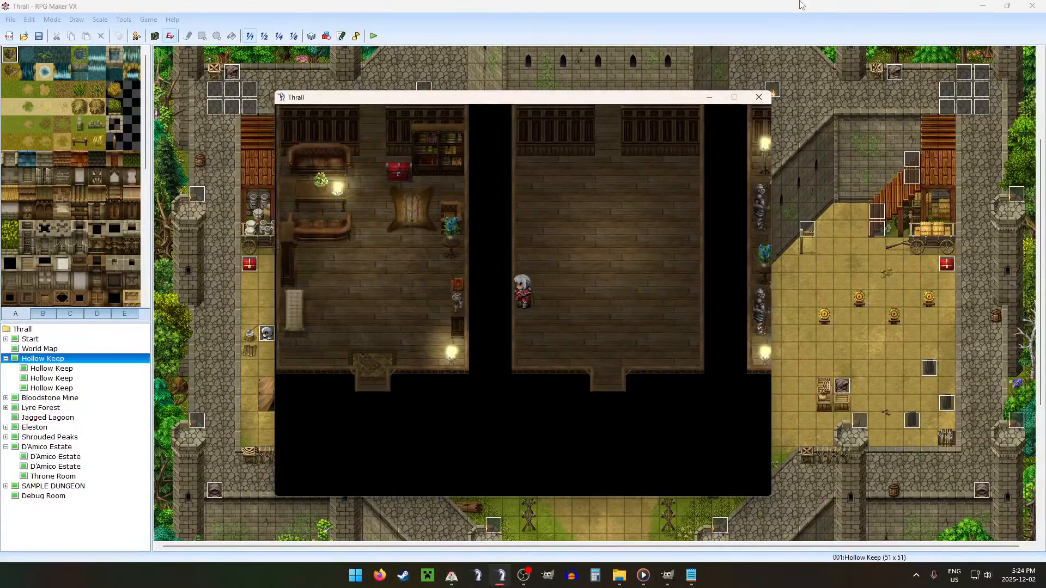
key("Up")
key("Left")
key("Up")
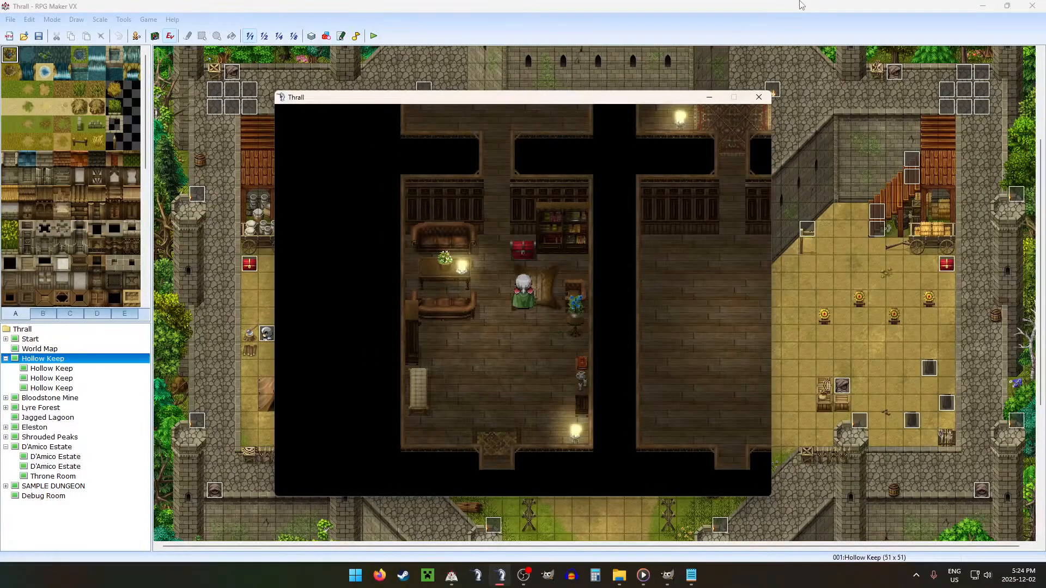
key("Up")
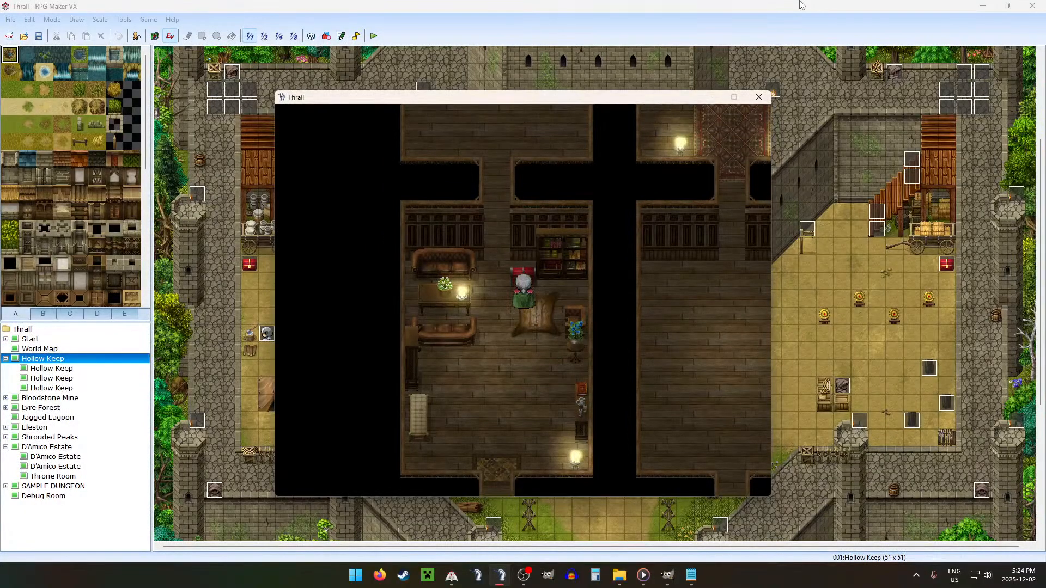
Step: Check the chest's placement beside the bookcase, open it to view its loot, and close the loot screen
key("Left")
key("Up")
key("Down")
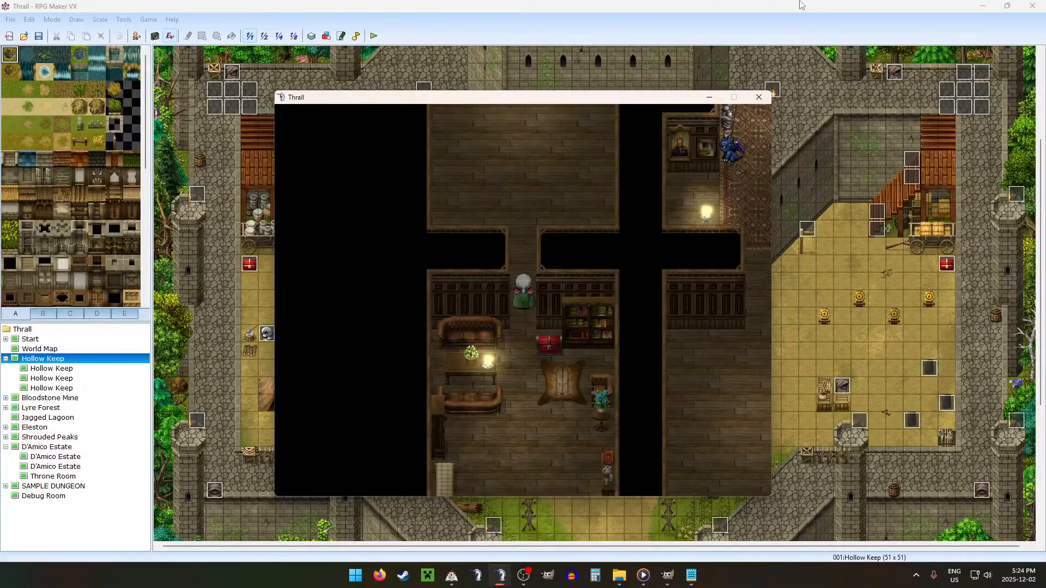
key("Right")
key("Up")
key("space")
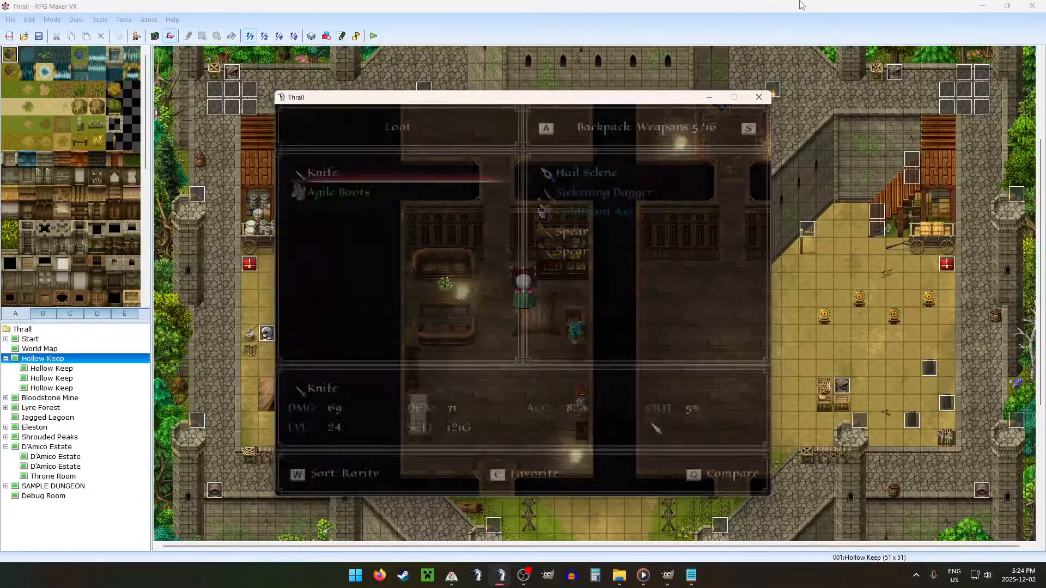
key("Escape")
Step: Walk from the sofa room up through the remaining Floor 3 rooms and close the playtest
key("Left")
key("Down")
key("Up")
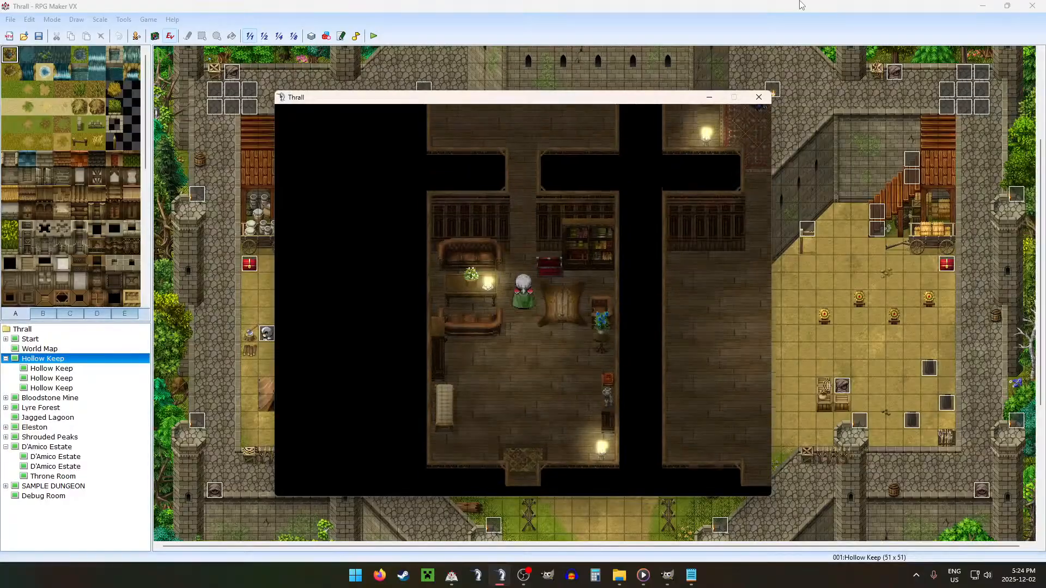
key("ctrl+Right")
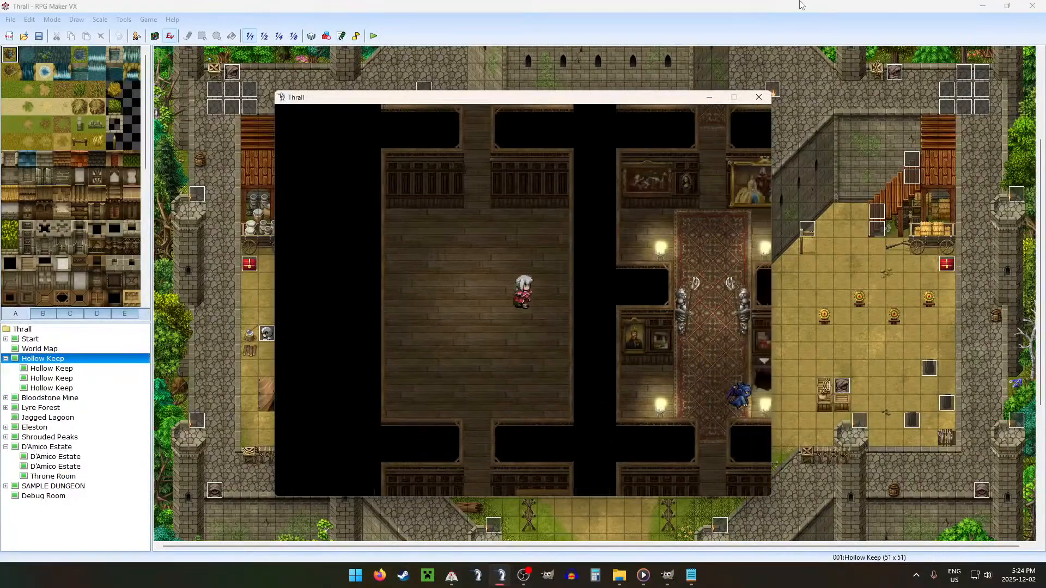
key("Up")
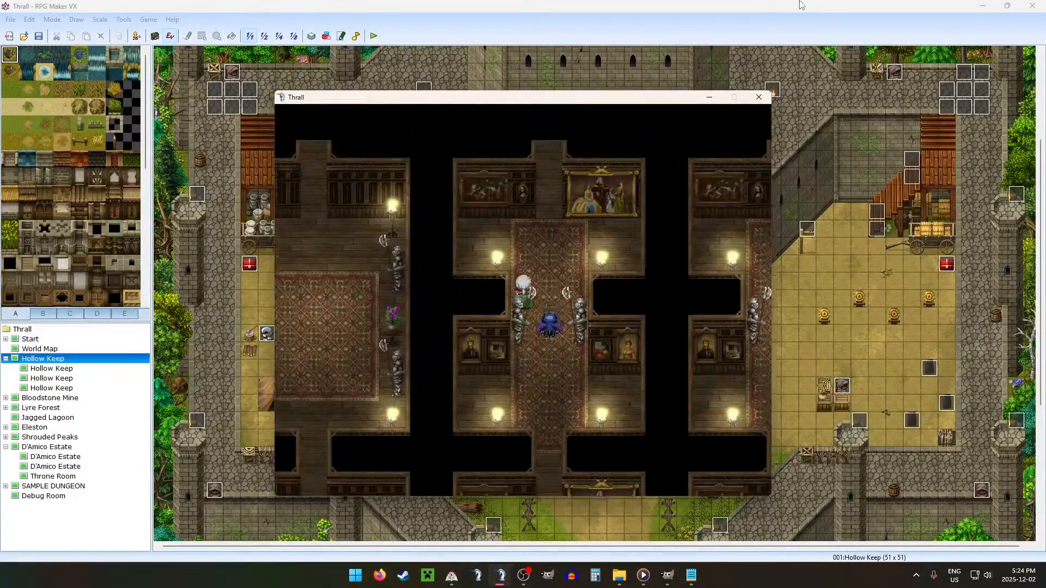
left_click(759, 98)
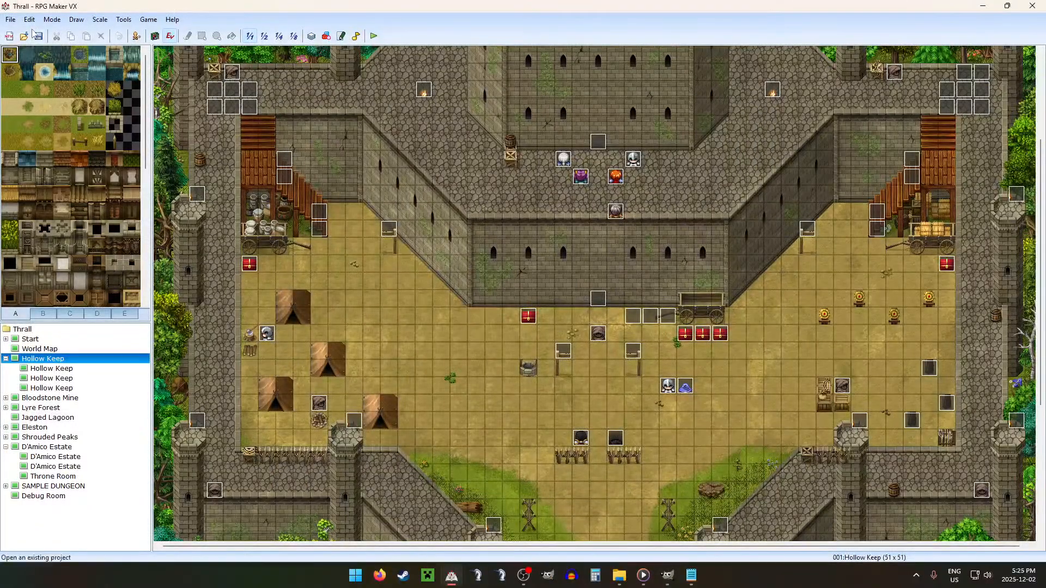
Step: Review the room and hall counts in Configurations.txt and return to RPG Maker
left_click(691, 575)
scroll(246, 350, "up", 10)
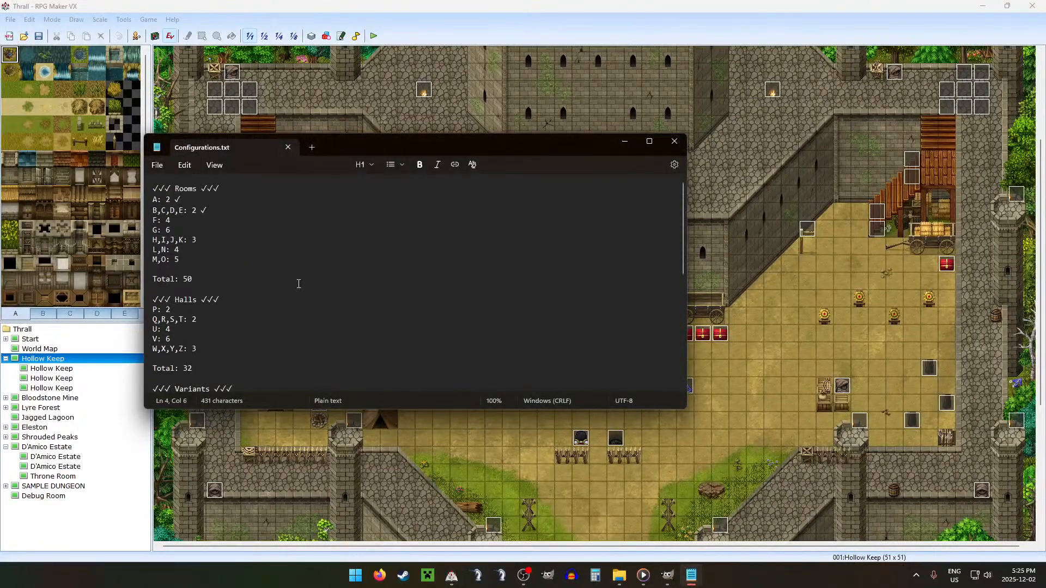
left_click(575, 7)
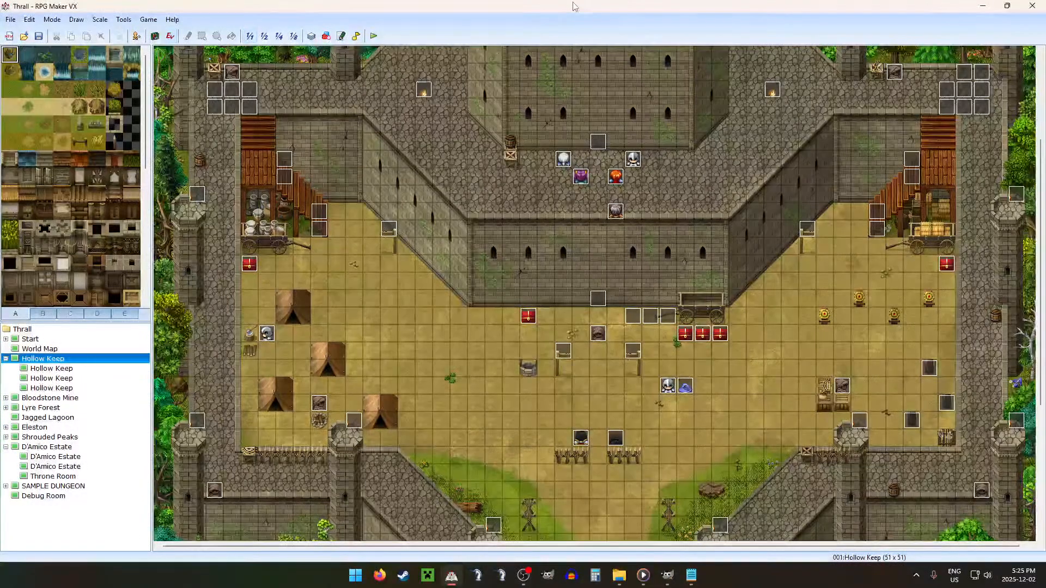
Step: Switch to GIMP, hide the Shadow layer, show the Overlay and All groups, and save Estate F3
left_click(675, 581)
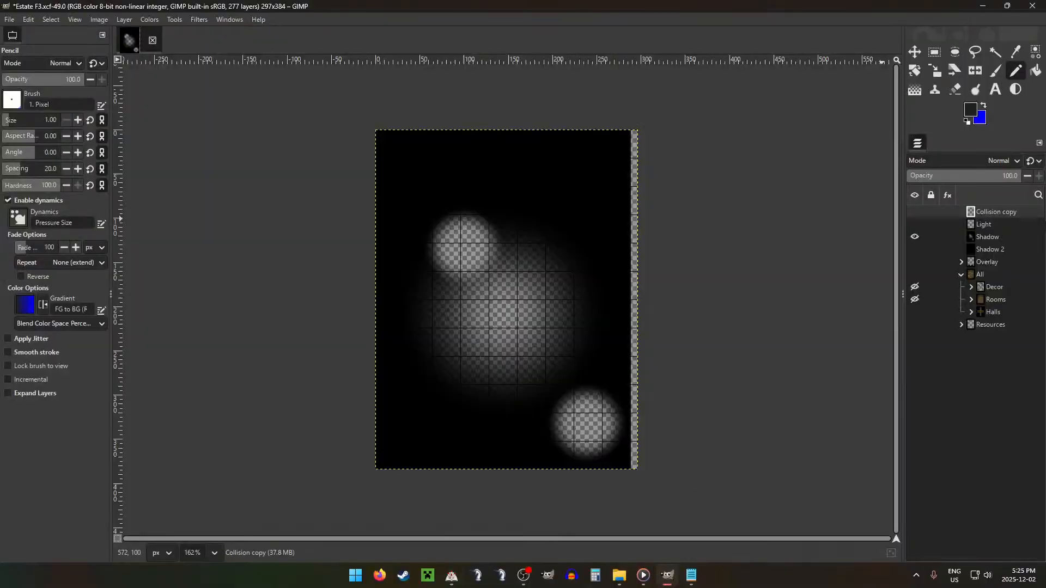
left_click(916, 238)
left_click(915, 262)
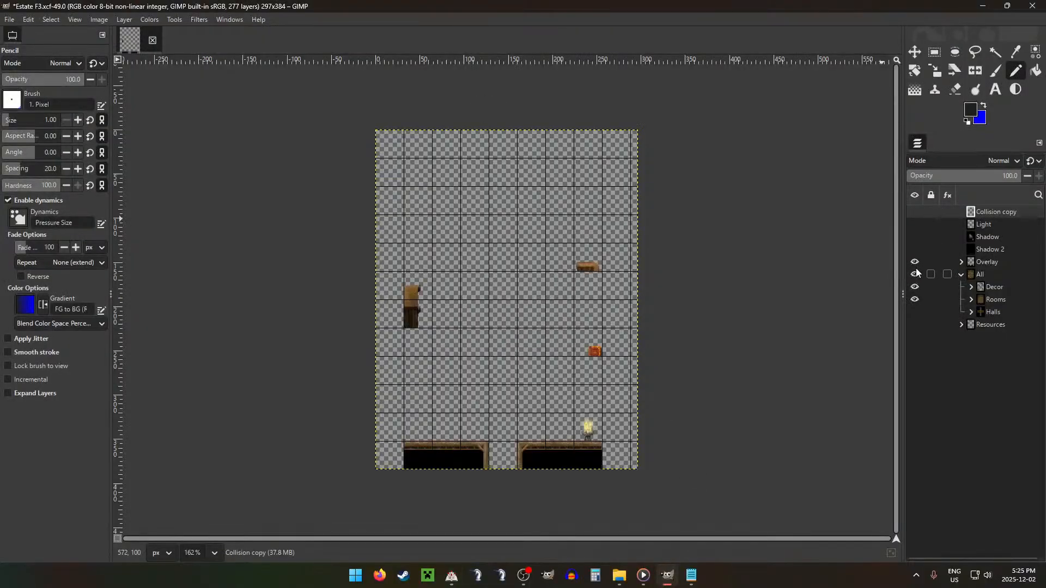
left_click(915, 274)
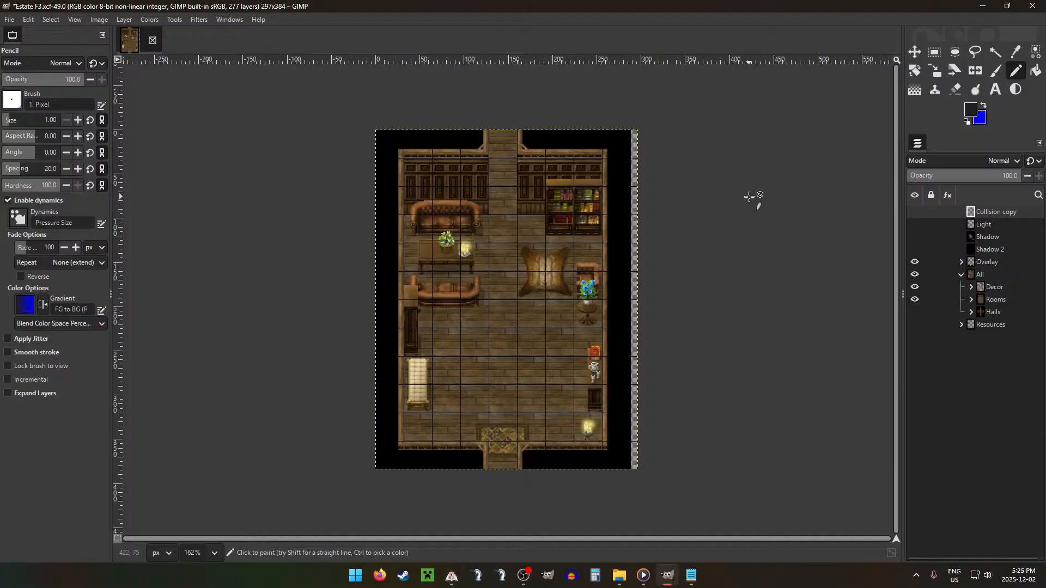
key("ctrl+s")
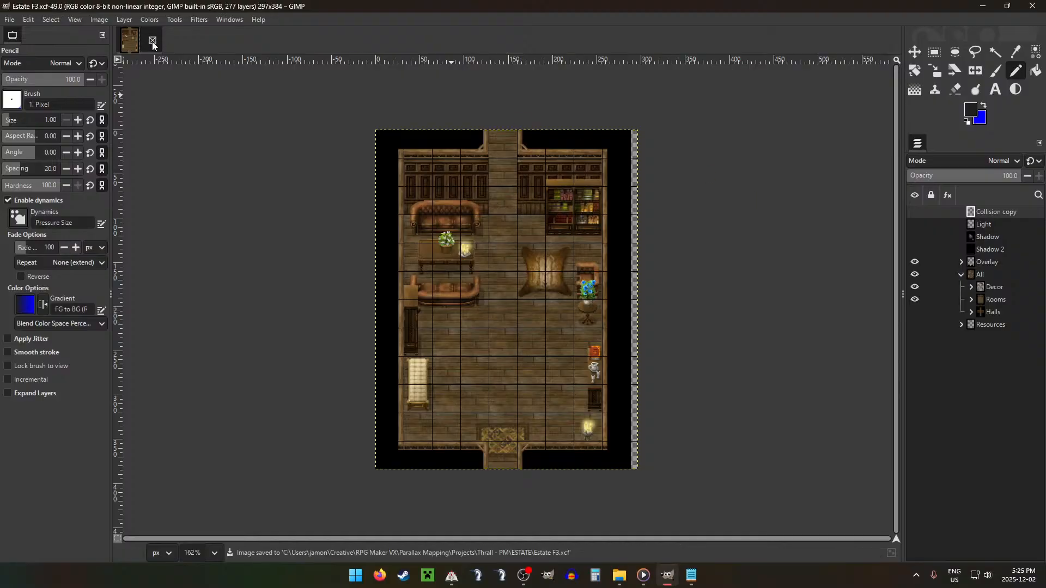
Step: Close the Estate F3 image and open the base Estate file from the ESTATE project folder
left_click(152, 42)
left_click(619, 576)
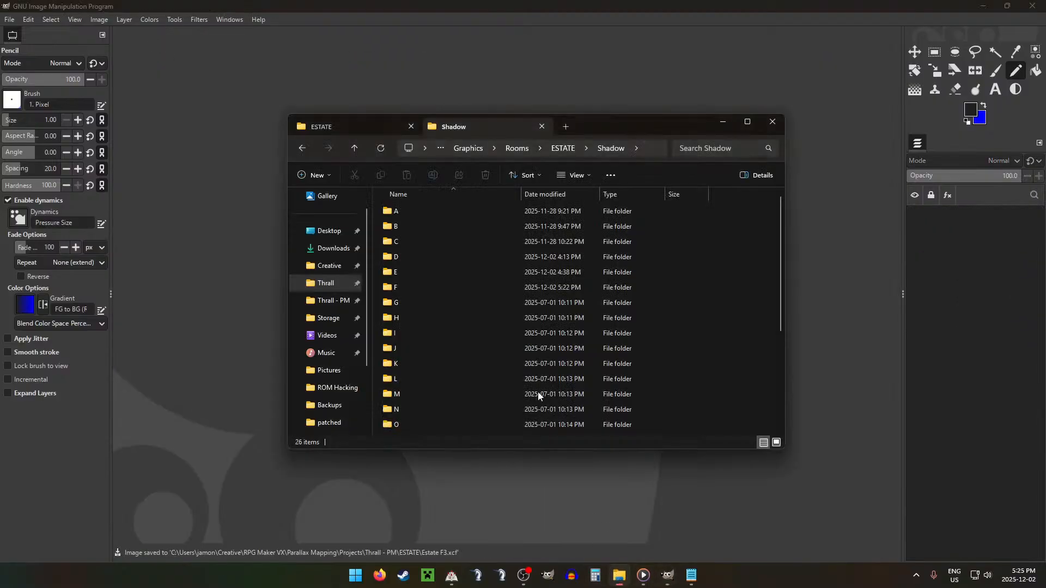
left_click(325, 133)
scroll(499, 363, "down", 8)
double_click(432, 429)
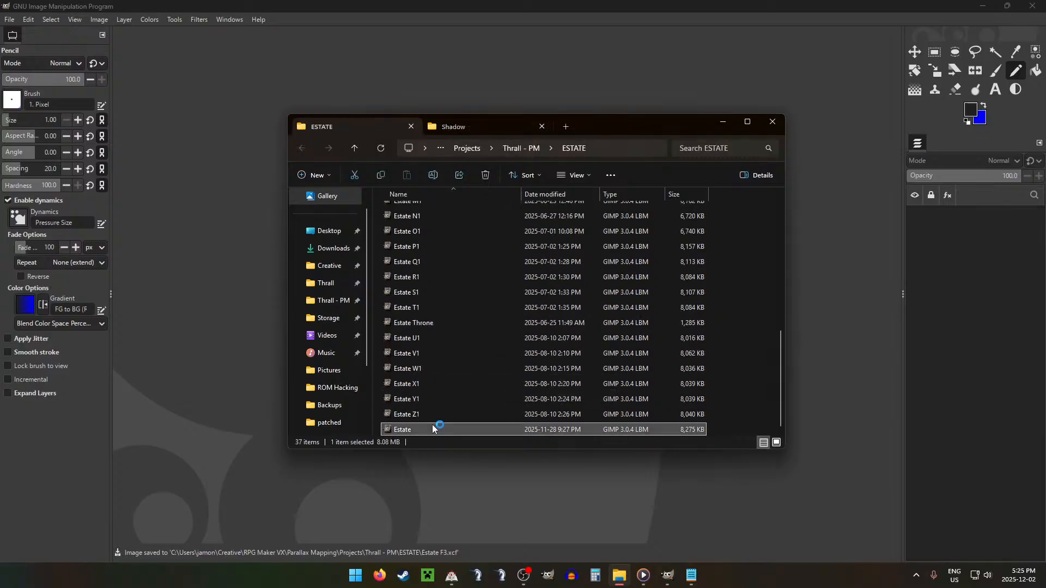
left_click(10, 21)
left_click(40, 129)
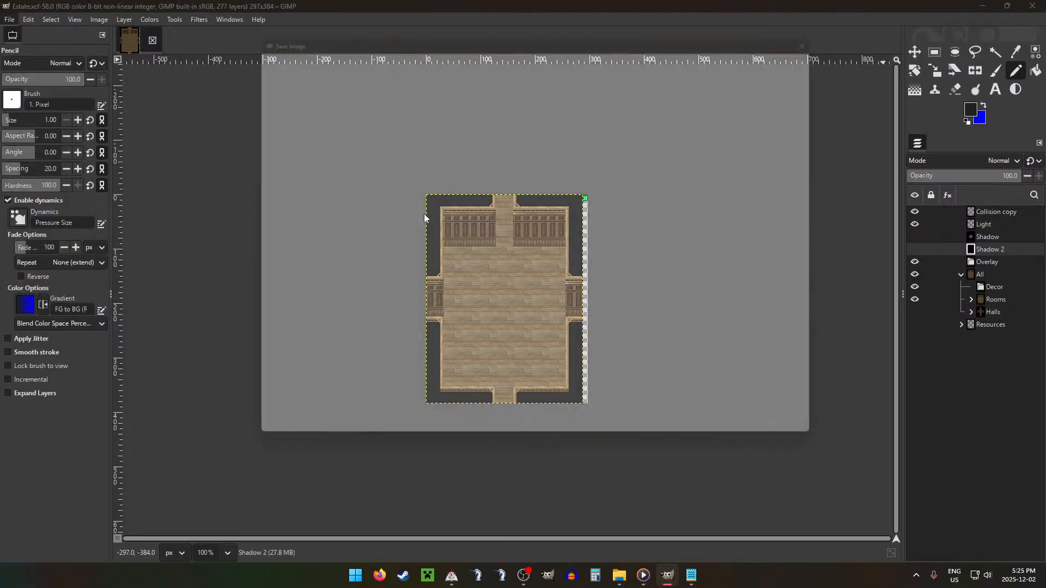
key("BackSpace")
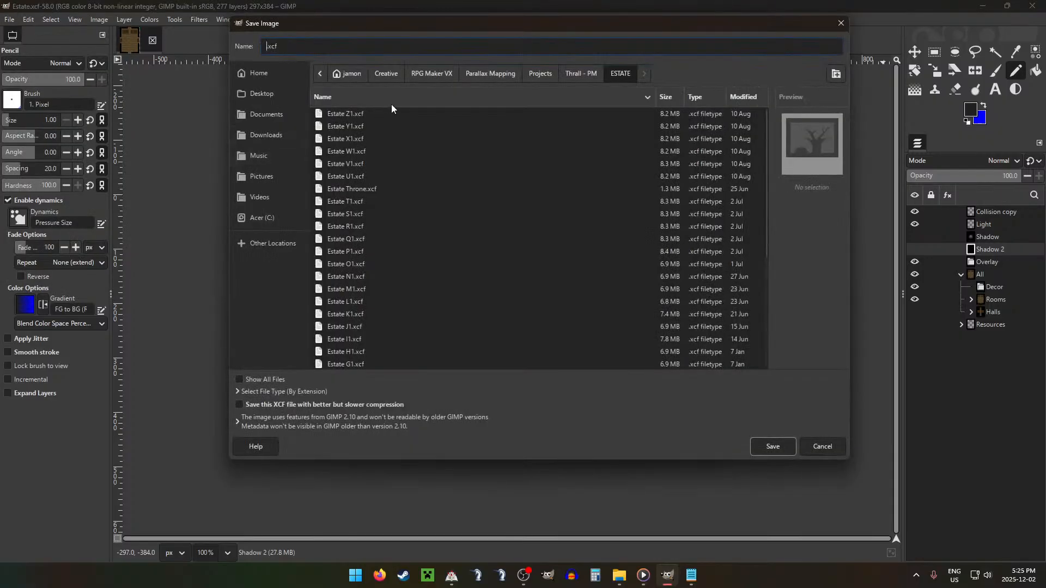
left_click(823, 447)
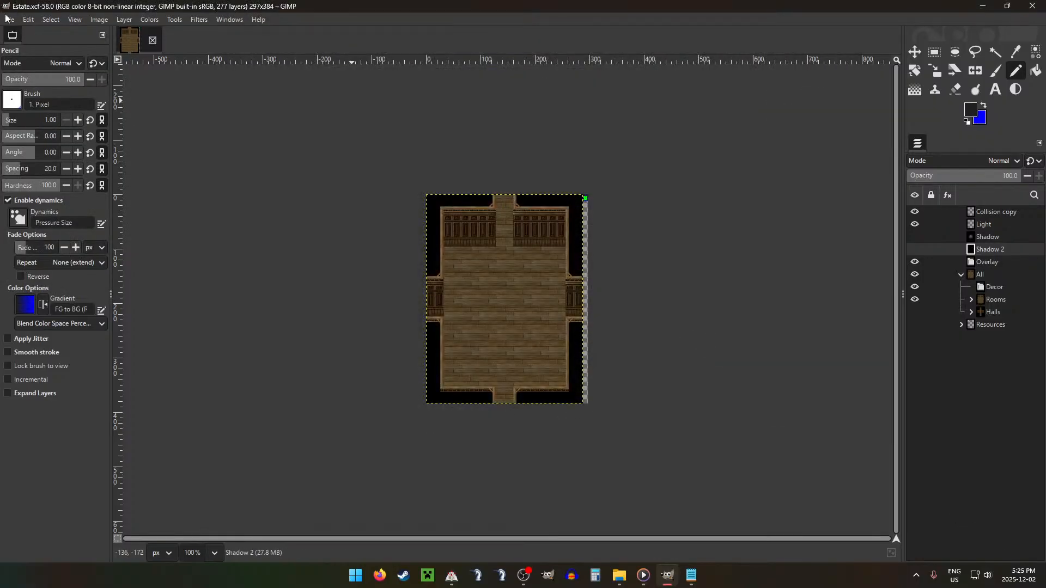
Step: Save the base room as a new image named Estate F4.xcf in the ESTATE folder
left_click(11, 20)
left_click(40, 129)
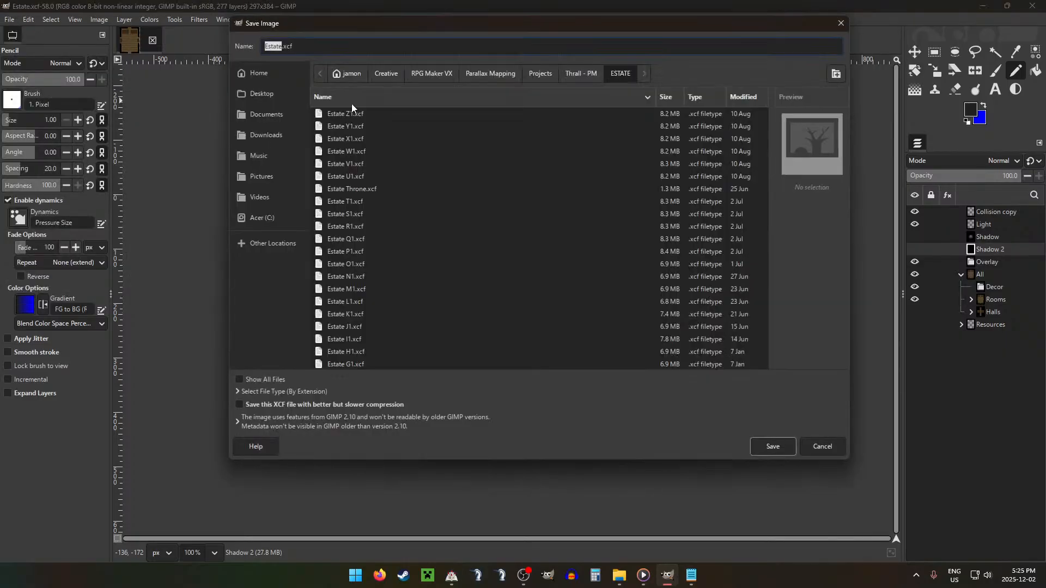
type("F4")
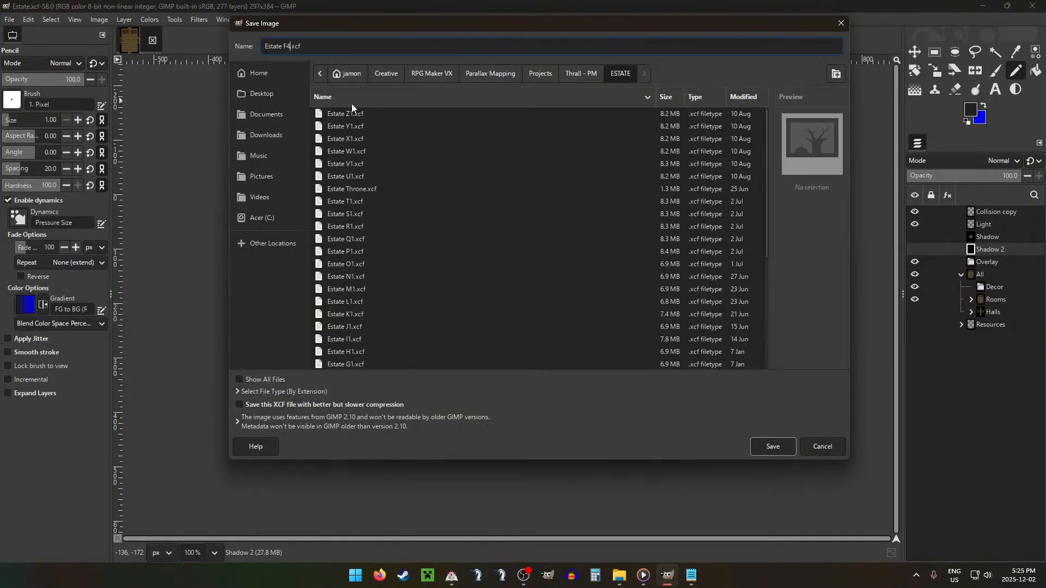
key("Return")
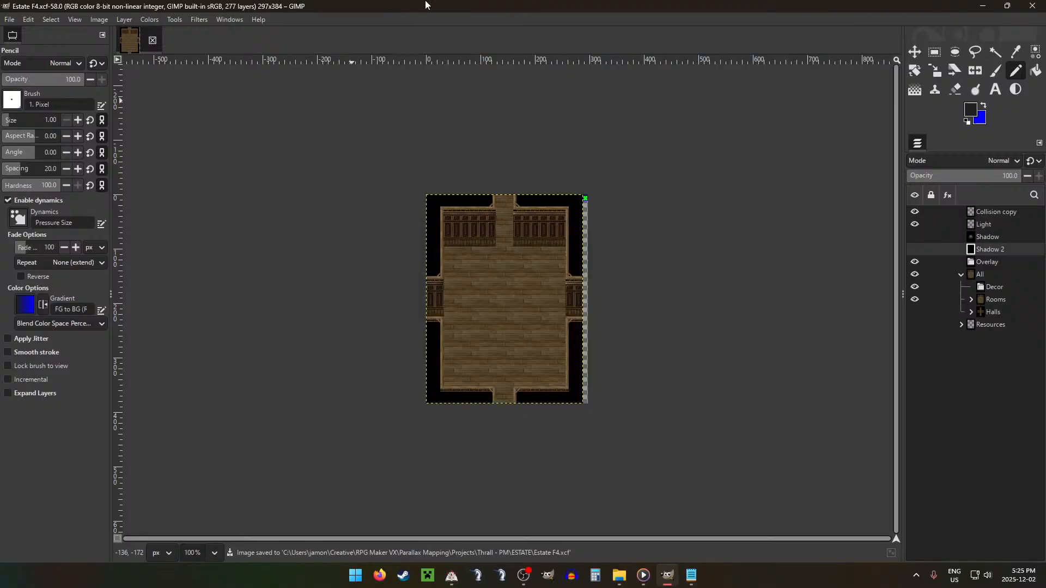
Step: Expand the Rooms group, hide its current room layer, and show only room layer F
left_click(971, 299)
left_click(916, 300)
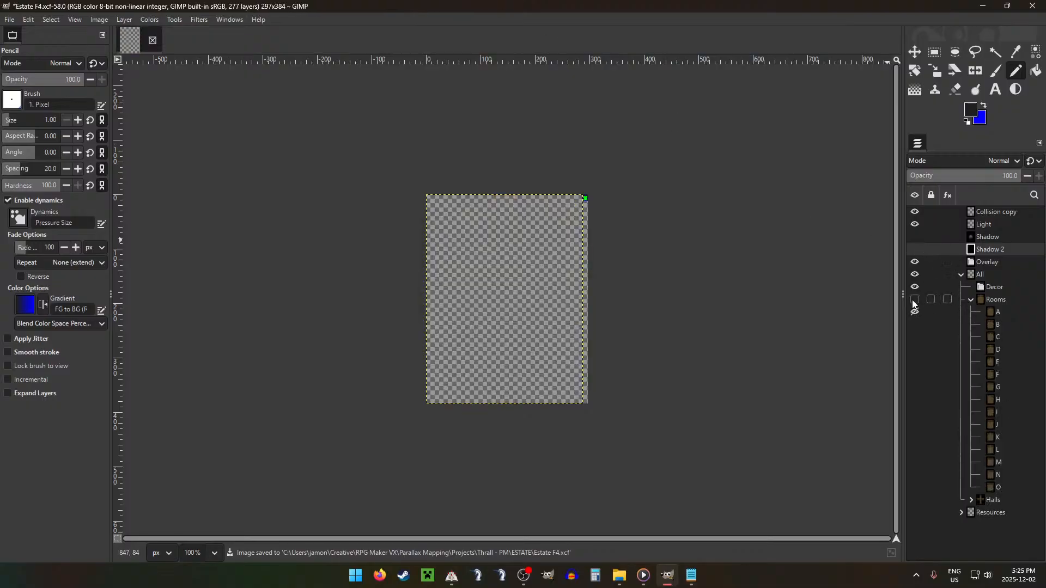
left_click(916, 301)
left_click(916, 312)
left_click(1002, 375)
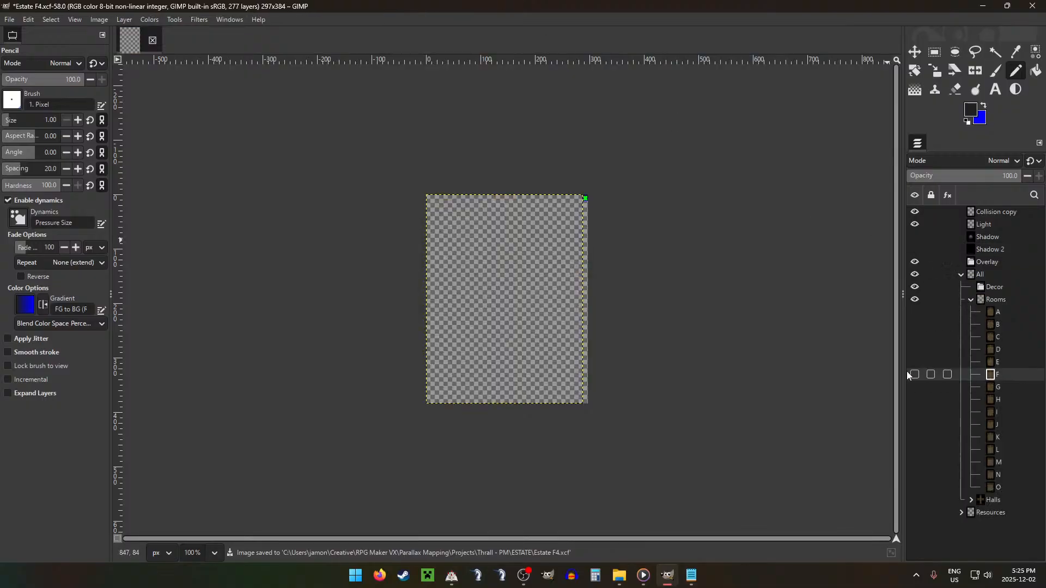
left_click(912, 375)
scroll(585, 323, "up", 2)
Step: Set the Sitting Room count to 4 in Configurations.txt and return to the Estate F4 image
left_click(692, 576)
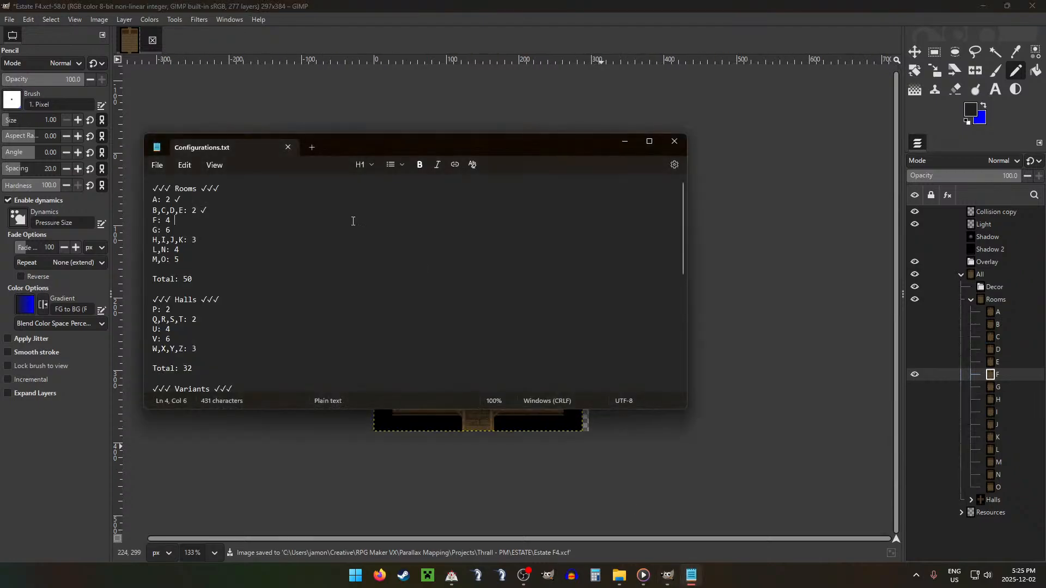
scroll(291, 289, "down", 2)
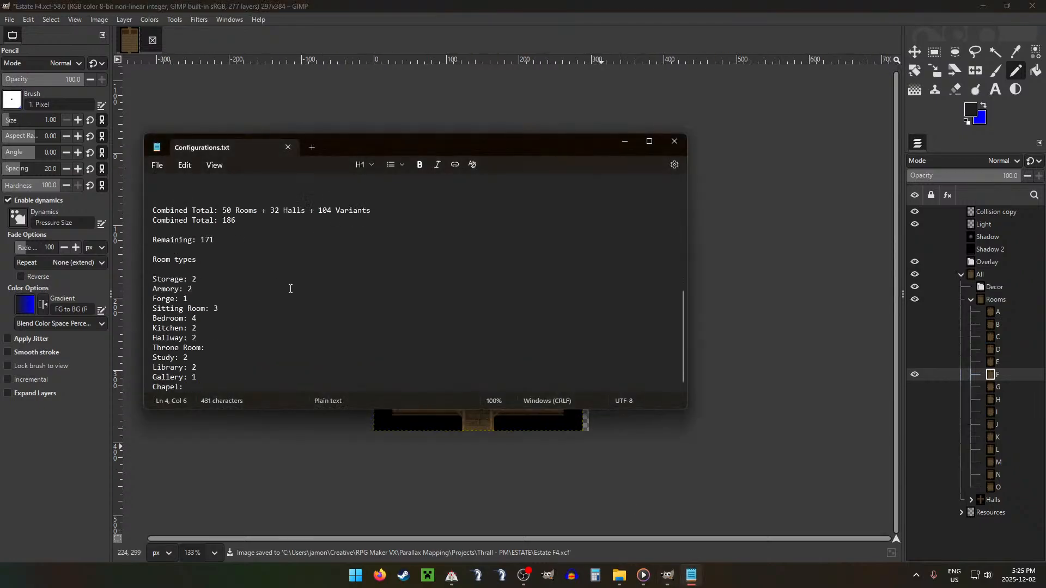
double_click(215, 309)
type("4")
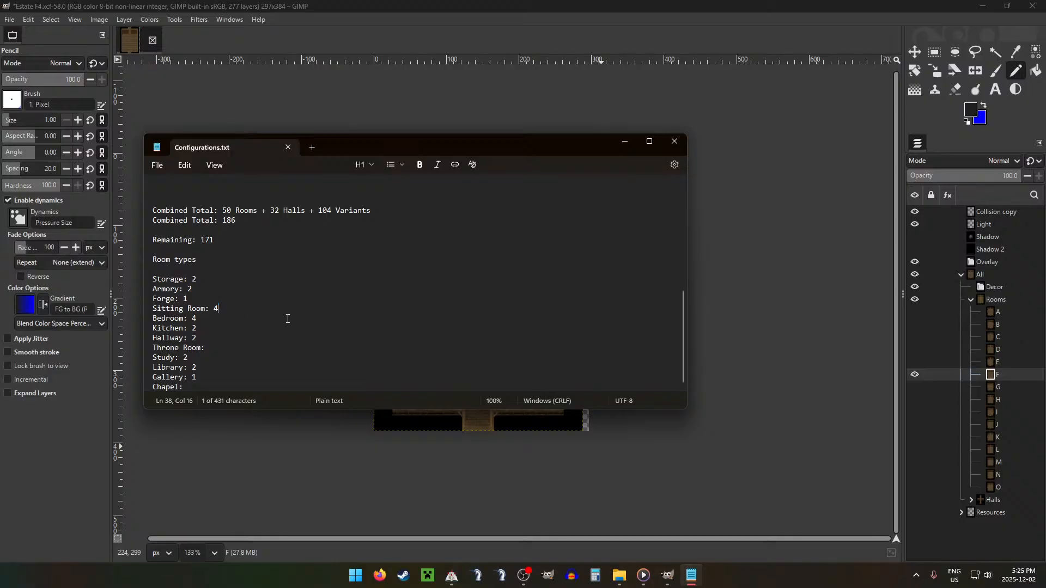
left_click(364, 285)
key("shift+Right")
left_click(364, 279)
left_click(243, 6)
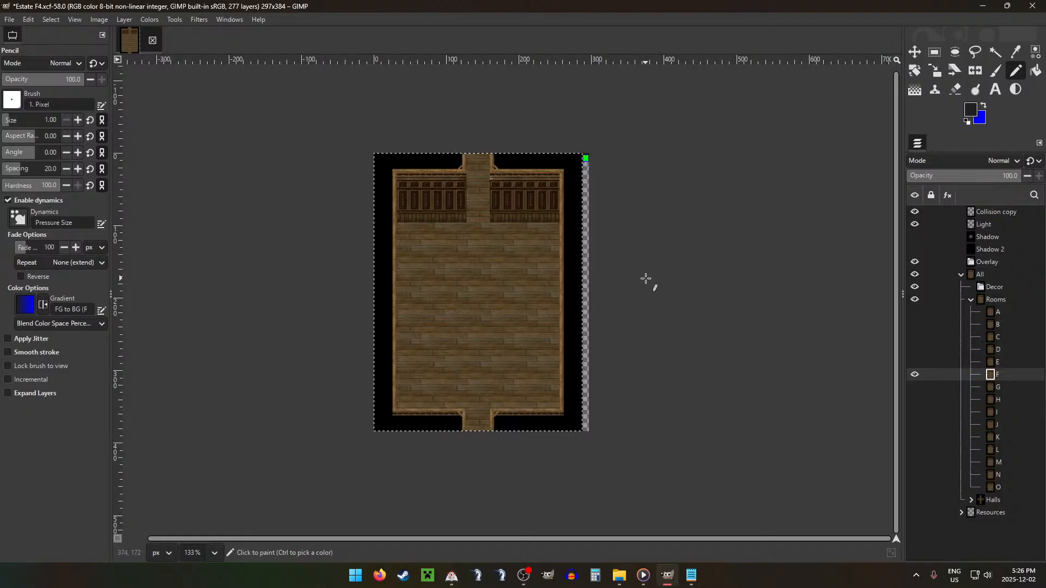
Step: Shrink the selection inward from the canvas edges of room F and feather it by 16 px
key("alt+s")
key("h")
key("Return")
key("alt+s")
key("f")
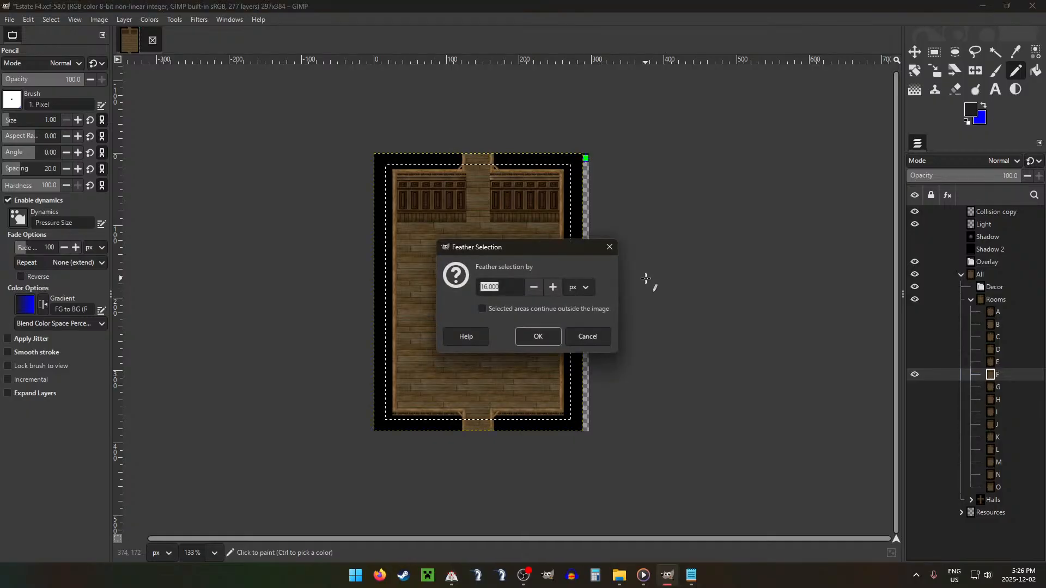
key("Return")
Step: Burn and dodge uneven patches across room F with the 64 px Acrylic 05 #2 brush in the Highlights range, then drop the selection
key("shift+d")
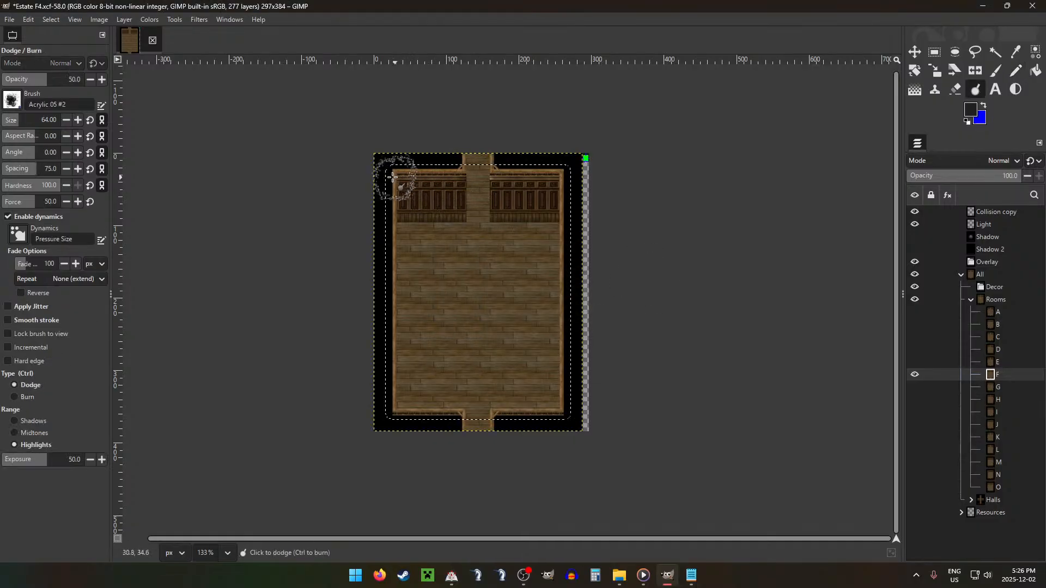
key("ctrl")
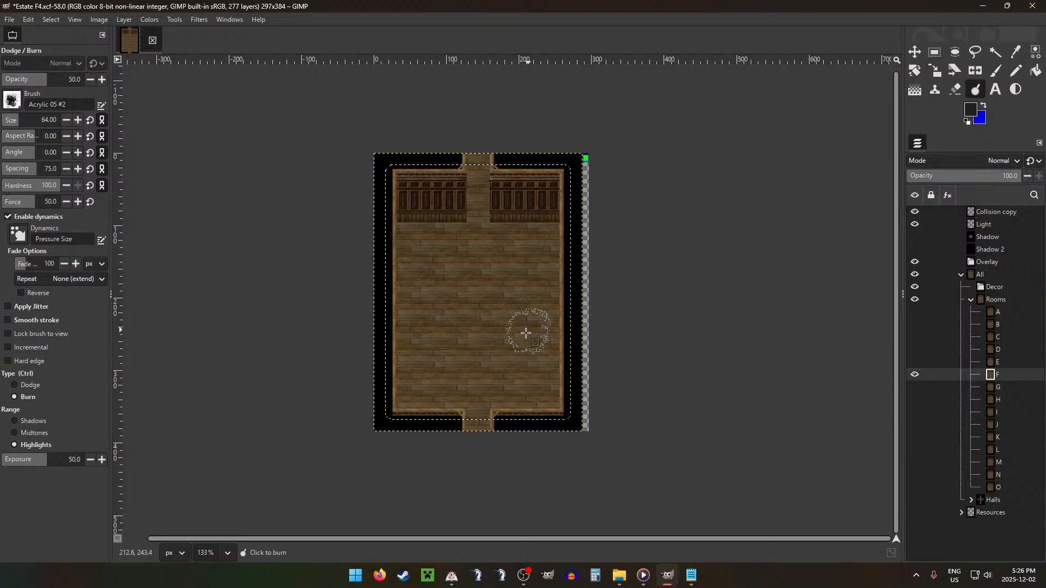
mouse_move(401, 388)
left_mouse_down()
mouse_move(391, 340)
mouse_move(447, 305)
mouse_move(421, 271)
mouse_move(438, 220)
mouse_move(354, 182)
left_mouse_up()
key("ctrl")
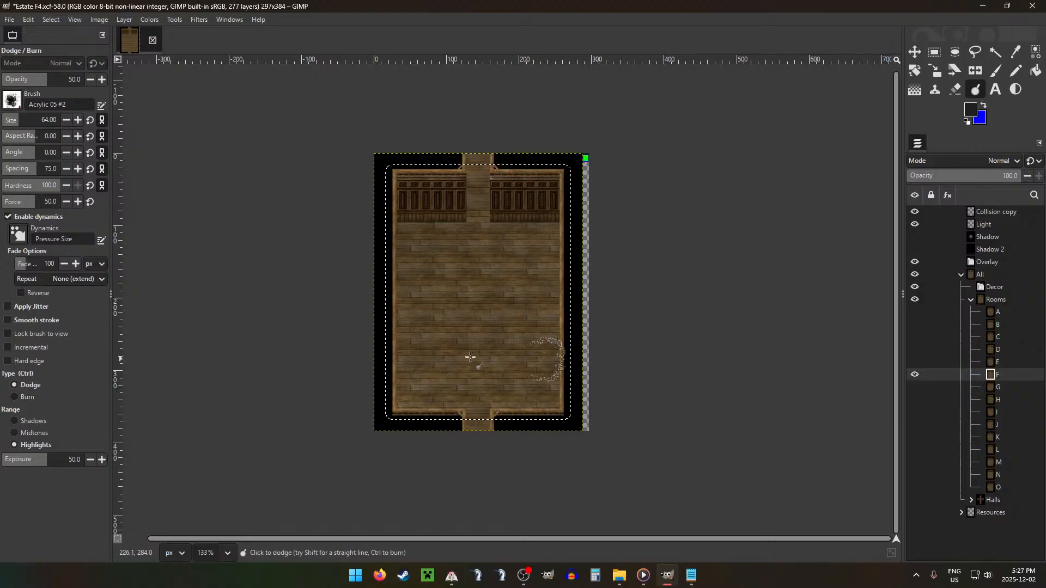
key("r")
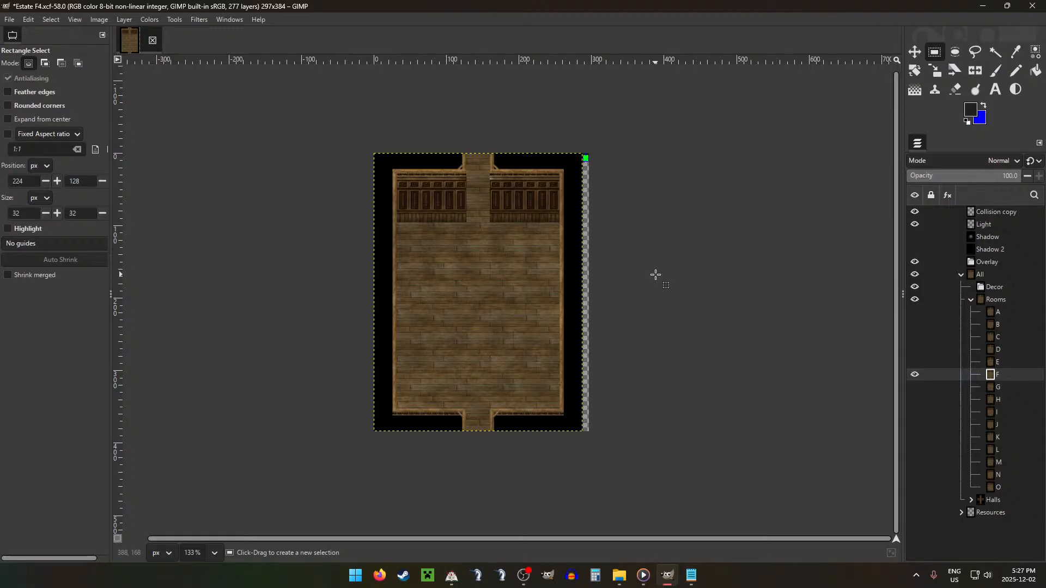
Step: Collapse Rooms, move the Storage group to the top of Resources, expand it, and select its first layer
key("3")
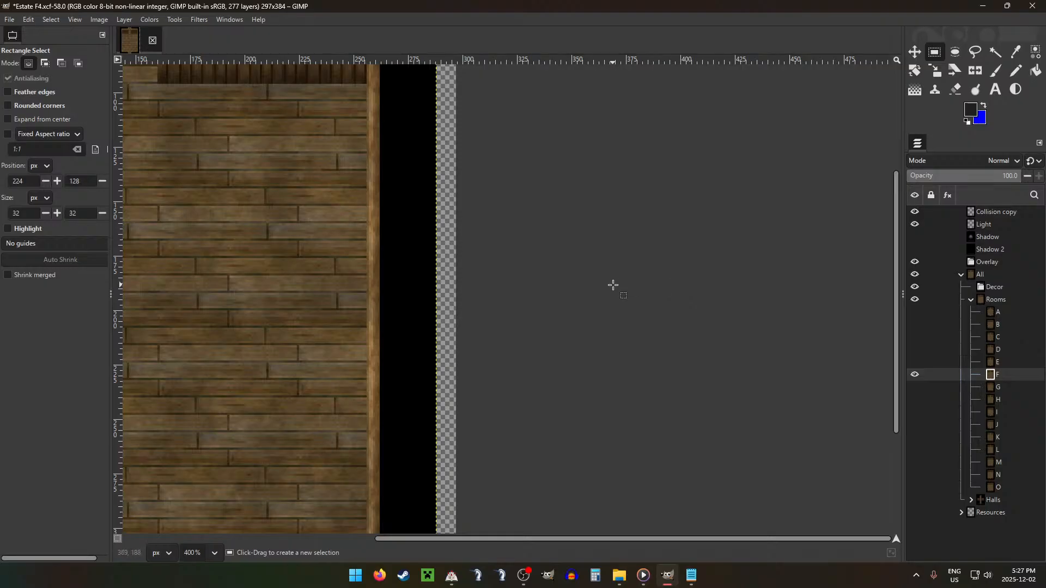
scroll(600, 281, "down", 5)
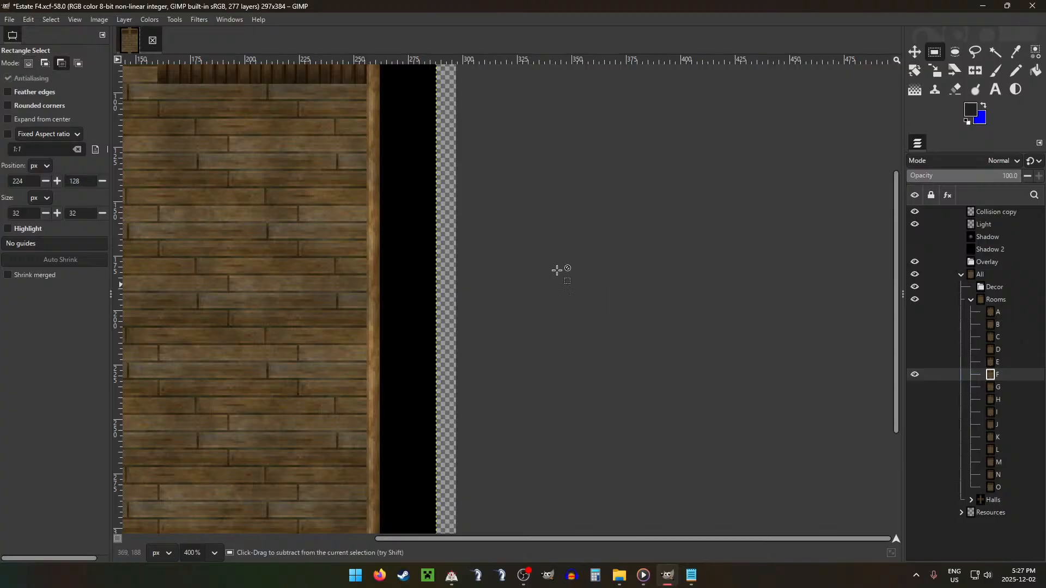
left_click_drag(385, 241, 557, 266)
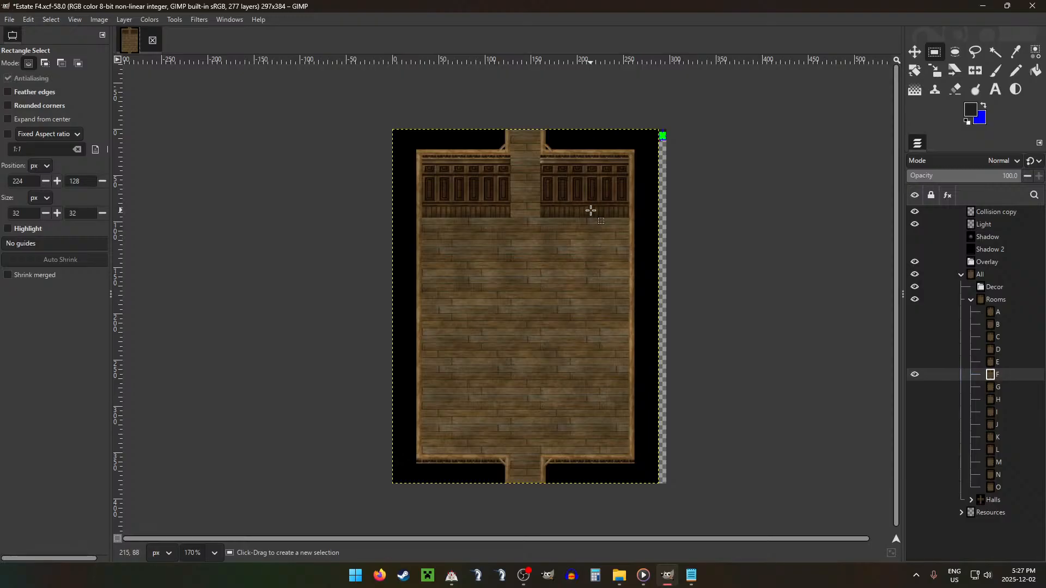
left_click(970, 300)
left_click(961, 324)
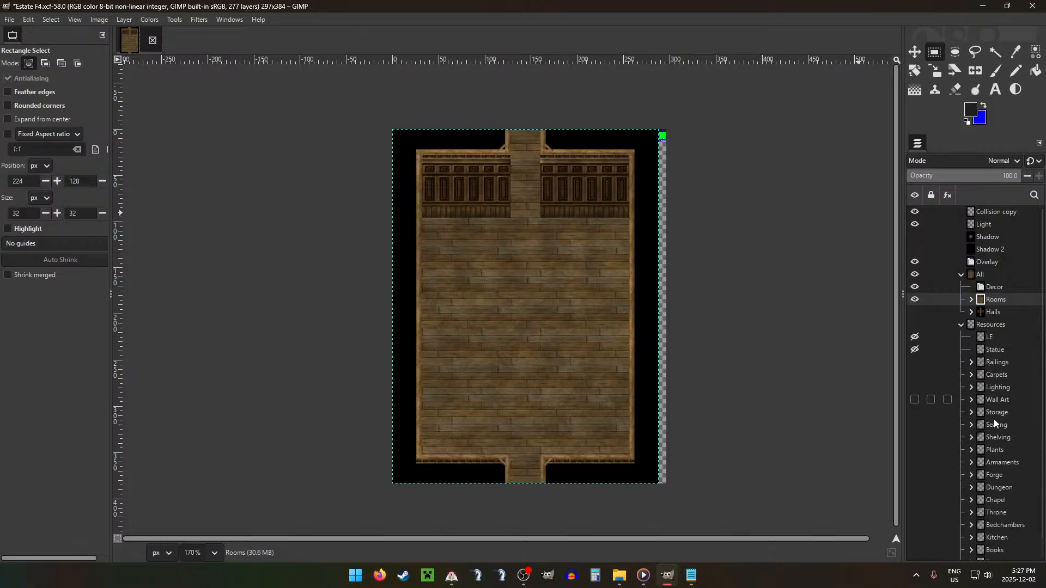
left_click_drag(988, 414, 1016, 347)
left_click(971, 338)
left_click(1010, 350)
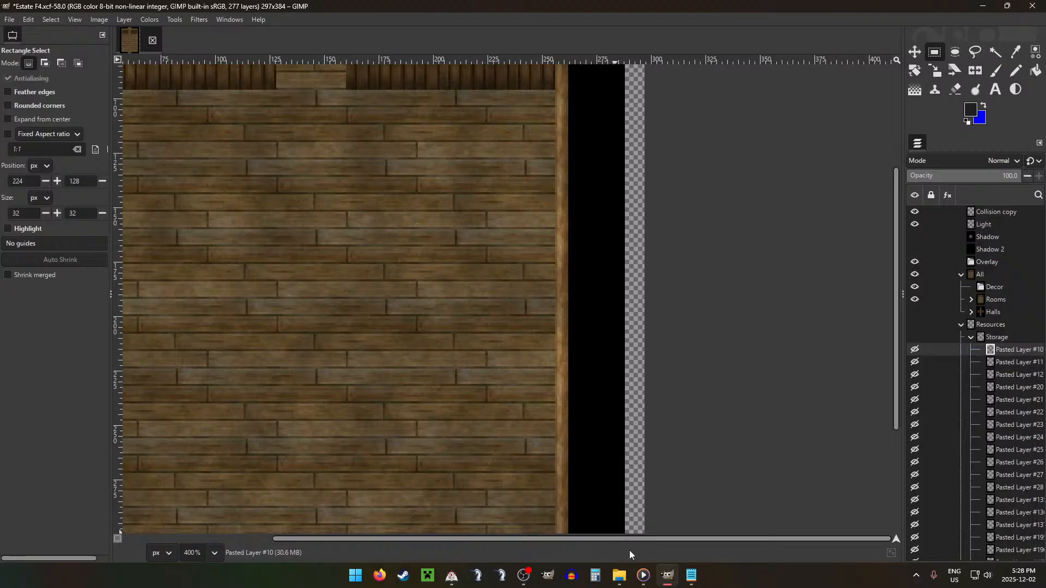
Step: Switch to Media Player, rewind the current track to its beginning, and return to GIMP
left_click(649, 573)
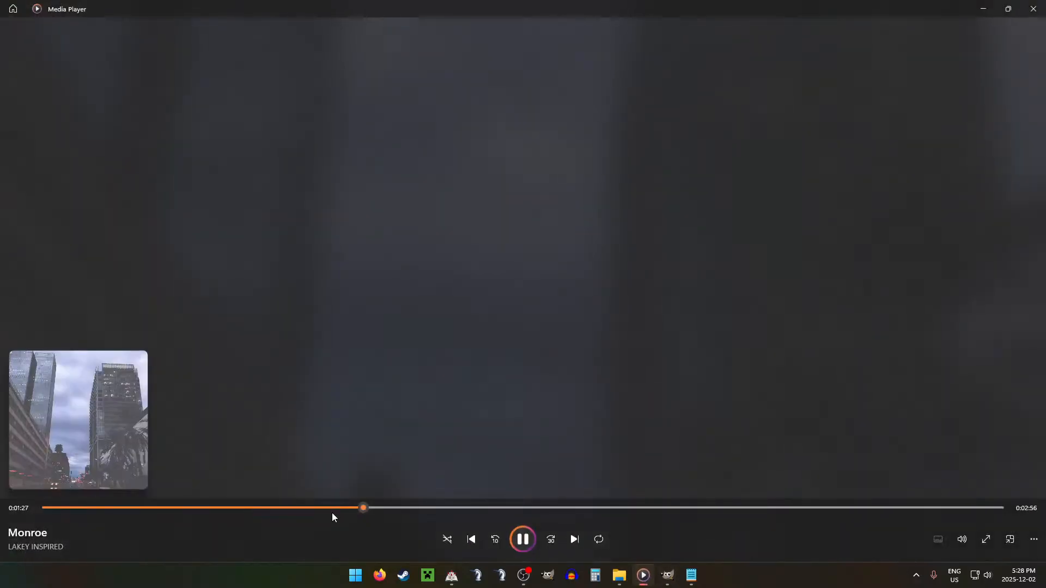
left_click_drag(330, 509, 0, 481)
left_click(665, 575)
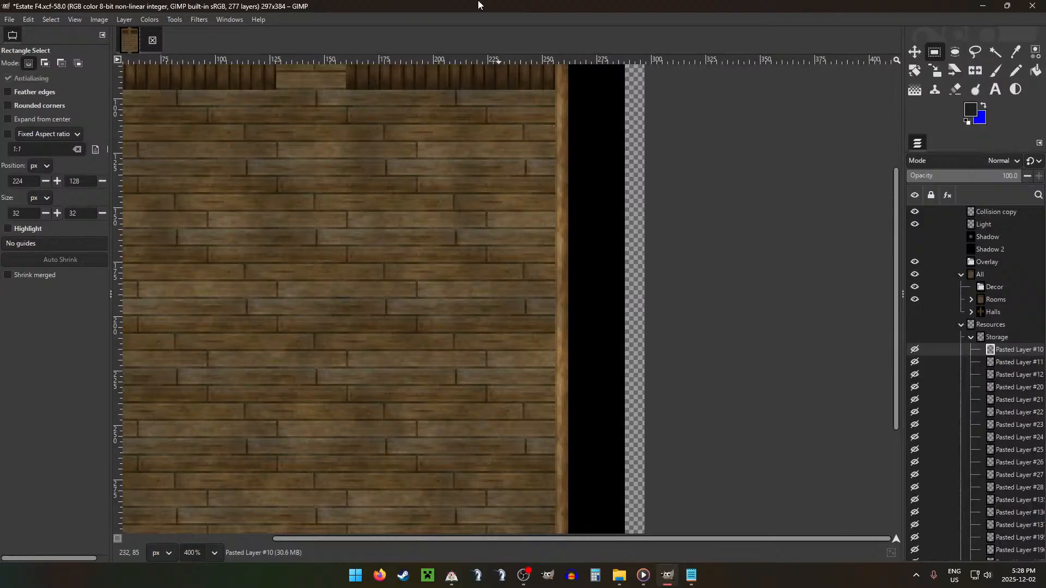
Step: Move the sack pile layer from Storage into Decor, show the grid, and place the sacks against the room's left wall
scroll(467, 236, "down", 4)
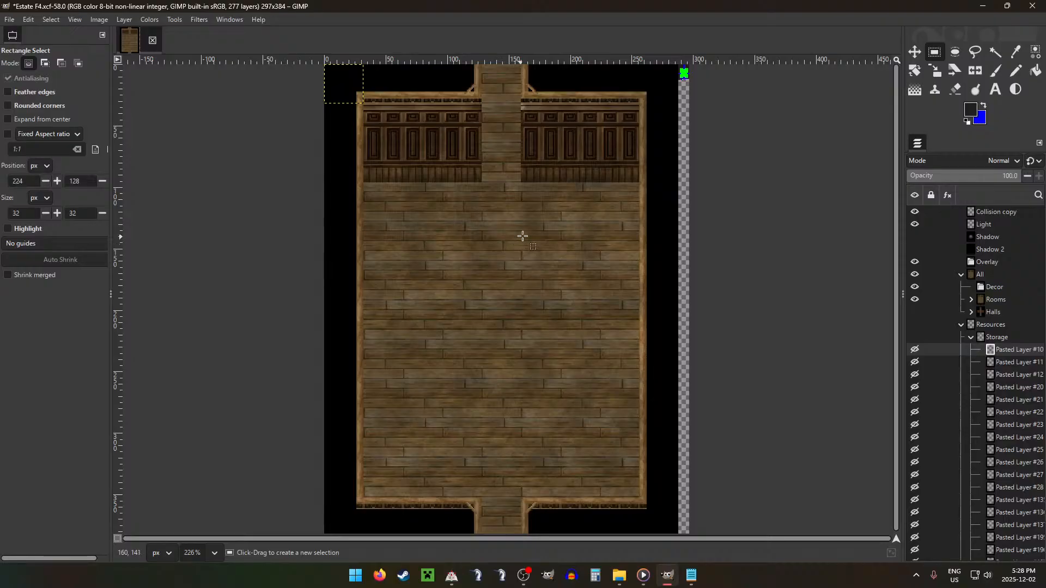
left_click_drag(991, 362, 991, 297)
key("m")
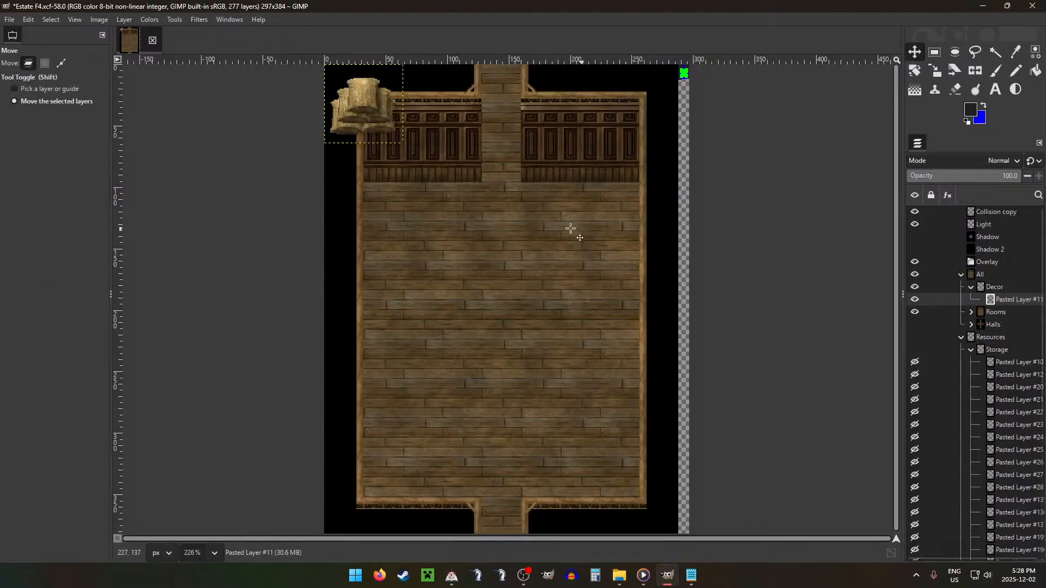
key("ctrl+shift+g")
left_click_drag(455, 176, 534, 333)
mouse_move(484, 278)
left_mouse_down()
mouse_move(541, 330)
mouse_move(443, 327)
mouse_move(444, 278)
mouse_move(469, 284)
left_mouse_up()
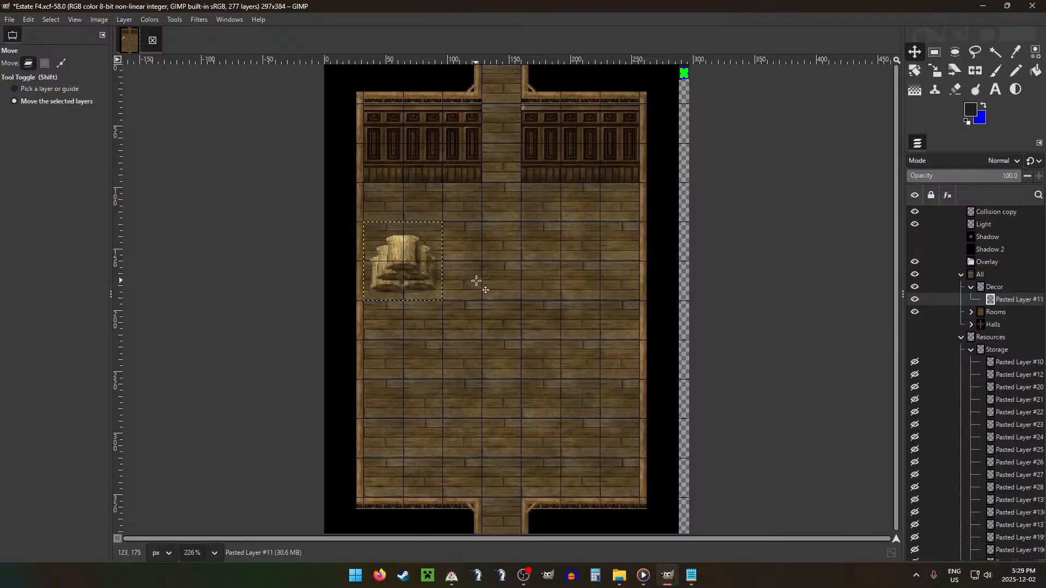
Step: Move the large barrel layer from Storage into Decor and place it immediately right of the sack pile
left_click_drag(1001, 387, 999, 299)
left_click_drag(529, 433, 477, 460)
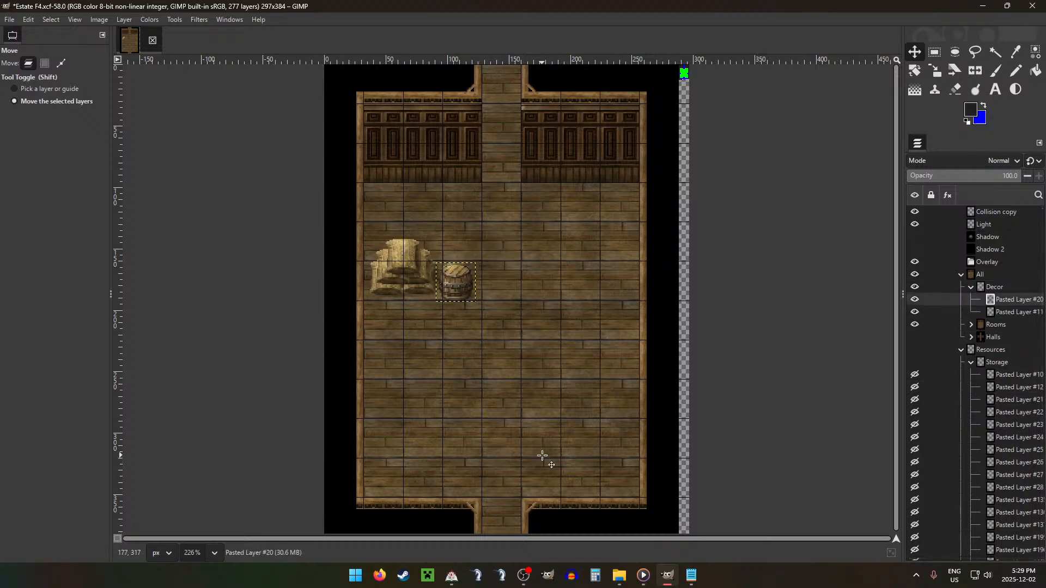
key("Left")
key("Left")
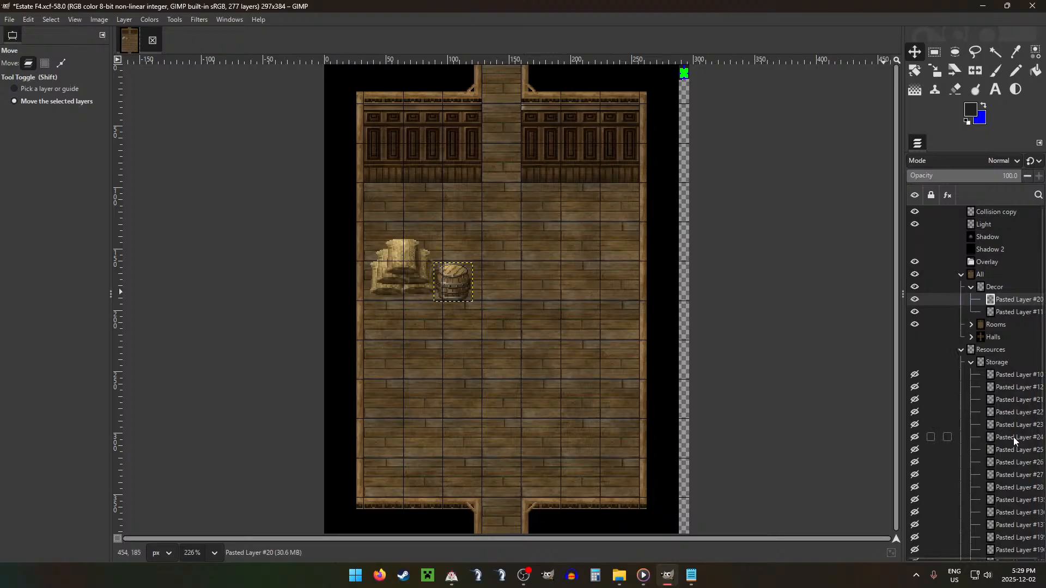
Step: Move the small barrel layer from Storage into Decor and place it in front, between the sacks and the large barrel
left_click_drag(948, 437, 1011, 300)
left_click_drag(560, 285, 646, 496)
key("Down")
key("Down")
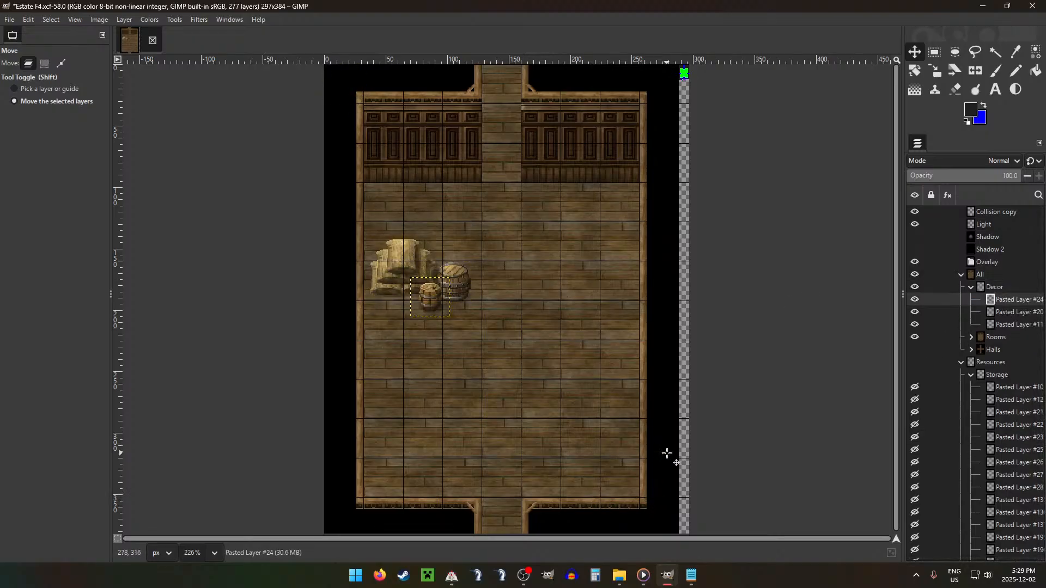
Step: Move the closed crate layer from Storage into Decor and place it against the room's right wall, opposite the sack pile
left_click_drag(1017, 412, 1014, 299)
left_click_drag(573, 403, 719, 487)
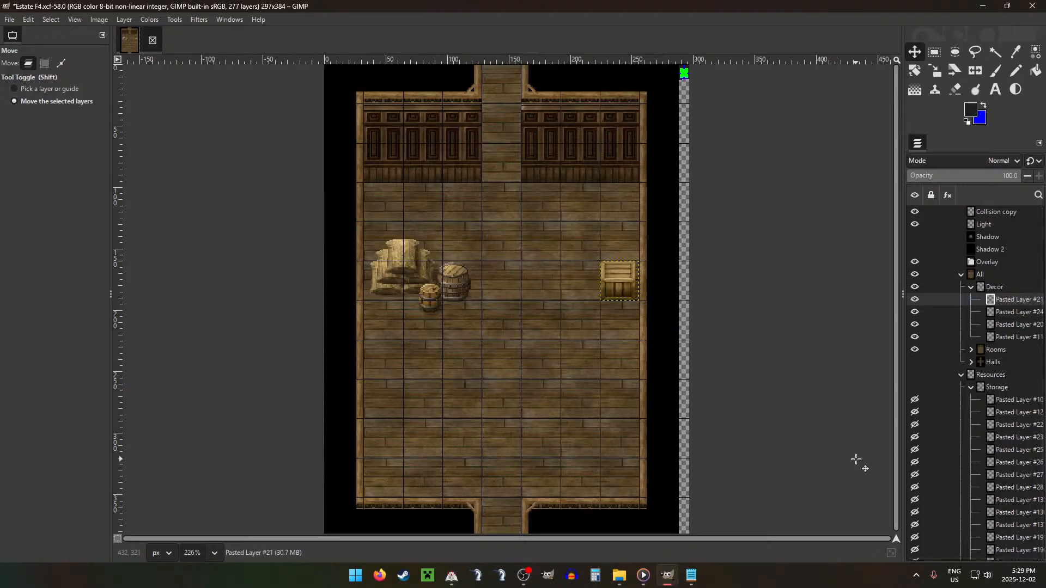
key("Down")
key("Down")
key("Right")
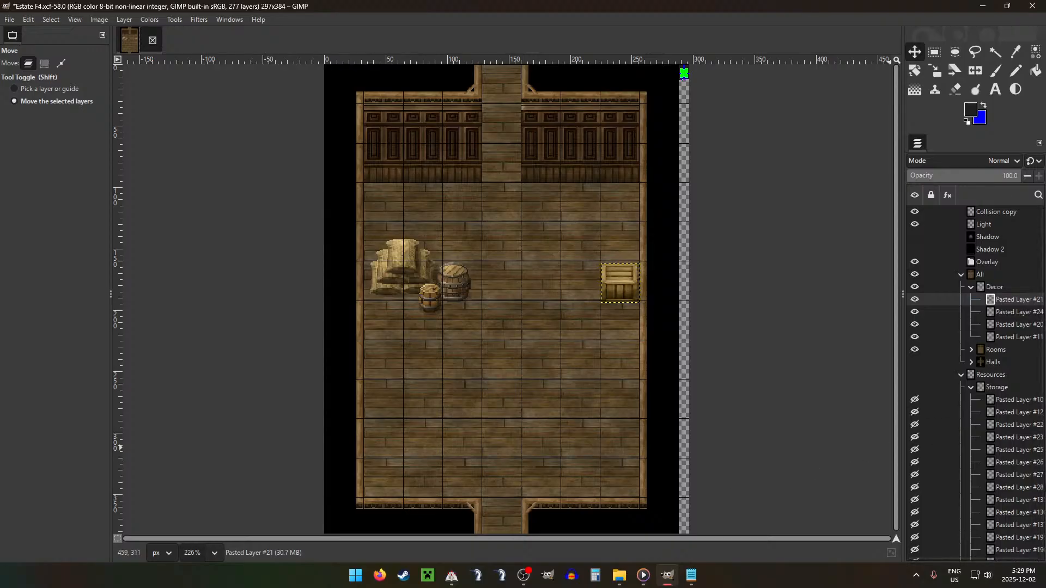
Step: Move the clay jar and cloth-covered jar layers into Decor, placing the clay jar left of the crate and the covered one in front
left_click_drag(1013, 499, 1014, 297)
left_click_drag(571, 353, 791, 521)
key("Left")
key("Down")
key("Down")
key("Down")
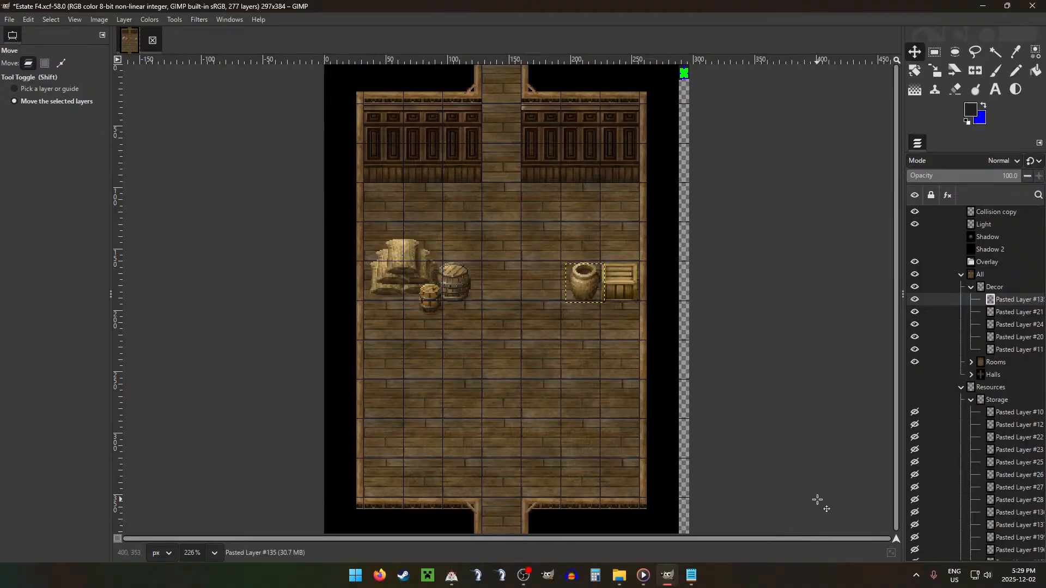
left_click_drag(1009, 512, 1009, 299)
left_click_drag(669, 251, 929, 469)
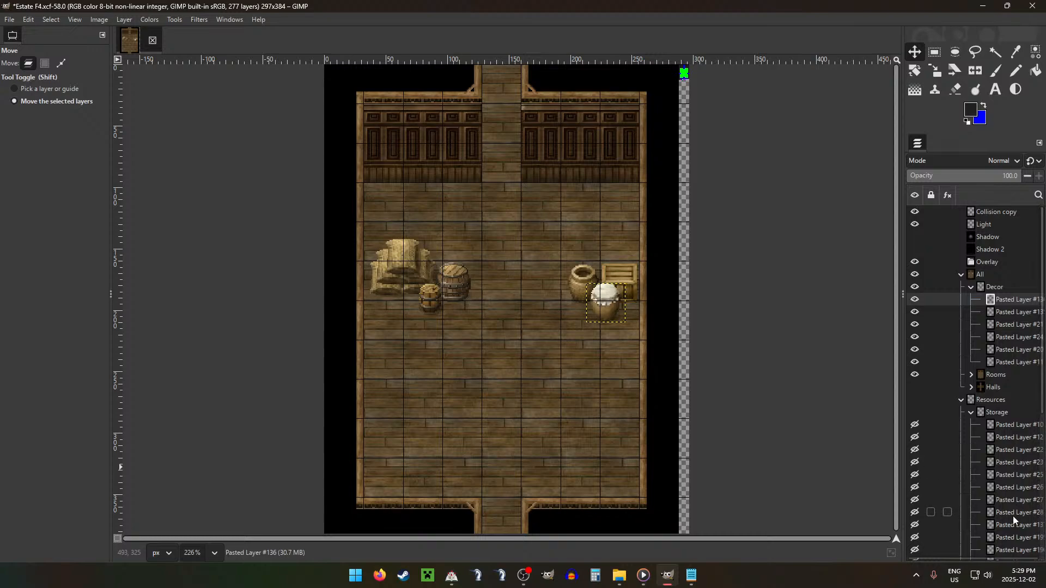
Step: Move the open crate and white pot layers into Decor, placing the crate in front of the large barrel and the pot to its left
left_click_drag(1009, 512, 1009, 298)
left_click_drag(464, 333, 562, 500)
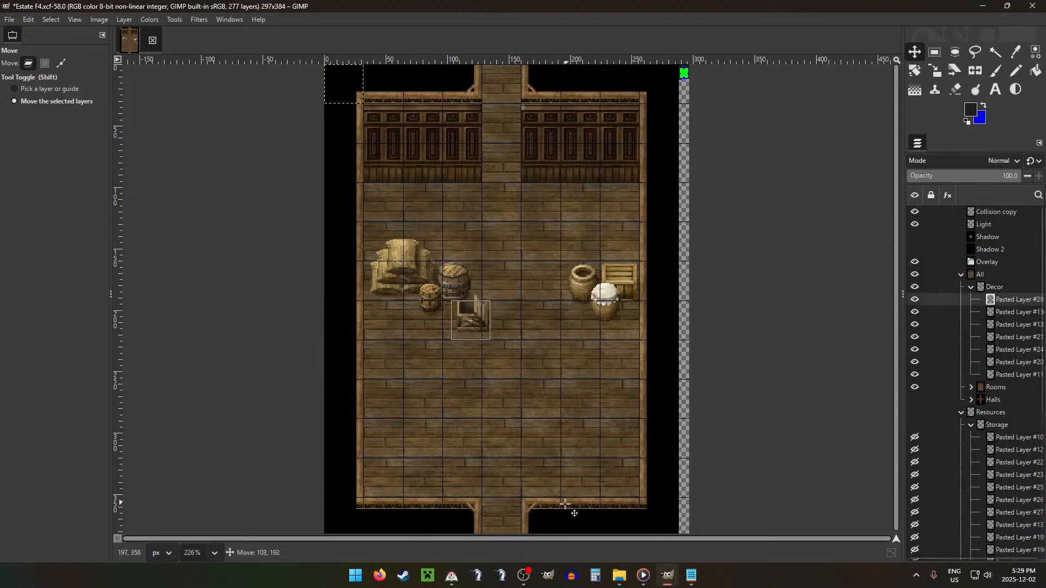
key("Up")
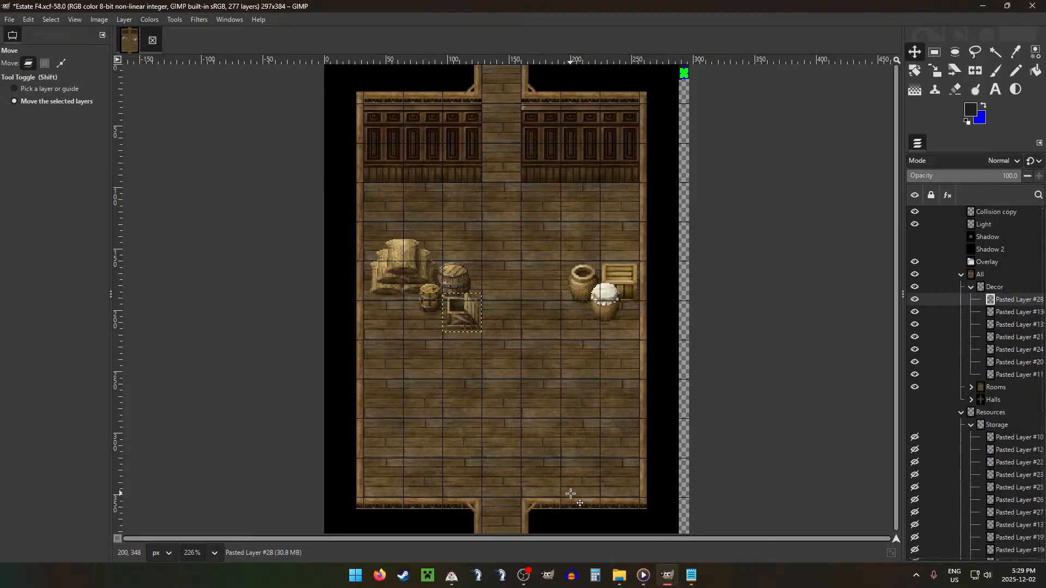
left_click_drag(1019, 525, 1008, 293)
left_click(914, 300)
left_click_drag(603, 297, 681, 530)
Step: Move the basket layer from Storage into Decor, make it visible, and set it on top of the crate by the right wall
left_click_drag(948, 534, 998, 300)
left_click(915, 299)
left_click_drag(511, 289, 788, 447)
Step: Move the dark barrel and decorated pot layers into Decor and place them side by side in front of the right-hand jars
left_click_drag(1003, 525, 997, 297)
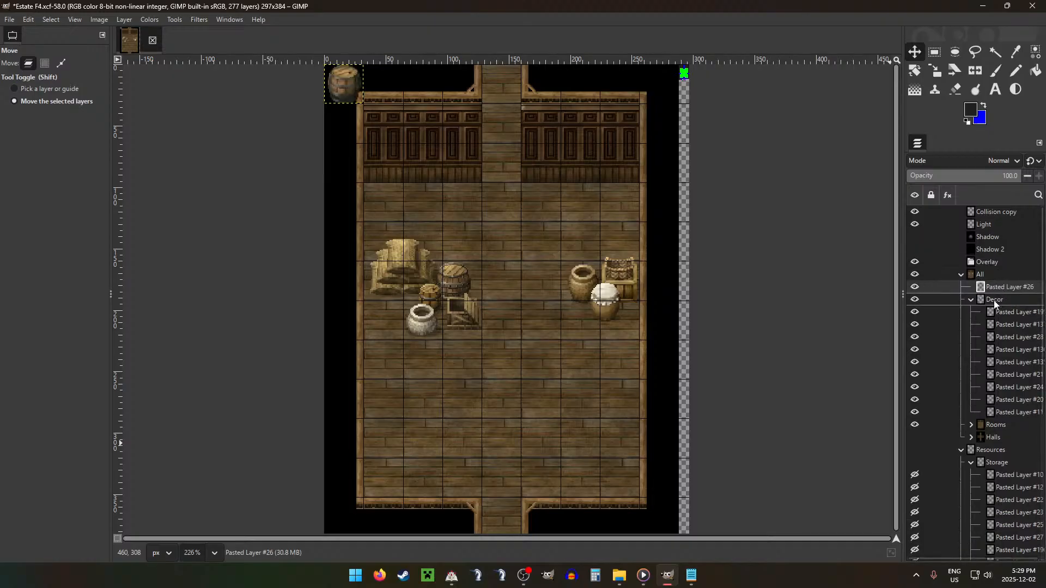
left_click(915, 299)
left_click_drag(716, 448, 748, 455)
left_click_drag(1014, 537, 999, 297)
left_click(914, 299)
left_click_drag(541, 238, 819, 473)
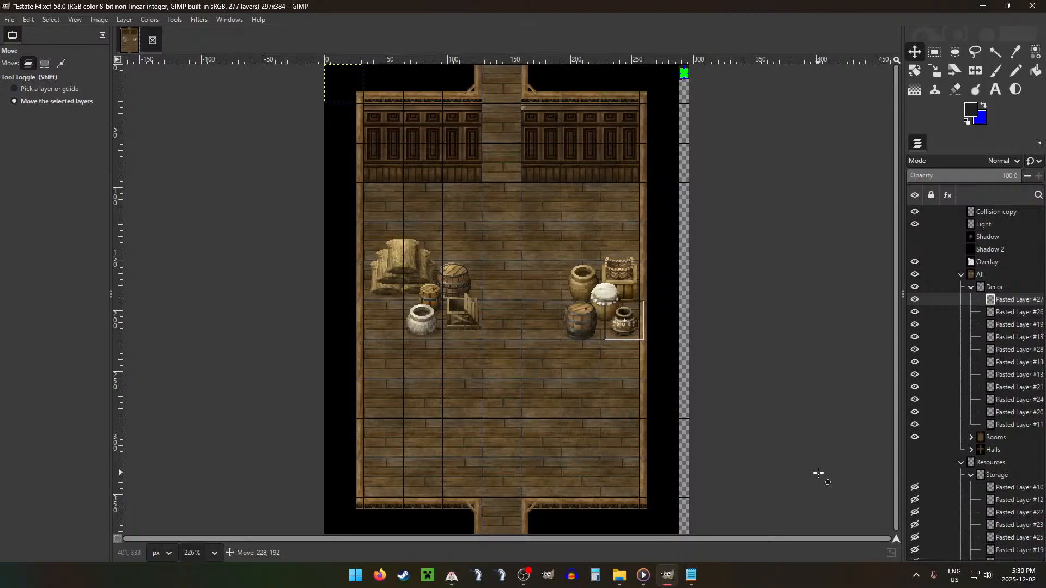
Step: Move the wide wooden crate layer from Storage into Decor and place it in the lower middle of the room
left_click_drag(1015, 513, 1008, 294)
left_click(915, 299)
left_click_drag(596, 293, 752, 585)
left_click_drag(629, 395, 629, 415)
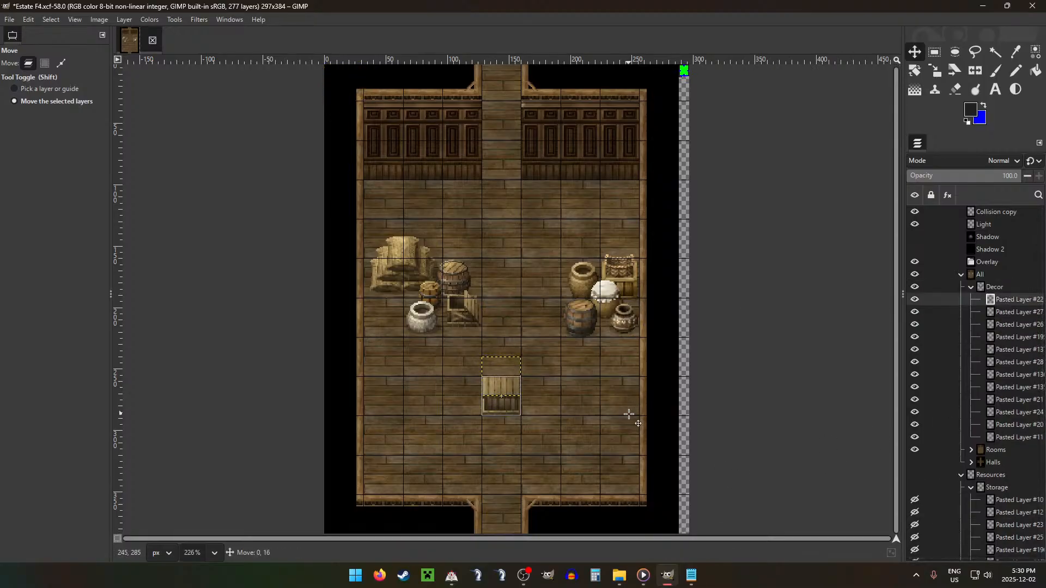
Step: Move the small cross-braced crate layer into Decor and place it directly right of the wide central crate
left_click_drag(1014, 537, 998, 293)
left_click_drag(482, 293, 684, 586)
left_click_drag(674, 379, 665, 398)
key("Left")
key("Left")
key("Left")
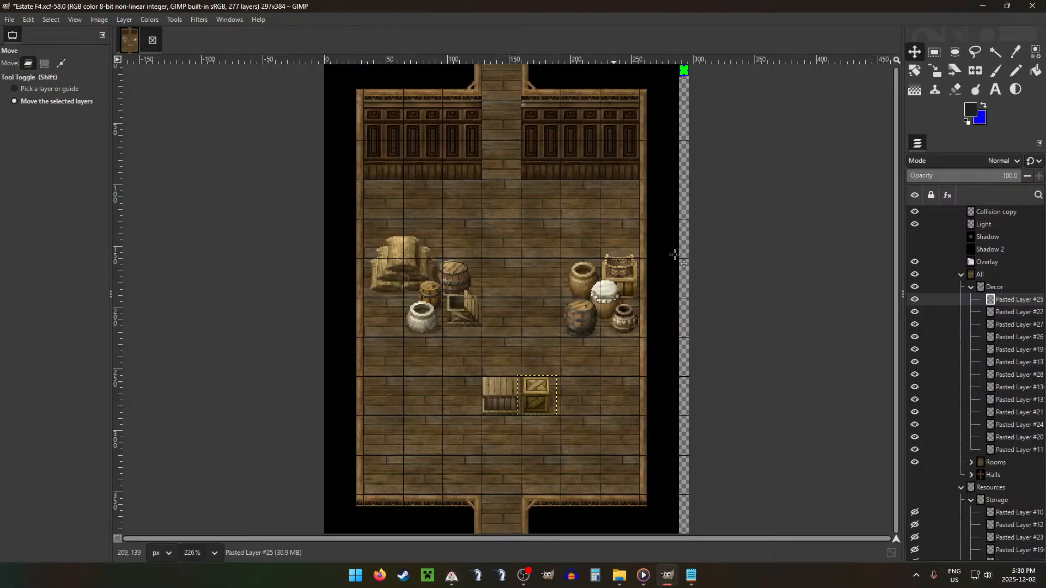
Step: Move Pasted Layer #23, another wooden crate, into Decor and place it overlapping the front of the small cross-braced crate
scroll(1015, 403, "down", 5)
left_click(1015, 375)
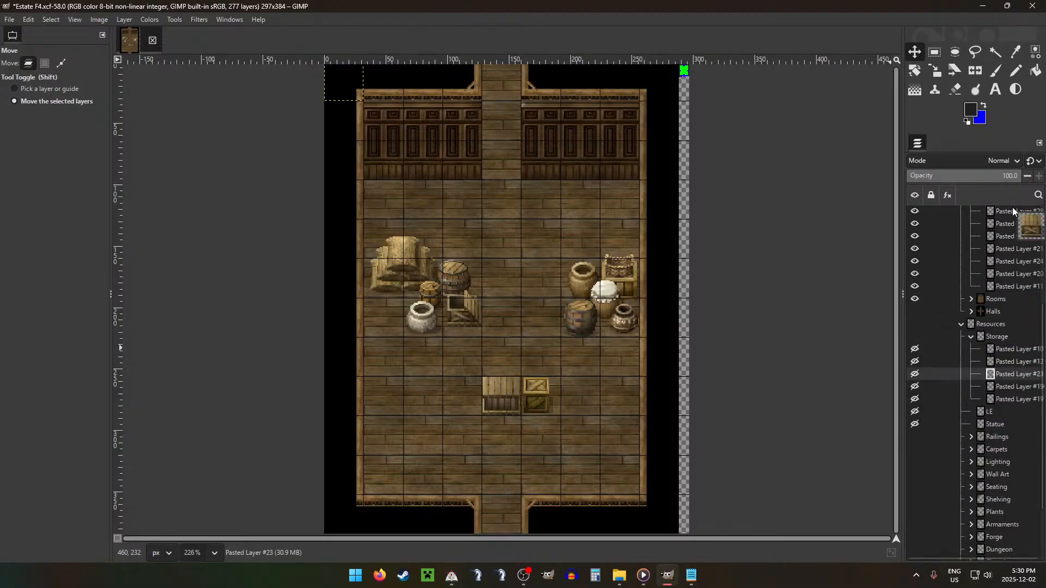
scroll(1011, 199, "up", 5)
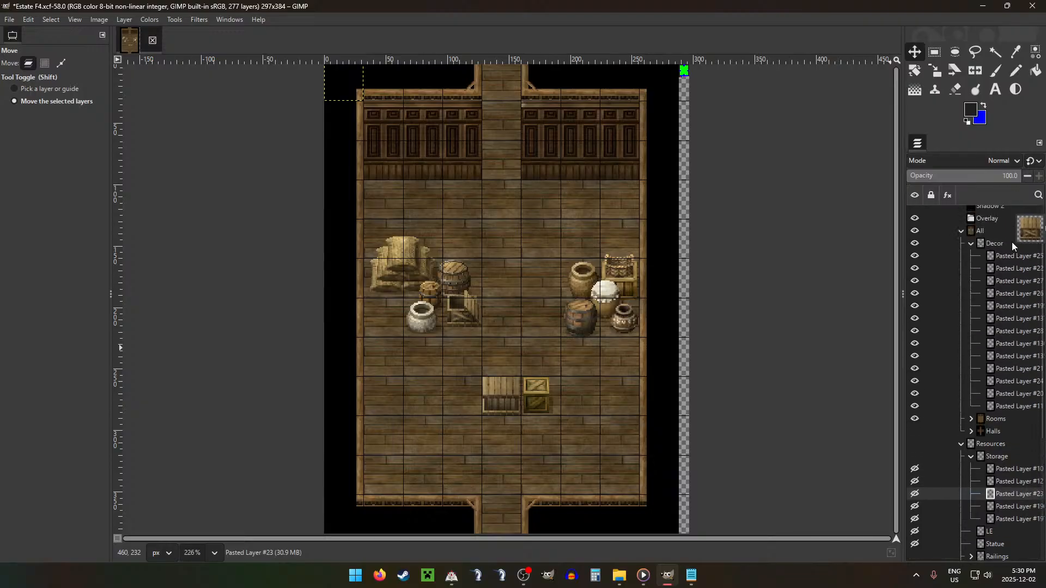
left_click_drag(1012, 243, 1011, 250)
left_click(915, 261)
left_click_drag(484, 213, 684, 563)
key("Up")
key("Up")
key("Up")
key("Up")
key("Up")
key("Up")
key("Up")
key("Up")
key("Left")
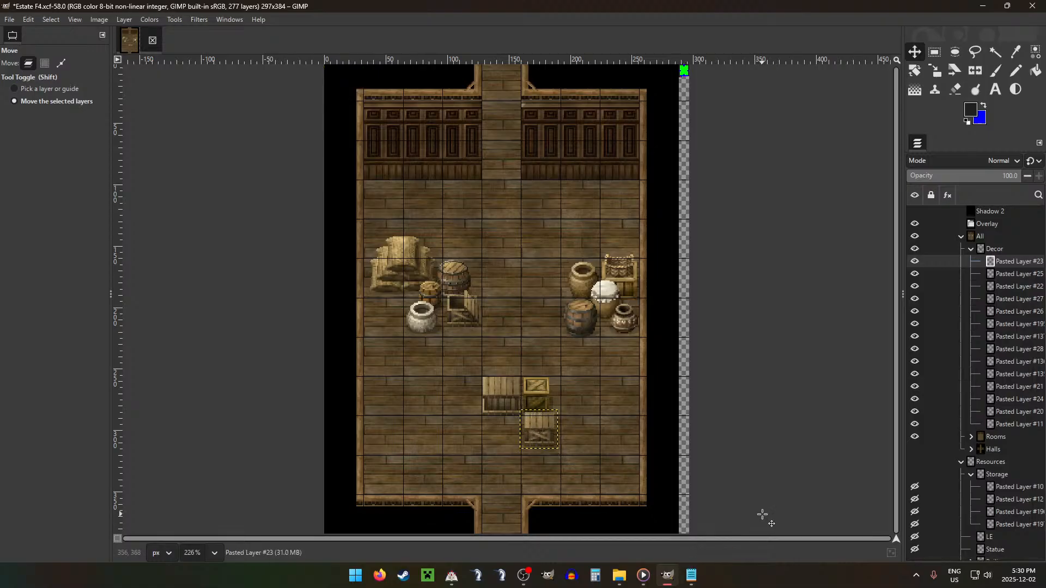
key("Up")
key("Up")
key("Up")
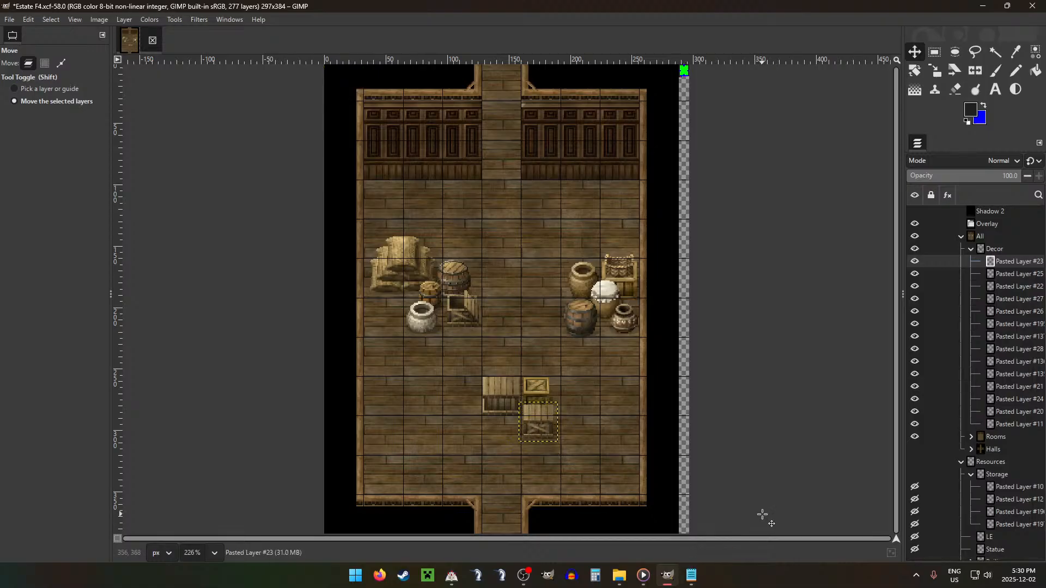
Step: Move the Pasted Layer #196 basket from Storage into Decor and set it on top of the front central crate
left_click_drag(1014, 512, 1006, 255)
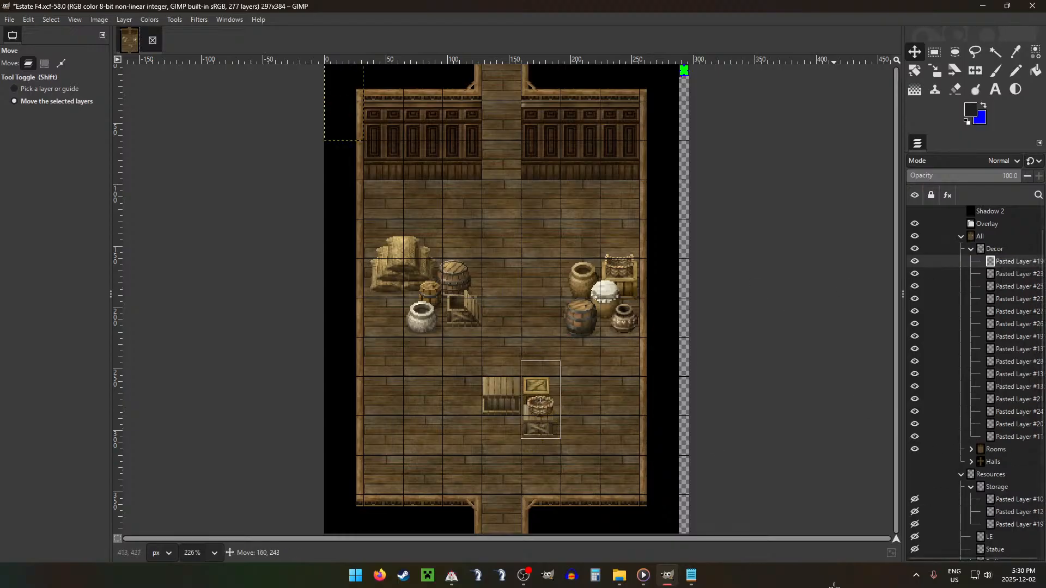
key("Left")
key("Left")
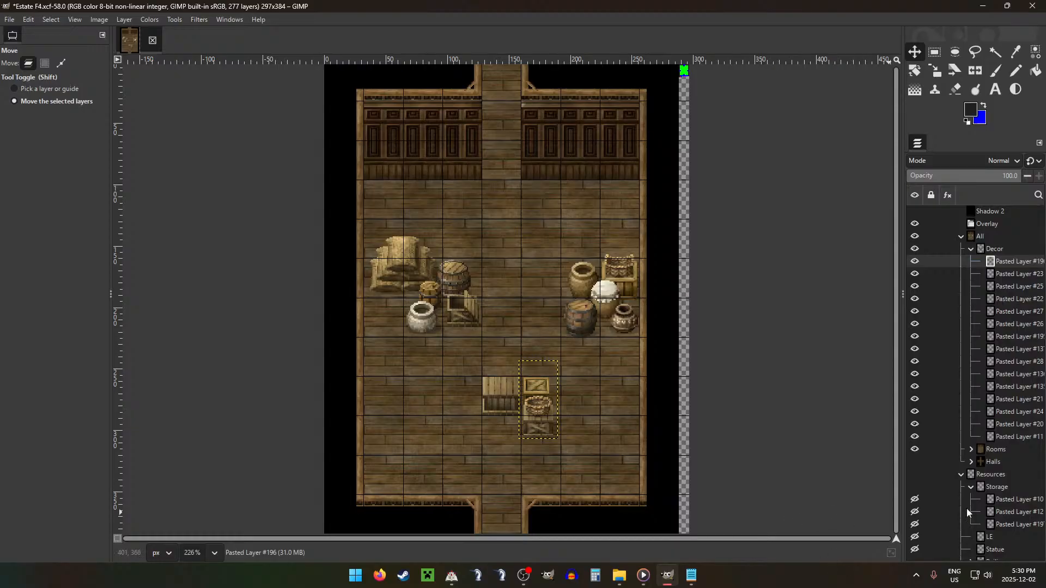
Step: Move the open dark barrel, Pasted Layer #12, into Decor and place it directly left of the wide central crate
left_click_drag(967, 512, 1008, 255)
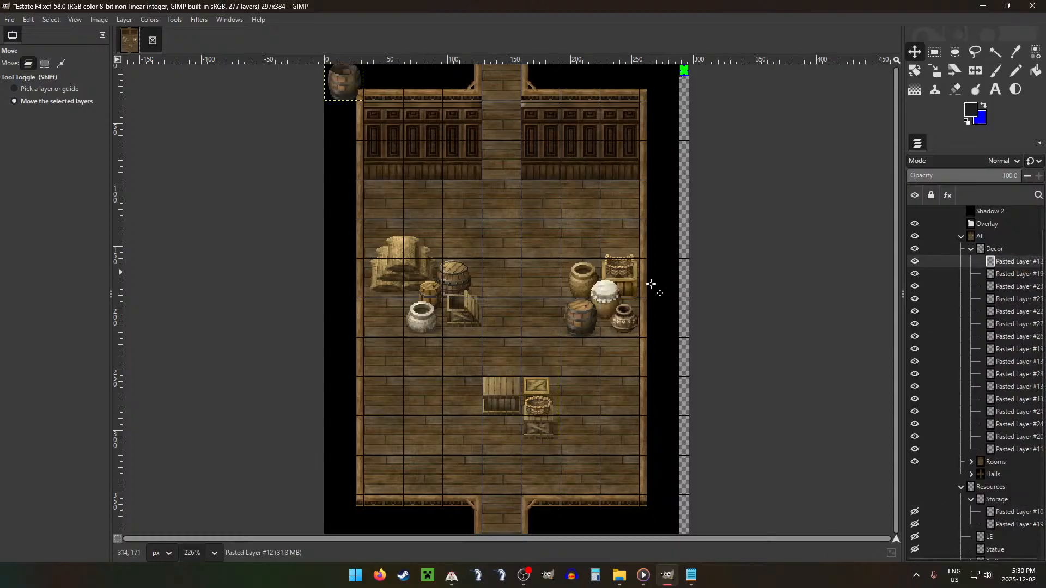
left_click_drag(650, 284, 755, 570)
left_click_drag(633, 382, 653, 415)
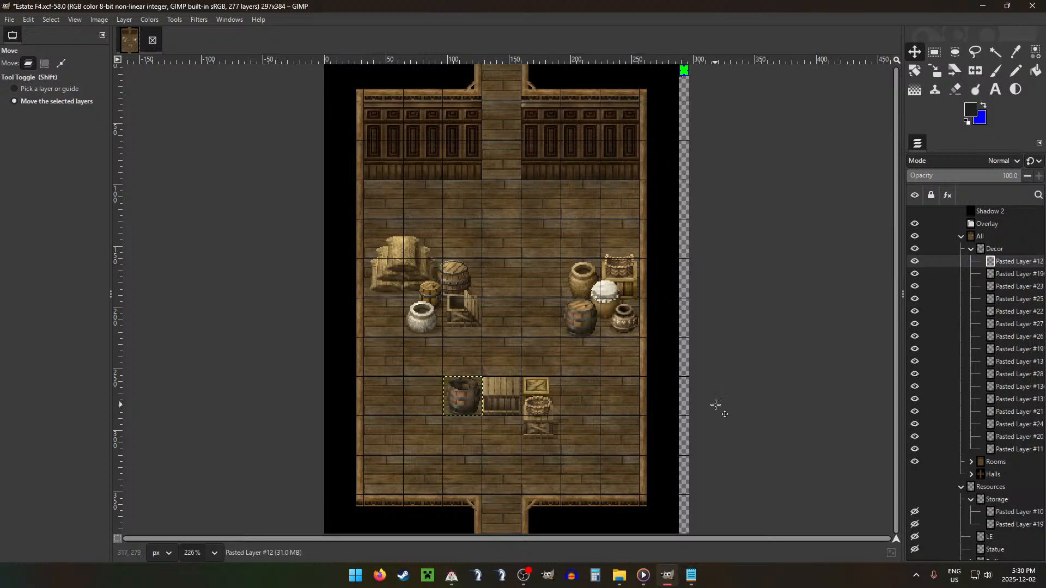
key("Right")
key("Down")
Step: Move the single sack, Pasted Layer #10, into Decor and place it by the right wall in front of the decorated pot
left_click_drag(1014, 512, 1008, 256)
left_click_drag(535, 207, 820, 437)
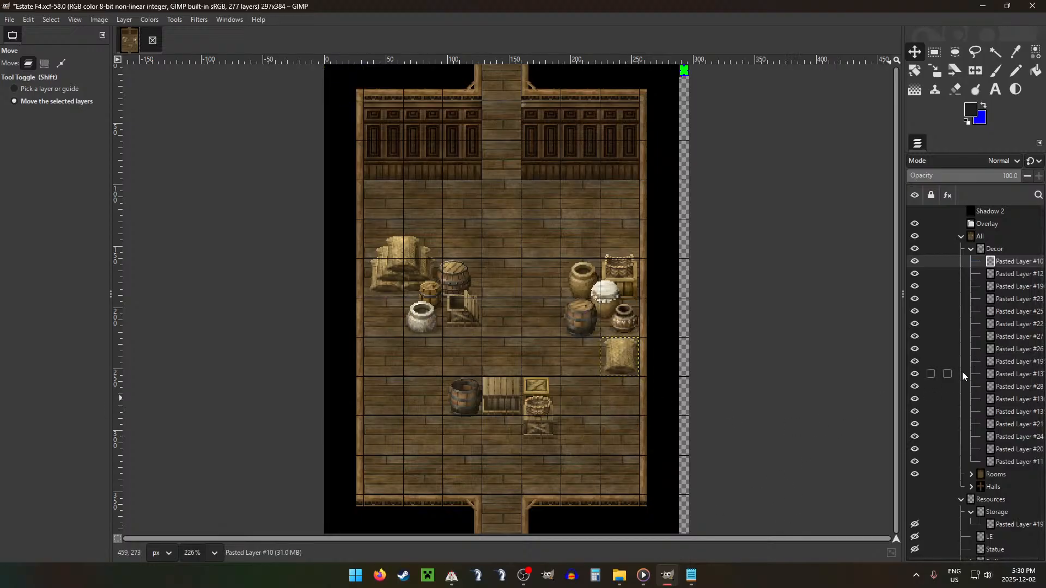
key("Up")
key("Up")
key("Up")
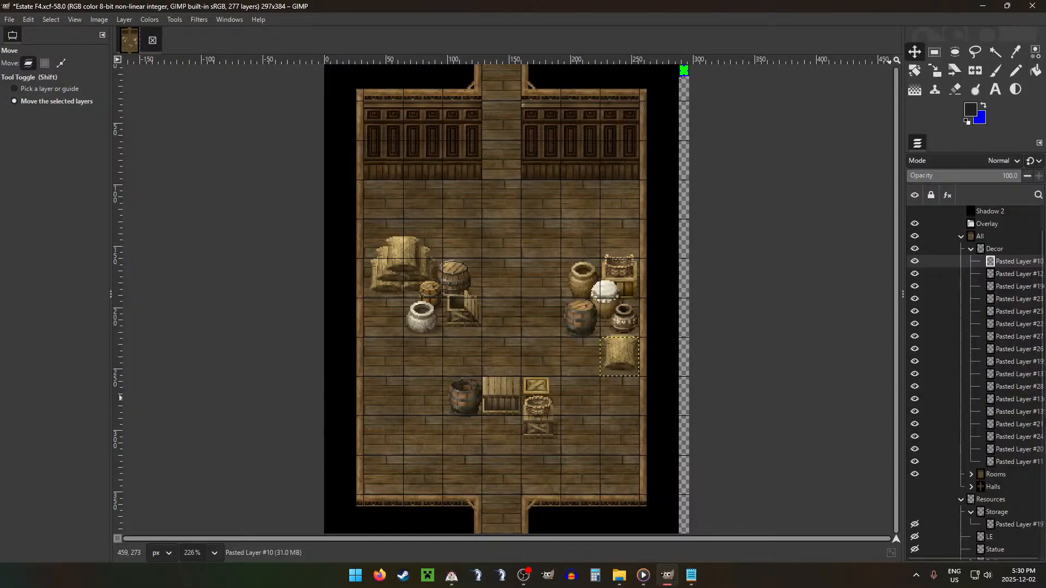
Step: Try the bottles layer from Storage on top of the wide central crate and cut it from the image
left_click_drag(1008, 524, 1004, 258)
left_click_drag(536, 245, 692, 522)
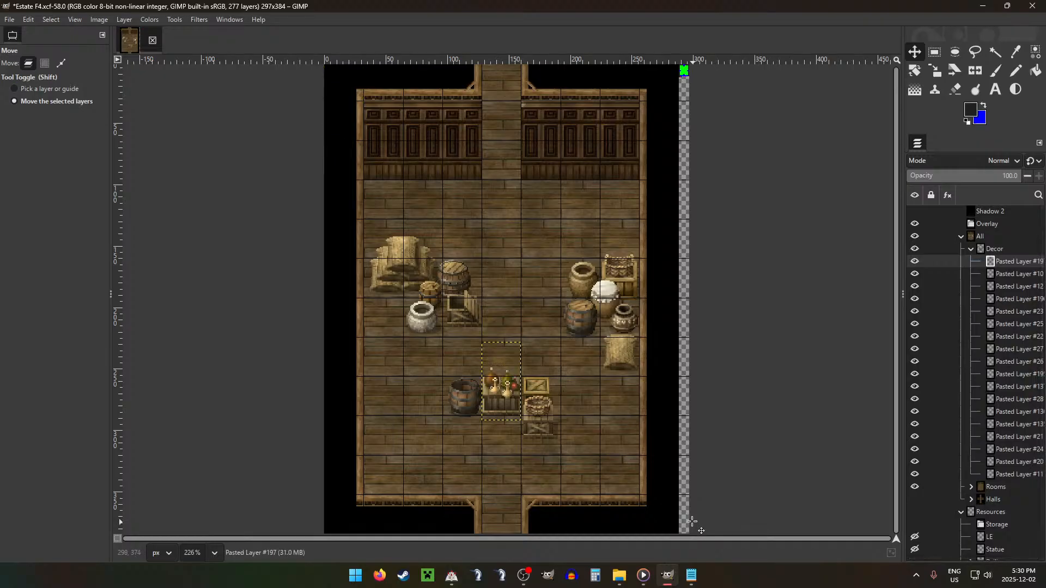
key("ctrl+x")
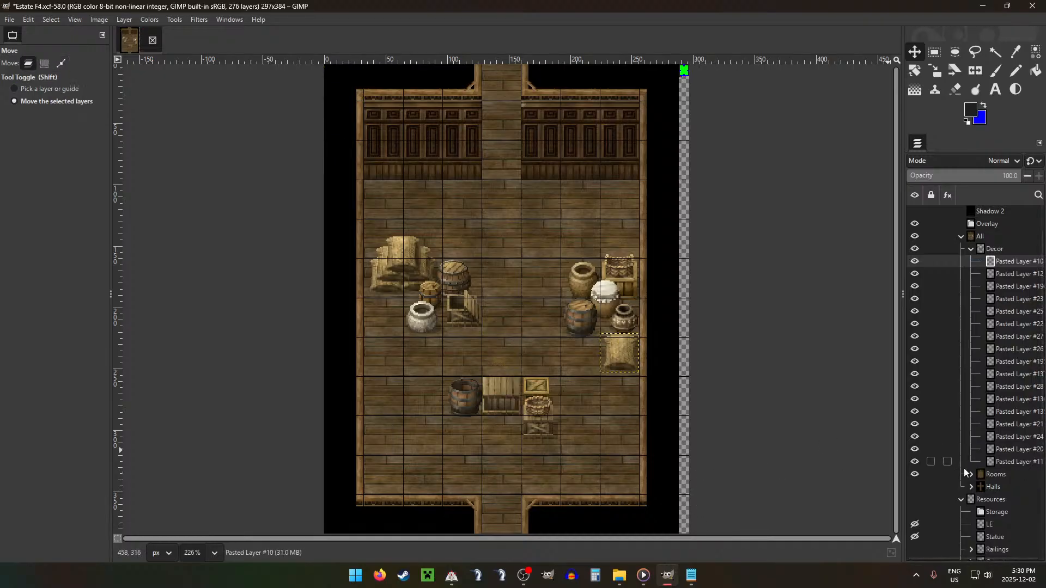
Step: Remove the emptied Storage group from Resources
left_click(980, 518)
key("ctrl+x")
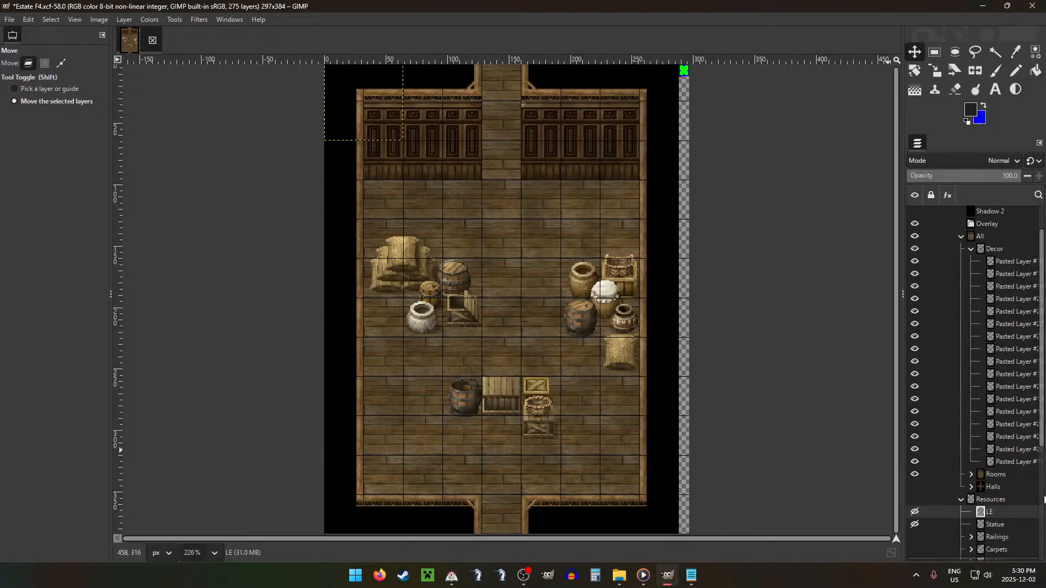
Step: Move the Statue layer from Resources into Decor and place it against the back wall, right of the doorway
scroll(999, 416, "down", 3)
left_click(998, 400)
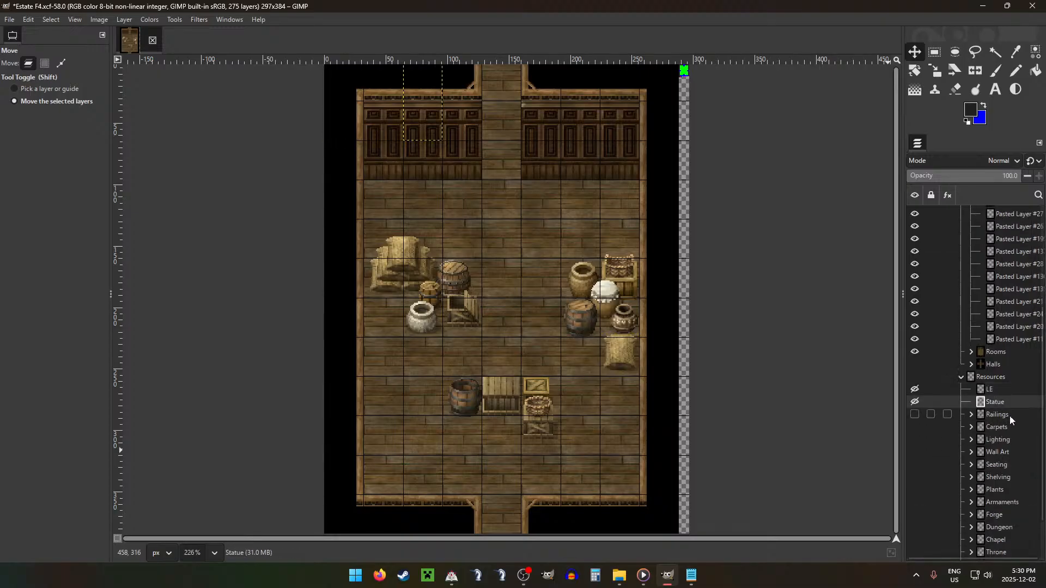
scroll(1011, 418, "up", 1)
scroll(1002, 436, "up", 3)
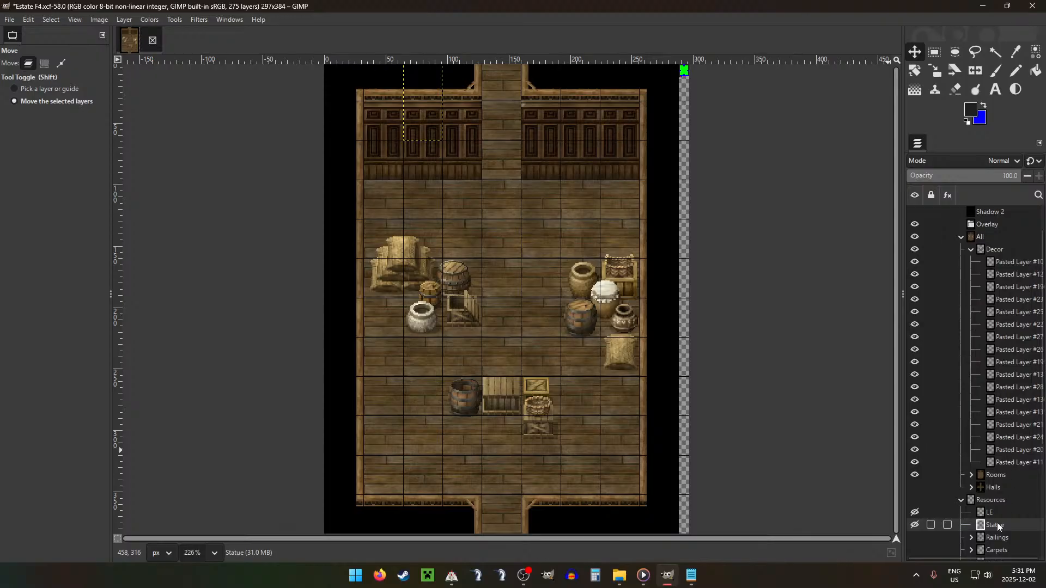
left_click_drag(998, 525, 1002, 253)
left_click_drag(489, 160, 647, 240)
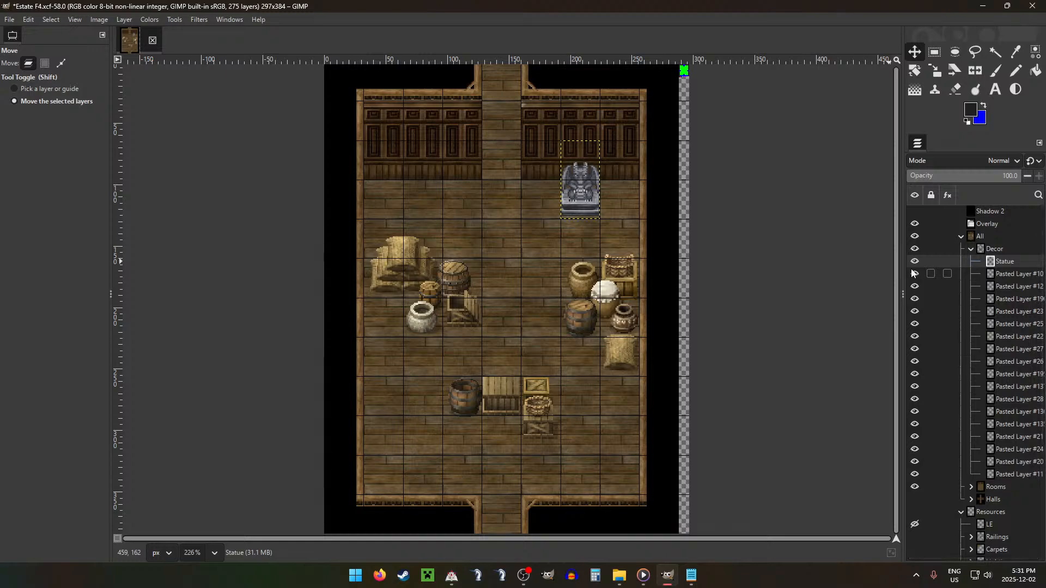
Step: Move the small clay jugs, Pasted Layer #160, from the Treasure group into Decor and set them on the wide central crate
scroll(1005, 357, "down", 5)
left_click(1012, 475)
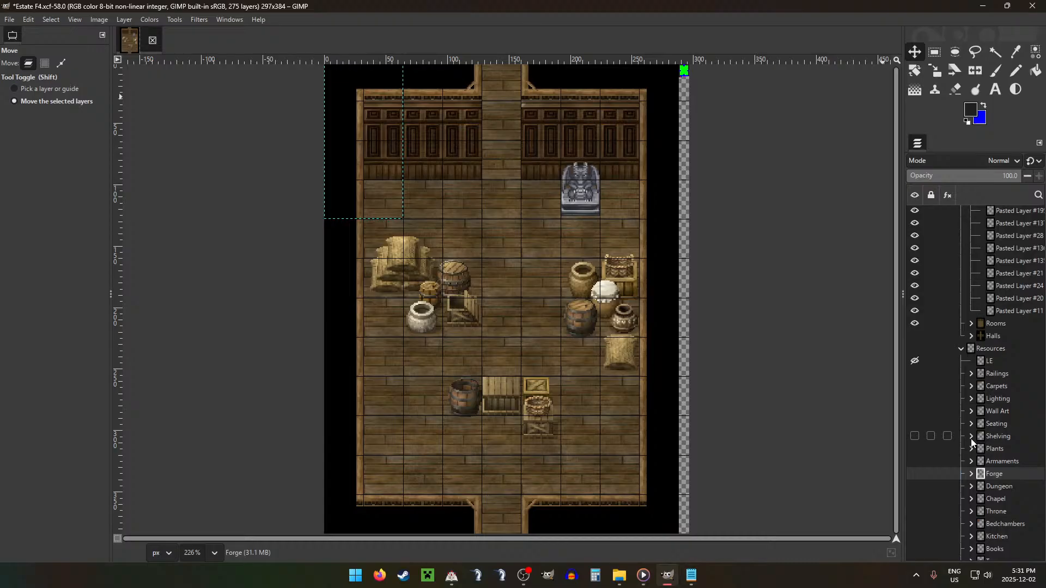
scroll(971, 439, "down", 1)
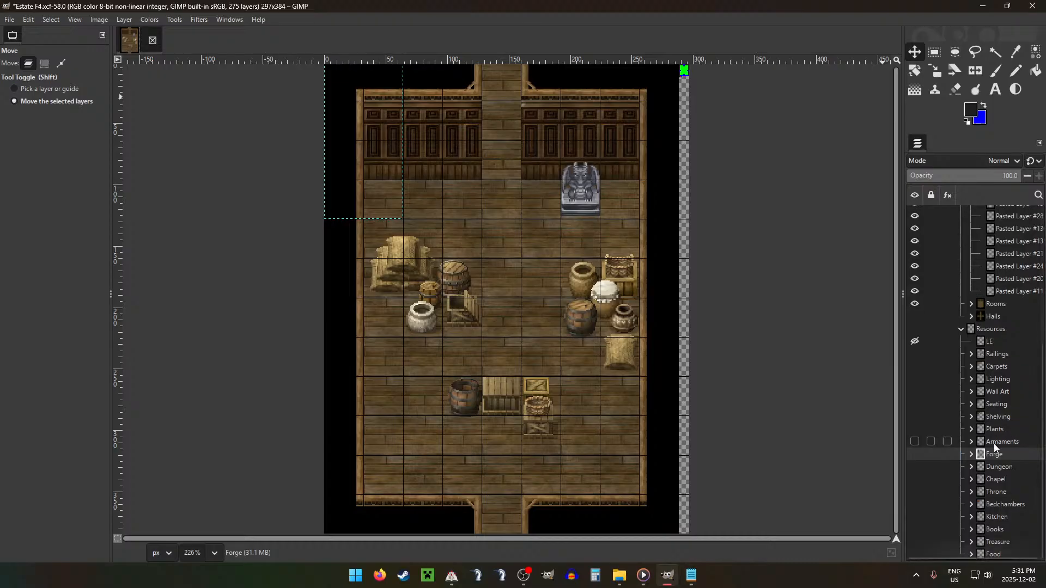
left_click(976, 544)
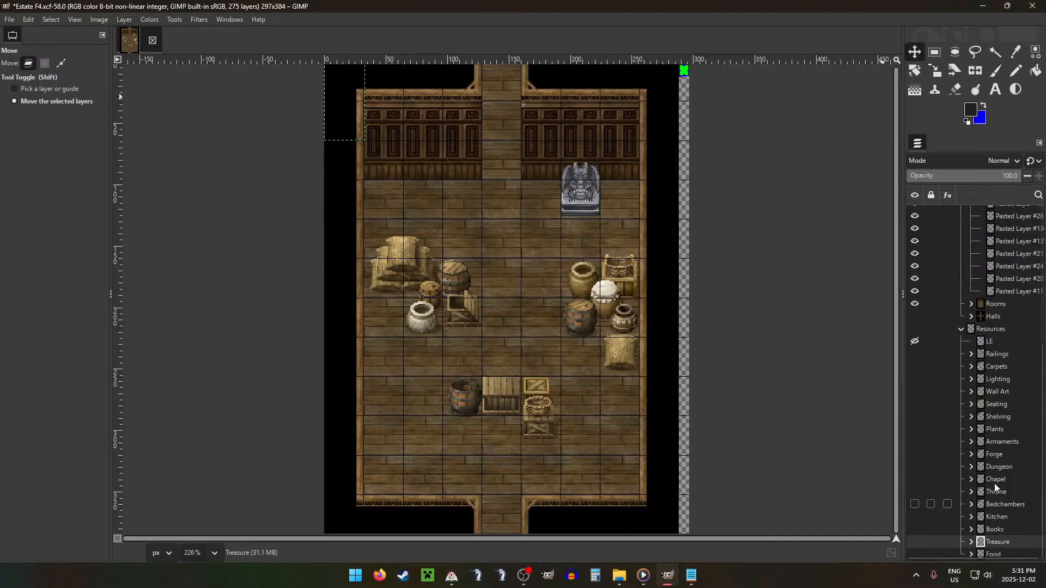
left_click(971, 541)
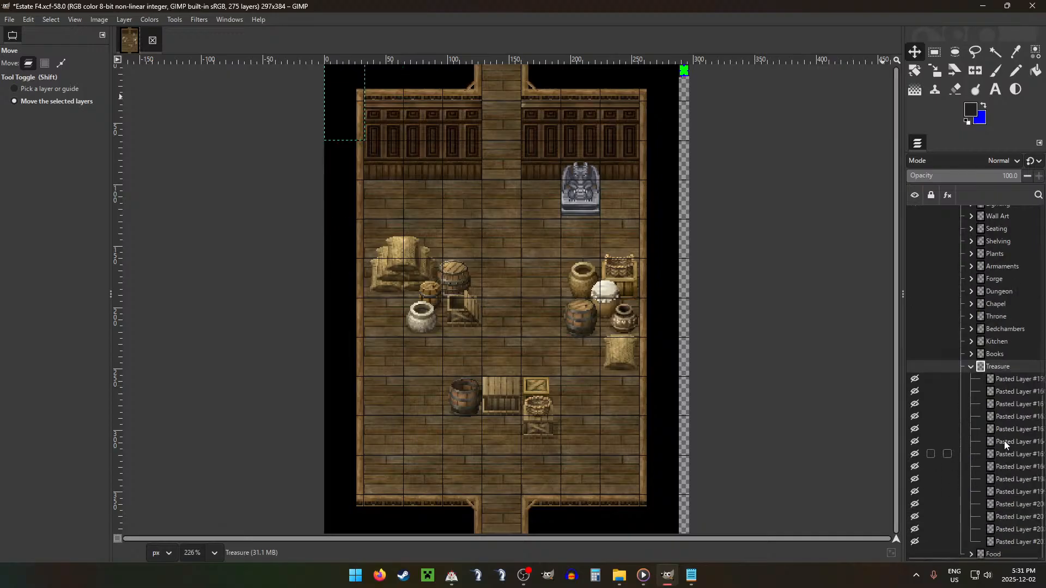
left_click(1005, 442)
left_click(999, 418)
left_click(1006, 392)
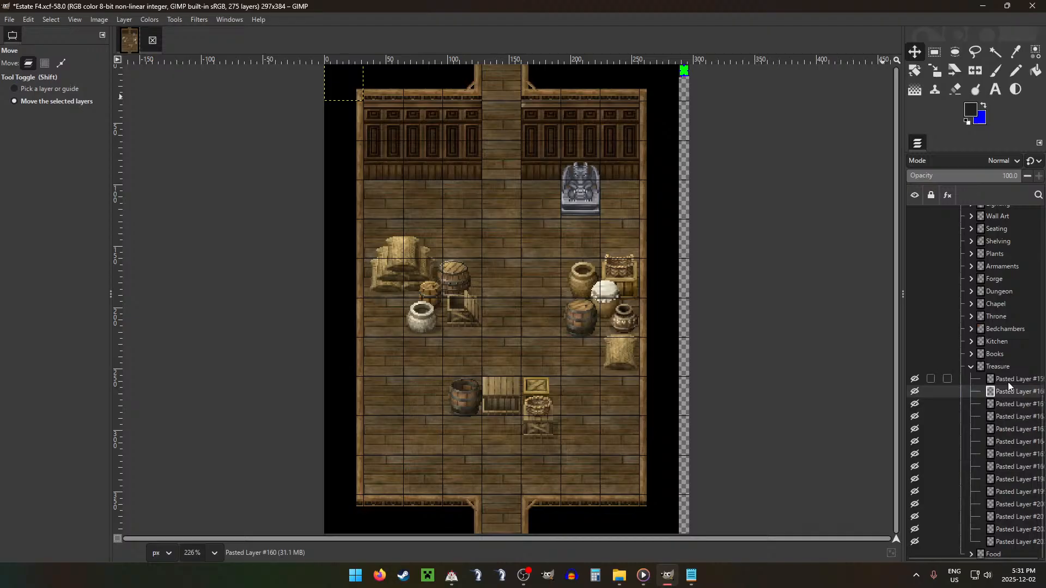
left_click_drag(1009, 387, 1003, 278)
left_click_drag(413, 180, 570, 484)
scroll(704, 392, "up", 2)
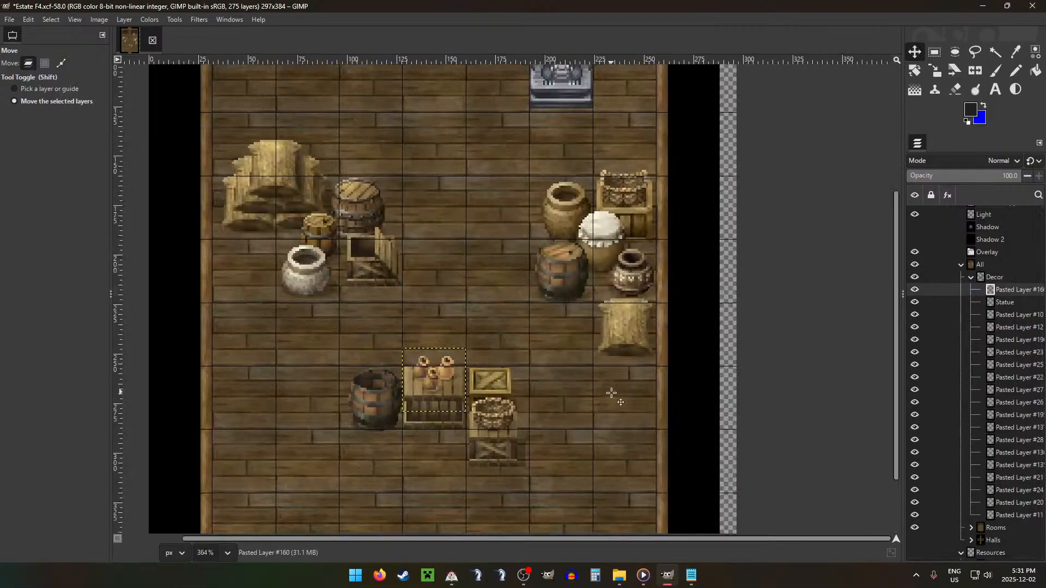
Step: Duplicate the sack pile layer within Decor and place the copy in the room's lower-right corner
scroll(635, 377, "down", 4)
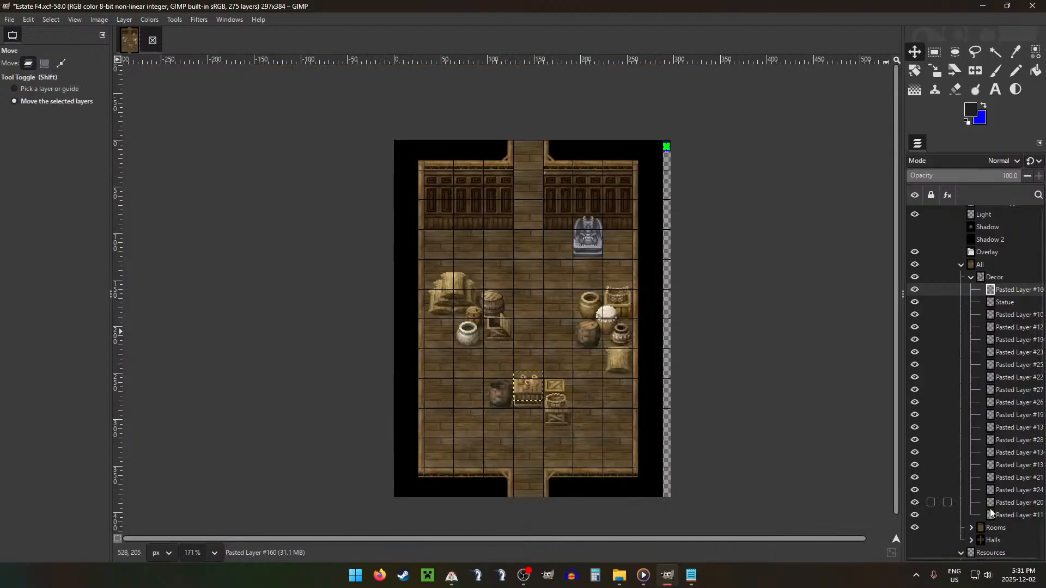
left_click(1018, 517)
key("ctrl+v")
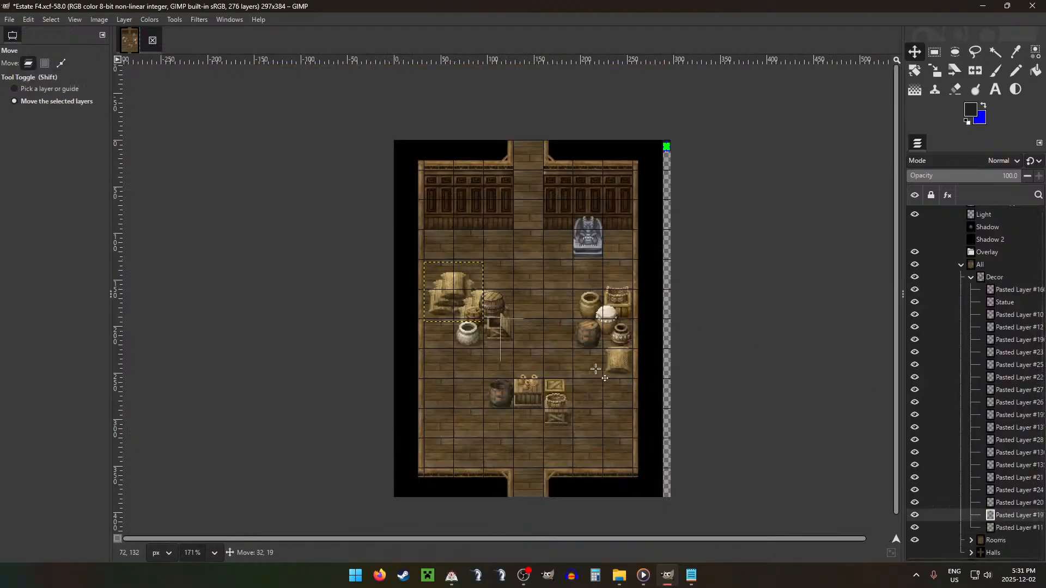
left_click_drag(454, 260, 605, 434)
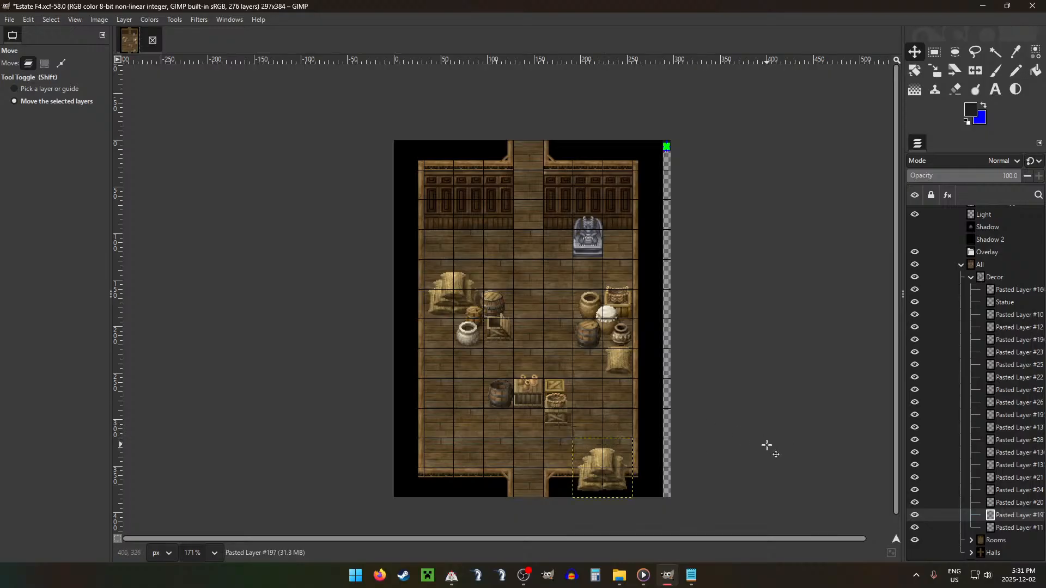
Step: Duplicate the lidded barrel layer, raise the copy to the top of Decor and place it in the room's lower-left corner
left_click(1016, 440)
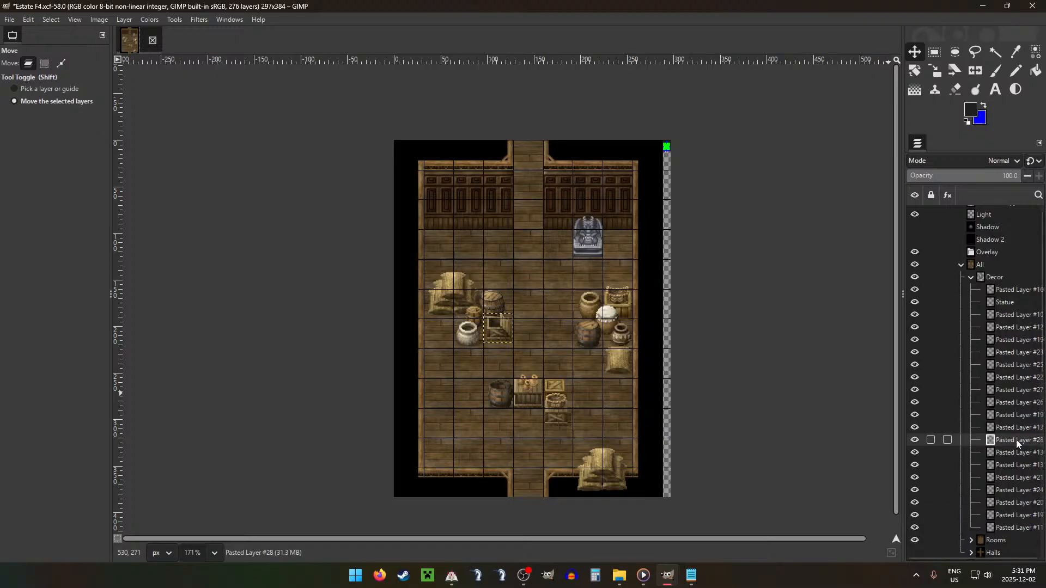
left_click(1009, 491)
left_click(1015, 466)
left_click(1022, 504)
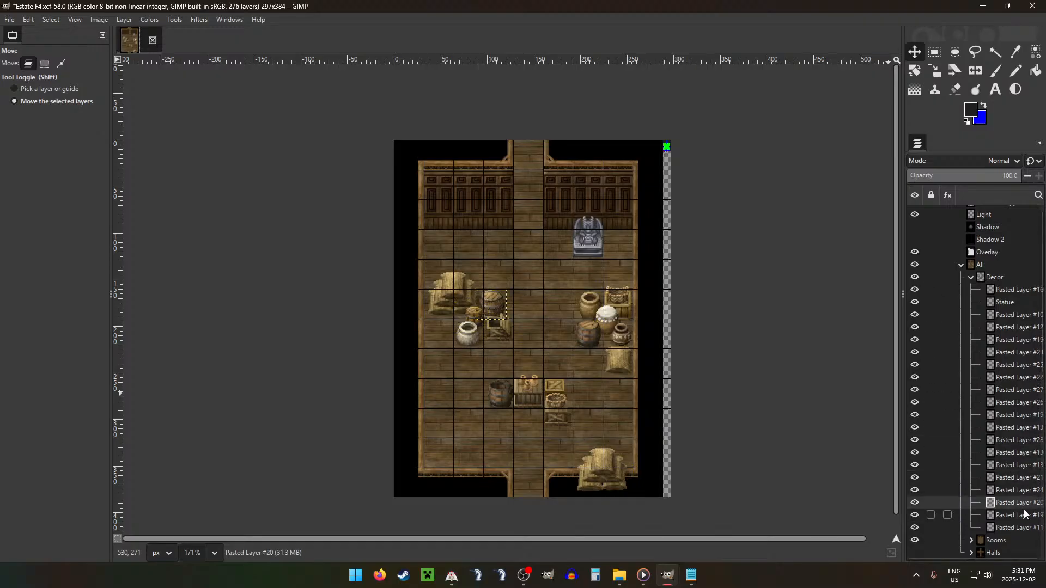
key("ctrl+shift+d")
left_click_drag(1024, 514, 1015, 282)
left_click_drag(598, 305, 545, 454)
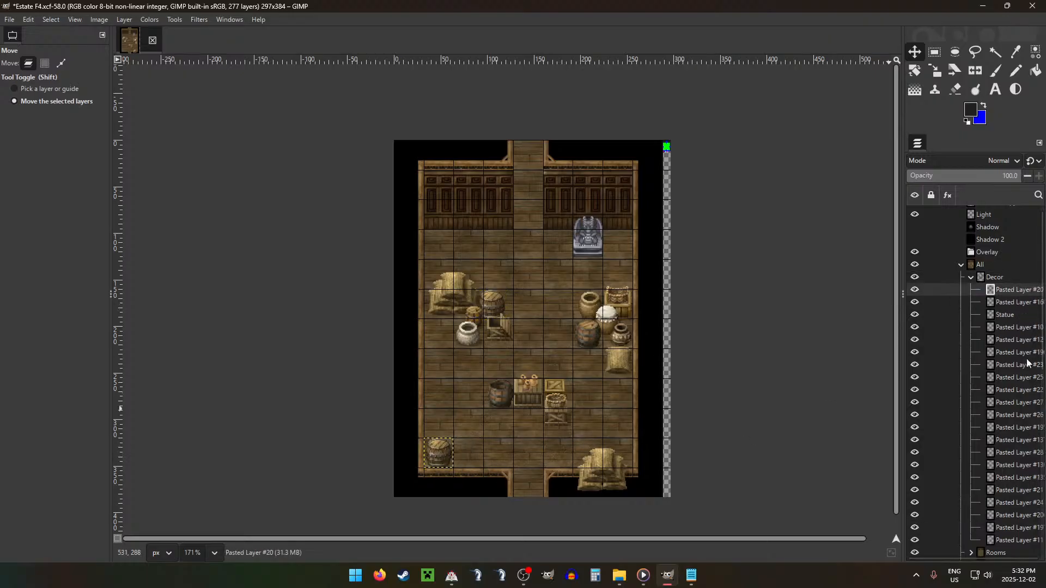
Step: Duplicate the large tan jar layer, raise the copy to the top of Decor and set it just below-right of the lower-left barrel
left_click(1001, 430)
left_click(1014, 474)
key("ctrl+shift+d")
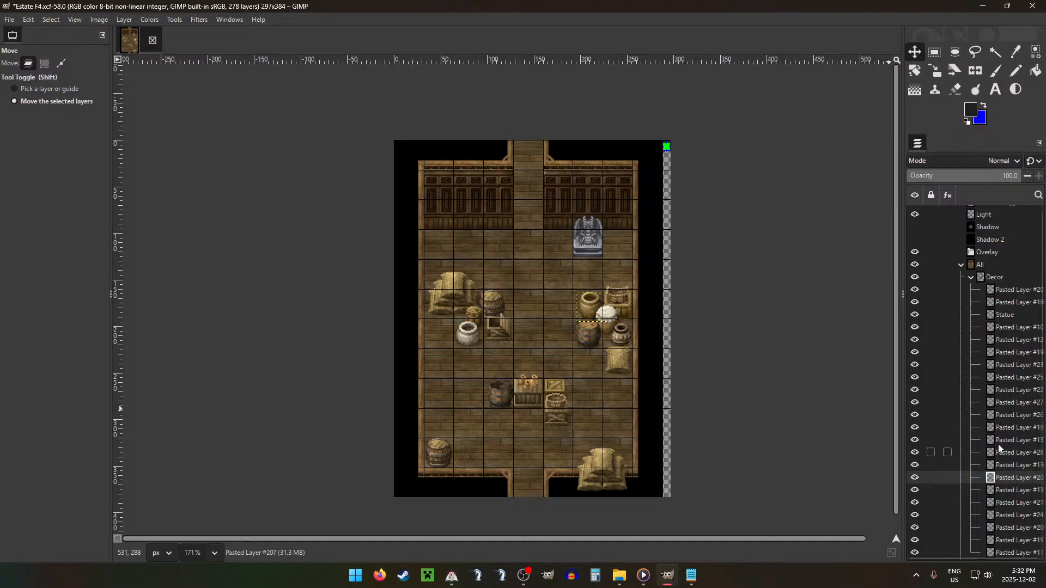
left_click_drag(1008, 476, 1002, 282)
left_click_drag(474, 325, 362, 498)
left_click_drag(488, 480, 460, 466)
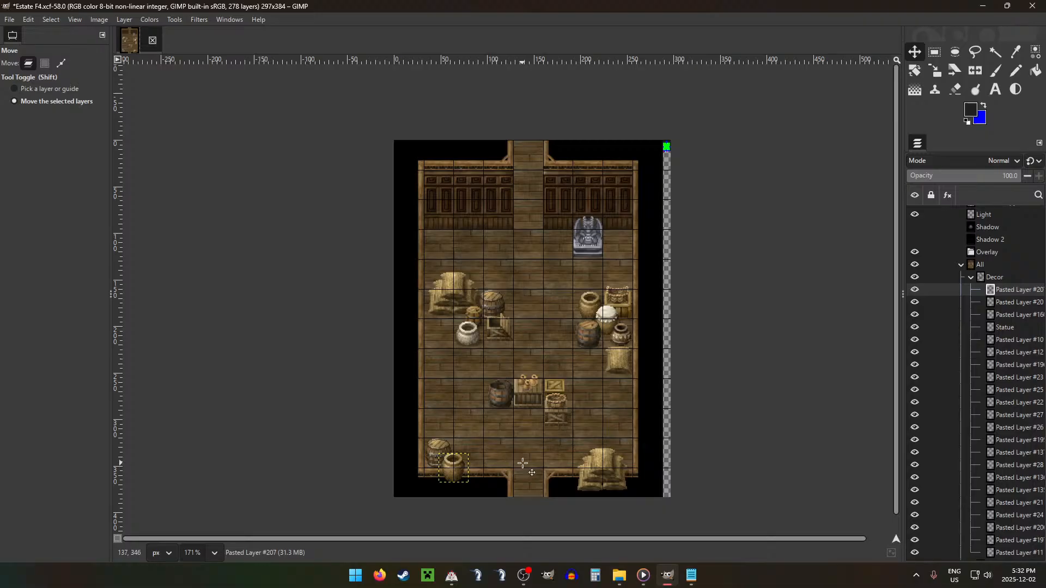
key("Left")
key("Left")
key("Down")
key("Down")
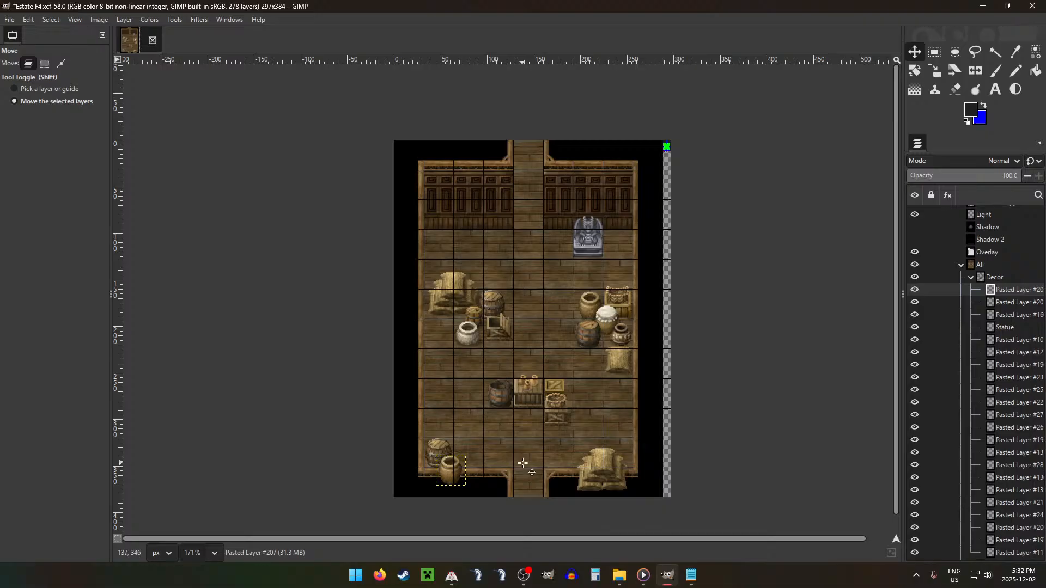
Step: Delete the part of the jar copy that overlaps the bottom wall, and shift the remainder slightly left
key("r")
left_click_drag(424, 469, 497, 497)
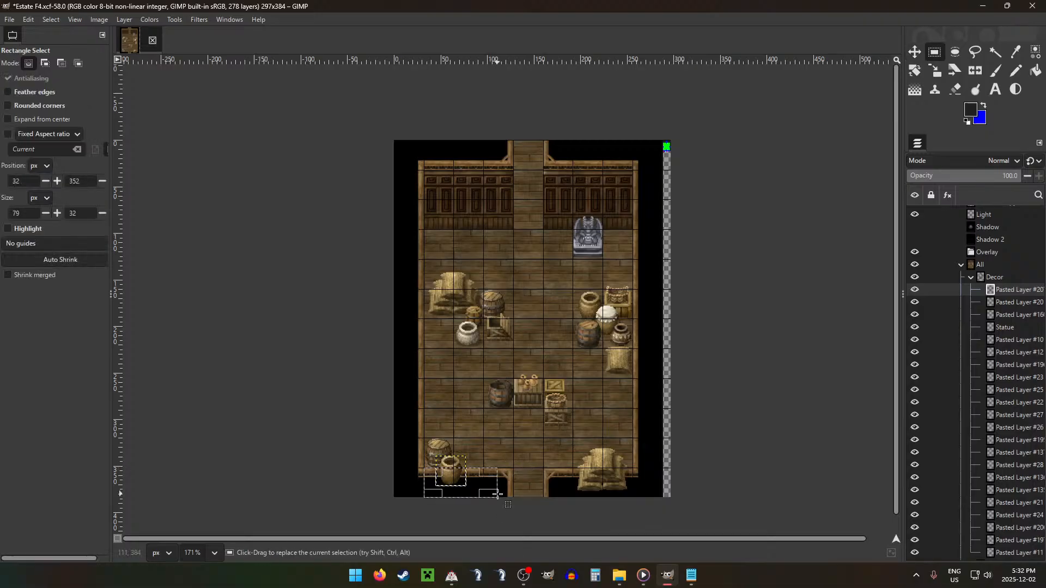
left_click(493, 429)
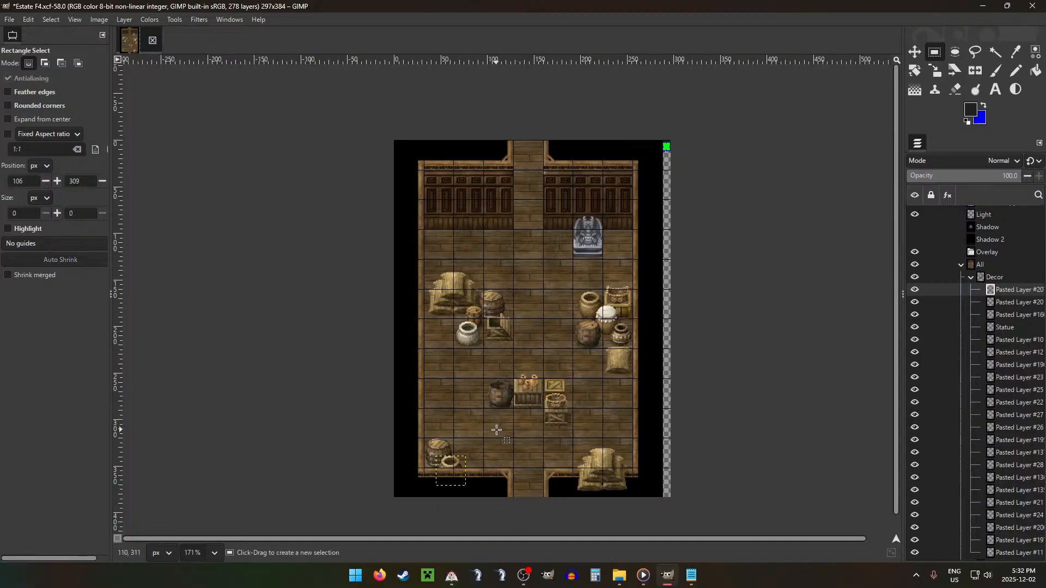
key("m")
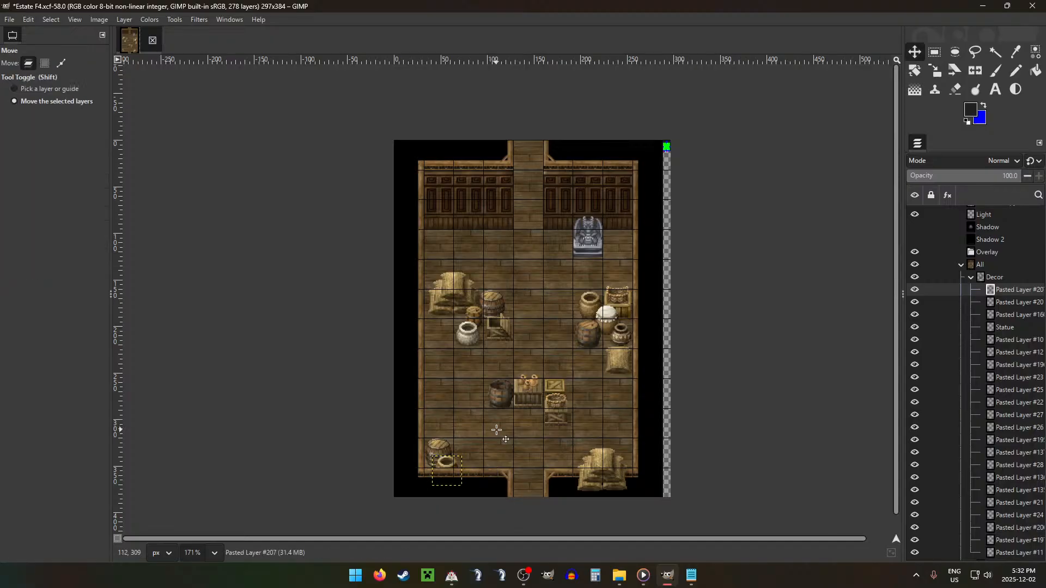
Step: Duplicate the crate beneath the right-hand basket, raise the copy to the top of Decor and place it left of the central open barrel
left_click(972, 278)
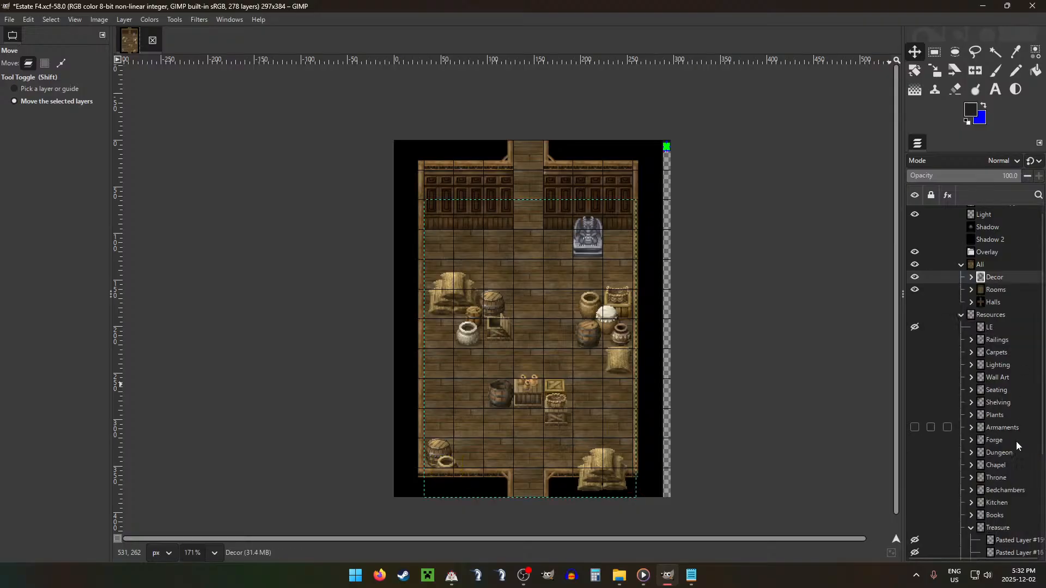
left_click_drag(997, 477, 997, 478)
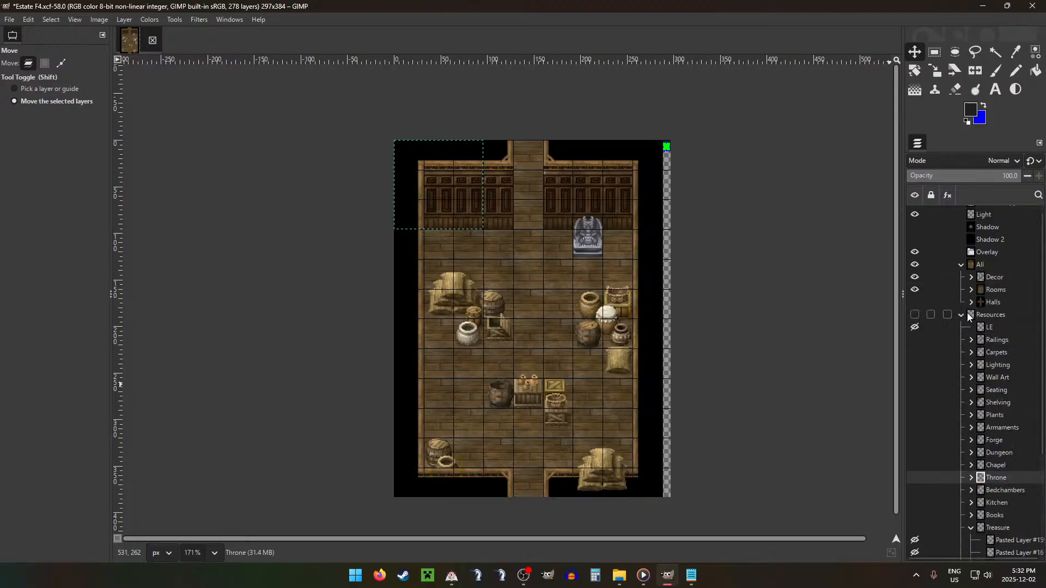
left_click(970, 278)
left_click(994, 453)
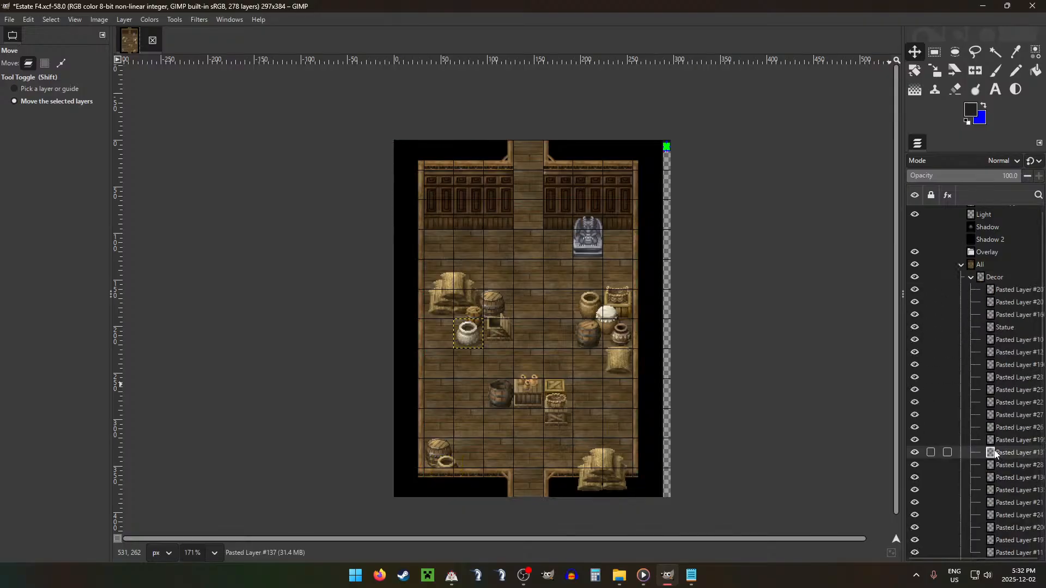
left_click(1011, 506)
left_click(1013, 526)
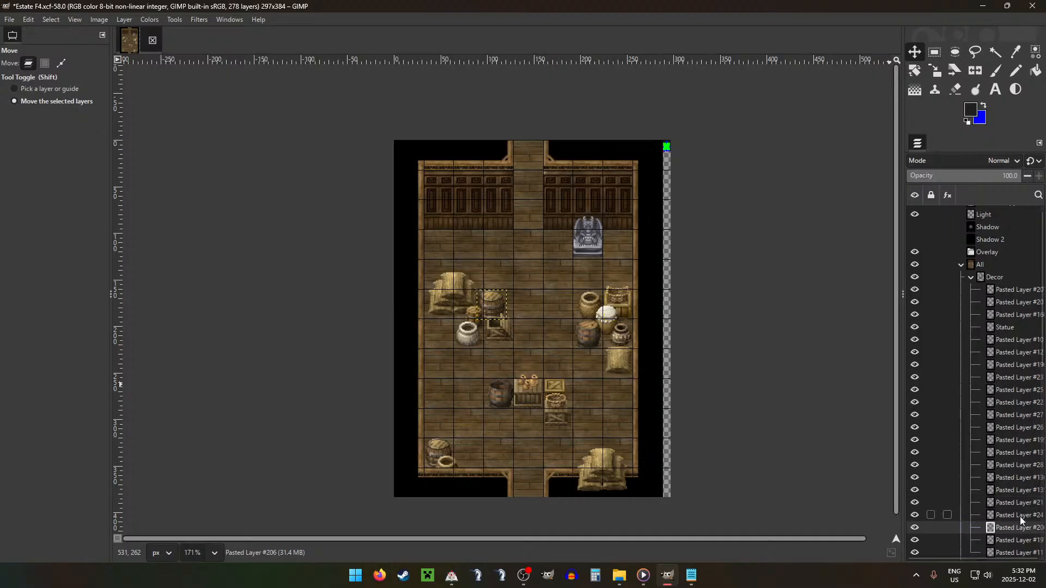
left_click(1026, 502)
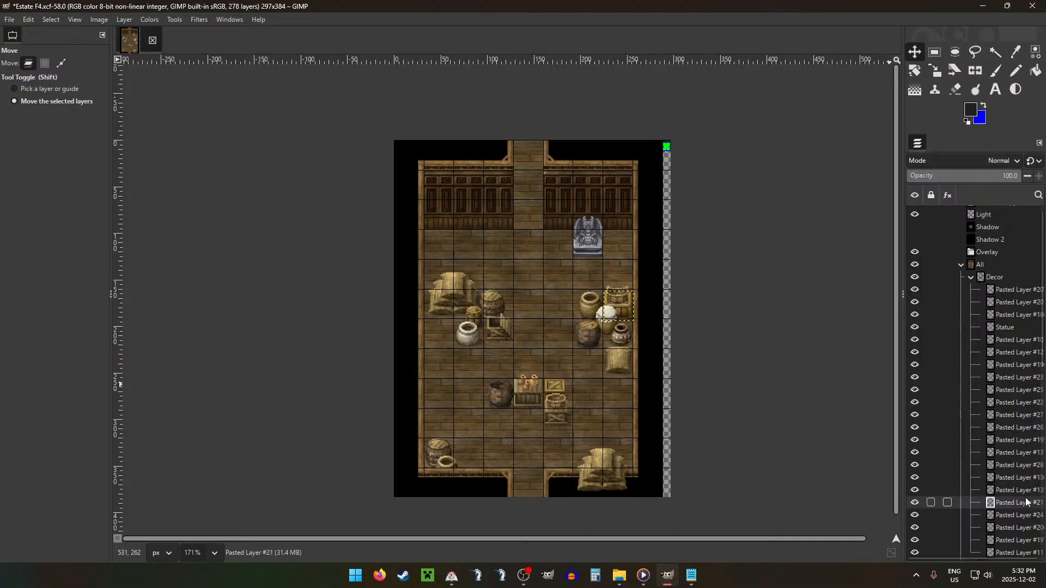
mouse_move(1025, 509)
left_mouse_down()
mouse_move(999, 501)
mouse_move(1018, 293)
left_mouse_up()
left_click_drag(586, 222, 436, 310)
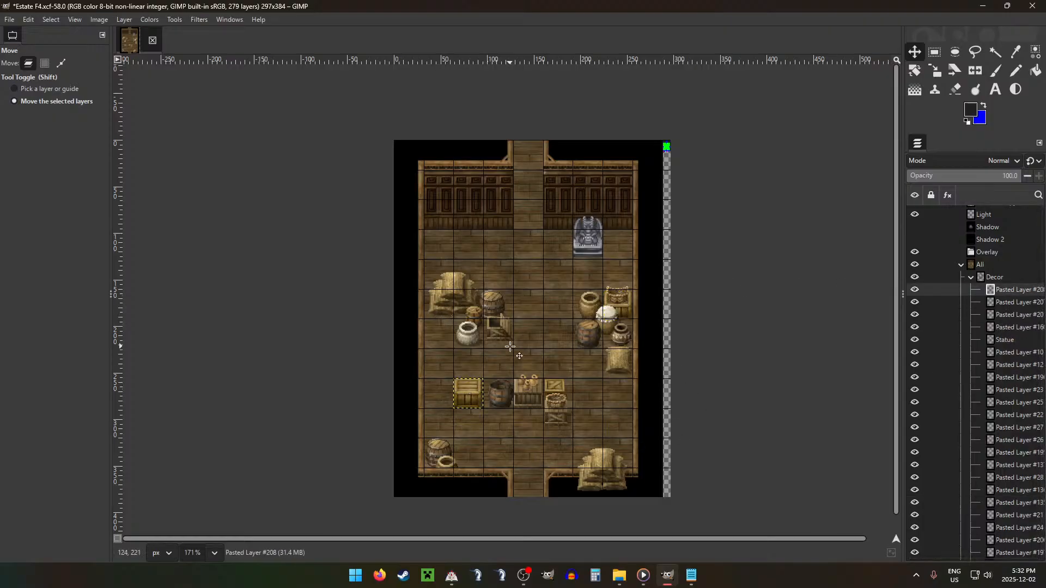
Step: Nudge the crate copy slightly down and a few pixels right toward the open barrel
key("Down")
key("Right")
key("Right")
key("Right")
key("Right")
key("Right")
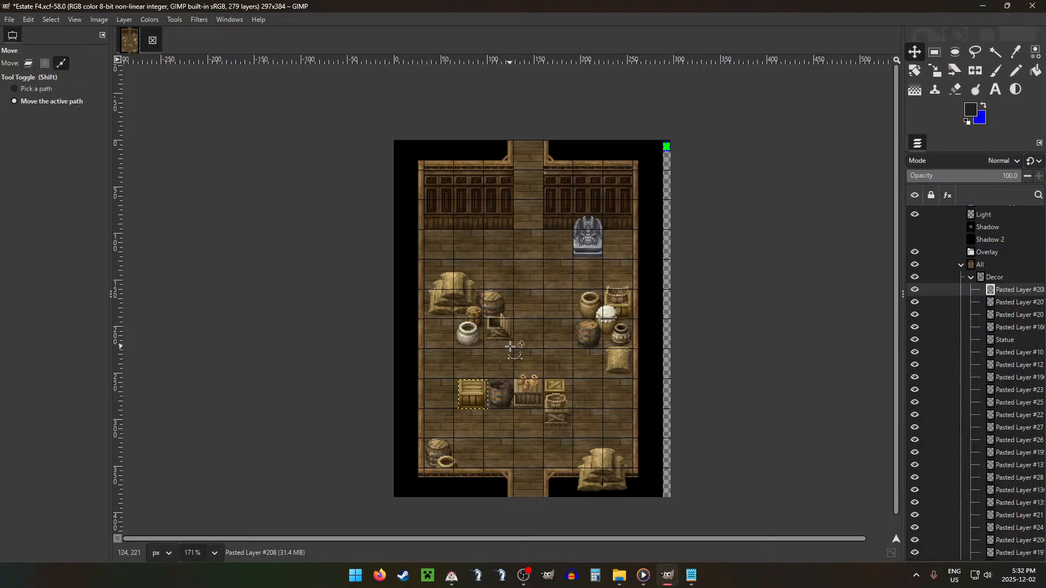
Step: Look through the Decor layers for the wide central crate beneath the clay jugs
scroll(511, 347, "up", 2)
left_click(1002, 452)
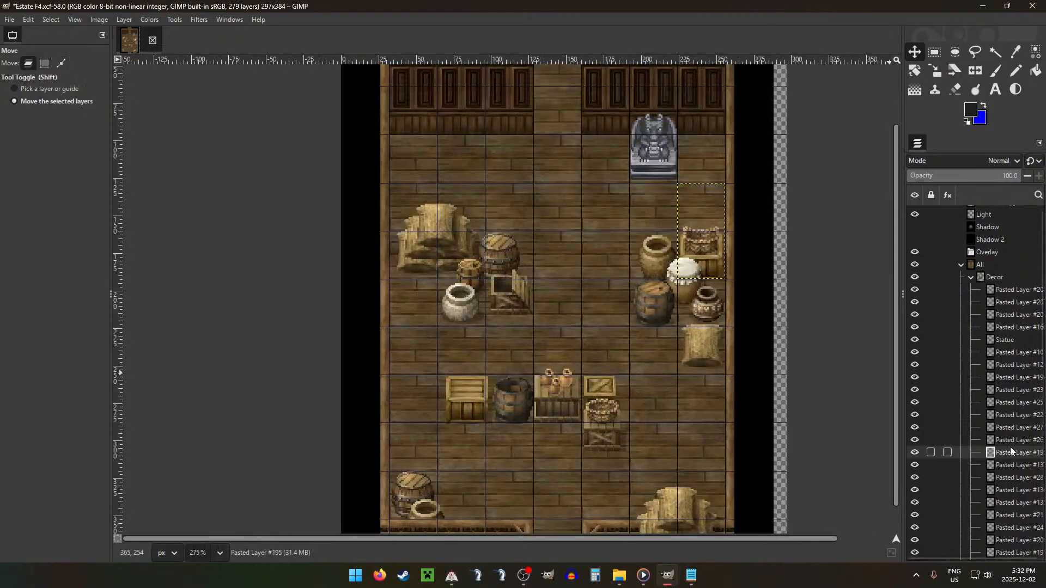
left_click(1025, 415)
left_click(1021, 378)
left_click(1015, 465)
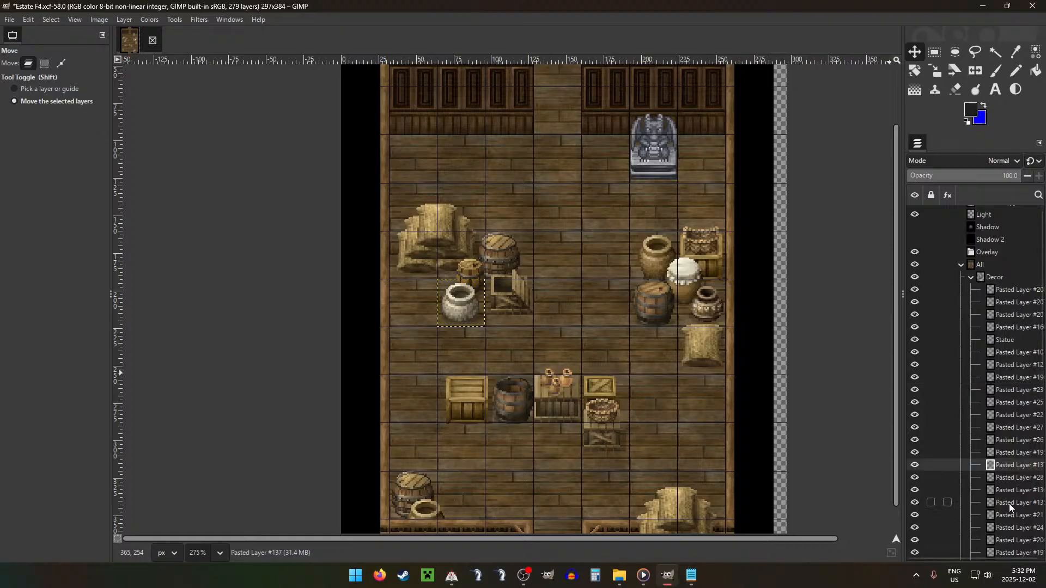
left_click(1009, 503)
left_click(1017, 440)
scroll(1020, 386, "down", 5)
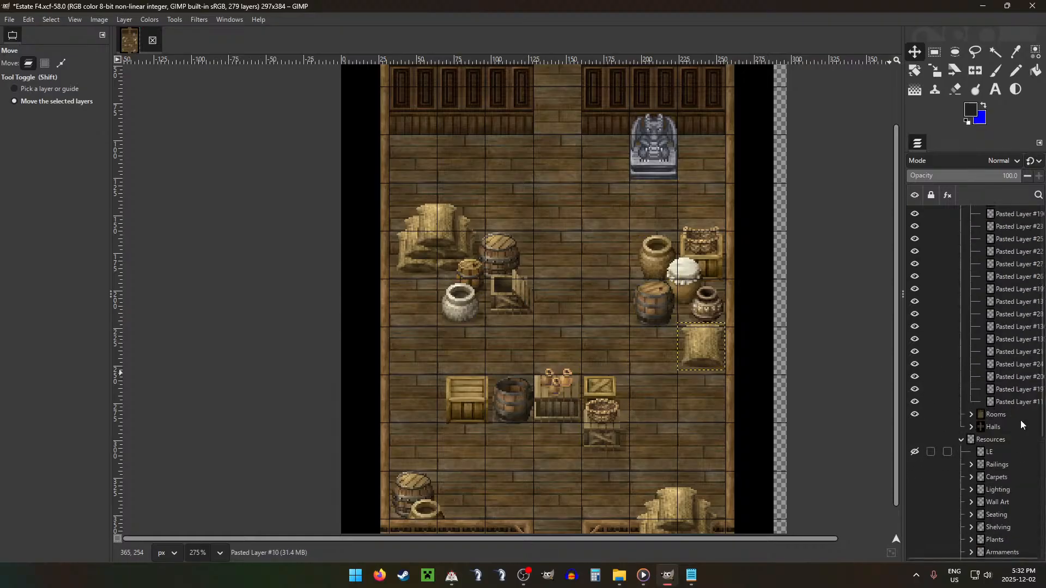
left_click(1008, 303)
key("Up")
key("Up")
key("Up")
key("Up")
key("Up")
key("Up")
key("Up")
key("Up")
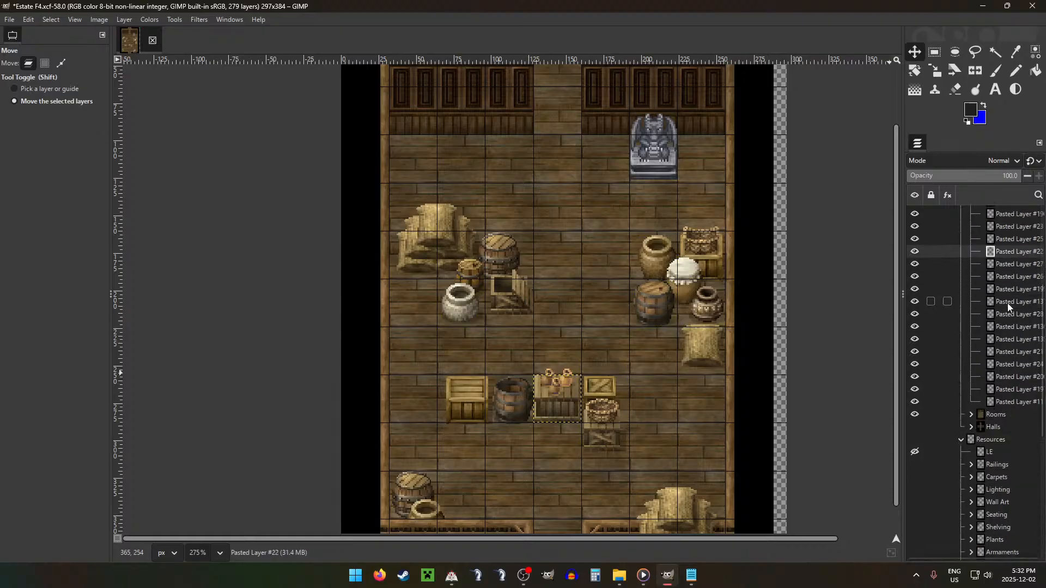
key("Up")
key("Up")
key("Up")
key("Up")
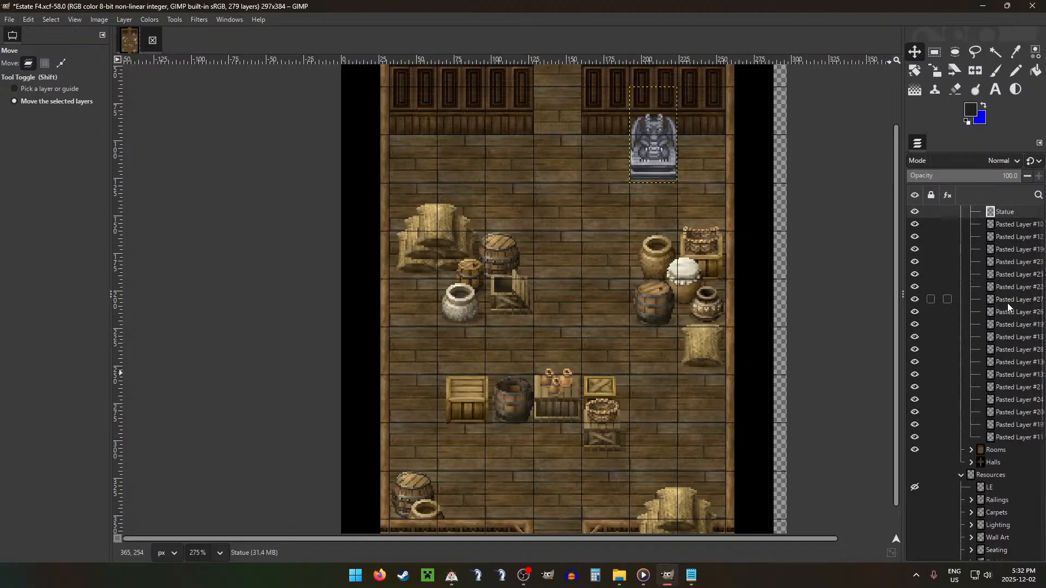
key("Up")
key("Up")
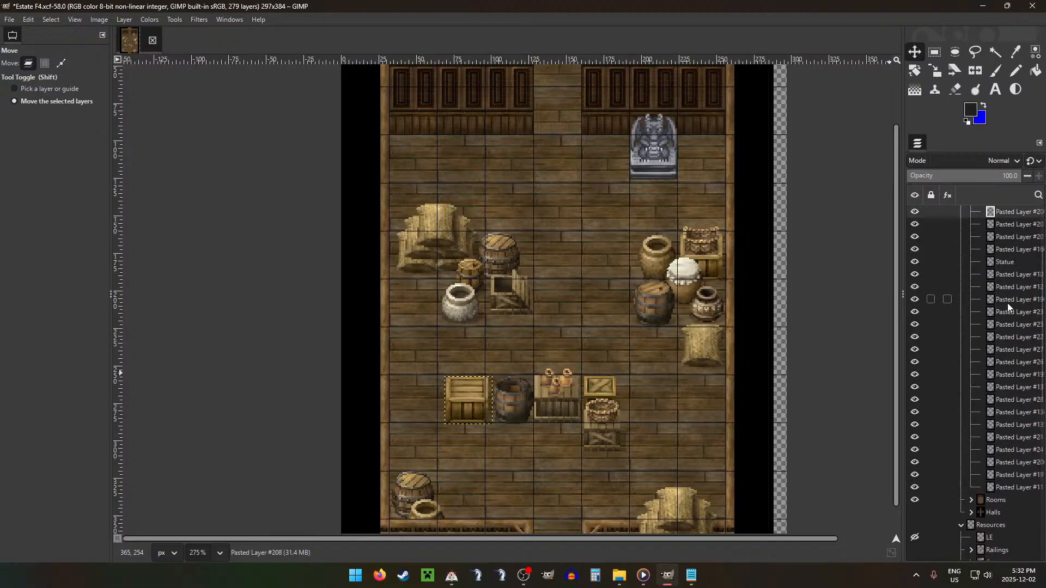
Step: Duplicate the wide central crate layer and place the copy against the back wall, left of the doorway
key("Down")
key("Down")
key("Down")
key("Down")
key("Down")
key("Down")
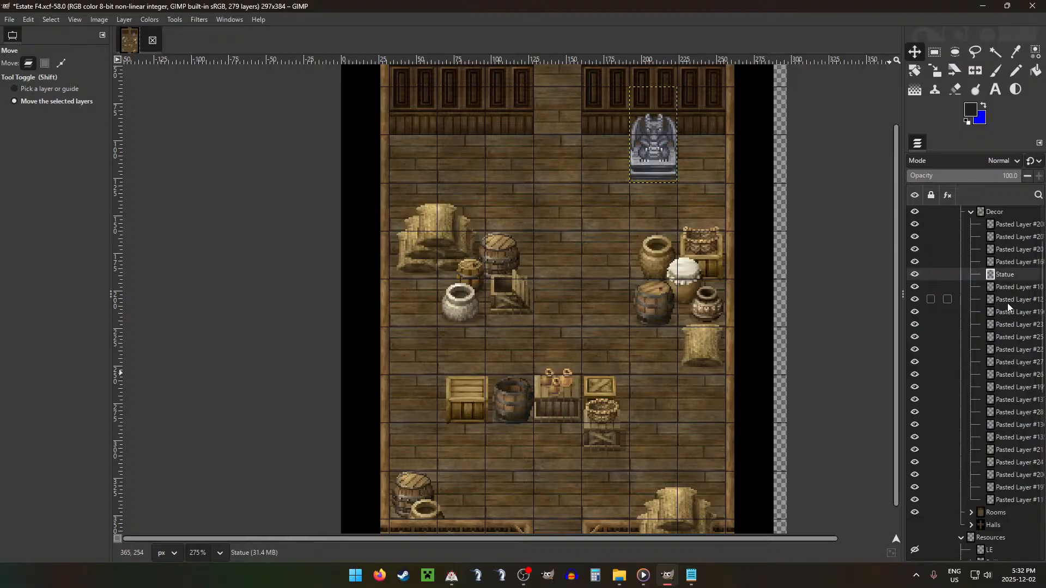
key("Down")
key("Down")
key("Down")
key("Down")
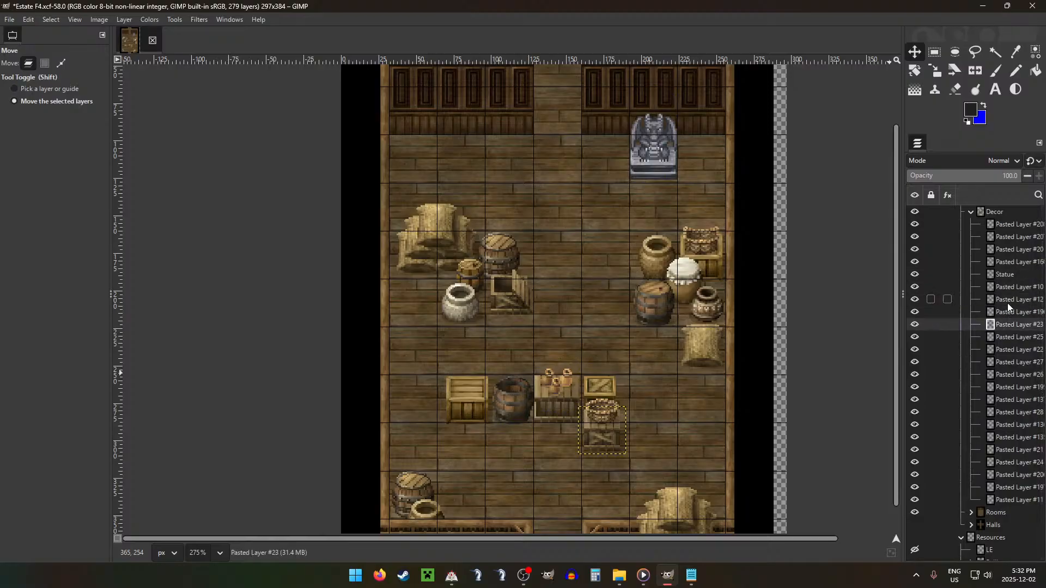
key("ctrl+alt+v")
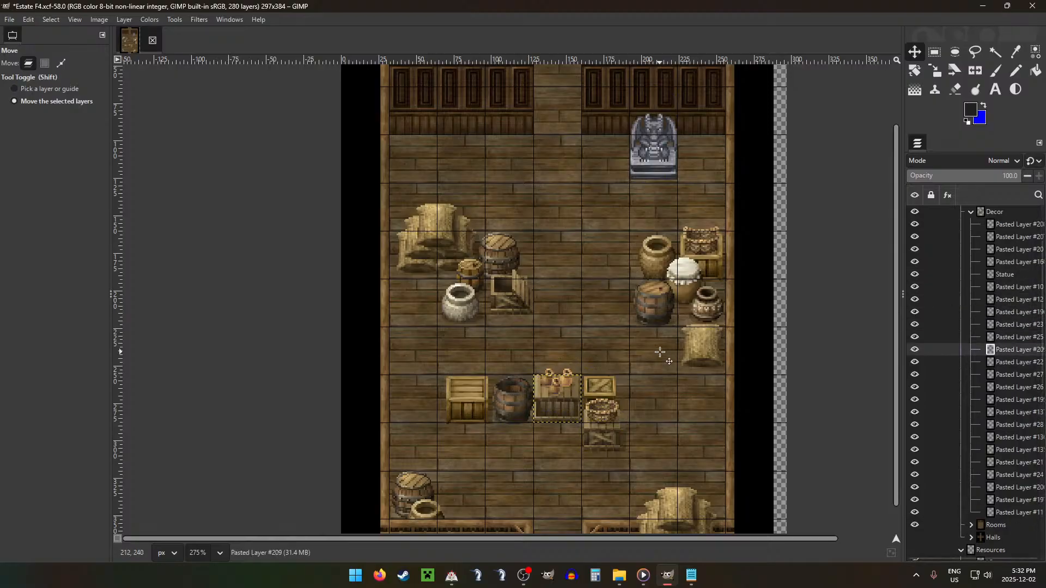
left_click_drag(693, 398, 602, 142)
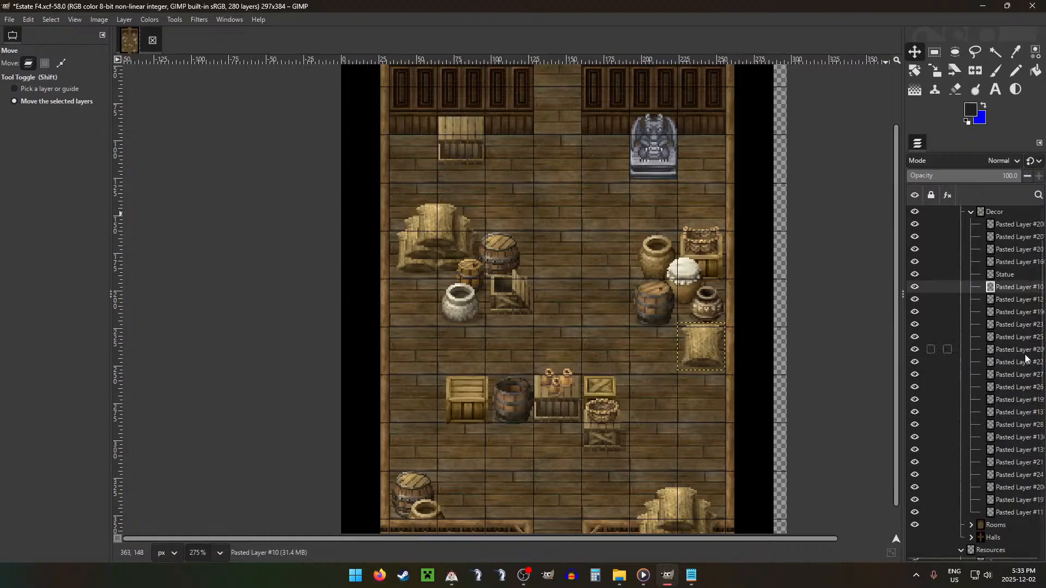
Step: Duplicate the small barrel layer, raise the copy to the top of Decor and set it in front of the back-wall crate
left_click(1024, 437)
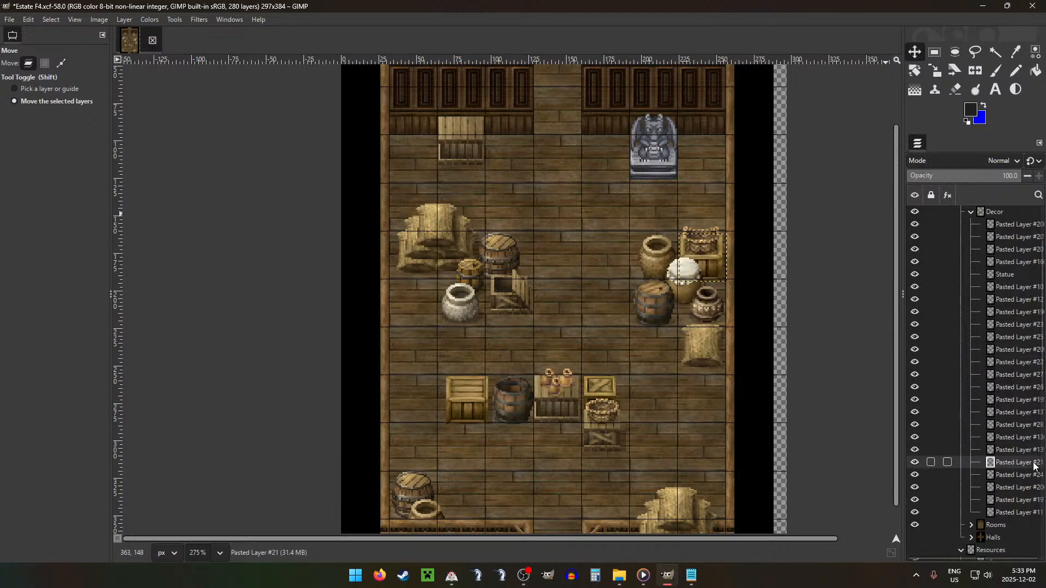
left_click(1026, 475)
key("ctrl+c")
key("ctrl+v")
left_click_drag(1026, 478, 1019, 224)
left_click_drag(587, 288, 568, 172)
key("Right")
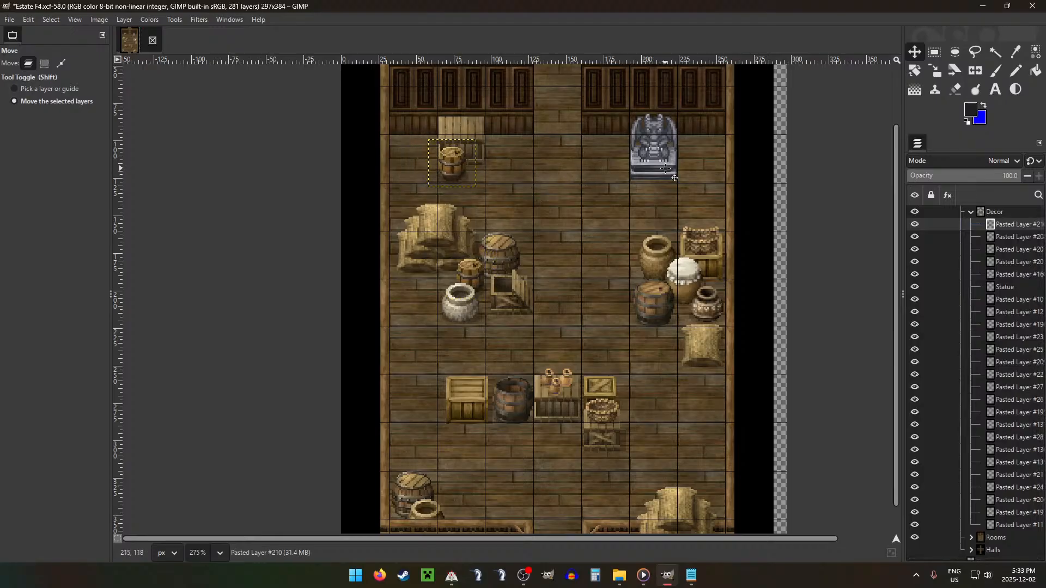
key("Down")
key("Up")
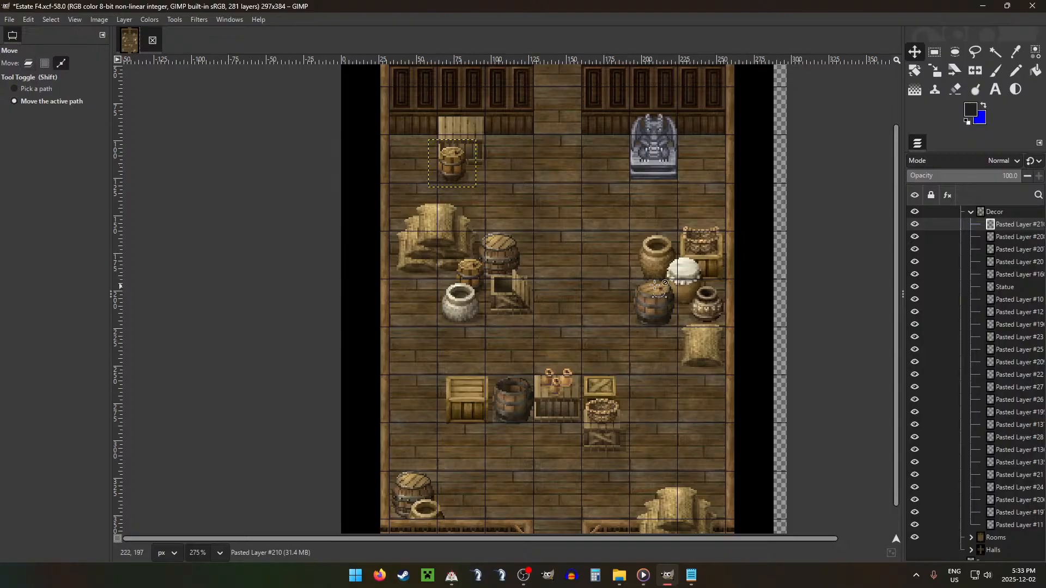
Step: Duplicate the central open barrel layer, raise the copy to the top of Decor and place it right of the statue
scroll(750, 279, "down", 2)
left_click(1022, 442)
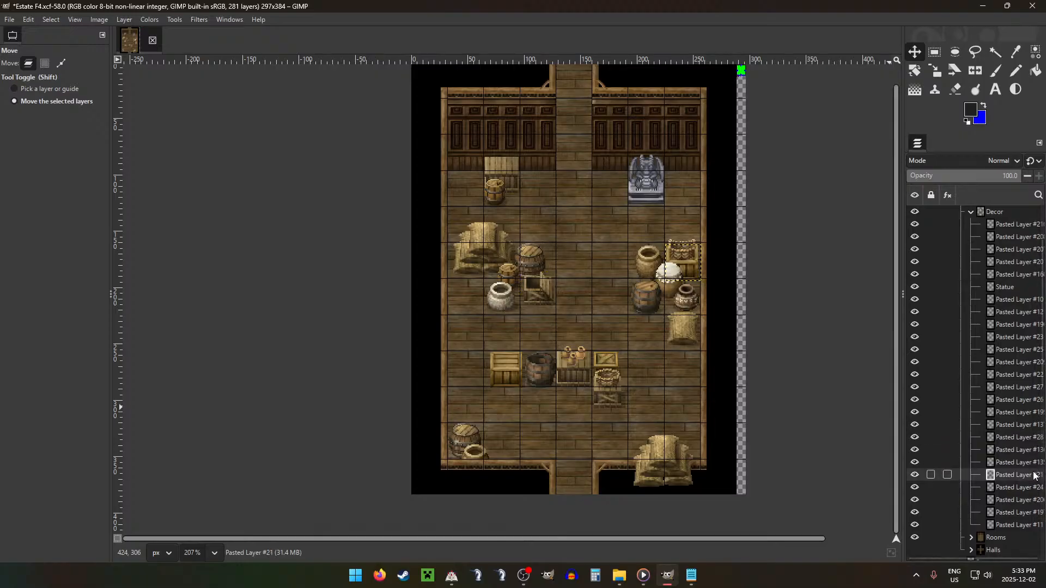
left_click(1022, 362)
key("Up")
key("Up")
key("Up")
key("Up")
key("Up")
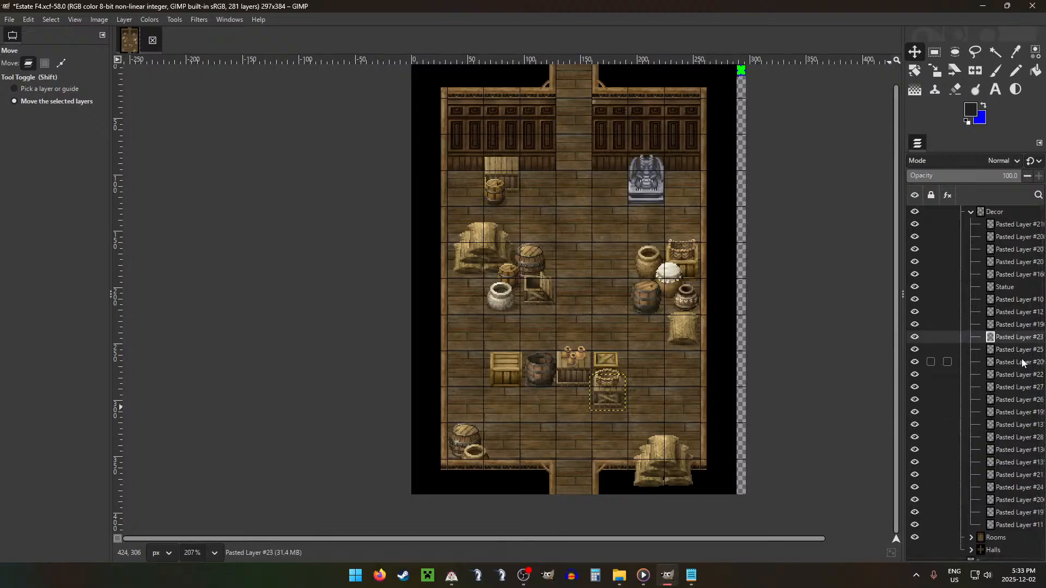
key("Down")
key("ctrl+shift+d")
scroll(1027, 300, "up", 2)
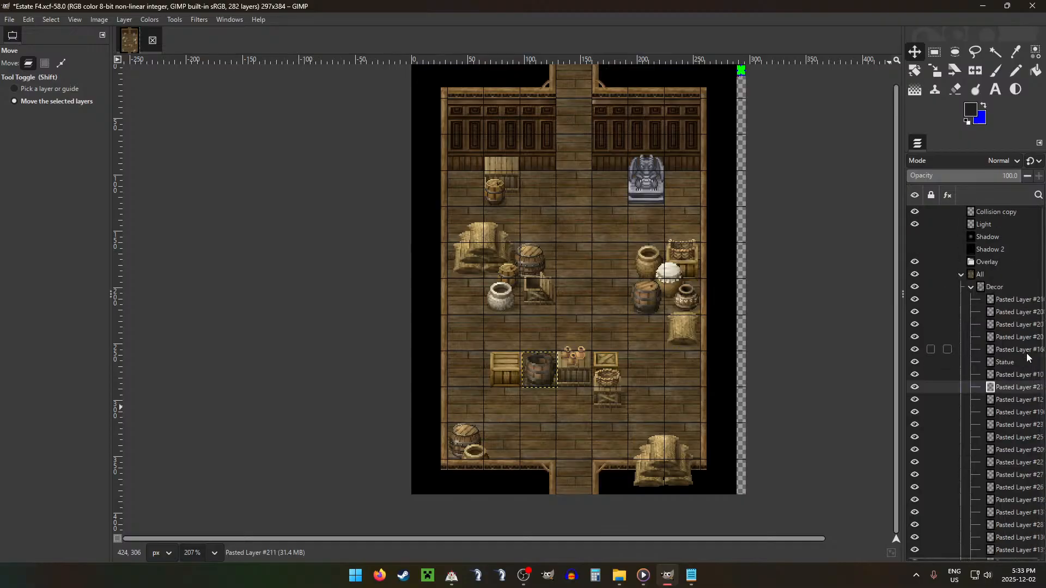
left_click_drag(1009, 390, 1013, 295)
left_click_drag(596, 399, 737, 218)
Step: Nudge the open barrel copy beside the statue a few pixels down and slightly right
scroll(714, 207, "up", 3)
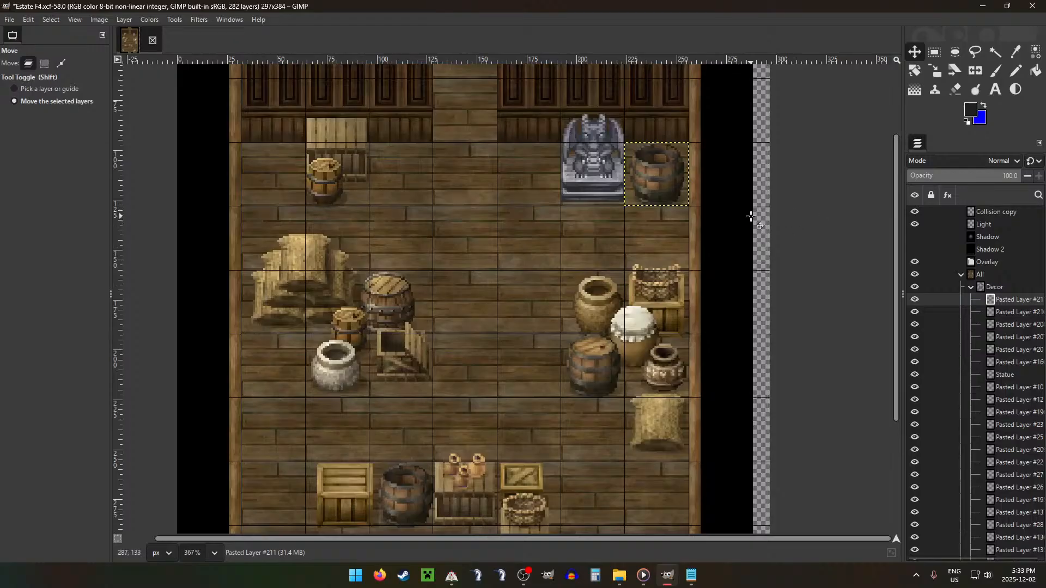
key("Down")
key("Down")
key("Down")
key("Down")
key("Right")
key("Right")
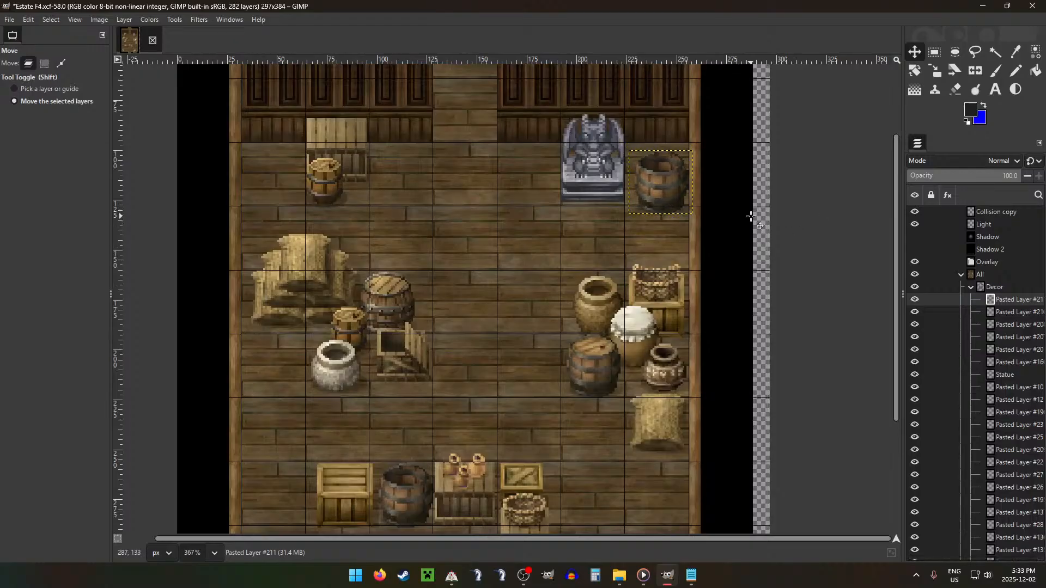
key("Left")
key("Up")
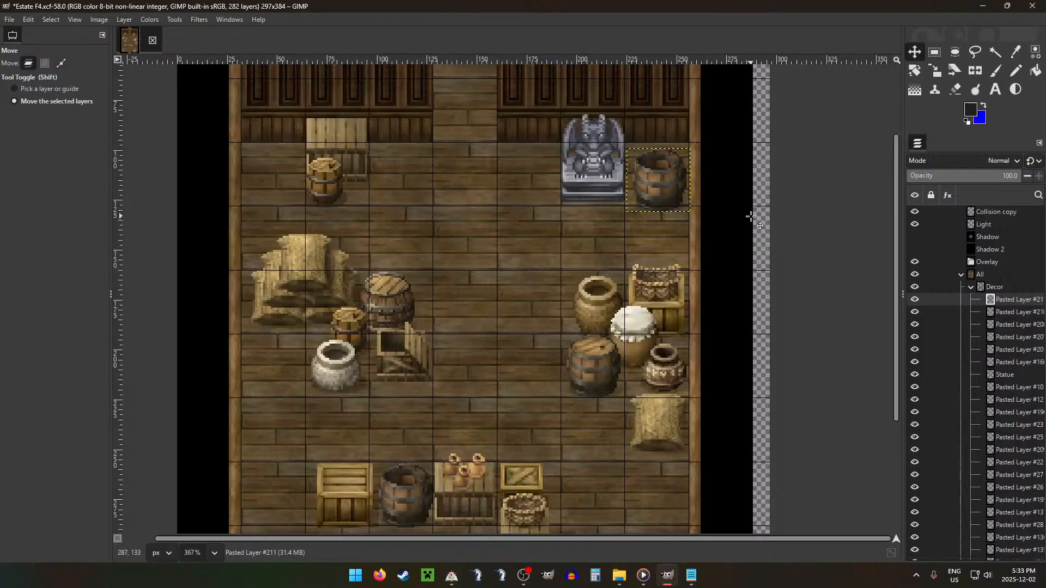
Step: Lower the open barrel copy beside the statue by two more pixels
key("Down")
key("Down")
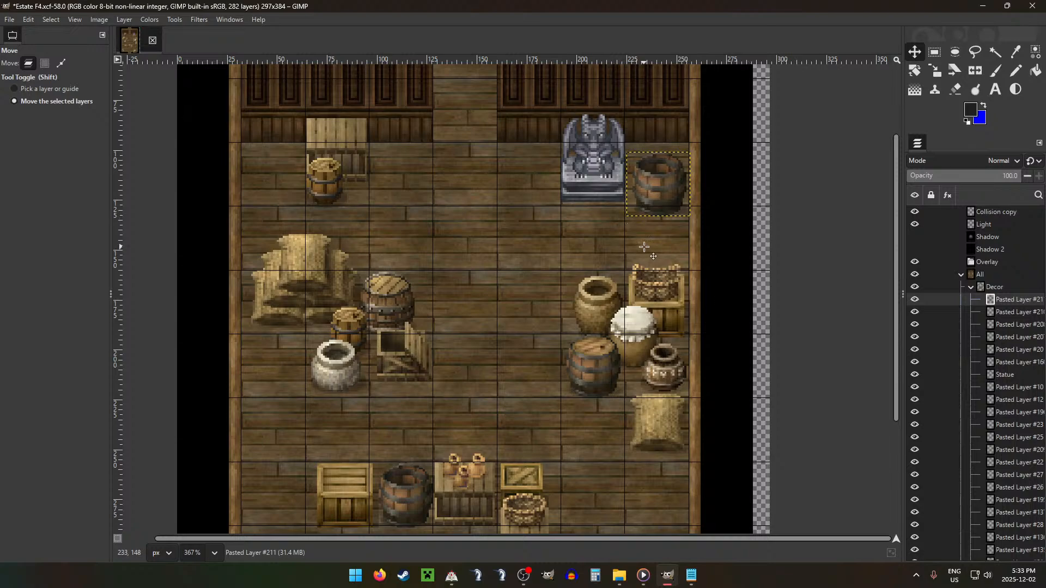
scroll(645, 247, "down", 8)
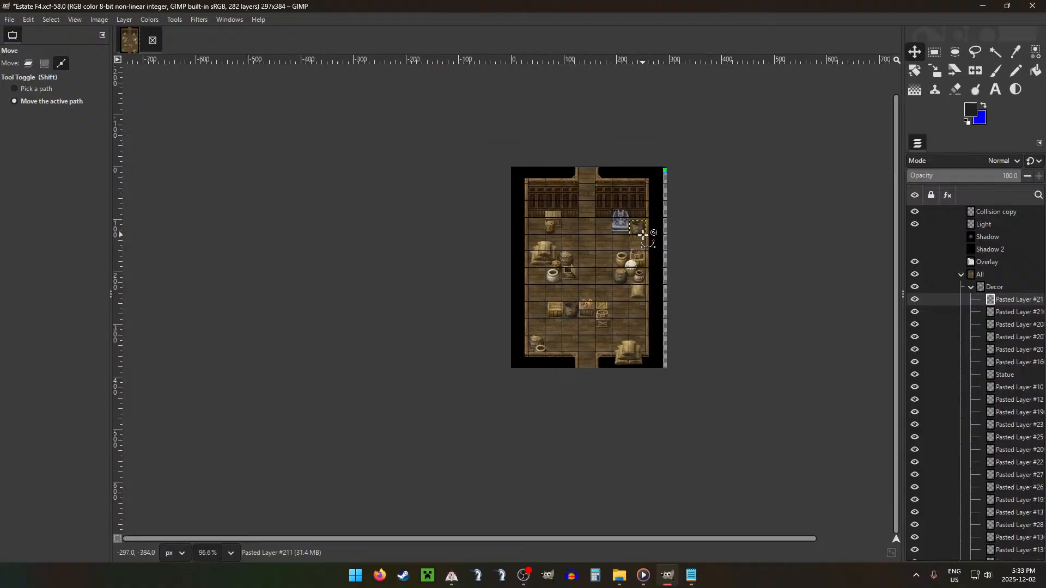
scroll(645, 235, "up", 2)
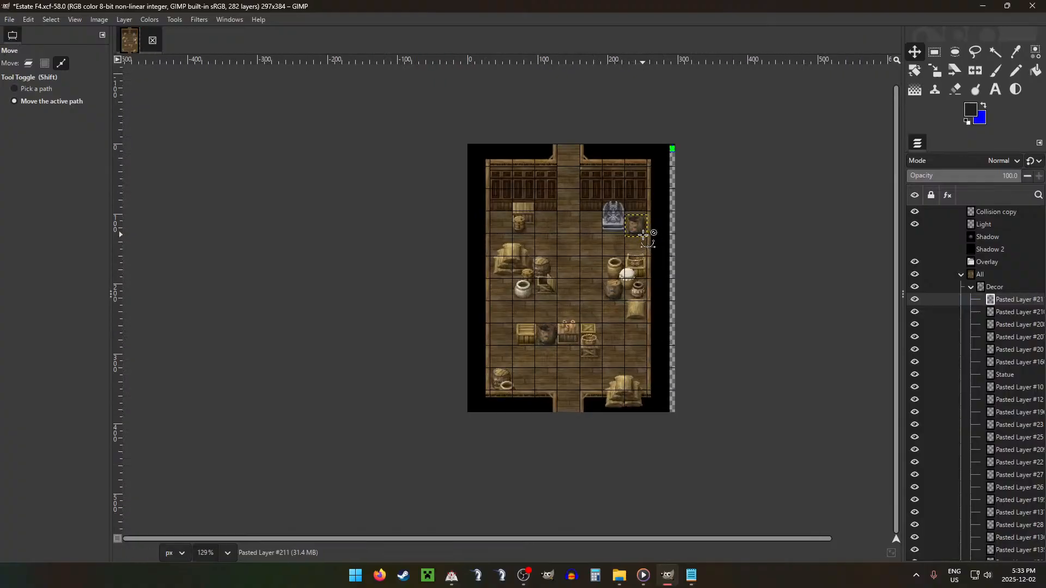
Step: Move the green banner layer with the red emblem from the Wall Art resources to the top of Decor
left_click(971, 287)
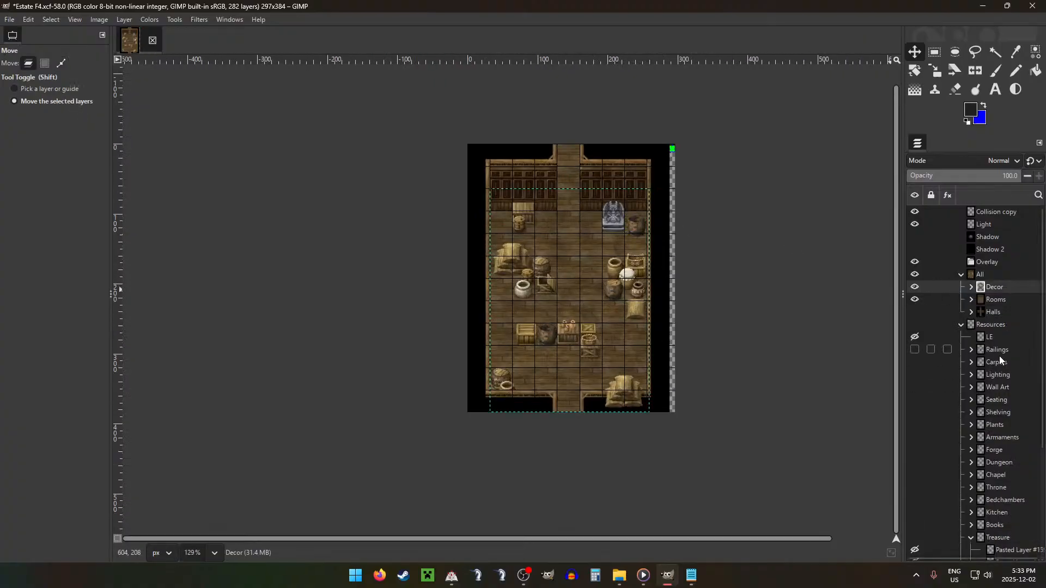
left_click(971, 387)
mouse_move(1006, 462)
left_mouse_down()
mouse_move(1007, 447)
mouse_move(1013, 465)
left_mouse_up()
scroll(1013, 462, "down", 5)
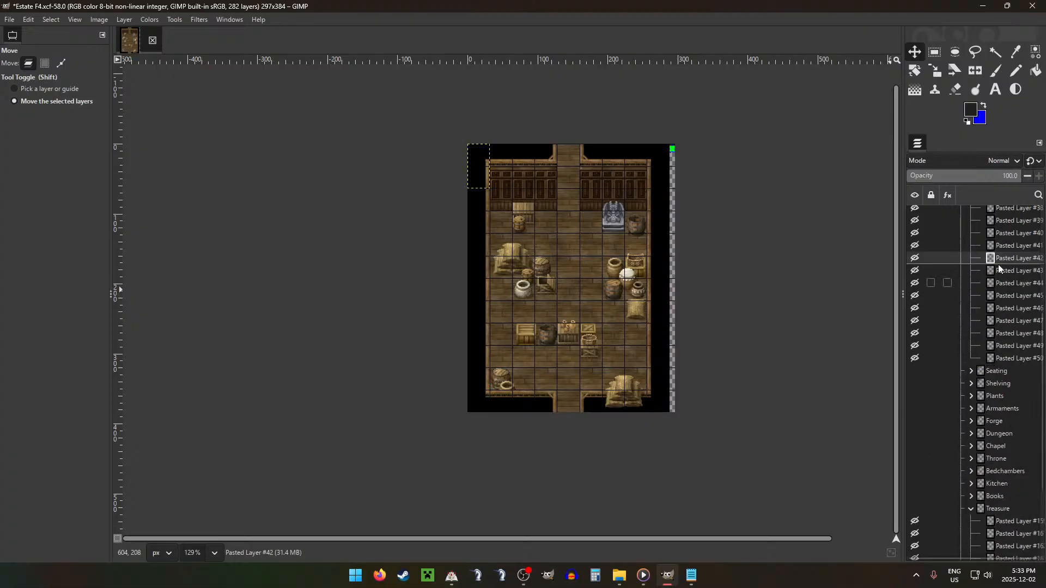
scroll(1013, 311, "up", 3)
left_click(1023, 308)
left_click(1014, 319)
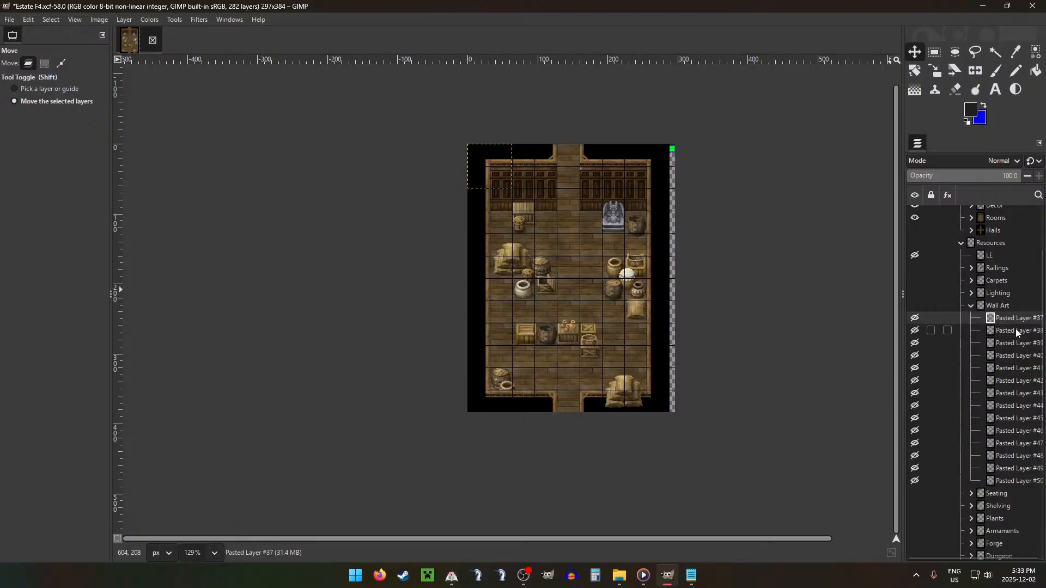
left_click(1014, 330)
mouse_move(1003, 343)
left_mouse_down()
mouse_move(996, 367)
mouse_move(1015, 338)
mouse_move(1009, 347)
left_mouse_up()
left_click_drag(1015, 352, 1017, 267)
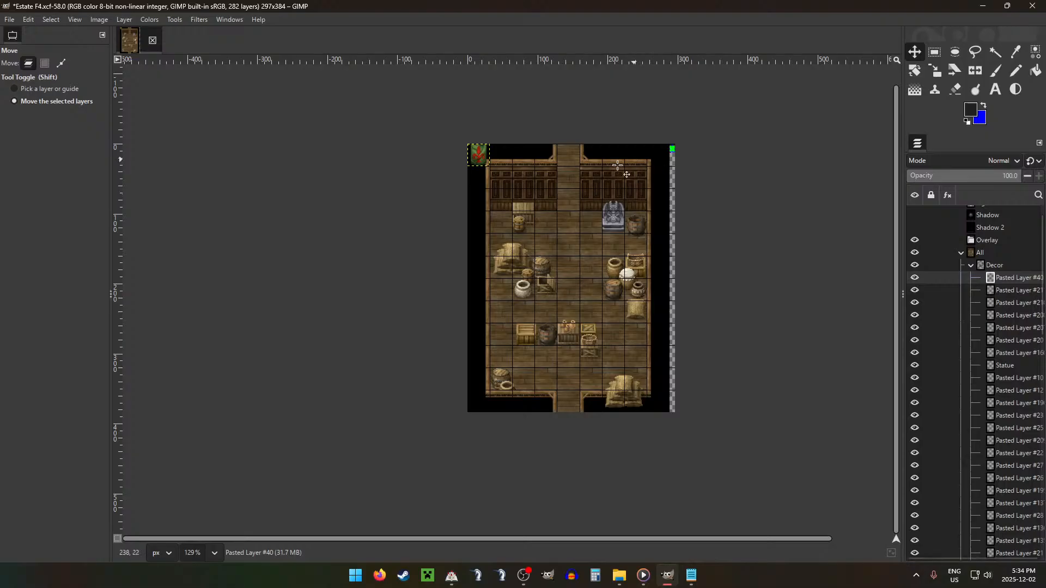
Step: Place the banner on the back-wall paneling above the crate and a copy of it above the statue
left_click_drag(567, 207, 610, 230)
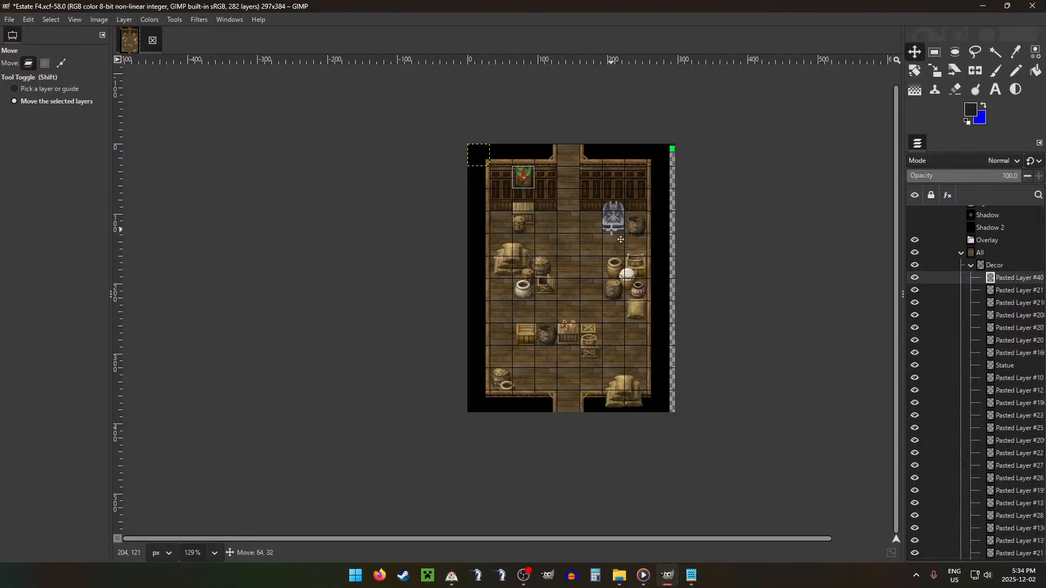
scroll(568, 223, "up", 3)
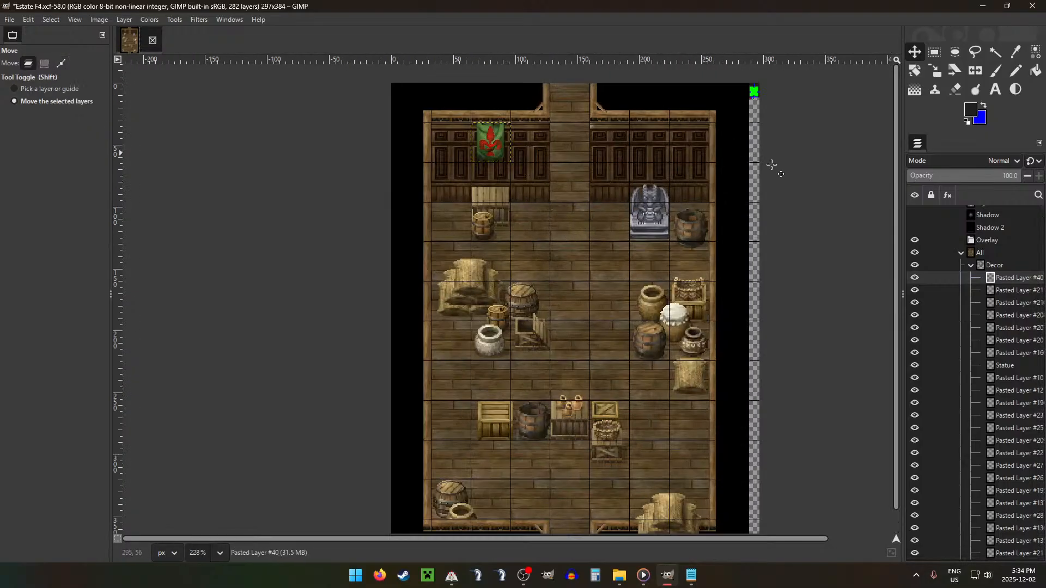
key("ctrl+v")
left_click_drag(576, 172, 733, 170)
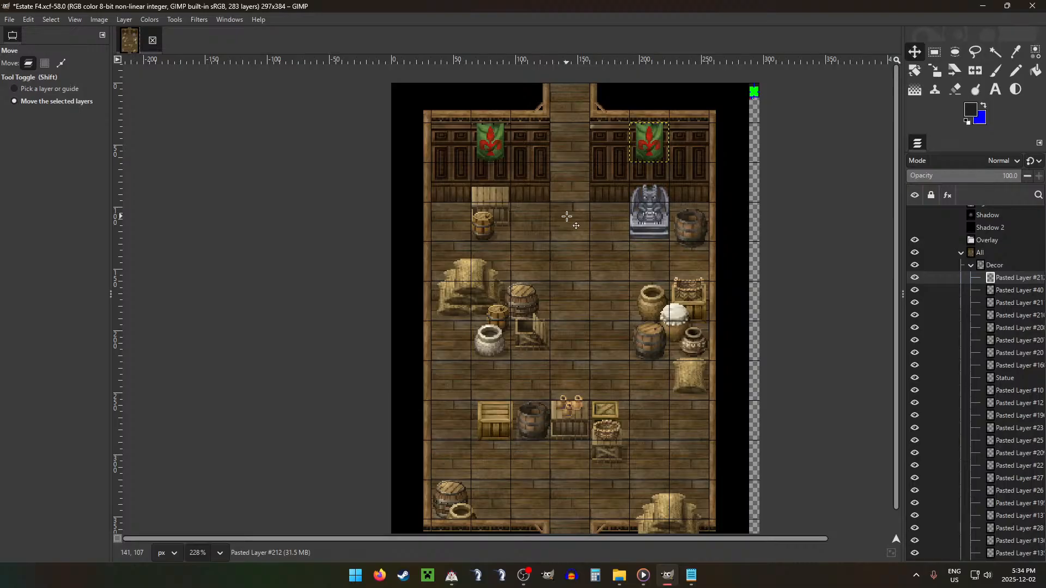
key("ctrl+g")
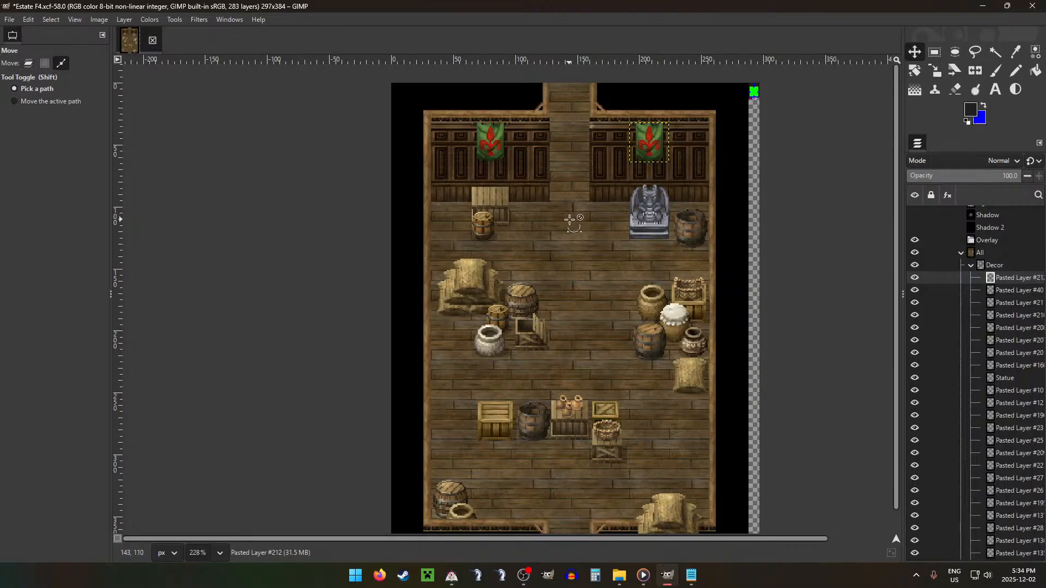
key("ctrl+u")
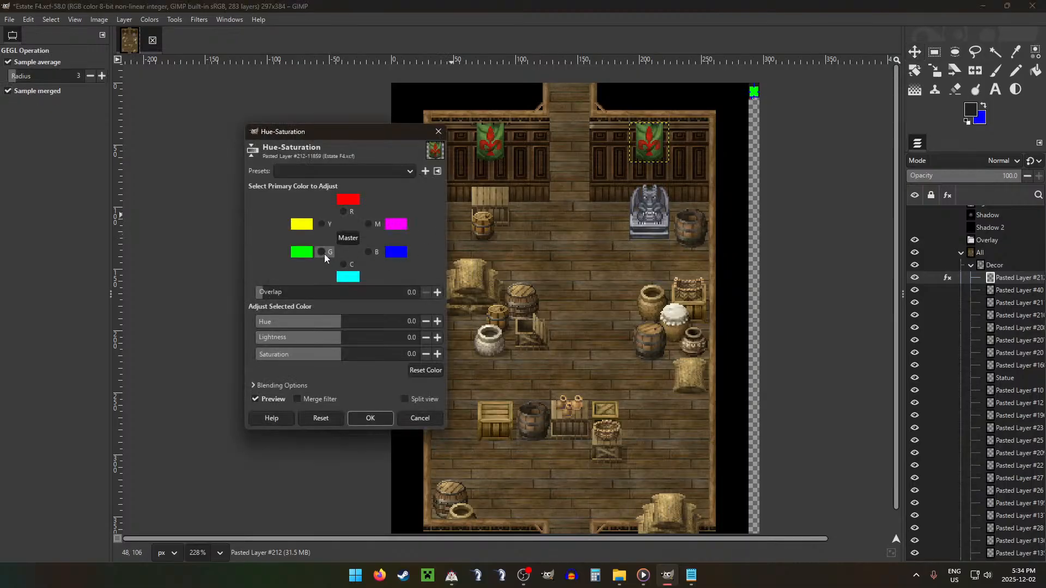
left_click(323, 254)
left_click_drag(345, 327, 313, 329)
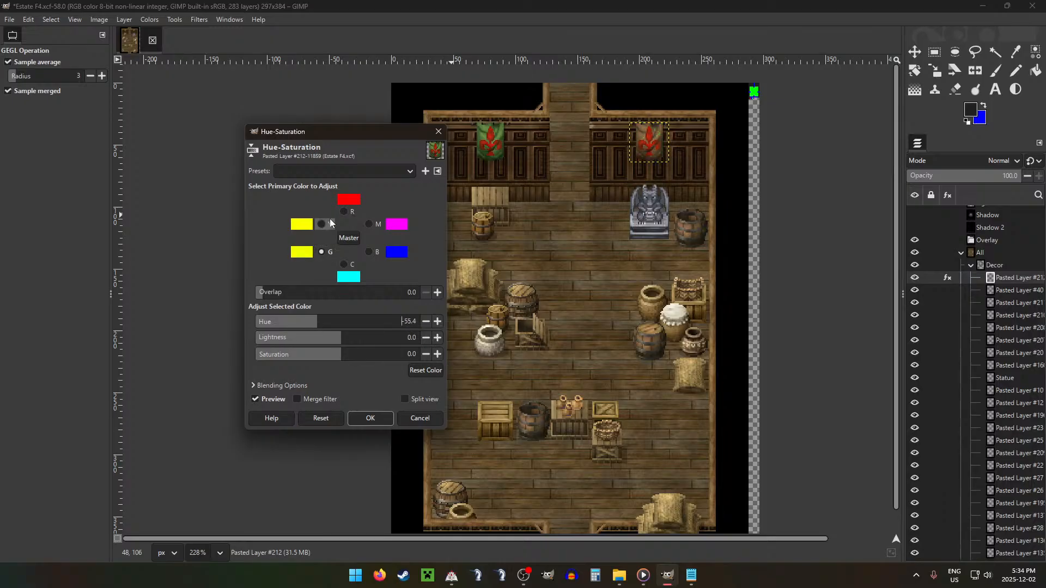
left_click(321, 224)
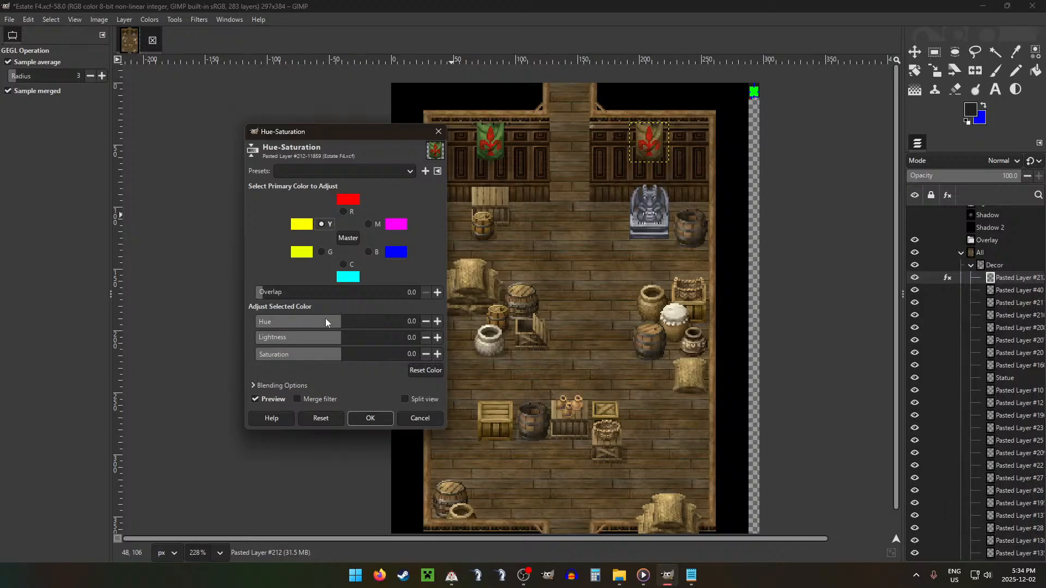
mouse_move(344, 320)
left_mouse_down()
mouse_move(259, 328)
mouse_move(343, 329)
left_mouse_up()
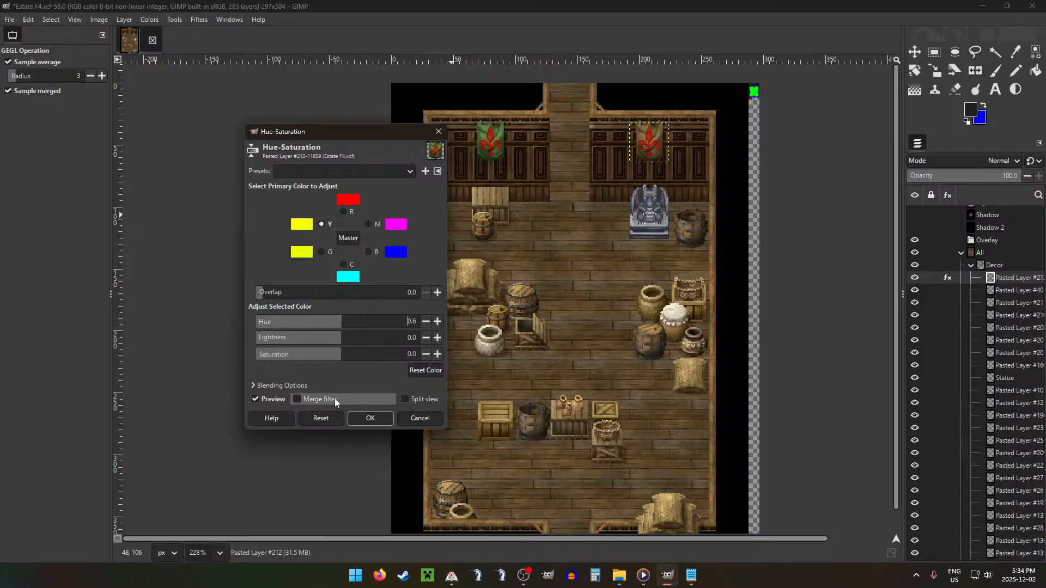
left_click(321, 418)
left_click(320, 253)
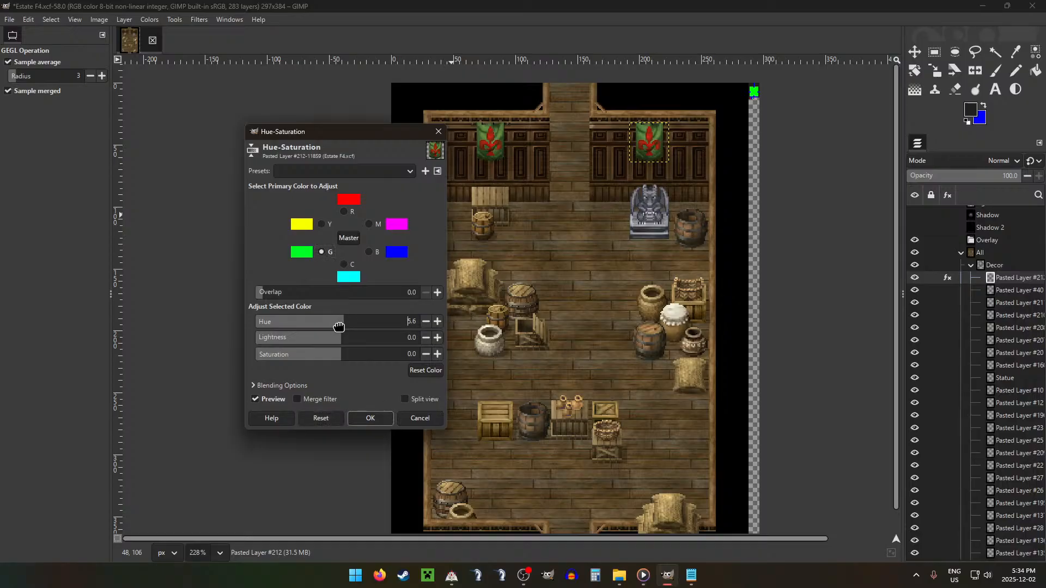
left_click_drag(339, 327, 368, 338)
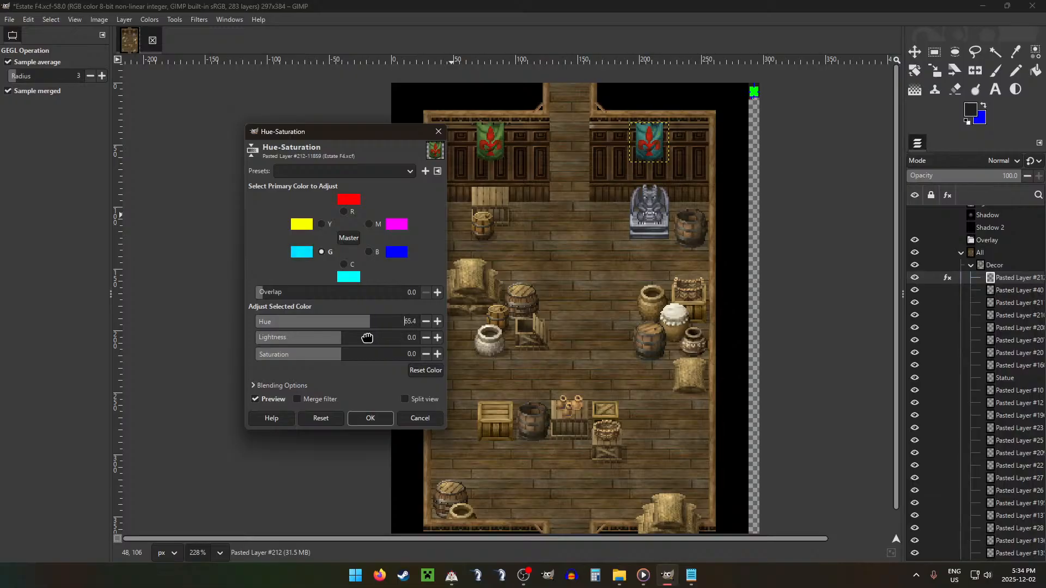
left_click(321, 418)
left_click(420, 418)
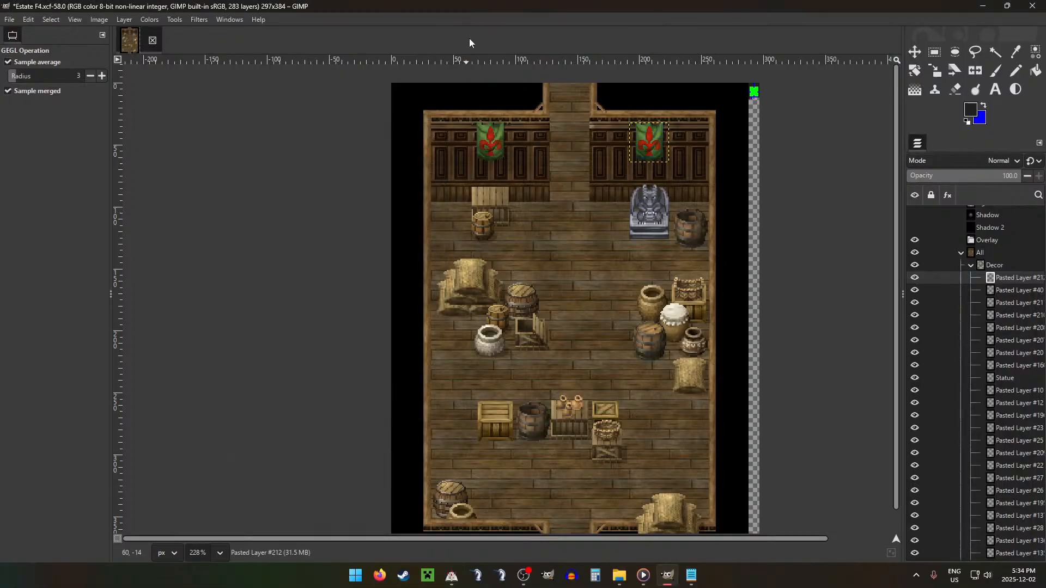
scroll(560, 336, "down", 3)
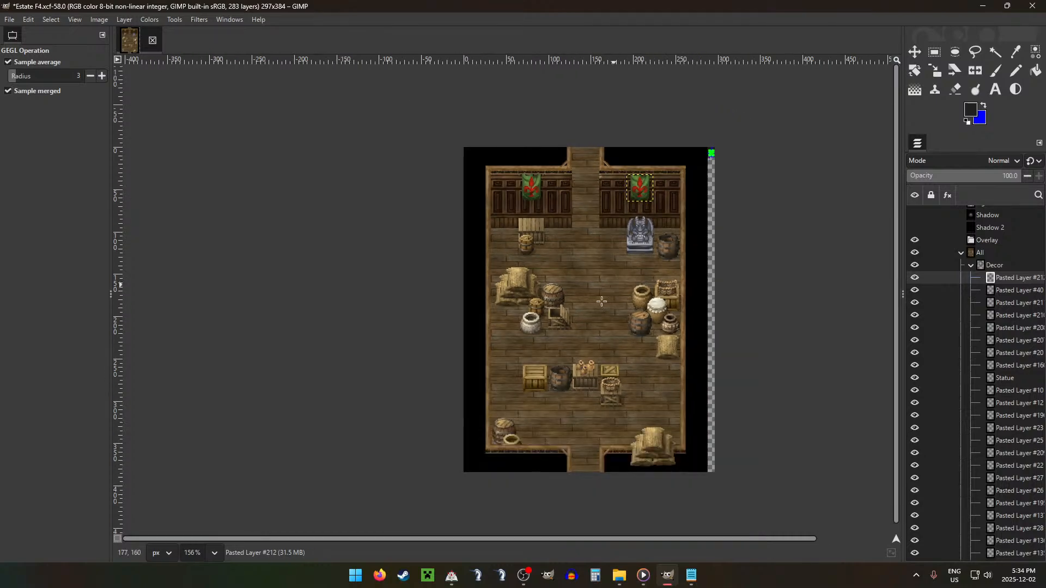
scroll(602, 302, "up", 1)
key("r")
scroll(620, 276, "down", 3)
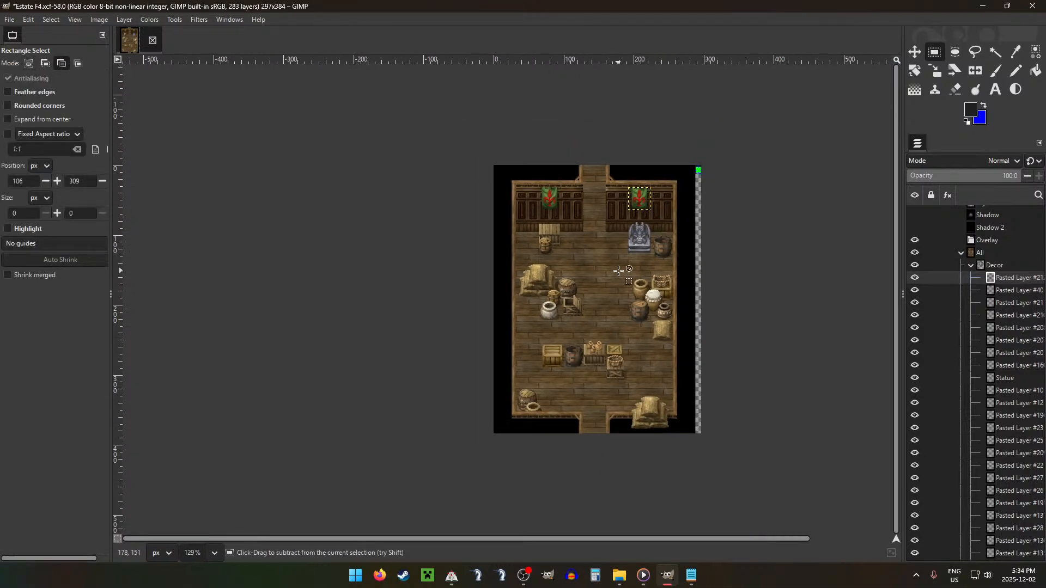
key("ctrl+shift+g")
Step: Collapse the Decor, Wall Art and Treasure groups and move the standing lamp layer from Lighting to the top of Decor
left_click(978, 264)
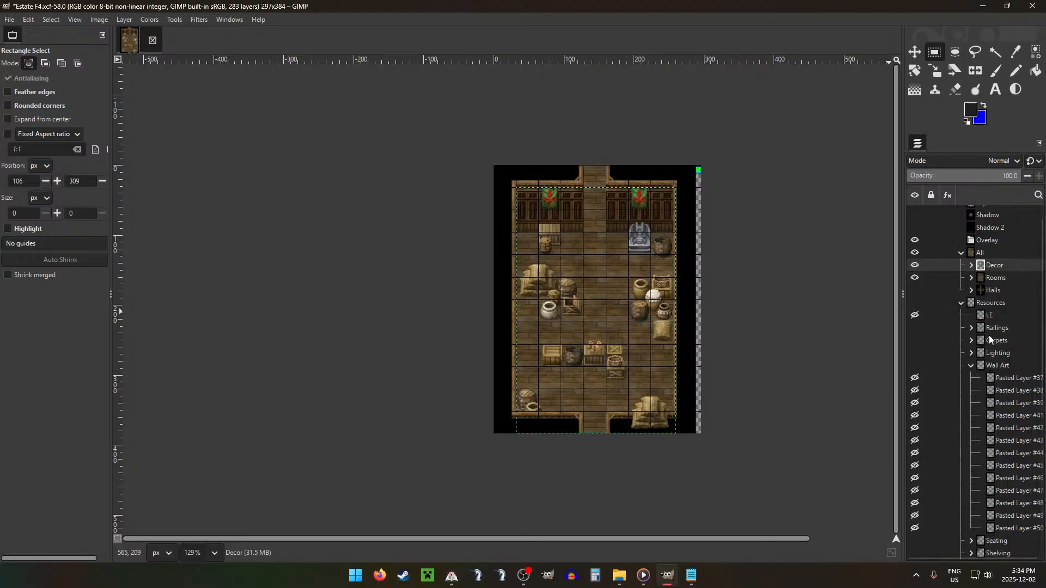
left_click(972, 366)
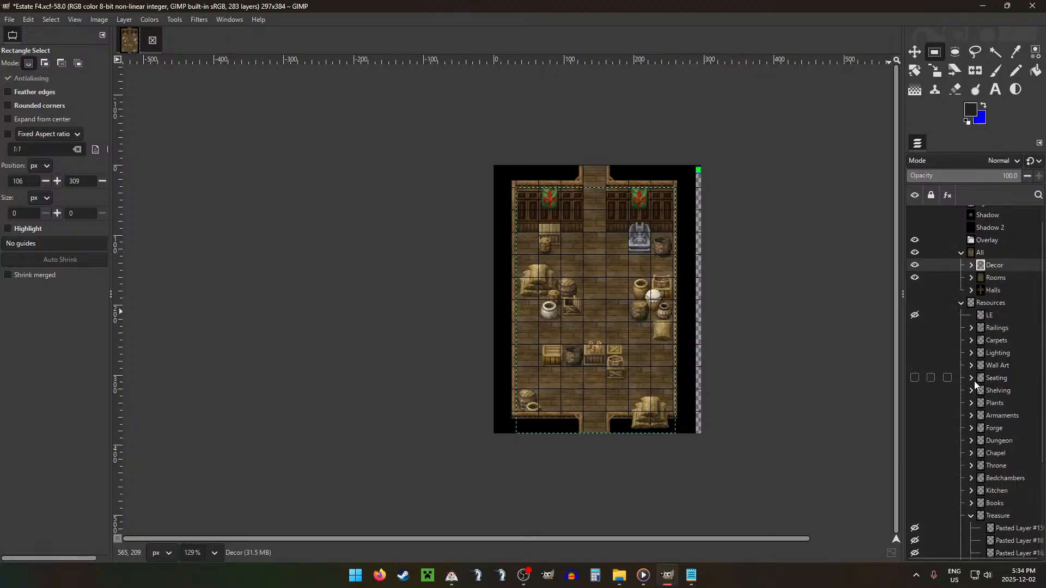
left_click(972, 516)
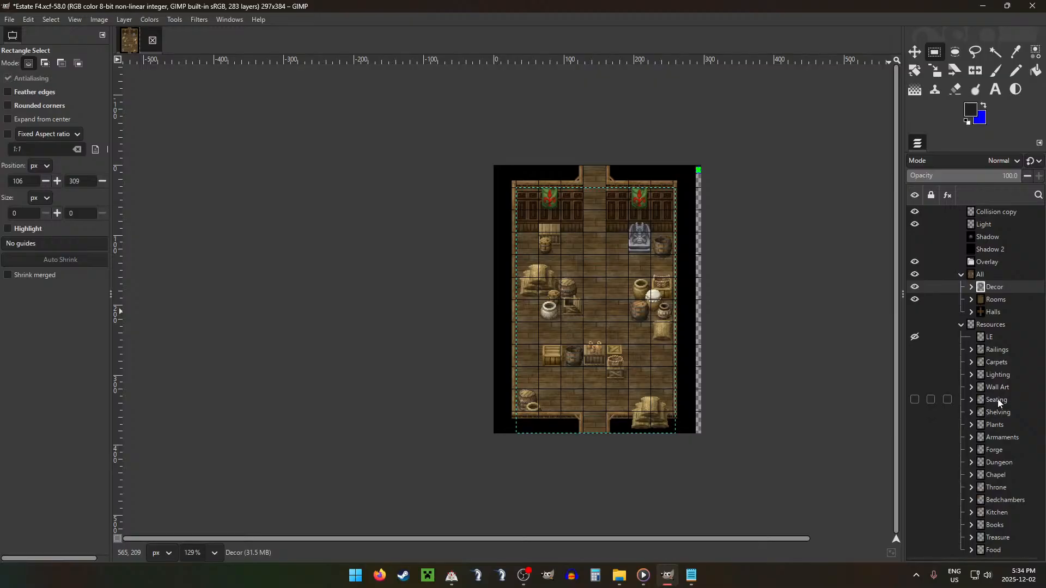
left_click(977, 379)
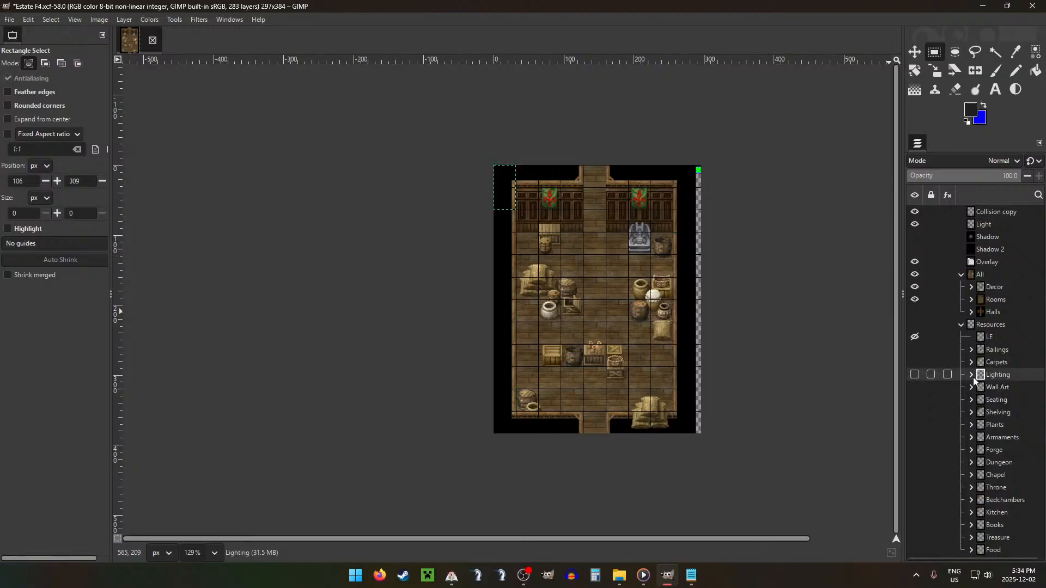
left_click(971, 375)
left_click_drag(1012, 398, 1001, 287)
Step: Place the standing lamp against the back wall, between the crate and the doorway
key("m")
left_click_drag(666, 444, 643, 456)
mouse_move(636, 416)
left_mouse_down()
mouse_move(705, 334)
mouse_move(602, 351)
mouse_move(648, 336)
mouse_move(649, 432)
mouse_move(631, 413)
left_mouse_up()
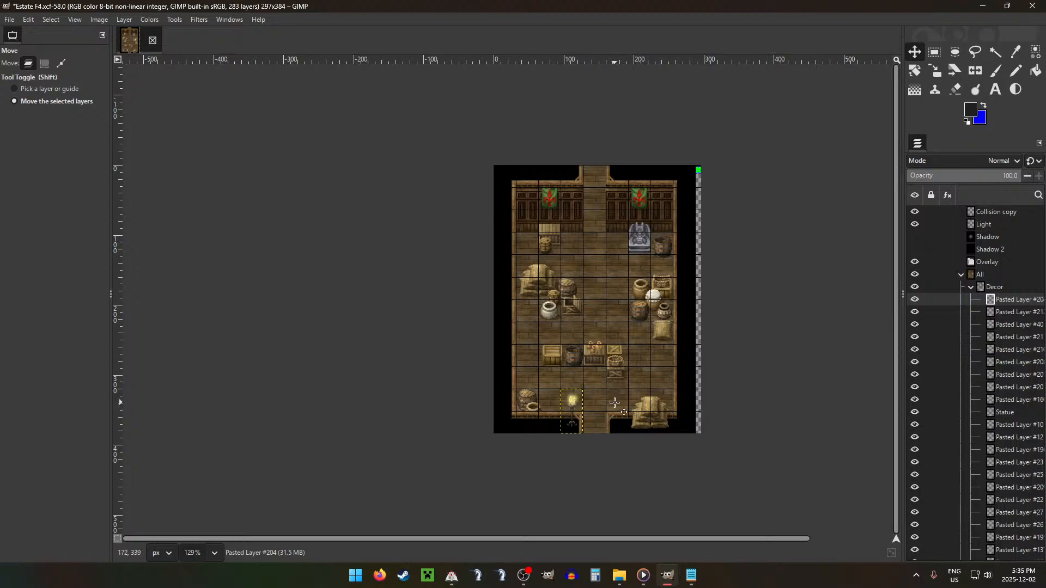
left_click_drag(614, 403, 615, 223)
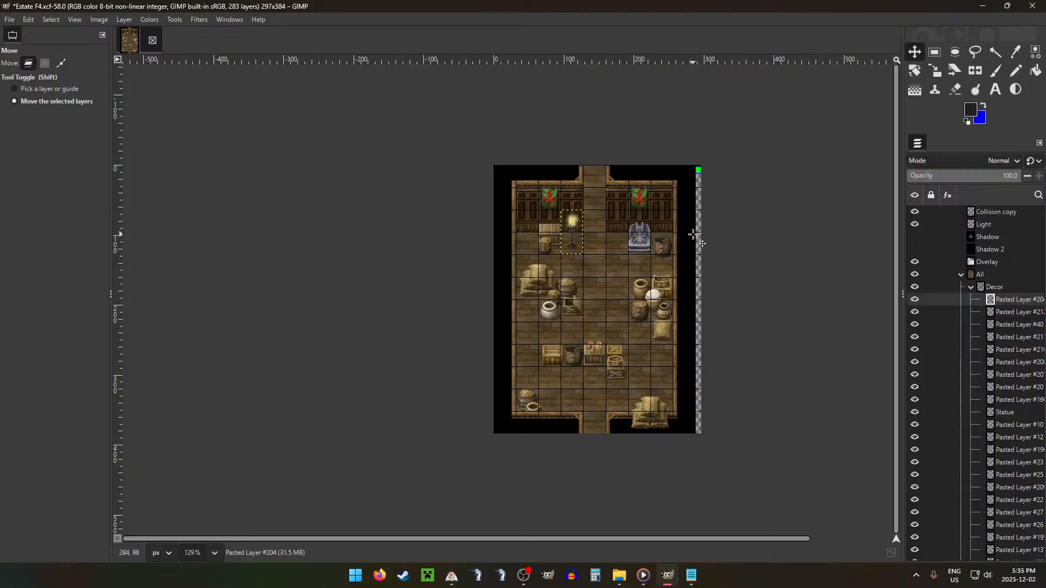
Step: Move the LE glow layer out of Resources to just above Light and center it on the standing lamp's flame
left_click(971, 286)
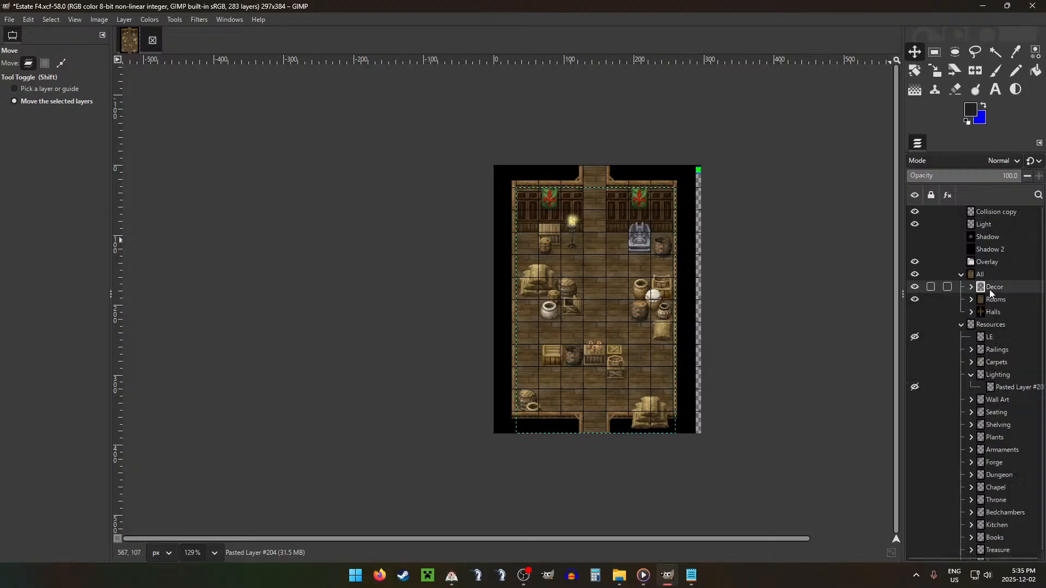
left_click(973, 375)
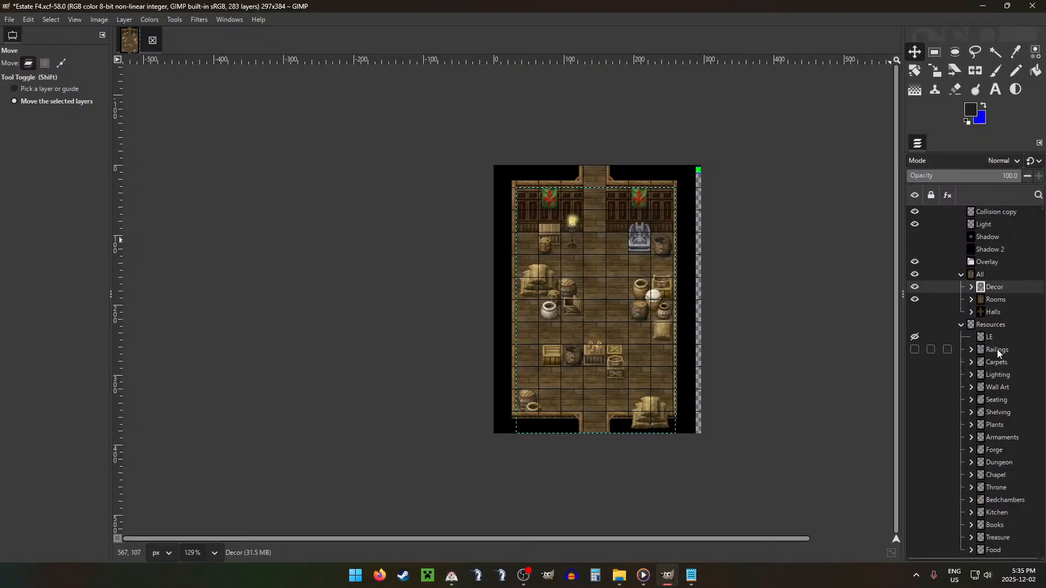
left_click(998, 327)
left_click_drag(990, 340, 998, 221)
left_click_drag(542, 241, 675, 270)
scroll(575, 222, "up", 4)
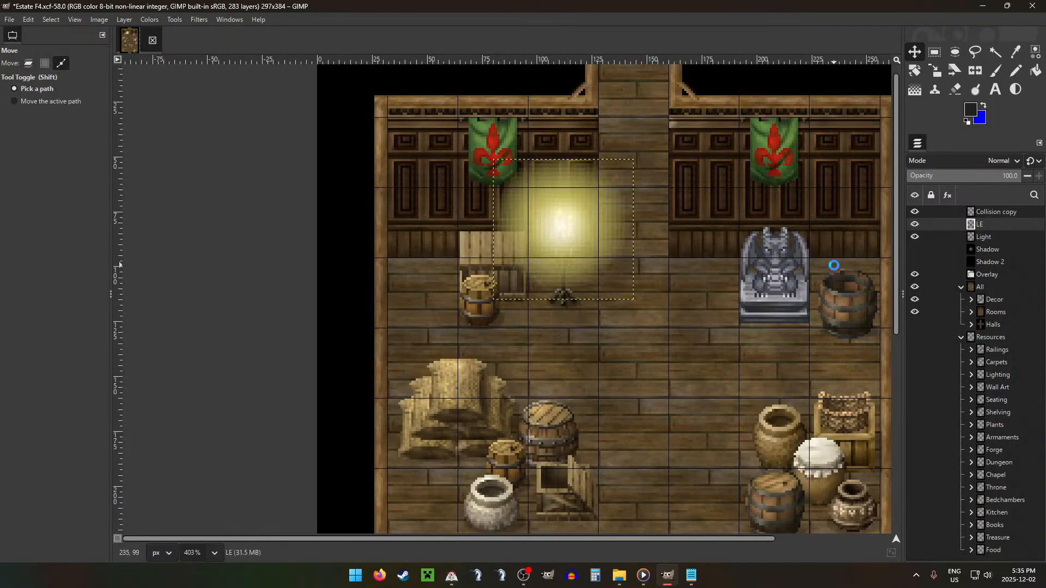
Step: Merge the LE glow layer down into the Light layer
key("ctrl+shift+m")
scroll(638, 317, "down", 5, "ctrl")
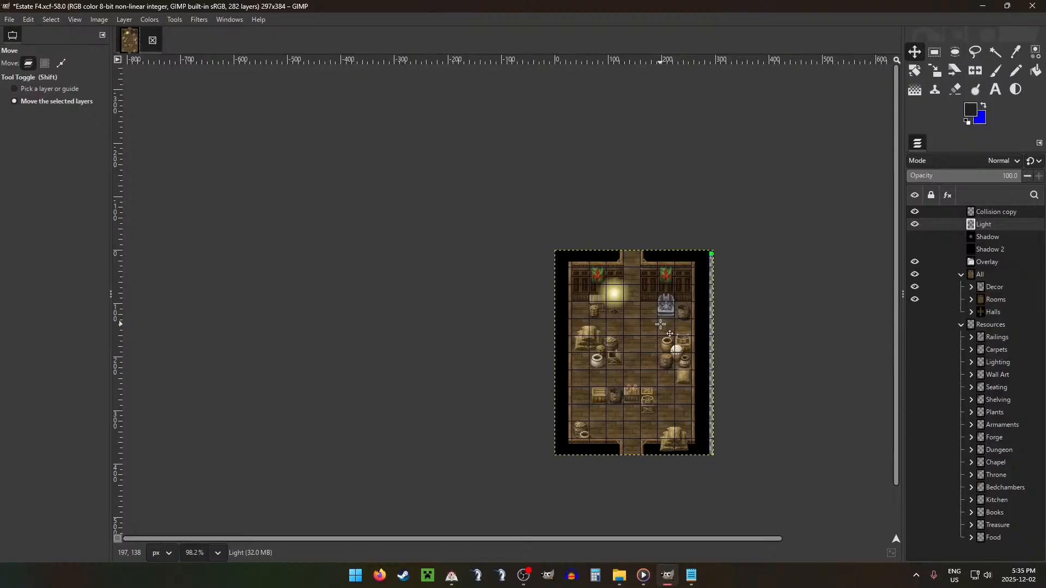
scroll(660, 325, "up", 2, "ctrl")
Step: Show the Shadow layer and erase its darkness around the standing lamp with a size 96, Hardness 050 eraser
left_click(915, 236)
left_click(936, 238)
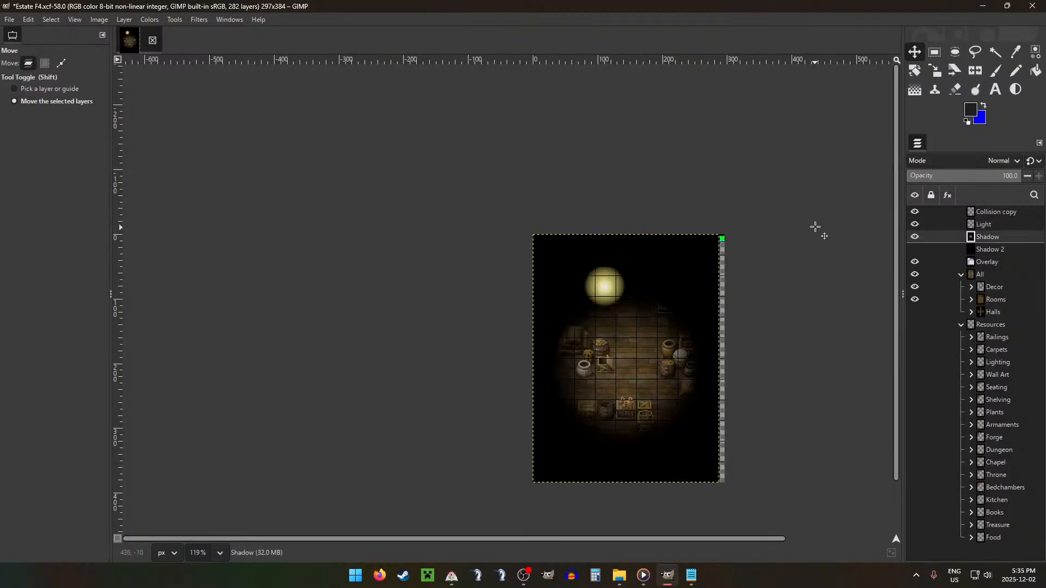
key("shift+e")
scroll(607, 287, "up", 3, "ctrl")
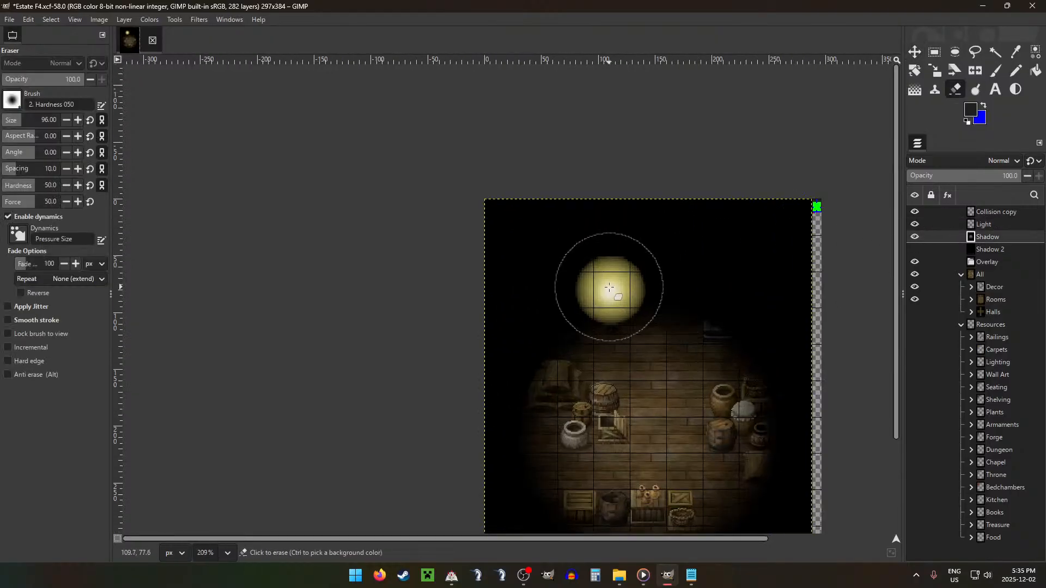
left_click(609, 291)
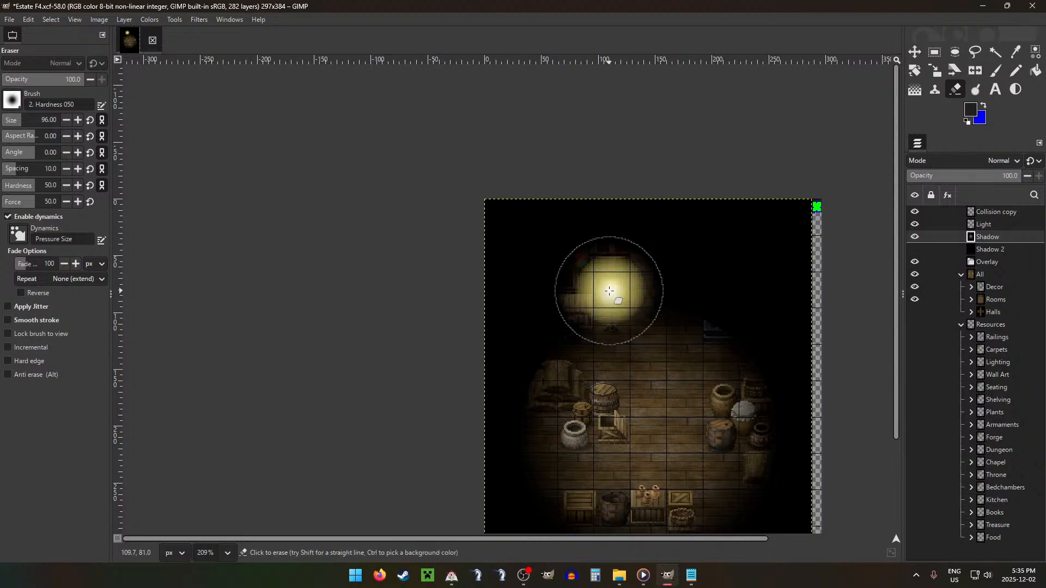
key("r")
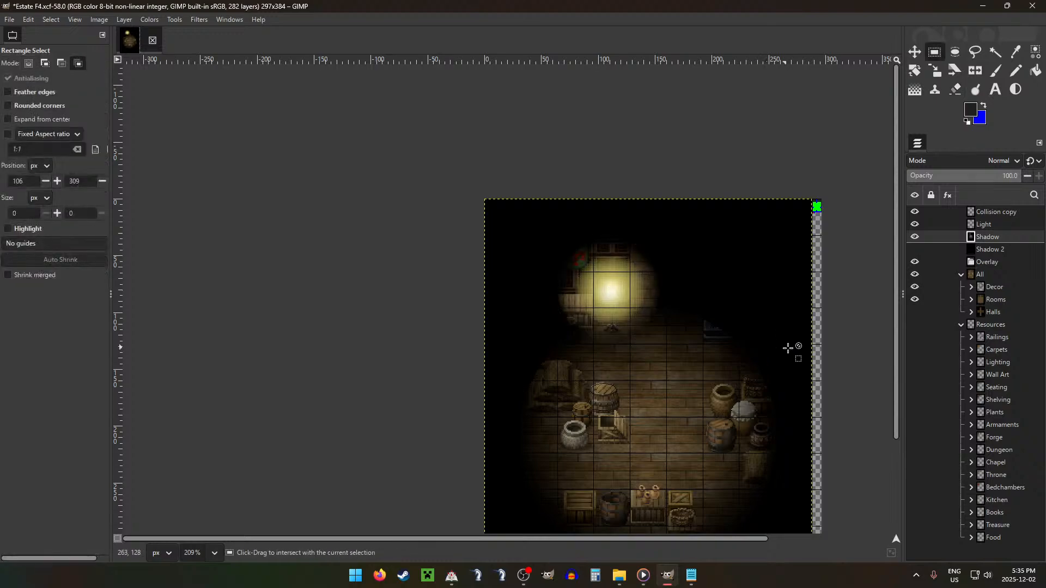
scroll(610, 343, "down", 2, "ctrl")
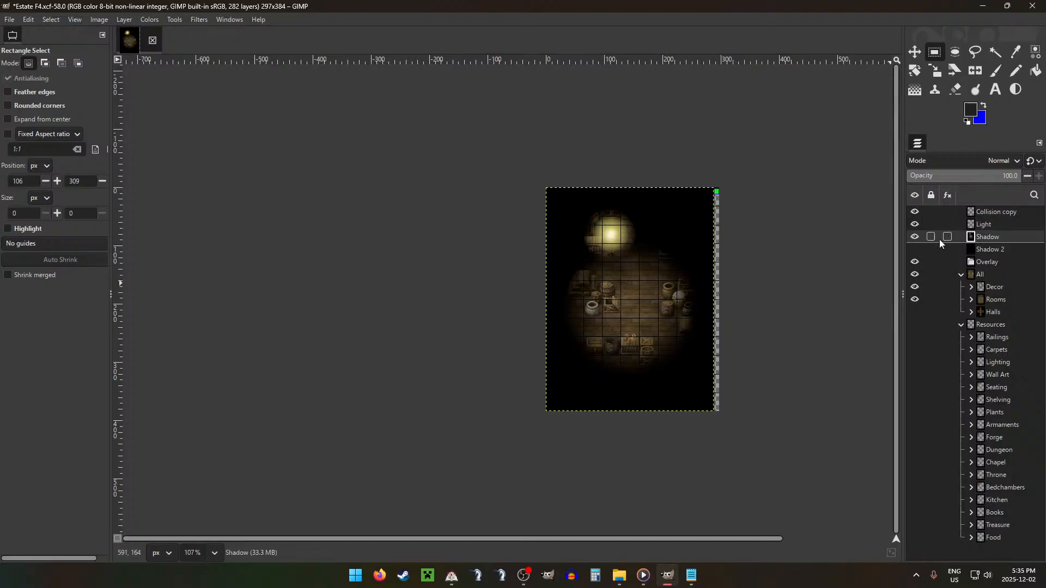
Step: Hide the Light and Shadow layers and switch to the Pencil tool
left_click(915, 224)
left_click(915, 237)
key("n")
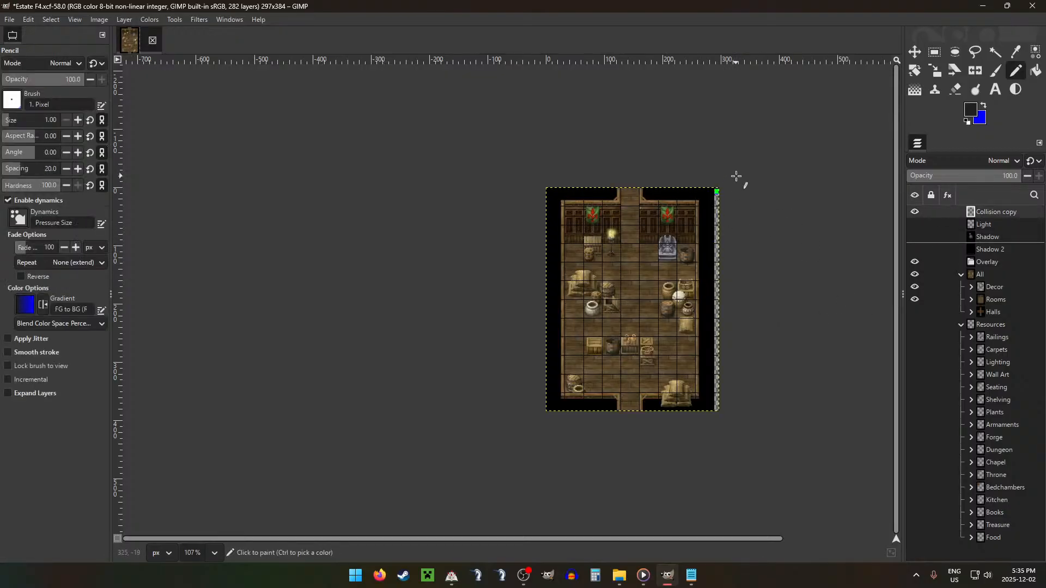
Step: Activate the Decor layer of the hay pile in the room's lower-right corner and select a 153 × 58 px rectangle at 160, 352
left_click(971, 286)
left_click(1011, 303)
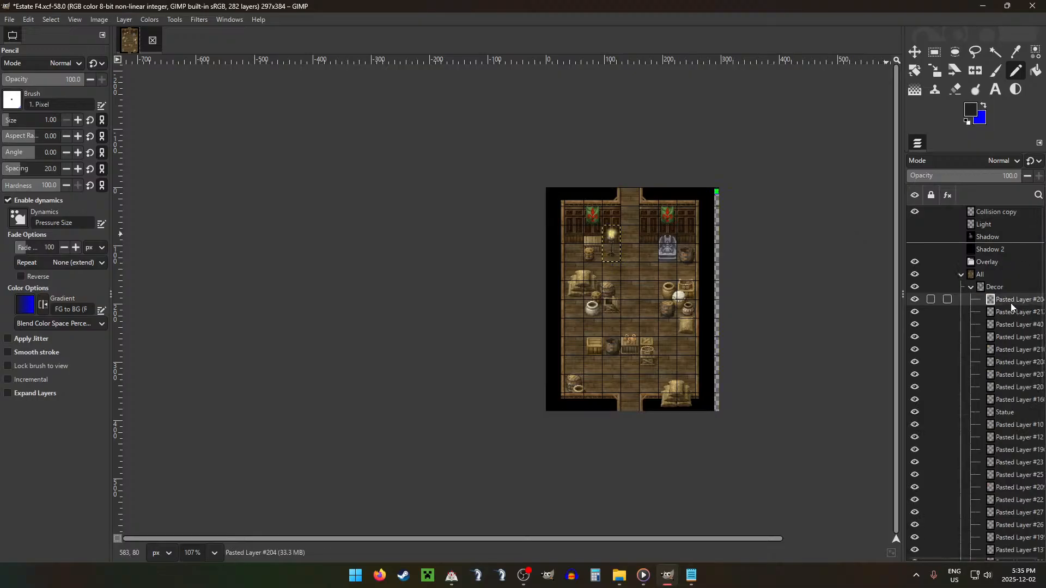
key("Down")
key("Down")
key("Down")
key("Down")
key("Down")
key("Down")
key("Down")
key("Down")
key("Down")
key("Down")
key("Down")
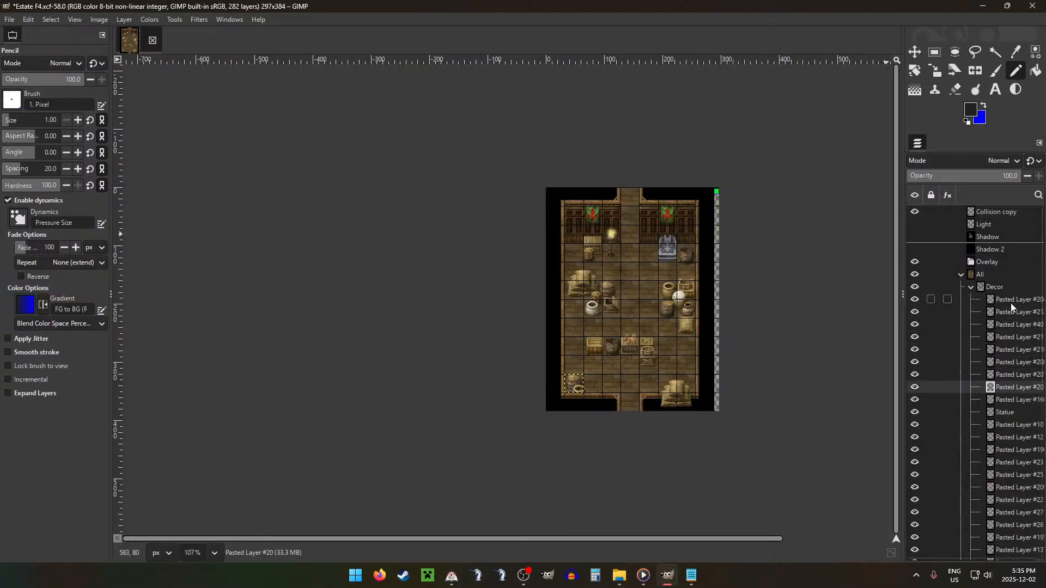
key("Down")
key("Down")
key("Down")
key("Down")
key("Down")
key("Down")
key("Down")
key("Down")
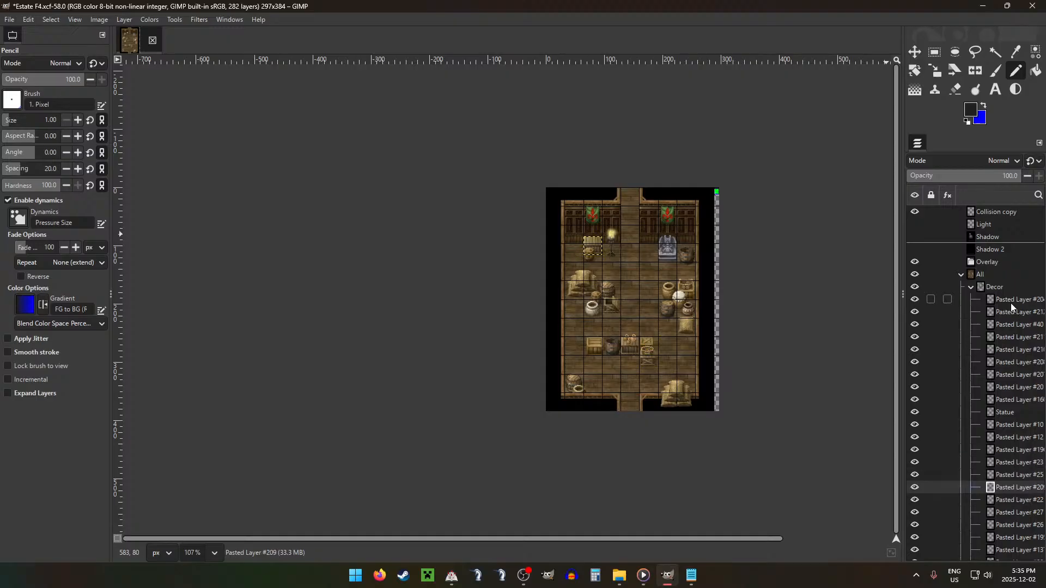
key("Down")
key("Down")
key("Down")
key("Down")
key("Down")
key("Down")
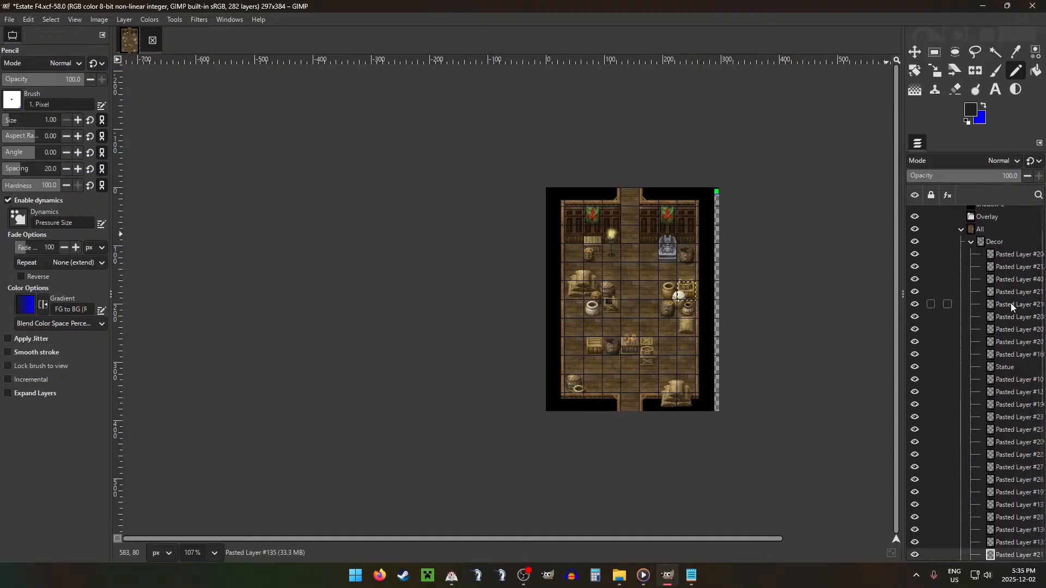
key("r")
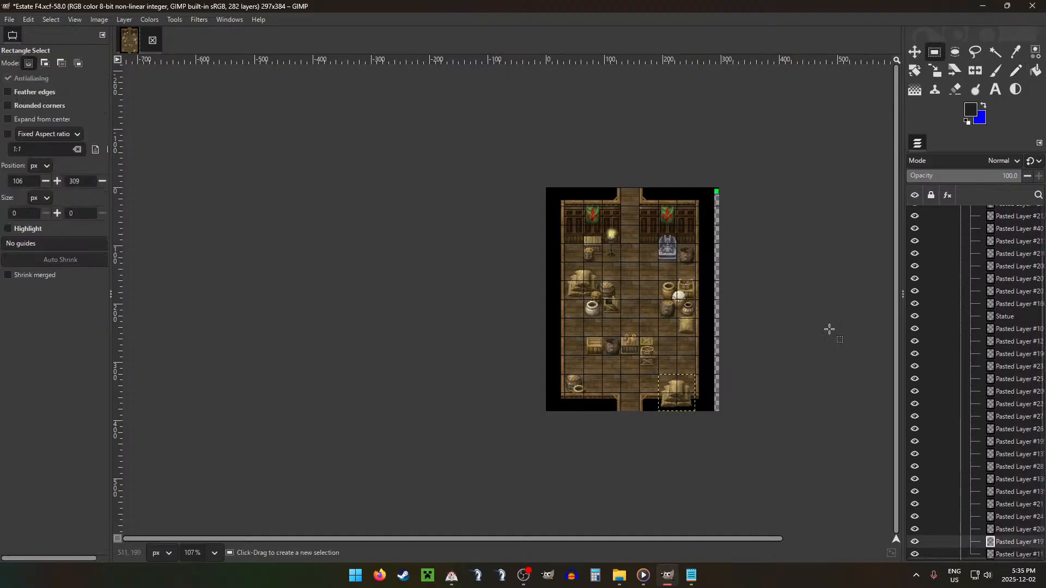
left_click_drag(642, 393, 729, 427)
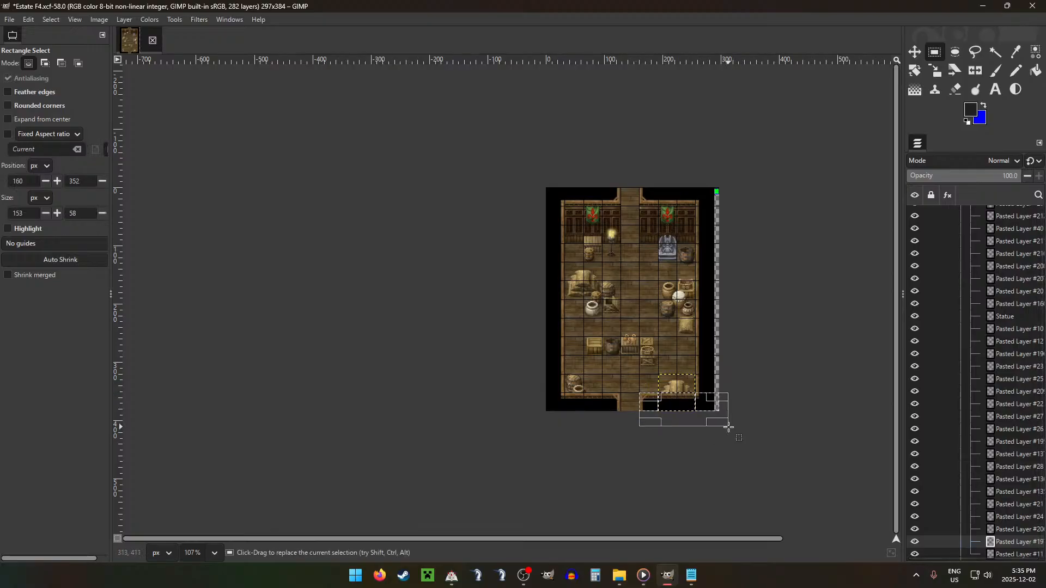
Step: Undo the trimming of the hay pile's lower part and restore the rectangular selection
left_click(640, 293)
scroll(696, 369, "up", 3)
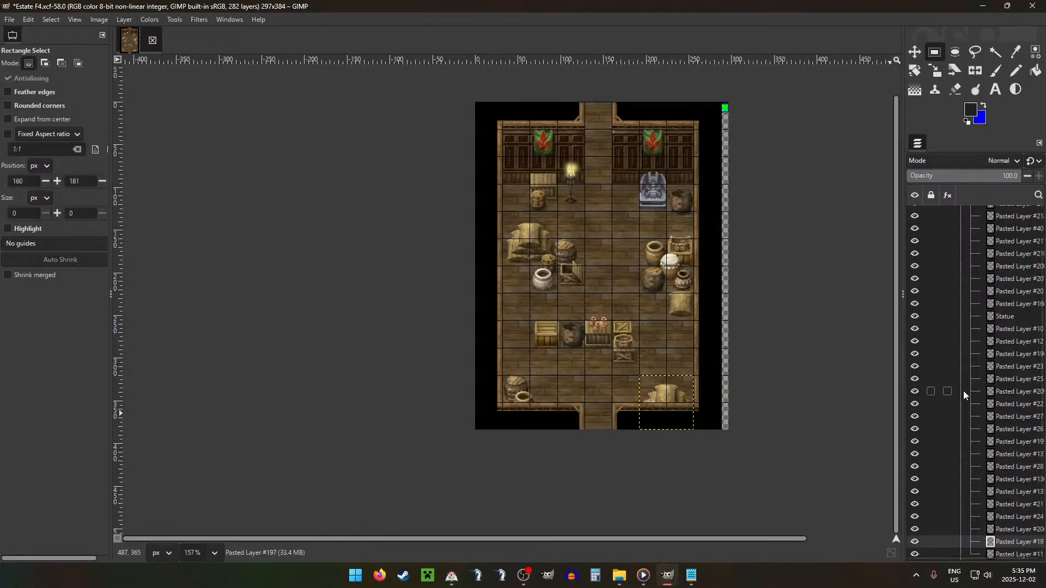
key("ctrl+z")
key("ctrl+z")
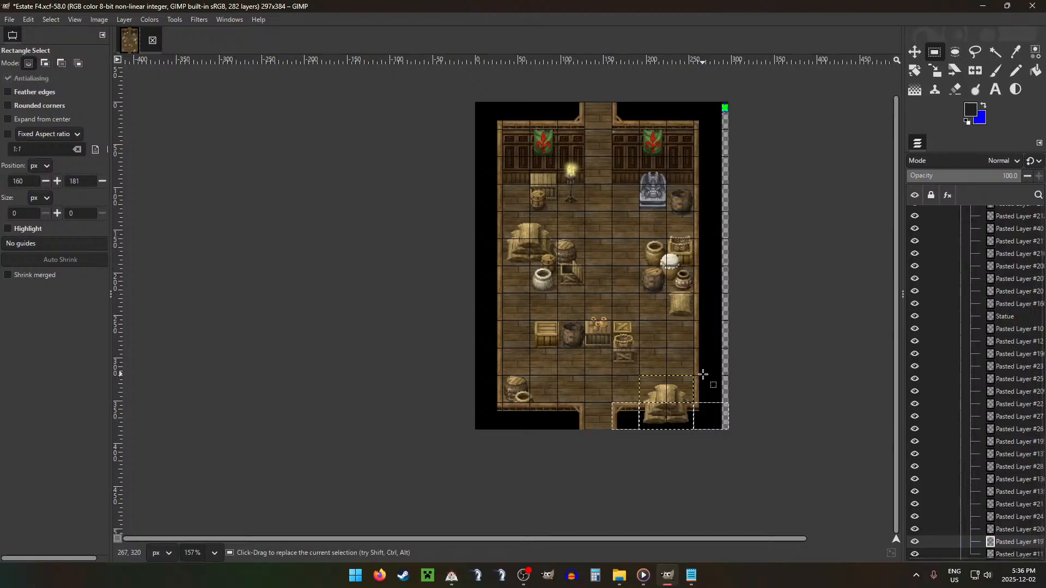
Step: Nudge the corner hay pile upward and delete its part that overlaps the room's lower wall
key("m")
key("Up")
key("Up")
key("Up")
key("Up")
key("Up")
key("Up")
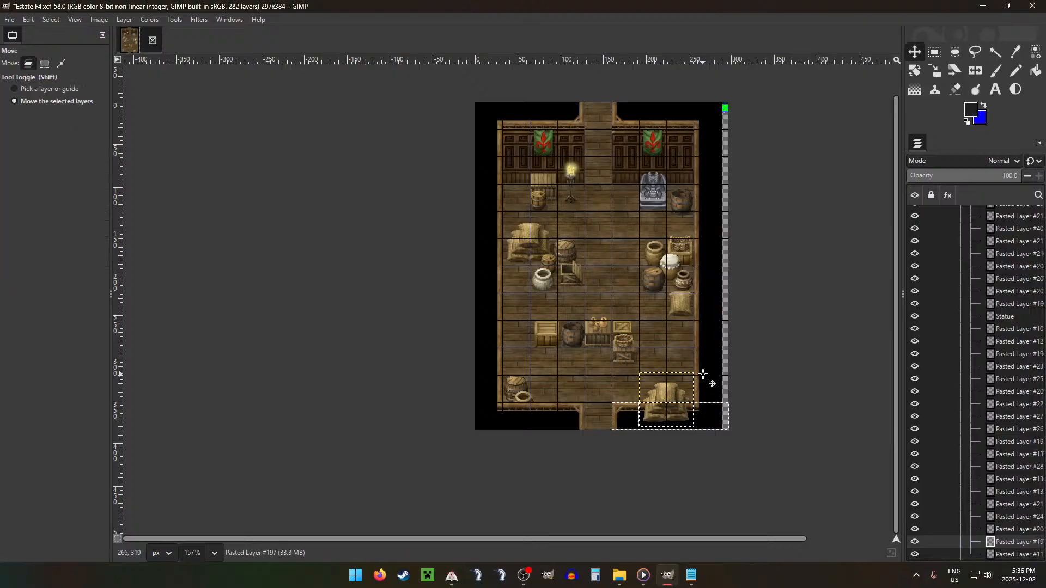
key("Up")
key("Up")
key("Up")
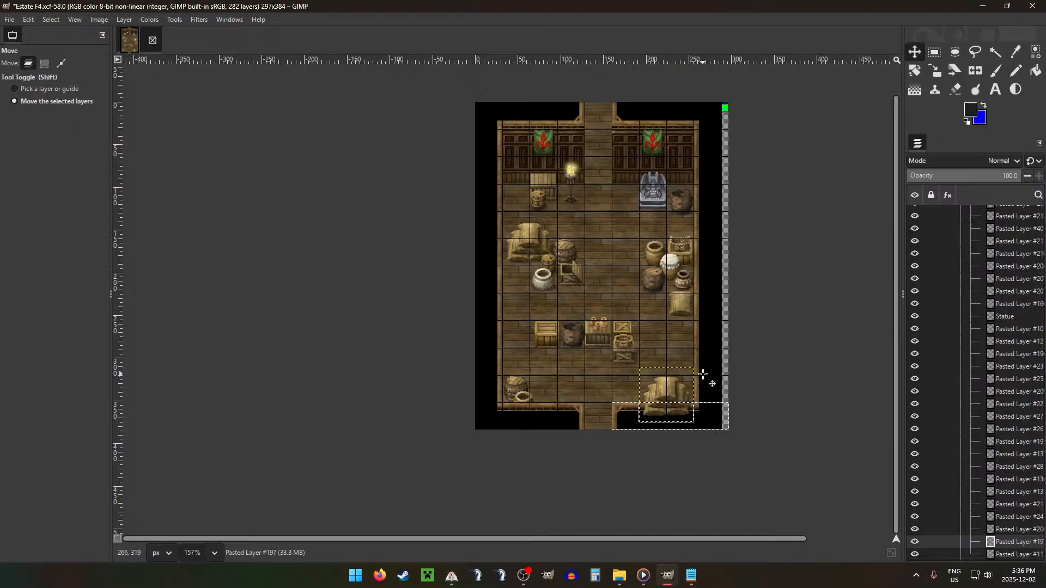
scroll(680, 317, "down", 2, "ctrl")
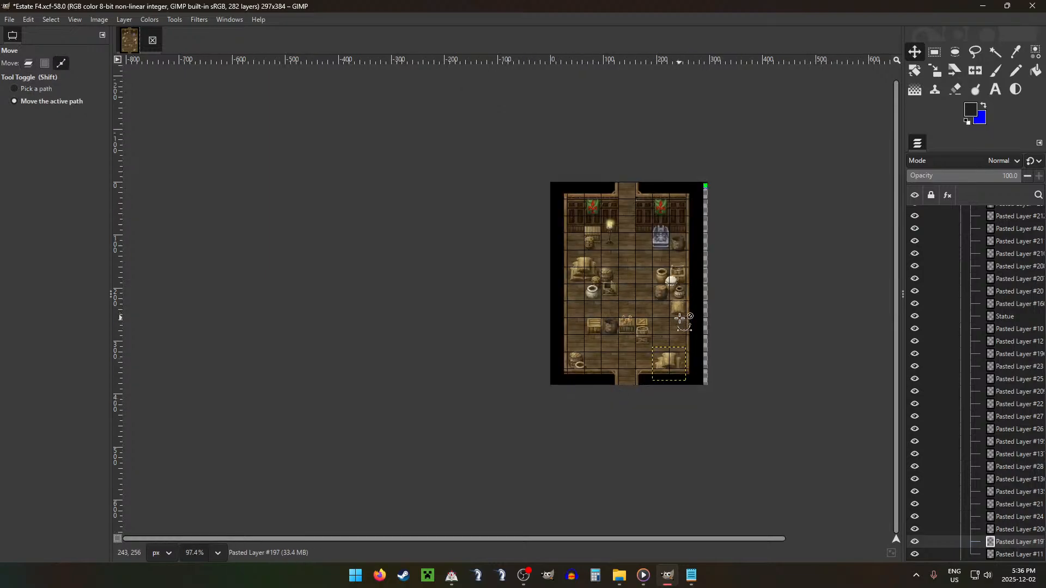
scroll(680, 318, "down", 1, "ctrl")
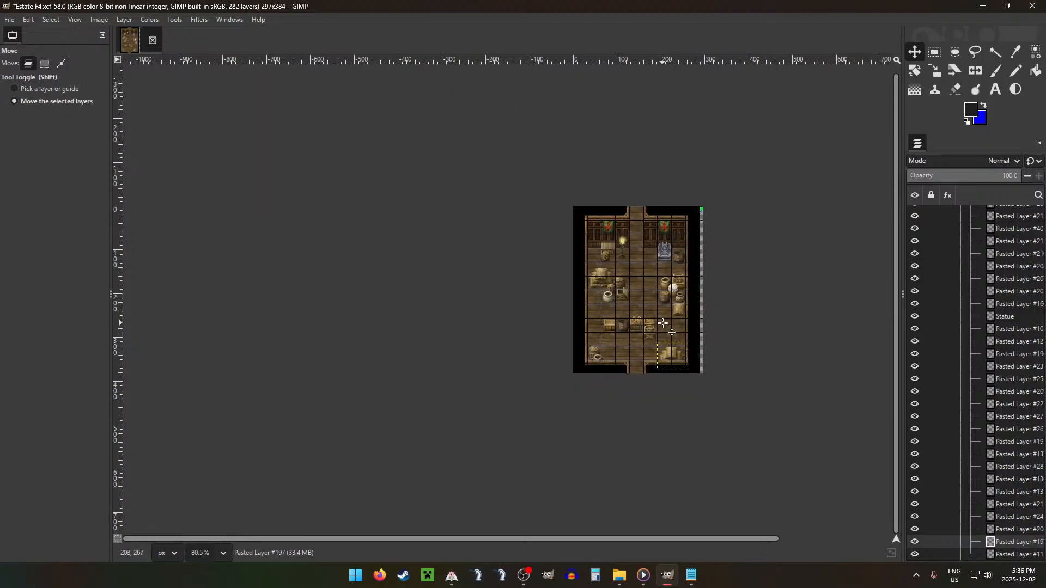
scroll(663, 323, "up", 1)
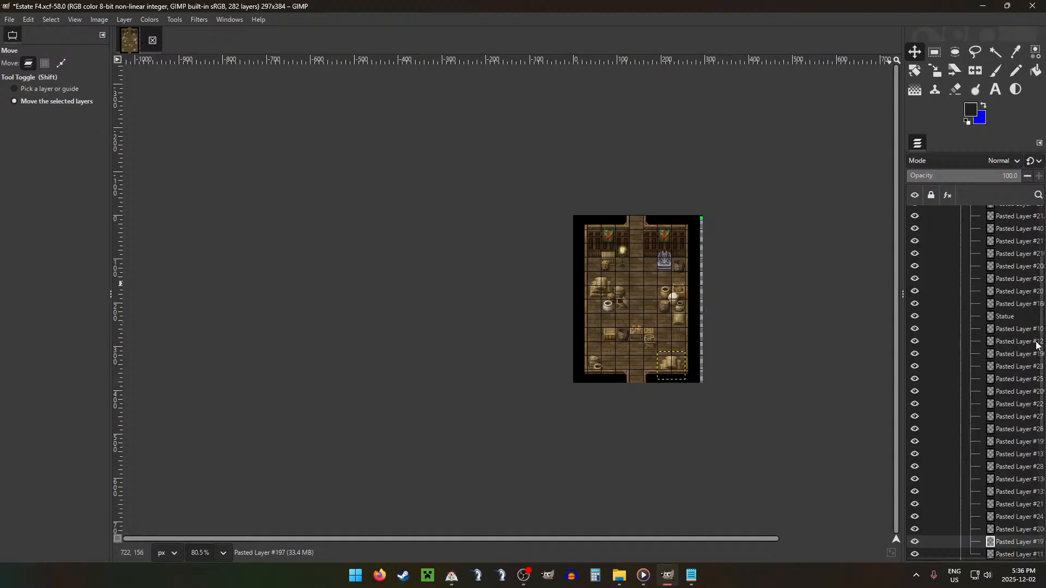
Step: Collapse the Decor and Resources groups and make layer F in the Rooms group active for a rectangular selection
scroll(985, 275, "up", 3)
left_click(971, 286)
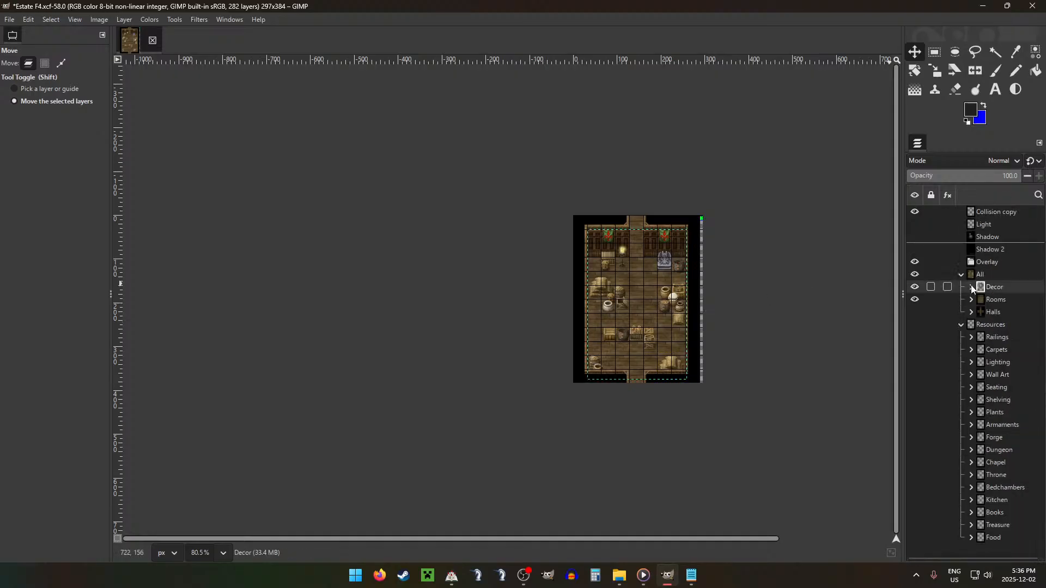
left_click(968, 325)
left_click(962, 324)
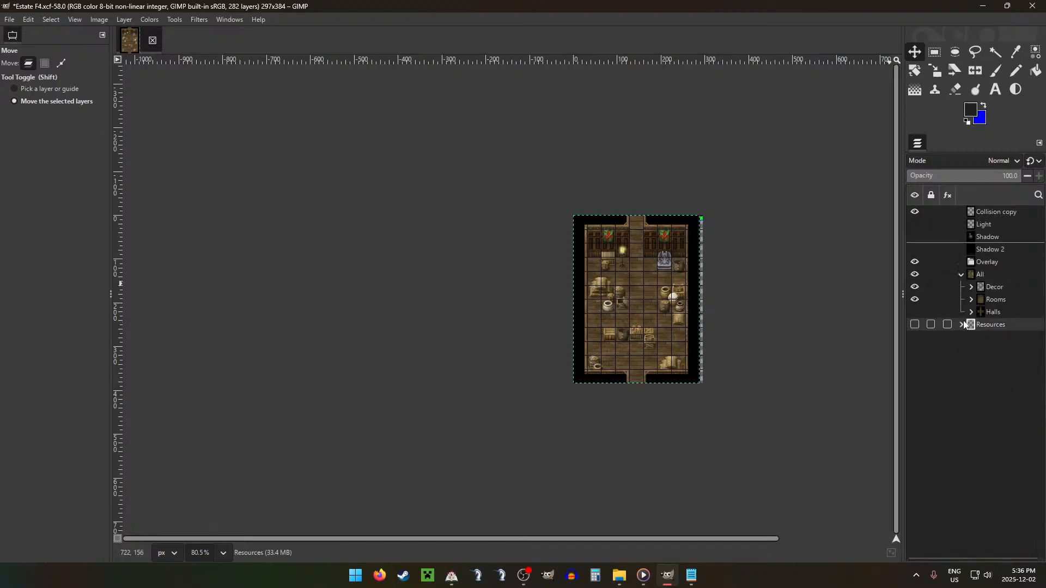
left_click(971, 299)
left_click(998, 373)
key("r")
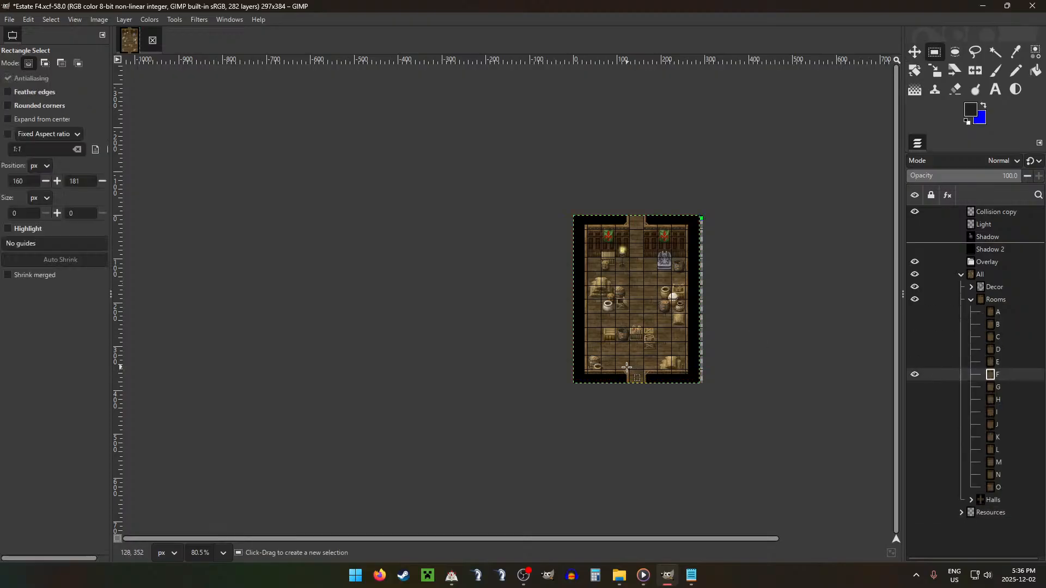
Step: Copy the lower wall strip of layer F, without the 32 × 32 px doorway at 128, 352, onto a new layer in Overlay
scroll(626, 367, "up", 2)
left_click_drag(580, 369, 708, 387)
left_click_drag(630, 371, 654, 392)
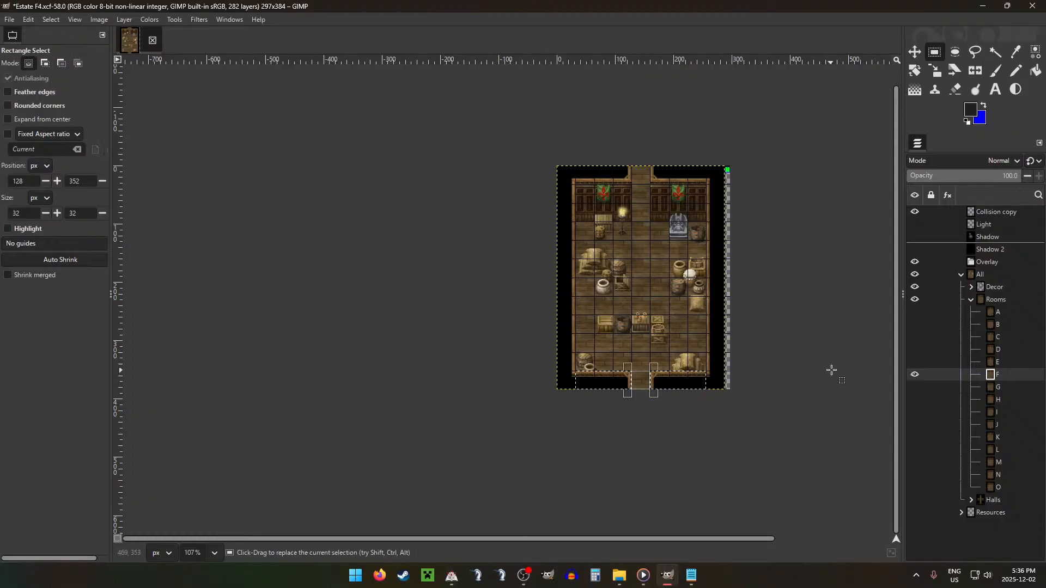
key("ctrl+c")
key("ctrl+v")
left_click_drag(1026, 375, 991, 265)
left_click(971, 312)
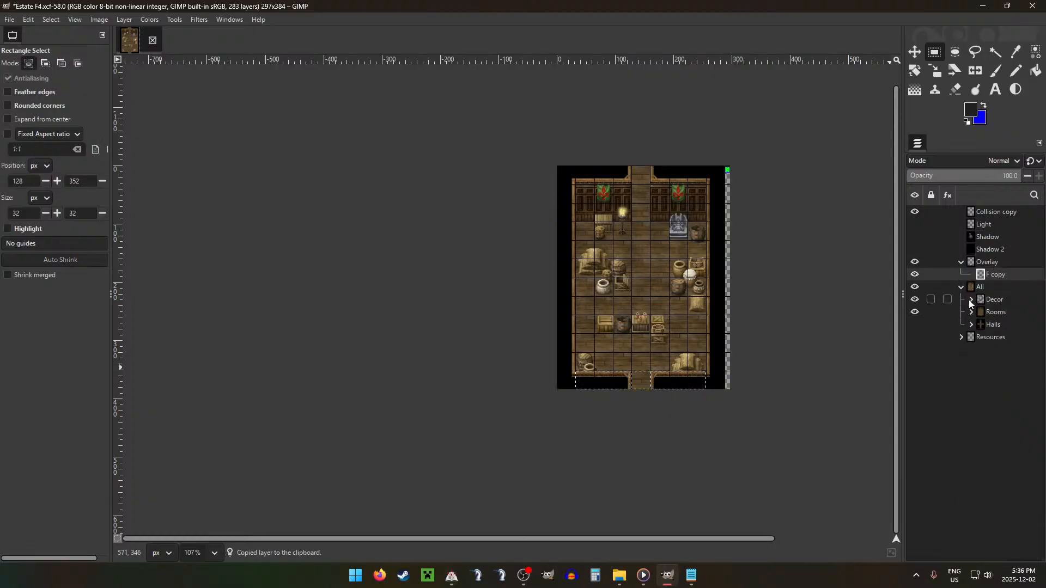
Step: Move the layer of the small pot in the room's lower-left corner from Decor into Overlay, above F copy
left_click(971, 300)
key("Down")
key("Down")
key("Down")
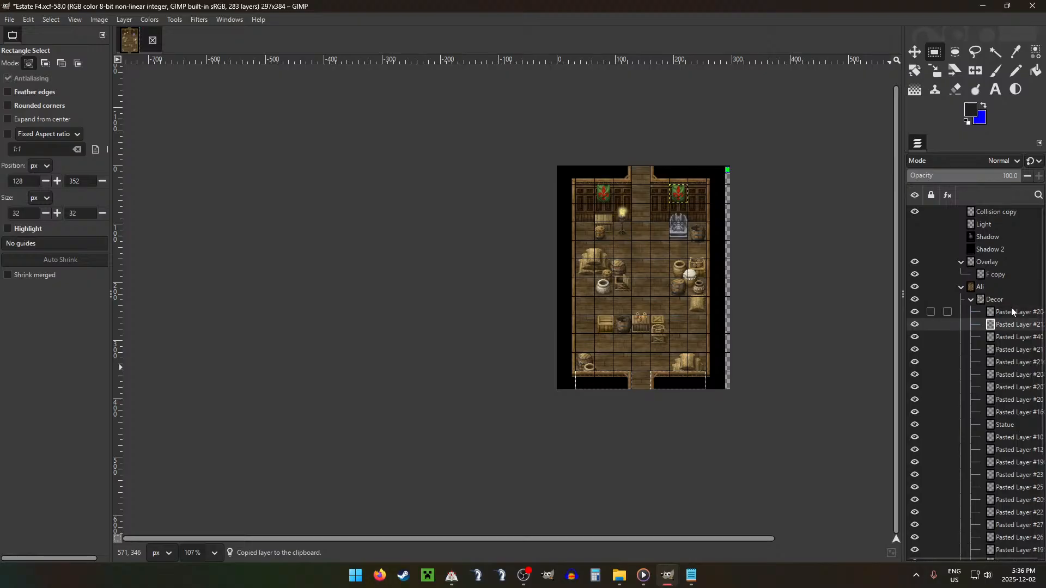
key("Down")
key("Down")
key("Down")
key("Down")
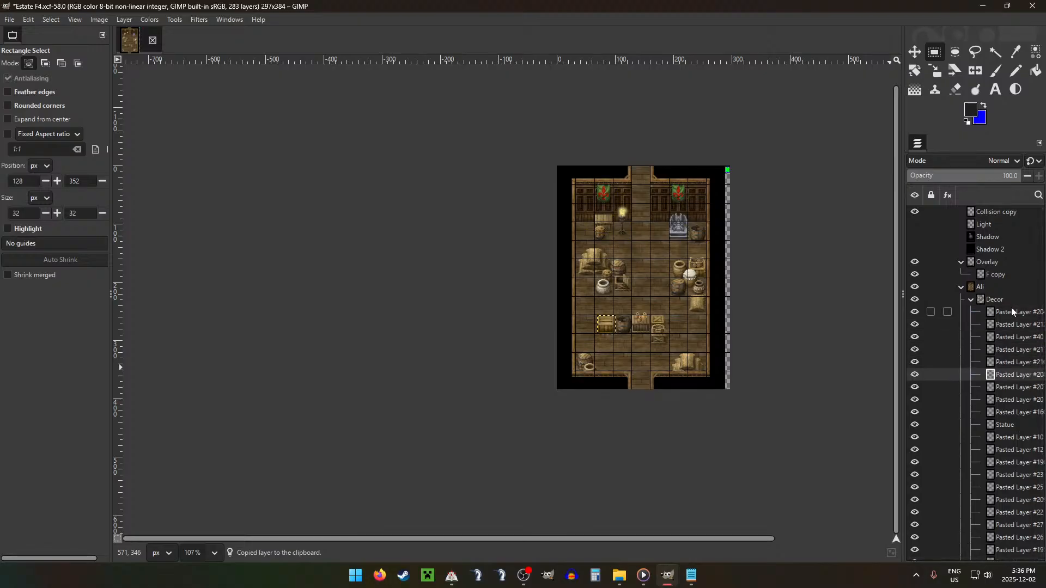
key("Down")
key("Up")
key("Up")
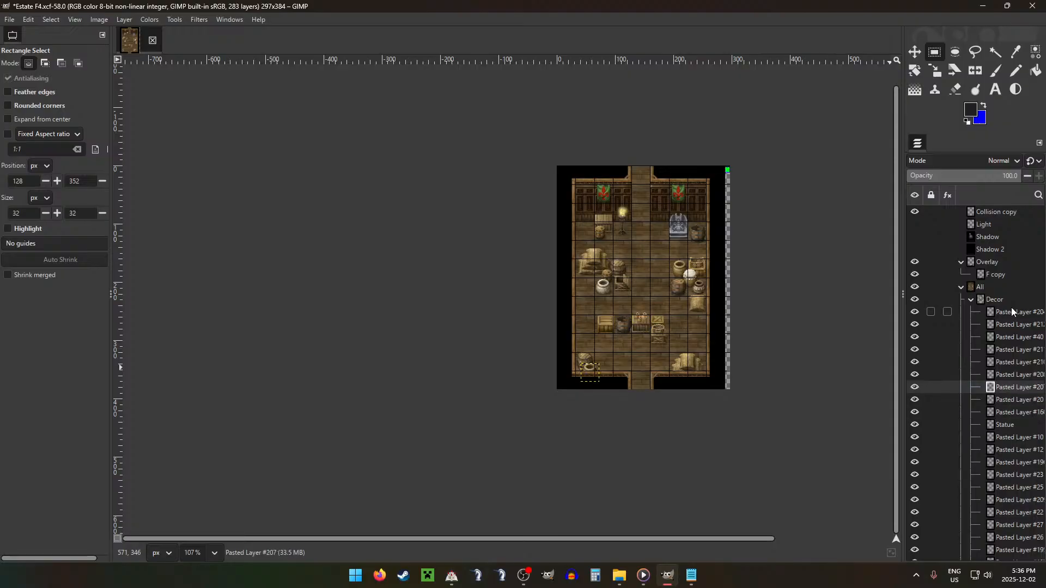
scroll(632, 393, "up", 3)
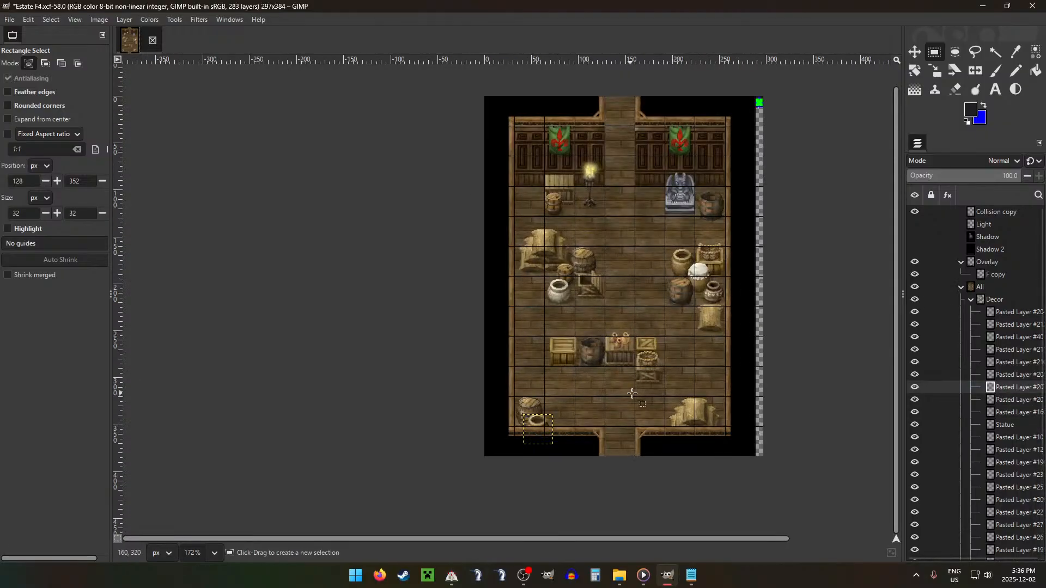
scroll(644, 387, "down", 2)
left_click_drag(1011, 385, 1002, 264)
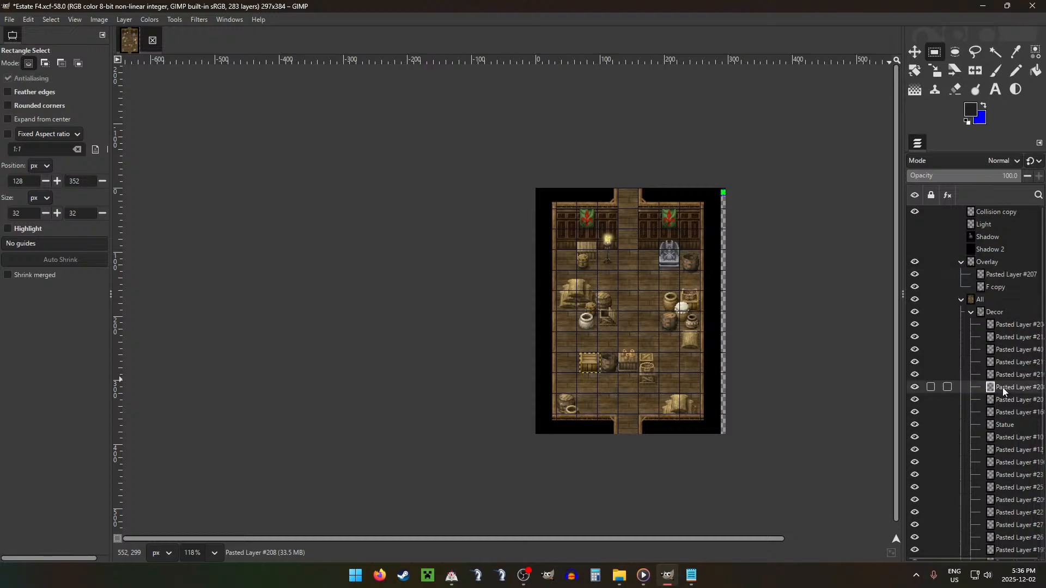
Step: Cut the 32 × 8 px strip at 128, 248 from the bottle-topped crate's layer and paste it as a new layer in Overlay
key("Down")
key("Down")
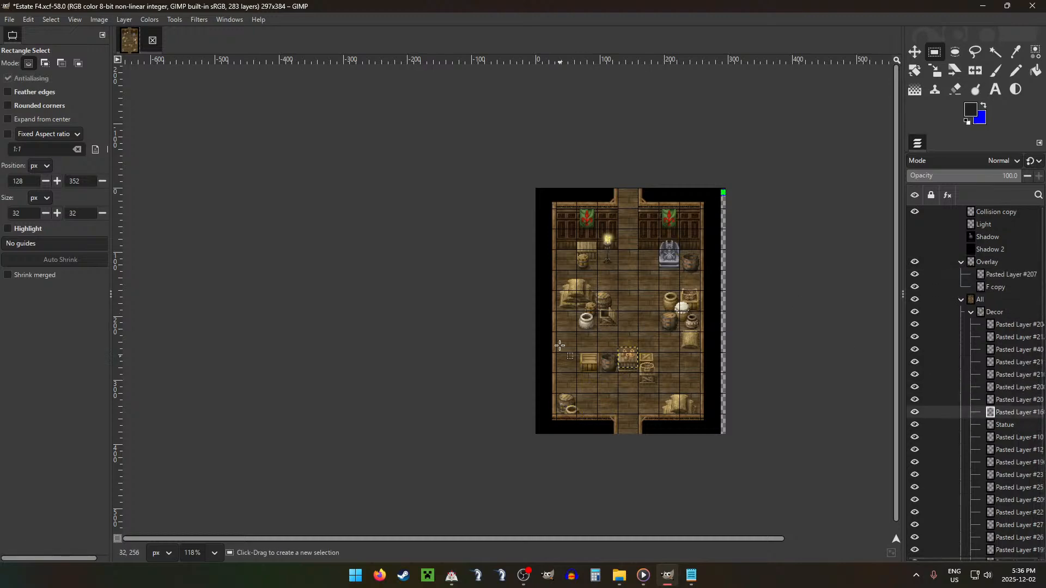
scroll(628, 357, "up", 5)
left_click_drag(649, 366, 735, 388)
key("ctrl+x")
key("ctrl+v")
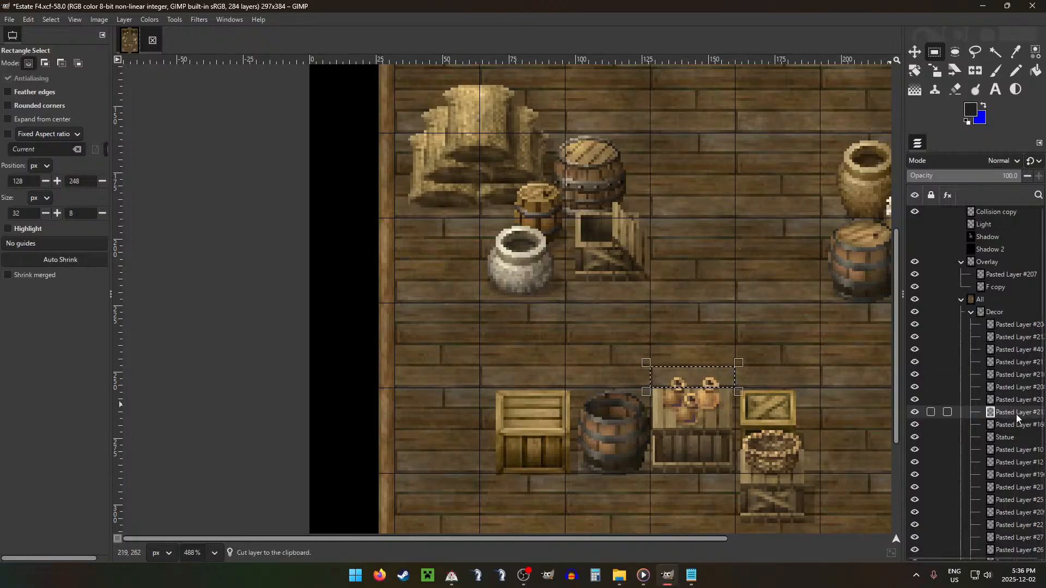
left_click_drag(1016, 414, 998, 261)
scroll(723, 402, "down", 4)
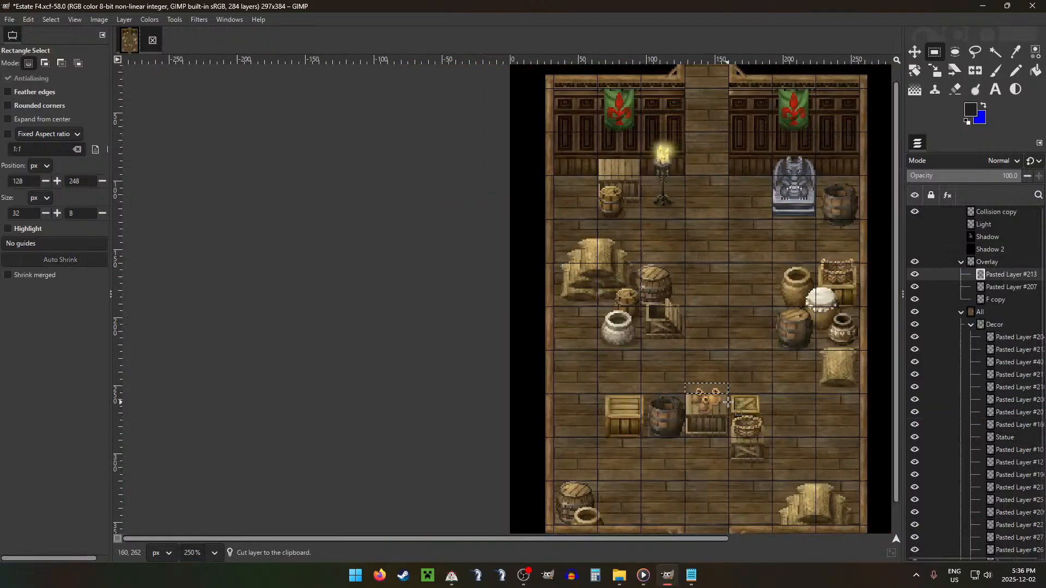
Step: Activate the Decor layer of the basket-topped crate standing by the room's right wall
left_click(1004, 354)
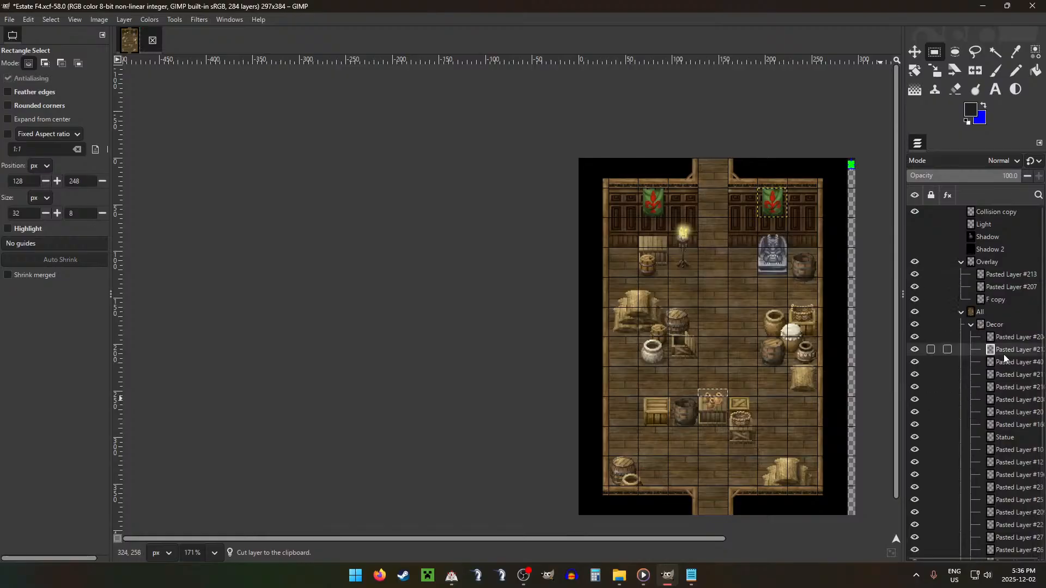
key("Down")
key("Down")
key("Down")
key("Down")
key("Down")
key("Down")
key("Down")
key("Down")
key("Down")
key("Down")
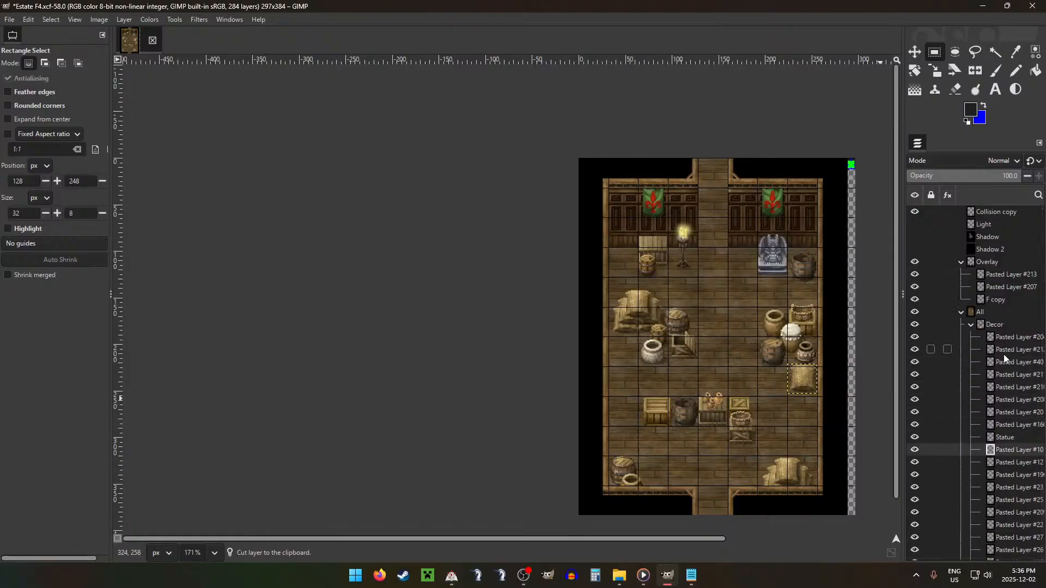
key("Down")
key("Down")
key("Down")
key("Down")
key("Down")
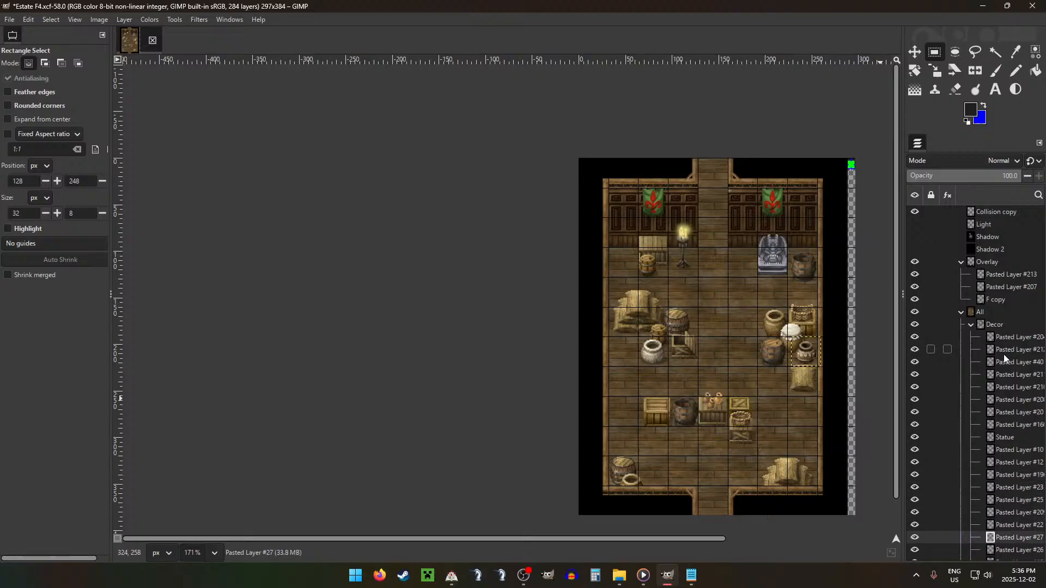
key("Down")
key("Down")
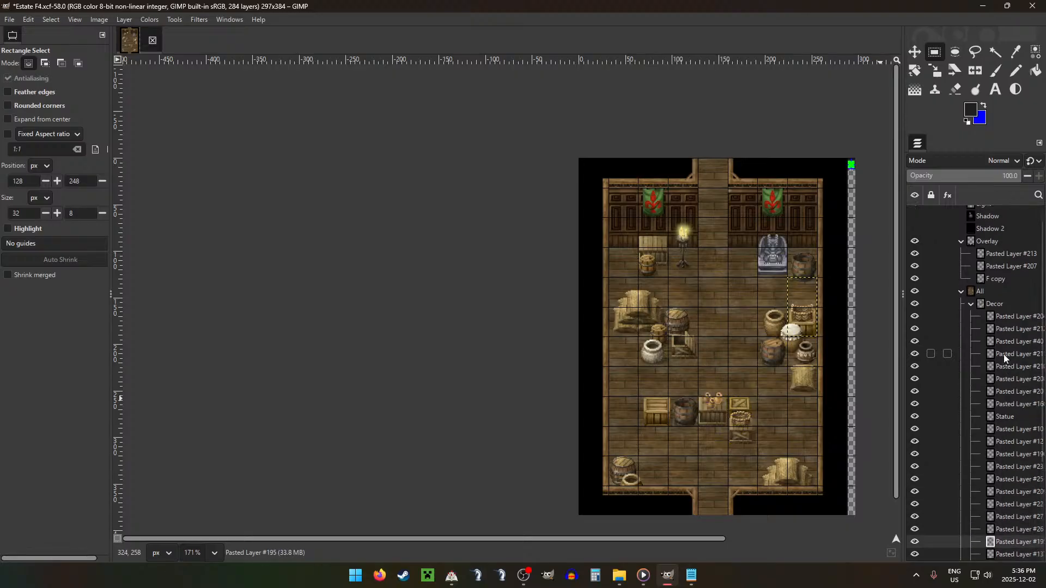
Step: Cut the 32 × 9 px strip at 224, 151 from the basket-topped crate's layer and paste it as a new layer in Overlay
scroll(807, 287, "up", 10)
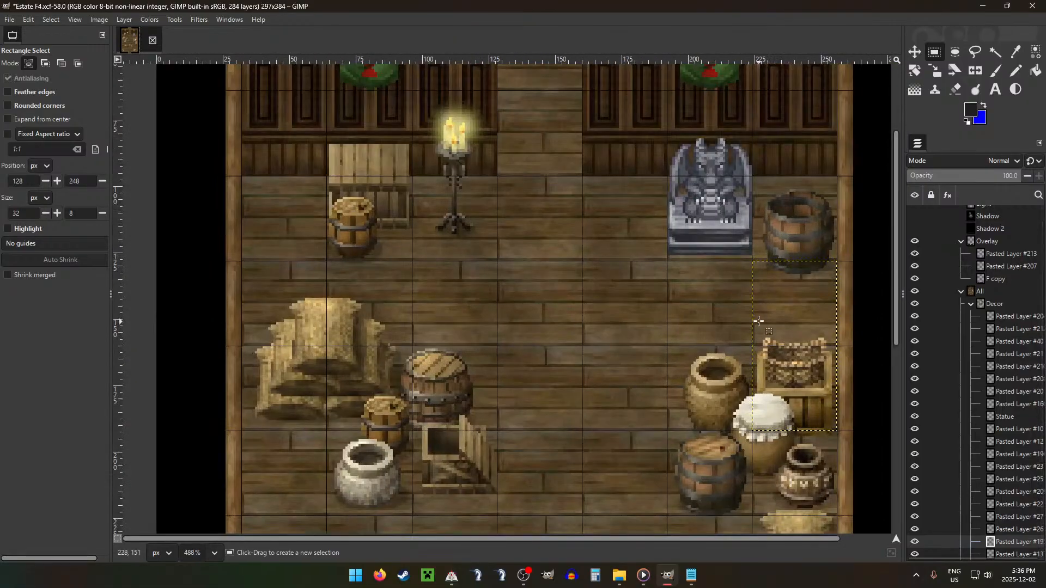
left_click_drag(752, 322, 837, 347)
key("ctrl+x")
key("ctrl+v")
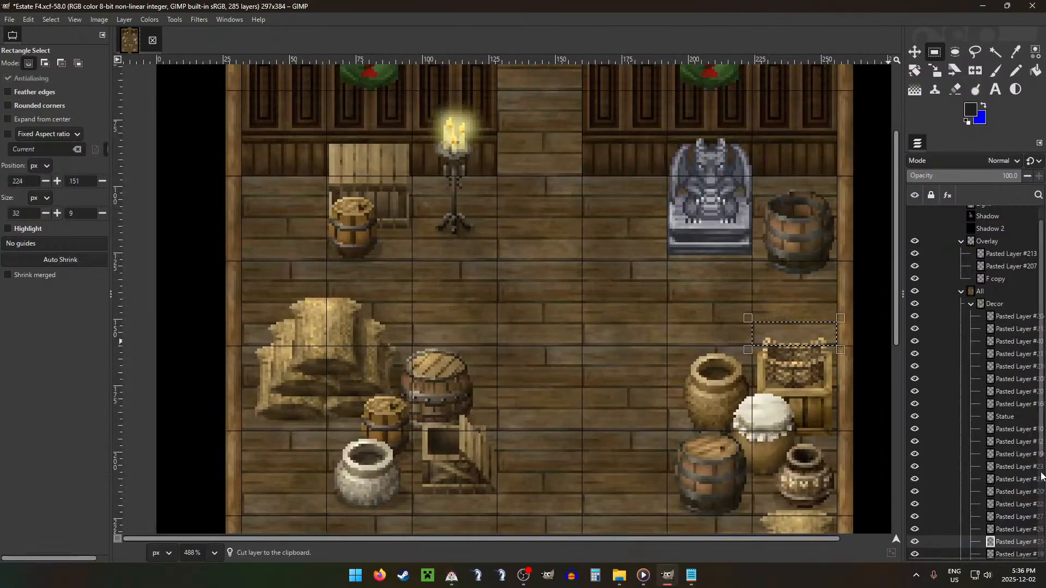
left_click_drag(1012, 539, 1006, 246)
scroll(782, 308, "down", 3)
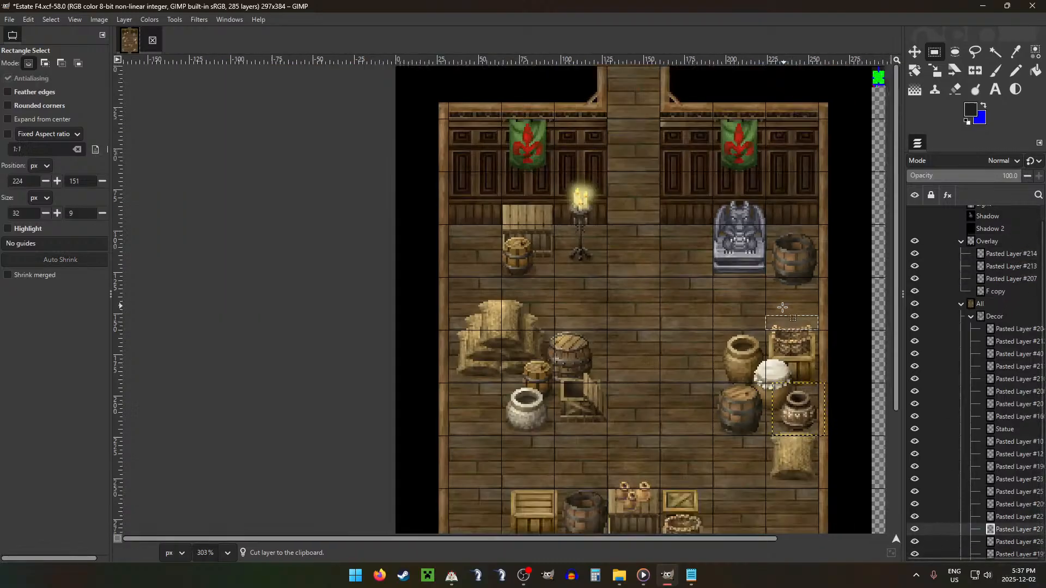
Step: Check the neighbouring Decor layers around the crates for further parts that belong in Overlay
scroll(783, 307, "down", 1)
key("Page_Down")
key("Page_Down")
key("Page_Down")
key("Page_Down")
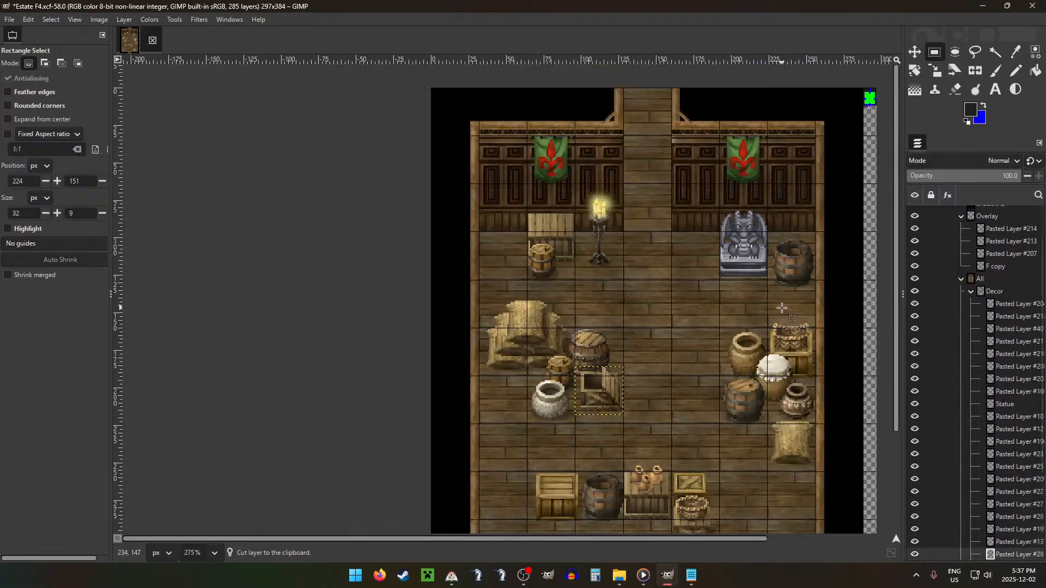
key("Page_Up")
key("Page_Up")
scroll(871, 334, "down", 3)
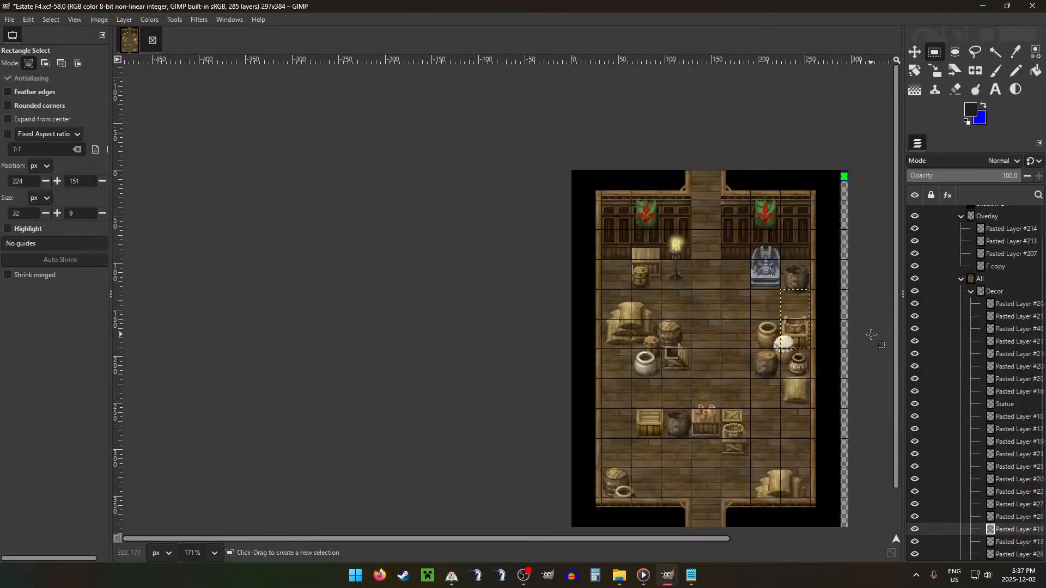
Step: Find the Decor layer of the sack pile in the room's lower right corner and move it into the Overlay group
key("Page_Down")
key("Page_Down")
key("Page_Down")
key("Page_Down")
key("Page_Down")
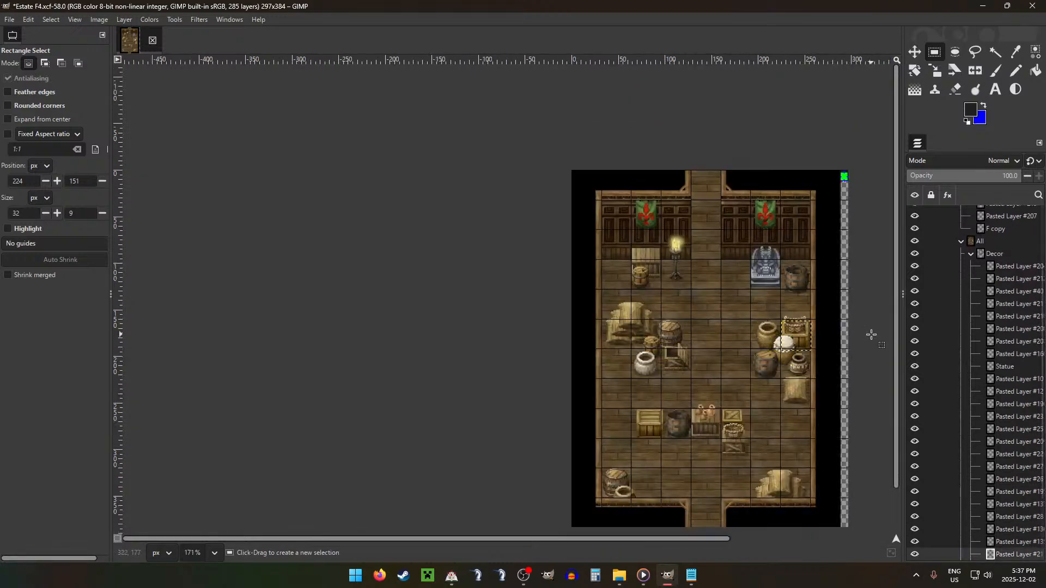
key("Page_Down")
key("Page_Down")
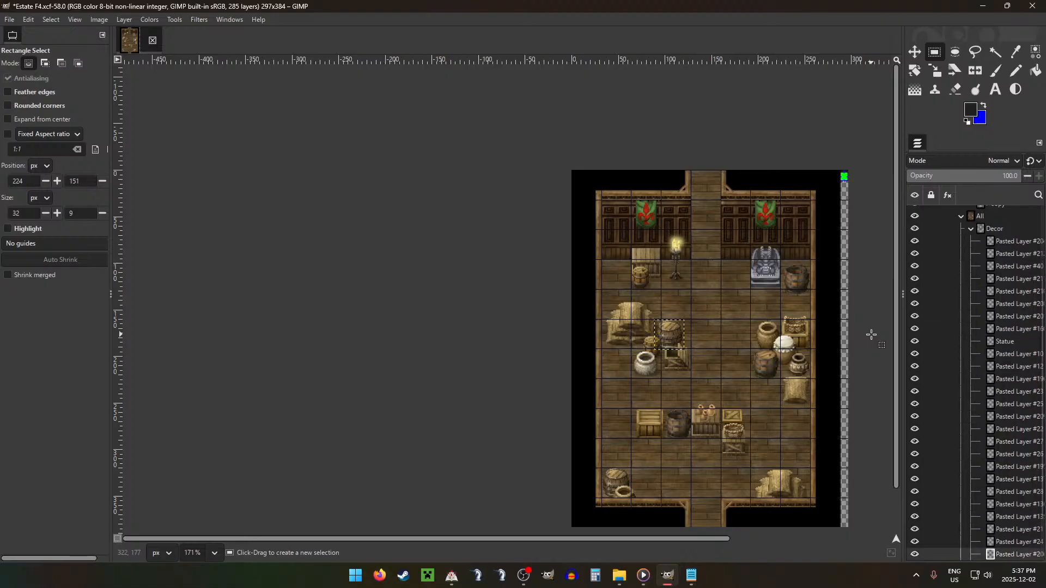
key("Page_Down")
key("Page_Down")
key("Page_Down")
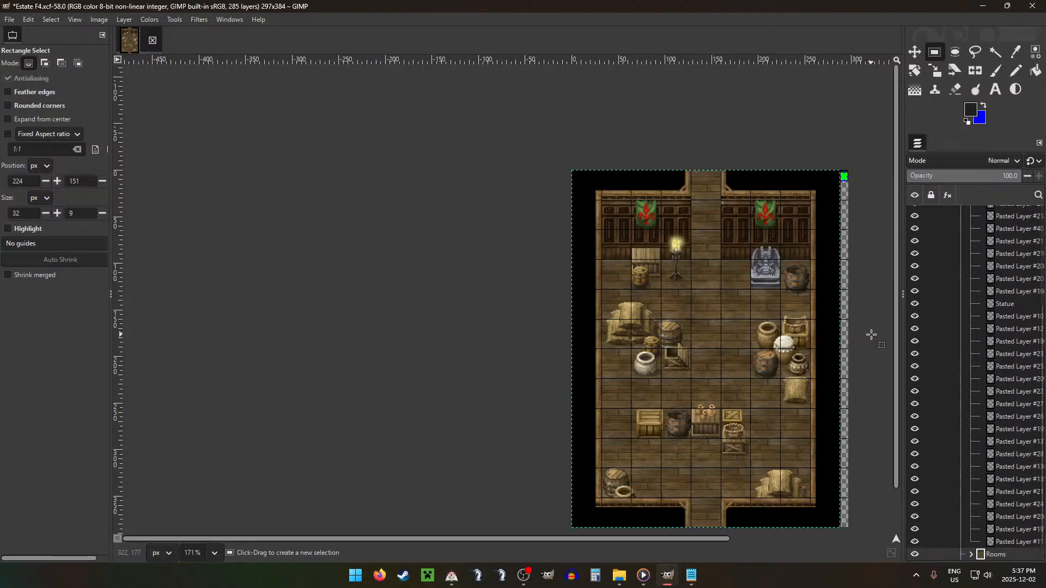
key("Page_Up")
key("Page_Up")
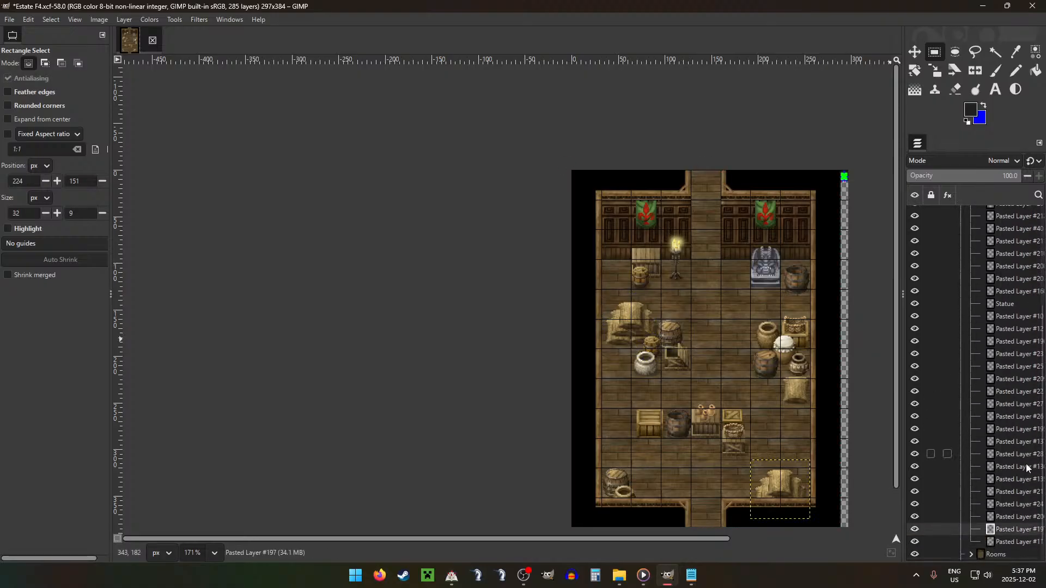
left_click_drag(990, 202, 990, 253)
Step: Cut the 64 × 27 px strip at 32, 133 from the left sack pile's layer and paste it as a new layer in Overlay
scroll(1022, 456, "down", 4)
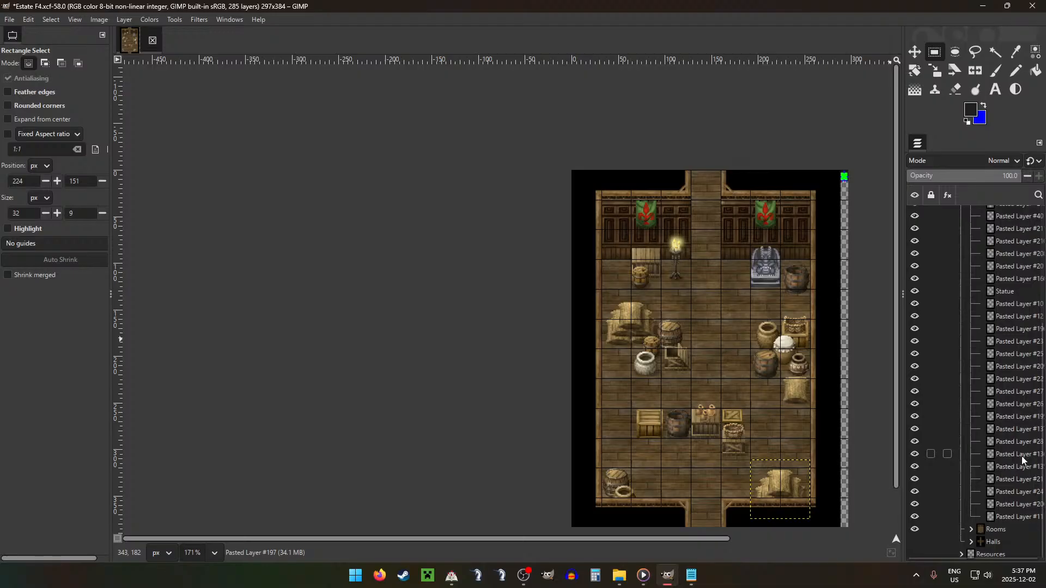
left_click(1019, 516)
left_click_drag(601, 290, 661, 320)
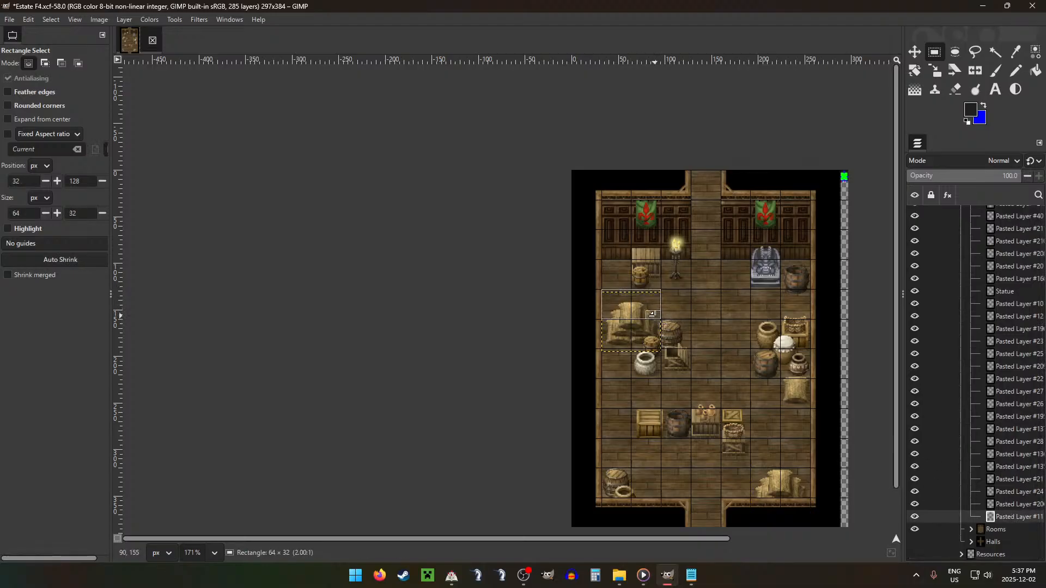
scroll(642, 282, "up", 5)
left_click_drag(665, 304, 666, 312)
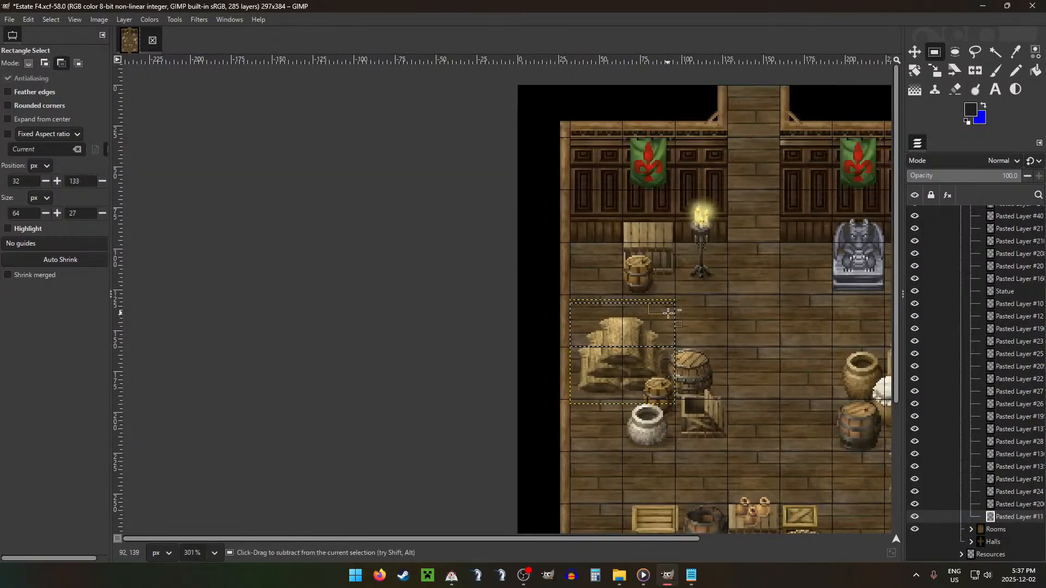
key("ctrl+x")
key("ctrl+v")
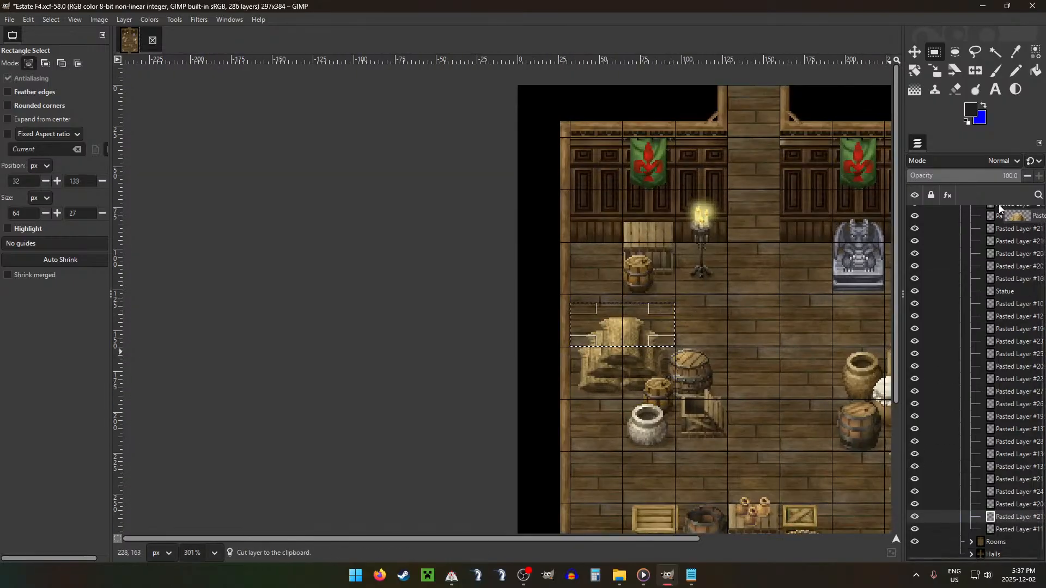
left_click_drag(999, 204, 985, 259)
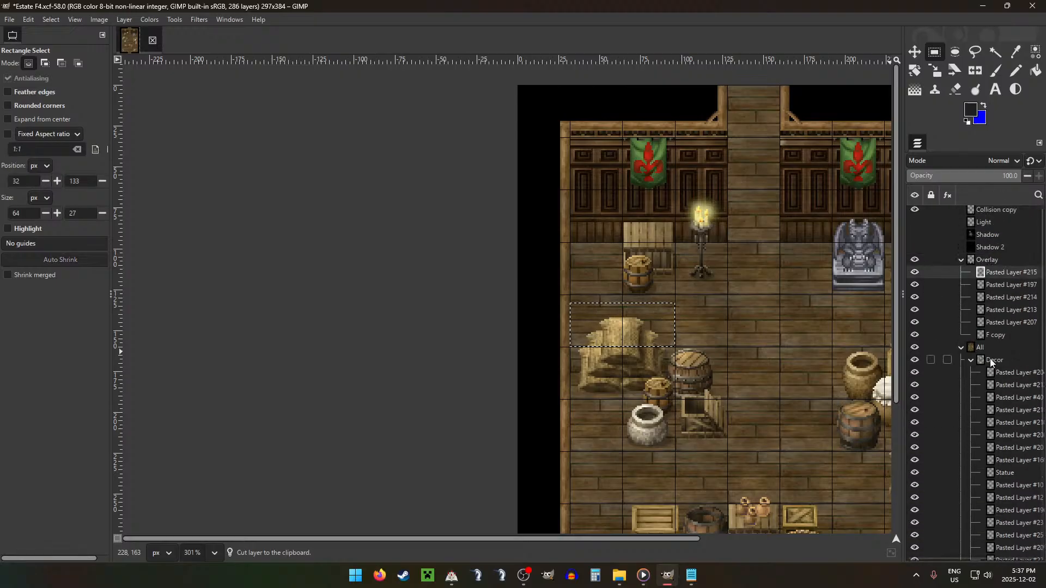
Step: Collapse the Decor and Overlay layer groups
left_click(971, 360)
scroll(753, 381, "down", 2)
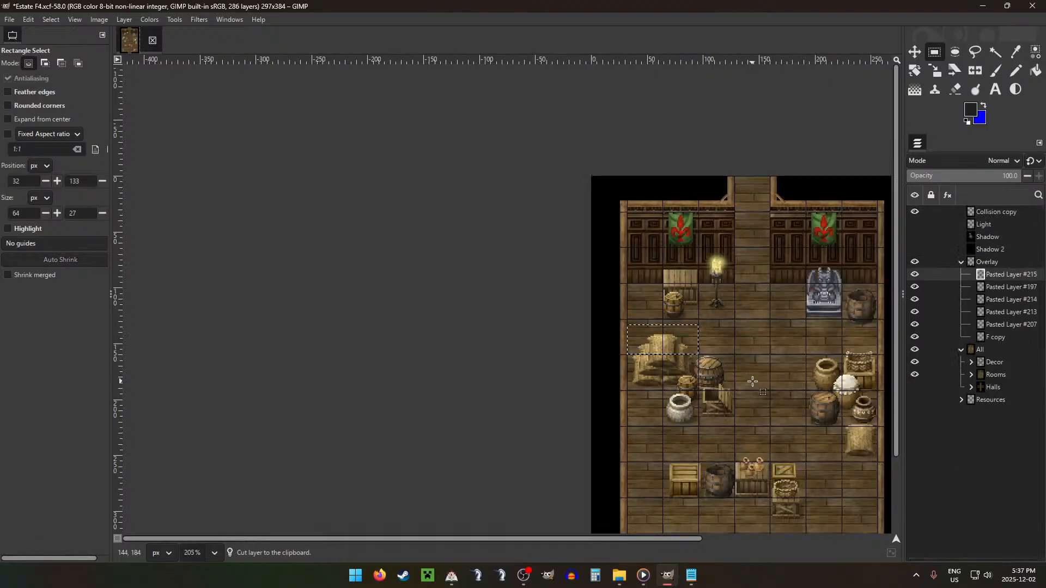
scroll(753, 381, "down", 2)
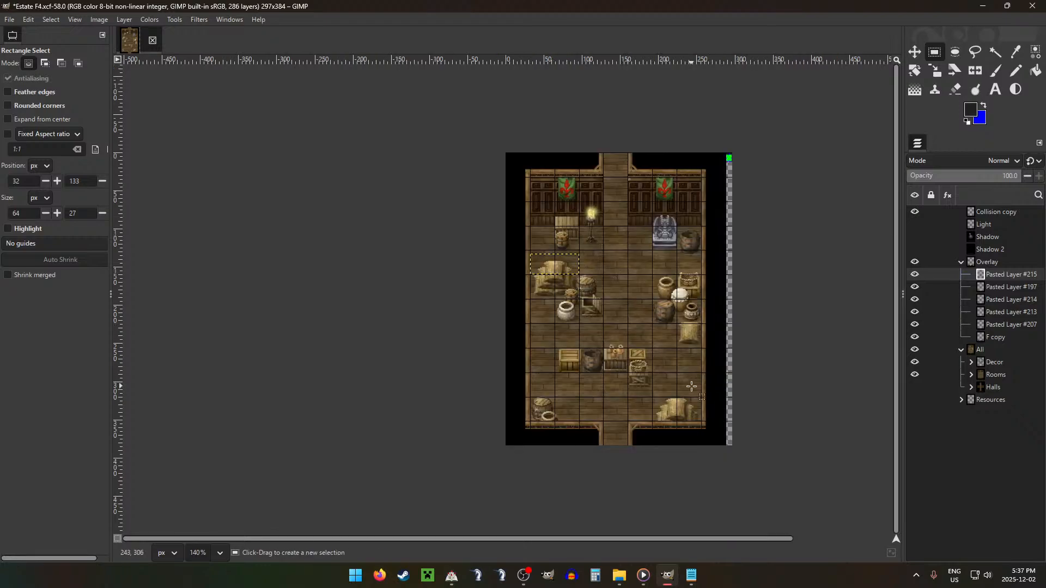
left_click(963, 263)
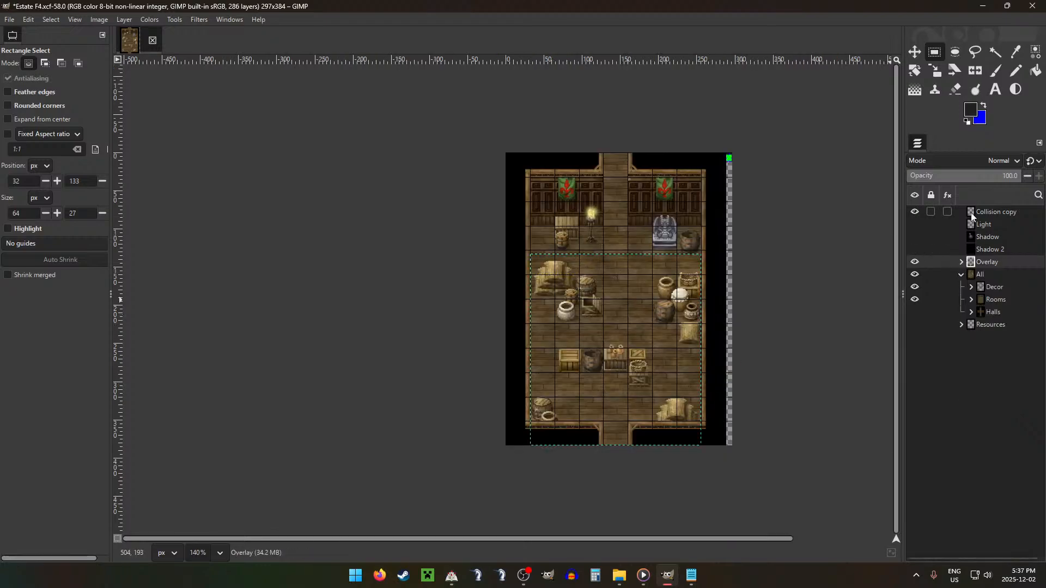
Step: On Collision copy, pencil out the blue side exits in row 7, dark at the outer edges and green at pixels 289 and 295
left_click(971, 213)
key("n")
scroll(730, 159, "up", 10)
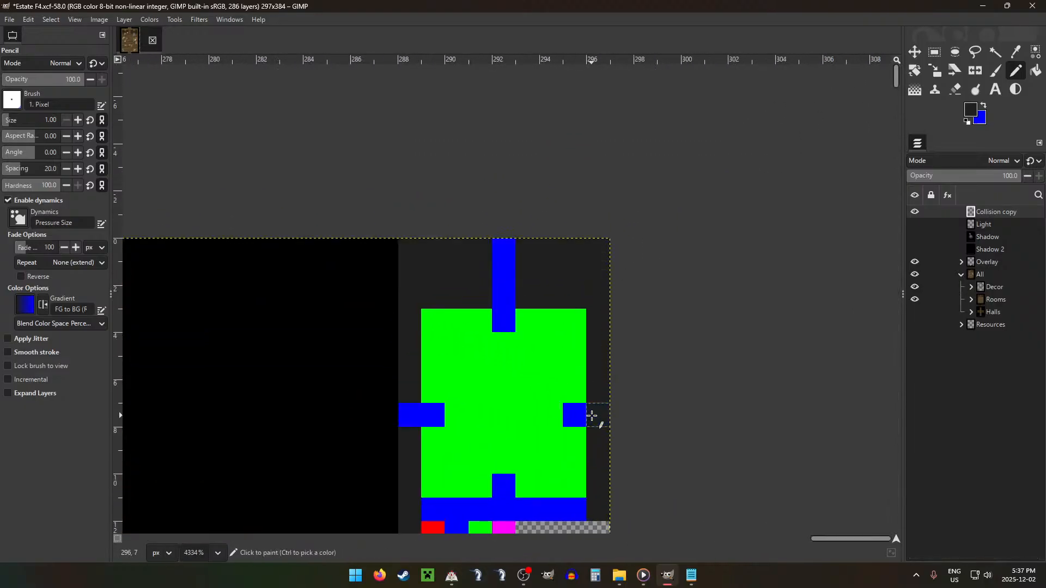
left_click(598, 415)
left_click(410, 416)
left_click(472, 413, "ctrl")
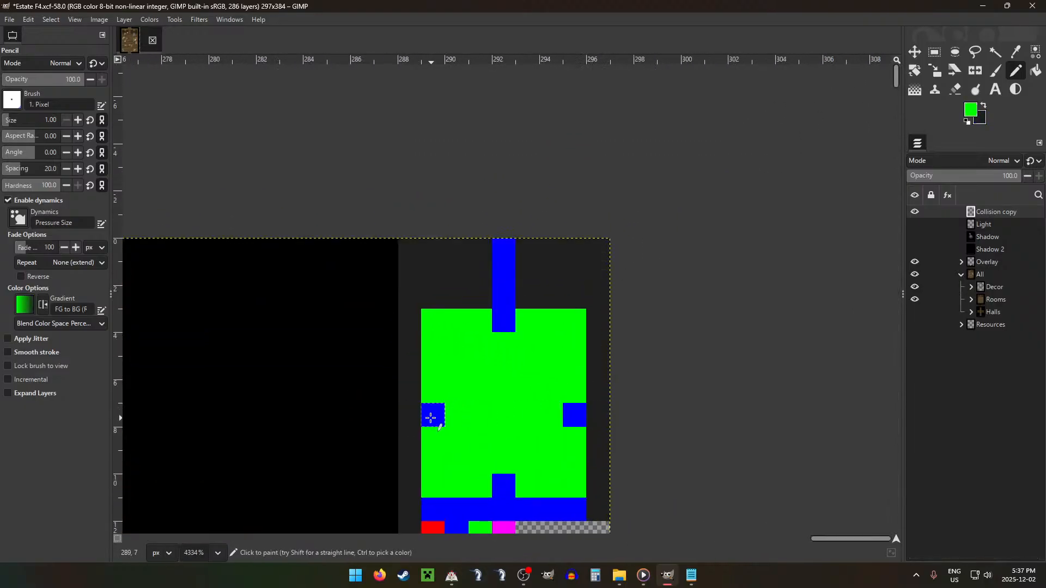
left_click(432, 415)
left_click(574, 415)
Step: Pencil the dark colour over collision pixels 290, 291, 294 and 295 in row 3 for the crate, lamp, statue and barrel tiles
scroll(480, 423, "down", 2)
scroll(480, 422, "down", 6)
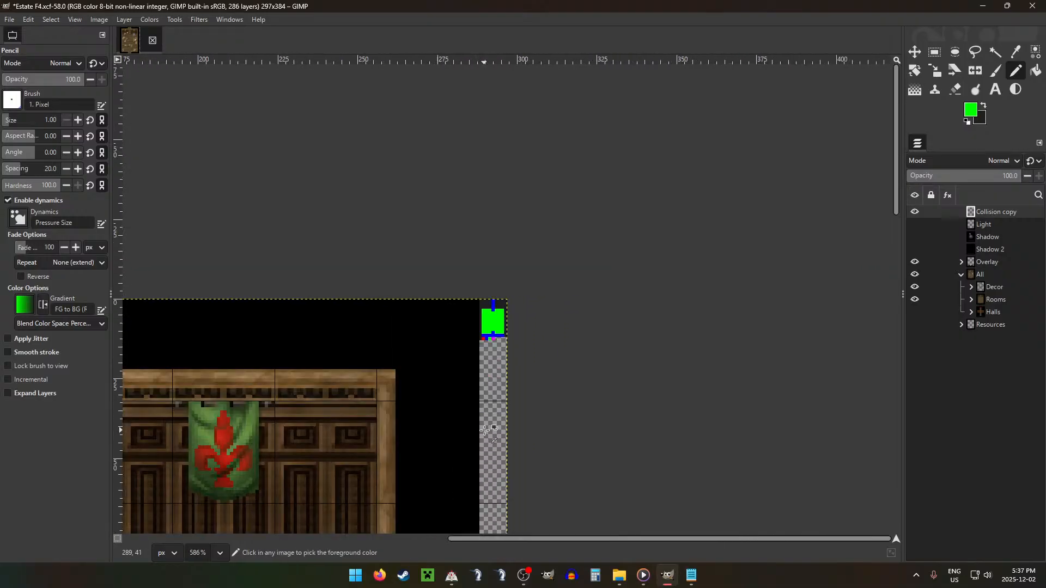
scroll(547, 417, "down", 2)
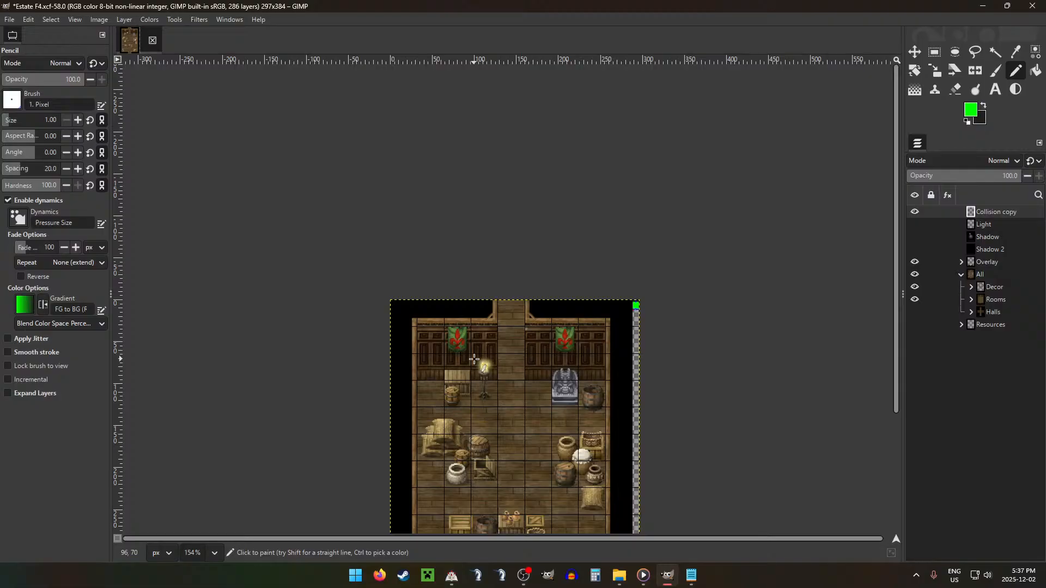
scroll(466, 368, "down", 2)
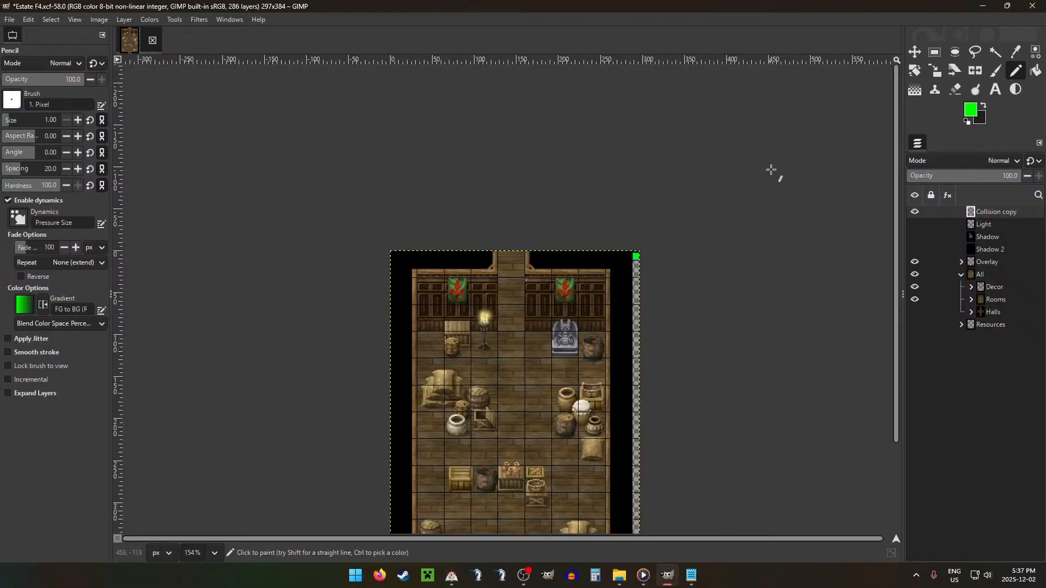
scroll(662, 201, "up", 7)
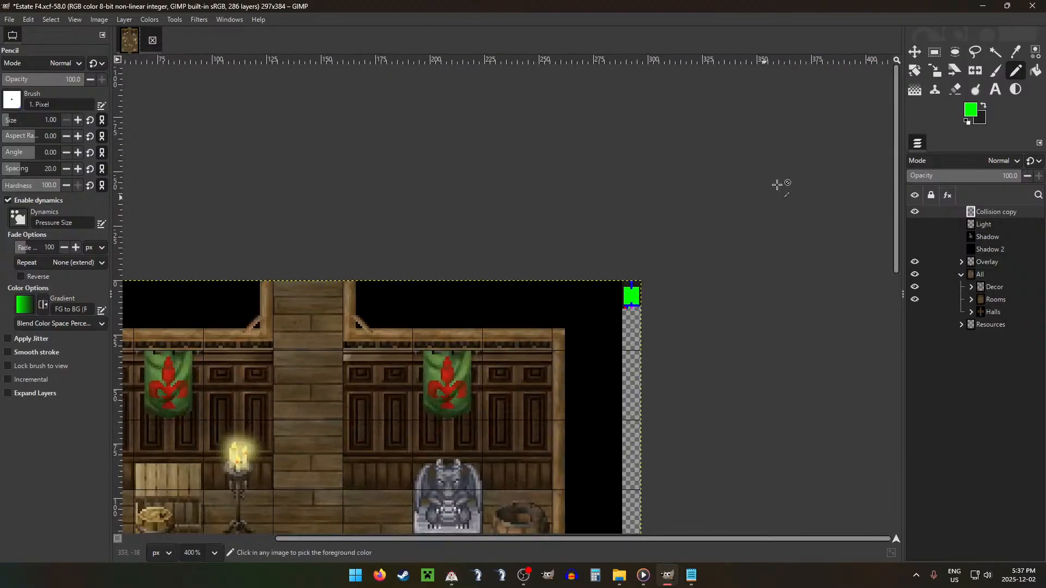
scroll(611, 341, "up", 4)
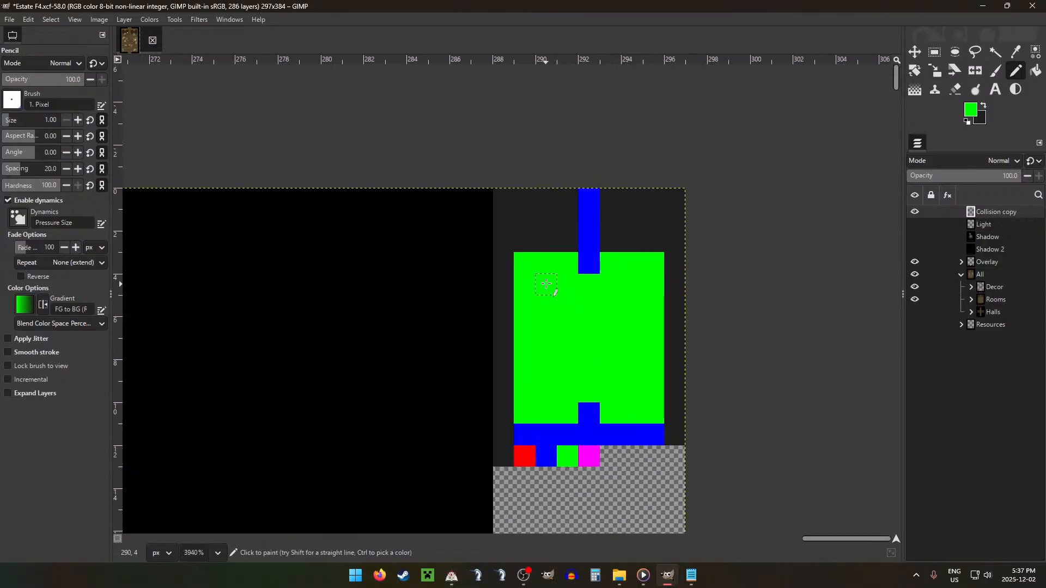
key("x")
left_click(539, 264)
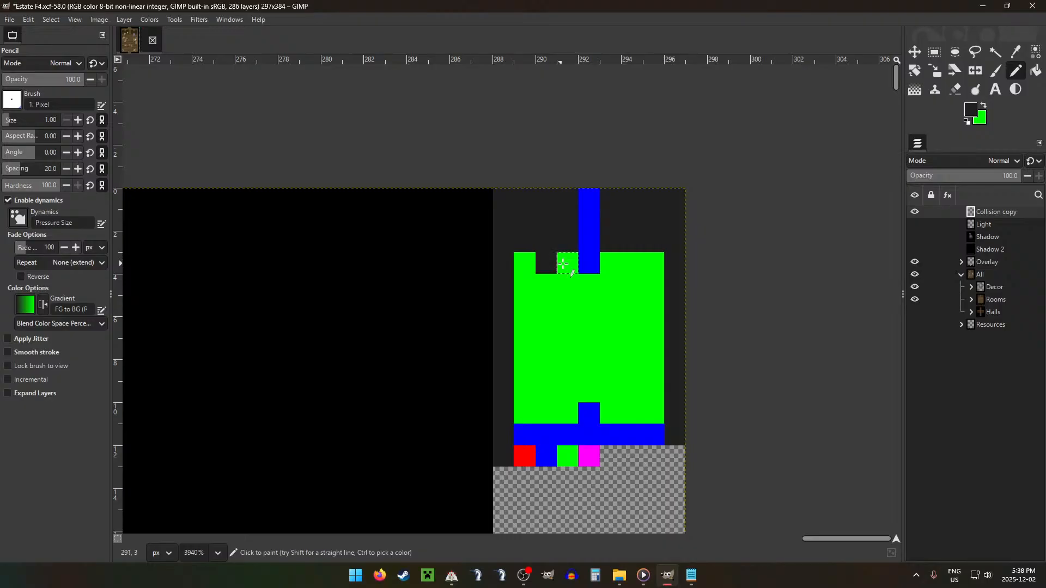
left_click(563, 264)
left_click_drag(637, 260, 659, 266)
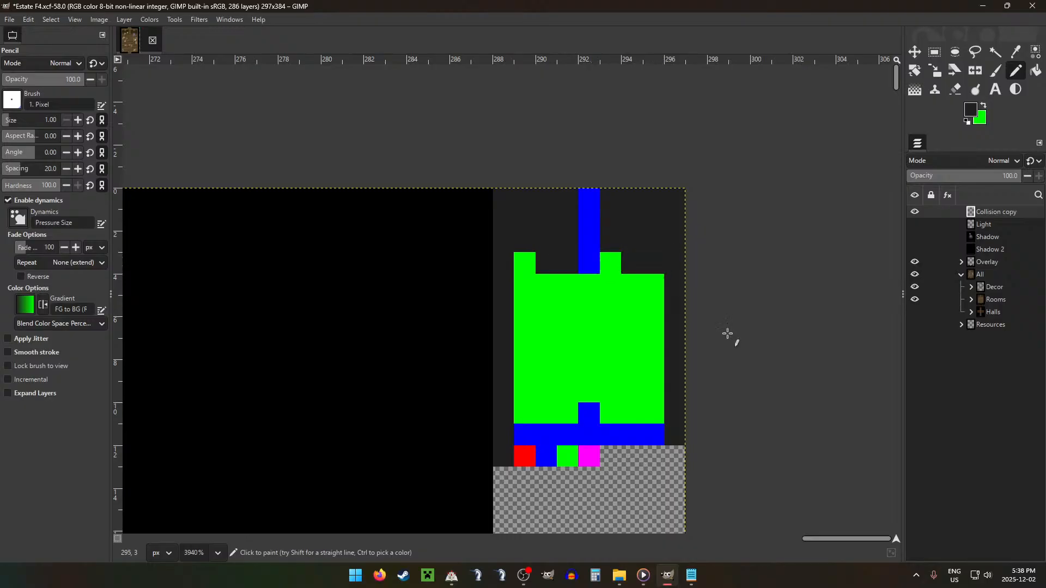
Step: Pencil collision row 5 dark at pixels 289 to 291 and 294 to 295 for the sack pile, barrel, pot and basket-crate tiles
scroll(607, 369, "down", 6)
scroll(552, 351, "down", 3)
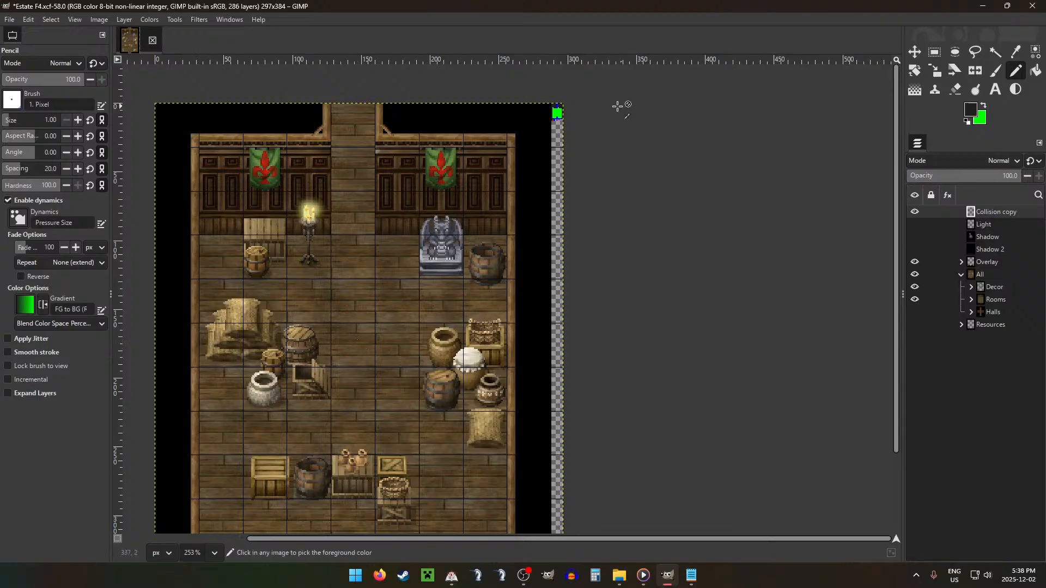
scroll(621, 106, "up", 7)
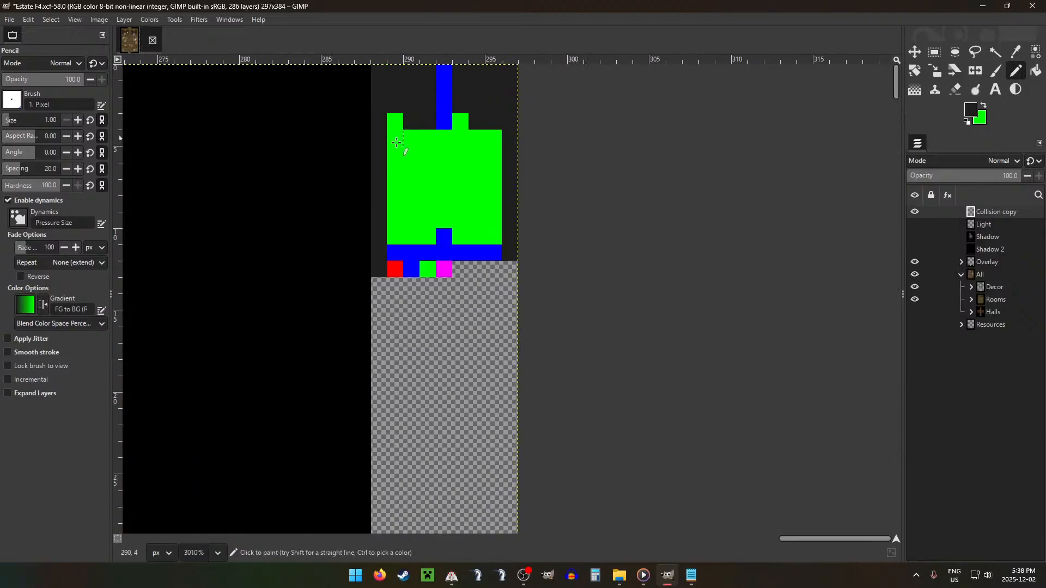
left_click_drag(393, 150, 512, 155)
Step: Pencil collision pixels 290, 291, 294 and 295 in row 6 and pixel 295 in row 7 dark for the pots, crate, barrel and sack
scroll(374, 334, "down", 8)
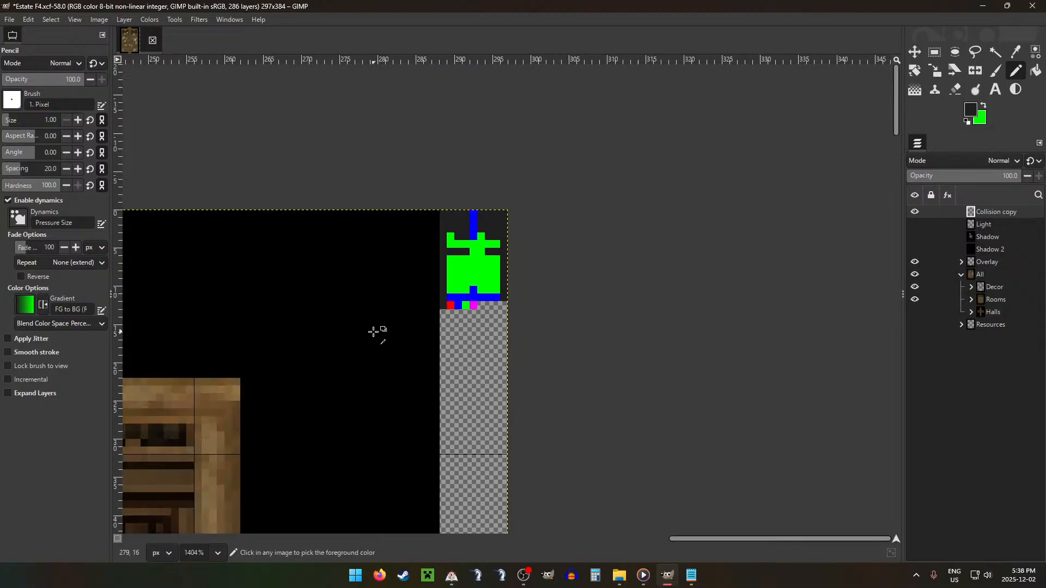
scroll(283, 365, "down", 8)
scroll(276, 367, "down", 4)
scroll(305, 303, "left", 4)
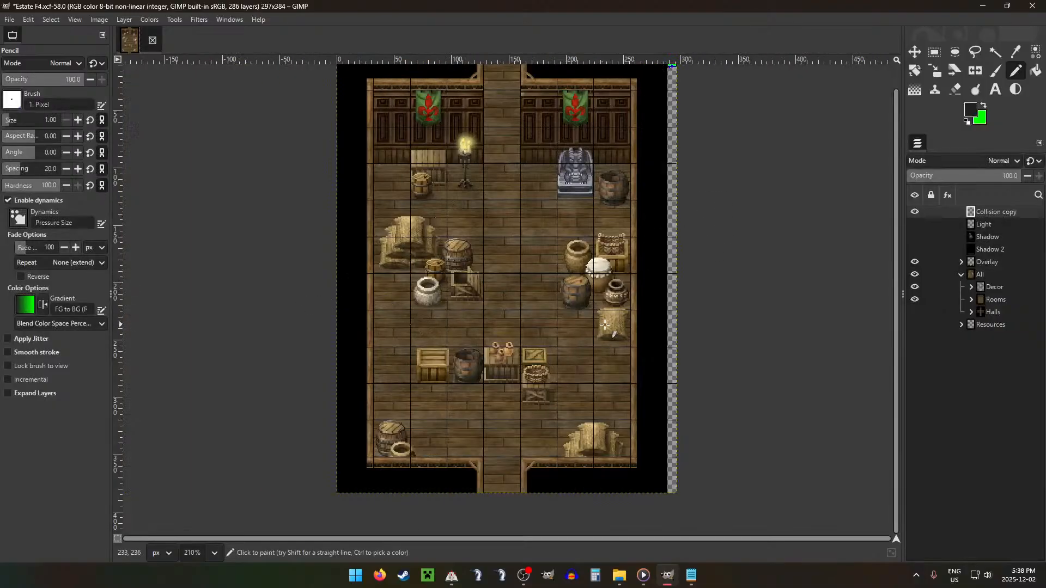
scroll(688, 112, "up", 10)
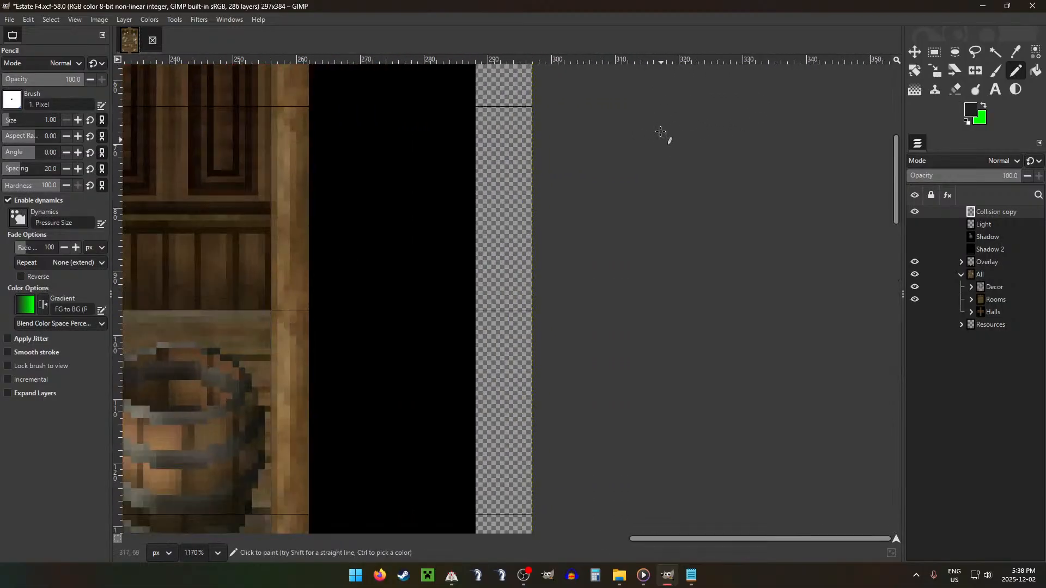
scroll(536, 109, "up", 5)
left_click_drag(431, 107, 448, 108)
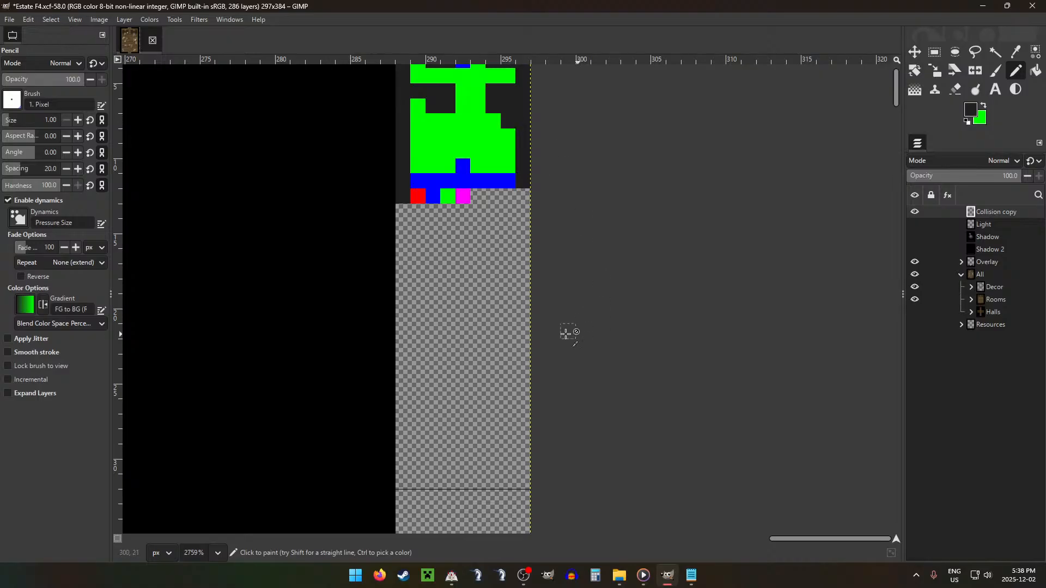
Step: Pencil collision pixels 290 to 293 in row 8 dark for the row of crates and barrel across the lower room
scroll(568, 334, "down", 13)
scroll(453, 309, "down", 4)
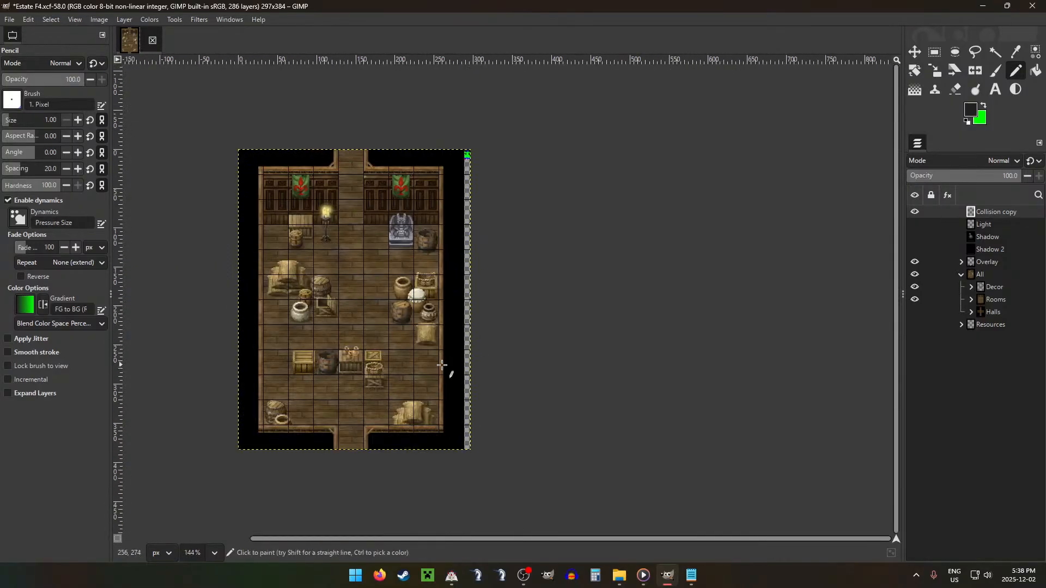
scroll(507, 159, "up", 17)
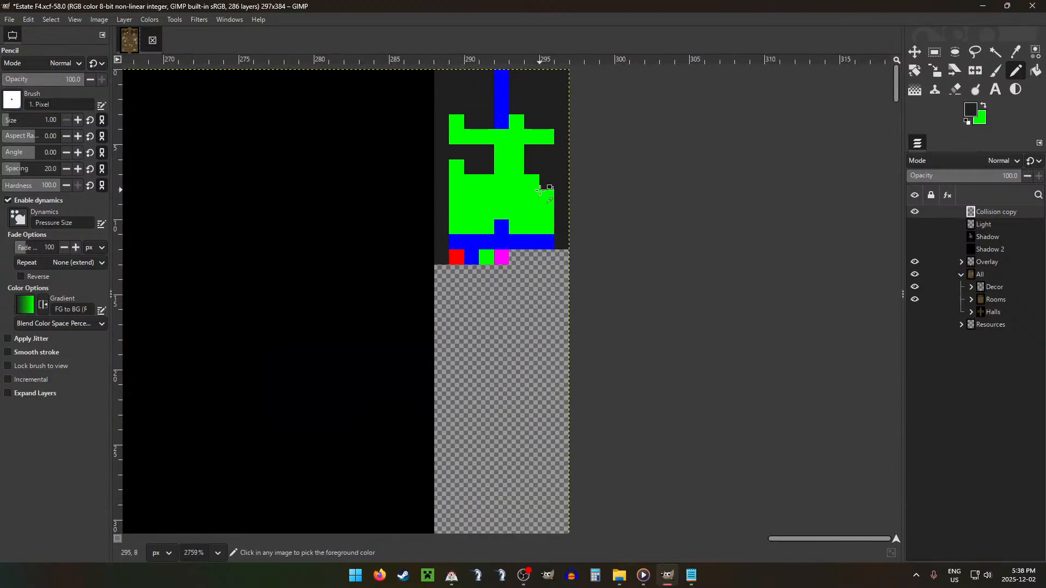
left_click_drag(472, 198, 517, 197)
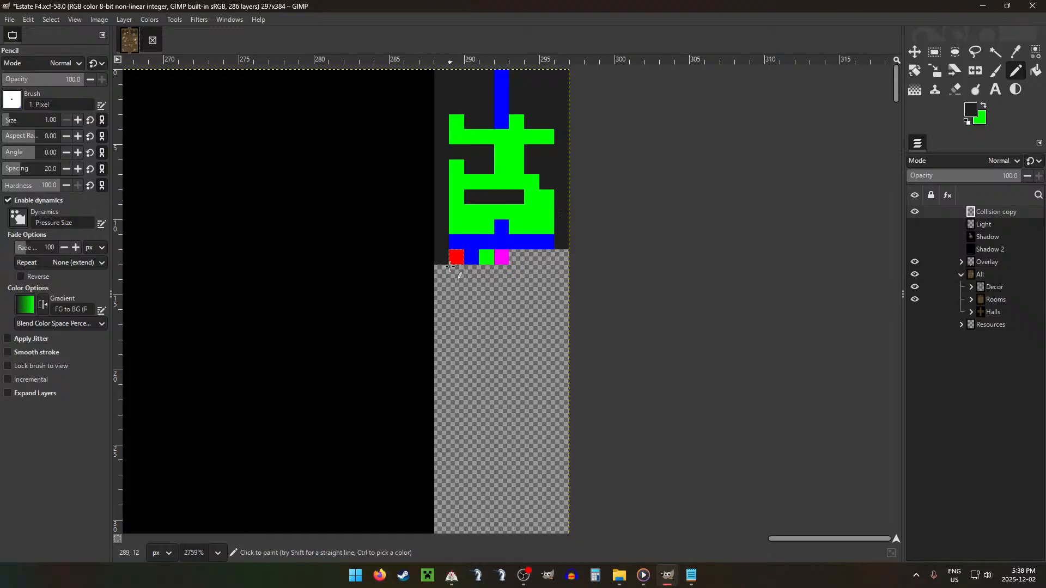
Step: Pencil the dark colour over collision pixel 293 in row 9, pixel 289 in rows 10 and 11, and pixels 294 and 295 in row 11
scroll(450, 267, "down", 17)
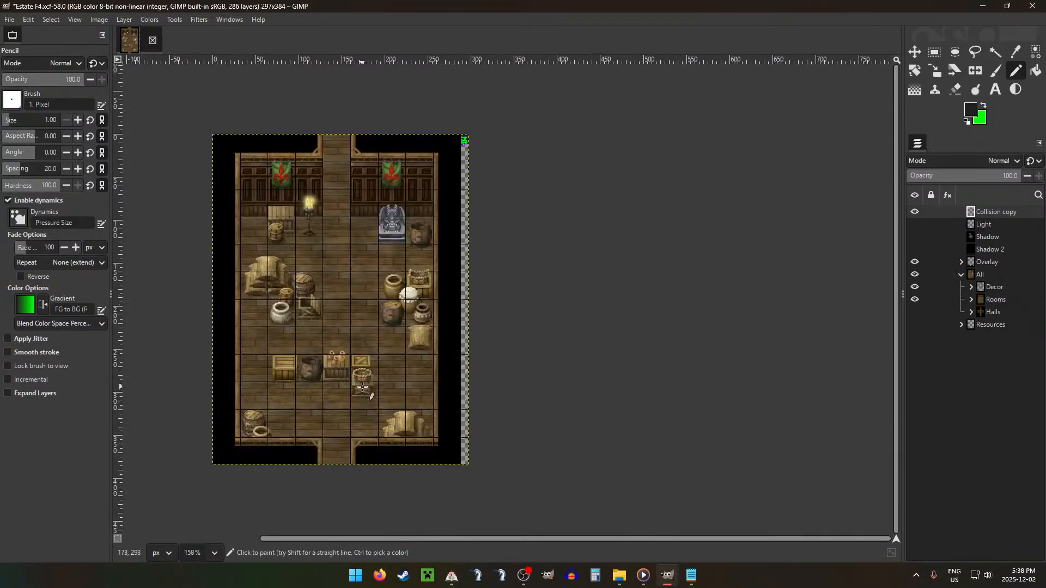
scroll(465, 141, "up", 13)
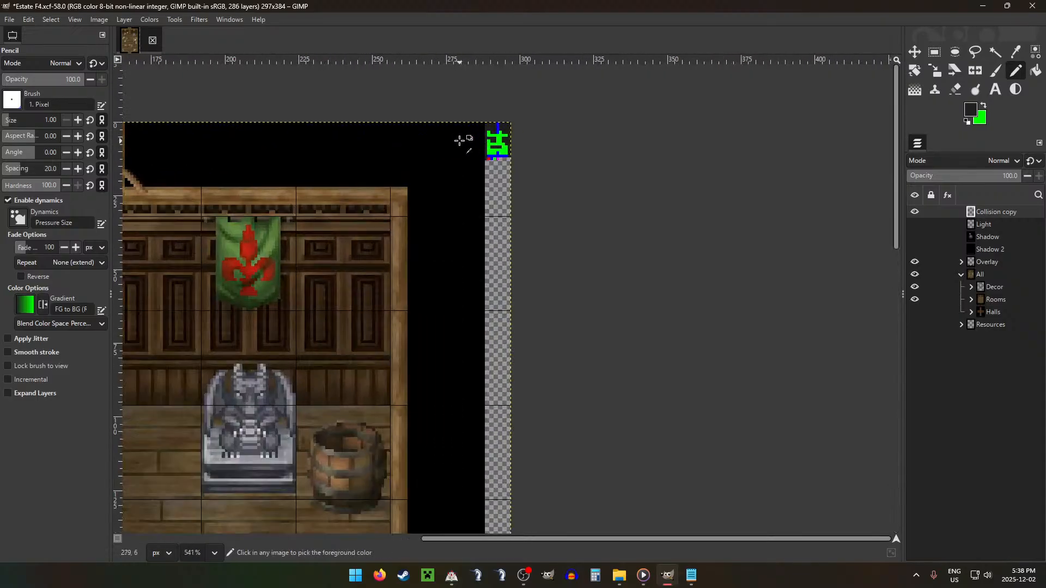
scroll(293, 405, "down", 16)
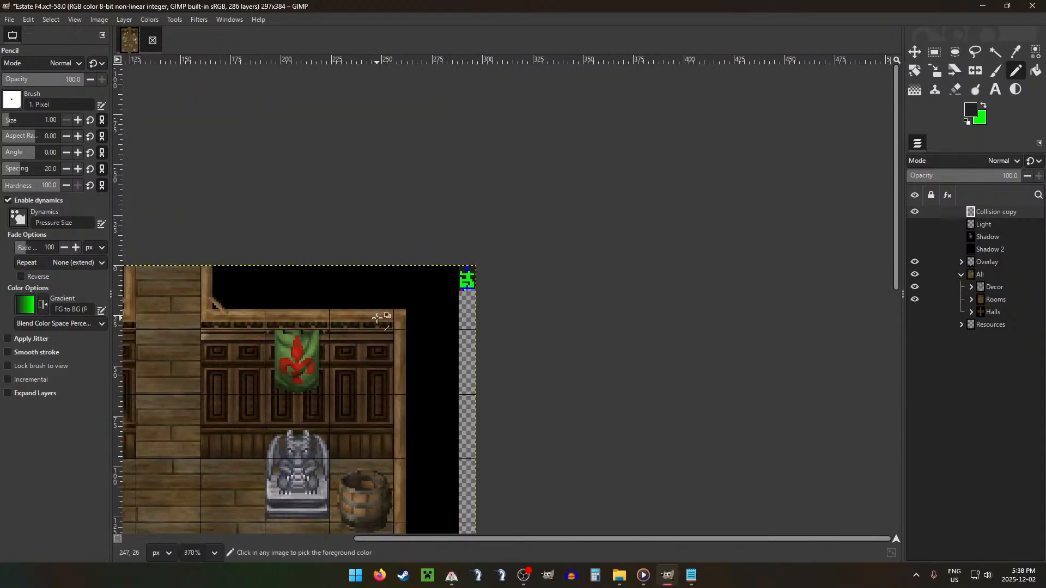
scroll(293, 405, "up", 2)
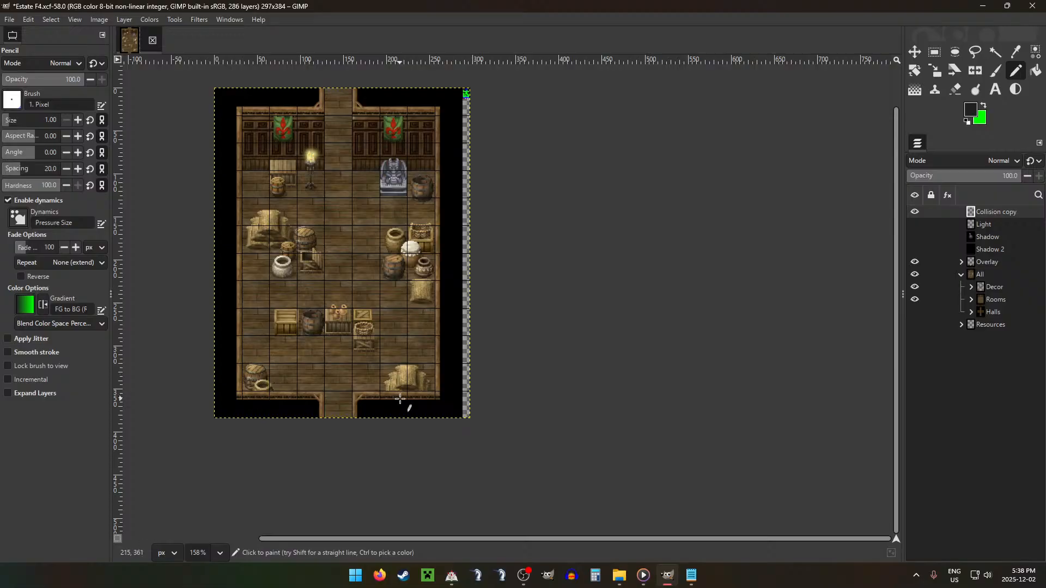
scroll(463, 100, "up", 16)
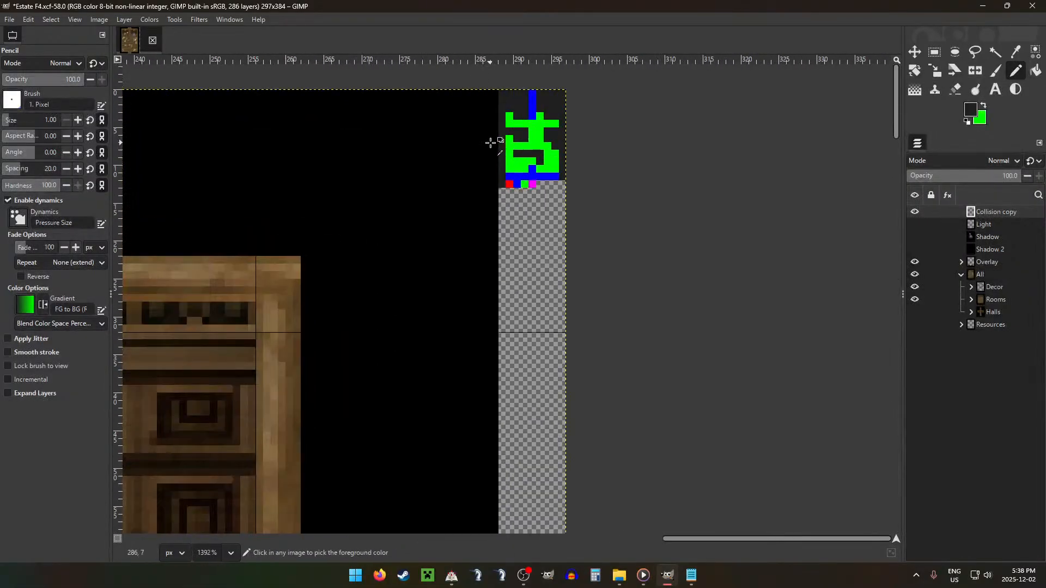
left_click(498, 197)
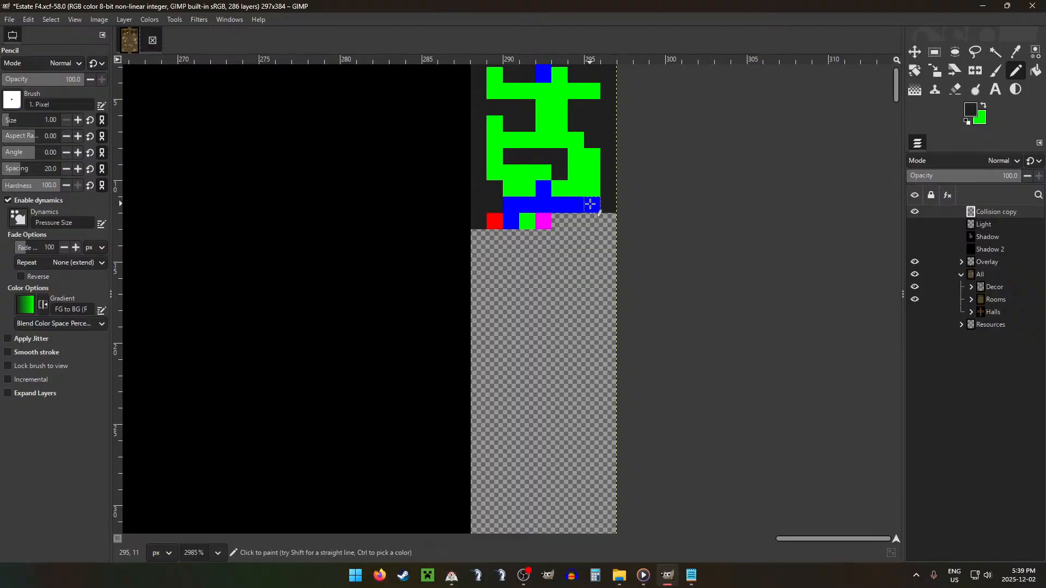
scroll(724, 235, "up", 1)
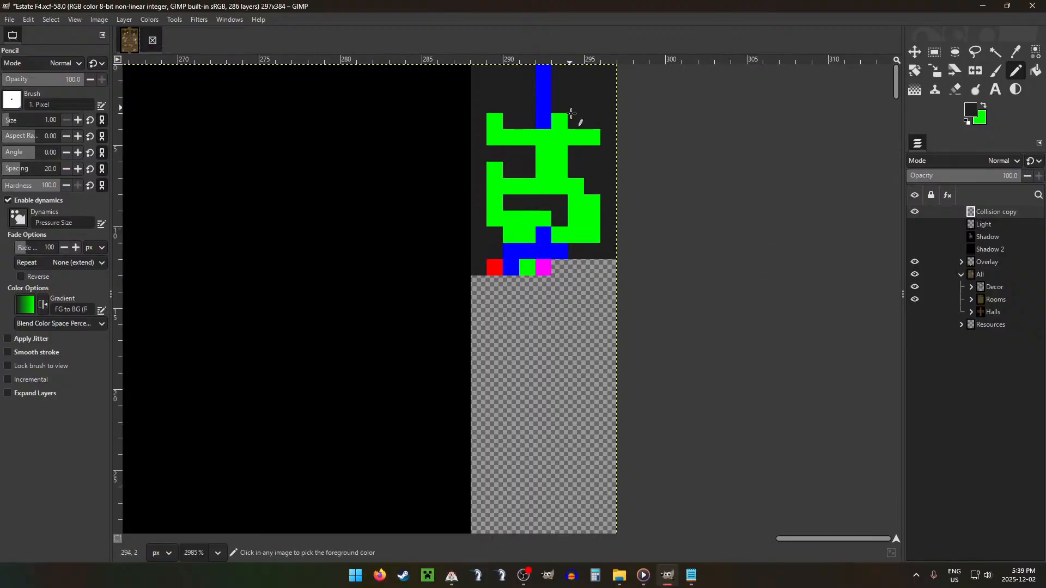
Step: Sample blue and red from the collision map, then pencil pixel 289 red in row 3 and blue in row 4
key("x")
left_click(543, 98, "ctrl")
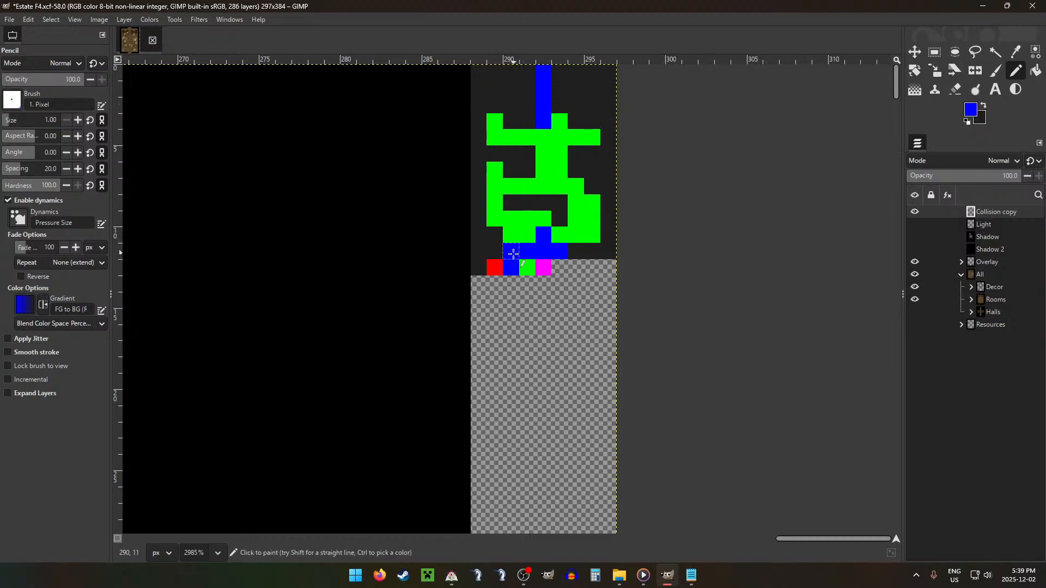
key("x")
left_click(495, 121)
key("x")
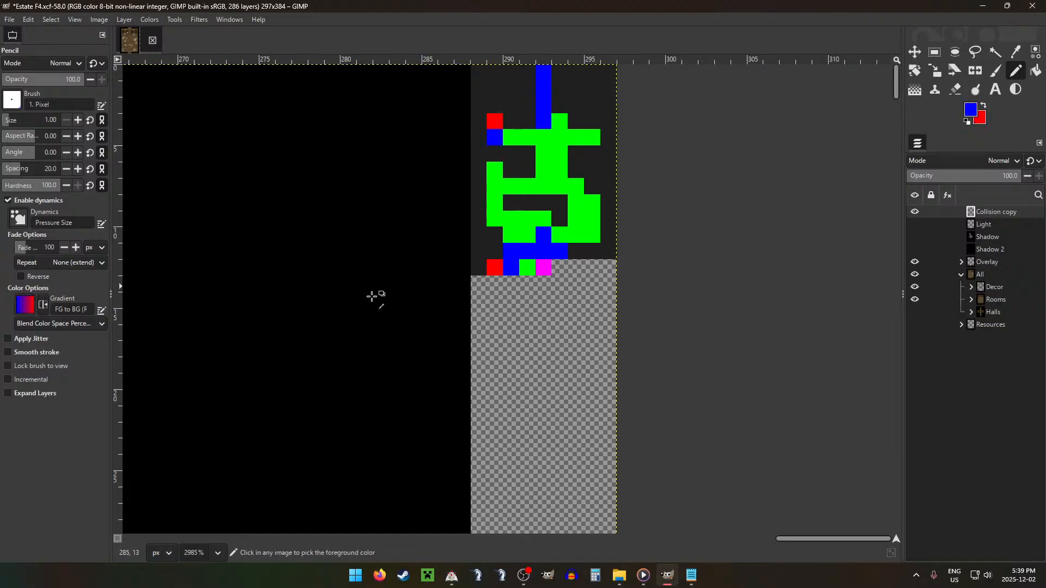
Step: Sample magenta from the collision colour key as the background colour and blue from the map as the foreground colour
scroll(374, 296, "down", 8)
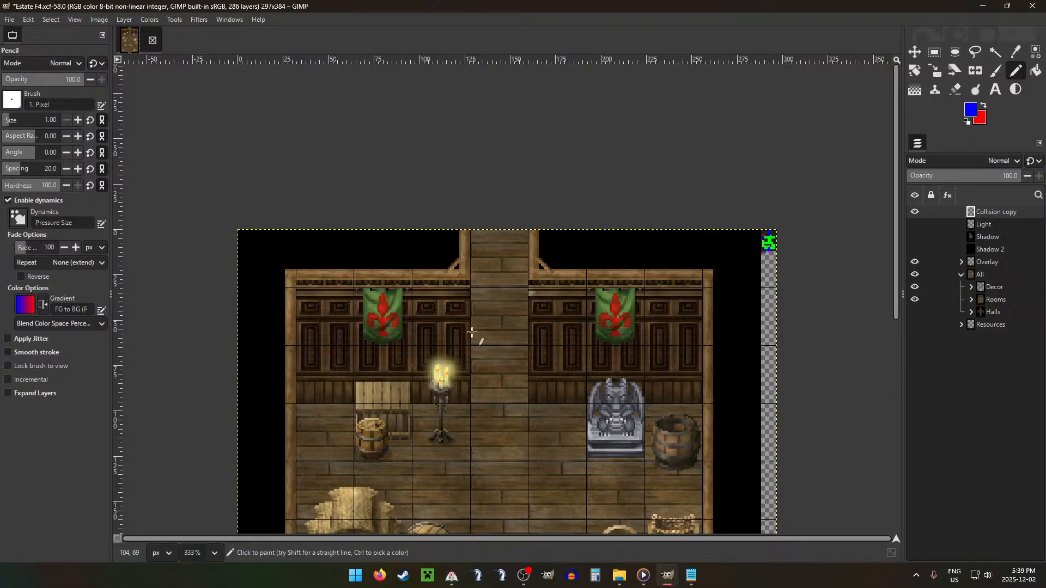
scroll(602, 269, "down", 3)
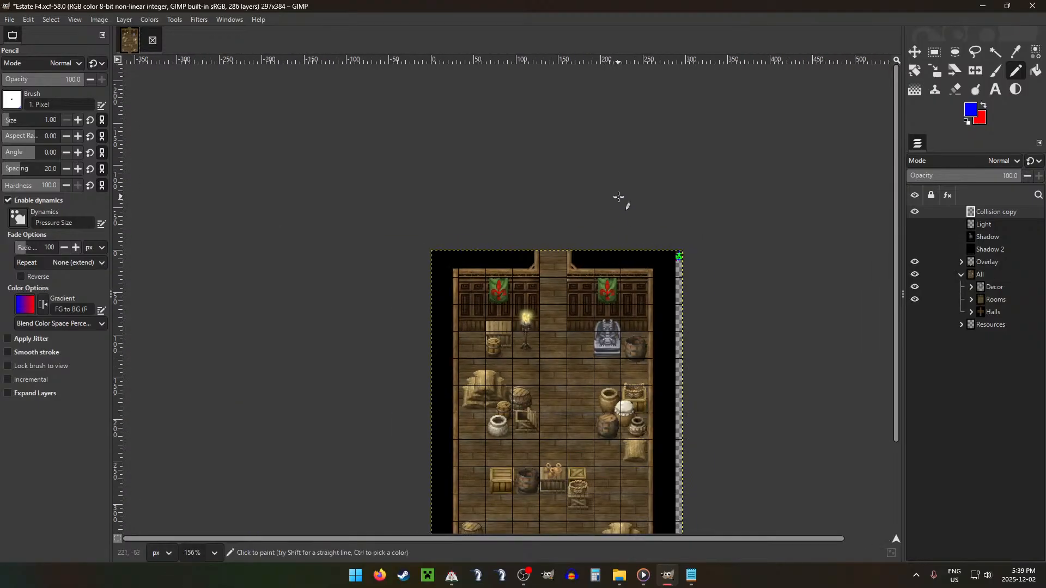
scroll(636, 158, "up", 6)
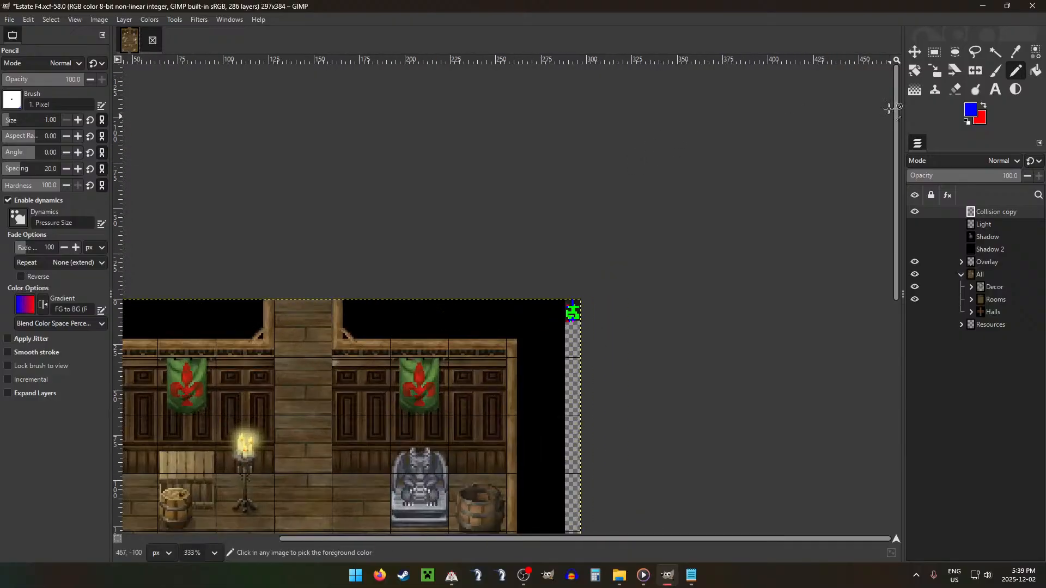
scroll(509, 327, "up", 4)
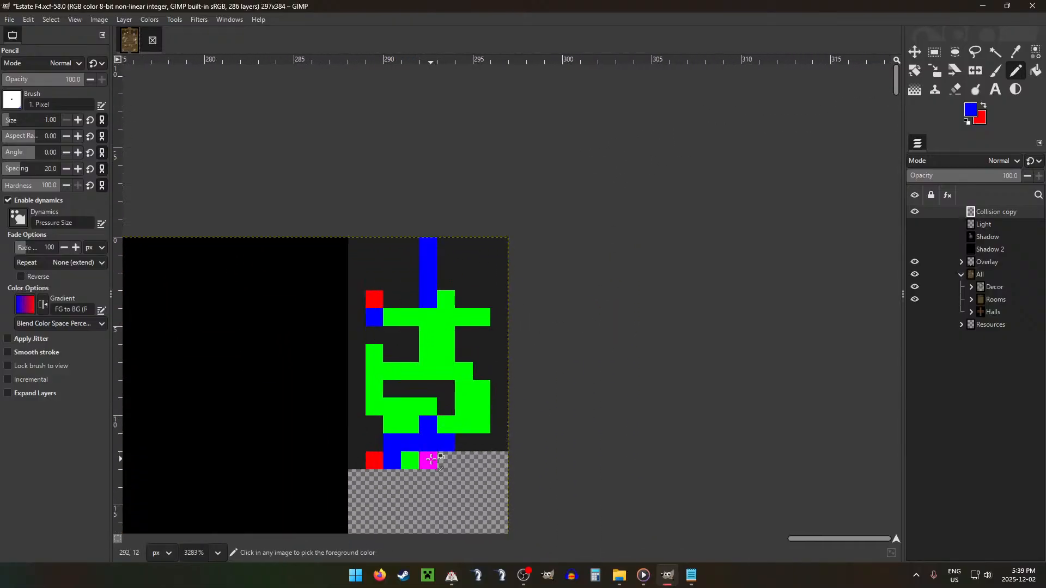
left_click(429, 460, "ctrl")
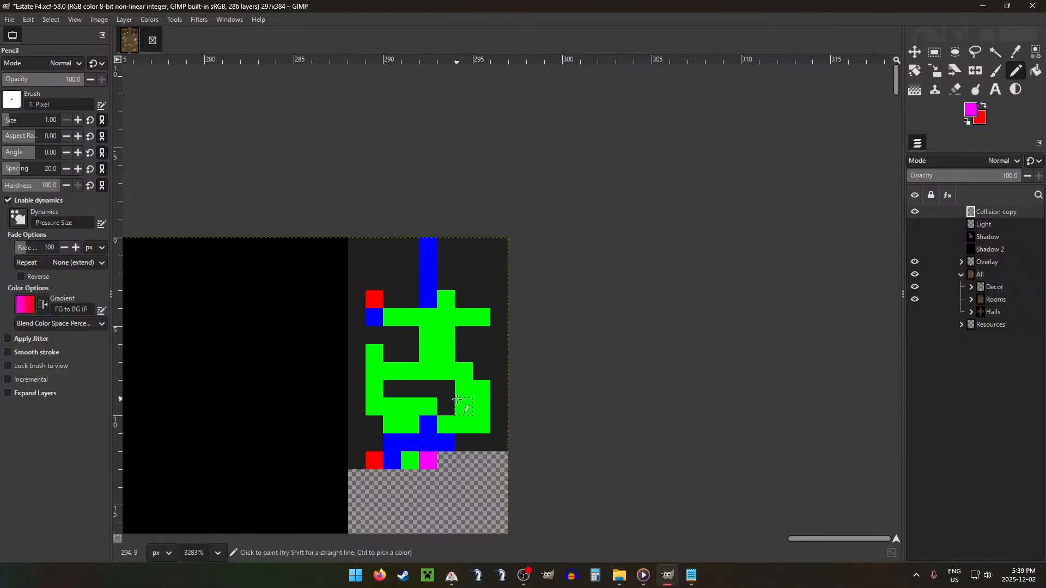
key("x")
left_click(430, 424, "ctrl")
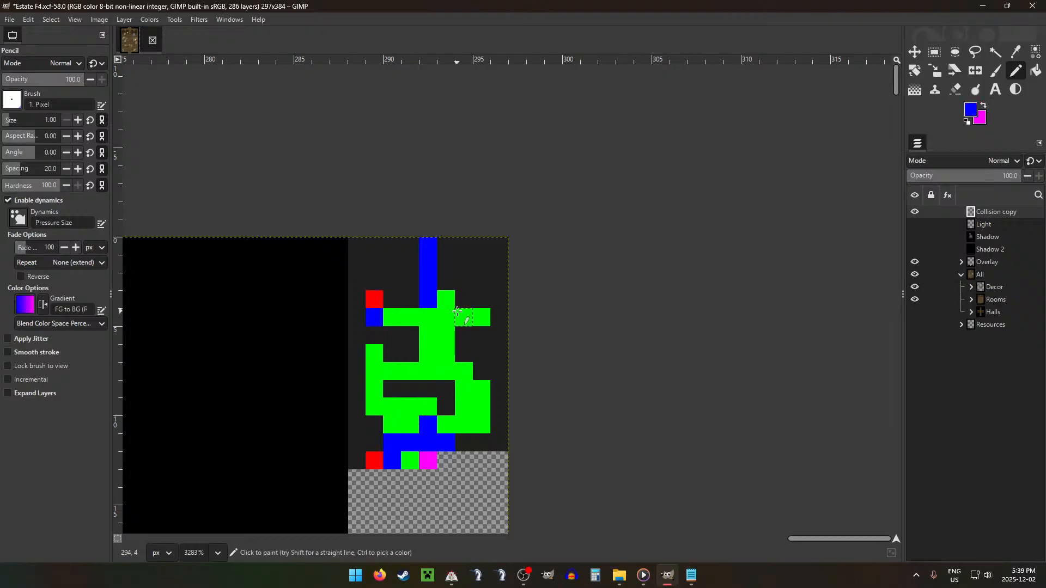
Step: Pencil collision pixels 290 and 295 in row 4 and pixels 290, 294 and 295 in row 10 blue
scroll(373, 329, "down", 9)
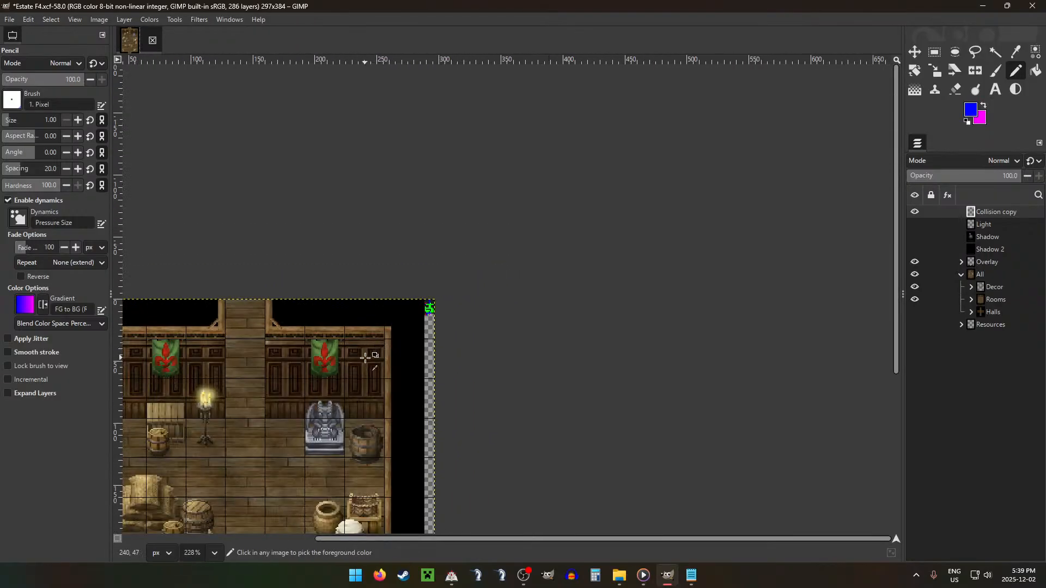
scroll(365, 357, "down", 1)
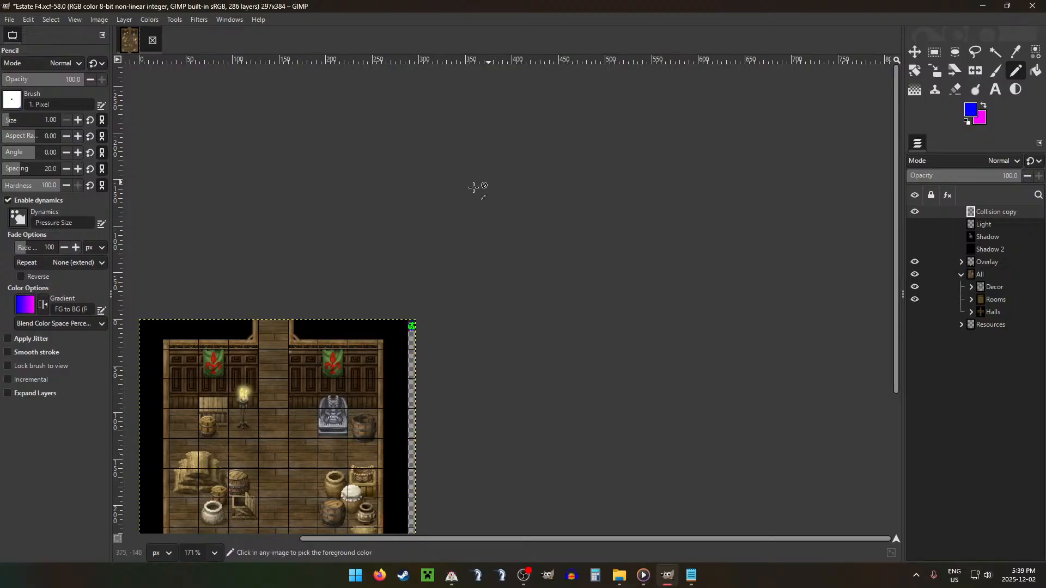
scroll(443, 303, "up", 8)
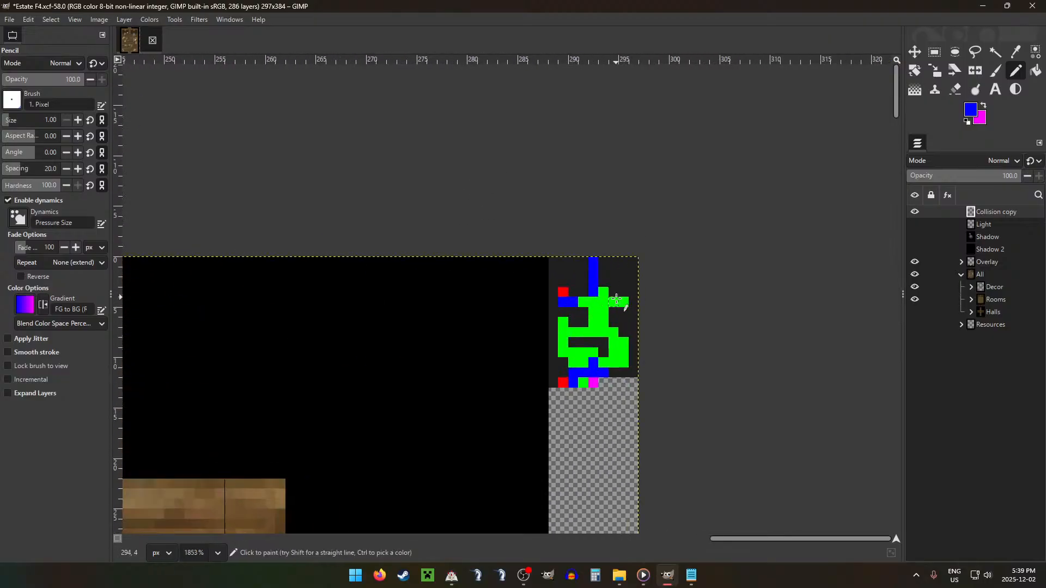
scroll(534, 343, "down", 5)
scroll(365, 325, "down", 2)
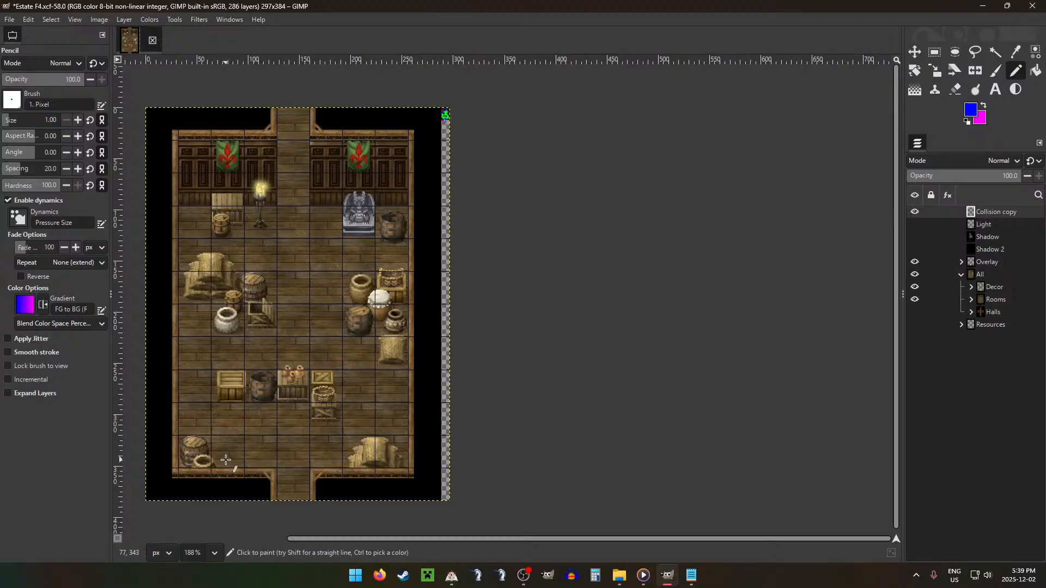
scroll(447, 120, "up", 5)
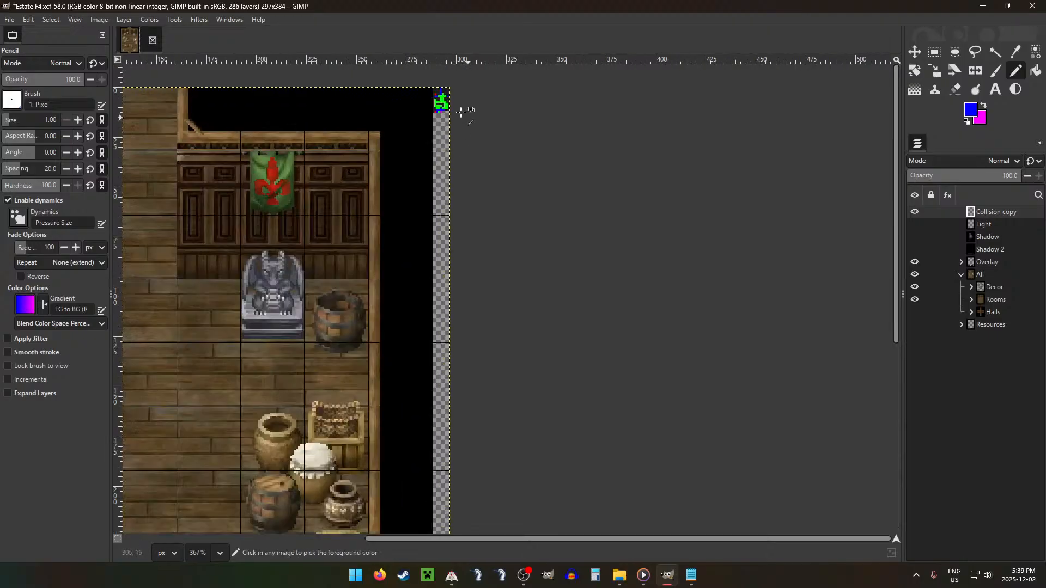
scroll(525, 110, "up", 3)
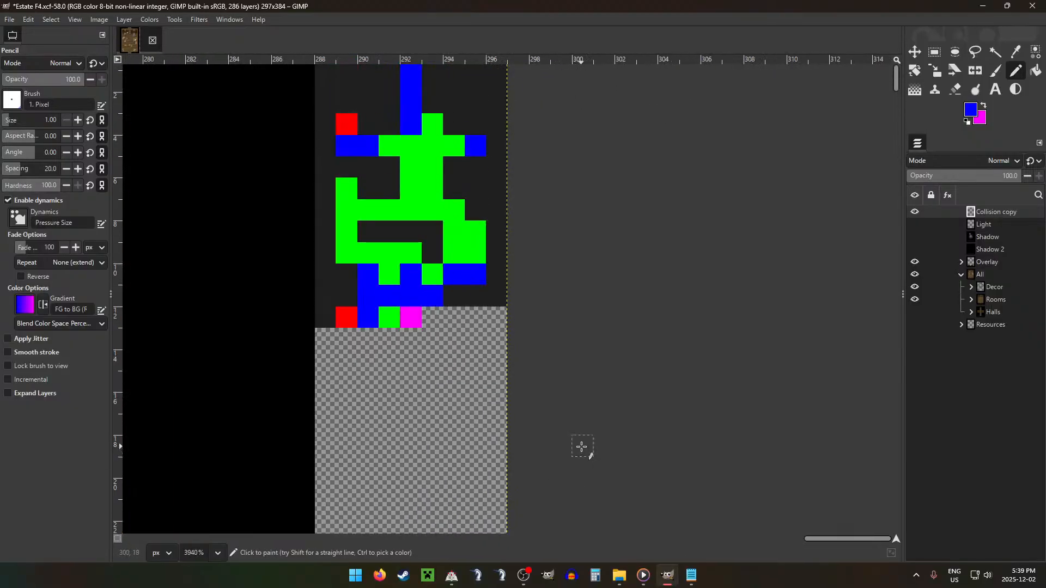
Step: Pencil collision pixel 289 in row 7 and pixels 291 to 293 in row 4 blue
scroll(594, 361, "down", 2)
scroll(595, 361, "down", 6)
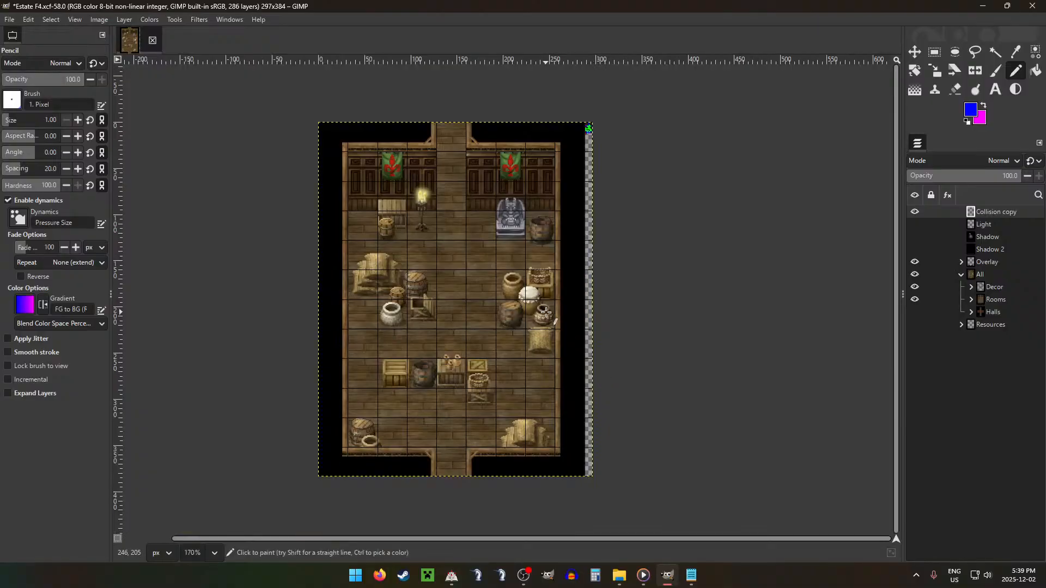
scroll(546, 312, "up", 5)
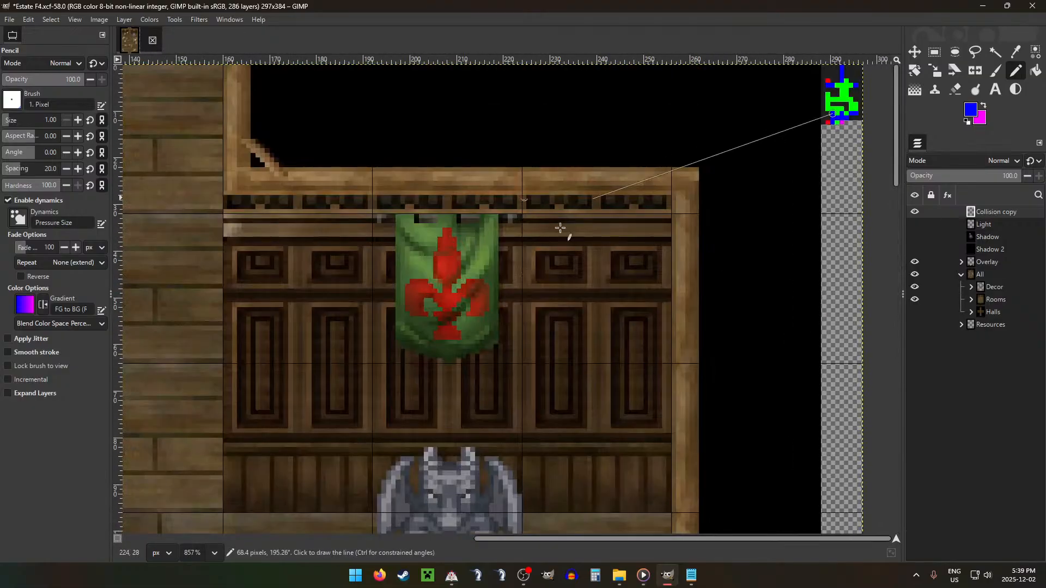
scroll(797, 94, "up", 3)
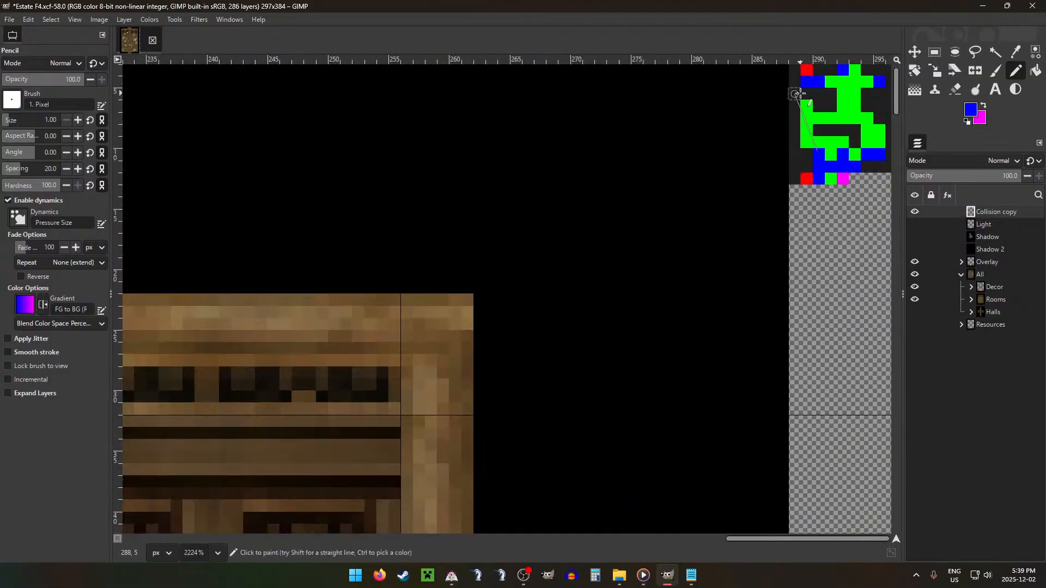
scroll(798, 93, "up", 1)
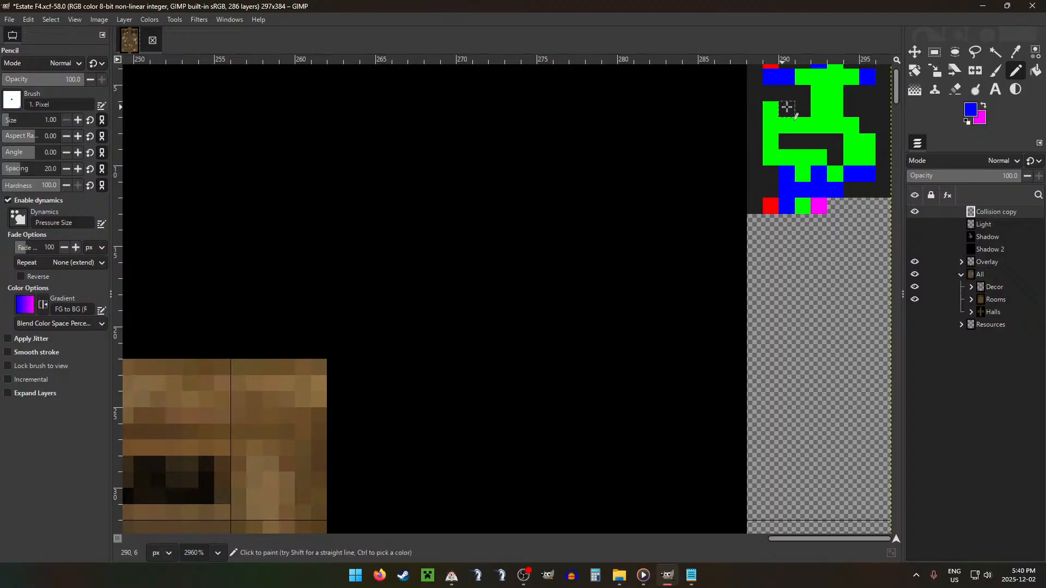
scroll(785, 106, "up", 2)
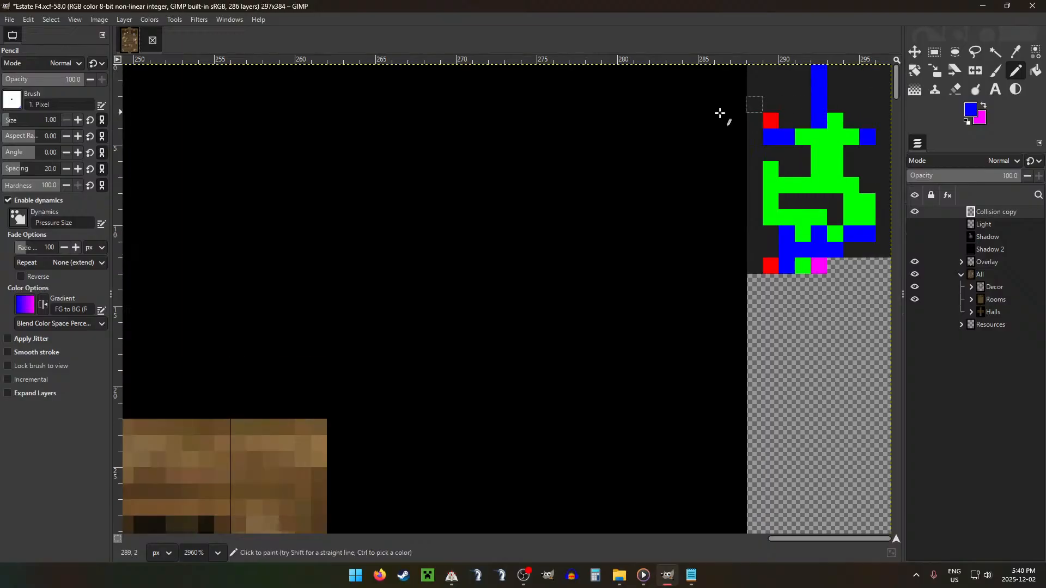
left_click(770, 185)
left_click(836, 136)
left_click_drag(803, 134, 819, 136)
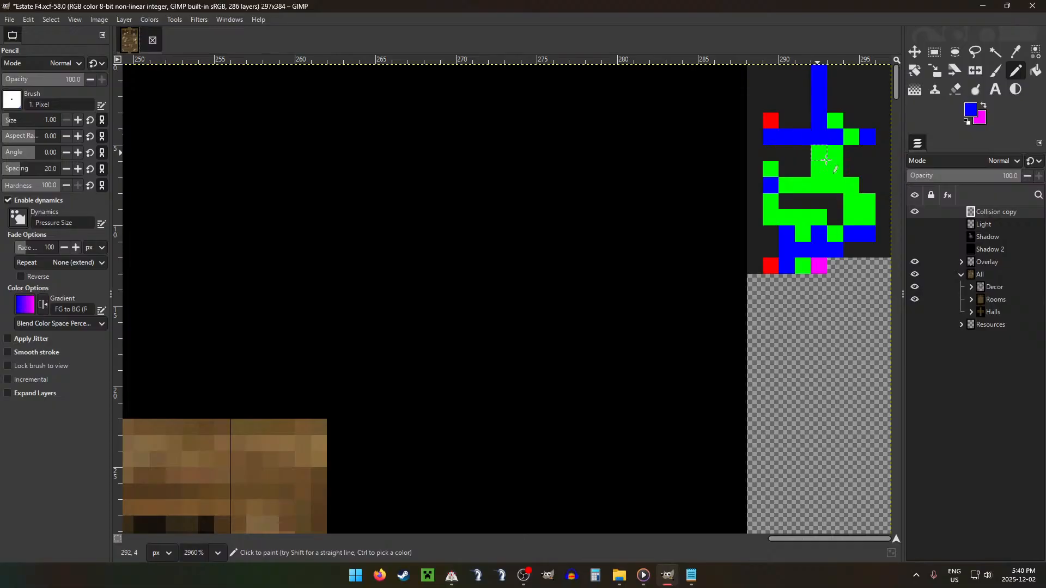
left_click(839, 255)
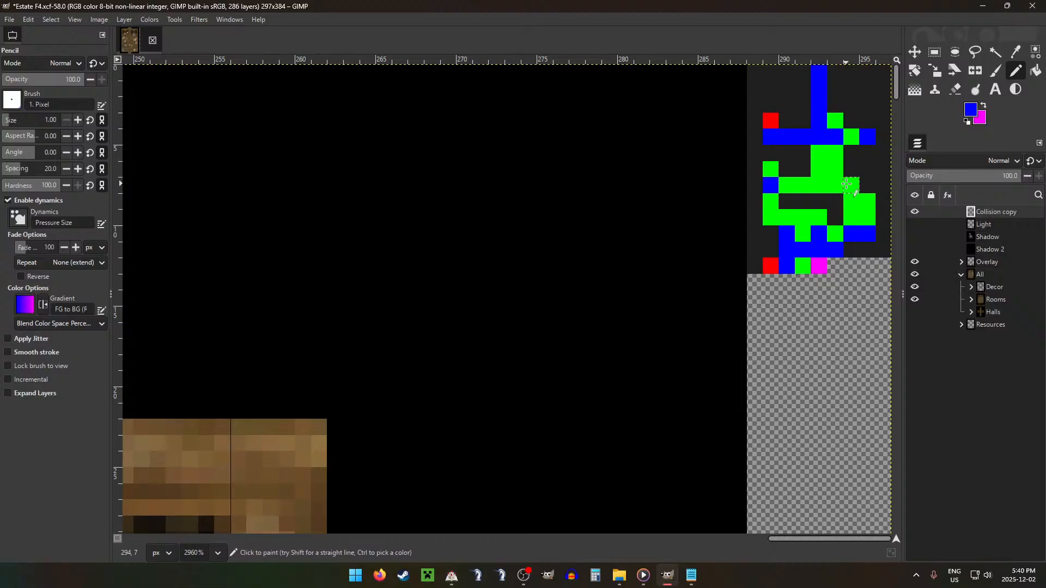
Step: Make magenta the foreground colour and pencil collision pixel 294 in row 7 magenta
key("x")
scroll(434, 229, "down", 6, "ctrl")
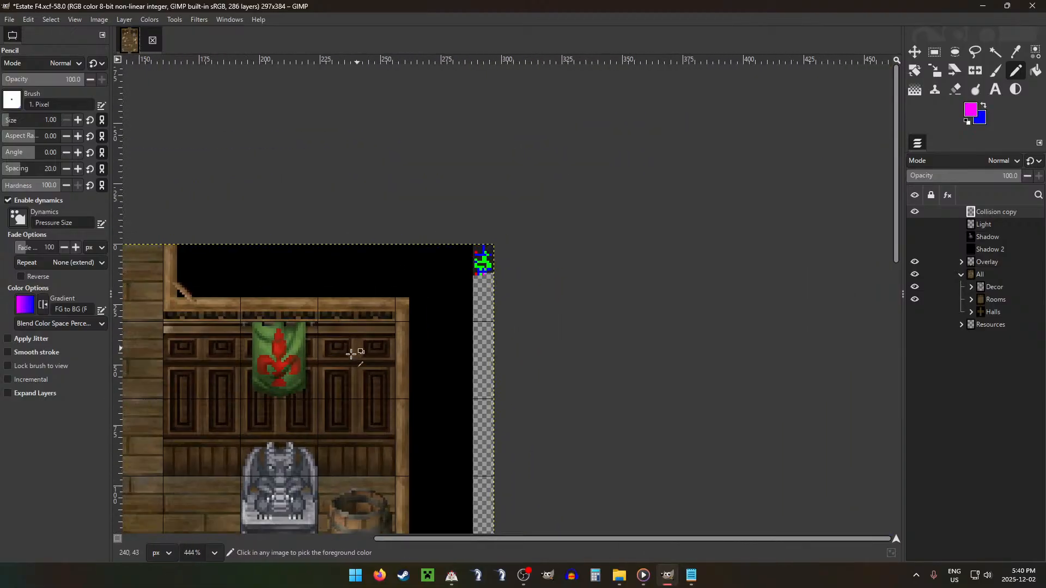
scroll(330, 392, "down", 2)
left_click_drag(291, 395, 544, 270)
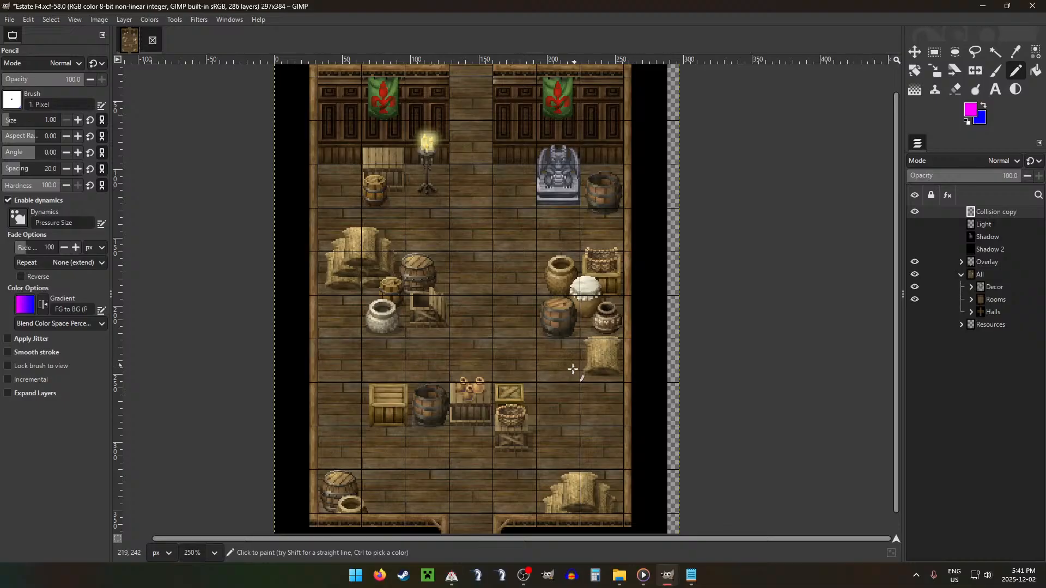
scroll(794, 103, "up", 5)
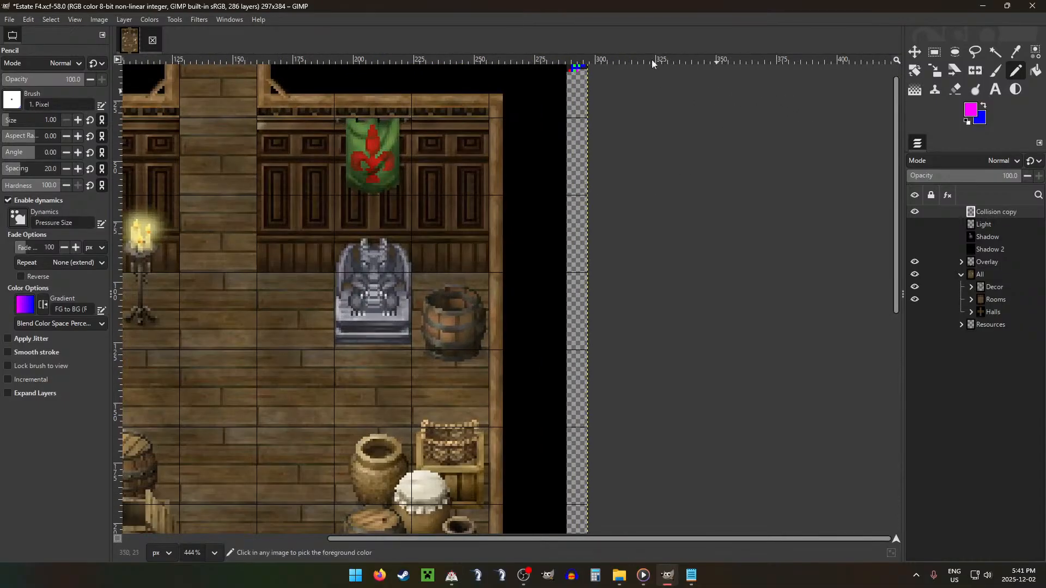
left_click(504, 100)
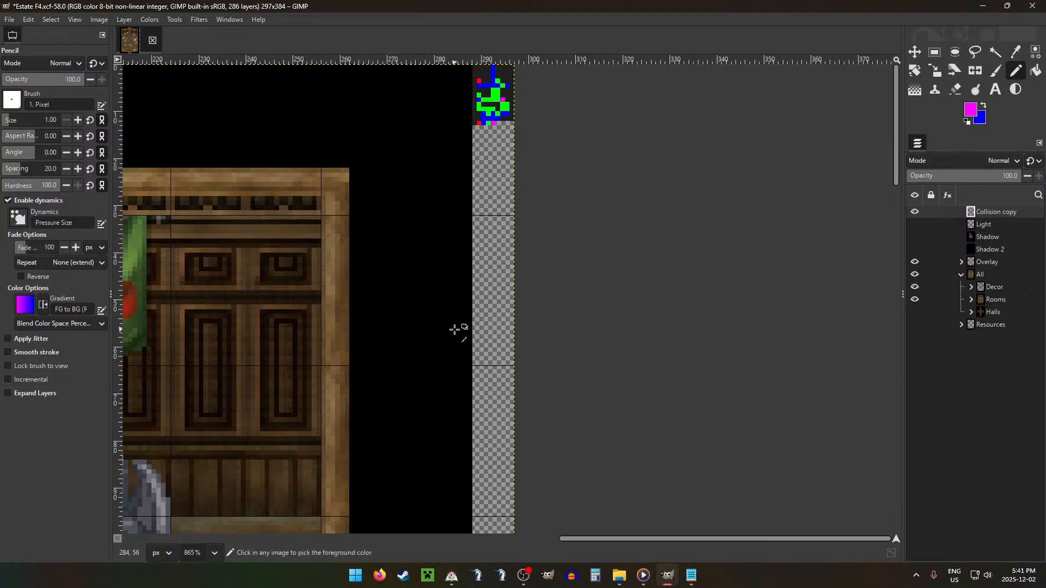
Step: Export the room with its collision map and decor as AF4.png into the ESTATE project folder
scroll(457, 329, "down", 6)
scroll(423, 437, "up", 1)
scroll(498, 397, "down", 2)
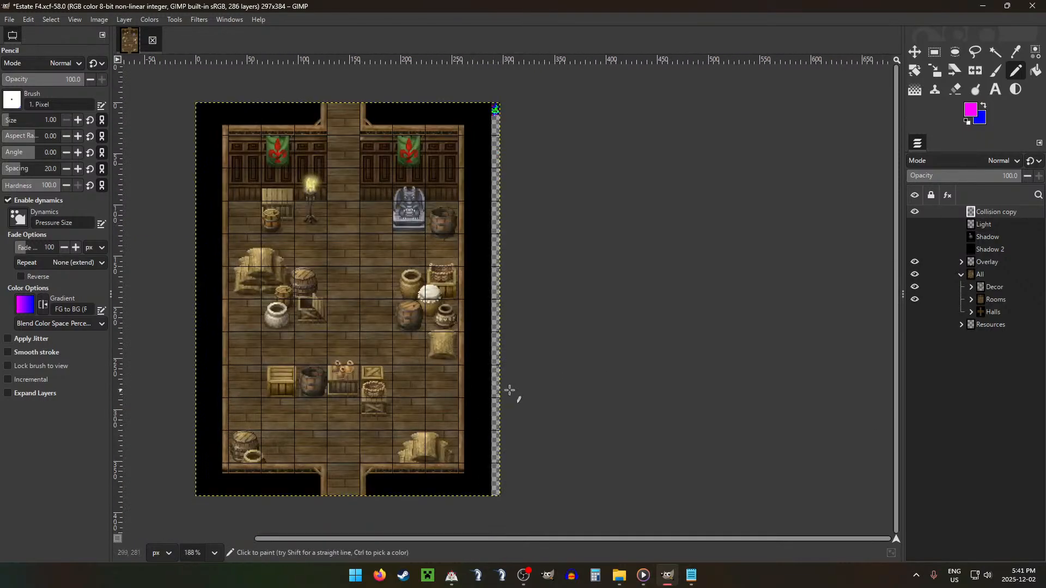
scroll(545, 374, "left", 3)
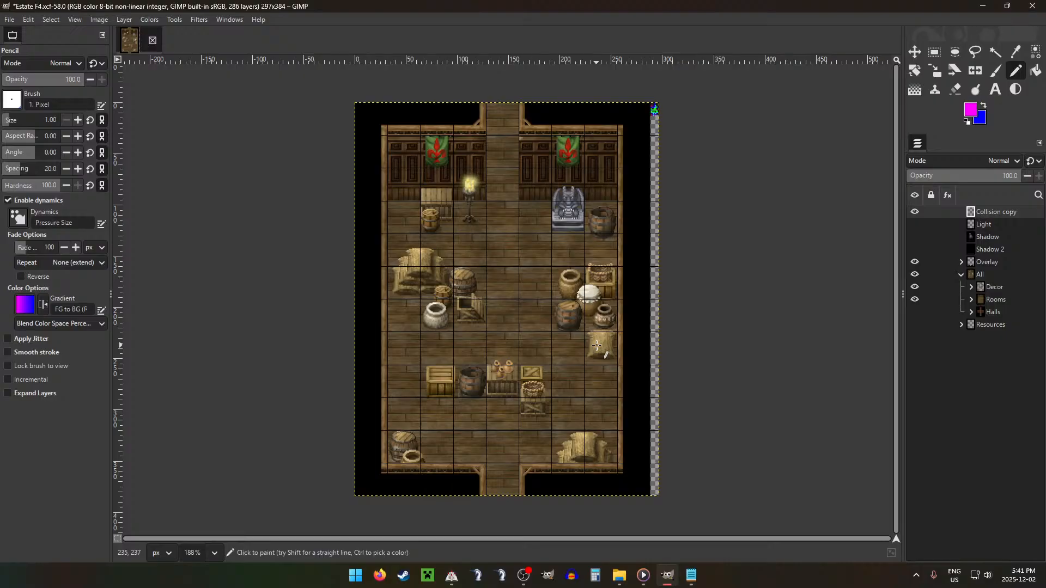
key("ctrl+shift+e")
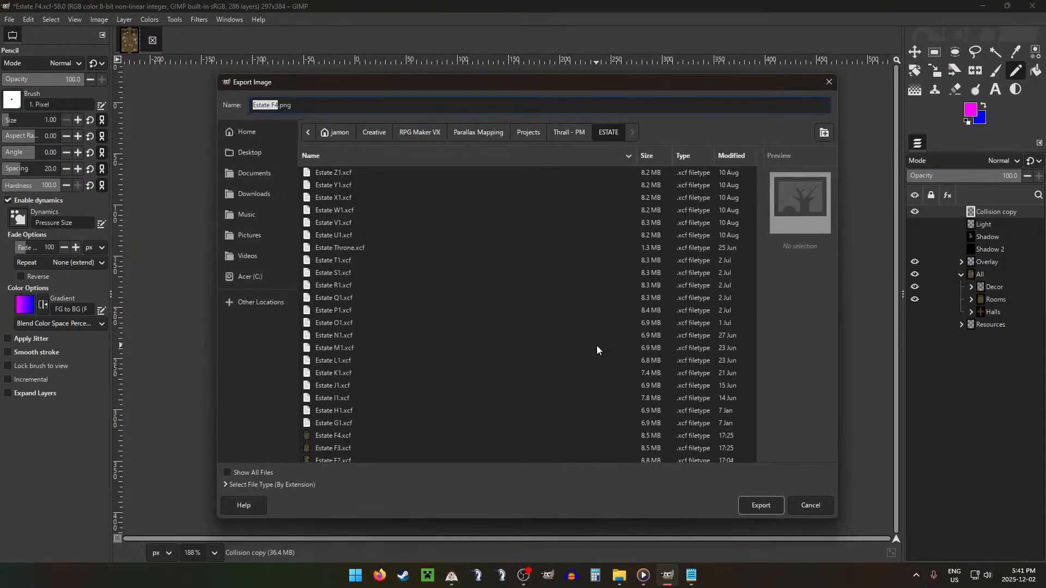
type("A")
key("Return")
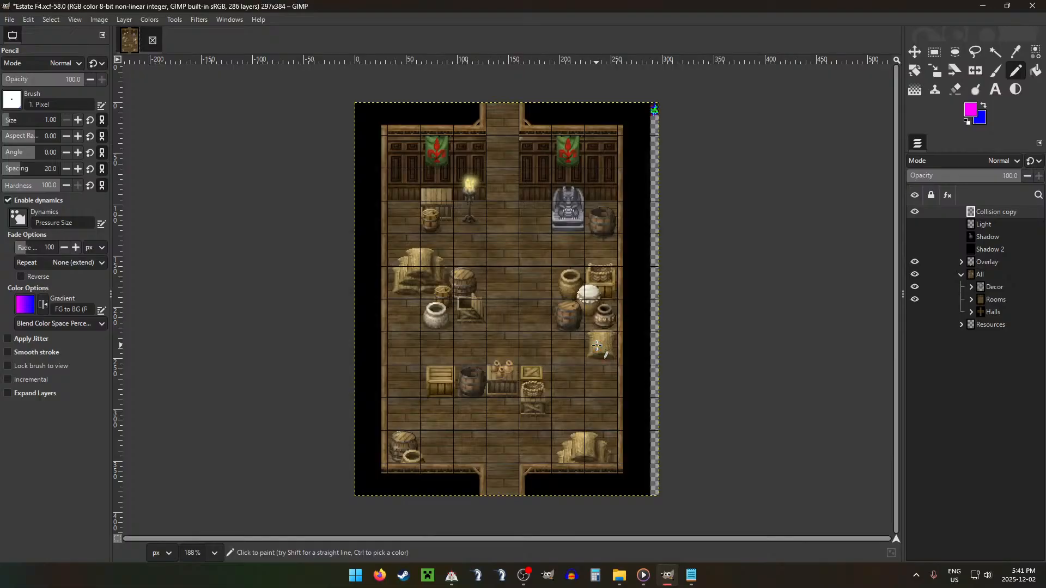
key("Return")
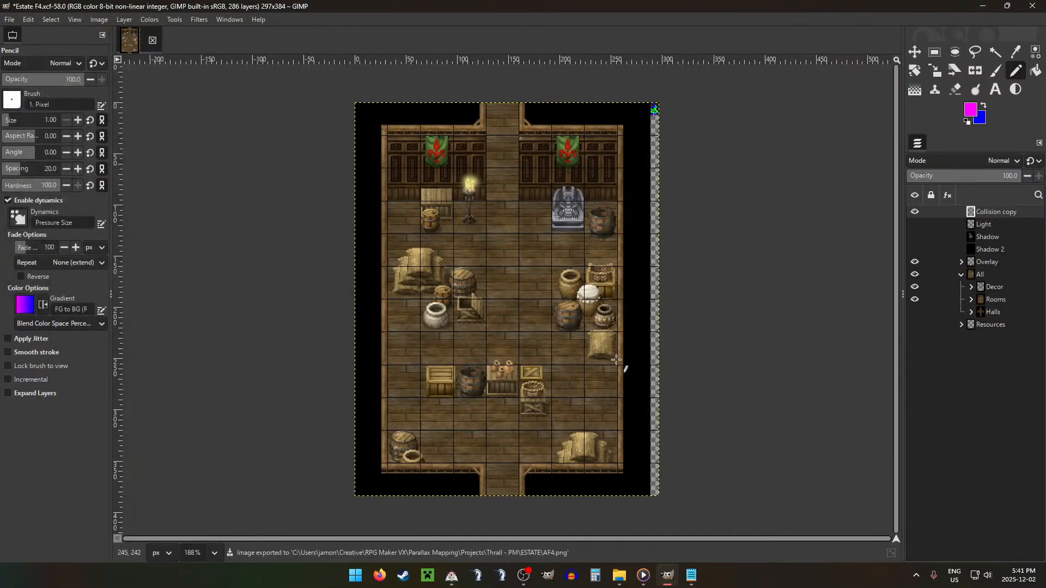
Step: Switch to File Explorer and go from the Shadow folder to the Ground folder in Graphics > Rooms > ESTATE
left_click(620, 576)
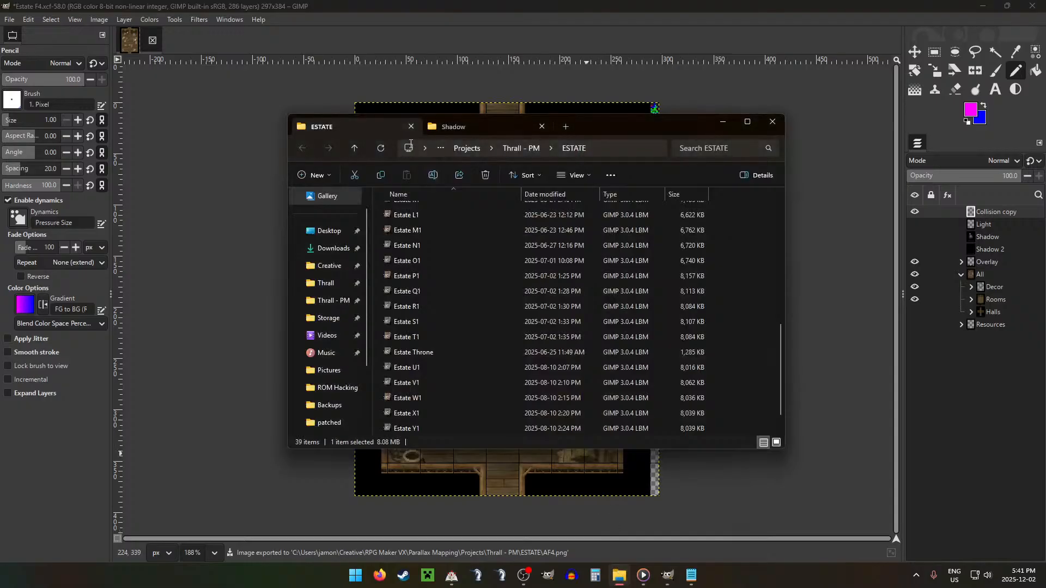
scroll(436, 303, "up", 5)
left_click(618, 583)
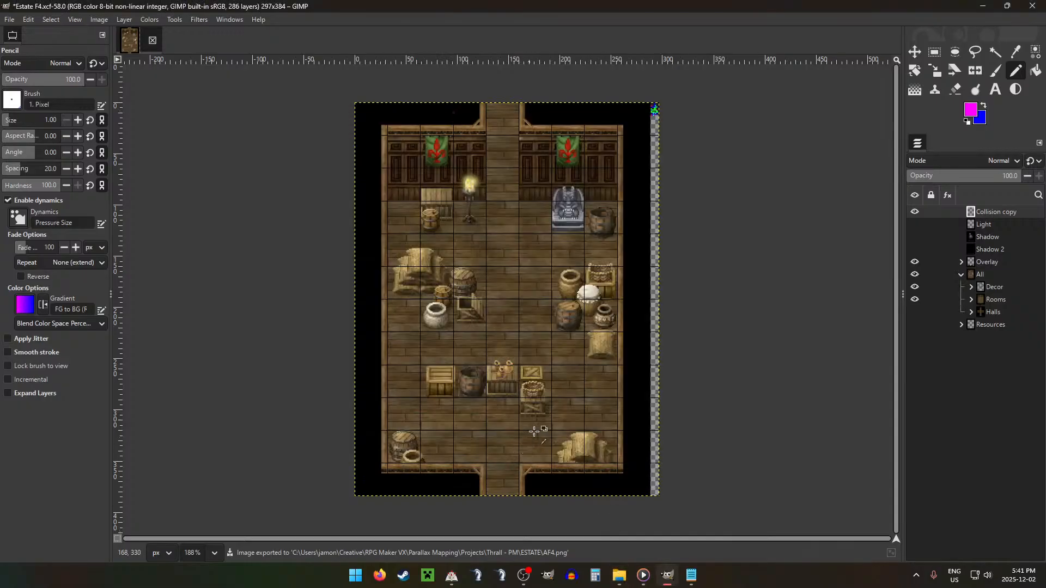
left_click(620, 577)
left_click(446, 128)
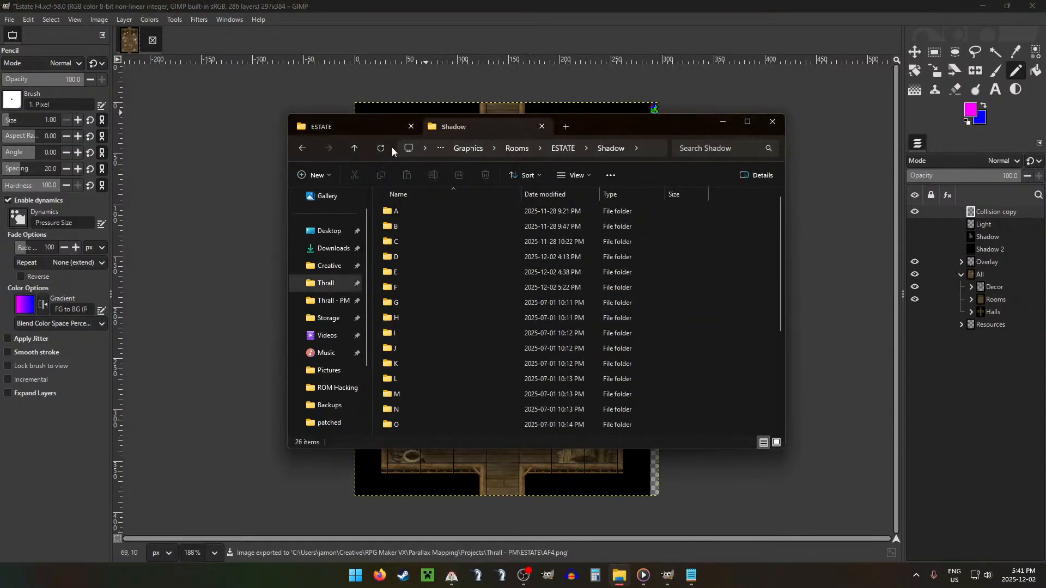
left_click(354, 149)
double_click(426, 211)
left_click(364, 111)
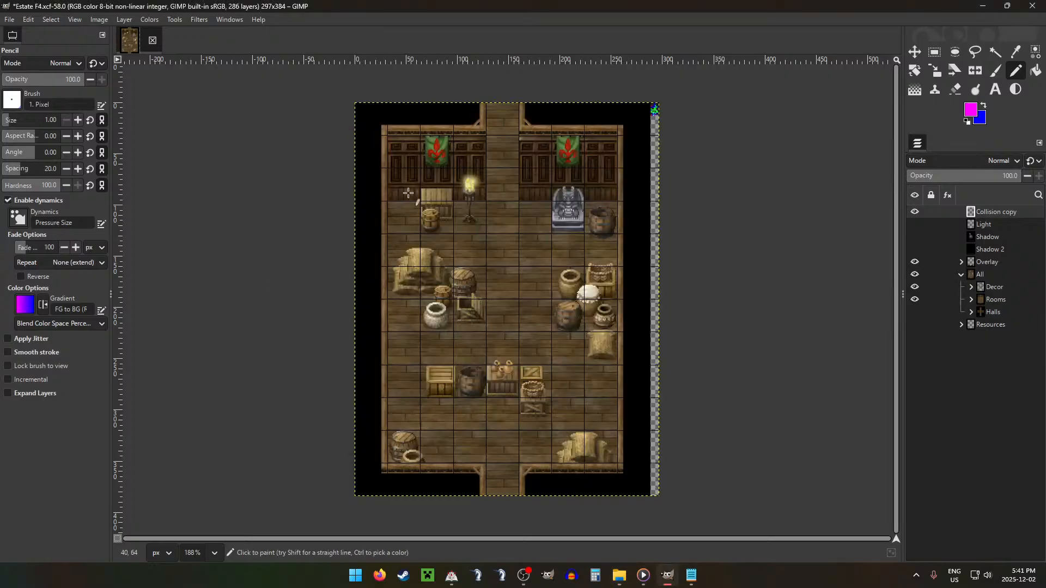
Step: Move AF4.png from the ESTATE project folder into subfolder F of Ground, replacing the existing file
mouse_move(617, 582)
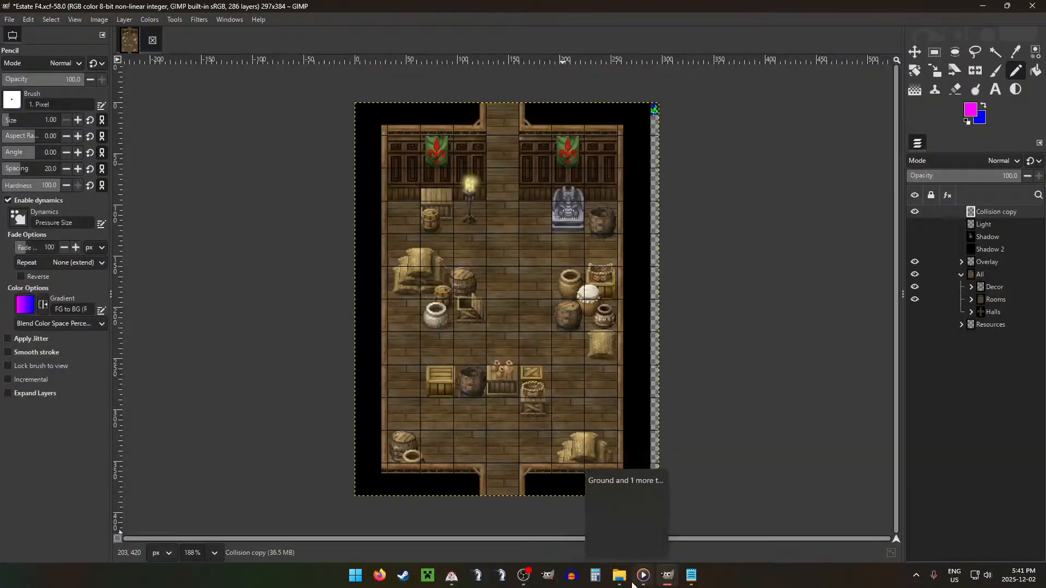
scroll(673, 112, "up", 3)
scroll(673, 112, "down", 4)
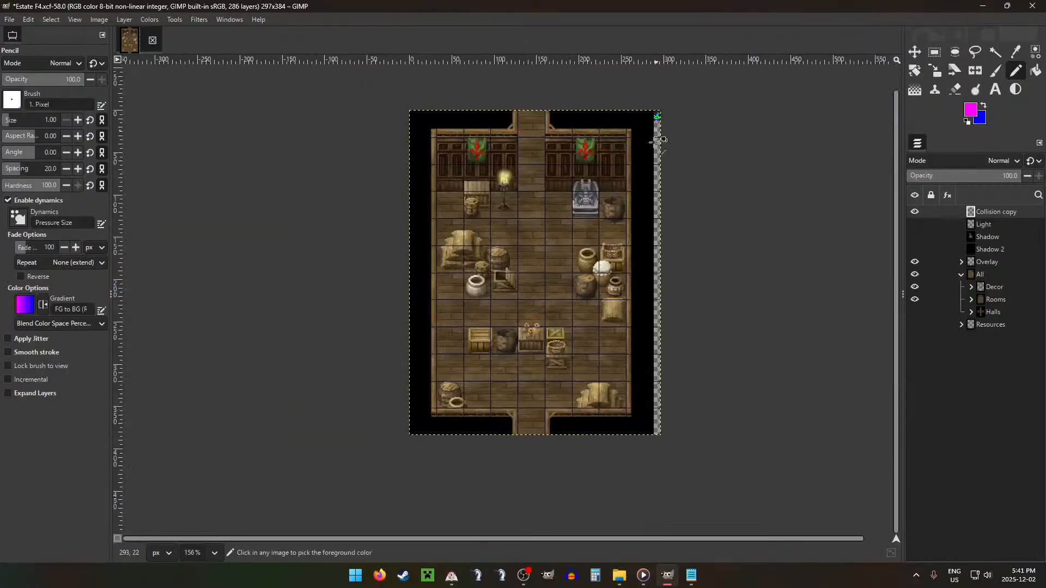
left_click(619, 576)
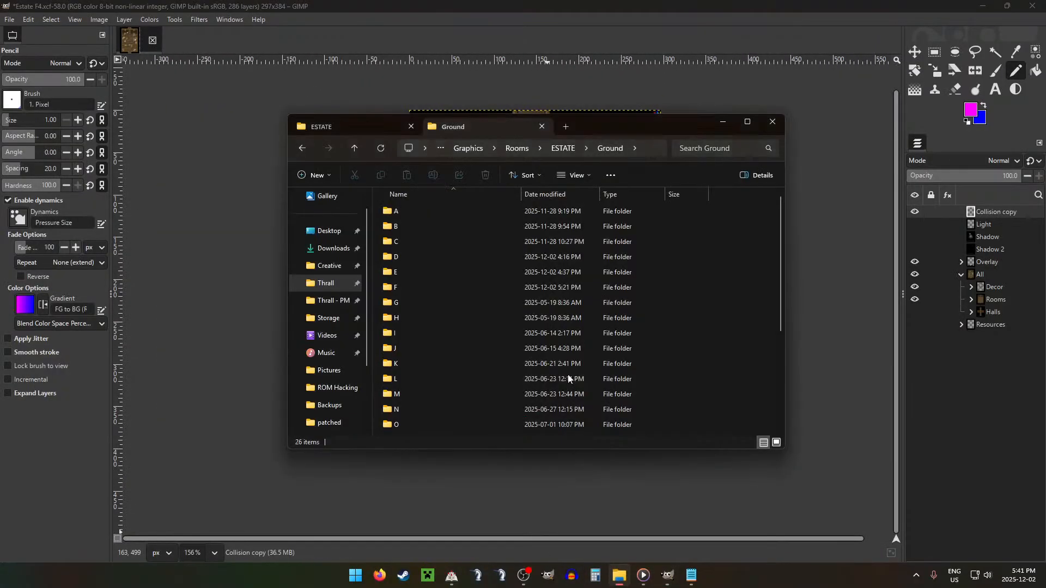
left_click(353, 124)
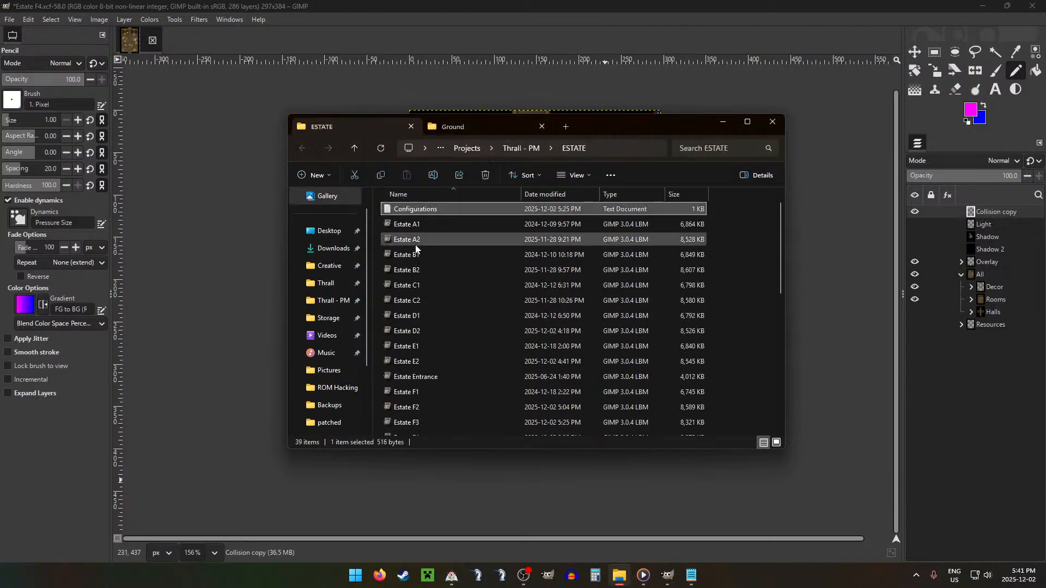
left_click_drag(410, 209, 417, 287)
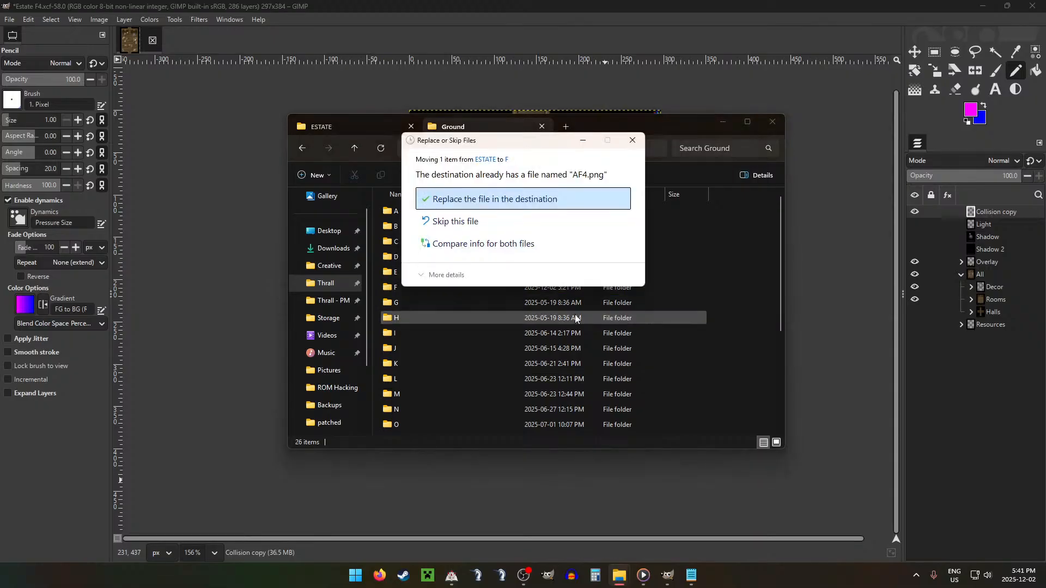
left_click(547, 199)
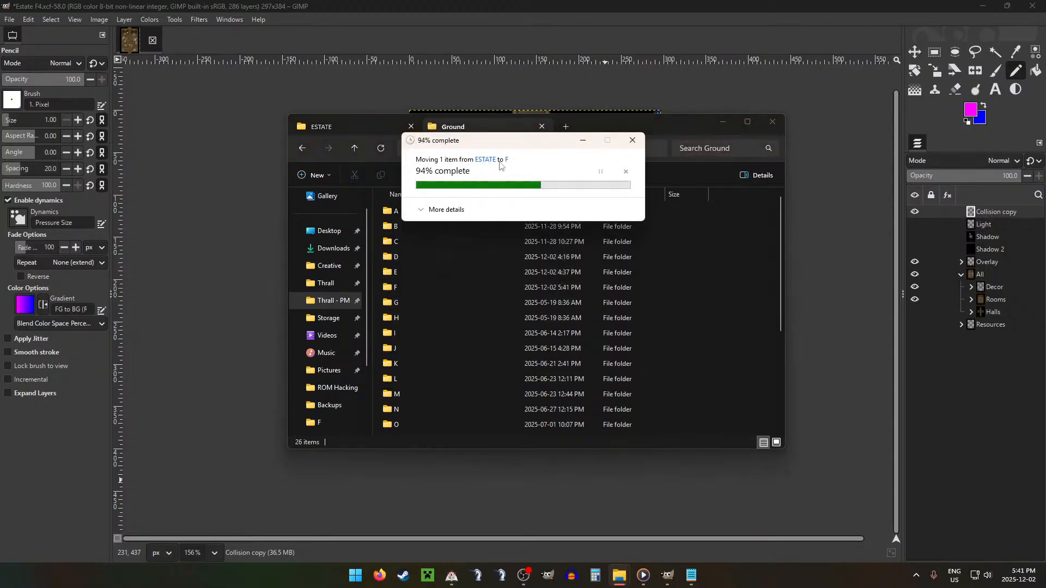
left_click(349, 124)
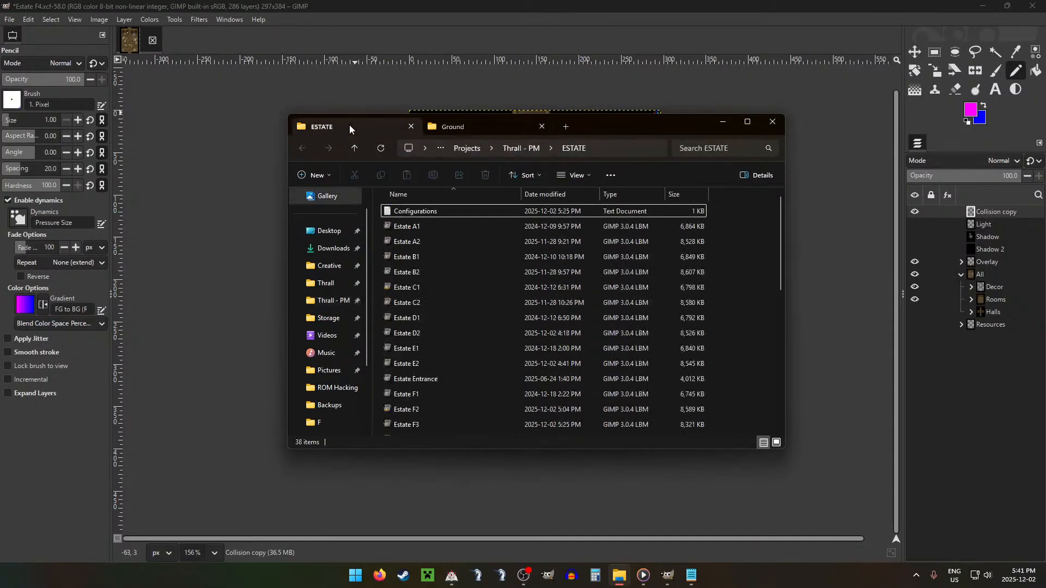
Step: Switch back to GIMP, hide the All layer group and place Collision copy at the top of the layer stack
left_click(963, 162)
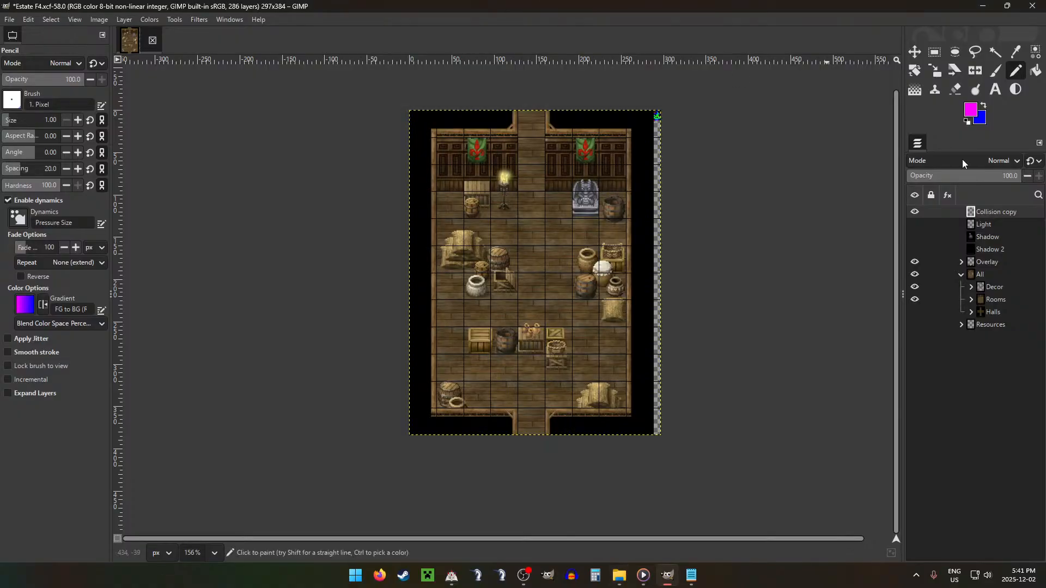
left_click(914, 276)
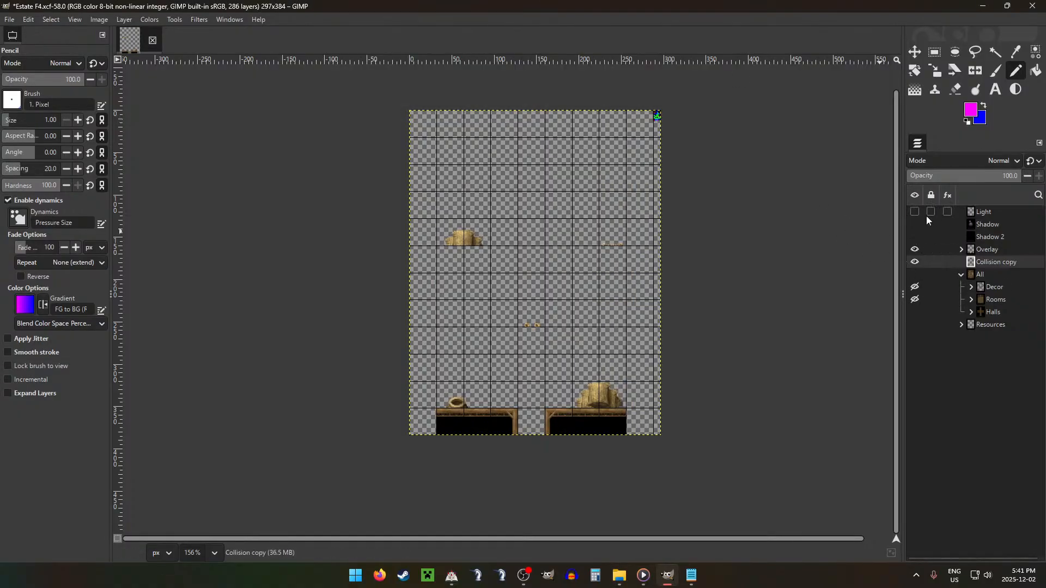
left_click(915, 249)
left_click(915, 250)
key("ctrl+shift+bracketright")
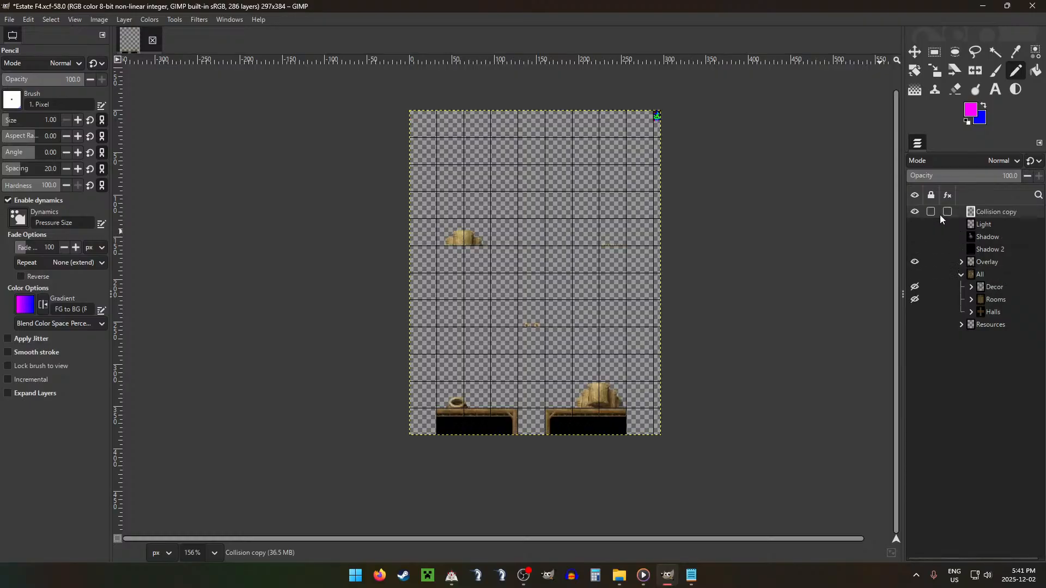
Step: Hide the Collision copy layer and export the overlay-only image as AF4.png
key("ctrl+shift+e")
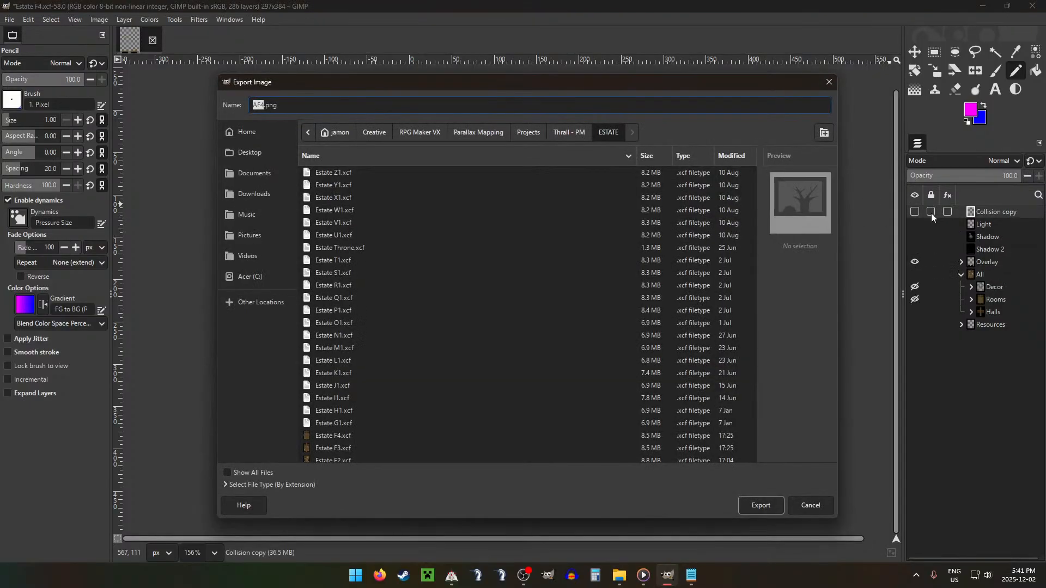
key("Return")
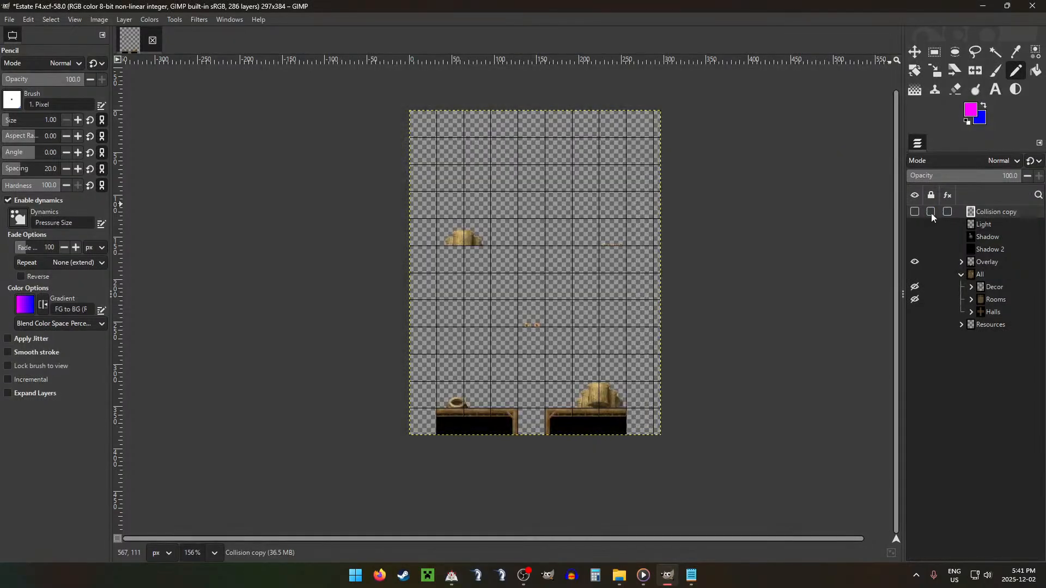
key("Return")
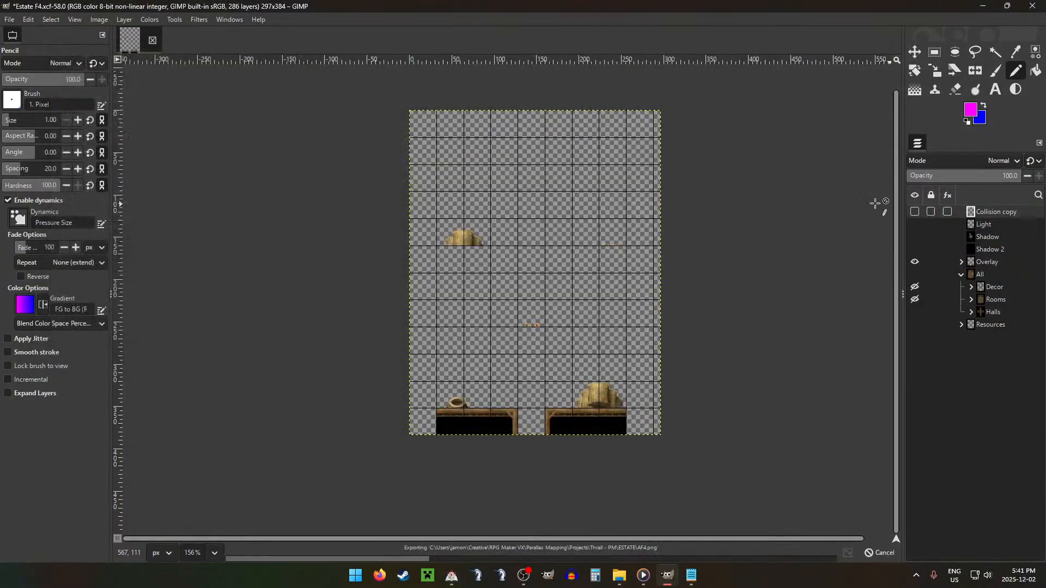
Step: In File Explorer, move AF4.png from the ESTATE project folder into subfolder F of Overlay, replacing the existing file
left_click(620, 575)
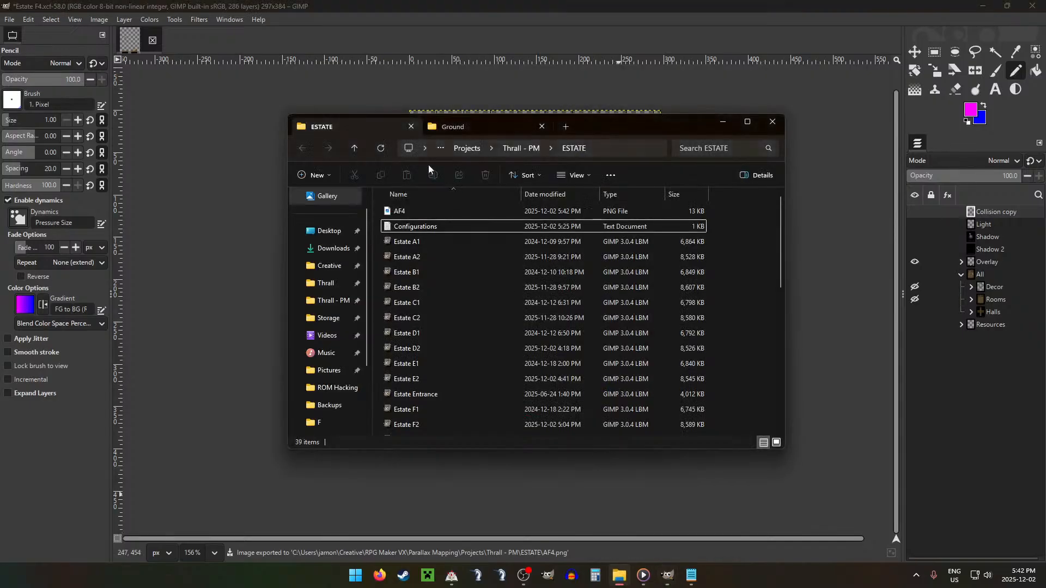
left_click(478, 129)
left_click(355, 148)
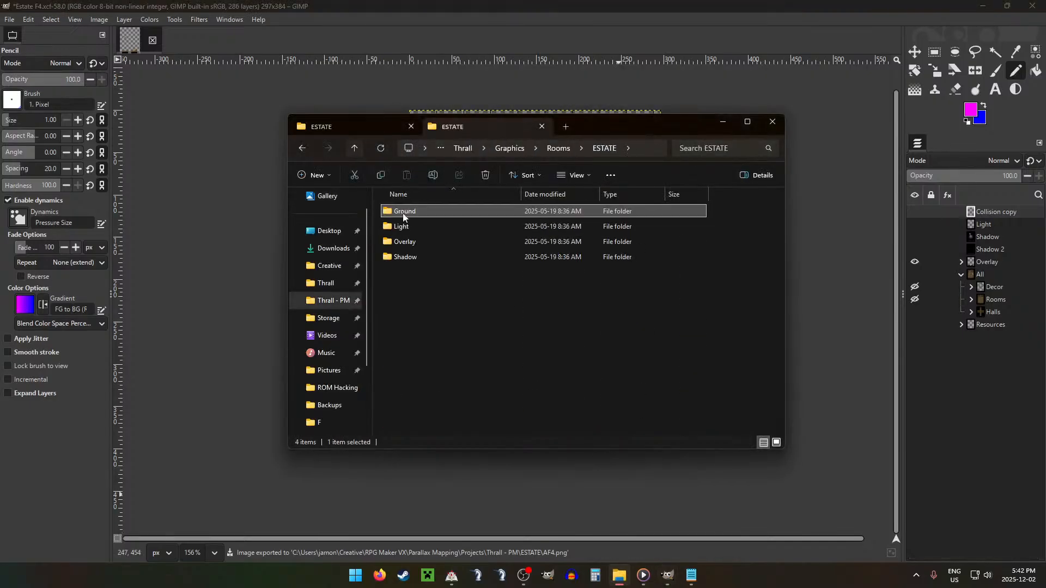
left_click(410, 245)
double_click(410, 245)
left_click(384, 130)
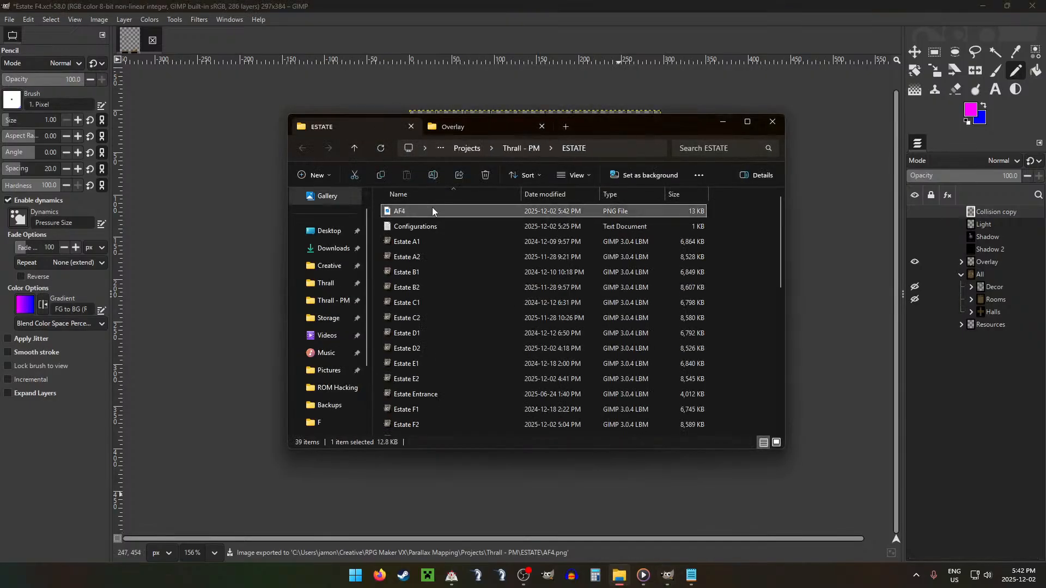
left_click_drag(509, 132, 408, 287)
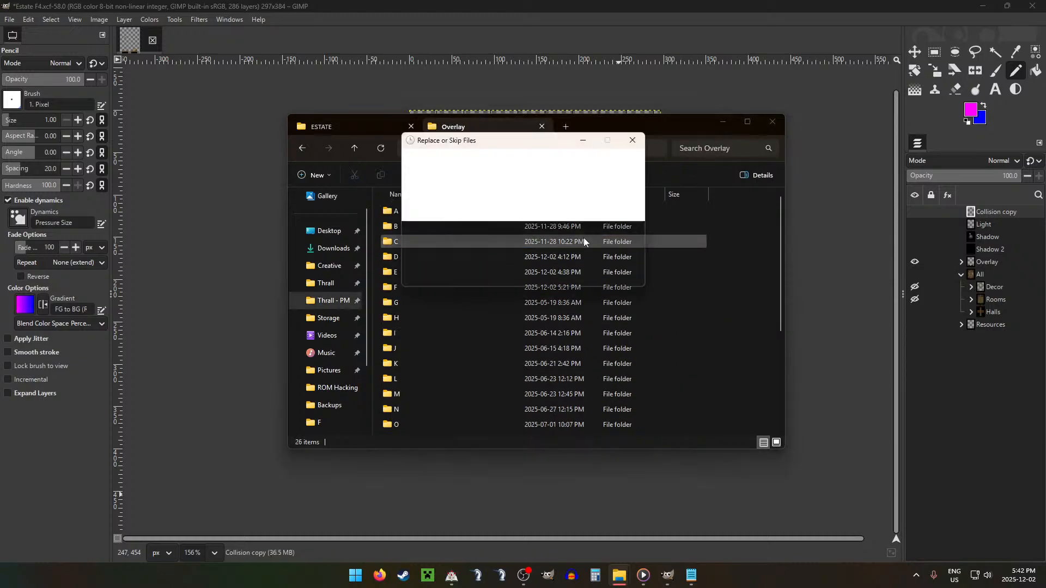
left_click(526, 201)
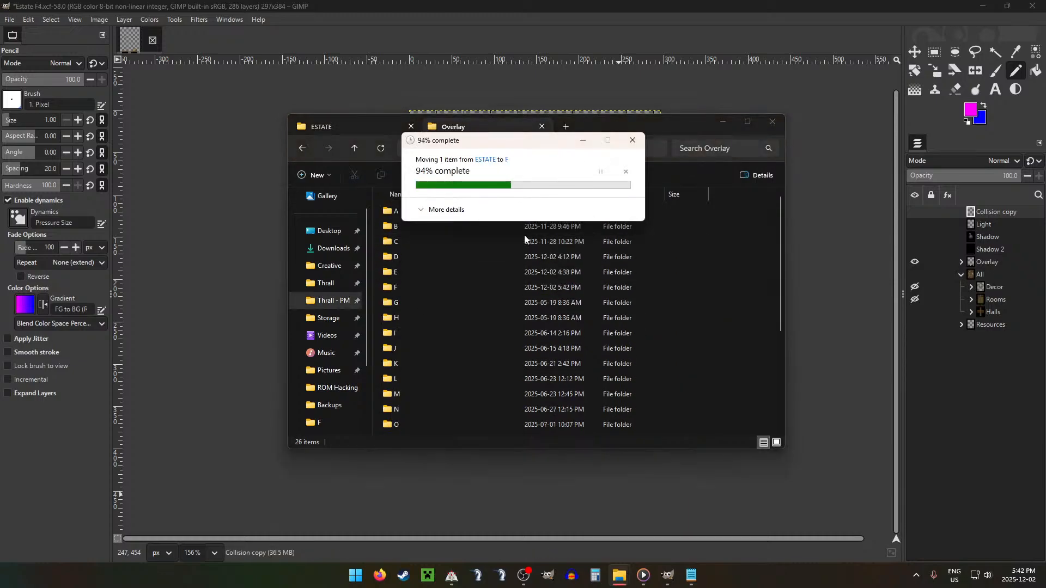
Step: Open the Light folder in Graphics > Rooms > ESTATE and switch back to GIMP
left_click(354, 147)
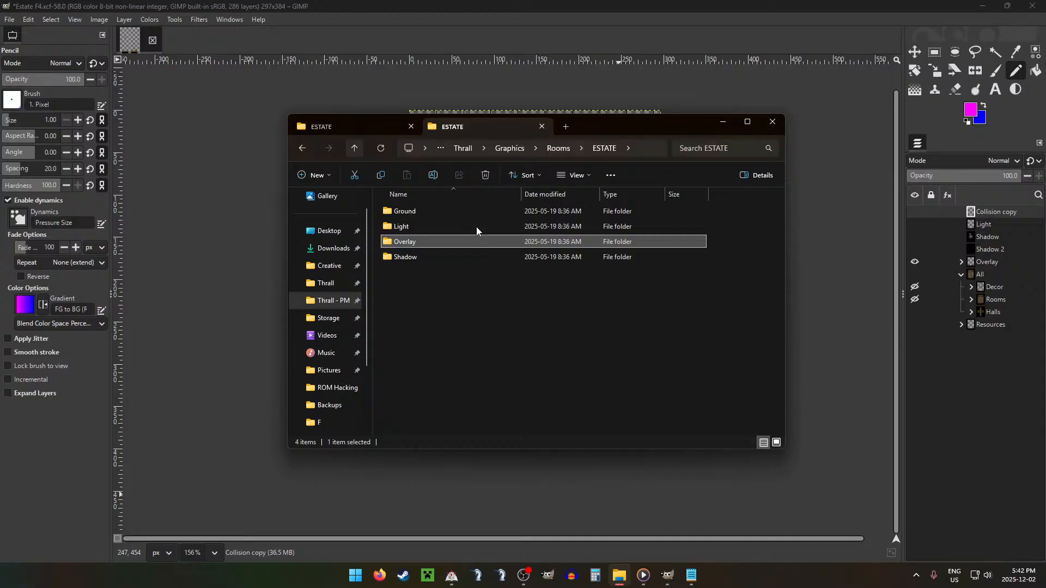
double_click(410, 224)
left_click(519, 4)
Step: Hide the Overlay group, show the Light layer and export the light-only image as AF4.png
left_click(915, 262)
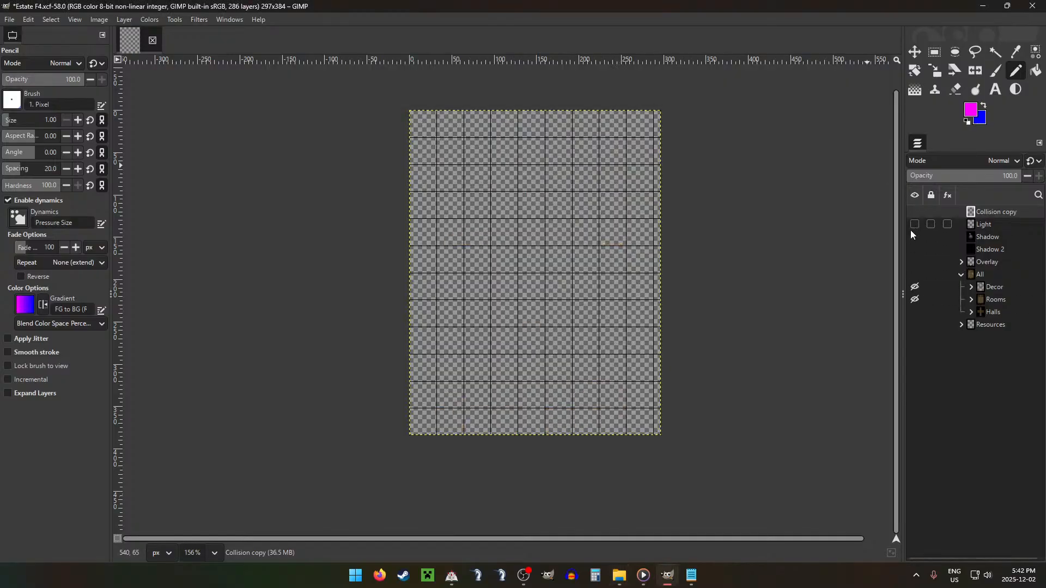
left_click(912, 227)
key("ctrl+shift+e")
key("Return")
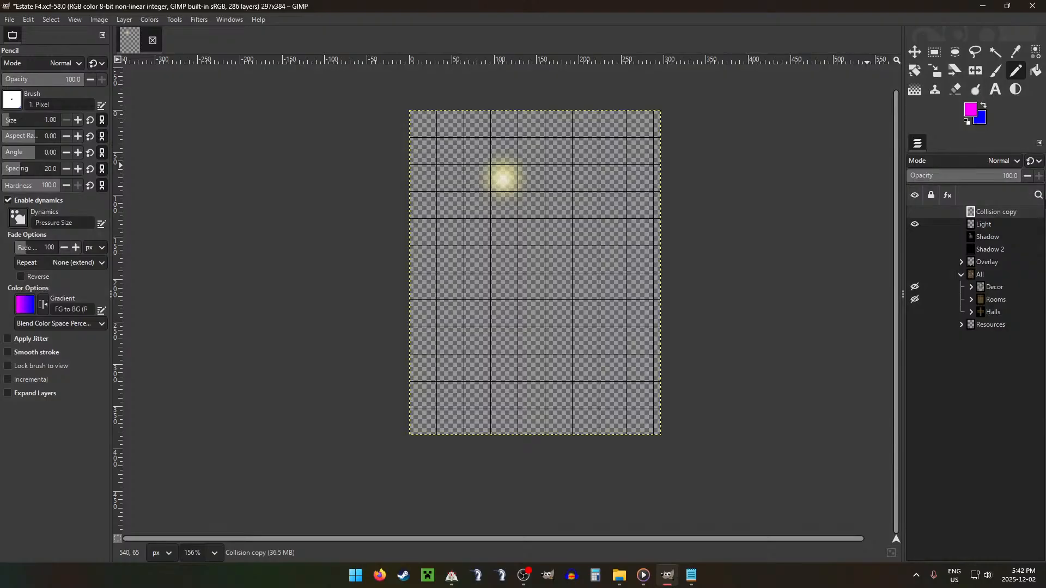
key("Return")
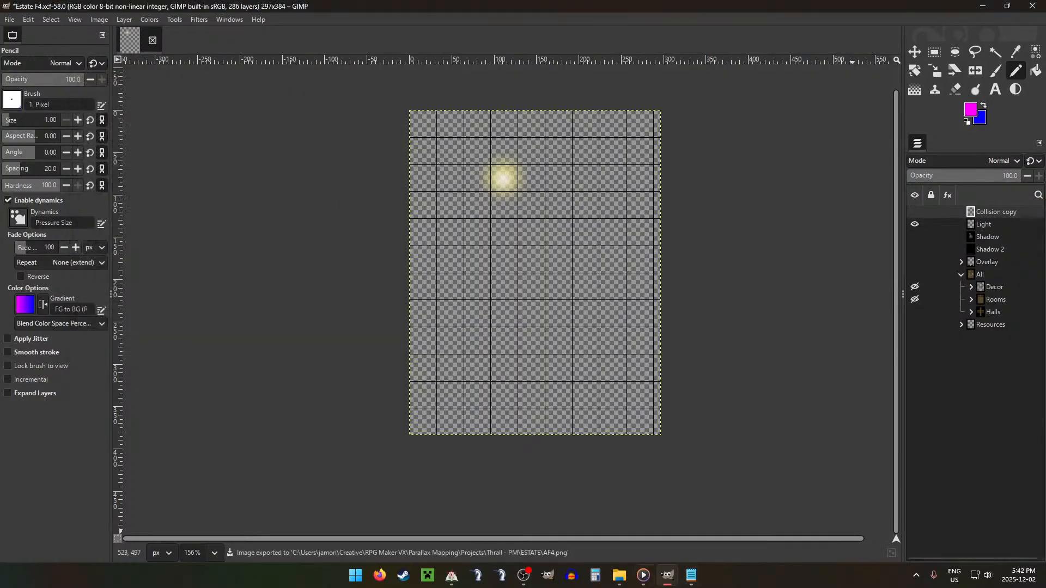
Step: In File Explorer, move AF4.png from the ESTATE project folder into subfolder F of Light, replacing any existing file, and check it there
left_click(610, 578)
left_click(301, 149)
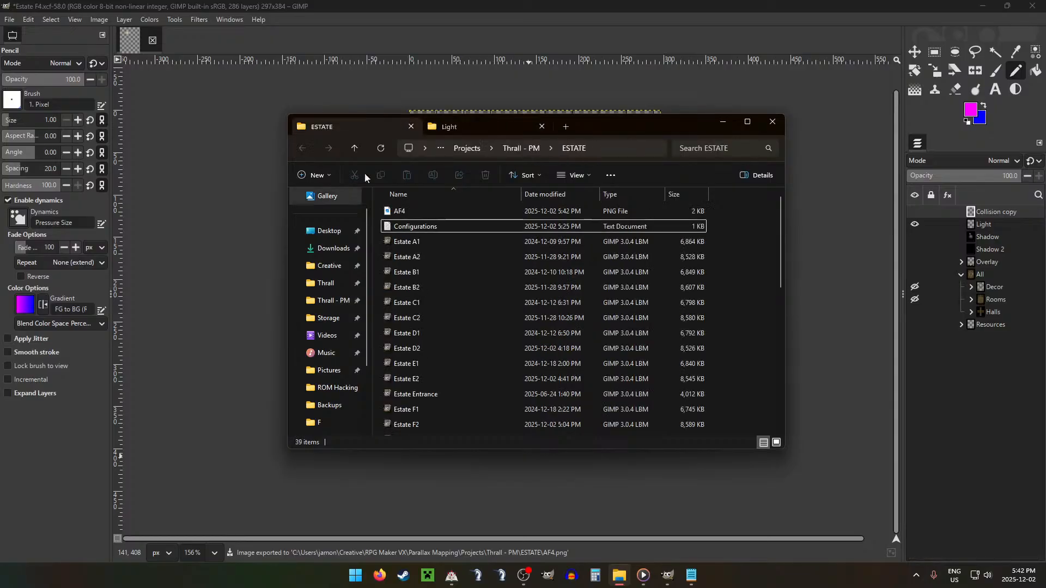
left_click_drag(425, 210, 420, 288)
left_click(509, 203)
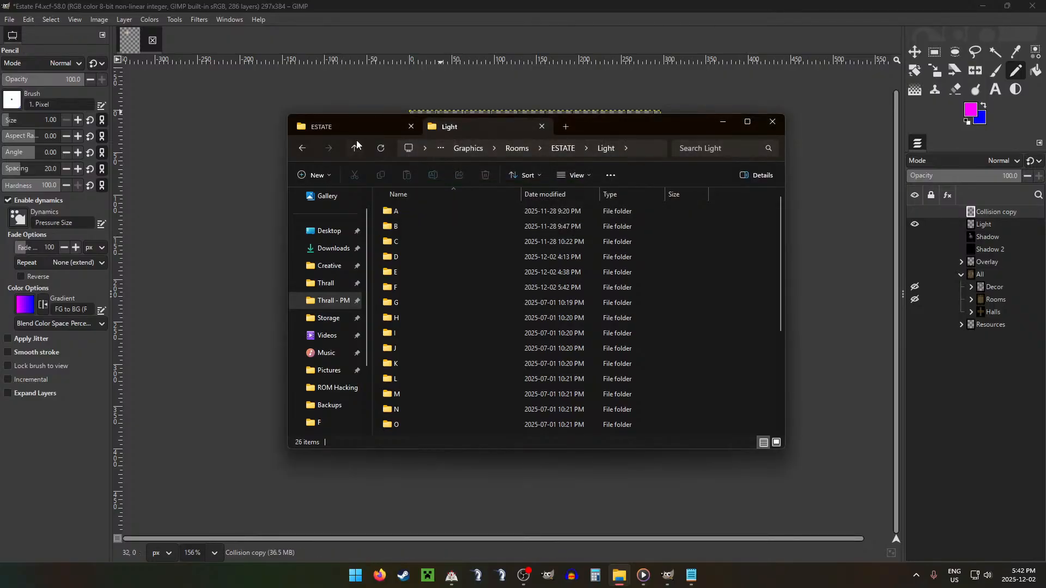
double_click(428, 286)
left_click(567, 224)
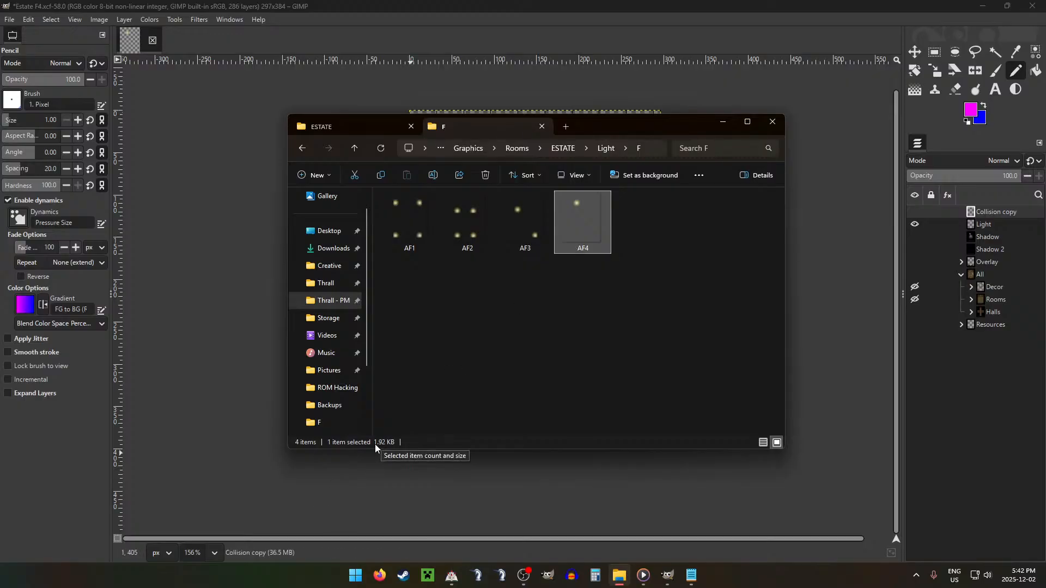
Step: Open the Shadow folder in Graphics > Rooms > ESTATE and switch back to GIMP
left_click(354, 149)
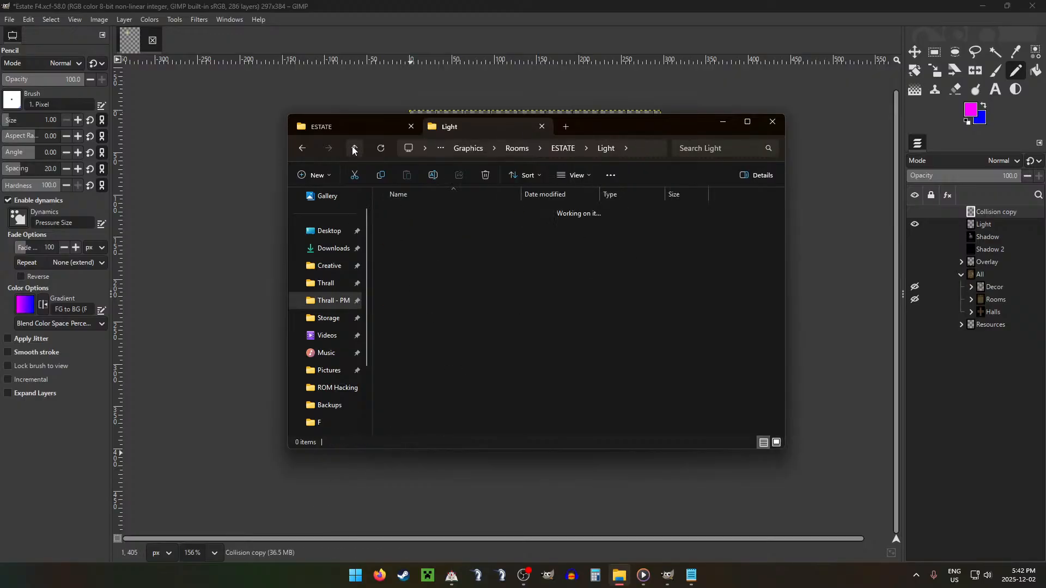
left_click(354, 150)
double_click(400, 257)
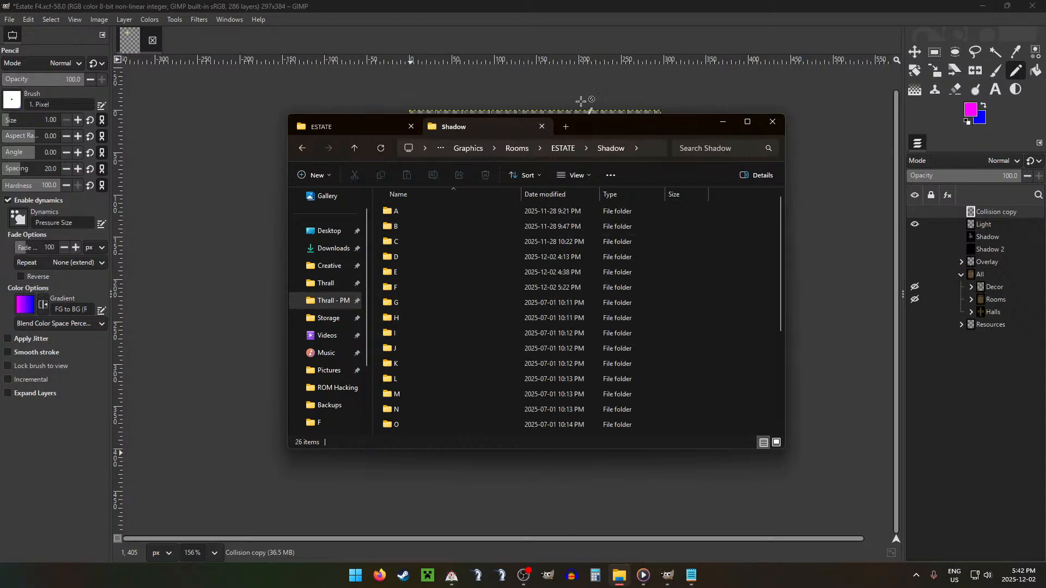
left_click(580, 101)
Step: Hide the Light layer, show the Shadow layer and export the shadow-only image as AF4.png
left_click(915, 224)
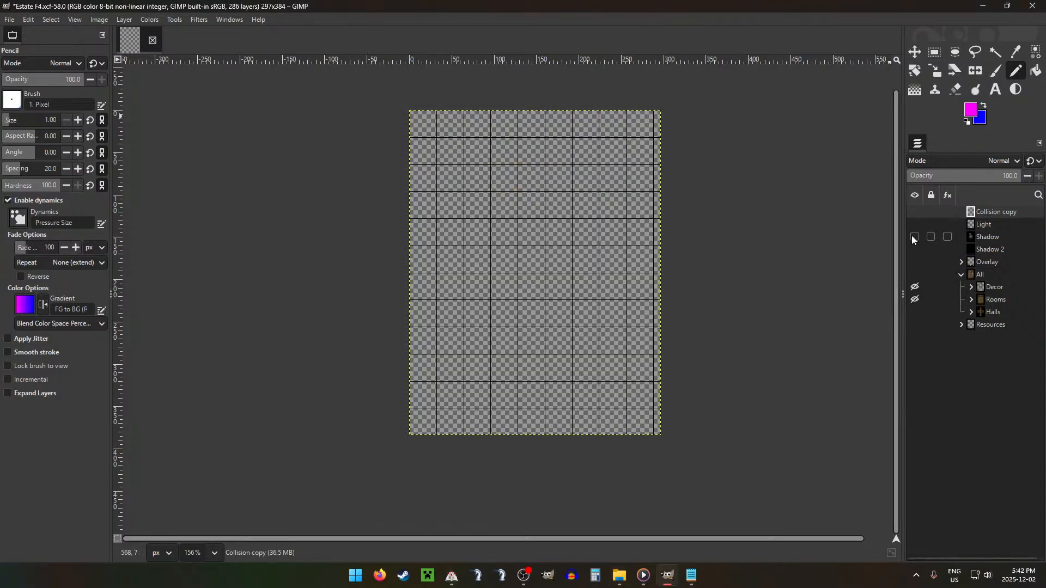
left_click(915, 237)
key("ctrl+shift+e")
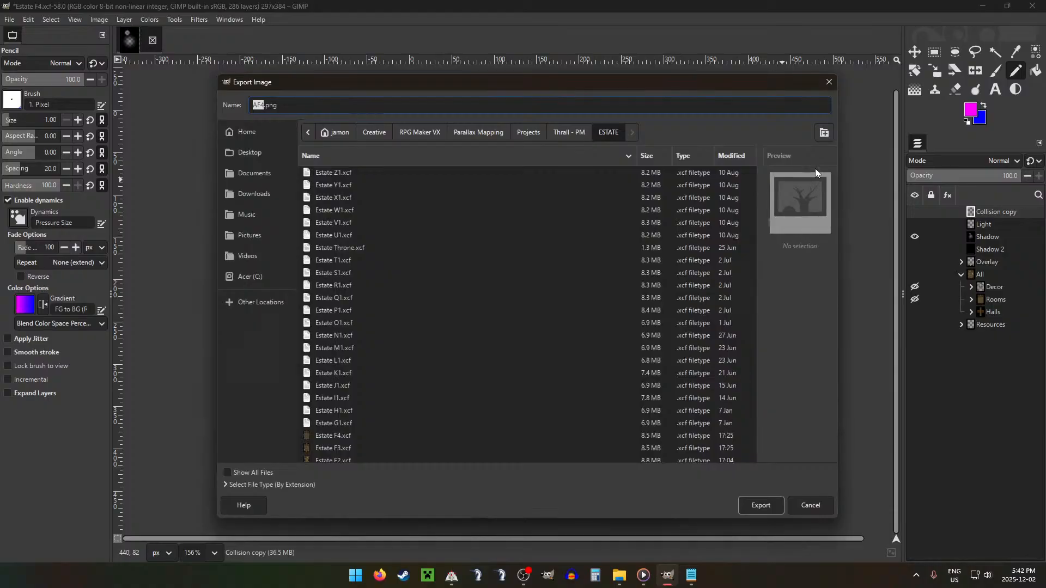
key("Return")
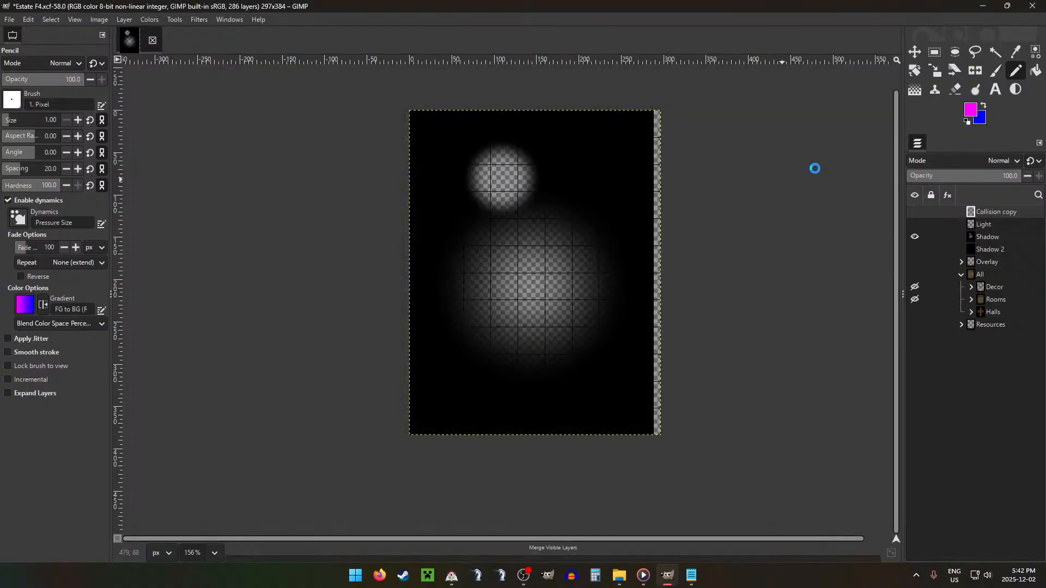
key("Return")
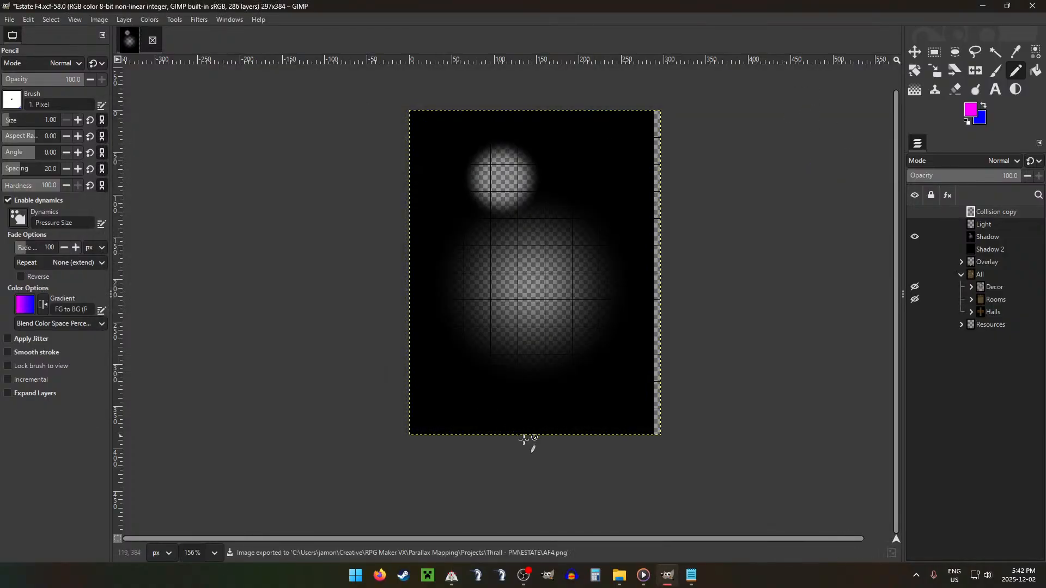
Step: In File Explorer, move AF4.png from the ESTATE project folder into subfolder F of Shadow, replacing the existing file, and return to GIMP
left_click(619, 575)
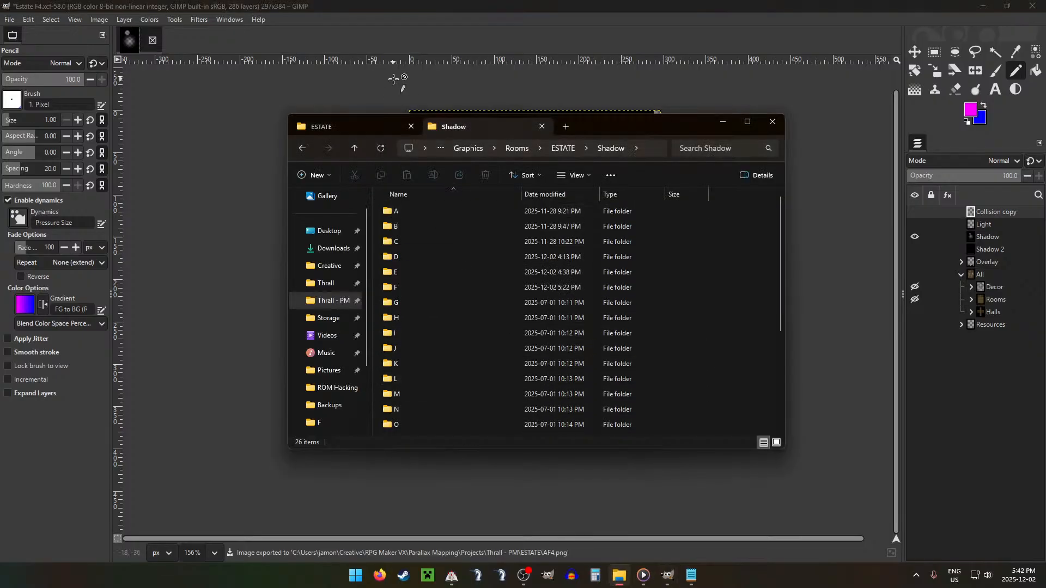
left_click(352, 125)
left_click_drag(454, 211, 403, 289)
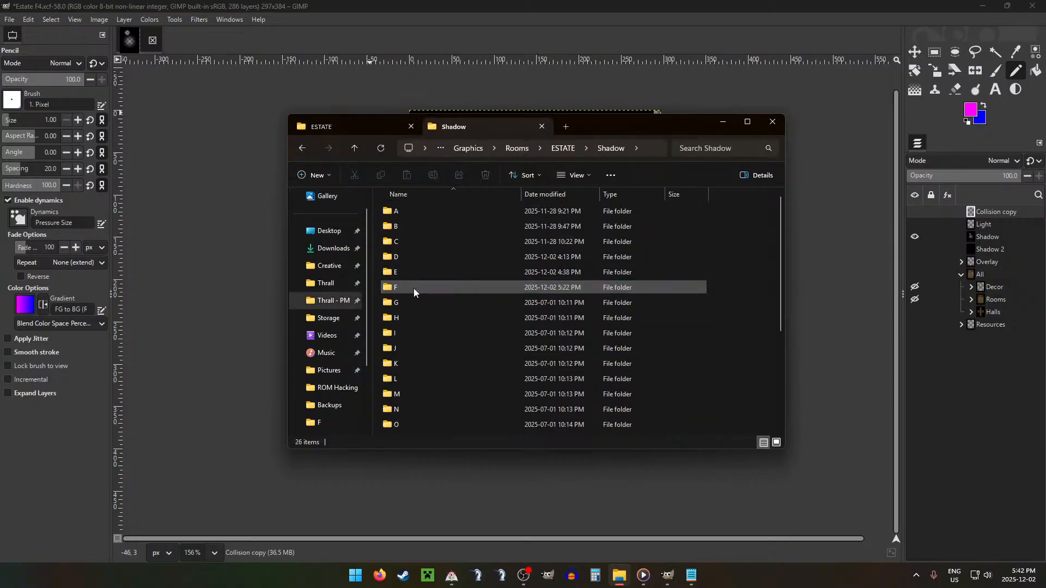
left_click(477, 205)
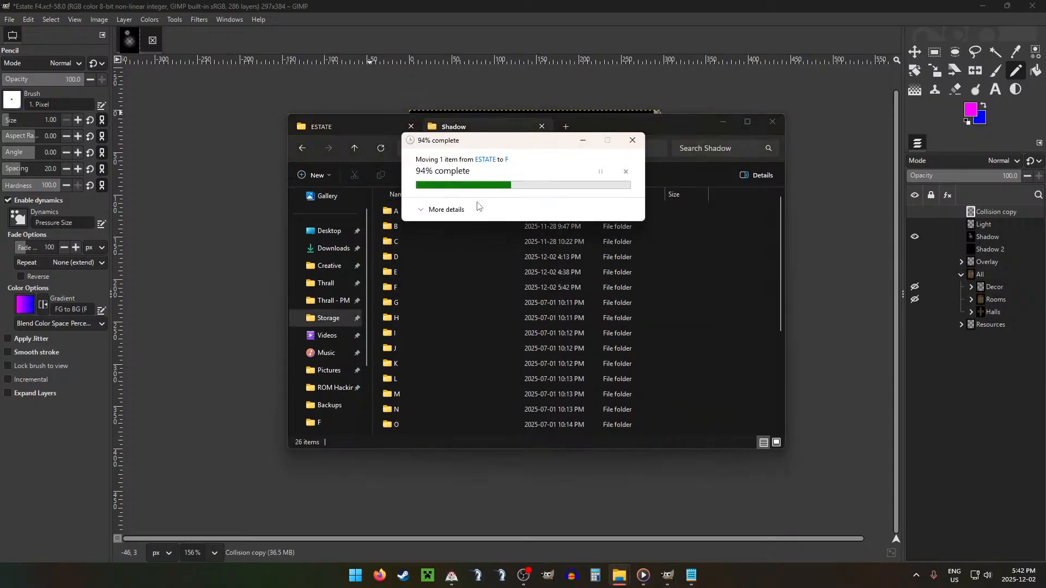
left_click(551, 5)
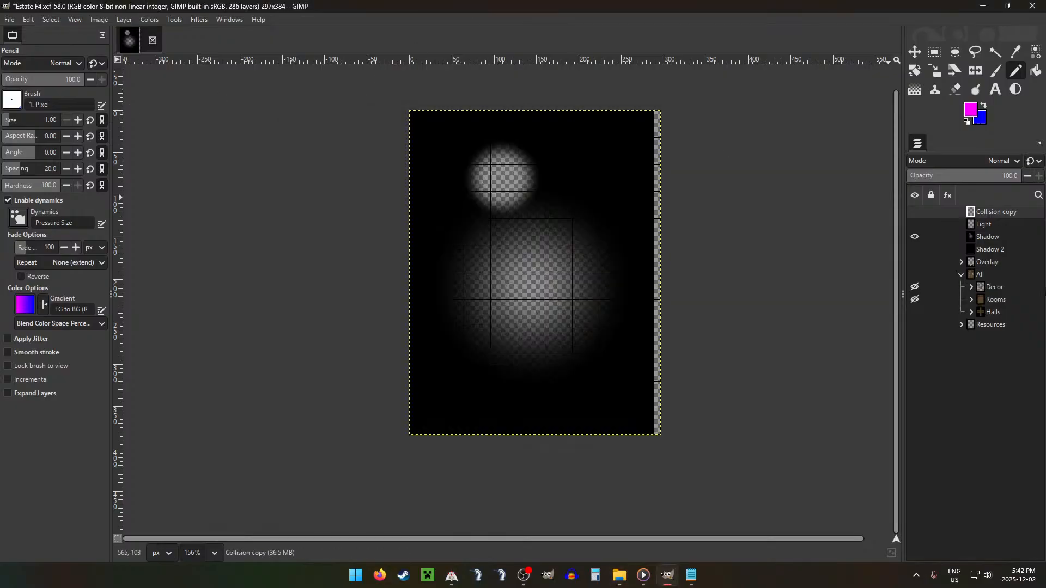
Step: Hide the Shadow layer, show the All and Overlay groups and the Collision copy layer, and save the Estate F4 image
left_click(915, 236)
left_click(915, 274)
left_click(915, 261)
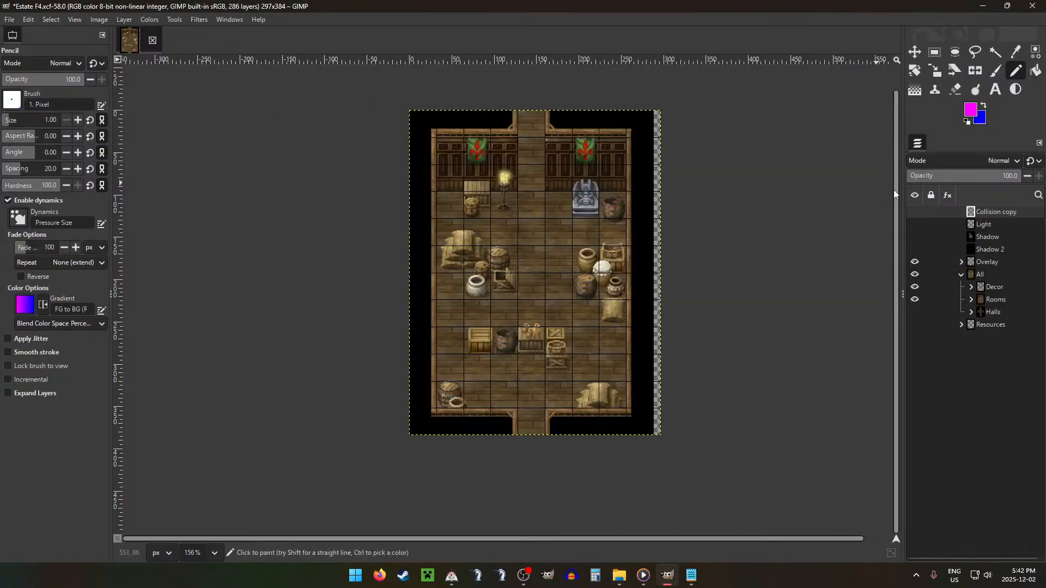
left_click(915, 211)
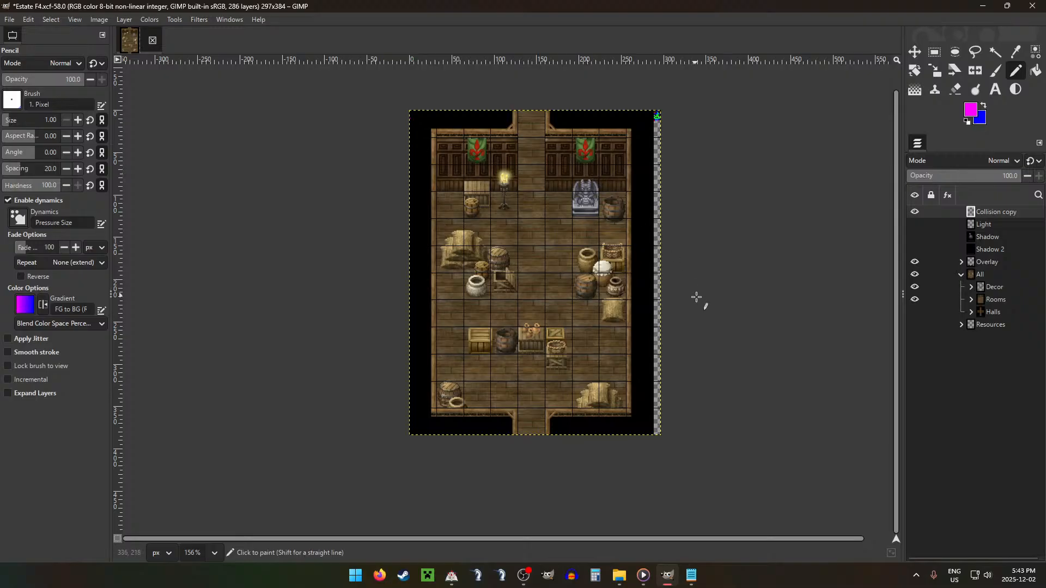
key("ctrl+s")
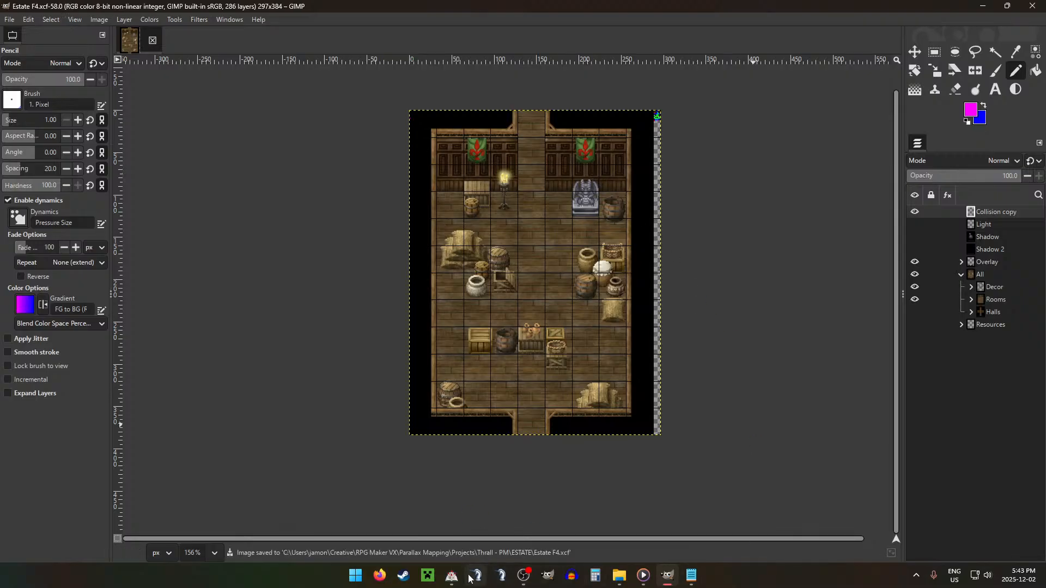
Step: Switch to RPG Maker VX, start a playtest of Thrall and continue from a saved game
left_click(451, 576)
left_click(374, 36)
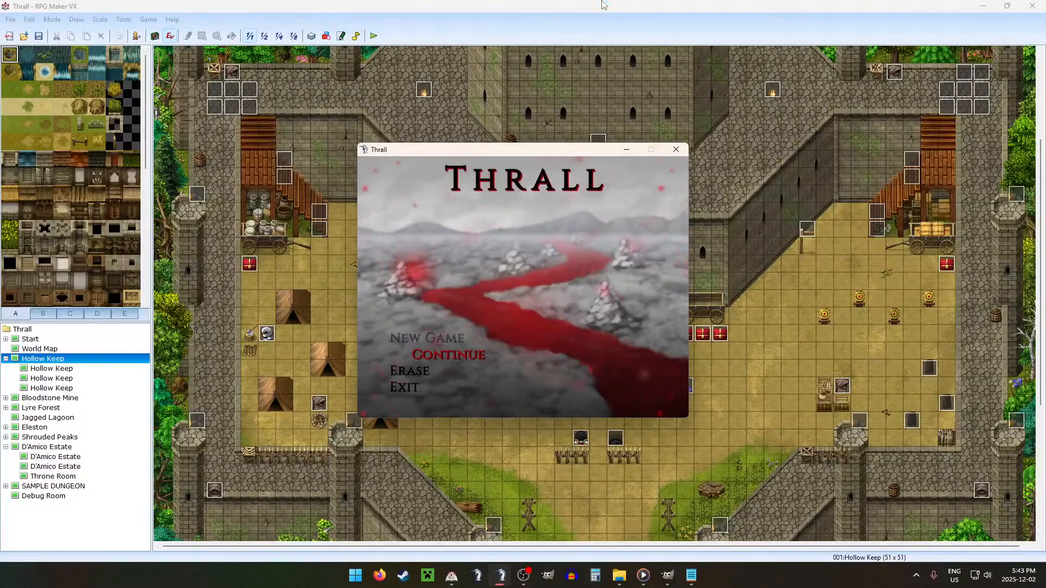
key("Return")
key("Up")
key("Up")
key("Return")
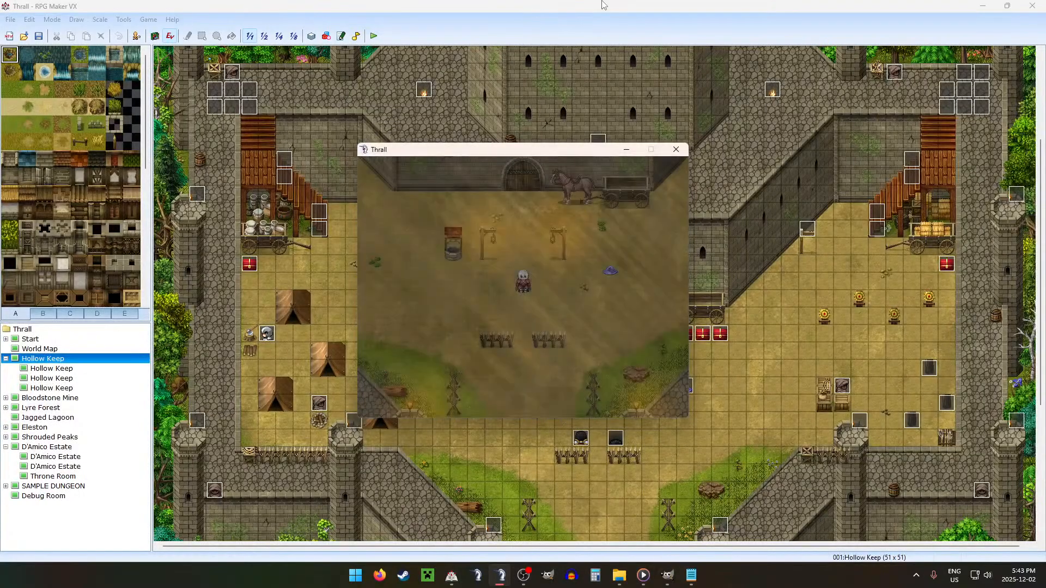
Step: Open the game's settings and set the Window Size to x1.5
key("Escape")
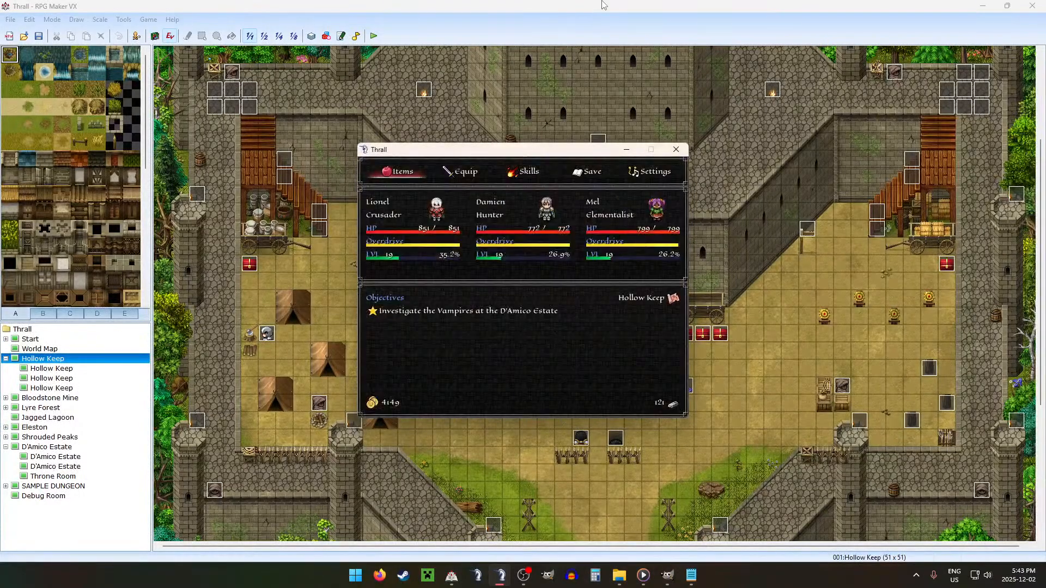
key("Left")
key("Return")
key("Up")
key("Up")
key("Up")
key("Down")
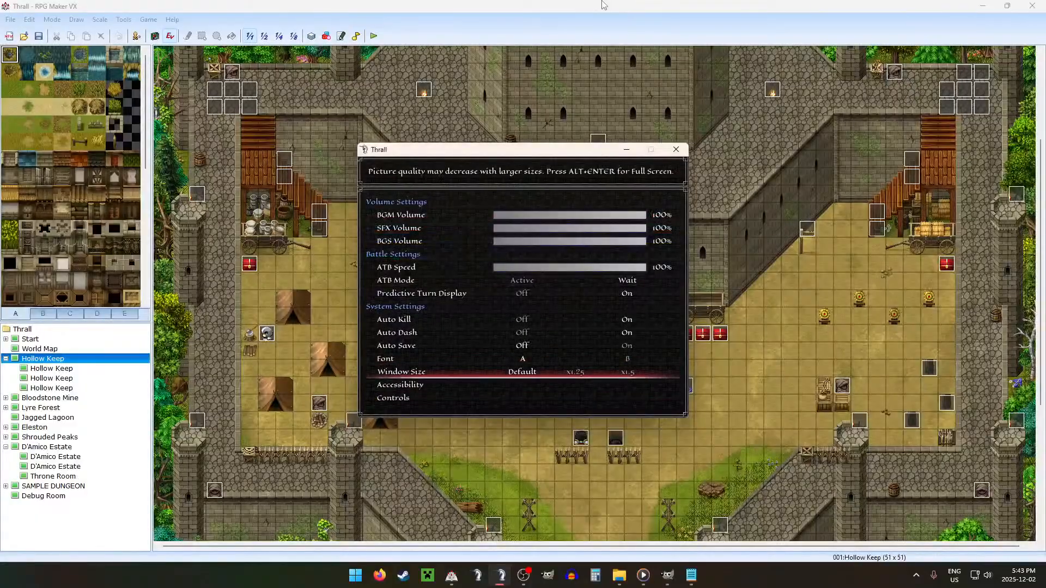
key("Right")
key("Right")
Step: Switch to Media Player, skip ahead to the track Blue Boi and return to the Thrall game window
left_click(643, 575)
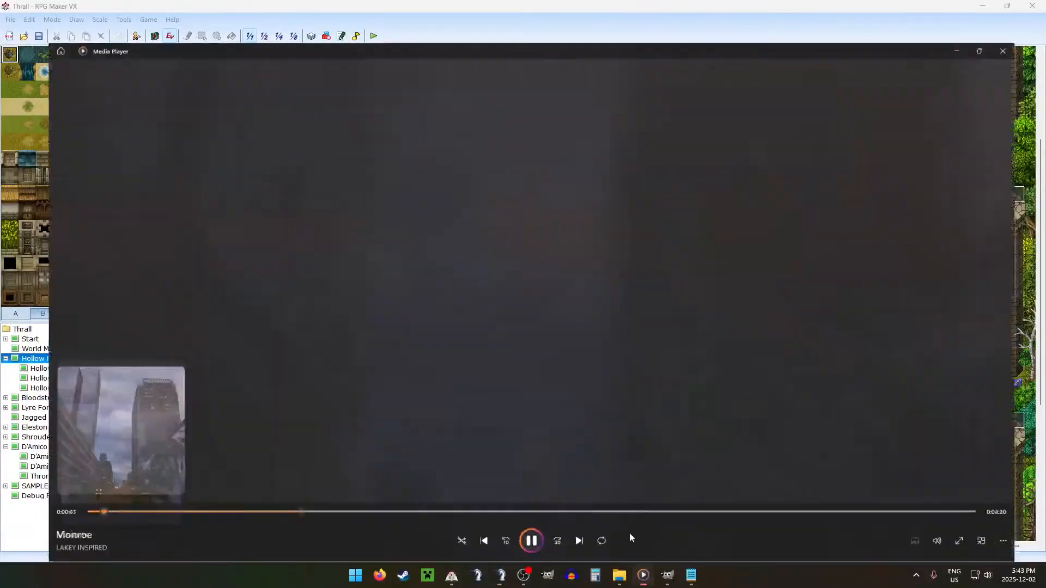
left_click(575, 540)
left_click(643, 577)
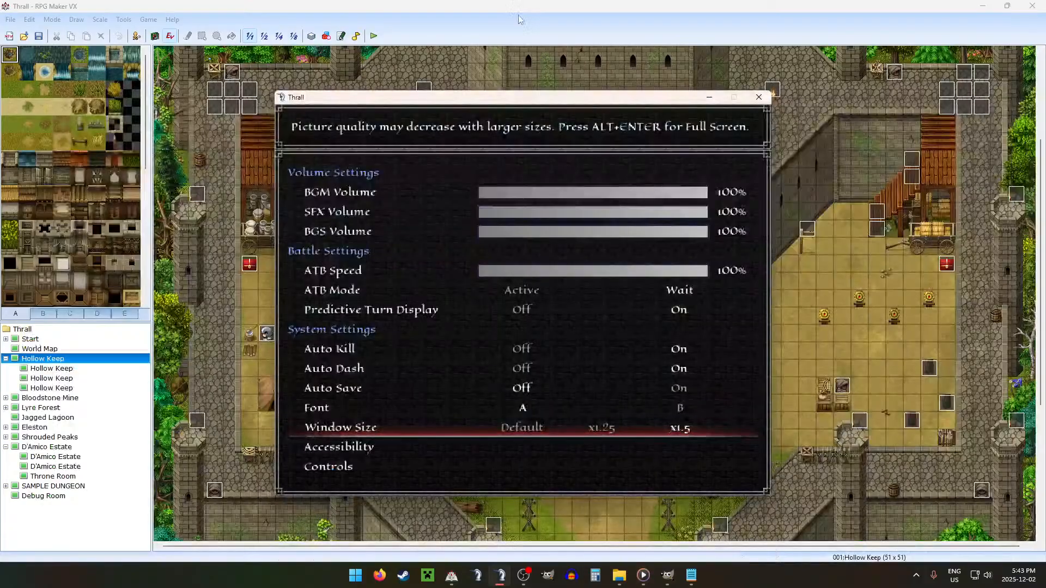
left_click(643, 575)
left_click(575, 540)
left_click(575, 540)
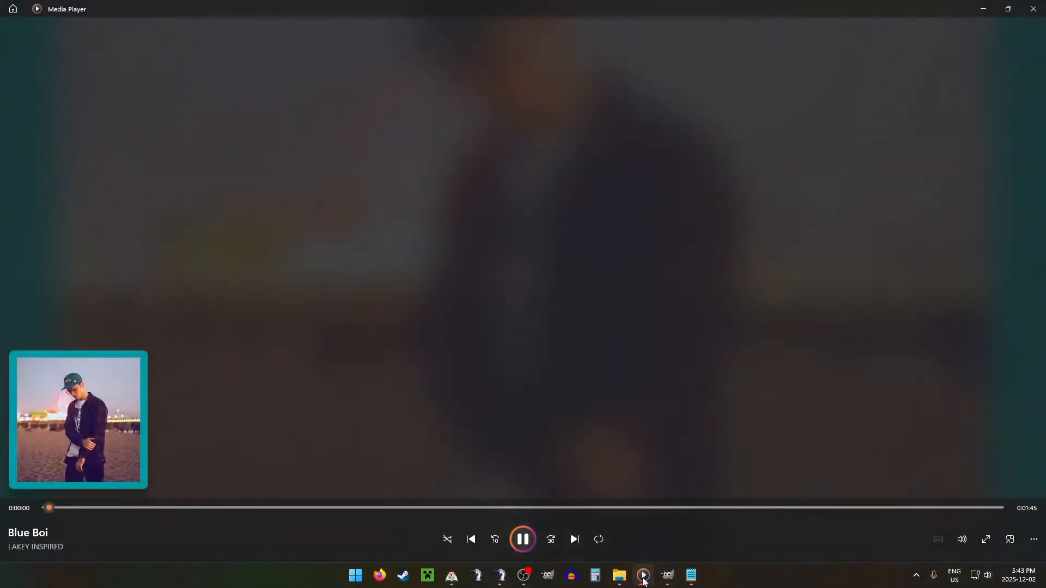
left_click(451, 576)
left_click(500, 576)
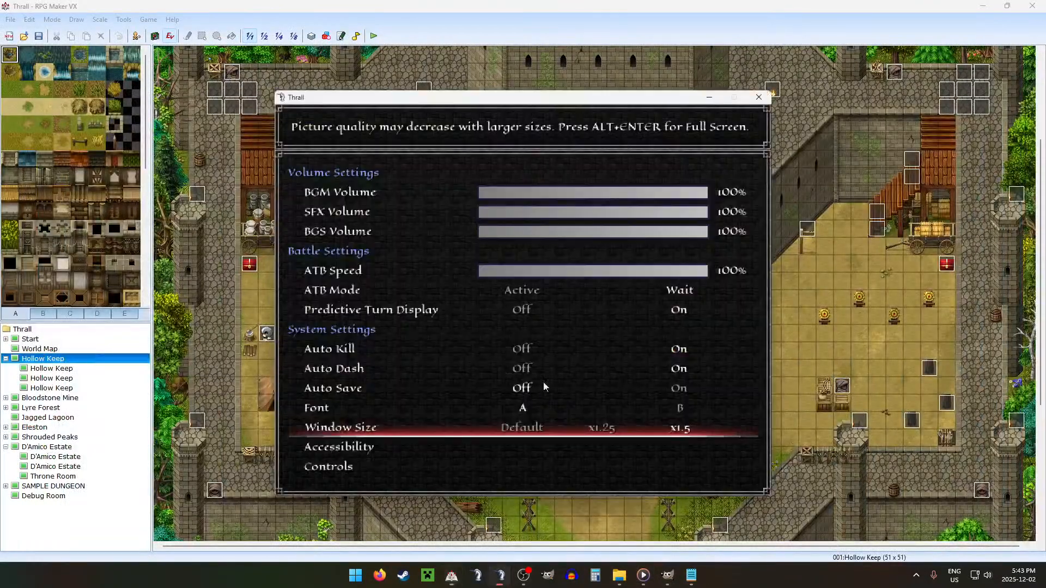
Step: Leave the game settings and close the main menu to return to the Hollow Keep map
key("Escape")
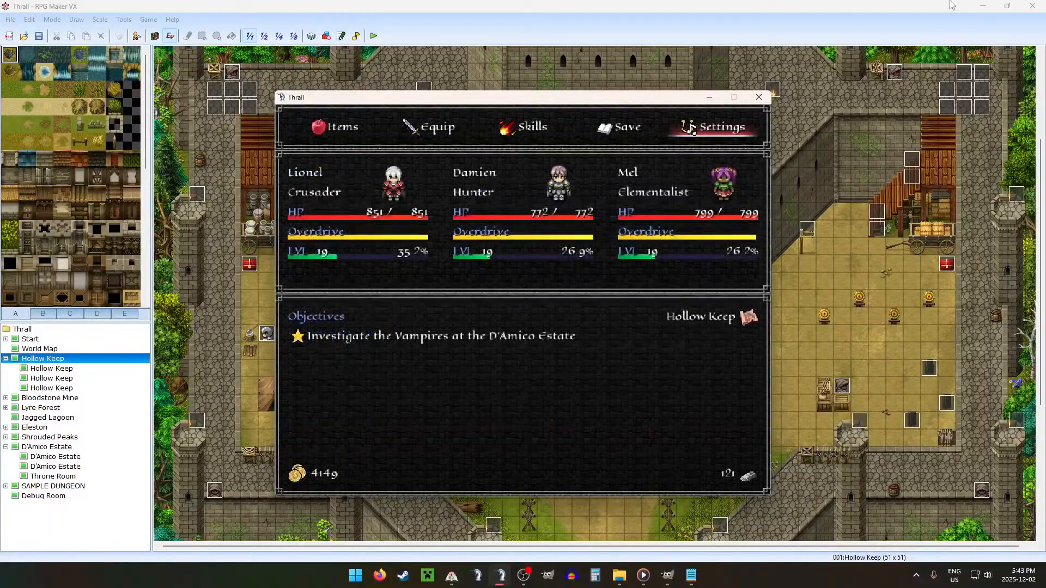
key("Return")
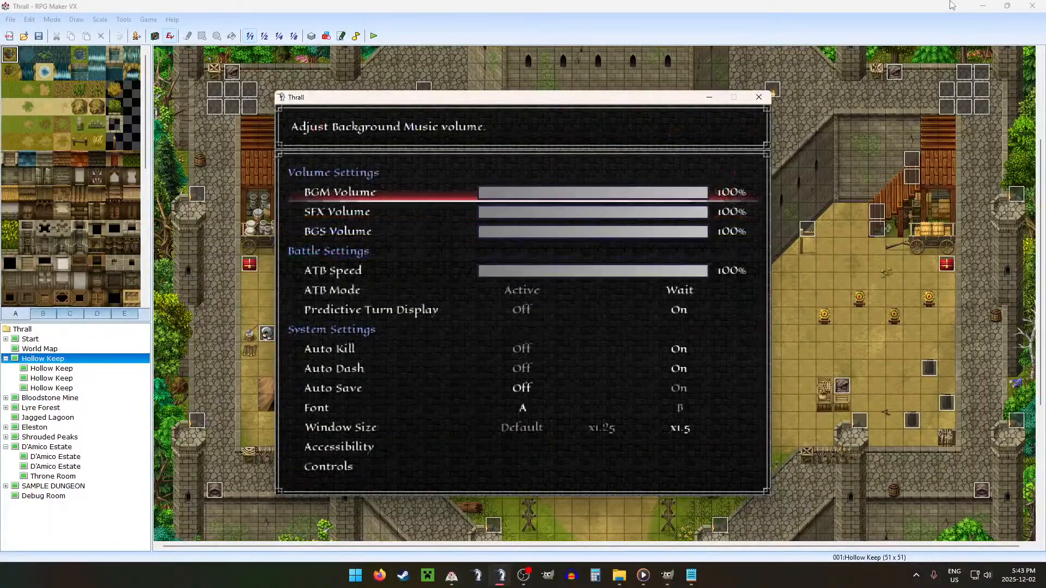
key("Escape")
key("Escape")
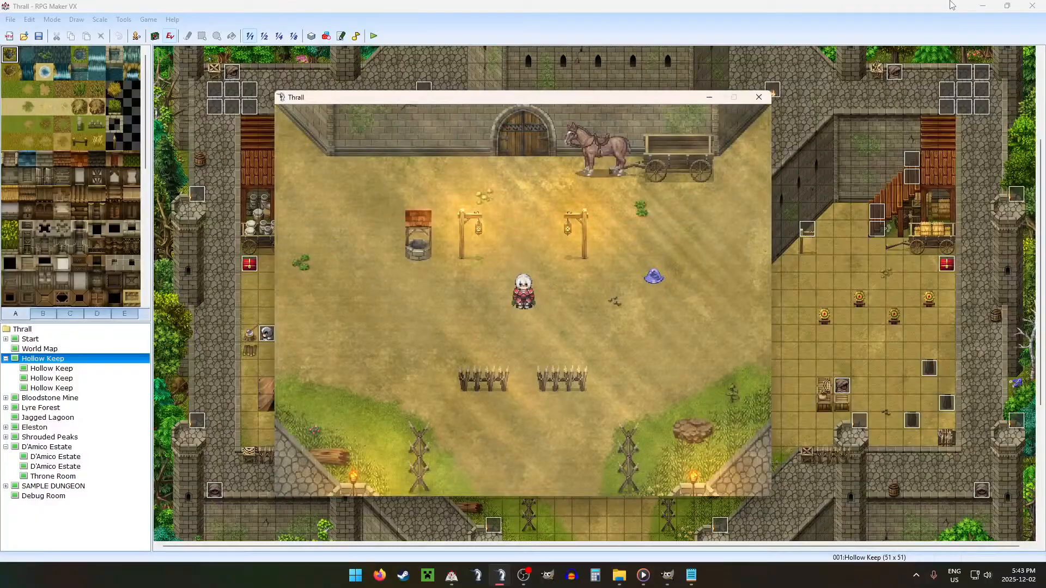
Step: Open the game's debug screen and set variable 0160:DEBUG ROOM to 6
key("F9")
key("Up")
key("Return")
key("Up")
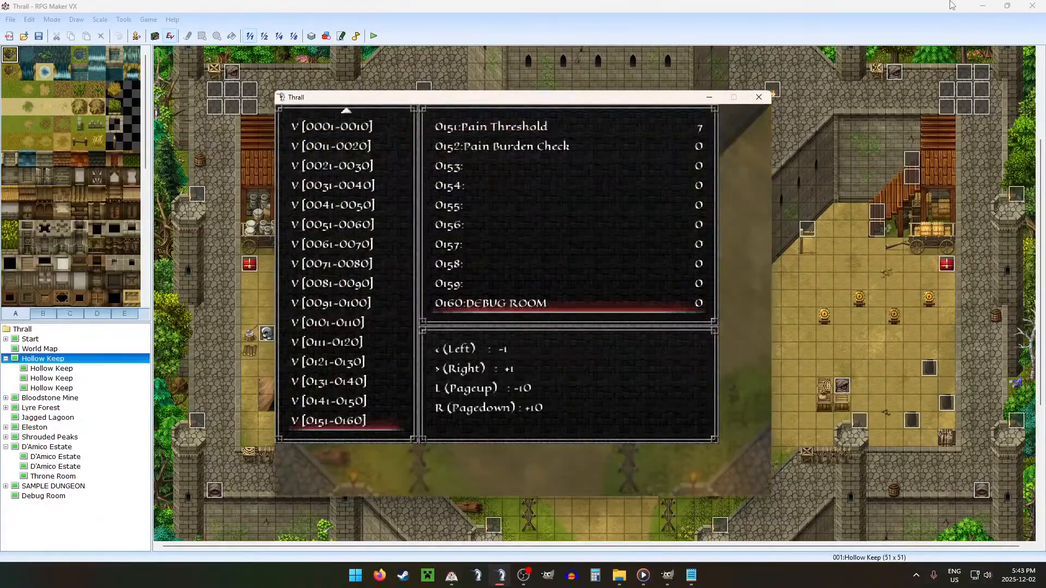
key("Right")
key("Right")
key("Right")
key("Right")
key("Right")
key("Right")
key("Escape")
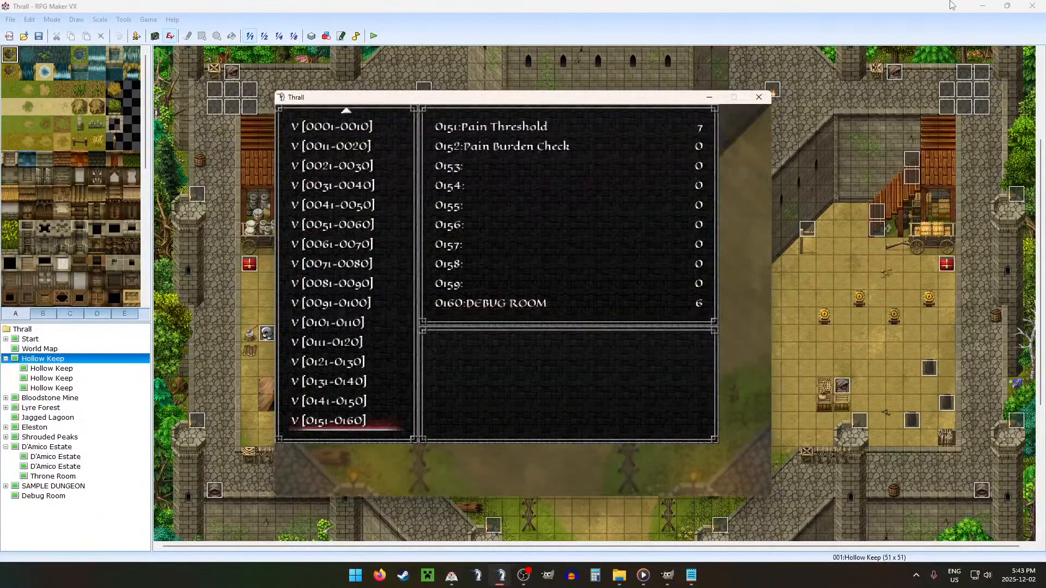
Step: Set debug variable 0114:Estate/Hold to 2
key("Up")
key("Up")
key("Up")
key("Up")
key("Return")
key("Down")
Step: Turn on debug switch 0030:DEBUG and close the debug screen
key("Down")
key("Down")
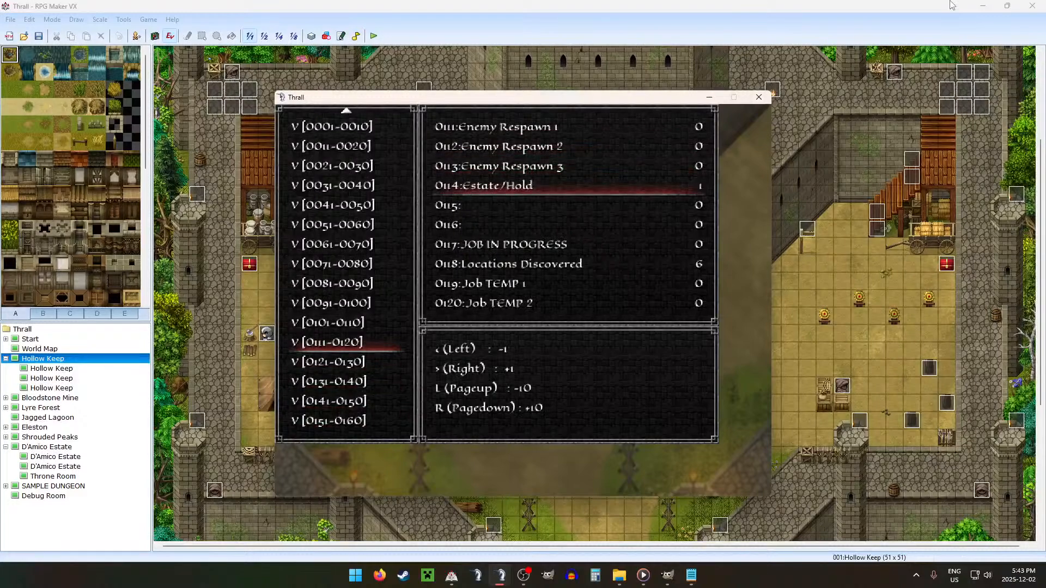
key("Escape")
key("Up")
key("Up")
key("Up")
key("Down")
key("Down")
key("Down")
key("Down")
key("Down")
key("Down")
key("Down")
key("Down")
key("Down")
key("Down")
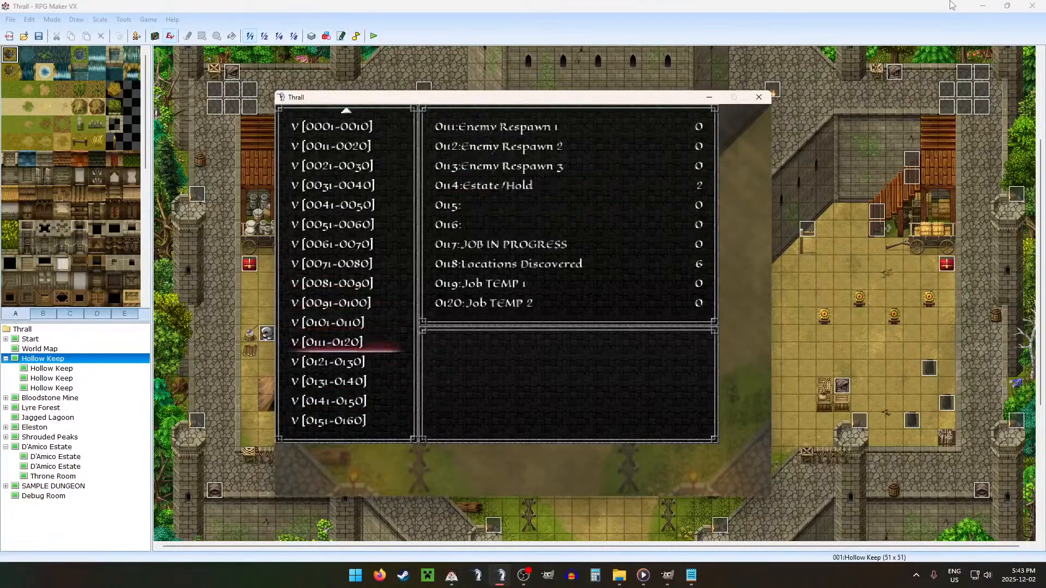
key("Return")
key("Up")
key("Escape")
key("Escape")
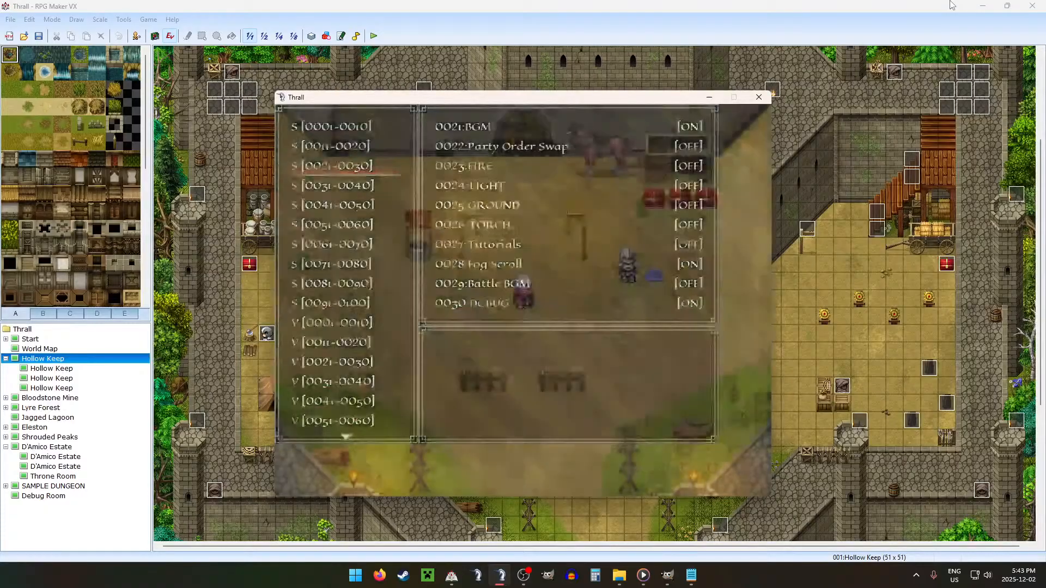
Step: Salvage the remaining loot from the debug chest and walk the character away from the chests
key("Escape")
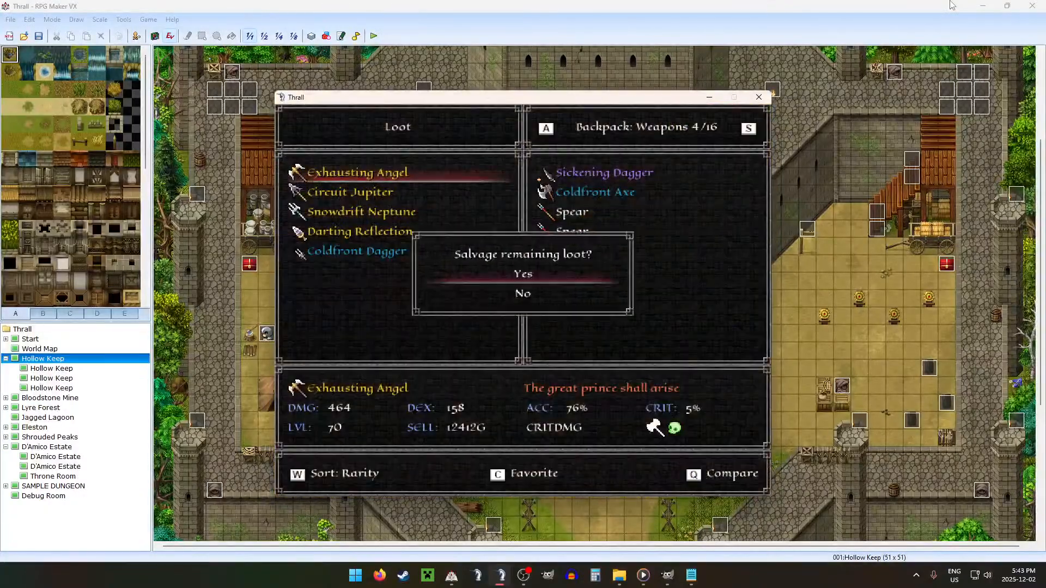
key("Return")
key("Left")
key("Left")
key("Left")
key("Up")
Step: Close the chest loot, leave Hollow Keep and travel to the D'Amico Estate from the world map
key("Escape")
key("Escape")
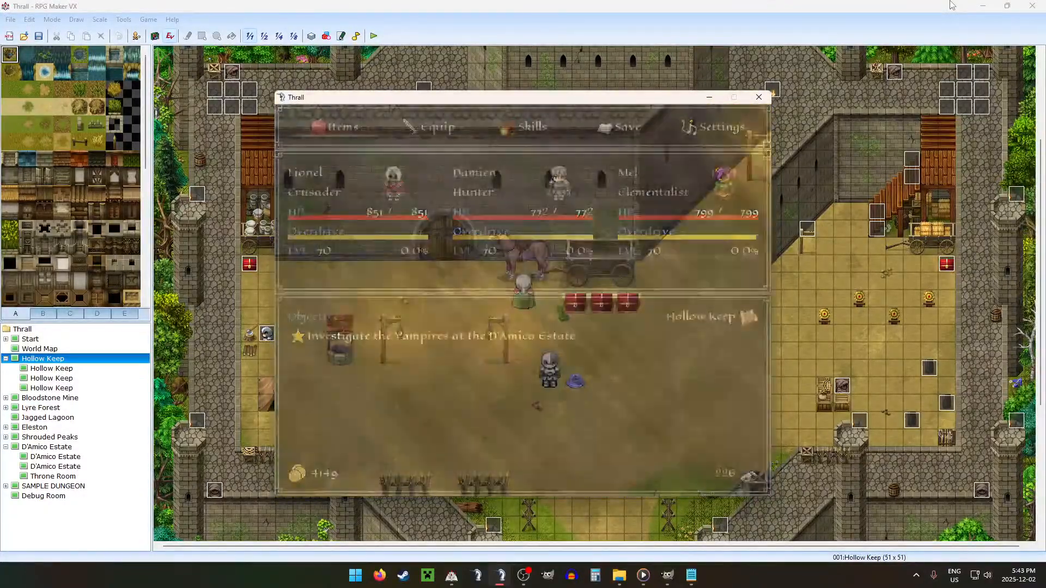
key("Down")
key("Return")
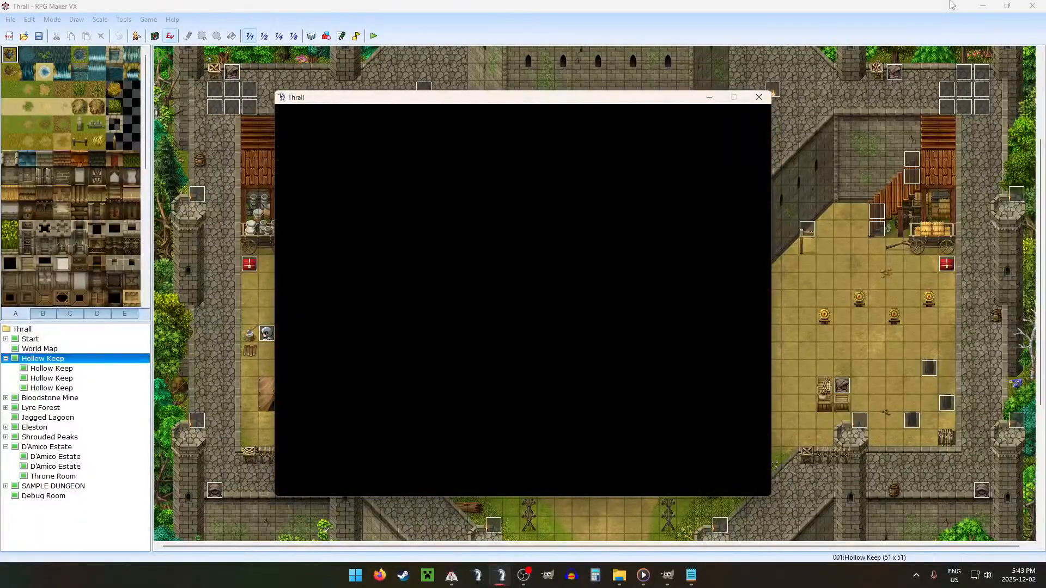
key("Left")
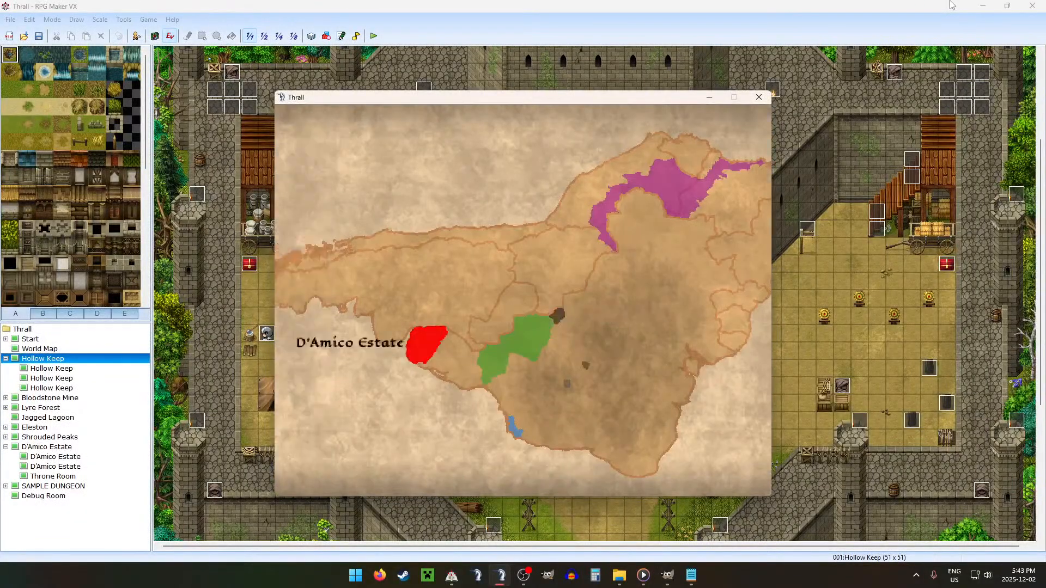
key("Return")
key("Return")
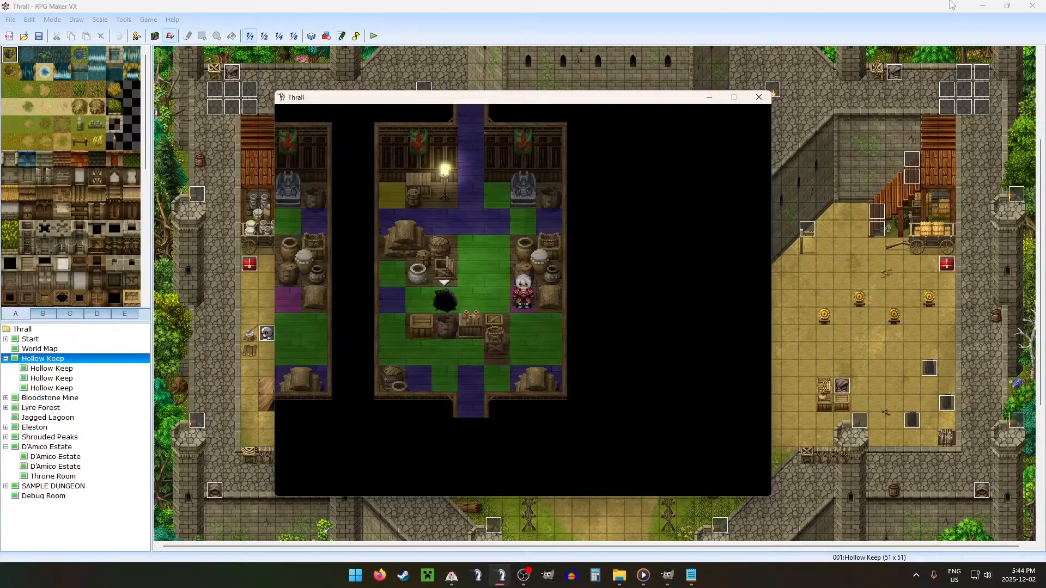
Step: Test walking from the storage room's east side toward the floor hole, and around the crates to the south doorway
key("Left")
key("Left")
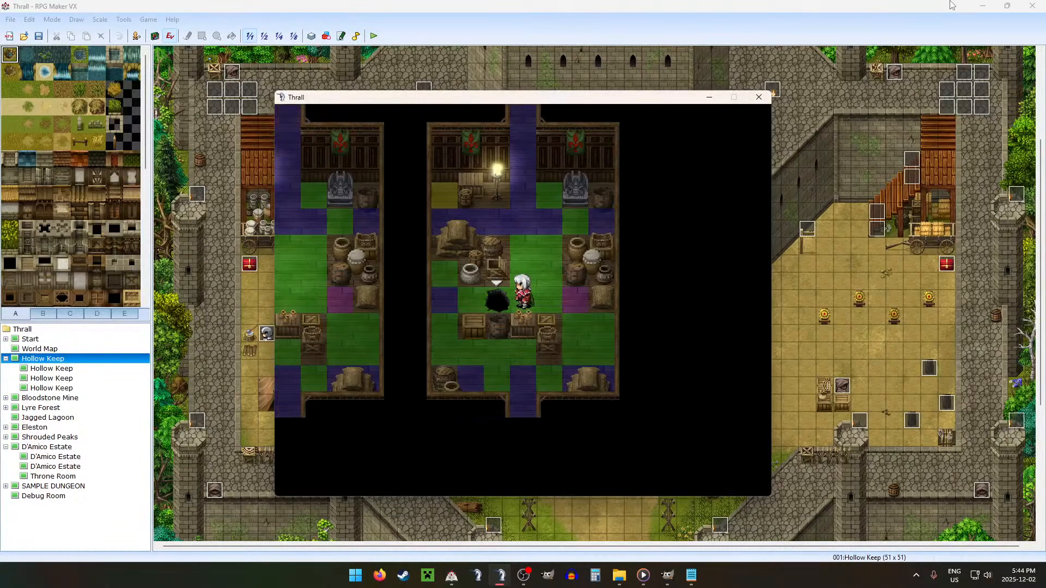
key("Right")
key("Right")
key("Down")
key("Down")
key("Down")
key("Left")
key("Left")
key("Left")
key("Left")
key("Left")
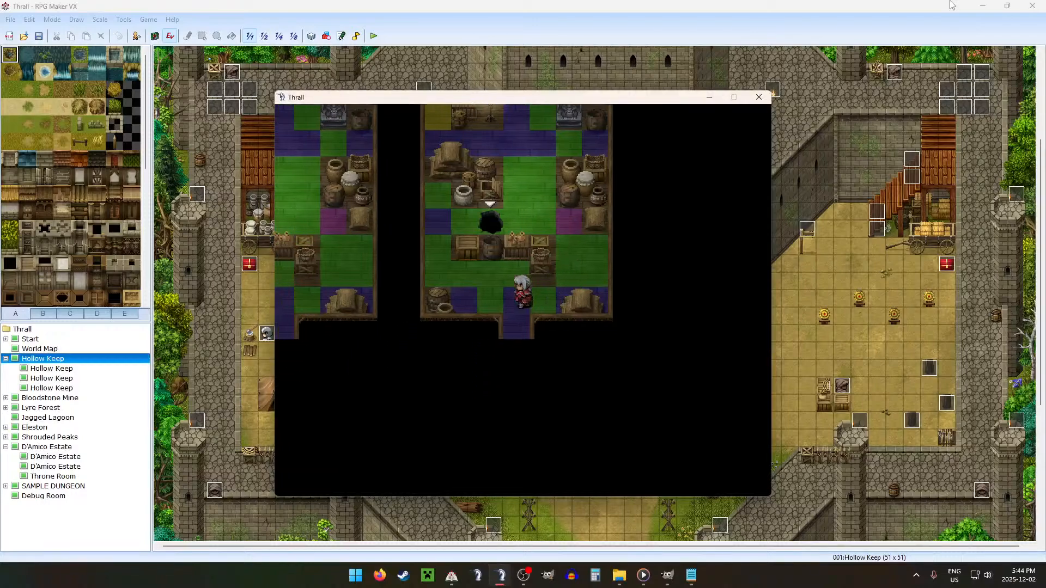
Step: Test passability along the south side of the storage room's central crate row and beside the south doorway
key("Up")
key("Up")
key("Up")
key("Right")
key("Left")
key("Down")
key("Down")
key("Right")
key("Right")
key("Right")
key("Down")
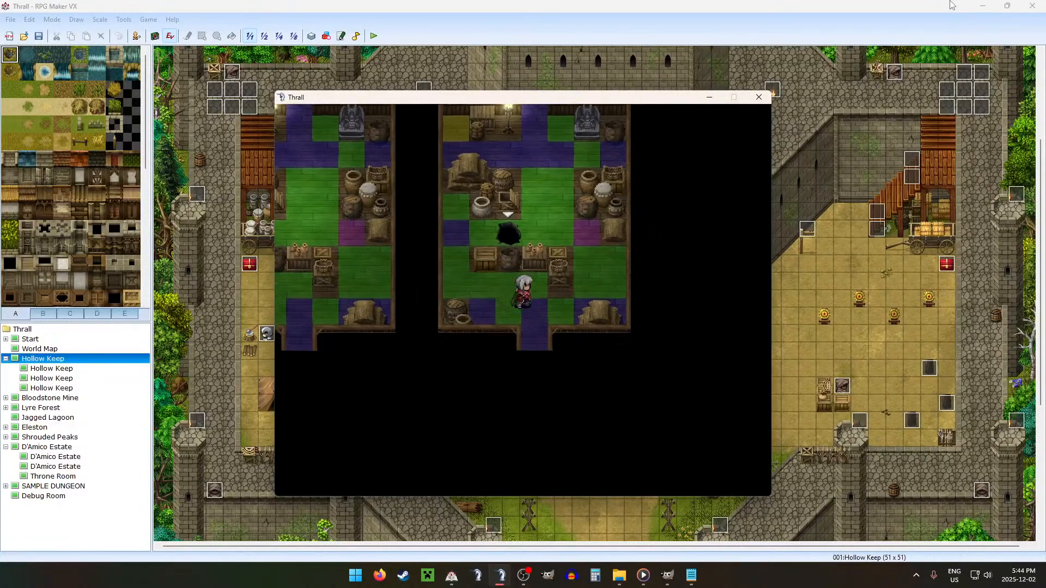
Step: Walk around the east end of the crates up to the north corridor and test the tiles on both sides
key("Right")
key("Right")
key("Up")
key("Up")
key("Up")
key("Left")
key("Up")
key("Left")
key("Up")
key("Up")
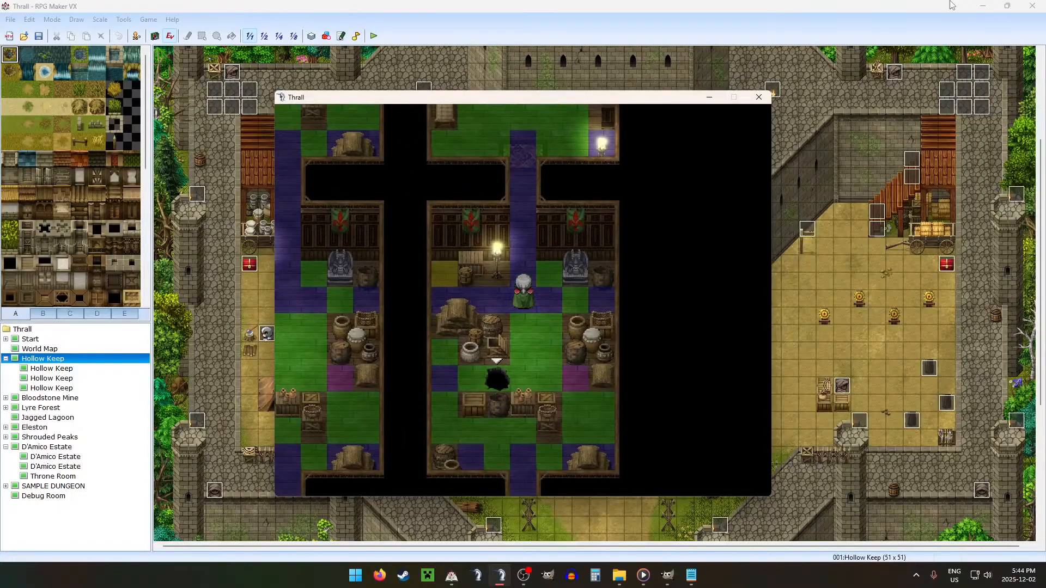
key("Left")
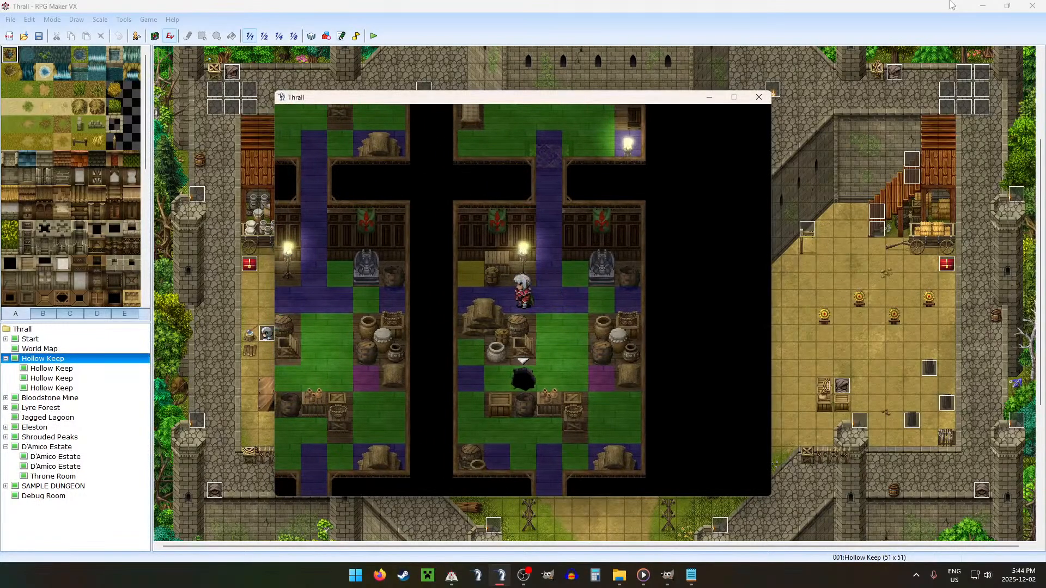
key("Right")
key("Right")
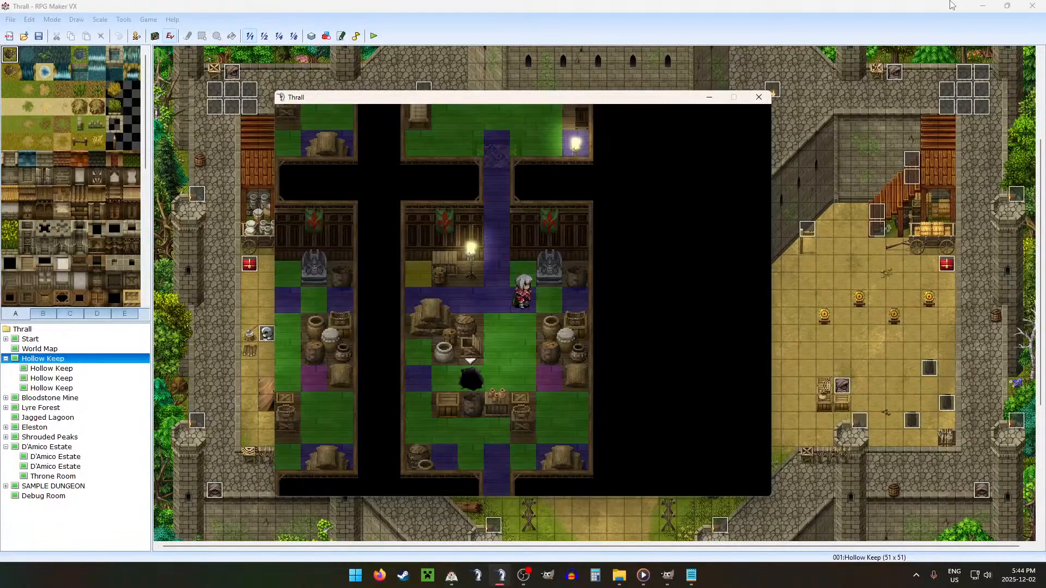
Step: Walk down the storage room's east side past the pots and test the tiles around the southeast sack pile
key("Down")
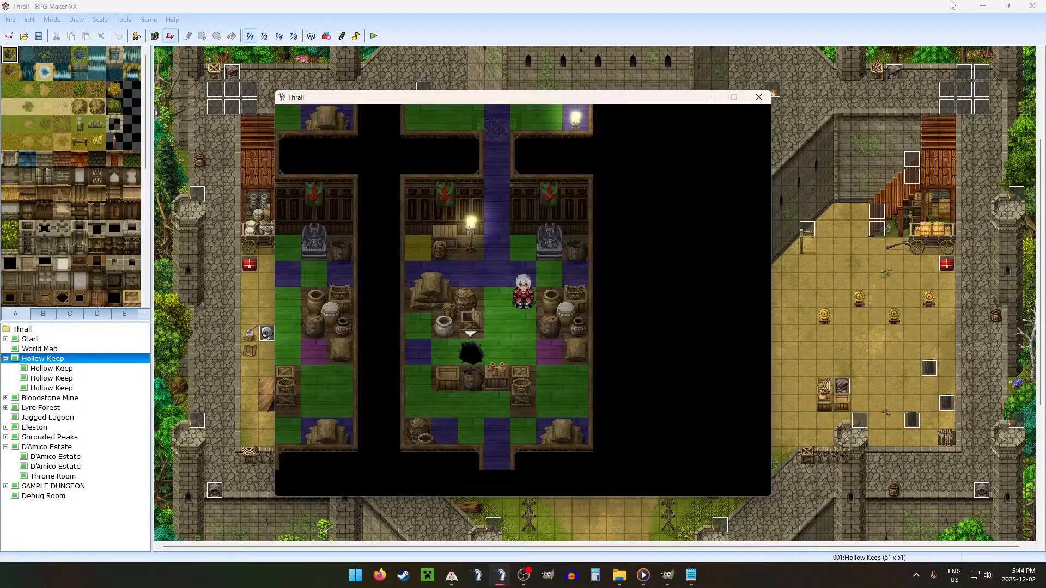
key("Left")
key("Down")
key("Down")
key("Right")
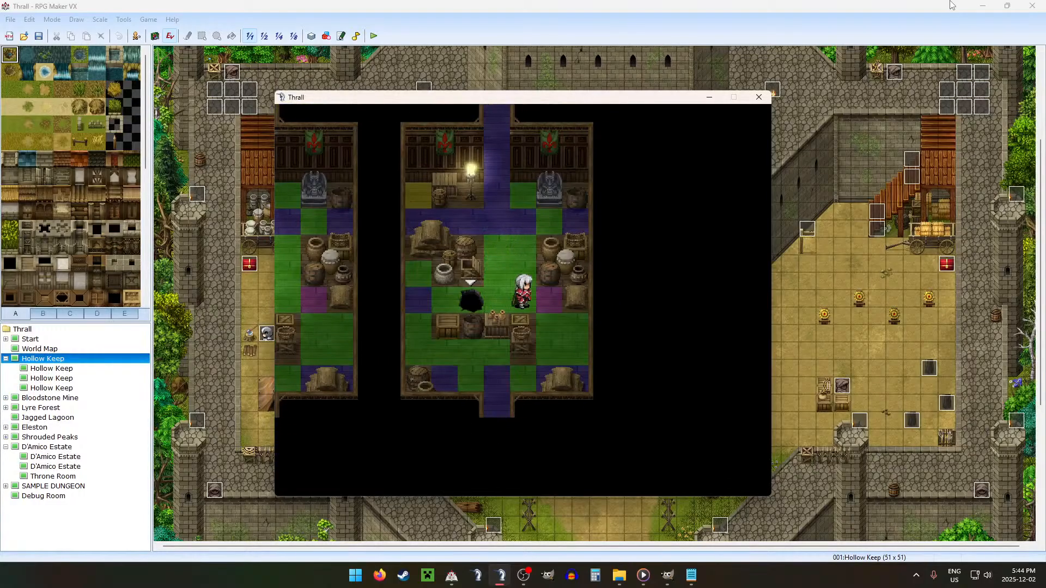
key("Right")
key("Down")
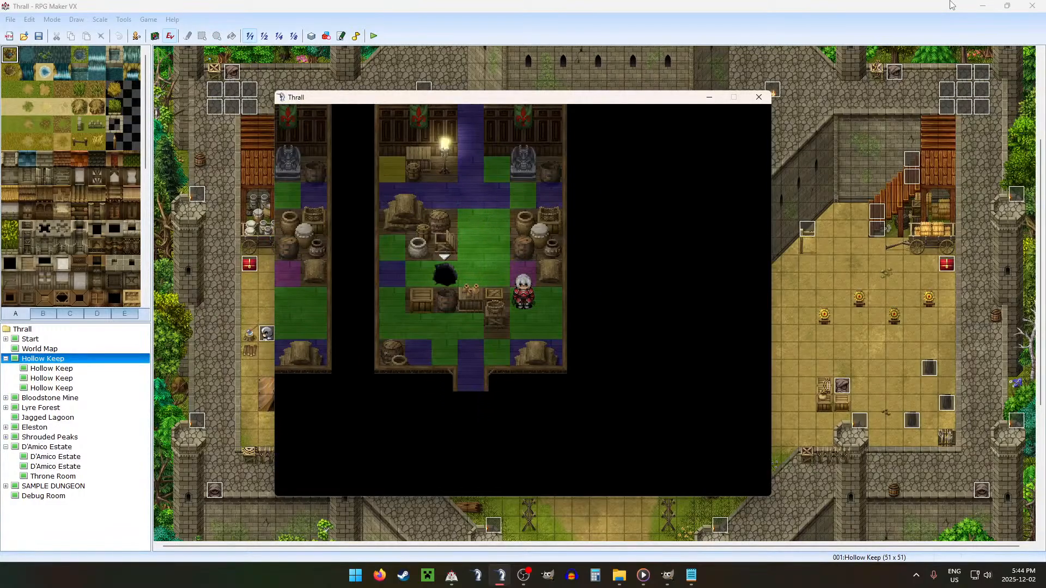
key("Down")
key("Down")
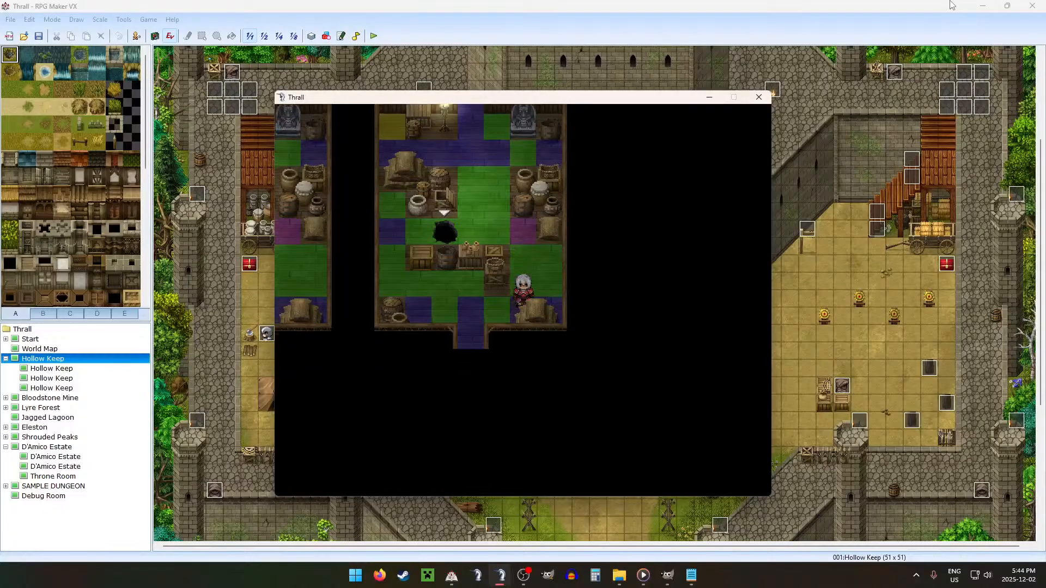
Step: Test the tiles between the southeast sack pile, the central crates and the south doorway
key("Left")
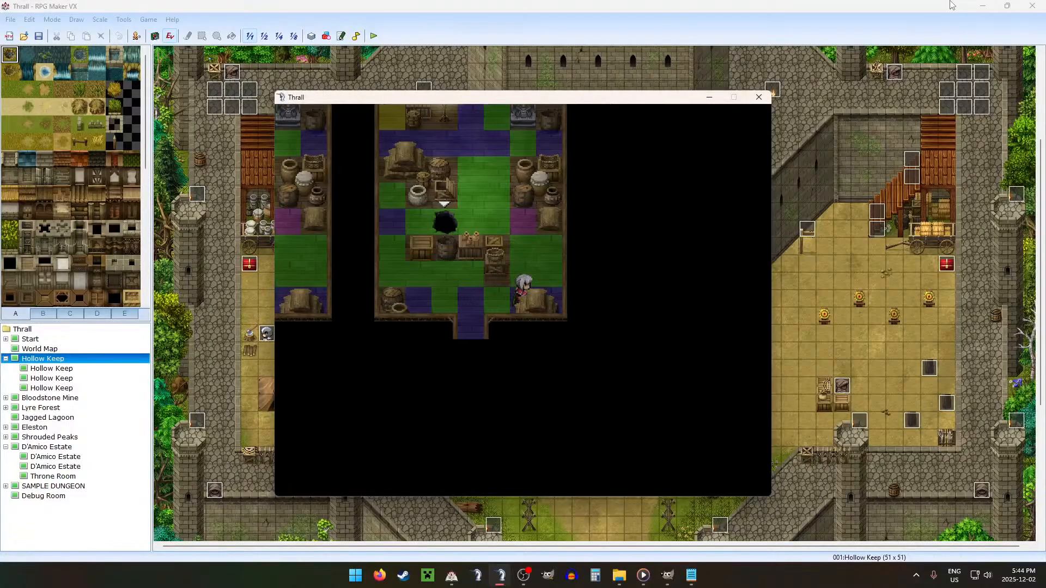
key("Left")
key("Left")
key("Up")
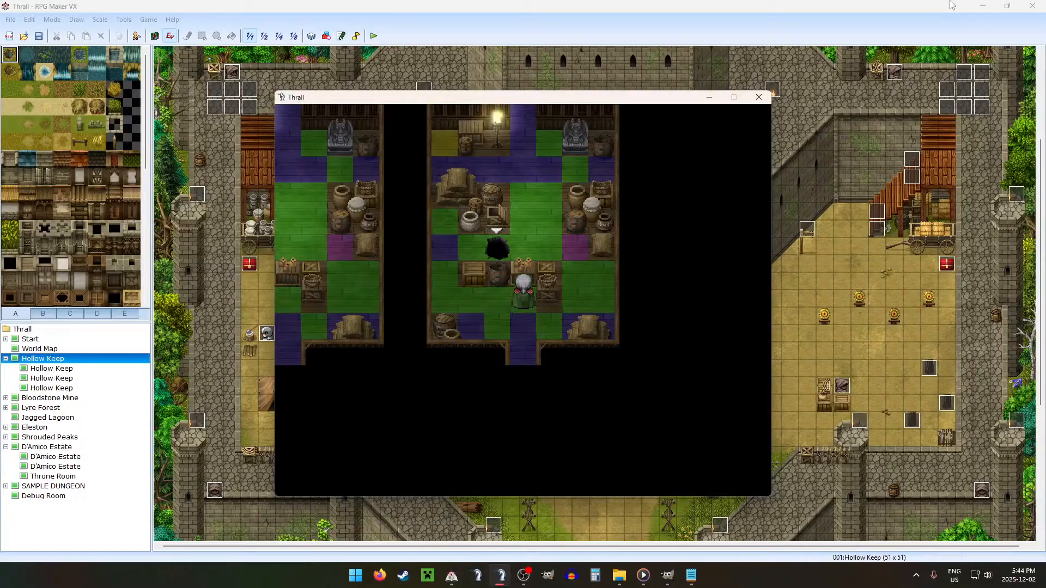
key("Down")
key("Down")
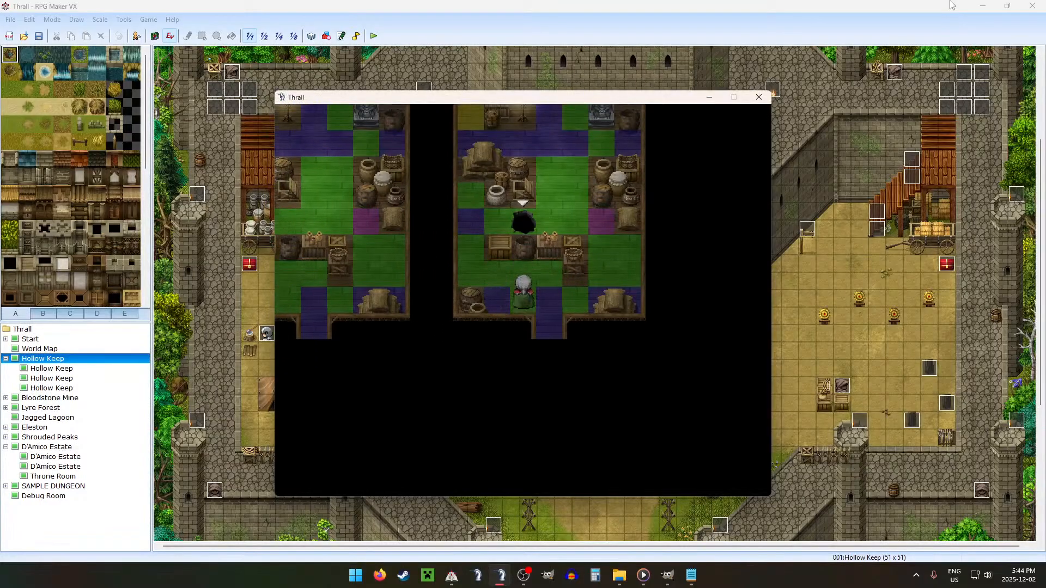
Step: Walk up the storage room's west side and test the passage between the crates, the white pot and the floor hole
key("Left")
key("Left")
key("Left")
key("Up")
key("Up")
key("Up")
key("Up")
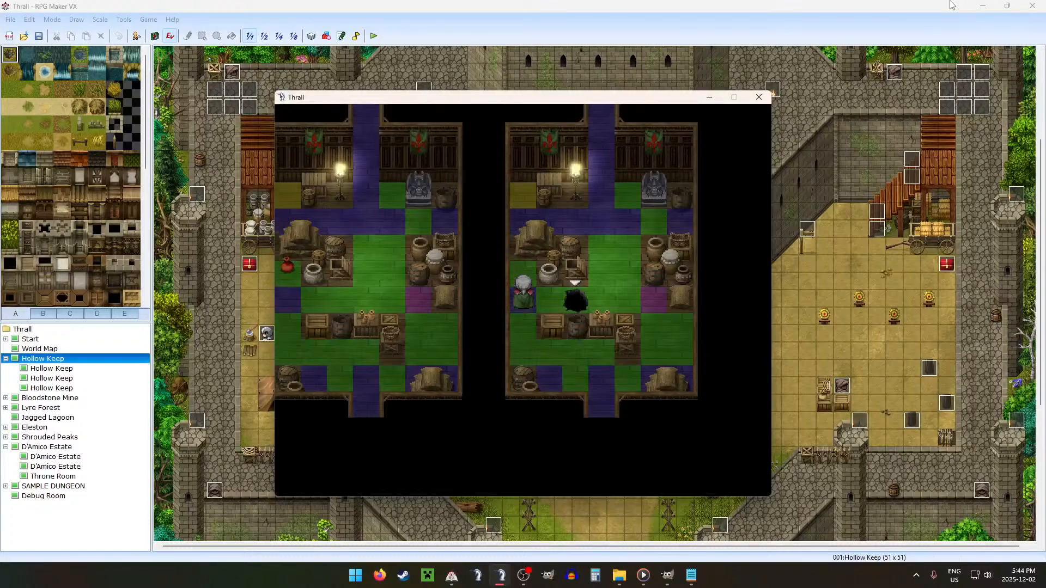
key("Right")
key("Left")
key("Down")
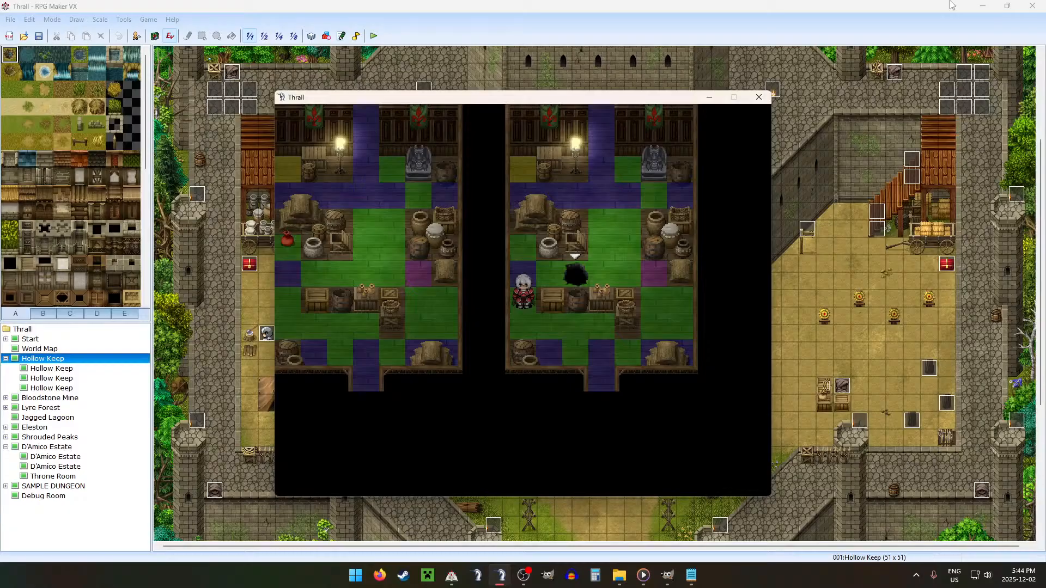
key("Up")
key("Right")
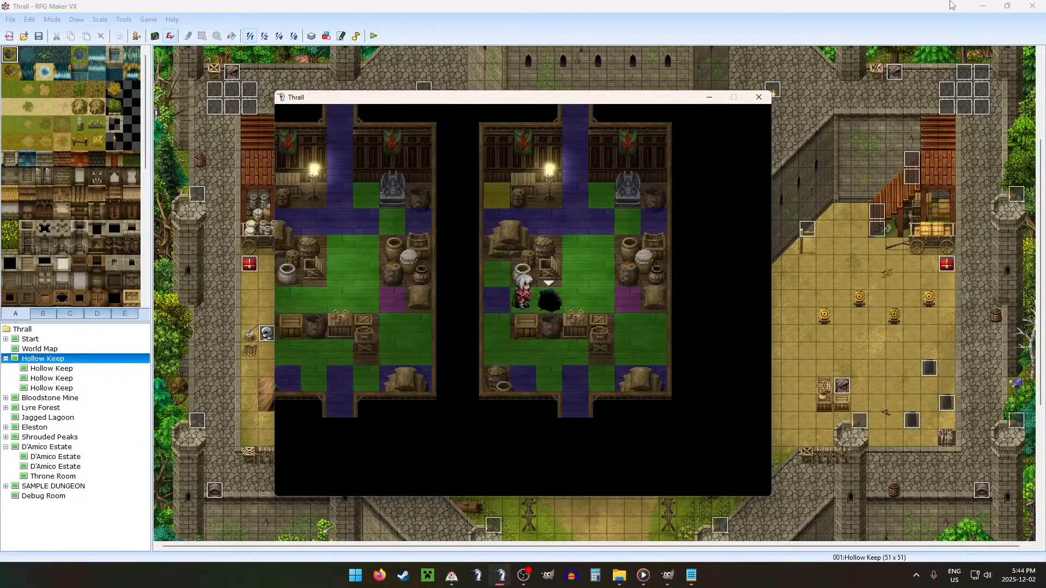
key("Left")
Step: Turn off debug switch 0030:DEBUG, close the debug screen and continue to the estate's next floor
key("F9")
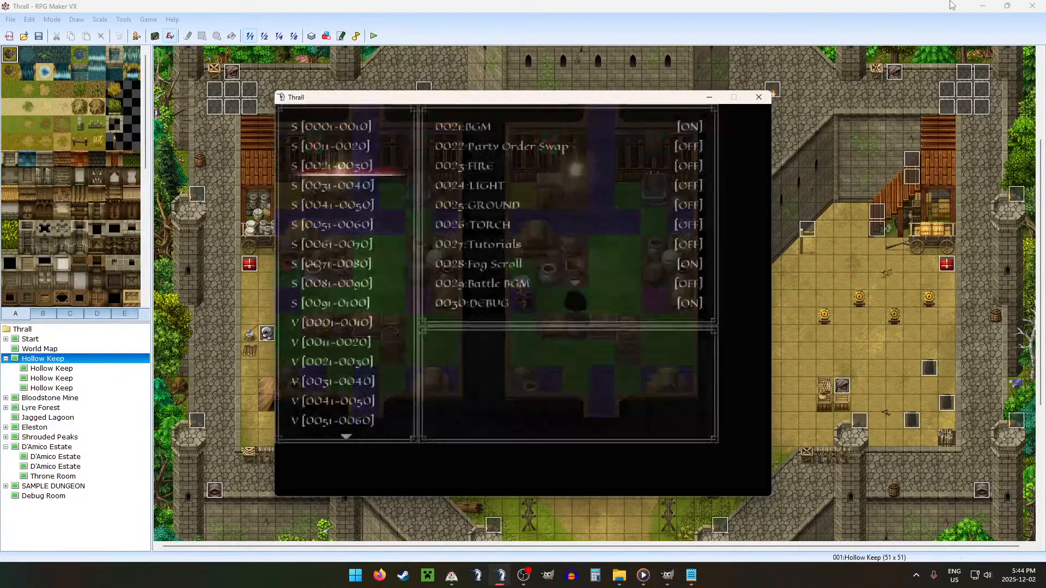
key("Return")
key("Up")
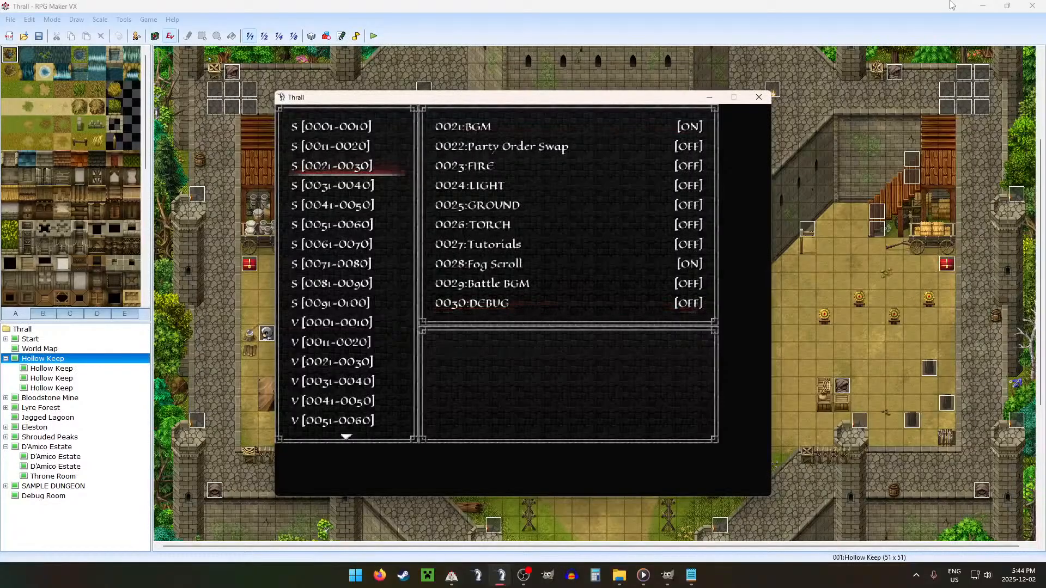
key("Escape")
key("Return")
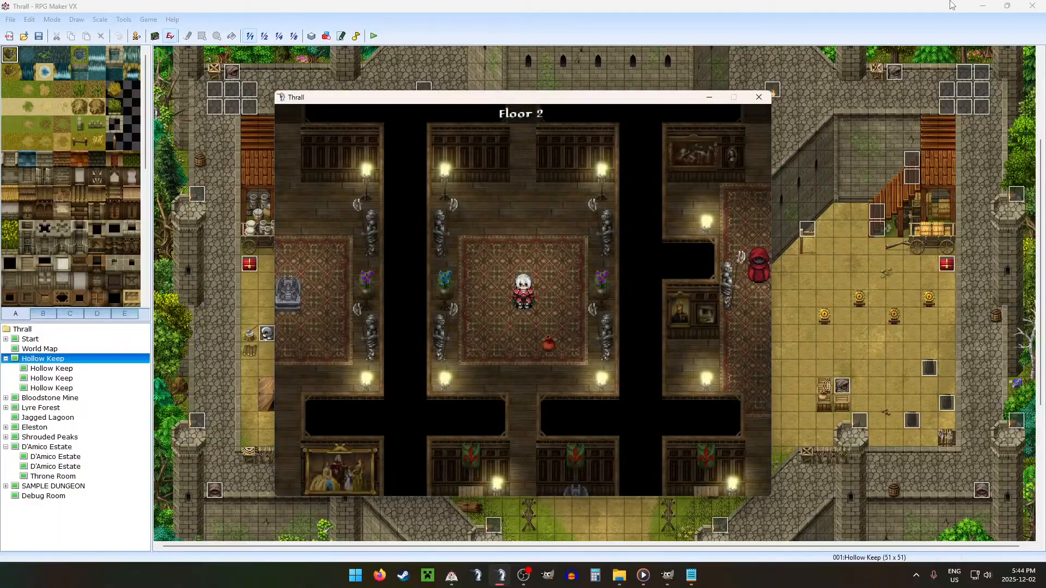
Step: Explore Floor 2 through the neighbouring storage and carpeted rooms, heading toward the westernmost rooms
key("Down")
key("Down")
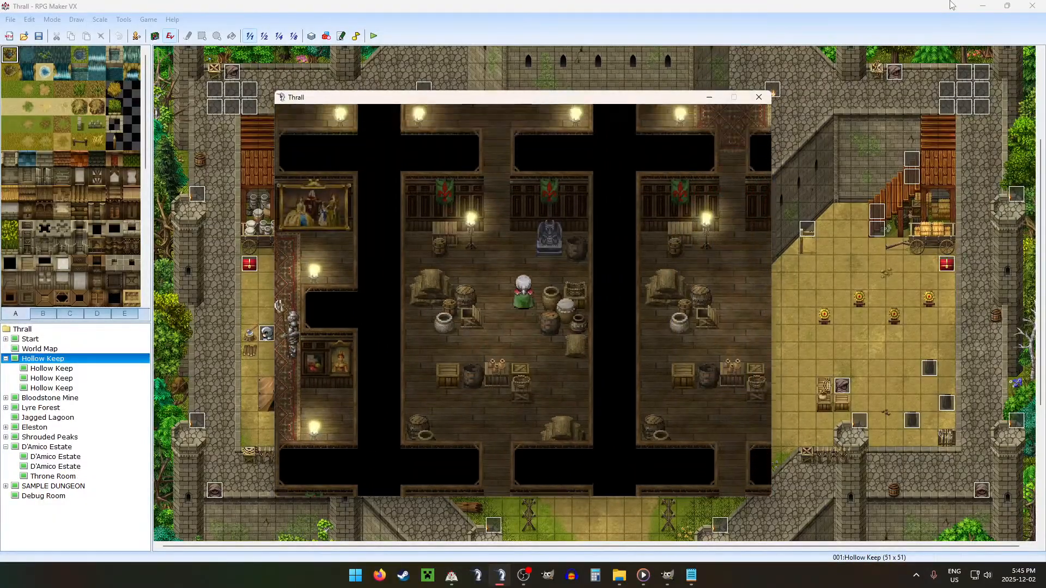
key("Up")
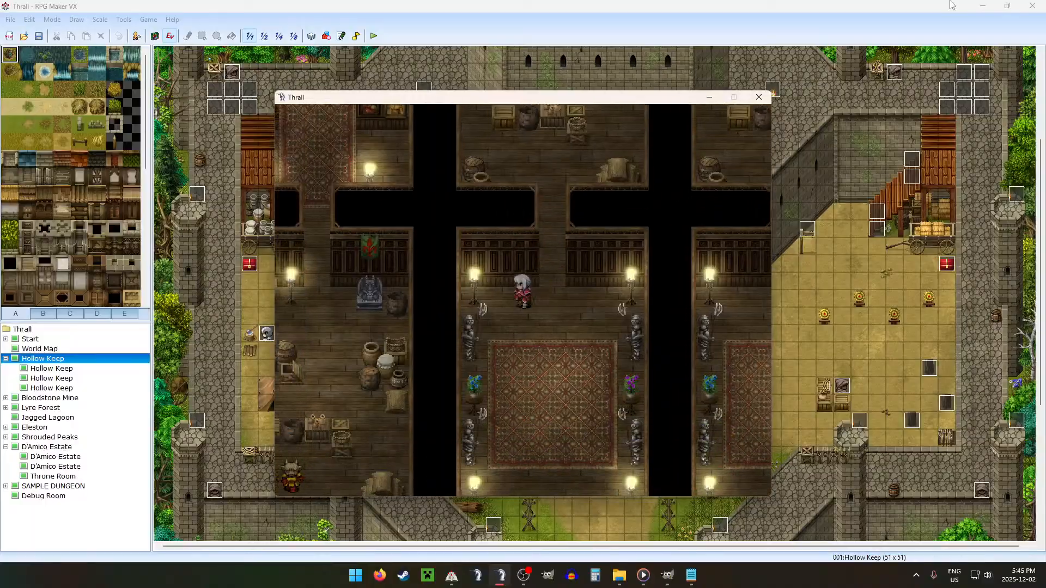
key("Left")
key("Down")
key("Left")
key("Up")
key("Left")
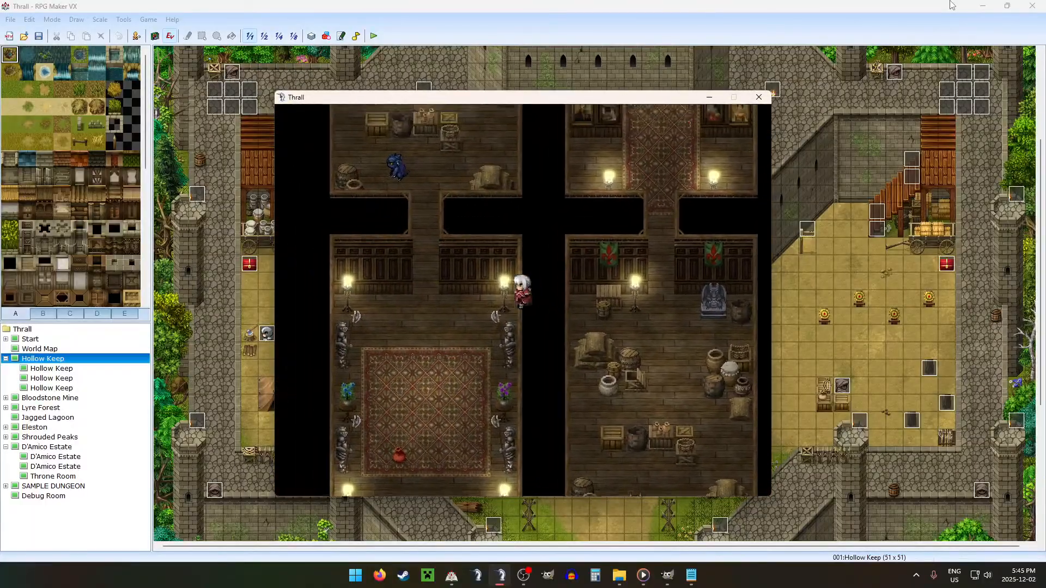
Step: Enter the western storage room, open its red chest and salvage the loot
key("Up")
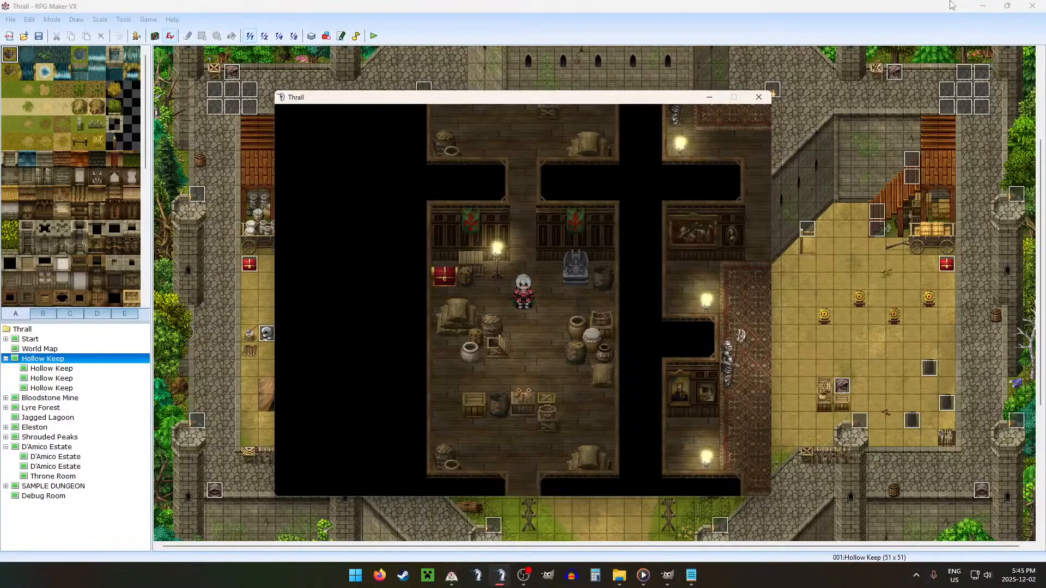
key("Return")
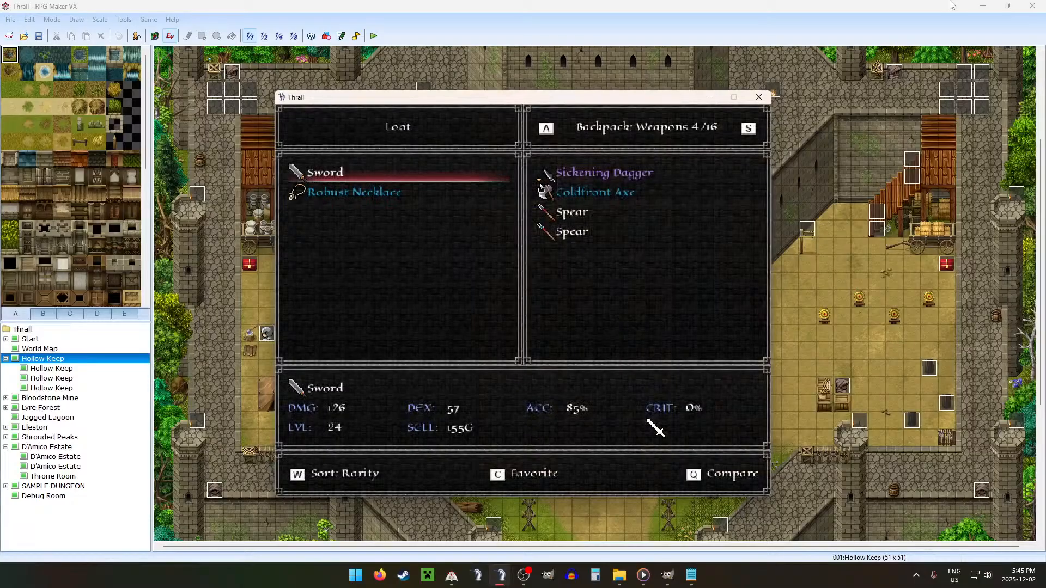
key("Escape")
key("Return")
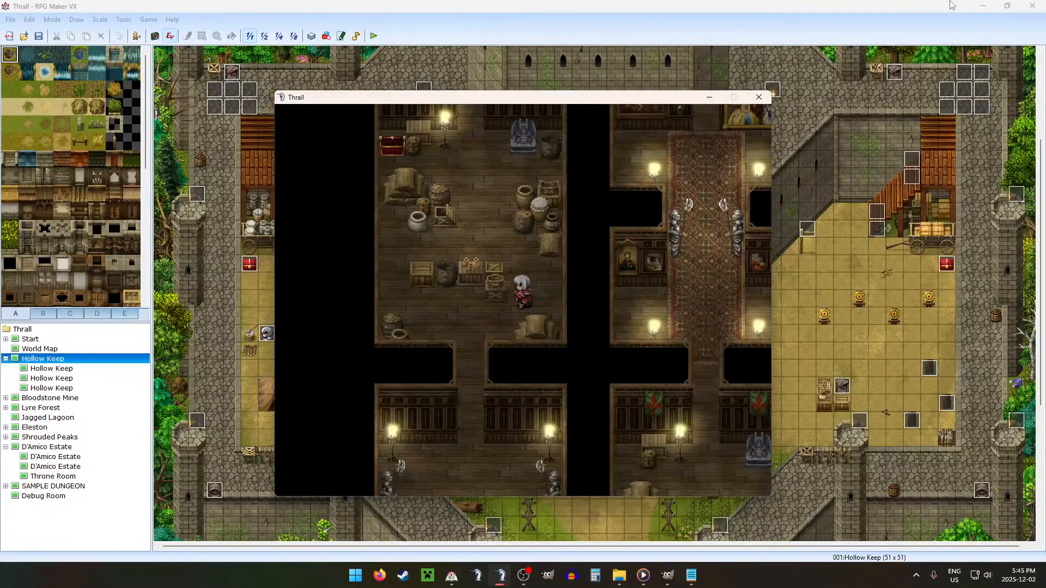
Step: Test movement around the pots, crates and sack pile in the chest's storage room, and leave through its north corridor
key("Up")
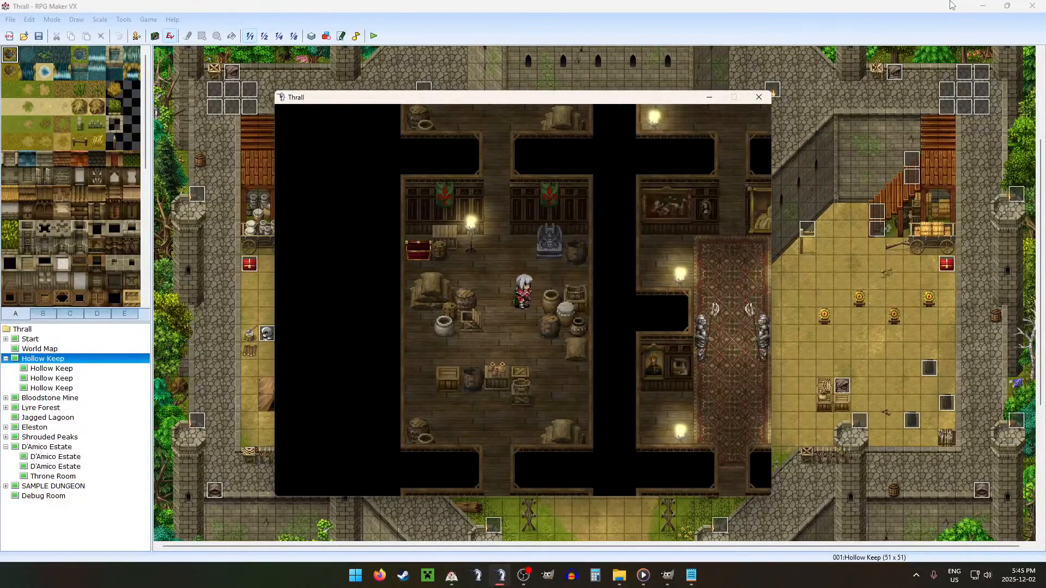
key("Right")
key("Down")
key("Right")
key("Left")
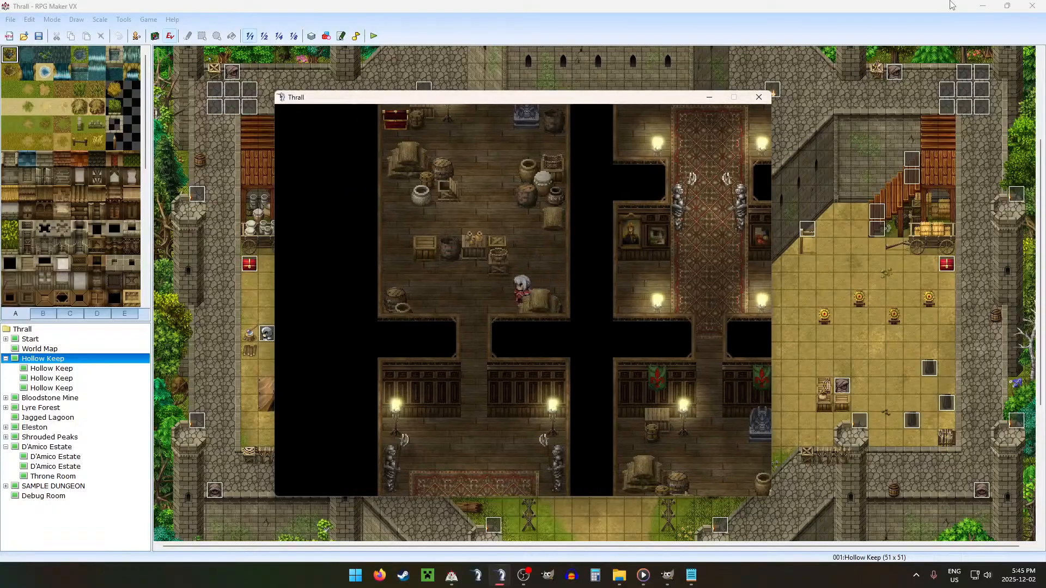
key("Right")
key("Up")
key("Left")
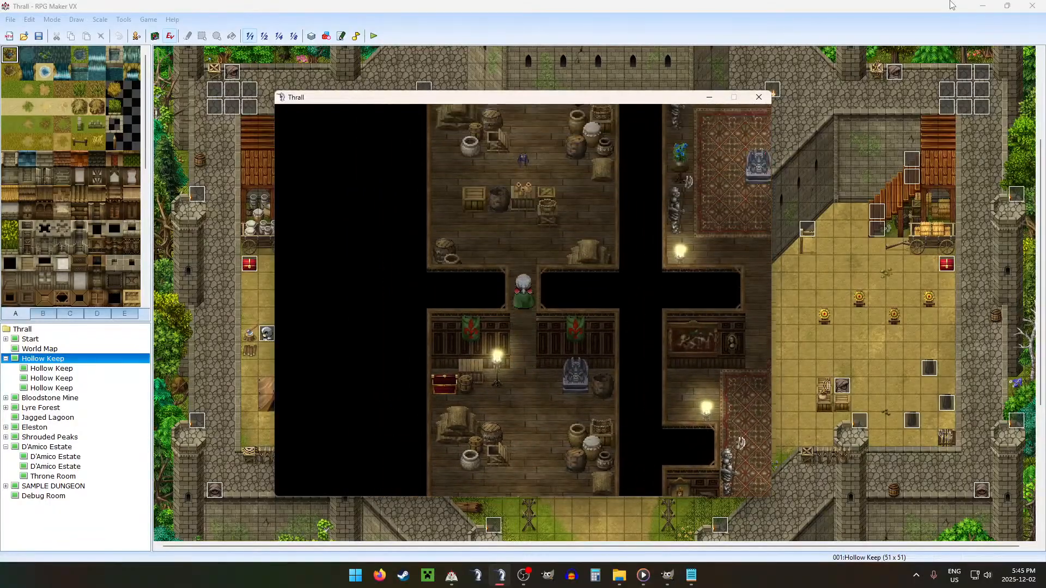
Step: Walk through the northern storage room and east across the carpeted rooms to the easternmost storage room
key("Up")
key("Right")
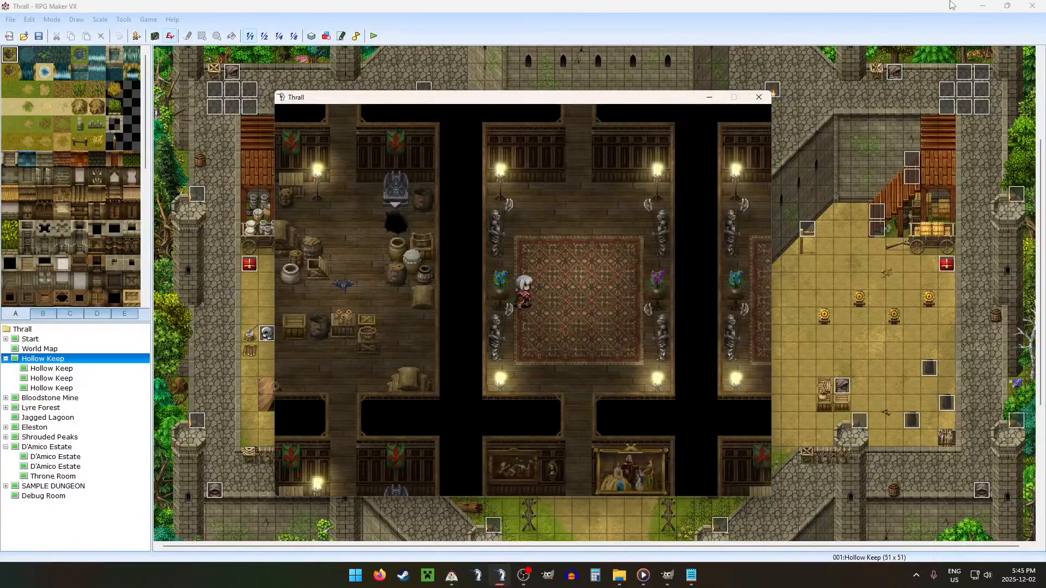
key("Right")
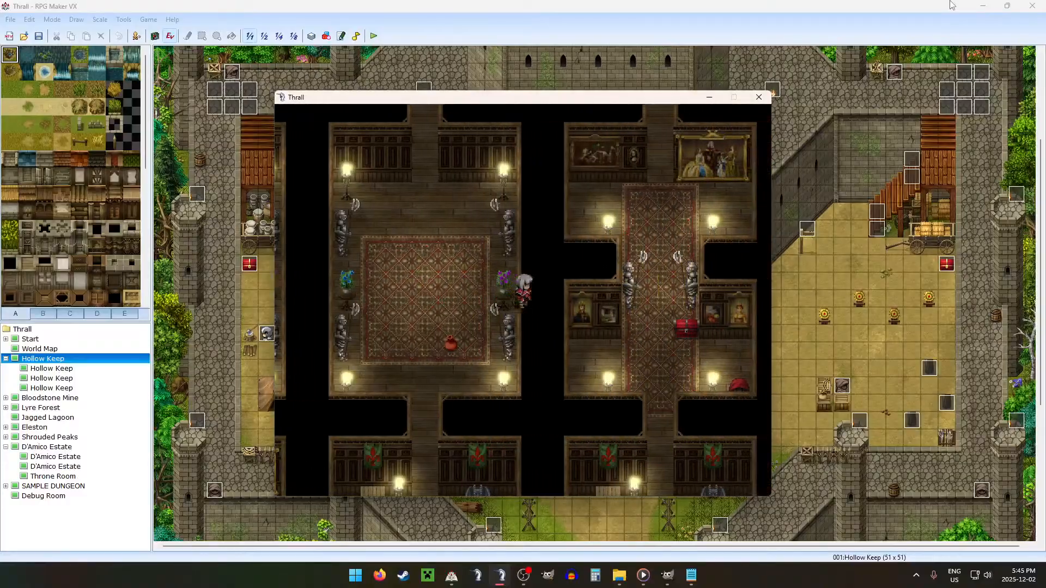
key("Right")
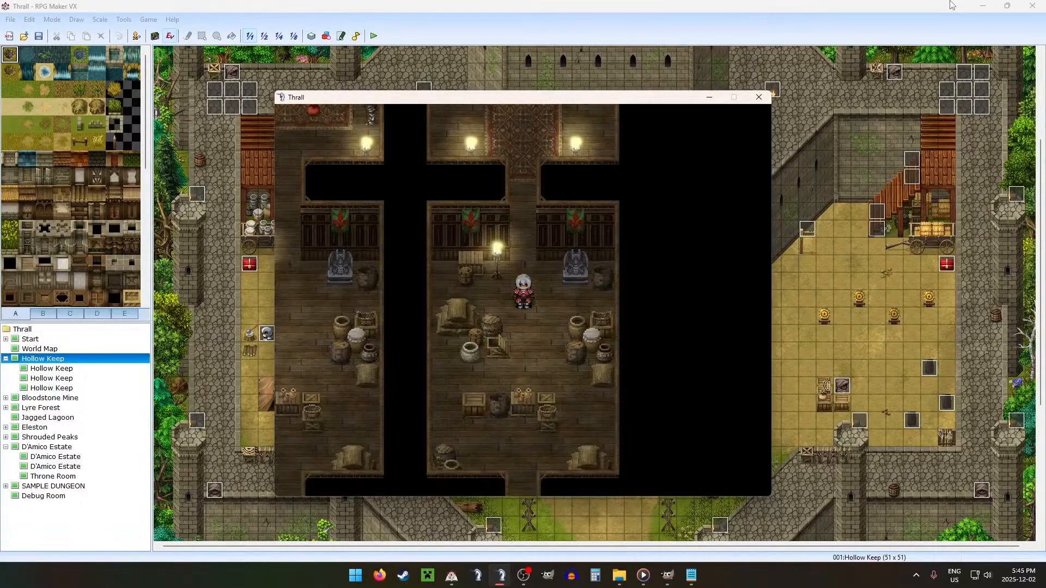
Step: Walk south into the carpeted room, cut west through the wall to the neighbouring one, and head north toward its storage room
key("Down")
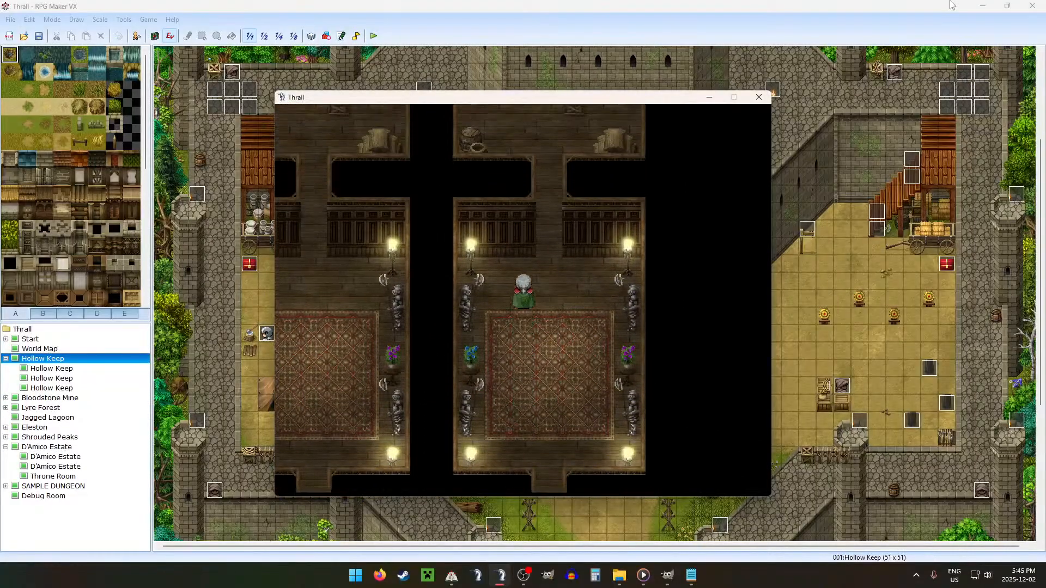
key("Up")
key("ctrl+Left")
key("ctrl+Down")
key("ctrl+Left")
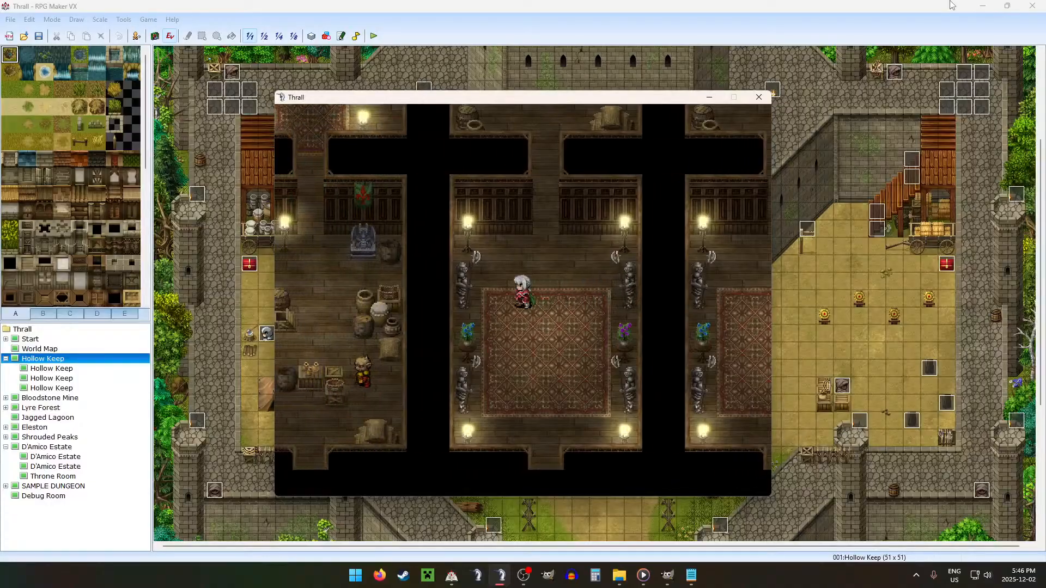
key("Up")
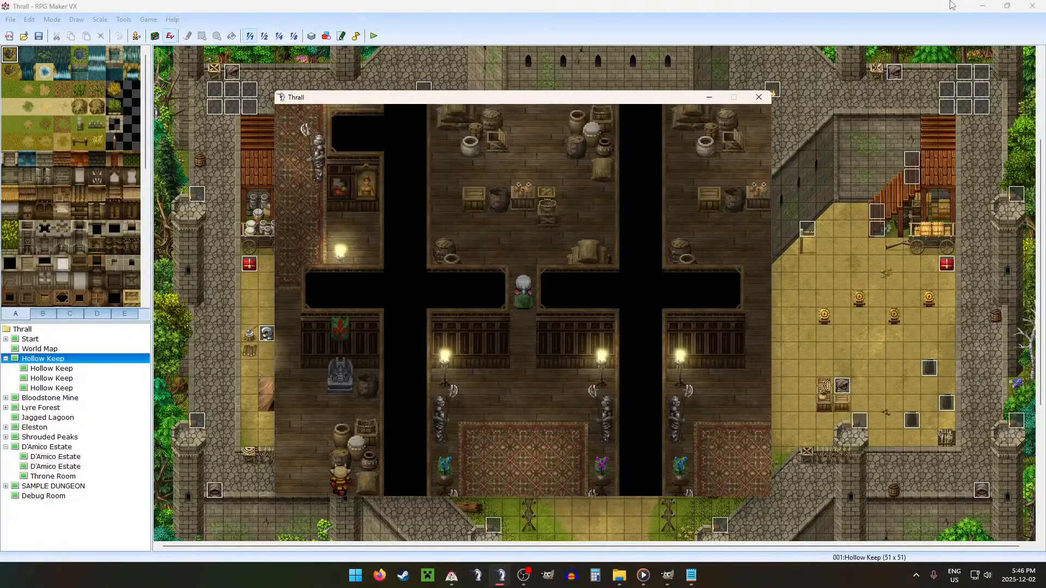
Step: Test movement around the pots, crates and tables in the storage room, and end the playtest
key("Left")
key("Up")
key("Down")
key("Right")
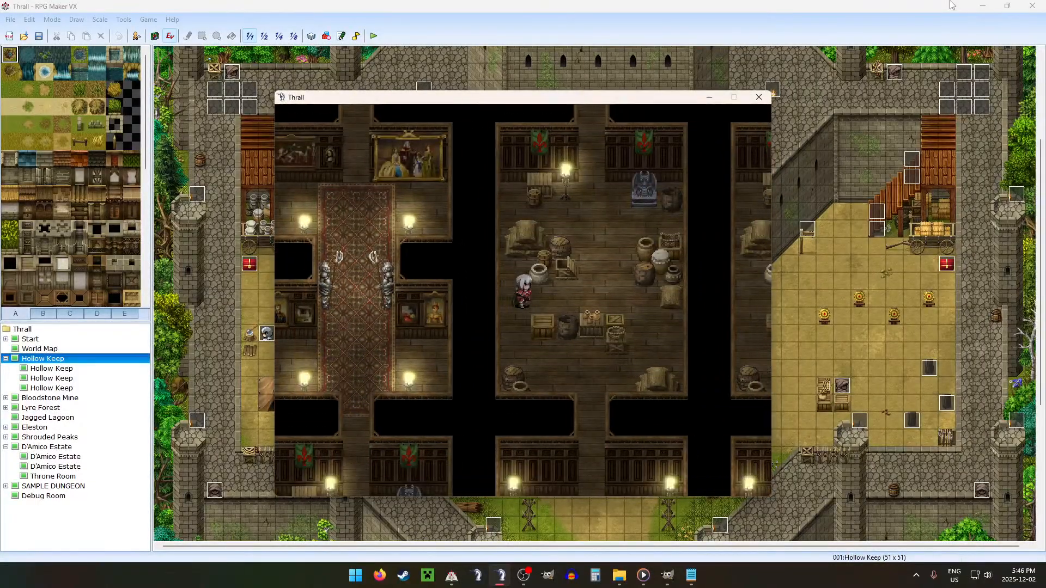
key("Up")
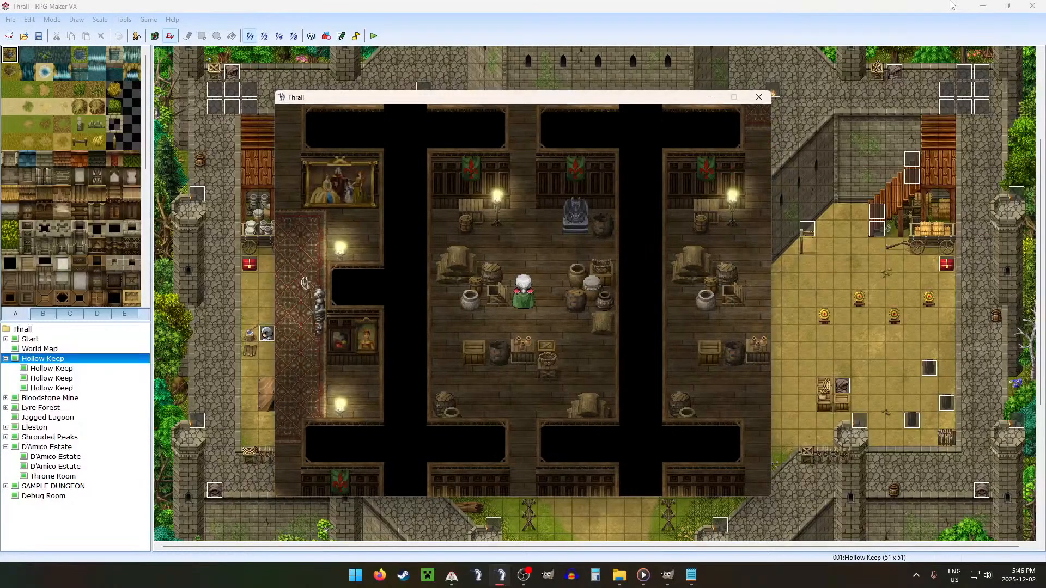
key("Down")
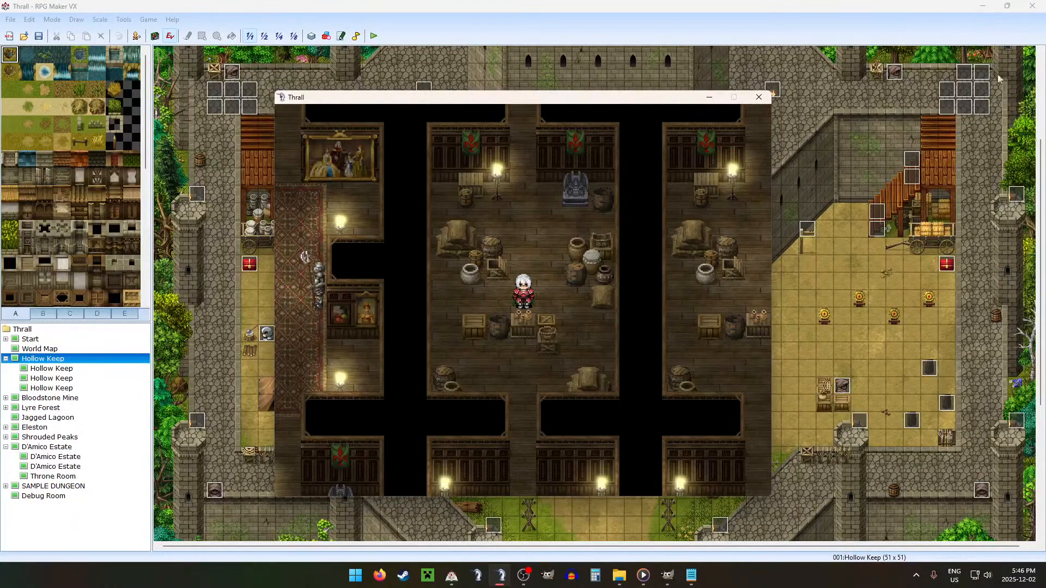
left_click(759, 97)
Step: In Configurations.txt in Notepad, set the Storage count under Room types to 3
left_click(692, 575)
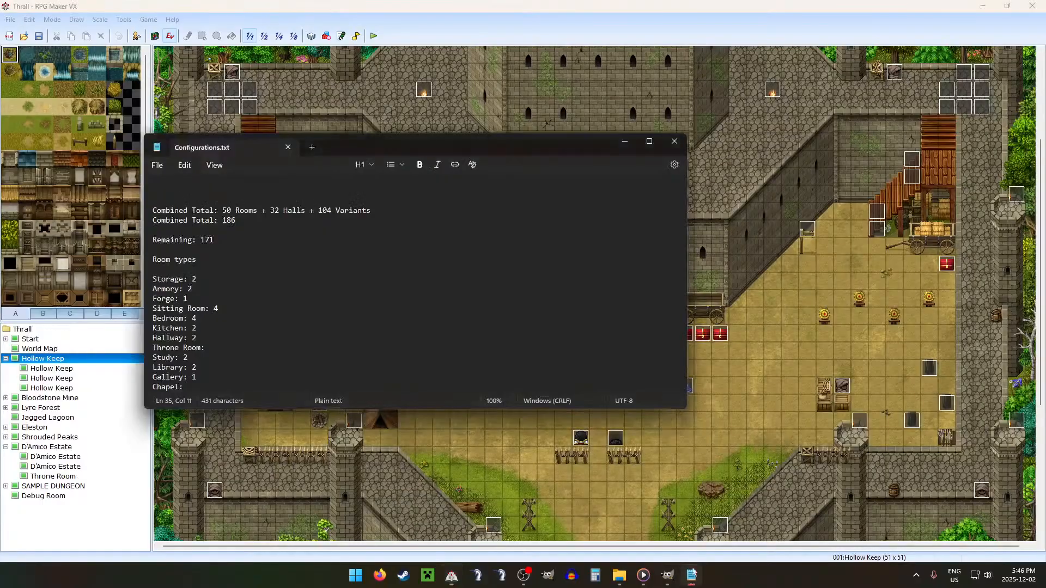
scroll(261, 321, "up", 1)
scroll(256, 316, "down", 1)
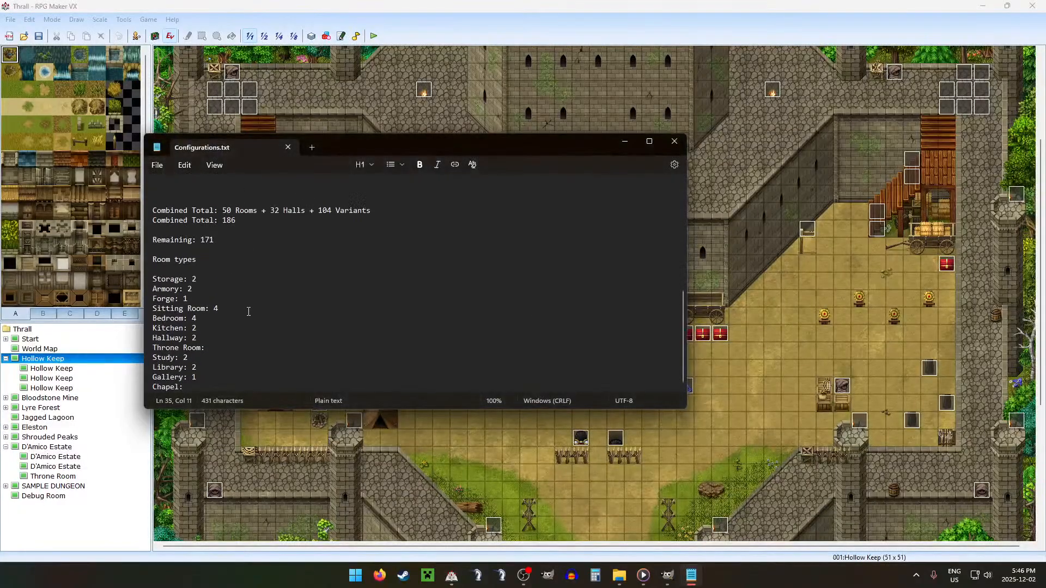
double_click(238, 290)
left_click(226, 279)
key("BackSpace")
type("3")
left_click(278, 243)
Step: Mark room F as finished by copying the check mark from the B,C,D,E line, and save the notes
scroll(279, 243, "up", 9)
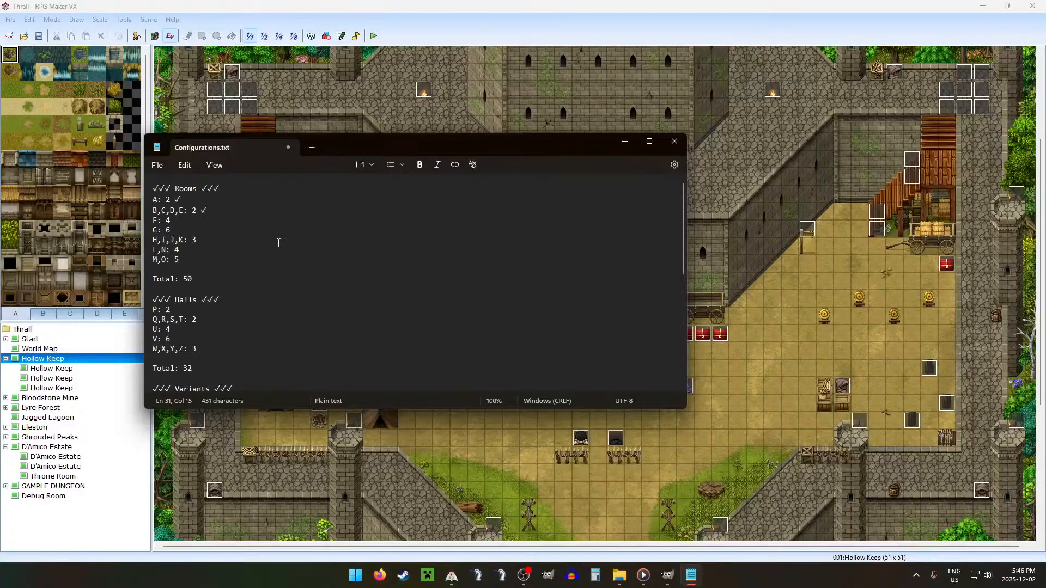
left_click(235, 223)
left_click_drag(207, 210, 202, 210)
key("ctrl+c")
left_click(239, 218)
key("ctrl+v")
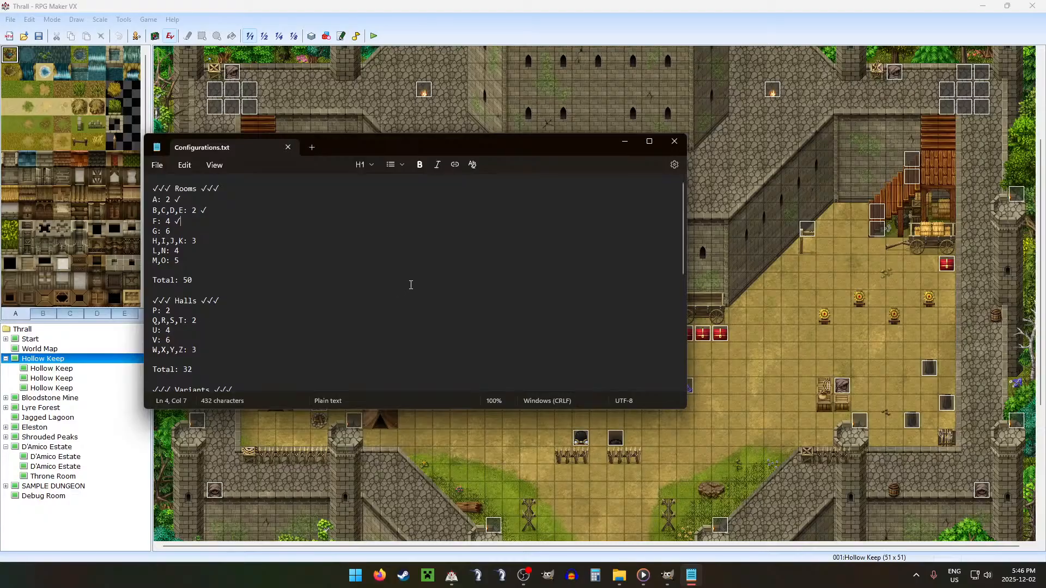
left_click(410, 285)
Step: Close Configurations.txt, switch to GIMP and close the Estate F4 image
left_click(674, 143)
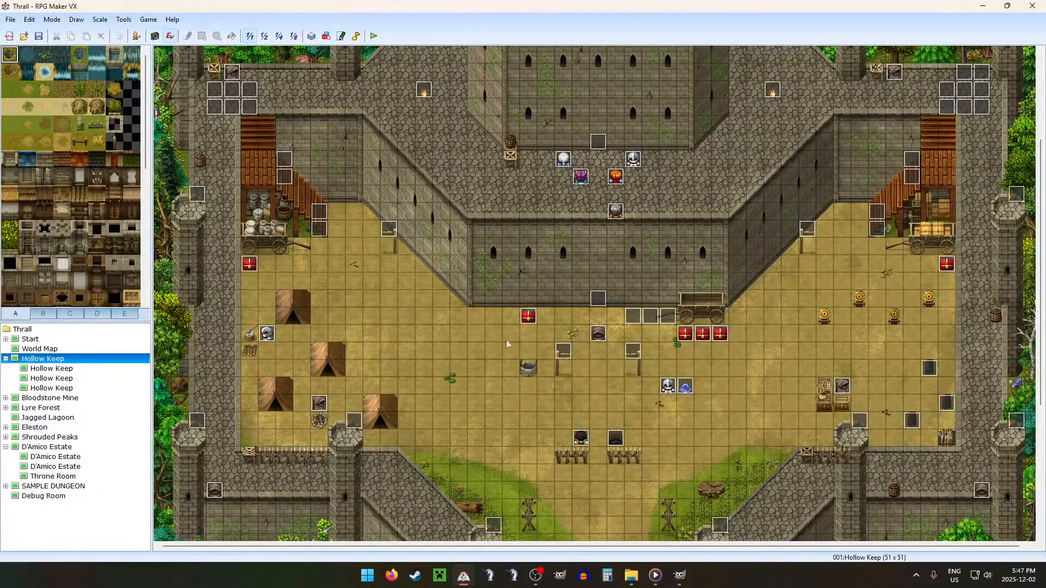
left_click(687, 578)
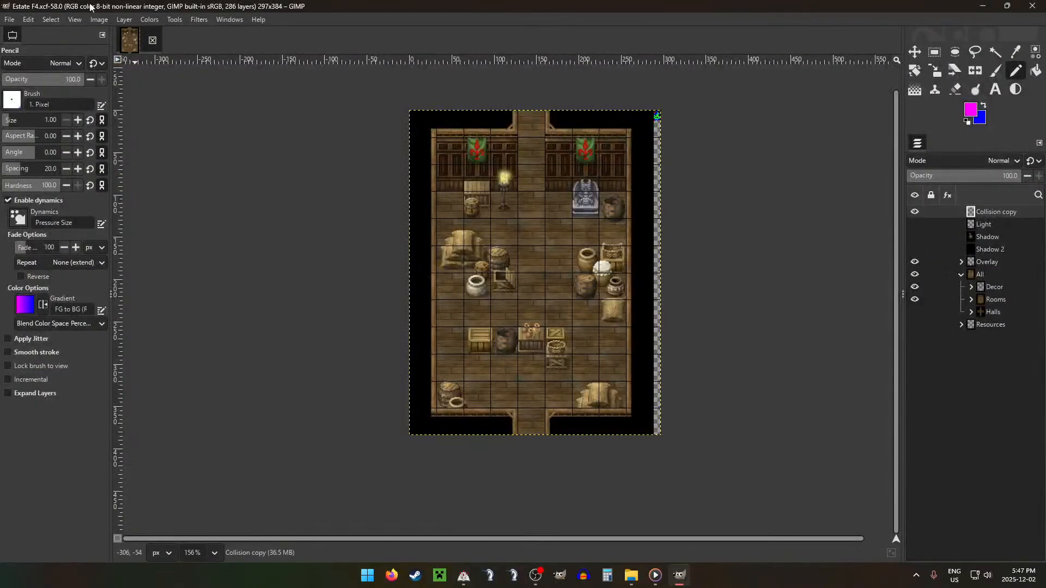
left_click(152, 42)
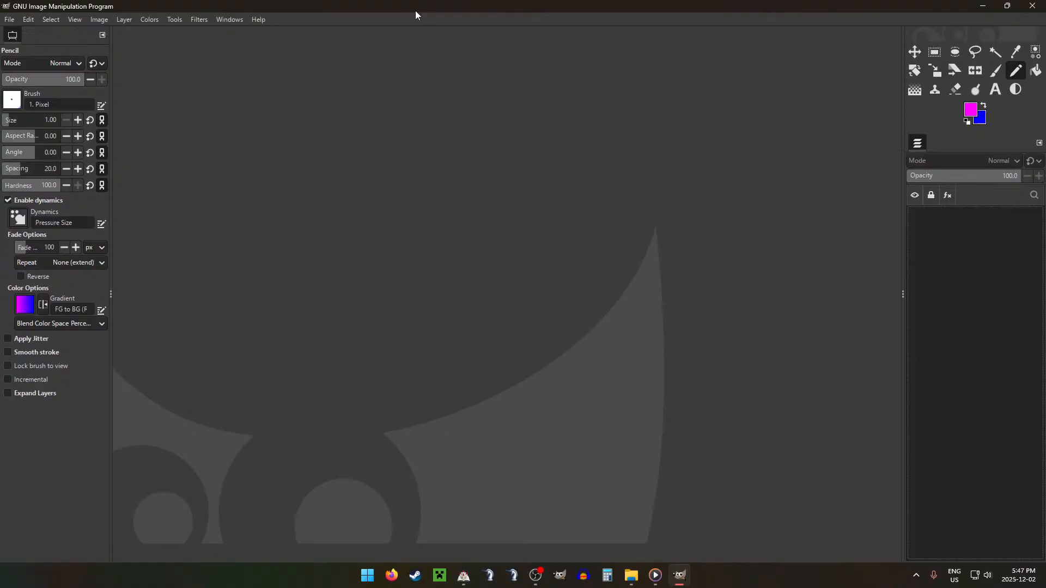